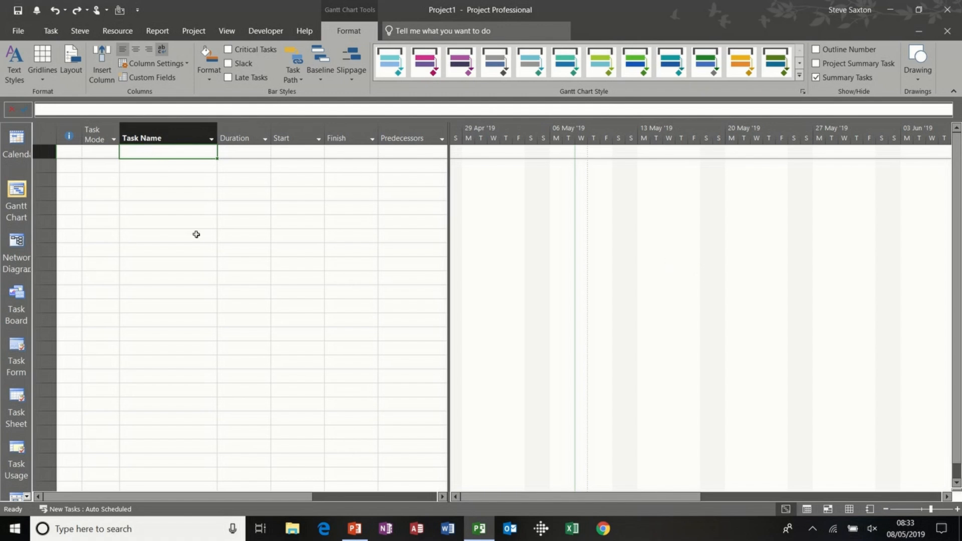
Enter the first three tasks in the empty task list: Develop Strategy, Coord Team and Train staff
key("F2")
type("Dev")
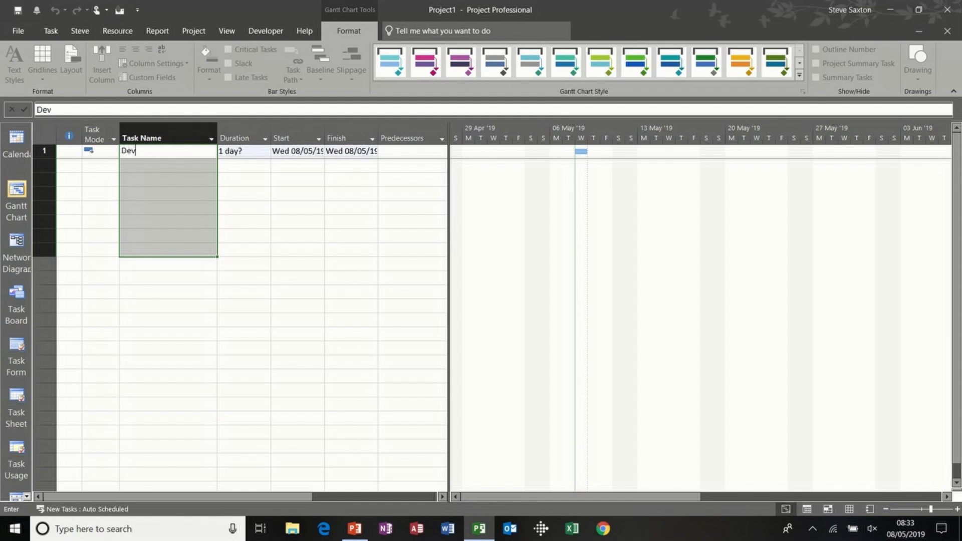
type("elop Strategy")
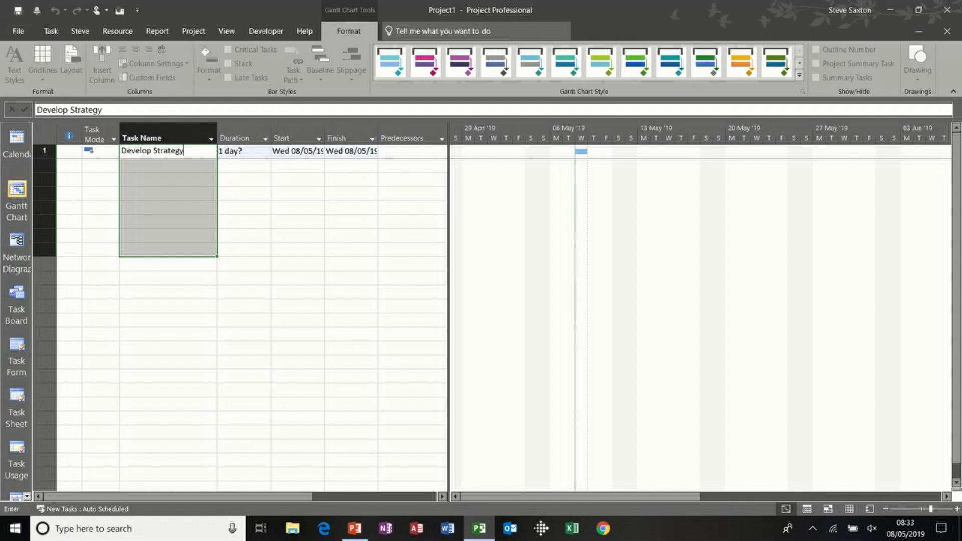
left_click(189, 165)
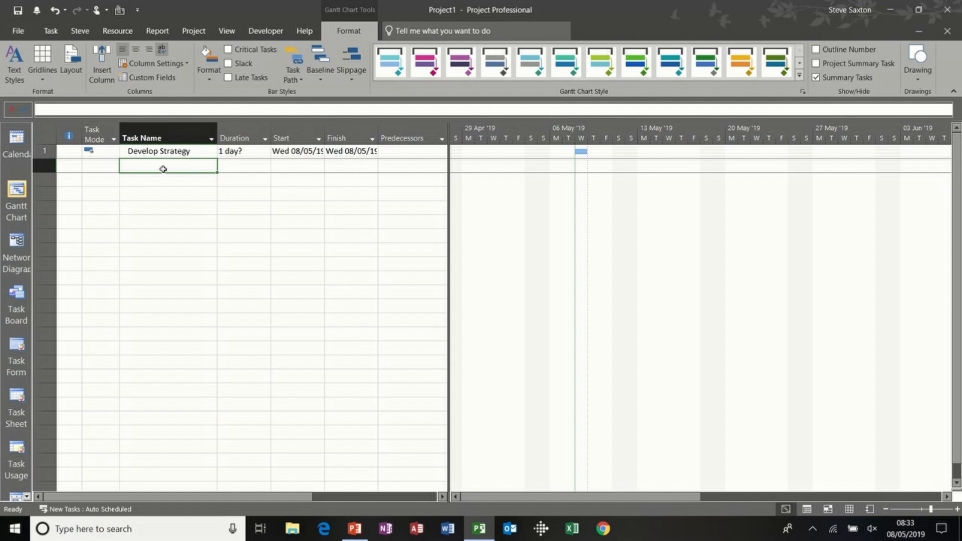
type("Co")
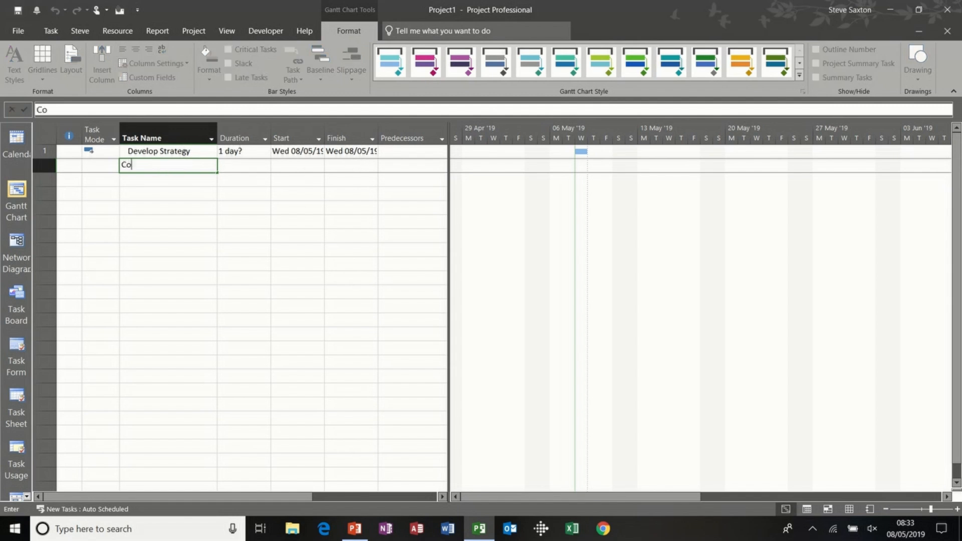
type("ord Team")
key("Return")
type("Tra")
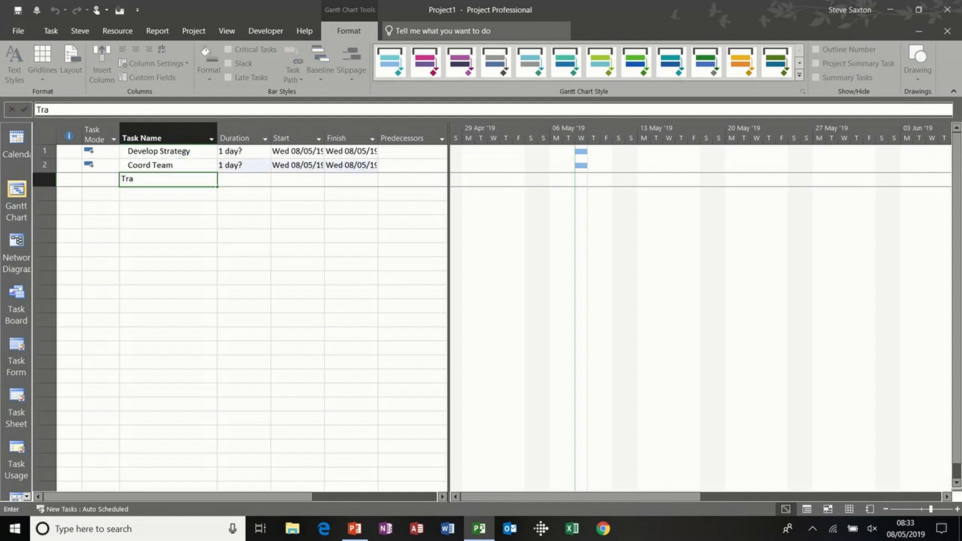
type("in staff")
key("Return")
Add four more tasks below Train staff: develop product, test product, market product and sell product
type("d")
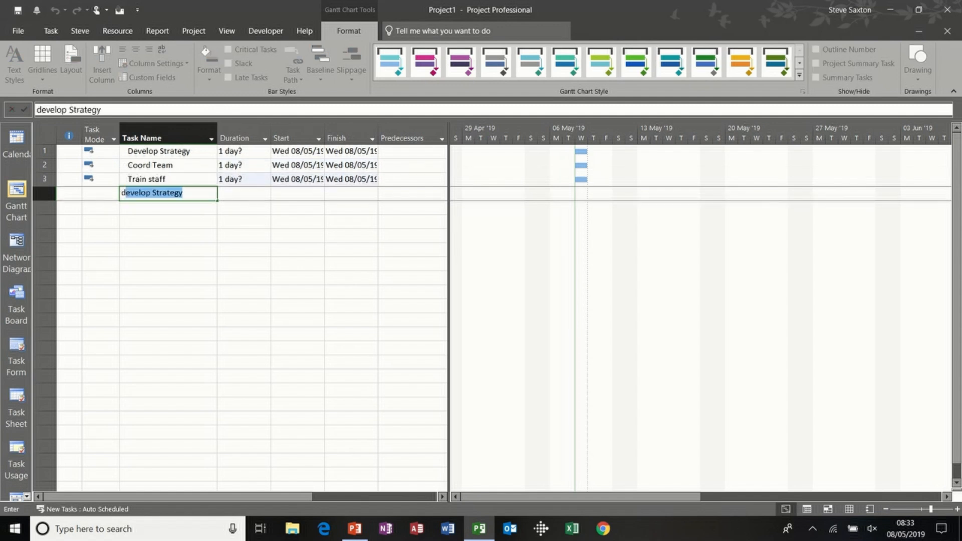
type("evelop product")
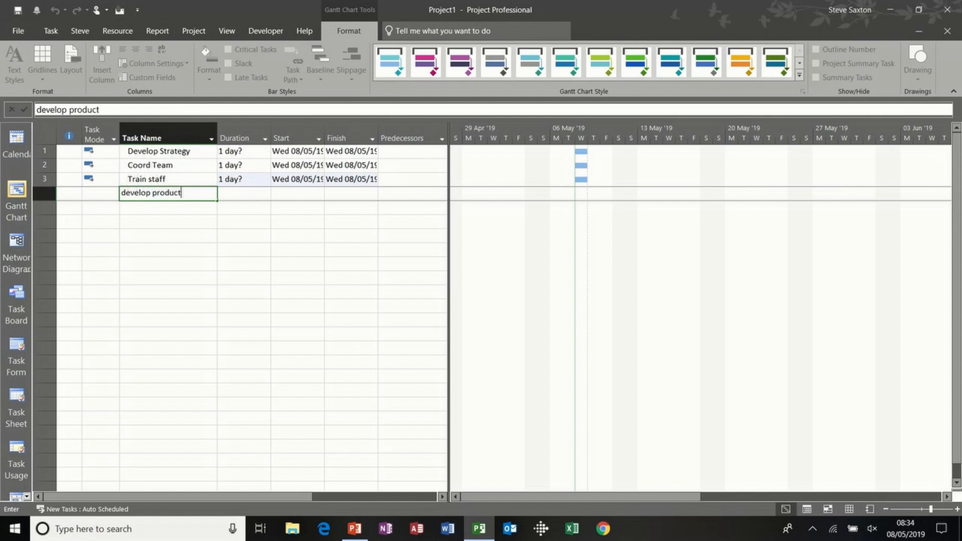
key("Return")
type("test")
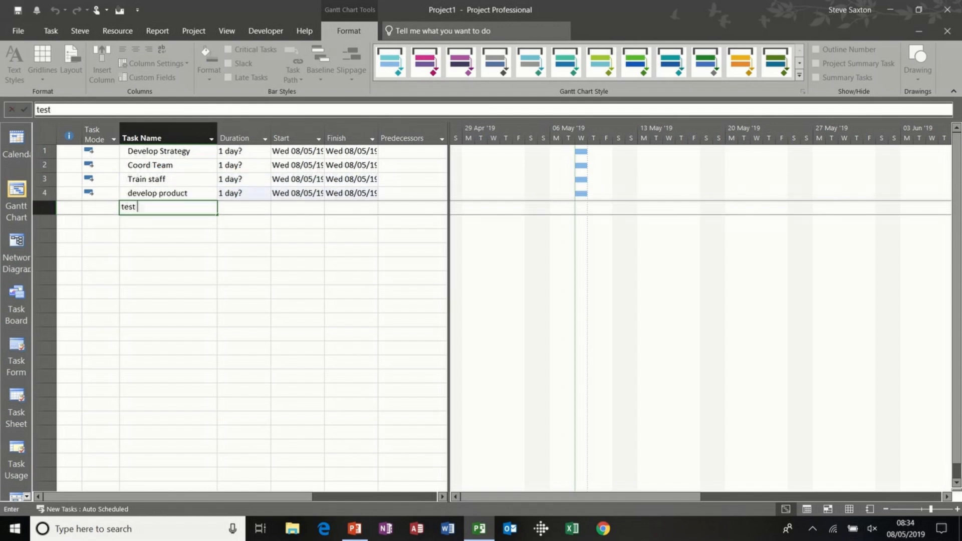
type(" product")
key("Return")
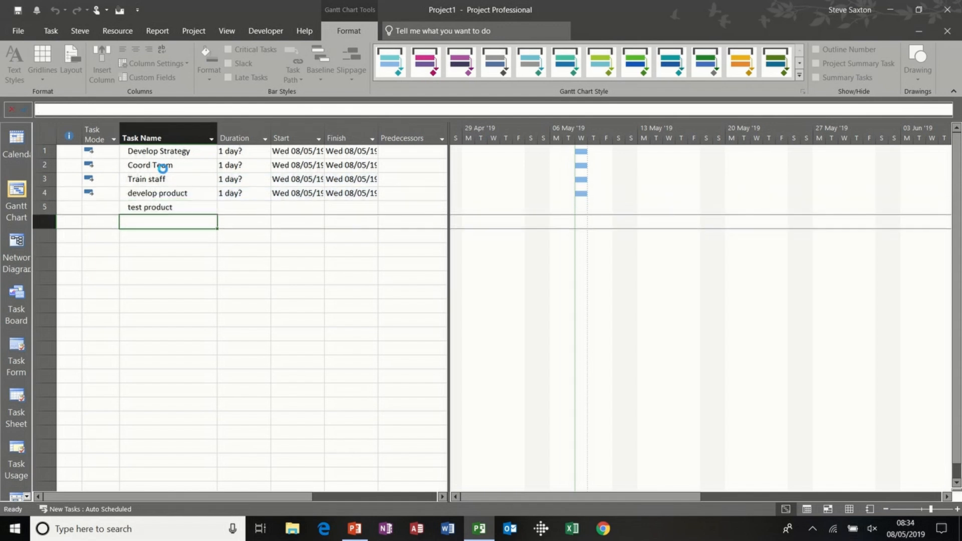
type("m")
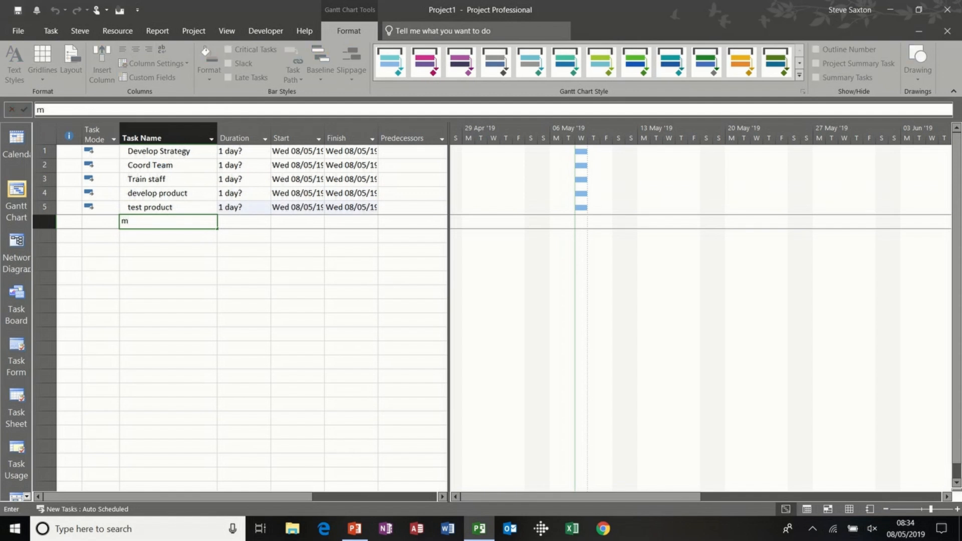
type("arket product")
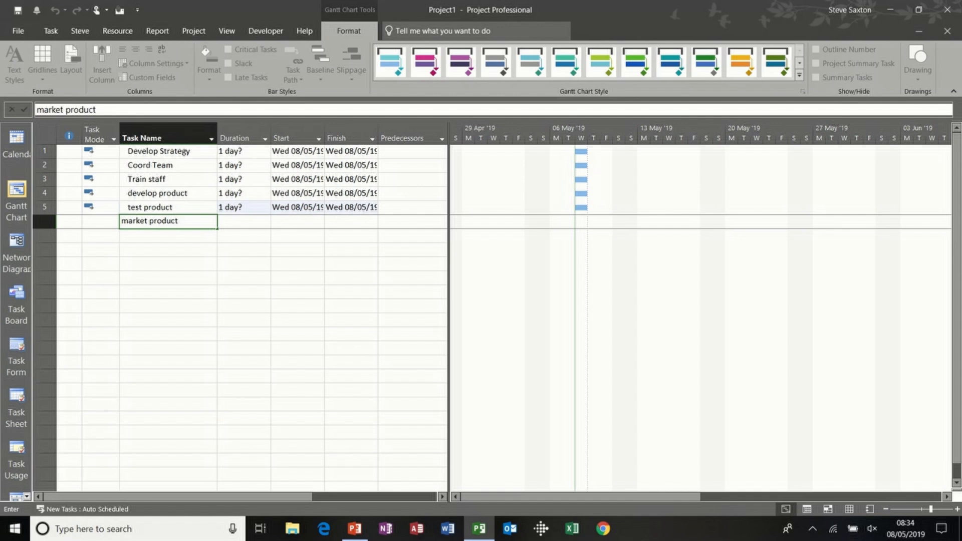
key("Return")
type("sell ")
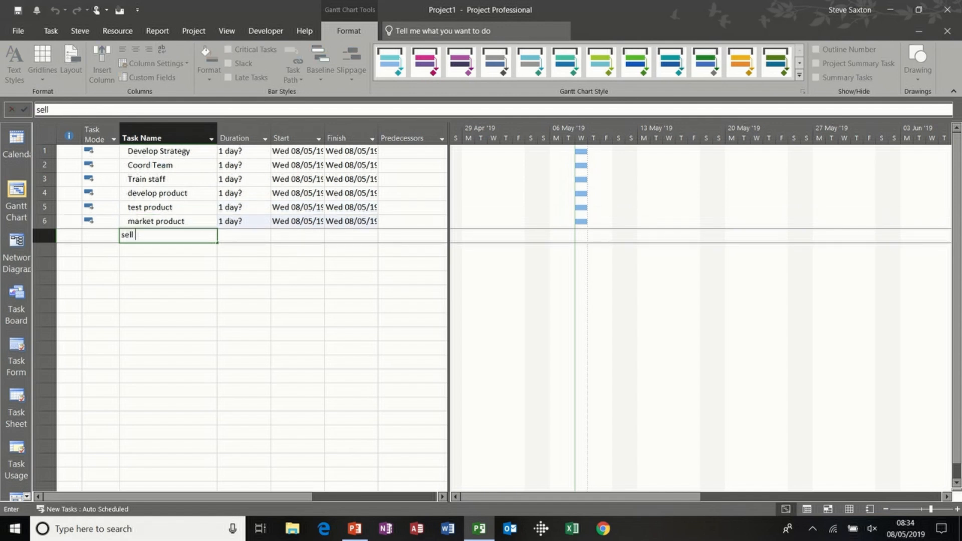
type("product")
left_click(167, 250)
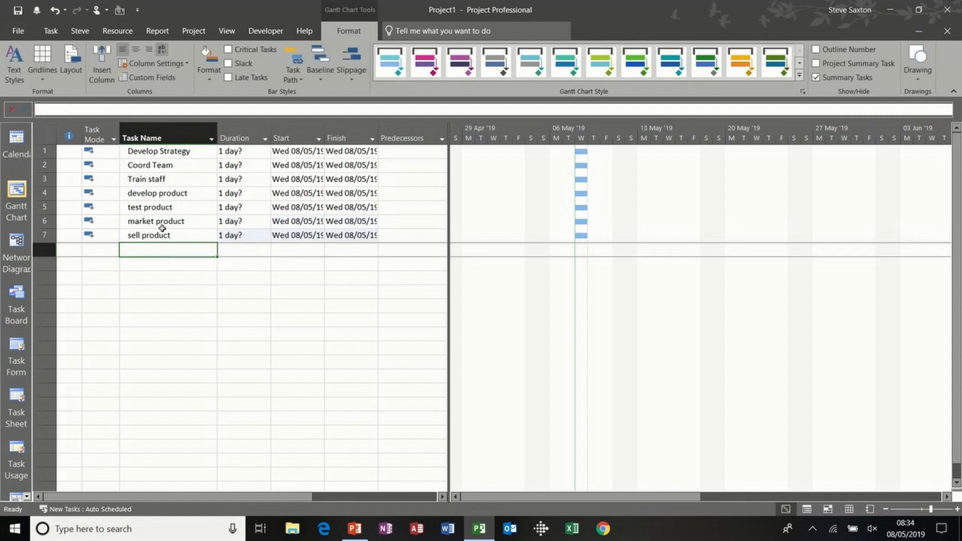
Indent the tasks from Coord Team through sell product as subtasks of Develop Strategy
left_click(155, 151)
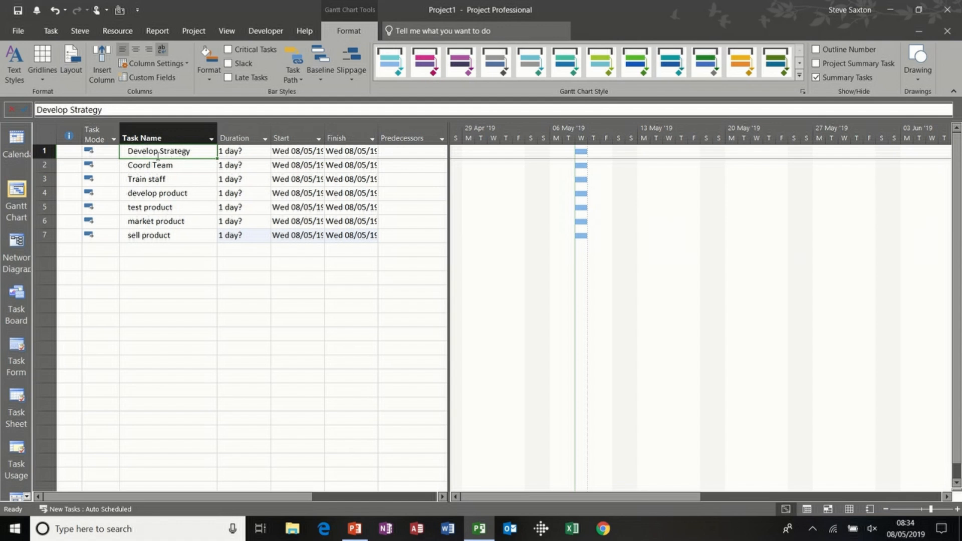
left_click(44, 166)
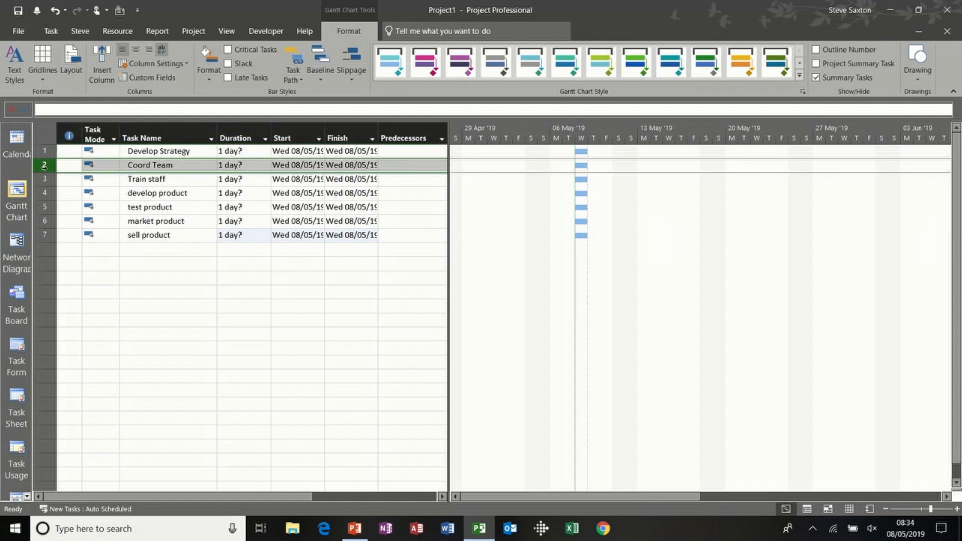
left_click_drag(44, 166, 45, 235)
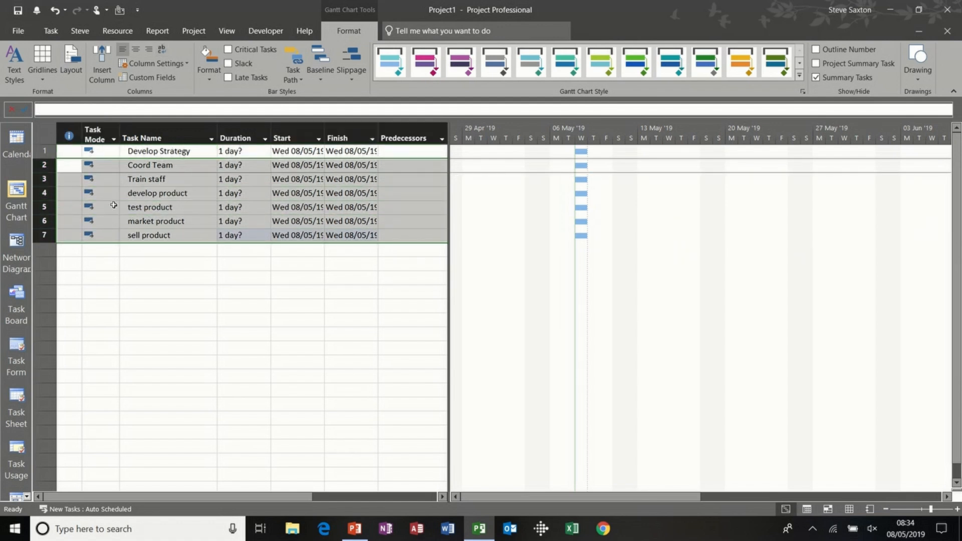
left_click(51, 32)
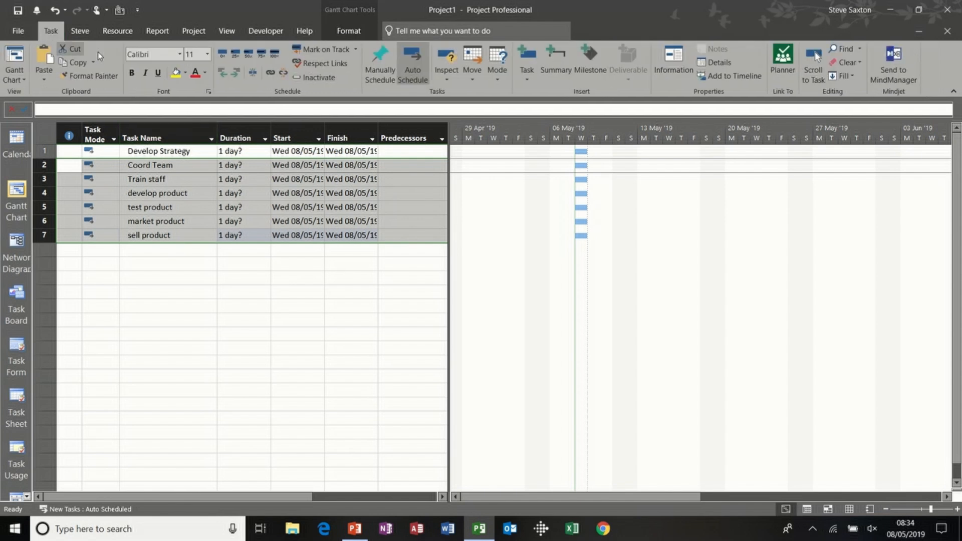
left_click(237, 74)
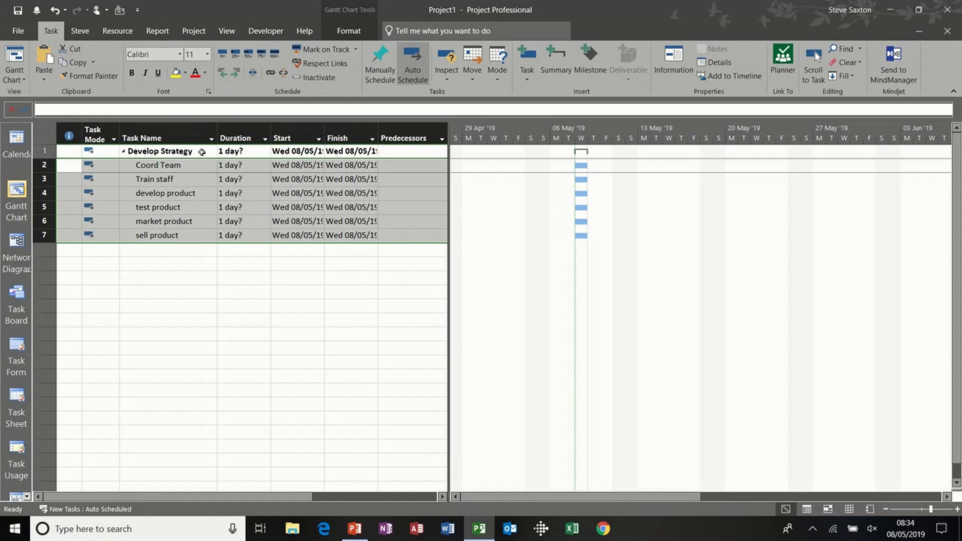
Check the Task Mode options available for the Develop Strategy summary task without changing them
left_click(242, 152)
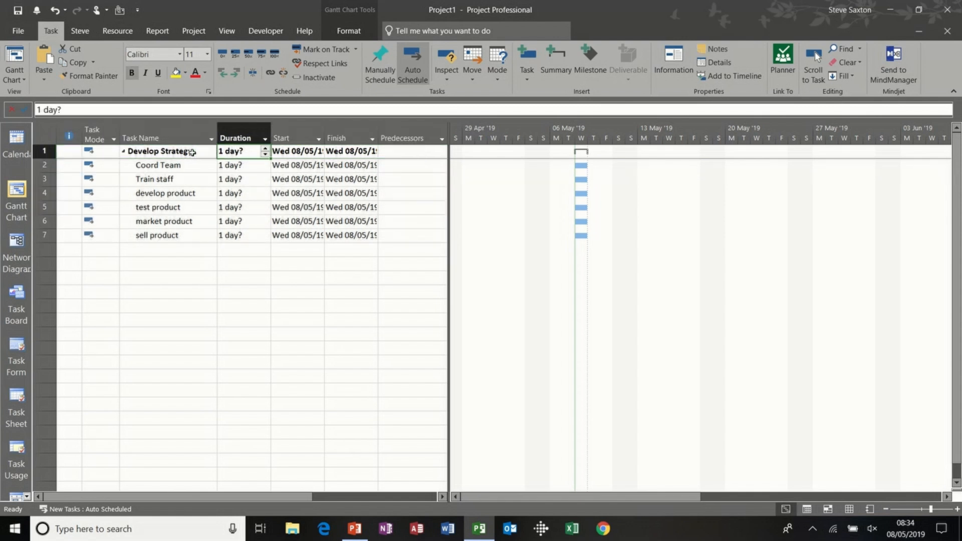
left_click(194, 151)
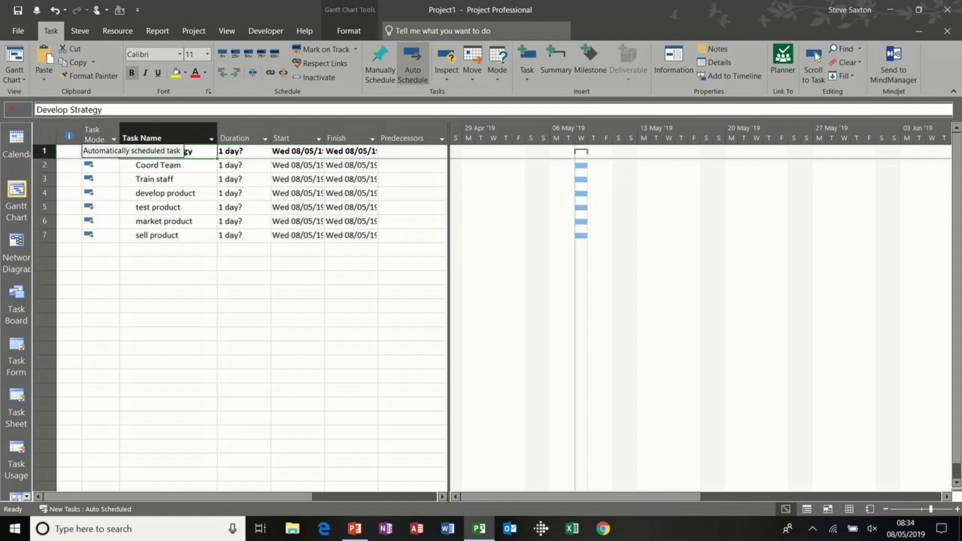
left_click(116, 151)
left_click(116, 152)
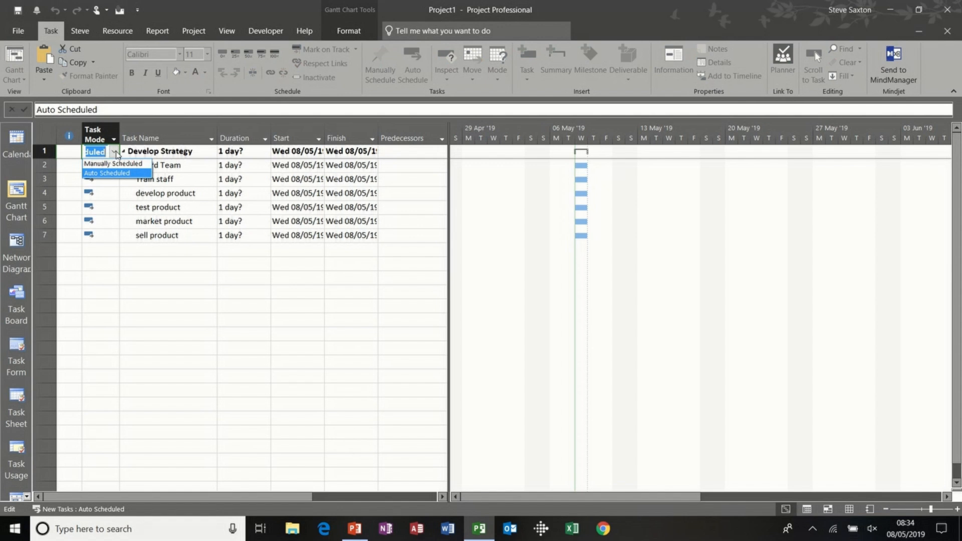
left_click(117, 153)
left_click(175, 166)
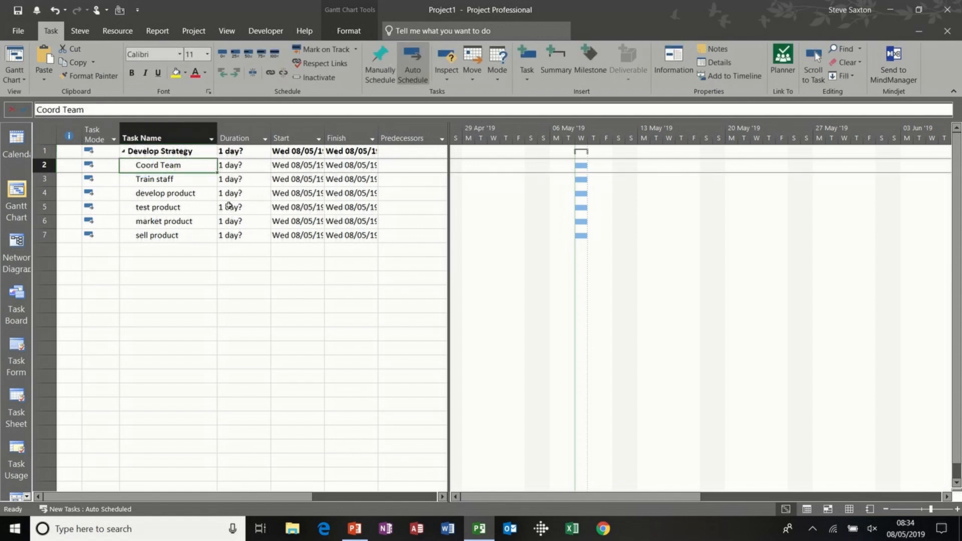
Set the duration of Coord Team to 5 days and of Train staff to 3 days
left_click(226, 165)
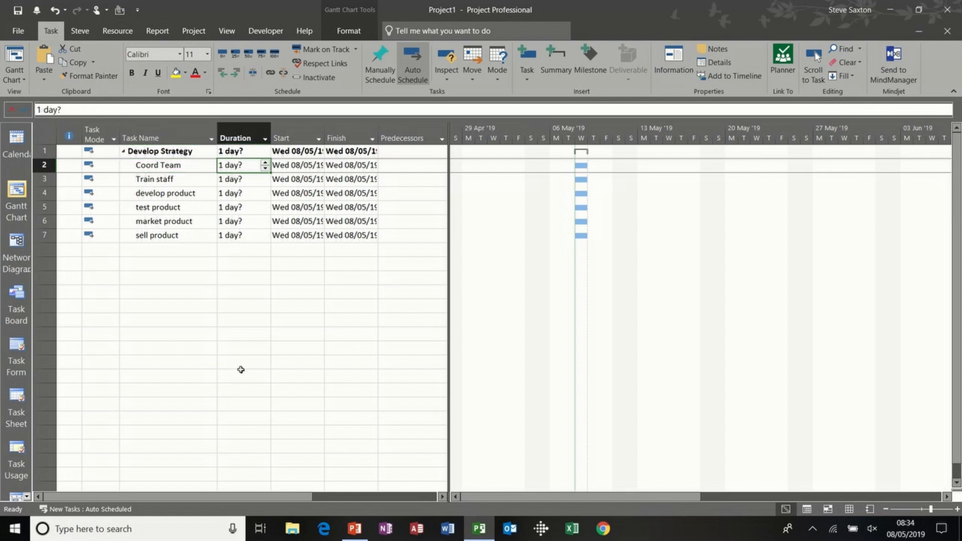
type("5")
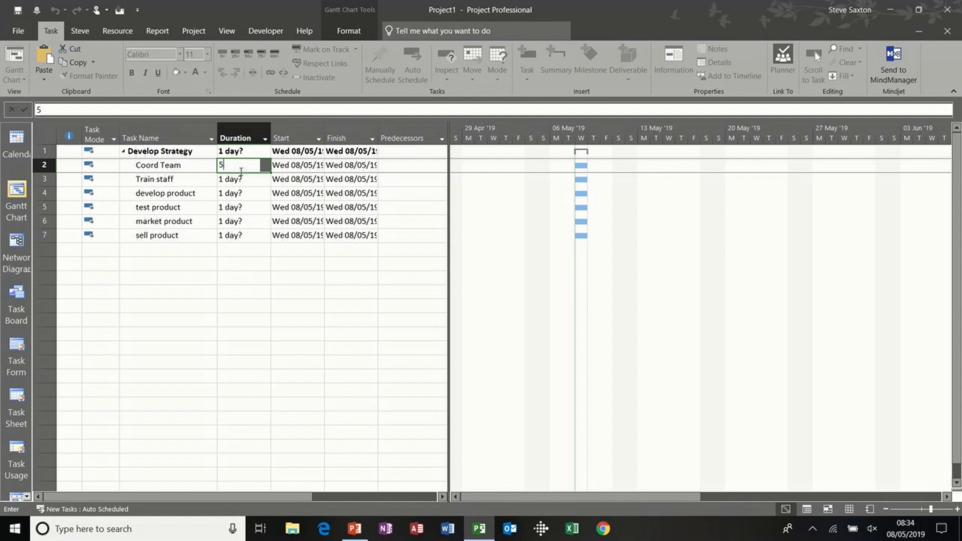
key("Return")
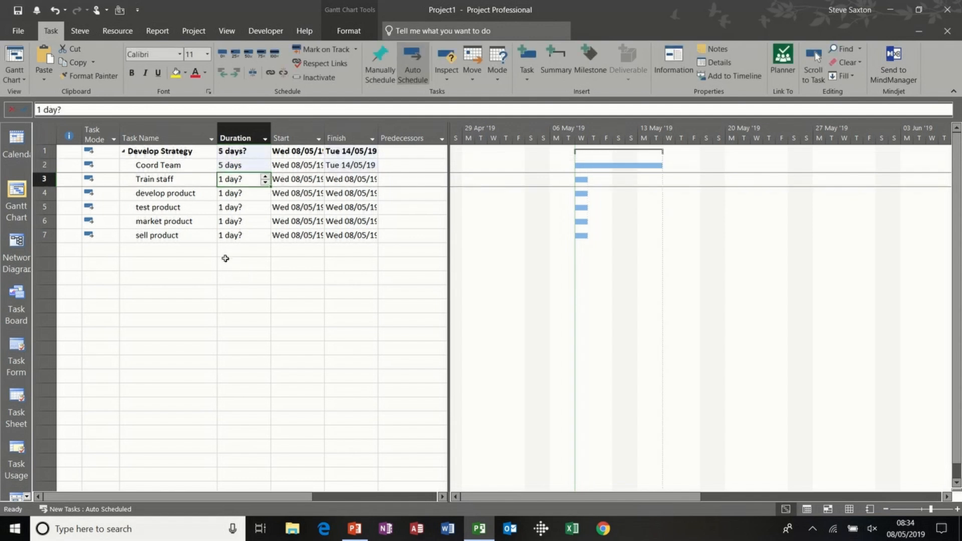
type("3")
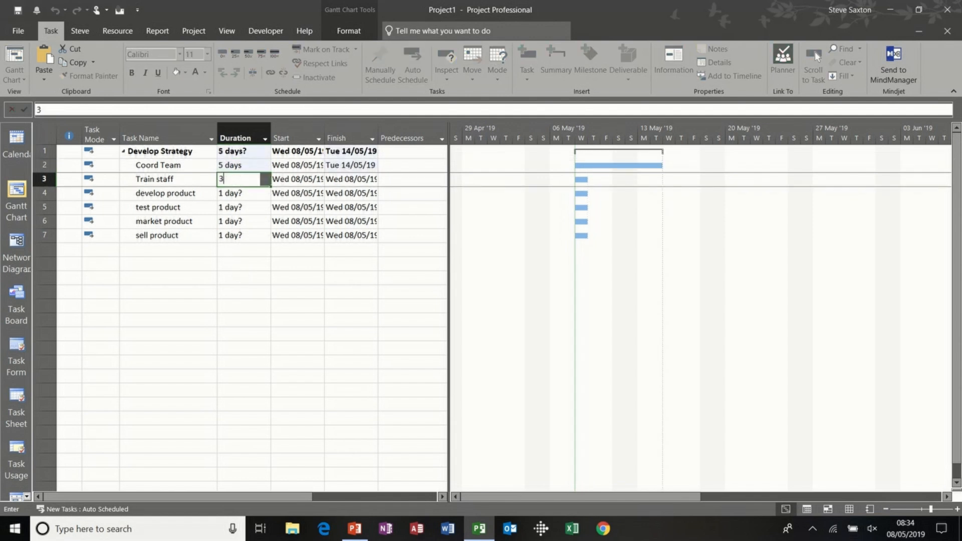
key("Return")
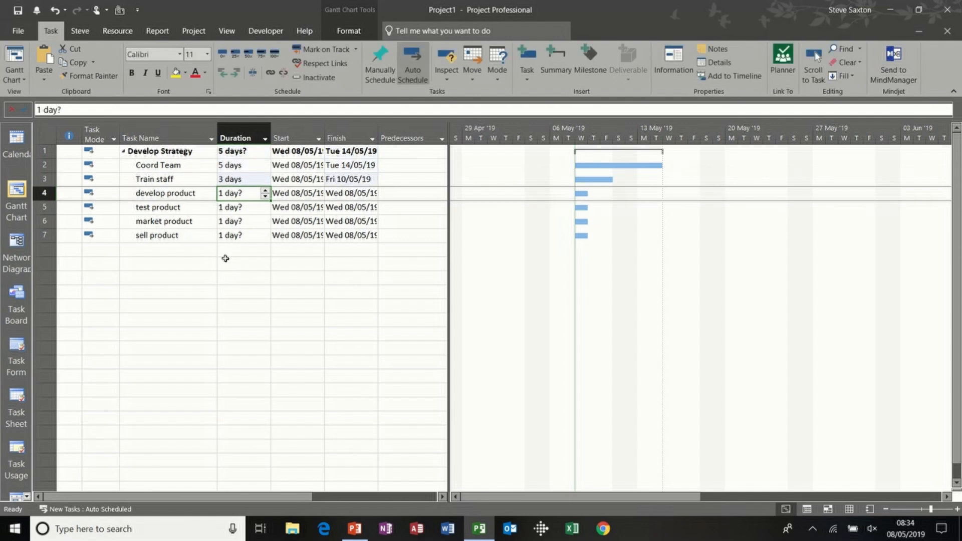
Set the durations of develop product, test product and market product to 5 days each, dismissing the Planning Wizard tip
type("5")
key("Return")
type("5")
key("Return")
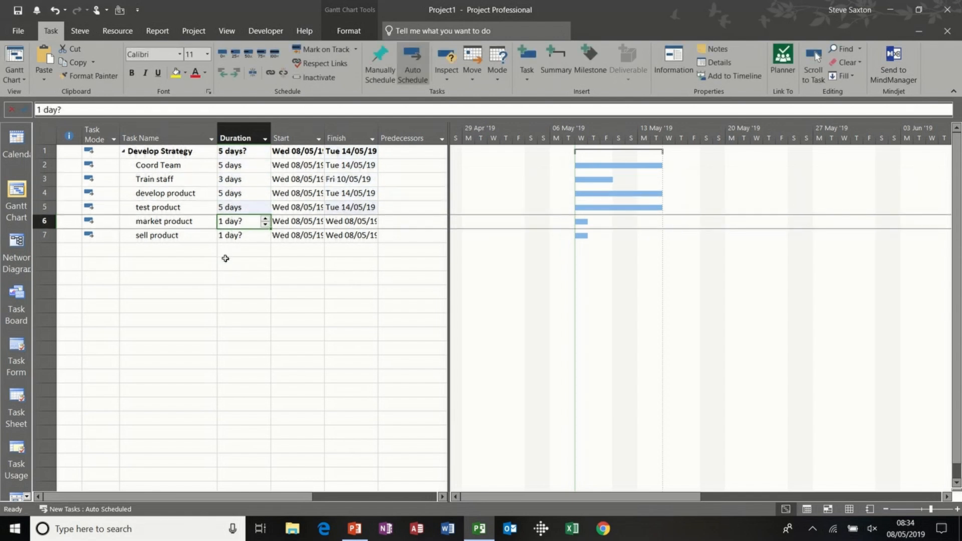
type("5")
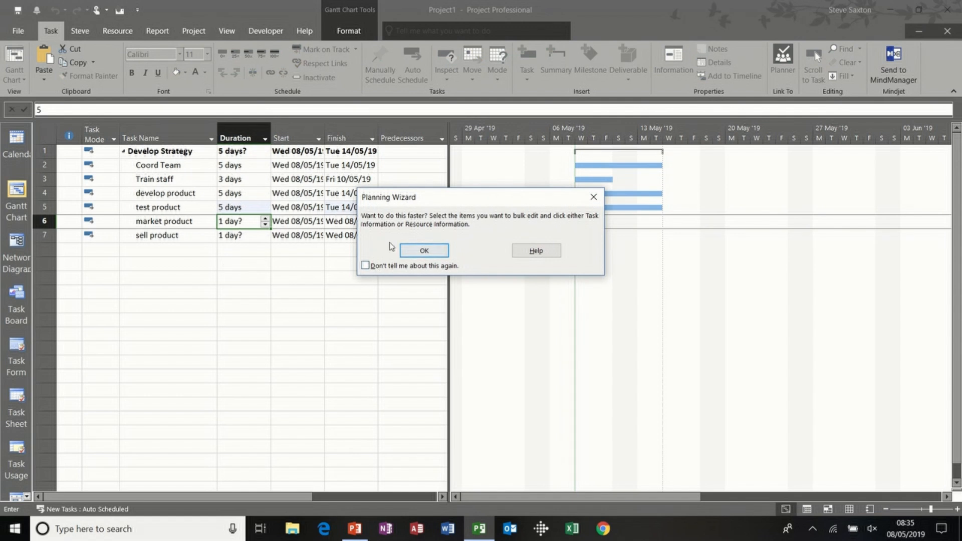
left_click(411, 251)
key("Return")
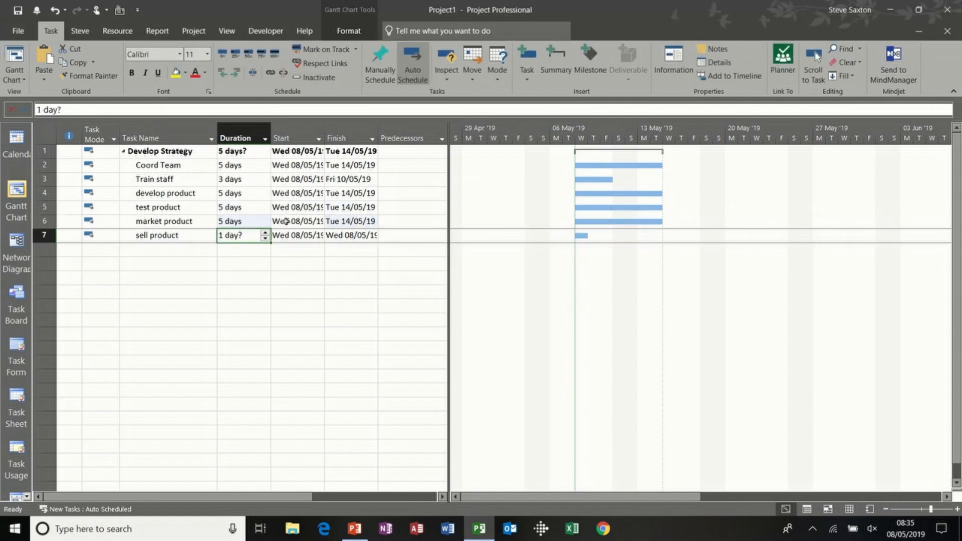
Fill the 5-day duration from develop product down to market product, and set sell product's duration to 3 days
left_click(257, 194)
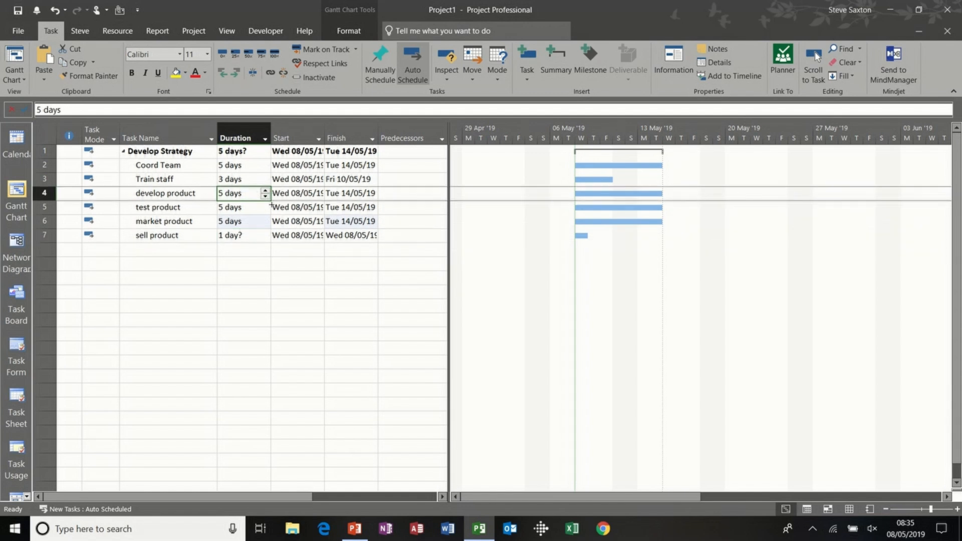
left_click_drag(271, 204, 270, 228)
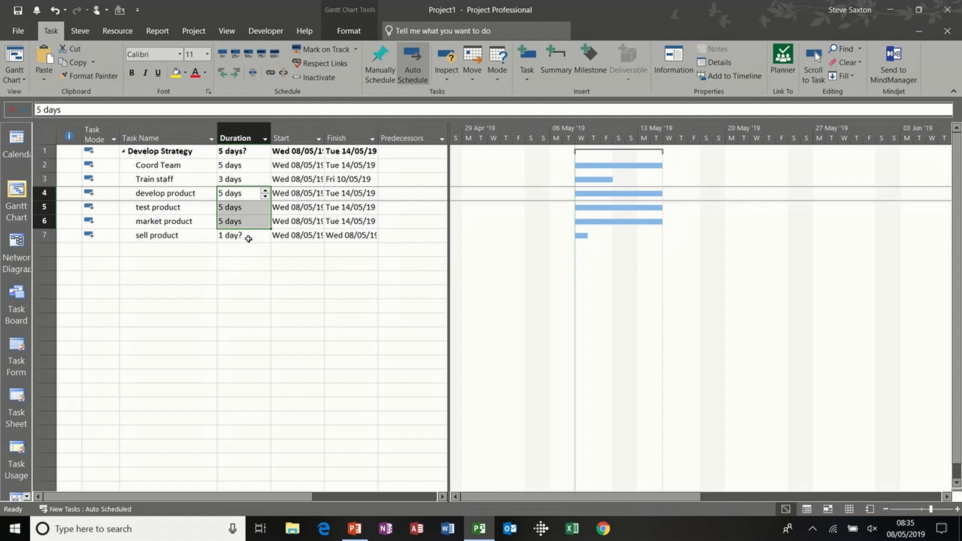
left_click(247, 237)
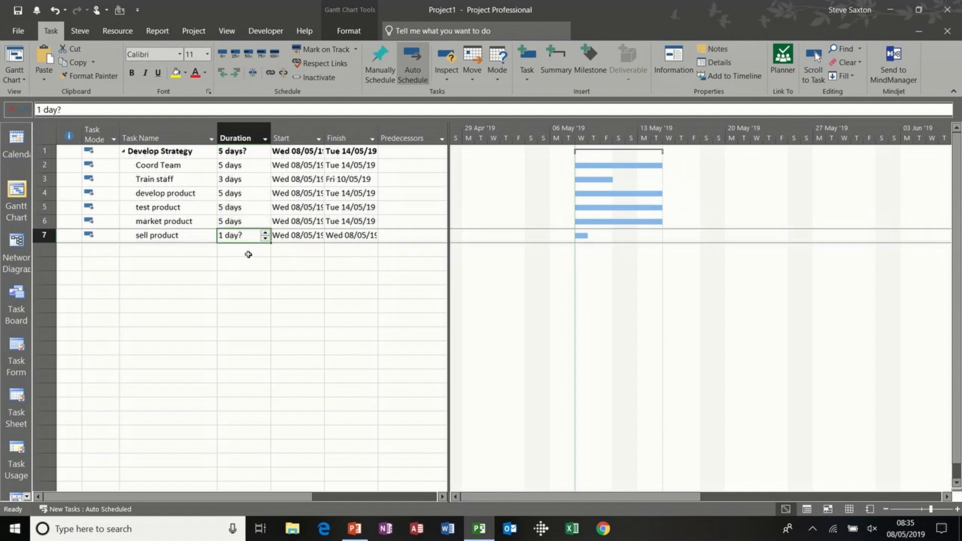
type("3")
left_click(200, 249)
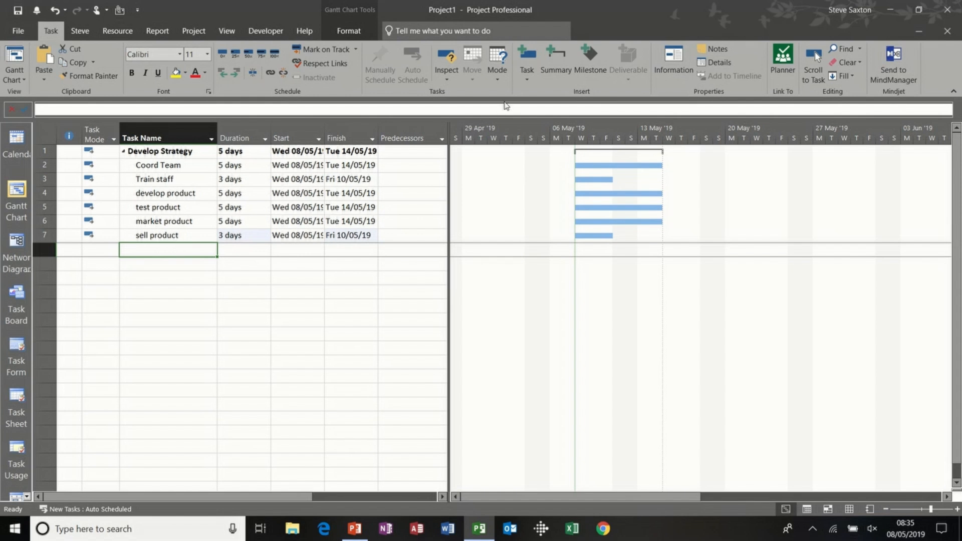
Insert a recurring Team Meeting task below sell product, repeating weekly on Wednesday and ending after 4 occurrences
left_click(527, 80)
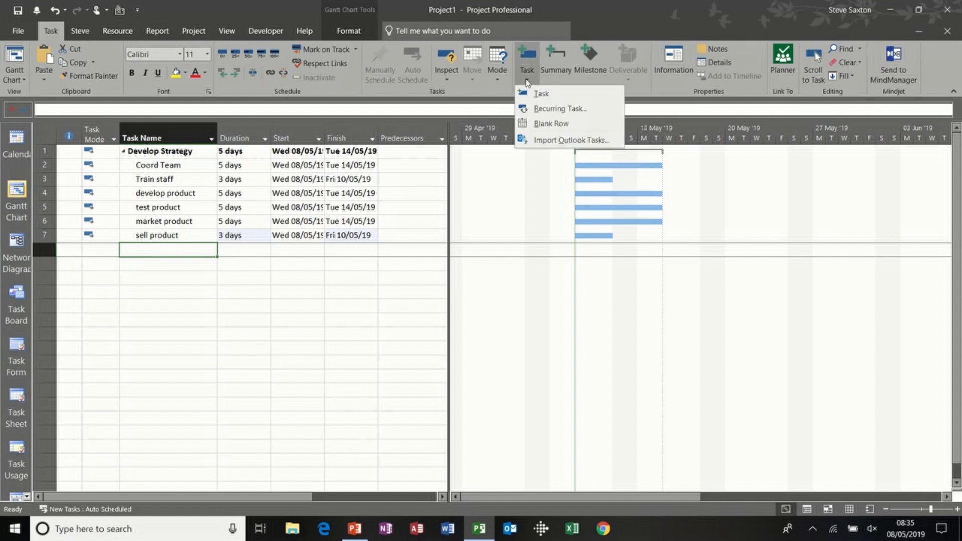
left_click(571, 113)
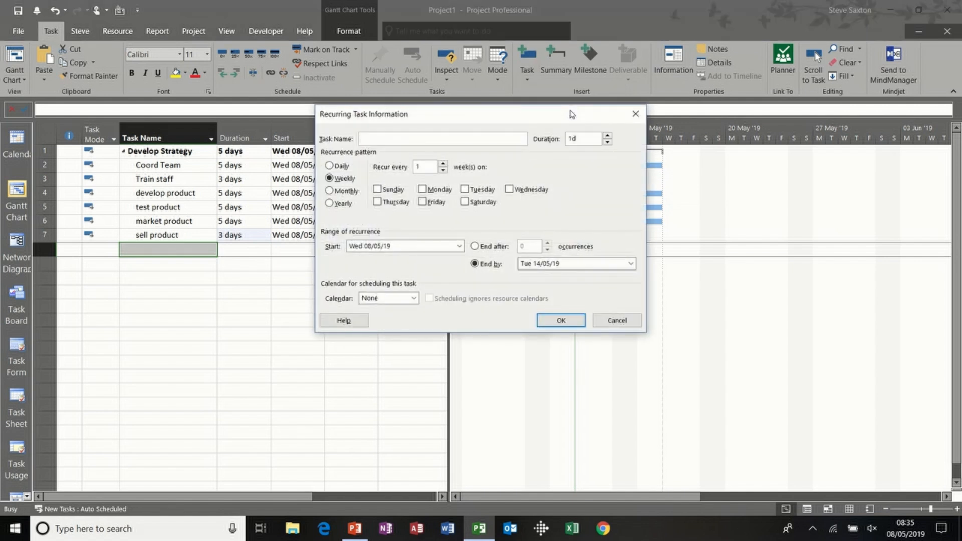
type("Team Meeting")
left_click(509, 190)
left_click(475, 246)
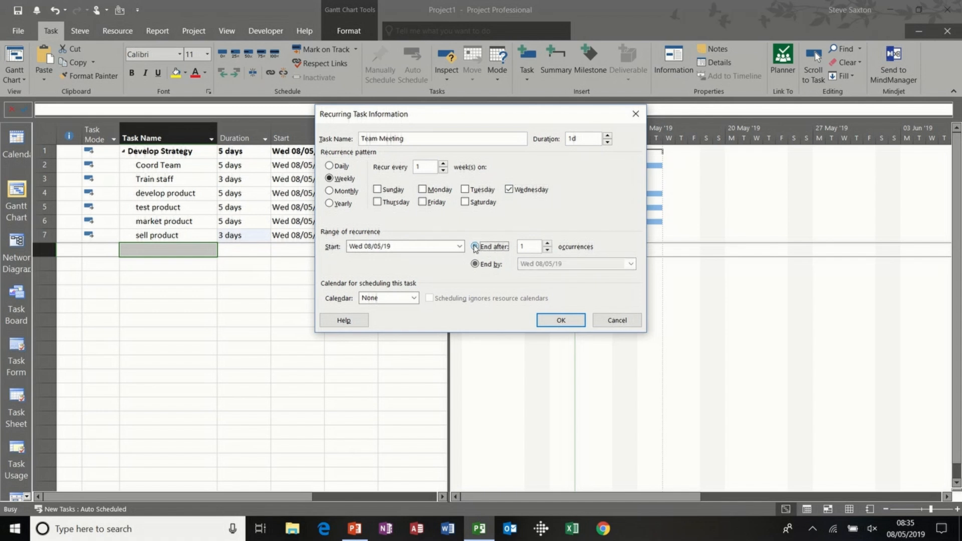
left_click(548, 243)
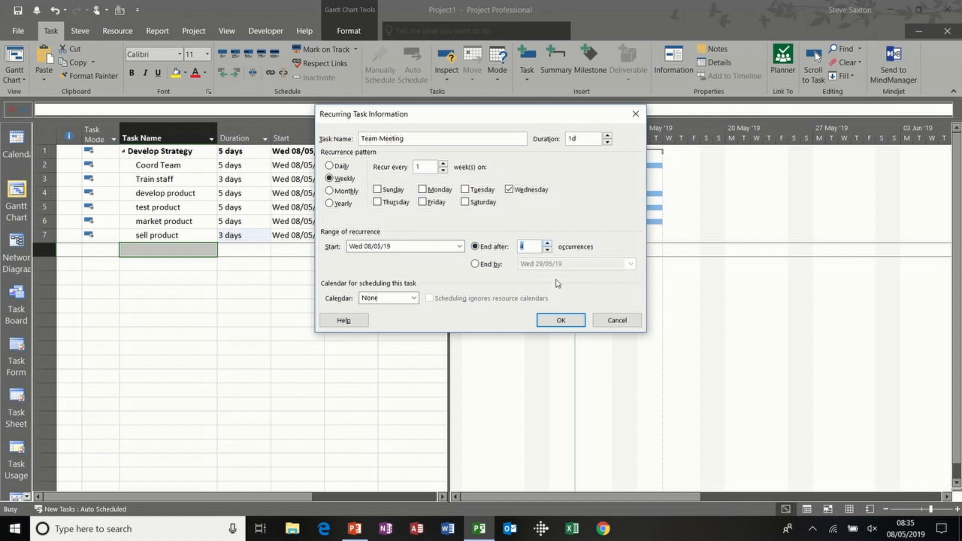
left_click(556, 320)
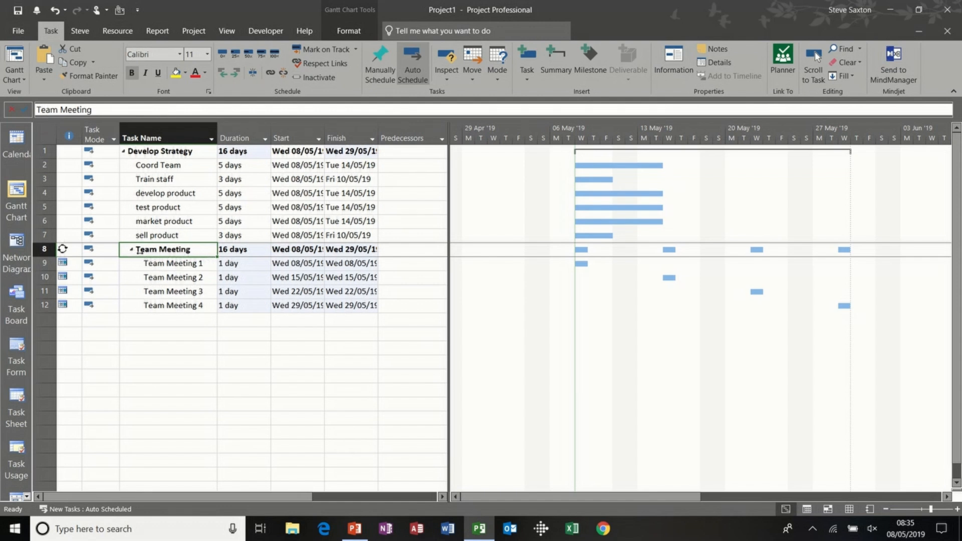
Collapse the Team Meeting and Develop Strategy groups, and expand both again to review the outline
mouse_move(62, 248)
left_click(132, 250)
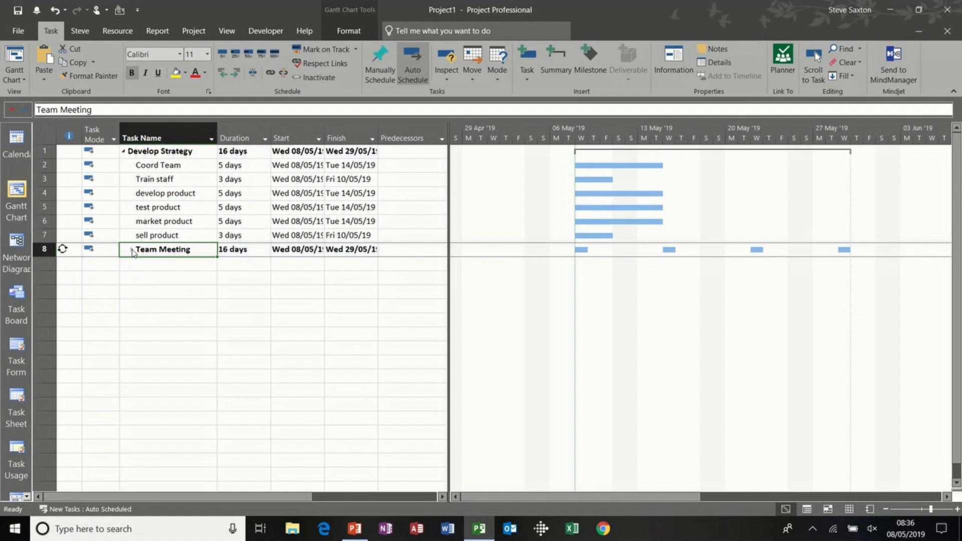
left_click(124, 152)
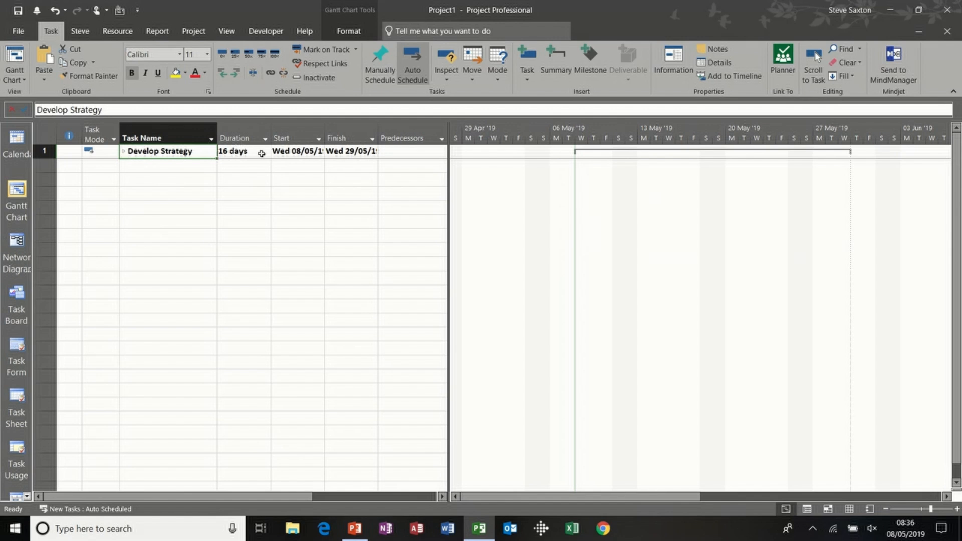
left_click(123, 151)
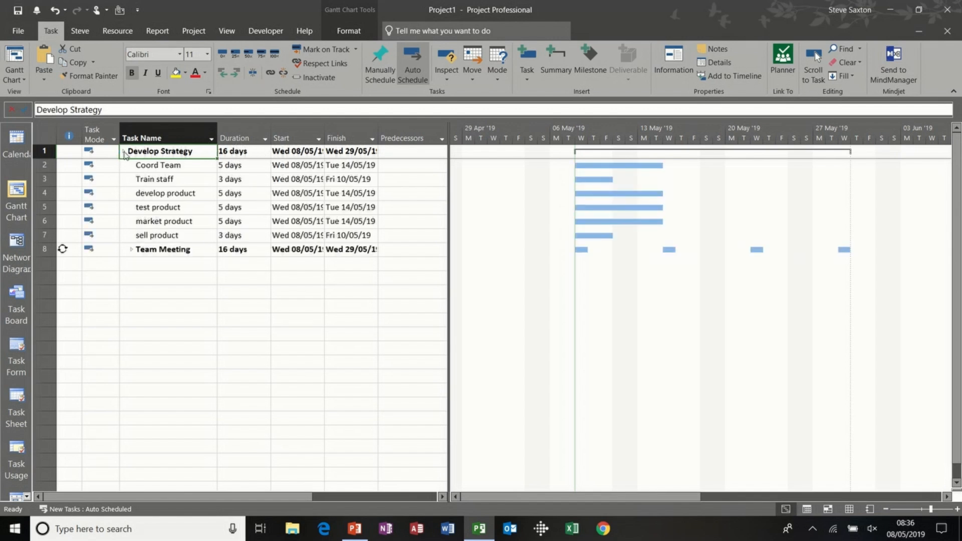
left_click(132, 249)
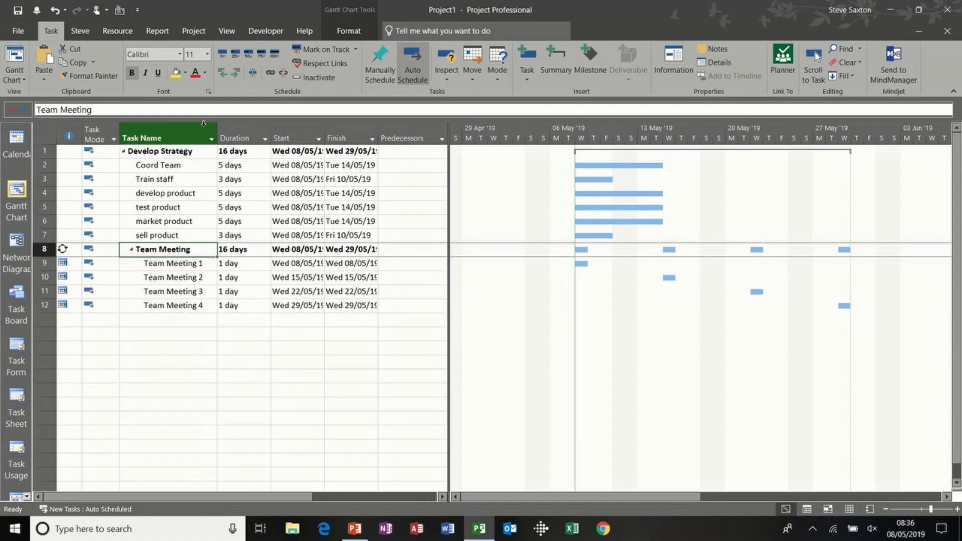
Outdent the Team Meeting task by one level, and insert a new task named Project A above Develop Strategy
left_click(222, 73)
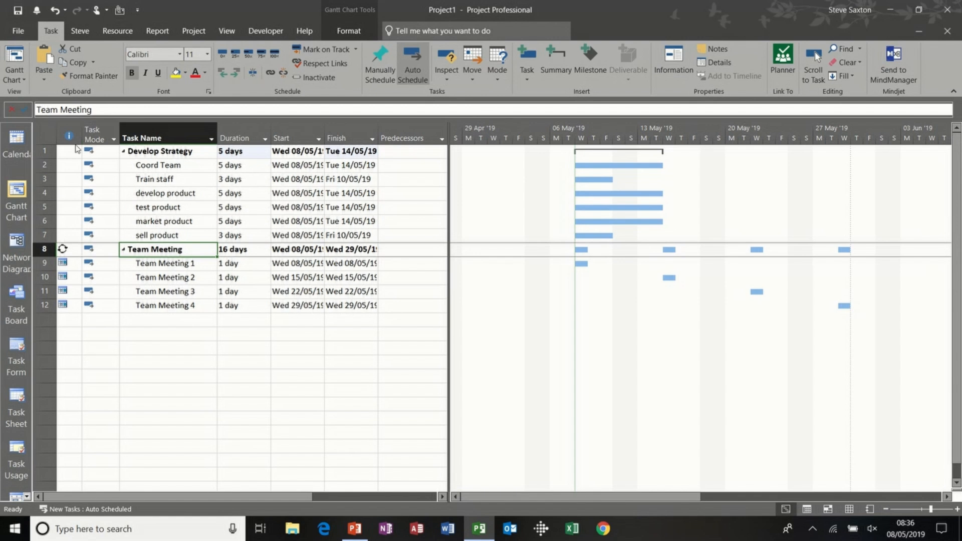
right_click(46, 150)
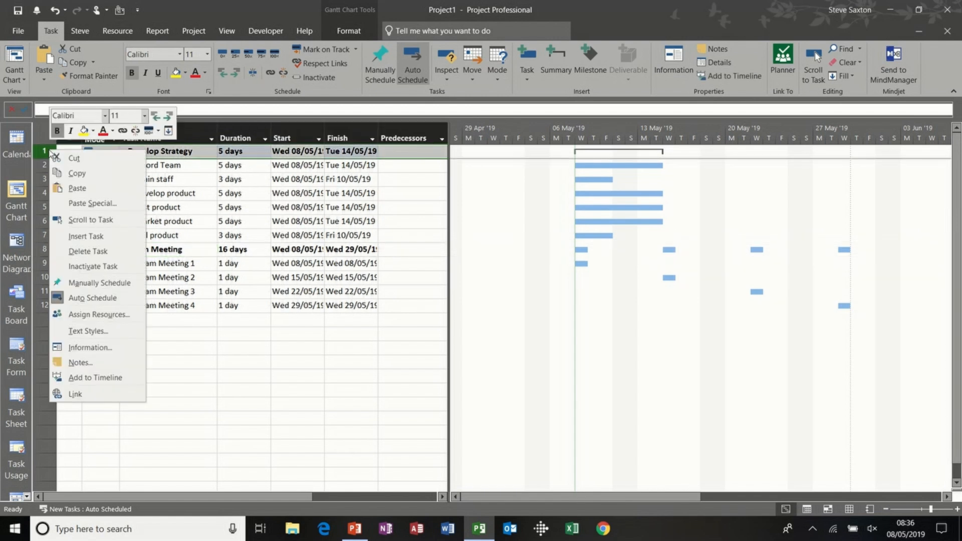
left_click(85, 236)
type("P")
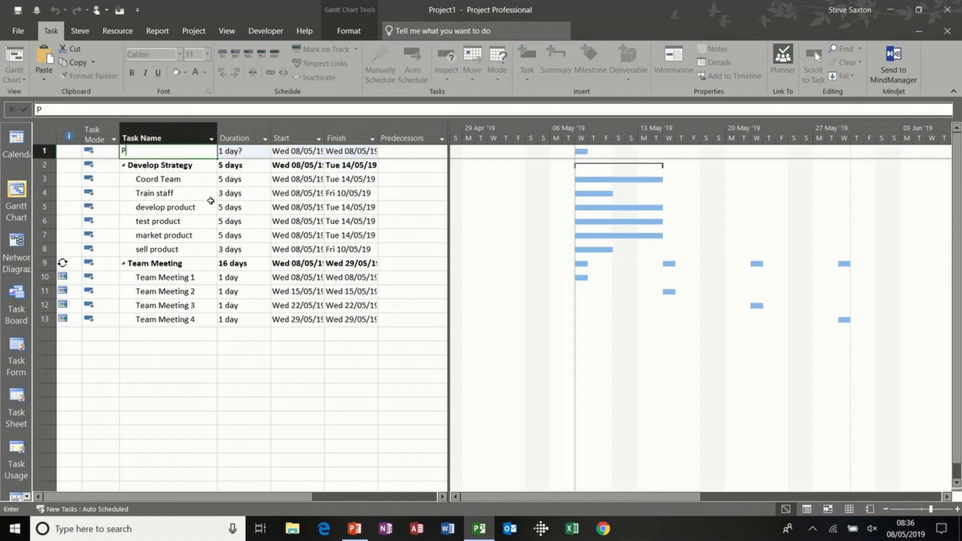
type("roject A")
left_click(206, 204)
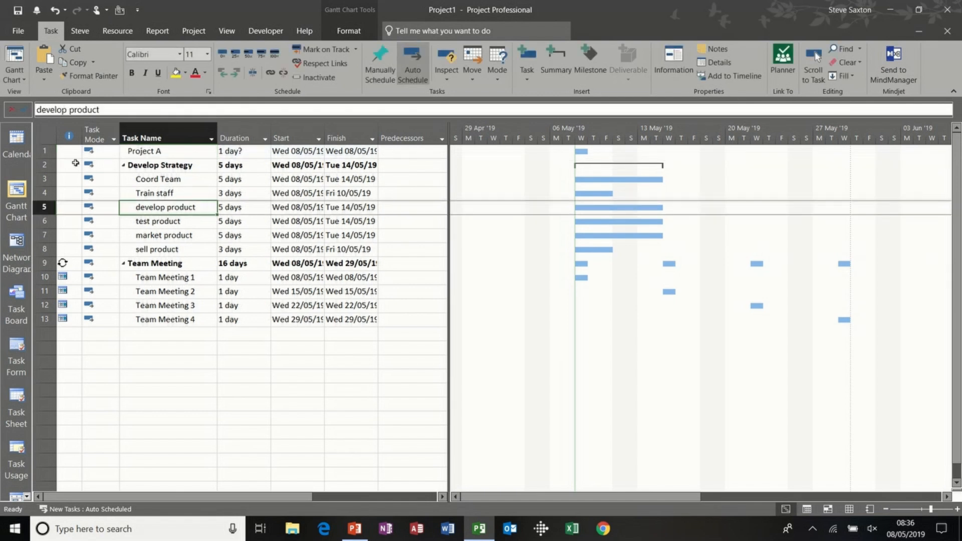
Indent all tasks from Develop Strategy to Team Meeting 4 under Project A, and collapse and re-expand its two subgroups
left_click_drag(44, 165, 45, 321)
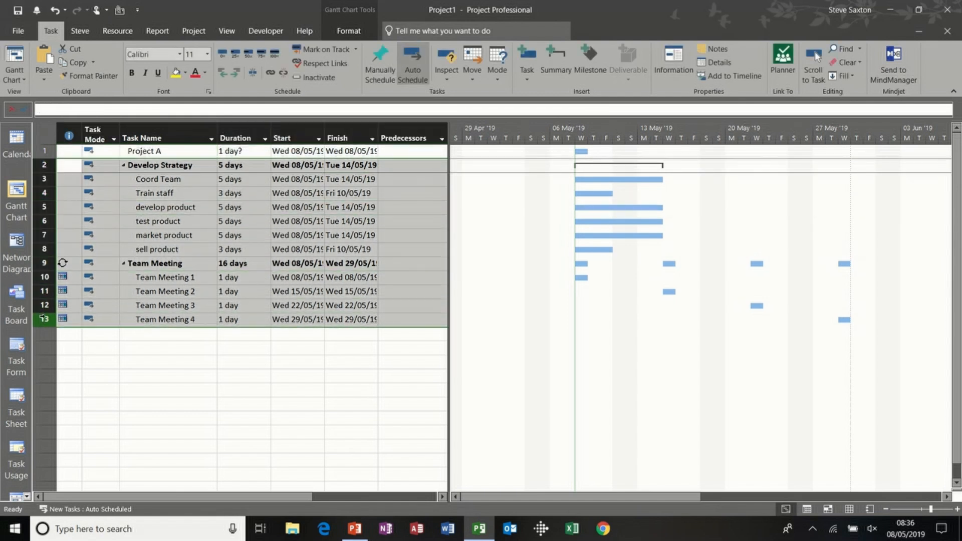
left_click(236, 74)
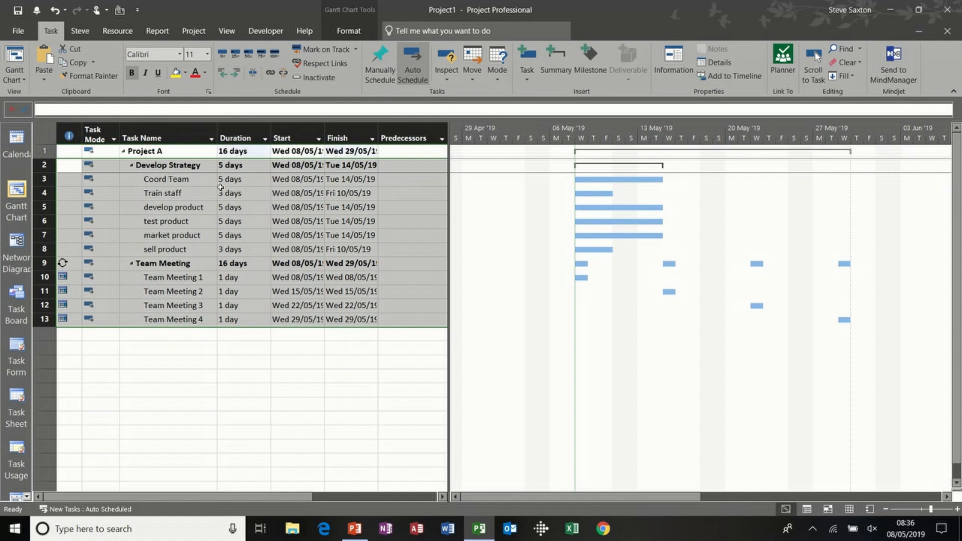
left_click(131, 166)
left_click(131, 178)
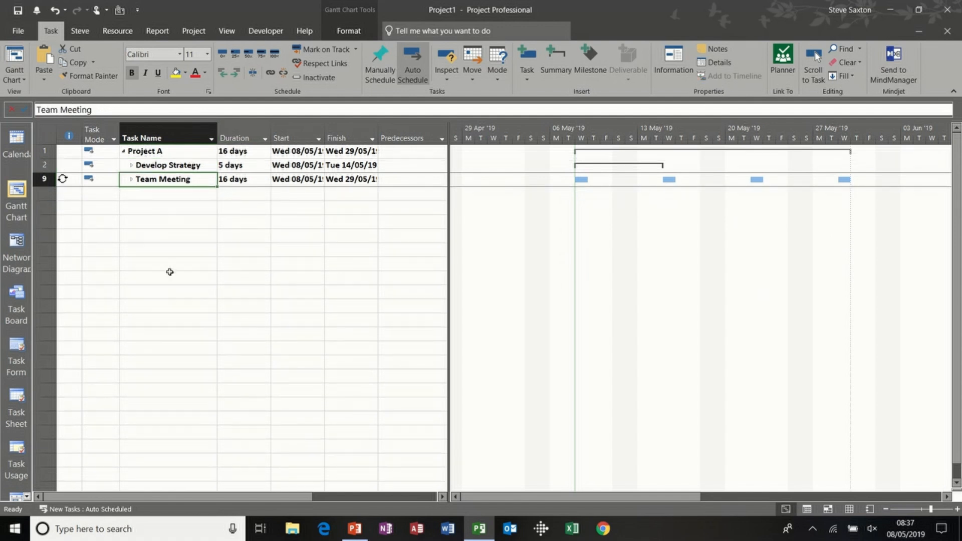
left_click(131, 180)
left_click(131, 167)
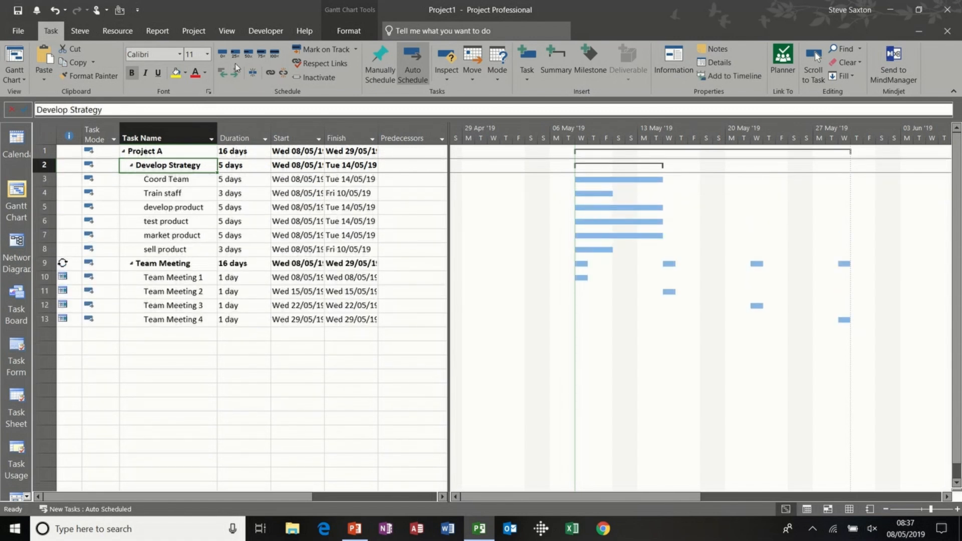
Display the outline at Level 1 and at Level 2, and show all subtasks again
left_click(227, 31)
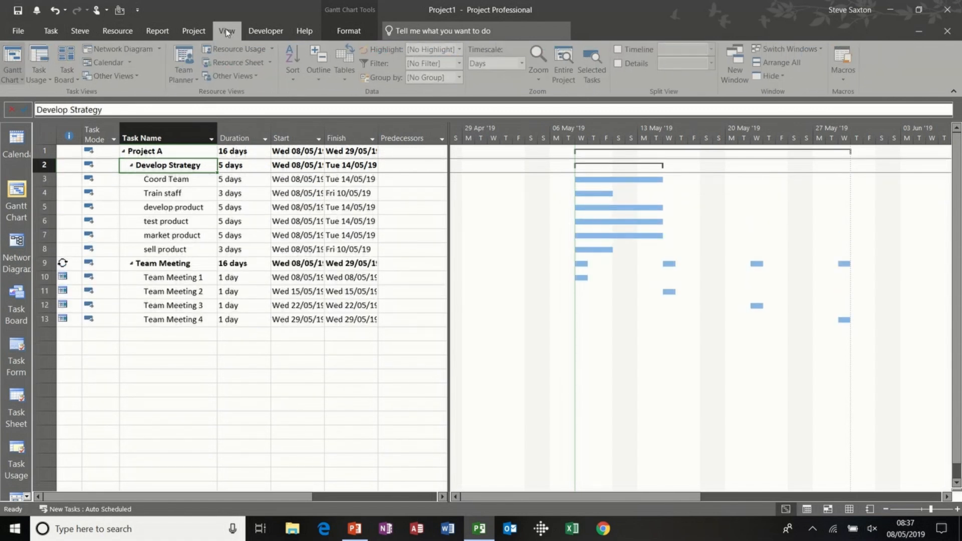
left_click(319, 75)
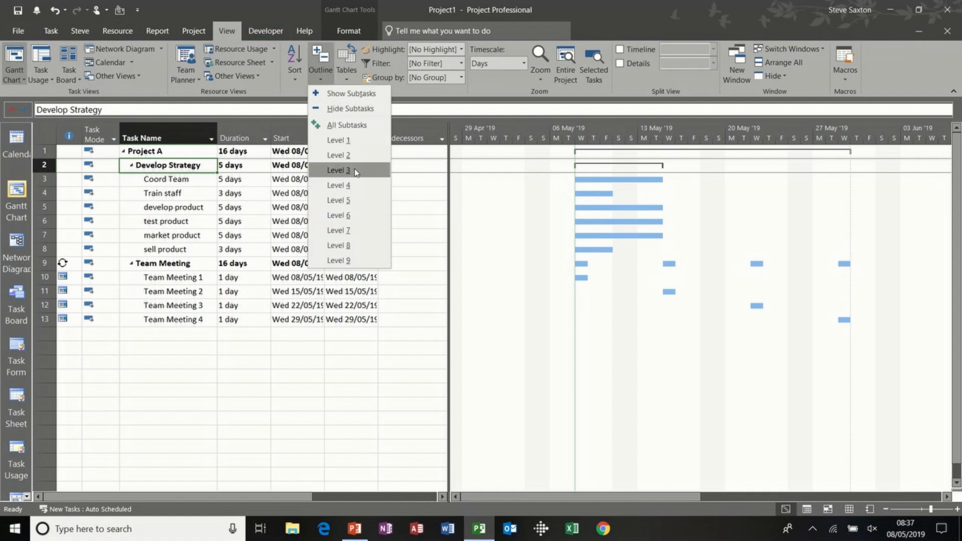
left_click(339, 140)
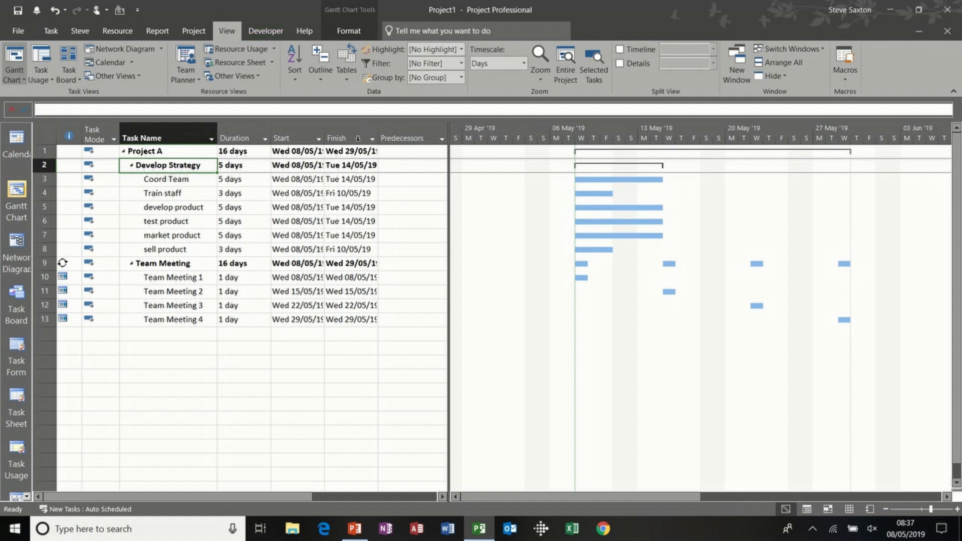
left_click(319, 75)
left_click(342, 151)
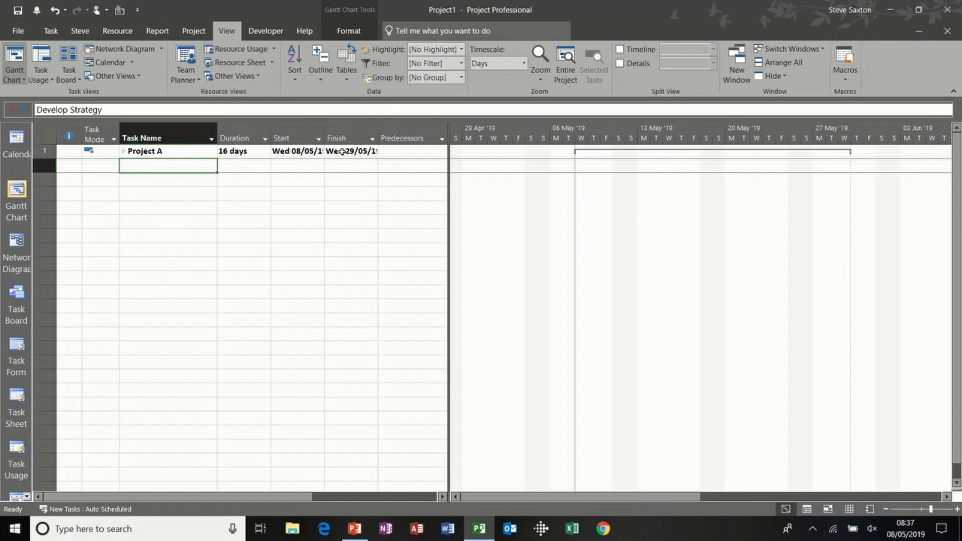
left_click(330, 74)
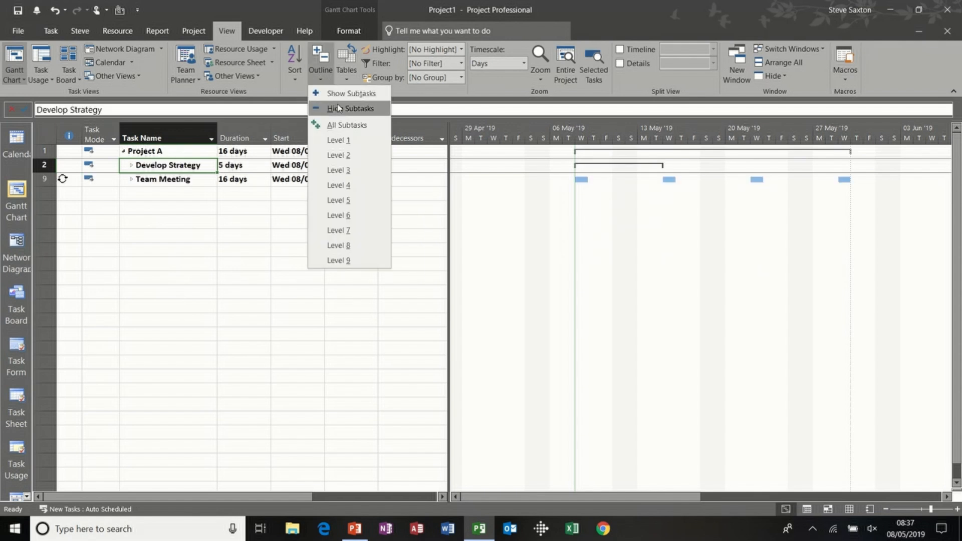
left_click(344, 125)
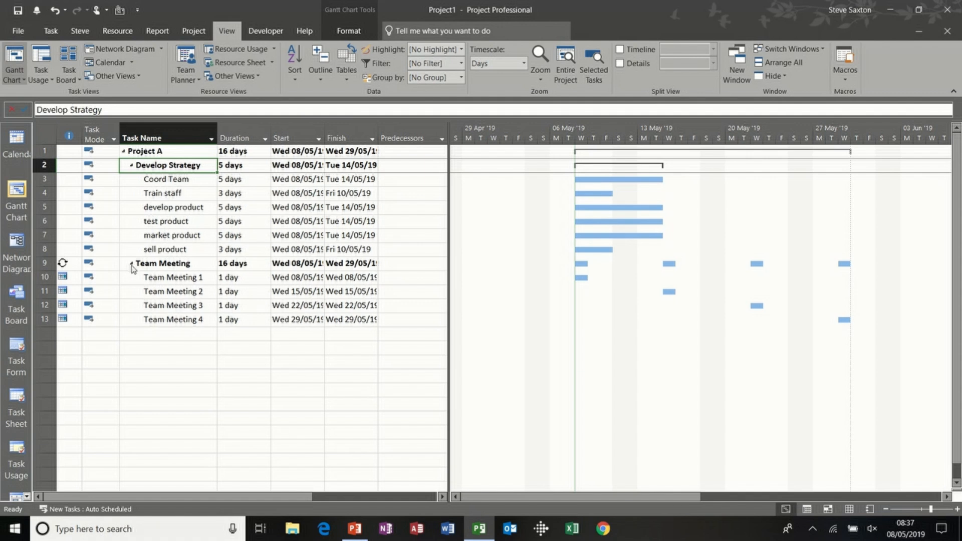
Add an End of phase milestone below Team Meeting 4 with a duration of 0 days
left_click(150, 335)
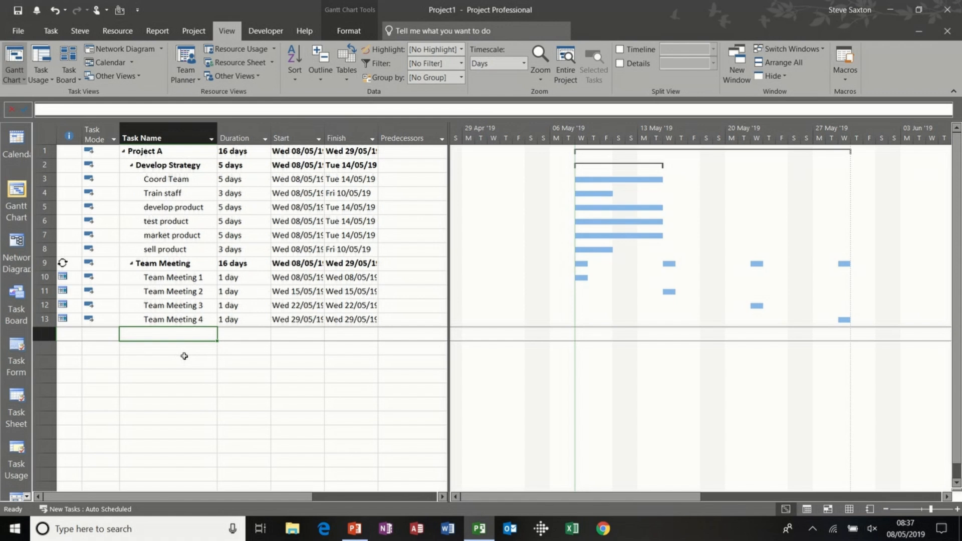
type("End of")
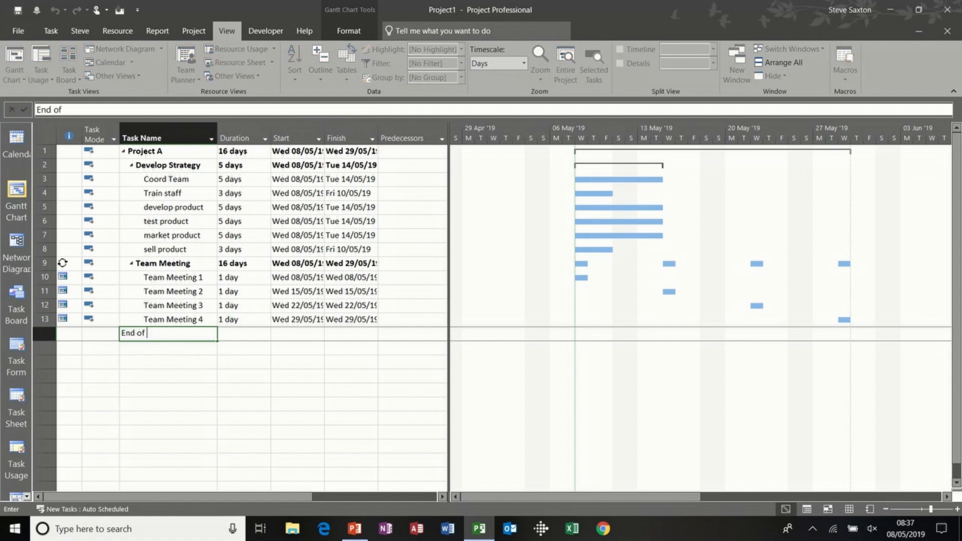
type(" phase")
left_click(244, 335)
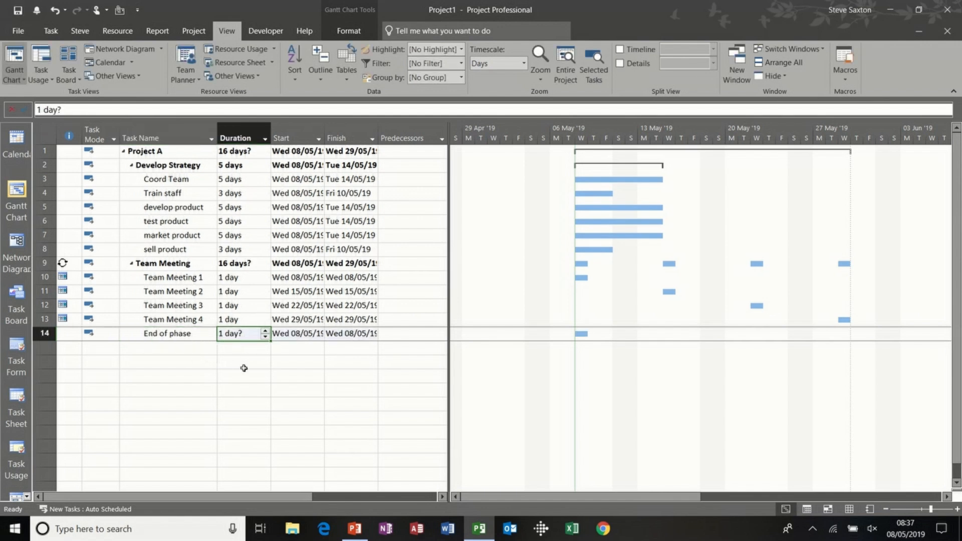
type("0")
left_click(194, 334)
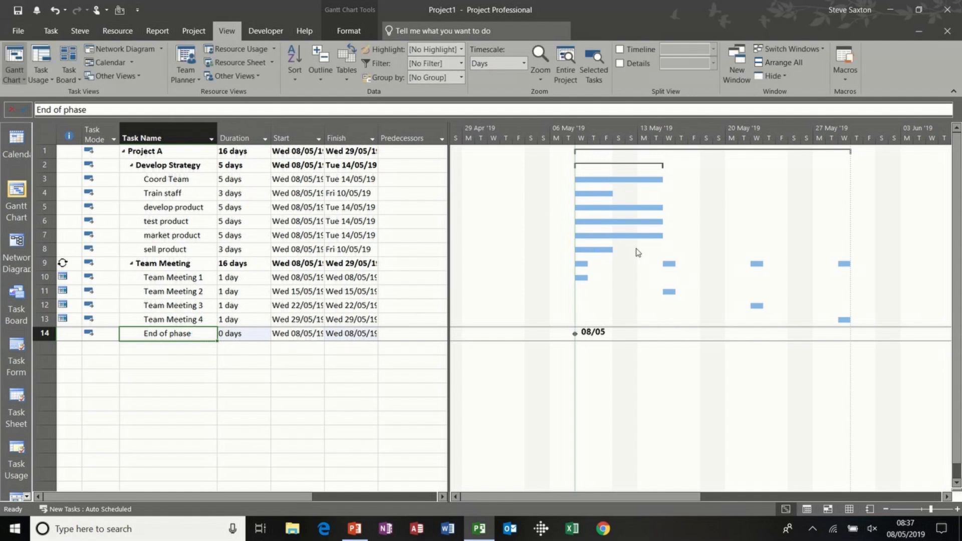
left_click(345, 79)
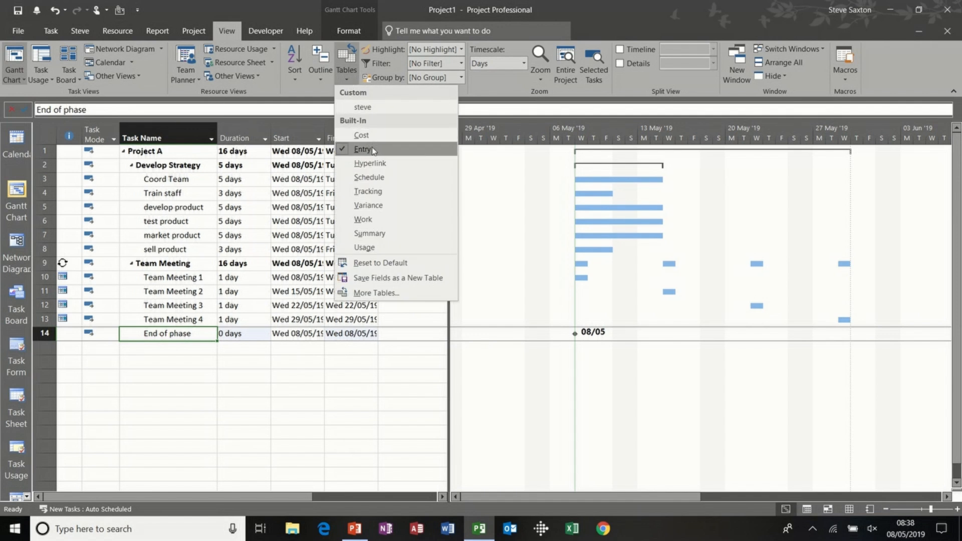
left_click(207, 246)
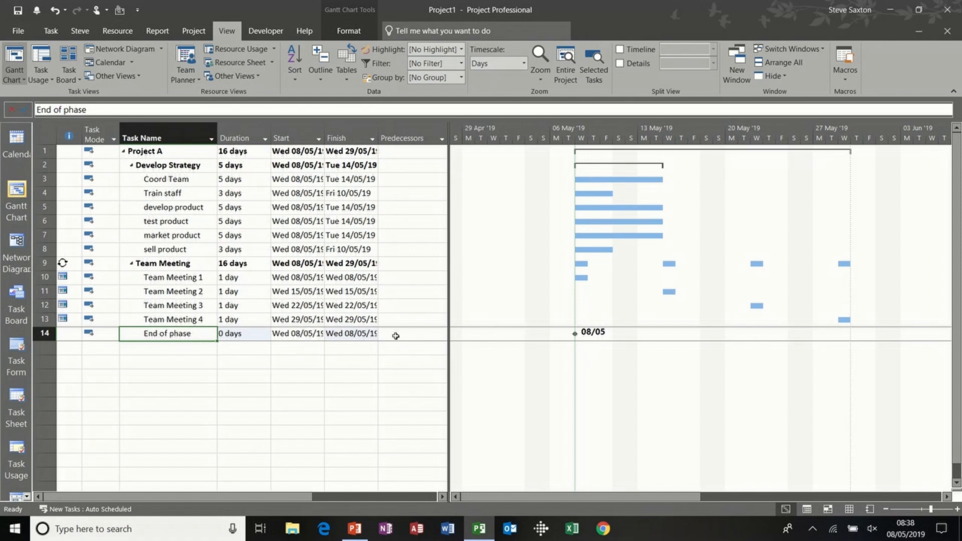
Set the start date of End of phase to Thu 30/05/19, moving it without adding a link
left_click(302, 334)
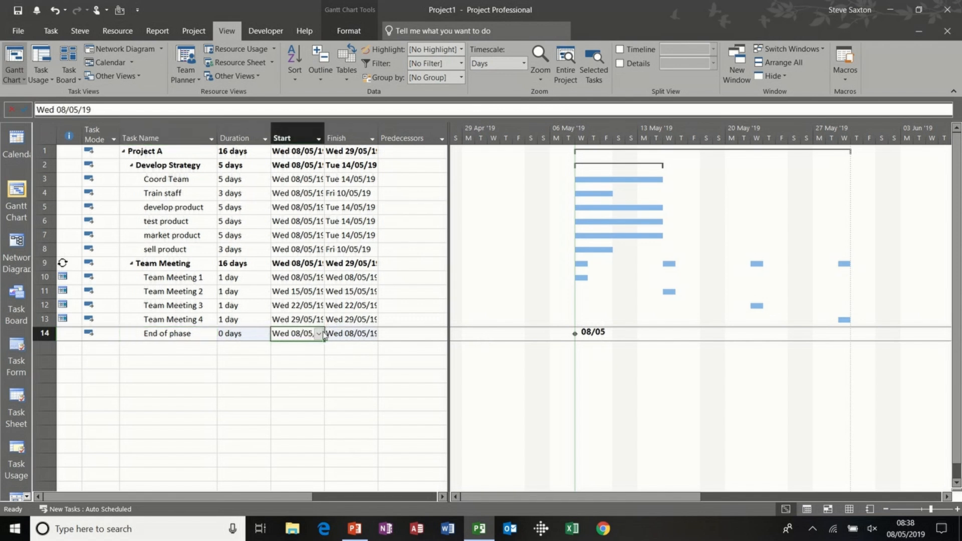
left_click(319, 334)
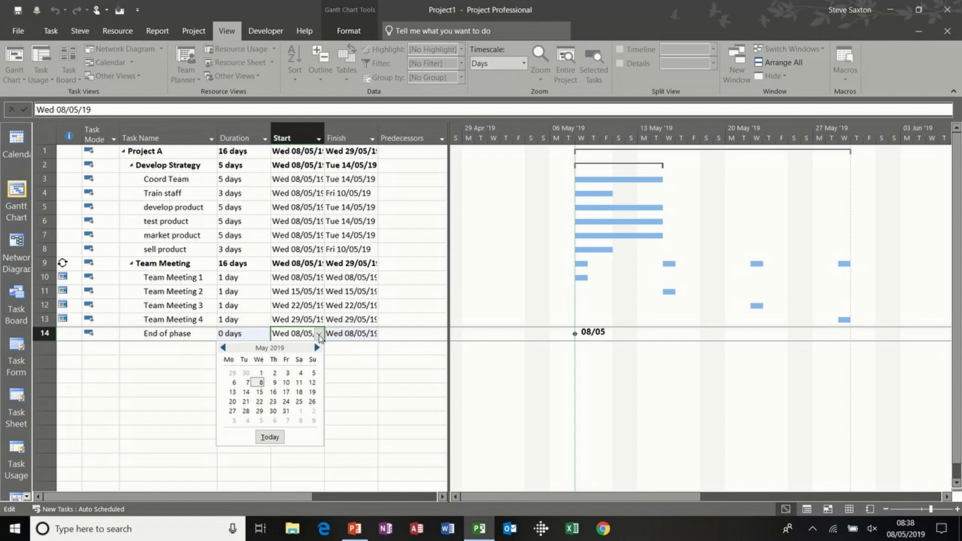
left_click(272, 412)
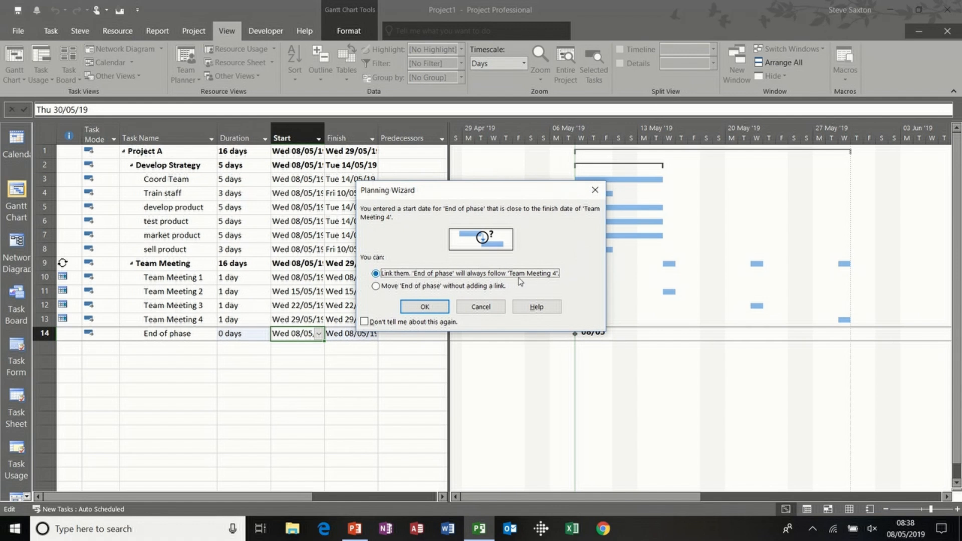
left_click(395, 287)
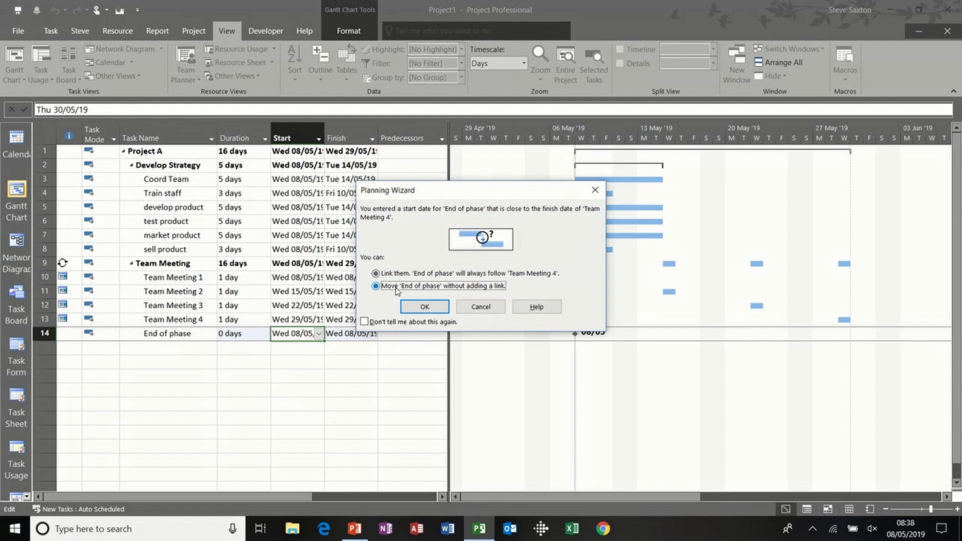
left_click(424, 306)
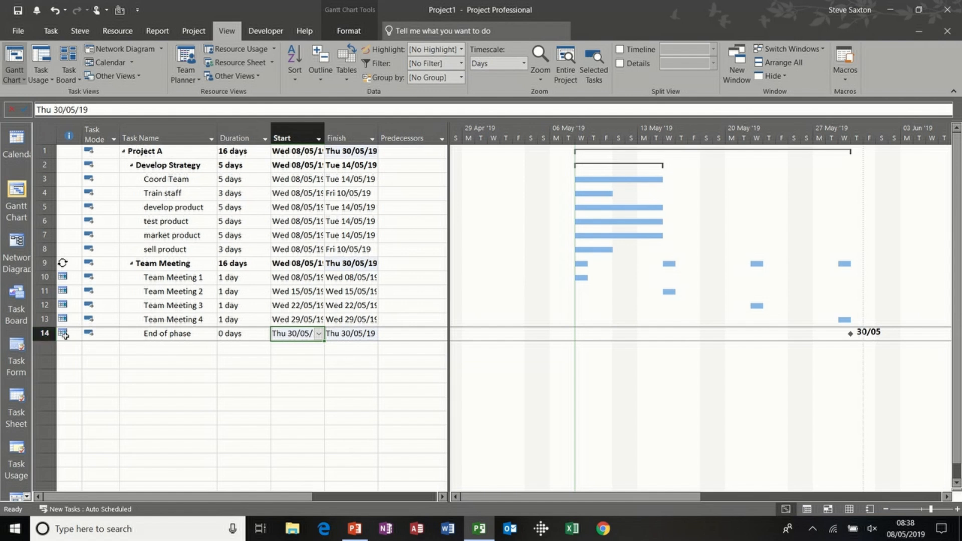
mouse_move(66, 334)
left_click_drag(168, 180, 168, 249)
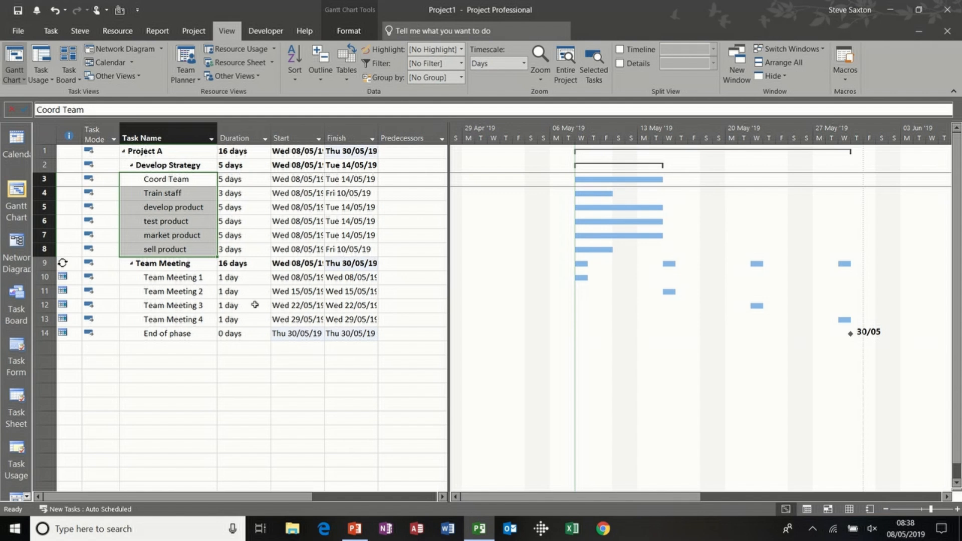
left_click(190, 333)
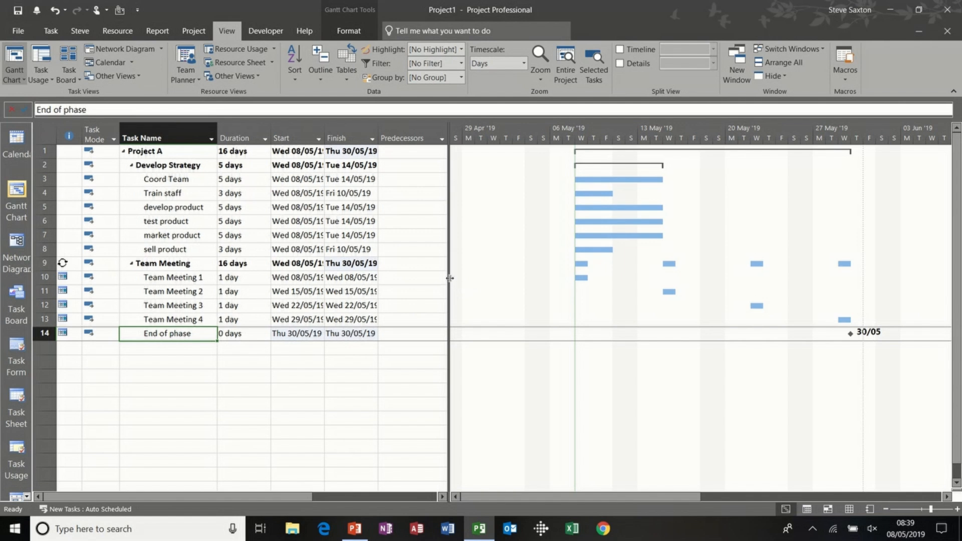
Widen the Gantt chart up to the Task Name column and set the Task bar style to show the Name as its Right text
left_click_drag(450, 278, 219, 271)
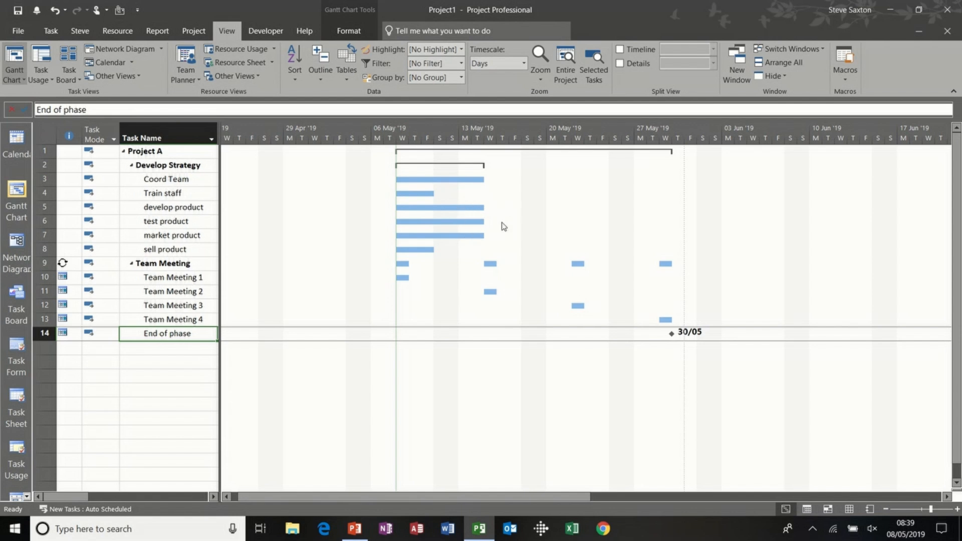
left_click(345, 31)
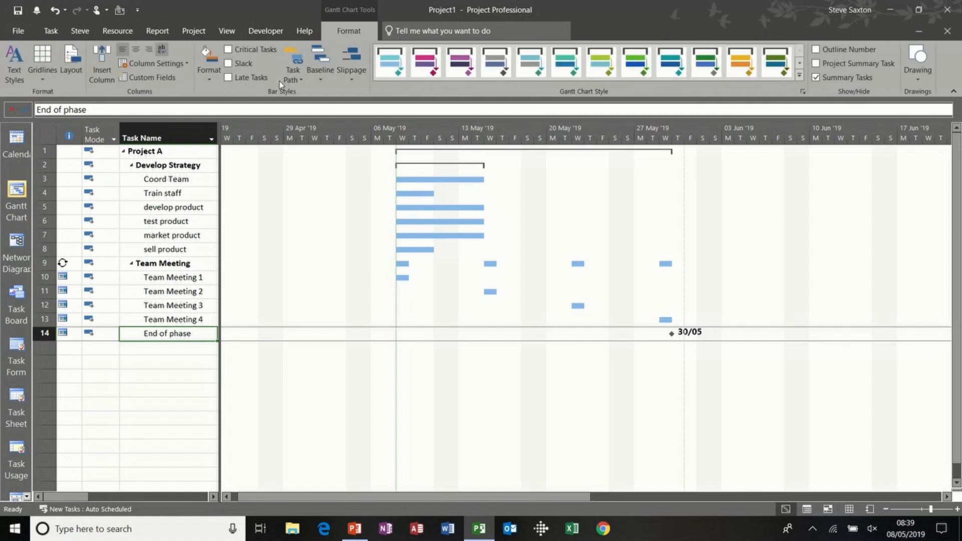
double_click(502, 223)
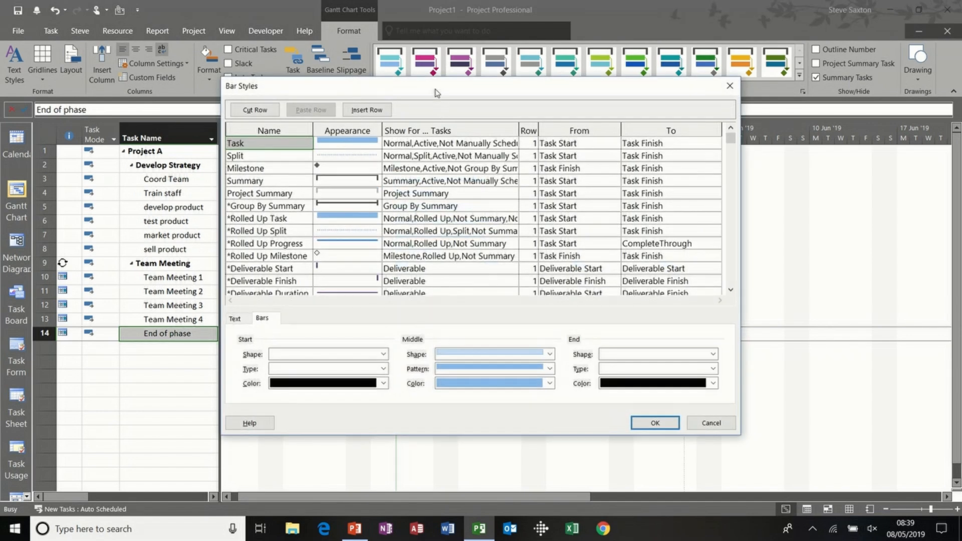
left_click_drag(436, 89, 530, 108)
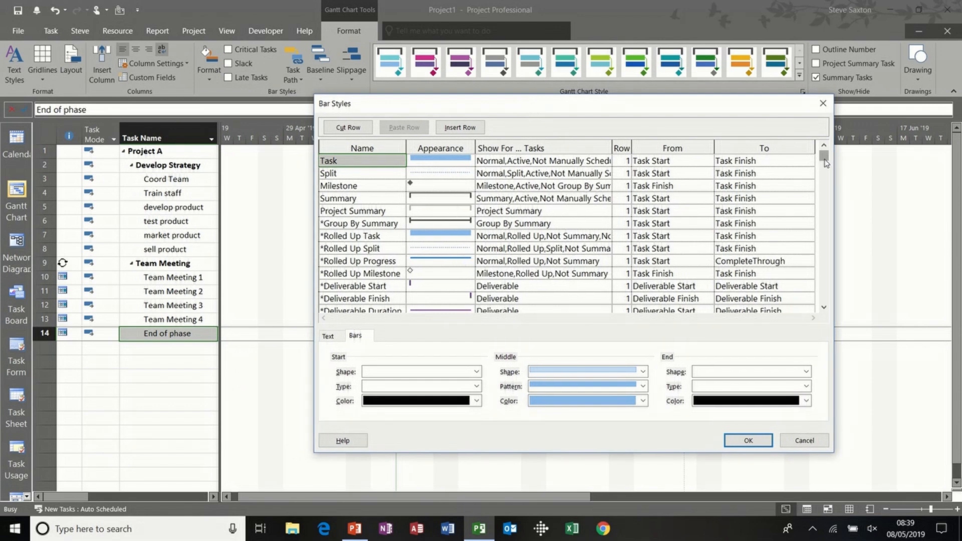
left_click_drag(825, 161, 825, 186)
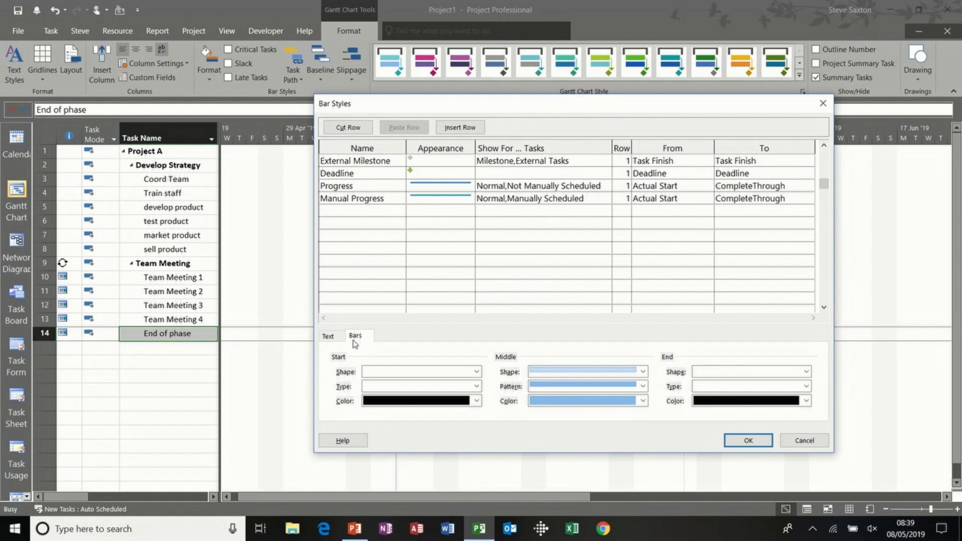
left_click(328, 336)
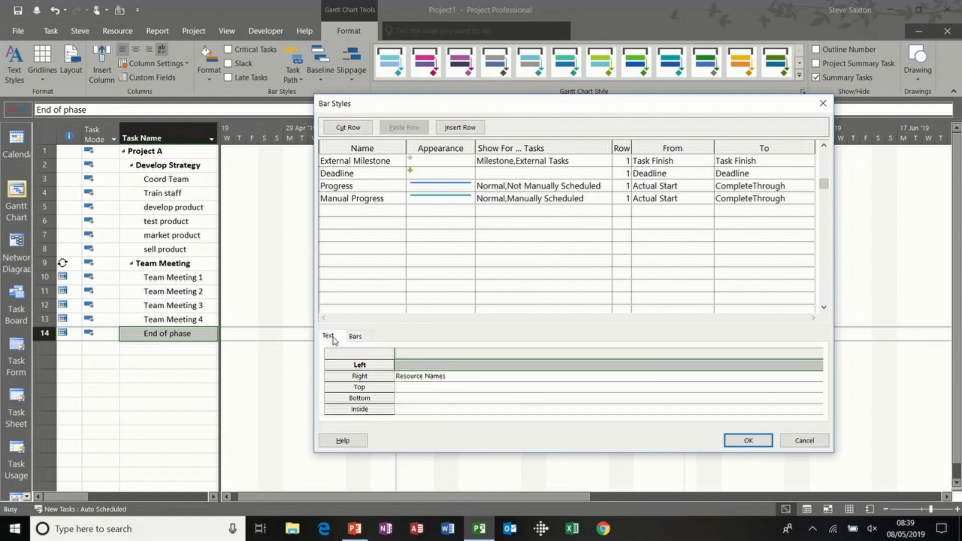
left_click(416, 376)
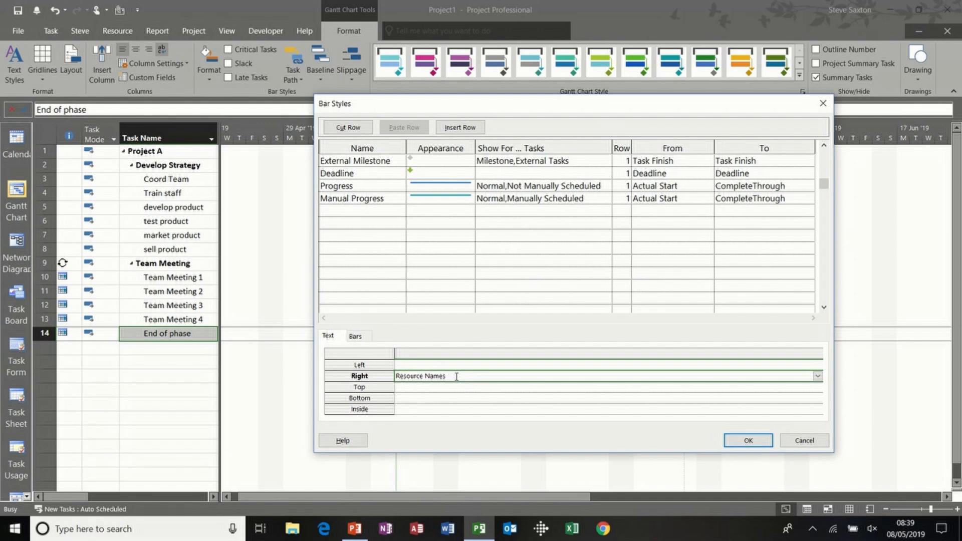
type("Name")
left_click(739, 441)
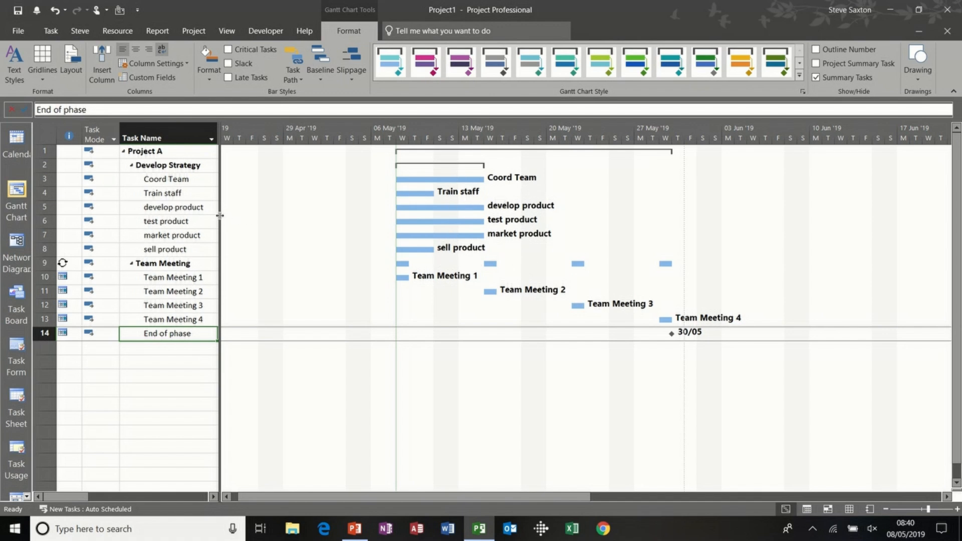
Hide the task names to check the bar labels on their own, and show the table up to the Task Name column again
left_click_drag(219, 215, 116, 210)
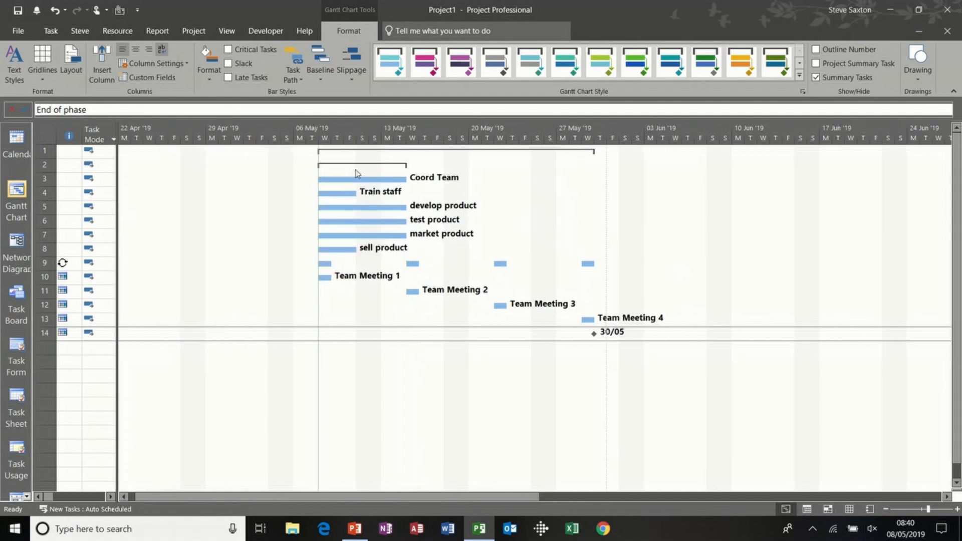
left_click_drag(116, 225, 329, 230)
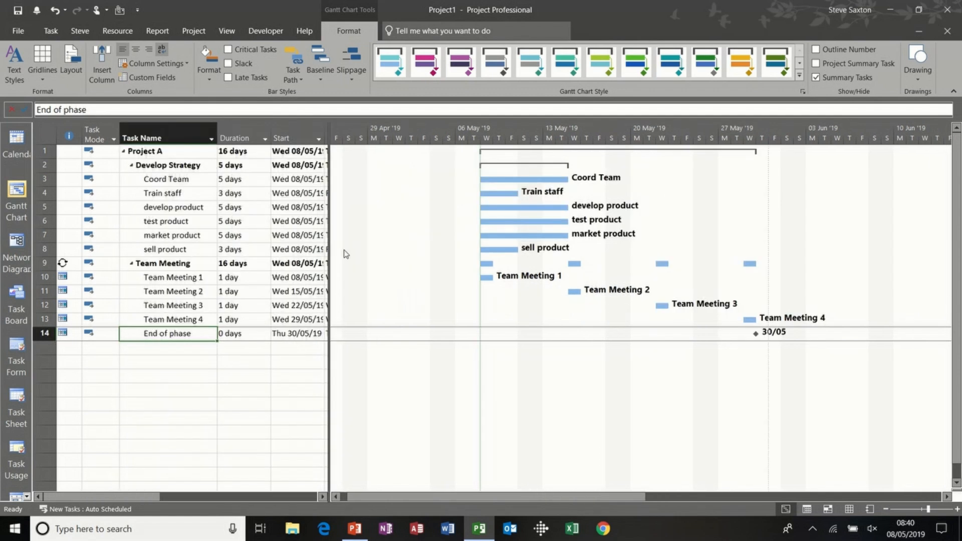
left_click_drag(218, 242, 219, 242)
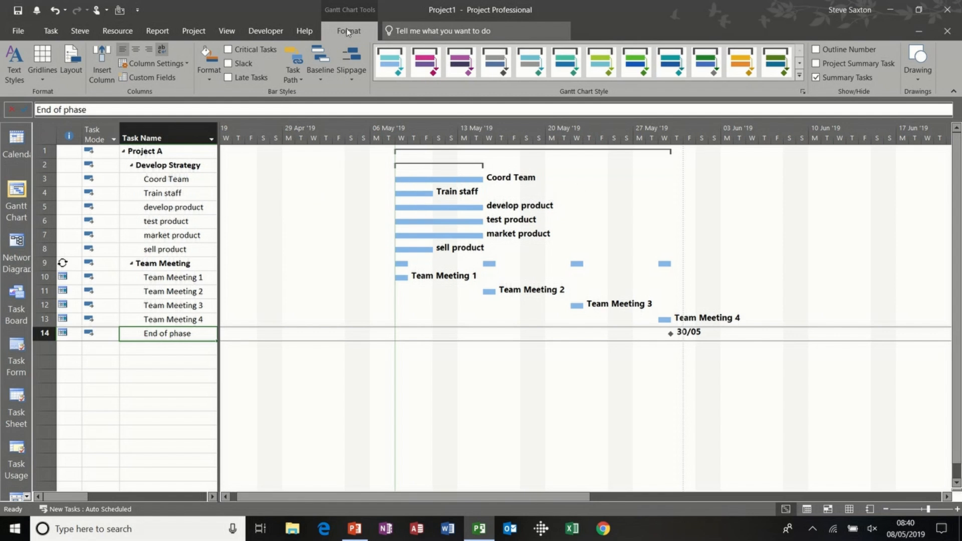
Format the Gantt Rows gridlines as solid red lines
left_click(44, 75)
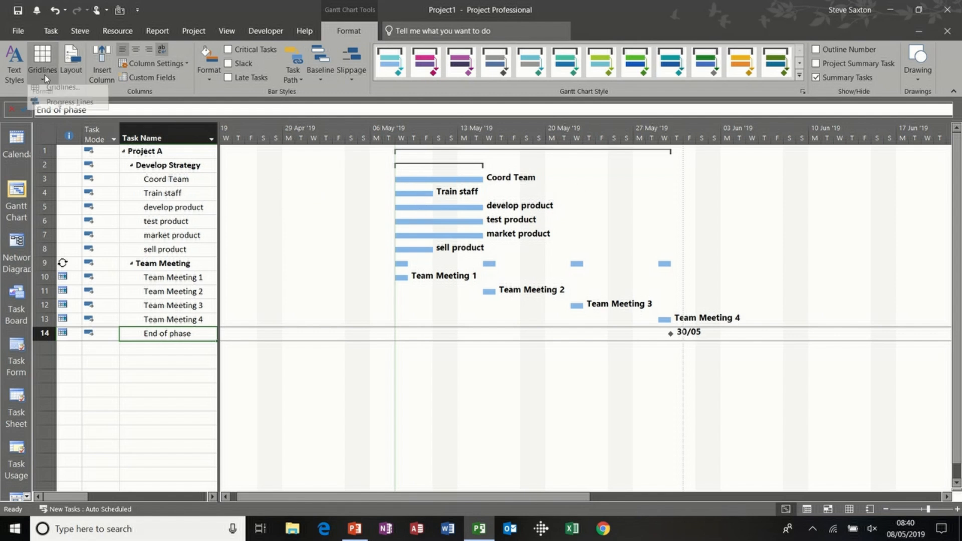
left_click(57, 94)
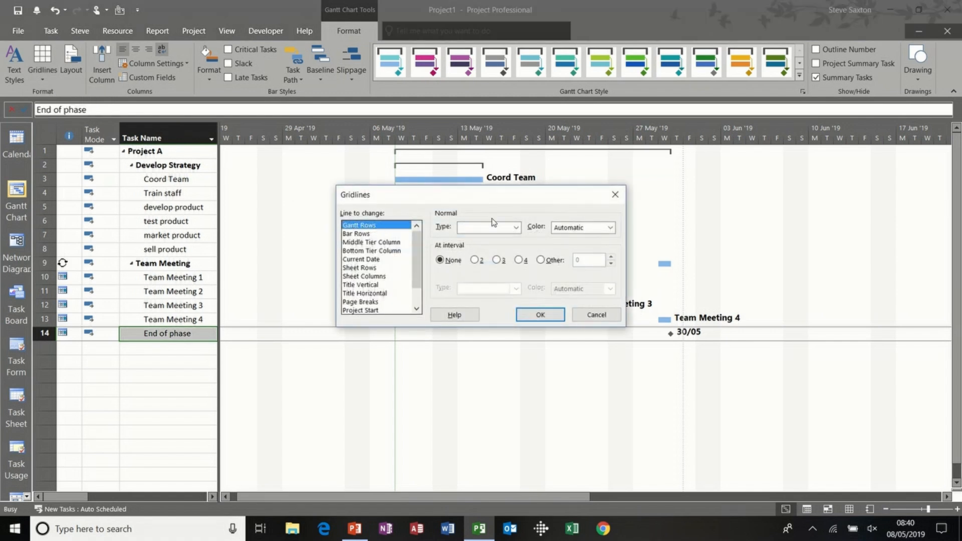
left_click(517, 228)
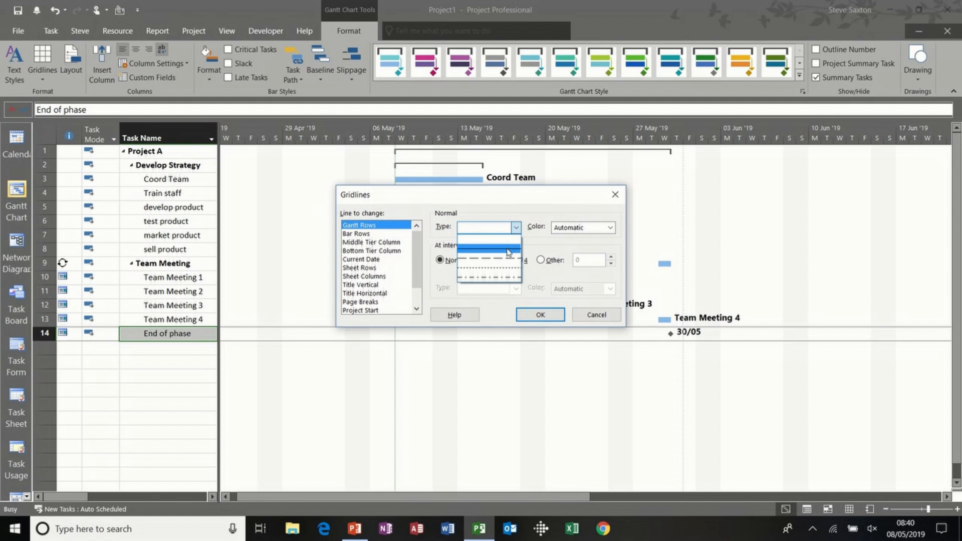
left_click(510, 244)
left_click(610, 228)
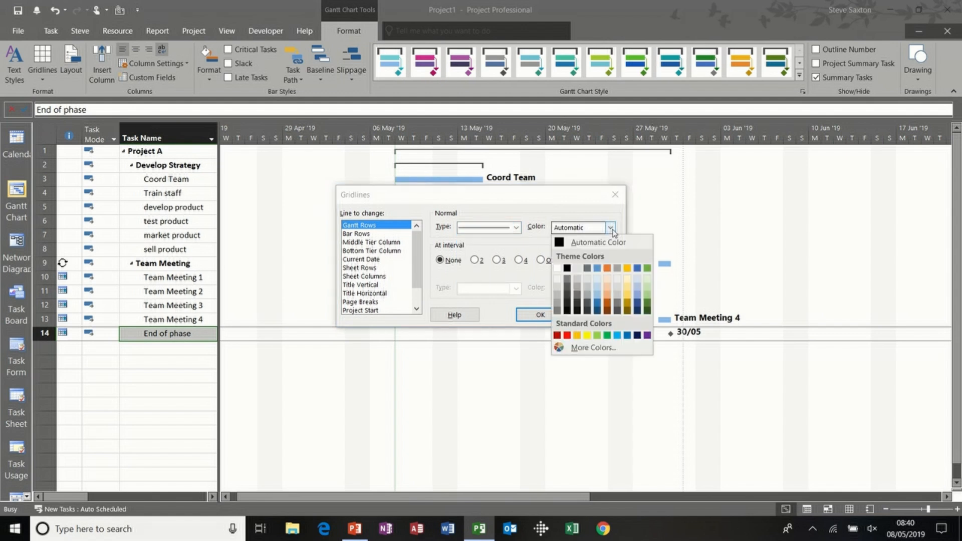
left_click(567, 335)
left_click(541, 315)
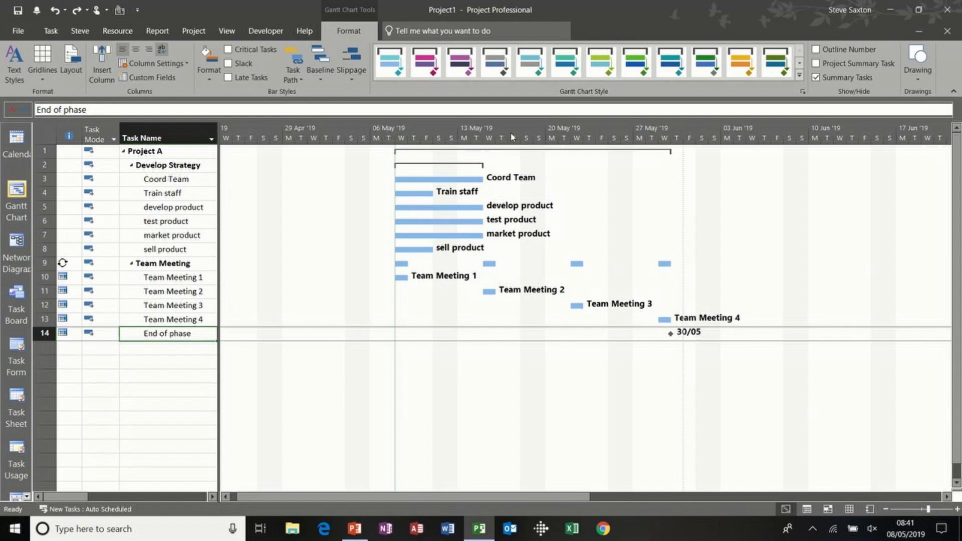
Compare the Gantt chart at several timescale zoom levels, from months within quarters to single days within weeks
left_click(885, 509)
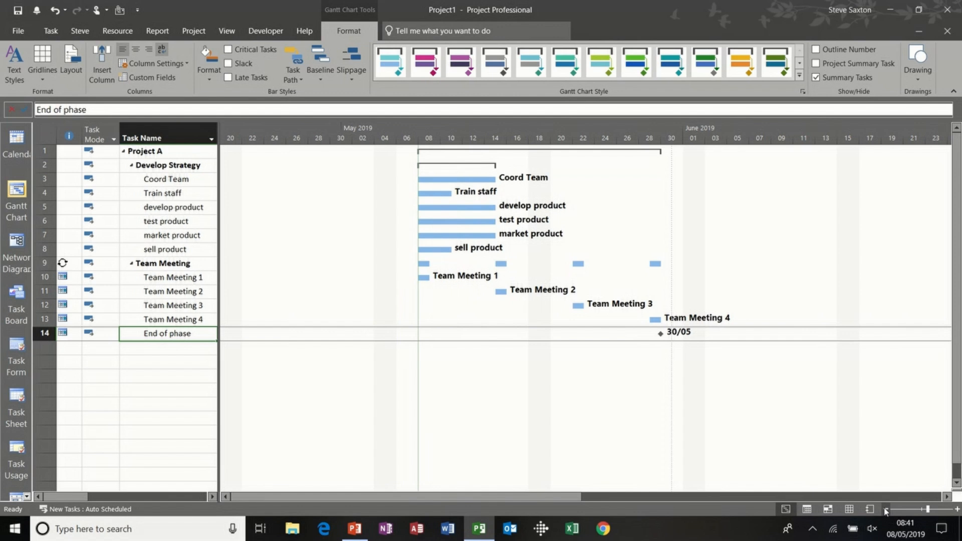
left_click(885, 509)
left_click(884, 509)
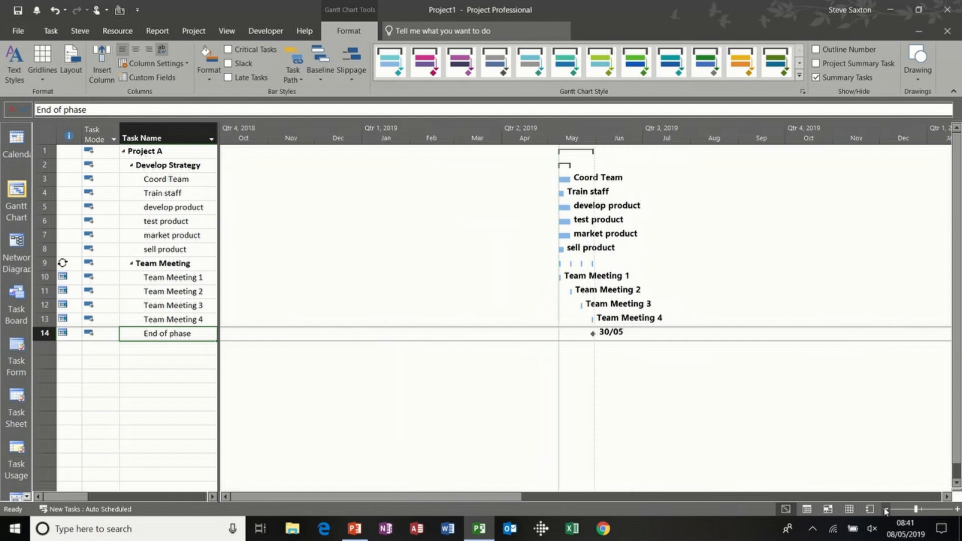
left_click(957, 508)
left_click(957, 508)
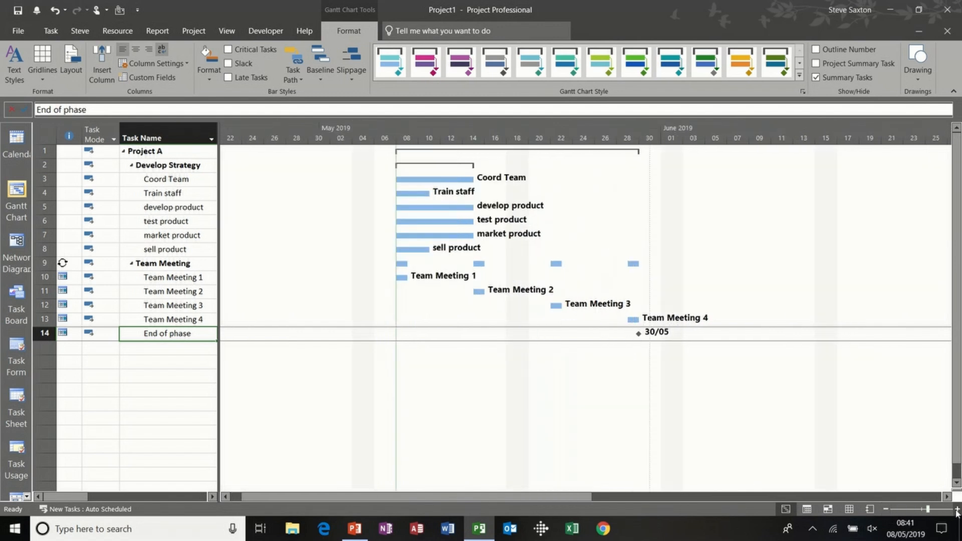
left_click(957, 509)
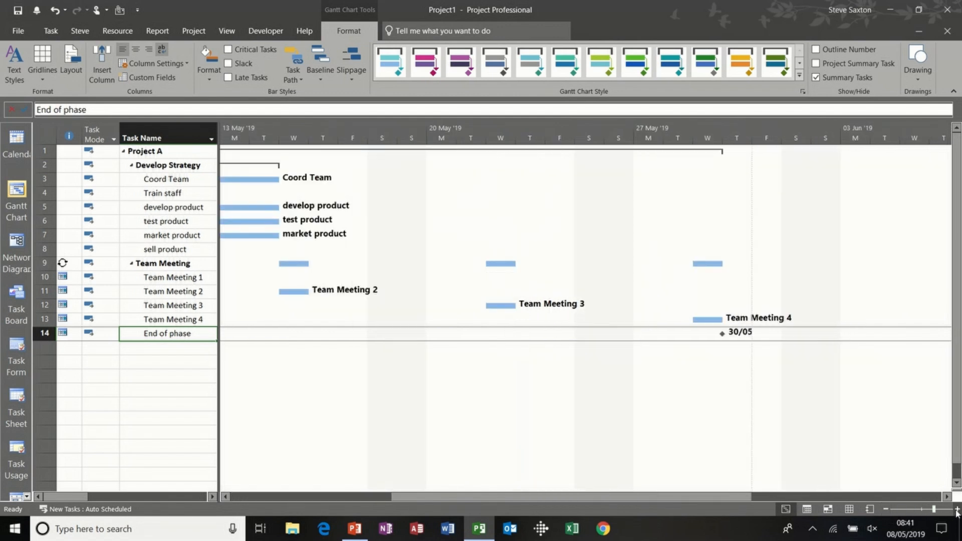
left_click(886, 509)
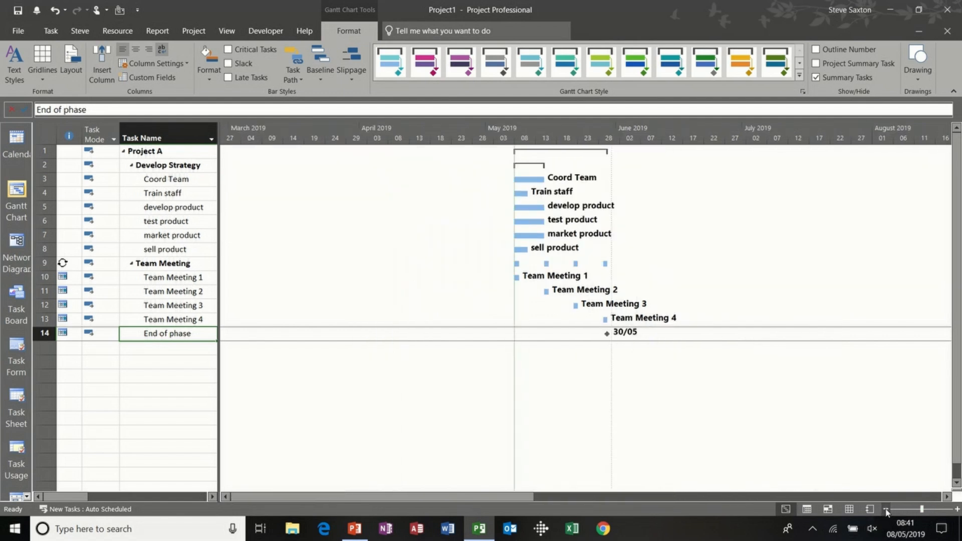
Set the Gantt timescale to show three tiers (Top, Middle, Bottom)
double_click(546, 133)
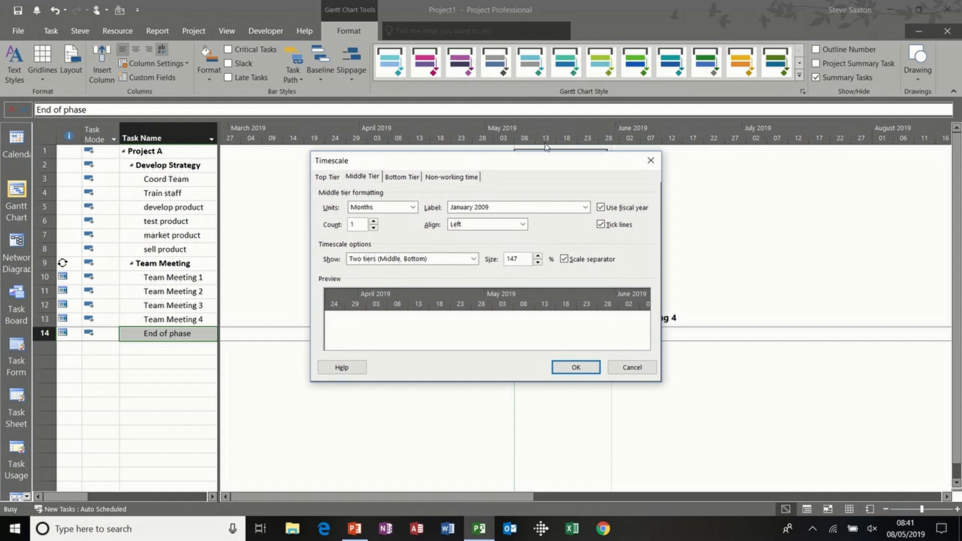
left_click_drag(435, 165, 536, 173)
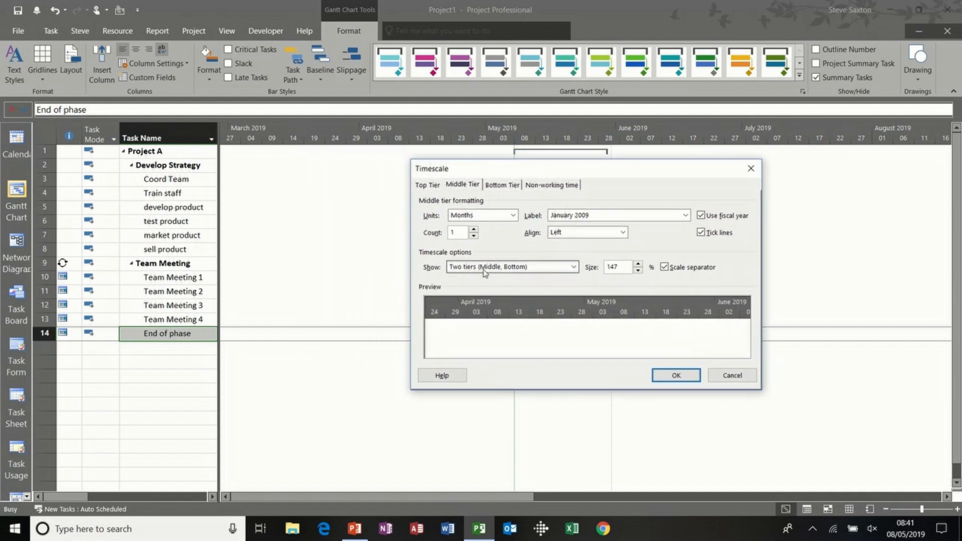
left_click(525, 271)
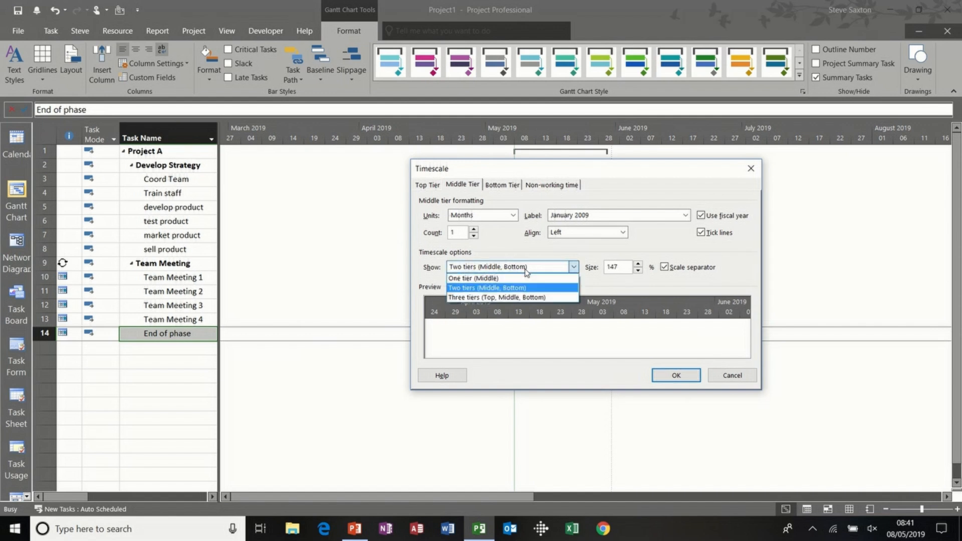
left_click(520, 297)
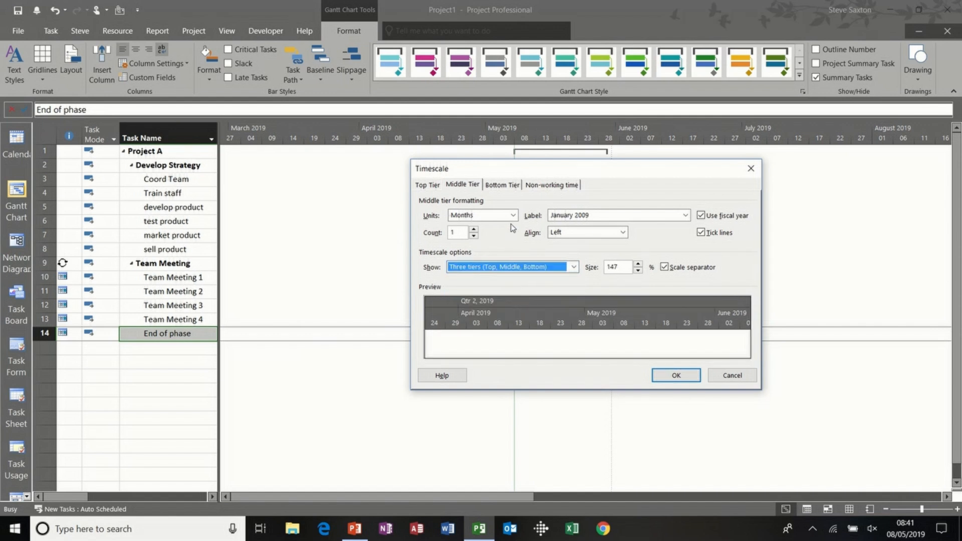
Review the units of the three timescale tiers and set the middle tier's units to Weeks
left_click(432, 186)
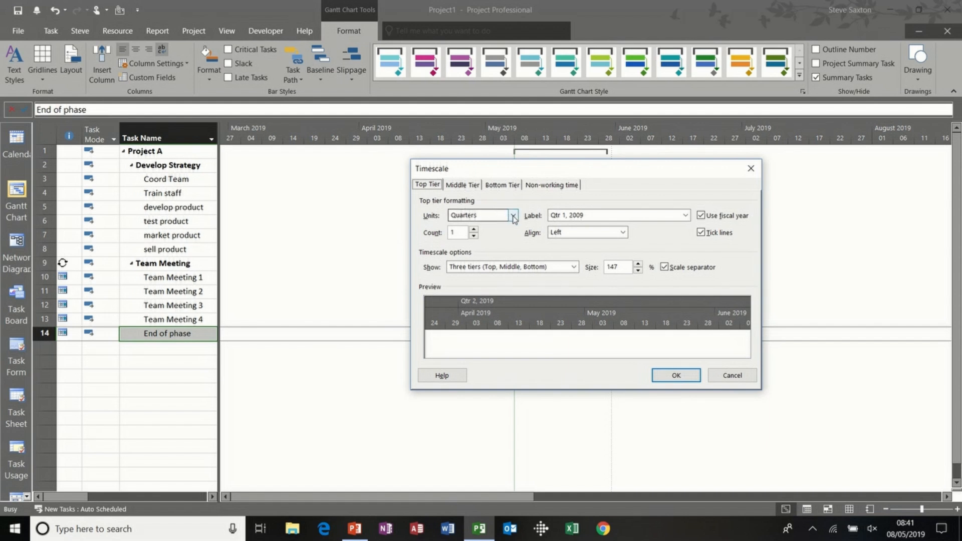
left_click(461, 185)
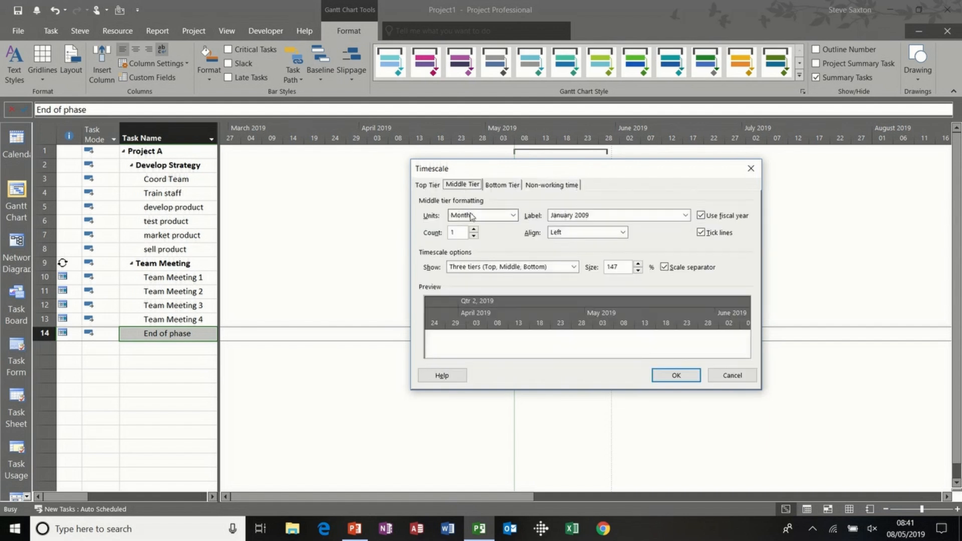
left_click(493, 186)
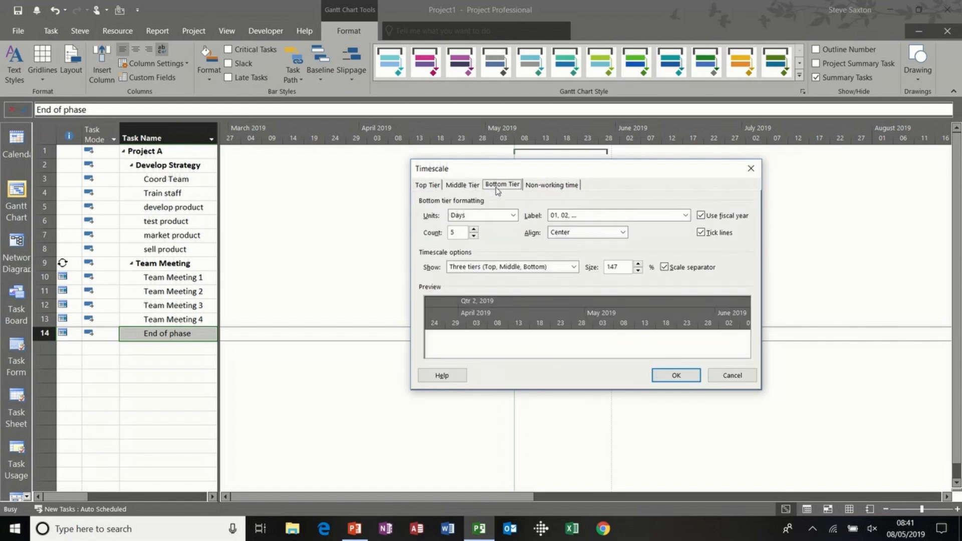
left_click(470, 187)
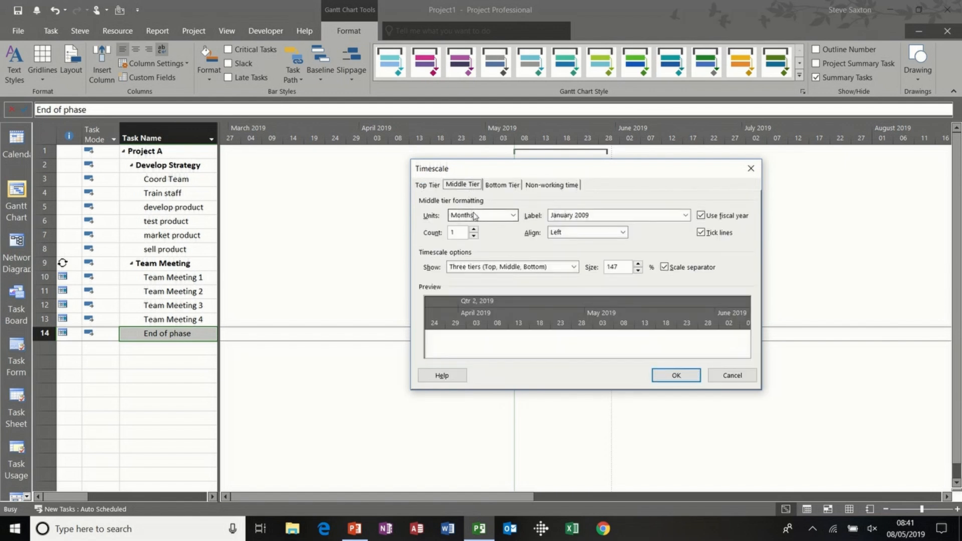
left_click(481, 217)
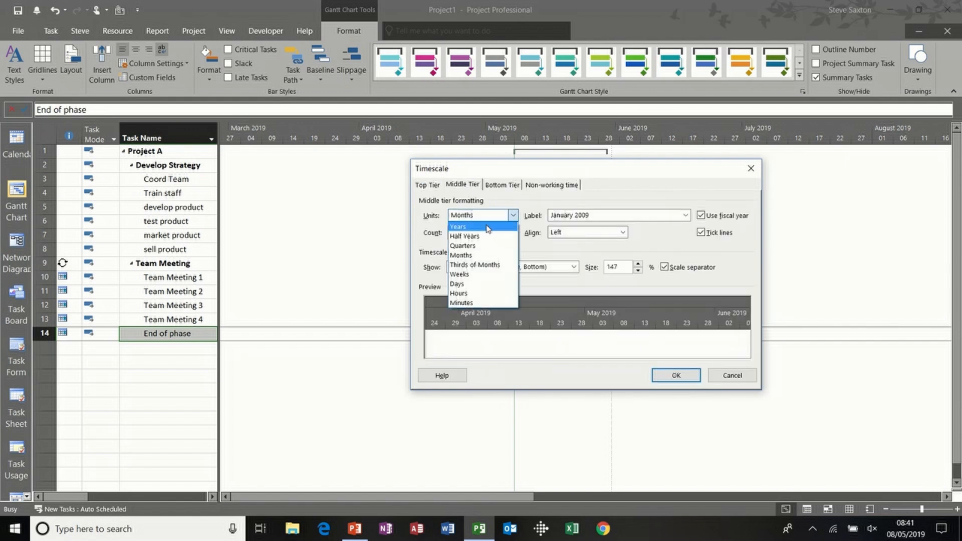
left_click(482, 274)
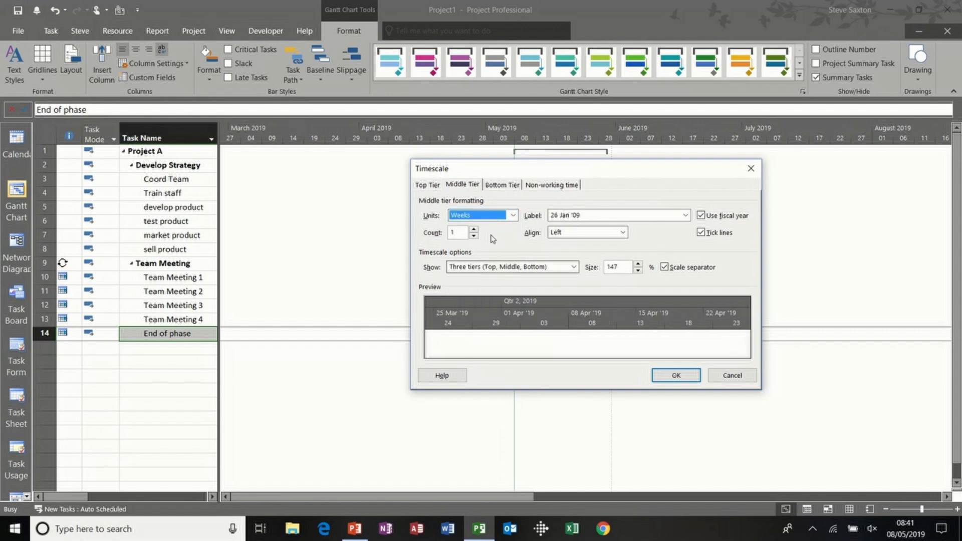
Try to change the units of the timescale's bottom tier to Weeks
left_click(497, 186)
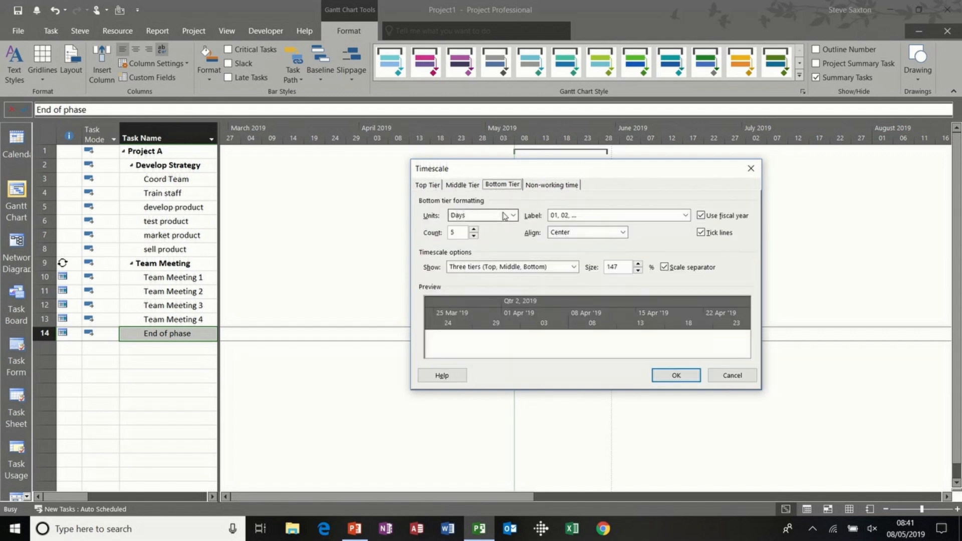
left_click(503, 216)
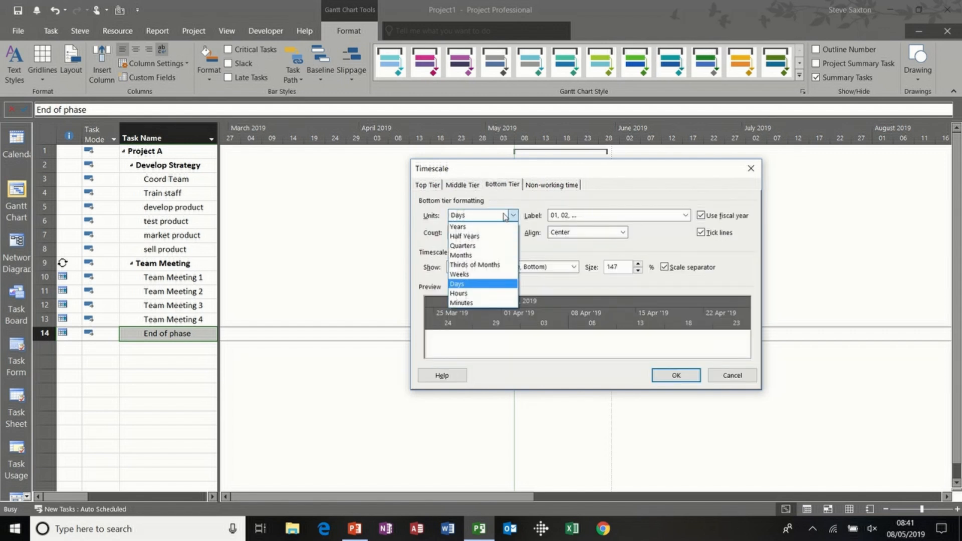
left_click(493, 275)
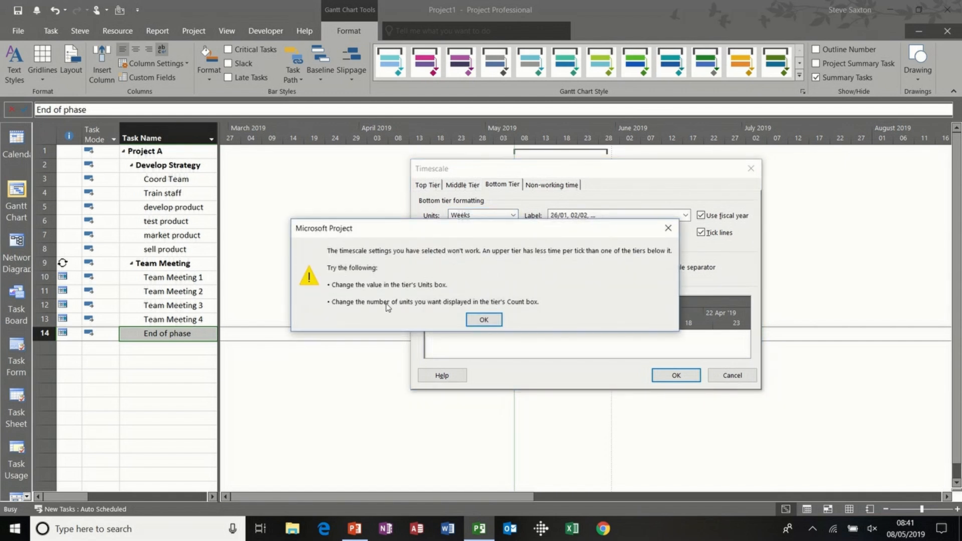
left_click(484, 320)
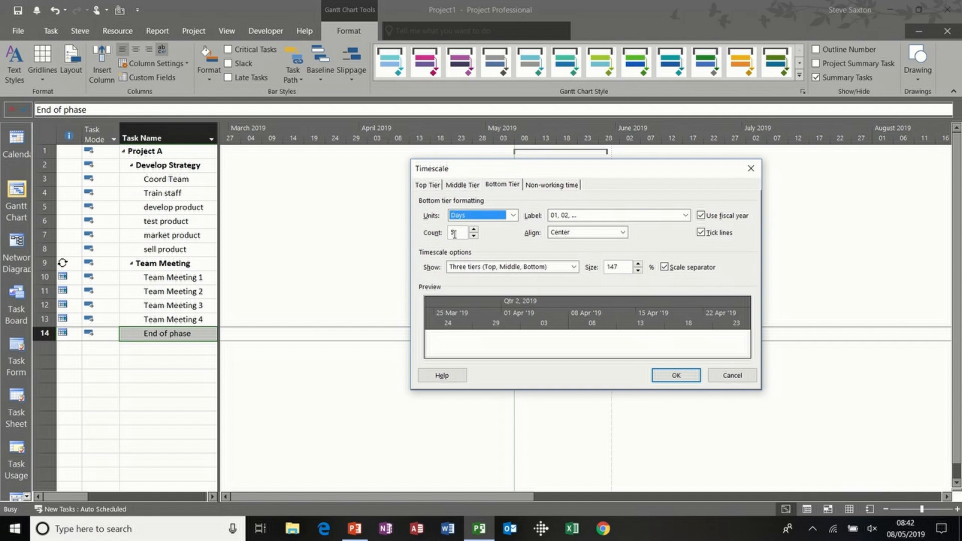
Set the bottom tier's count to 1 and its units to Weeks
left_click(473, 236)
left_click(473, 235)
left_click(473, 236)
left_click(473, 235)
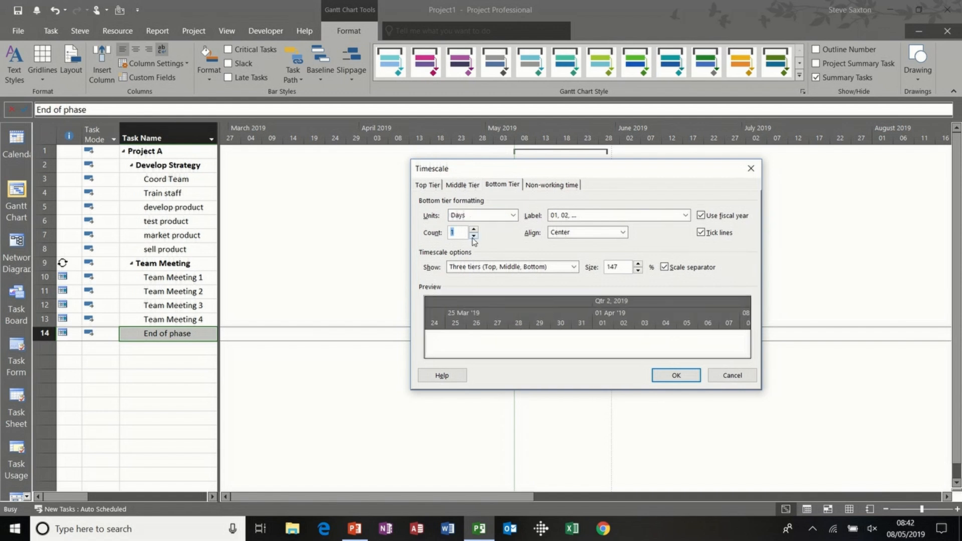
left_click(481, 216)
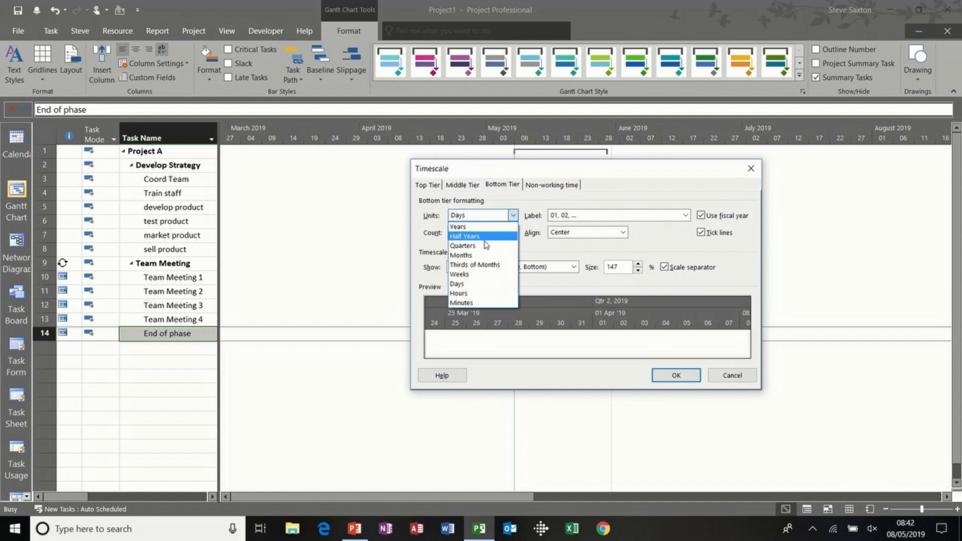
left_click(482, 274)
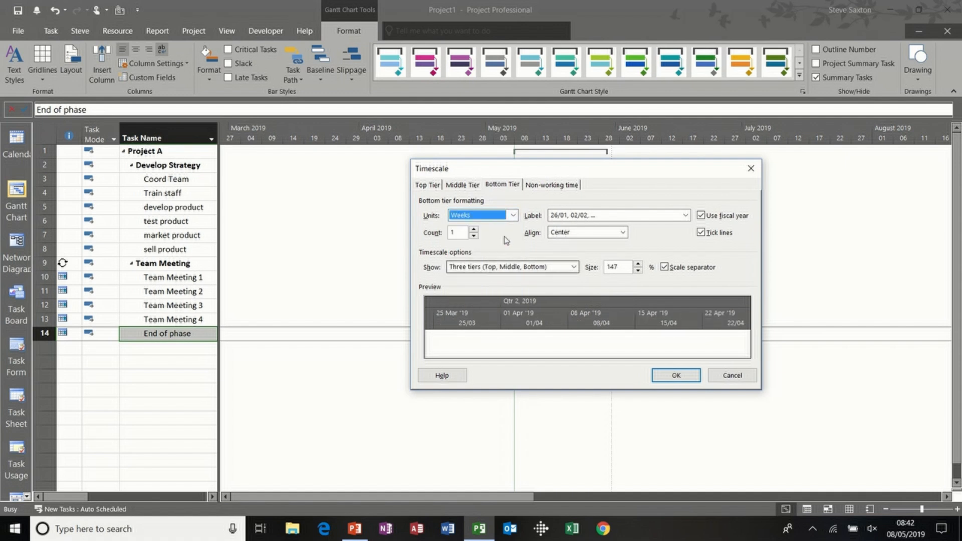
Check the middle and bottom tier settings and set the timescale's top tier units to Weeks
left_click(469, 185)
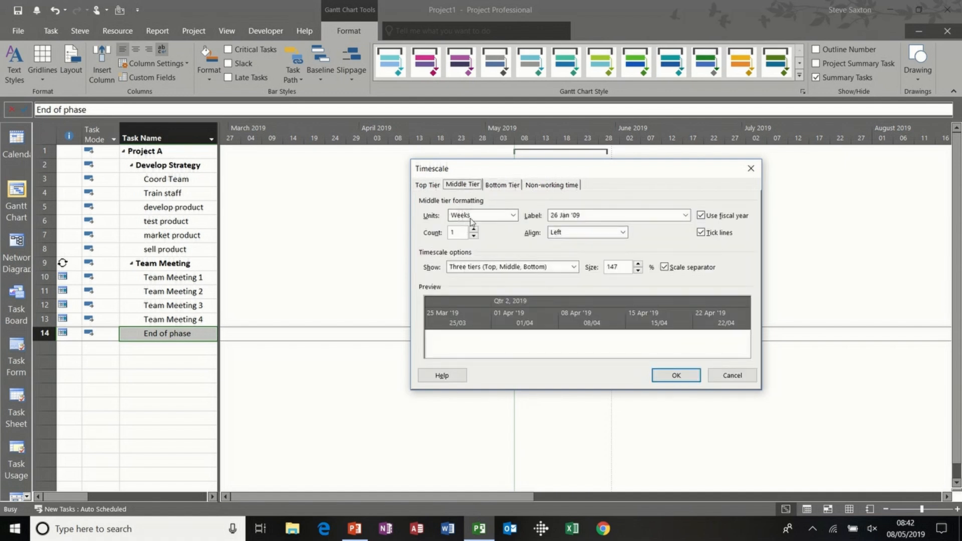
left_click(501, 185)
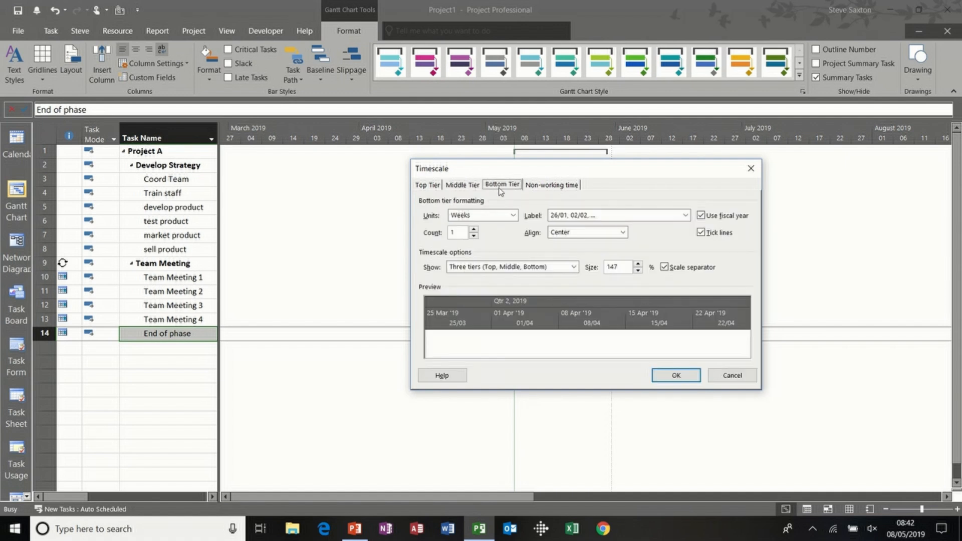
left_click(433, 186)
left_click(513, 219)
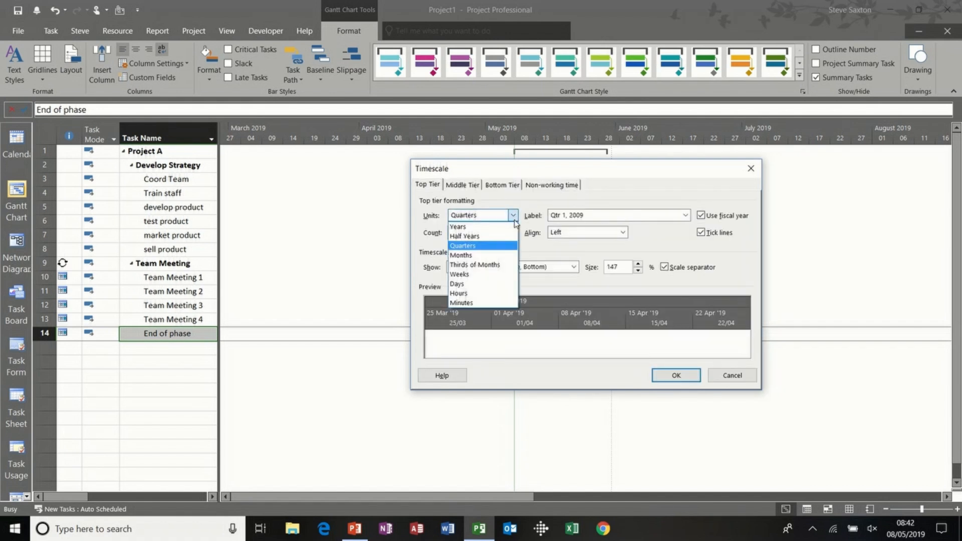
left_click(488, 273)
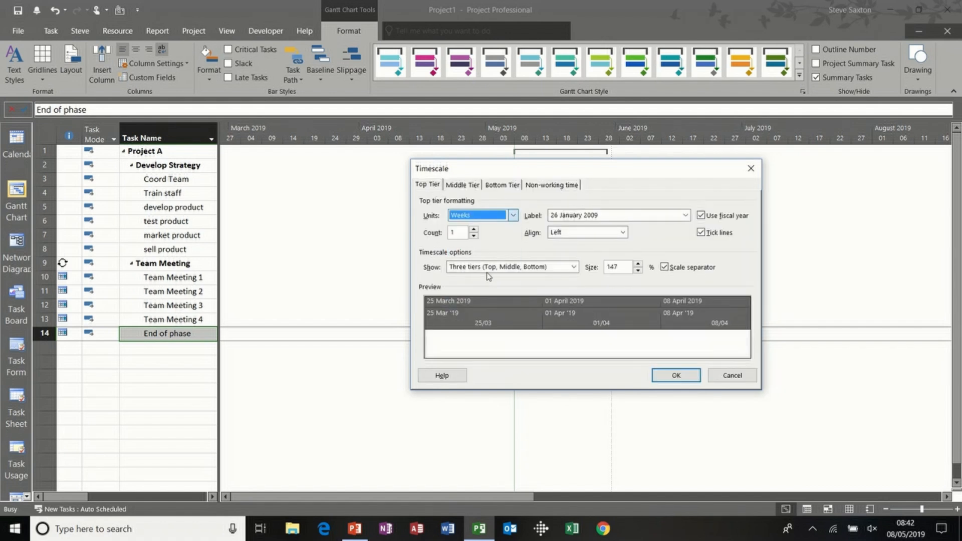
left_click(488, 271)
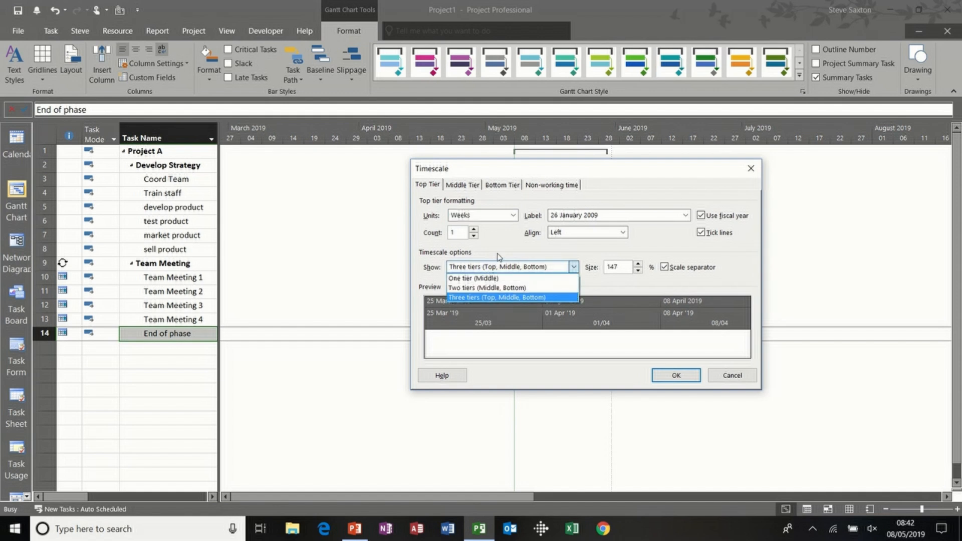
left_click(497, 254)
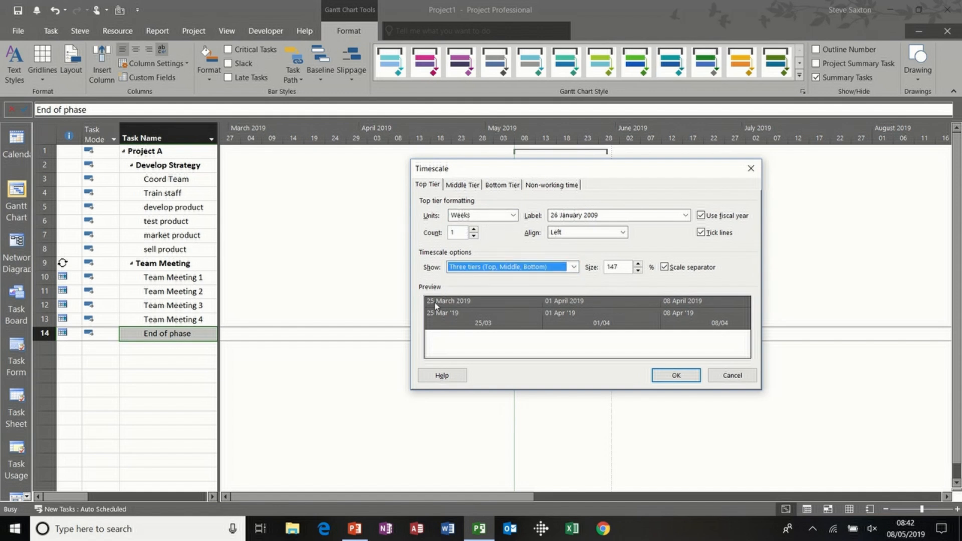
Label the middle tier with calendar week numbers using the format 1, 2, ... 52,1,2,..
left_click(460, 185)
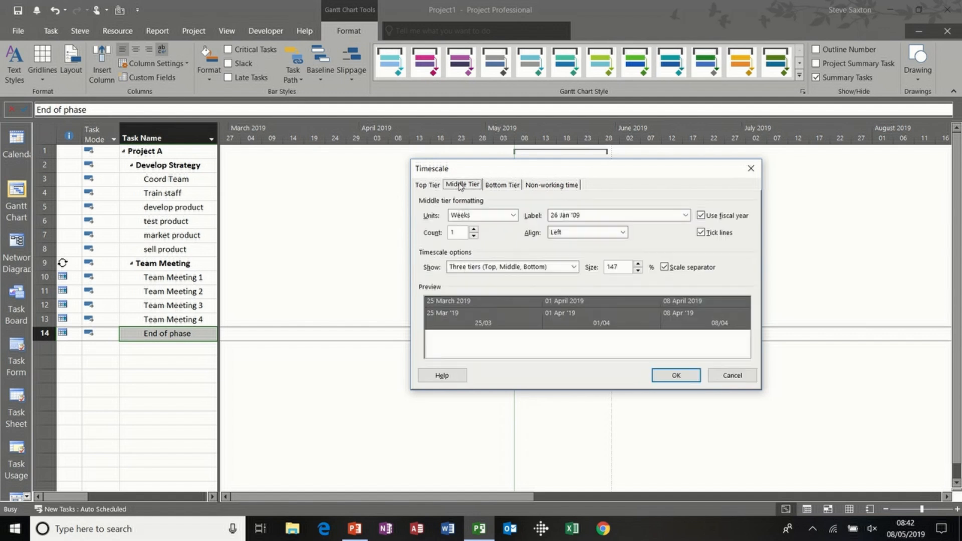
left_click(663, 217)
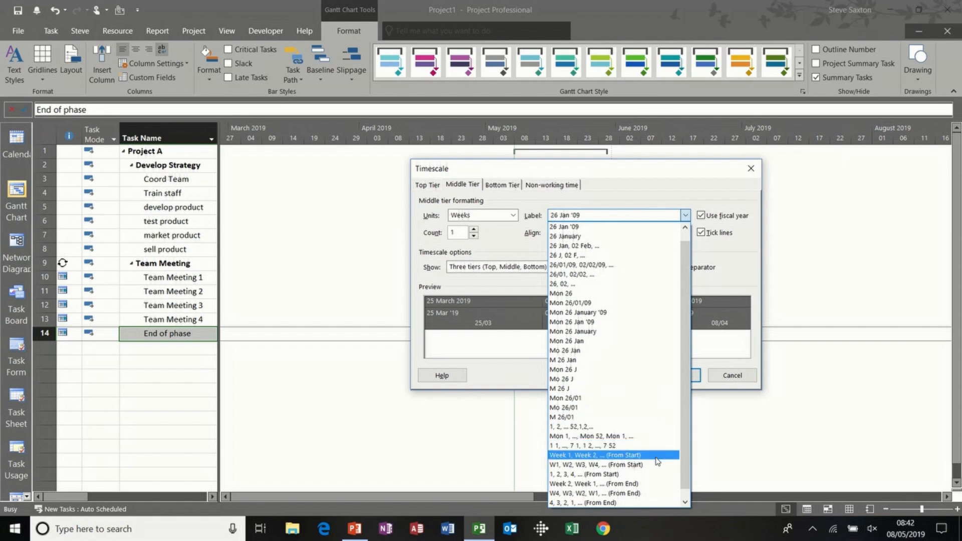
left_click(645, 430)
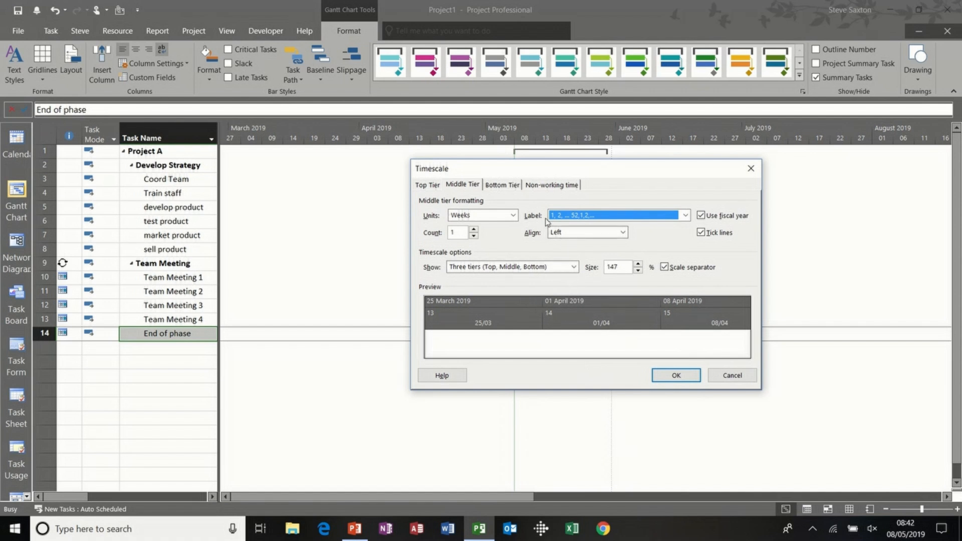
Label the bottom tier as 1, 2, 3, 4, ... (From Start) and apply the timescale to the Gantt chart
left_click(502, 185)
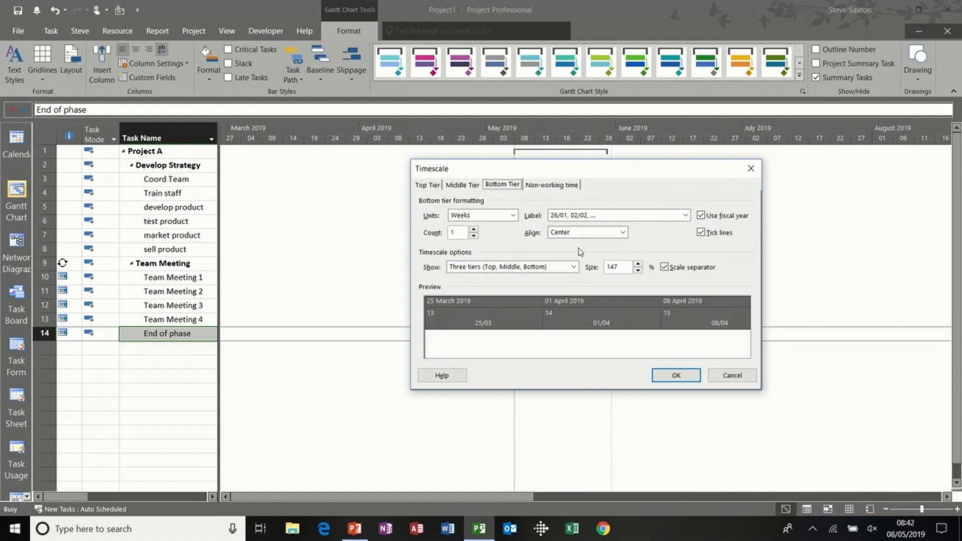
left_click(617, 216)
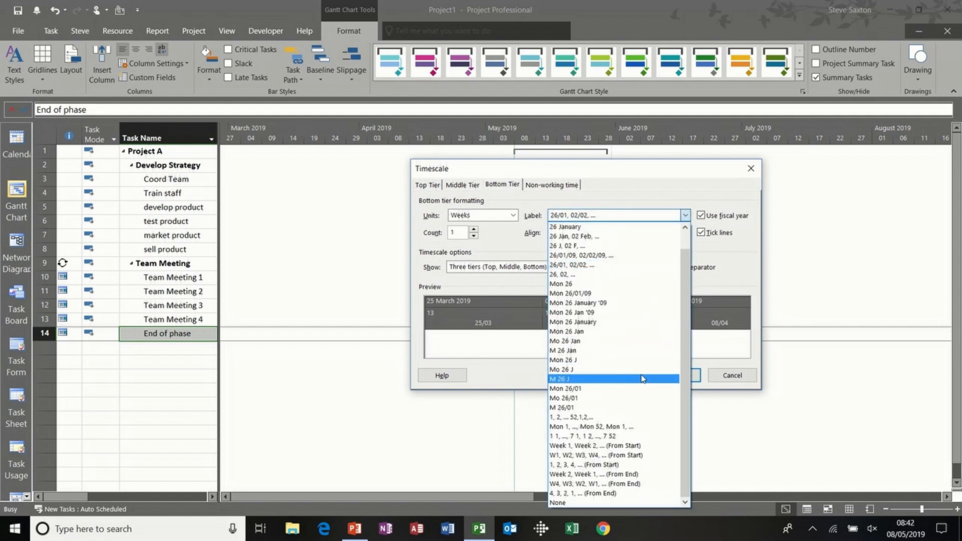
left_click(599, 465)
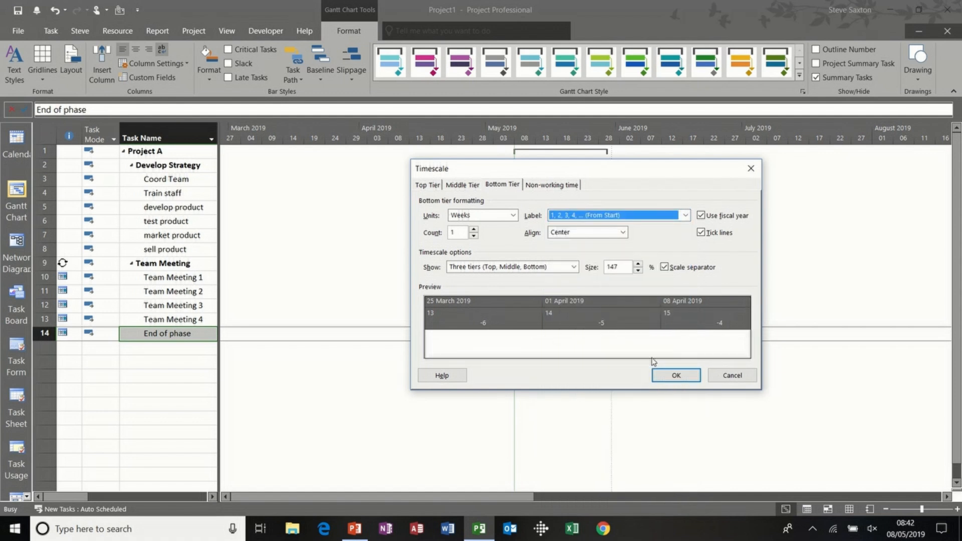
left_click(672, 375)
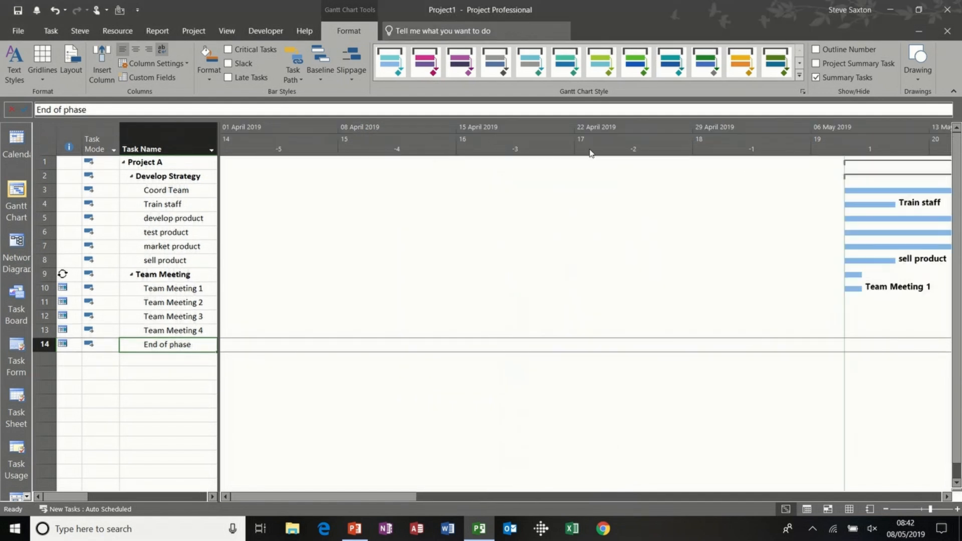
left_click(942, 497)
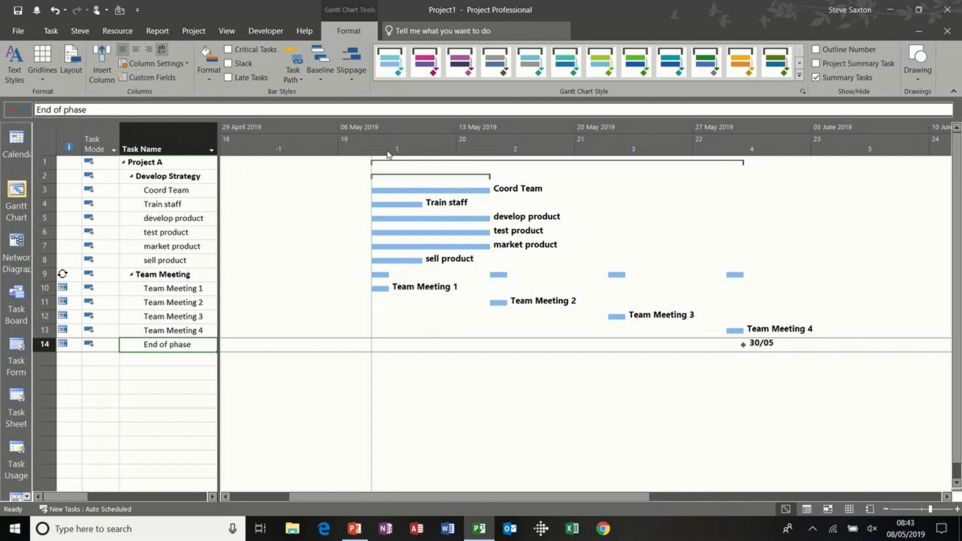
Set the Gantt chart's non-working time color to light blue
double_click(414, 145)
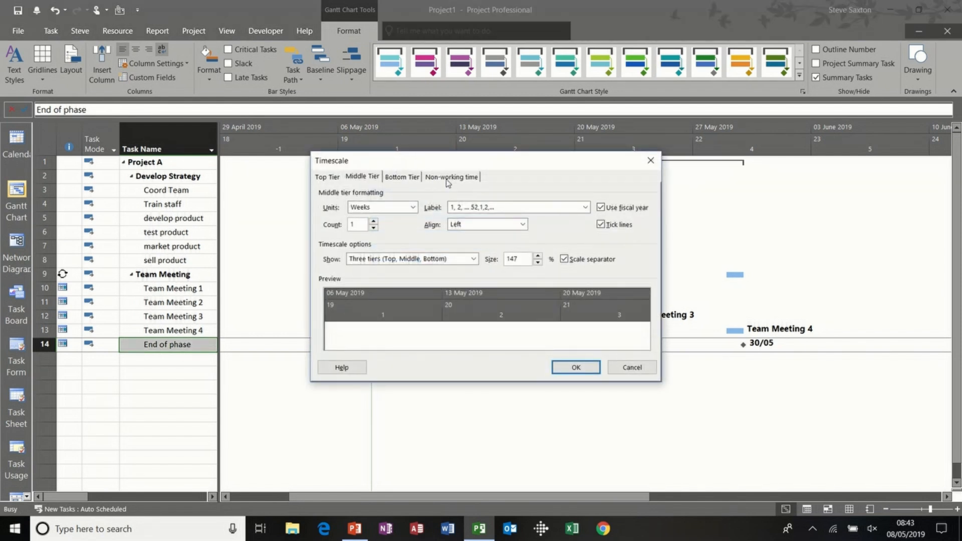
left_click(451, 178)
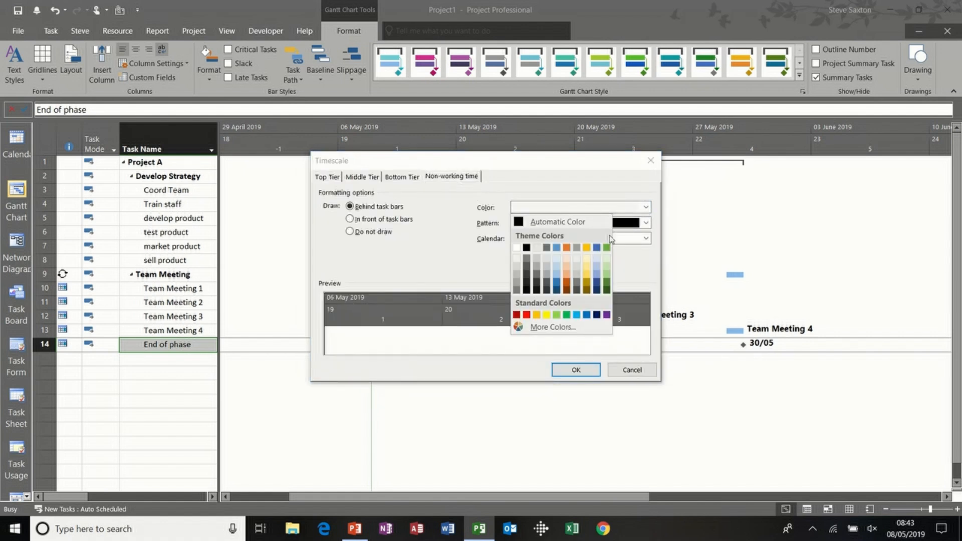
left_click(556, 274)
left_click(573, 370)
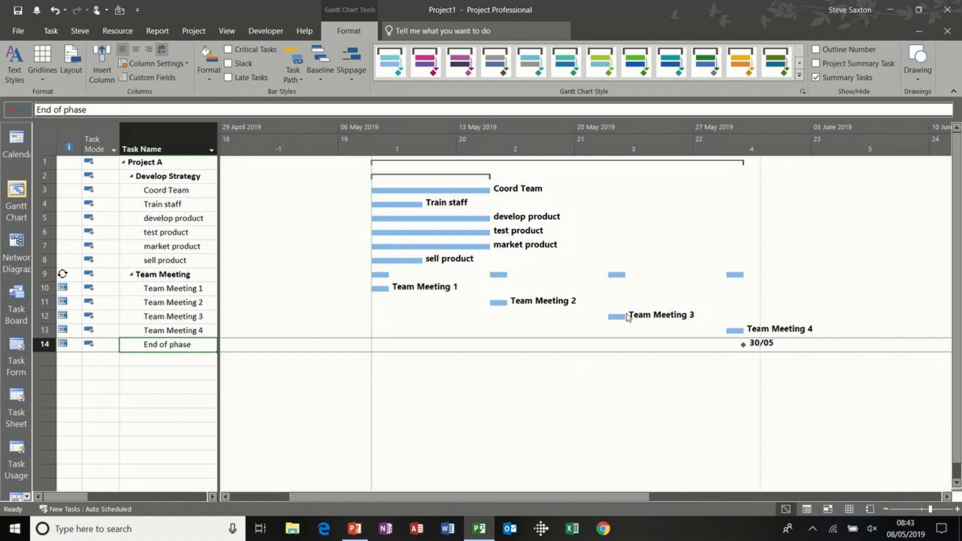
Set the Gantt chart's non-working time color to light green and check the shading on the chart
double_click(535, 150)
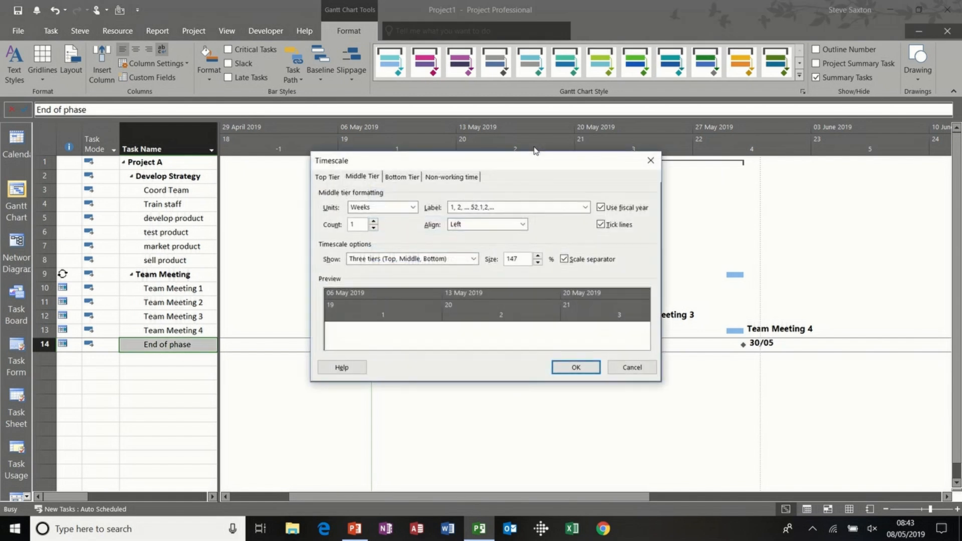
left_click(451, 179)
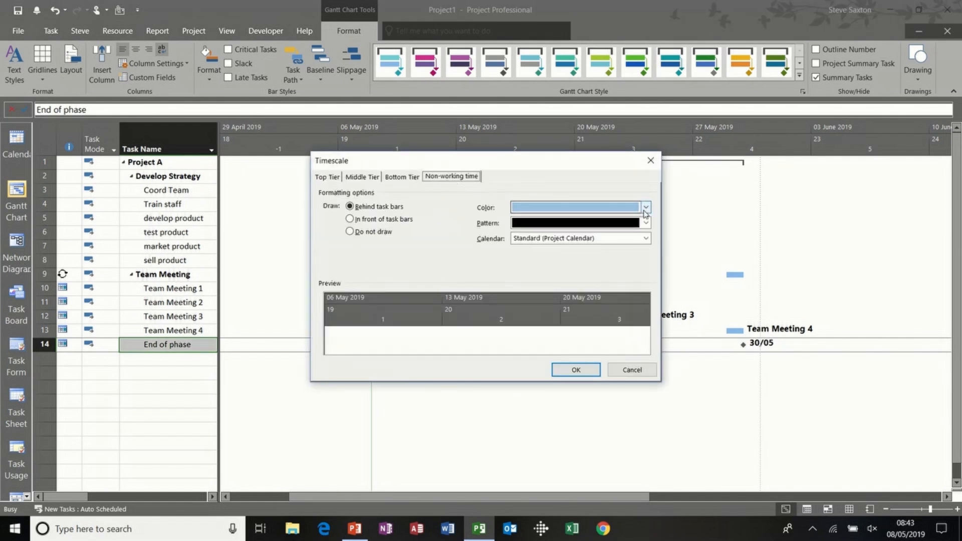
left_click(645, 209)
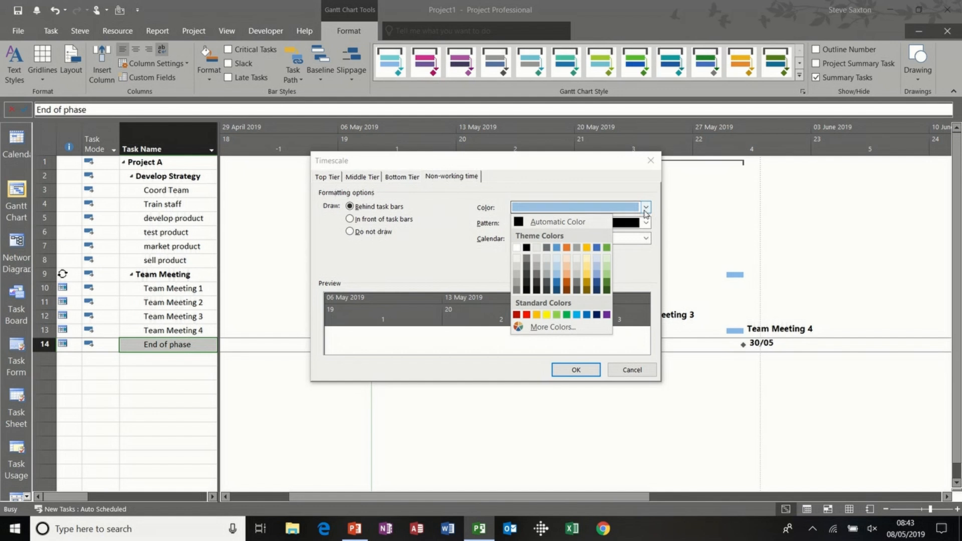
left_click(562, 314)
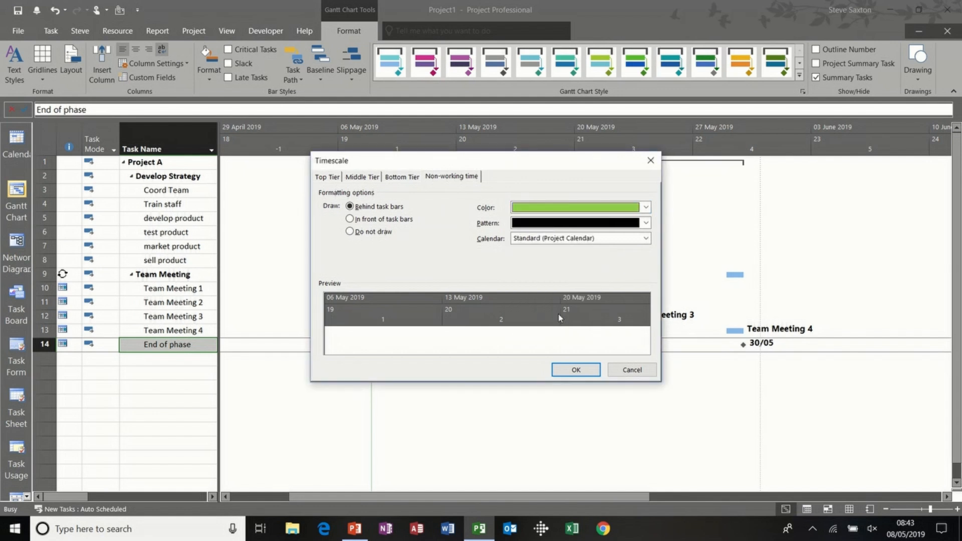
left_click(568, 369)
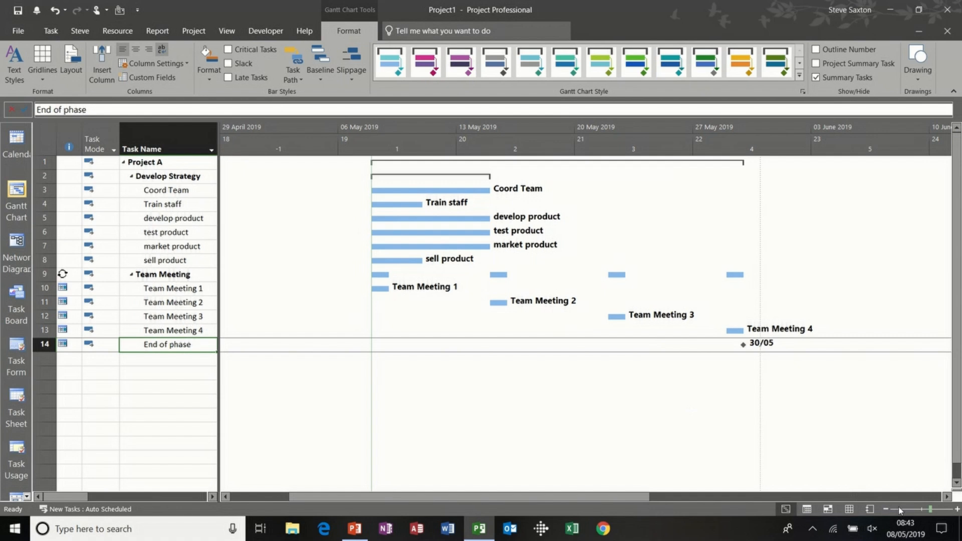
left_click(885, 510)
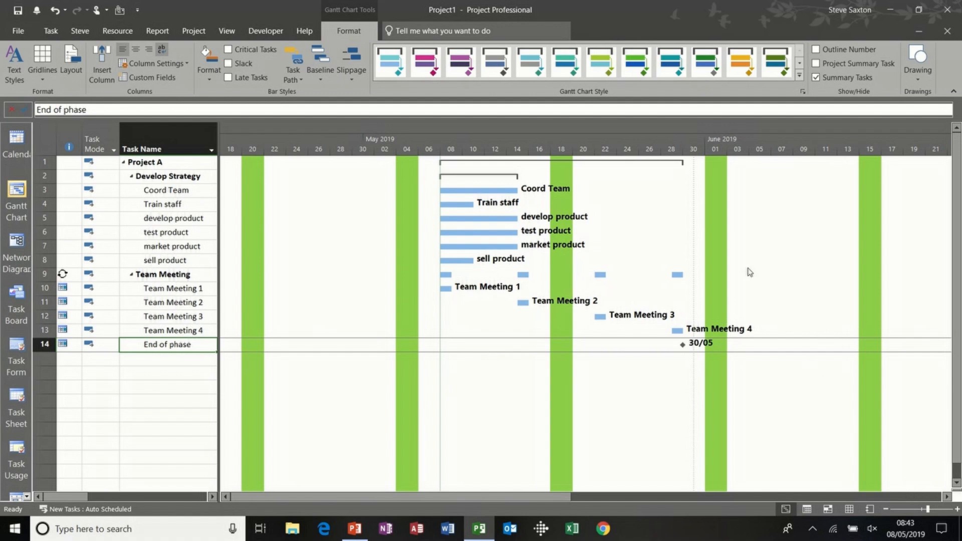
Reduce the Gantt chart's timescale to two tiers (Middle, Bottom) and set the bottom tier's day count to 1
double_click(615, 141)
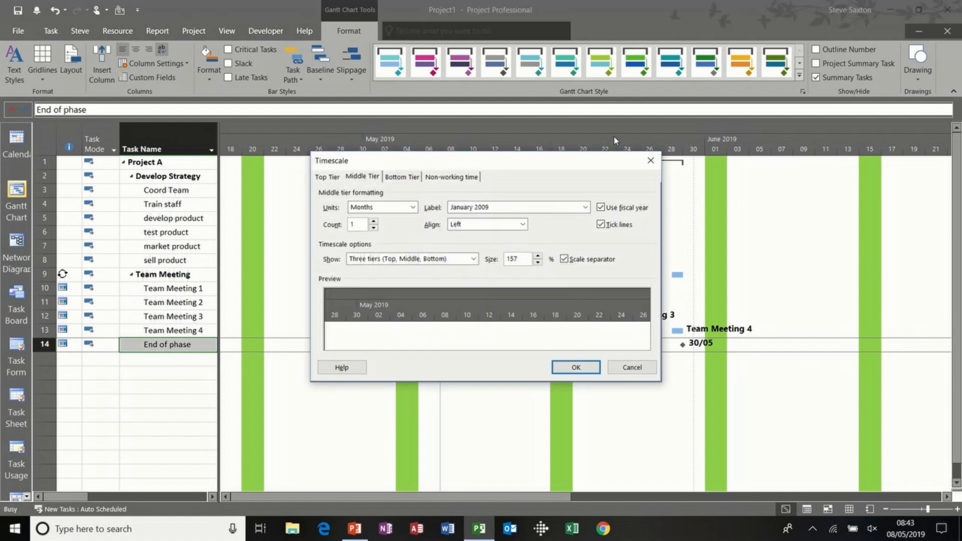
left_click(471, 258)
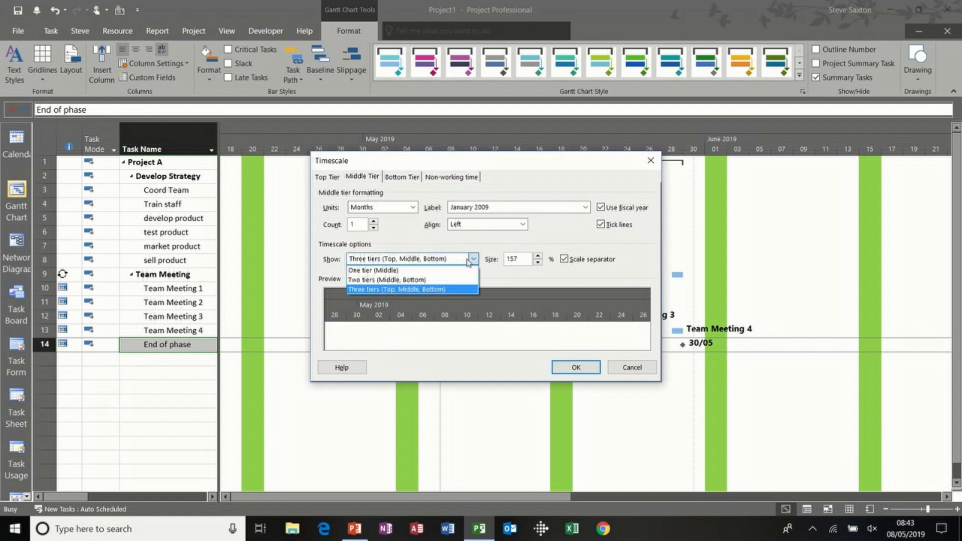
left_click(459, 278)
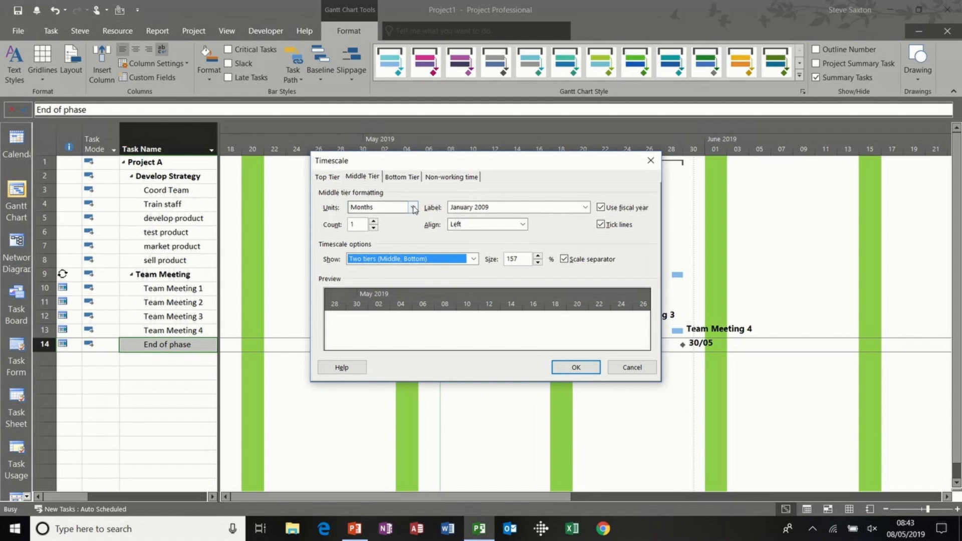
left_click(404, 178)
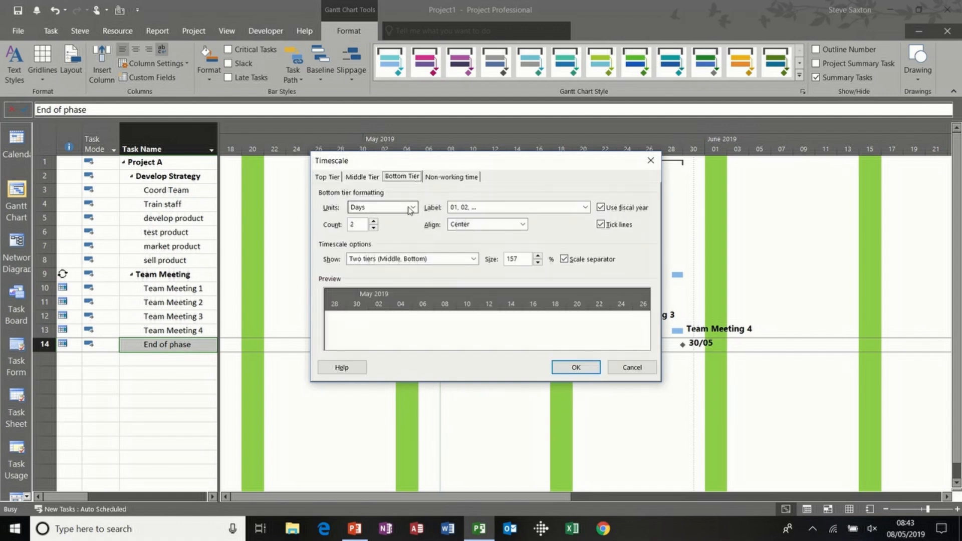
left_click(373, 228)
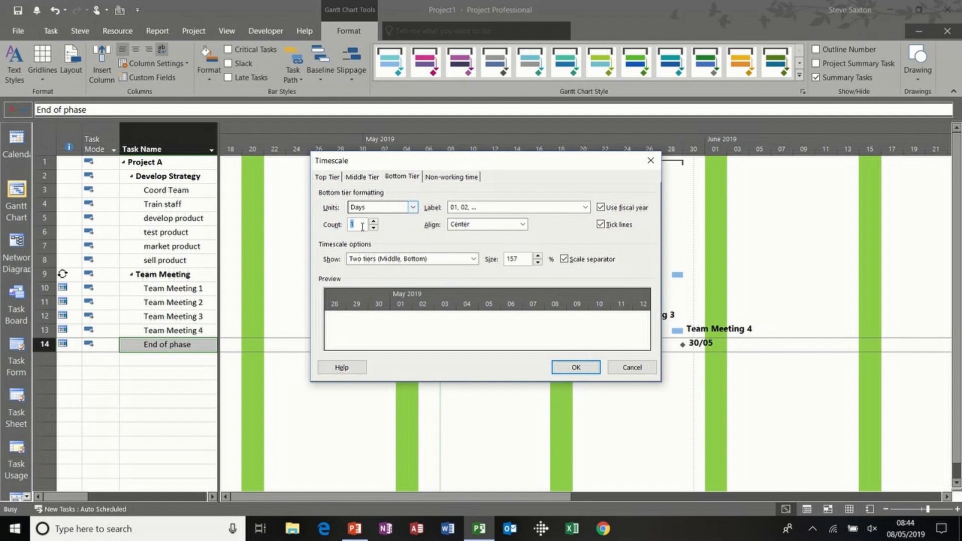
Set the middle tier's units to Weeks and apply the timescale to the Gantt chart
left_click(366, 179)
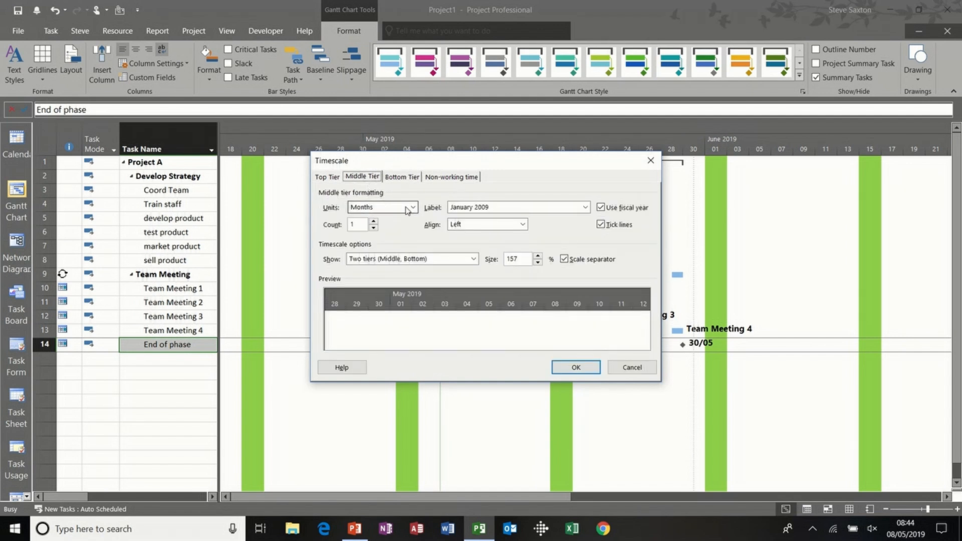
left_click(410, 207)
left_click(394, 266)
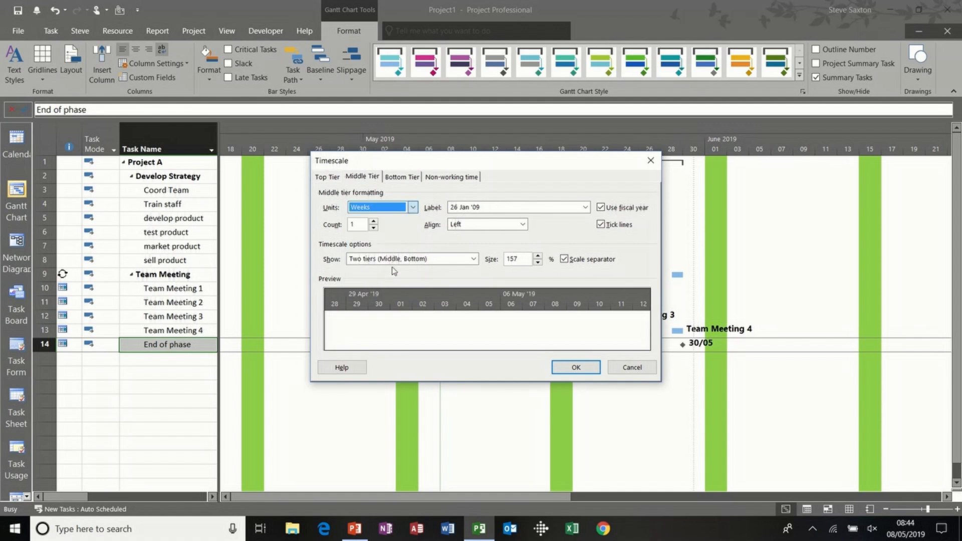
left_click(576, 367)
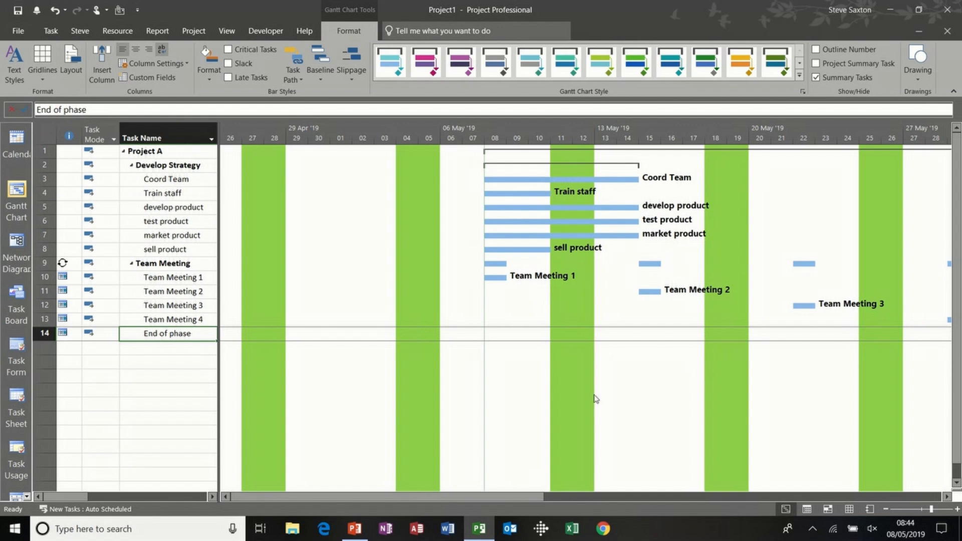
Change the Gantt chart's non-working time color from the theme colors to light blue
double_click(567, 307)
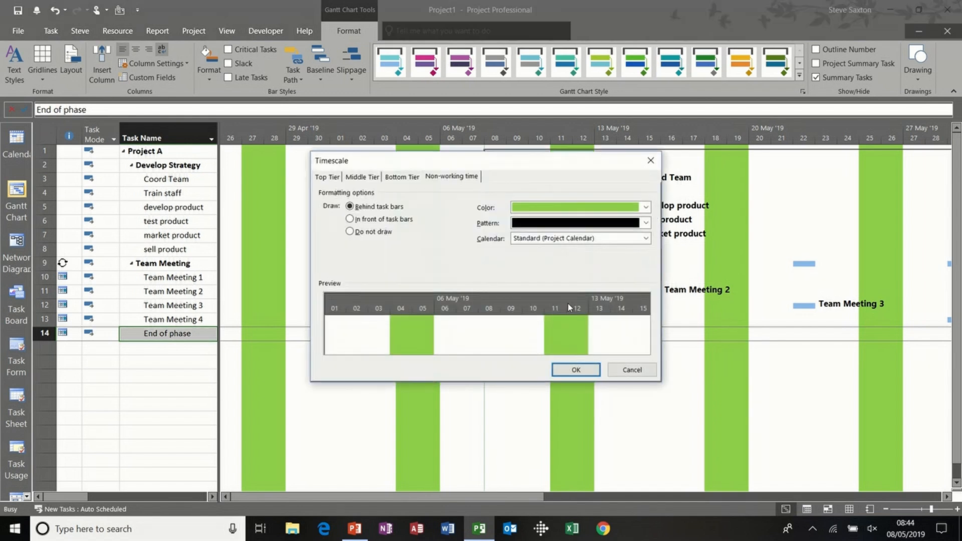
left_click(645, 208)
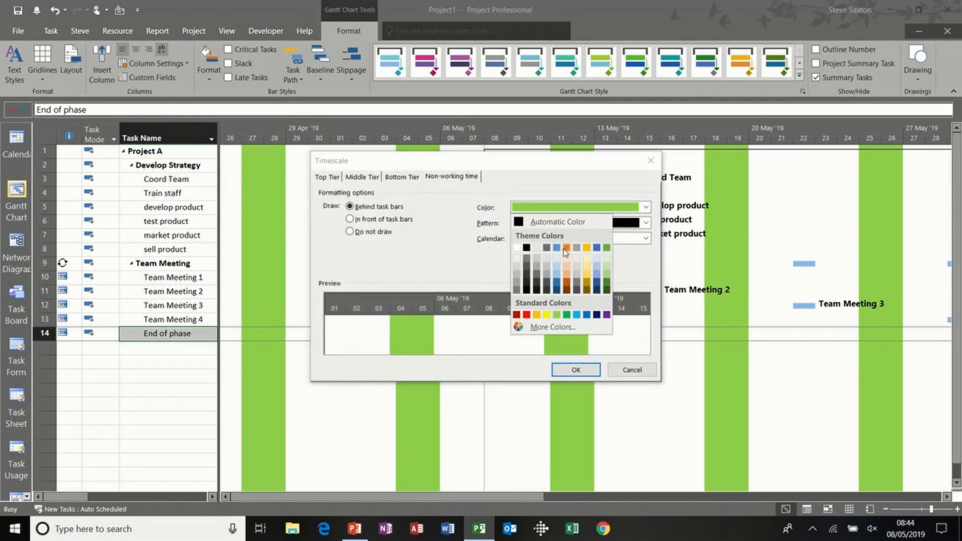
left_click(557, 277)
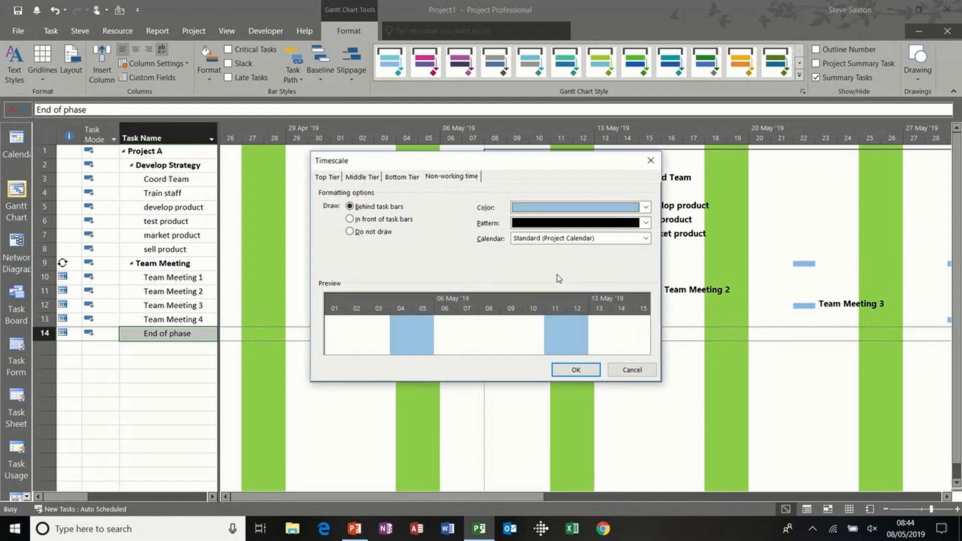
left_click(568, 370)
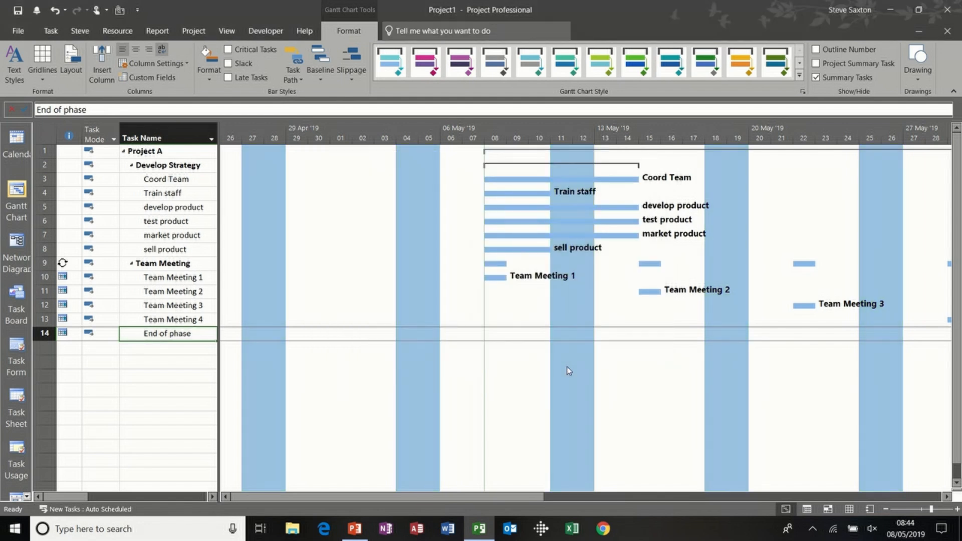
Set the Gantt chart's non-working time color to gray and apply it
double_click(576, 305)
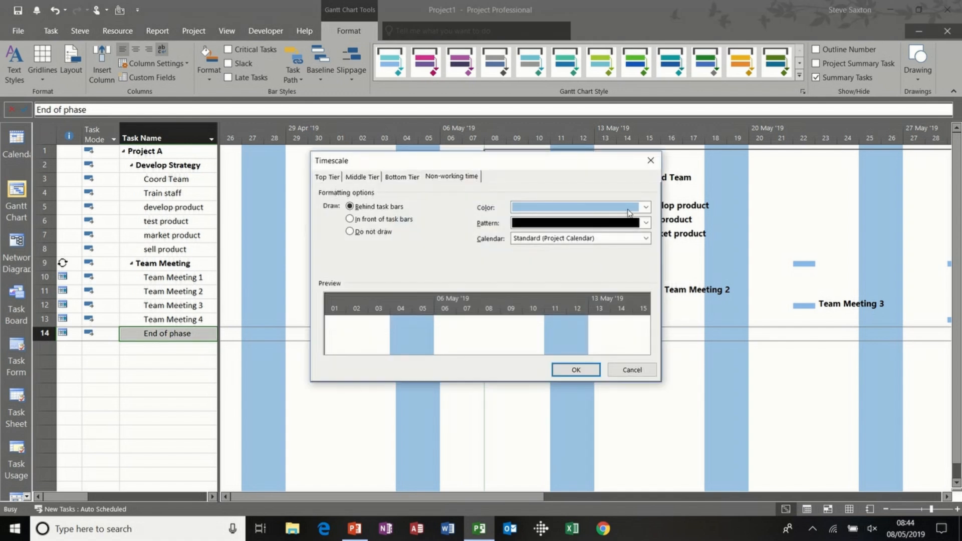
left_click(644, 206)
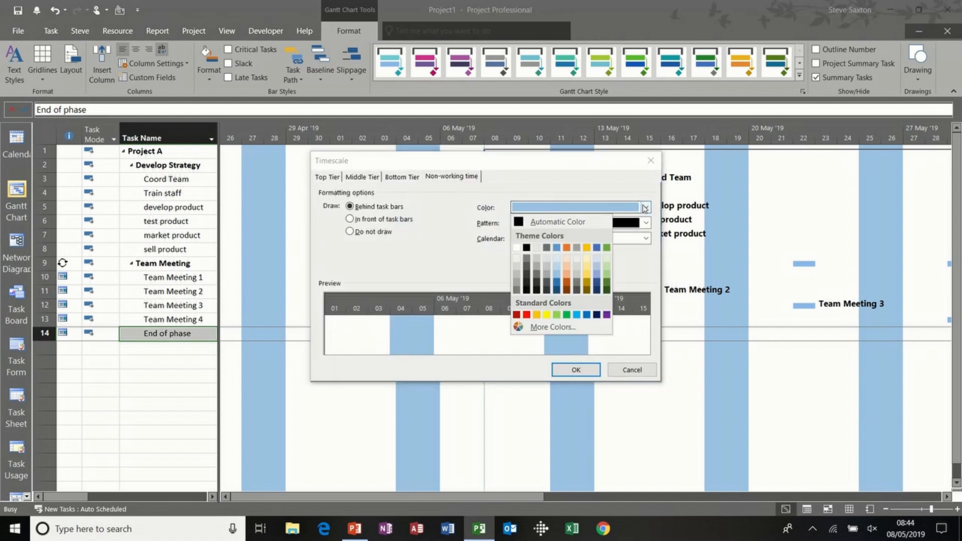
left_click(519, 278)
left_click(572, 370)
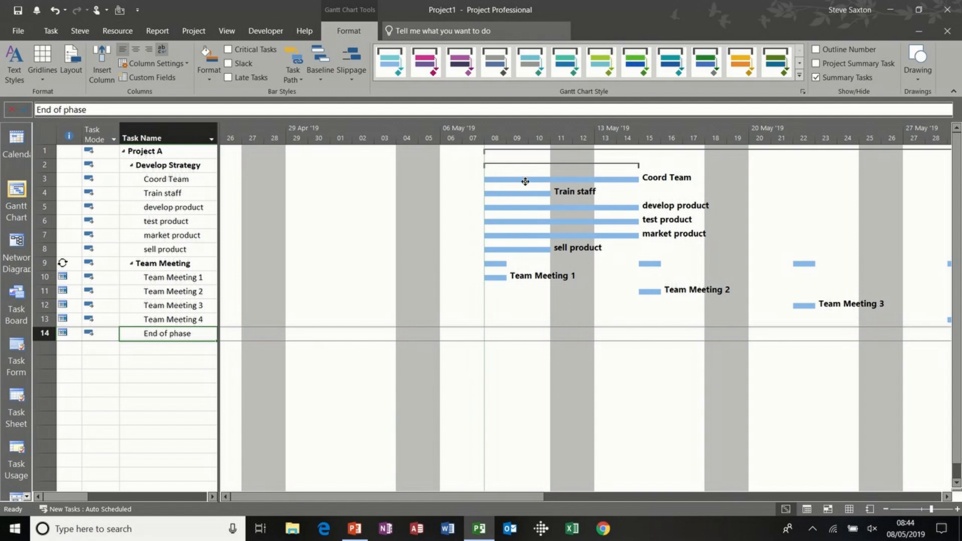
Draw the Gantt chart's non-working time in front of the task bars
mouse_move(563, 181)
left_click_drag(217, 251, 320, 250)
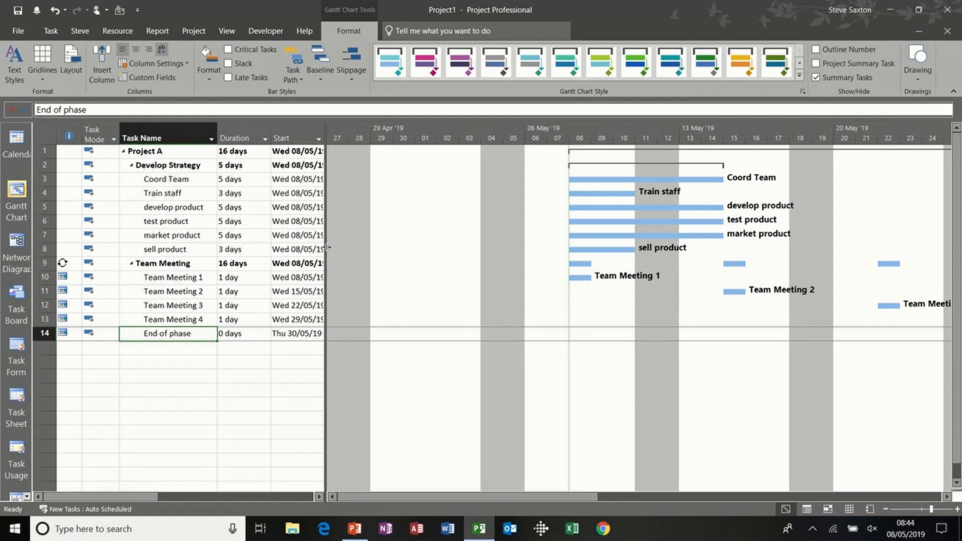
left_click_drag(326, 248, 207, 246)
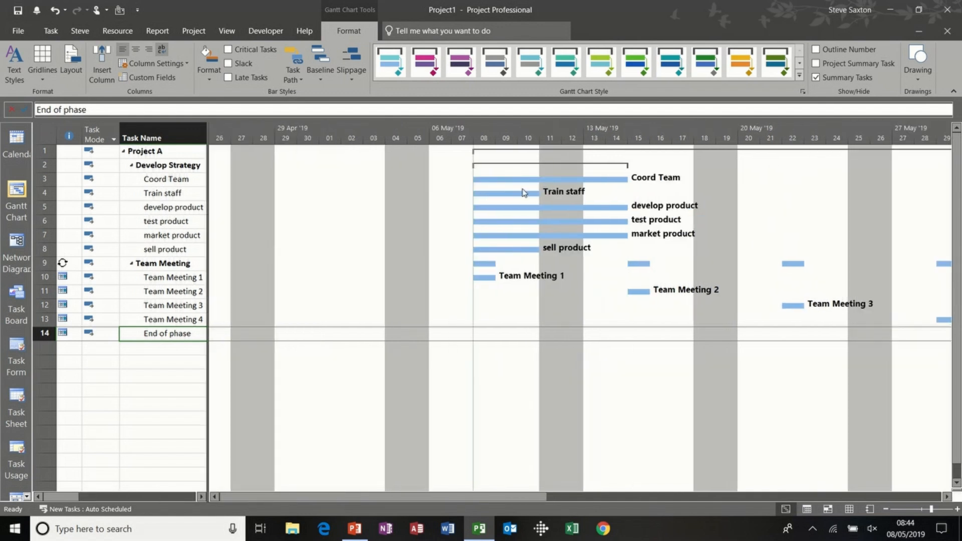
double_click(563, 319)
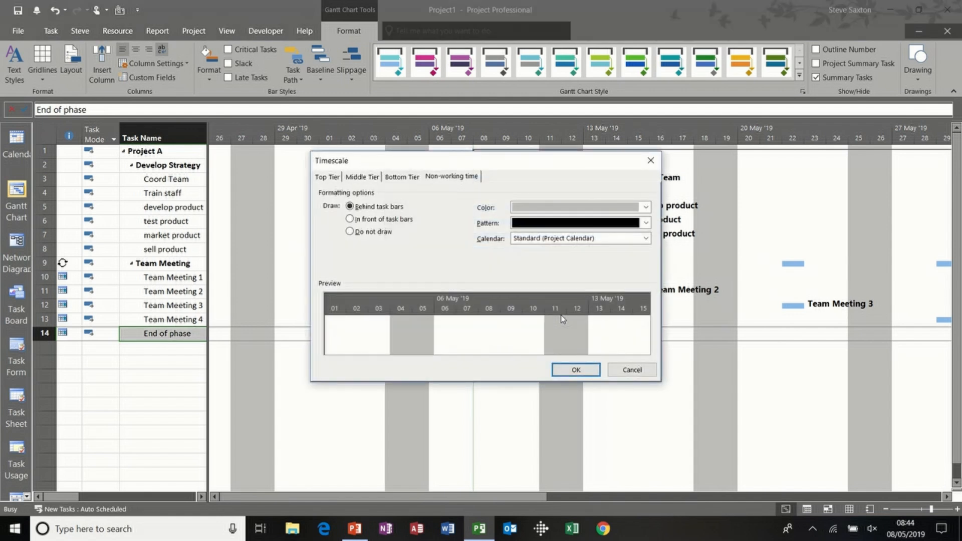
left_click(376, 222)
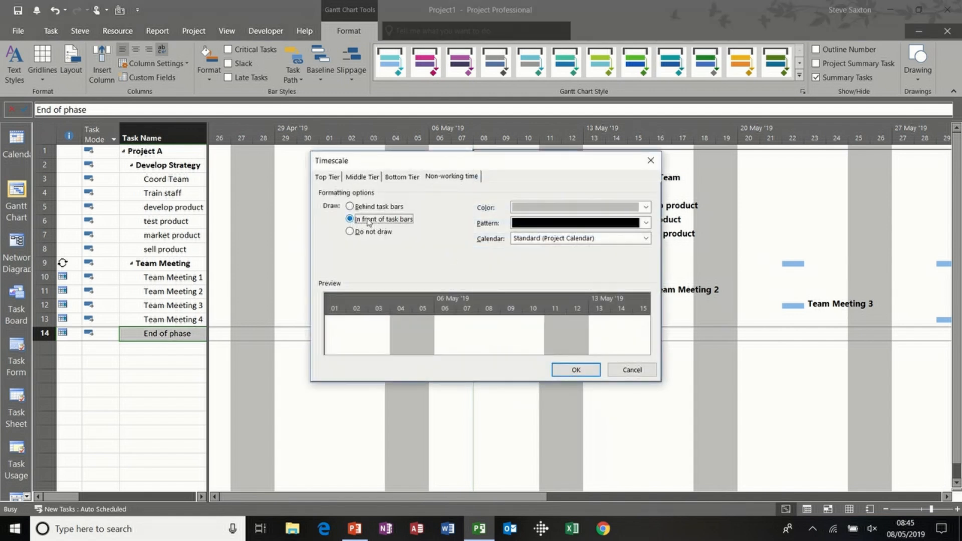
left_click(569, 370)
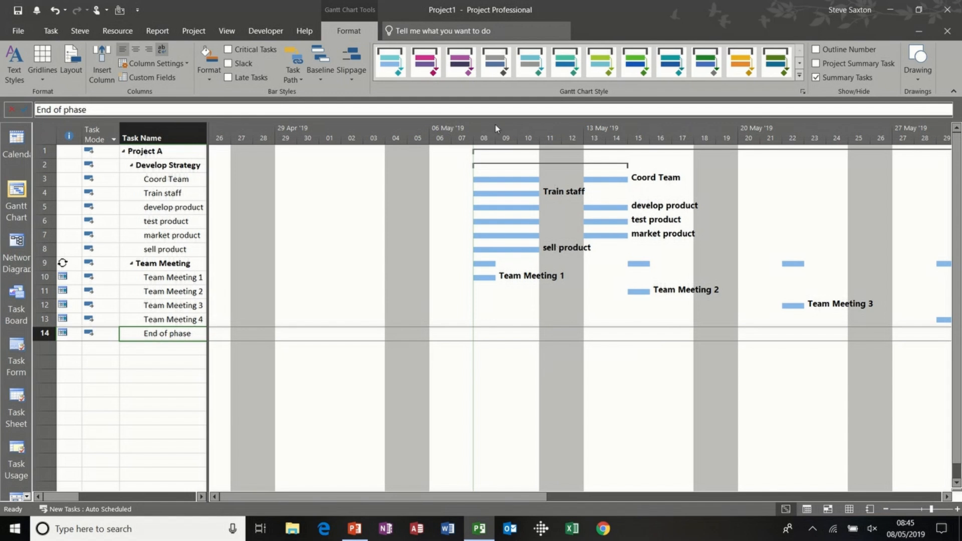
Widen the task table to show the columns through Predecessors and open the Change Working Time settings
left_click(196, 31)
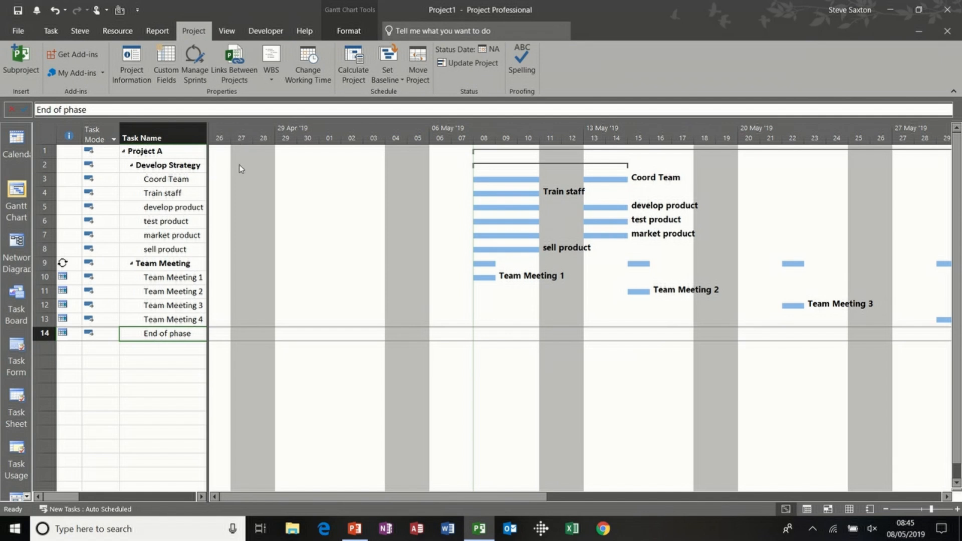
left_click_drag(209, 179, 451, 212)
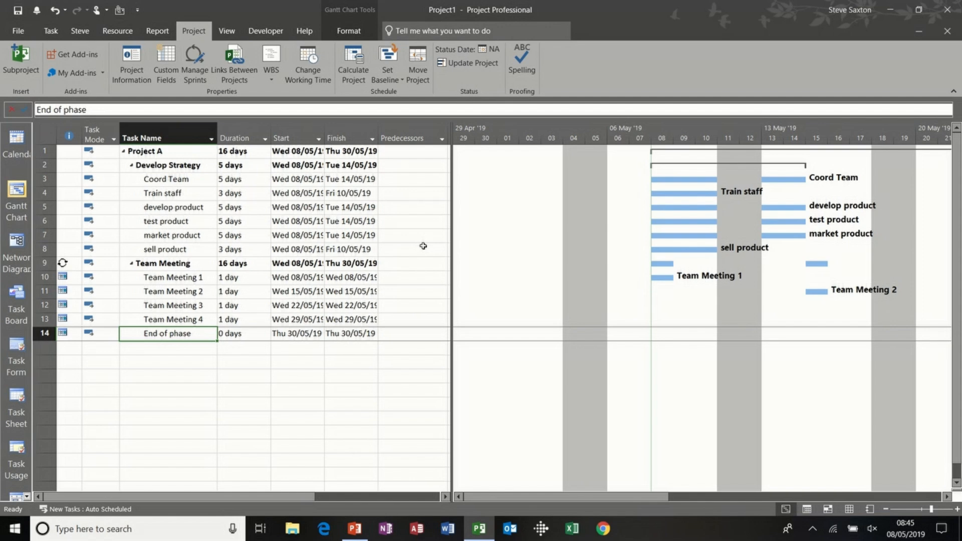
left_click(311, 66)
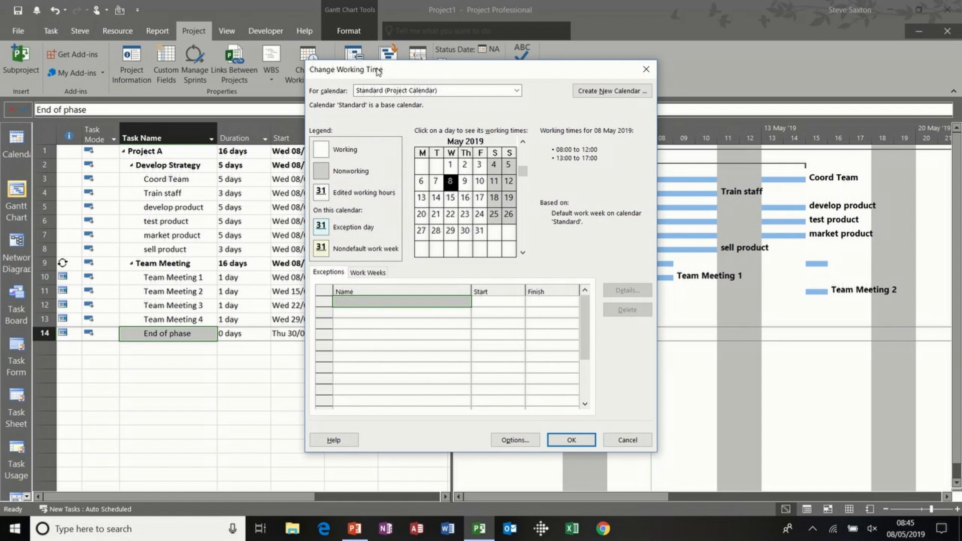
left_click_drag(378, 70, 431, 72)
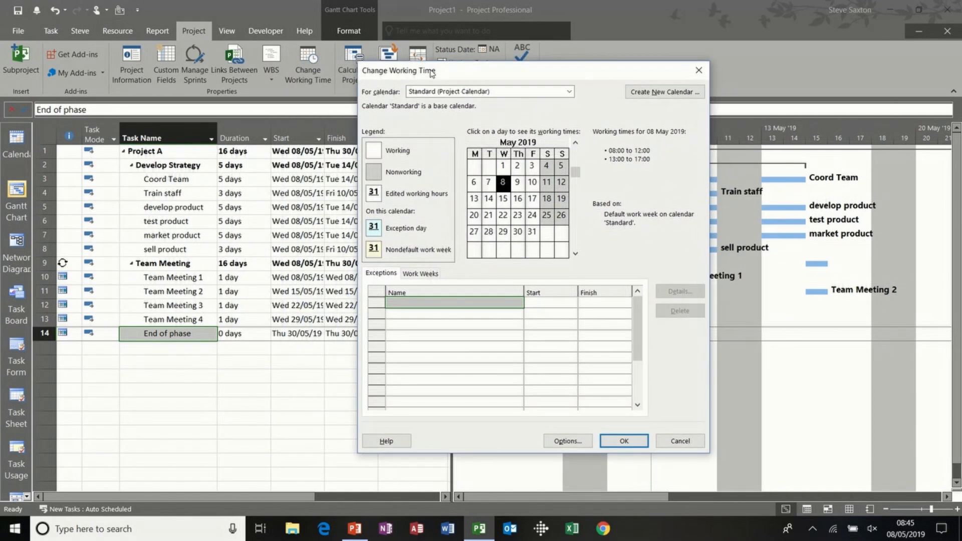
Add a nonworking exception named Easter to the Standard calendar, running from 10/05/2019 to 14/05/2019
left_click(457, 302)
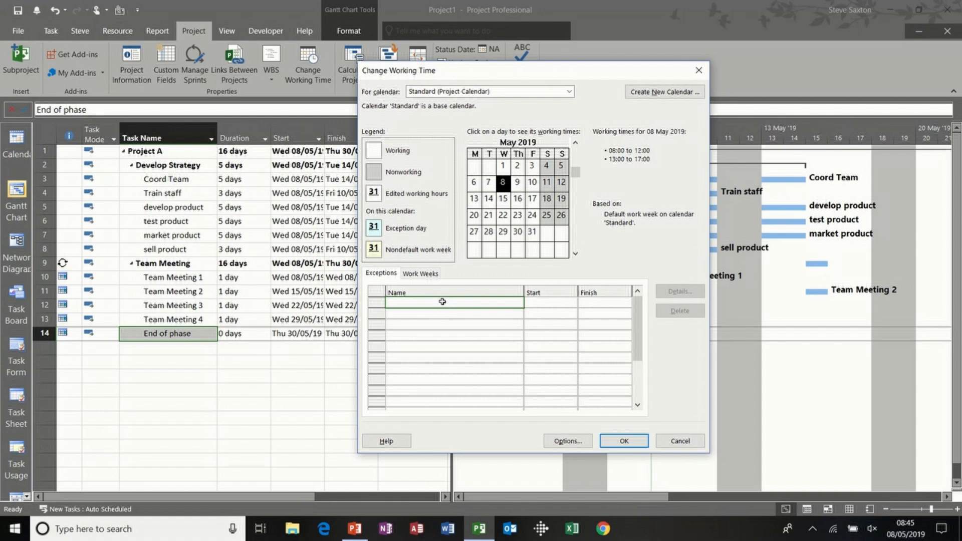
type("Easter")
left_click(553, 304)
left_click(572, 303)
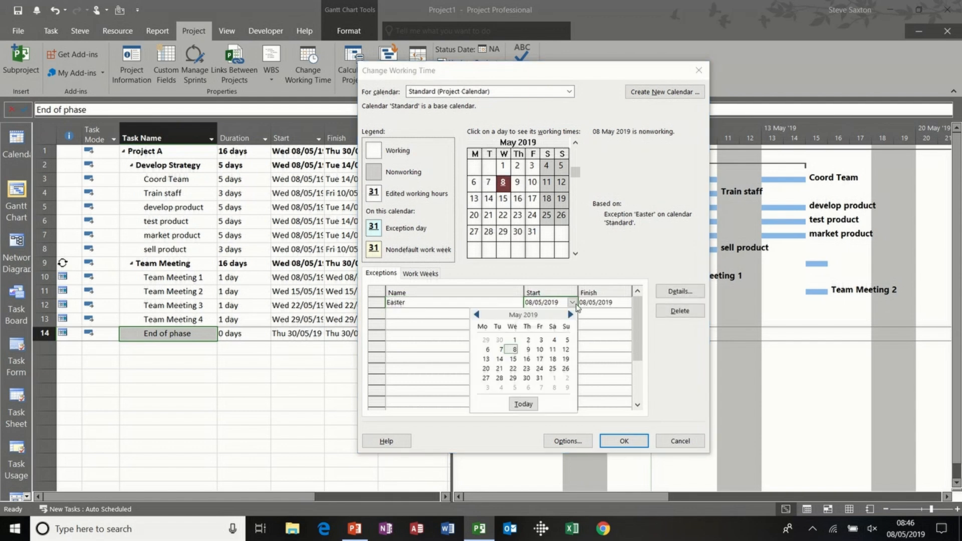
left_click(540, 352)
left_click(593, 303)
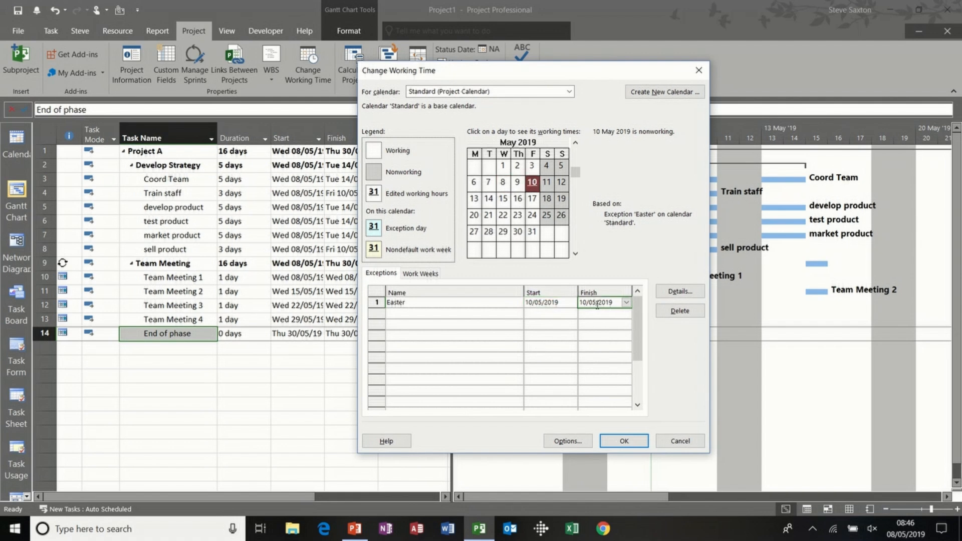
left_click(626, 302)
left_click(553, 358)
left_click(553, 313)
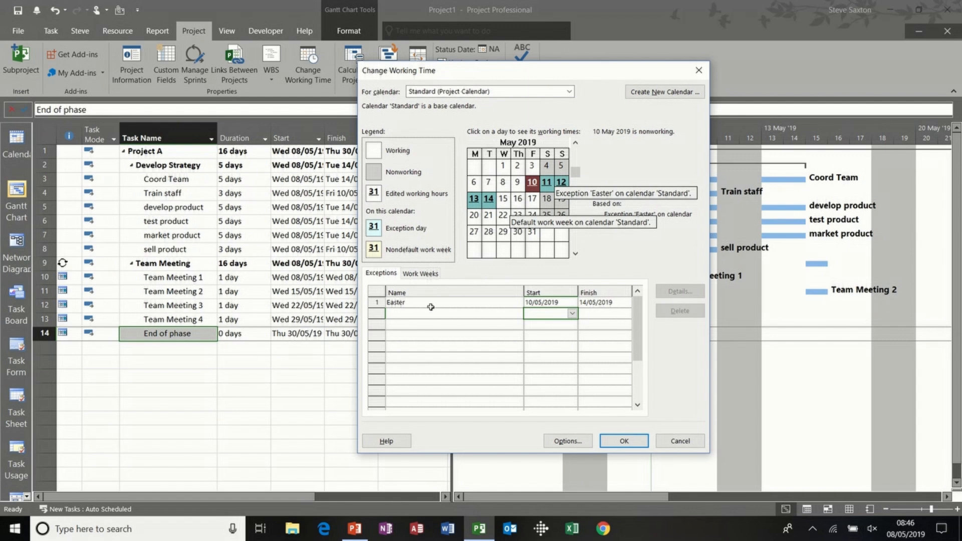
Give Friday specific working times in the default work week, removing the 13:00 to 17:00 shift and keeping 08:00 to 12:00
left_click(421, 274)
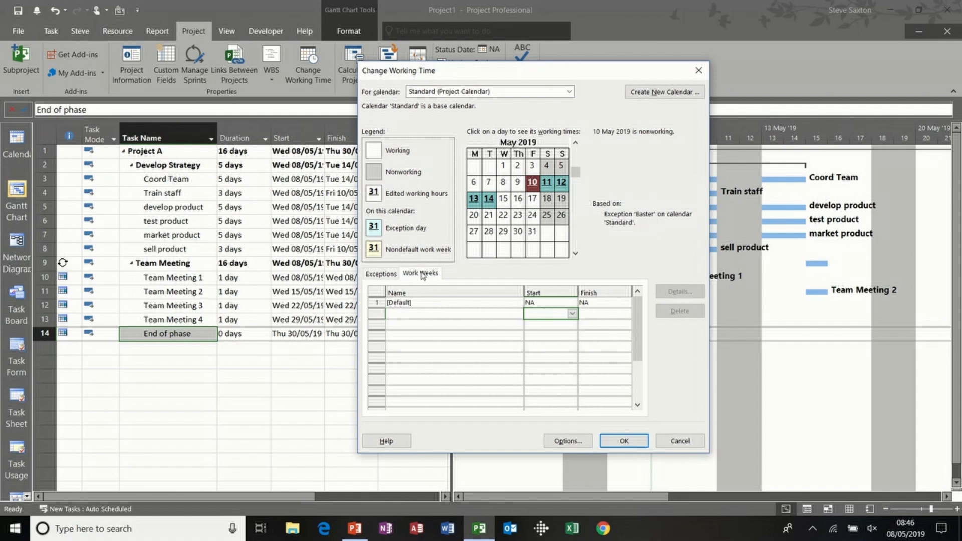
left_click(499, 302)
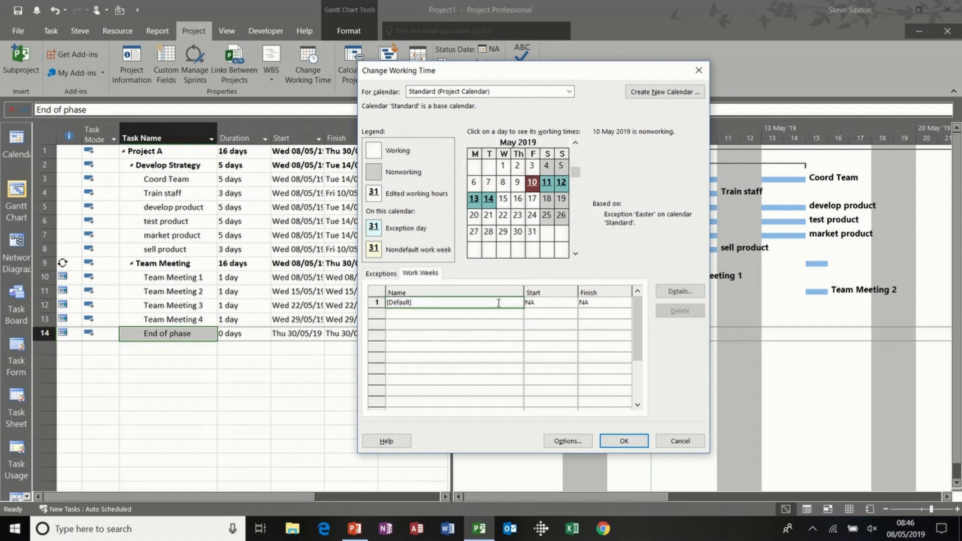
left_click(682, 294)
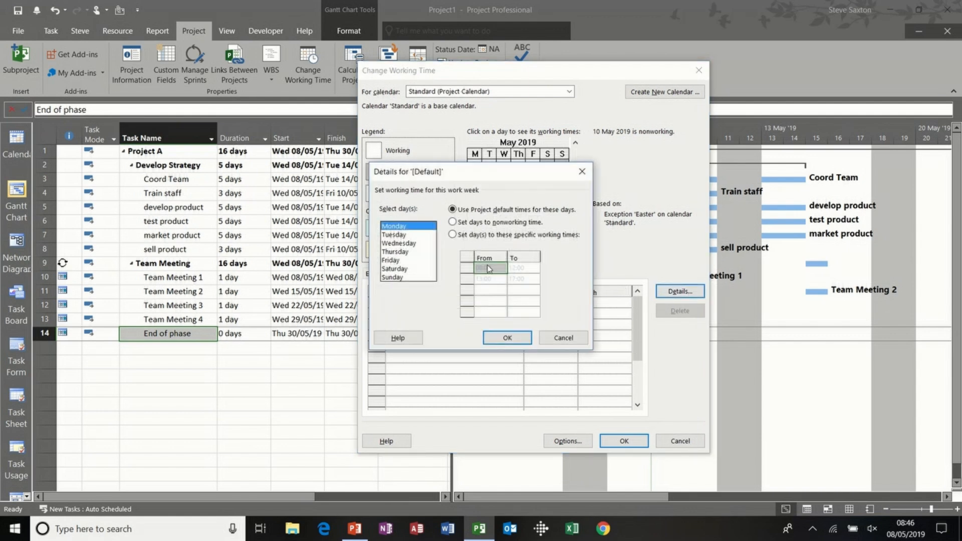
left_click(406, 260)
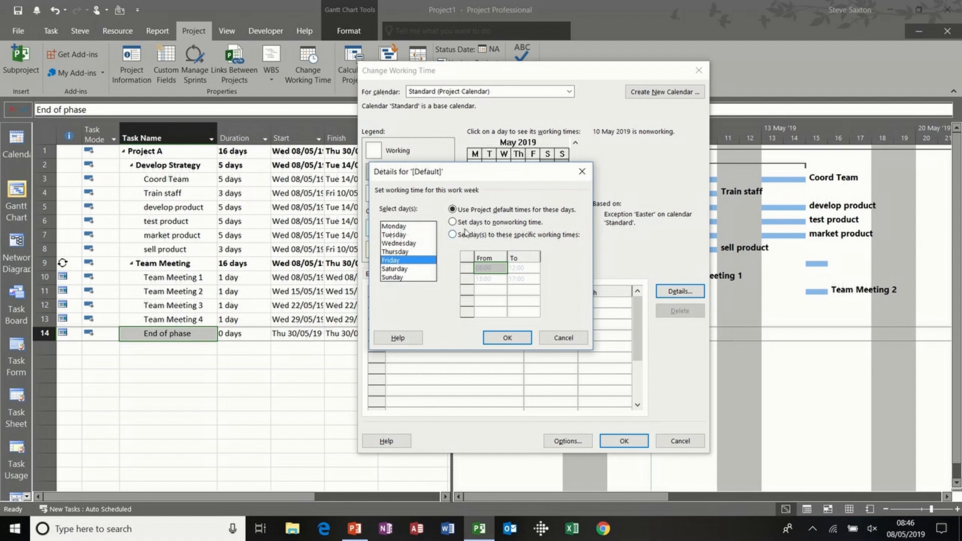
left_click(453, 234)
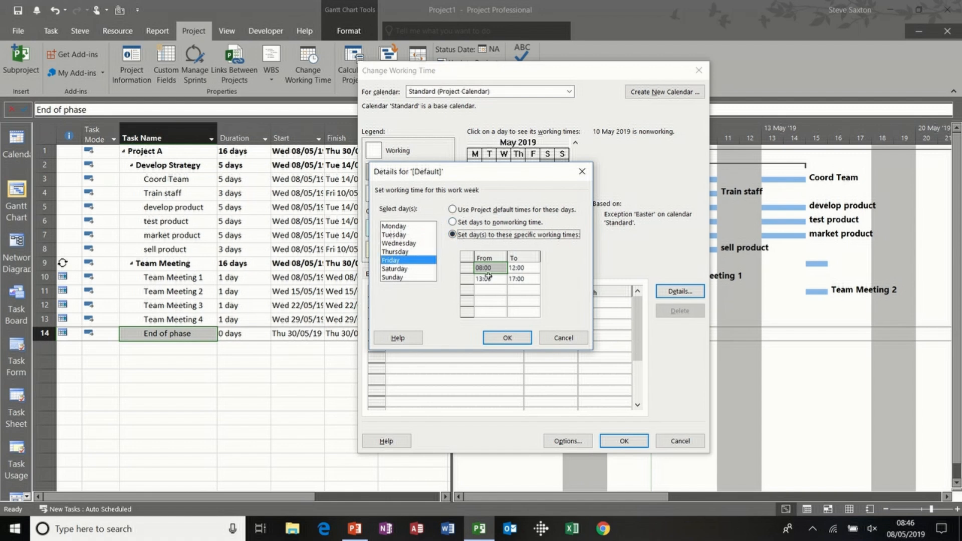
left_click(466, 278)
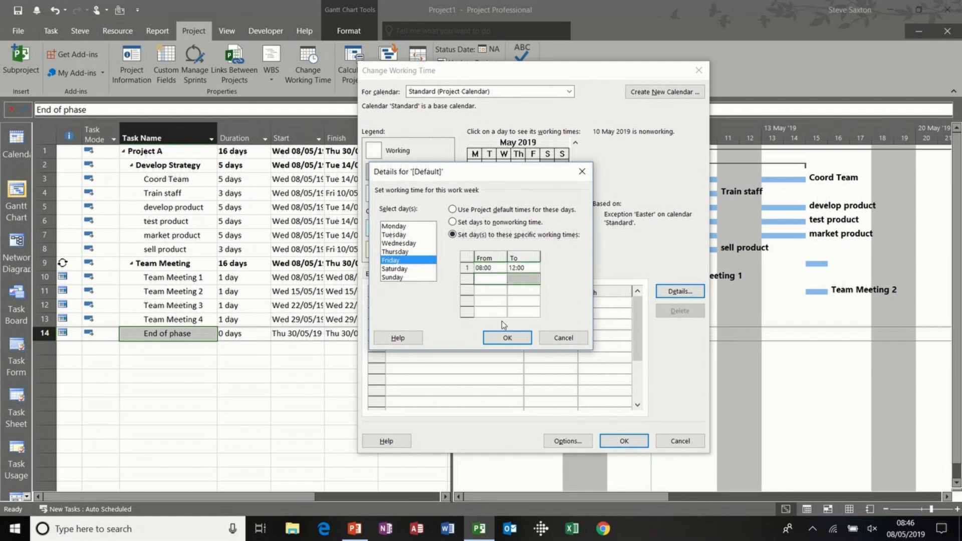
left_click(503, 337)
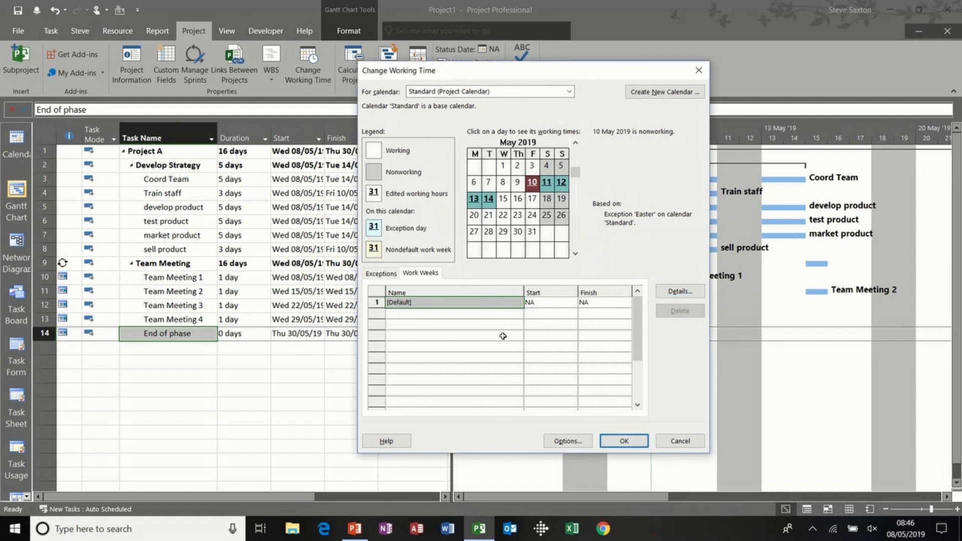
Check the working times for 17 and 9 May 2019, and reset Friday in the default work week to the Project default times
left_click(532, 200)
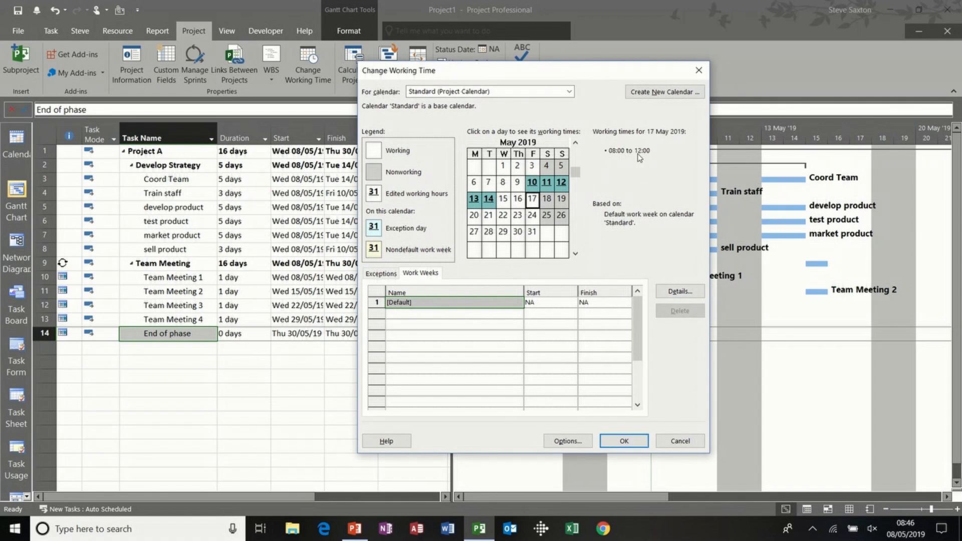
left_click(518, 183)
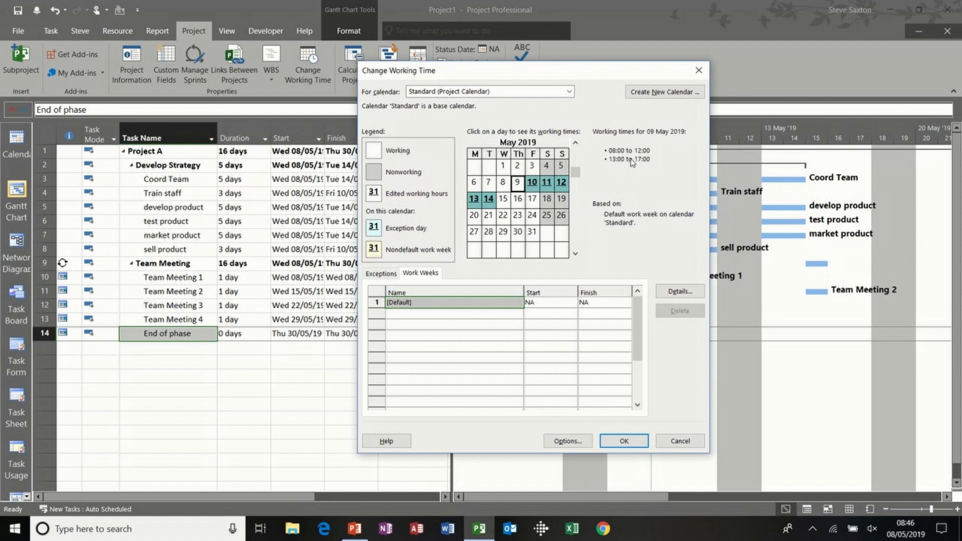
left_click(680, 291)
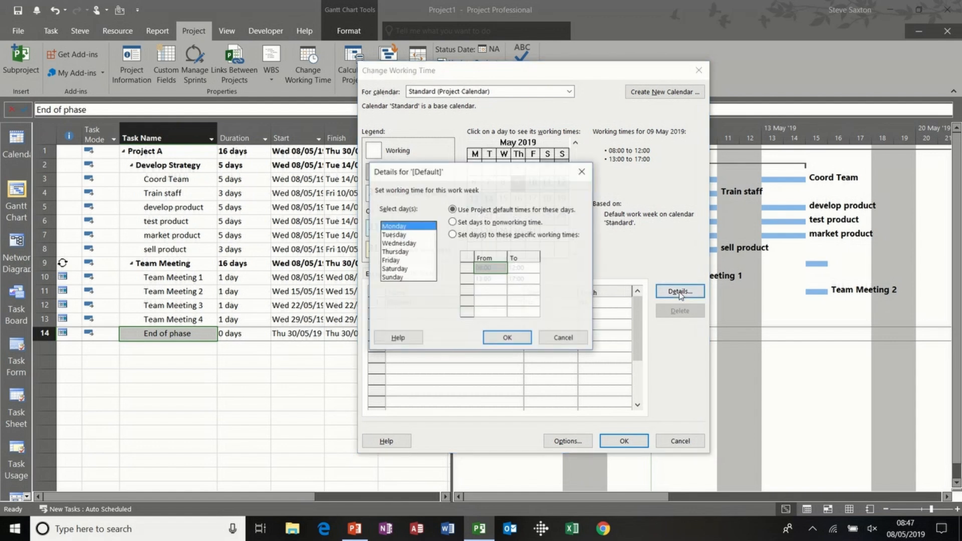
left_click(452, 235)
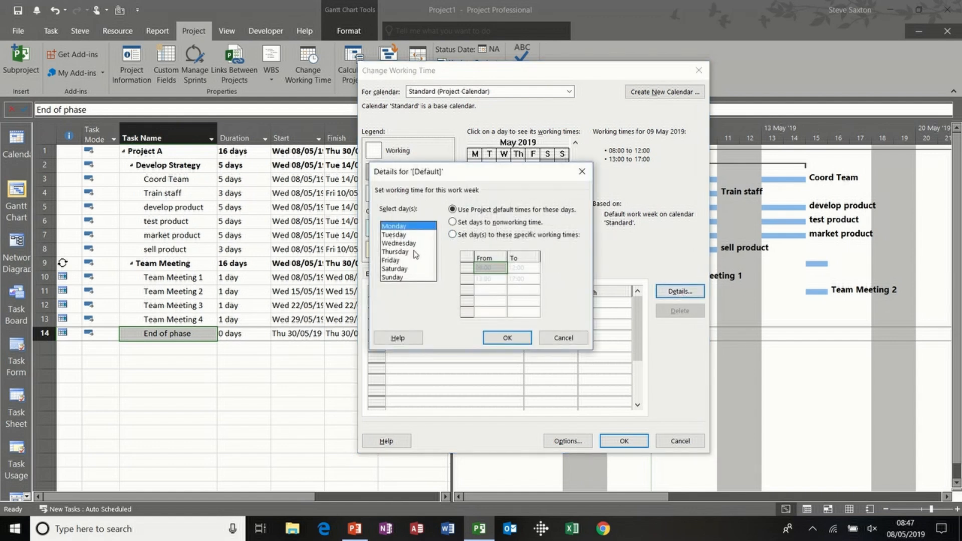
left_click(414, 260)
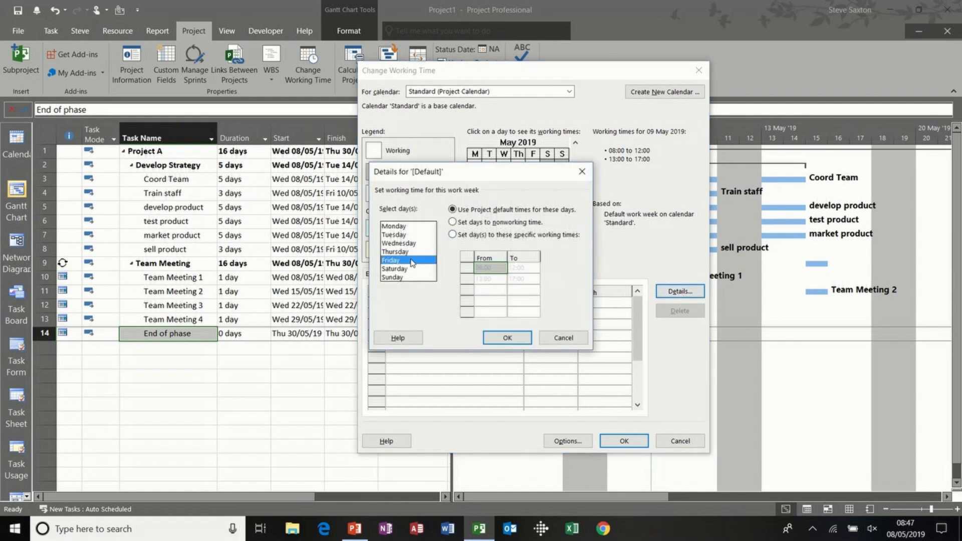
left_click(453, 210)
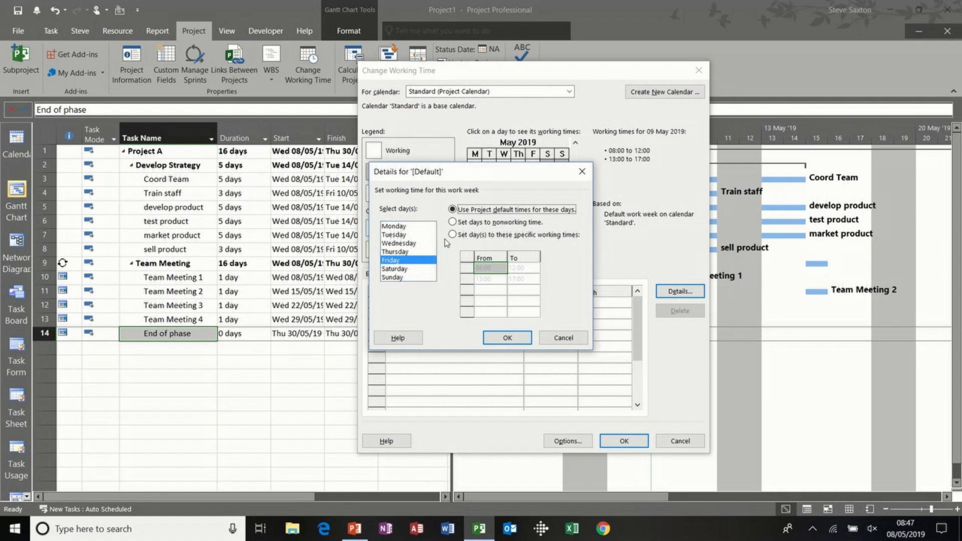
left_click(506, 337)
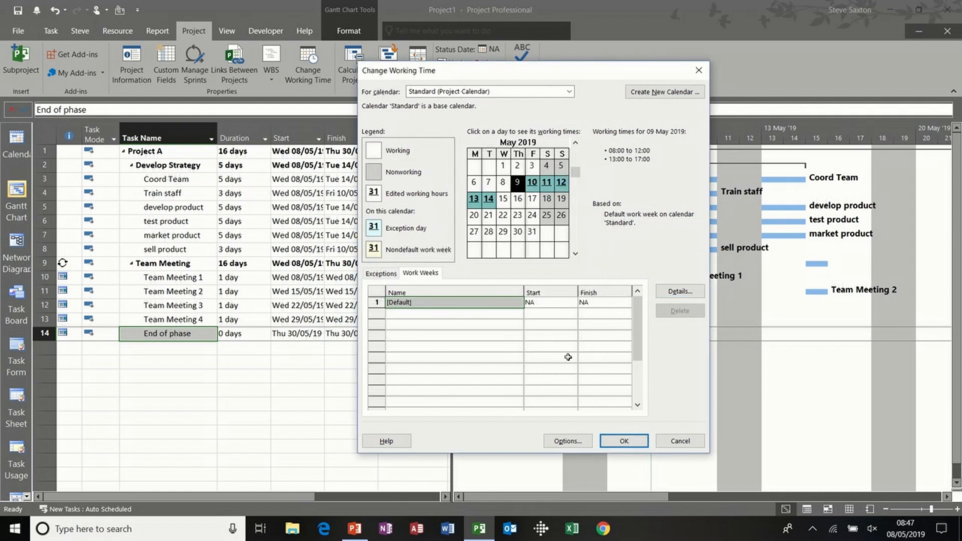
Add a work week named summer to the Standard calendar, running from 01/07/2019 to 02/09/2019
left_click(446, 312)
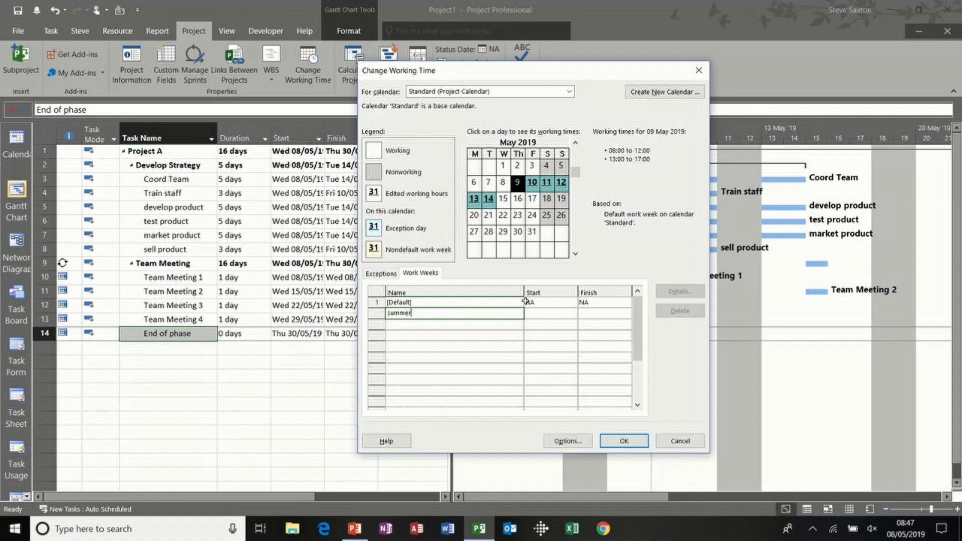
left_click(544, 313)
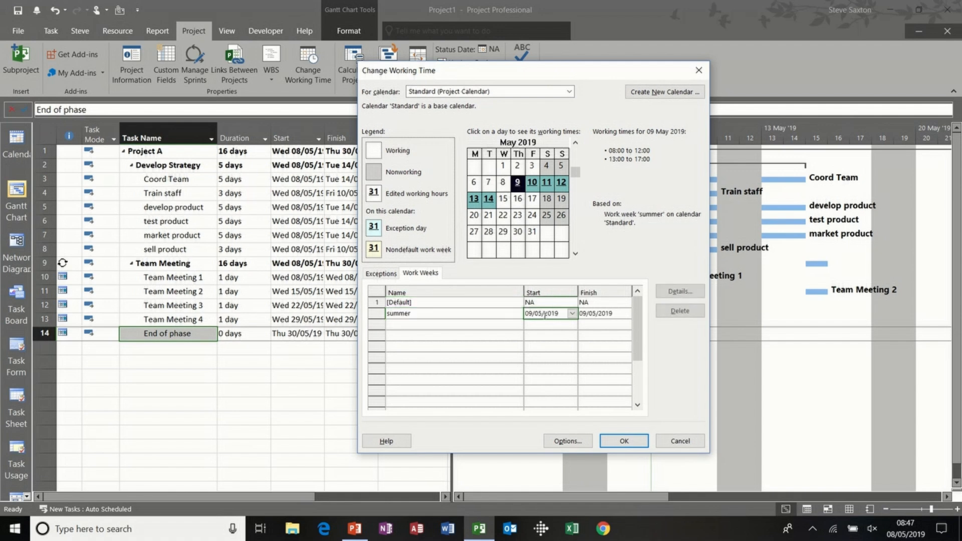
left_click(572, 314)
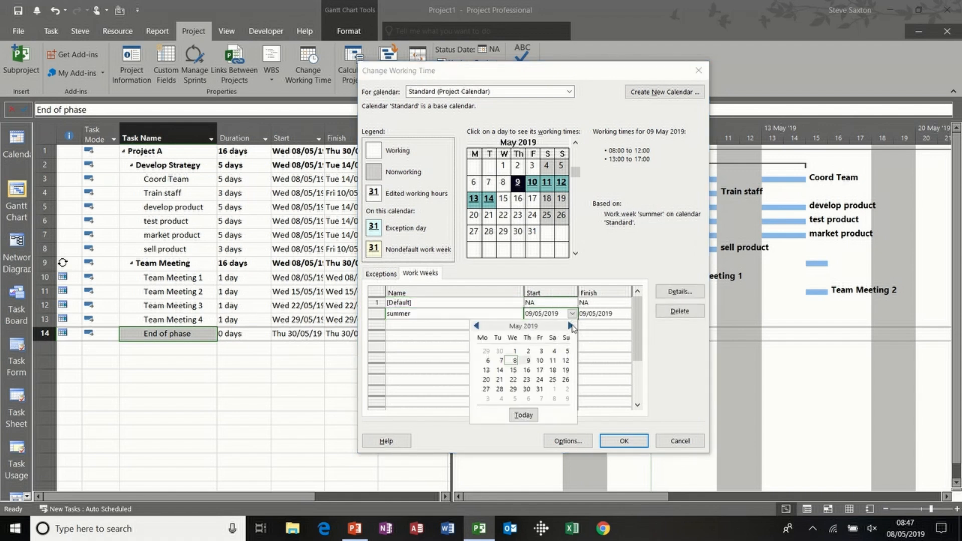
left_click(571, 325)
left_click(570, 325)
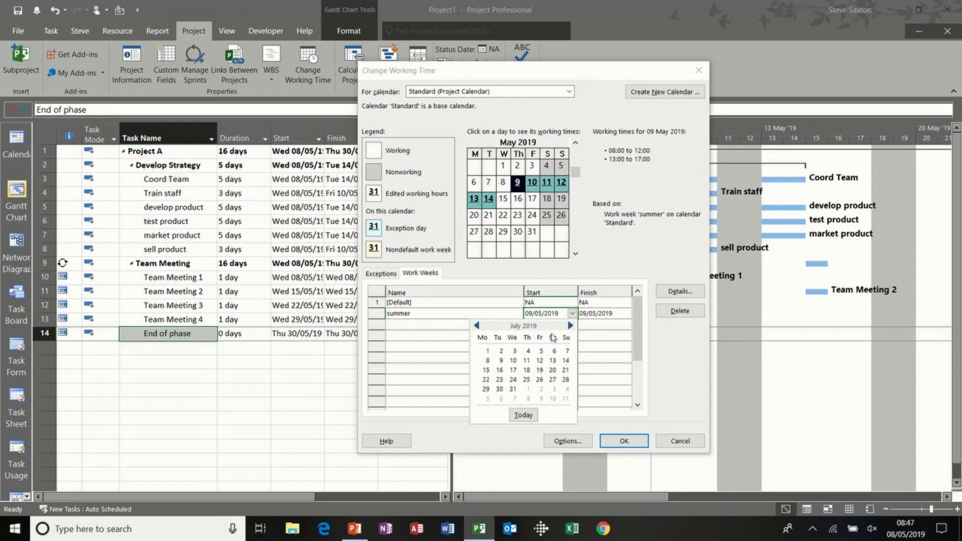
left_click(488, 350)
left_click(603, 316)
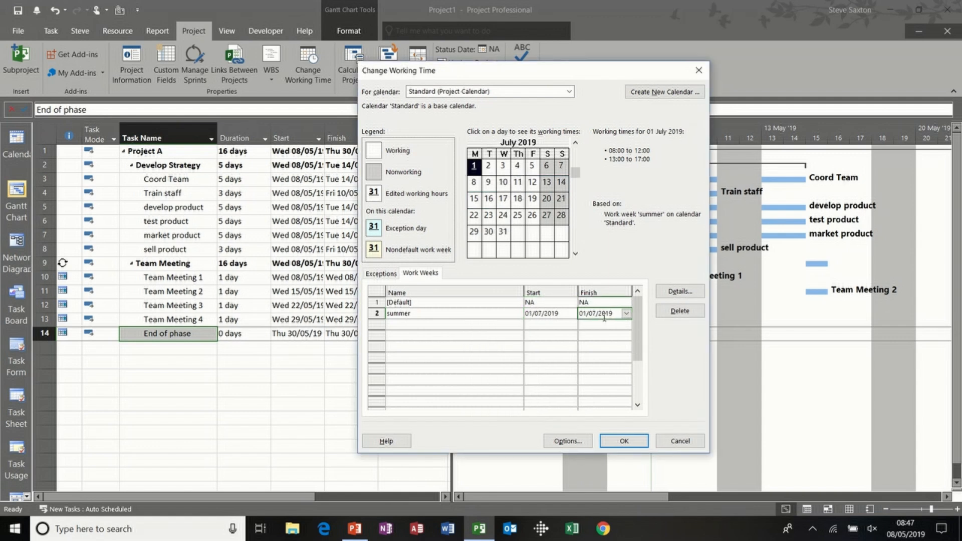
left_click(626, 314)
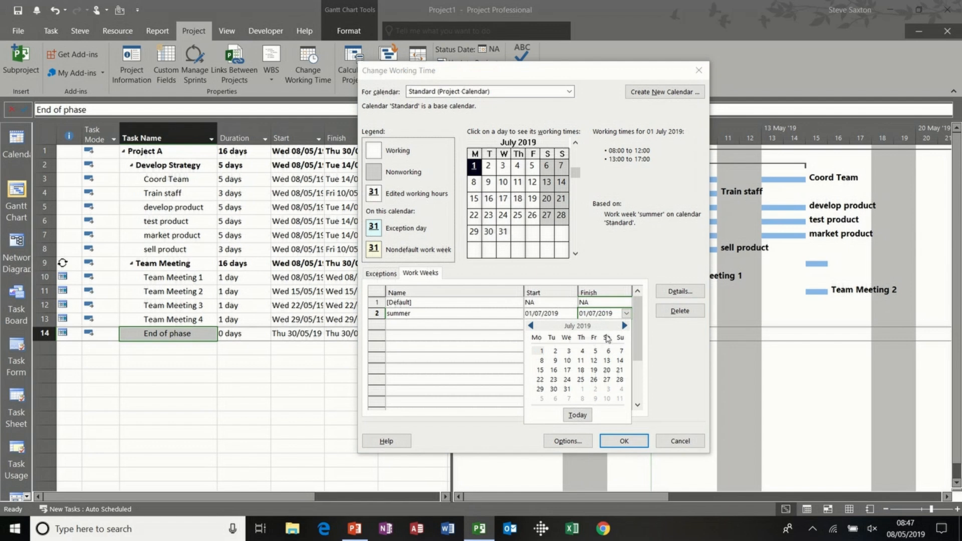
left_click(625, 326)
left_click(625, 326)
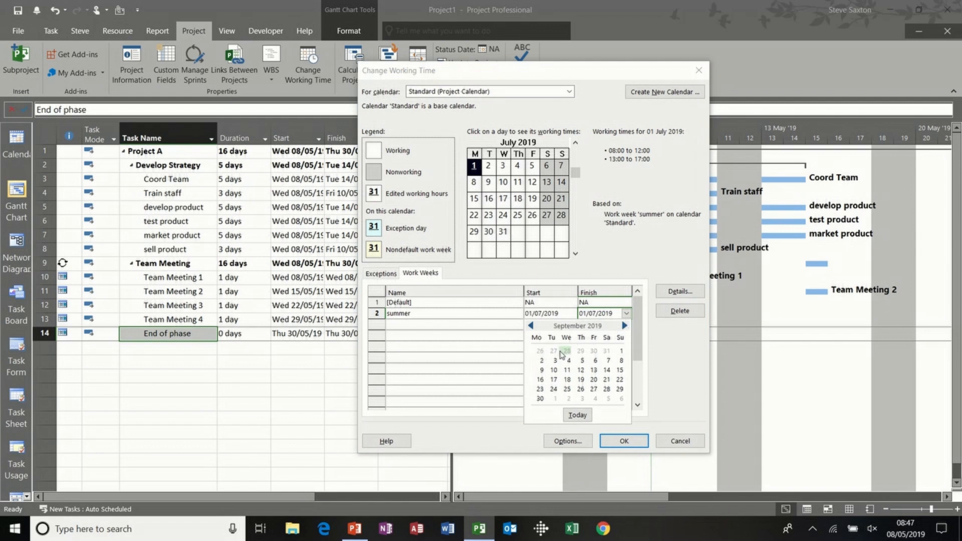
left_click(541, 360)
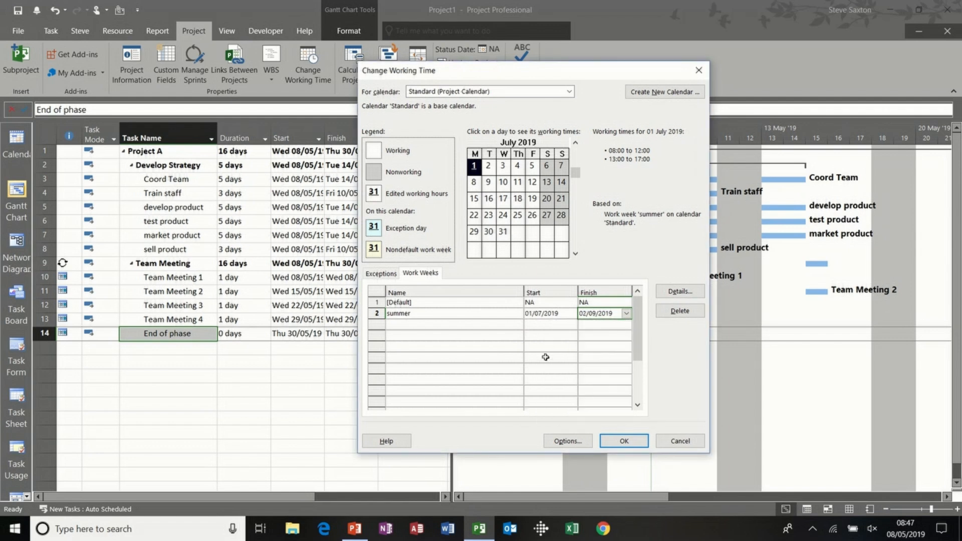
Give Monday to Friday of the summer work week specific working times of 08:00 to 13:00, removing the 13:00 to 17:00 shift
left_click(679, 290)
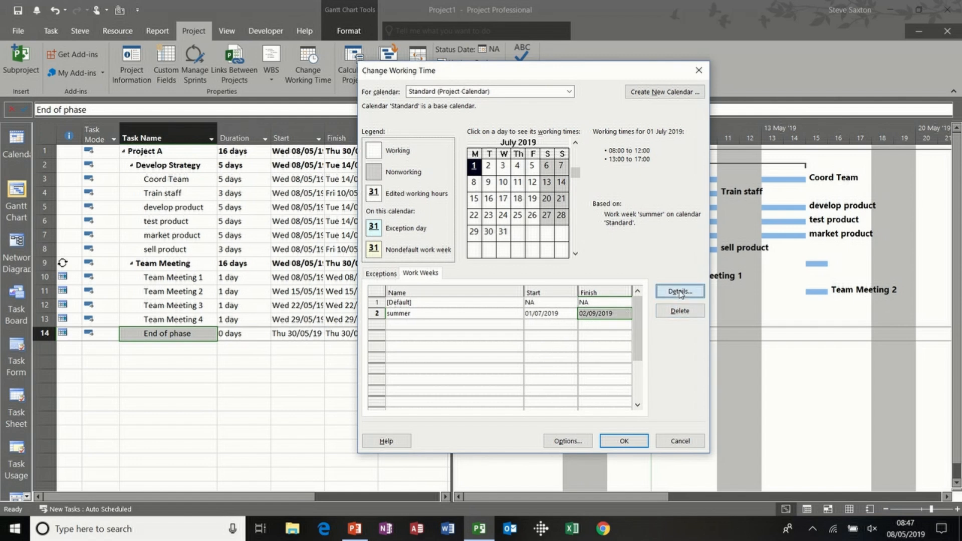
left_click_drag(404, 228, 405, 261)
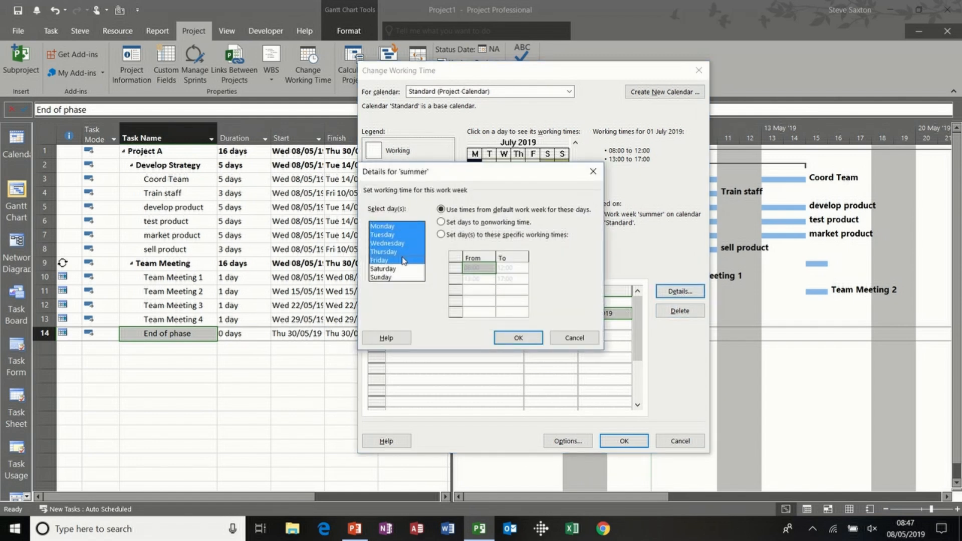
left_click(441, 235)
left_click(455, 281)
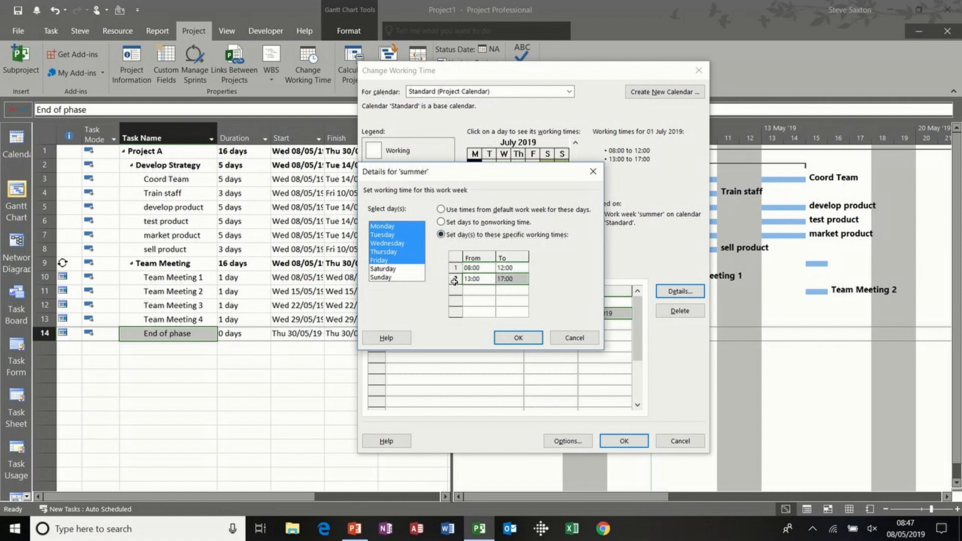
key("Delete")
left_click(506, 267)
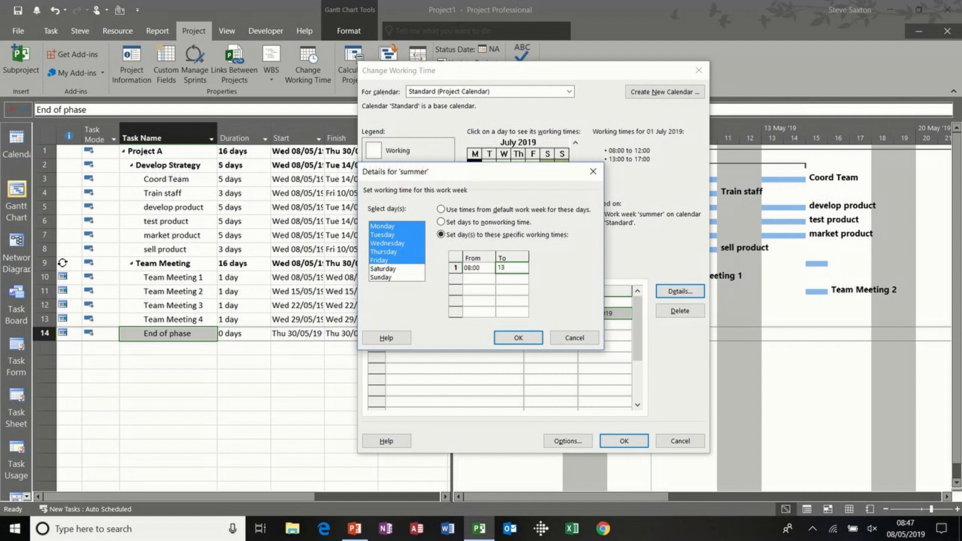
left_click(485, 278)
left_click(516, 337)
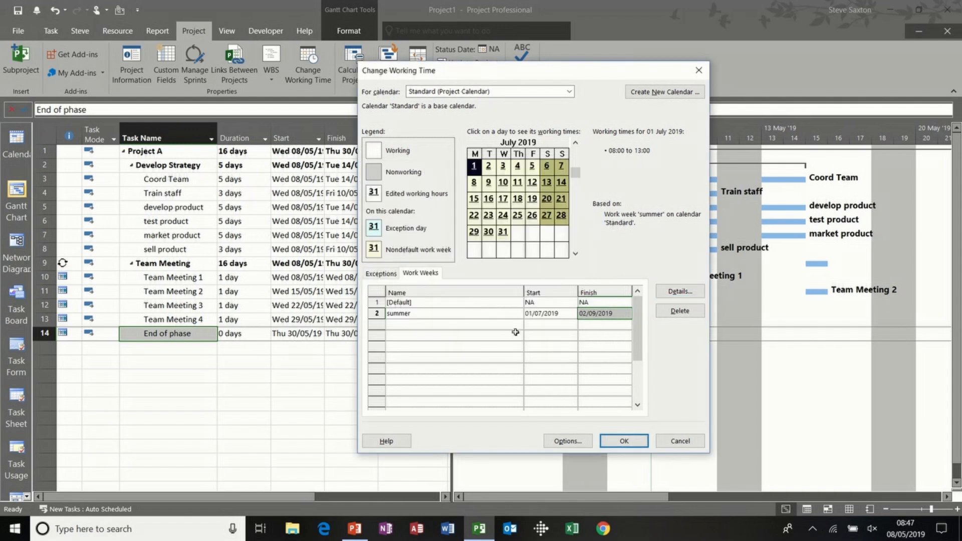
Compare the working times of days in June and July 2019, and apply the Standard calendar changes to the project
left_click(513, 189)
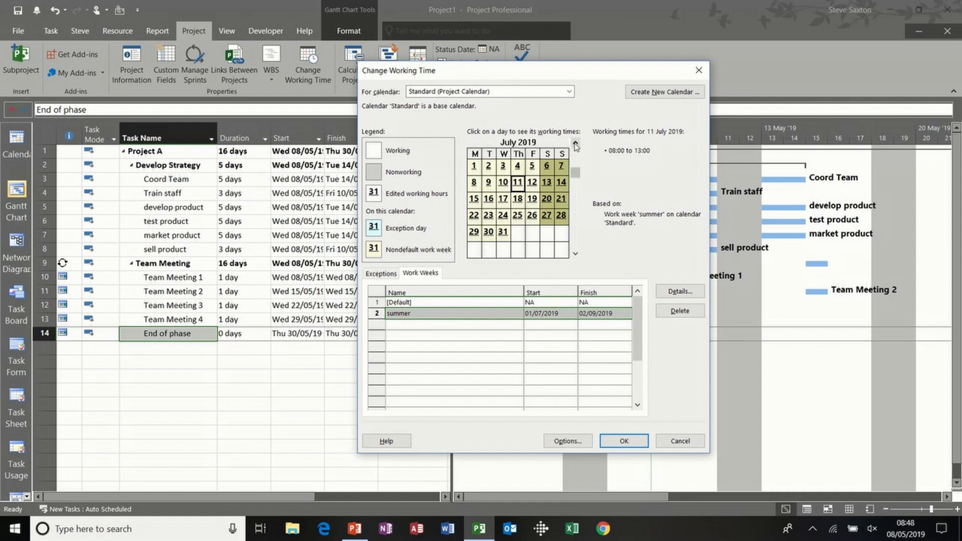
left_click(575, 143)
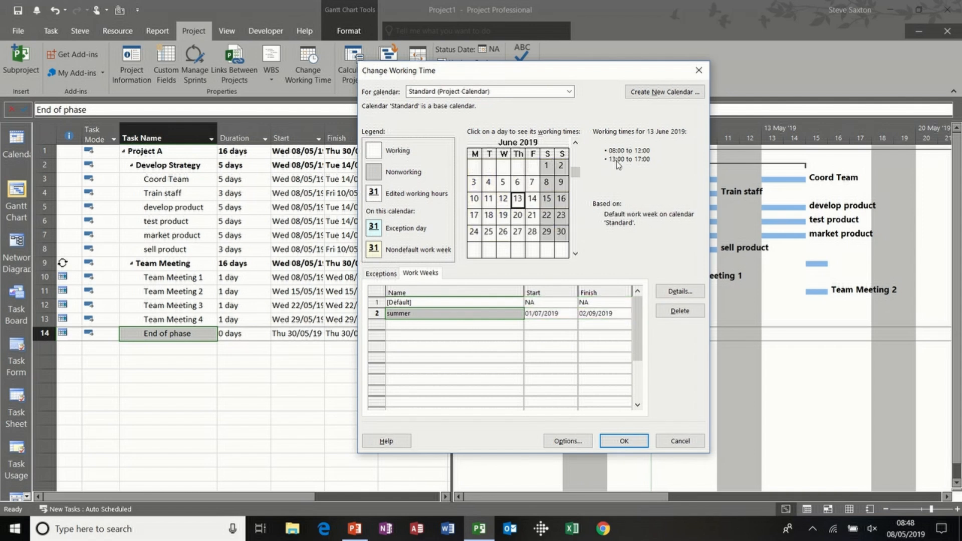
left_click(575, 253)
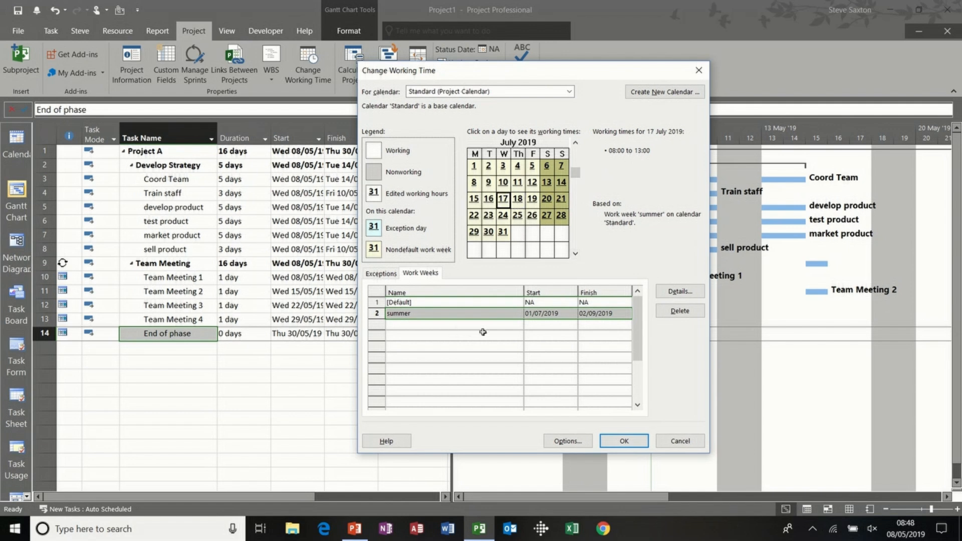
left_click(624, 441)
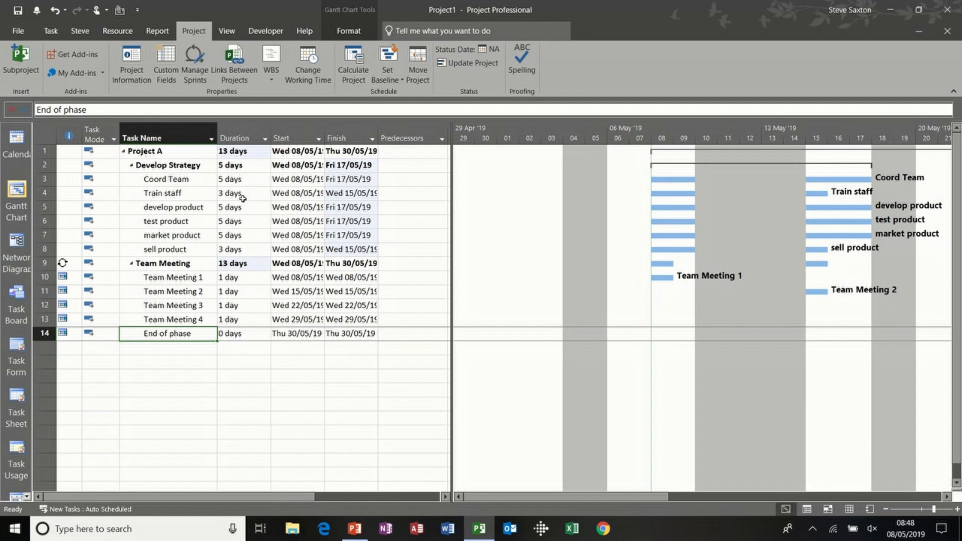
Try the Active Tasks, Critical and Milestones highlights on the task table, and clear the highlighting
left_click(50, 30)
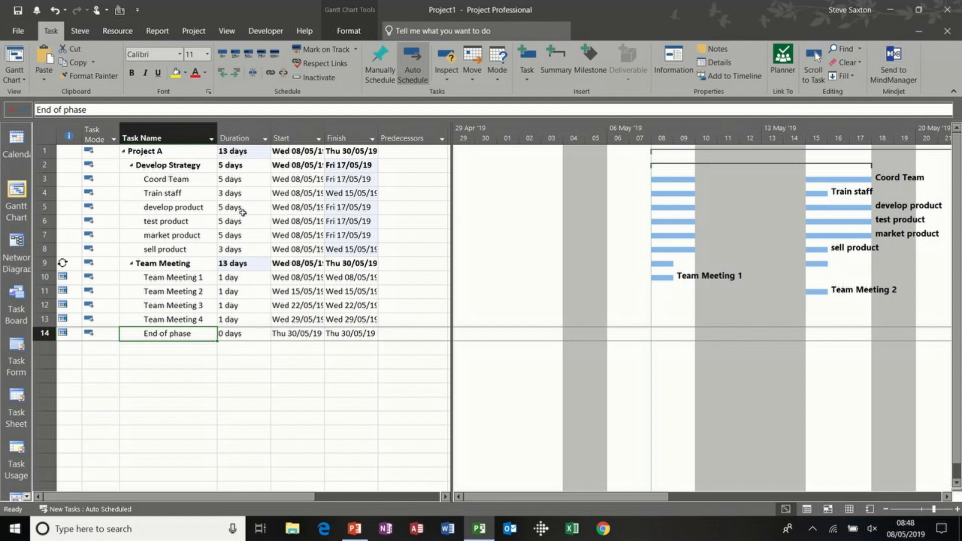
left_click(227, 31)
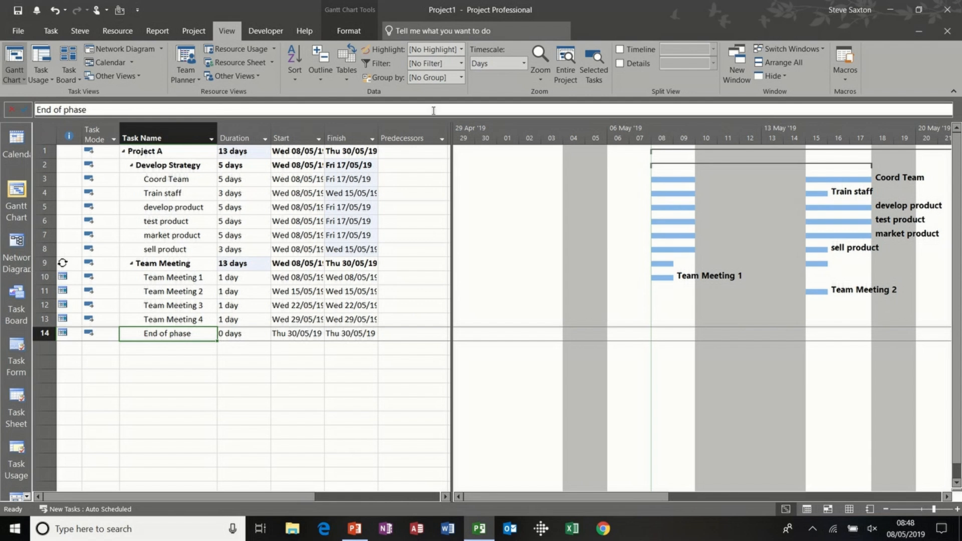
left_click(462, 49)
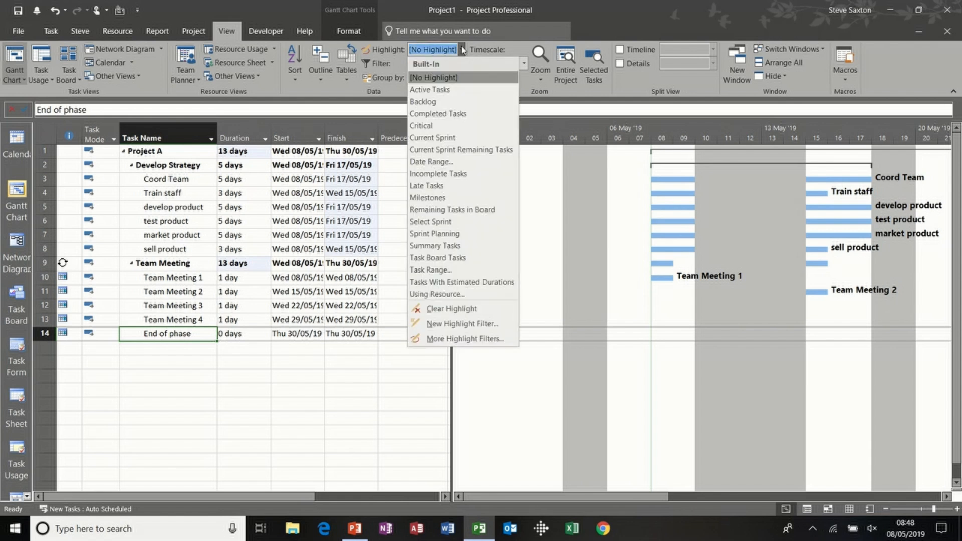
left_click(459, 89)
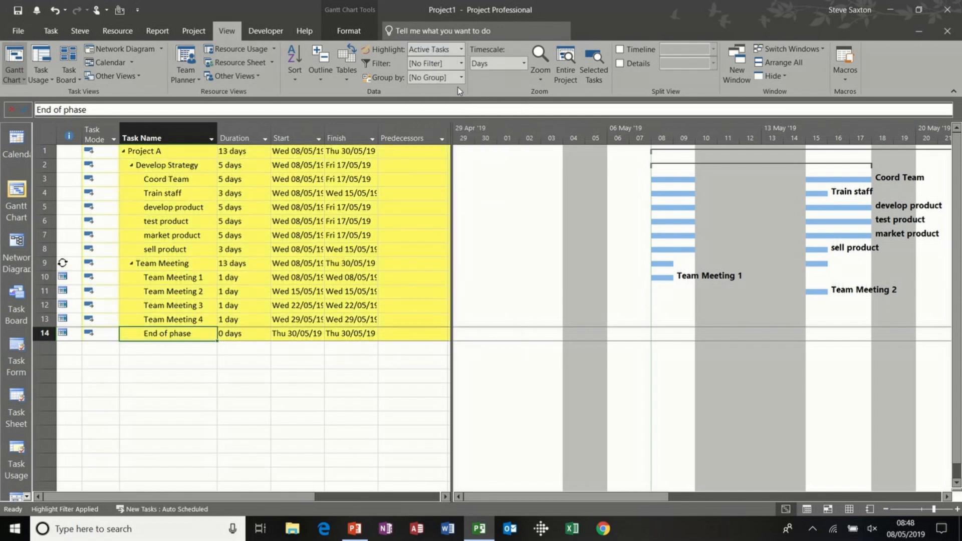
left_click(462, 49)
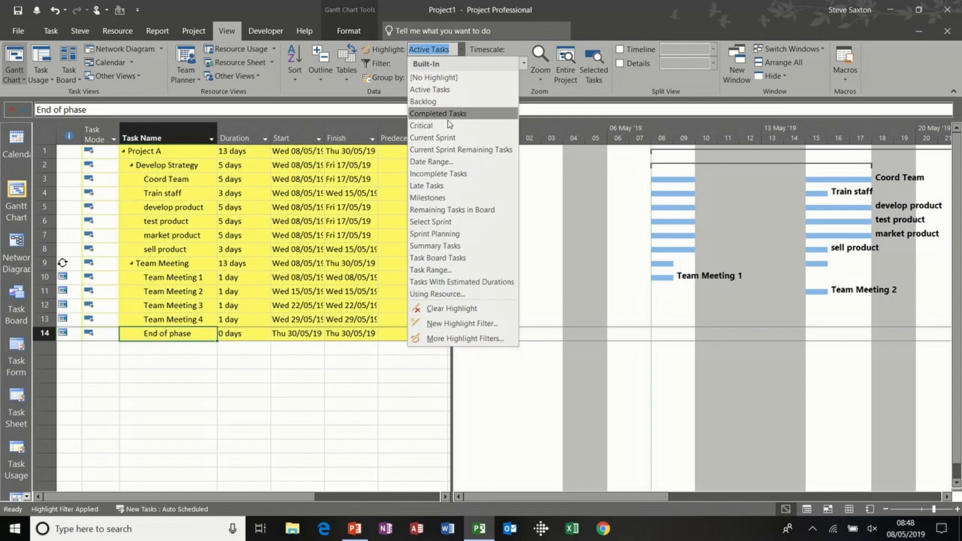
left_click(449, 126)
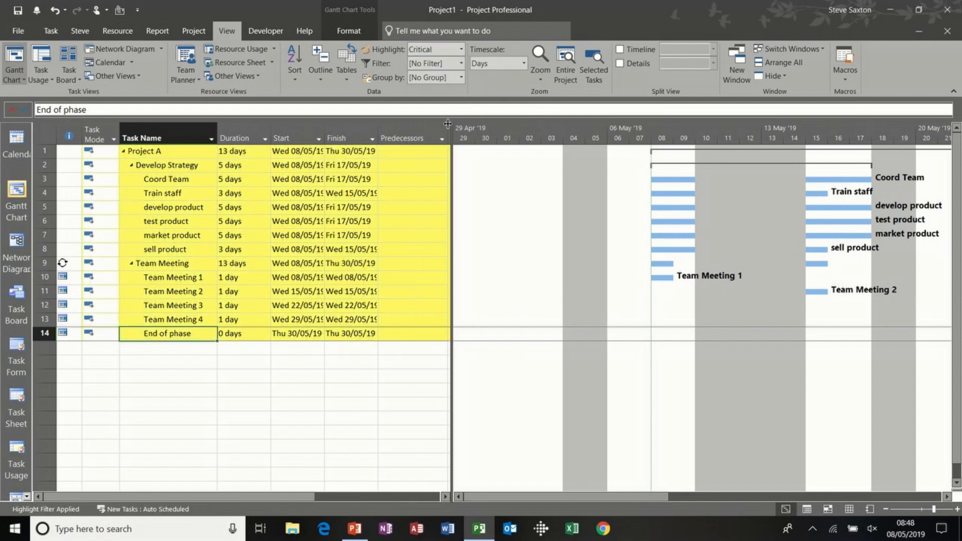
left_click(461, 53)
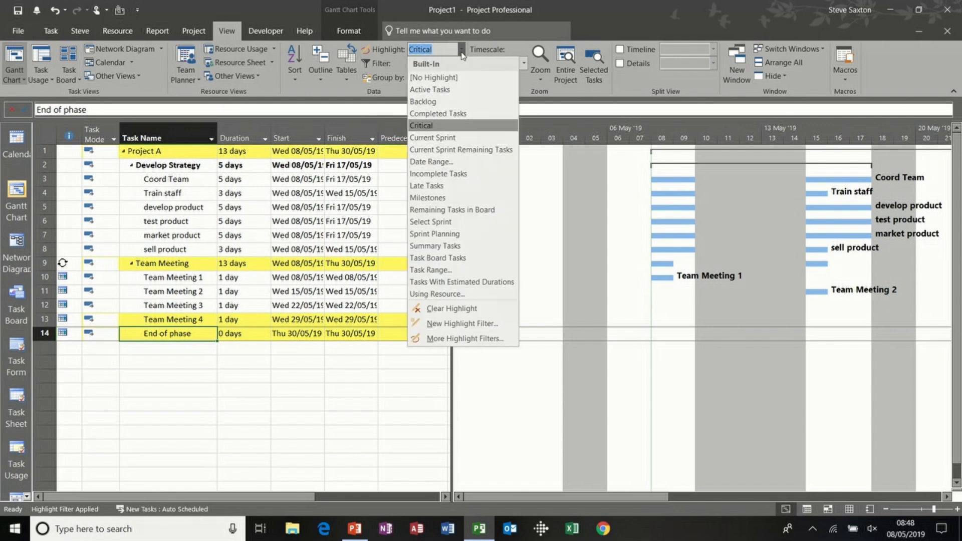
left_click(452, 198)
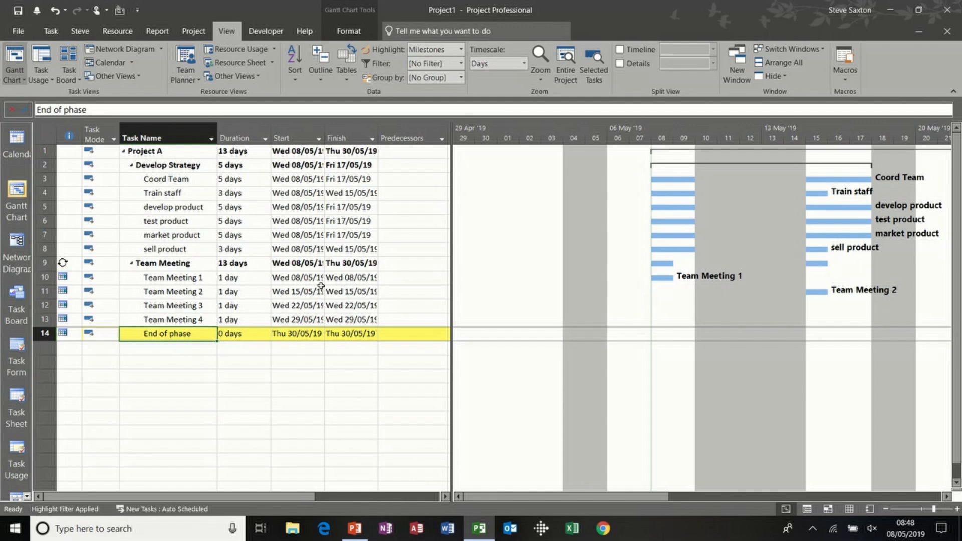
left_click(461, 49)
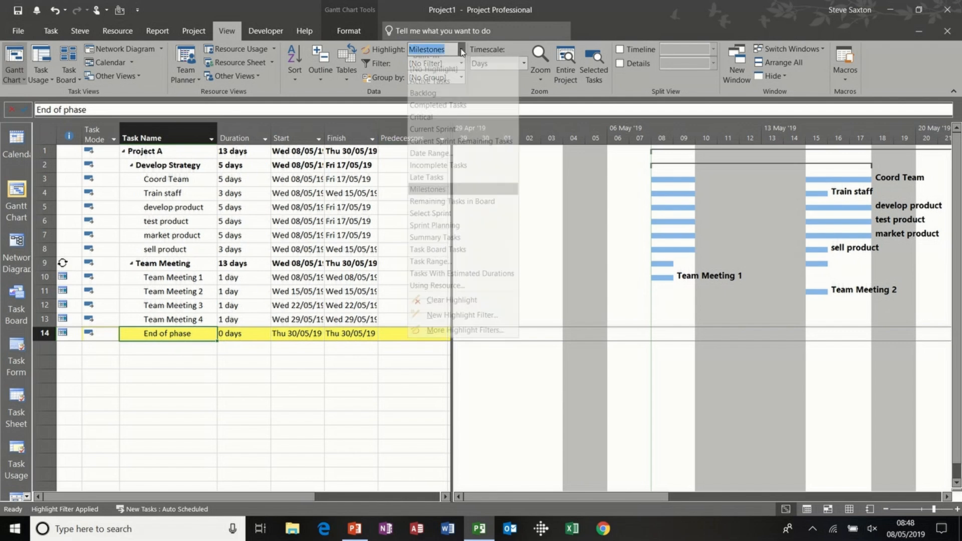
left_click(450, 76)
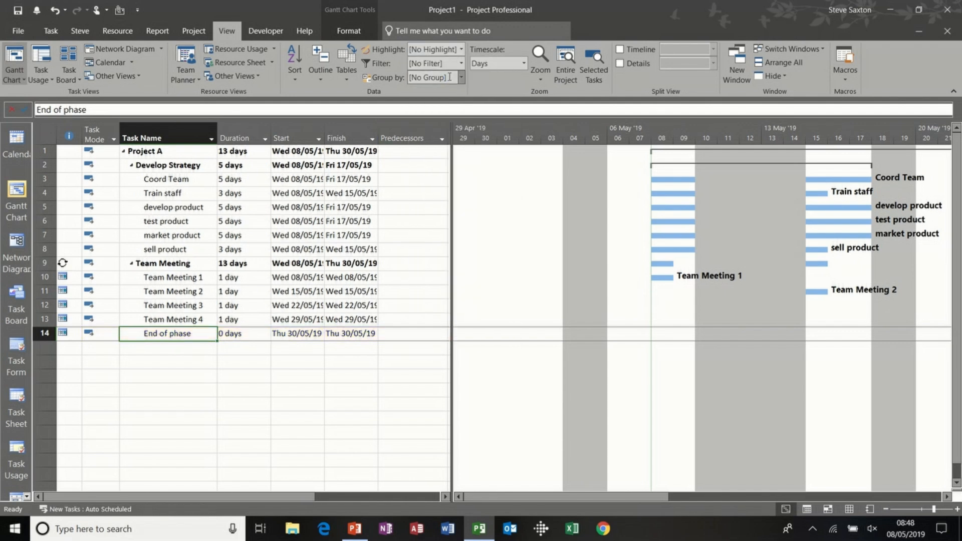
left_click(262, 221)
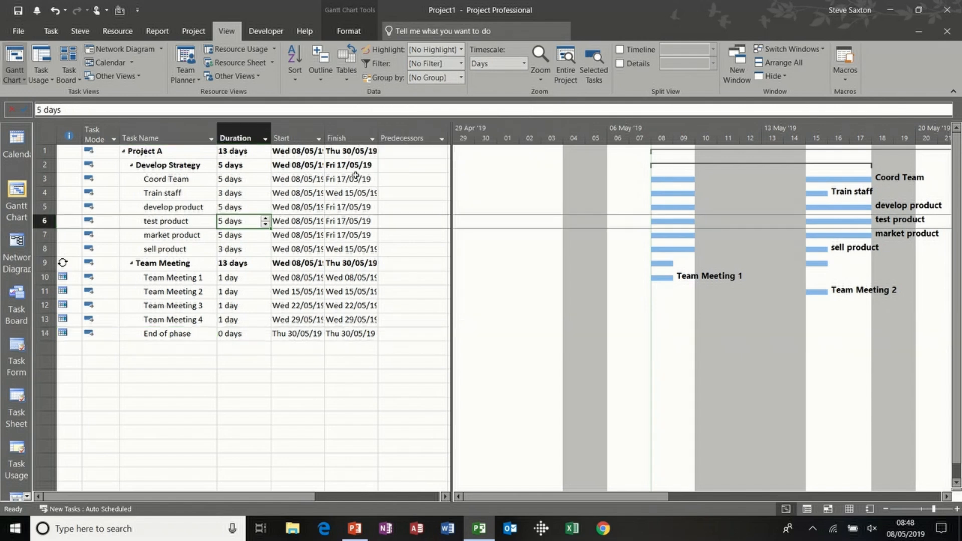
left_click(462, 50)
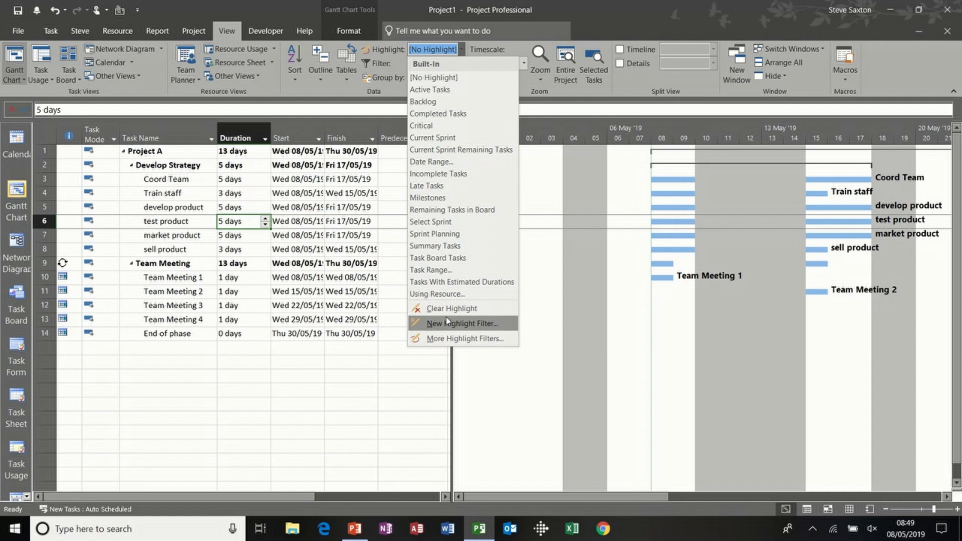
left_click(255, 195)
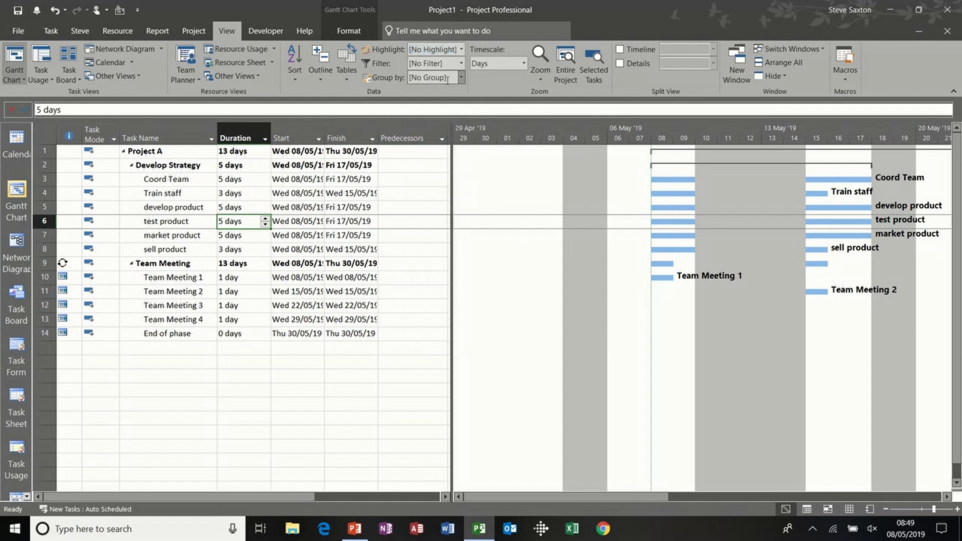
Filter the task table by Active Tasks, Critical and Milestones in turn, and remove the filter to show all tasks
left_click(461, 64)
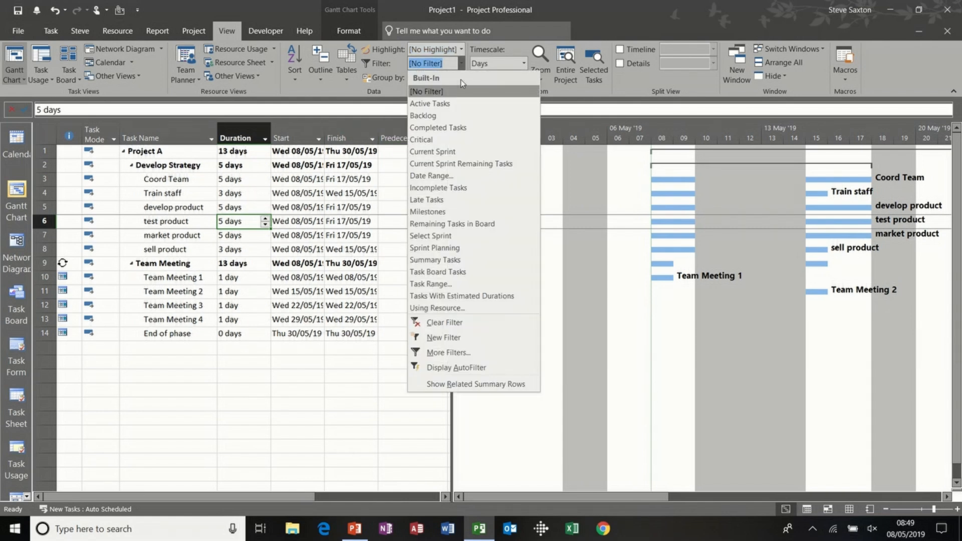
left_click(460, 104)
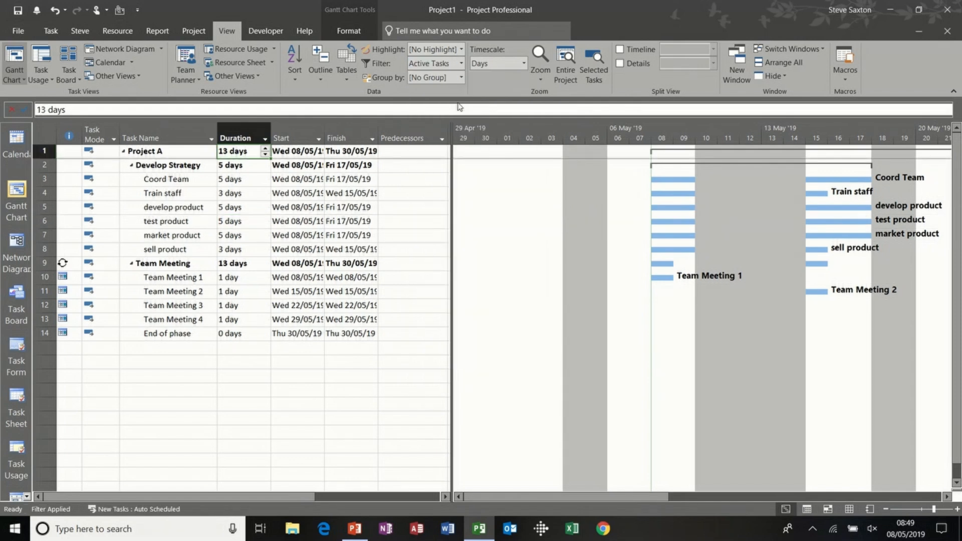
left_click(462, 64)
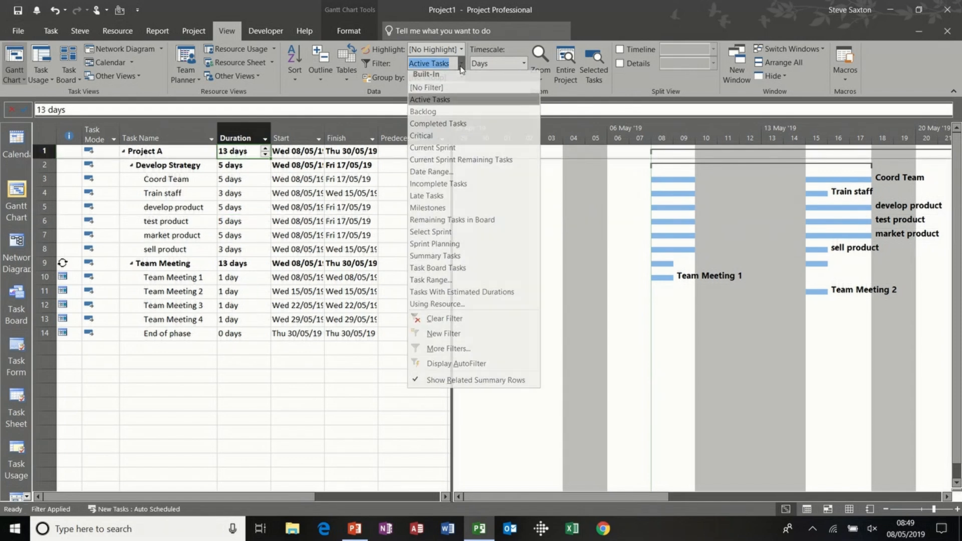
left_click(456, 140)
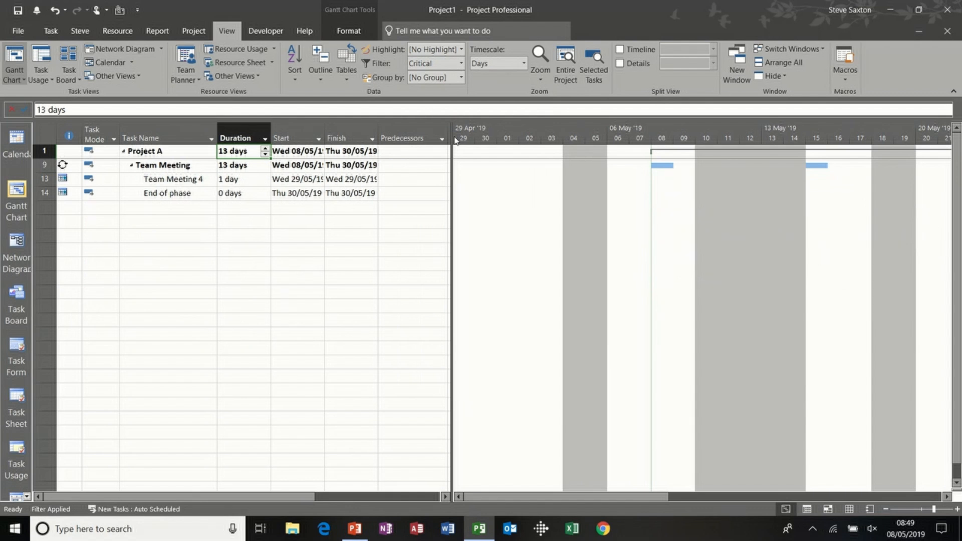
left_click(461, 63)
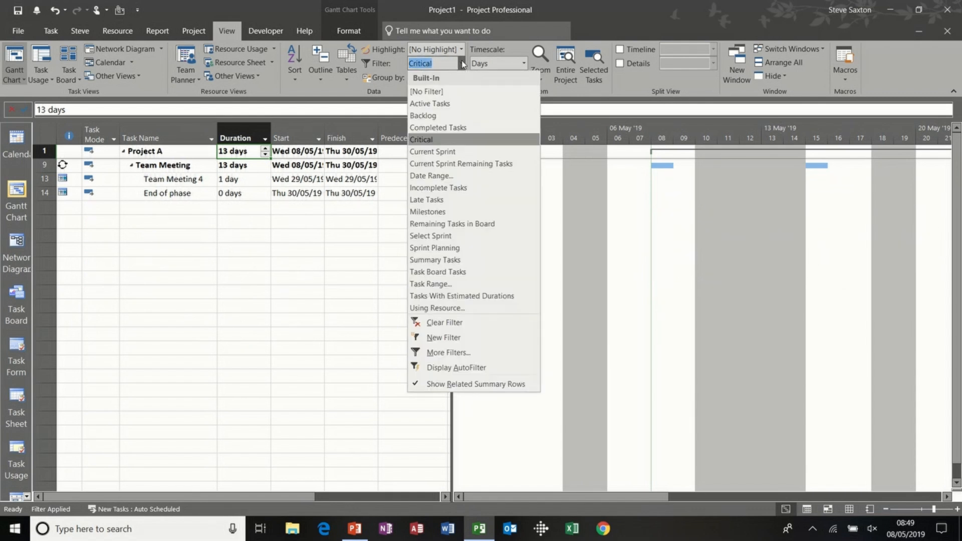
left_click(444, 209)
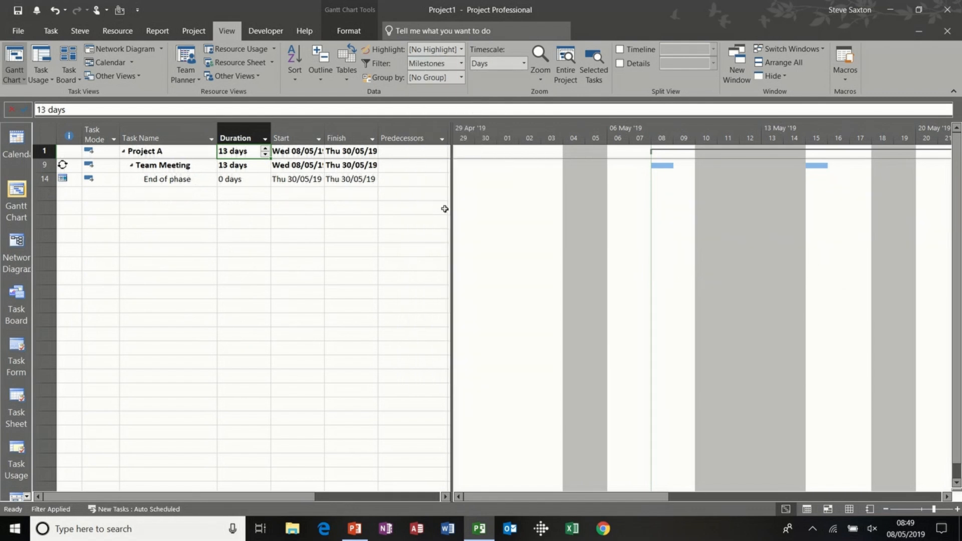
left_click(461, 64)
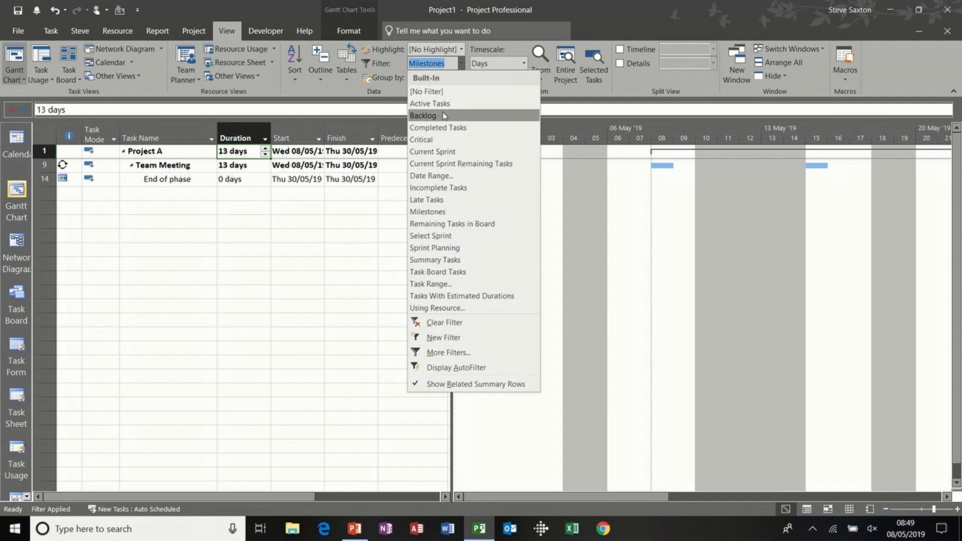
left_click(443, 92)
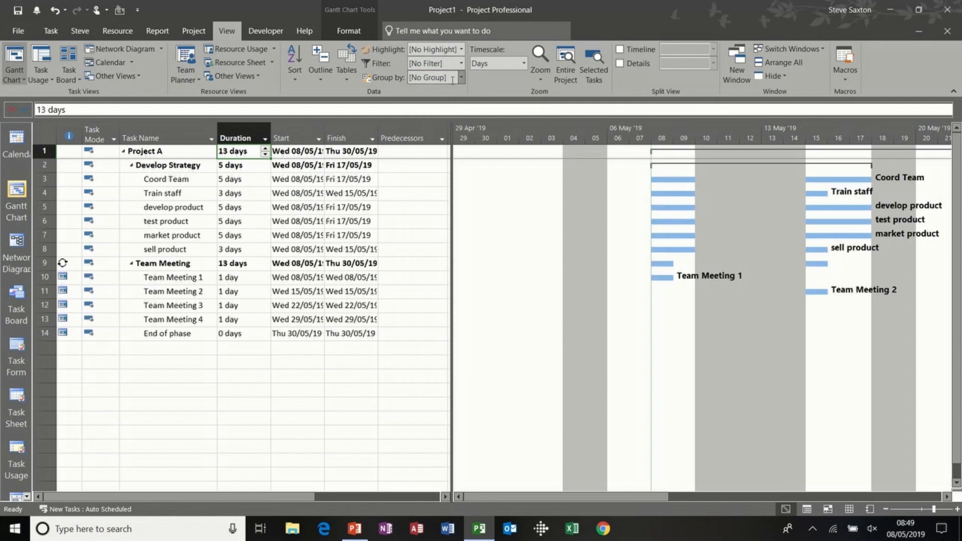
Group the tasks by Critical and by Milestones in turn, and return the table to No Group
left_click(461, 78)
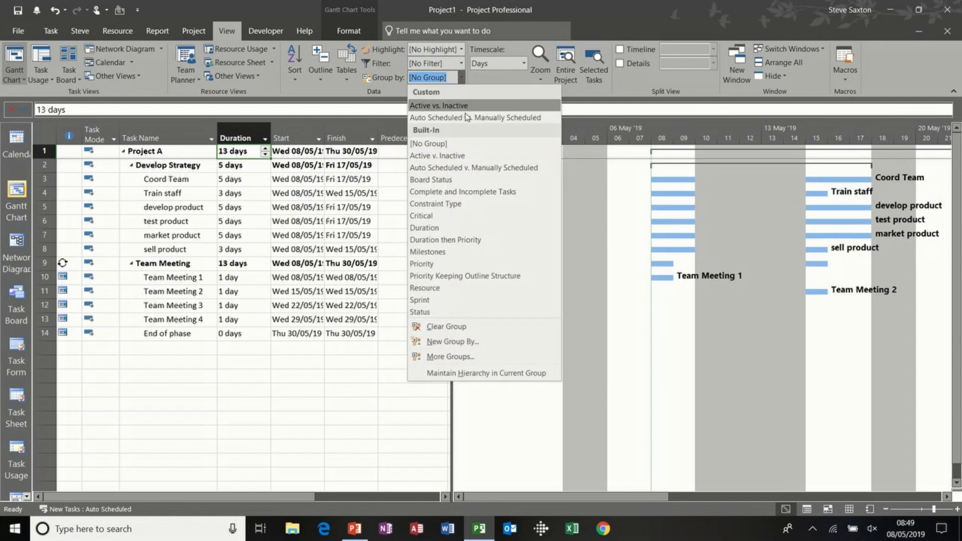
left_click(448, 217)
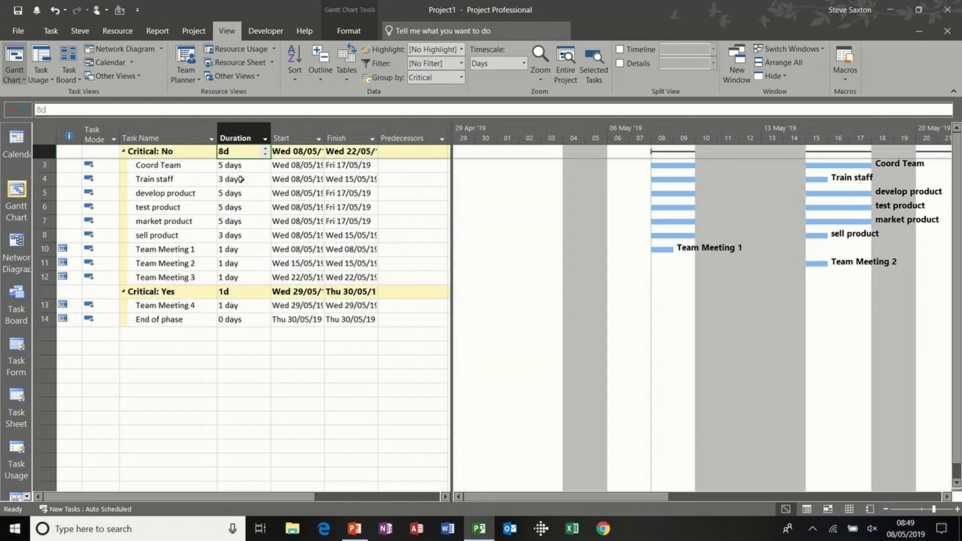
left_click(461, 78)
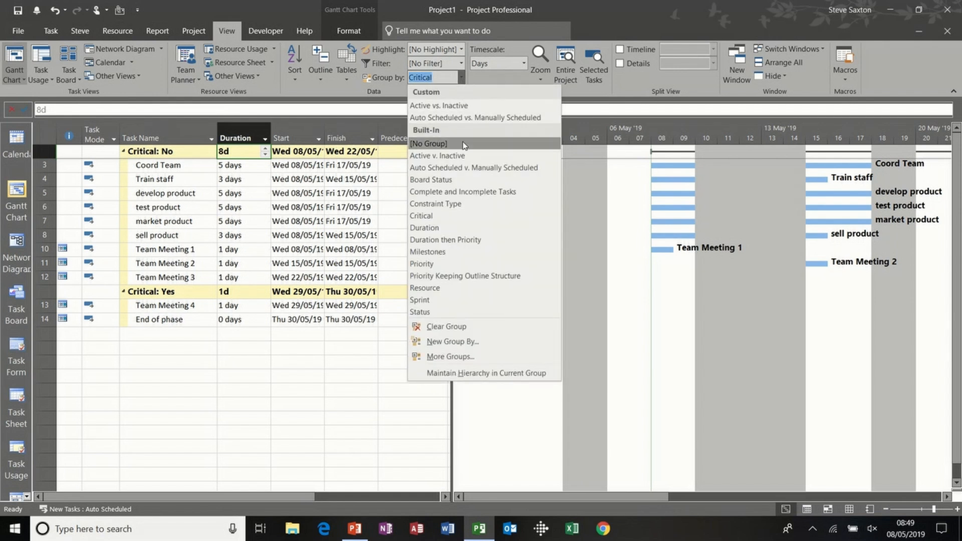
left_click(457, 253)
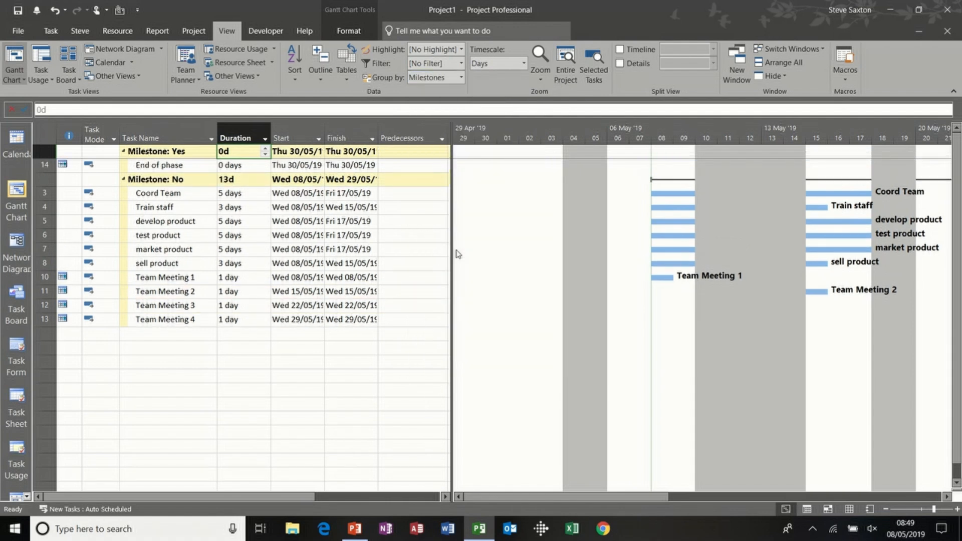
left_click(460, 78)
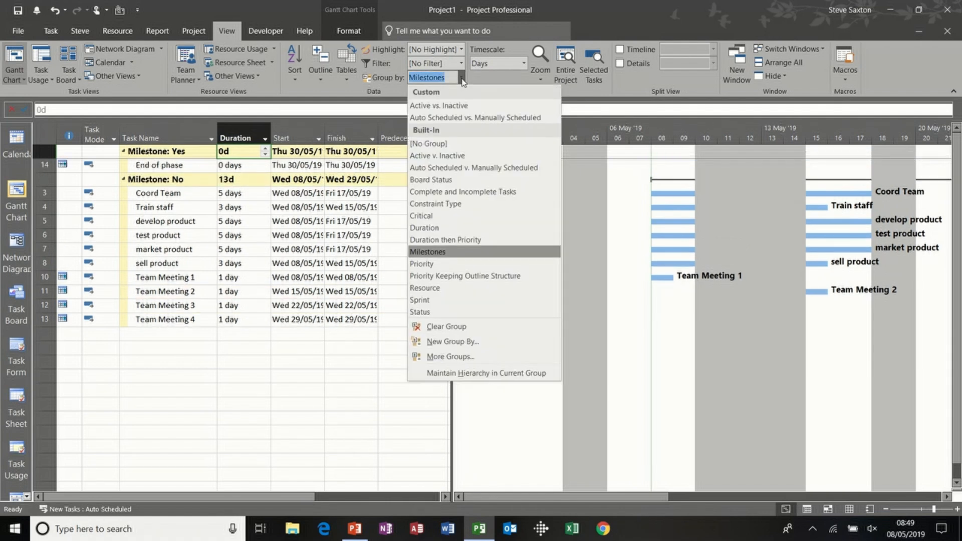
left_click(441, 143)
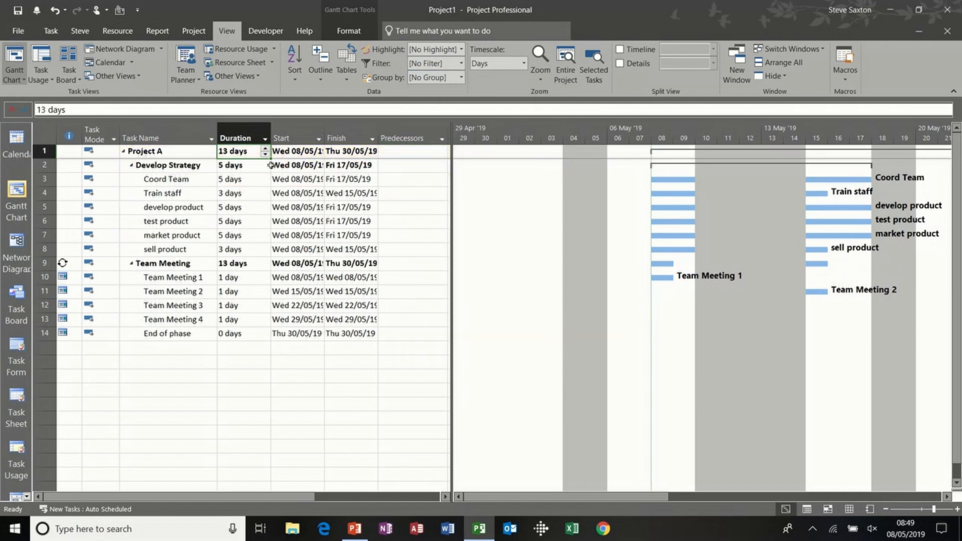
left_click(319, 141)
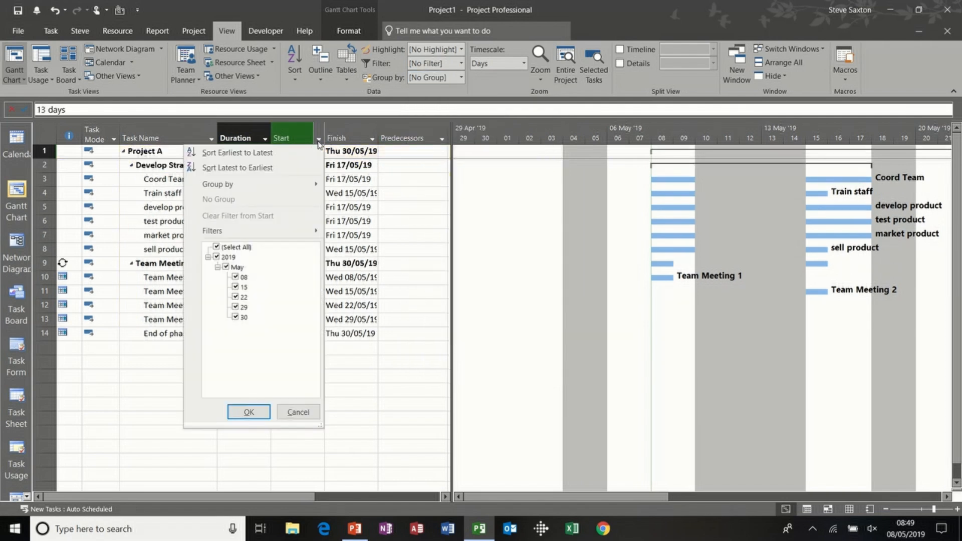
left_click(266, 142)
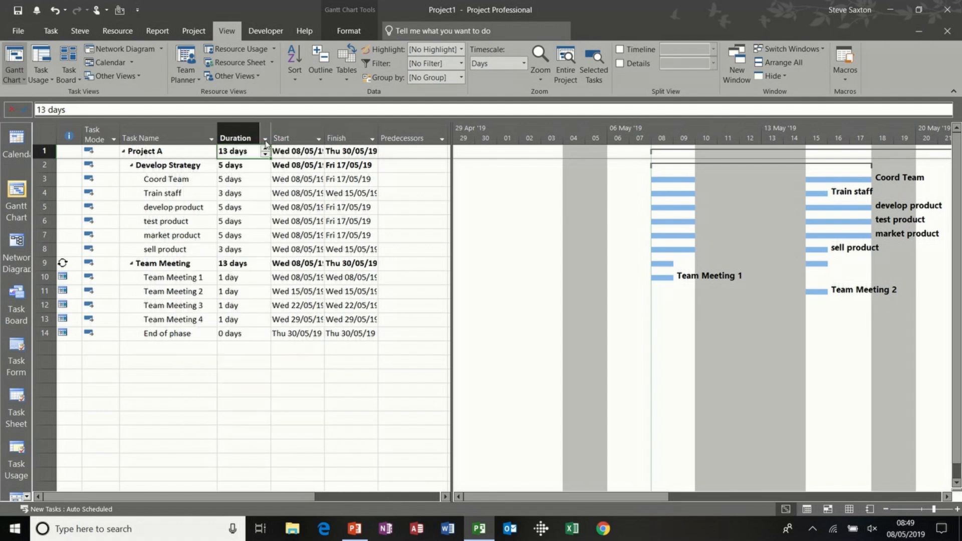
left_click(211, 140)
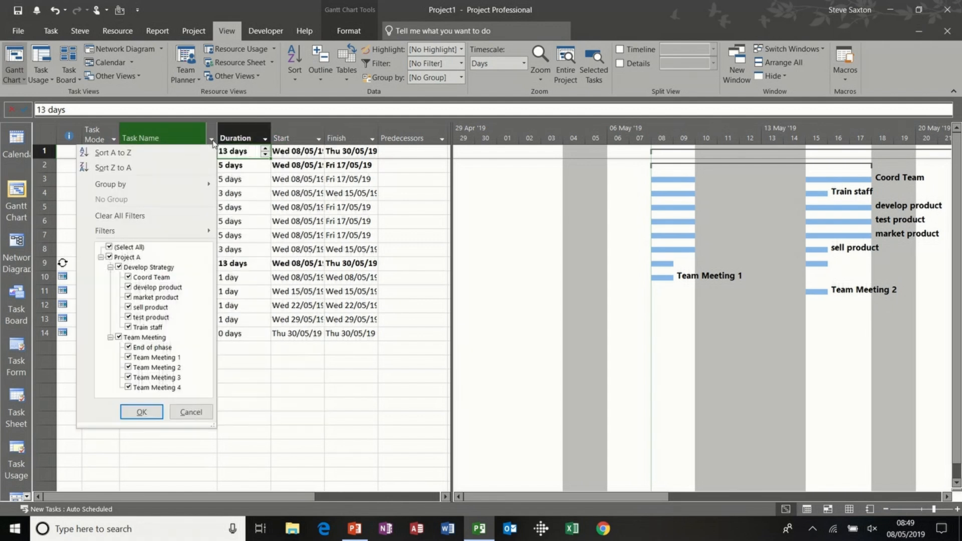
left_click(235, 142)
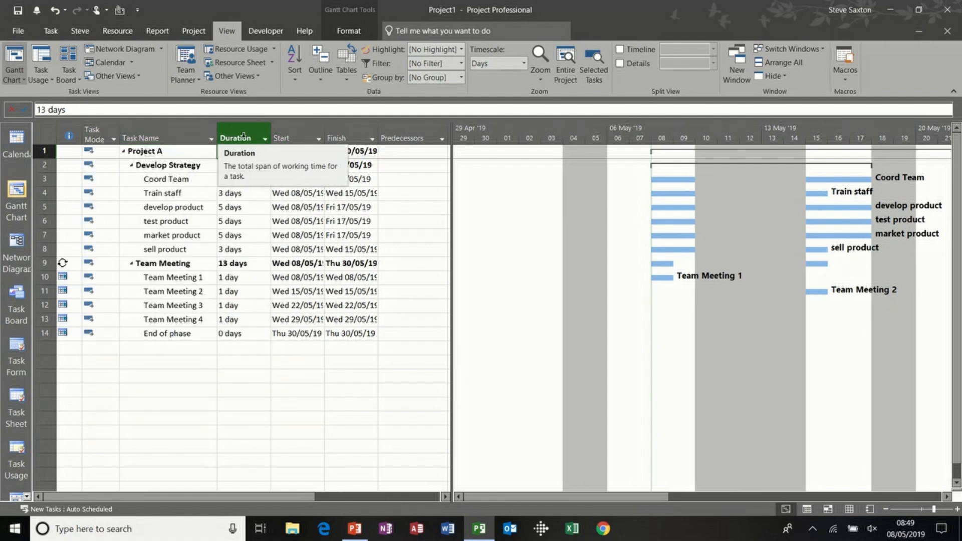
Filter the Start column to tasks starting Next Week, and restore all start dates
left_click(319, 140)
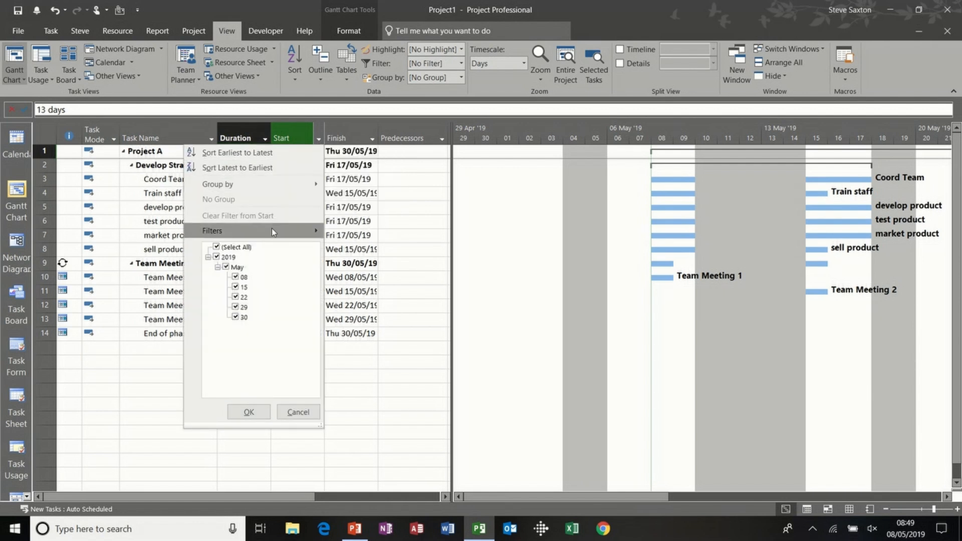
mouse_move(274, 231)
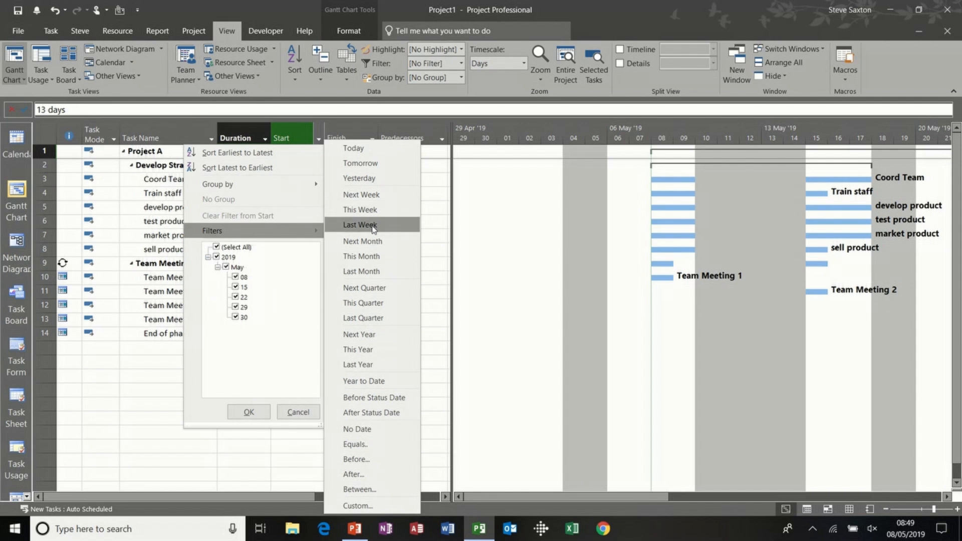
left_click(376, 195)
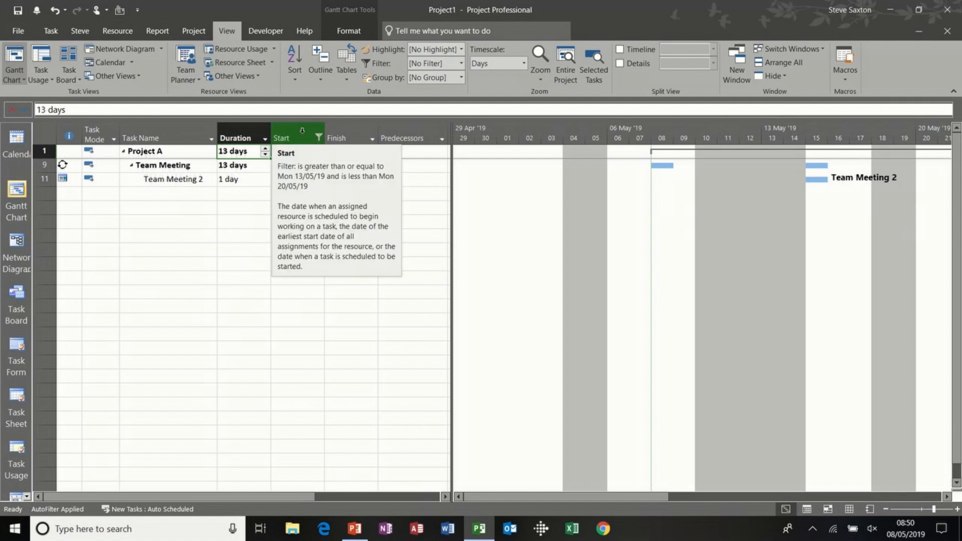
left_click(318, 138)
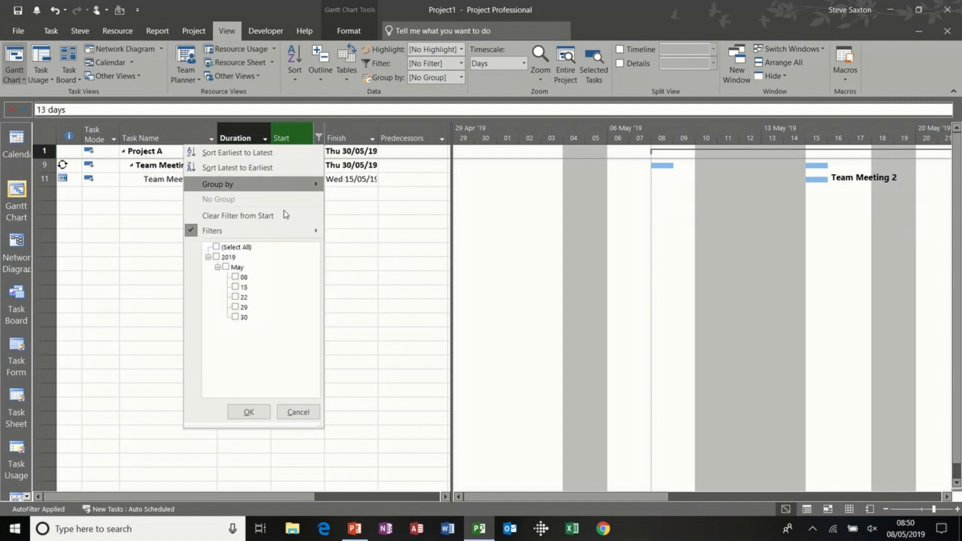
left_click(217, 246)
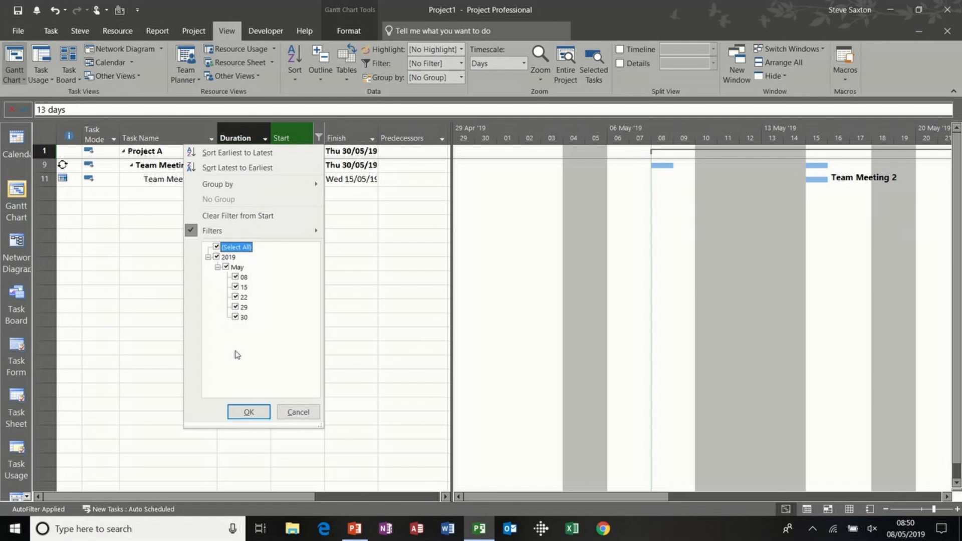
left_click(248, 410)
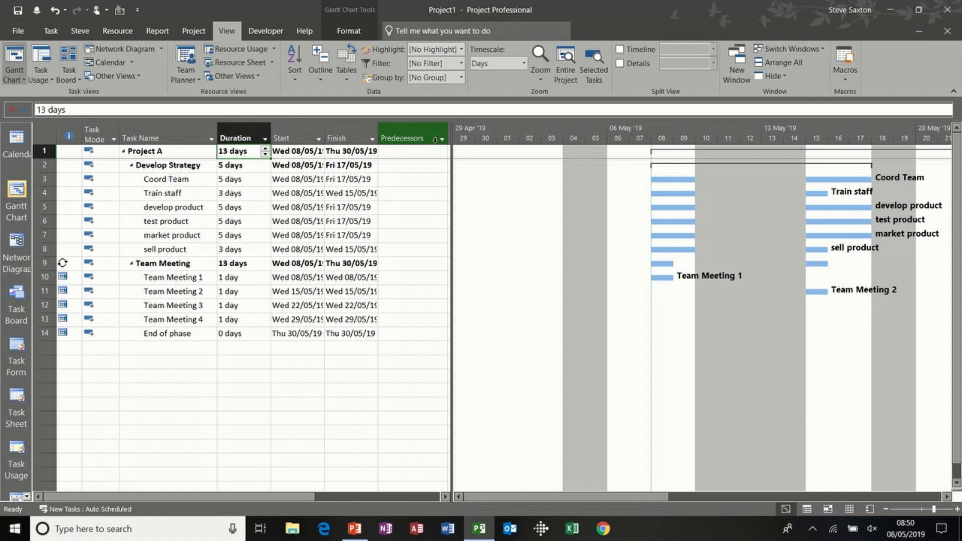
Expose the Resource Names column to examine its filter options, and narrow the task table back to just past the Finish column
left_click_drag(452, 167, 575, 173)
left_click(512, 139)
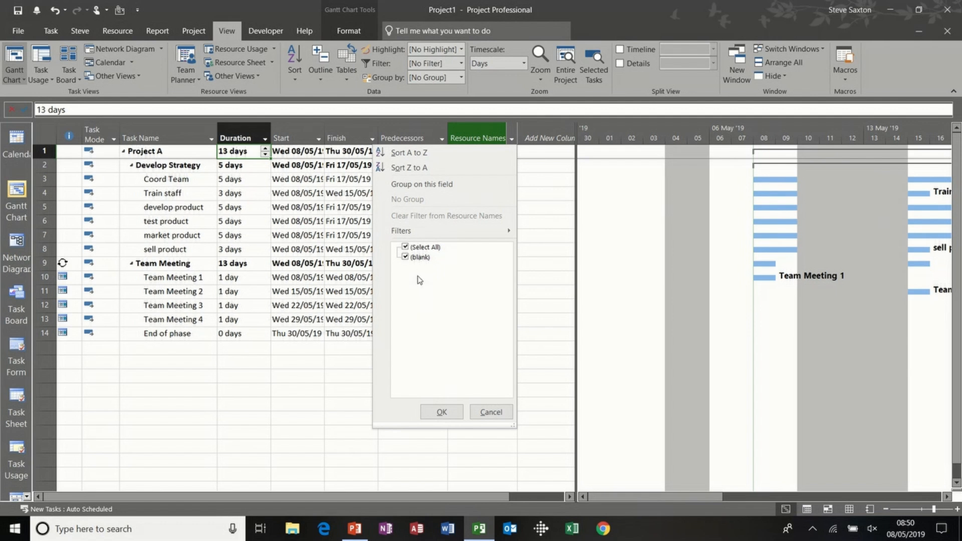
left_click(490, 412)
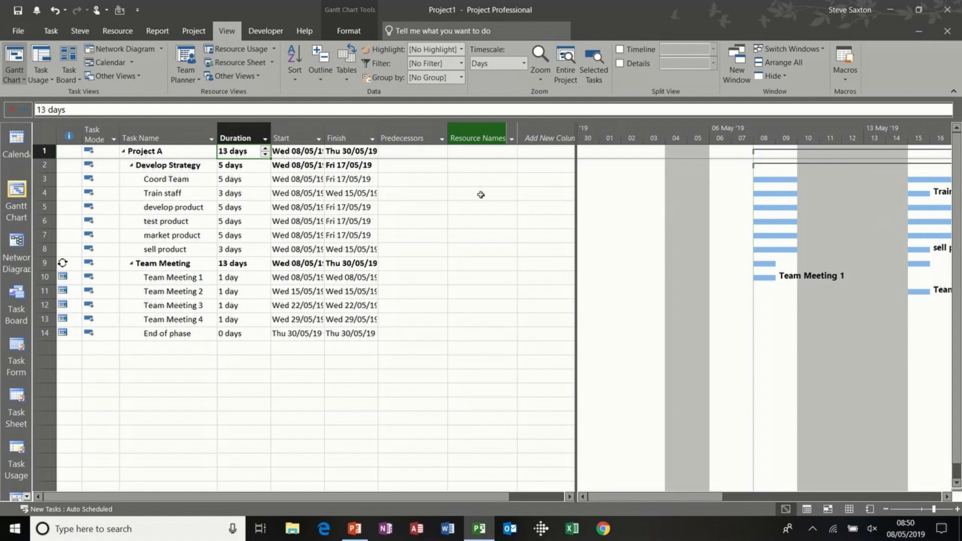
left_click_drag(575, 225, 406, 229)
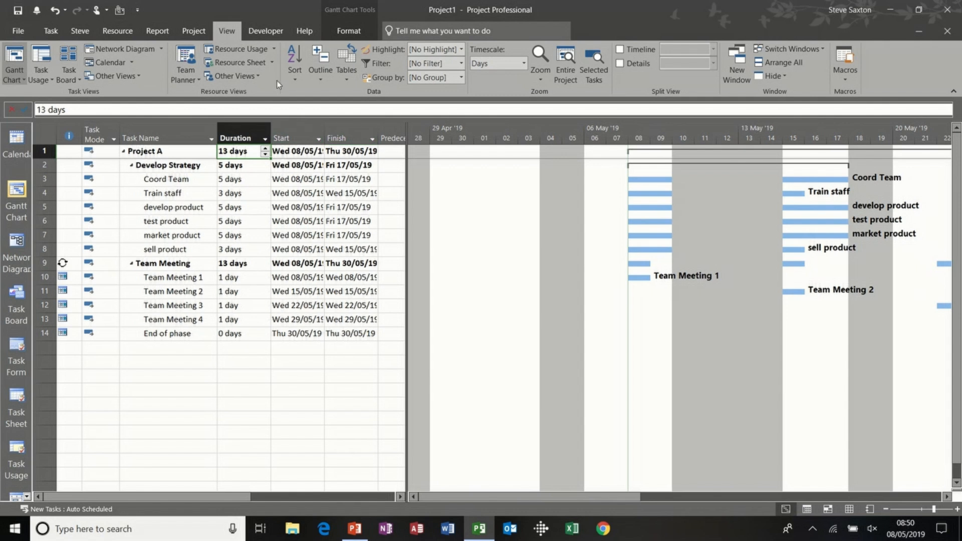
Try scheduling the project from Project Finish Date twice in the project information, returning to Project Start Date each time
left_click(194, 32)
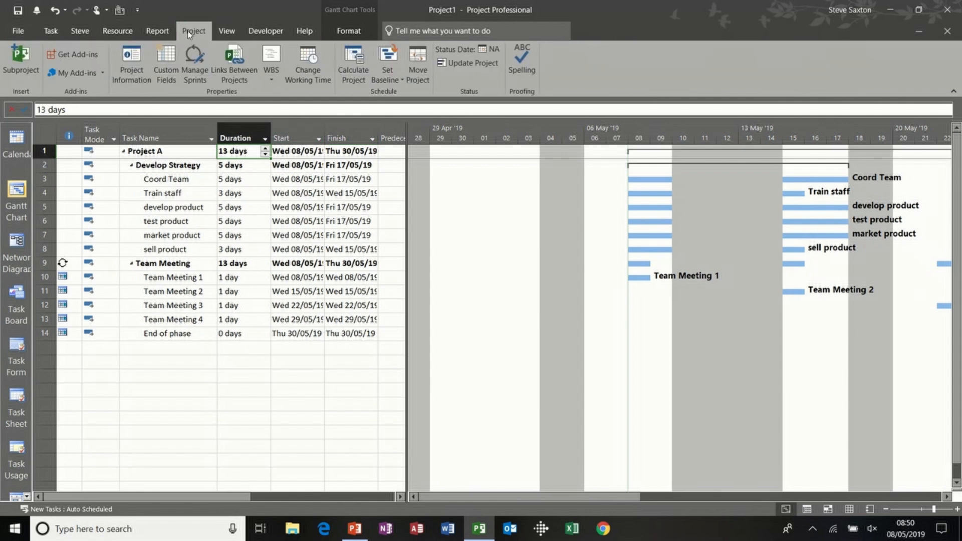
left_click(131, 56)
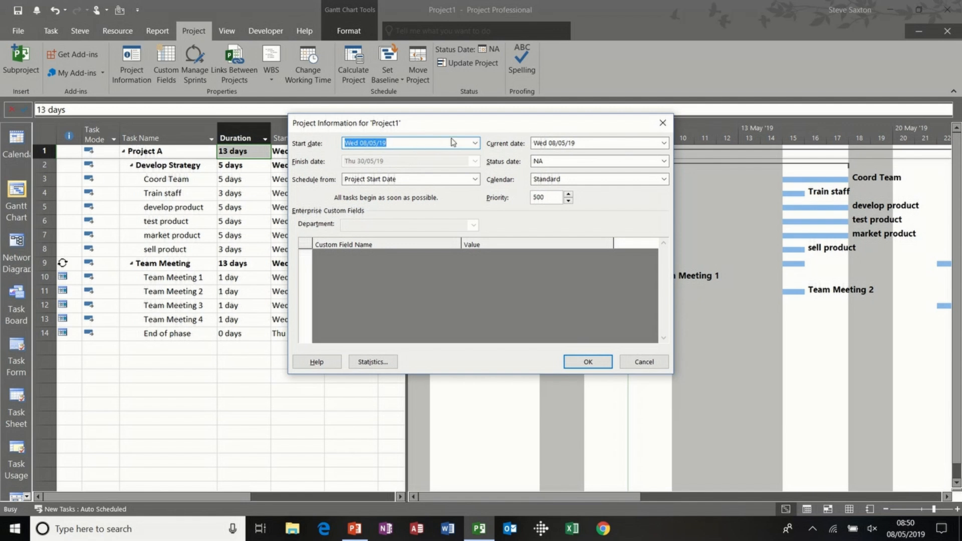
left_click(475, 144)
left_click(474, 144)
left_click(474, 180)
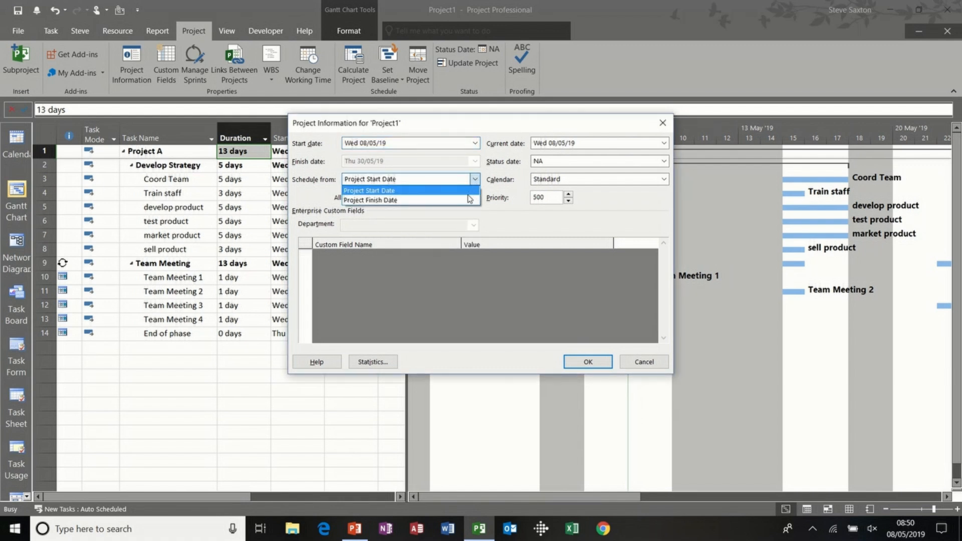
left_click(466, 200)
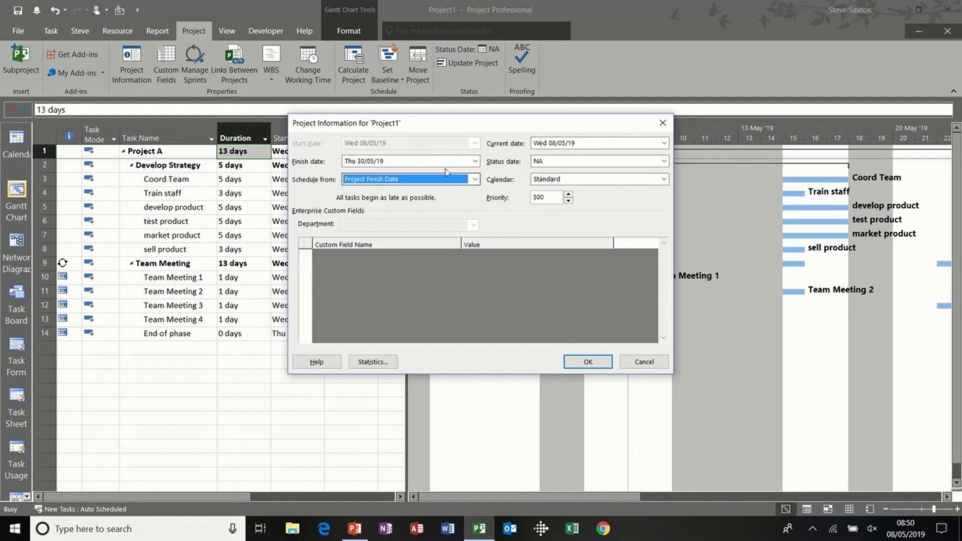
left_click(474, 179)
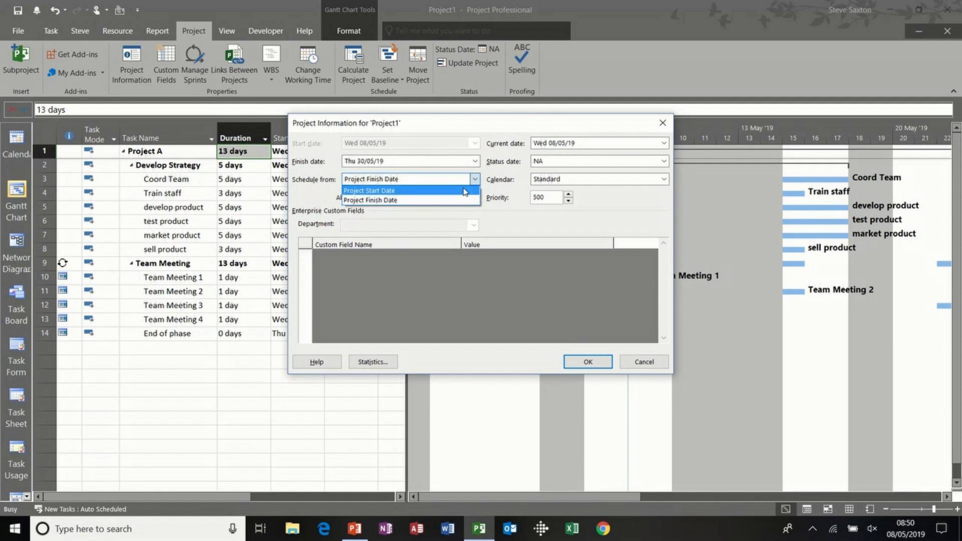
left_click(464, 191)
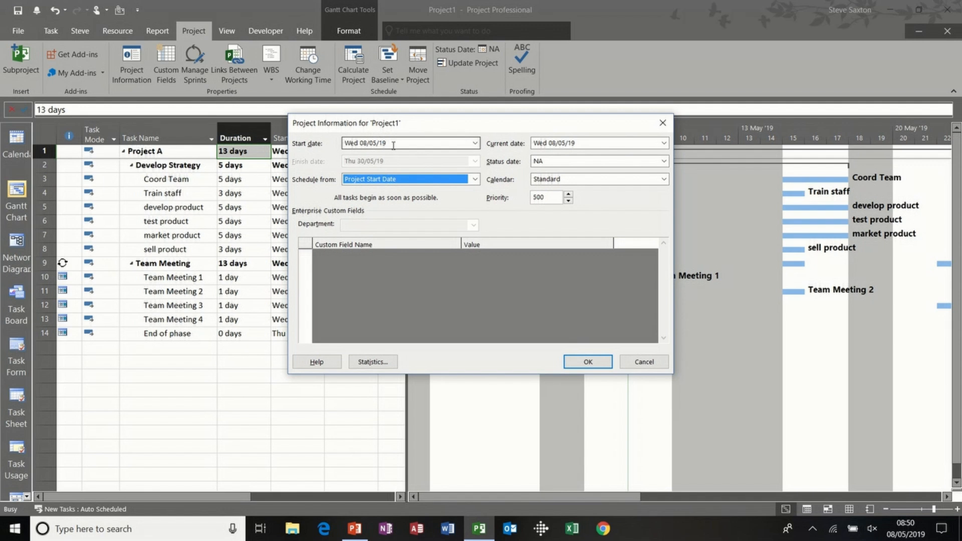
left_click(474, 179)
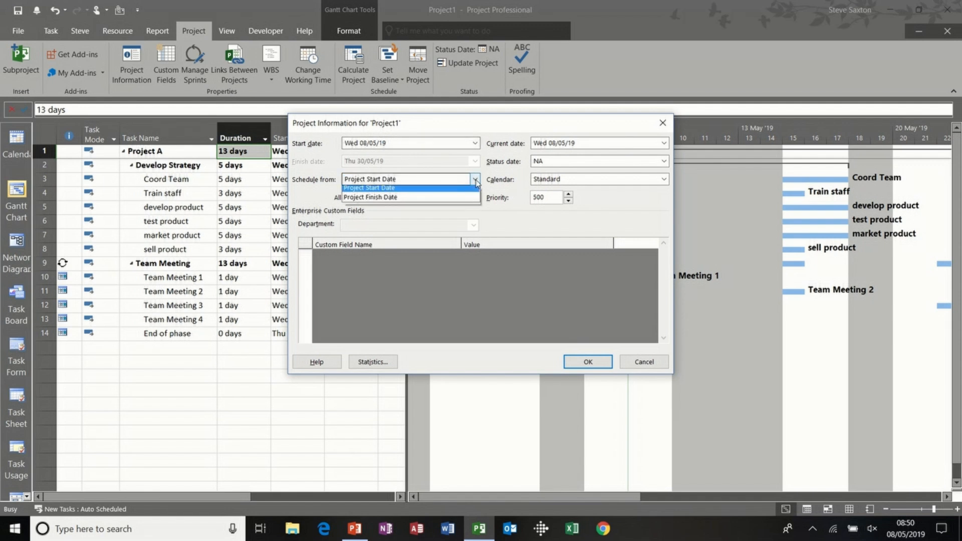
left_click(457, 201)
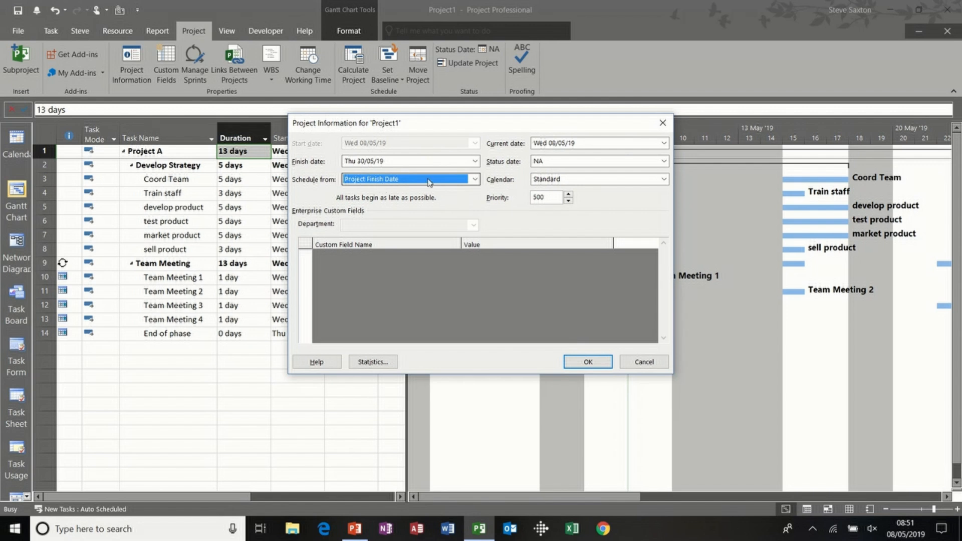
left_click(470, 178)
left_click(459, 188)
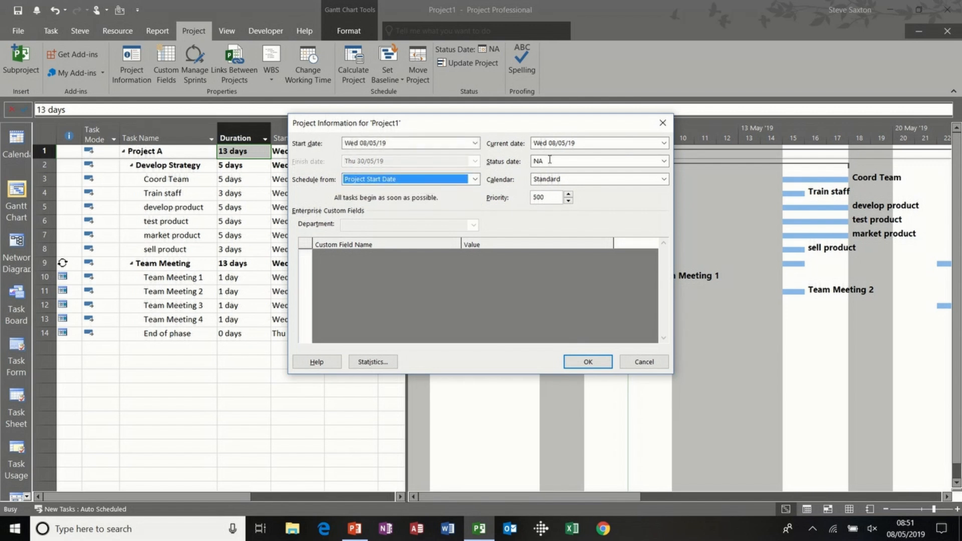
Examine the project information's status date and available base calendars, and close it without applying changes
left_click(622, 161)
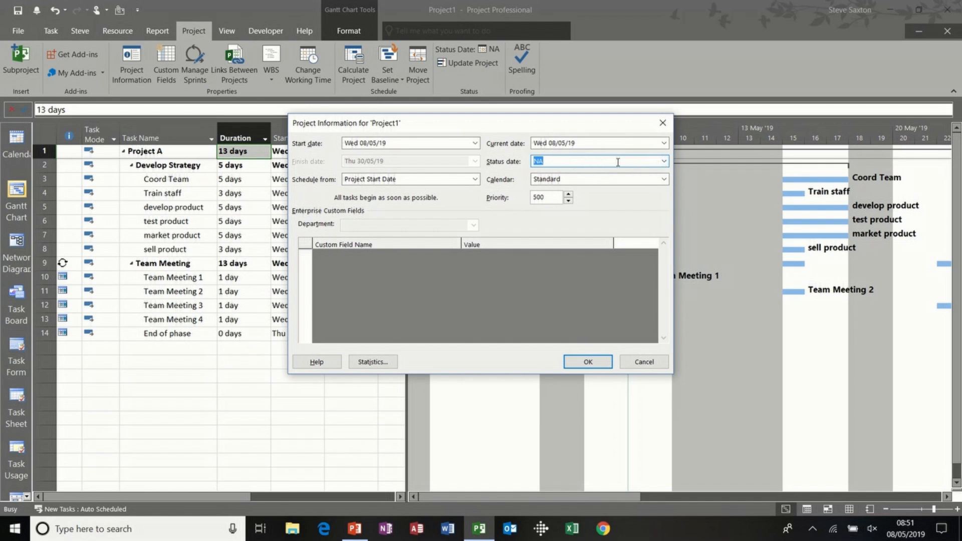
left_click(664, 179)
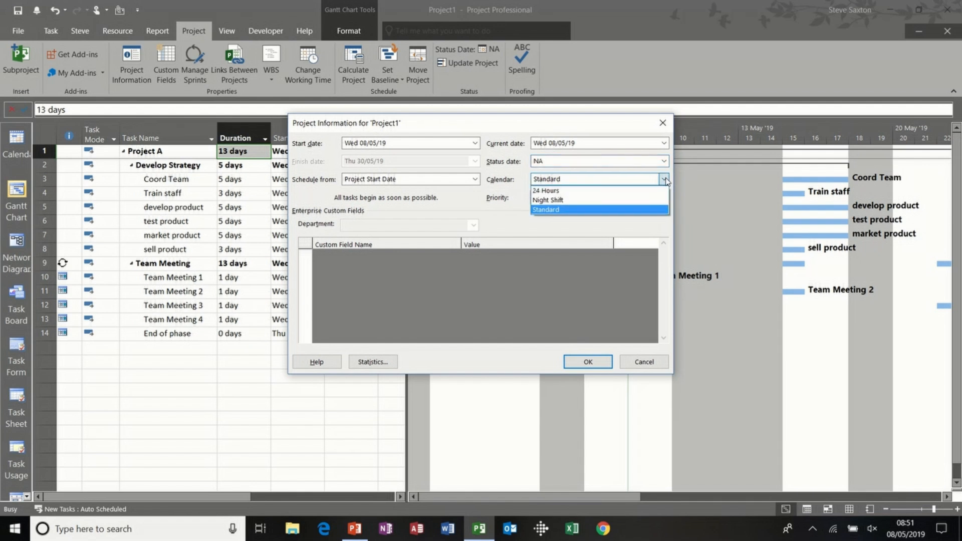
left_click(664, 180)
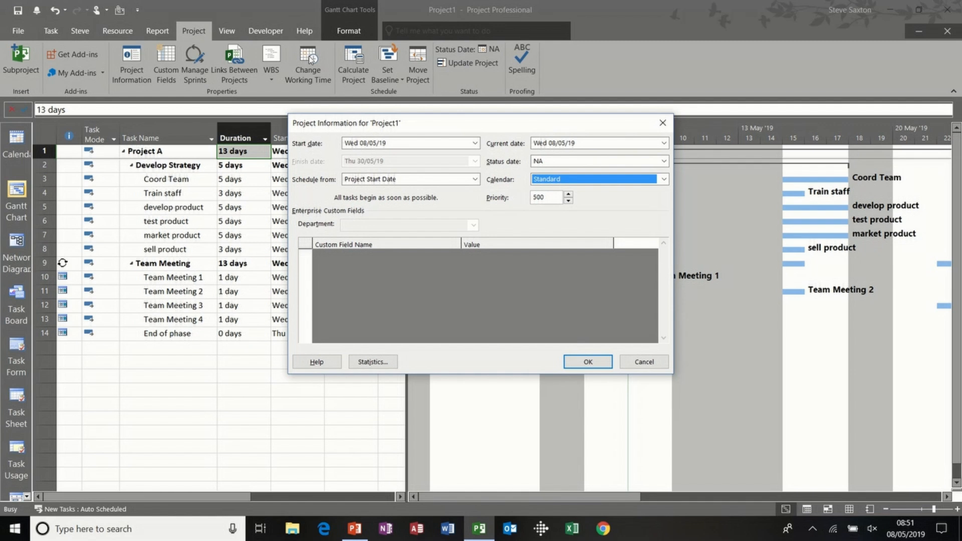
left_click(664, 180)
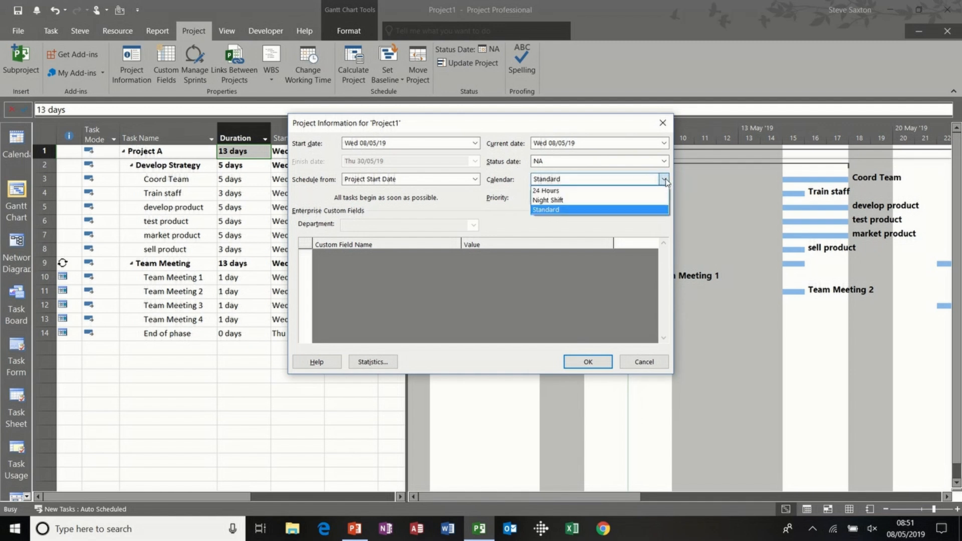
left_click(664, 180)
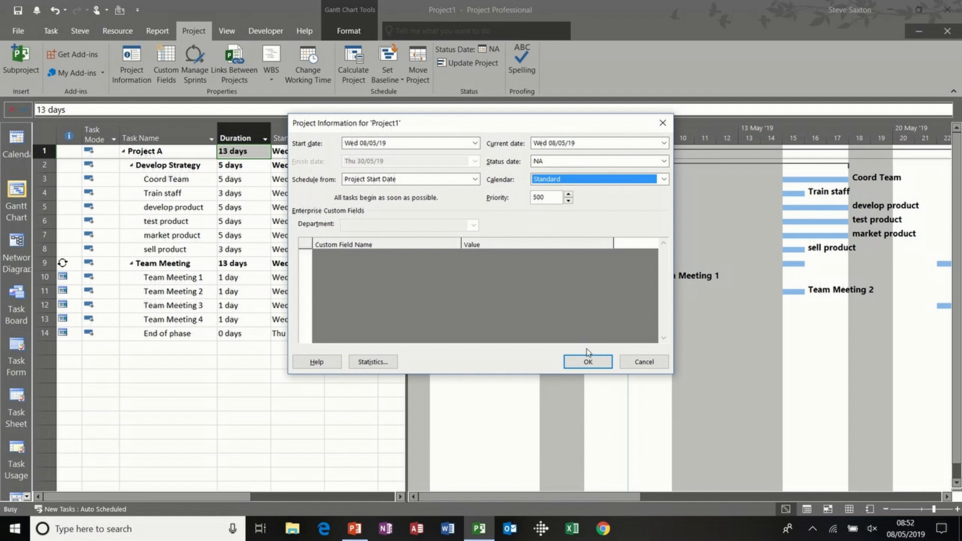
left_click(643, 361)
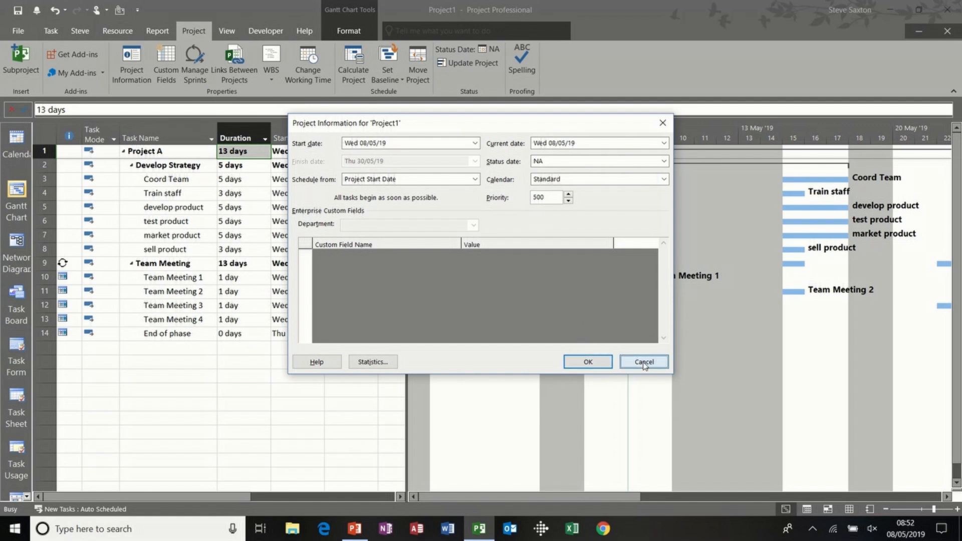
Examine the general task information of the Coord Team task and close it without changes
double_click(171, 179)
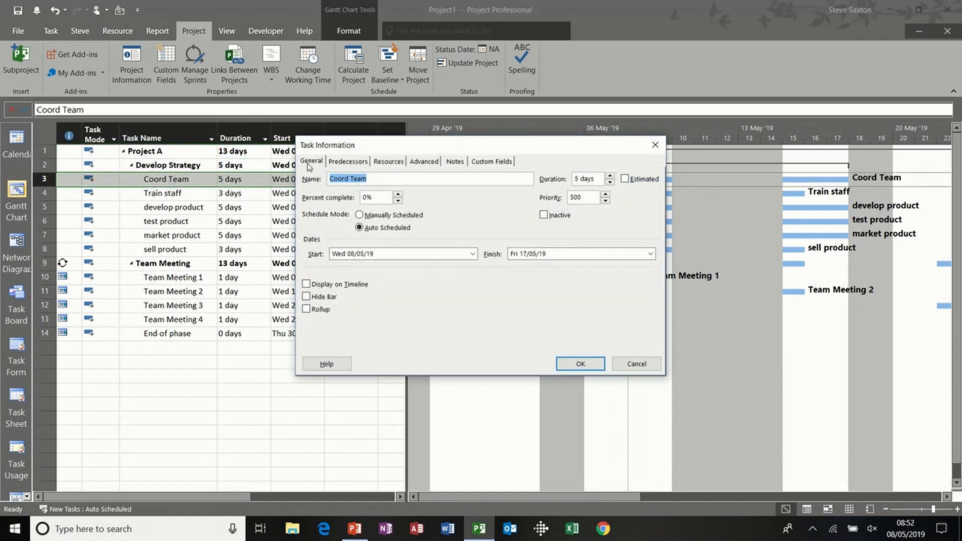
left_click(310, 167)
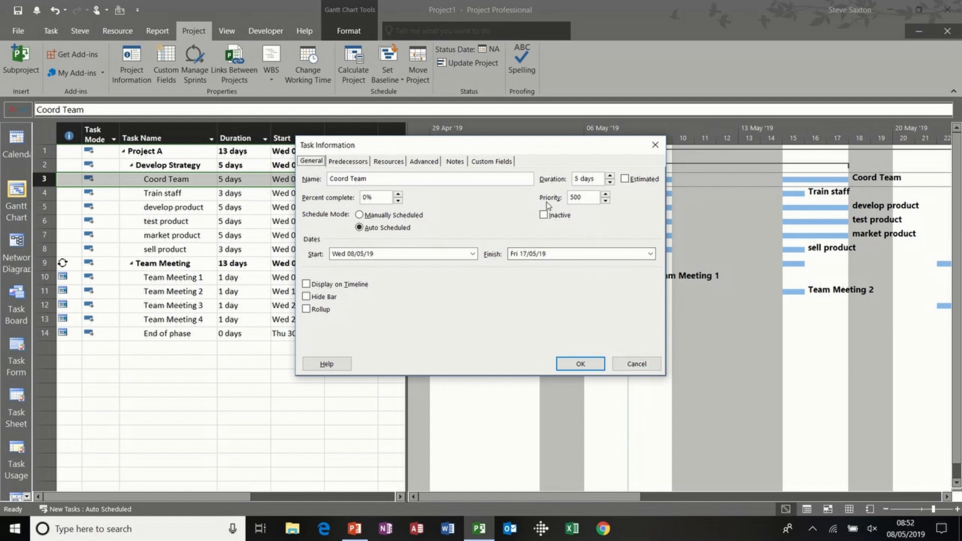
left_click(635, 365)
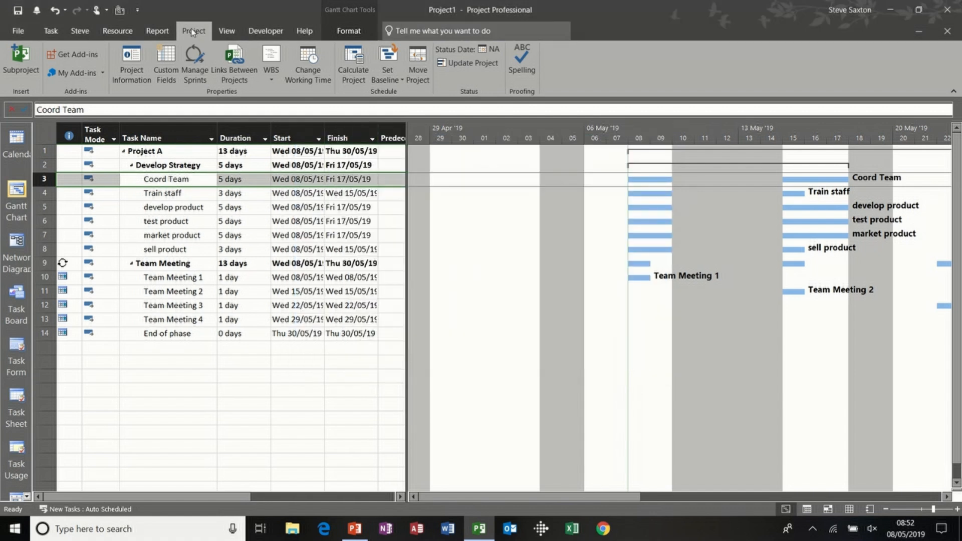
Open the print page setup for the Gantt chart, try fitting to 1 page wide by 1 tall, and restore the 100% scaling
left_click(20, 33)
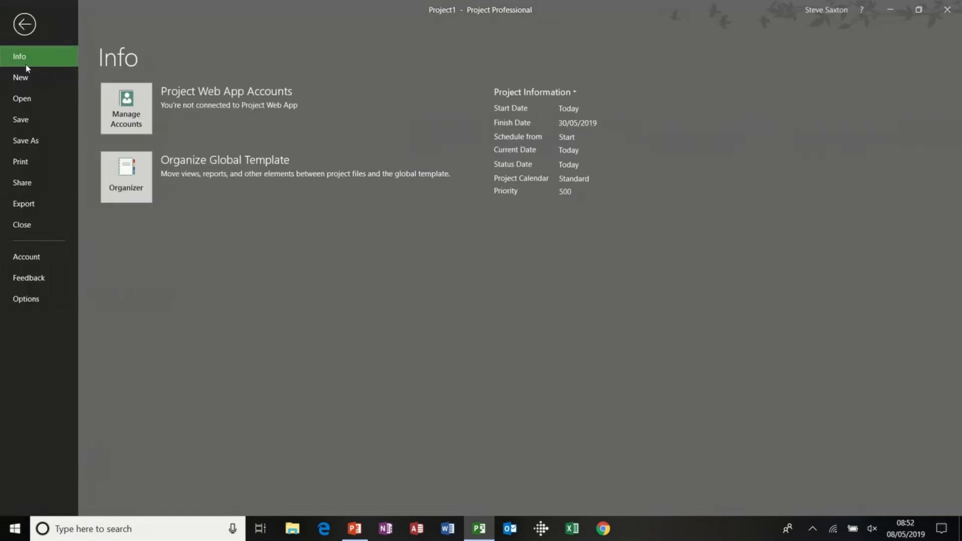
left_click(25, 161)
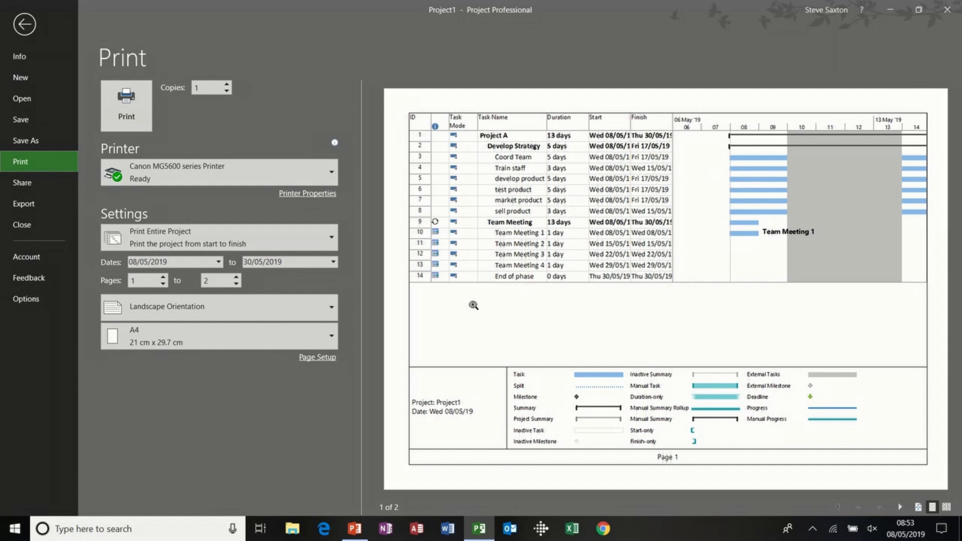
left_click(319, 358)
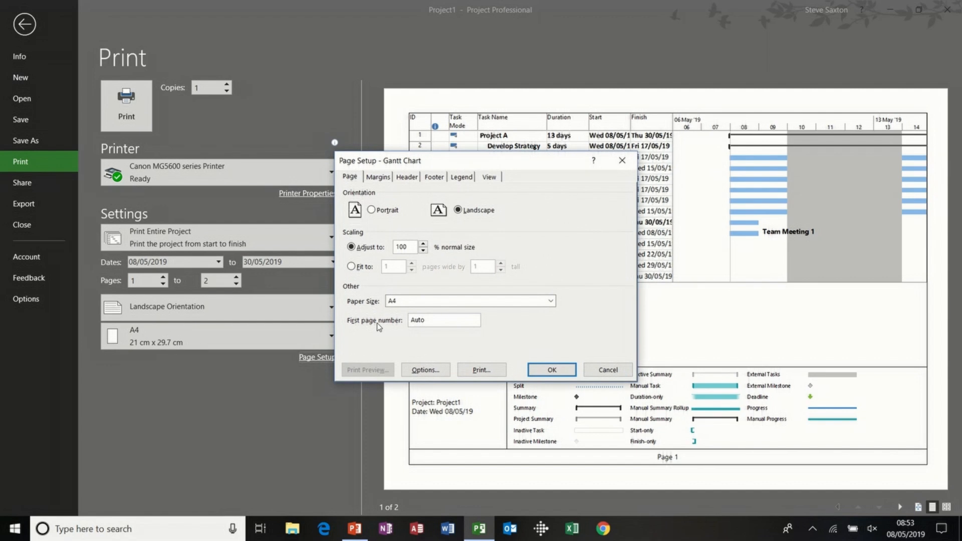
left_click_drag(397, 165, 456, 192)
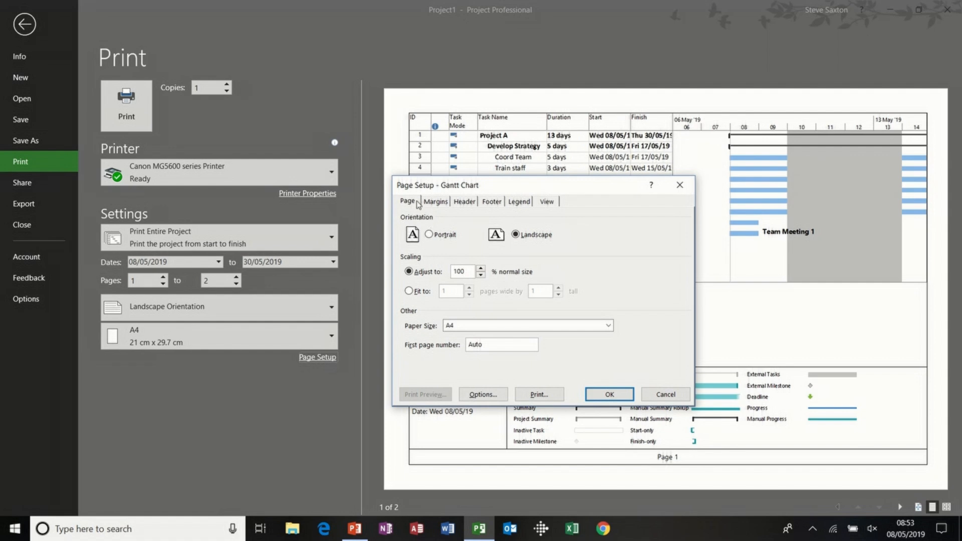
left_click_drag(460, 186, 466, 198)
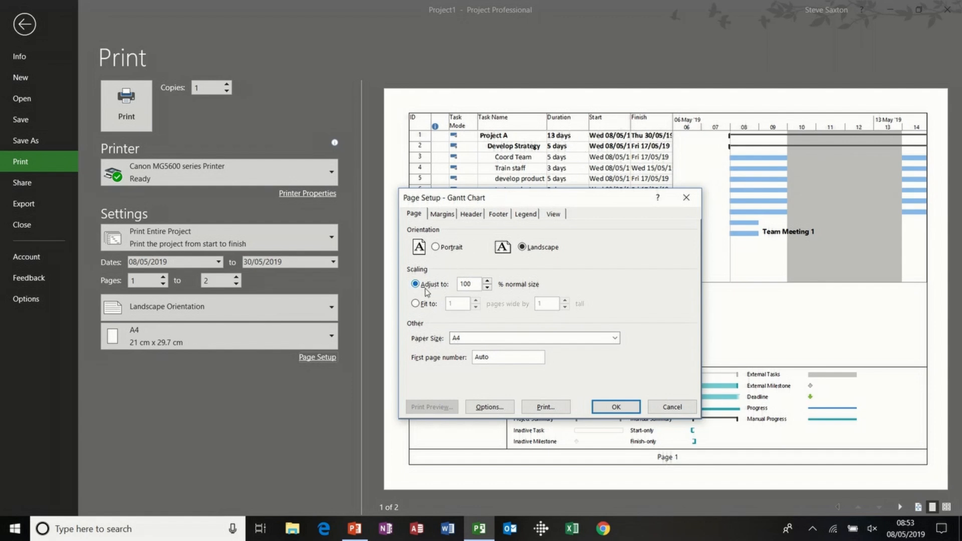
left_click(419, 304)
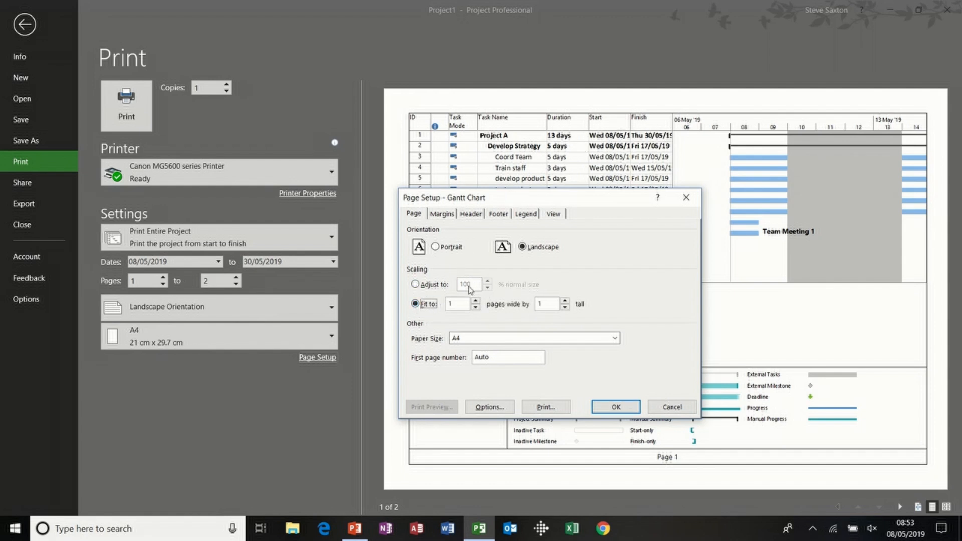
left_click(432, 286)
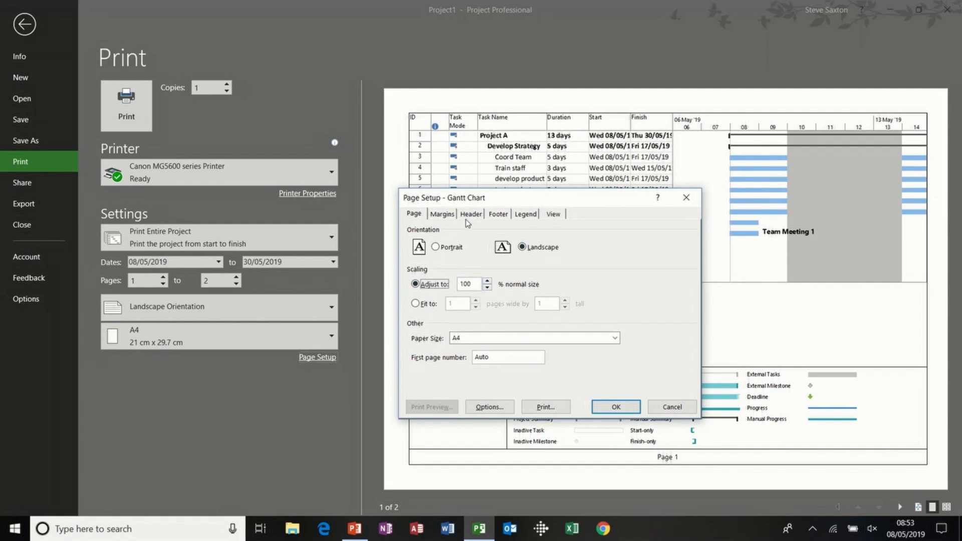
Examine the margin, header and footer settings of the page setup, returning to the header settings
left_click(442, 214)
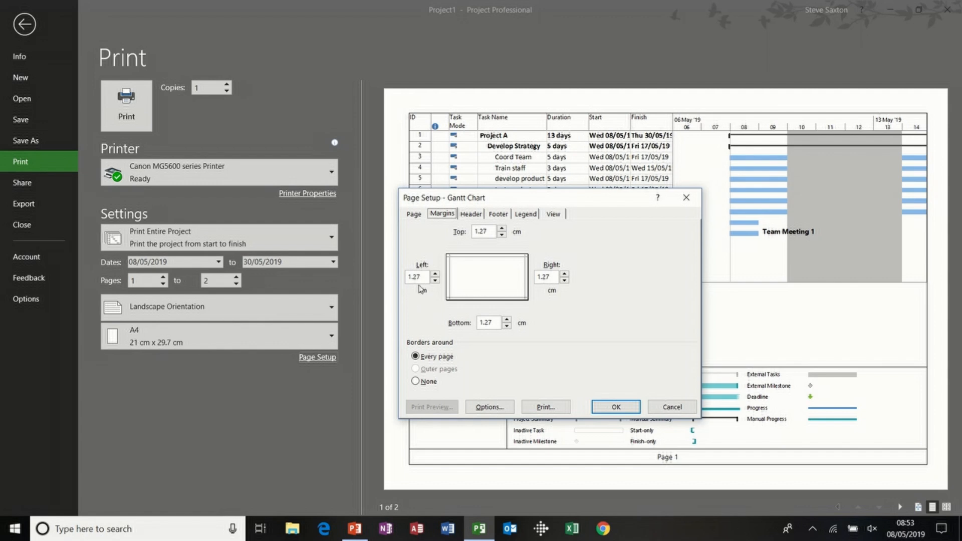
left_click(472, 214)
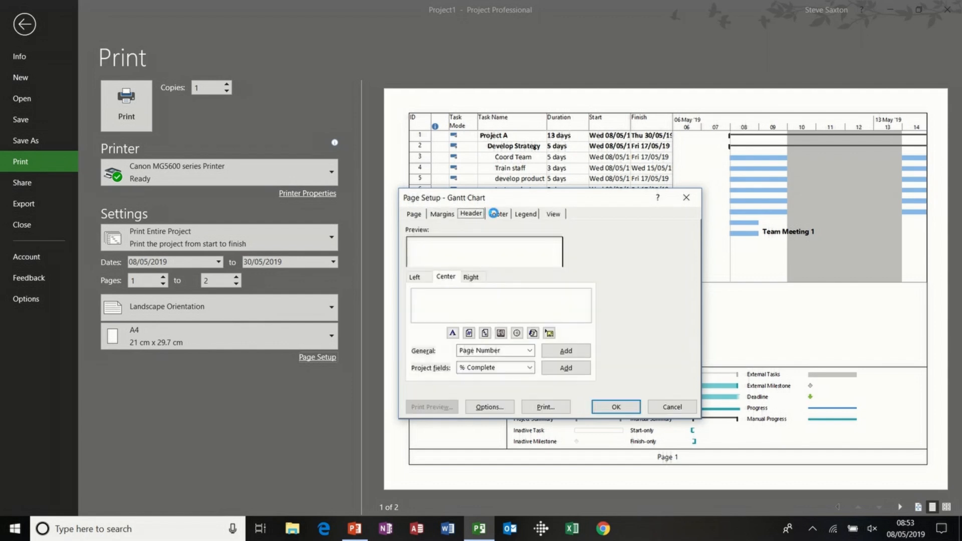
left_click(493, 215)
left_click(476, 215)
left_click(493, 214)
left_click(474, 214)
Enter the author's first name in the header's left section and insert the date and time codes in its center section
left_click(415, 277)
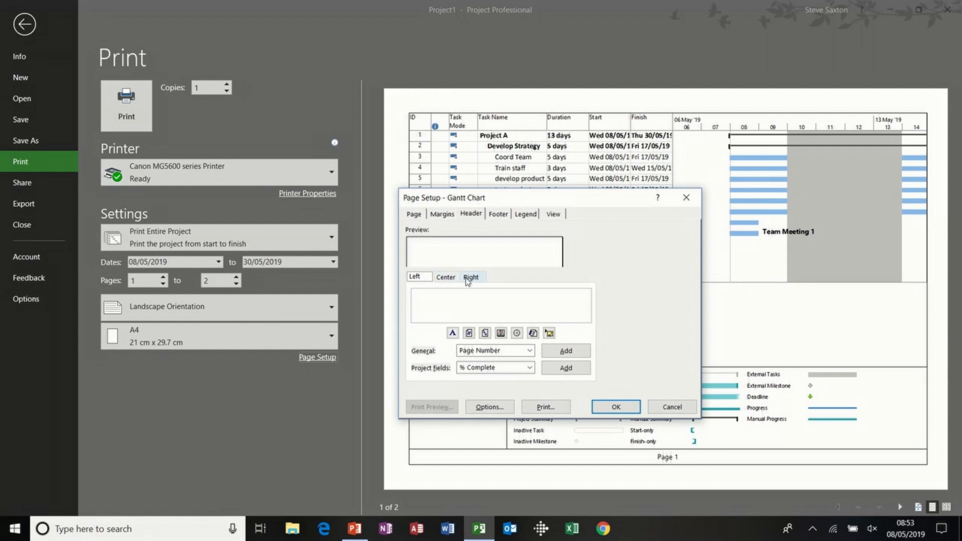
left_click(434, 296)
type("steve")
left_click(447, 279)
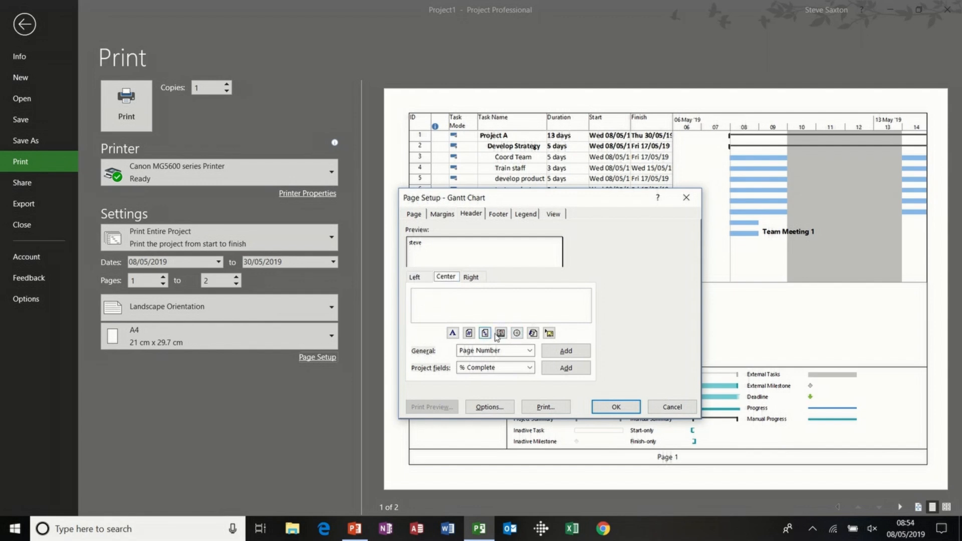
left_click(501, 332)
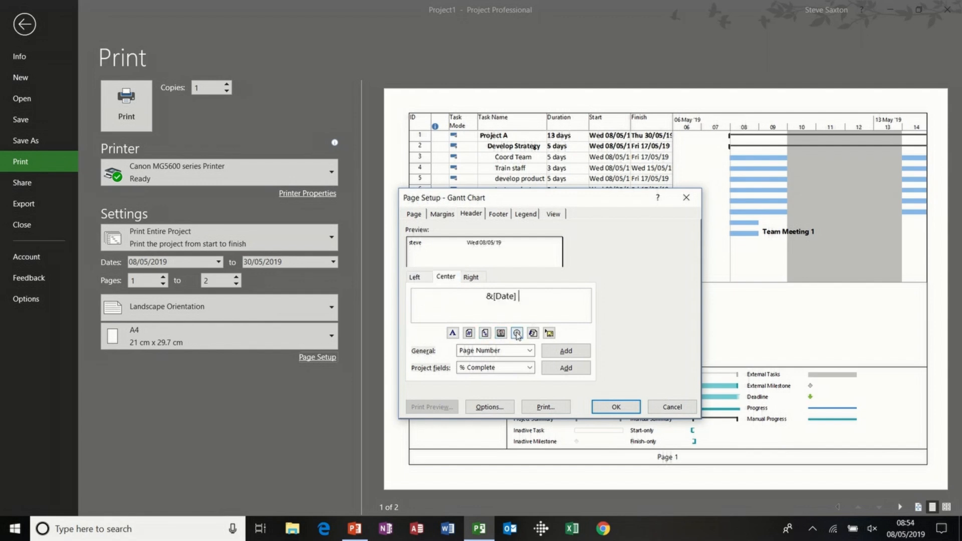
left_click(516, 332)
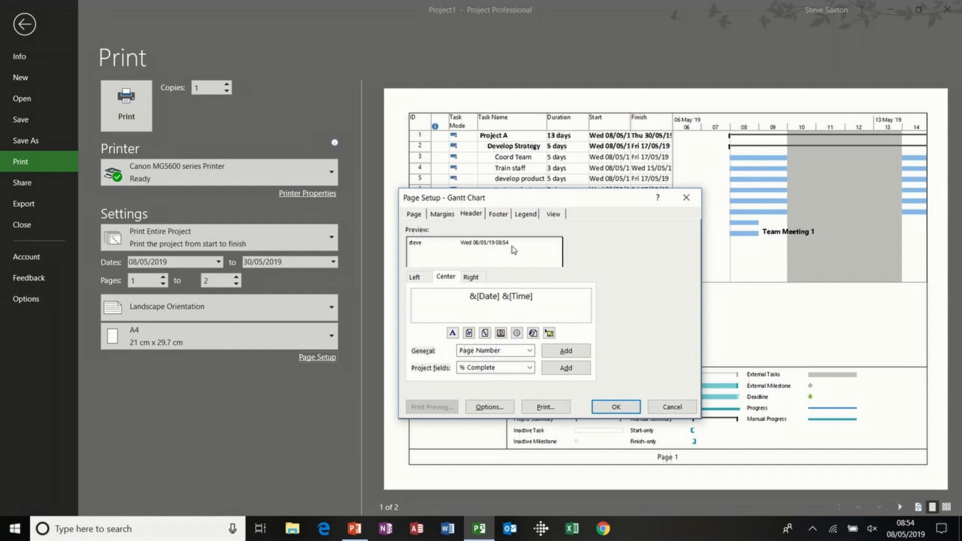
Add the % Complete, Actual Cost and VAC project fields to the right section of the Gantt chart's print header
left_click(474, 279)
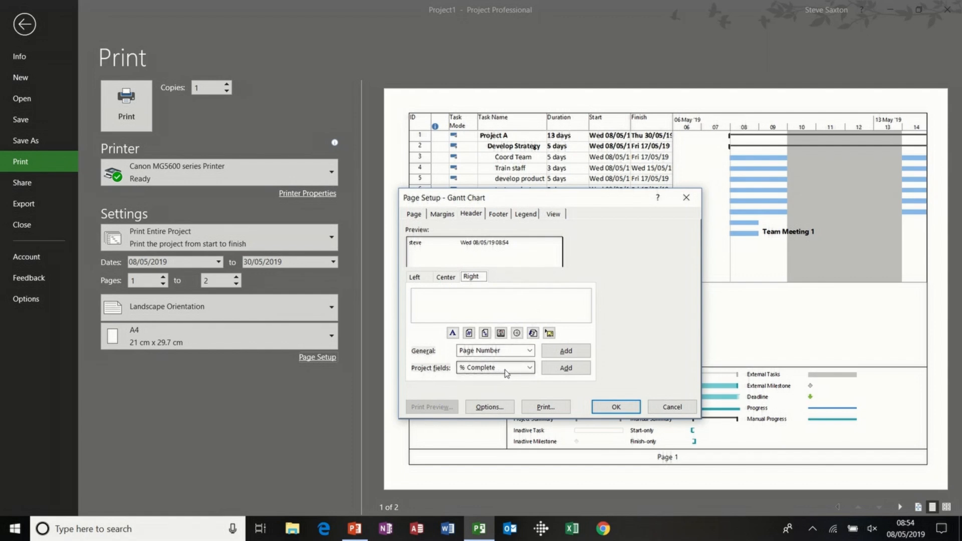
left_click(565, 369)
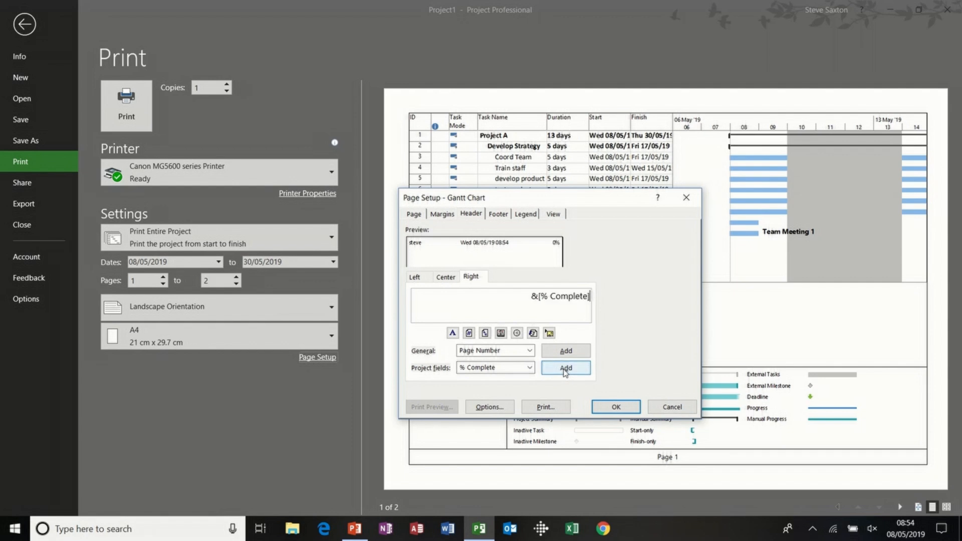
left_click(529, 367)
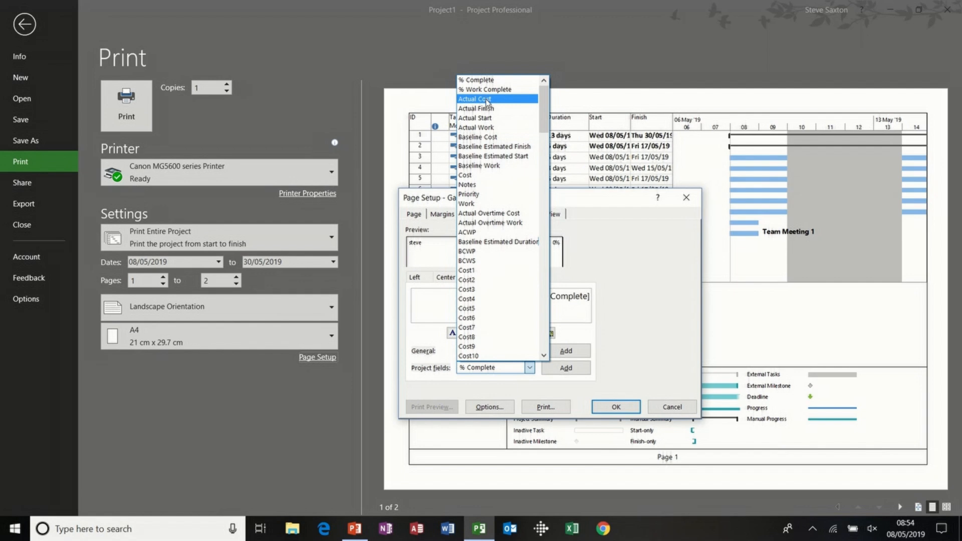
left_click(487, 100)
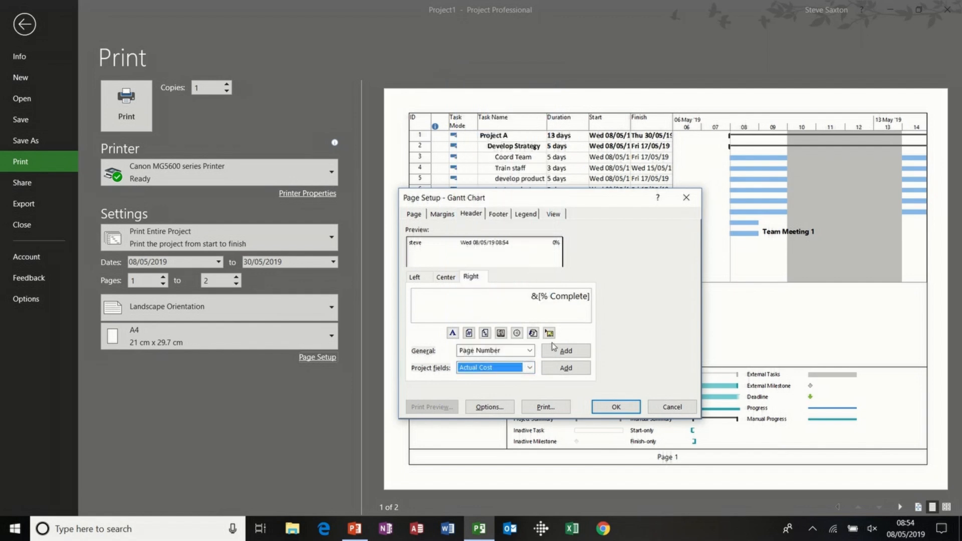
left_click(565, 369)
left_click(565, 368)
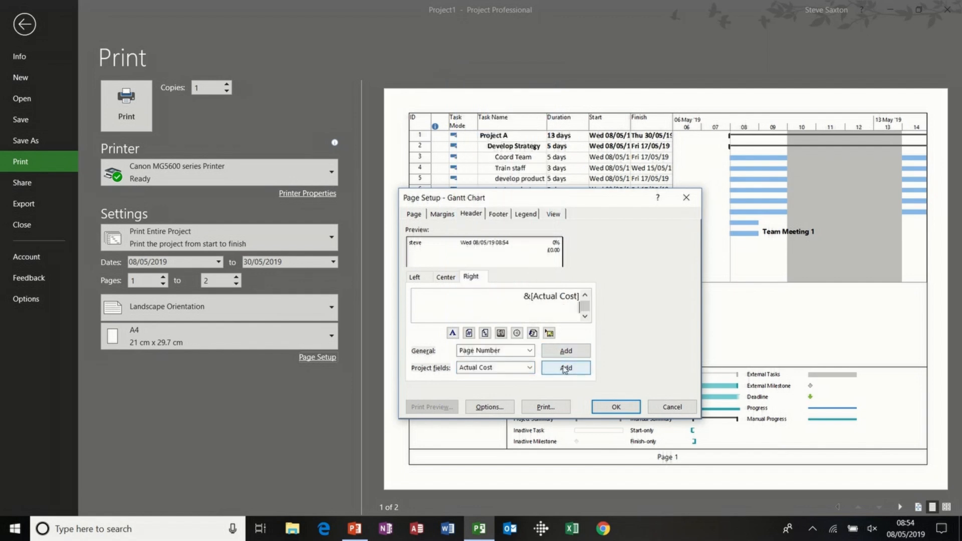
left_click(529, 368)
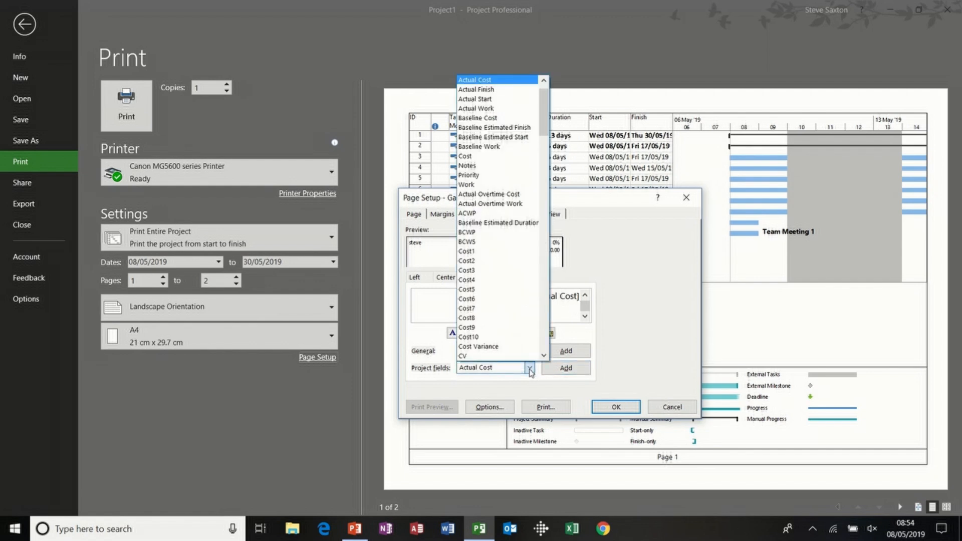
key("v")
left_click(514, 356)
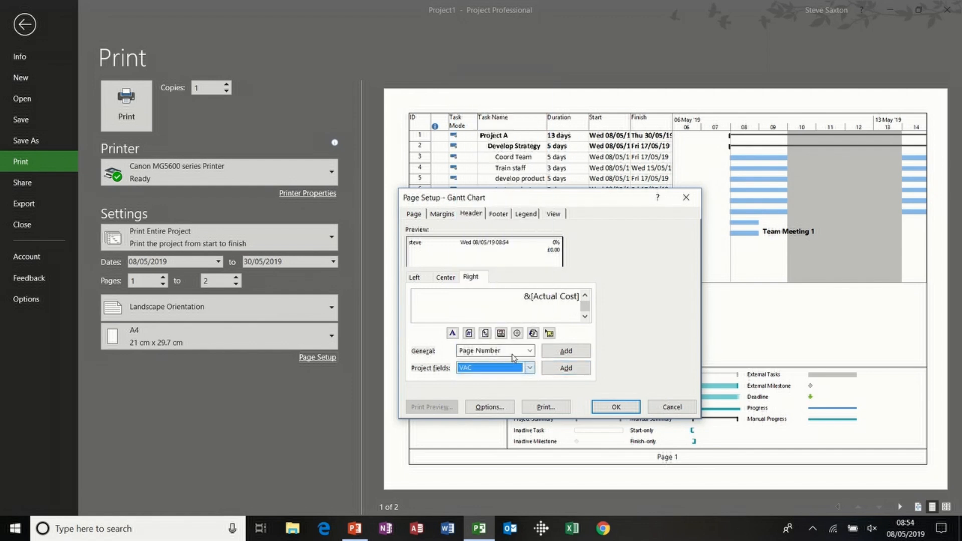
left_click(564, 368)
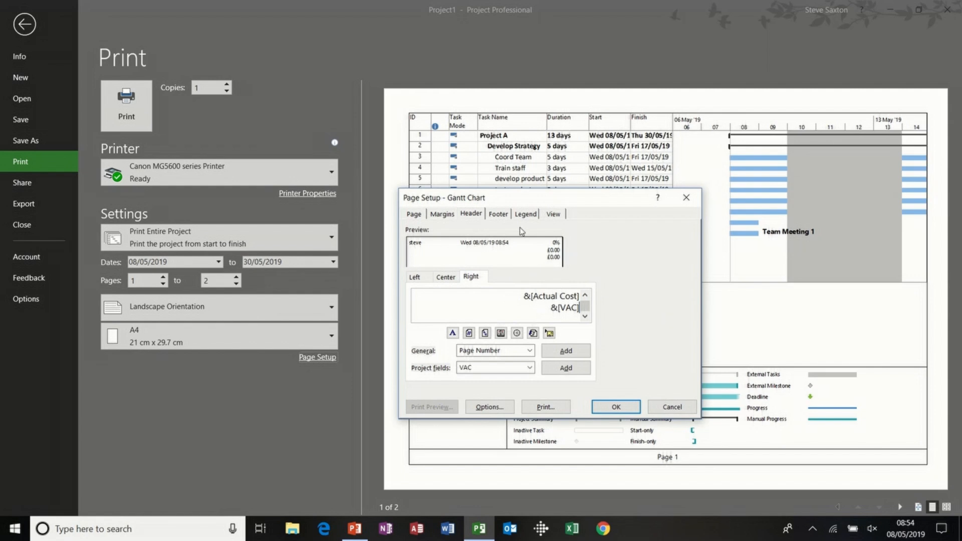
Check the footer settings, set the legend to print on a separate legend page, and apply the page setup
left_click(500, 214)
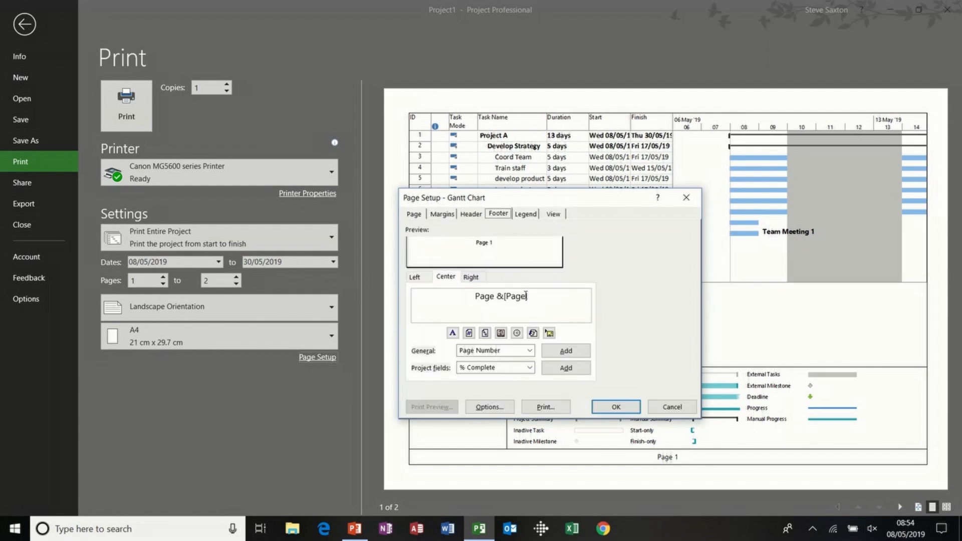
left_click(524, 214)
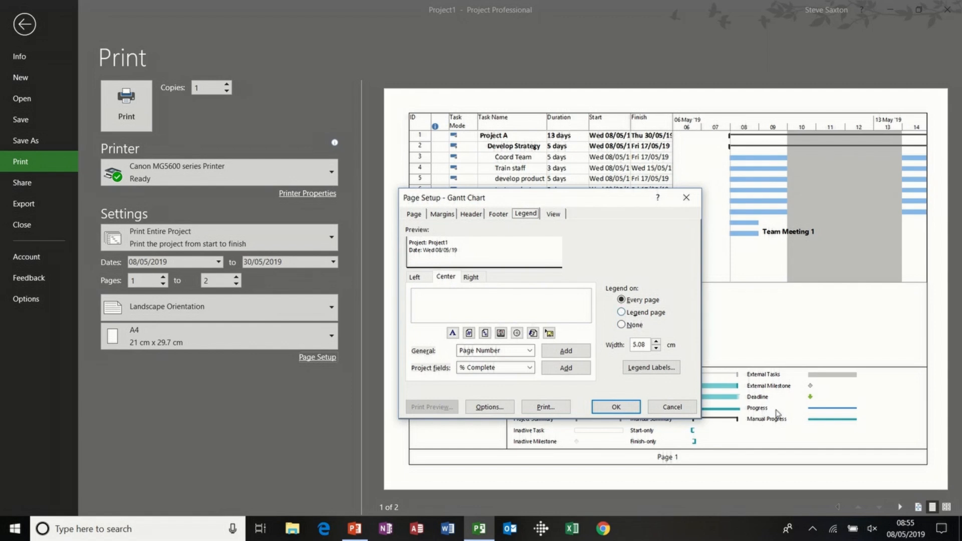
left_click(626, 315)
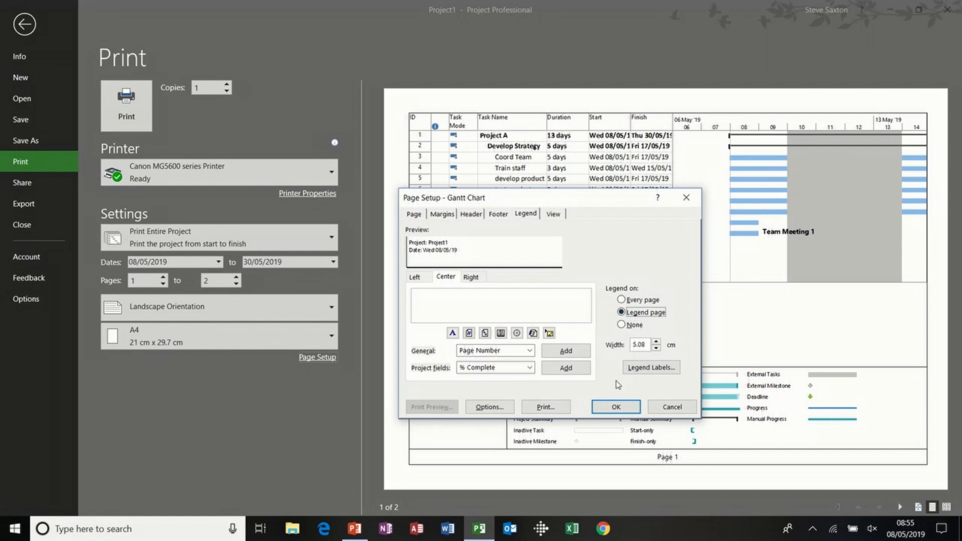
left_click(612, 409)
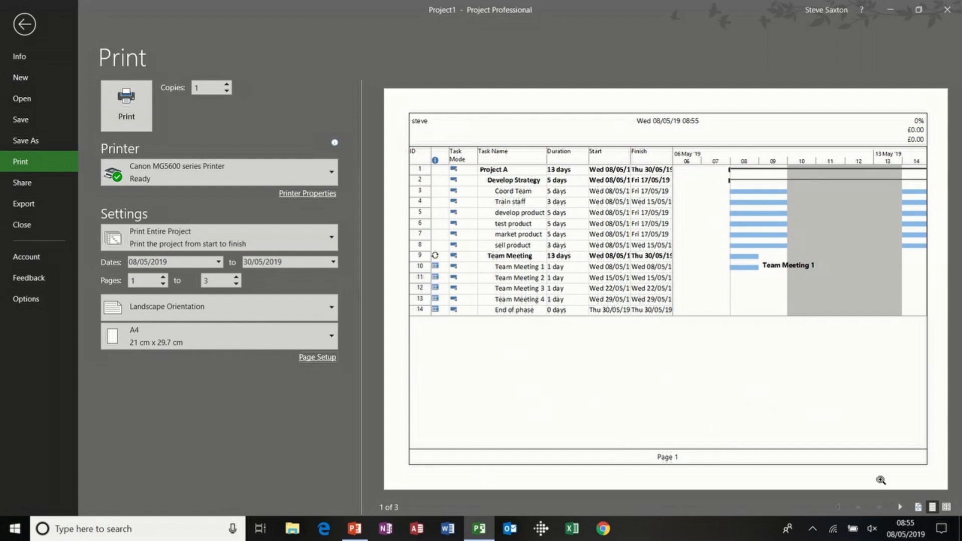
Review pages 2 and 3 of the print preview and return to the Gantt chart
left_click(900, 507)
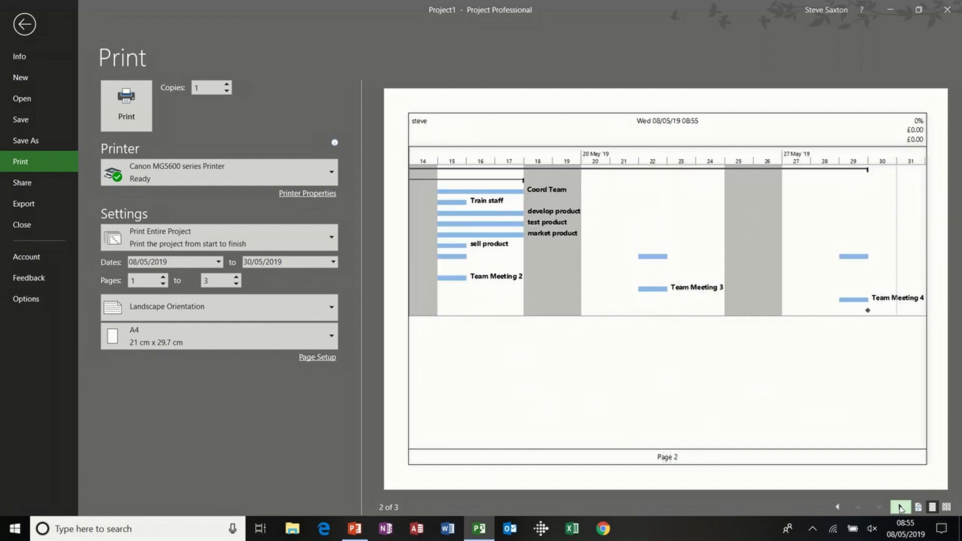
left_click(900, 506)
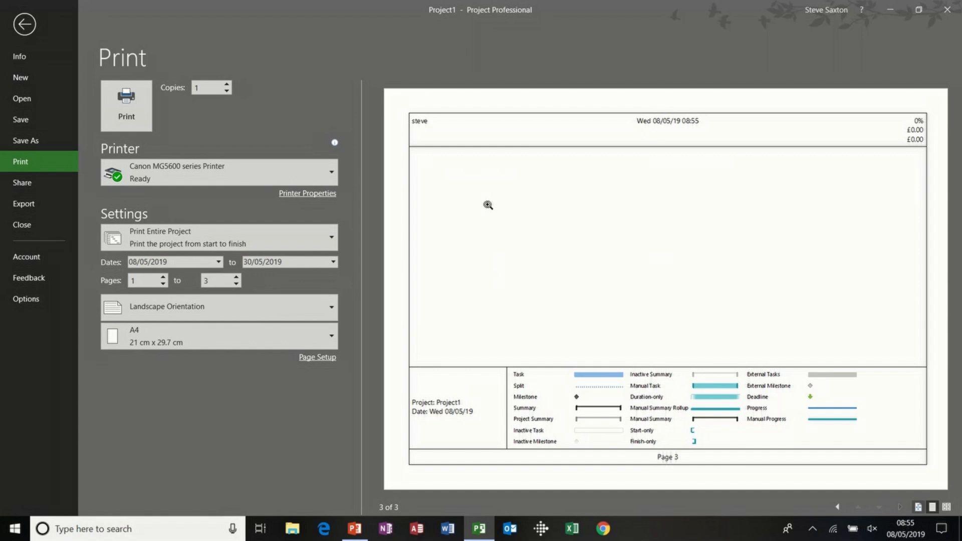
left_click(25, 26)
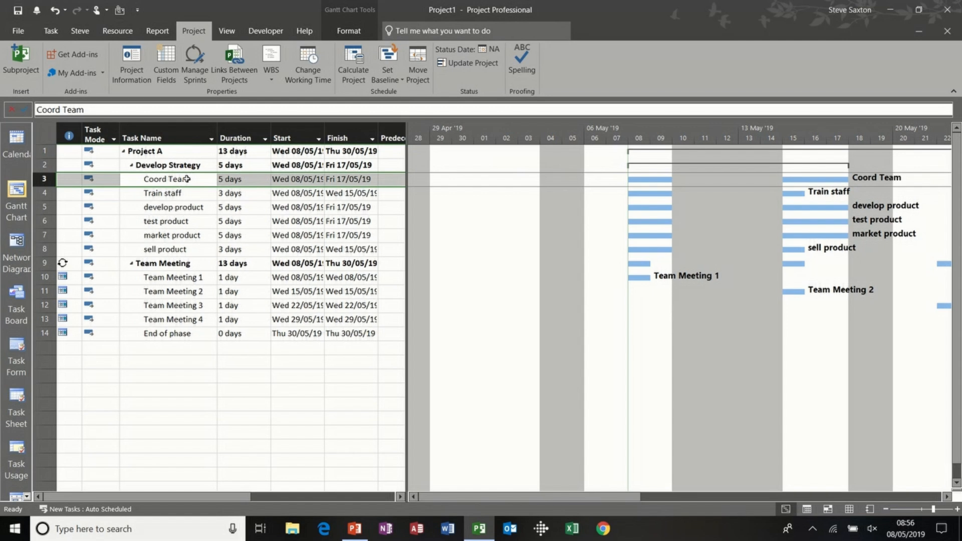
Open the Coord Team task's information and examine its general, predecessor, resource and advanced settings
double_click(186, 179)
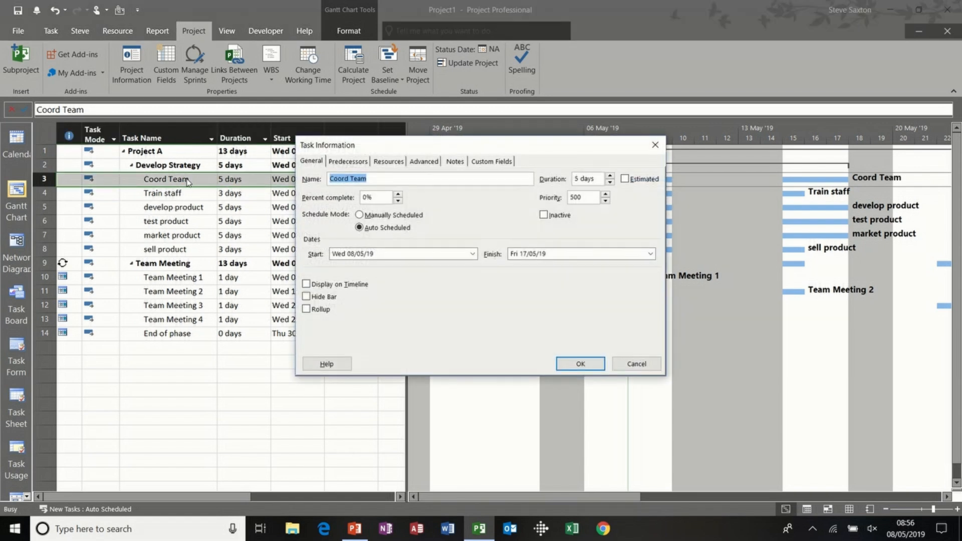
left_click_drag(311, 149, 150, 202)
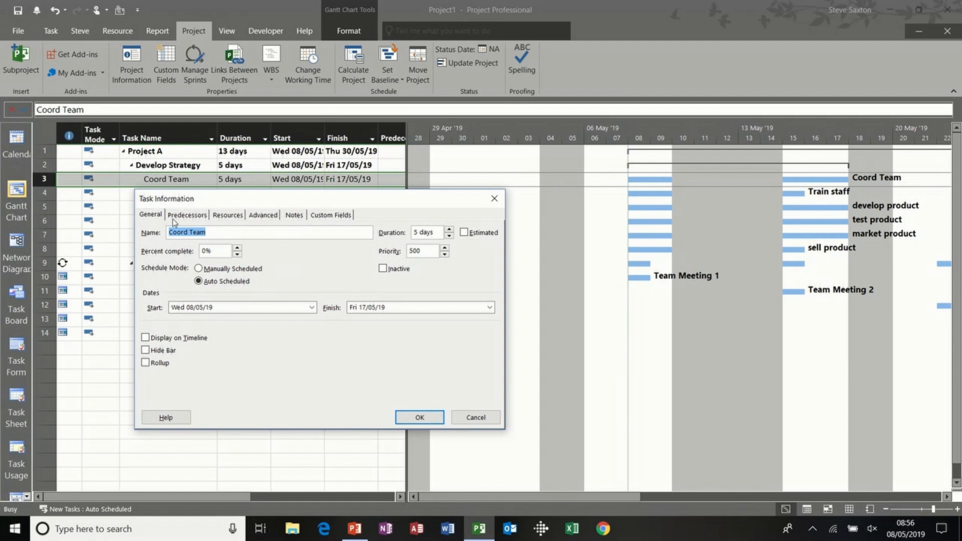
left_click(152, 215)
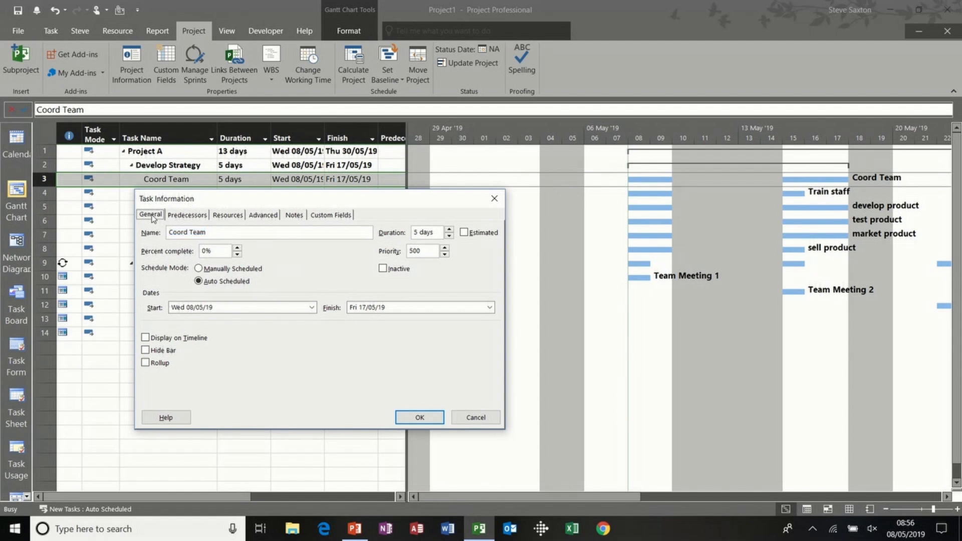
left_click(186, 218)
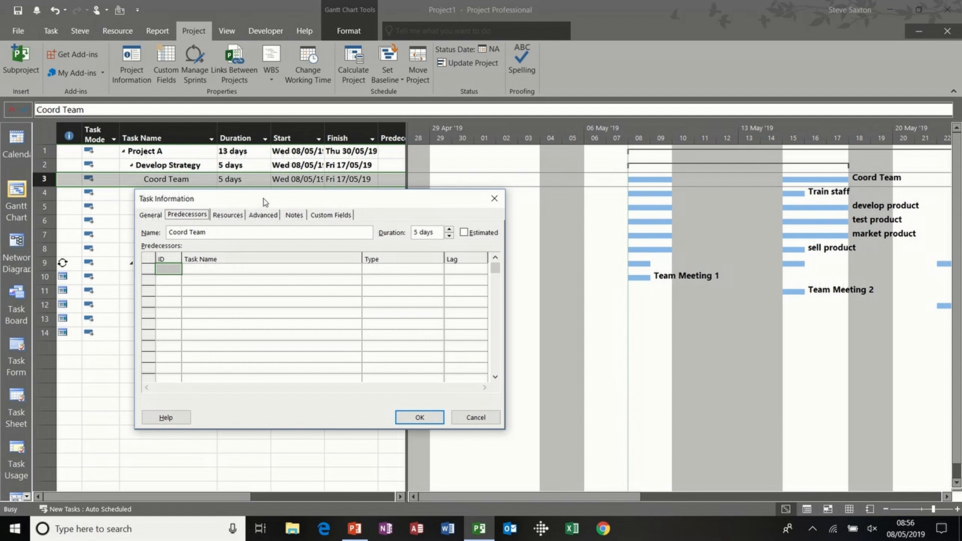
left_click_drag(261, 200, 262, 223)
left_click(229, 241)
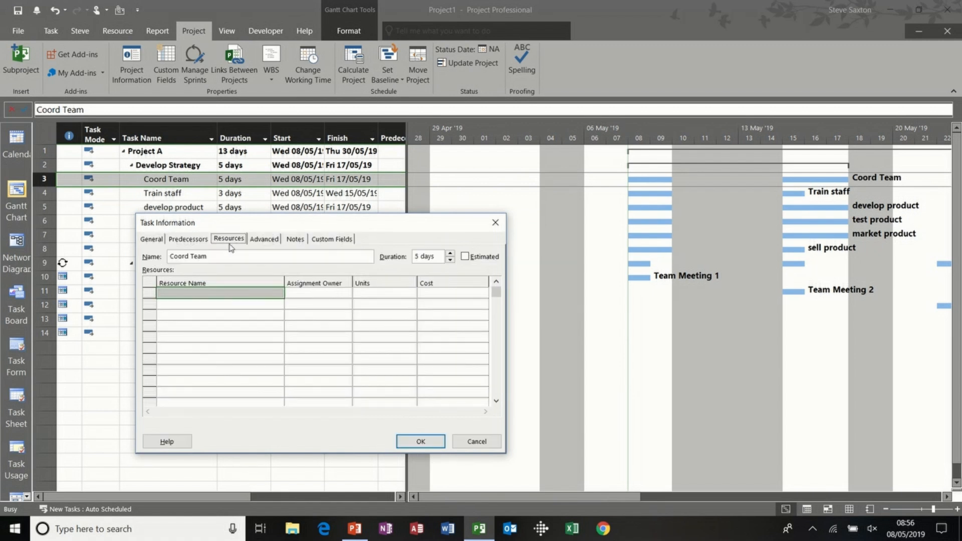
left_click(267, 241)
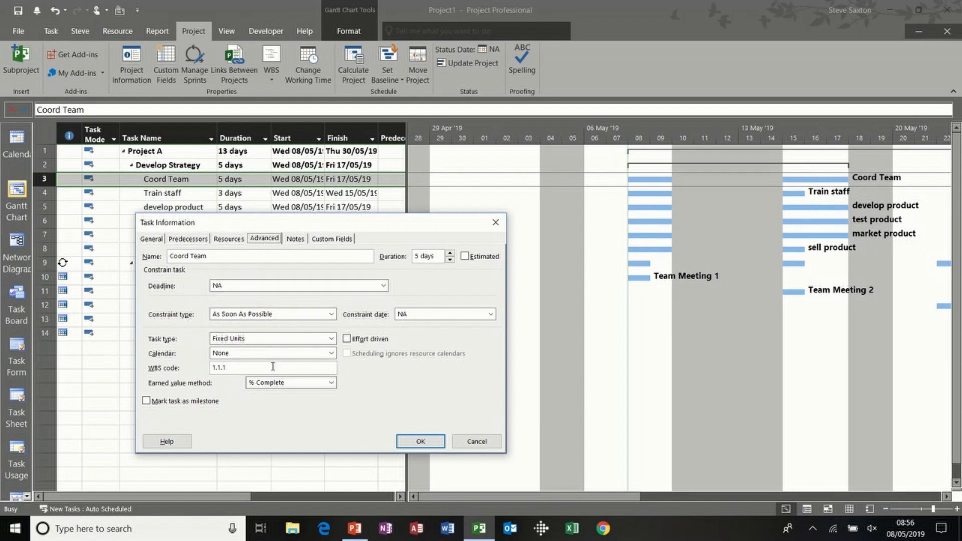
Enter the note heading "Specification" in the Coord Team task's notes, followed by a blank line
left_click(295, 240)
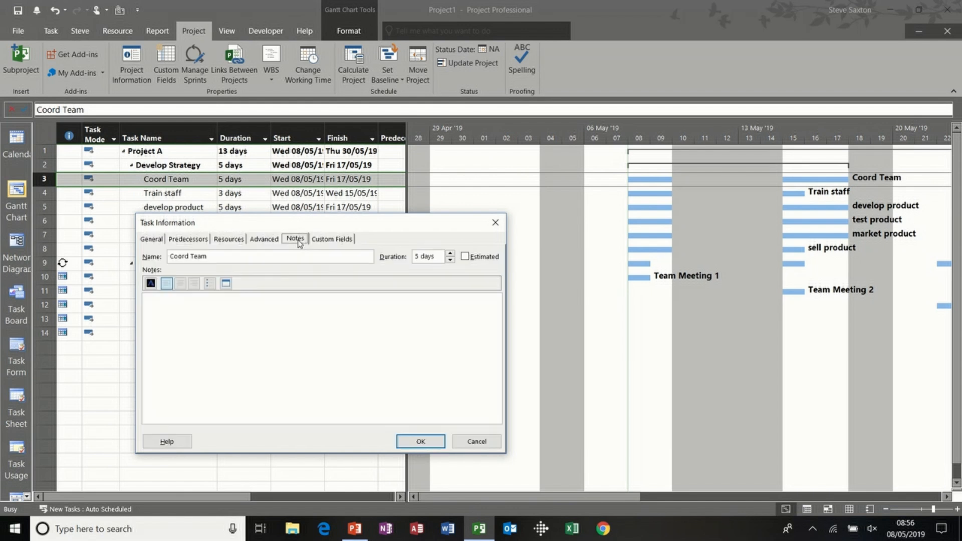
left_click(226, 306)
type("S")
type("ation")
key("Return")
key("Return")
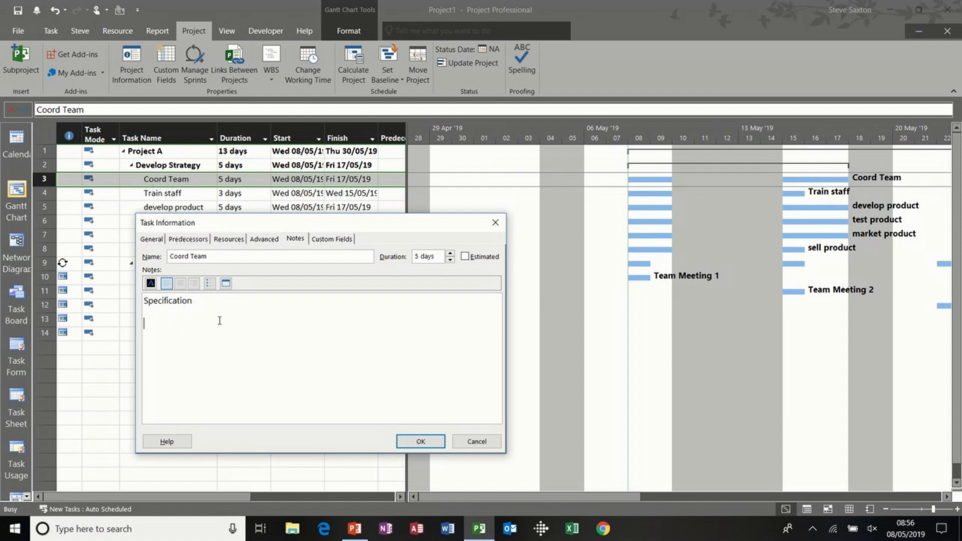
Start inserting an object from a file into the notes, choosing Charting 2019 May 19.xlsx from the Excel 2019 folder
left_click(225, 283)
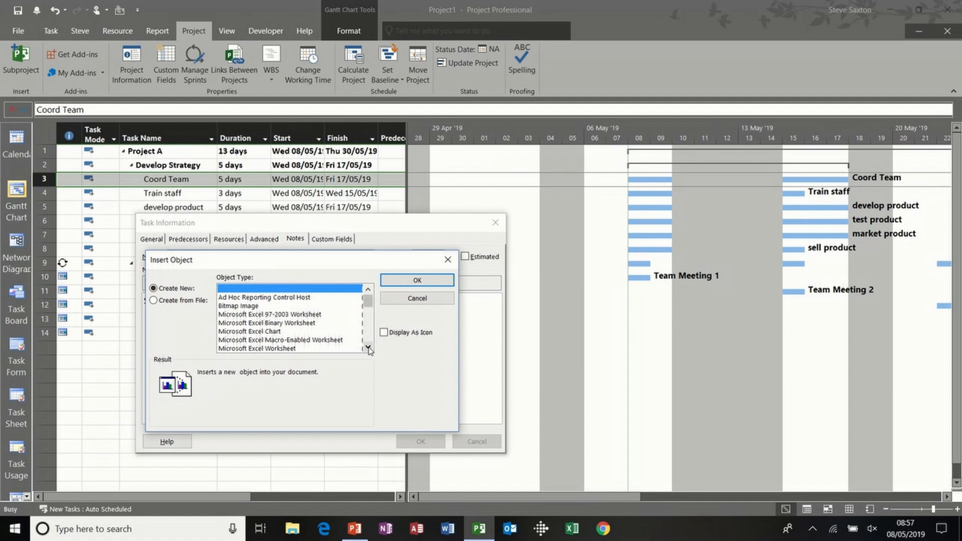
scroll(368, 349, "down", 5)
left_click(179, 302)
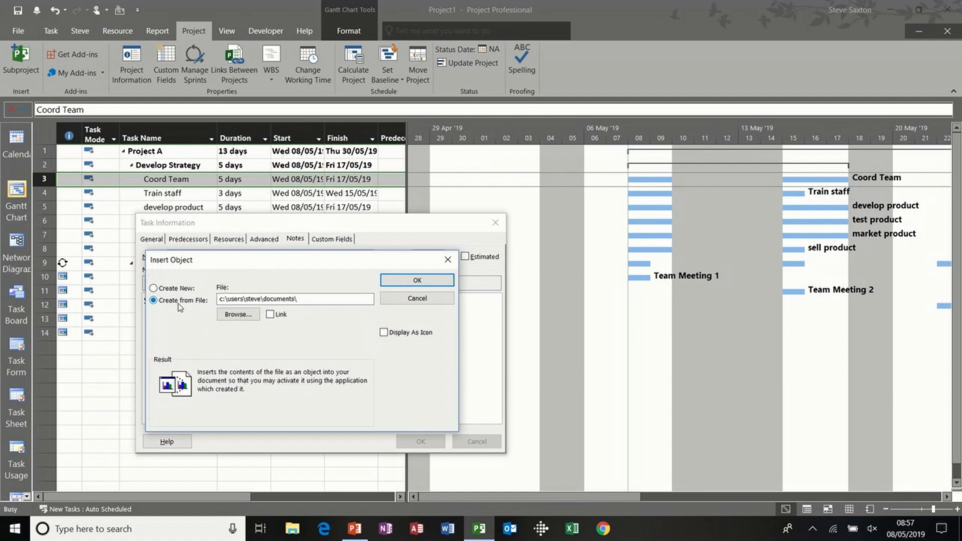
left_click(243, 320)
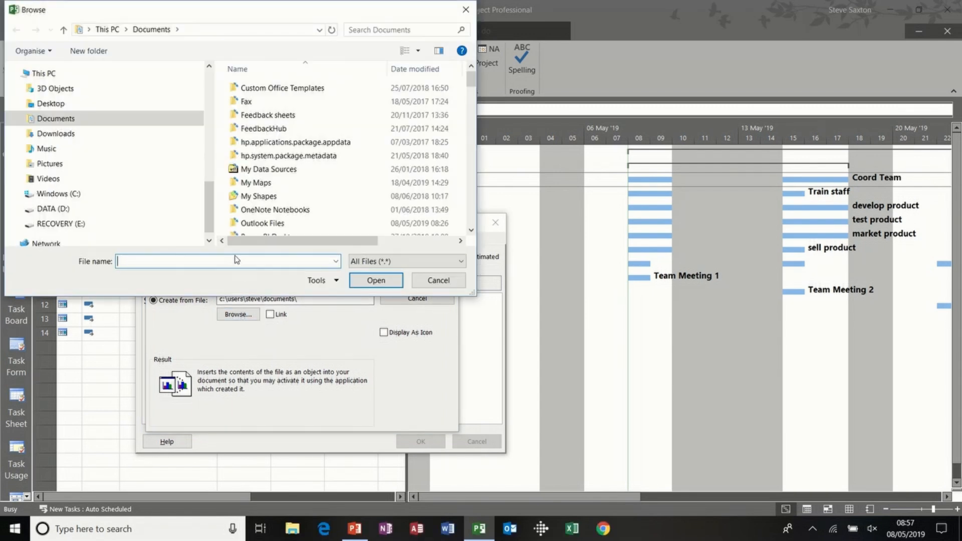
left_click_drag(210, 208, 208, 108)
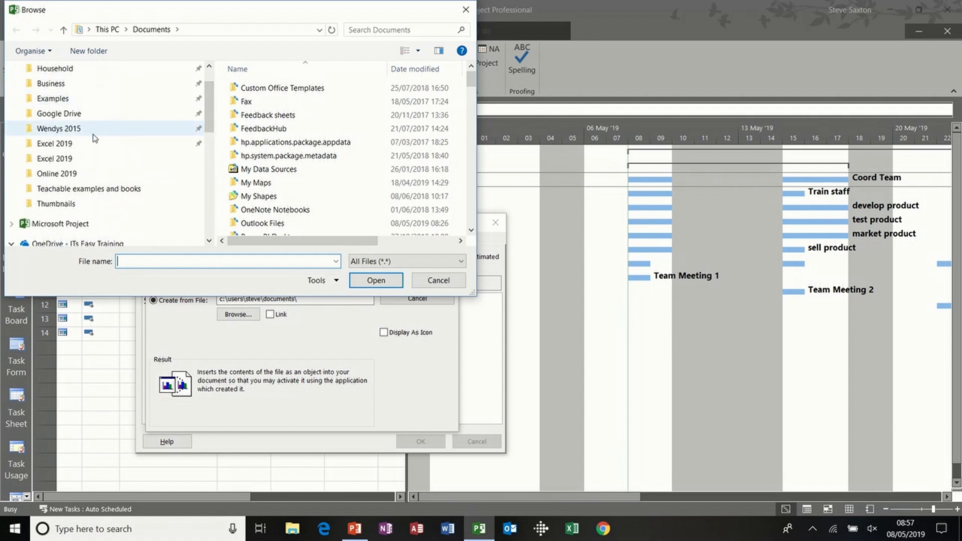
left_click(72, 159)
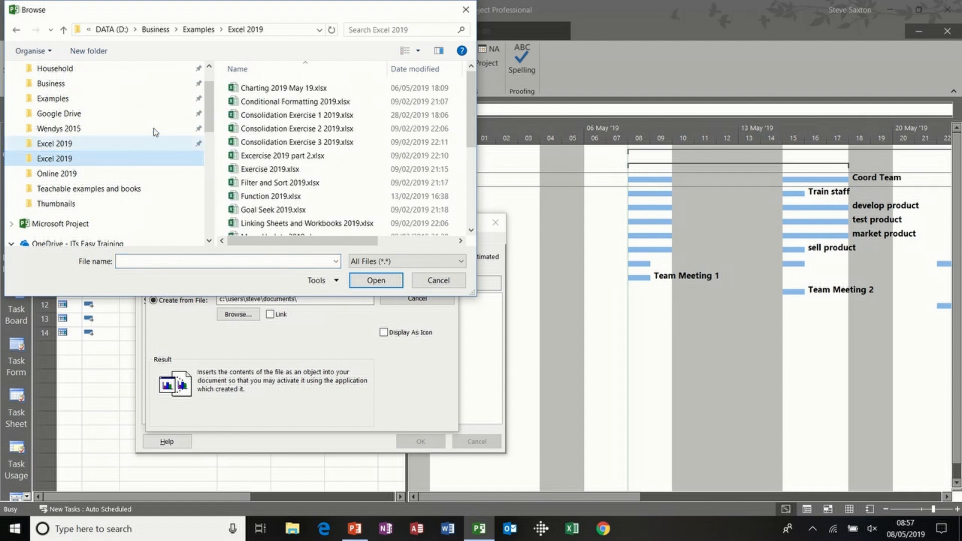
double_click(269, 89)
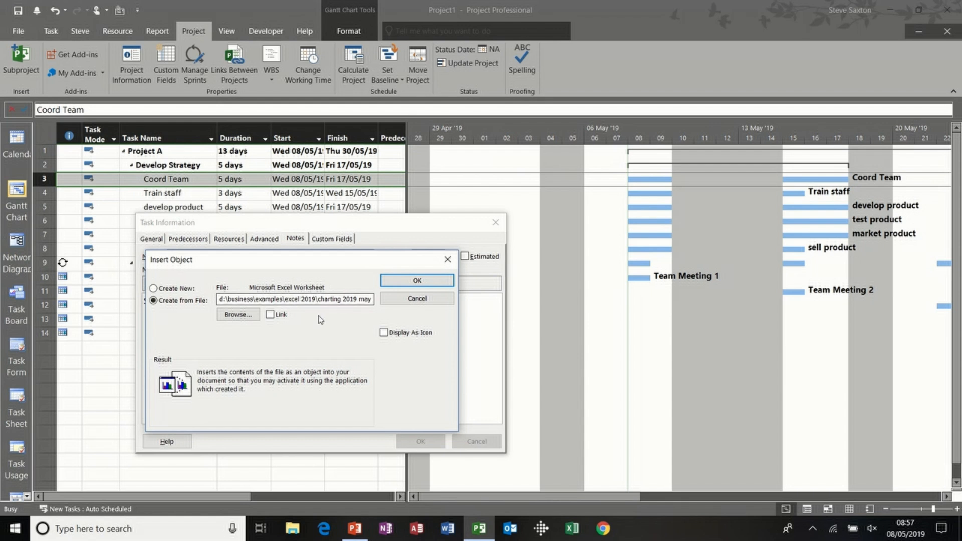
Insert the chosen workbook in the notes as a linked object displayed as an icon
left_click(270, 314)
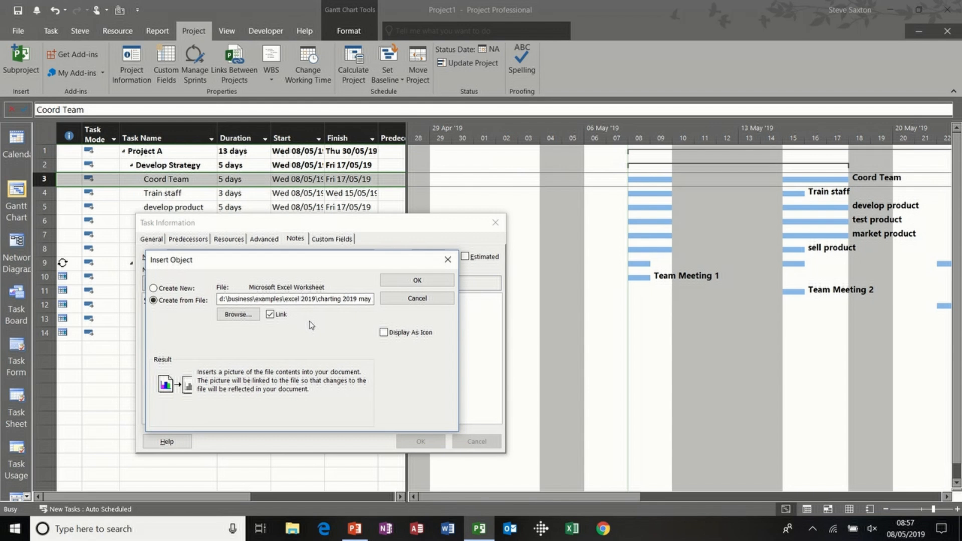
left_click(384, 333)
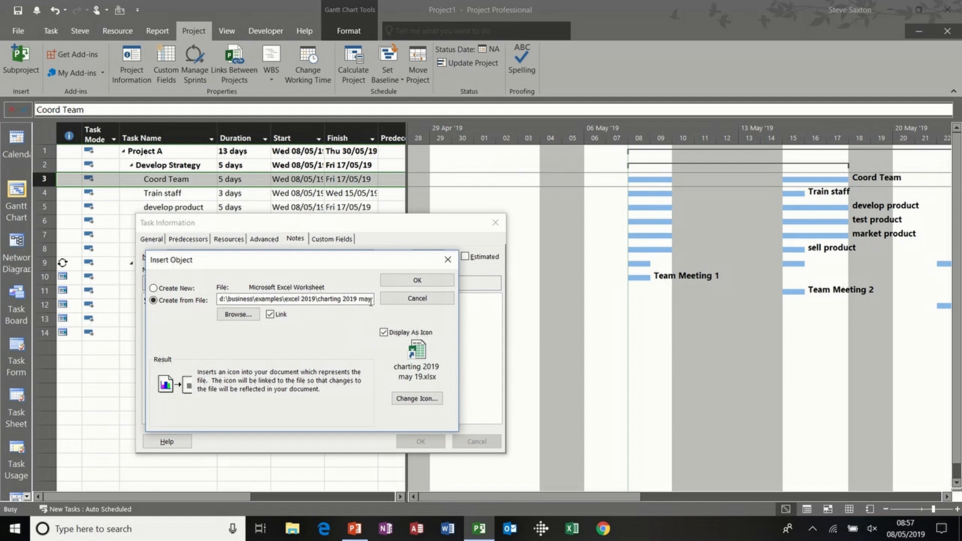
left_click(411, 280)
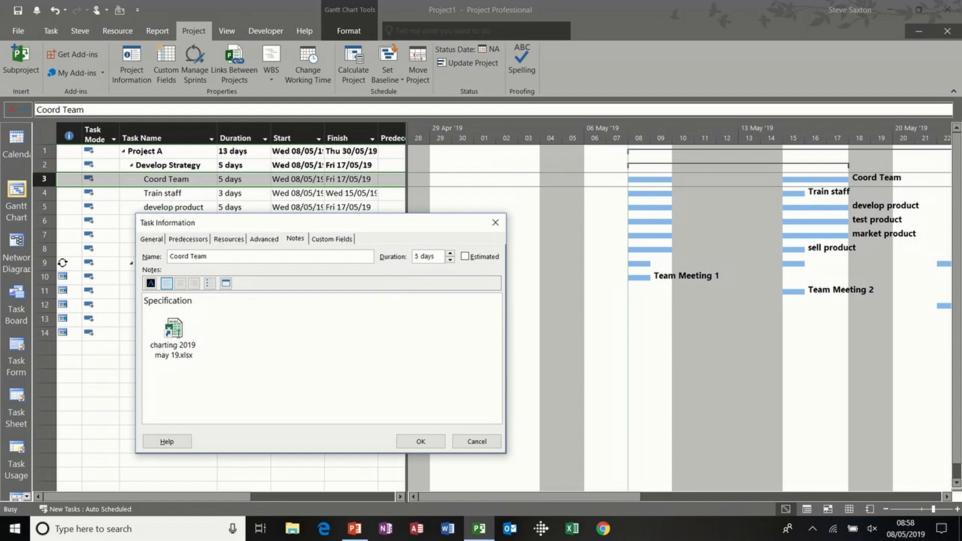
Open the linked workbook from the Coord Team notes, close it without saving, and confirm the task information
left_click(176, 336)
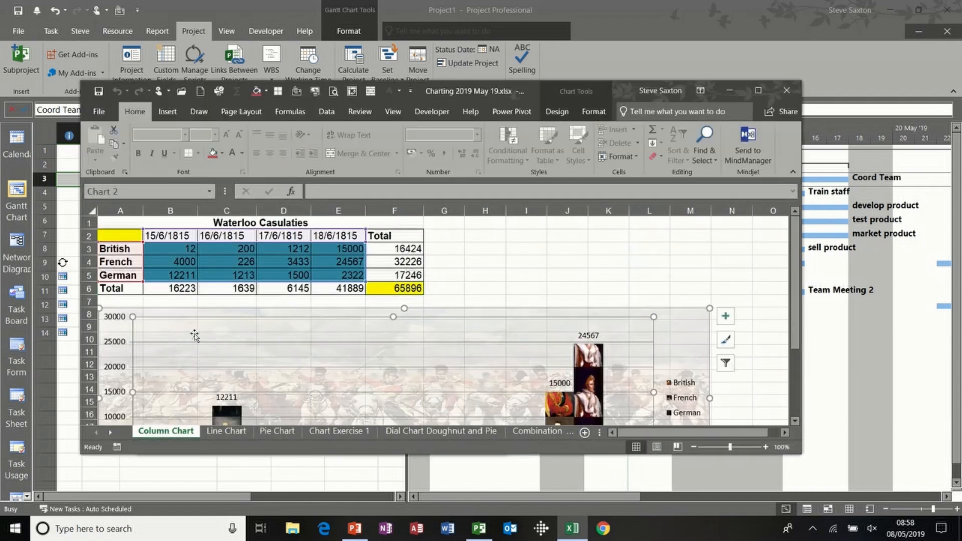
left_click(488, 263)
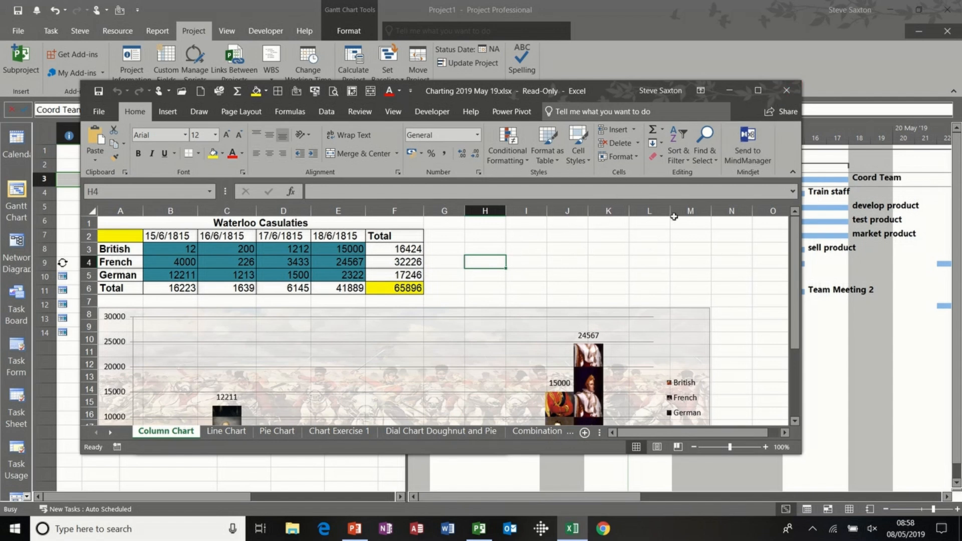
left_click(786, 90)
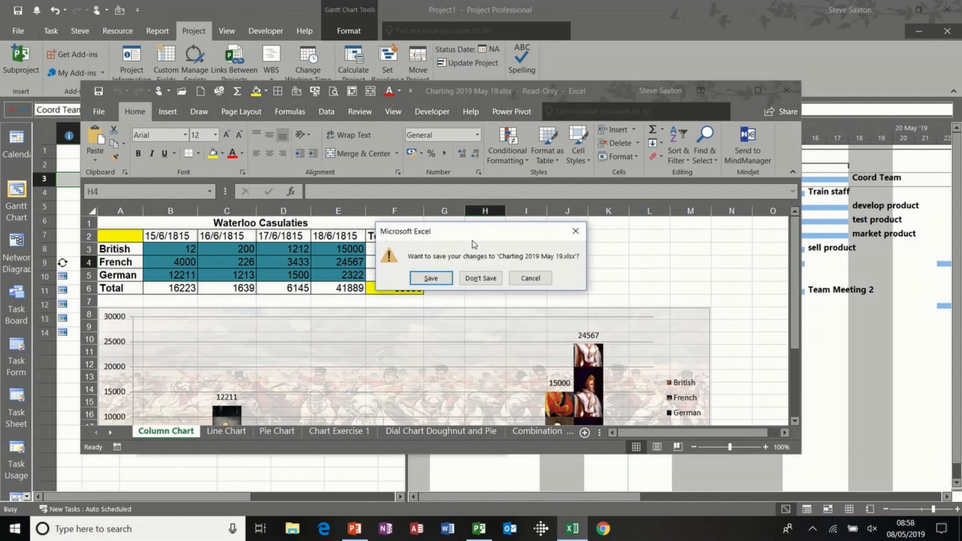
left_click(482, 278)
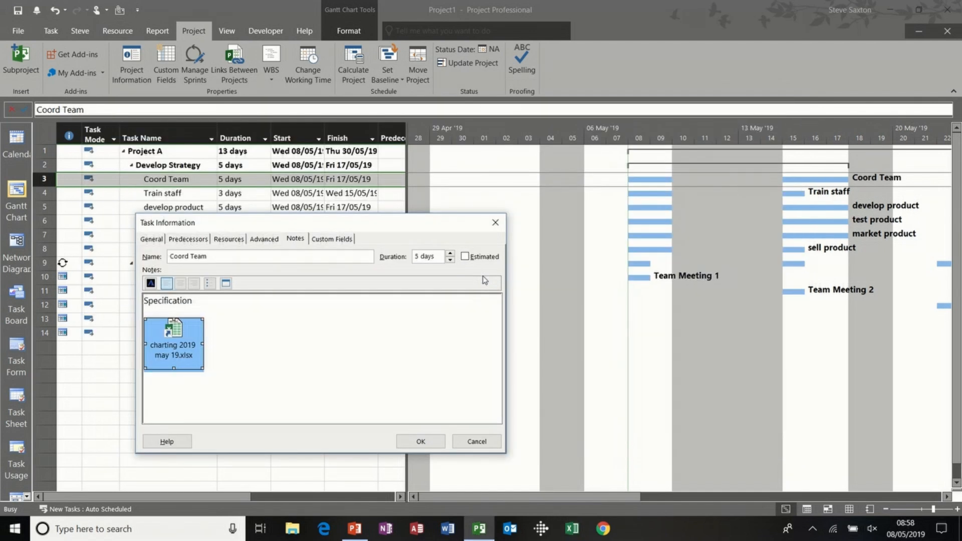
left_click(429, 441)
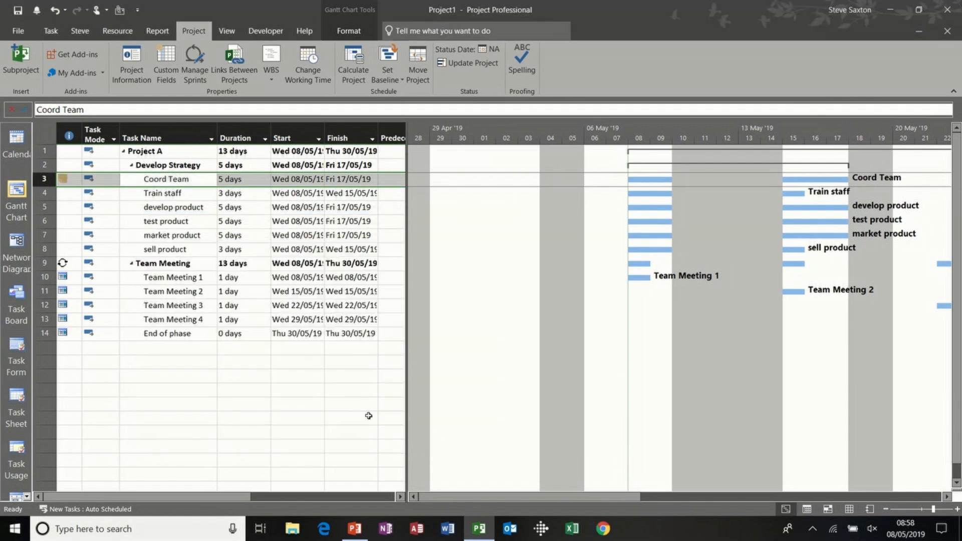
Open the Train staff task's notes and enter the heading "Budget"
left_click(168, 194)
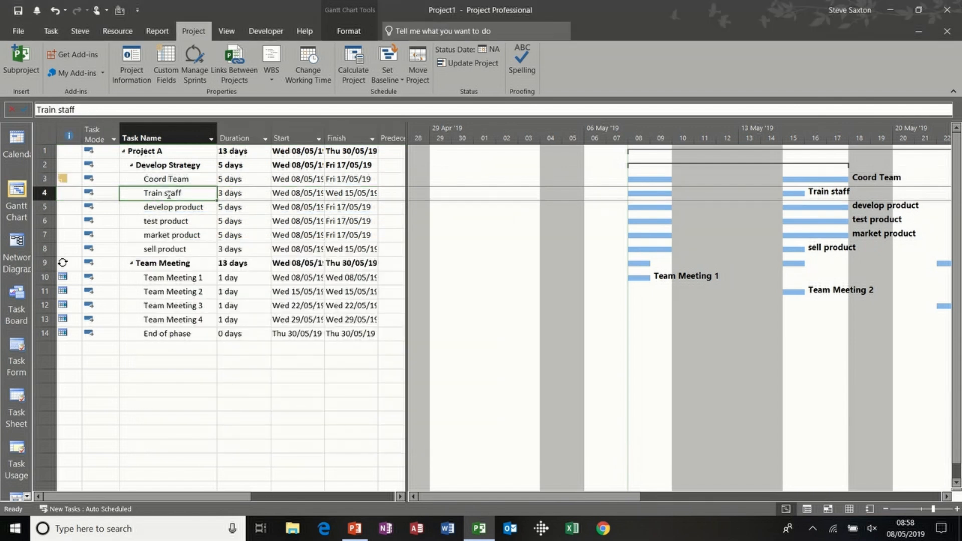
mouse_move(70, 179)
double_click(175, 194)
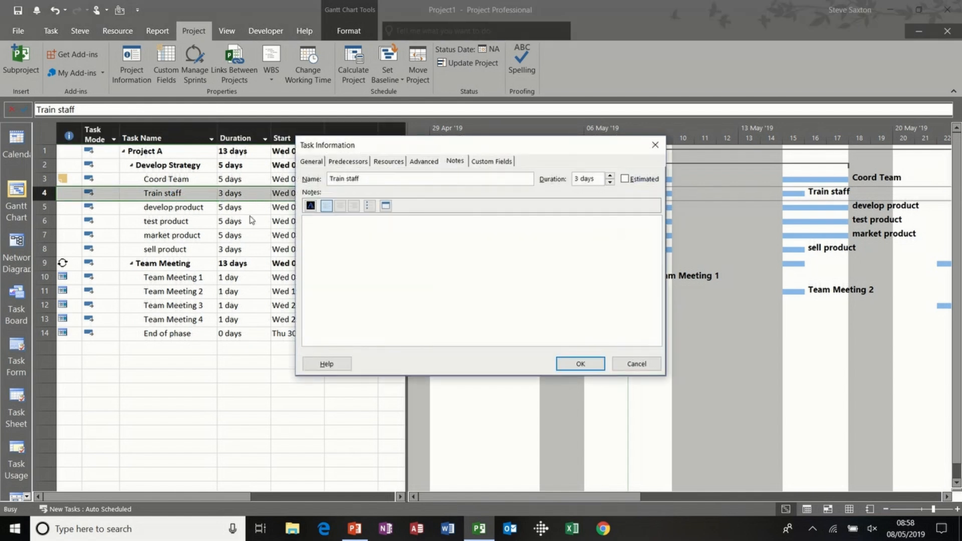
type("Budget")
Insert a new Microsoft Excel Worksheet object displayed as an icon below the Budget heading, and bring its worksheet window forward
left_click(386, 205)
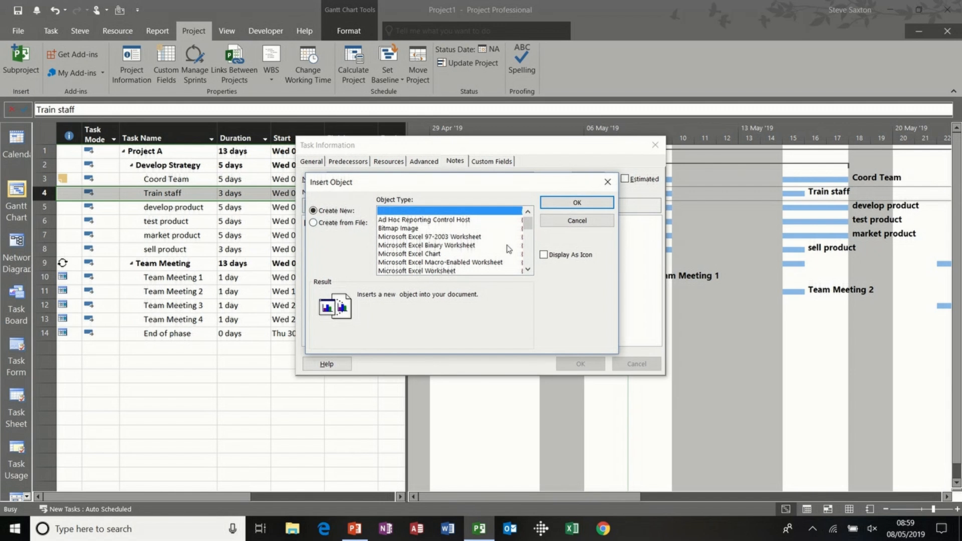
left_click(421, 271)
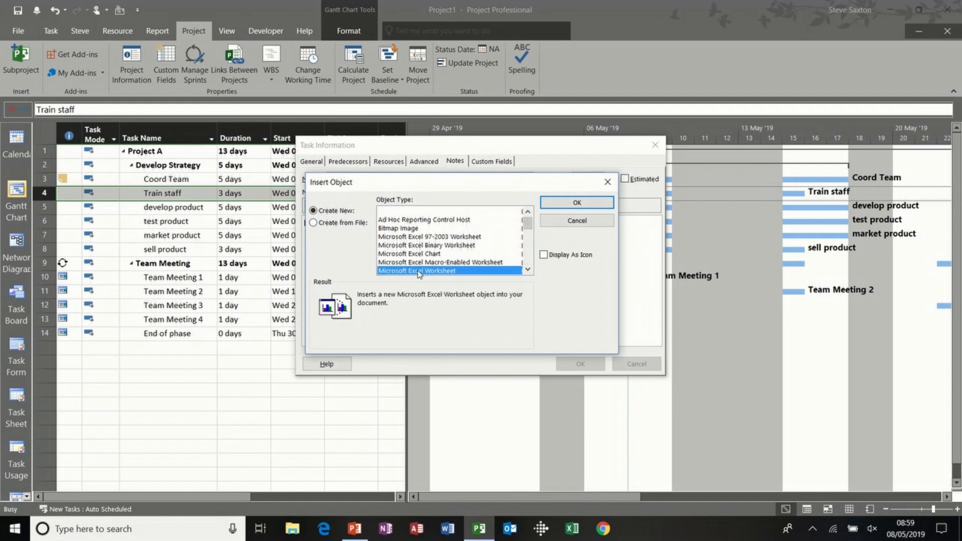
left_click(545, 256)
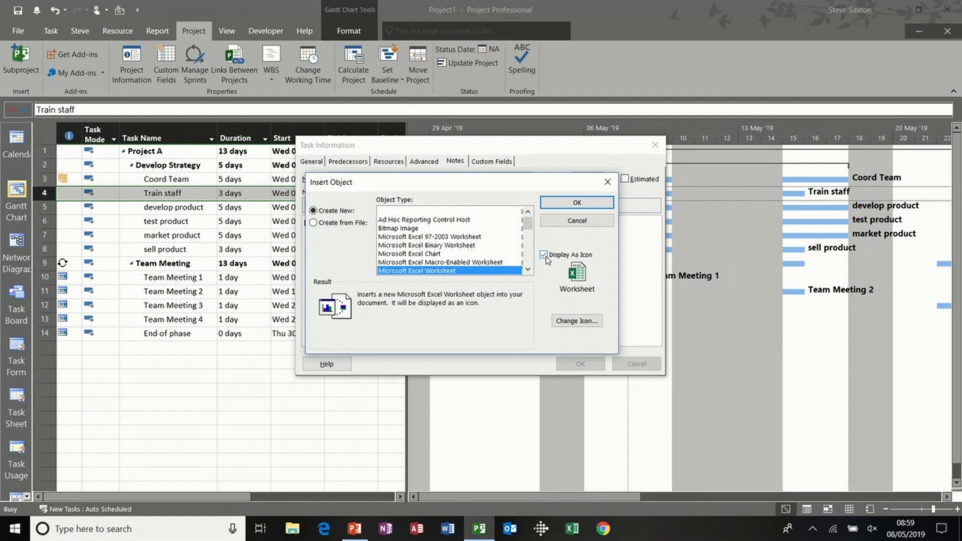
left_click(572, 206)
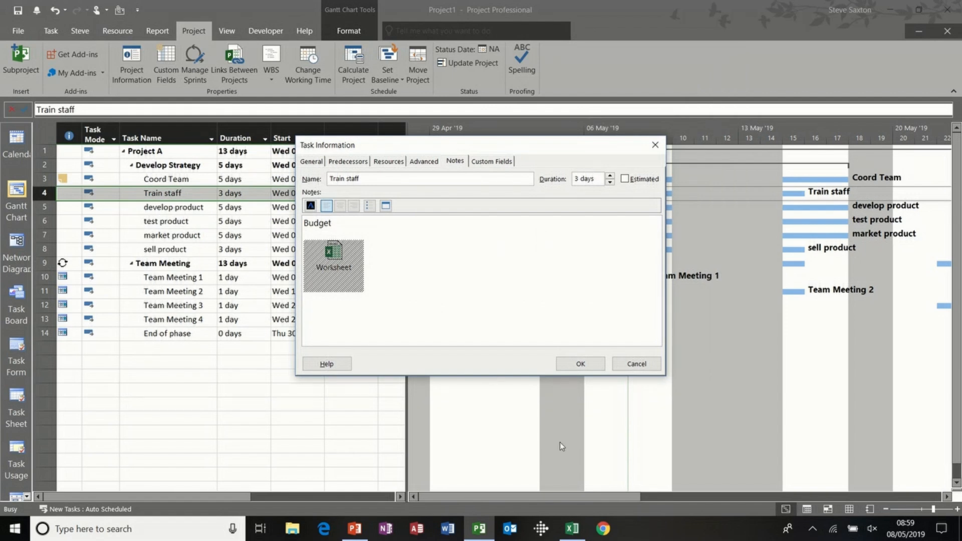
left_click(572, 529)
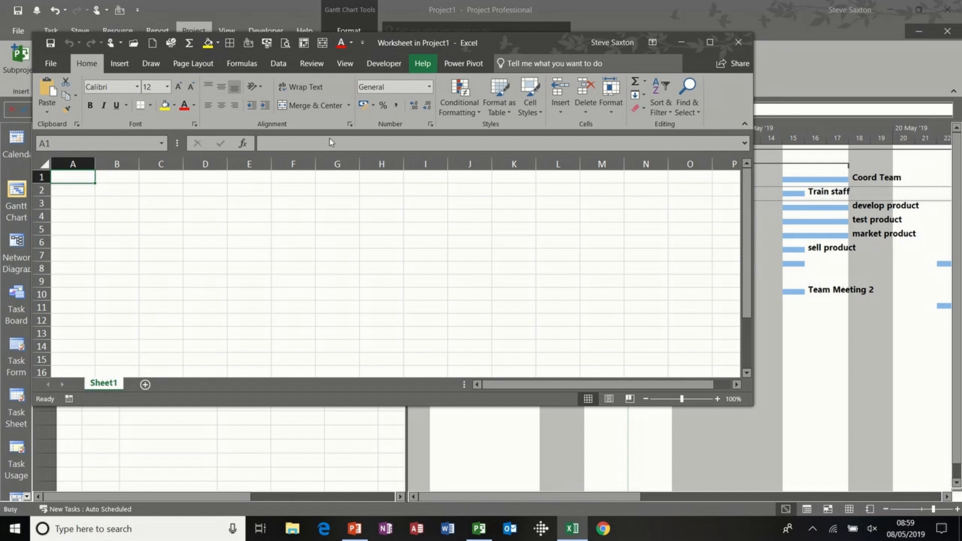
Enter the column headings Date, Item and Cost in cells A1 to C1 of the embedded worksheet
left_click(104, 191)
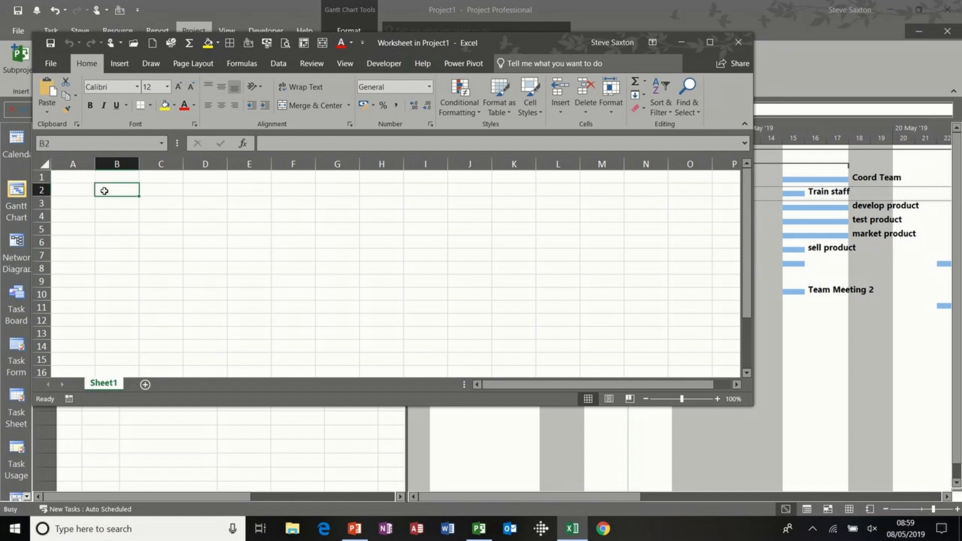
left_click(112, 179)
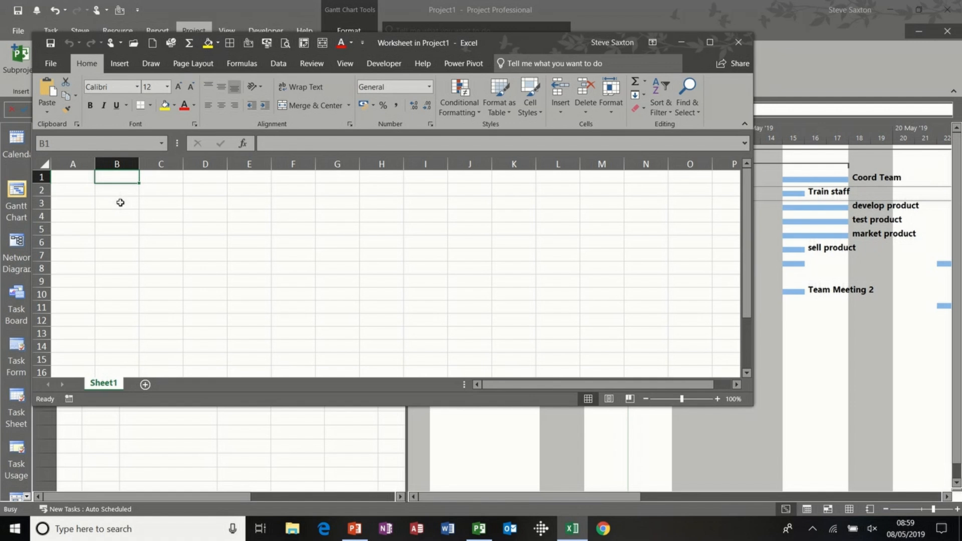
key("Left")
type("Date")
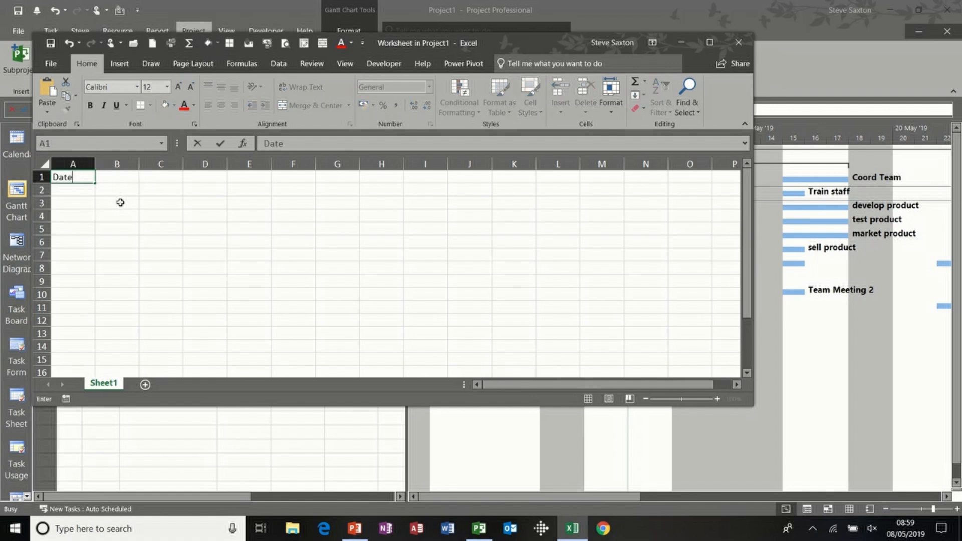
key("Tab")
type("Item")
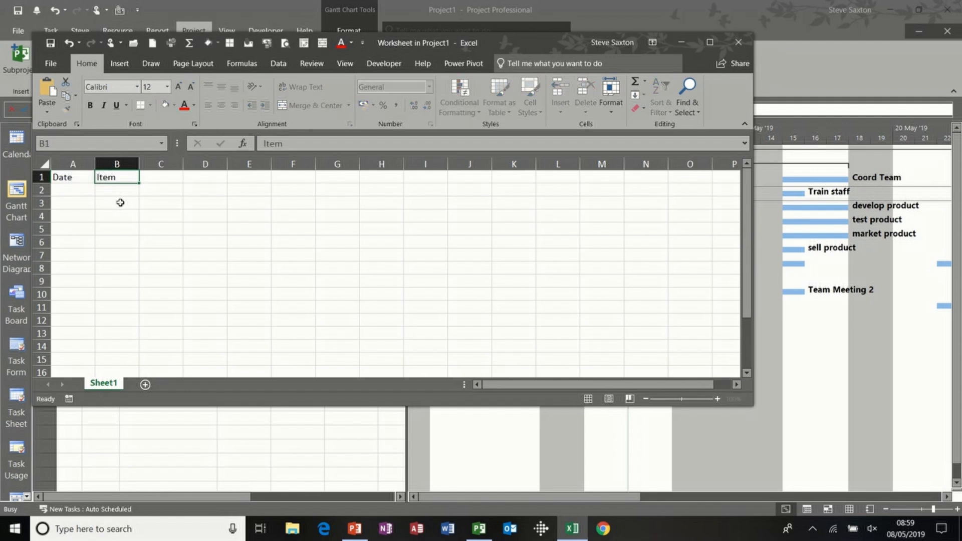
key("Tab")
type("Cost")
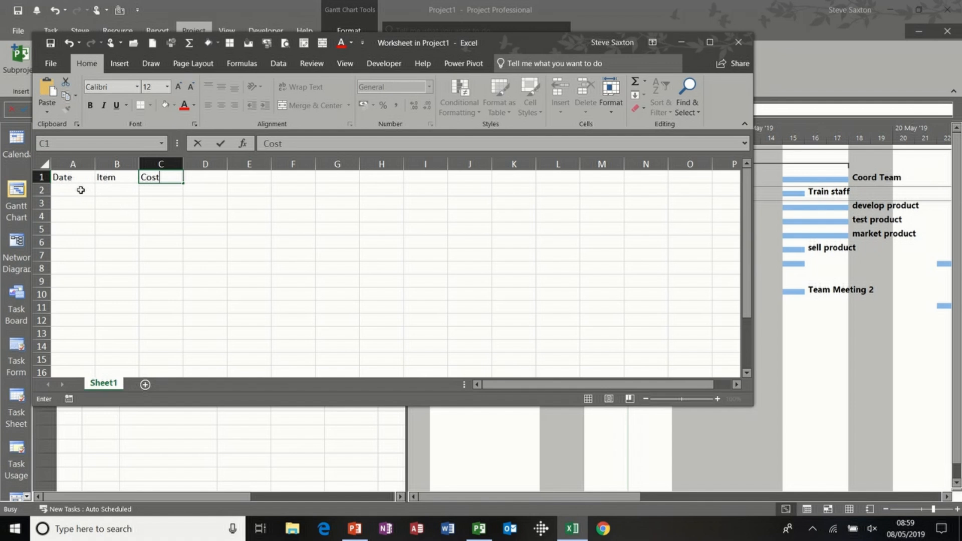
key("Return")
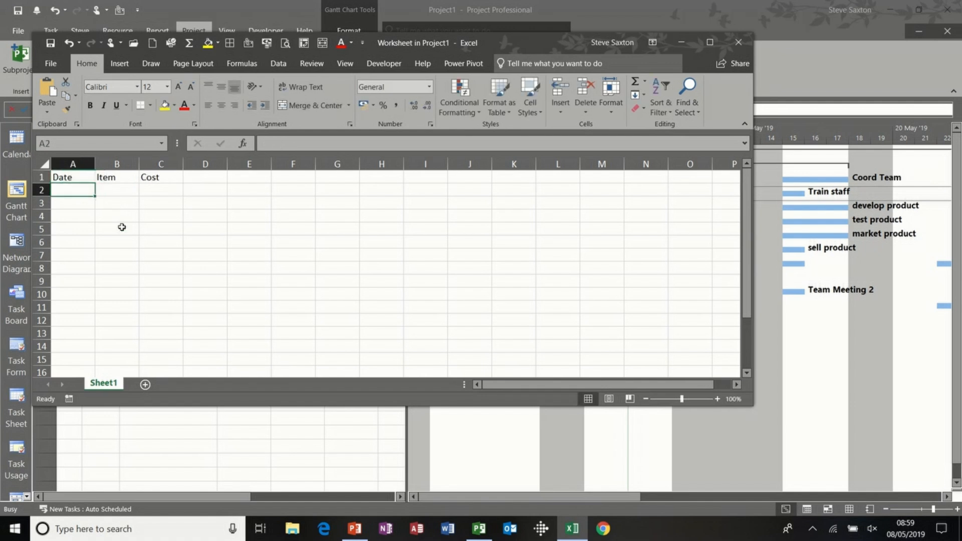
Enter the current date, 08/05/2019, in A2 and fill consecutive dates down to A4
key("ctrl+semicolon")
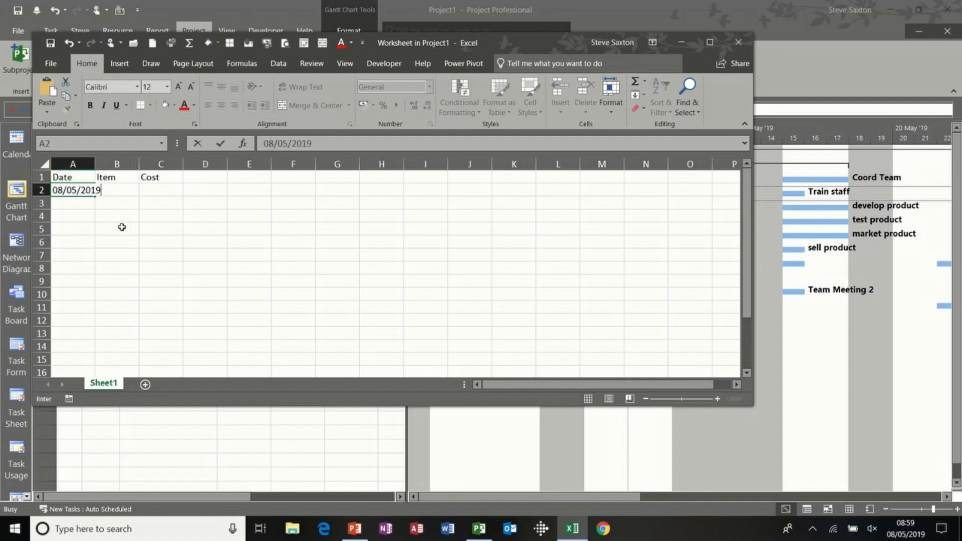
key("Return")
left_click(98, 193)
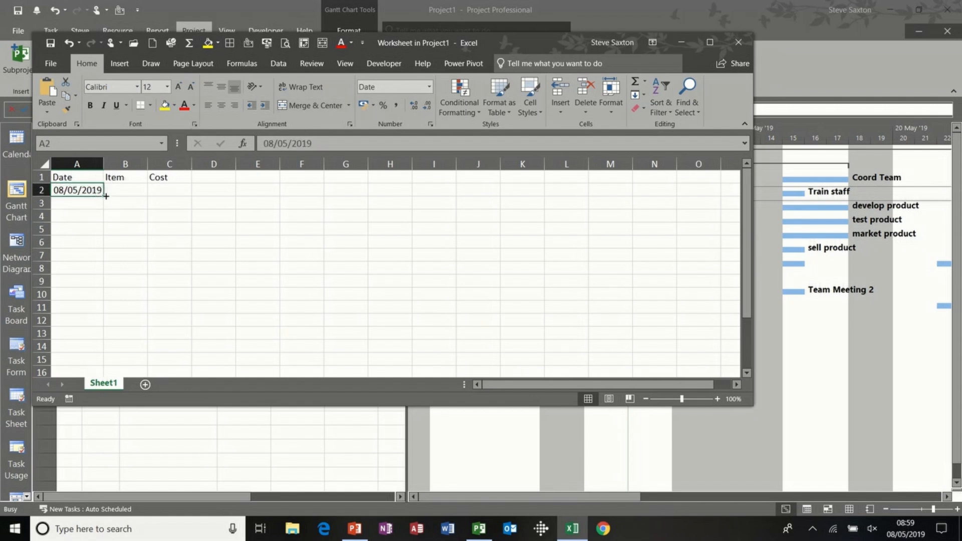
left_click_drag(103, 197, 105, 219)
Enter the items Hotel, Fuel and food in cells B2 to B4
left_click(127, 192)
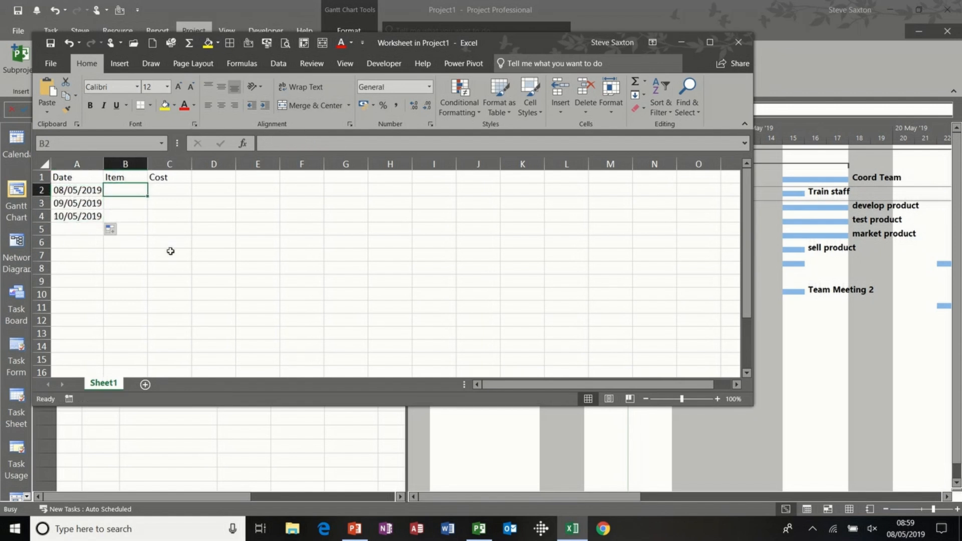
type("Hotel")
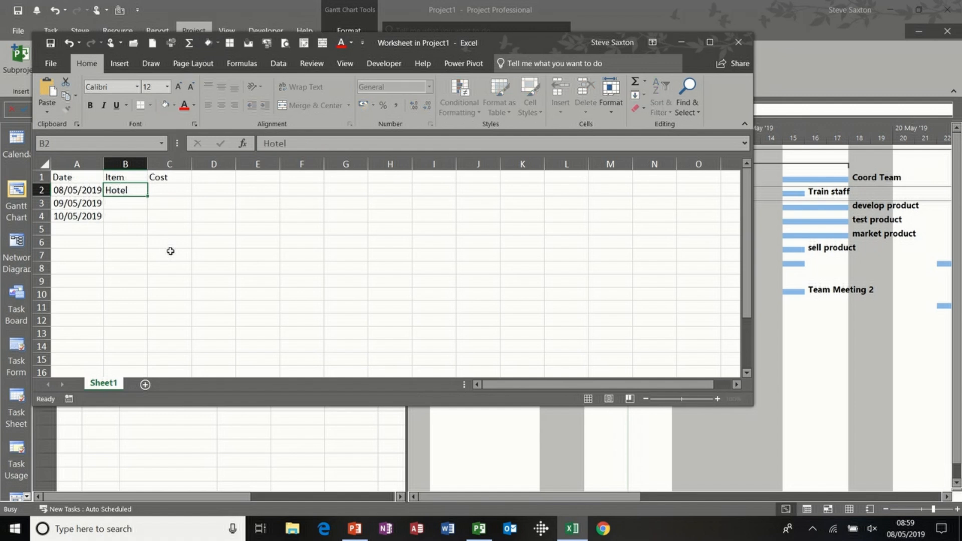
key("Return")
type("Fuel")
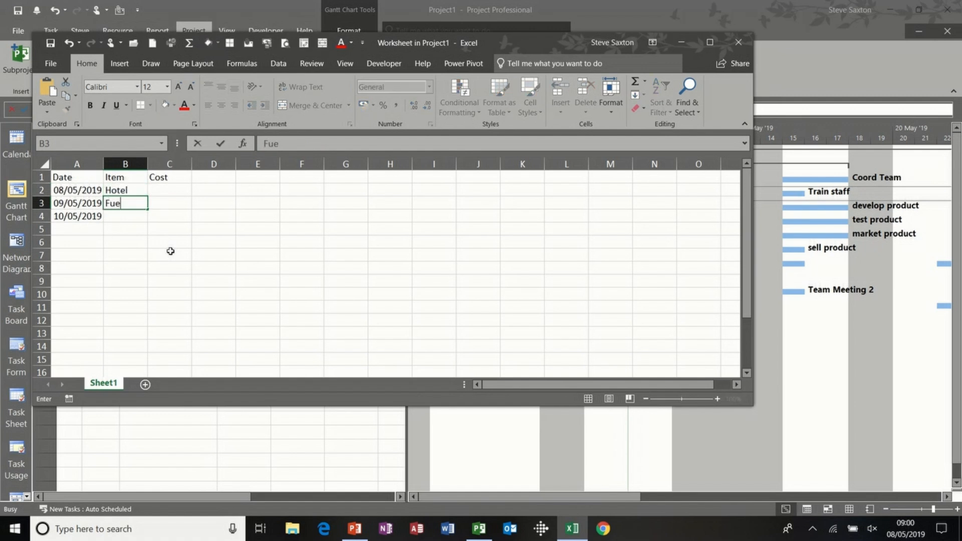
key("Return")
type("food")
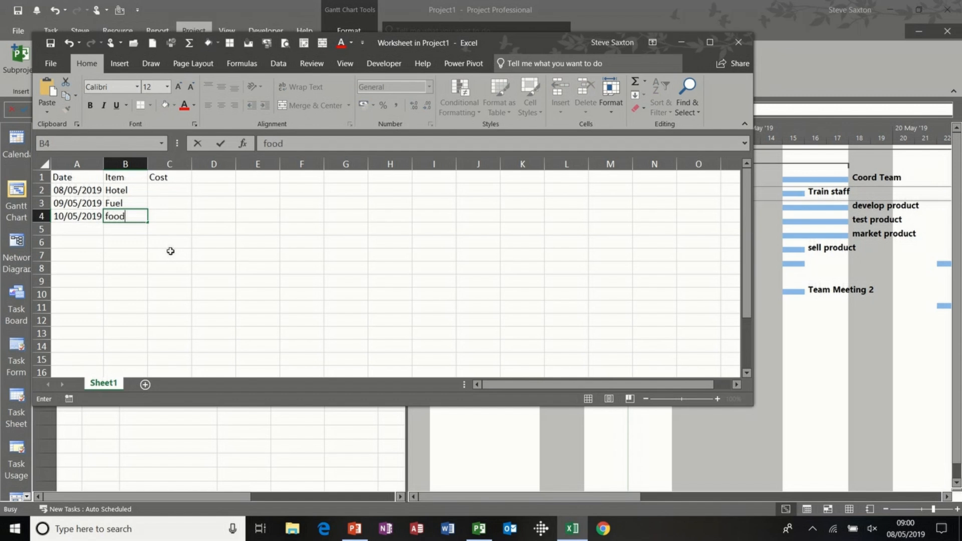
Enter the costs 123, 50 and 50 in cells C2 to C4
left_click(171, 189)
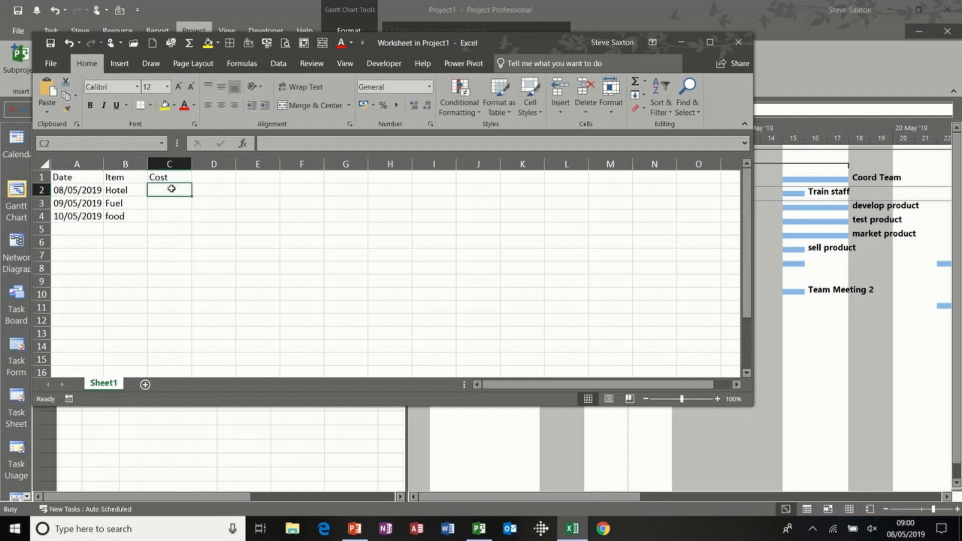
type("123")
key("Return")
type("50")
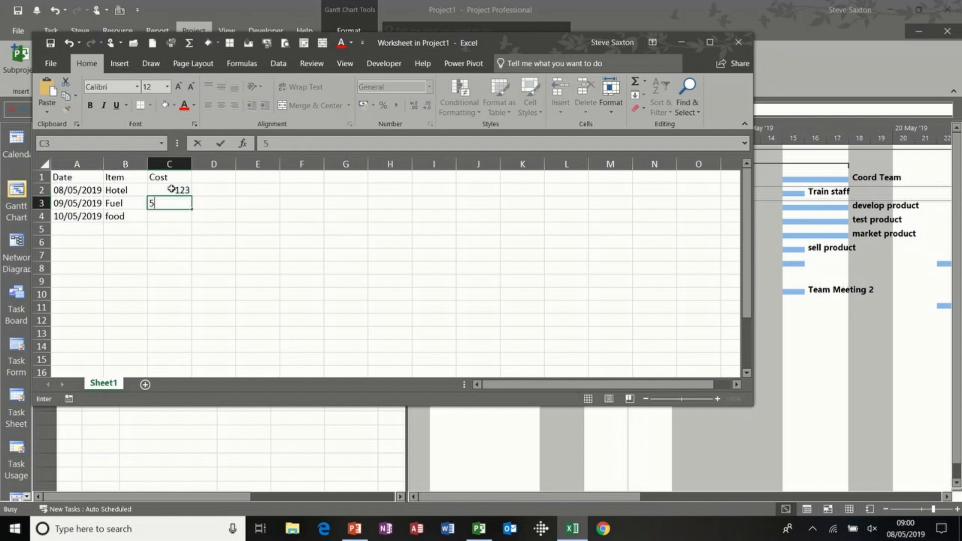
key("Return")
type("50")
key("Return")
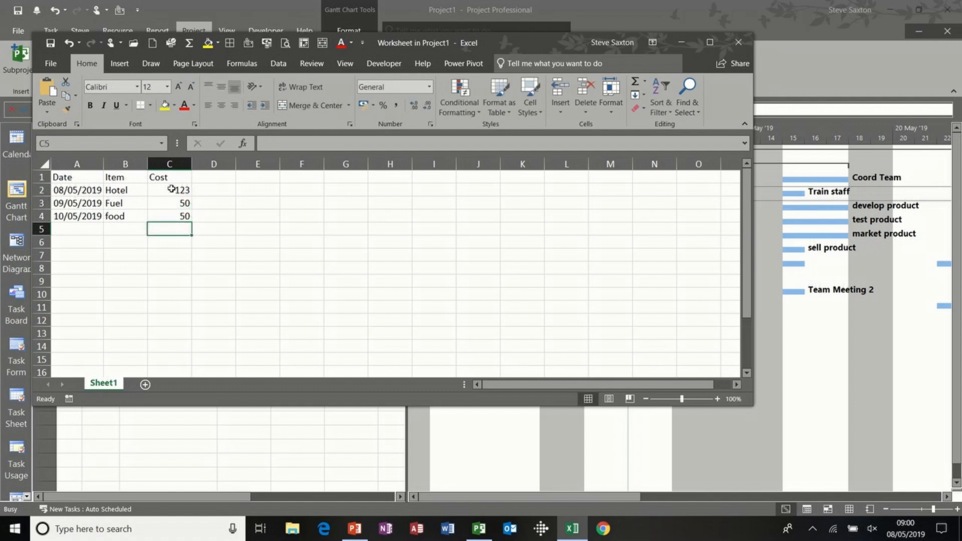
Total C2:C4 in C5 with SUM, apply the pound accounting format to C2:C5, and close the embedded worksheet
key("alt+equal")
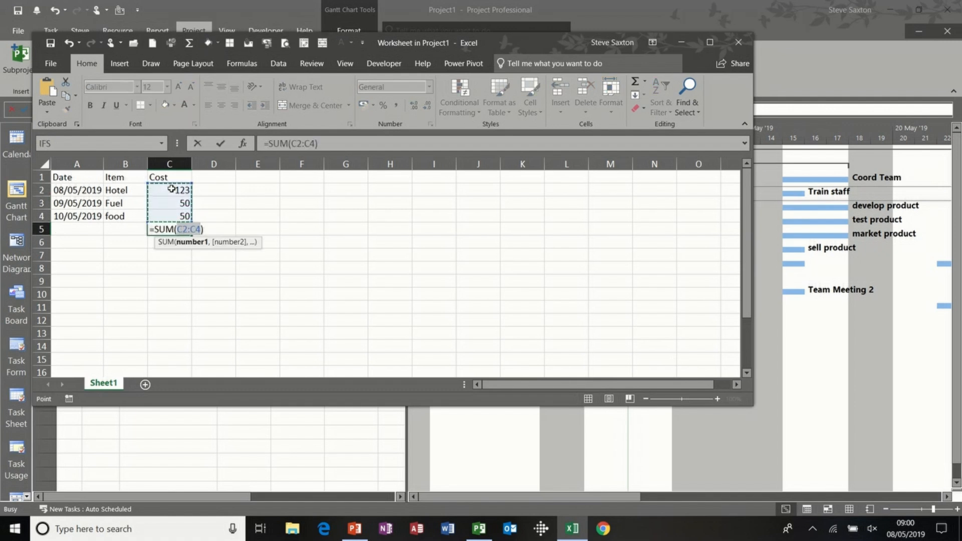
key("Return")
left_click_drag(172, 189, 175, 230)
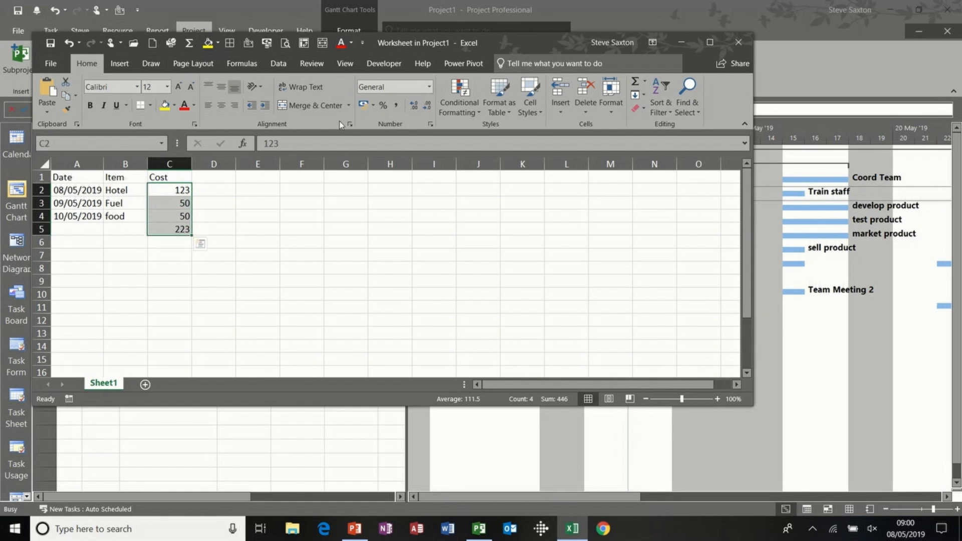
left_click(363, 105)
left_click(135, 252)
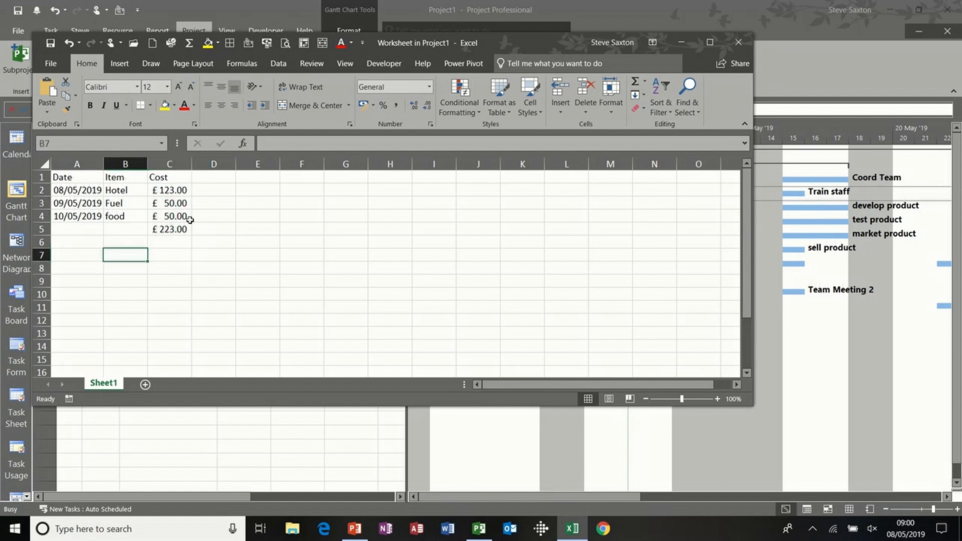
left_click(173, 230)
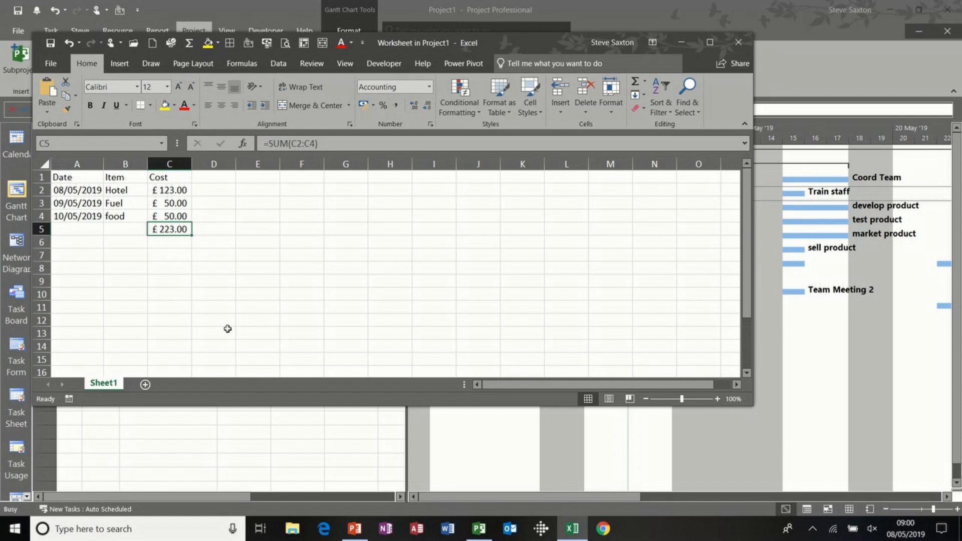
left_click(738, 43)
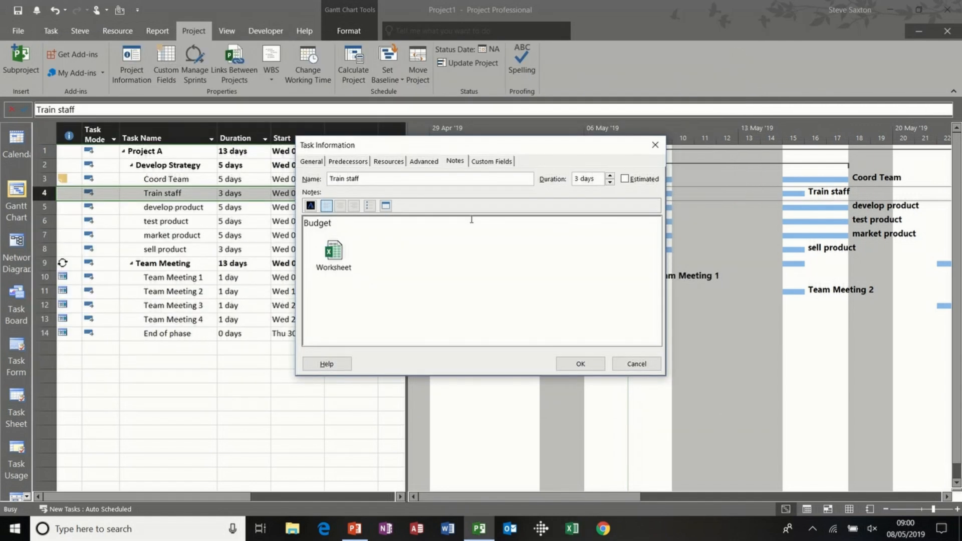
Reopen the embedded worksheet from its icon in the Train staff notes to check its contents, and close it again
left_click(334, 258)
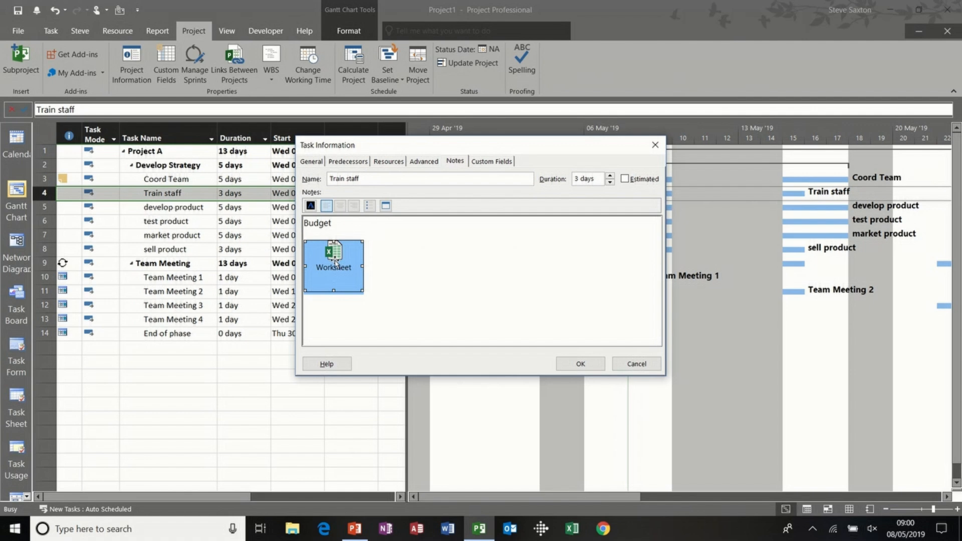
double_click(335, 268)
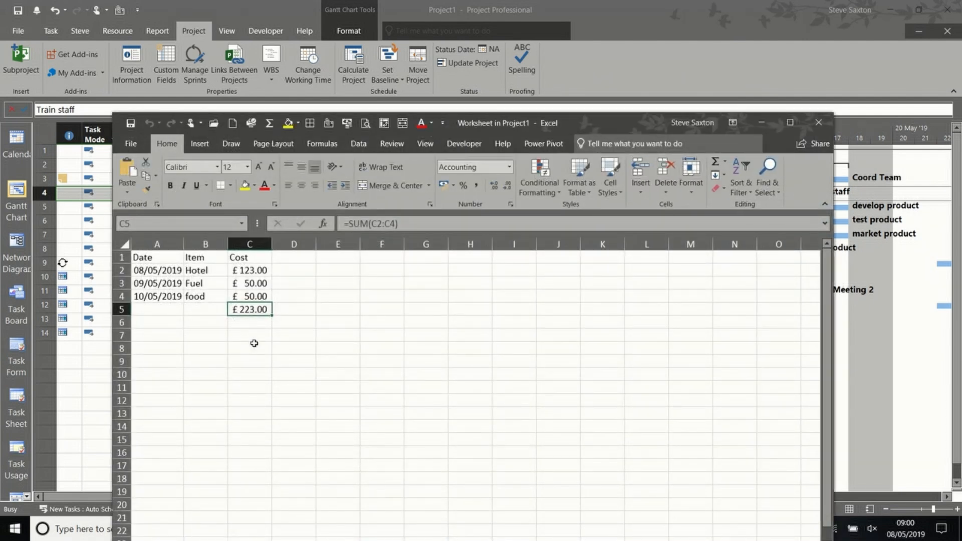
left_click(817, 125)
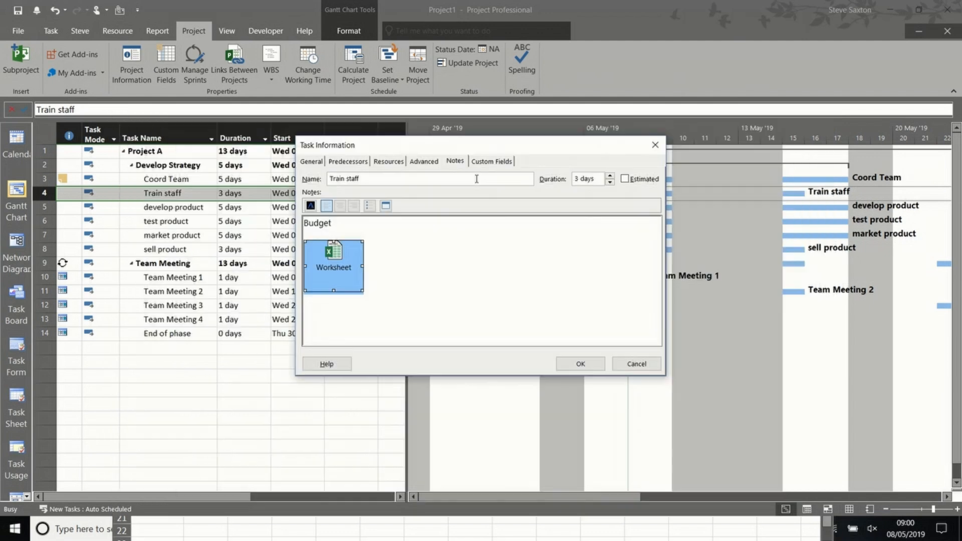
Save the Train staff notes and move the Train staff name into row 5, replacing develop product
left_click(570, 367)
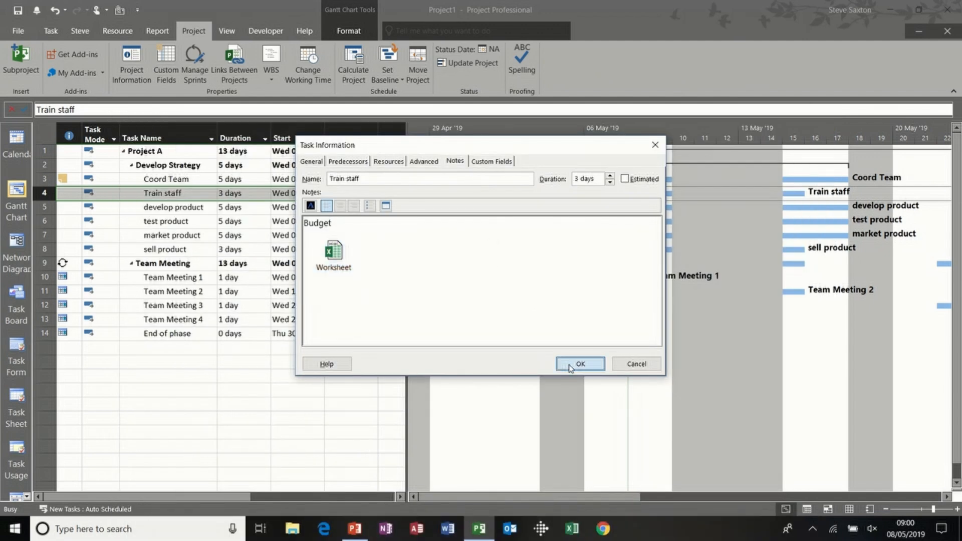
left_click(173, 210)
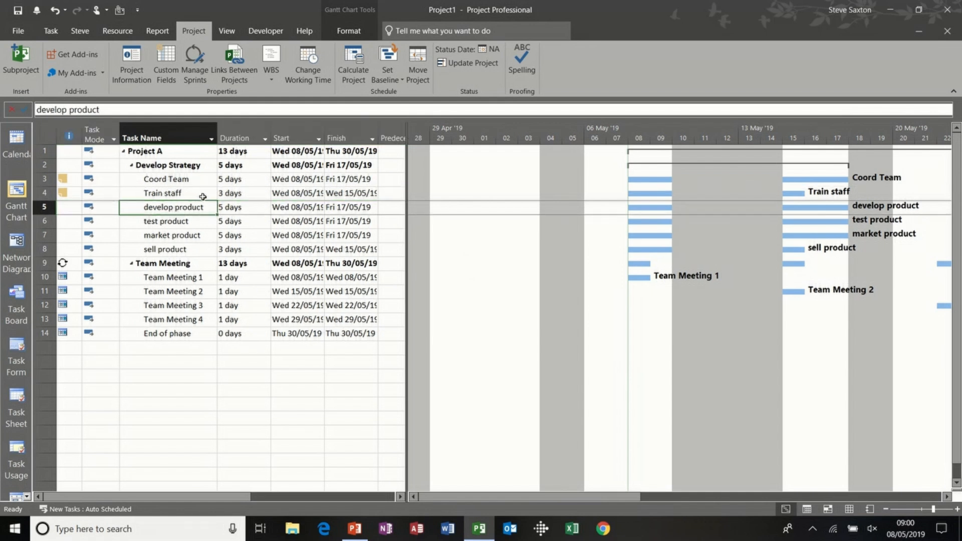
left_click(149, 196)
left_click_drag(149, 196, 151, 205)
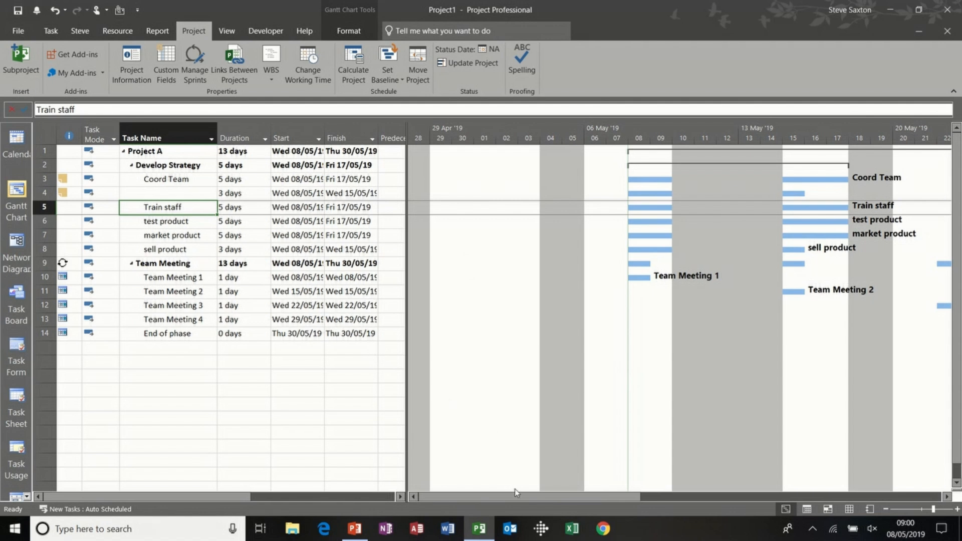
Give the Gantt chart more room beside the task table and turn on critical task highlighting for its bars
left_click_drag(517, 495, 623, 495)
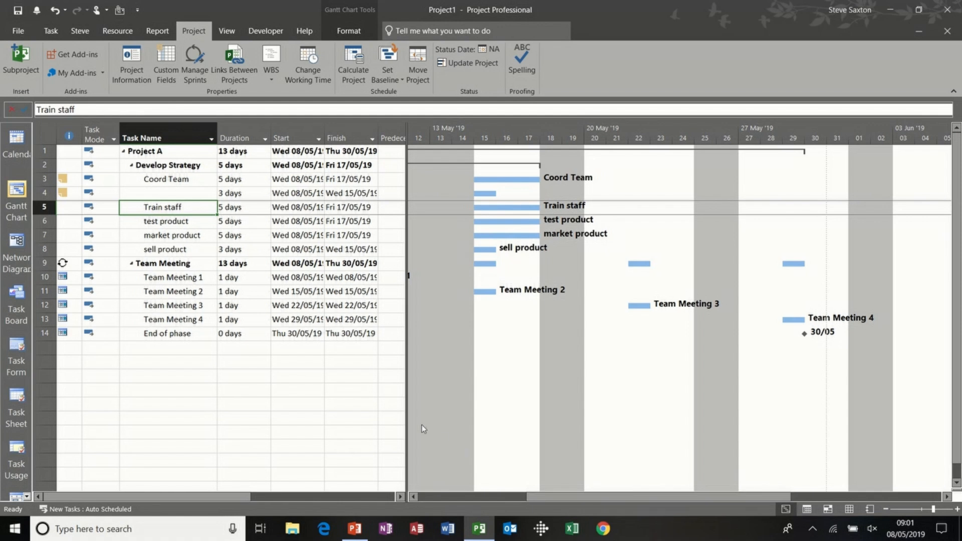
left_click_drag(408, 410, 267, 406)
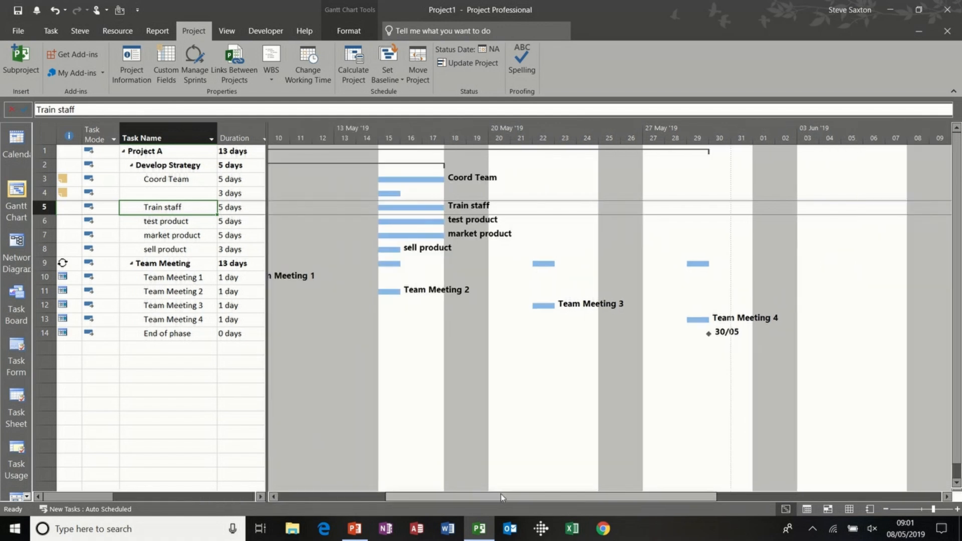
left_click_drag(503, 497, 452, 501)
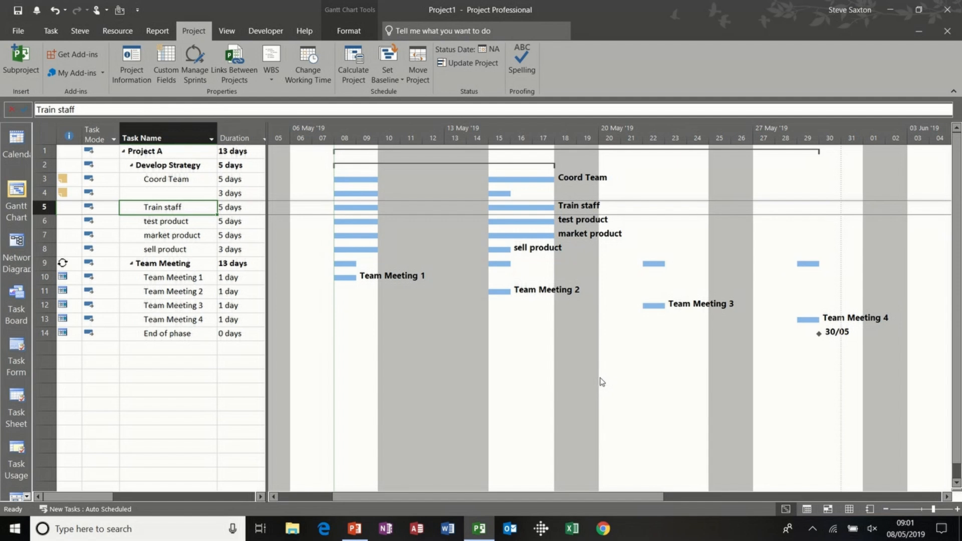
left_click(348, 32)
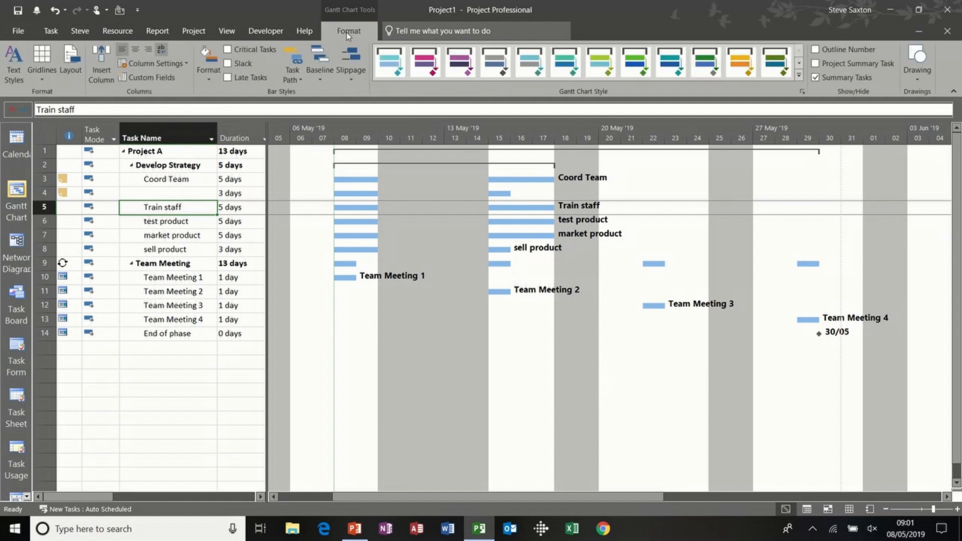
left_click(228, 50)
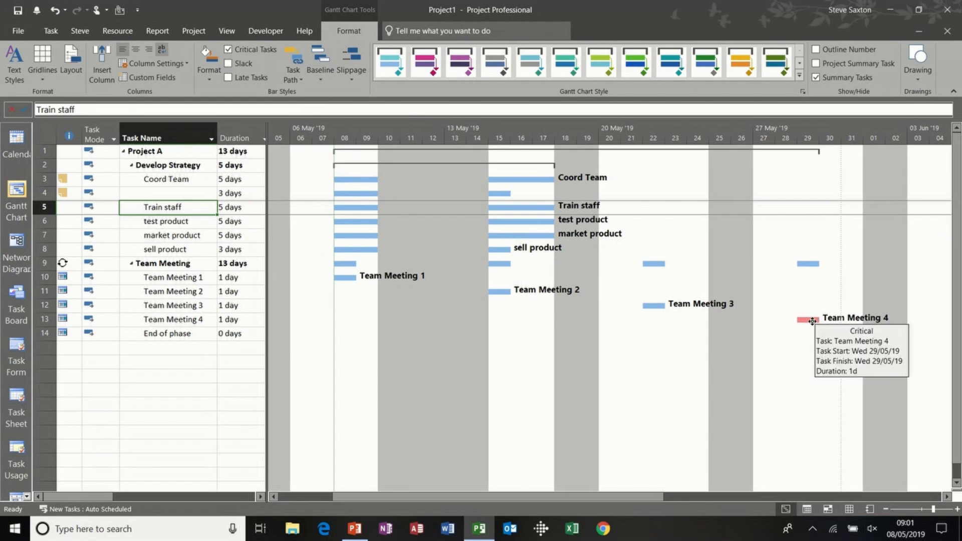
Try a 1-day duration for End of phase, check its bar's details, and set the duration back to 0 days
left_click(238, 334)
type("1")
key("Return")
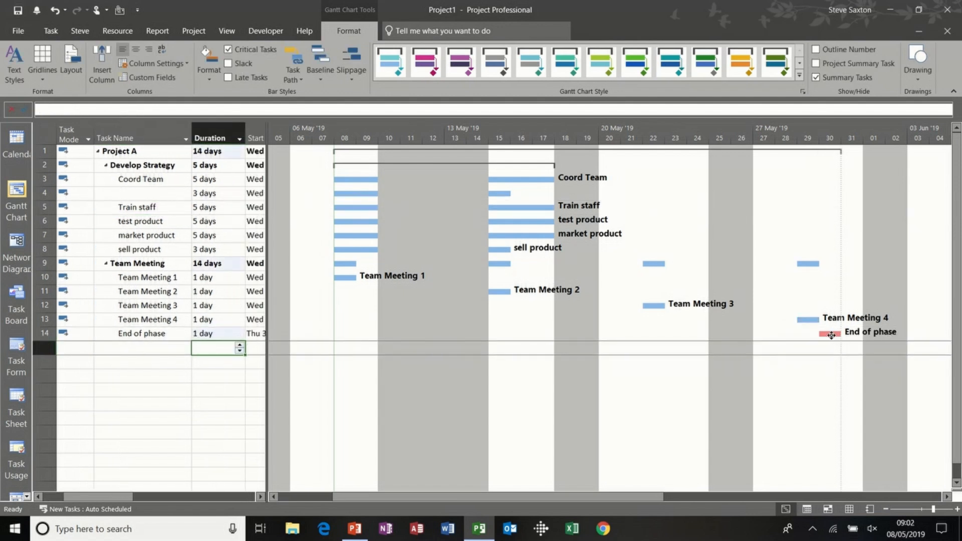
mouse_move(831, 334)
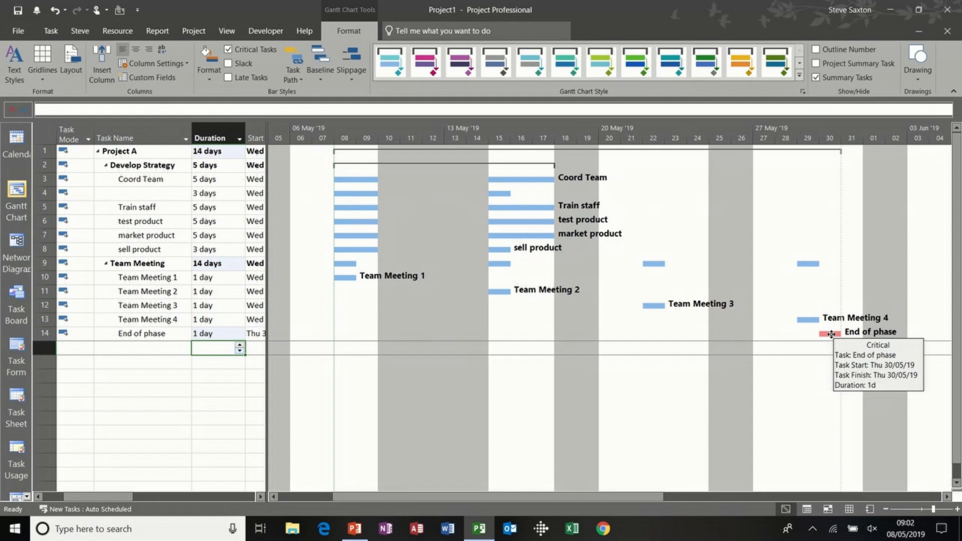
left_click(204, 331)
type("0")
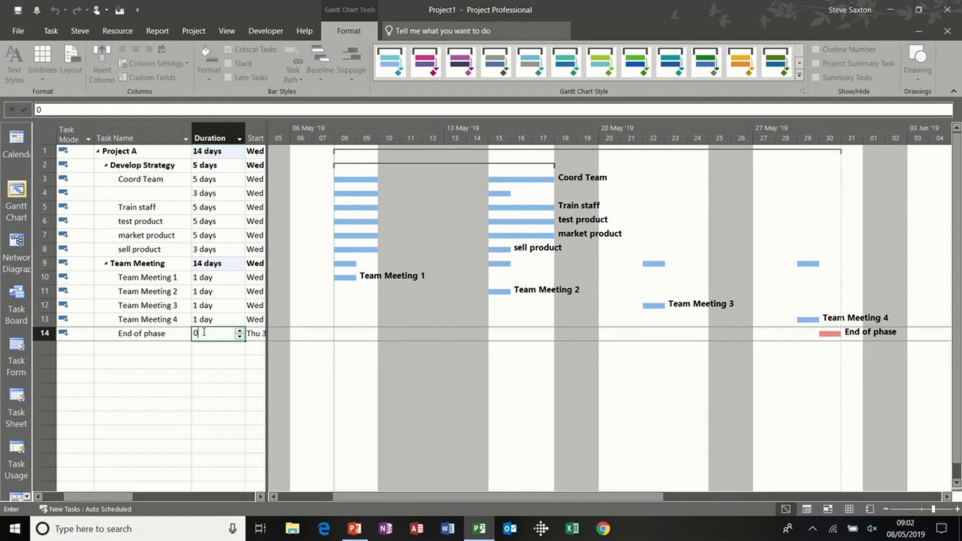
left_click(175, 334)
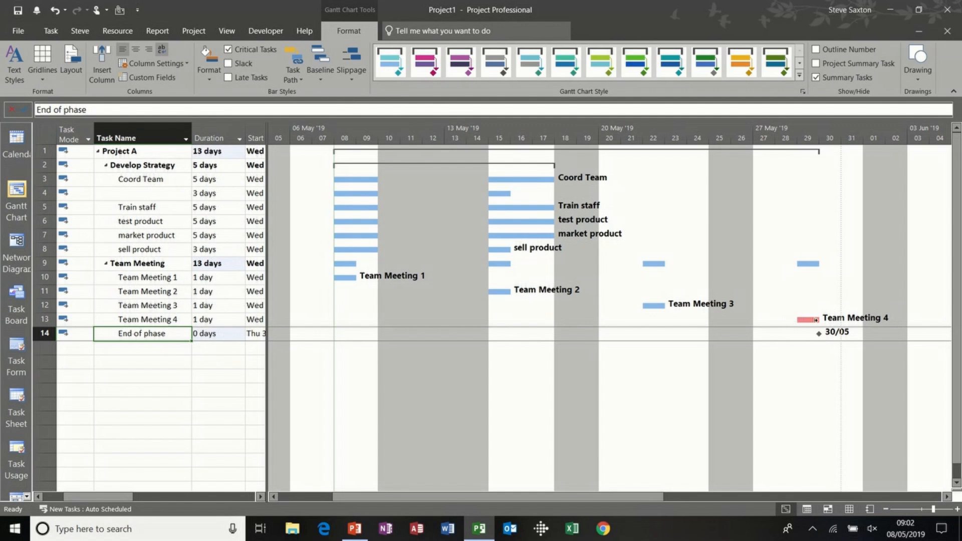
Delete the whole task rows from the Team Meeting summary through End of phase
left_click_drag(44, 263, 53, 337)
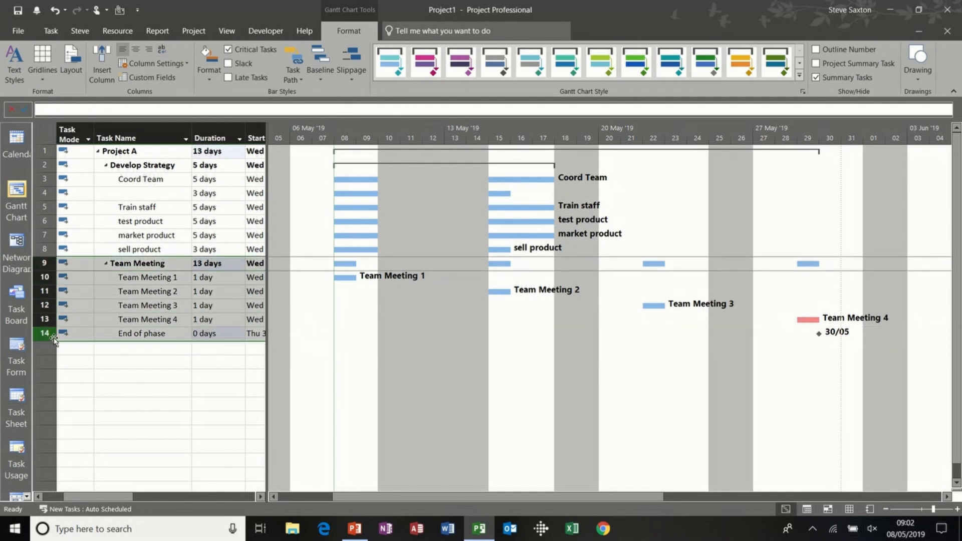
key("Delete")
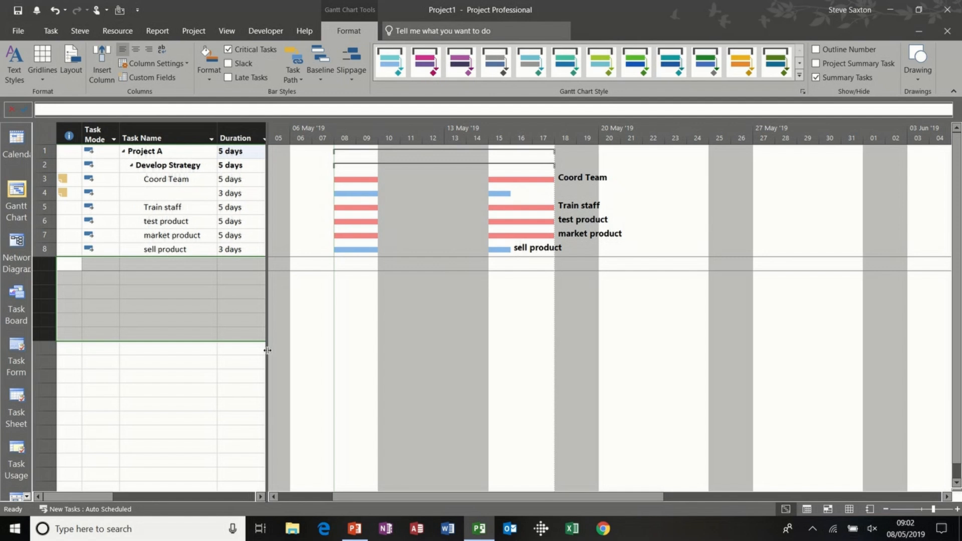
Name the blank task in row 4 Develop product
left_click(181, 193)
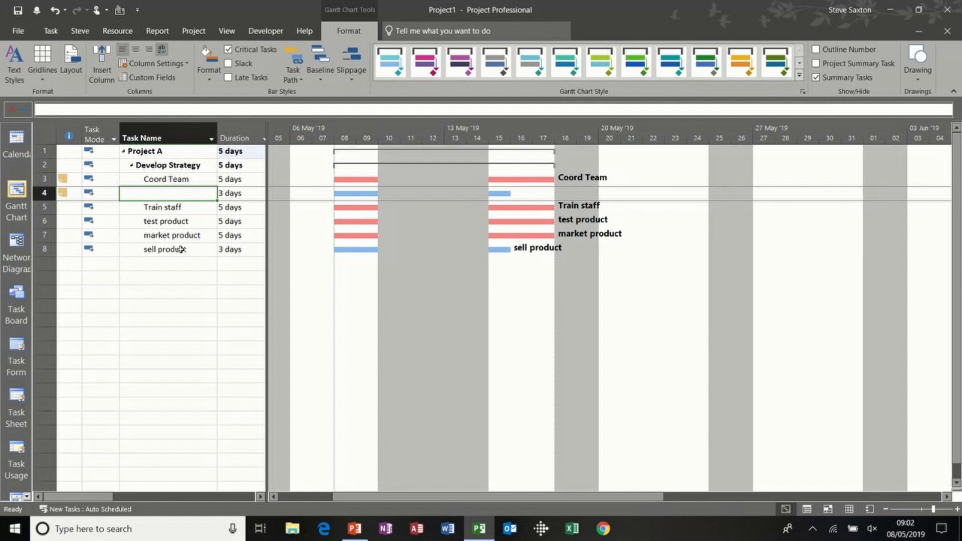
type("Devel")
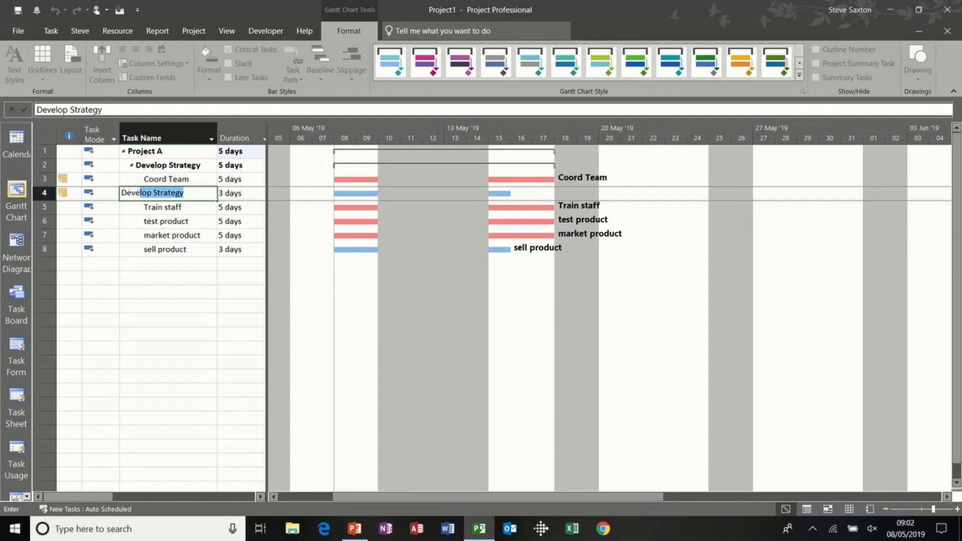
type("op prod")
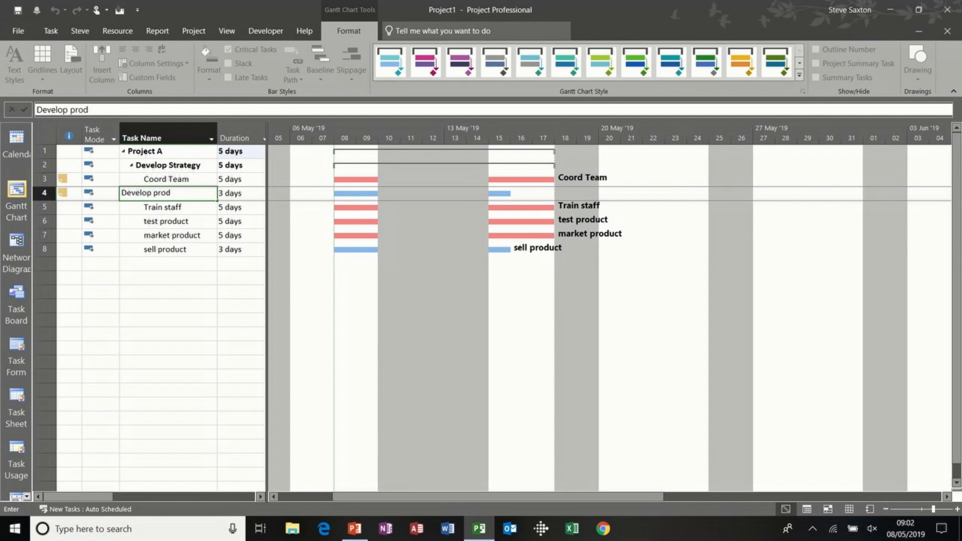
type("uct")
key("Return")
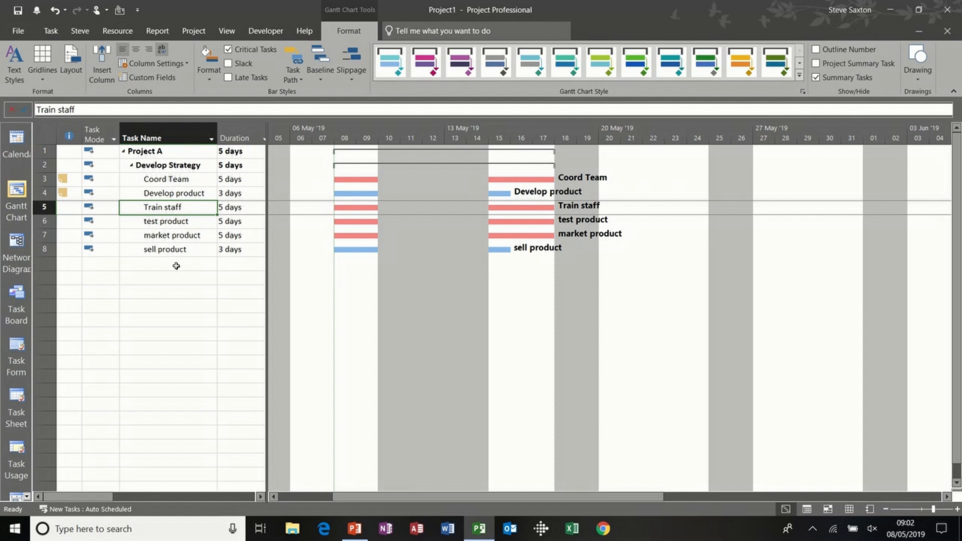
Widen the task table, clear only the name of the sell product task, and undo the clearing
left_click_drag(385, 256, 478, 260)
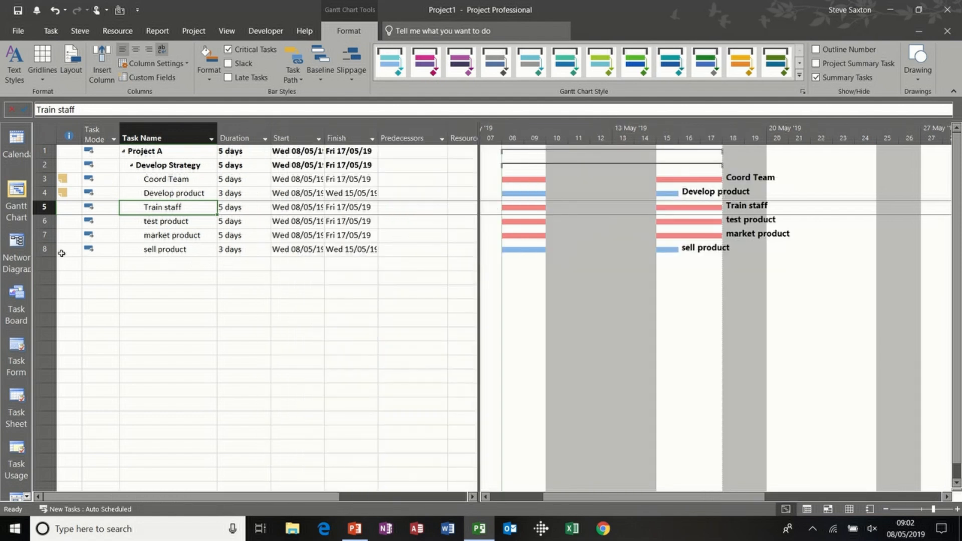
left_click(150, 249)
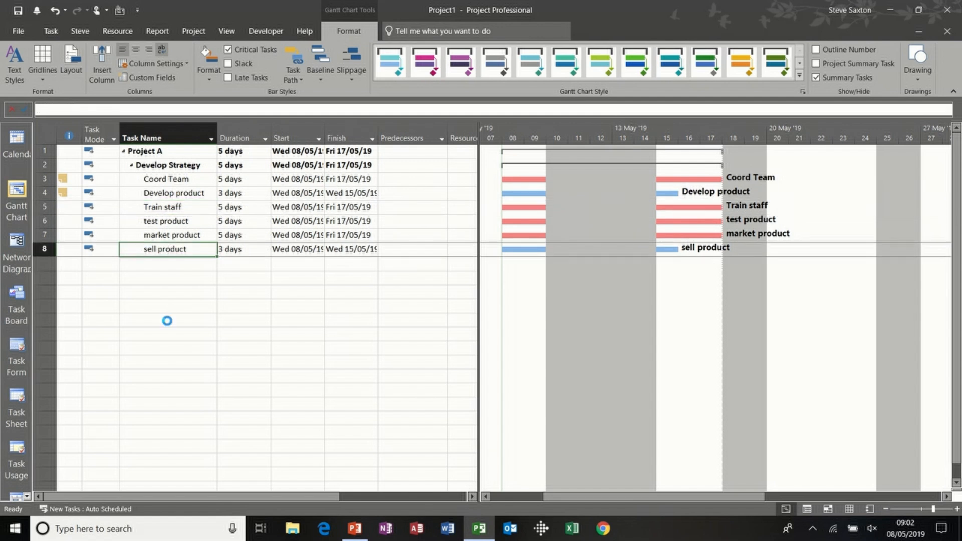
key("Delete")
left_click(176, 279)
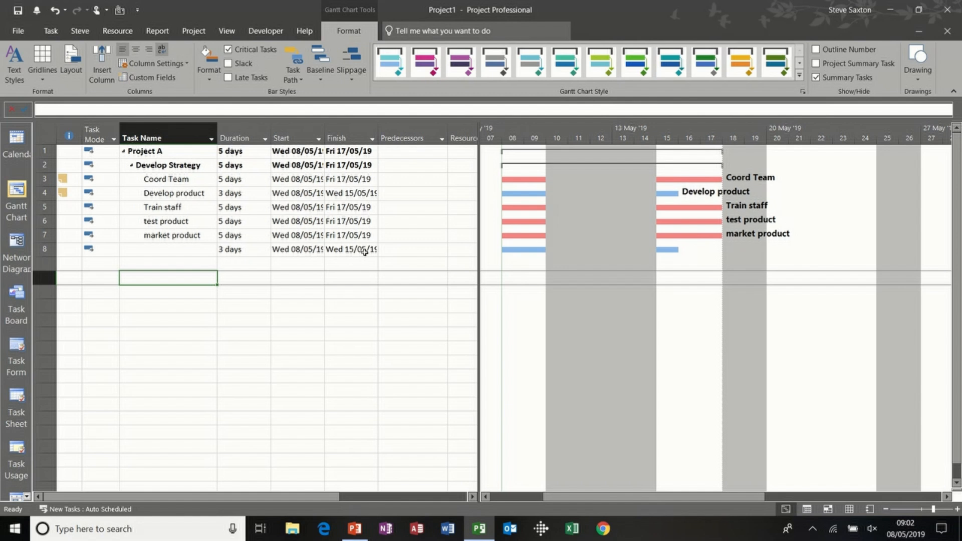
key("ctrl+z")
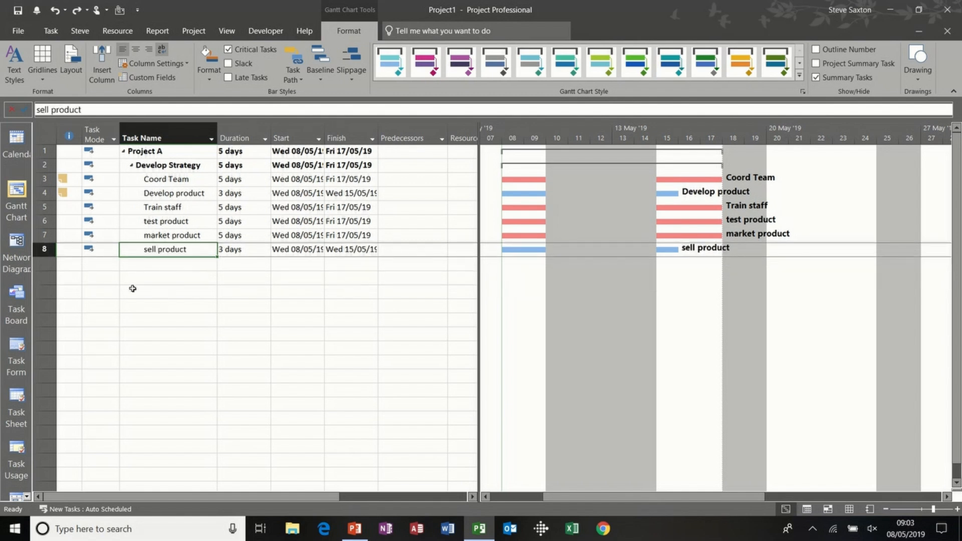
Delete the entire sell product row and undo the deletion
left_click(43, 249)
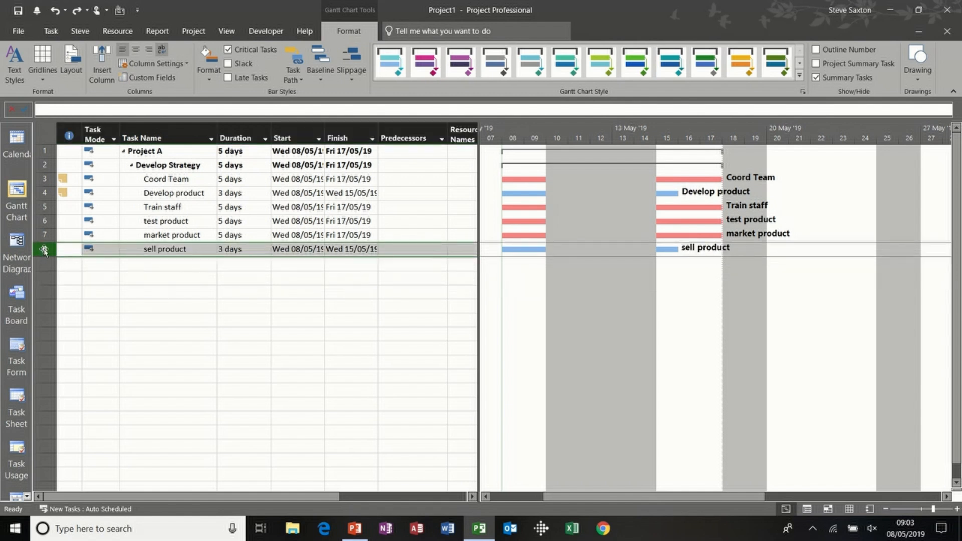
key("Delete")
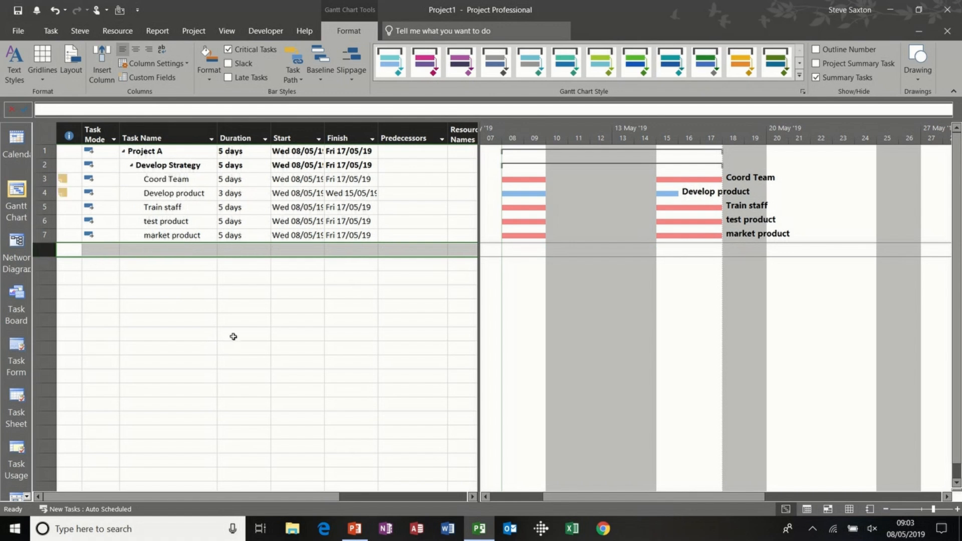
key("ctrl+z")
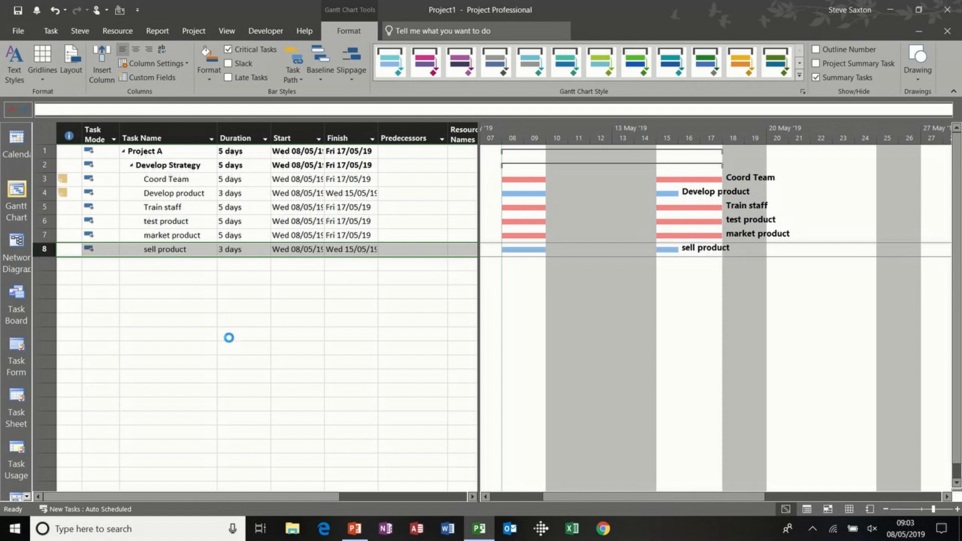
left_click(147, 273)
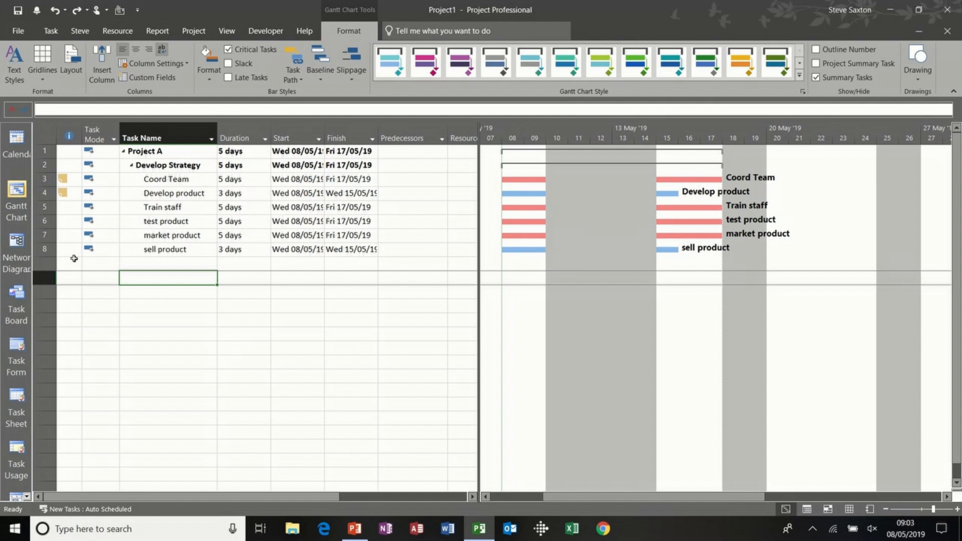
Move the sell product row directly above test product and undo the move
left_click(50, 250)
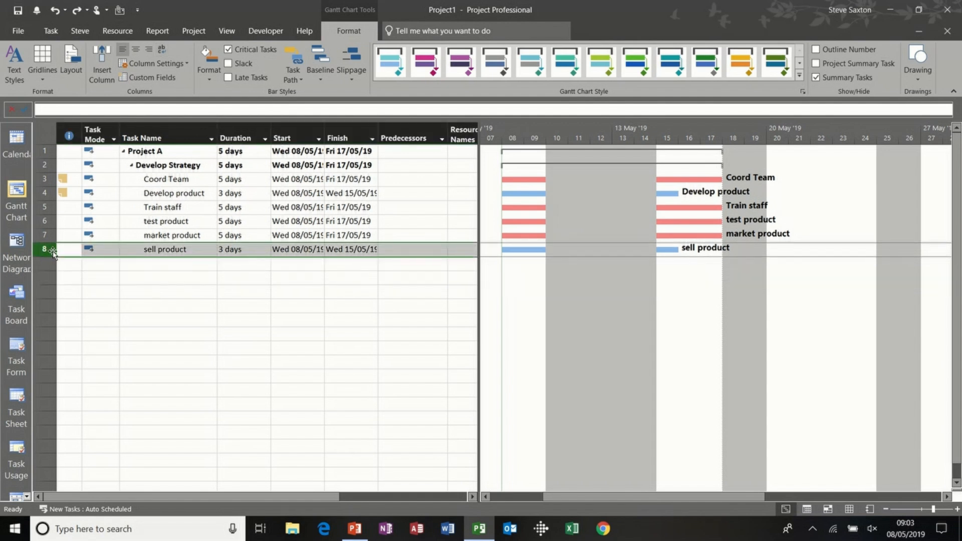
left_click_drag(52, 251, 52, 205)
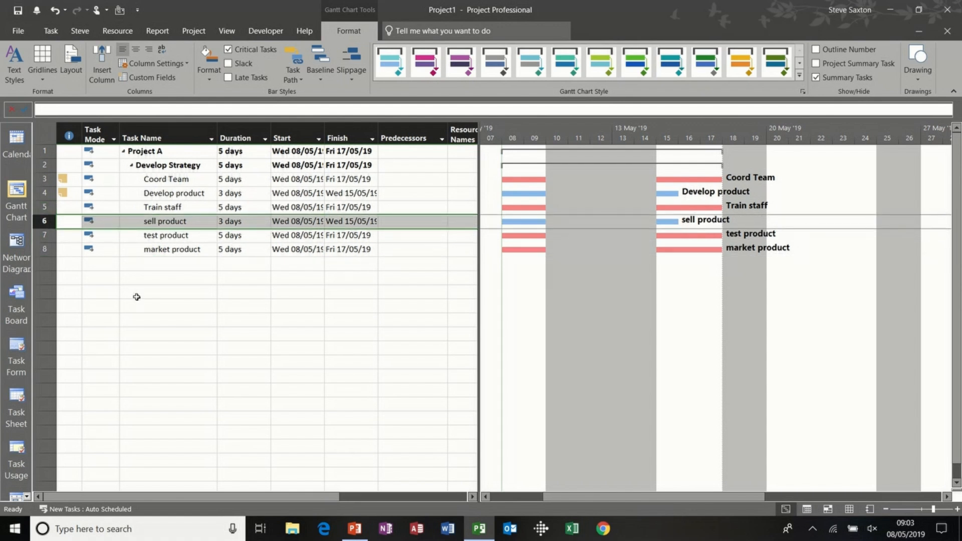
key("ctrl+z")
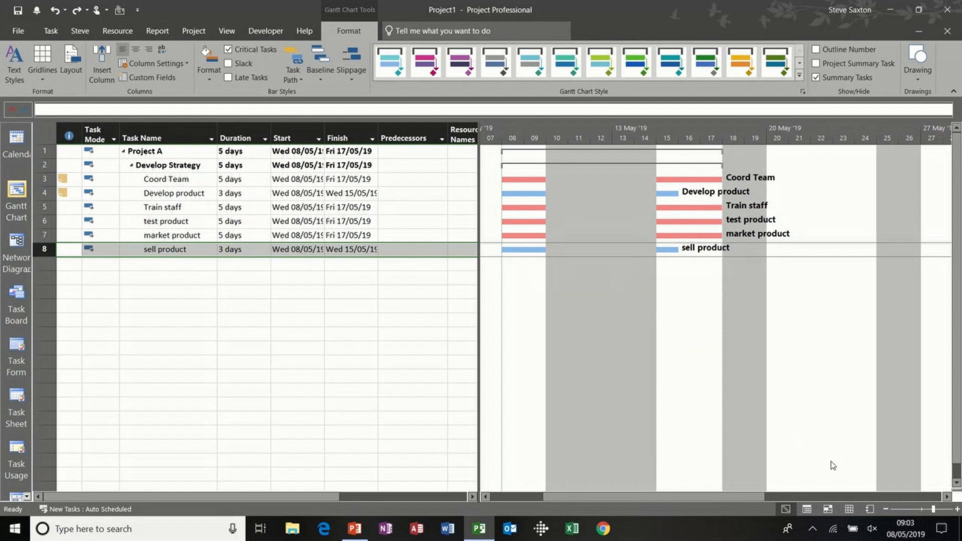
Reschedule the sell product bar to start on Wed 22/05/19, check its details, and turn off critical task highlighting
left_click(885, 508)
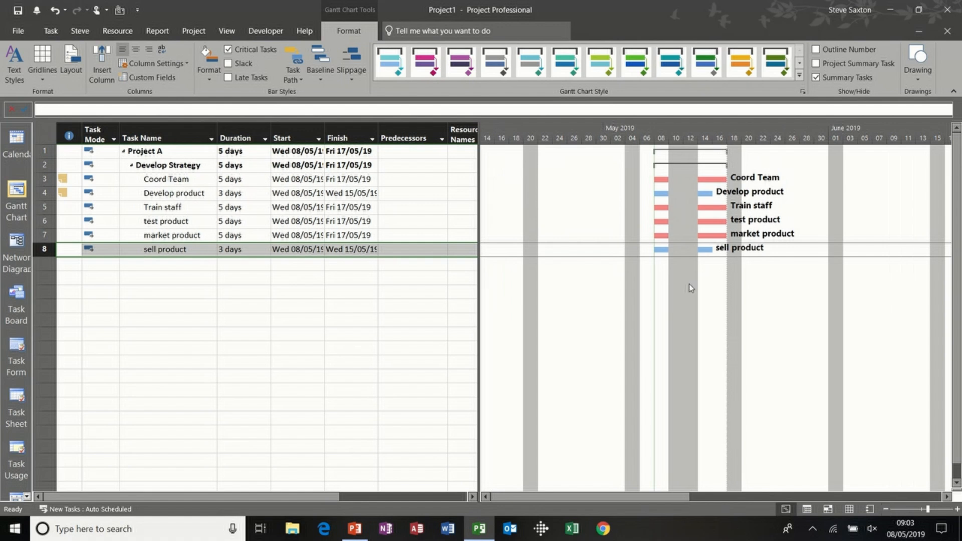
left_click(947, 497)
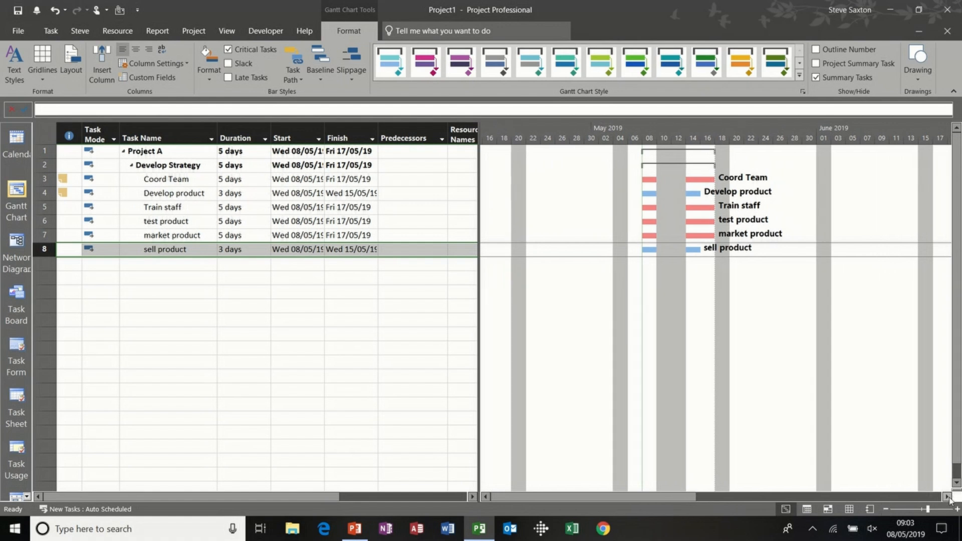
left_click(948, 496)
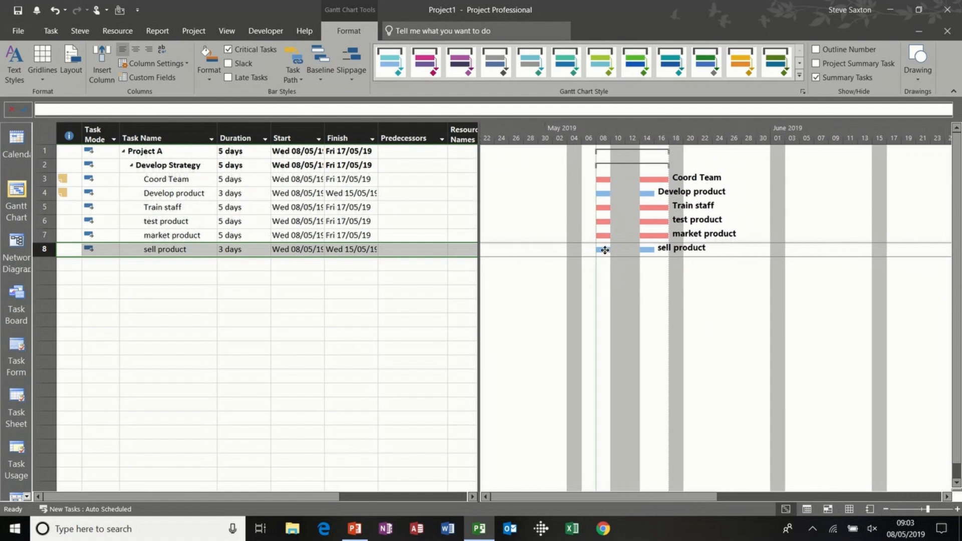
left_click_drag(604, 249, 708, 250)
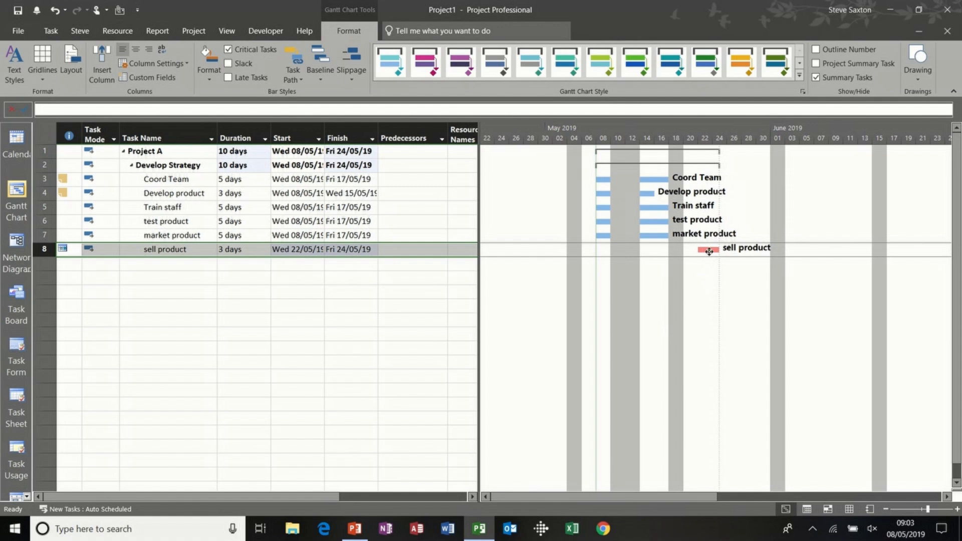
mouse_move(707, 249)
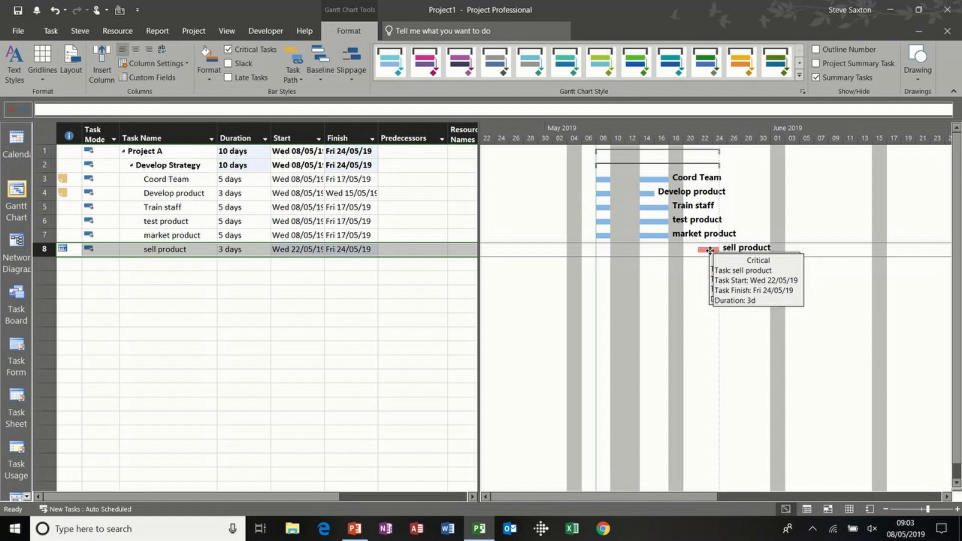
left_click(230, 51)
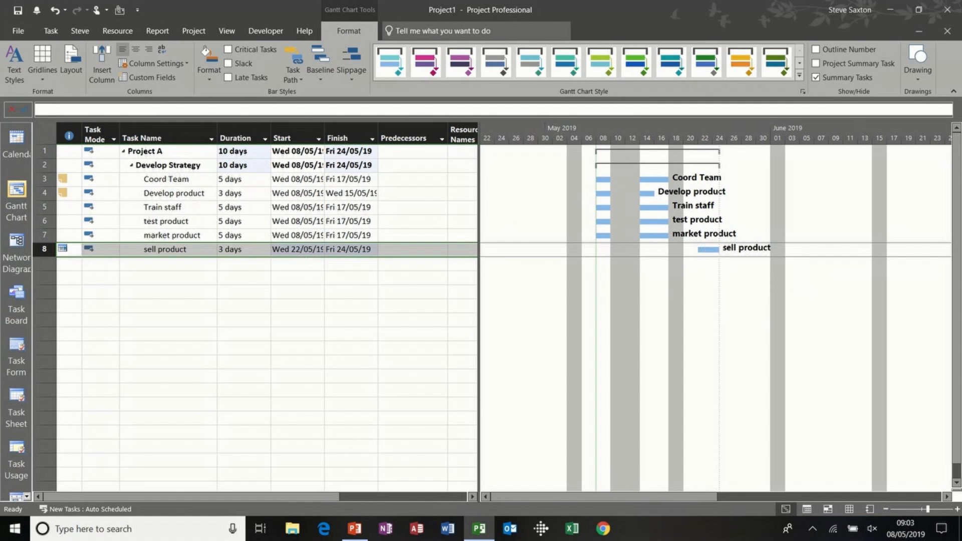
Mark progress along the sell product Gantt bar until the task is complete, and undo the progress change
mouse_move(65, 249)
left_click_drag(698, 249, 705, 250)
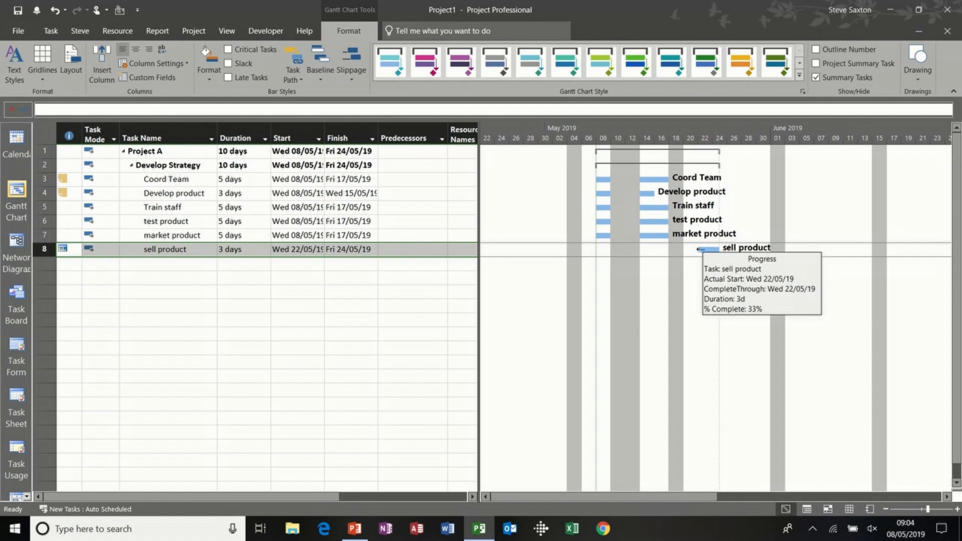
left_click_drag(697, 249, 719, 249)
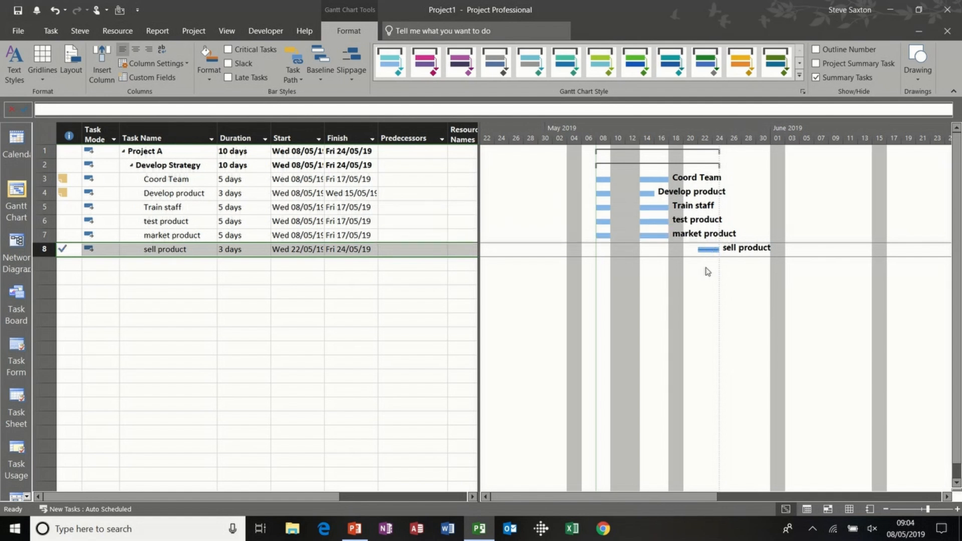
key("ctrl+z")
Extend the sell product bar to a 6.5-day duration, undo the extension, and check the bar's task details
left_click_drag(720, 248, 756, 249)
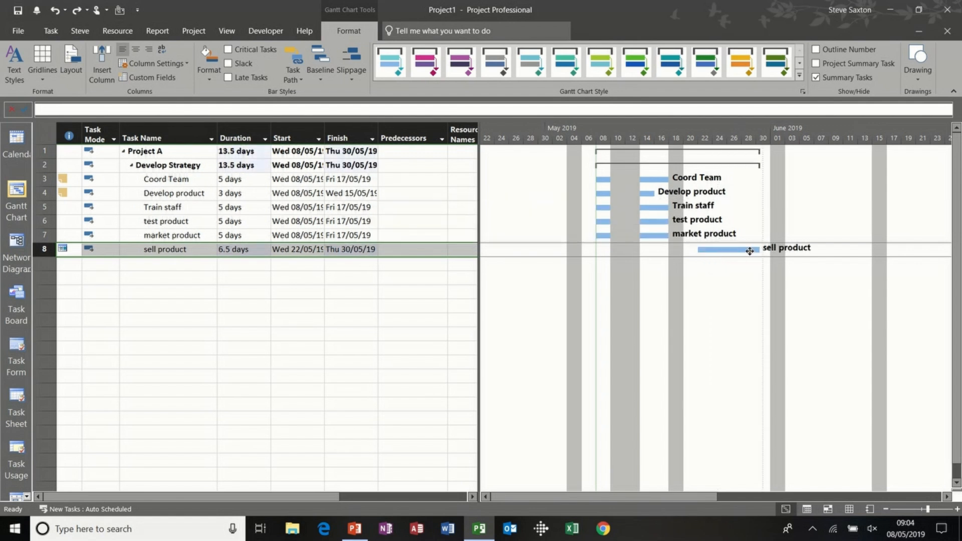
key("ctrl+z")
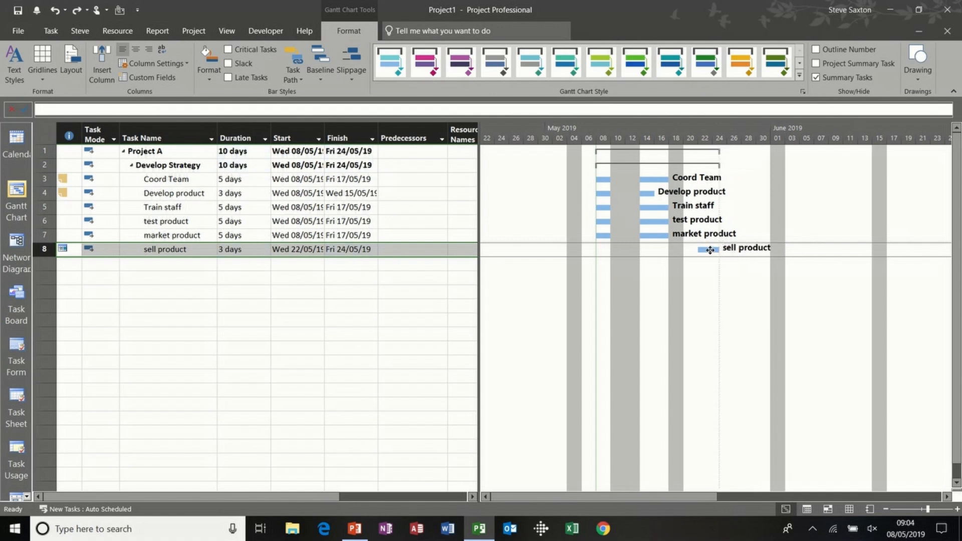
left_click_drag(710, 250, 710, 250)
mouse_move(708, 249)
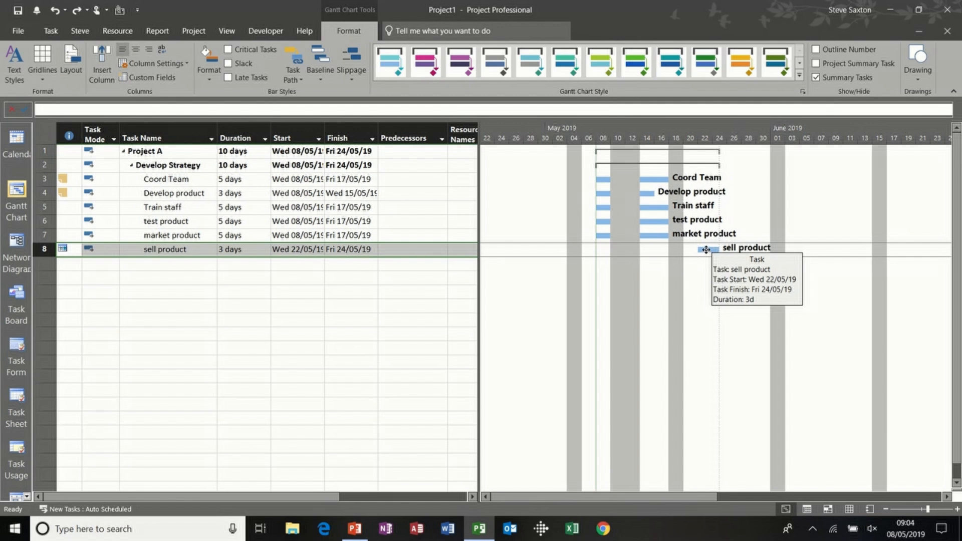
left_click(391, 250)
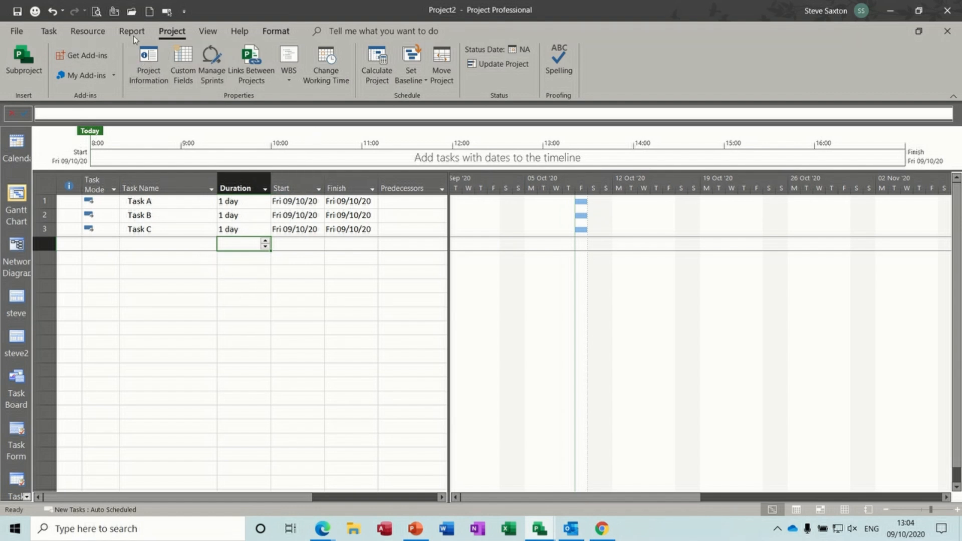
Open the working time settings for Project2 and check its calendar and schedule options without changing them
left_click(328, 59)
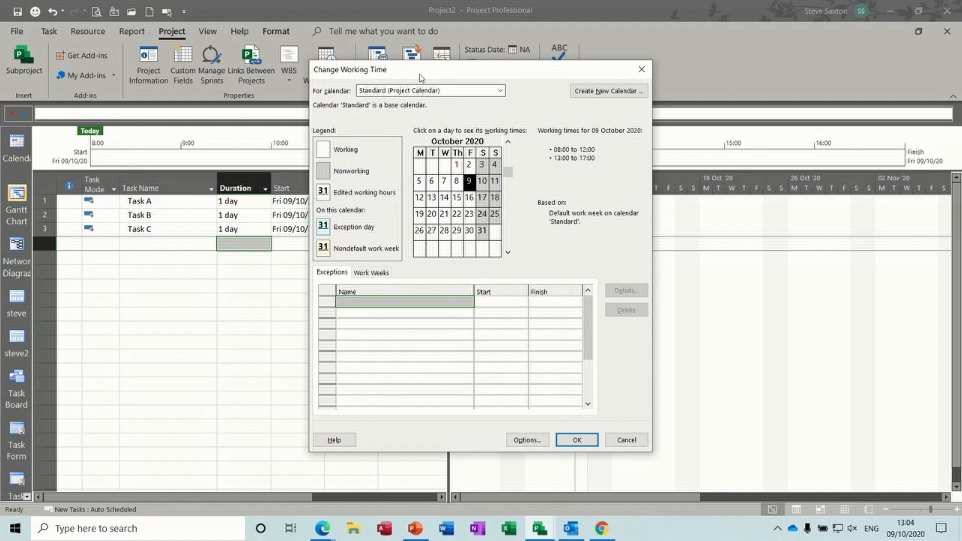
left_click_drag(421, 77, 296, 98)
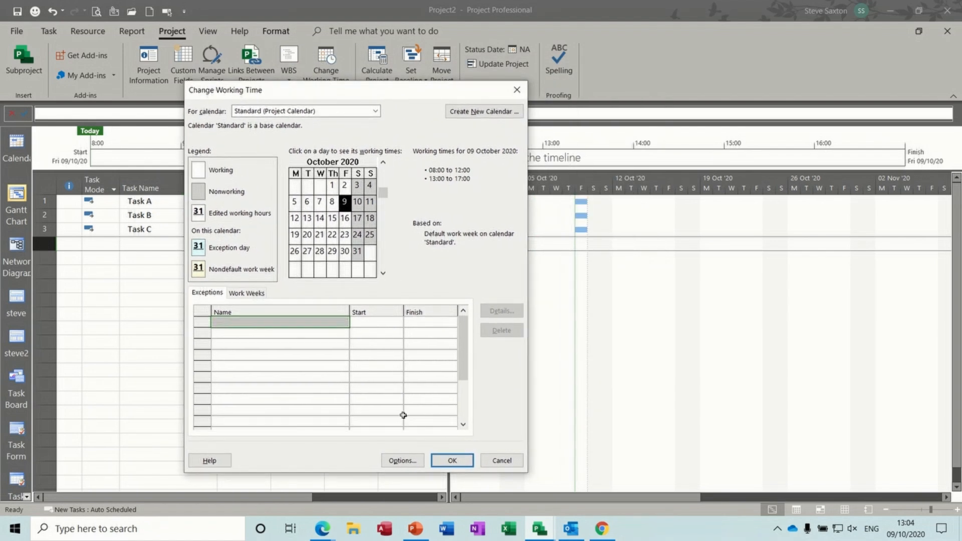
left_click(401, 461)
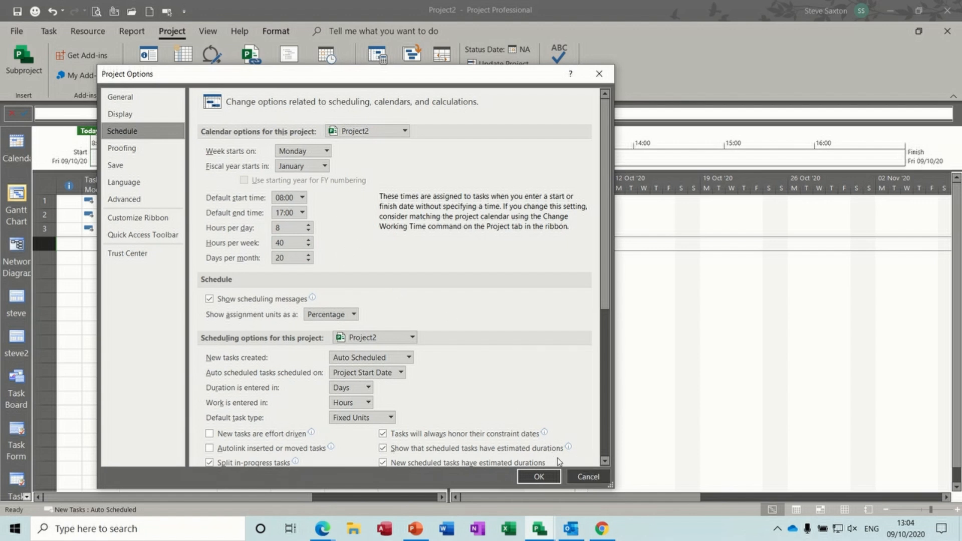
left_click(587, 477)
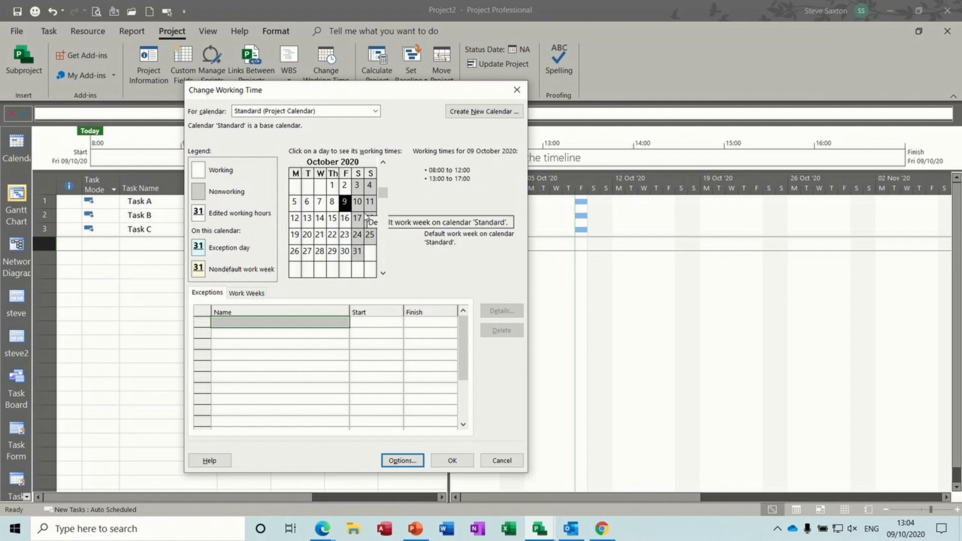
Keep the Standard project calendar, open the details of its default work week, and select Monday through Friday
left_click(375, 111)
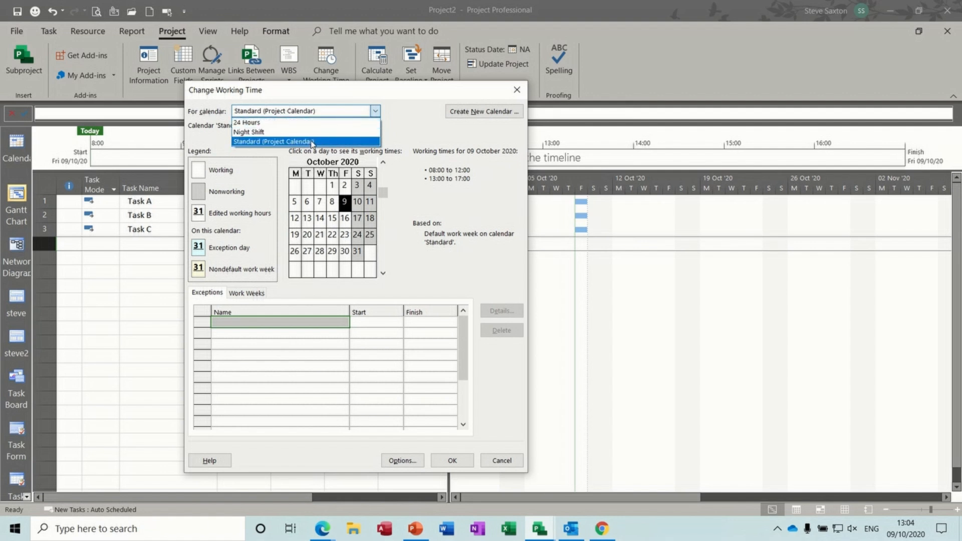
left_click(255, 295)
left_click(254, 295)
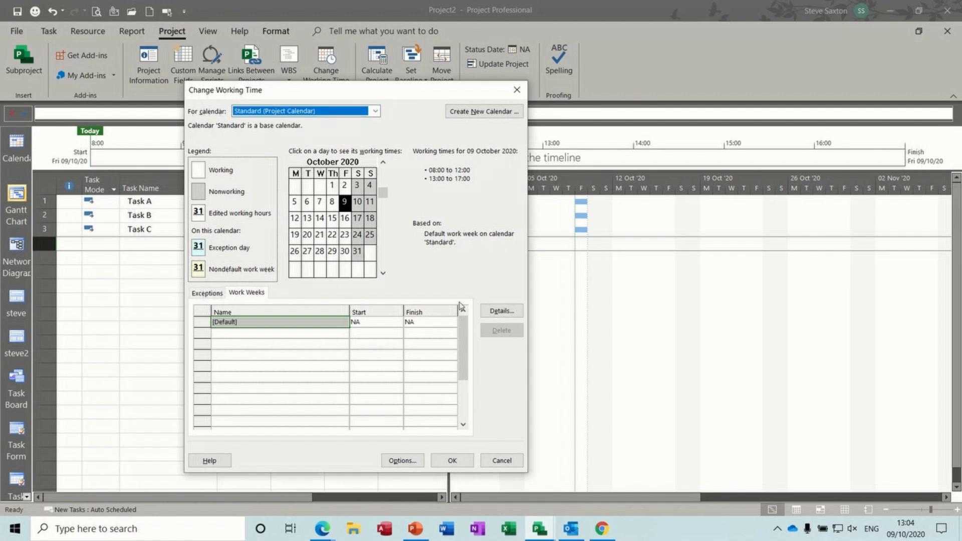
left_click(492, 312)
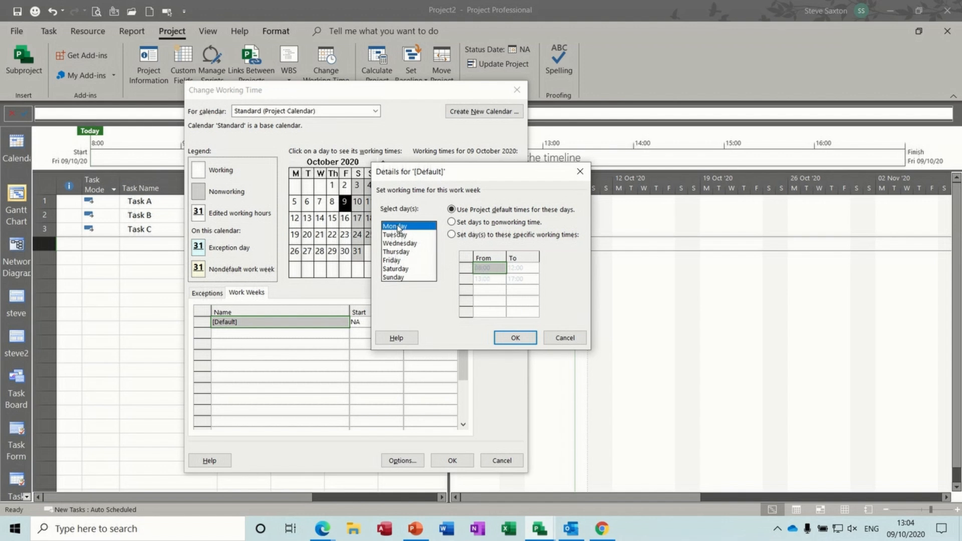
left_click_drag(398, 229, 401, 261)
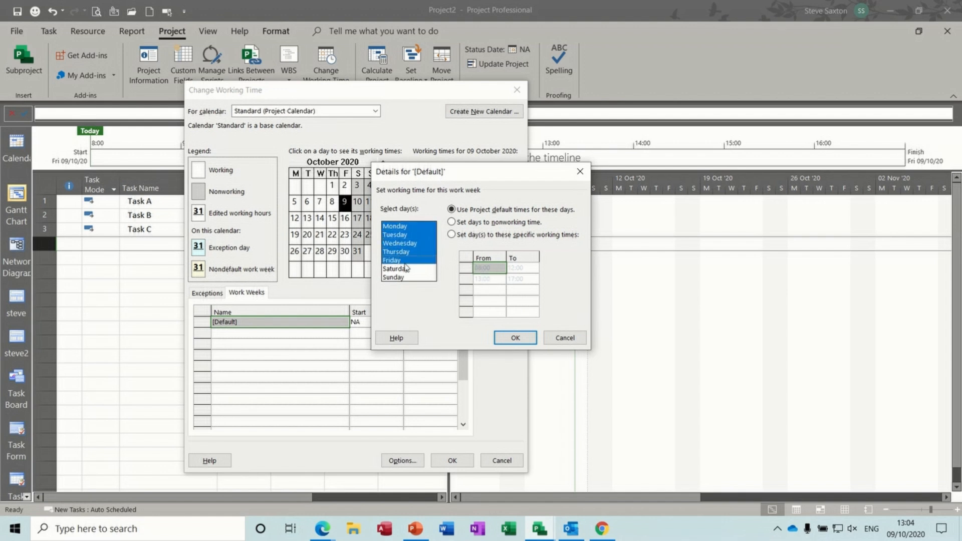
Check the default work week's hours for Saturday, Sunday and Monday, and close the details without changes
left_click(407, 269)
left_click(396, 277)
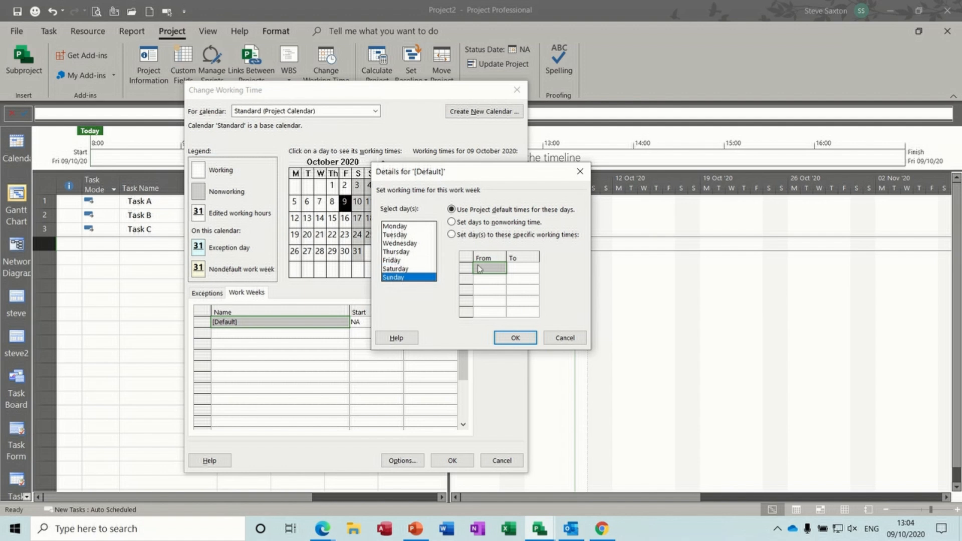
left_click(407, 228)
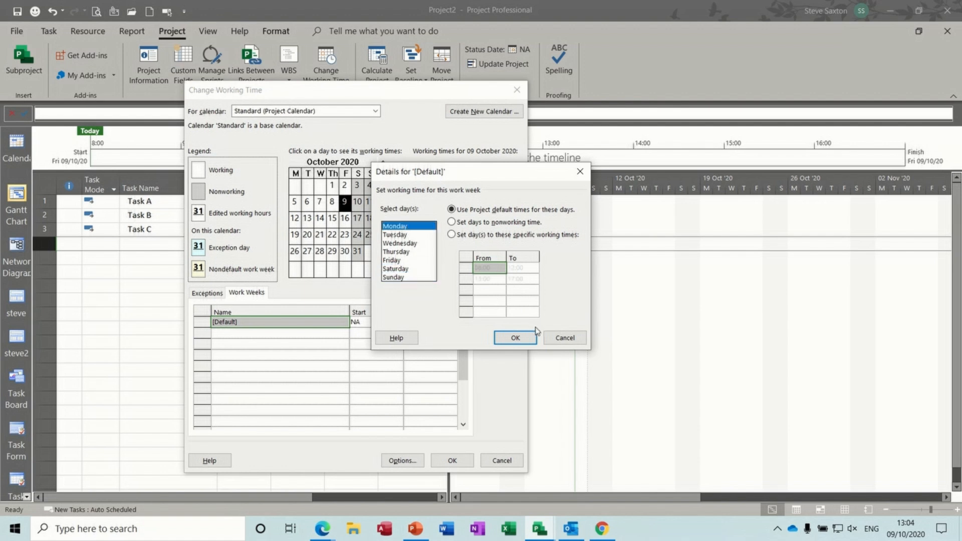
left_click(564, 338)
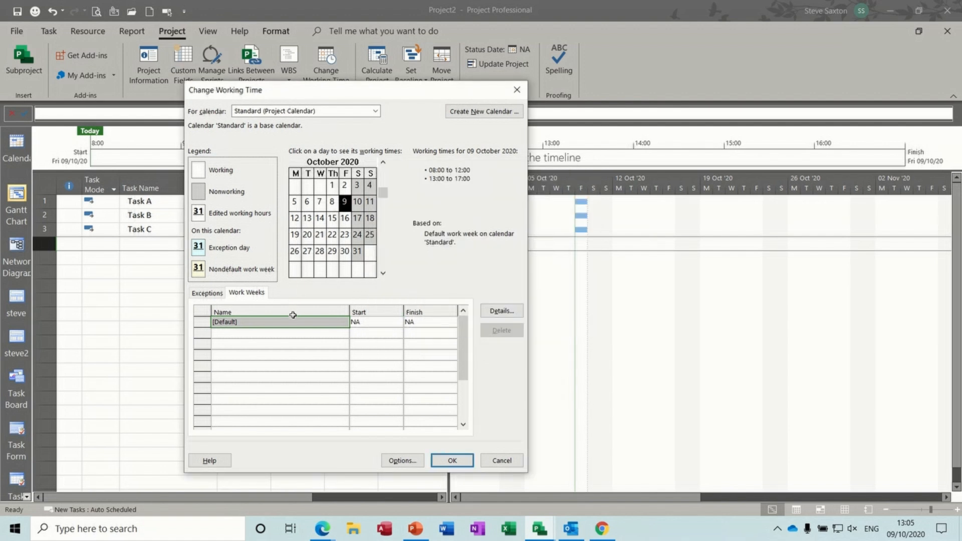
Add an exception named Xmas to the Standard project calendar
left_click(205, 296)
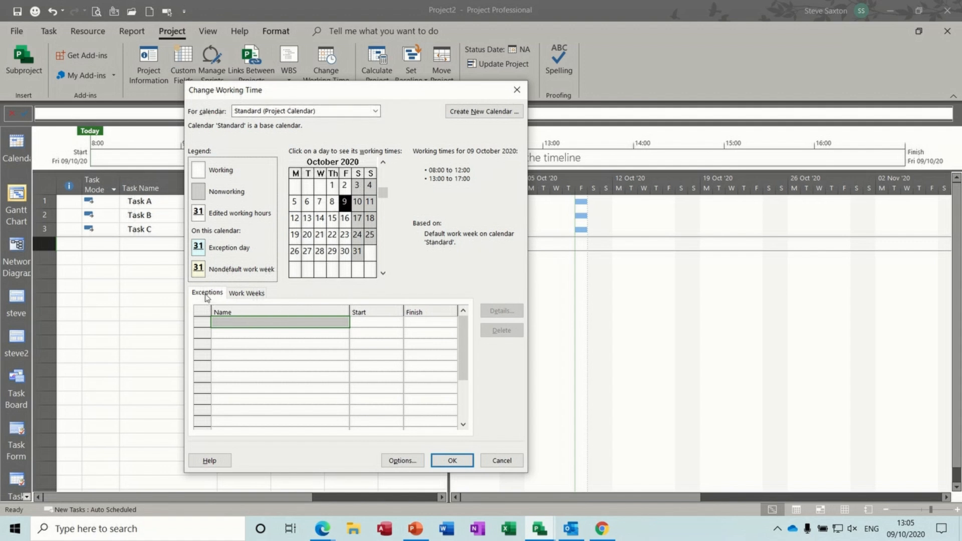
left_click(246, 294)
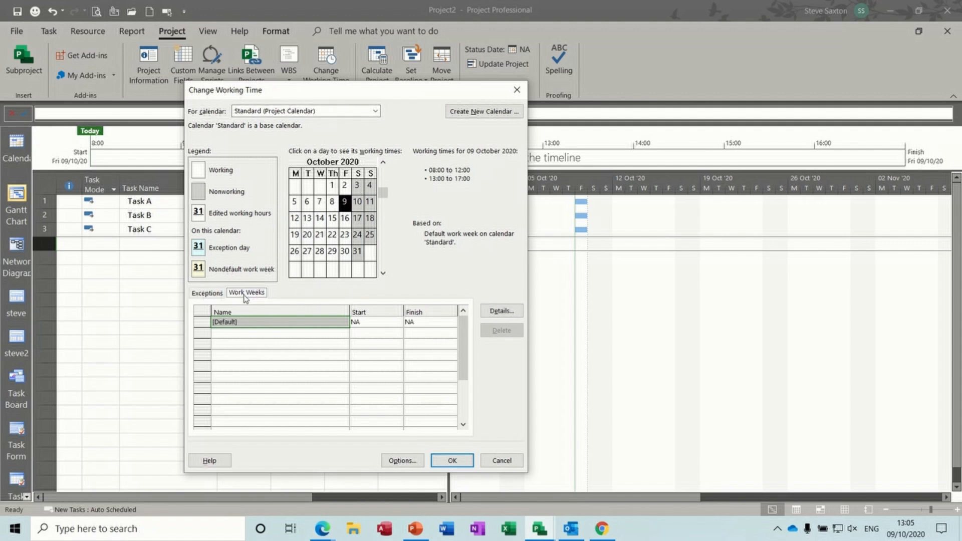
left_click(208, 294)
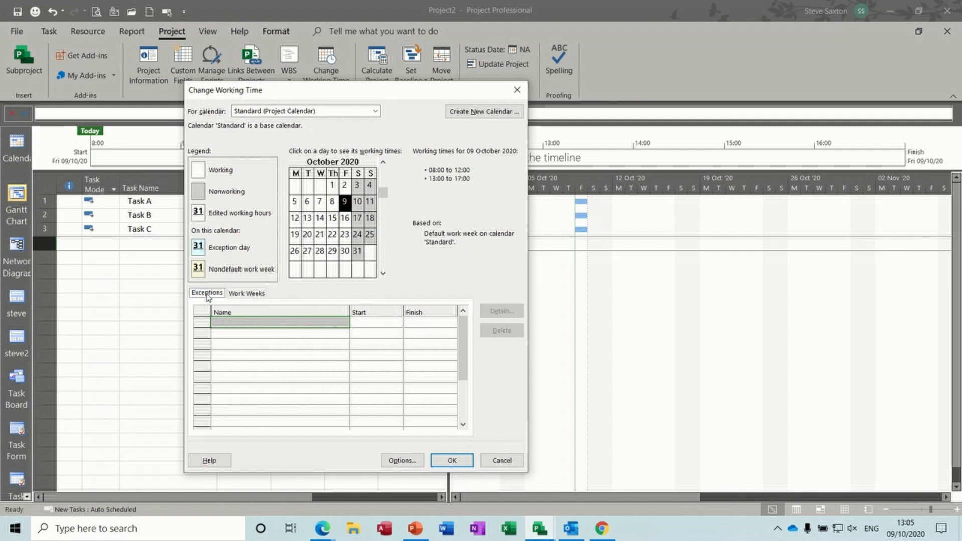
left_click(241, 323)
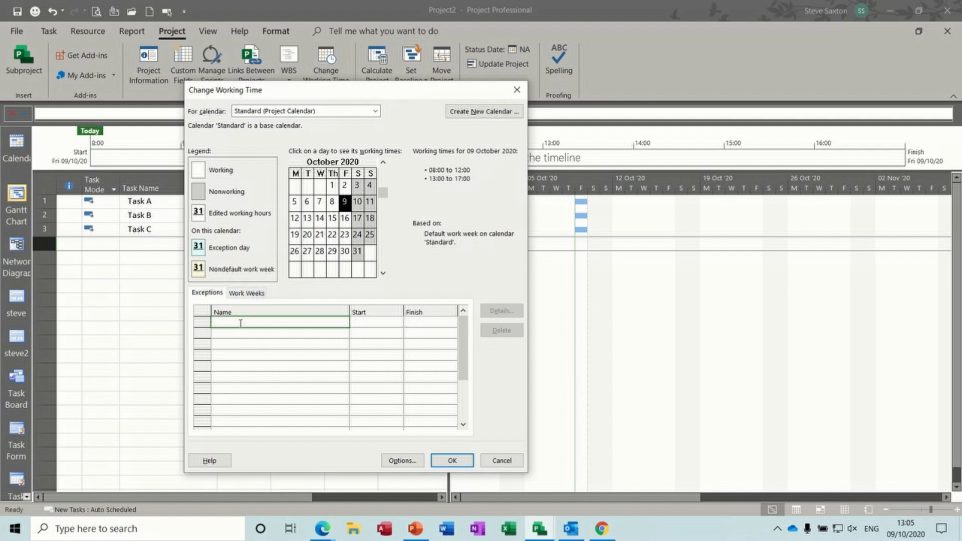
type("Xmas")
Set the Xmas exception to start on 23/12/2020 and finish on 28/12/2020
left_click(367, 321)
left_click(397, 322)
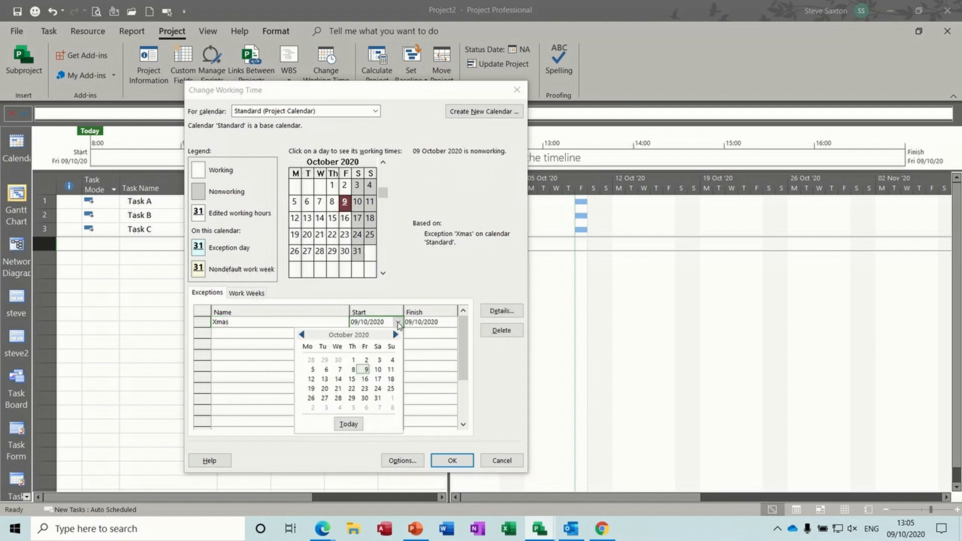
left_click(396, 334)
left_click(395, 335)
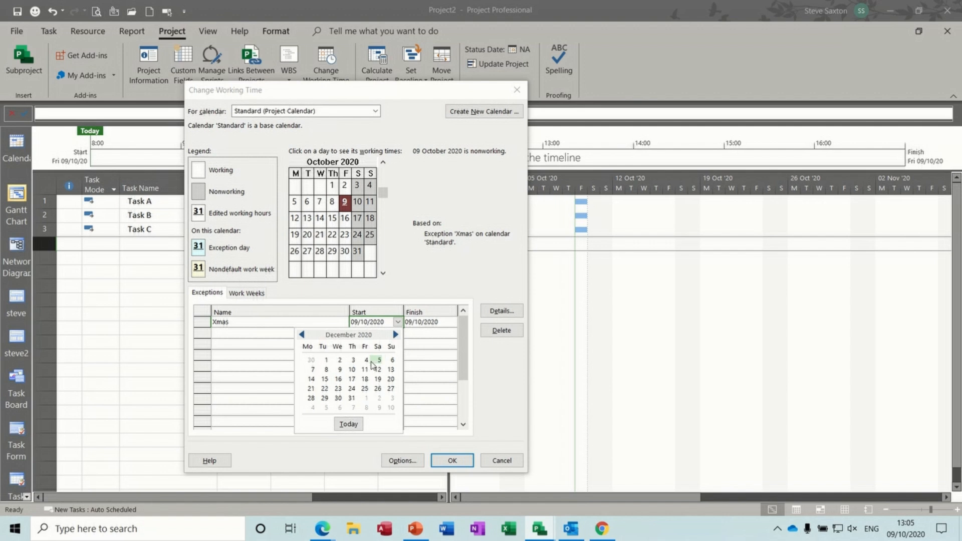
left_click(339, 388)
left_click(428, 322)
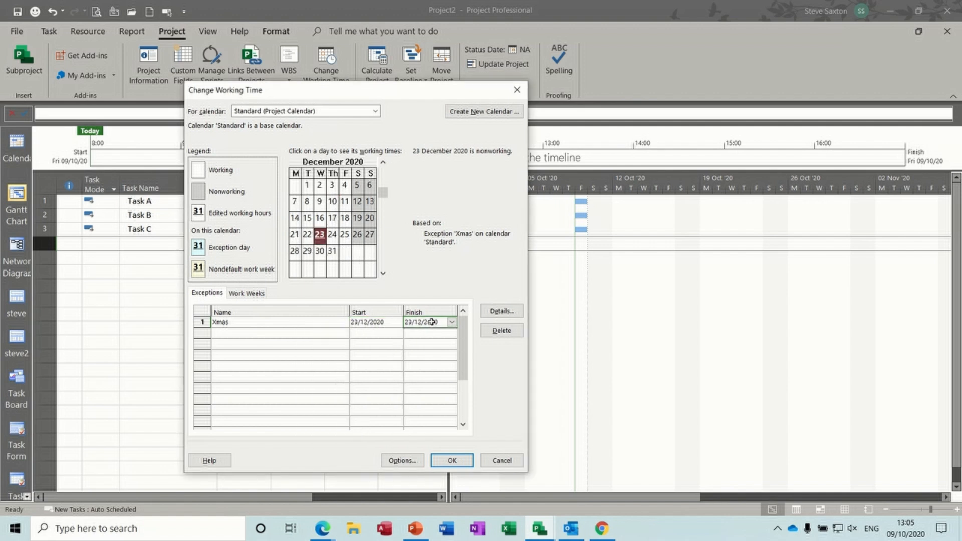
left_click(451, 323)
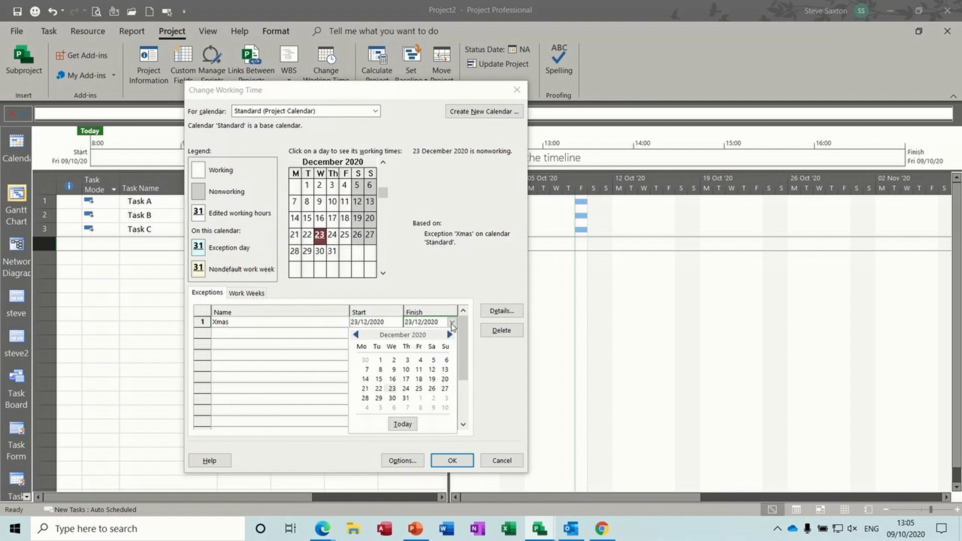
left_click(365, 398)
left_click(297, 334)
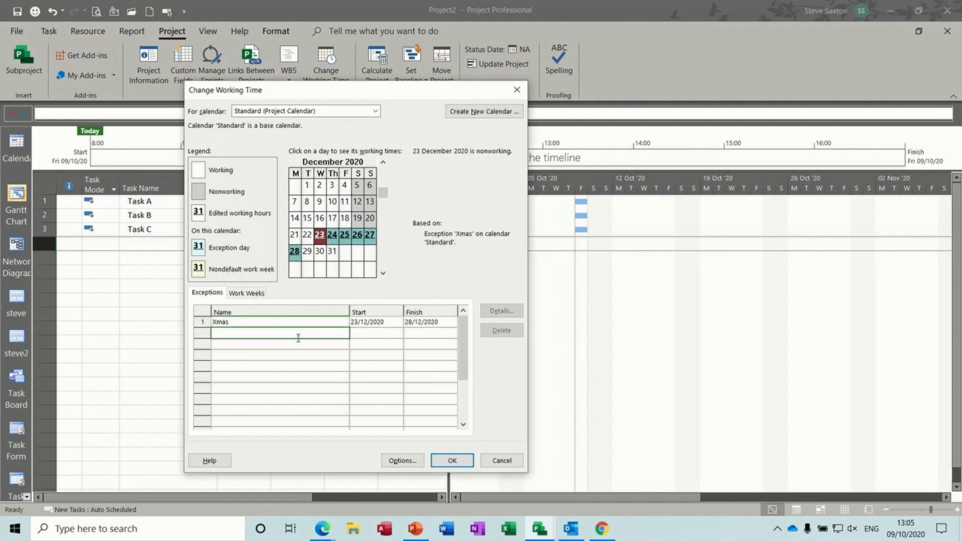
Check the working times for 24, 22 and 23 December 2020 in the calendar preview
left_click(336, 236)
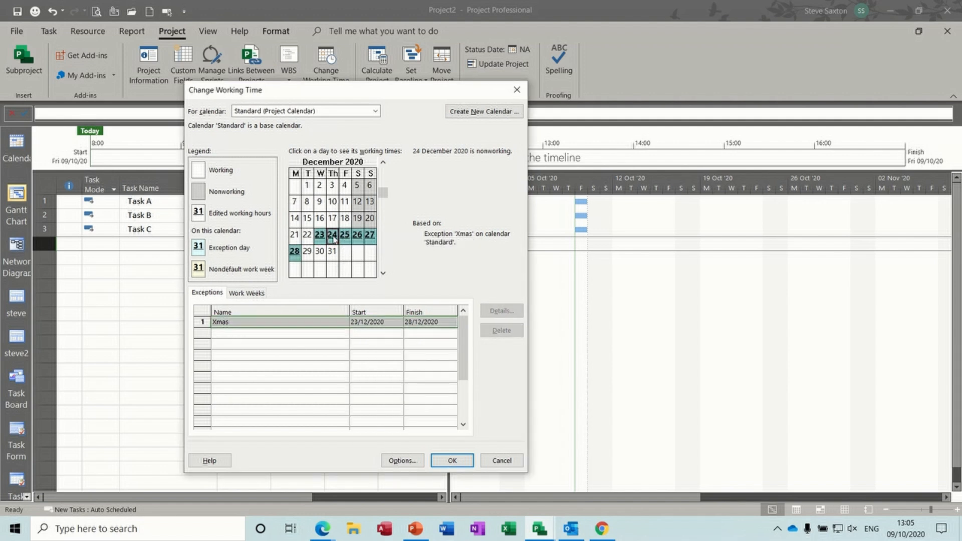
left_click(308, 235)
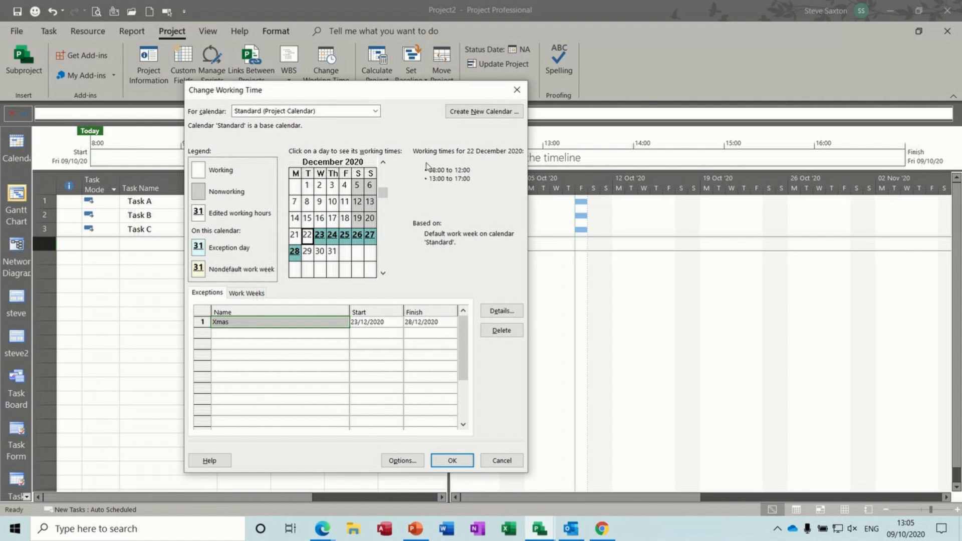
left_click(319, 236)
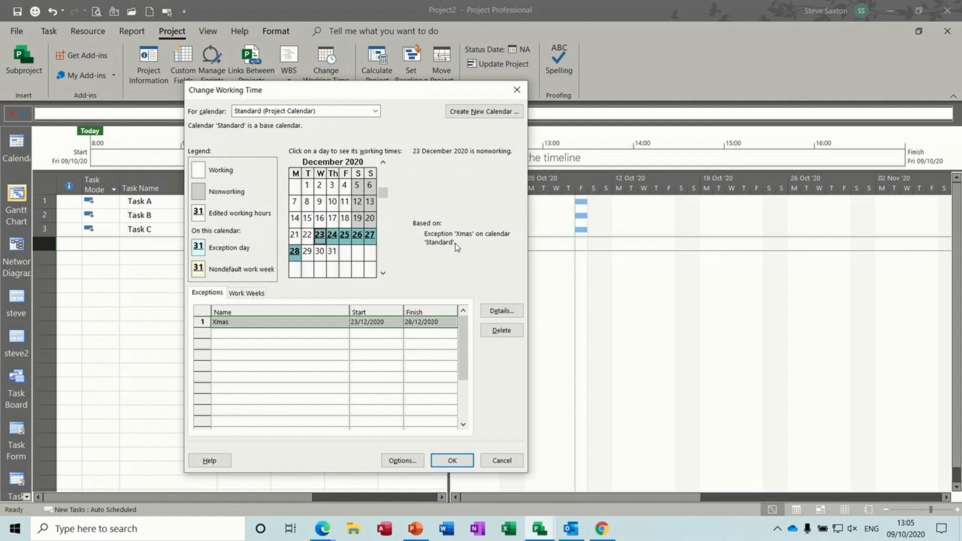
View the working time details of the default work week and close them without changes
left_click(257, 295)
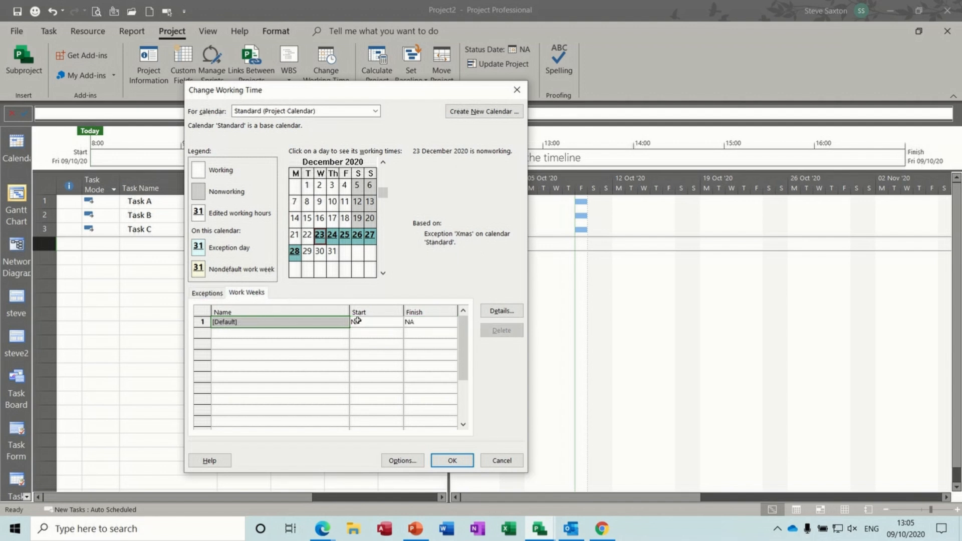
left_click(499, 312)
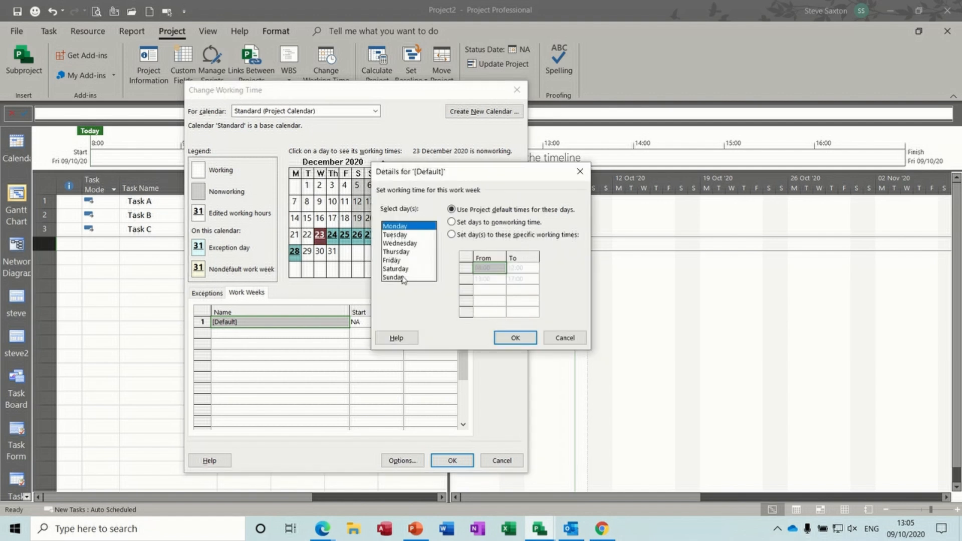
left_click(557, 337)
Add a work week named Summer to the Standard calendar, starting on 01/06/2021
left_click(247, 333)
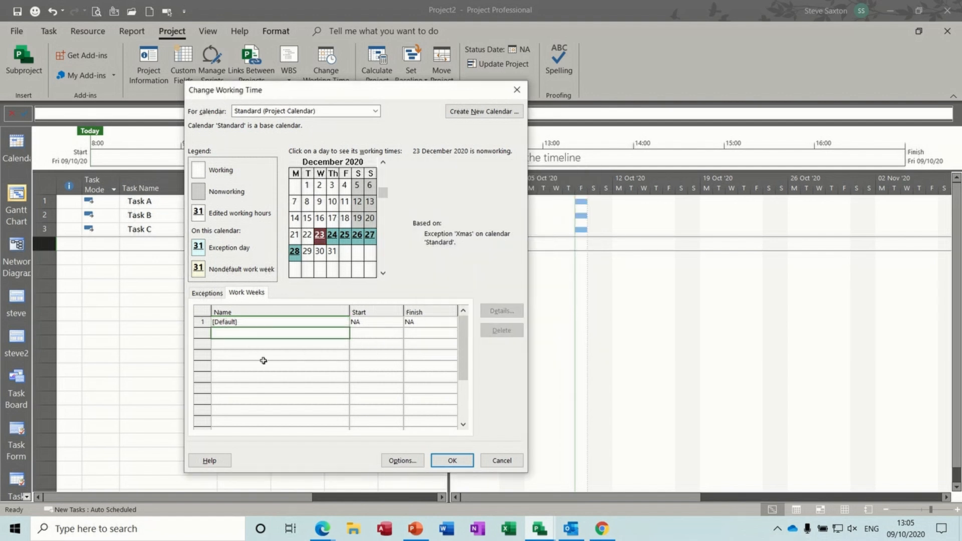
type("Summer")
left_click(390, 334)
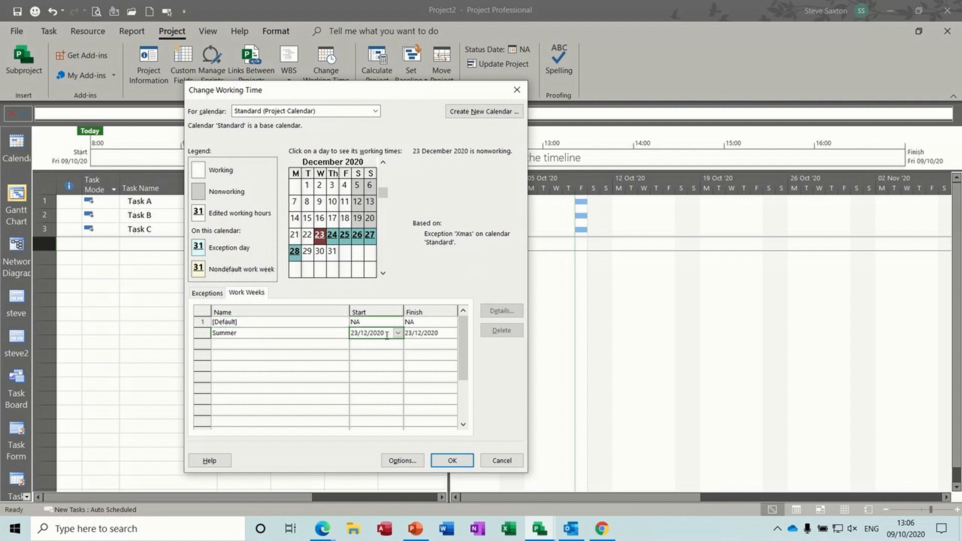
left_click(397, 333)
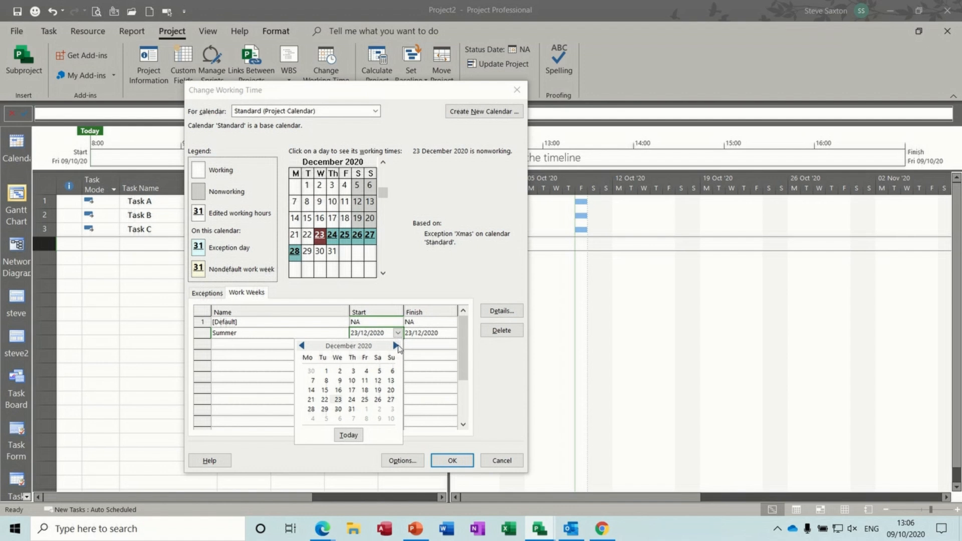
left_click(396, 345)
left_click(396, 346)
left_click(396, 345)
left_click(396, 346)
left_click(396, 346)
left_click(397, 346)
left_click(396, 345)
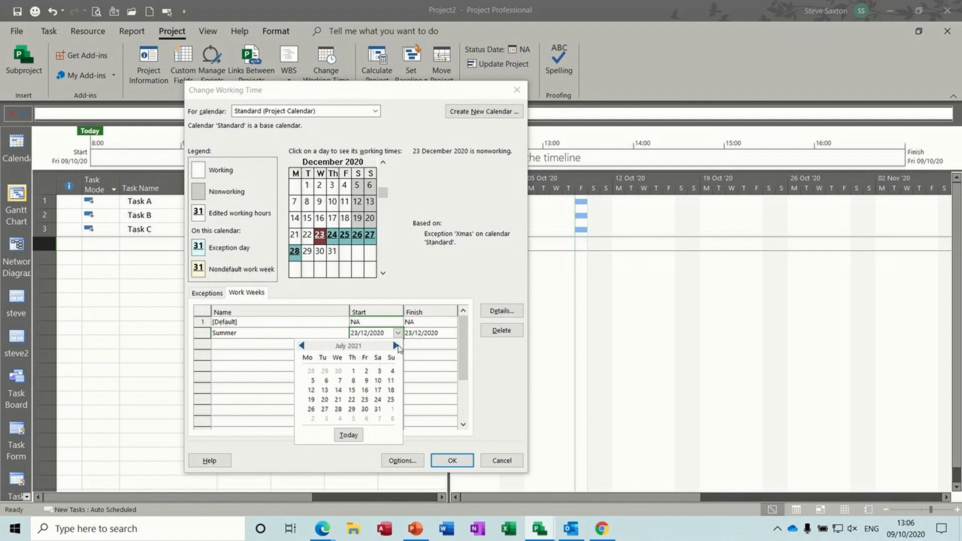
left_click(301, 345)
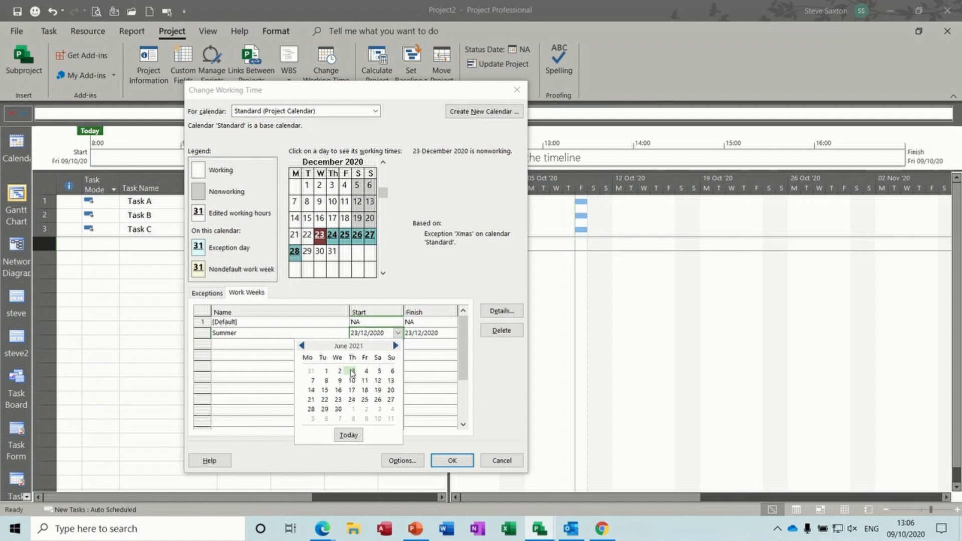
left_click(326, 371)
Set the Summer work week's finish date to 01/10/2021
left_click(429, 333)
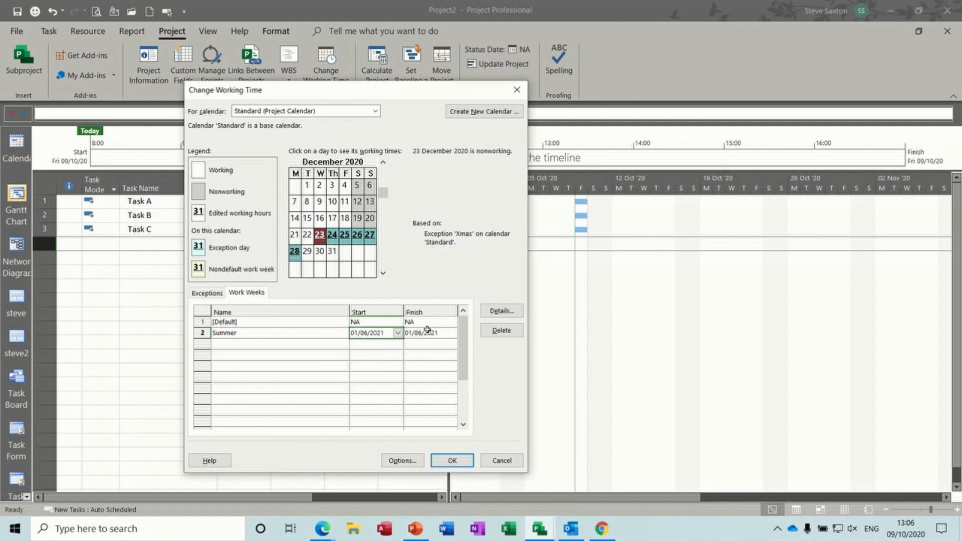
left_click(452, 333)
left_click(449, 346)
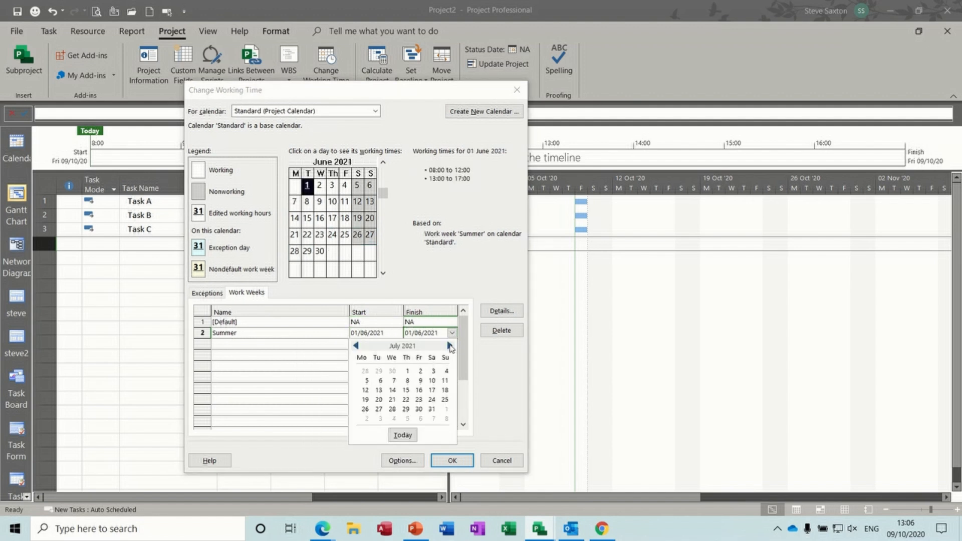
left_click(449, 346)
left_click(450, 346)
left_click(449, 345)
left_click(419, 371)
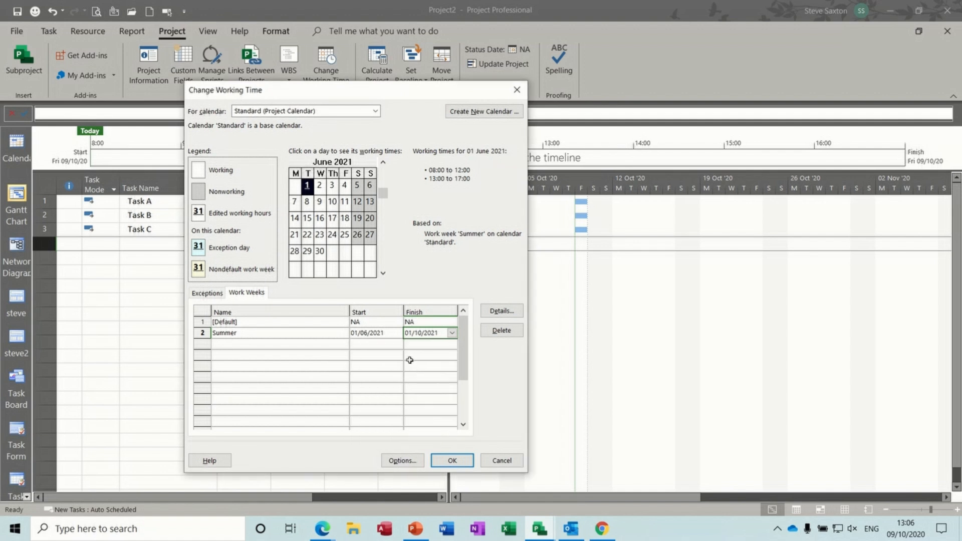
left_click(305, 335)
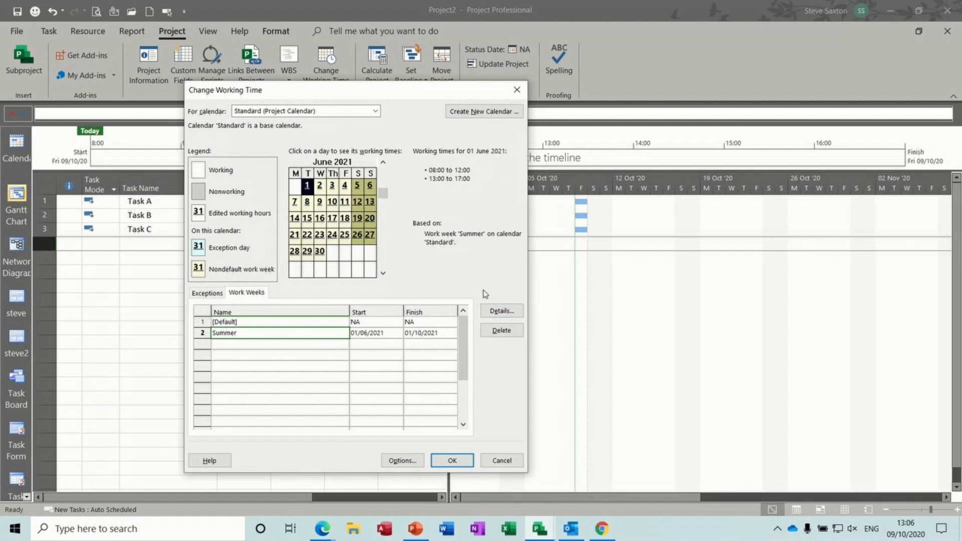
Give Monday to Friday of the Summer work week specific working times and delete the 13:00 to 17:00 period
left_click(494, 310)
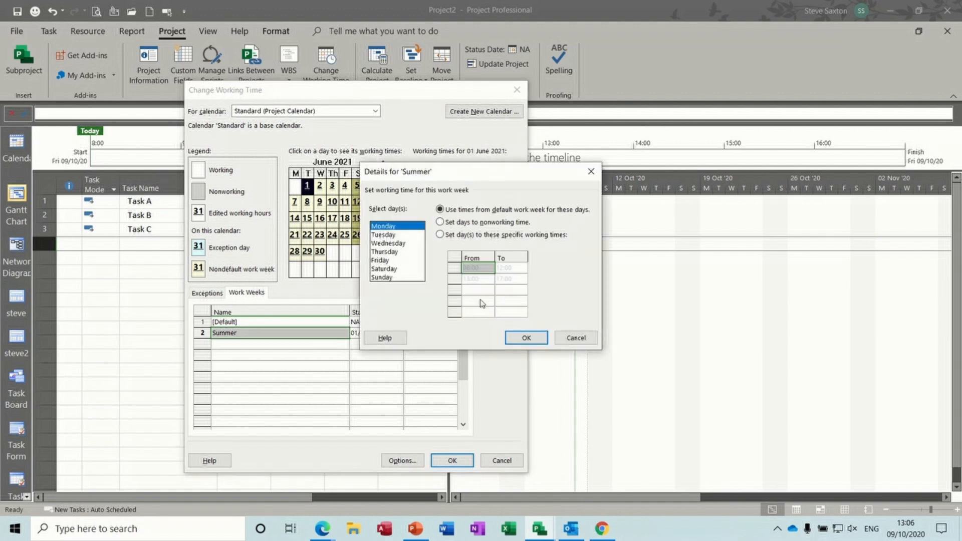
left_click_drag(391, 229, 390, 266)
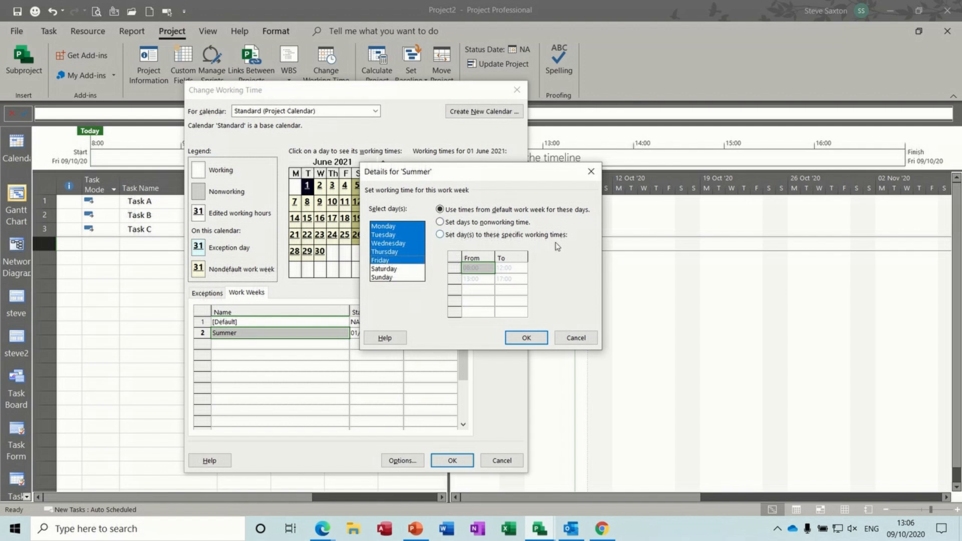
left_click(439, 235)
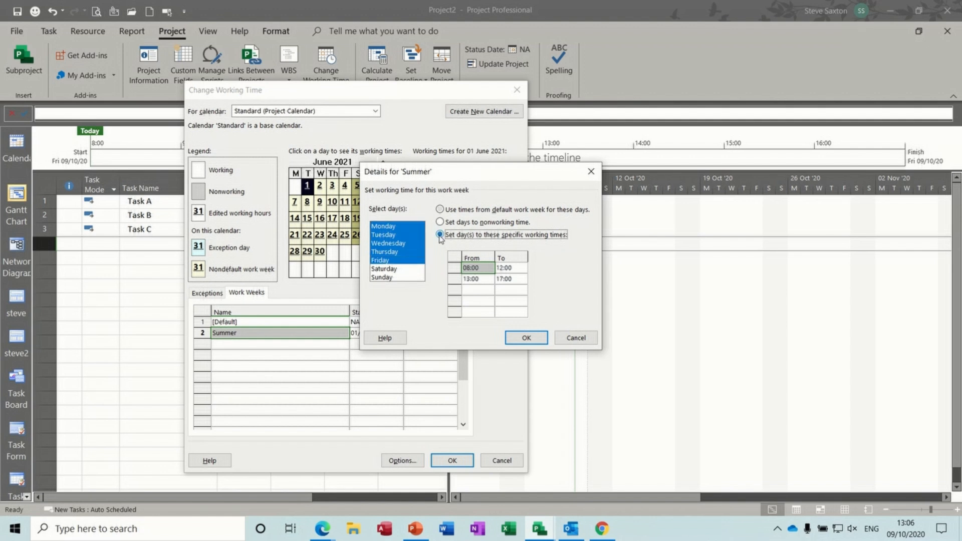
left_click(454, 280)
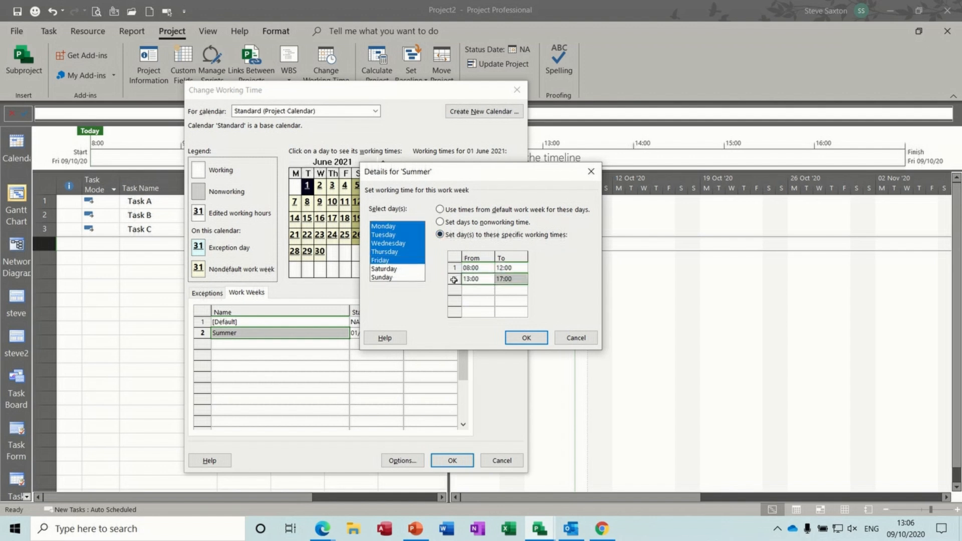
key("Delete")
Set the remaining Monday to Friday working period of the Summer work week to 06:00 to 14:00
left_click(469, 268)
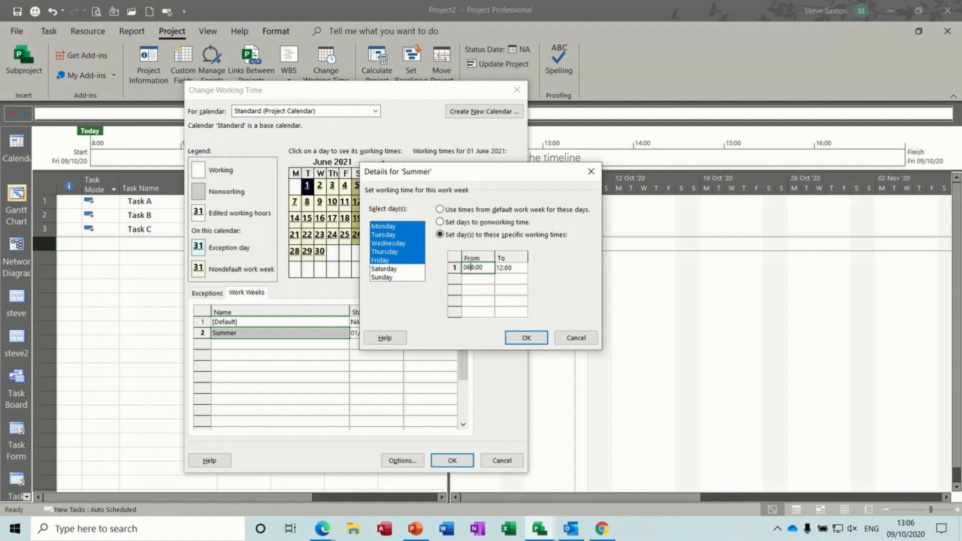
left_click(517, 269)
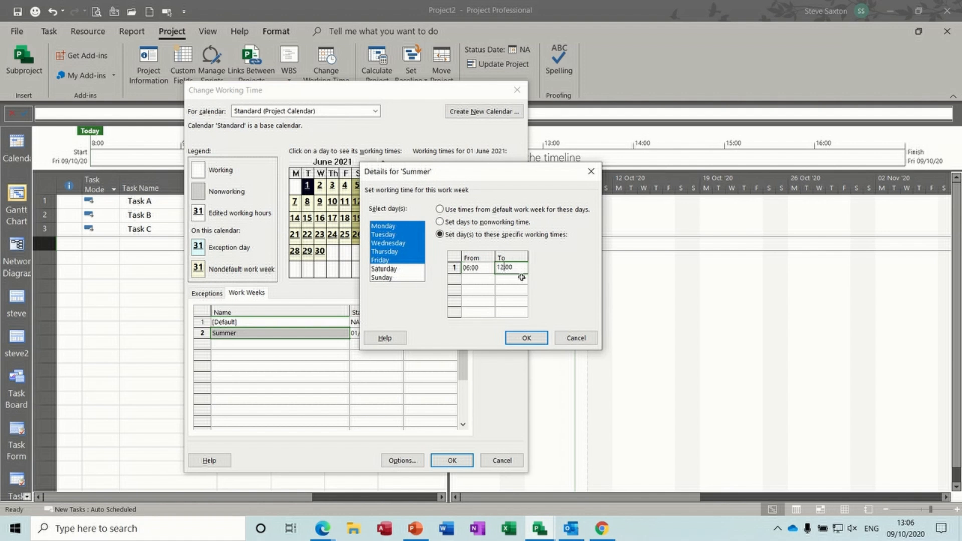
left_click(486, 278)
left_click(525, 337)
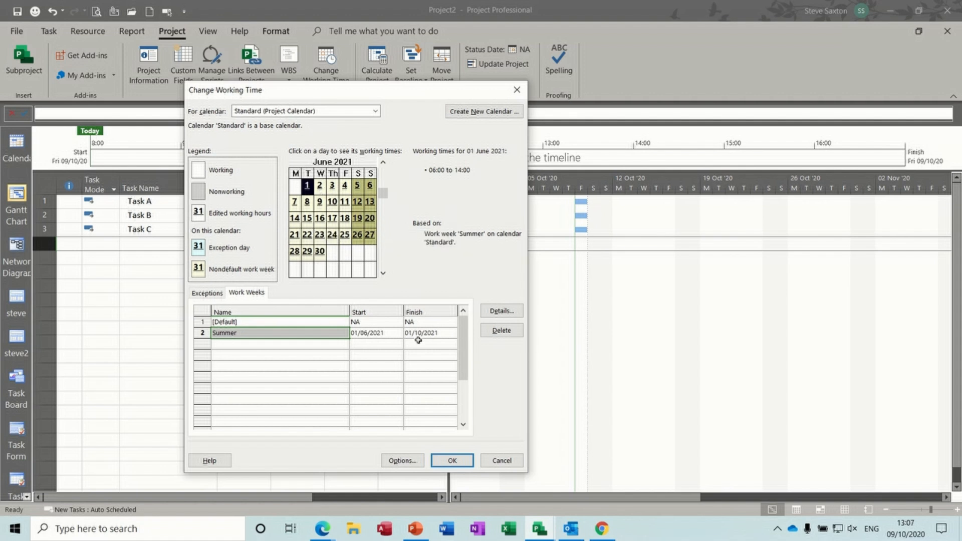
Select the default work week and go back to the calendar's exceptions list
left_click(272, 322)
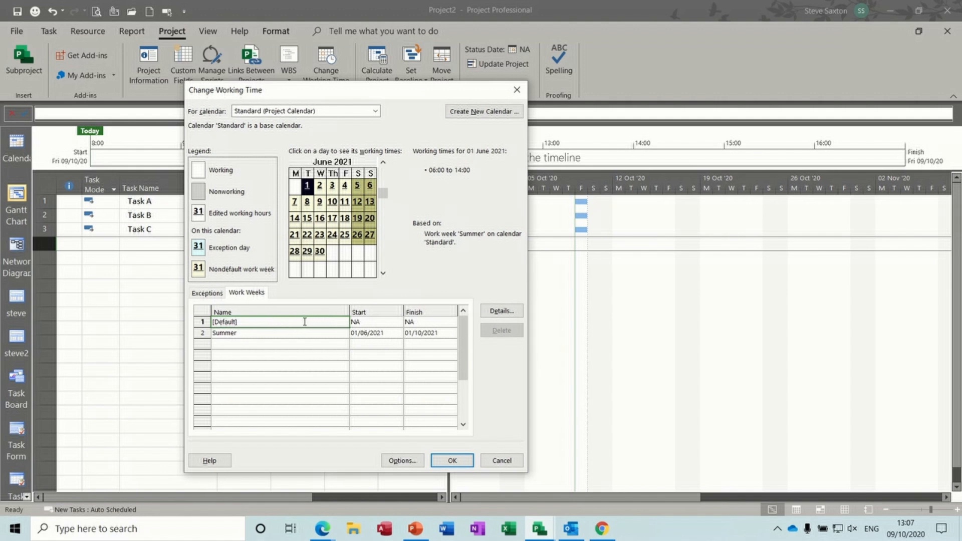
left_click(214, 295)
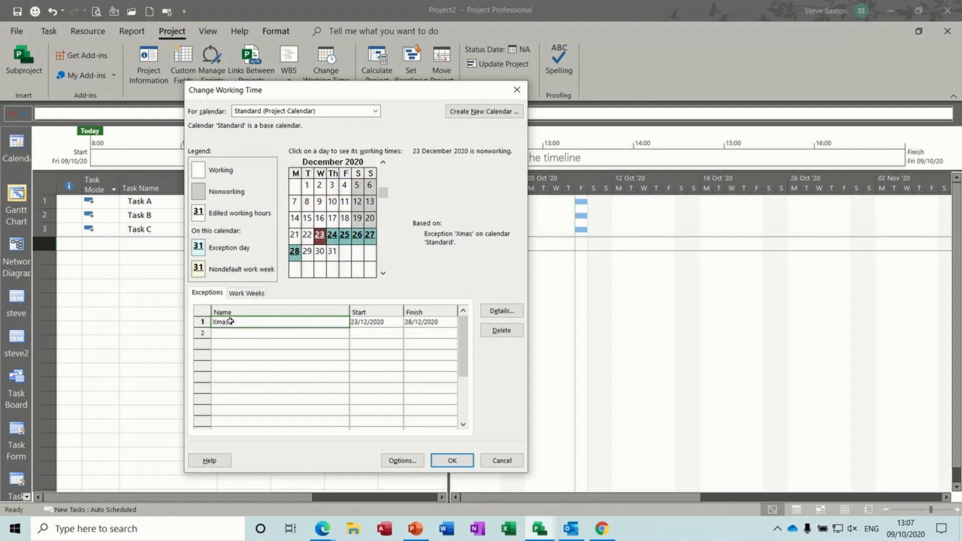
Accept the working time changes made to the Standard project calendar
left_click_drag(236, 333, 259, 337)
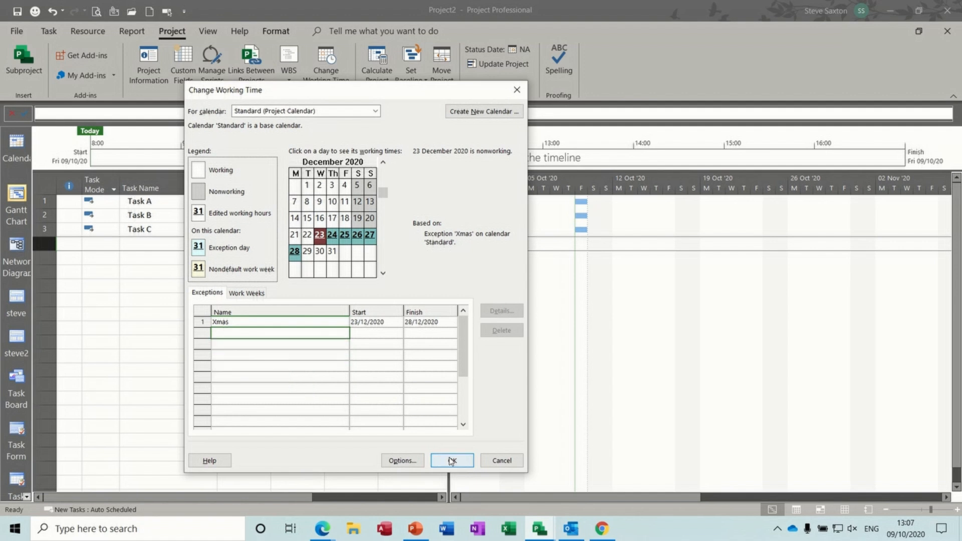
left_click(452, 460)
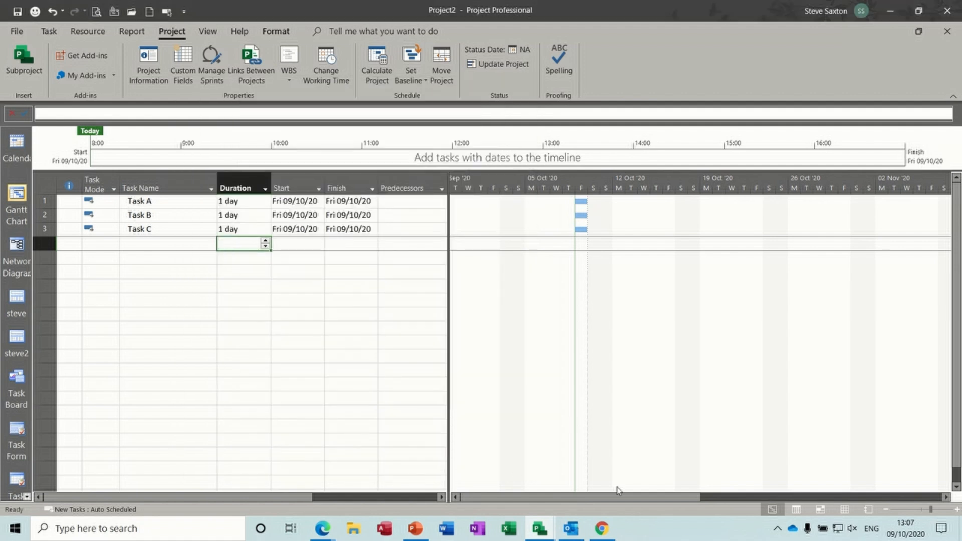
Switch to the Resource Sheet and add a first resource by entering the person's name
left_click(844, 510)
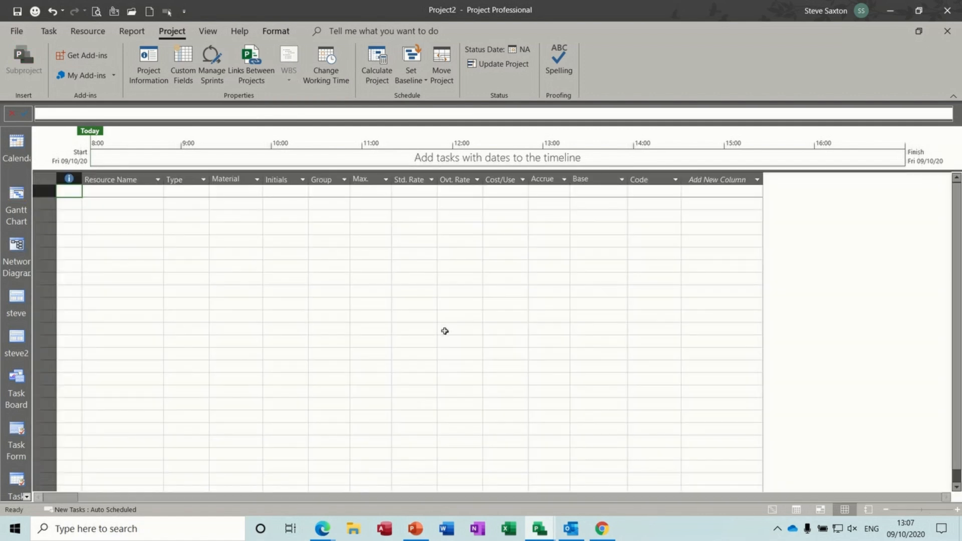
left_click(140, 192)
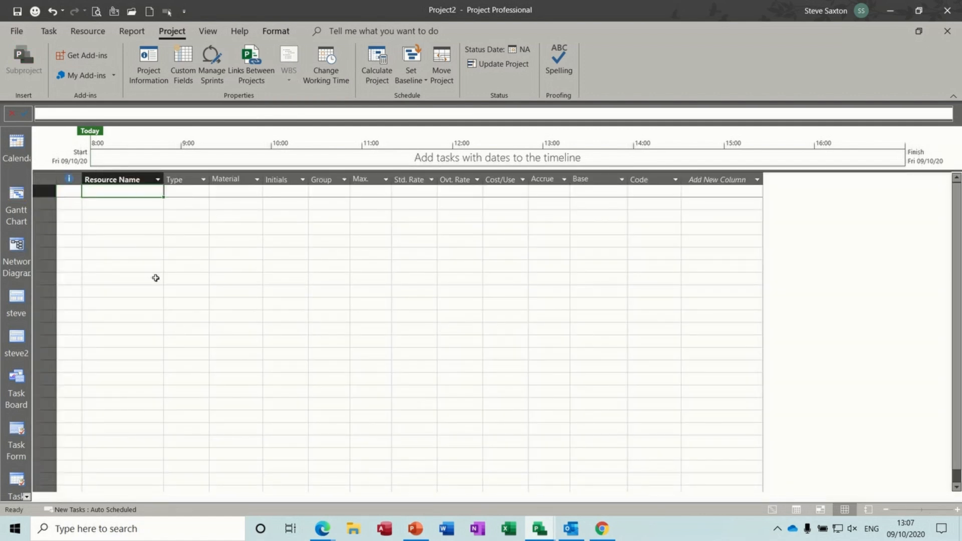
type("Bob")
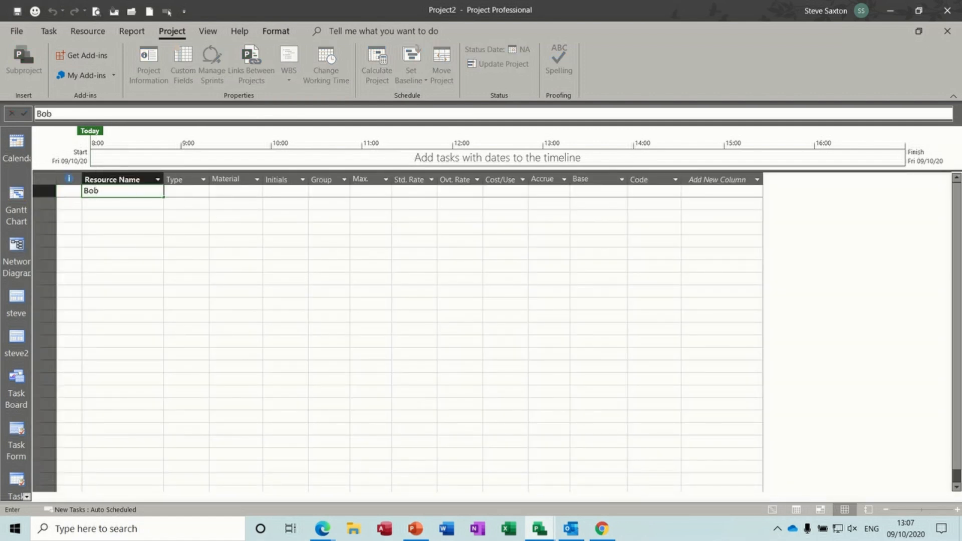
left_click(113, 203)
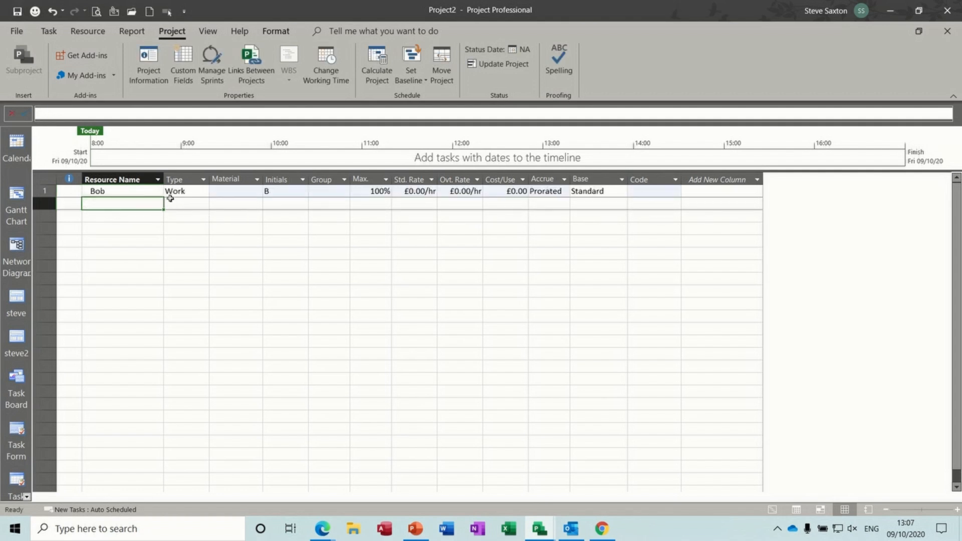
Examine the new resource's working time calendar around 23 and 24 December 2020, leaving its settings as they are
double_click(136, 194)
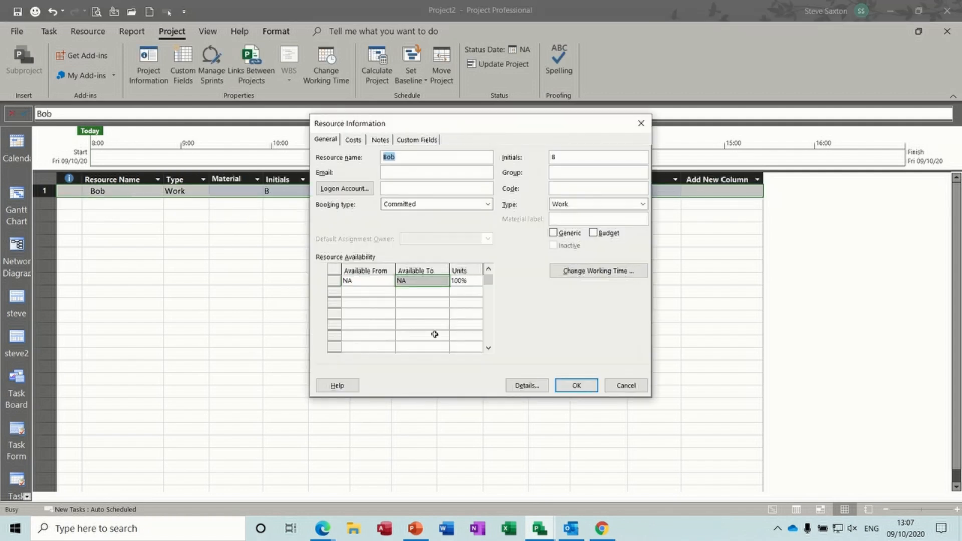
left_click(614, 273)
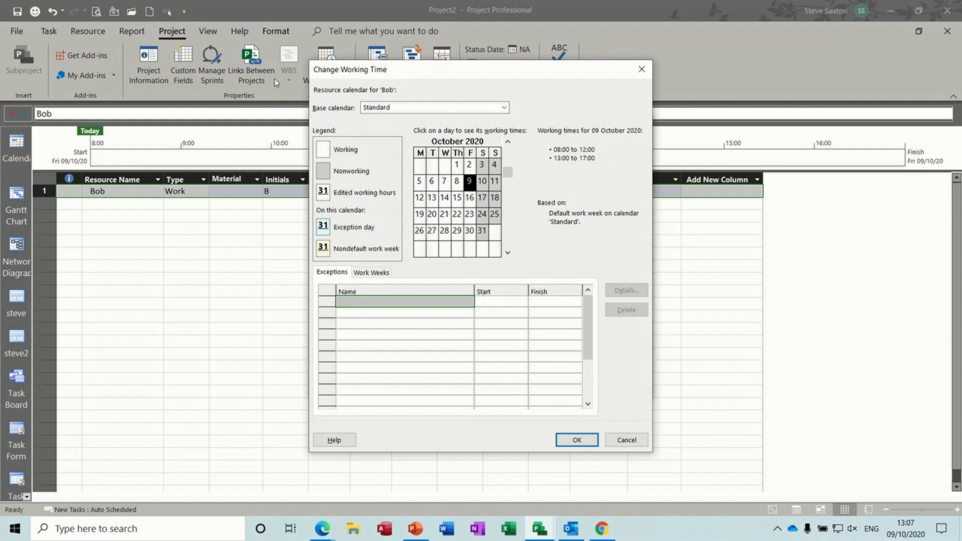
left_click(508, 254)
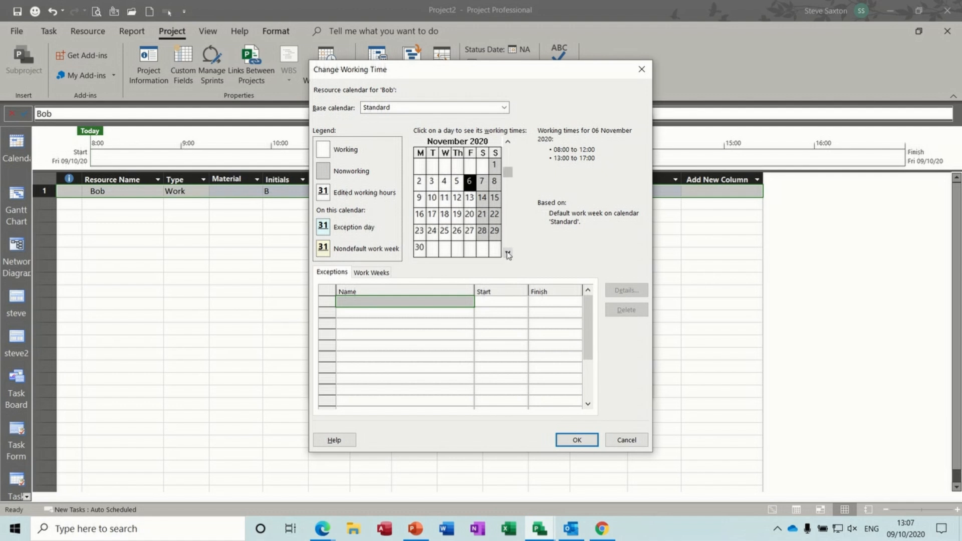
left_click(508, 254)
left_click(444, 220)
key("Right")
key("Right")
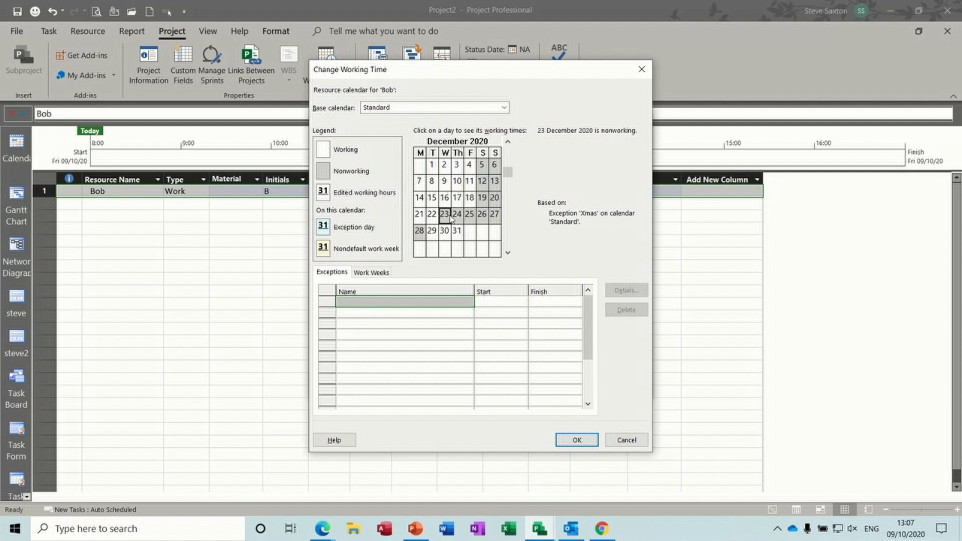
left_click(458, 216)
left_click(445, 221)
left_click(626, 441)
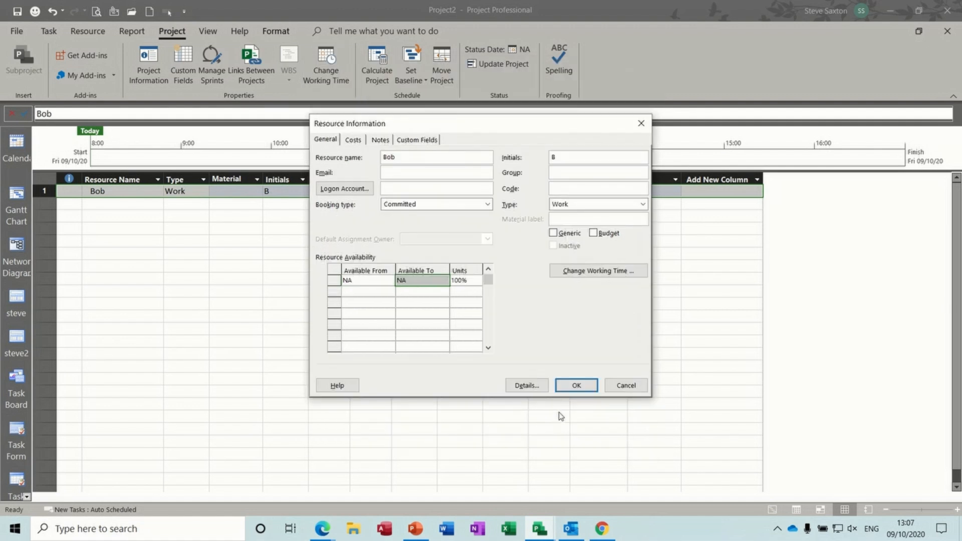
left_click(624, 386)
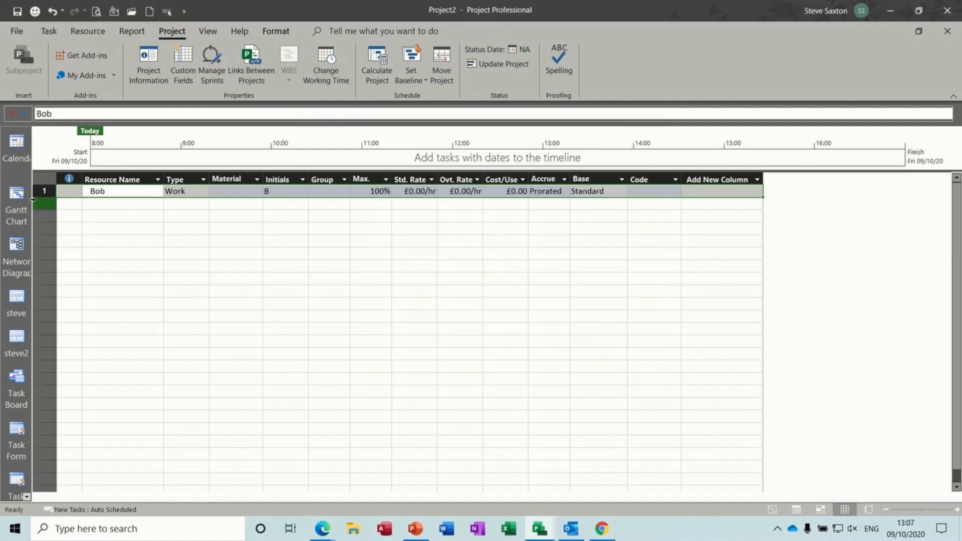
Return to the Gantt Chart, try to set Task C's start date to 23/12/2020, and cancel the change
left_click(16, 198)
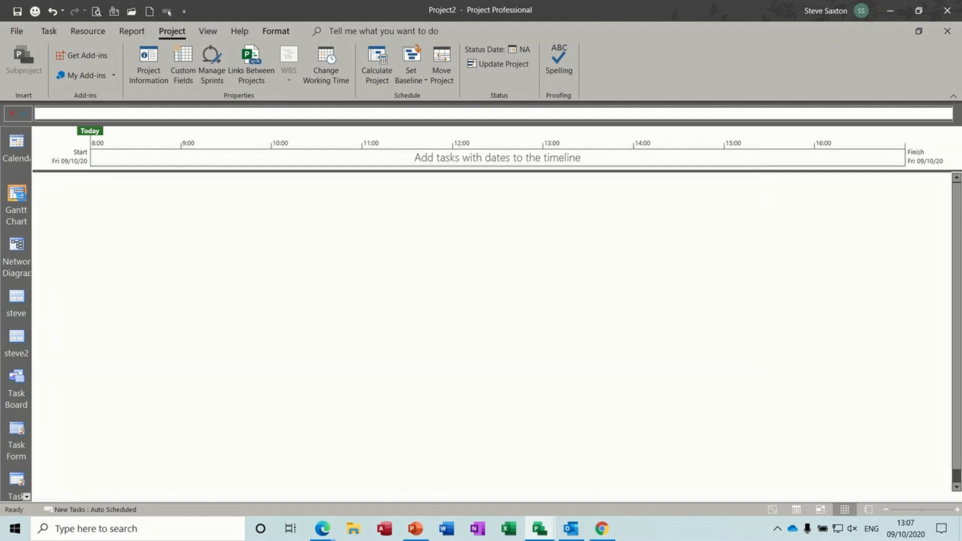
left_click(158, 241)
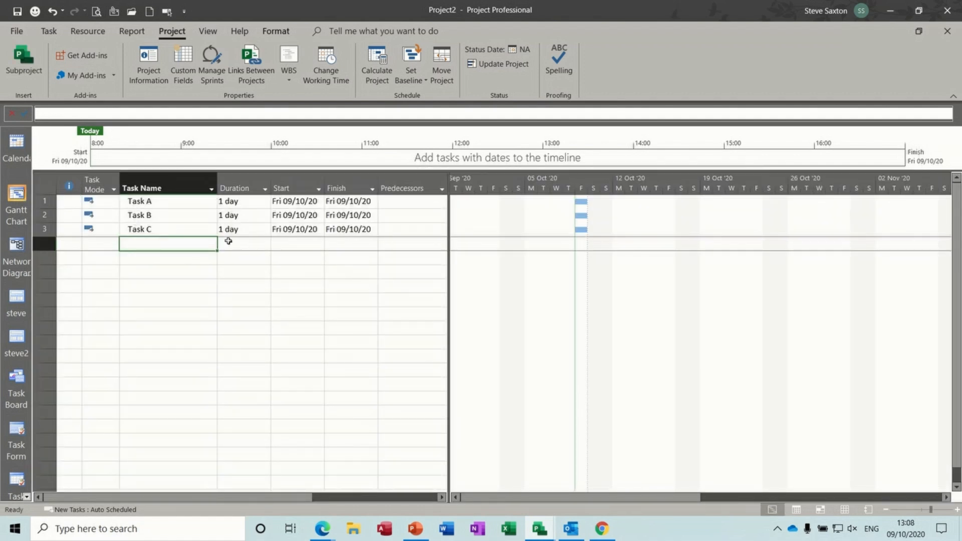
left_click(295, 231)
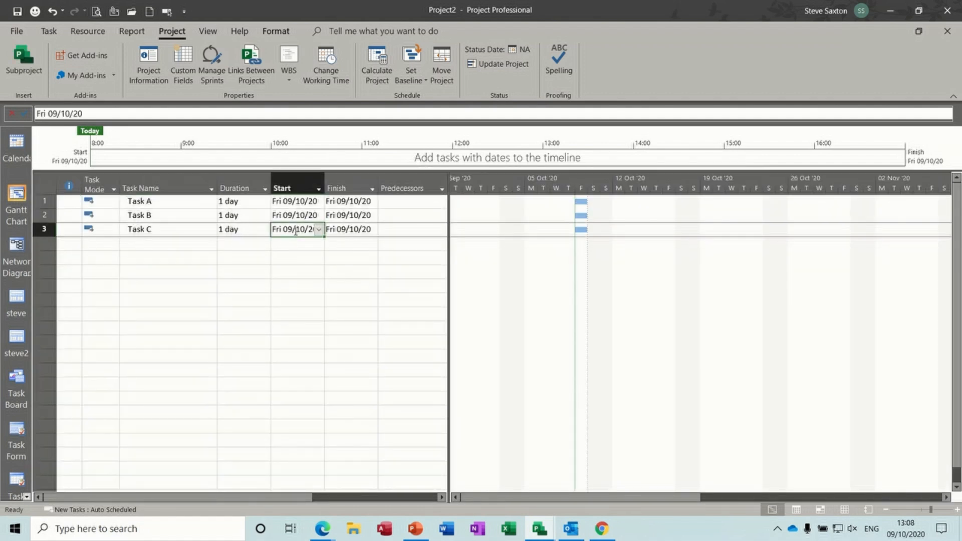
left_click(319, 230)
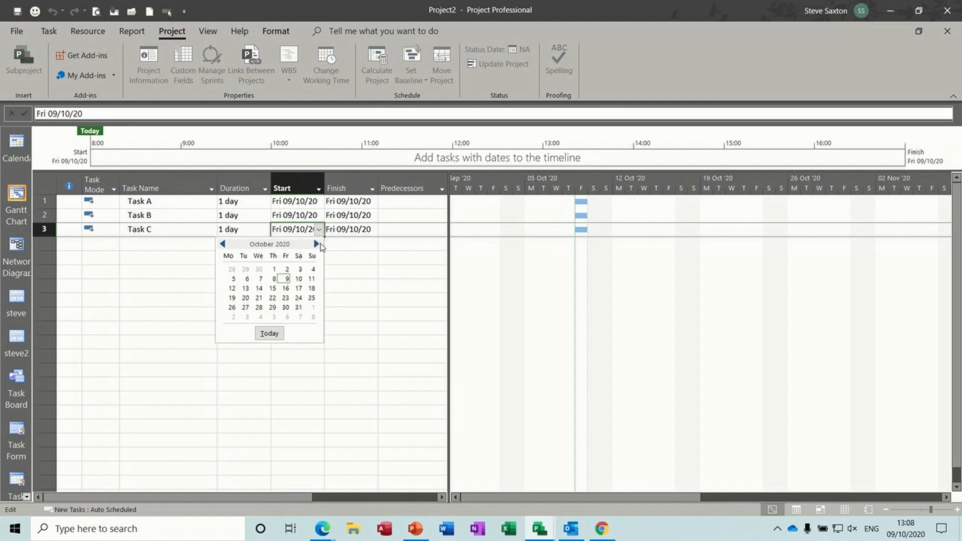
left_click(317, 244)
left_click(316, 244)
left_click(317, 244)
left_click(222, 244)
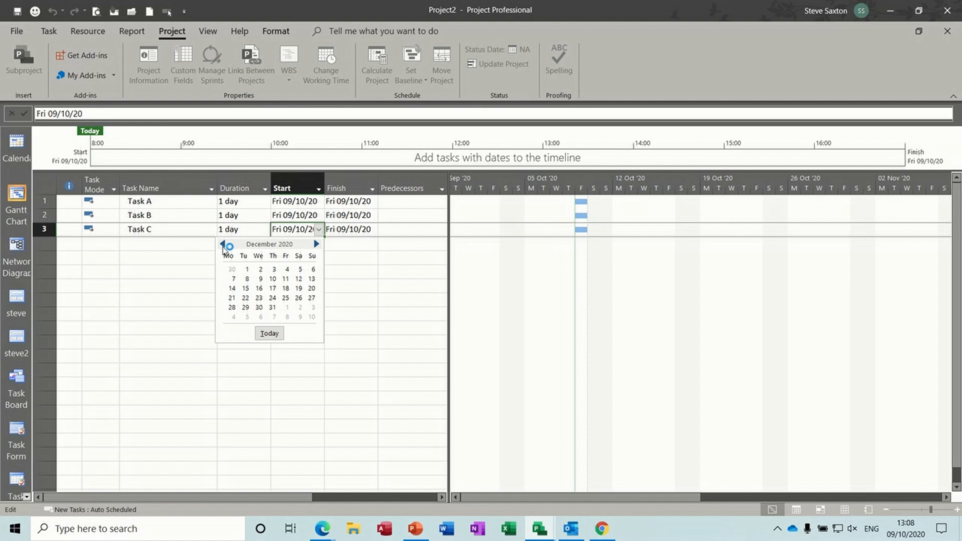
left_click(259, 299)
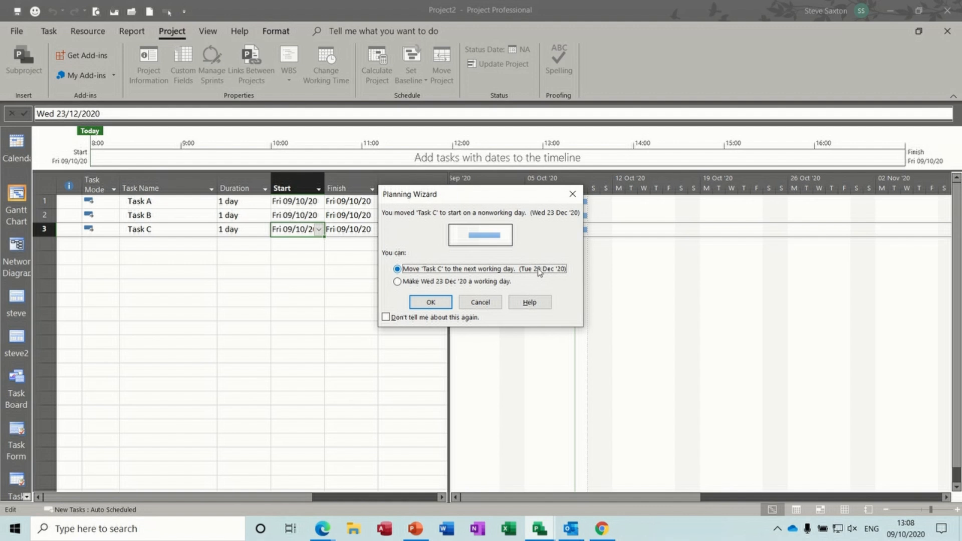
left_click(481, 304)
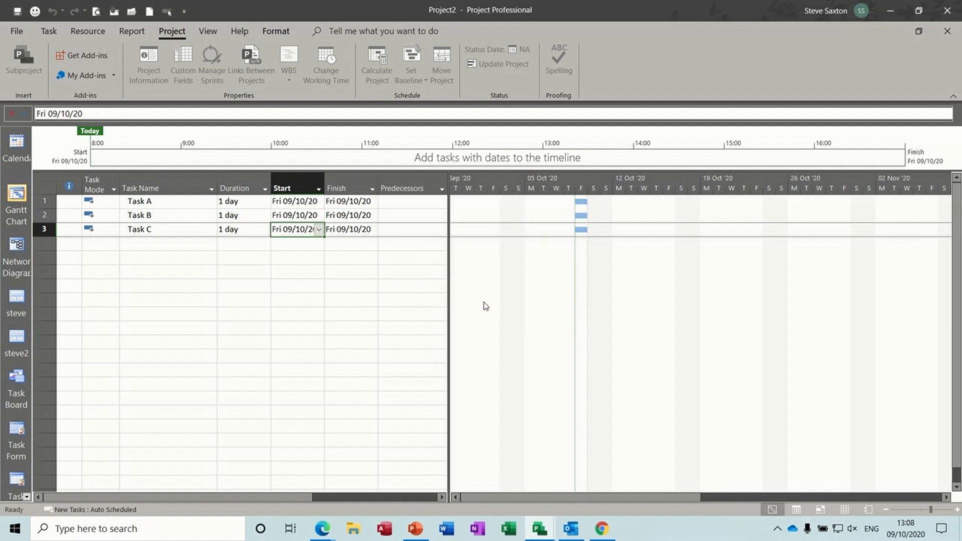
Create a new base calendar named Engineers, not copied from Standard, and accept the working time changes
left_click(161, 232)
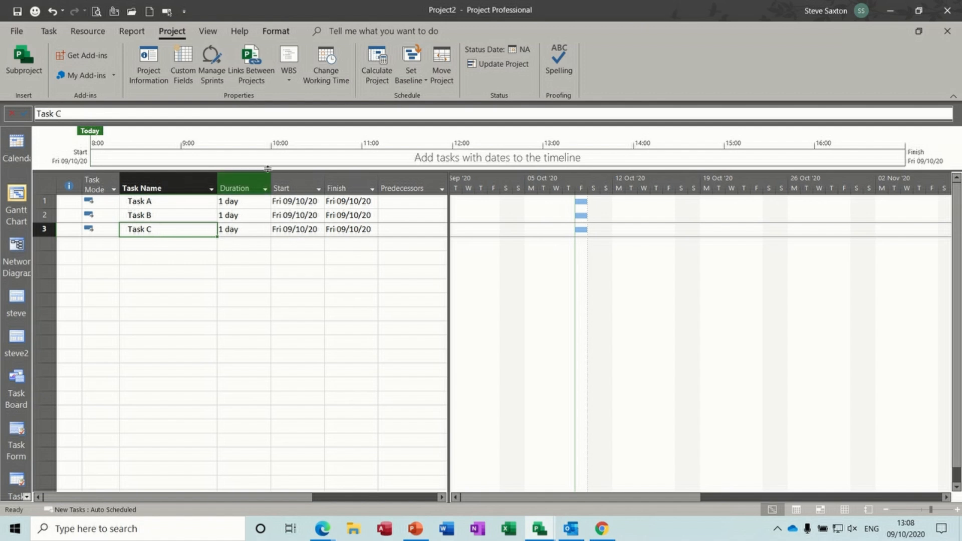
left_click(327, 61)
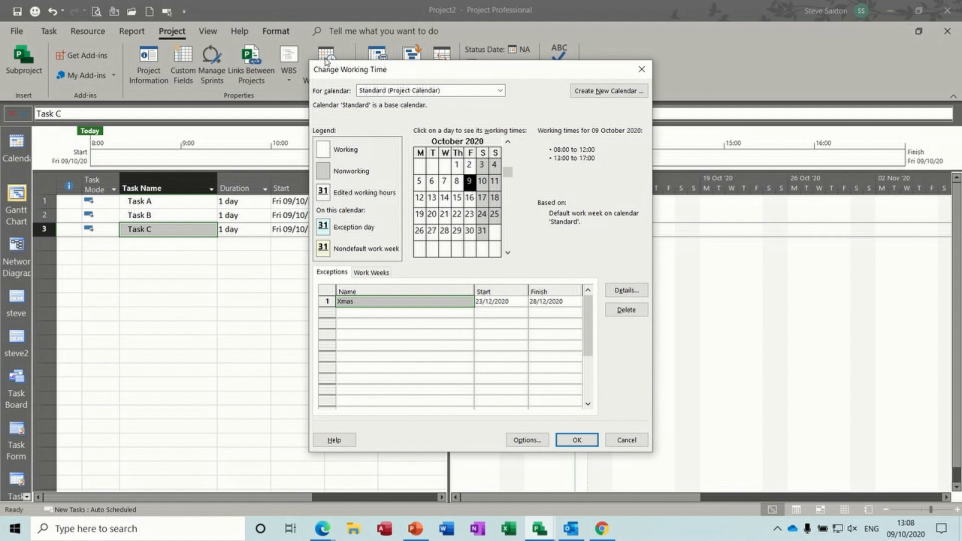
left_click_drag(396, 72, 330, 96)
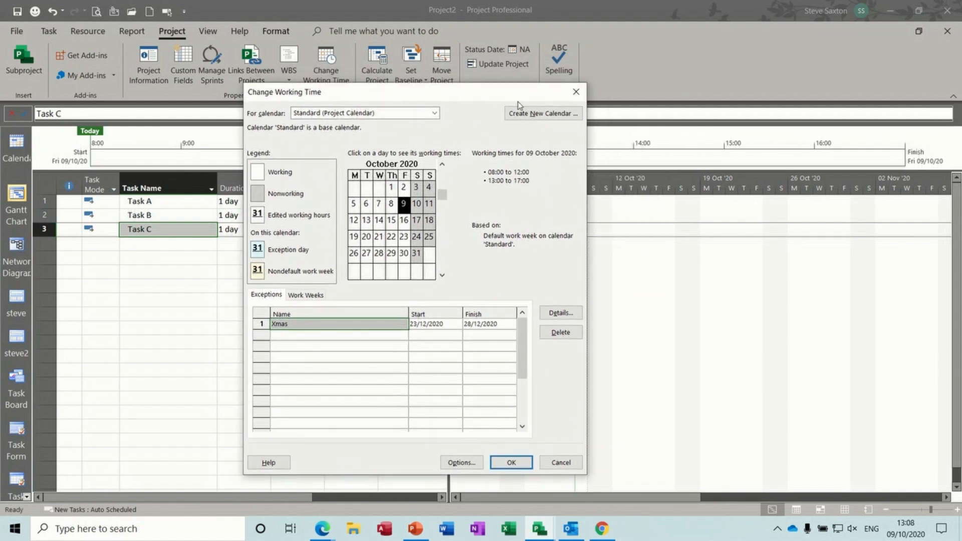
left_click(532, 114)
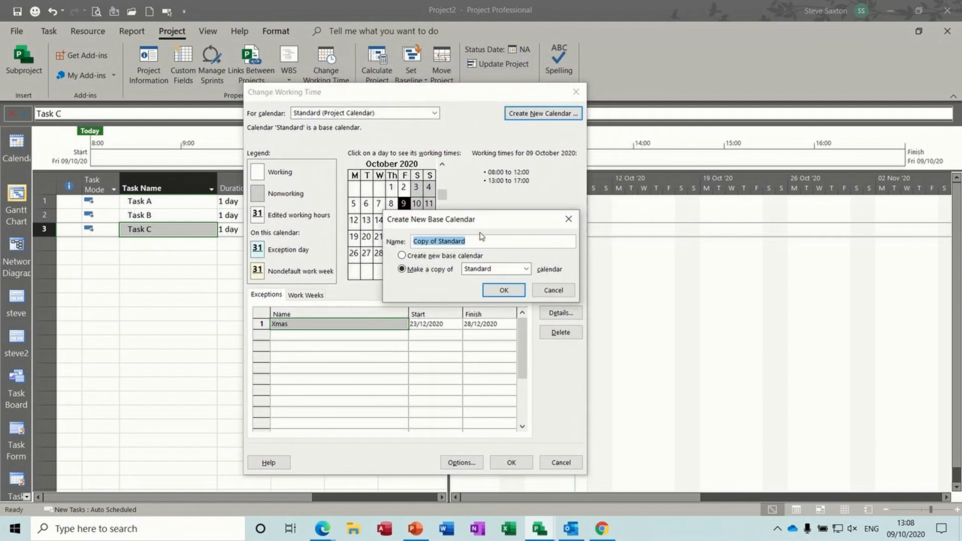
type("Engineers")
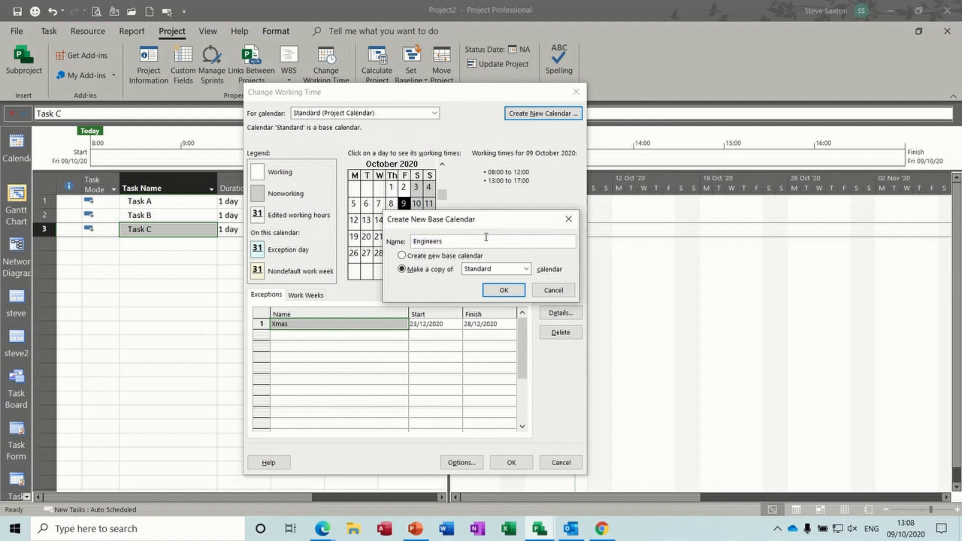
left_click(444, 260)
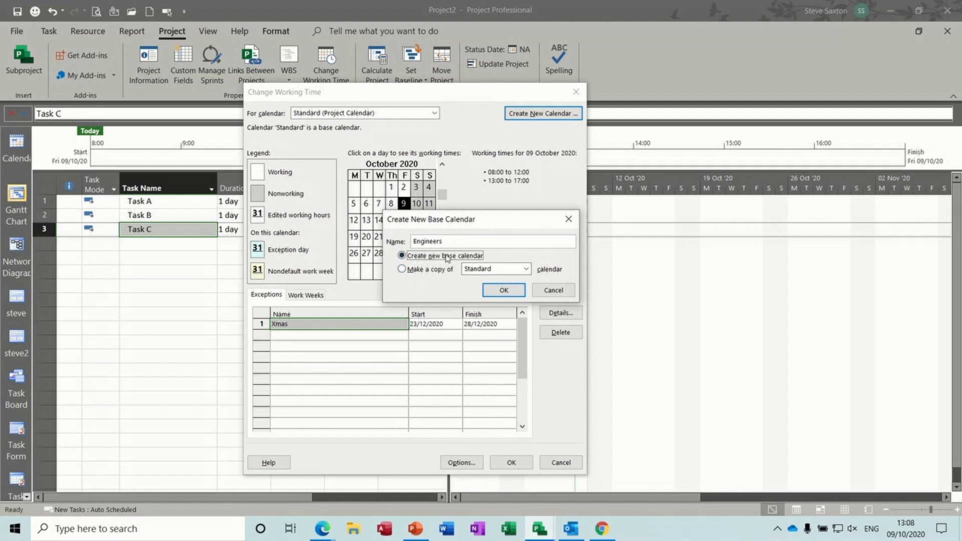
left_click(504, 290)
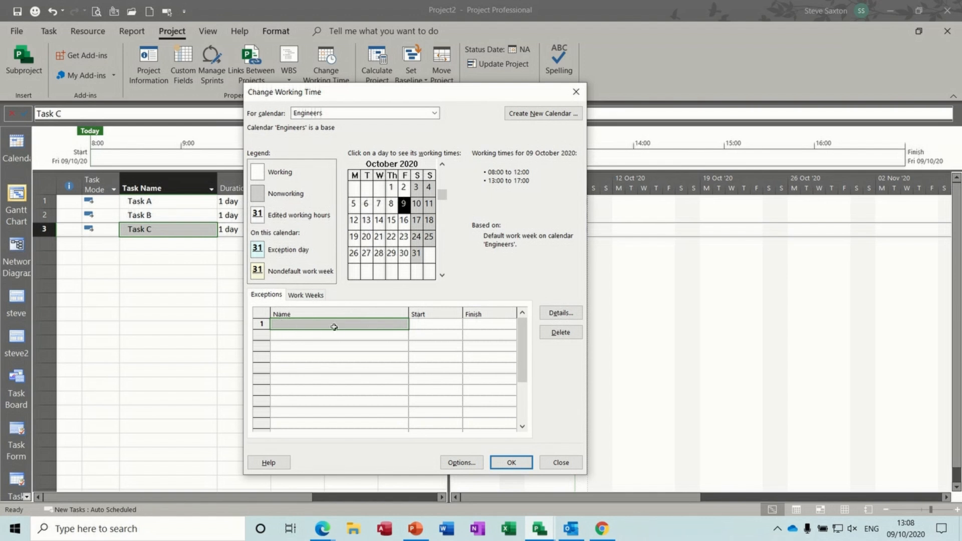
left_click(511, 462)
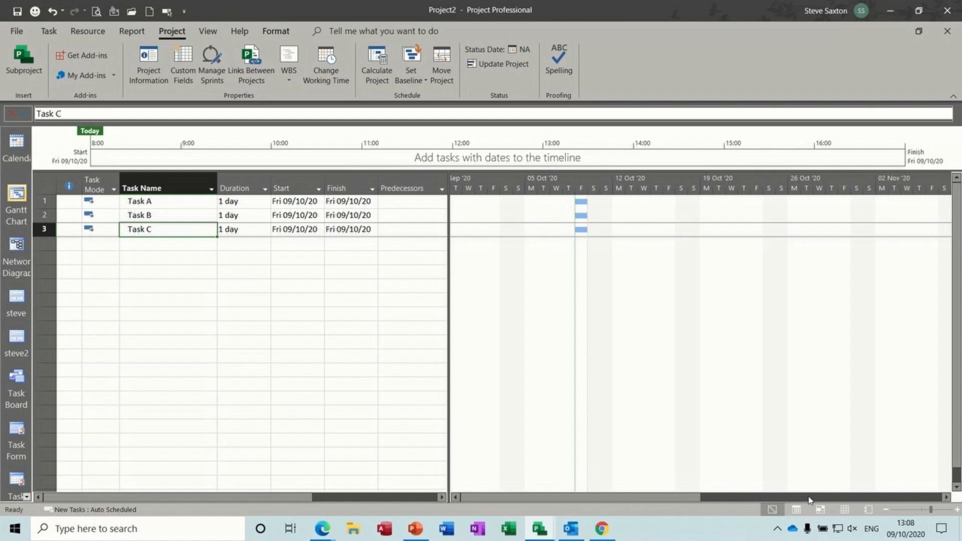
Set the Resource Sheet resource's base calendar to Engineers, check its December 2020 working days, and accept the calendar change
left_click(846, 508)
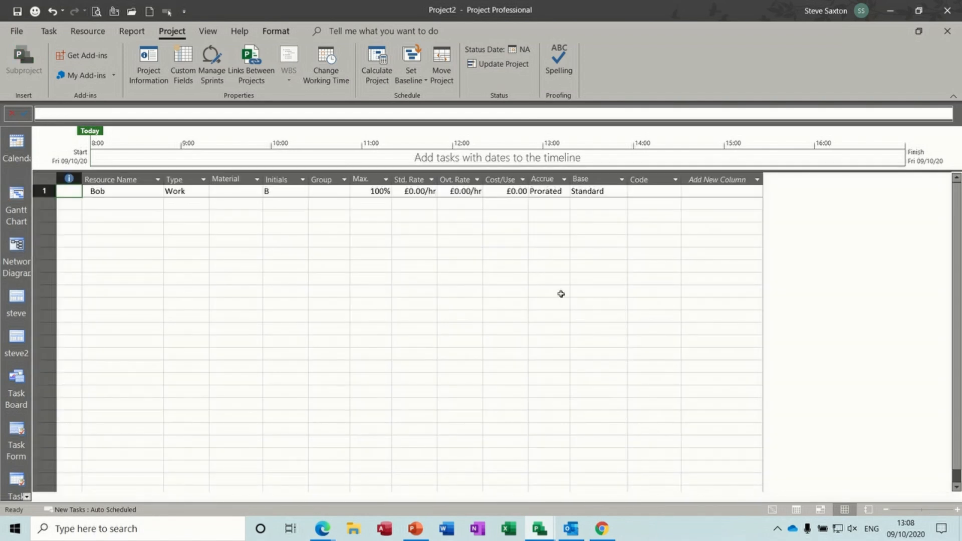
double_click(138, 190)
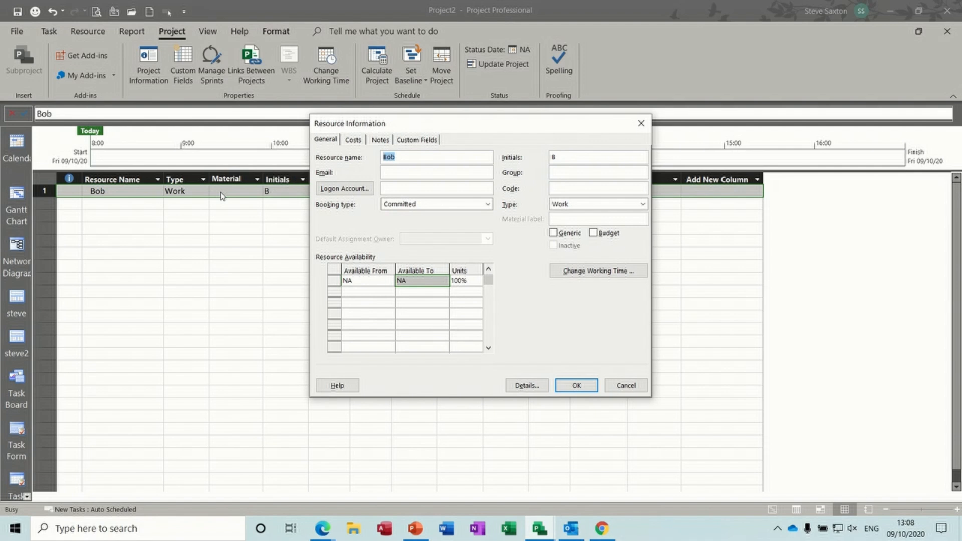
left_click(593, 271)
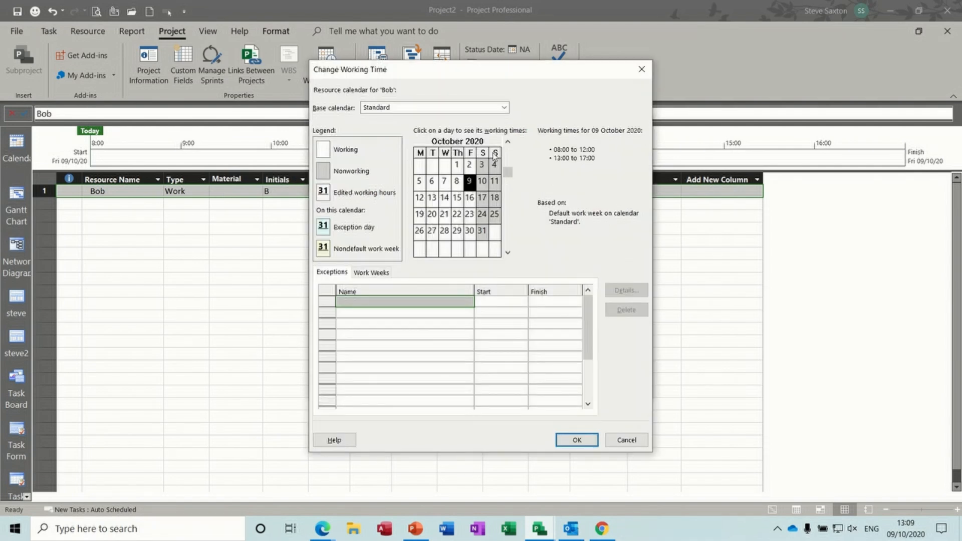
left_click(505, 109)
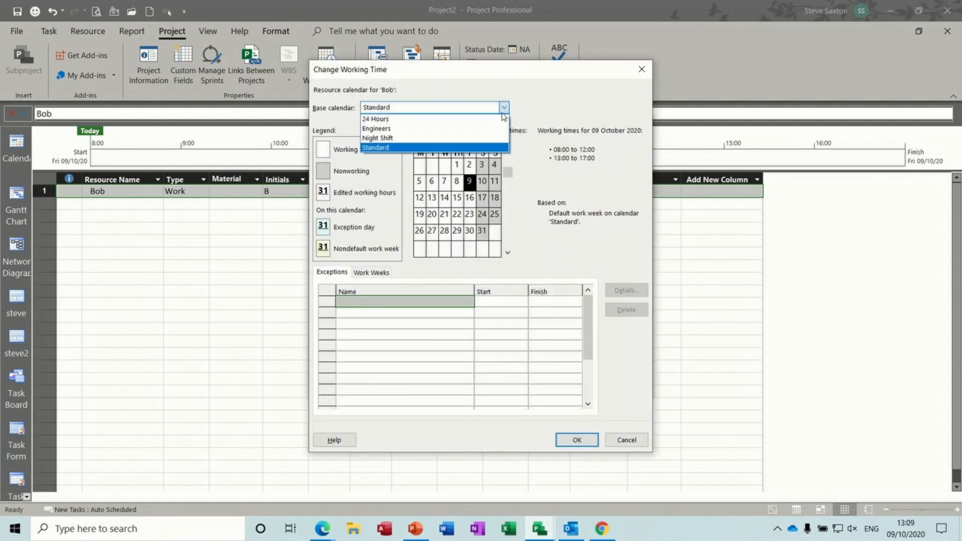
left_click(479, 131)
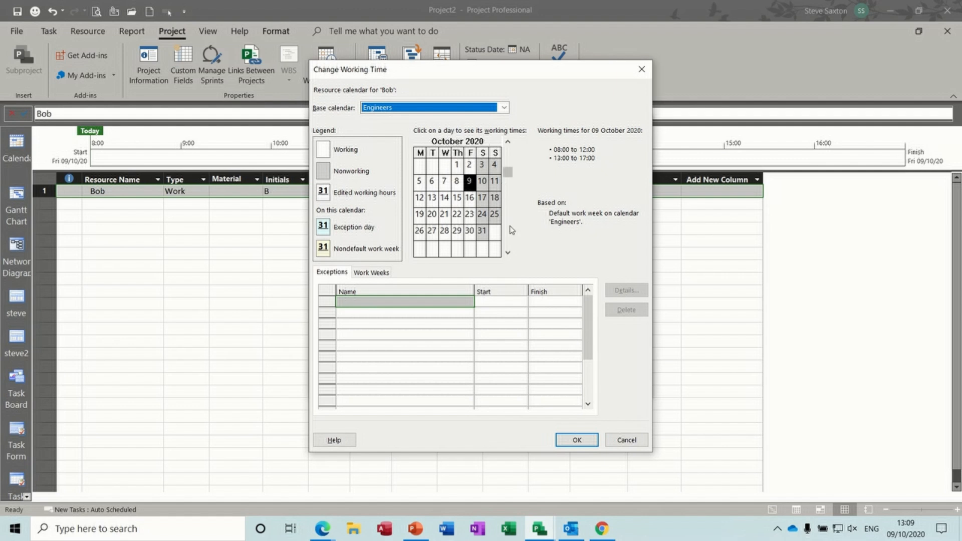
left_click(508, 253)
left_click(507, 252)
left_click(507, 253)
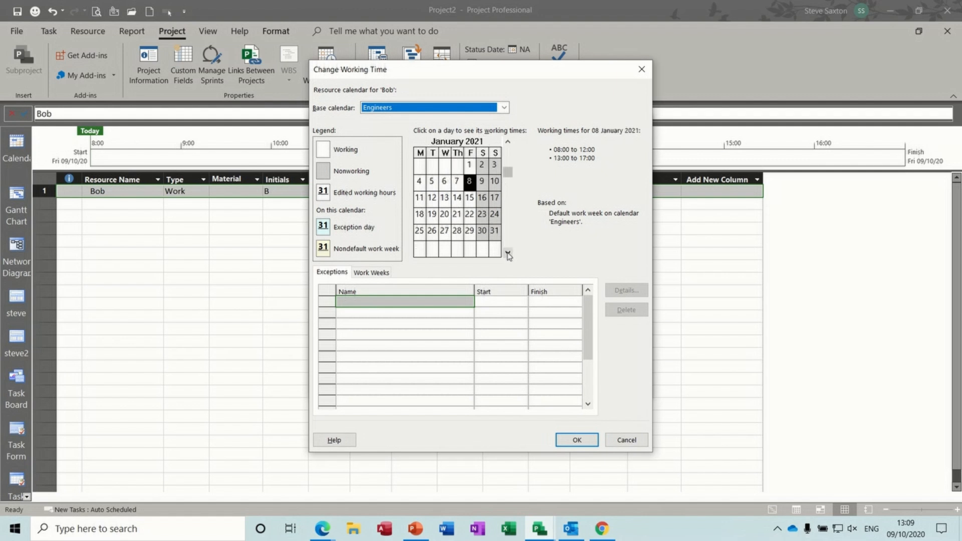
left_click(507, 142)
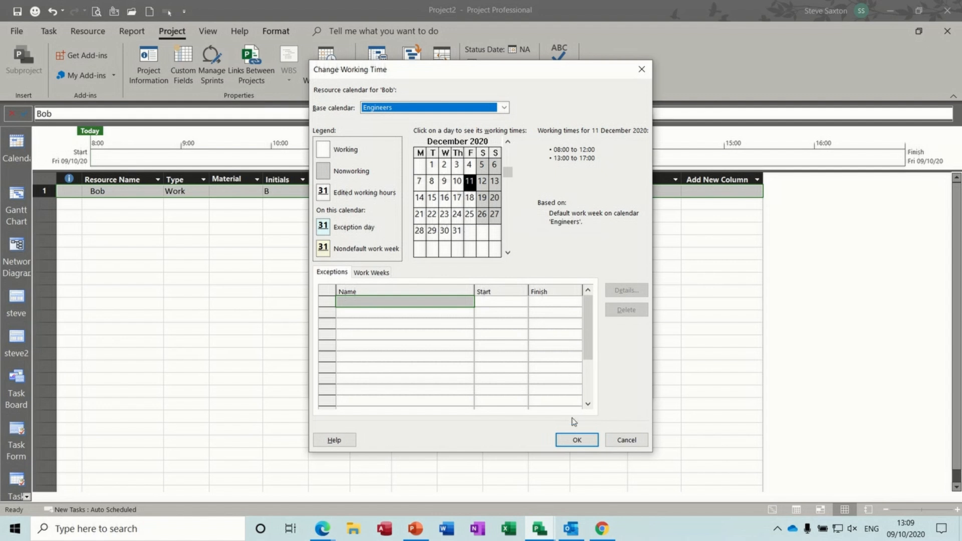
left_click(577, 441)
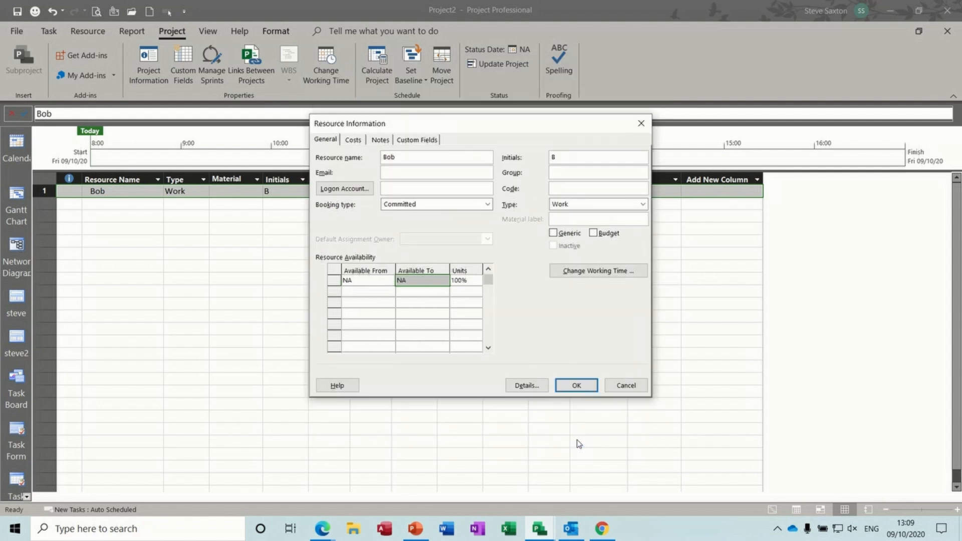
Accept the resource's information and return to the Gantt Chart
left_click(575, 385)
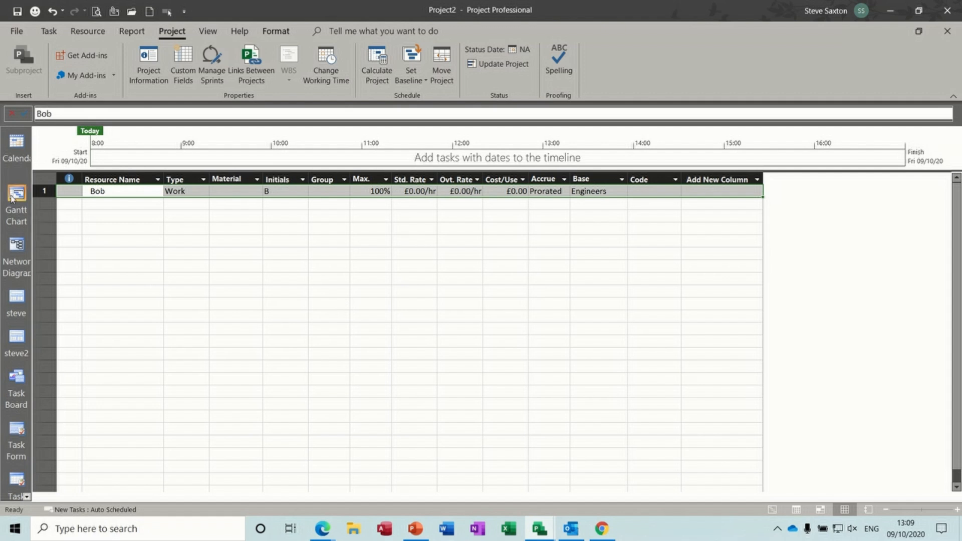
left_click(23, 210)
Try to start Task C on 23/12/2020 with no resource assigned, and cancel the change
left_click(296, 232)
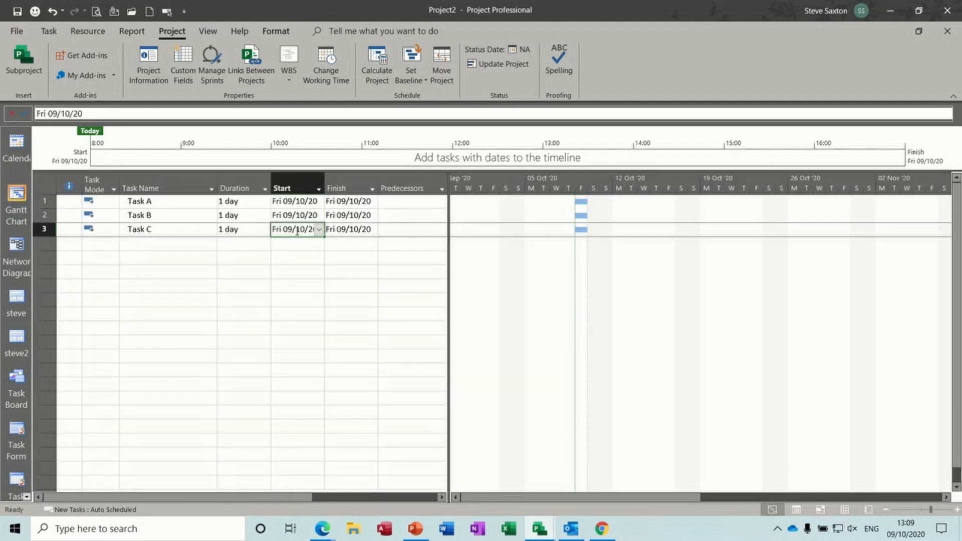
left_click(318, 230)
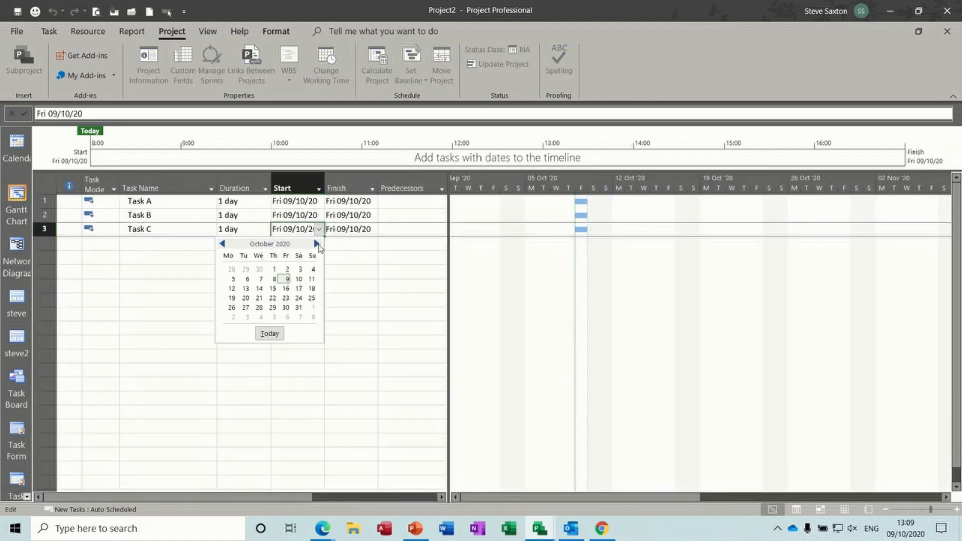
left_click(317, 245)
left_click(317, 245)
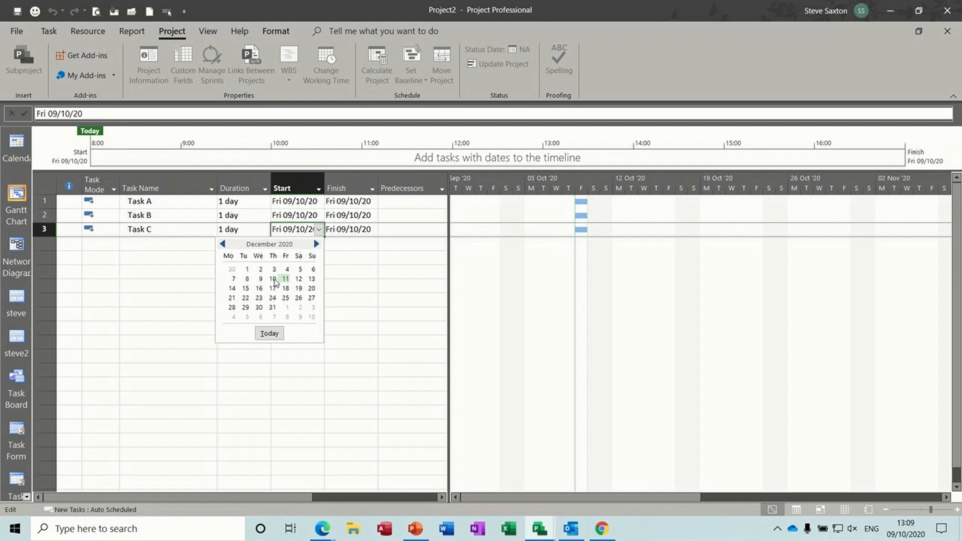
left_click(259, 298)
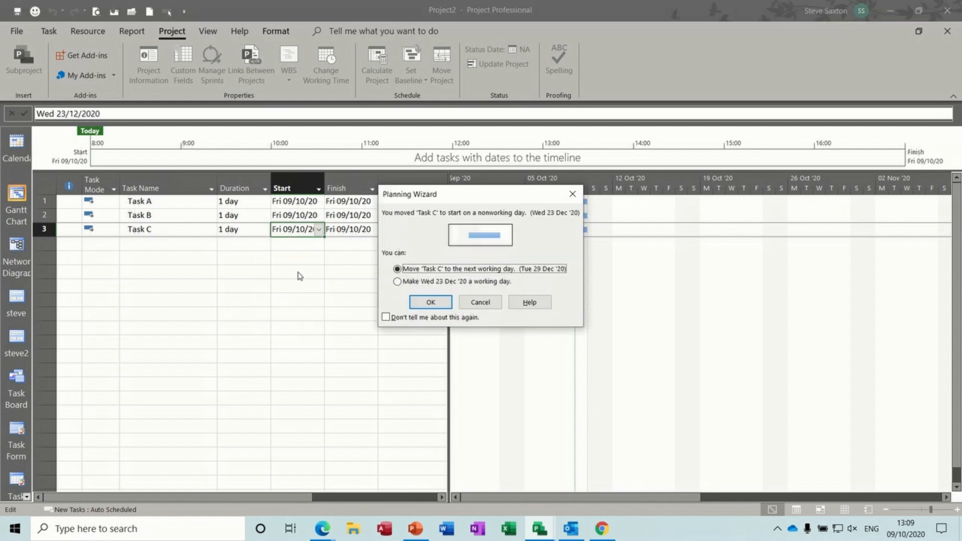
left_click(479, 302)
Widen the task table to show Resource Names and assign the Engineers-calendar resource to Task C
left_click_drag(447, 255, 575, 251)
left_click(475, 230)
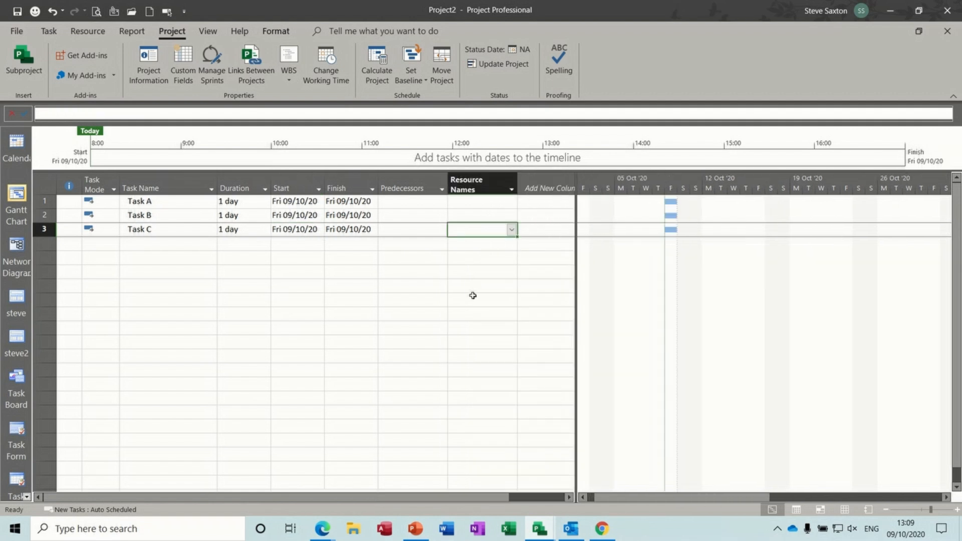
type("Bob")
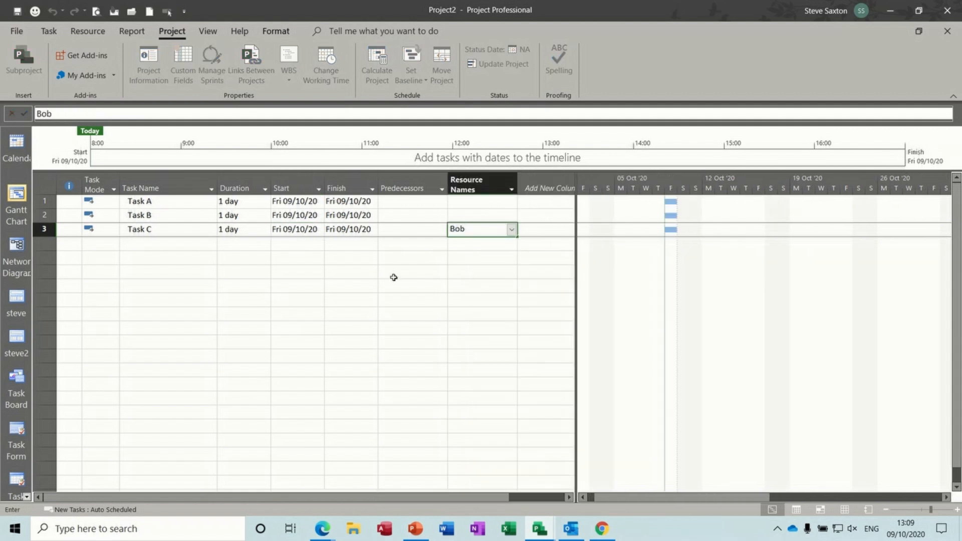
left_click(252, 244)
Try to start Task C on 23/12/2020 with the resource assigned, and cancel the change
left_click(305, 230)
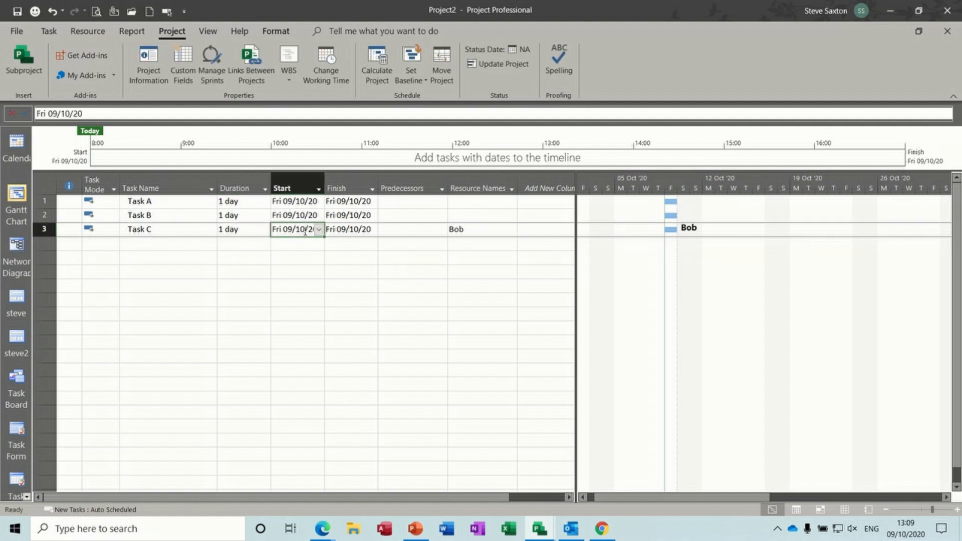
left_click(319, 231)
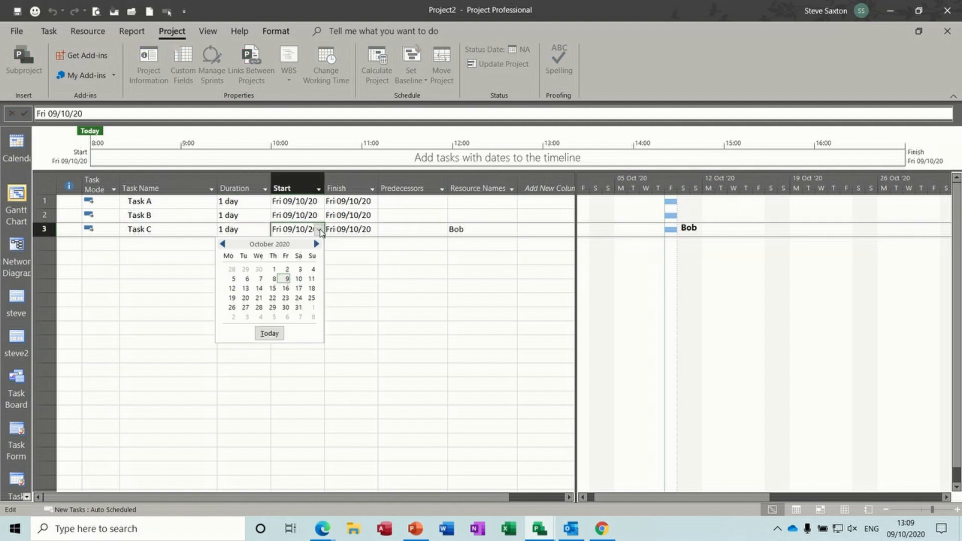
left_click(316, 244)
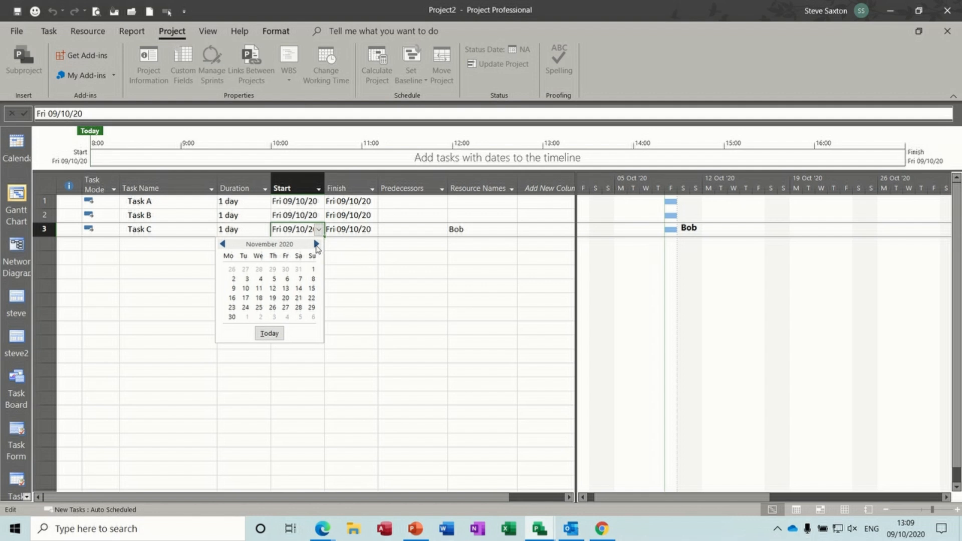
left_click(316, 244)
left_click(259, 298)
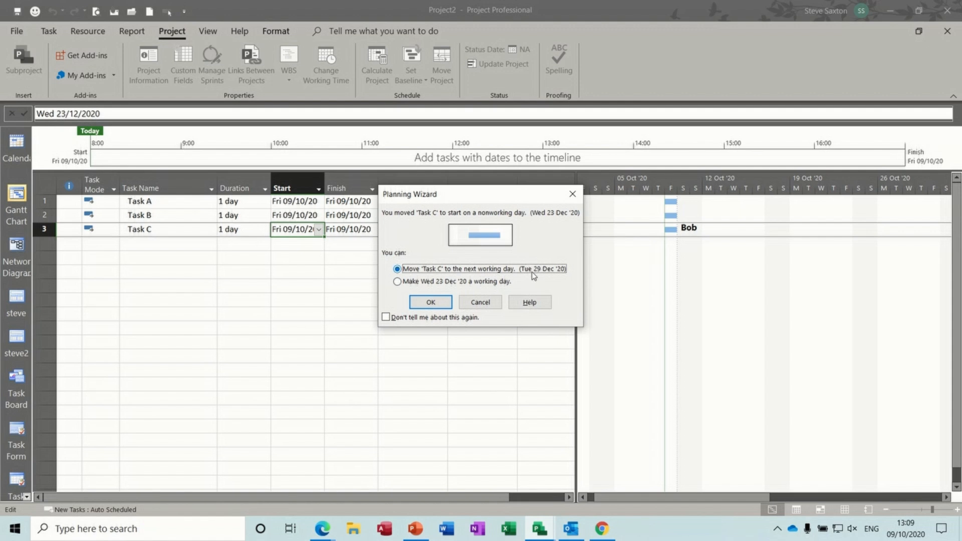
left_click(480, 303)
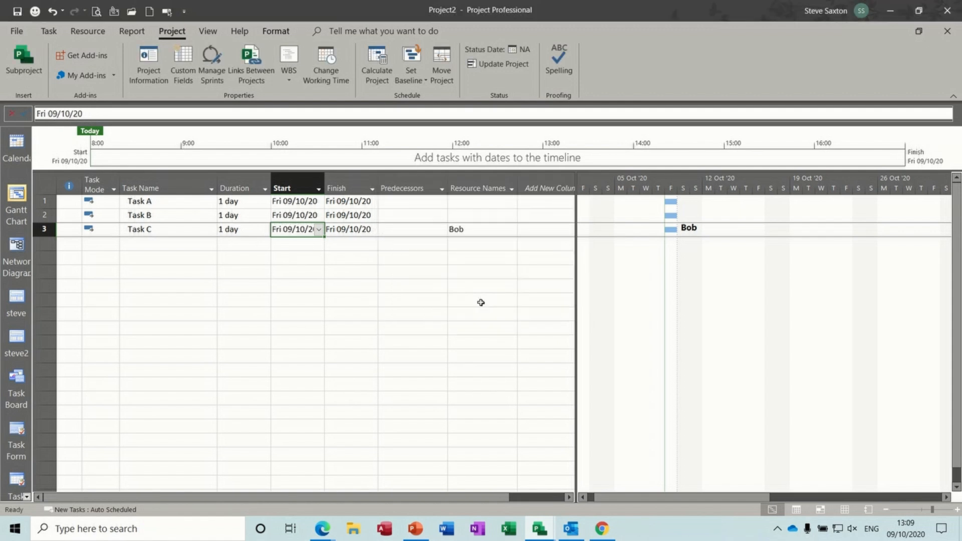
Set Task C's task calendar to Engineers in its advanced task information
double_click(174, 229)
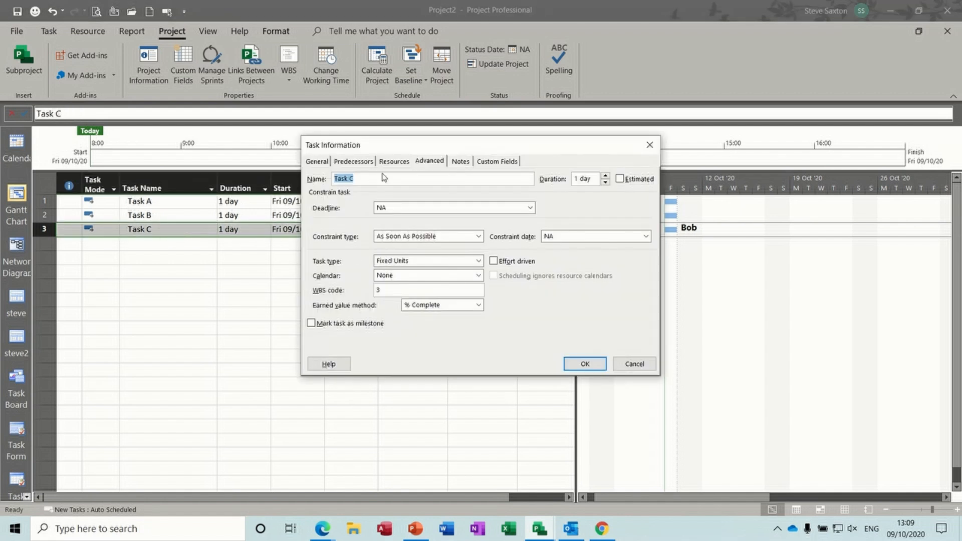
left_click(434, 163)
left_click(478, 276)
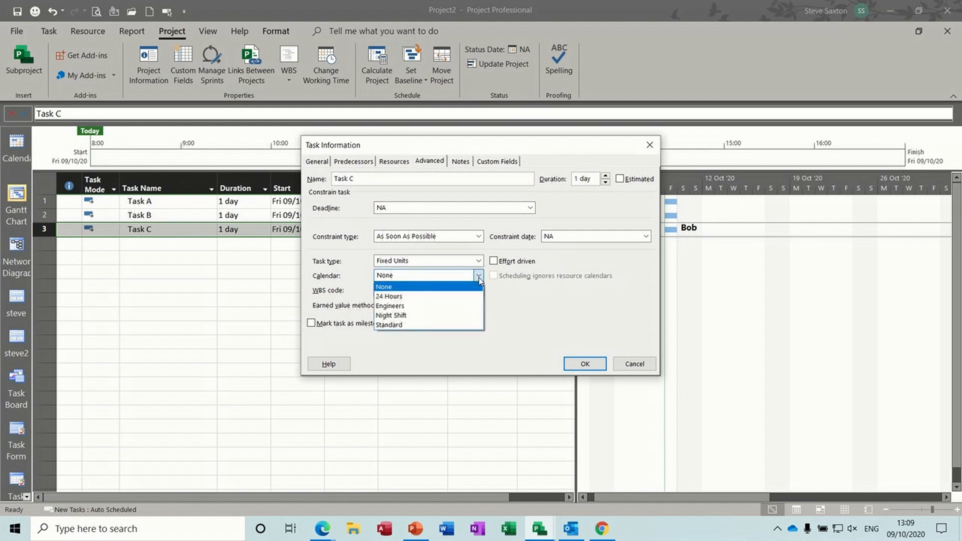
left_click(420, 306)
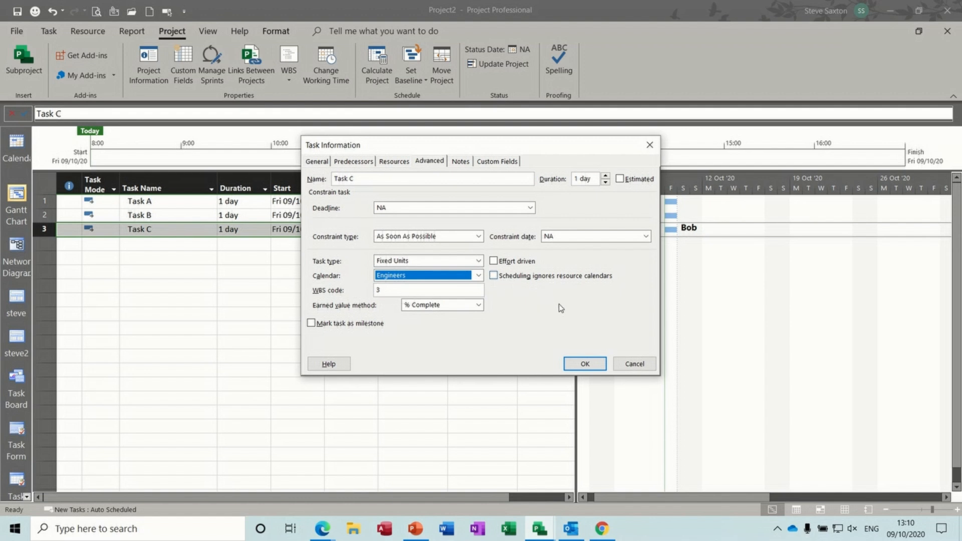
left_click(582, 365)
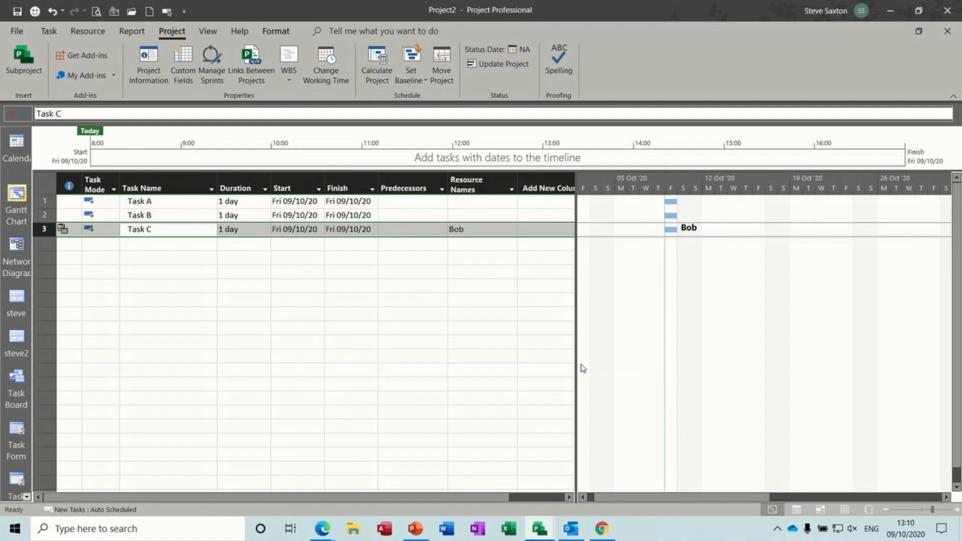
Set Task C's start date to 23/12/2020
left_click(308, 229)
left_click(319, 230)
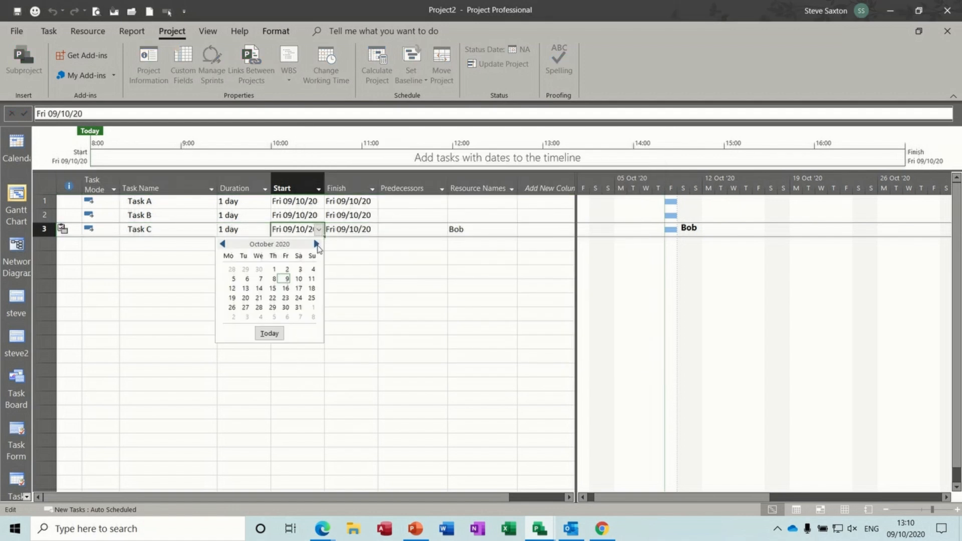
left_click(316, 244)
left_click(316, 244)
left_click(259, 298)
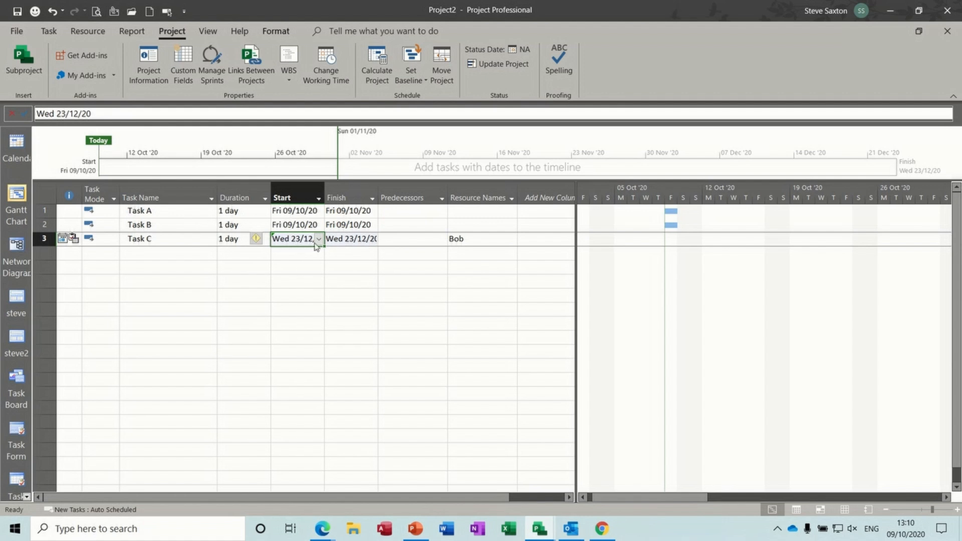
Set Task C's duration to 3 days, and check its finish date and calendar indicator
left_click(180, 241)
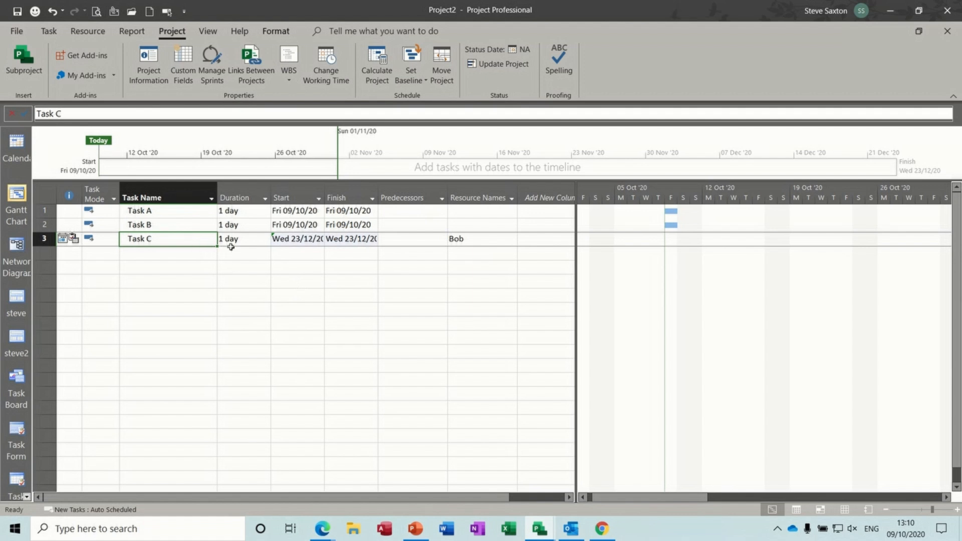
left_click(245, 238)
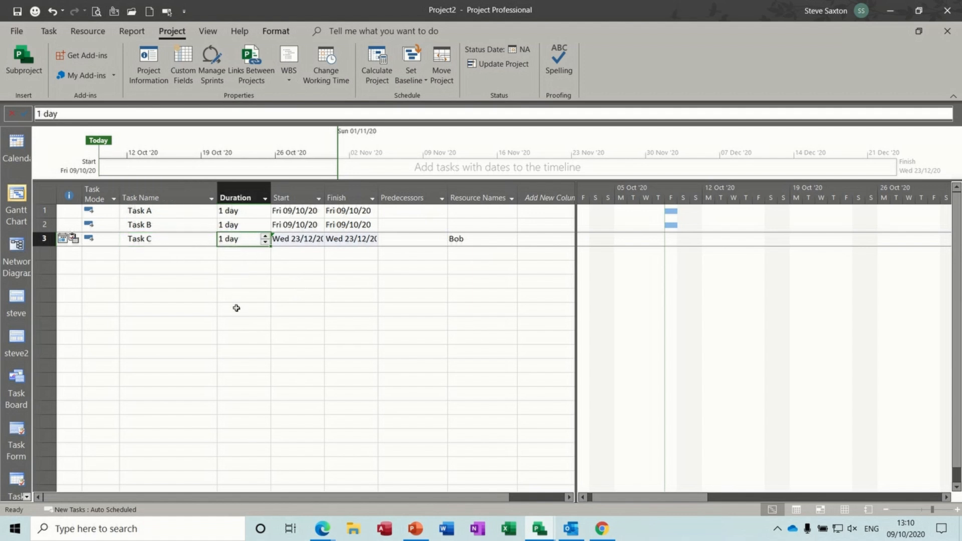
type("3")
key("Return")
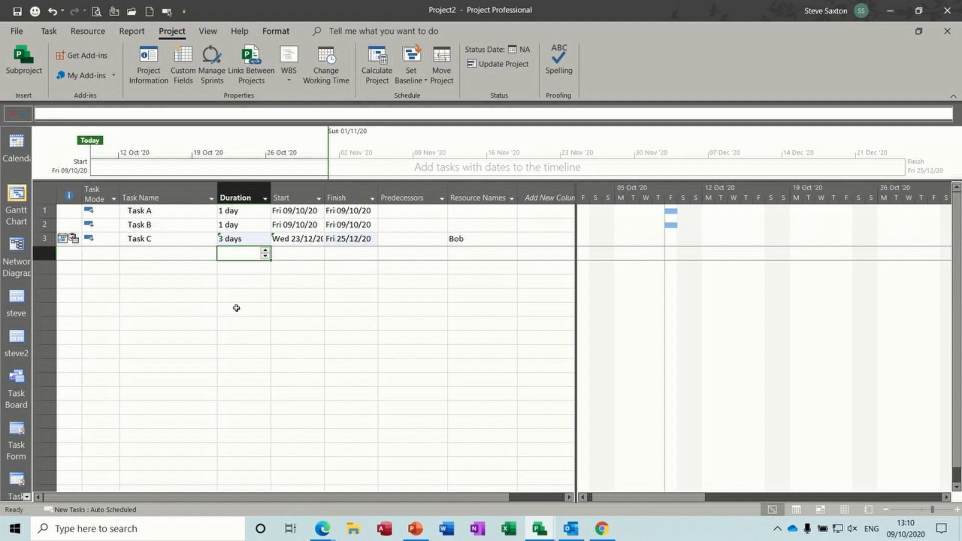
left_click(356, 239)
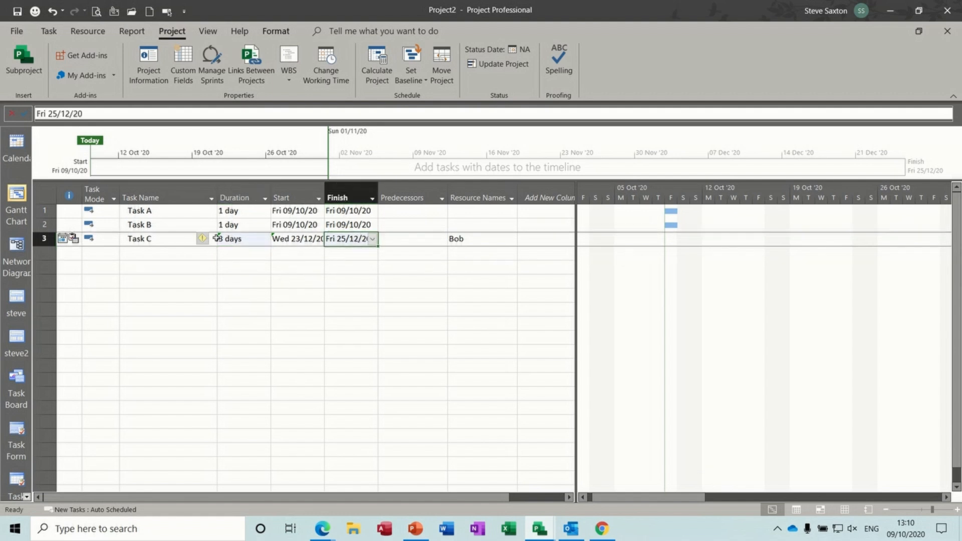
left_click(172, 239)
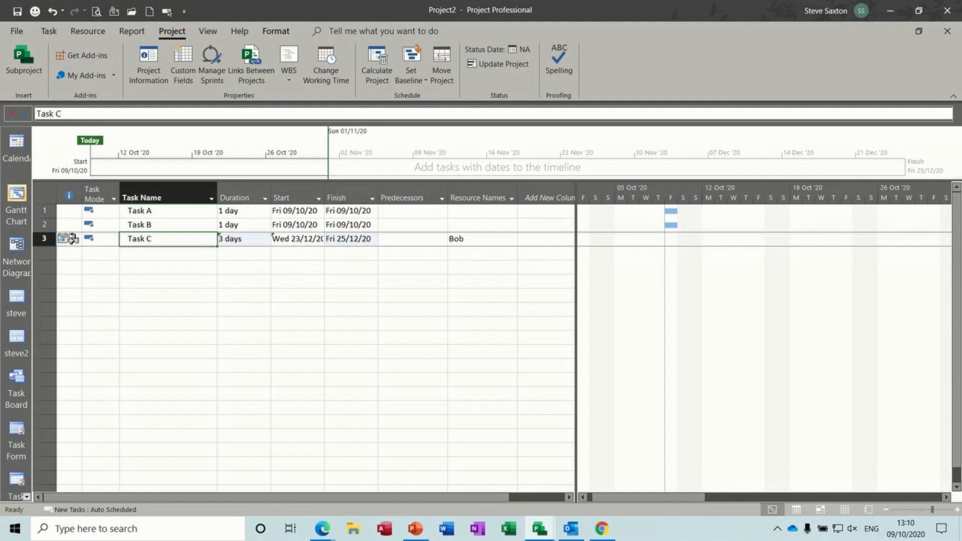
mouse_move(71, 240)
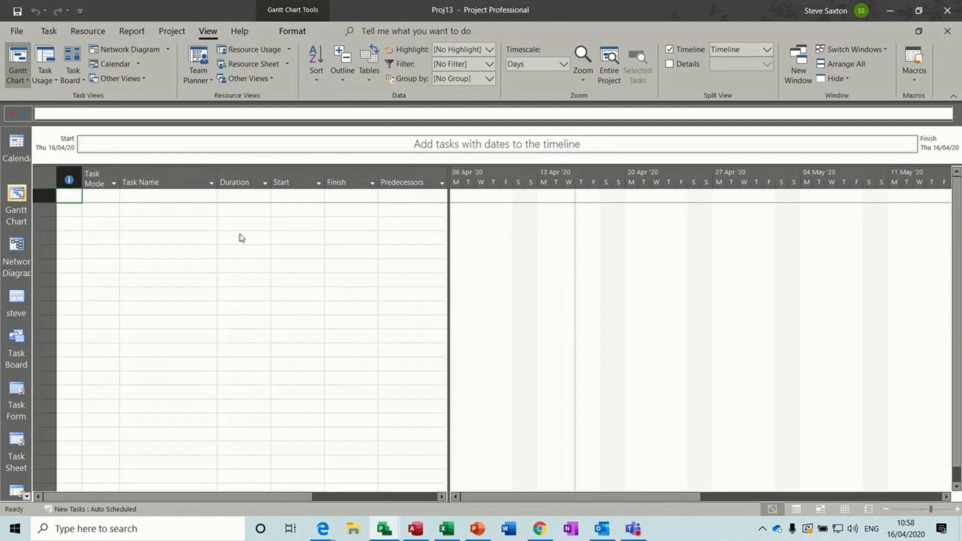
Add a task named Process with a duration of 2 days as the first task of project Proj13
left_click(178, 196)
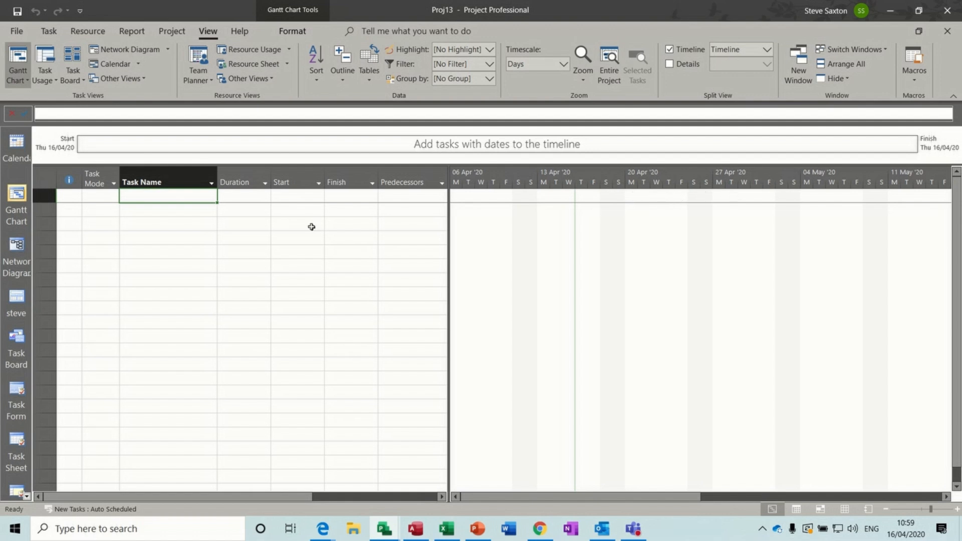
left_click_drag(195, 206, 199, 308)
left_click(177, 196)
type("Ta")
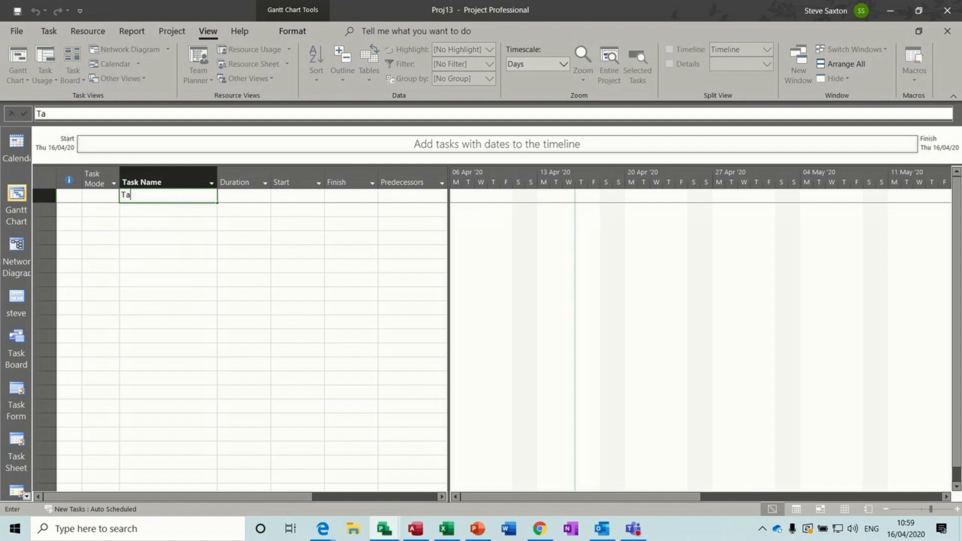
type("sProcess")
left_click(255, 196)
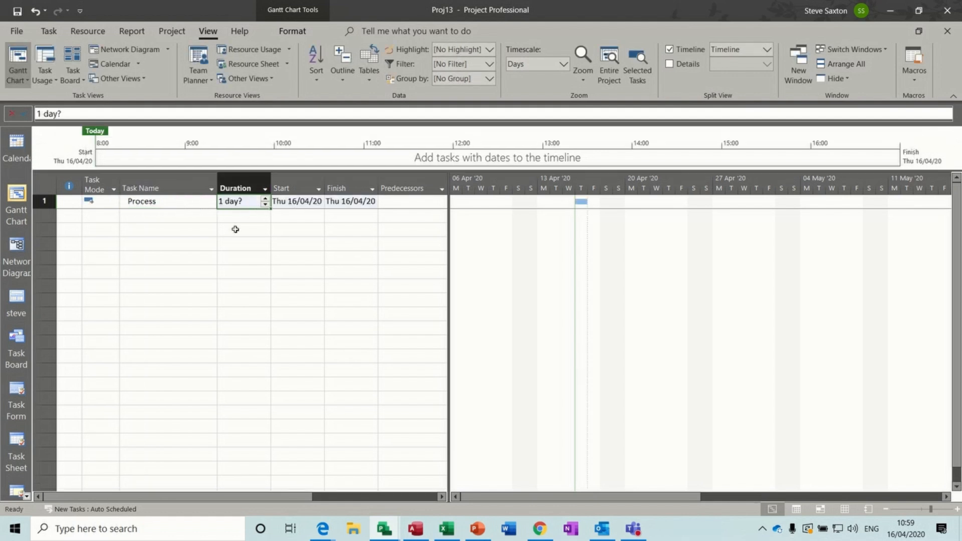
type("2")
left_click(181, 216)
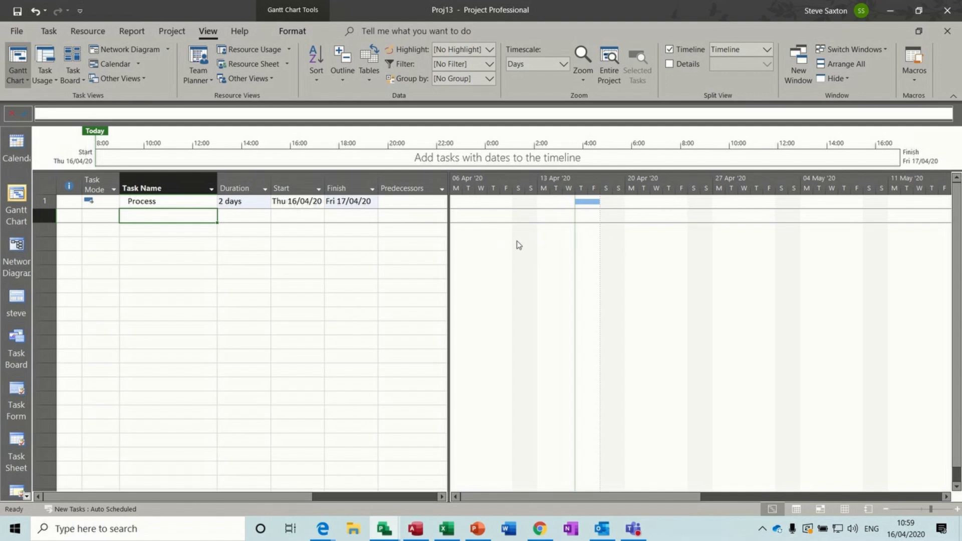
double_click(487, 250)
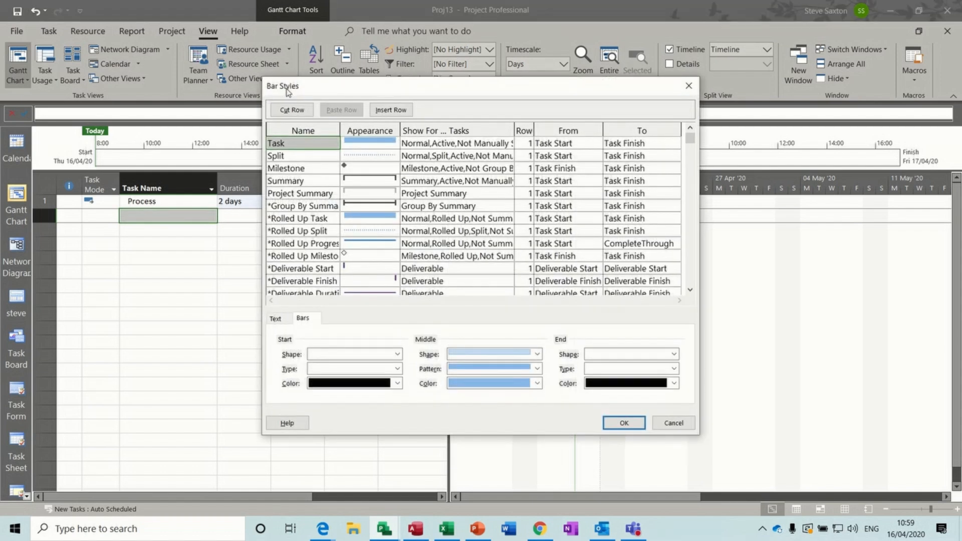
left_click(689, 88)
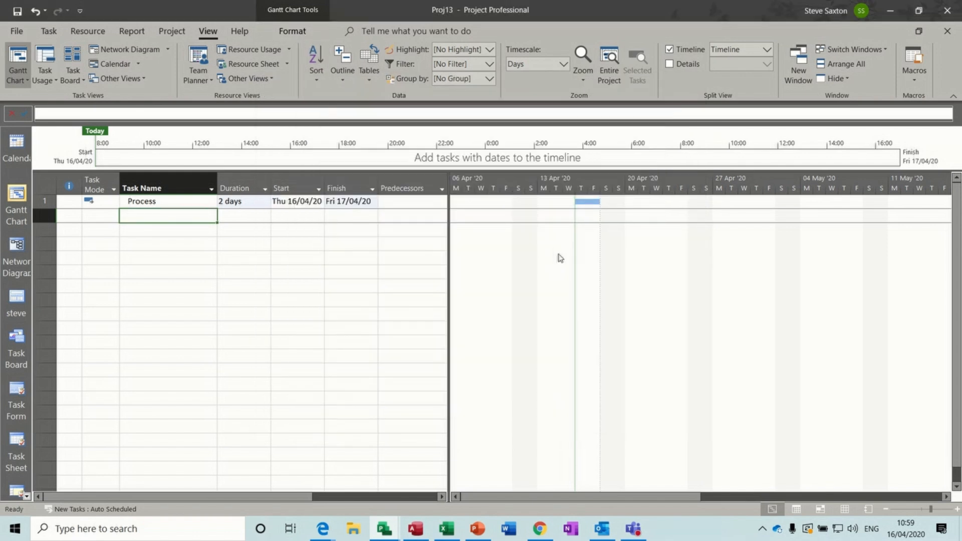
double_click(561, 271)
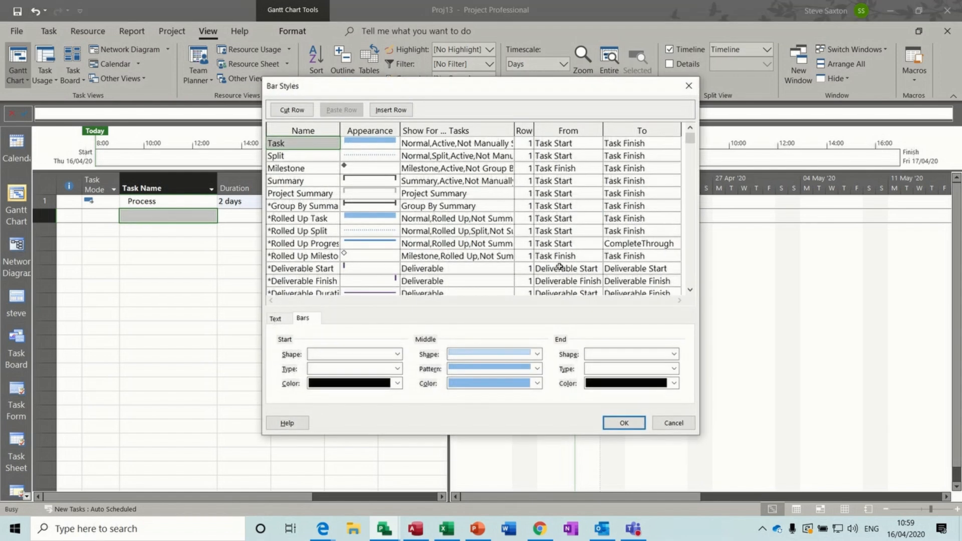
left_click(689, 86)
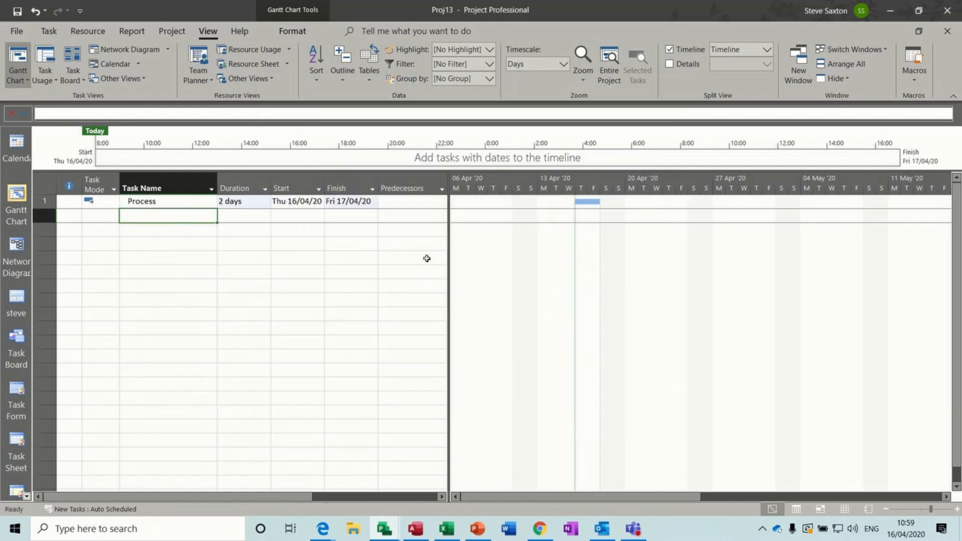
double_click(558, 256)
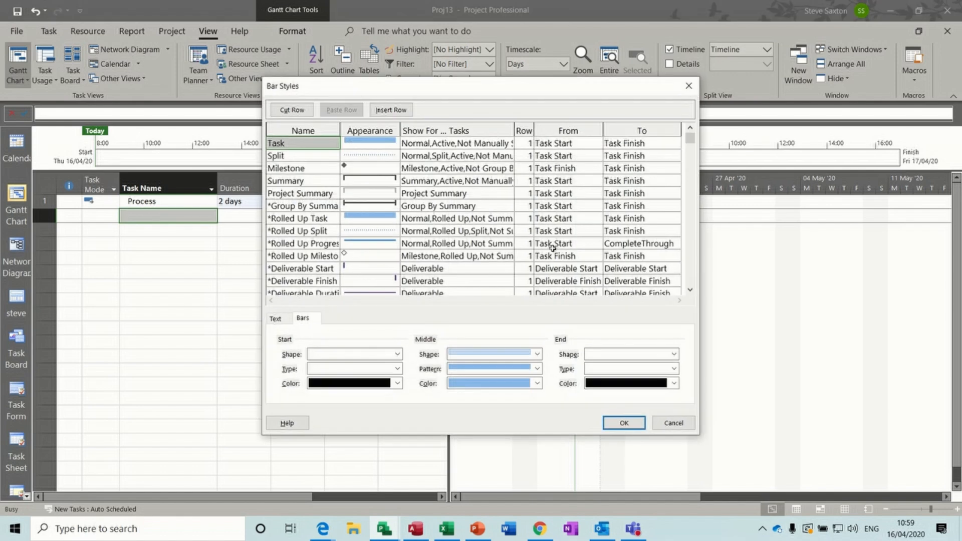
left_click(687, 86)
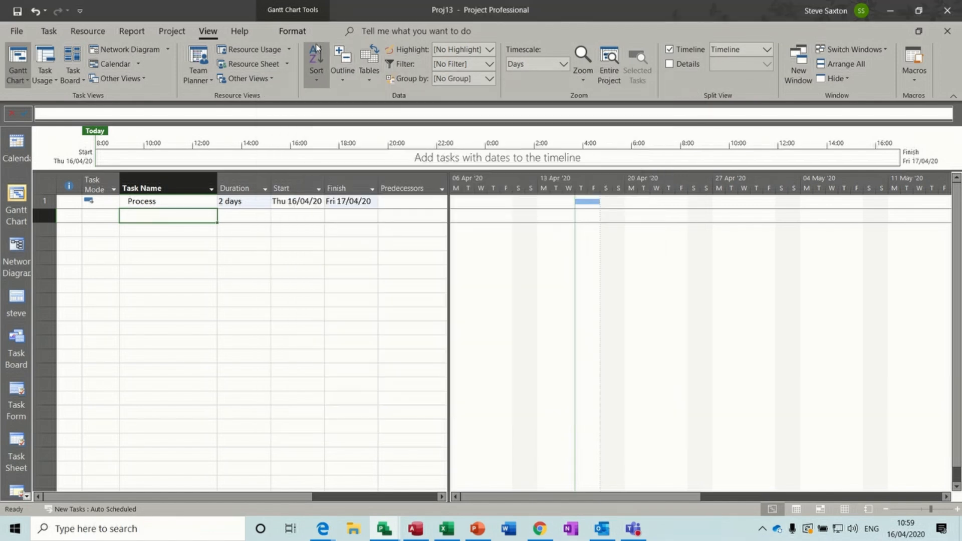
Add a new bar style named Process in the first empty row after Manual Progress
left_click(292, 31)
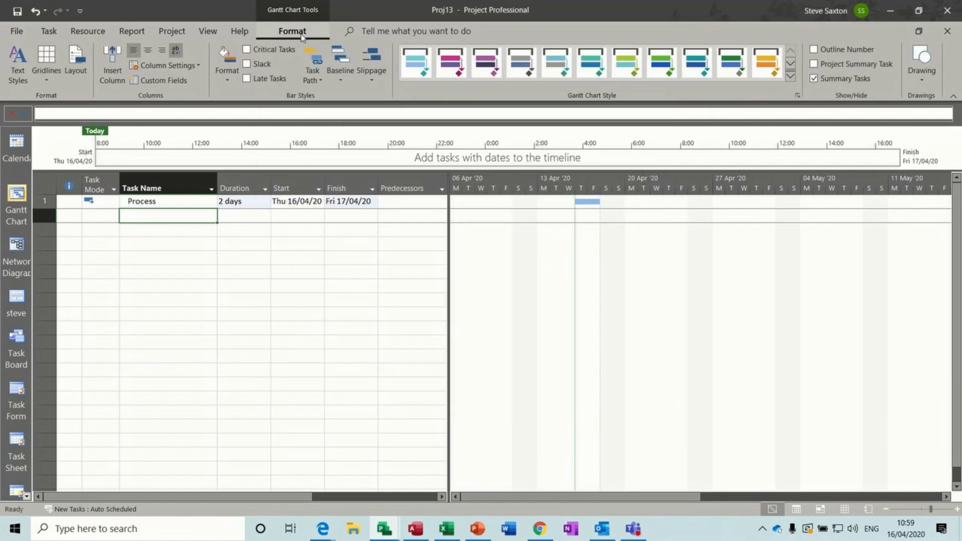
left_click(228, 80)
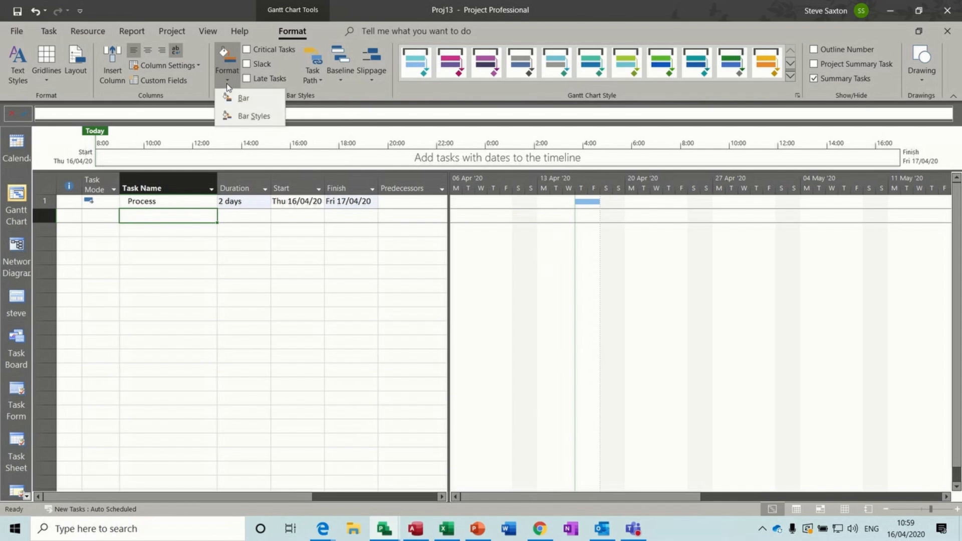
left_click(259, 118)
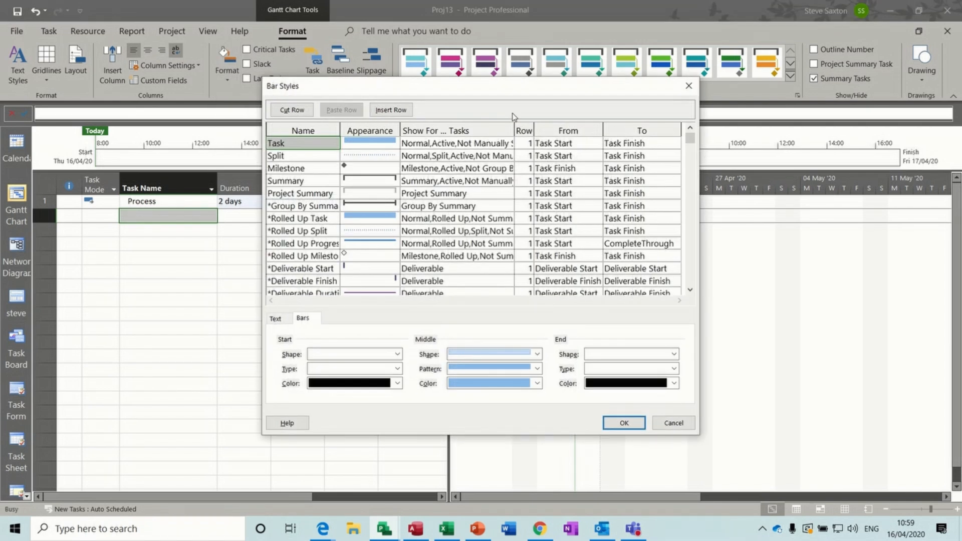
left_click_drag(475, 92, 464, 88)
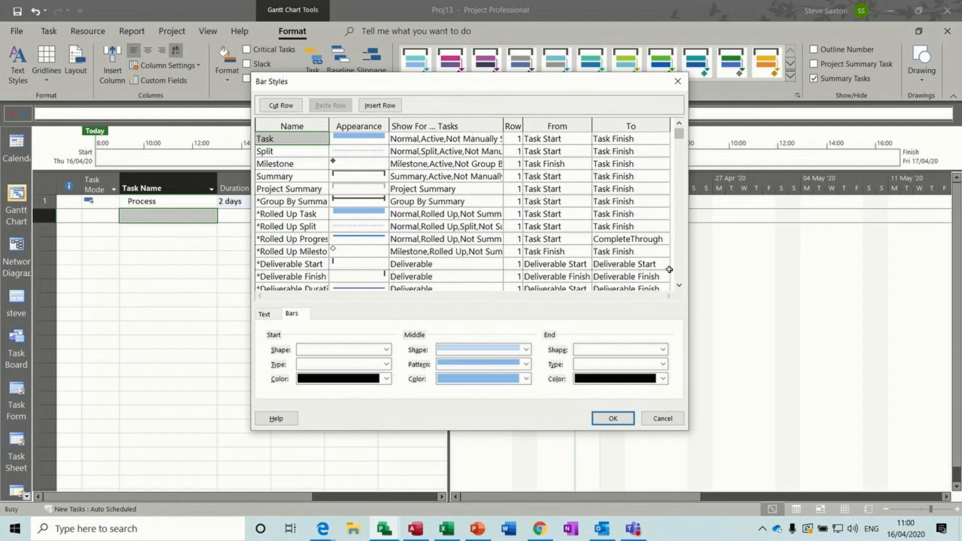
left_click(678, 285)
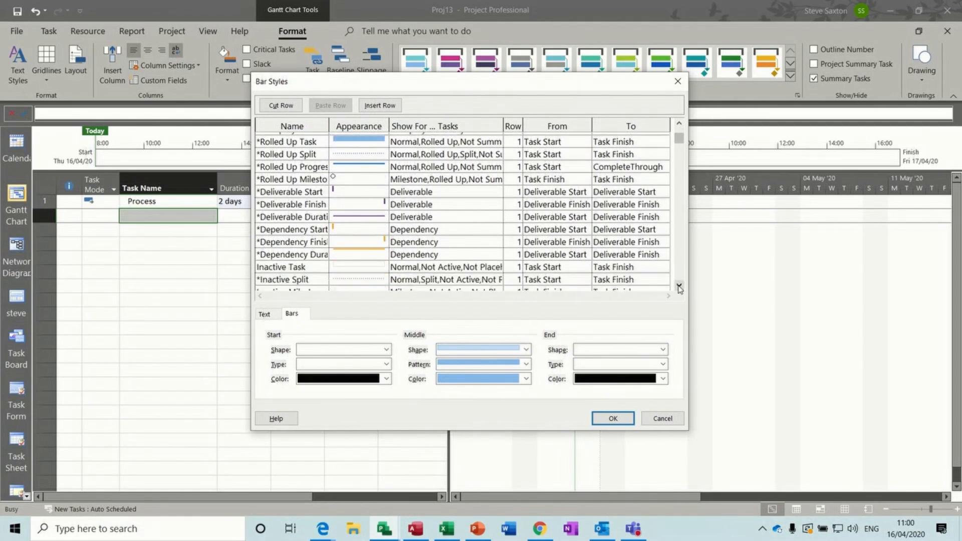
left_click_drag(679, 286, 678, 286)
left_click(291, 187)
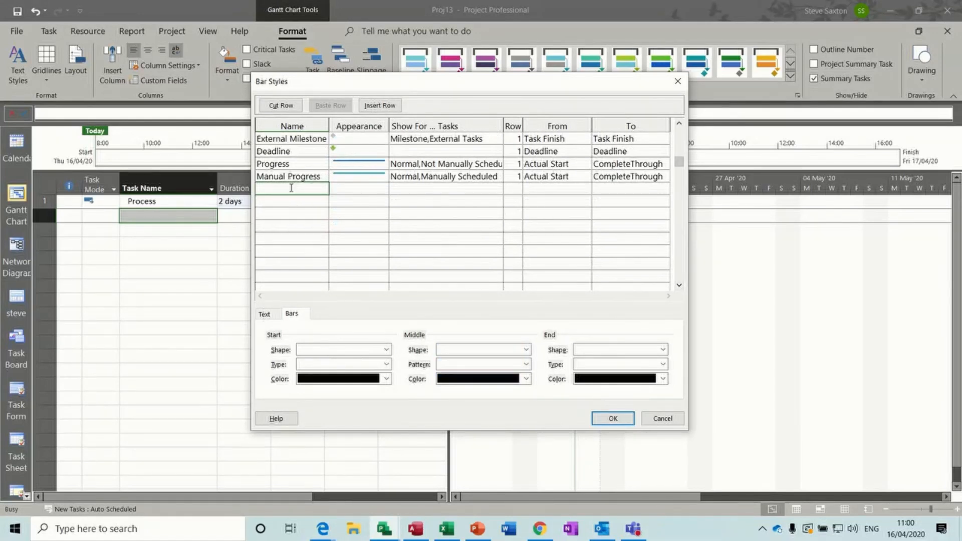
type("Process")
Give the Process bar style a left-pointing triangle as its start shape and a light green middle
left_click(359, 190)
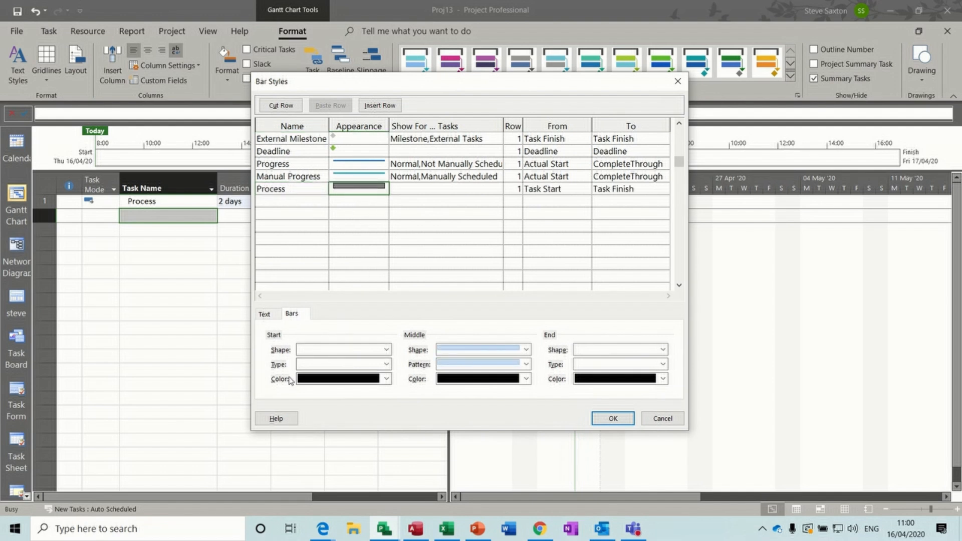
left_click(385, 379)
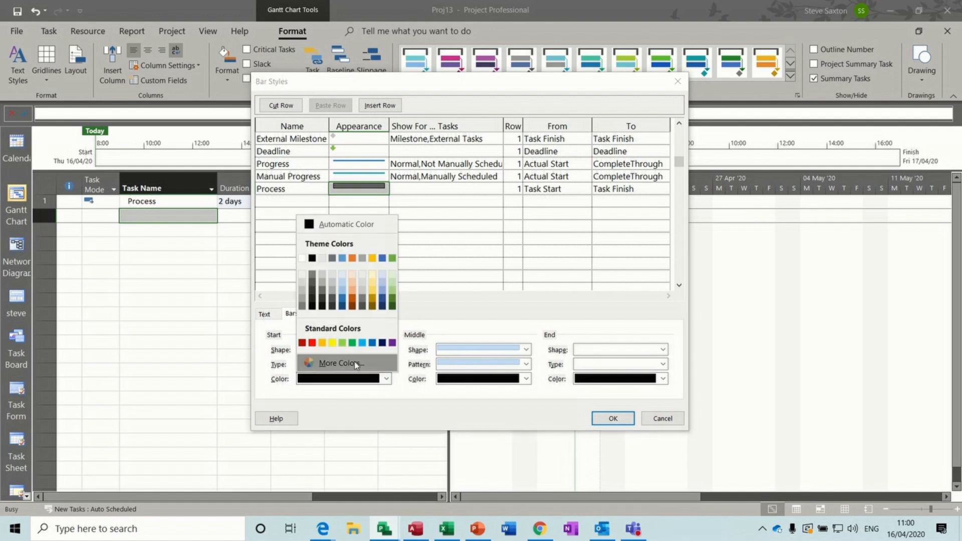
left_click(312, 343)
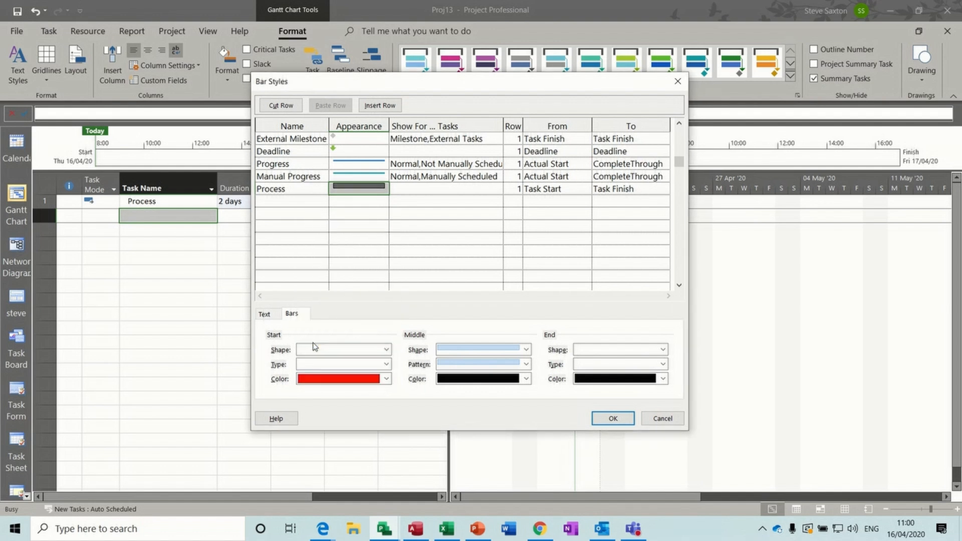
left_click(386, 349)
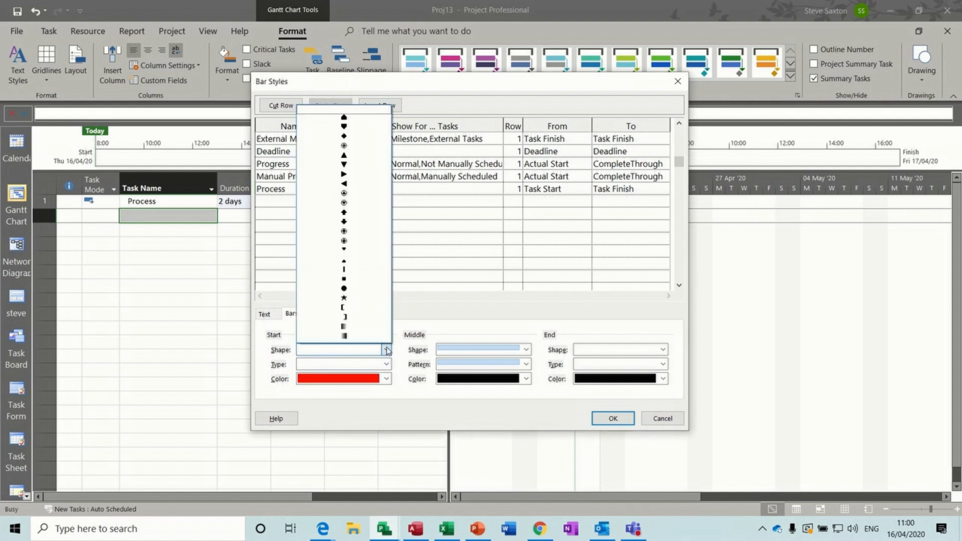
left_click(343, 183)
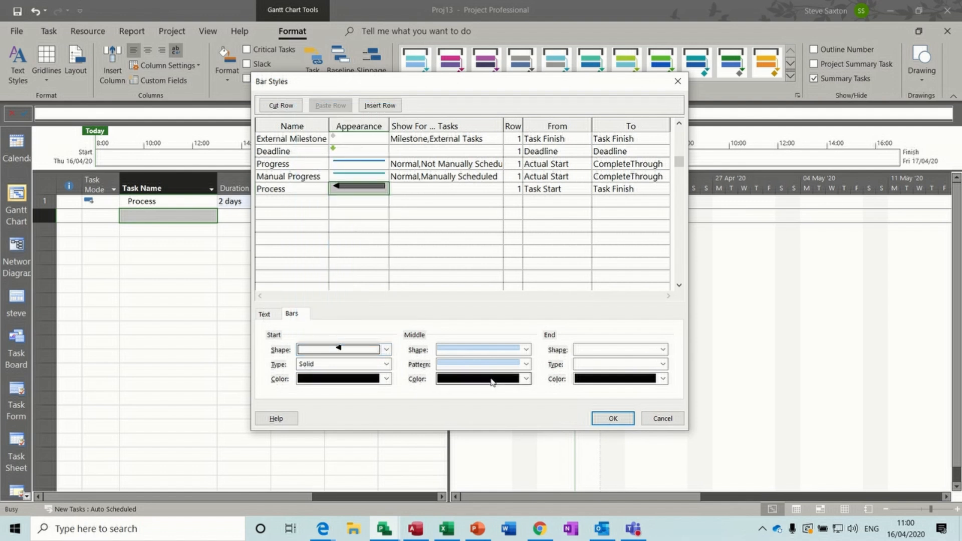
left_click(525, 379)
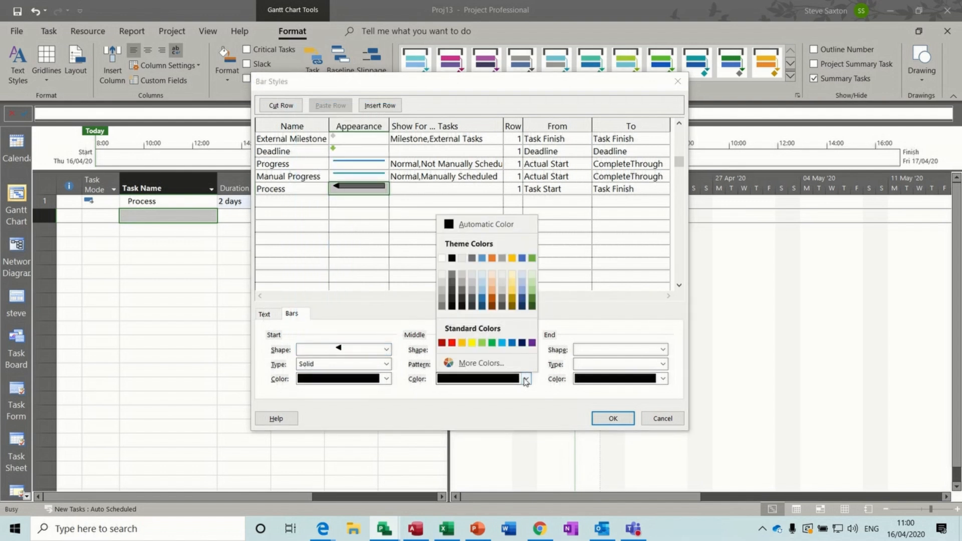
left_click(481, 343)
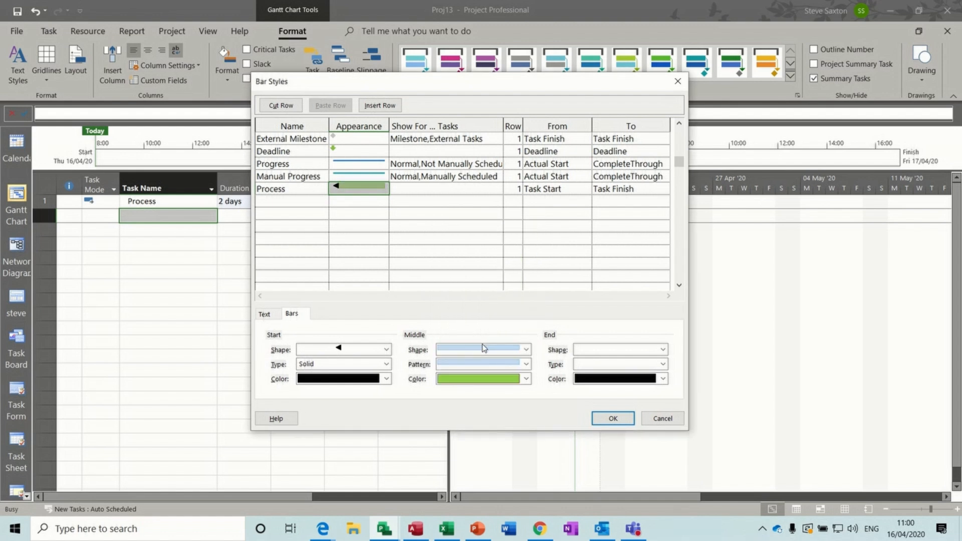
Give the Process bar style a right-pointing triangle as its end shape and colour both the start and end shapes red
left_click(661, 349)
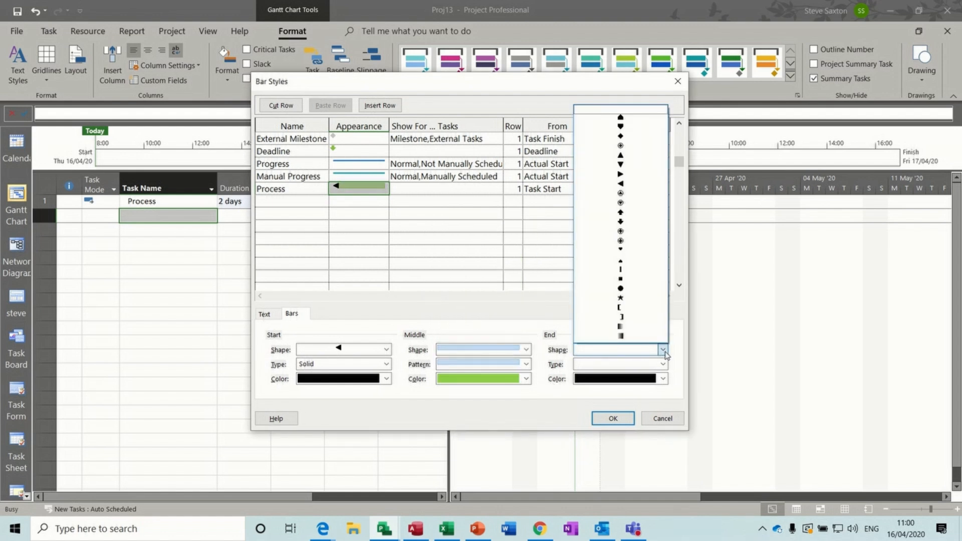
left_click(630, 175)
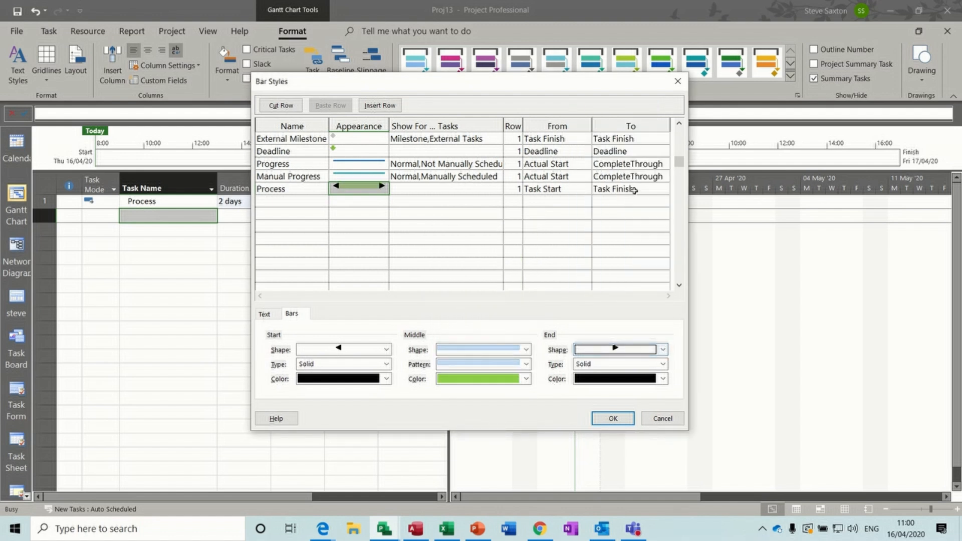
left_click(652, 378)
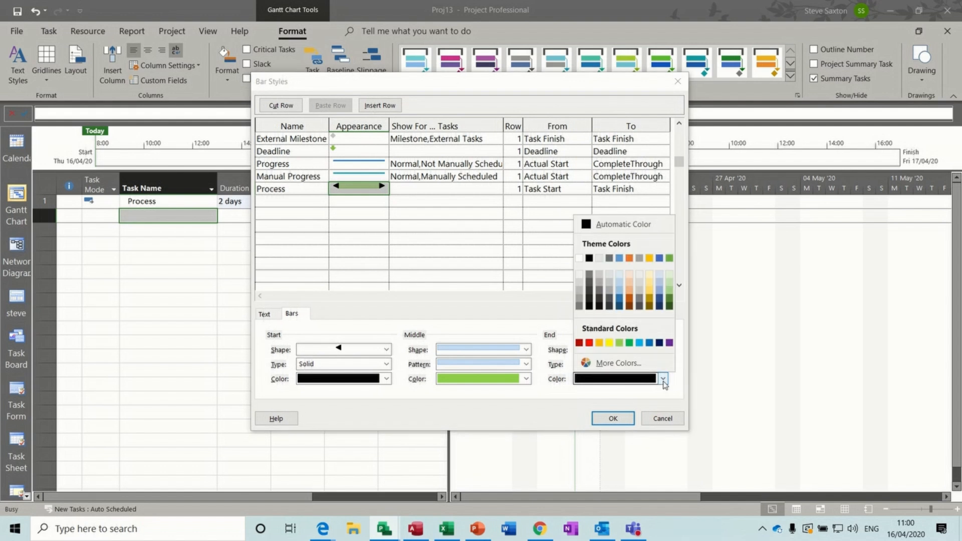
left_click(589, 343)
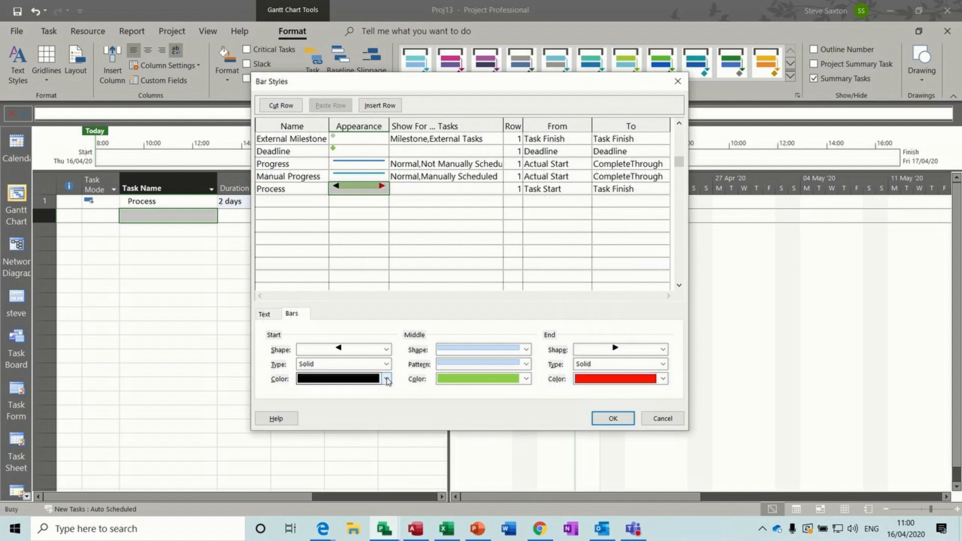
left_click(384, 379)
left_click(311, 343)
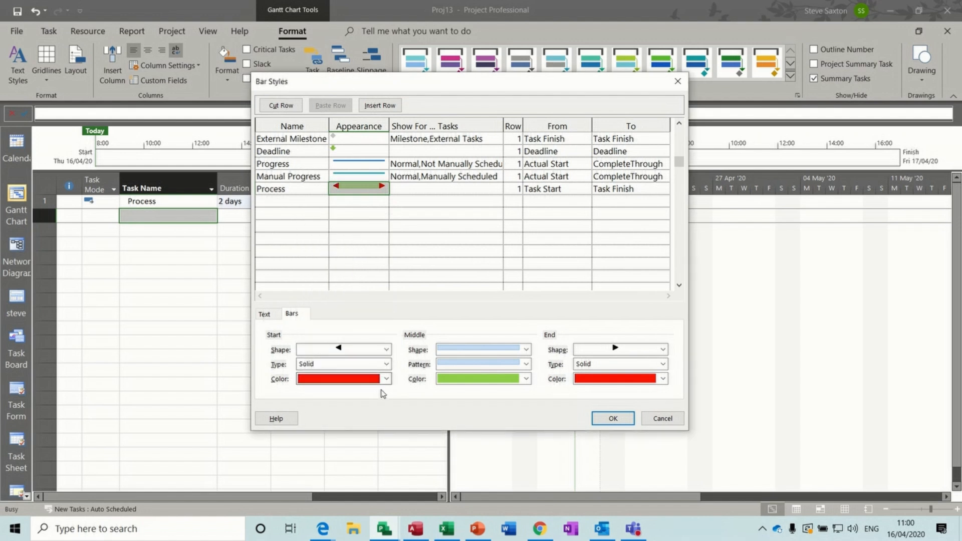
left_click(348, 199)
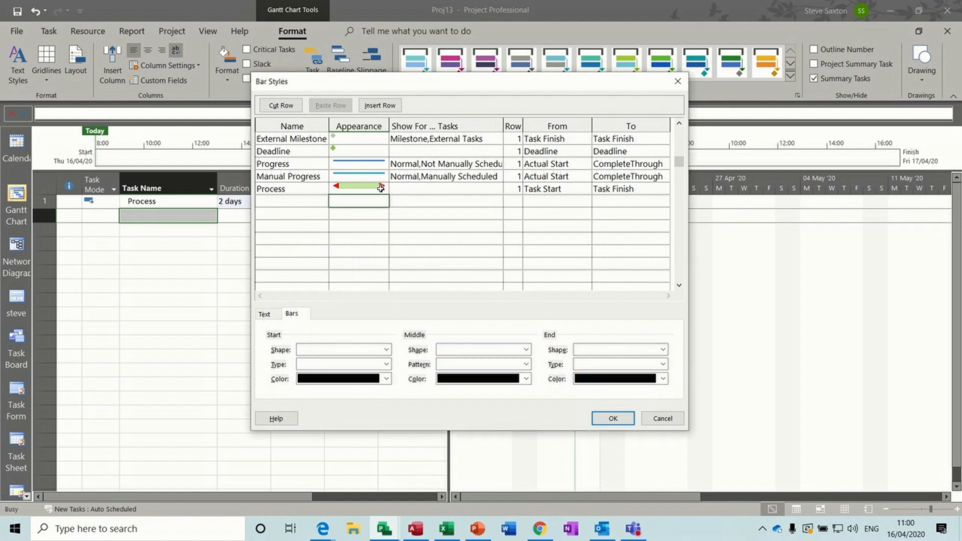
Set the Process bar style to show for Normal tasks
left_click(423, 190)
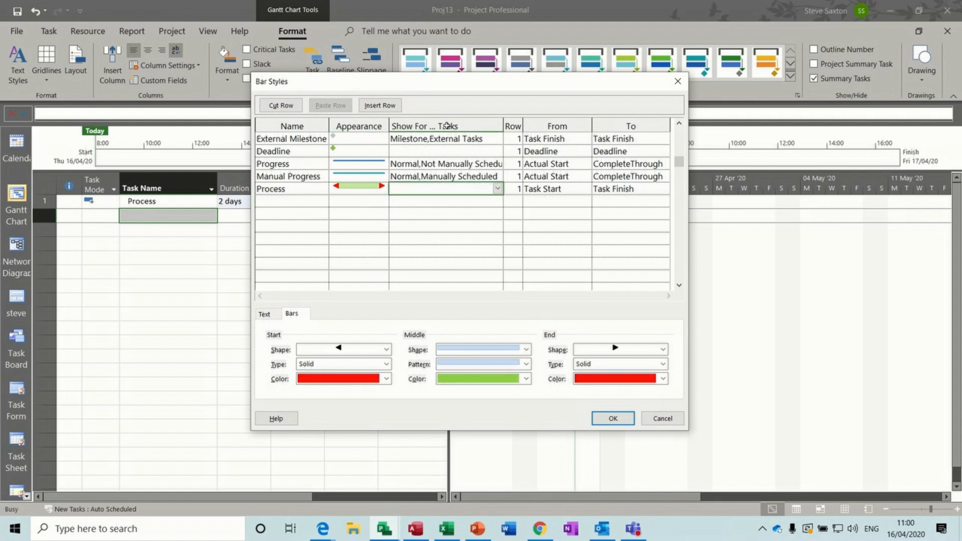
left_click(496, 189)
left_click(446, 198)
left_click_drag(494, 79, 564, 230)
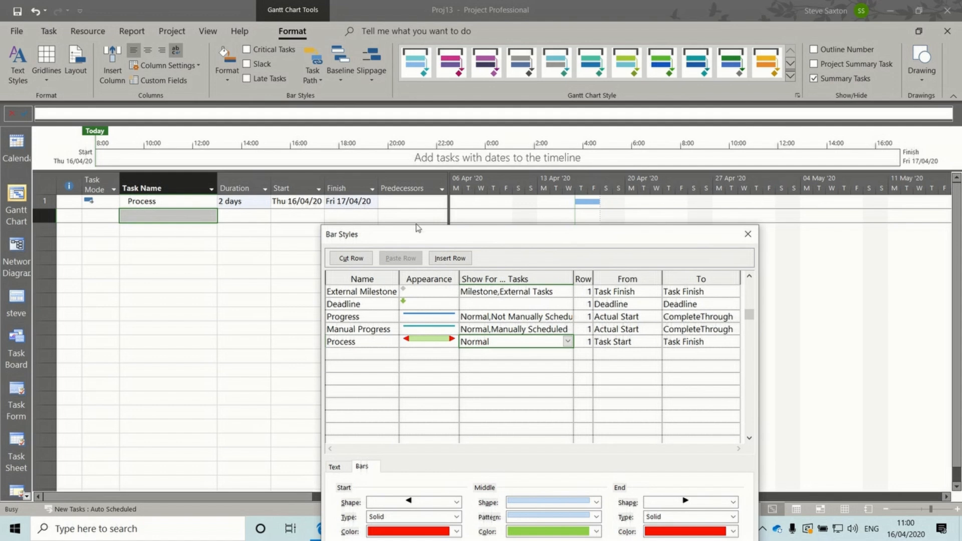
left_click_drag(451, 236, 338, 113)
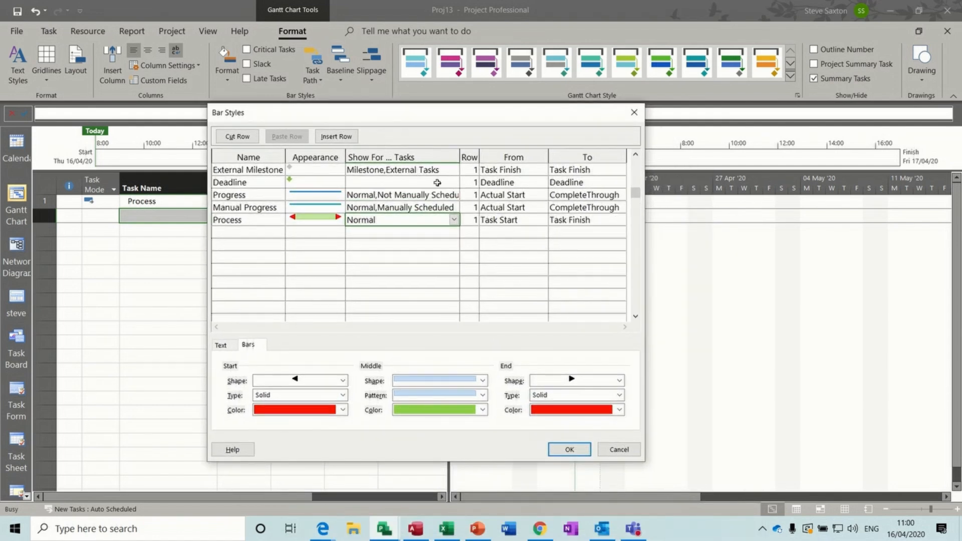
Set the Process bar style to be drawn from Start1
left_click(513, 221)
left_click(543, 221)
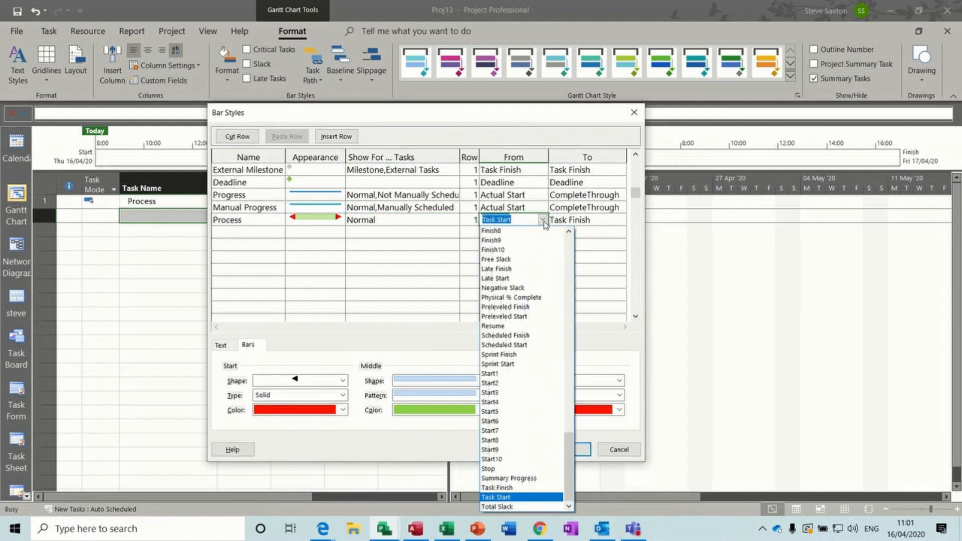
type("Scheduled Finish")
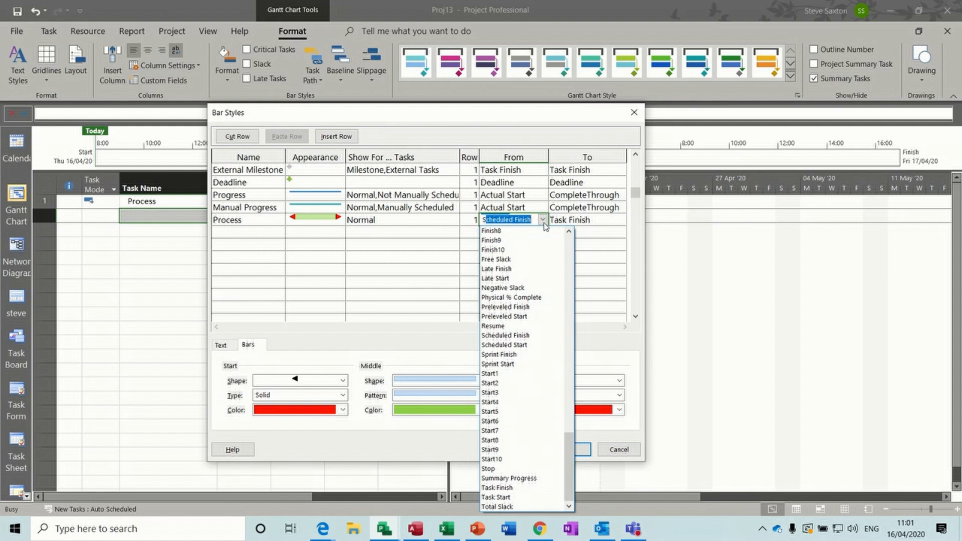
left_click(493, 373)
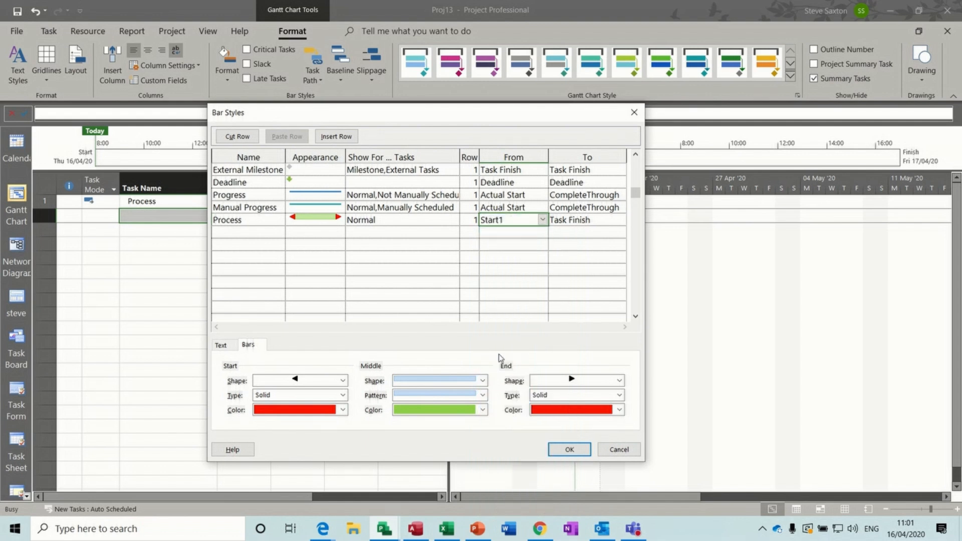
Set the Process bar style to extend to Finish1 and apply the bar styles
left_click(581, 220)
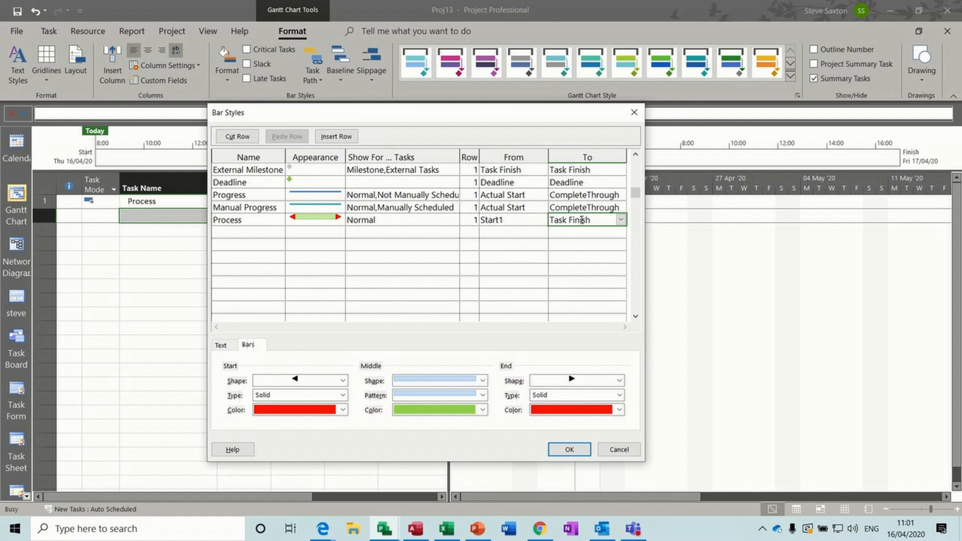
type("F")
key("Return")
left_click(585, 219)
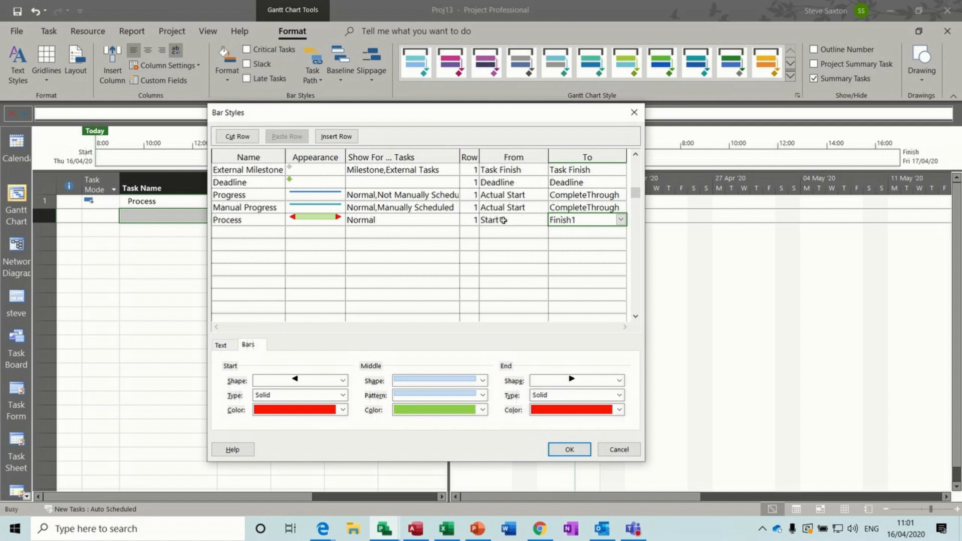
left_click(516, 219)
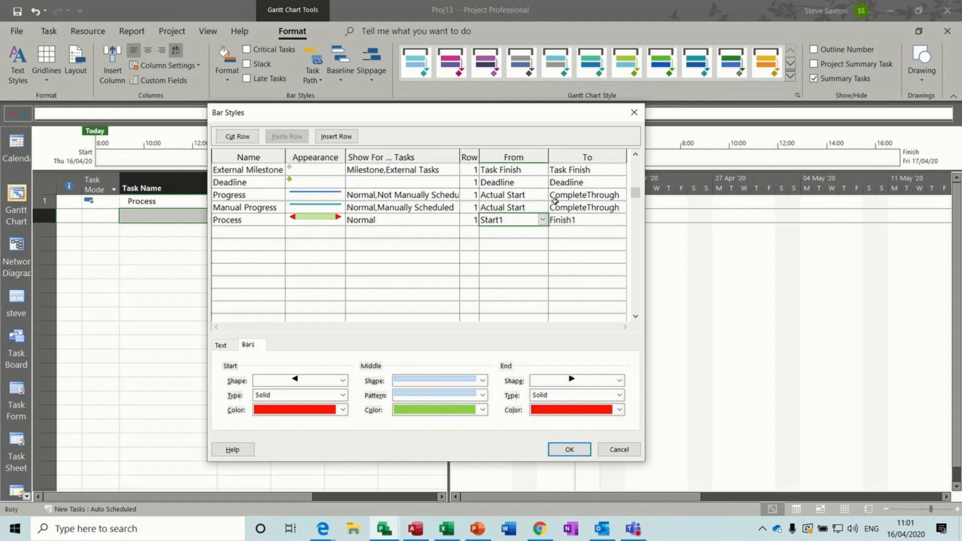
left_click(568, 449)
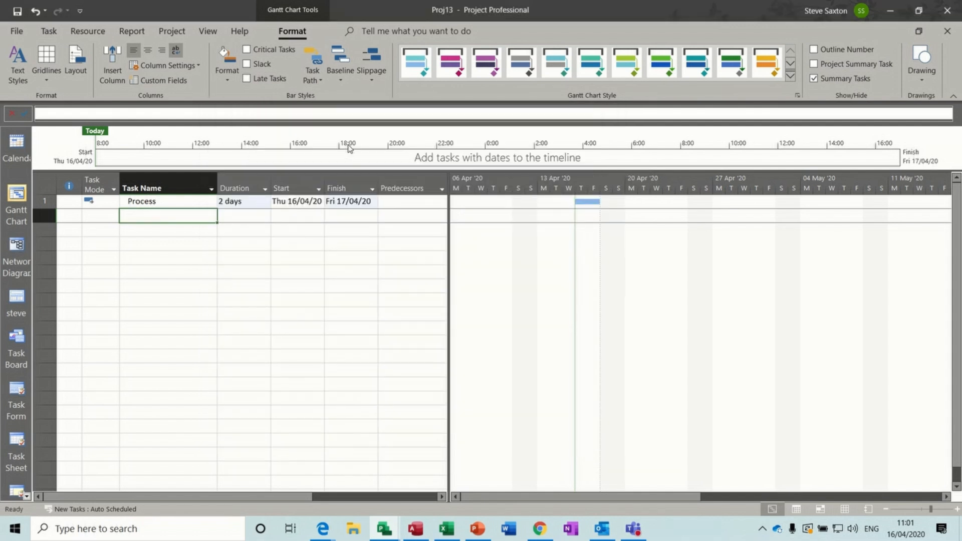
Examine the baseline and interim plan options for the entire project, including the Start/Finish fields to copy into, without applying any
left_click(172, 32)
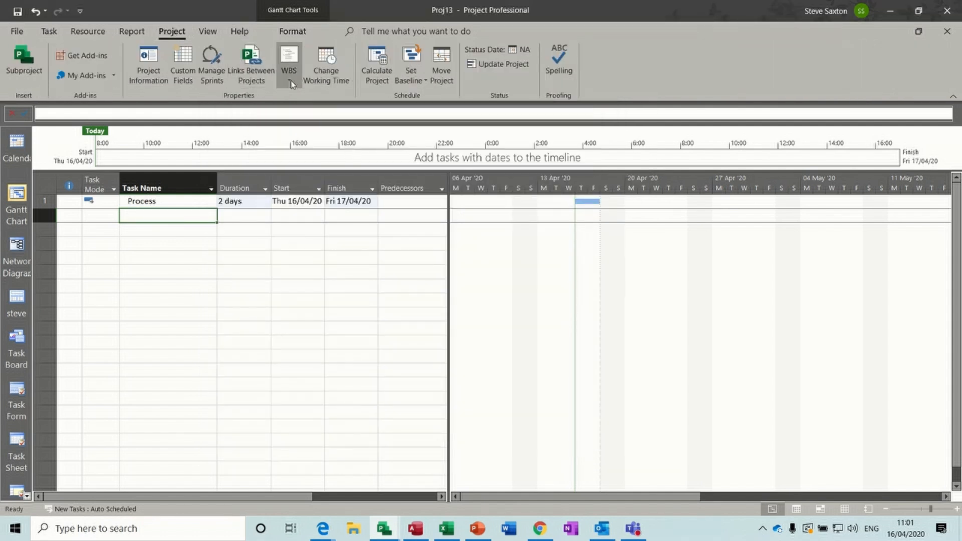
left_click(419, 80)
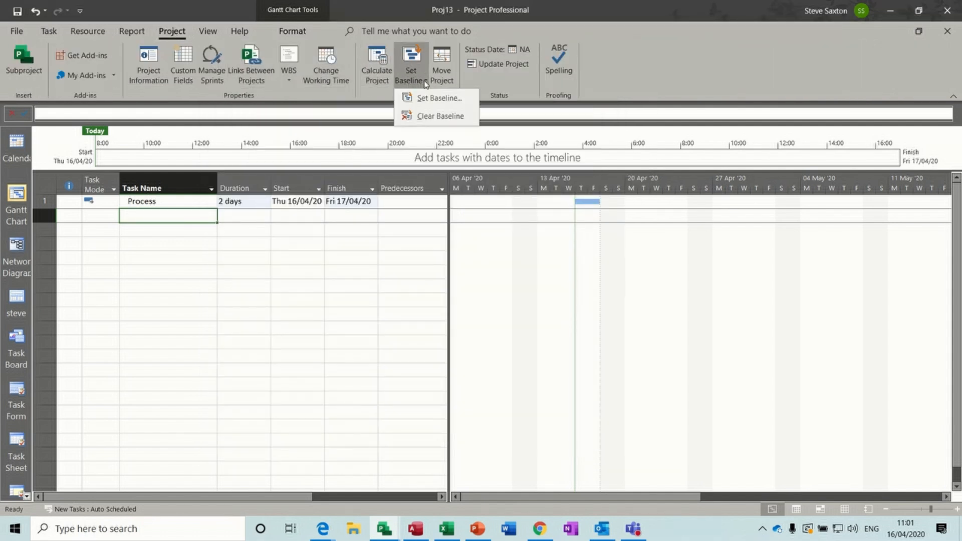
left_click(451, 103)
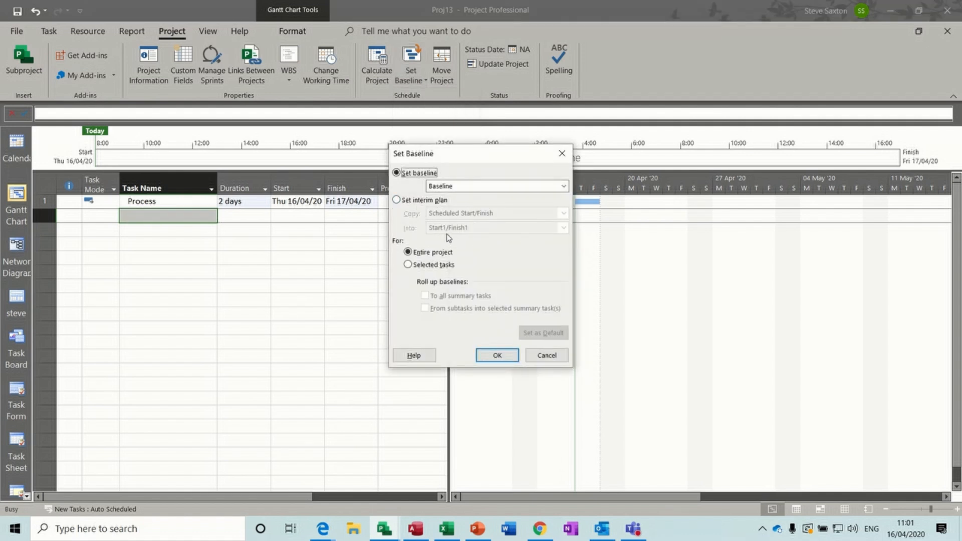
left_click(397, 200)
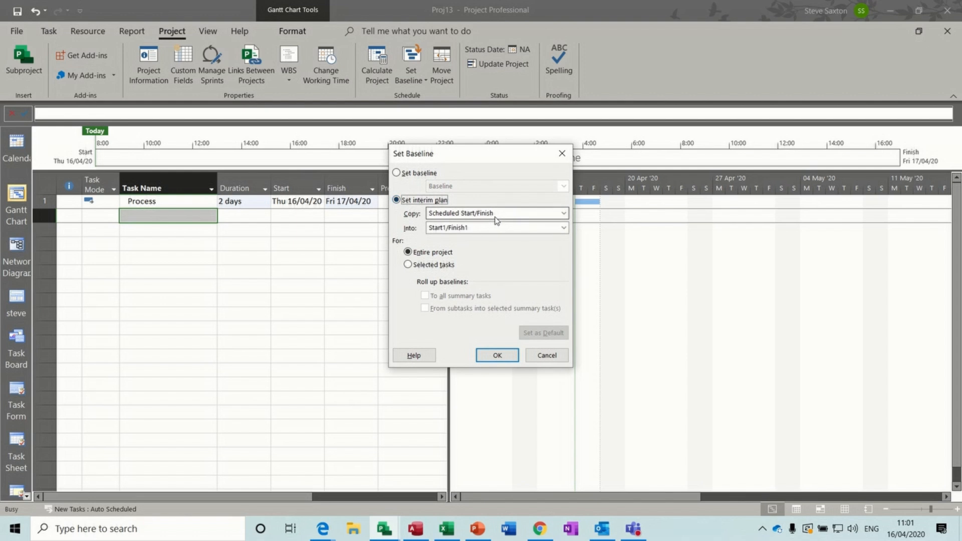
left_click(563, 229)
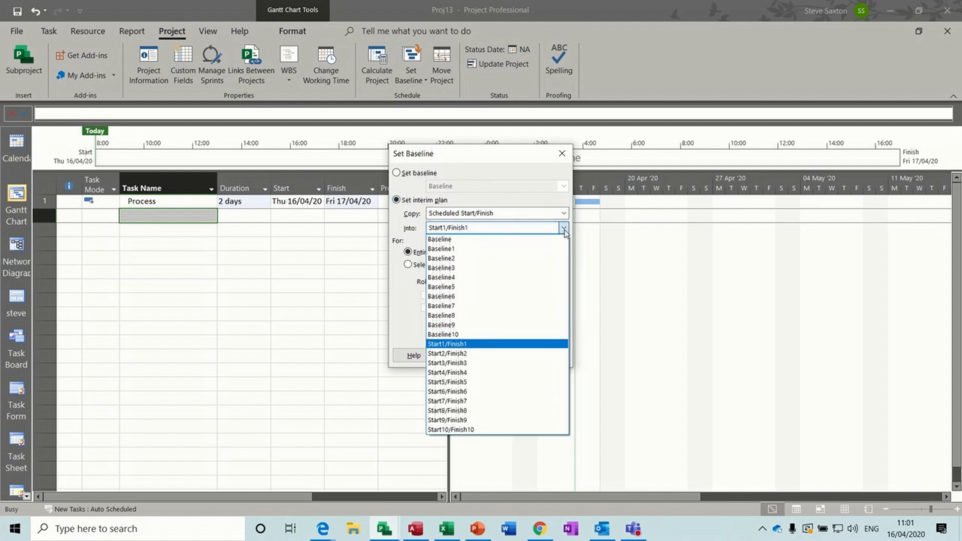
left_click(564, 230)
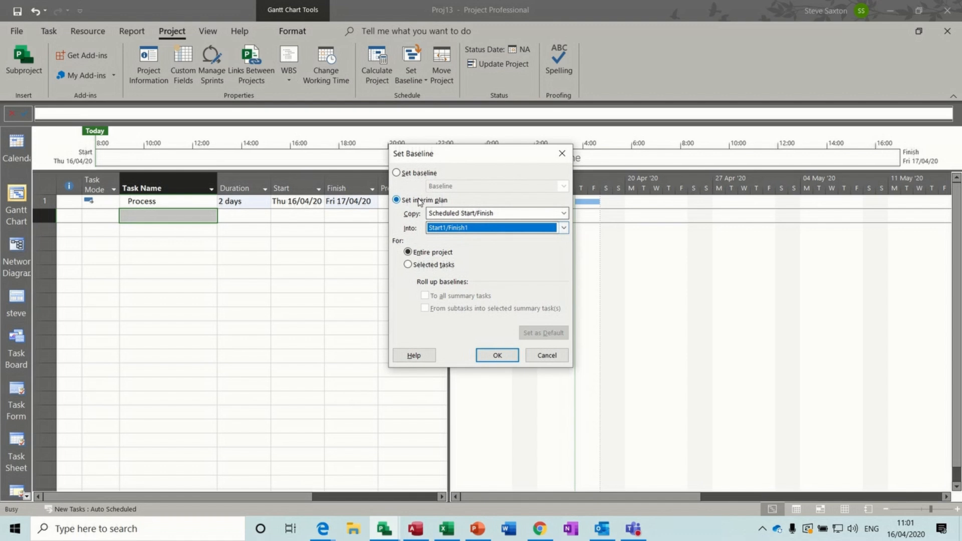
left_click(396, 172)
left_click(561, 188)
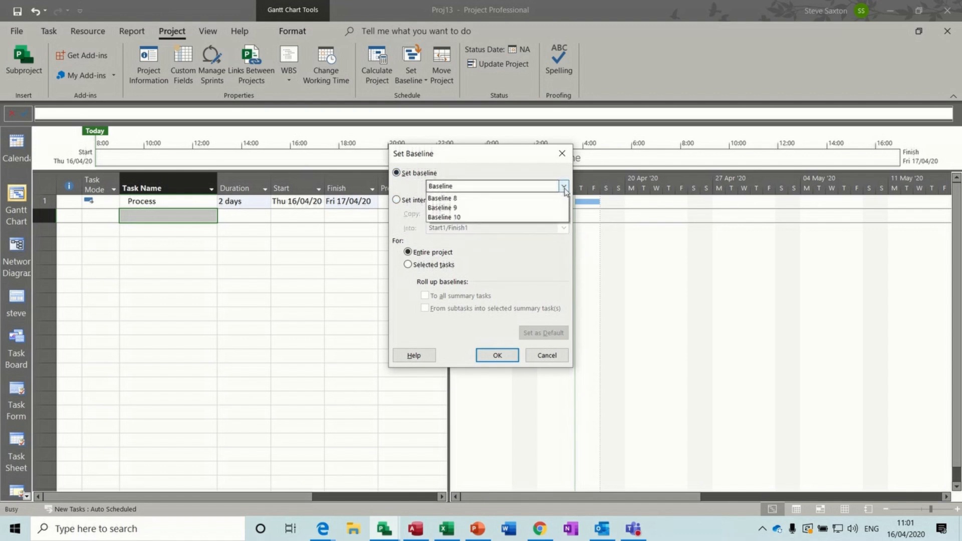
left_click(562, 189)
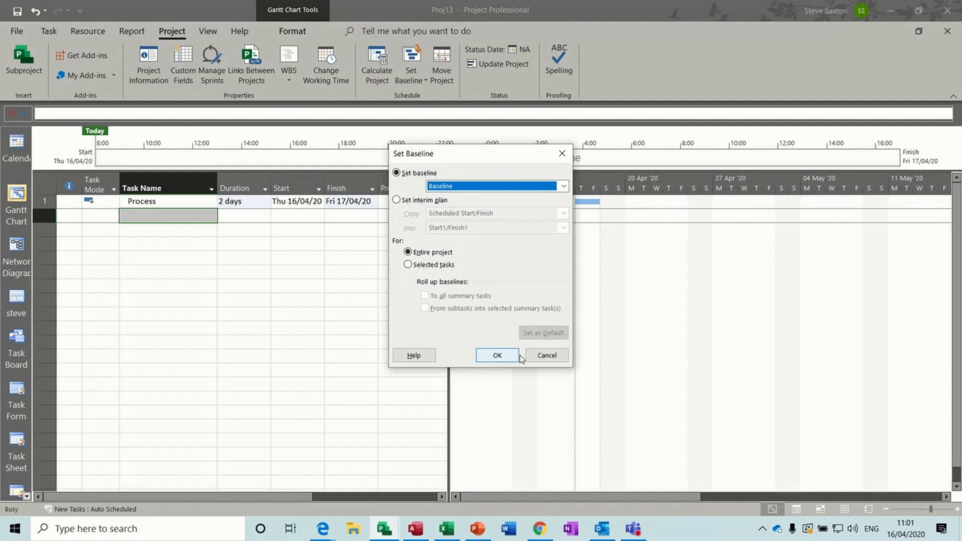
left_click(542, 357)
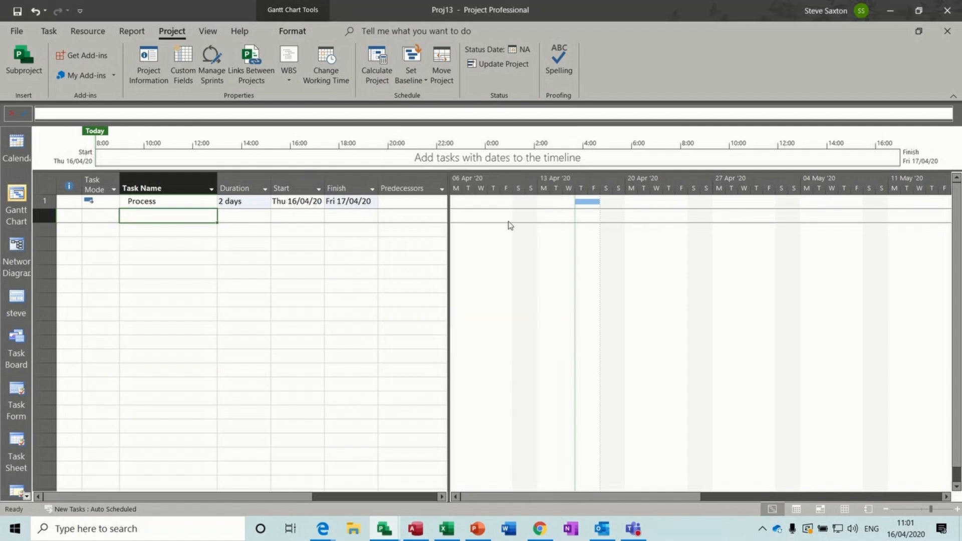
Add a new bar style named Process1 directly below the Process style
double_click(493, 238)
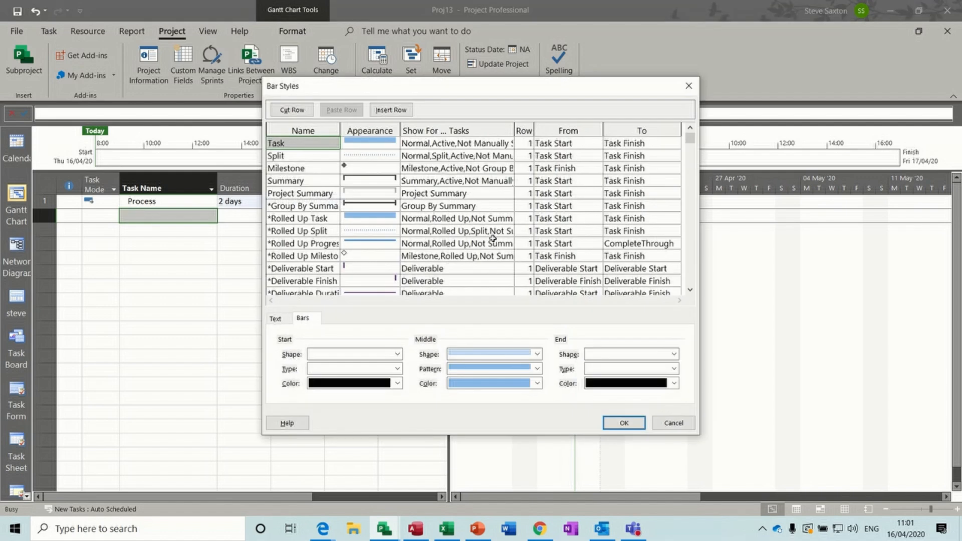
left_click(690, 289)
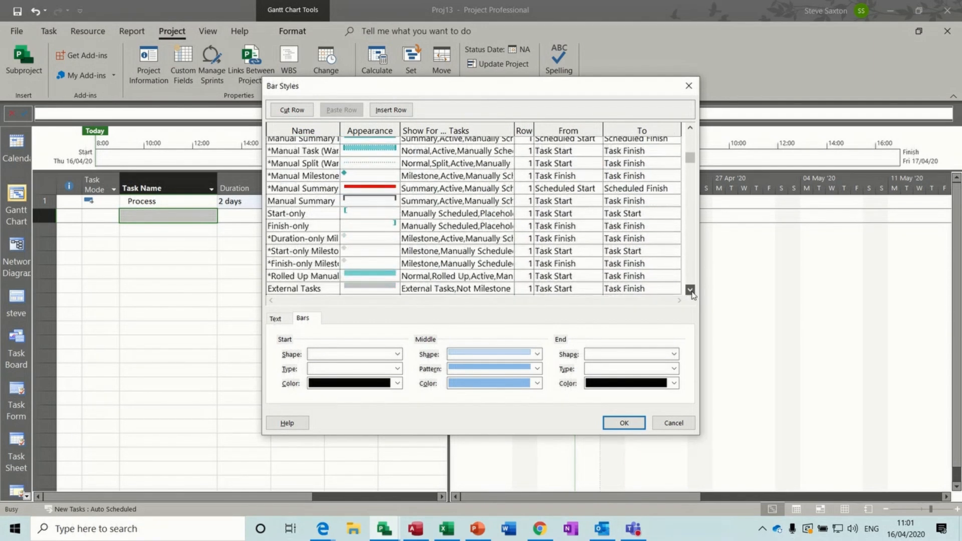
left_click(318, 192)
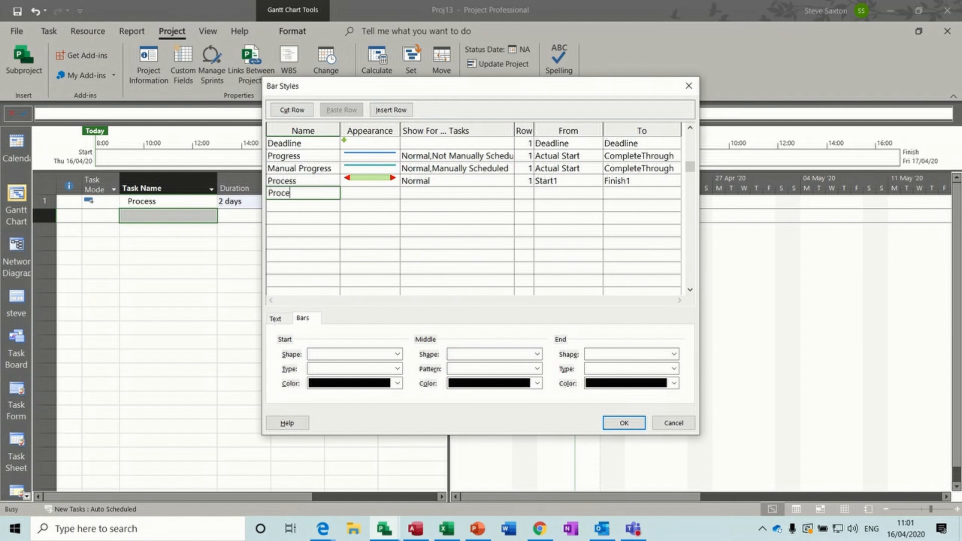
left_click(361, 194)
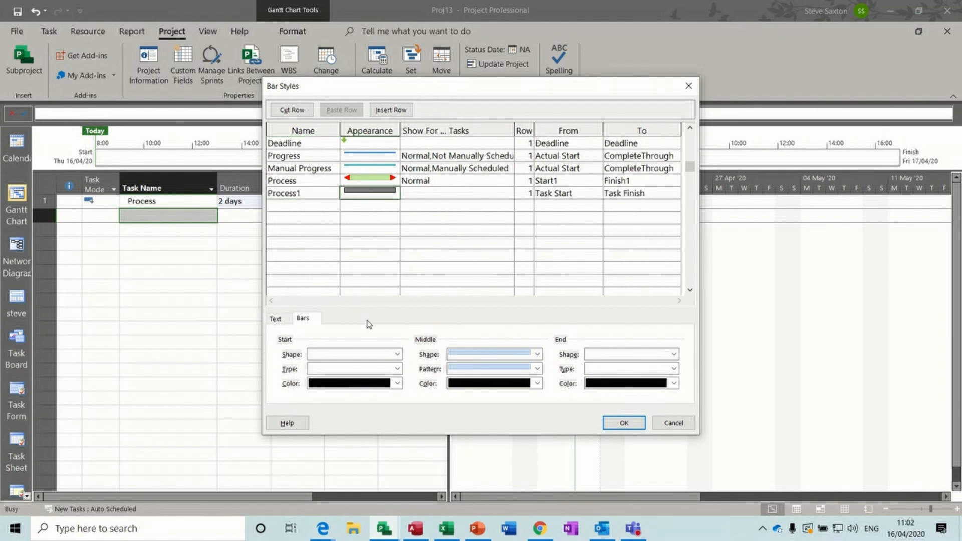
Give the Process1 bar style a solid left-pointing triangle as its start shape and colour it red
left_click(398, 354)
left_click(355, 189)
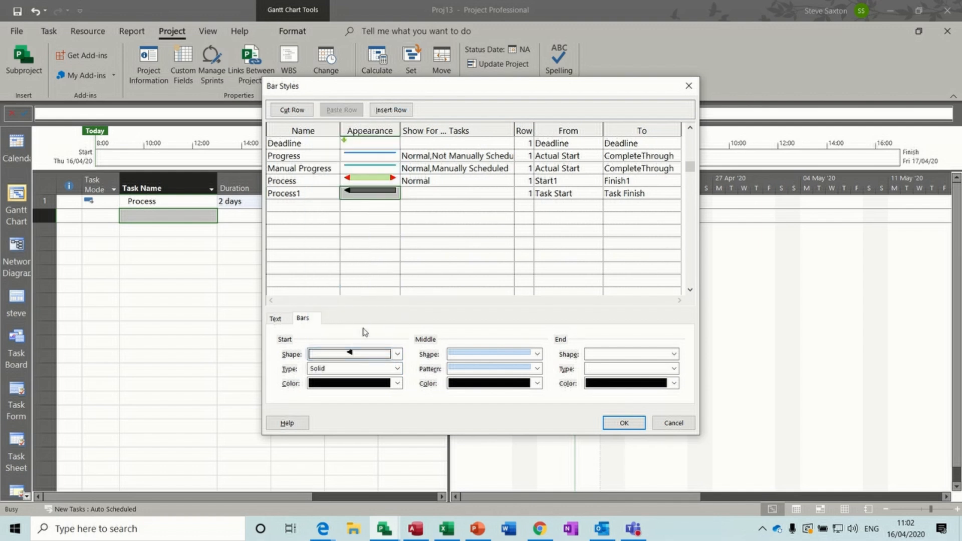
left_click(398, 383)
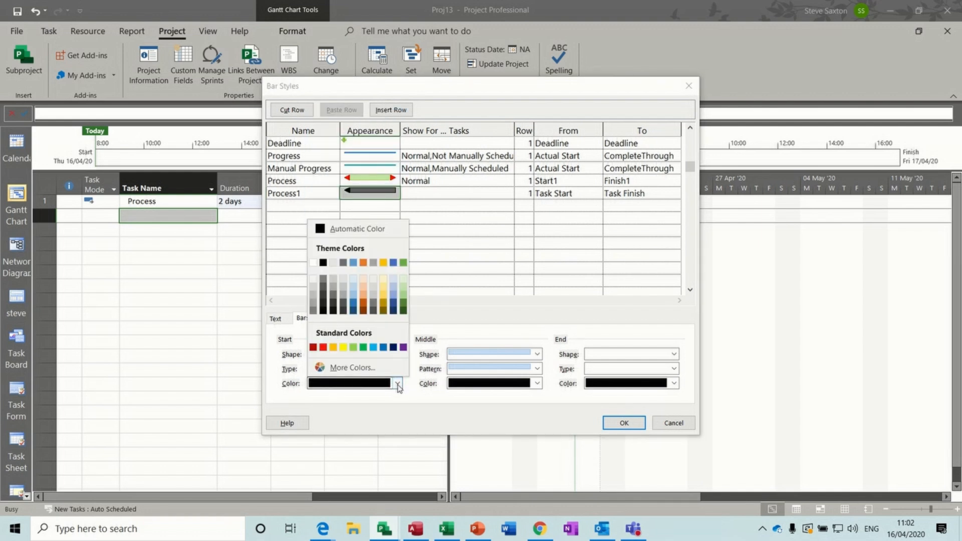
left_click(323, 348)
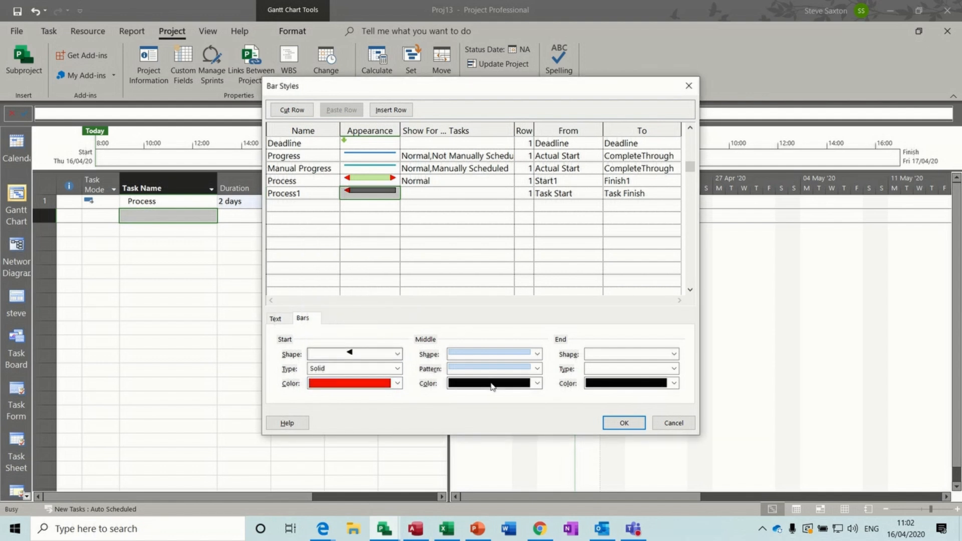
Colour the middle of the Process1 bar light green and give it a right-pointing triangle as its end shape
left_click(537, 384)
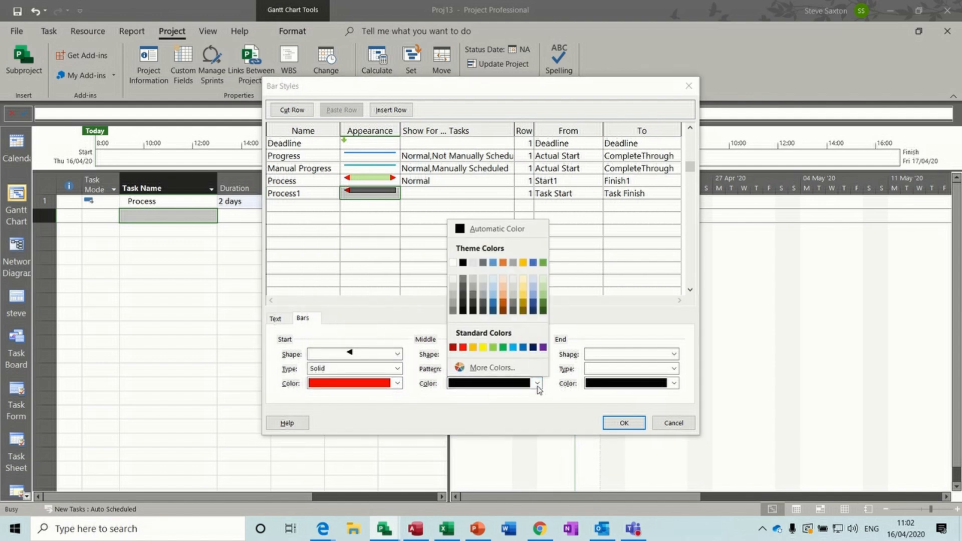
left_click(494, 350)
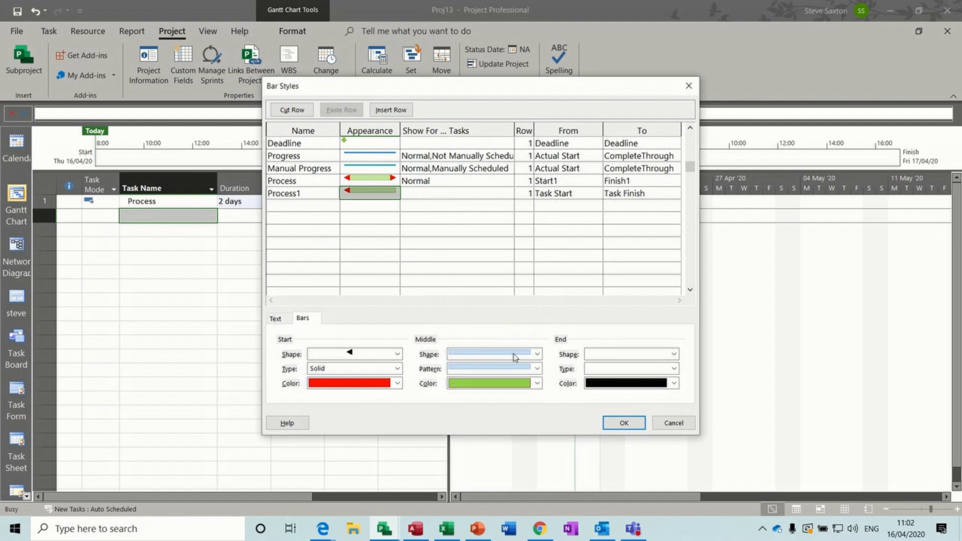
left_click(674, 384)
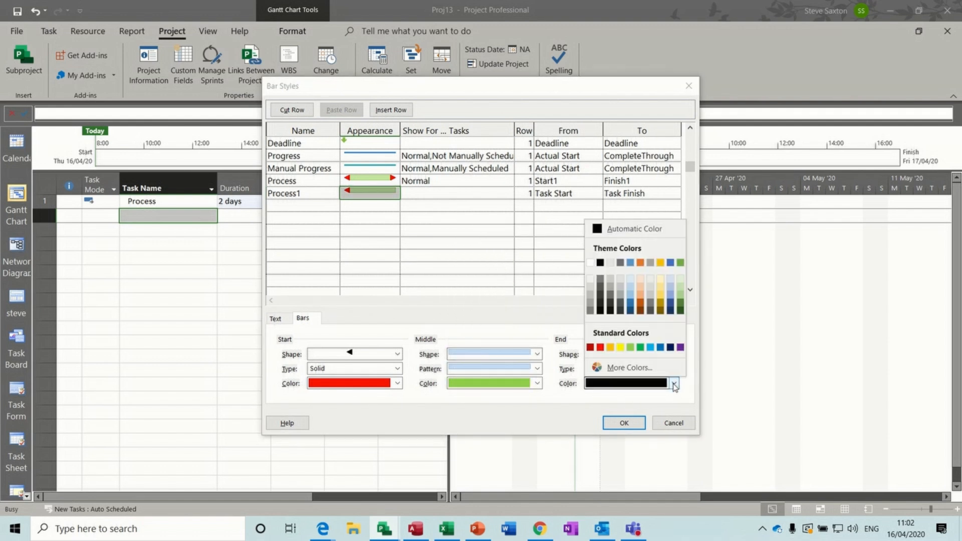
left_click(600, 347)
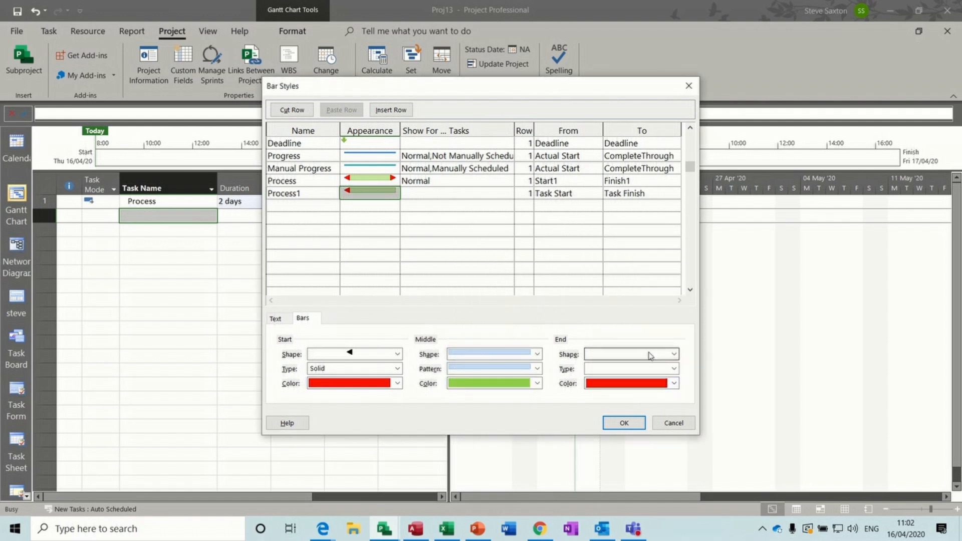
left_click(673, 354)
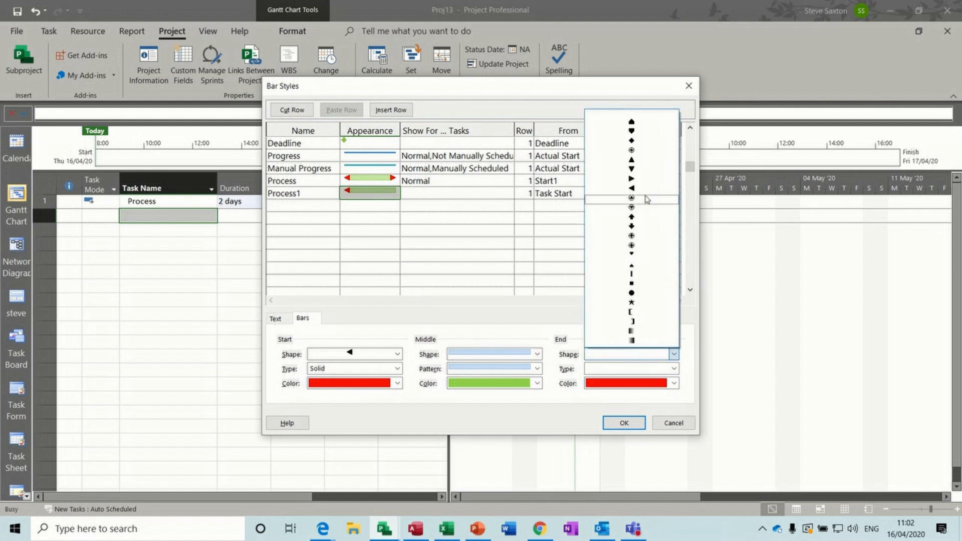
left_click(641, 182)
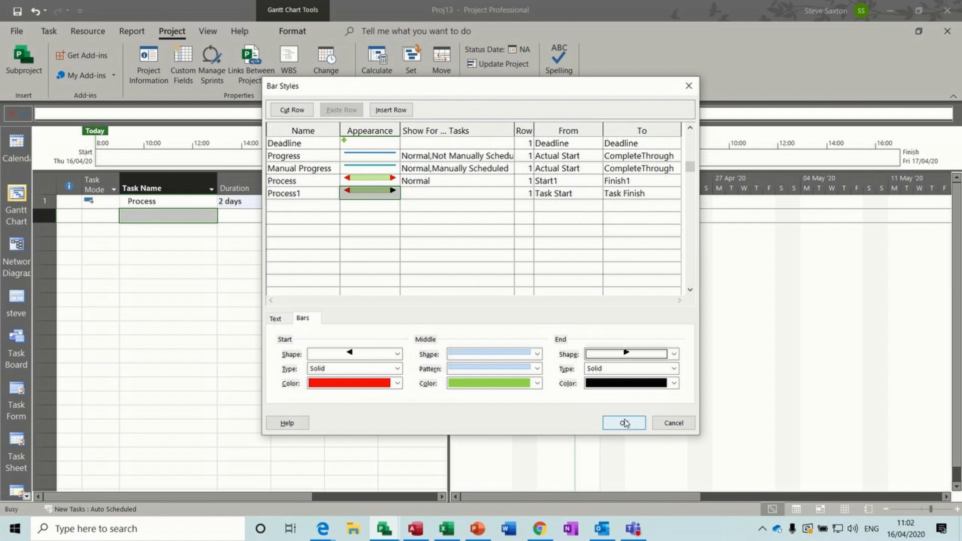
Set the Process1 bar style to show for Normal tasks and to be drawn from Start2
left_click(438, 194)
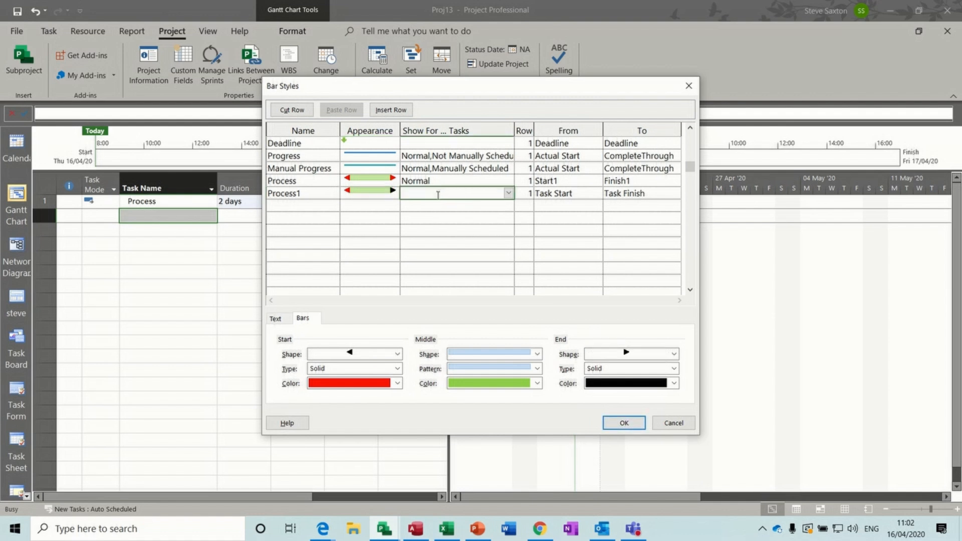
type("Normal")
left_click(564, 192)
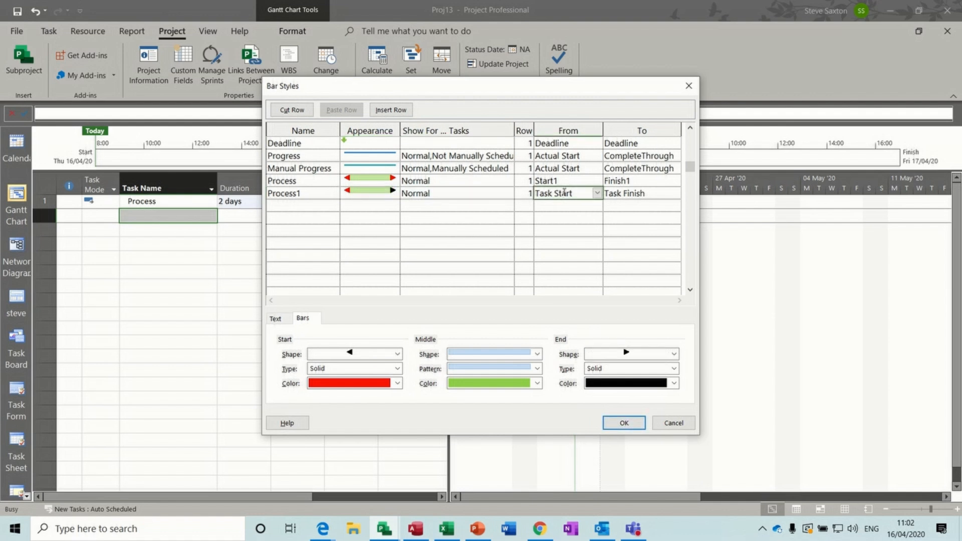
left_click(597, 196)
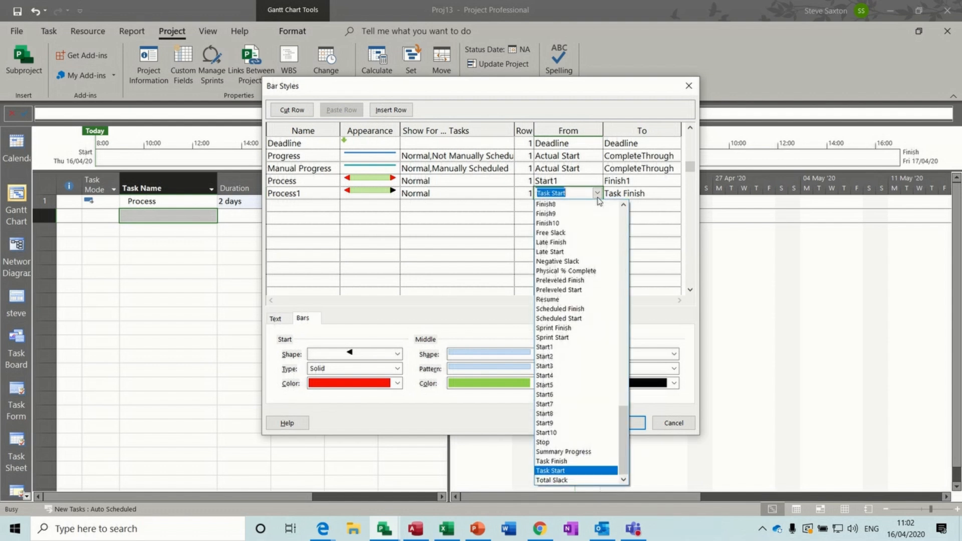
left_click(556, 356)
Choose a numbered Finish field as the end point of the Process1 bar style and apply the bar styles
left_click(628, 195)
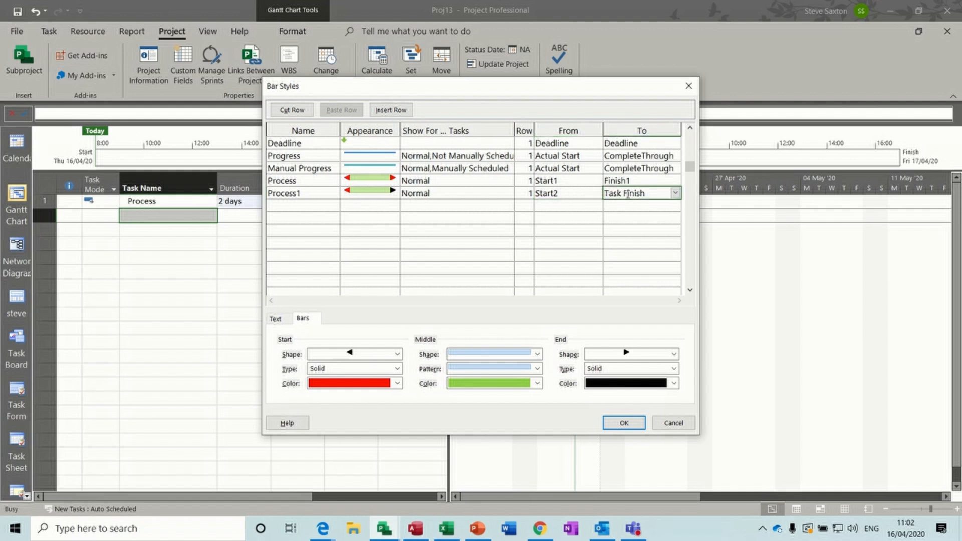
type("F")
left_click(676, 194)
left_click(658, 219)
left_click(619, 422)
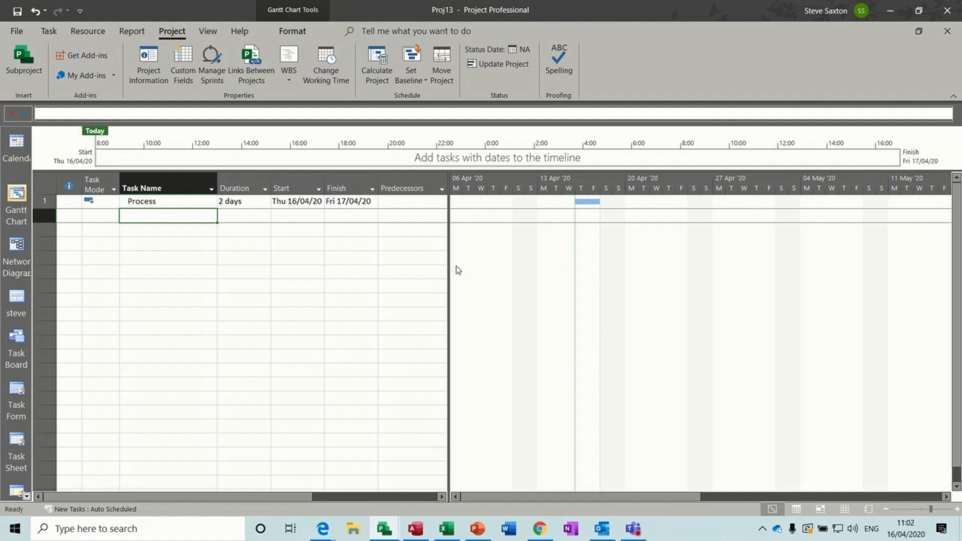
Widen the task table area and insert a Start1 column before the Predecessors column
left_click_drag(448, 265, 718, 255)
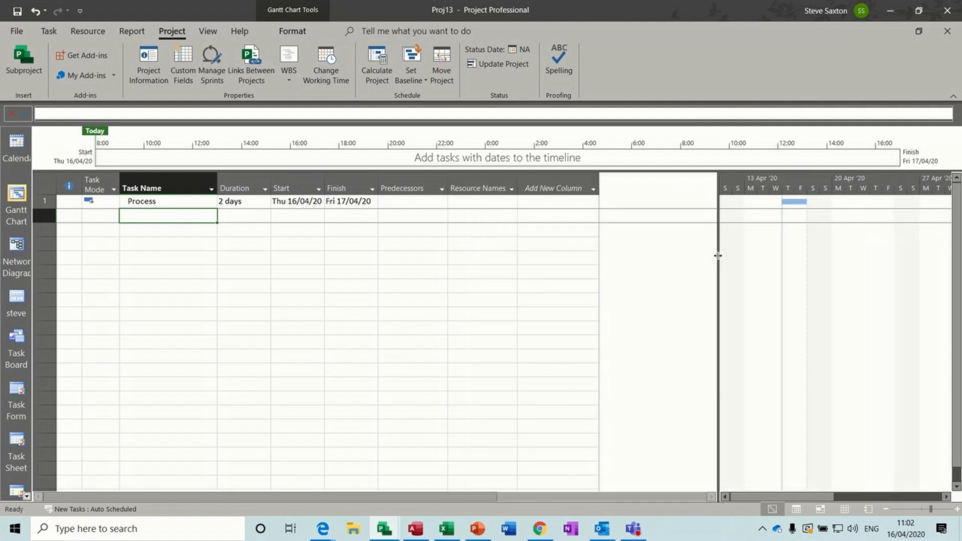
left_click(401, 184)
right_click(399, 185)
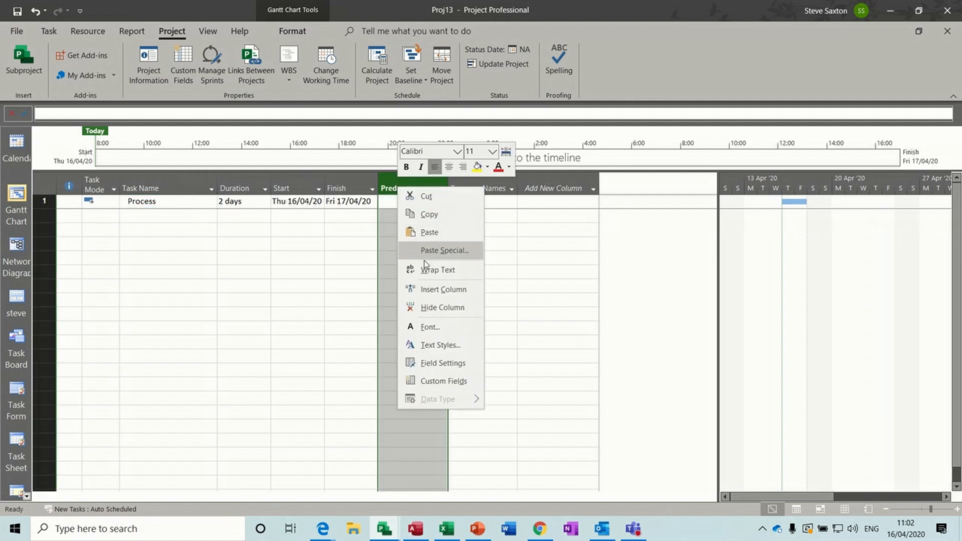
left_click(423, 289)
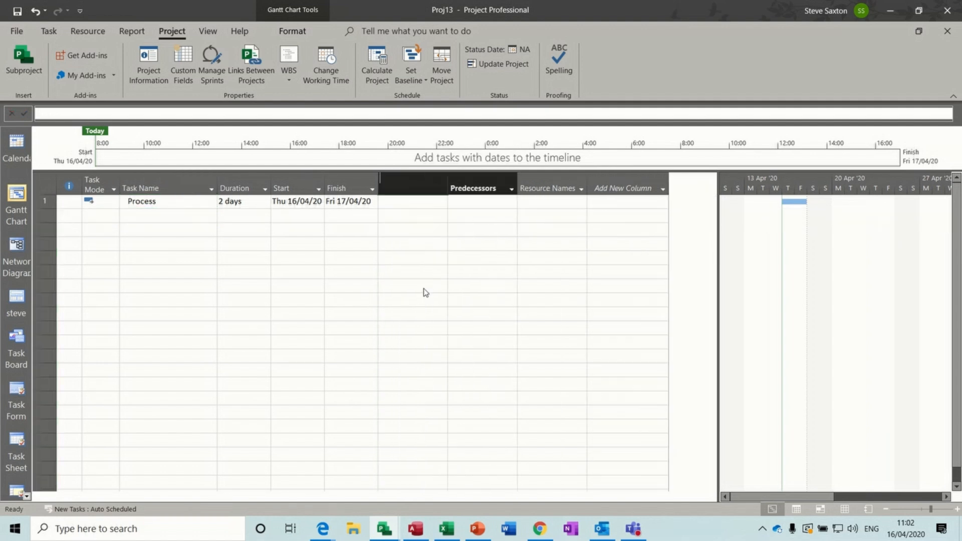
type("scheduled Duration")
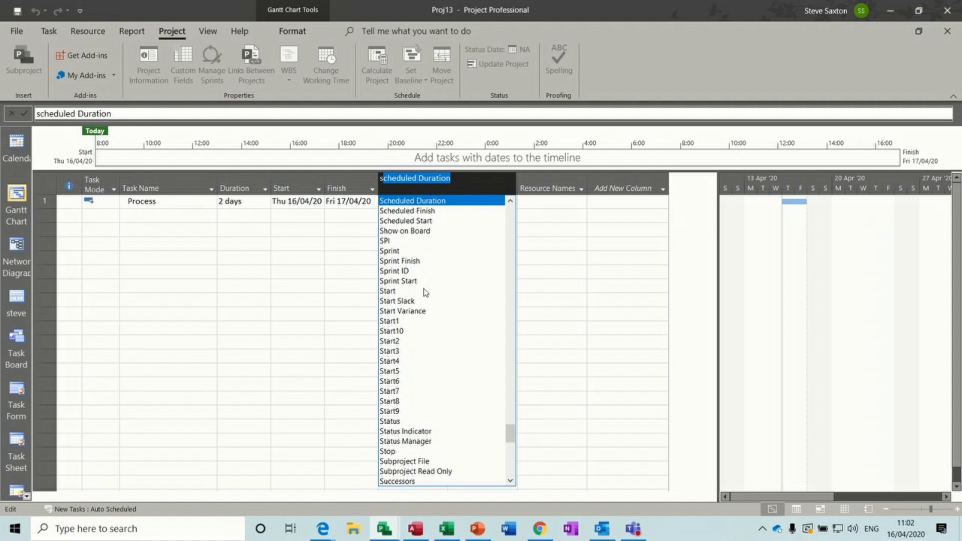
left_click(393, 321)
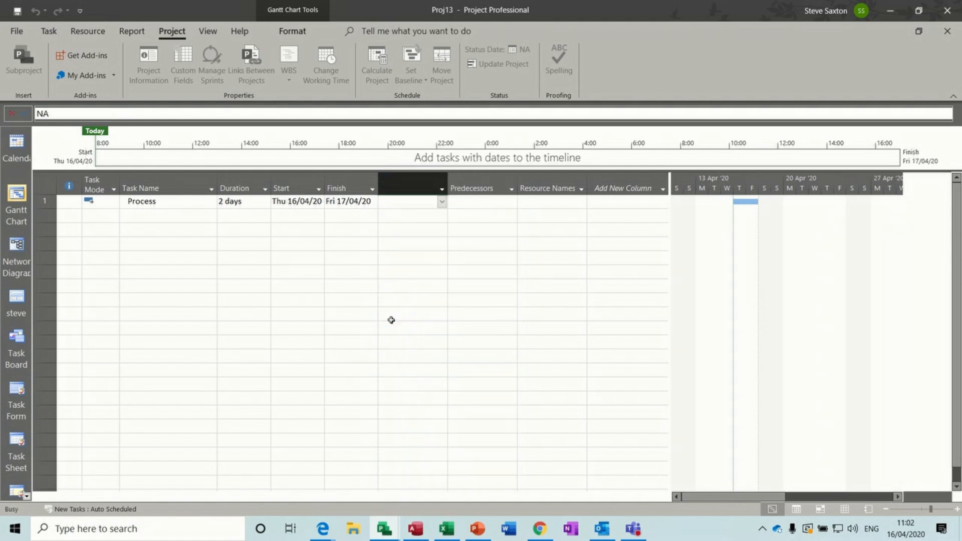
Insert a Finish1 column between the Start1 and Predecessors columns
right_click(465, 186)
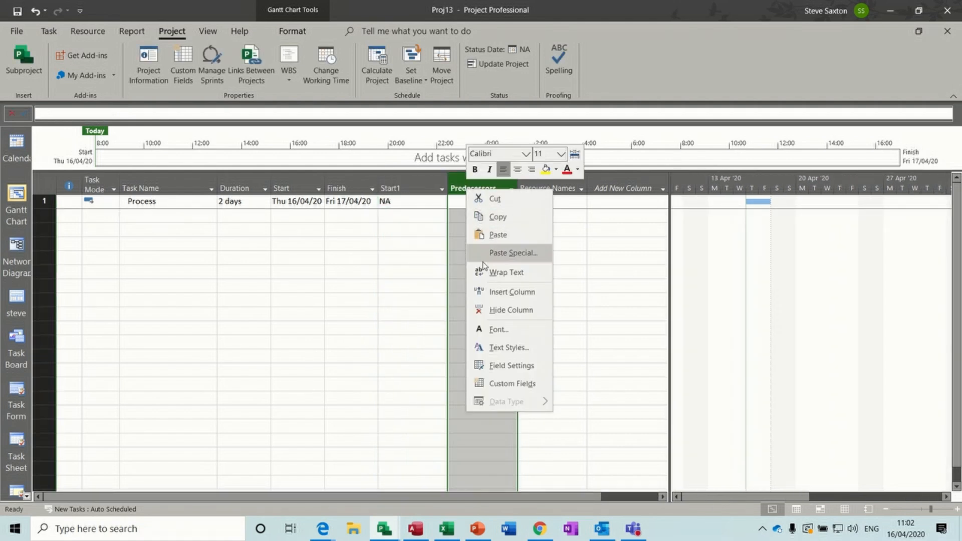
left_click(484, 290)
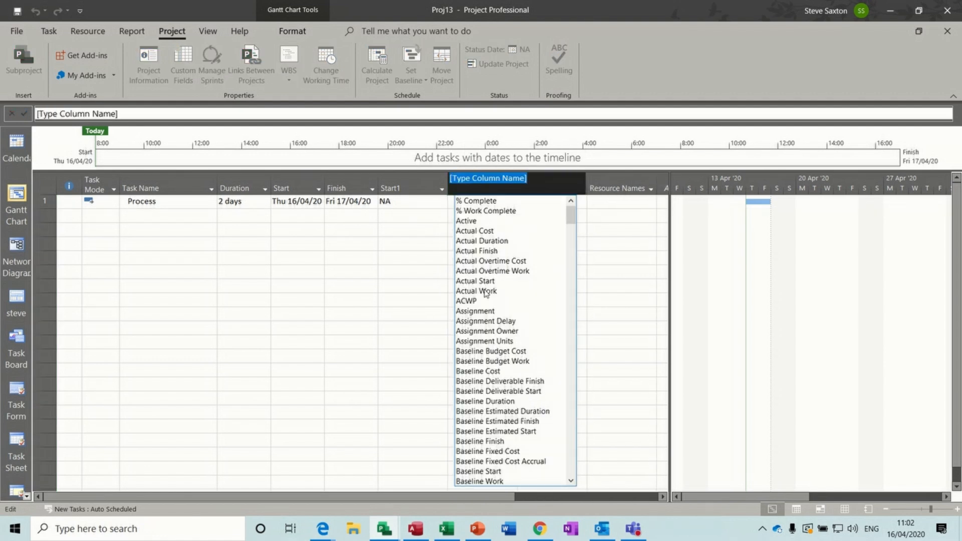
type("finish")
left_click(462, 231)
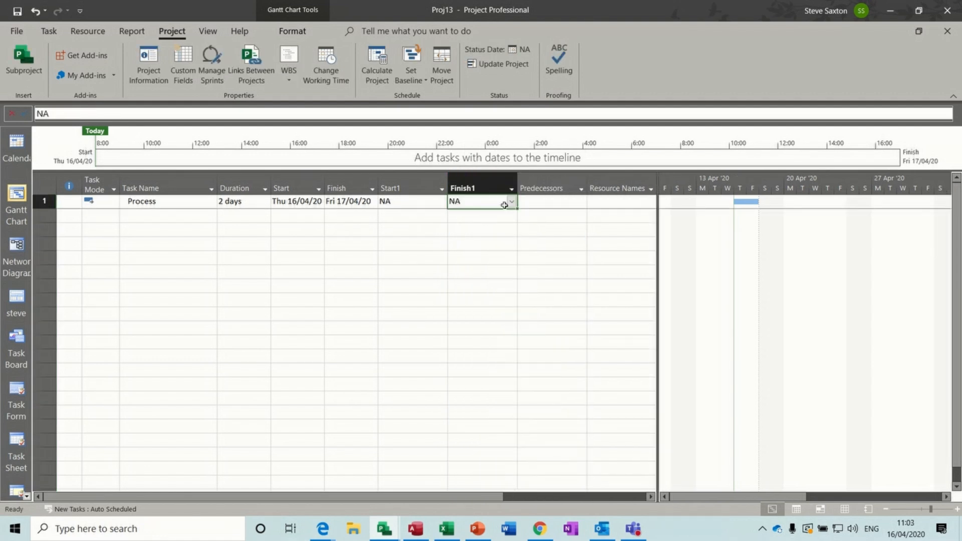
Insert a Start2 column between the Finish1 and Predecessors columns
right_click(539, 181)
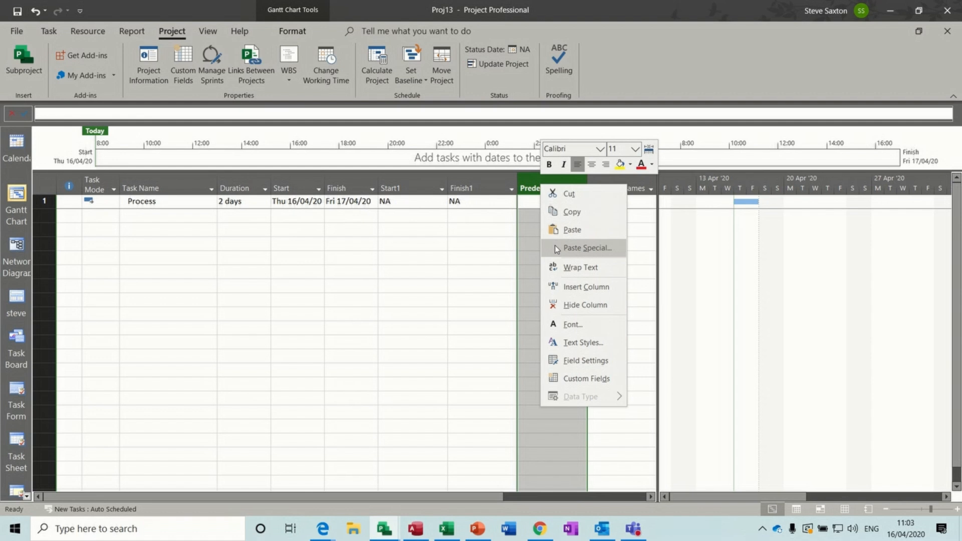
left_click(560, 286)
type("scheduled Duration")
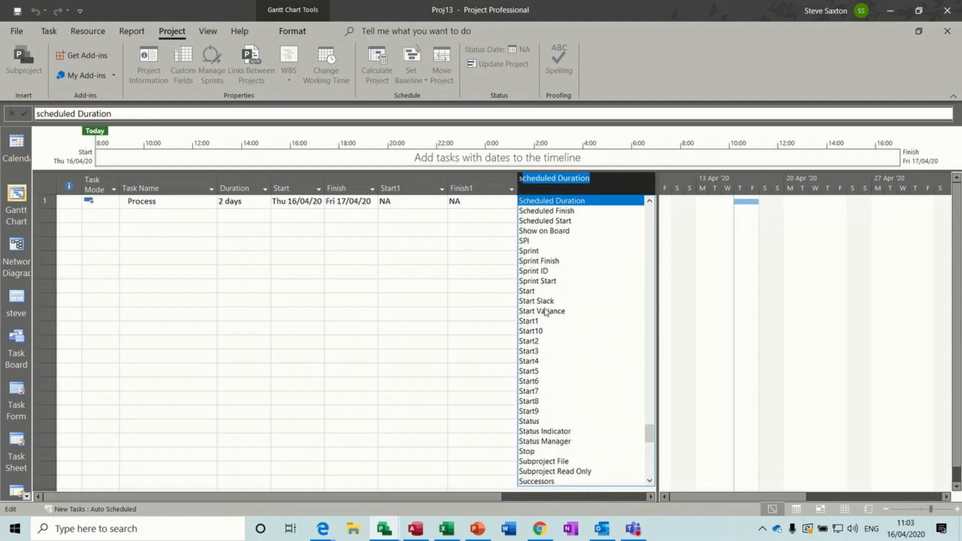
left_click(536, 342)
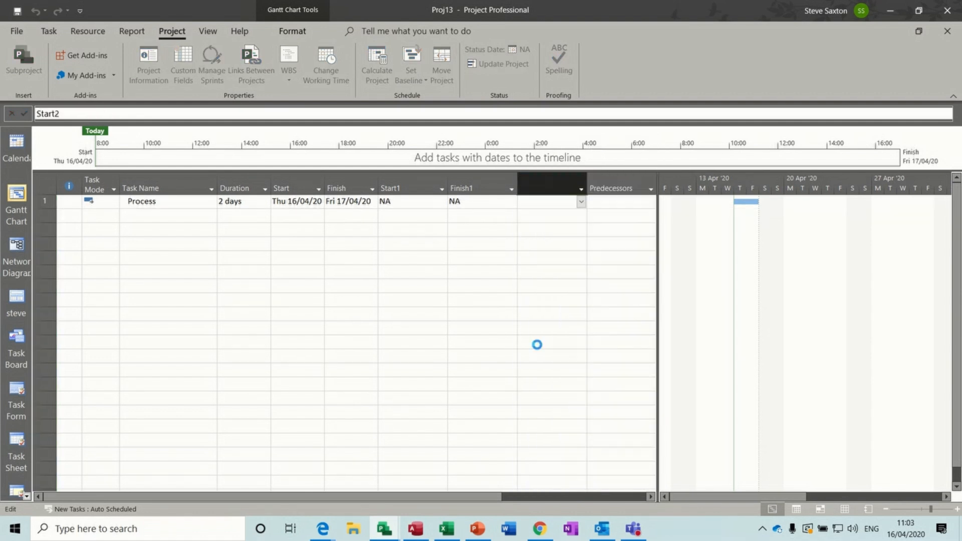
Insert a Finish2 column between the Start2 and Predecessors columns
left_click(611, 184)
right_click(611, 184)
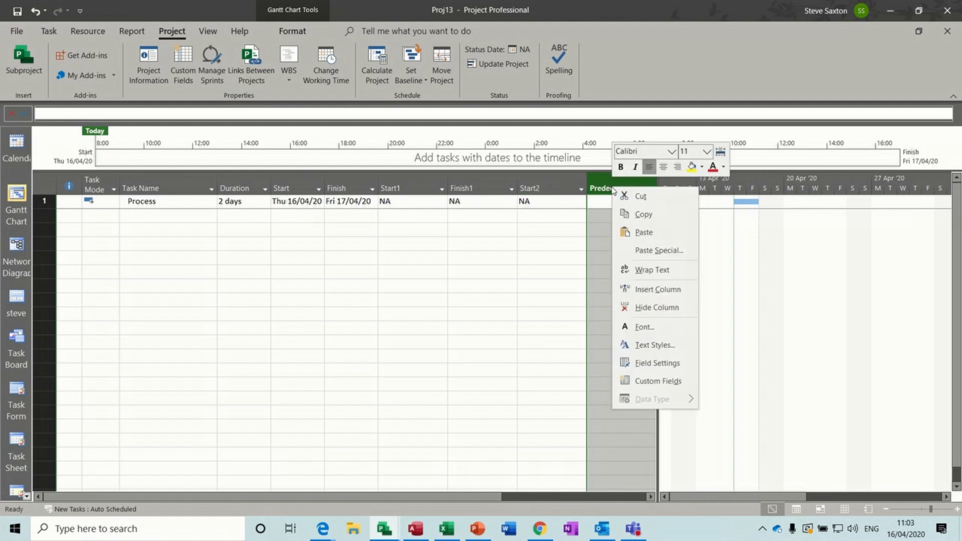
left_click(632, 288)
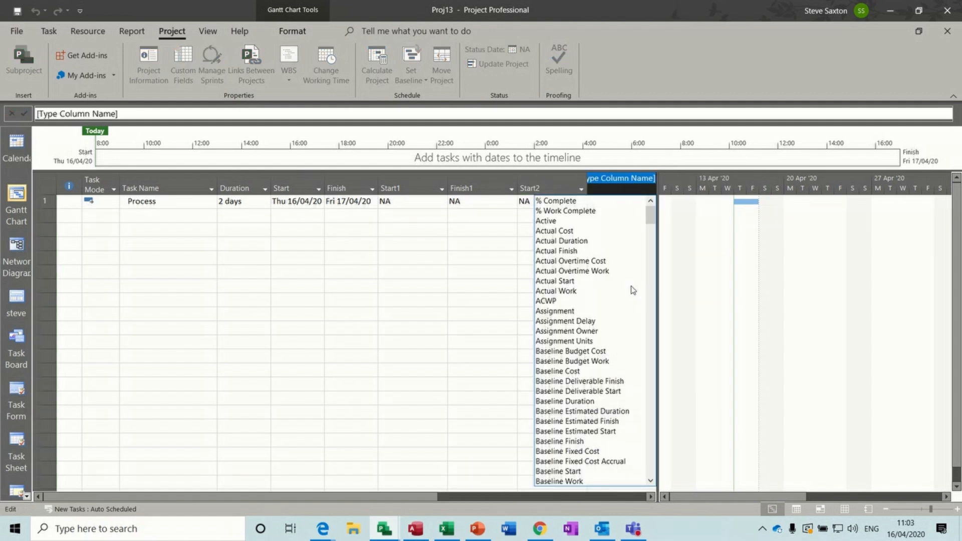
type("finish")
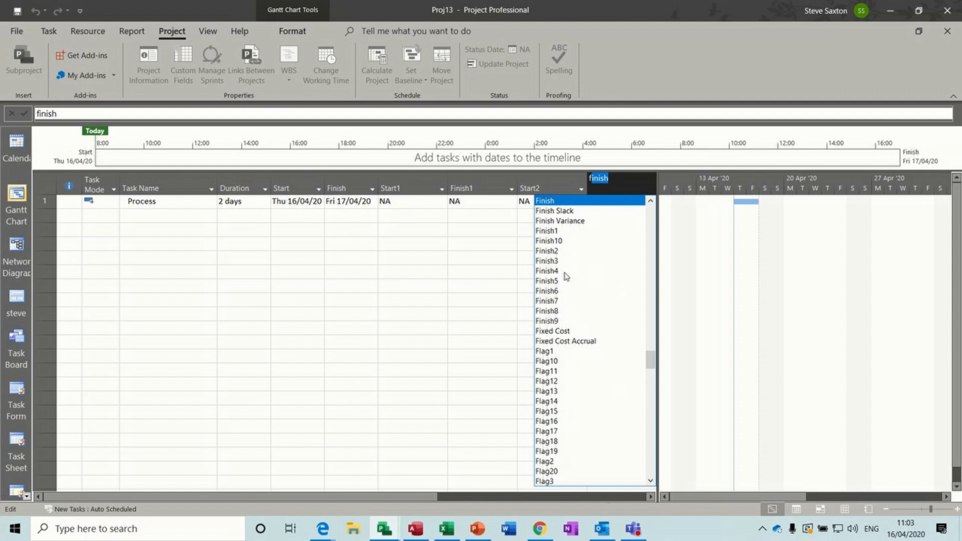
left_click(549, 253)
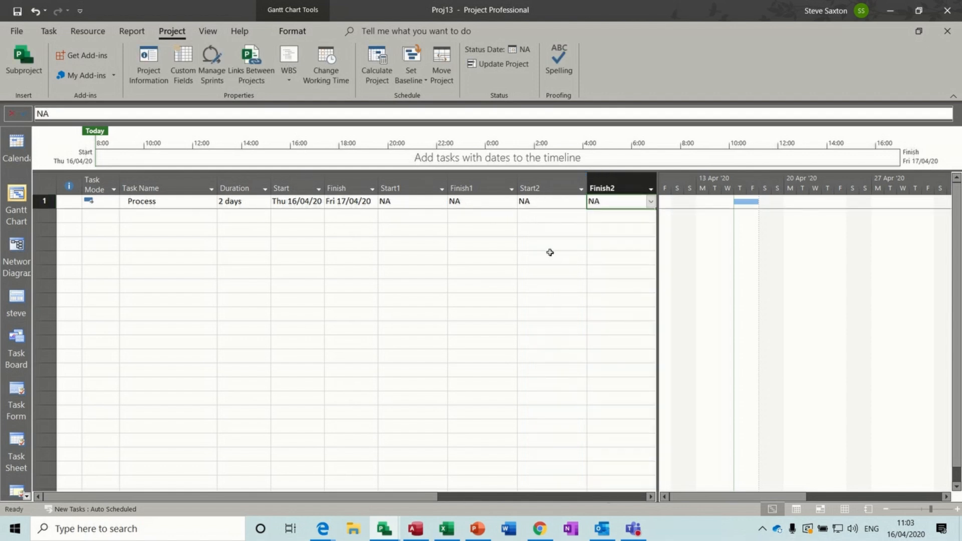
Set the Process task's Start1 date to Thu 23/04/20 and its Finish1 date to Fri 24/04/20
left_click(412, 203)
left_click(443, 203)
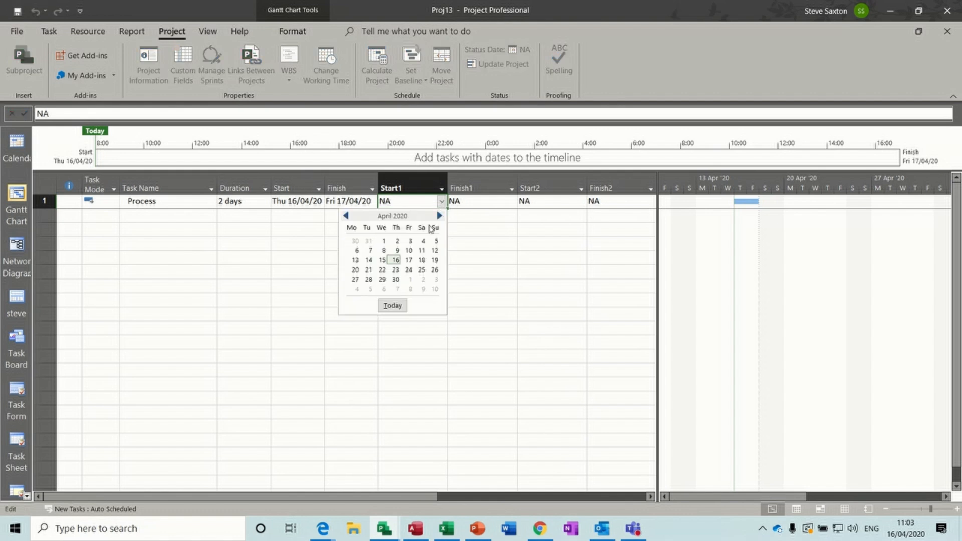
left_click(396, 270)
left_click(482, 199)
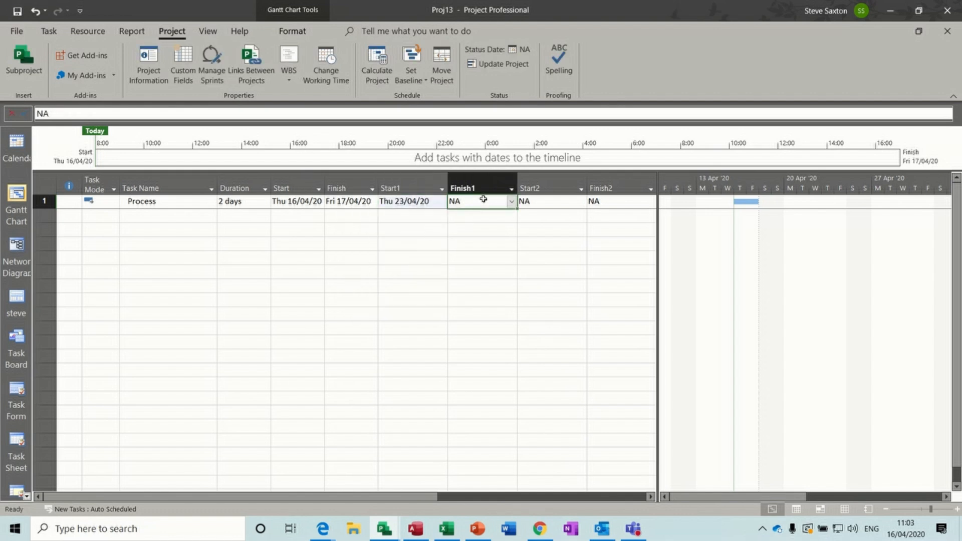
left_click(511, 202)
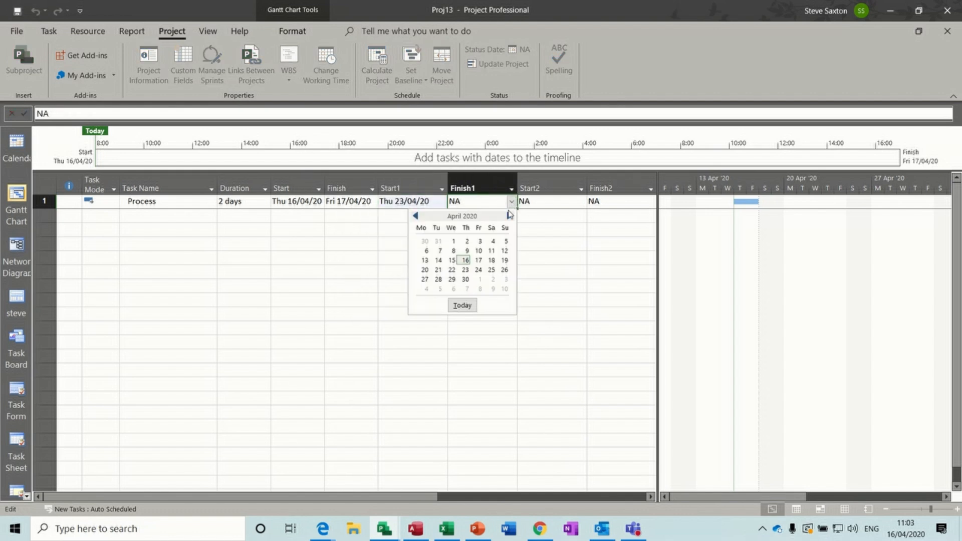
left_click(479, 271)
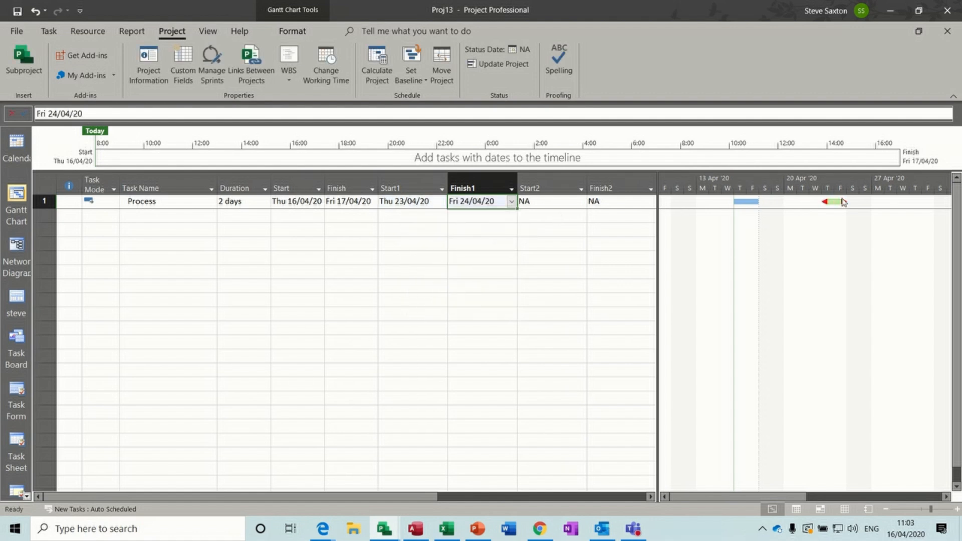
Set the Process task's Start2 date to Thu 30/04/20 and its Finish2 date to Fri 01/05/20
left_click(568, 200)
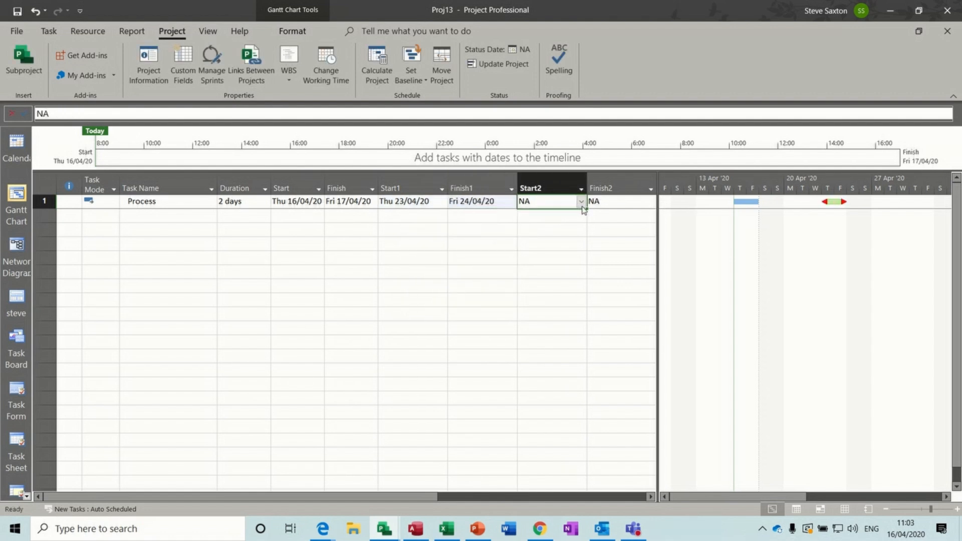
left_click(581, 205)
left_click(536, 278)
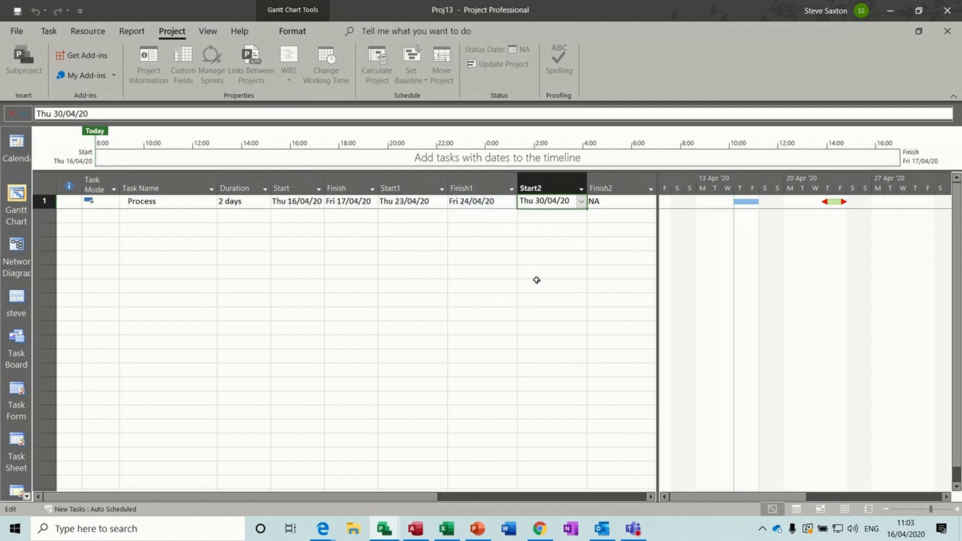
left_click(619, 205)
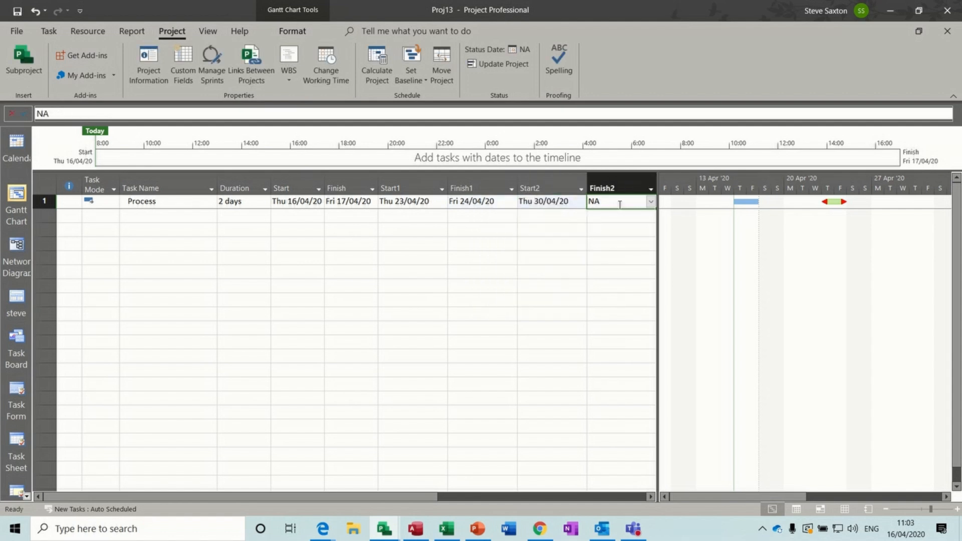
left_click(651, 204)
left_click(619, 279)
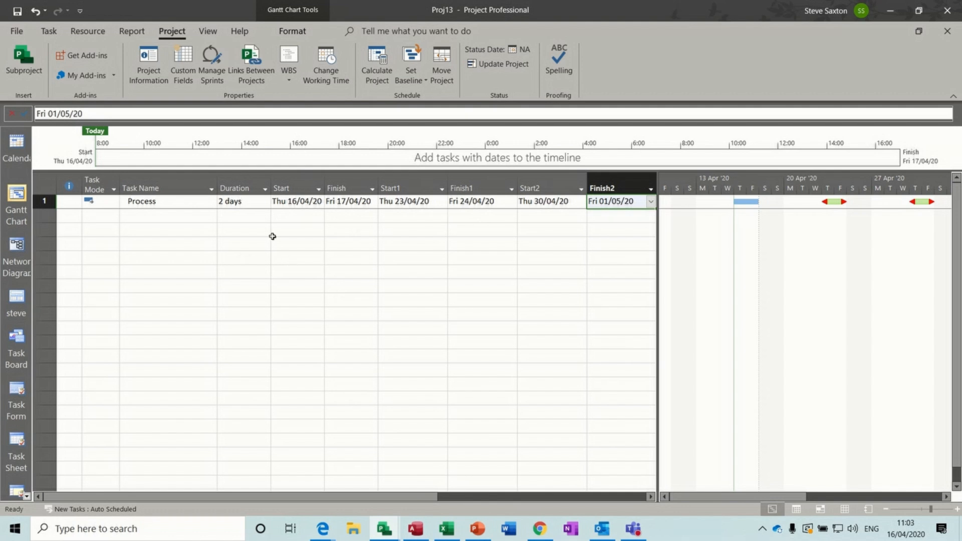
Save the current task fields as a new table named Process
left_click(209, 33)
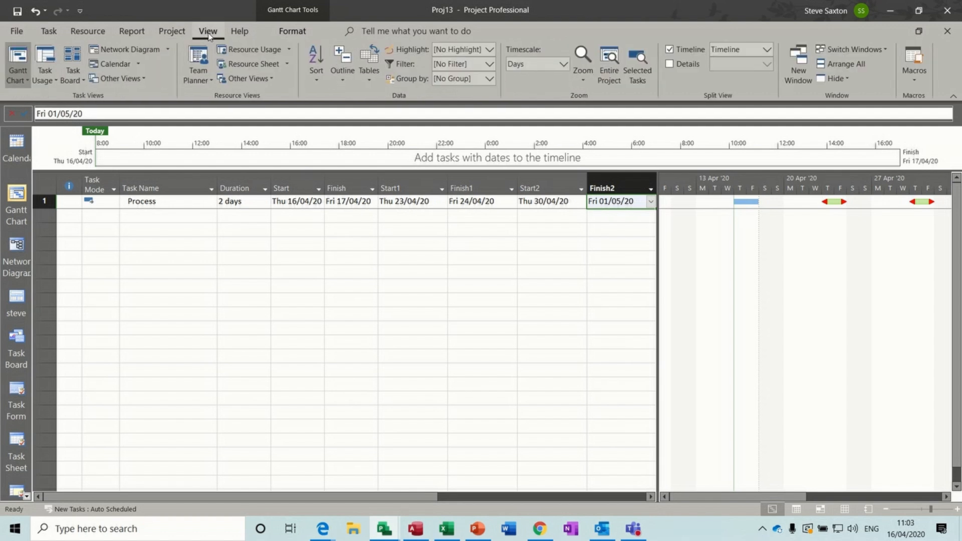
left_click(369, 83)
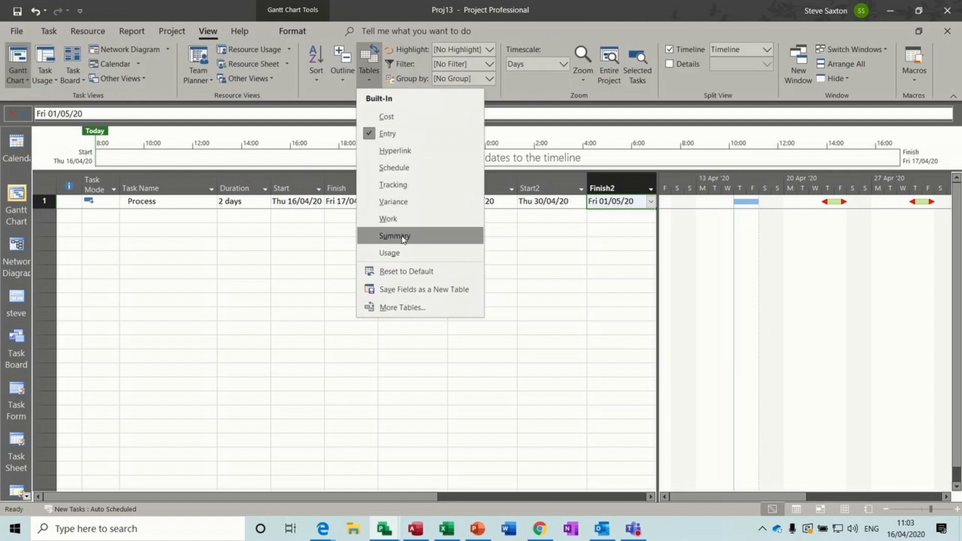
left_click(401, 289)
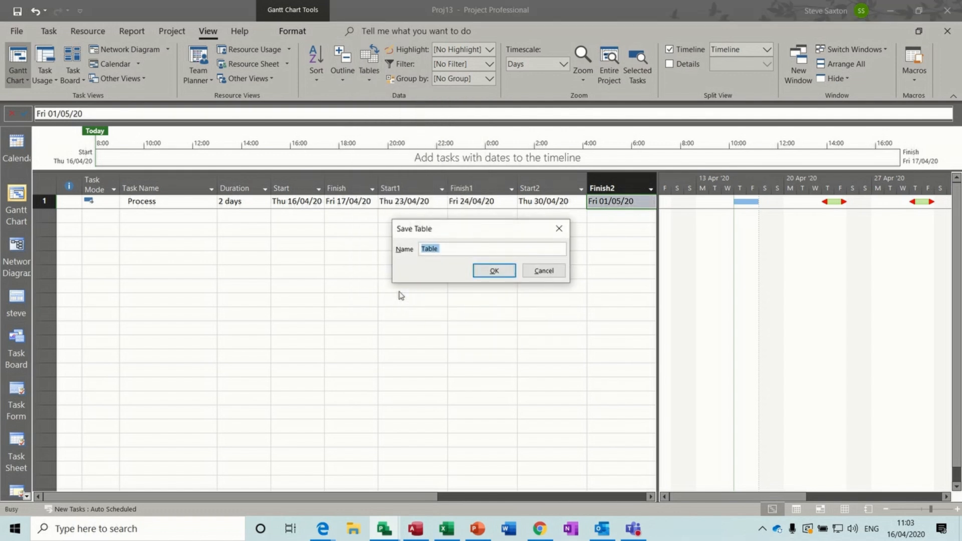
type("Process")
left_click(493, 270)
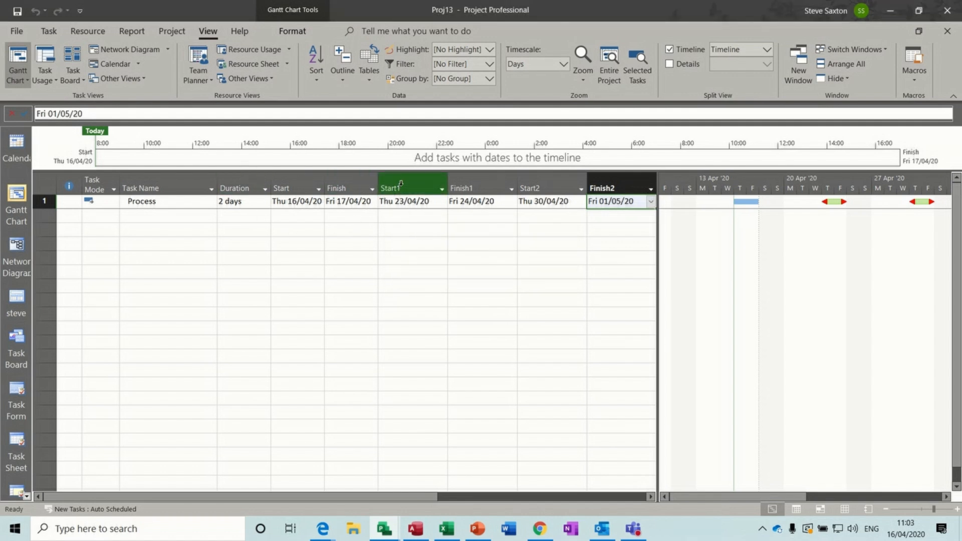
Remove the Start1, Finish1, Start2 and Finish2 columns from the current Process table
left_click_drag(400, 183, 594, 179)
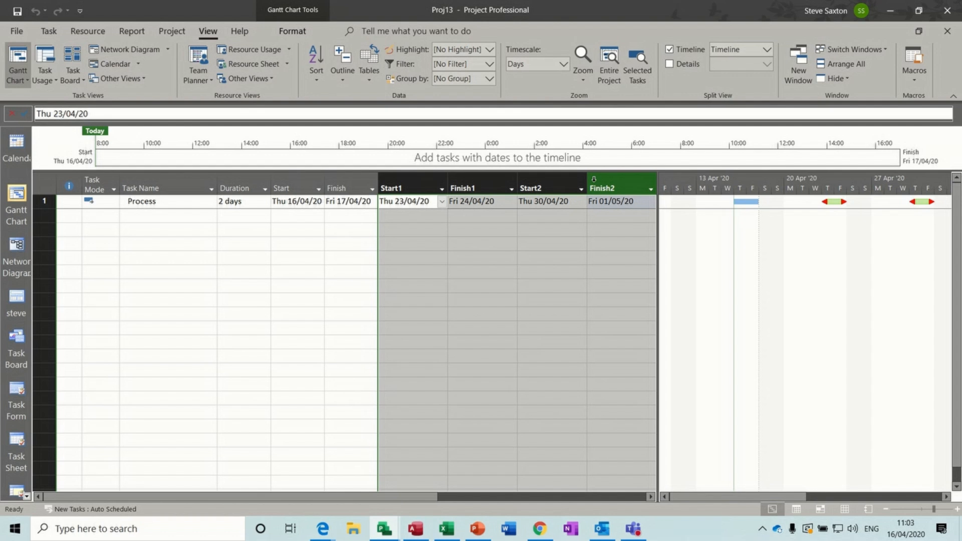
key("Delete")
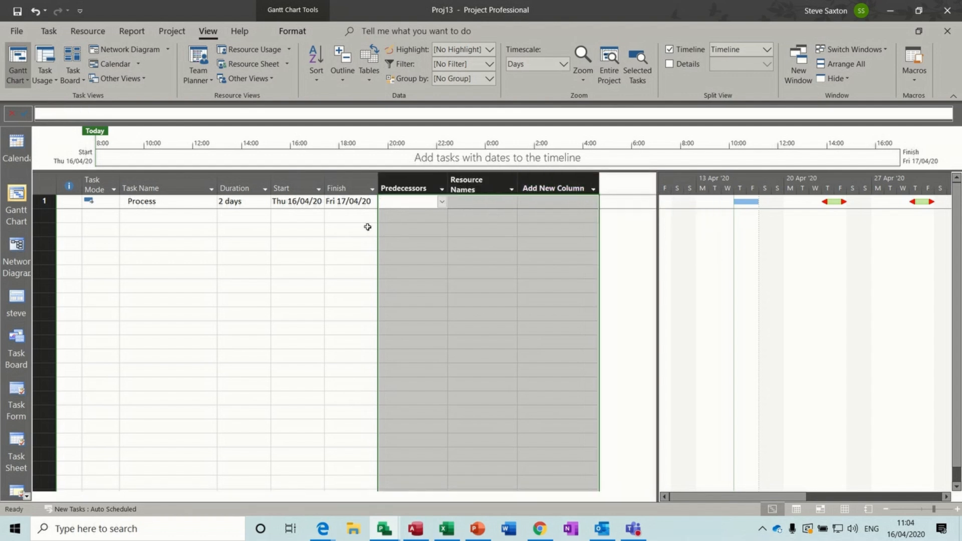
left_click(343, 229)
Switch to the Entry table and remove its Start1, Finish1, Start2 and Finish2 columns
left_click(369, 76)
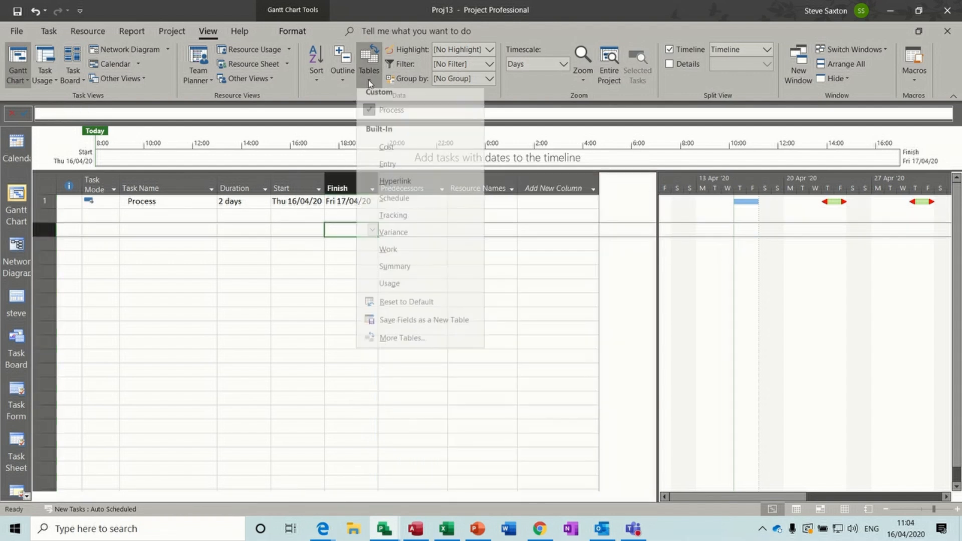
left_click(391, 171)
left_click_drag(391, 173, 609, 171)
key("Delete")
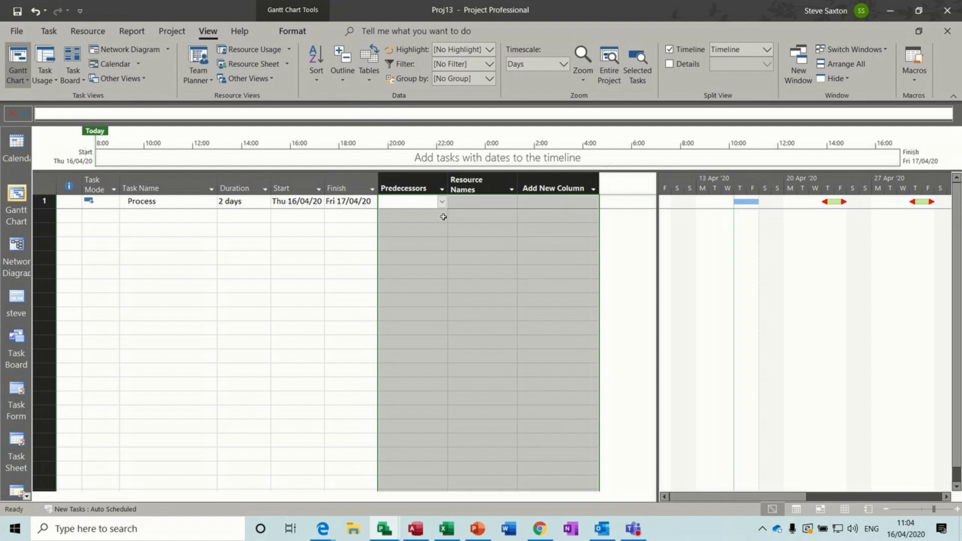
Switch back to the custom Process table and insert a Start1 column before the Predecessors column
left_click(274, 233)
left_click(367, 74)
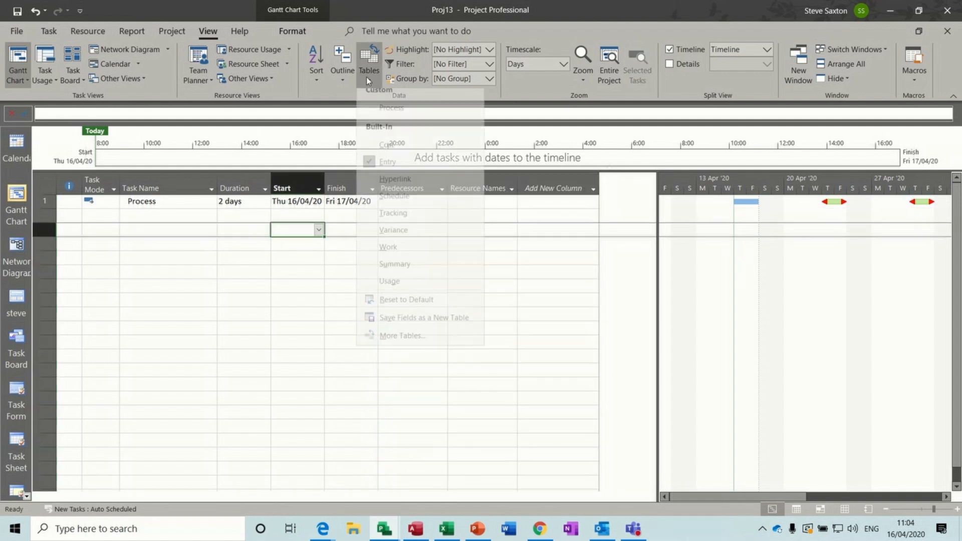
left_click(391, 116)
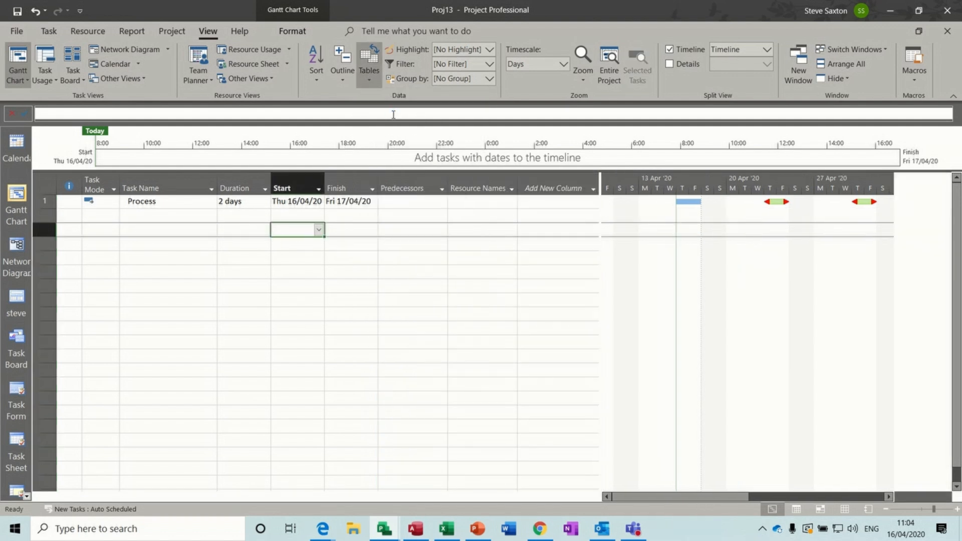
right_click(403, 185)
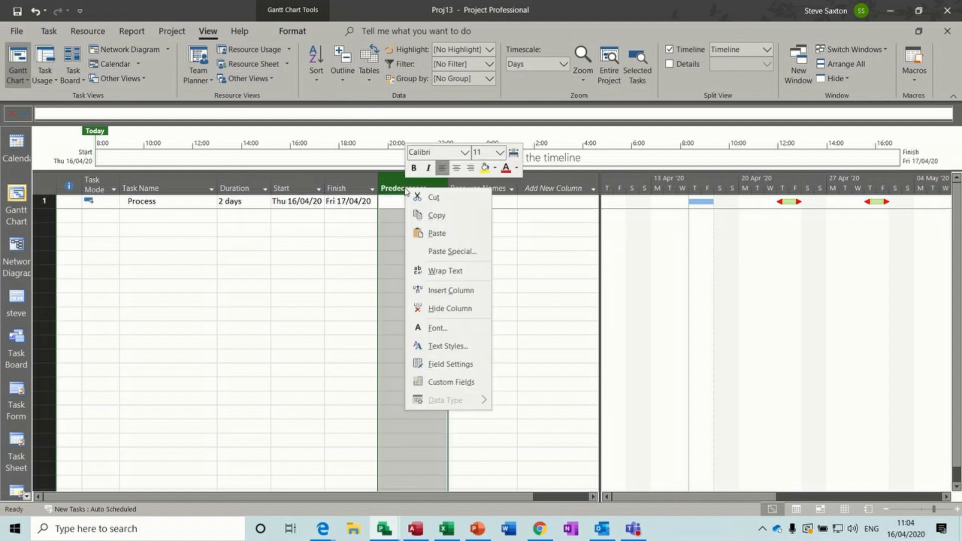
left_click(425, 290)
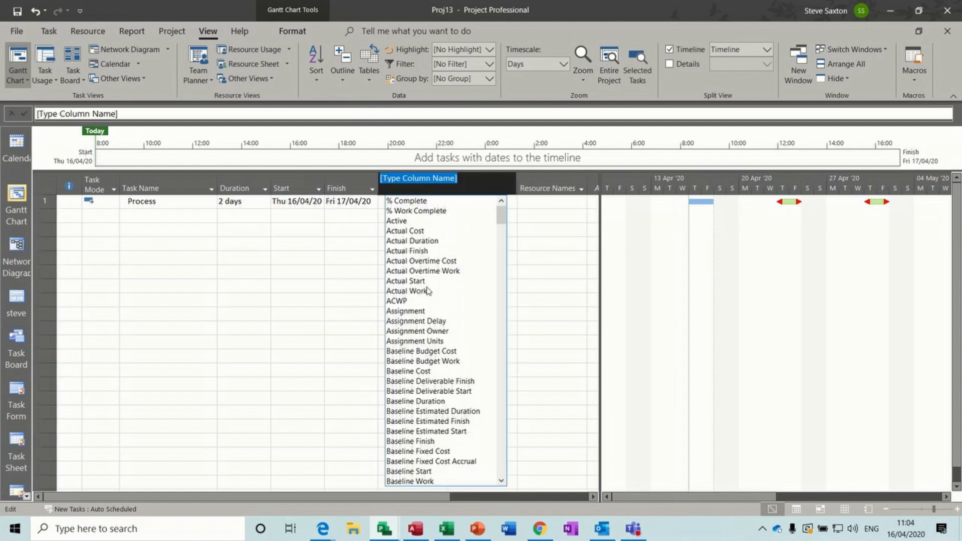
type("scheduled Duration")
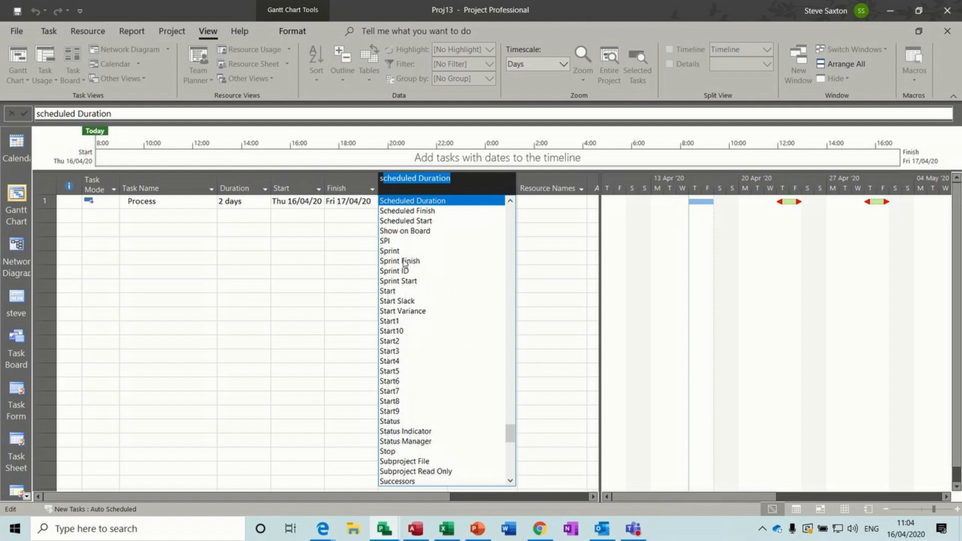
left_click(396, 321)
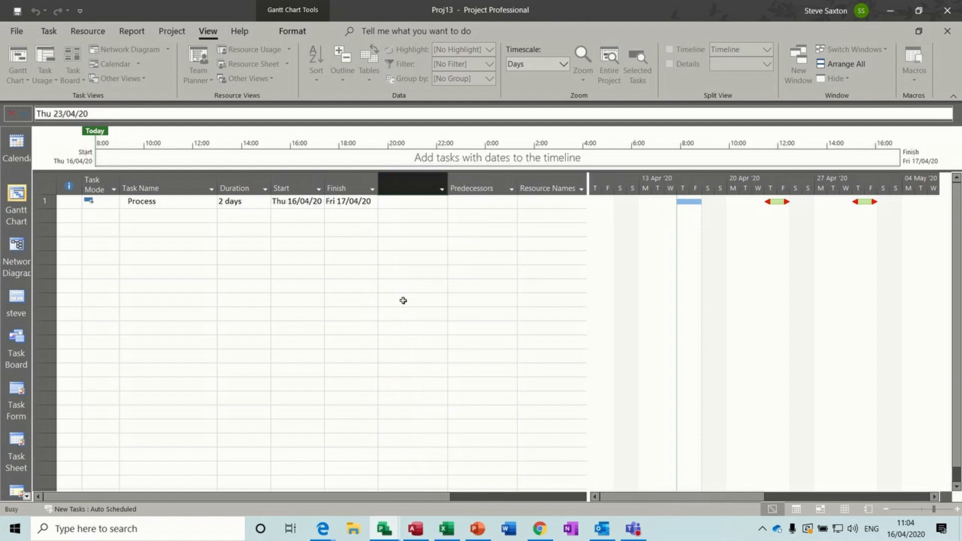
Insert a Finish1 column after Start1 in the Process table
right_click(469, 189)
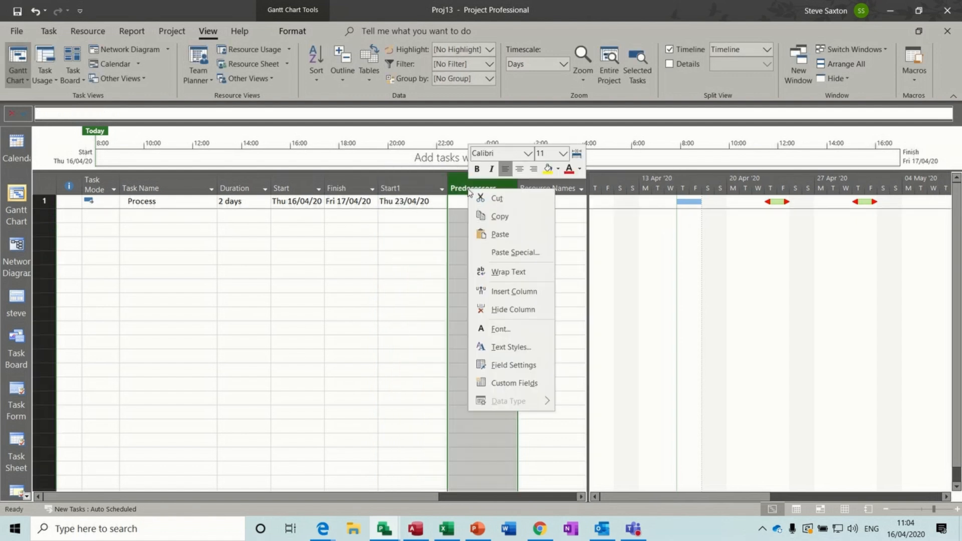
left_click(488, 291)
type("finish")
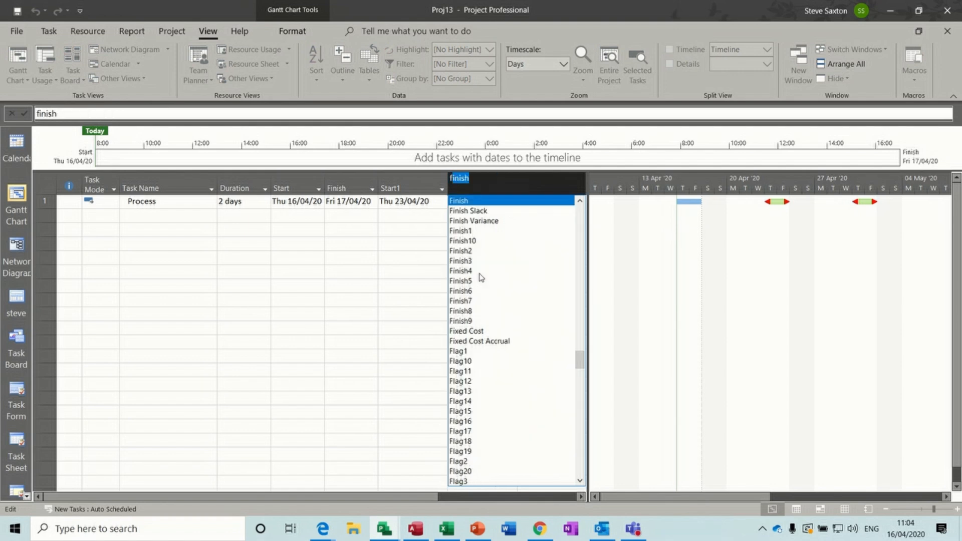
left_click(465, 231)
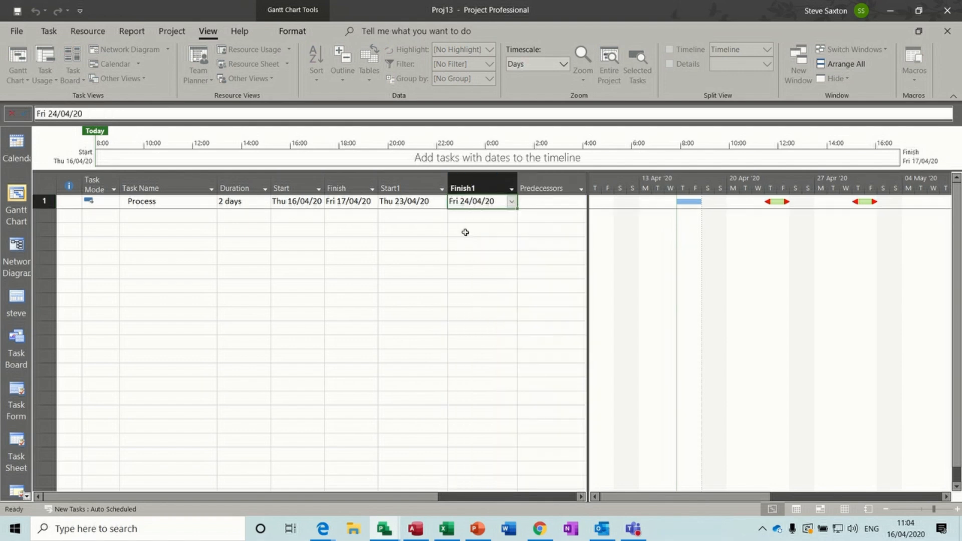
Insert a Start2 column after Finish1 in the Process table
right_click(532, 181)
left_click(544, 286)
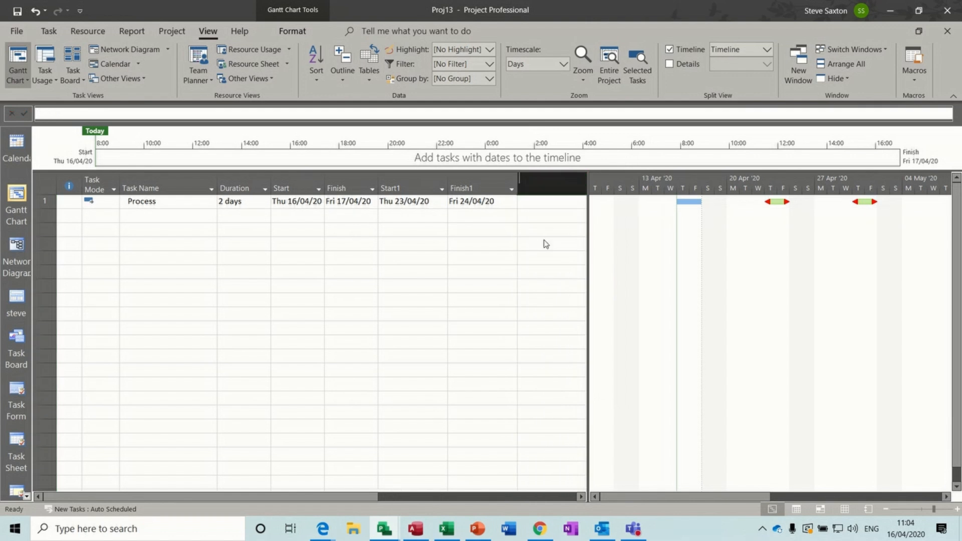
left_click(545, 244)
type("scheduled Duration")
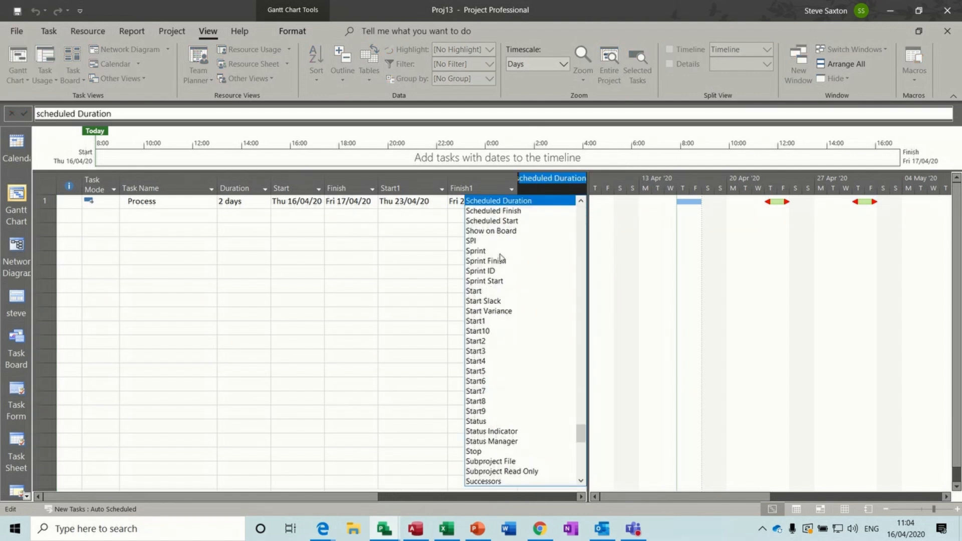
left_click(482, 341)
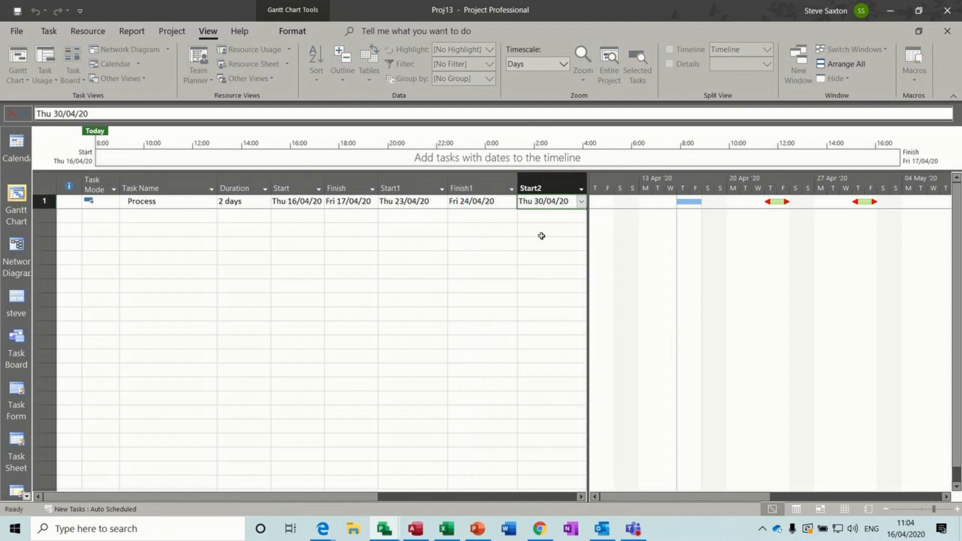
Insert a Finish2 column after Start2 in the Process table, widening the table area to show it
left_click_drag(589, 225, 672, 215)
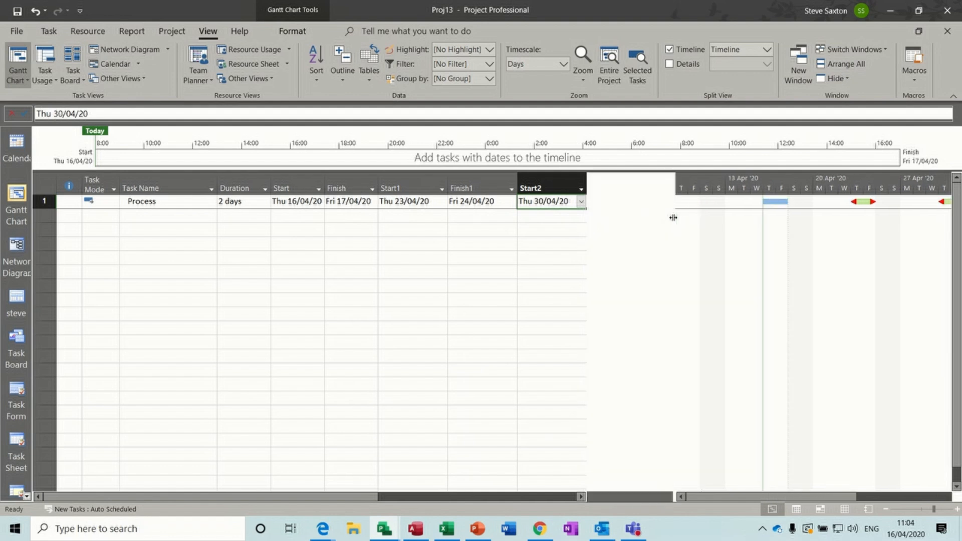
right_click(608, 183)
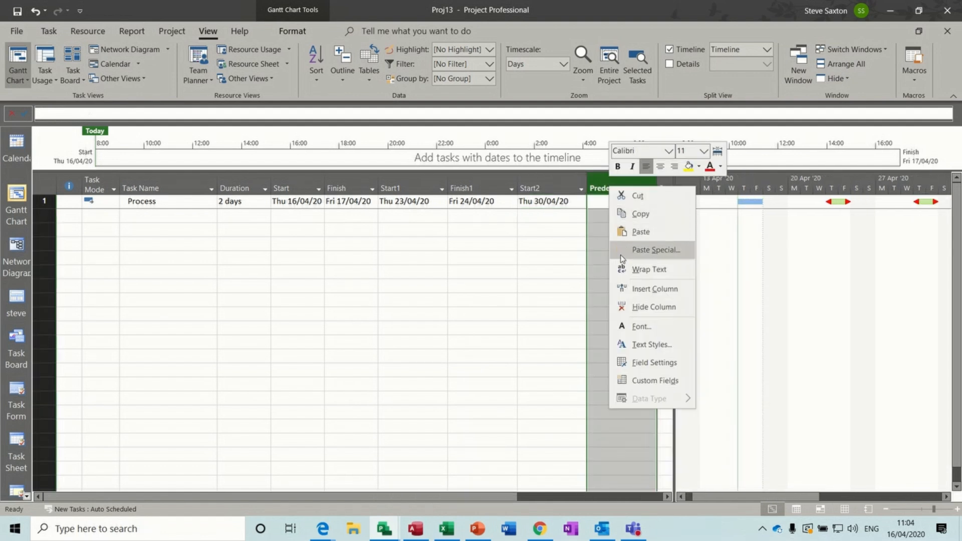
left_click(621, 287)
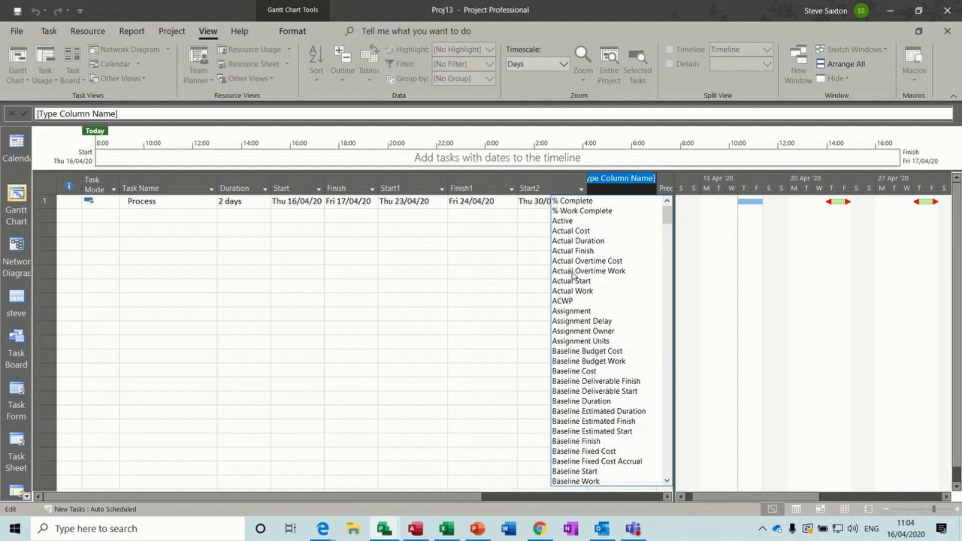
type("finish")
left_click(571, 251)
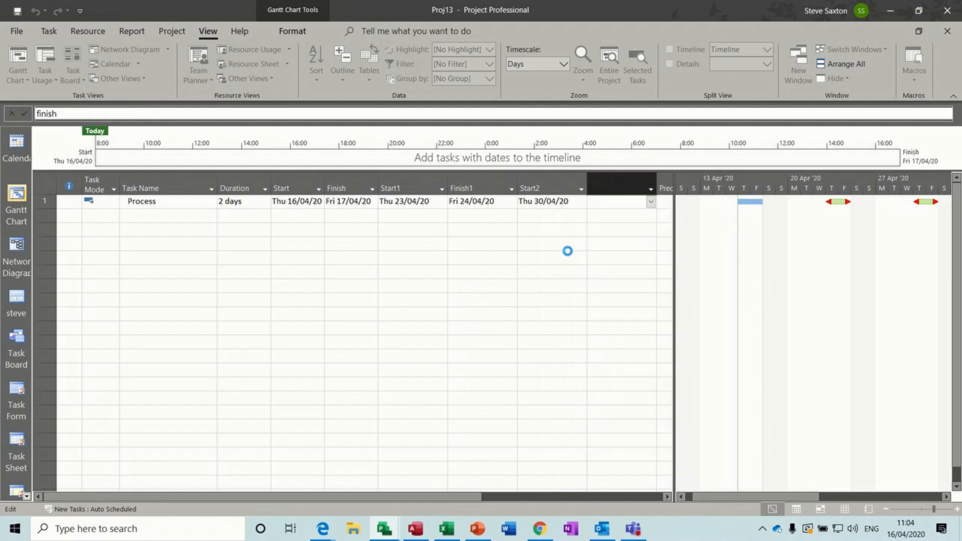
left_click(482, 228)
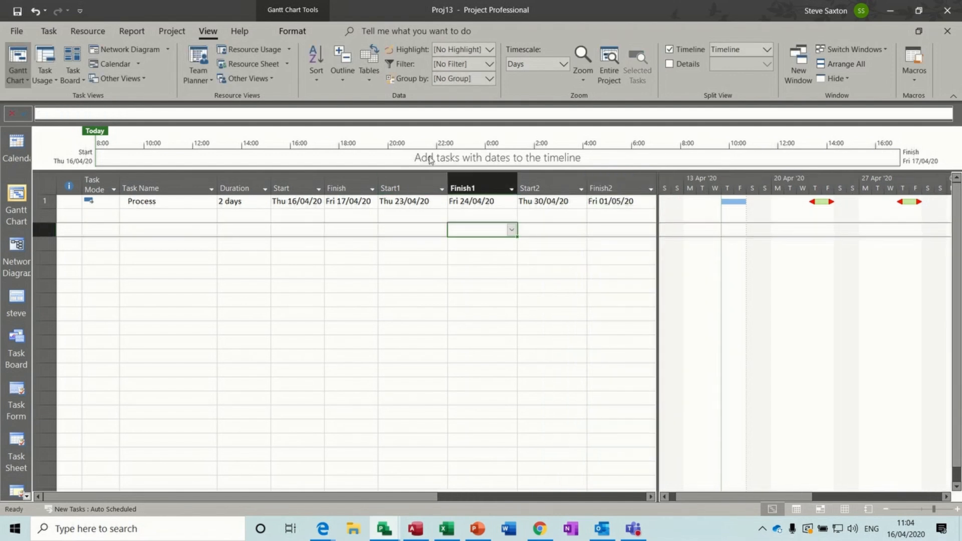
Compare the columns of the built-in Entry table with the custom Process table, ending on the Process table
left_click(369, 76)
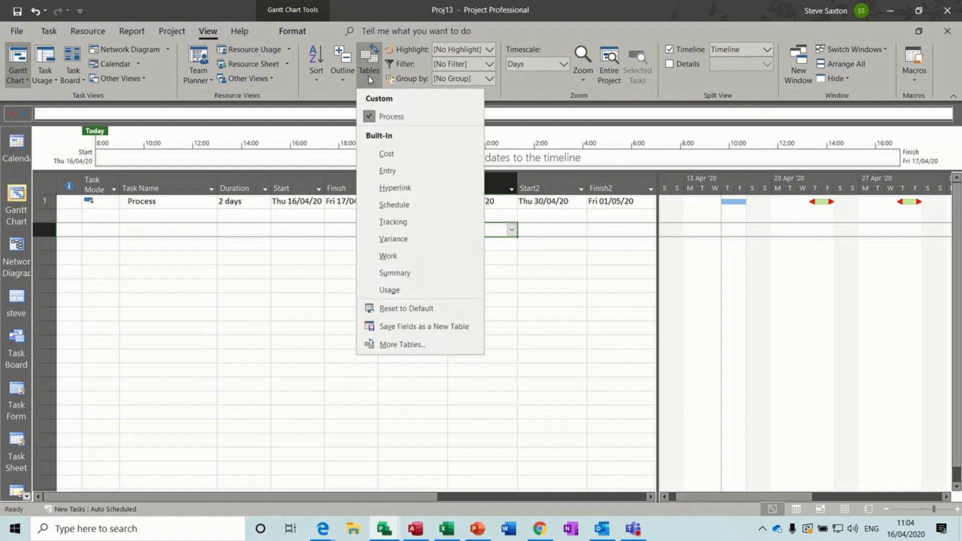
left_click(395, 170)
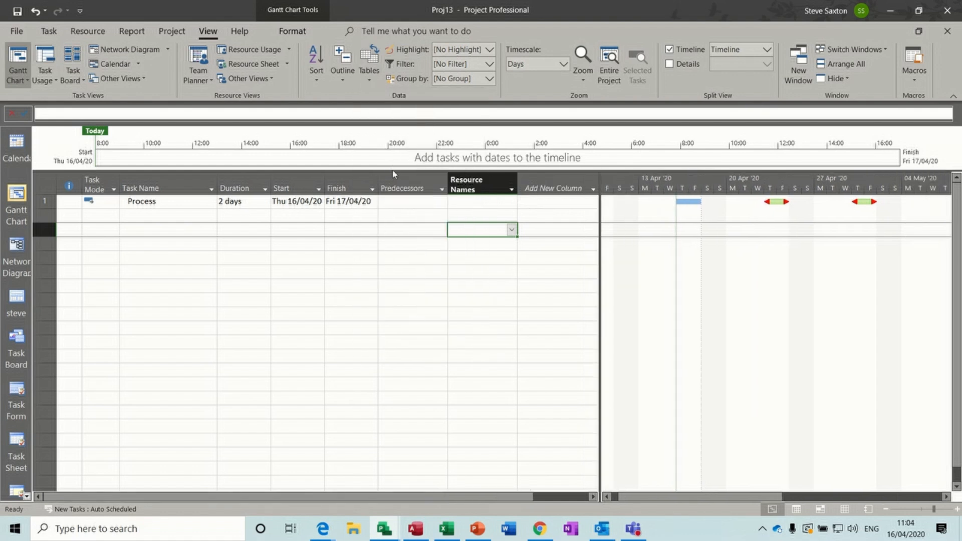
left_click(373, 77)
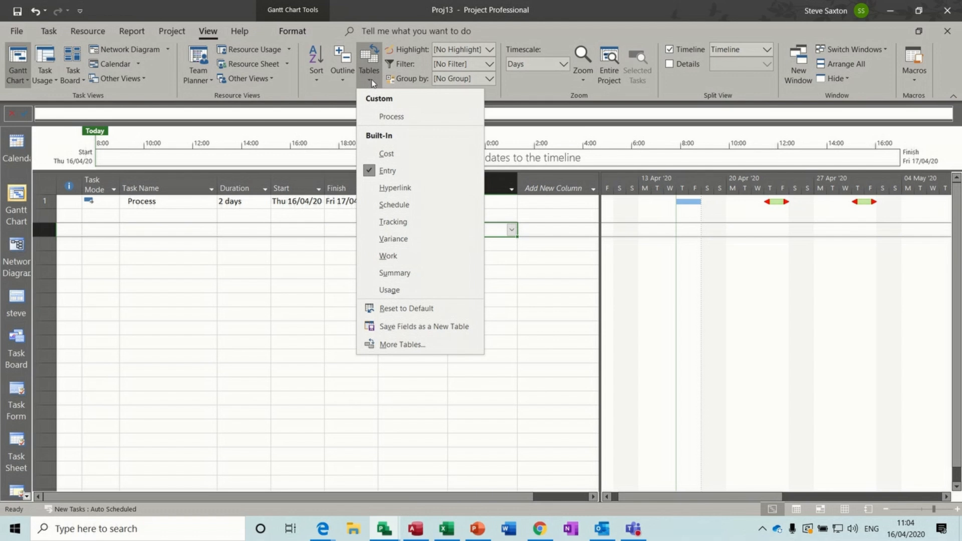
left_click(385, 117)
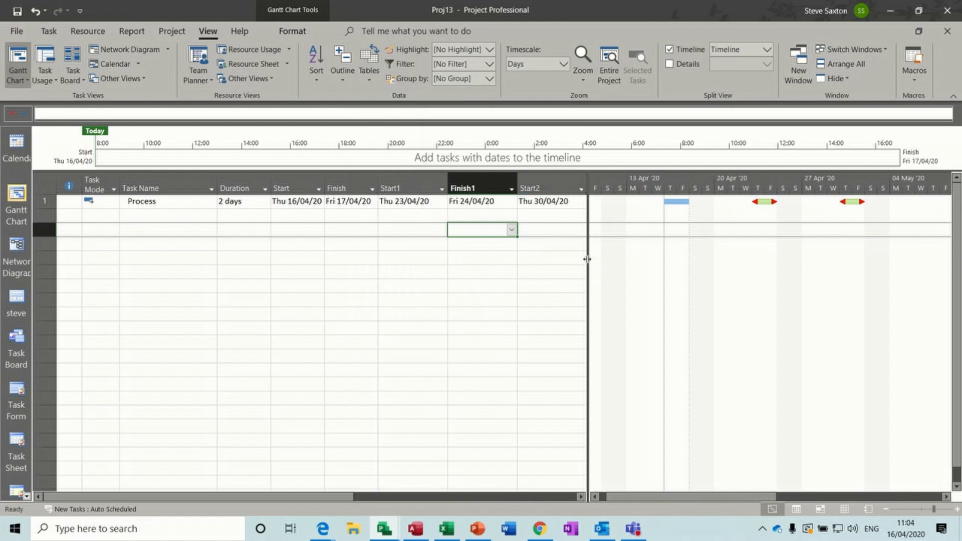
left_click(371, 77)
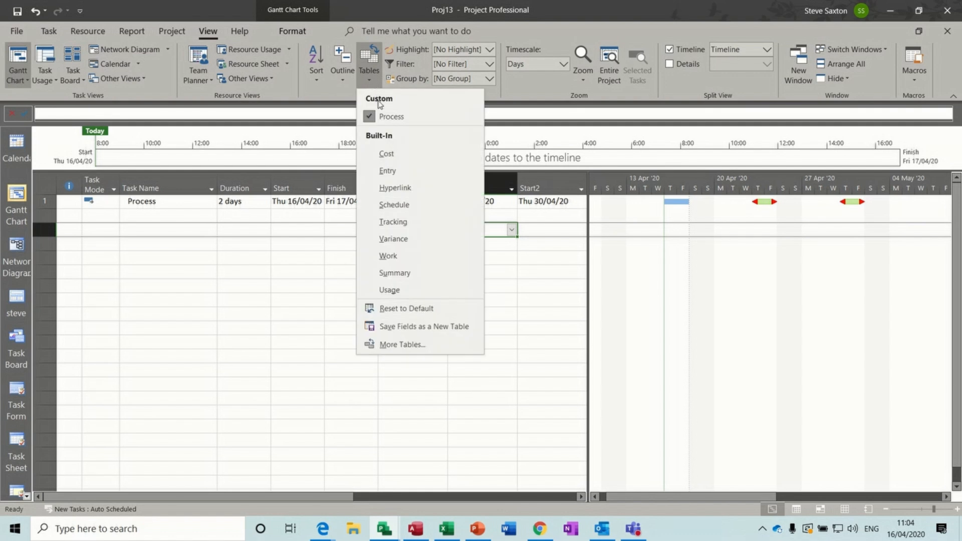
left_click(386, 170)
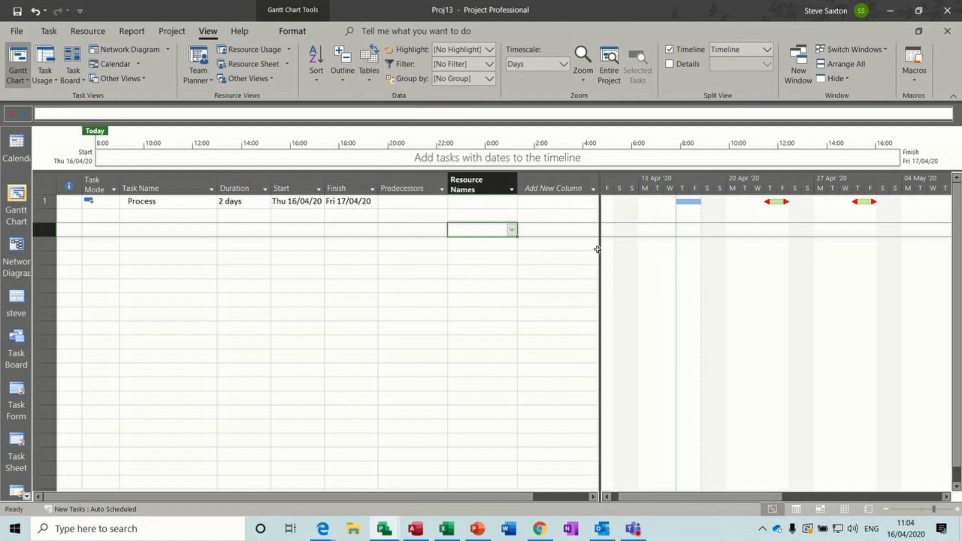
left_click_drag(599, 247, 638, 253)
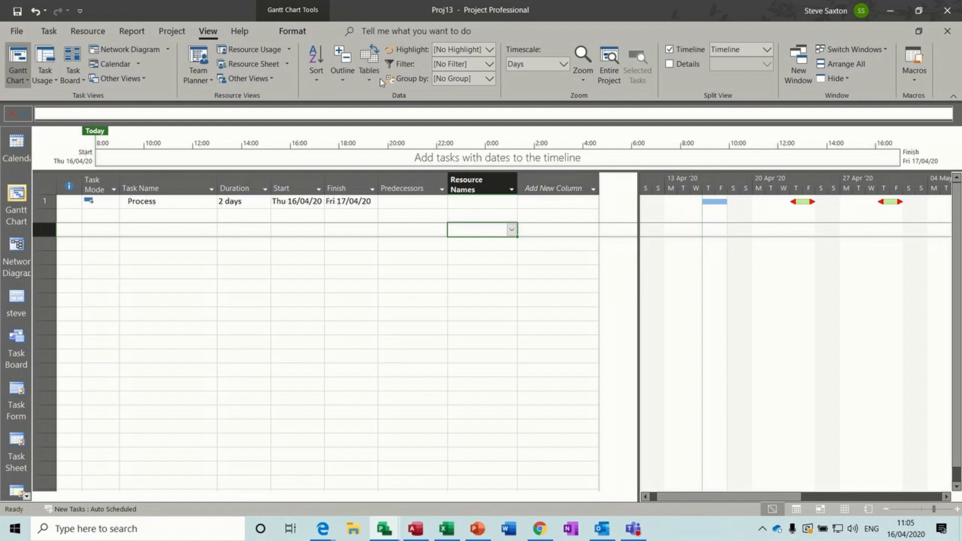
left_click_drag(185, 215, 173, 271)
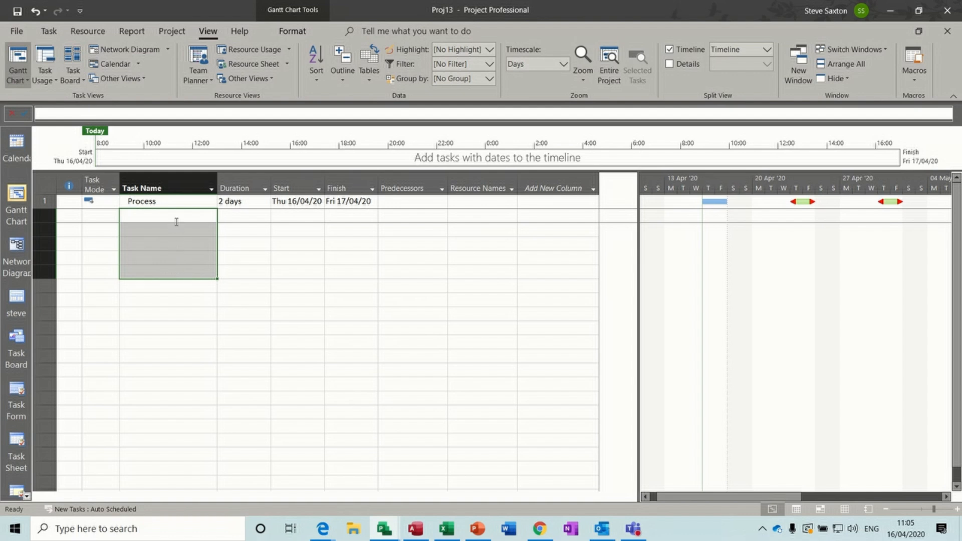
left_click(369, 70)
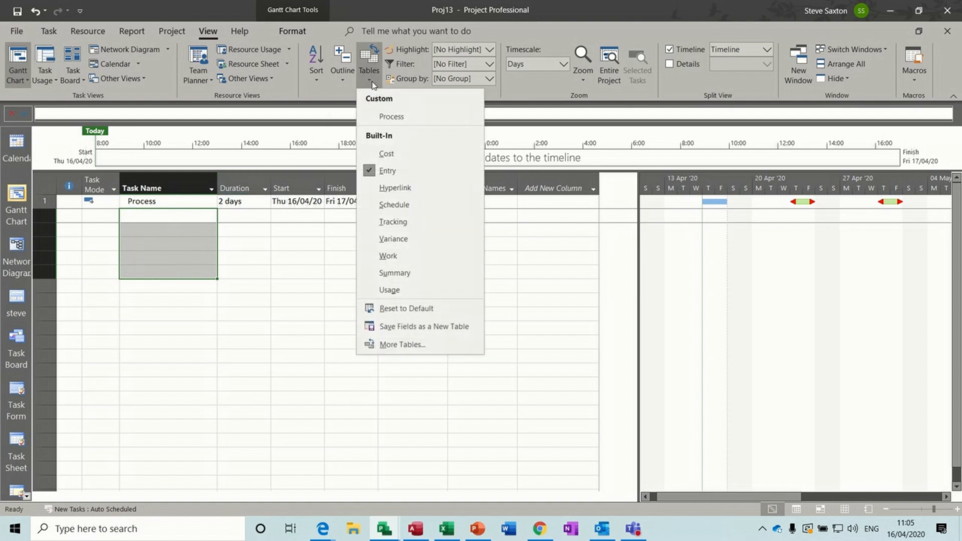
left_click(421, 116)
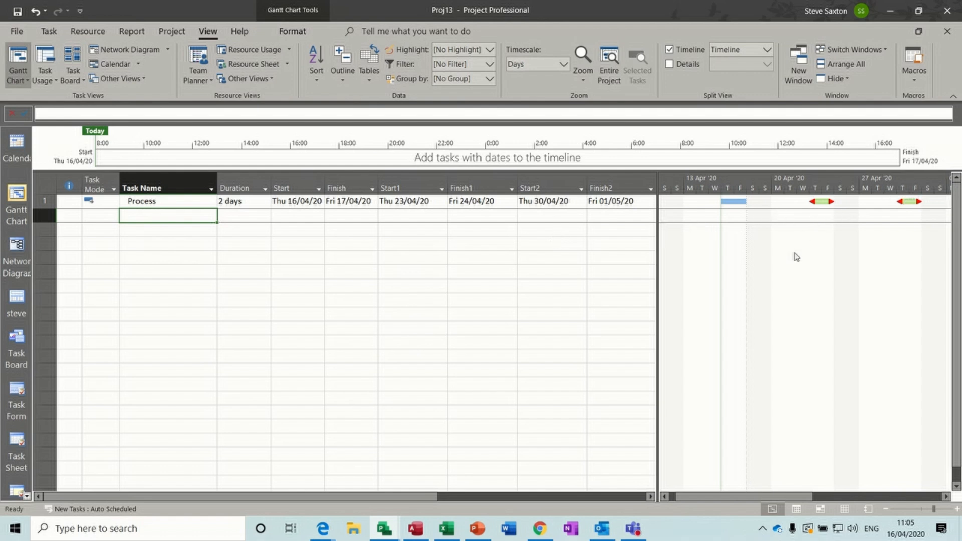
Review the Process and Process1 rows in the Gantt Chart's Bar Styles, leaving without changes
double_click(793, 284)
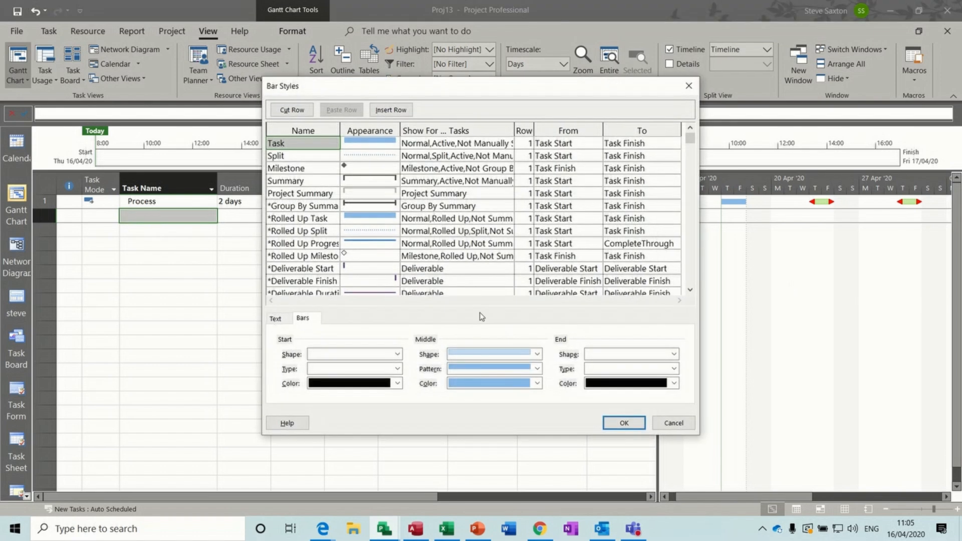
left_click_drag(689, 140, 687, 165)
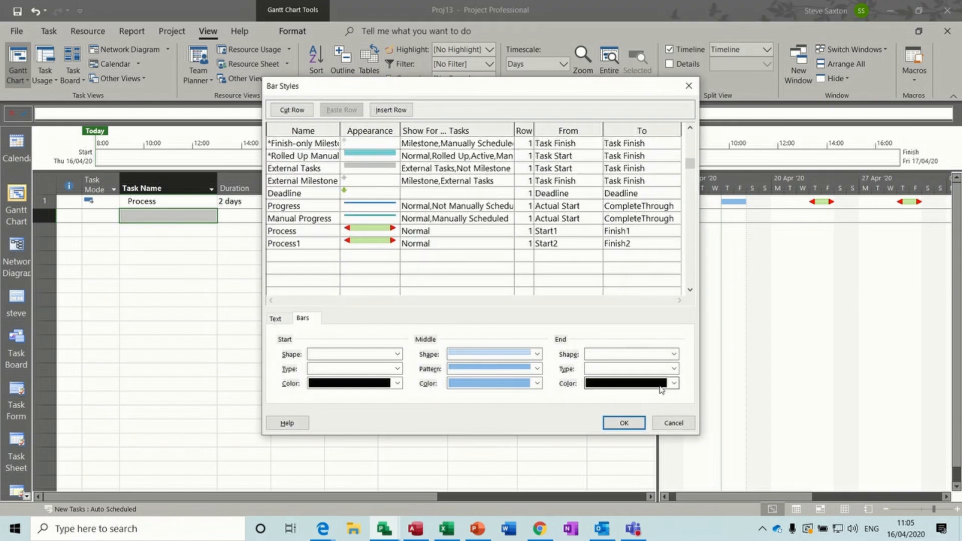
left_click(674, 423)
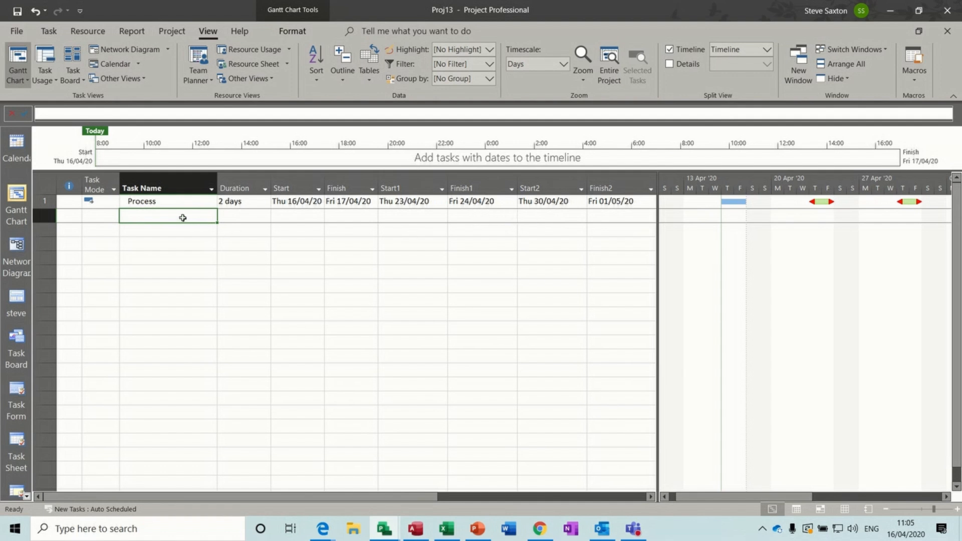
Add a second task named Process 1 below Process, with a duration of 1 day
type("Process")
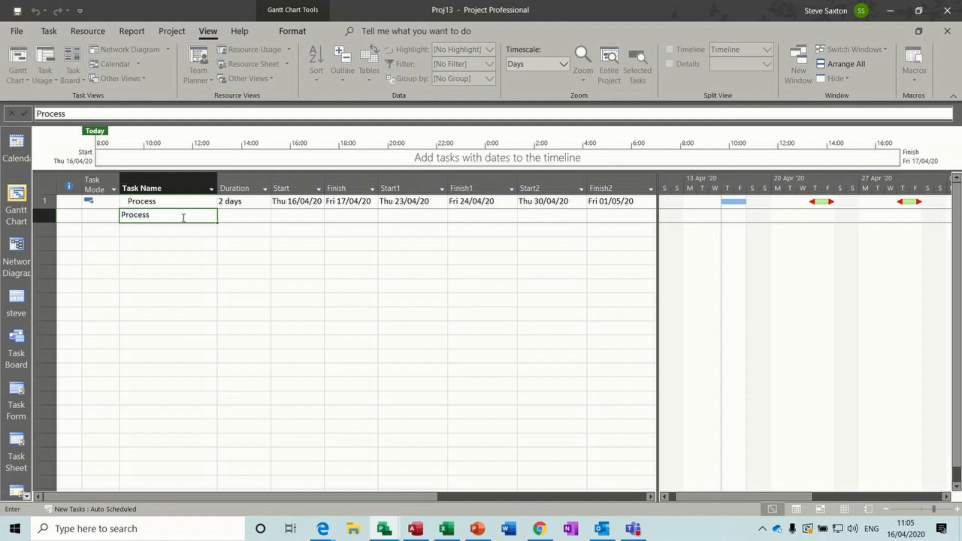
type(" 1")
left_click(245, 216)
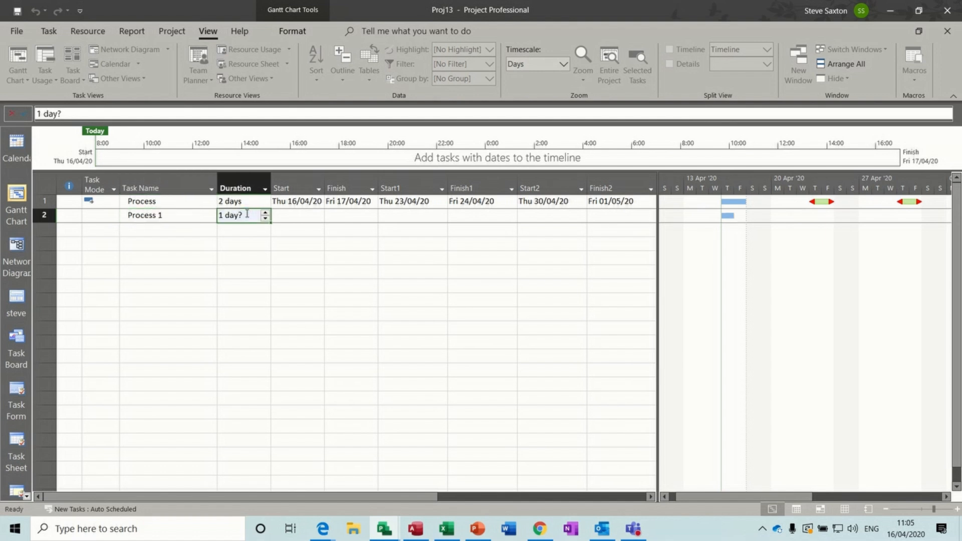
type("1")
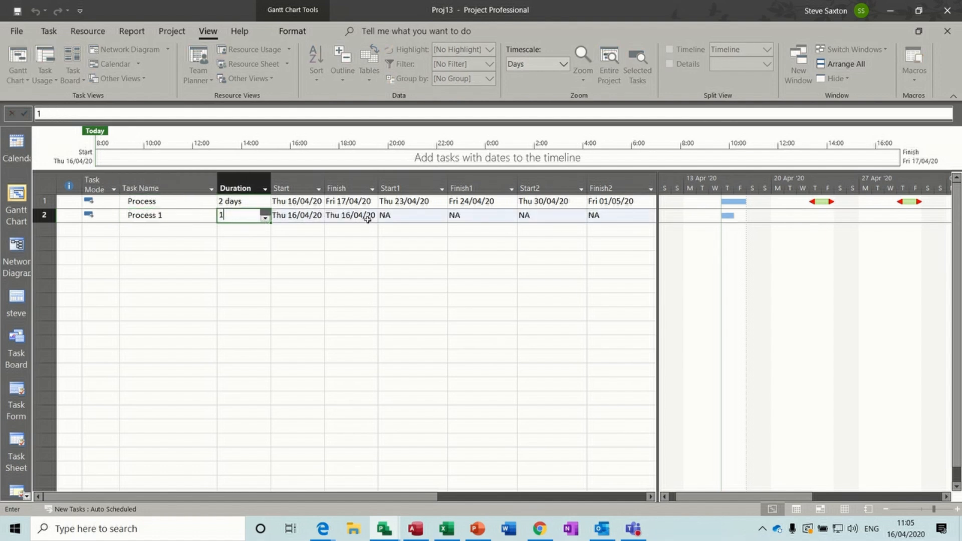
Set Process 1's Start1 to 23/04/20 and its Finish1 to 24/04/20
left_click(413, 219)
left_click(441, 216)
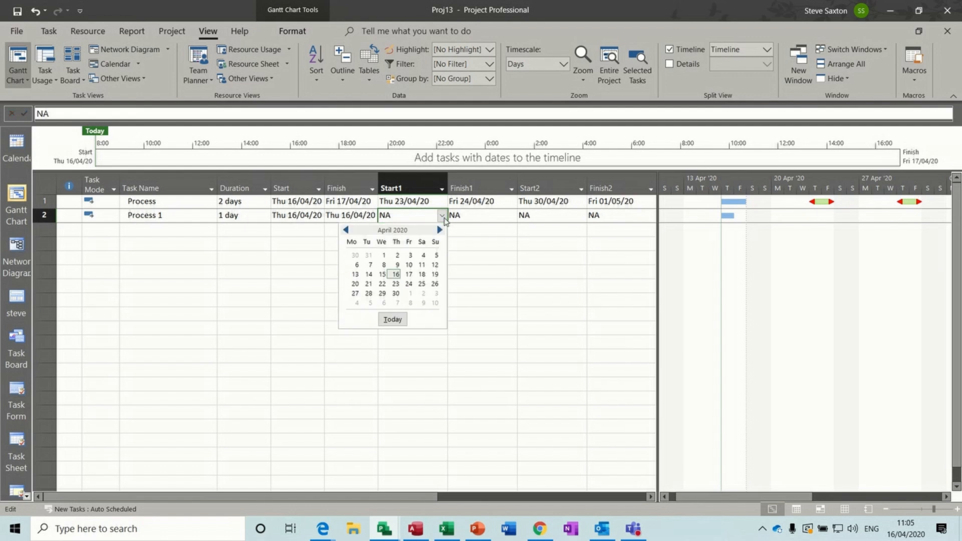
left_click(396, 283)
left_click(482, 218)
left_click(511, 216)
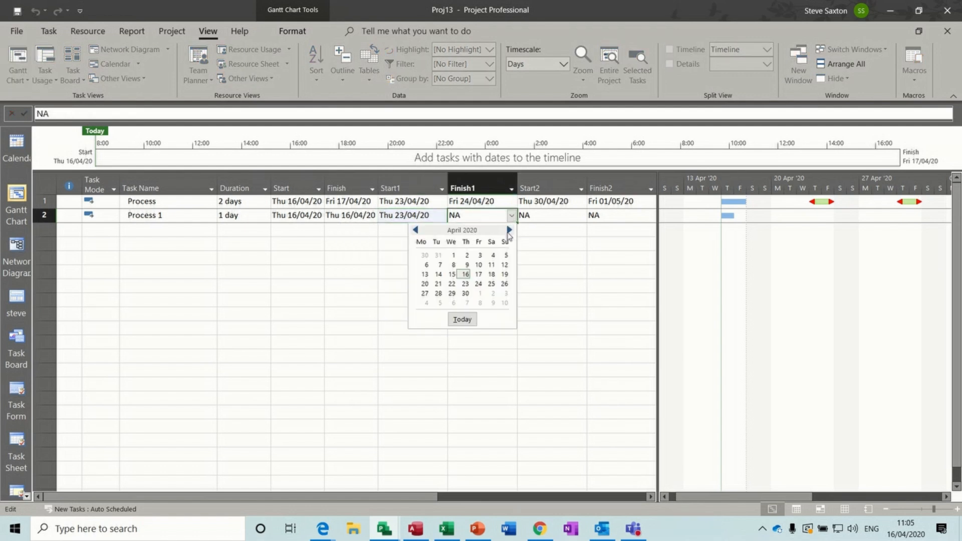
left_click(478, 284)
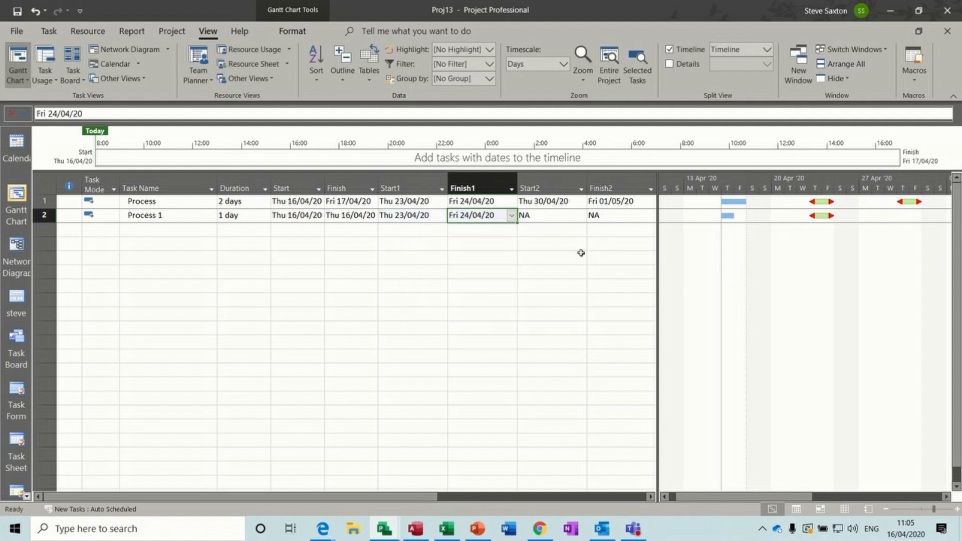
left_click(561, 217)
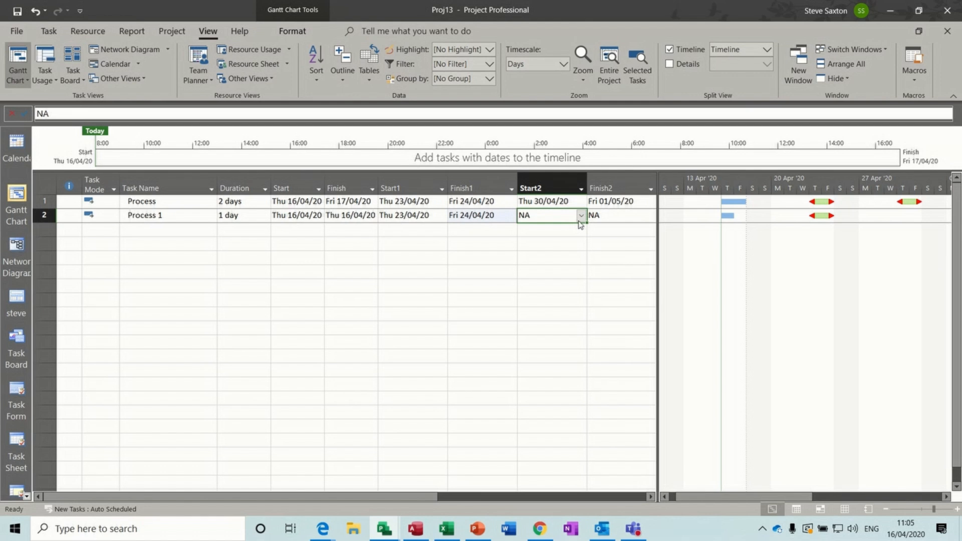
Check the Organizer for the Process task table in Global.MPT and Proj13, closing the dialogs without changes
left_click(368, 81)
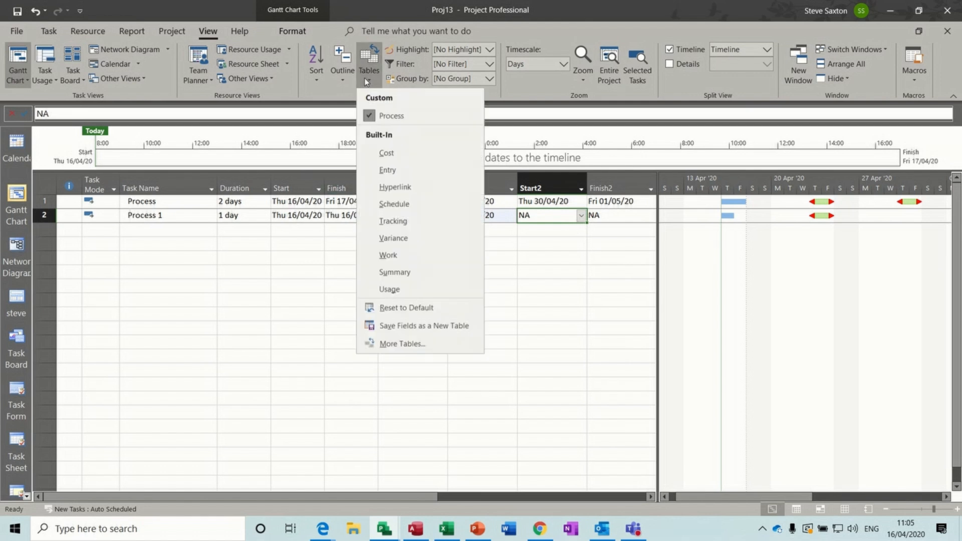
left_click(393, 344)
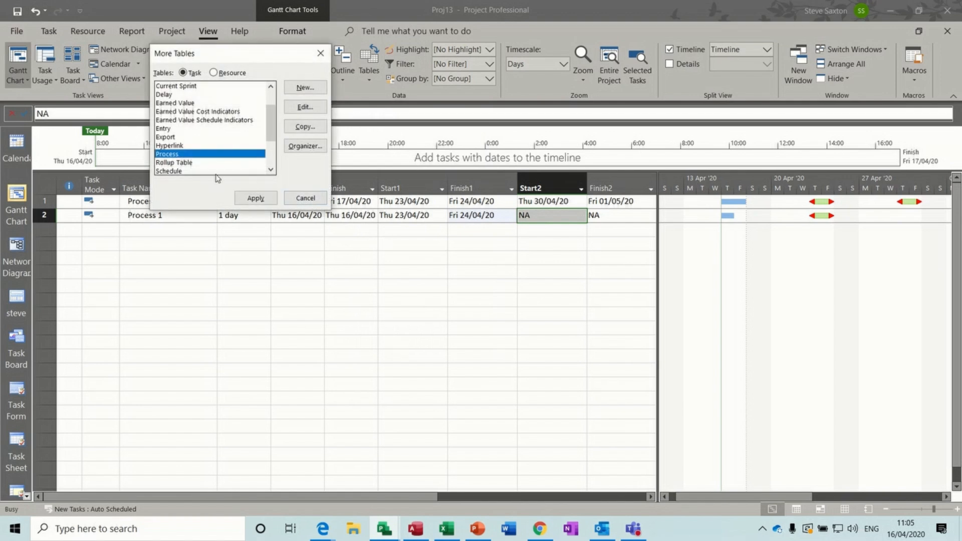
left_click(304, 146)
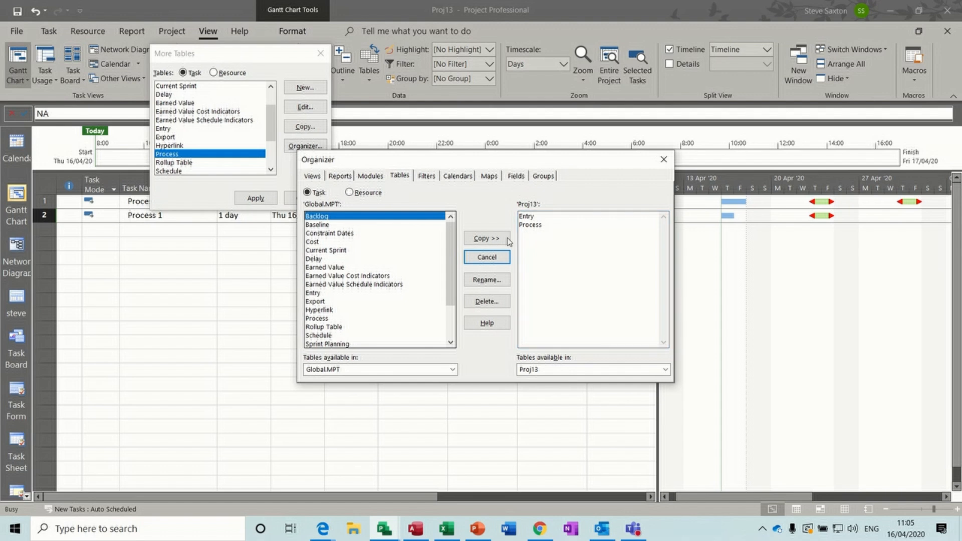
left_click(323, 318)
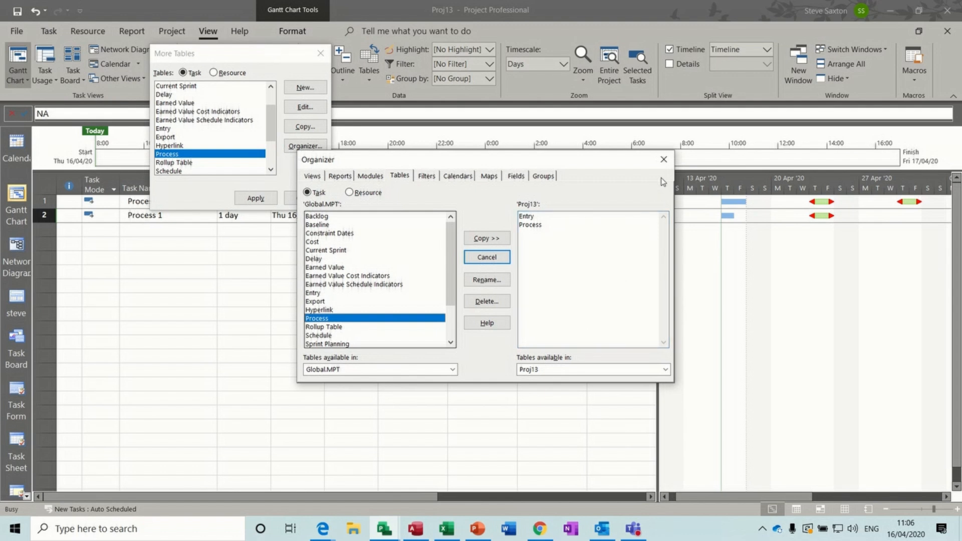
left_click(664, 159)
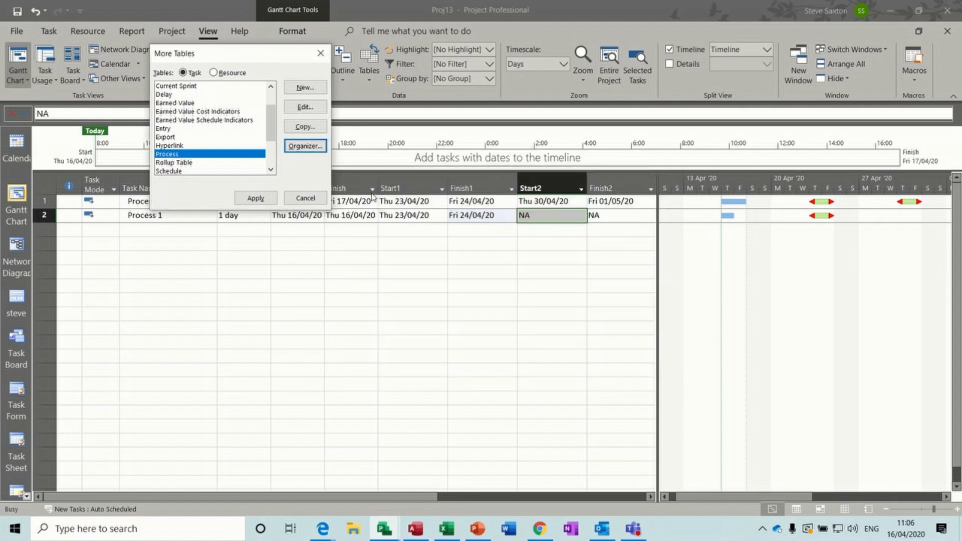
left_click(312, 199)
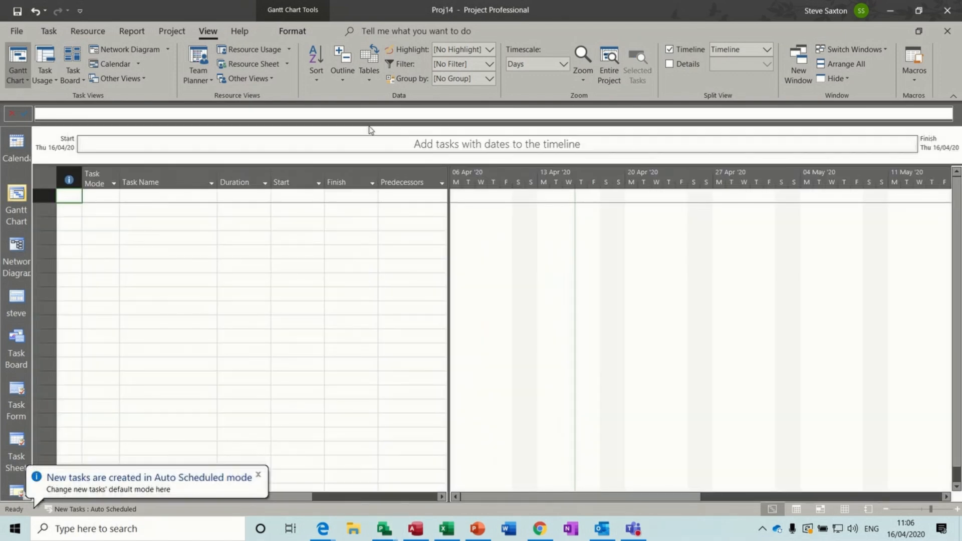
Apply the custom Process table in the new project Proj14 and widen the table area through the Finish2 column
left_click(367, 79)
left_click(391, 116)
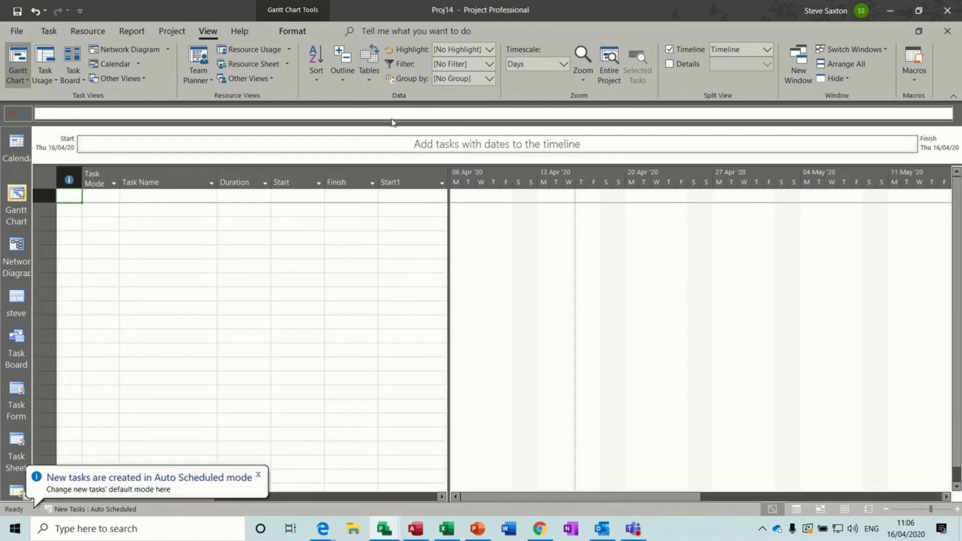
left_click_drag(446, 202, 641, 211)
Check the Organizer for the Process task table in Global.MPT and Proj14, closing the dialogs without changes
left_click(372, 80)
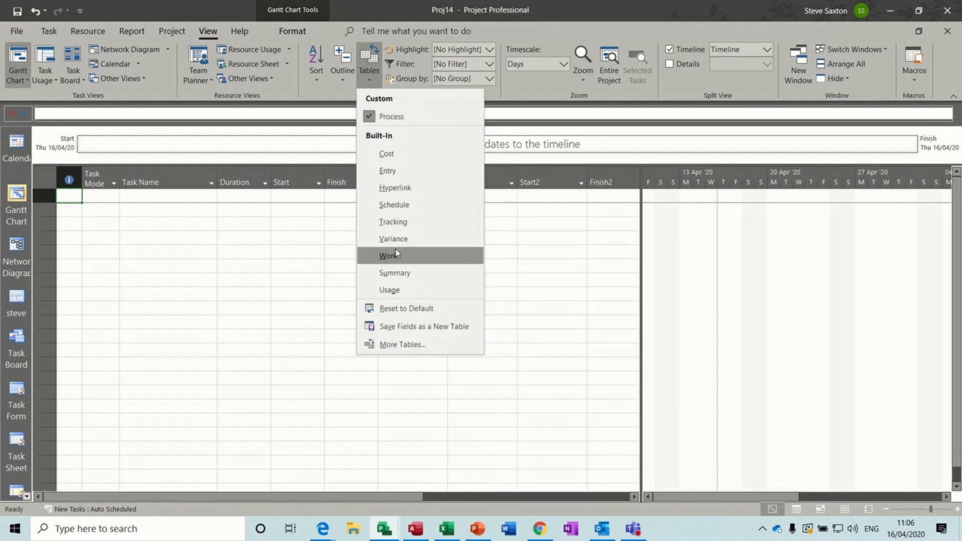
left_click(391, 341)
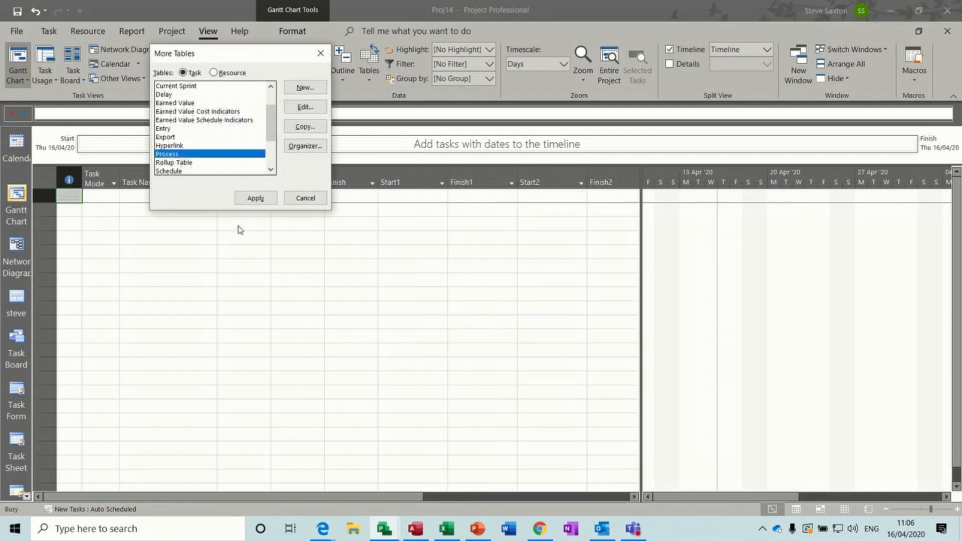
left_click(298, 147)
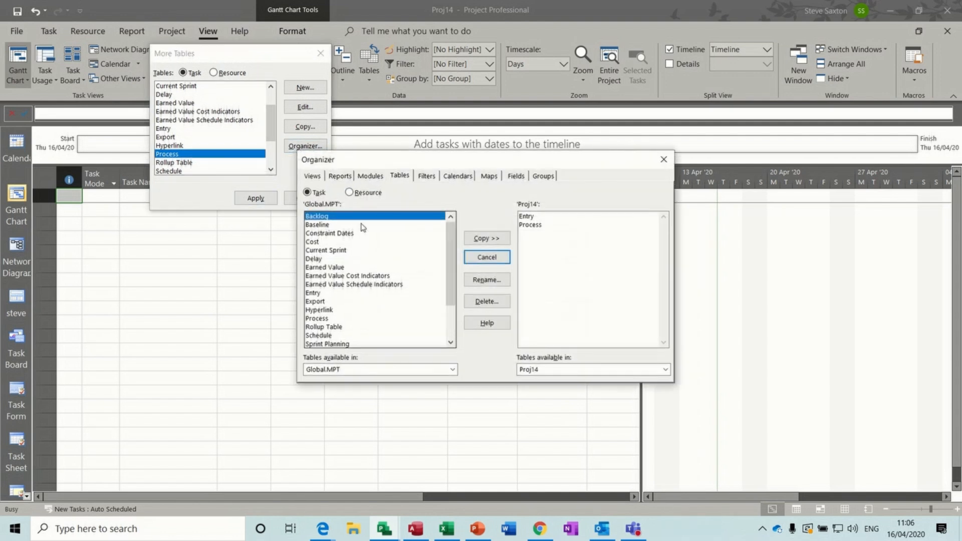
left_click(316, 319)
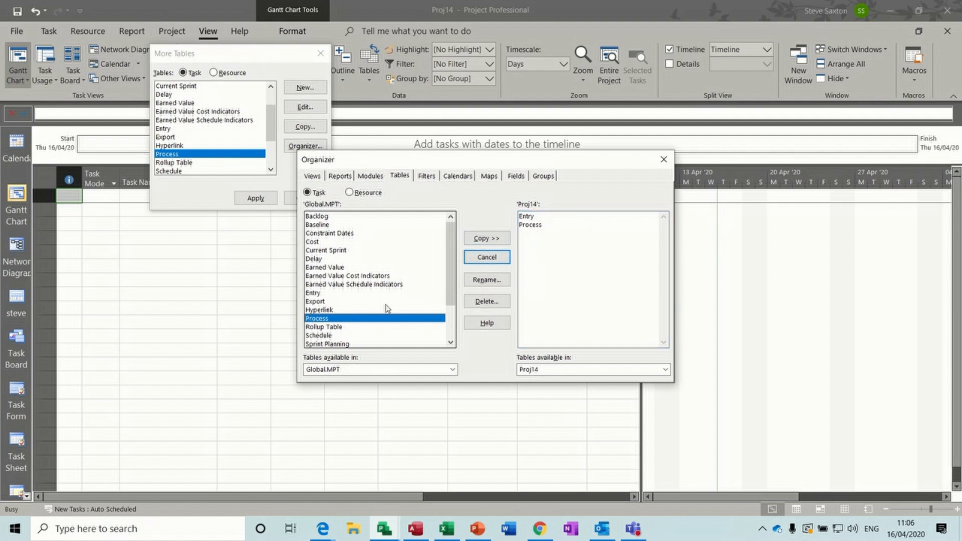
left_click(664, 159)
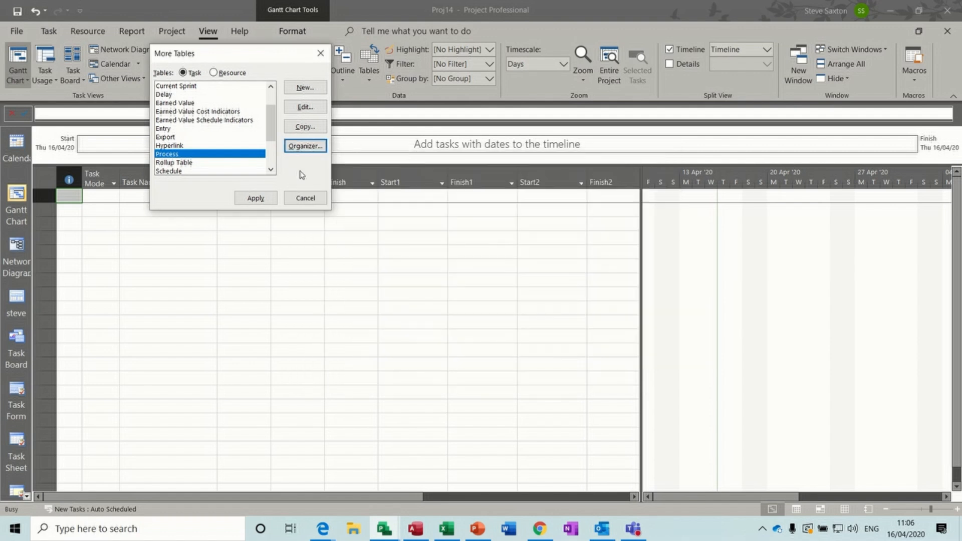
left_click(303, 198)
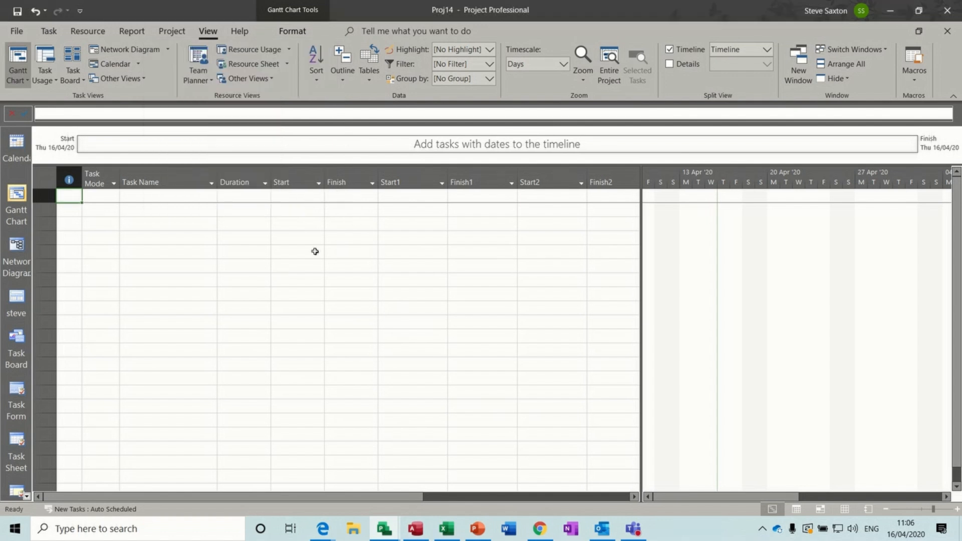
Close the Proj14 project without saving its changes
key("ctrl+w")
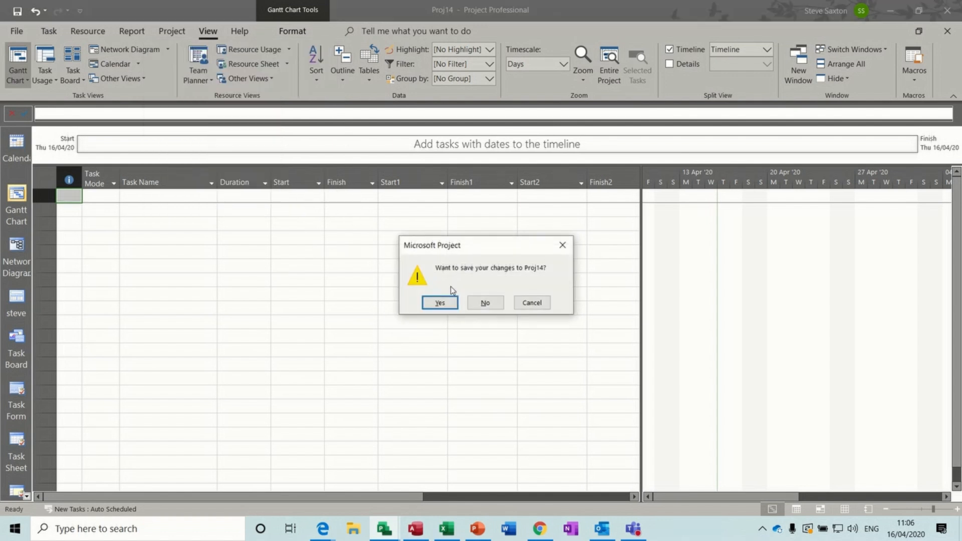
left_click(484, 302)
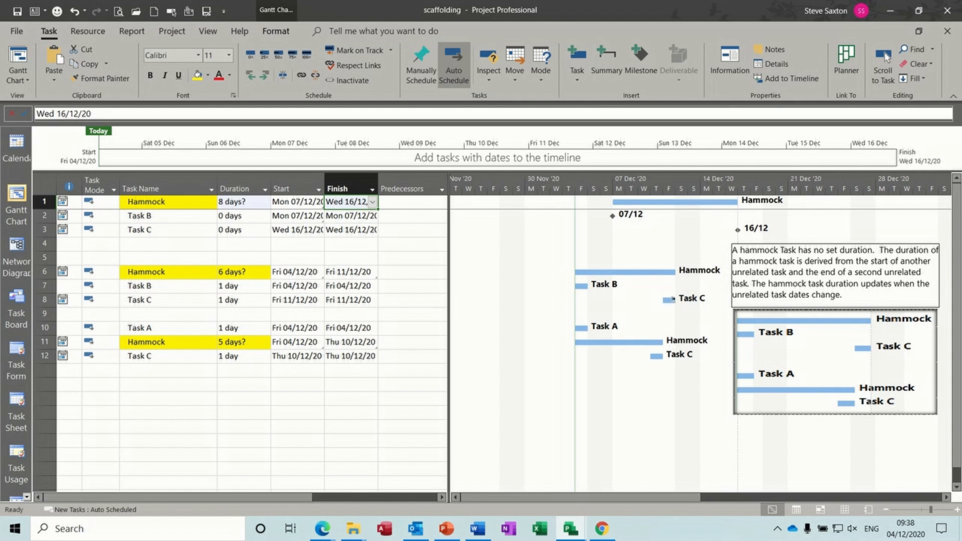
Add three tasks named Task A, Task B and Task C in rows 14 to 16 of the scaffolding project
mouse_move(673, 300)
mouse_move(581, 341)
left_click(142, 384)
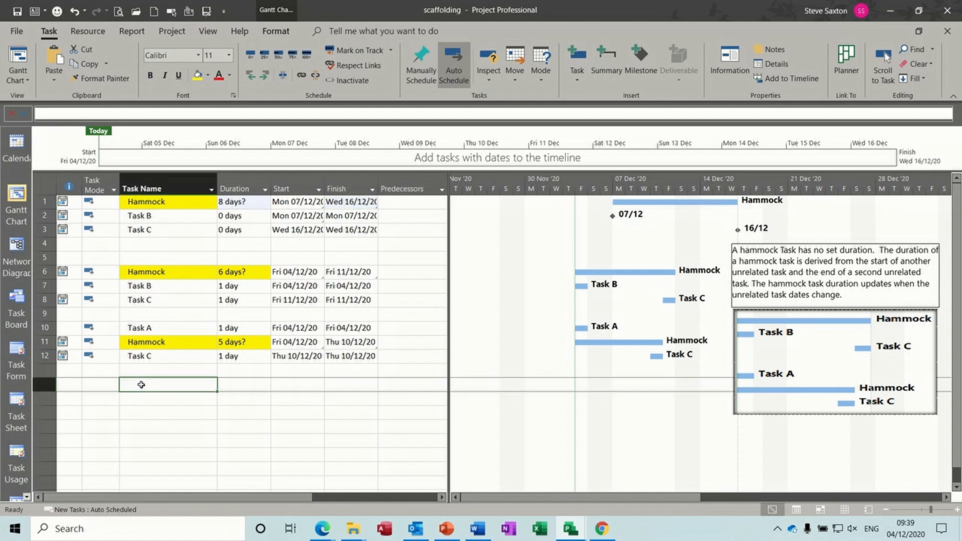
type("Task ")
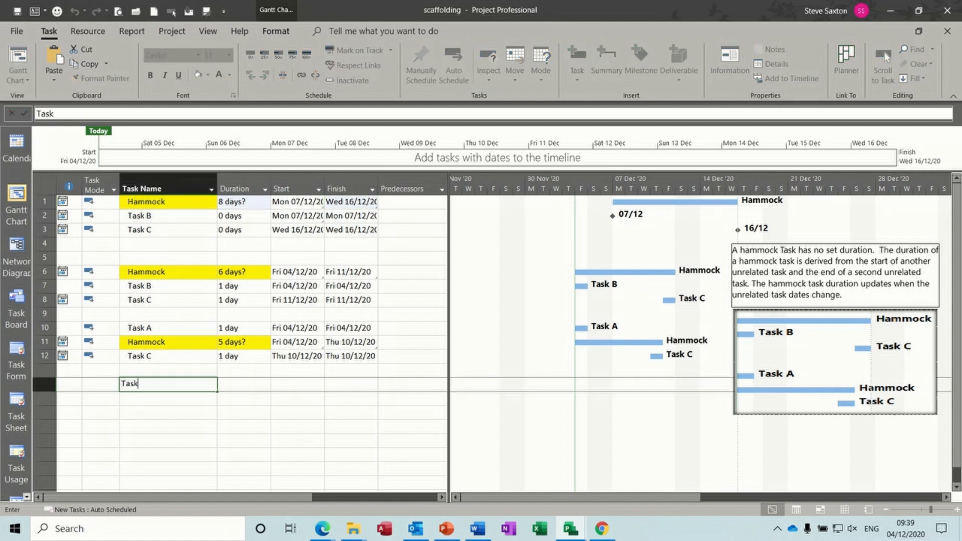
type("A")
key("Return")
type("T")
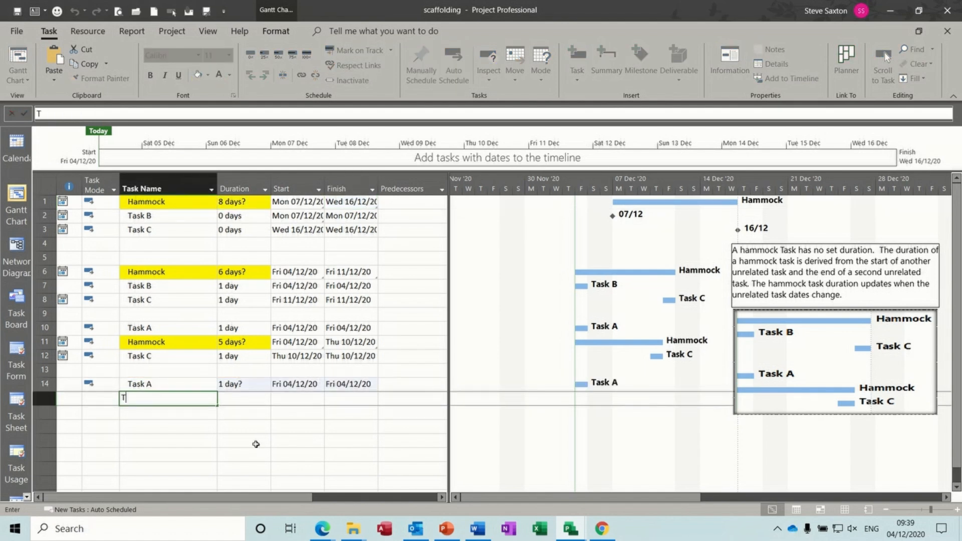
type("ask B")
key("Return")
type("T")
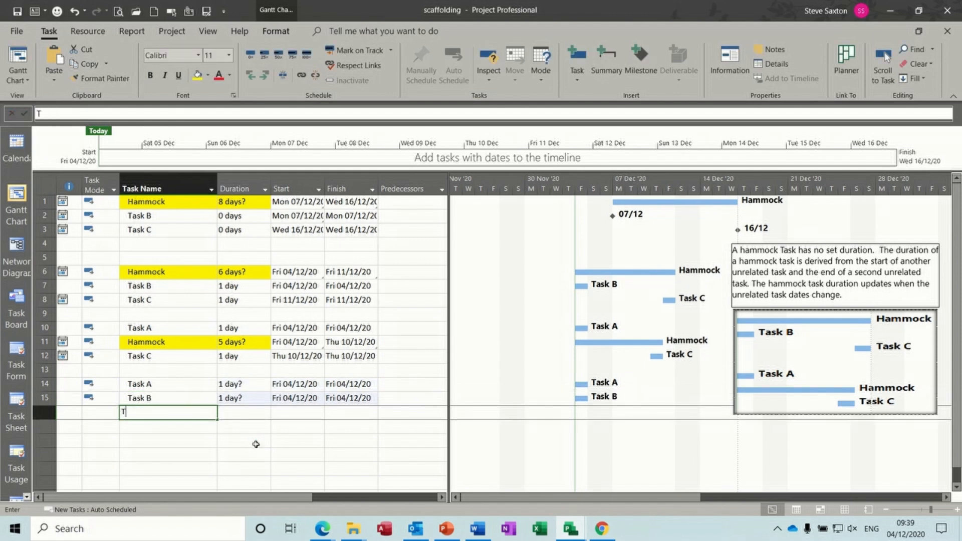
type("ask C")
key("Return")
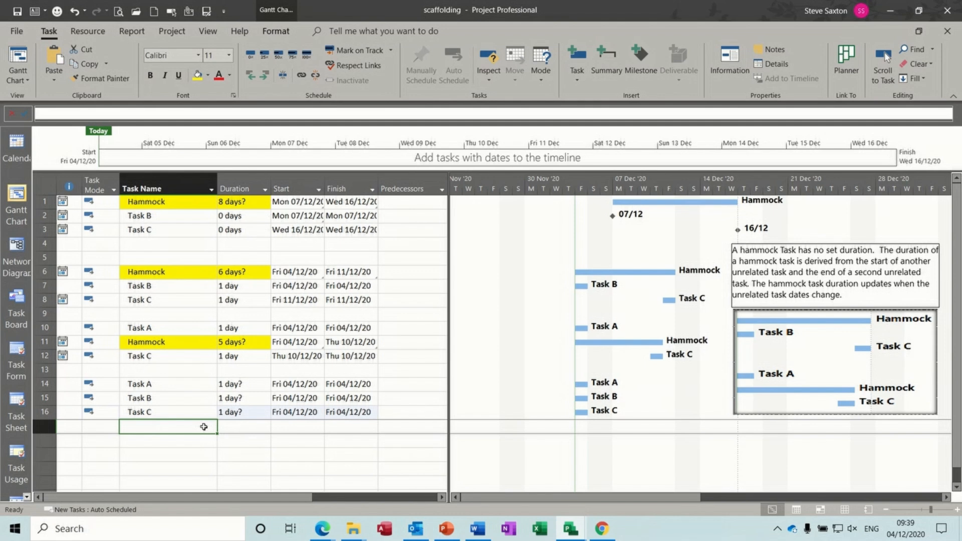
Rename Task A in row 14 to Hammock
left_click(184, 386)
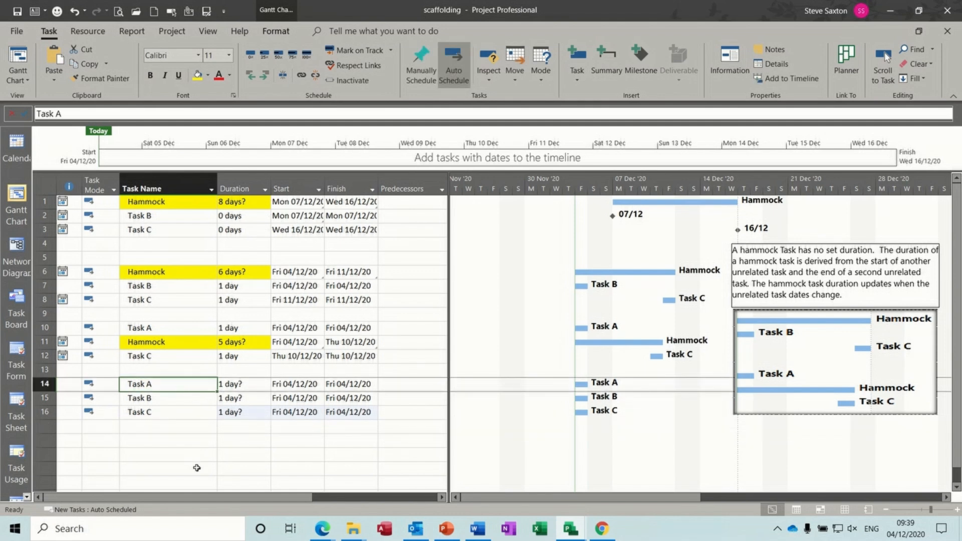
type("Hammock")
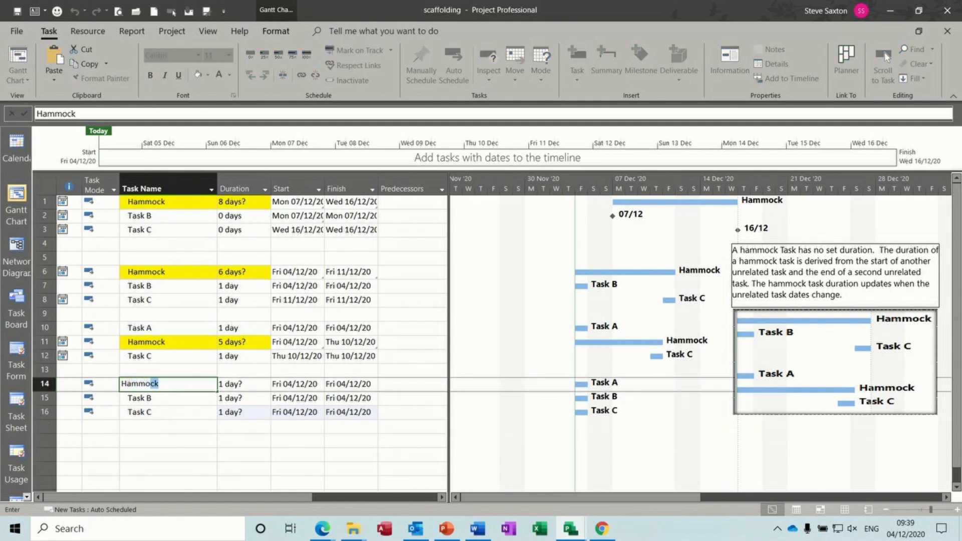
left_click(206, 432)
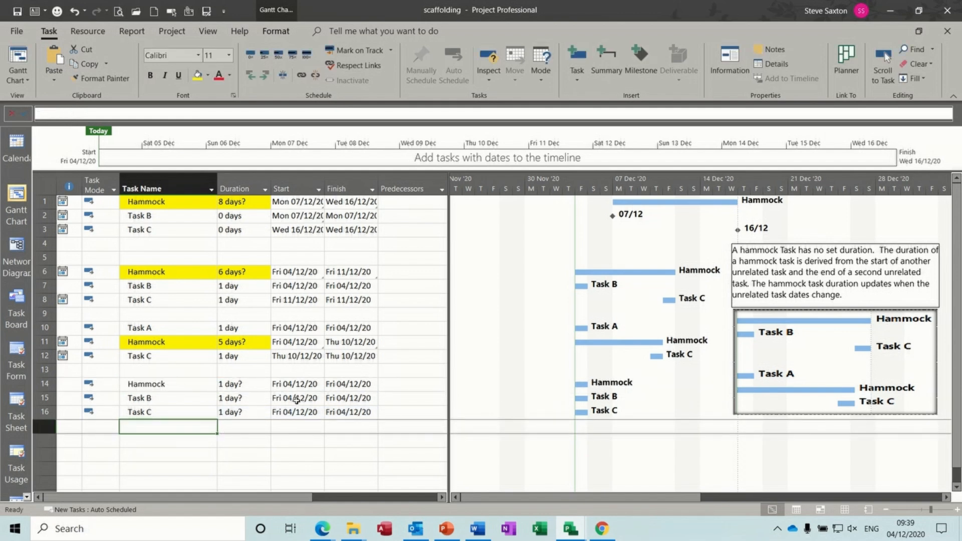
Copy Task B's Start in row 15, paste it as a link into the row 14 Hammock's Start, and fill both cells yellow
left_click(295, 400)
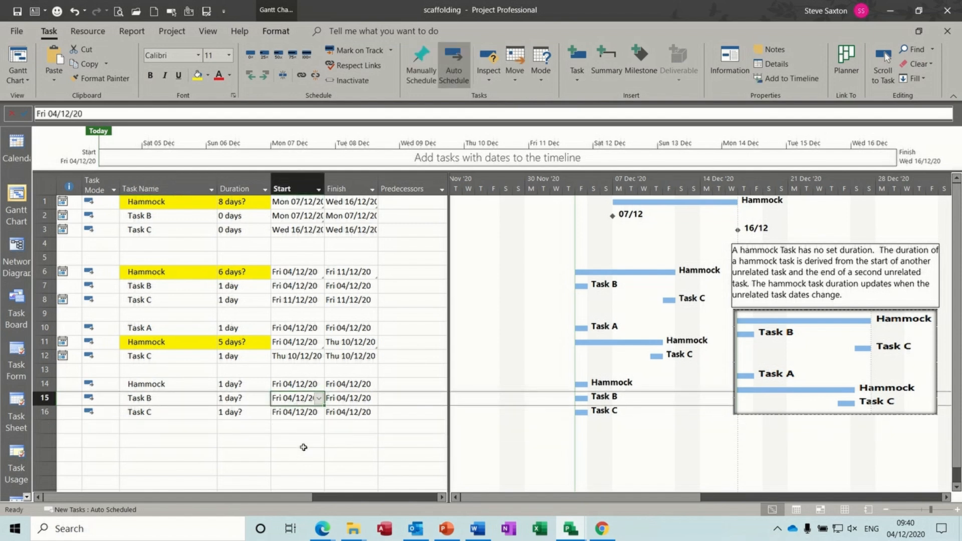
left_click(299, 385)
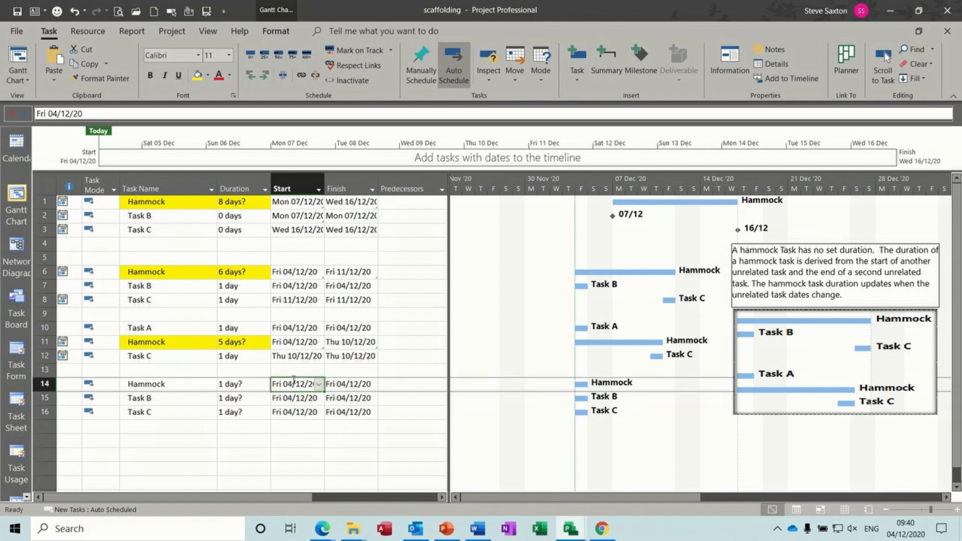
left_click(55, 81)
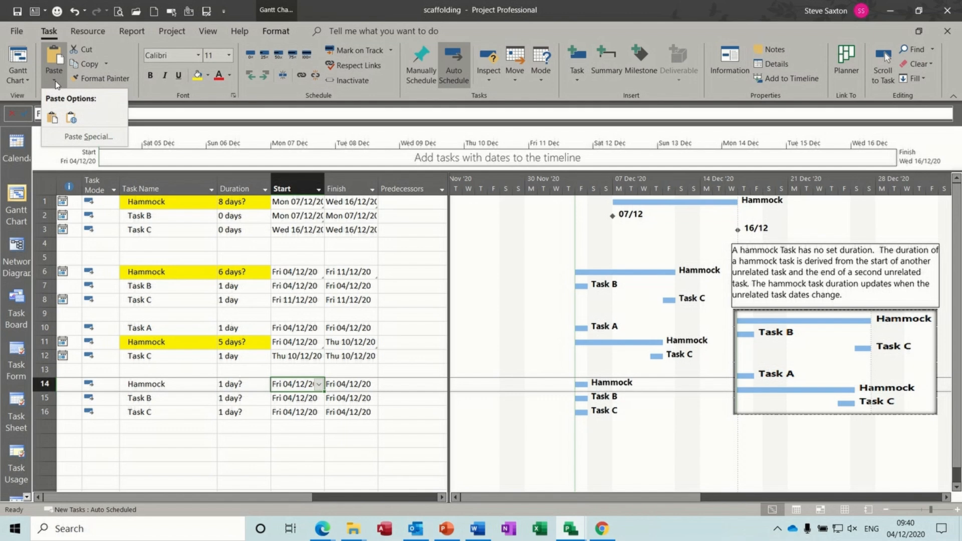
left_click(78, 138)
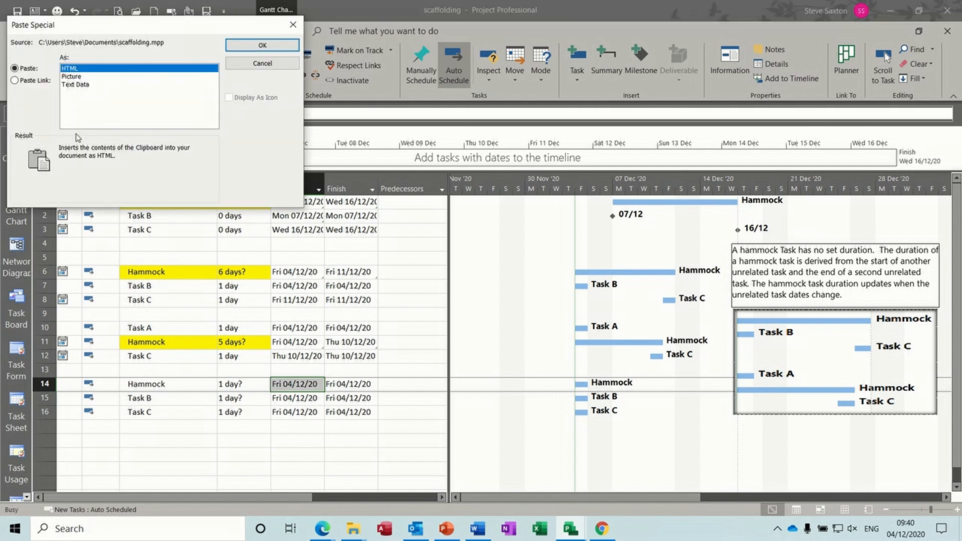
left_click(19, 83)
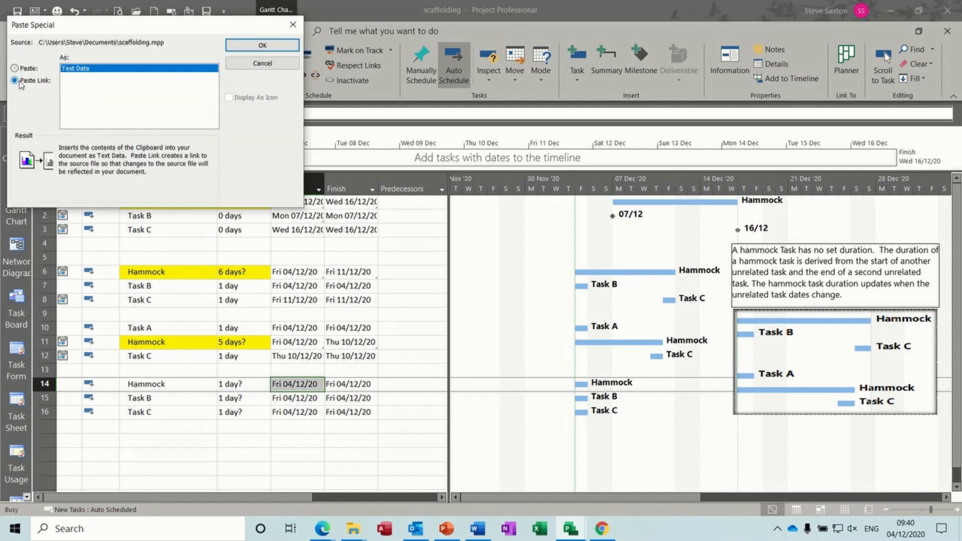
left_click(262, 45)
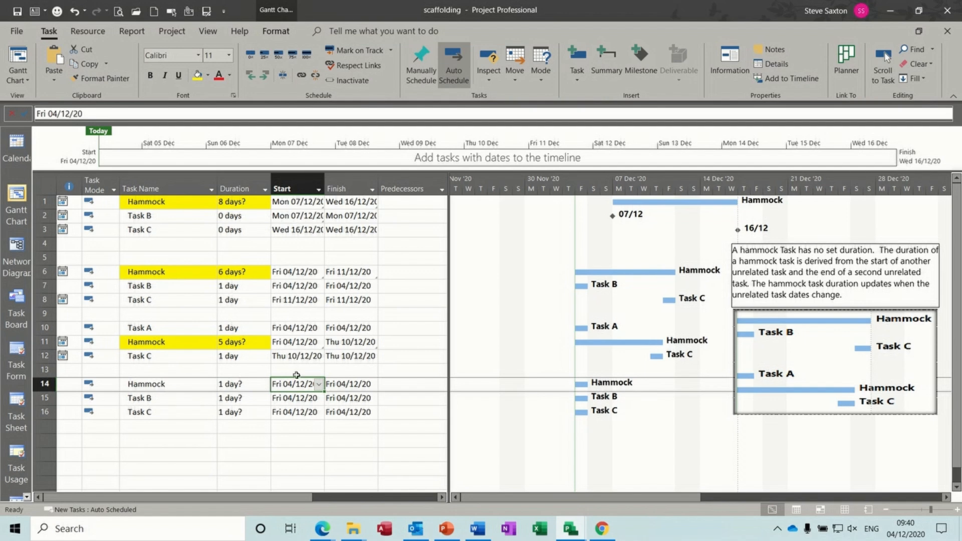
left_click_drag(292, 384, 291, 395)
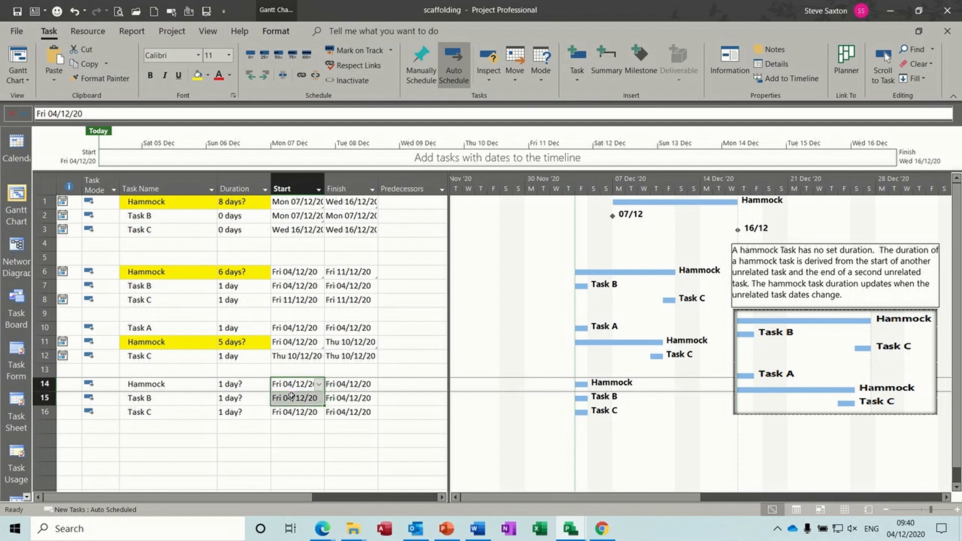
left_click(197, 76)
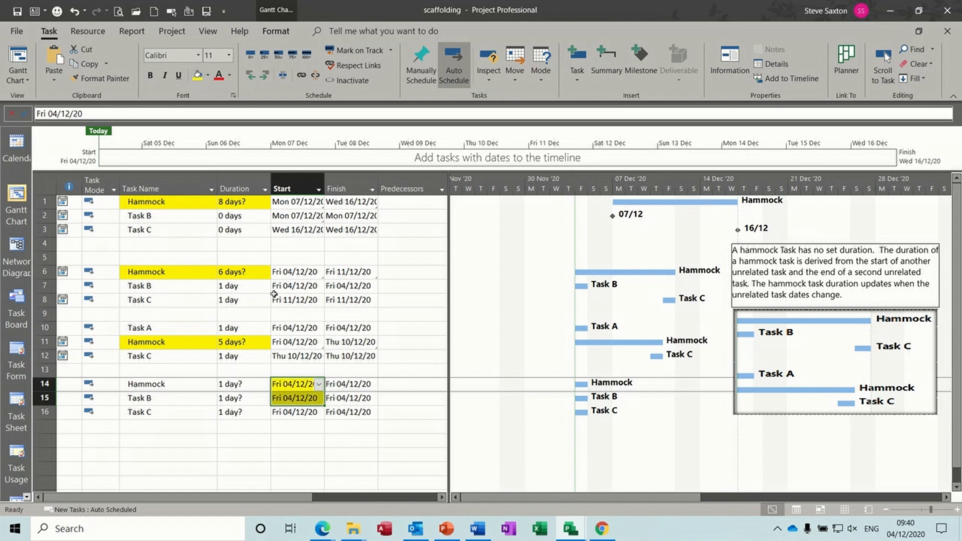
Copy Task C's Finish in row 16 and paste it as a text data link into the row 14 Hammock's Finish
left_click(347, 413)
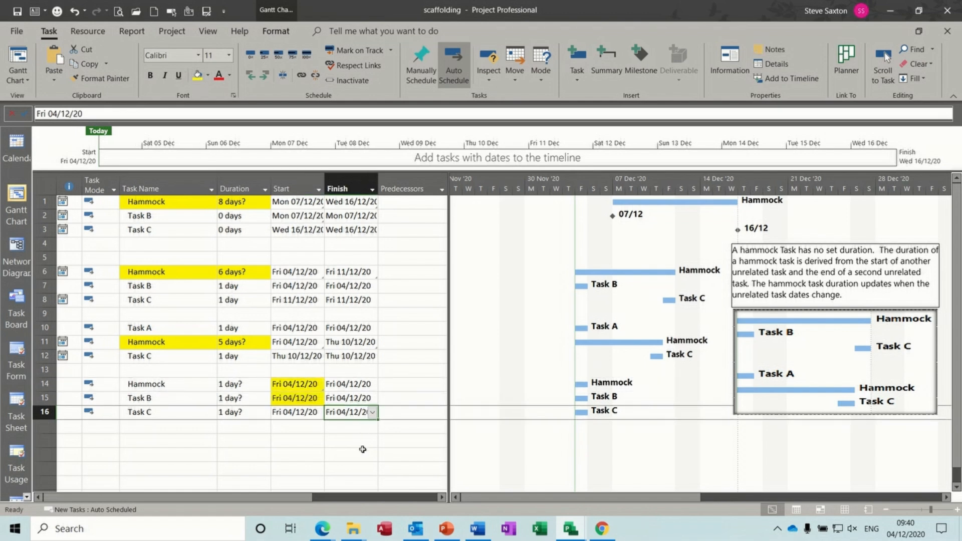
left_click(354, 385)
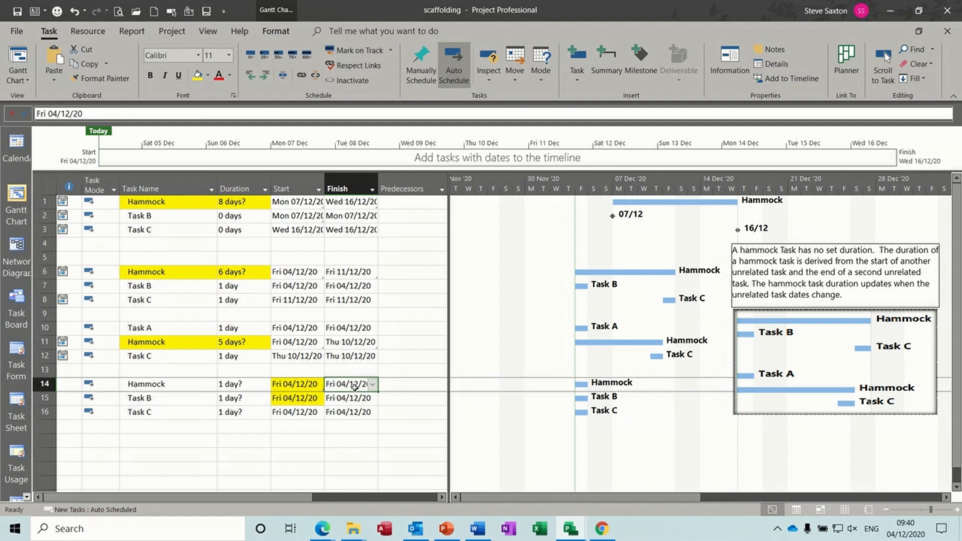
left_click(53, 78)
left_click(90, 137)
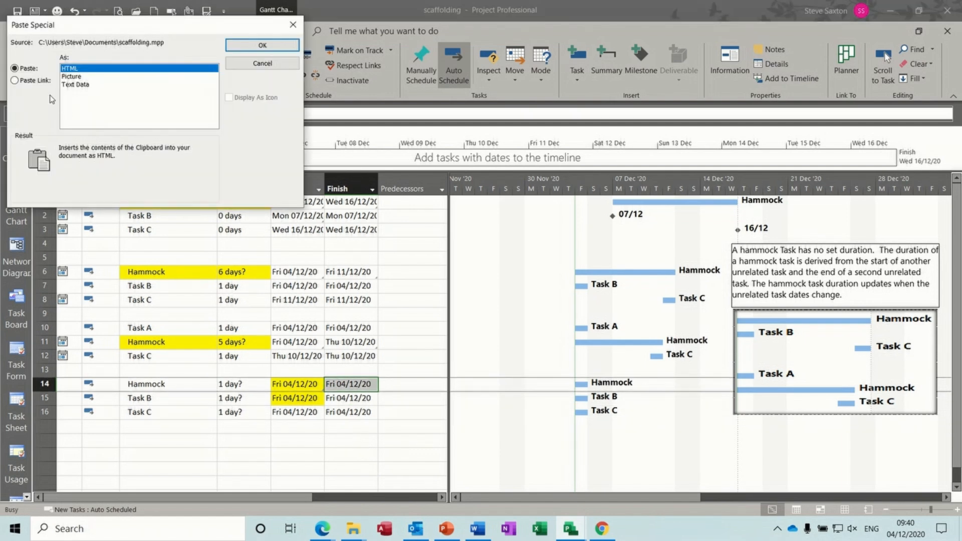
left_click(34, 80)
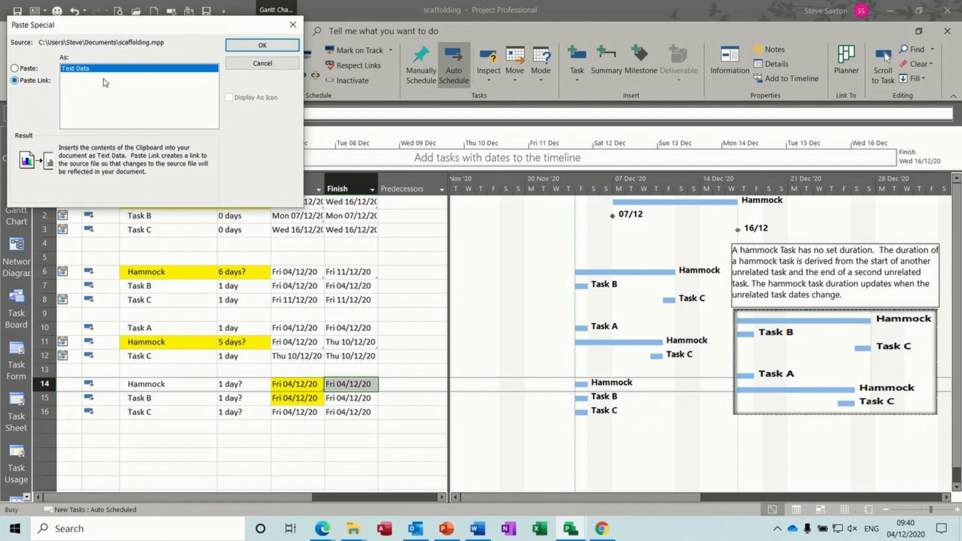
left_click(262, 46)
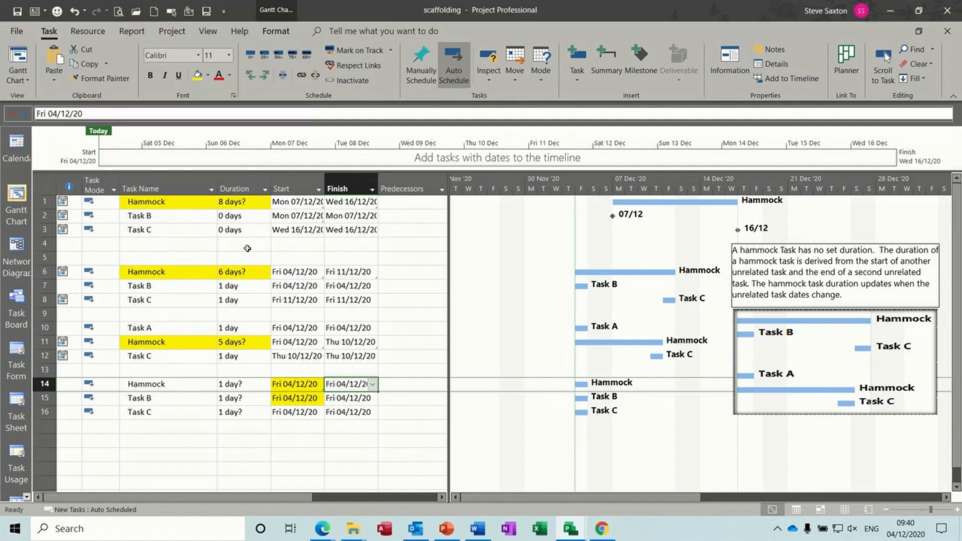
Fill the linked Finish cells of Hammock in row 14 and Task C in row 16 with light blue
left_click(207, 76)
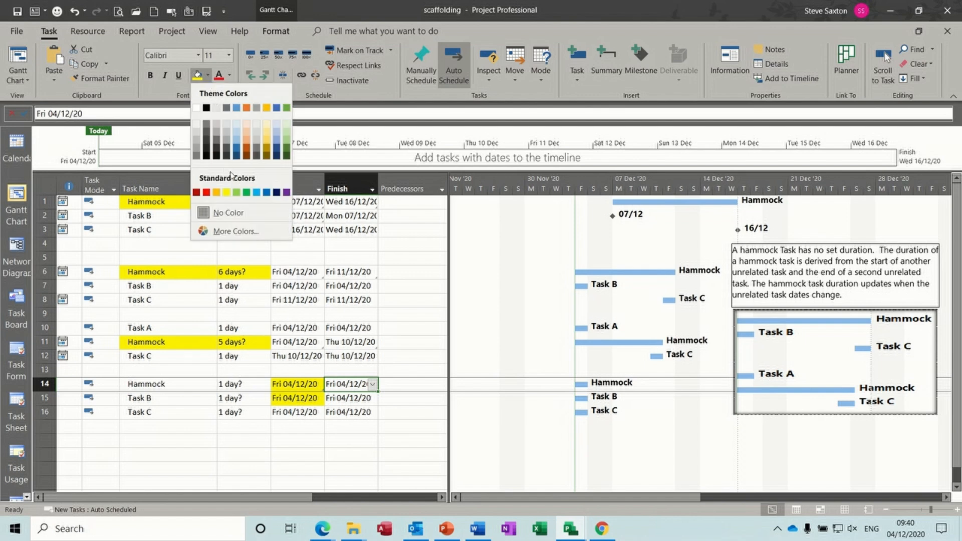
left_click(256, 195)
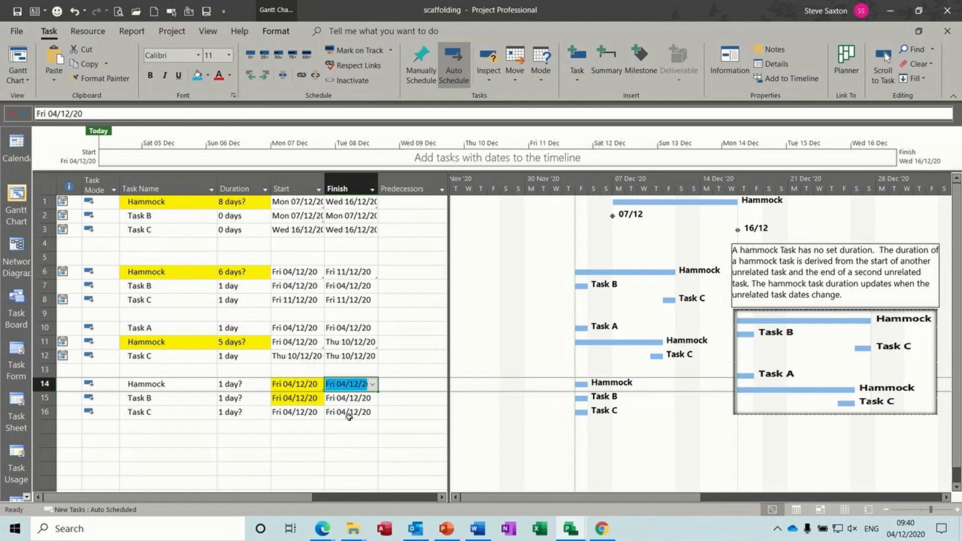
left_click(346, 412)
left_click(198, 74)
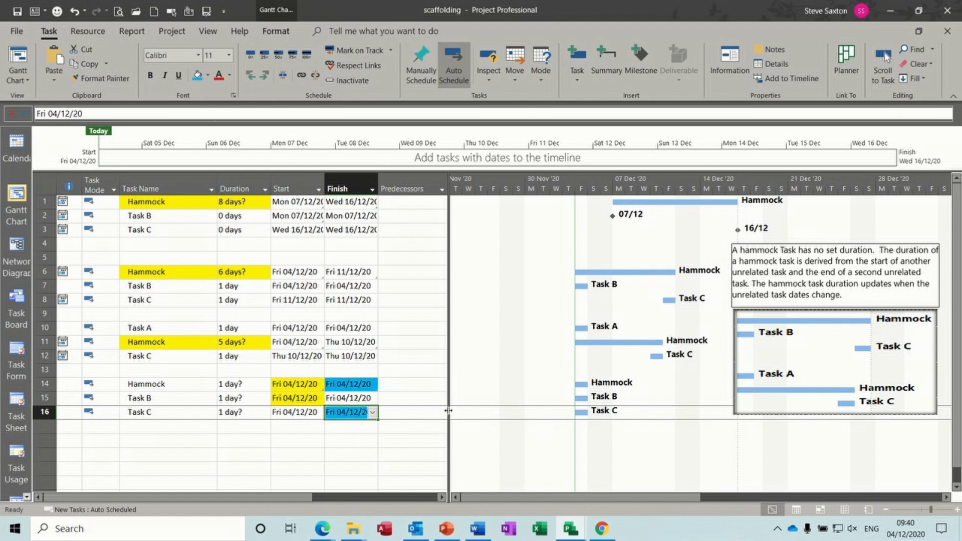
Move Task C in row 16 to Fri 11/12/20 on the Gantt chart without adding a link
left_click_drag(448, 411, 401, 412)
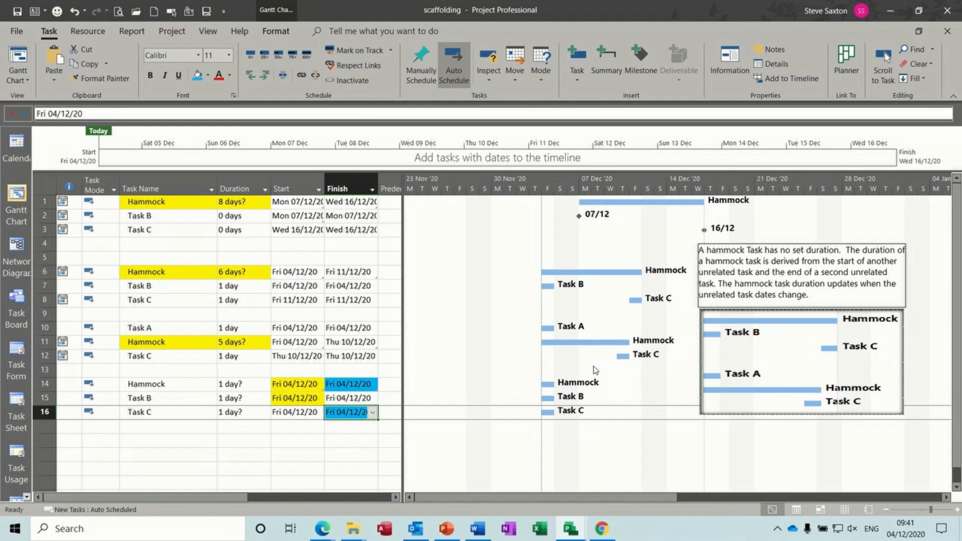
mouse_move(547, 399)
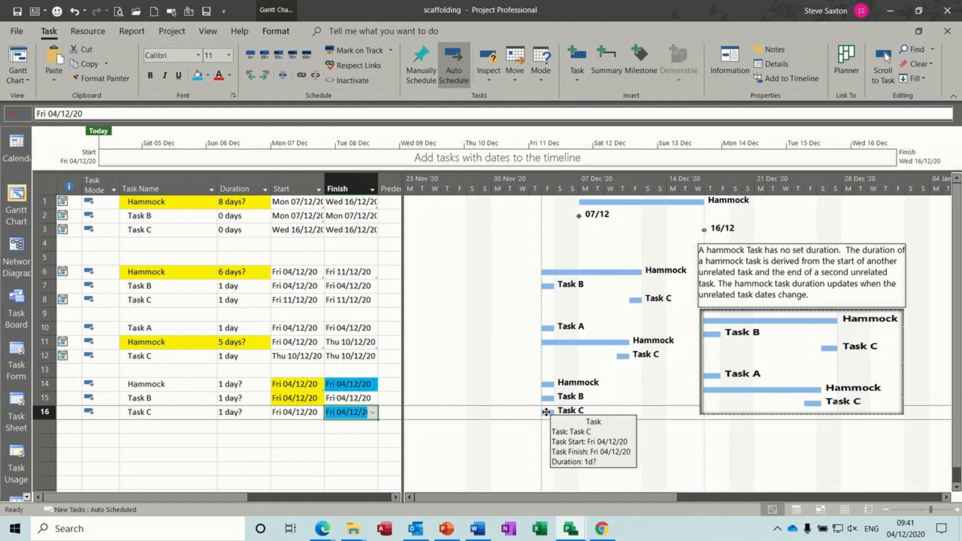
left_click_drag(547, 412, 634, 416)
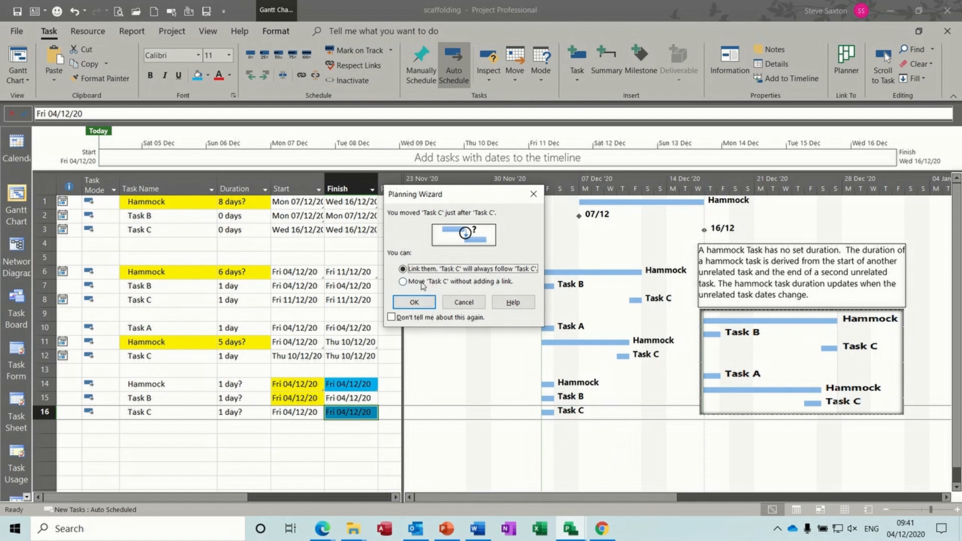
left_click(411, 282)
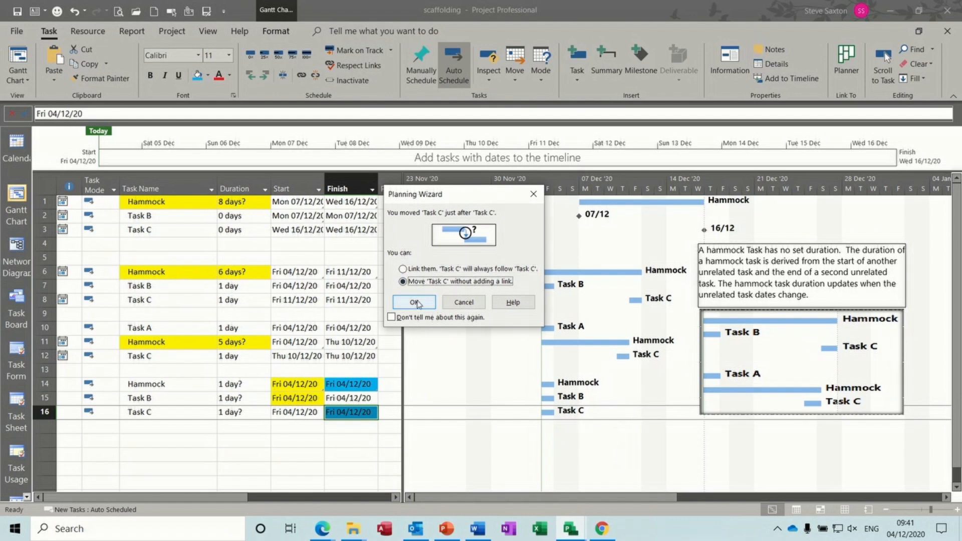
left_click(415, 303)
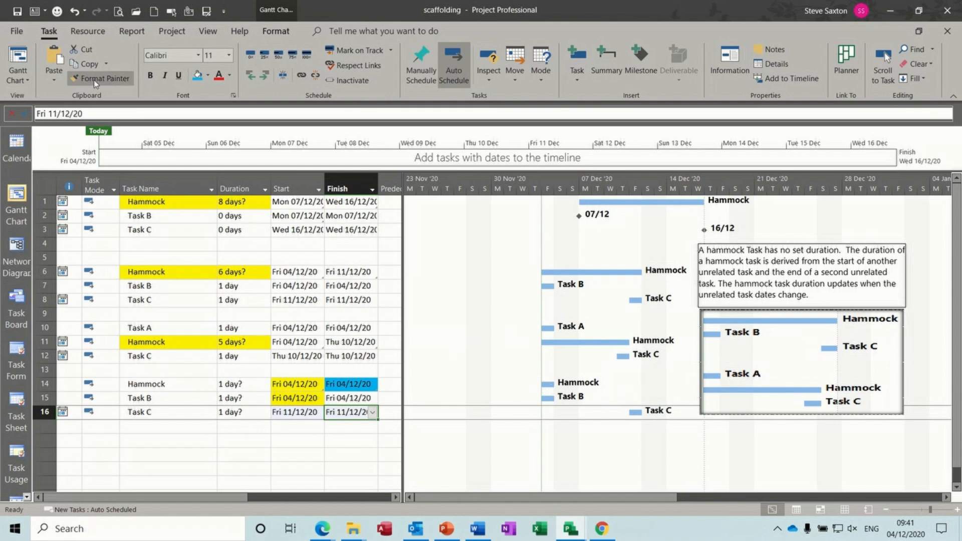
Close the scaffolding project and reopen it, re-establishing its linked information
left_click(16, 31)
left_click(36, 299)
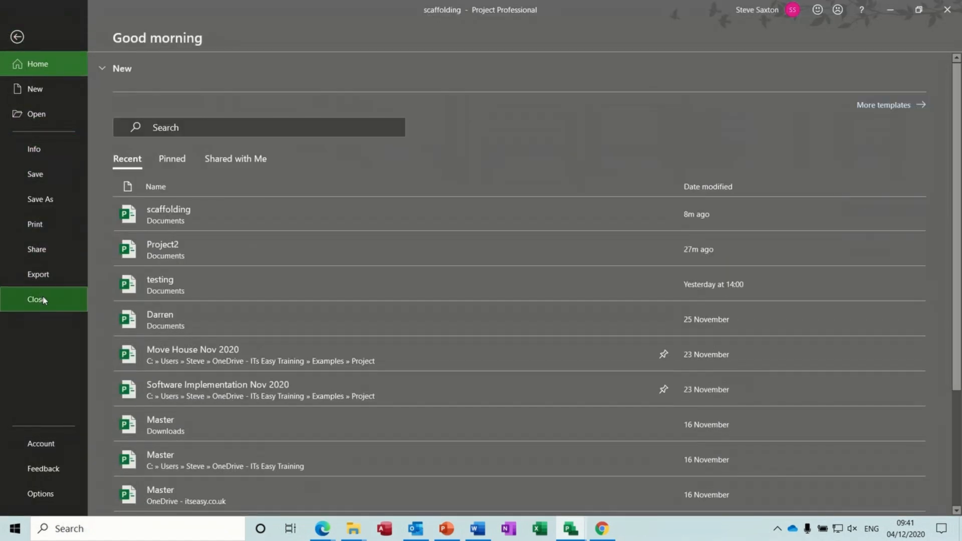
left_click(18, 32)
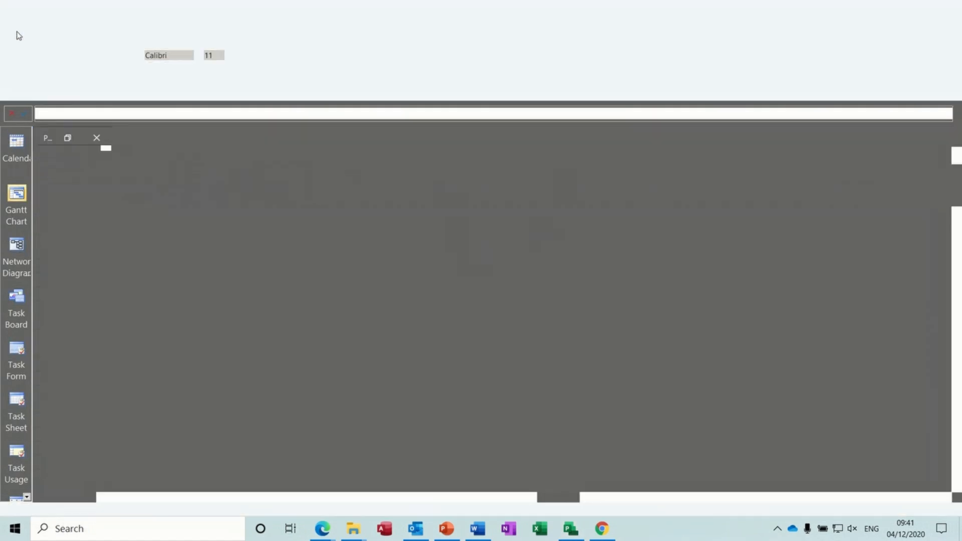
left_click(31, 119)
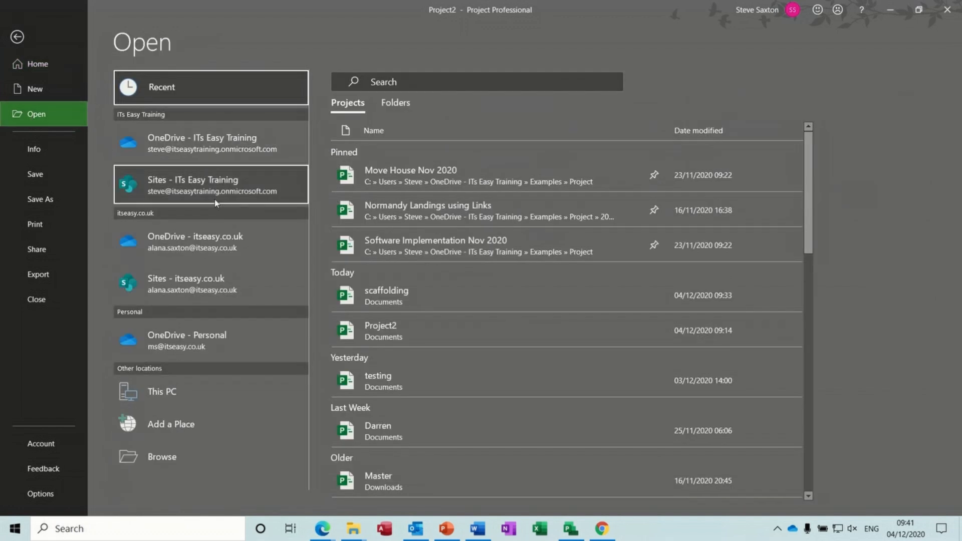
left_click(398, 302)
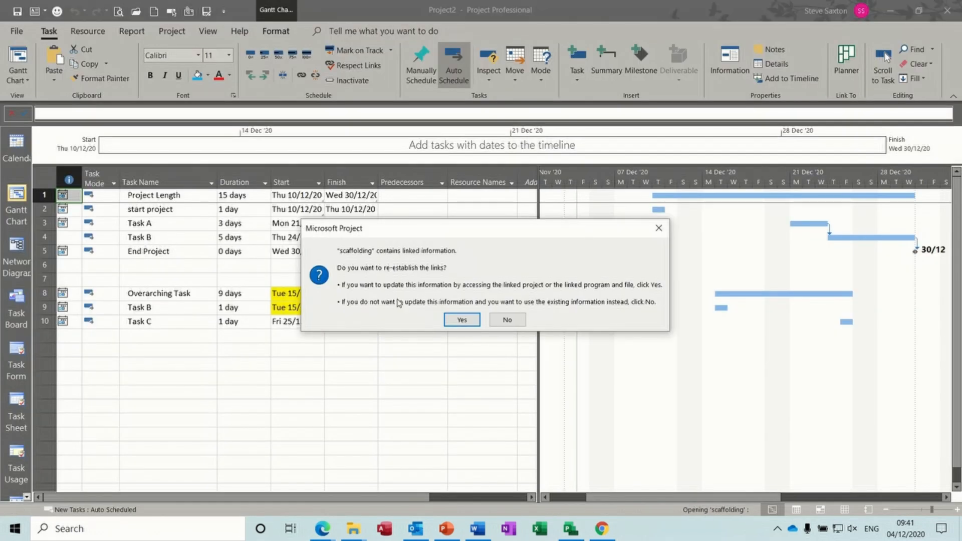
left_click(460, 320)
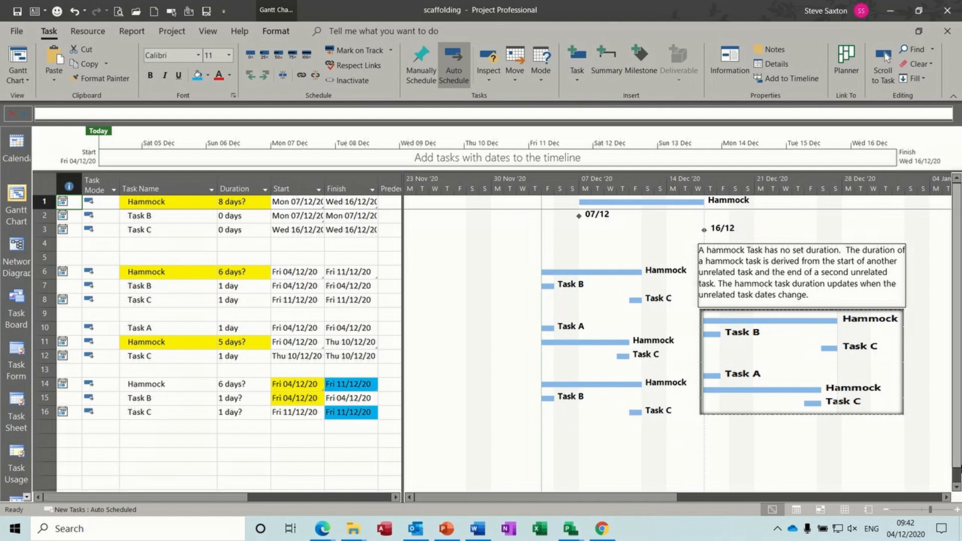
Add three tasks named Task A, hammock and Task B in rows 18 to 20, leaving row 17 blank
scroll(958, 392, "down", 1)
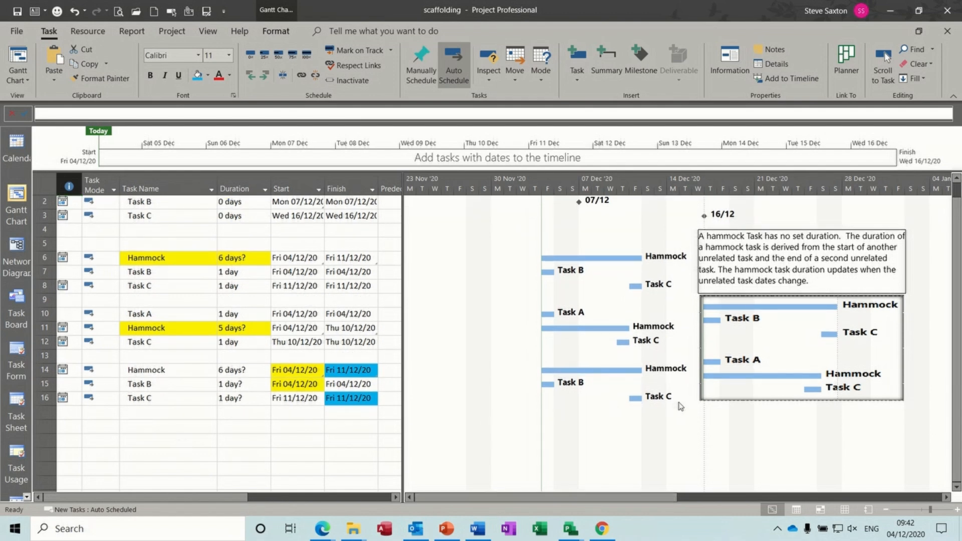
left_click(158, 424)
type("Ta")
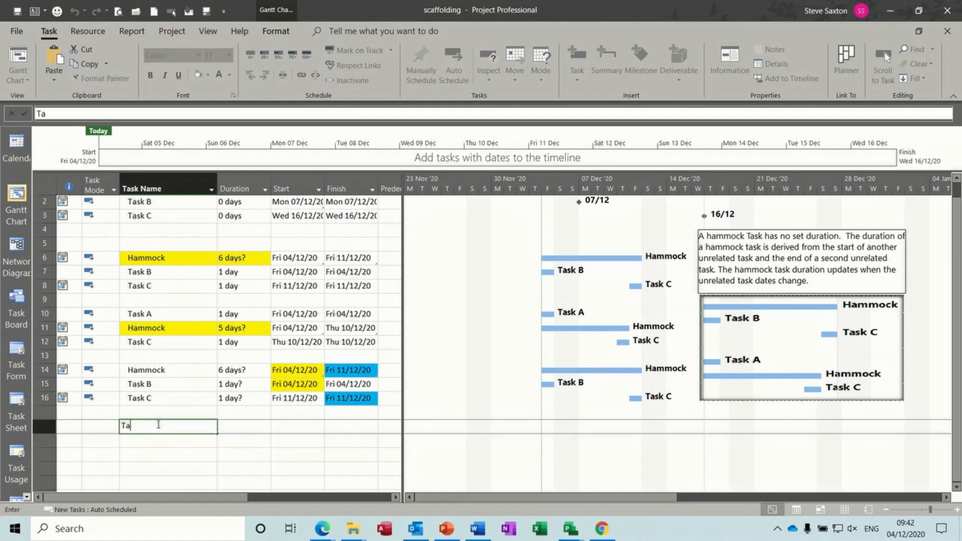
type("sk A")
key("Return")
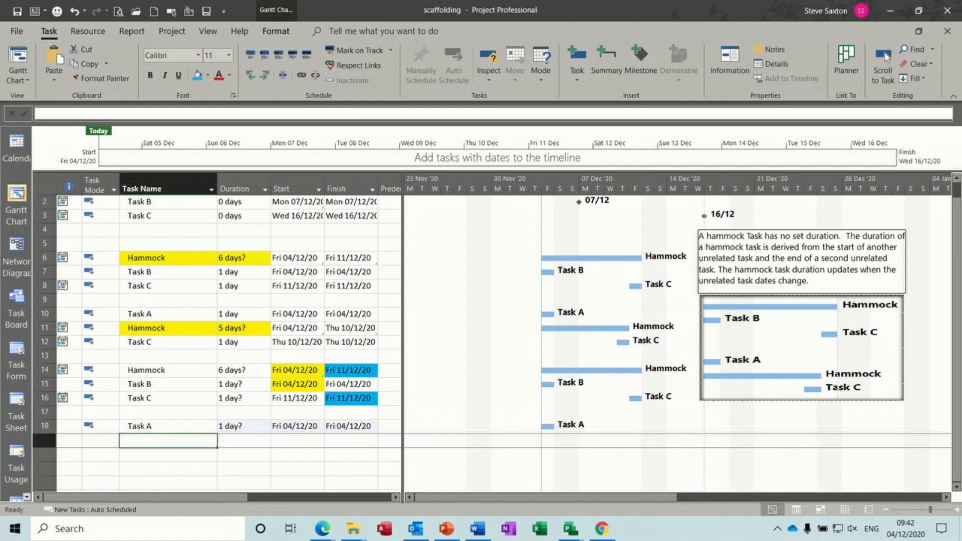
type("hammock")
key("Return")
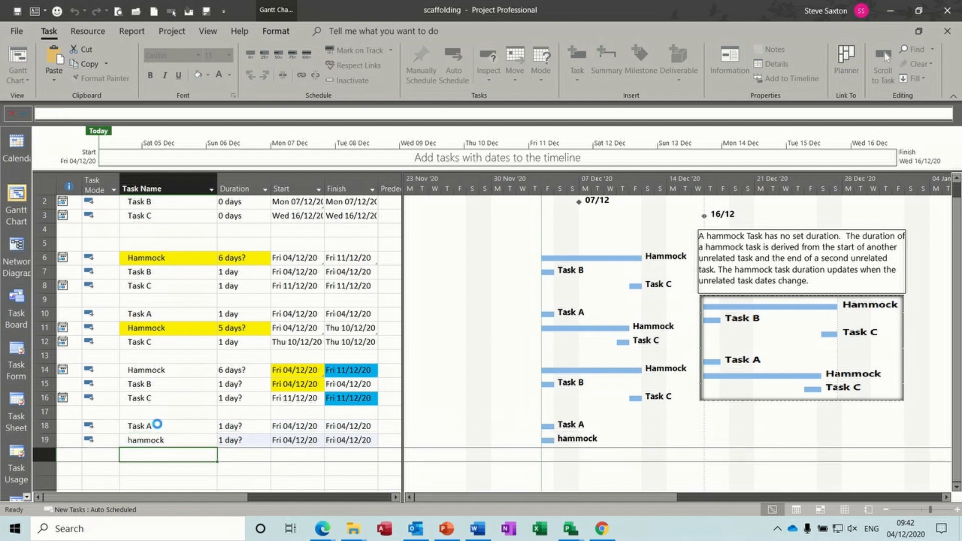
type("Task B")
key("Return")
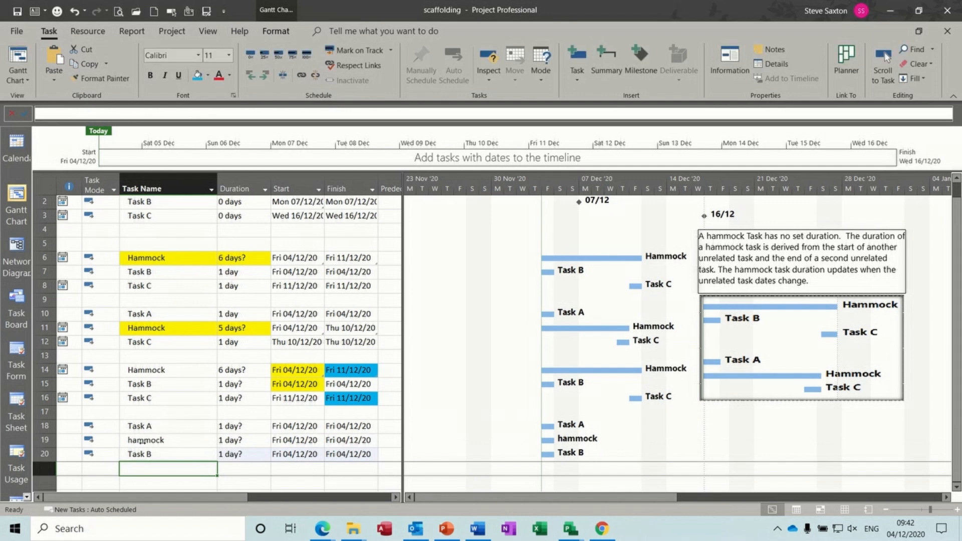
Capitalize the task name in row 19 so it reads Hammock
left_click(141, 441)
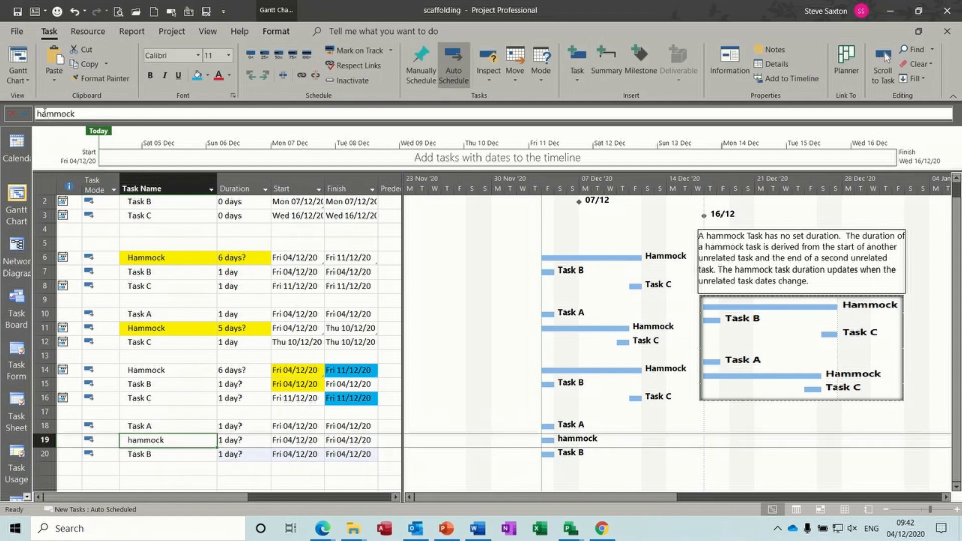
left_click(41, 113)
key("BackSpace")
type("H")
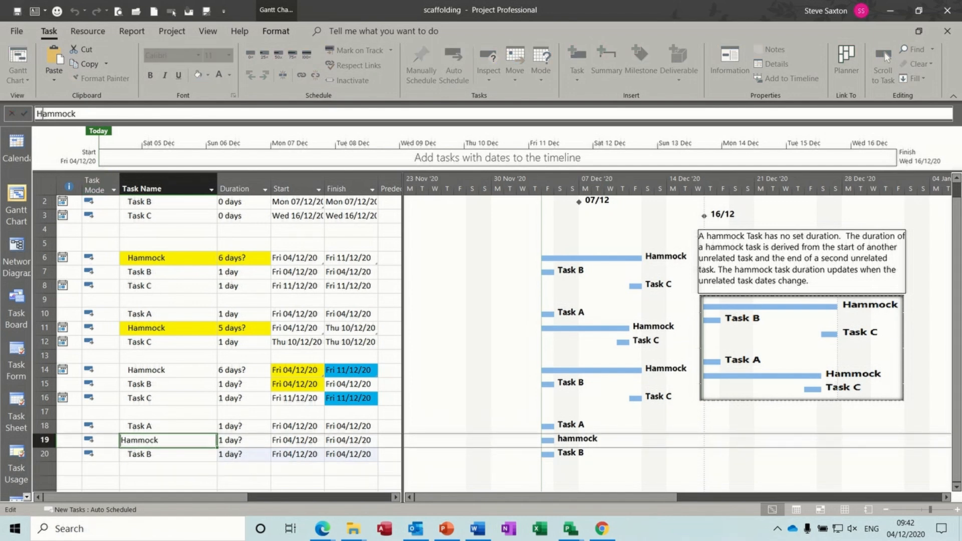
left_click(168, 413)
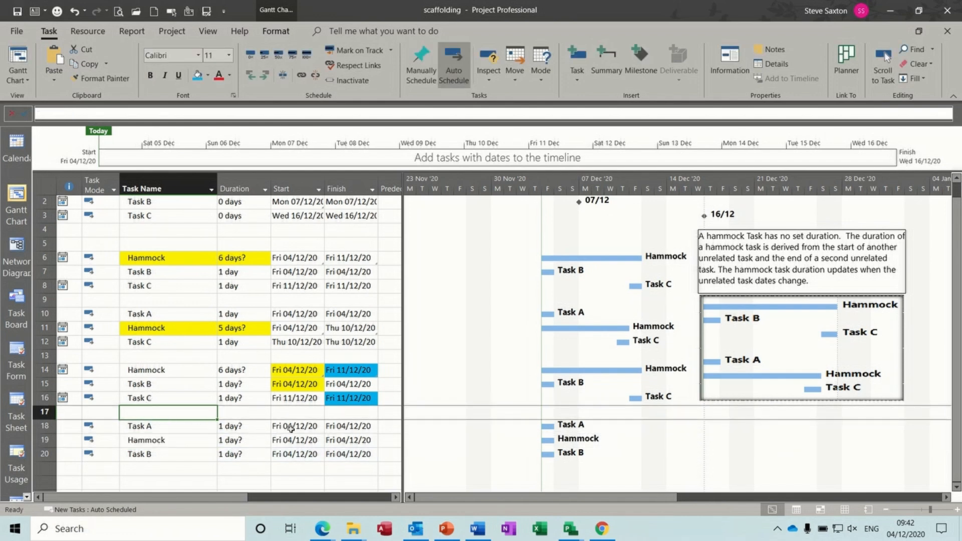
Copy Task A's Start in row 18, paste it as a link into the row 19 Hammock's Start, and fill both cells light blue
left_click(297, 427)
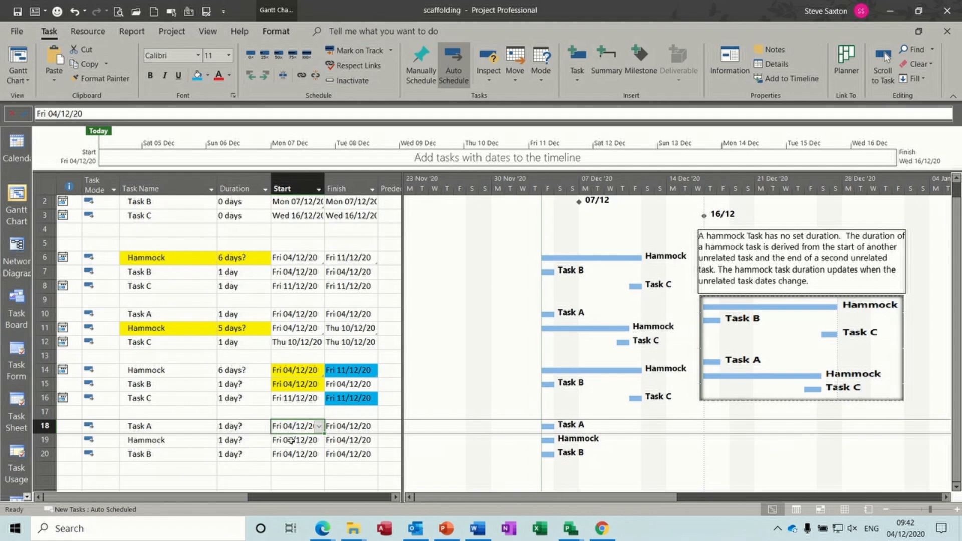
left_click(291, 440)
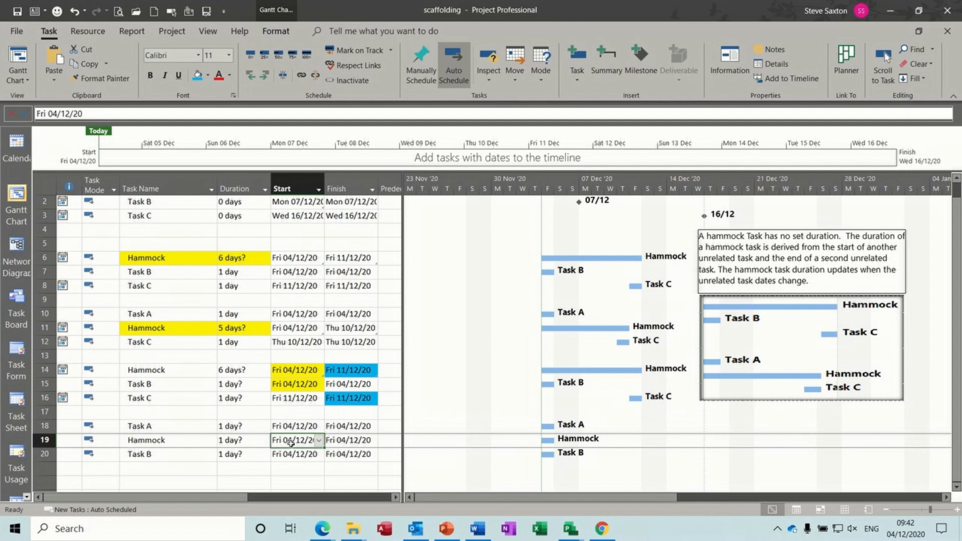
left_click(55, 82)
left_click(77, 139)
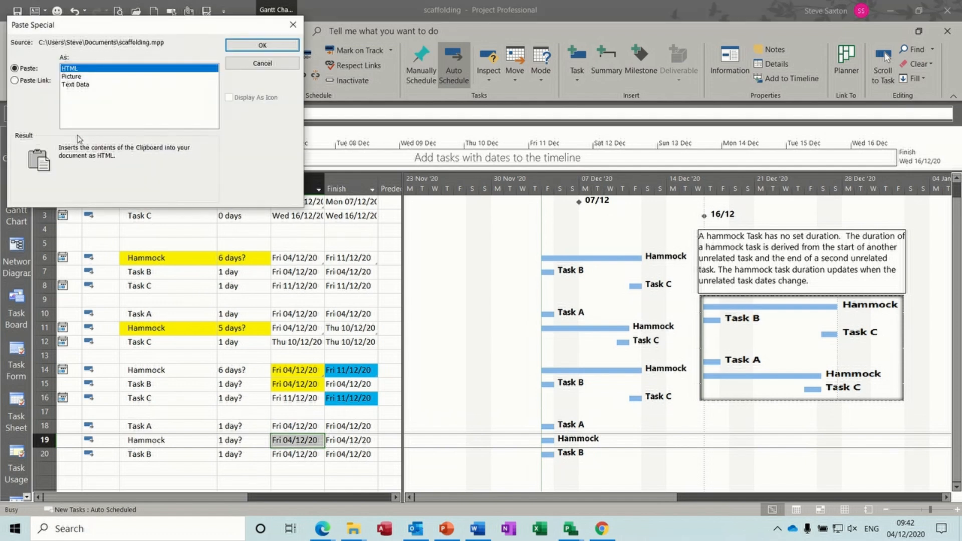
left_click(33, 80)
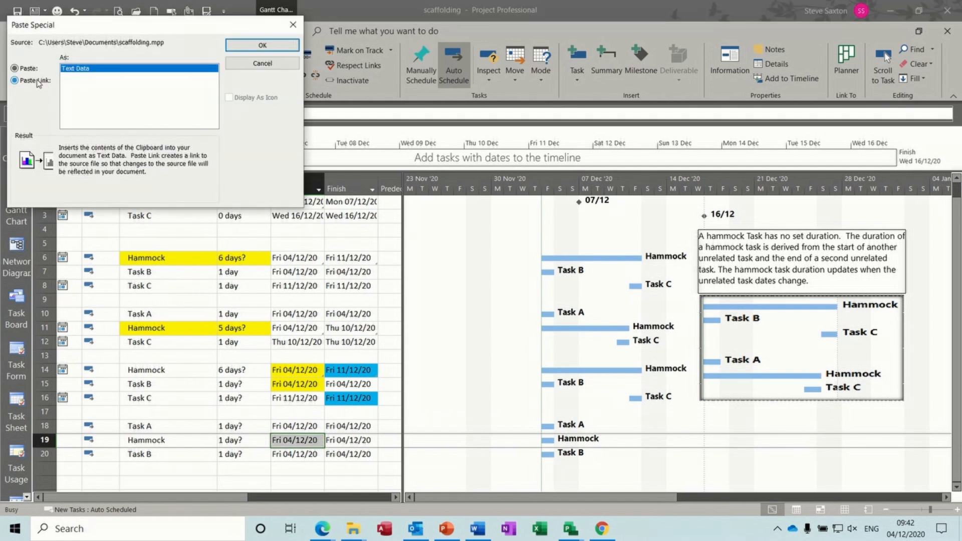
left_click(249, 50)
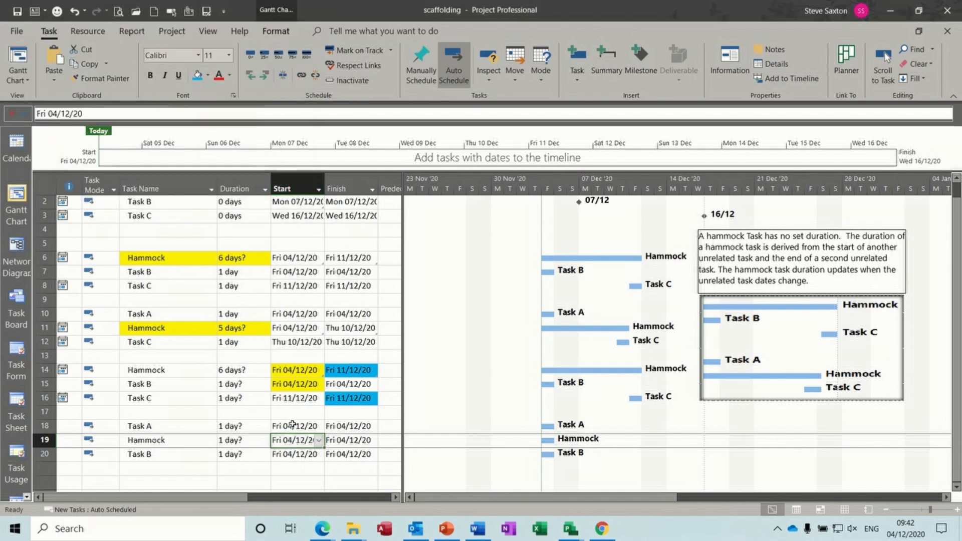
left_click_drag(293, 425, 292, 437)
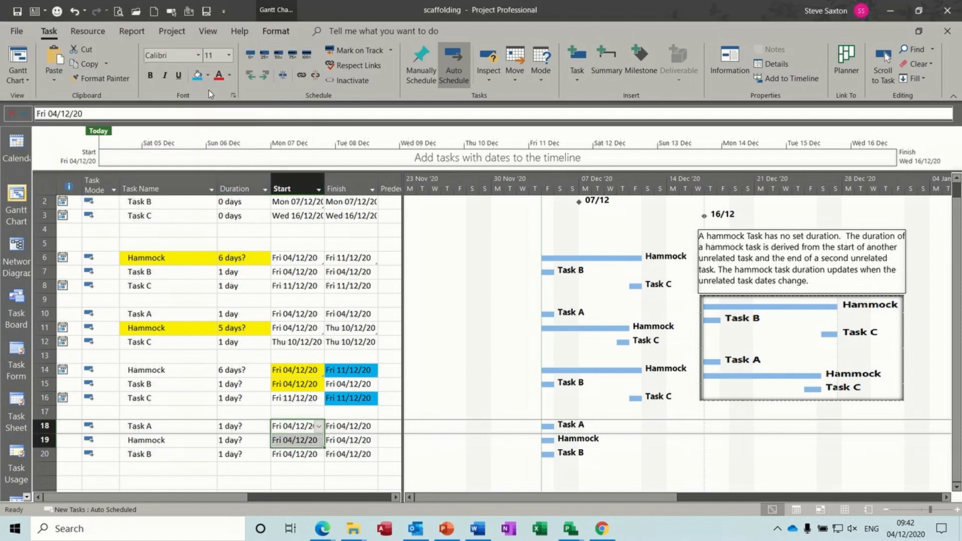
left_click(199, 76)
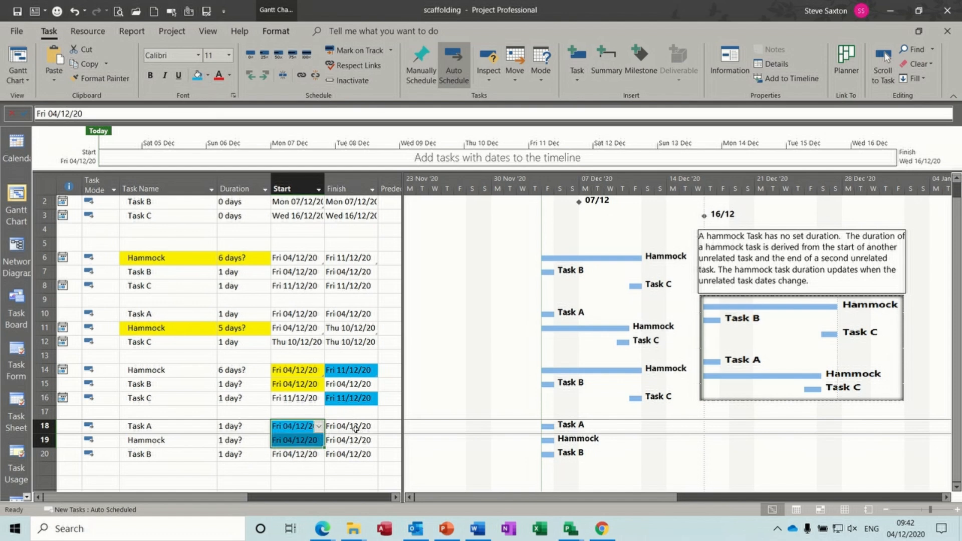
Copy Task B's Finish in row 20 and paste it as a text data link into the row 19 Hammock's Finish
left_click(352, 455)
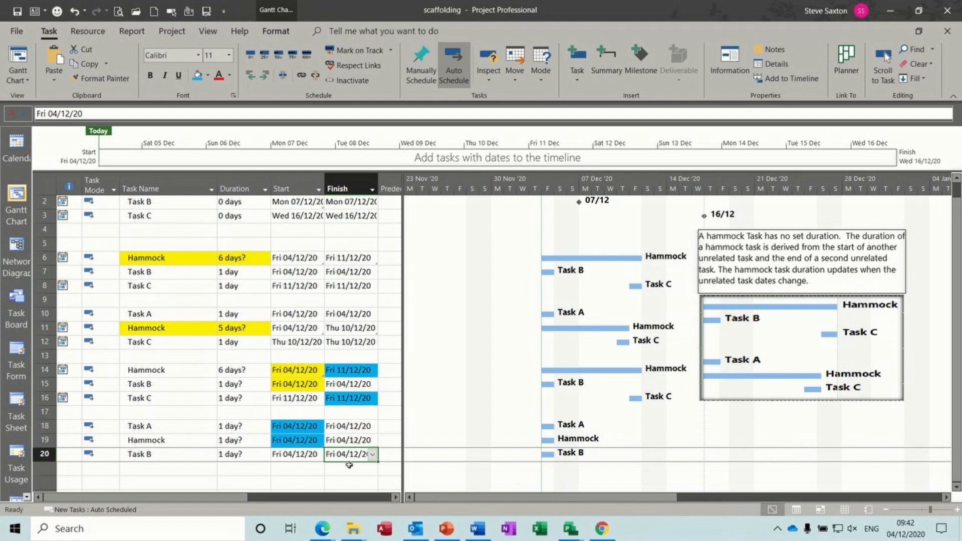
left_click(347, 439)
left_click(51, 83)
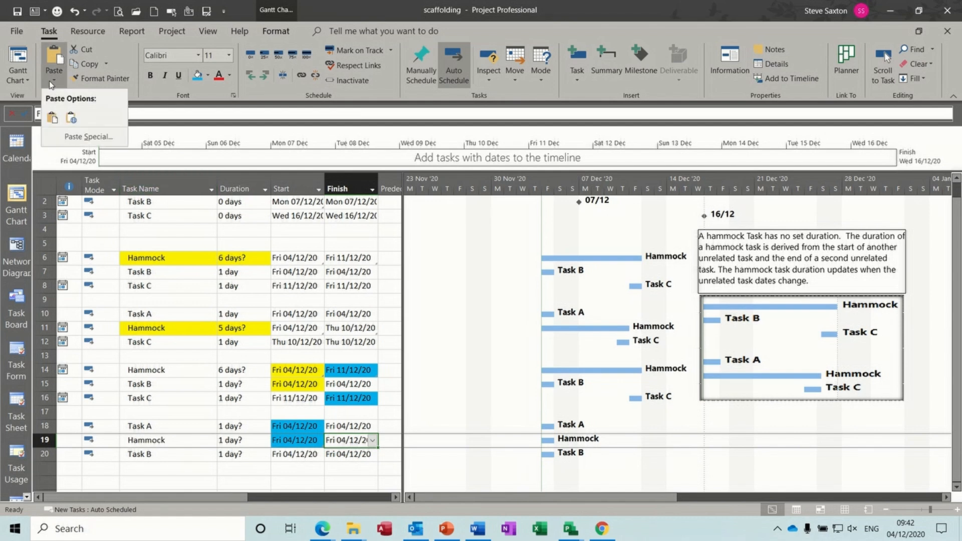
left_click(83, 136)
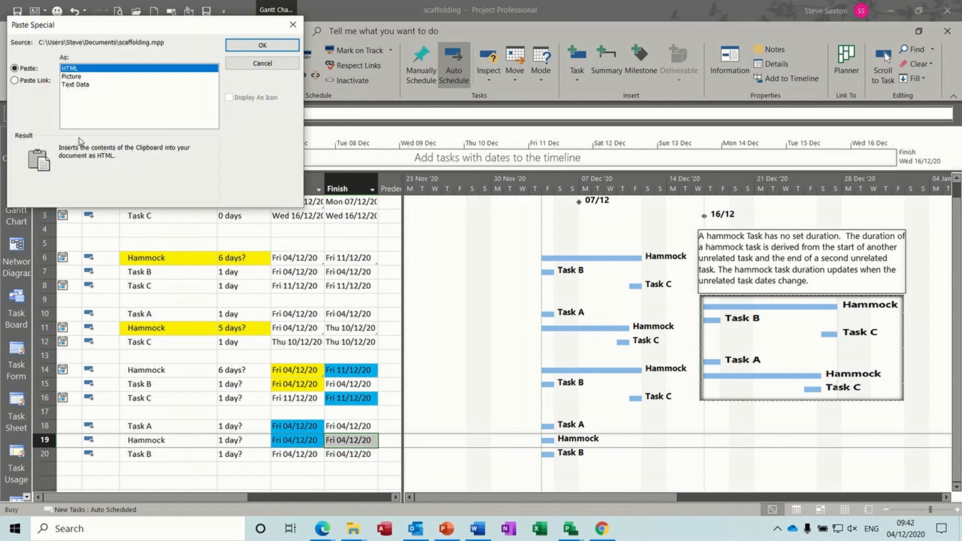
left_click(32, 81)
left_click(251, 46)
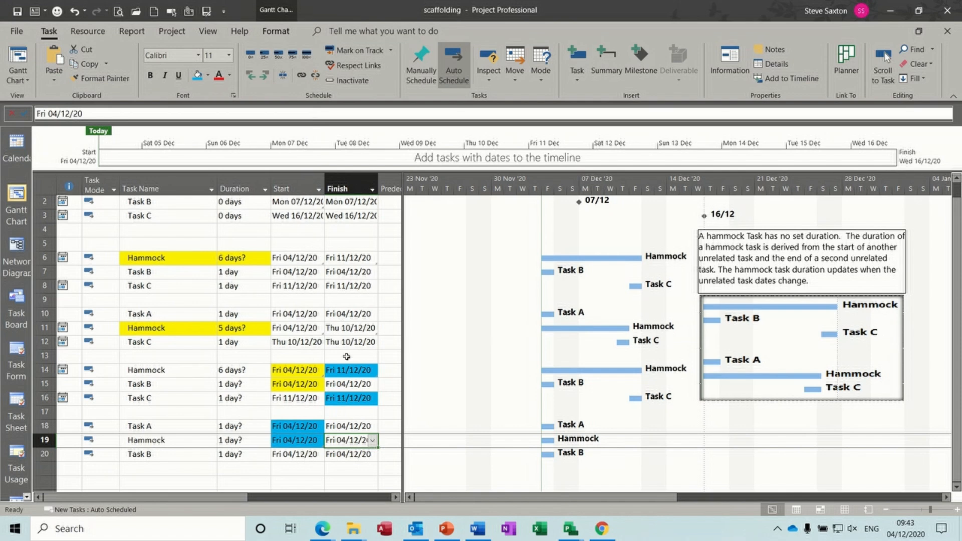
Fill the linked Finish cells of Hammock in row 19 and Task B in row 20 with yellow
left_click_drag(348, 439, 349, 454)
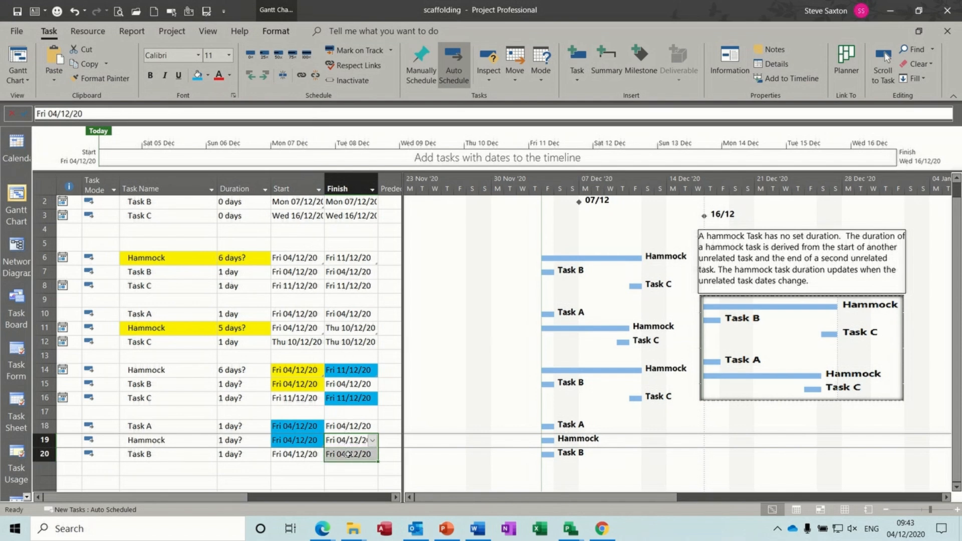
left_click(208, 76)
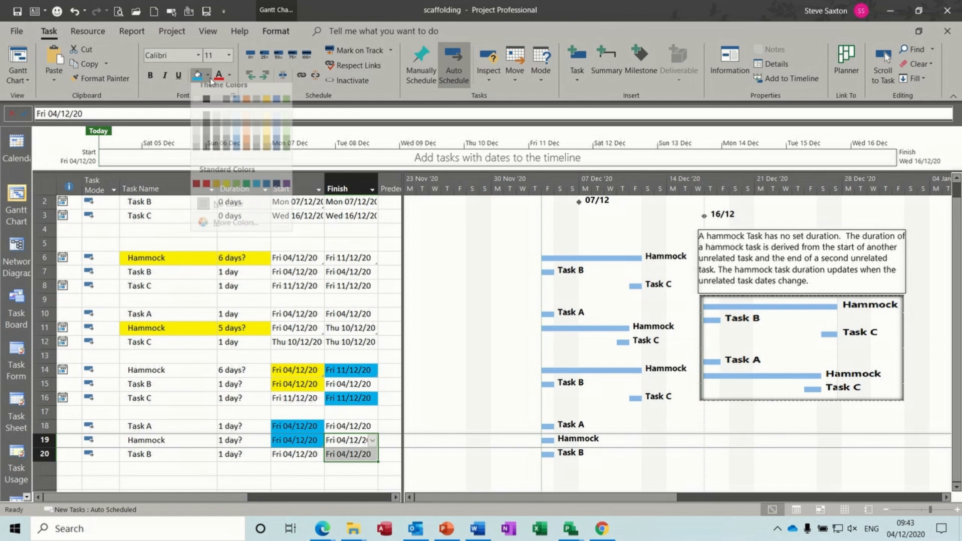
left_click(226, 192)
left_click(180, 440)
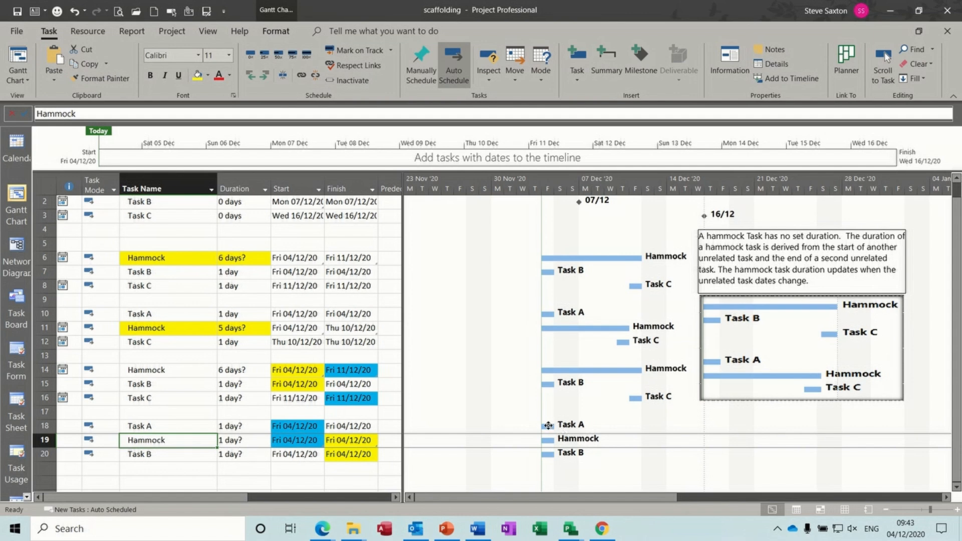
Move Task A in row 18 to Mon 07/12/20 on the Gantt chart without adding a link
left_click_drag(548, 425, 589, 429)
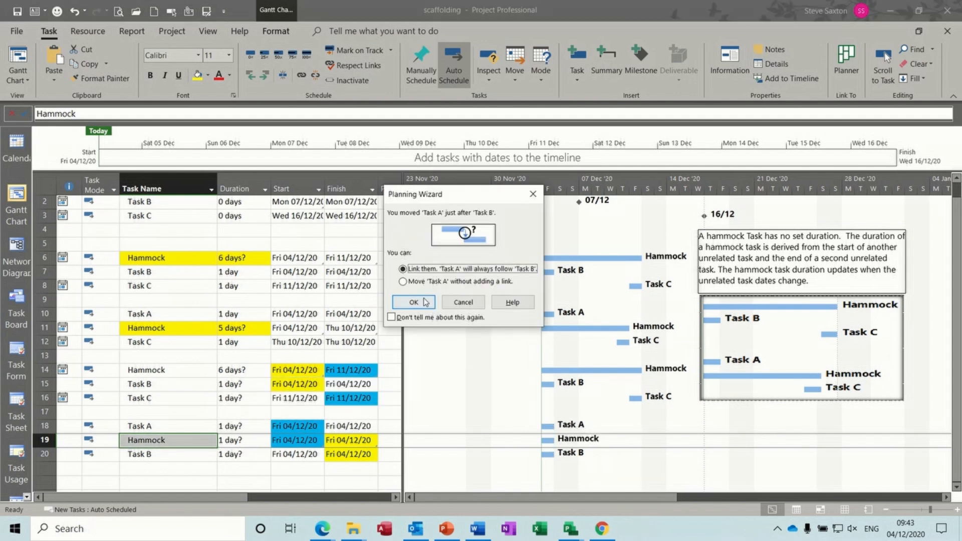
left_click(404, 282)
left_click(417, 303)
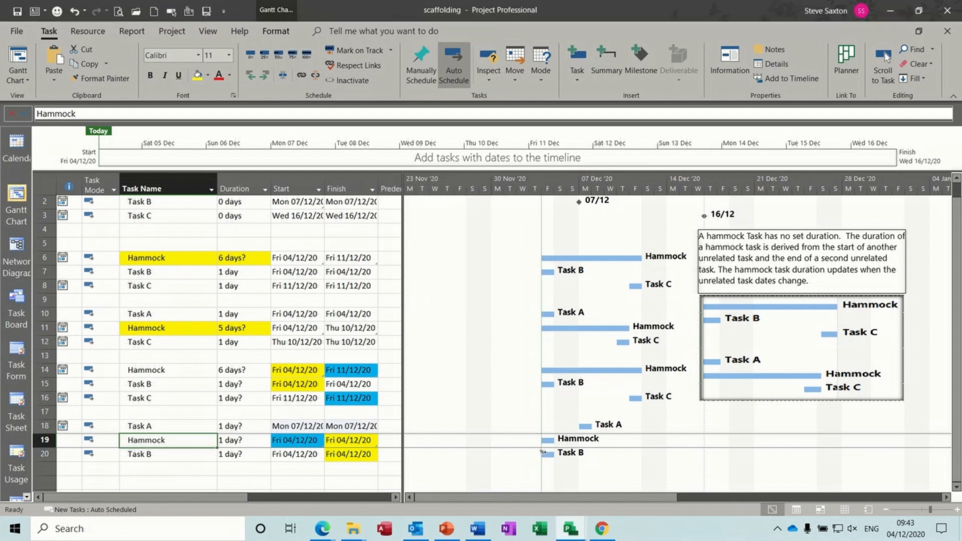
Move Task B in row 20 to Tue 15/12/20 on the Gantt chart without adding a link
left_click_drag(547, 455, 693, 452)
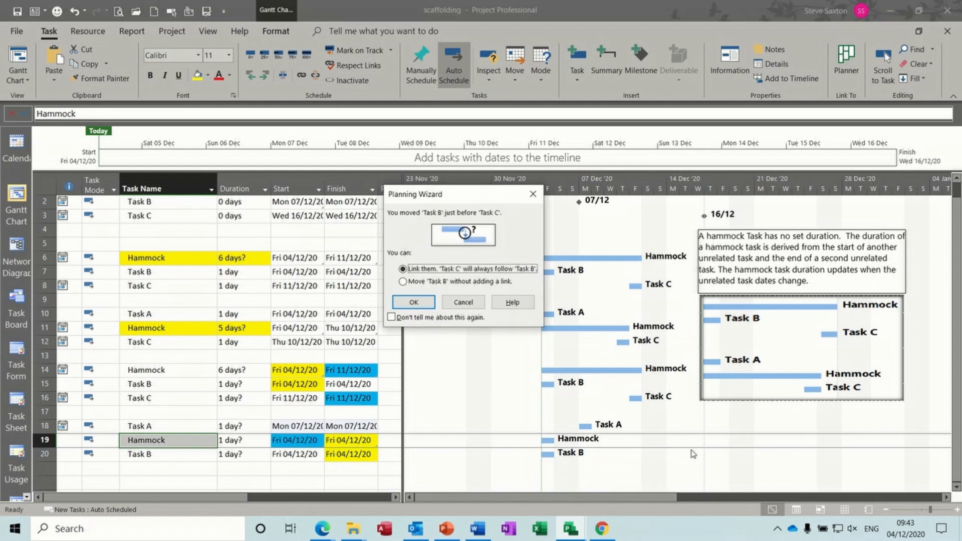
left_click(419, 281)
left_click(420, 303)
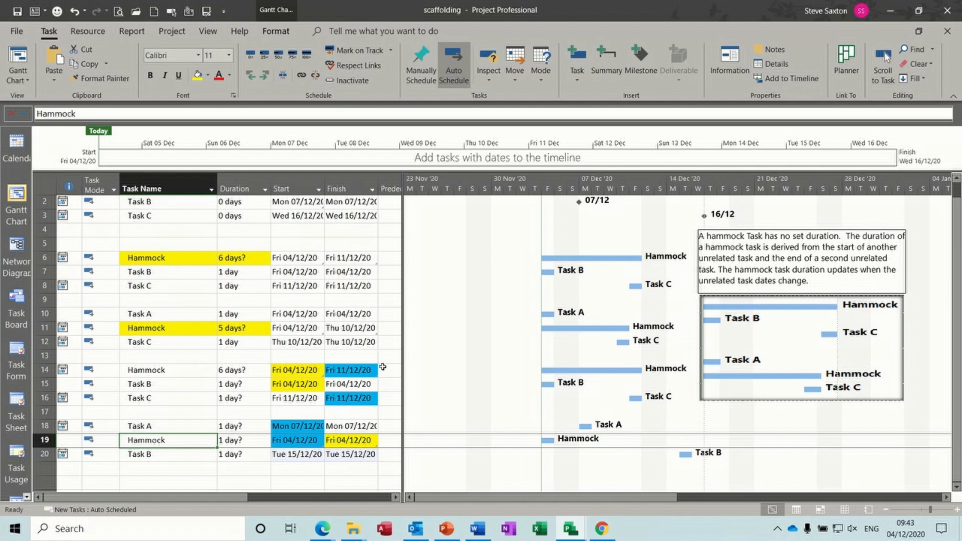
Save and close the scaffolding project, then reopen it and re-establish its links to refresh the hammock dates
left_click(18, 11)
left_click(17, 30)
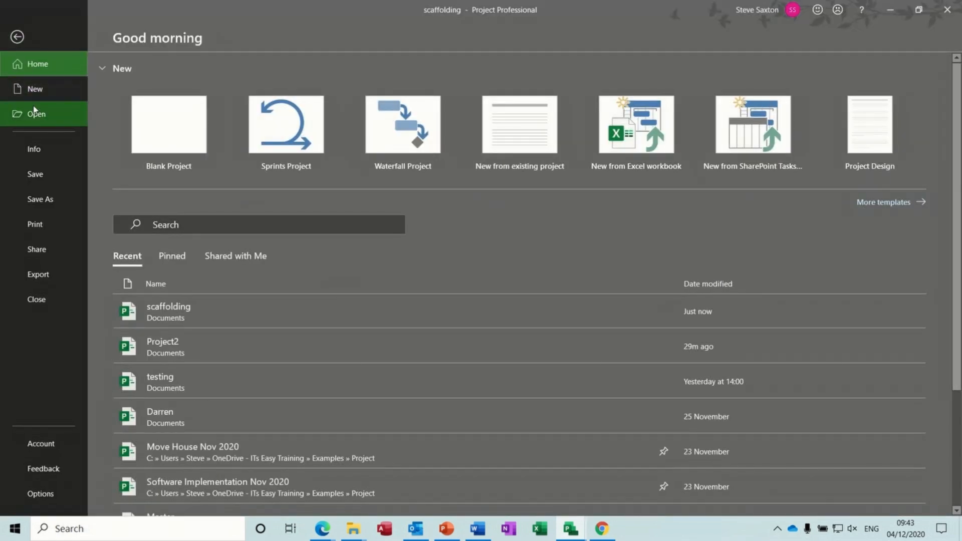
left_click(46, 299)
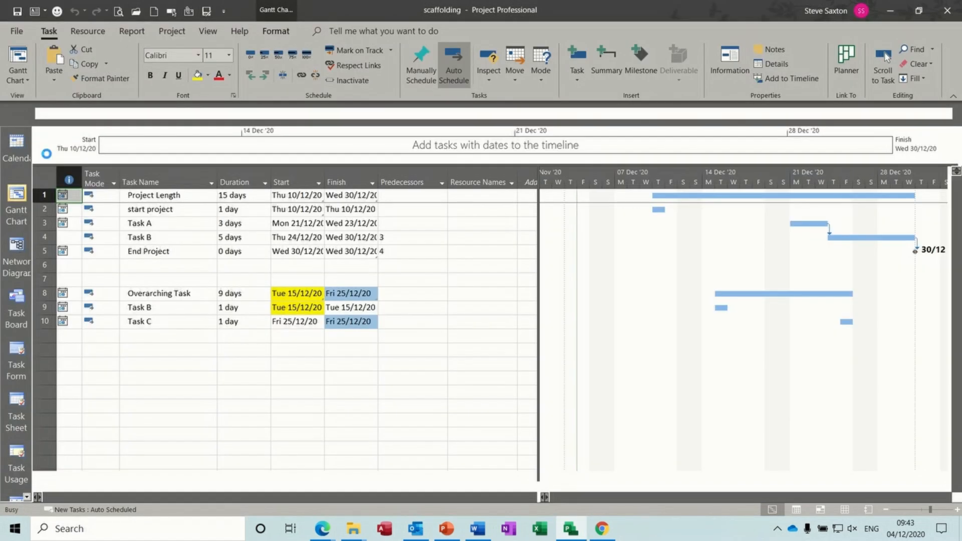
left_click(20, 33)
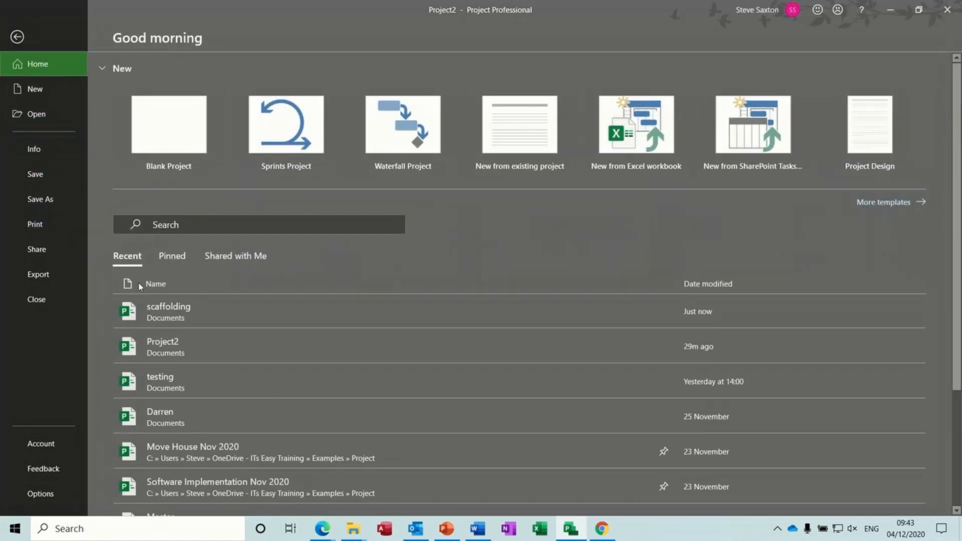
left_click(253, 324)
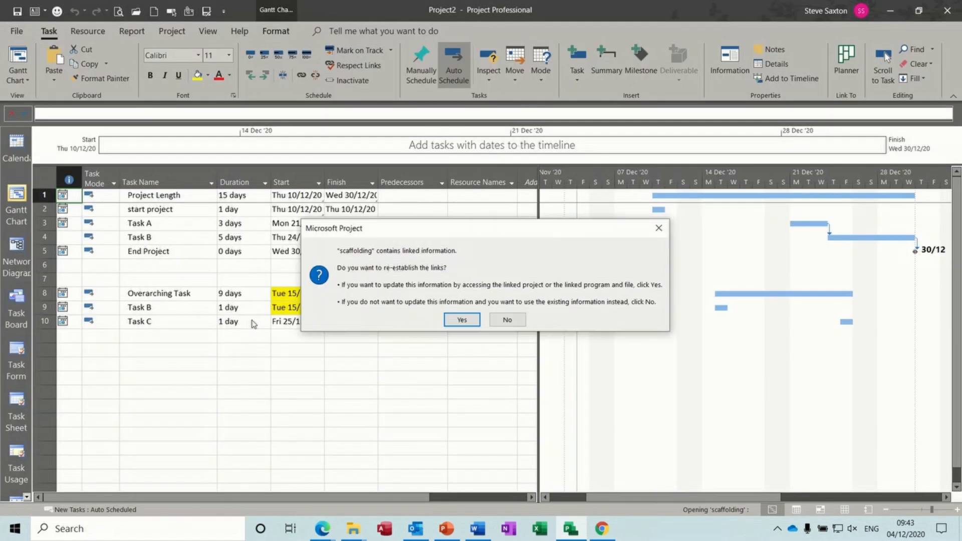
left_click(454, 322)
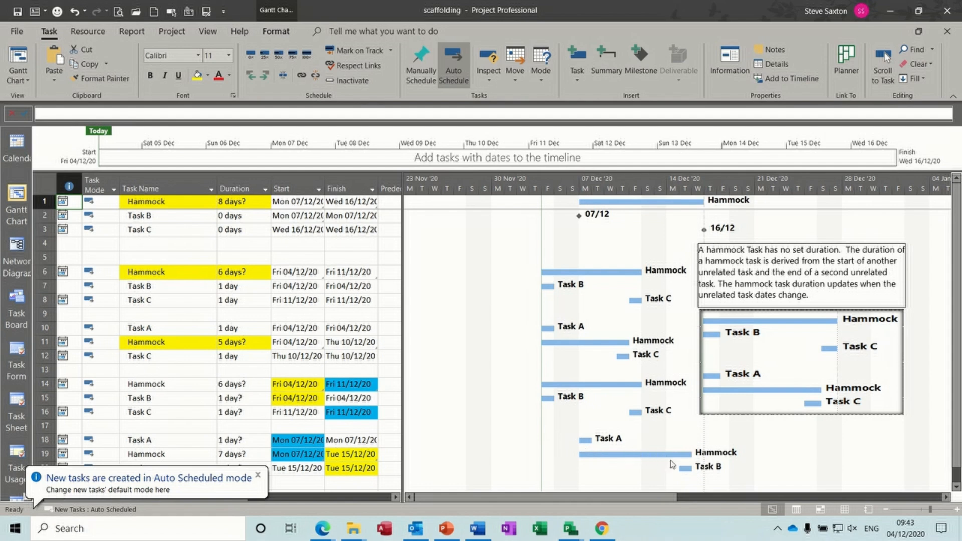
left_click_drag(956, 261, 956, 277)
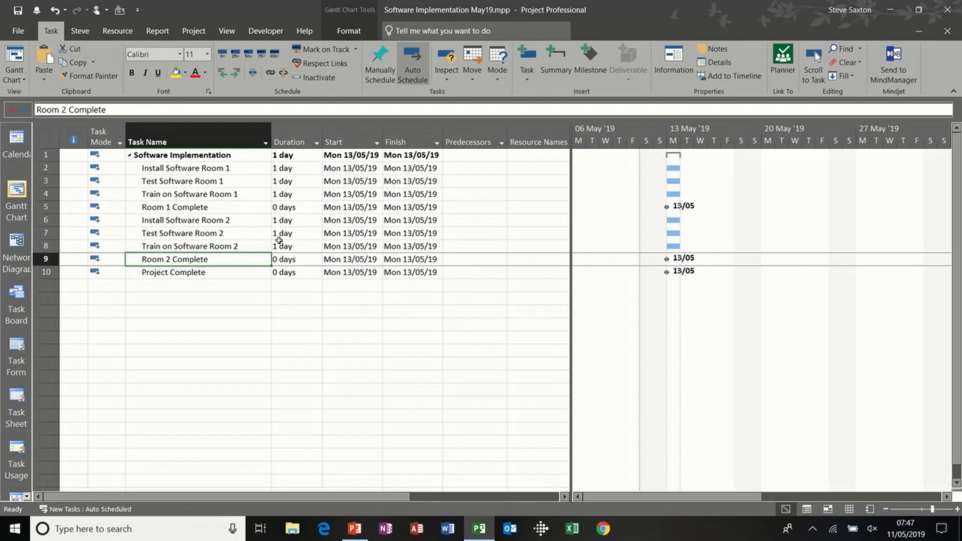
Link tasks 2 to 10, Install Software Room 1 through Project Complete, in sequence and turn on critical task highlighting
left_click_drag(204, 167, 199, 272)
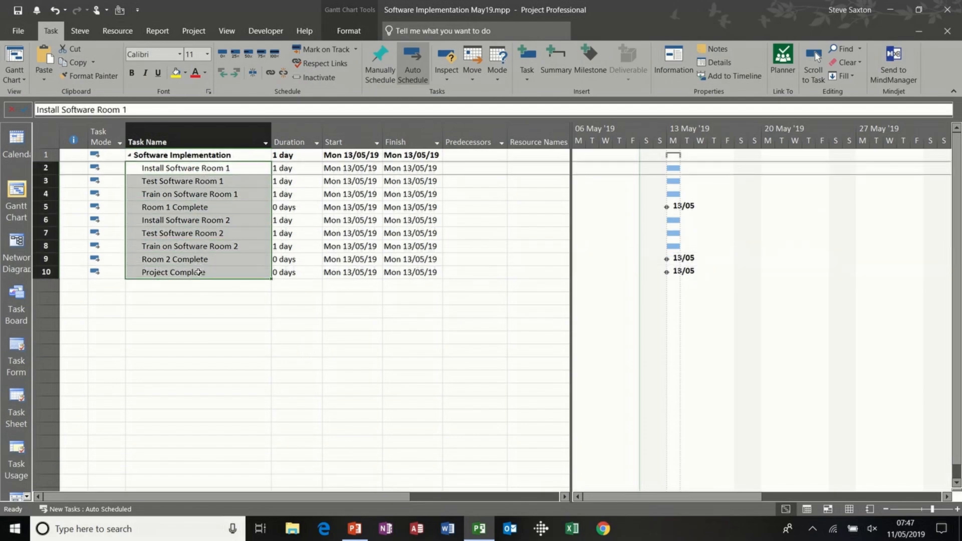
left_click(270, 74)
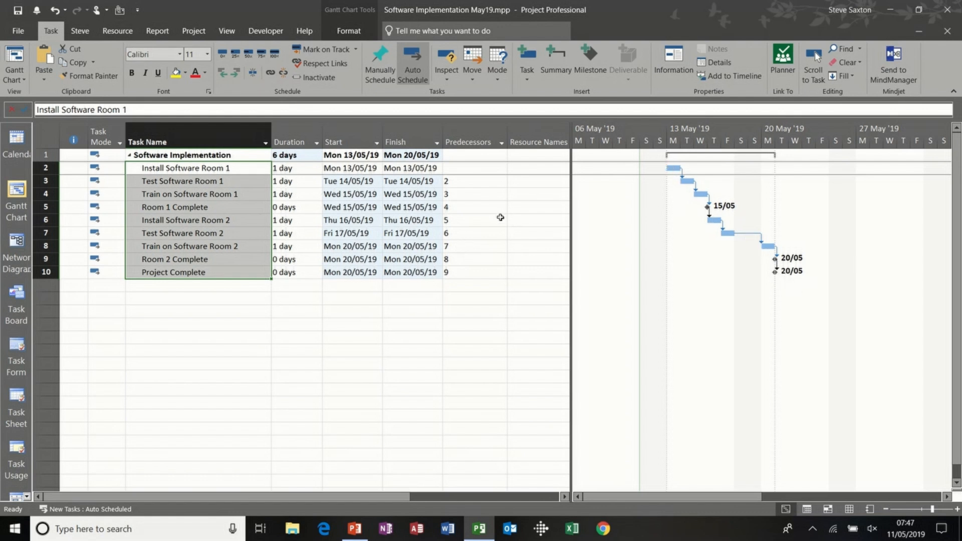
left_click(347, 33)
left_click(229, 49)
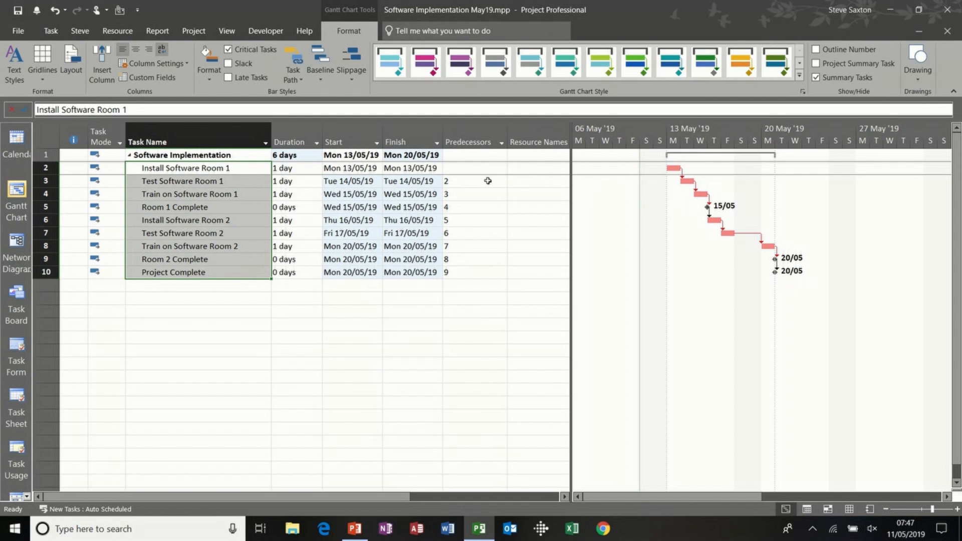
Clear the predecessors of tasks 3 to 10
left_click_drag(488, 180, 485, 267)
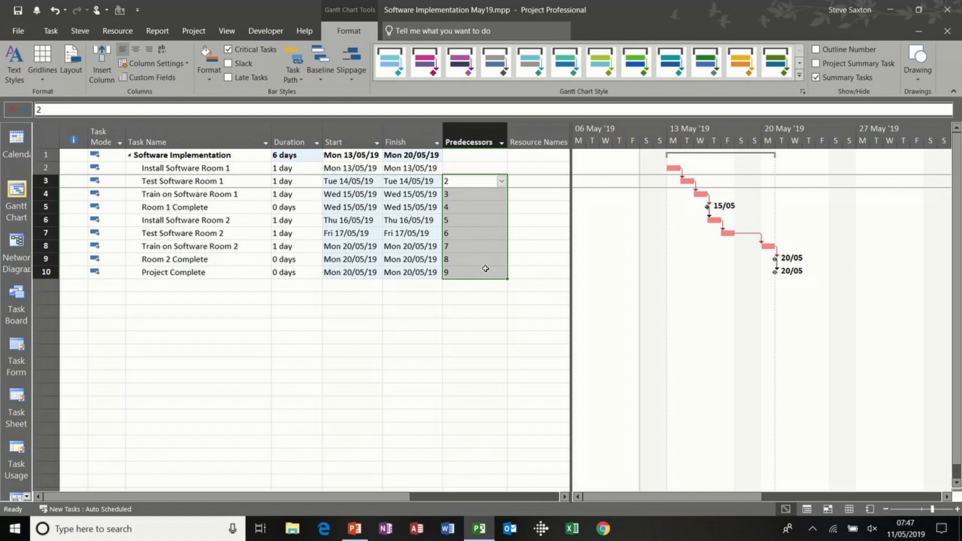
key("Delete")
Set the predecessors of the Room 1 tasks in rows 3, 4 and 5 to 2, 3 and 4 respectively
left_click(475, 185)
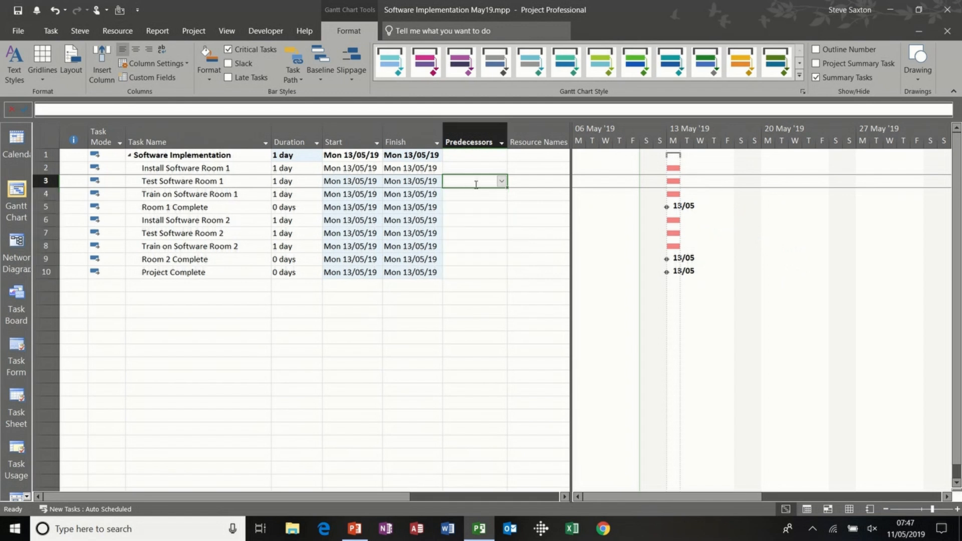
left_click(476, 184)
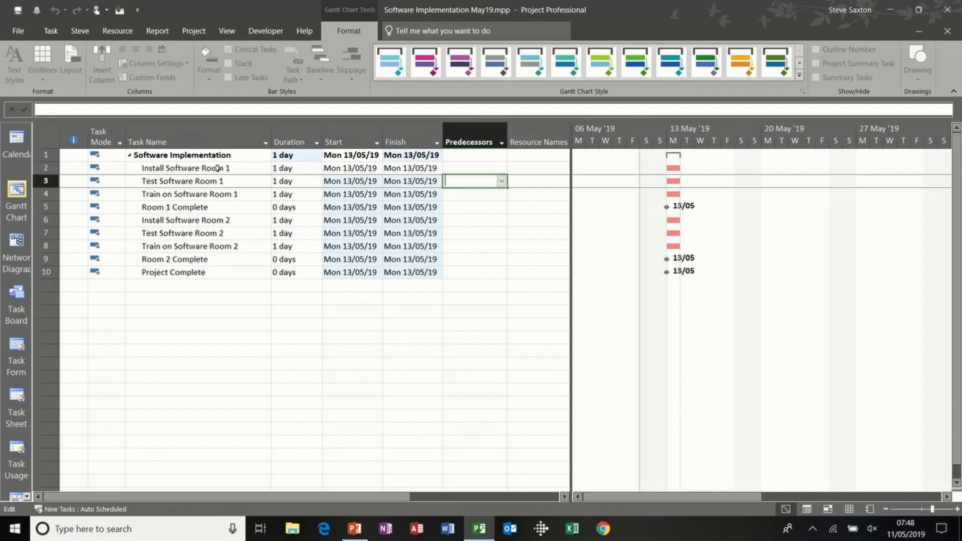
type("2")
key("Return")
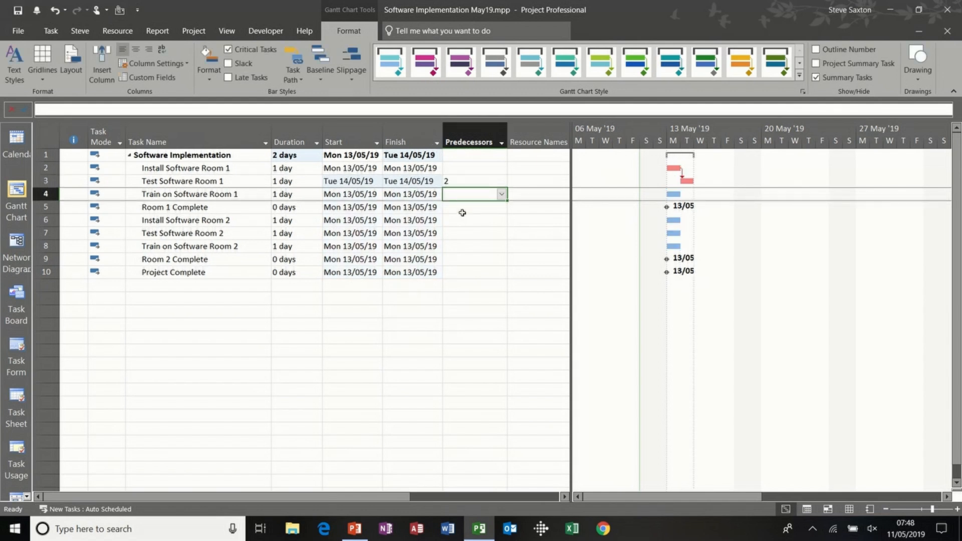
type("3")
key("Return")
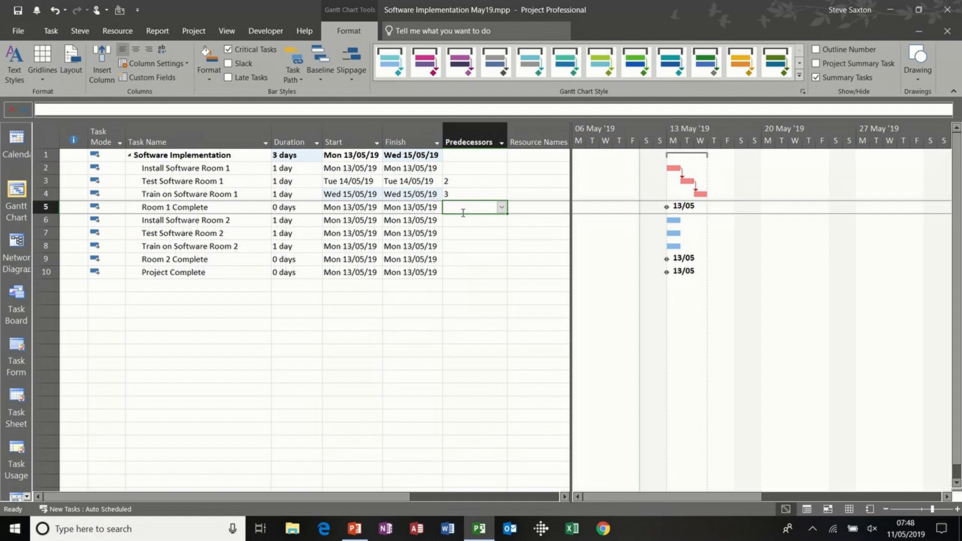
type("4")
key("Return")
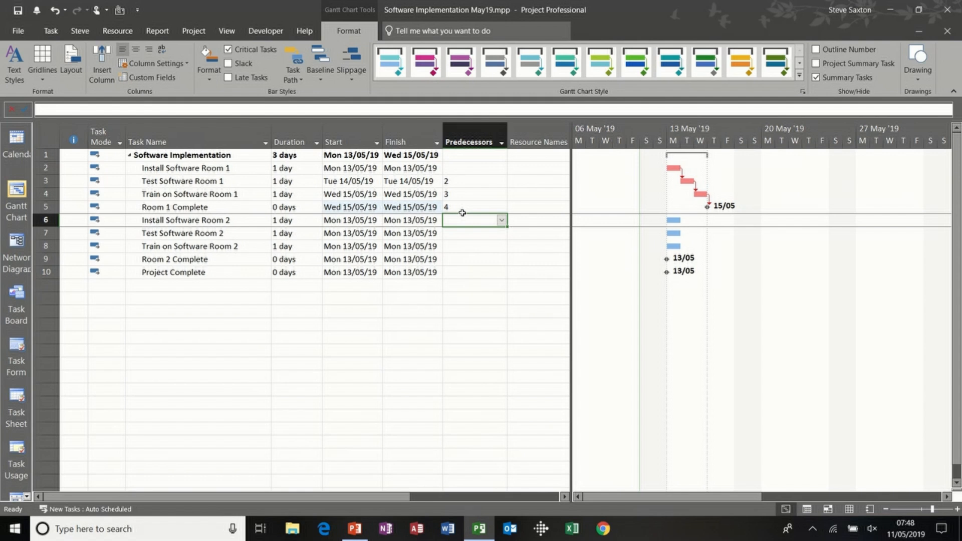
Set the predecessors of the Room 2 tasks in rows 7, 8 and 9 to 6, 7 and 8, leaving row 6 blank
key("Return")
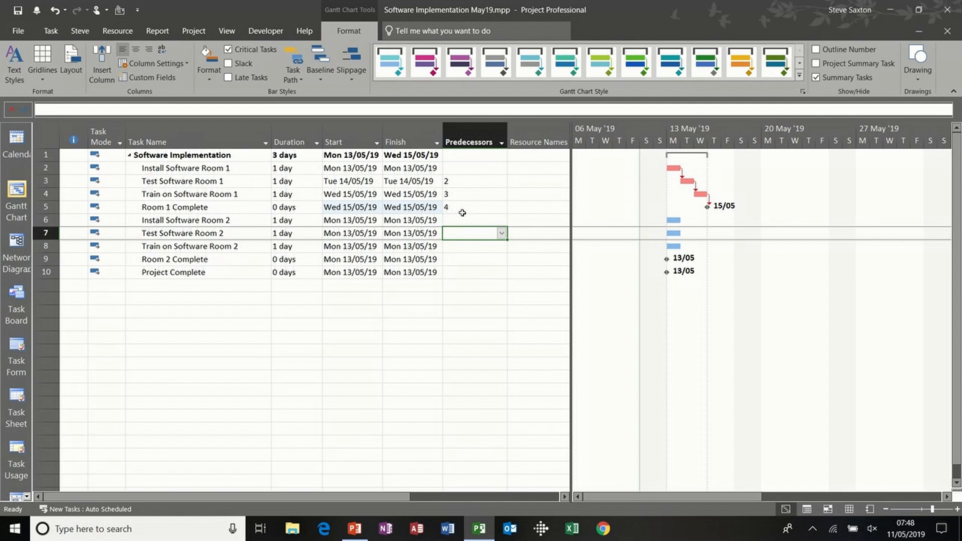
type("6")
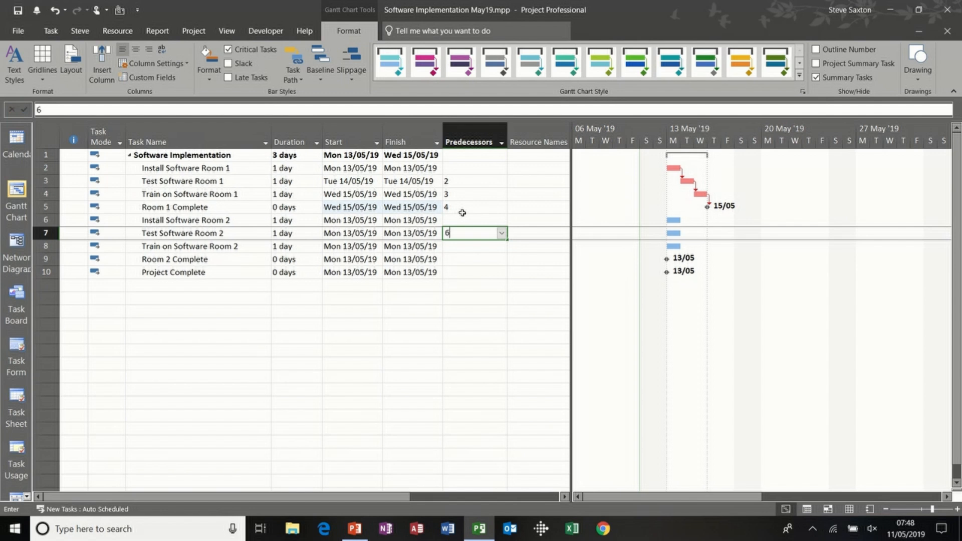
key("Return")
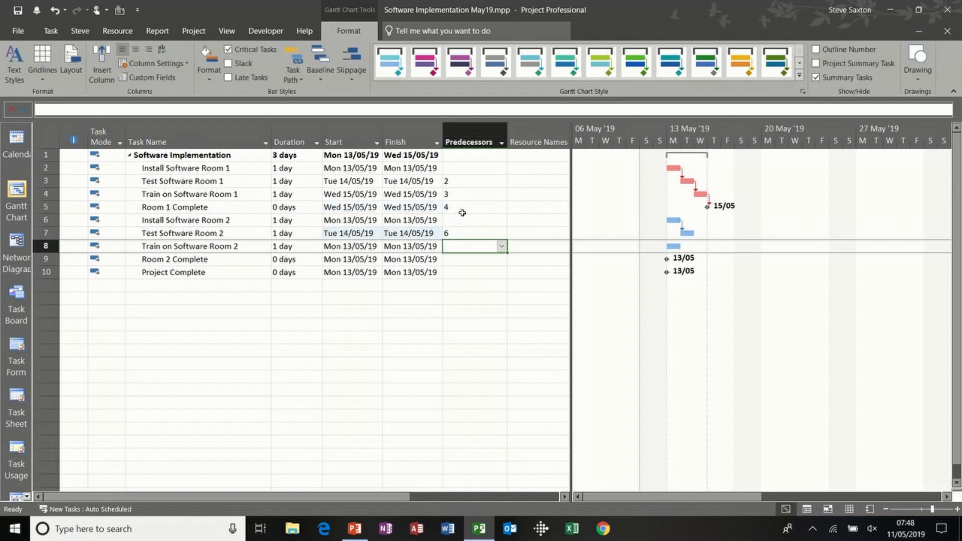
type("7")
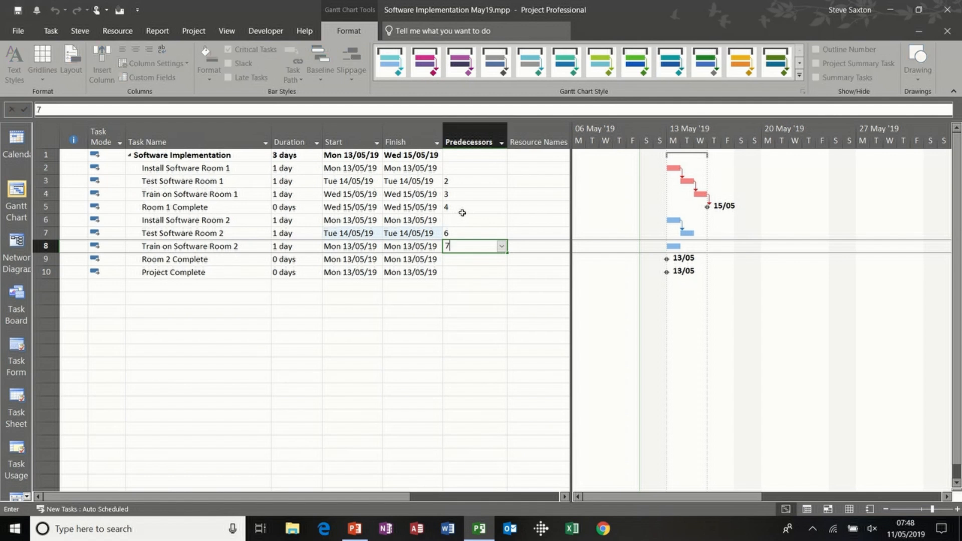
key("Return")
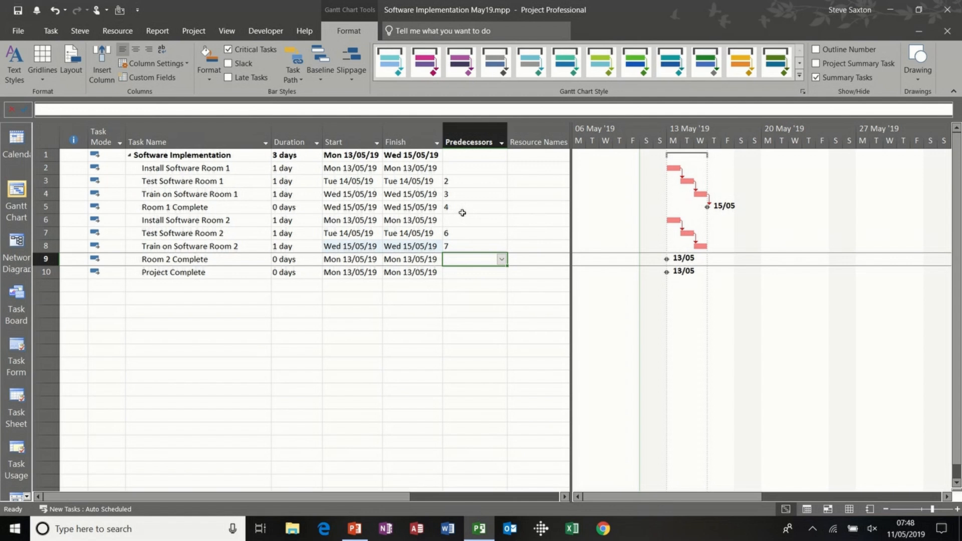
type("8")
key("Return")
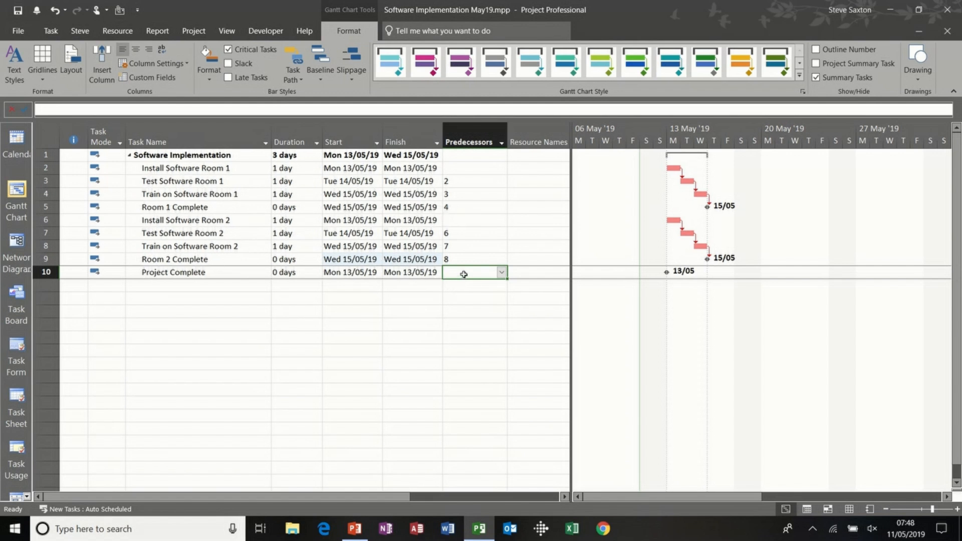
Set the predecessors of Project Complete in row 10 to 5,9
type("5,")
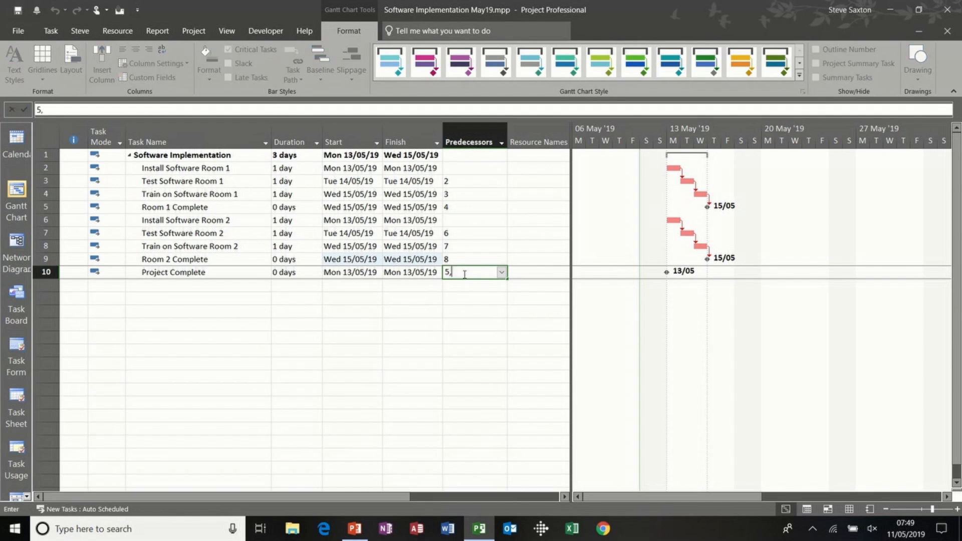
type("9")
key("Return")
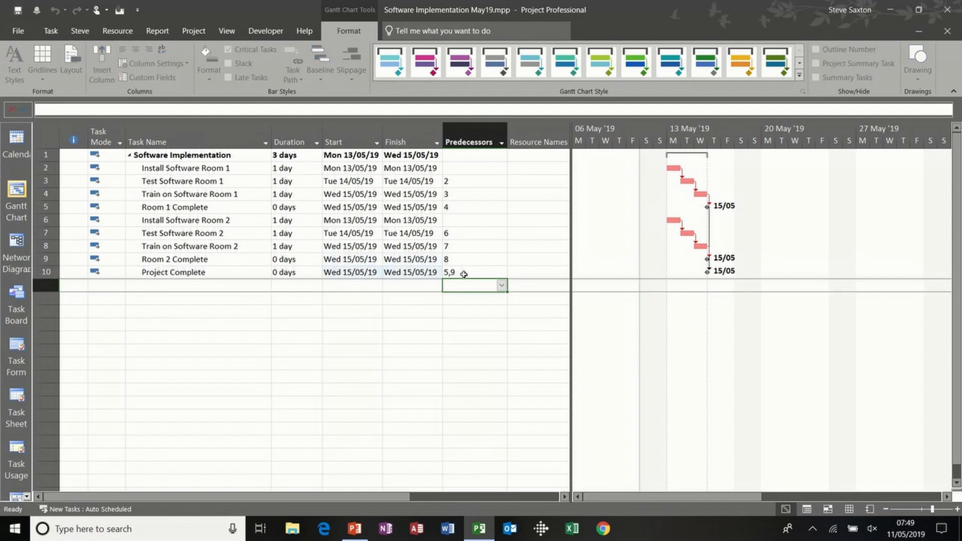
Give Install Software Room 2 in row 6 a start-to-start predecessor by entering 2ss
left_click(458, 220)
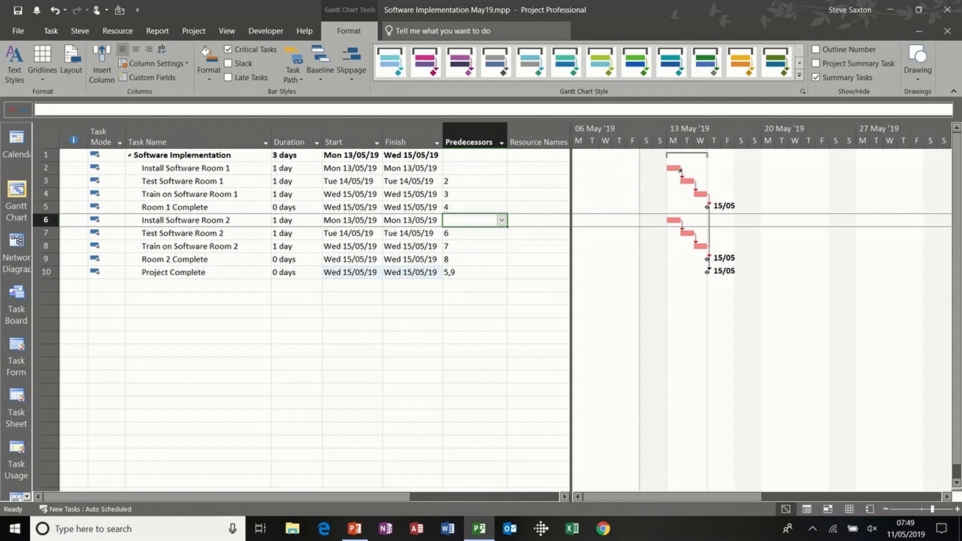
mouse_move(679, 169)
type("2ss")
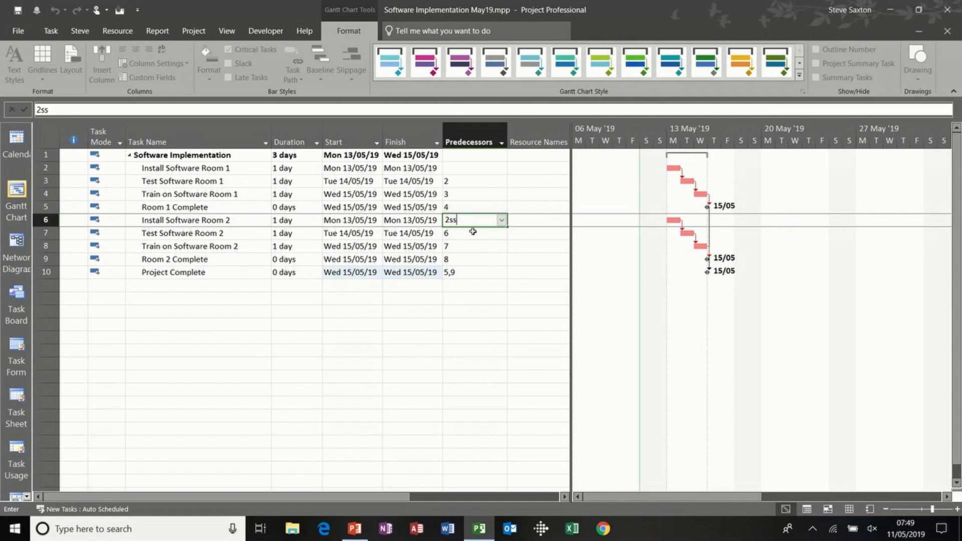
left_click(461, 296)
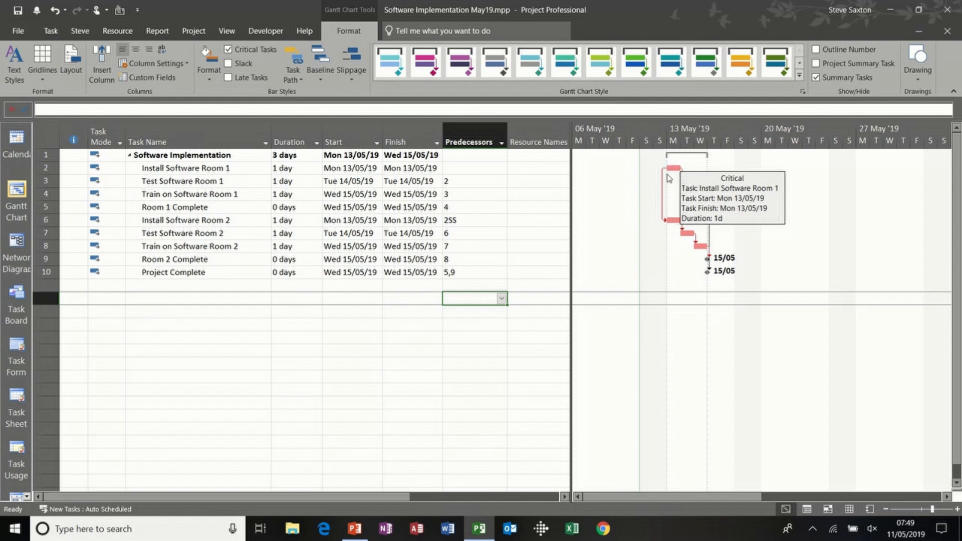
Test the start-to-start link by moving Install Software Room 1 to Tue 14/05/19 on the Gantt chart, then undo the move
mouse_move(668, 220)
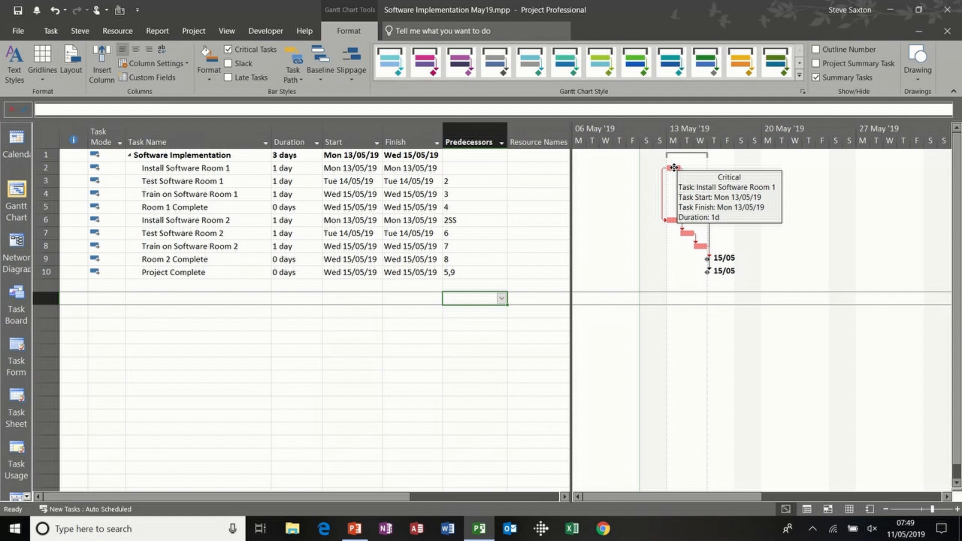
left_click_drag(674, 168, 690, 168)
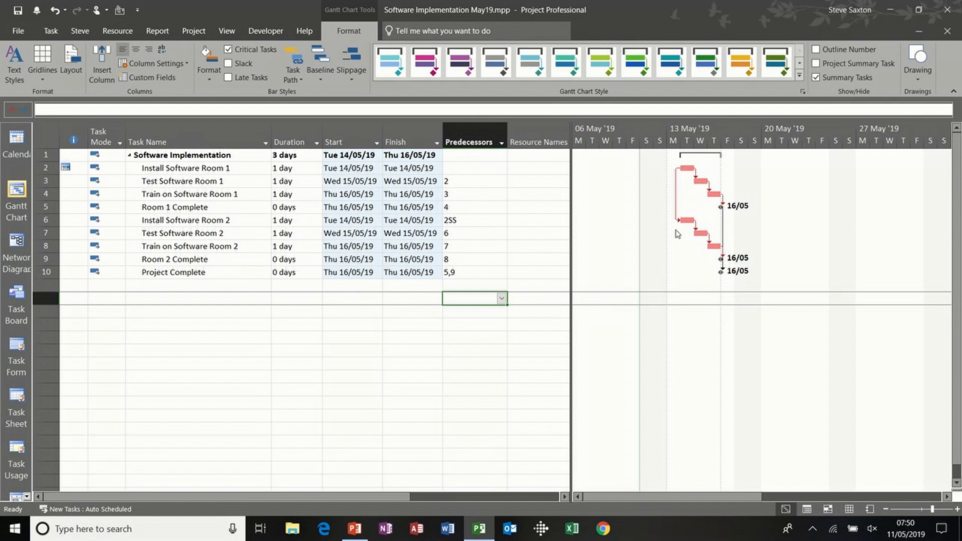
key("ctrl+z")
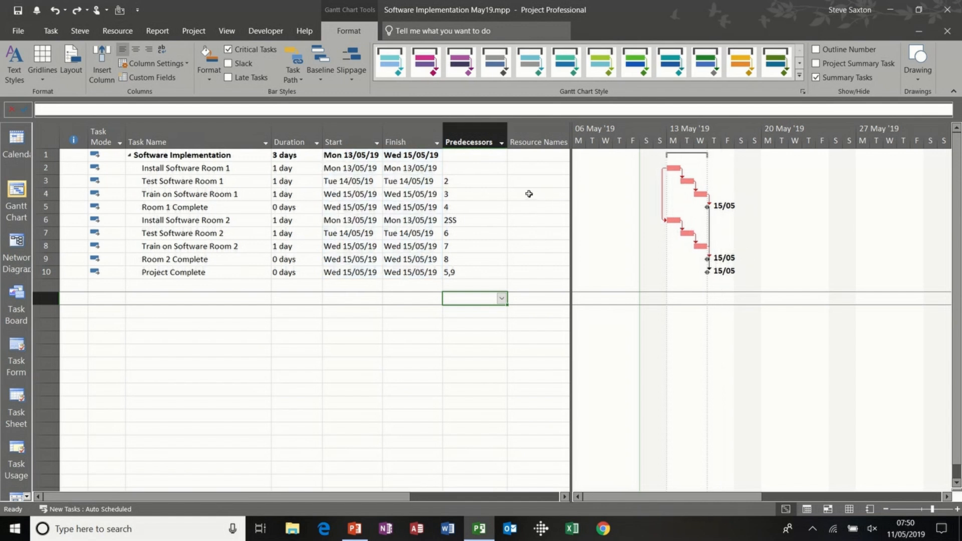
Review the predecessor link types in the task information of Install Software Room 2, keeping Start-to-Start (SS)
double_click(480, 222)
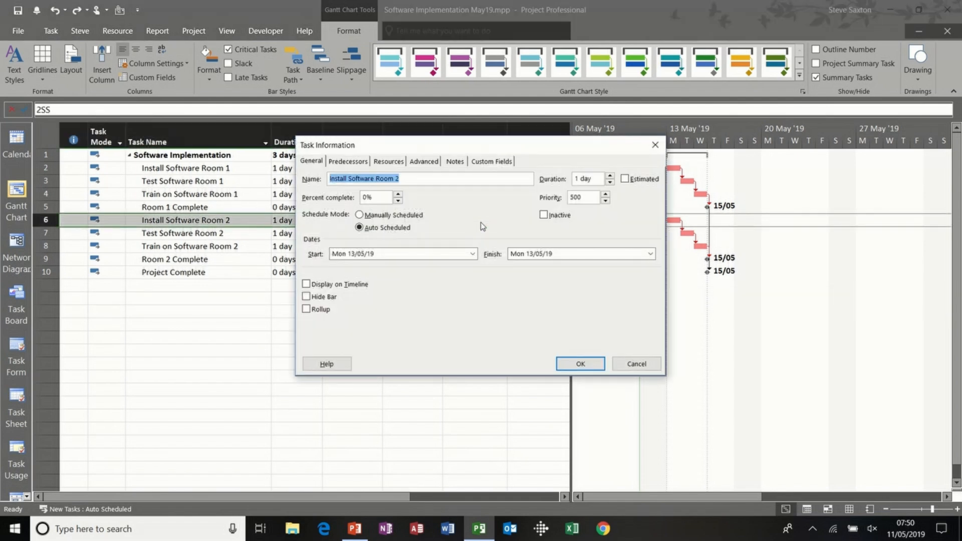
left_click(369, 162)
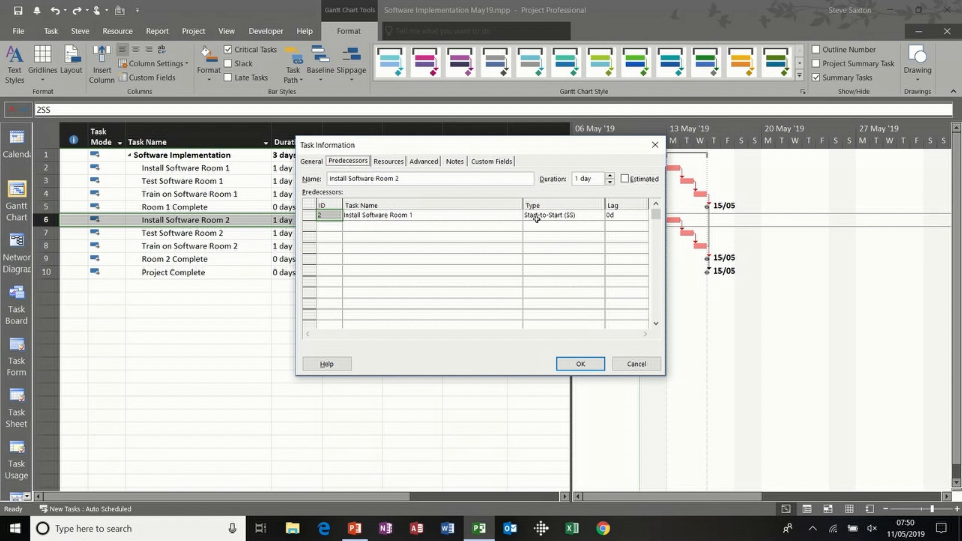
left_click(555, 216)
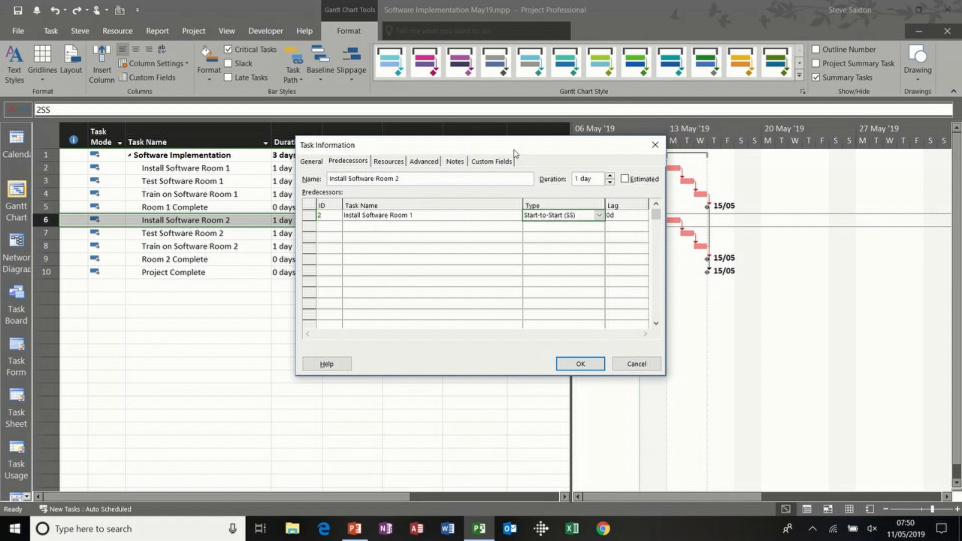
left_click_drag(514, 154, 445, 259)
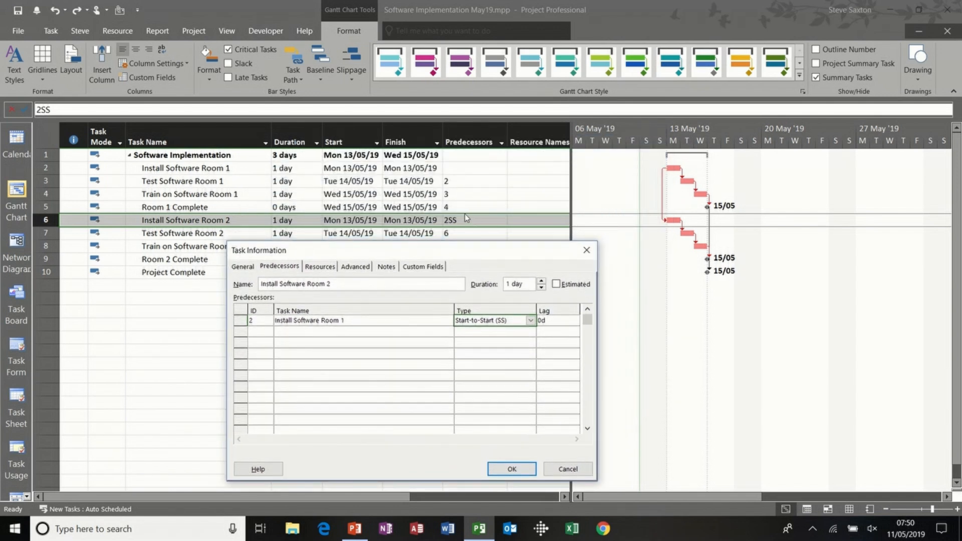
left_click(531, 321)
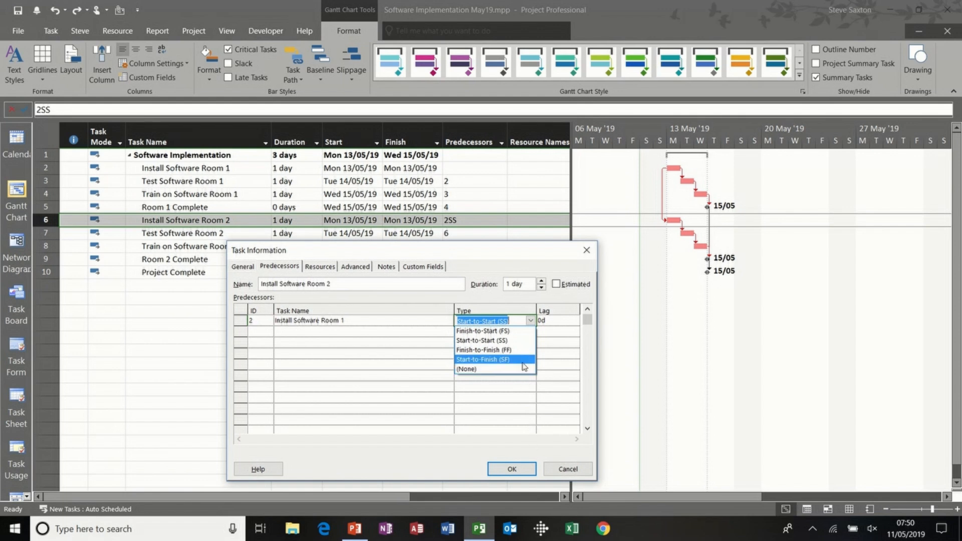
left_click(513, 342)
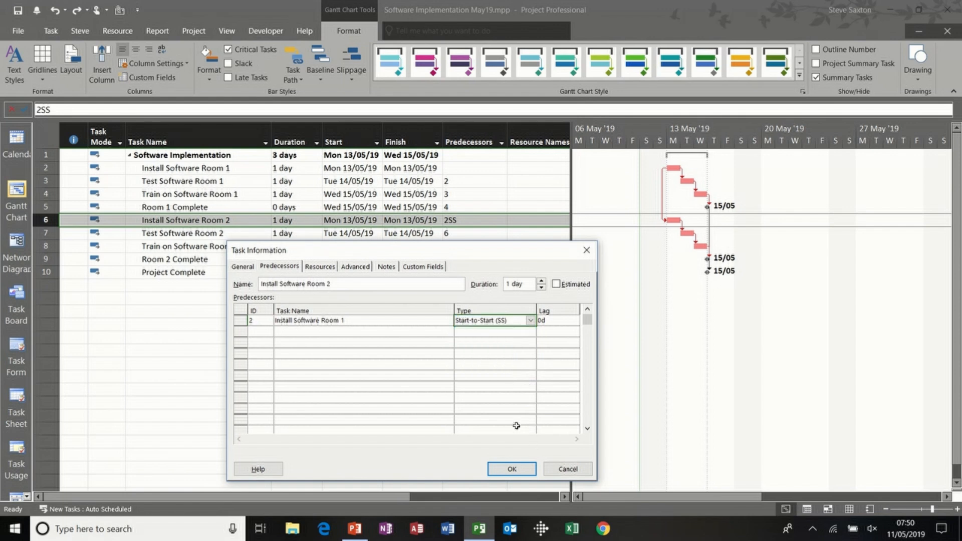
left_click(511, 469)
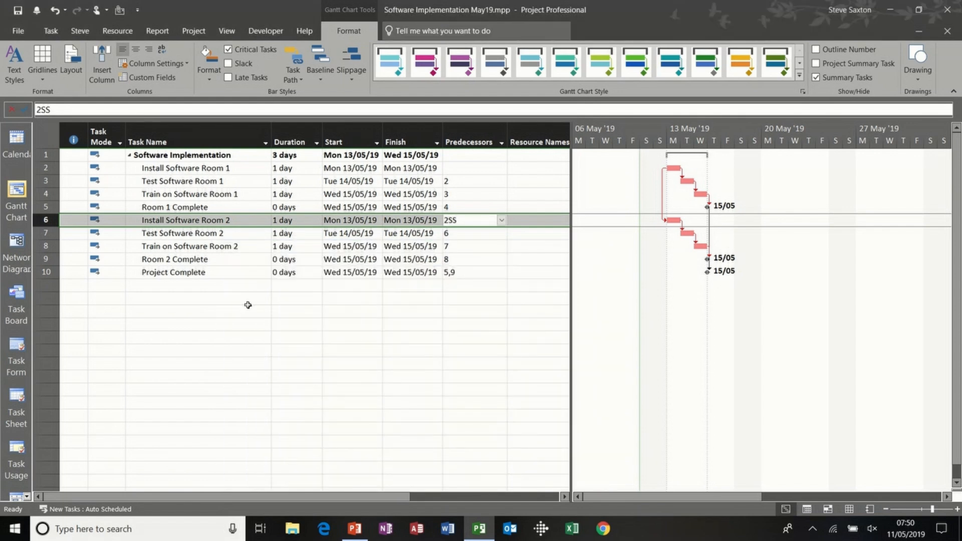
Add Task A and Task B in rows 12 and 13, and Task C and Task D in rows 15 and 16
left_click(209, 299)
type("Task A")
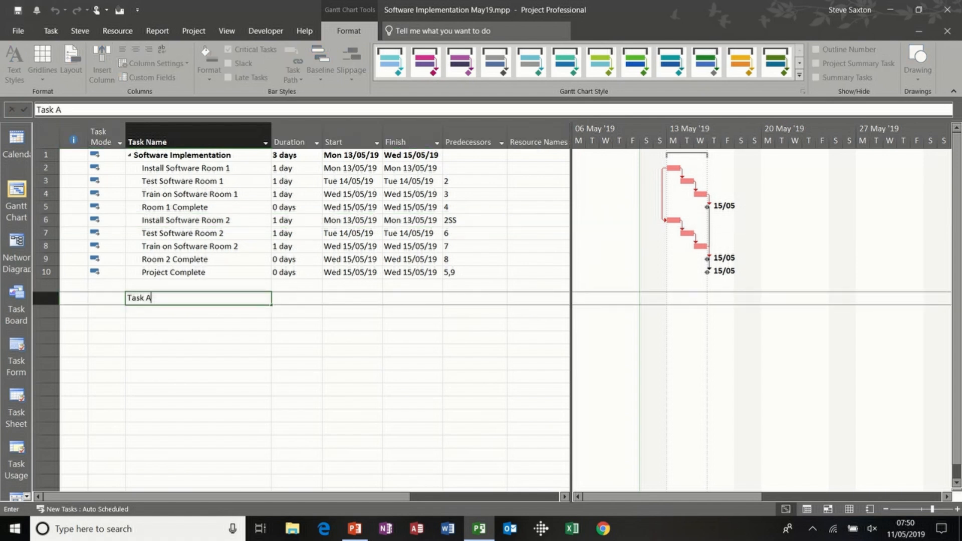
key("Return")
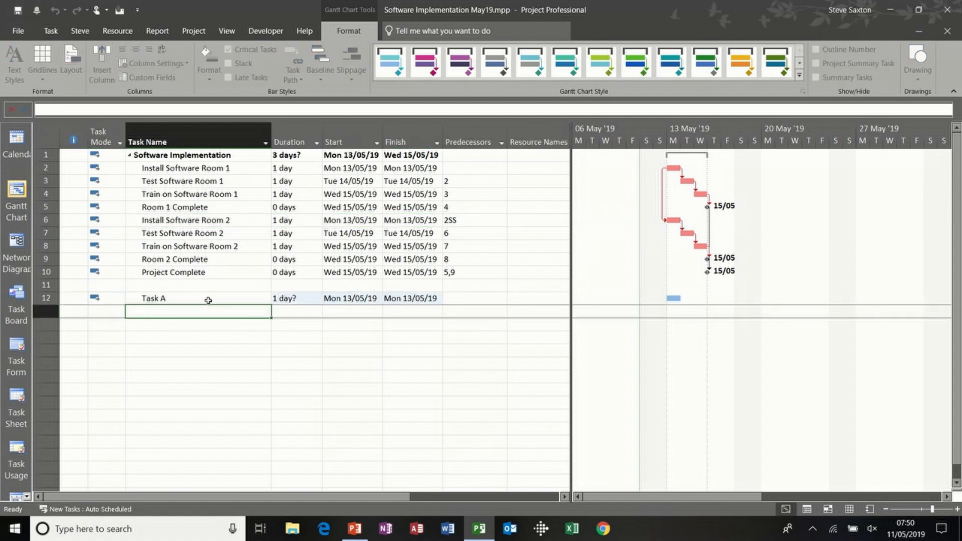
type("Task ")
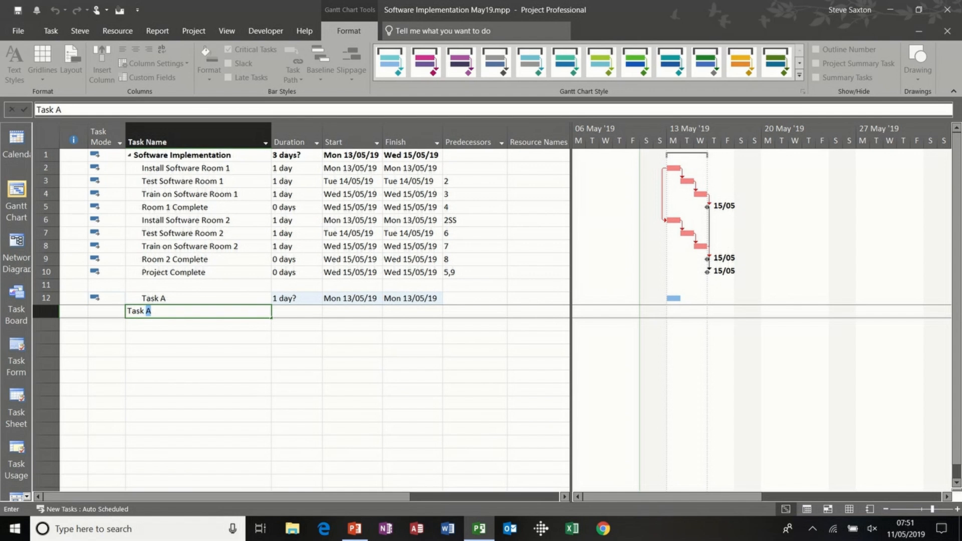
type("B")
key("Return")
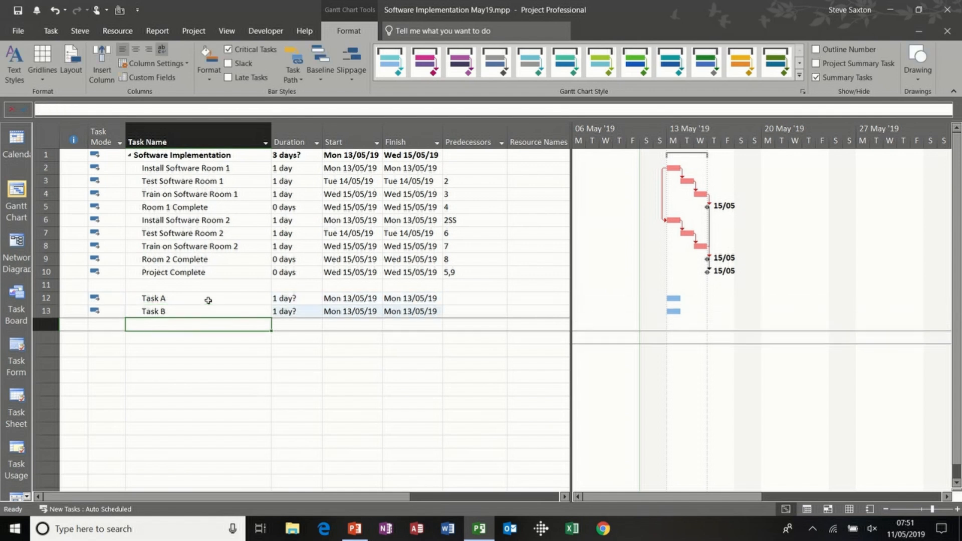
type("Task C")
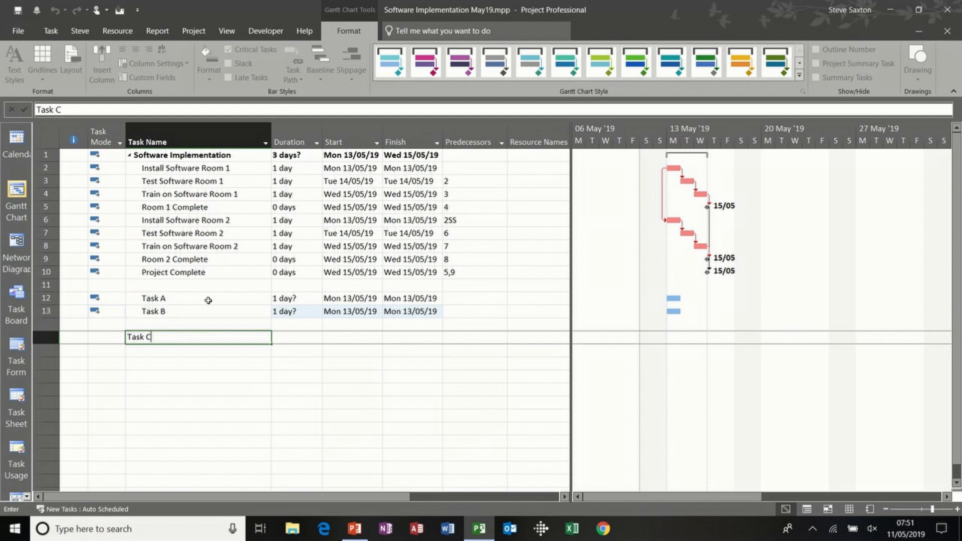
key("Return")
type("Task D")
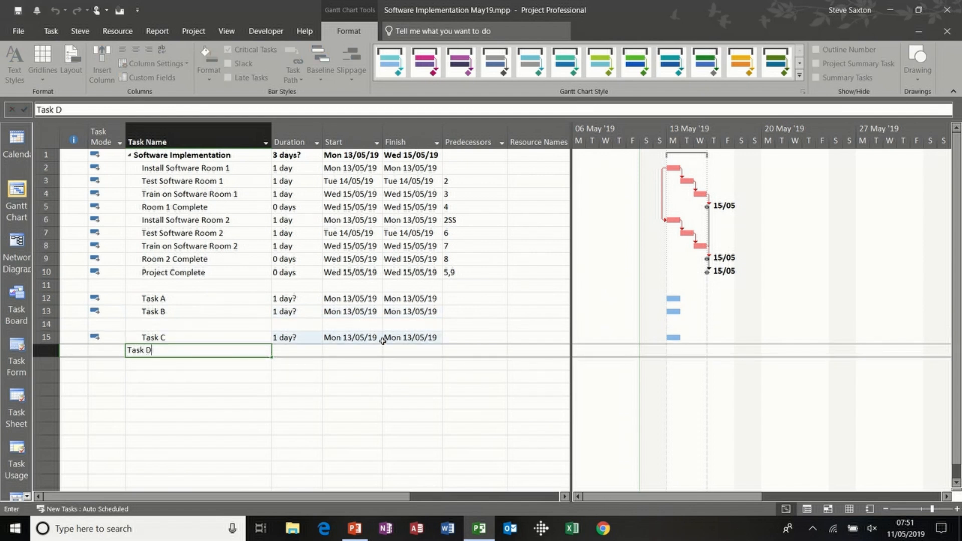
Set the durations of Tasks A, B, C and D to 1 day each
left_click(299, 298)
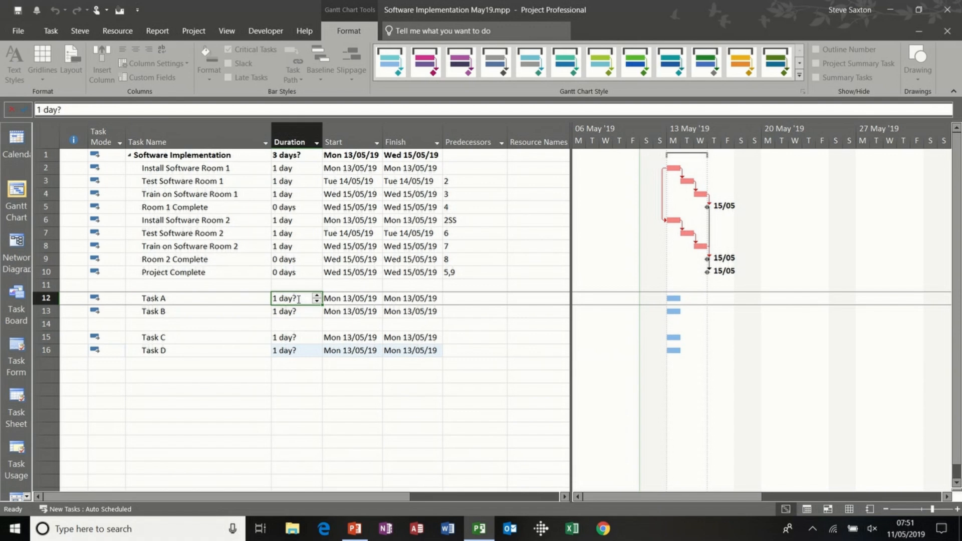
type("1")
key("Return")
type("1")
key("Return")
key("Return")
type("1")
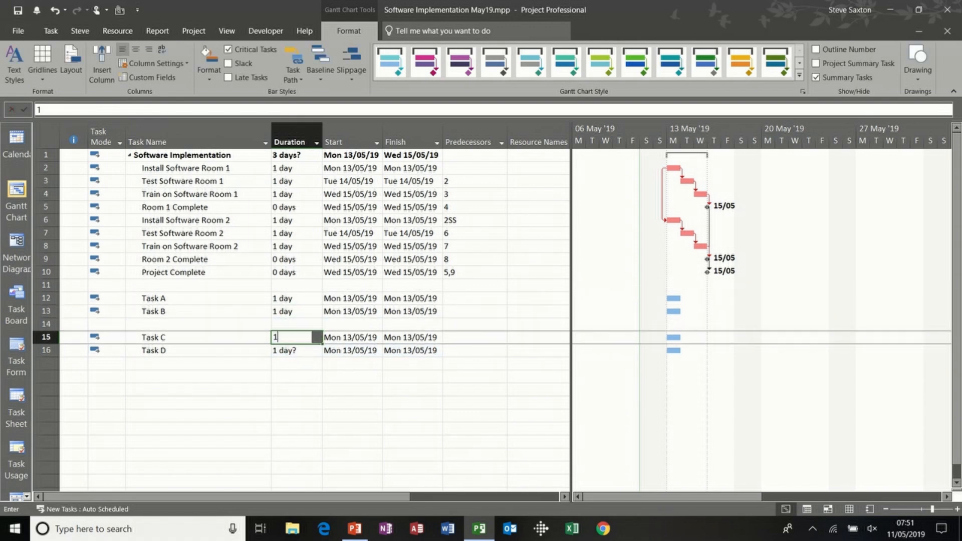
key("Return")
key("Return")
type("1")
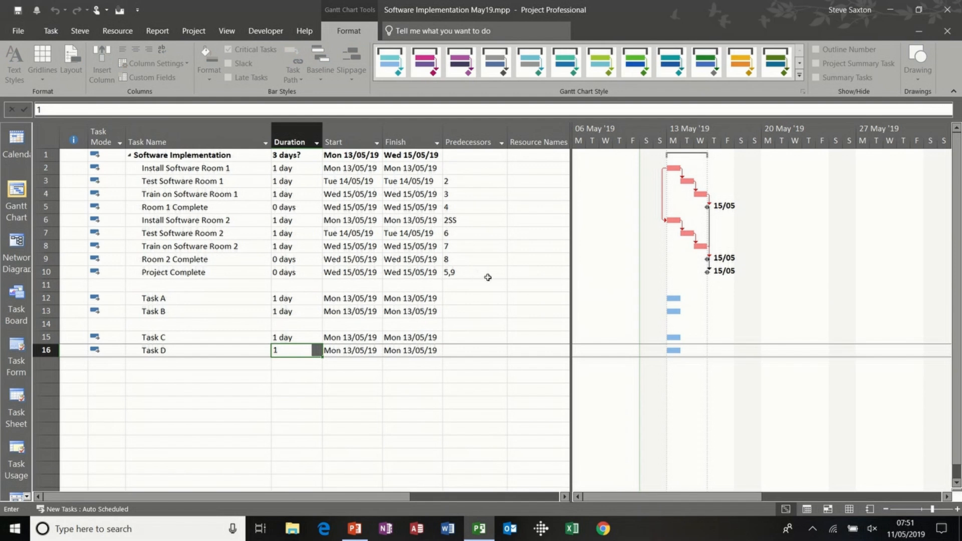
Give Task B a finish-to-finish link to Task A by entering 12ff as its predecessor
left_click(469, 310)
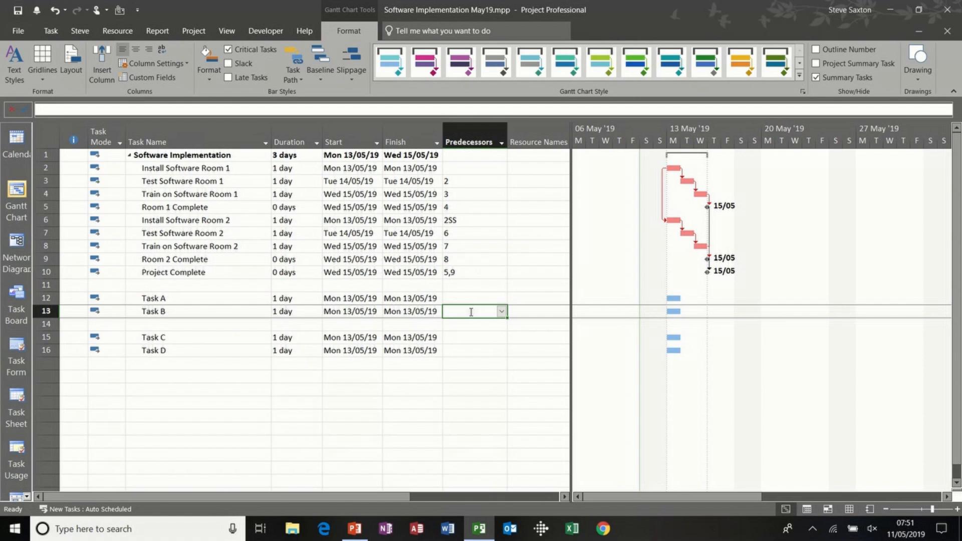
type("12")
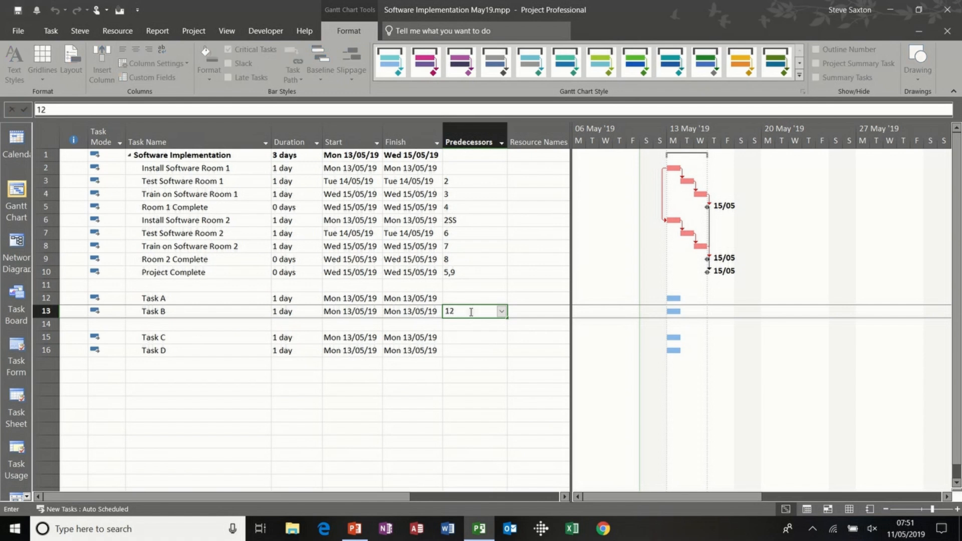
type("ff")
key("Return")
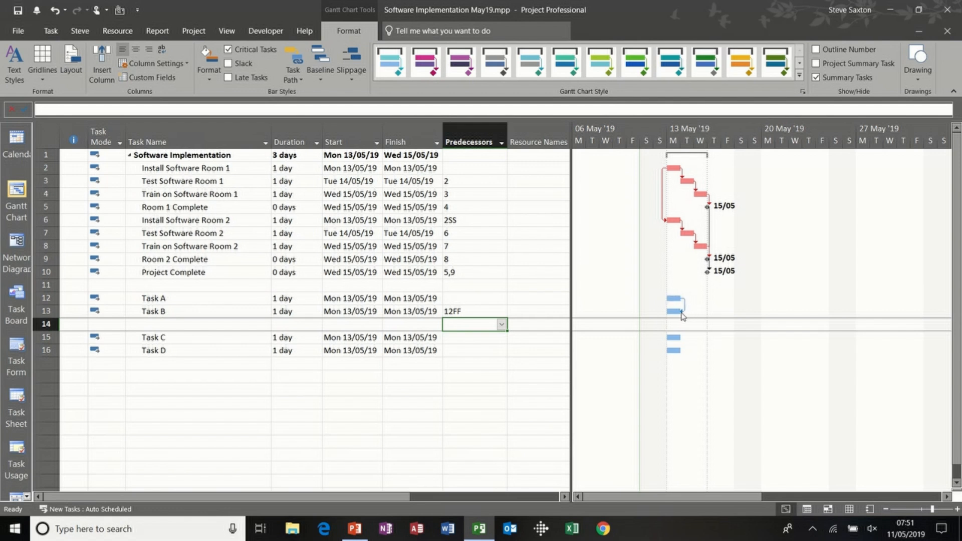
mouse_move(681, 314)
Add a lag of 1h to Task B's finish-to-finish predecessor in its task information
left_click(229, 300)
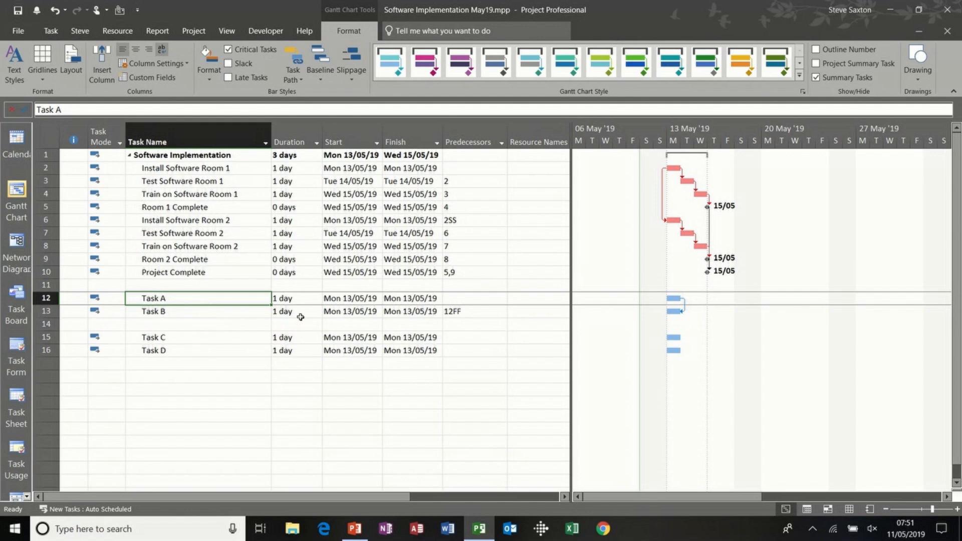
left_click(492, 312)
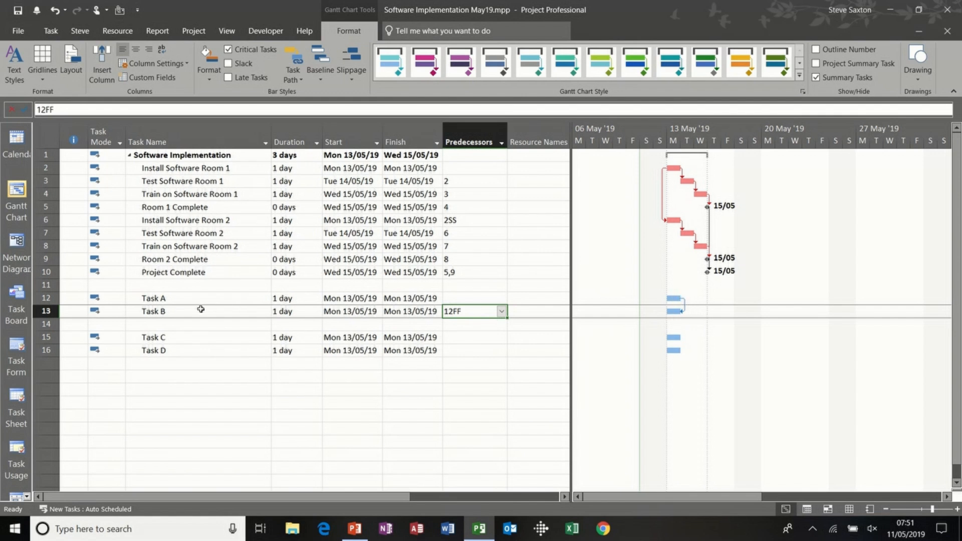
double_click(469, 309)
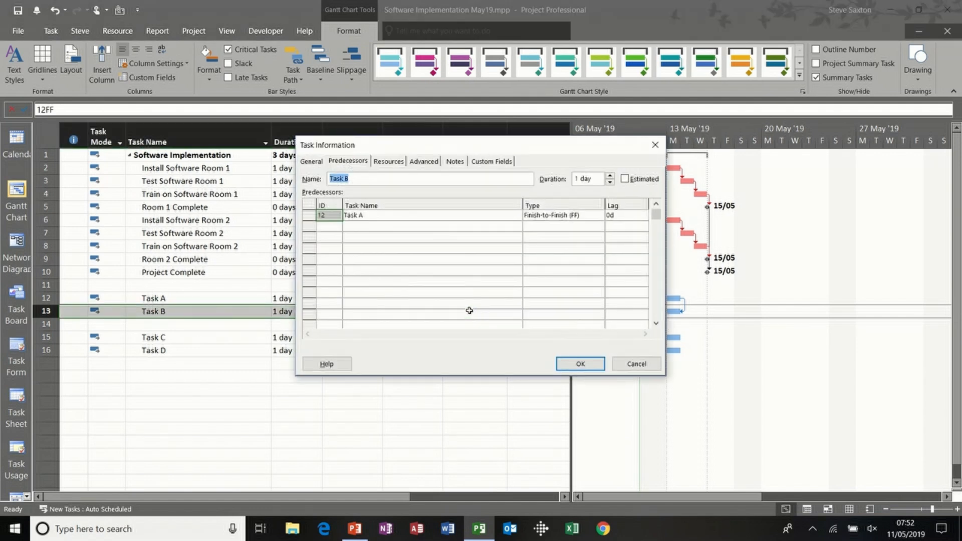
left_click(622, 218)
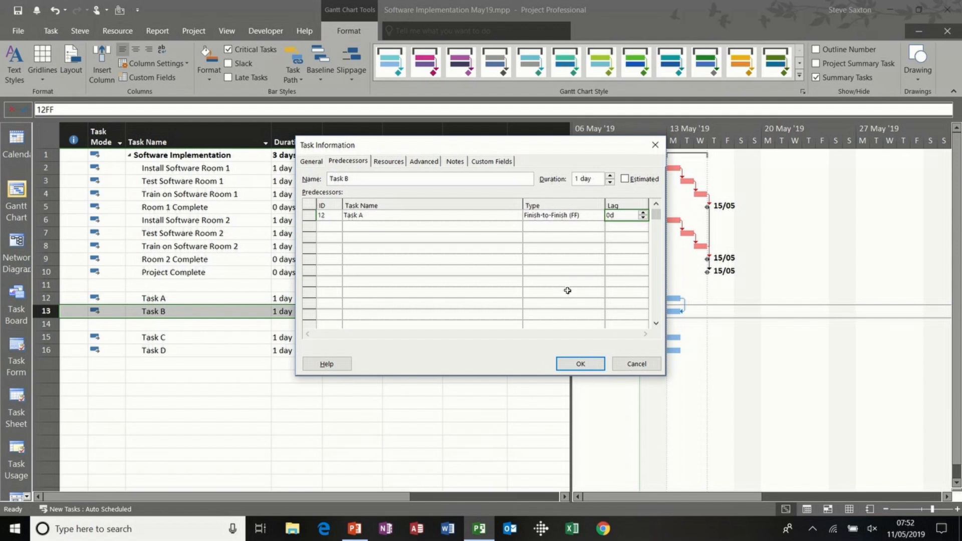
type("1h")
left_click(580, 364)
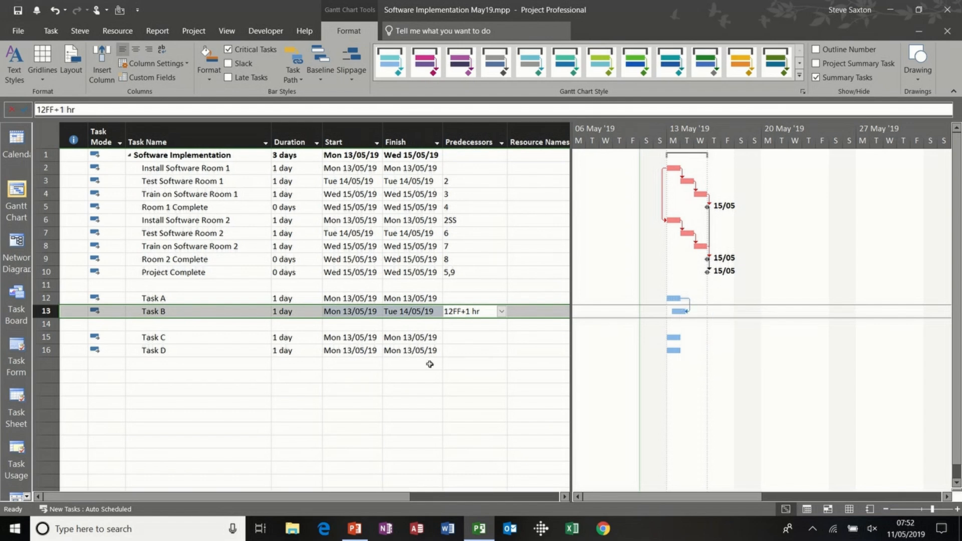
Give Task D the start-to-finish predecessor 15sf and allow it to start before the project start date
left_click(479, 352)
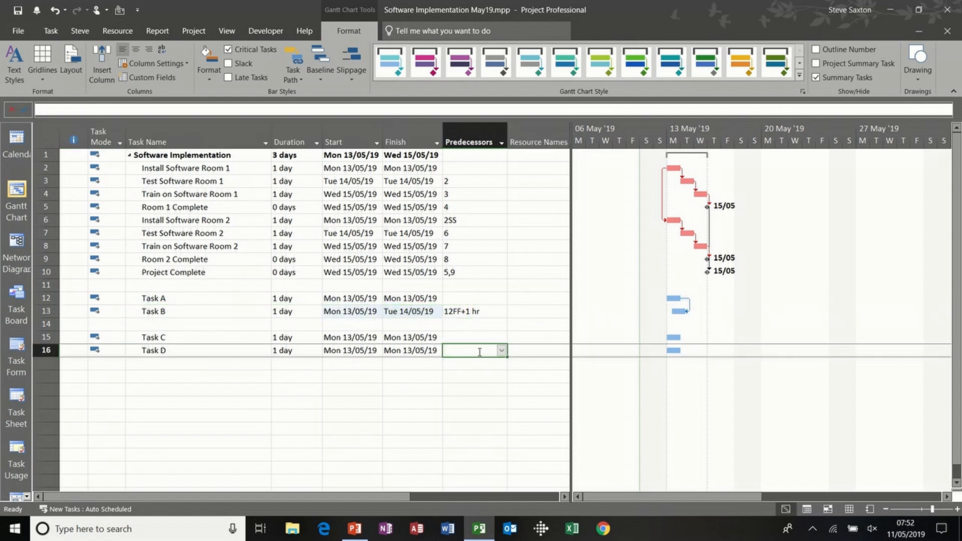
type("15")
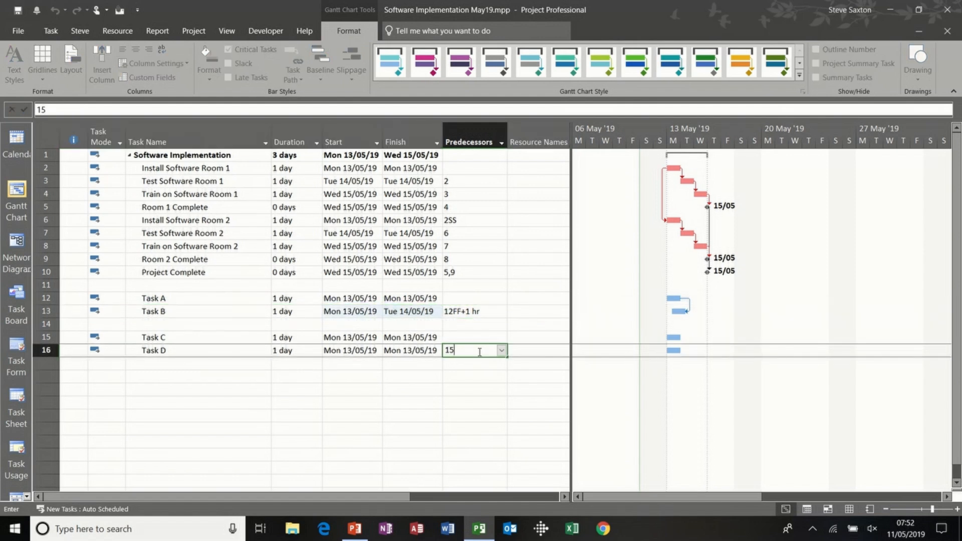
type("sf")
key("Return")
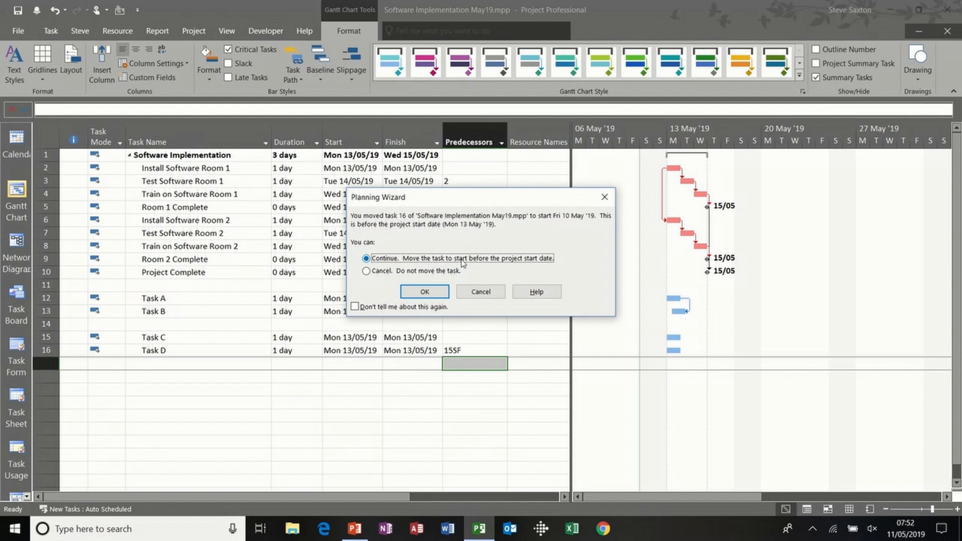
left_click(413, 293)
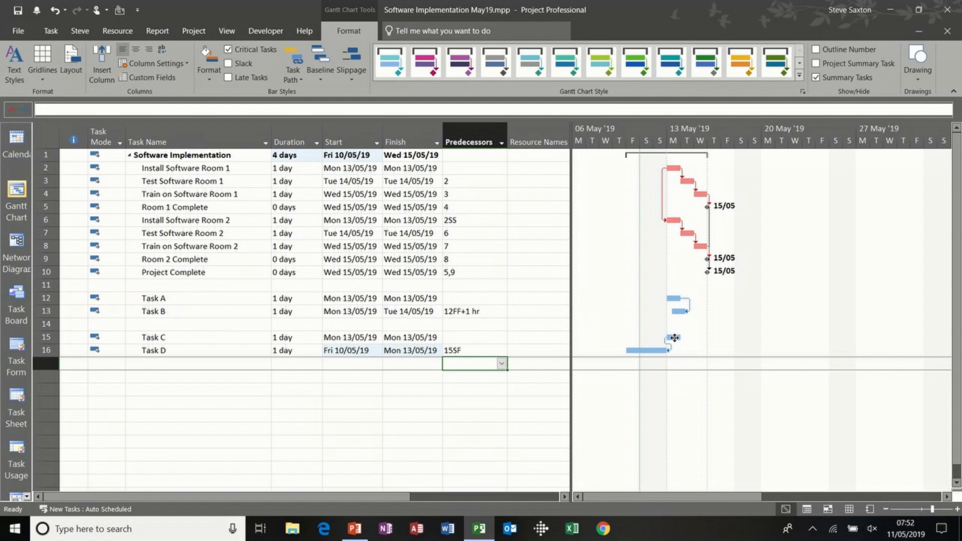
Move Task C on the Gantt chart to Thu 16/05/19 without adding a link, and again to Tue 21/05/19
left_click_drag(674, 337, 720, 337)
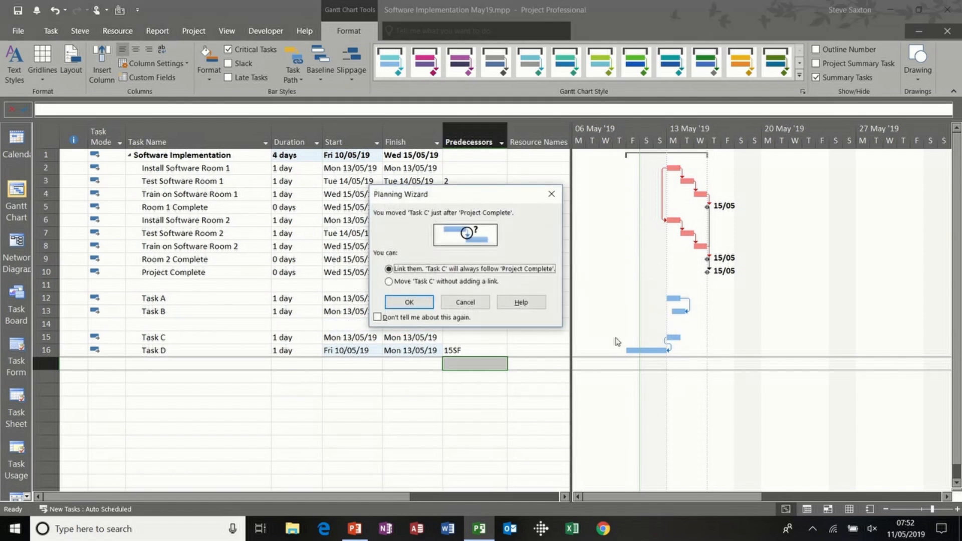
left_click(414, 281)
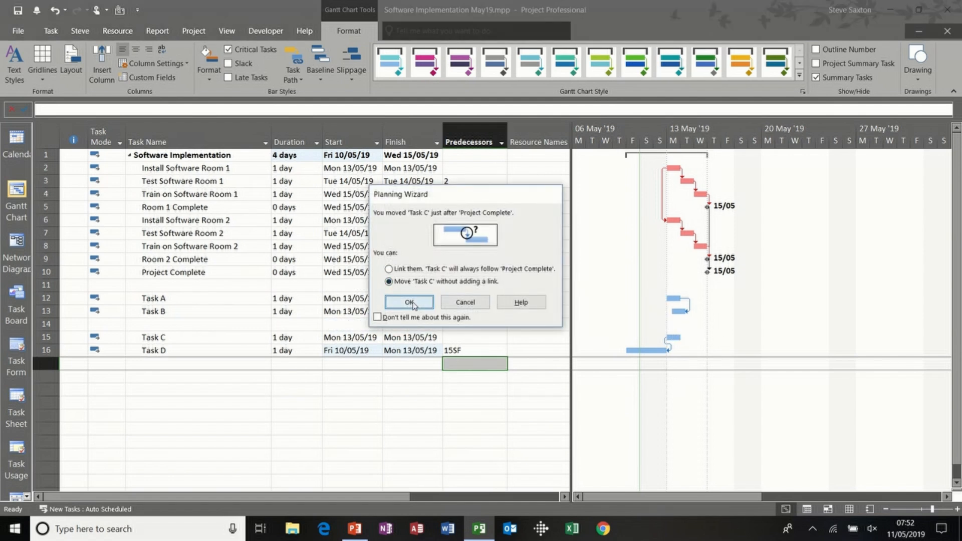
left_click(409, 302)
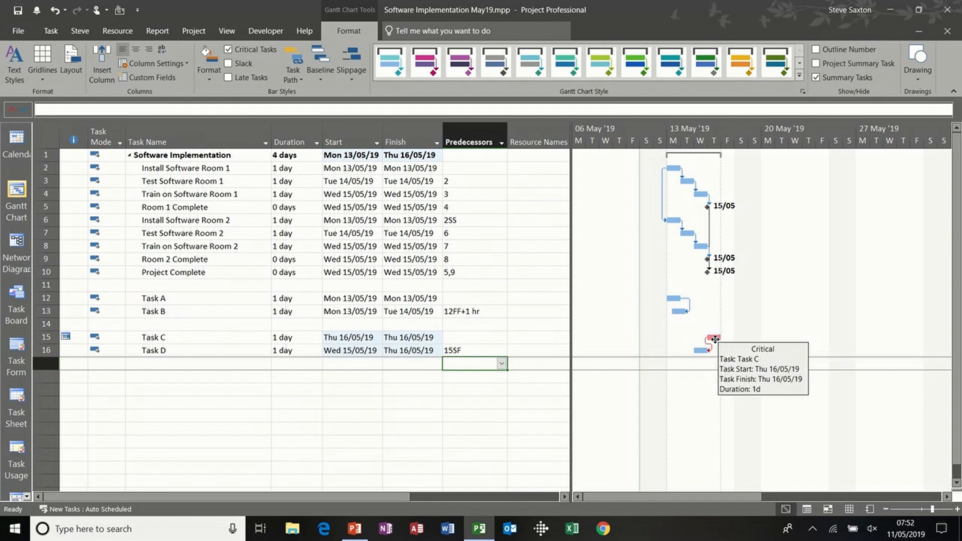
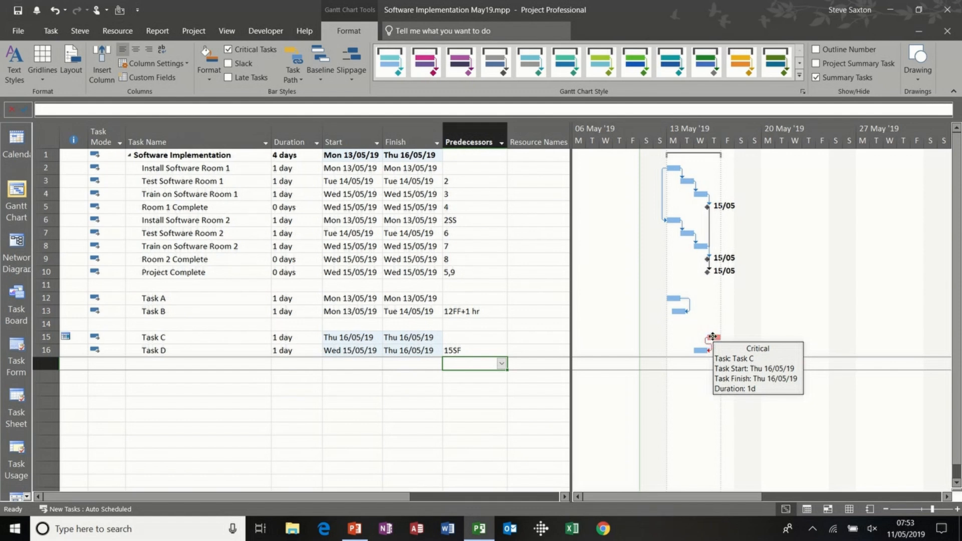
left_click_drag(712, 336, 796, 336)
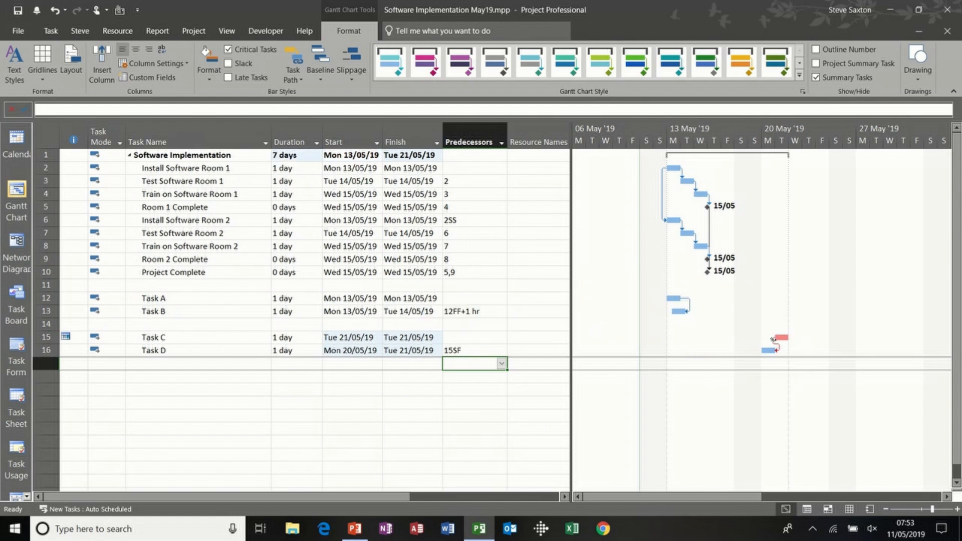
mouse_move(781, 337)
Move Train on Software Room 1 on the Gantt chart to Mon 20/05/19 while keeping its link, and Task C to Thu 23/05/19
left_click_drag(702, 195, 776, 194)
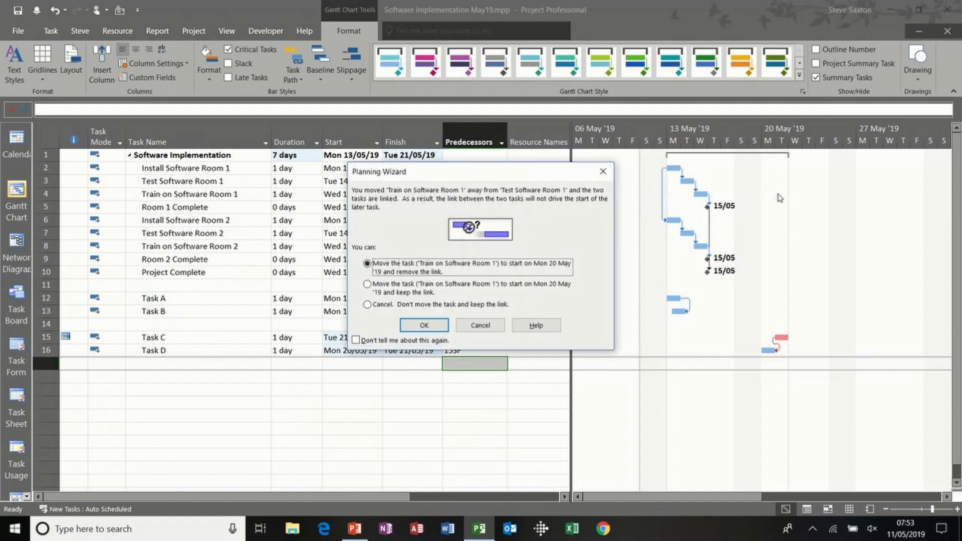
left_click(374, 293)
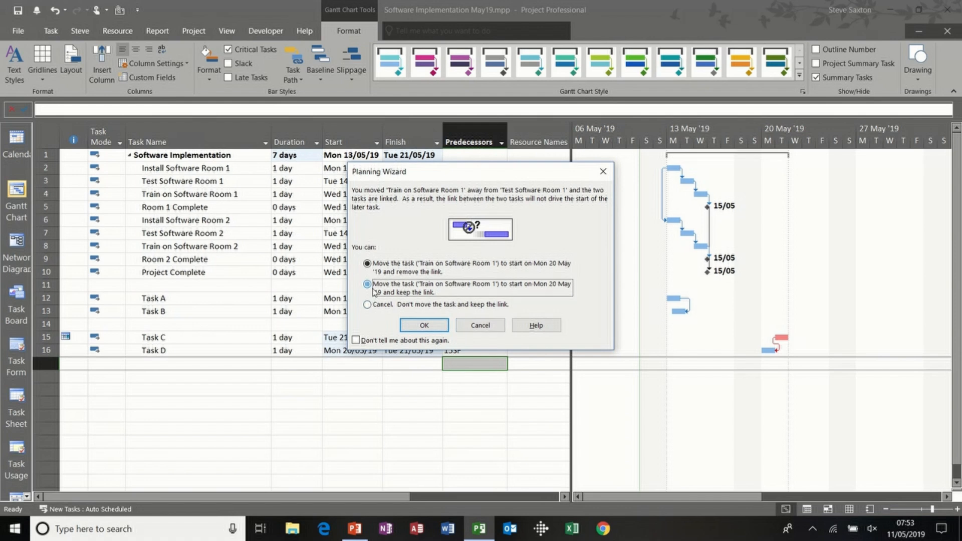
left_click(415, 327)
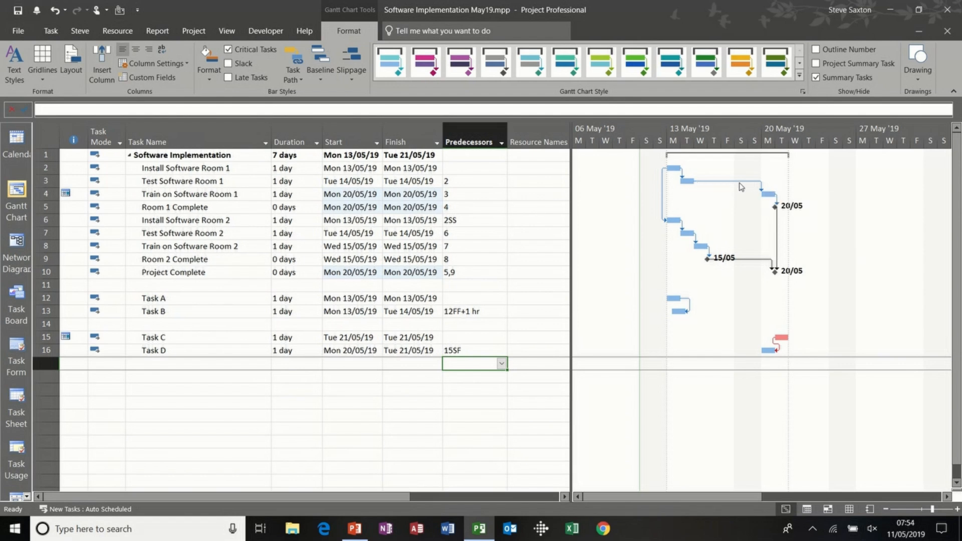
left_click_drag(783, 337, 811, 337)
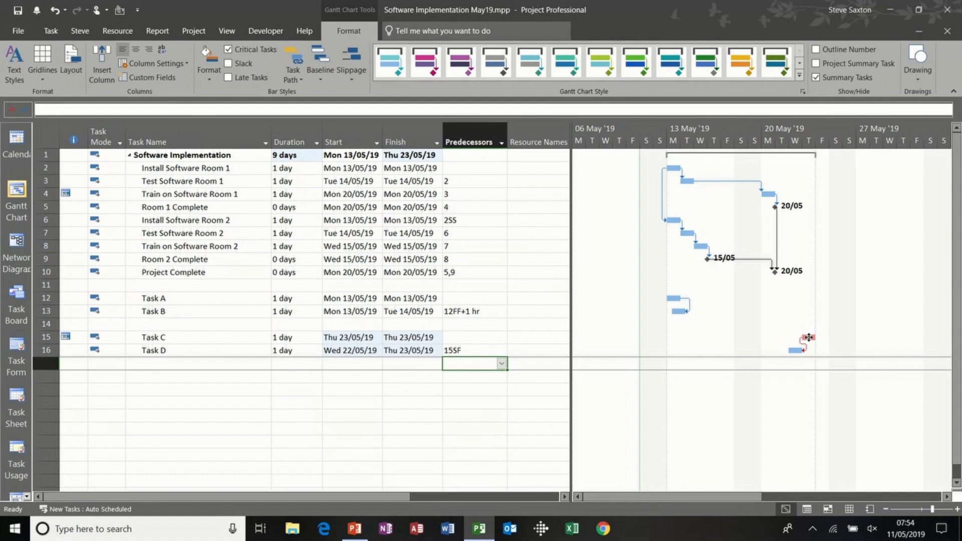
mouse_move(808, 337)
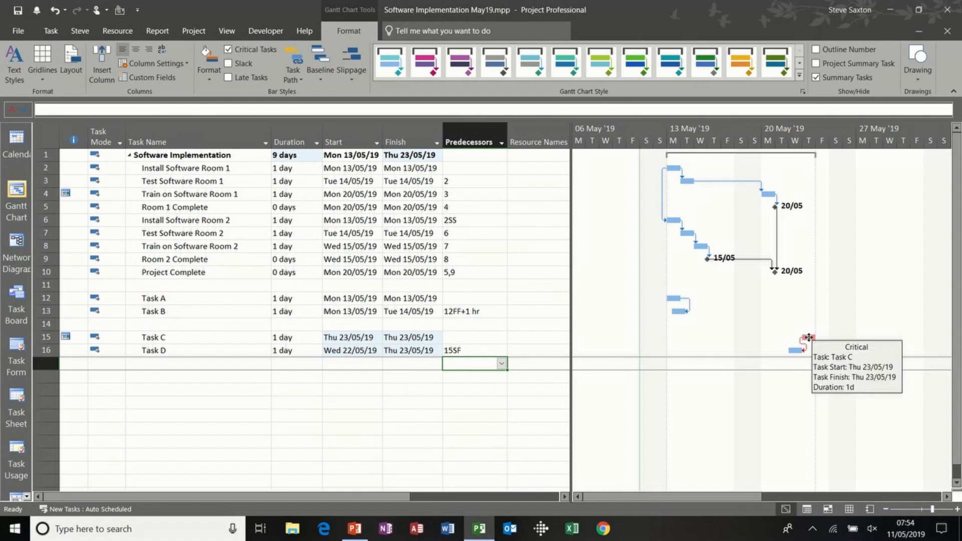
Undo the Gantt chart moves of Train on Software Room 1 and Task C
key("ctrl+z")
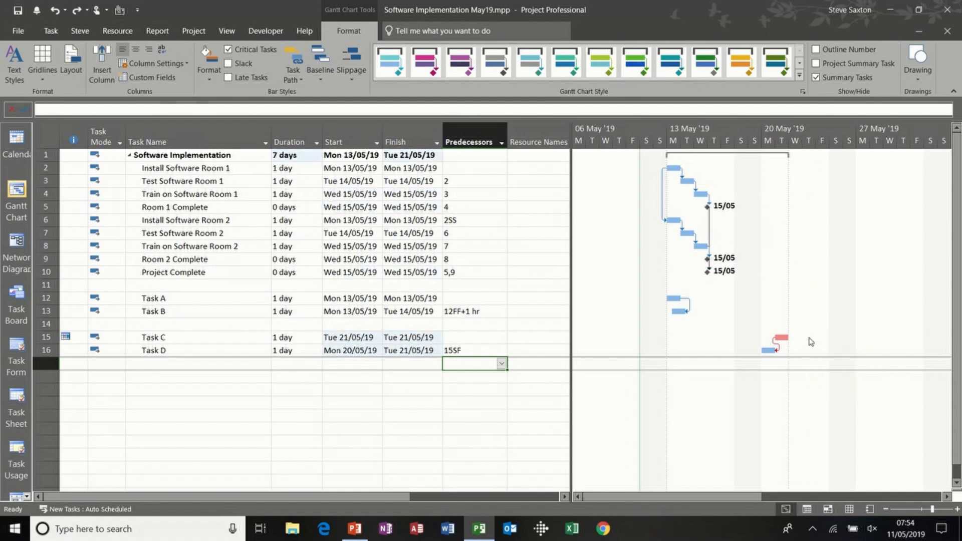
key("ctrl+z")
key("ctrl+z")
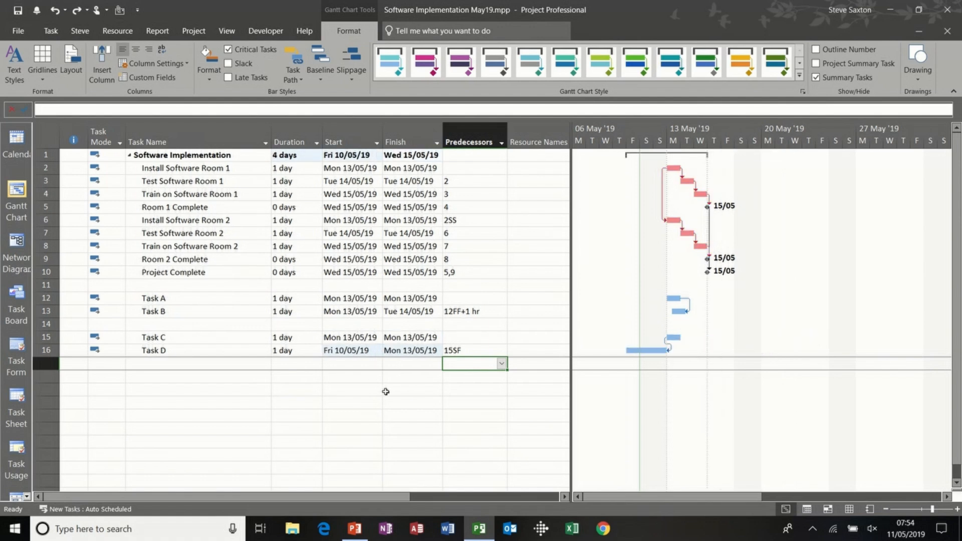
Add a new task named Task E, one blank row below Task D, with a duration of 5 days
left_click(209, 375)
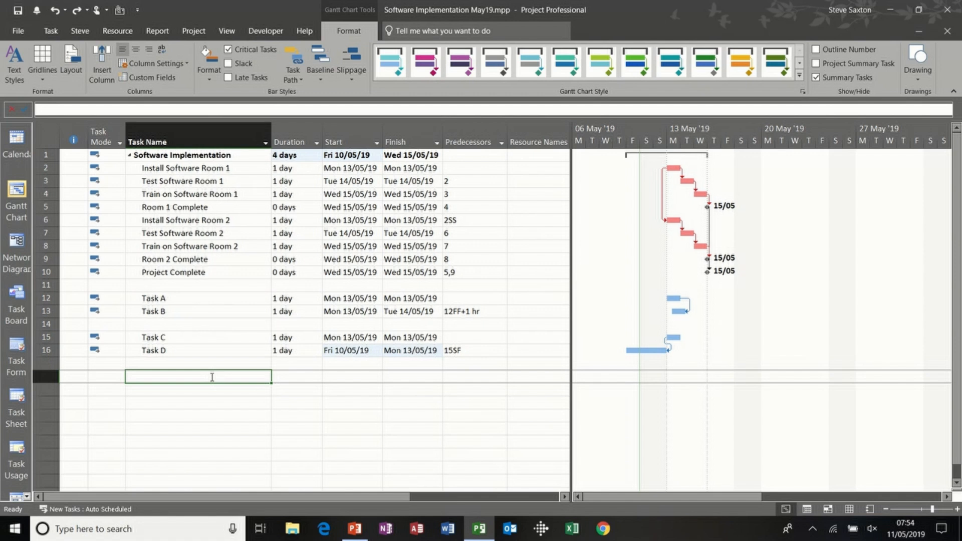
type("Task")
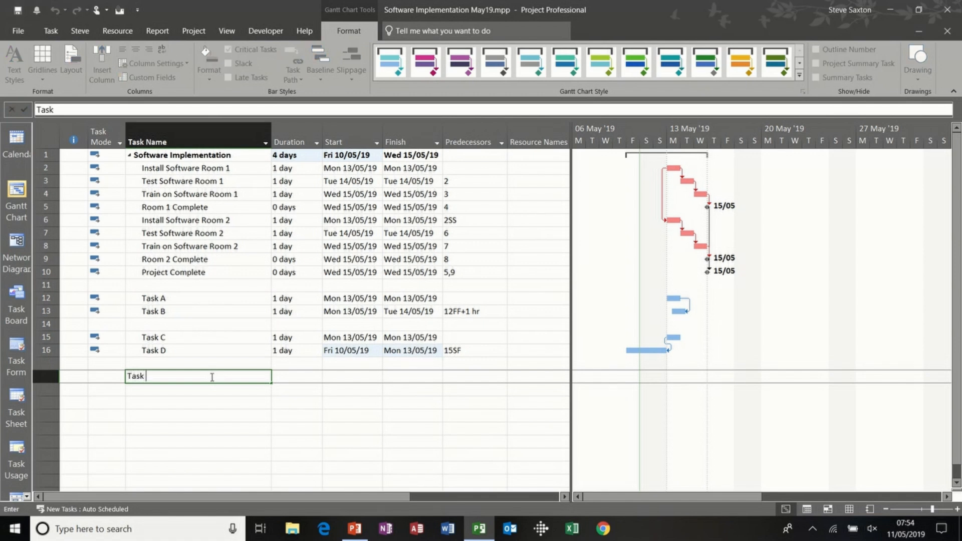
type(" E")
key("Tab")
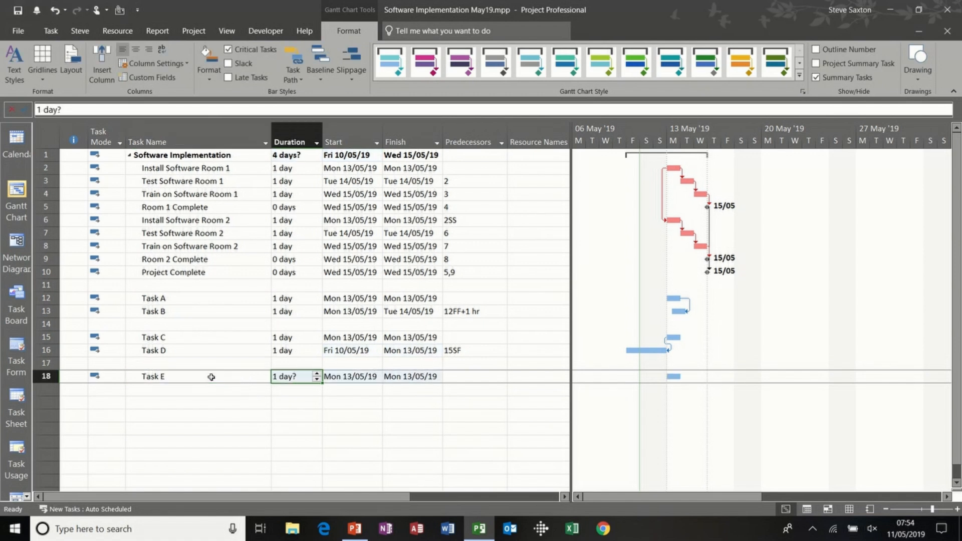
type("5")
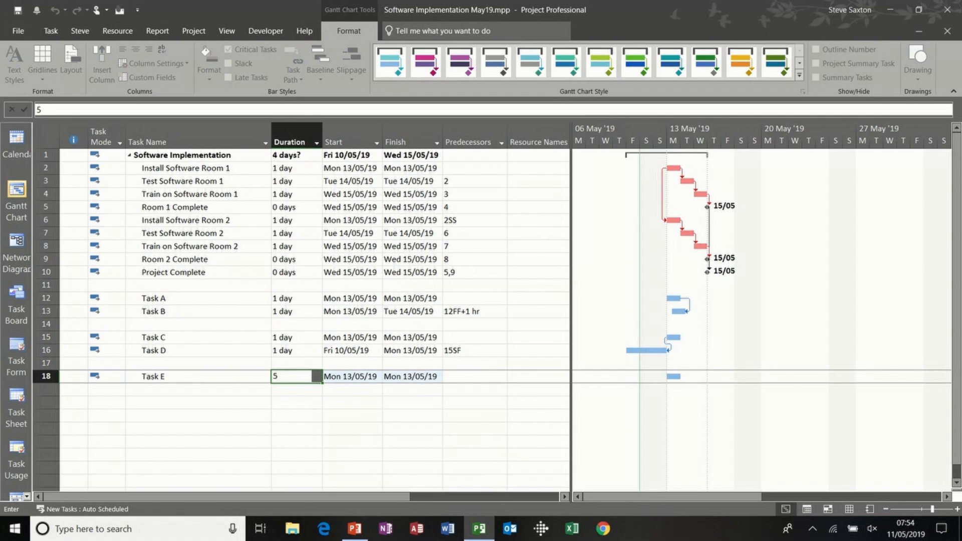
key("Return")
Enter a new task named Task F directly below Task E
key("Left")
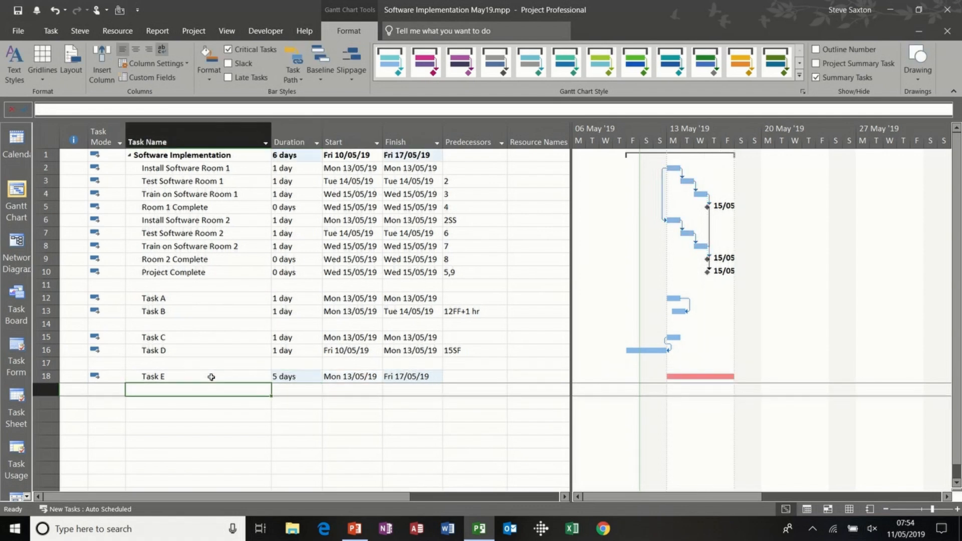
type("Task F")
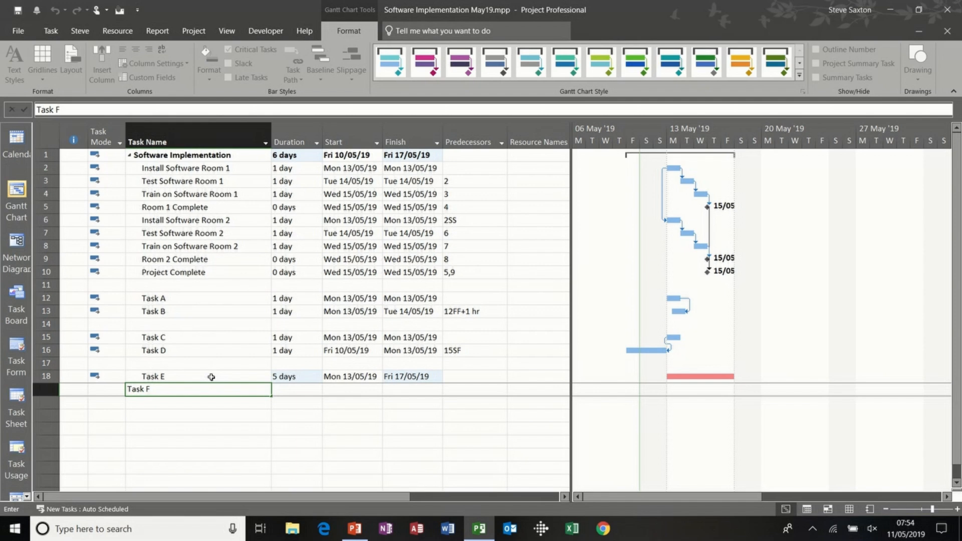
Give Task F a duration of 5 days and link it to Task E by setting its predecessor to 18
key("Tab")
type("5")
key("Tab")
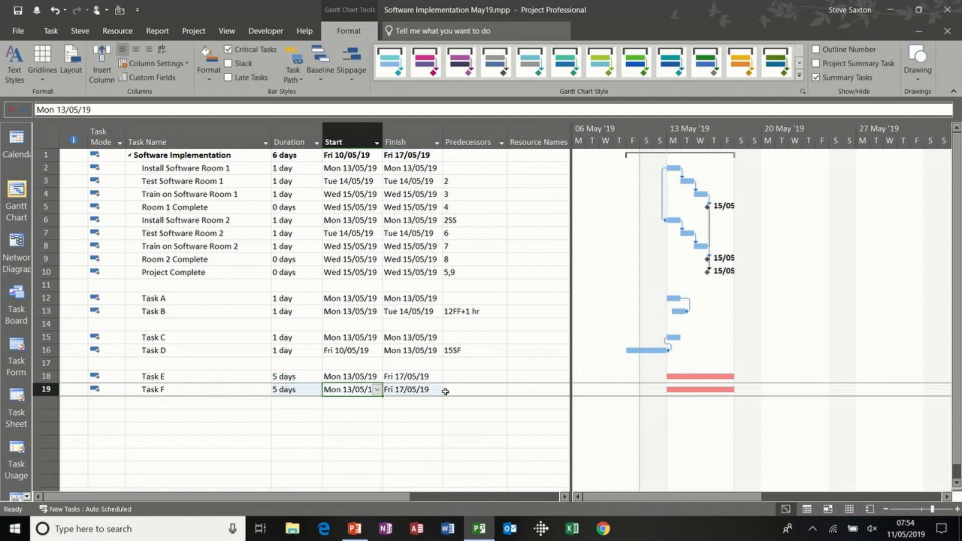
left_click(496, 390)
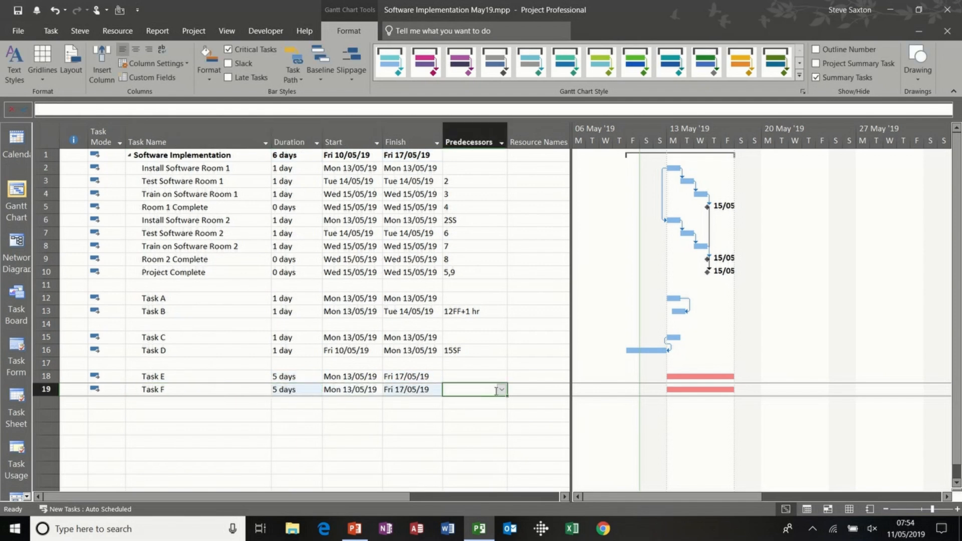
type("18")
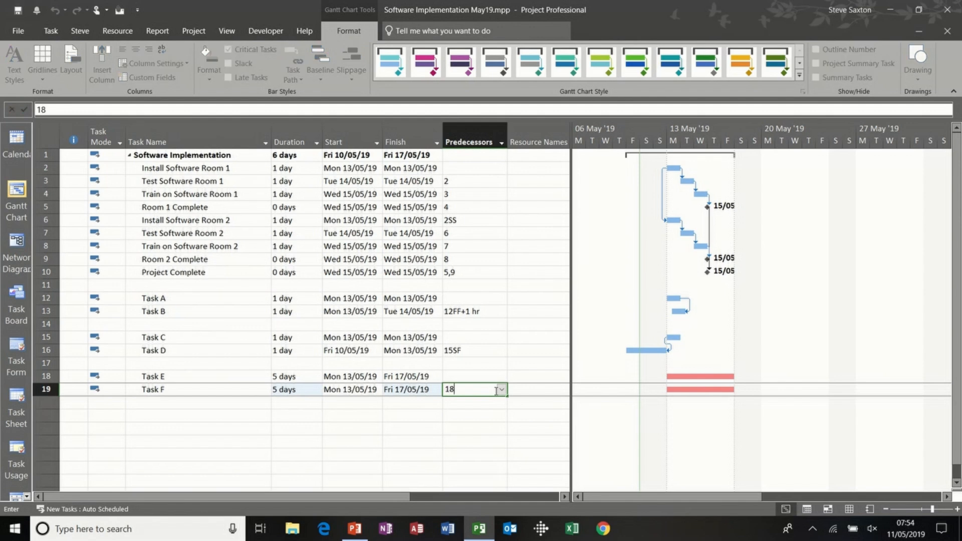
key("Return")
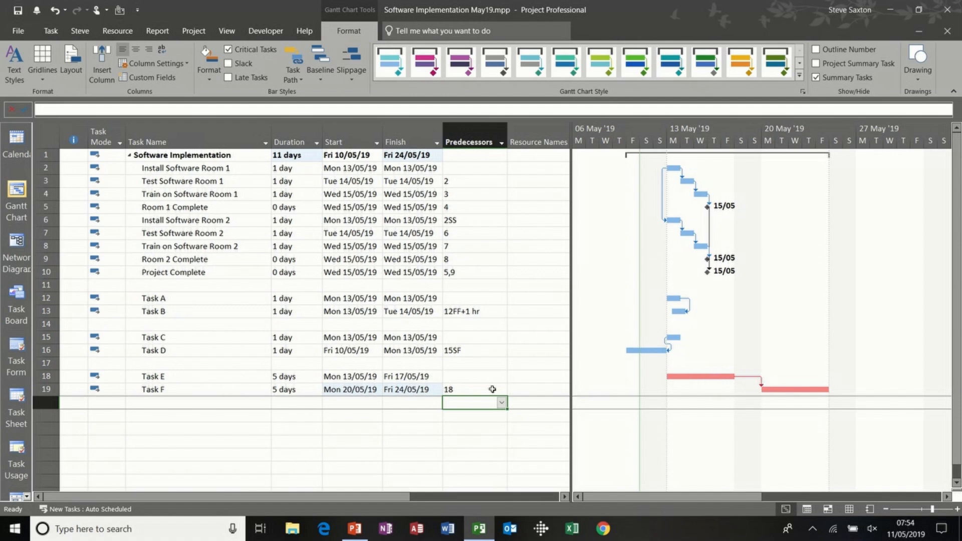
Set the lag on Task F's finish-to-start link with Task E to -4 days
left_click(470, 390)
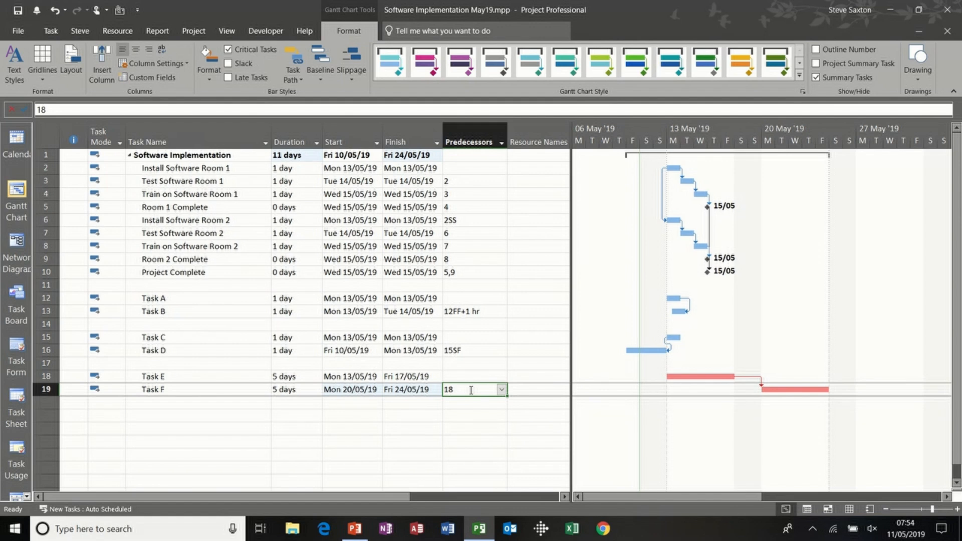
double_click(470, 389)
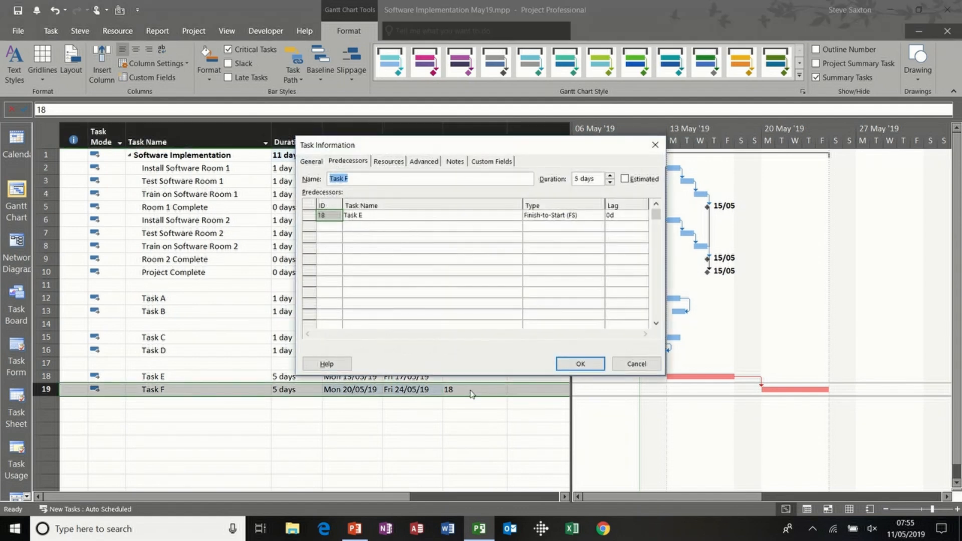
left_click(622, 215)
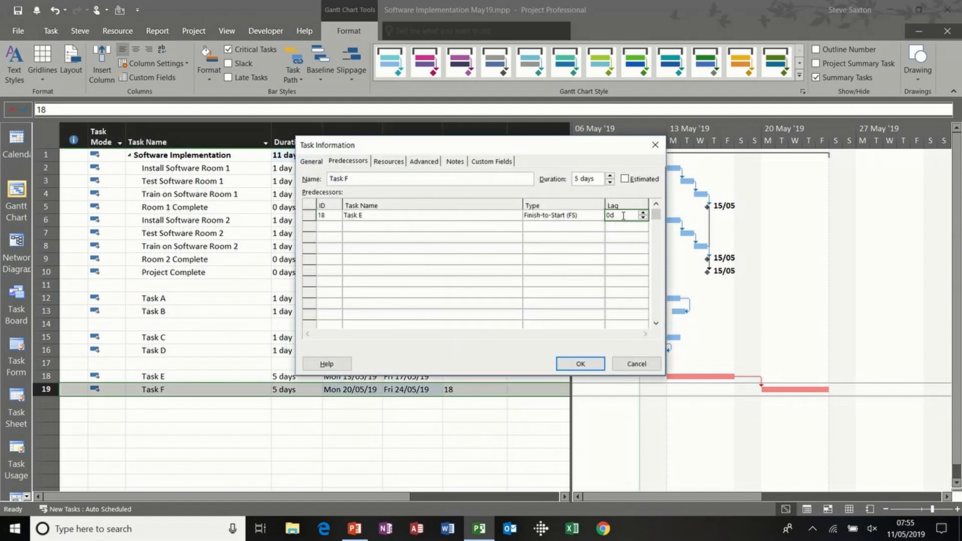
type("-4")
left_click(587, 363)
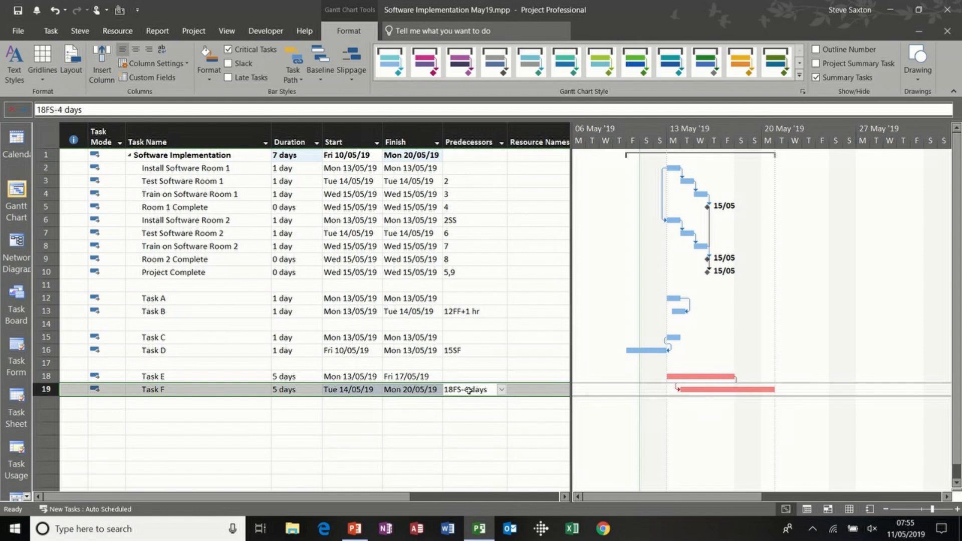
Change Task F's predecessor to 18SS+1 day and move Task E's Gantt bar to start Mon 20/05/19
type("18")
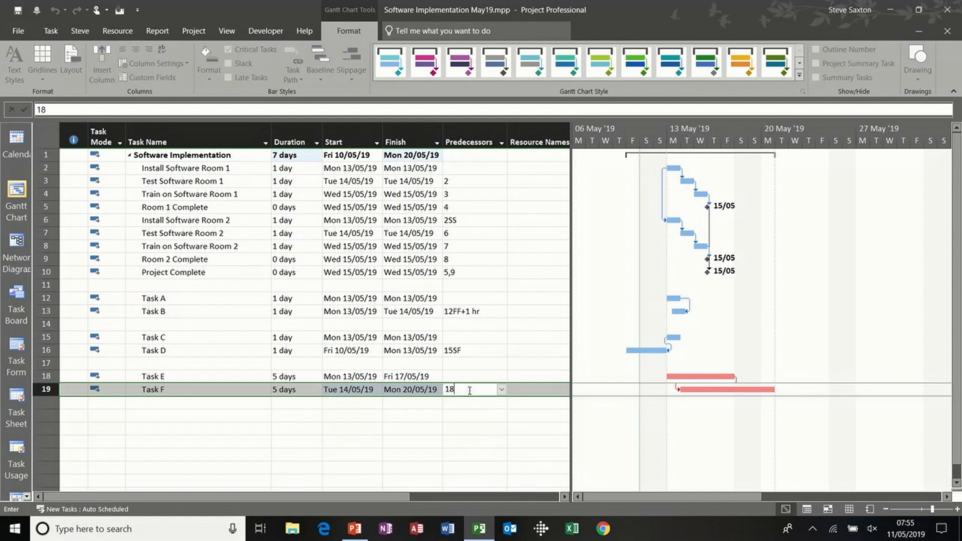
type("ss+1 day")
key("Return")
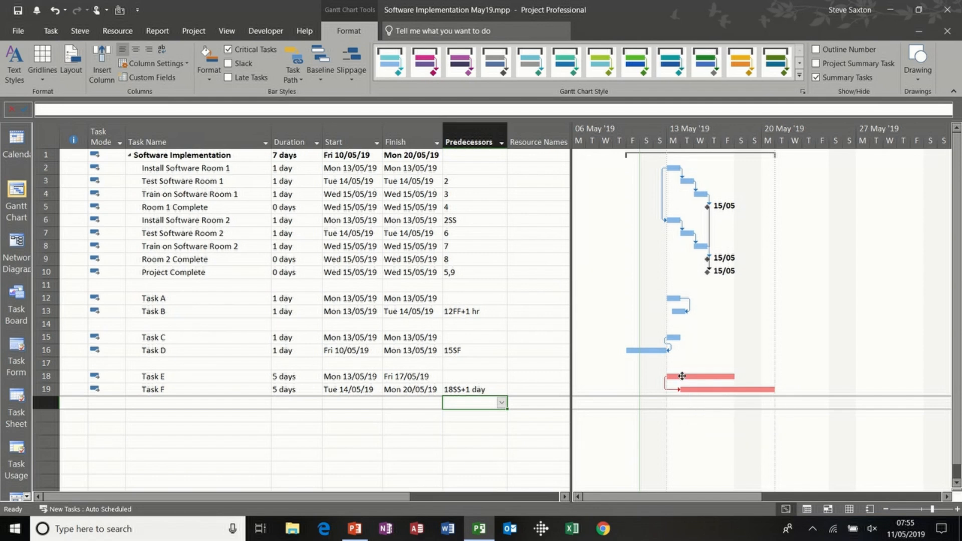
left_click_drag(681, 376, 788, 372)
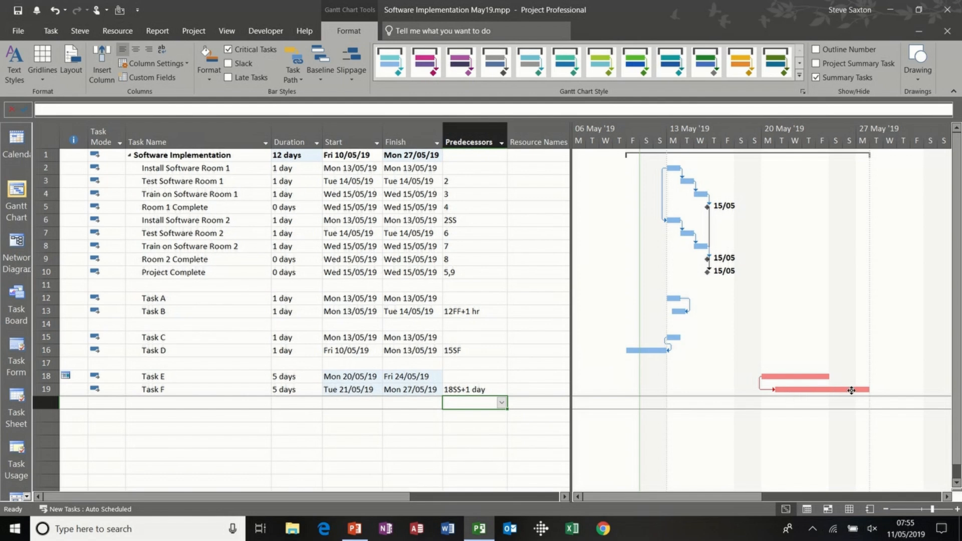
Add Task G in row 21, below a blank row after Task F, with a duration of 5 days
left_click(199, 415)
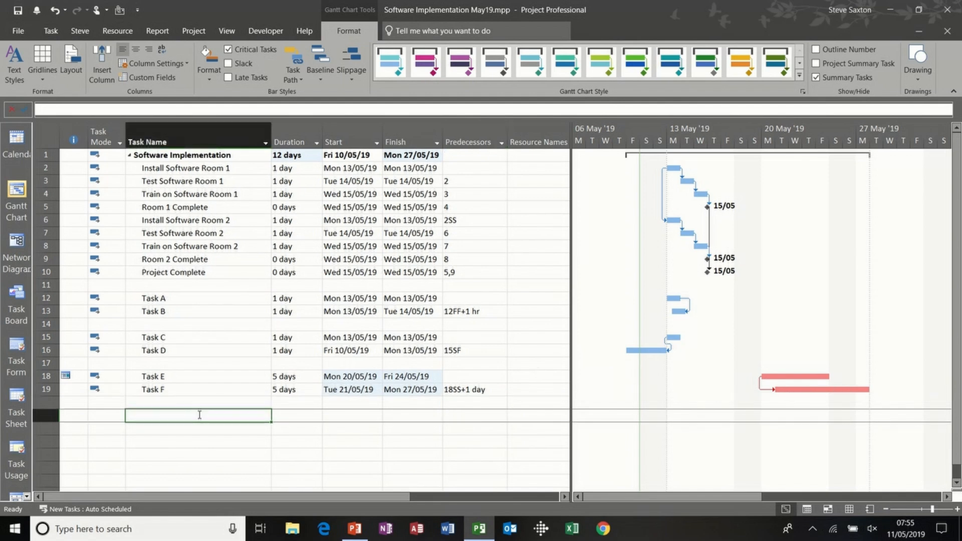
type("Task ")
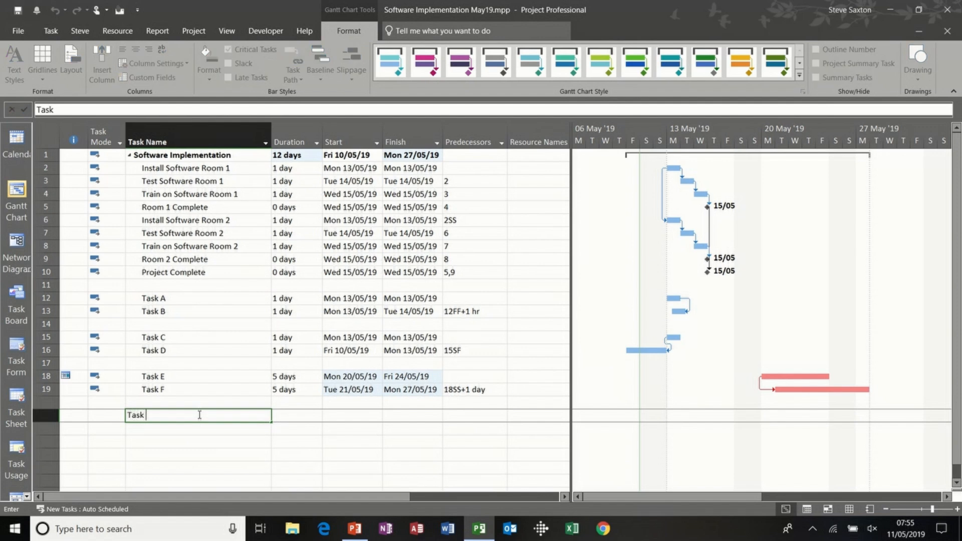
type("G")
left_click(287, 415)
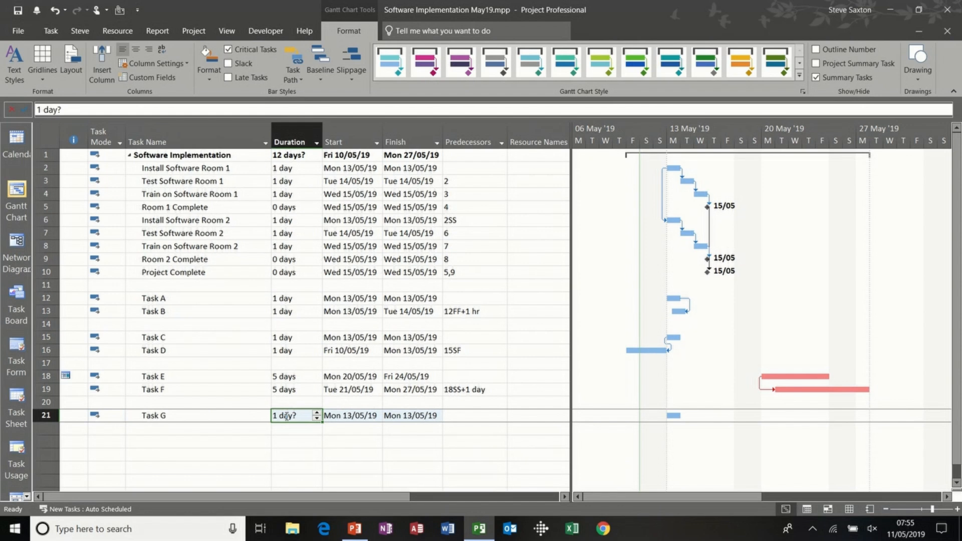
type("5")
left_click(207, 430)
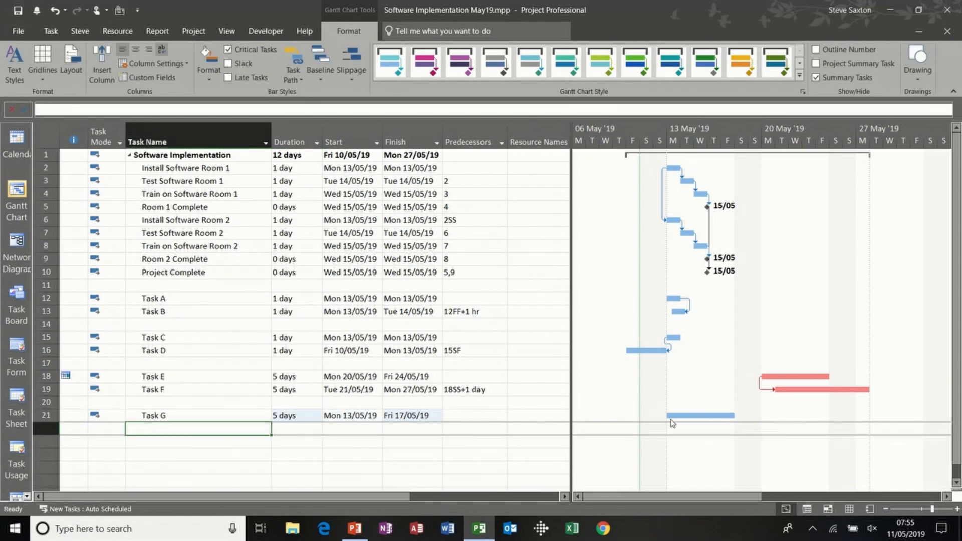
Split Task G at Wed 15/05/19 so the remainder resumes on Wed 22/05/19, and rejoin the two parts
left_click(213, 416)
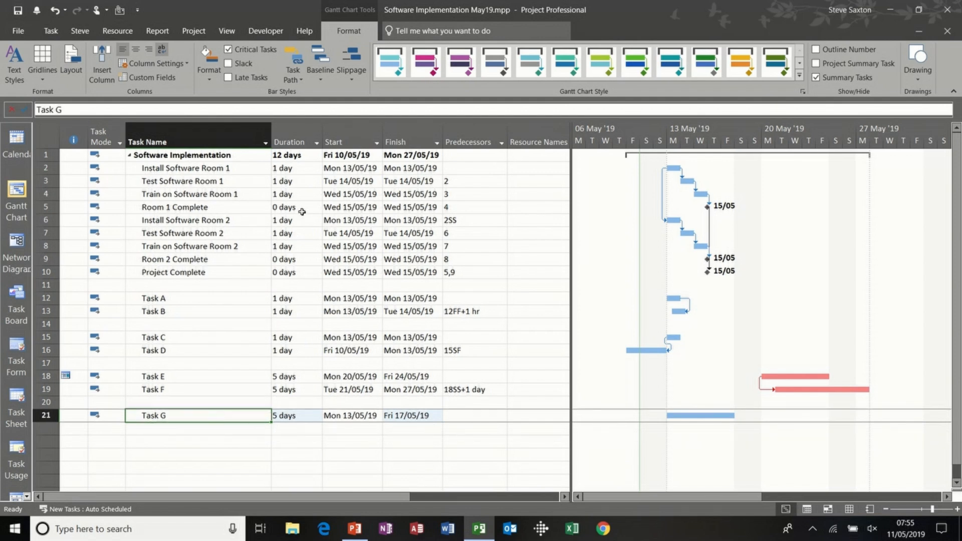
left_click(52, 32)
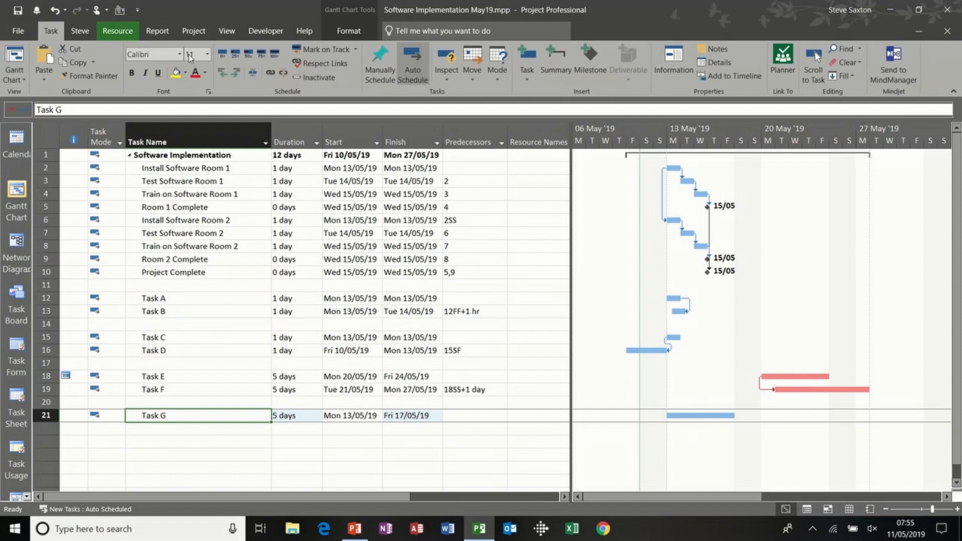
left_click(251, 74)
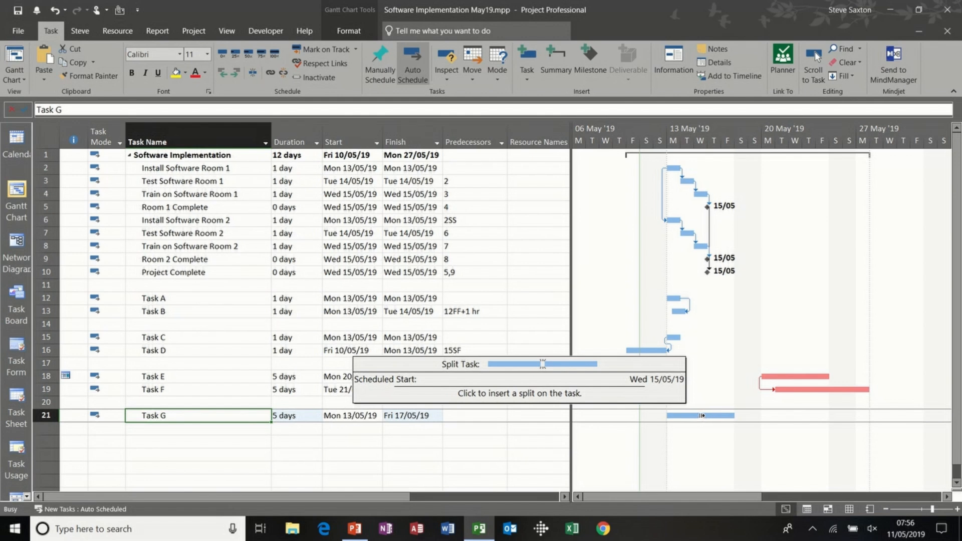
left_click_drag(702, 416, 798, 414)
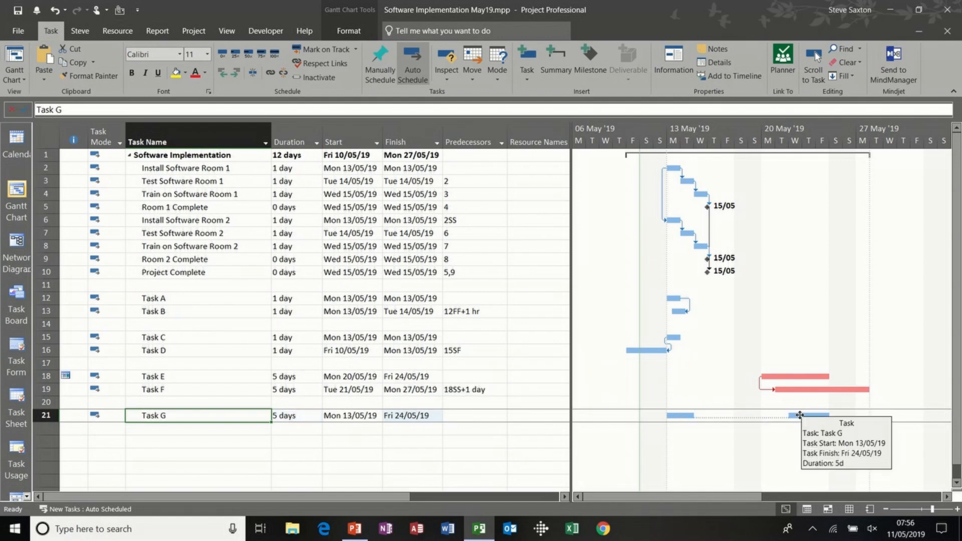
left_click_drag(799, 414, 703, 417)
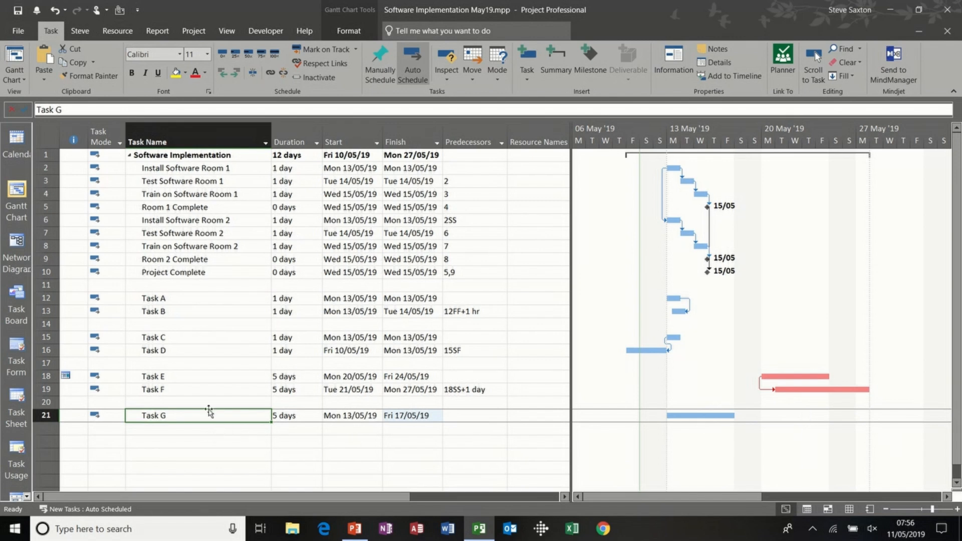
Delete rows 12 to 21, containing Task A through Task G
left_click_drag(46, 298, 48, 415)
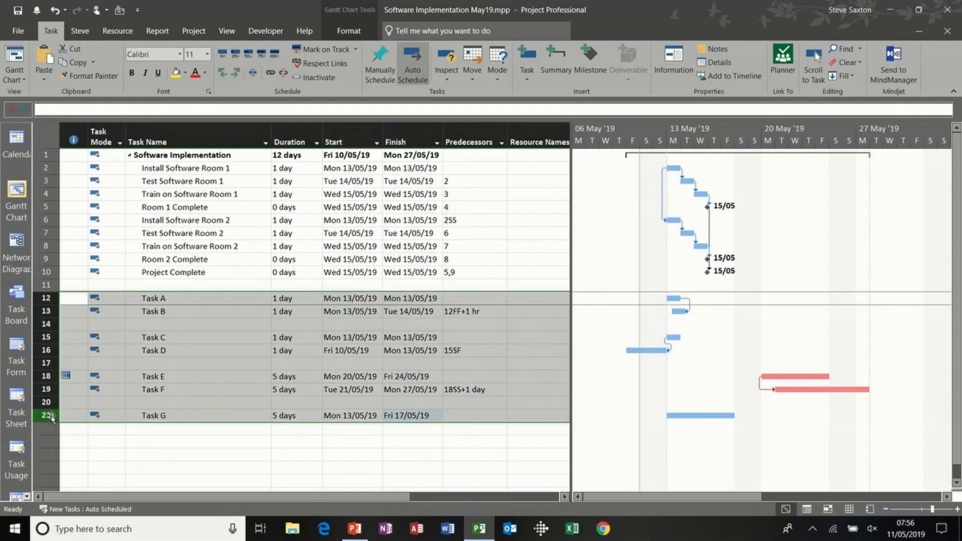
key("Delete")
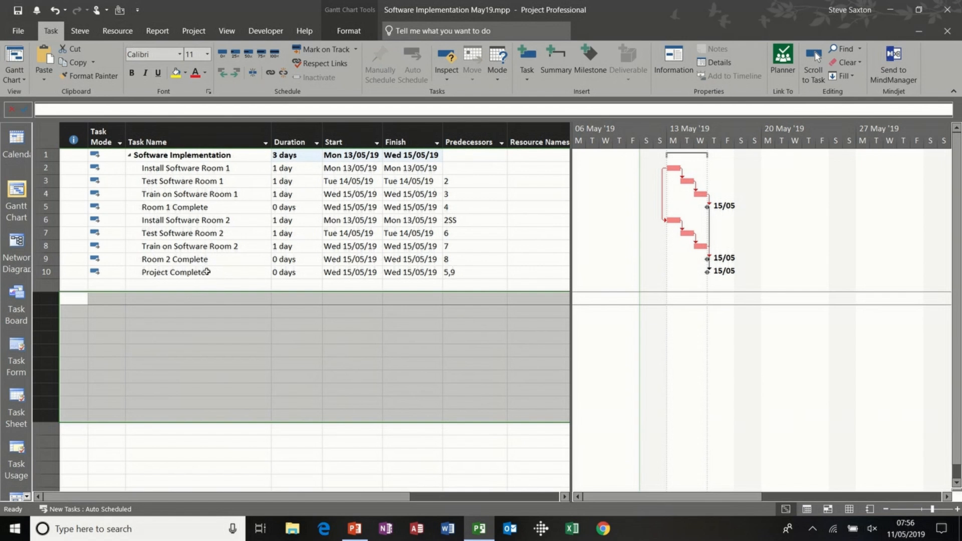
Constrain the Project Complete milestone with Must Finish On and the constraint date Wed 15/05/19
left_click(207, 272)
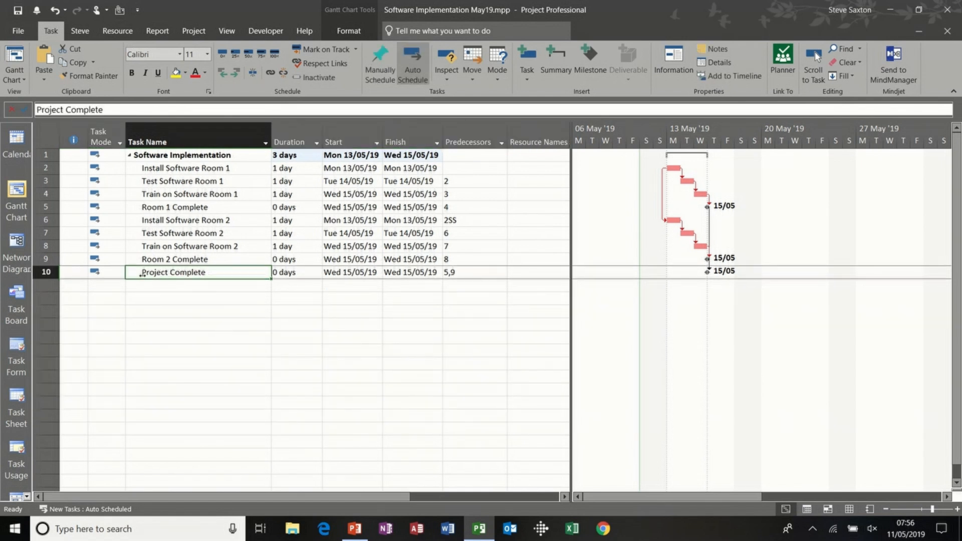
double_click(210, 271)
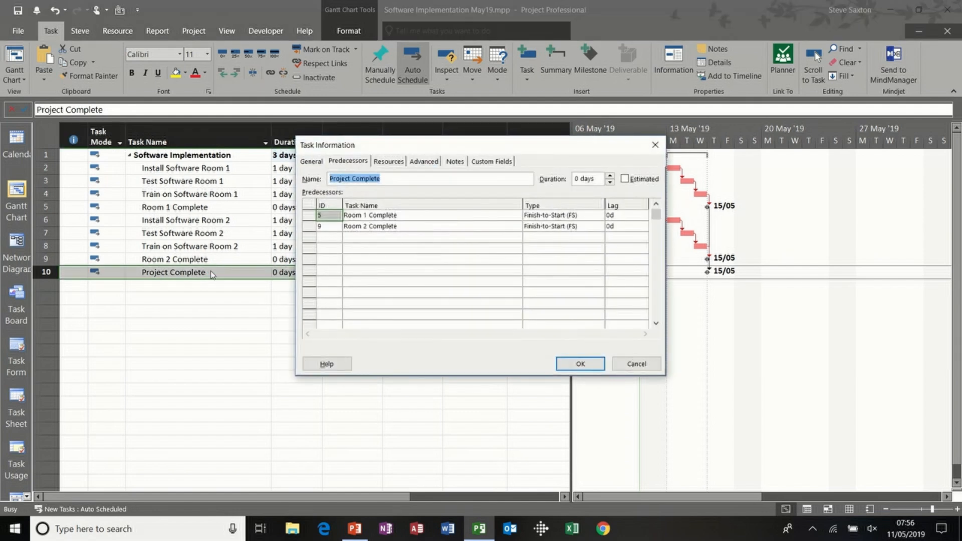
left_click(421, 164)
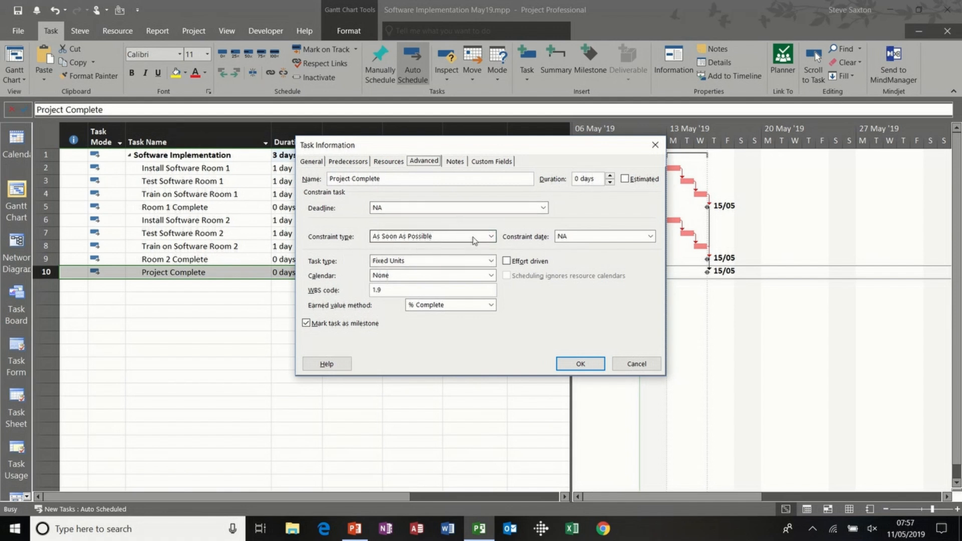
left_click(491, 236)
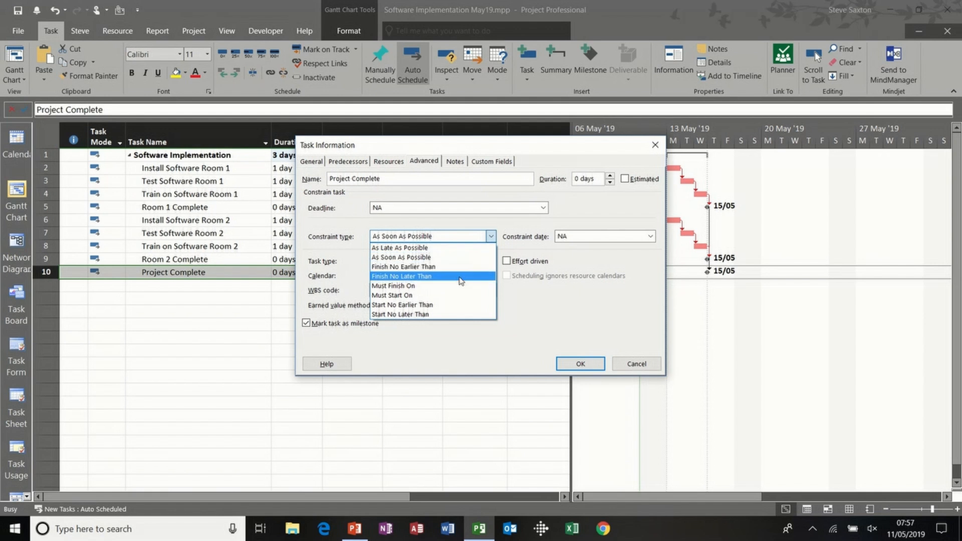
left_click(454, 286)
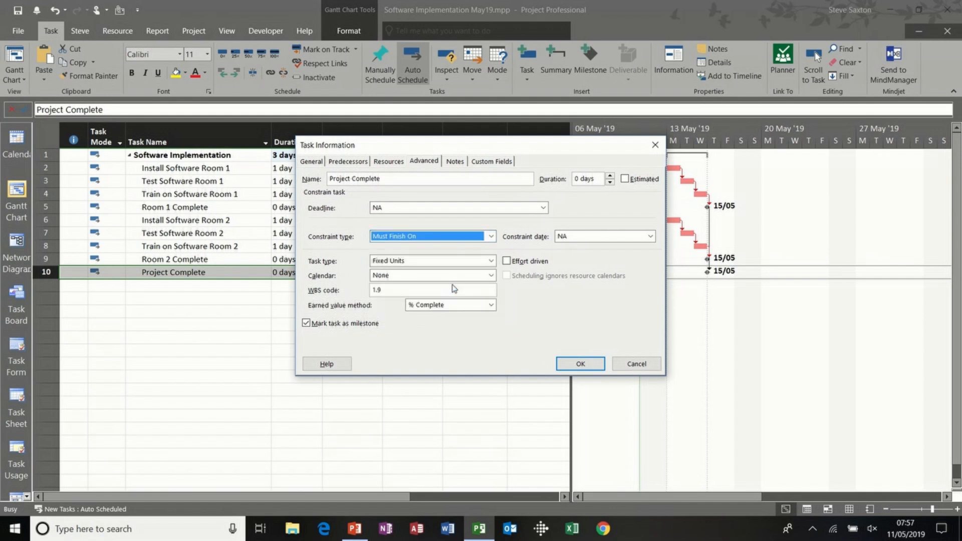
left_click(650, 236)
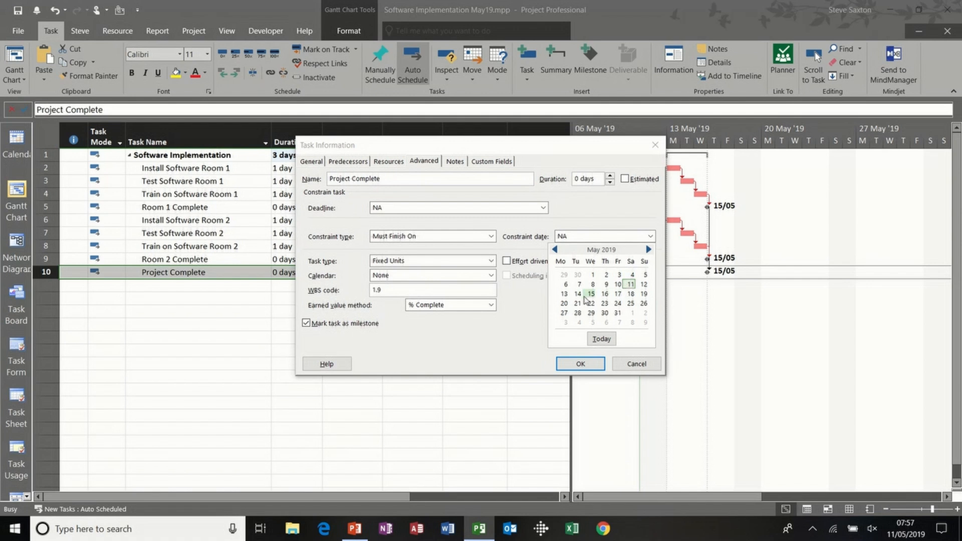
left_click(591, 294)
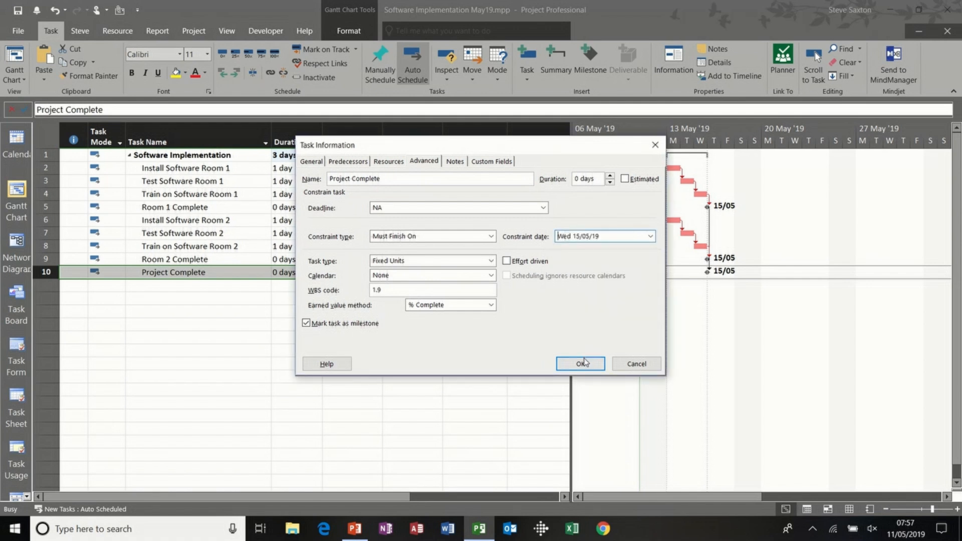
left_click(580, 364)
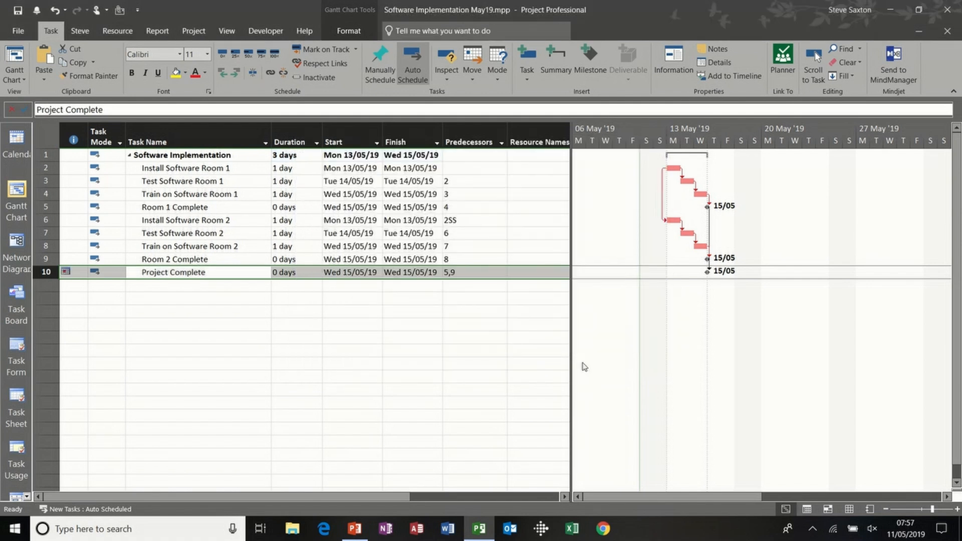
left_click(242, 297)
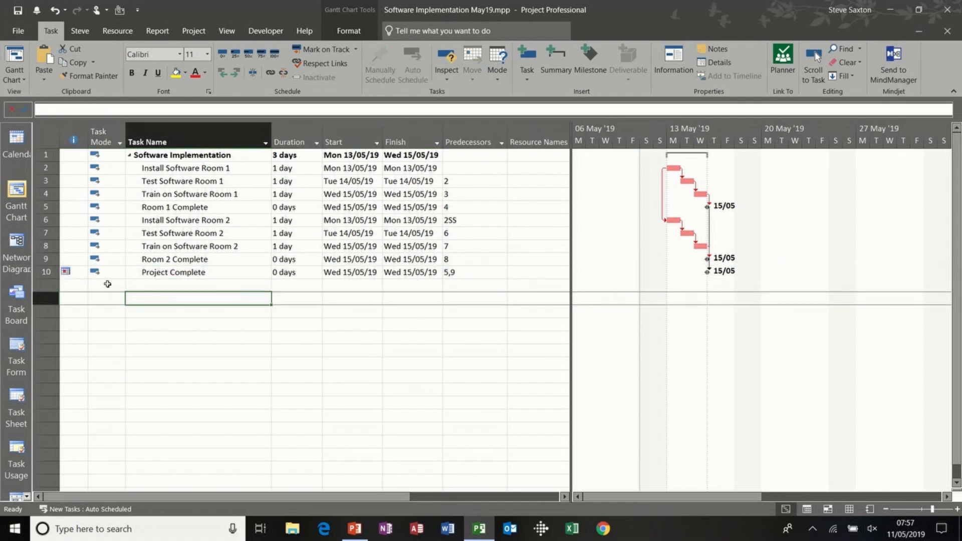
Try to move Install Software Room 1's Gantt bar one day later, choosing to cancel and avoid the scheduling conflict
left_click(173, 273)
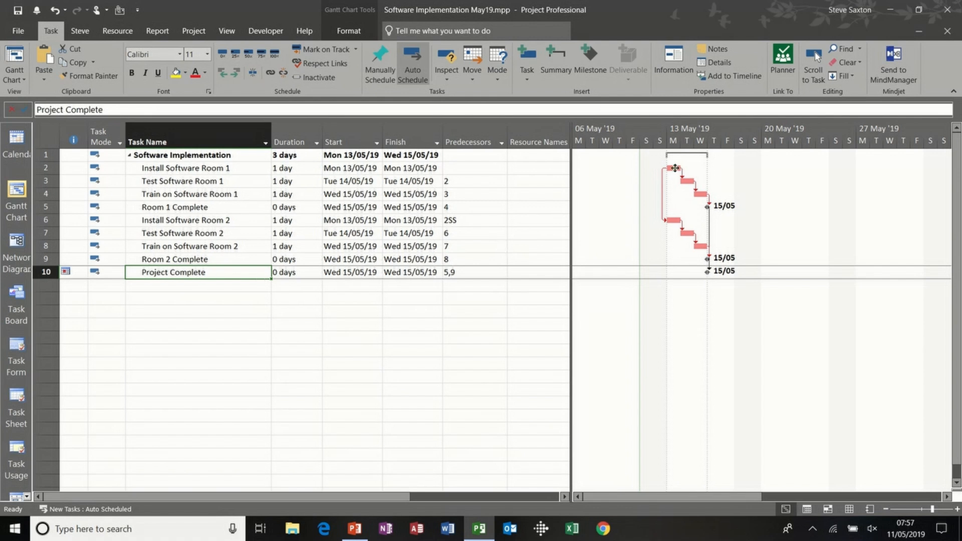
left_click_drag(674, 168, 690, 168)
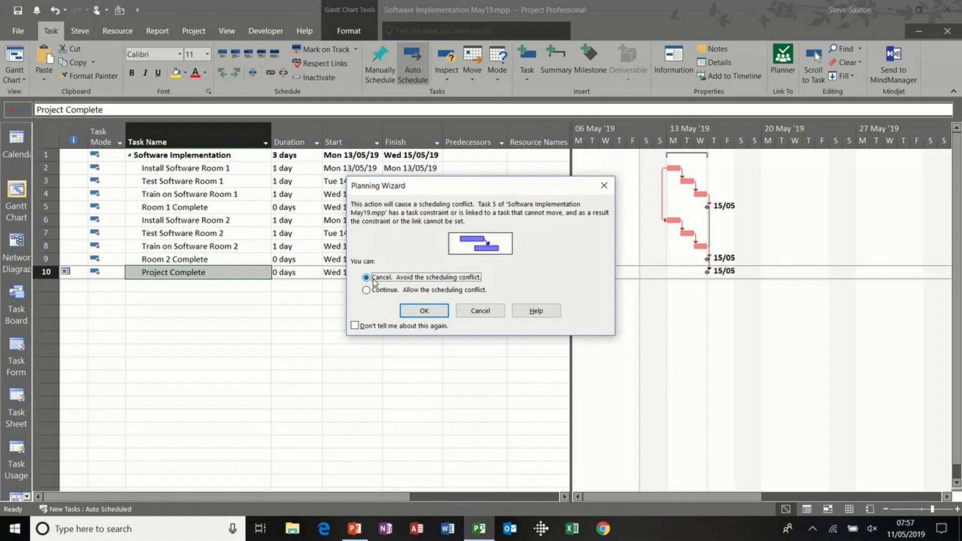
left_click(416, 311)
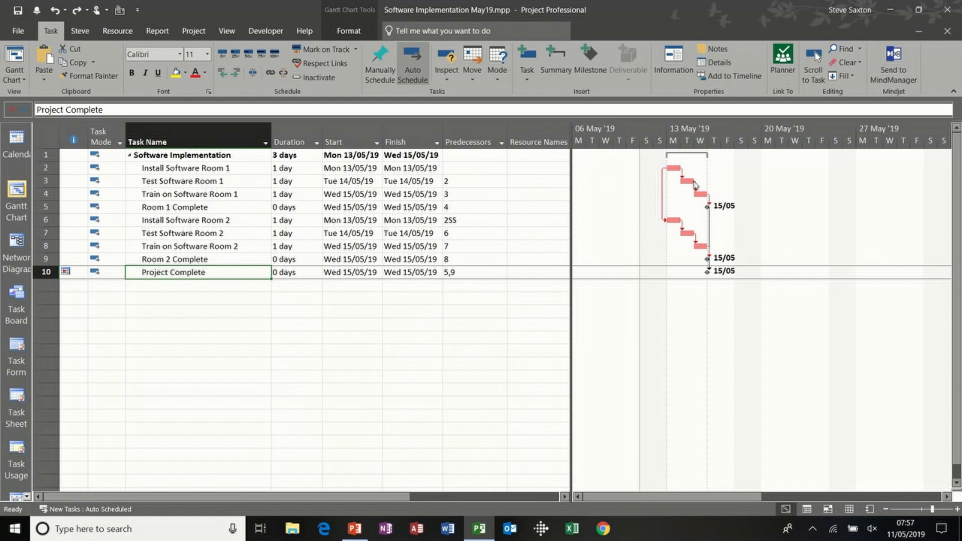
left_click(196, 207)
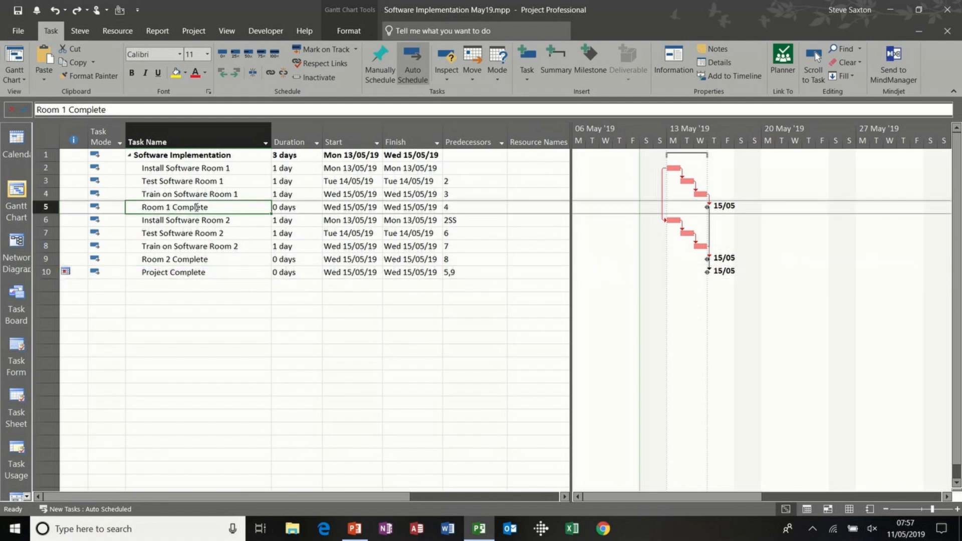
Set the deadline of the Room 1 Complete milestone to Wed 22/05/19
left_click(190, 259)
left_click(191, 209)
double_click(229, 207)
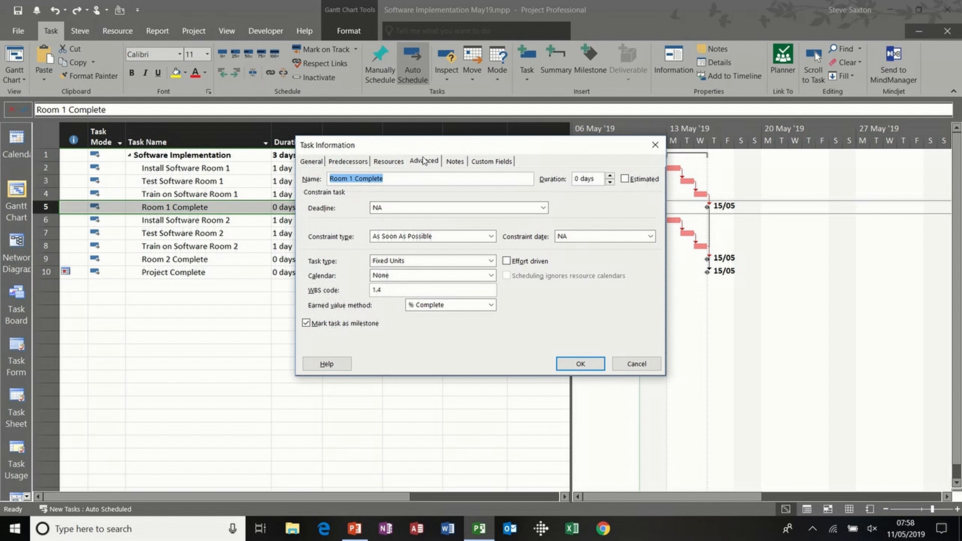
left_click(541, 207)
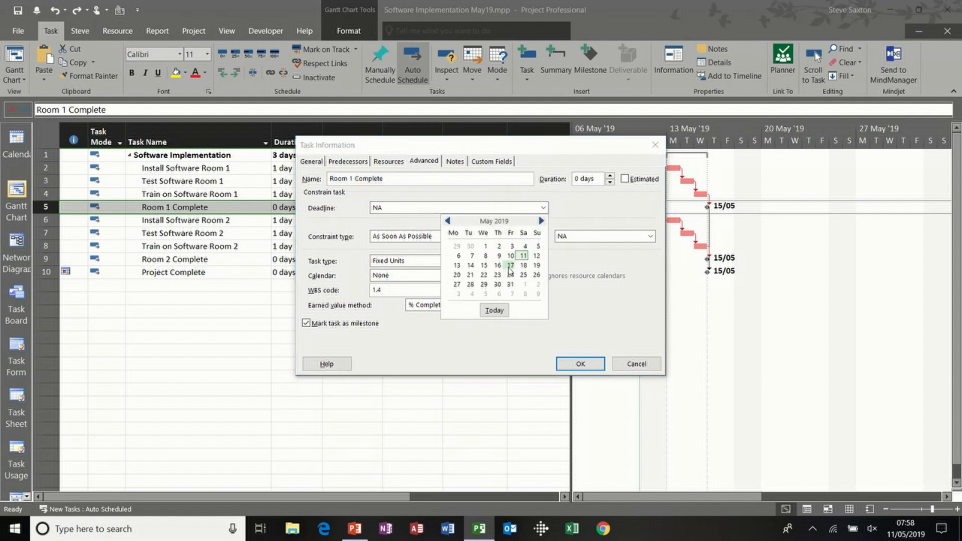
left_click(484, 275)
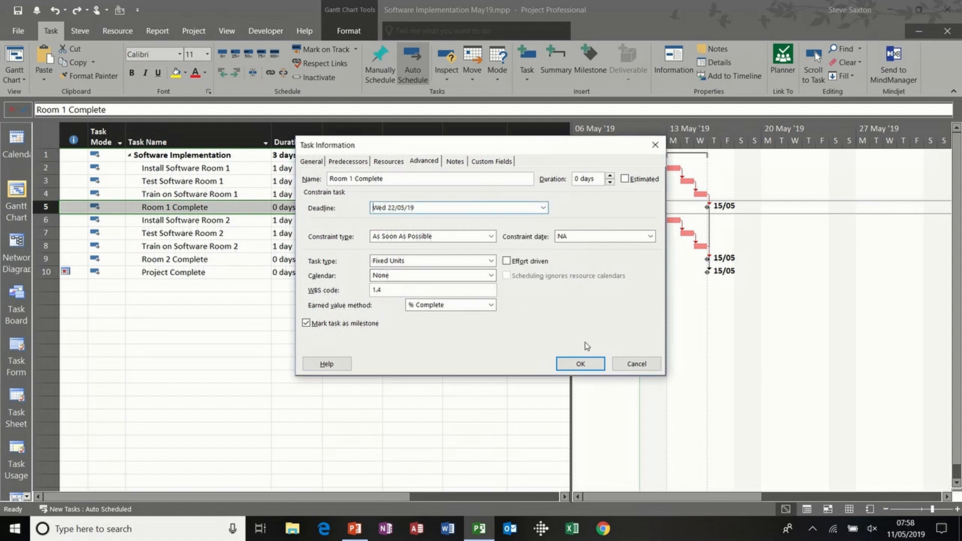
left_click(580, 364)
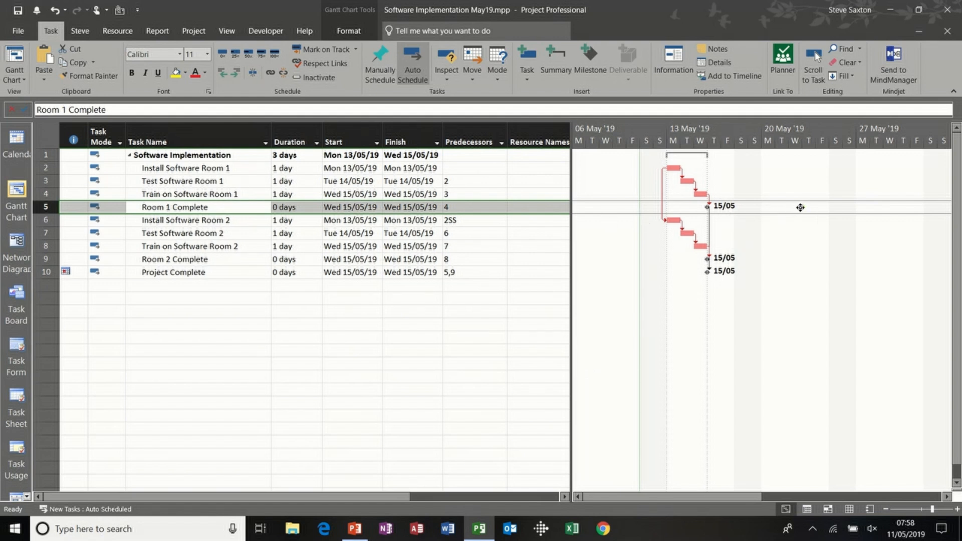
Change the Room 1 Complete milestone's deadline to Tue 07/05/19 and check its indicator
double_click(243, 209)
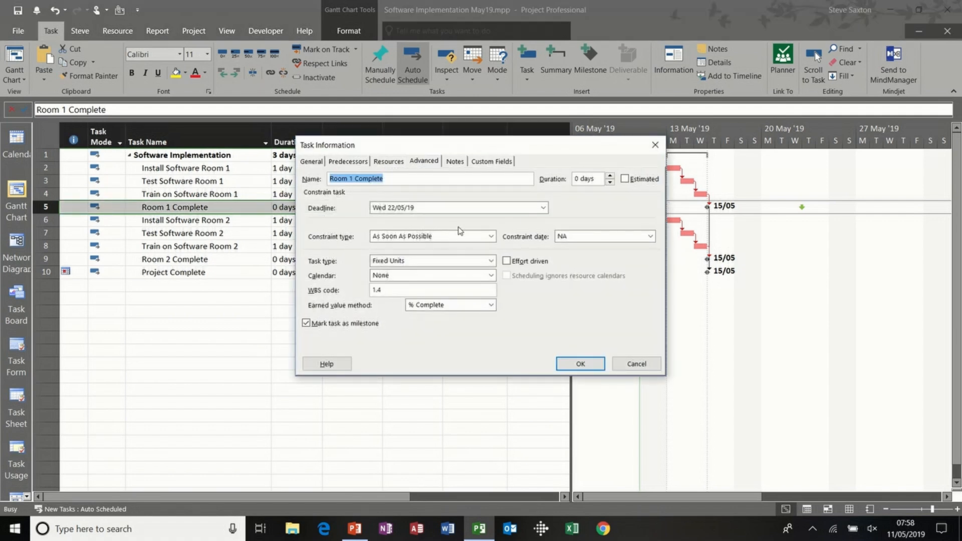
left_click(543, 207)
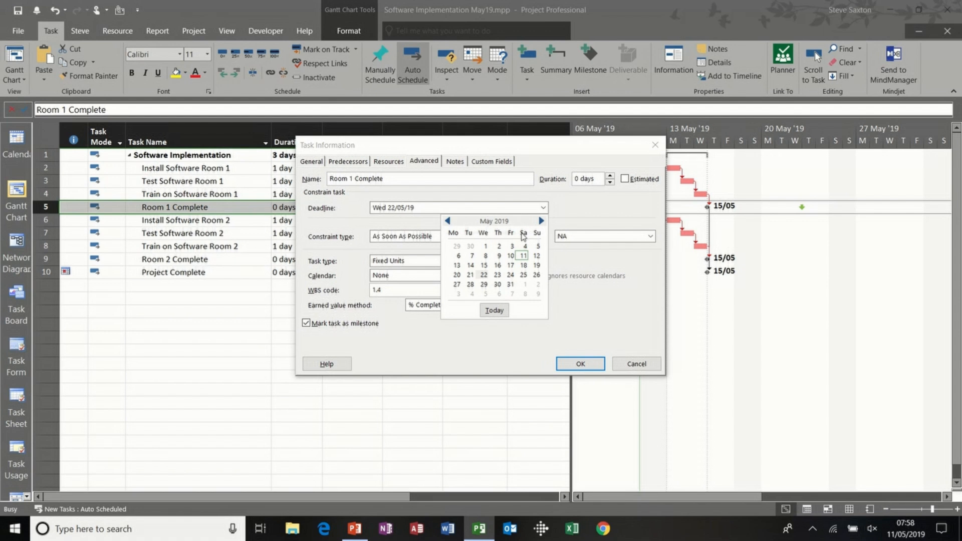
left_click(471, 256)
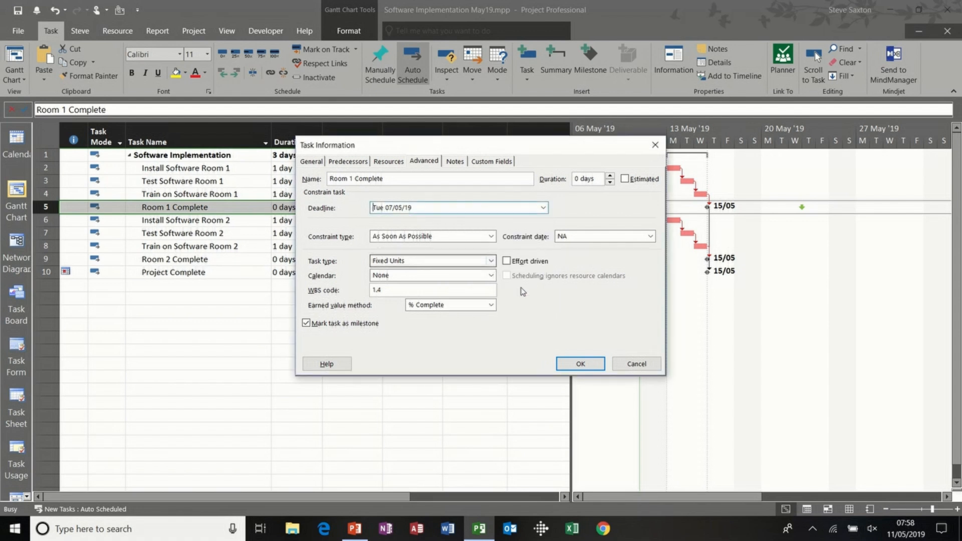
left_click(580, 364)
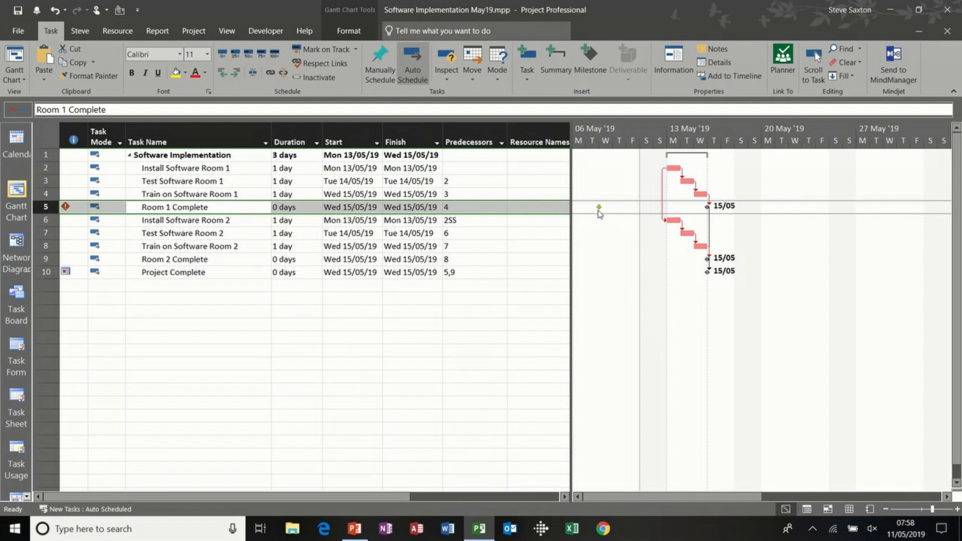
left_click(75, 210)
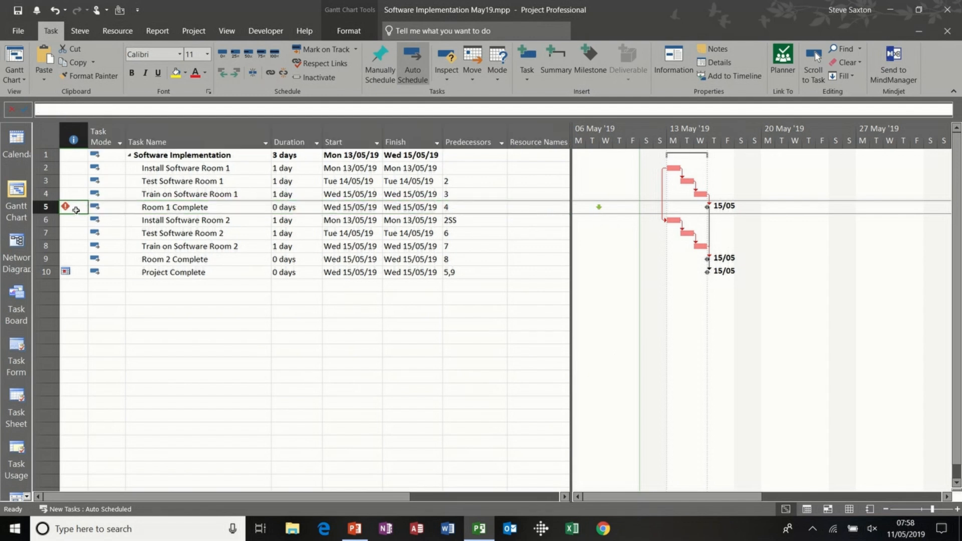
mouse_move(75, 210)
Remove the deadline date from the Room 1 Complete milestone
double_click(221, 207)
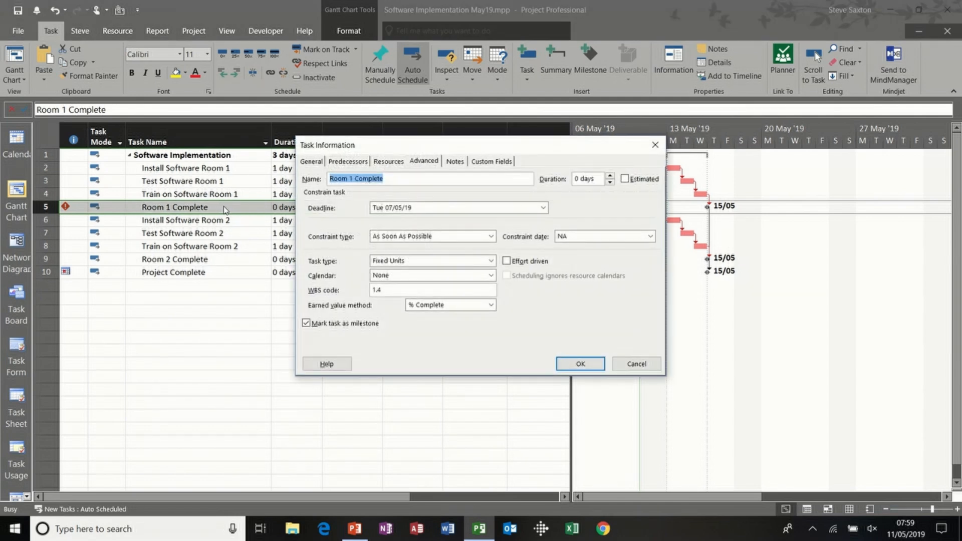
left_click(411, 206)
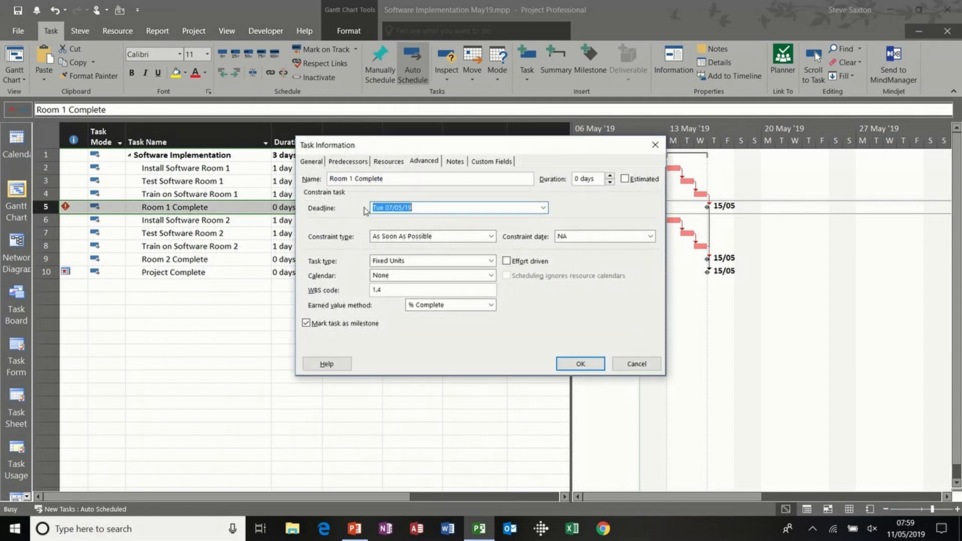
key("Delete")
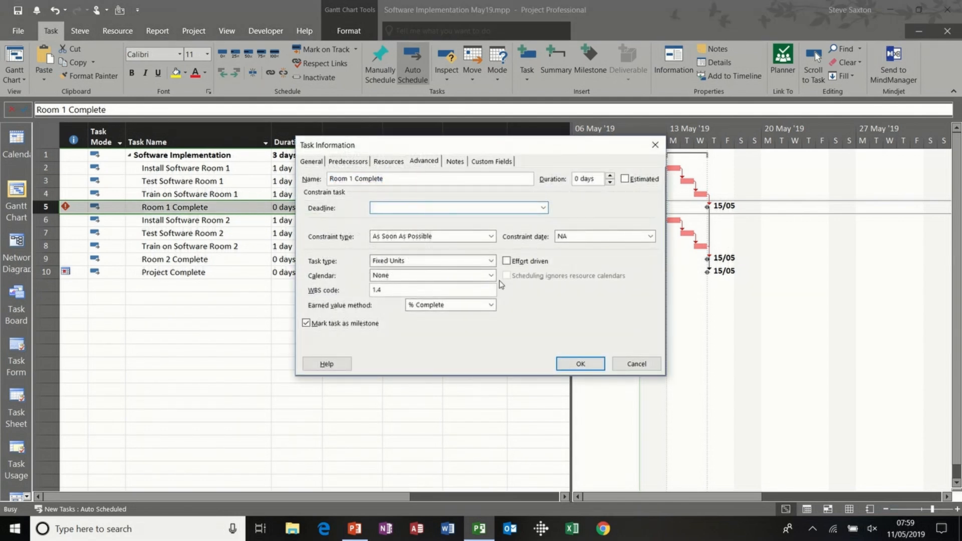
left_click(577, 364)
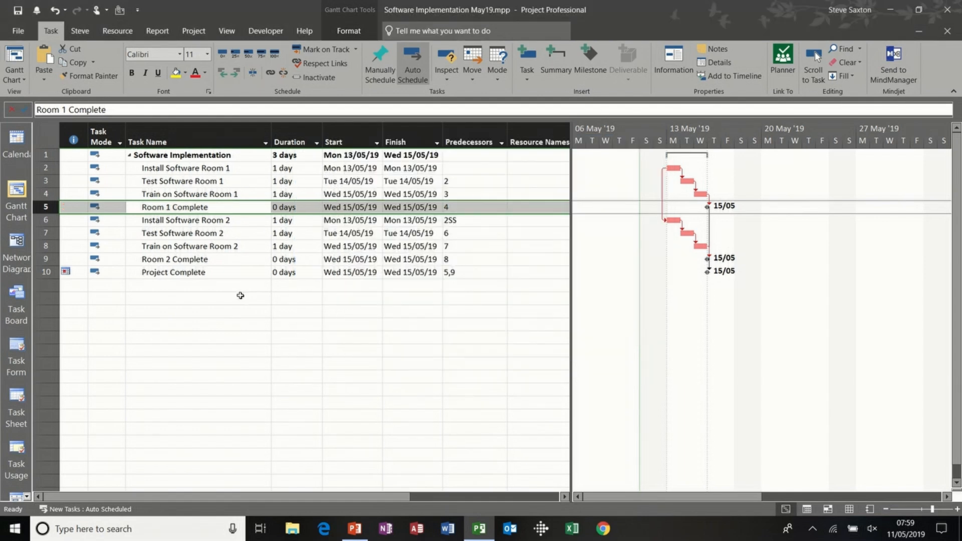
Set the Project Complete milestone's constraint type to As Soon As Possible and clear its constraint date
double_click(215, 275)
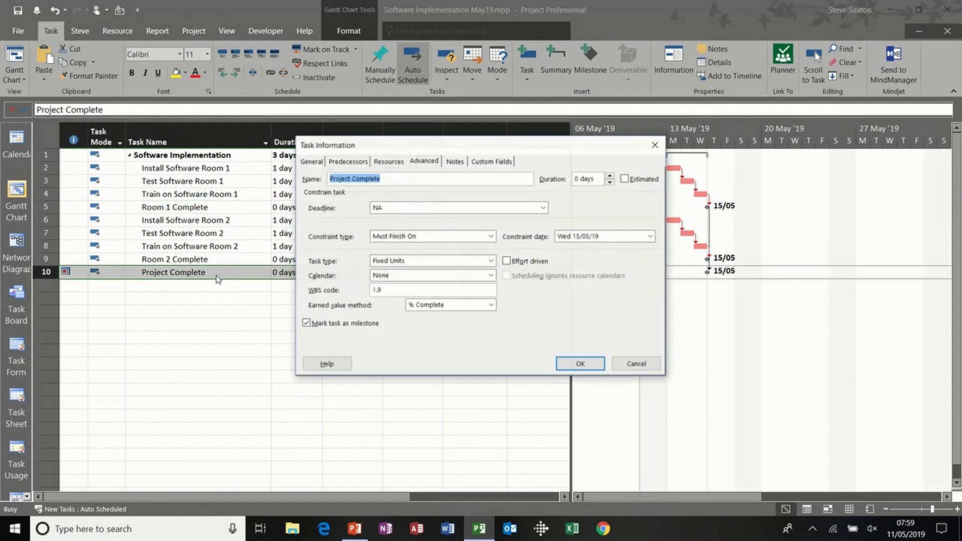
left_click(491, 236)
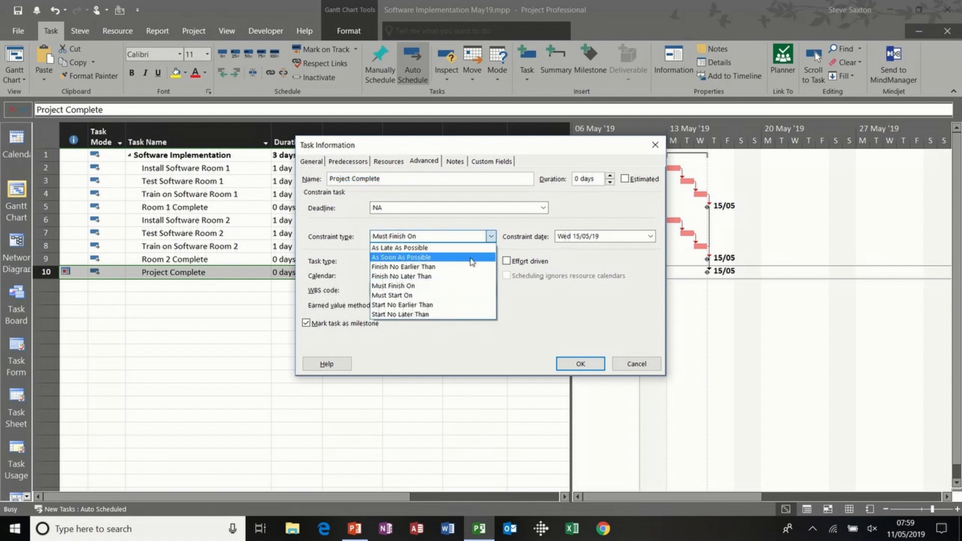
left_click(471, 257)
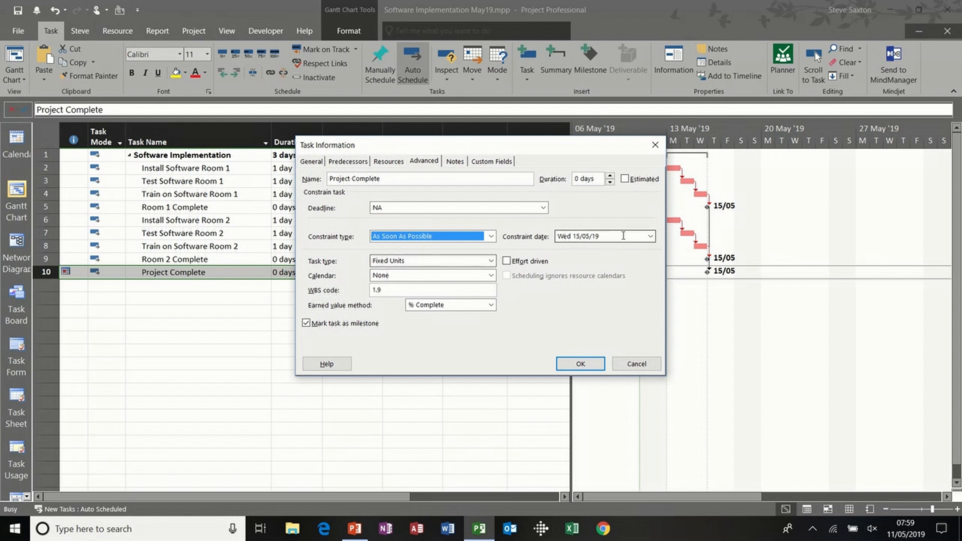
left_click(558, 236)
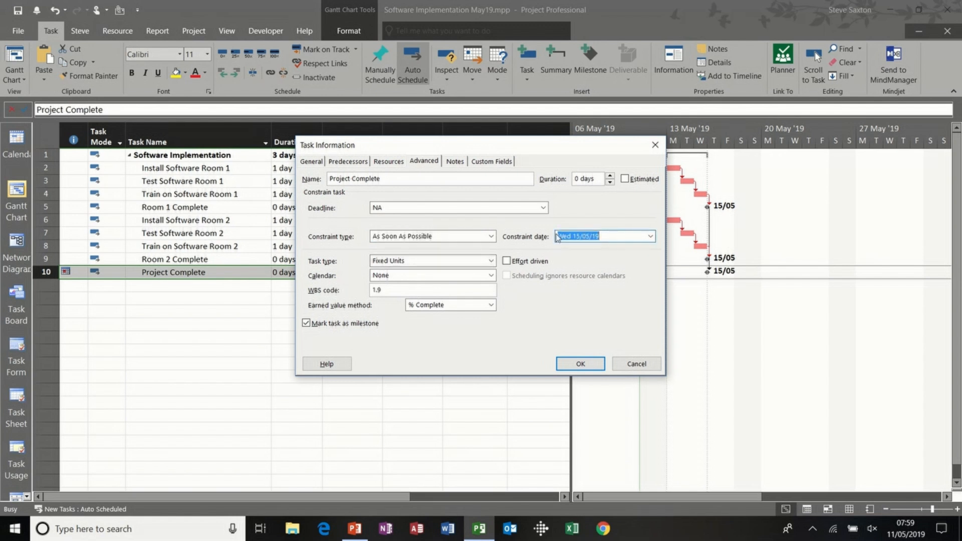
key("Delete")
left_click(580, 364)
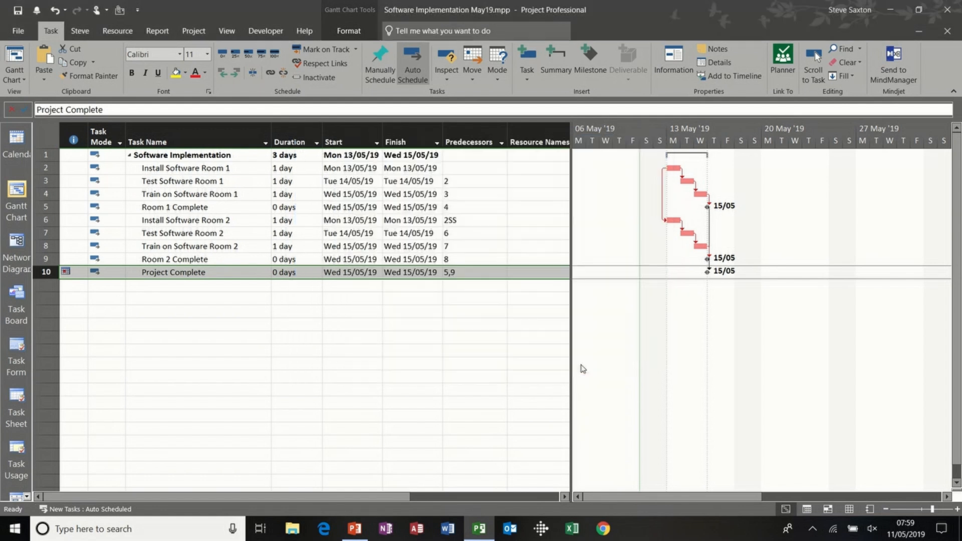
left_click(188, 301)
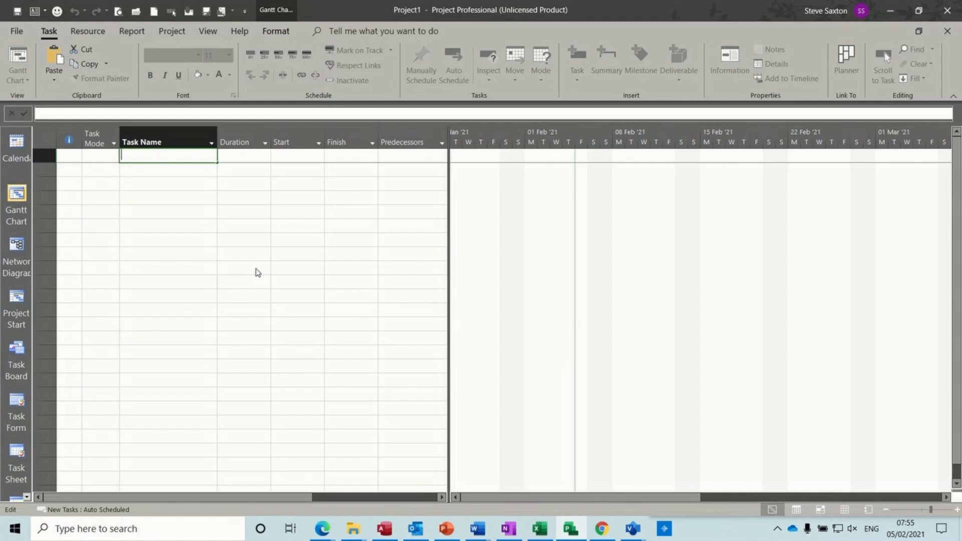
Add two tasks named Task A and Task B to the empty Project1 schedule
type("Task A")
key("Return")
type("Task ")
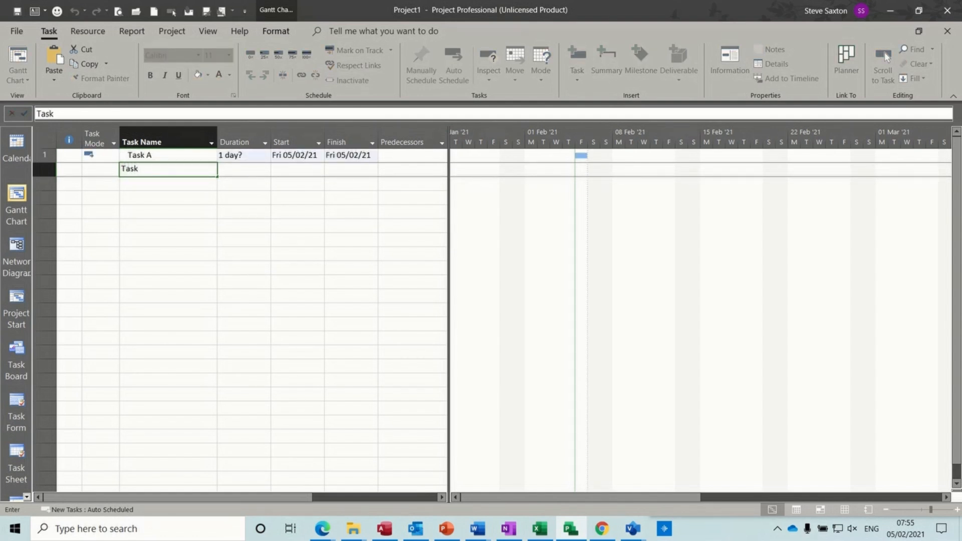
type("B")
left_click(247, 175)
Set the durations of Task A and Task B to a firm 1 day each
left_click(244, 156)
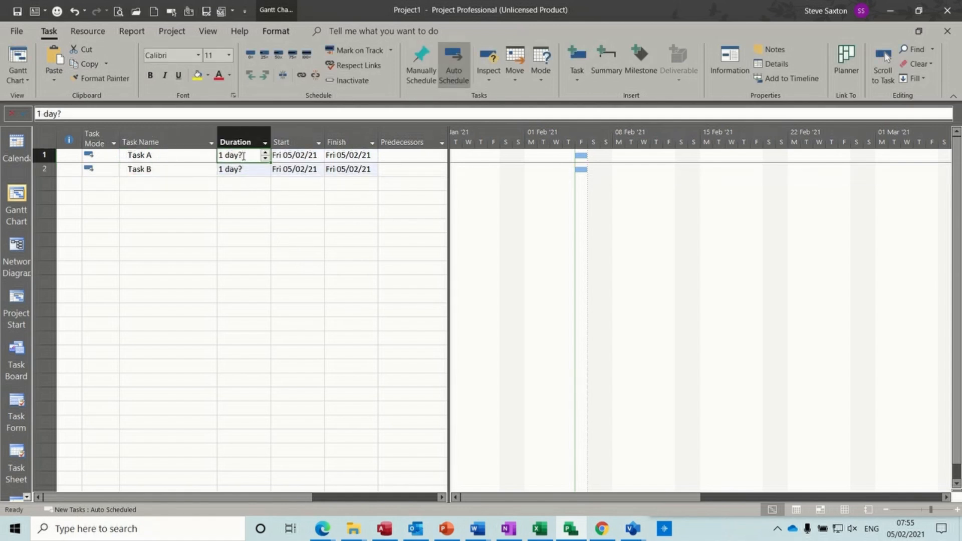
key("BackSpace")
key("Return")
type("1")
key("Return")
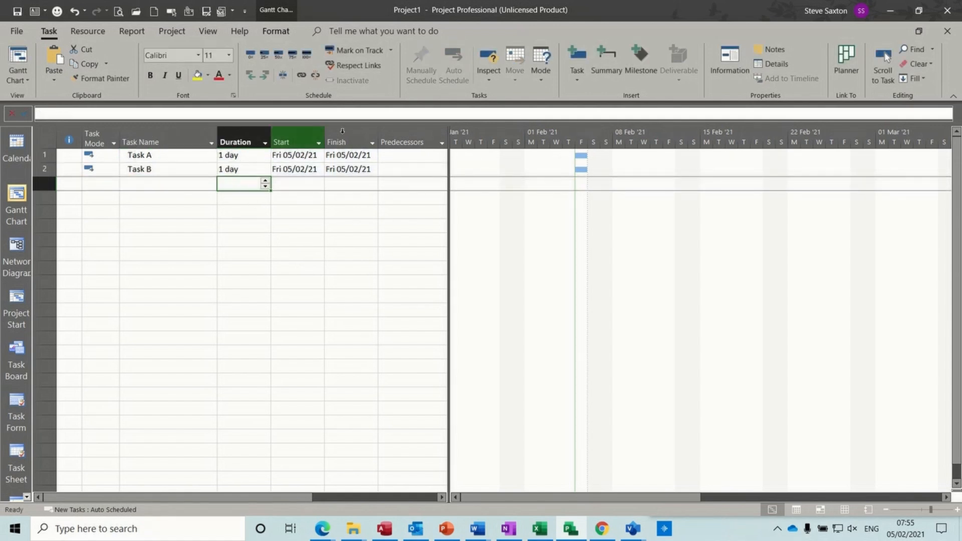
Link Task B to Task A by entering 1 as Task B's predecessor
left_click(396, 171)
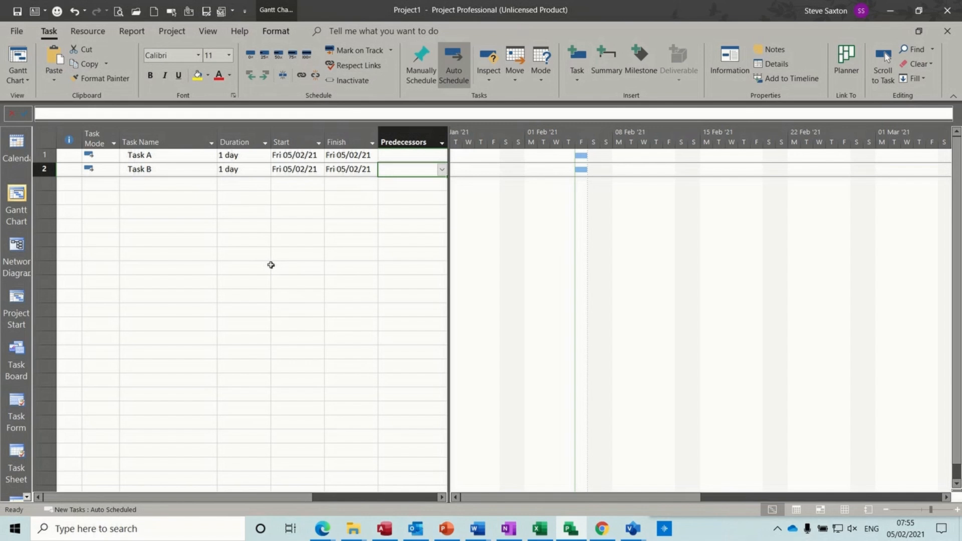
type("1")
key("Return")
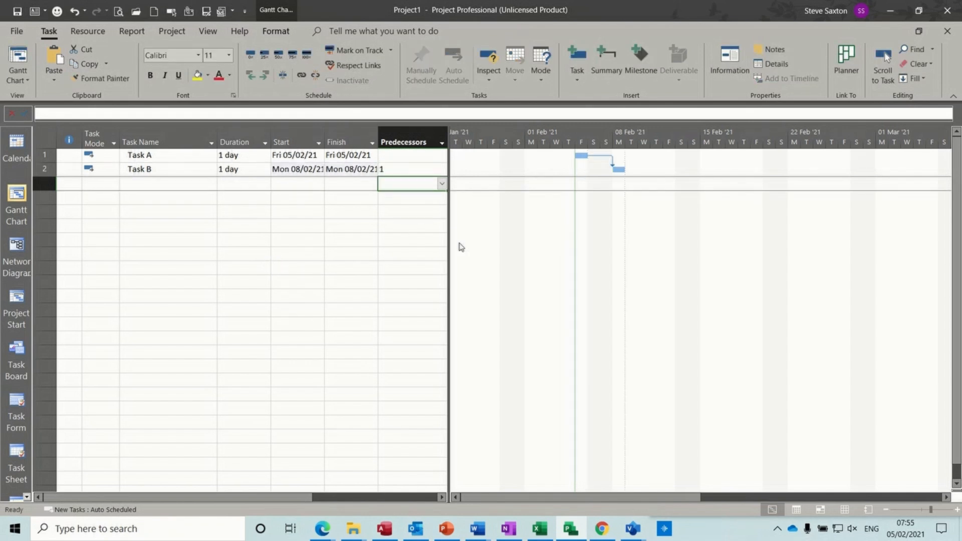
Examine the dependency types available for Task B's link to its predecessor Task A
left_click(397, 169)
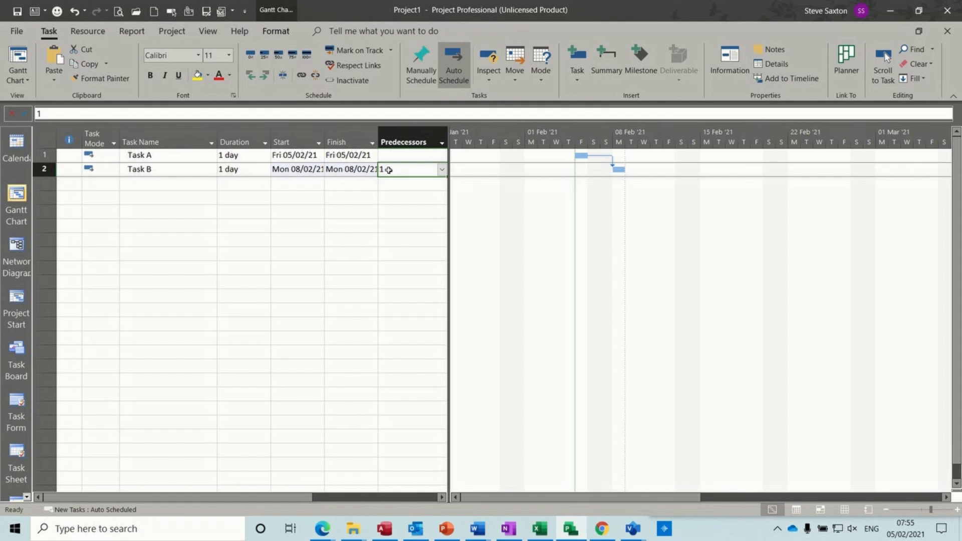
double_click(180, 170)
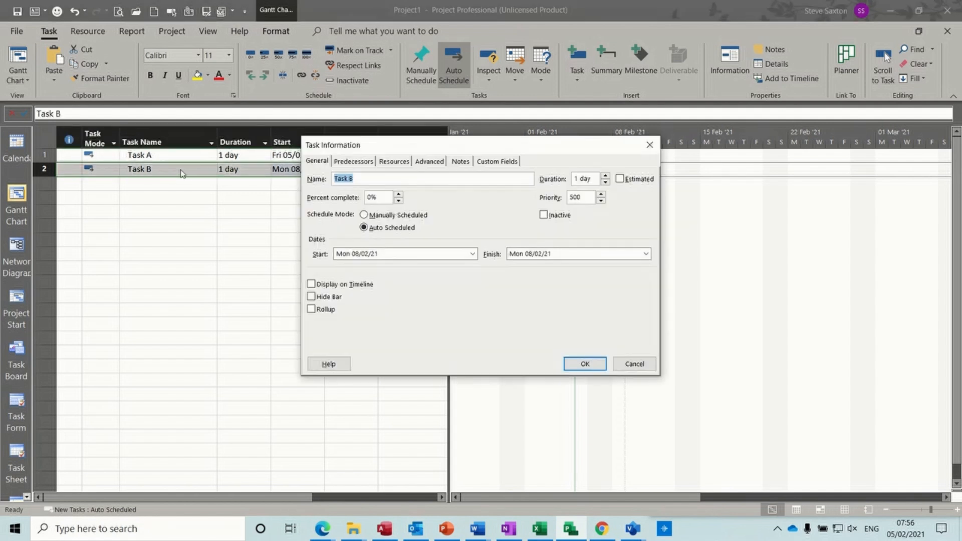
left_click(363, 165)
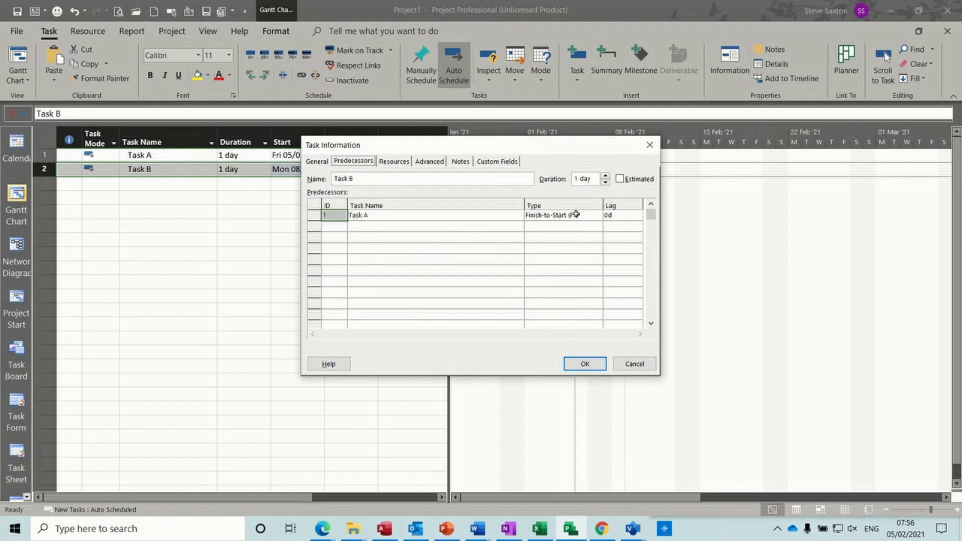
left_click(585, 215)
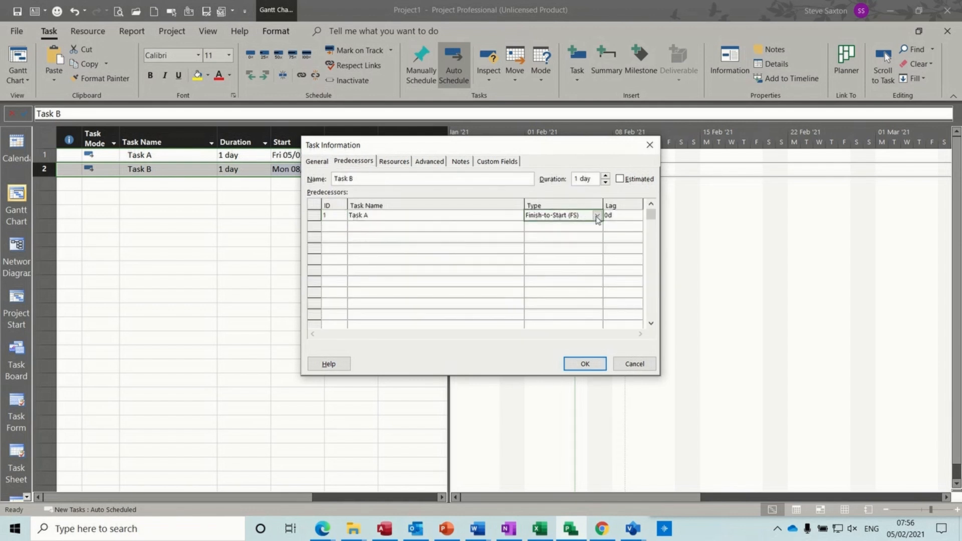
left_click(597, 219)
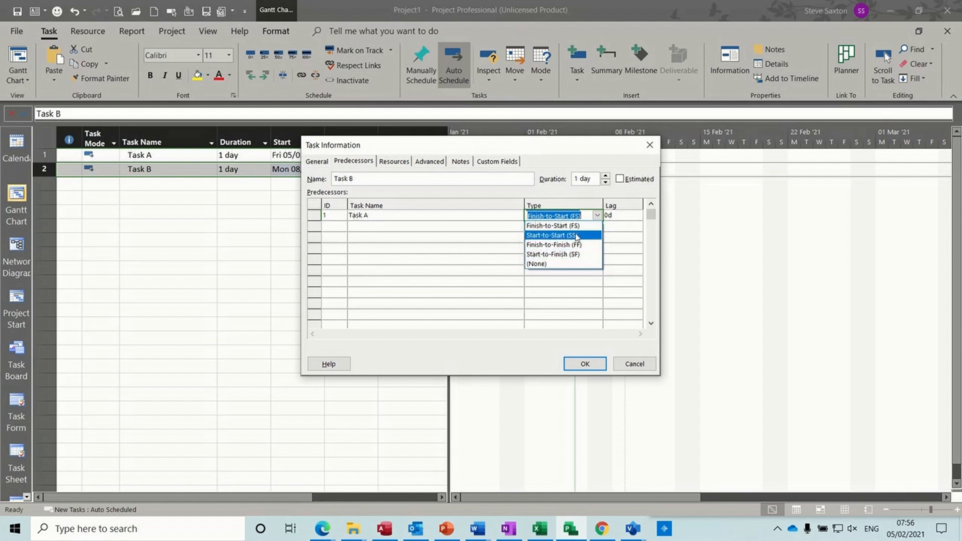
left_click(585, 365)
left_click(585, 365)
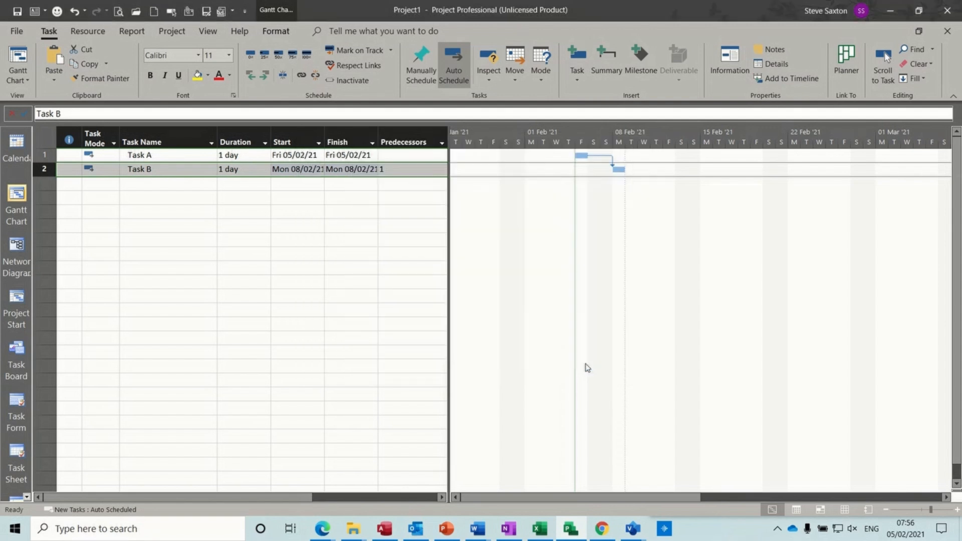
Add a one-day lag to Task B's finish-to-start link by setting its predecessor to 1FS+1 day
left_click(392, 170)
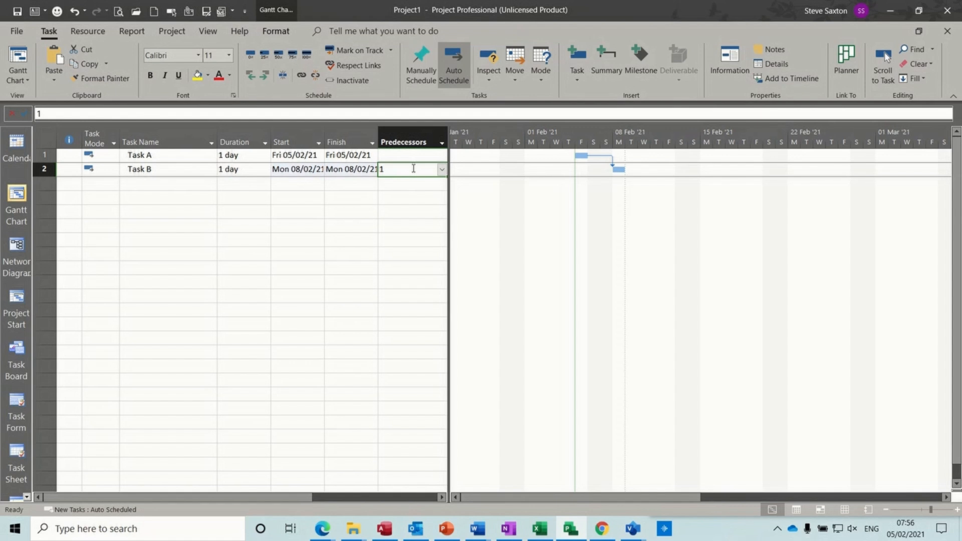
type("fs+")
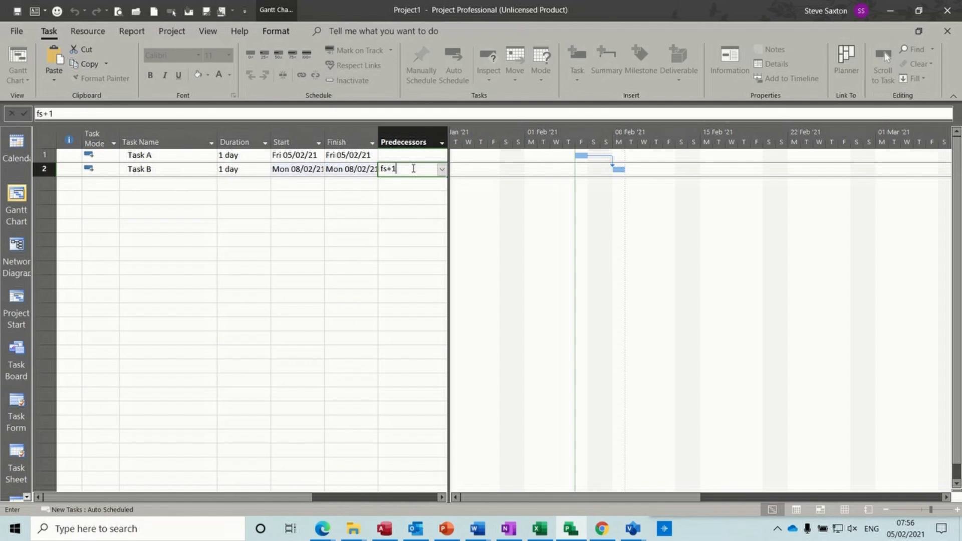
key("Return")
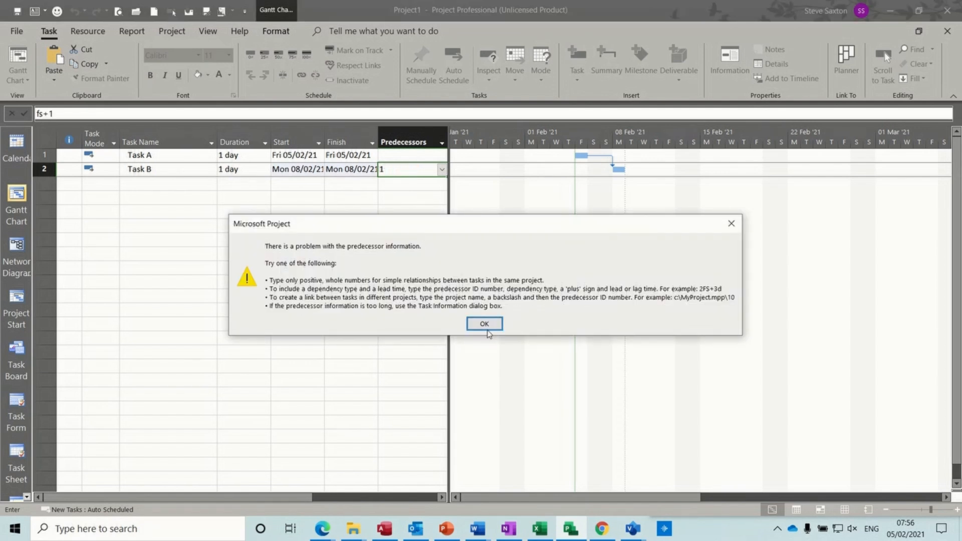
left_click(485, 324)
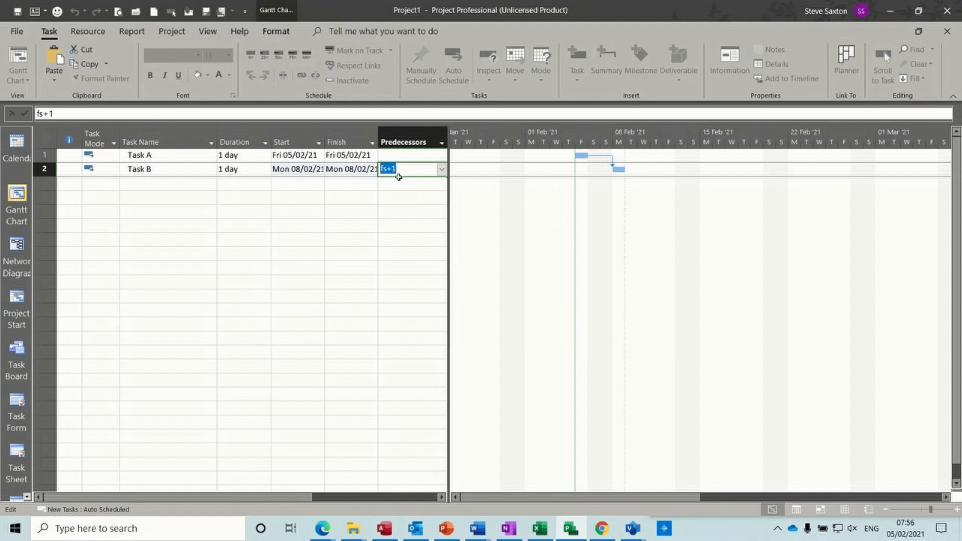
type("1fs+1")
key("Return")
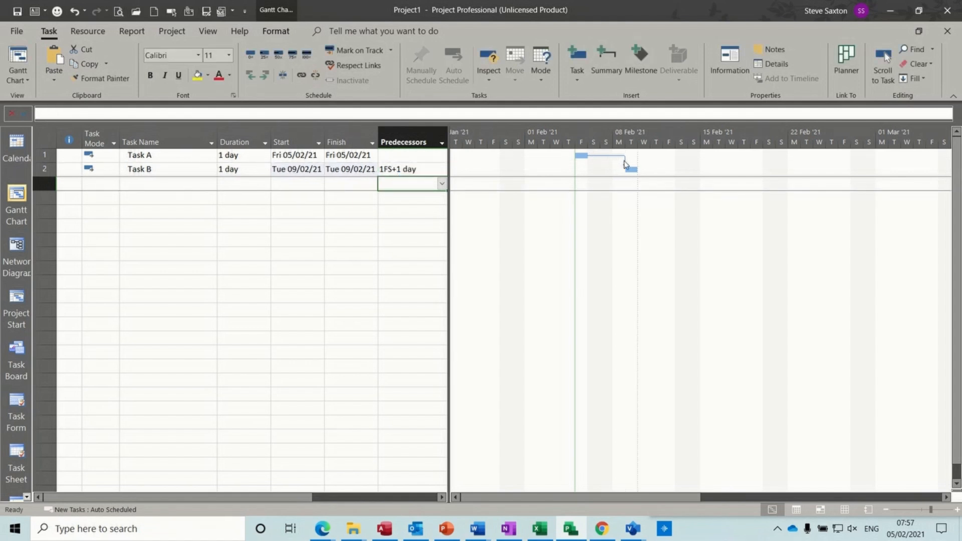
Change Task B's finish-to-start link to a one-day lead by setting its predecessor to 1FS-1
left_click(398, 169)
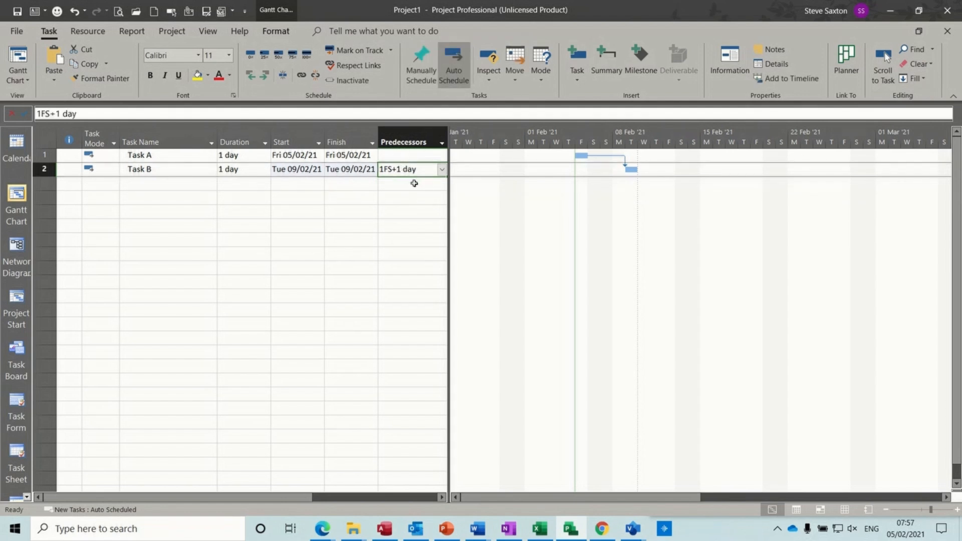
type("1")
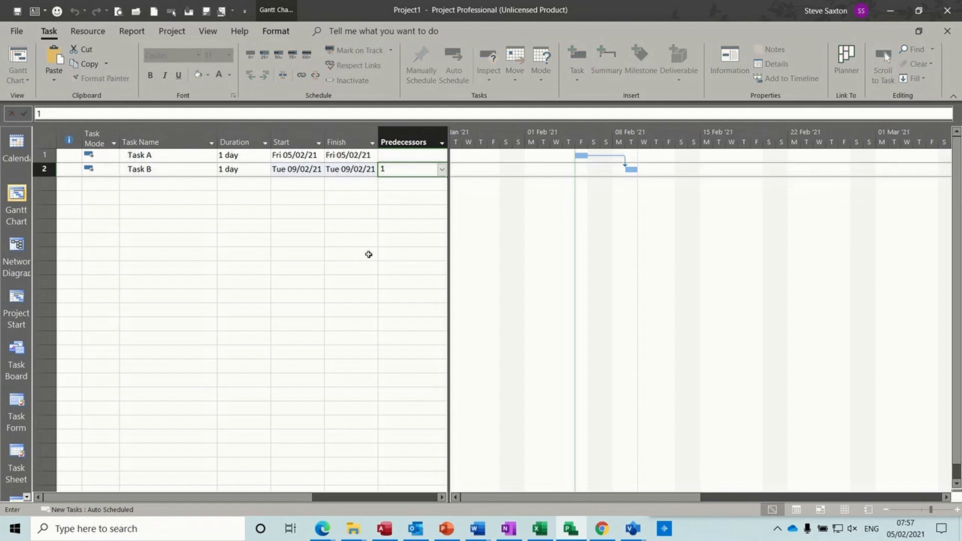
type("fs-1")
key("Return")
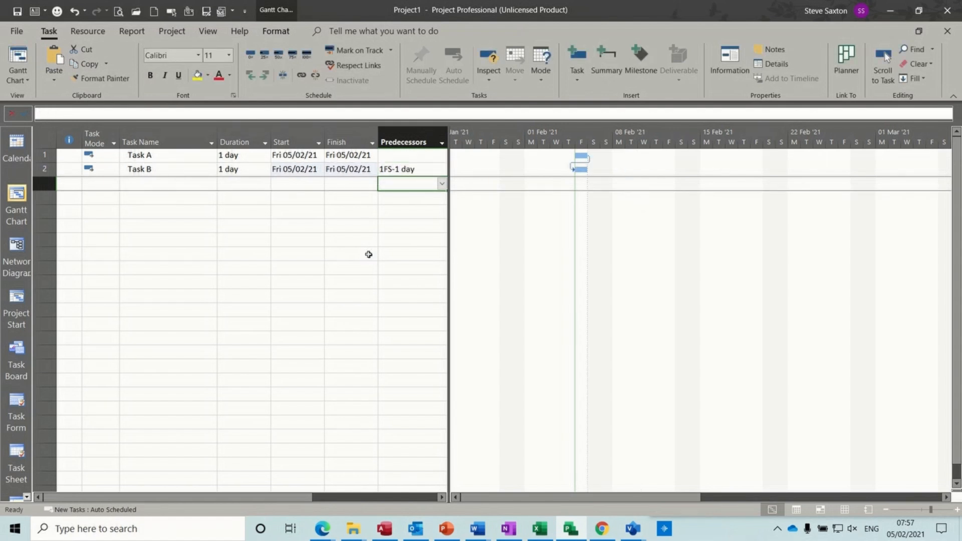
Set Task B's finish-to-start lead to three days, 1FS-3, and allow it to start before the project start date
left_click(398, 170)
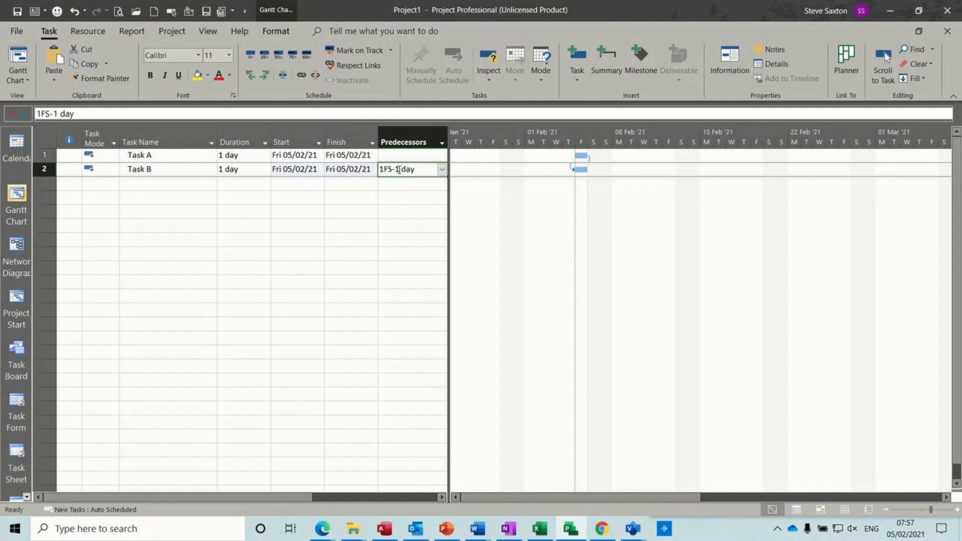
left_click(58, 113)
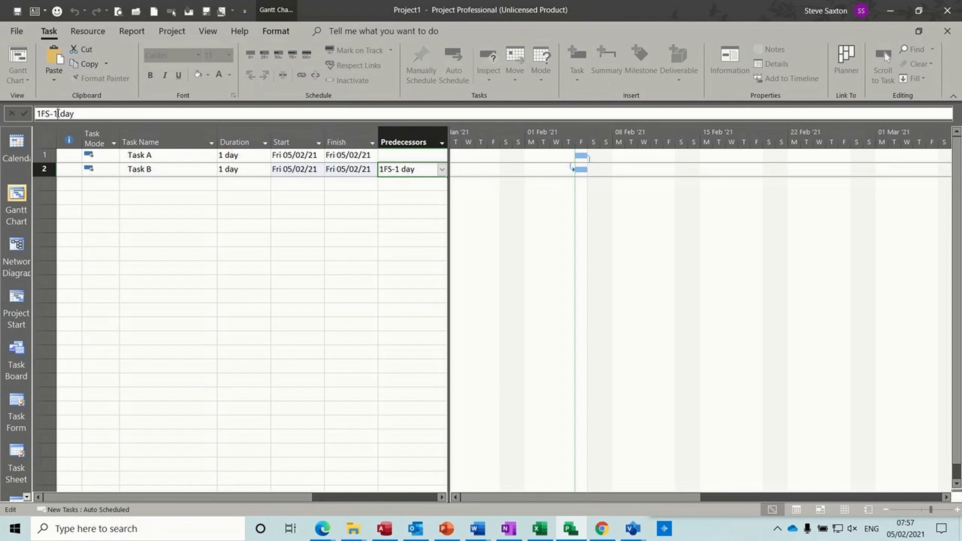
key("BackSpace")
type("3")
key("Return")
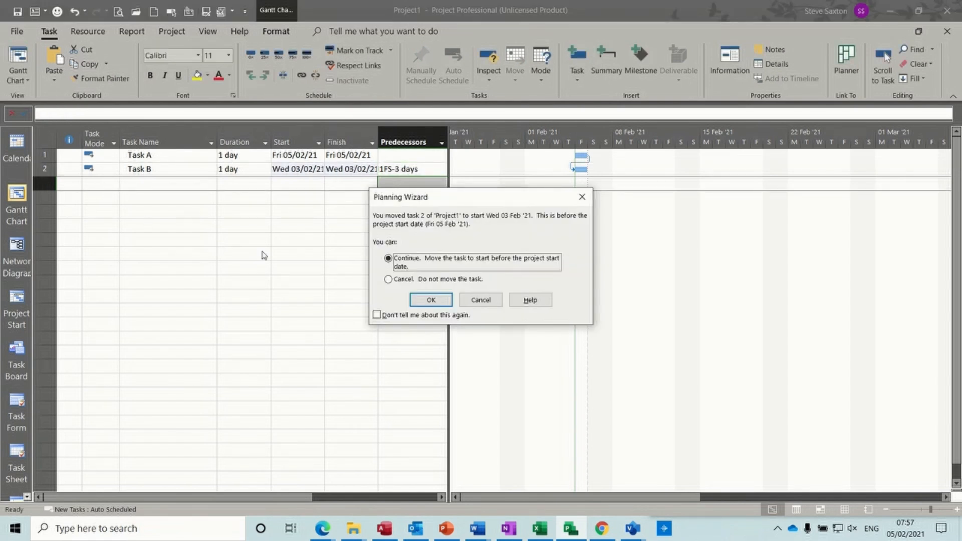
left_click(423, 298)
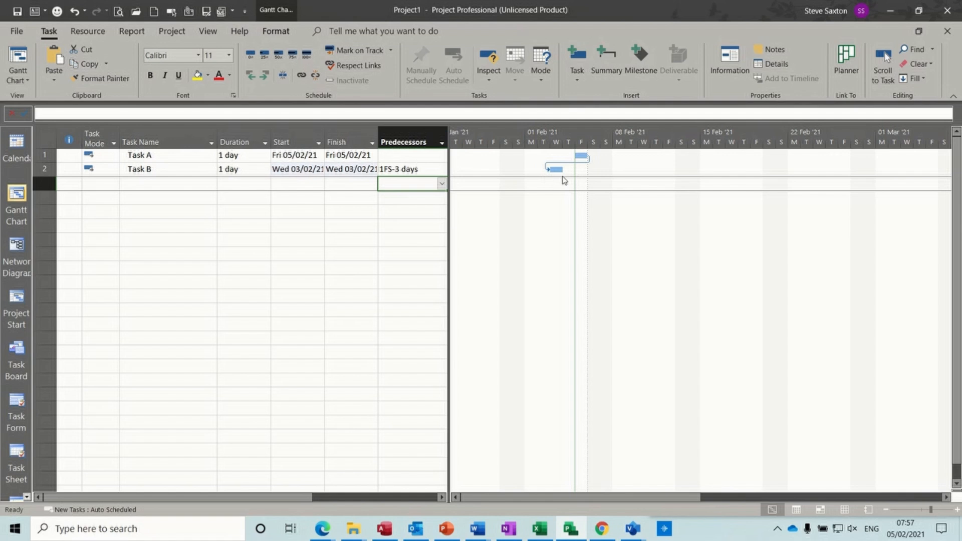
left_click(395, 169)
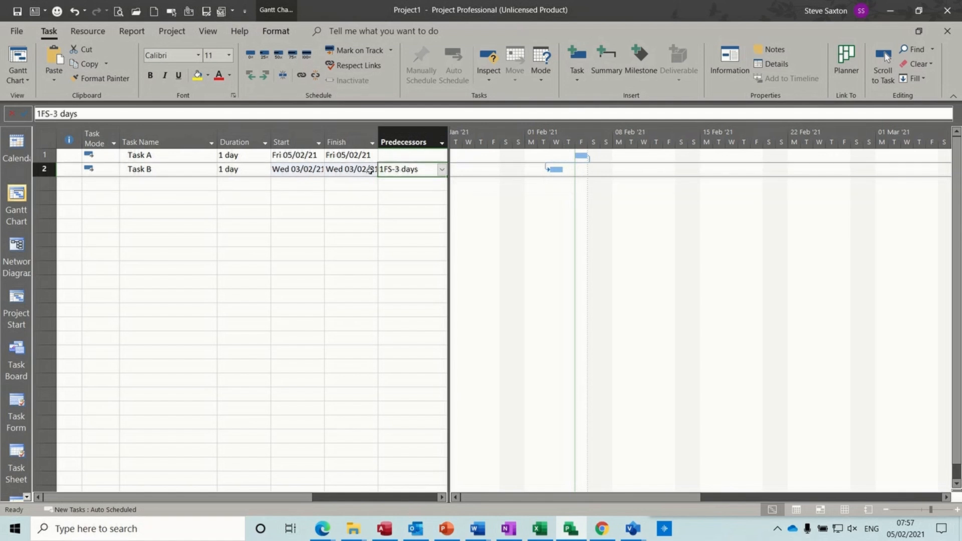
Add two new tasks named Task C and Task D, leaving one blank row below Task B
left_click(144, 197)
type("task")
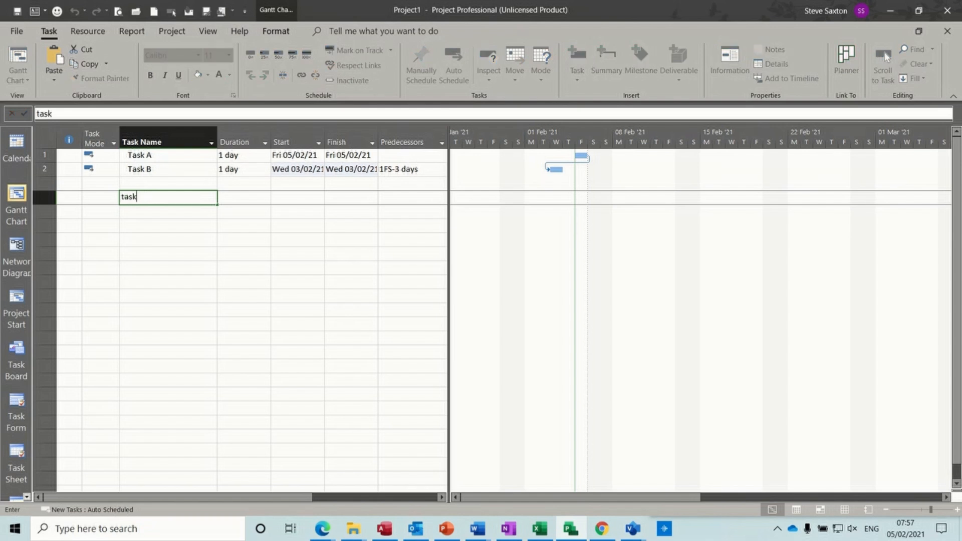
key("BackSpace")
key("BackSpace")
key("BackSpace")
key("BackSpace")
type("Task C")
key("Return")
type("Task")
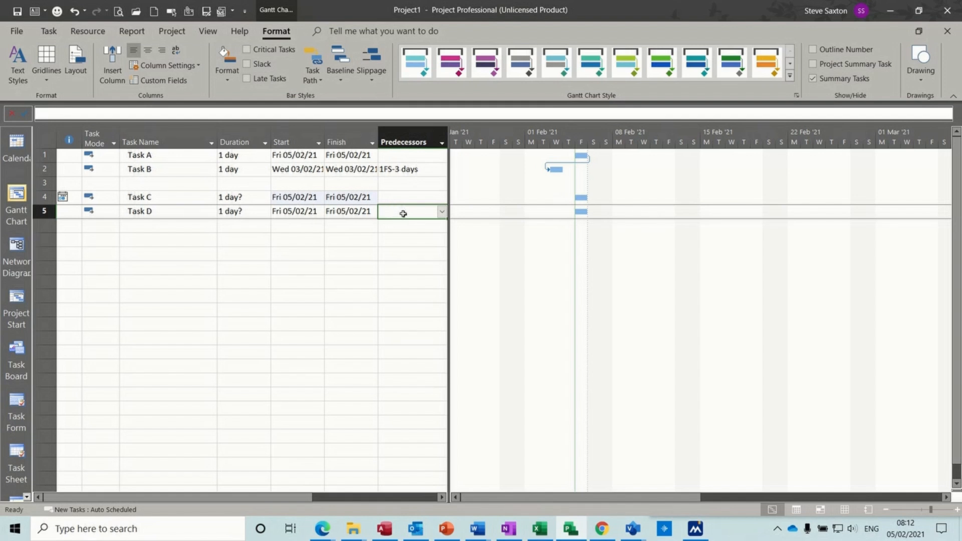
Link Task D finish-to-finish to Task C and add a two-day lag, making the predecessor 4FF+2
type("4f")
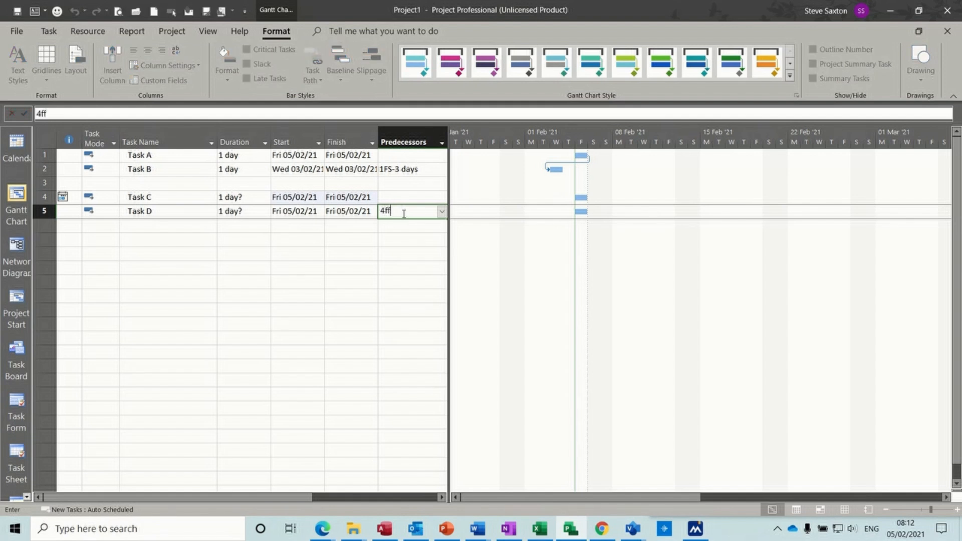
type("f")
key("Return")
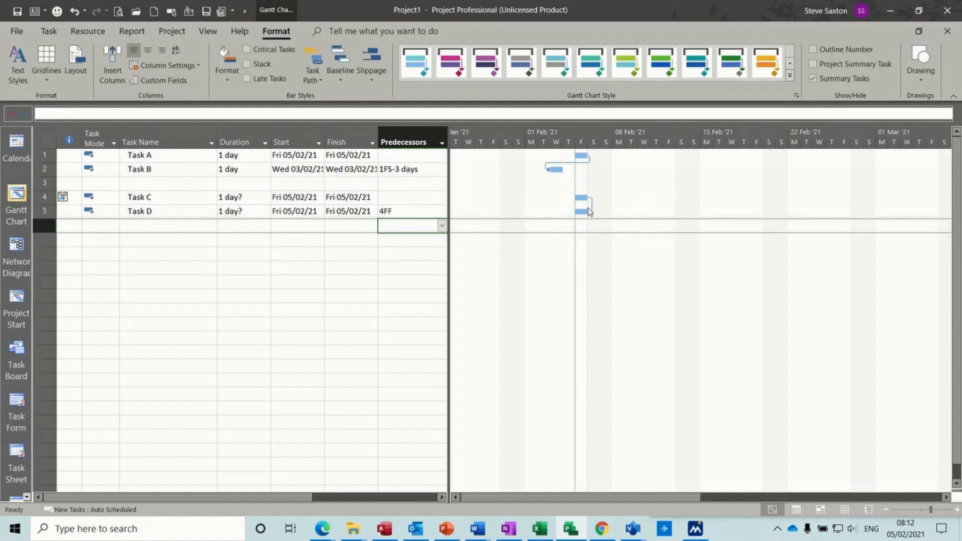
left_click(401, 211)
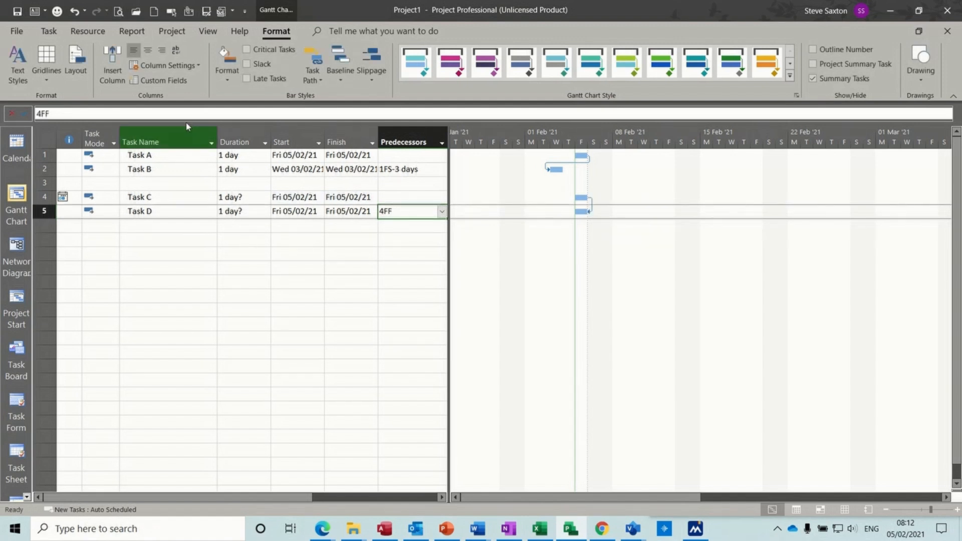
left_click(78, 116)
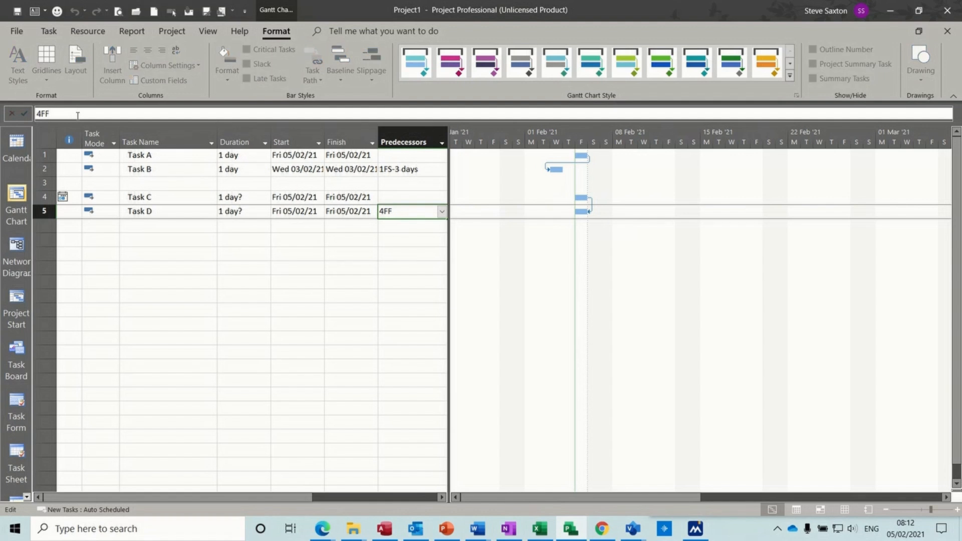
type("+2")
key("Return")
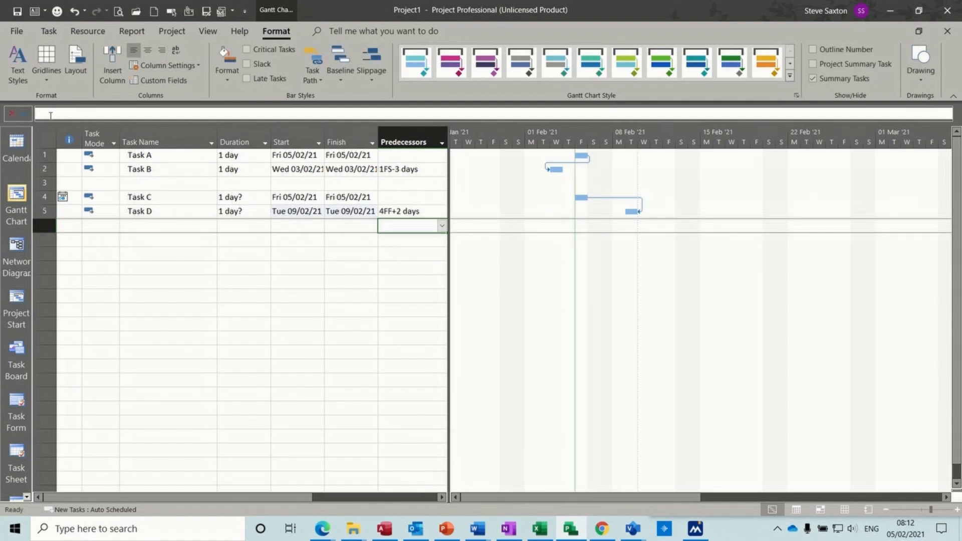
Change Task D's link to a two-day lead, 4FF-2 days, and move Task C to Thu 11/02/21
left_click(404, 213)
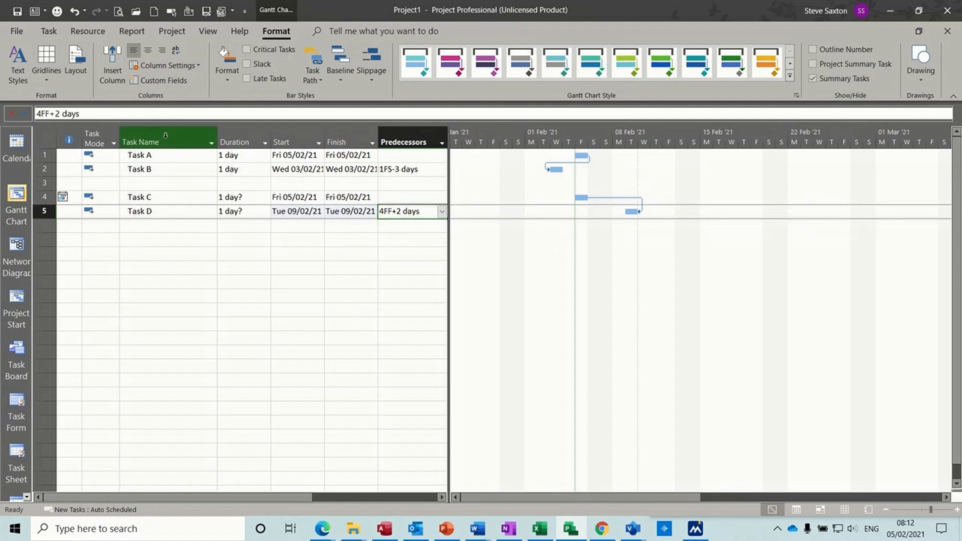
left_click(54, 114)
key("BackSpace")
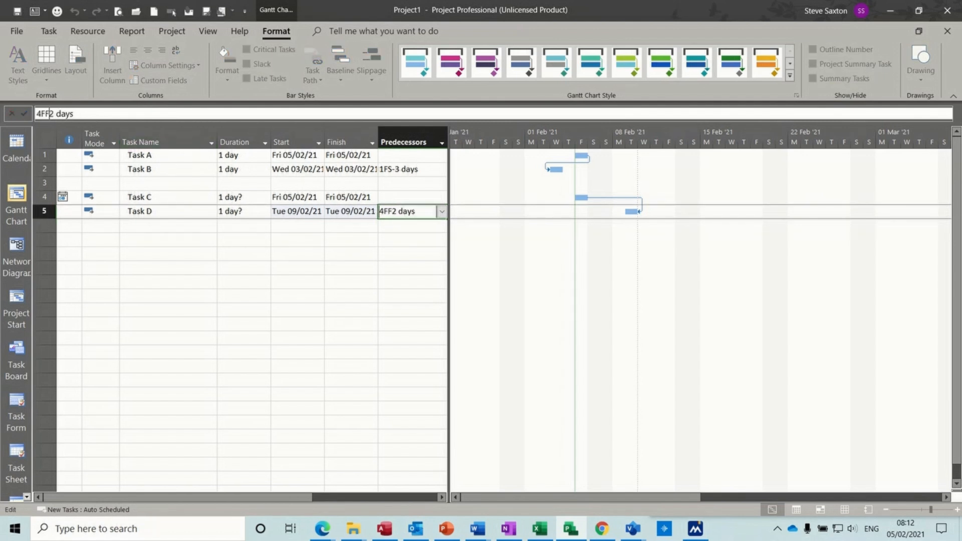
type("-")
key("Return")
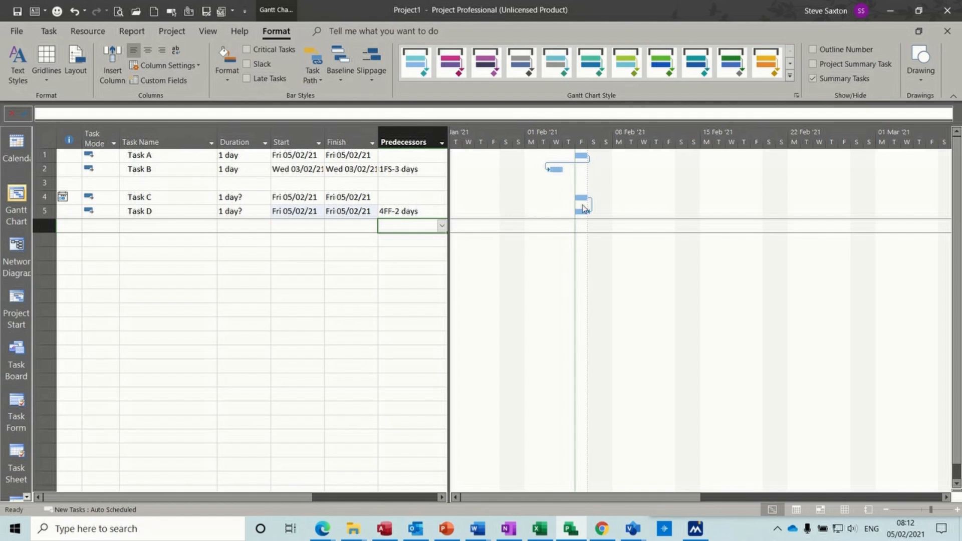
left_click_drag(580, 198, 657, 199)
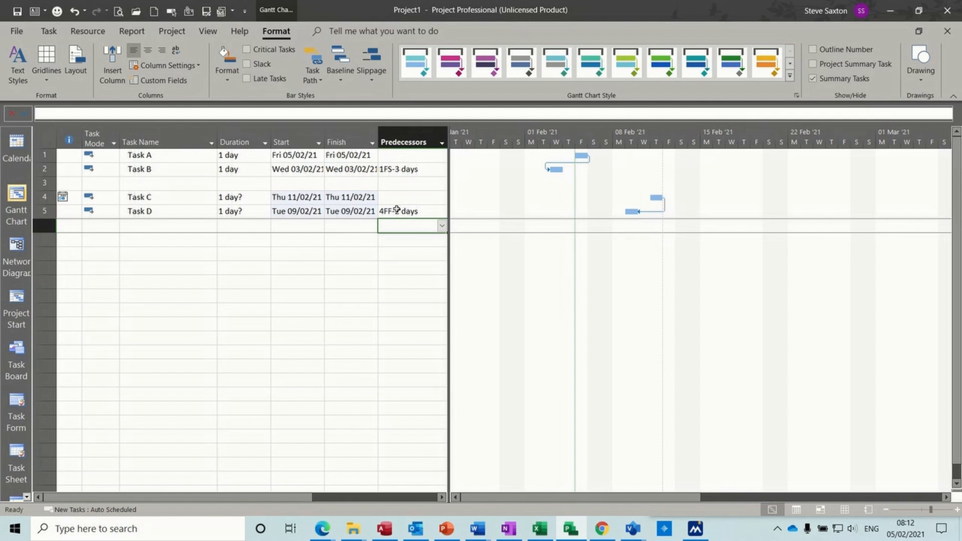
Increase the lead on Task D's finish-to-finish link to four days, 4FF-4 days
left_click(400, 211)
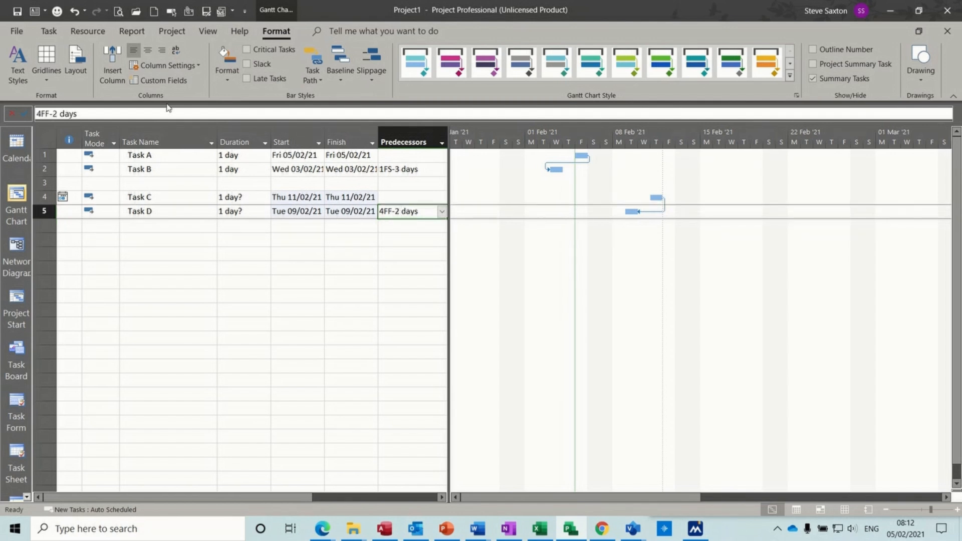
left_click(56, 113)
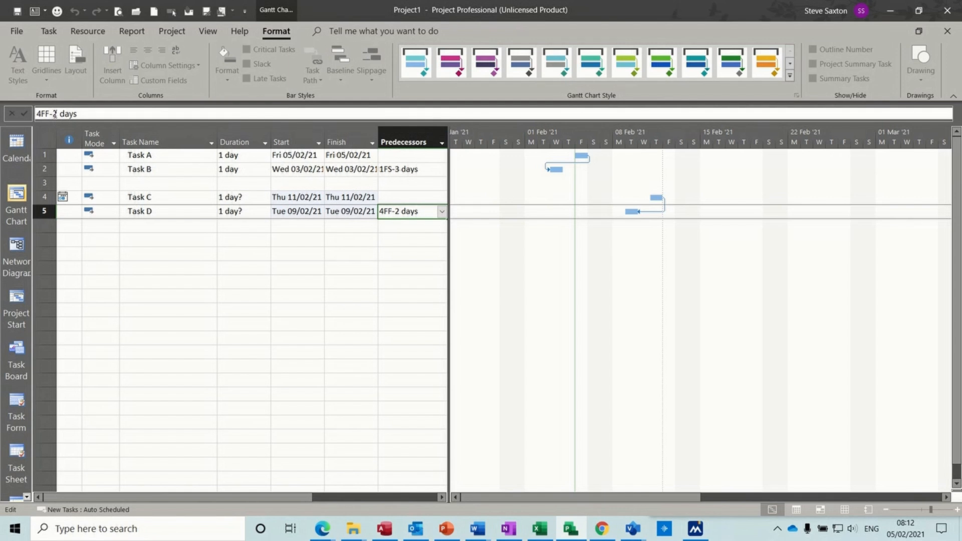
key("BackSpace")
type("4")
key("Return")
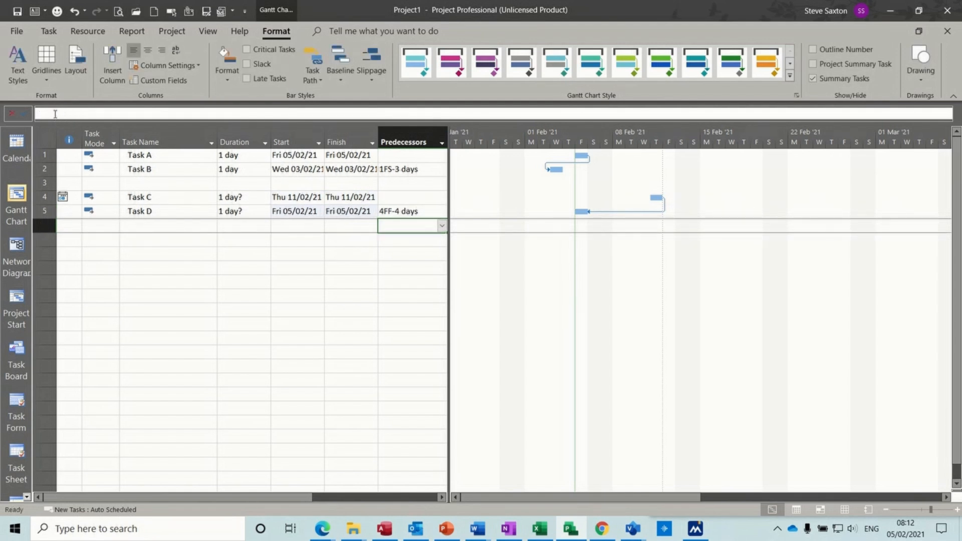
Try to re-enter Task D's finish-to-finish predecessor link to Task C
left_click(396, 211)
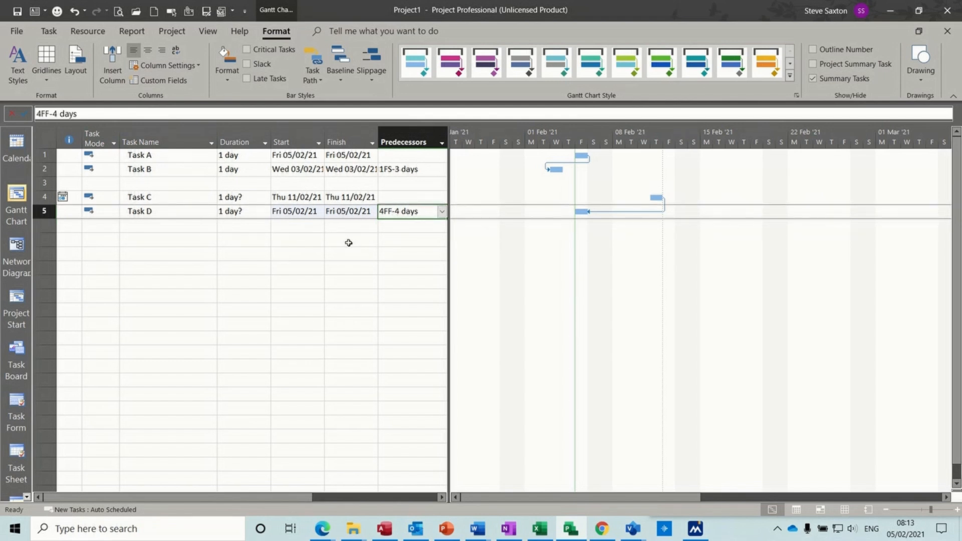
type("44f")
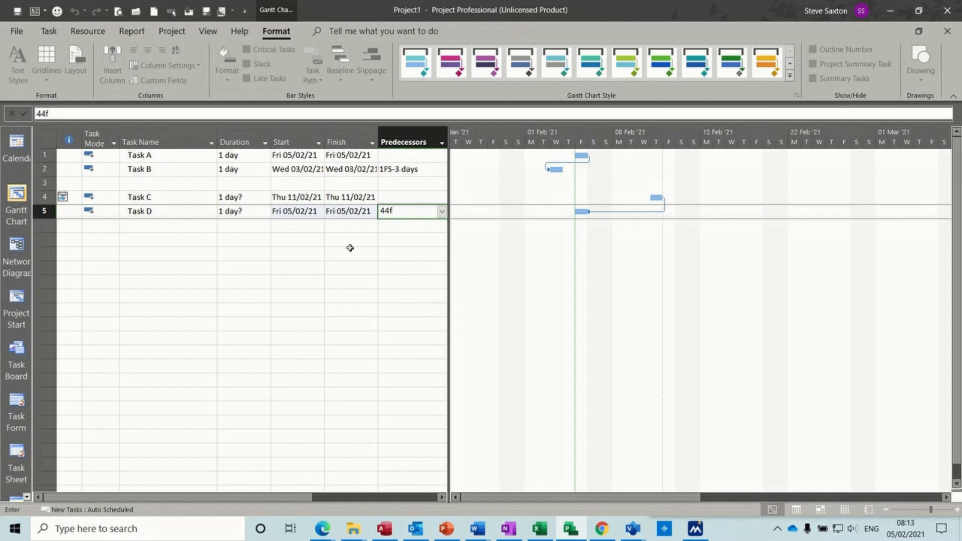
key("BackSpace")
type("ff")
type("+4 days")
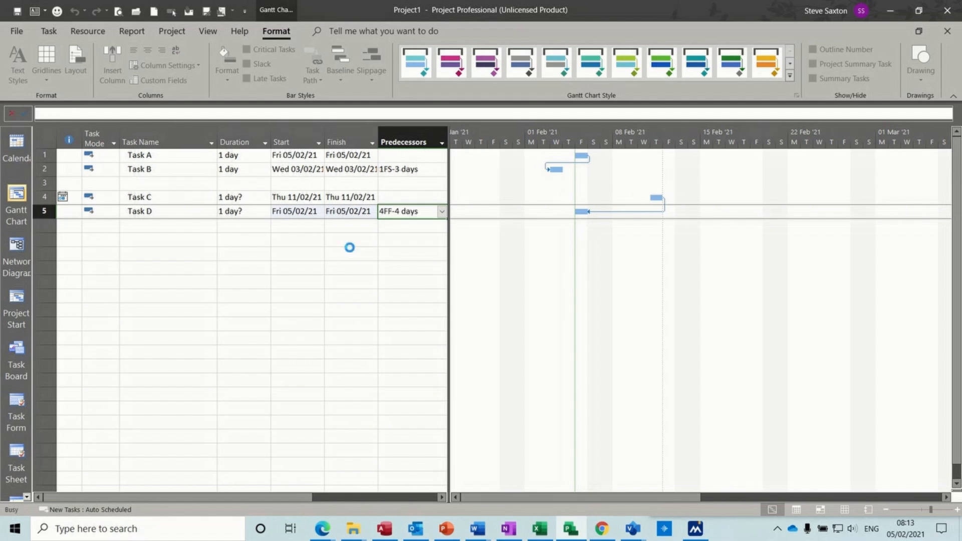
key("Return")
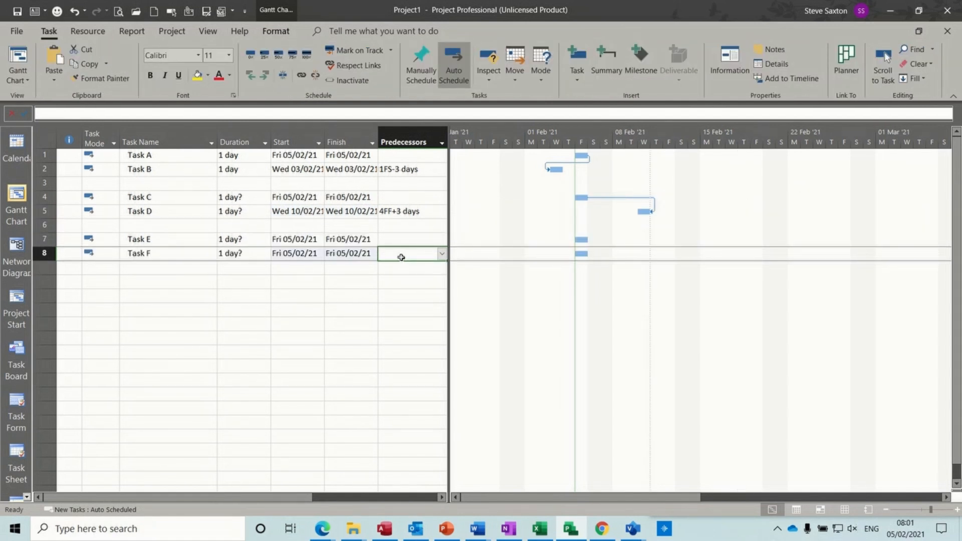
type("2ss")
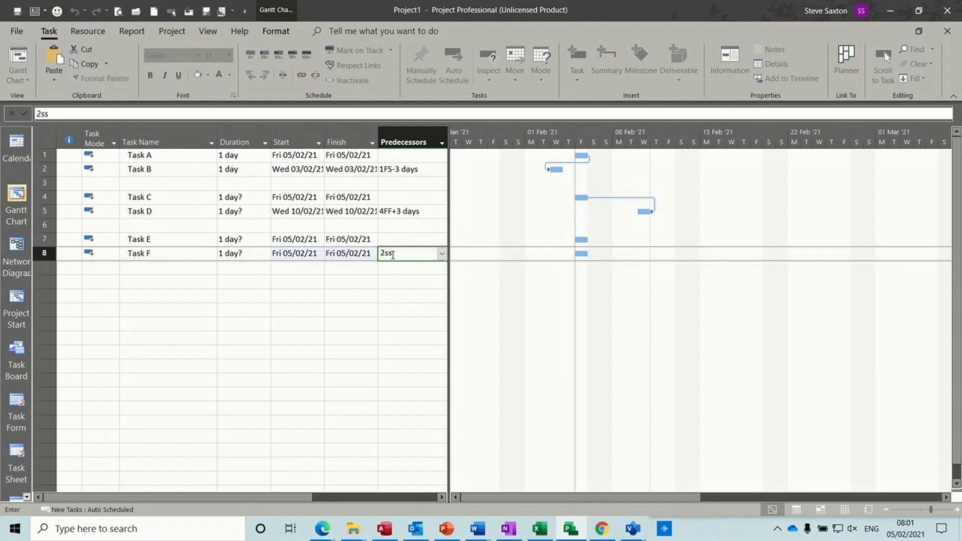
key("Return")
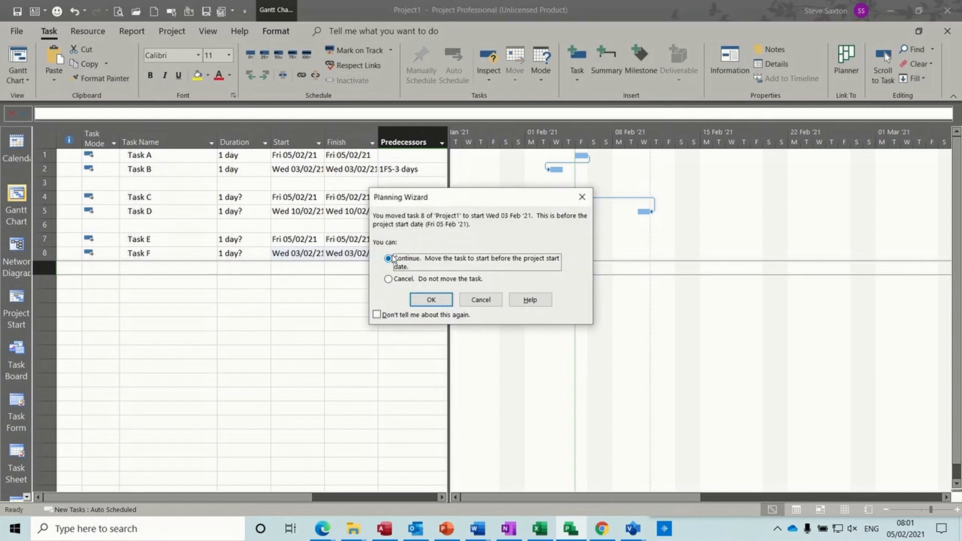
left_click(430, 301)
key("ctrl+z")
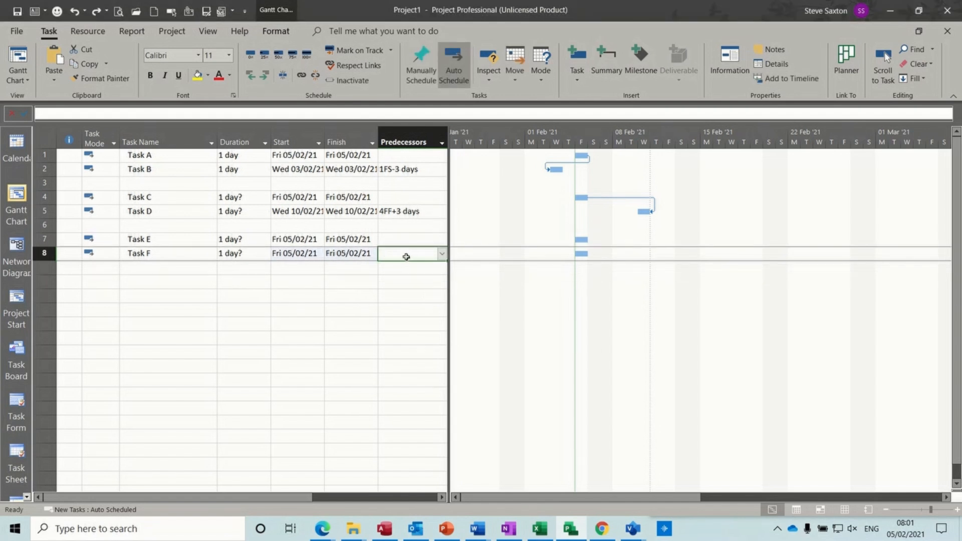
Link Task F start-to-start to Task E and add a one-day lag, making the predecessor 7SS+1
type("7ss")
key("Return")
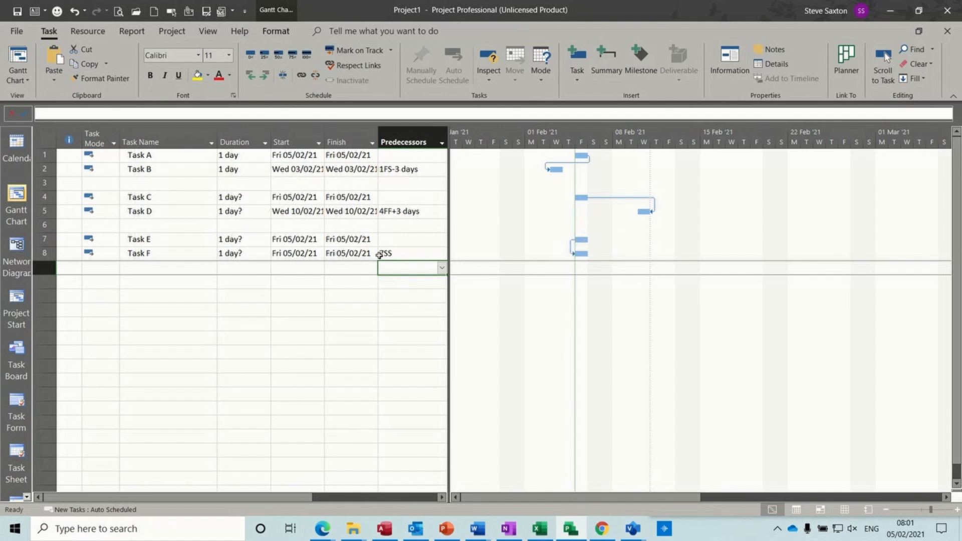
left_click(395, 254)
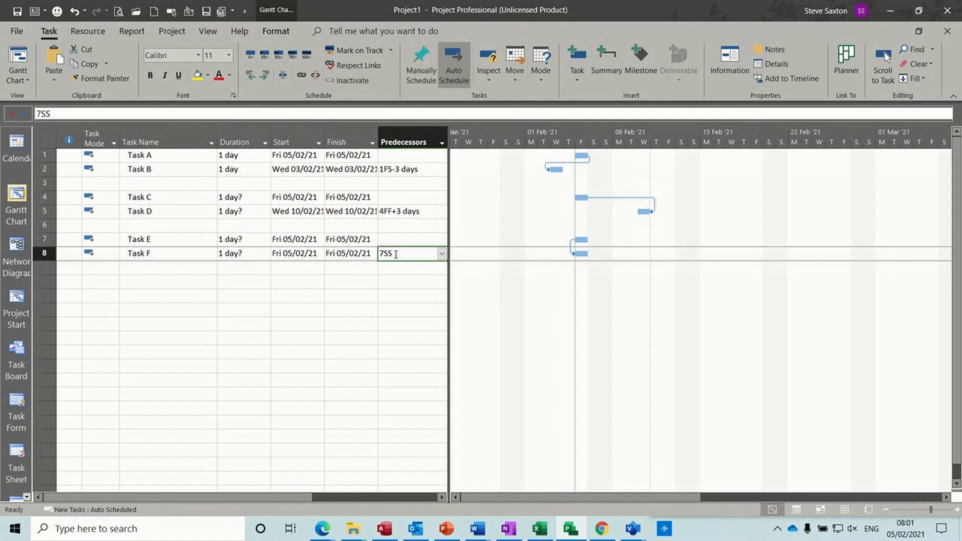
type("7ss+1")
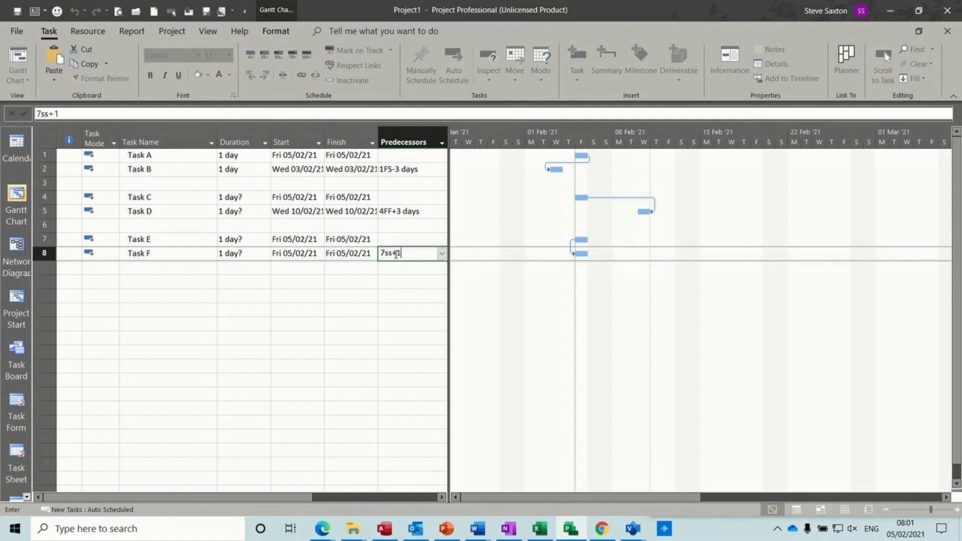
key("Return")
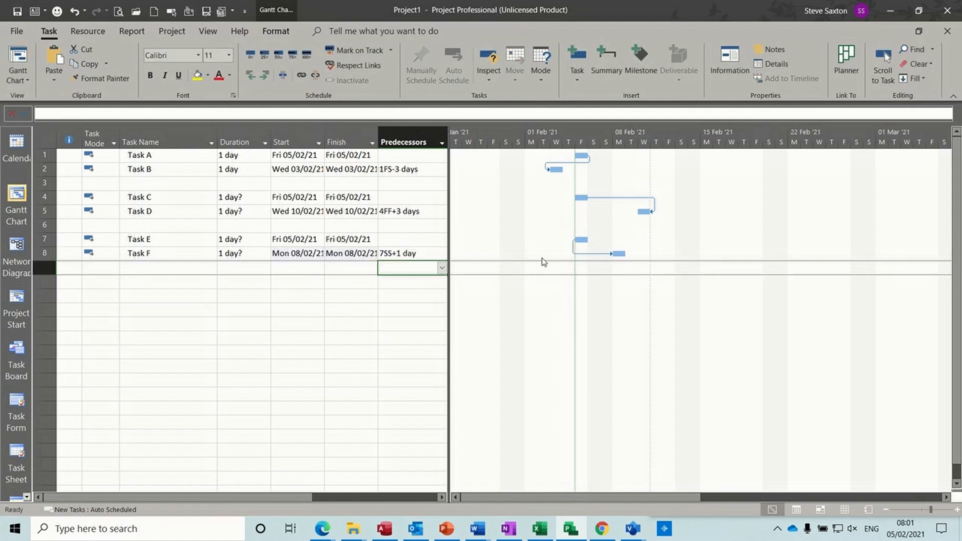
Change Task F's start-to-start link to a one-day lead, 7SS-1 day, and allow it to start before the project start date
left_click(403, 253)
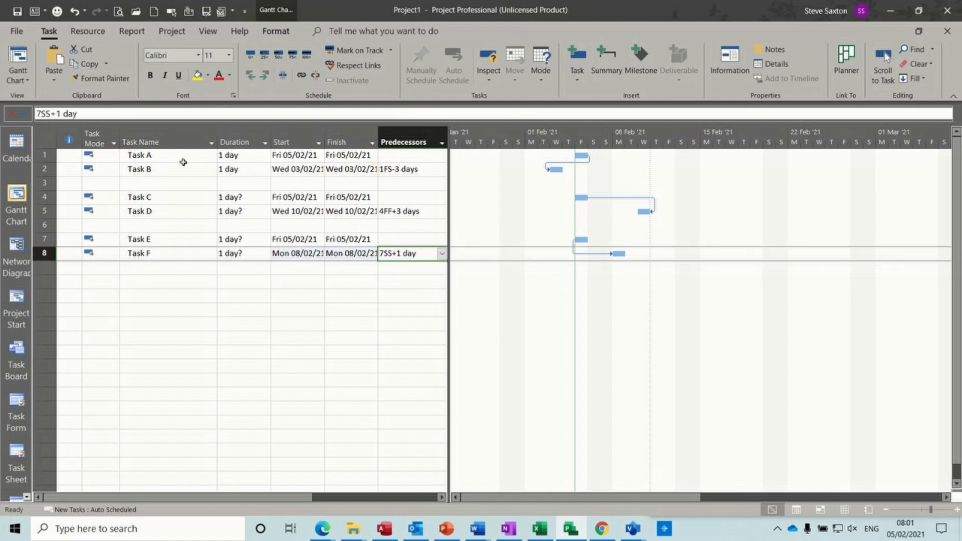
left_click(59, 114)
key("BackSpace")
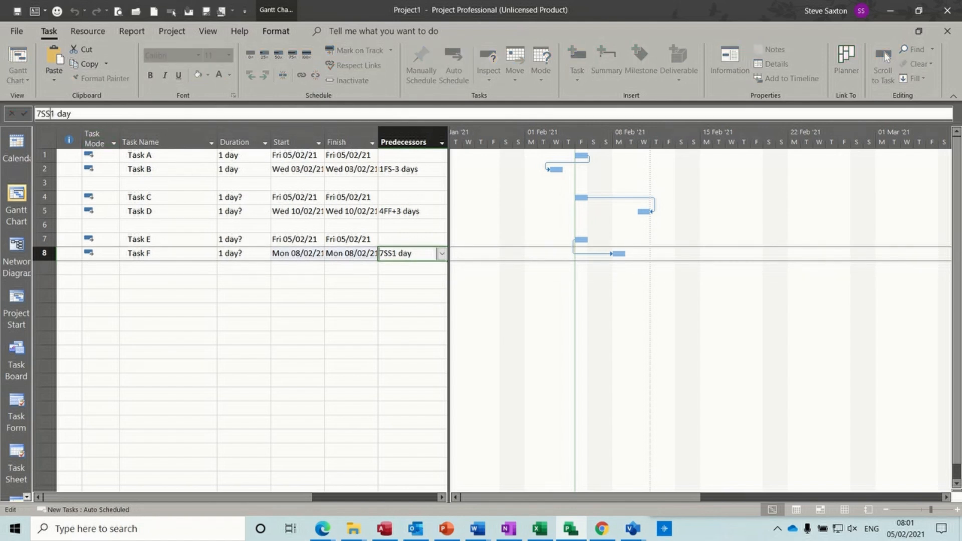
type("-")
key("Return")
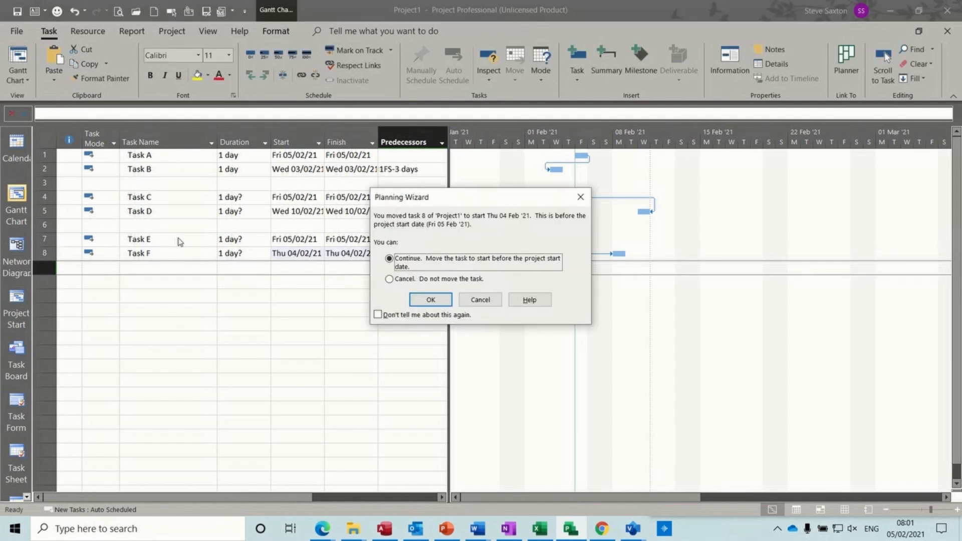
left_click(431, 299)
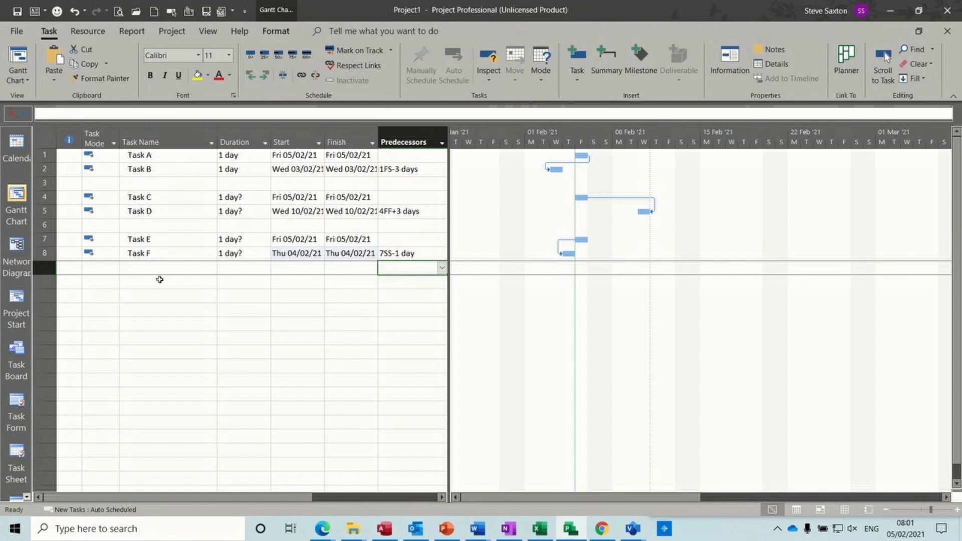
Add Task G and Task H on consecutive rows, leaving one blank row below Task F
left_click(141, 280)
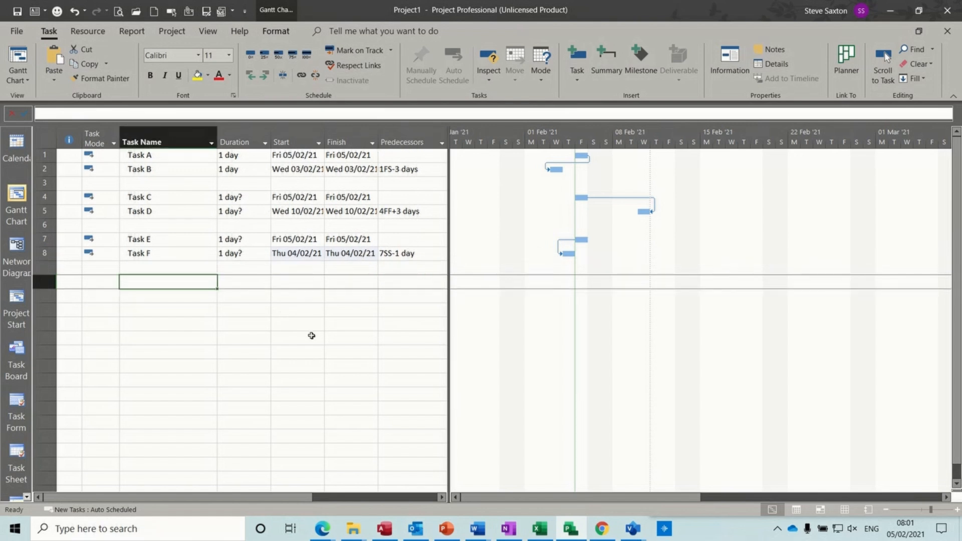
type("Task")
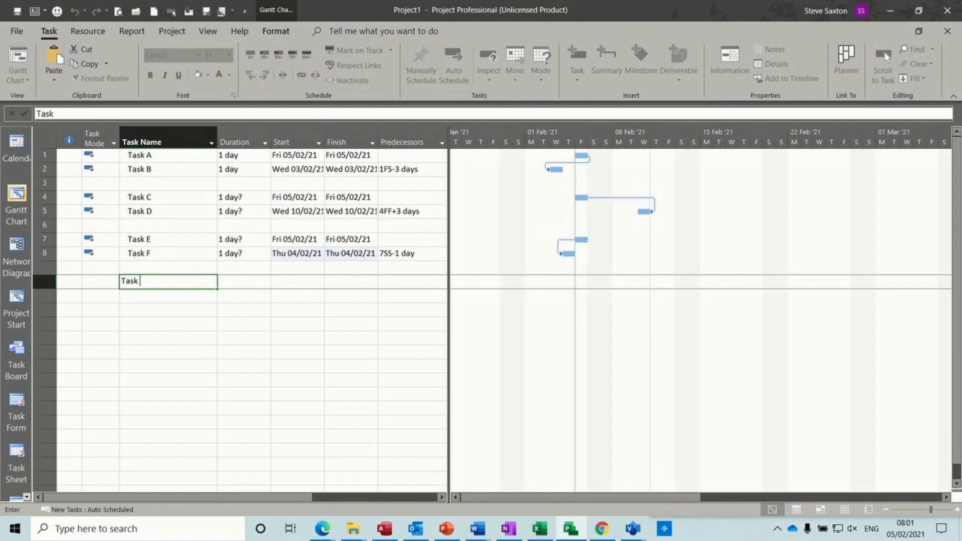
type(" G")
key("Return")
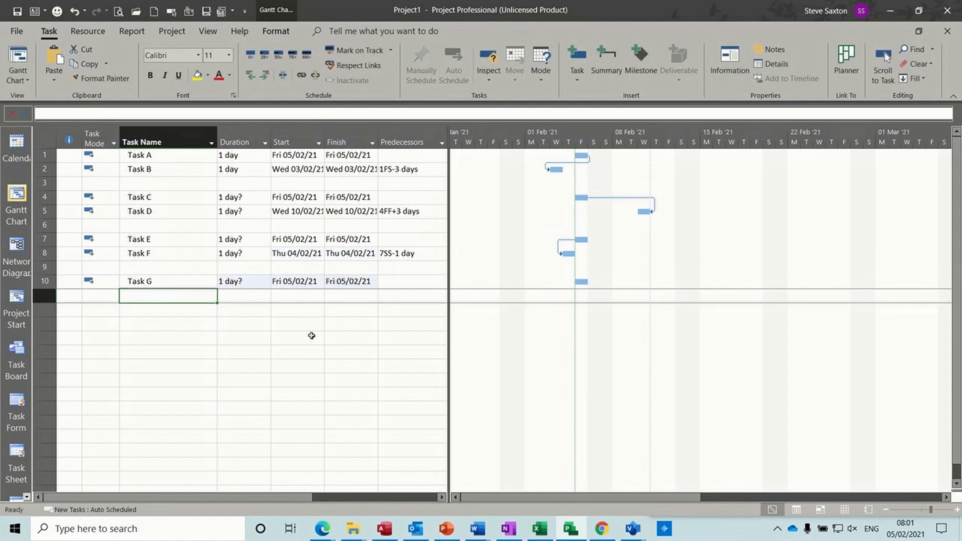
type("Task")
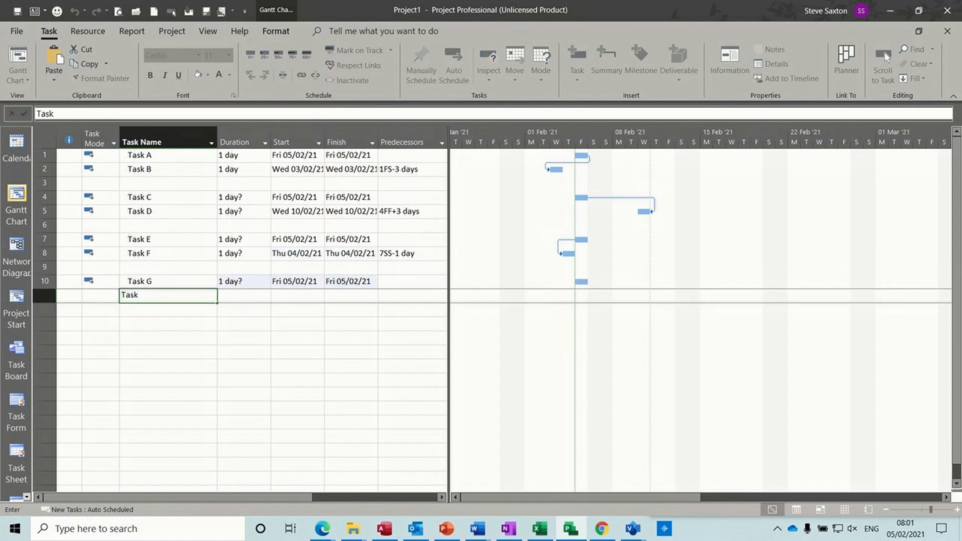
type(" H")
left_click(398, 280)
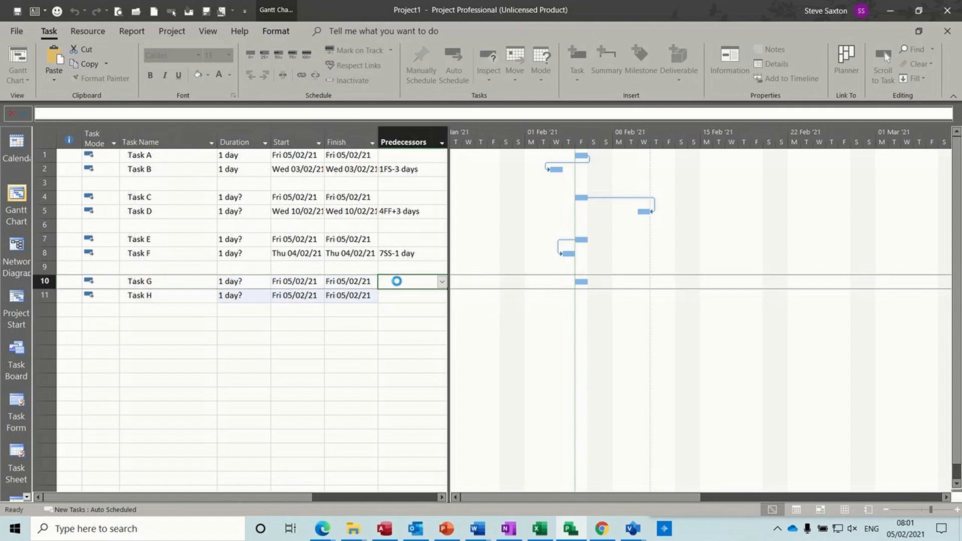
Link Task H start-to-finish to Task G with a one-day lag, using the predecessor 10SF+1
left_click(398, 298)
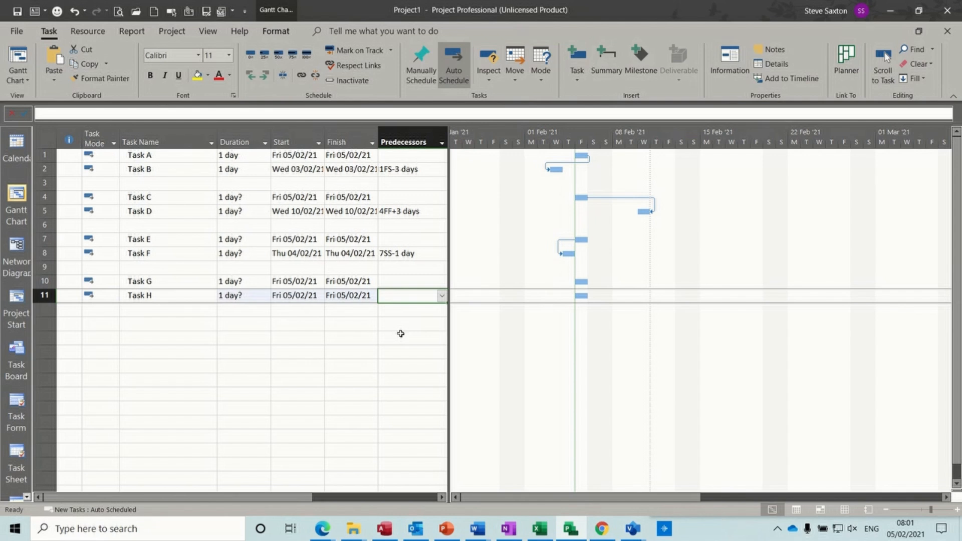
type("10")
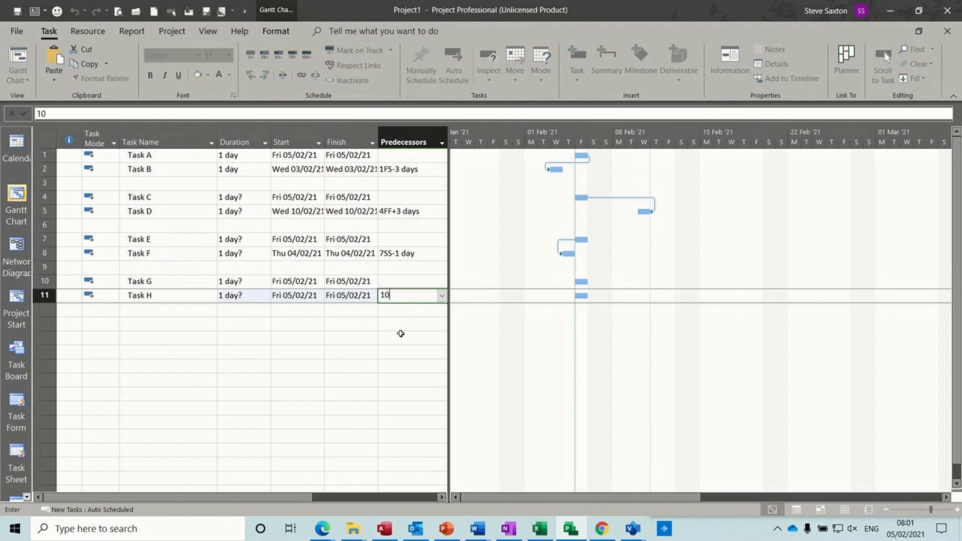
type("sf+1")
key("Return")
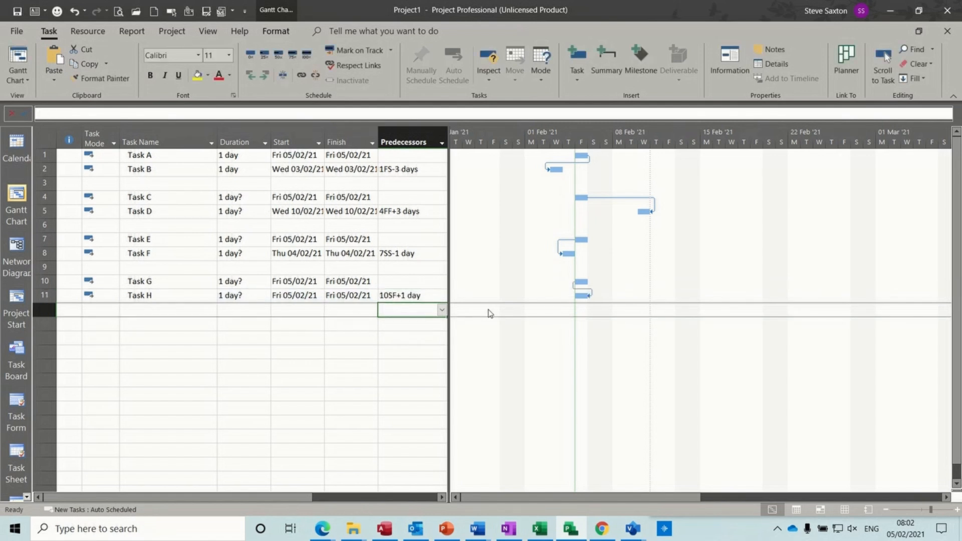
Increase the lag on Task H's start-to-finish link to four days, 10SF+4 days
left_click(416, 296)
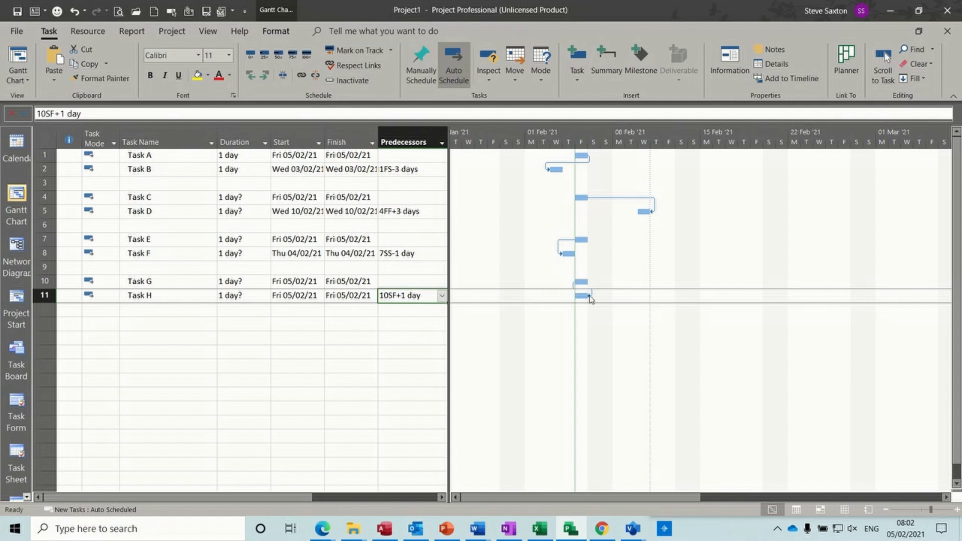
left_click(64, 114)
key("BackSpace")
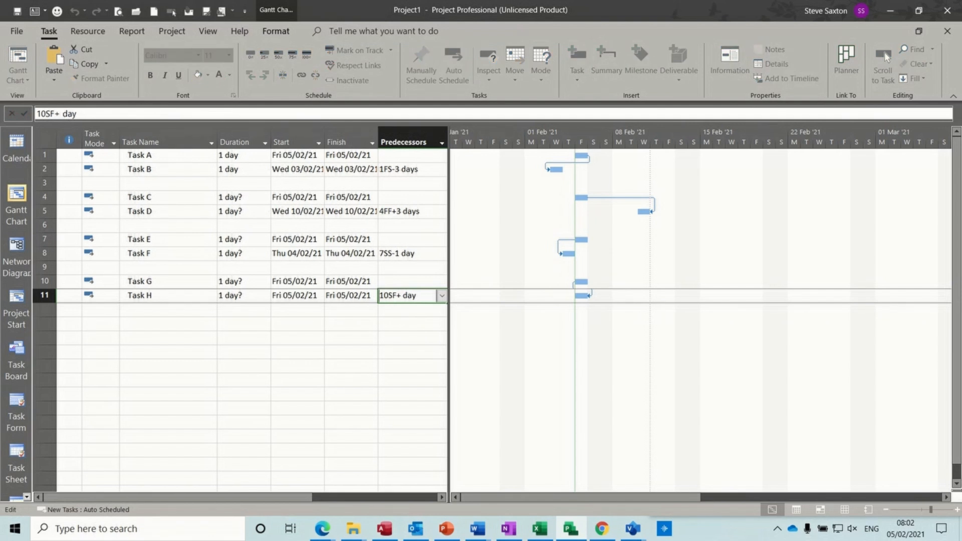
type("4")
key("Return")
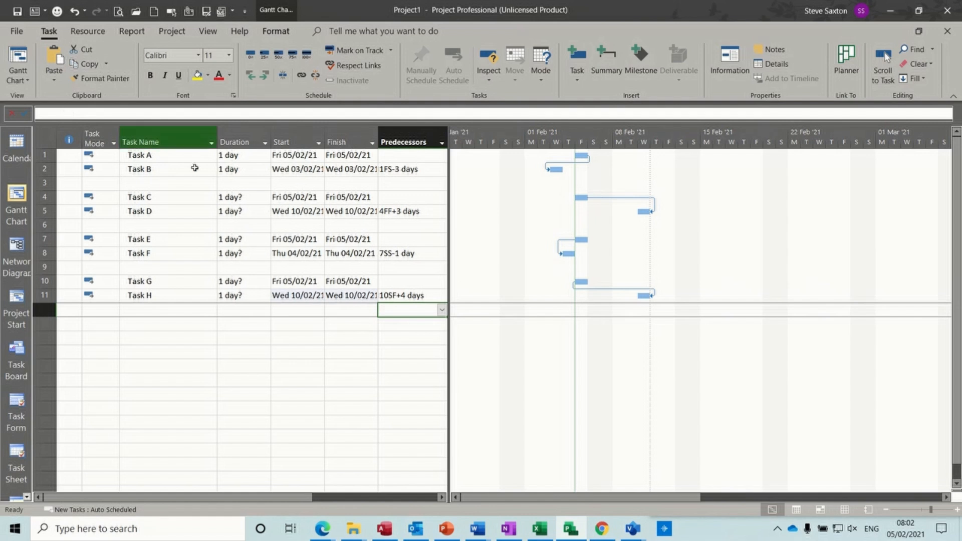
Change Task H's link to a four-day lead, 10SF-4 days, and allow it to start before the project start date
left_click(404, 296)
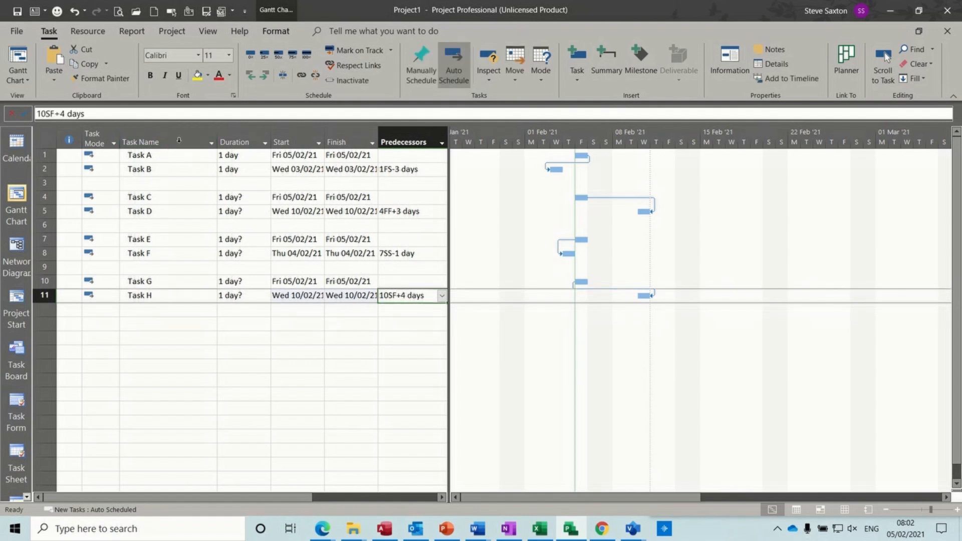
left_click(61, 114)
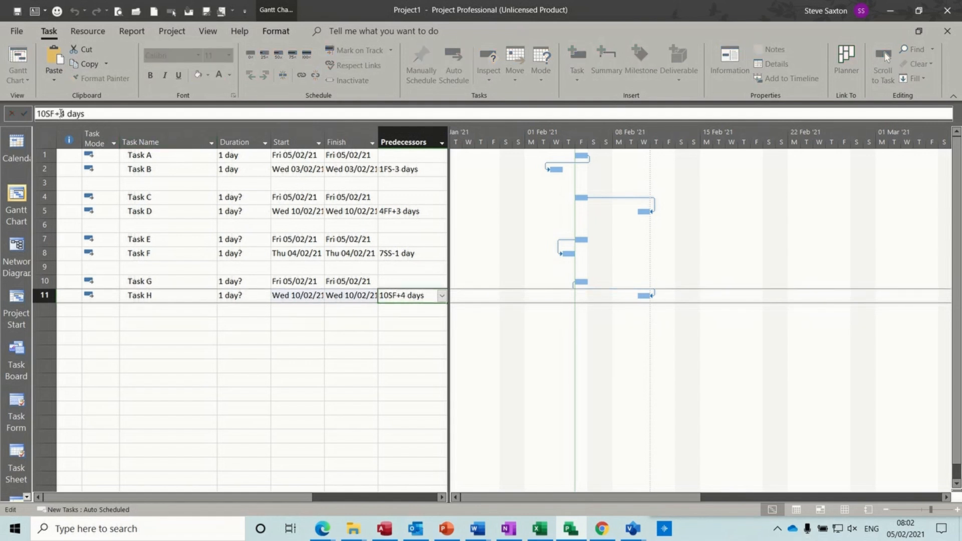
key("BackSpace")
type("-")
key("Return")
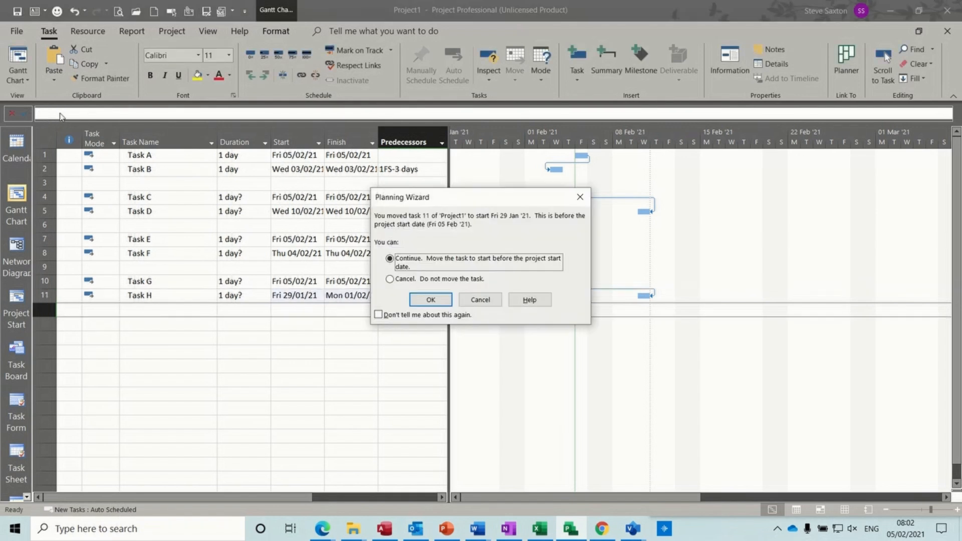
left_click(429, 300)
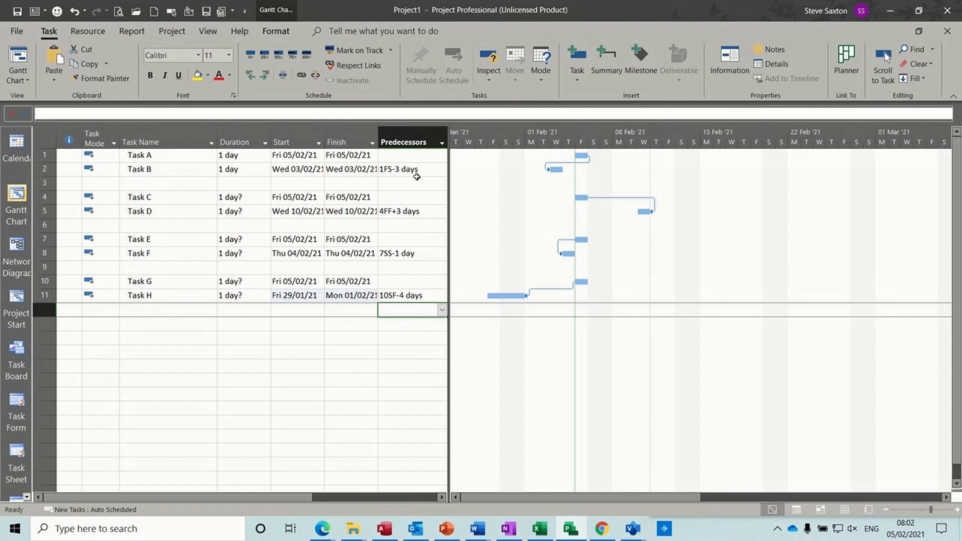
Add Task I with a duration of 5 days, leaving one blank row below Task H
left_click(183, 324)
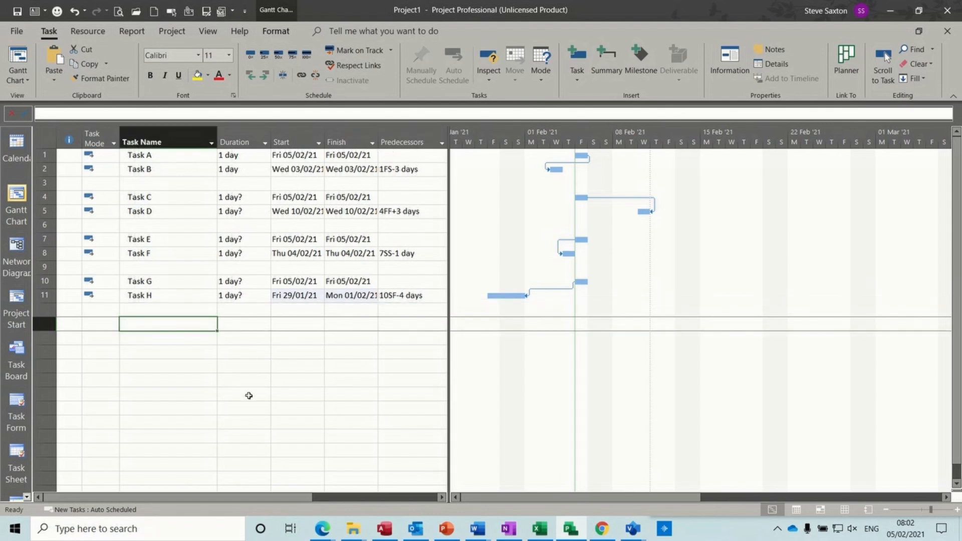
type("Task I")
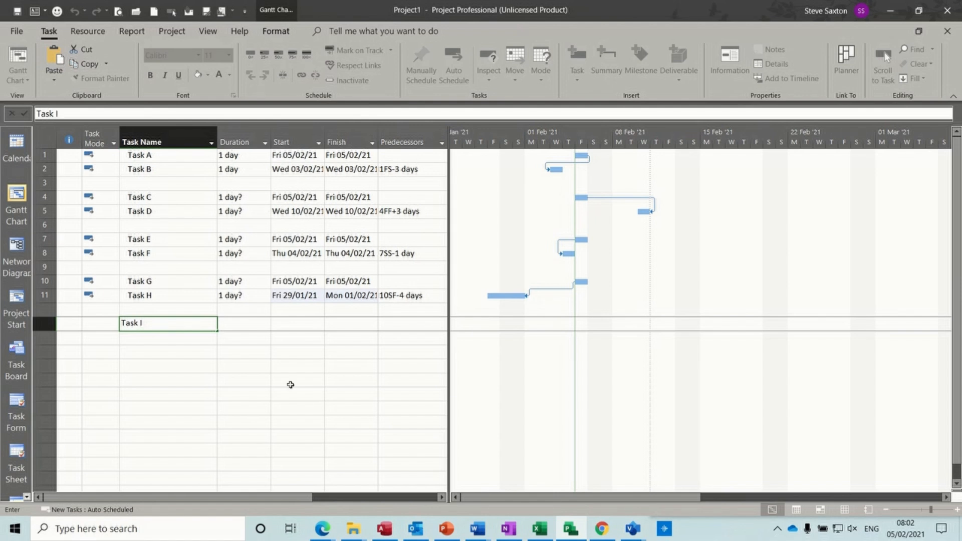
left_click(245, 328)
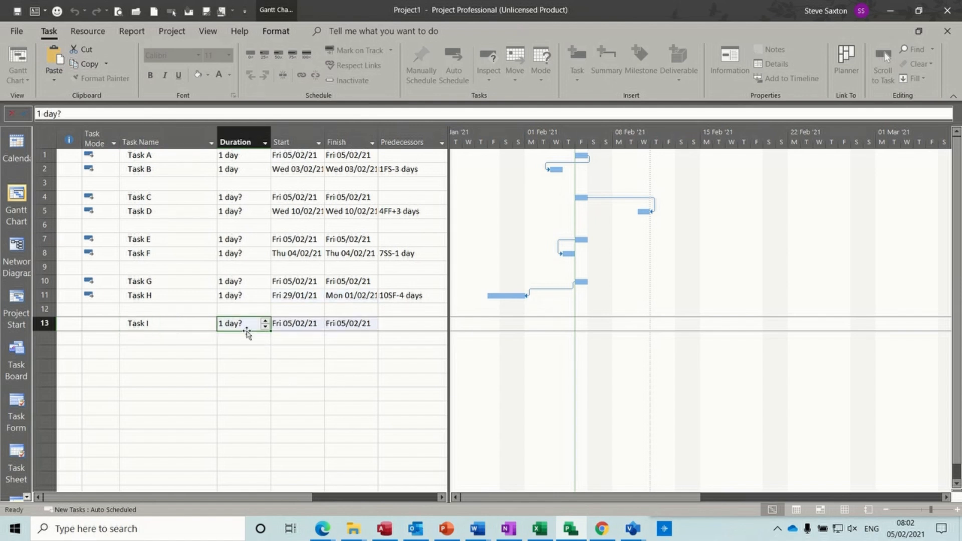
type("5")
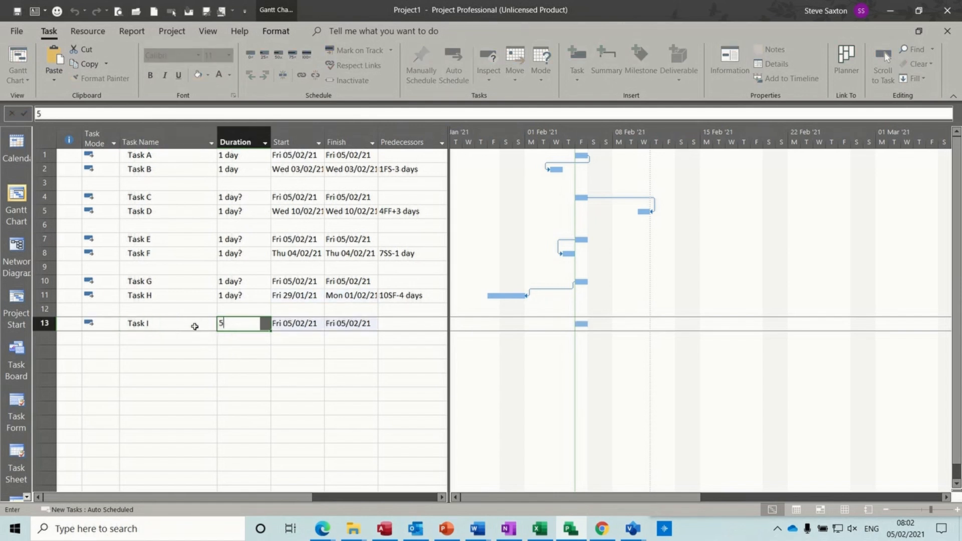
Split Task I after its first day and move the remaining part to finish on Fri 19/02/21
left_click(193, 326)
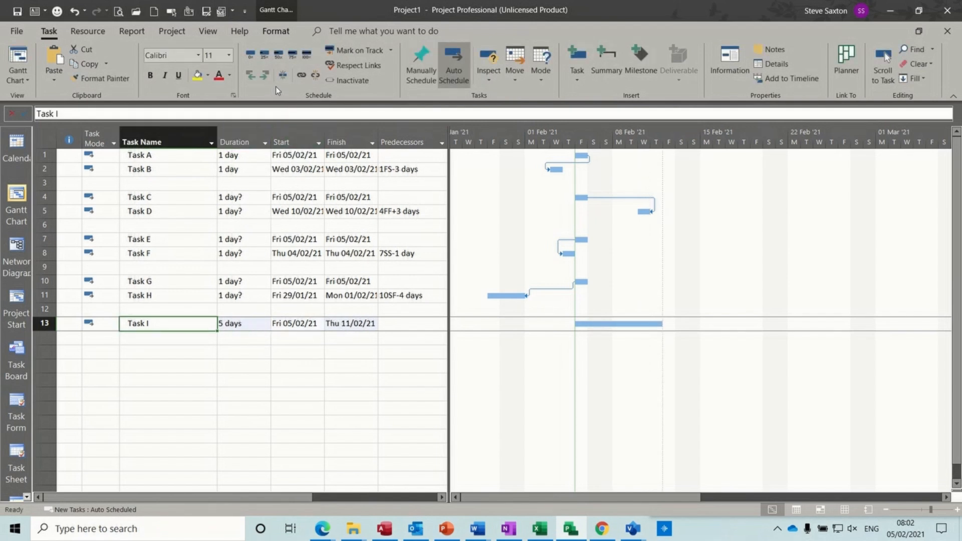
left_click(283, 76)
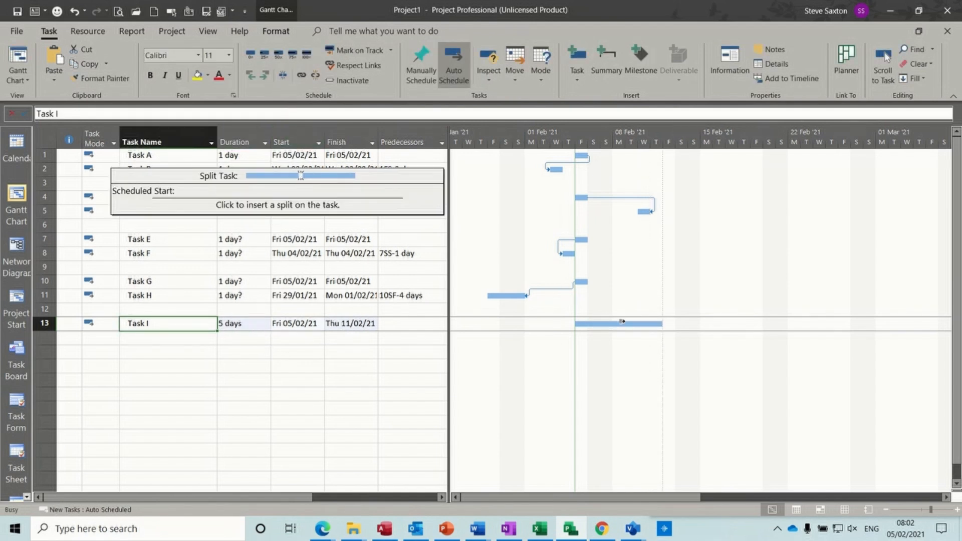
left_click_drag(621, 324, 723, 329)
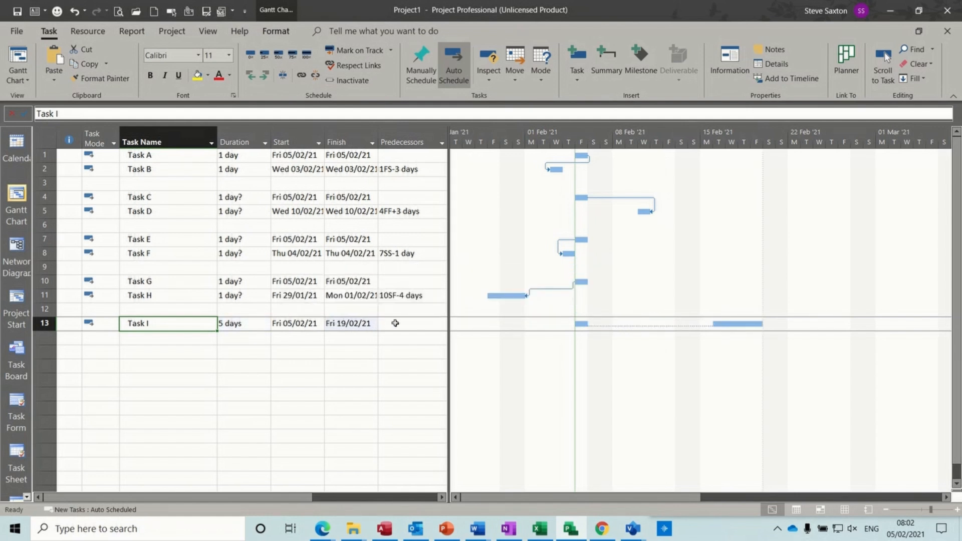
Add Task J below Task I and link it finish-to-start to Task I with a one-day lag, 13FS+1
left_click(190, 336)
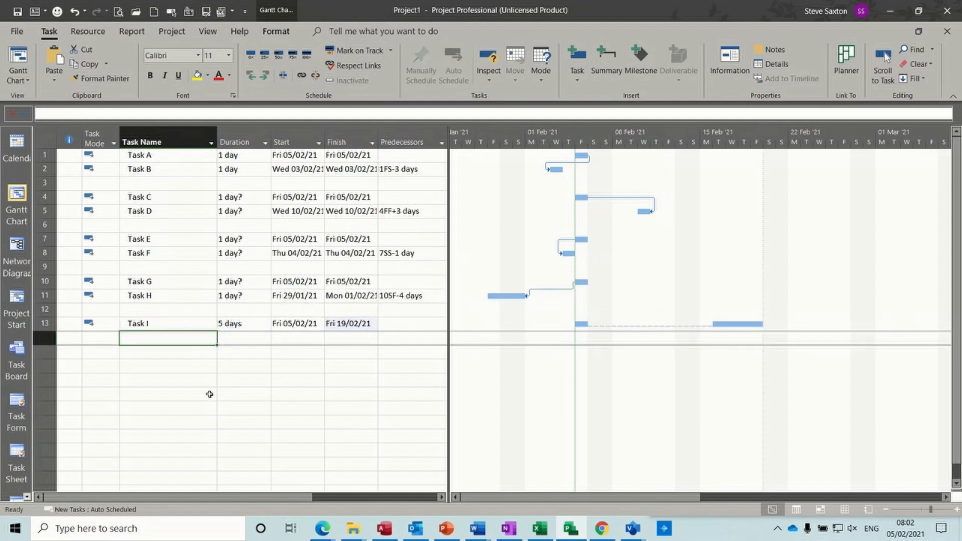
type("Task J")
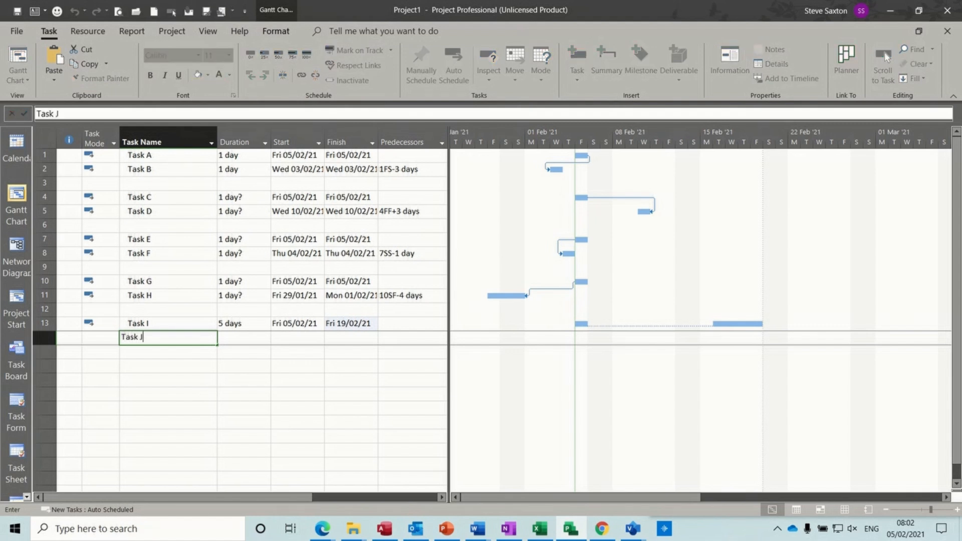
left_click(243, 337)
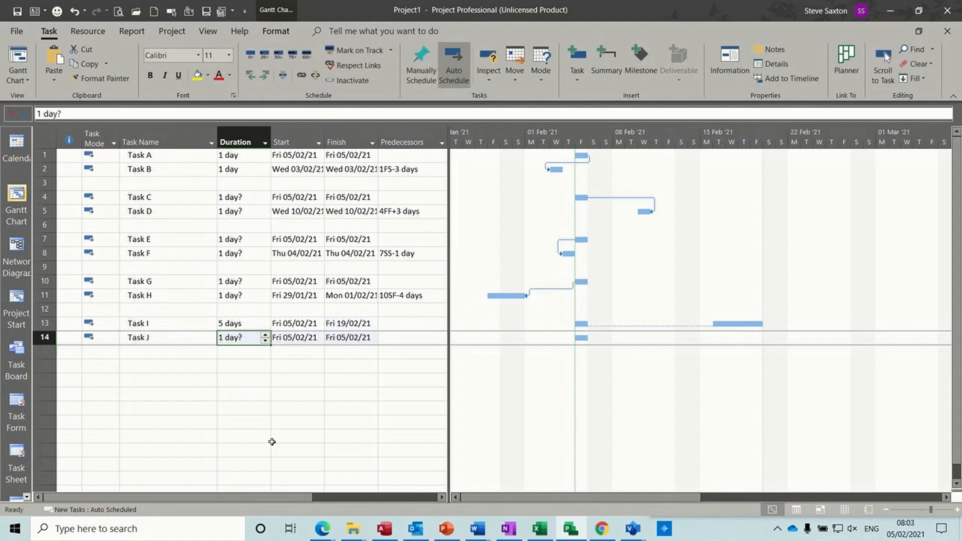
left_click(401, 339)
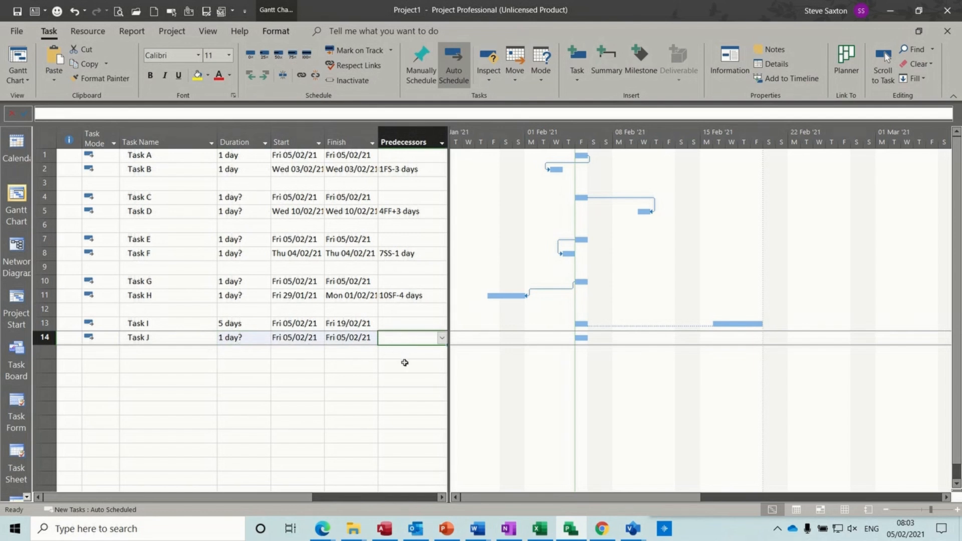
type("13fs+1")
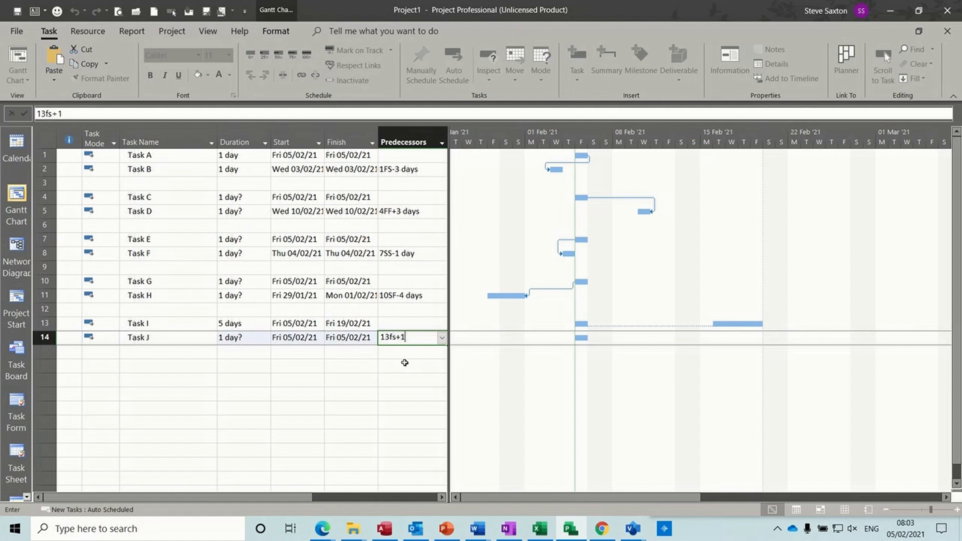
key("Return")
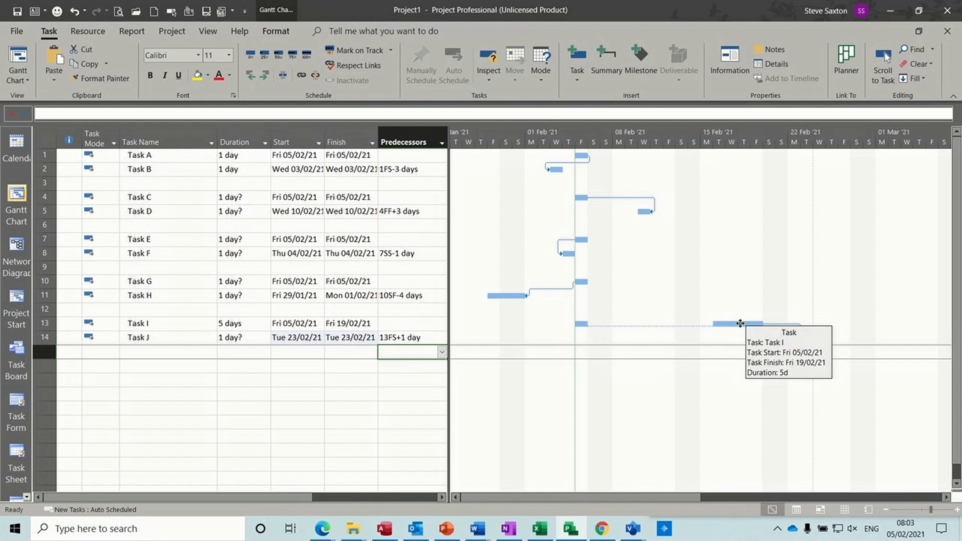
Change Task J's finish-to-start link to an eight-day lead, 13FS-8 days
left_click(404, 337)
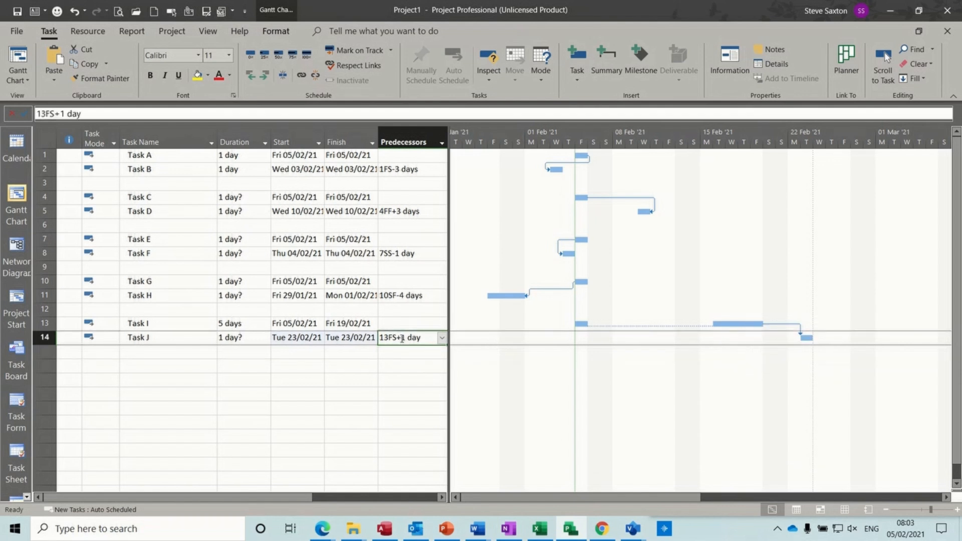
left_click(61, 115)
key("BackSpace")
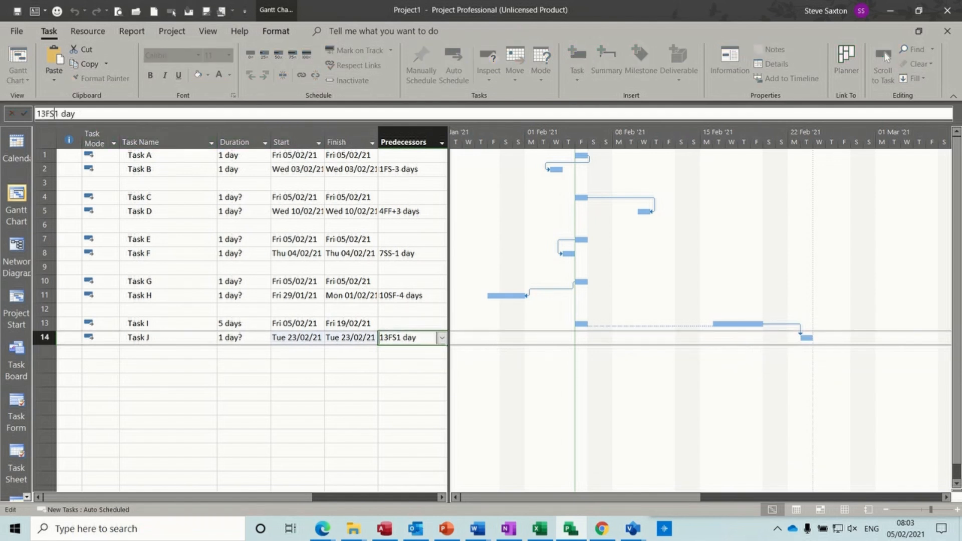
type("-")
key("BackSpace")
type("8")
key("Return")
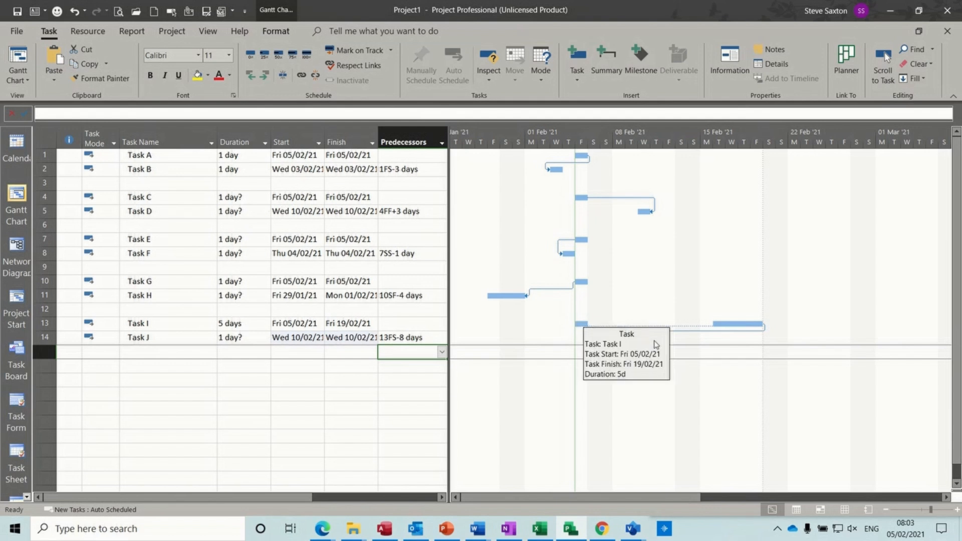
Change Task J's link to start-to-start with a two-day lag, 13SS+2, and move Task I to start on Wed 10/02/21
left_click(405, 337)
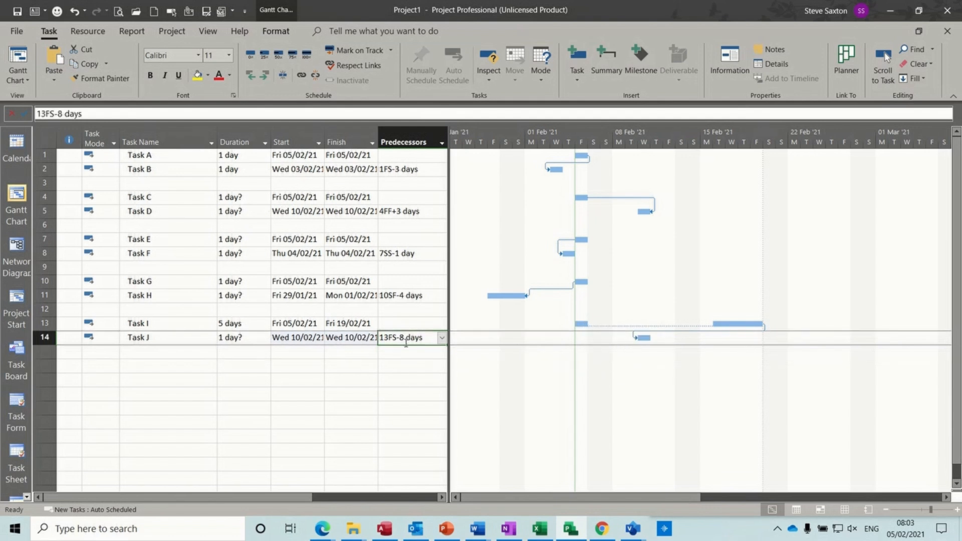
type("13")
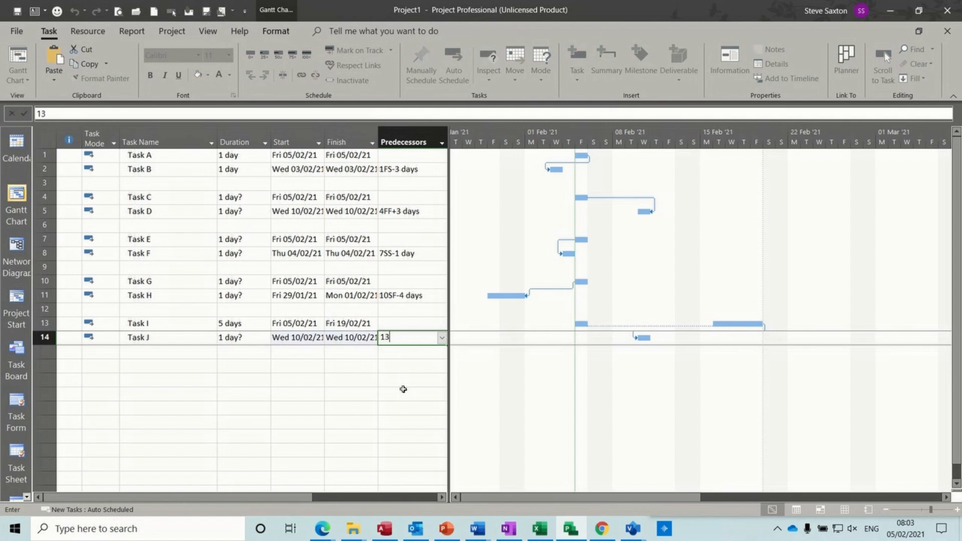
type("ss+2")
key("Return")
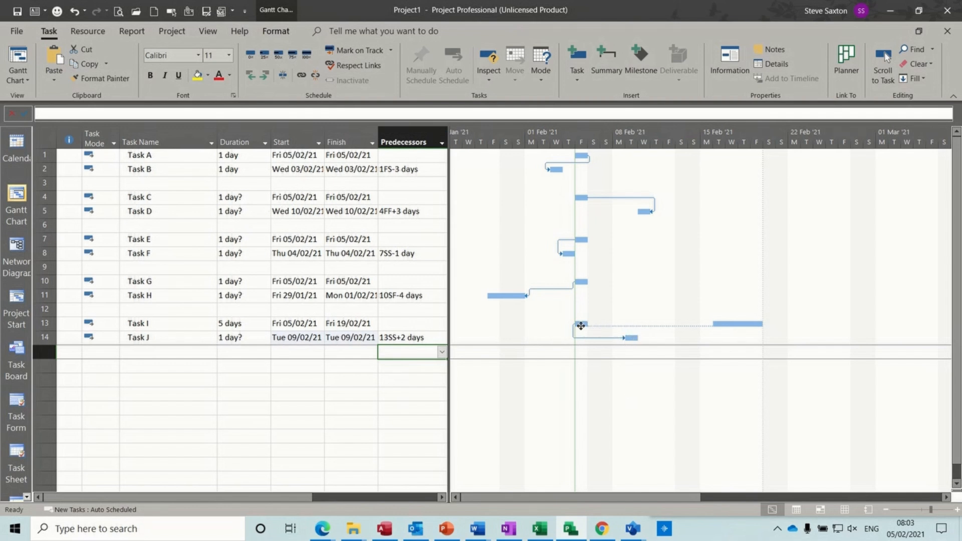
left_click_drag(580, 324, 645, 326)
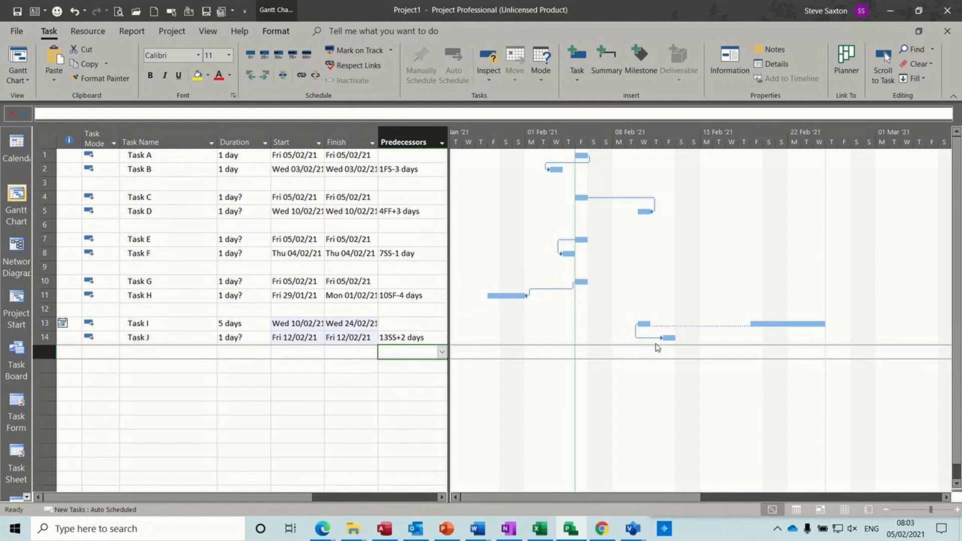
Add Task 1 and Task 2 in consecutive rows, leaving two blank rows below Task J
left_click(163, 379)
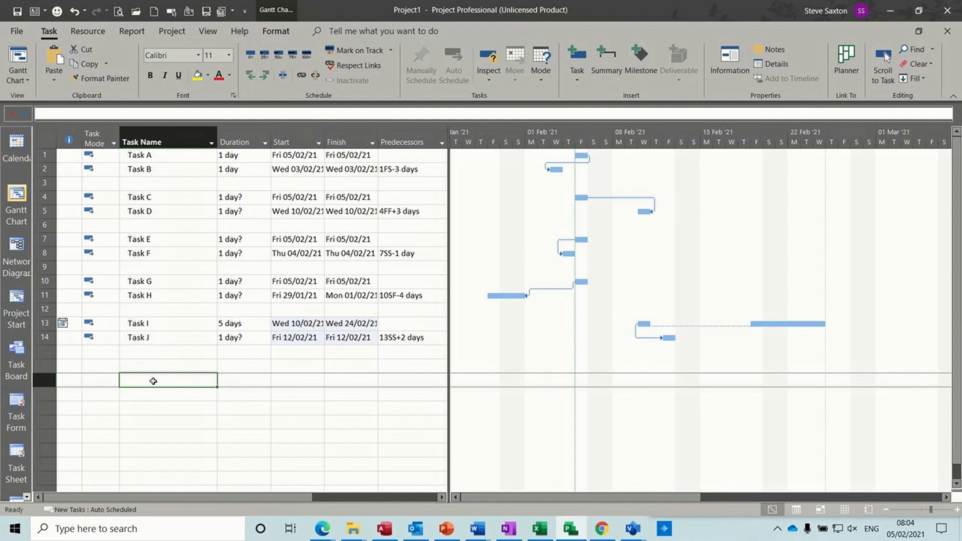
type("Task 1")
key("Return")
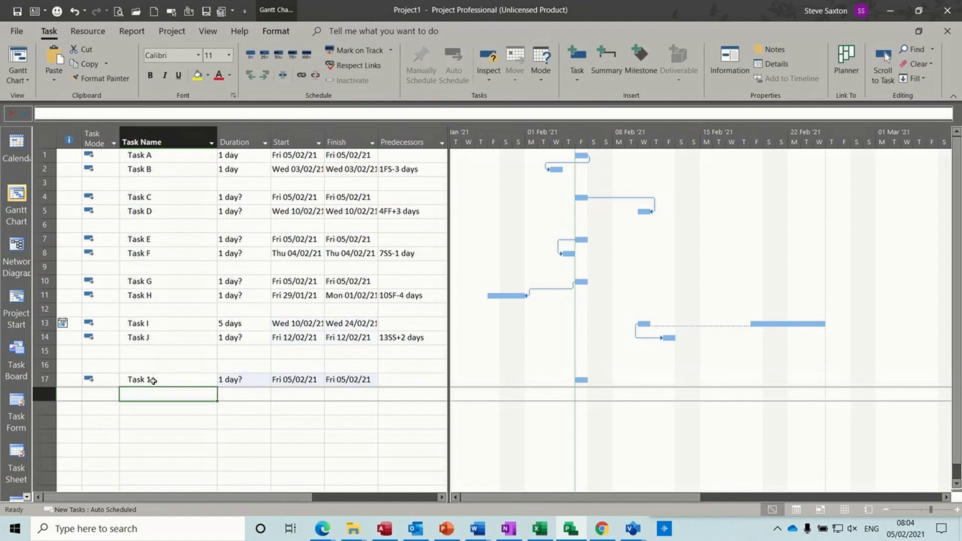
type("Task 2")
key("Return")
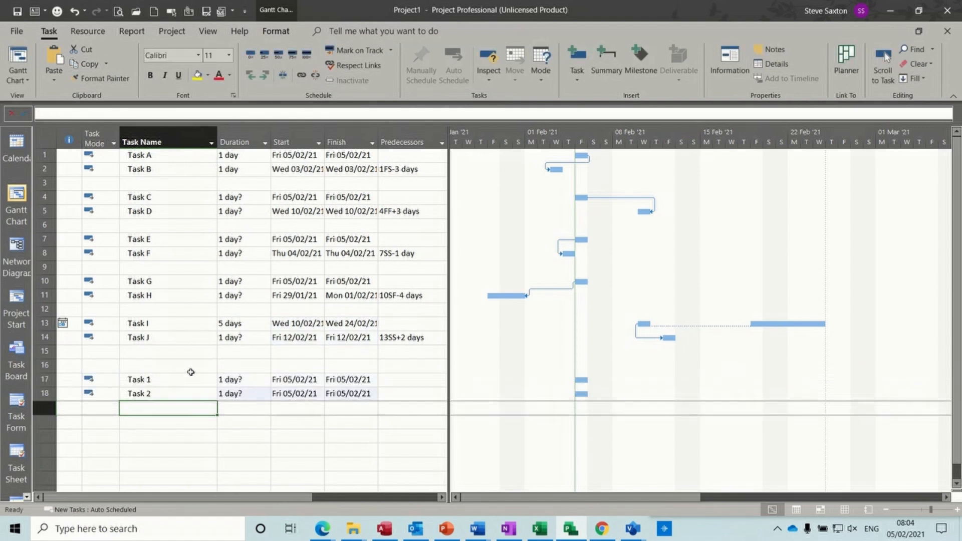
Set the durations of Task 1 and Task 2 to 1 day and make Task 1 (17) the predecessor of Task 2
left_click(231, 379)
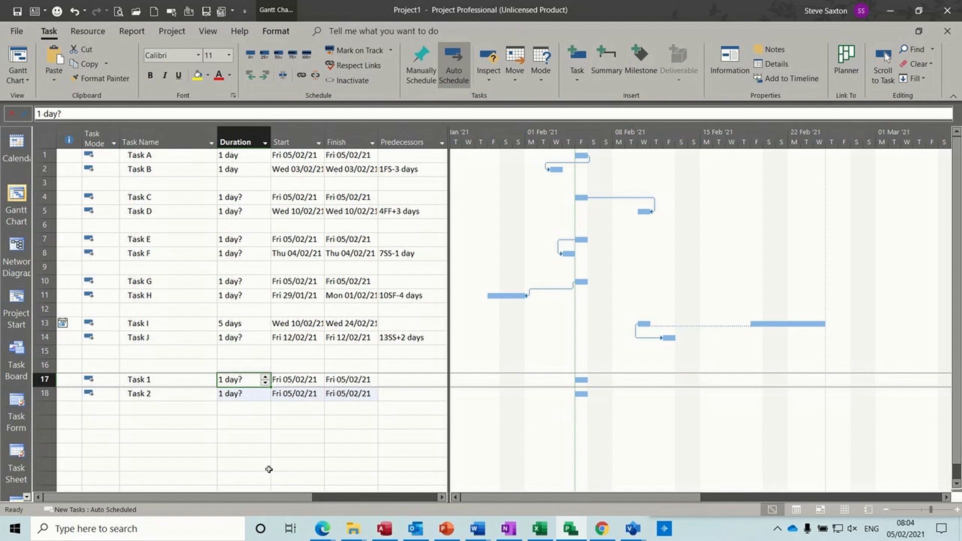
type("1")
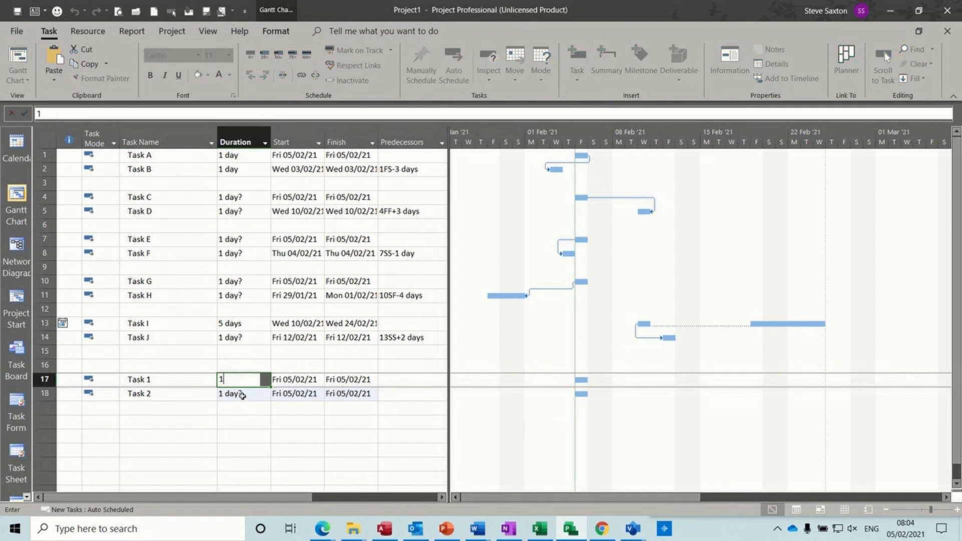
left_click(245, 401)
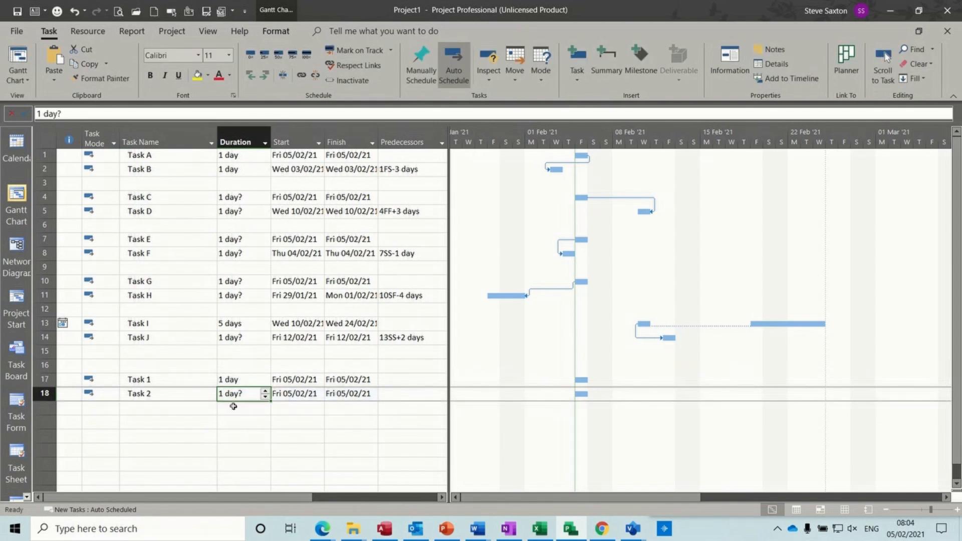
type("1")
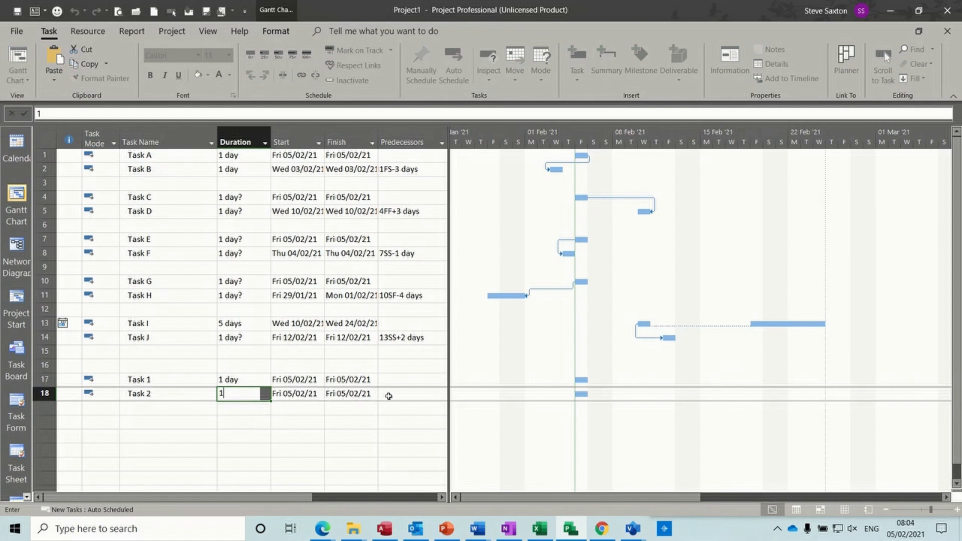
left_click(389, 396)
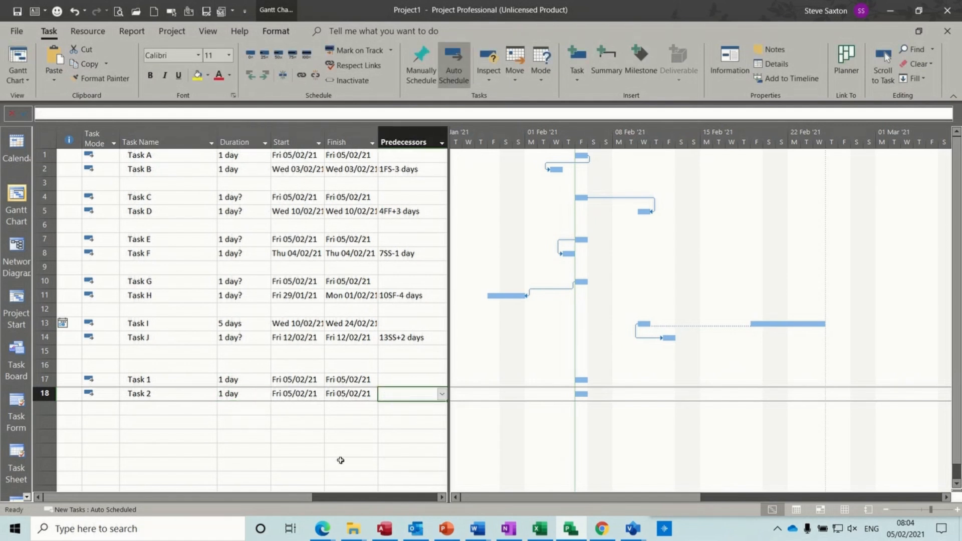
type("17")
left_click(186, 410)
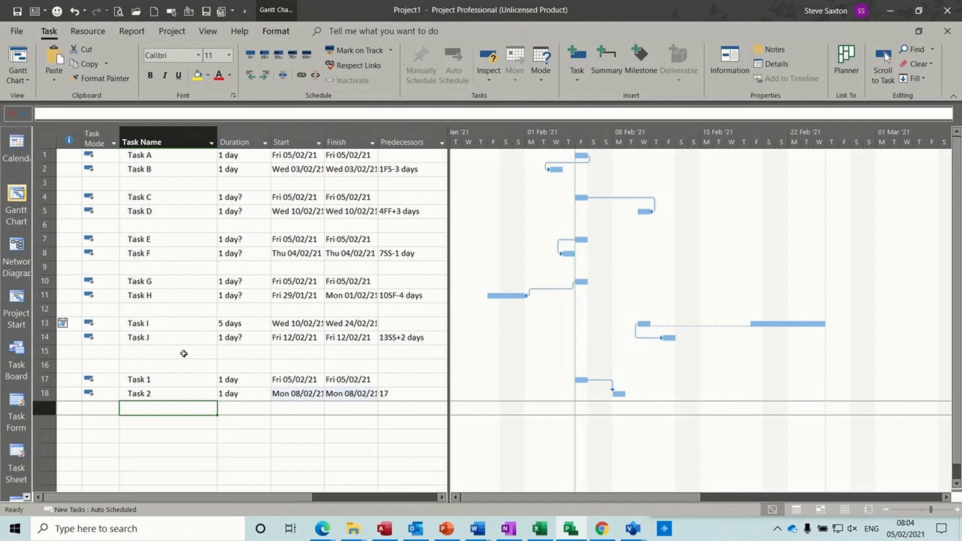
Delete Tasks A through J and the two blank rows remaining above Task 1
left_click_drag(45, 337, 44, 155)
key("Delete")
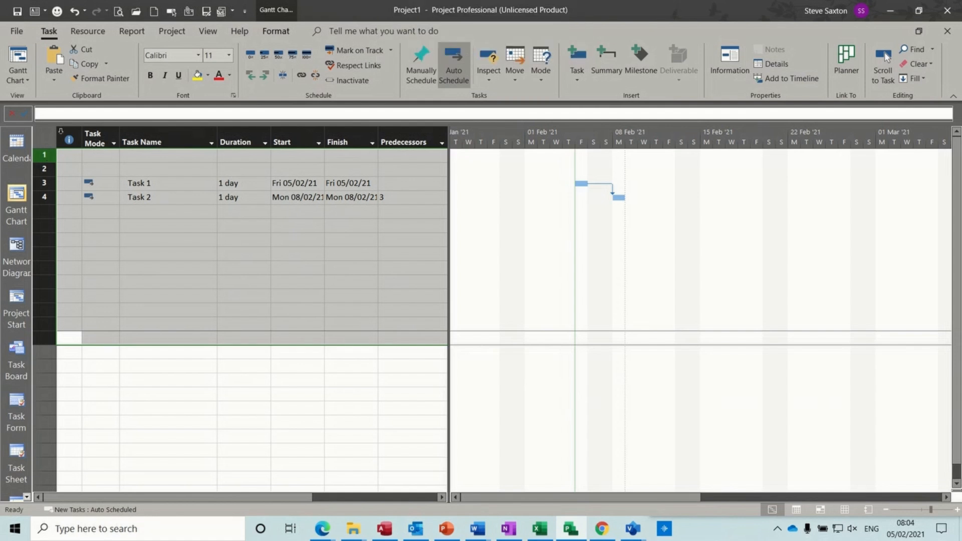
left_click(74, 156)
left_click_drag(45, 154, 45, 169)
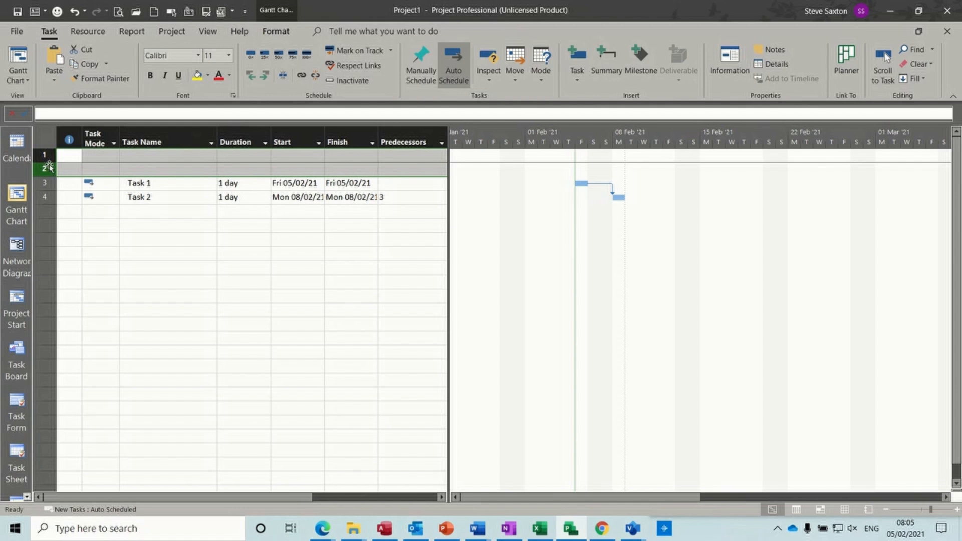
right_click(91, 159)
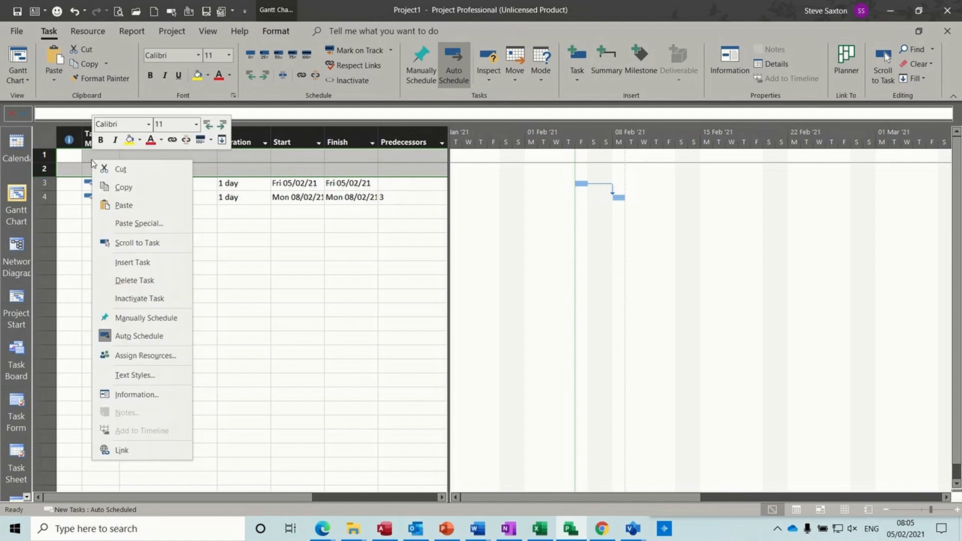
left_click(125, 280)
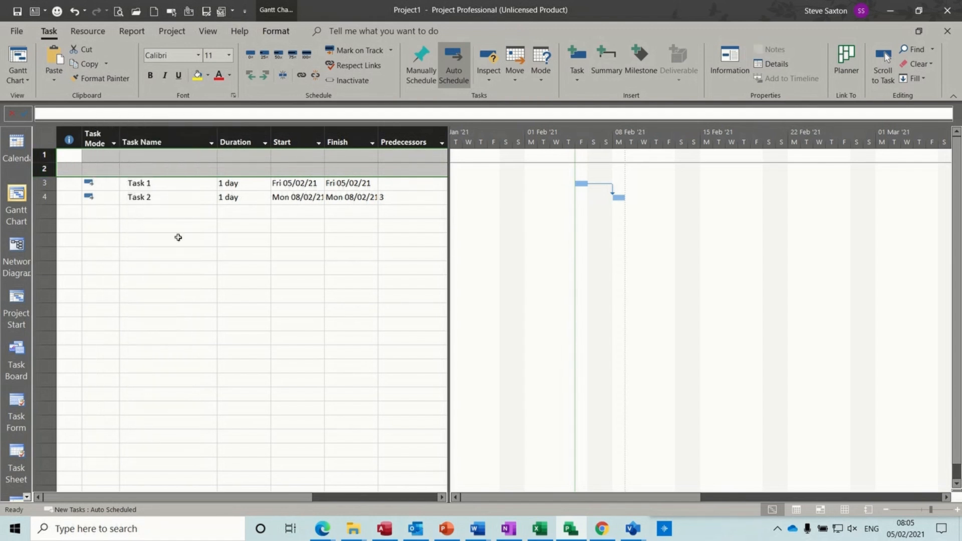
Turn on critical task highlighting in the Gantt chart
left_click(409, 171)
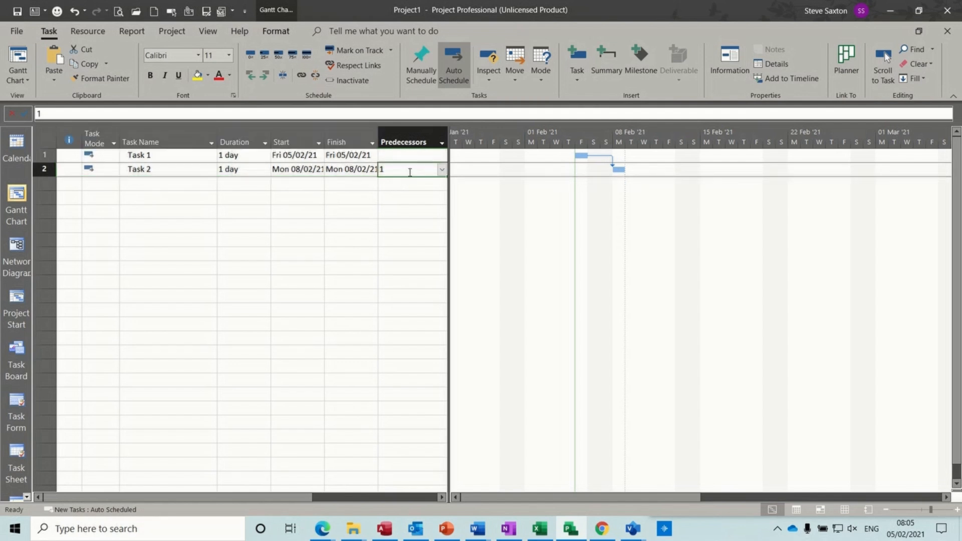
left_click(277, 31)
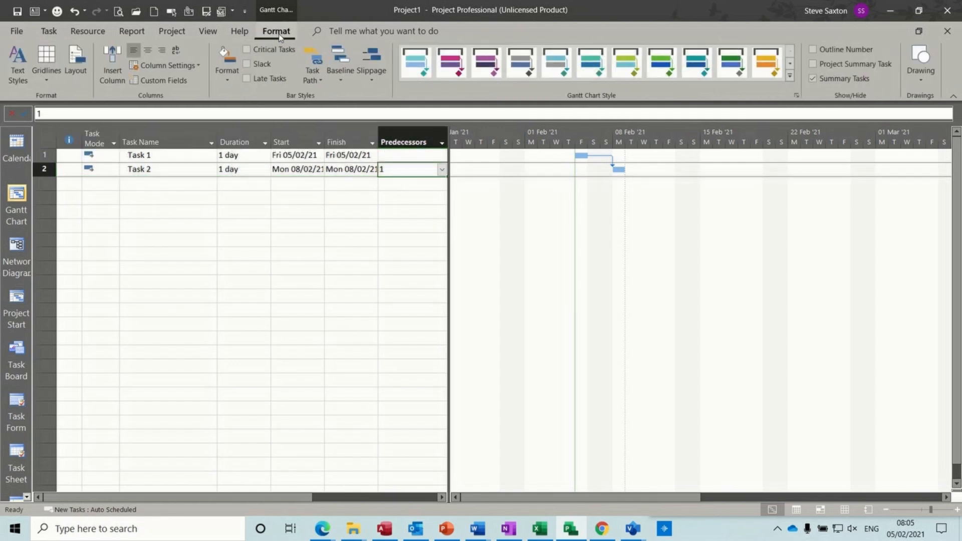
left_click(247, 49)
Move Task 2's bar to start on Fri 12 Feb '21 while keeping its link to Task 1, and undo the move
mouse_move(619, 168)
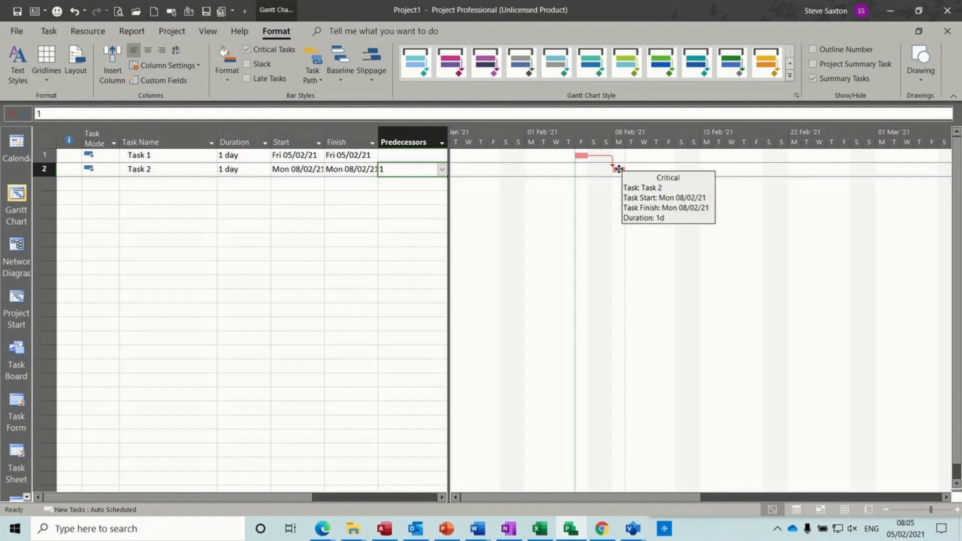
left_click_drag(619, 169, 670, 170)
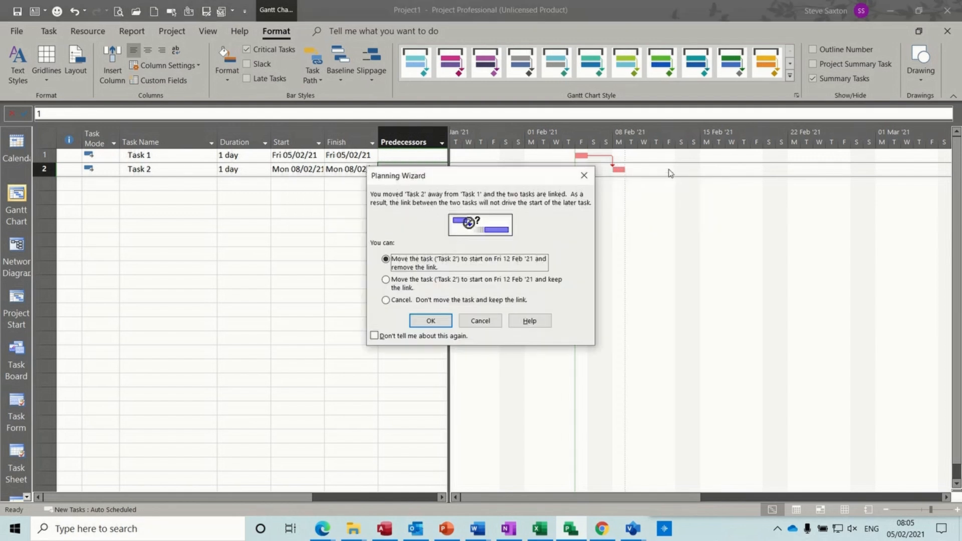
left_click(426, 280)
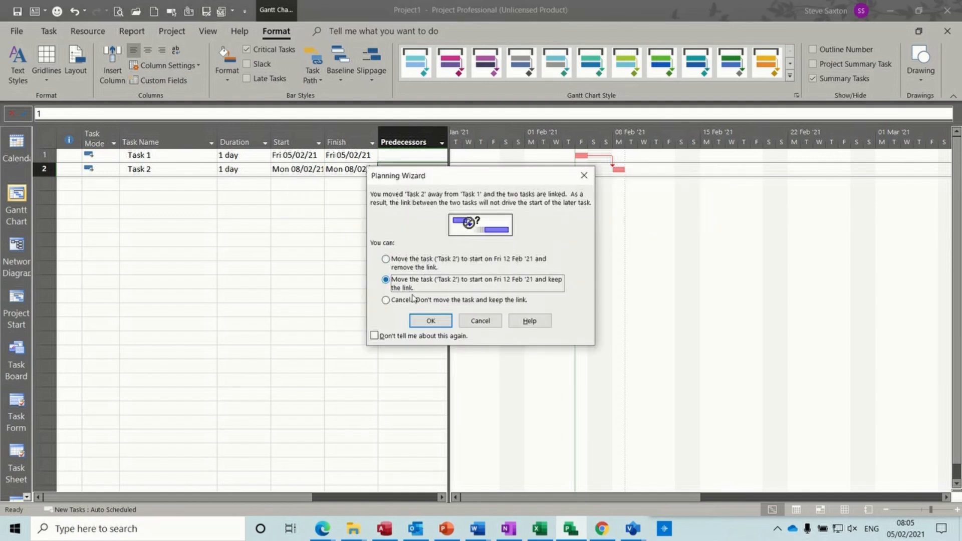
left_click(430, 322)
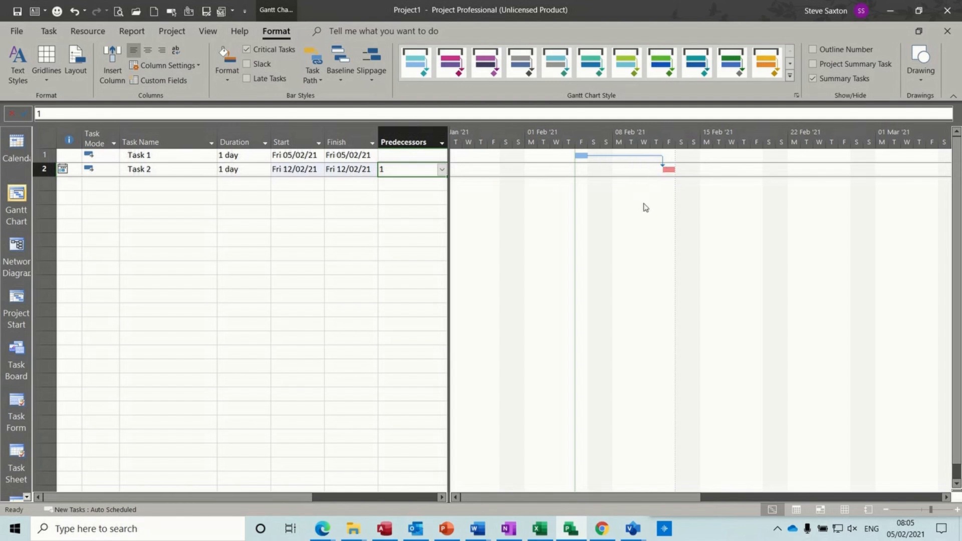
key("ctrl+z")
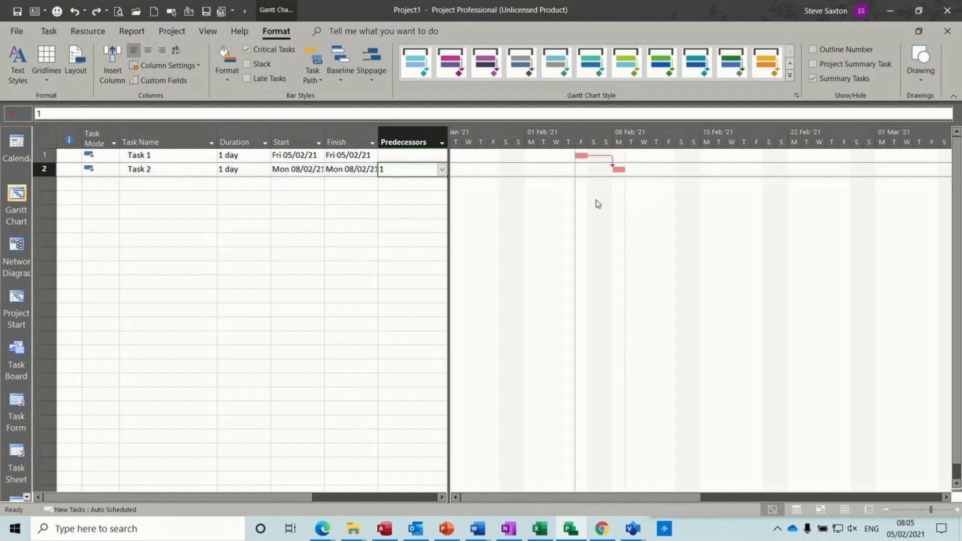
Add a five-day lag to Task 2's finish-to-start link with Task 1, 1FS+5 days
left_click(396, 170)
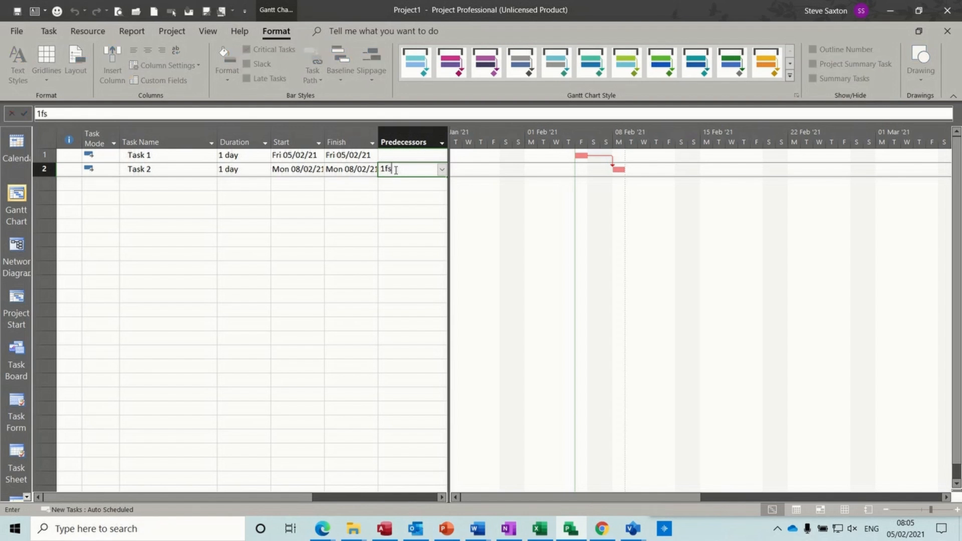
type("fs+5 days")
key("Return")
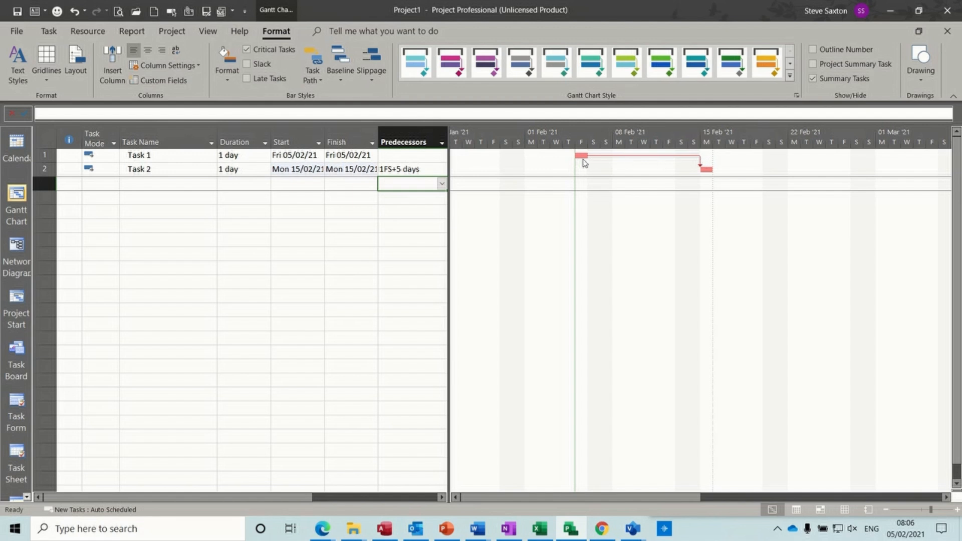
Set the lag on Task 2's finish-to-start predecessor to 4d in its task information
left_click(403, 171)
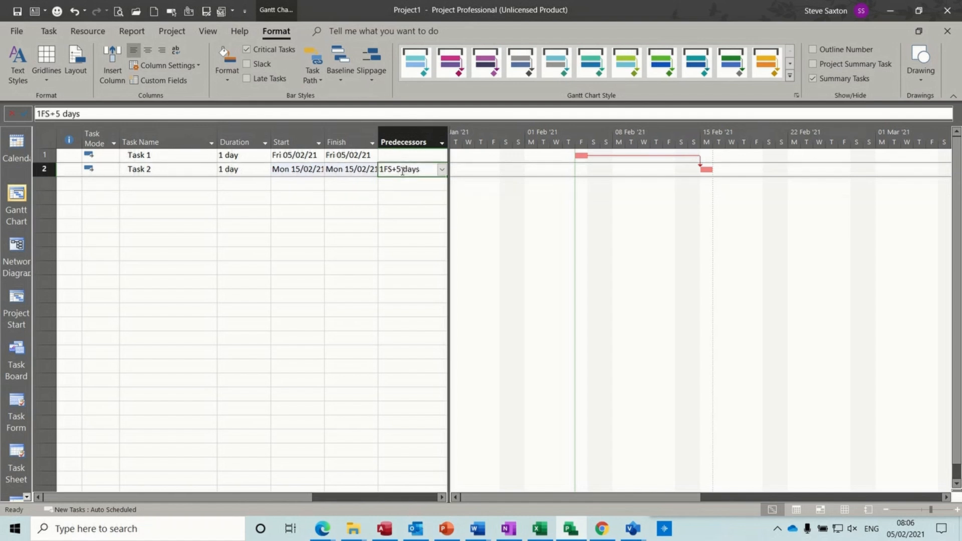
left_click(167, 196)
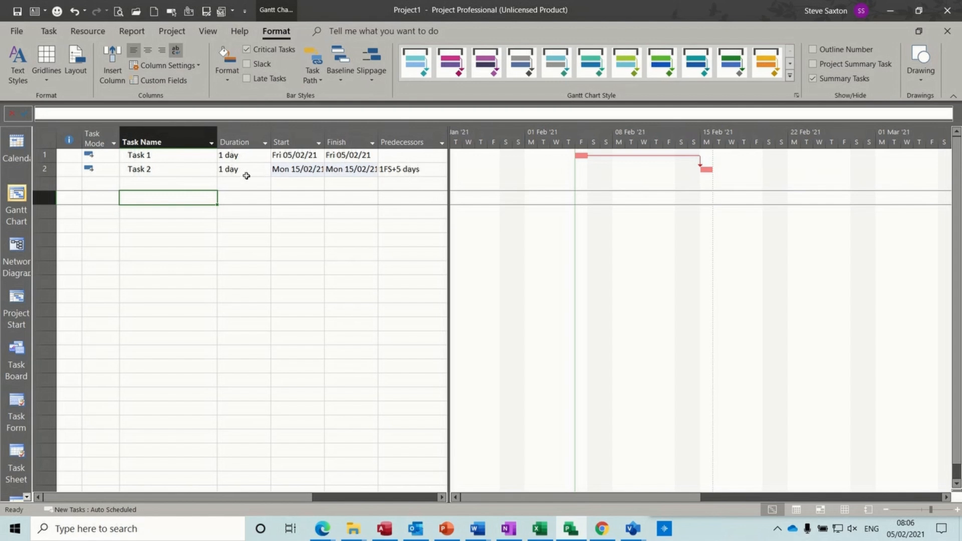
double_click(185, 170)
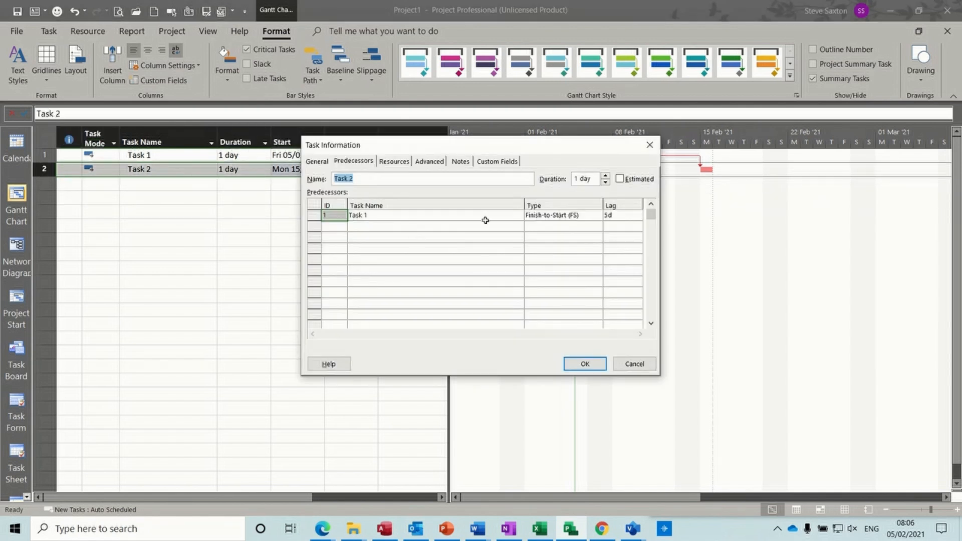
left_click(622, 215)
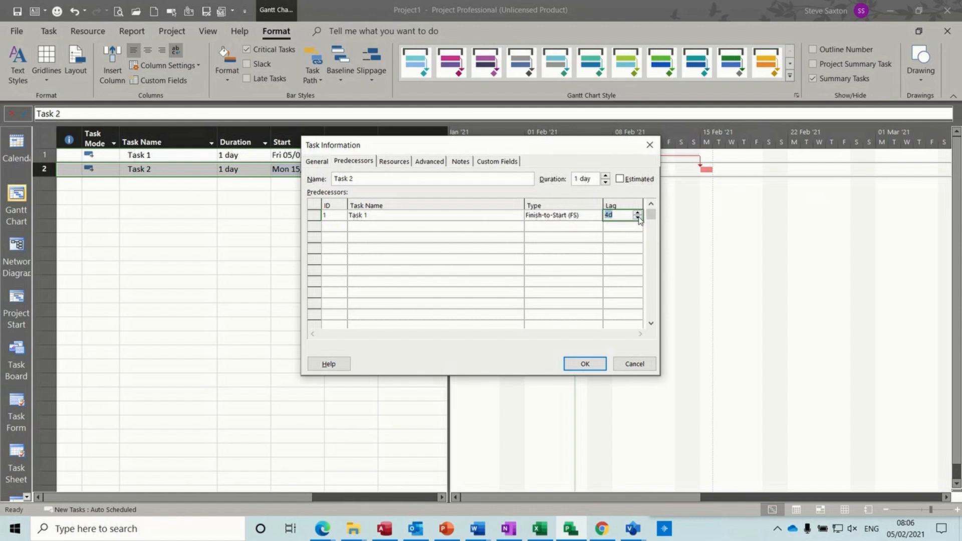
left_click(585, 366)
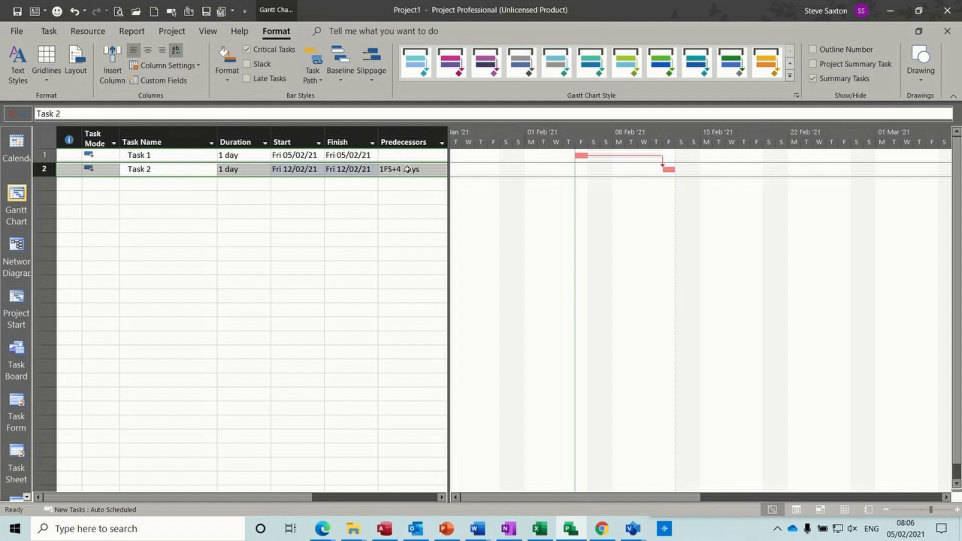
Reopen Task 2's task information to examine its predecessor lag setting, and close it again
left_click(407, 169)
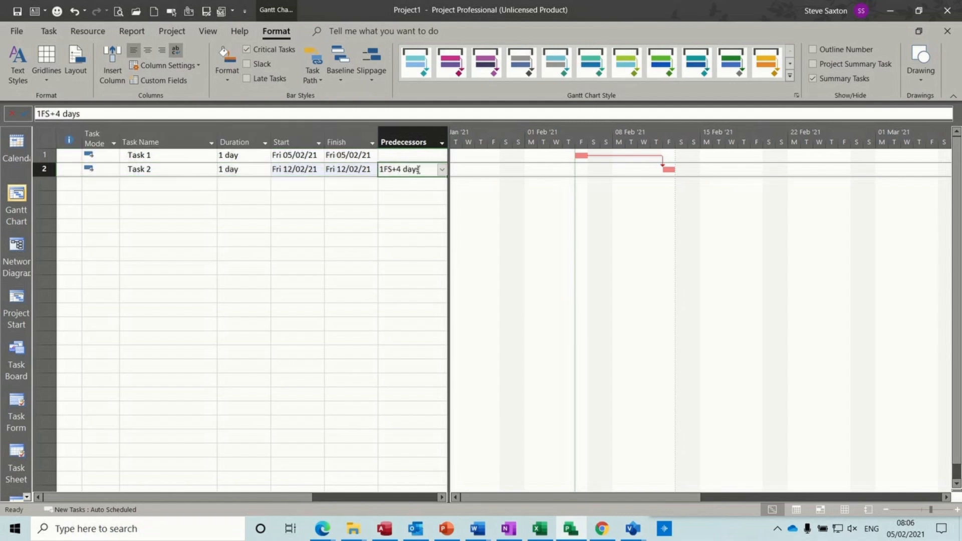
double_click(190, 168)
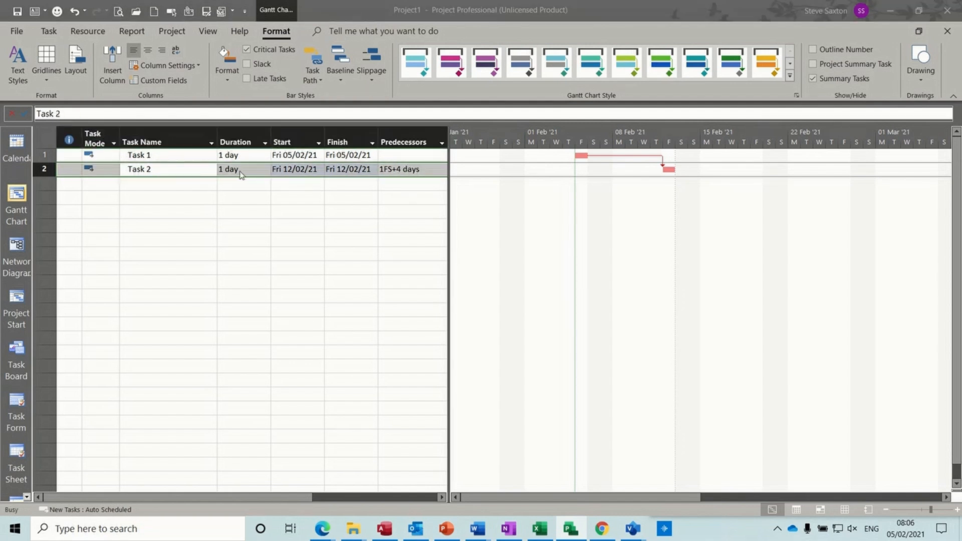
left_click(619, 216)
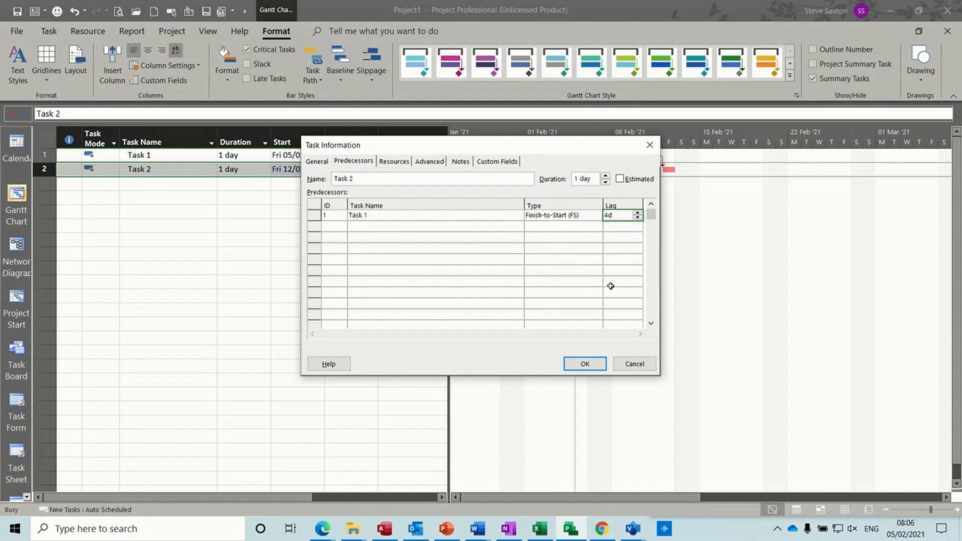
left_click(582, 363)
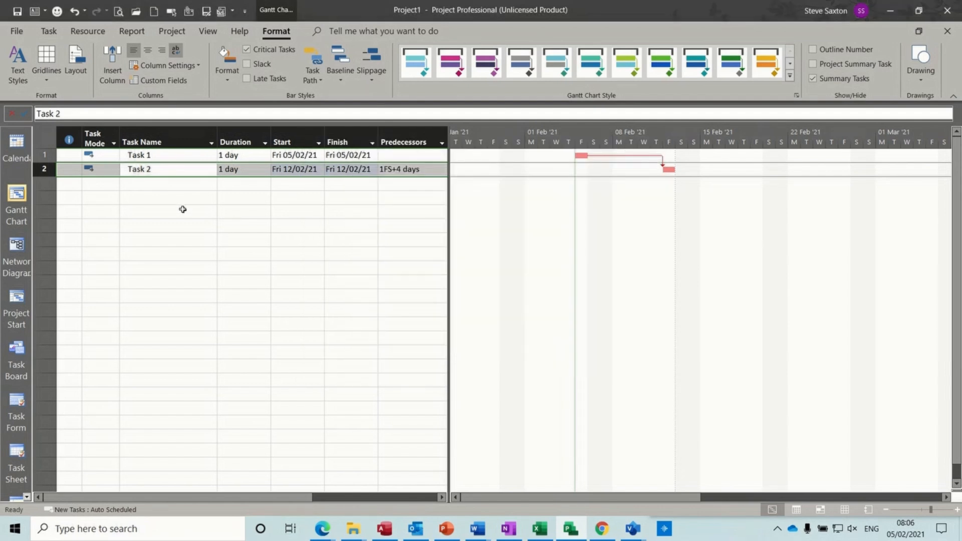
left_click(171, 184)
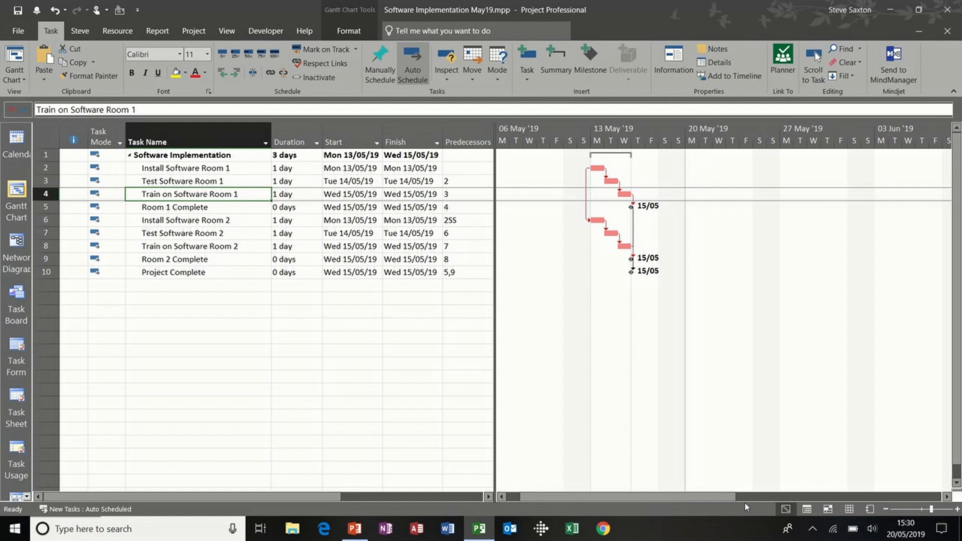
Show the Software Implementation project's Resource Sheet and add four people as resources by first name
left_click(850, 510)
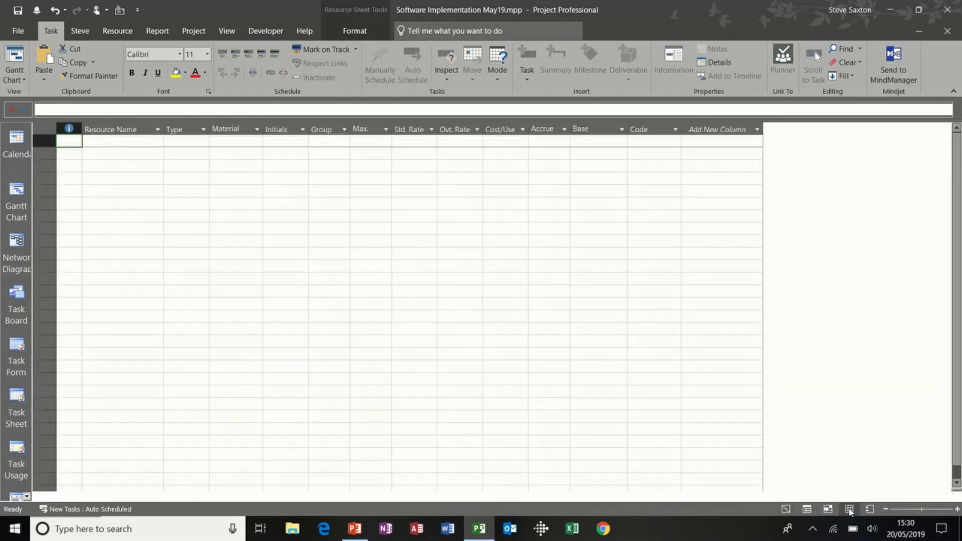
left_click(106, 140)
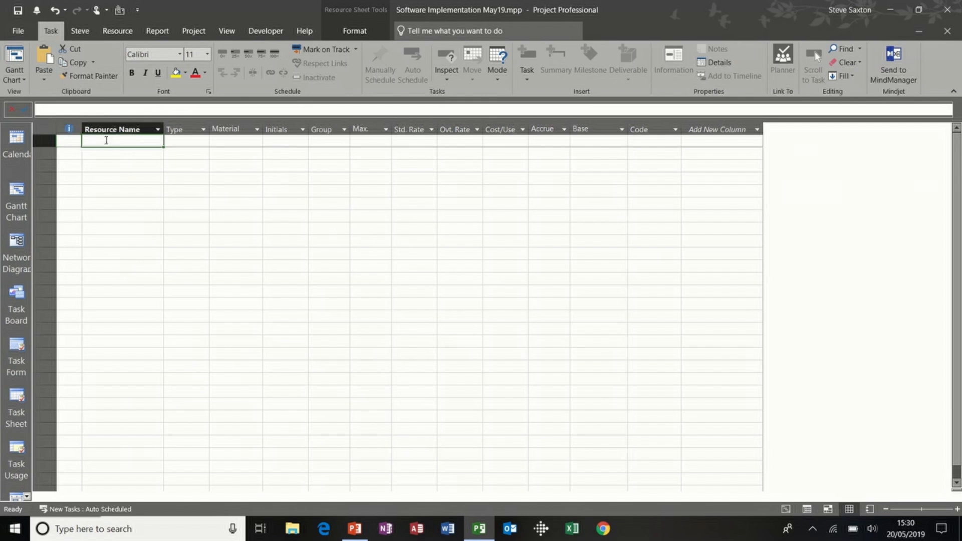
type("Anna")
key("Return")
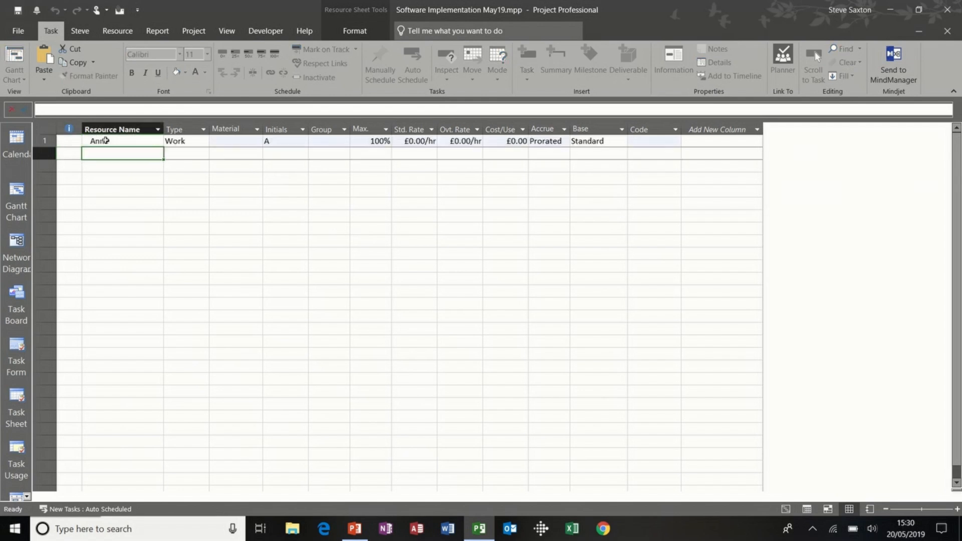
type("Bob")
key("Return")
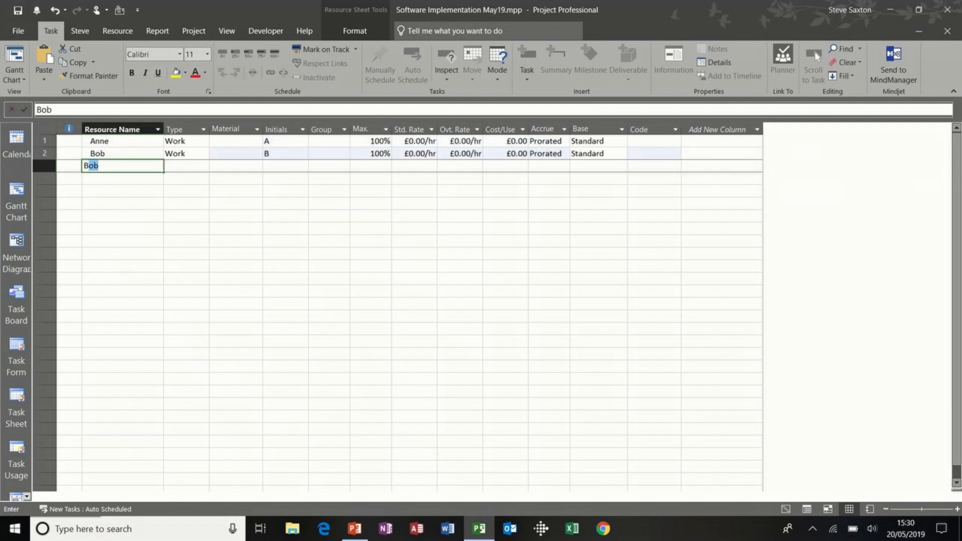
type("Bill")
key("Return")
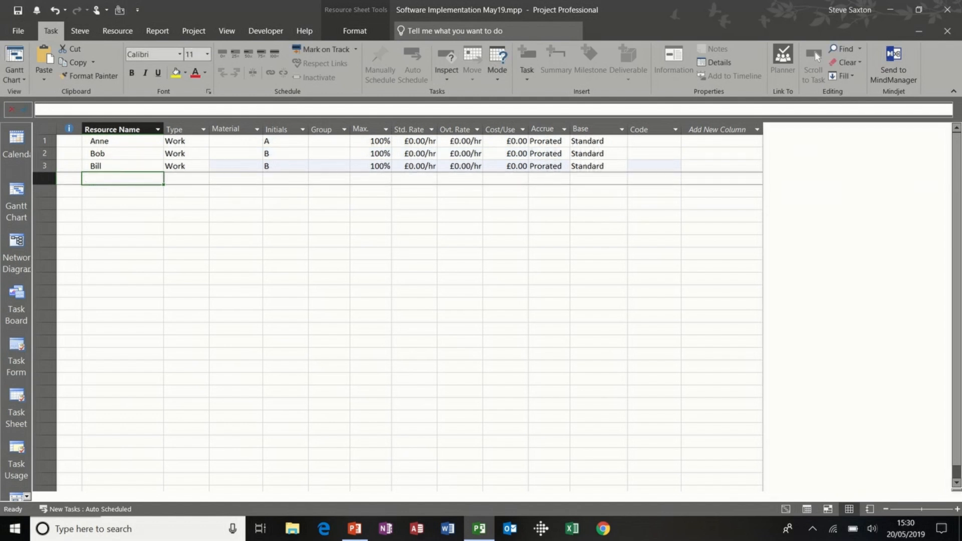
type("Ben")
key("Return")
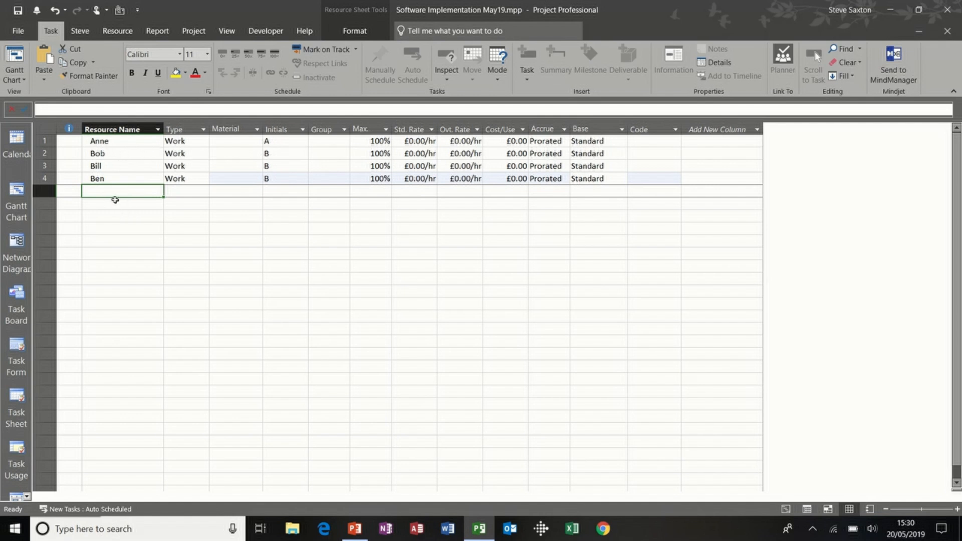
Add Microsoft Office, Computers, Paper, Hotel and Contractors as resources below the four people
type("Microsoft")
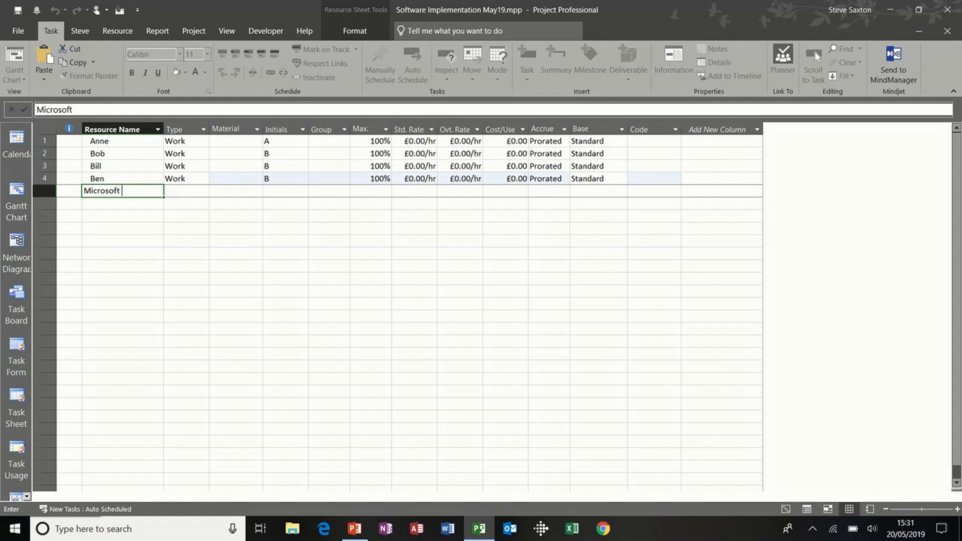
type(" Office")
key("Return")
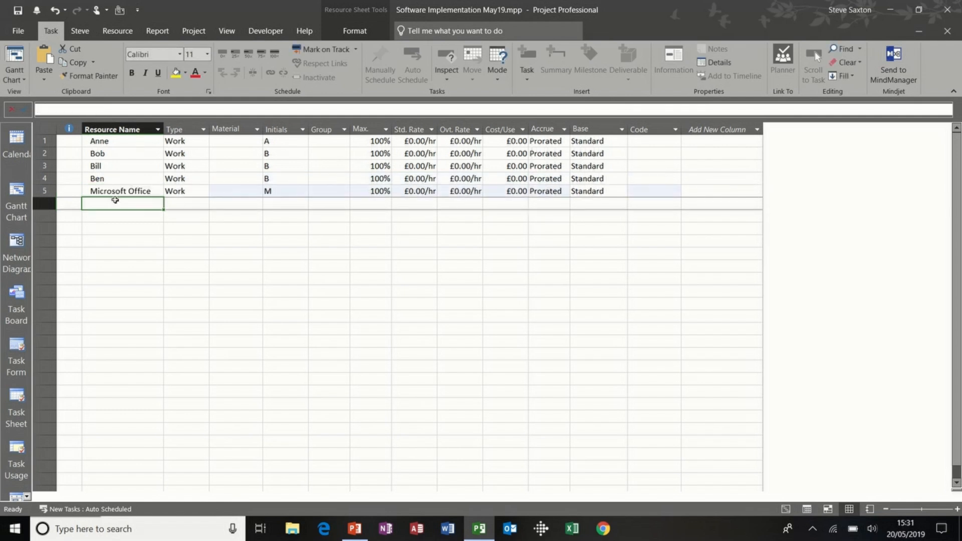
type("Comput")
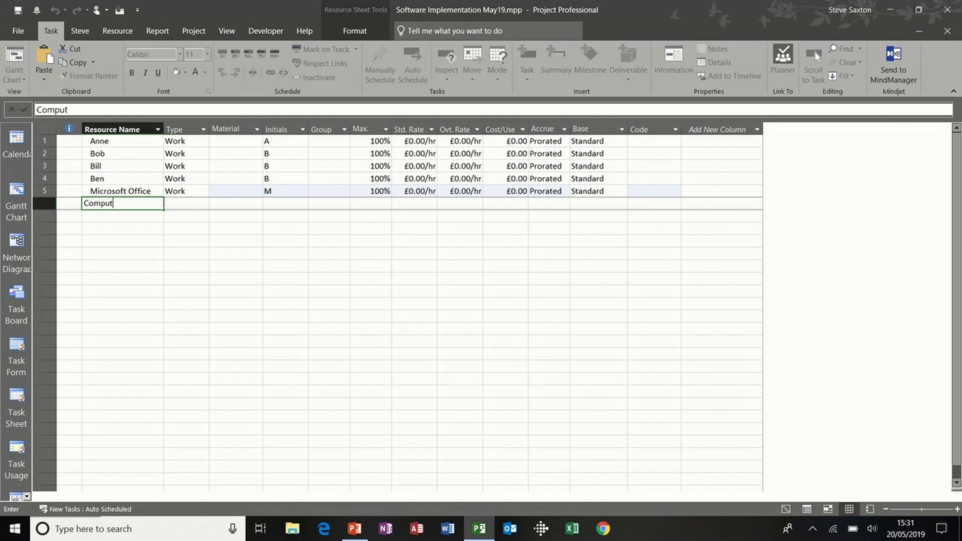
type("ers")
key("Return")
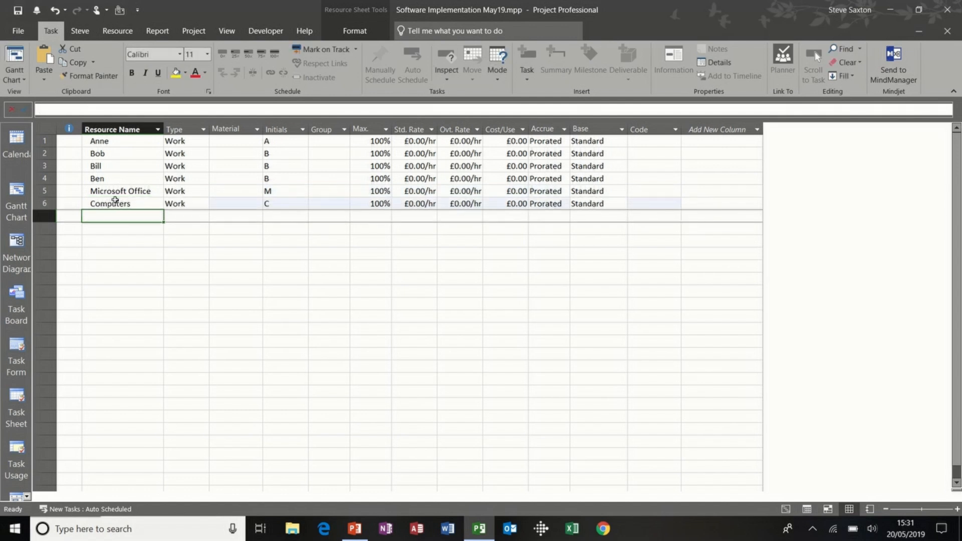
type("Paper")
key("Return")
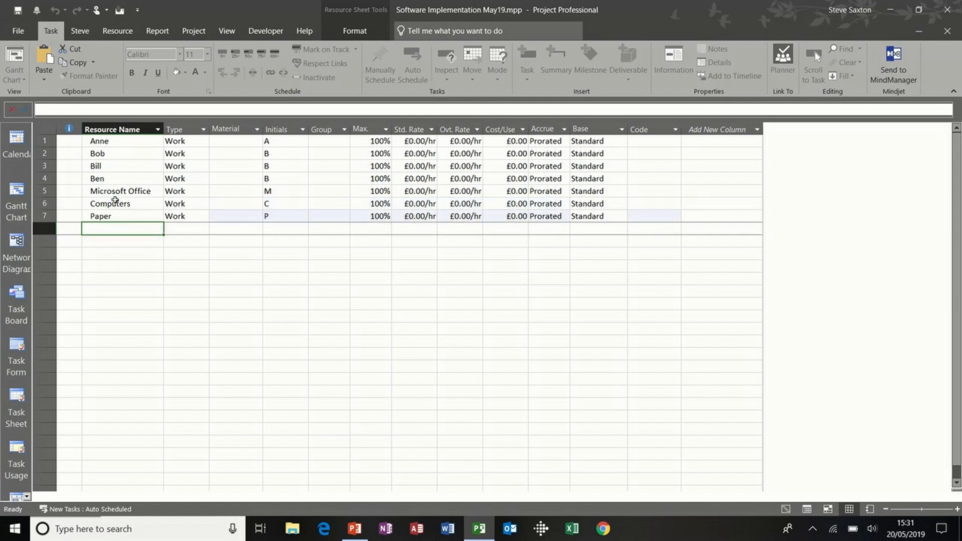
type("Hotel")
key("Return")
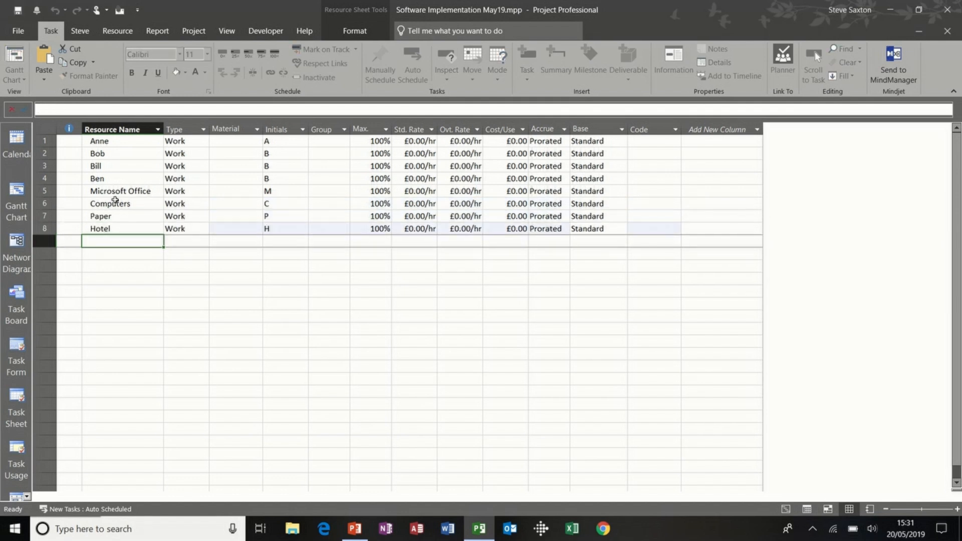
type("Contractors")
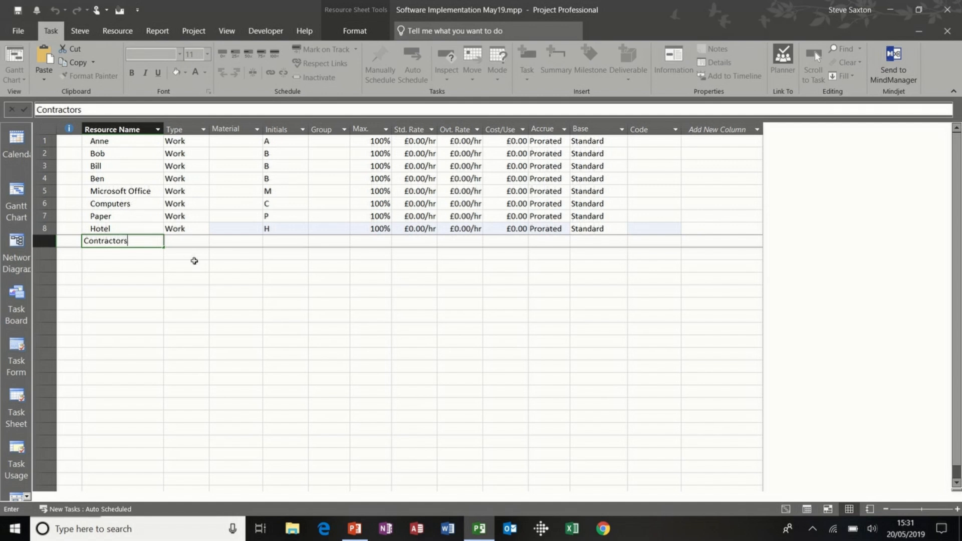
left_click(190, 240)
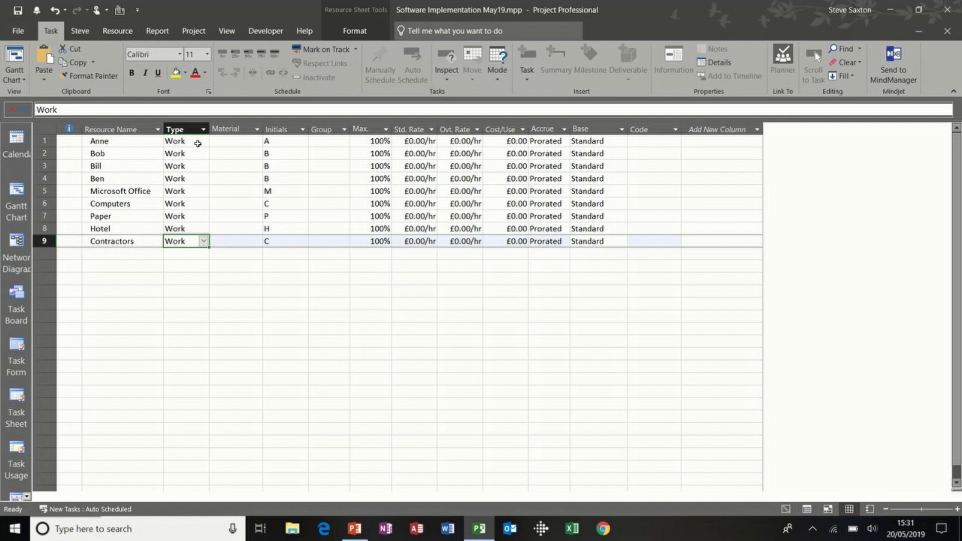
Examine the resource types available for the first person without changing the type
left_click(198, 143)
left_click(205, 142)
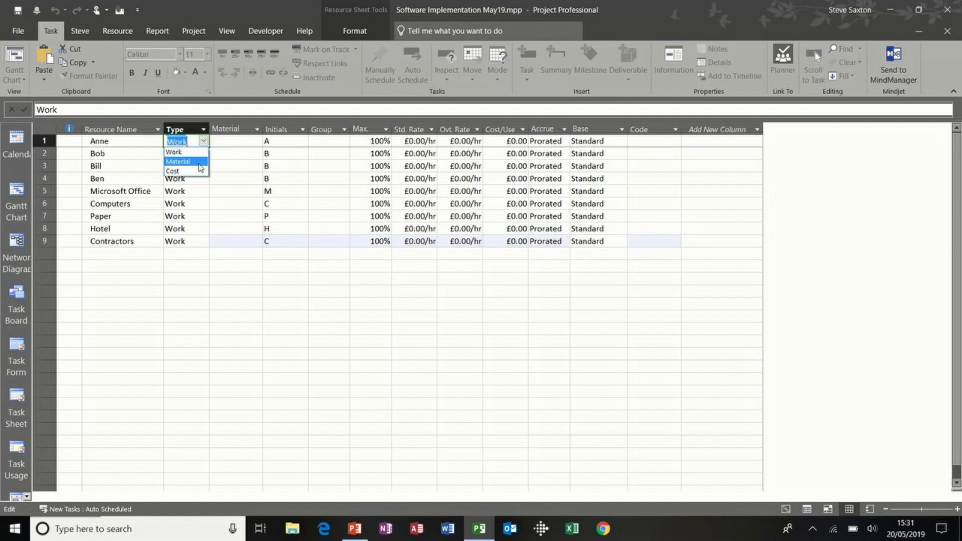
key("Escape")
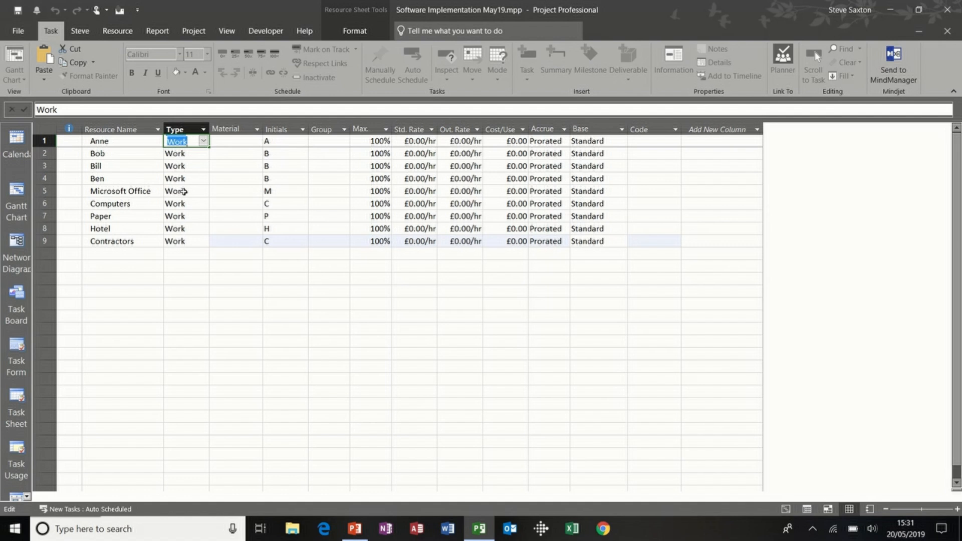
Set the resource type of Microsoft Office, Computers and Paper to Material
left_click(189, 194)
left_click(204, 192)
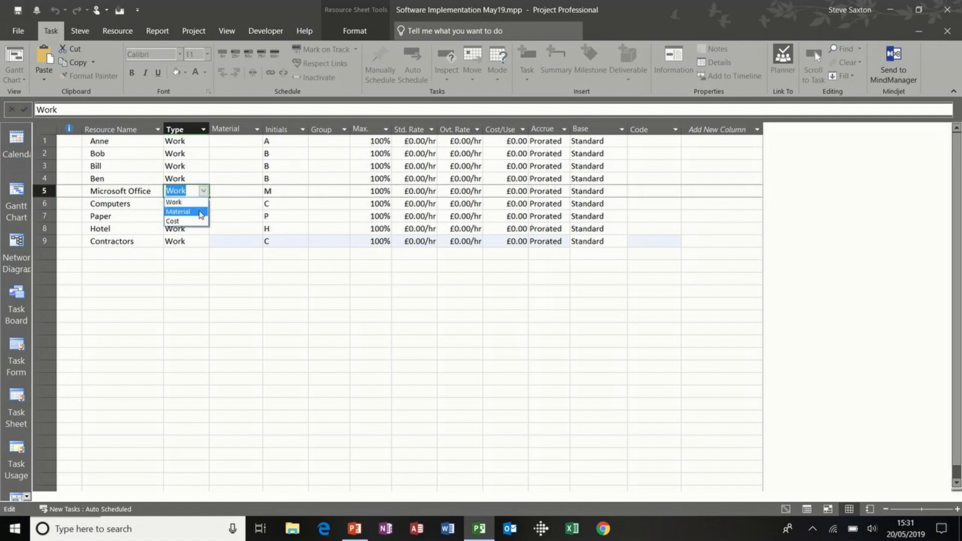
left_click(178, 208)
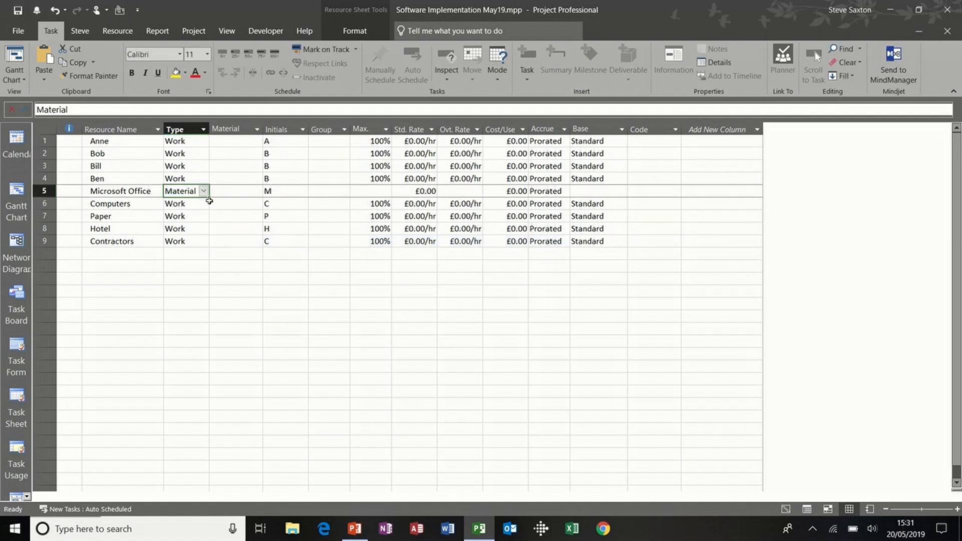
left_click_drag(210, 198, 209, 221)
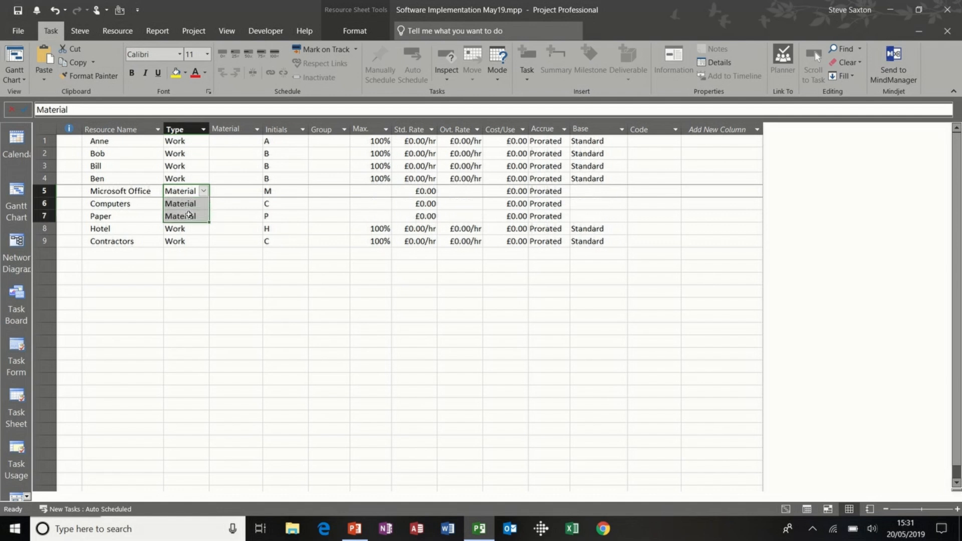
Set the Hotel resource's type to Cost
left_click(188, 230)
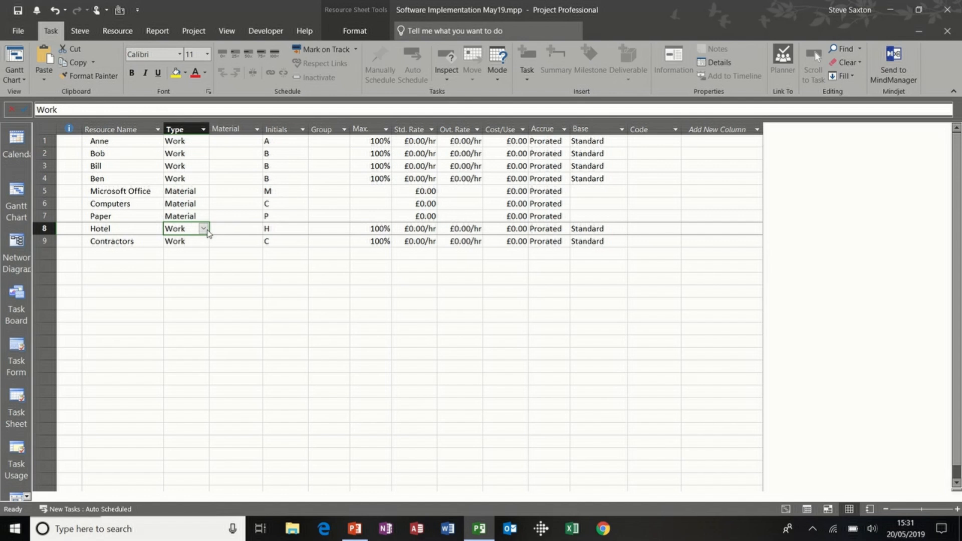
left_click(205, 231)
left_click(195, 259)
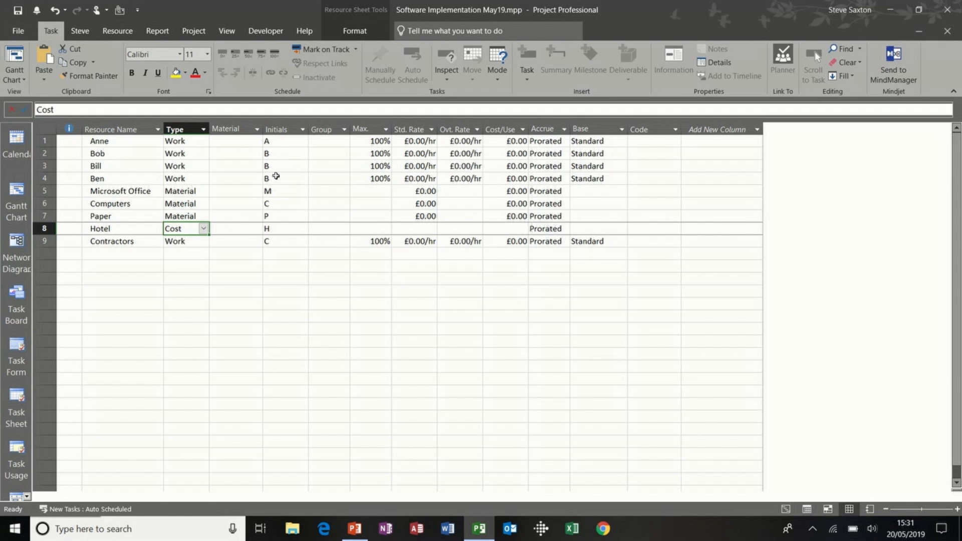
Enter the material labels MSO for Microsoft Office, PCs for Computers and Pack for Paper
left_click(227, 191)
type("MSO")
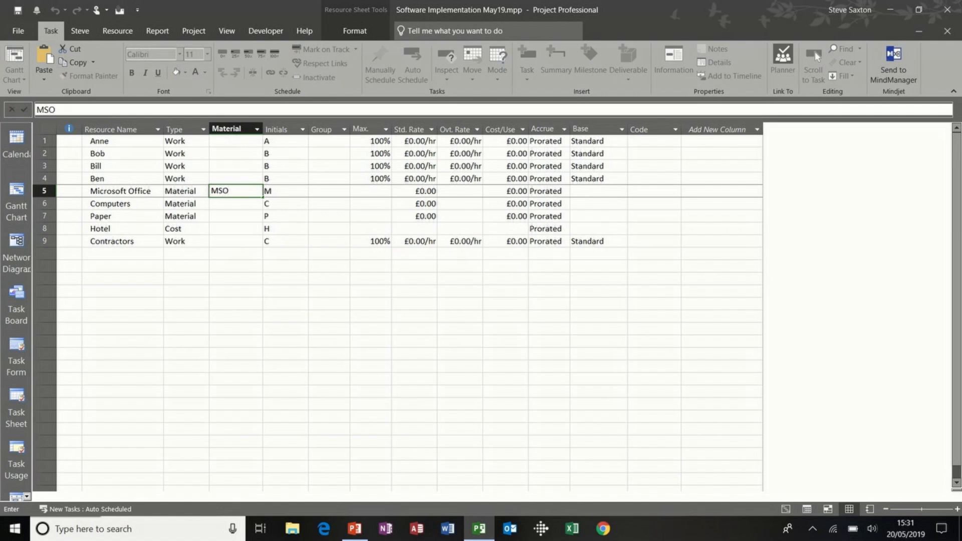
key("Return")
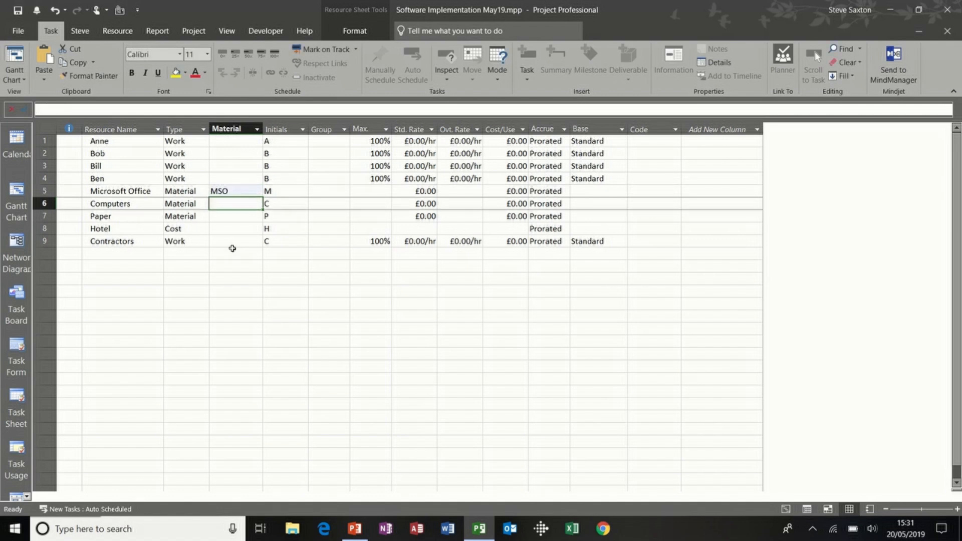
type("PCs")
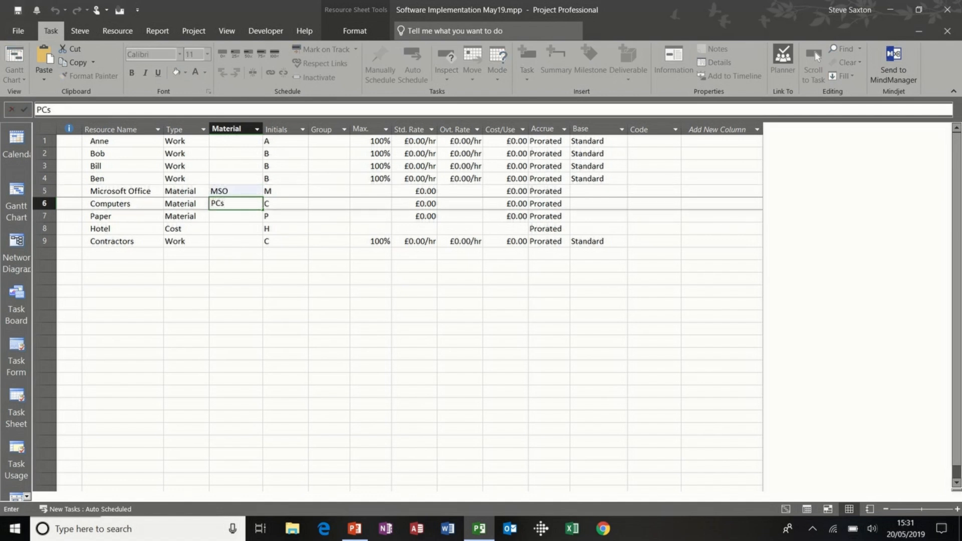
key("Return")
type("Pack")
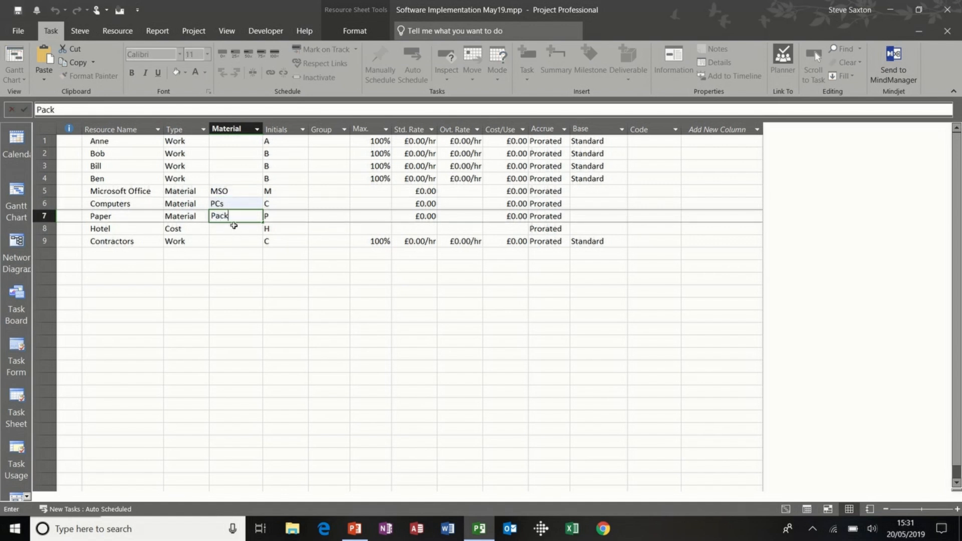
key("Return")
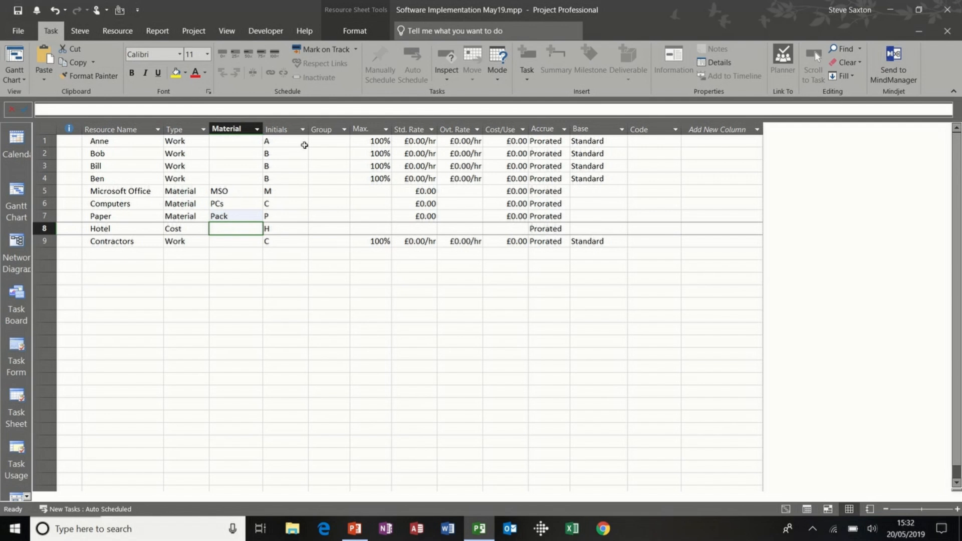
Assign the first two people to the group Trainer, the third to Admin and the fourth to Manager
left_click(330, 142)
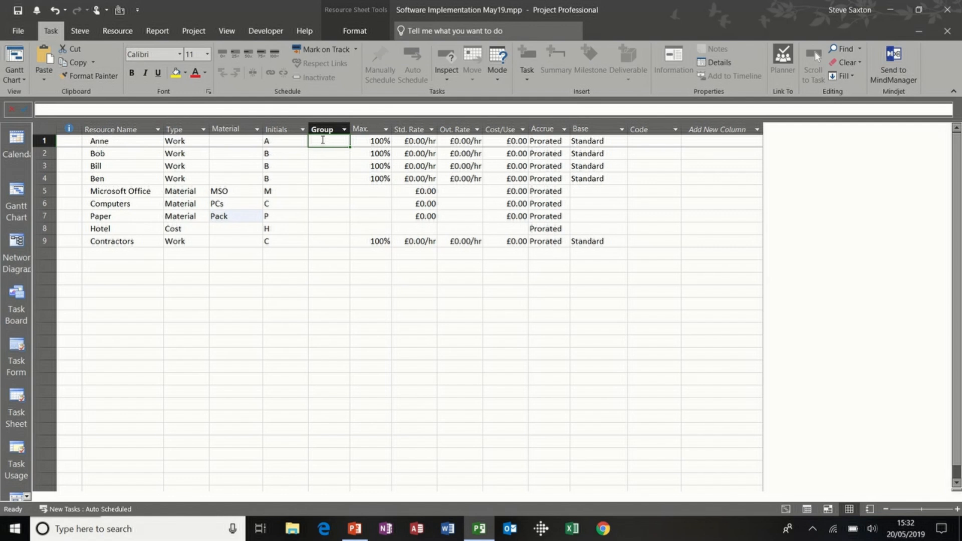
type("Trainer")
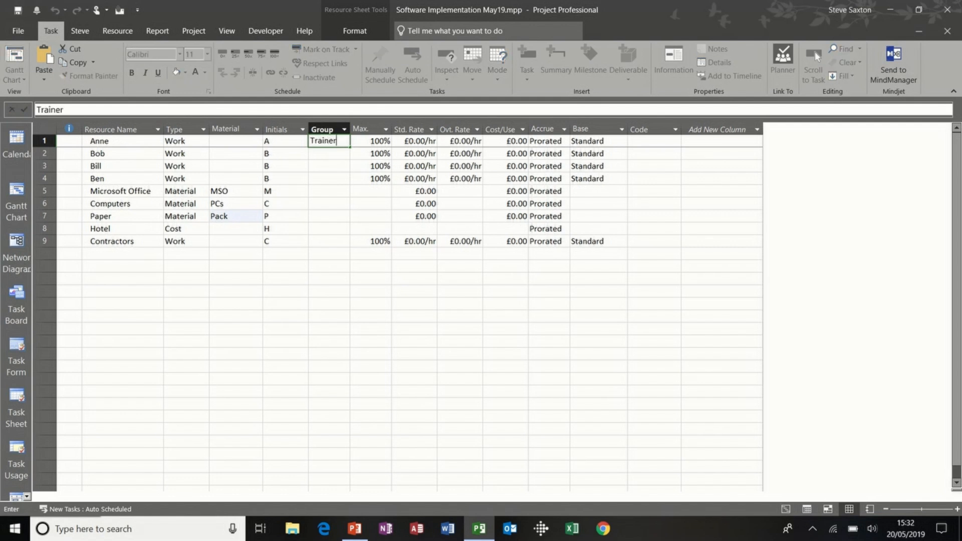
key("Return")
type("Trai")
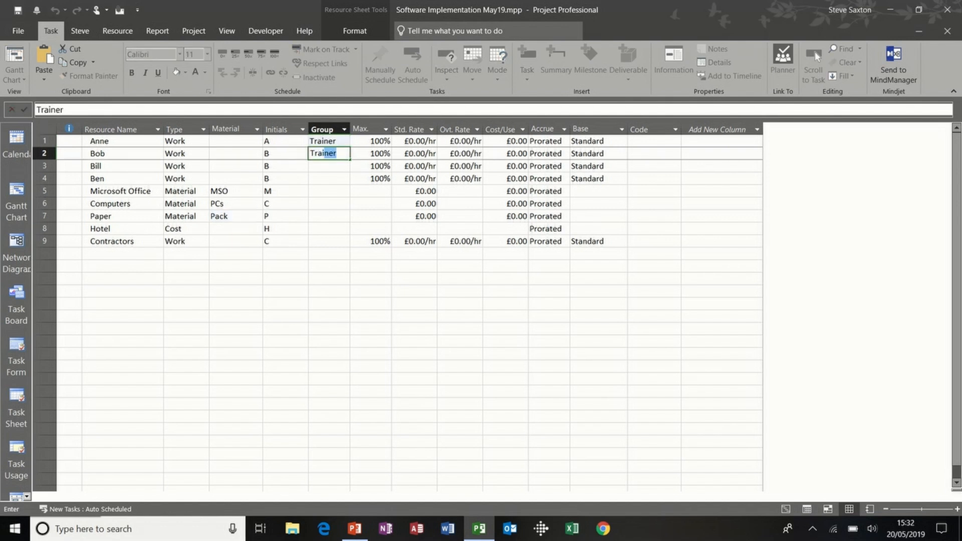
type("ner")
key("Return")
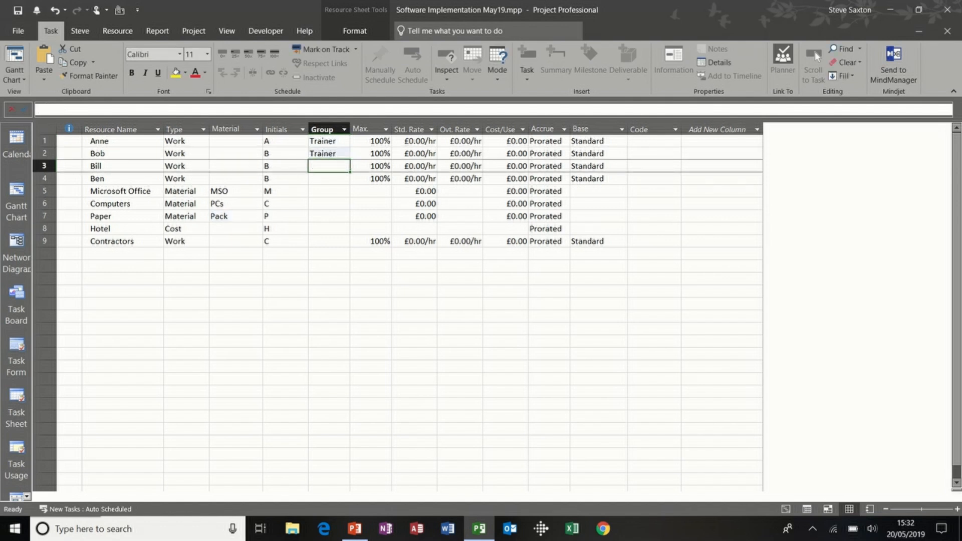
type("Admin")
key("Return")
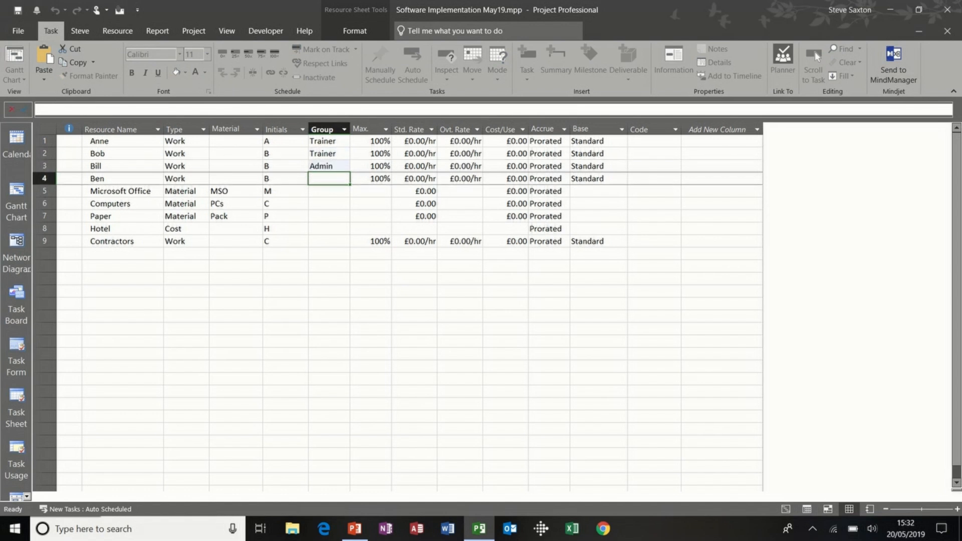
type("Manager")
key("Return")
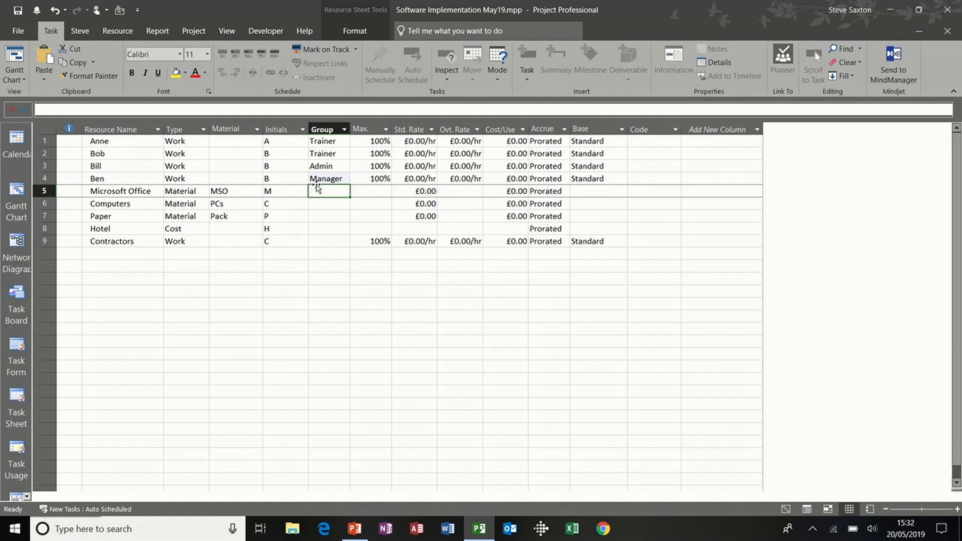
Set the first person's standard rate to £10/hr and overtime rate to £15/hr, and fill both rates down to the other three people
left_click(370, 141)
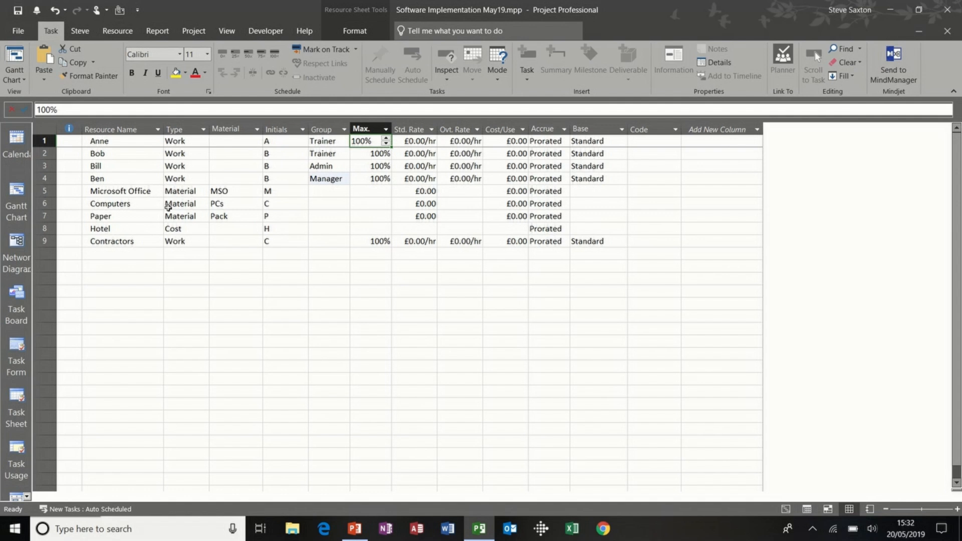
left_click(420, 141)
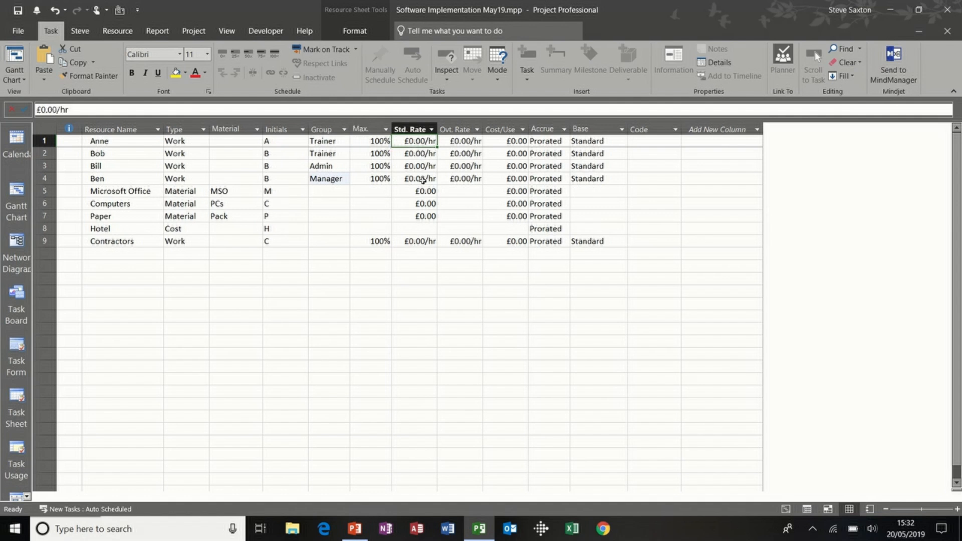
type("10")
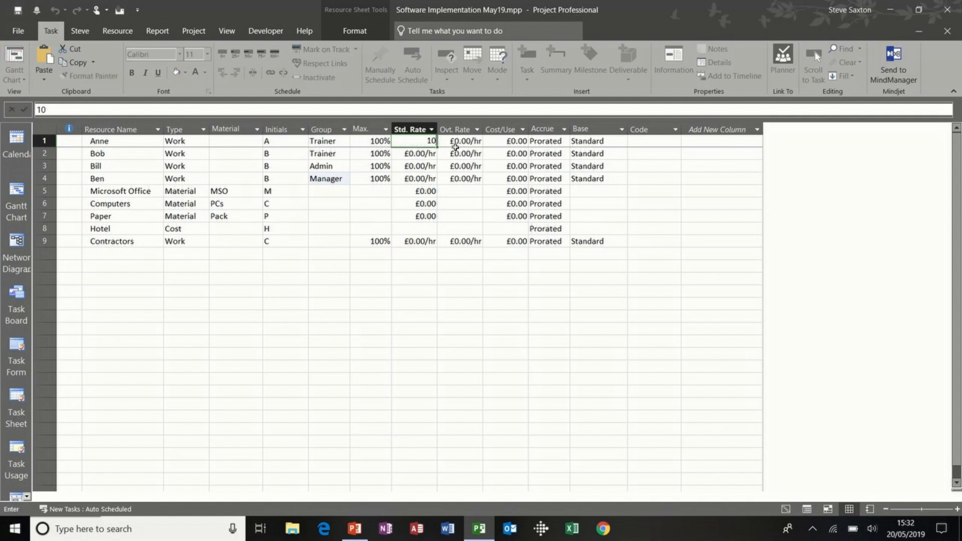
left_click(454, 146)
type("15")
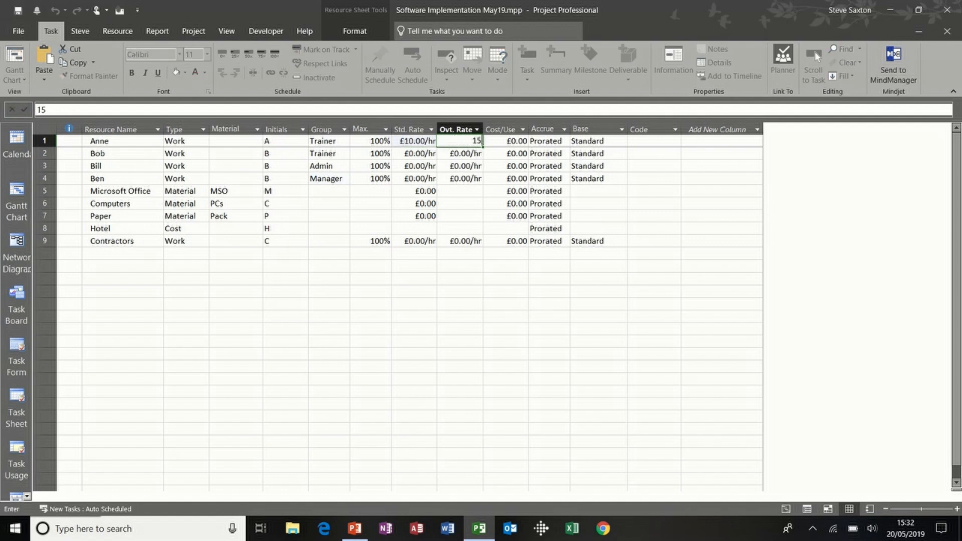
key("Return")
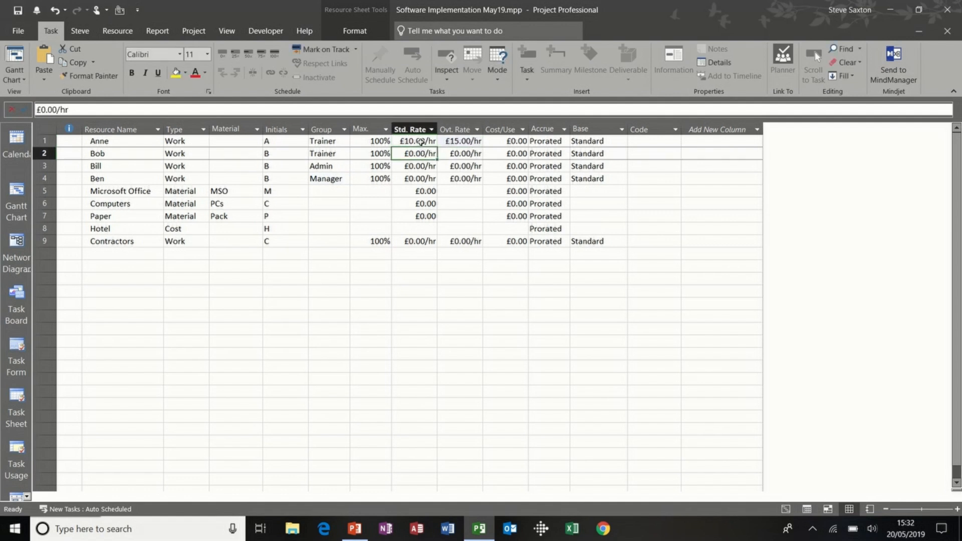
left_click_drag(420, 141, 483, 185)
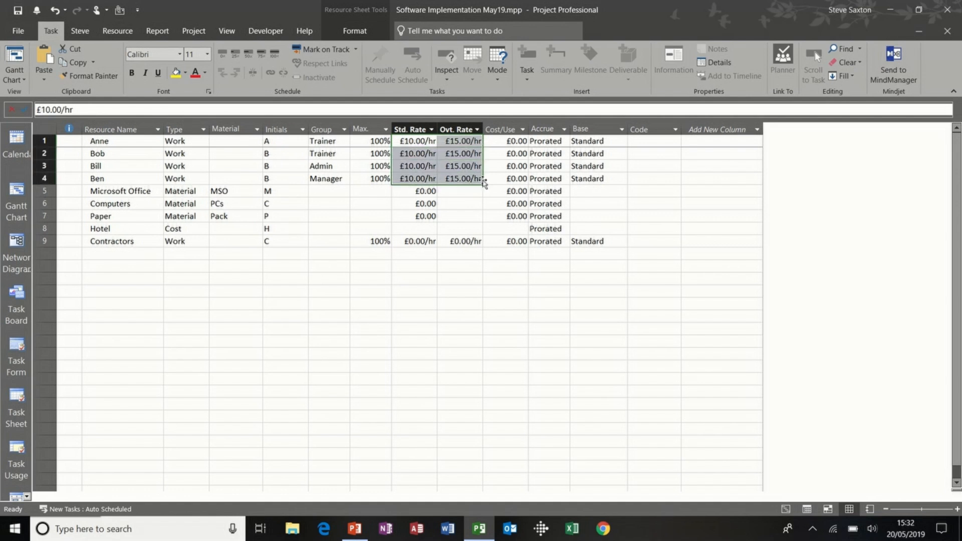
Set the standard rate of Microsoft Office to £100 and the cost per use of Computers to £500
left_click(423, 193)
type("100")
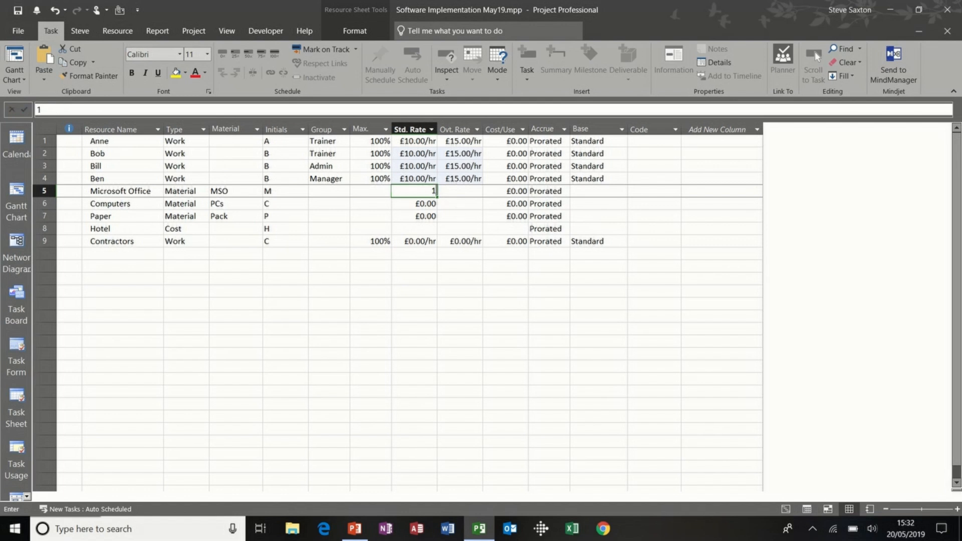
left_click(421, 204)
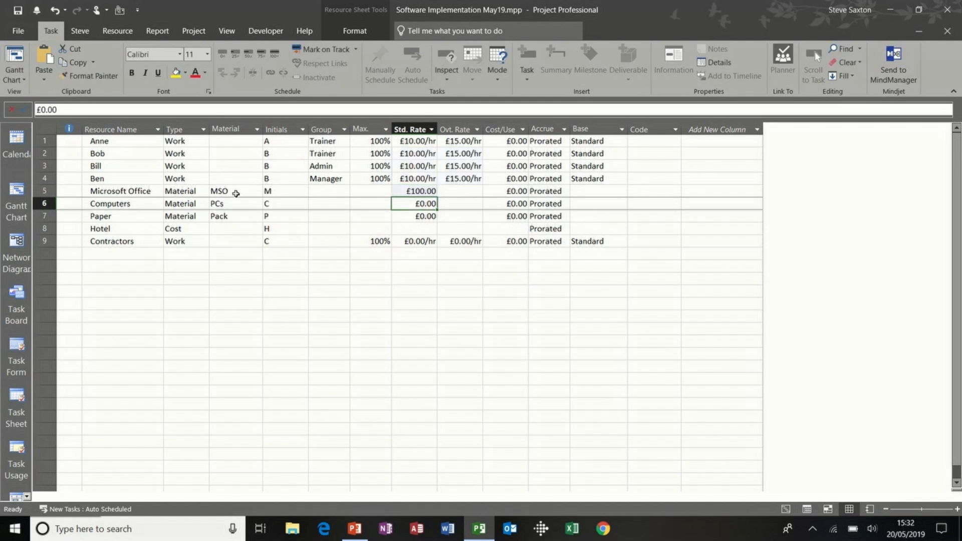
left_click(418, 191)
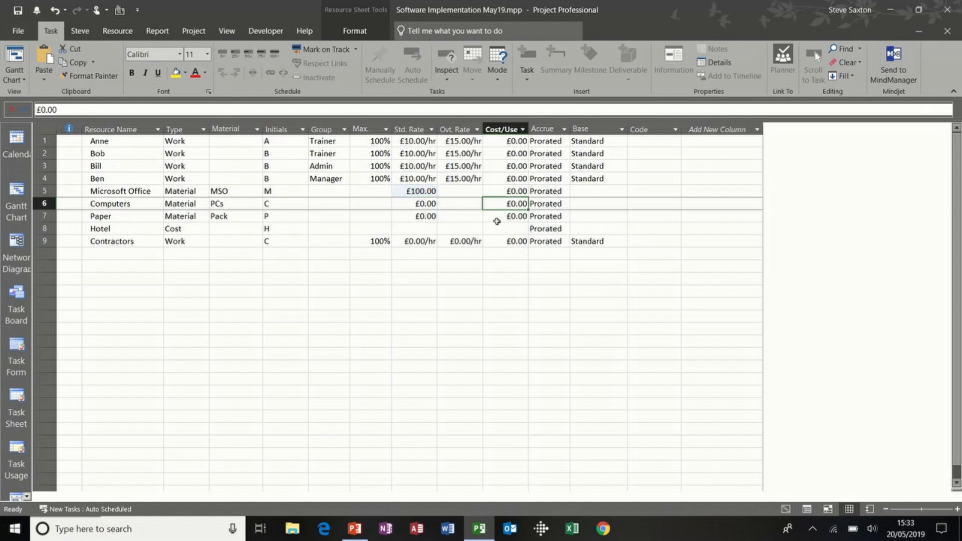
type("500")
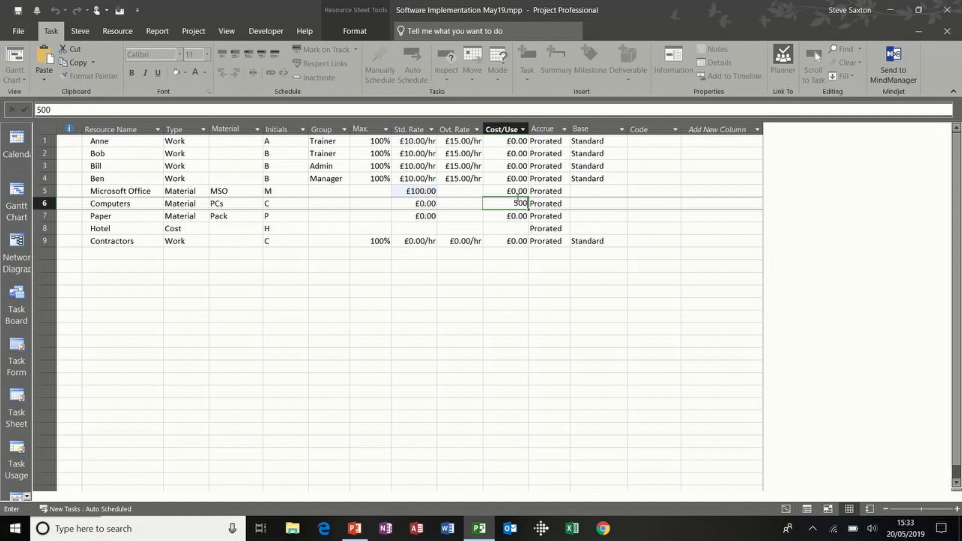
left_click(503, 216)
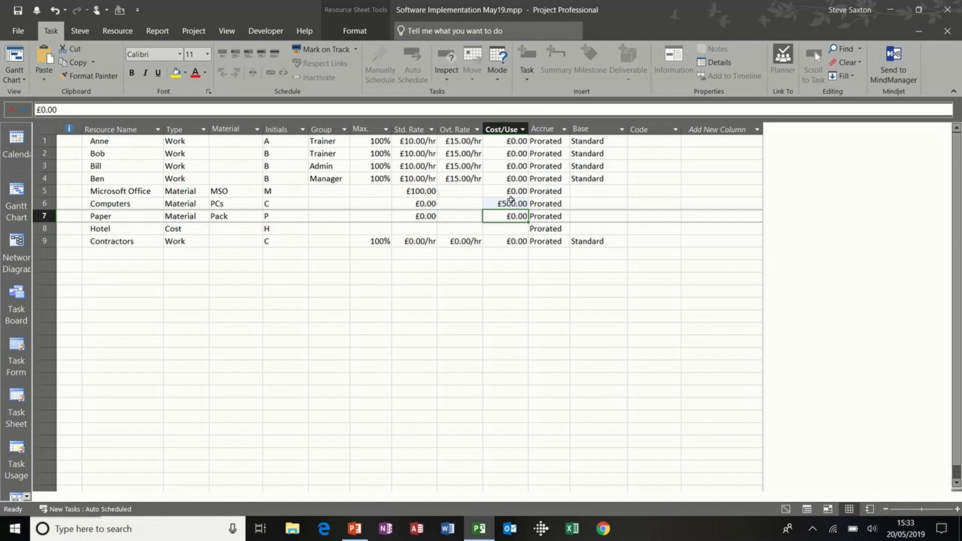
Set the standard rate of the Paper resource to £1
left_click(412, 217)
type("1")
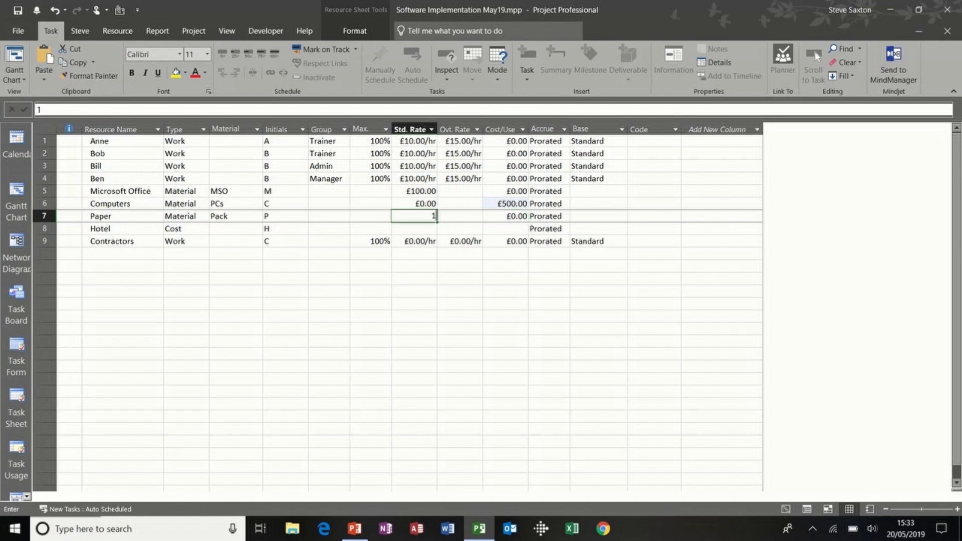
key("Return")
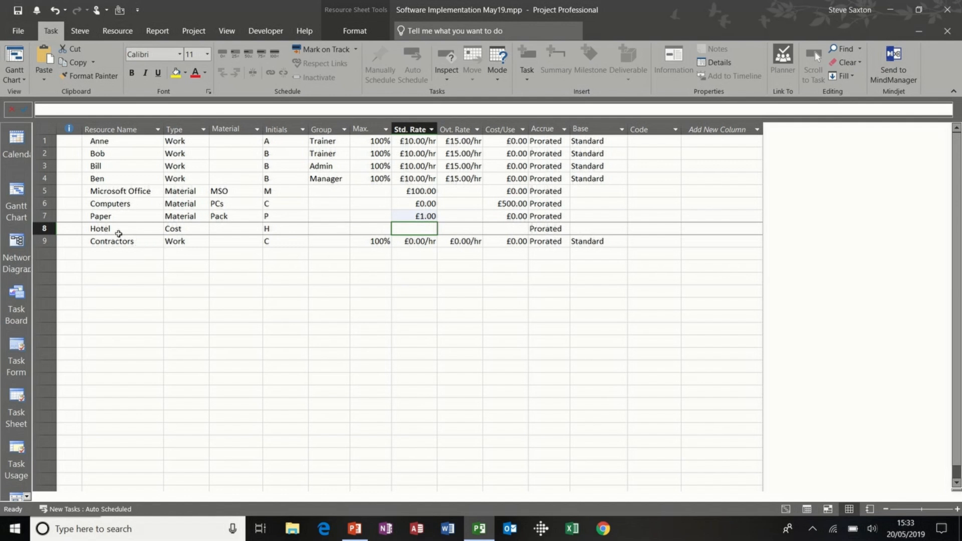
Review the type options and the standard rate field of the Hotel cost resource
left_click(192, 229)
left_click(206, 231)
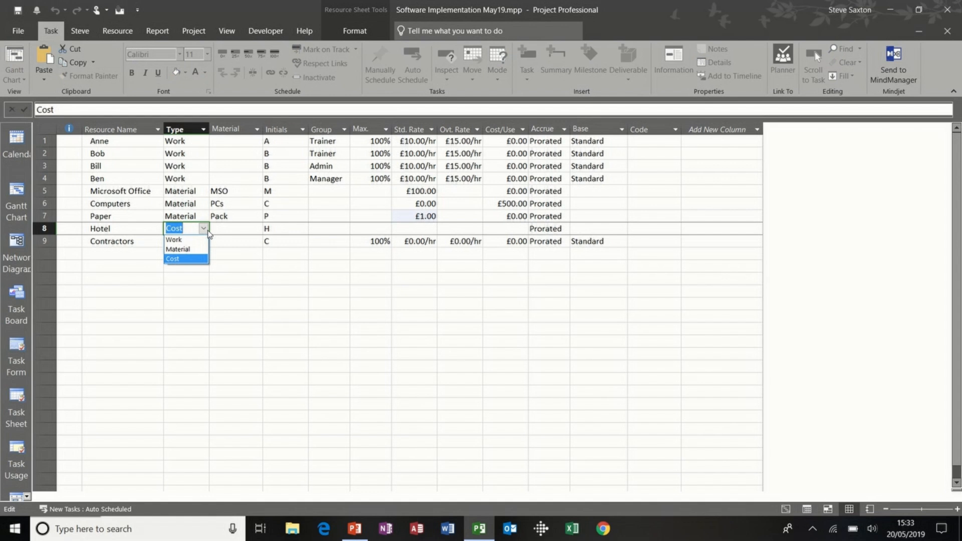
left_click(206, 230)
left_click(410, 228)
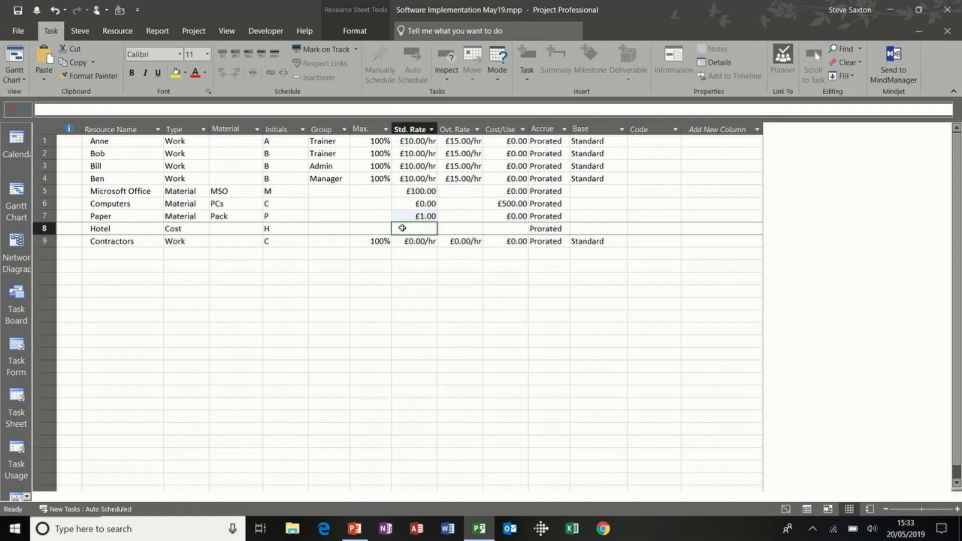
left_click(188, 230)
left_click(420, 229)
Set the standard rate of the Contractors resource to £10/hr
left_click(414, 241)
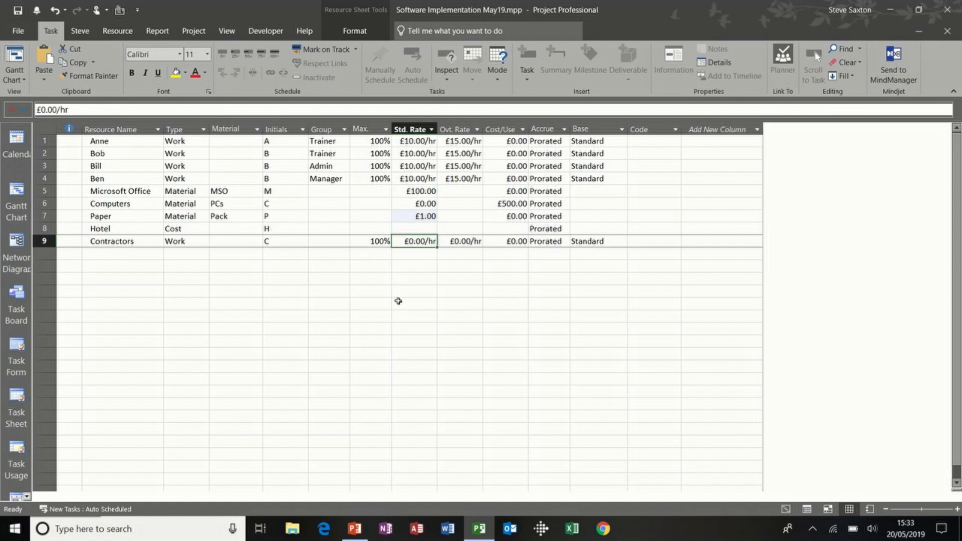
type("10")
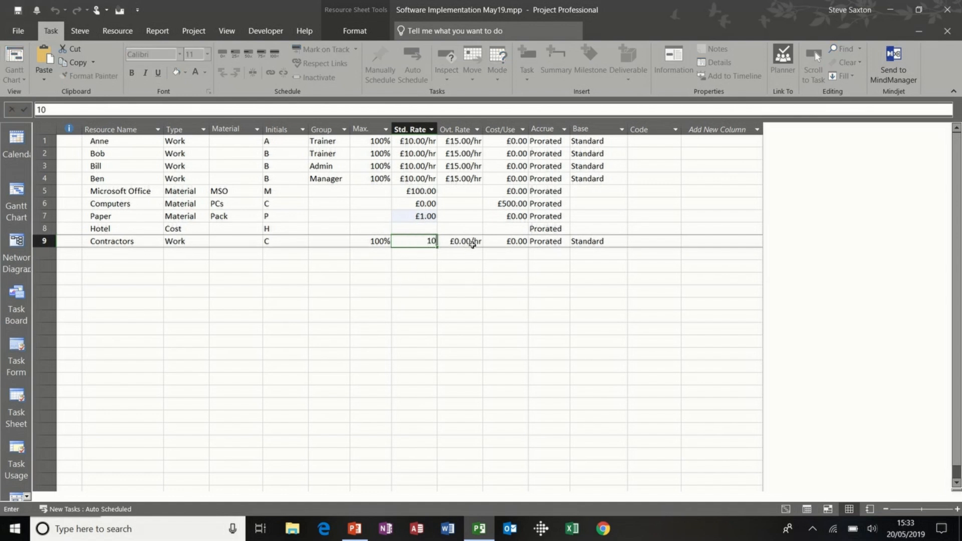
left_click(472, 242)
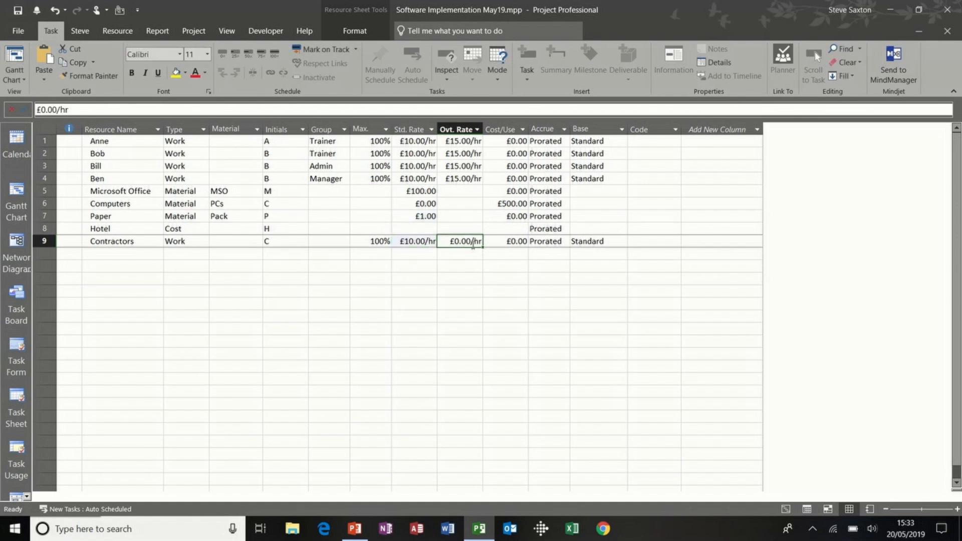
Examine the accrual and base calendar options for the first resource, keeping Prorated and Standard
left_click(558, 141)
left_click(564, 143)
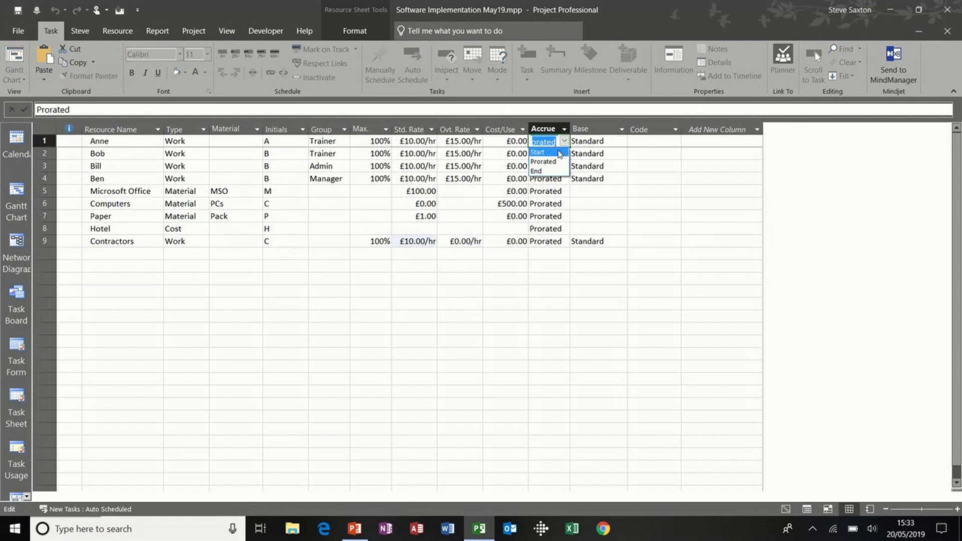
left_click(554, 162)
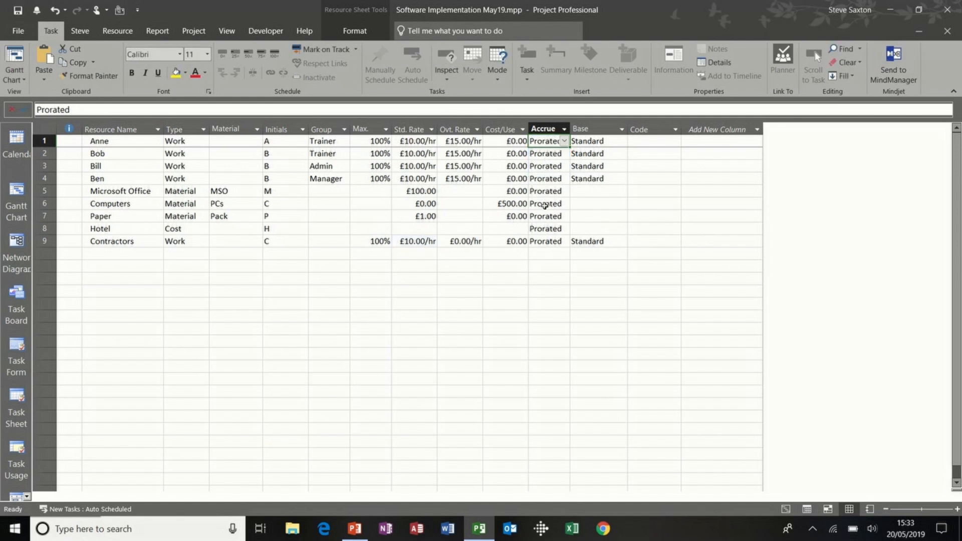
left_click(619, 143)
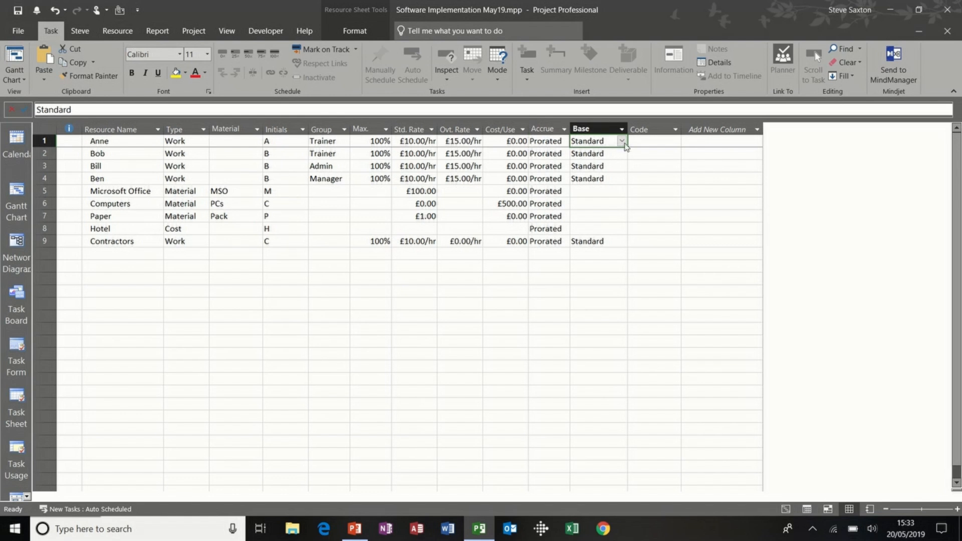
left_click(621, 141)
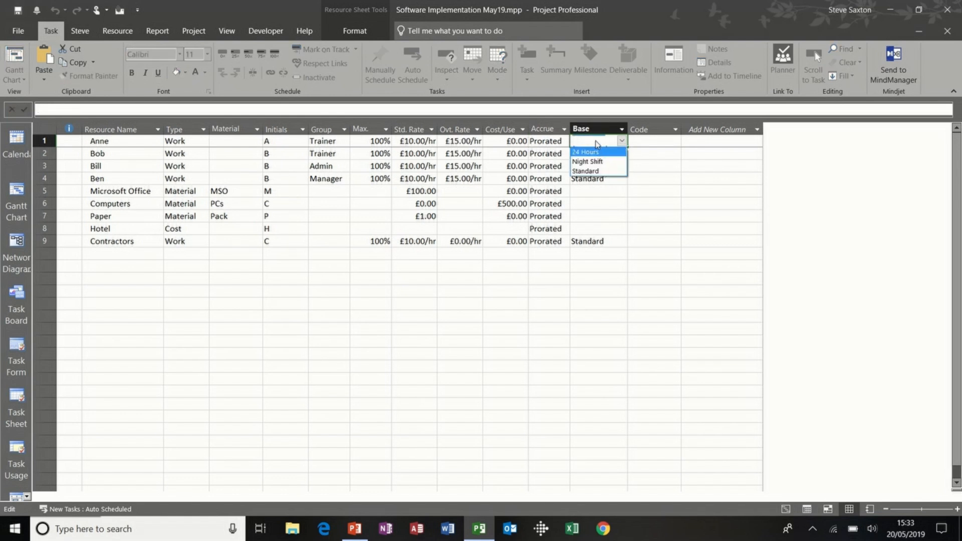
left_click(622, 141)
left_click(652, 142)
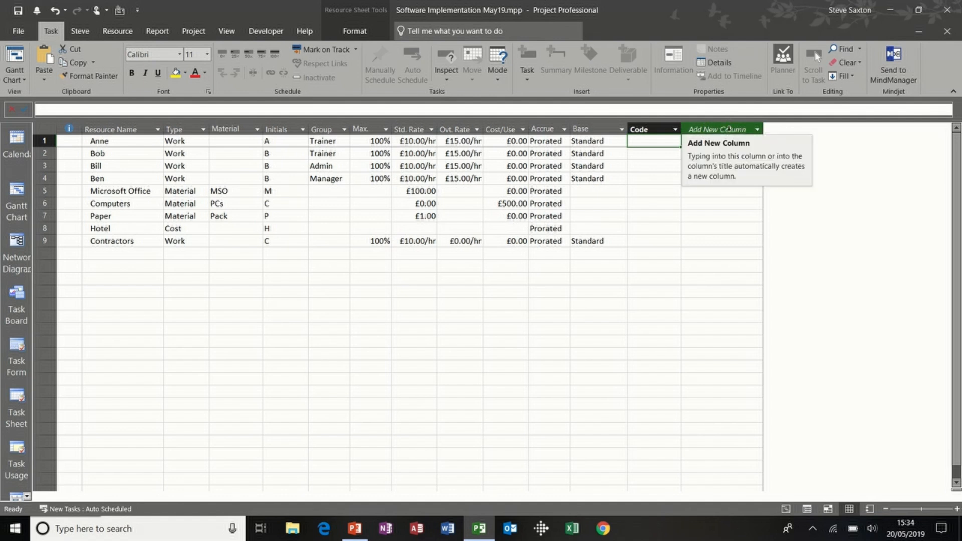
Switch to the Gantt Chart and open resource assignment for Install Software Room 1, placing the dialog beside the task names
left_click(131, 150)
left_click(18, 196)
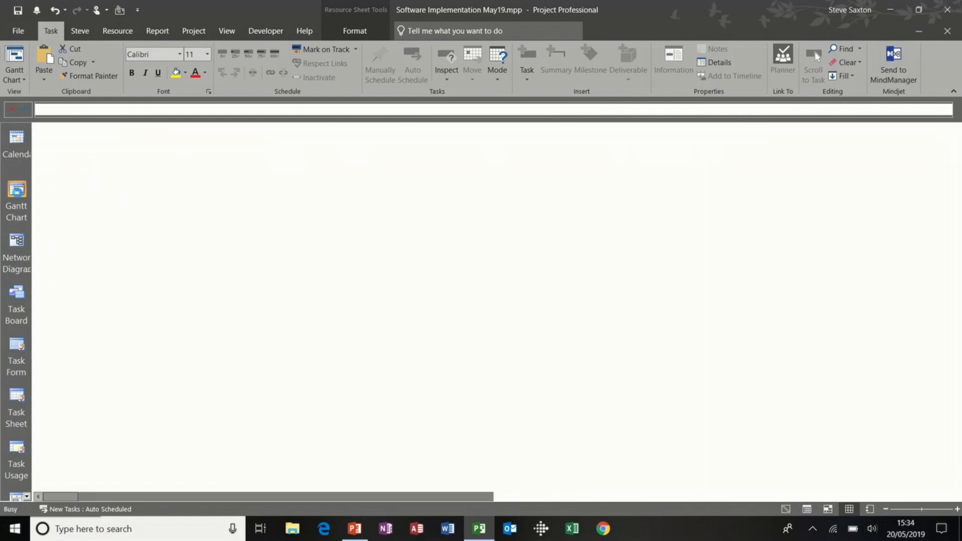
left_click(179, 169)
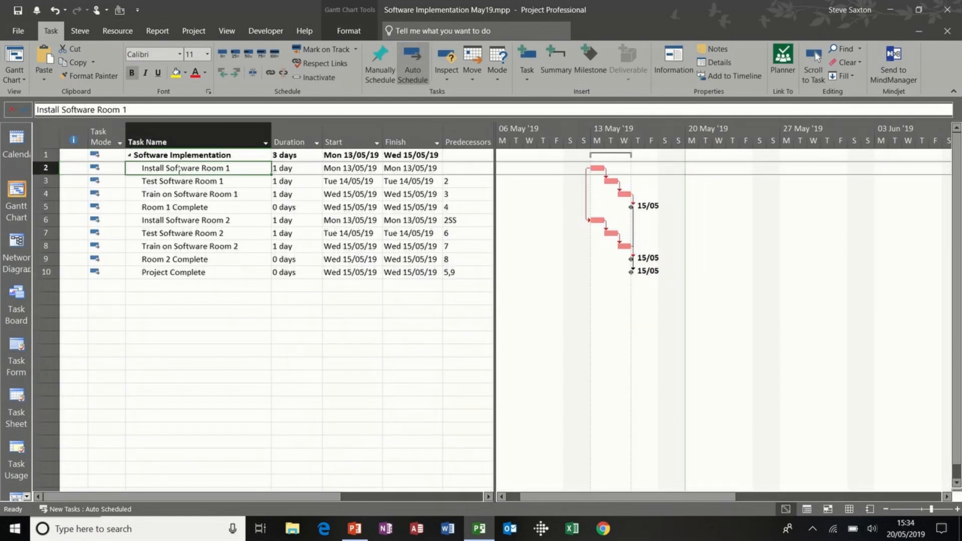
left_click(121, 31)
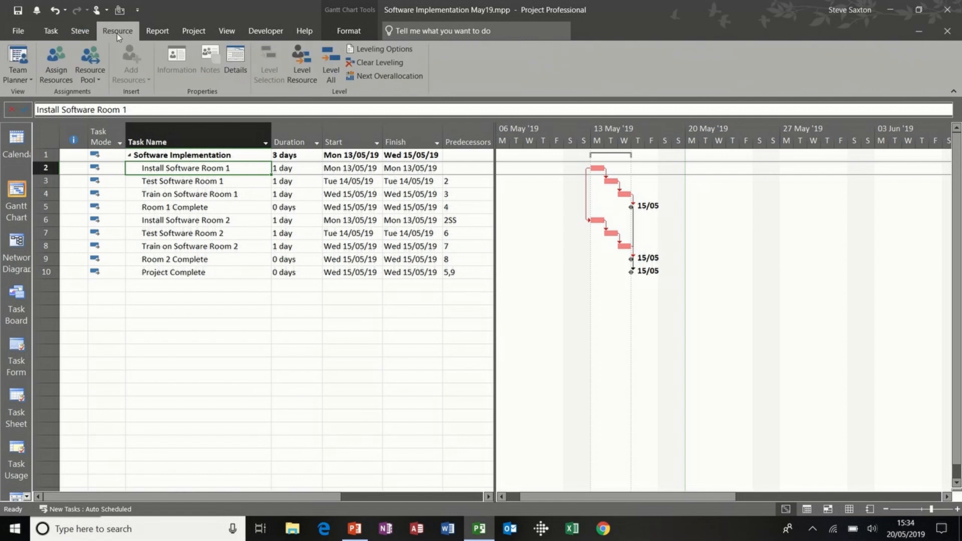
left_click(56, 60)
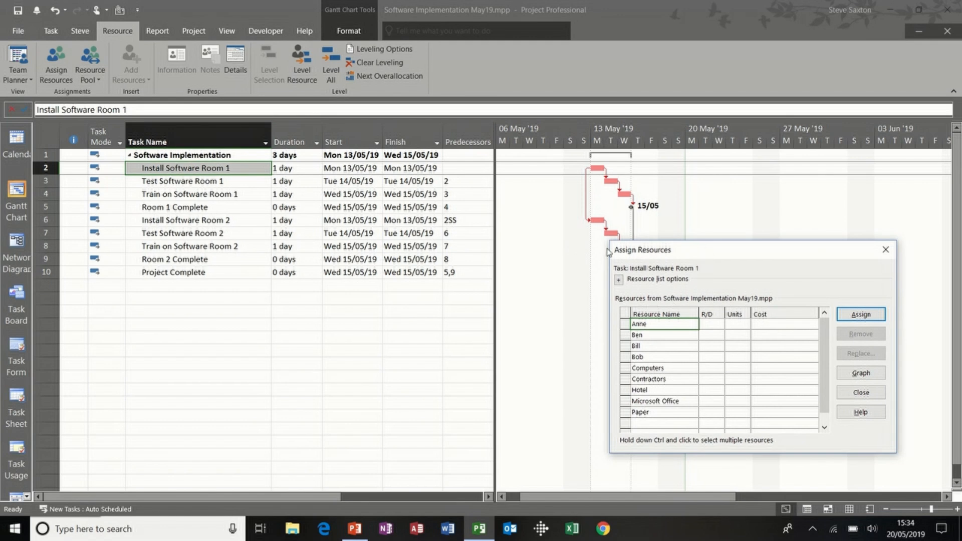
left_click_drag(707, 251, 470, 161)
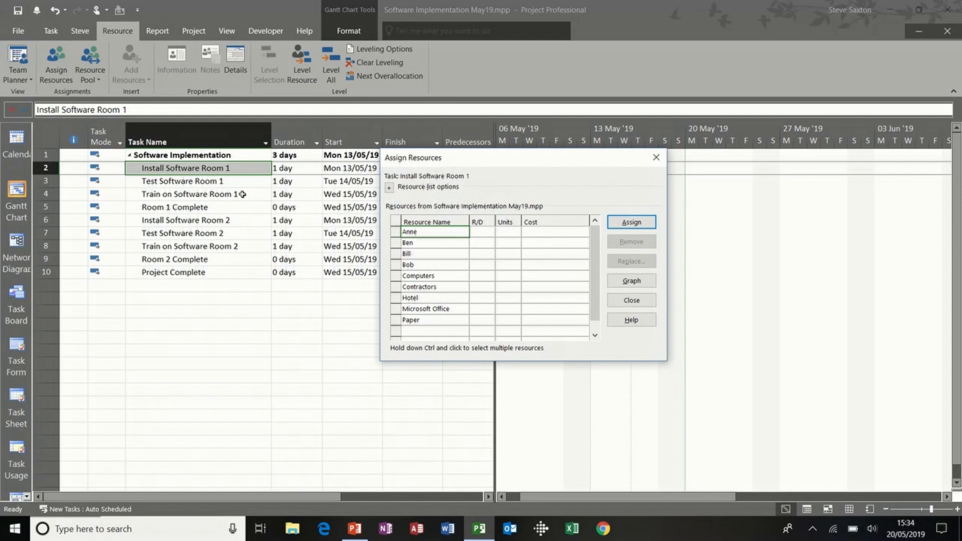
Assign the first two people in the resource list to the task Install Software Room 1
left_click(223, 183)
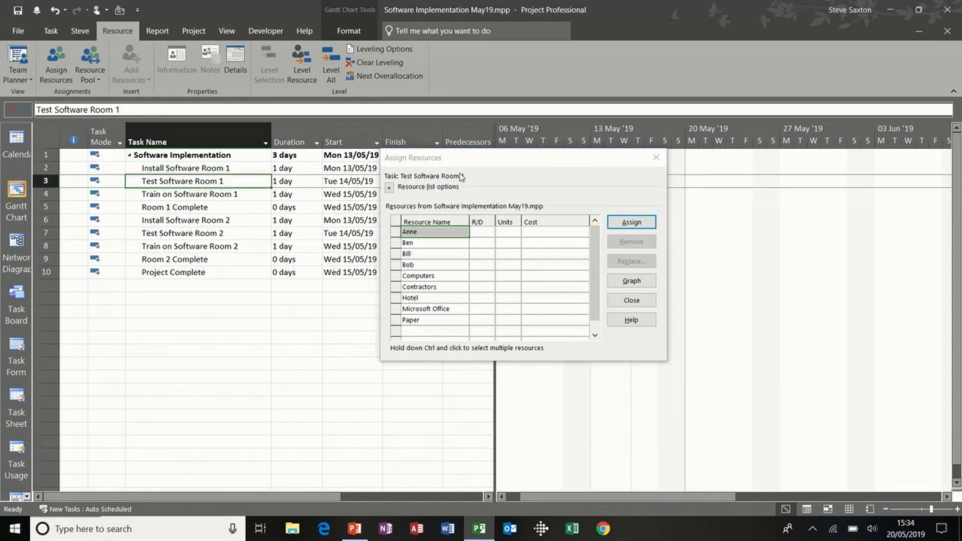
left_click(213, 168)
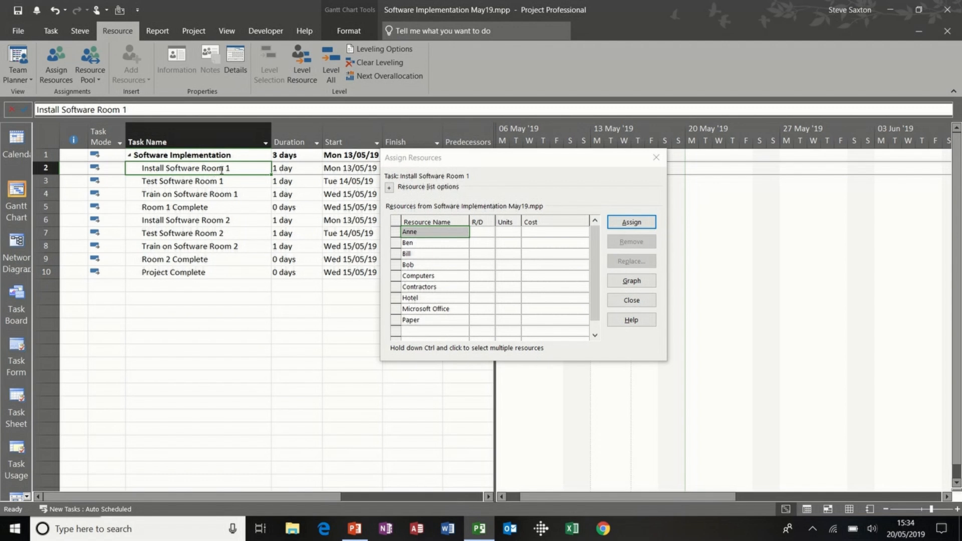
left_click(630, 222)
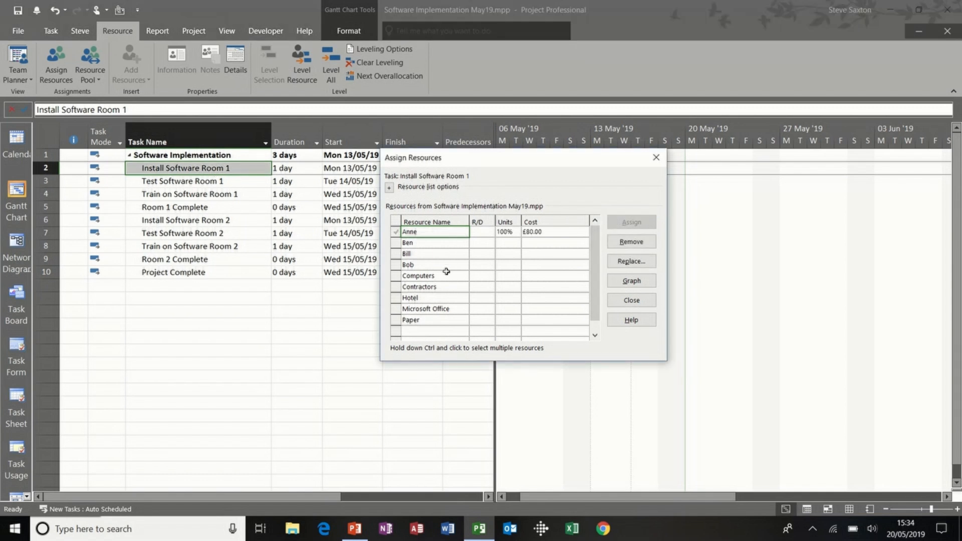
left_click(434, 242)
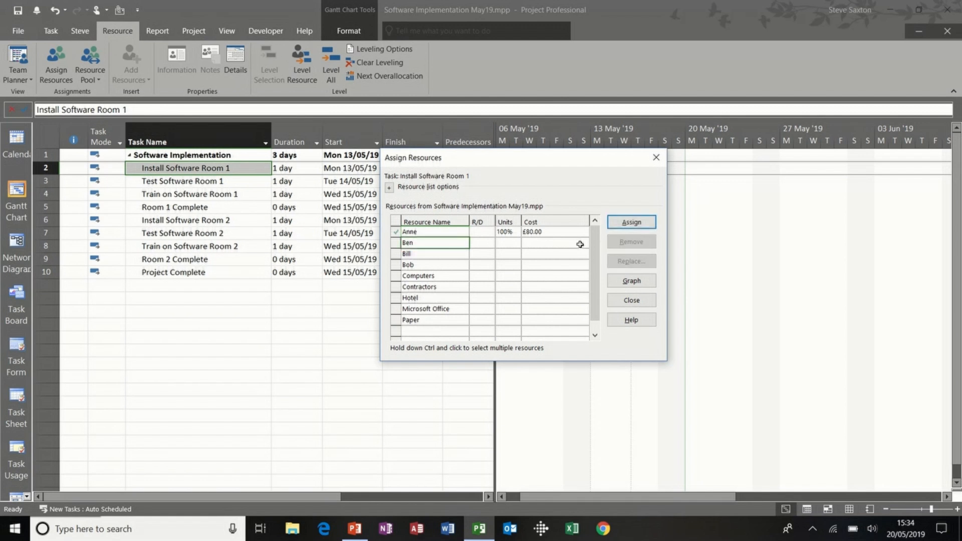
left_click(629, 222)
Assign the Computers resource to Install Software Room 1 and set its units to 2 PCs
left_click(434, 276)
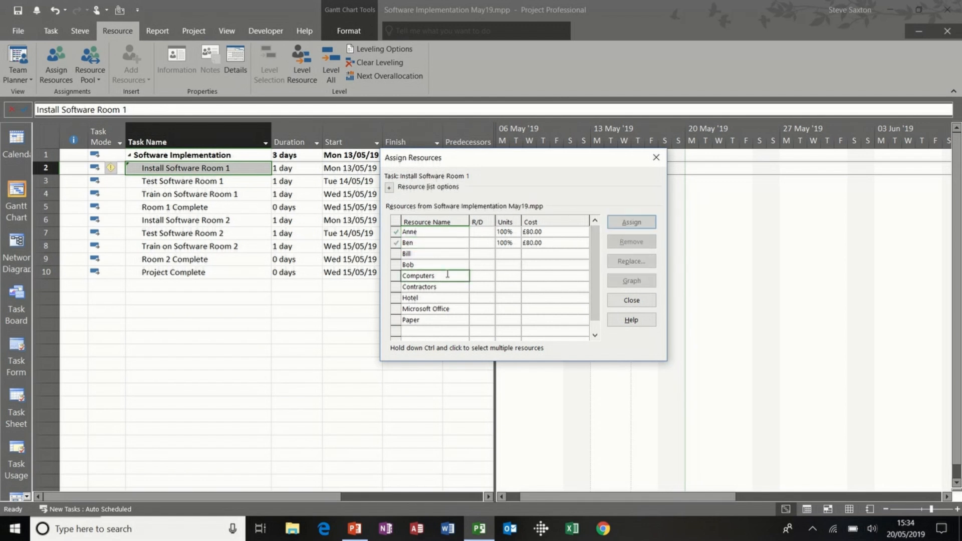
left_click(638, 227)
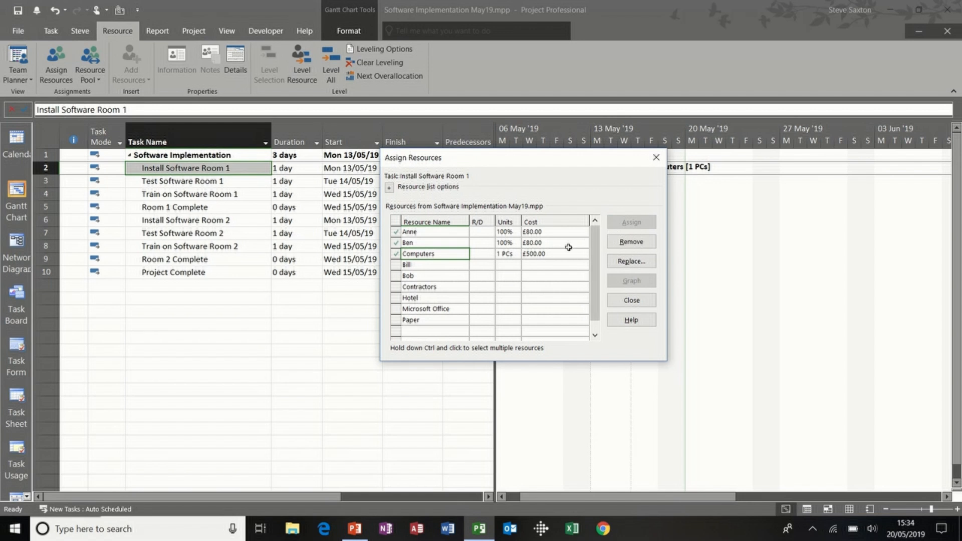
left_click(516, 254)
left_click(516, 252)
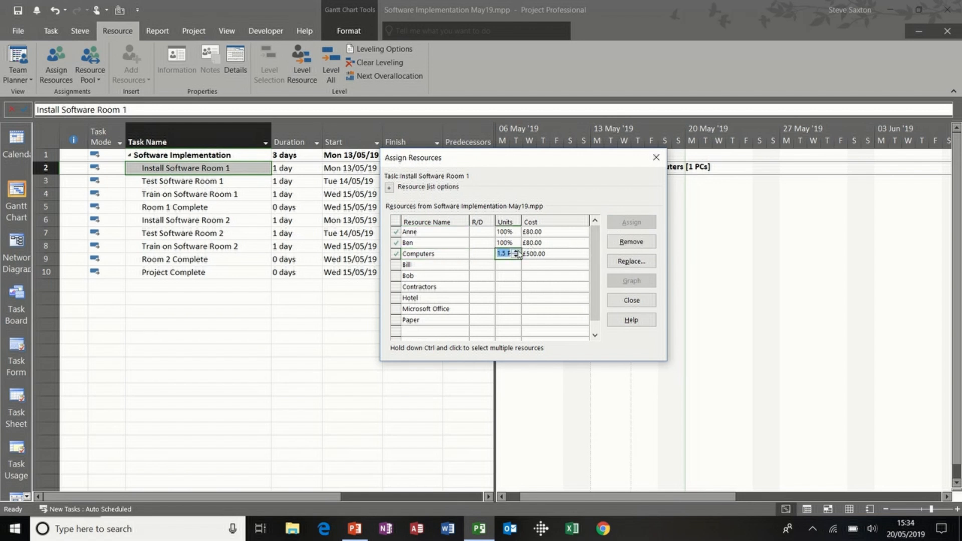
left_click(508, 261)
left_click(508, 254)
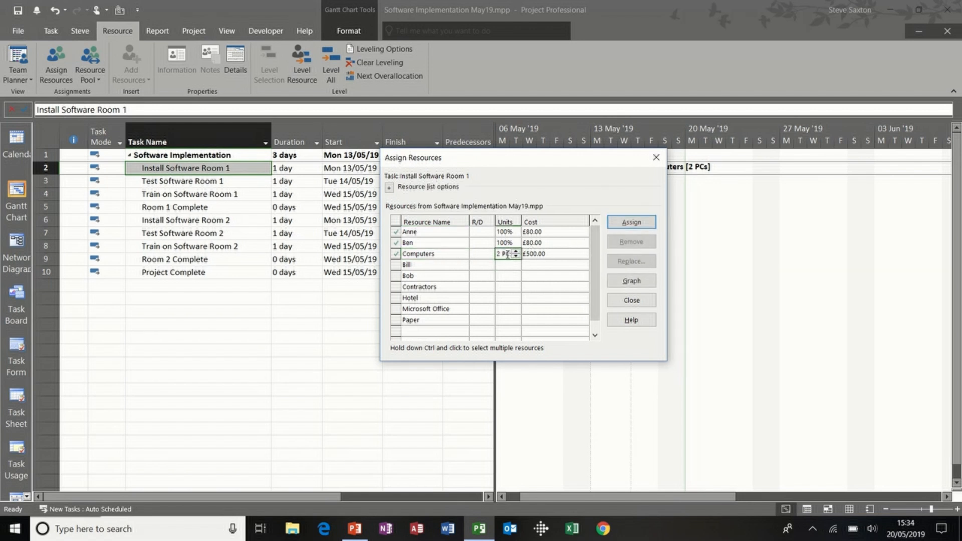
Assign the Microsoft Office resource to Install Software Room 1 and set its units to 2 MSO
left_click(444, 307)
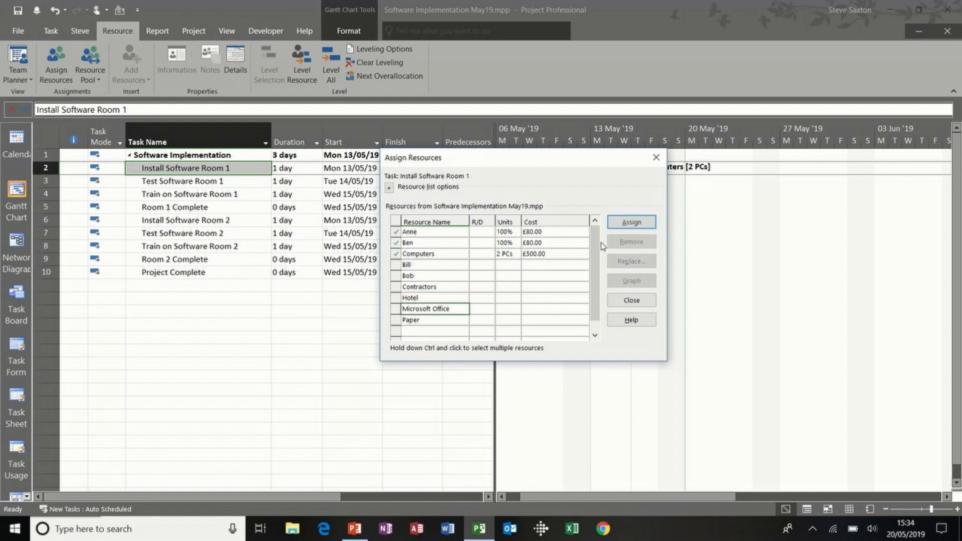
left_click(630, 222)
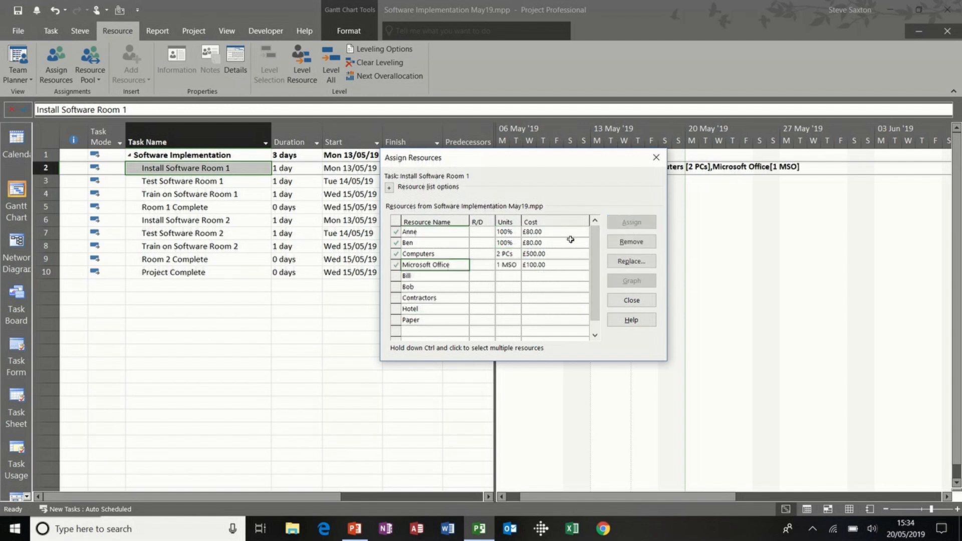
left_click(511, 264)
left_click(516, 262)
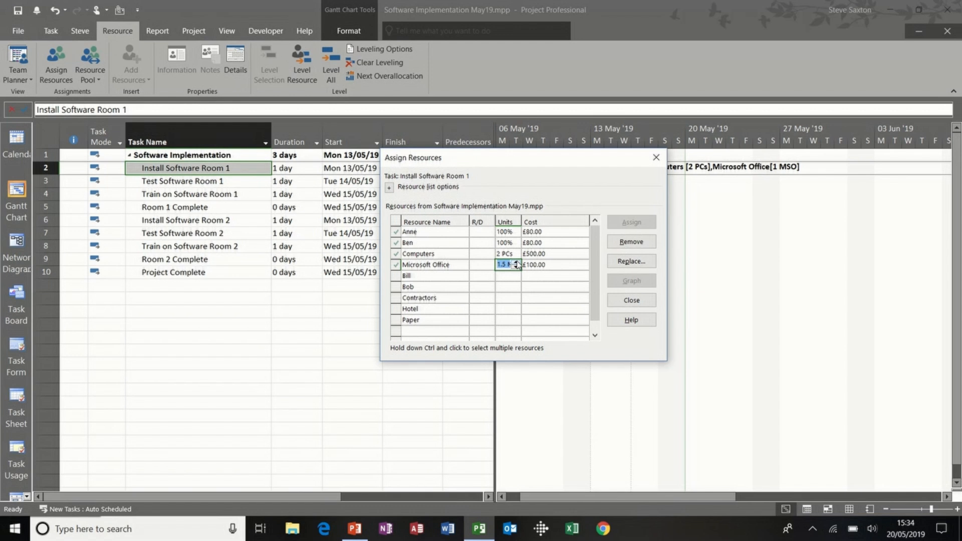
left_click(505, 276)
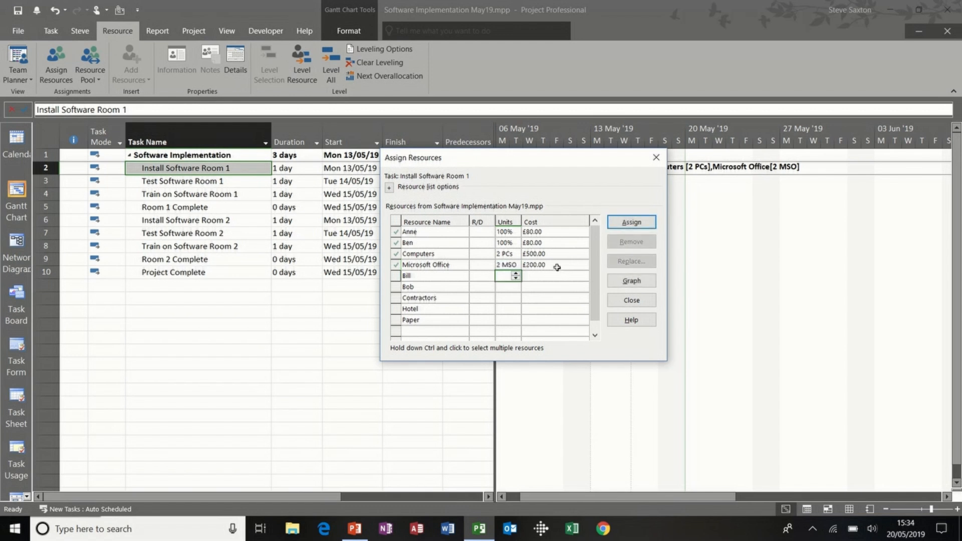
Assign the Paper resource to Install Software Room 1 at a consumption rate of 2/h
left_click(433, 319)
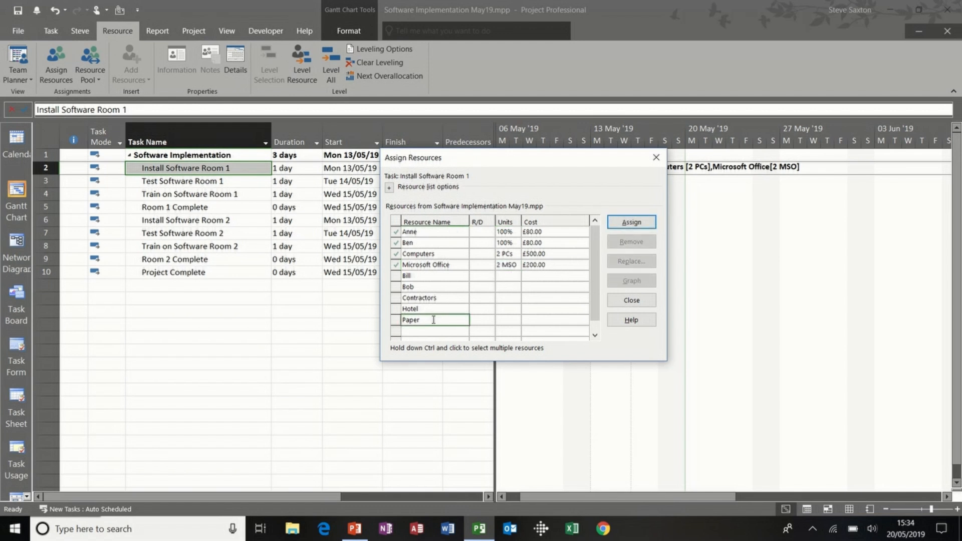
left_click(631, 222)
left_click(505, 276)
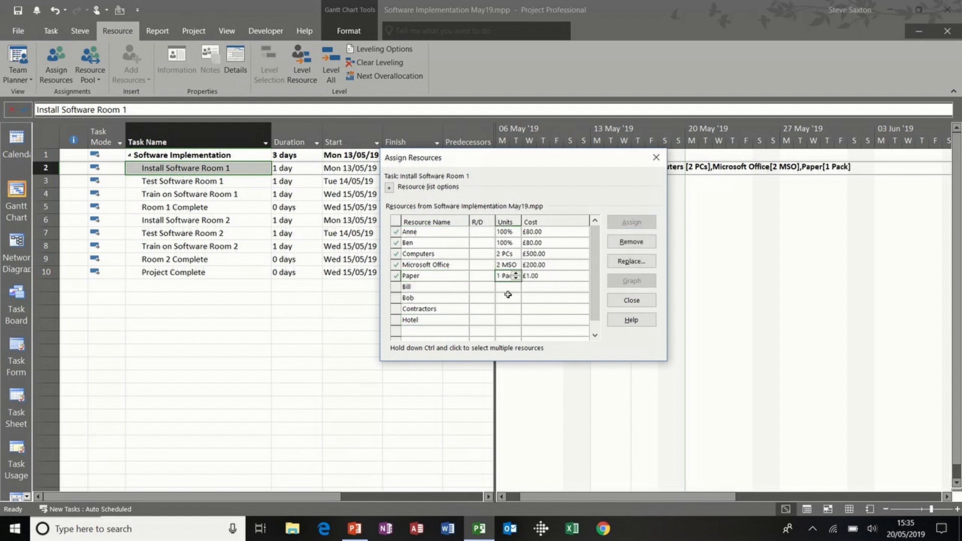
type("2/h")
left_click(502, 286)
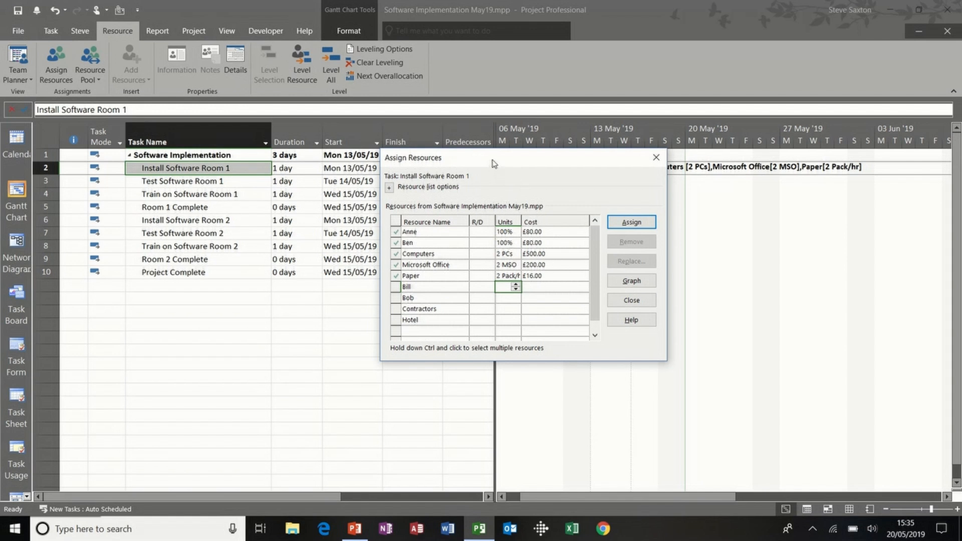
Move the resource assignment dialog clear of the task table and display the Cost table
left_click_drag(495, 163, 598, 199)
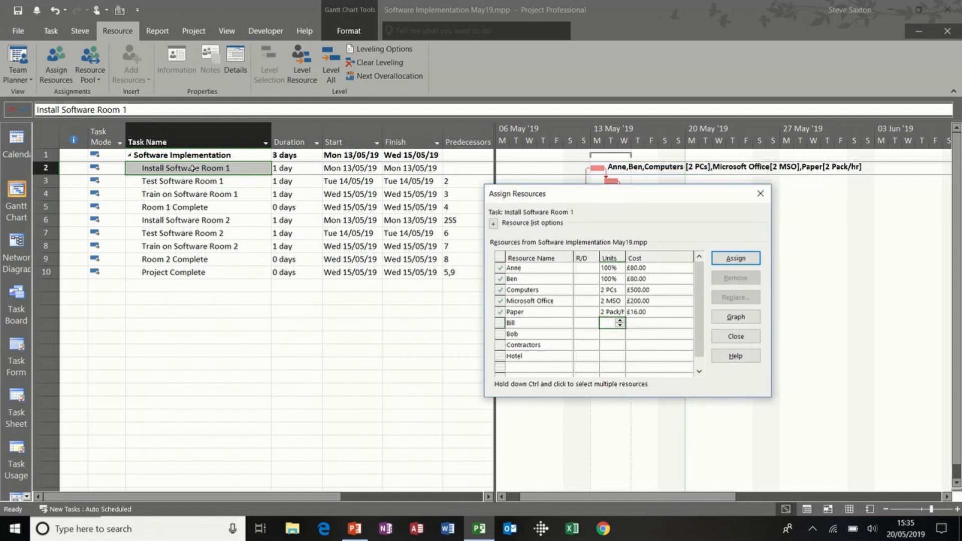
left_click(227, 31)
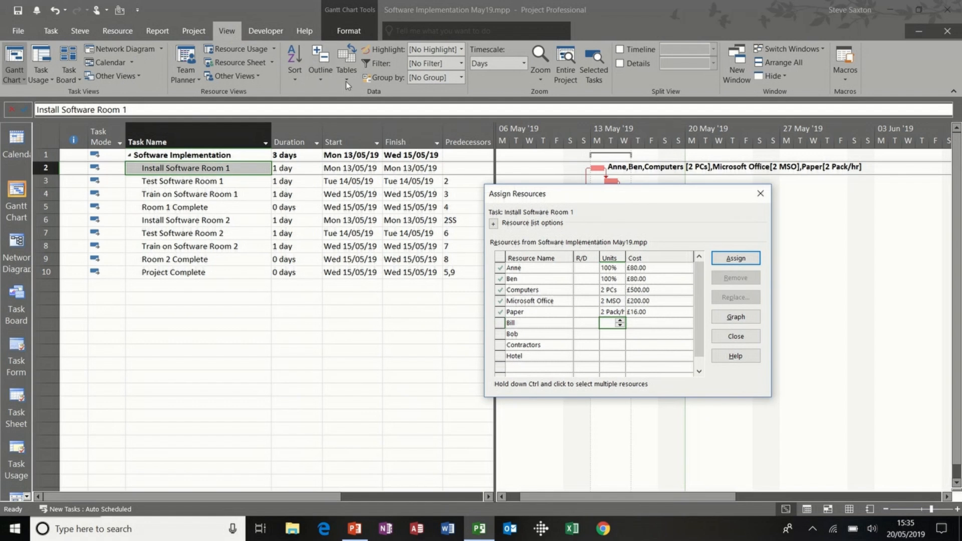
left_click(345, 79)
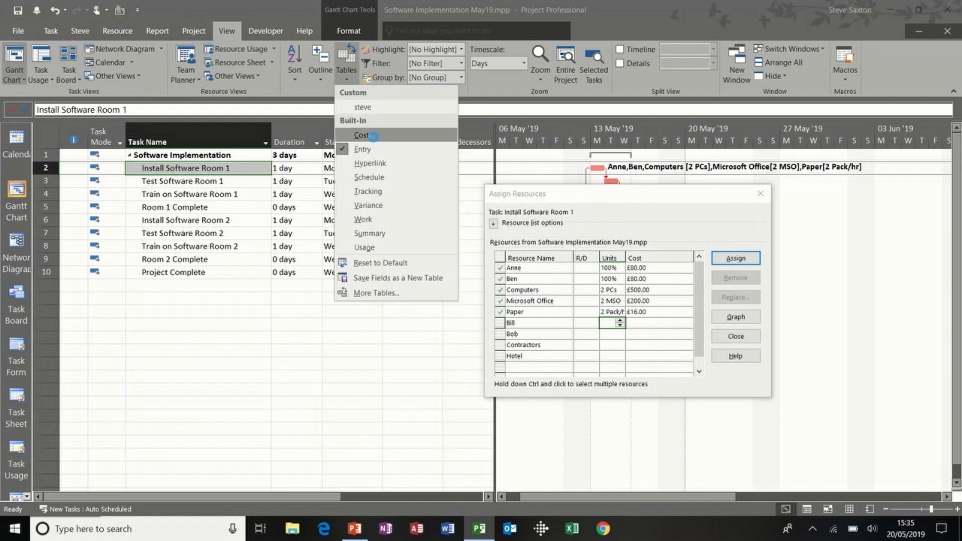
left_click(363, 133)
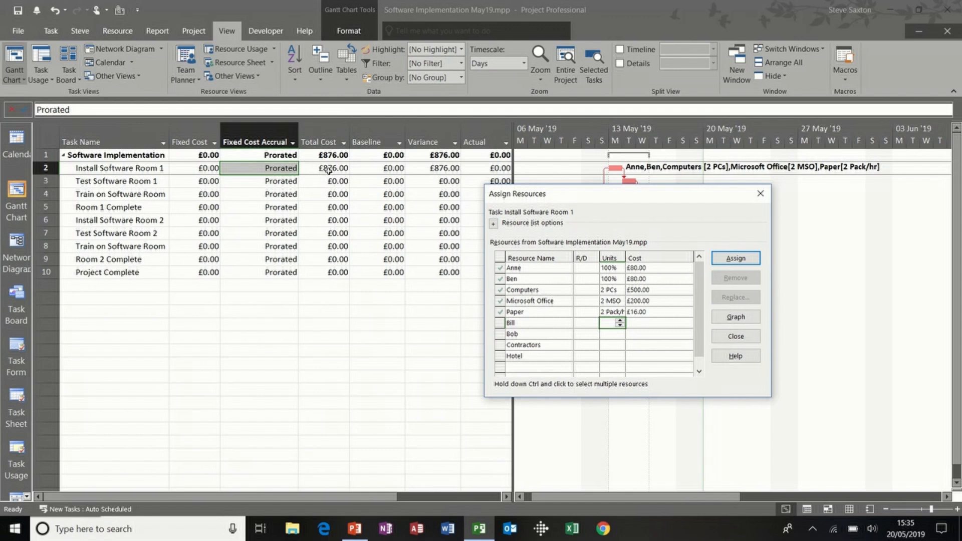
Assign the third person in the resource list to the task Test Software Room 1
left_click(146, 182)
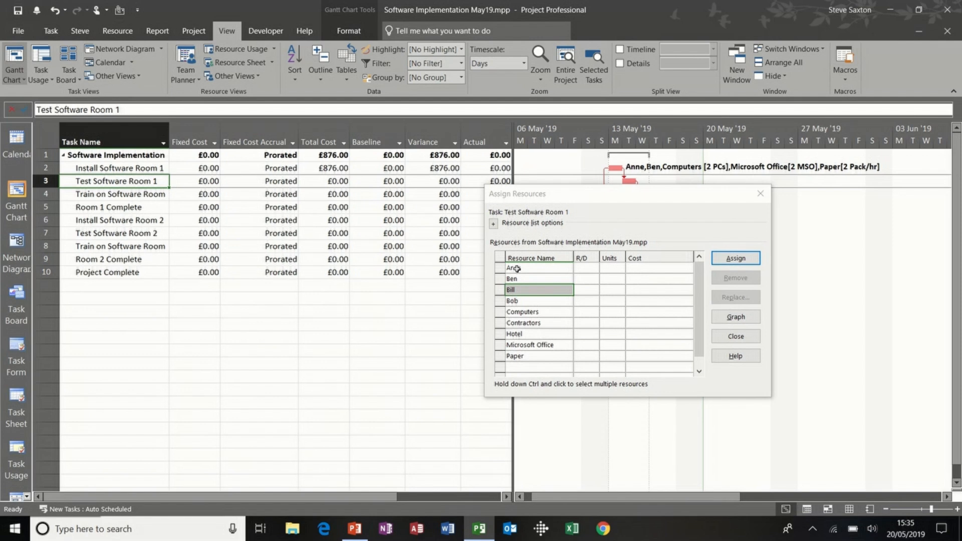
left_click(532, 269)
left_click(538, 280)
left_click(538, 290)
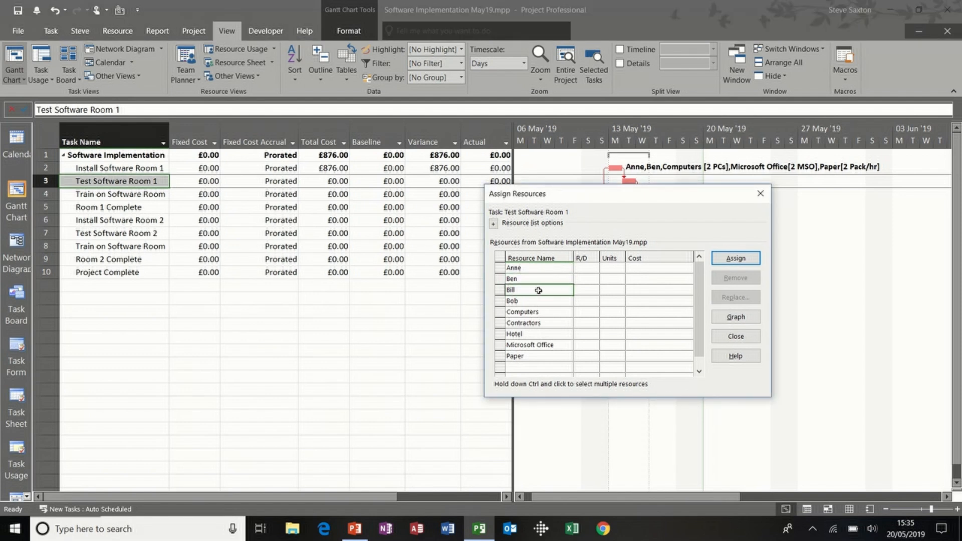
left_click(734, 258)
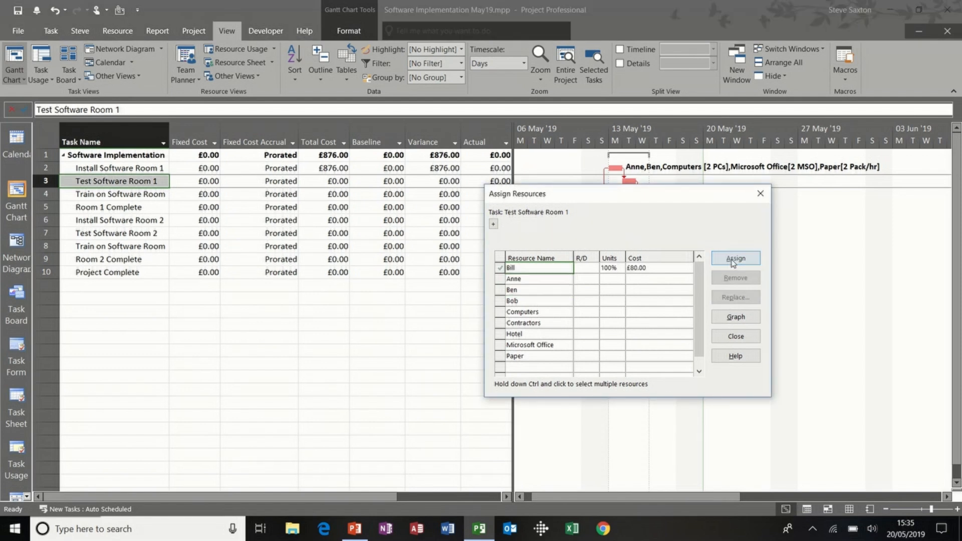
Assign the Computers and Microsoft Office resources to Test Software Room 1, one unit of each
left_click(549, 311)
left_click(732, 259)
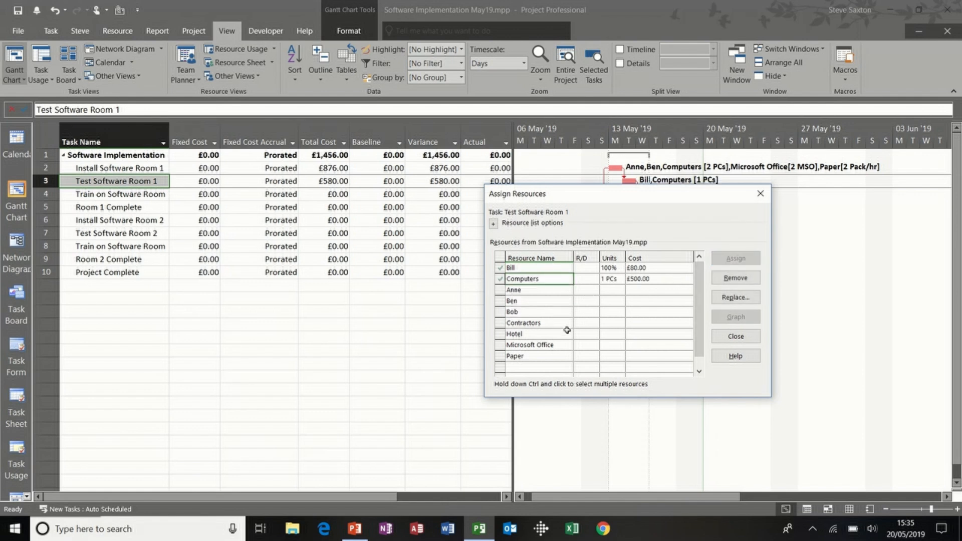
left_click(547, 345)
left_click(735, 259)
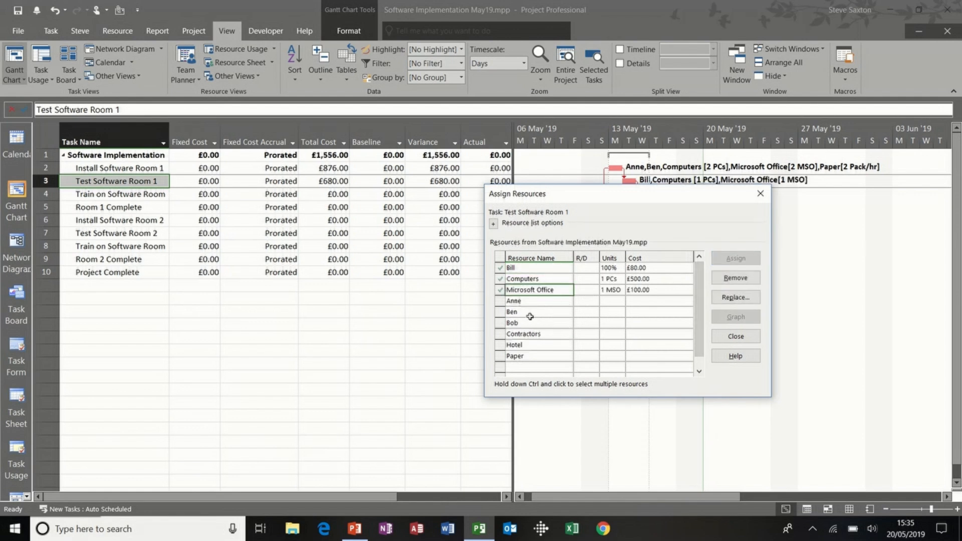
Assign the Paper resource to Test Software Room 1 at a consumption rate of 1/h
left_click(516, 355)
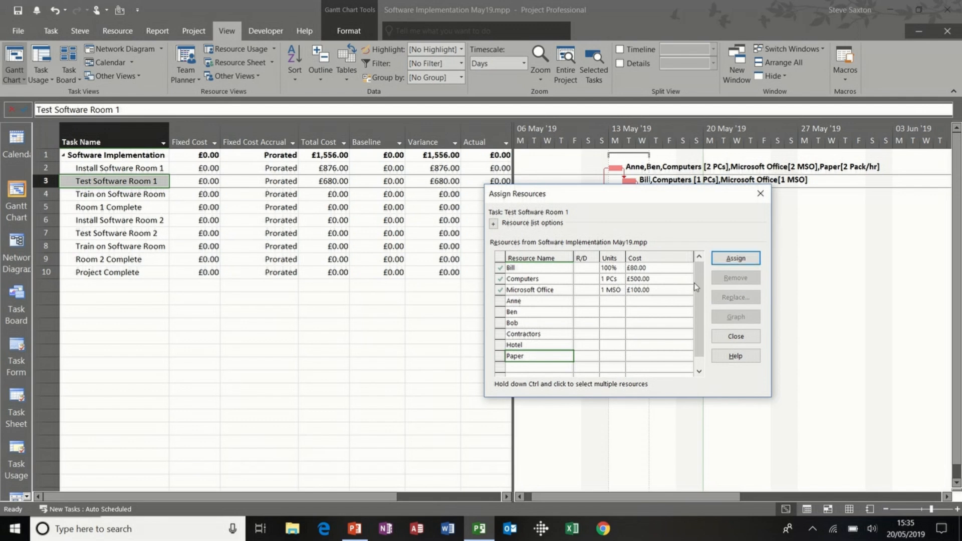
left_click(734, 260)
left_click(612, 300)
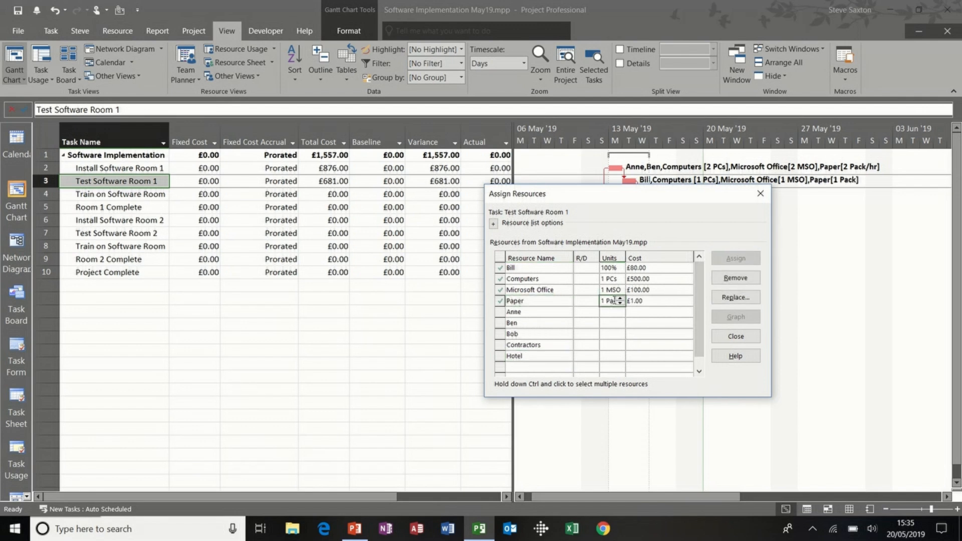
type("1/h")
left_click(592, 312)
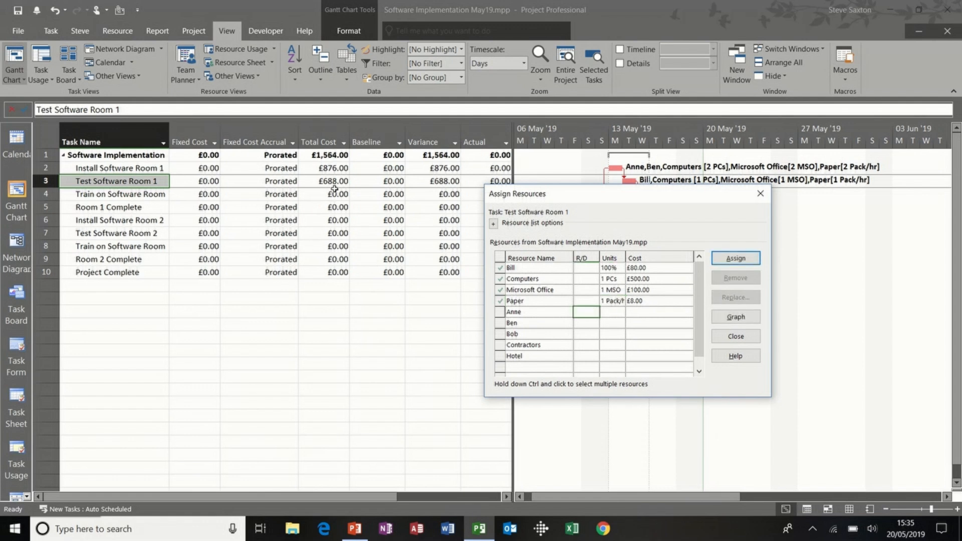
Assign the Contractors resource to the task Train on Software Room 1
left_click(153, 194)
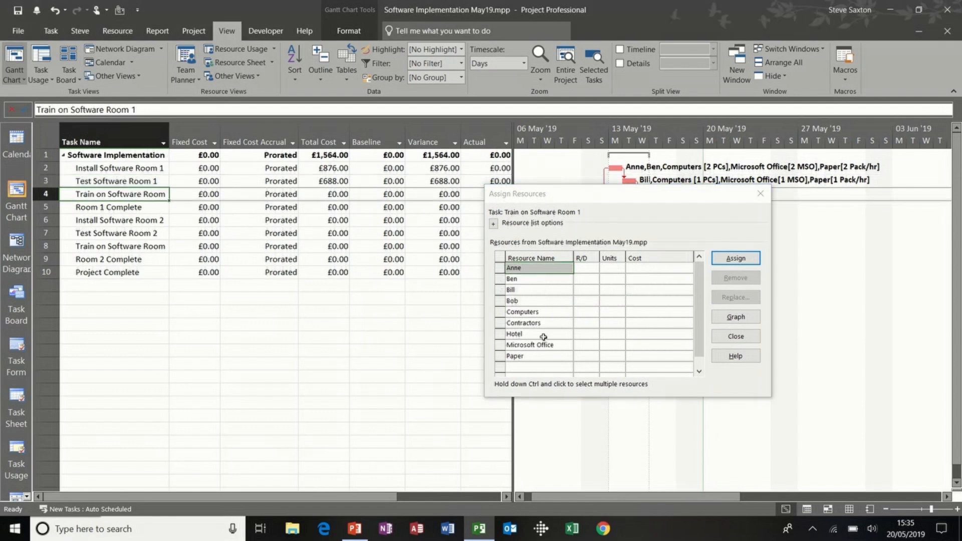
left_click(550, 323)
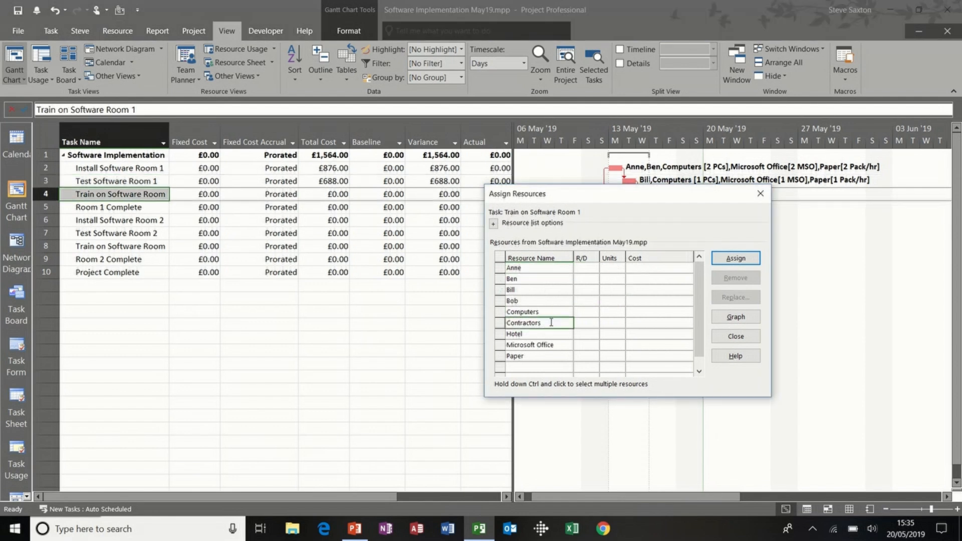
left_click(741, 259)
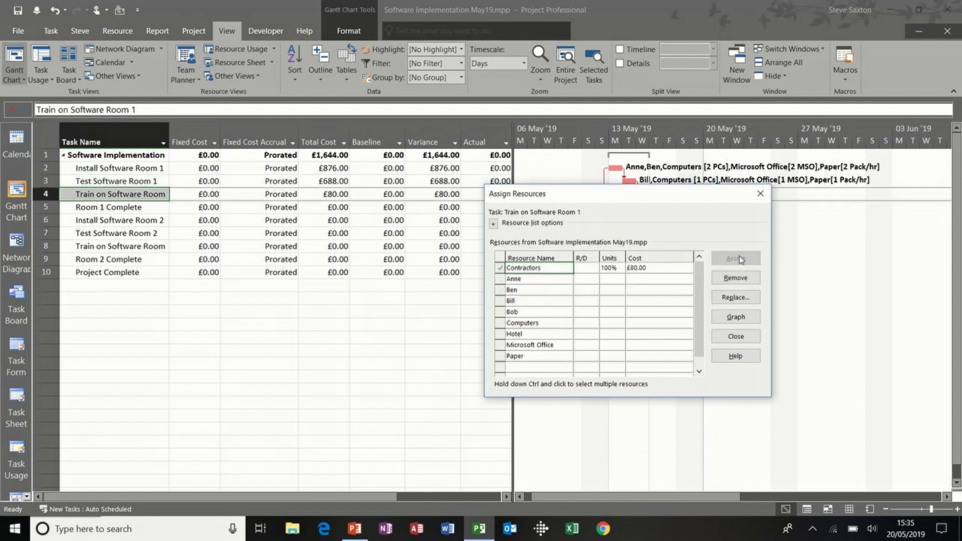
Assign the Hotel resource to Train on Software Room 1 with a cost of £250, and close the resource assignment dialog
left_click(549, 346)
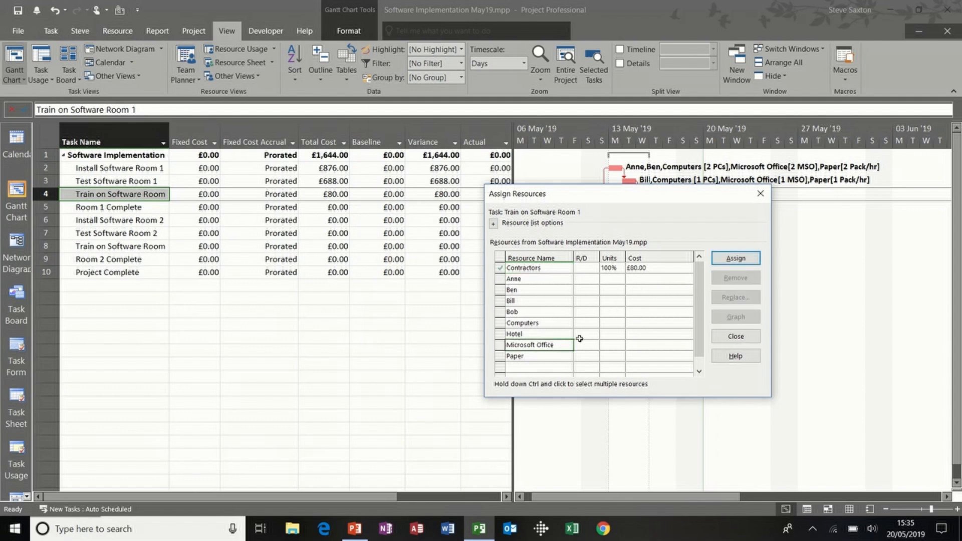
left_click(516, 334)
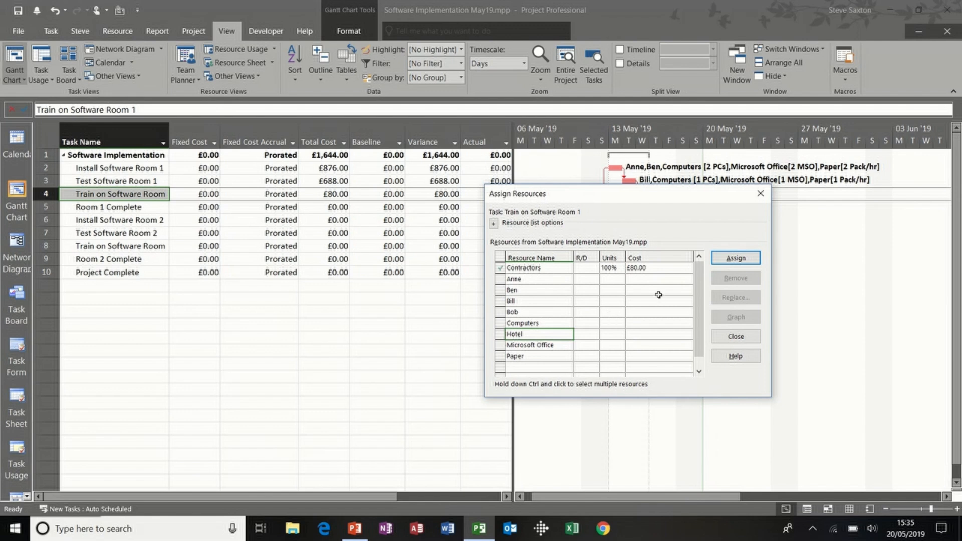
left_click(736, 259)
left_click(645, 278)
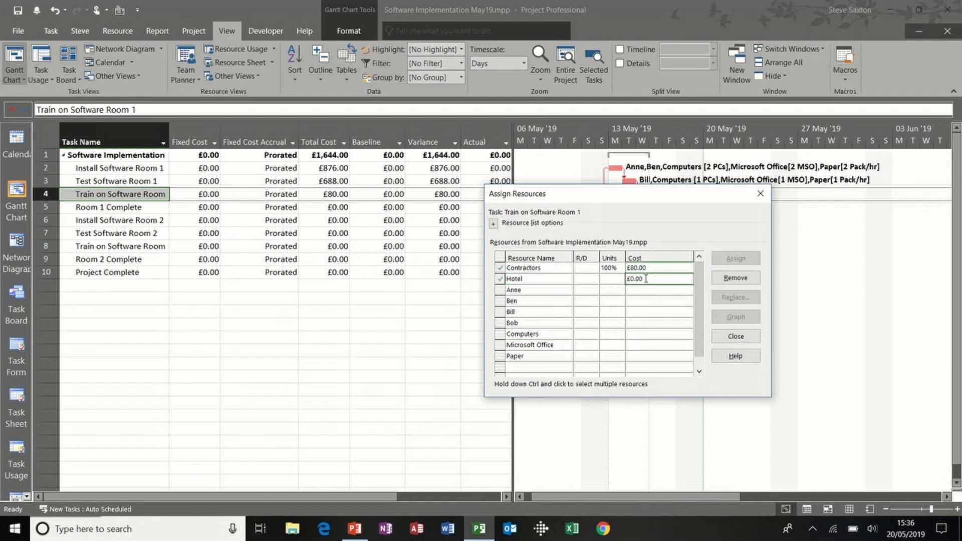
type("250")
left_click(603, 291)
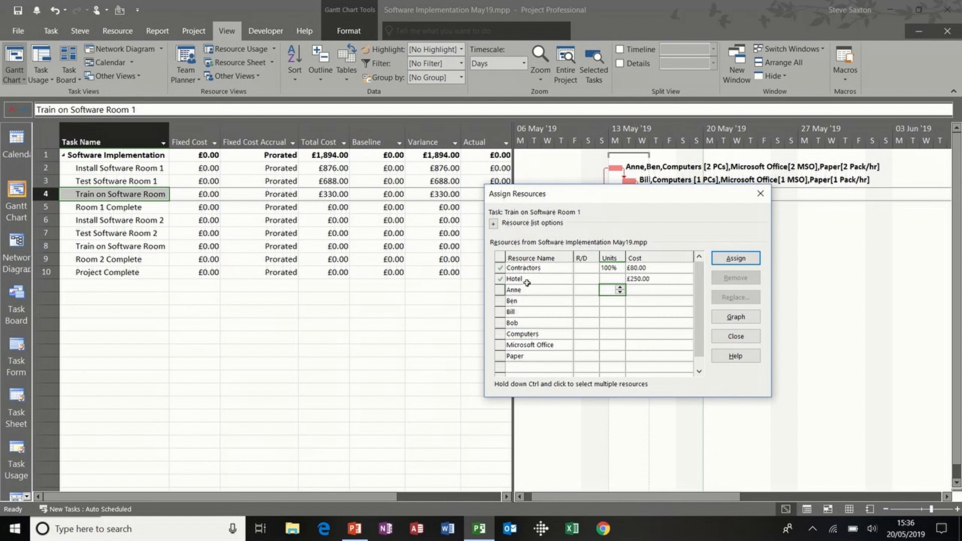
left_click_drag(589, 198, 320, 250)
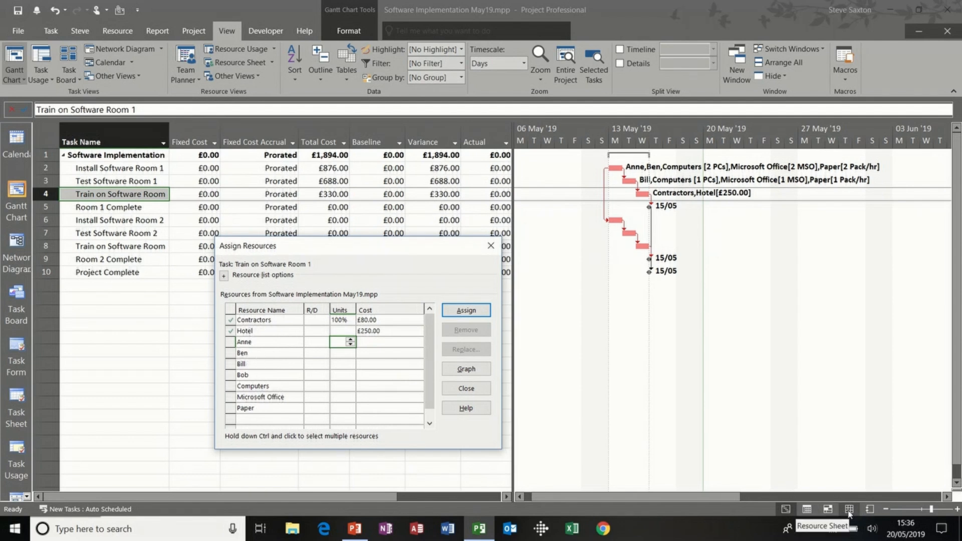
left_click(490, 246)
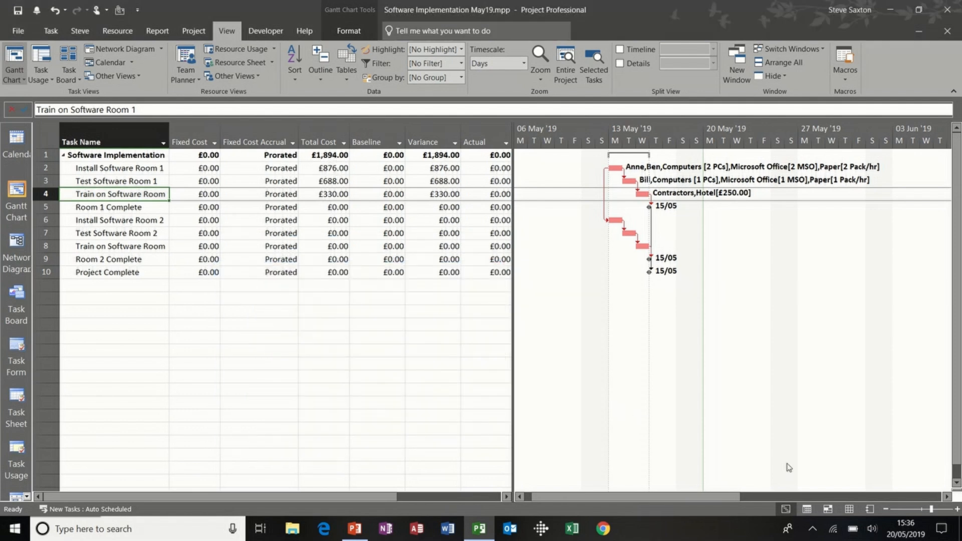
Switch to the resource sheet and open the general information of the first resource
left_click(849, 508)
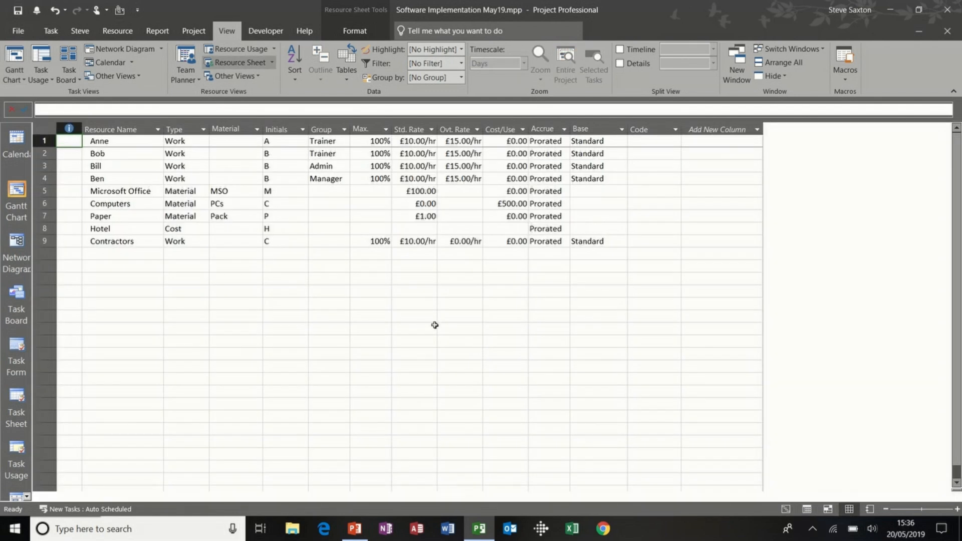
double_click(121, 142)
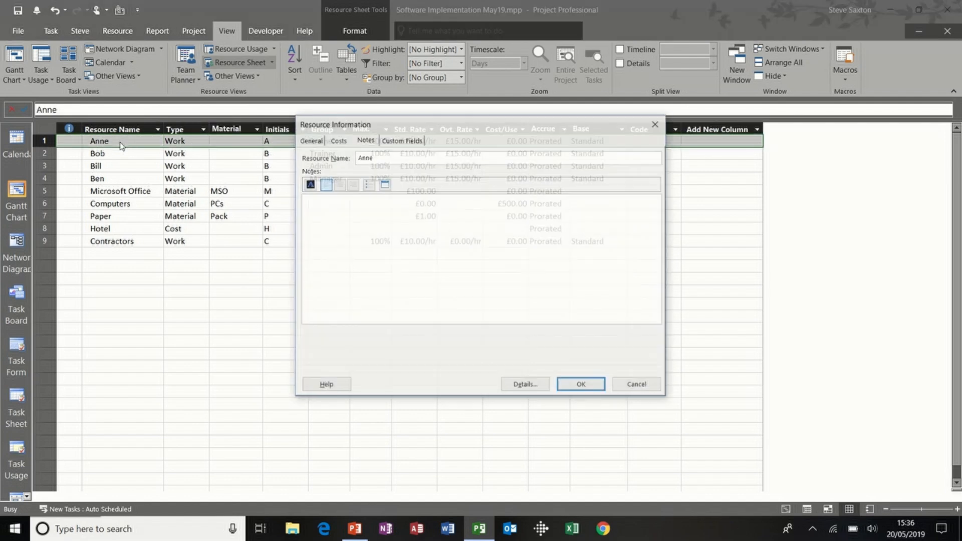
left_click(314, 143)
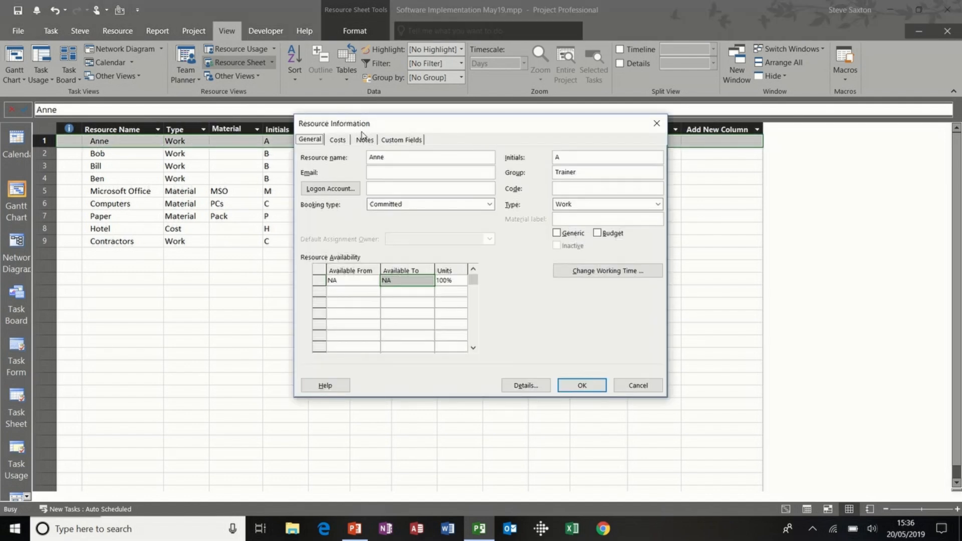
left_click_drag(383, 125, 202, 169)
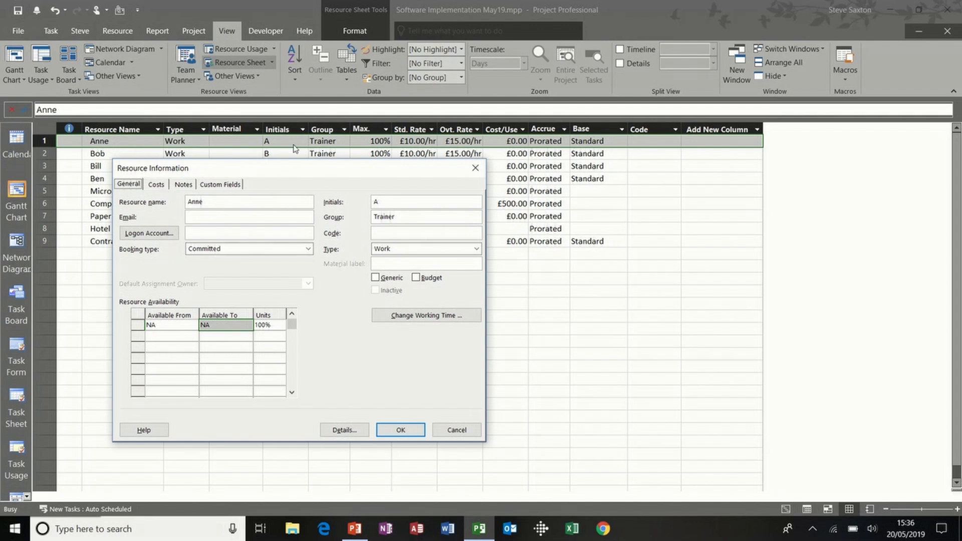
left_click_drag(279, 169, 379, 166)
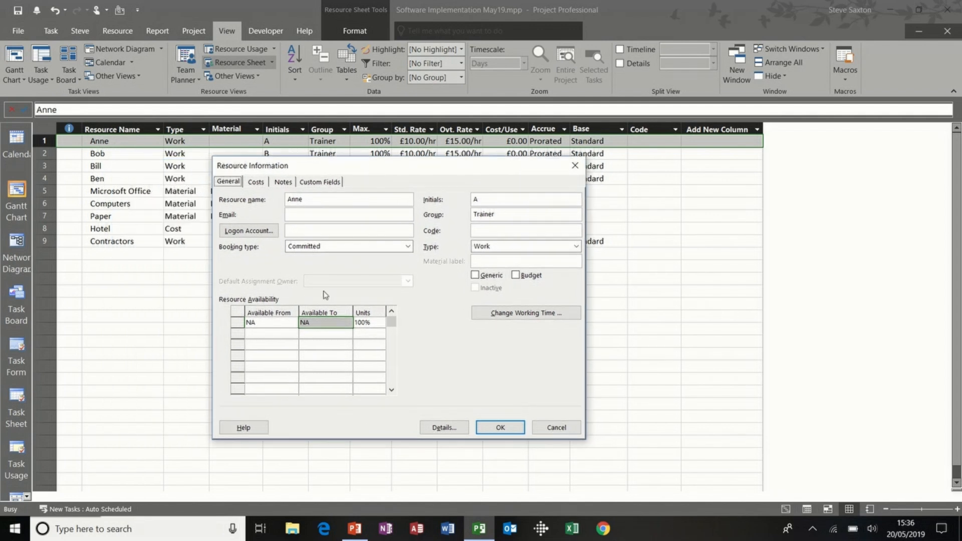
Make the first resource available from 27/05/2019 and save the resource information
left_click(267, 323)
left_click(292, 323)
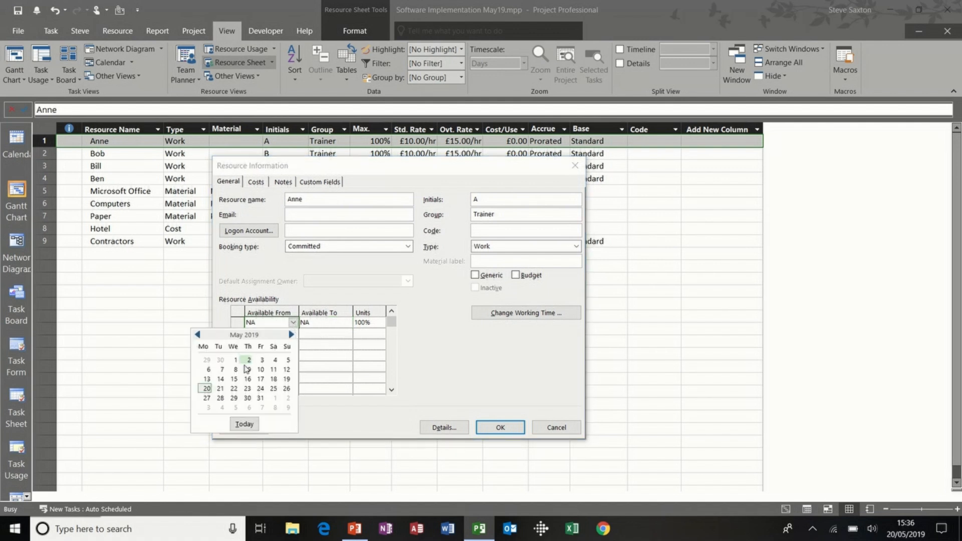
left_click(206, 399)
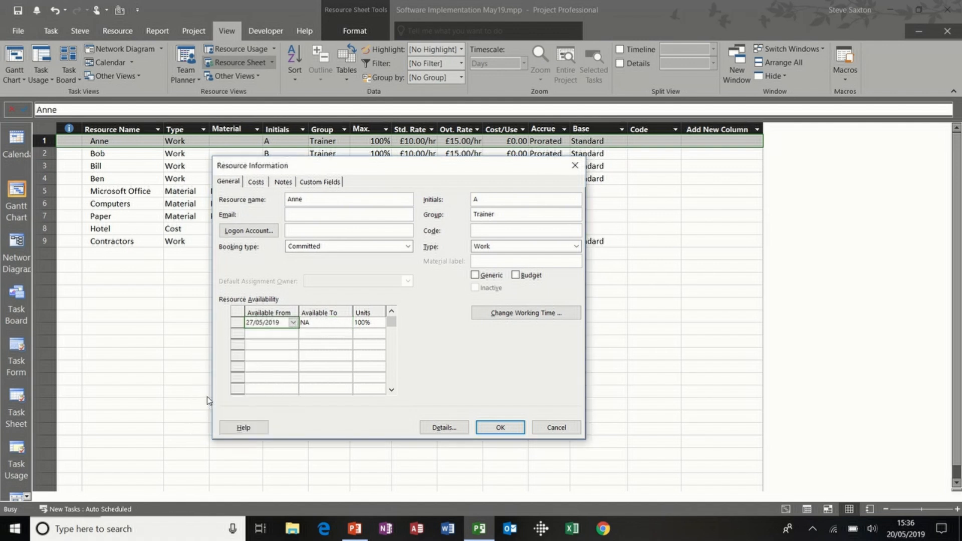
left_click(279, 335)
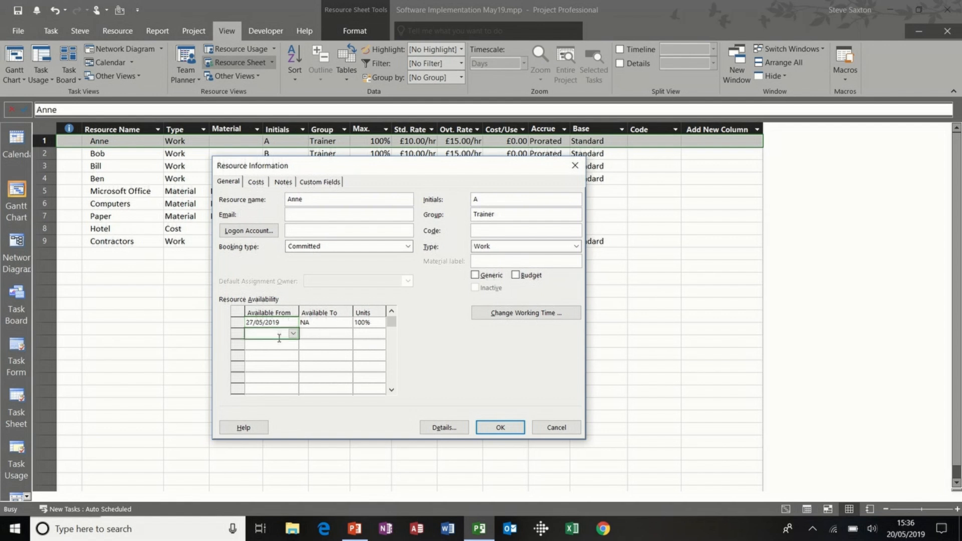
left_click(498, 426)
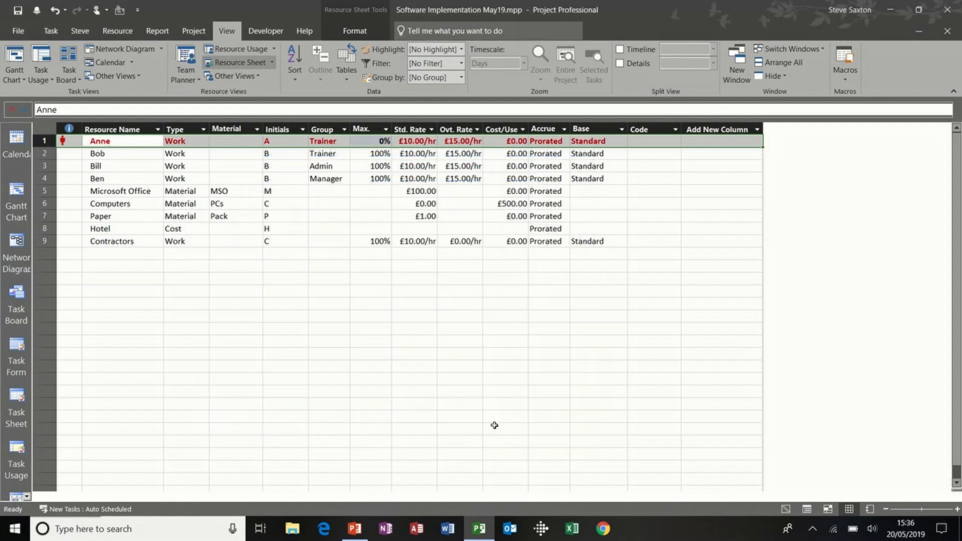
Reopen the first resource's information and reset its Available From date to NA
double_click(133, 144)
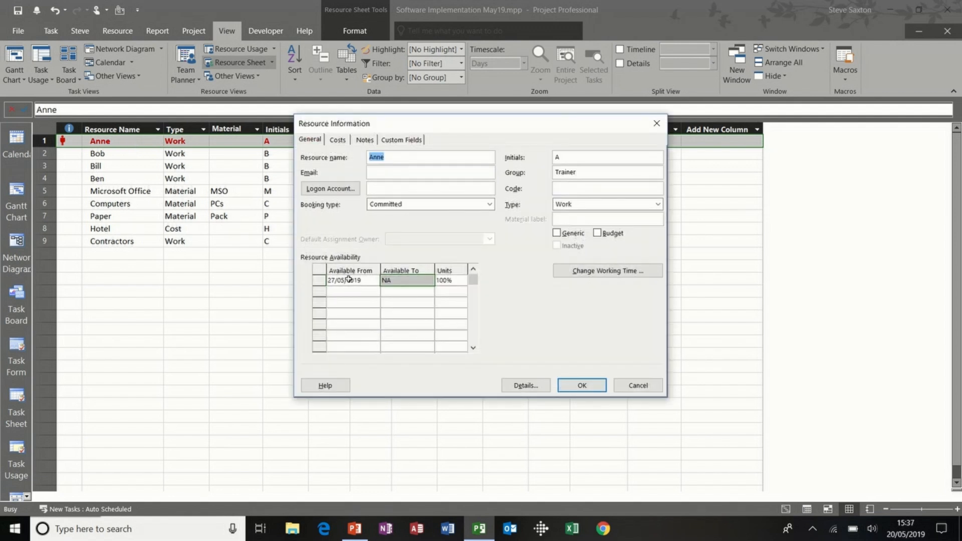
left_click(349, 280)
type("NA")
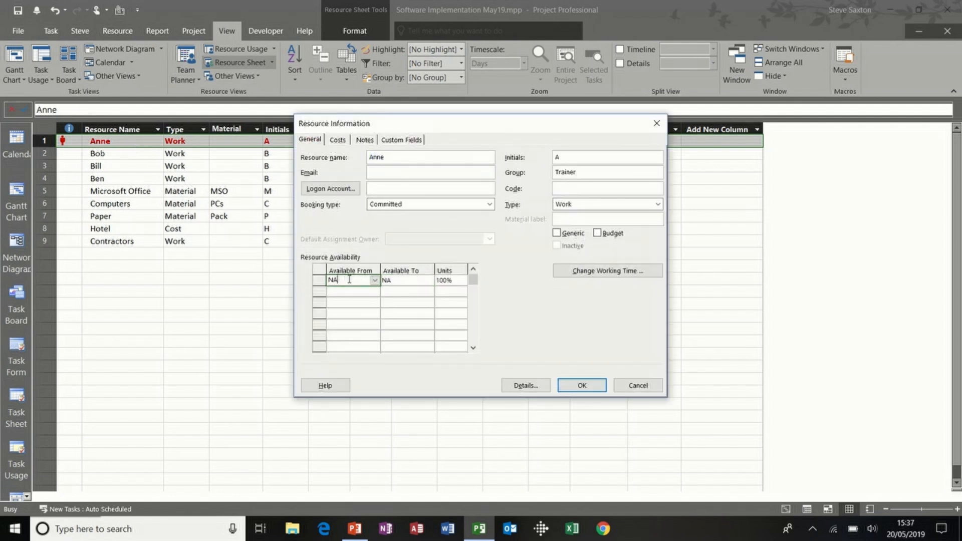
left_click(348, 290)
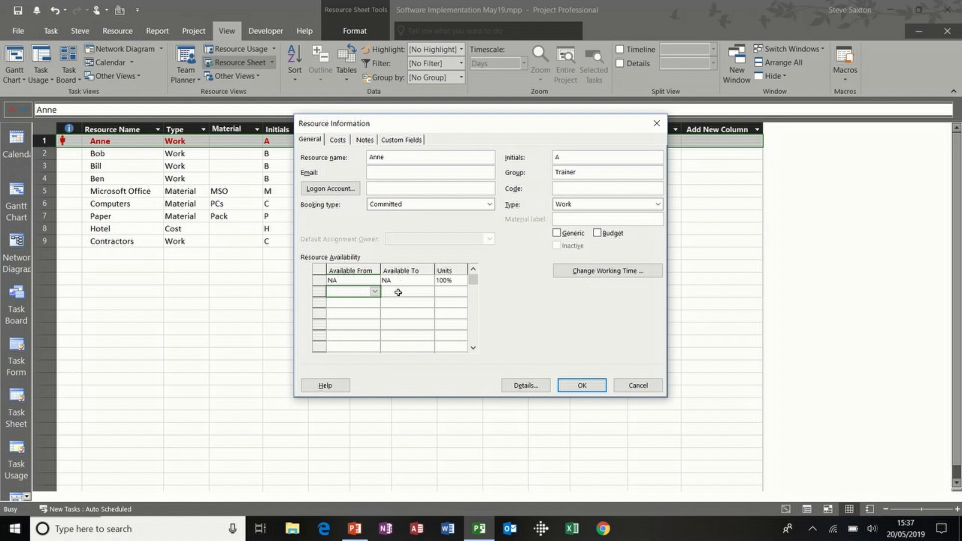
In the first resource's default work week, limit Friday to 08:00–12:00, and compare the working times of 10 May and 8 May
left_click(612, 274)
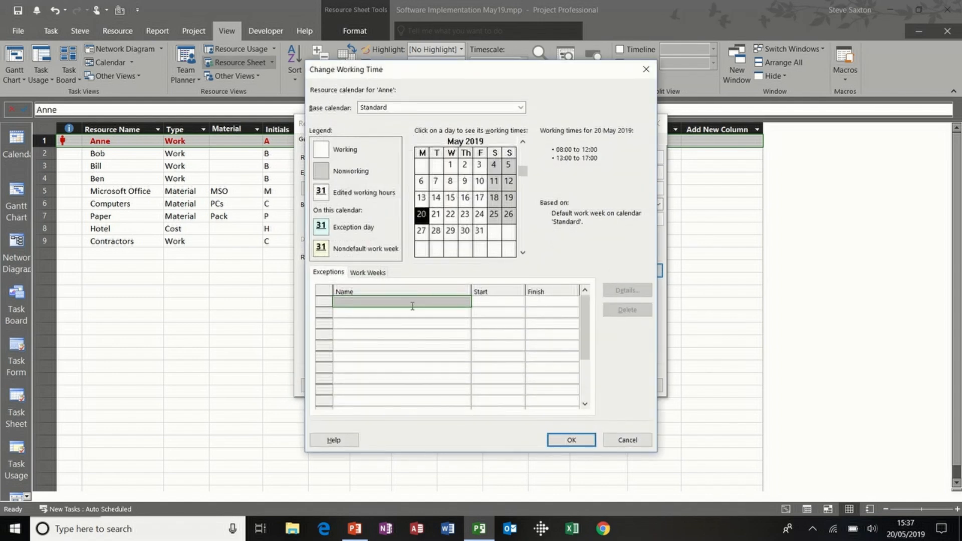
left_click(409, 334)
left_click(376, 273)
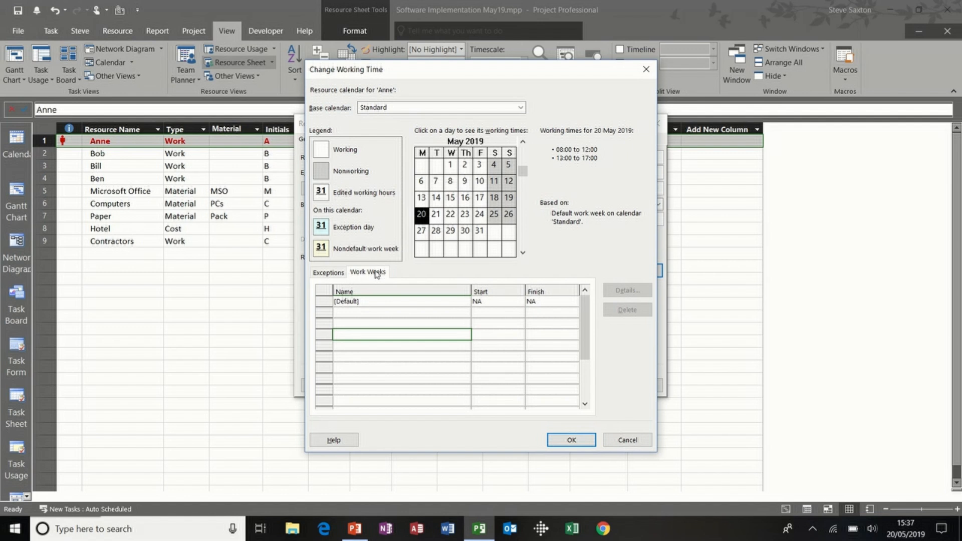
left_click(427, 301)
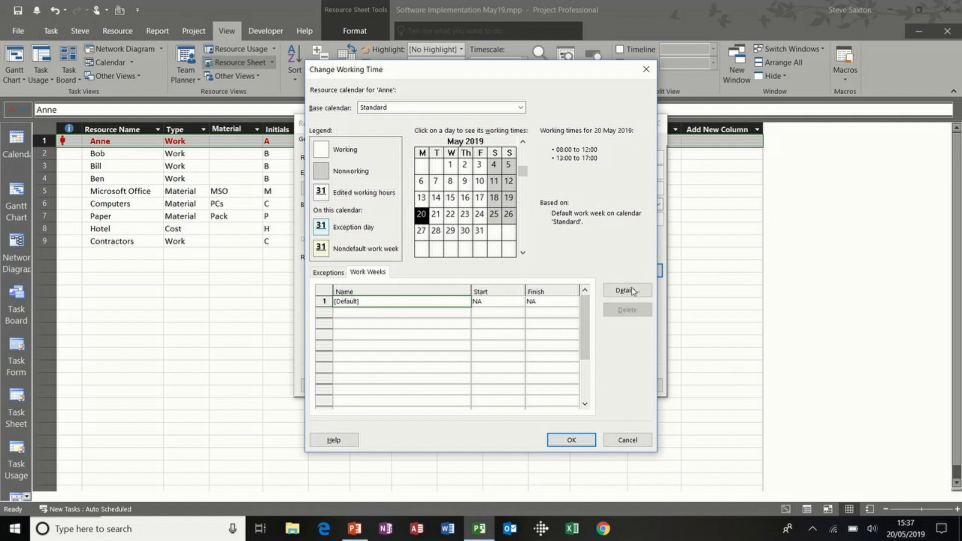
left_click(631, 291)
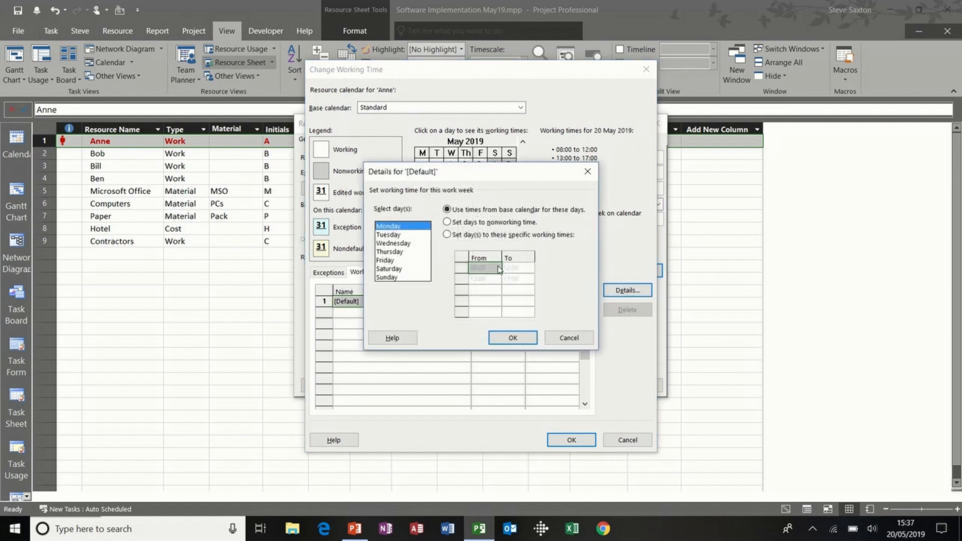
left_click(395, 261)
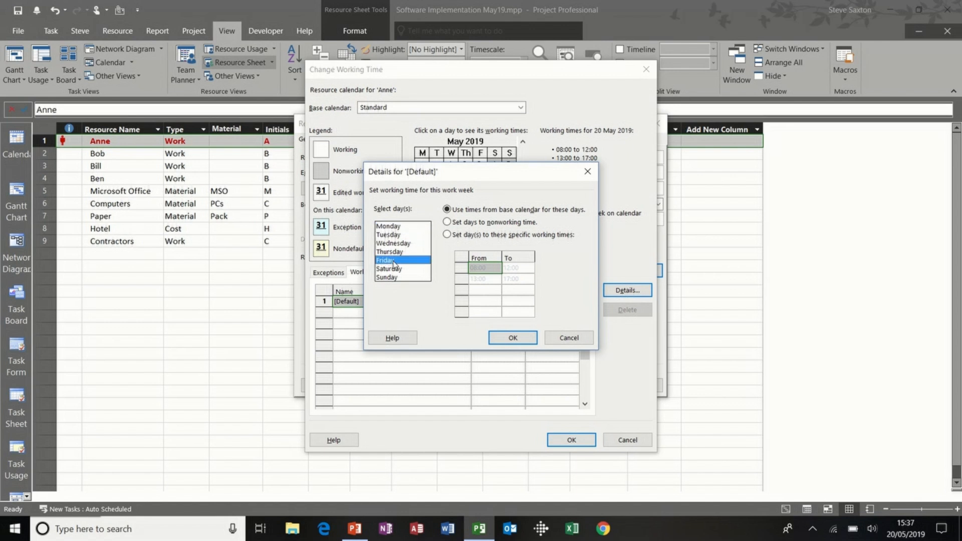
left_click(446, 235)
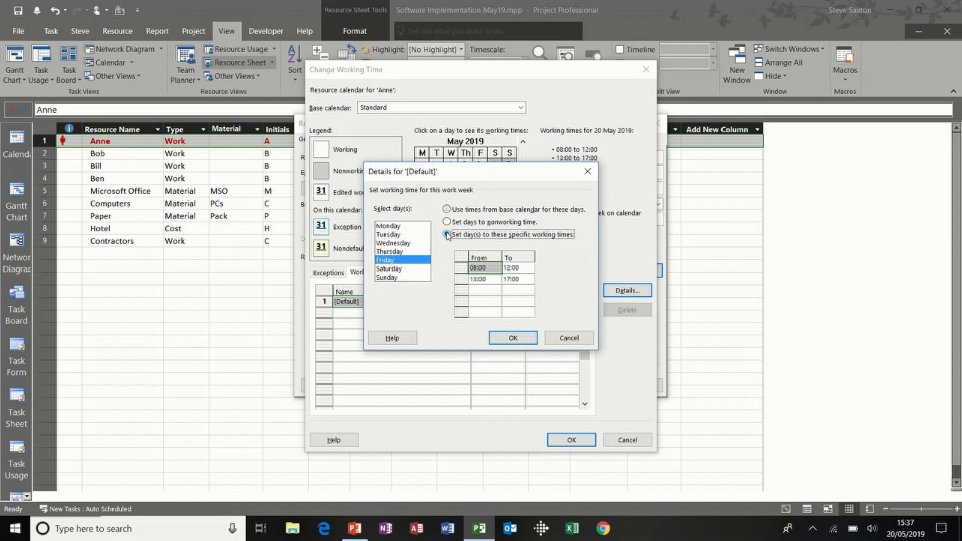
left_click(461, 280)
key("Delete")
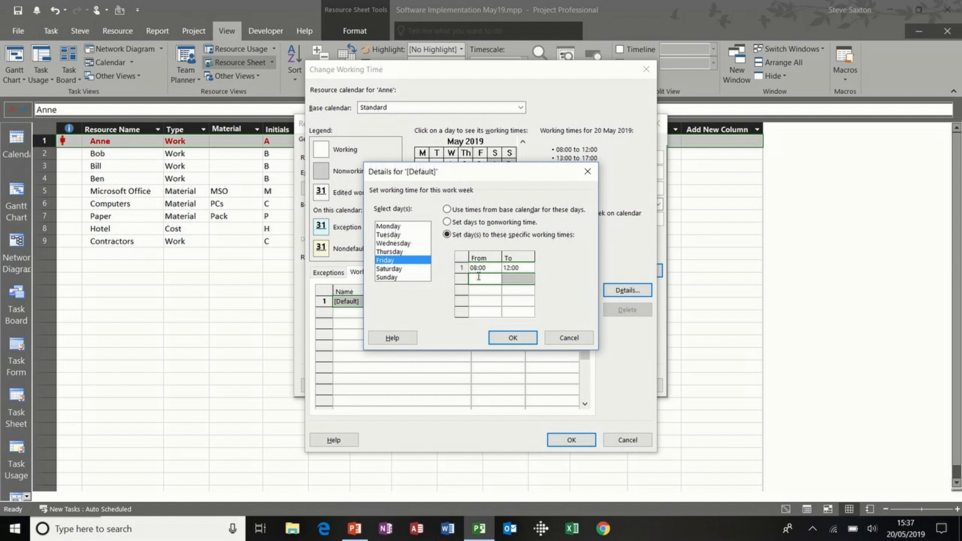
left_click(503, 336)
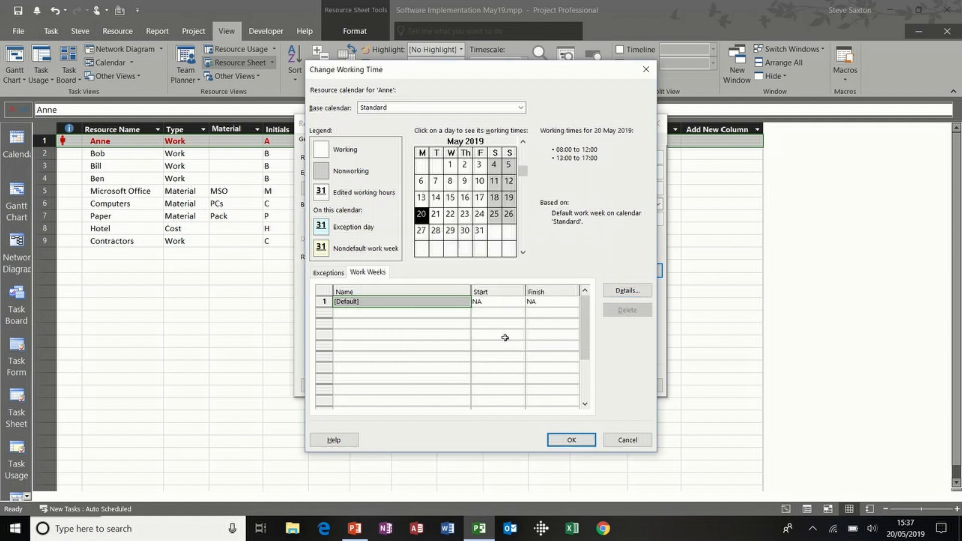
left_click(483, 183)
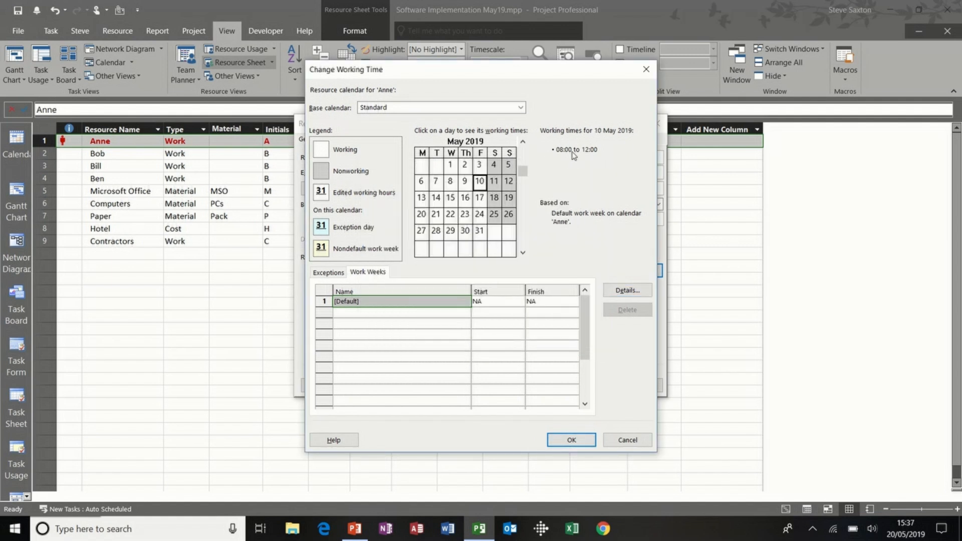
left_click(453, 184)
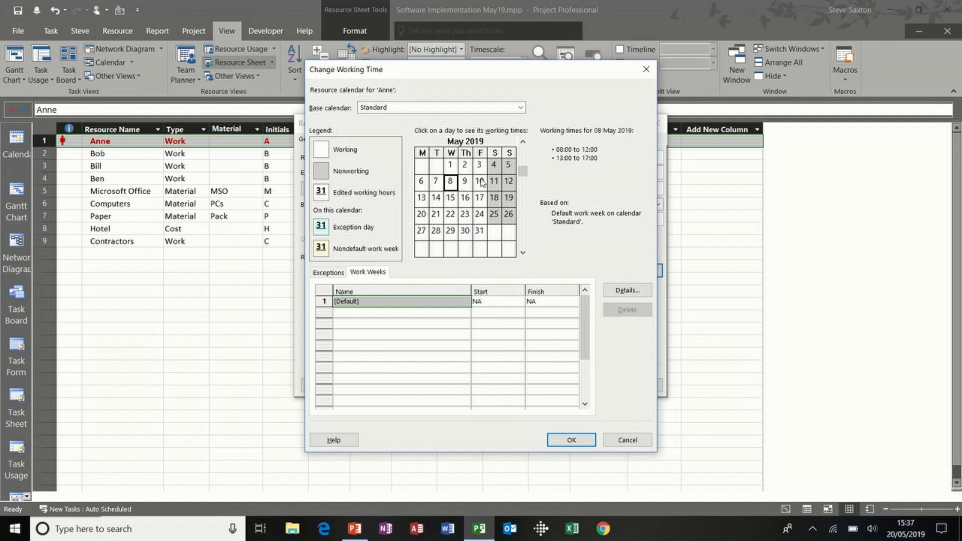
left_click(481, 182)
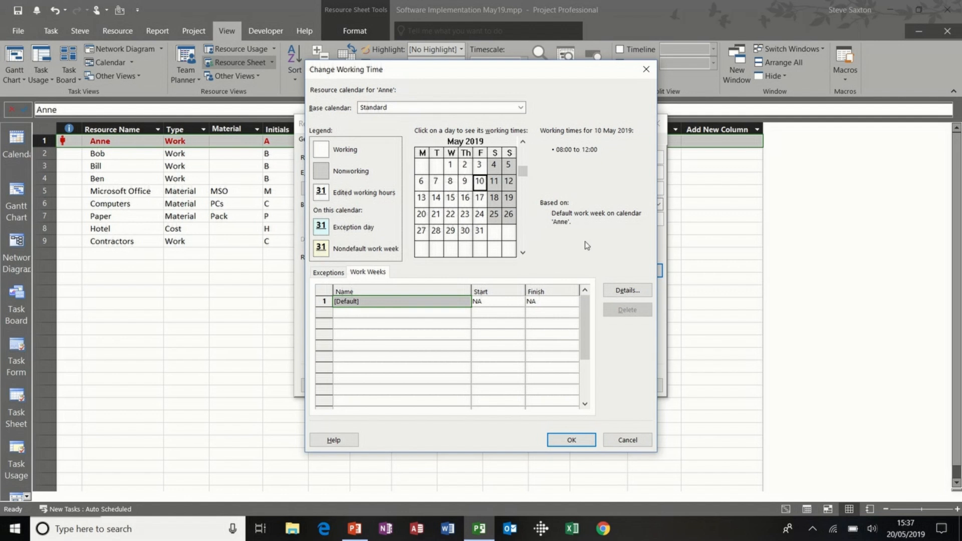
Return Friday in the default work week to the base calendar's times and confirm the working time settings
left_click(630, 291)
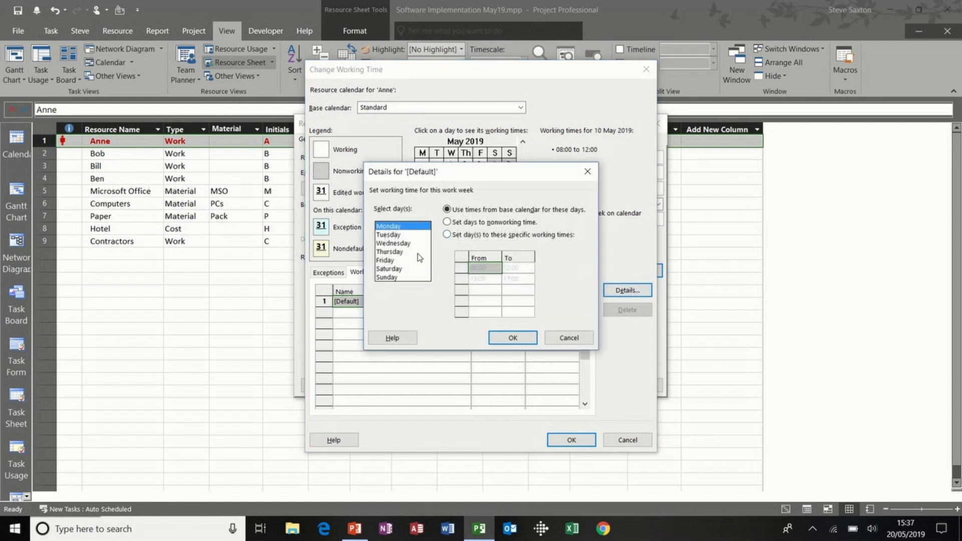
left_click(407, 260)
left_click(446, 234)
left_click(452, 210)
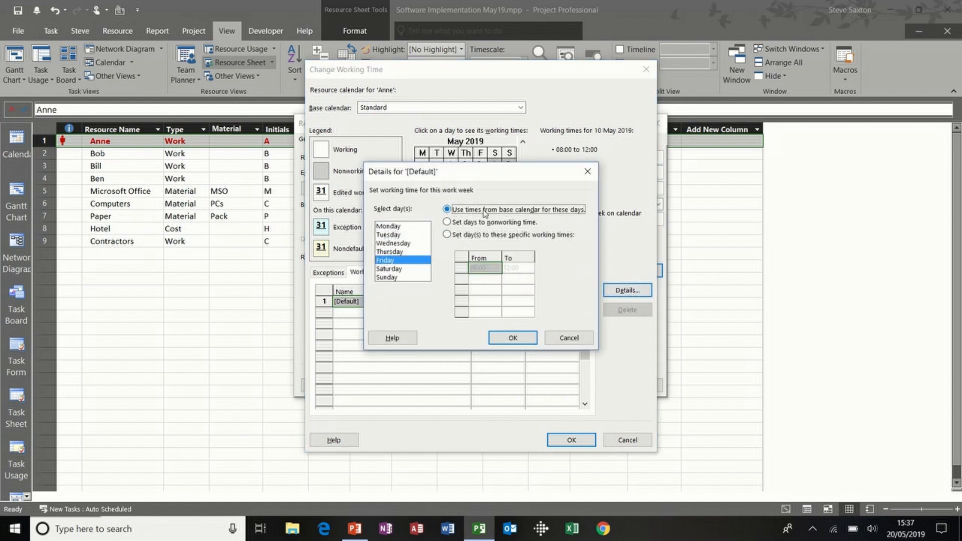
left_click(508, 337)
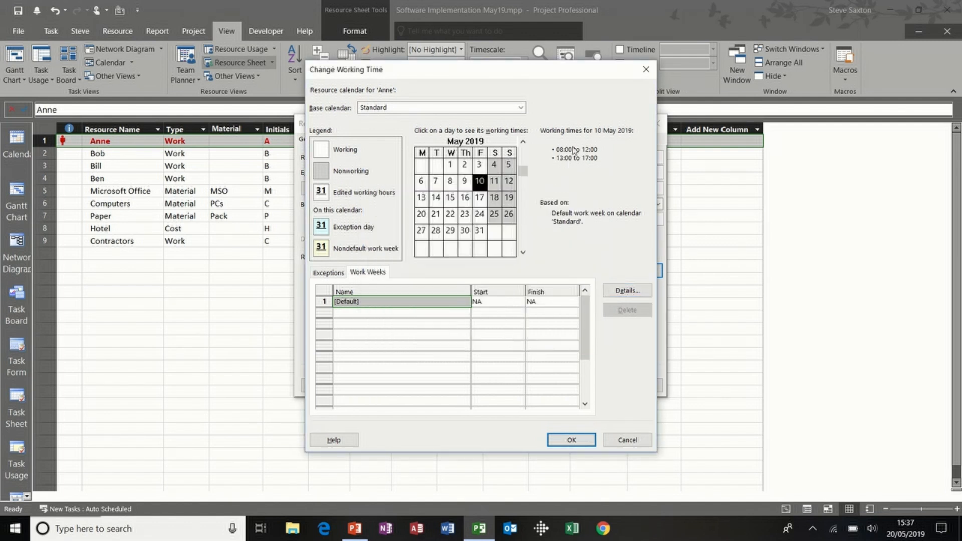
left_click(572, 441)
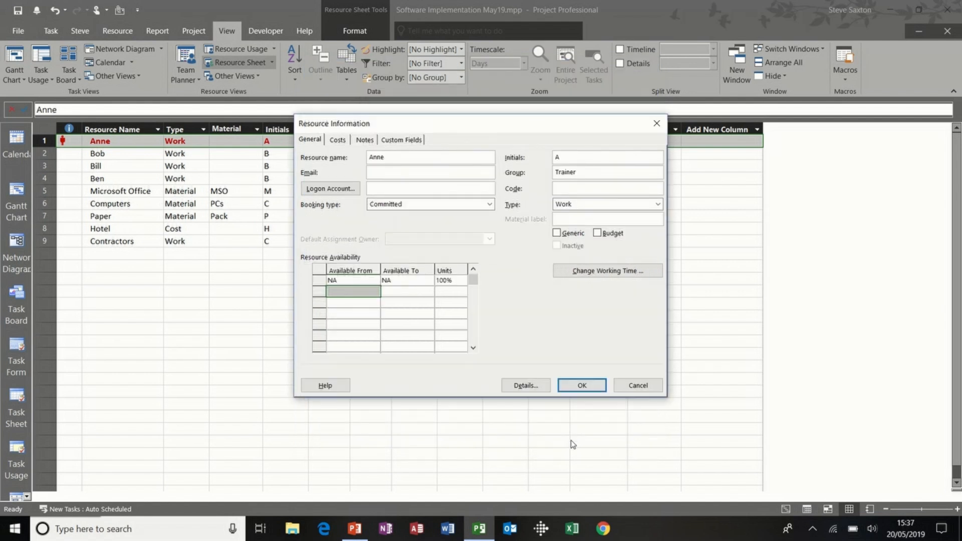
Review the standard and overtime rates in the first resource's cost rate table A
left_click(339, 140)
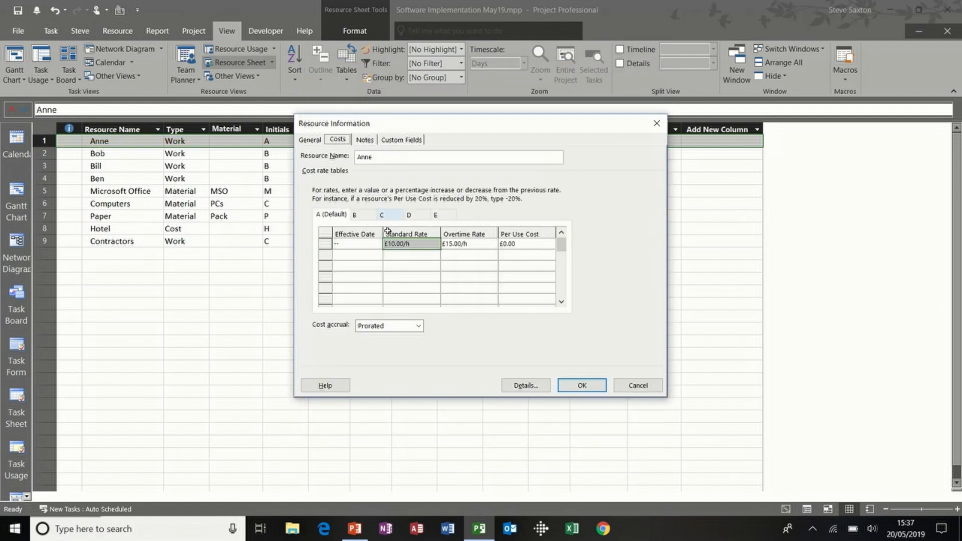
left_click(369, 255)
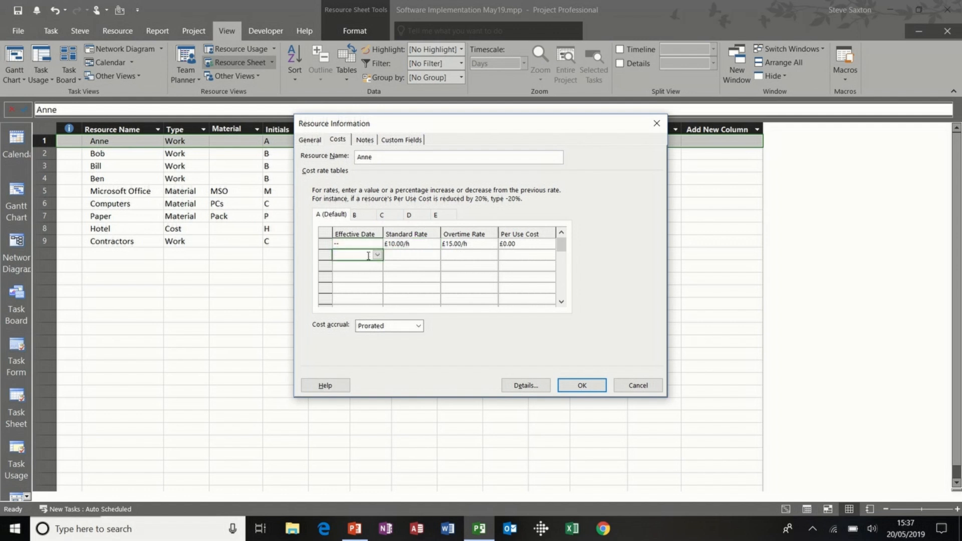
left_click(399, 243)
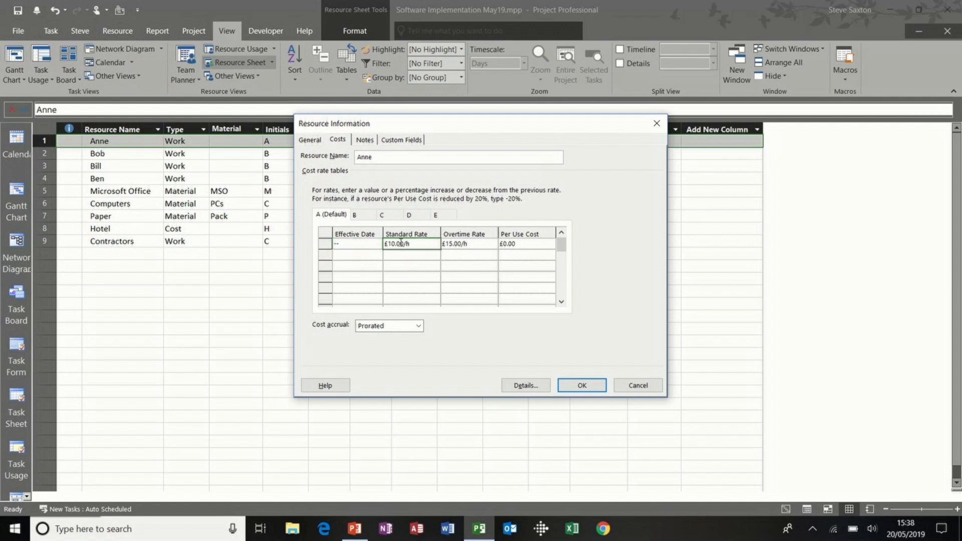
left_click(454, 244)
left_click(410, 244)
left_click(469, 246)
Add a rate line to cost rate table A effective 27/05/19, with a £12.00/h standard rate and a £17.00/h overtime rate
left_click(367, 256)
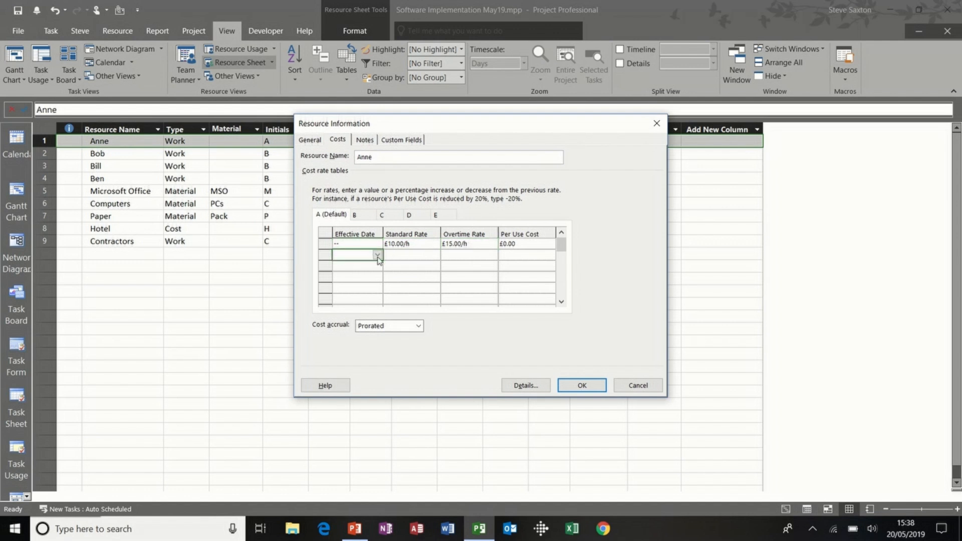
left_click(378, 257)
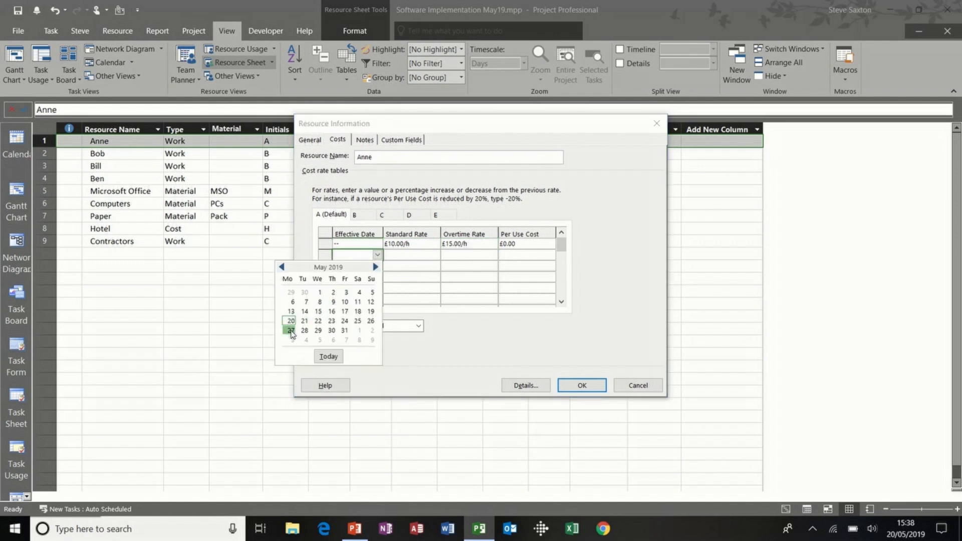
left_click(291, 330)
left_click(415, 254)
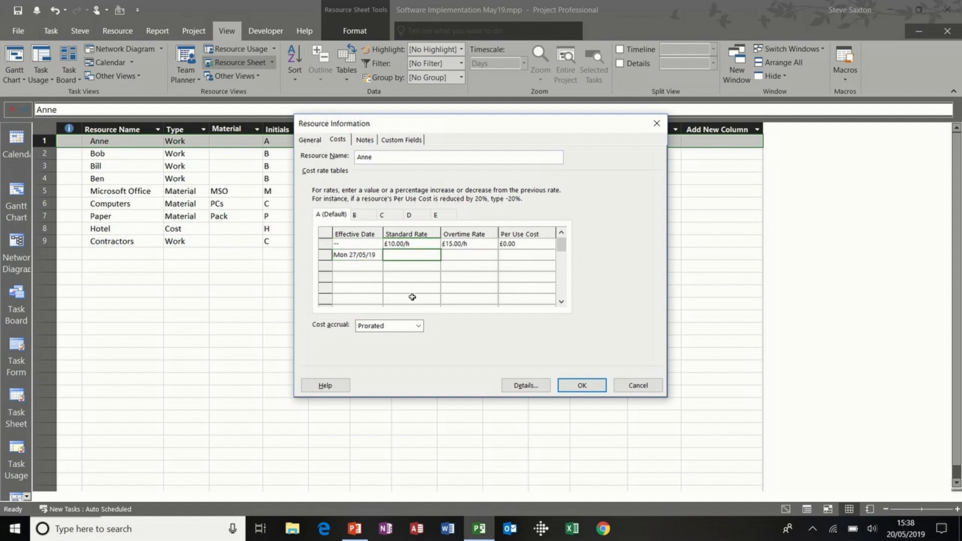
key("Tab")
type("1")
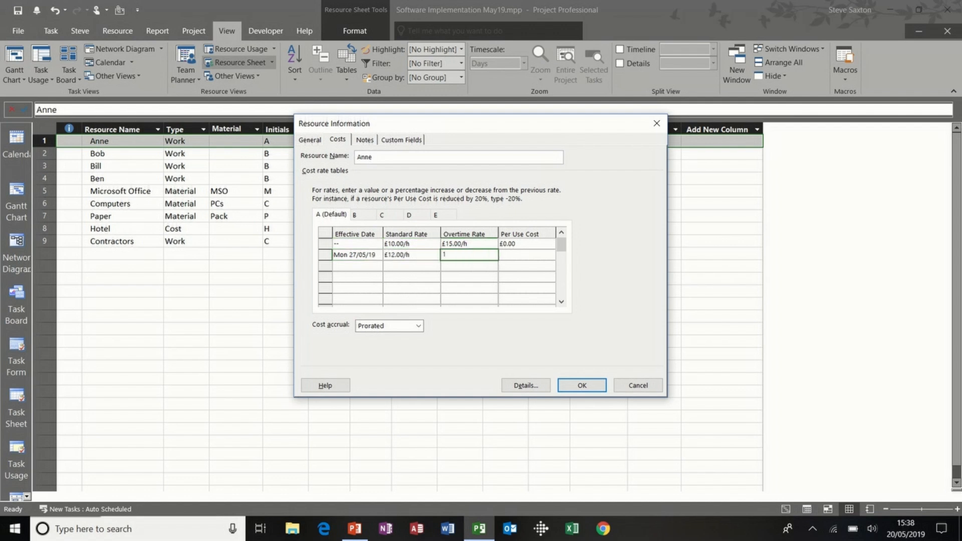
left_click(367, 264)
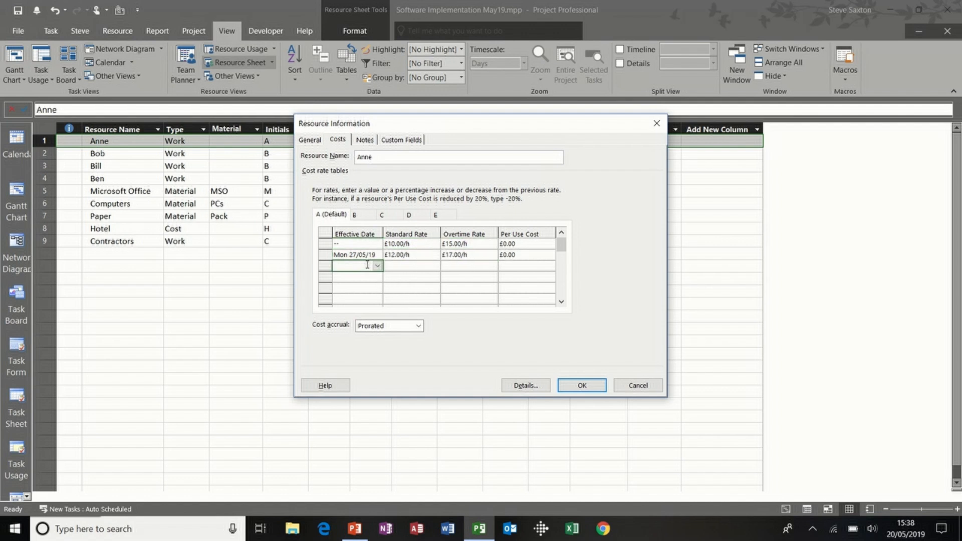
Add a rate line to cost rate table A effective 03/06/19, with a £10.00/h standard rate and a £15.00/h overtime rate
left_click(378, 267)
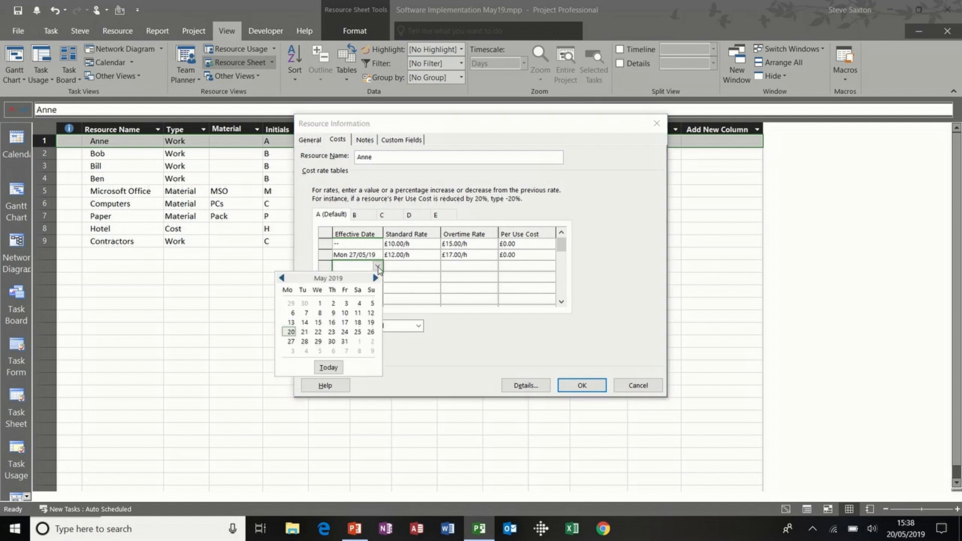
left_click(293, 352)
left_click(420, 266)
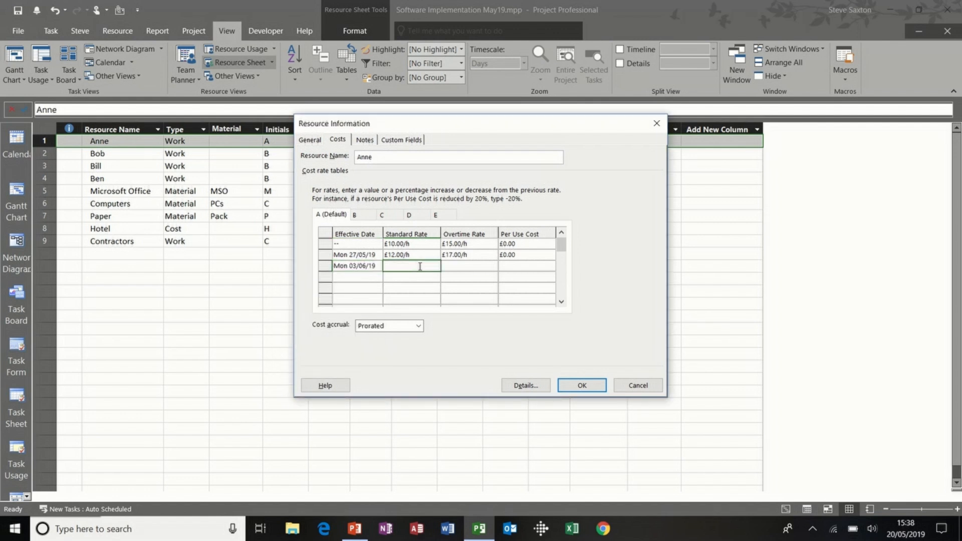
type("10")
key("Tab")
type("1")
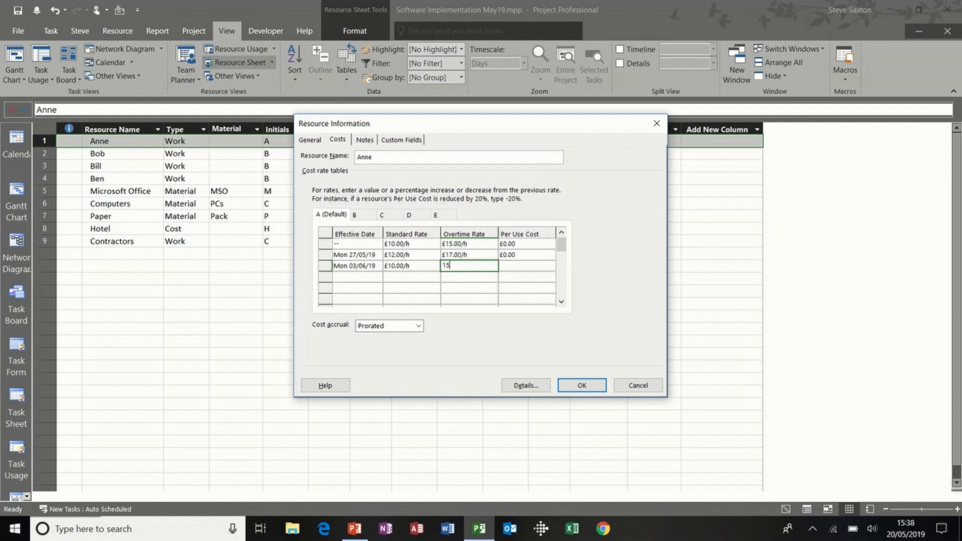
left_click(375, 275)
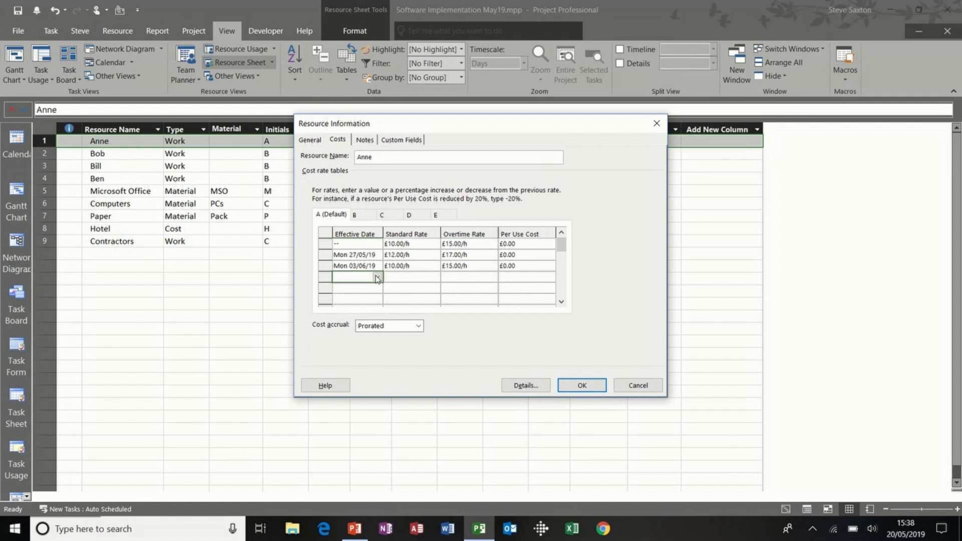
Look through the first resource's cost rate tables B to E and return to table A
left_click(357, 219)
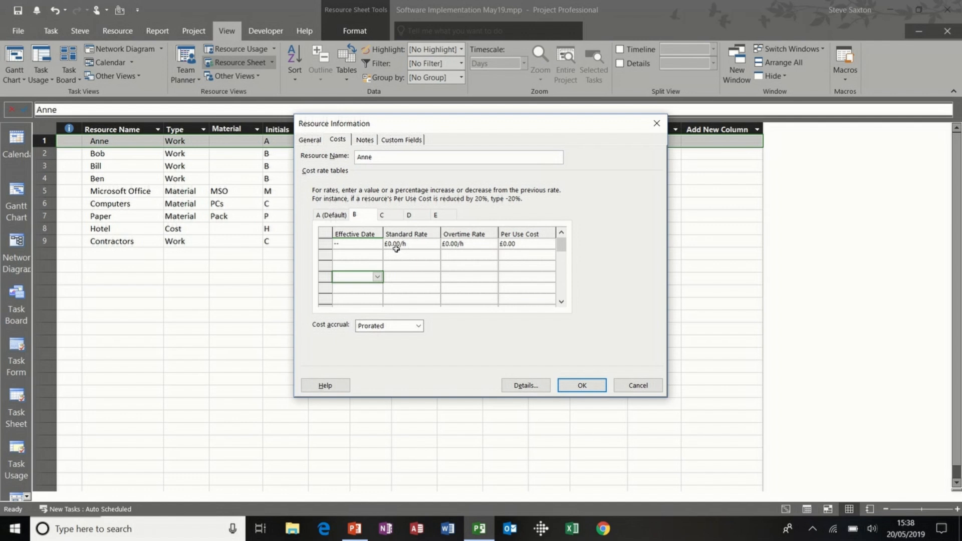
left_click(387, 216)
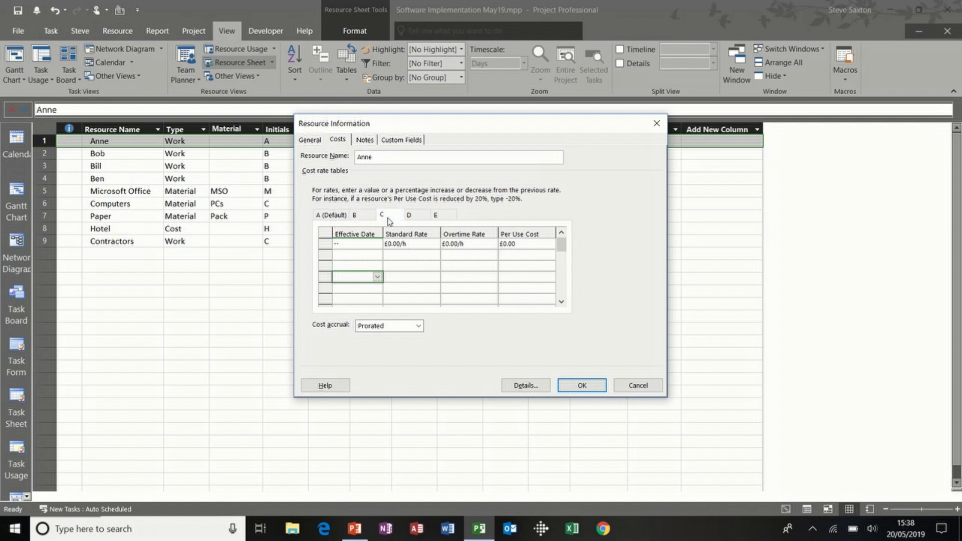
left_click(413, 220)
left_click(438, 218)
left_click(363, 216)
left_click(336, 215)
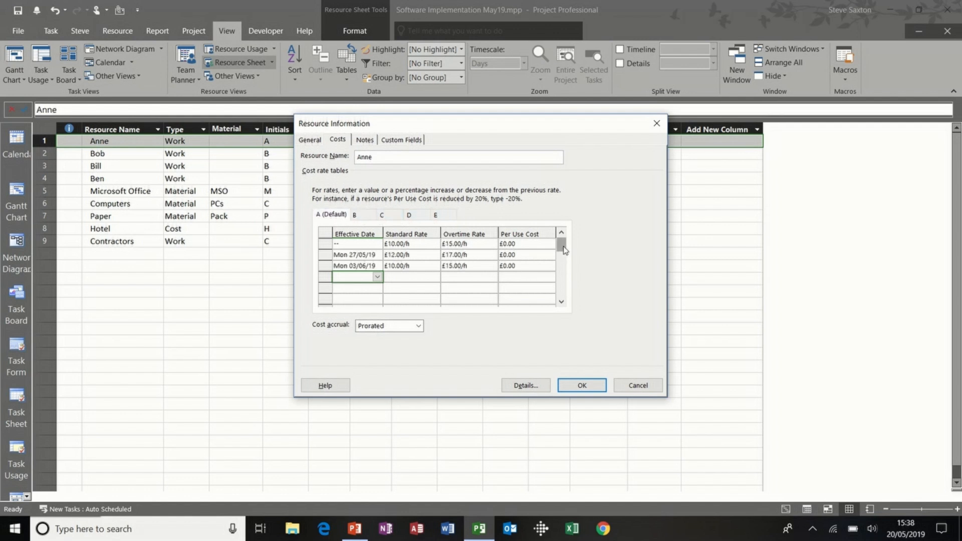
mouse_move(562, 249)
left_mouse_down()
mouse_move(561, 291)
mouse_move(561, 249)
left_mouse_up()
Add the note "Job Spec" to the first resource and embed a new, empty Microsoft Excel Worksheet in it, displayed as an icon
left_click(365, 139)
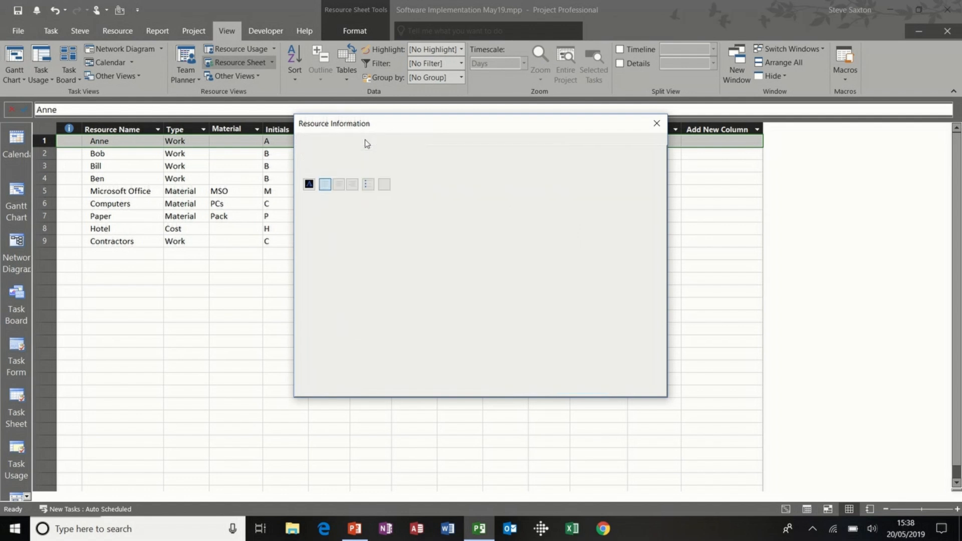
left_click(328, 214)
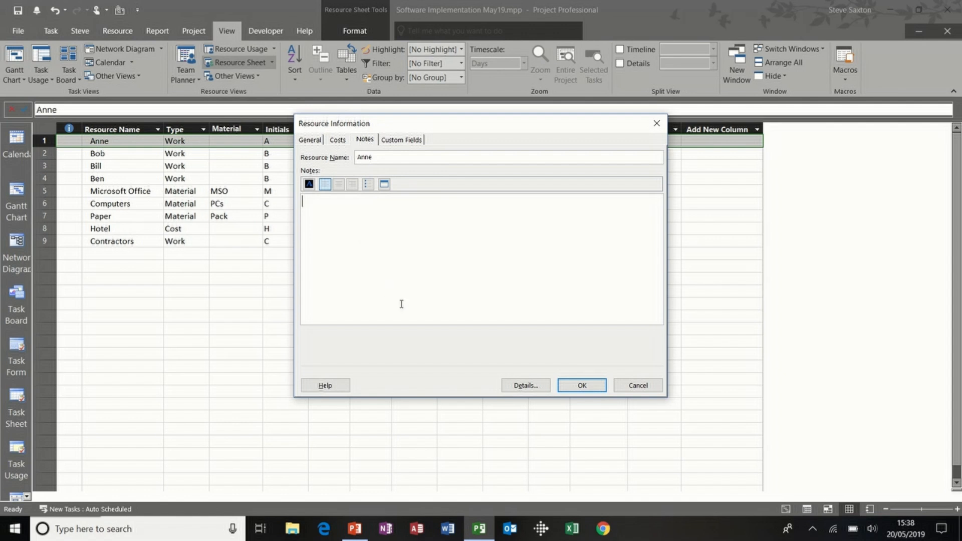
type("Job Spec")
left_click(384, 184)
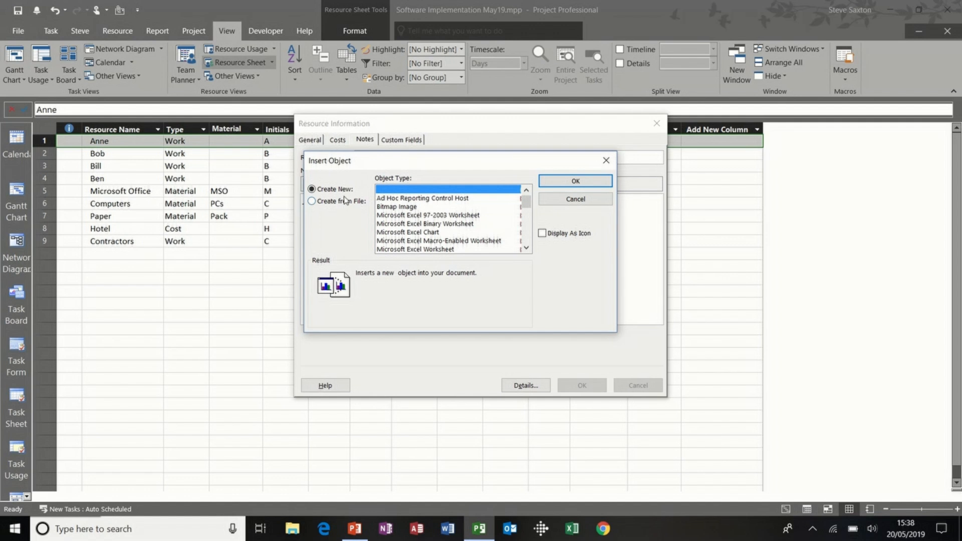
left_click(437, 249)
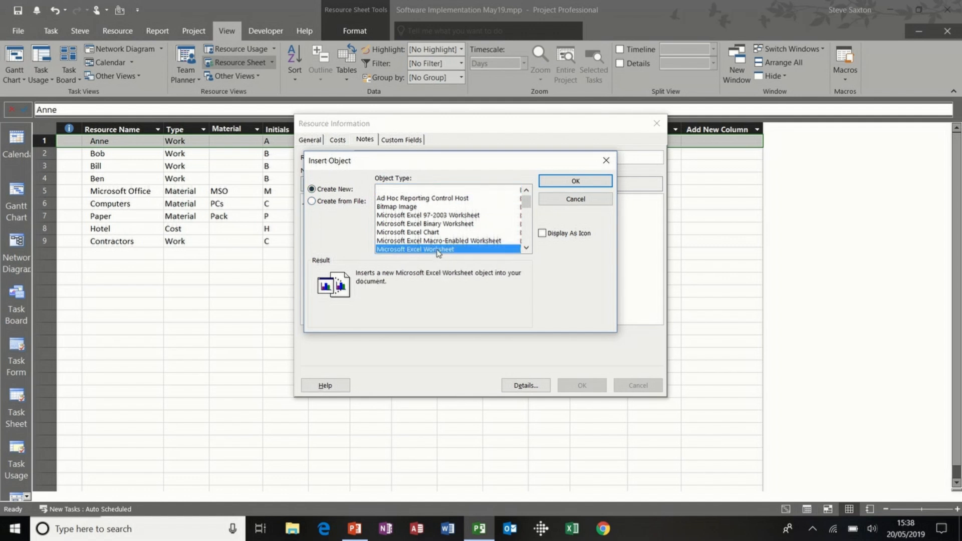
left_click(544, 236)
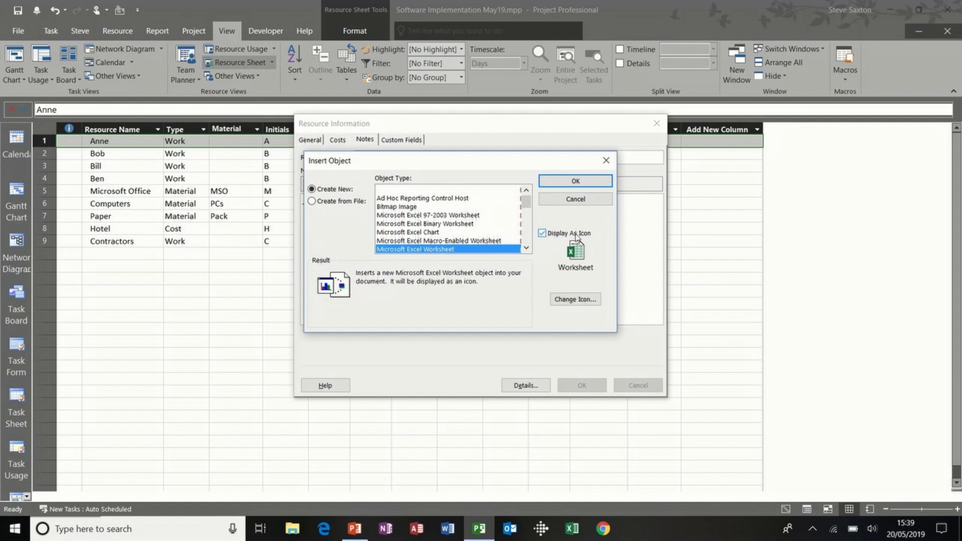
left_click(572, 182)
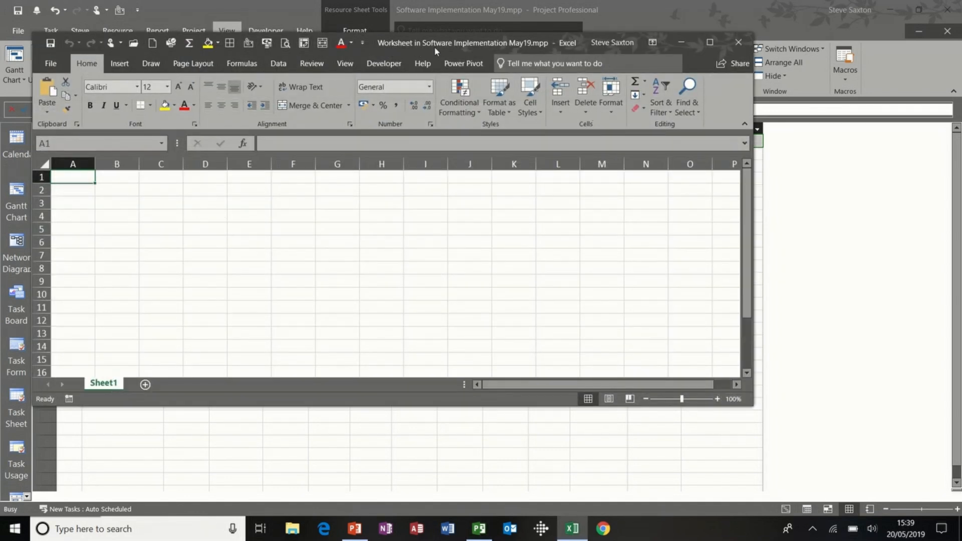
left_click(738, 44)
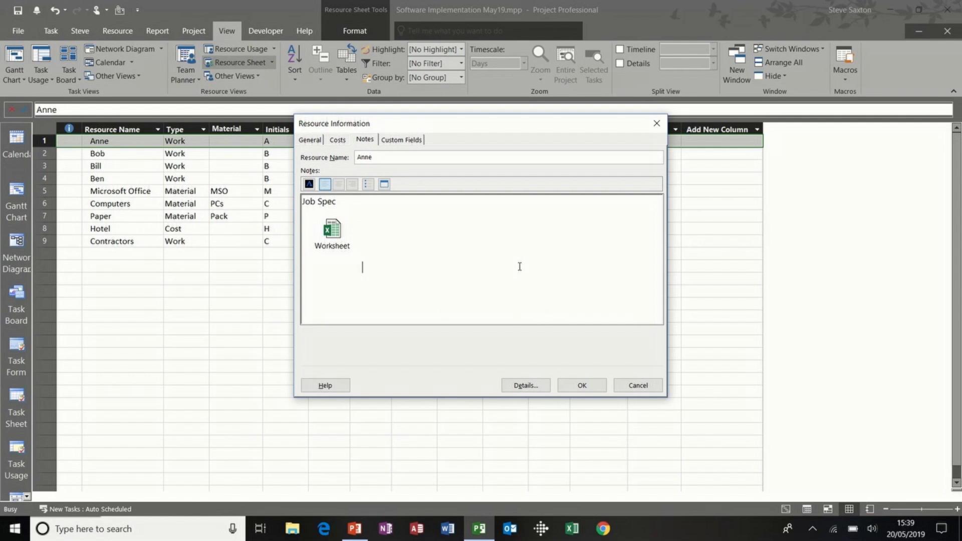
Check the first resource's custom fields and save its resource information with the note
left_click(414, 142)
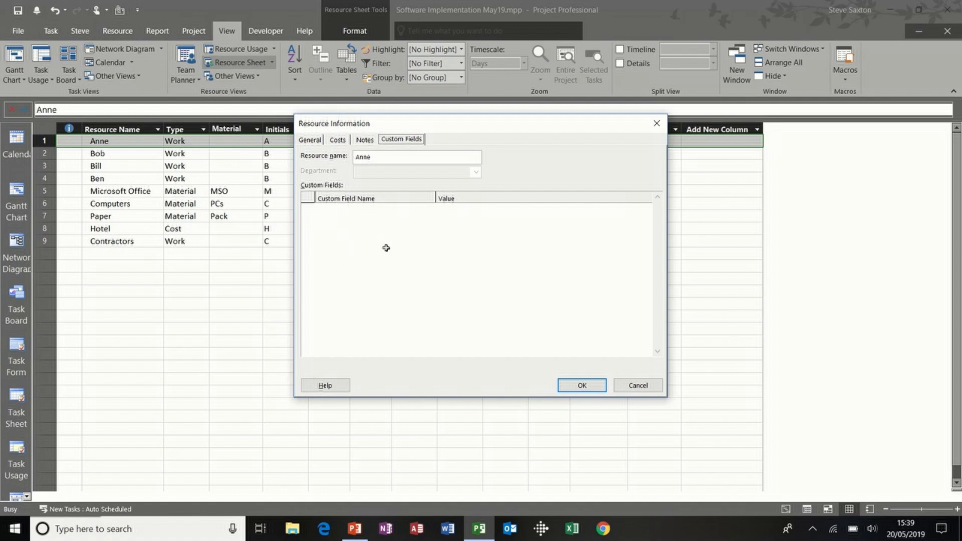
left_click(368, 142)
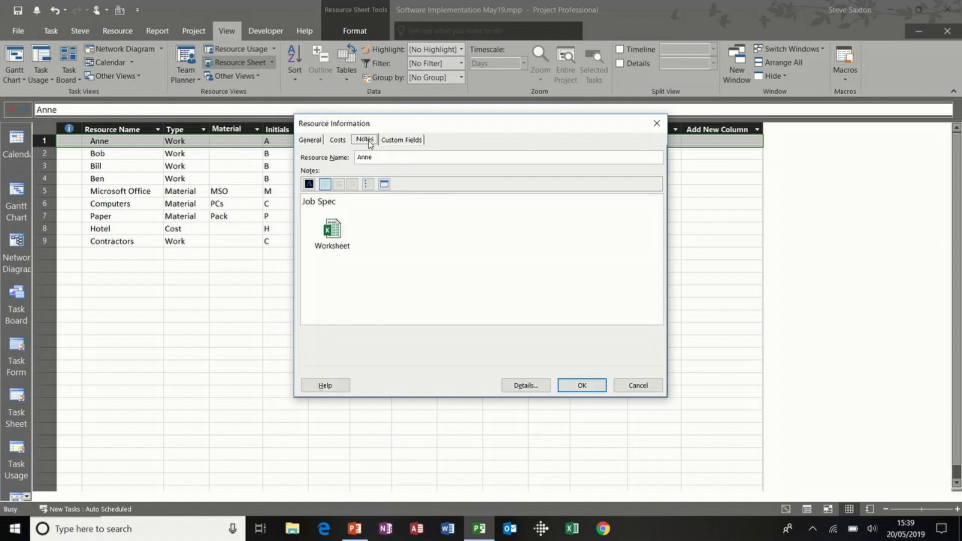
left_click(578, 386)
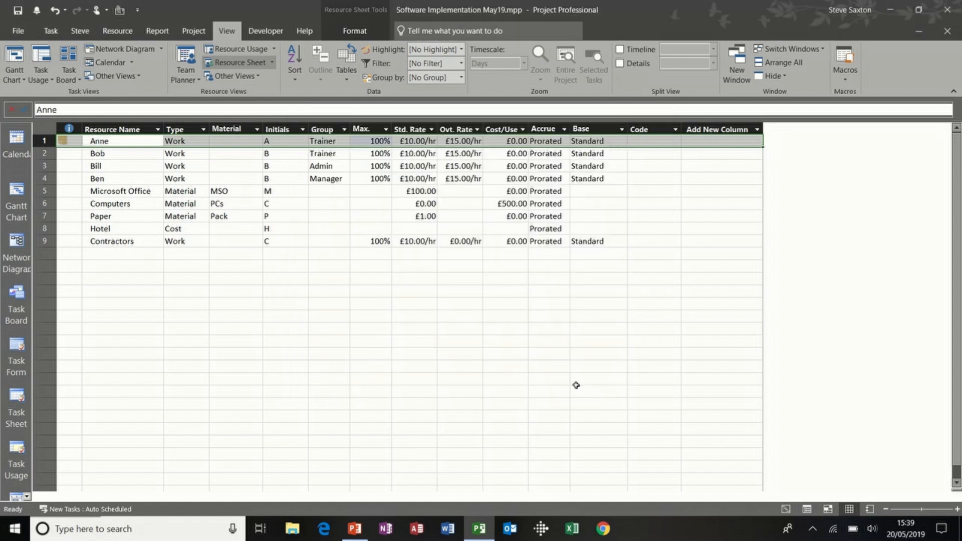
mouse_move(69, 139)
mouse_move(71, 141)
left_click(254, 194)
In the Gantt Chart, add Task A, Task B, Task C and Task D below the project tasks, leaving one blank row
left_click(16, 194)
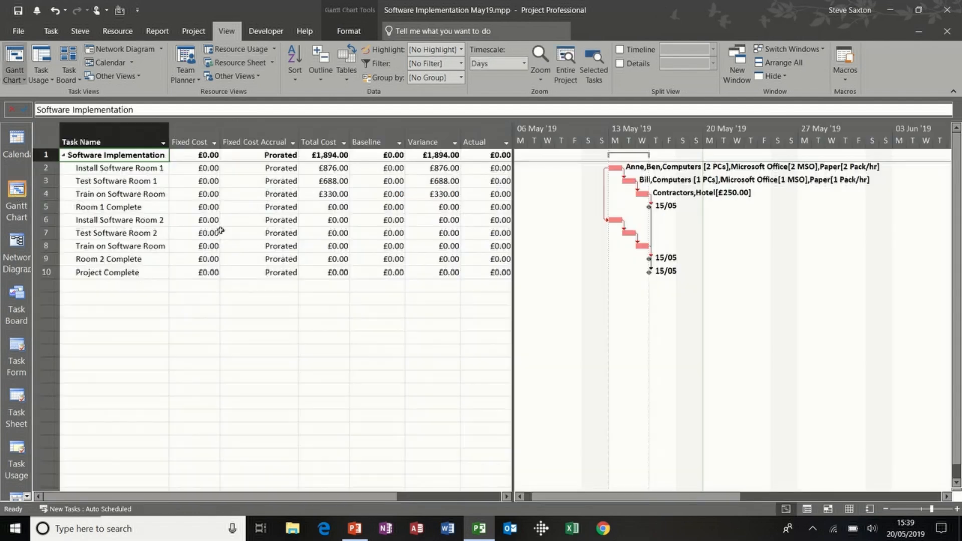
left_click(120, 299)
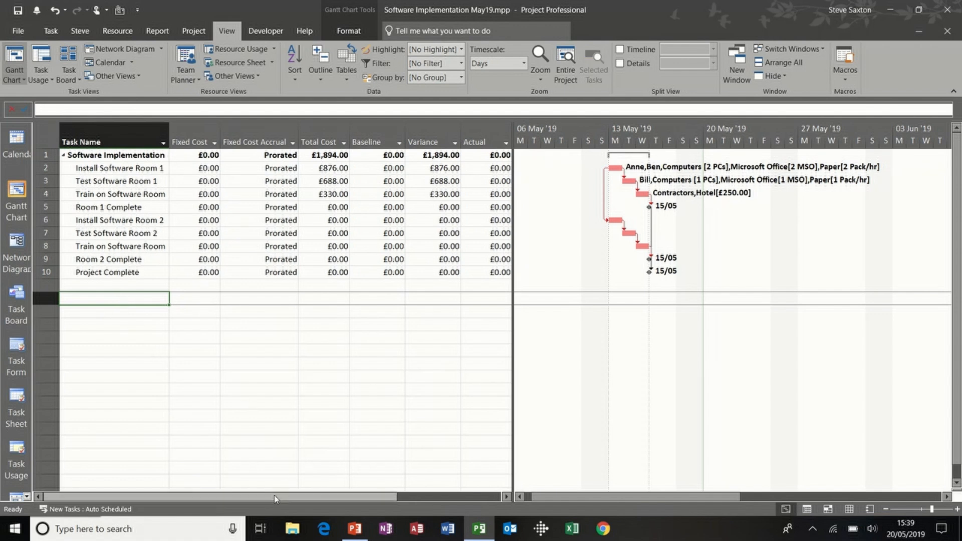
type("Task A")
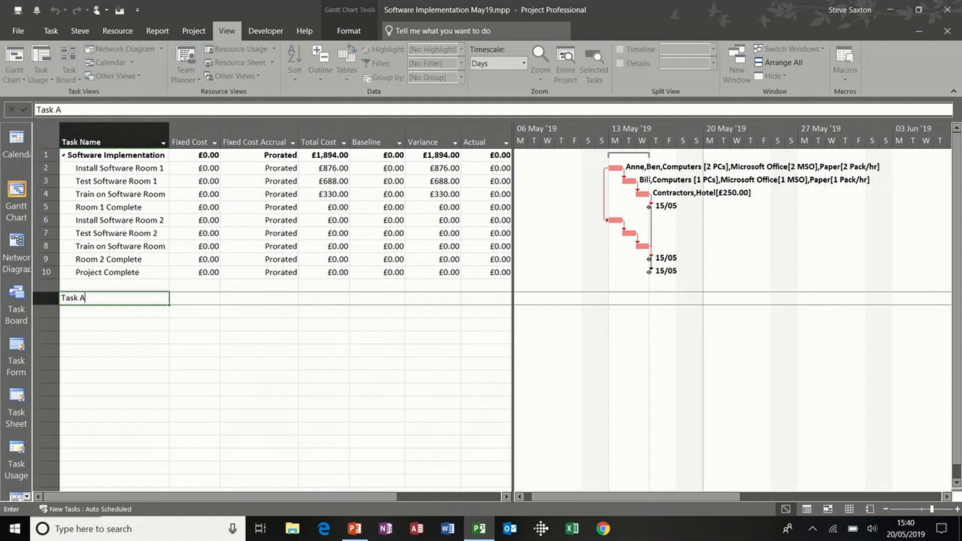
key("Return")
type("Task B")
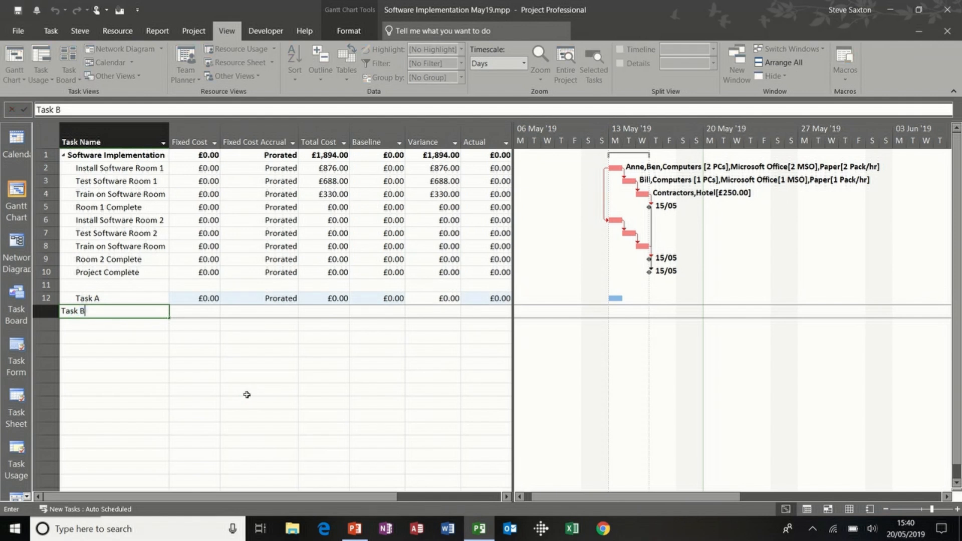
key("Return")
type("Task C")
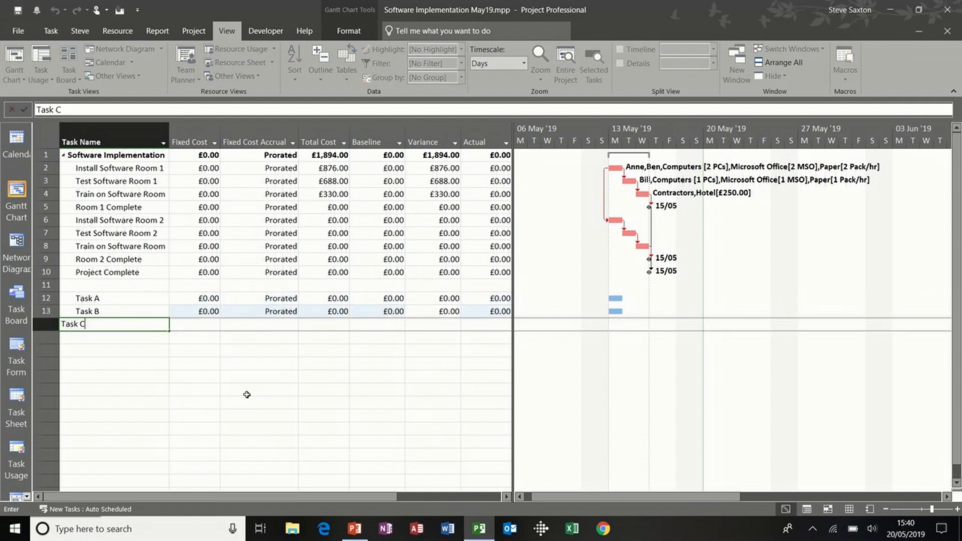
key("Return")
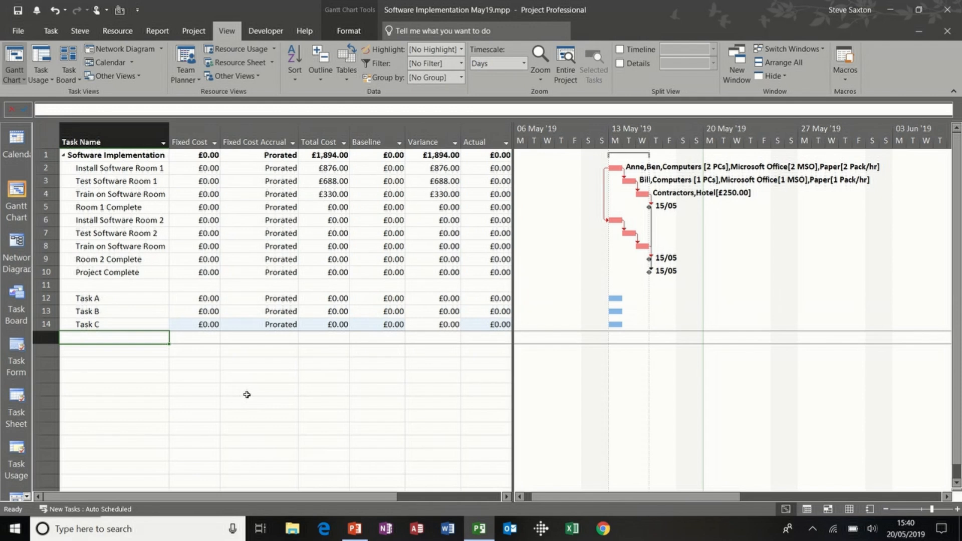
type("Task D")
key("Return")
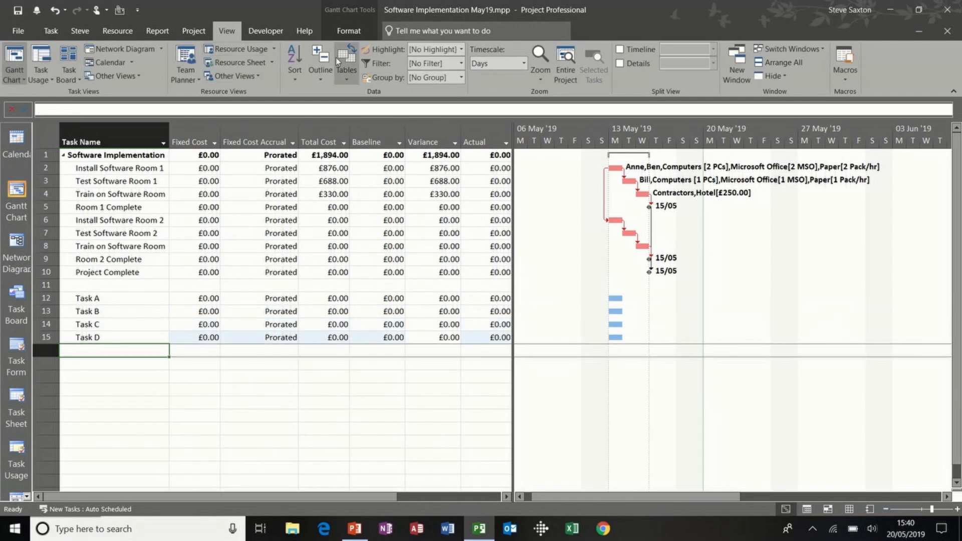
Switch to the Entry table and set the durations of Task A, Task B, Task C and Task D to 1 day
left_click(347, 77)
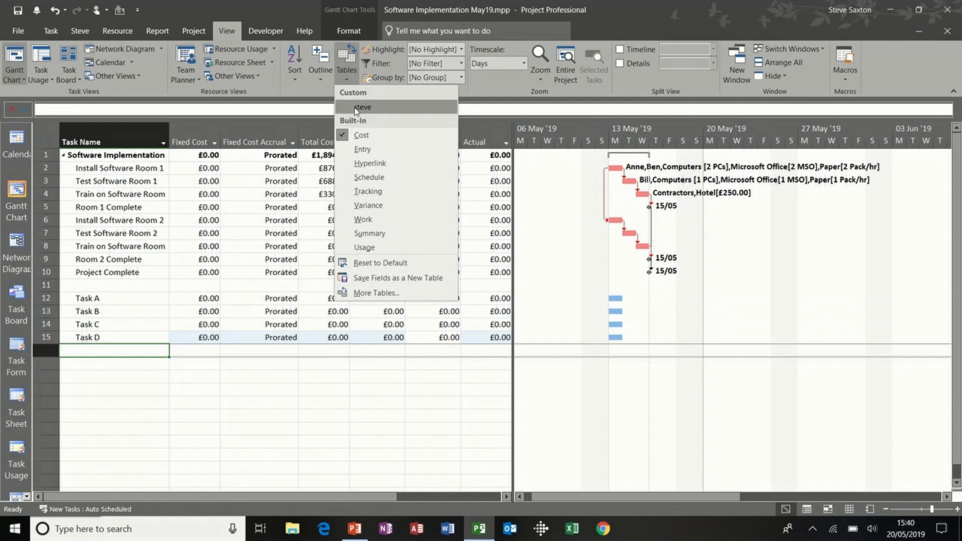
left_click(360, 149)
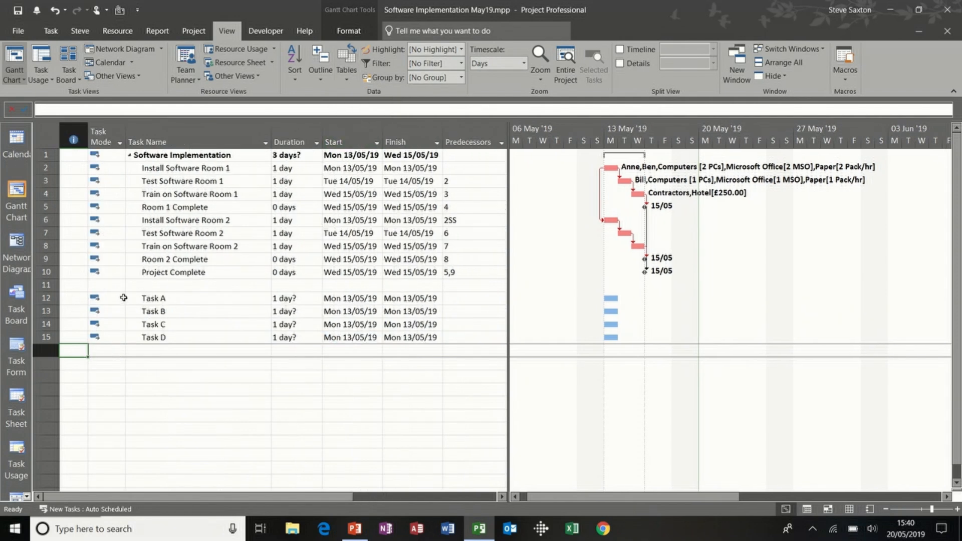
left_click(280, 298)
type("1")
key("Return")
type("1")
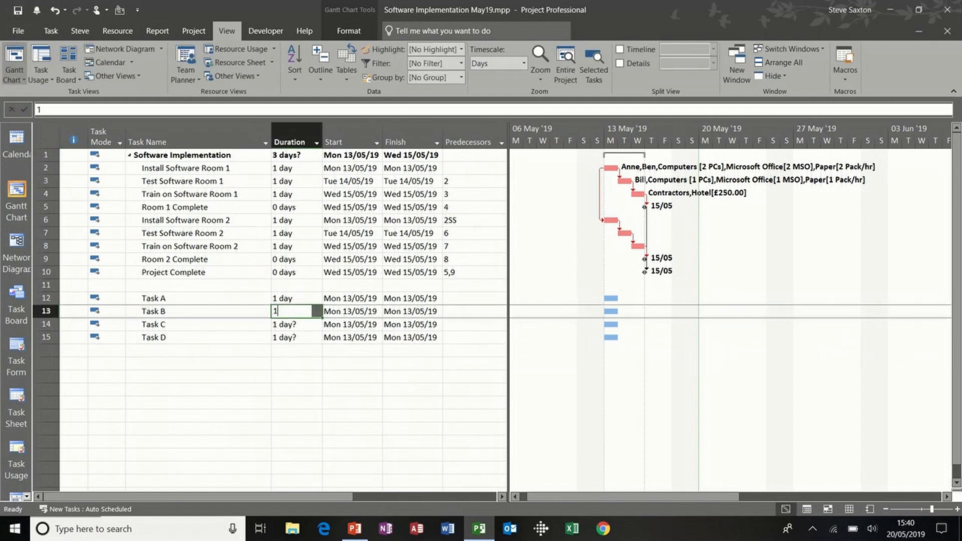
key("Return")
type("1")
key("Return")
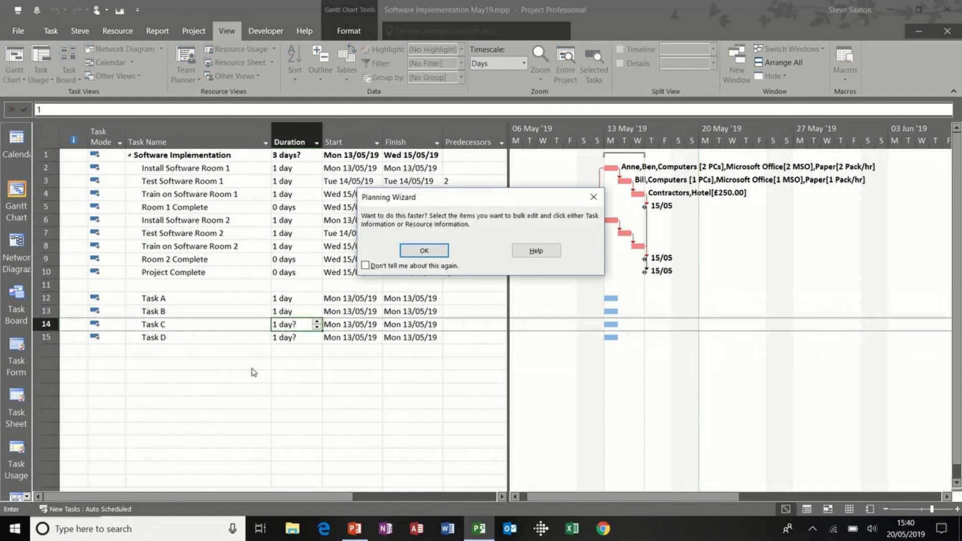
key("Return")
type("1")
key("Return")
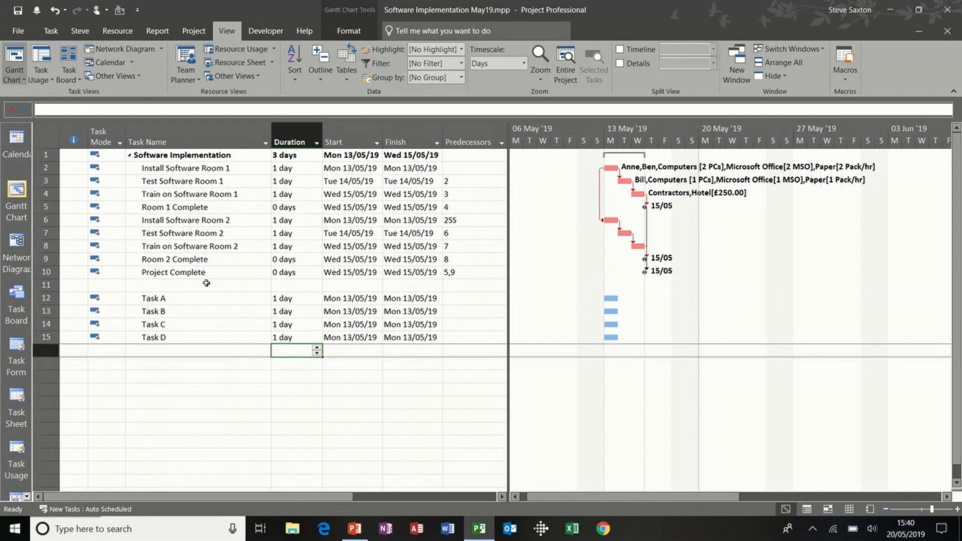
Open resource assignment for Task A and place its window beside the task table
left_click(200, 299)
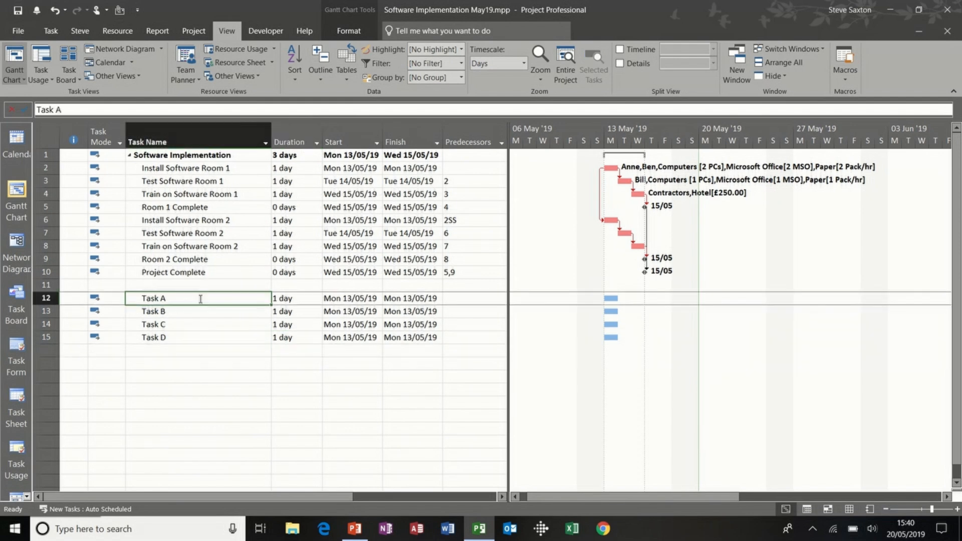
left_click(120, 32)
left_click(56, 62)
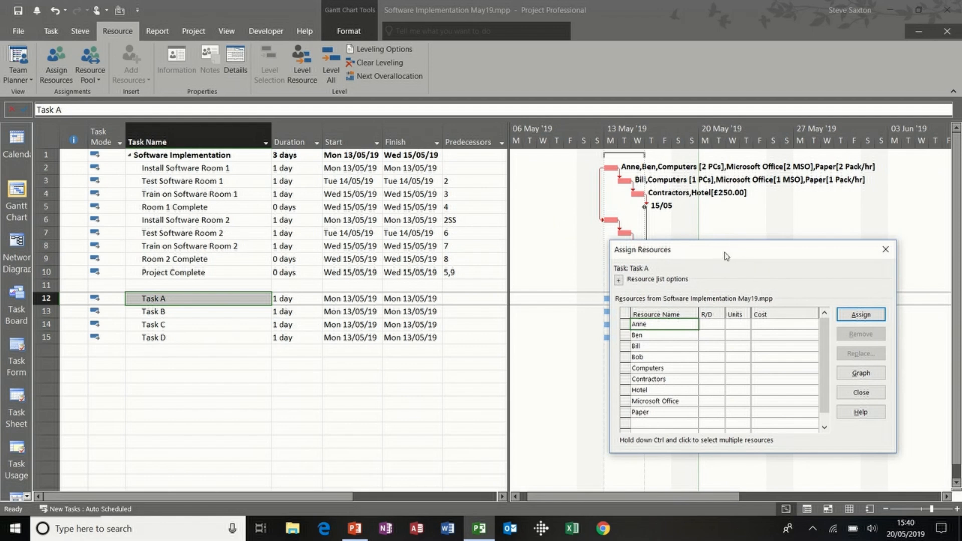
left_click_drag(727, 245, 588, 175)
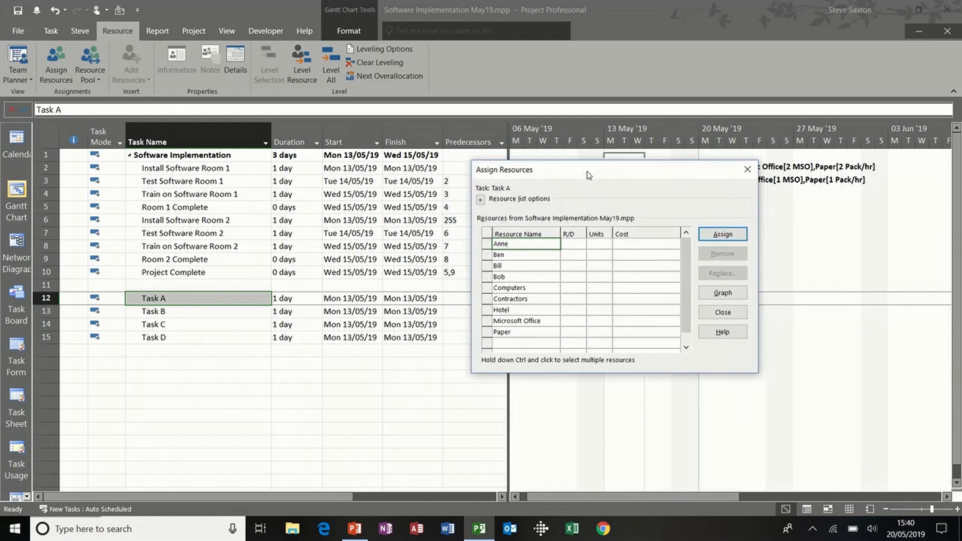
Set Task A's task type to Fixed Units, leaving effort-driven scheduling off
double_click(187, 300)
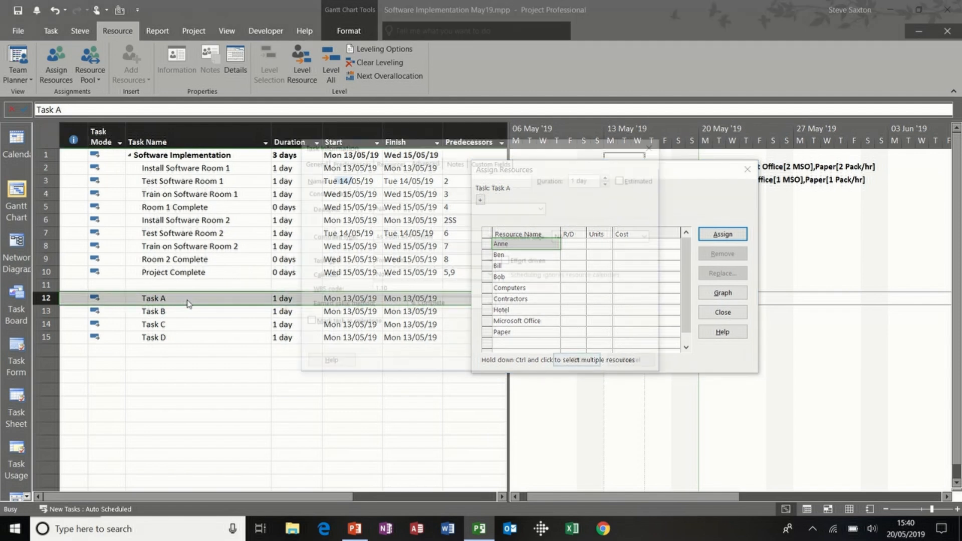
left_click(431, 260)
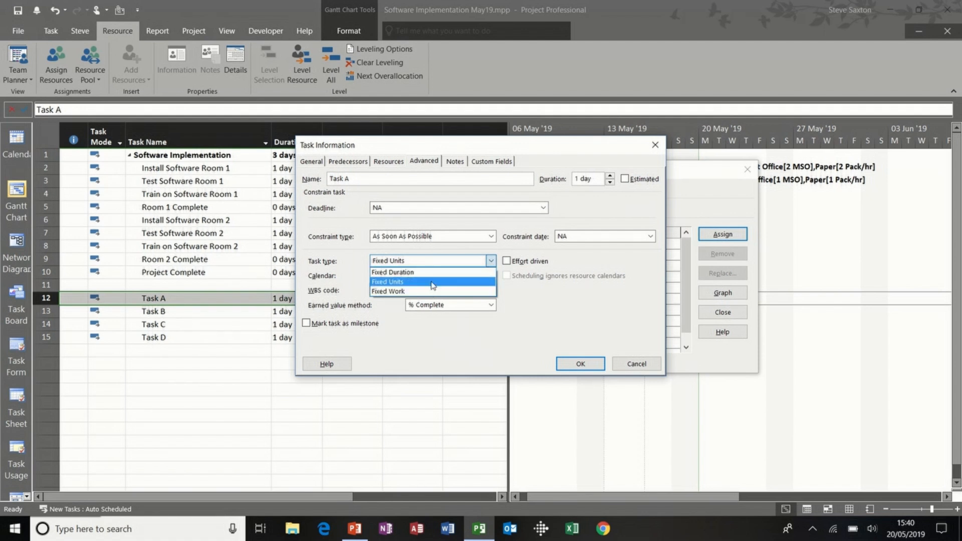
left_click(432, 282)
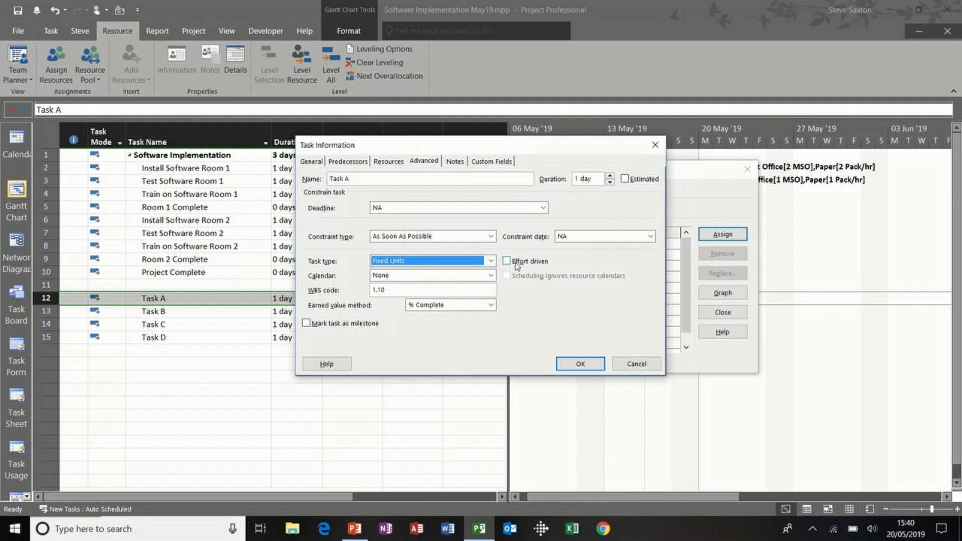
left_click(578, 364)
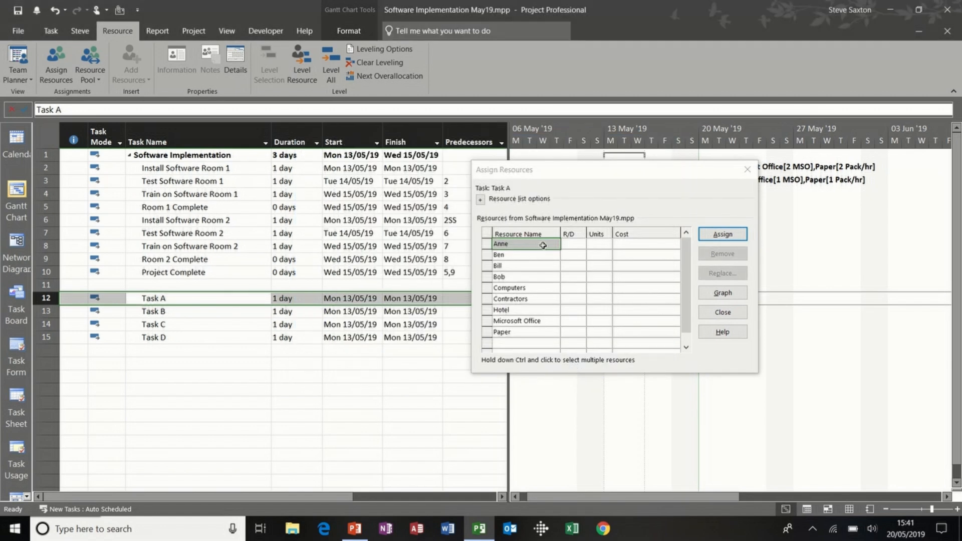
Assign the first two people in the resource list to Task A, one after the other
left_click(715, 236)
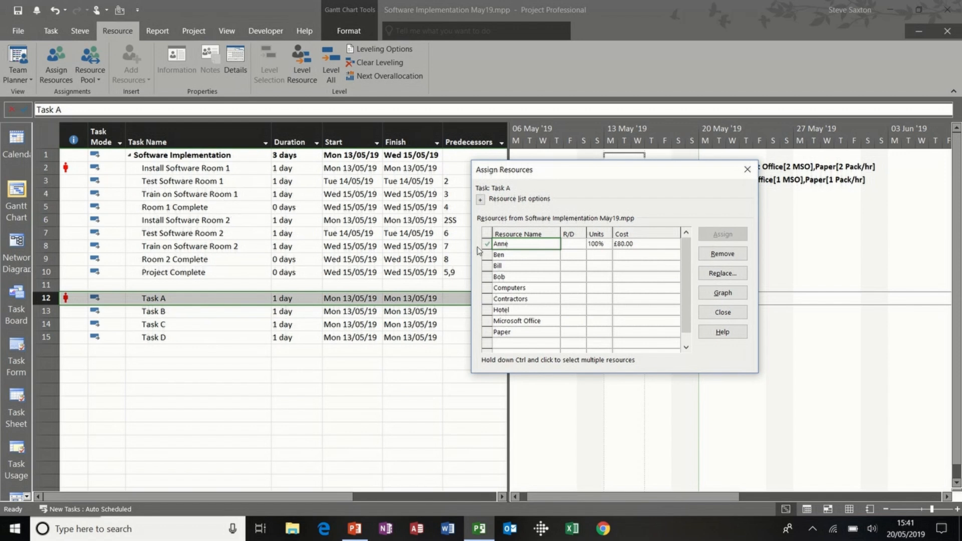
left_click(526, 255)
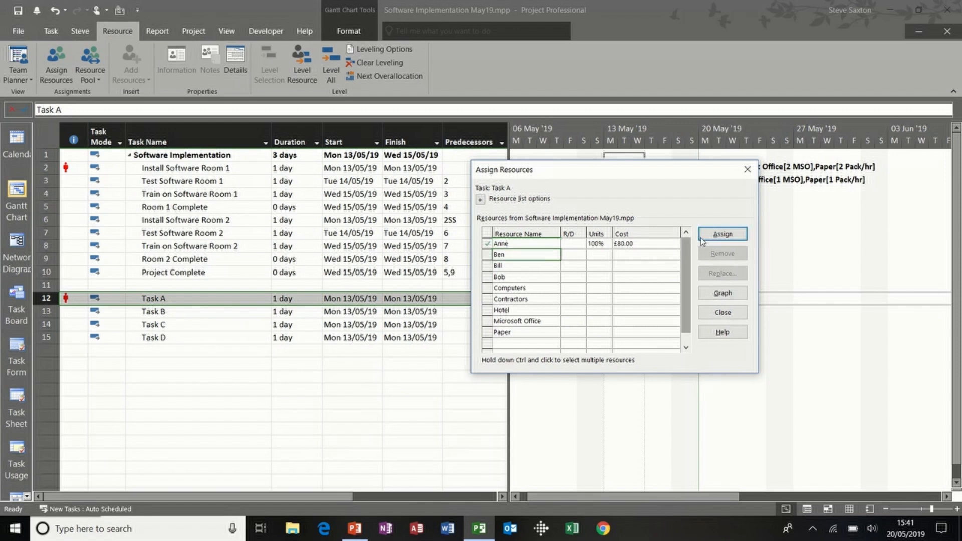
left_click(722, 233)
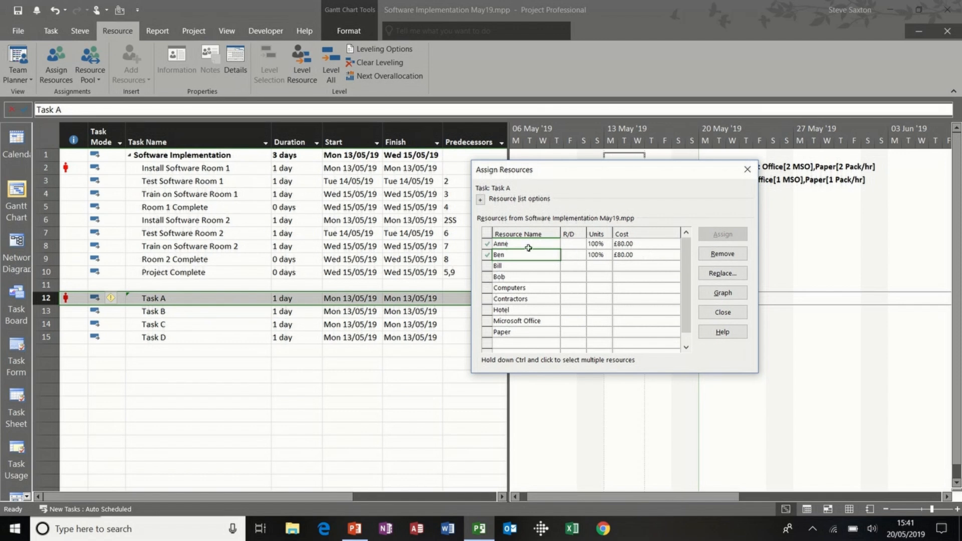
Remove both assigned people from Task A and turn on effort-driven scheduling for the task
left_click_drag(527, 246, 527, 256)
left_click(722, 253)
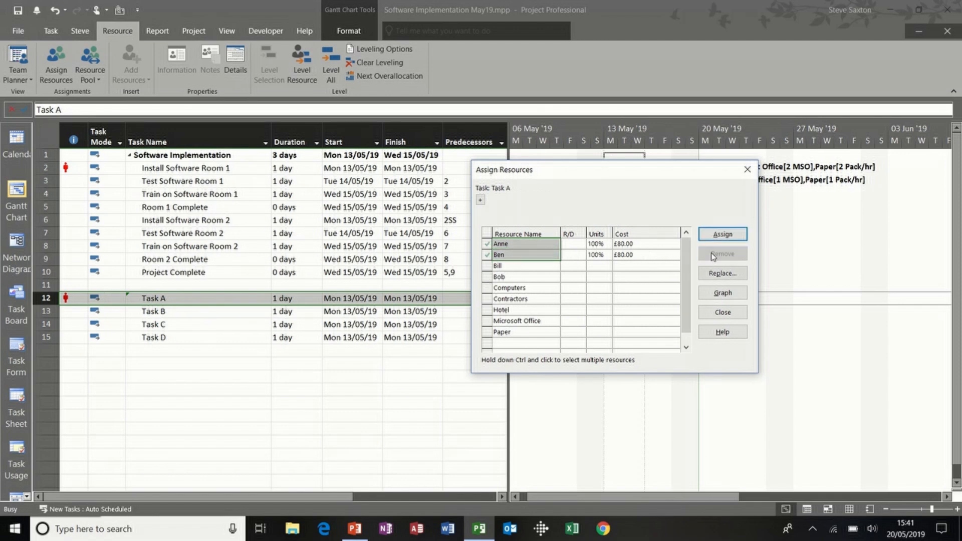
double_click(202, 298)
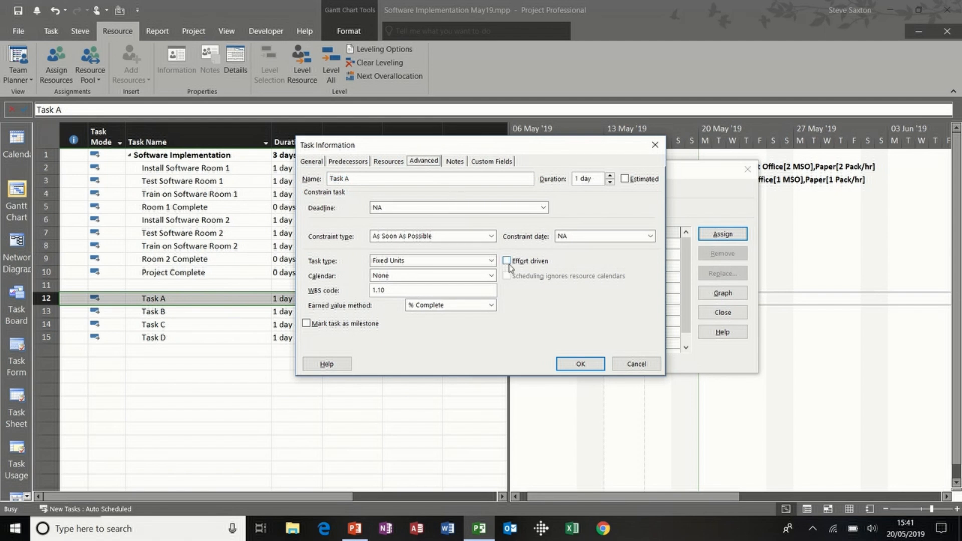
left_click(507, 264)
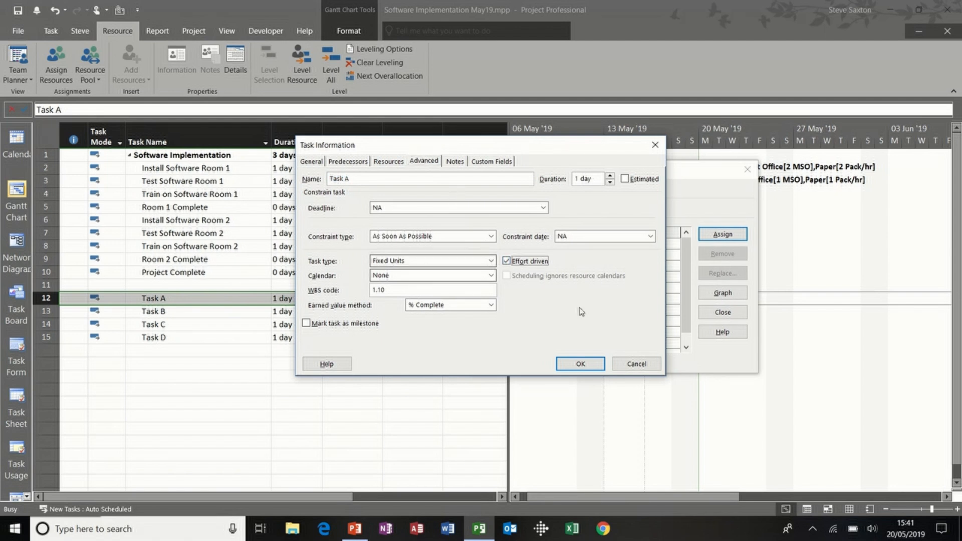
left_click(577, 364)
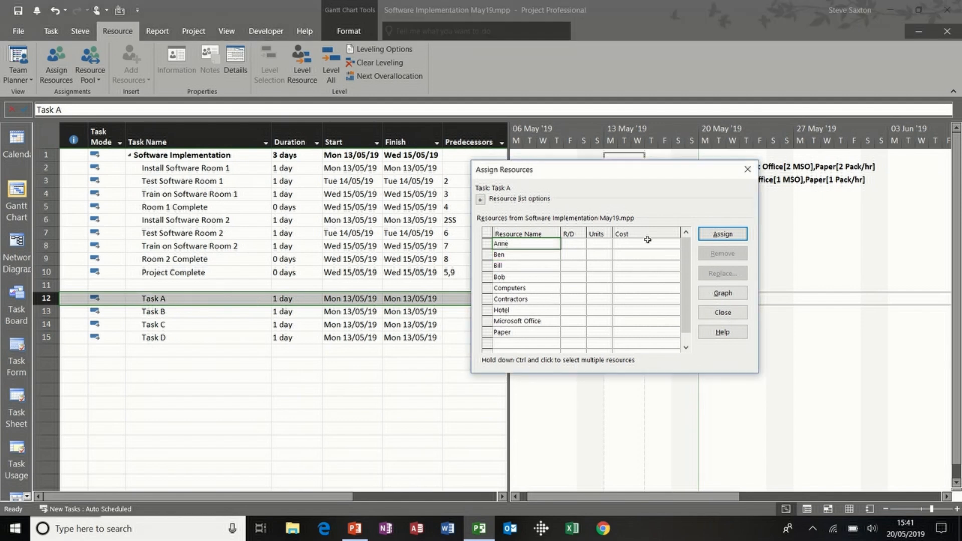
Reassign the first two listed people individually to the effort-driven Task A
left_click(541, 245)
left_click(721, 235)
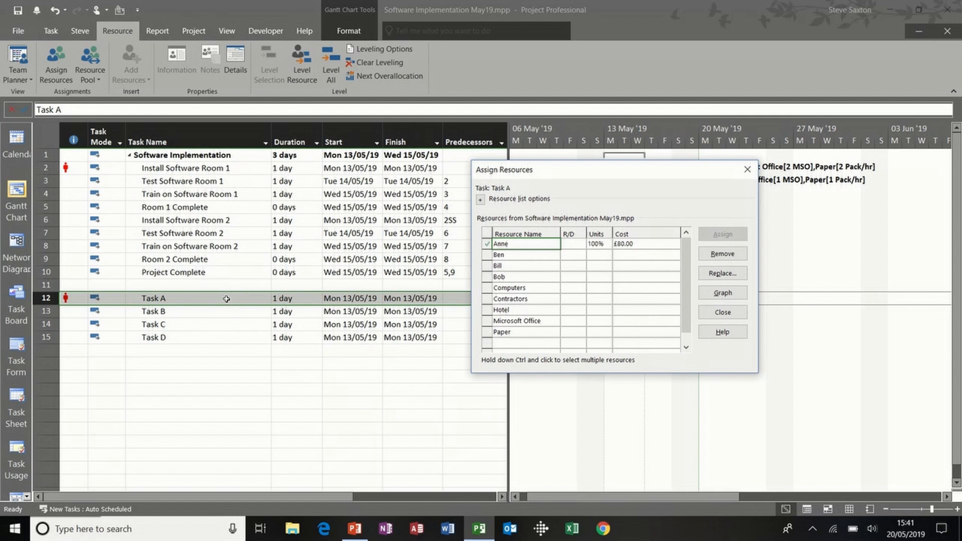
left_click(522, 255)
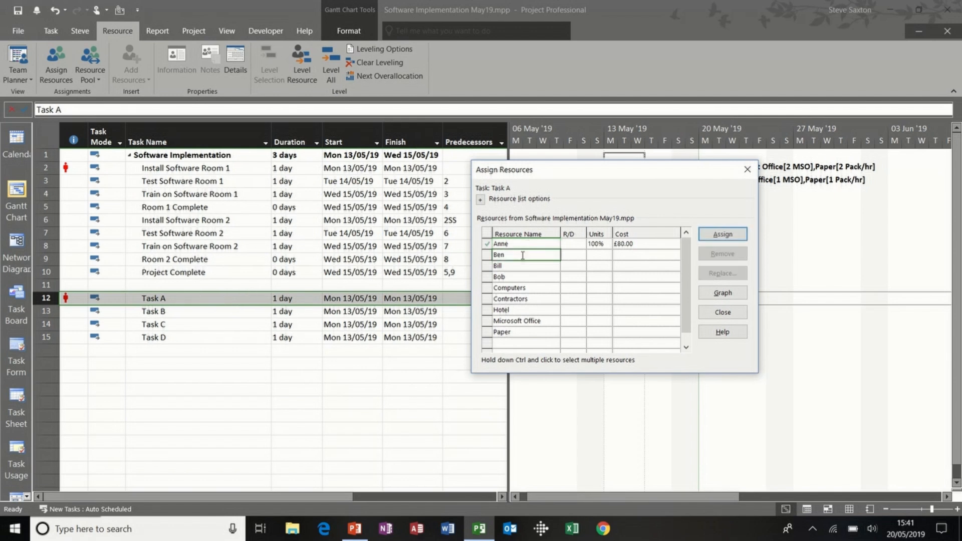
left_click(725, 237)
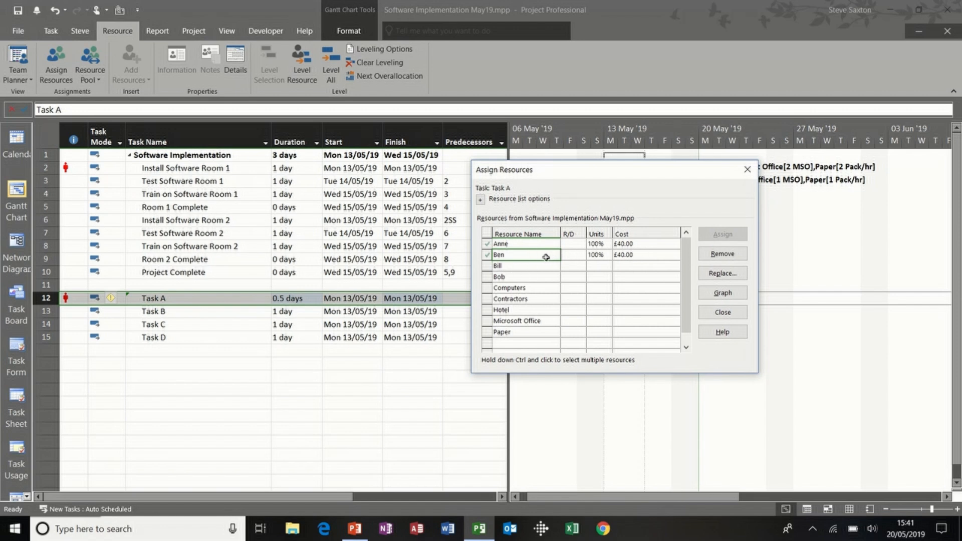
Set Task B's task type to Fixed Duration, leaving effort-driven scheduling off
double_click(219, 312)
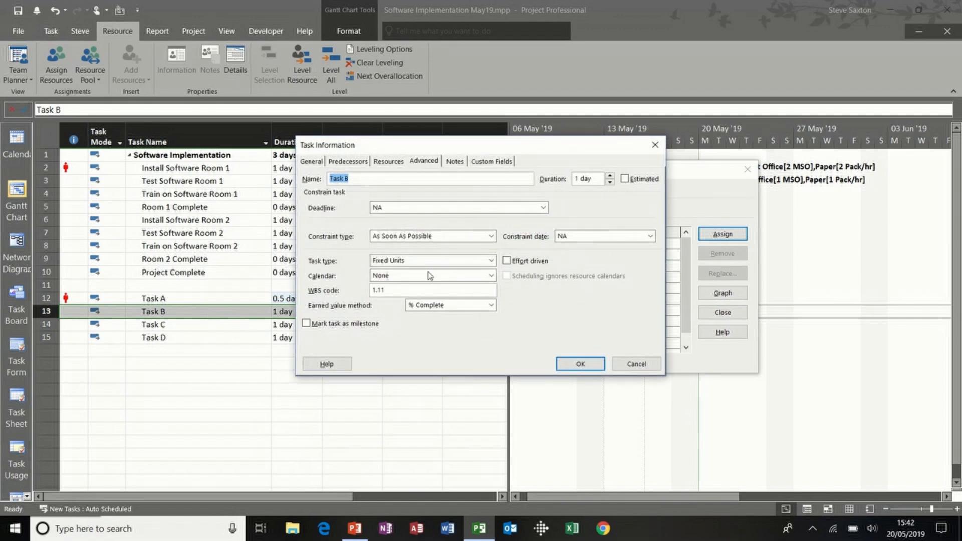
left_click(482, 262)
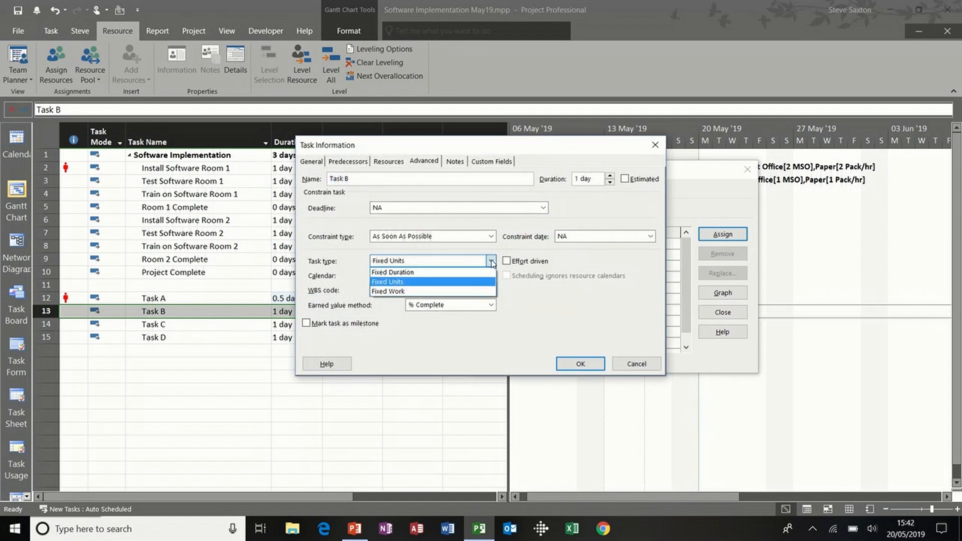
left_click(472, 270)
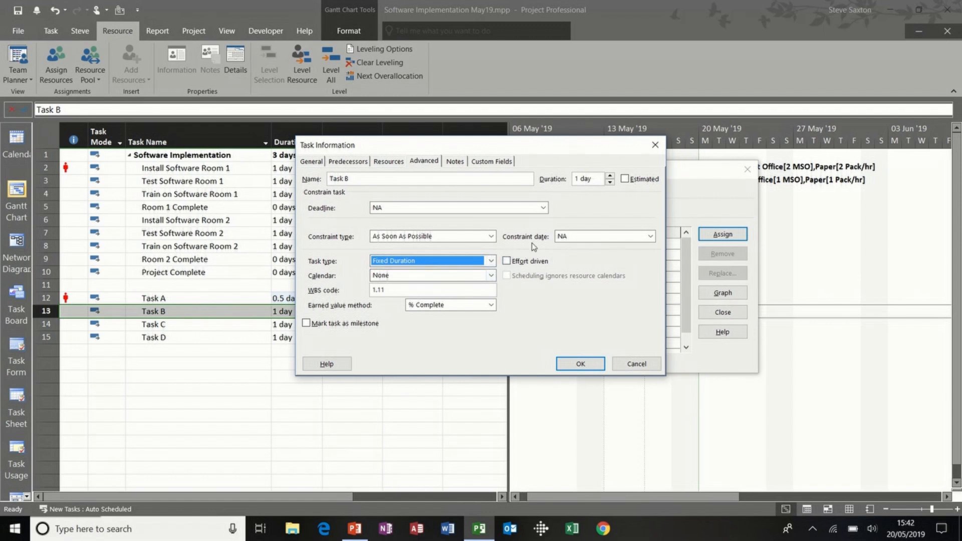
left_click(581, 363)
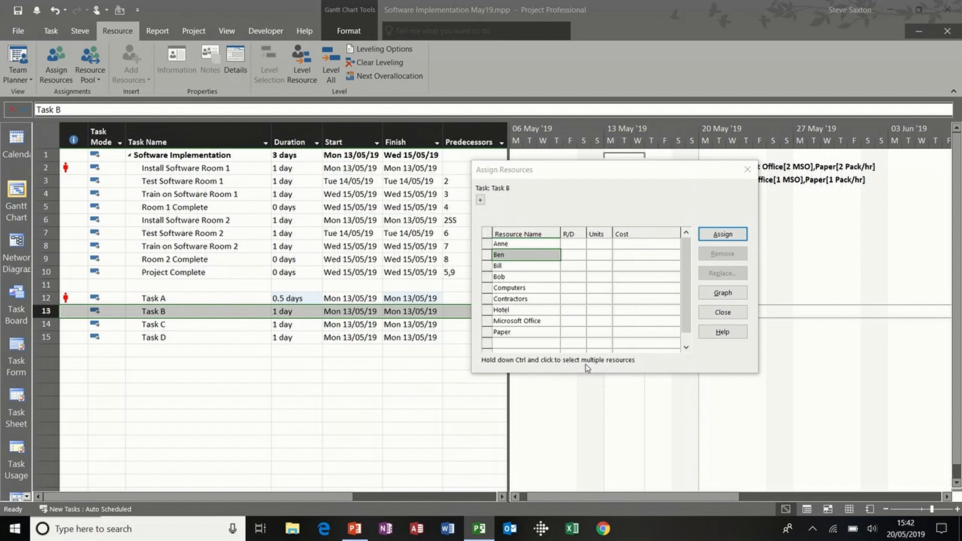
Assign the first two people in the resource list to Task B, one after the other
left_click(539, 245)
left_click(727, 235)
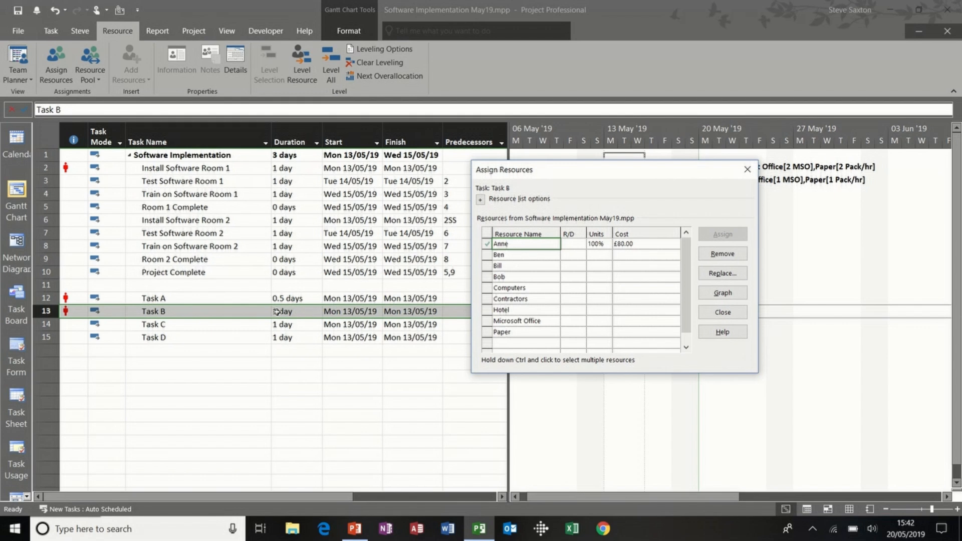
left_click(516, 255)
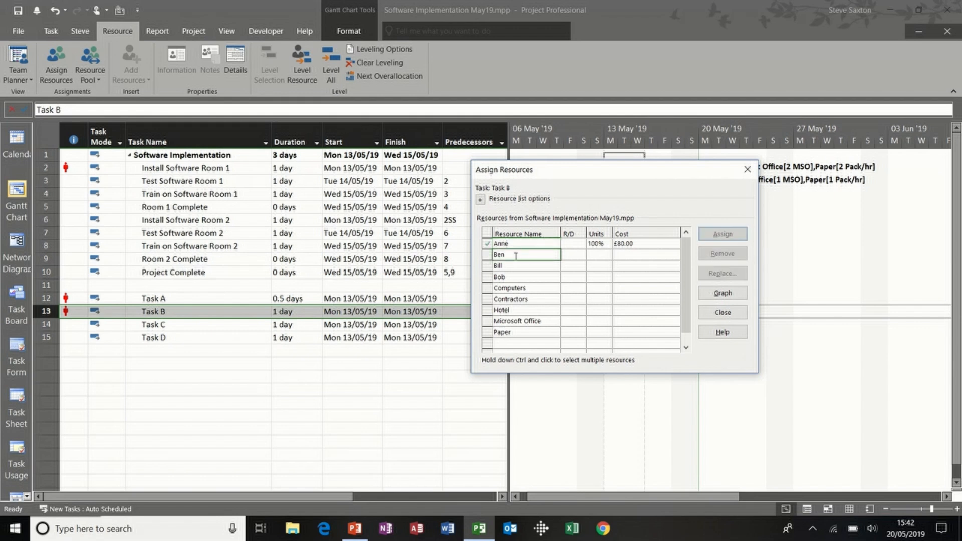
left_click(728, 234)
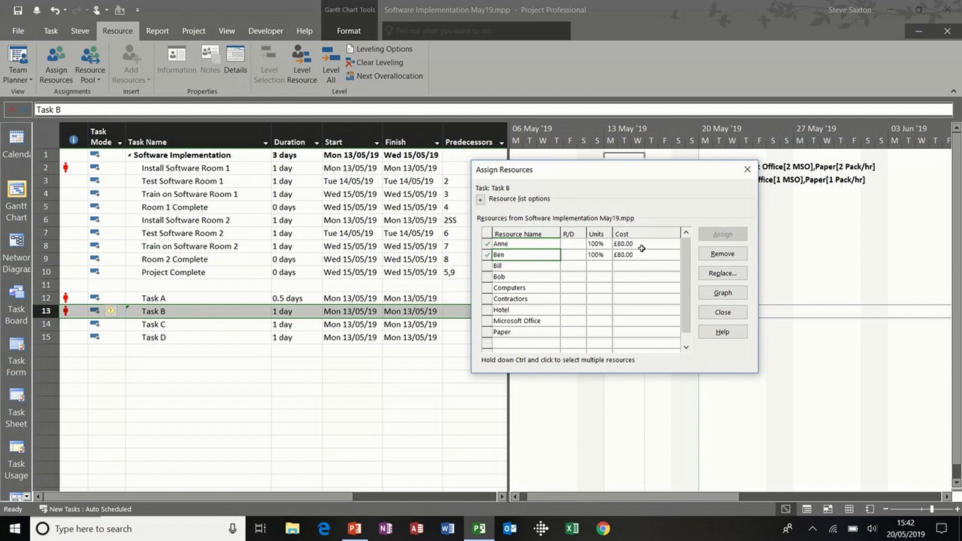
Set Task C's task type to Fixed Duration and turn on effort-driven scheduling
double_click(229, 327)
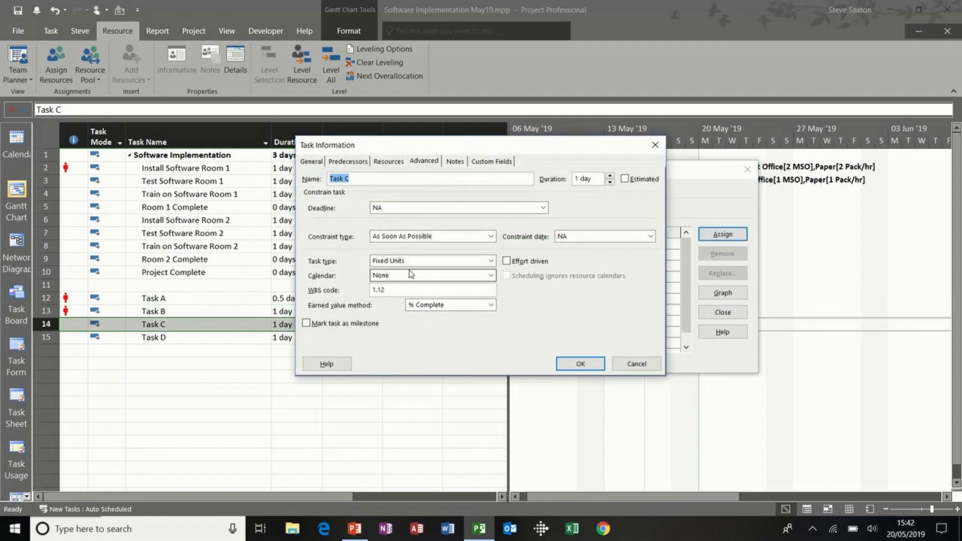
left_click(491, 260)
left_click(492, 274)
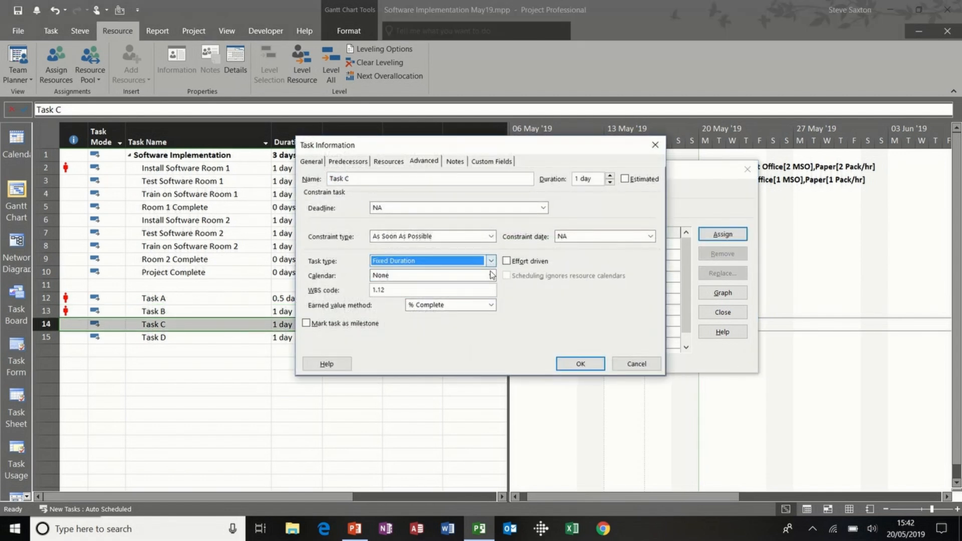
left_click(510, 263)
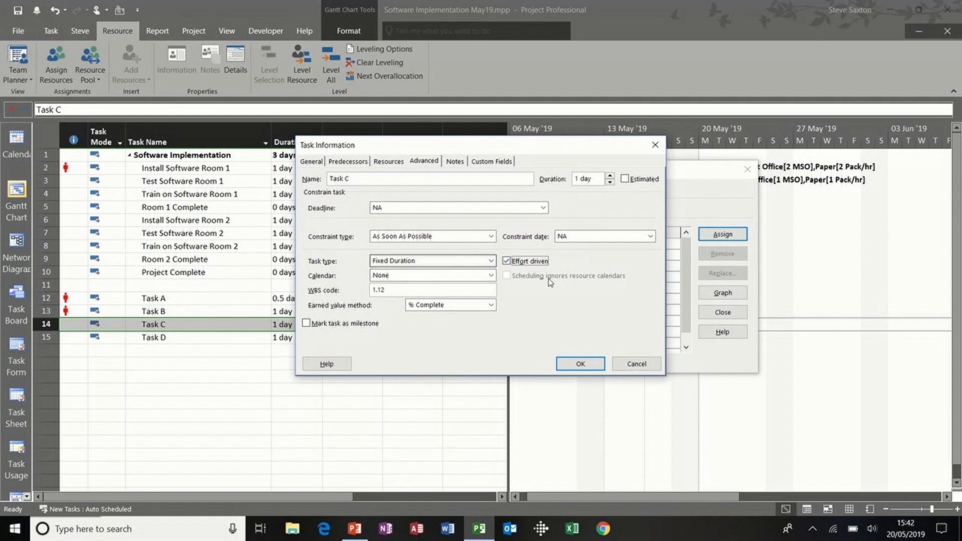
left_click(573, 366)
Assign the first two people in the resource list to Task C, one after the other
left_click(527, 244)
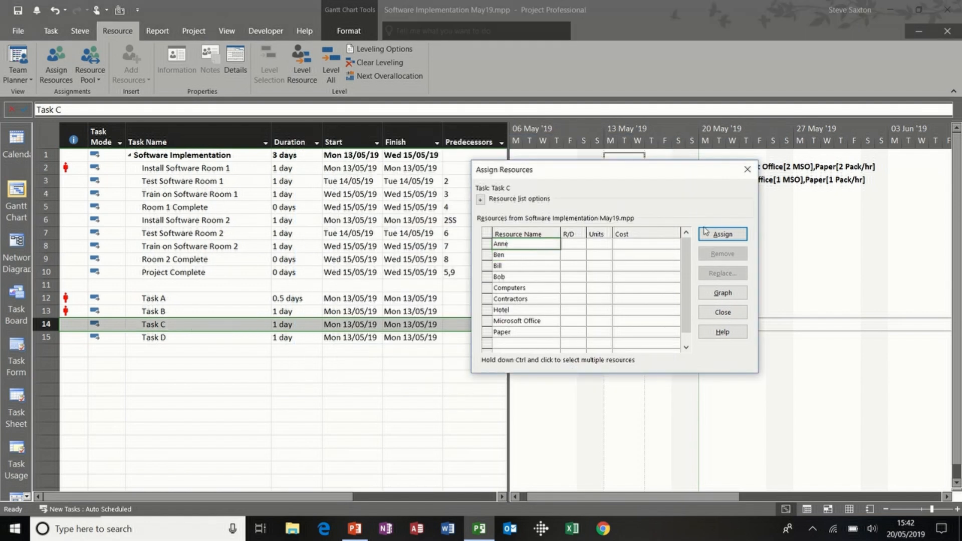
left_click(721, 233)
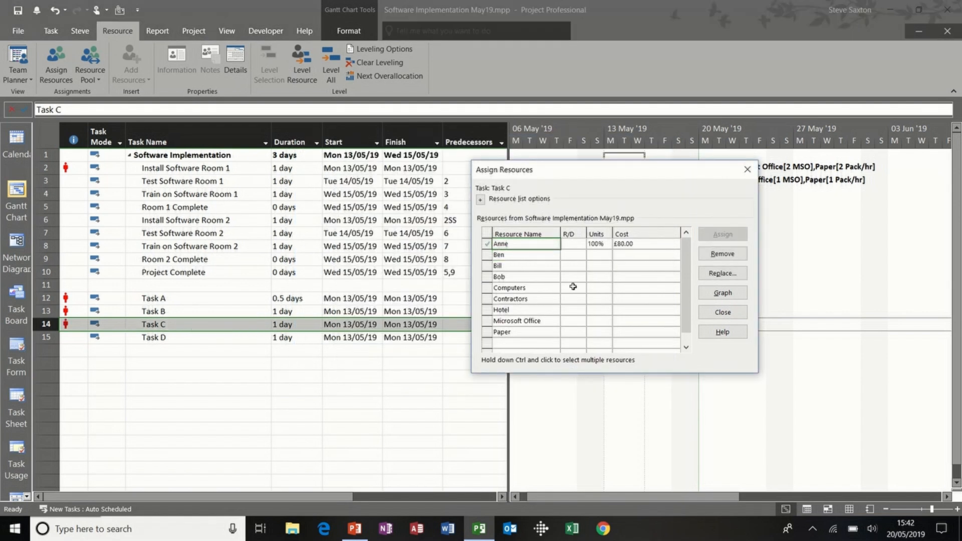
left_click(531, 255)
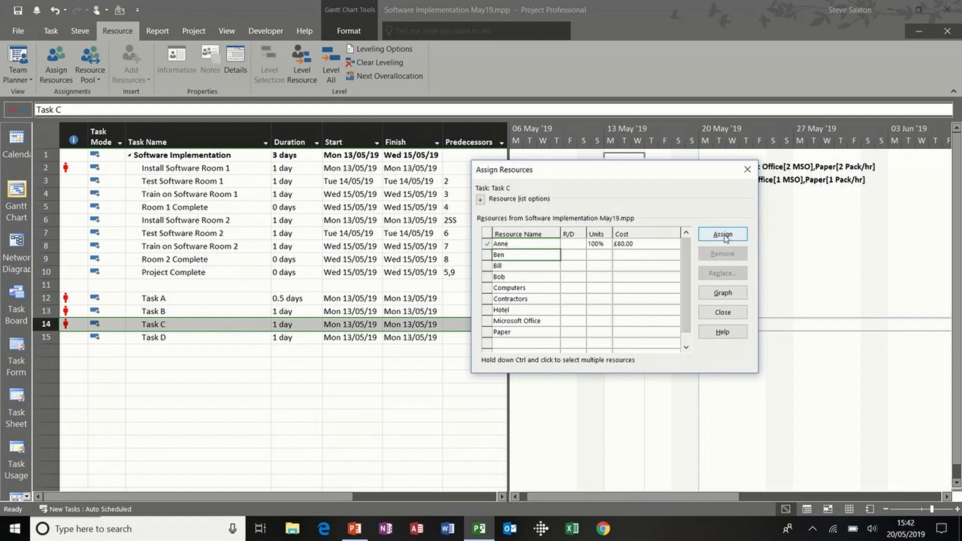
left_click(724, 235)
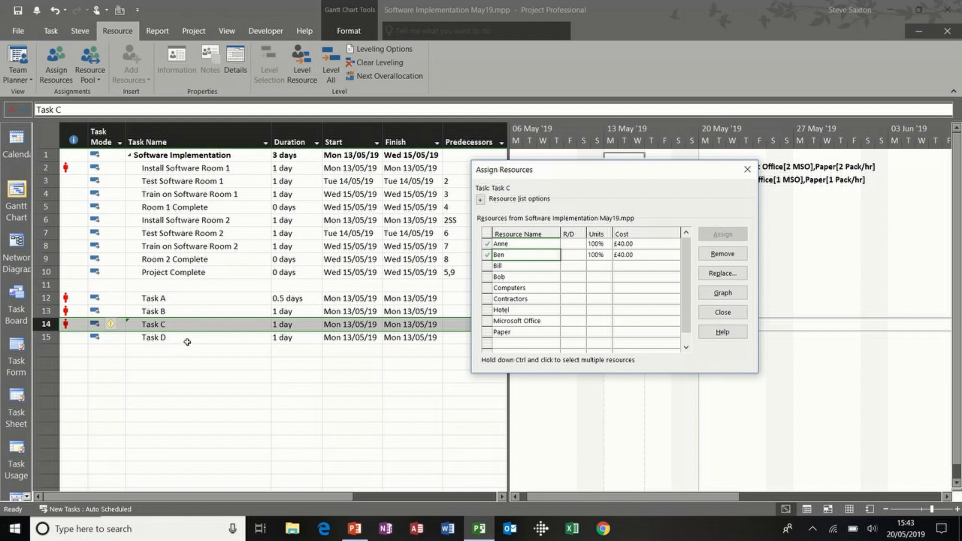
Insert a Work column in front of the Duration column in the task table
left_click(203, 340)
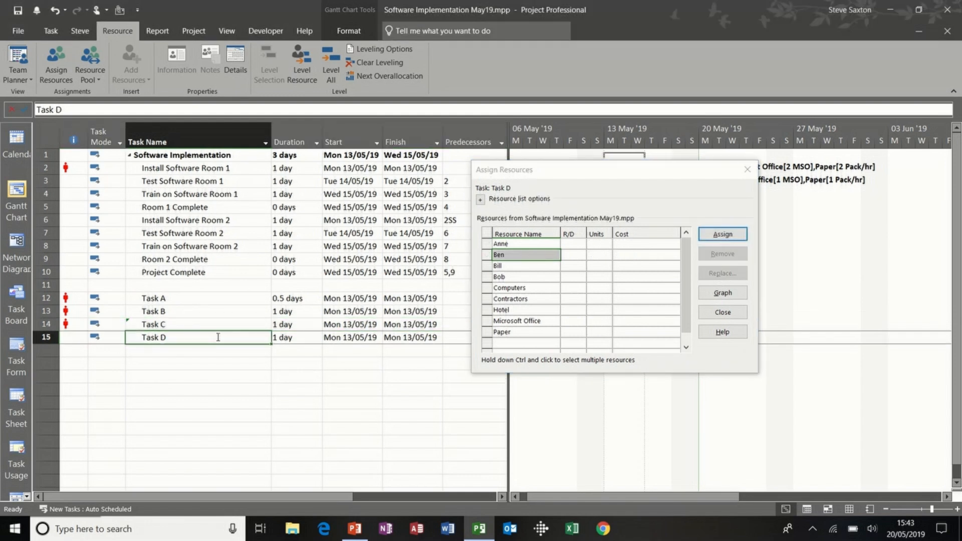
right_click(294, 131)
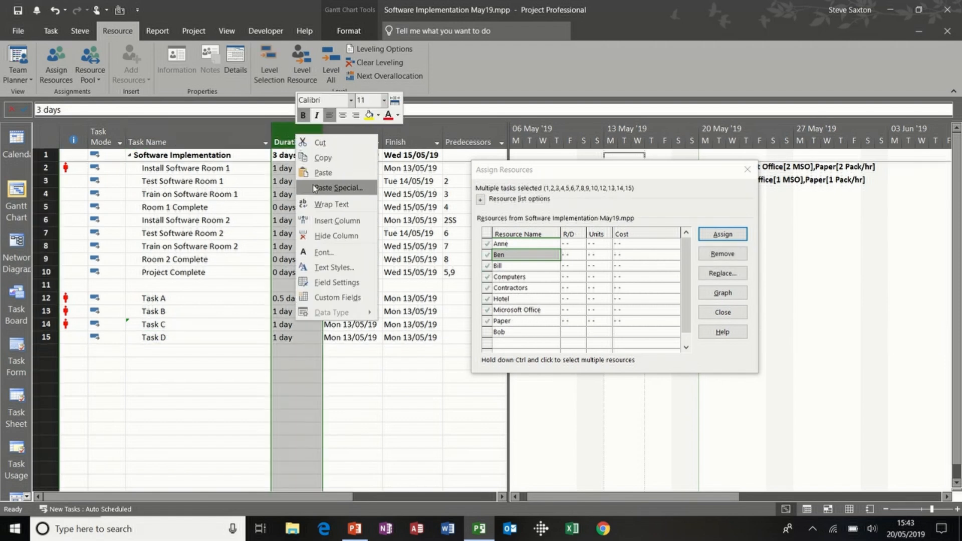
left_click(317, 220)
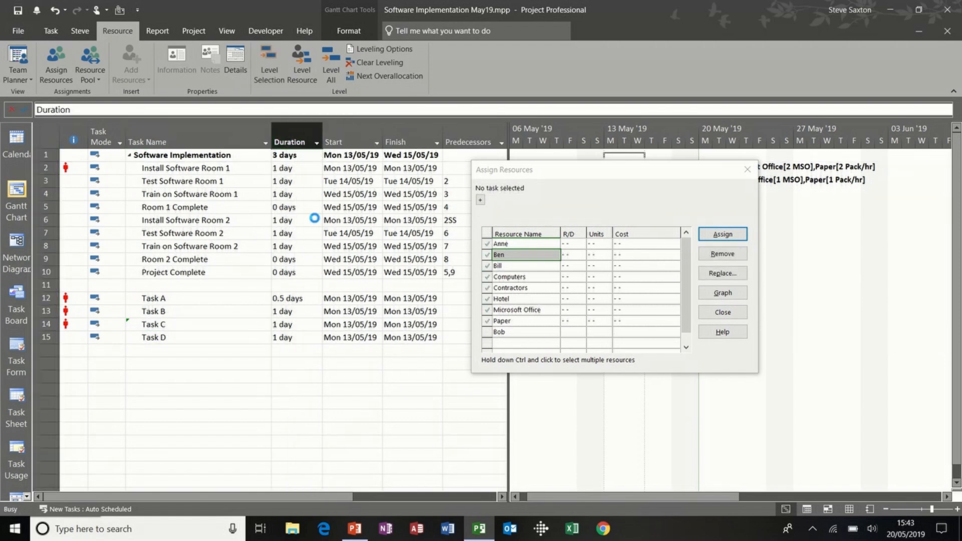
type("warning")
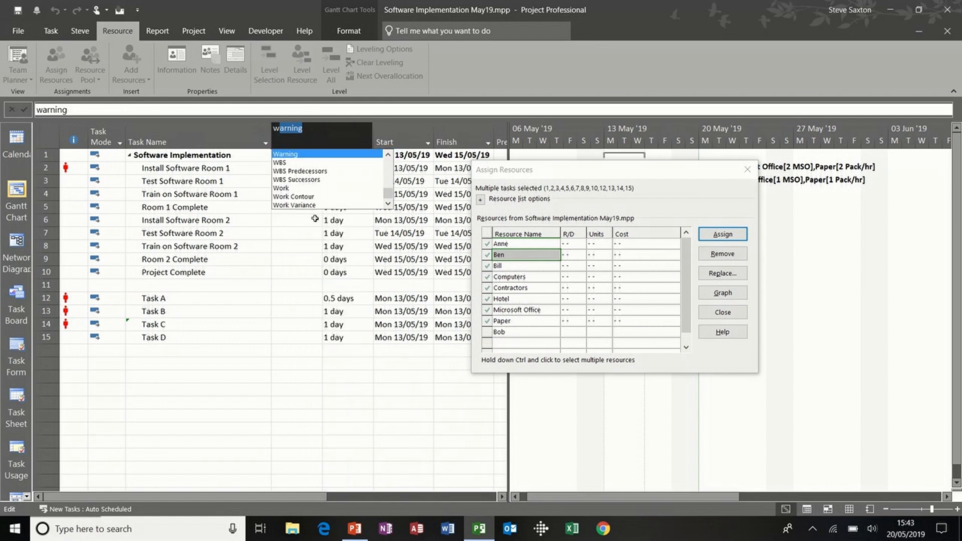
left_click(290, 188)
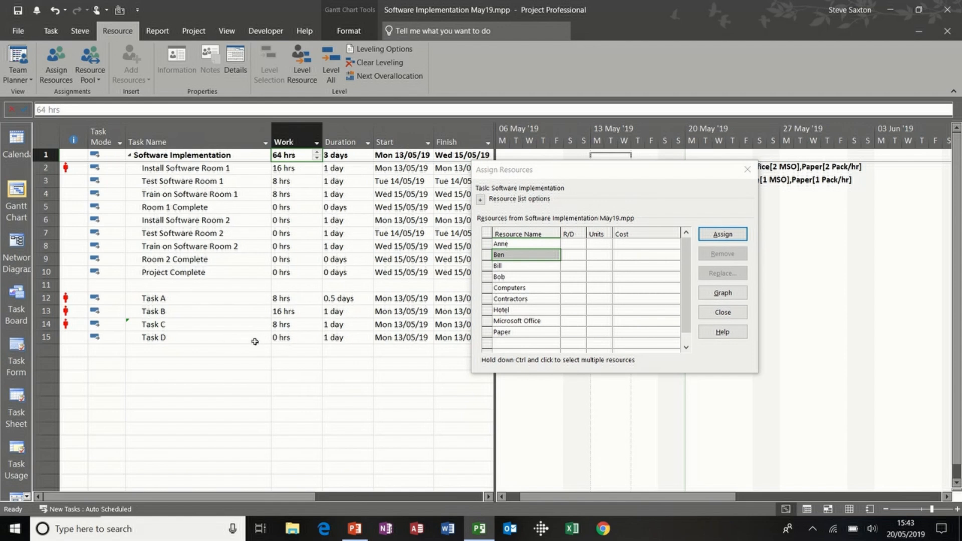
Set Task D's task type to Fixed Work
double_click(226, 338)
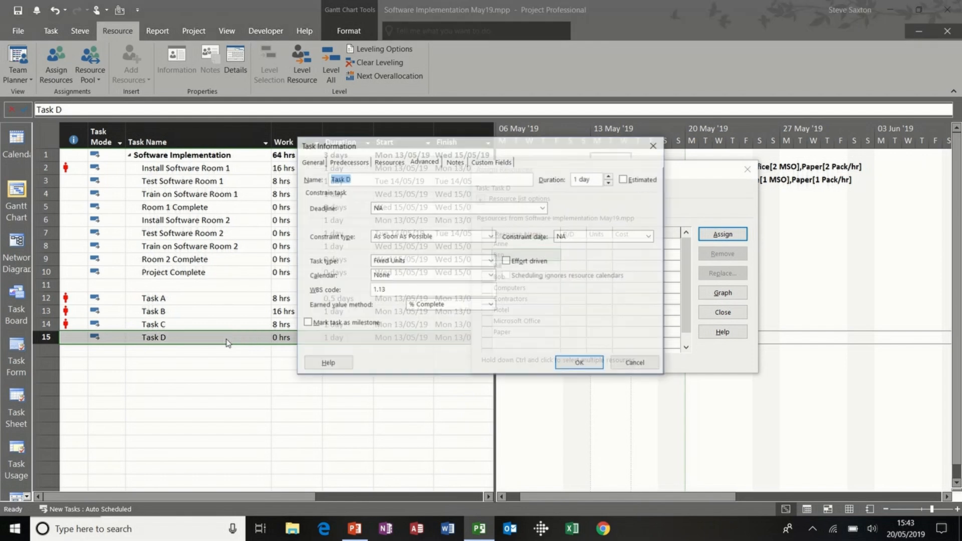
left_click(436, 261)
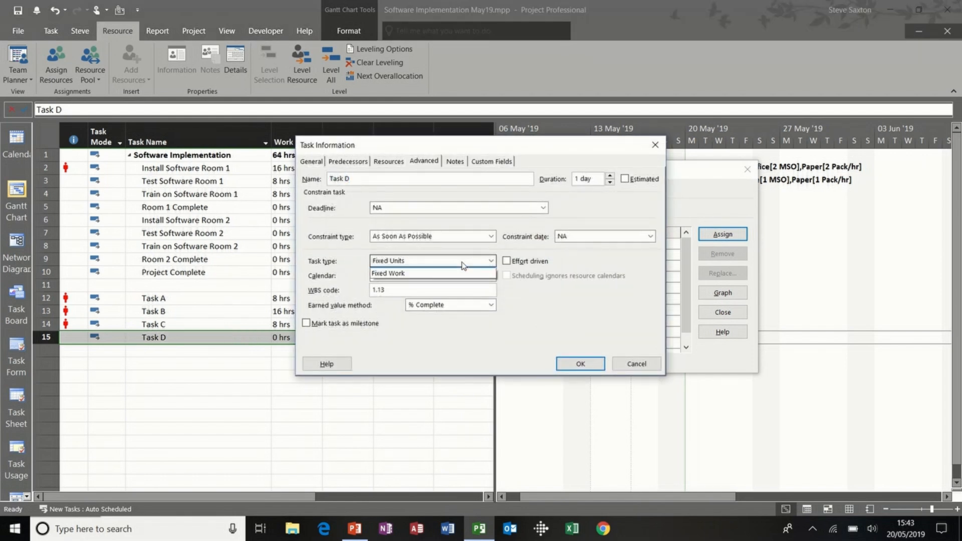
left_click(447, 292)
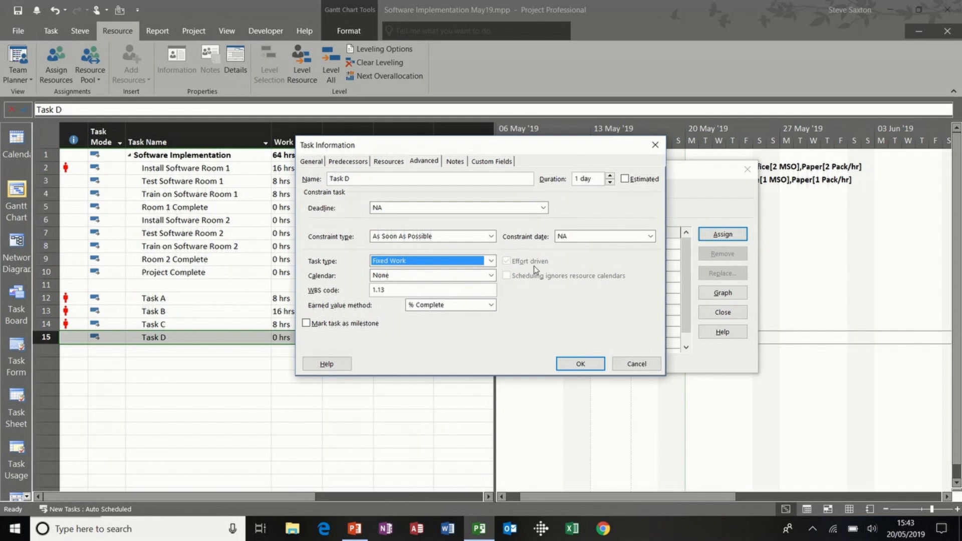
left_click(580, 365)
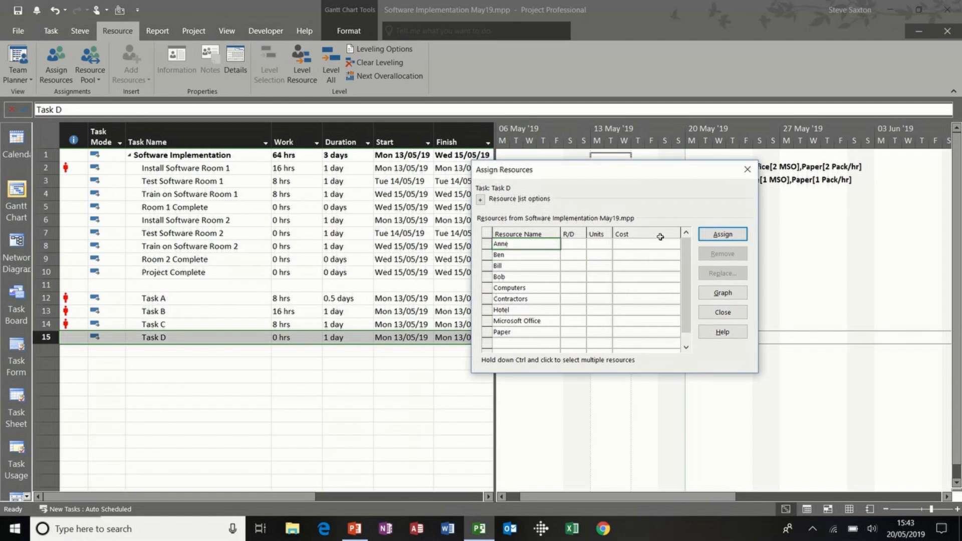
Set Task D's work to 10 hrs and its duration to 10 days
left_click(288, 337)
type("10")
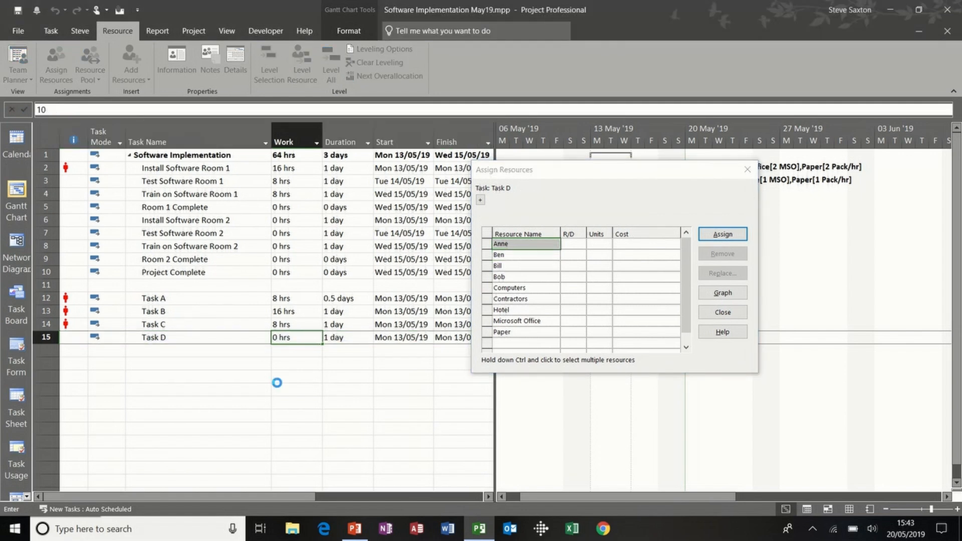
key("Tab")
type("10")
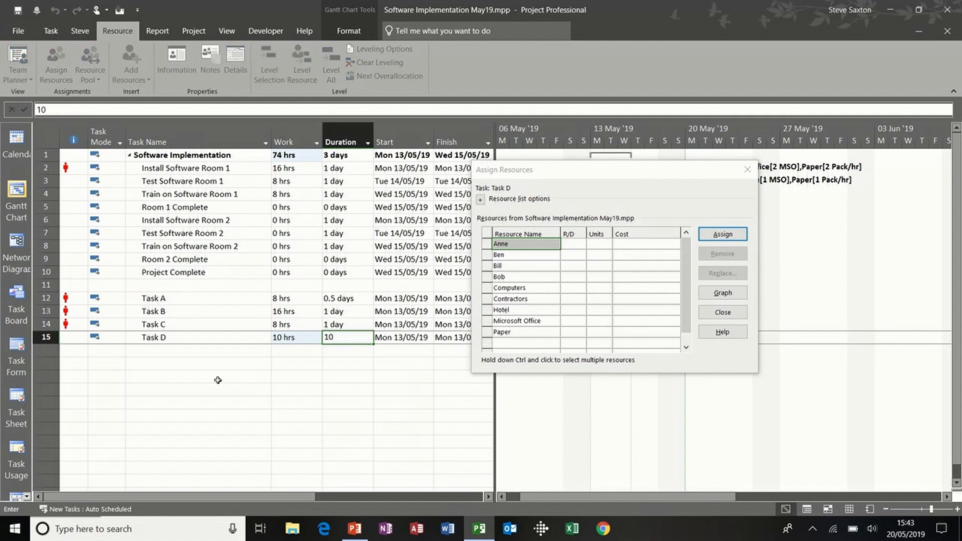
left_click(219, 338)
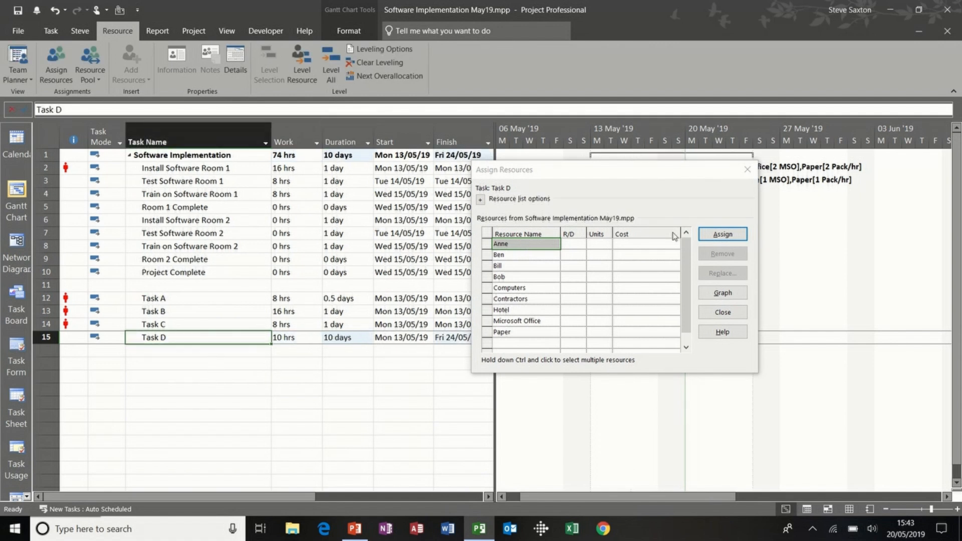
Assign the first resource in the list to Task D, and add the second listed resource in a separate assignment
left_click(728, 235)
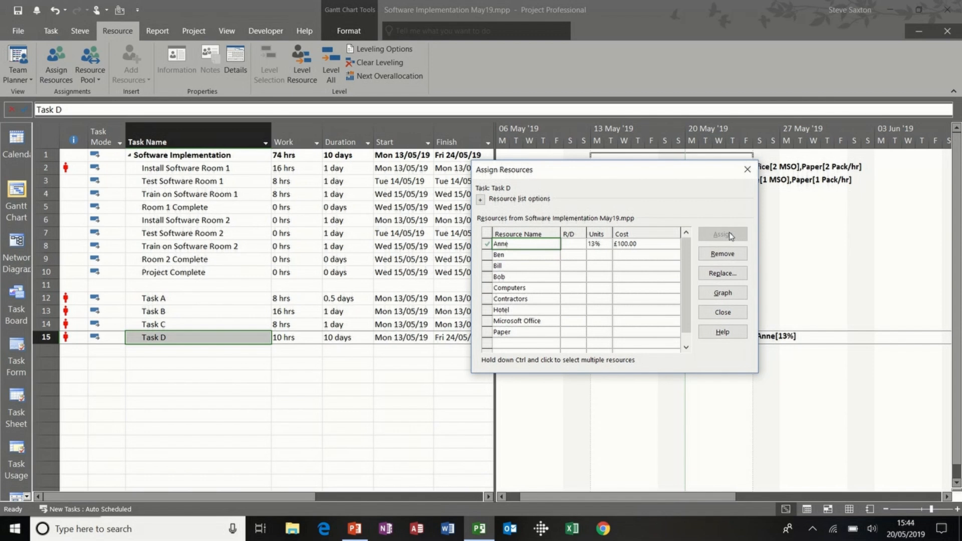
left_click(524, 255)
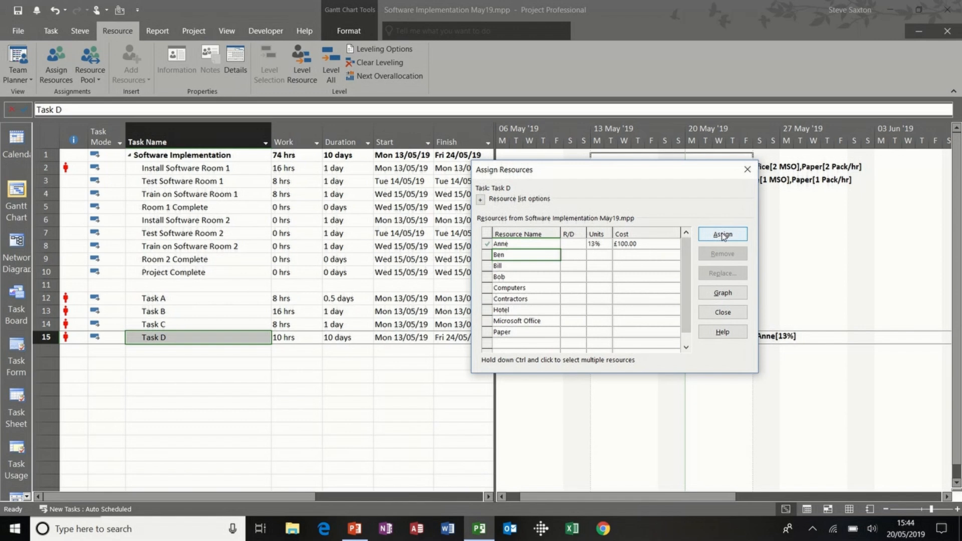
left_click(723, 235)
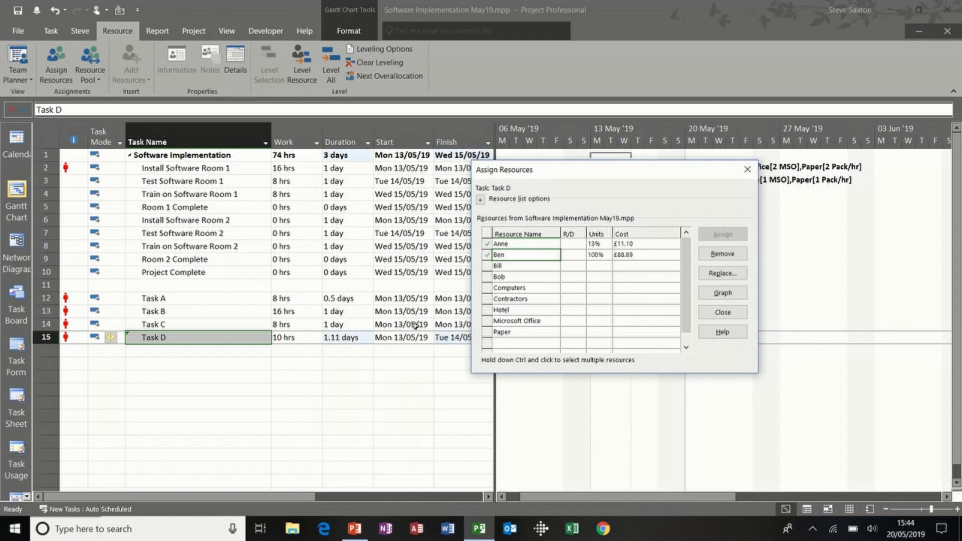
Set Task D's duration to 10 days
left_click(342, 337)
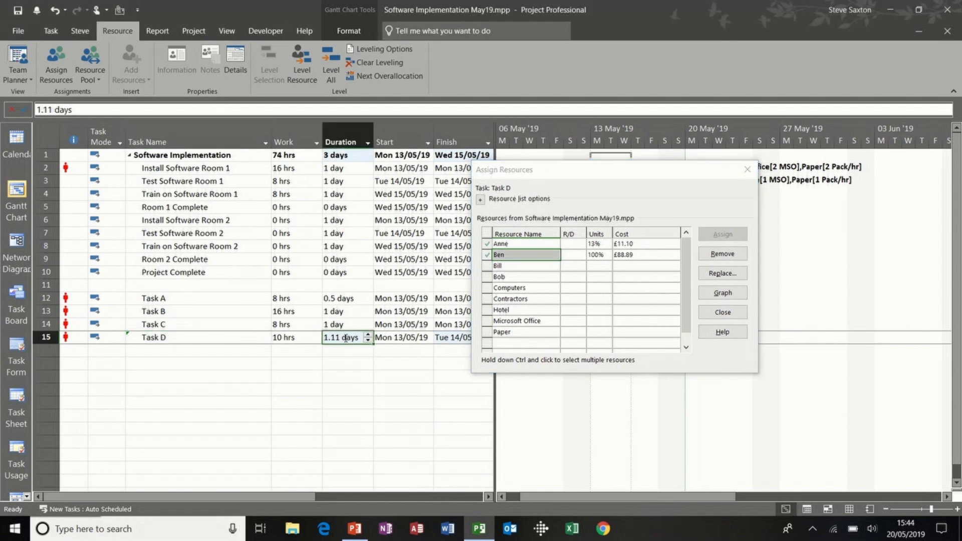
type("10")
left_click(259, 337)
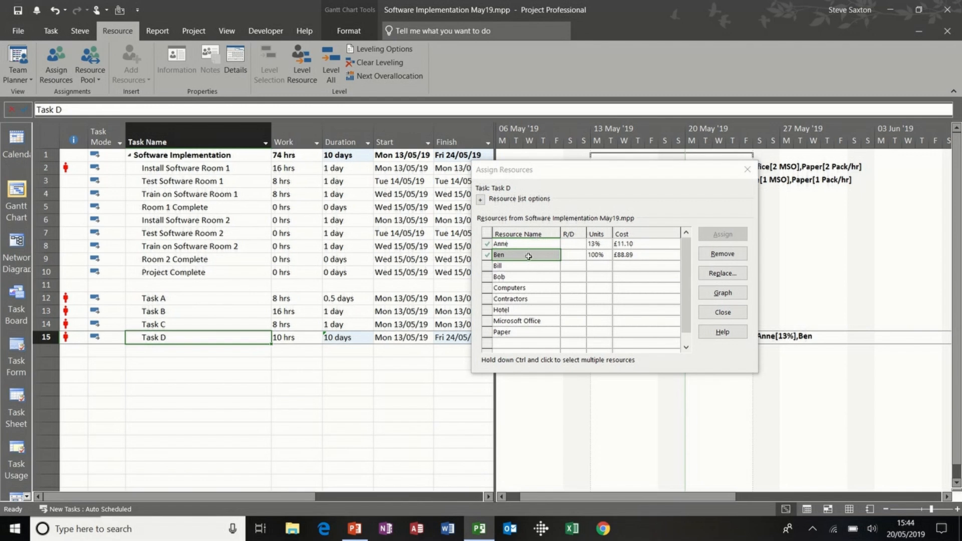
left_click_drag(525, 264, 526, 273)
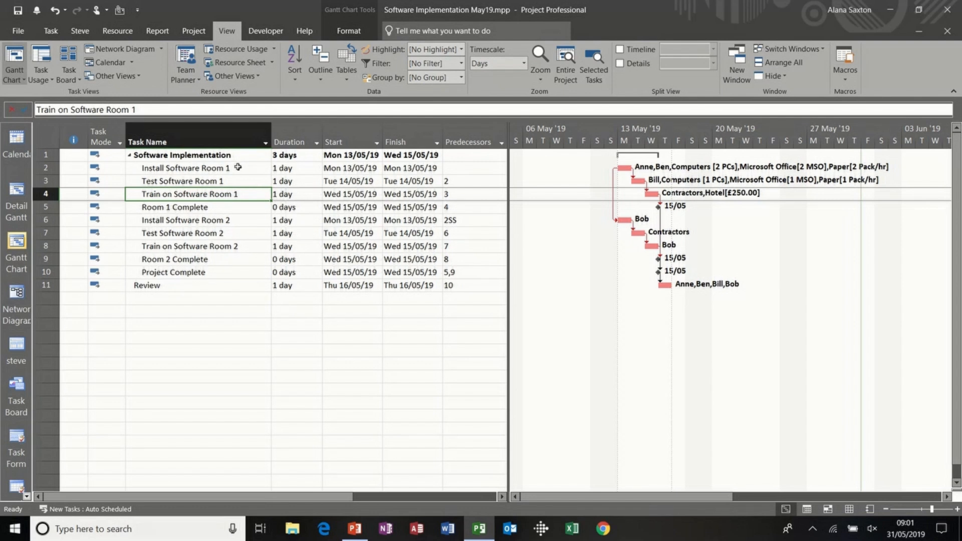
Review the subtasks in the Gantt Chart's task list and the resources listed in the Resource Sheet
left_click_drag(240, 168, 231, 269)
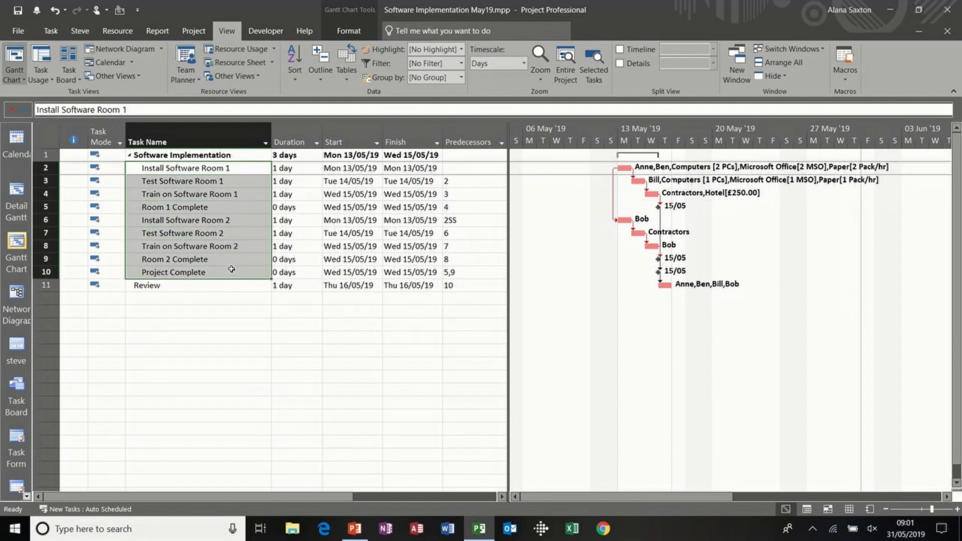
left_click(847, 510)
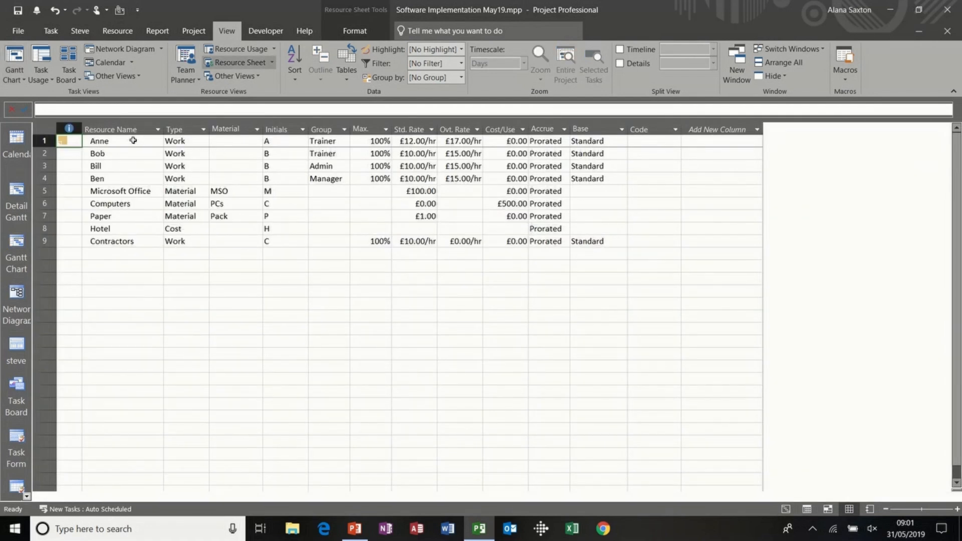
left_click_drag(133, 141, 136, 238)
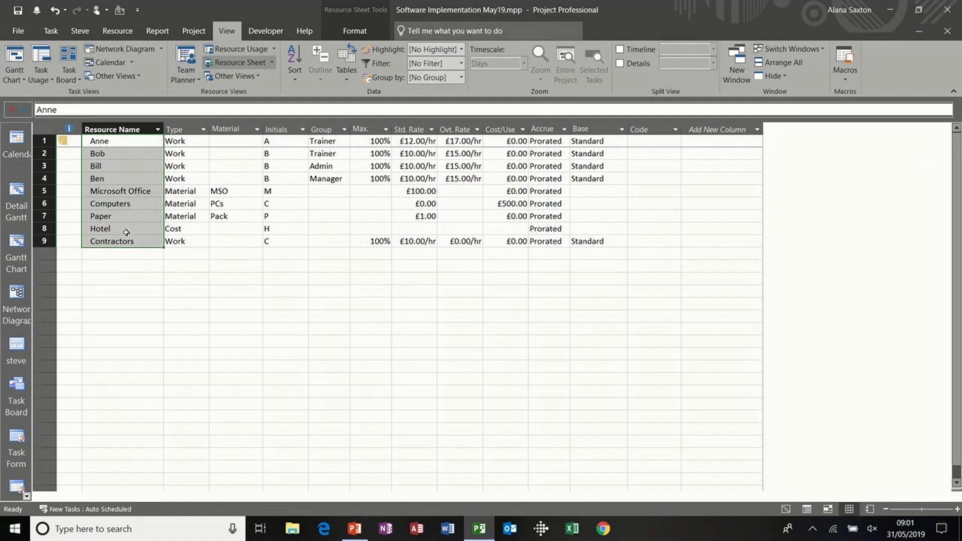
Return to the Gantt Chart, give its table side more width and apply the Cost table
left_click(16, 245)
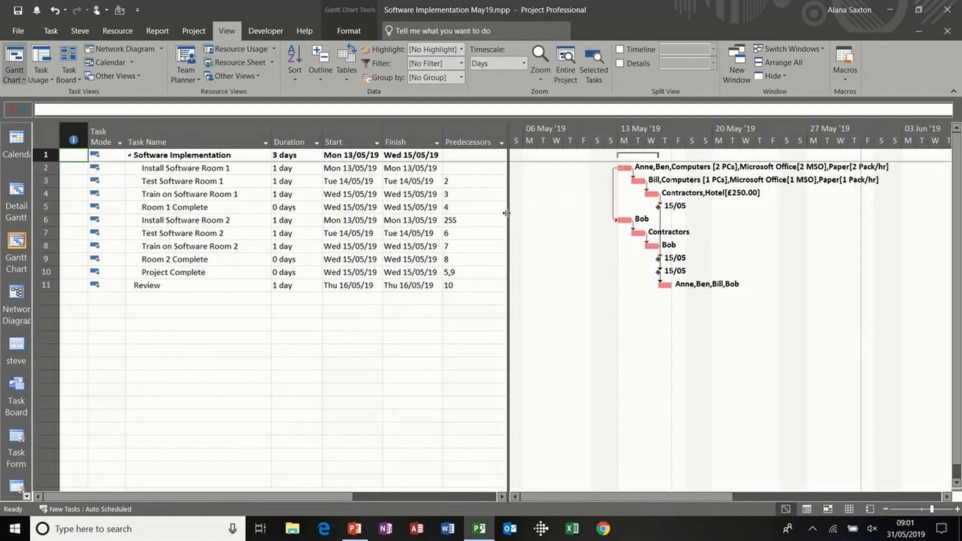
left_click_drag(506, 213, 593, 213)
left_click(282, 198)
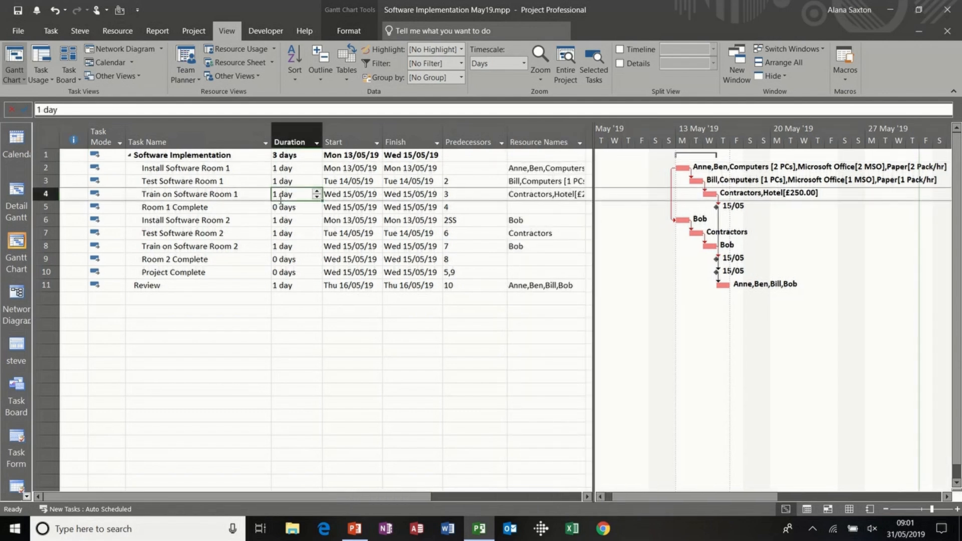
left_click(348, 81)
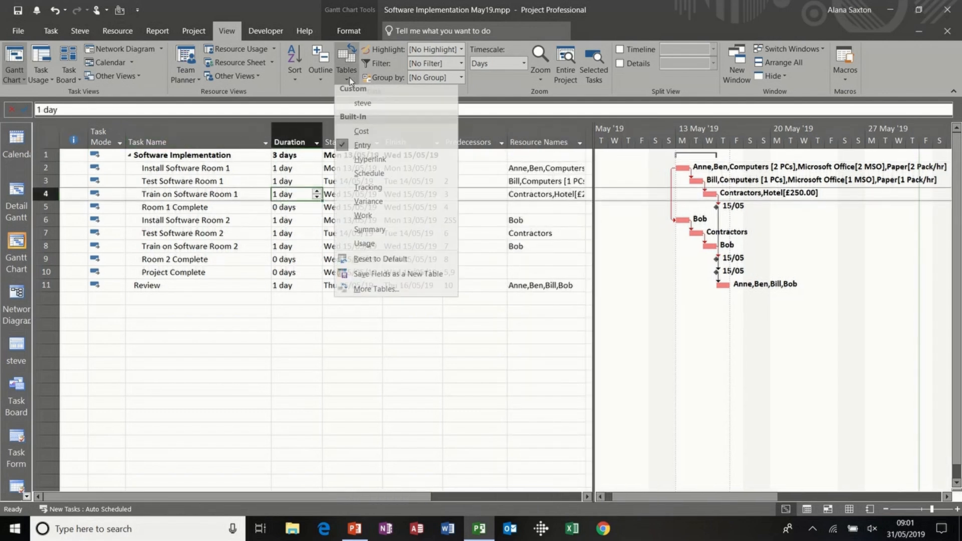
left_click(374, 138)
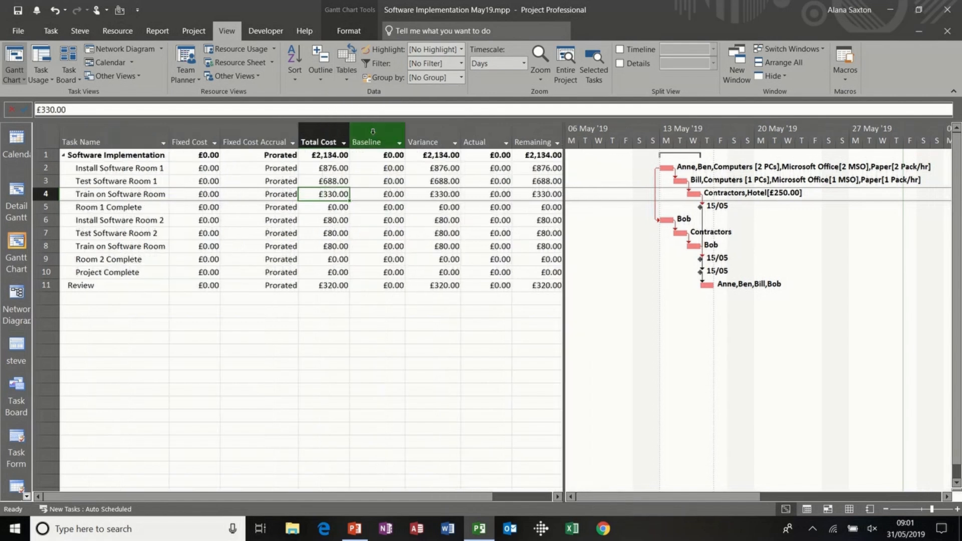
Examine the Fixed Cost Accrual, Total Cost and Baseline columns for the project's tasks
left_click(225, 195)
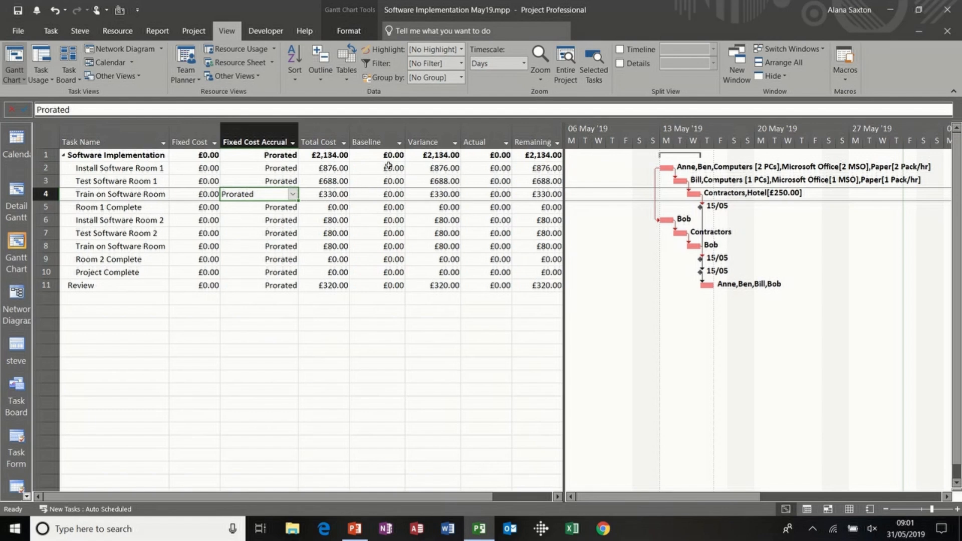
left_click_drag(389, 155, 384, 282)
left_click(281, 220)
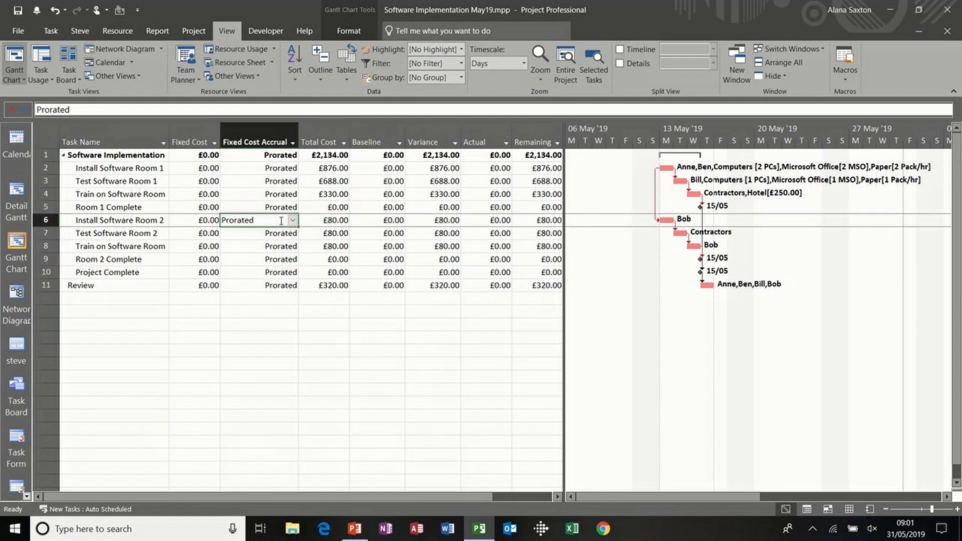
left_click(318, 339)
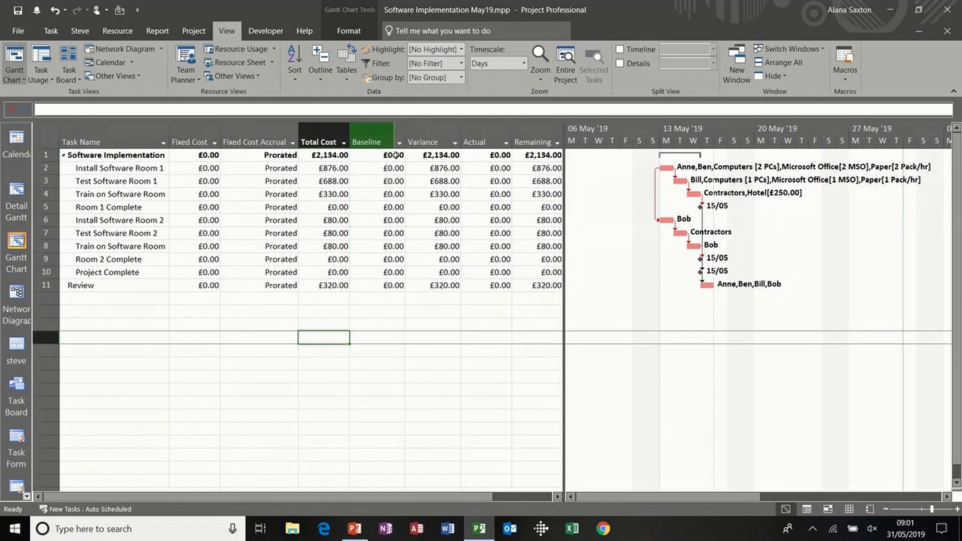
left_click(336, 302)
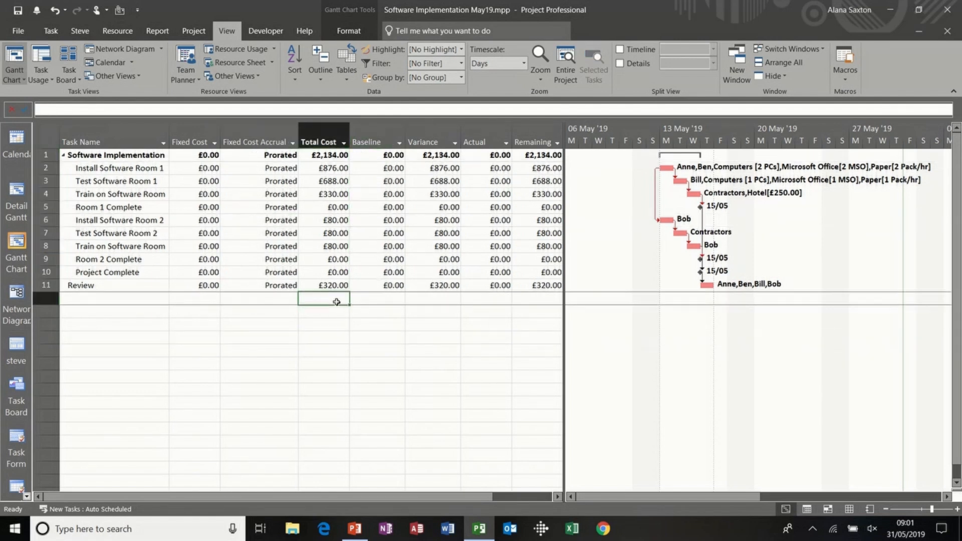
Start setting a baseline for the project and choose the plain Baseline from the available baselines
left_click(194, 31)
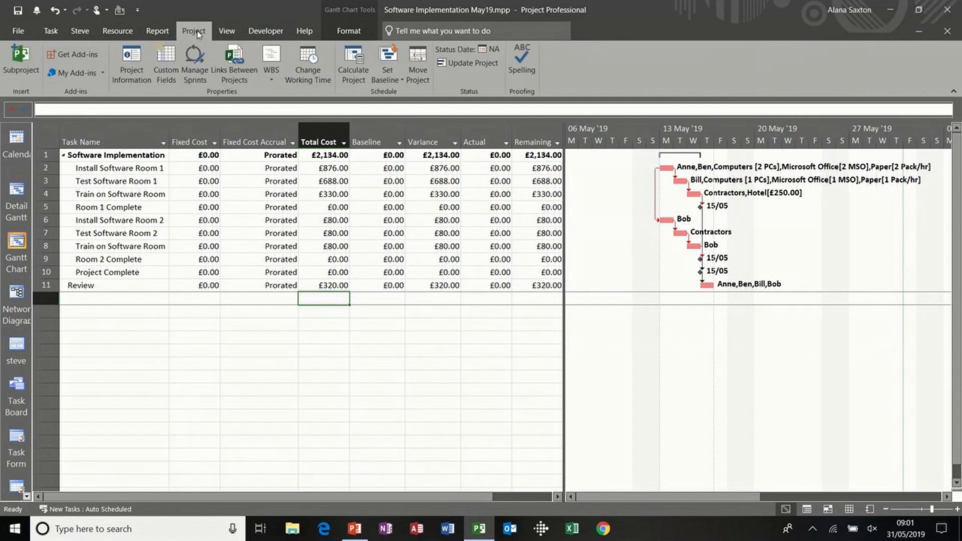
left_click(392, 80)
left_click(422, 96)
left_click_drag(449, 155, 384, 177)
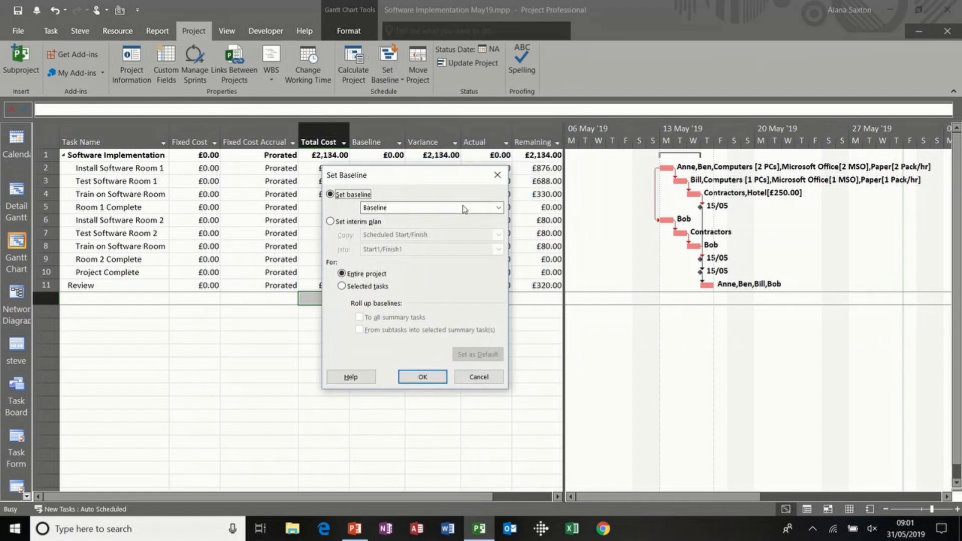
left_click(499, 209)
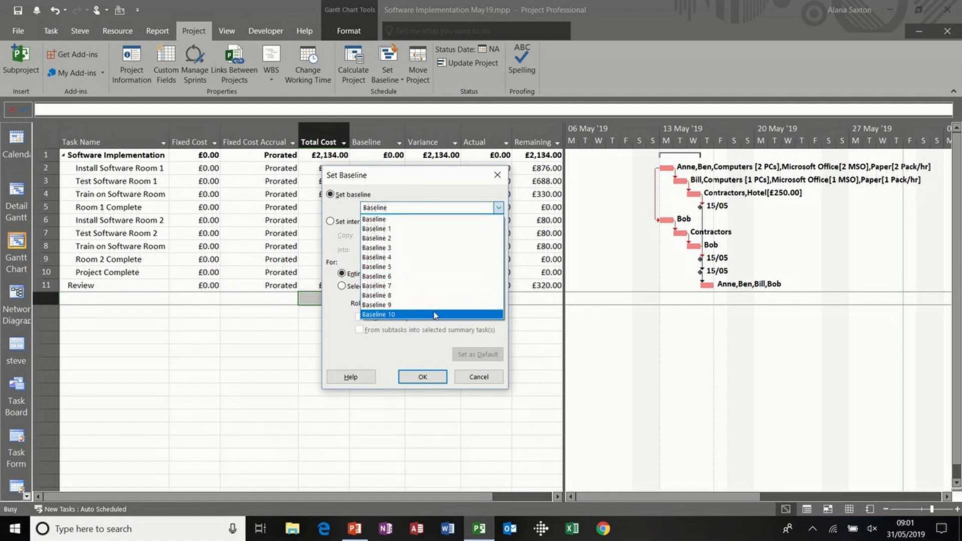
left_click(401, 219)
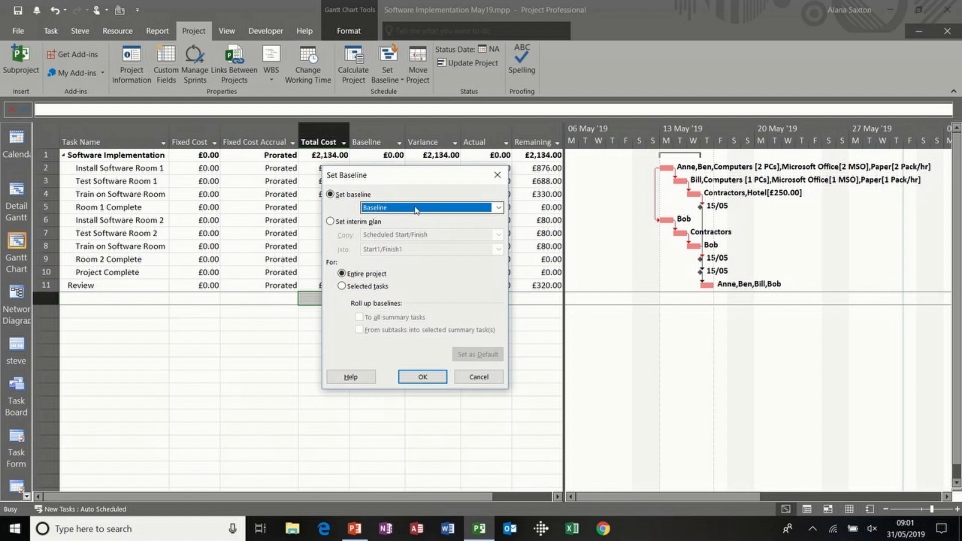
left_click(341, 221)
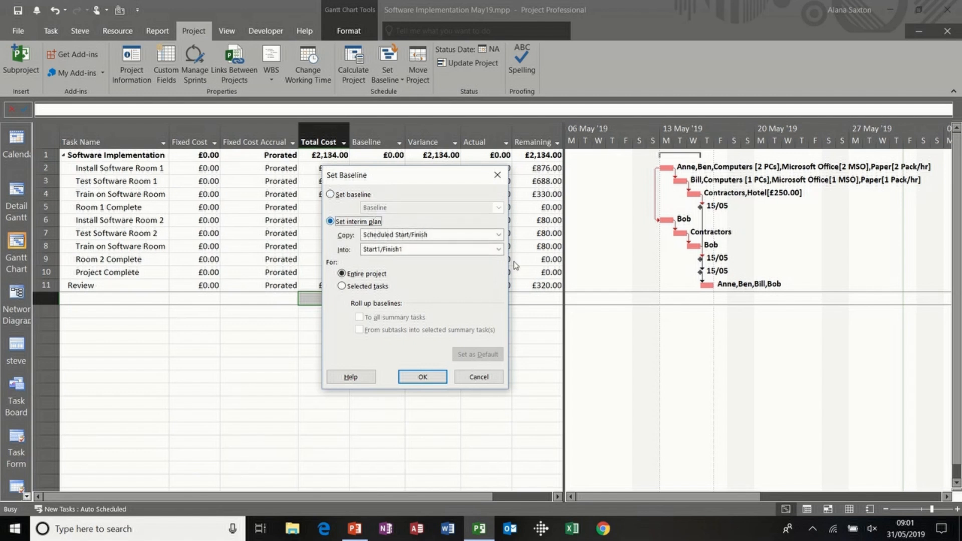
left_click(499, 235)
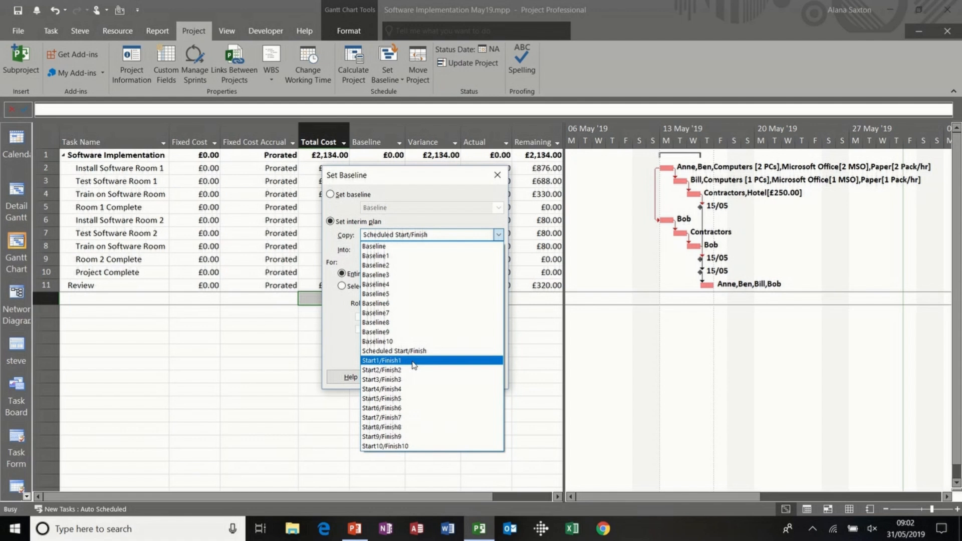
left_click(331, 195)
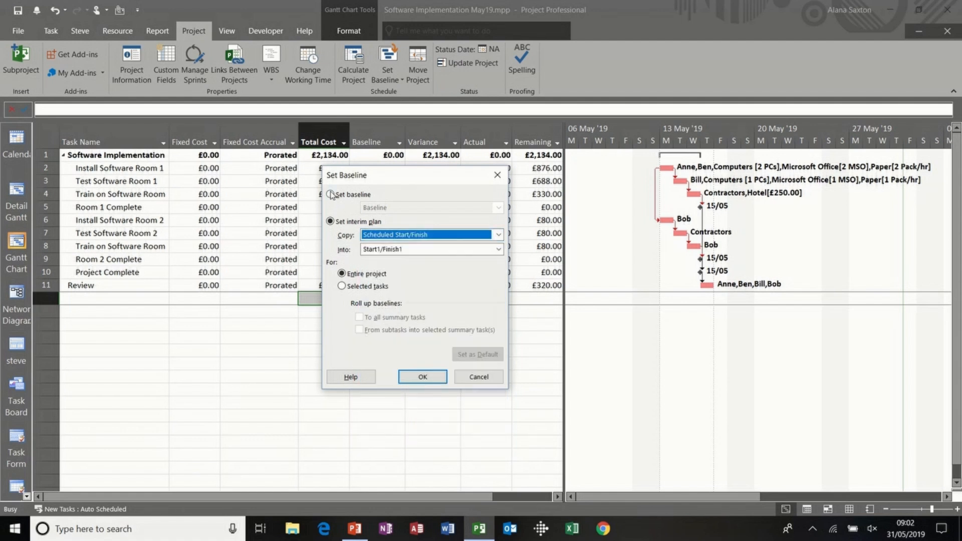
Save the schedule as Baseline for the entire project, using the Set baseline option
left_click(331, 195)
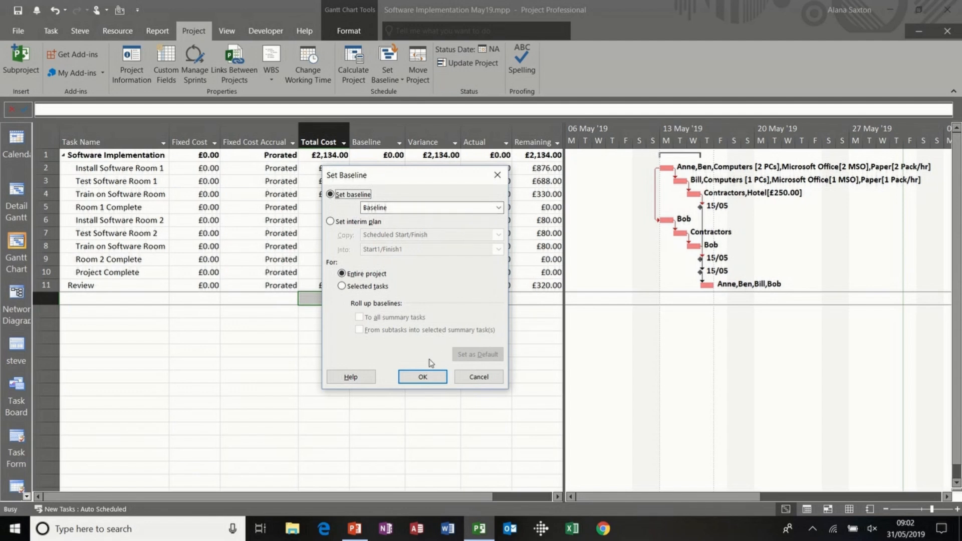
left_click(422, 377)
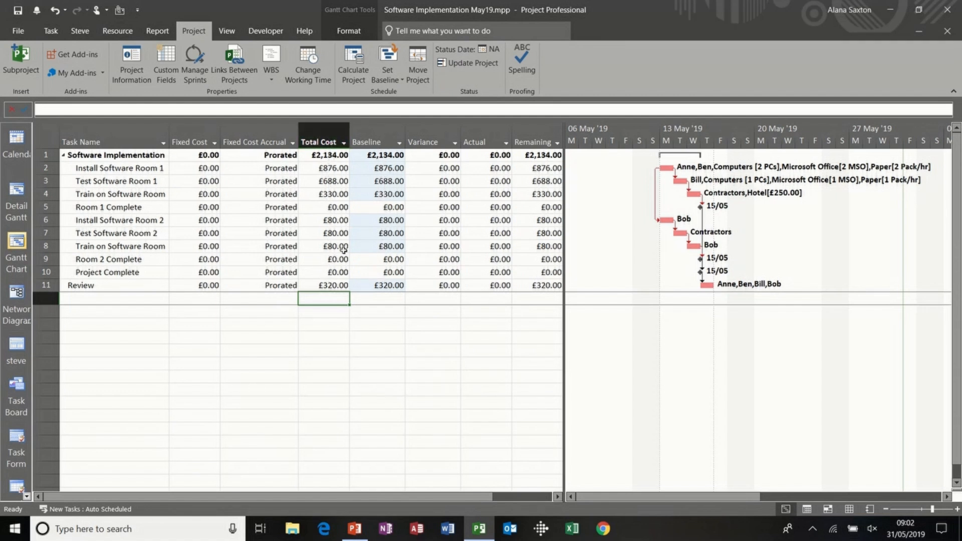
Apply the Entry table again and narrow the table side to give the Gantt bars more room
left_click(228, 31)
left_click(343, 76)
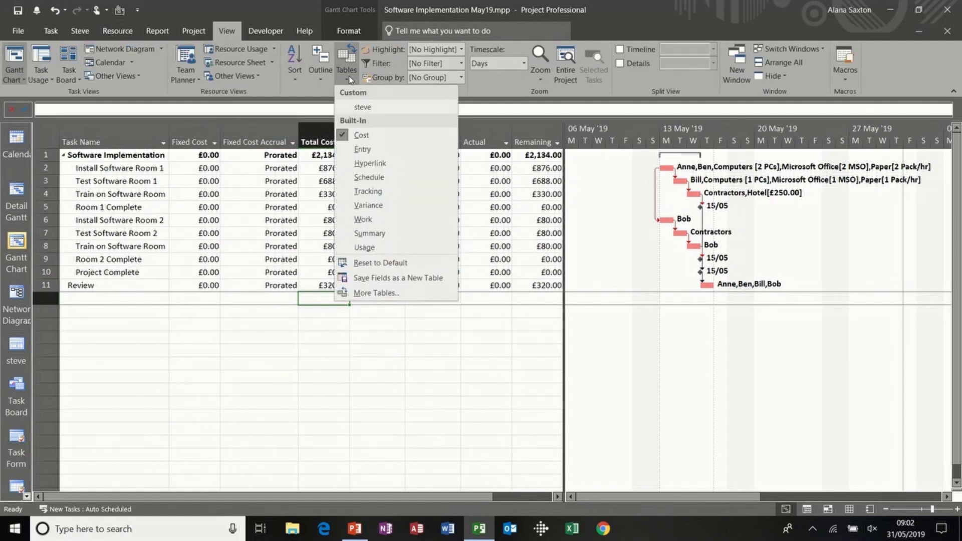
left_click(371, 147)
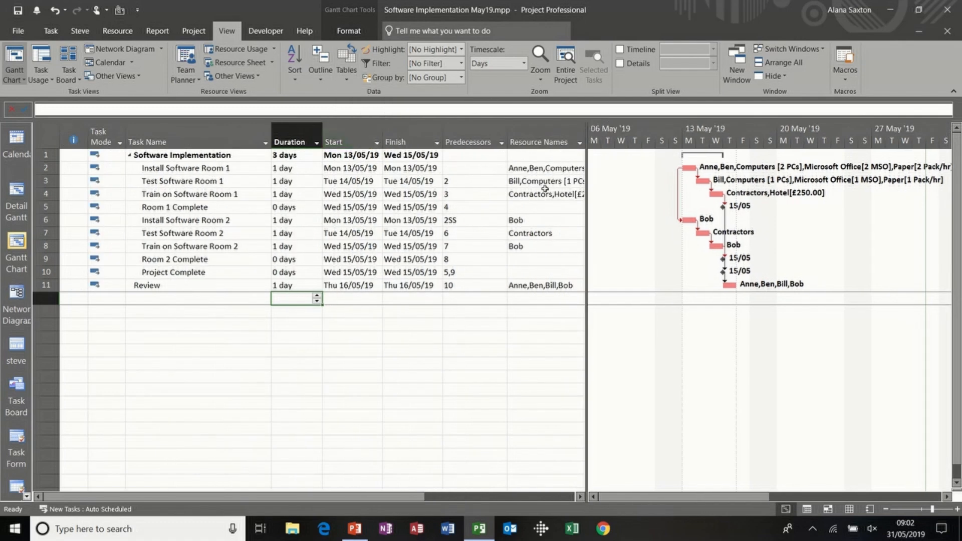
left_click_drag(587, 212, 454, 203)
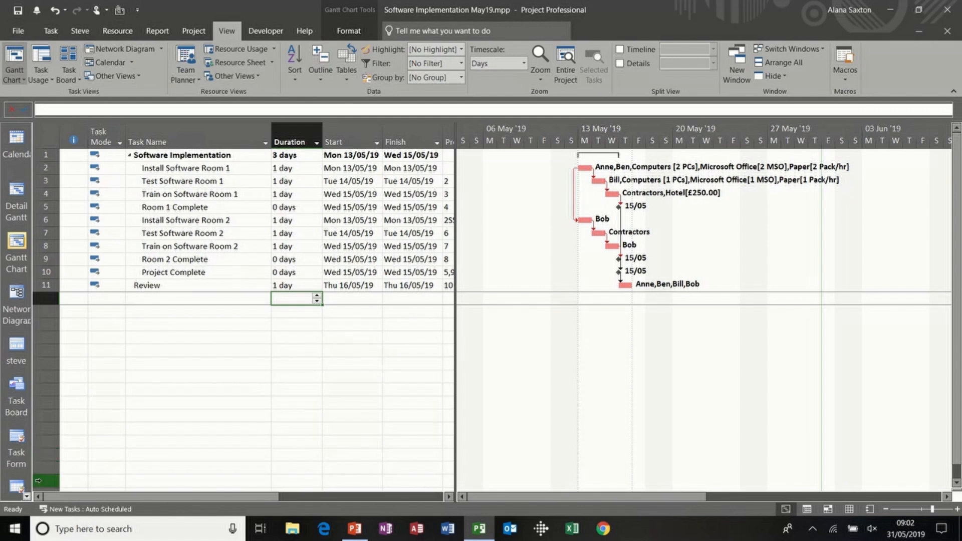
Switch the project to the Tracking Gantt view
left_click(28, 495)
left_click(28, 496)
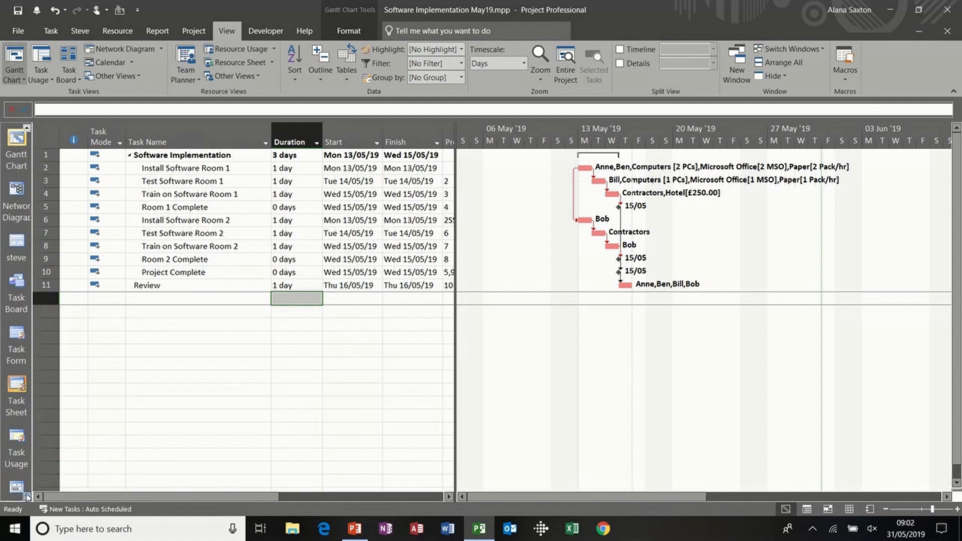
left_click(27, 496)
left_click(28, 496)
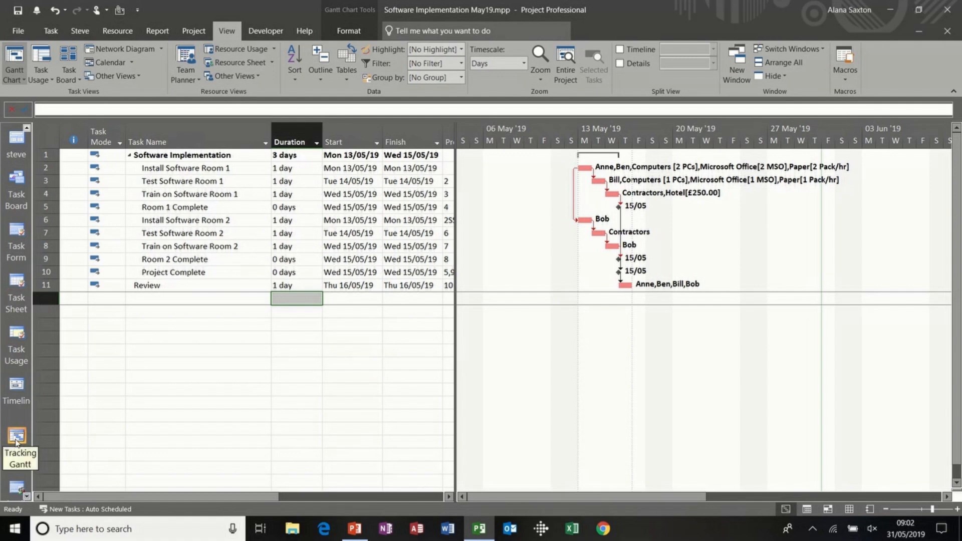
left_click(16, 436)
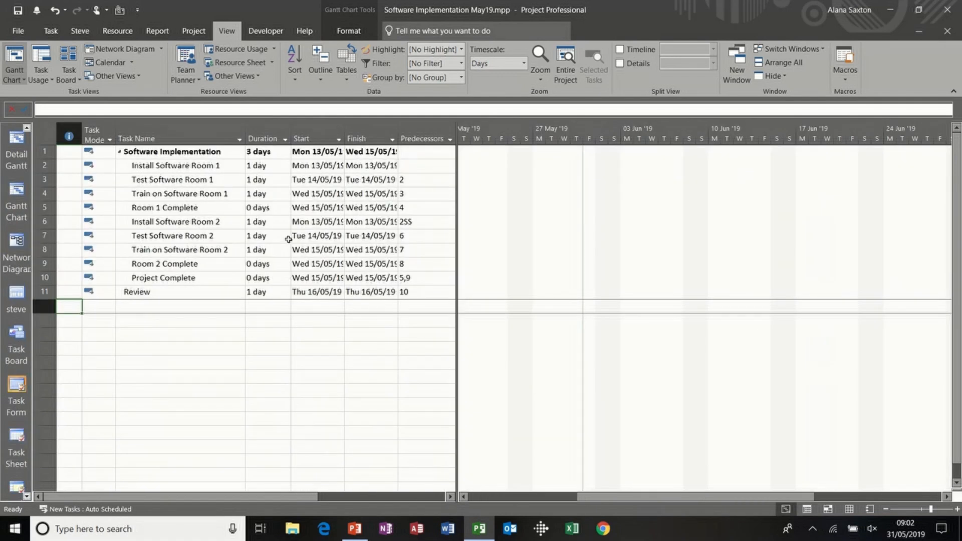
Bring the bar of the Install Software Room 2 task into view in the chart with Scroll to Task
left_click(316, 222)
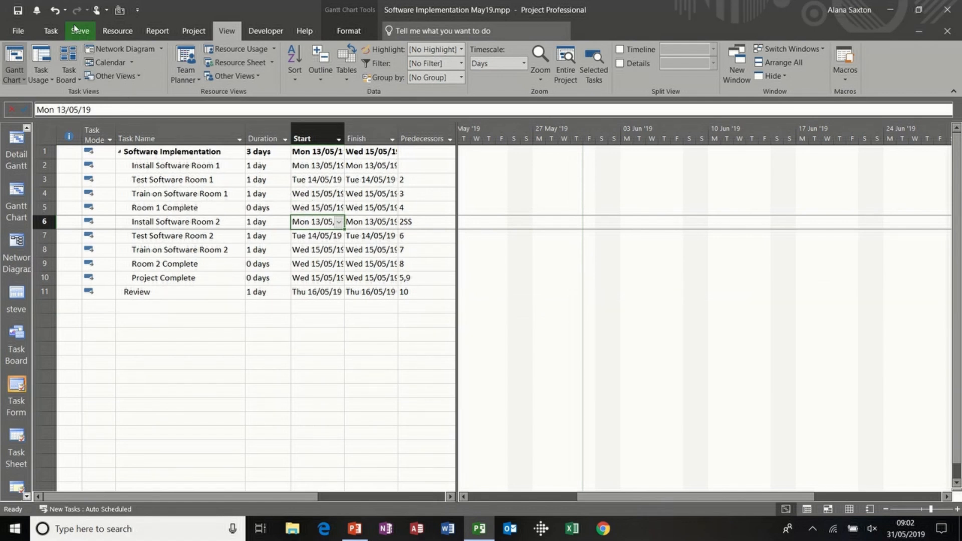
left_click(51, 31)
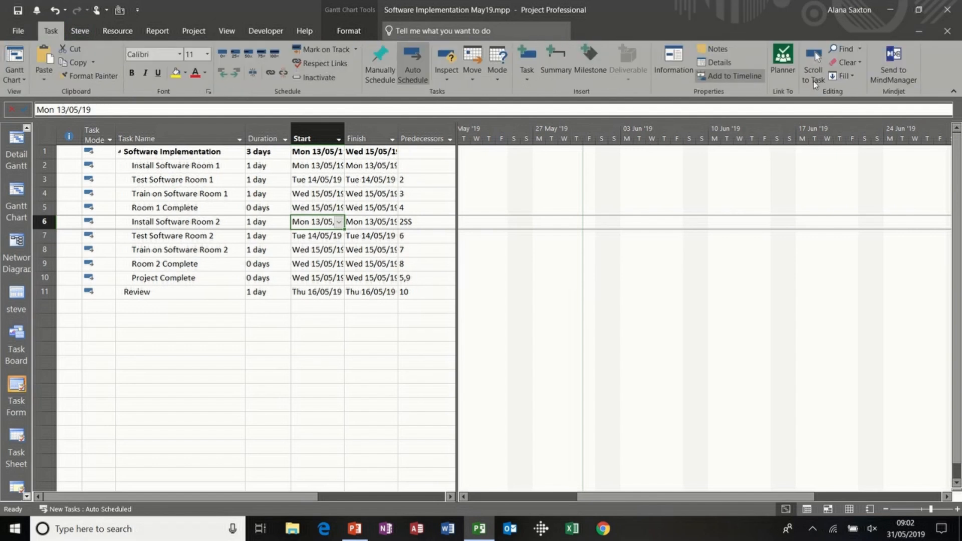
left_click(814, 75)
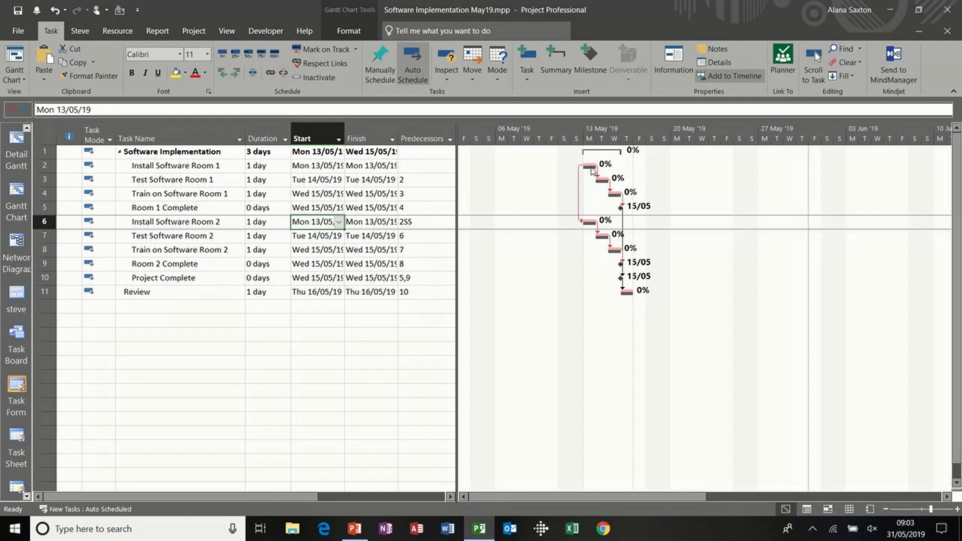
Widen the table side, apply the Tracking table and fit the Task Name column to its full names
mouse_move(586, 171)
left_click_drag(458, 219, 610, 220)
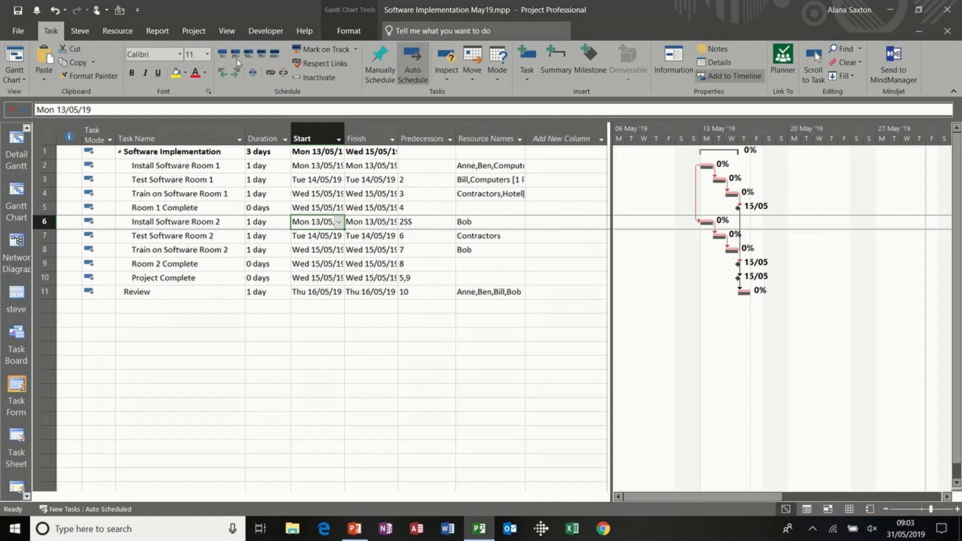
left_click(227, 31)
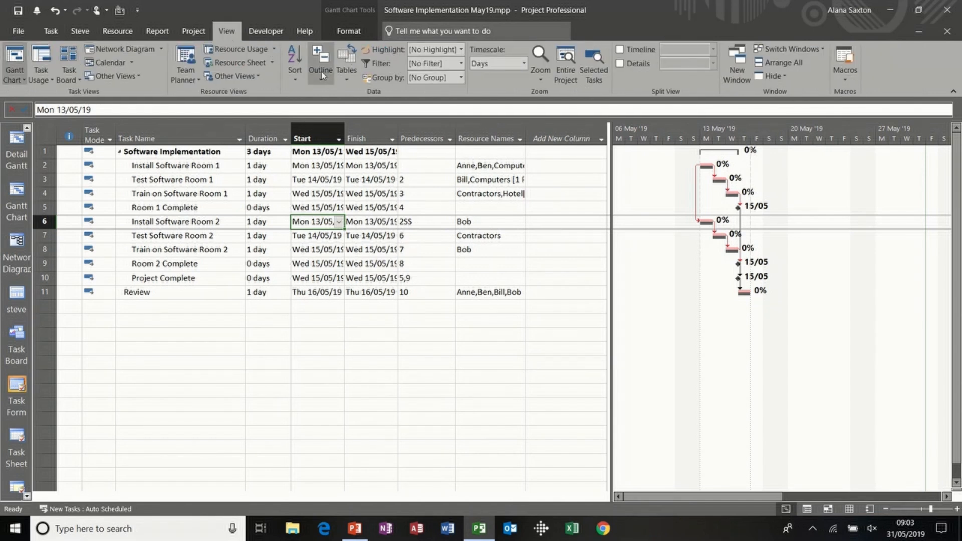
left_click(348, 65)
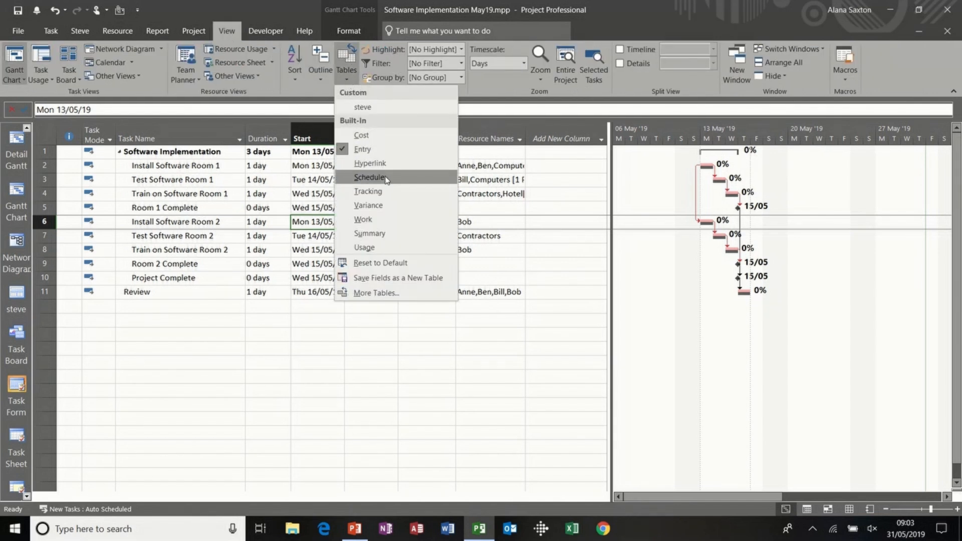
left_click(385, 191)
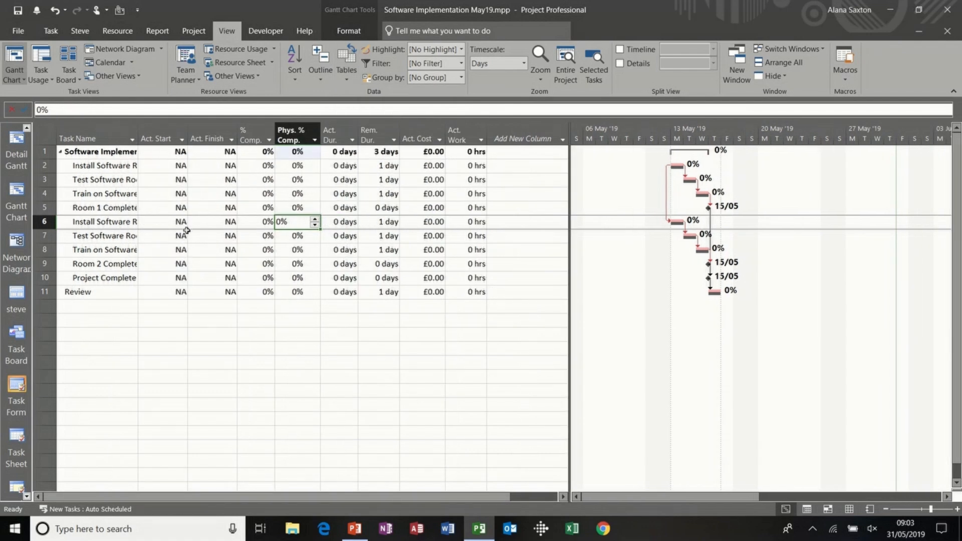
double_click(138, 133)
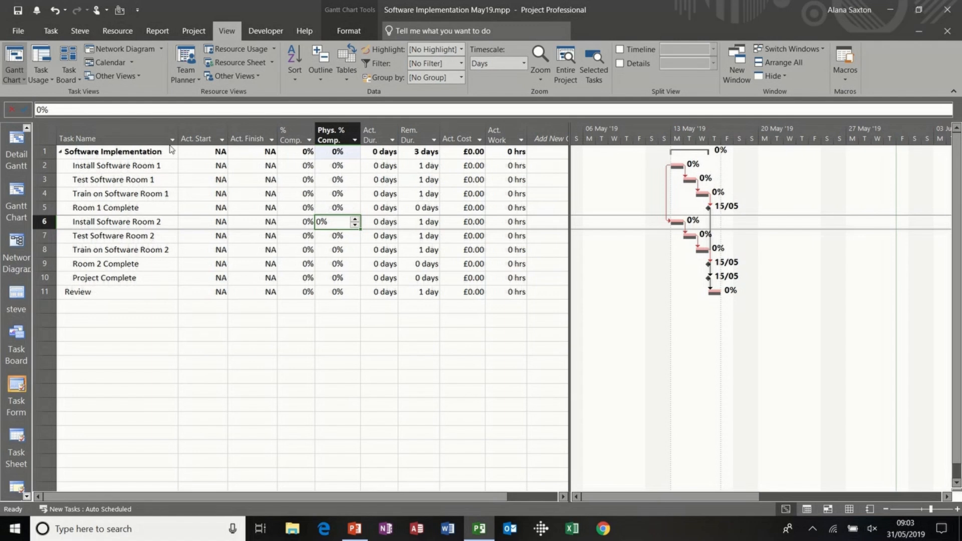
Insert Baseline Start and Baseline Finish columns between Task Name and Act. Start in the Tracking table
right_click(192, 129)
left_click(221, 216)
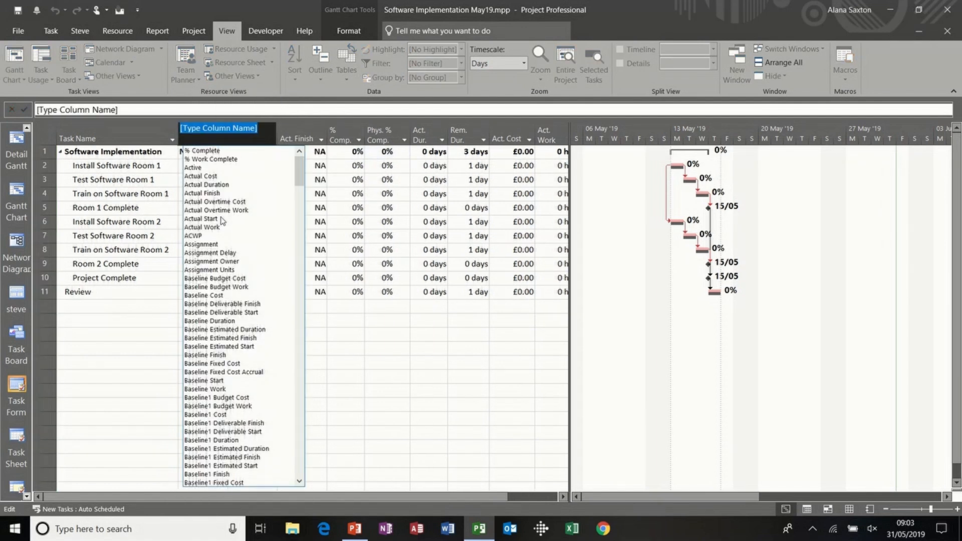
left_click(205, 381)
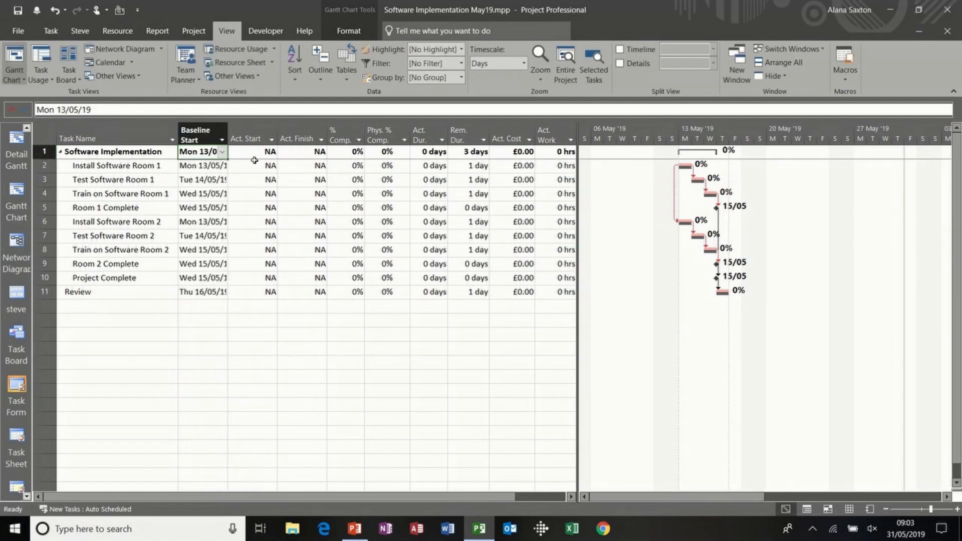
right_click(250, 128)
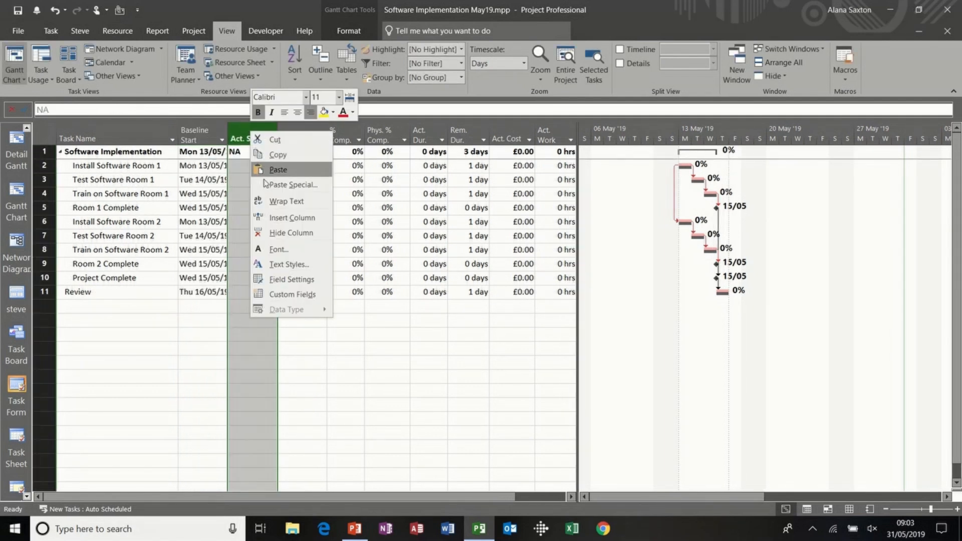
left_click(268, 217)
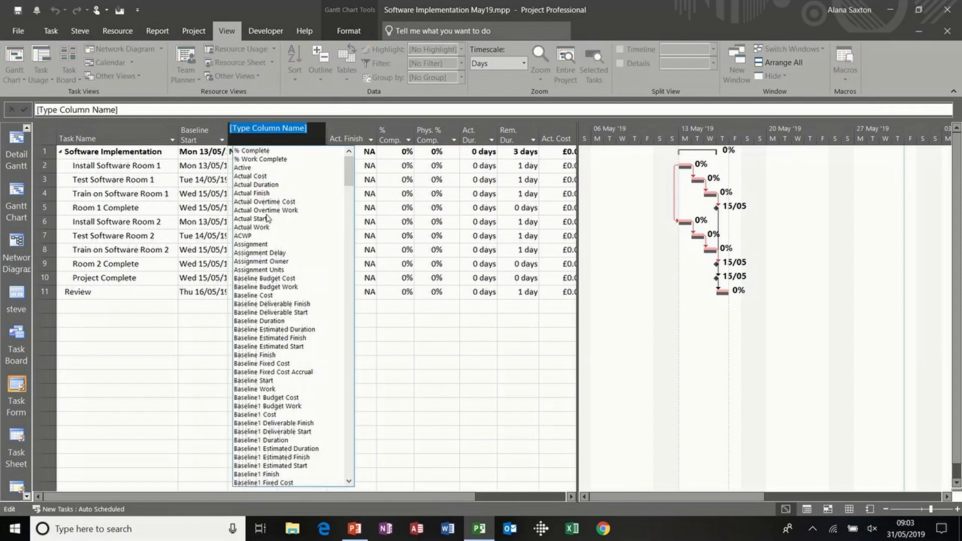
left_click(275, 355)
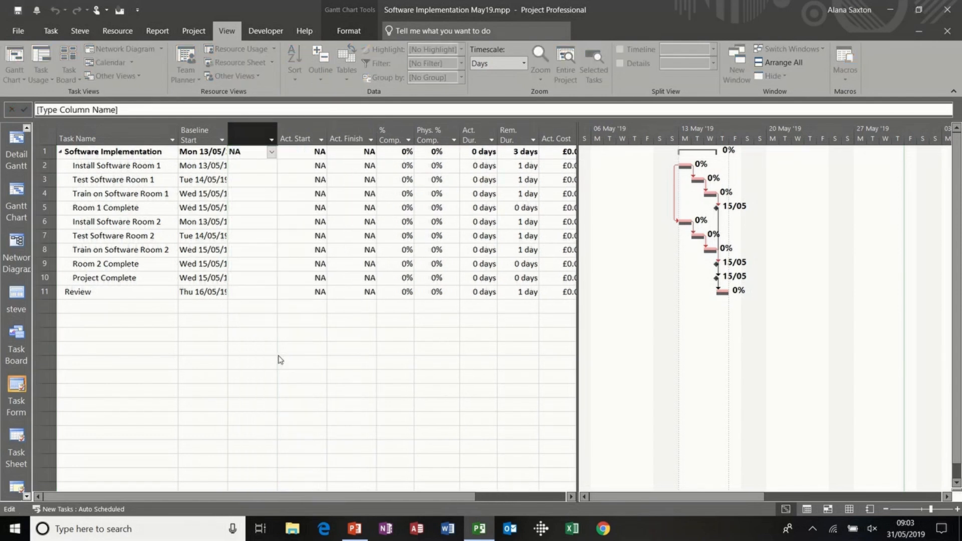
Insert a Baseline Duration column in front of the Act. Start column
right_click(298, 138)
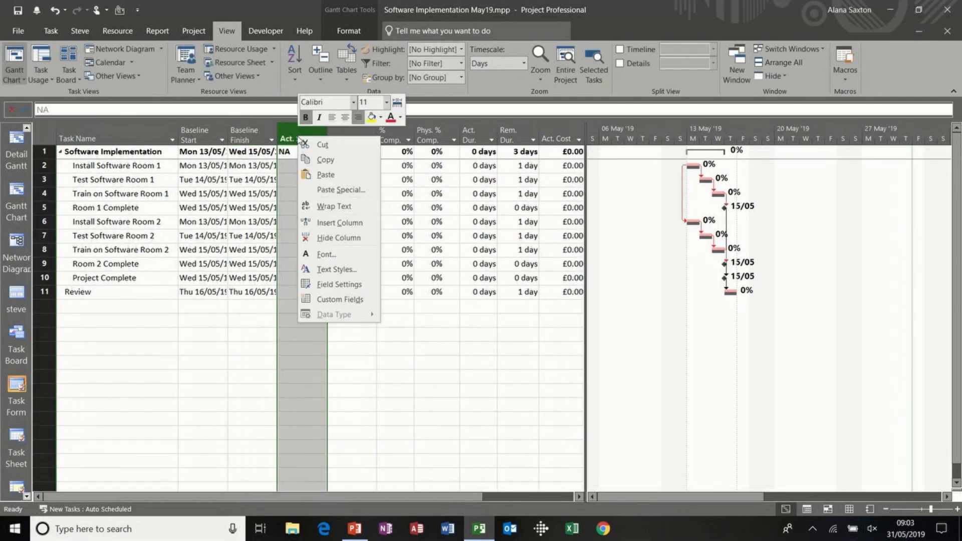
left_click(322, 223)
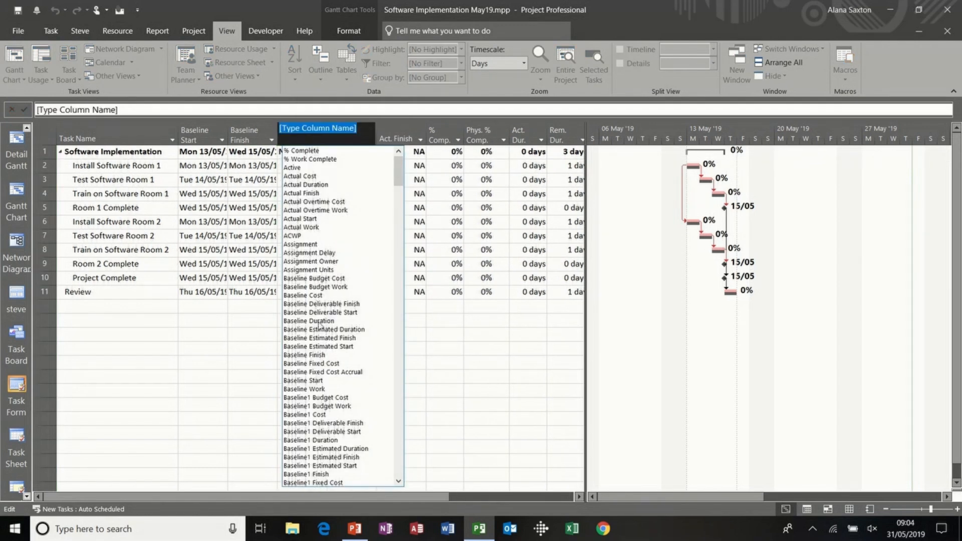
left_click(324, 321)
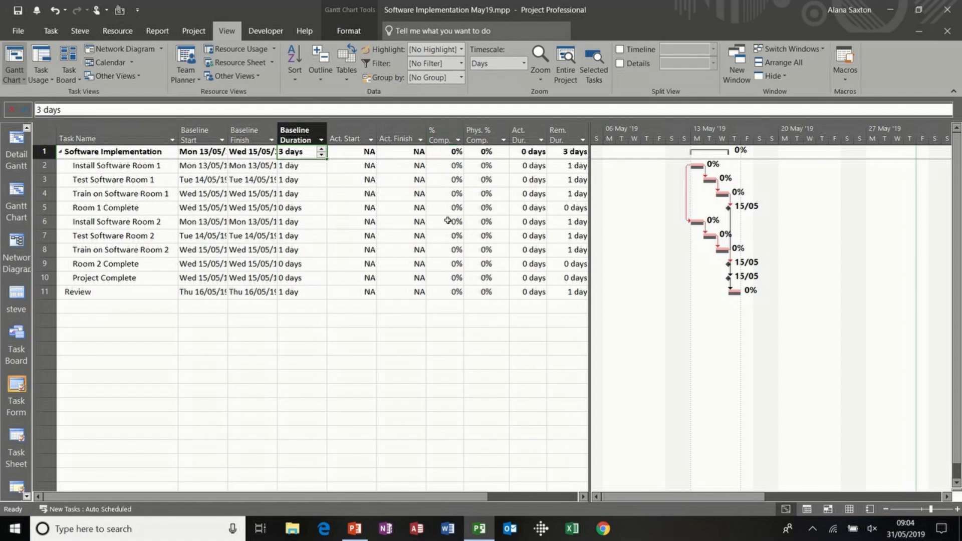
Remove the Phys. % Comp. column and widen the table side to show the Act. Work column
left_click(483, 132)
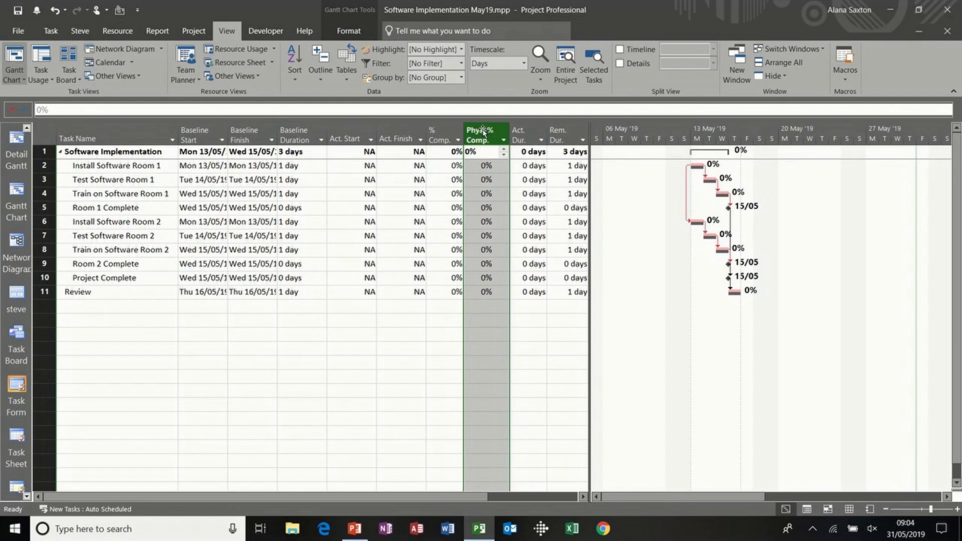
key("Delete")
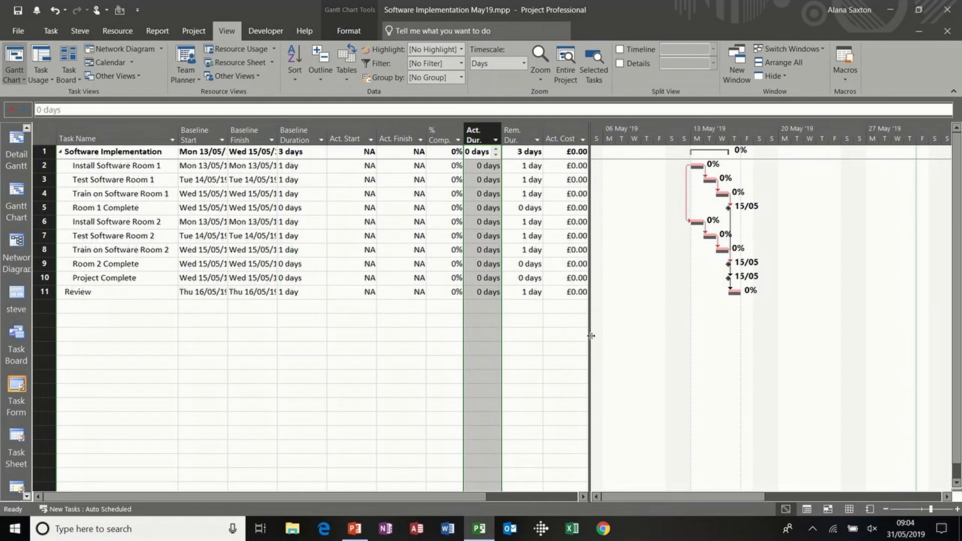
left_click_drag(591, 335, 651, 334)
left_click(332, 233)
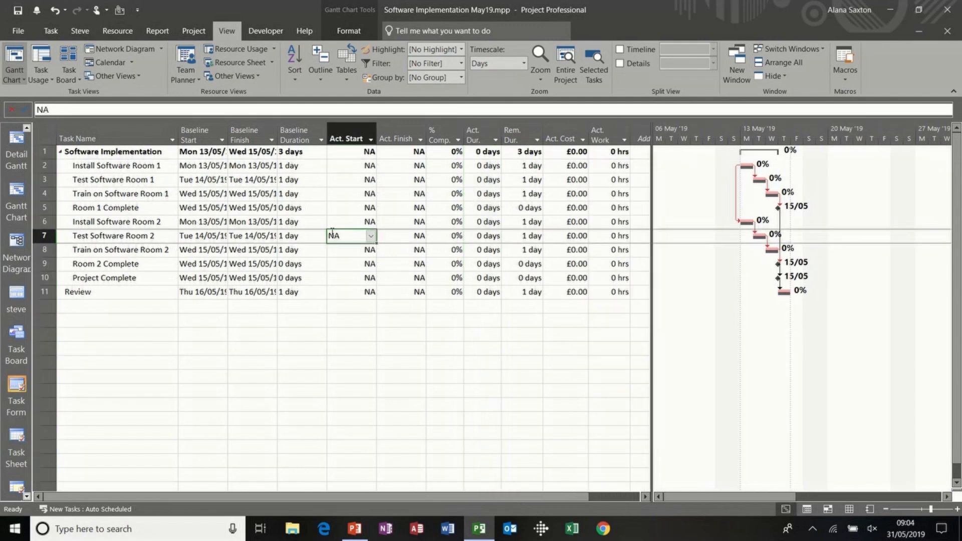
Record an actual start of 13/05/19 and an actual finish of 15/05/19 for Install Software Room 1
left_click(135, 164)
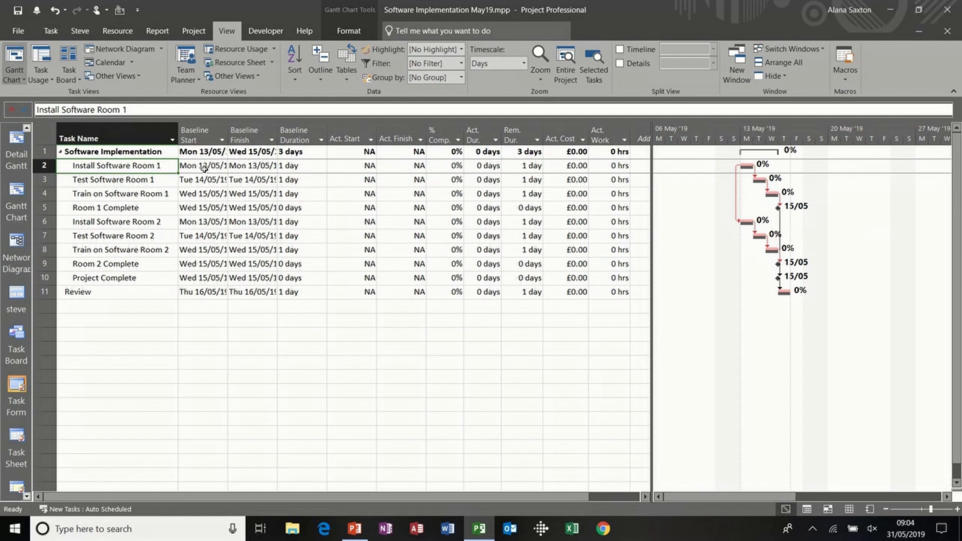
left_click(350, 165)
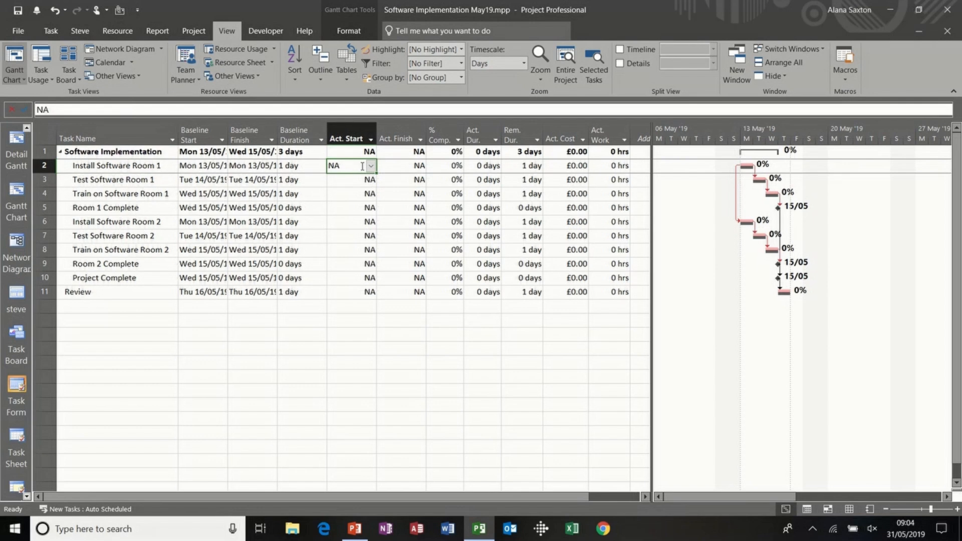
left_click(371, 166)
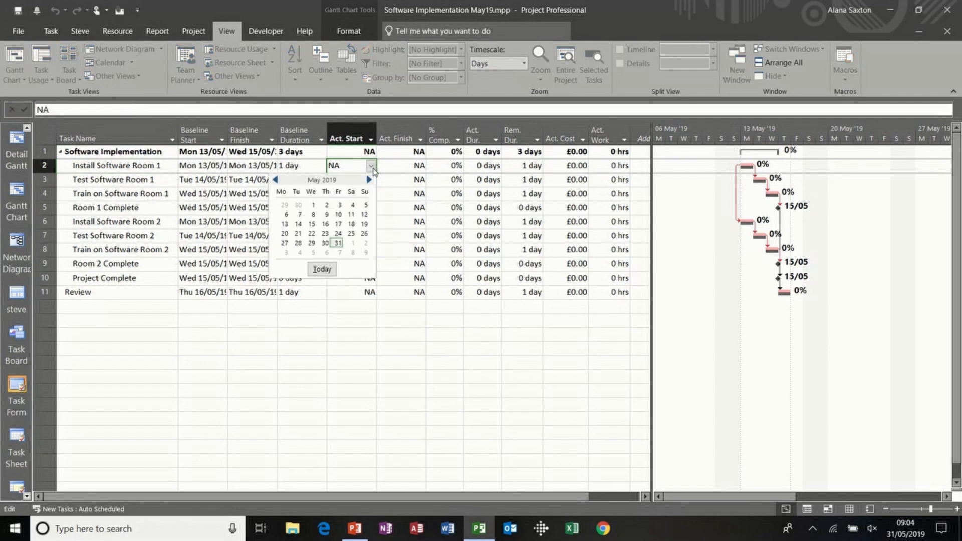
left_click(285, 224)
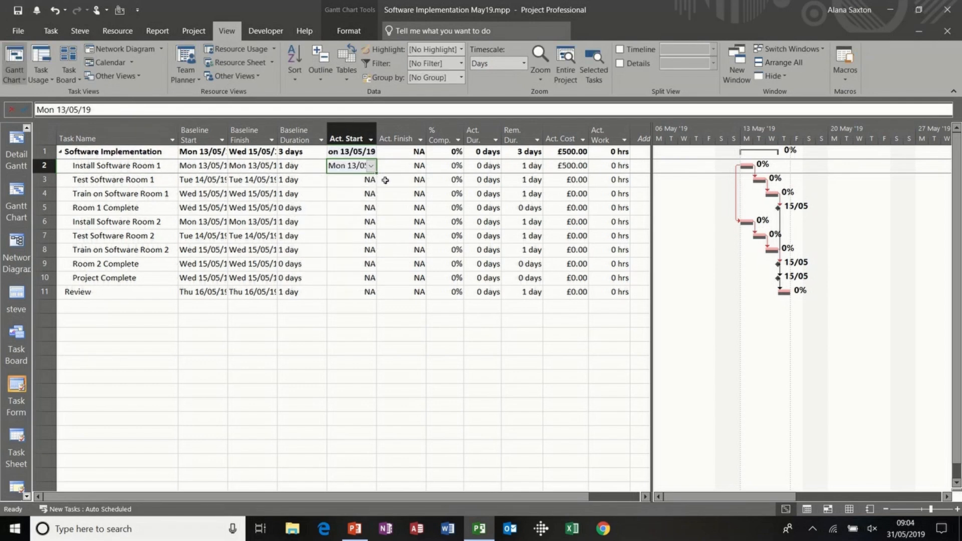
left_click(412, 168)
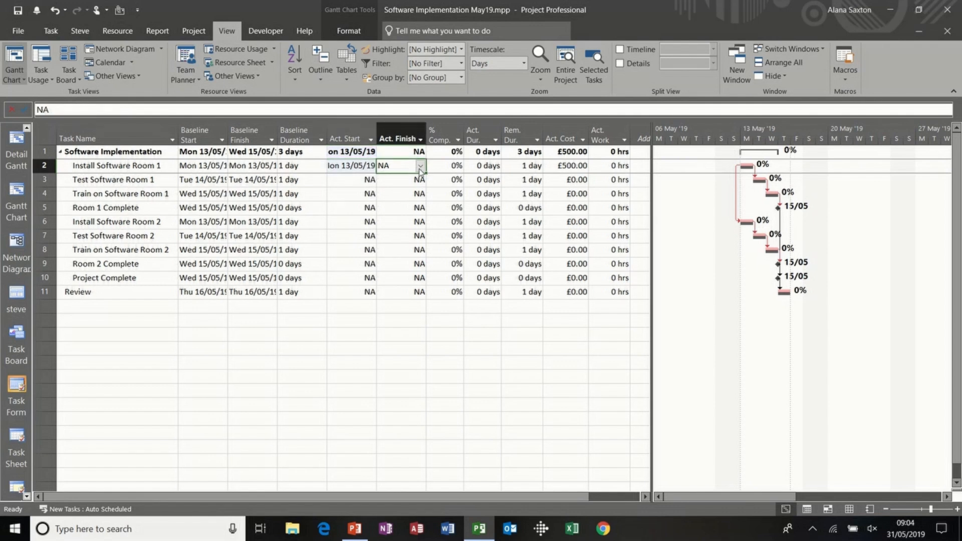
left_click(420, 168)
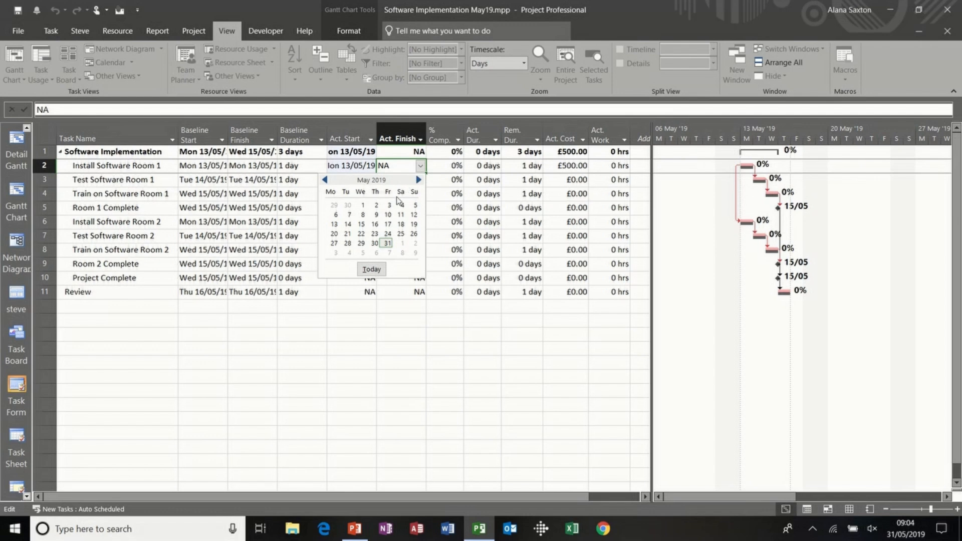
left_click(361, 224)
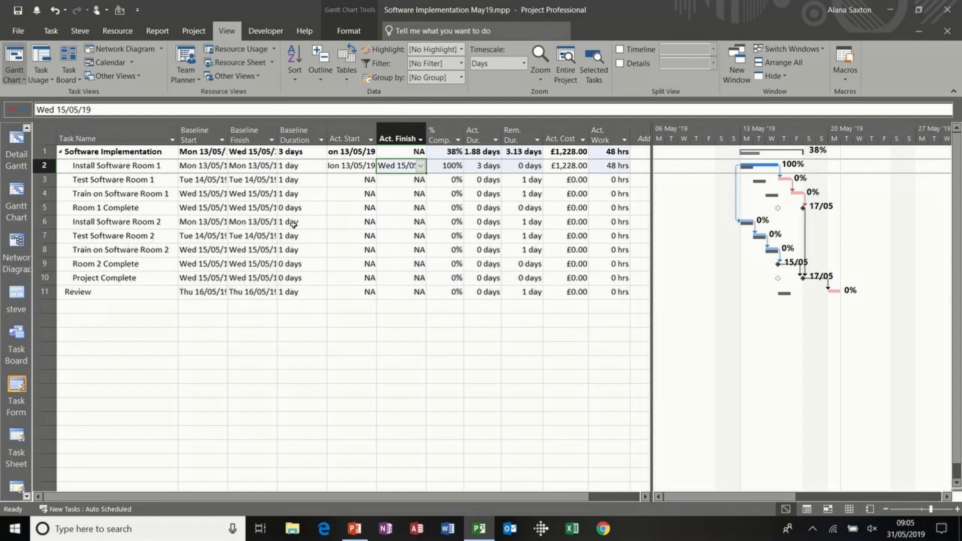
Record an actual start of 13/05/19 and an actual finish of 15/05/19 for Install Software Room 2
left_click(353, 222)
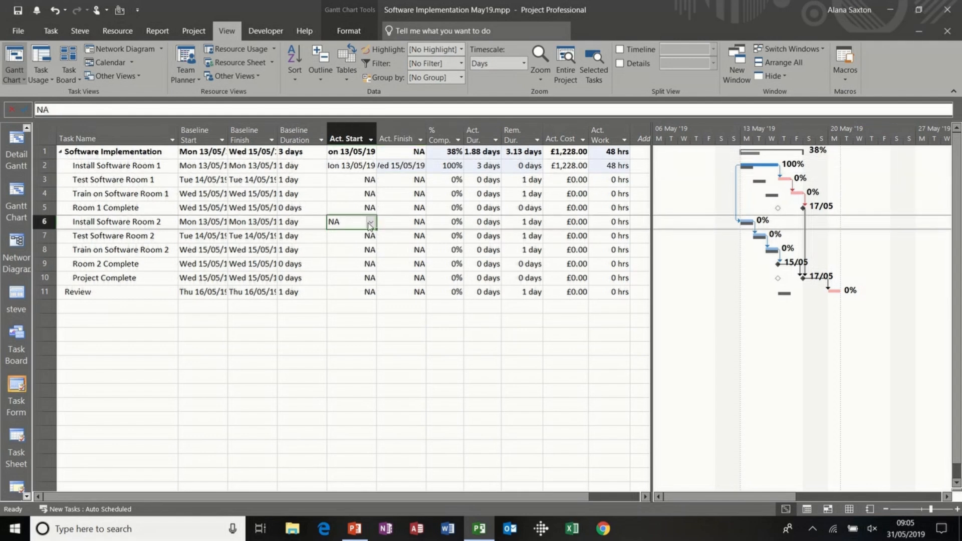
left_click(371, 223)
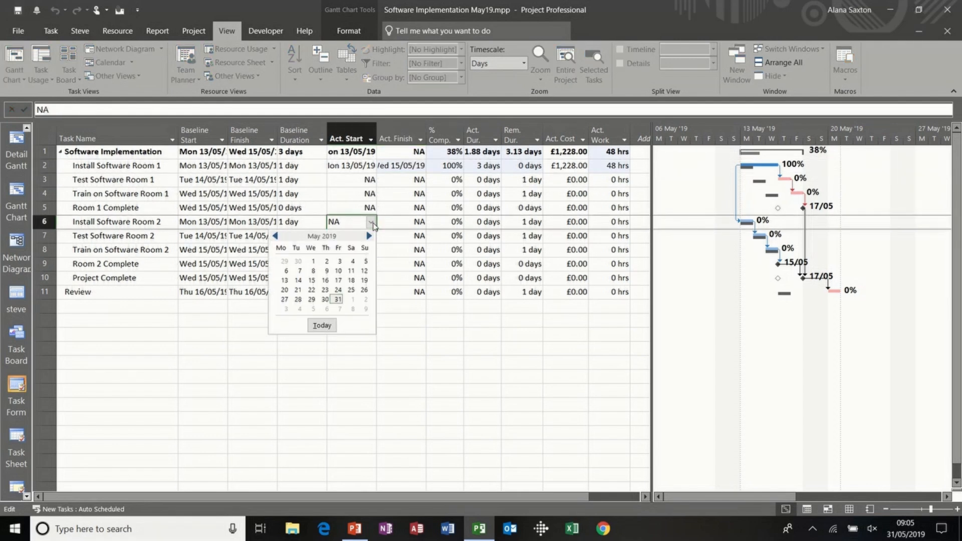
left_click(288, 282)
left_click(412, 223)
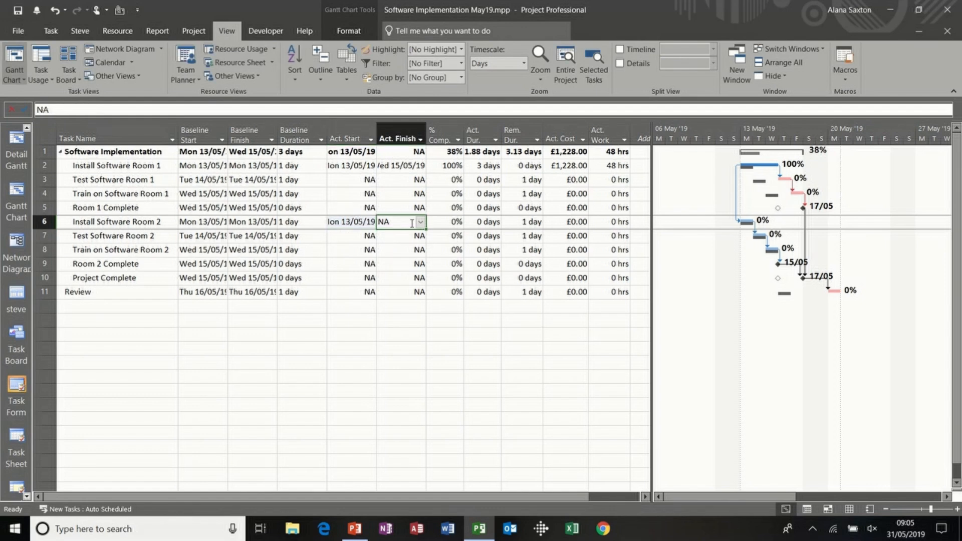
left_click(421, 223)
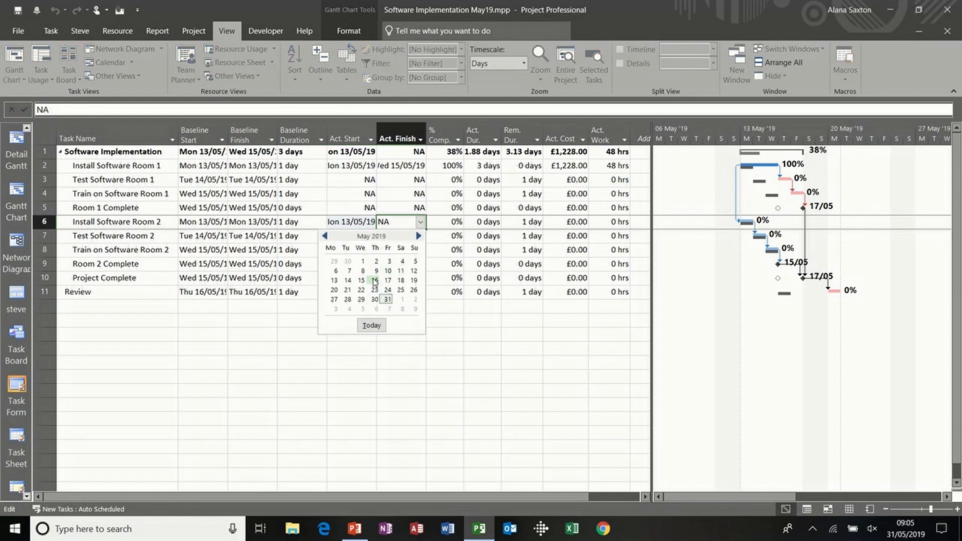
left_click(361, 280)
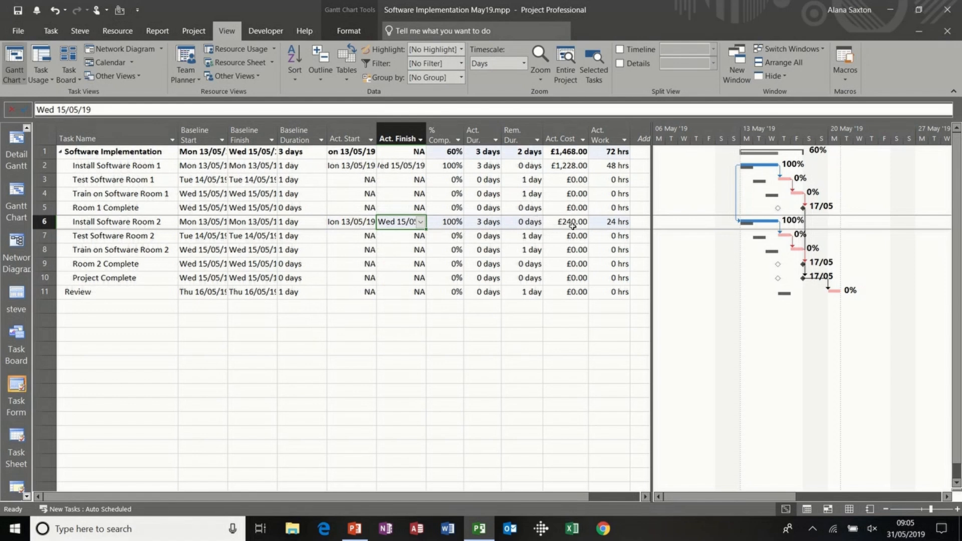
Record an actual start of 16/05/19 and an actual duration of 2 days for Test Software Room 1
left_click(145, 180)
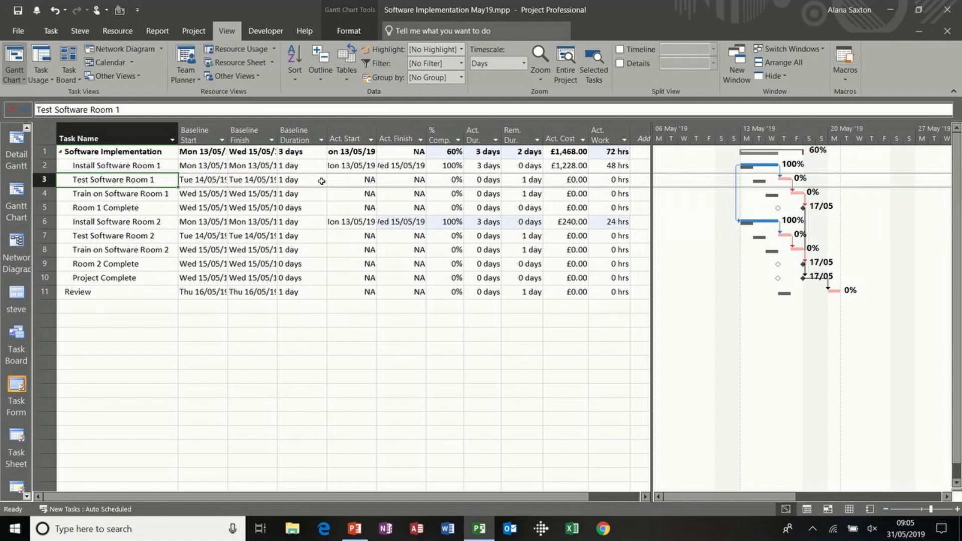
left_click(352, 180)
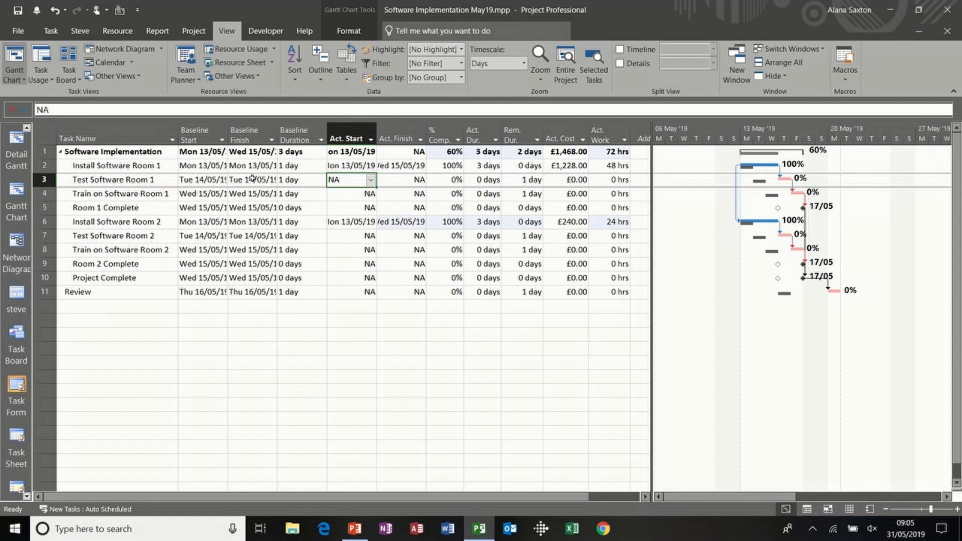
left_click(371, 180)
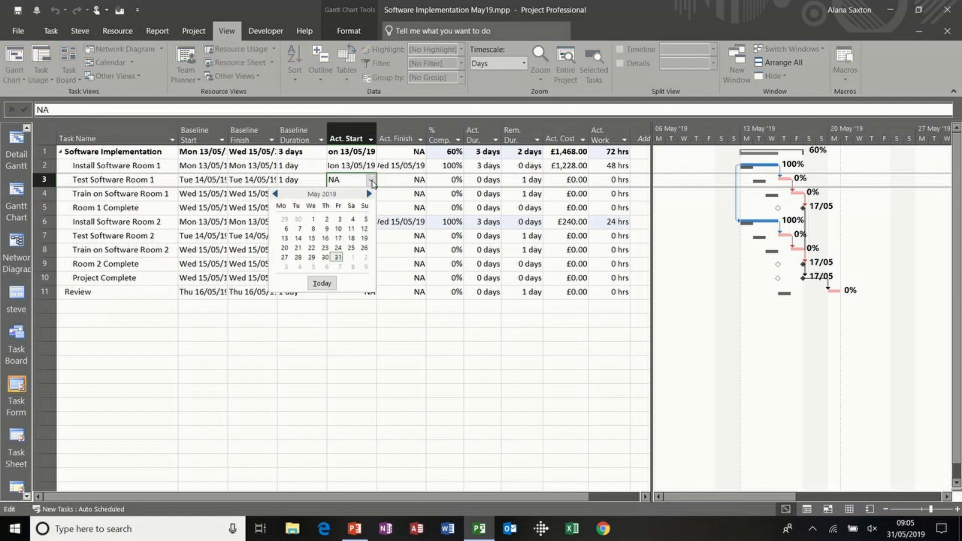
left_click(325, 238)
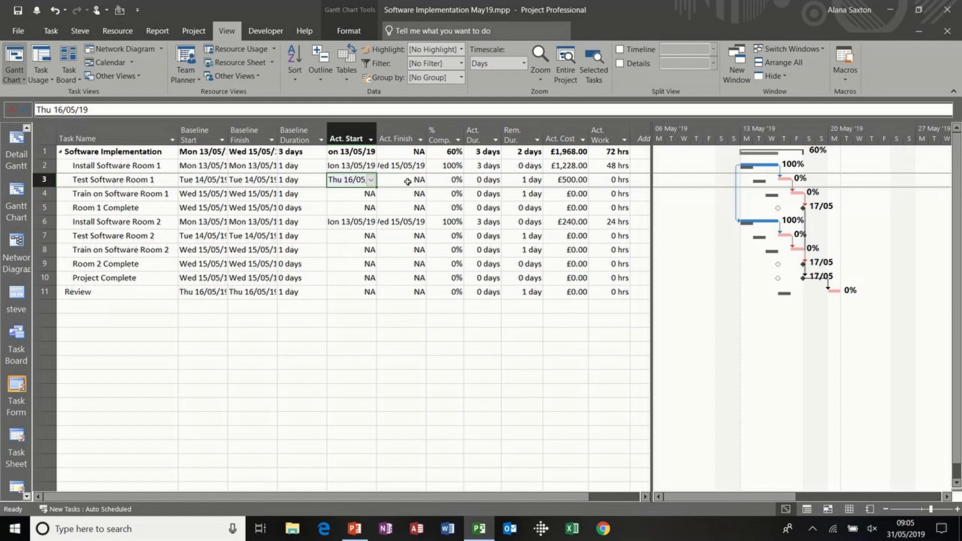
left_click(484, 179)
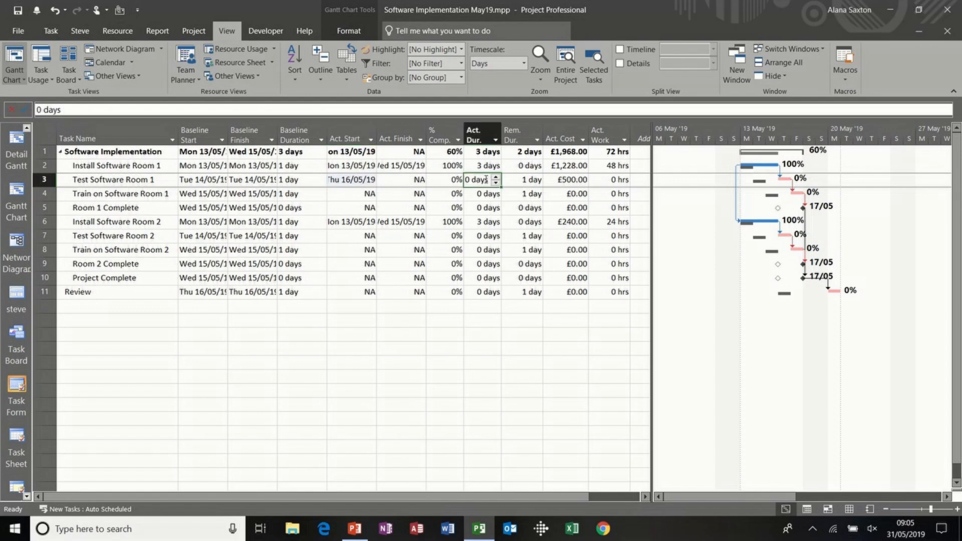
type("2")
key("Return")
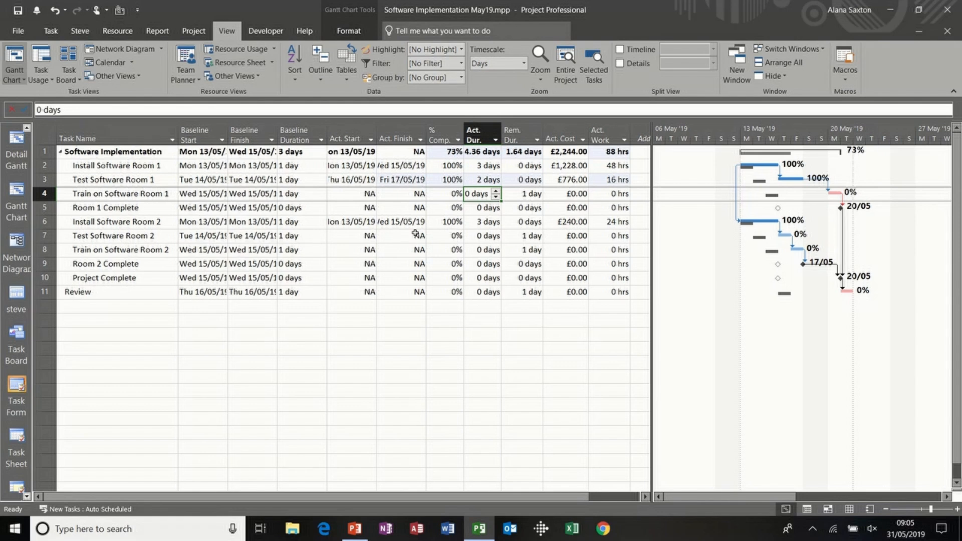
Record an actual start of 16/05/19 and an actual duration of 2 days for Test Software Room 2
left_click(370, 239)
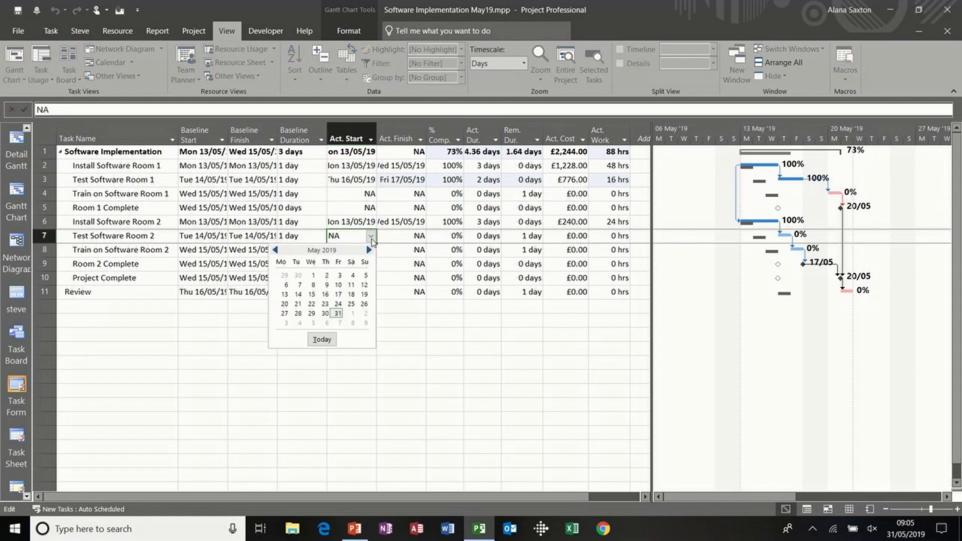
left_click(325, 294)
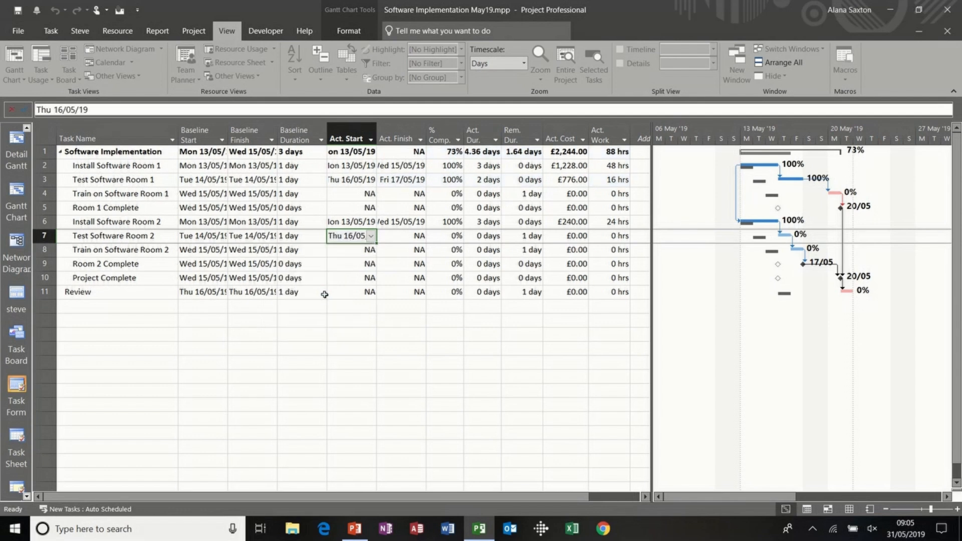
left_click(474, 238)
type("2")
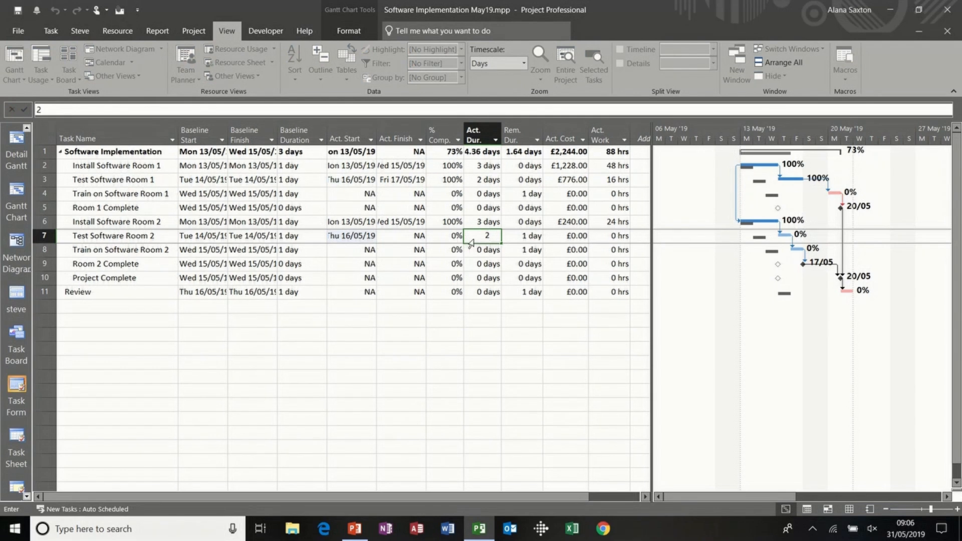
left_click(478, 248)
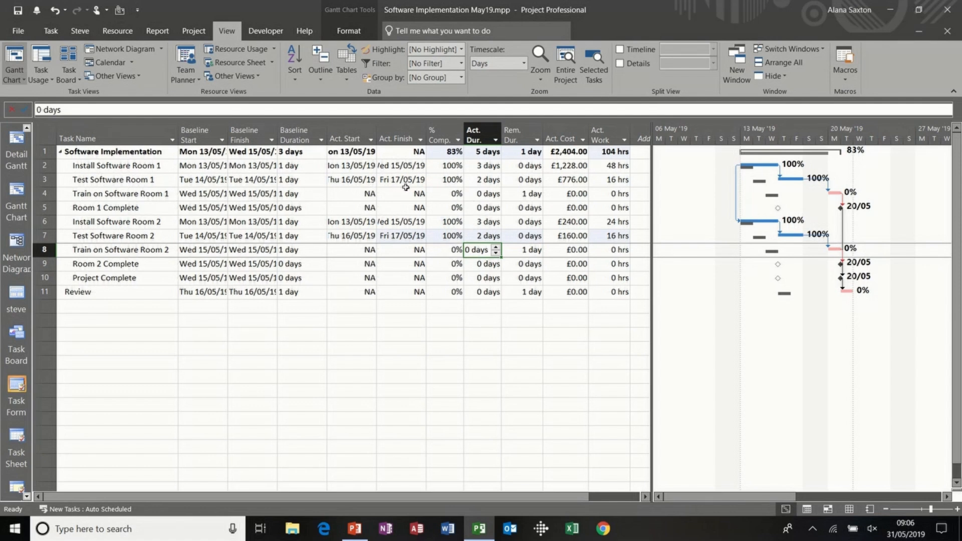
Save the current schedule of the entire project as Baseline 1
left_click(194, 33)
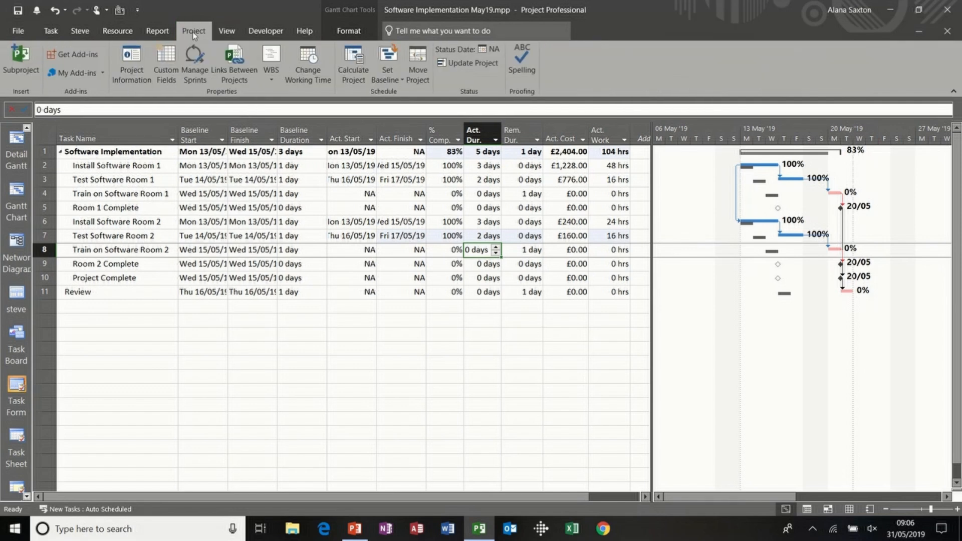
left_click(393, 81)
left_click(405, 93)
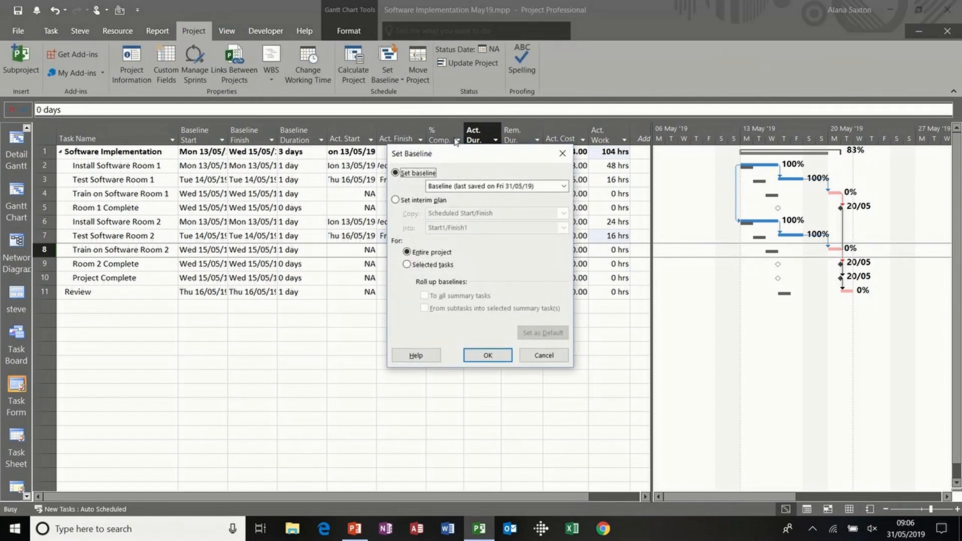
left_click(563, 186)
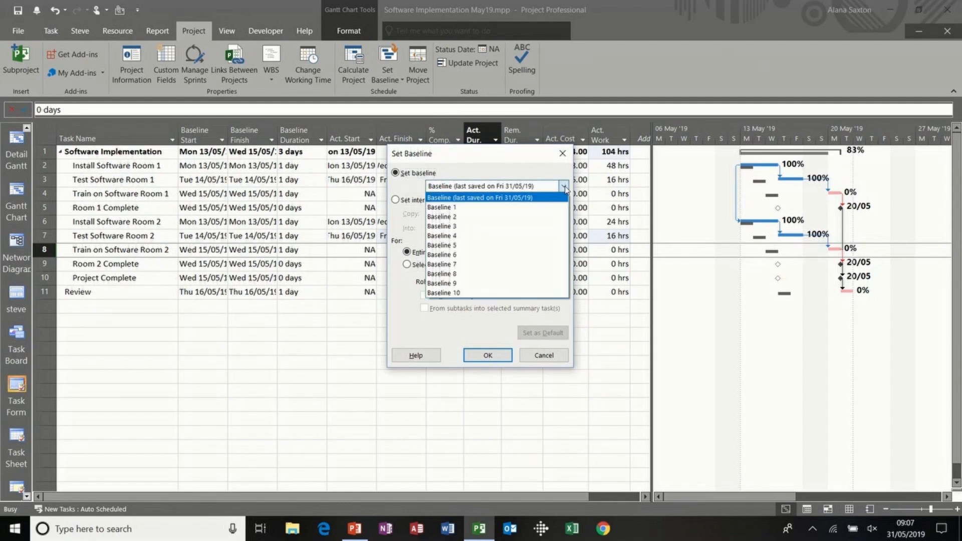
left_click(540, 207)
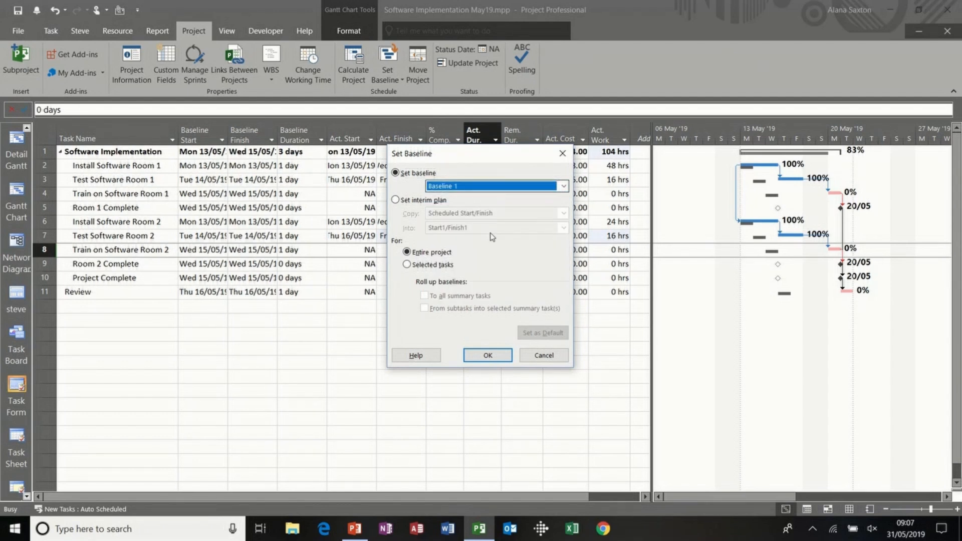
left_click(488, 355)
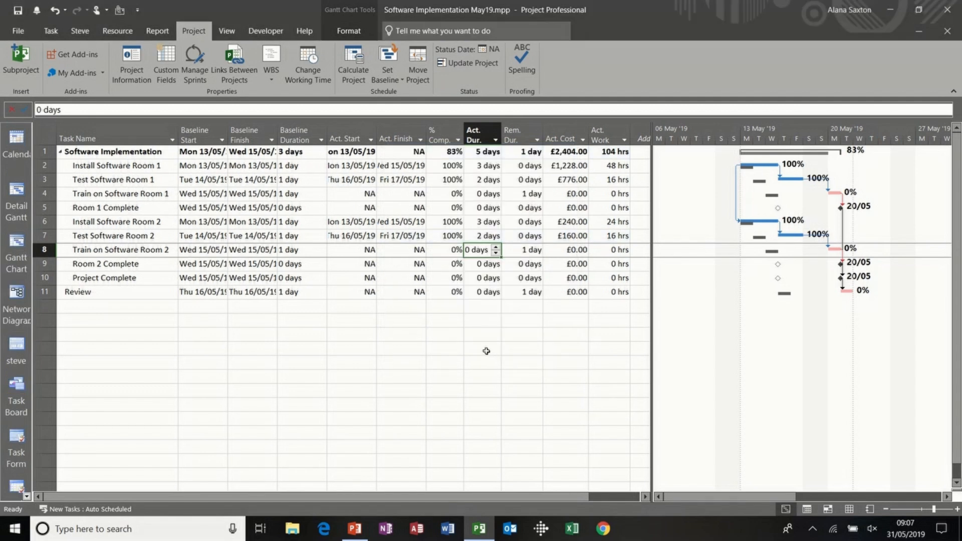
Record an actual start of 20/05/19 and an actual duration of 2 days for Train on Software Room 1
left_click(352, 193)
left_click(371, 195)
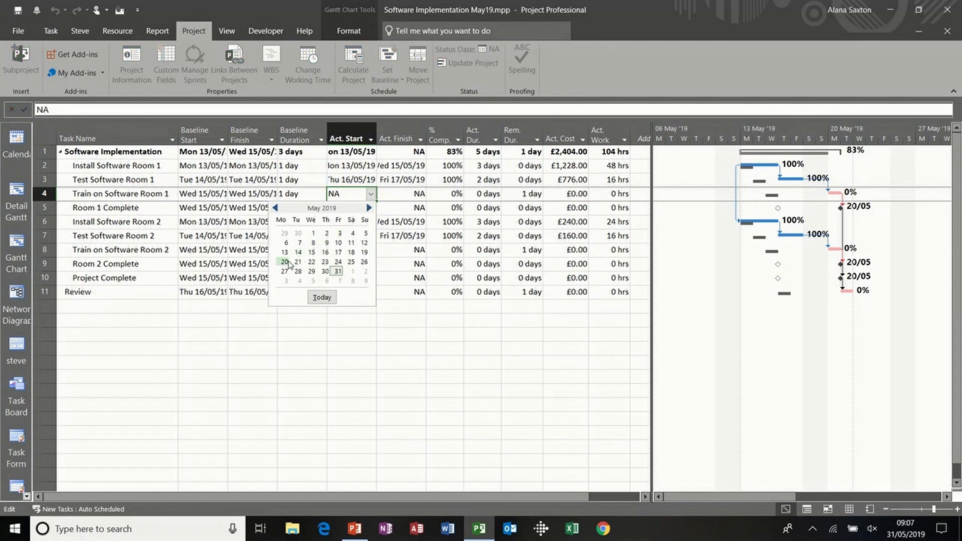
left_click(284, 262)
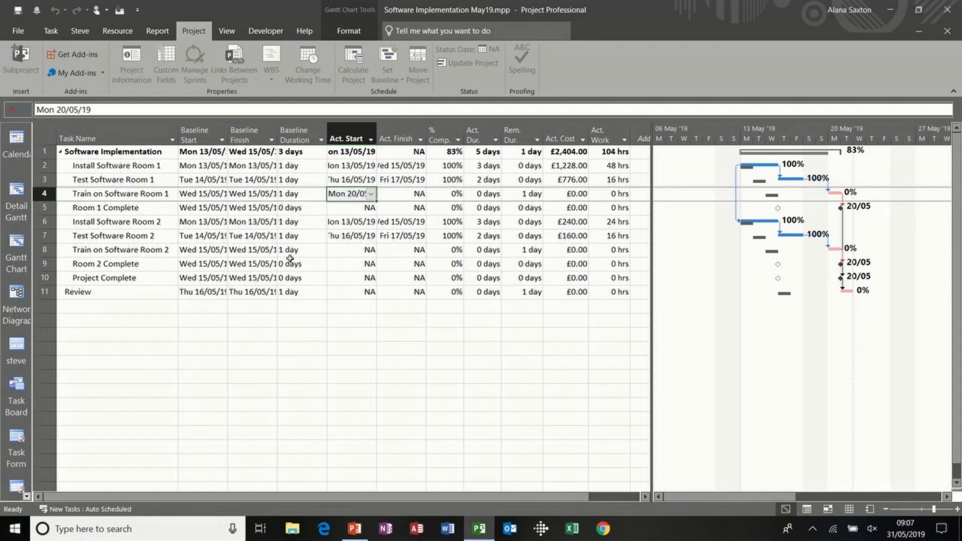
left_click(474, 195)
type("2")
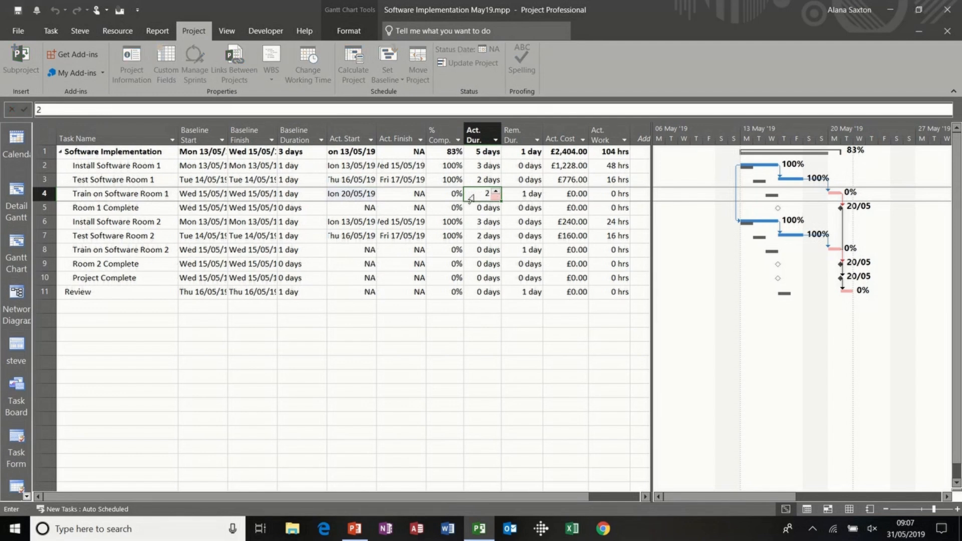
key("Return")
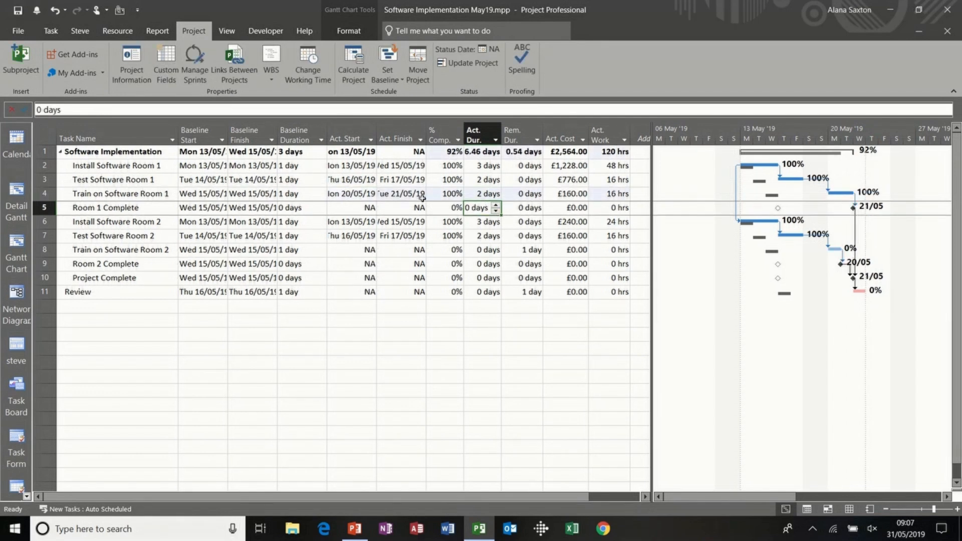
Set the remaining duration of Train on Software Room 1 to 2 days
left_click(518, 195)
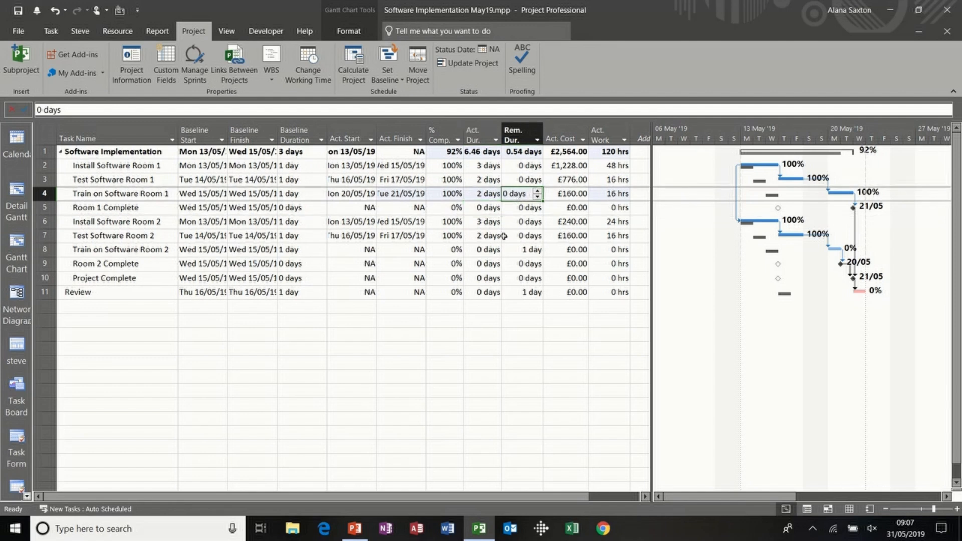
type("2")
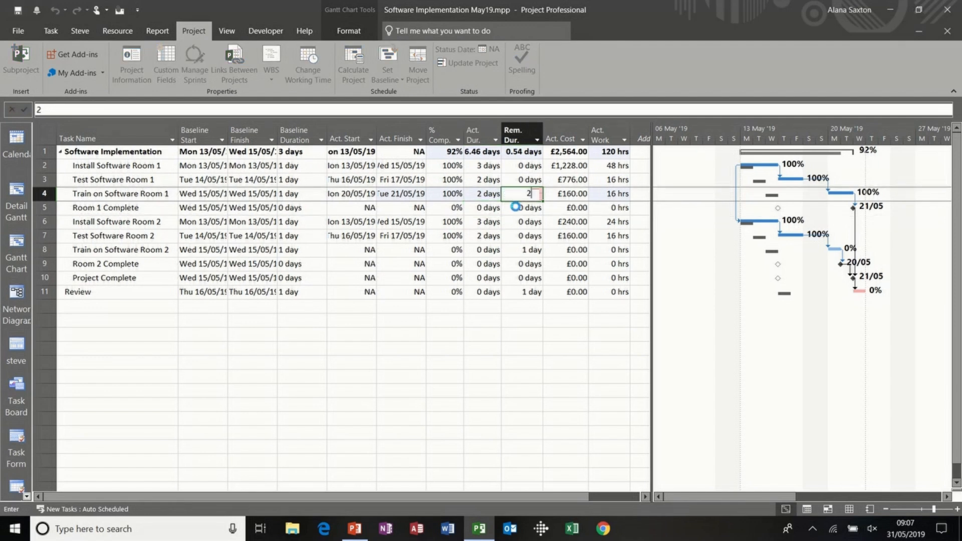
key("Return")
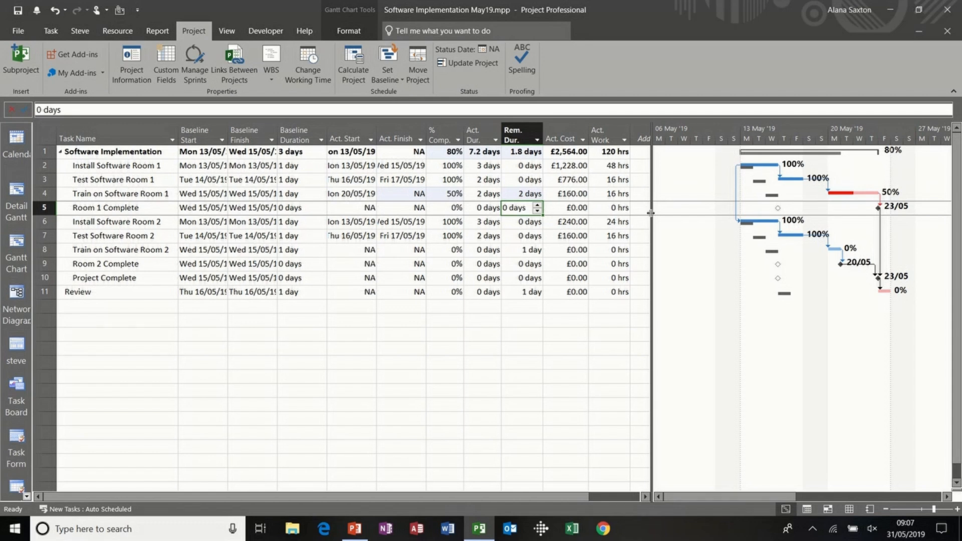
Widen the chart side and switch the Gantt baseline bars to Baseline 1 and back to the original Baseline
left_click_drag(651, 213, 508, 213)
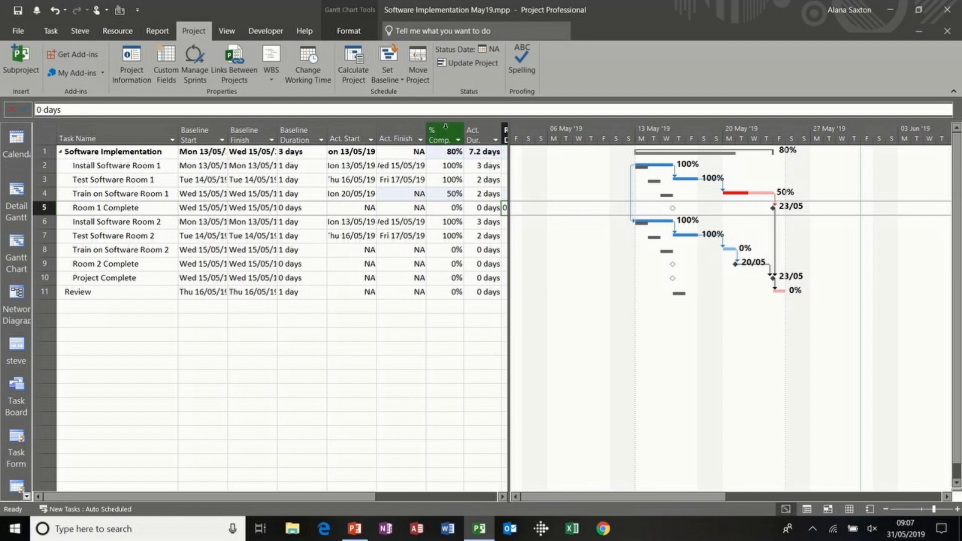
left_click(351, 34)
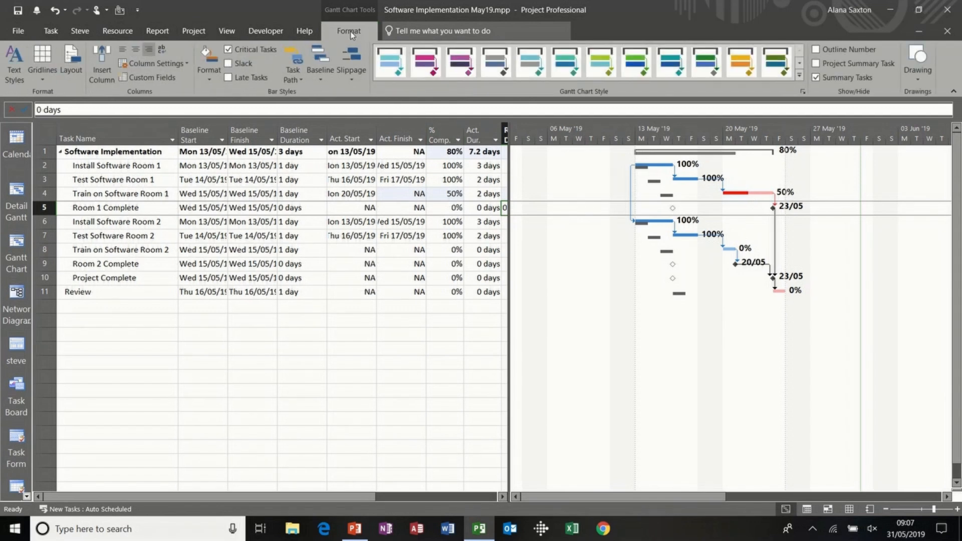
left_click(322, 79)
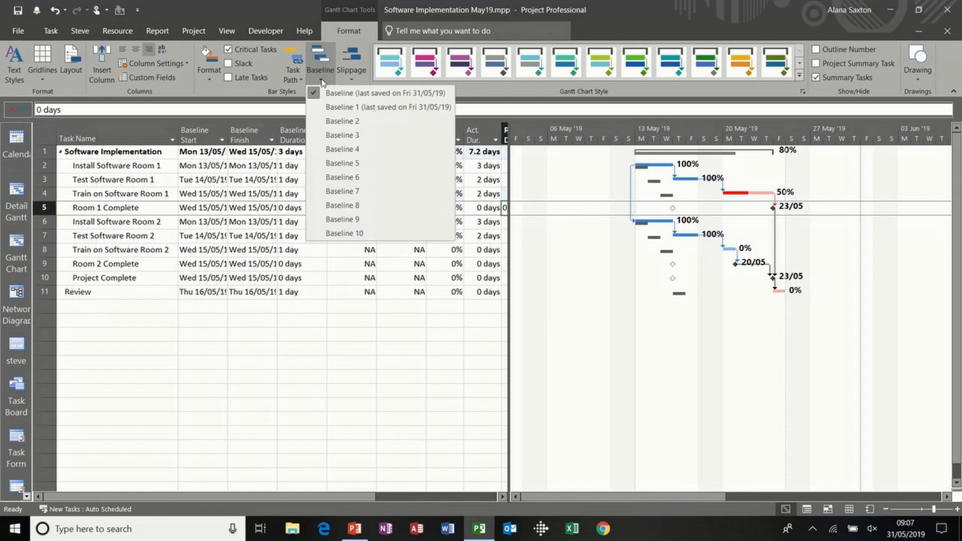
left_click(346, 108)
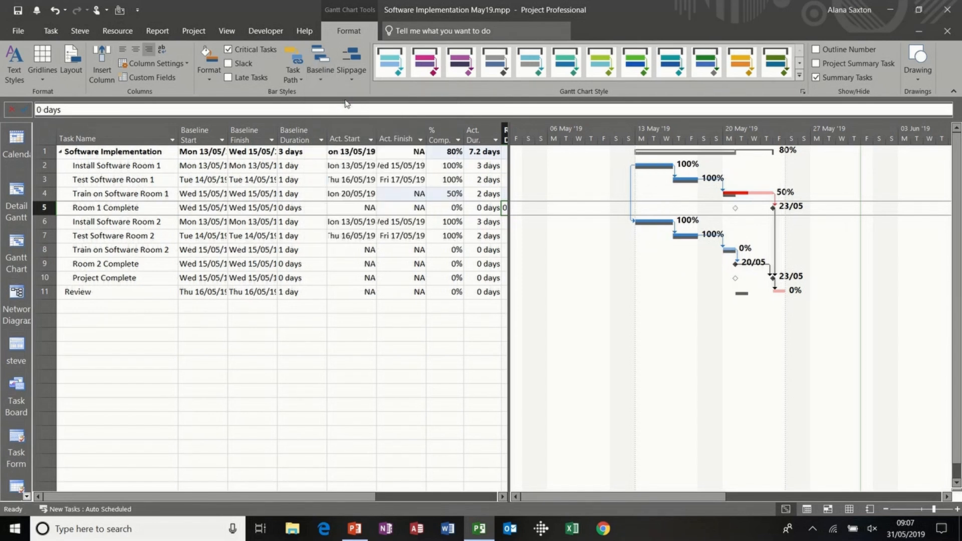
left_click(321, 80)
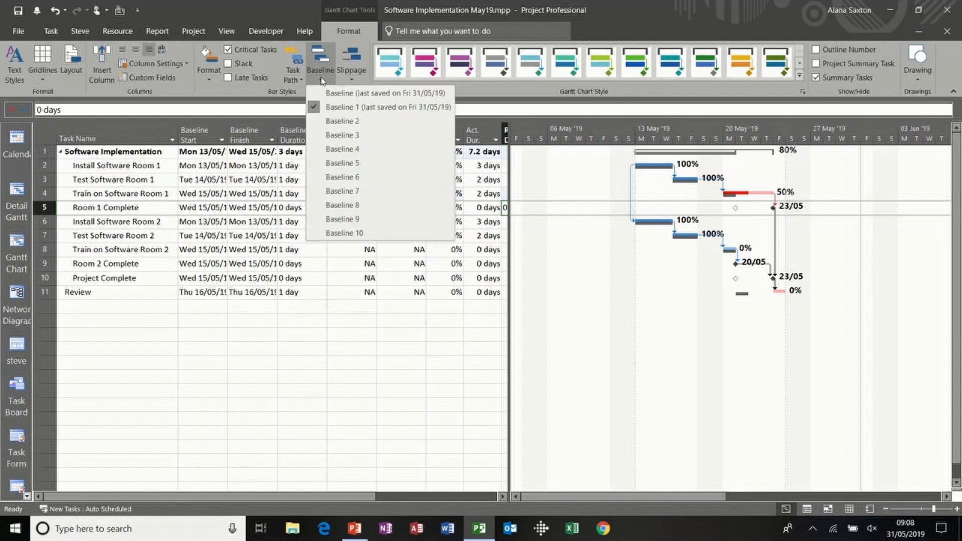
left_click(327, 93)
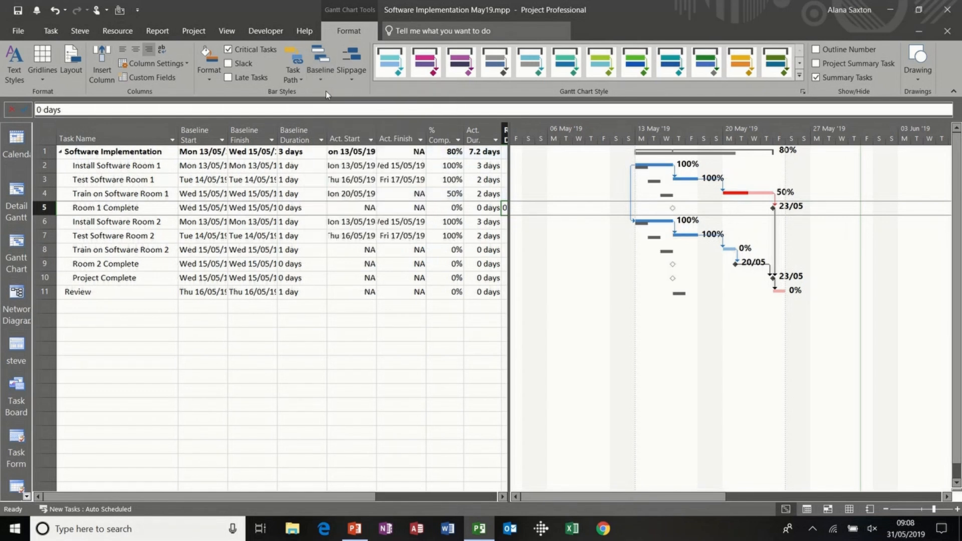
Show slippage lines for Baseline and for Baseline 1 on the Gantt chart, and remove them again, keeping the original Baseline bars
left_click(351, 76)
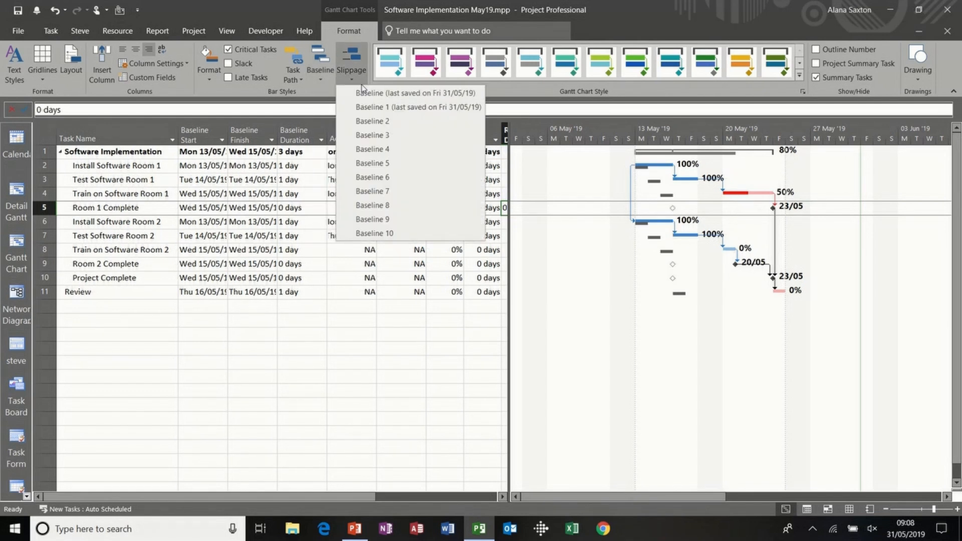
left_click(364, 94)
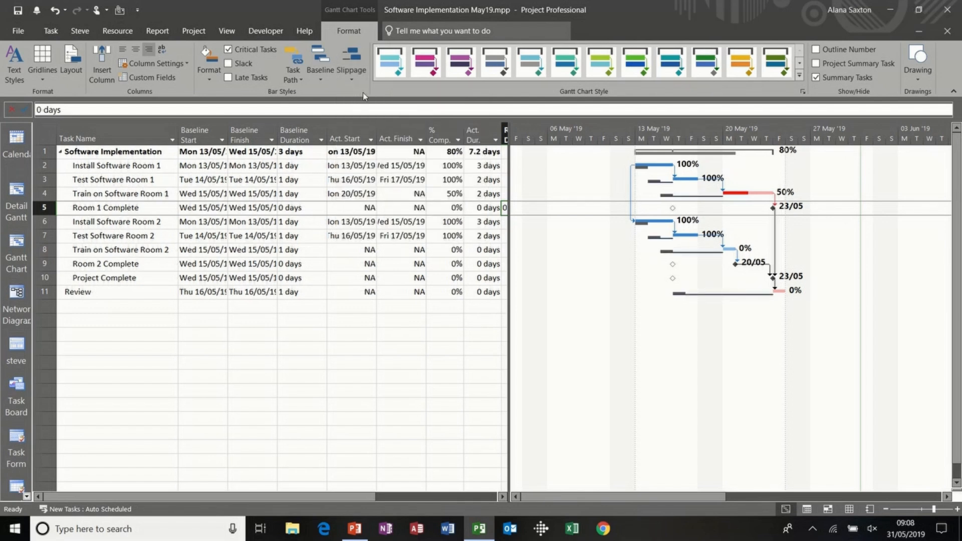
left_click(360, 79)
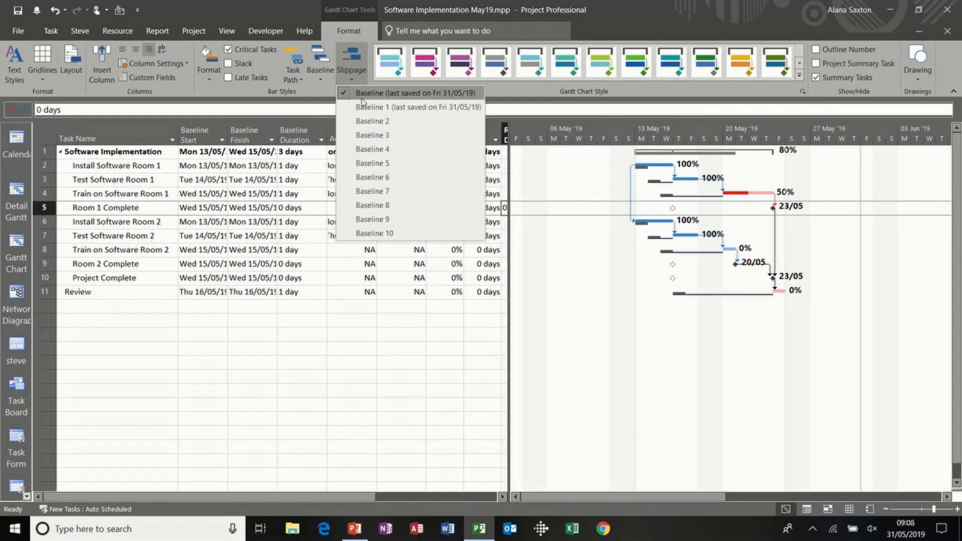
left_click(364, 106)
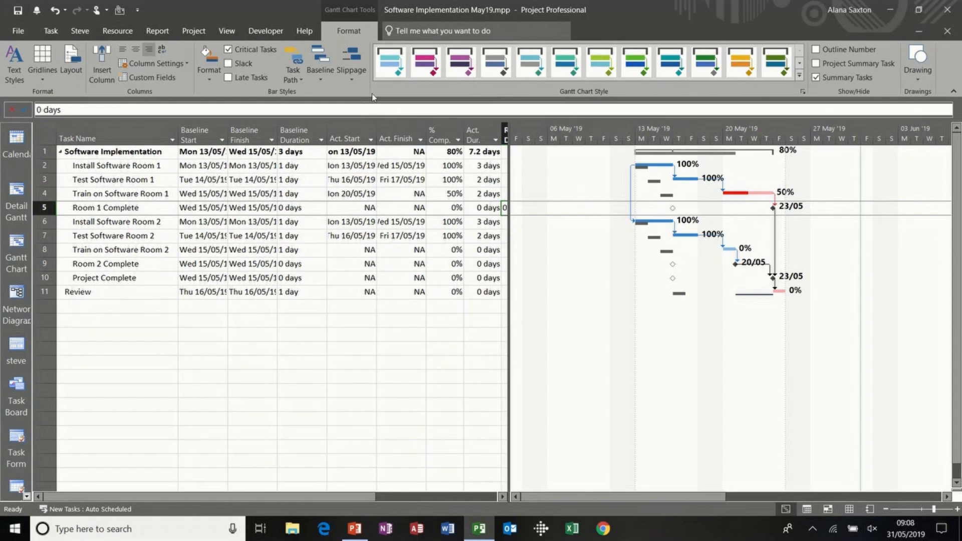
left_click(360, 80)
left_click(364, 106)
left_click(321, 78)
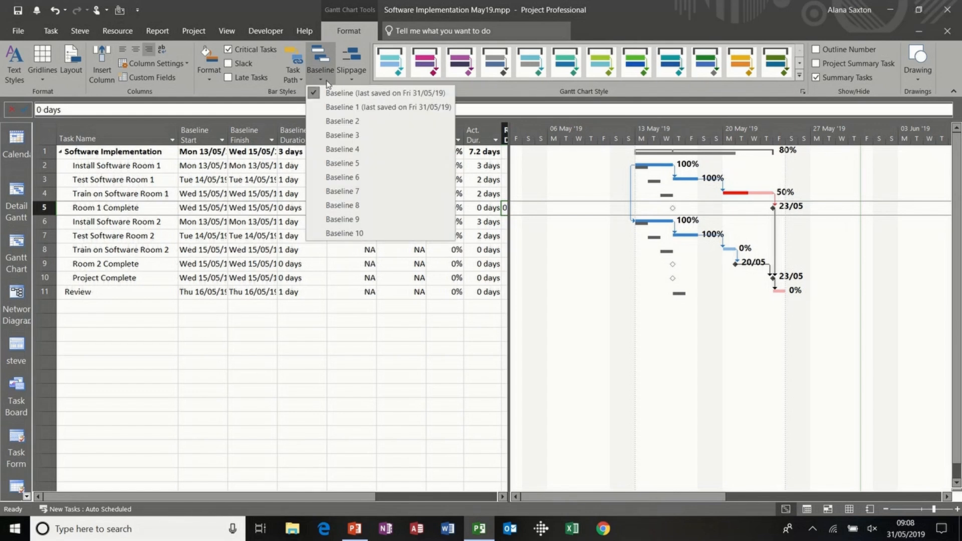
left_click(332, 93)
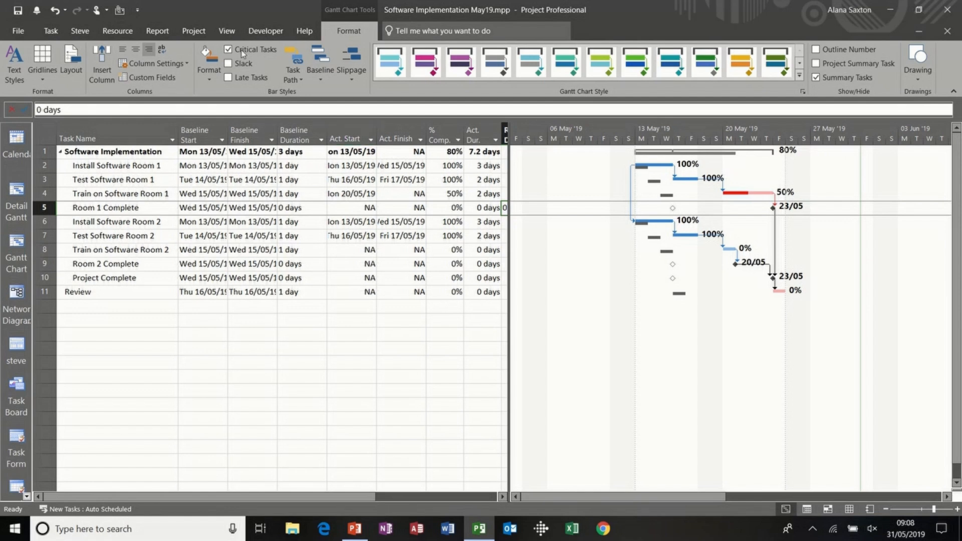
Apply the Multiple Baselines Gantt view and bring the May 2019 task bars into view to compare both baselines
left_click(227, 32)
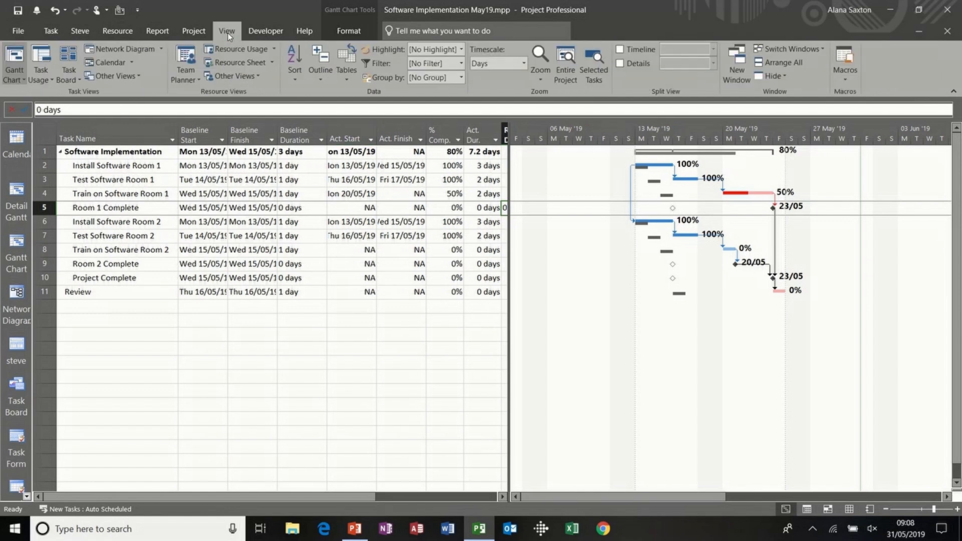
left_click(257, 78)
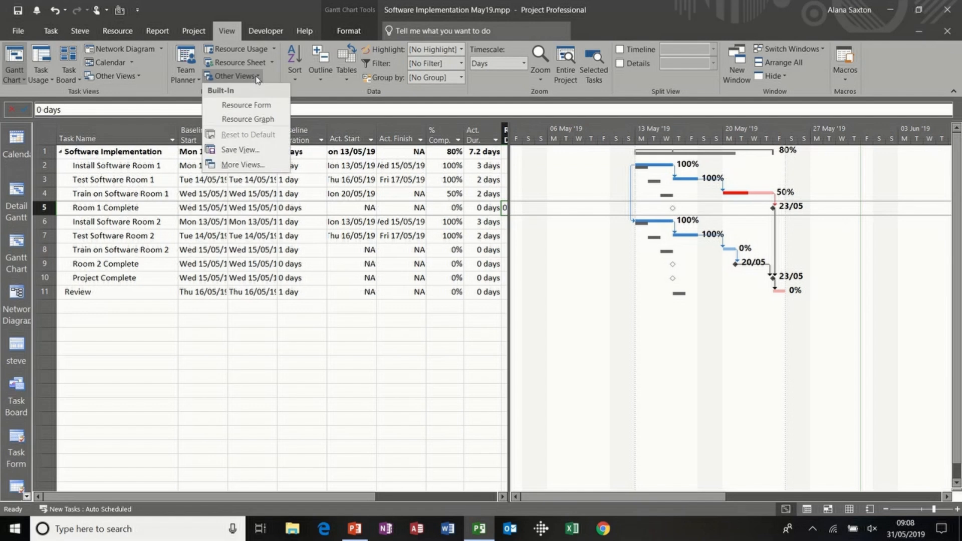
left_click(248, 165)
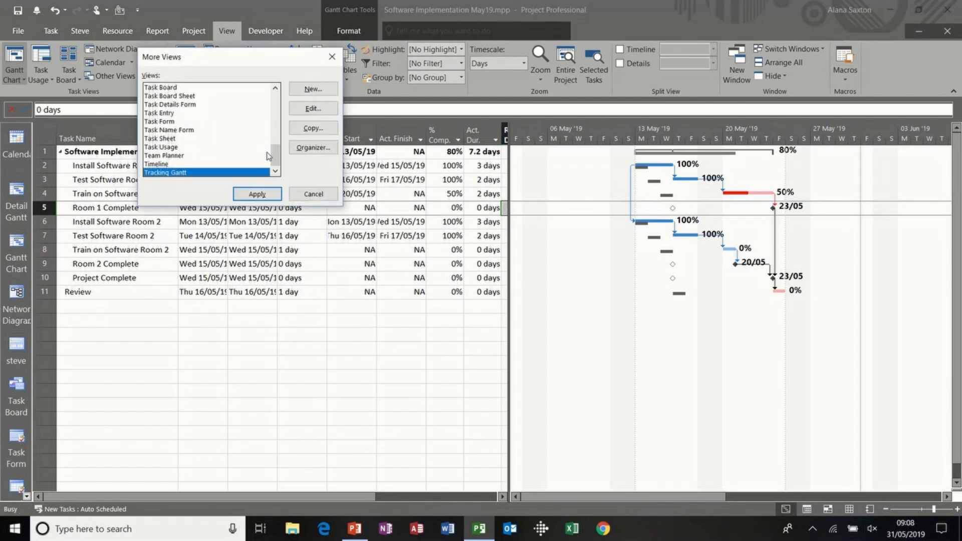
left_click_drag(275, 159, 275, 125)
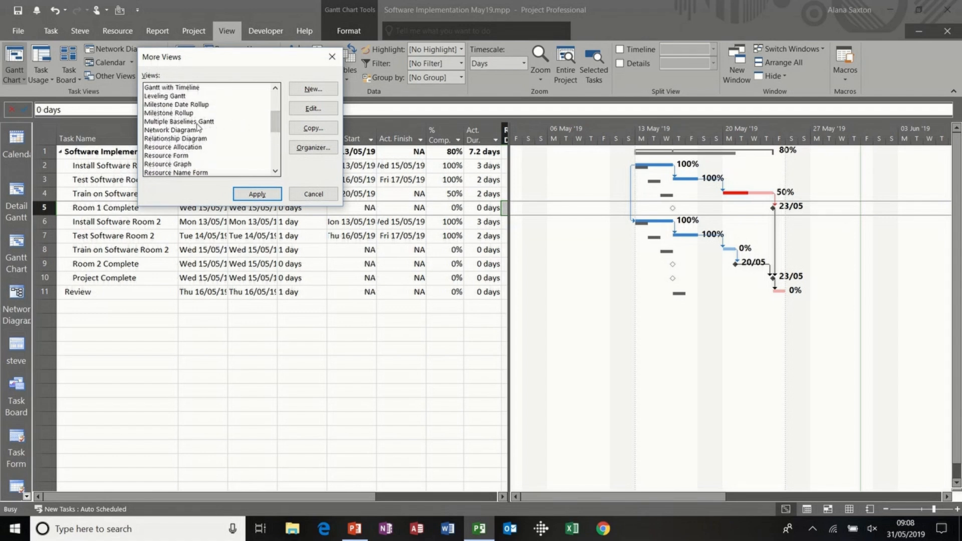
left_click(177, 122)
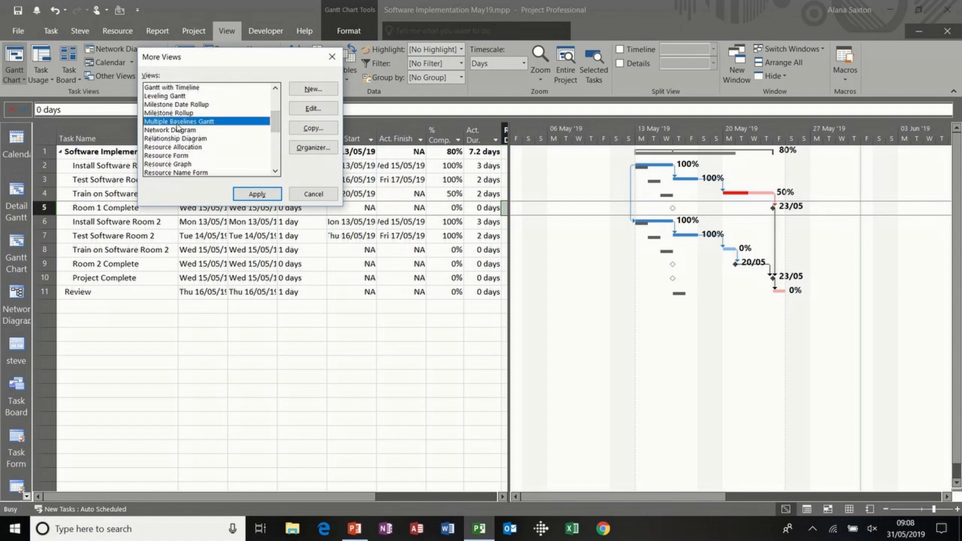
left_click(257, 195)
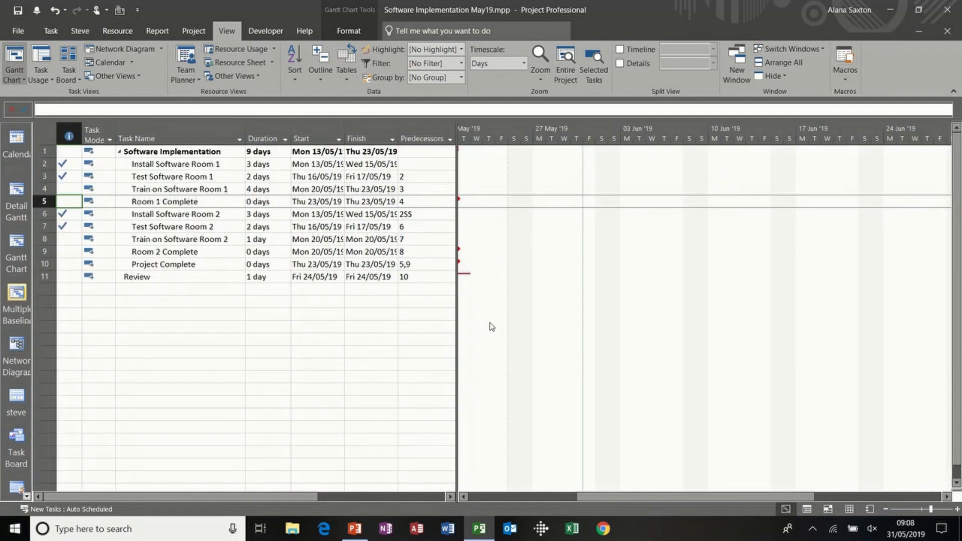
left_click(464, 496)
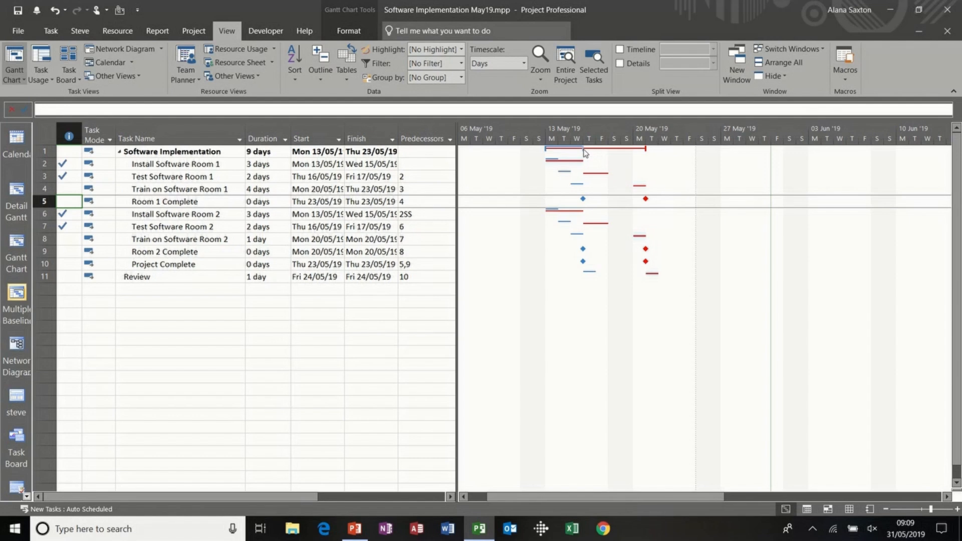
Return to the Gantt Chart view and widen its table side to show the Resource Names column
mouse_move(585, 152)
left_click(15, 243)
left_click_drag(454, 254, 569, 251)
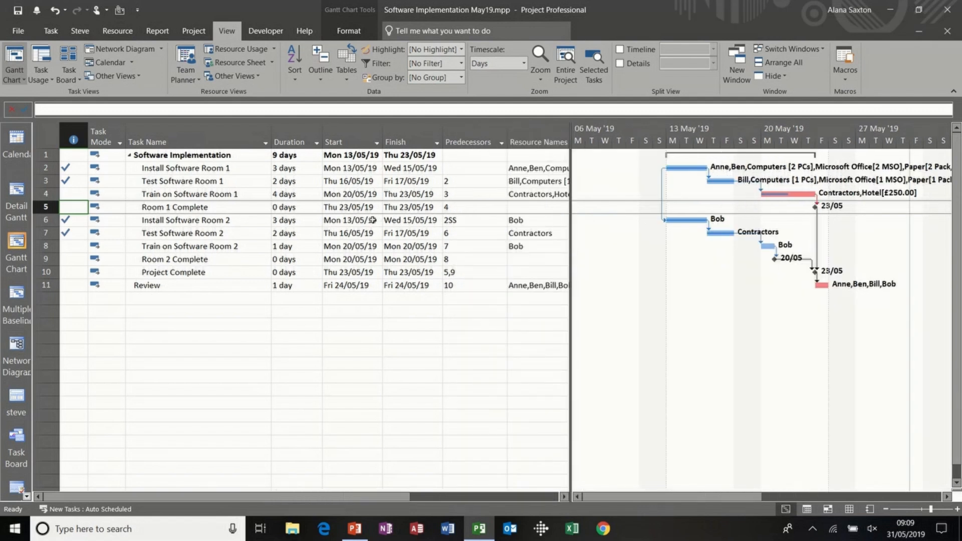
Apply the Tracking Gantt view and widen its table side to show the remaining duration column
left_click(26, 495)
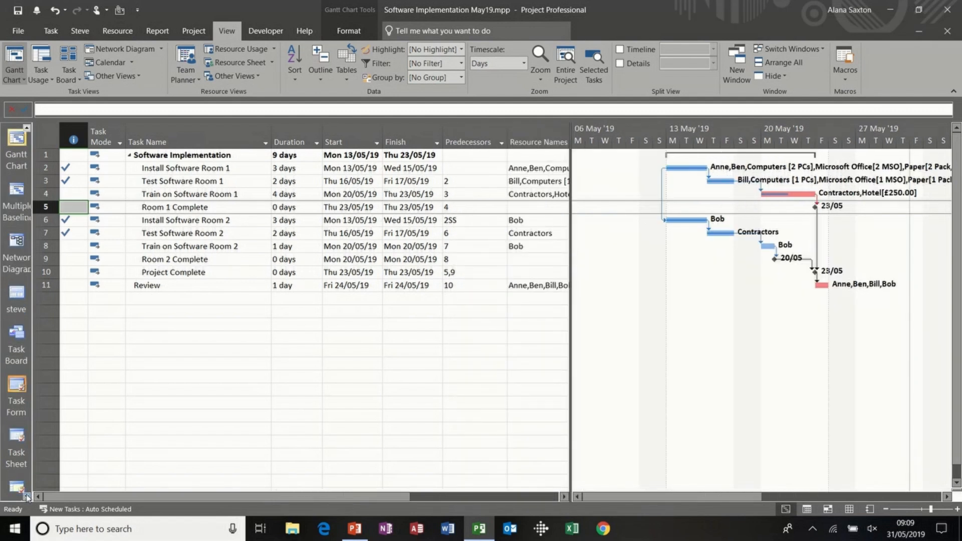
left_click(27, 495)
left_click(26, 495)
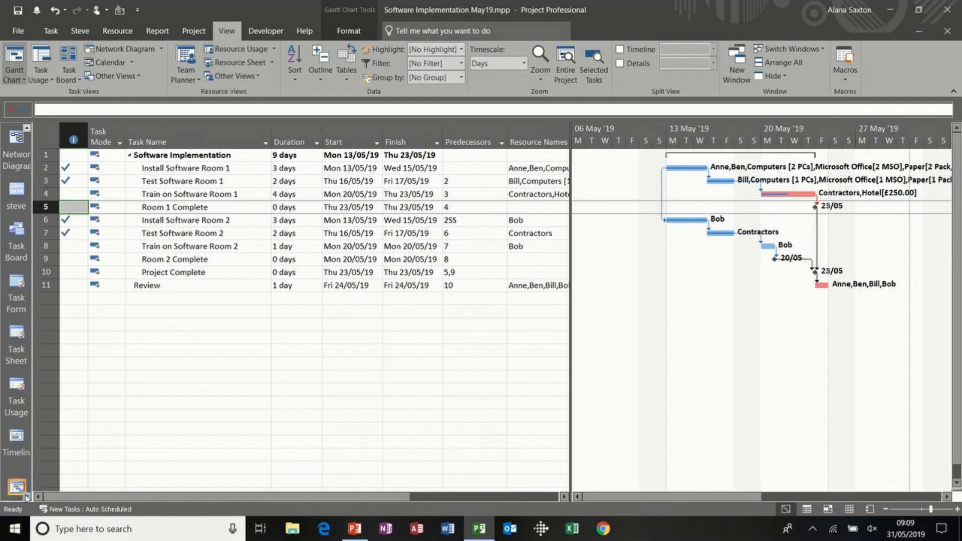
left_click(27, 496)
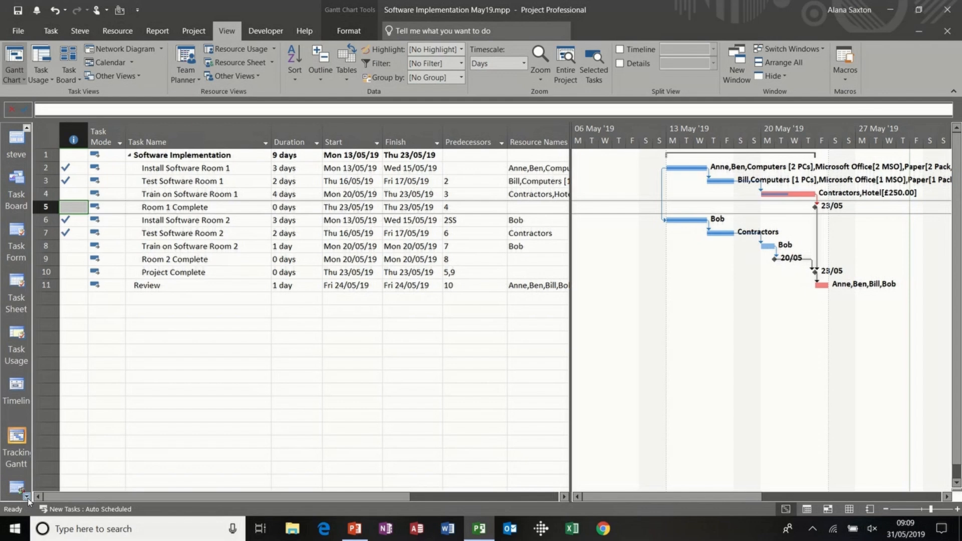
left_click(17, 437)
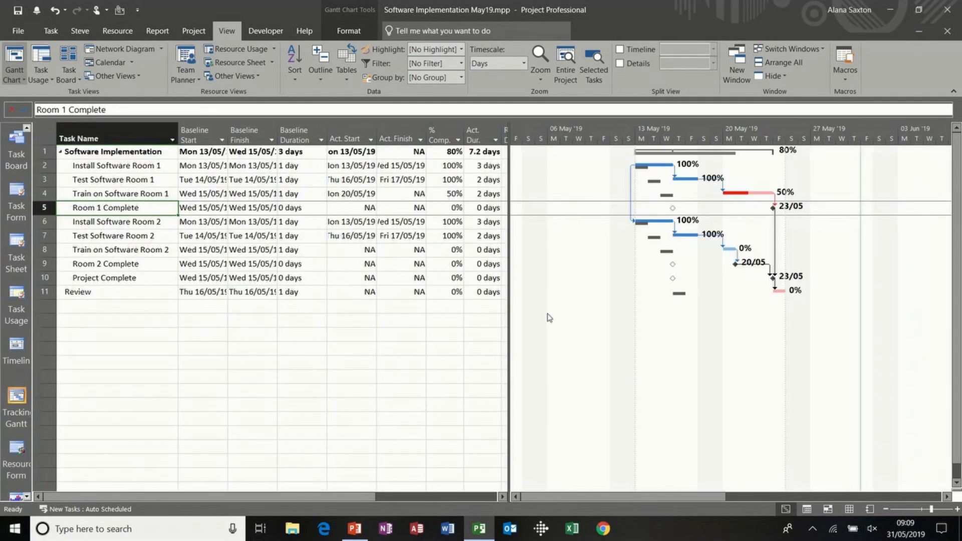
left_click_drag(507, 310, 541, 310)
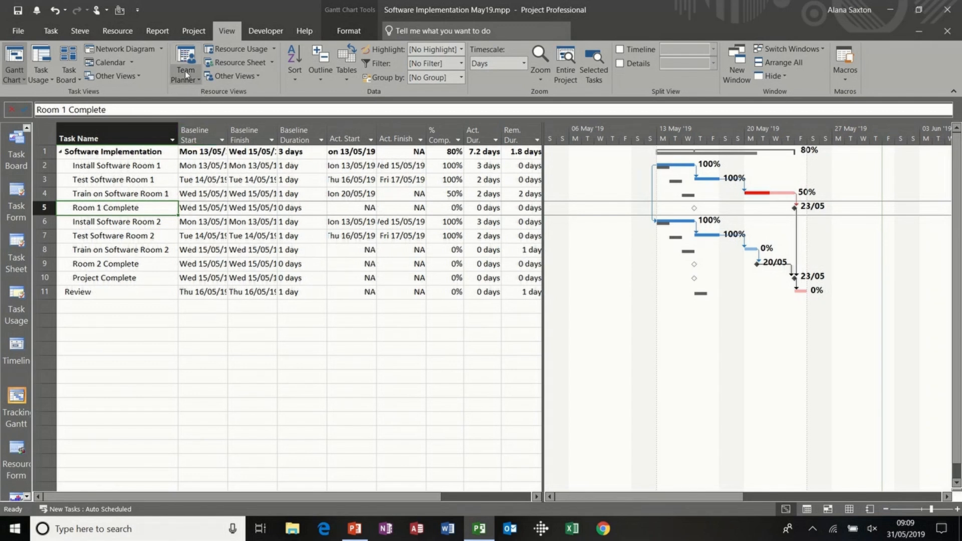
Display the Burndown dashboard report for the project
left_click(156, 34)
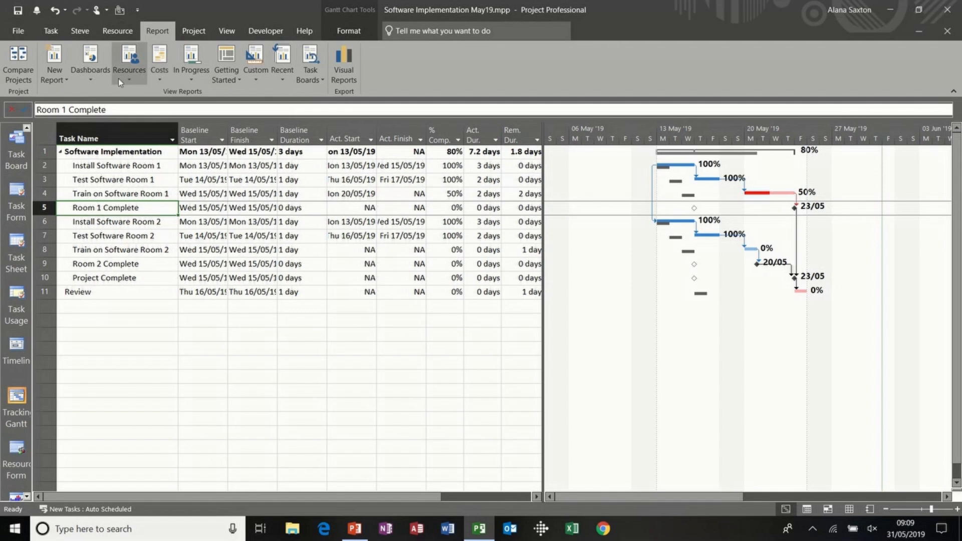
left_click(89, 79)
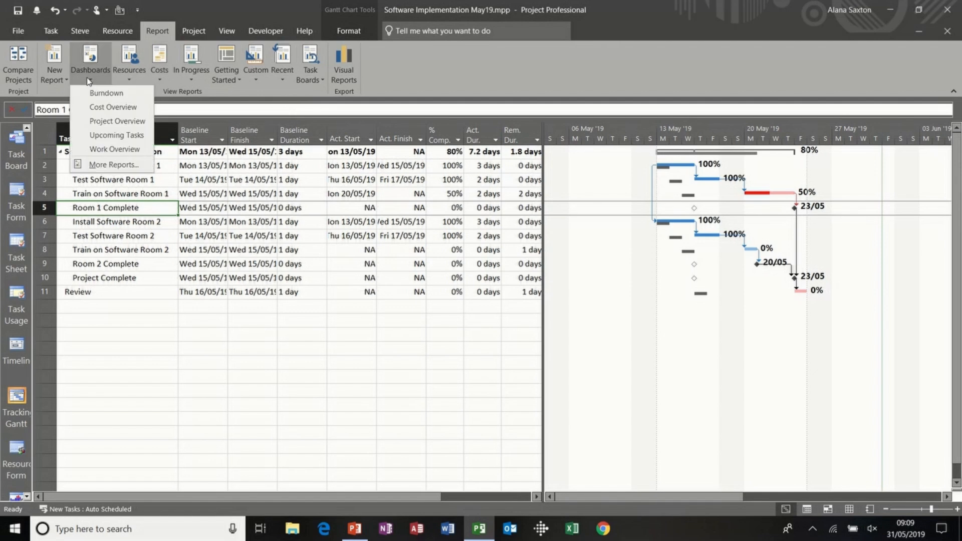
left_click(115, 96)
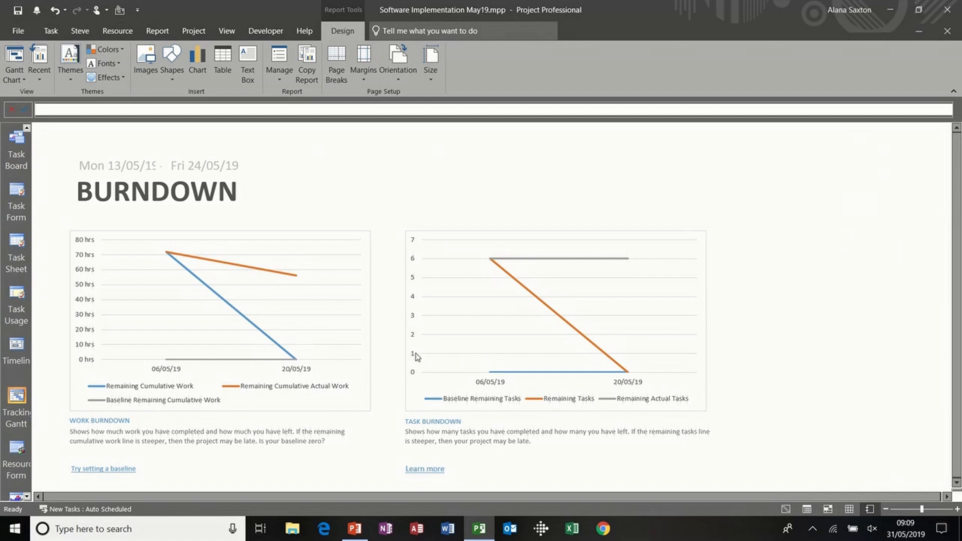
Display the Cost Overview dashboard report and bring its cost status table into view
left_click(157, 33)
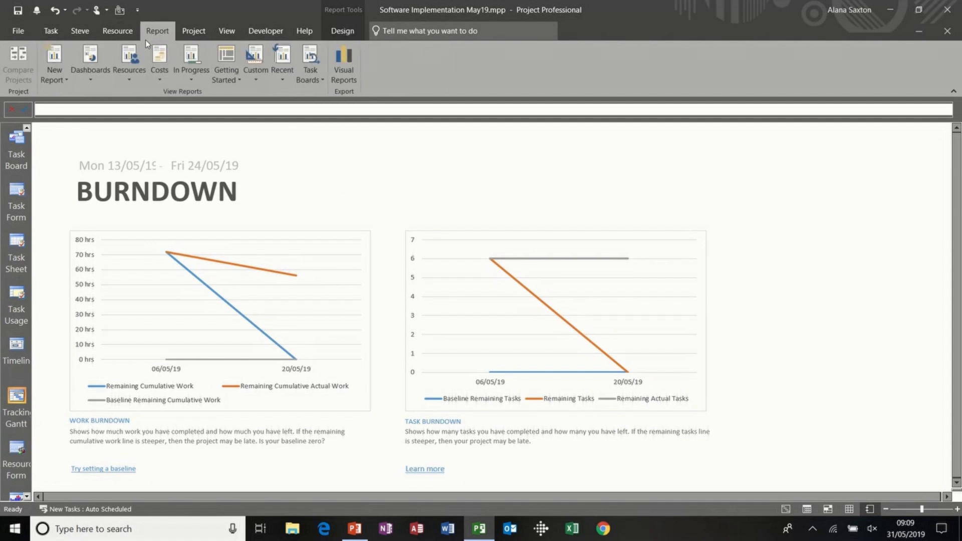
left_click(91, 82)
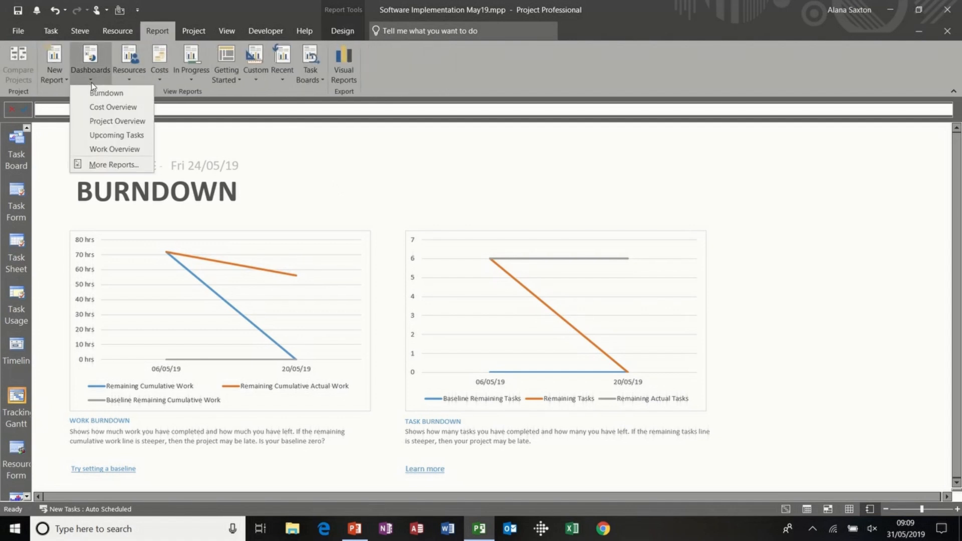
left_click(101, 108)
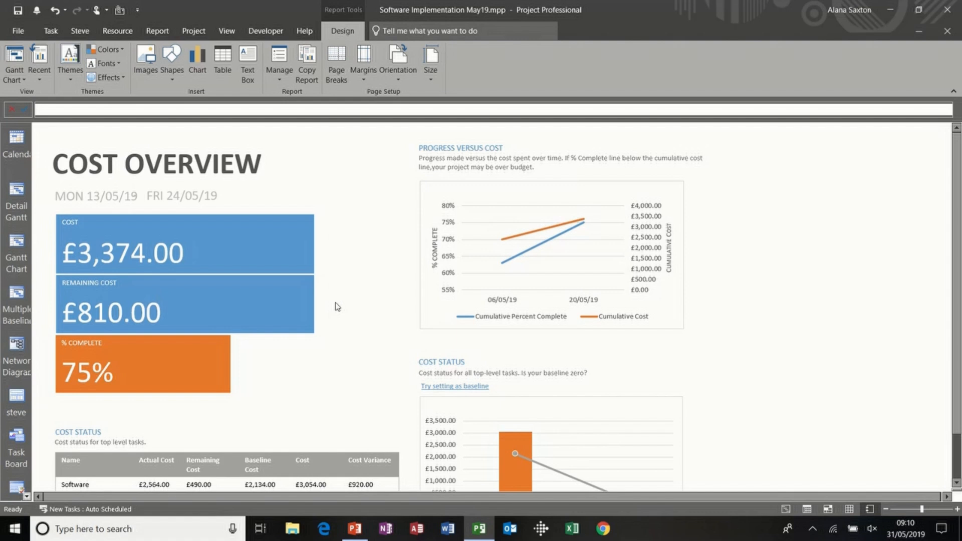
scroll(957, 159, "down", 1)
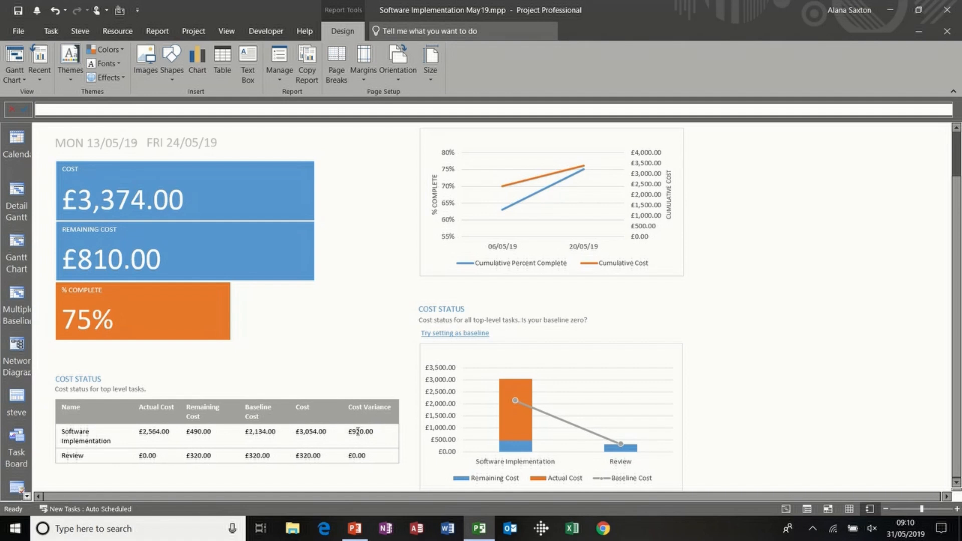
Display the Resource Overview report and bring its resource status table into view
left_click(158, 31)
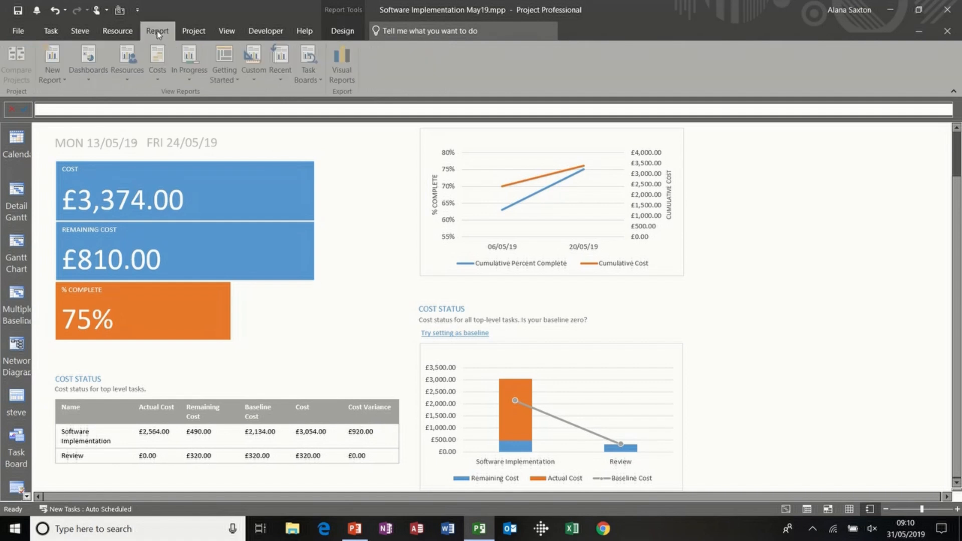
left_click(129, 75)
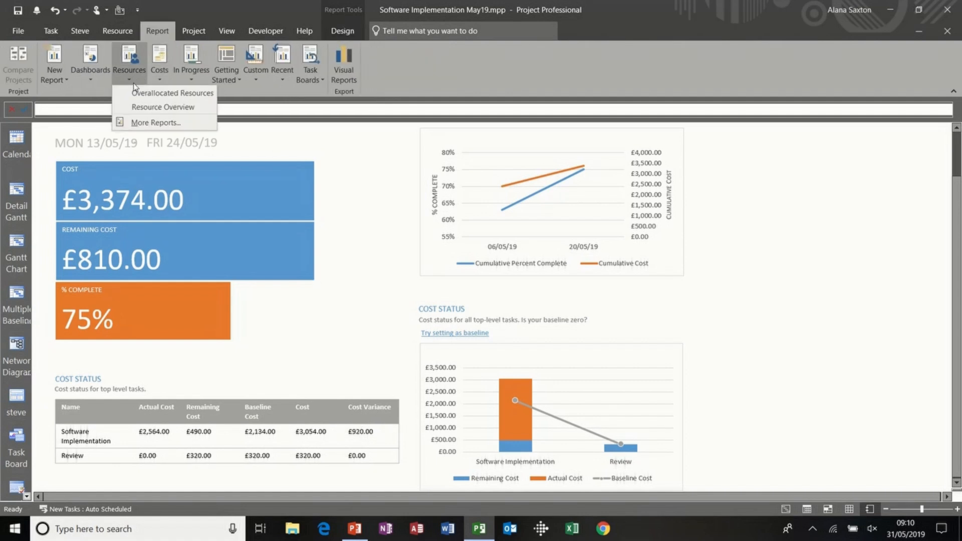
left_click(160, 107)
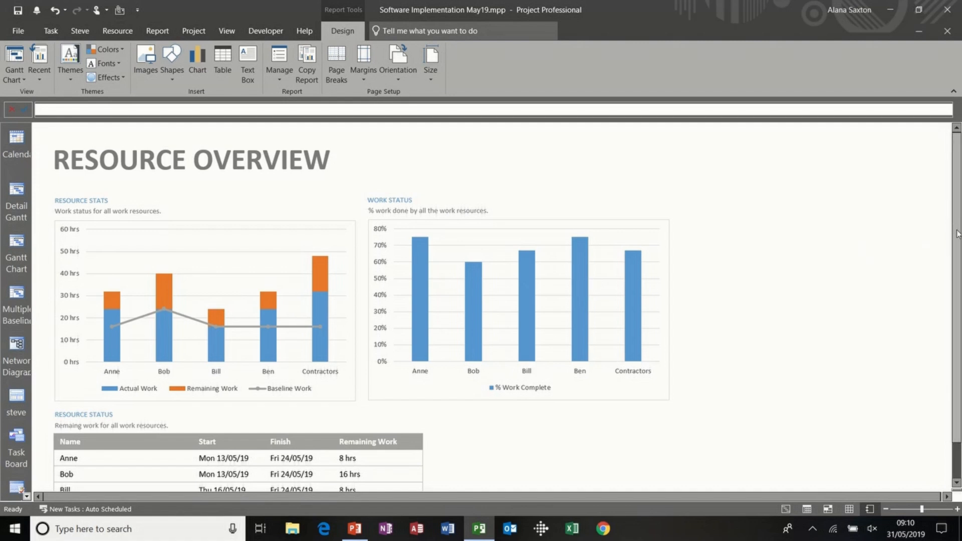
scroll(949, 230, "down", 1)
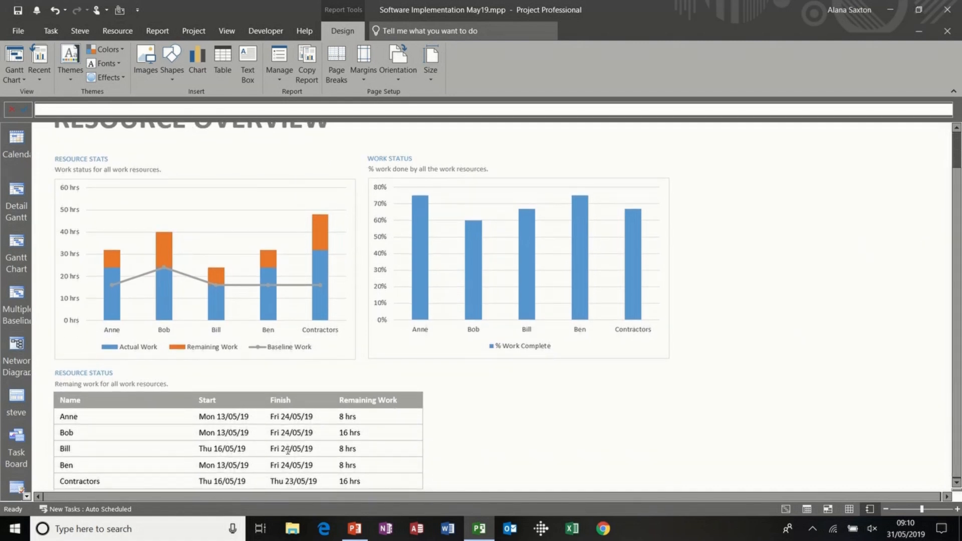
Display the Cash Flow cost report for the project
left_click(163, 31)
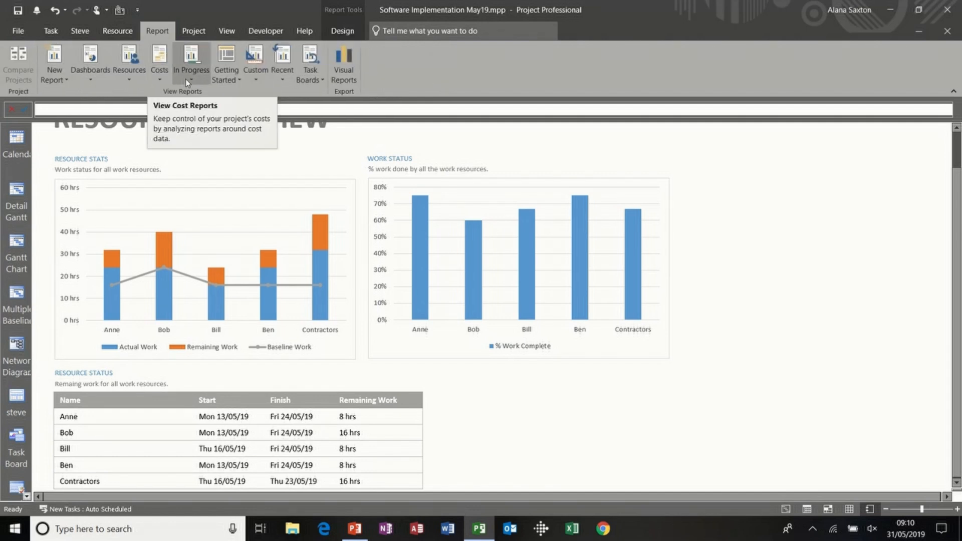
left_click(161, 80)
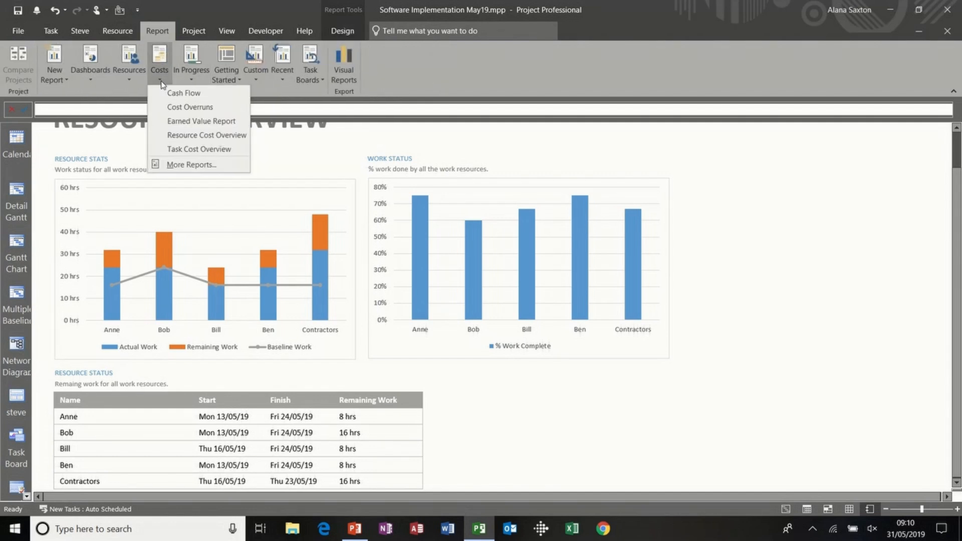
left_click(223, 98)
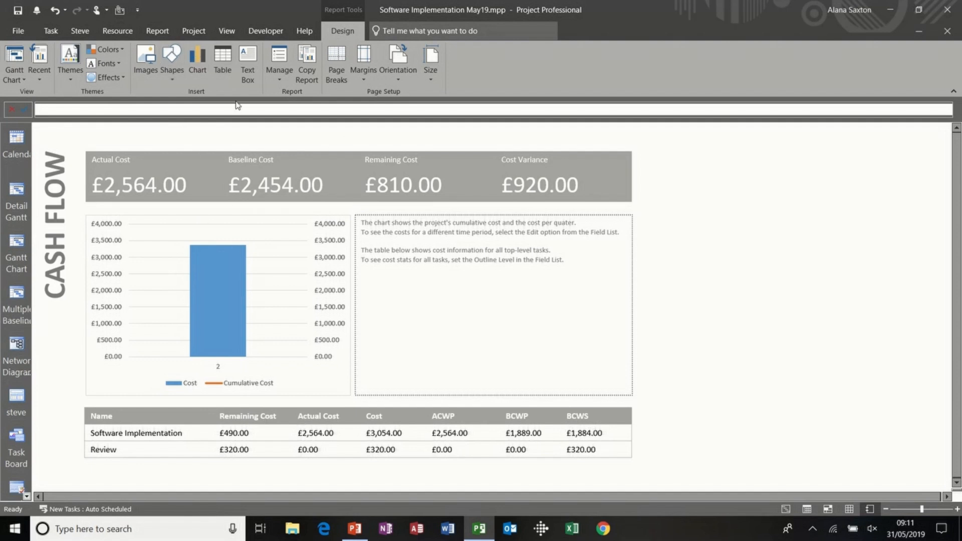
Create a new blank report and enter the presenter's first name as the report name
left_click(150, 32)
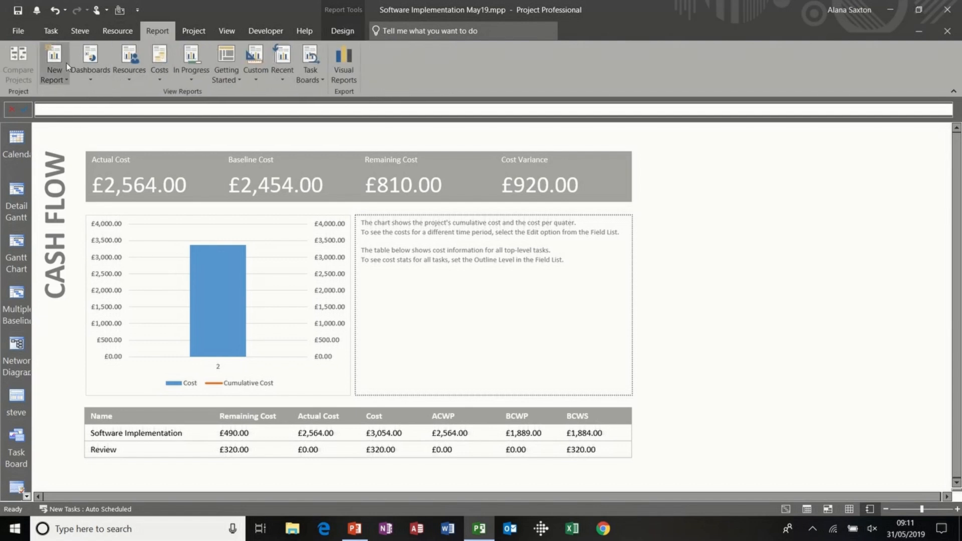
left_click(256, 79)
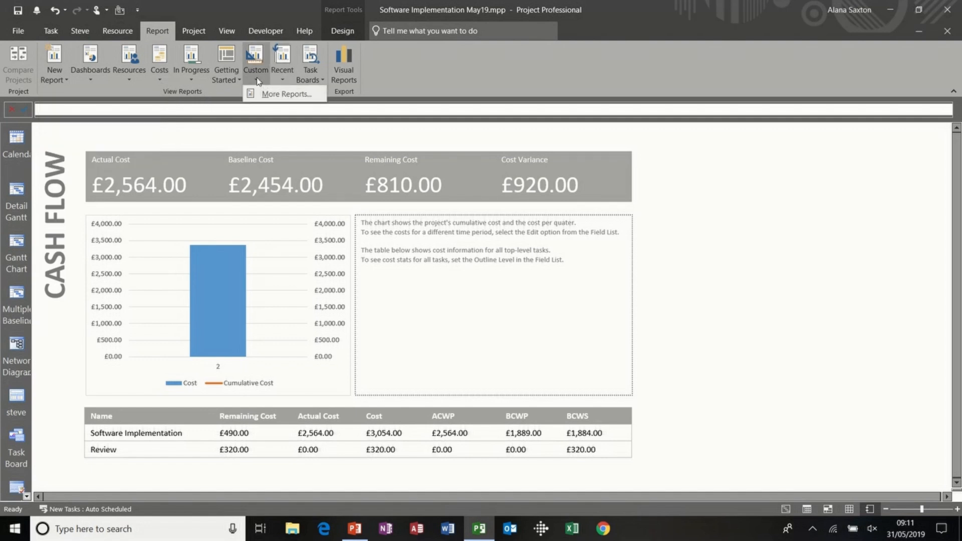
left_click(282, 81)
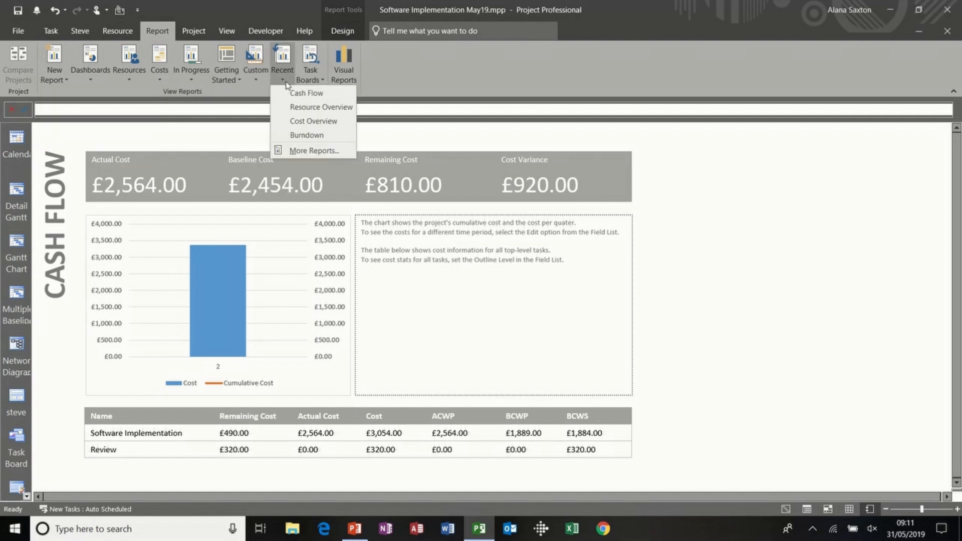
left_click(258, 80)
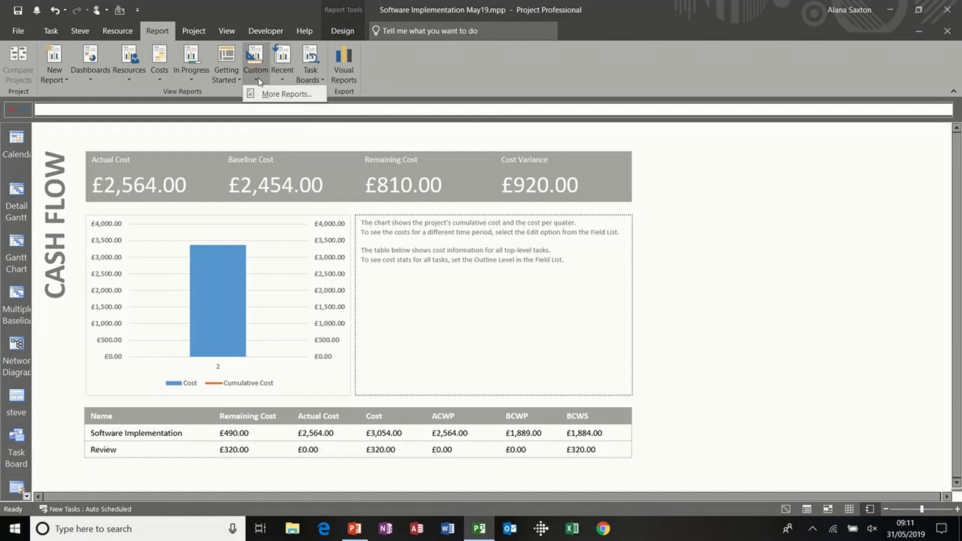
left_click(59, 77)
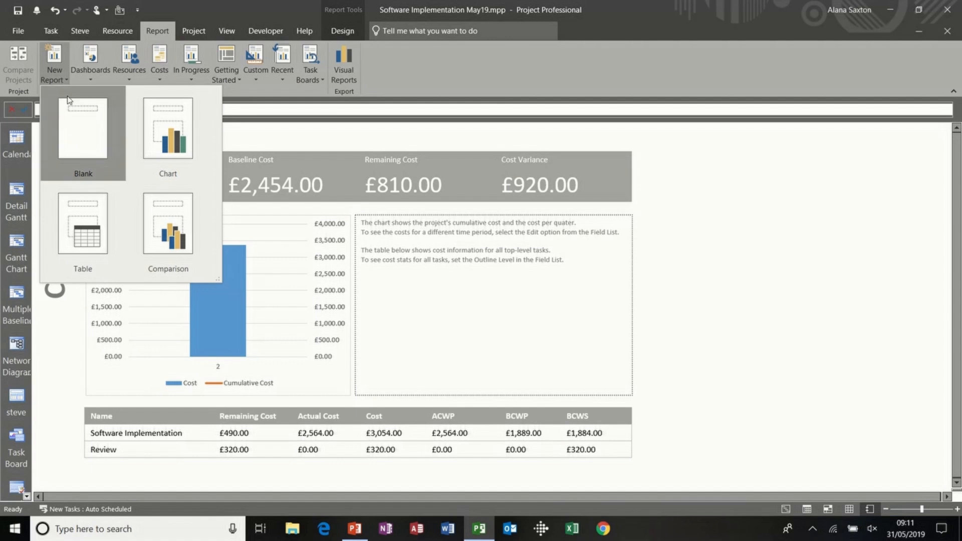
left_click(83, 131)
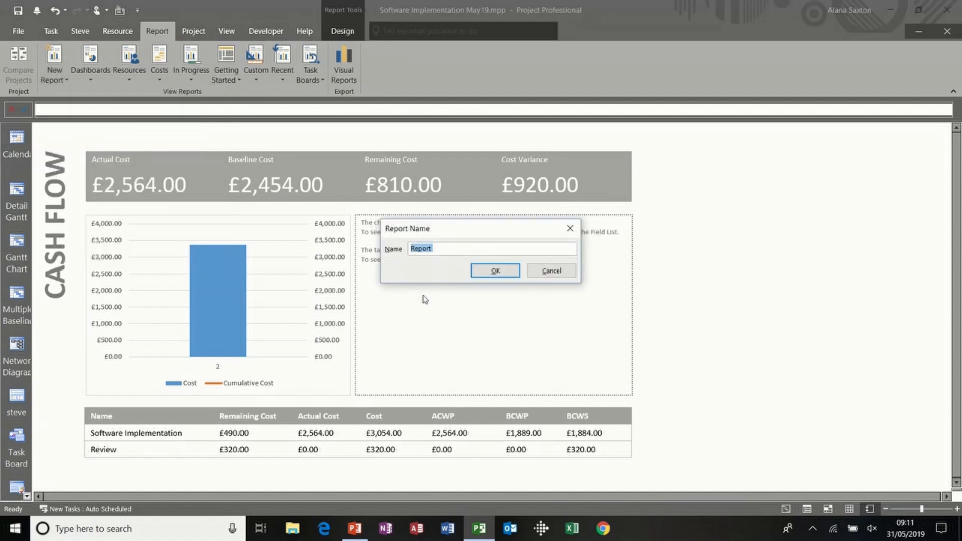
type("steve")
left_click(494, 270)
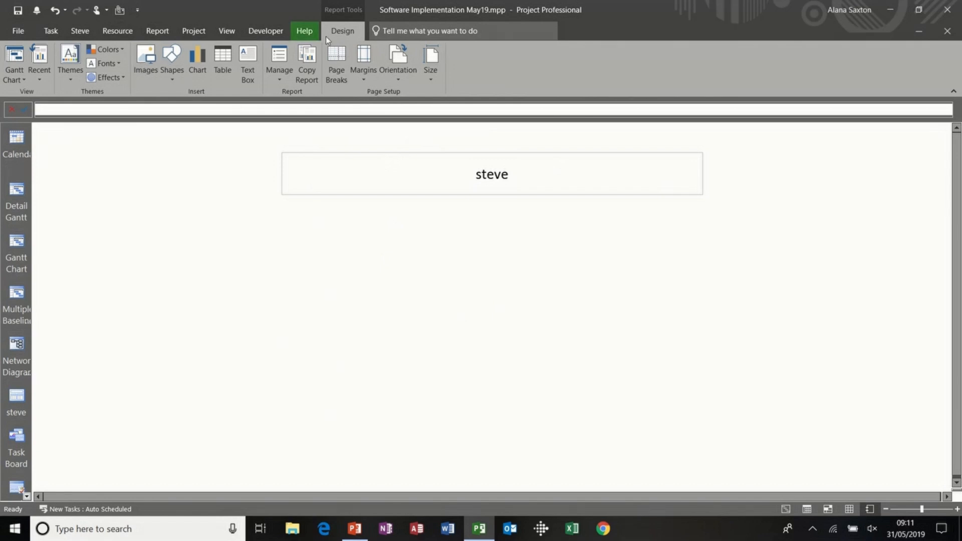
Insert a clustered column chart into the blank report and move it below the title toward the page's left side
left_click(198, 62)
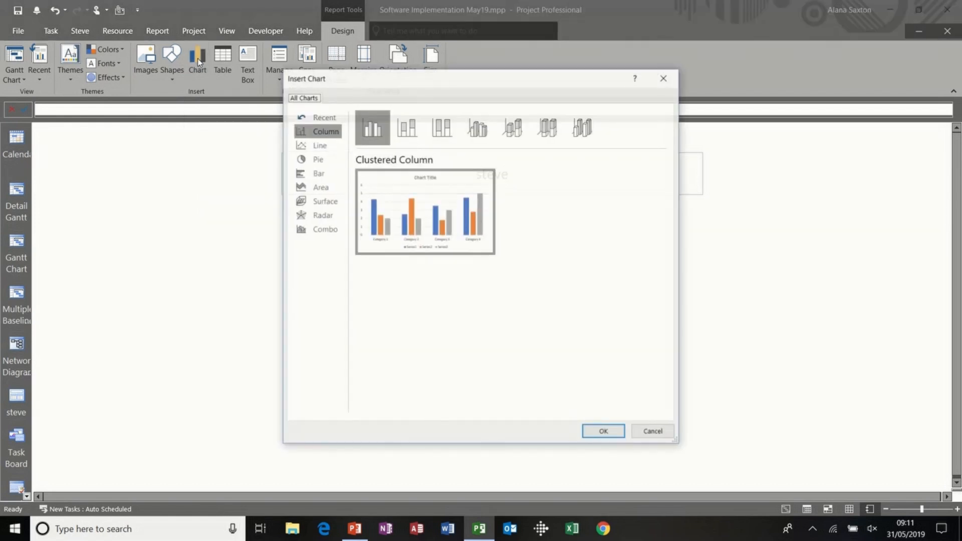
double_click(370, 132)
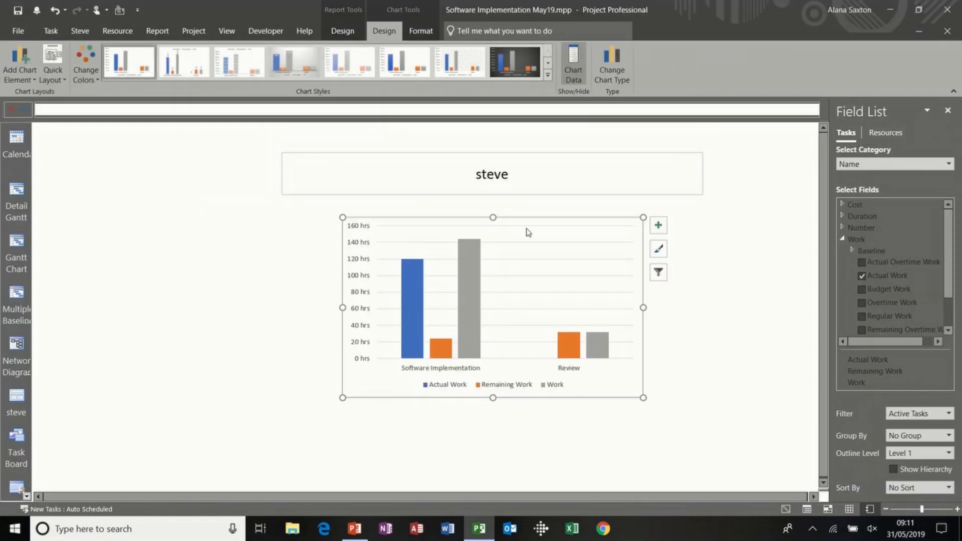
left_click_drag(529, 219, 251, 220)
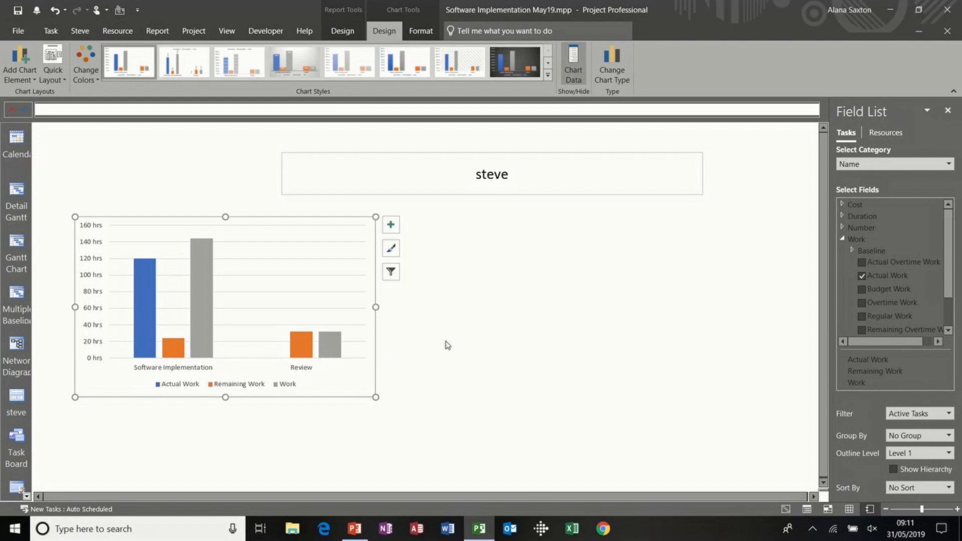
left_click(447, 234)
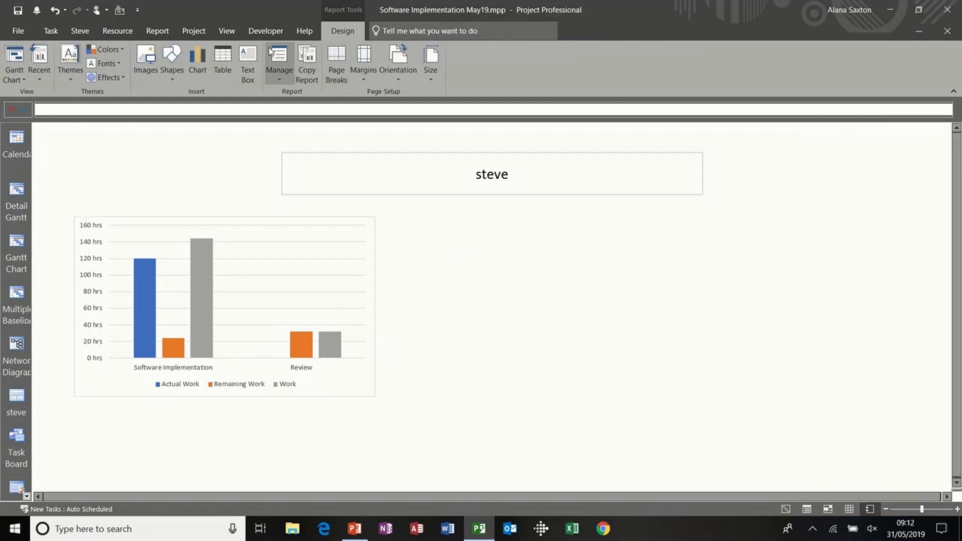
Insert a table, place it beside the column chart, and remove its Start field
left_click(223, 63)
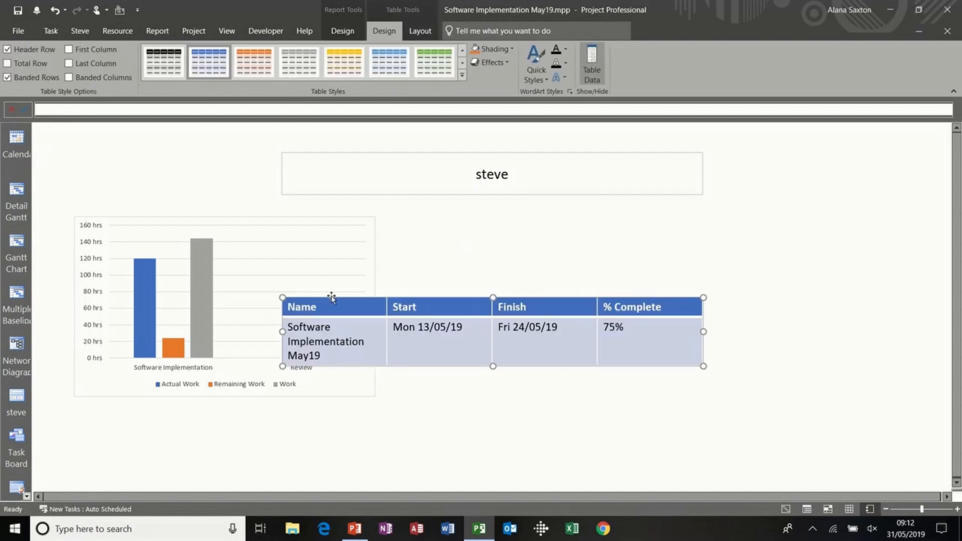
left_click_drag(411, 299, 510, 223)
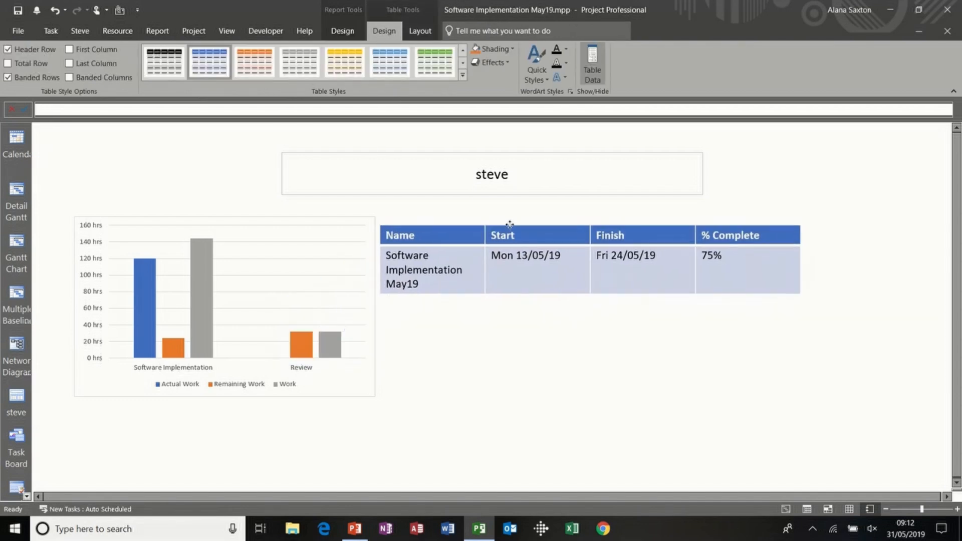
left_click(520, 267)
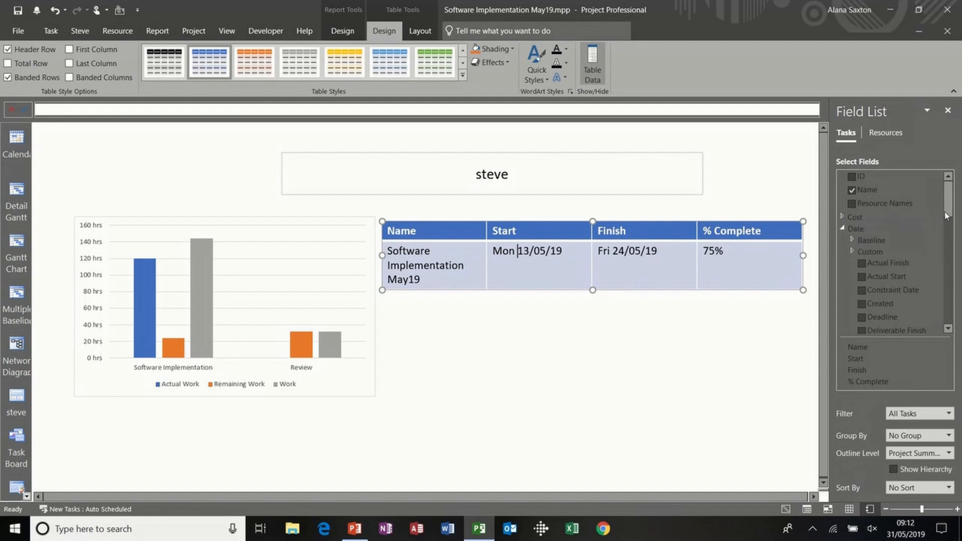
left_click(857, 359)
left_click(874, 398)
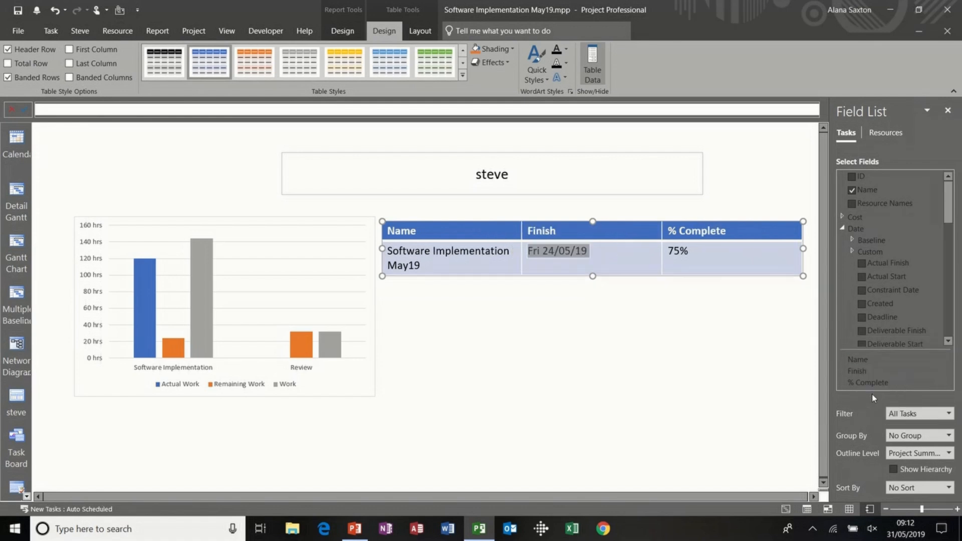
Remove the table's Finish field, and place the table above the column chart after moving the chart down
left_click(862, 372)
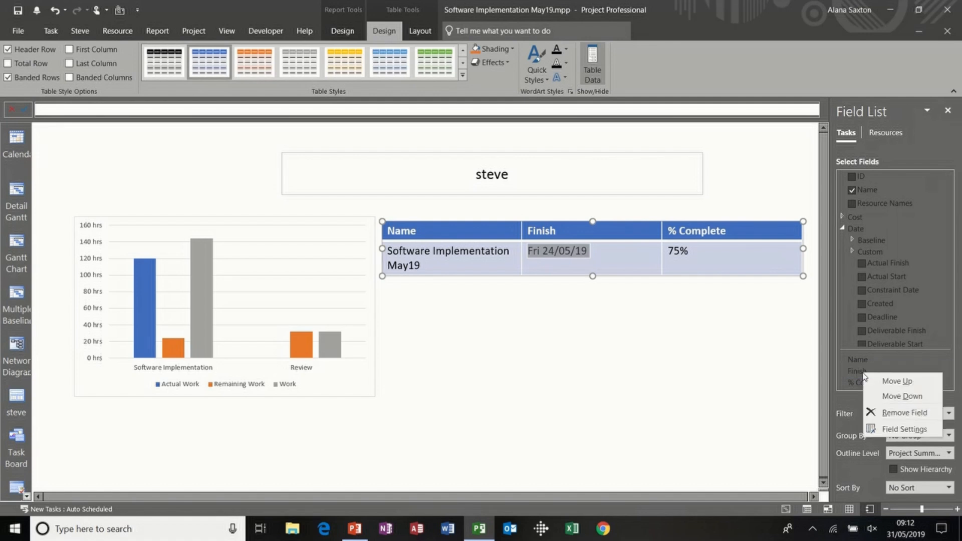
left_click(876, 411)
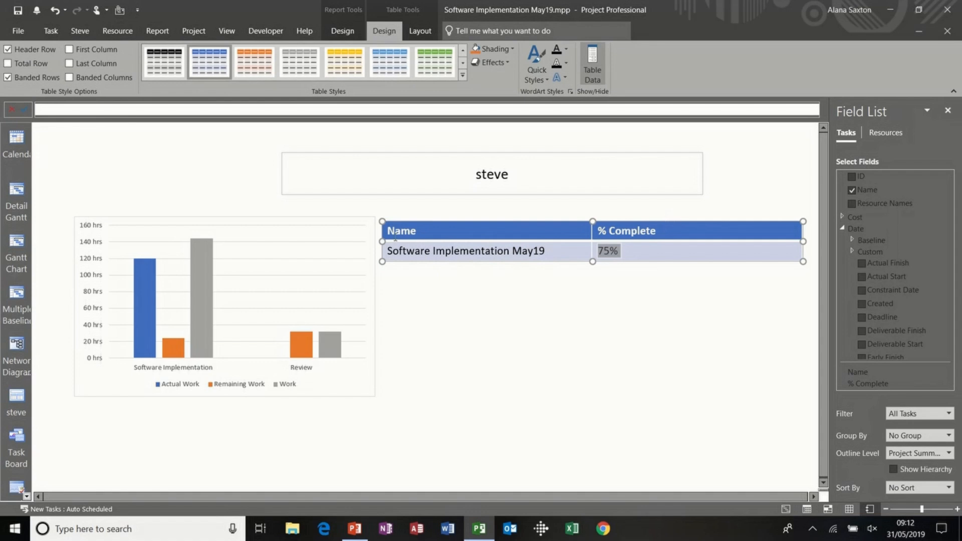
left_click_drag(361, 242, 359, 255)
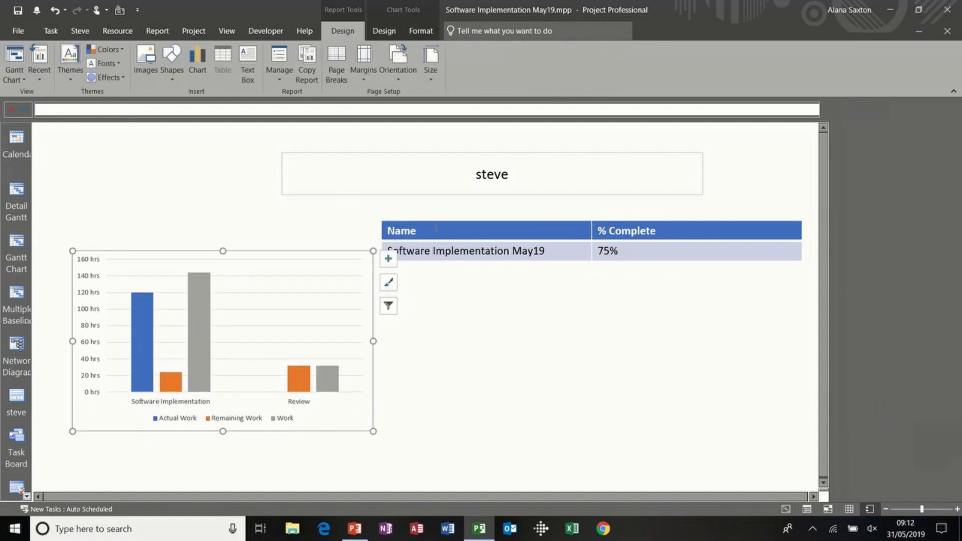
left_click(382, 223)
left_click_drag(398, 224, 92, 209)
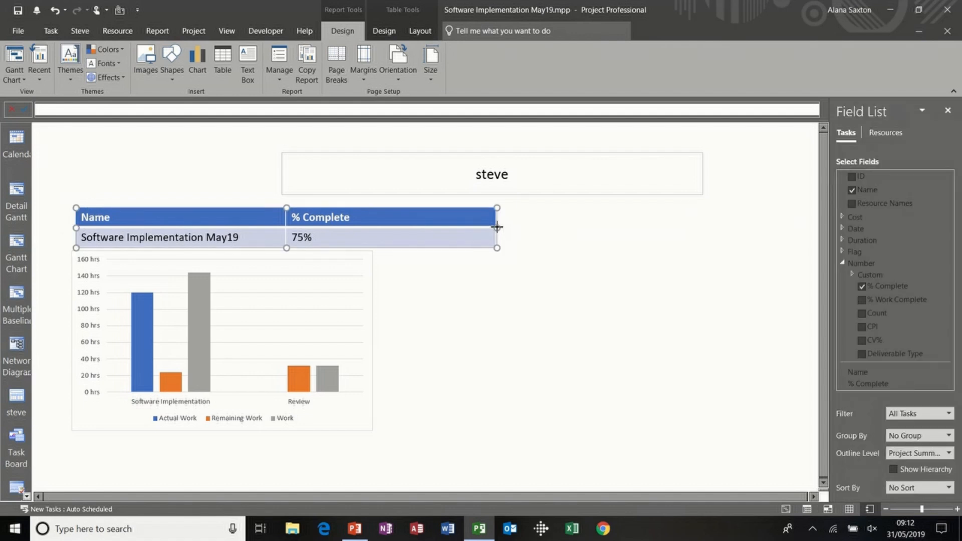
Narrow the table to roughly the column chart's width and lower the chart until it sits just beneath the table
left_click_drag(497, 227, 365, 233)
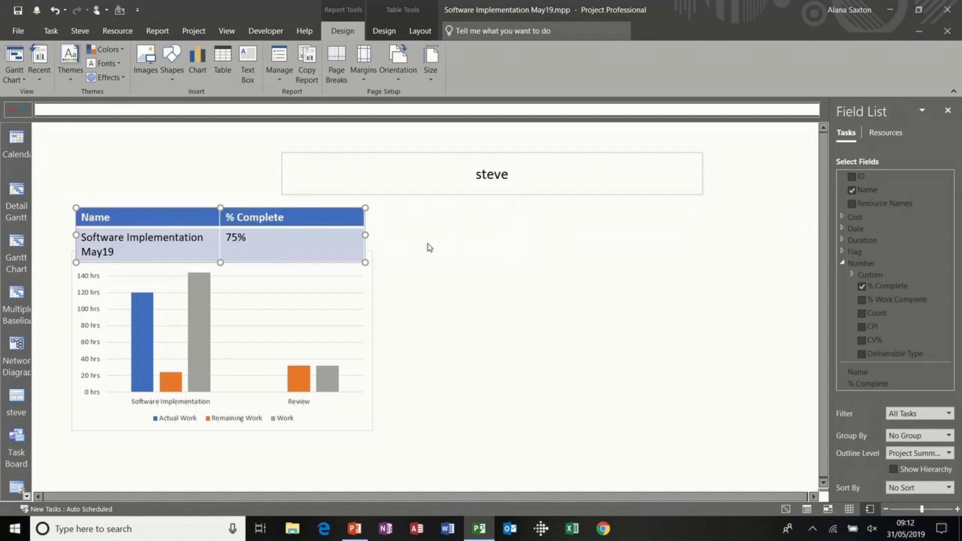
mouse_move(371, 273)
left_mouse_down()
mouse_move(365, 286)
mouse_move(374, 288)
left_mouse_up()
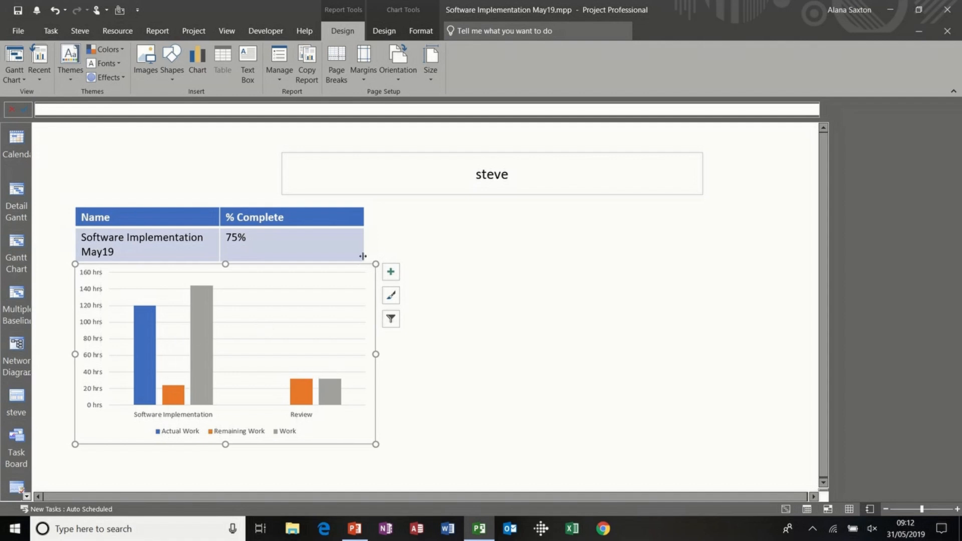
left_click(383, 245)
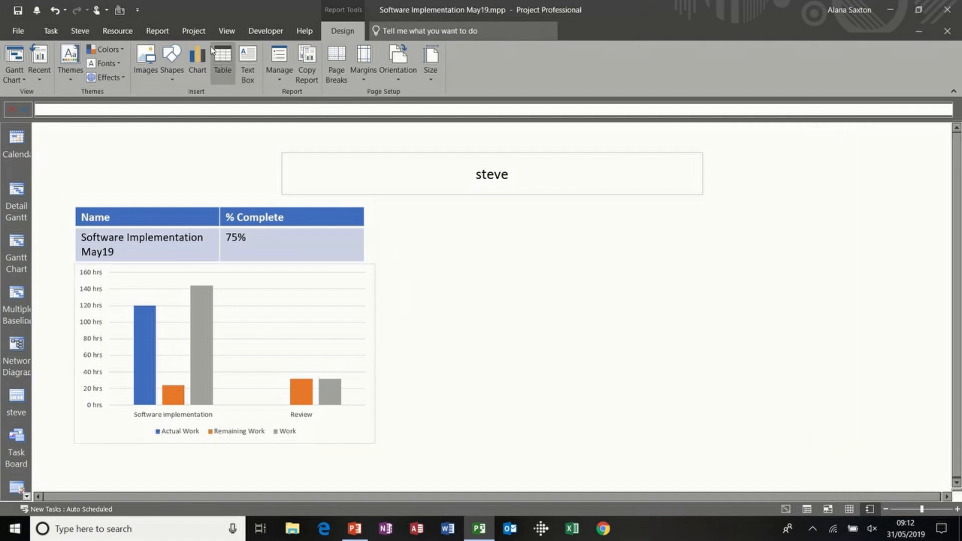
Insert a second clustered column chart and place it beside the first one, level with it
left_click(195, 56)
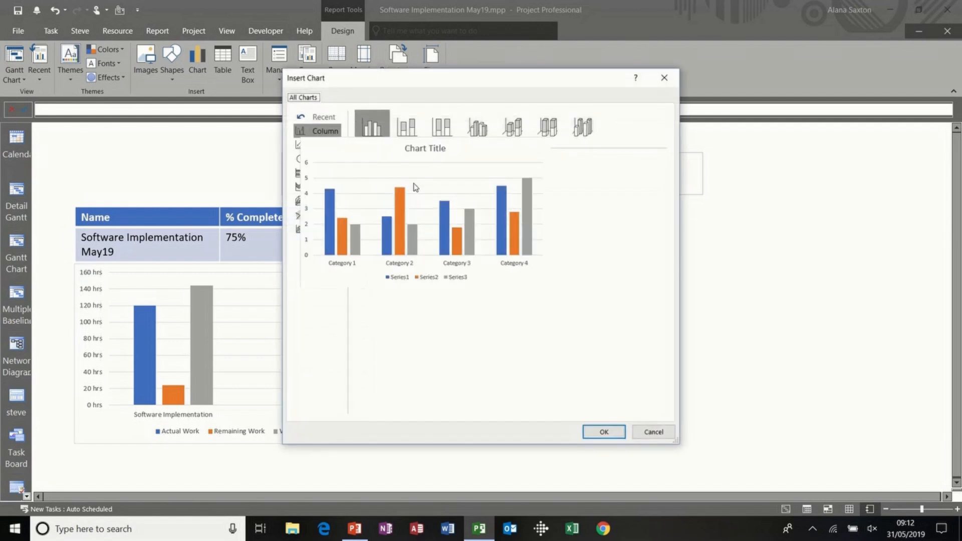
double_click(373, 132)
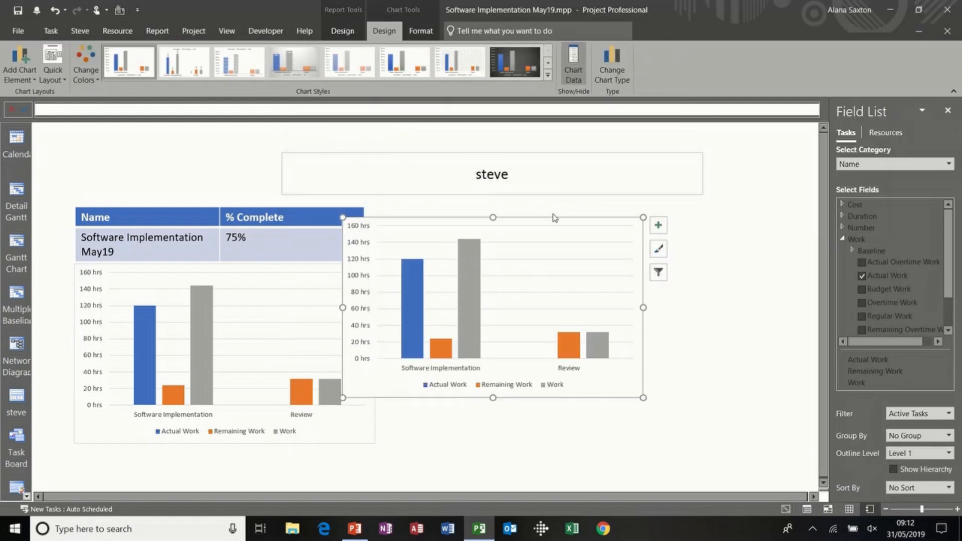
left_click_drag(553, 219, 588, 263)
Base the second chart on resource data and filter it to Resources - Work
left_click(886, 133)
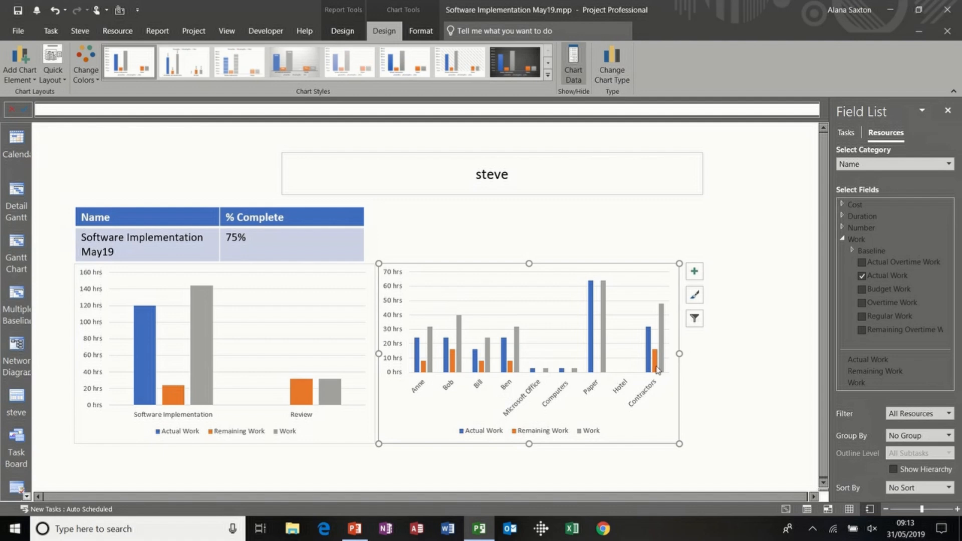
left_click(949, 413)
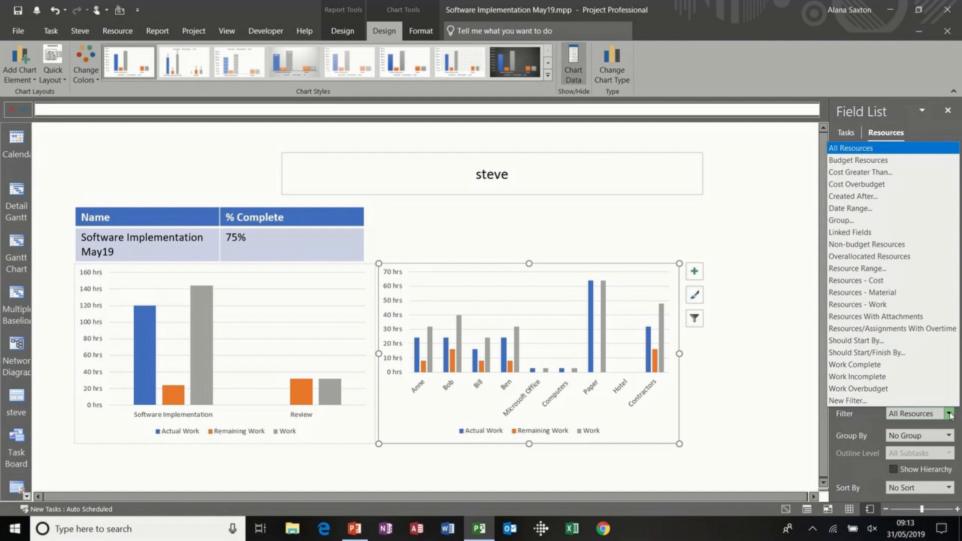
left_click(884, 305)
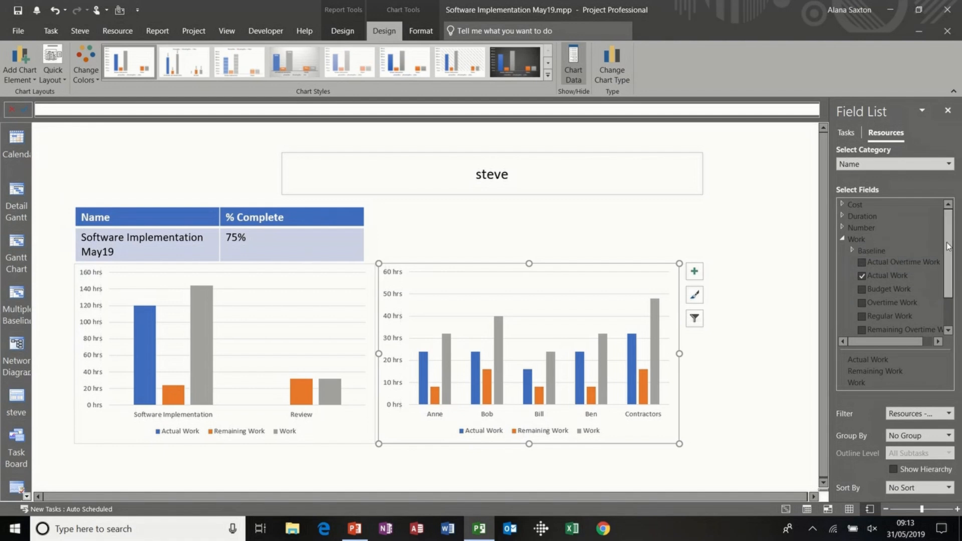
Try adding the Work Variance field to the resource chart, and remove it again
left_click_drag(947, 245, 947, 281)
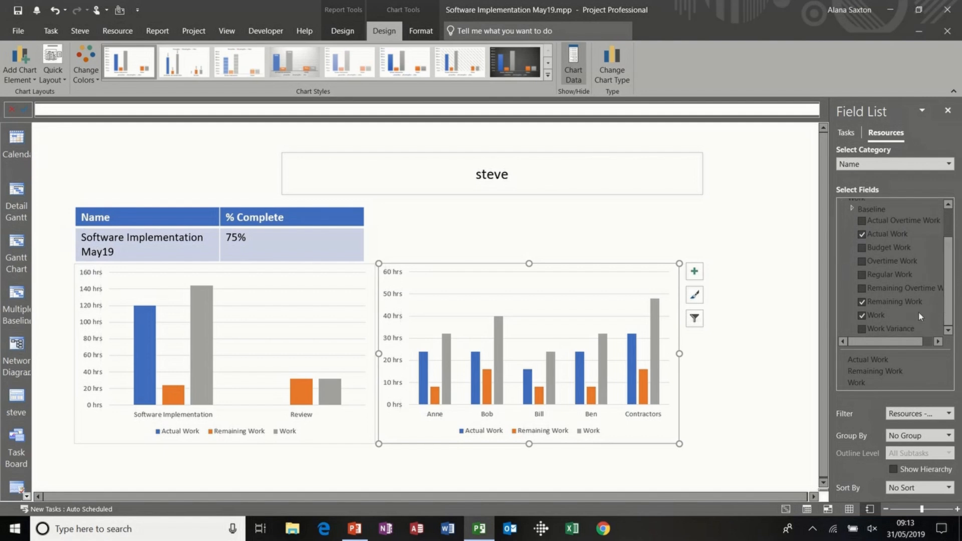
left_click(862, 329)
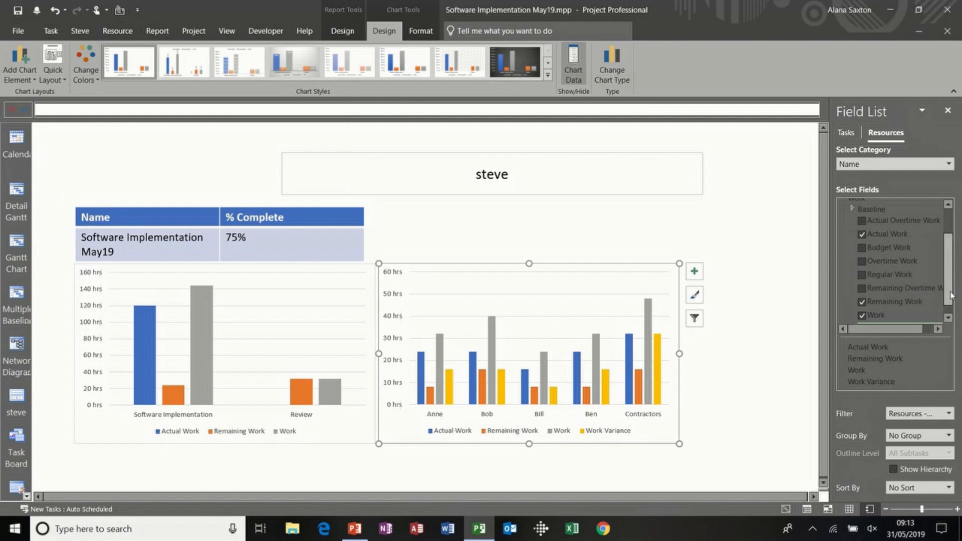
left_click_drag(951, 295, 951, 303)
left_click(861, 317)
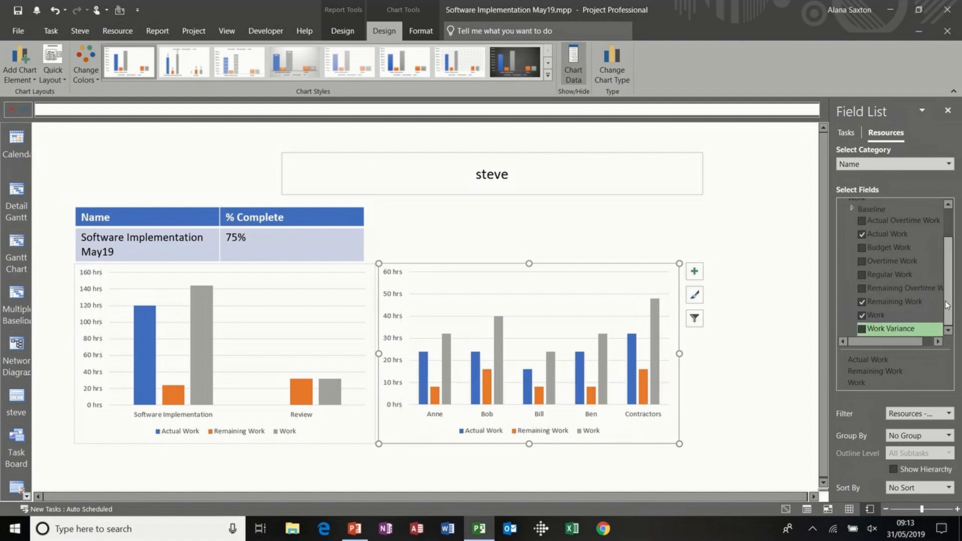
left_click_drag(947, 305, 947, 211)
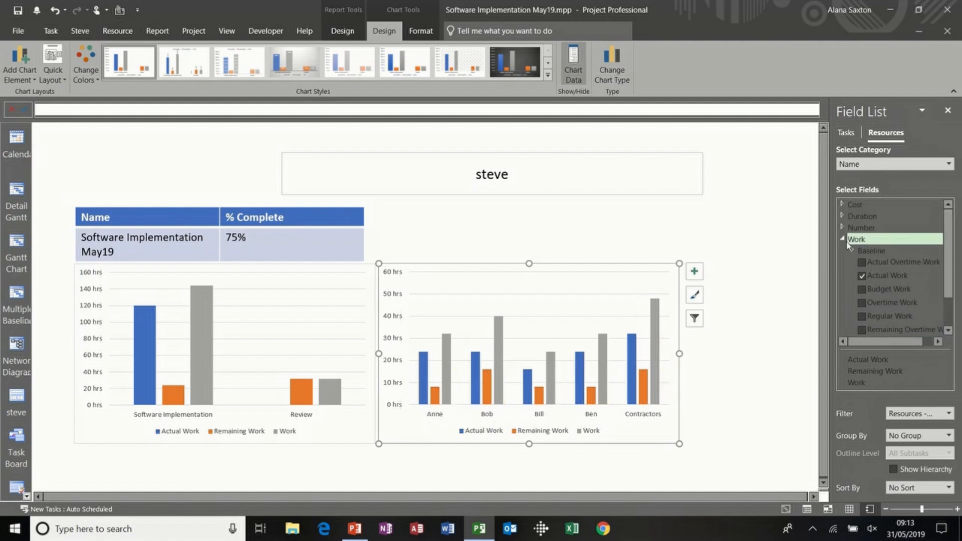
left_click(494, 215)
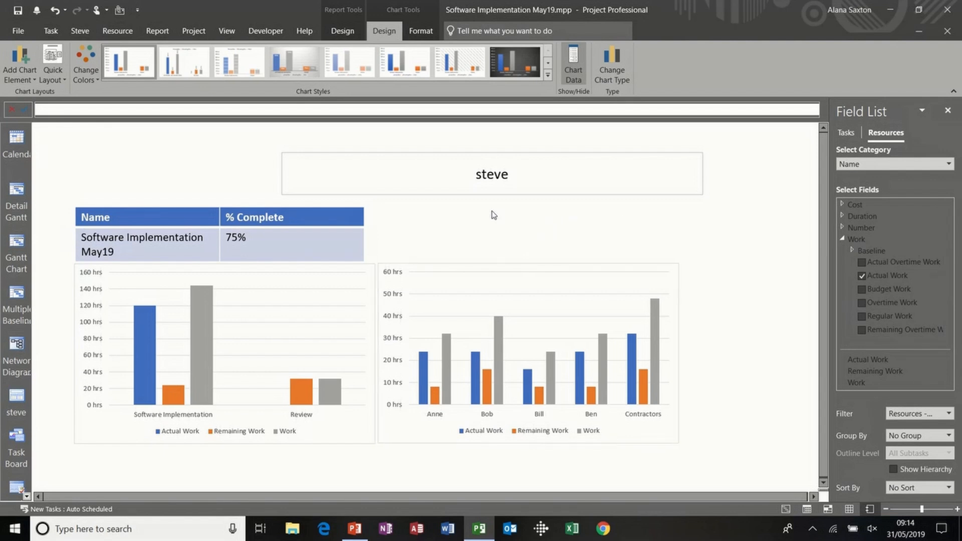
Apply the dark-background chart style to both the resource chart and the task chart
left_click(561, 284)
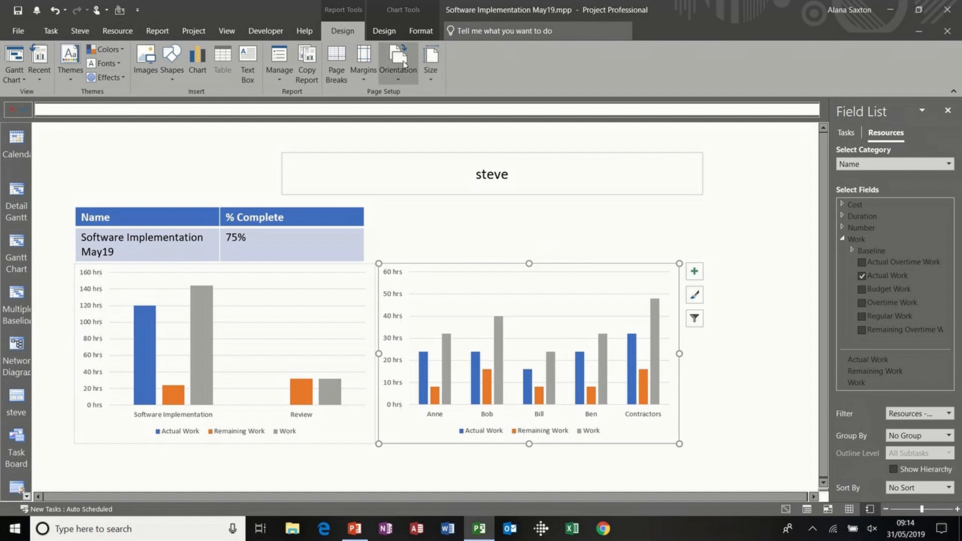
left_click(384, 31)
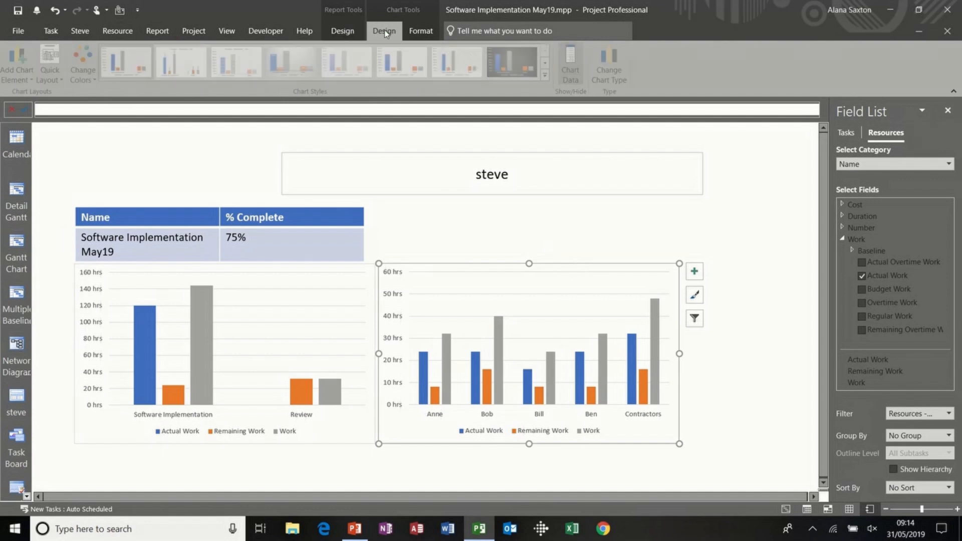
left_click(523, 74)
left_click(361, 269)
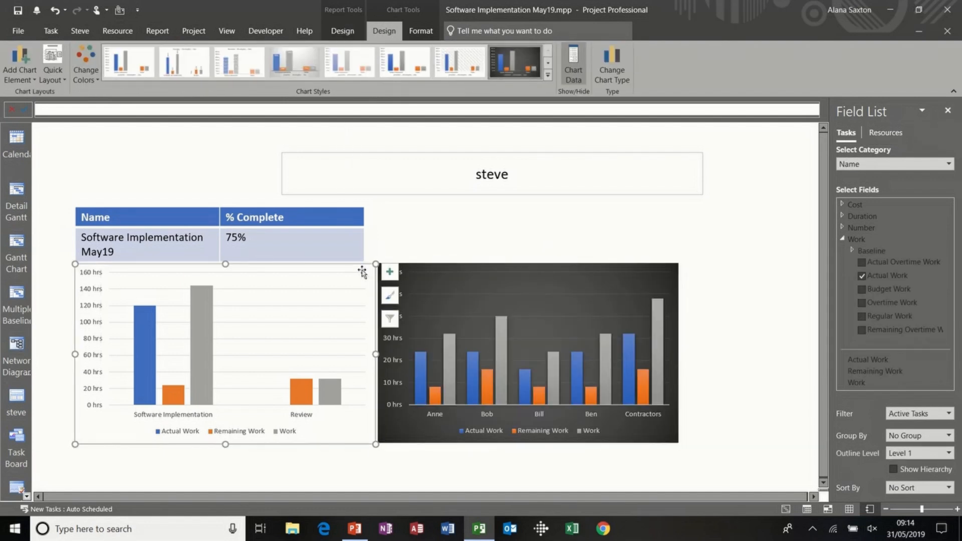
left_click(513, 60)
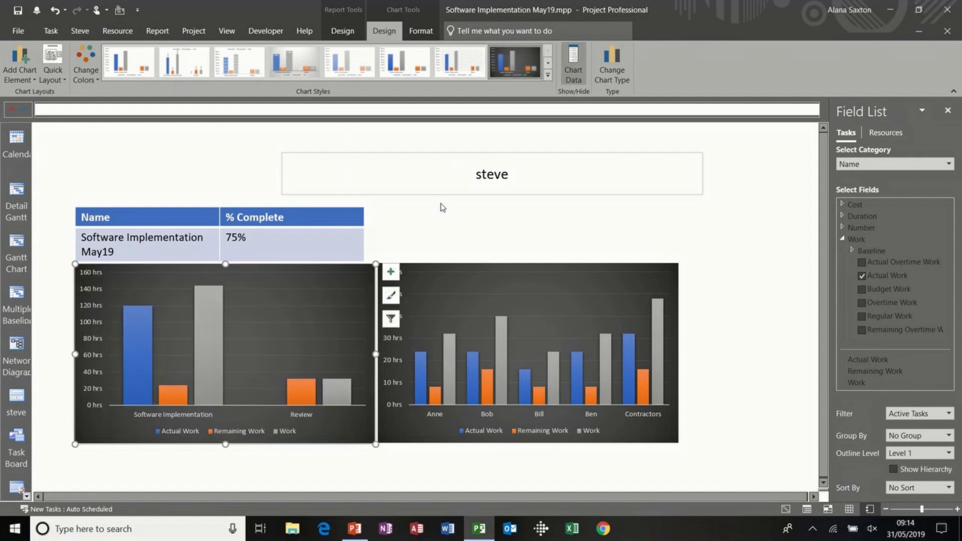
left_click(432, 232)
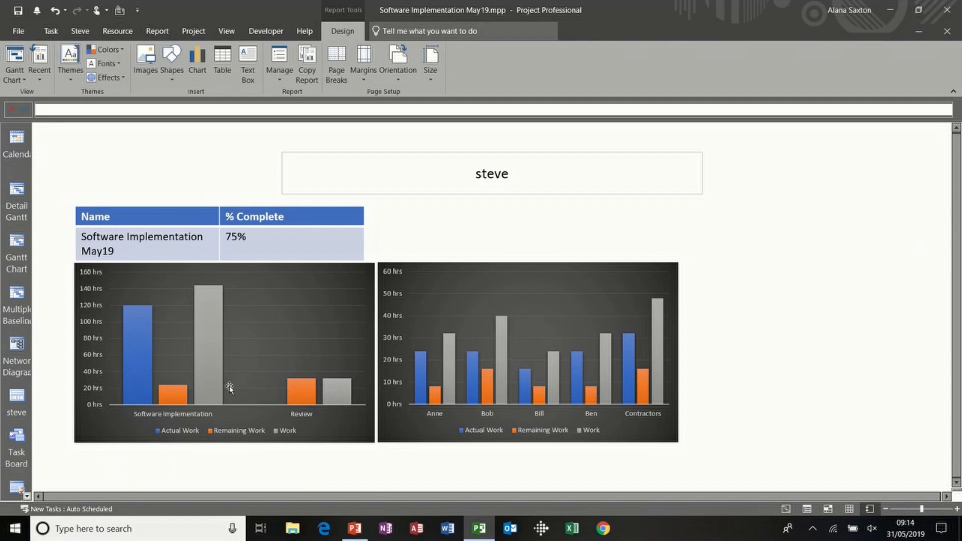
Try the All Subtasks outline level on the task chart, and set it back to Level 1
left_click(314, 262)
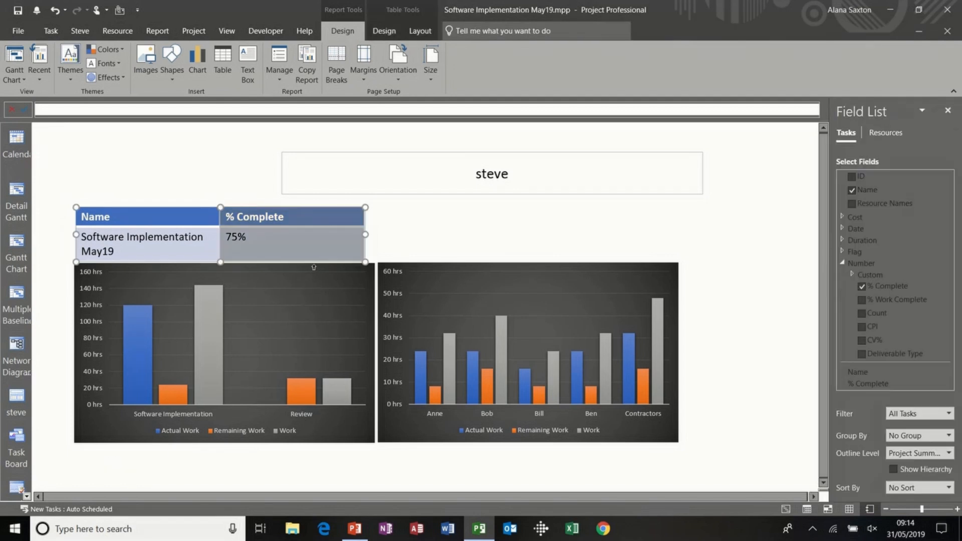
left_click(307, 273)
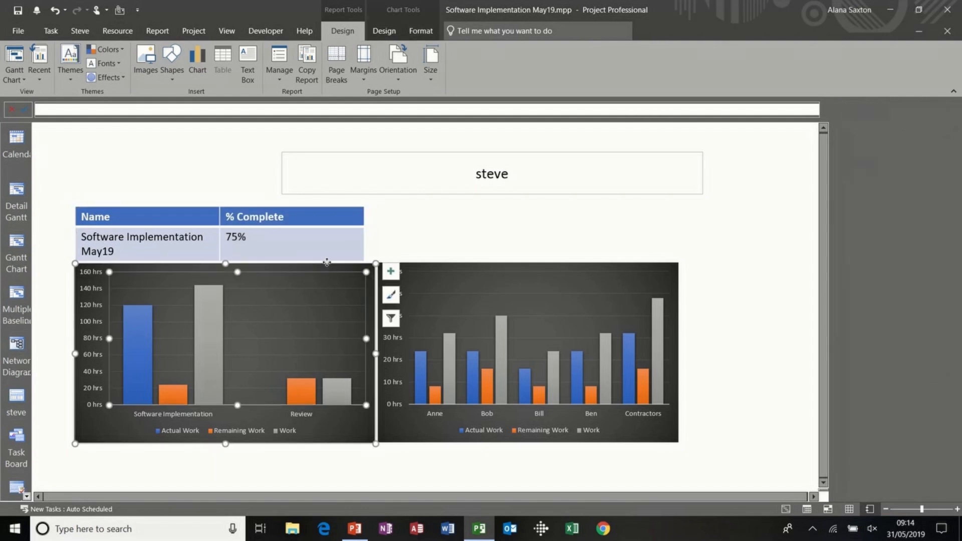
left_click(327, 262)
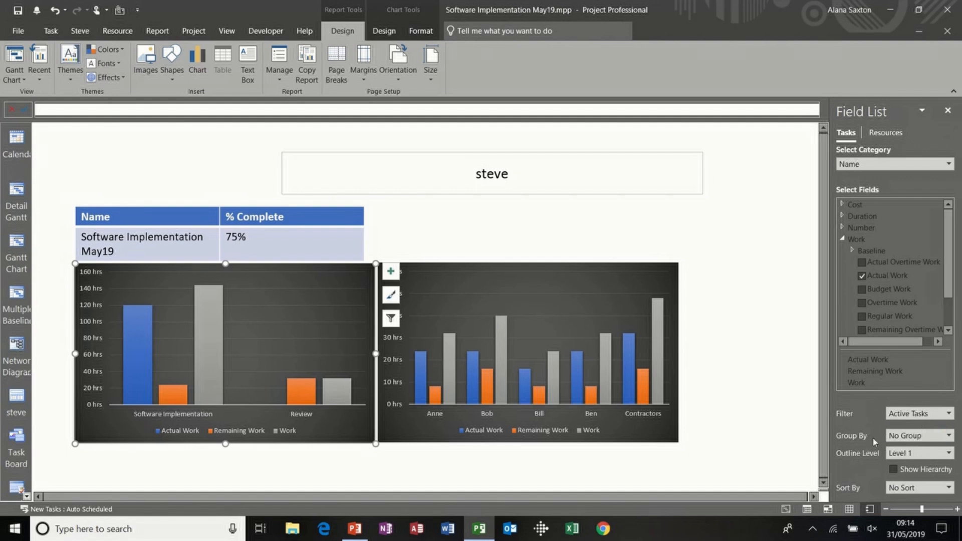
left_click(949, 453)
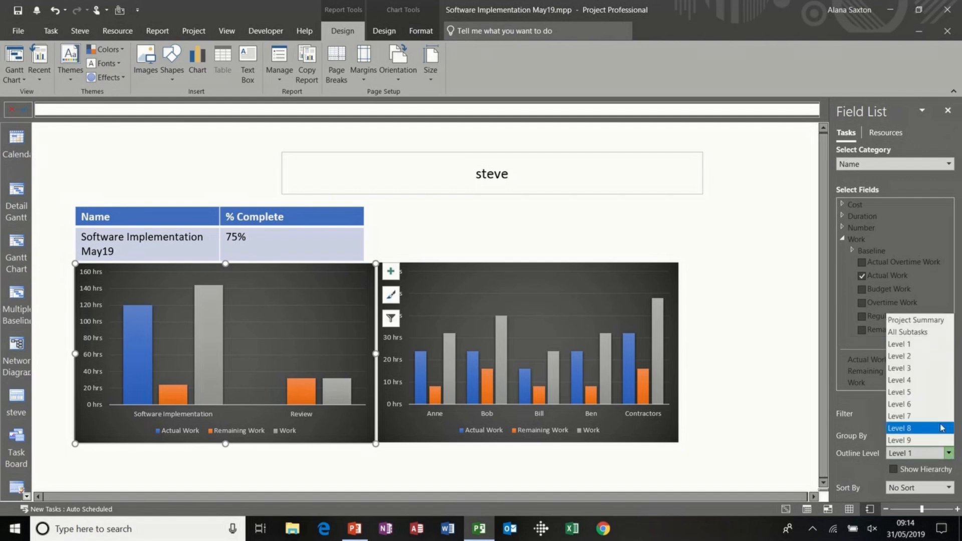
left_click(912, 332)
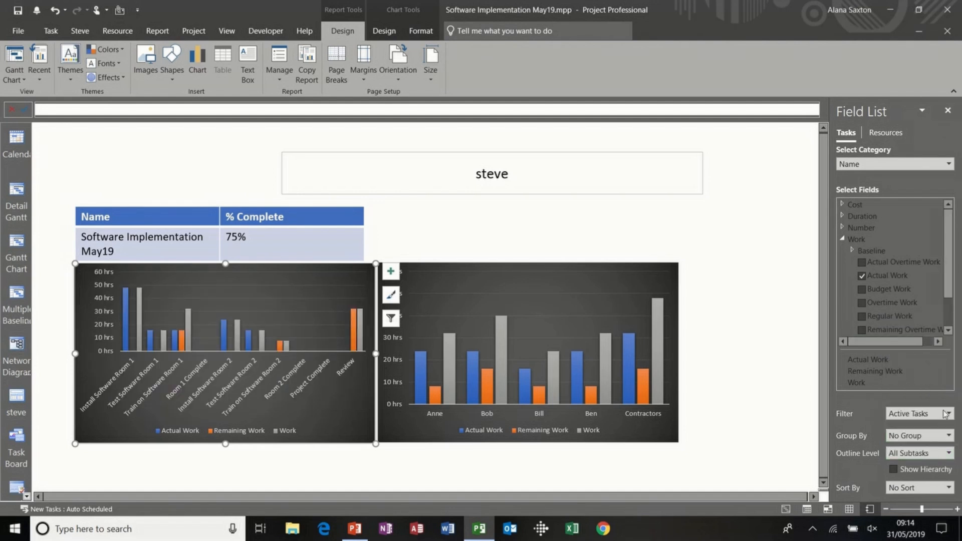
left_click(949, 454)
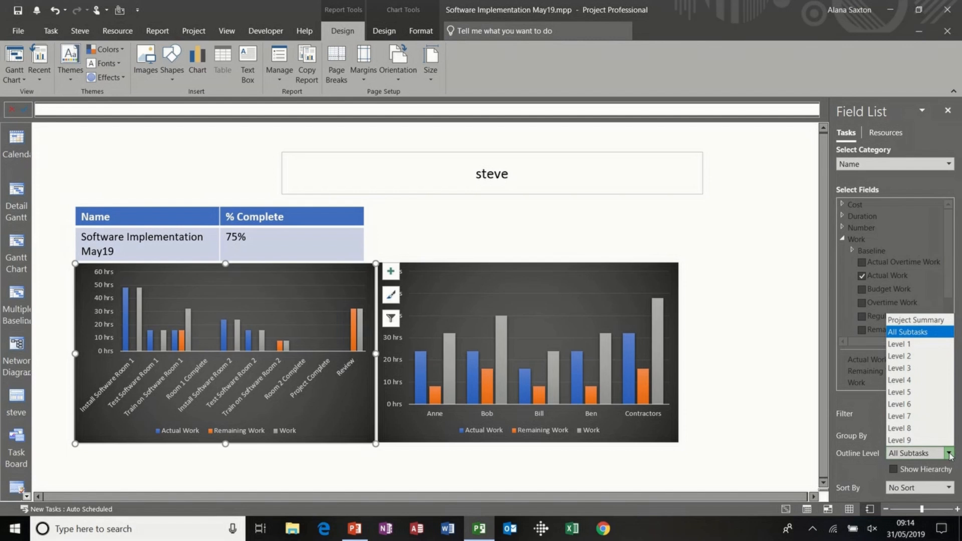
left_click(902, 344)
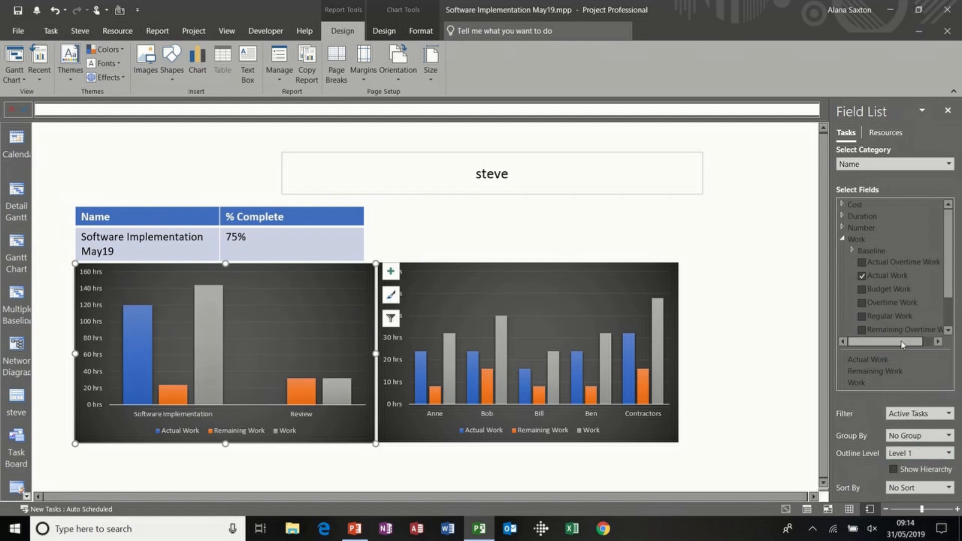
Set the task chart's filter to All Tasks
left_click(949, 415)
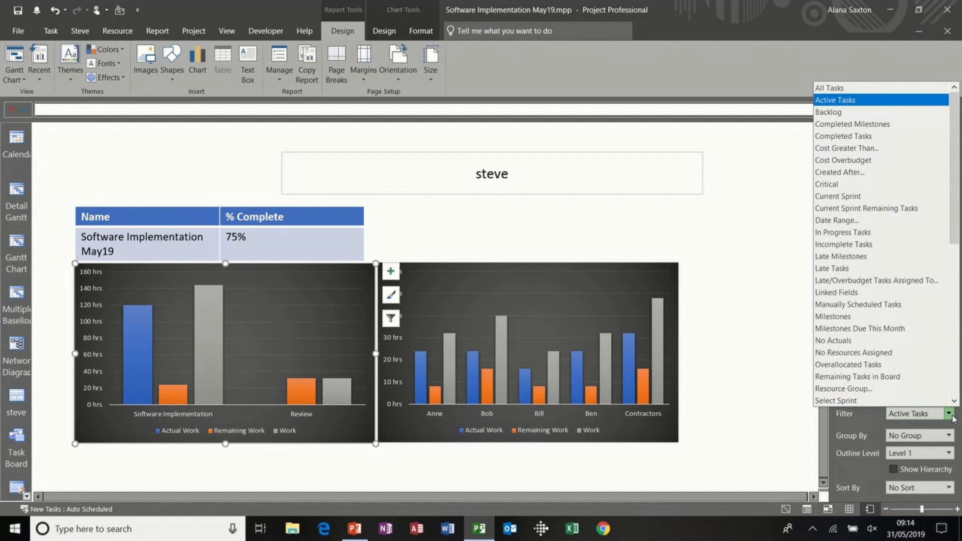
left_click(840, 88)
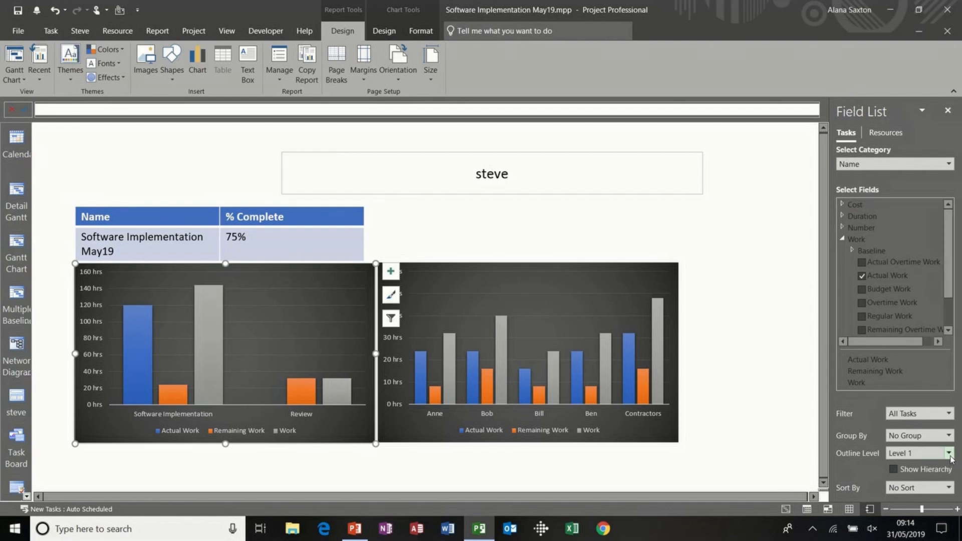
Try grouping the task chart by Critical, and set the grouping back to No Group
left_click(949, 436)
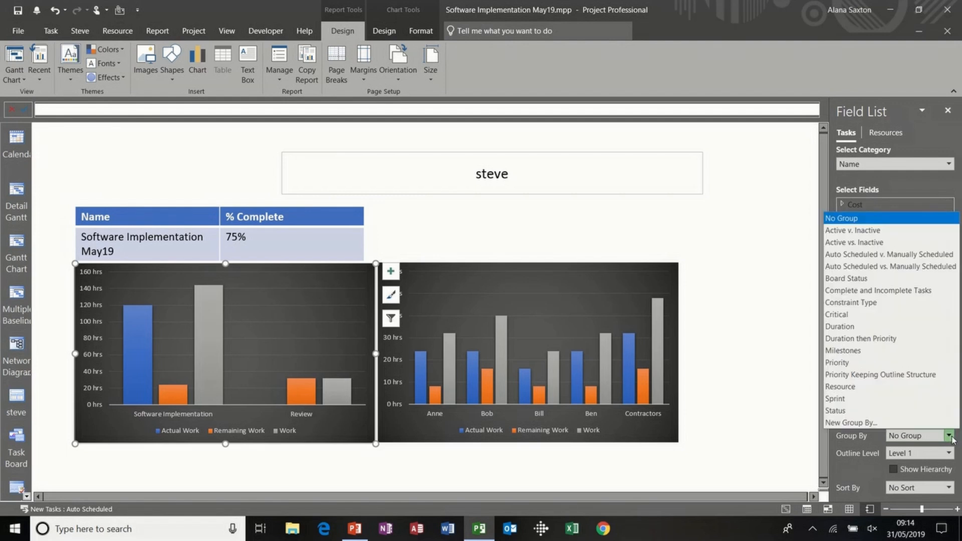
left_click(882, 314)
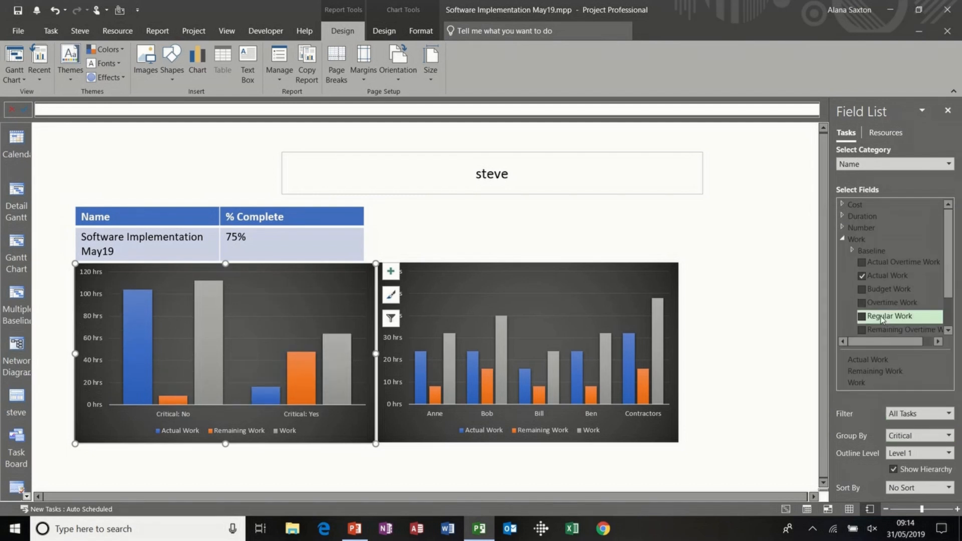
left_click(948, 435)
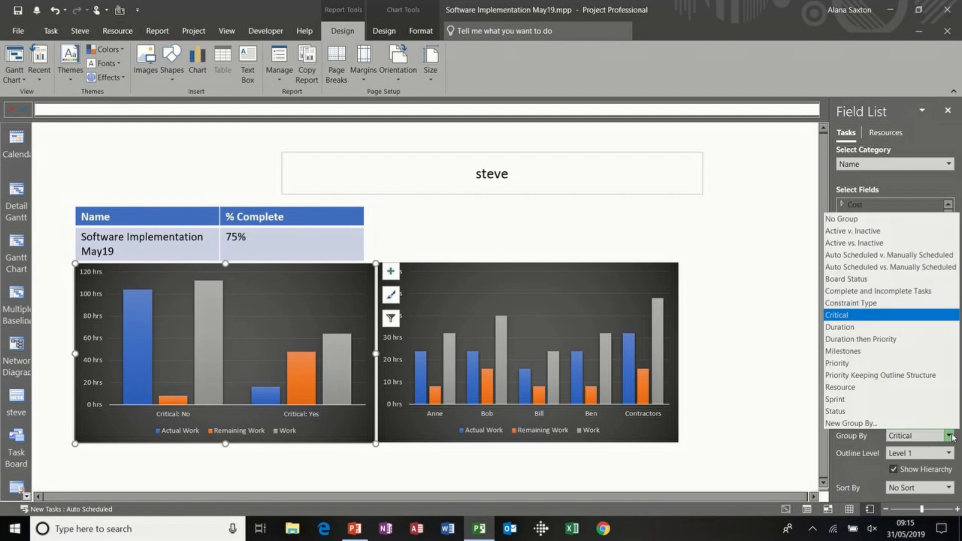
left_click(862, 218)
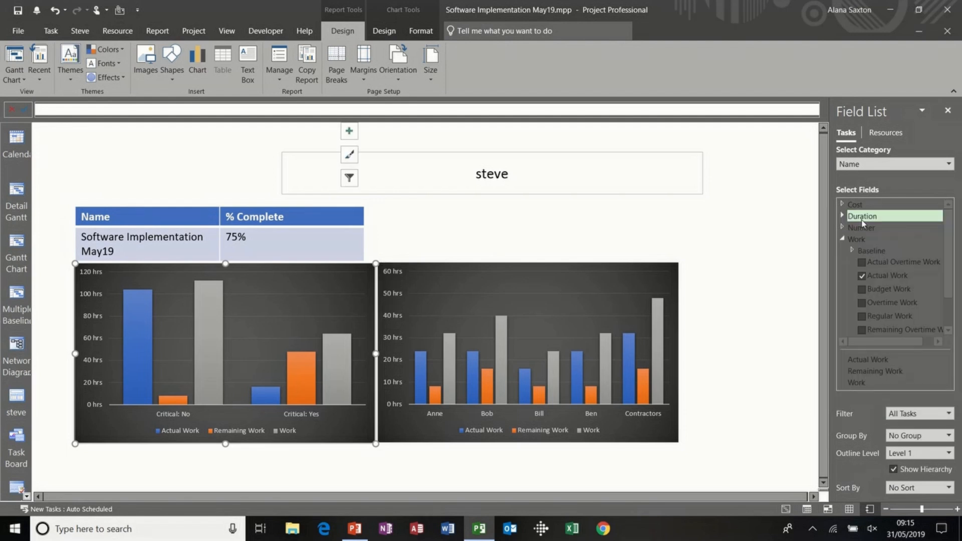
Insert a new table into the report and place it directly below the two charts
left_click(950, 488)
left_click(951, 489)
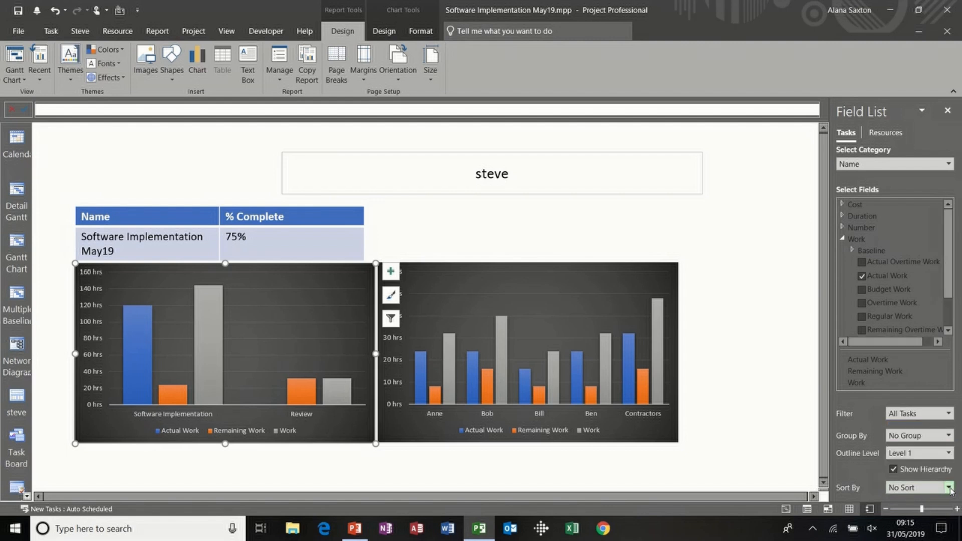
left_click(181, 460)
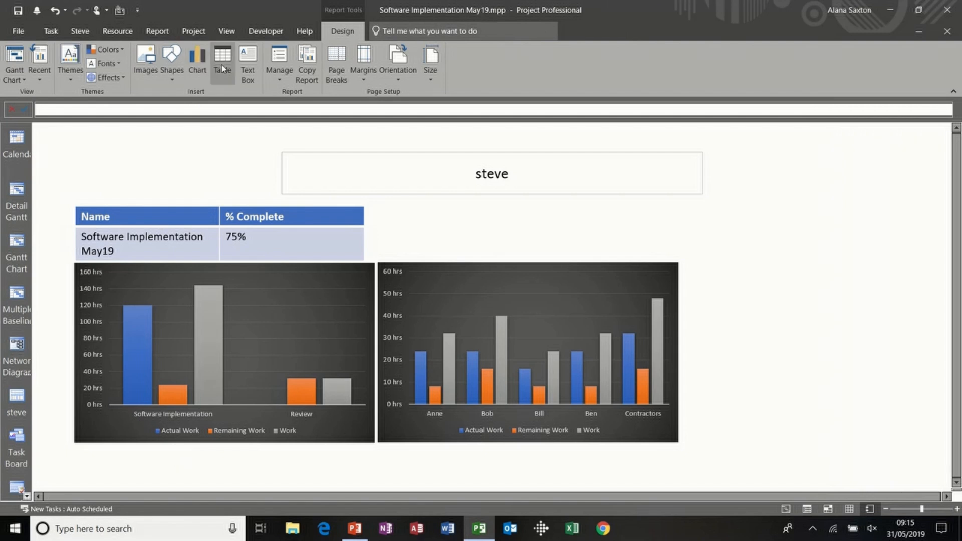
left_click(222, 69)
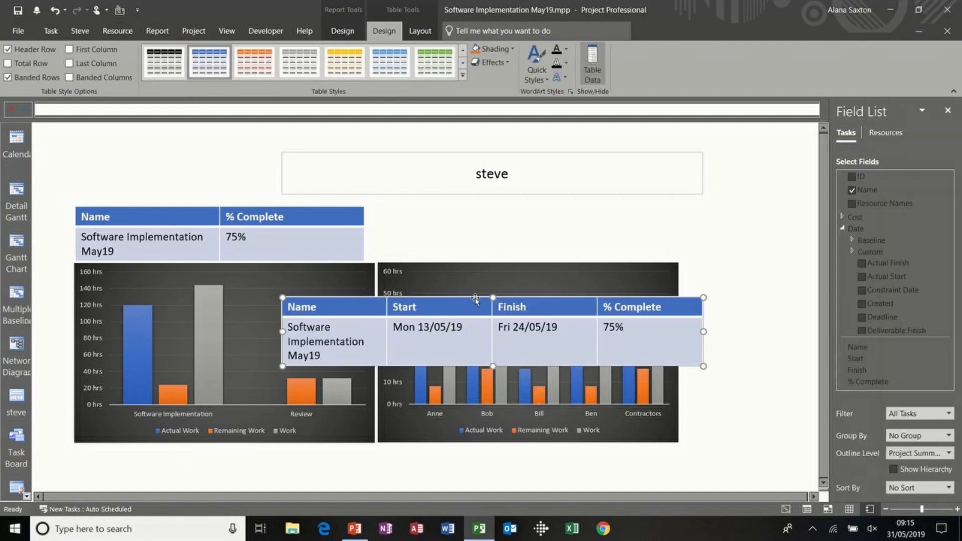
left_click_drag(475, 299, 268, 446)
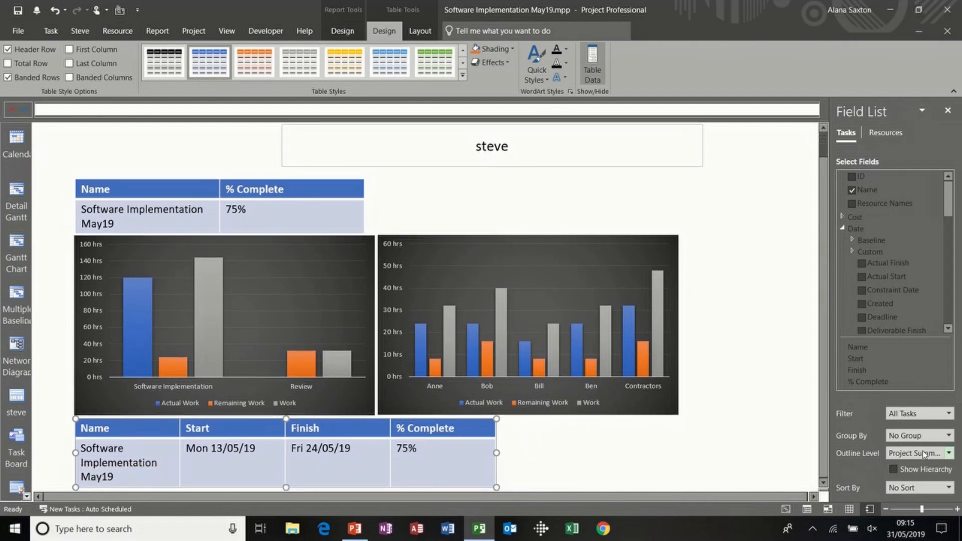
Set the new table's outline level to All Subtasks and look through its task rows
left_click(948, 453)
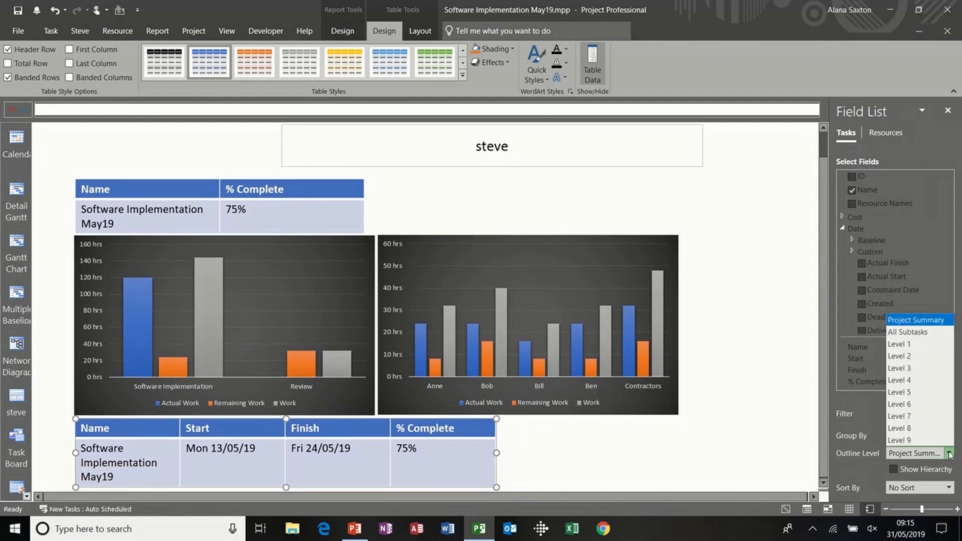
left_click(923, 335)
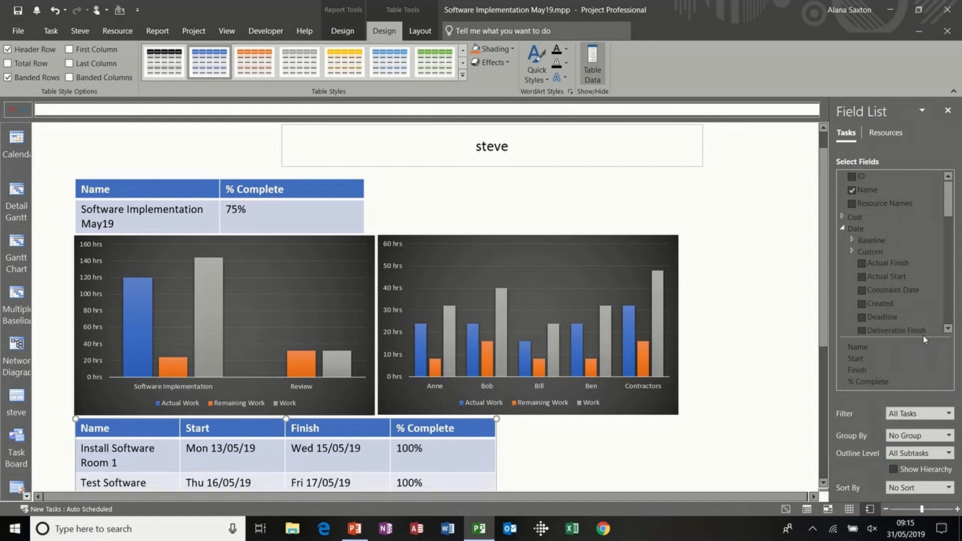
scroll(827, 336, "down", 2)
scroll(827, 335, "down", 3)
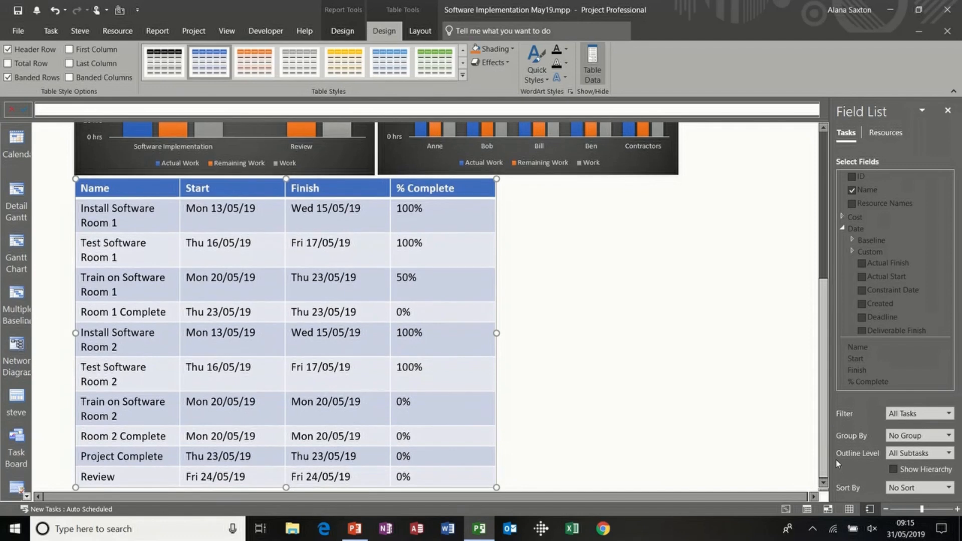
scroll(826, 260, "up", 5)
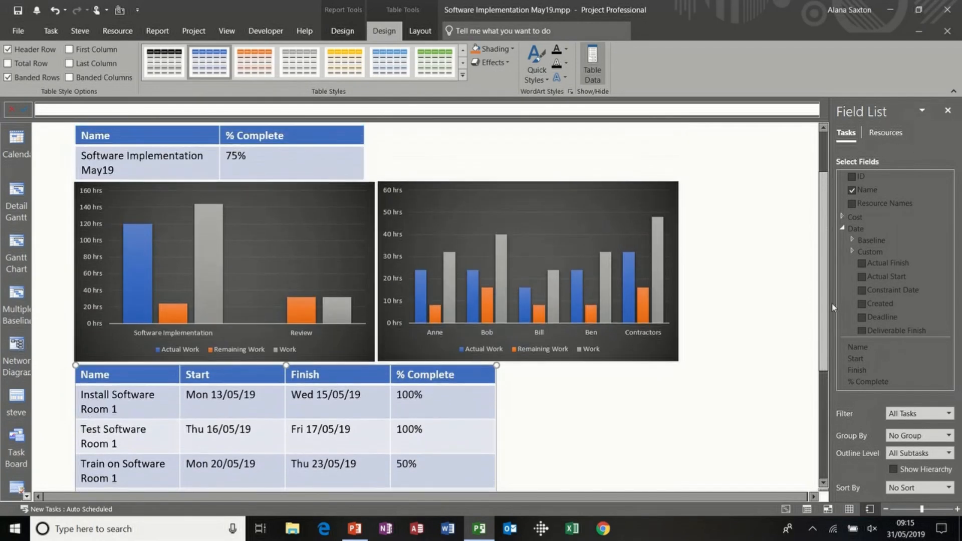
scroll(825, 247, "down", 3)
scroll(828, 280, "up", 1)
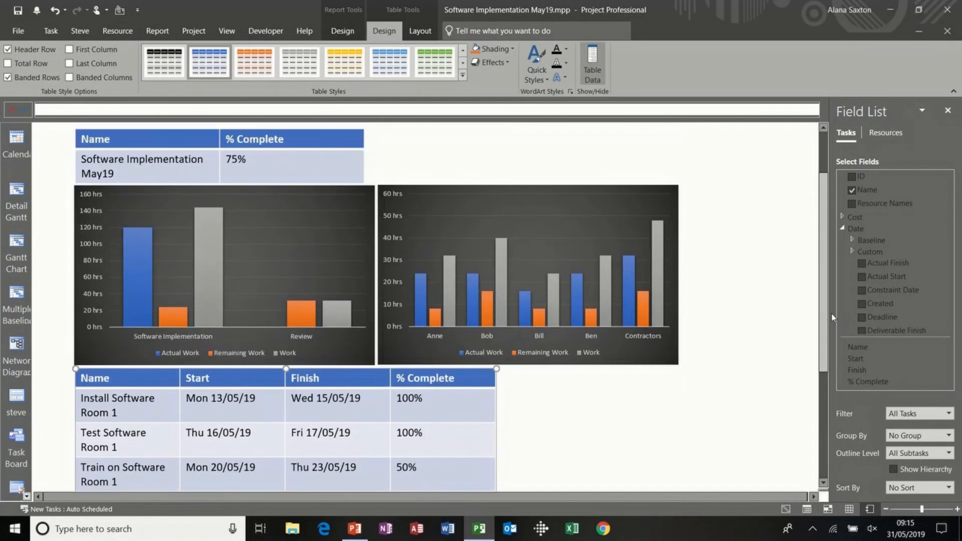
scroll(829, 310, "up", 1)
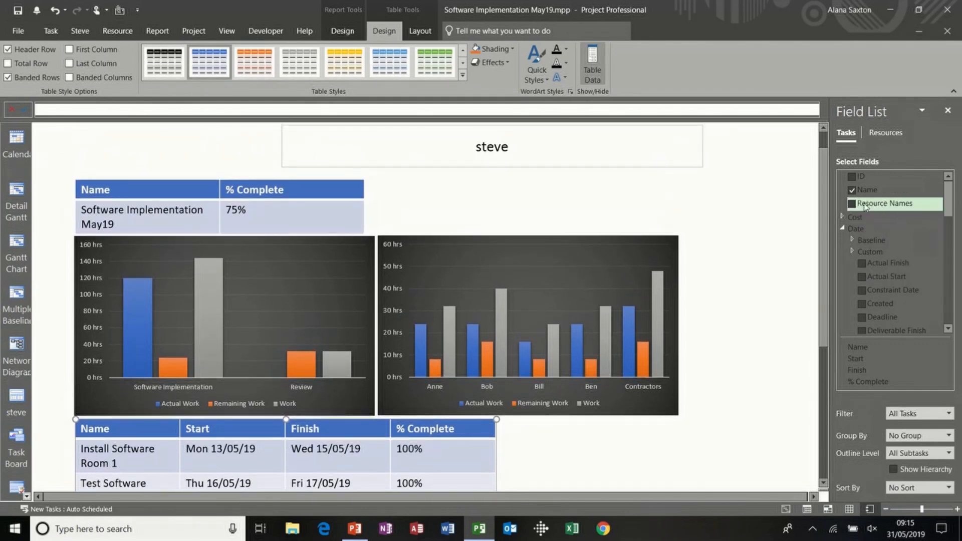
Add the Resource Names field to the task table and check the new column
left_click(851, 204)
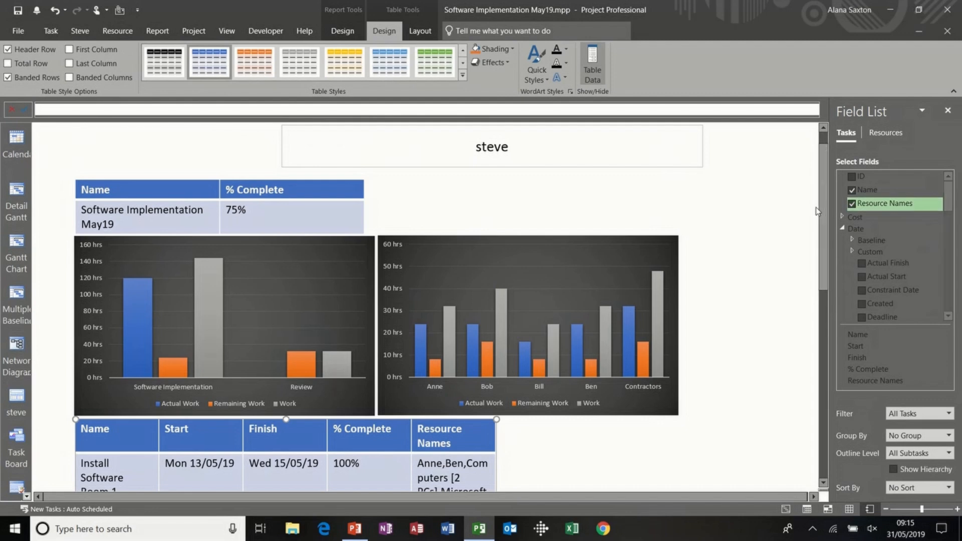
scroll(828, 298, "down", 3)
scroll(833, 368, "down", 5)
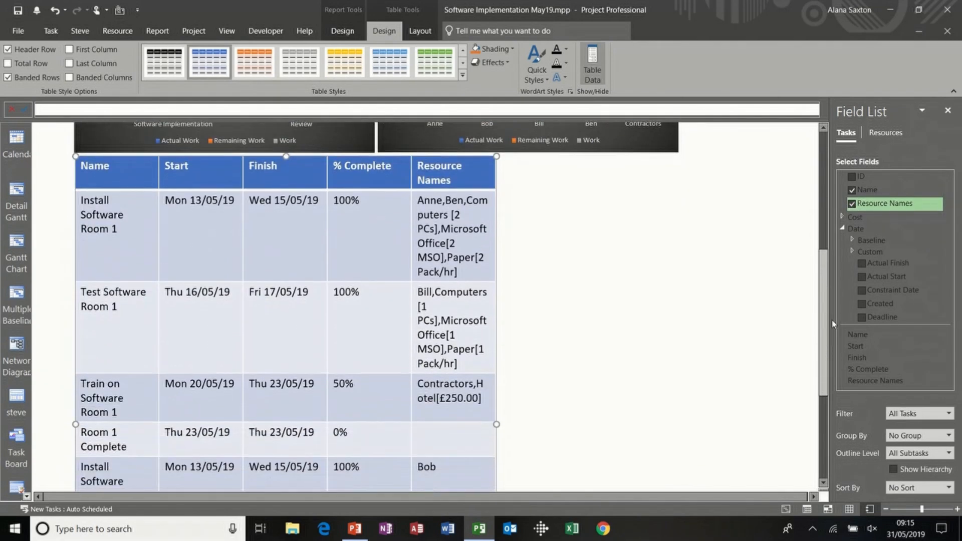
scroll(837, 392, "up", 3)
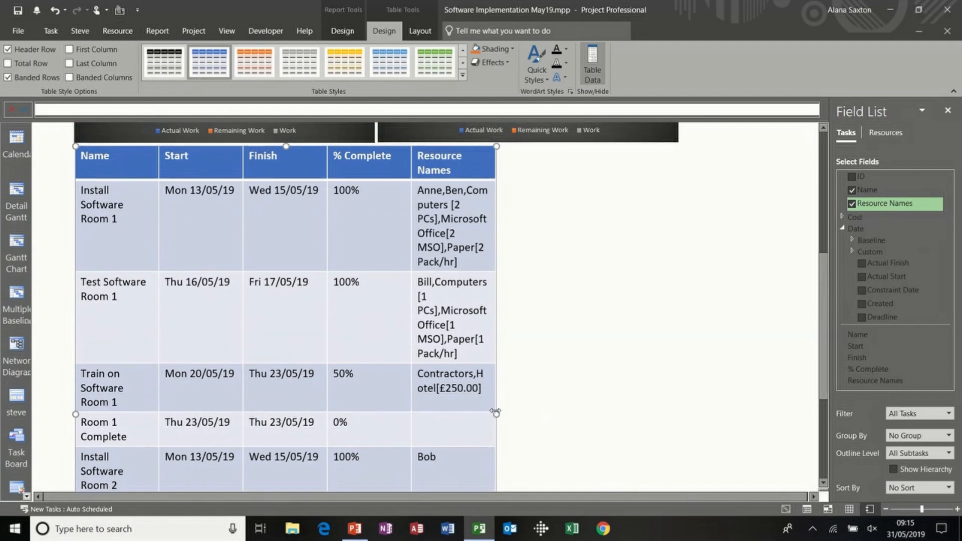
Widen the task table so its edge lines up with the edge of the resource chart above
left_click_drag(496, 414, 675, 399)
left_click_drag(676, 398, 677, 399)
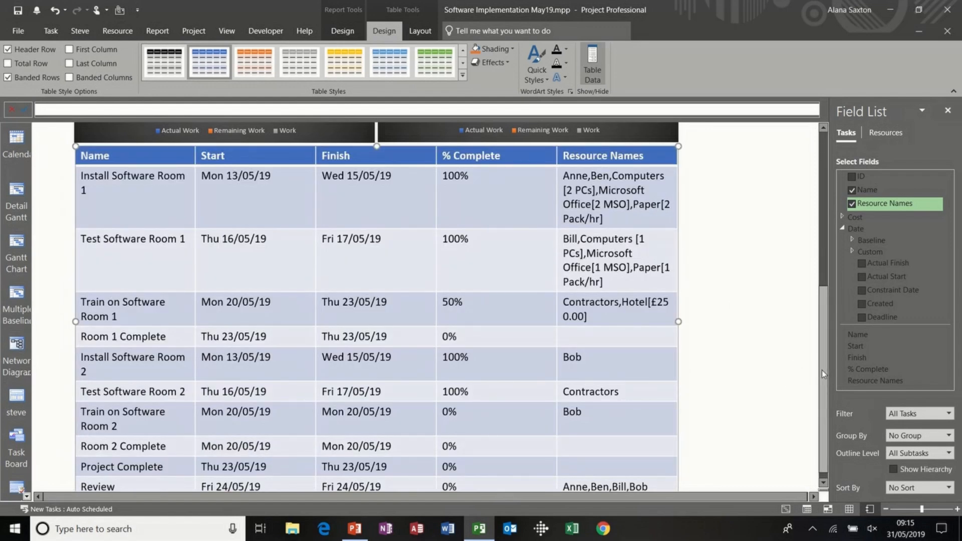
left_click_drag(822, 370, 817, 207)
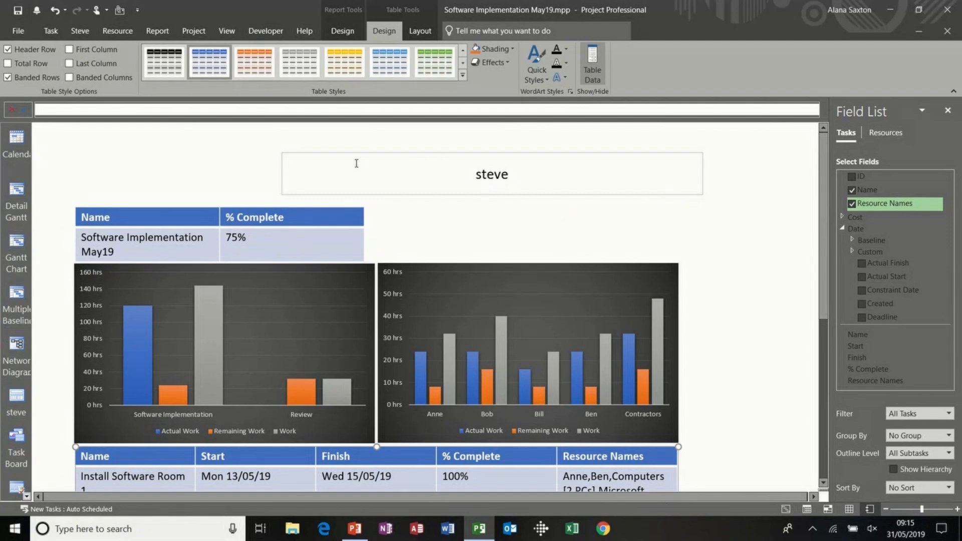
Switch to the Gantt Chart view, and reopen the saved custom report from the custom reports
left_click(341, 31)
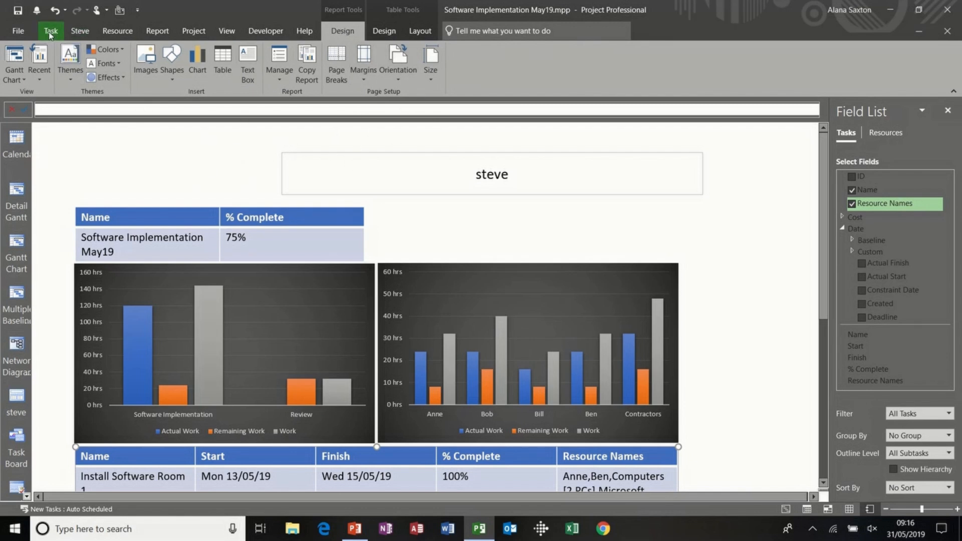
left_click(18, 247)
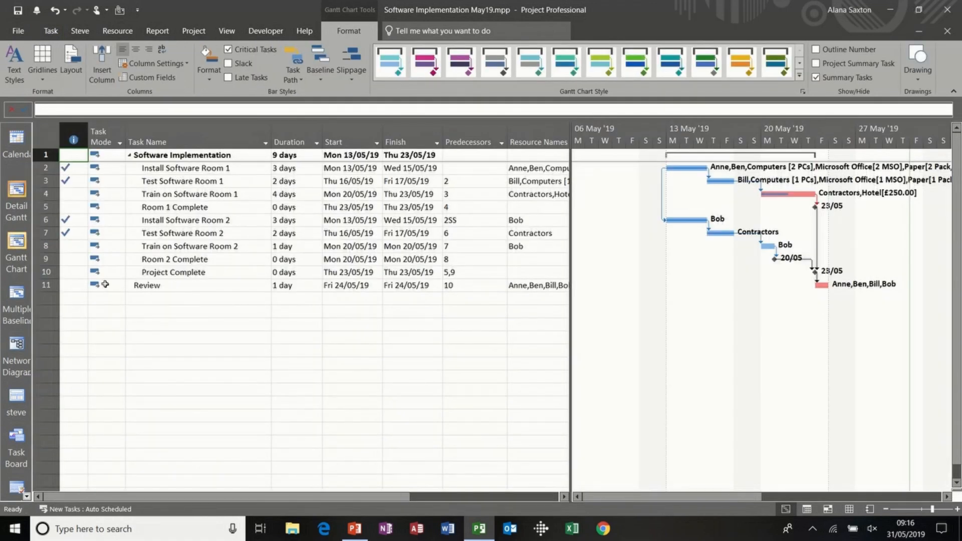
left_click(165, 31)
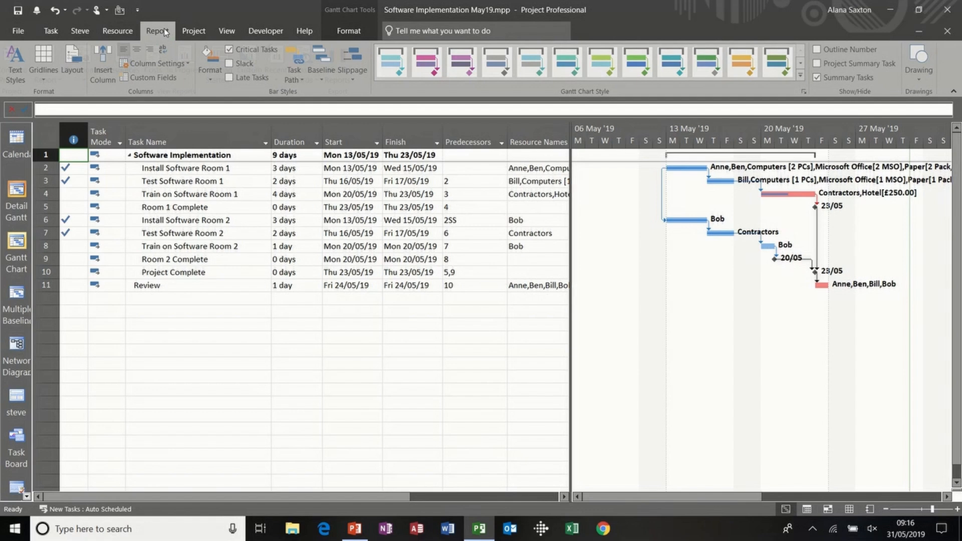
left_click(256, 78)
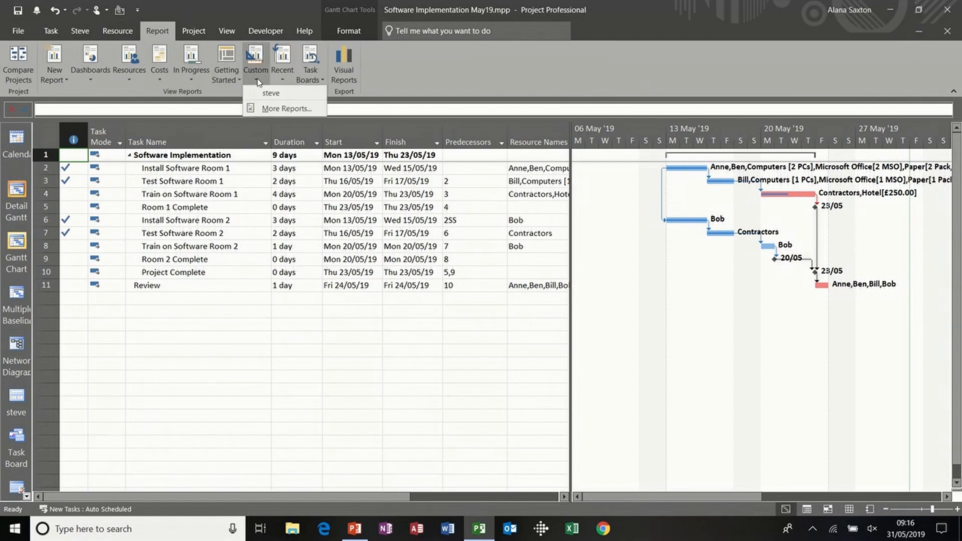
left_click(271, 93)
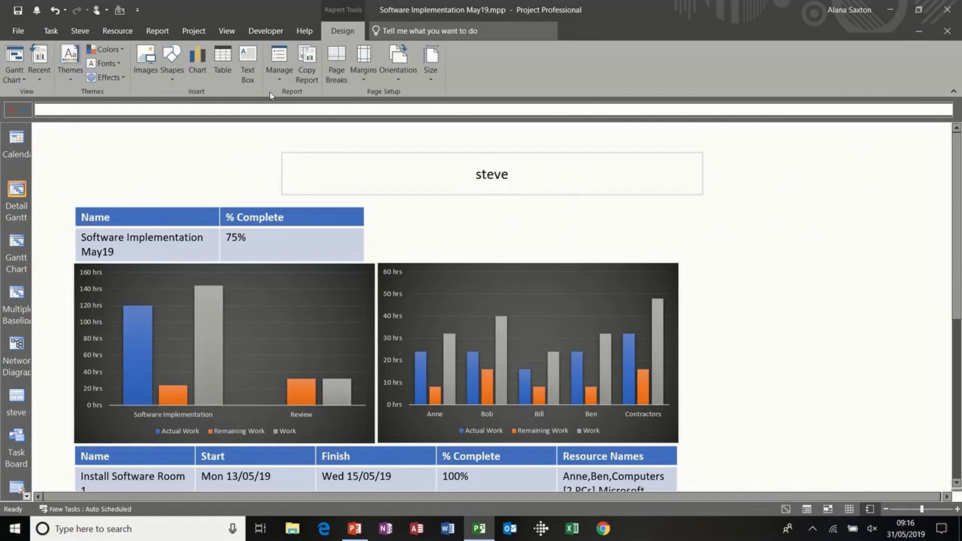
Check the list of recently used reports for the custom report
mouse_move(950, 148)
left_mouse_down()
mouse_move(959, 326)
mouse_move(957, 162)
left_mouse_up()
left_click(157, 30)
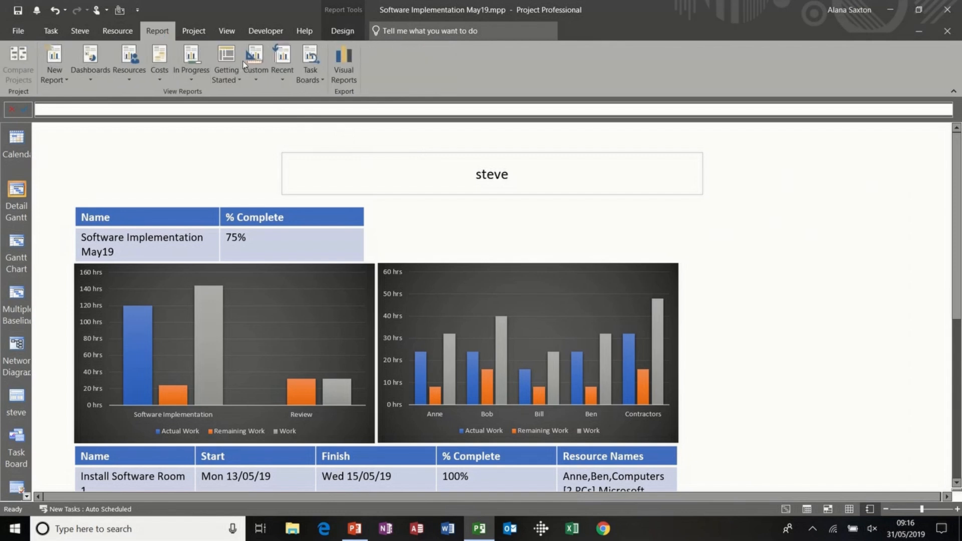
left_click(282, 73)
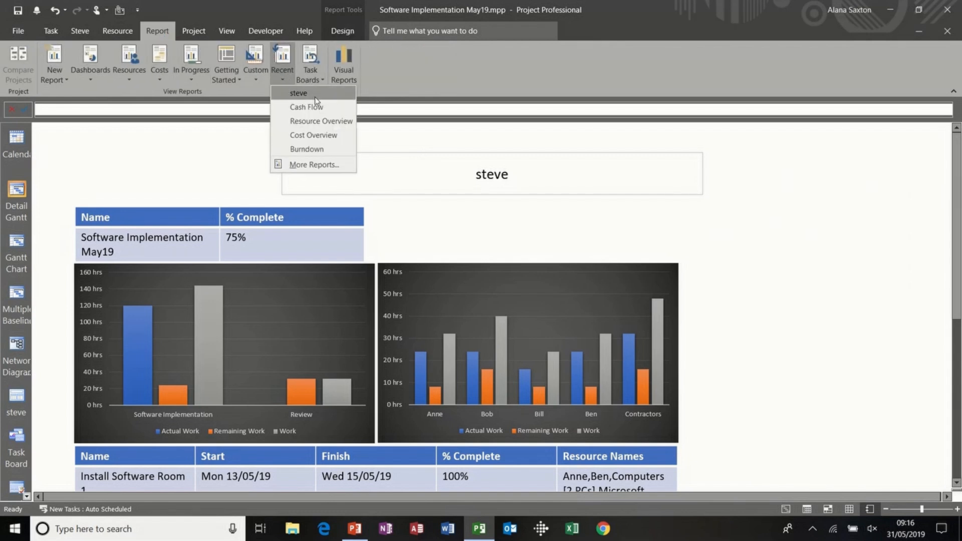
left_click(282, 72)
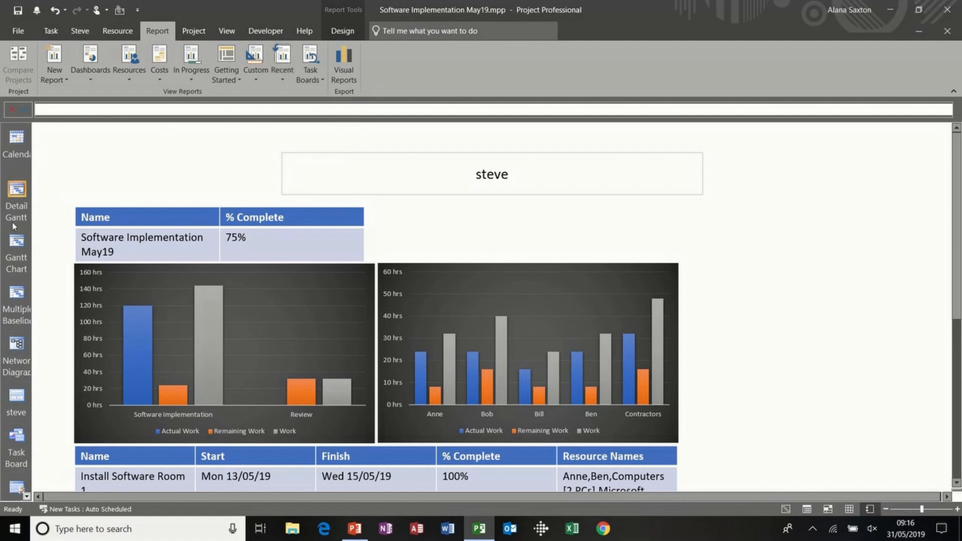
Return to the Gantt Chart view of the Software Implementation project
left_click(16, 245)
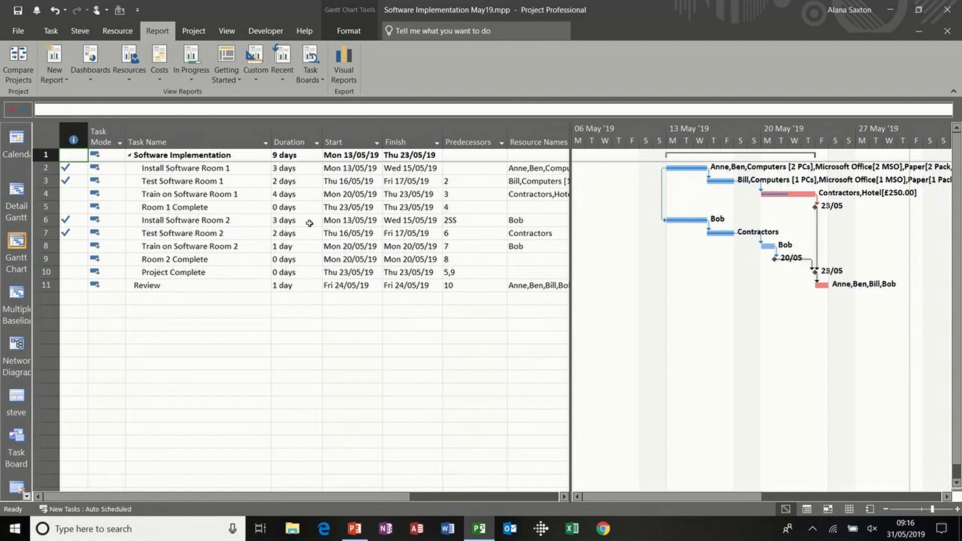
left_click(27, 496)
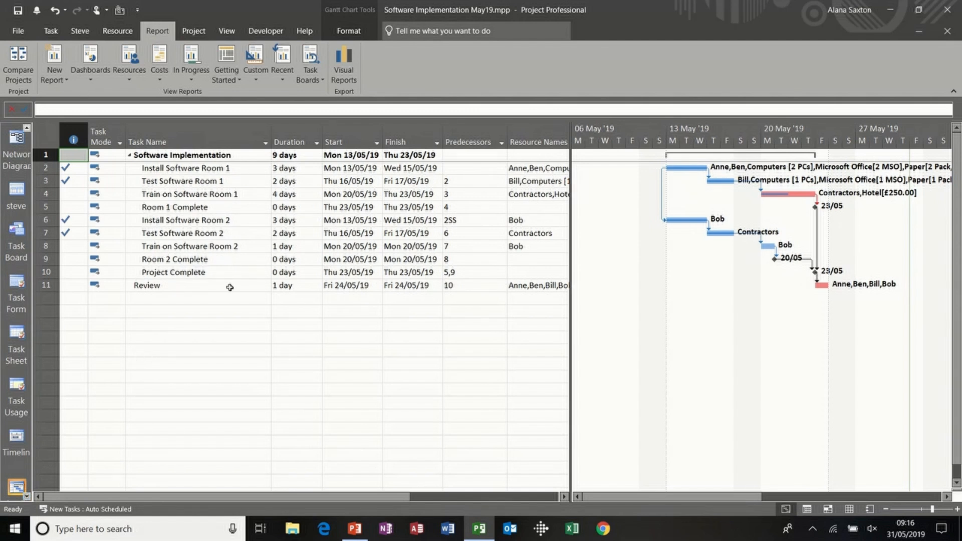
left_click(250, 259)
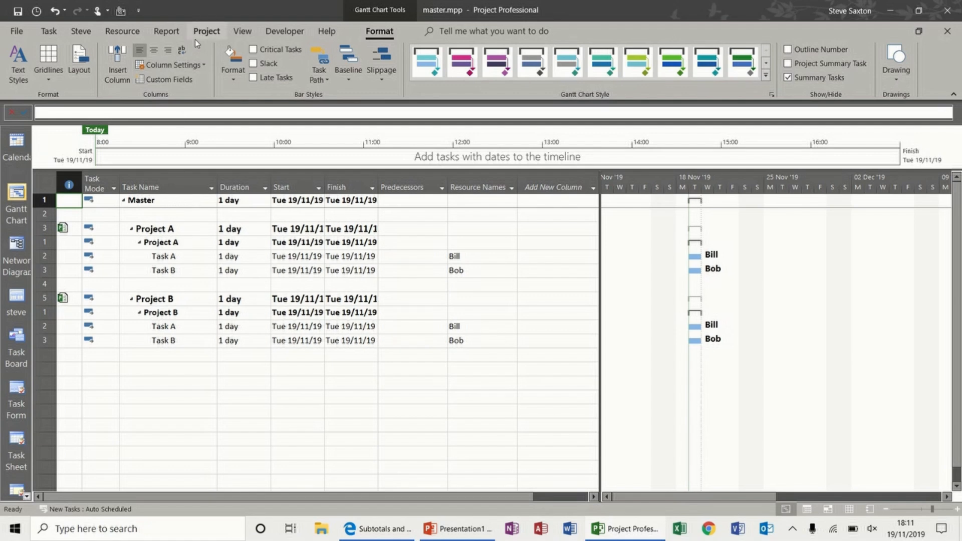
Open the custom Resource Across Projects report in master.mpp and examine its work charts and resource table
left_click(166, 31)
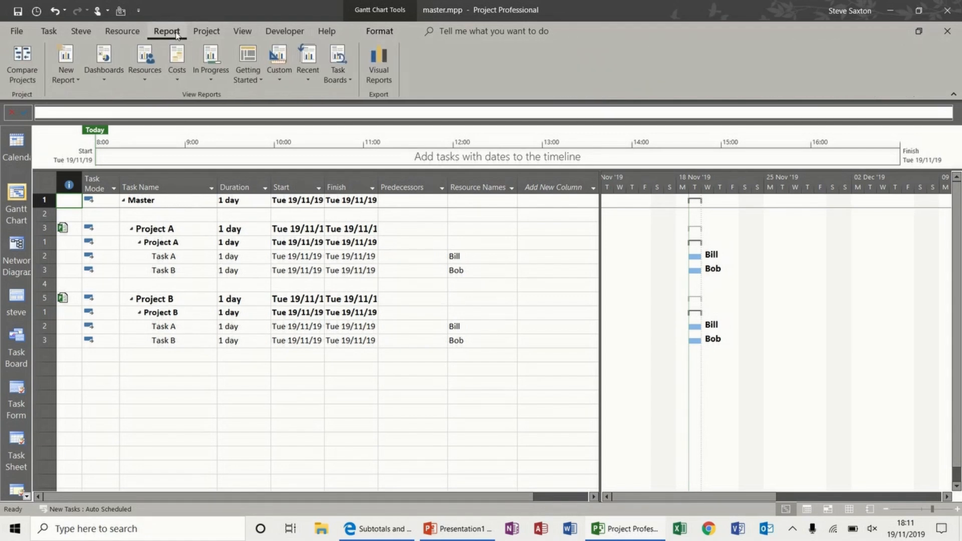
left_click(277, 82)
left_click(289, 97)
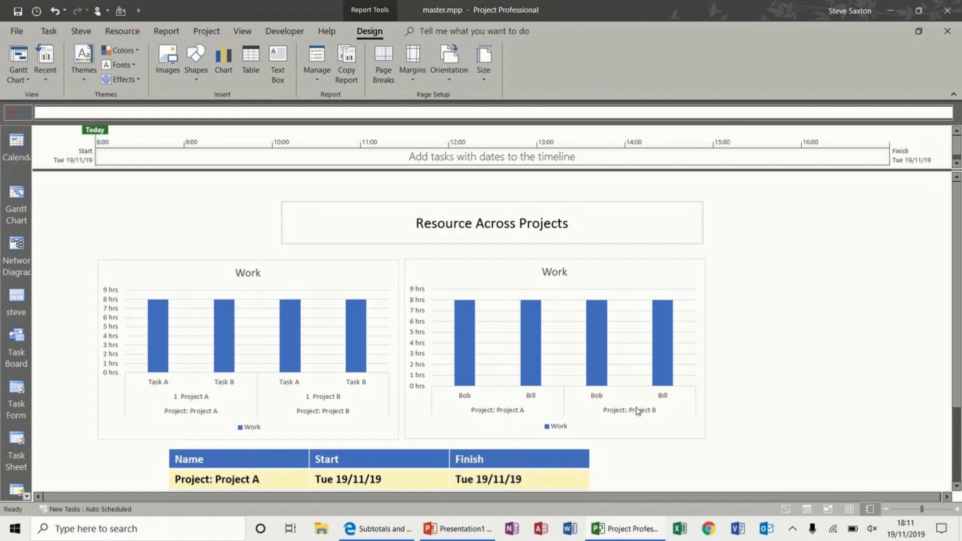
scroll(651, 381, "down", 3)
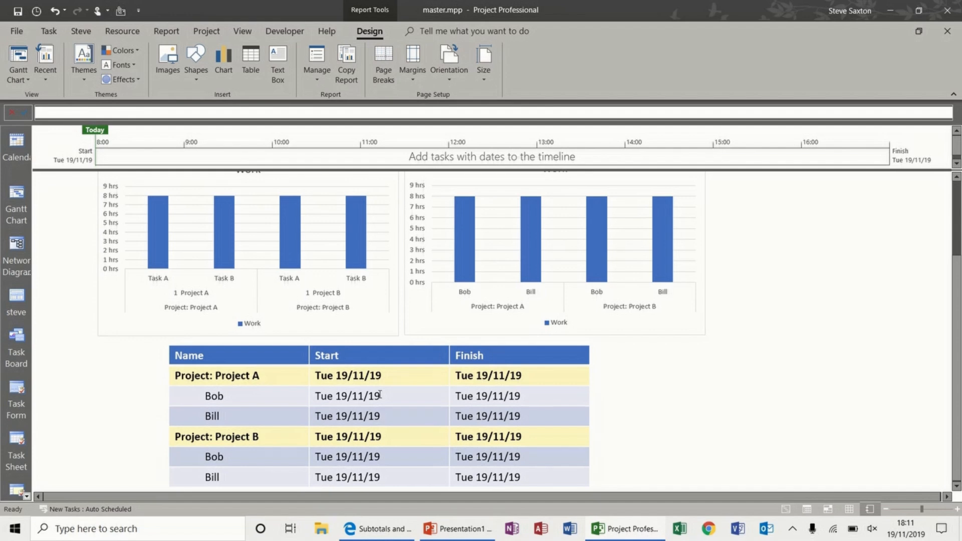
Return to the Gantt Chart and delete the inserted Project A and Project B from the master project
left_click(17, 194)
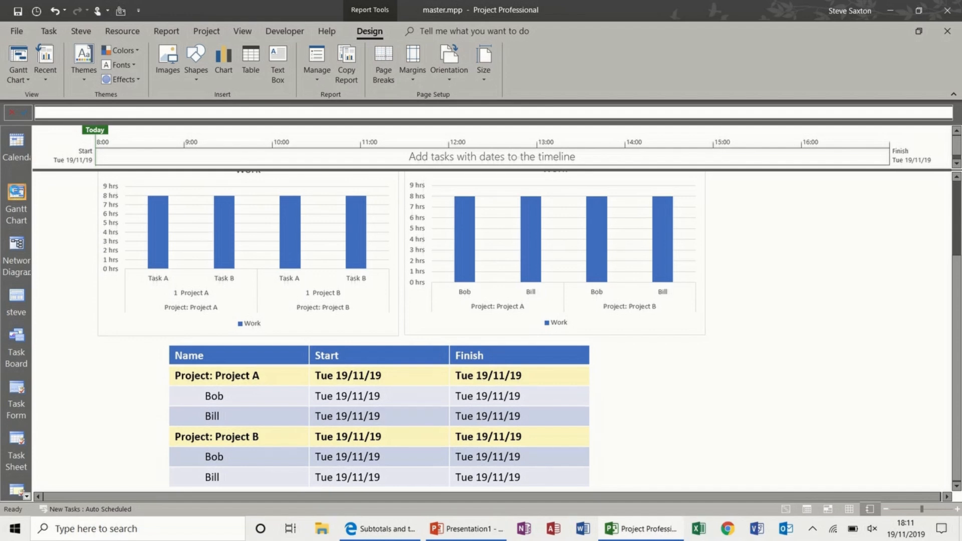
left_click_drag(59, 229, 52, 353)
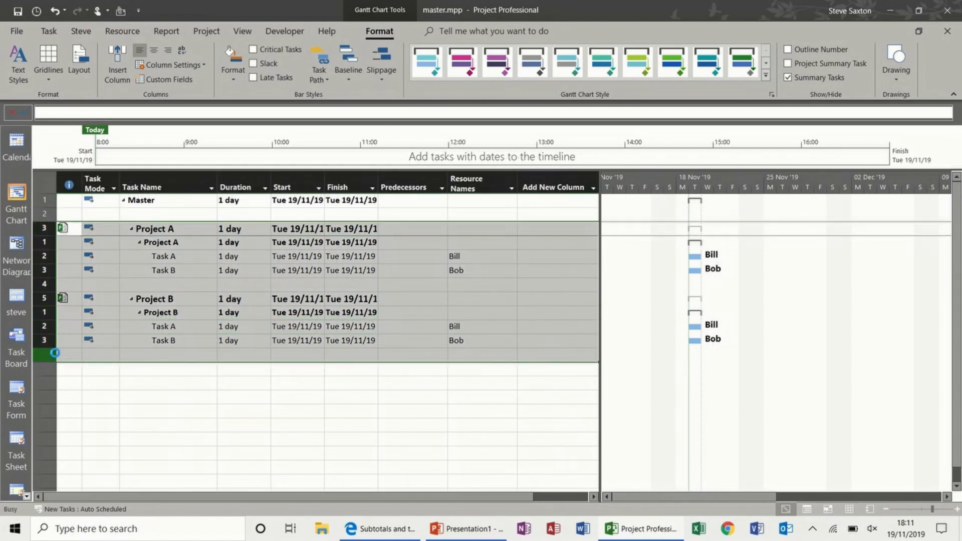
key("Delete")
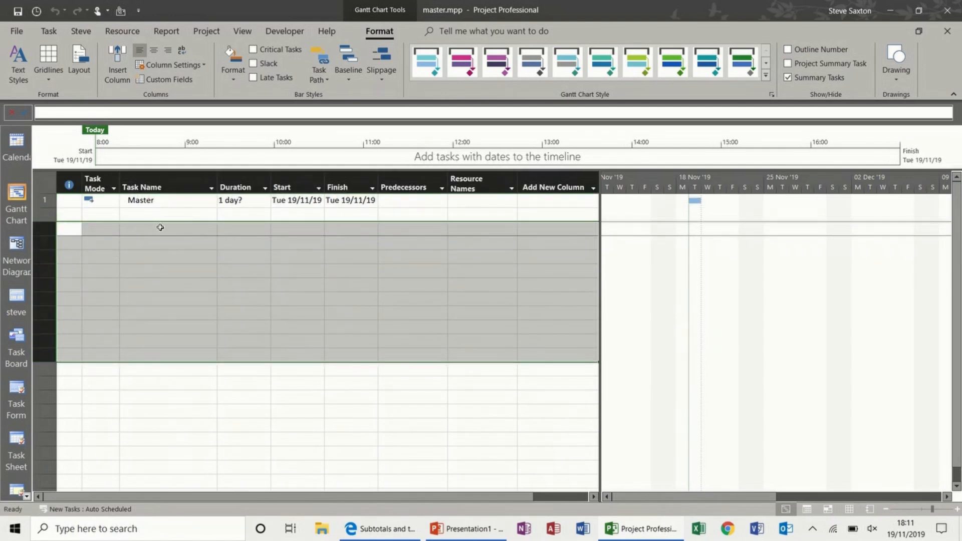
Insert Project A.mpp from the Documents folder as a linked subproject in row 3 of the master project
left_click(160, 229)
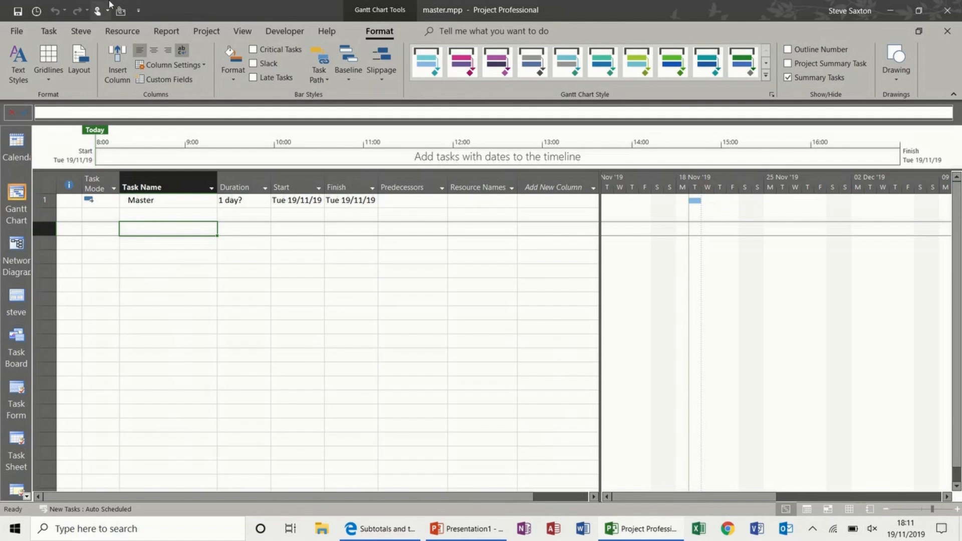
left_click(195, 32)
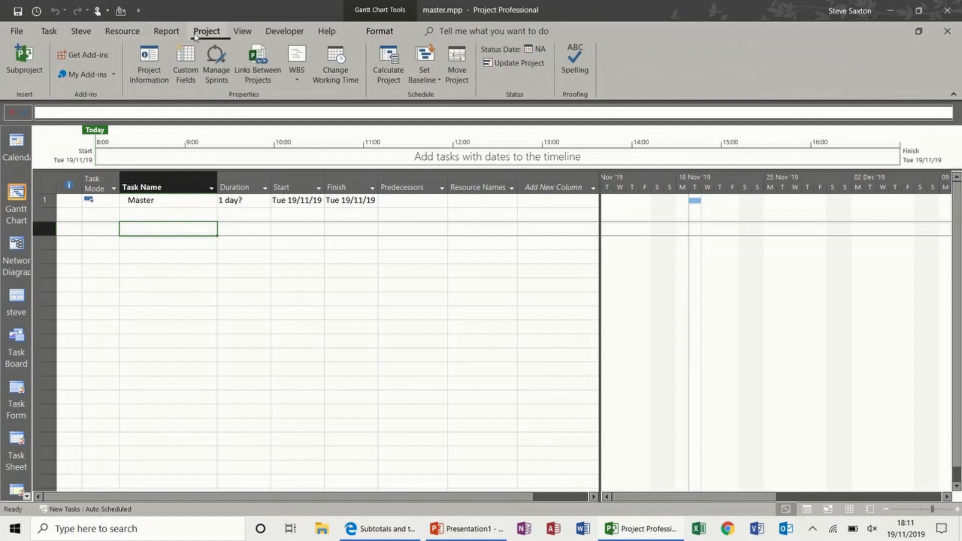
left_click(25, 63)
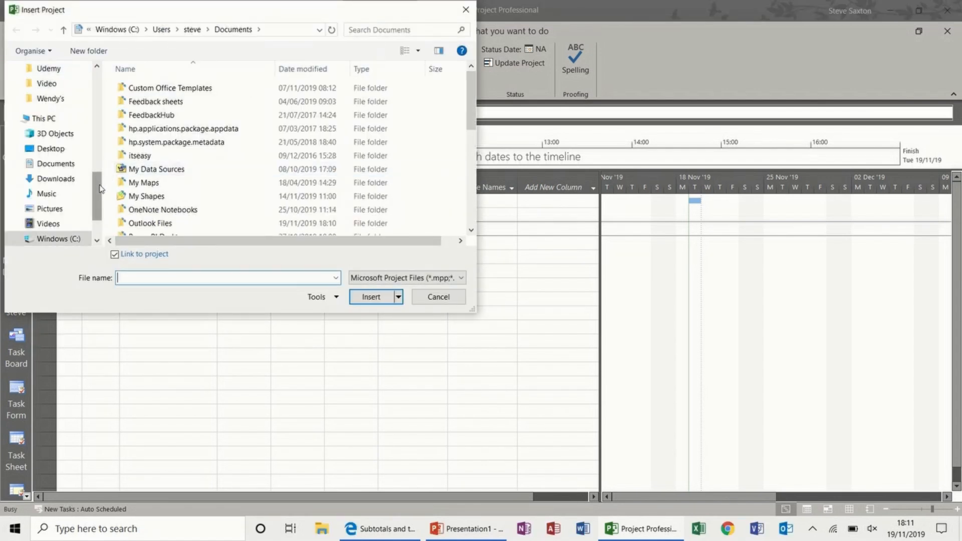
left_click(71, 165)
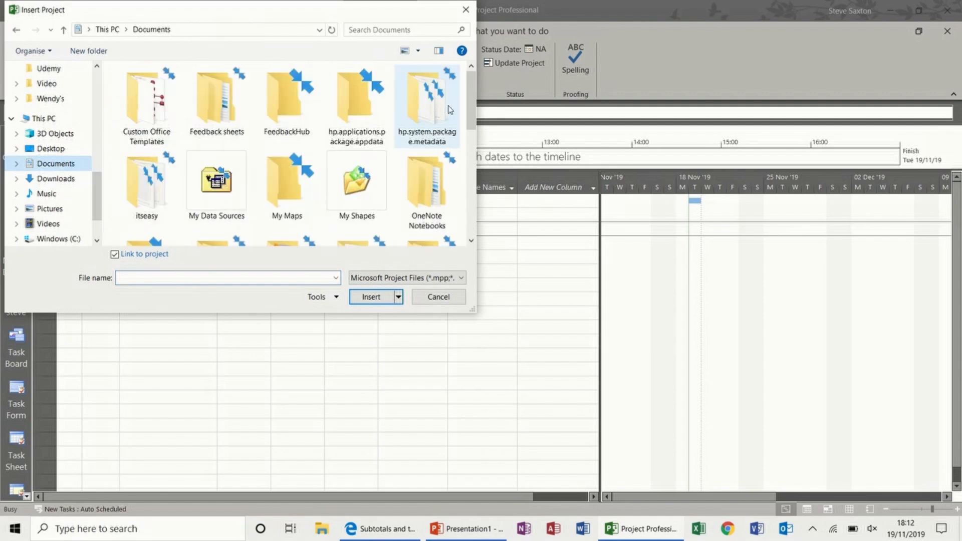
scroll(449, 109, "down", 5)
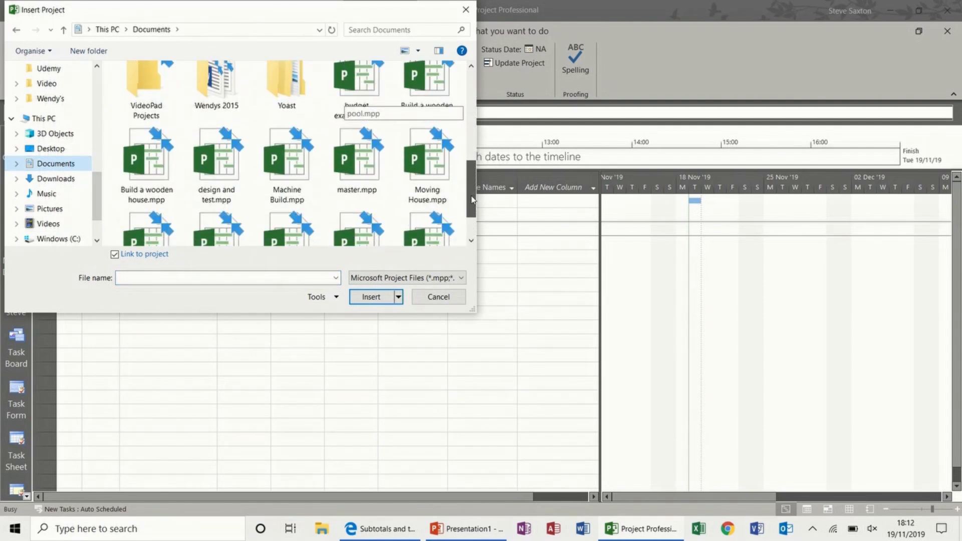
left_click_drag(472, 200, 466, 215)
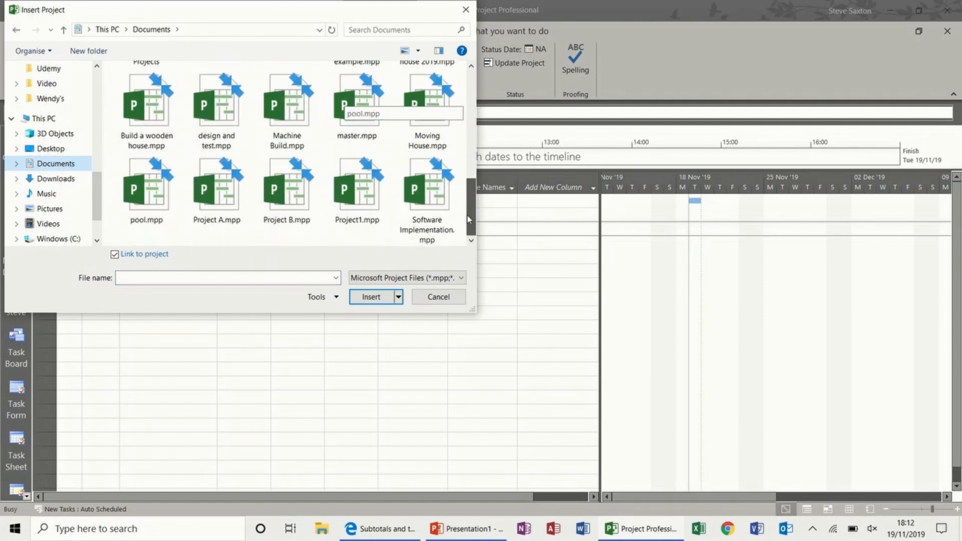
double_click(224, 196)
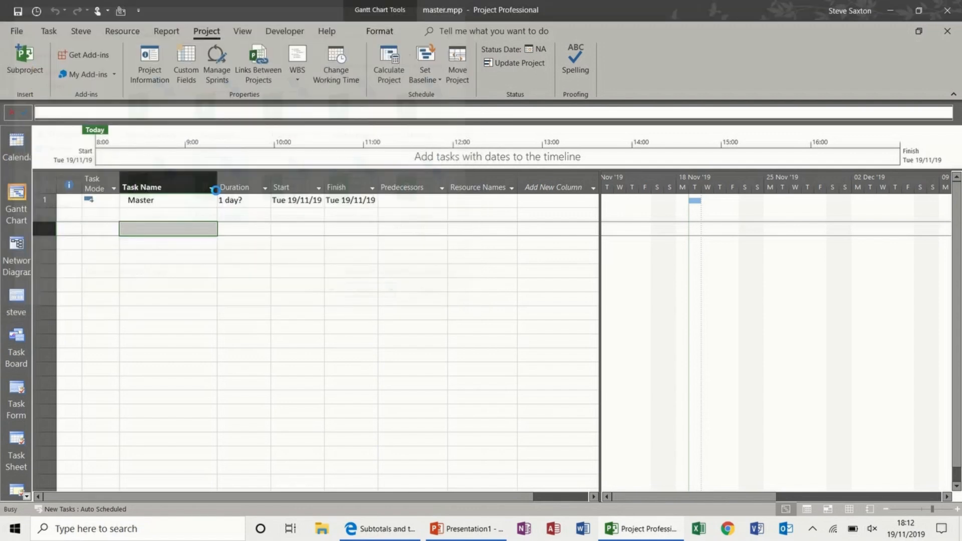
Insert Project B.mpp as a linked subproject in row 5 and expand both subprojects to show their tasks
right_click(170, 254)
left_click(28, 59)
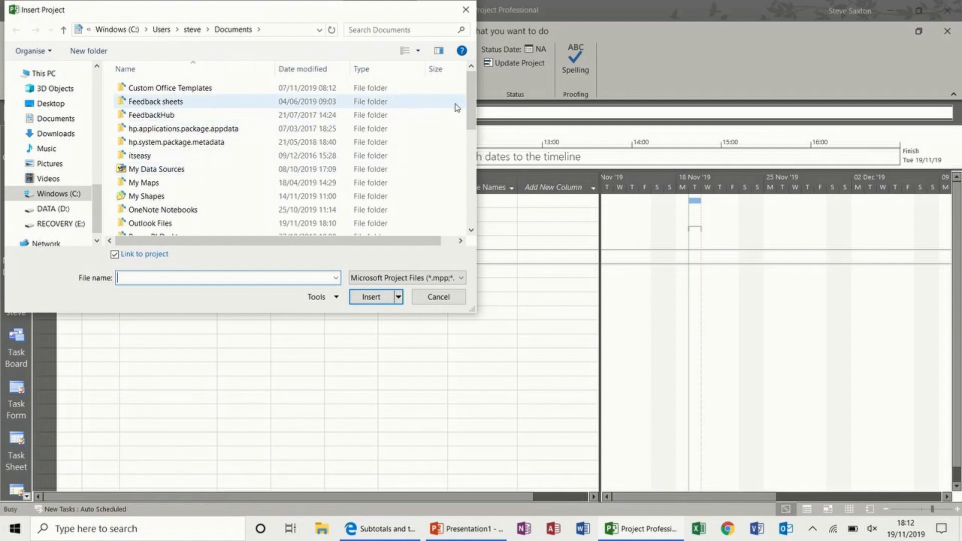
left_click_drag(470, 106, 472, 219)
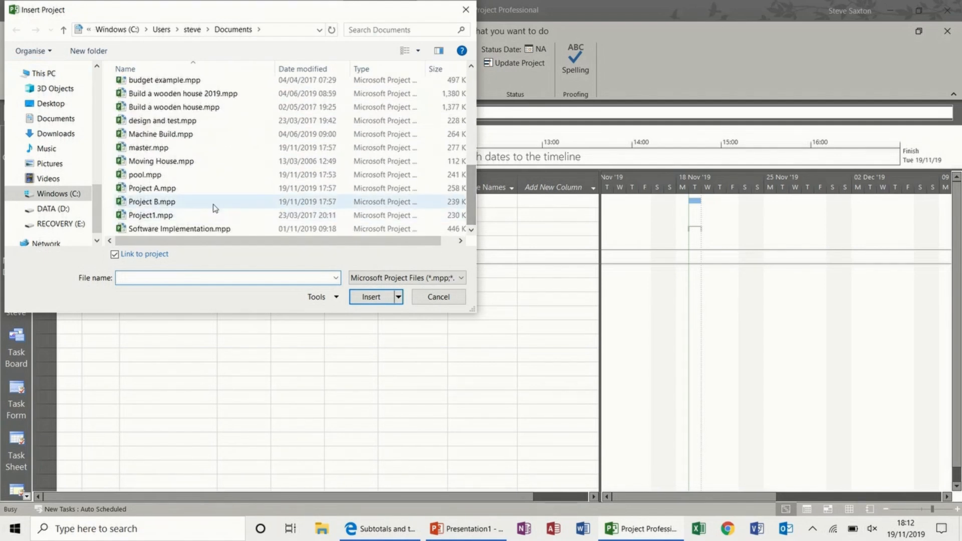
double_click(171, 201)
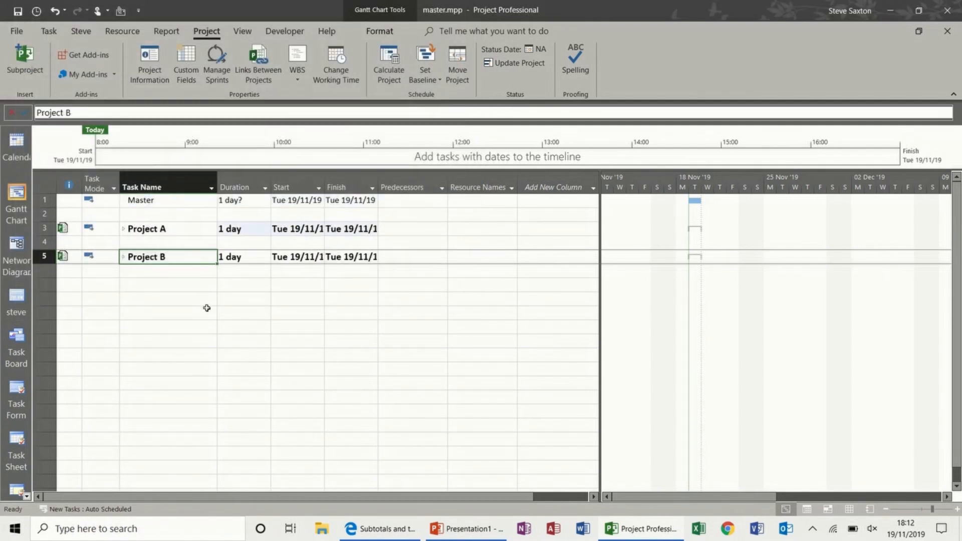
left_click(124, 230)
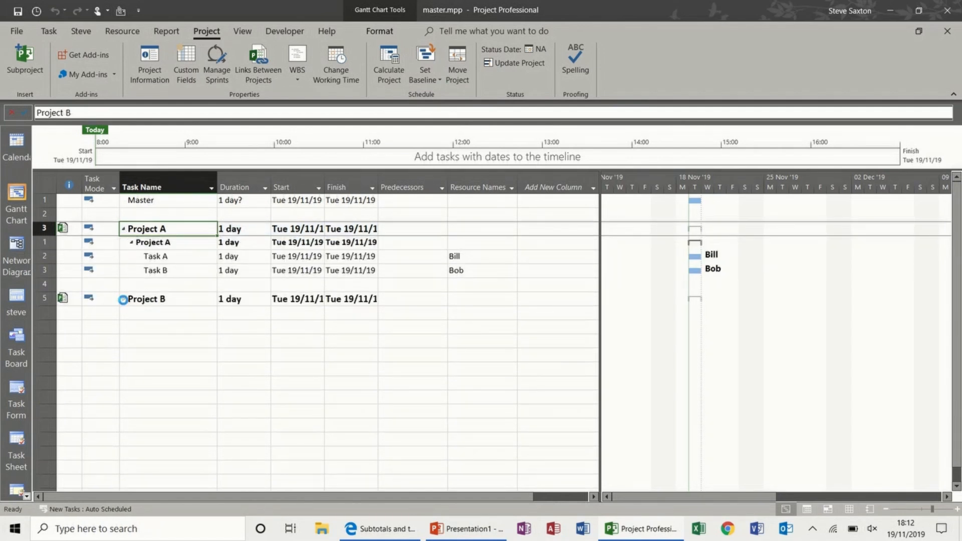
left_click(123, 299)
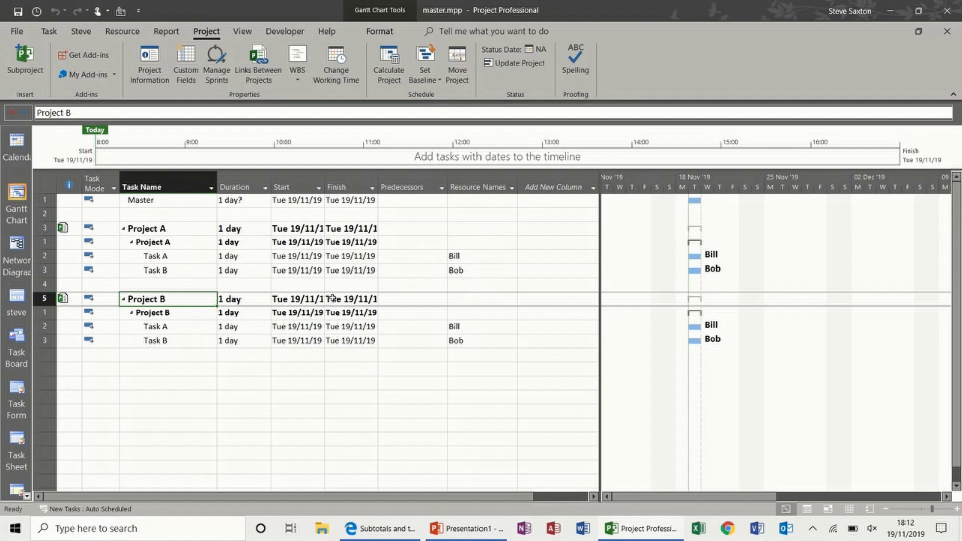
Replace the resources assigned to Task A and Task B of Project A with two different people
left_click(166, 325)
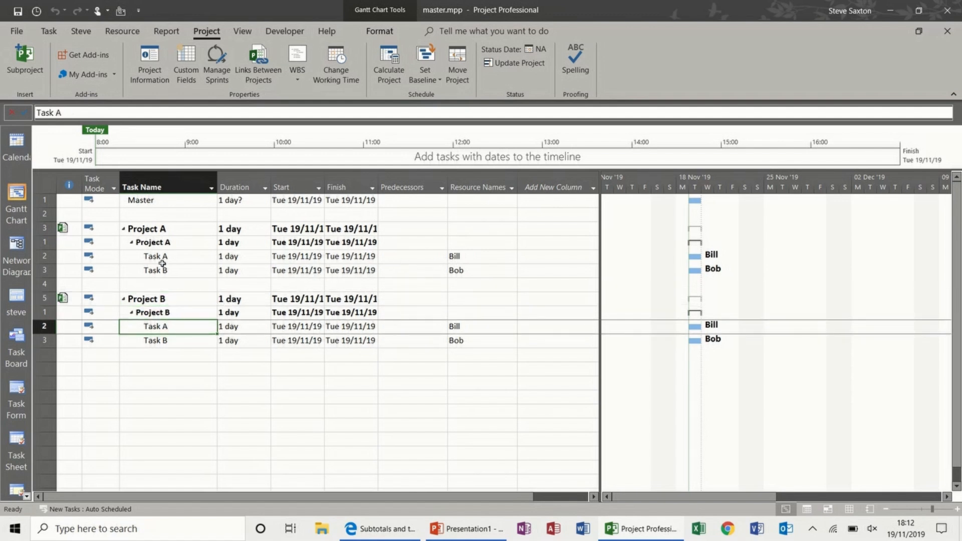
left_click(466, 256)
type("Steve")
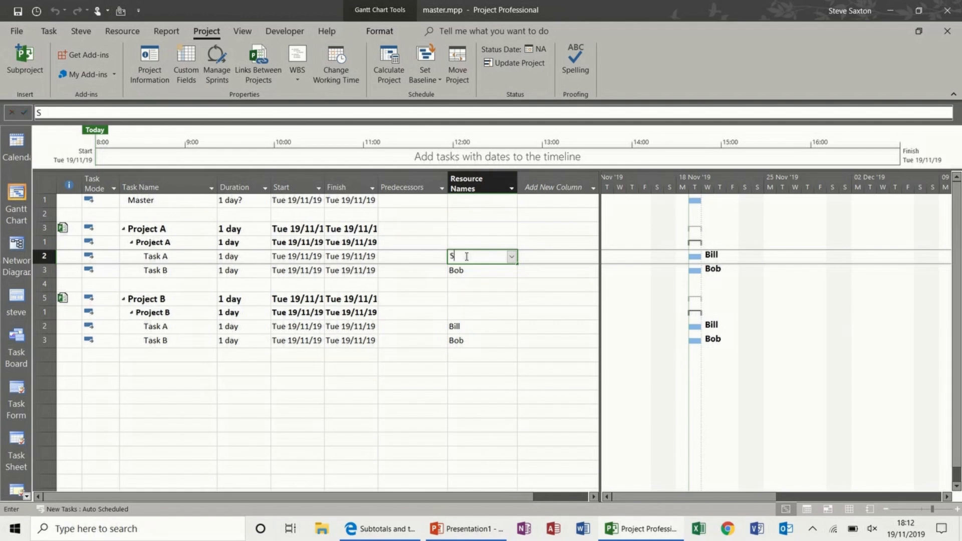
left_click(466, 270)
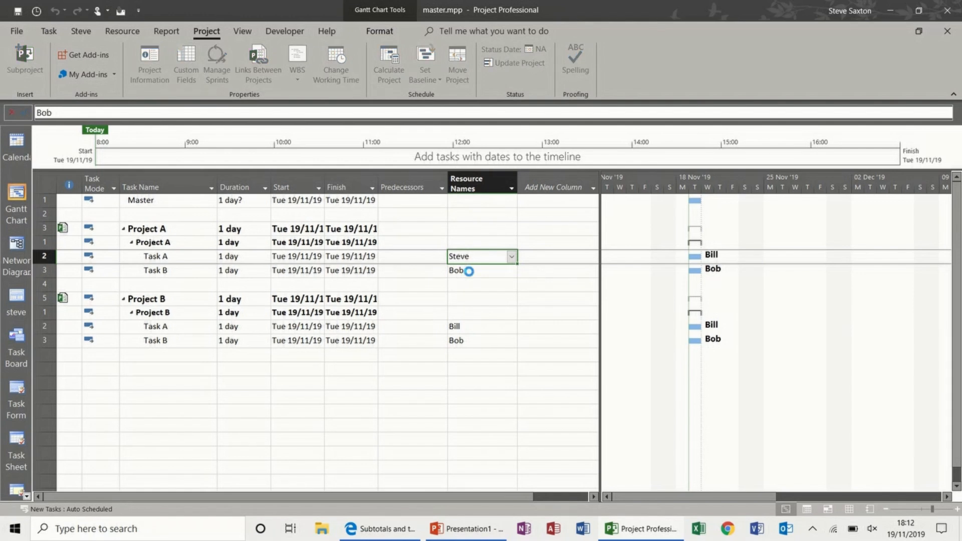
type("Paul")
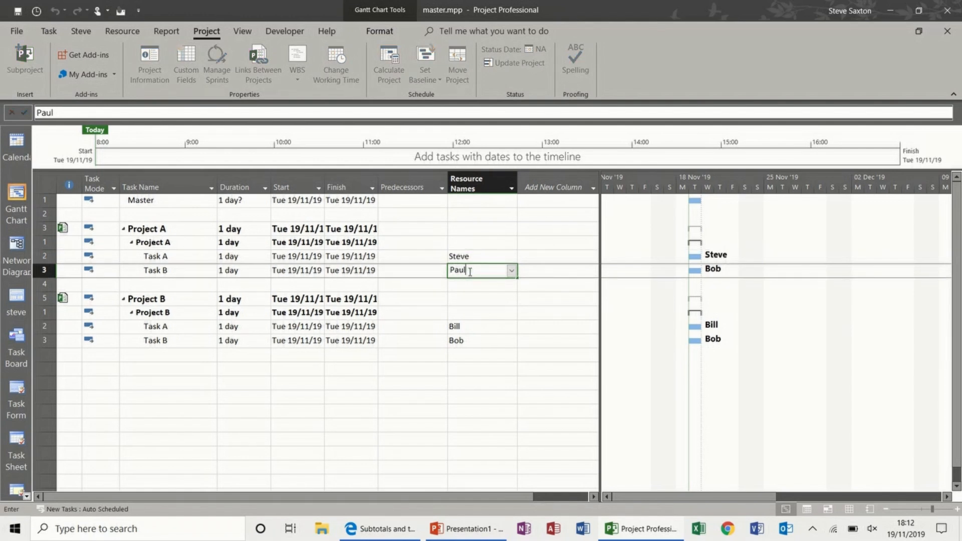
left_click(383, 313)
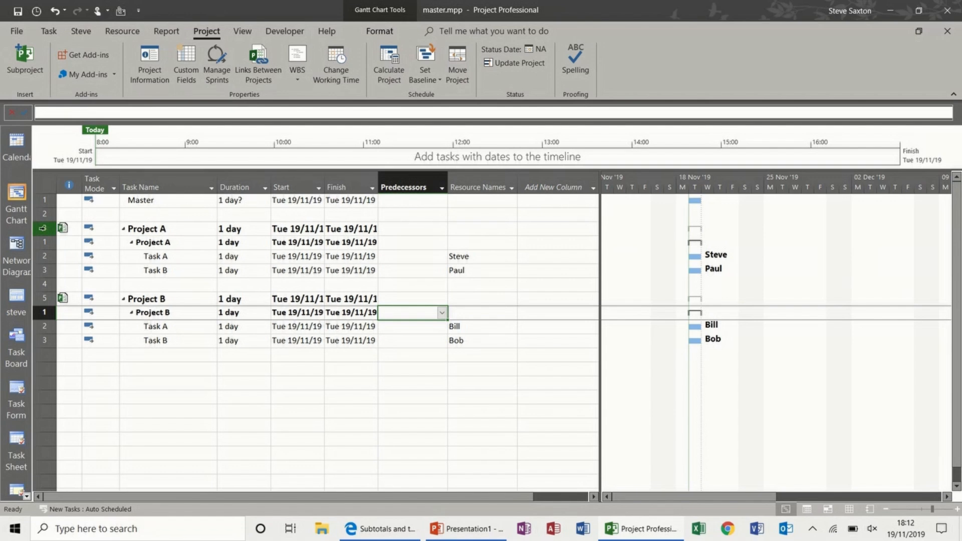
Indent Project A and Project B one level so they sit beneath the Master task
left_click_drag(44, 228, 44, 341)
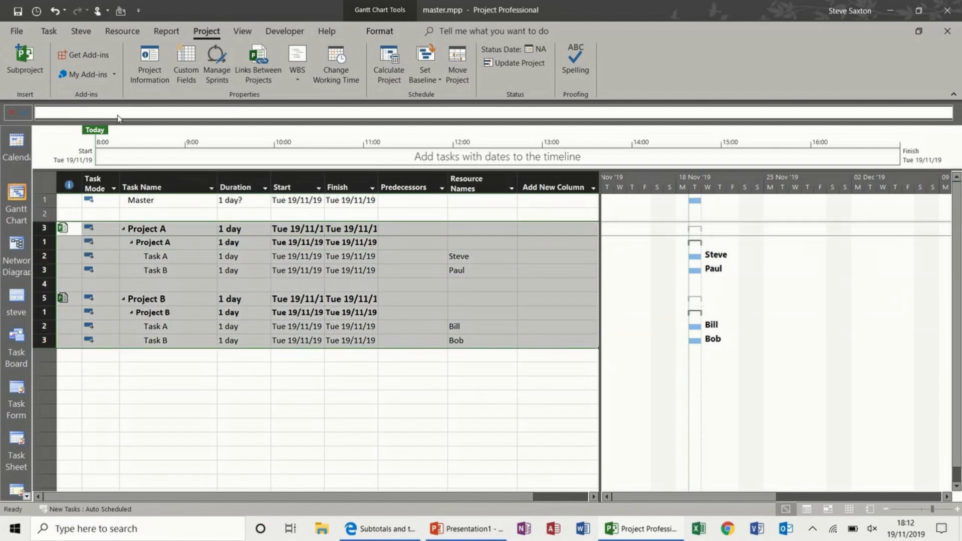
left_click(49, 31)
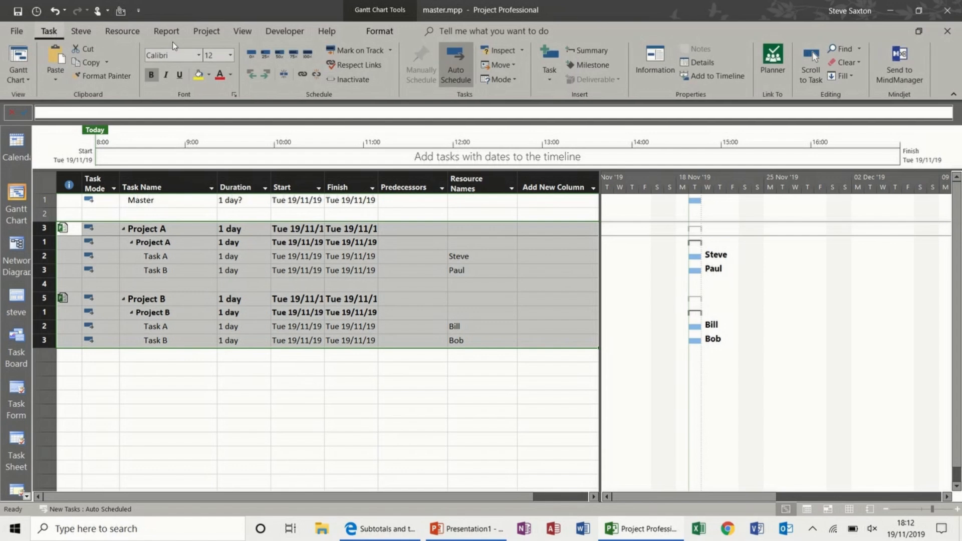
left_click(266, 74)
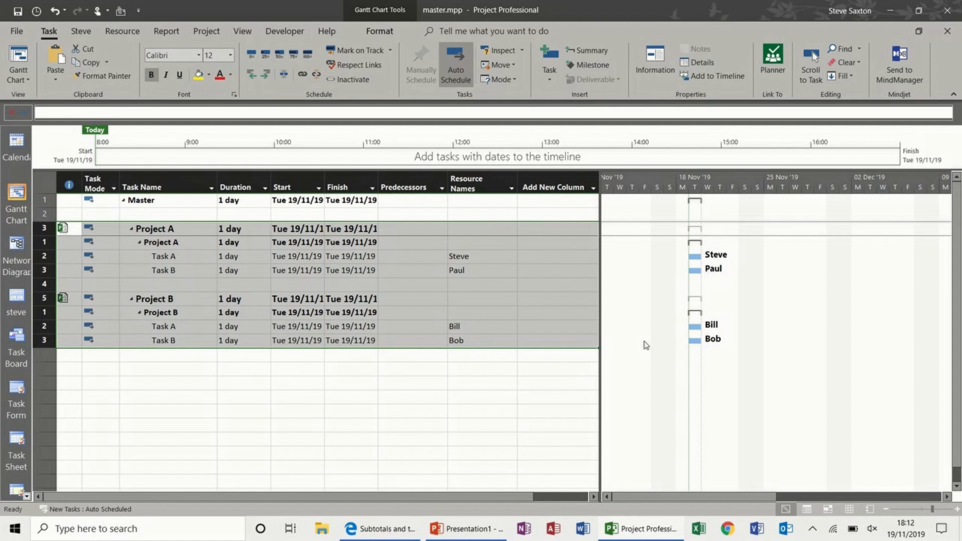
left_click(241, 327)
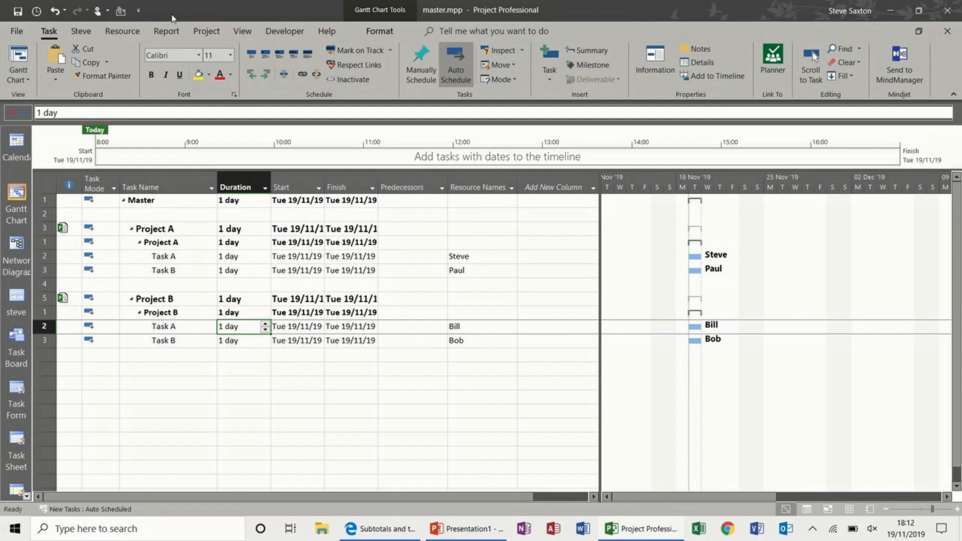
Create a new blank report named Report One
left_click(167, 34)
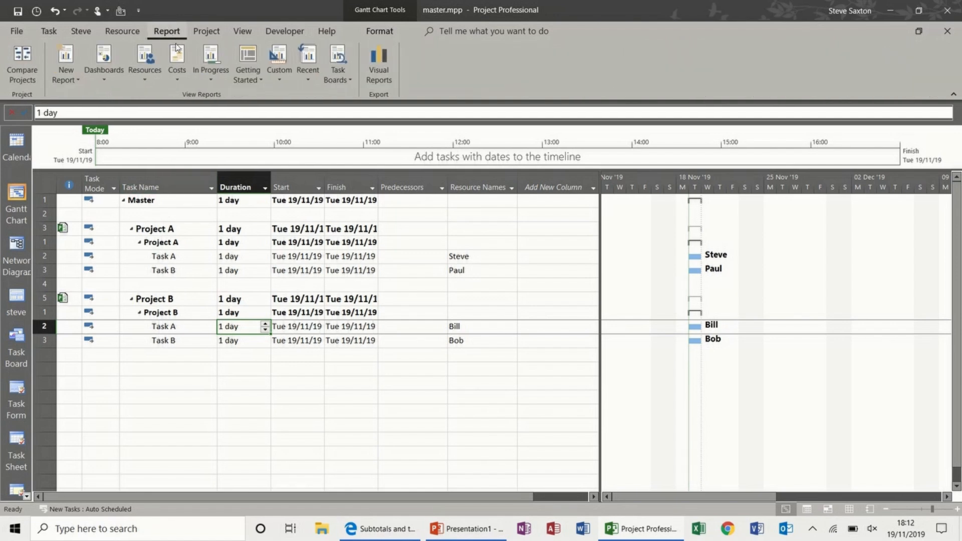
left_click(73, 58)
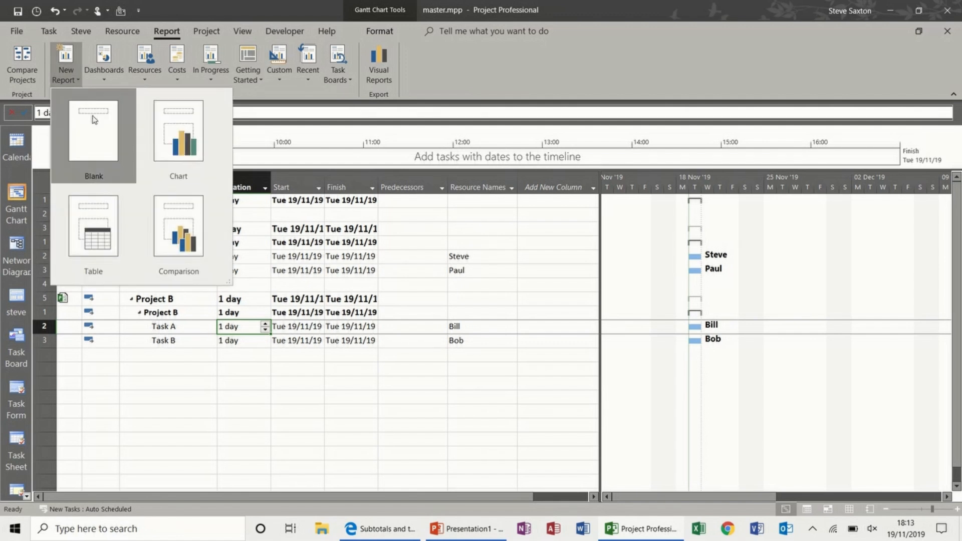
left_click(92, 128)
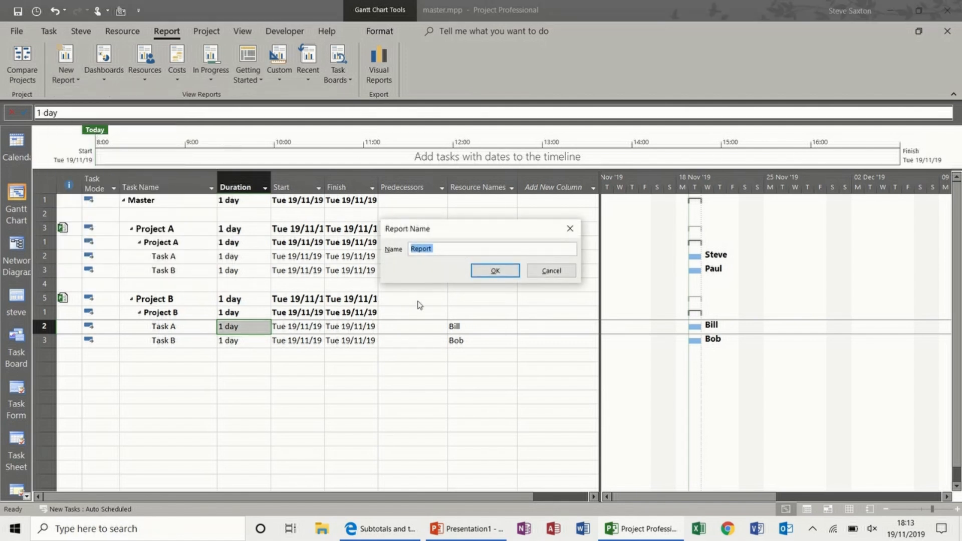
type("R")
left_click(495, 271)
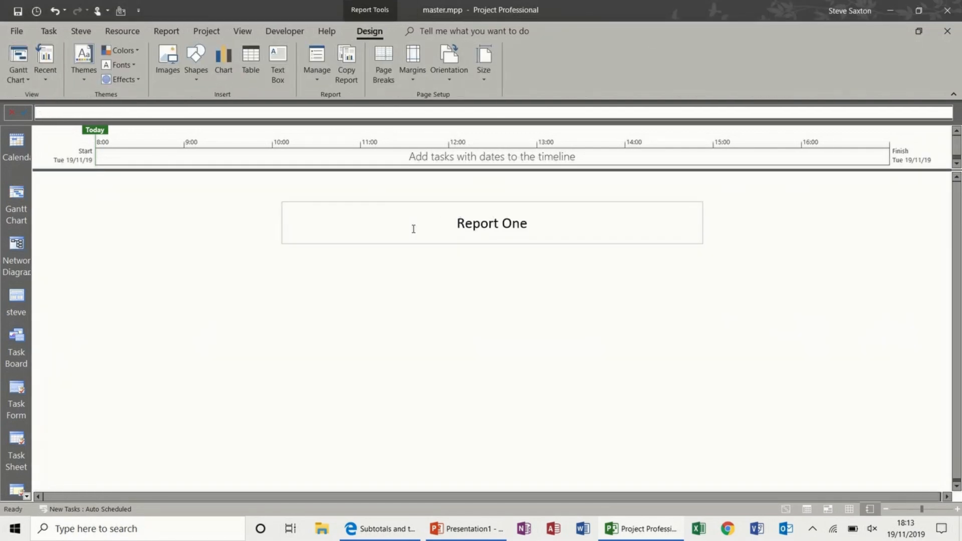
Insert a column chart into the report and place it below the title on the left side of the page
left_click(223, 55)
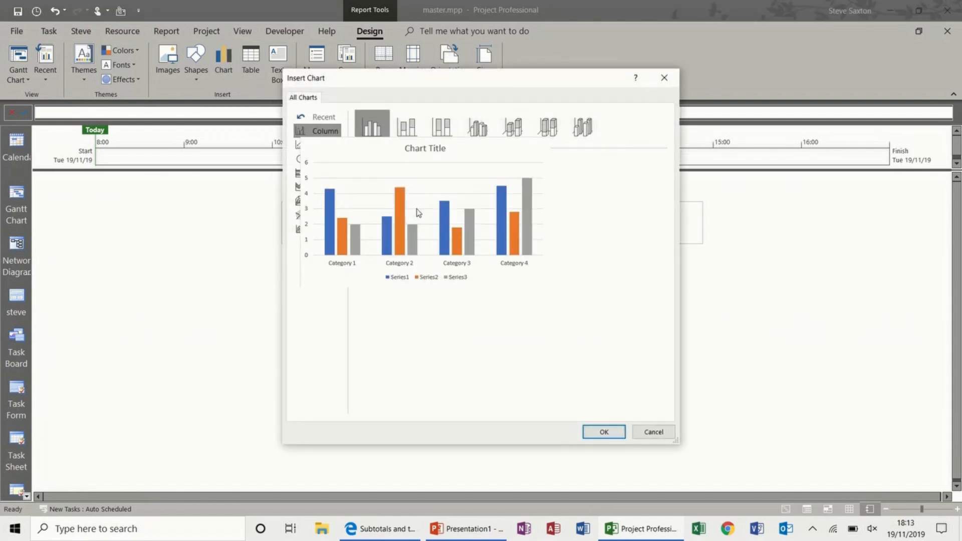
double_click(418, 213)
left_click_drag(396, 243, 132, 252)
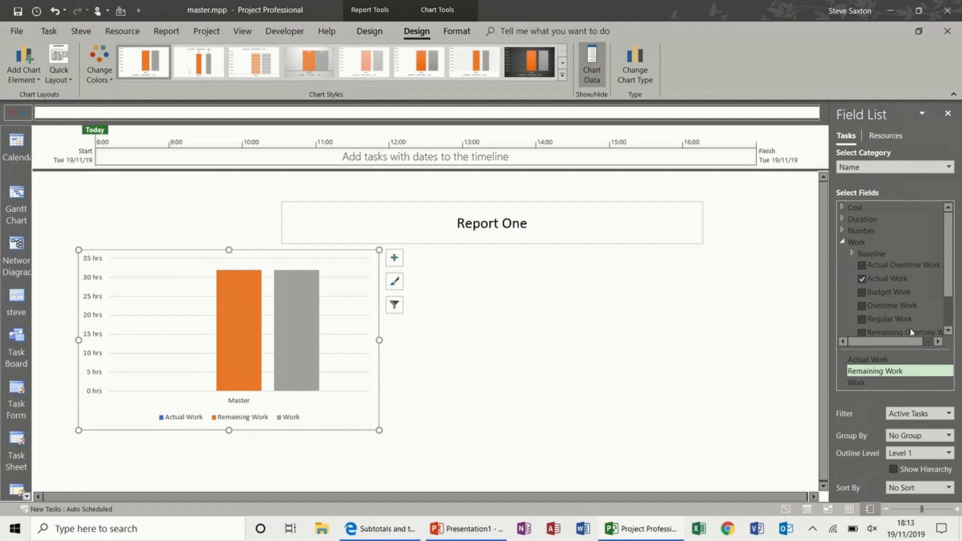
Remove Actual Work and Remaining Work from the chart, keeping only Work, and set its outline level to All Subtasks
left_click(861, 279)
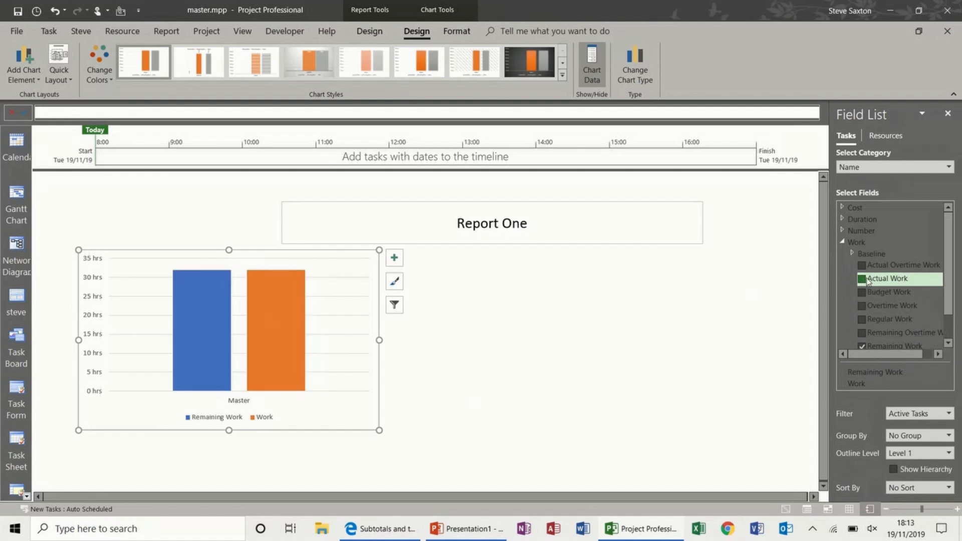
left_click_drag(951, 260, 953, 293)
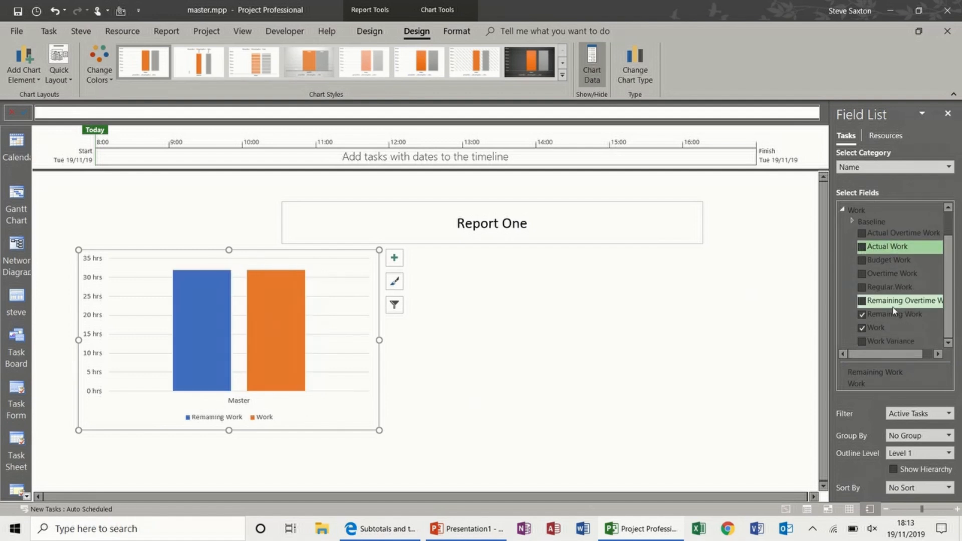
left_click(862, 314)
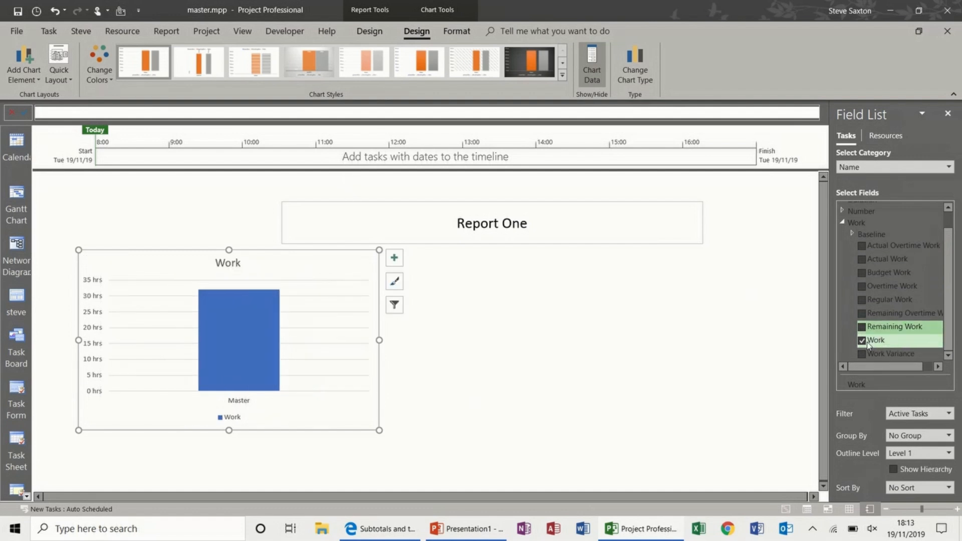
left_click(948, 453)
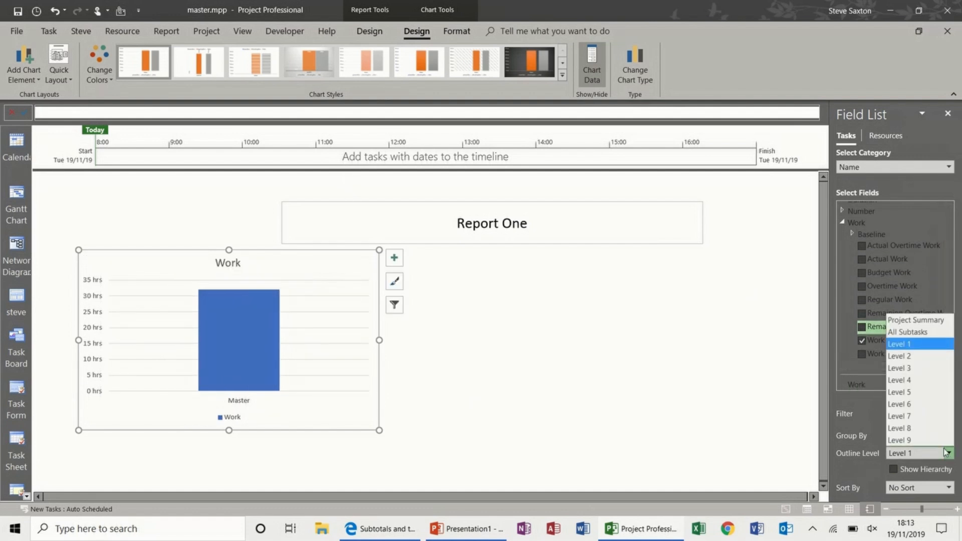
left_click(910, 332)
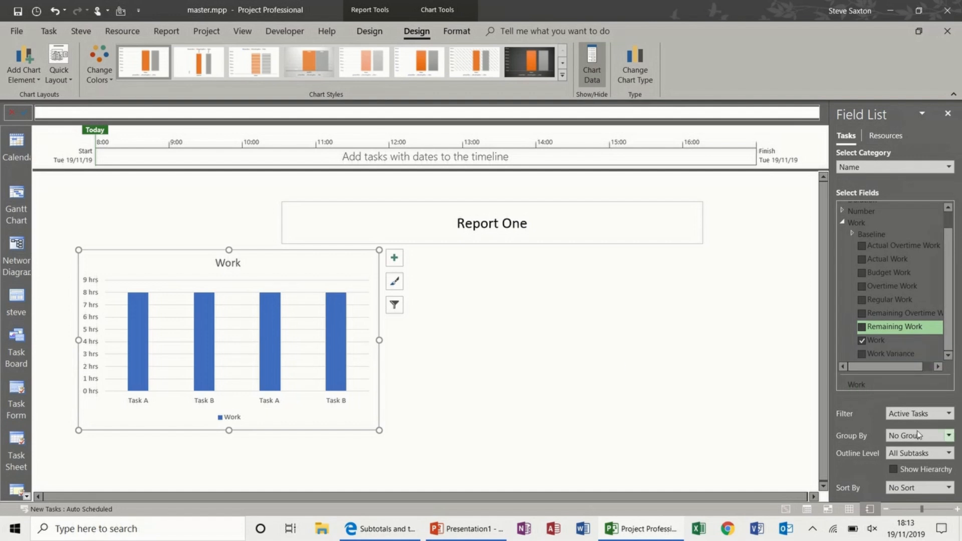
Define a new group named Projects that groups by the Project field and apply it to the Work chart
left_click(949, 436)
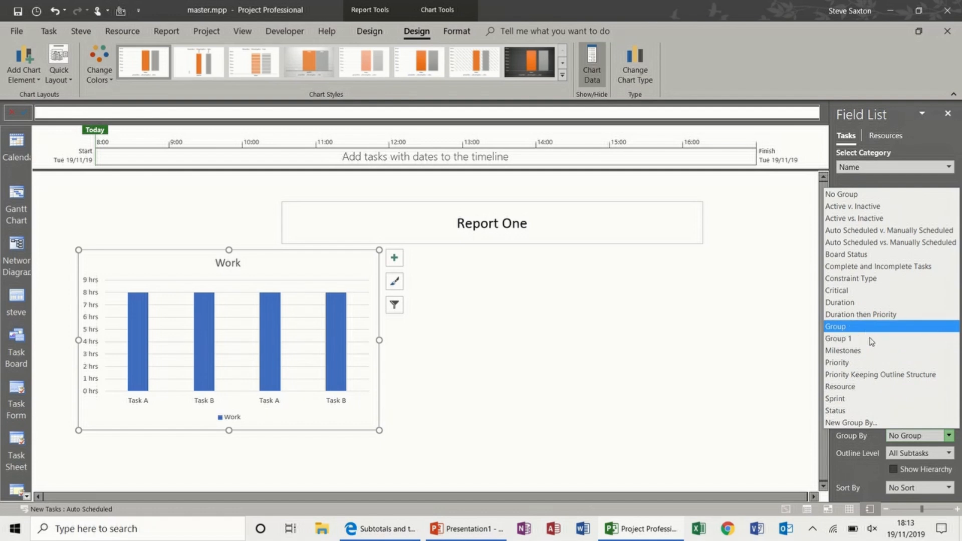
left_click(858, 422)
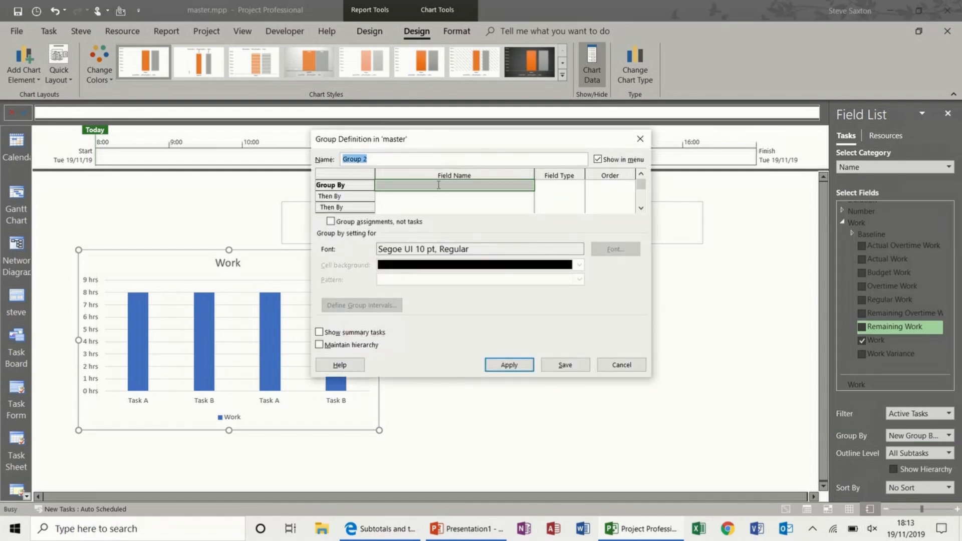
type("Projects")
left_click(421, 183)
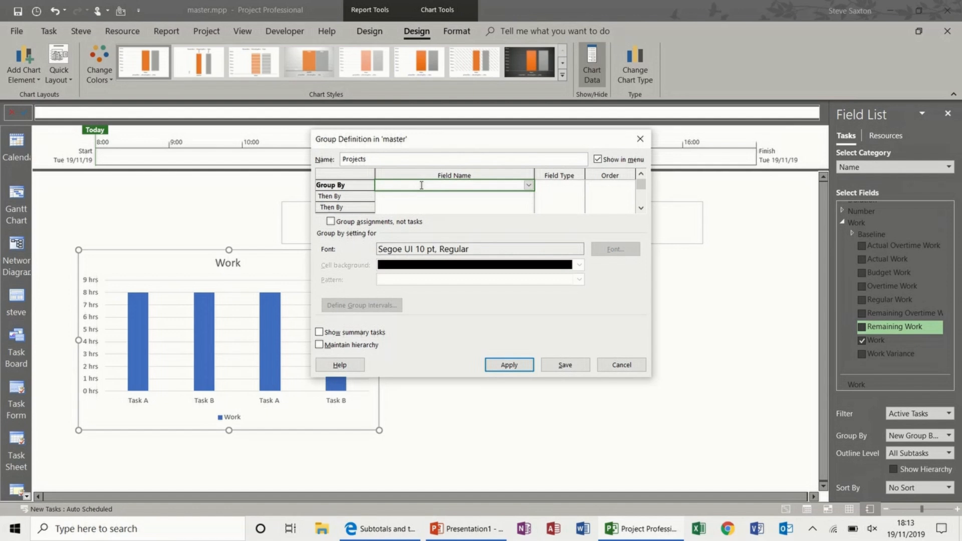
type("Project")
key("Return")
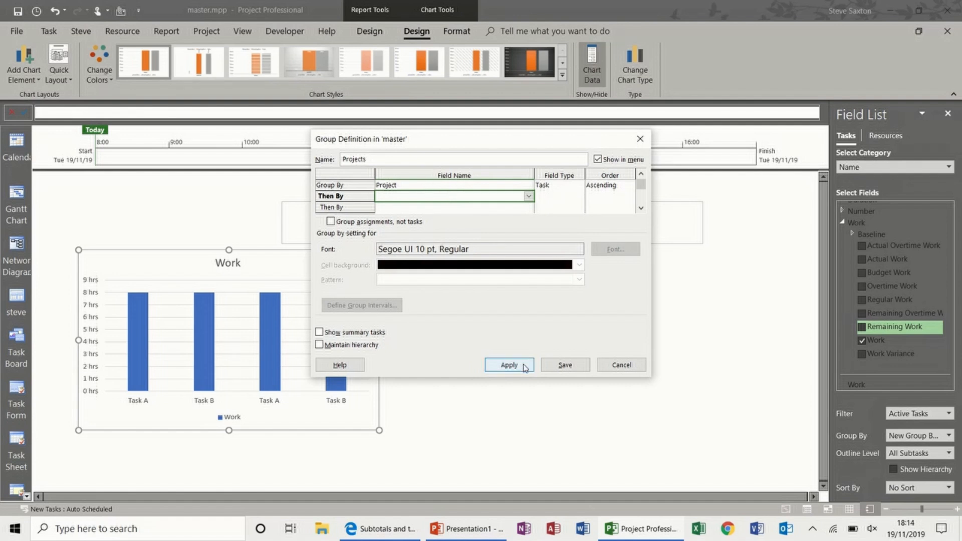
left_click(509, 364)
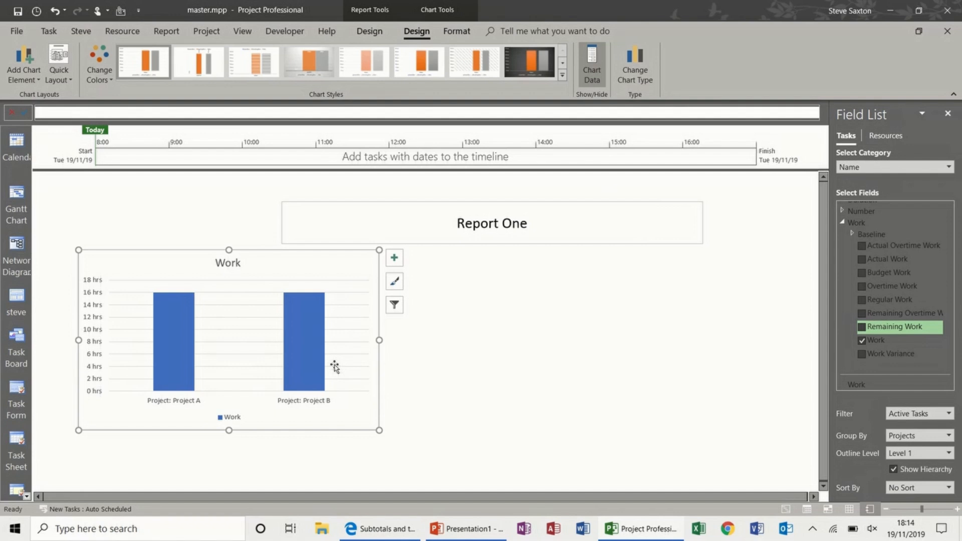
Set the grouped chart's outline level to All Subtasks and shift the chart slightly to the left
left_click(950, 454)
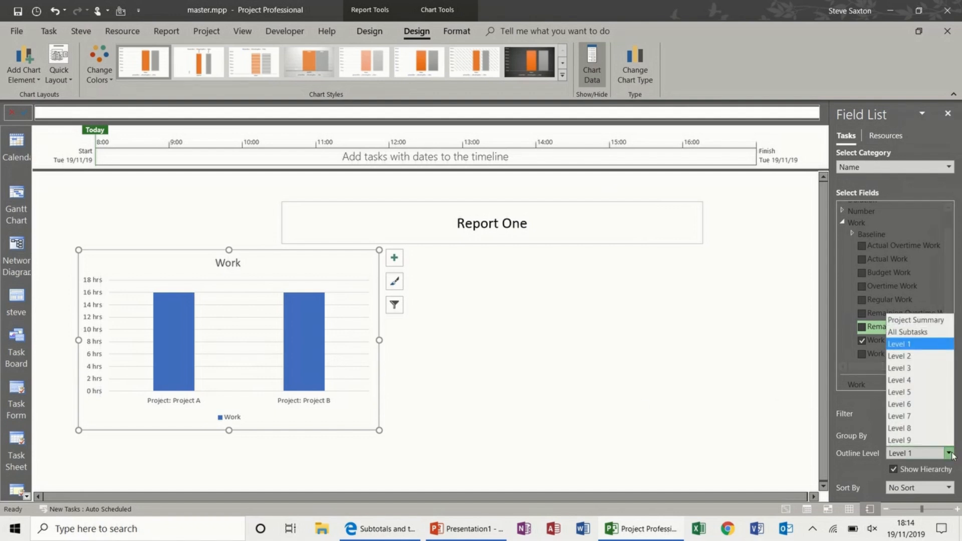
left_click(908, 333)
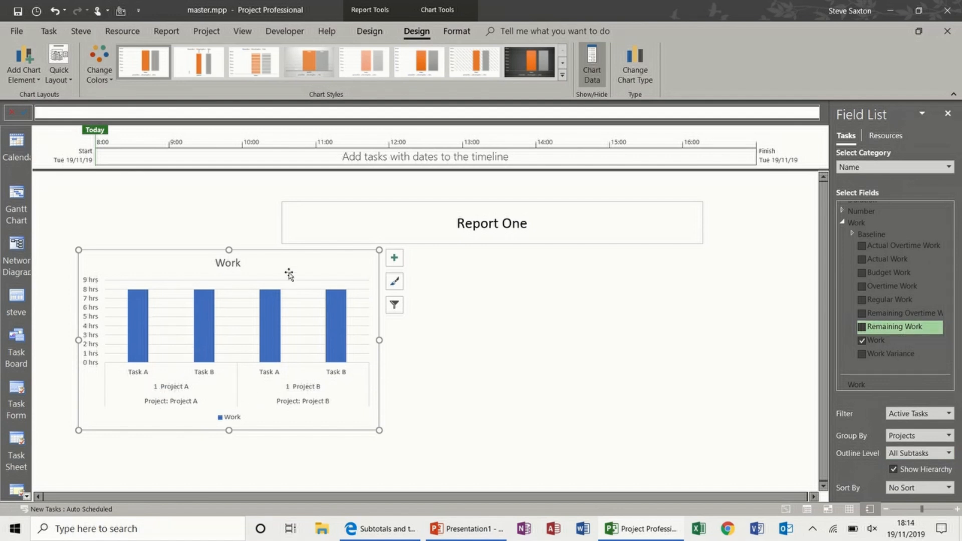
left_click_drag(305, 261, 297, 260)
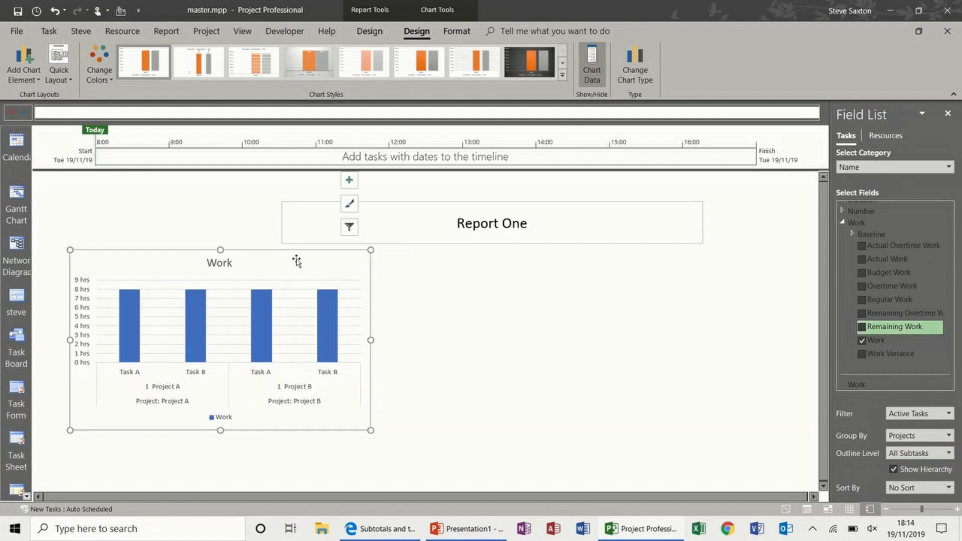
Insert a second column chart into the report and place it directly right of the first chart
left_click(400, 273)
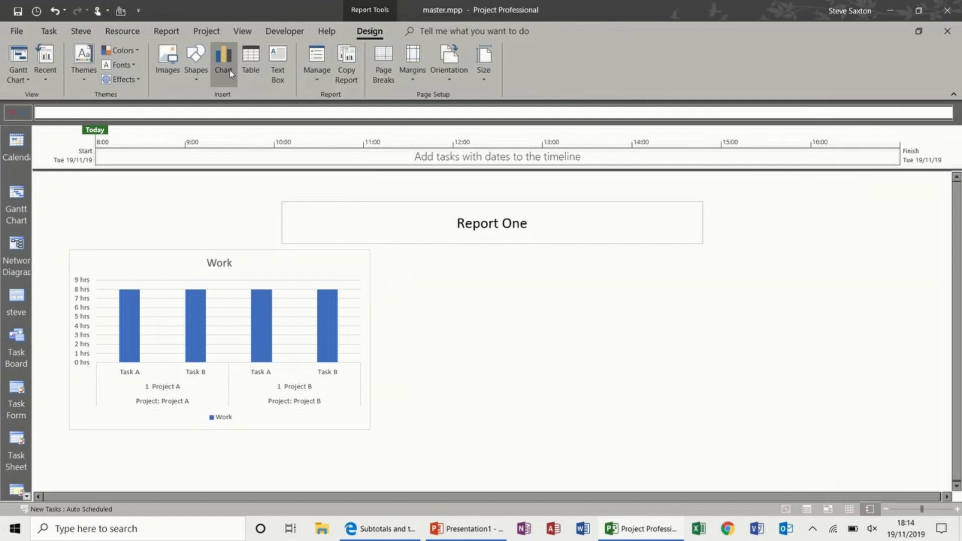
left_click(229, 70)
double_click(441, 204)
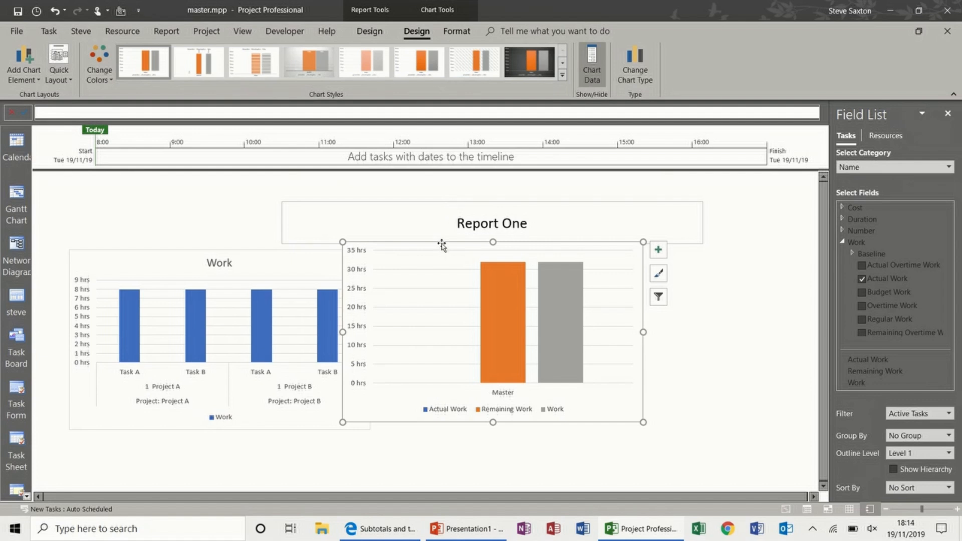
left_click_drag(442, 245, 472, 254)
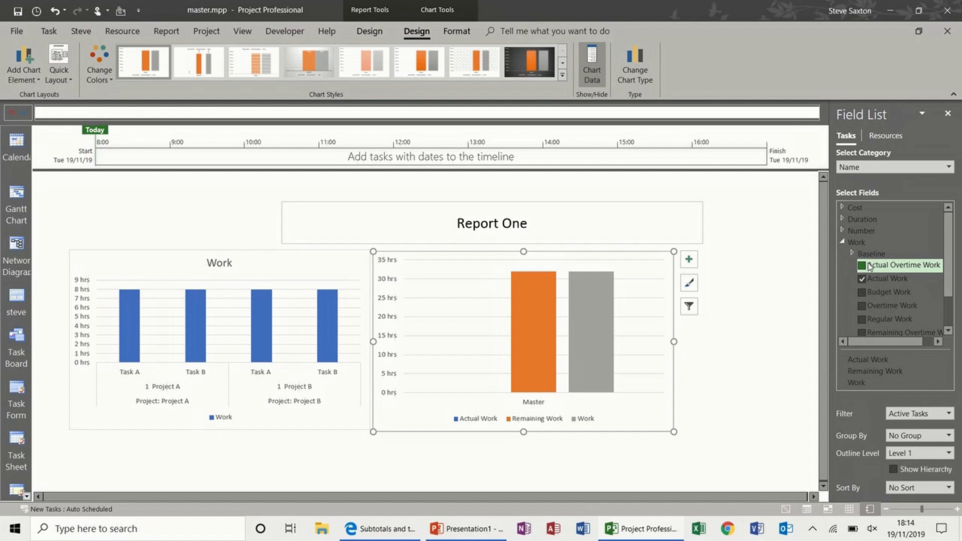
Base the second chart on resources and remove Actual Work and Remaining Work, keeping only Work
left_click(890, 137)
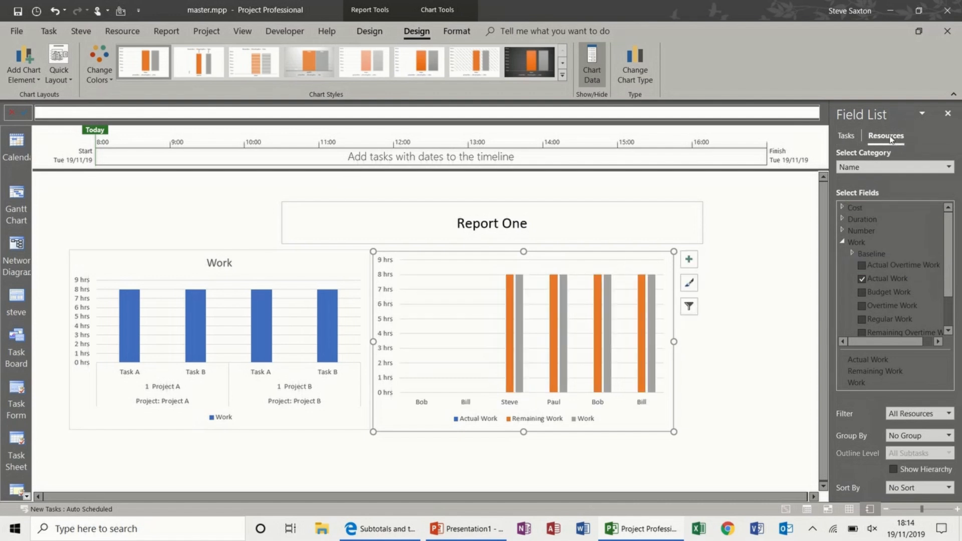
left_click(861, 278)
left_click_drag(950, 282, 950, 326)
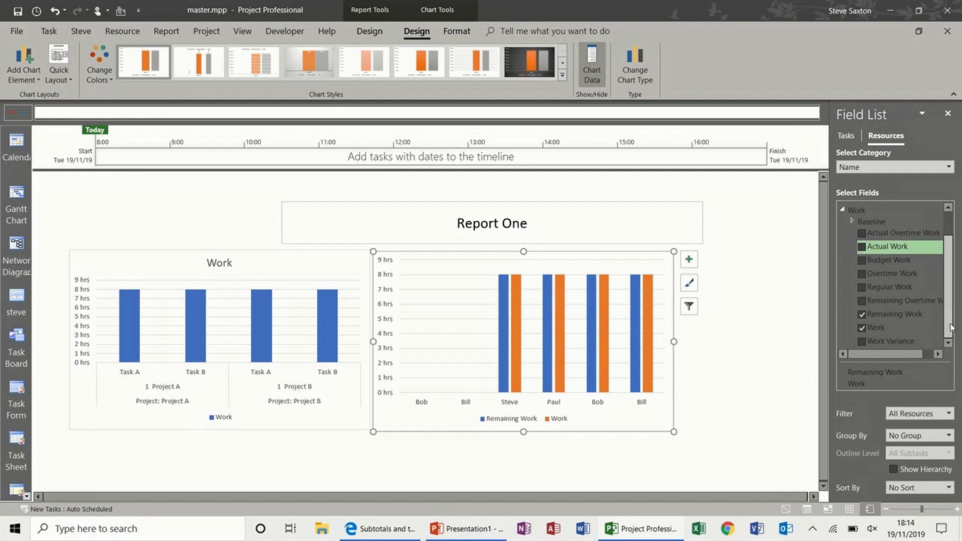
left_click(862, 314)
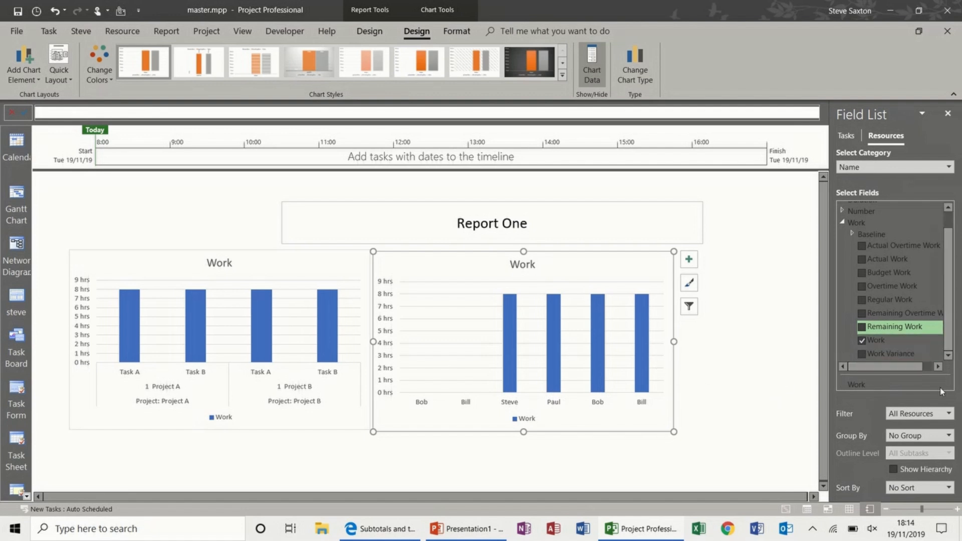
Group the resource chart by Projects and set its outline level to All Subtasks
left_click(949, 436)
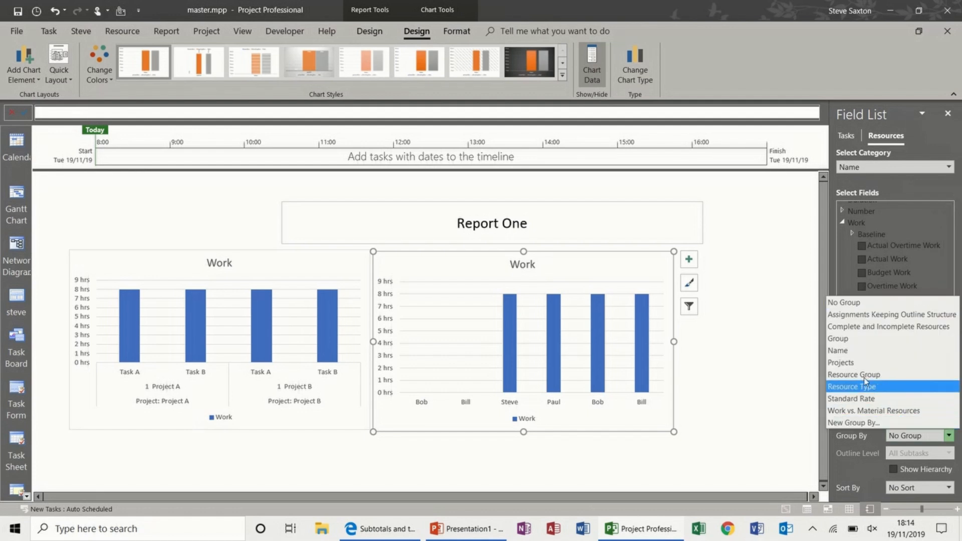
left_click(862, 364)
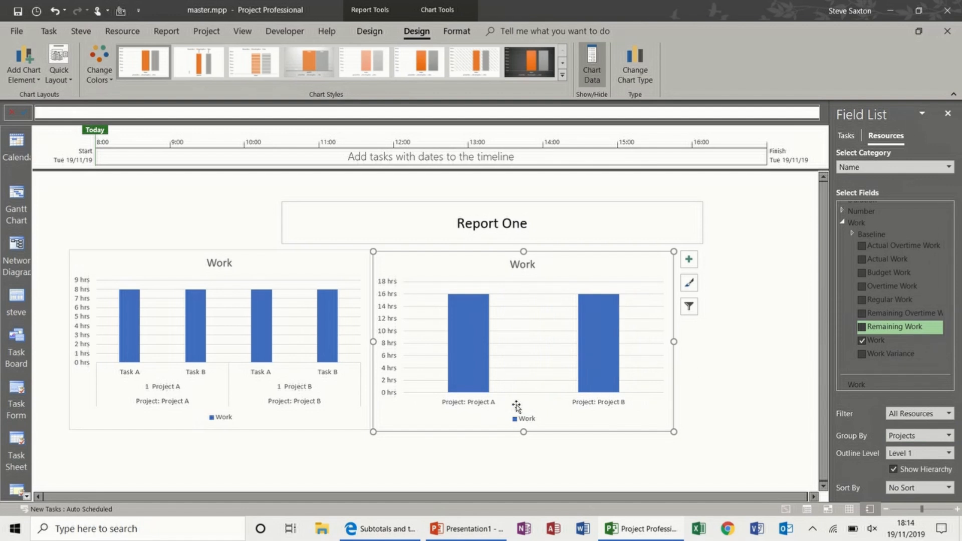
left_click(949, 453)
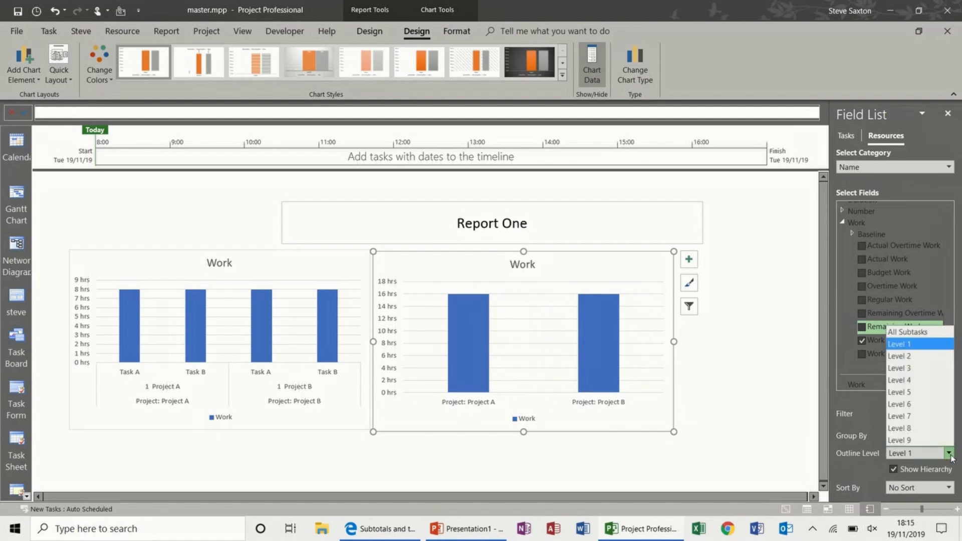
left_click(916, 332)
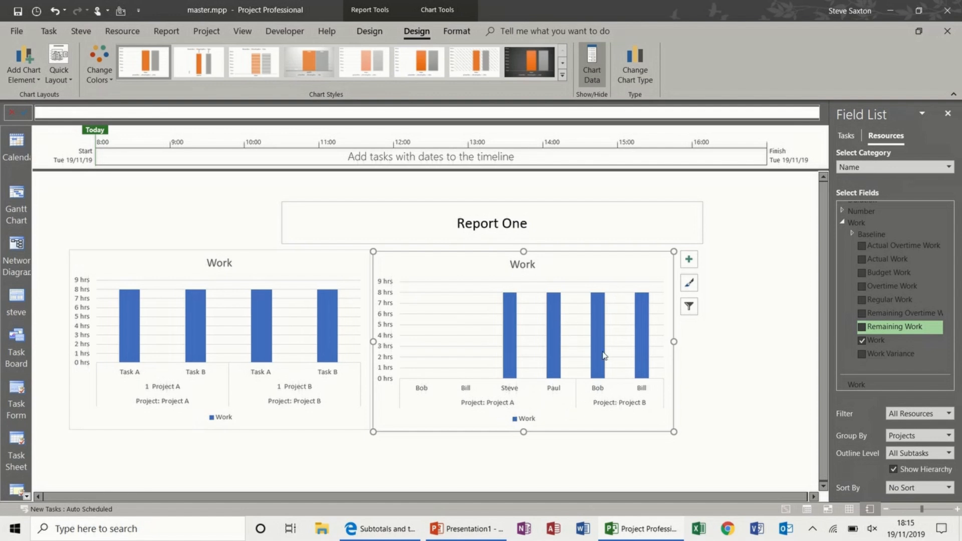
Insert a table into the report and place it below the left chart, aligned with its left edge
left_click(733, 389)
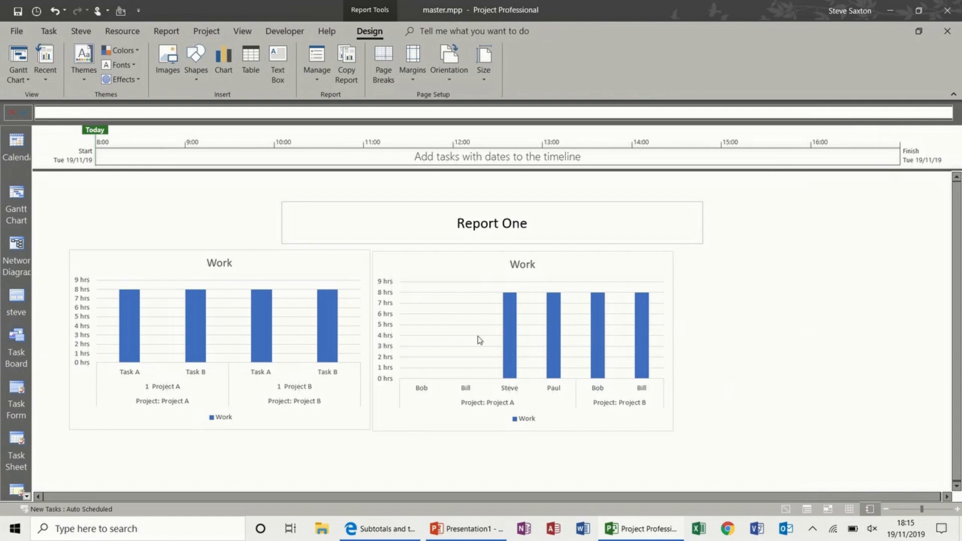
left_click(251, 59)
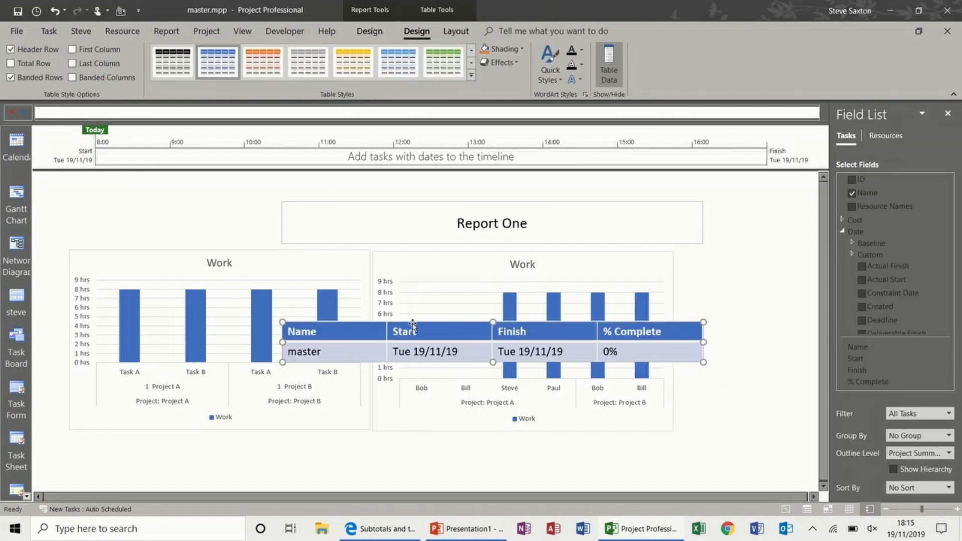
left_click_drag(412, 326, 195, 441)
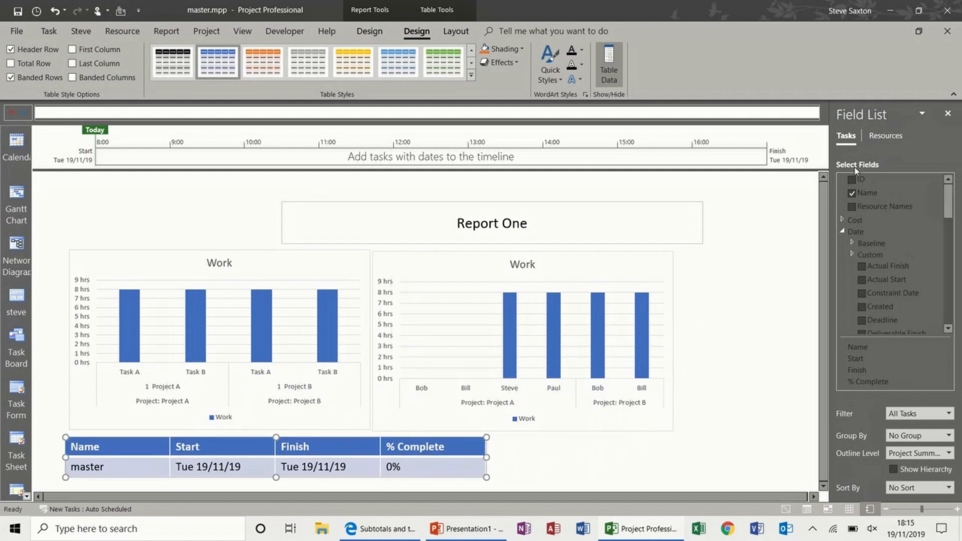
Base the table on resources, remove the Start and Finish fields, and add the Work field beside Name
left_click(885, 136)
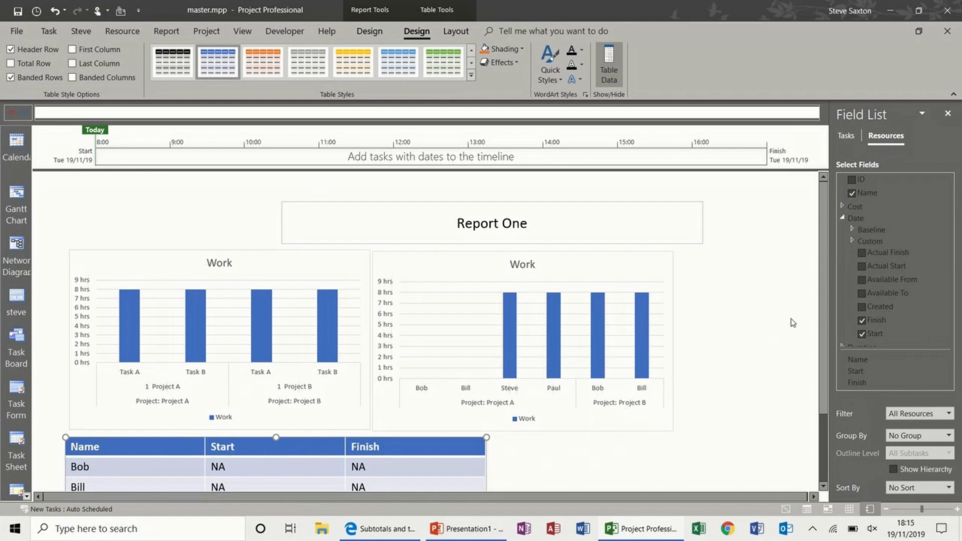
scroll(823, 331, "down", 2)
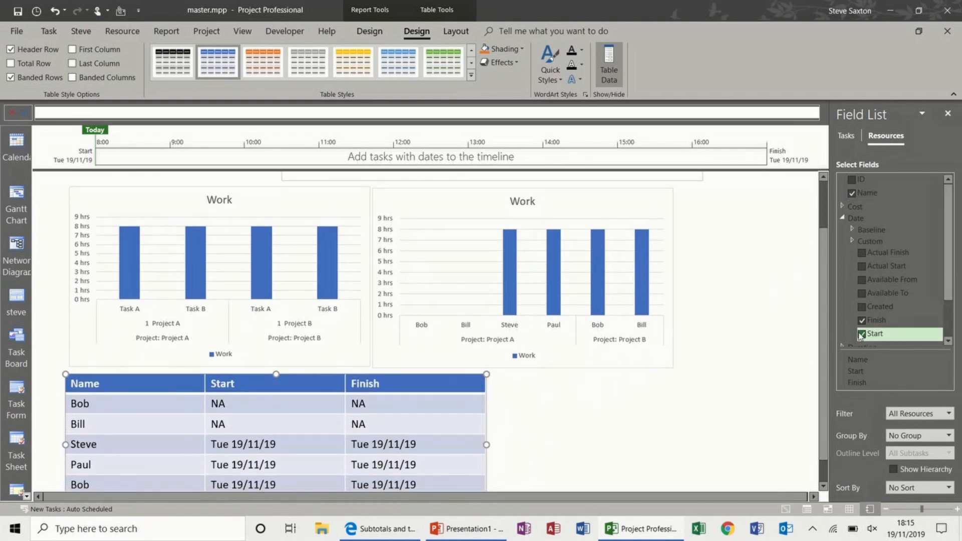
left_click(861, 320)
left_click(862, 333)
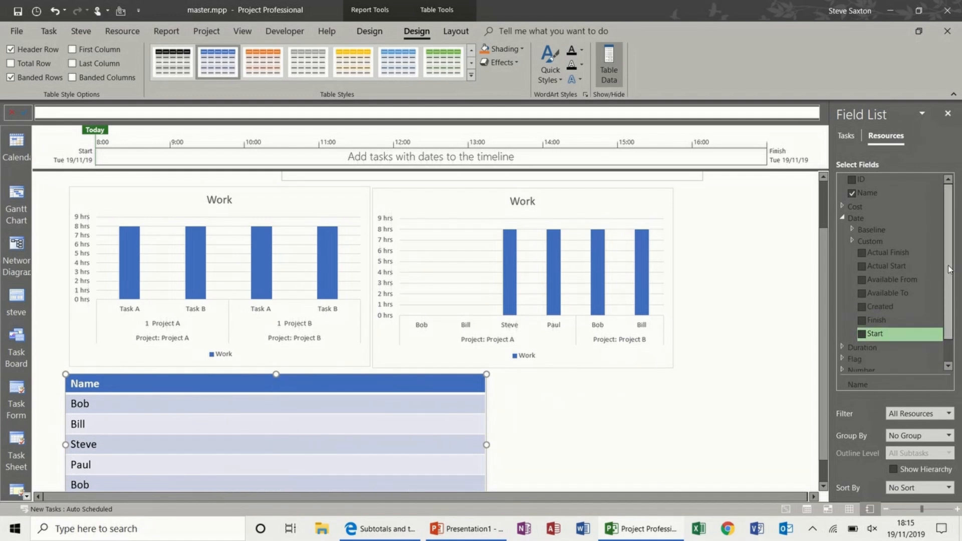
left_click_drag(948, 266, 951, 318)
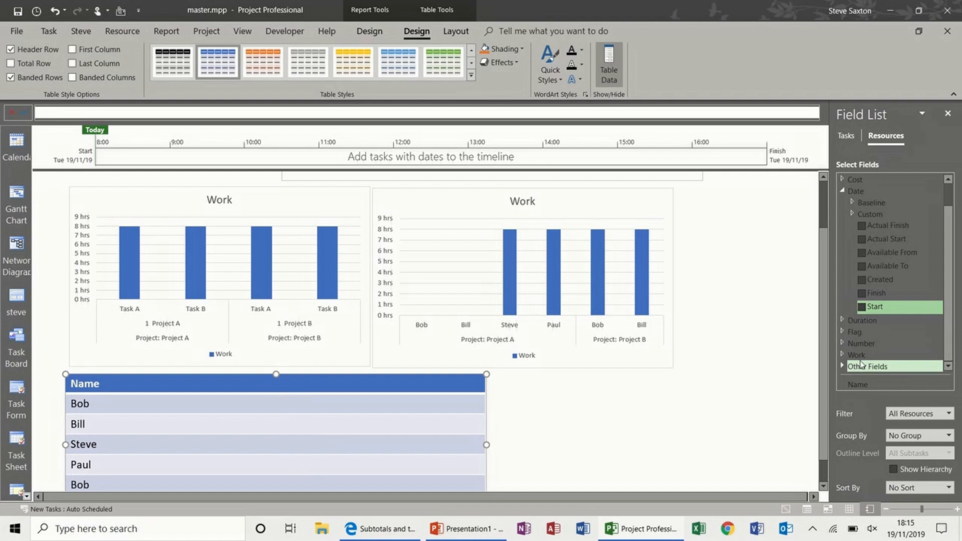
left_click(842, 355)
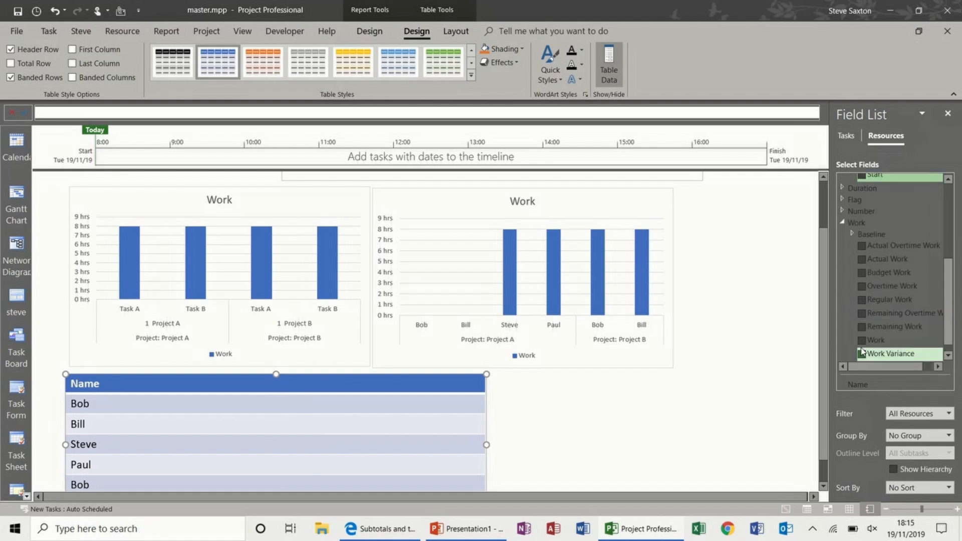
left_click(861, 341)
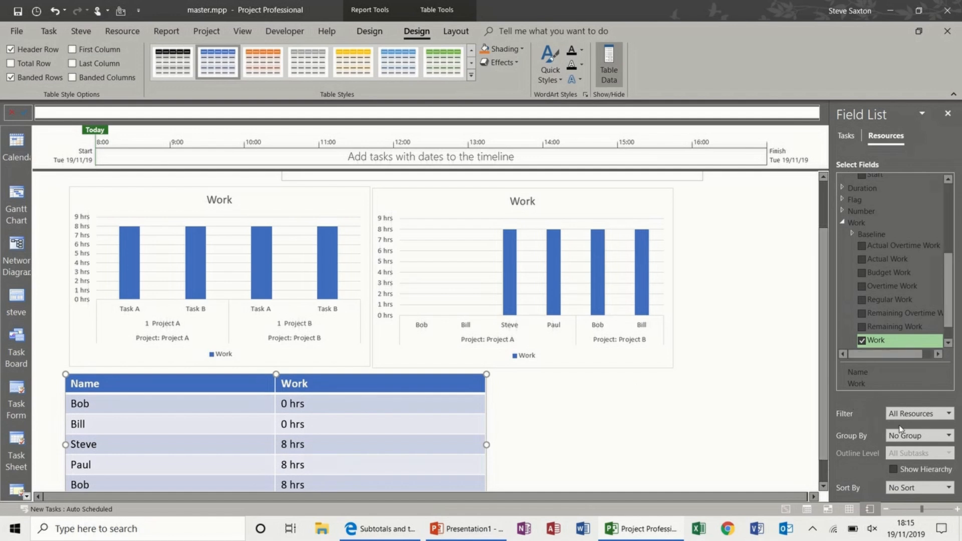
Group the resource table by Projects and set its outline level to All Subtasks
left_click(948, 435)
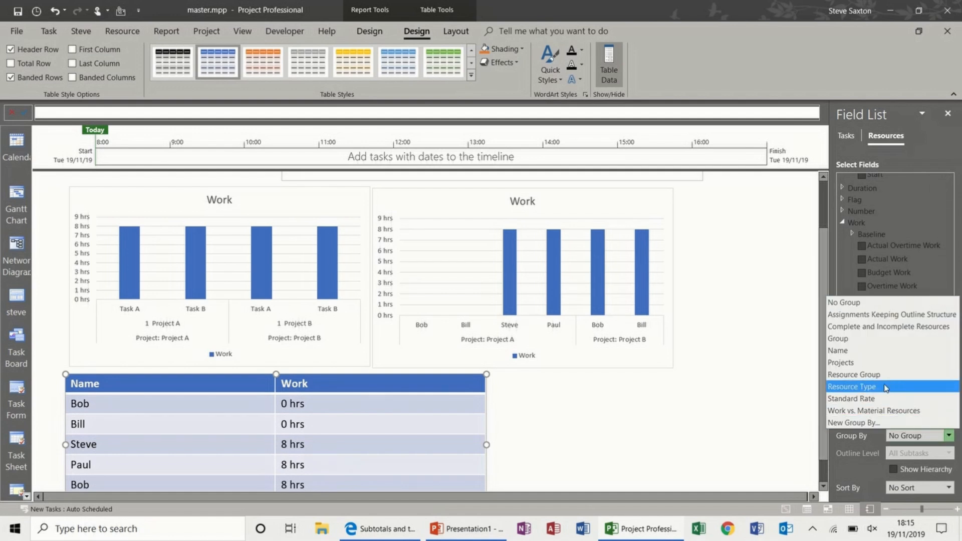
left_click(880, 363)
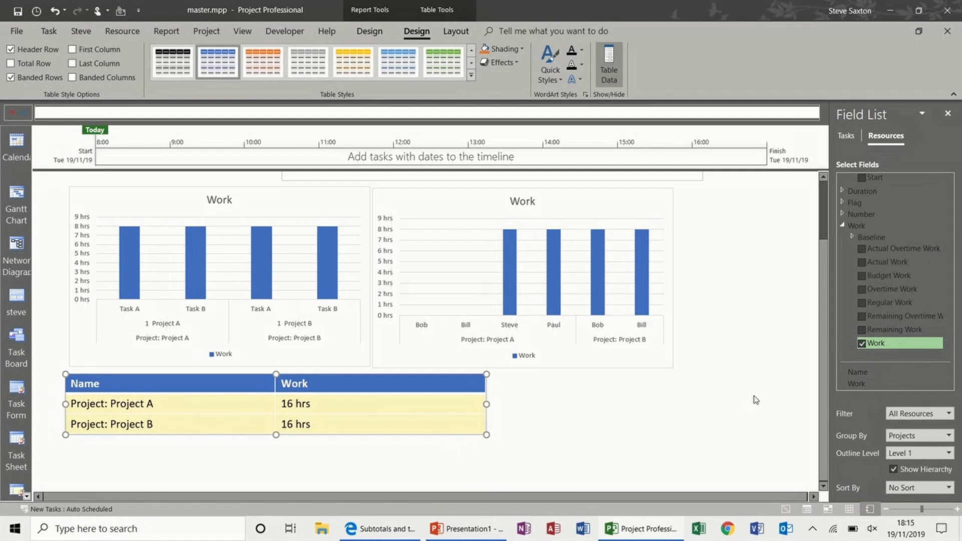
left_click(948, 453)
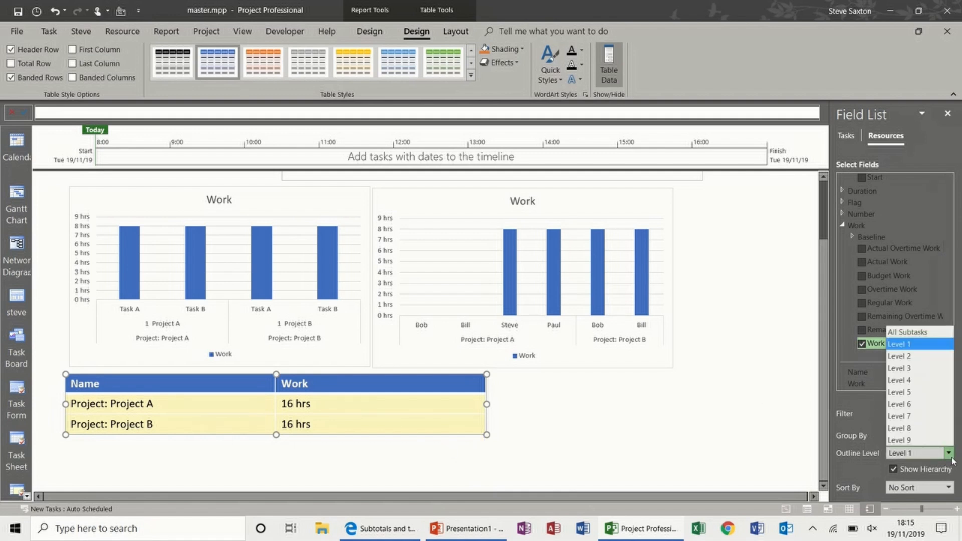
left_click(906, 335)
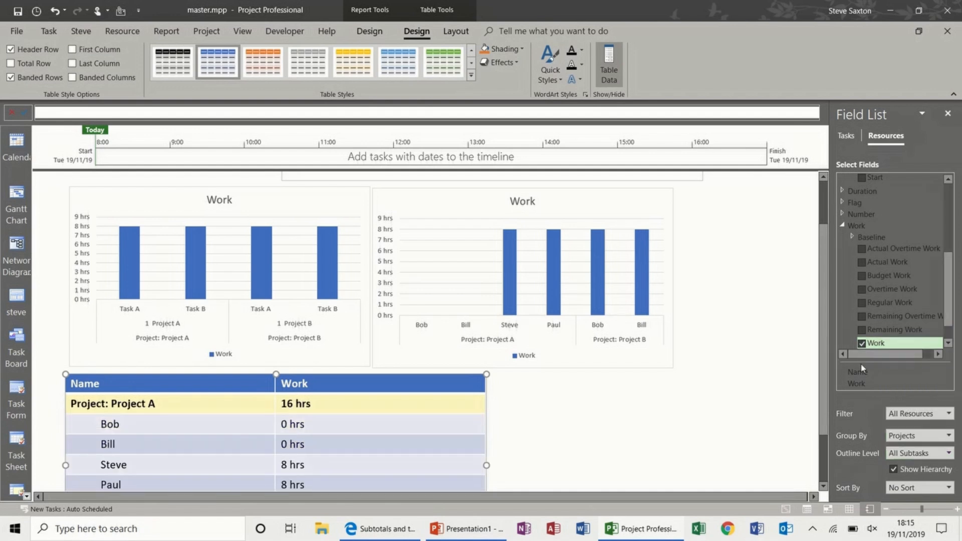
scroll(825, 294, "down", 3)
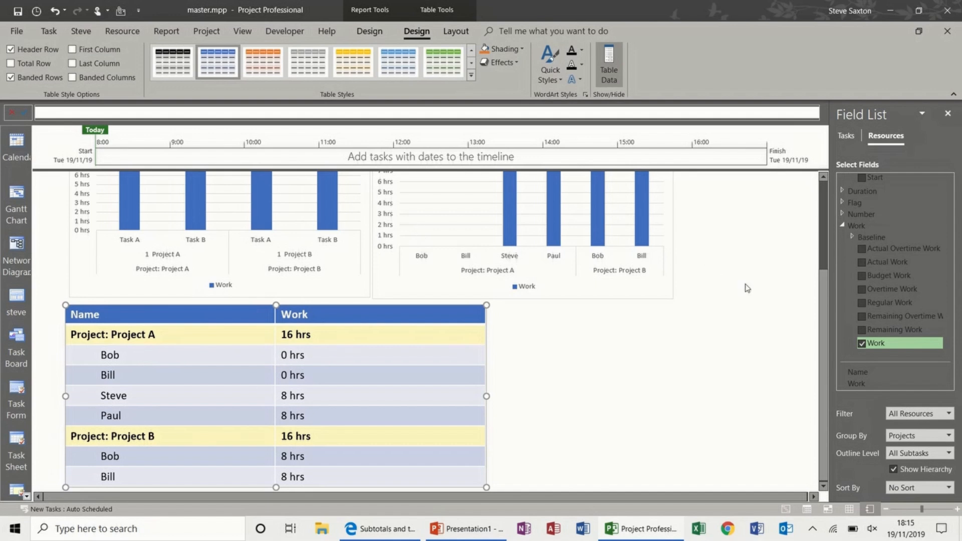
scroll(822, 337, "up", 5)
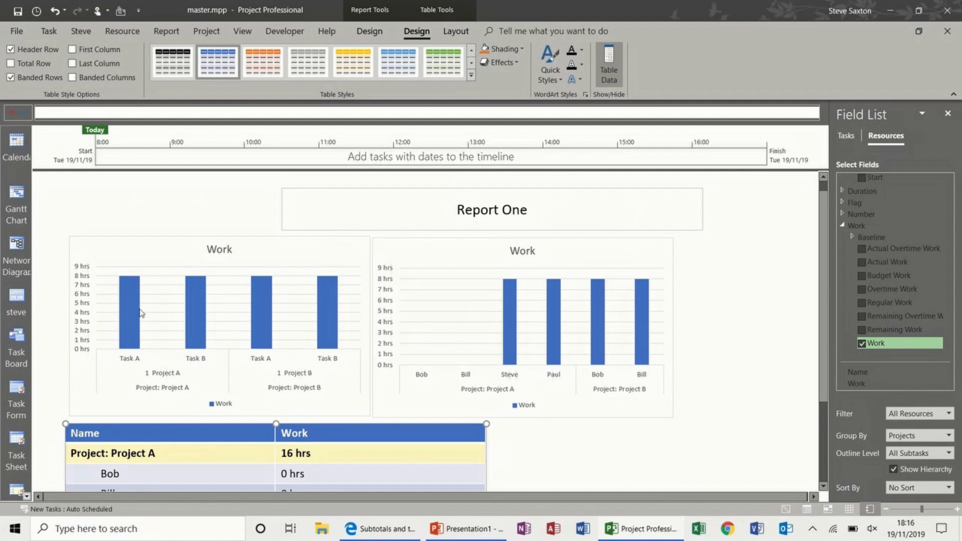
Return to the Gantt Chart view and open the custom report Resource across Projects to review its charts and table
left_click(16, 198)
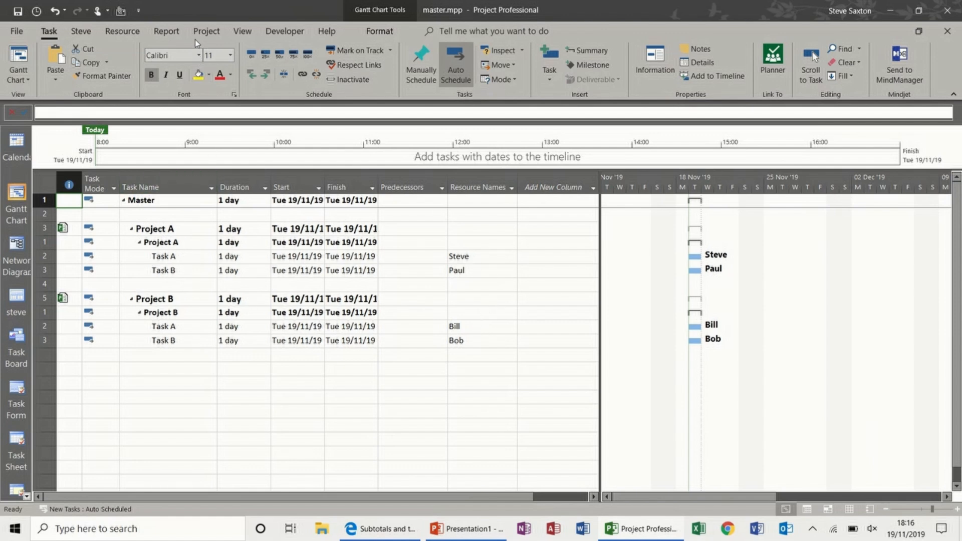
left_click(166, 31)
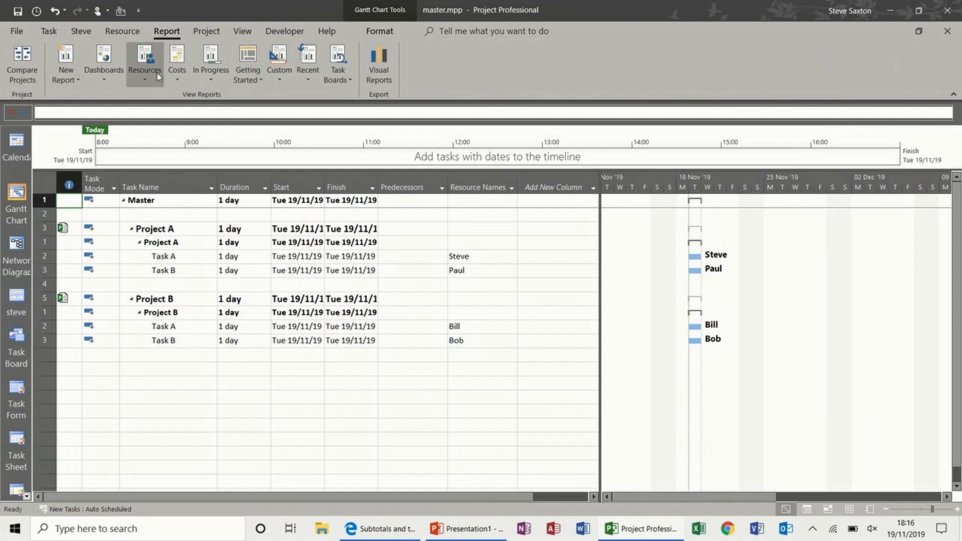
left_click(272, 81)
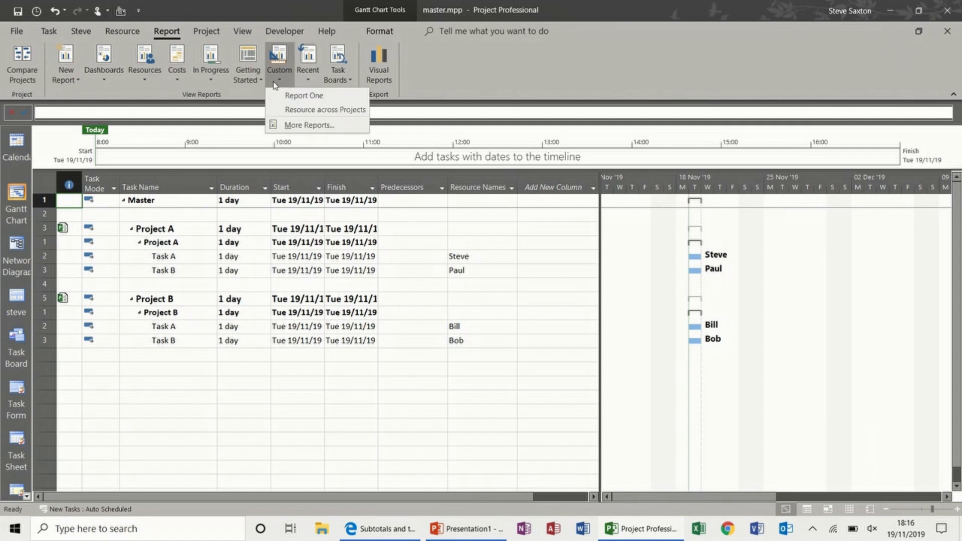
left_click(305, 111)
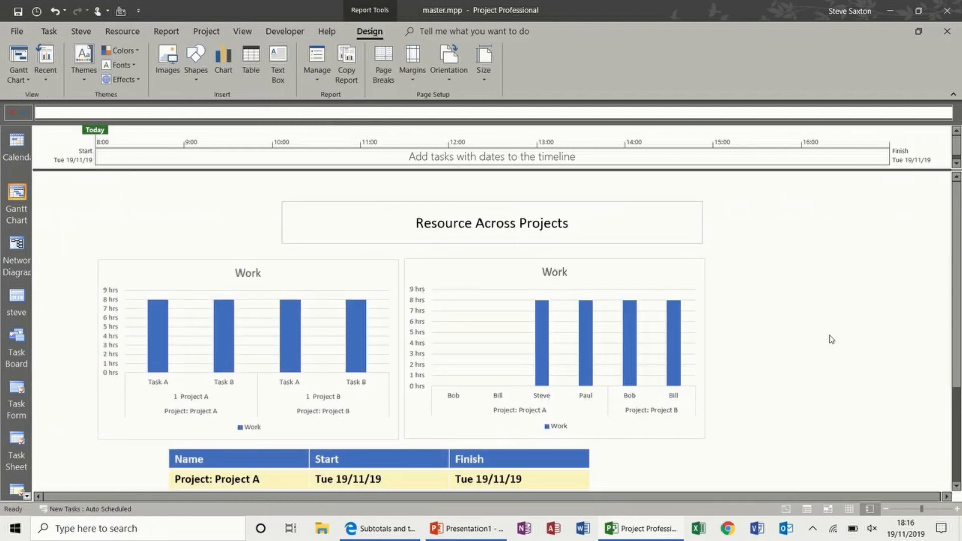
left_click_drag(956, 242, 960, 339)
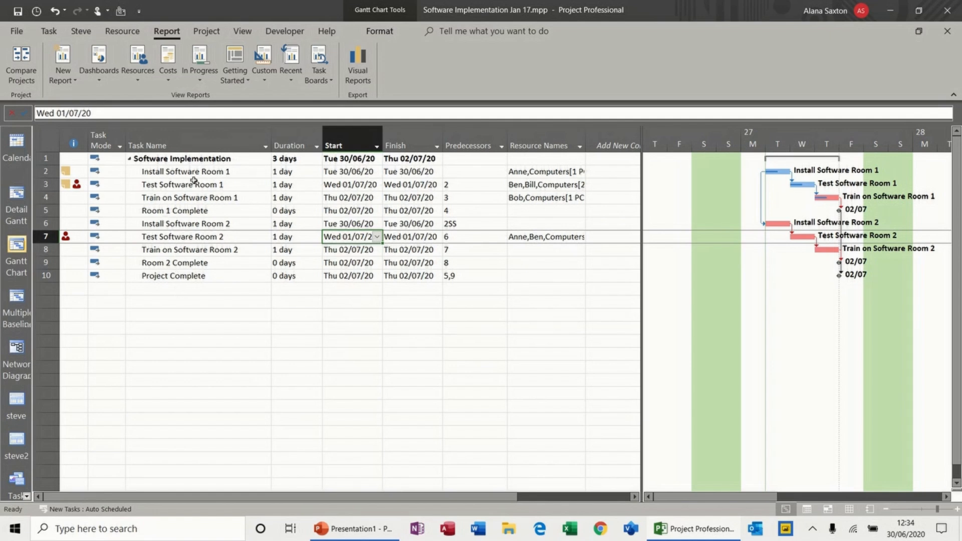
left_click(196, 32)
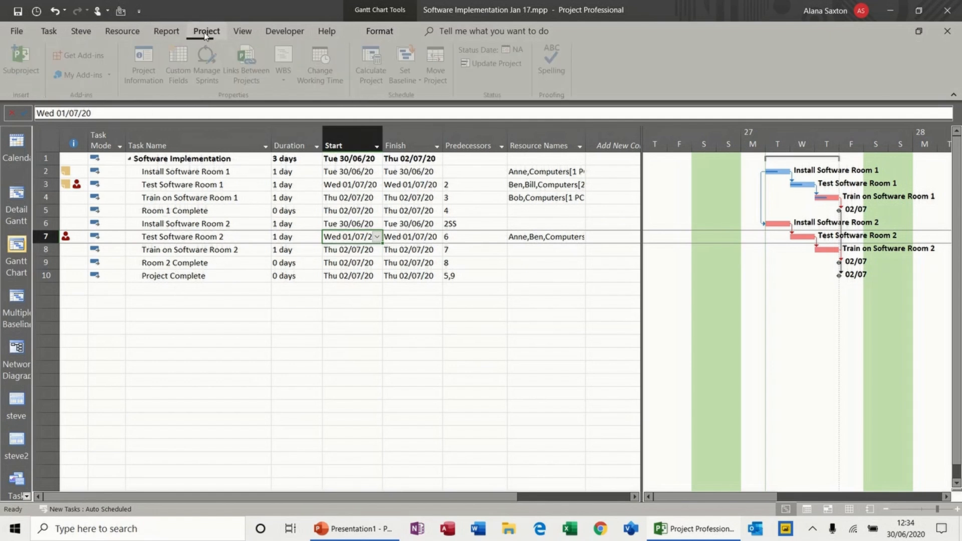
left_click(409, 83)
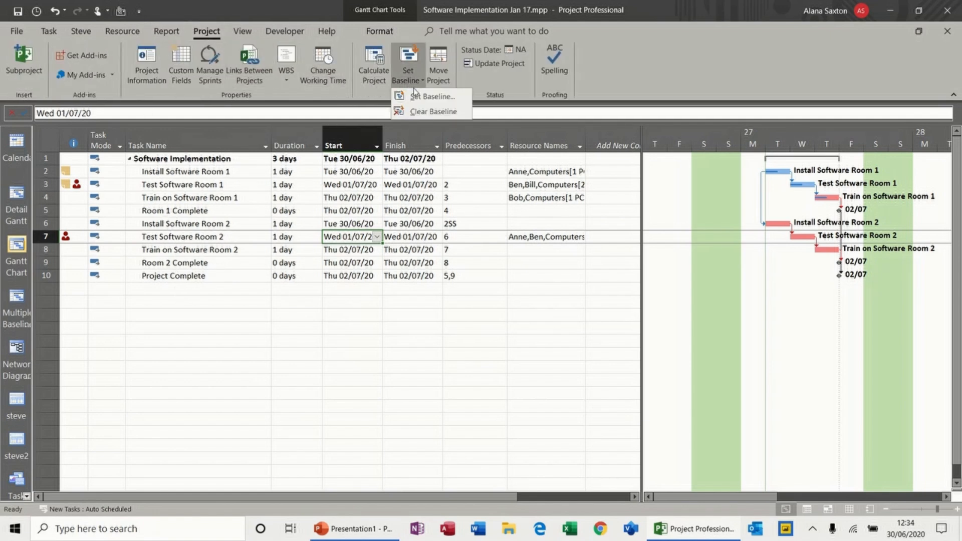
left_click(418, 95)
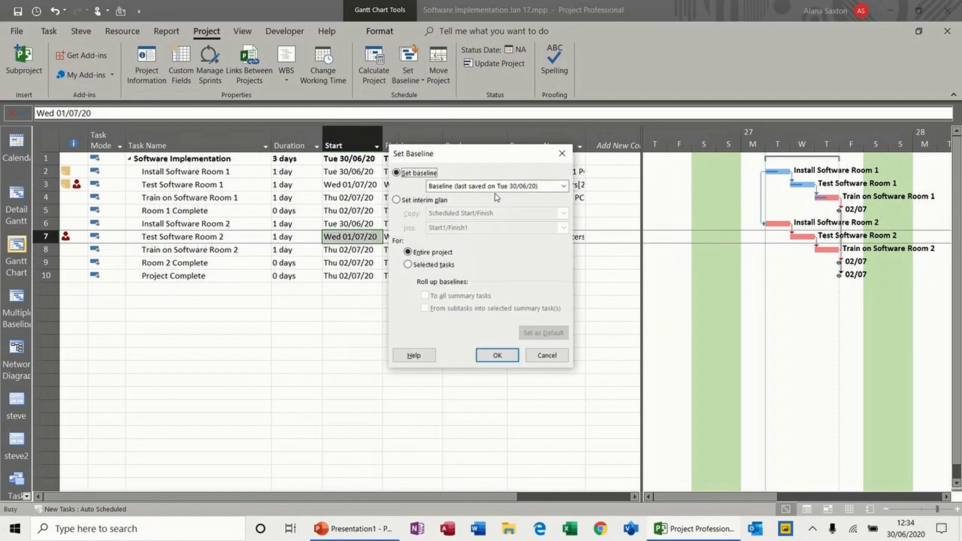
left_click(497, 356)
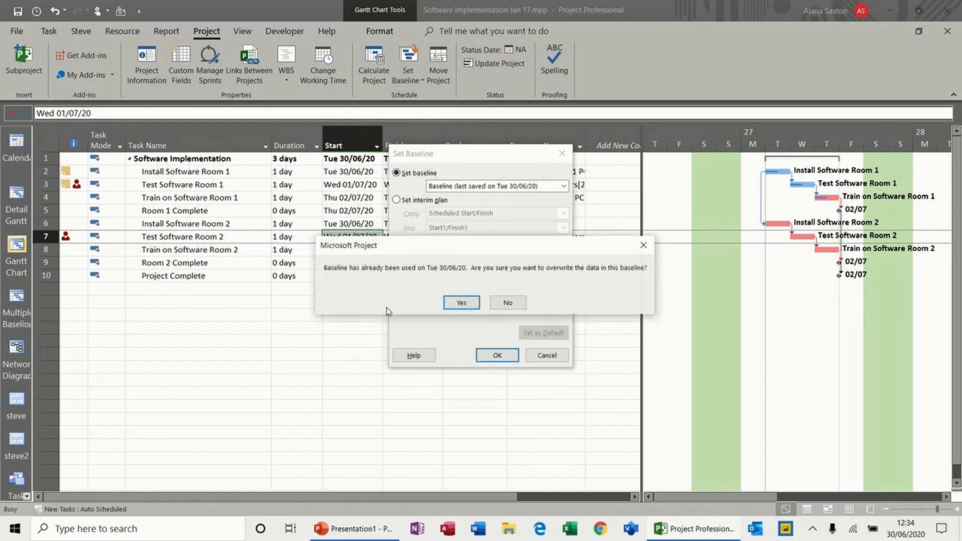
left_click(506, 302)
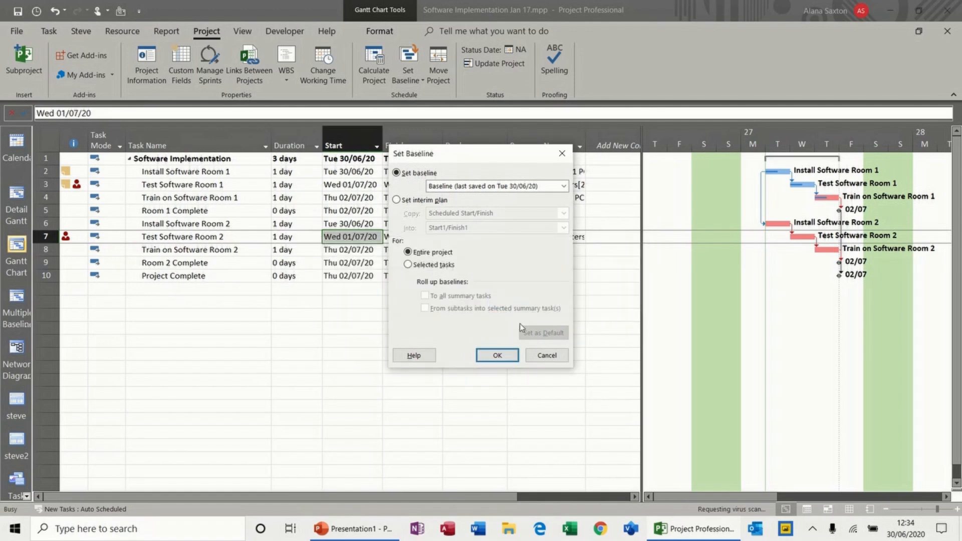
left_click(539, 354)
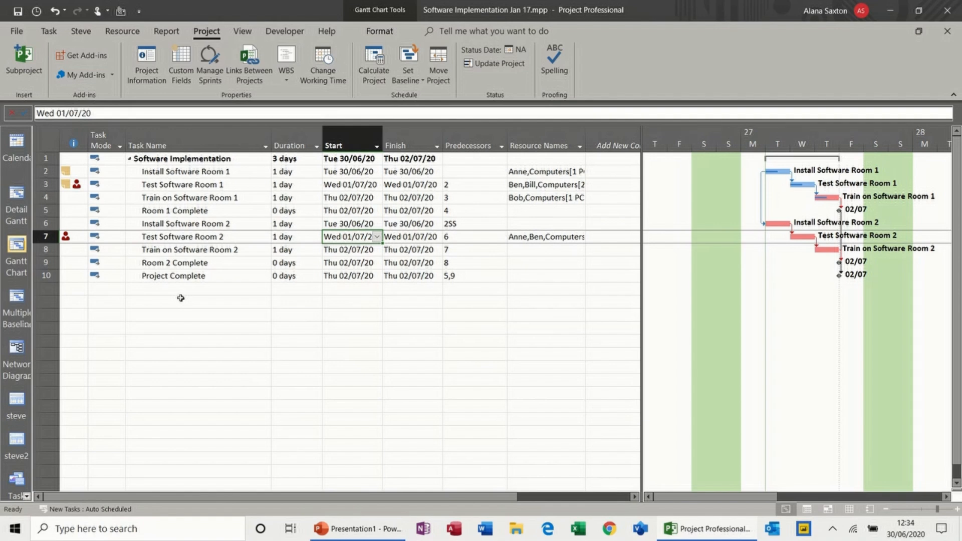
Open the visual report templates and compare the Microsoft Excel and Microsoft Visio ones by showing each type alone, then both together
left_click(165, 33)
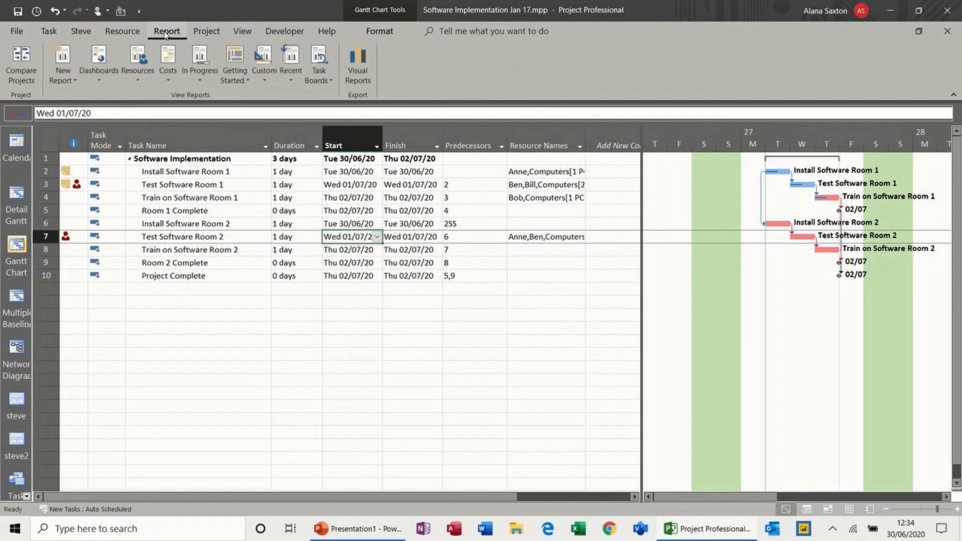
left_click(356, 59)
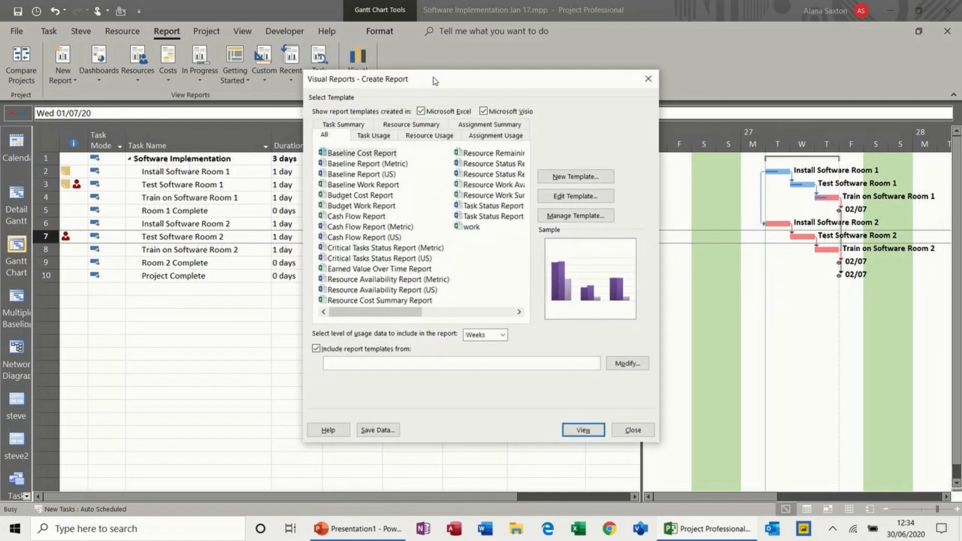
left_click_drag(435, 81, 350, 80)
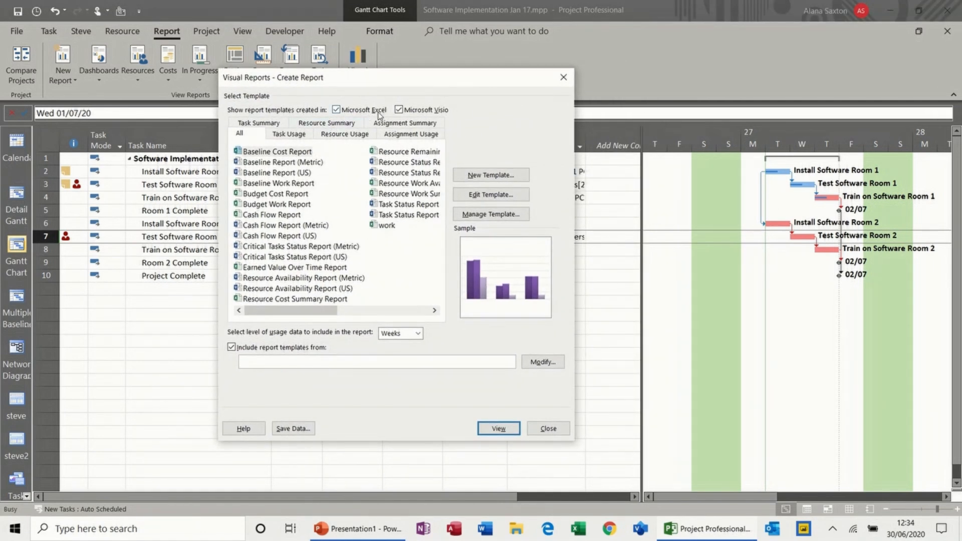
left_click(399, 110)
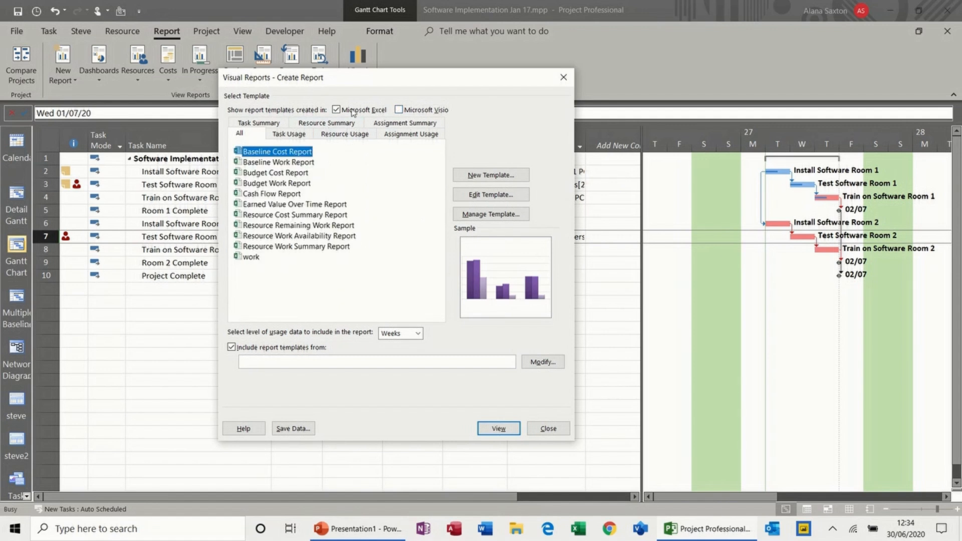
left_click(399, 110)
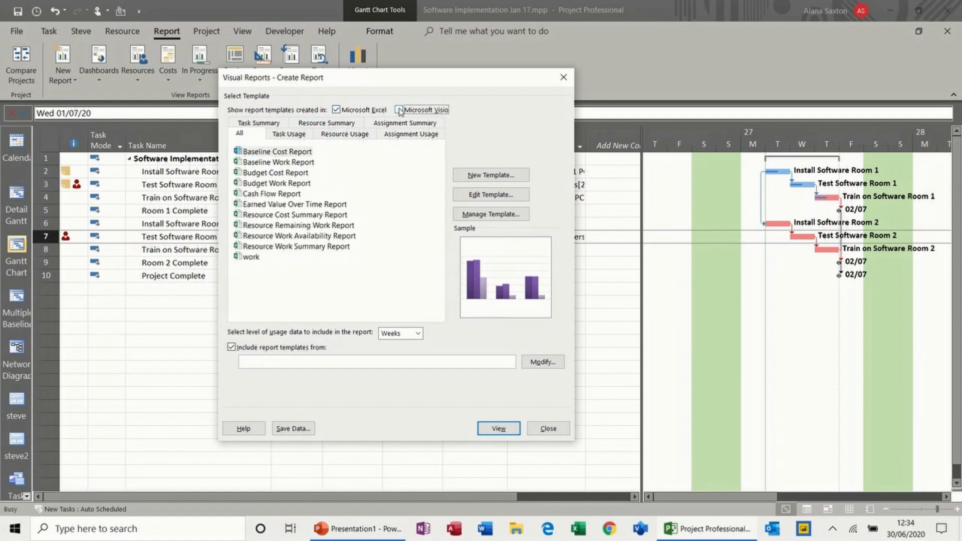
left_click(341, 111)
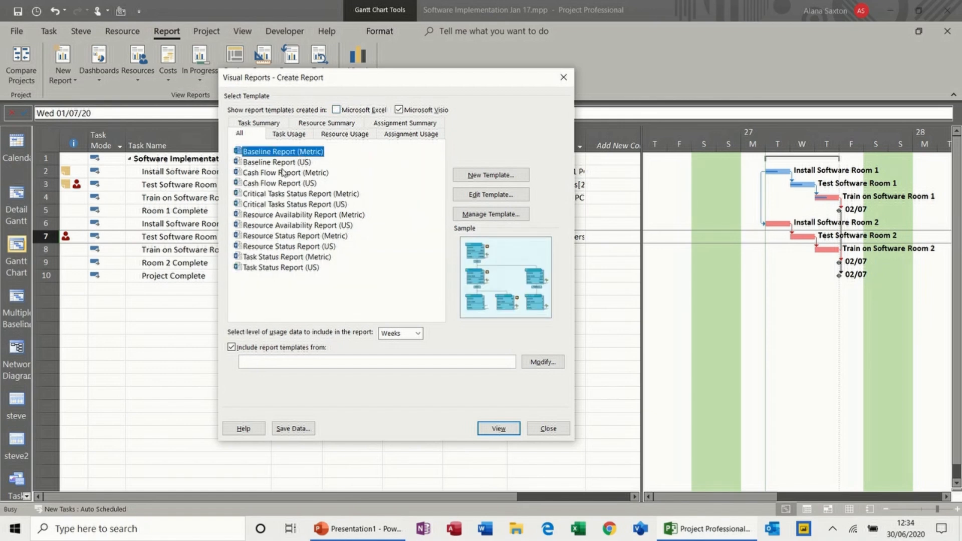
left_click(337, 111)
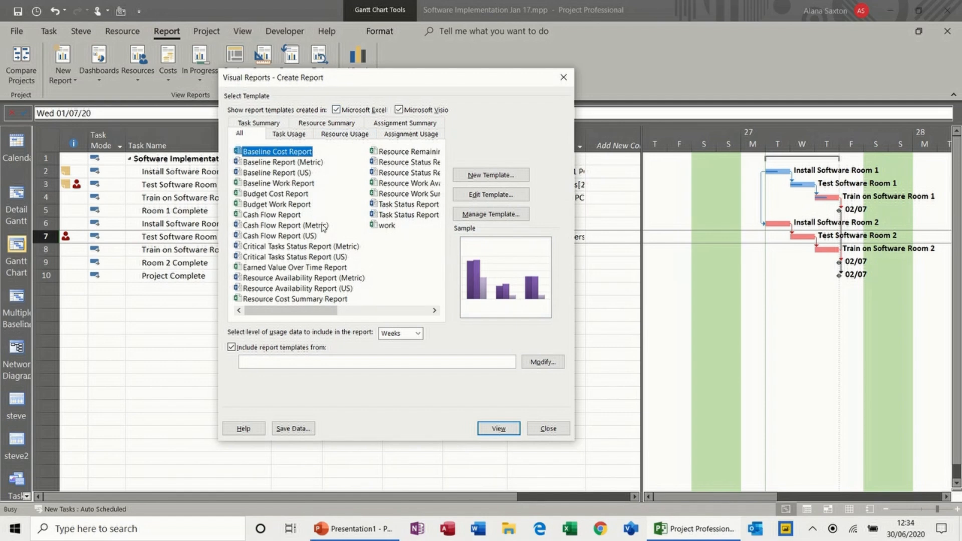
Show the Resource Summary visual report templates and review the usage data levels, keeping Weeks
left_click(388, 230)
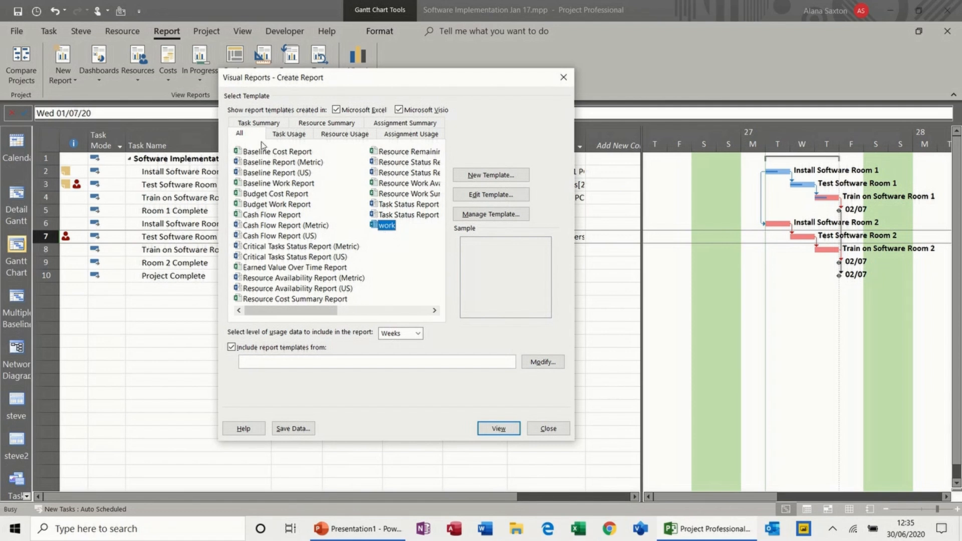
left_click(339, 125)
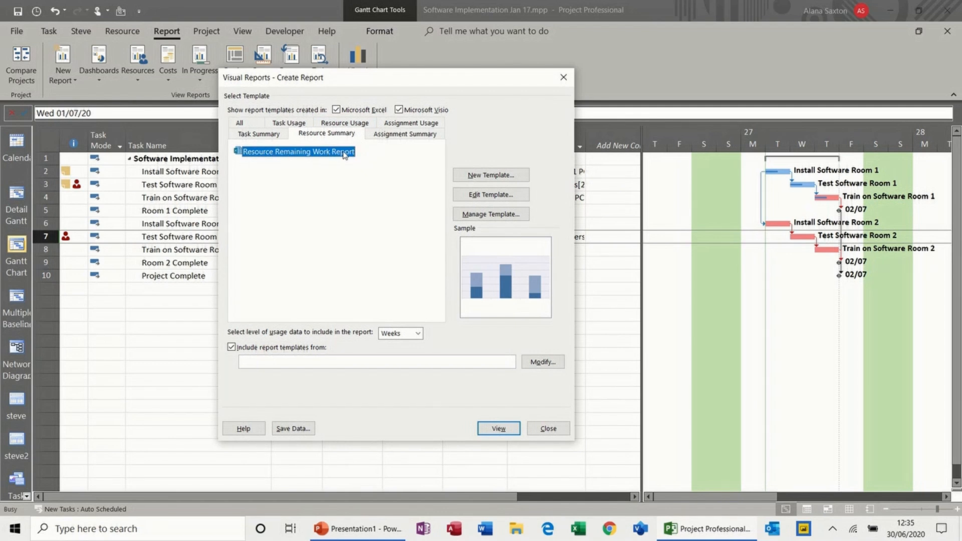
left_click(417, 333)
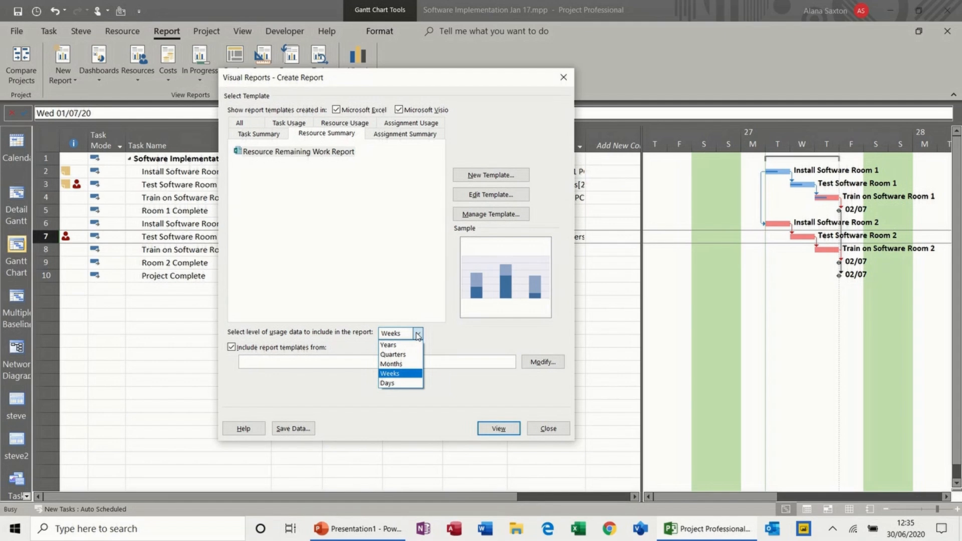
left_click(418, 334)
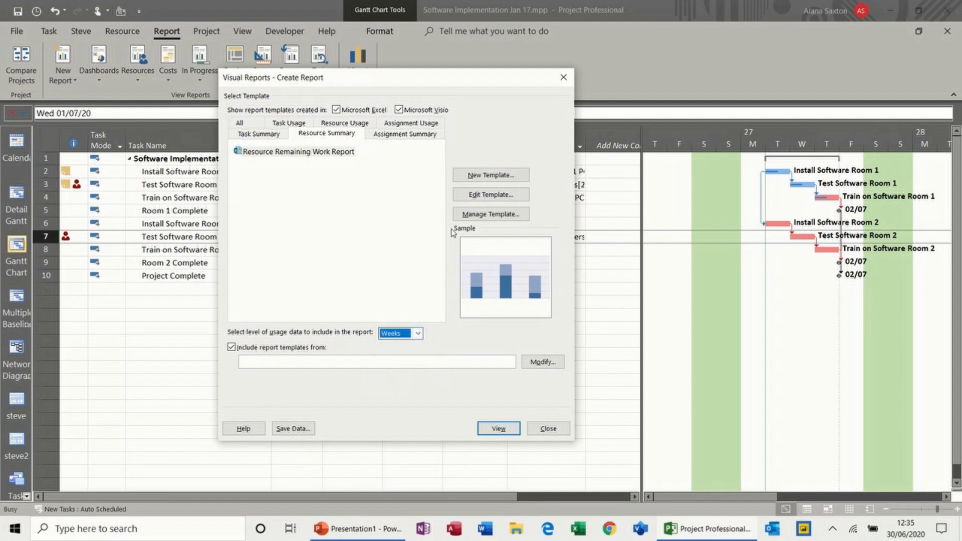
Examine the selected fields and available custom fields of the Resource Remaining Work Report template, leaving the template unedited
left_click(491, 195)
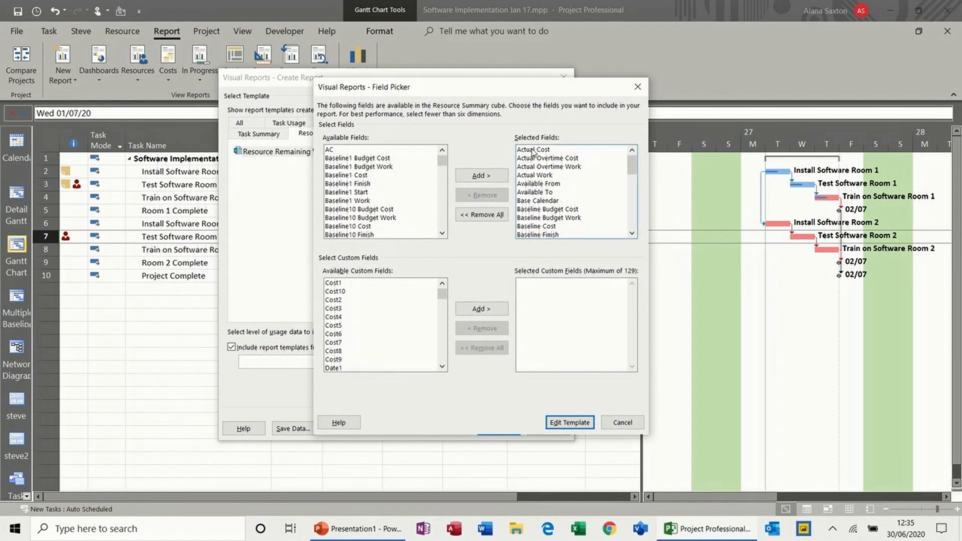
left_click(532, 150)
left_click(532, 158)
left_click(533, 166)
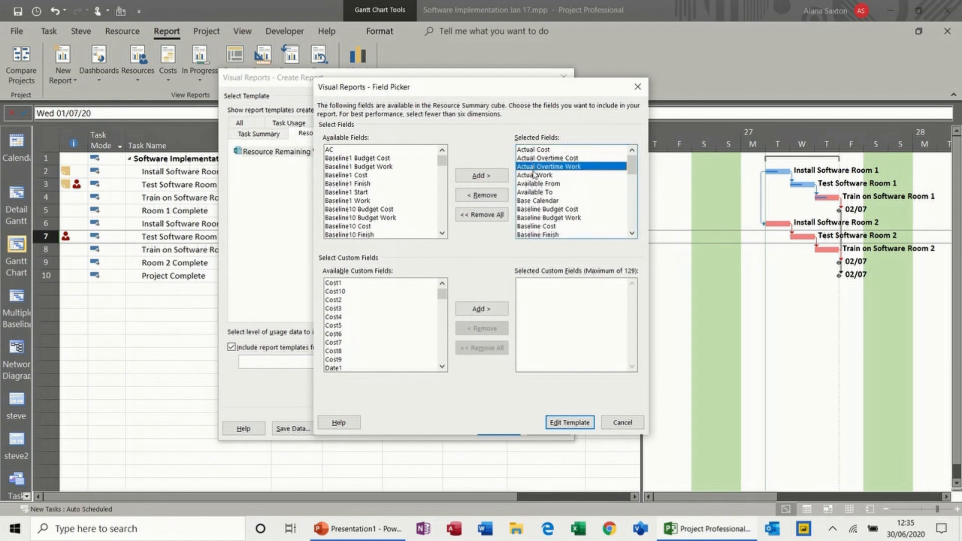
left_click(533, 175)
left_click(535, 183)
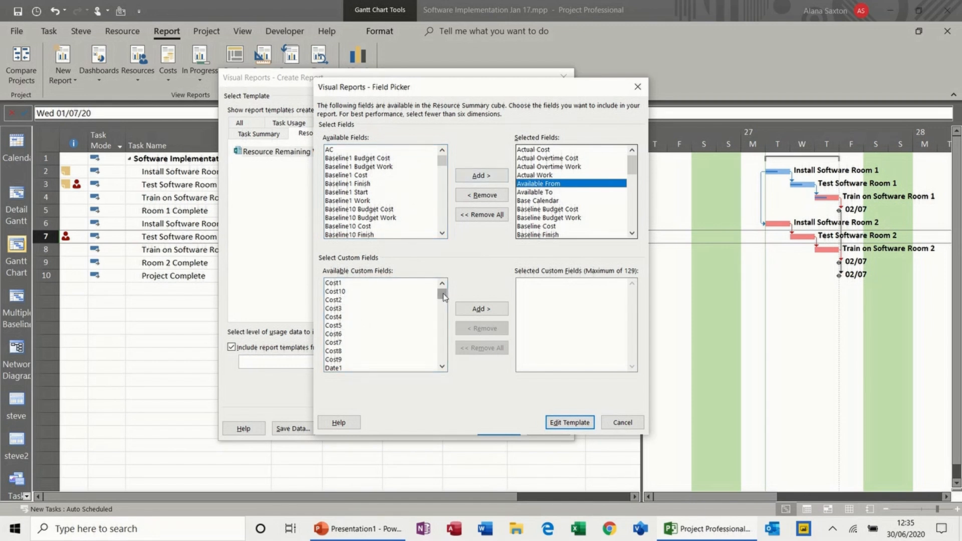
mouse_move(443, 297)
left_mouse_down()
mouse_move(442, 329)
mouse_move(436, 303)
left_mouse_up()
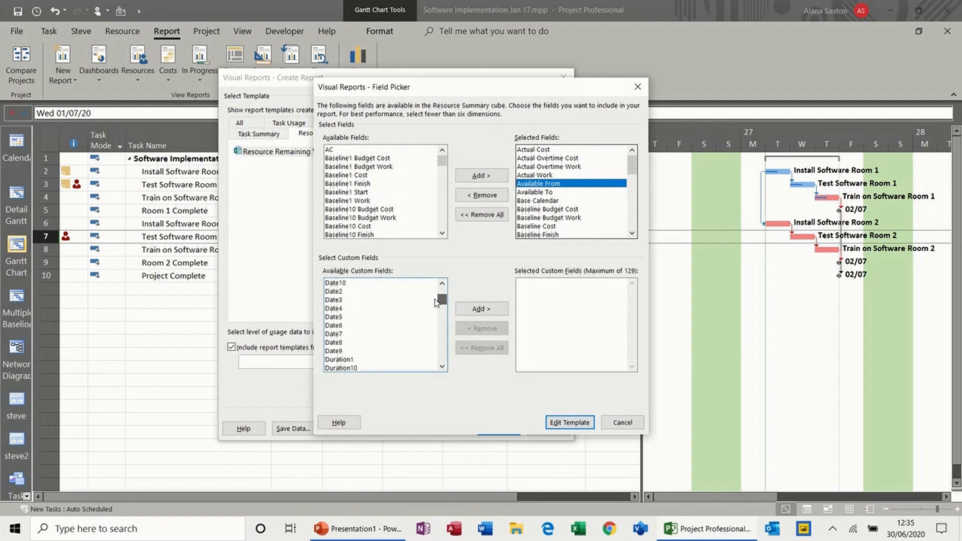
left_click(622, 422)
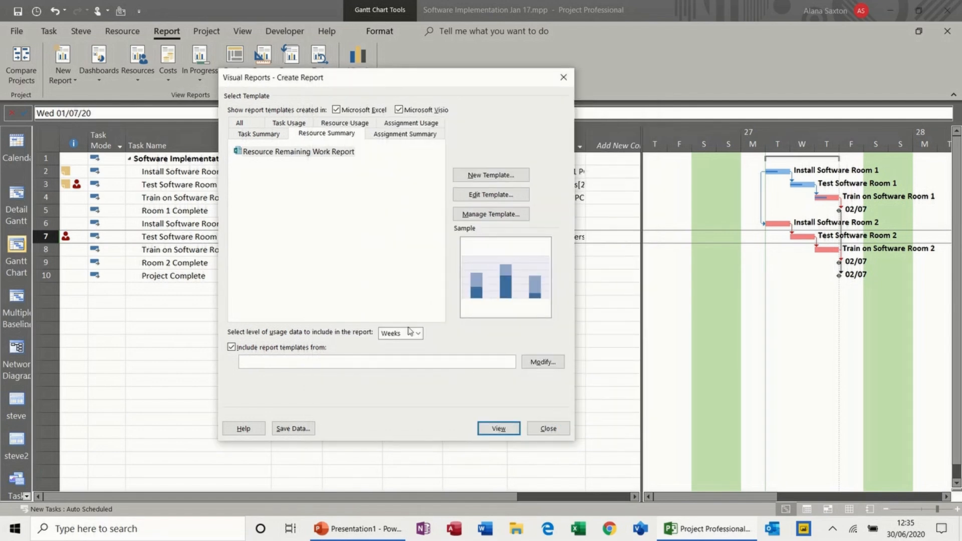
Generate the Resource Remaining Work Report in Excel, maximize the workbook and zoom out until the whole chart fits
left_click(498, 430)
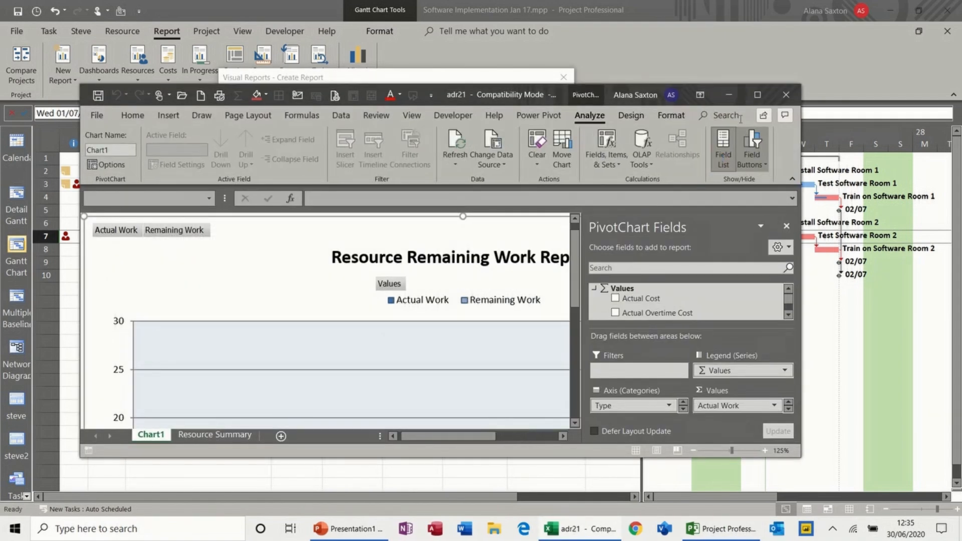
left_click(759, 94)
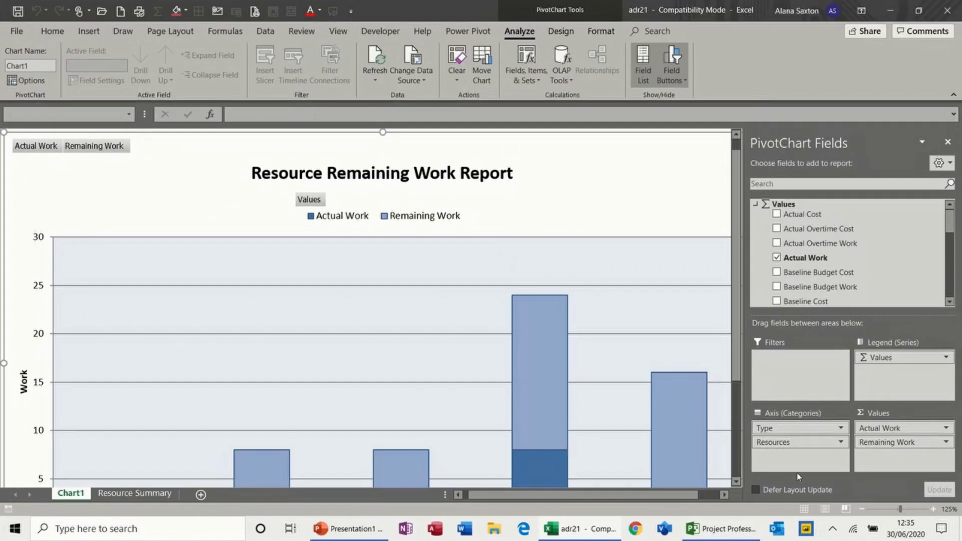
left_click(861, 509)
left_click(861, 509)
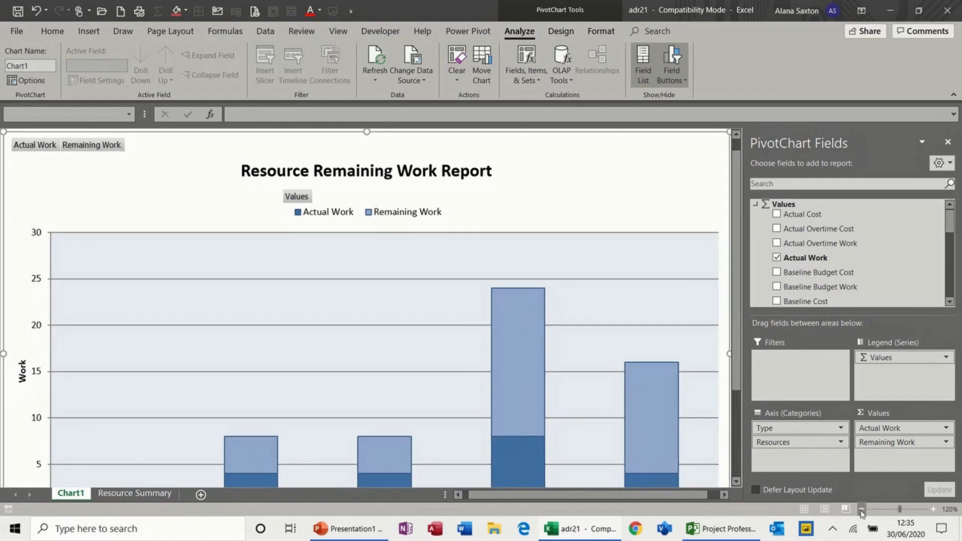
left_click(860, 508)
left_click(861, 509)
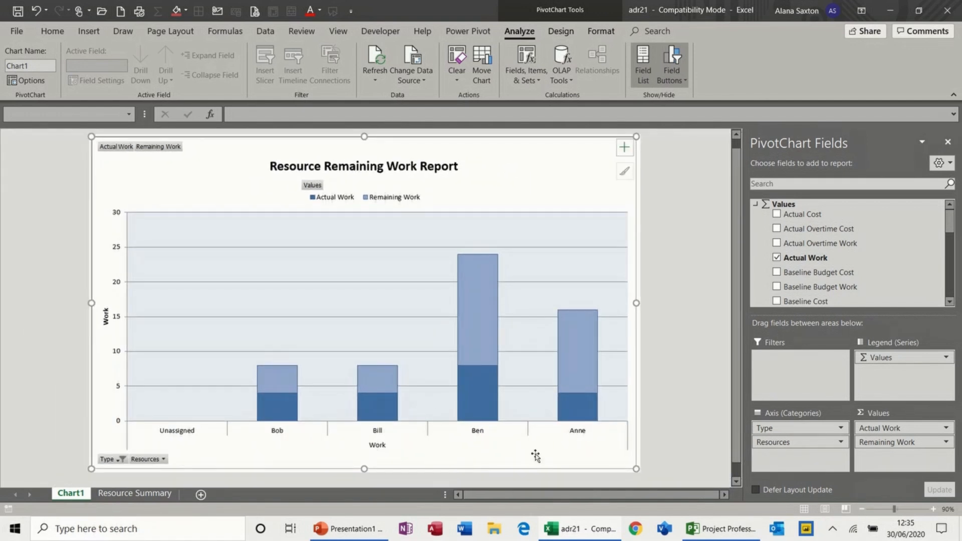
Add the Actual Cost field to the pivot table on the Resource Summary sheet and return to the chart's analysis options
left_click(130, 495)
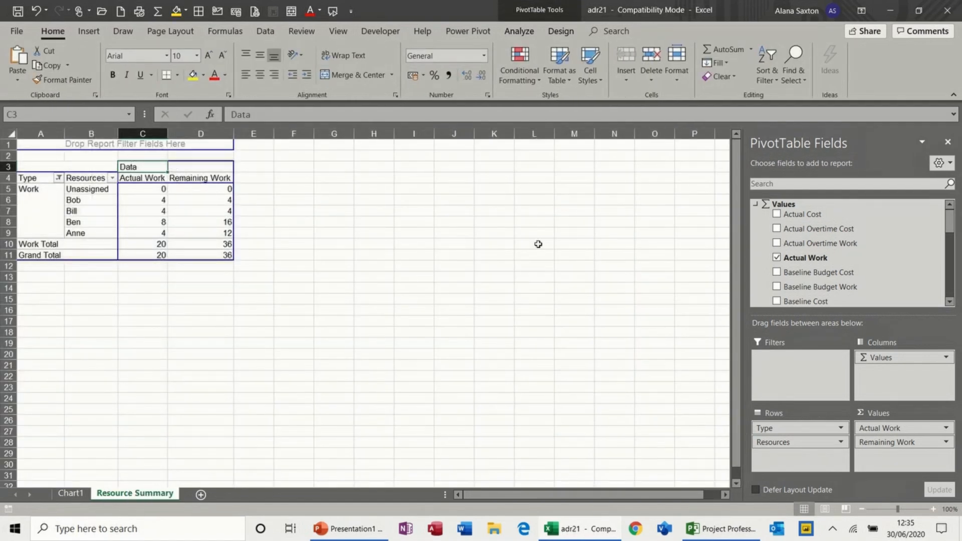
left_click(776, 214)
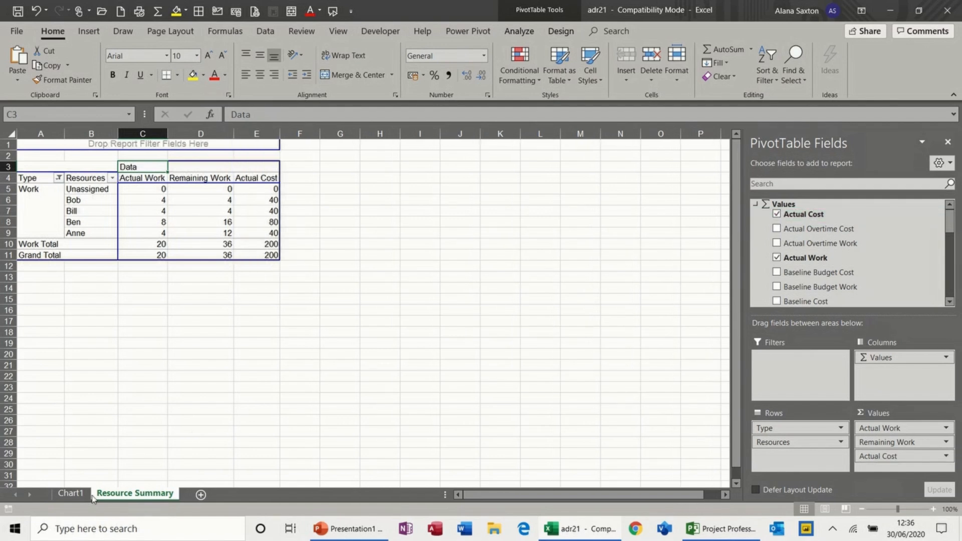
left_click(71, 493)
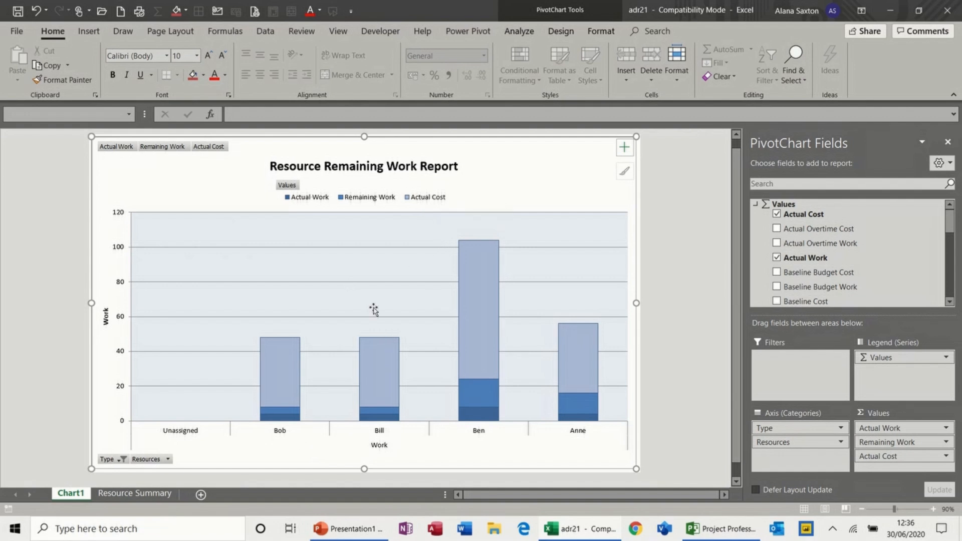
left_click(521, 31)
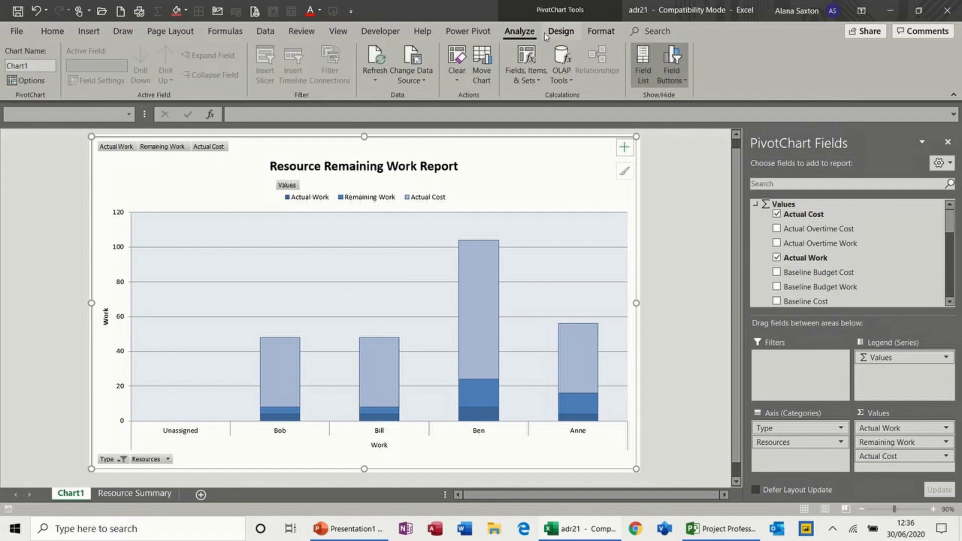
Change the Resource Remaining Work chart from stacked to Clustered Column
left_click(552, 33)
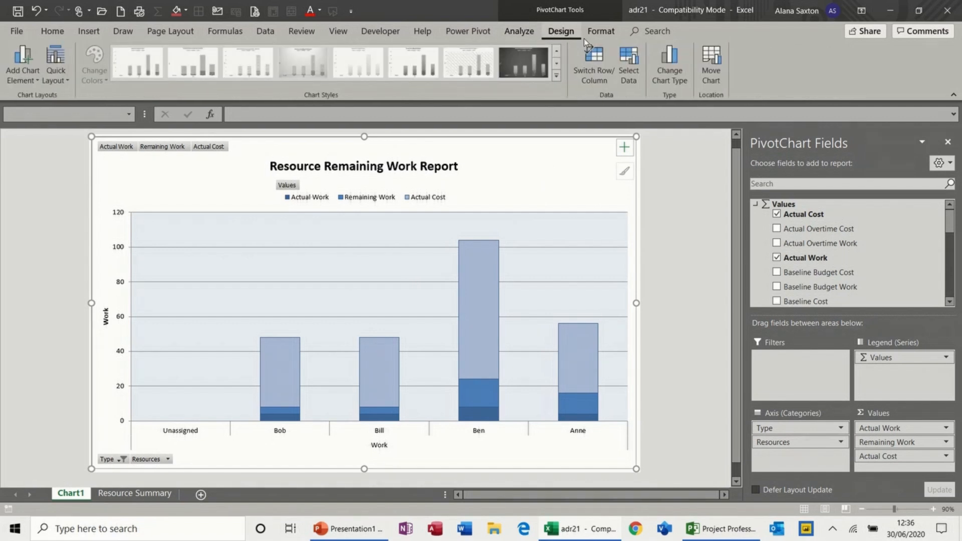
left_click(667, 72)
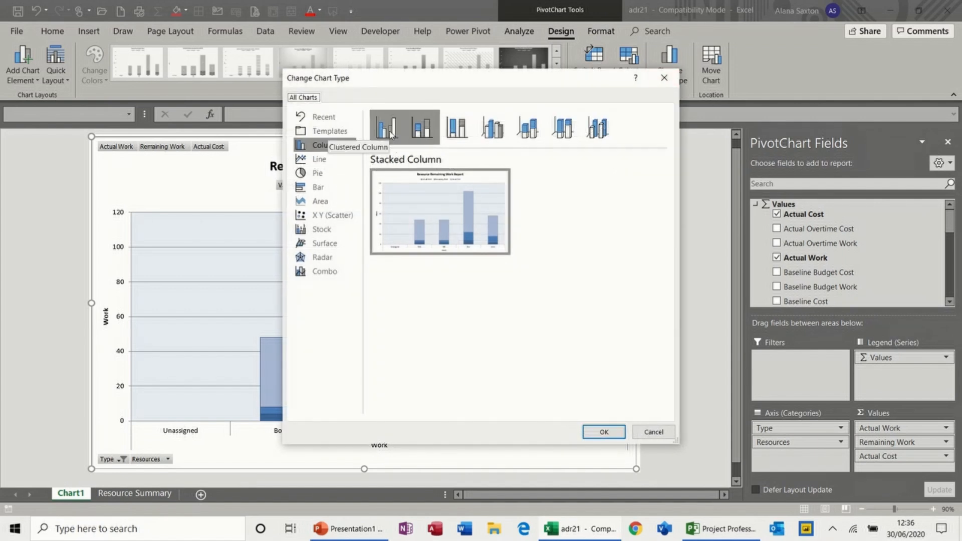
left_click(390, 133)
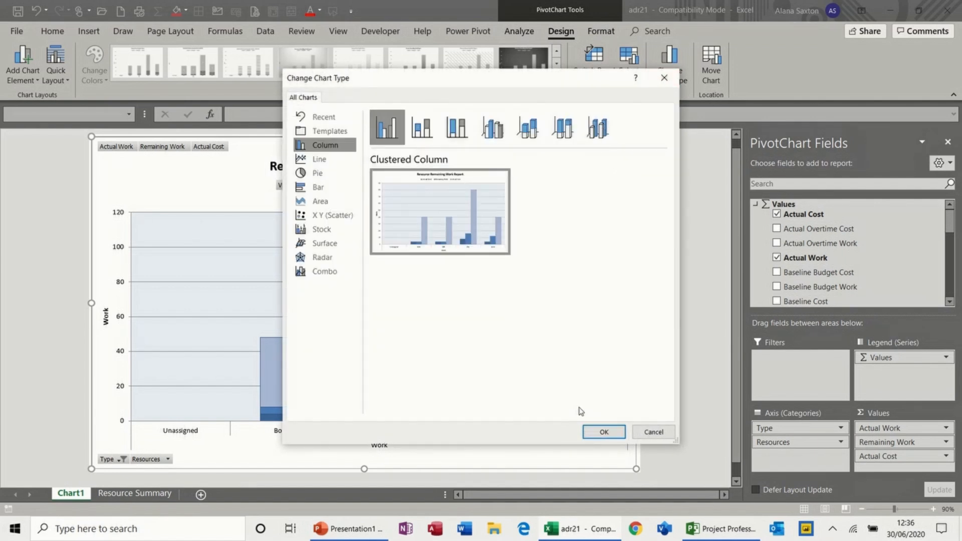
left_click(596, 432)
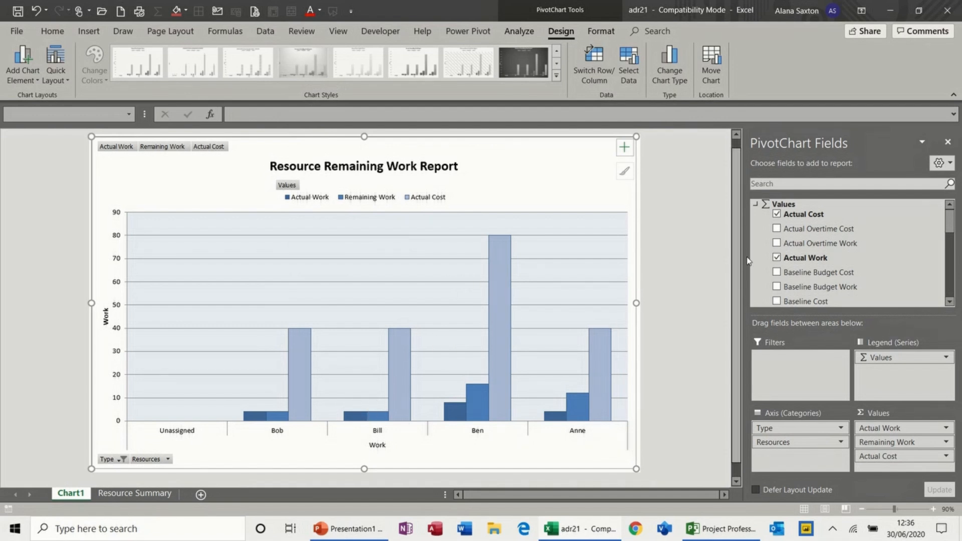
Remove Actual Cost from the chart's values, re-add Actual Work after Remaining Work, and add Baseline Work
left_click(778, 258)
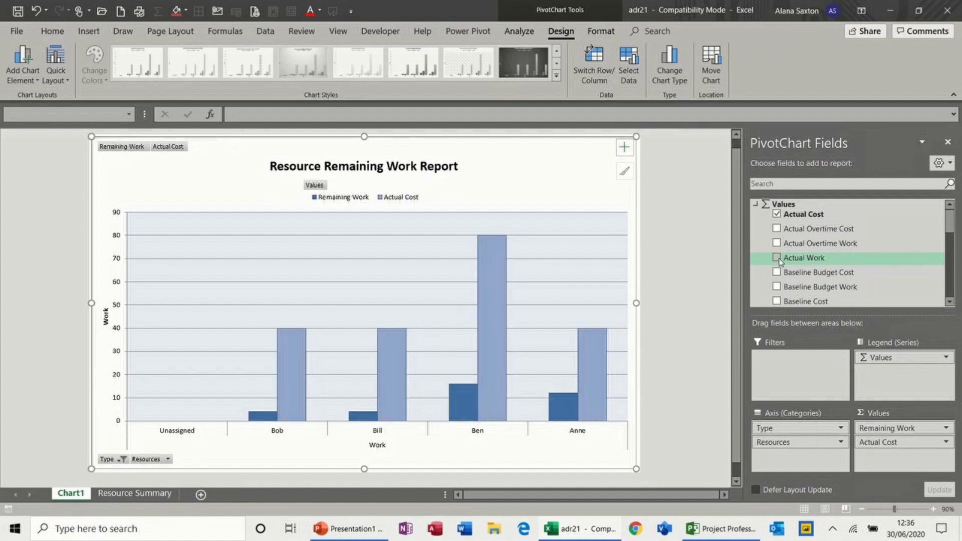
left_click(777, 216)
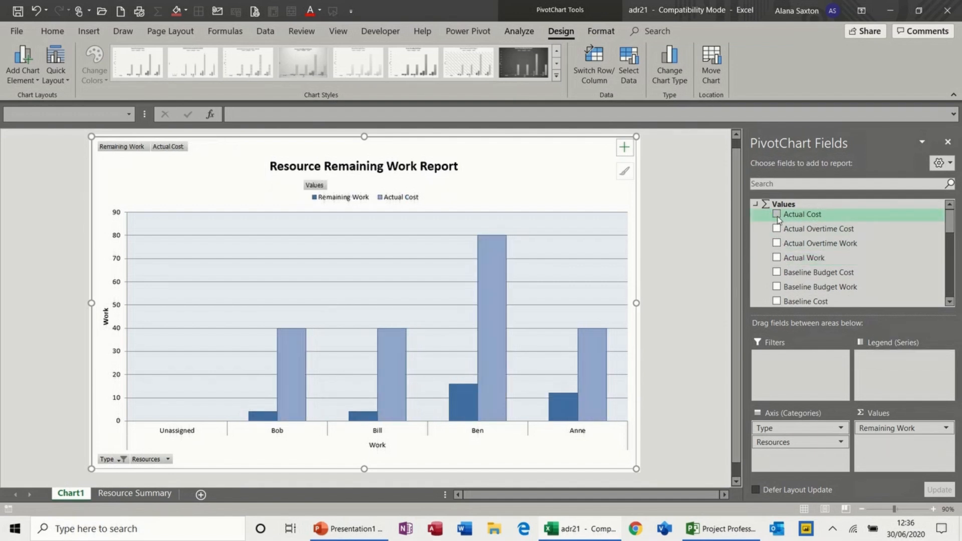
left_click(777, 258)
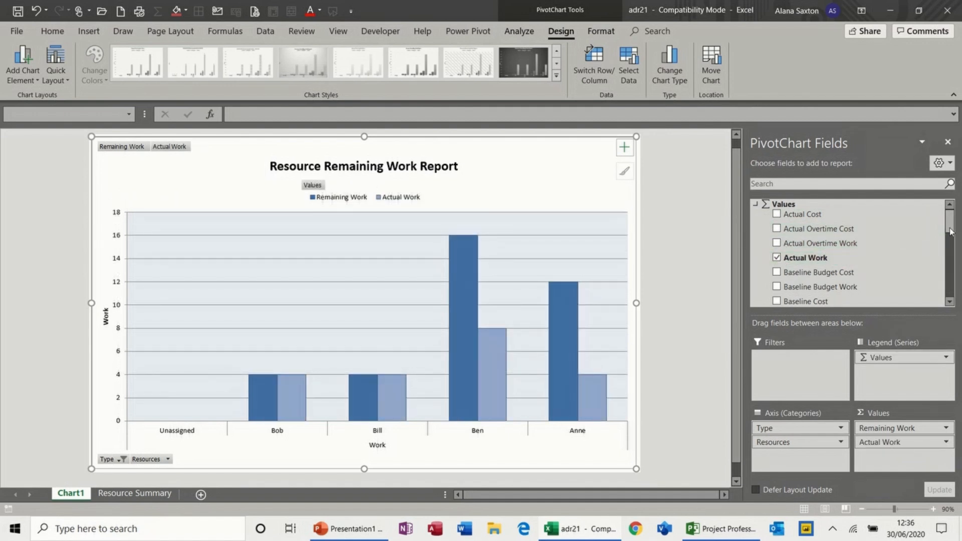
left_click_drag(950, 228, 950, 246)
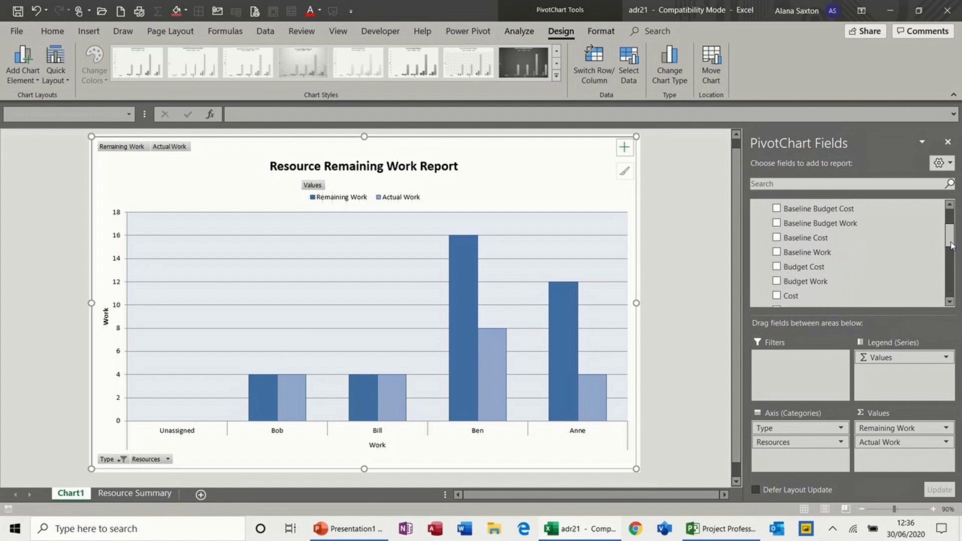
left_click(781, 254)
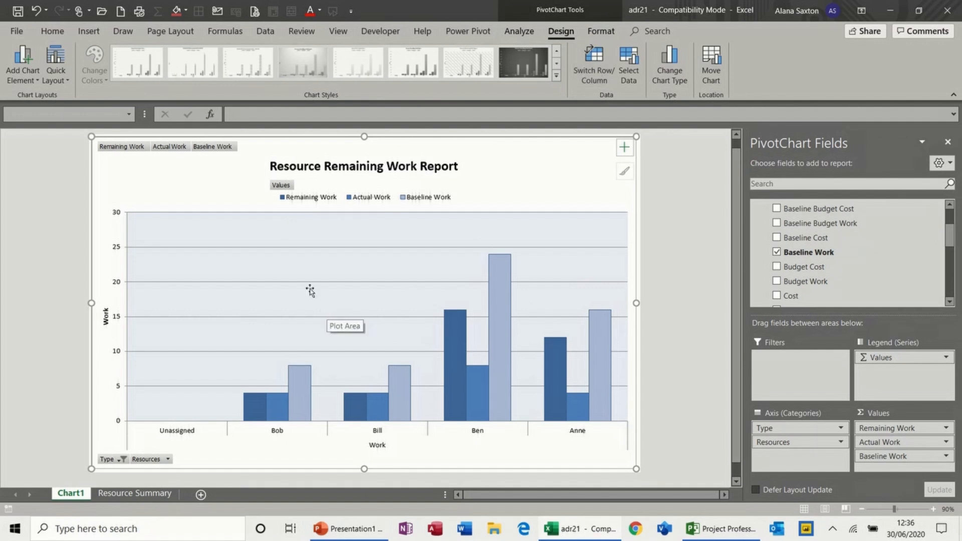
Close the report workbook without saving and list all visual report templates created in Visio only, excluding the Excel ones
left_click(943, 16)
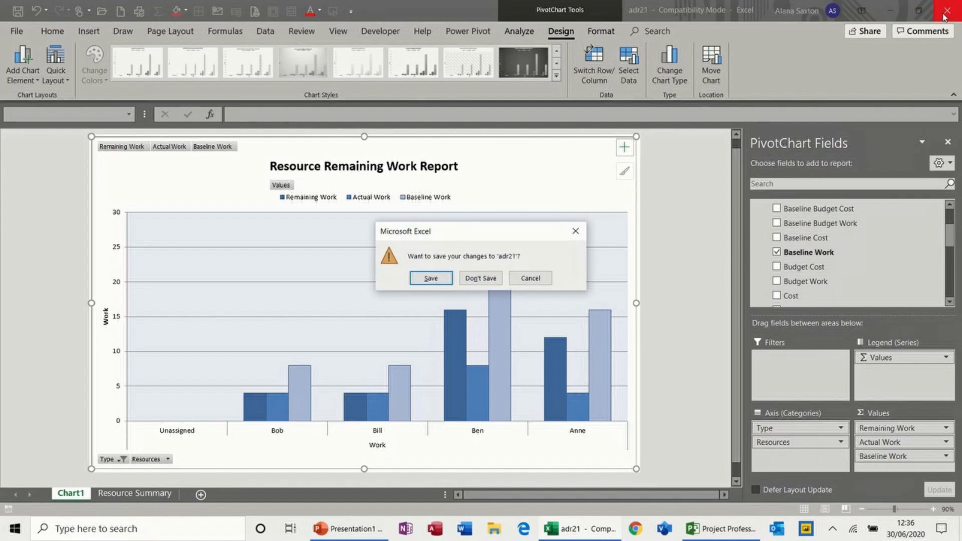
left_click(481, 278)
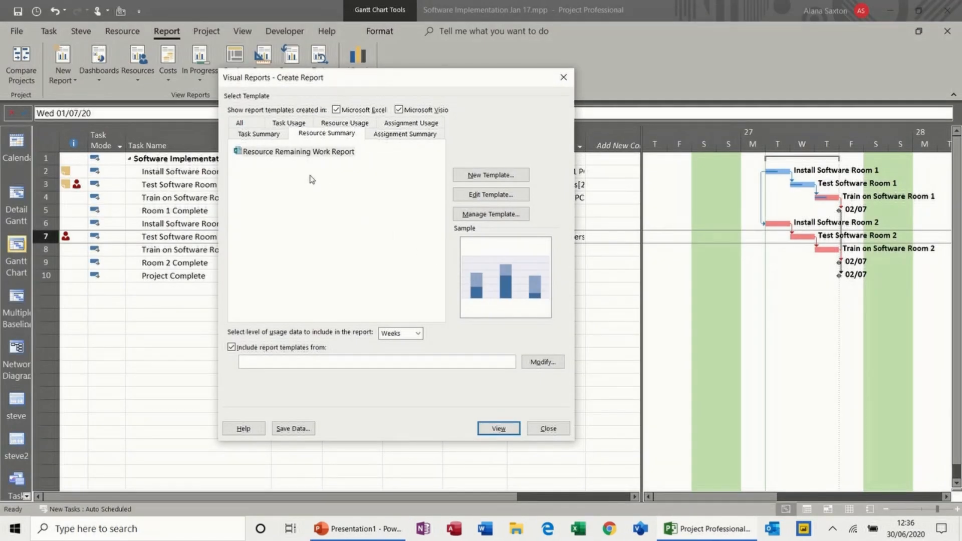
left_click(251, 125)
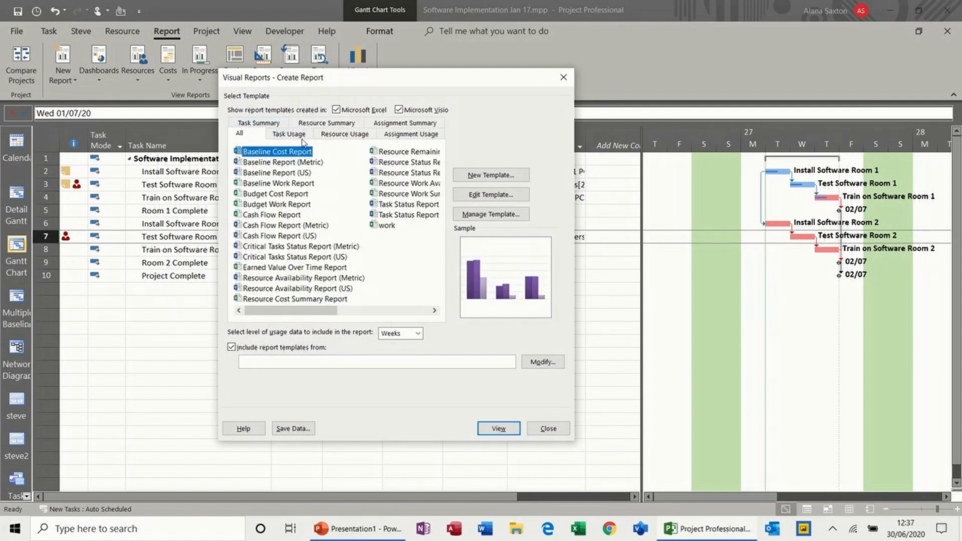
left_click(336, 110)
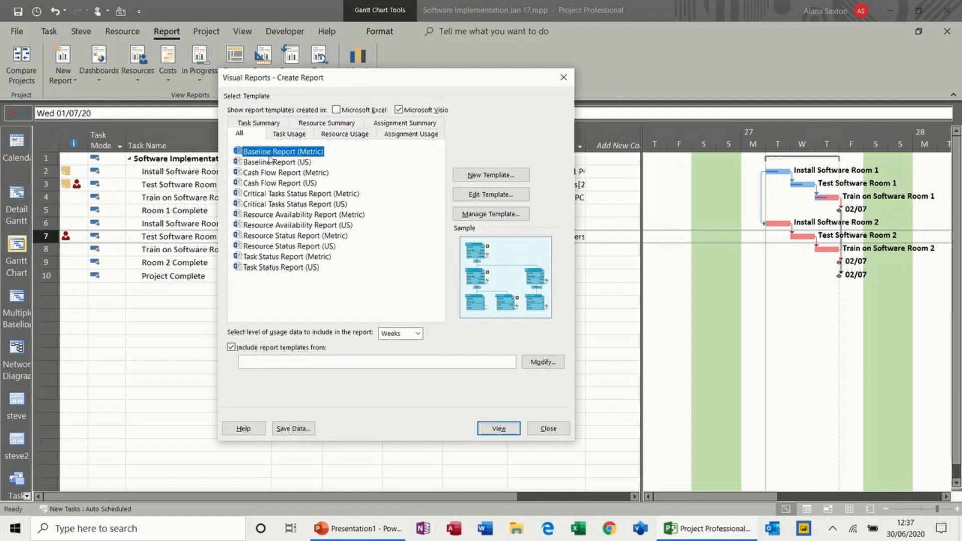
Generate the Baseline Report (Metric) from the Visio templates
left_click(264, 163)
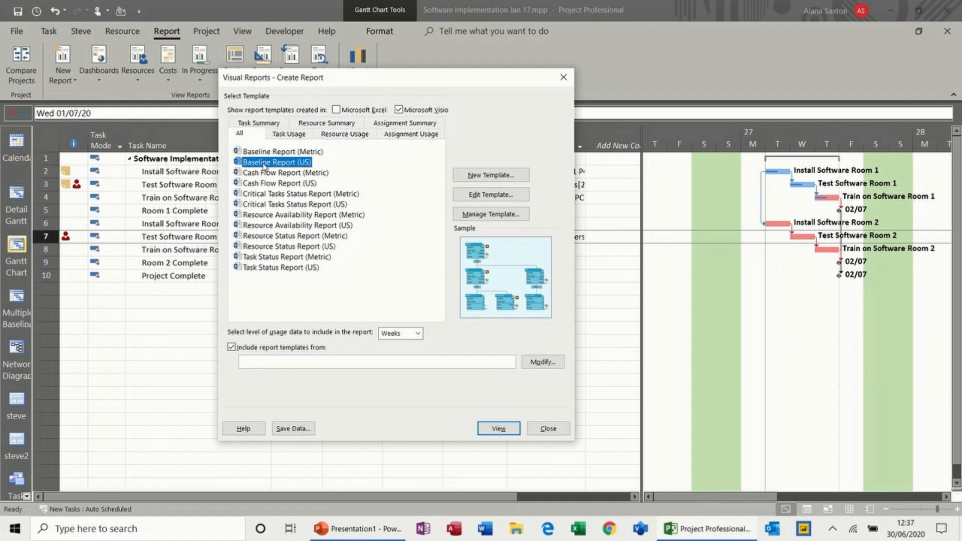
left_click(310, 154)
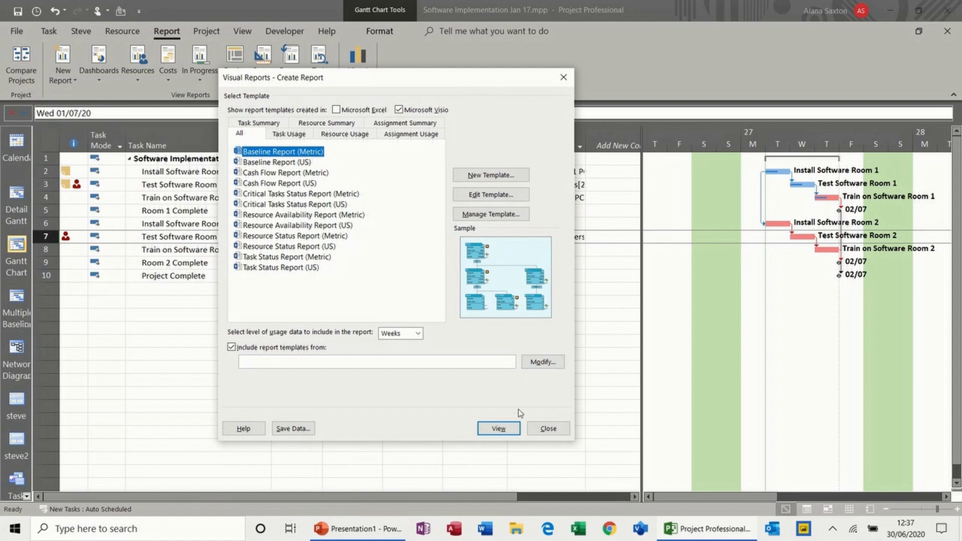
left_click(498, 428)
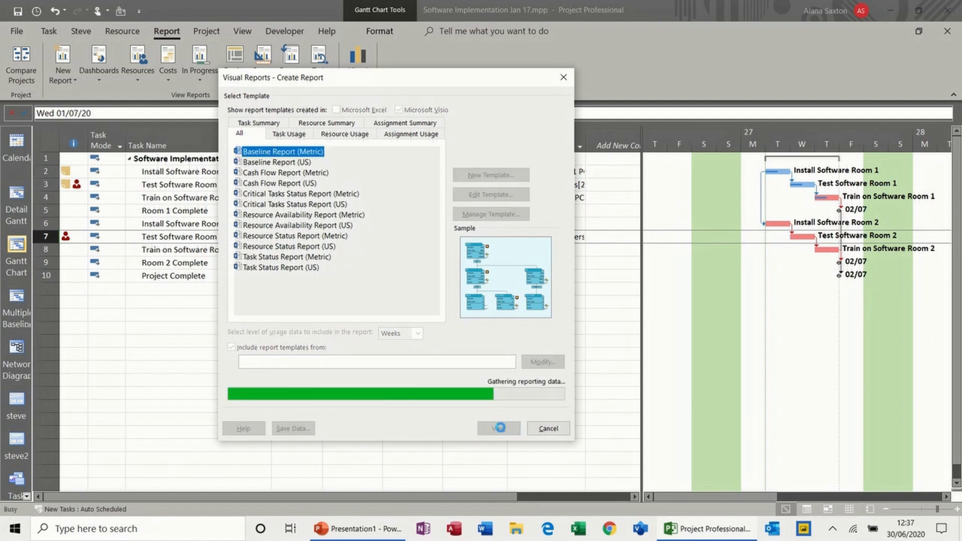
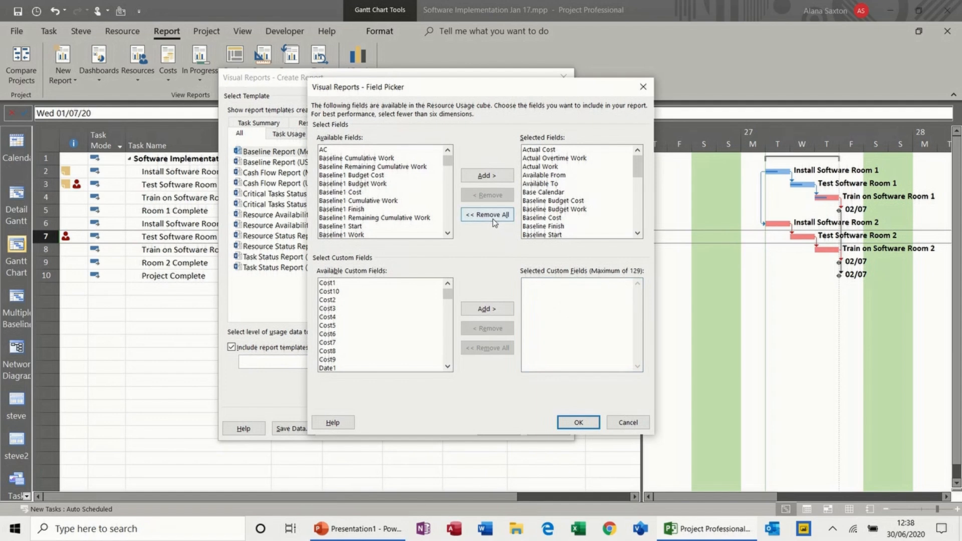
Replace all selected fields of the new Resource Usage template with Actual Cost, Actual Work, Baseline Cost and Baseline Work
left_click(447, 151)
left_click_drag(447, 151, 447, 150)
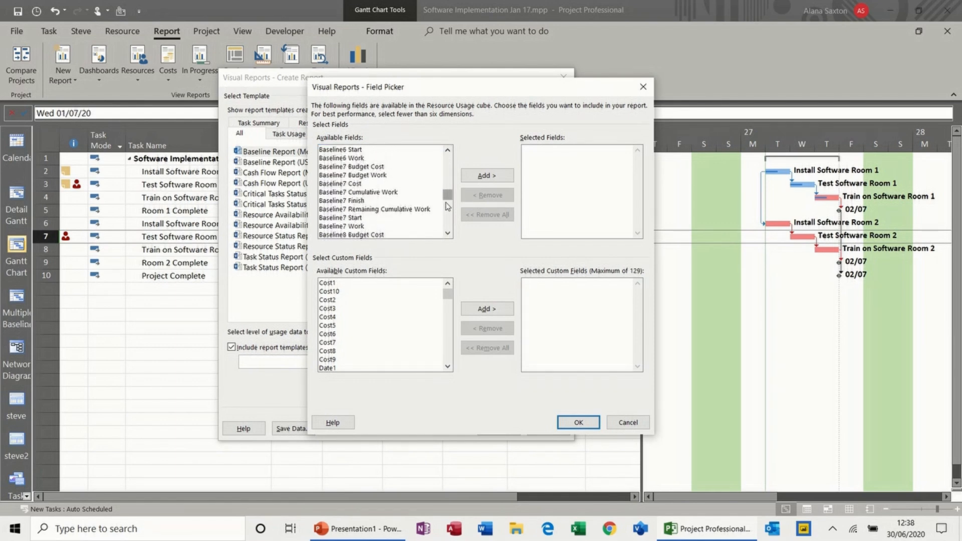
left_click_drag(447, 200, 448, 165)
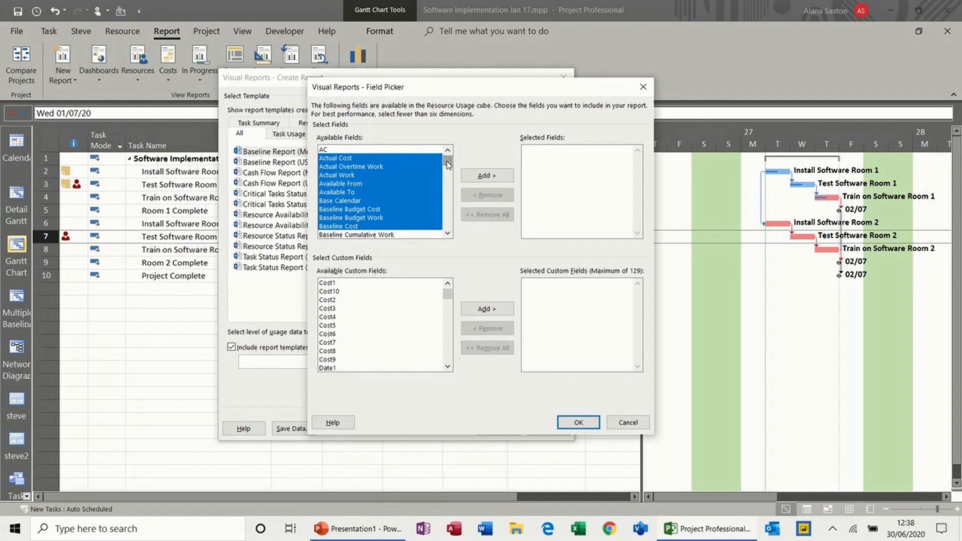
left_click(358, 160)
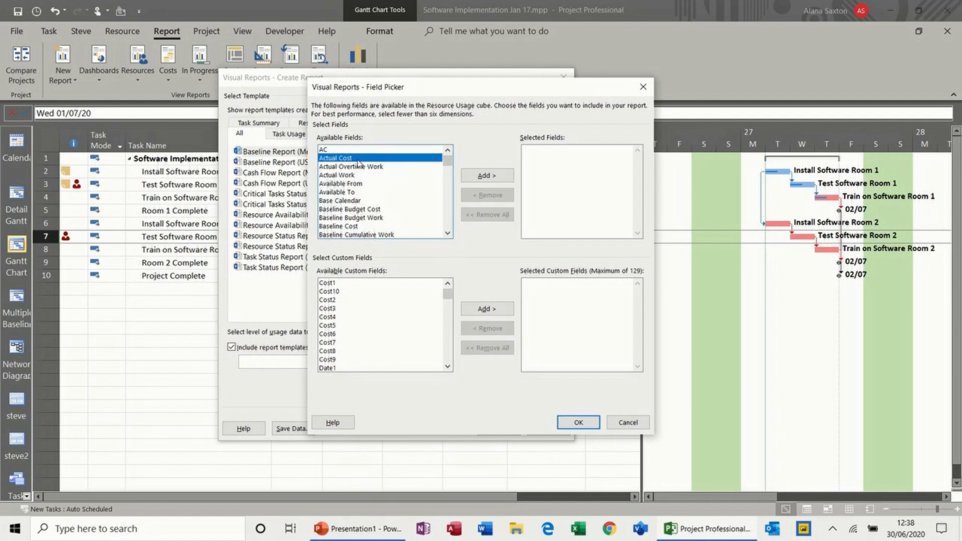
double_click(358, 158)
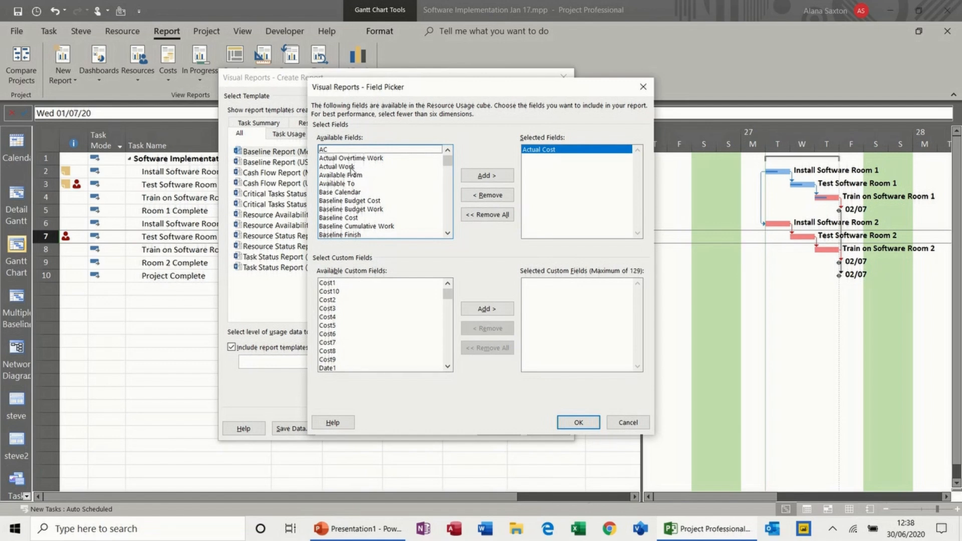
double_click(351, 167)
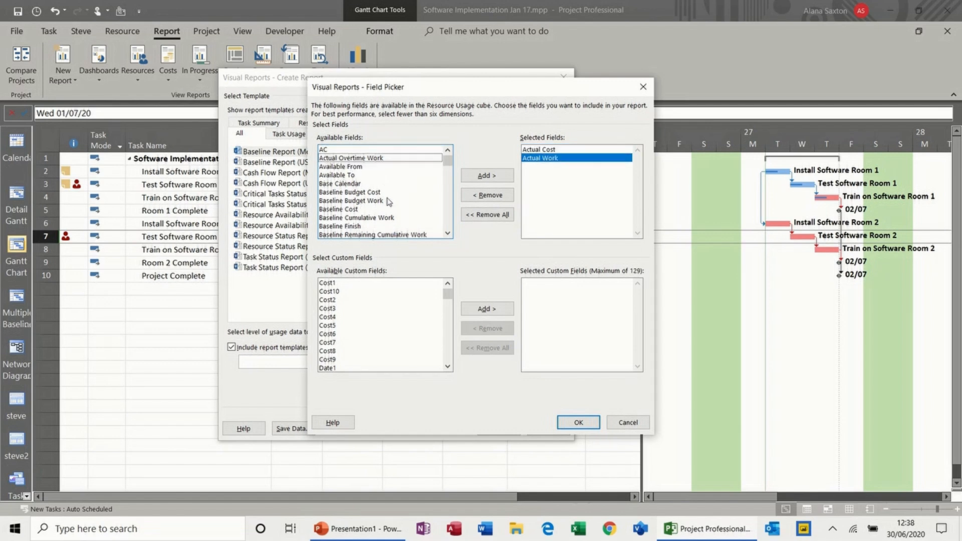
double_click(356, 210)
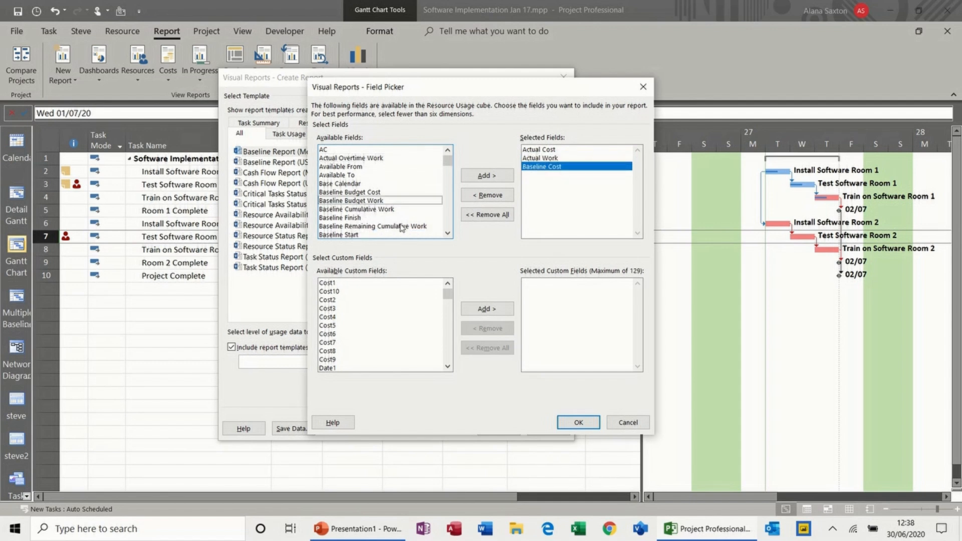
left_click(448, 233)
scroll(448, 234, "down", 5)
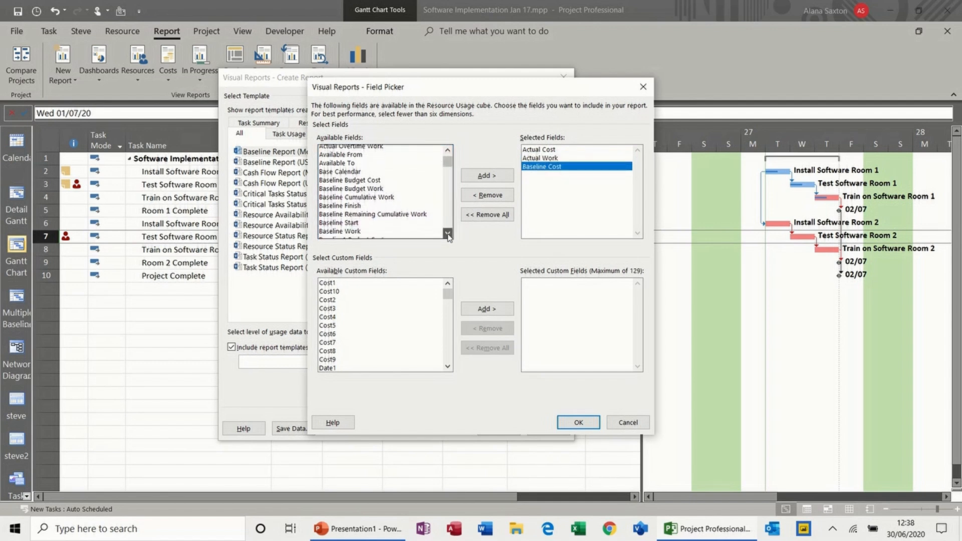
double_click(354, 201)
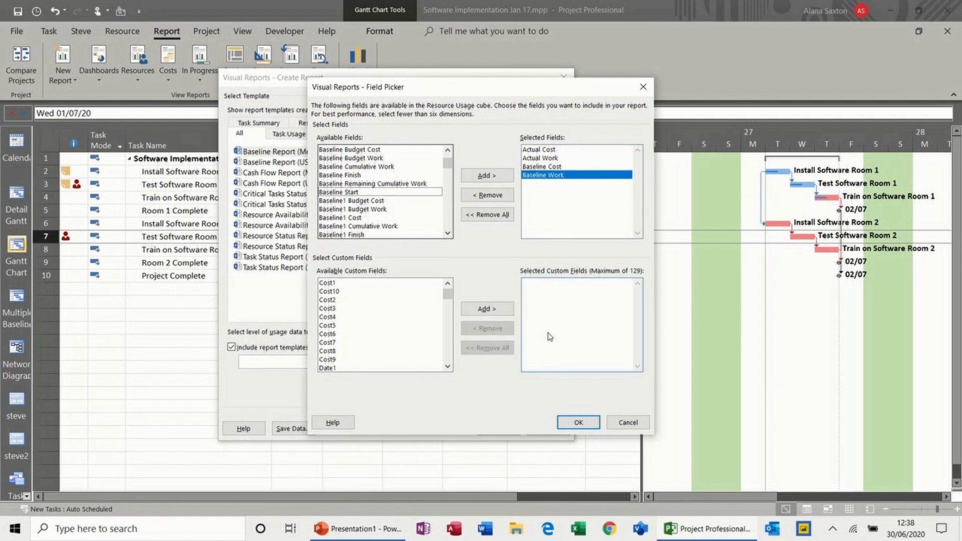
left_click(575, 419)
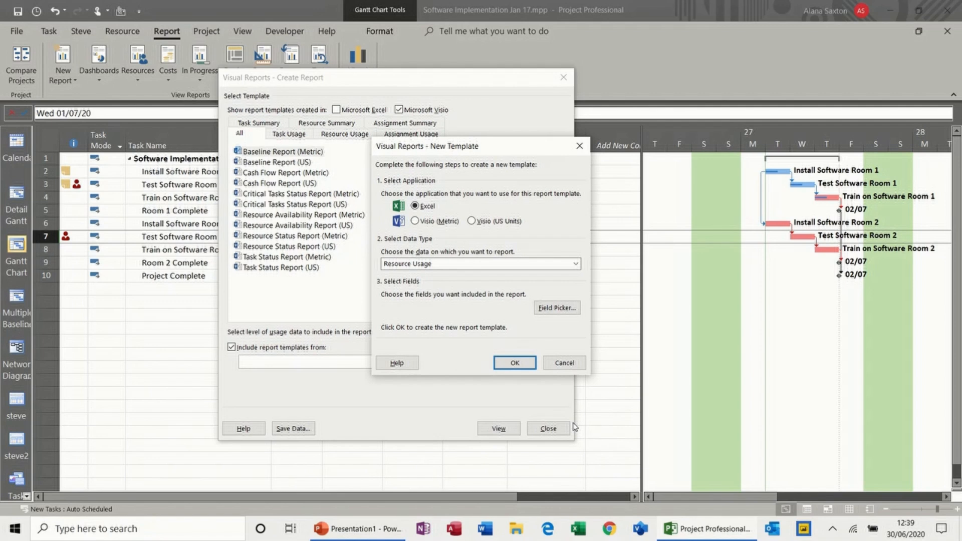
Create the new Excel template, maximize its workbook and add Actual Cost, Actual Work, Baseline Cost and Baseline Work to the pivot table
left_click(515, 367)
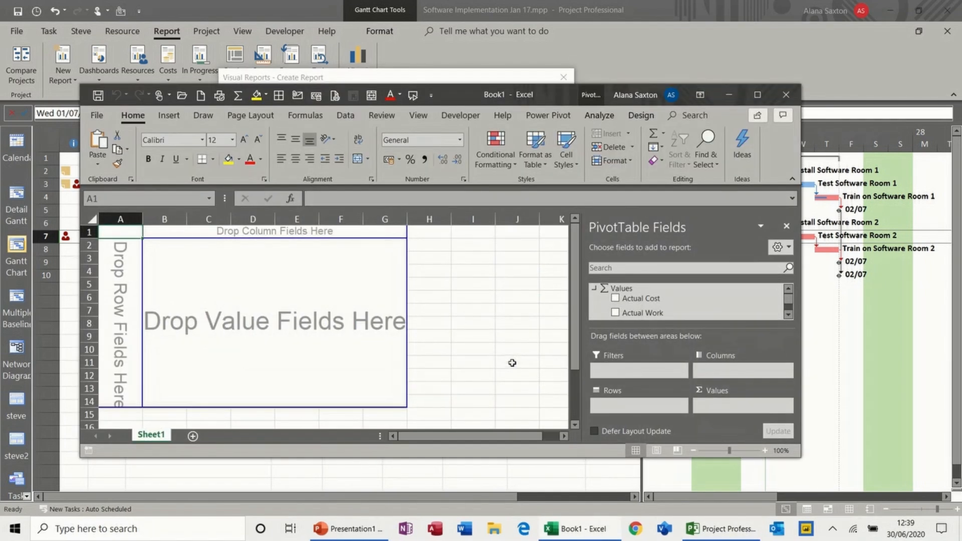
left_click(757, 95)
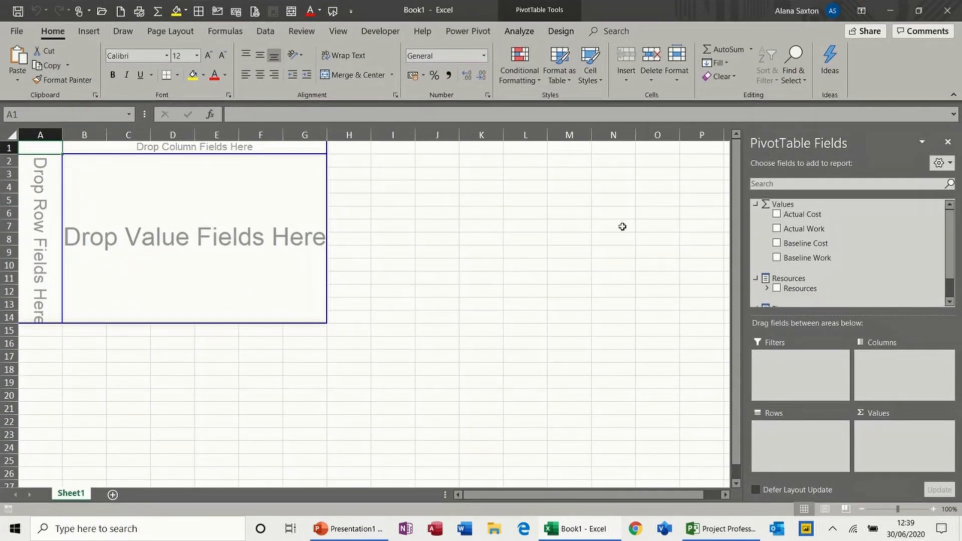
left_click(776, 214)
left_click(776, 229)
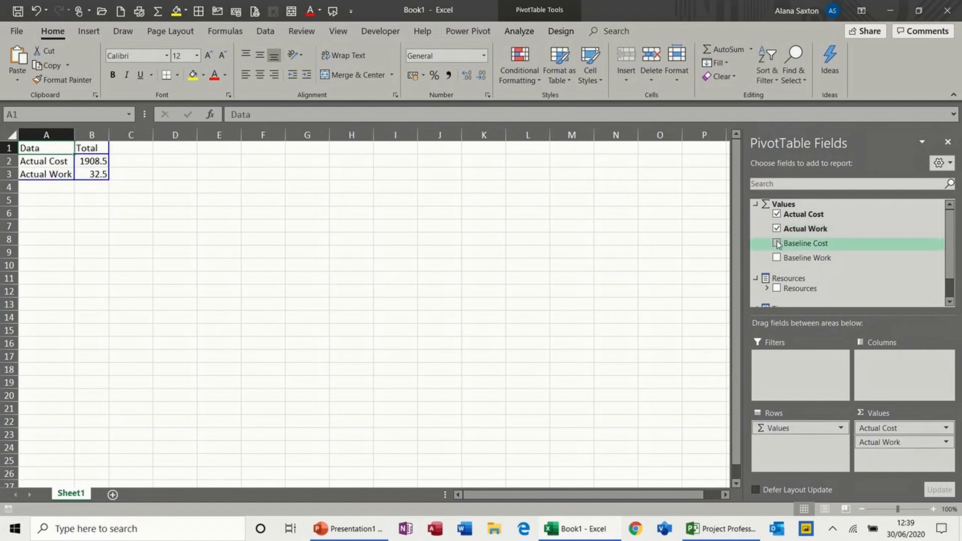
left_click(777, 243)
left_click(776, 258)
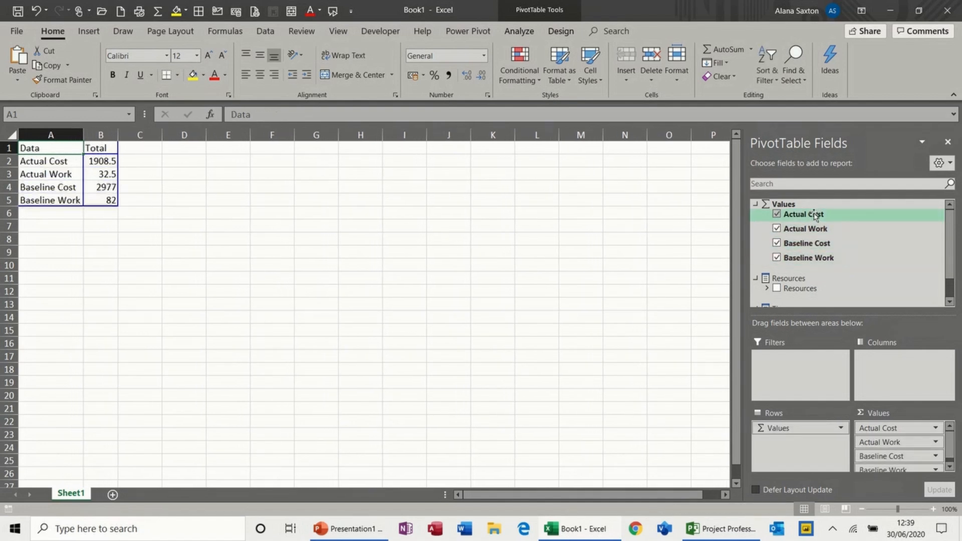
Add Resources to the pivot table as columns and Weekly Calendar as rows above Values
left_click(777, 289)
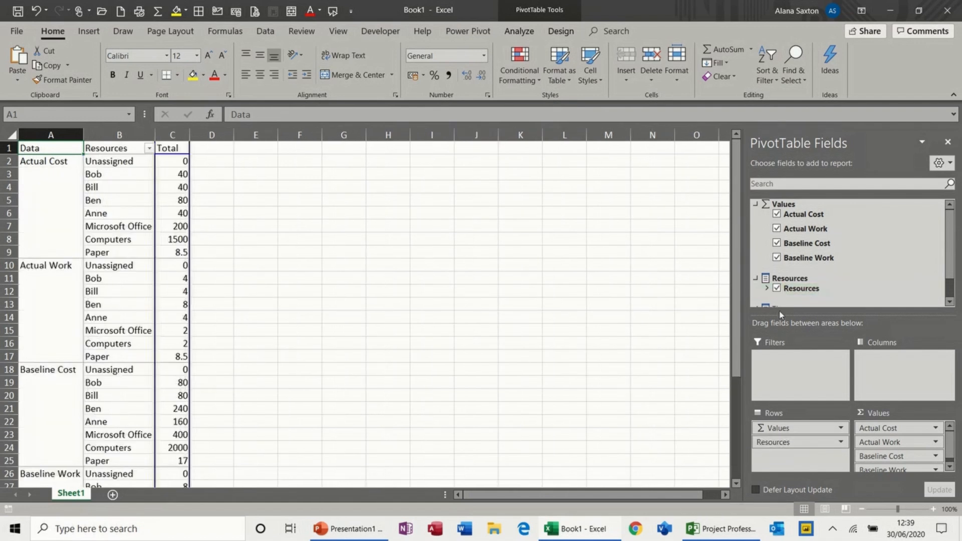
left_click_drag(779, 443, 897, 364)
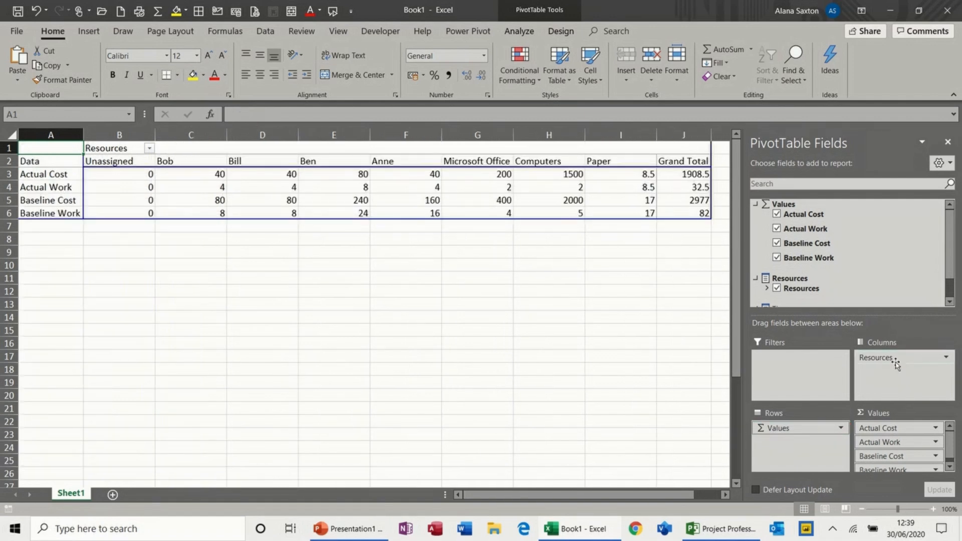
left_click_drag(949, 253, 950, 273)
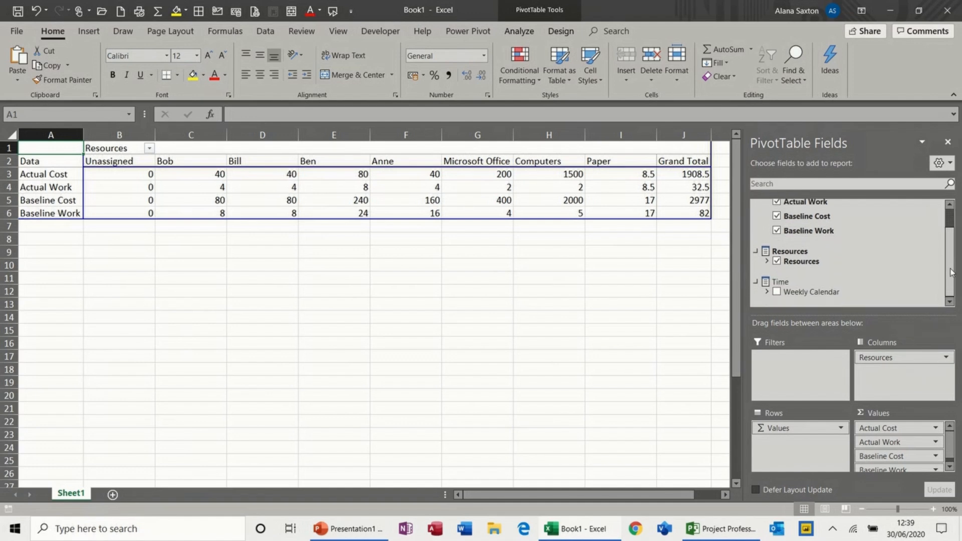
left_click(777, 292)
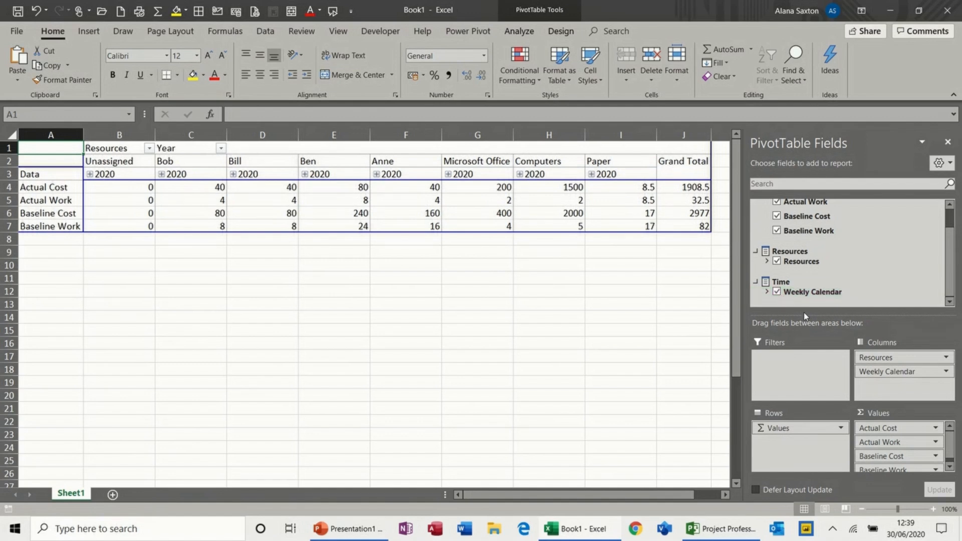
left_click_drag(889, 374, 789, 445)
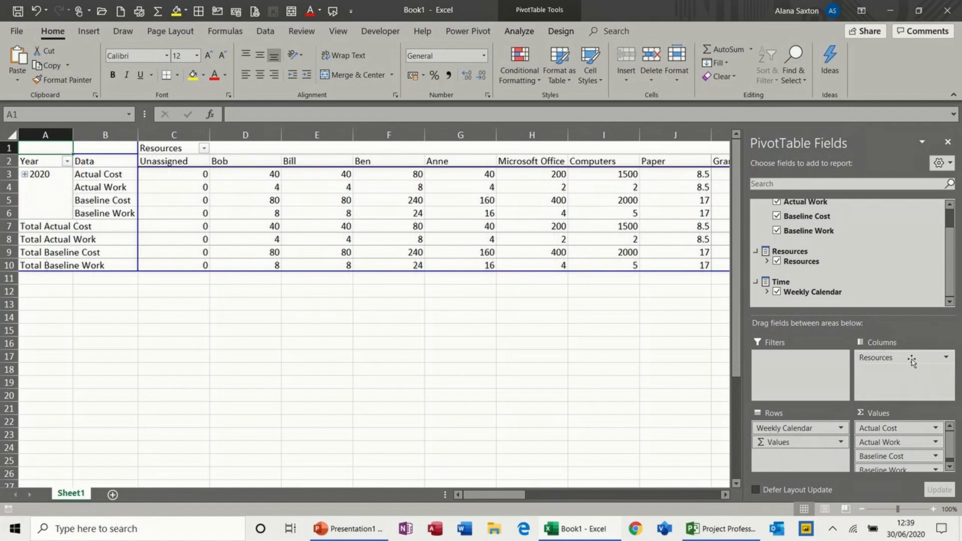
Remove Weekly Calendar and Resources from the pivot table, leaving only the four cost and work values
left_click(776, 292)
left_click(776, 262)
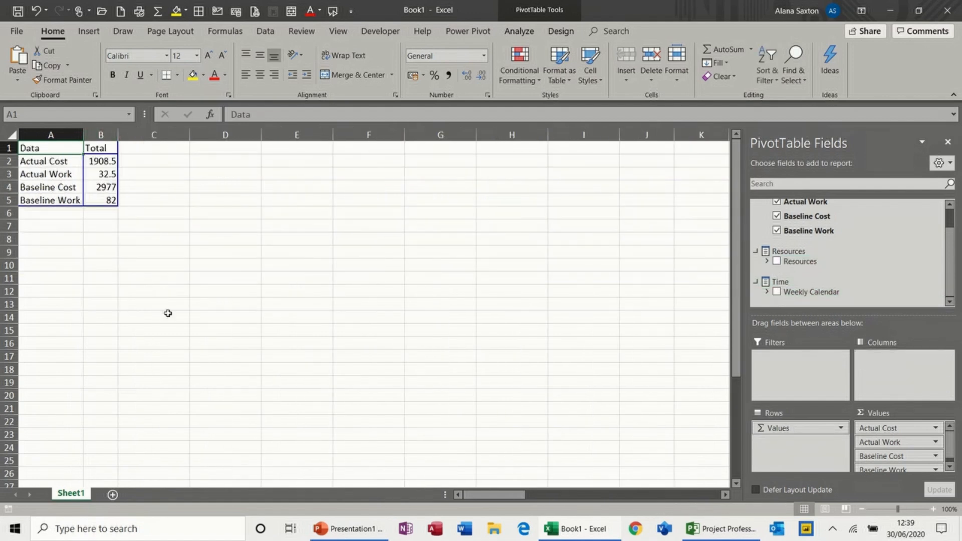
left_click(425, 223)
Insert a column PivotChart from the pivot table data and place it below the table
left_click(75, 162)
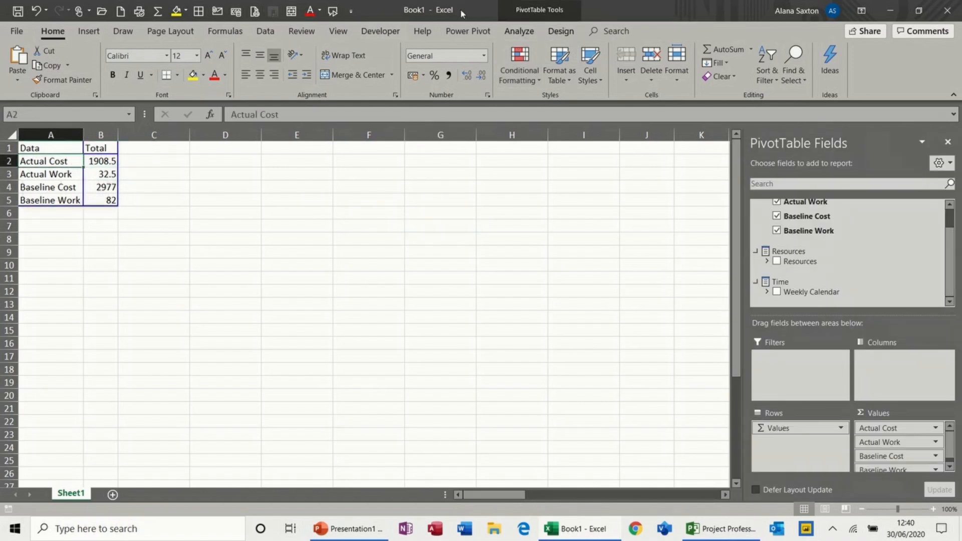
left_click(513, 31)
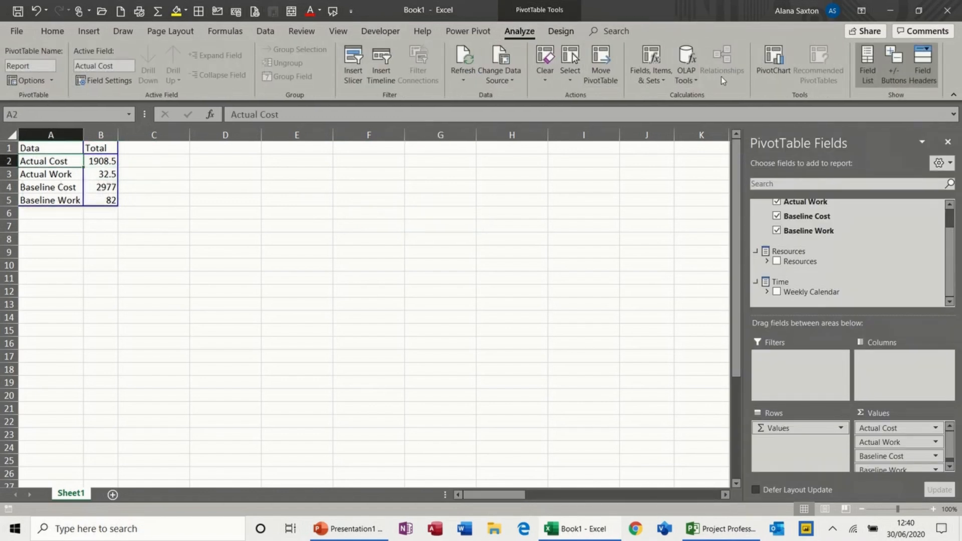
left_click(773, 59)
mouse_move(480, 229)
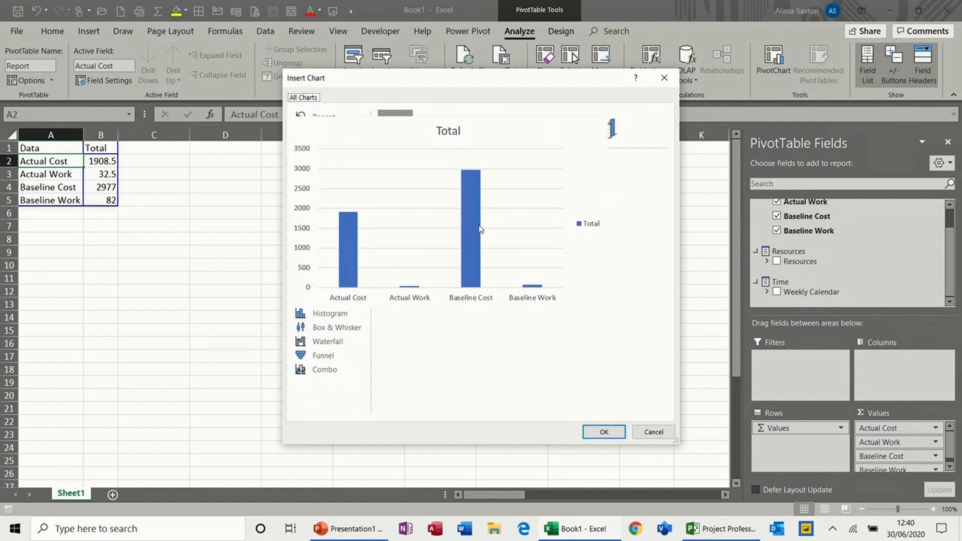
double_click(452, 215)
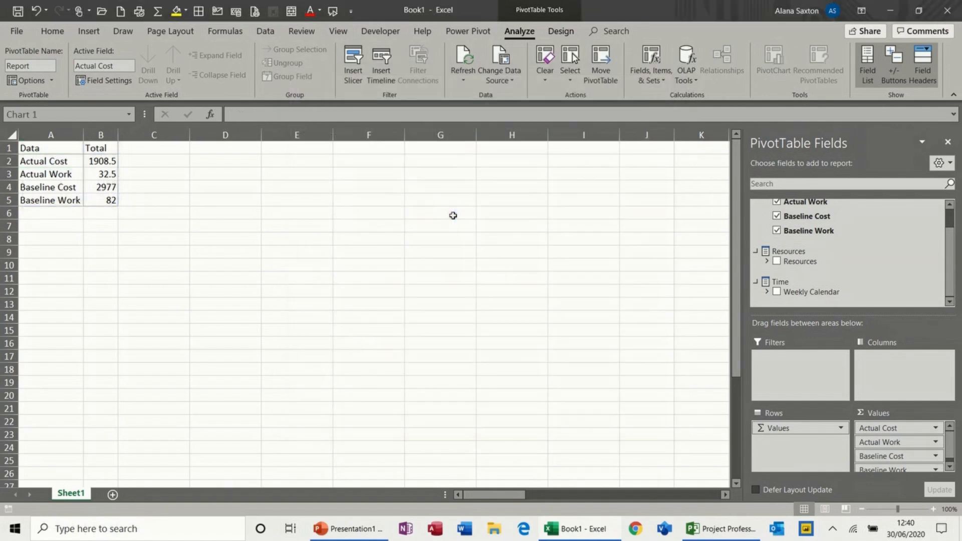
left_click_drag(423, 236, 381, 221)
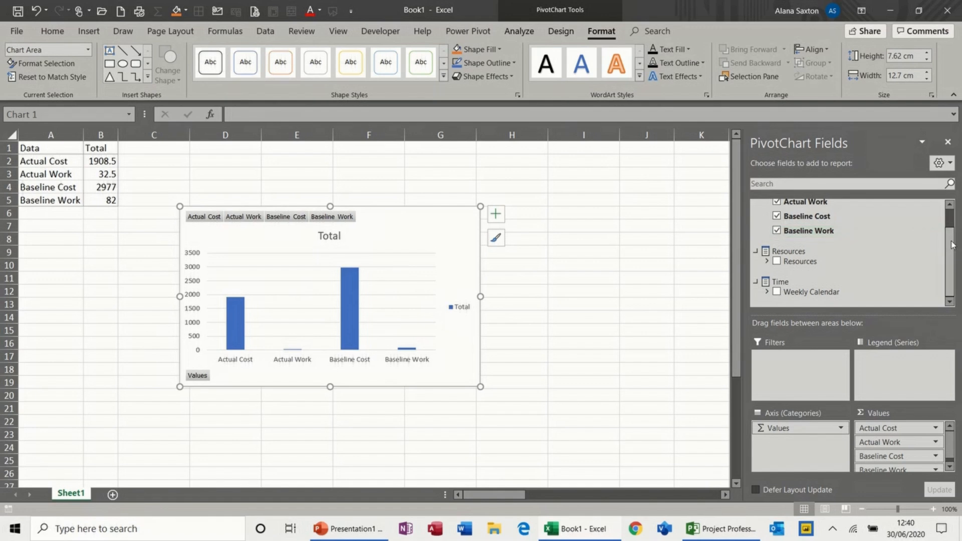
Add Resources to the PivotChart's axis categories and move the chart clear of the widened table
scroll(951, 224, "up", 1)
scroll(950, 223, "down", 2)
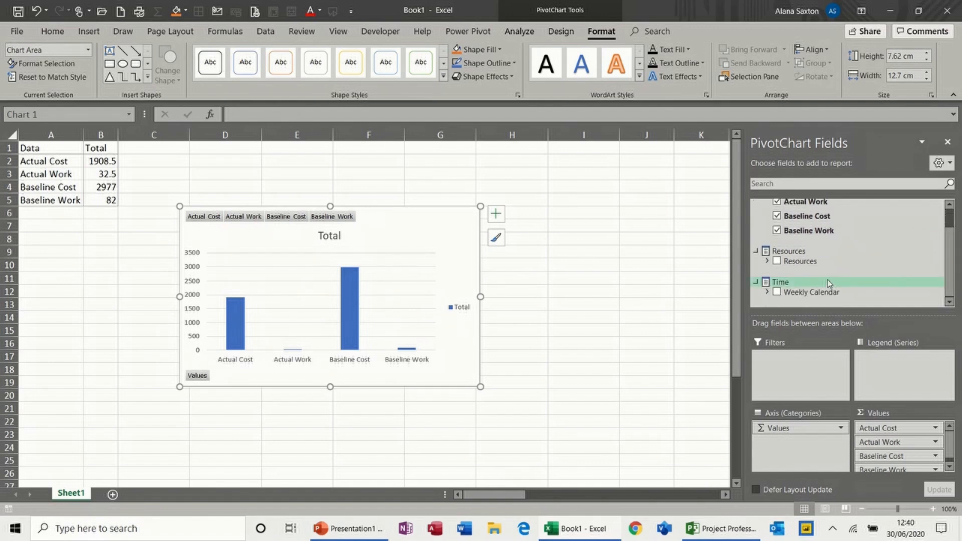
left_click(777, 261)
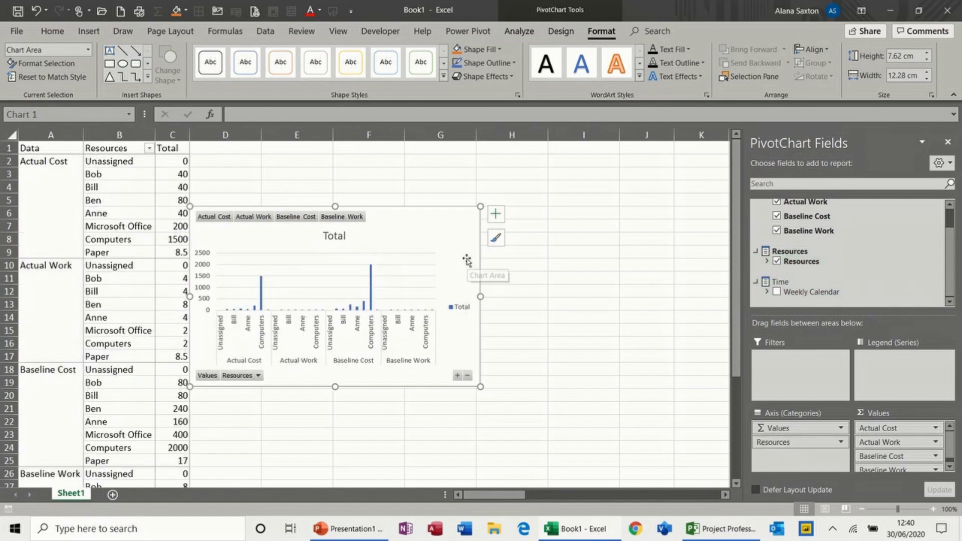
left_click_drag(466, 260, 521, 260)
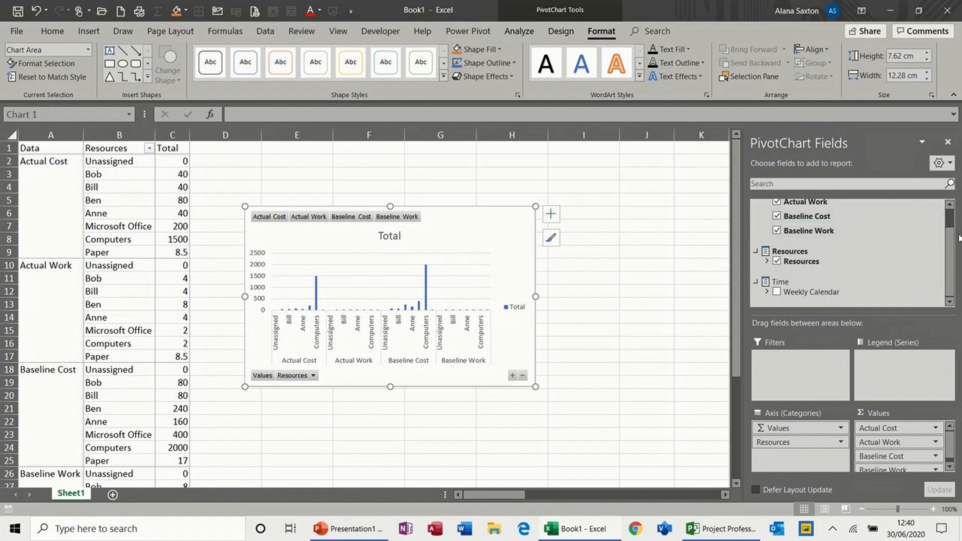
Remove Actual Work and Baseline Work from the chart values, keeping Actual Cost and Baseline Cost
scroll(950, 225, "up", 1)
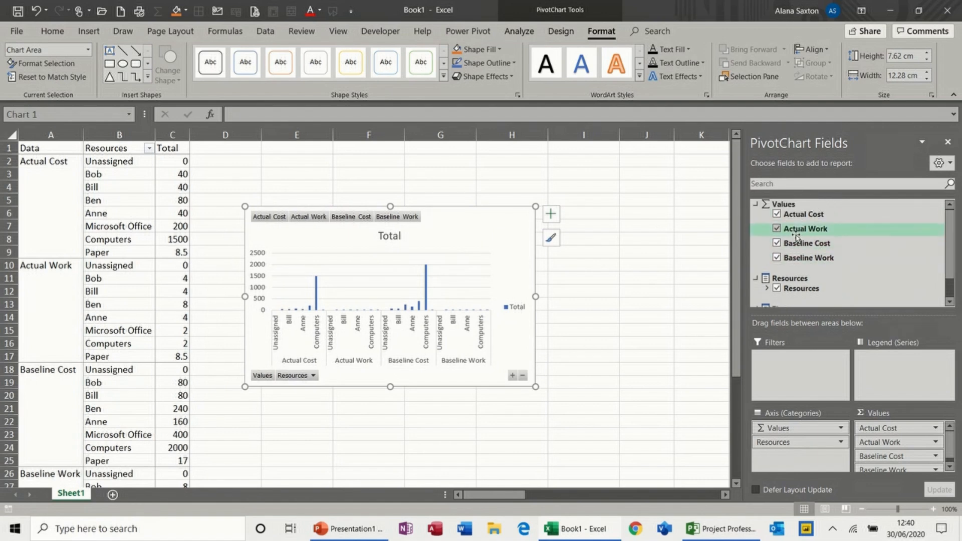
left_click(777, 228)
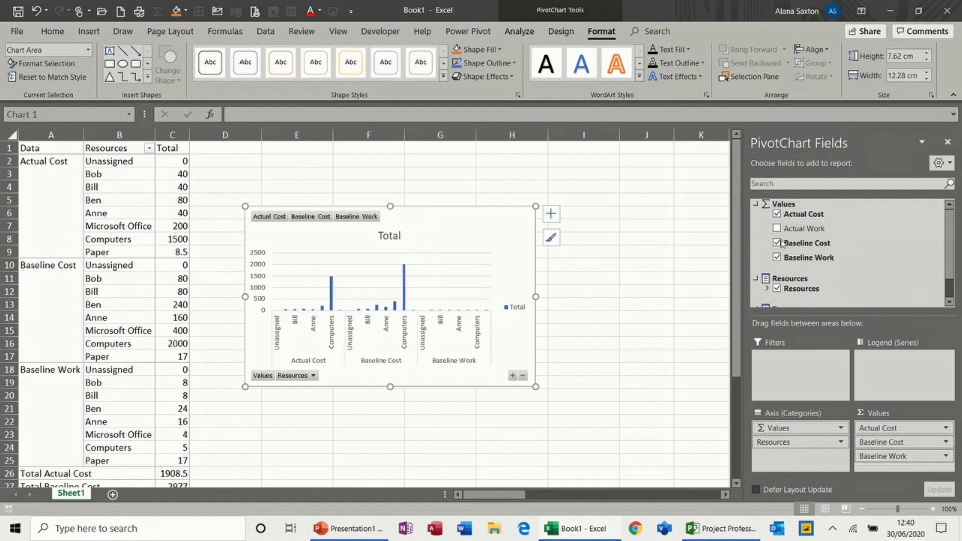
left_click(777, 257)
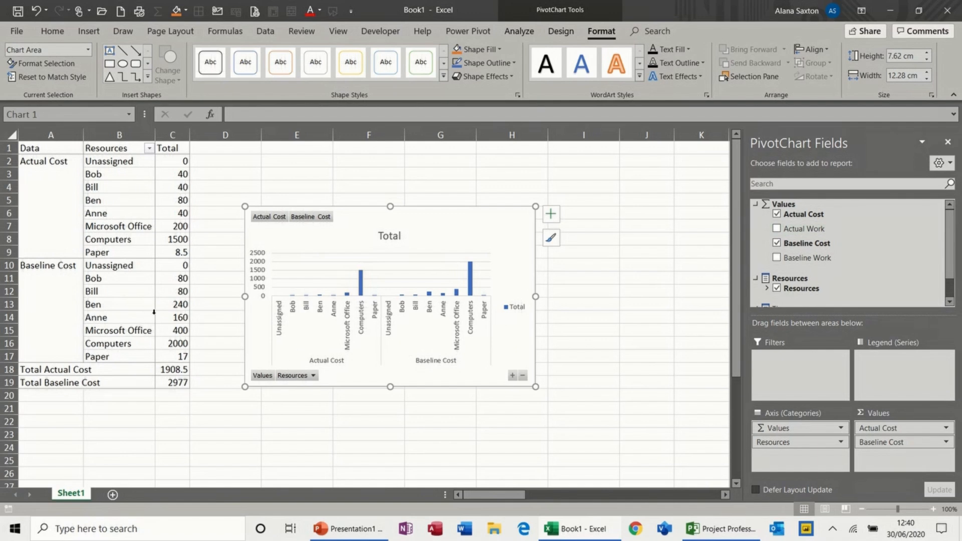
Filter the pivot table's Resources to exclude Unassigned, Microsoft Office, Computers and Paper
left_click(148, 149)
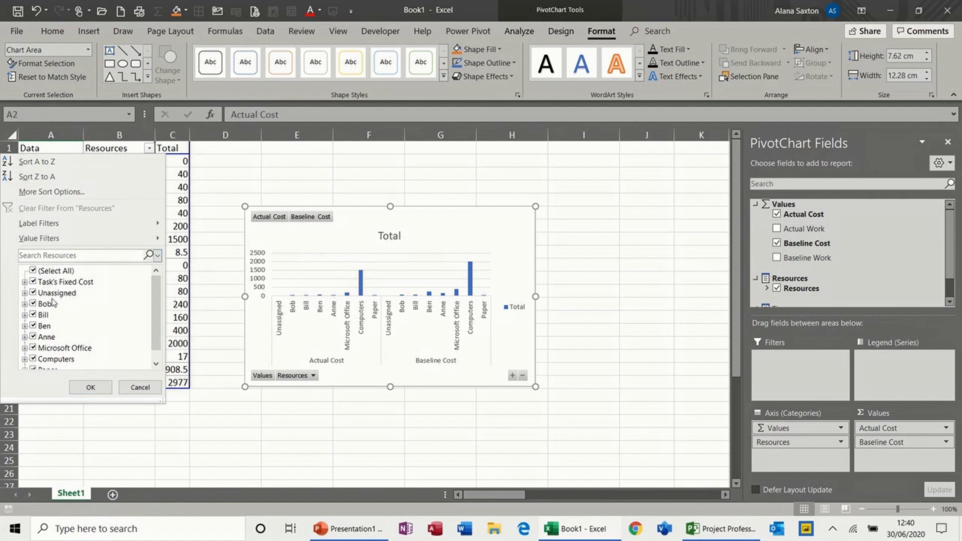
left_click(33, 294)
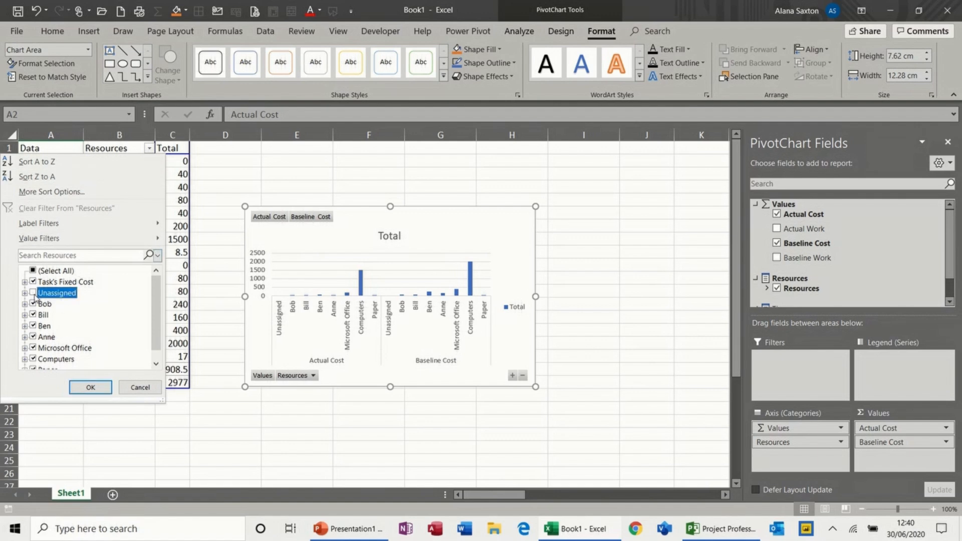
left_click(35, 349)
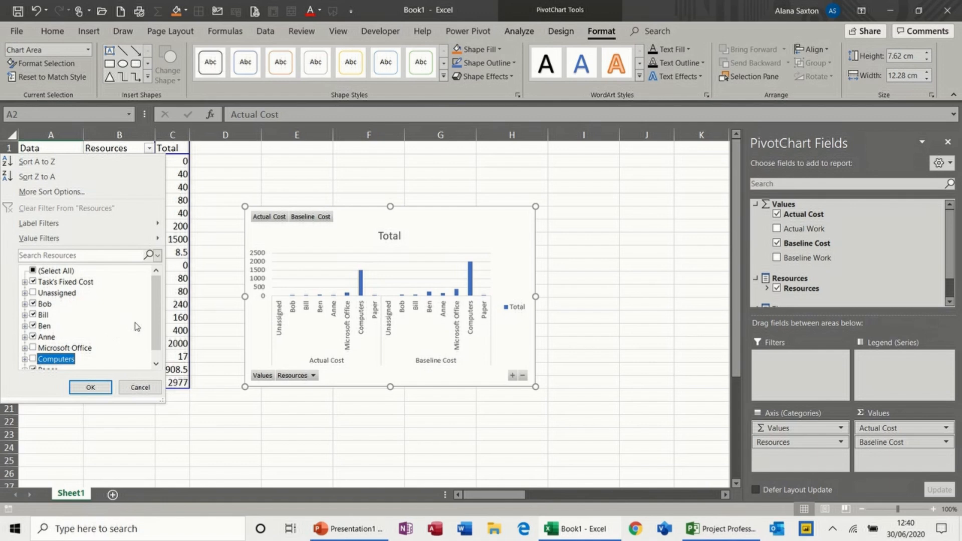
left_click_drag(155, 332, 155, 352)
left_click(33, 359)
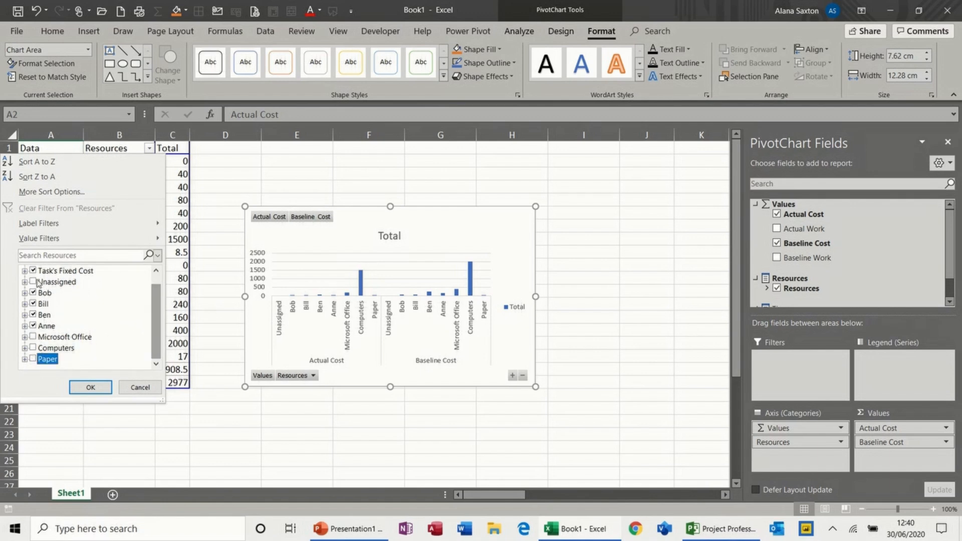
left_click(93, 388)
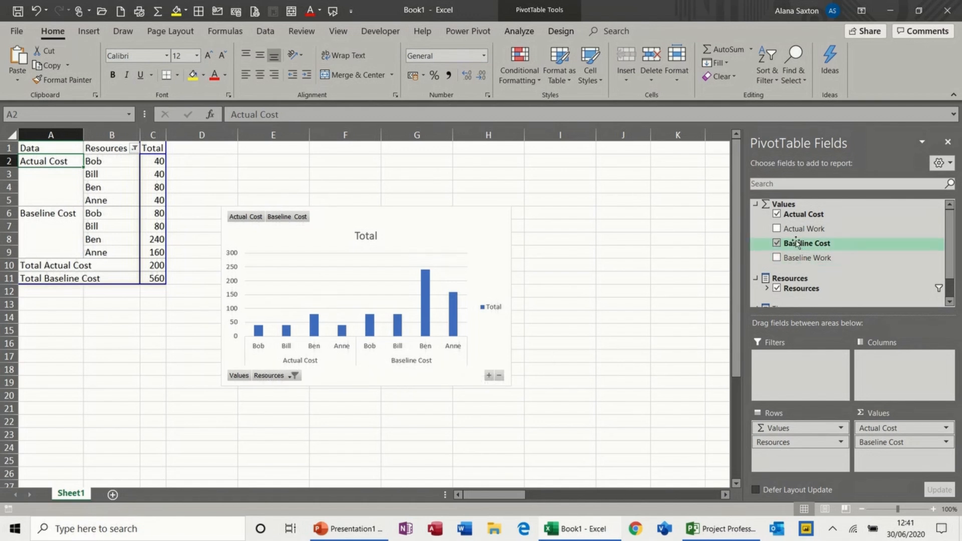
Replace Actual Cost and Baseline Cost in the pivot values with Actual Work and Baseline Work
left_click(777, 228)
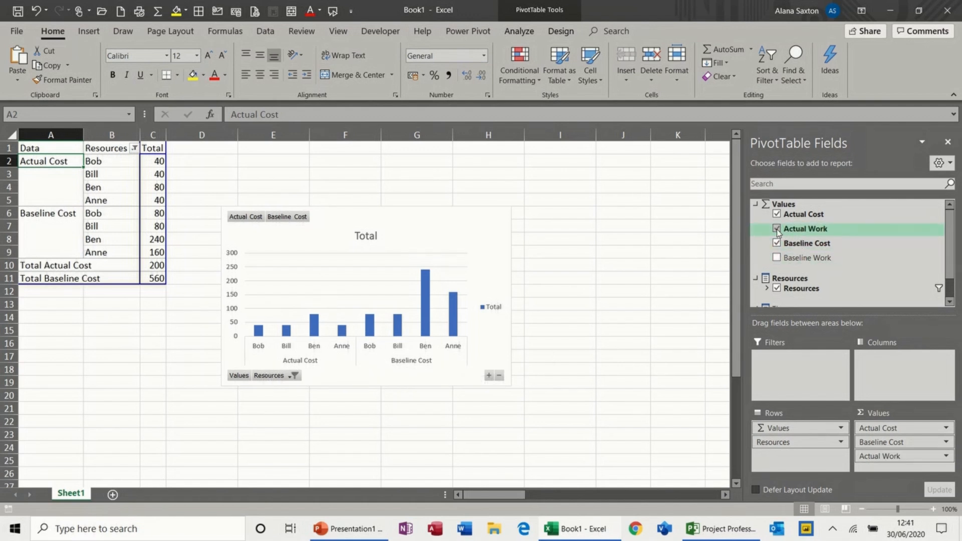
left_click(777, 257)
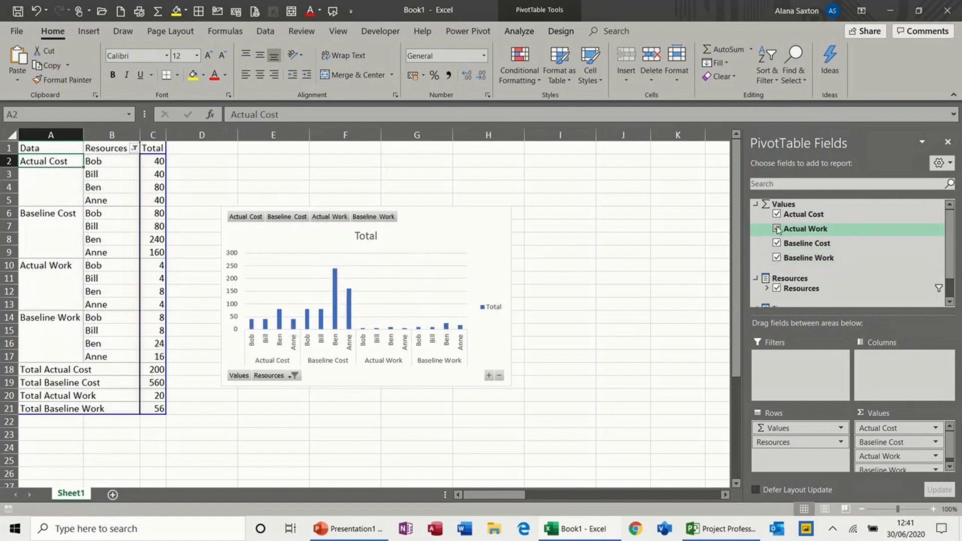
left_click(776, 215)
left_click(776, 244)
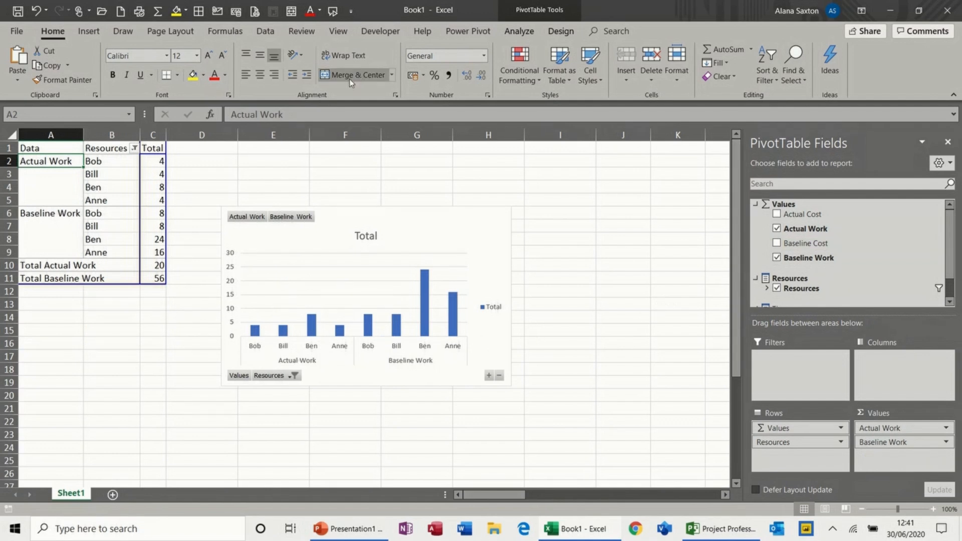
Save the workbook as the Excel template "steve template", clearing external data and refreshing it on opening, and close the workbook
left_click(18, 11)
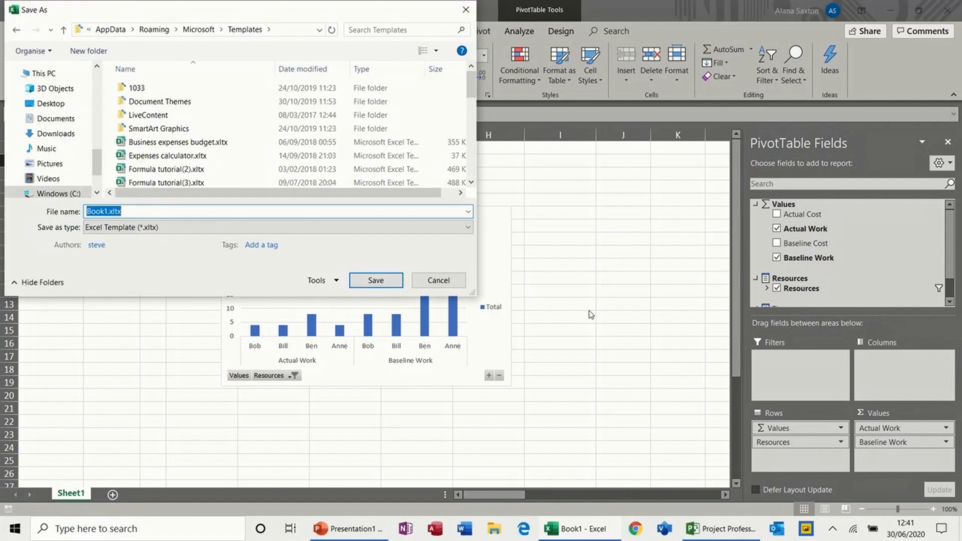
type("steve template")
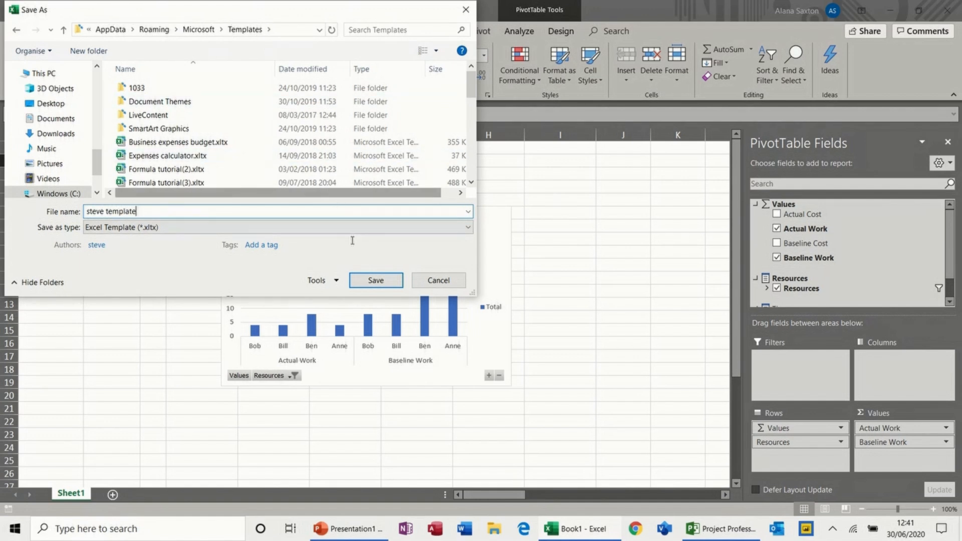
left_click(373, 280)
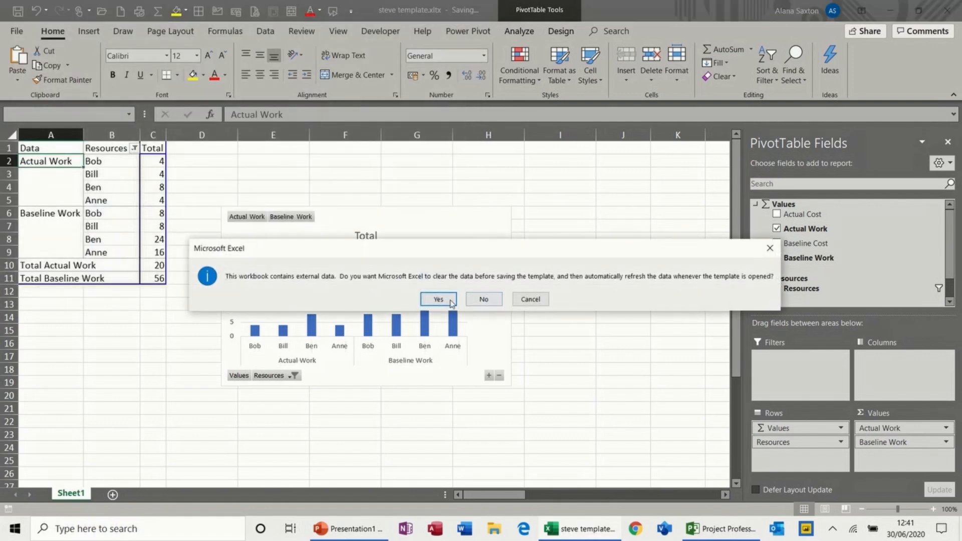
left_click(447, 303)
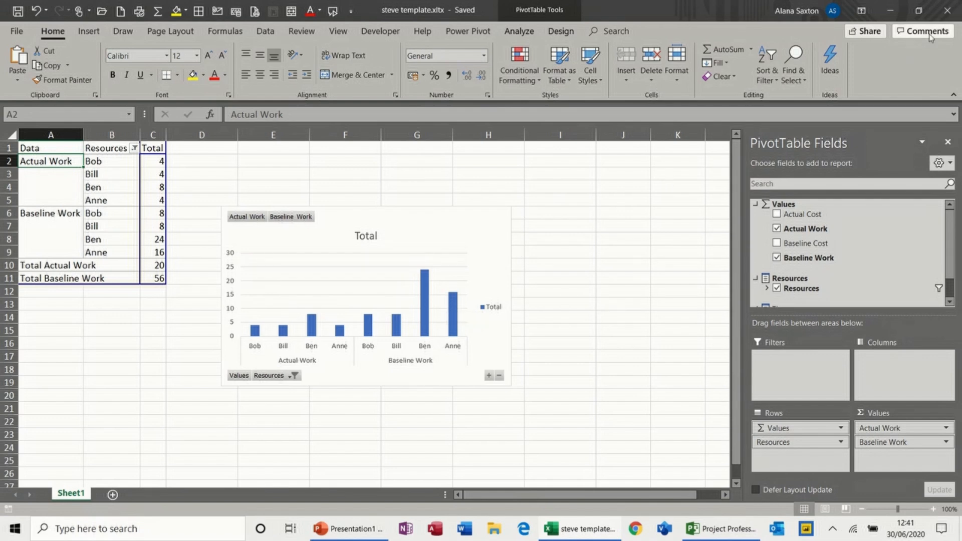
left_click(945, 18)
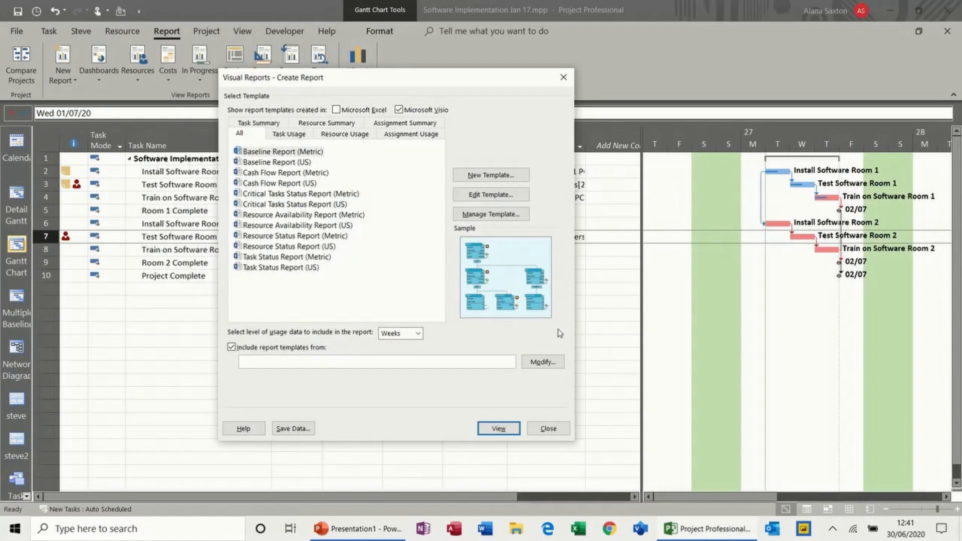
Reopen Visual Reports and check that "steve template" is listed among the Excel Resource Usage templates, closing the dialog when done
left_click(548, 428)
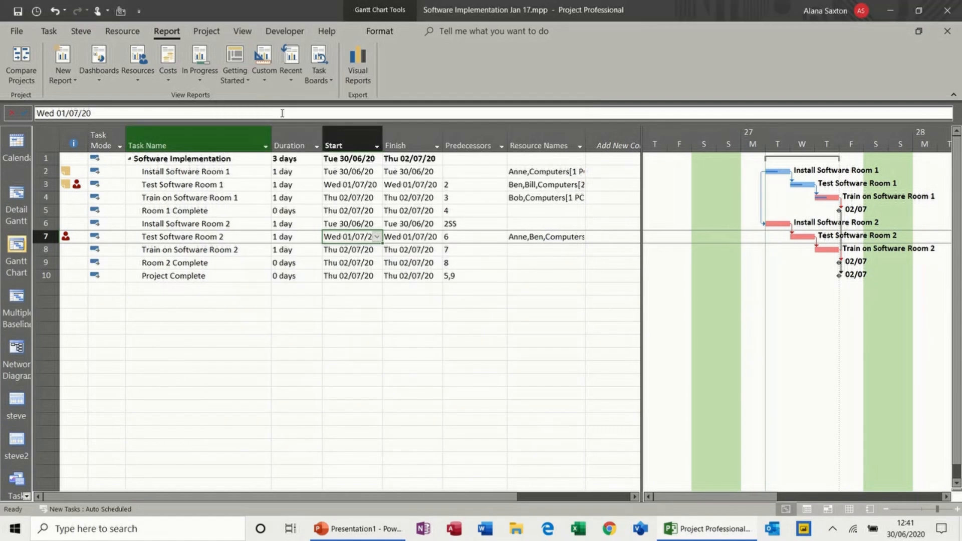
left_click(358, 63)
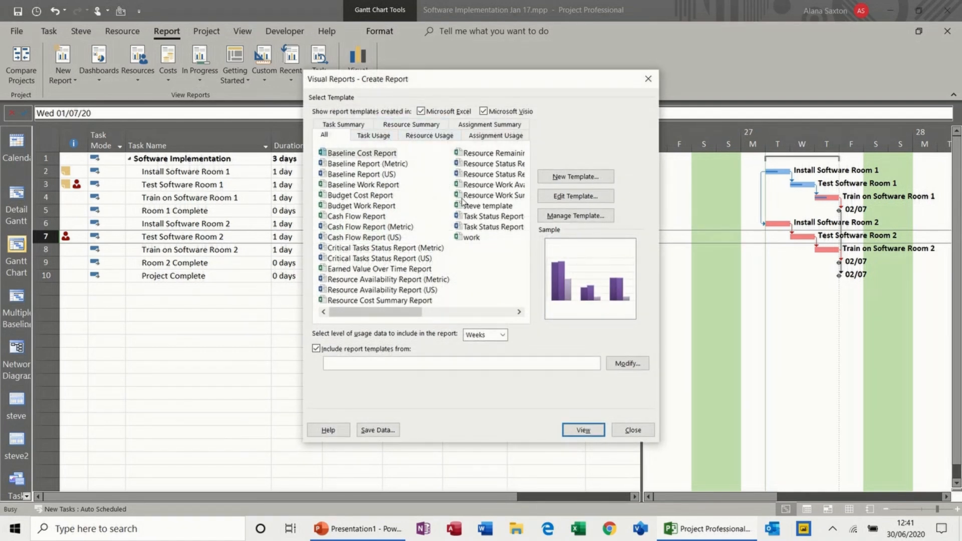
left_click(472, 206)
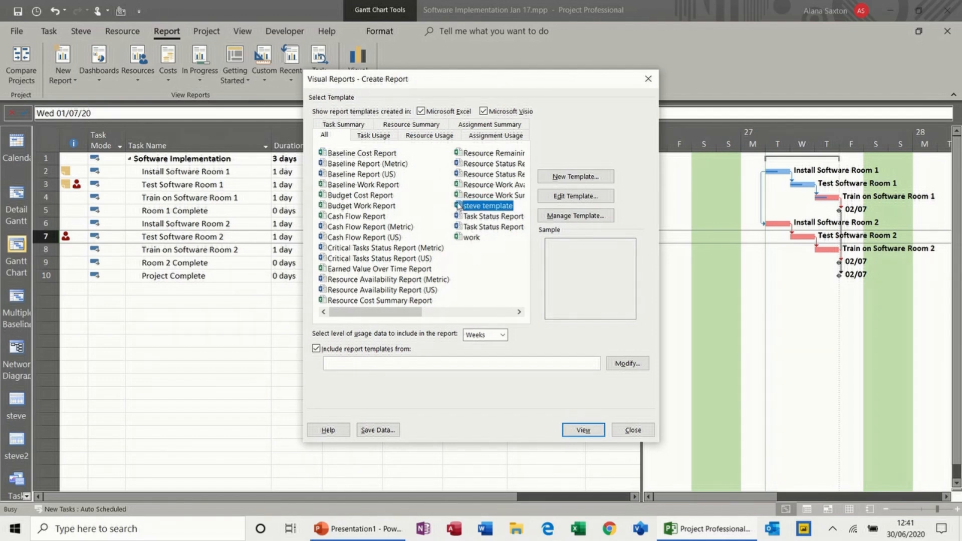
left_click(483, 111)
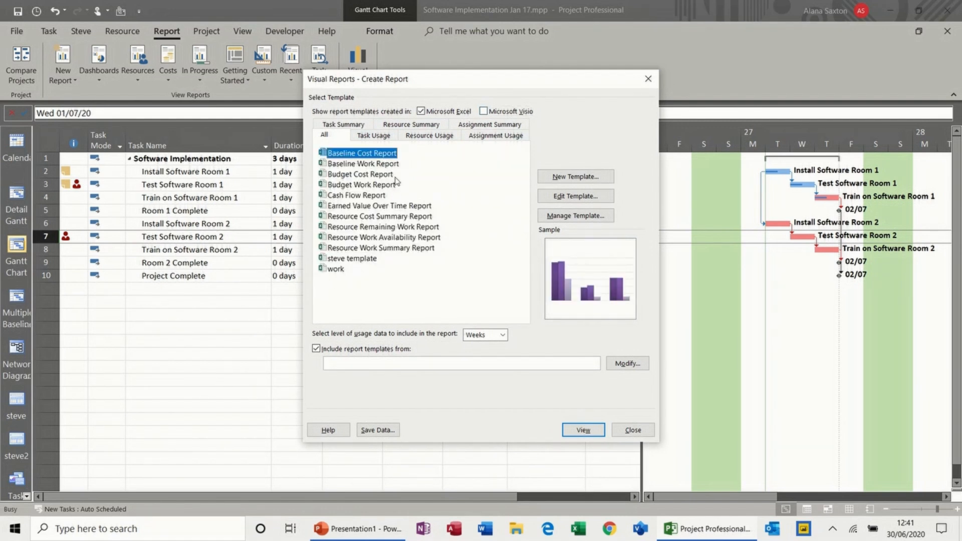
left_click(424, 136)
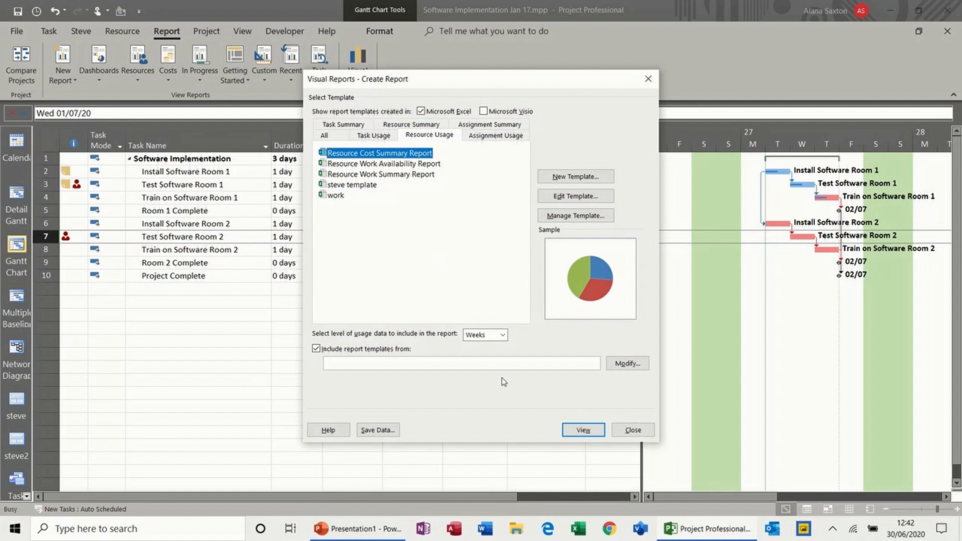
left_click(632, 429)
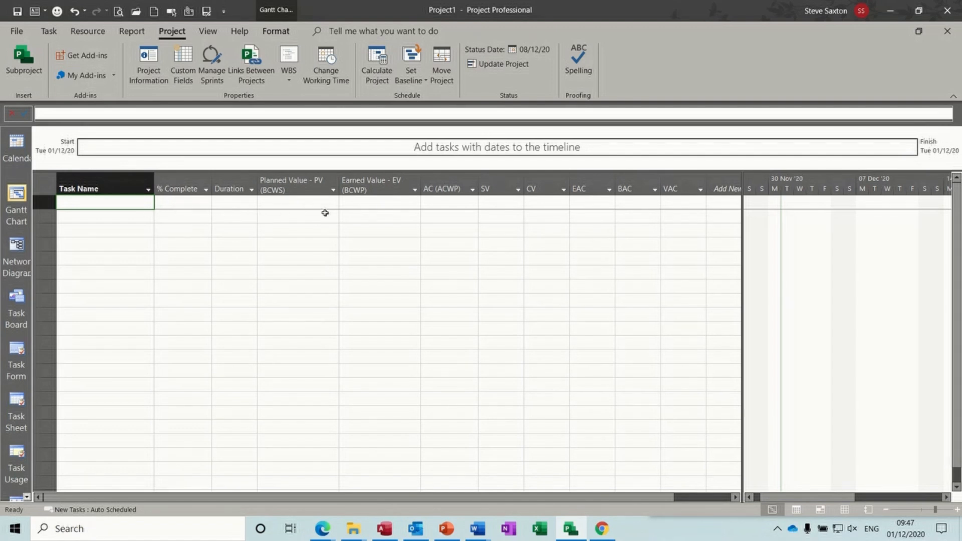
Apply the Earned Value task table to the Gantt Chart in Project1
left_click(211, 34)
left_click(369, 63)
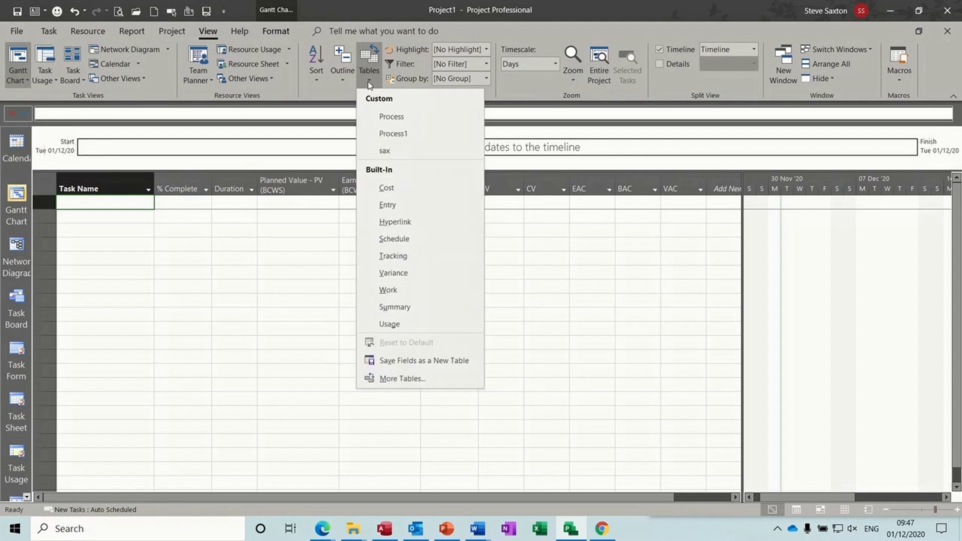
left_click(414, 378)
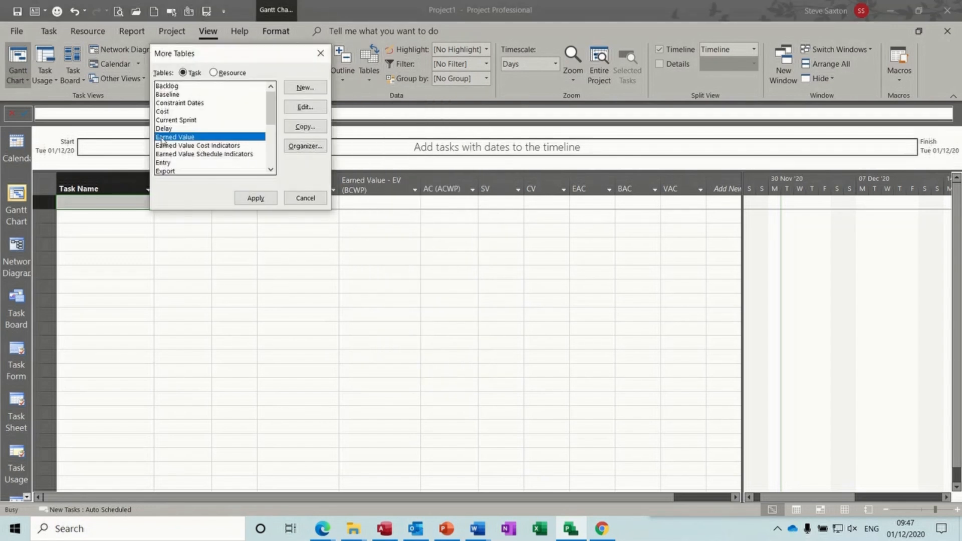
left_click(256, 200)
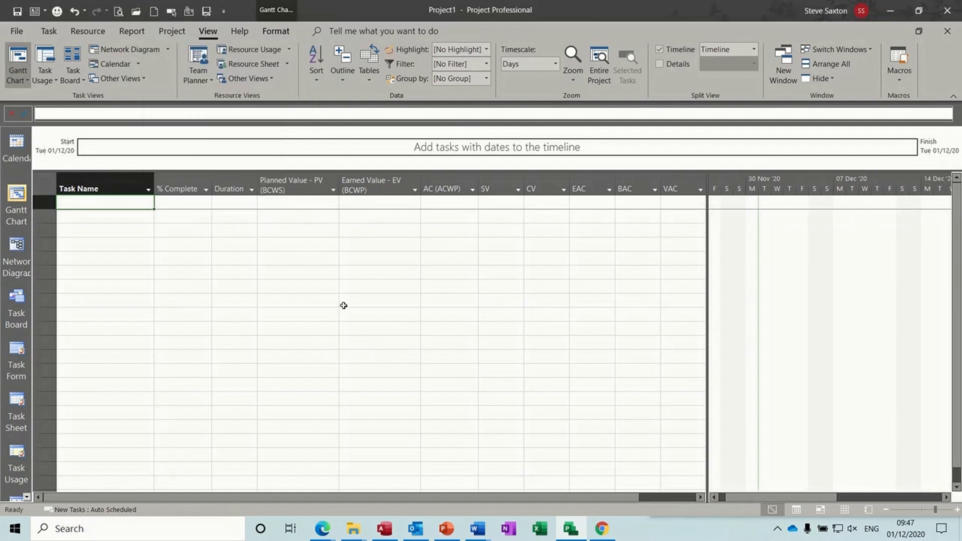
Select the % Complete column in the Earned Value table and open its column options
left_click(176, 184)
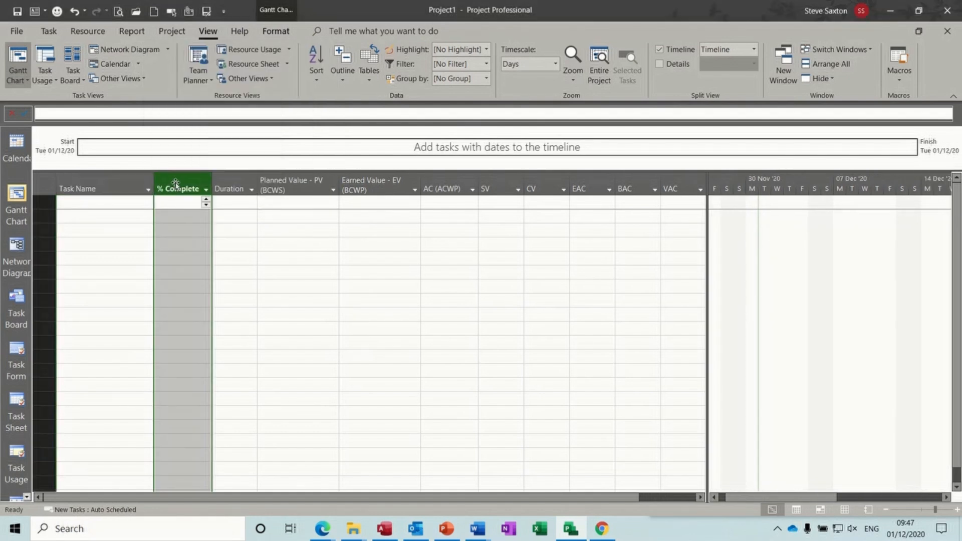
left_click(229, 184)
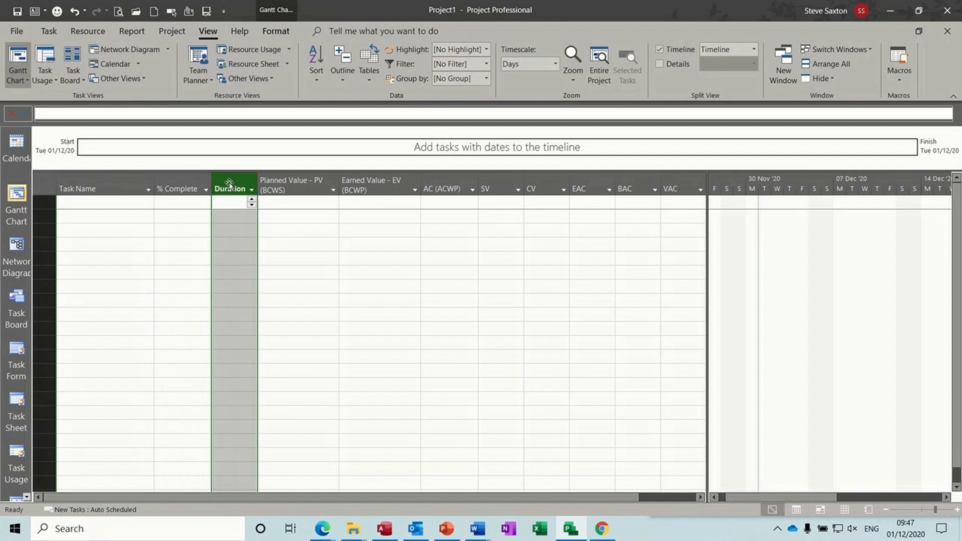
right_click(177, 176)
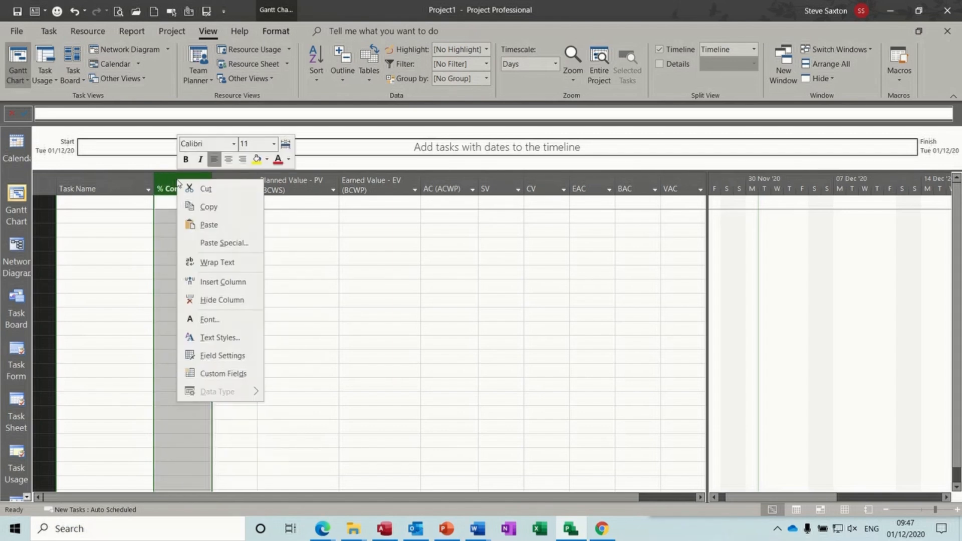
Add a task named Task A to the first row with a duration of 1 day
left_click(205, 280)
left_click(380, 243)
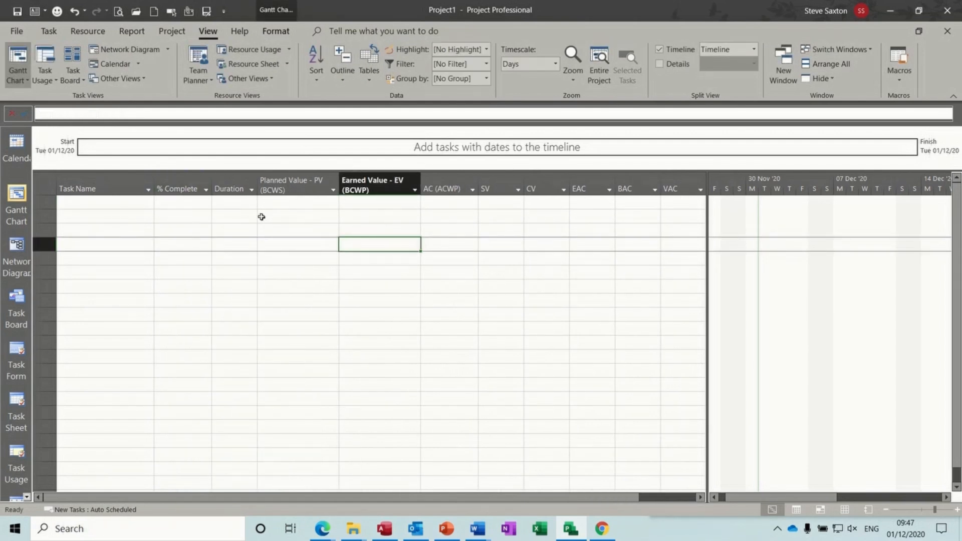
left_click(134, 203)
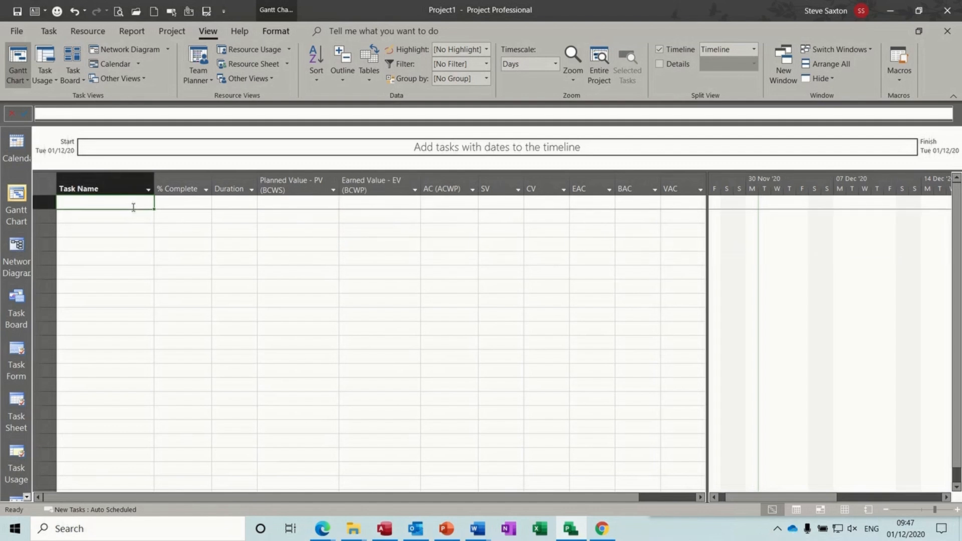
type("Task A")
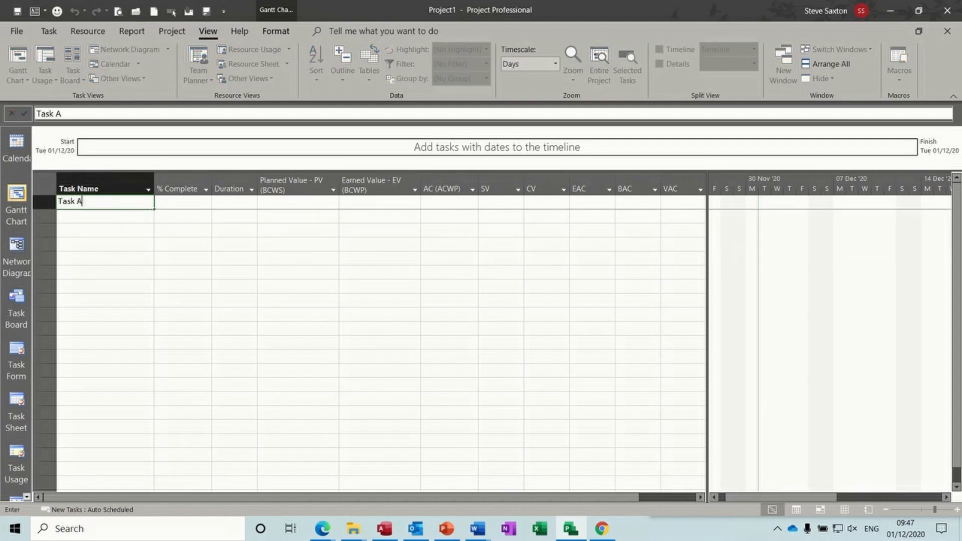
left_click(223, 201)
type("1")
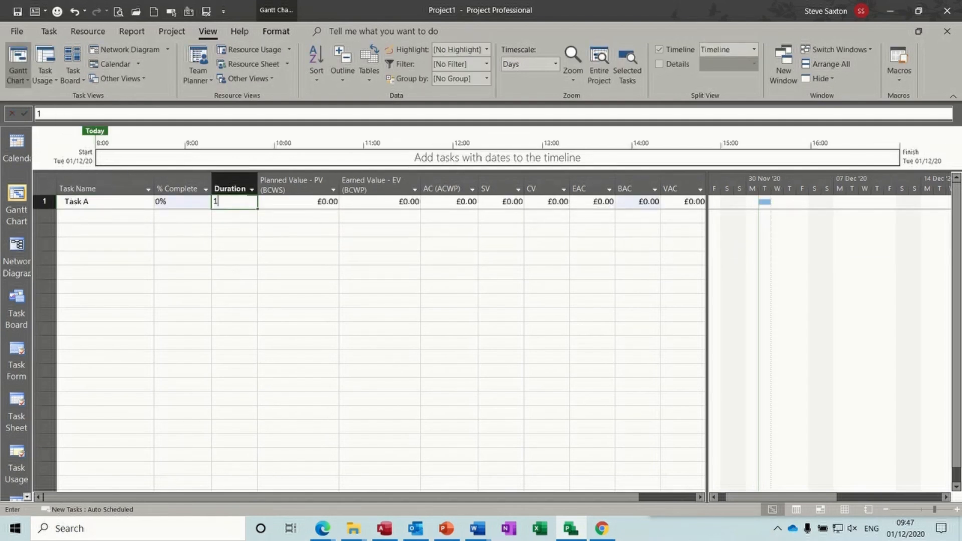
left_click(179, 217)
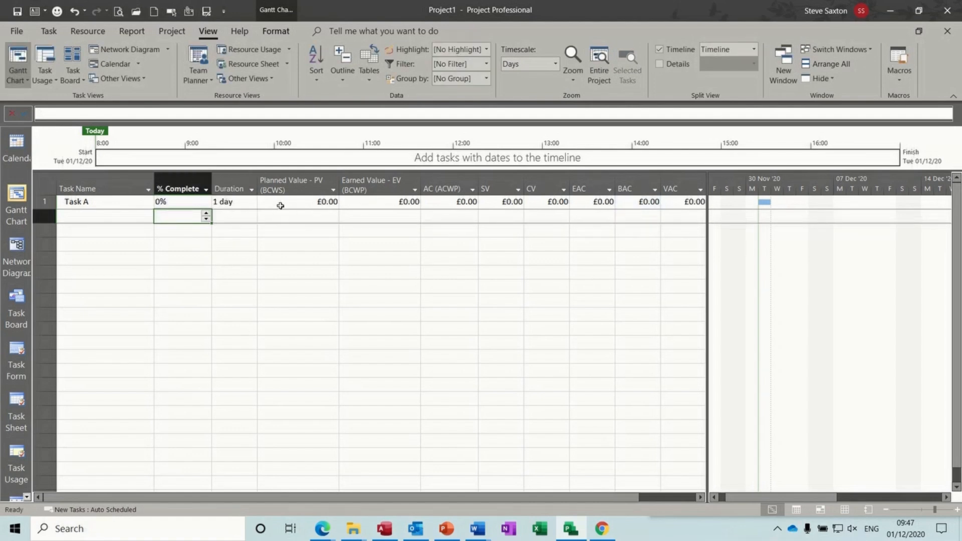
Add a resource to the resource sheet by entering the person's first name and a standard rate of 10
left_click(126, 201)
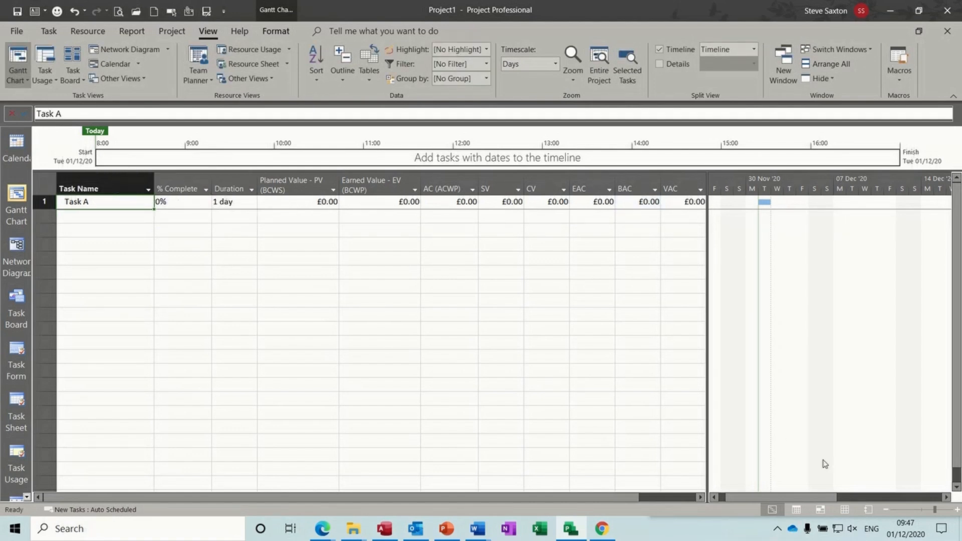
left_click(843, 508)
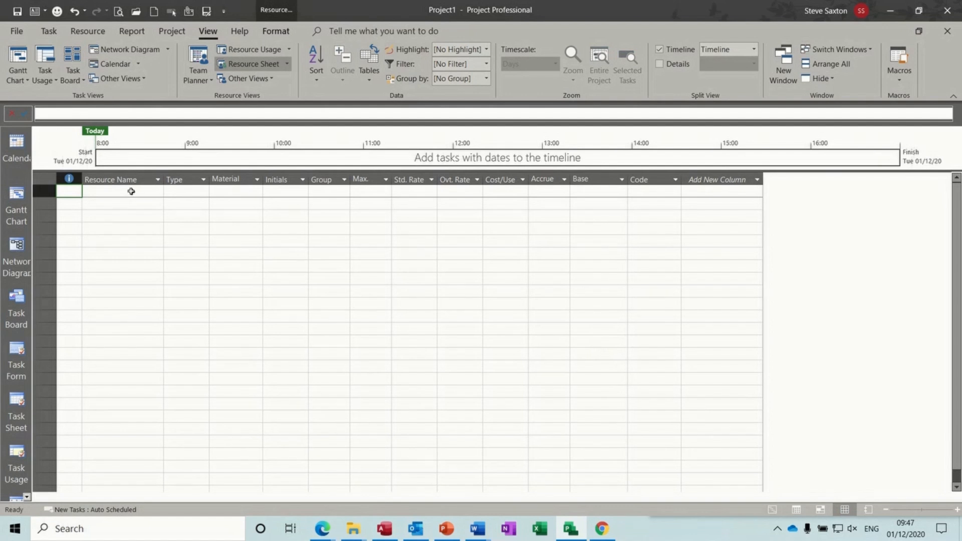
left_click(125, 192)
type("Bob")
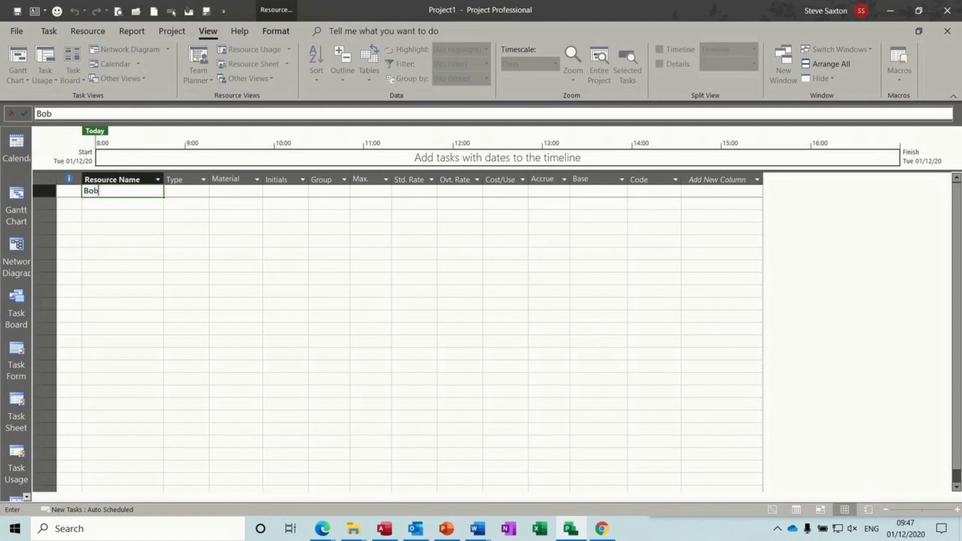
left_click(395, 194)
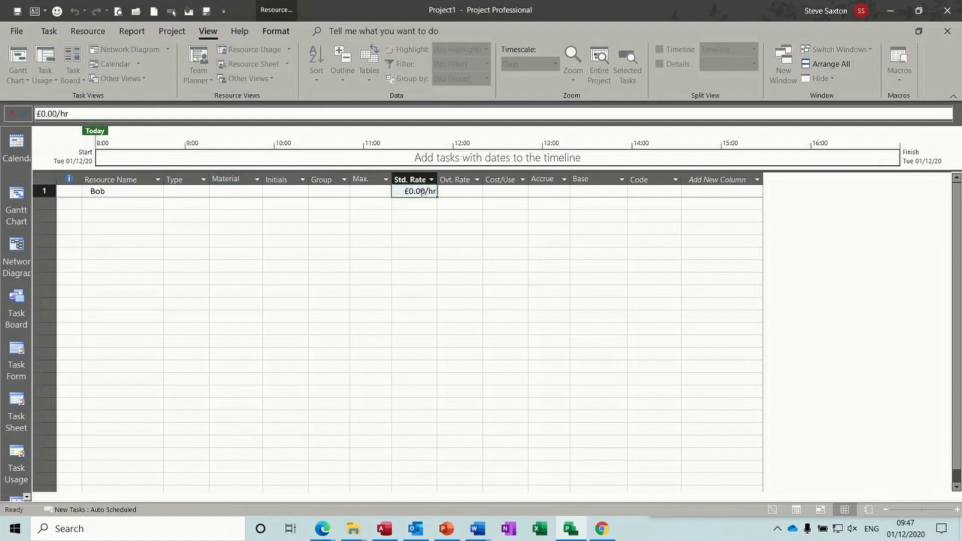
type("10")
key("Return")
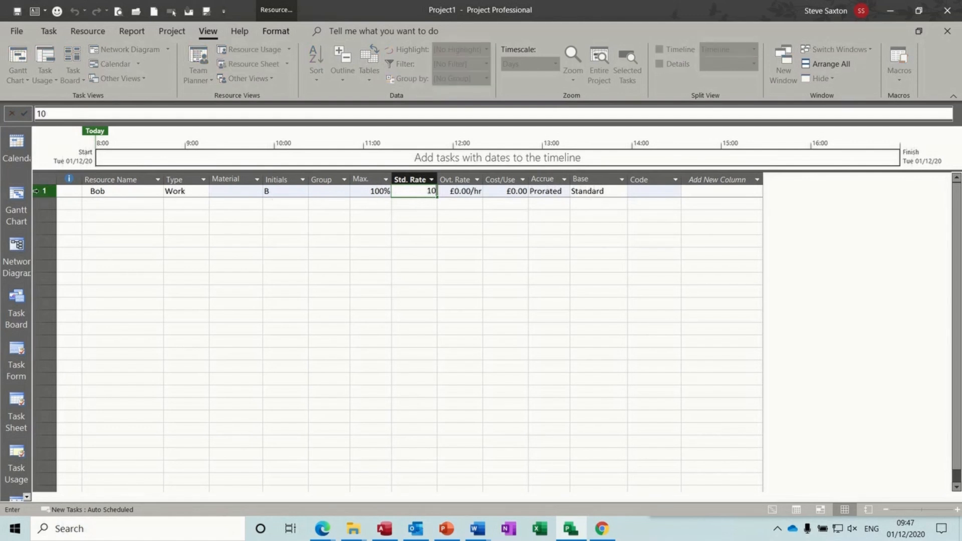
Assign the resource to Task A in the Gantt Chart
left_click(19, 197)
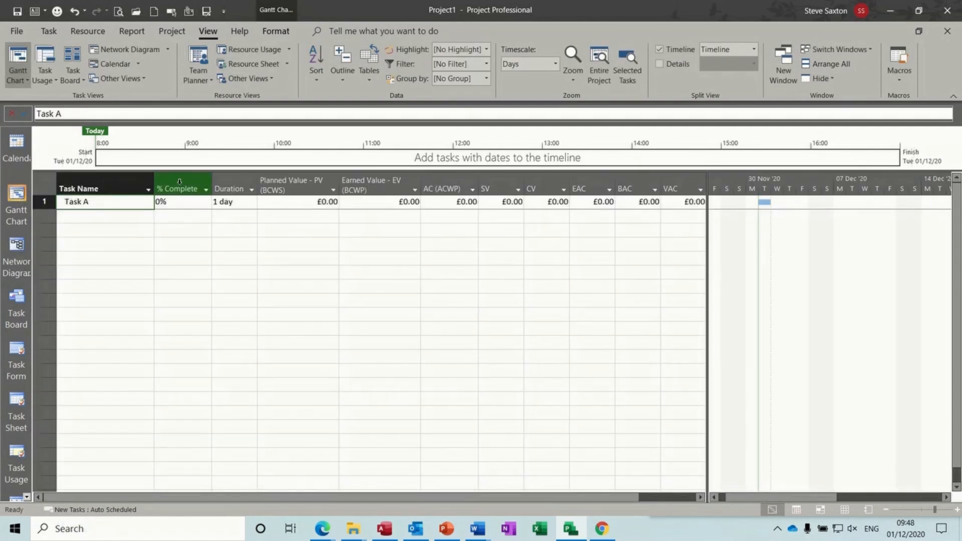
left_click(89, 34)
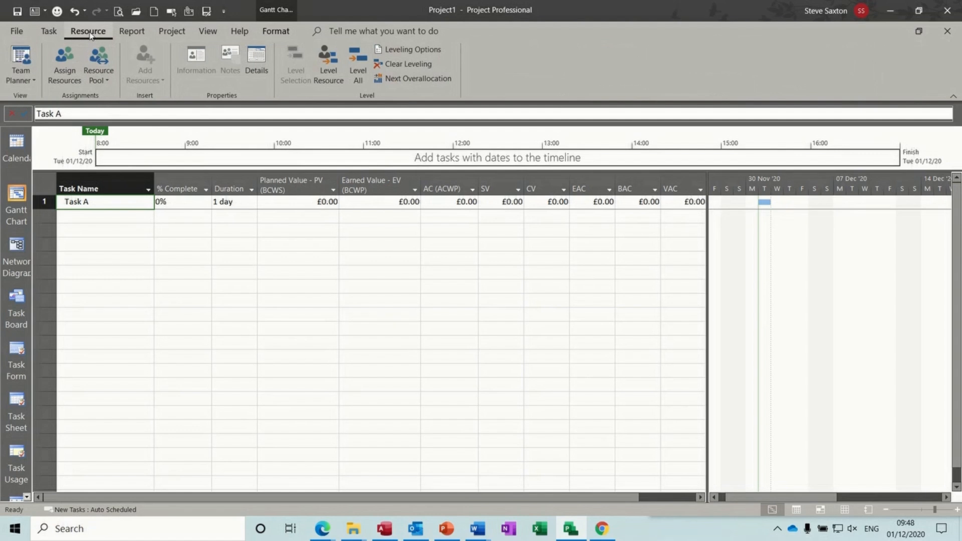
left_click(65, 62)
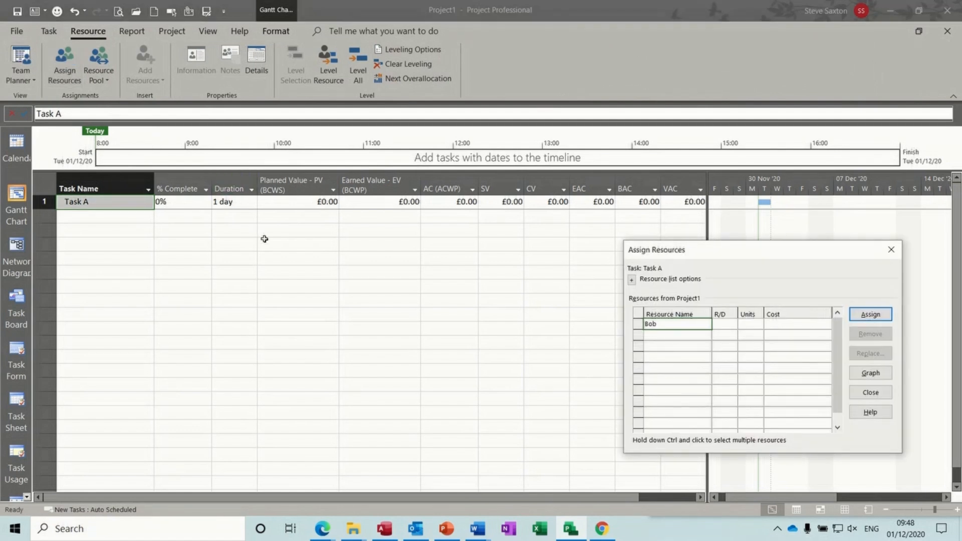
left_click(870, 314)
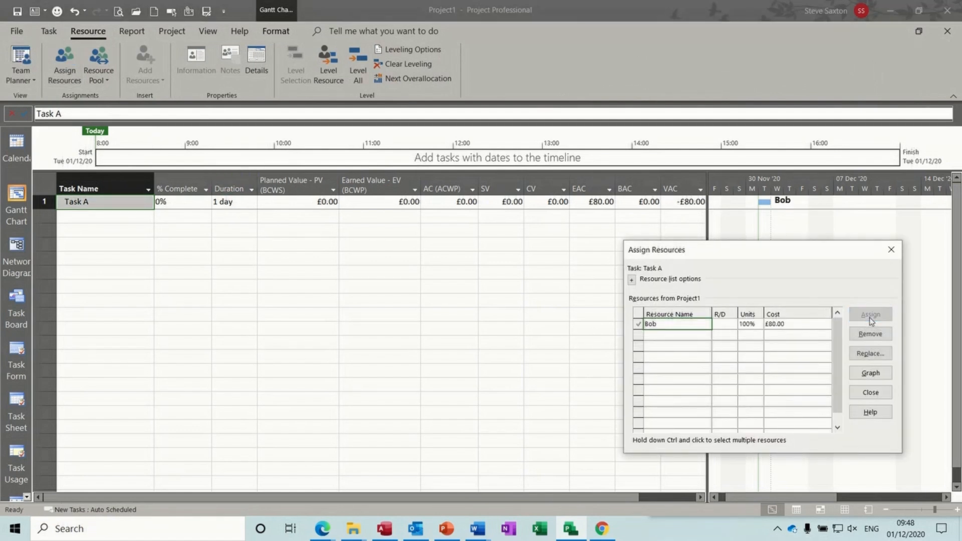
left_click(870, 393)
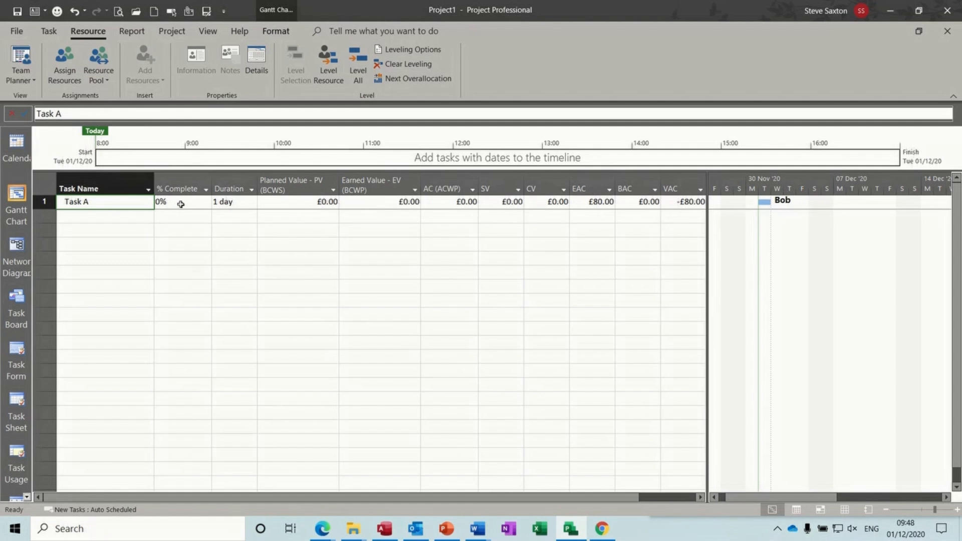
Set the baseline for the entire project
left_click(170, 32)
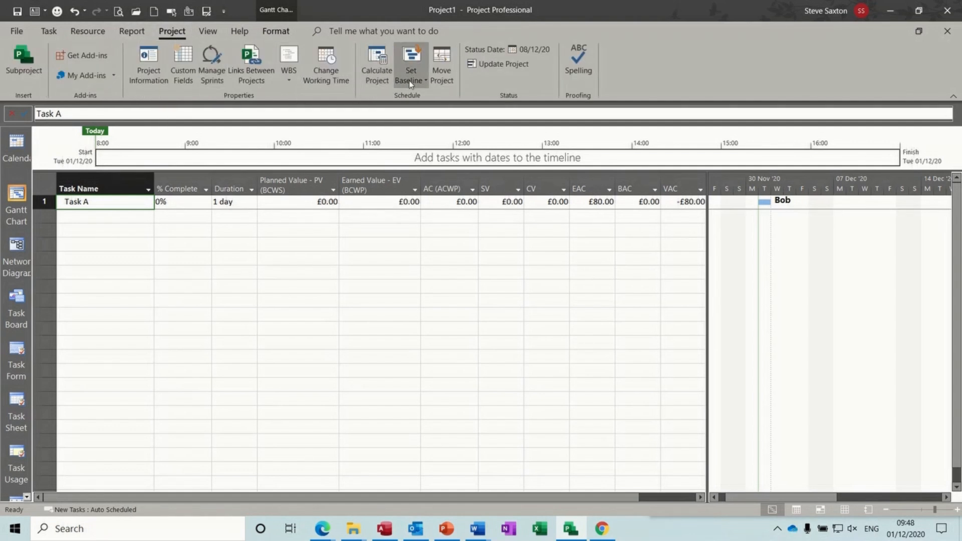
left_click(416, 82)
left_click(432, 98)
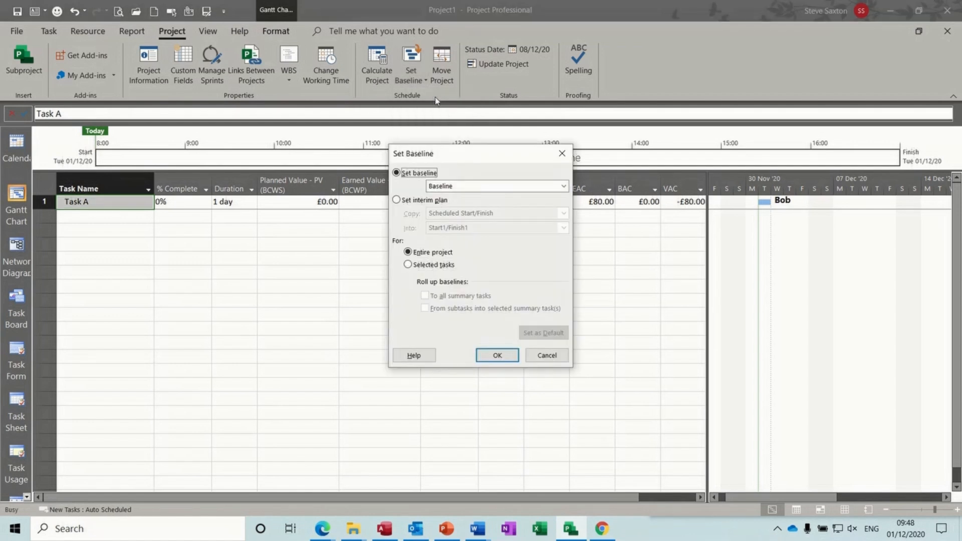
left_click(493, 355)
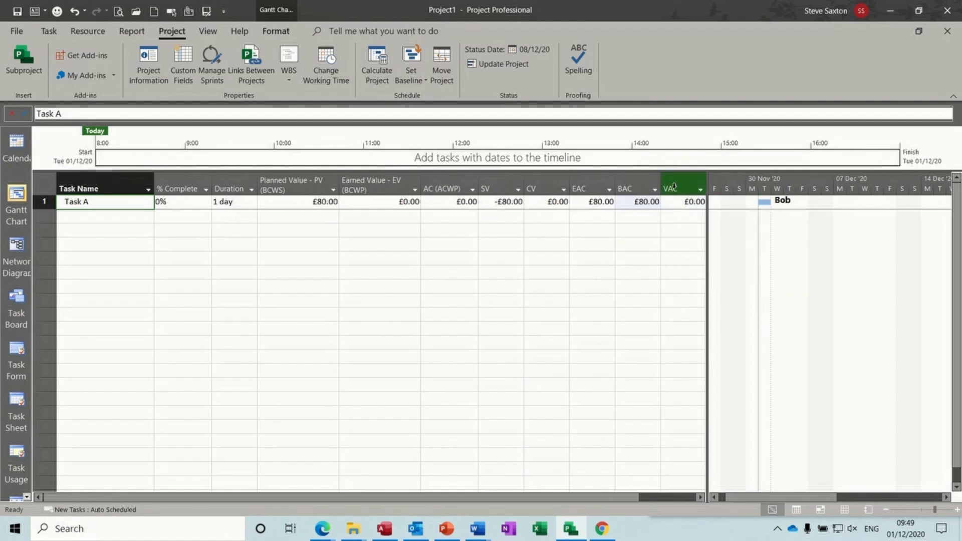
Set Task A's percent complete to 10%
mouse_move(672, 185)
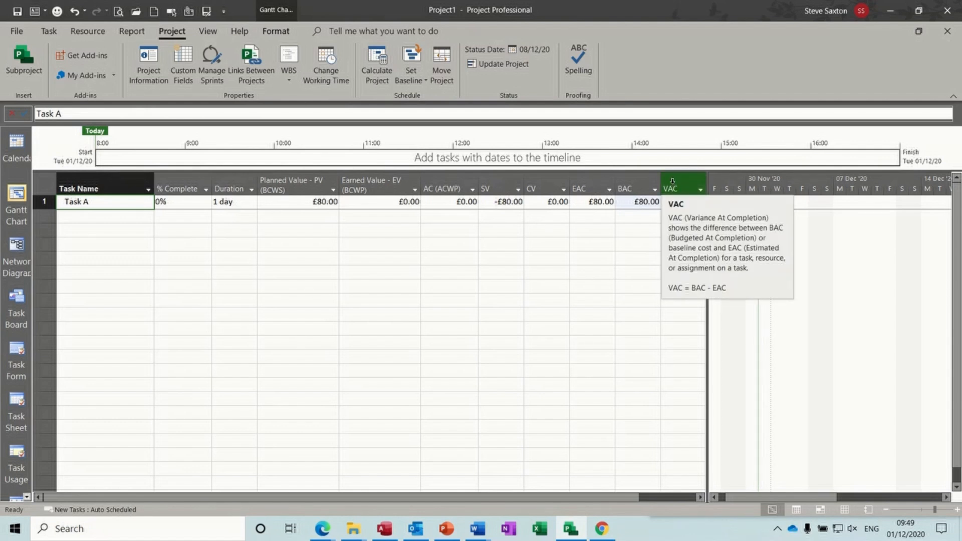
mouse_move(633, 180)
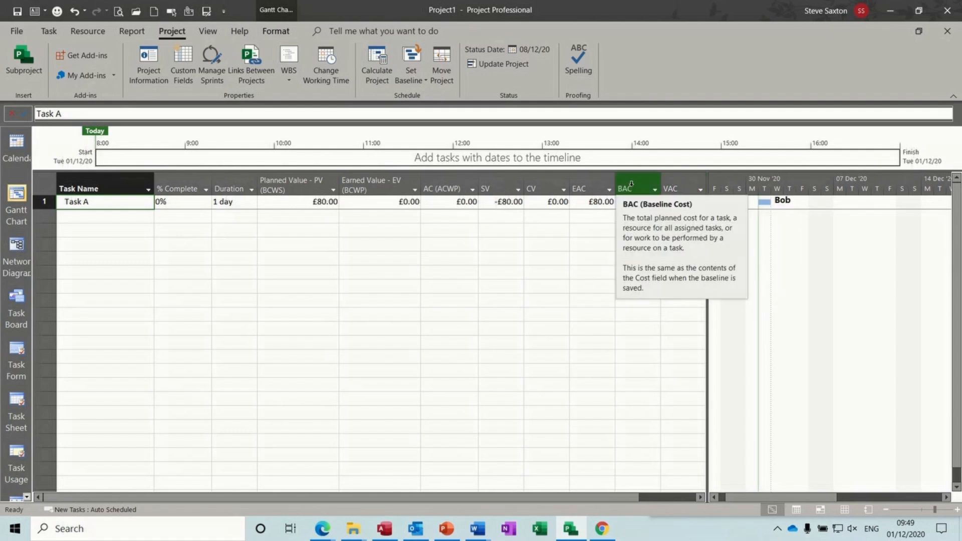
mouse_move(579, 183)
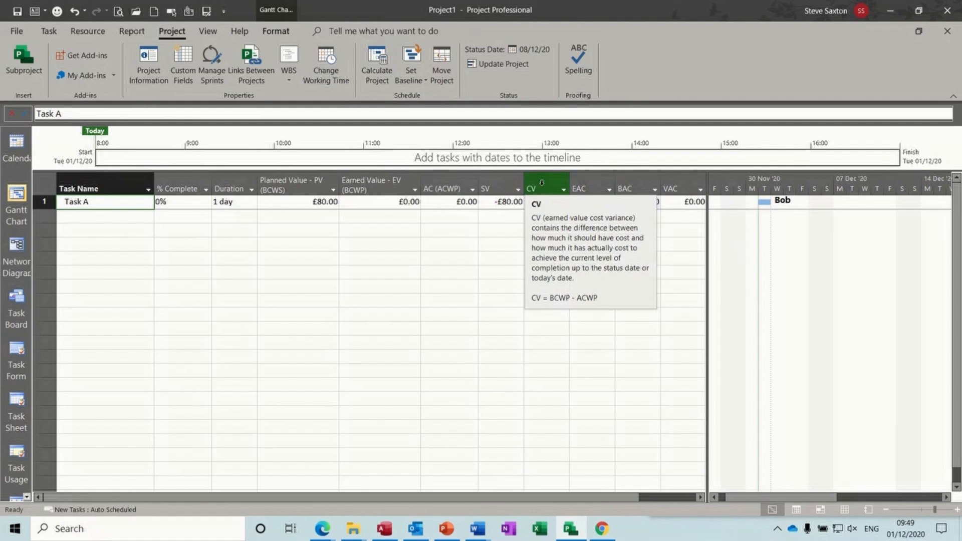
mouse_move(444, 178)
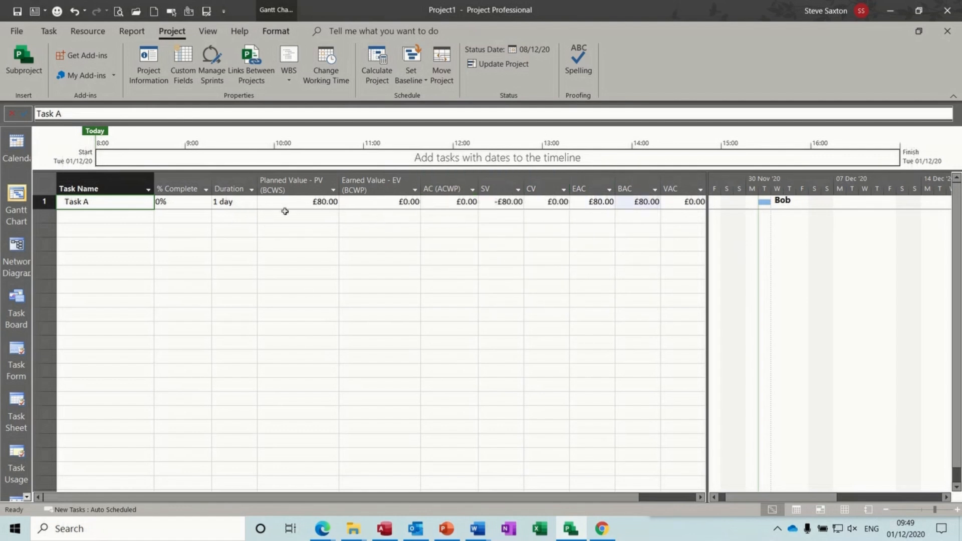
left_click(190, 204)
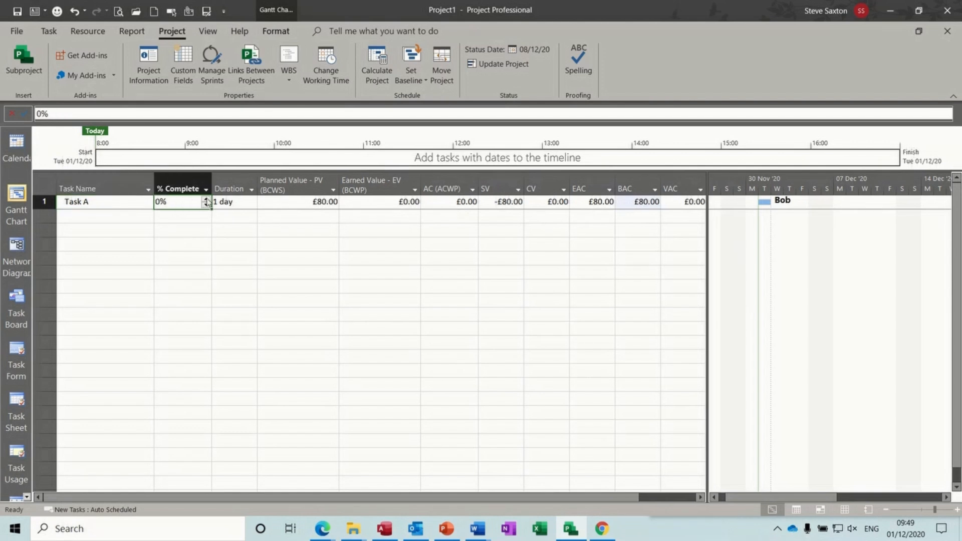
left_click(206, 199)
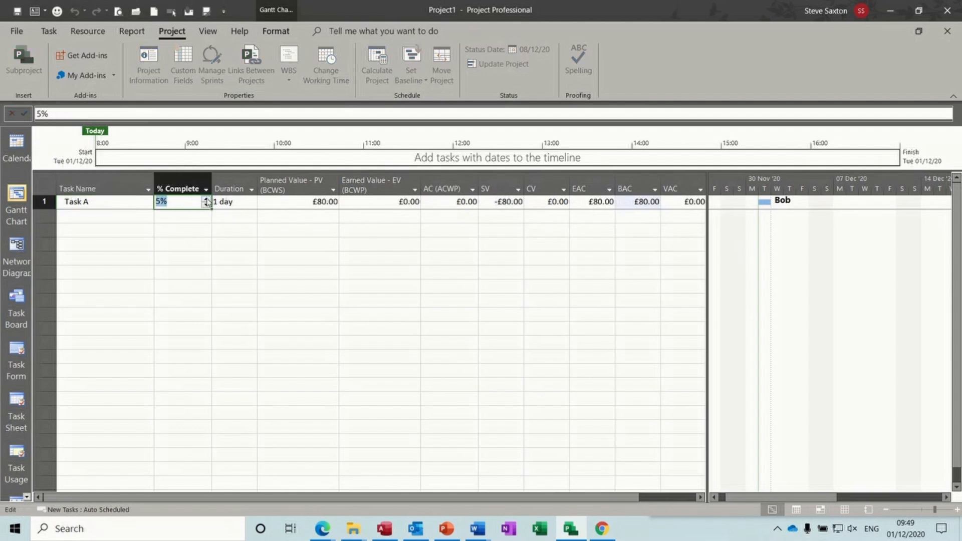
left_click(180, 215)
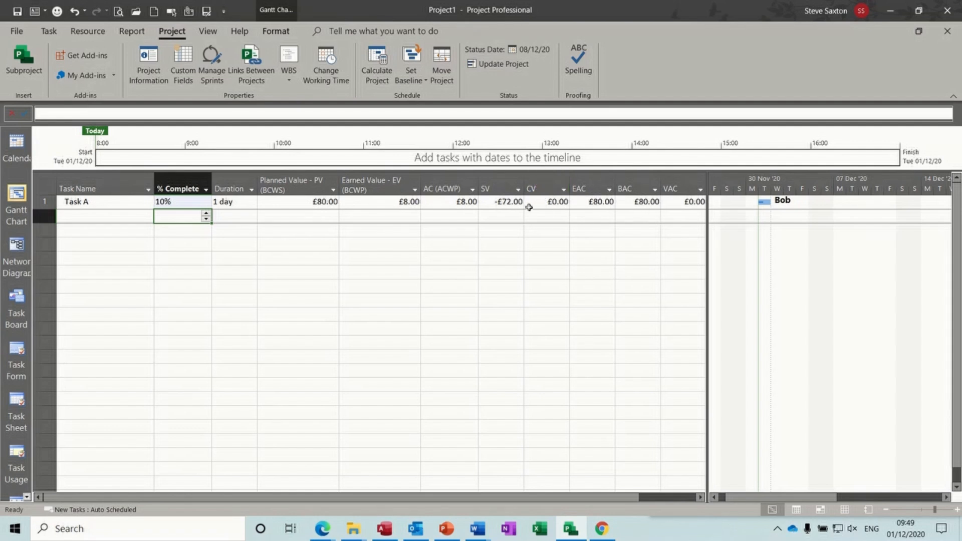
Extend Task A's duration to 2 days
left_click(188, 202)
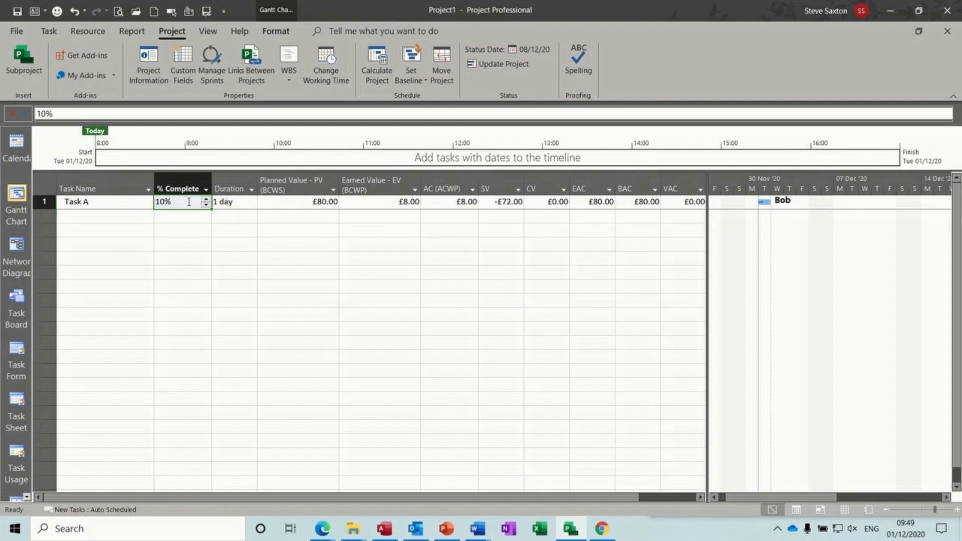
left_click(239, 202)
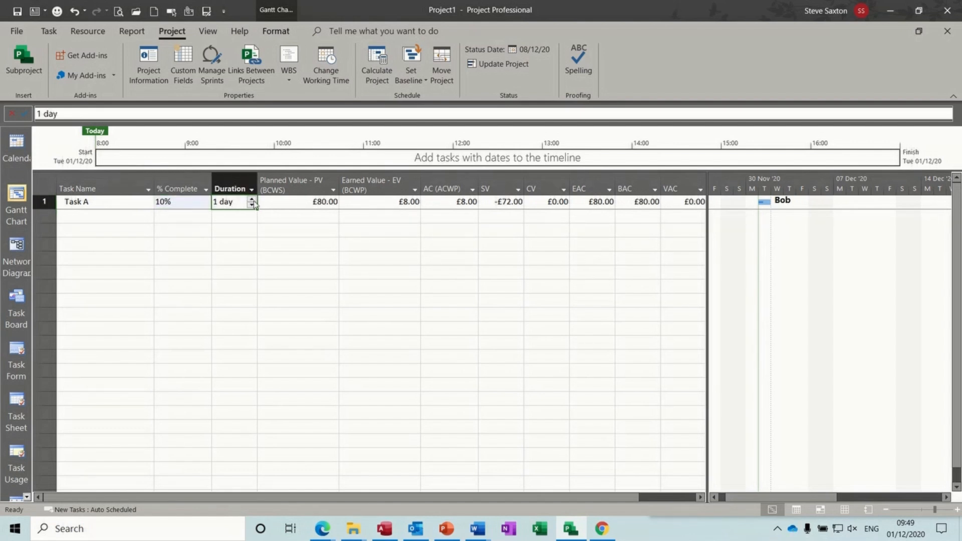
left_click(253, 199)
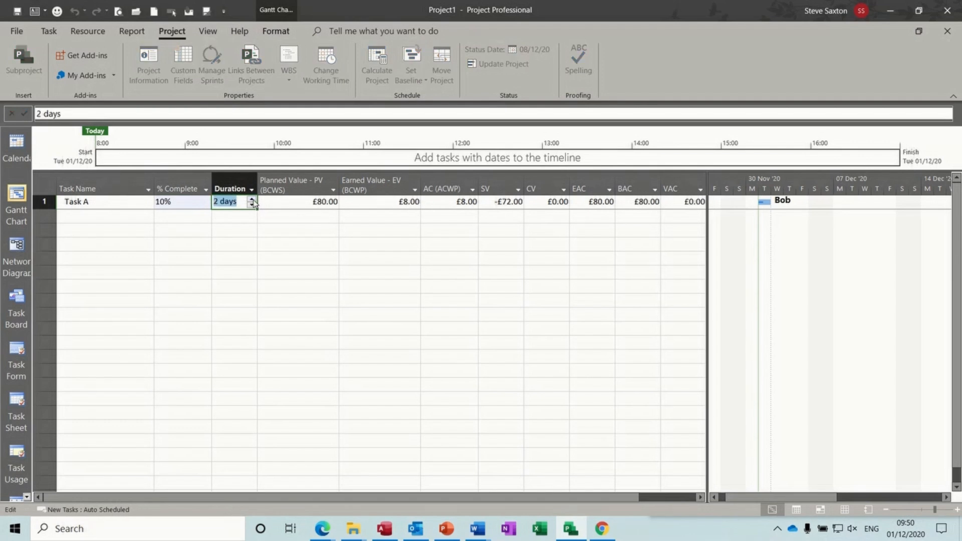
left_click(229, 215)
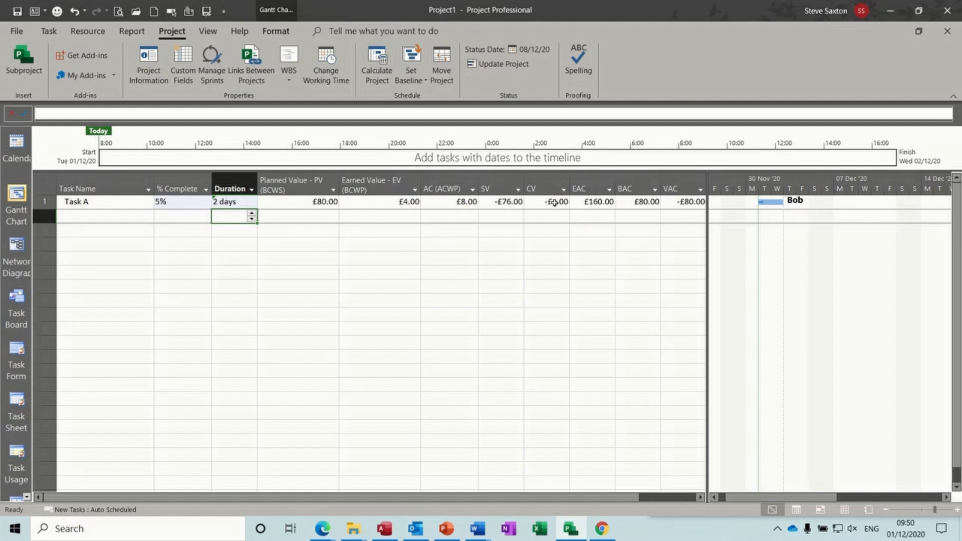
Set Task A's percent complete to 20%
left_click(185, 203)
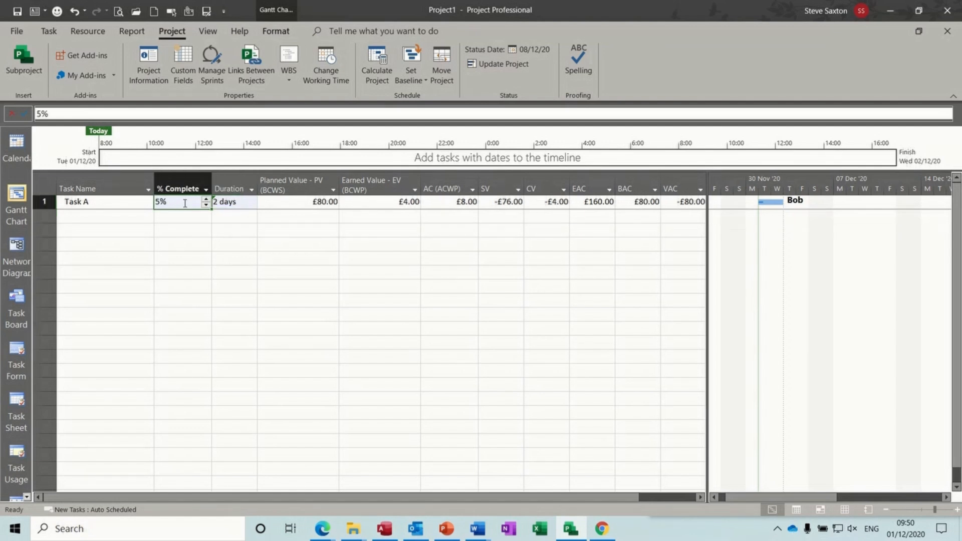
left_click(206, 200)
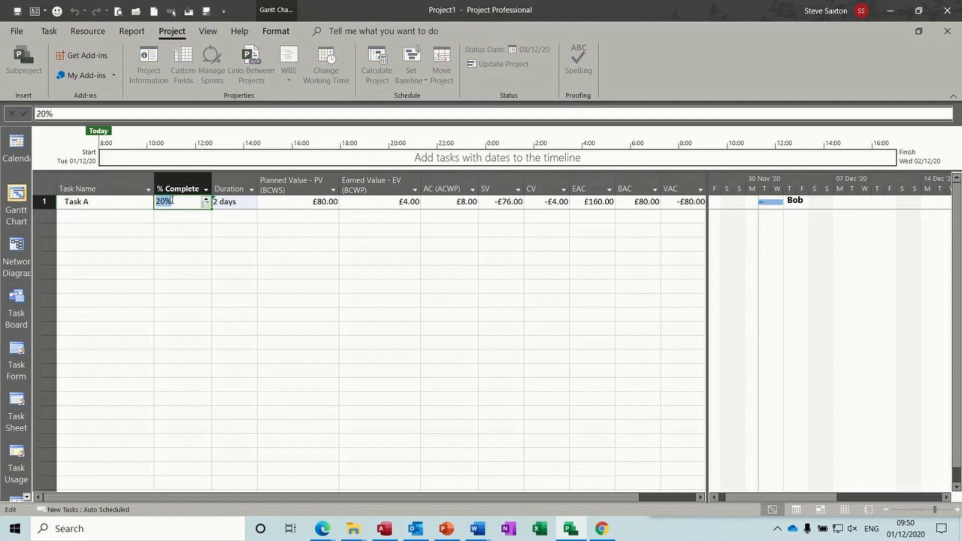
left_click(176, 217)
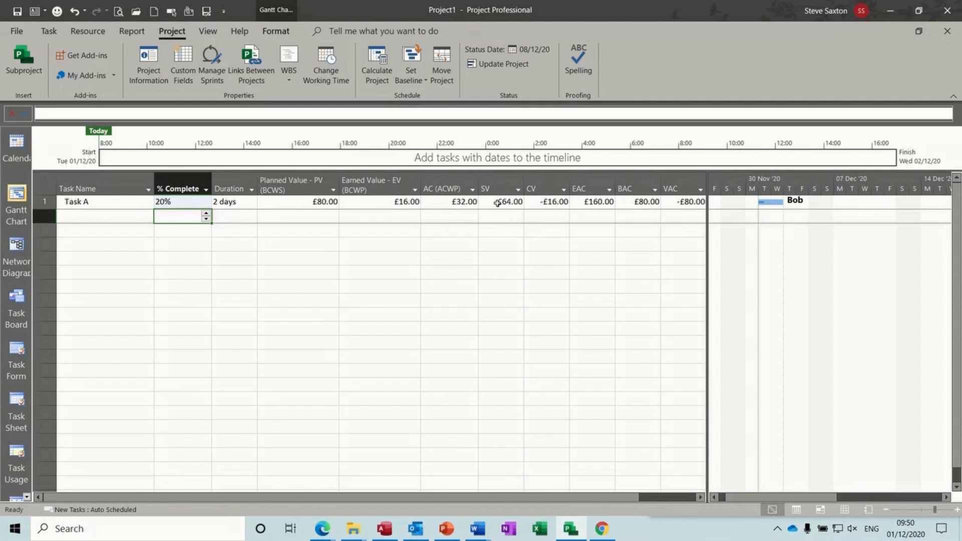
Add a second work resource to the resource sheet with a standard rate of £10.00 per hour
left_click(184, 202)
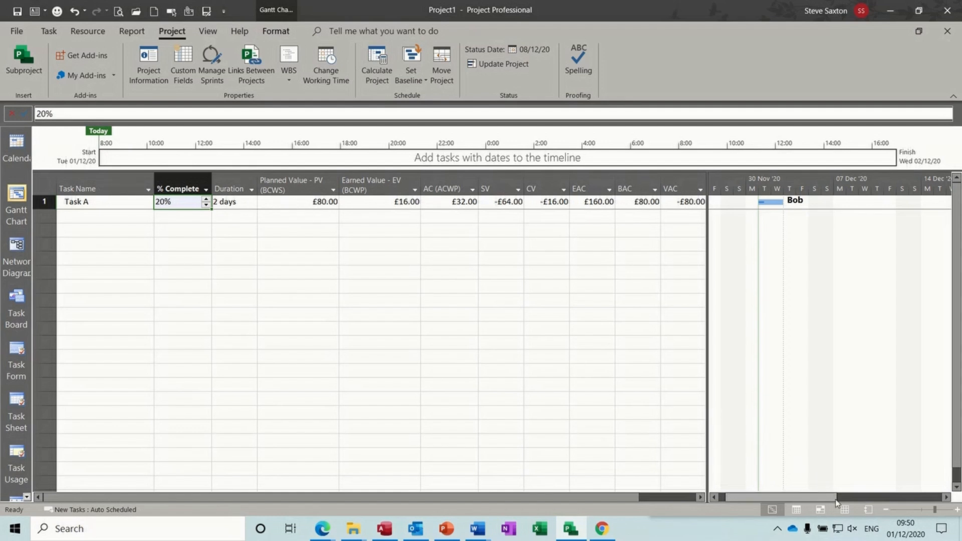
left_click(844, 509)
left_click(143, 206)
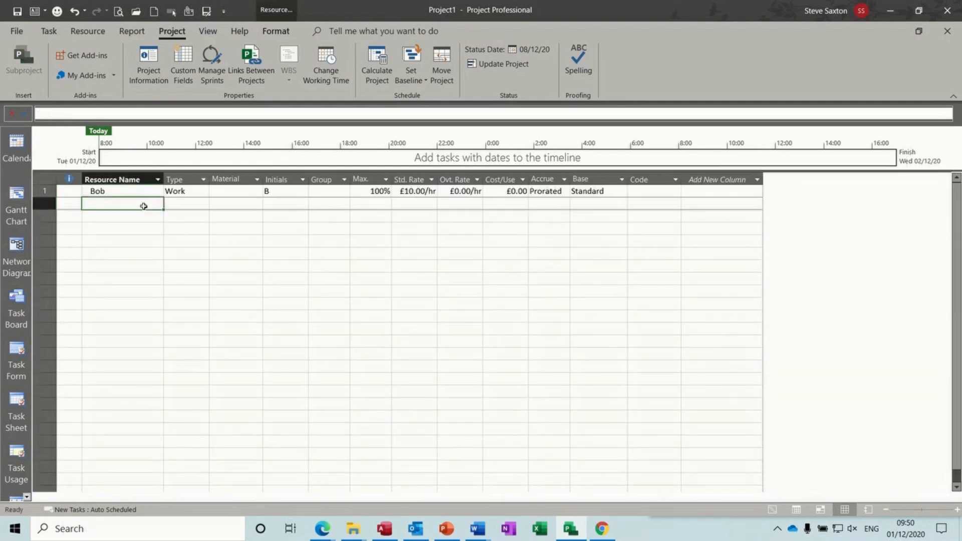
type("Bill")
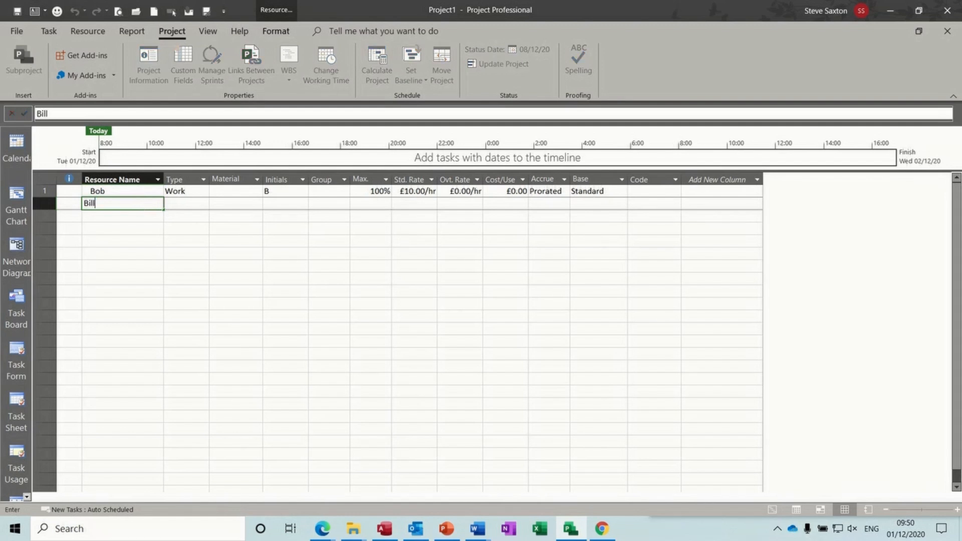
left_click(420, 203)
type("10")
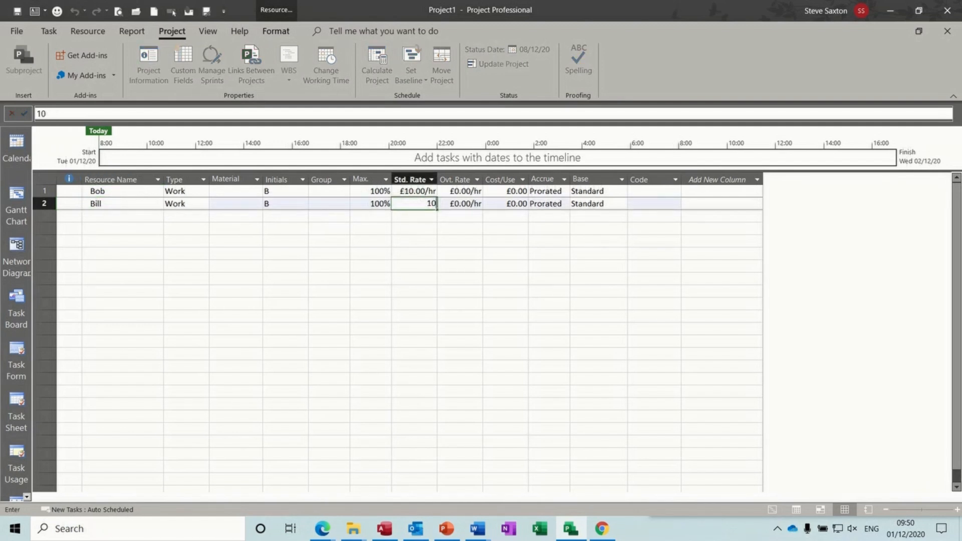
Assign the newly added second resource to Task A alongside the existing one
left_click(24, 198)
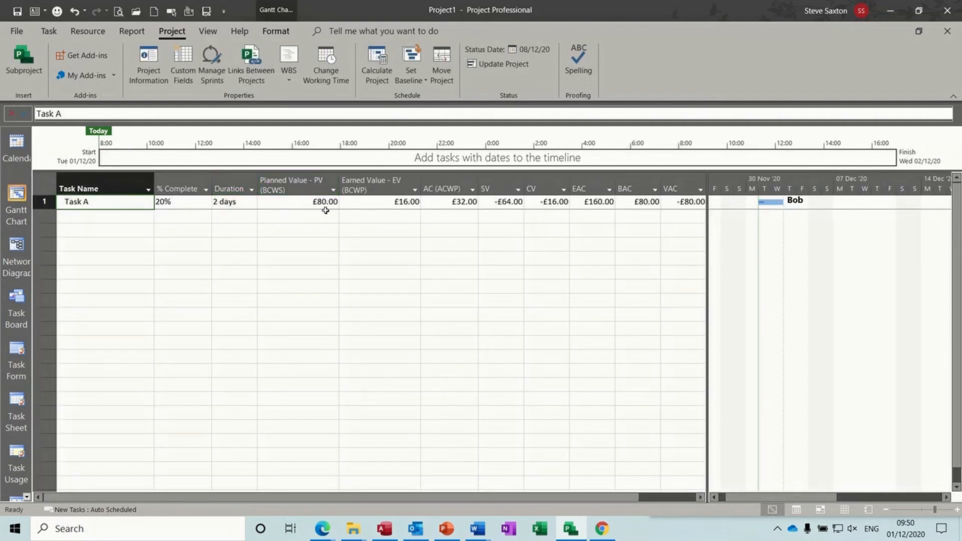
left_click(88, 31)
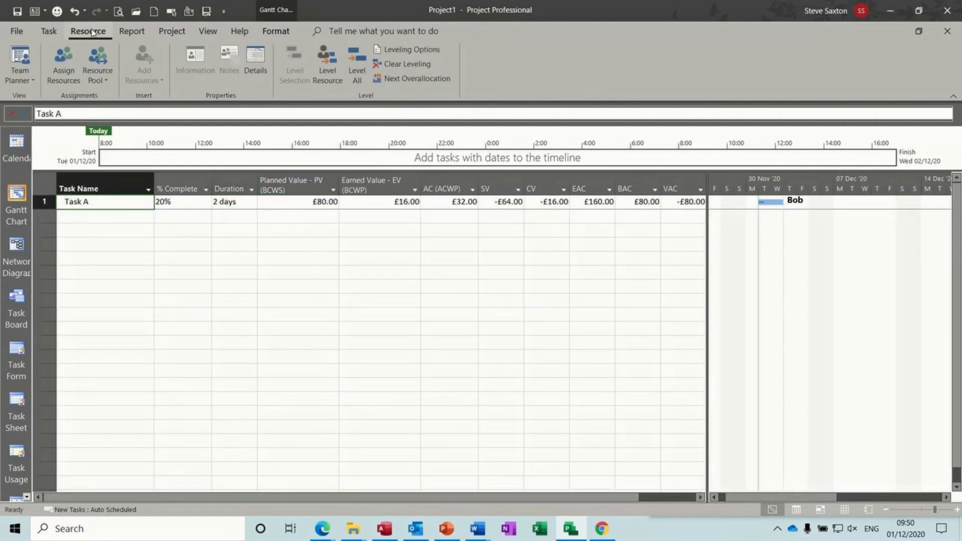
left_click(64, 65)
left_click(655, 335)
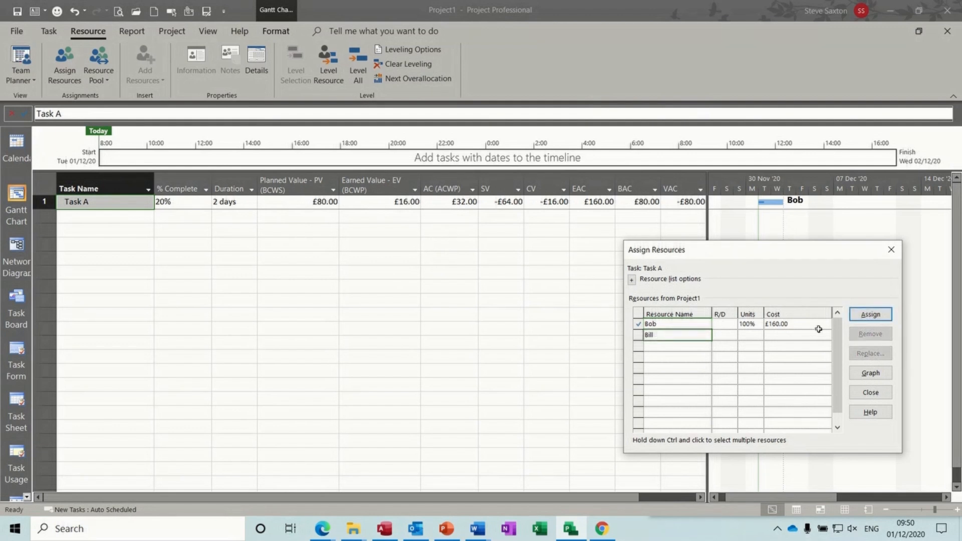
left_click(865, 316)
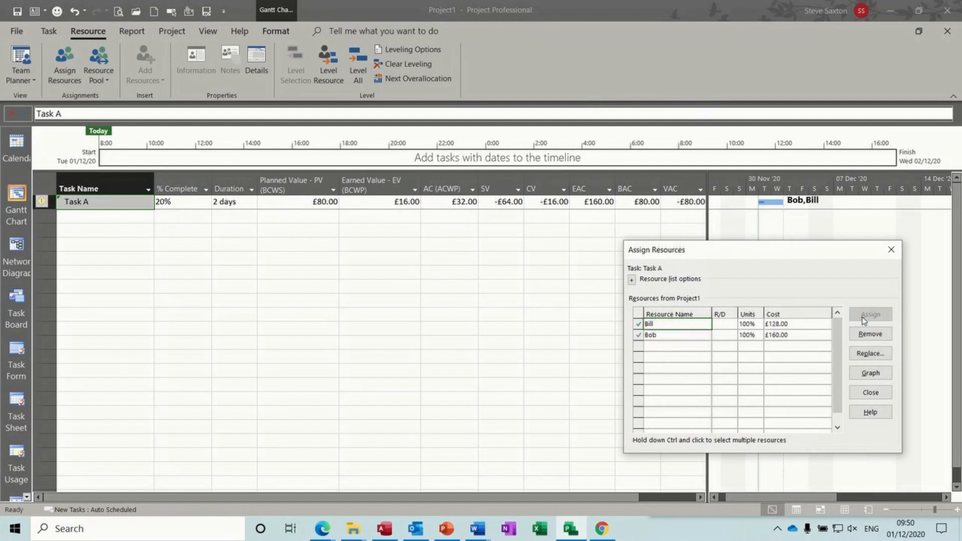
left_click(892, 250)
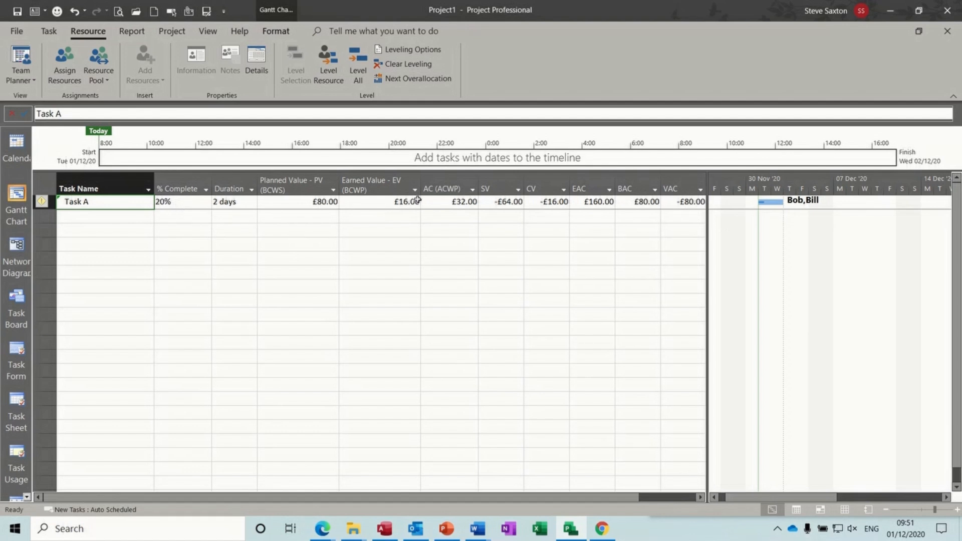
Set Task A's percent complete to 50% and consult the descriptions of the CV and SV columns
left_click(191, 203)
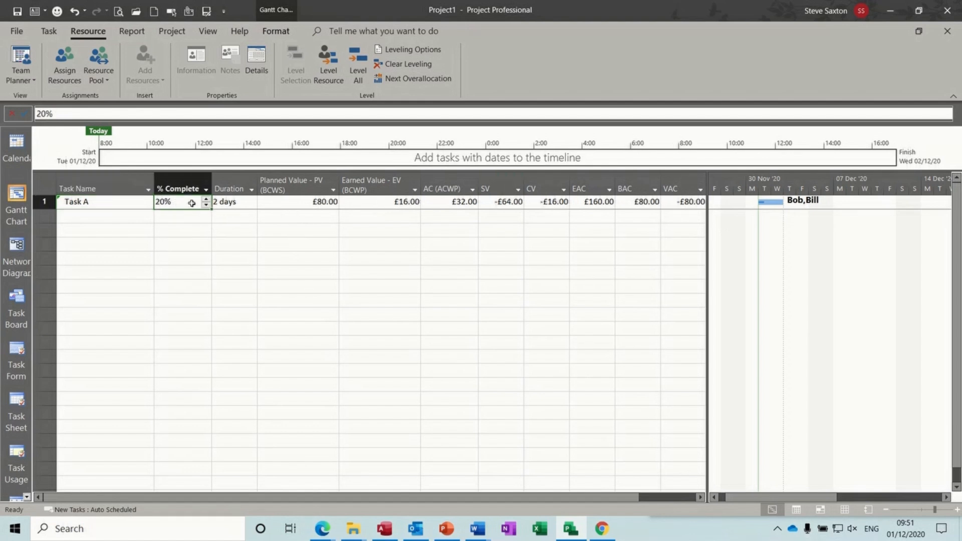
left_click(206, 200)
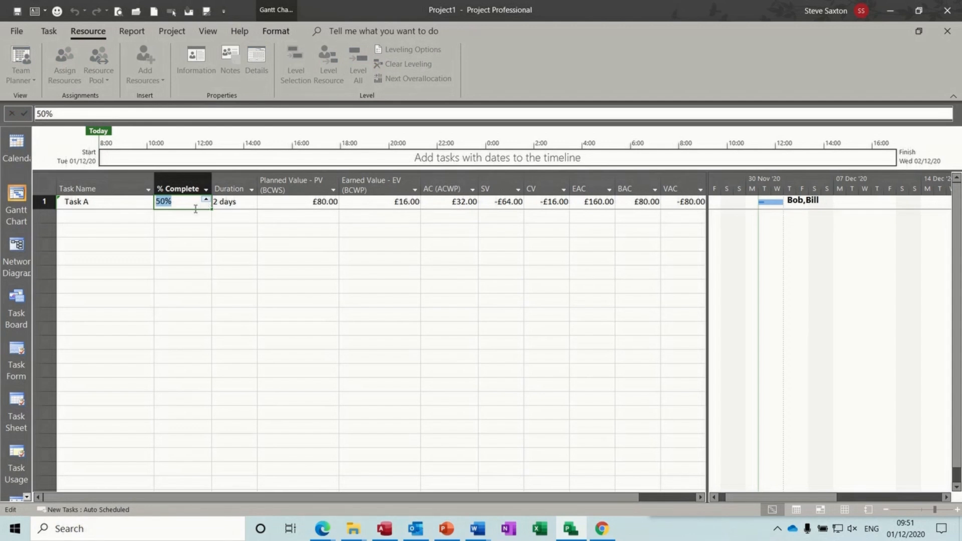
left_click(180, 216)
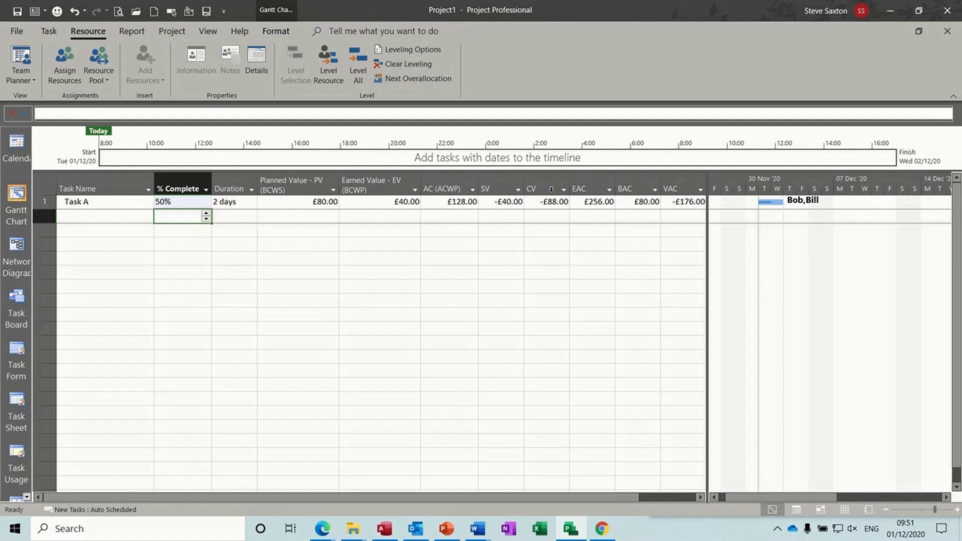
mouse_move(550, 182)
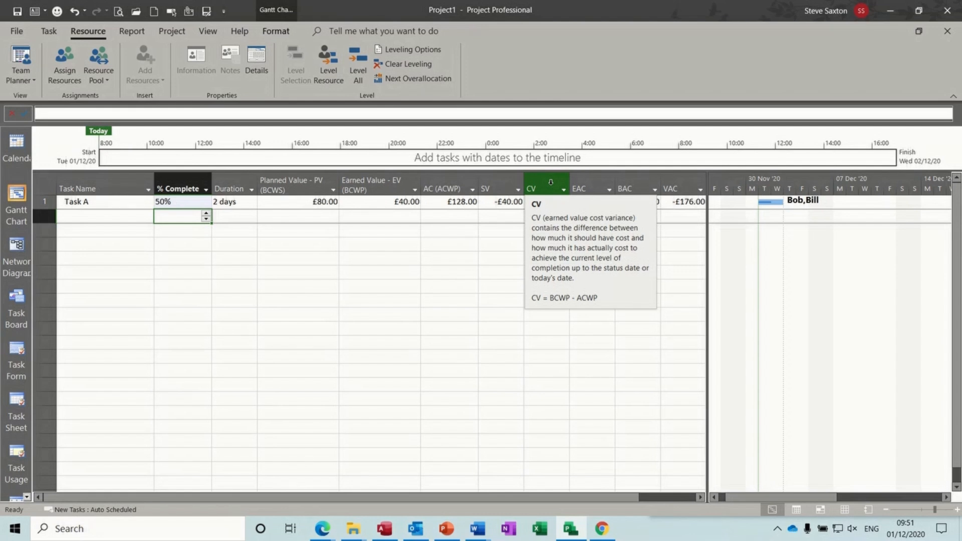
mouse_move(499, 183)
Reset Task A to 0% complete and set its duration to 1 day
left_click(179, 201)
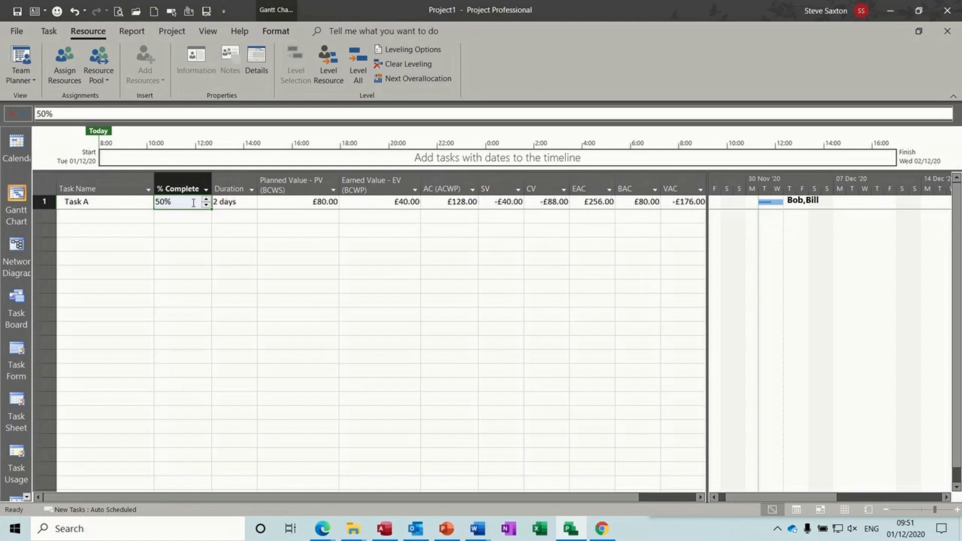
left_click(206, 204)
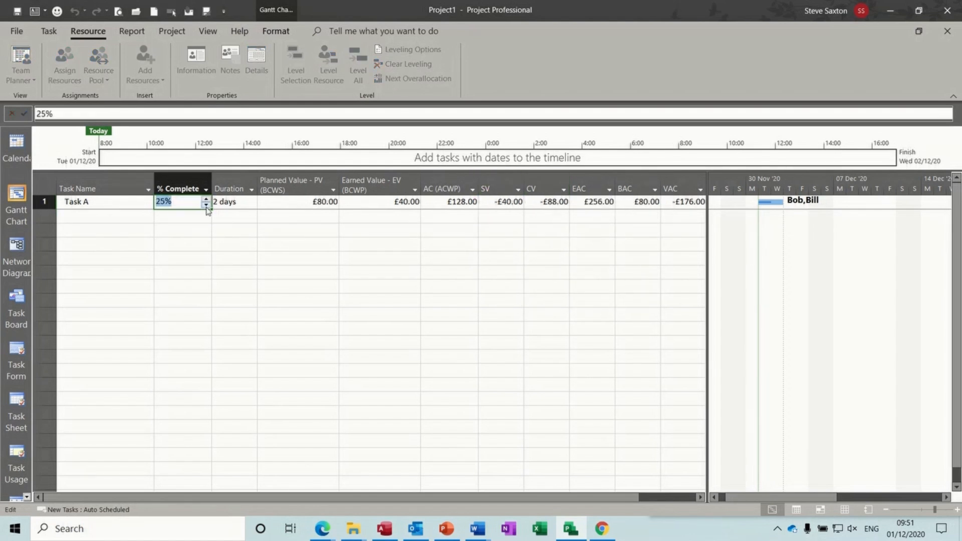
left_click(205, 204)
left_click(221, 201)
type("1")
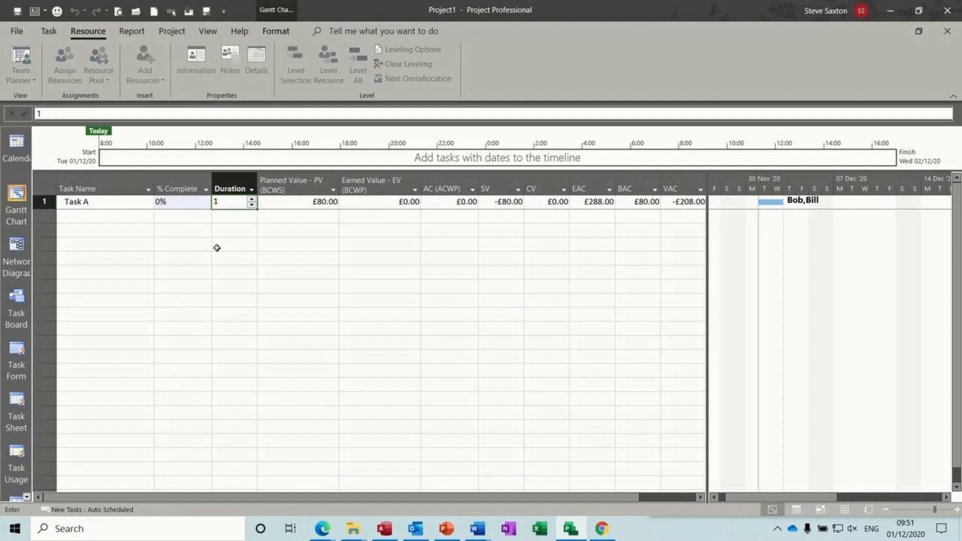
left_click(187, 218)
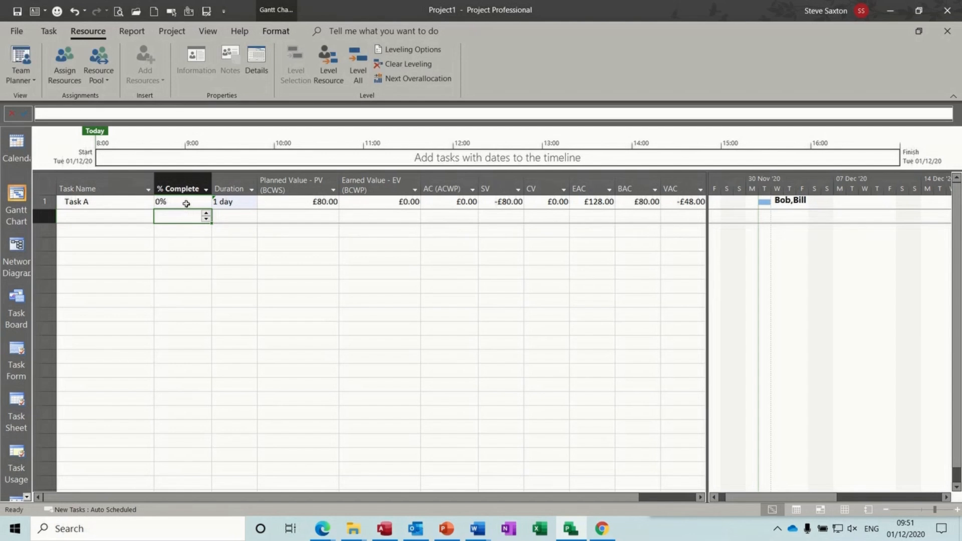
Delete the second resource from the resource sheet and return to the Gantt chart
left_click(186, 202)
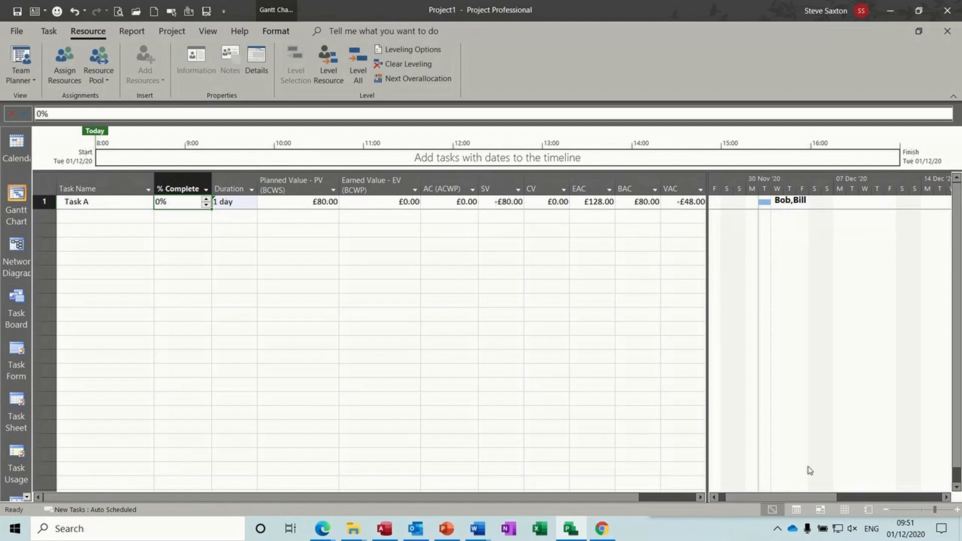
left_click(844, 510)
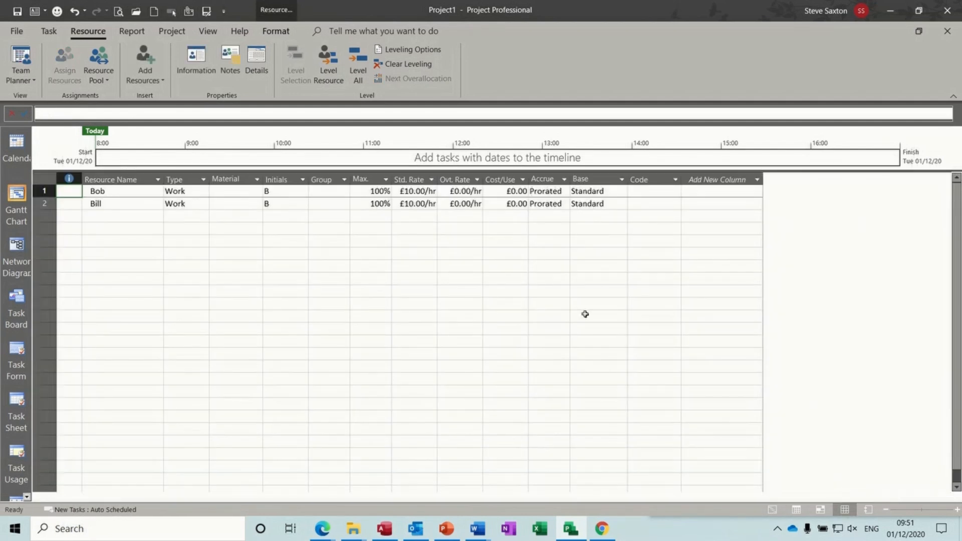
left_click(44, 204)
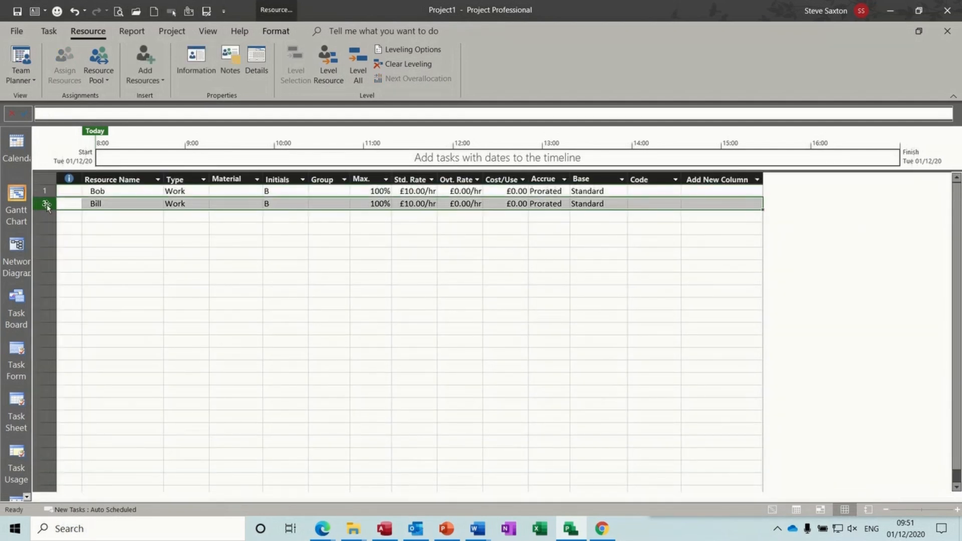
key("Delete")
left_click(18, 200)
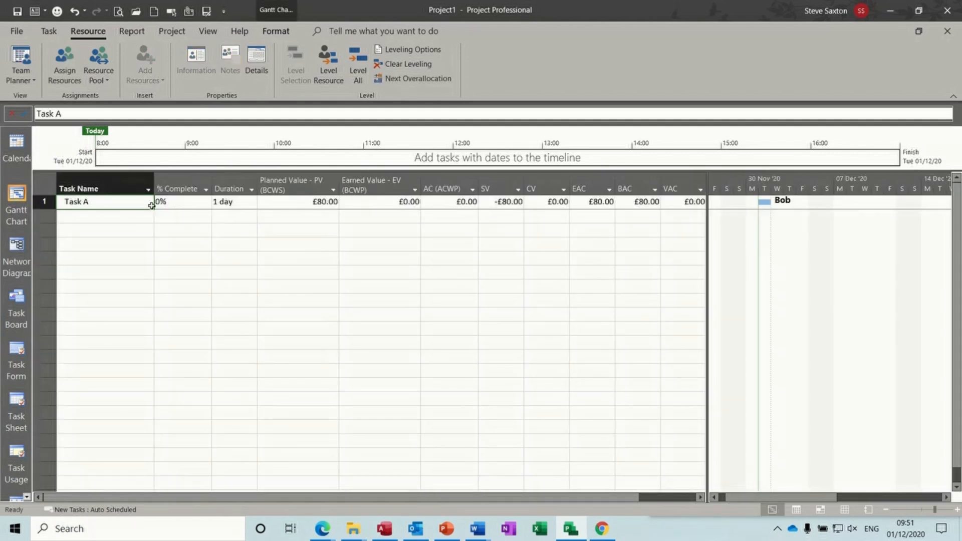
Check Task A's earned value, CV and SV, and set its percent complete to 50%
left_click(347, 205)
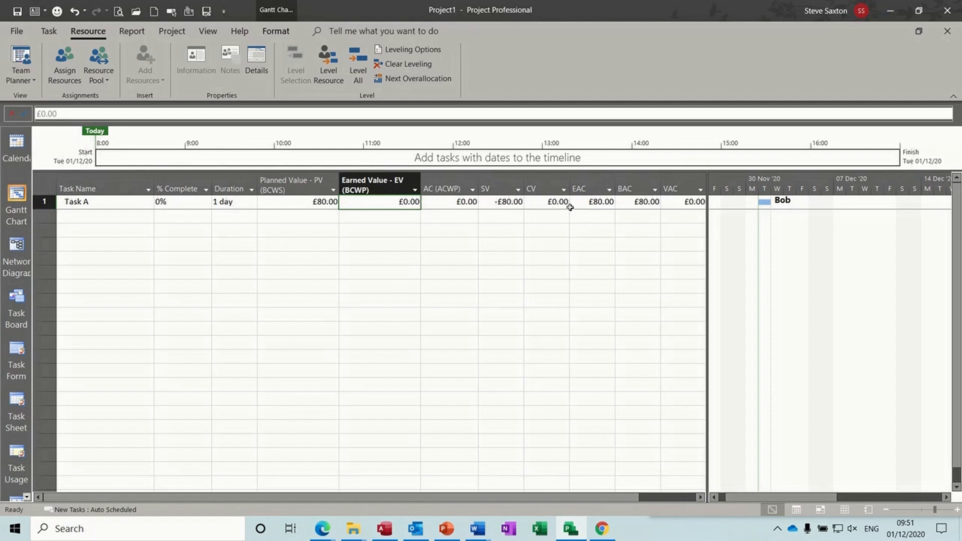
left_click(549, 205)
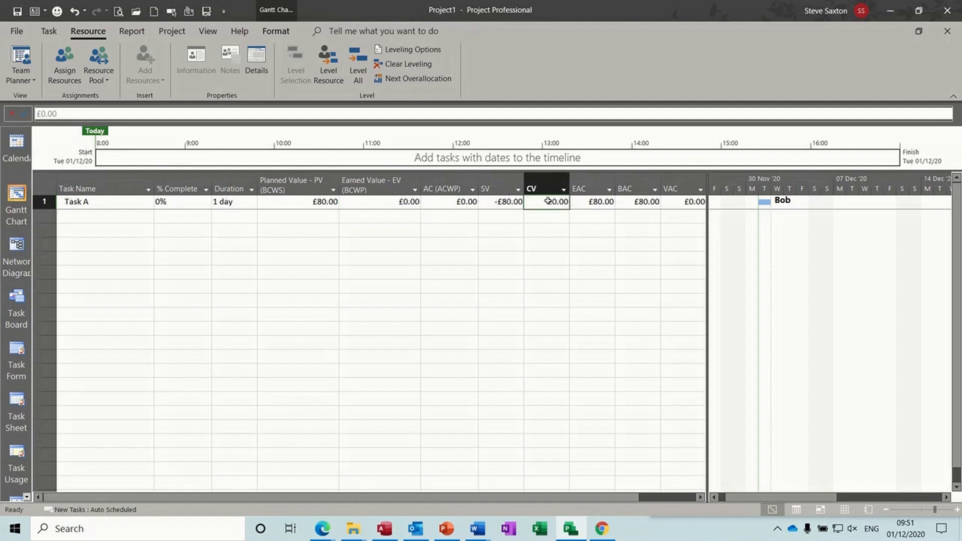
left_click(507, 202)
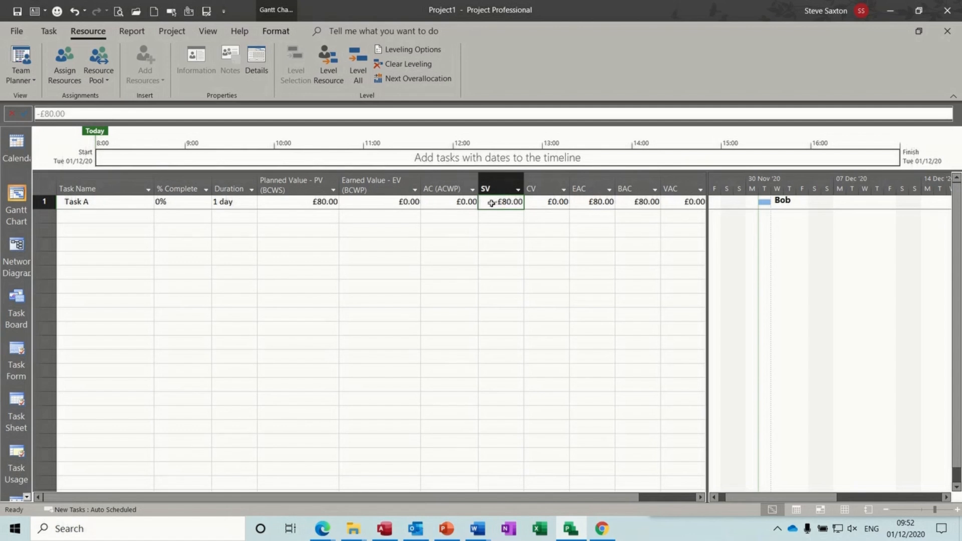
left_click(205, 206)
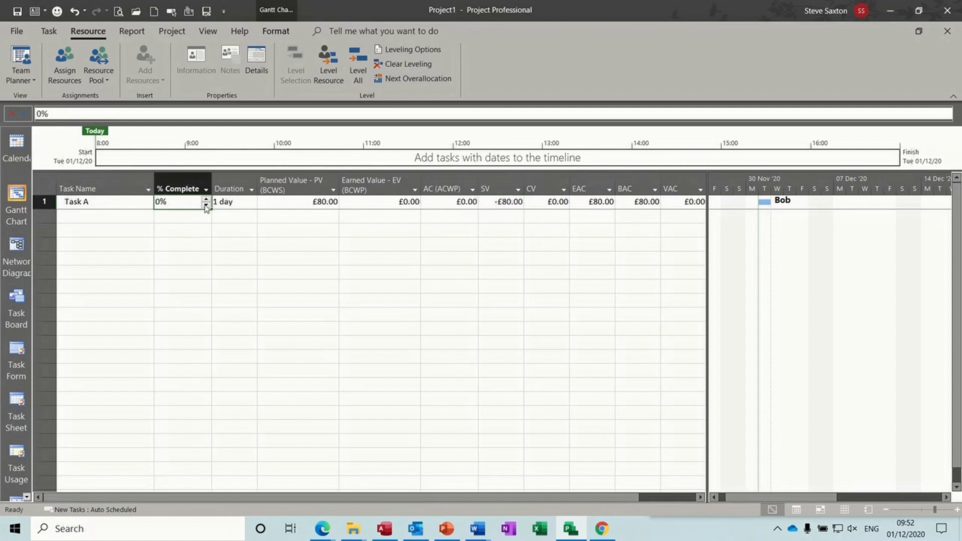
left_click(206, 200)
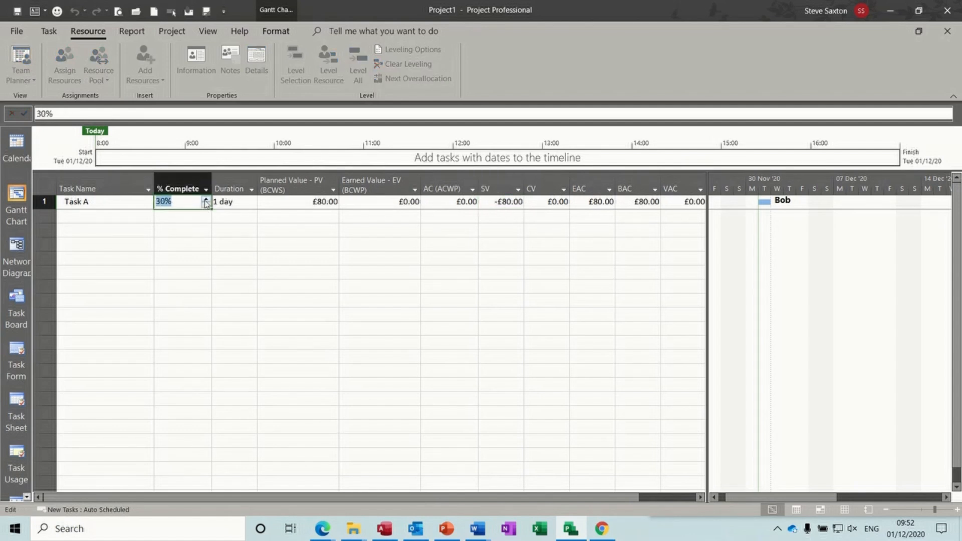
left_click(205, 201)
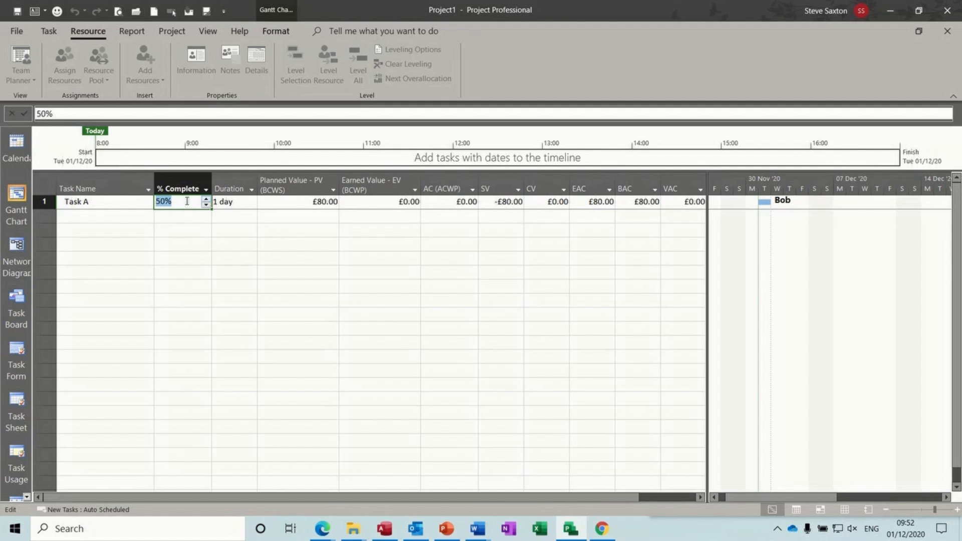
left_click(128, 203)
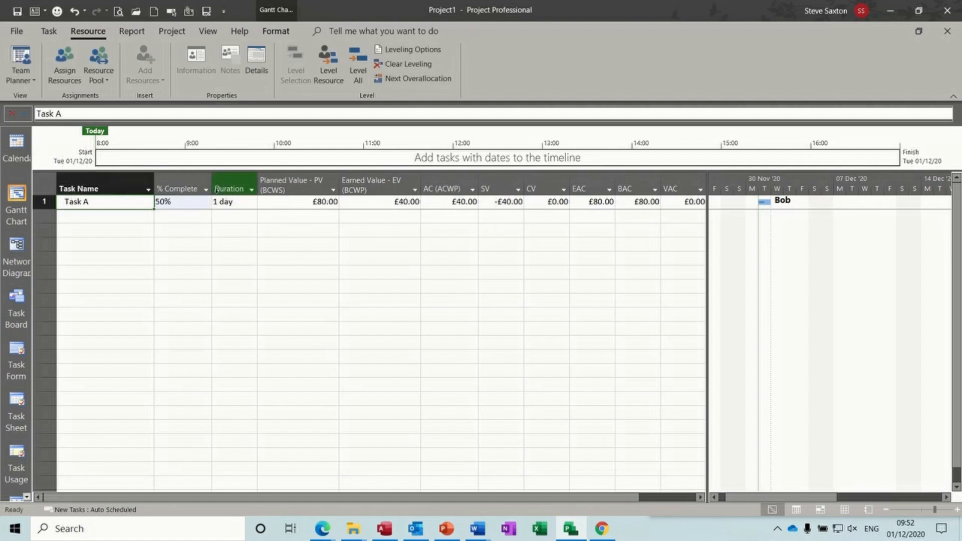
Raise Task A's percent complete to 100%
left_click(194, 206)
left_click(205, 201)
left_click(205, 202)
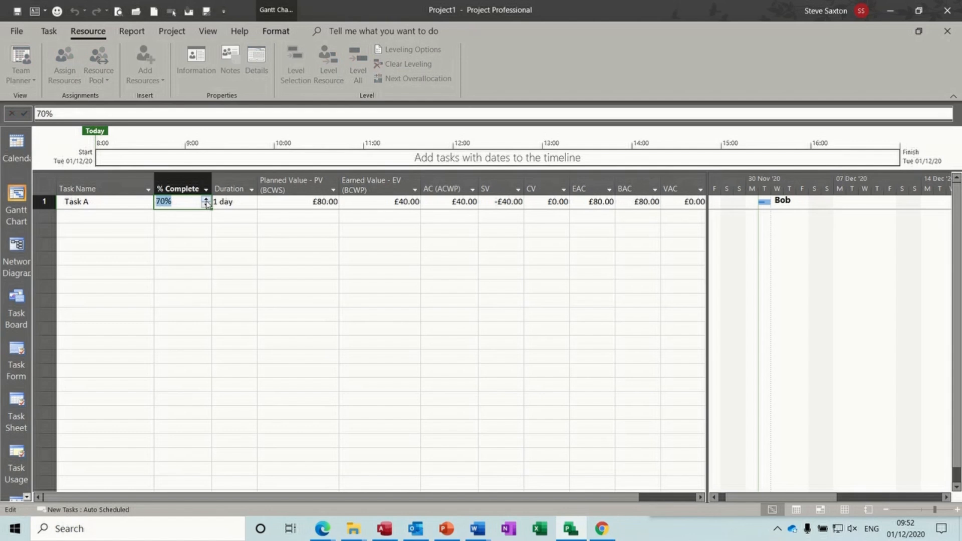
left_click(206, 202)
left_click(128, 203)
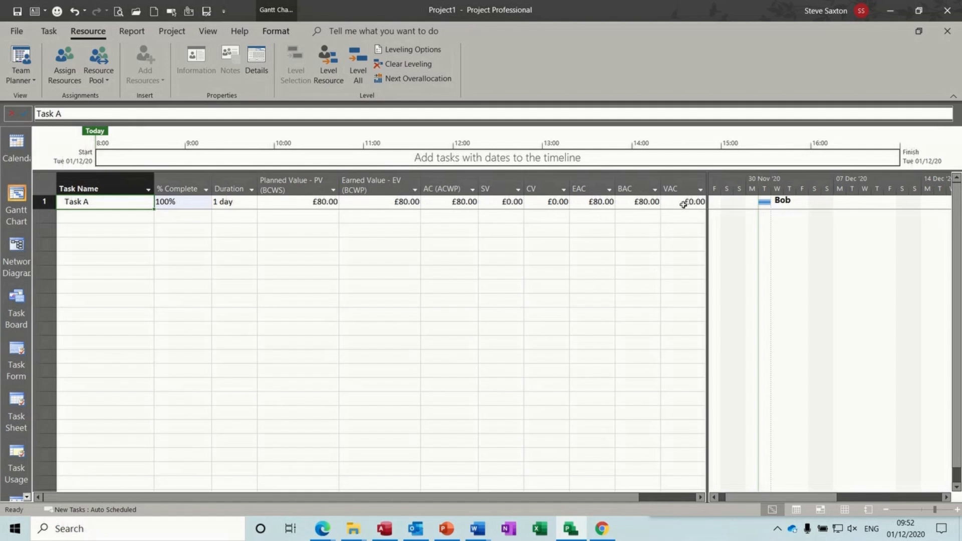
Reset Task A's percent complete to 0%
left_click(193, 202)
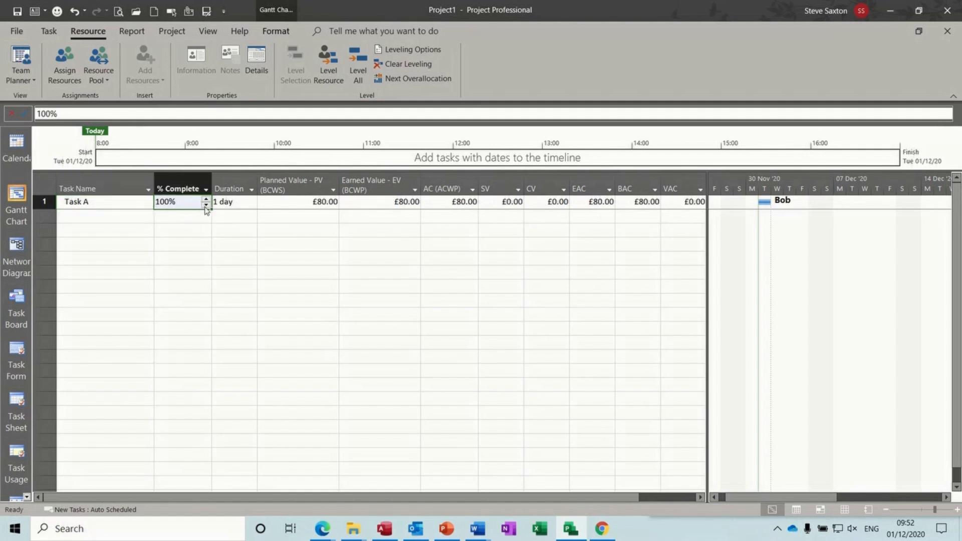
type("0")
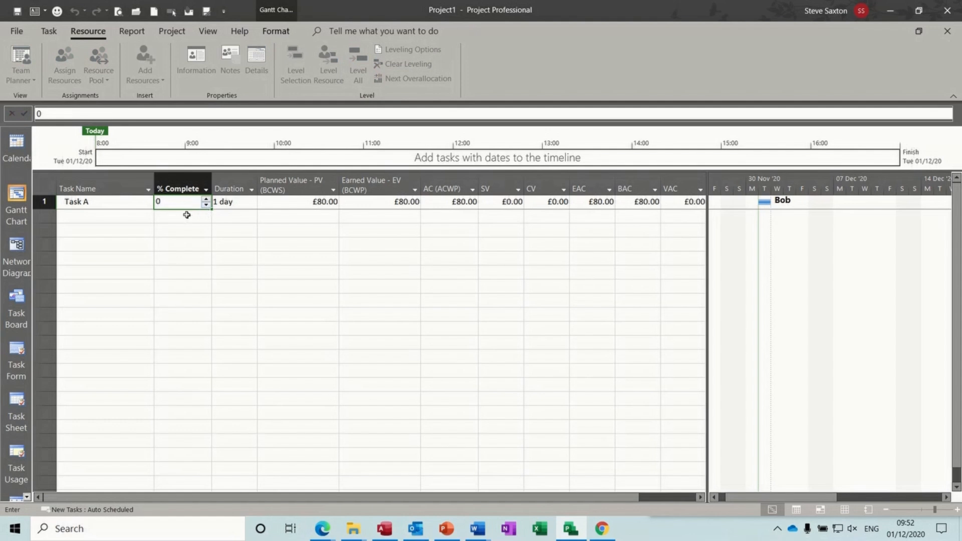
key("Return")
Set Task A's duration to 2 days with its percent complete at 0%
left_click(181, 202)
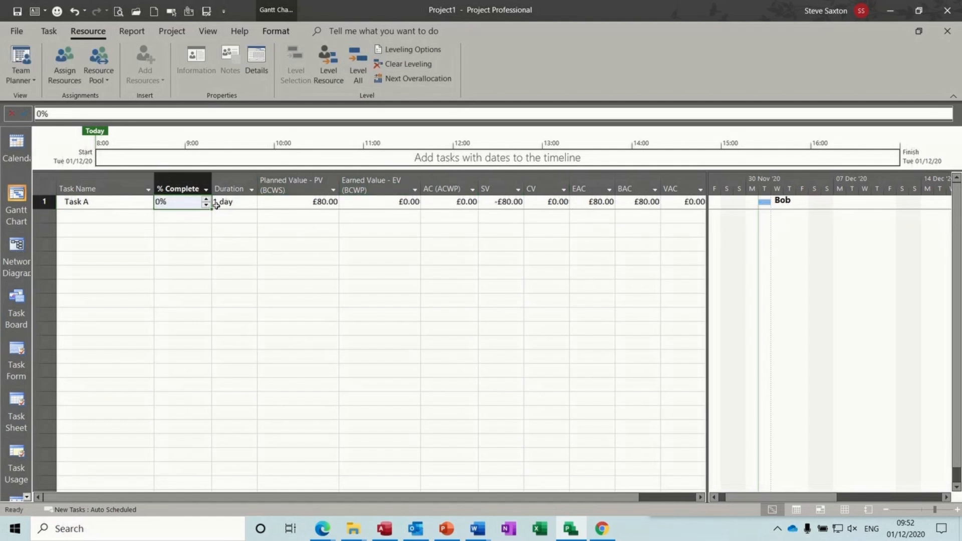
left_click(235, 202)
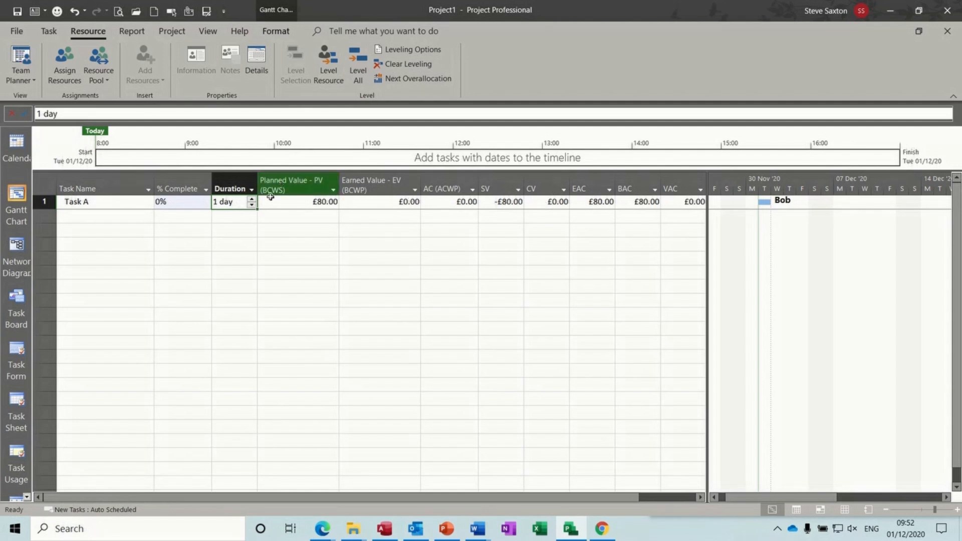
left_click(252, 199)
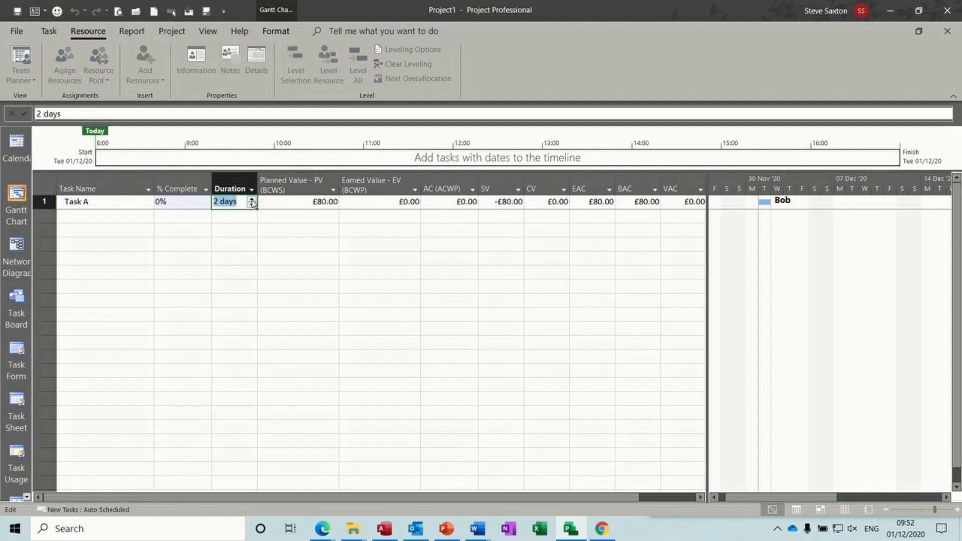
left_click(231, 219)
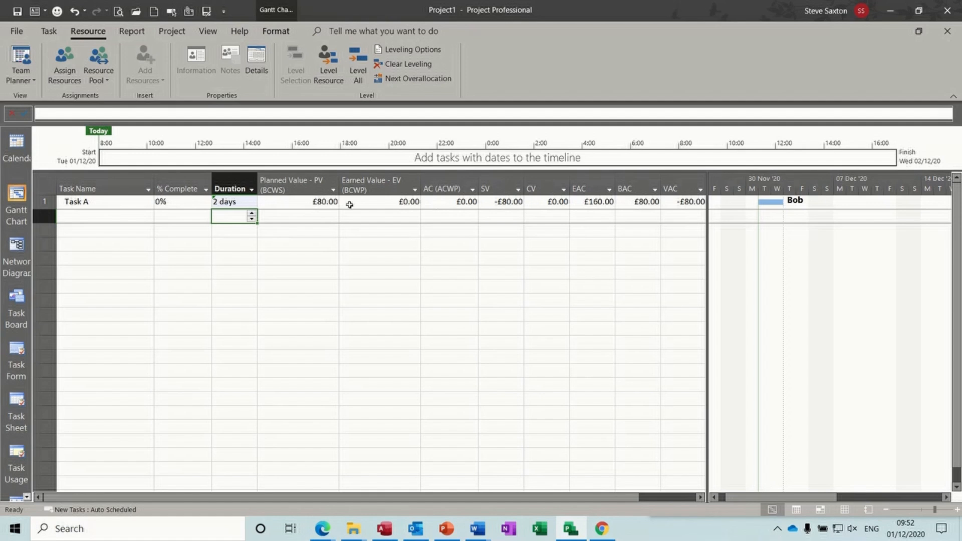
Set Task A's percent complete to 20%
left_click(179, 205)
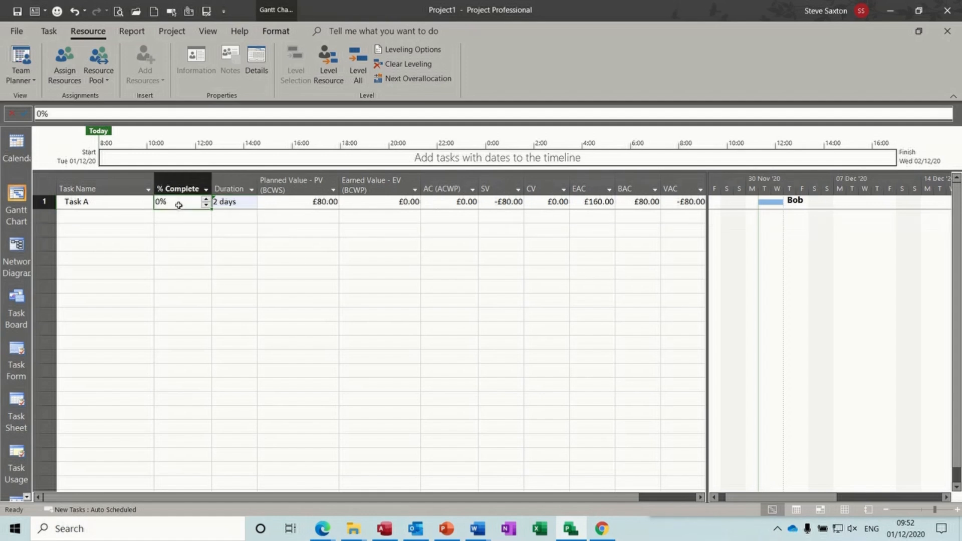
left_click(205, 200)
left_click(206, 200)
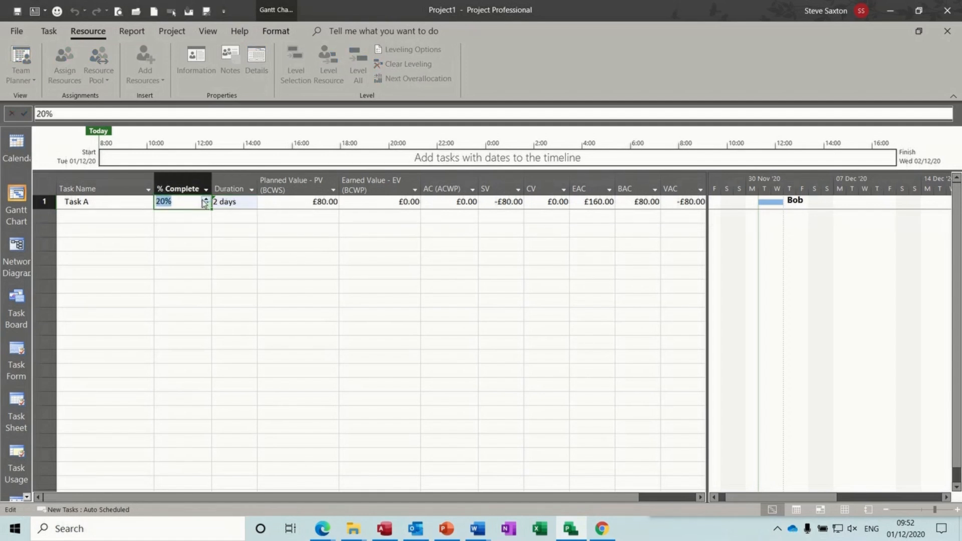
left_click(171, 217)
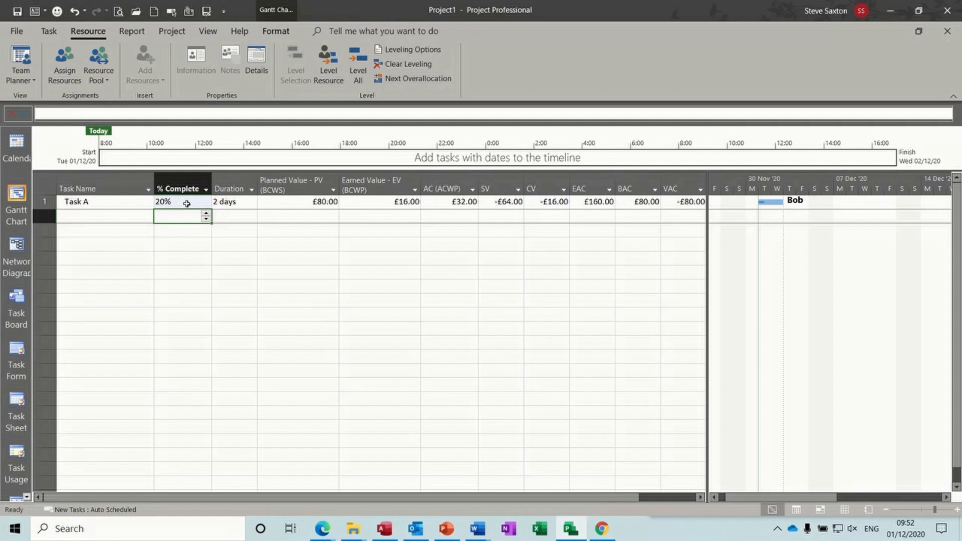
left_click(186, 202)
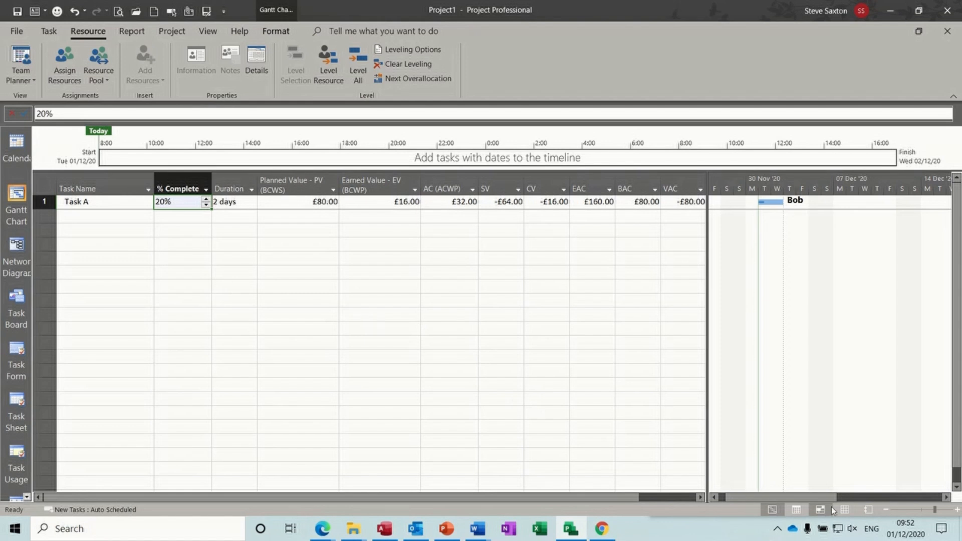
Add a second work resource to the resource sheet with a standard rate of £10 per hour
left_click(843, 509)
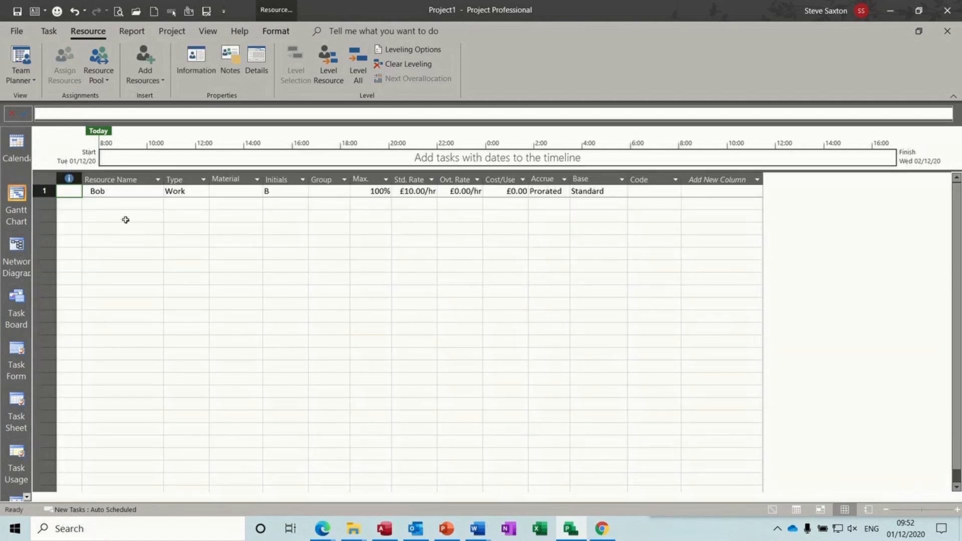
left_click(112, 194)
left_click(112, 204)
type("Bill")
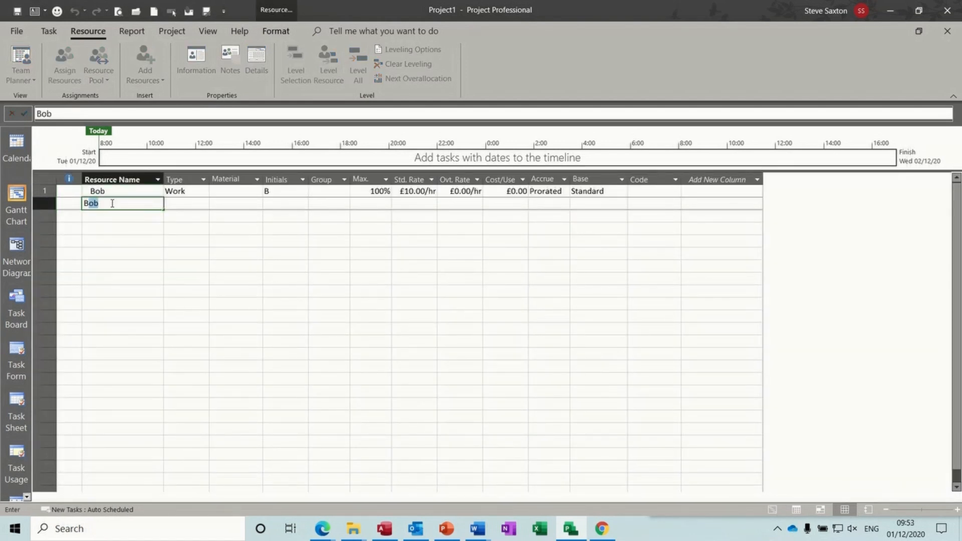
left_click(423, 204)
type("10")
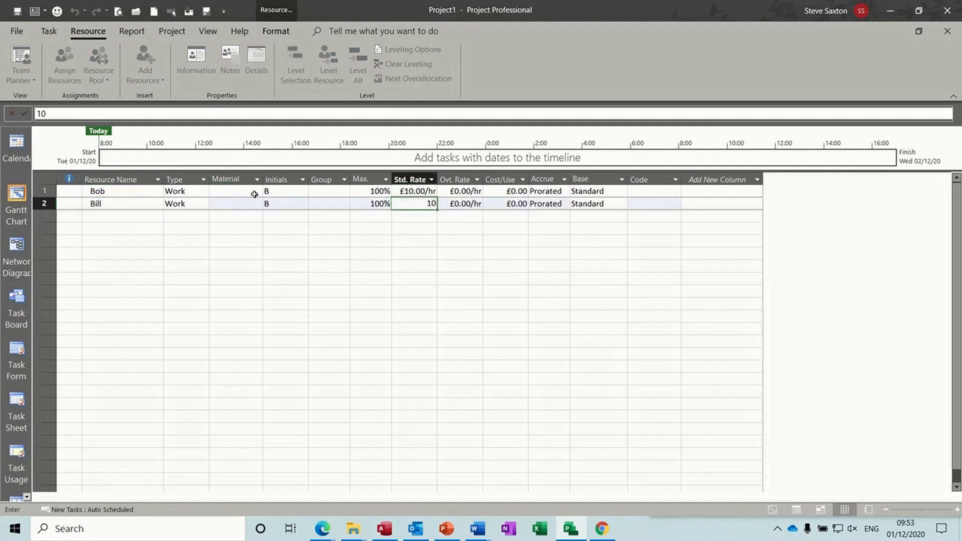
Return to the Gantt chart and assign the second resource to Task A alongside the existing one
left_click(25, 205)
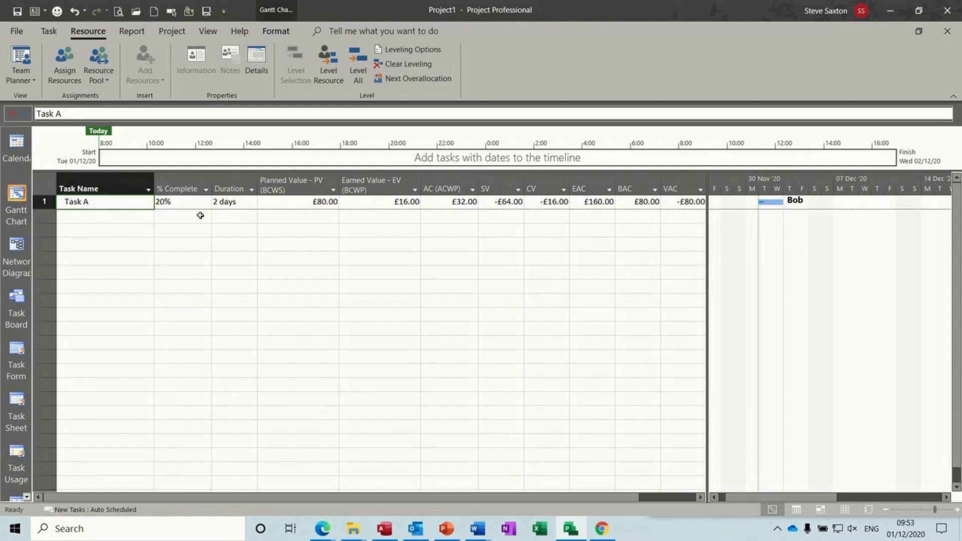
left_click(65, 62)
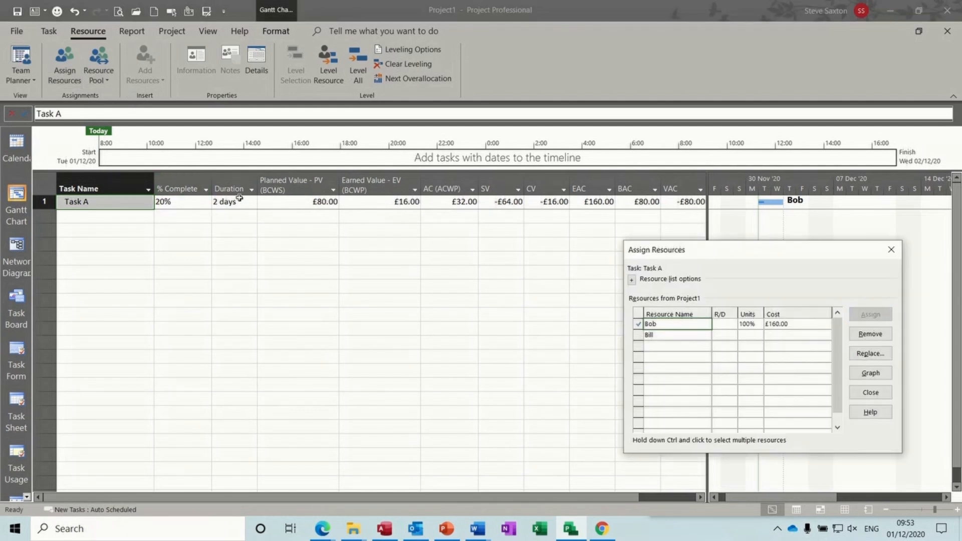
left_click(685, 334)
left_click(870, 314)
left_click(870, 392)
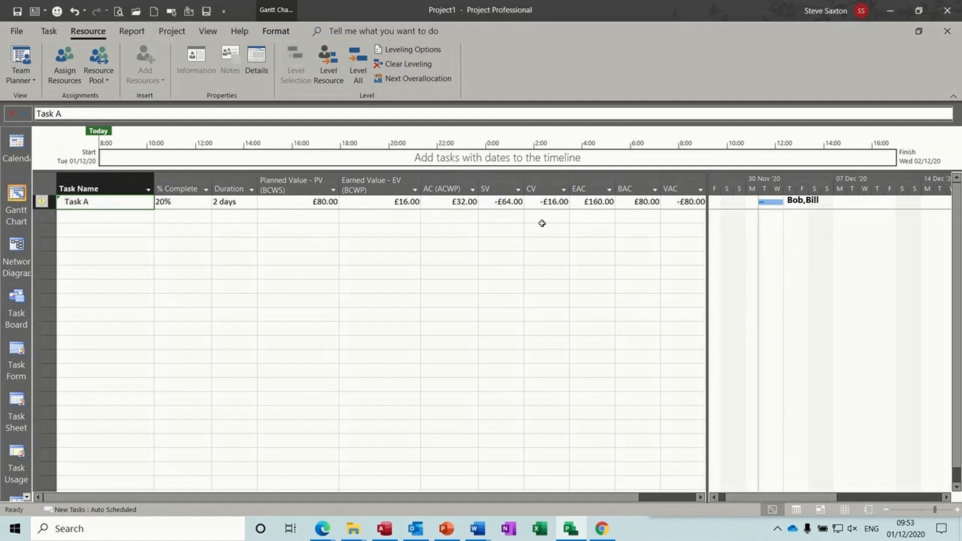
Raise Task A's percent complete to 50%
left_click(185, 203)
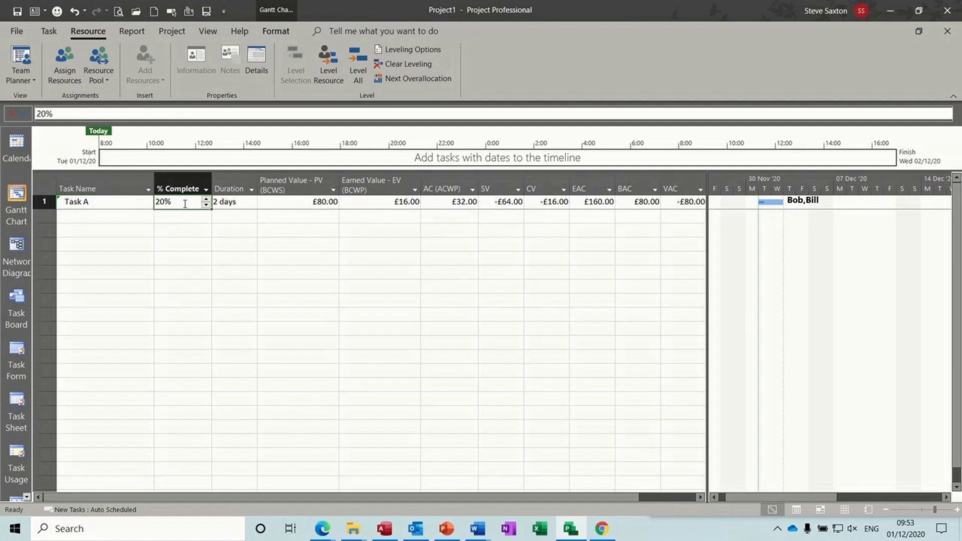
left_click(206, 199)
left_click(206, 199)
left_click(206, 199)
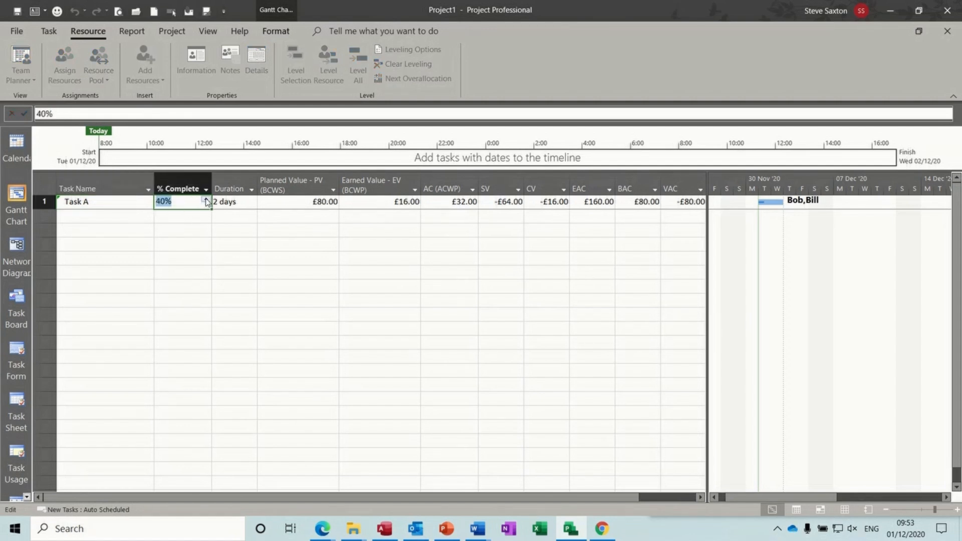
left_click(206, 206)
left_click(119, 202)
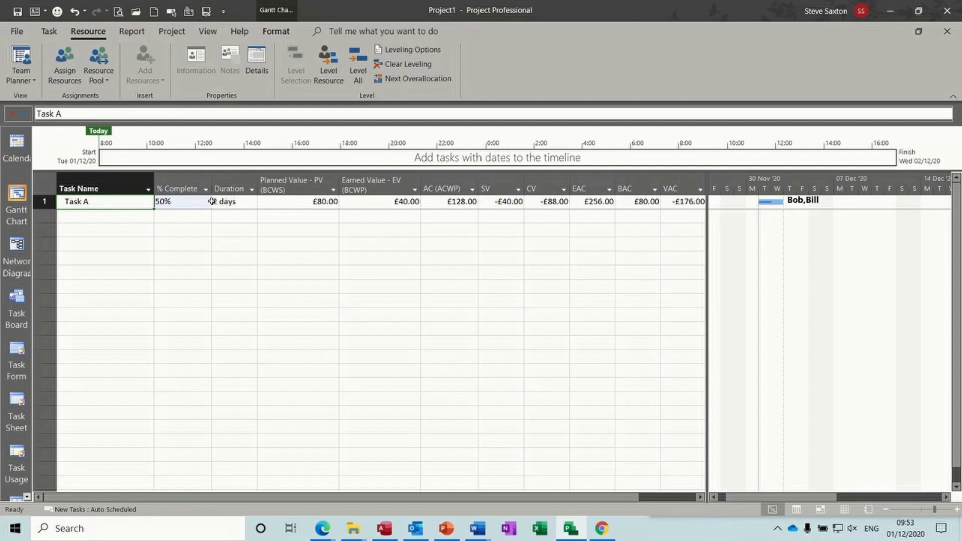
Extend Task A's duration to 3 days
left_click(238, 202)
left_click(252, 199)
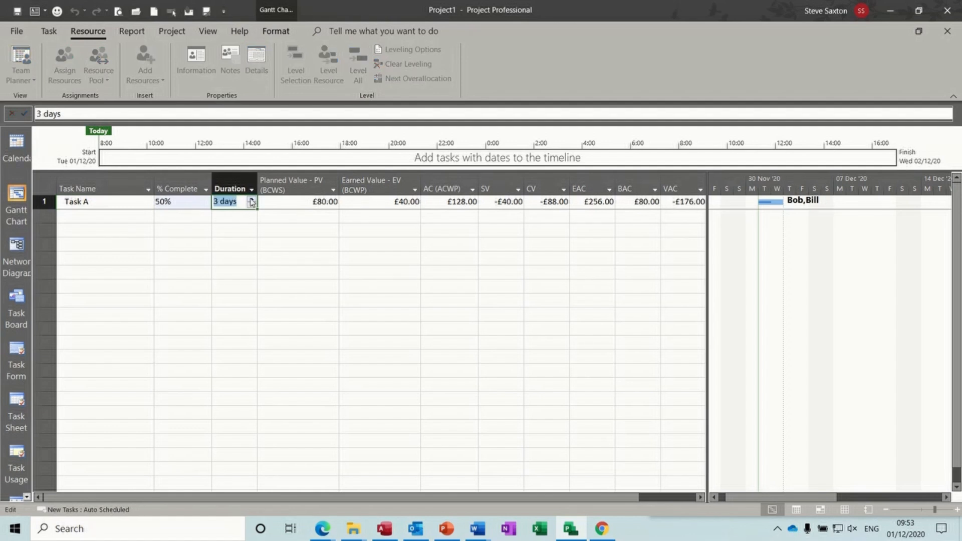
left_click(222, 217)
Raise Task A's percent complete to 70%
left_click(191, 202)
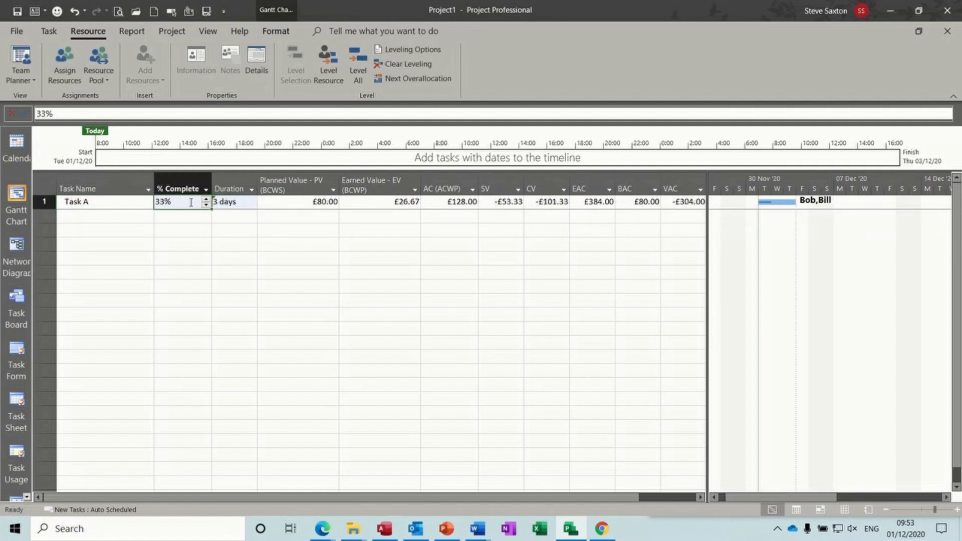
left_click(205, 199)
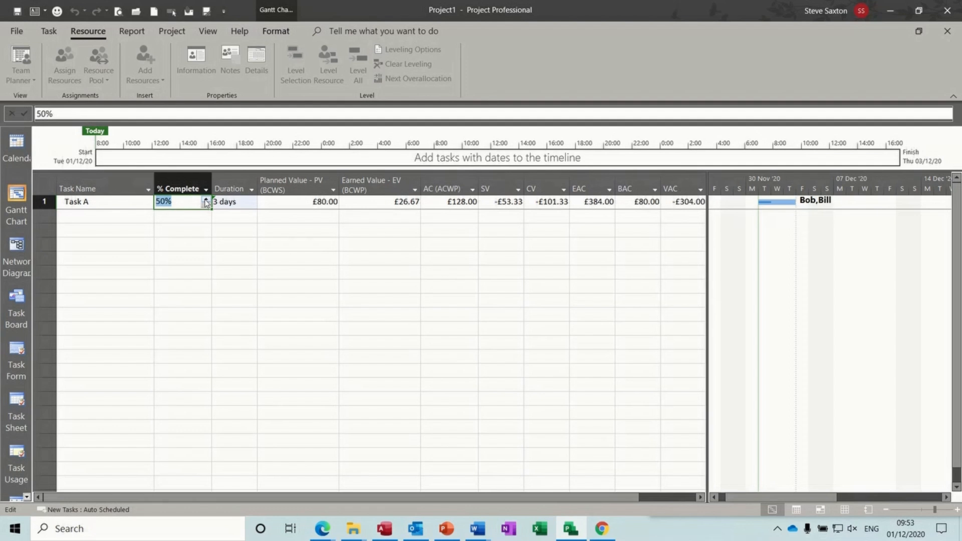
left_click(186, 215)
left_click(230, 203)
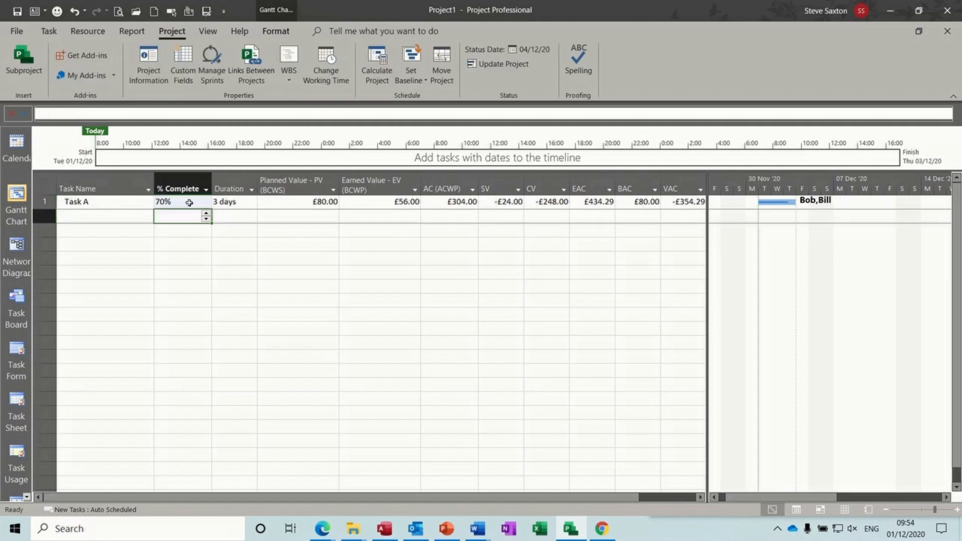
Reset Task A's percent complete to 0% and its duration to 1 day
key("Up")
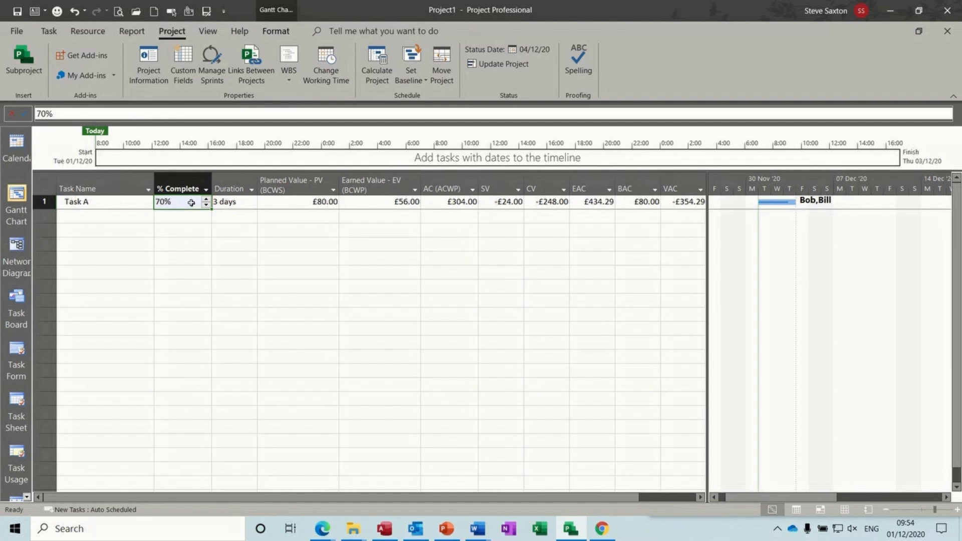
type("0")
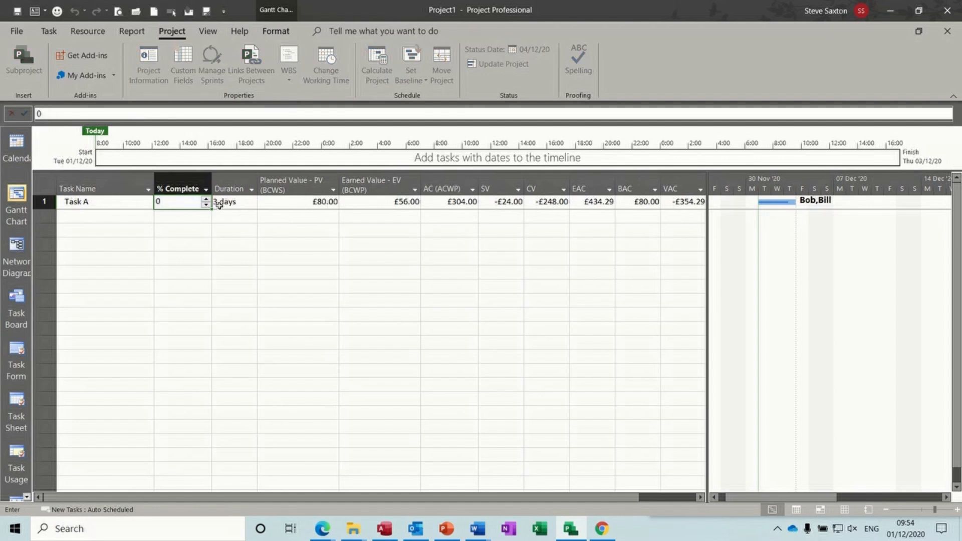
left_click(235, 203)
type("1")
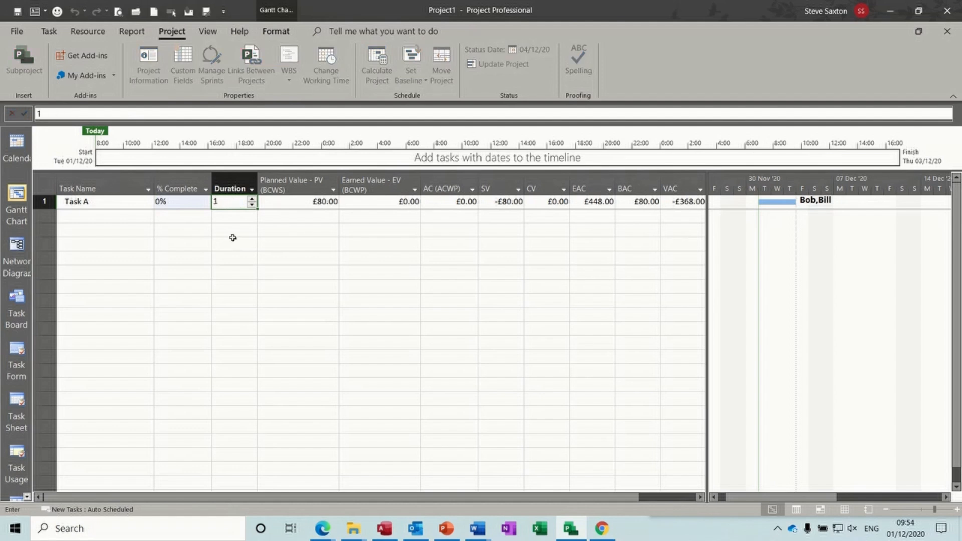
left_click(233, 239)
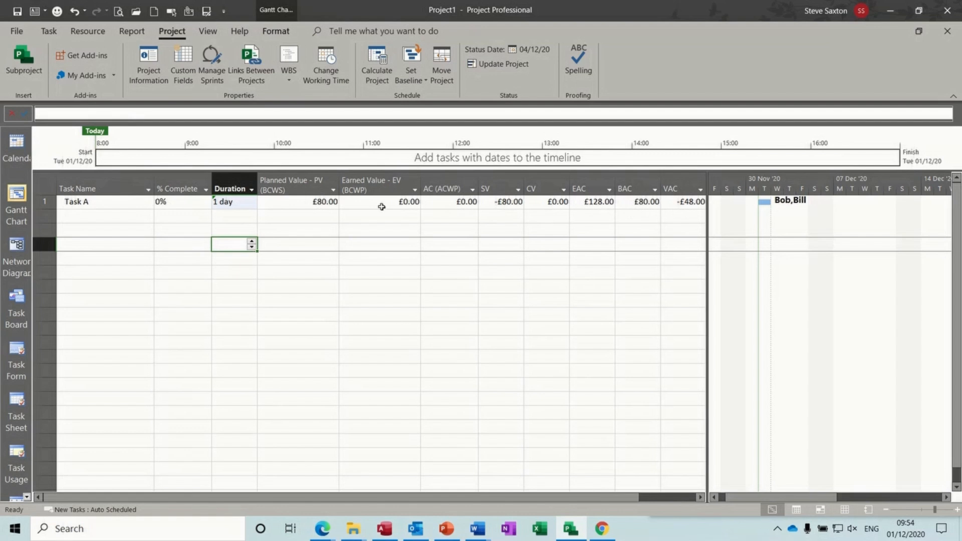
Apply the Earned Value Cost Indicators table to the Gantt chart
left_click(171, 203)
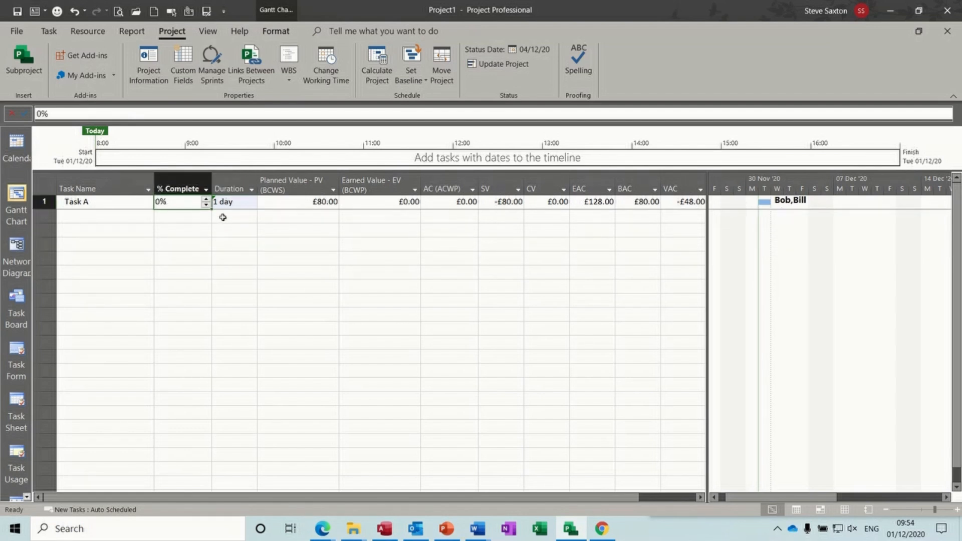
left_click(208, 31)
left_click(369, 80)
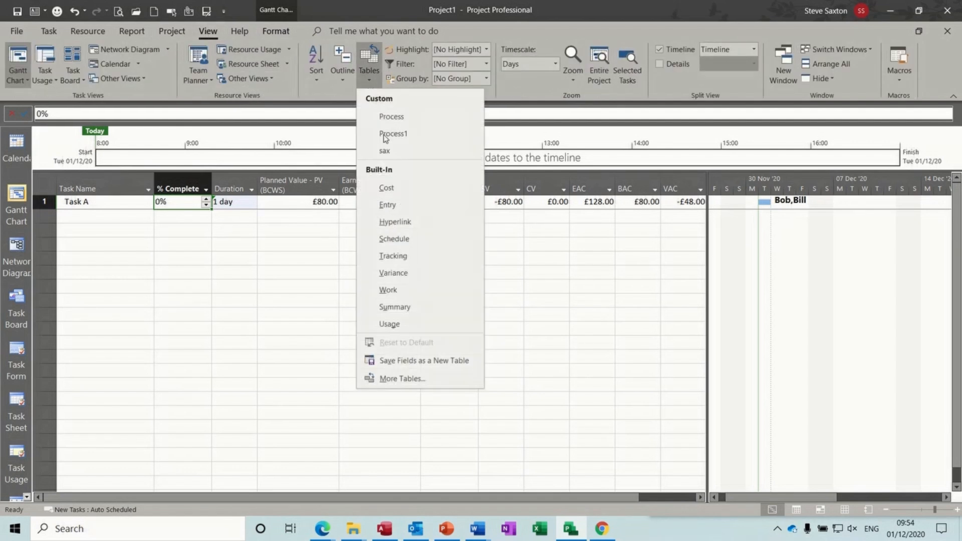
left_click(401, 378)
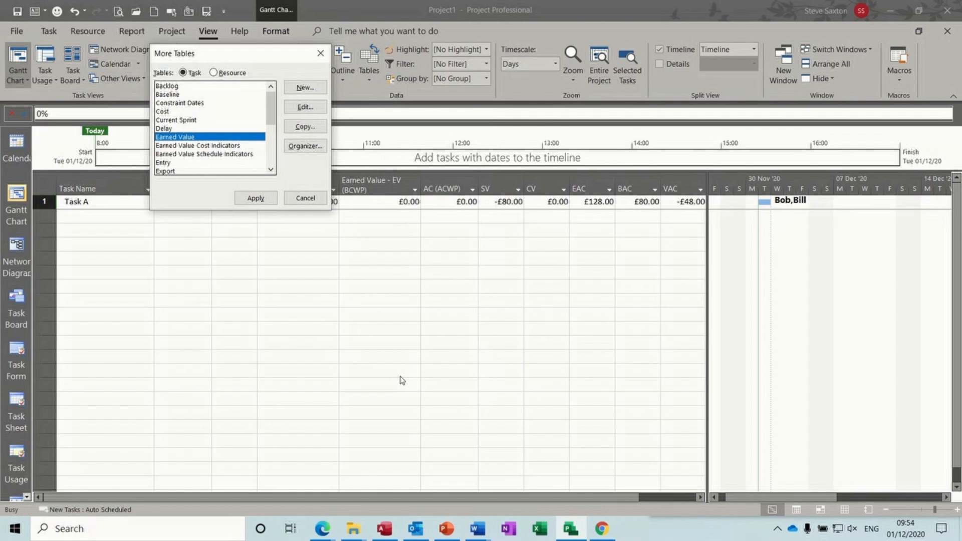
left_click(211, 146)
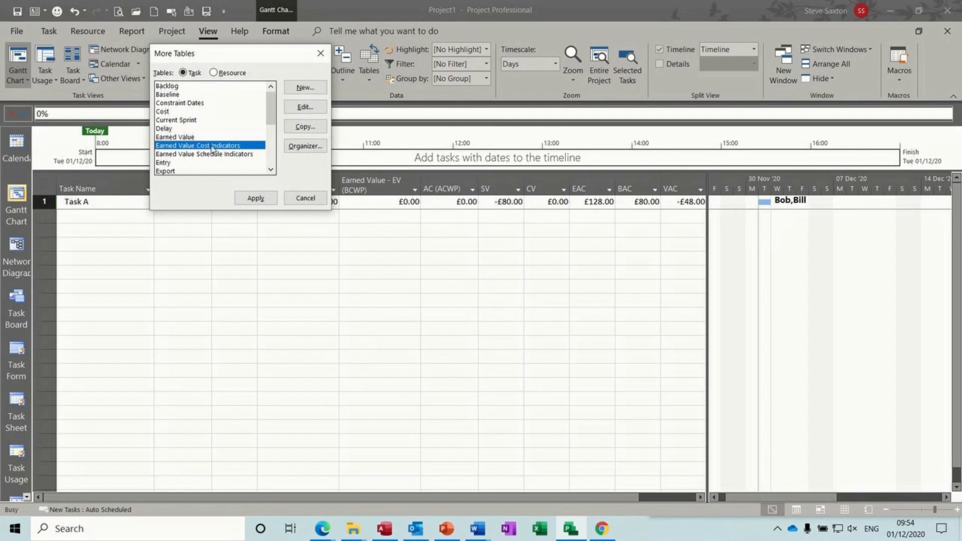
left_click(255, 198)
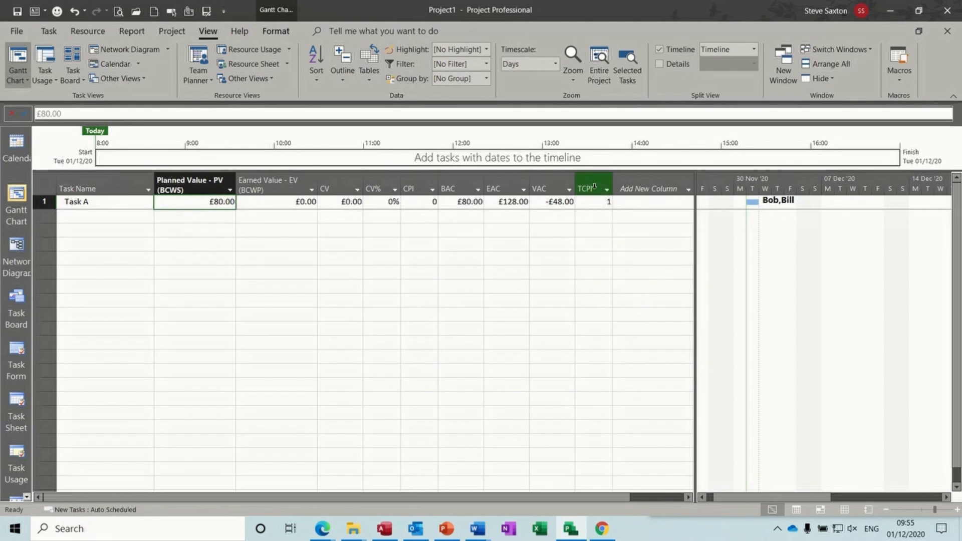
Insert a Duration column before the Planned Value column
mouse_move(594, 186)
right_click(184, 189)
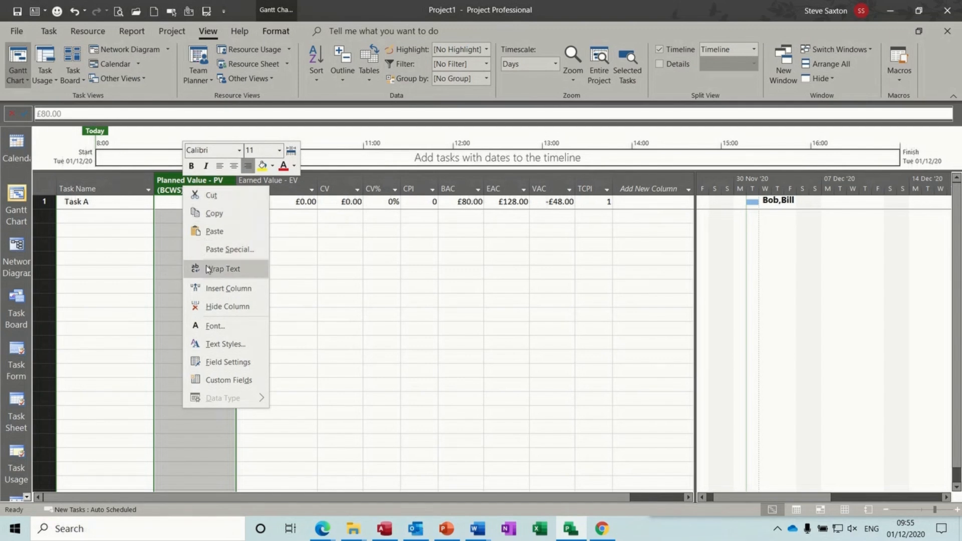
left_click(207, 288)
type("date1")
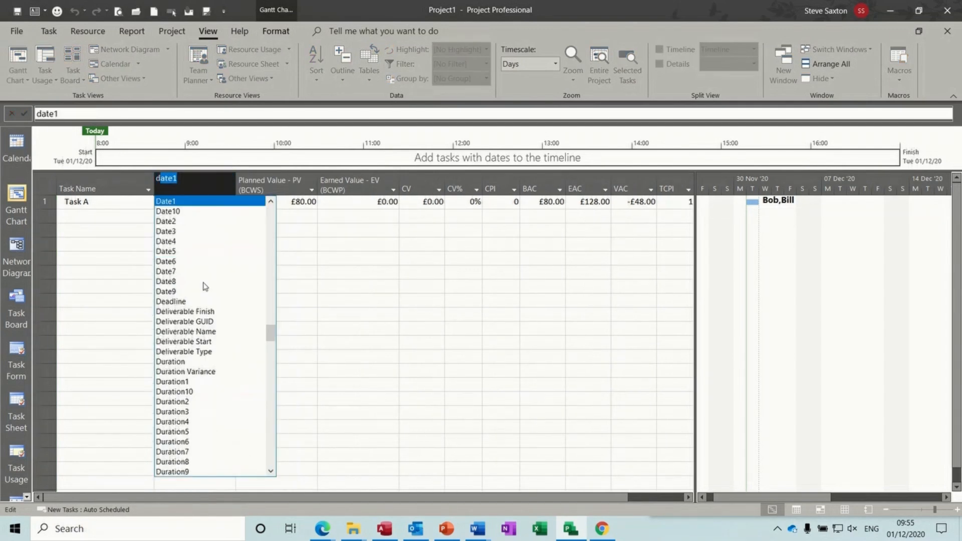
left_click(183, 362)
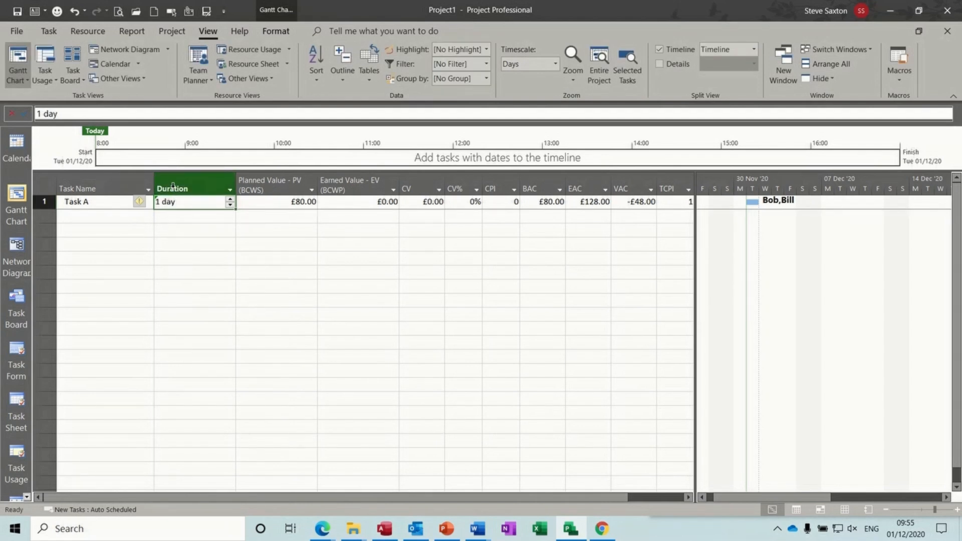
Insert a % Complete column before the Duration column
right_click(173, 187)
left_click(188, 291)
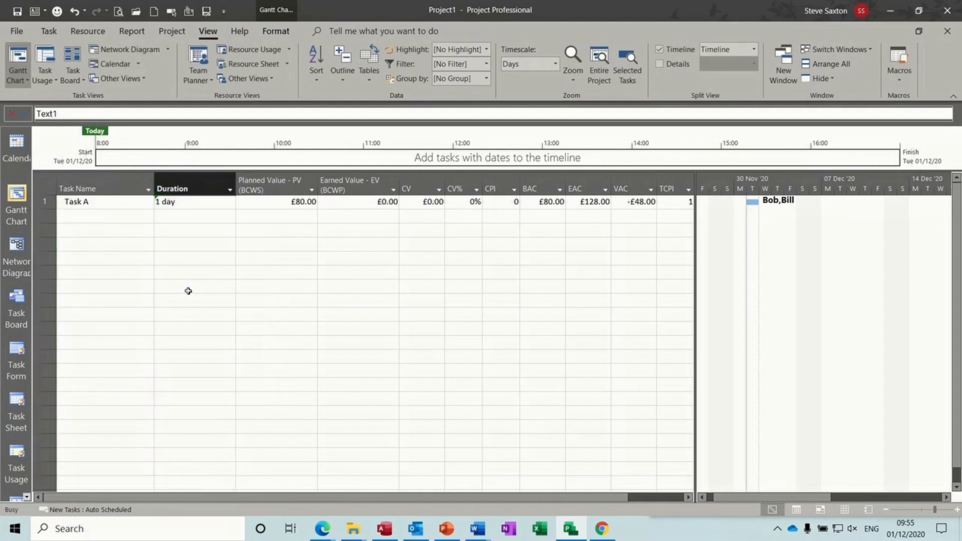
left_click(189, 197)
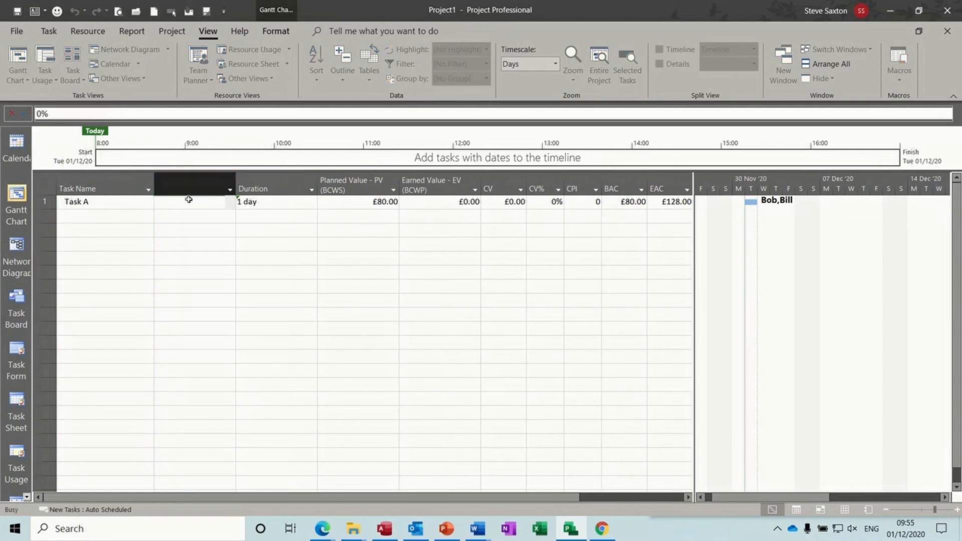
Check the standard rates of the assigned resources in the Resource Sheet and return to the Gantt Chart
left_click(275, 201)
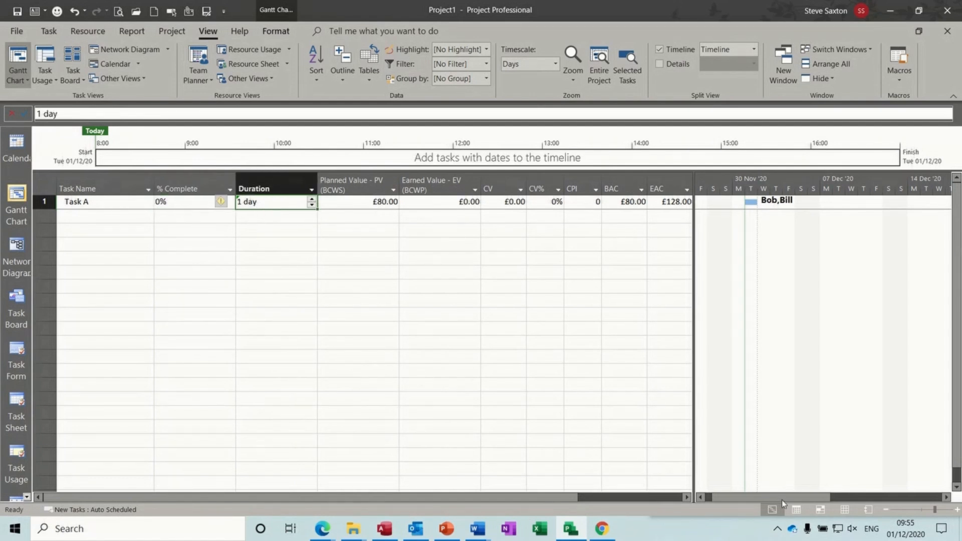
left_click(846, 509)
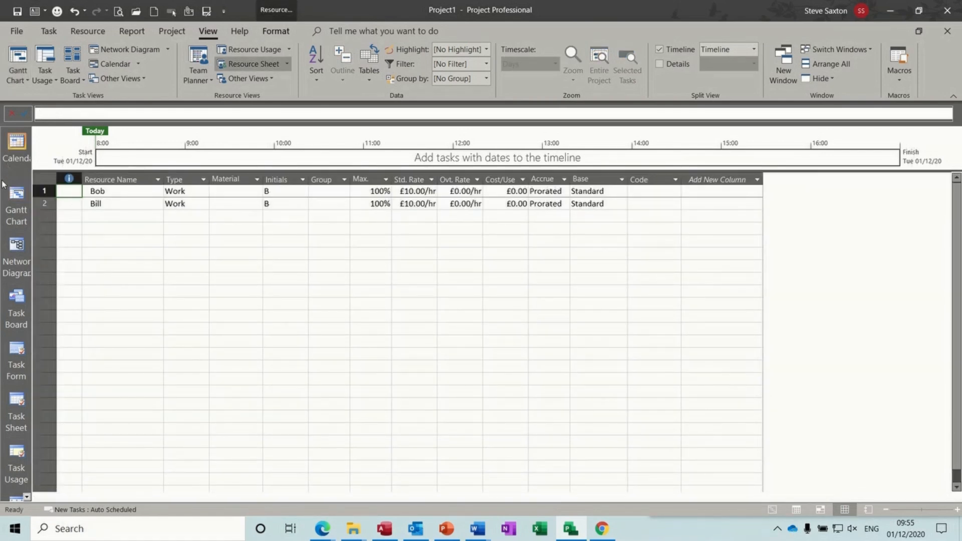
left_click(15, 201)
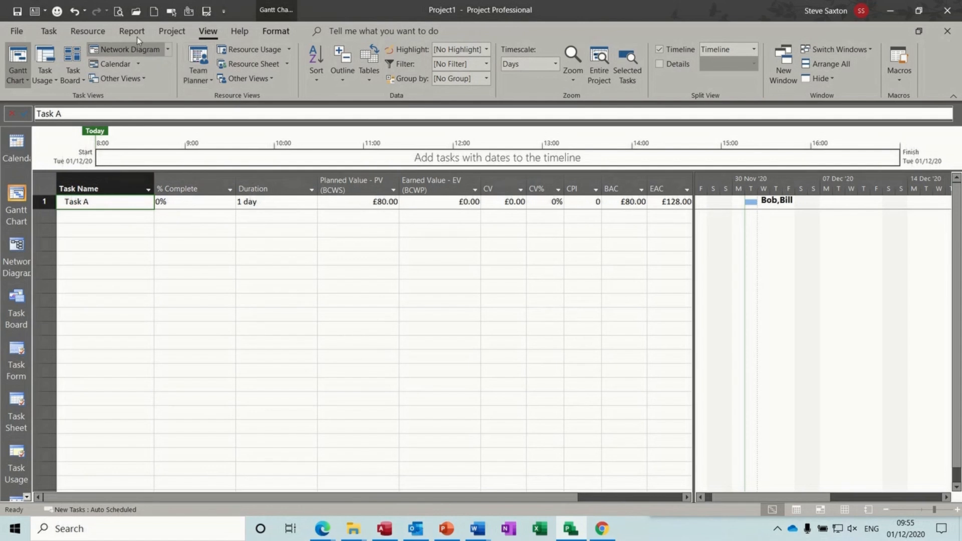
Remove the resource costing £48.00 from Task A's assignments, keeping the £80.00 resource
left_click(88, 31)
left_click(64, 68)
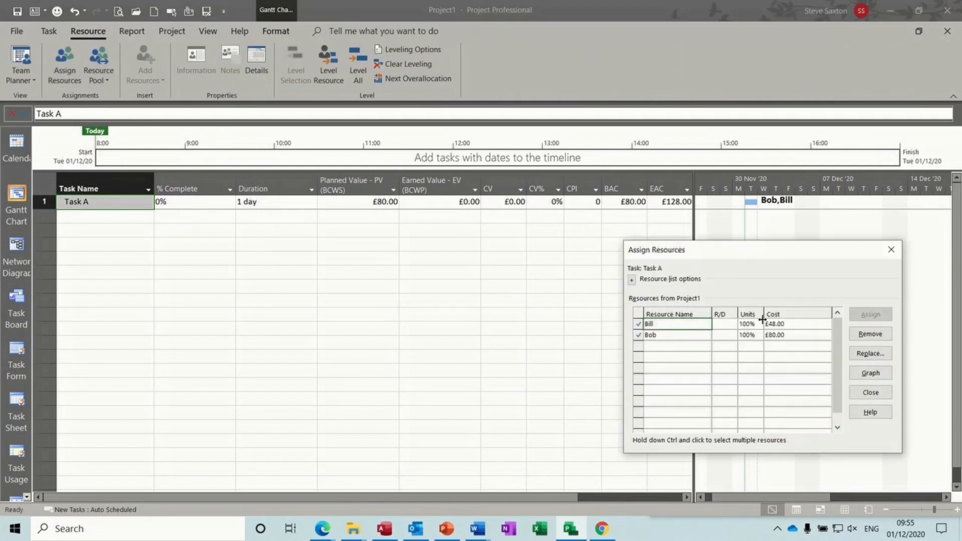
left_click(862, 334)
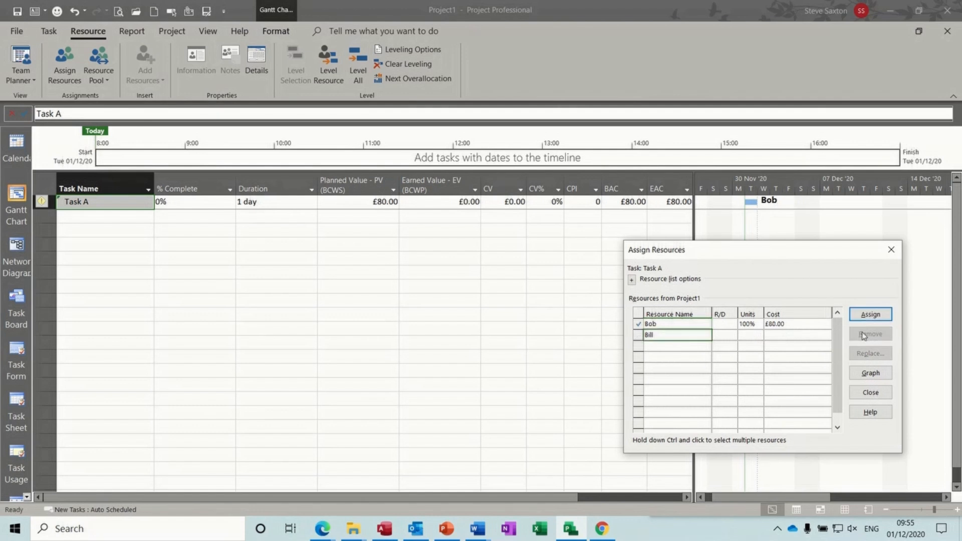
left_click(890, 250)
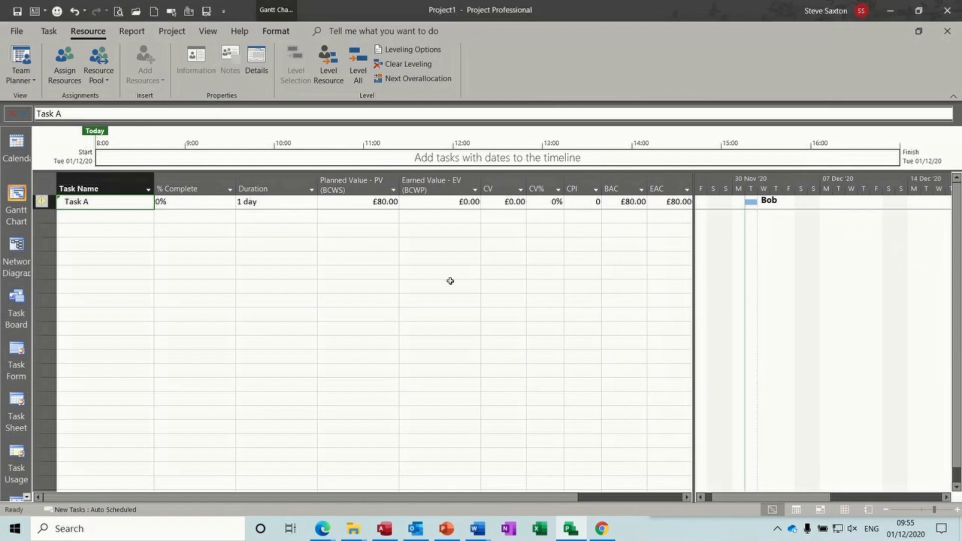
Set Task A's percent complete to 50%
left_click(201, 203)
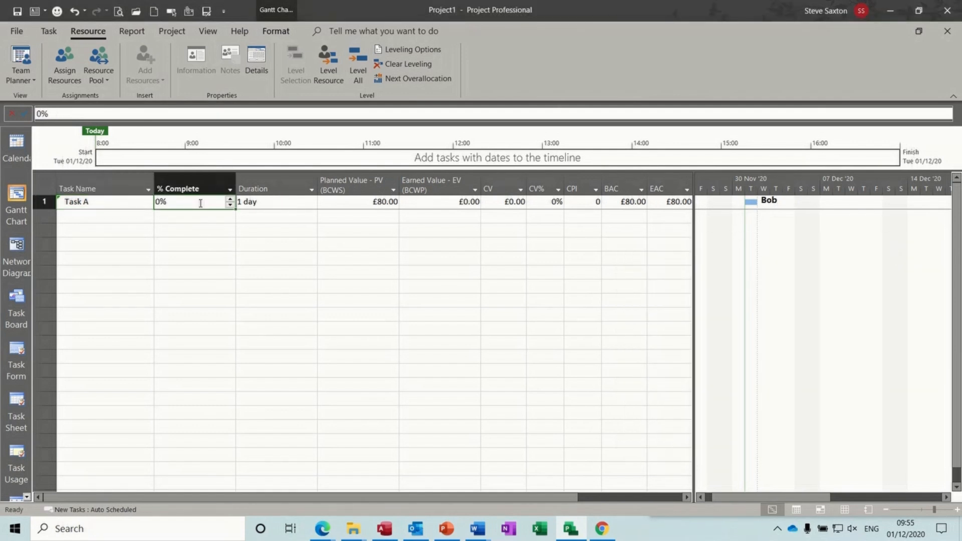
left_click(231, 200)
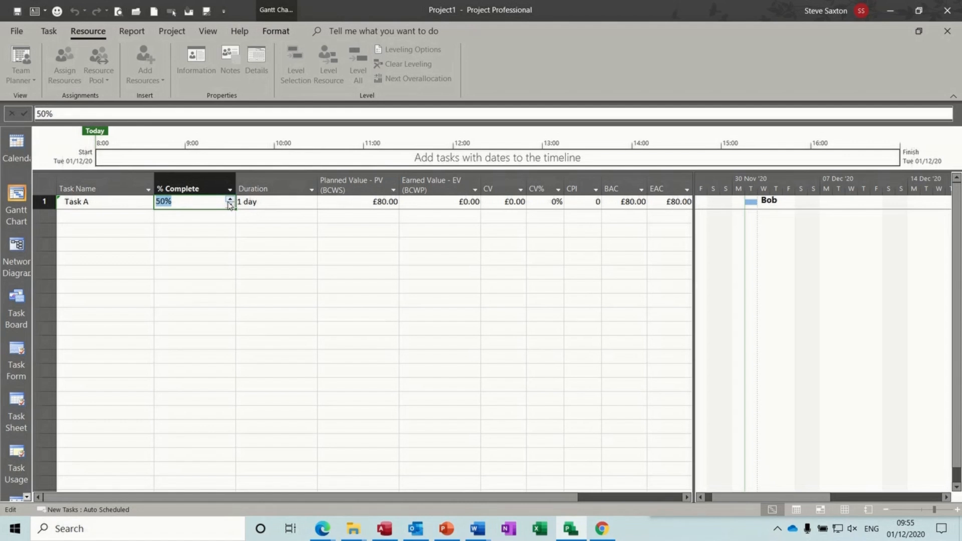
left_click(207, 212)
Set Task A's duration to 2 days and examine its CV% and CPI values
left_click(288, 203)
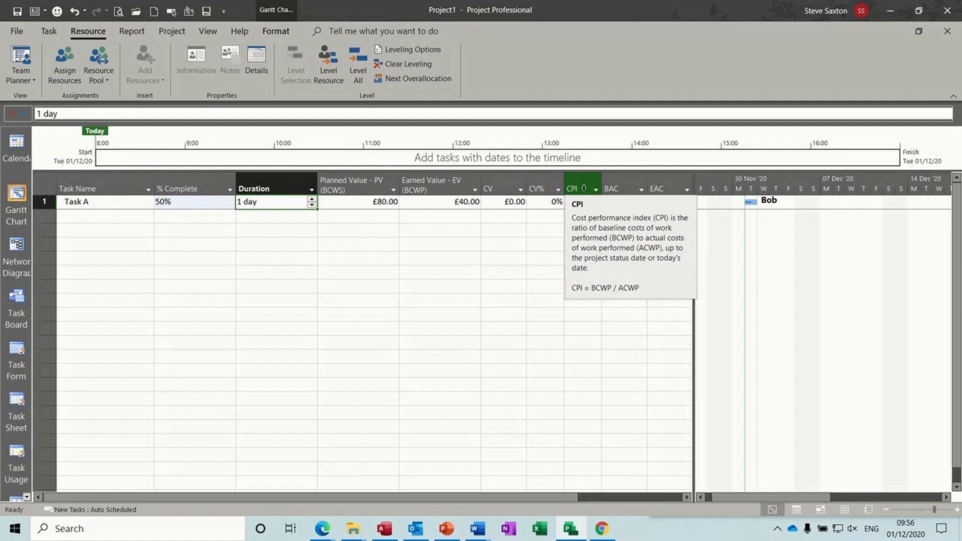
left_click(312, 199)
left_click(186, 203)
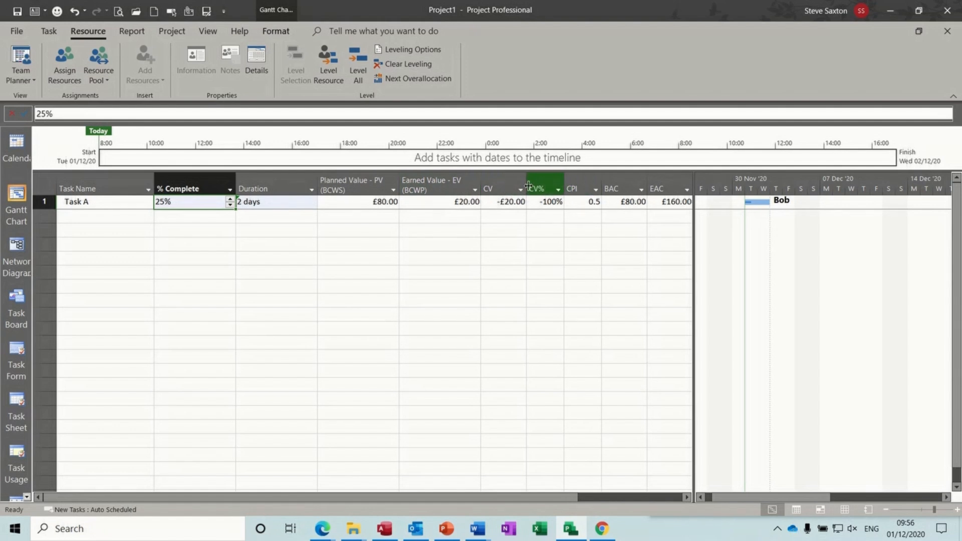
left_click(548, 181)
left_click(580, 185)
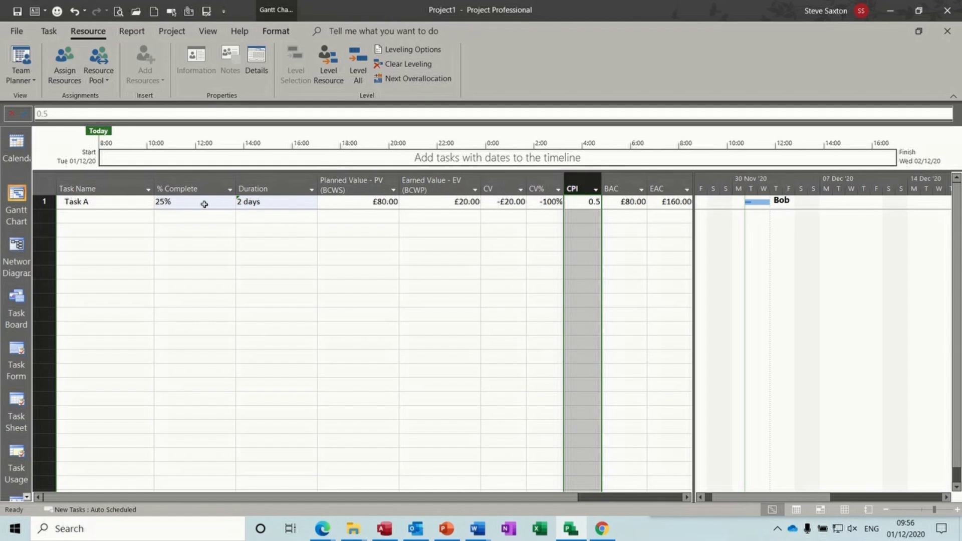
Apply the Earned Value Schedule Indicators table, widen the table area and examine Task A's SV% and SPI
left_click(207, 31)
left_click(365, 81)
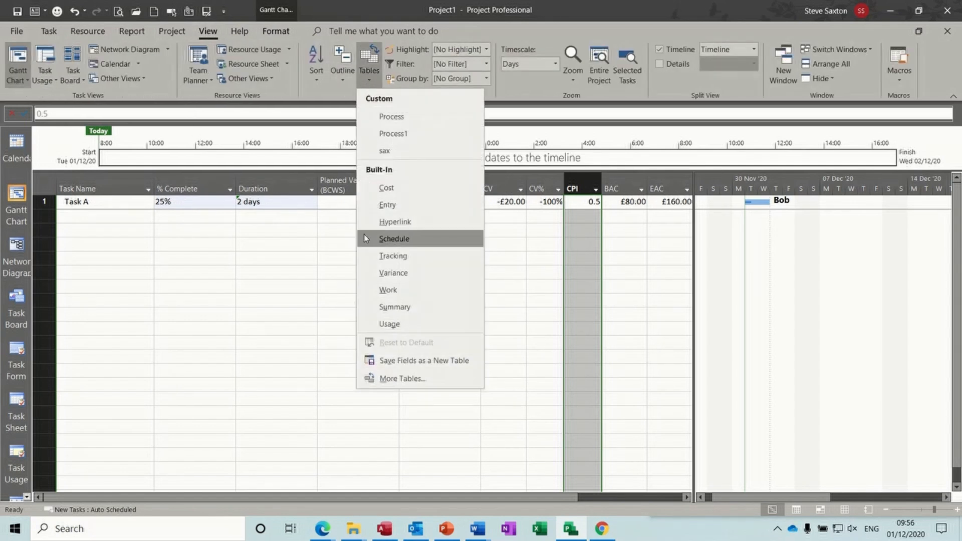
left_click(379, 379)
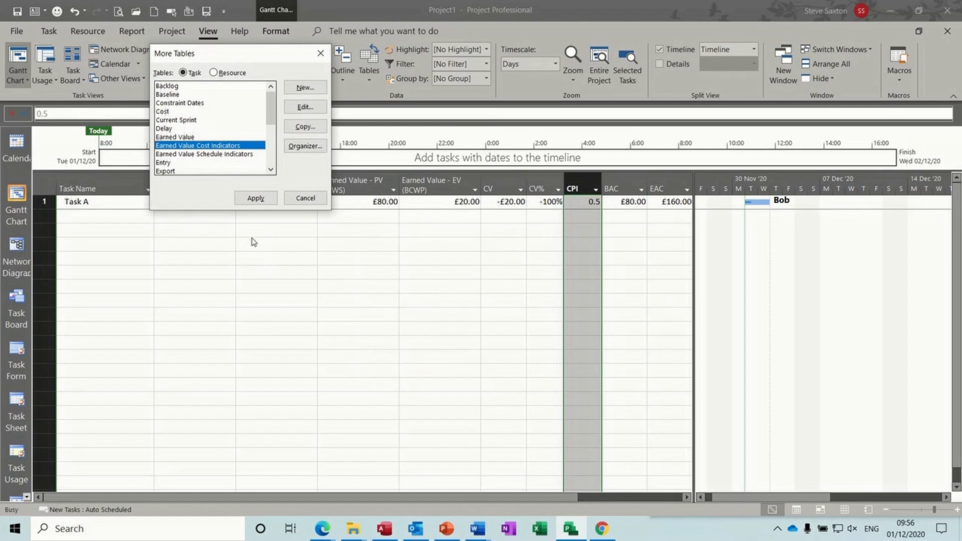
left_click(209, 155)
left_click(254, 197)
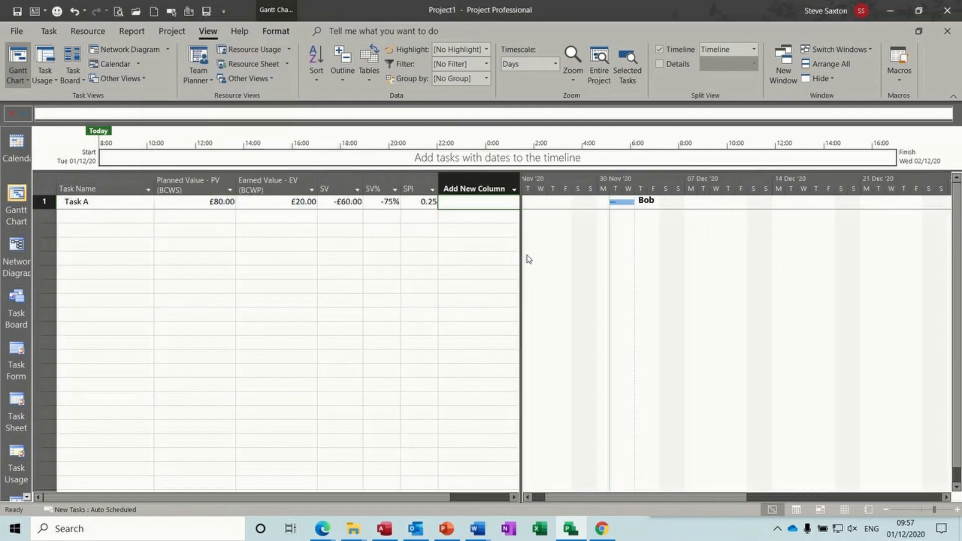
left_click_drag(520, 257, 619, 257)
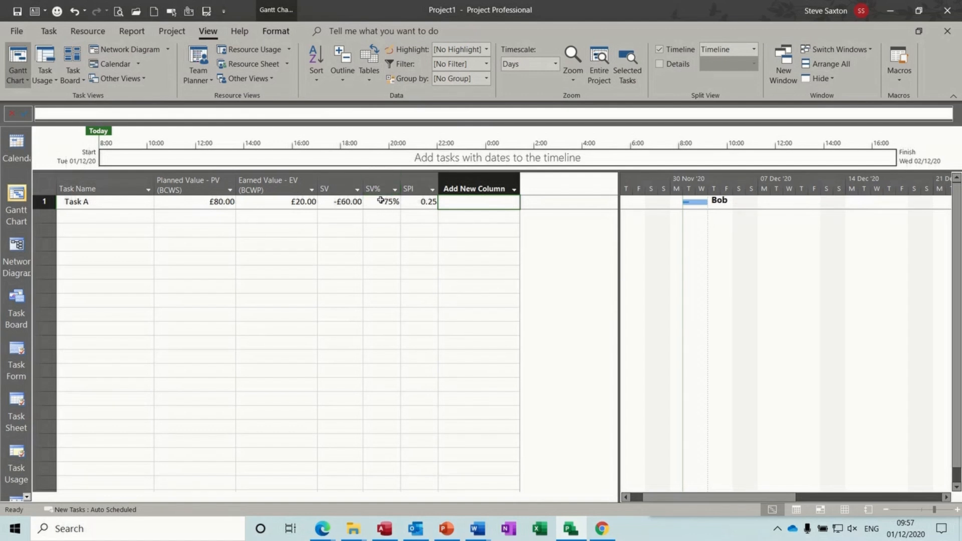
mouse_move(380, 188)
left_click(413, 177)
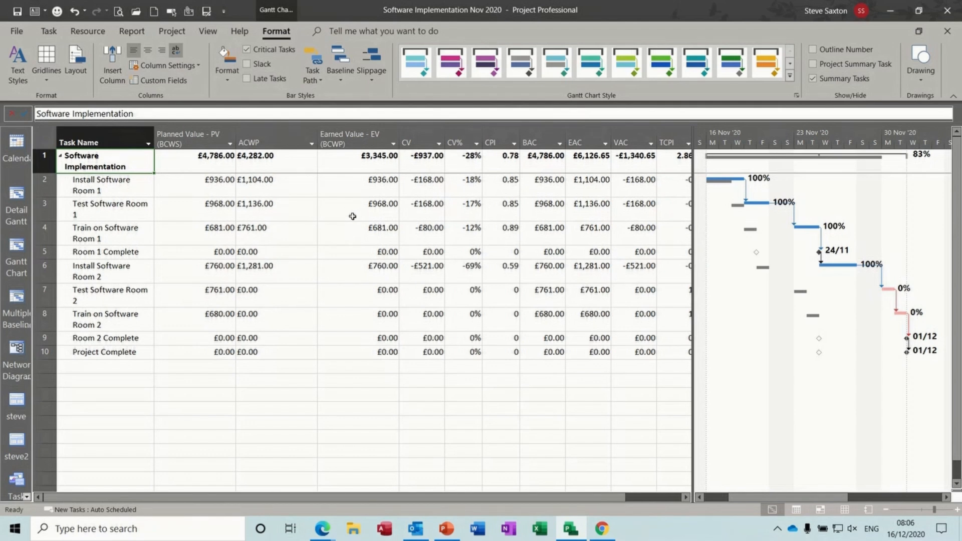
Open the custom S Curve report of the Software Implementation project and remove the BCWS field from its chart
left_click(131, 31)
left_click(267, 82)
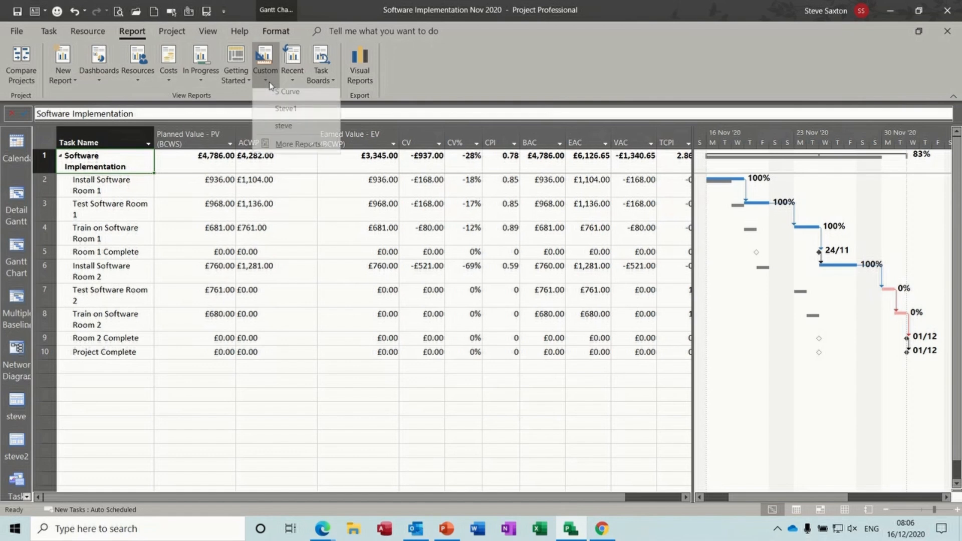
left_click(279, 100)
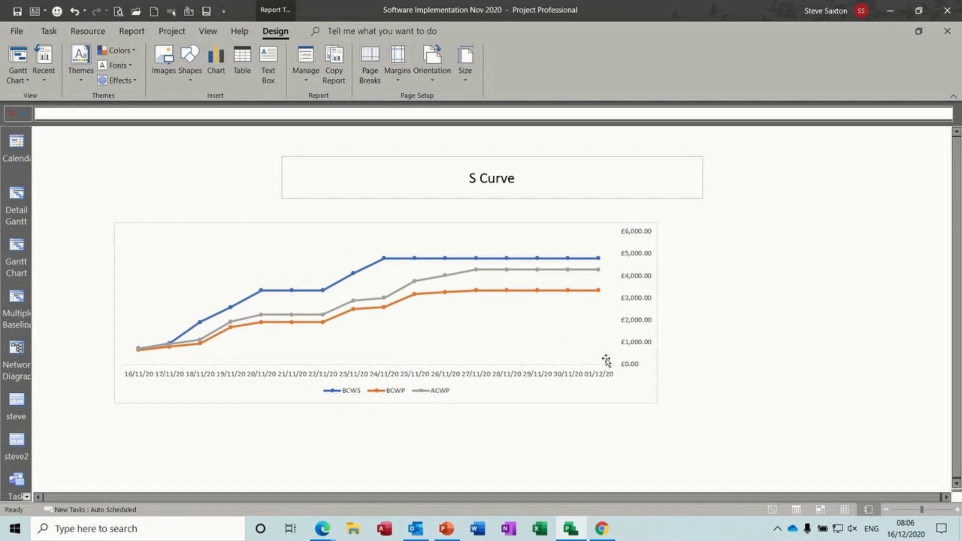
left_click(618, 394)
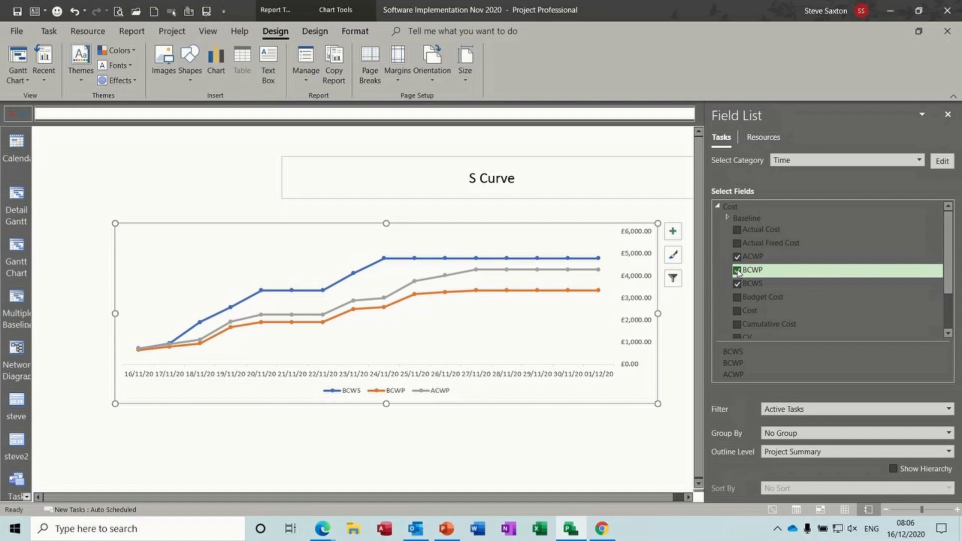
left_click(736, 284)
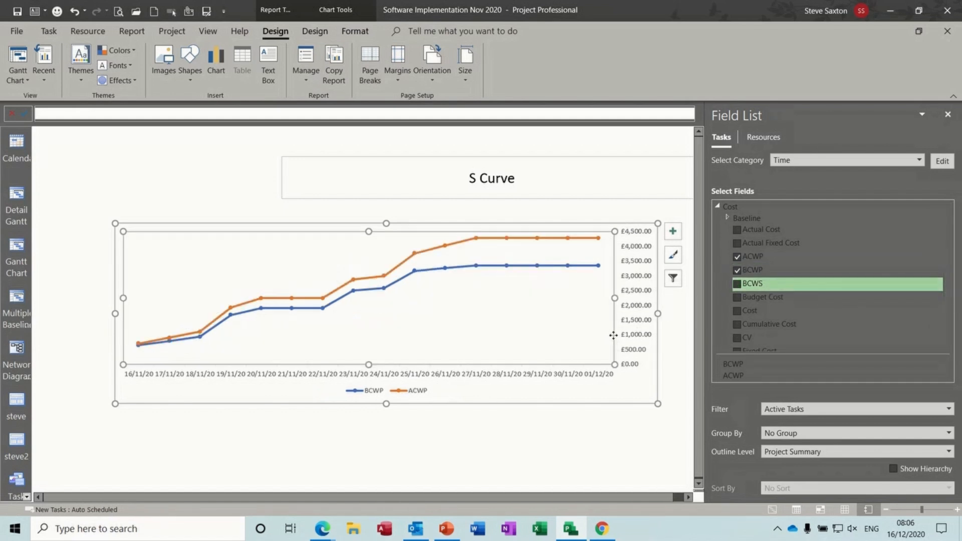
Copy all ten Software Implementation task rows into a new blank project, allowing tasks to start before the project start date
left_click(17, 248)
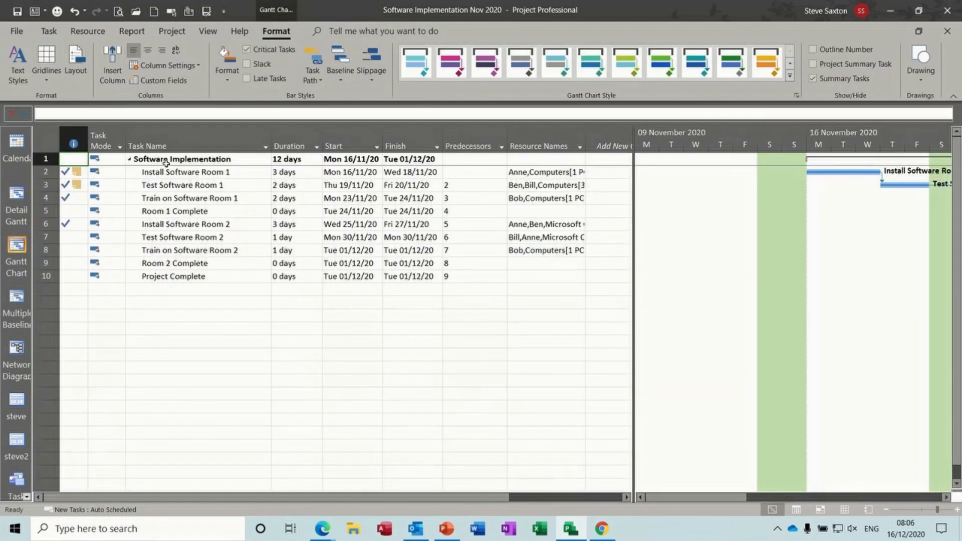
left_click_drag(162, 159, 445, 276)
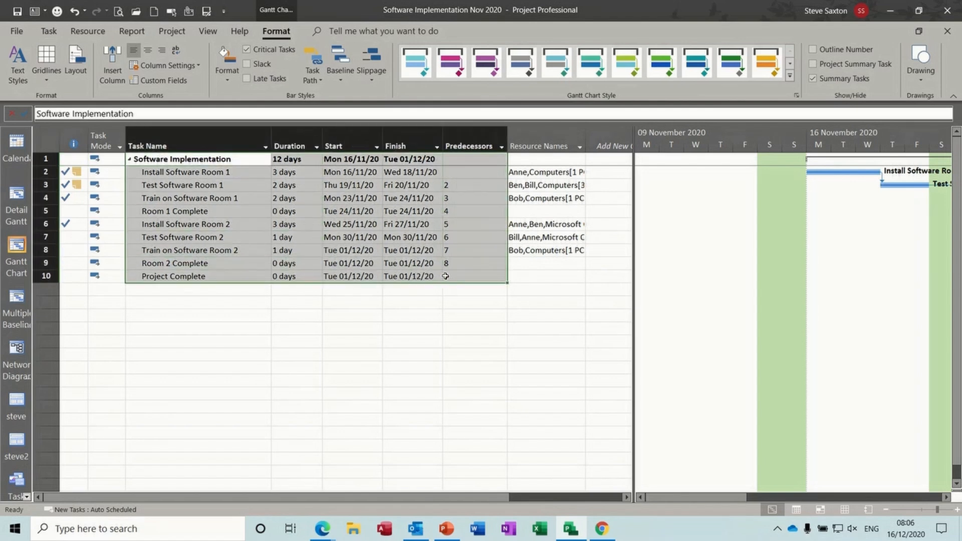
left_click_drag(507, 283, 535, 286)
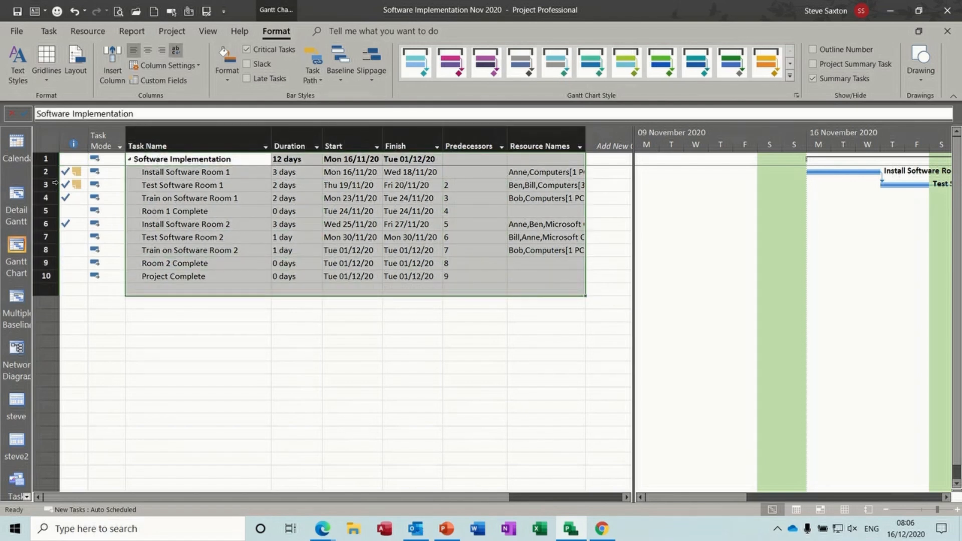
left_click_drag(45, 159, 51, 279)
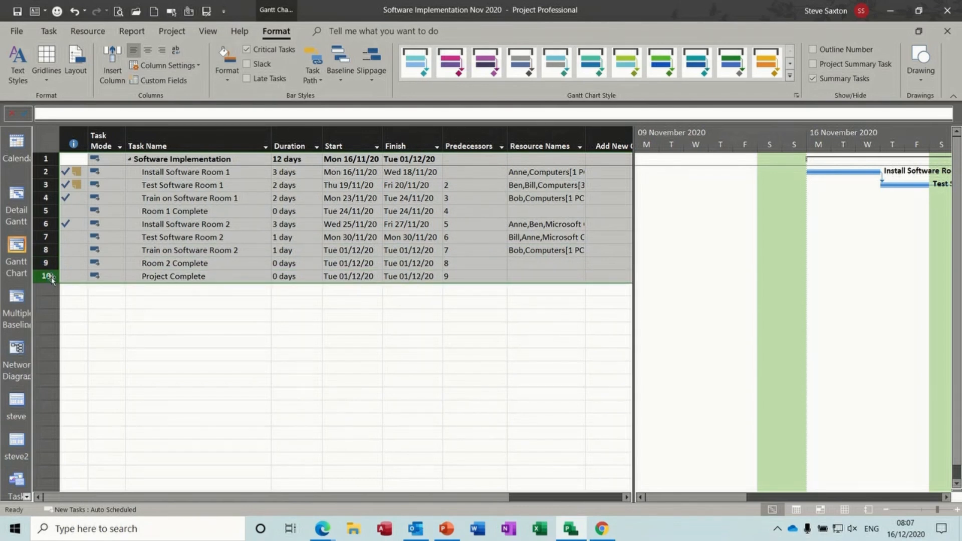
key("ctrl+n")
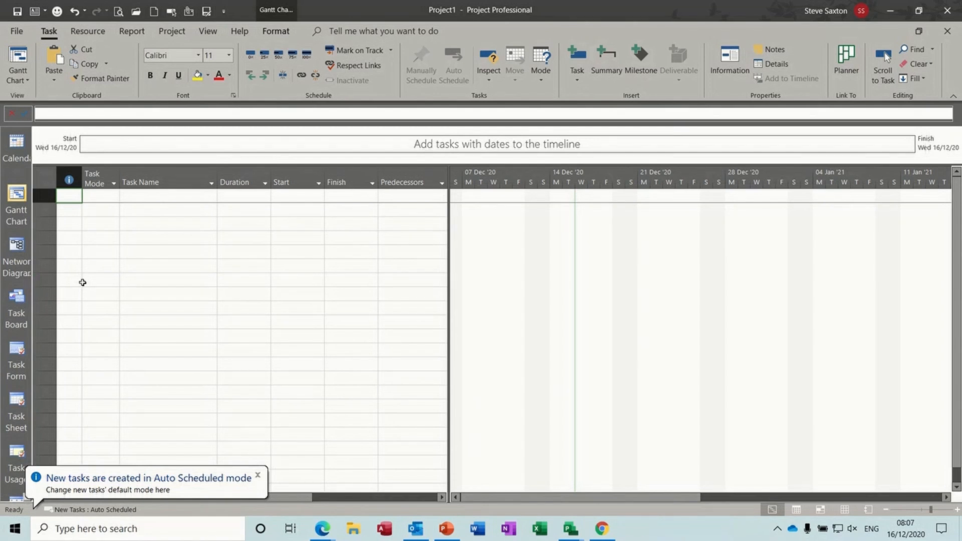
key("ctrl+v")
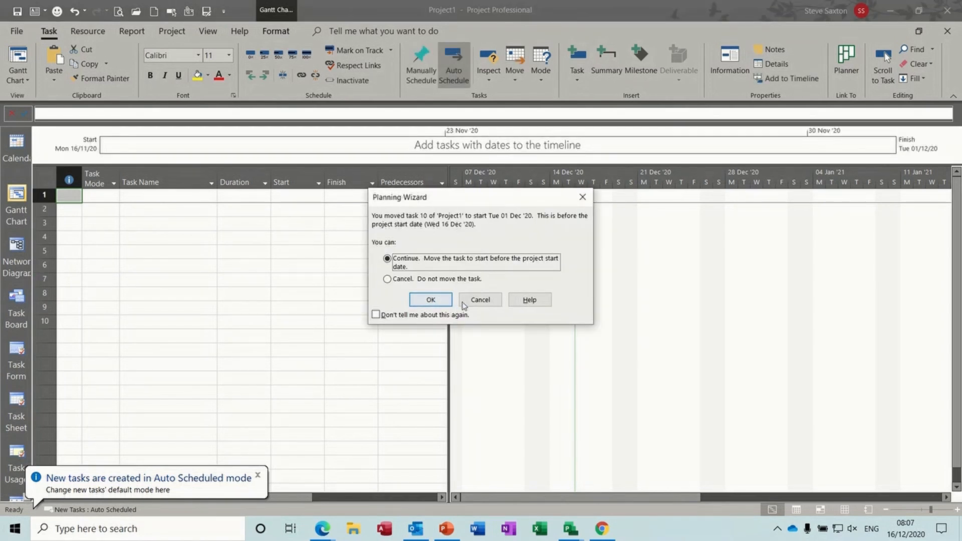
left_click(435, 300)
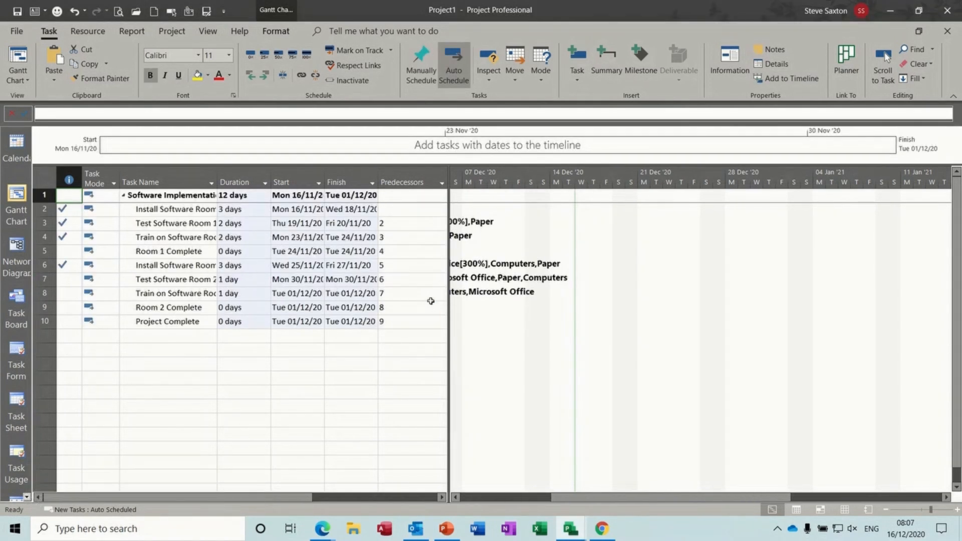
Reset the progress of tasks 2 to 6, Install Software Room 1 through Install Software Room 2, to 0%
left_click_drag(561, 496, 456, 500)
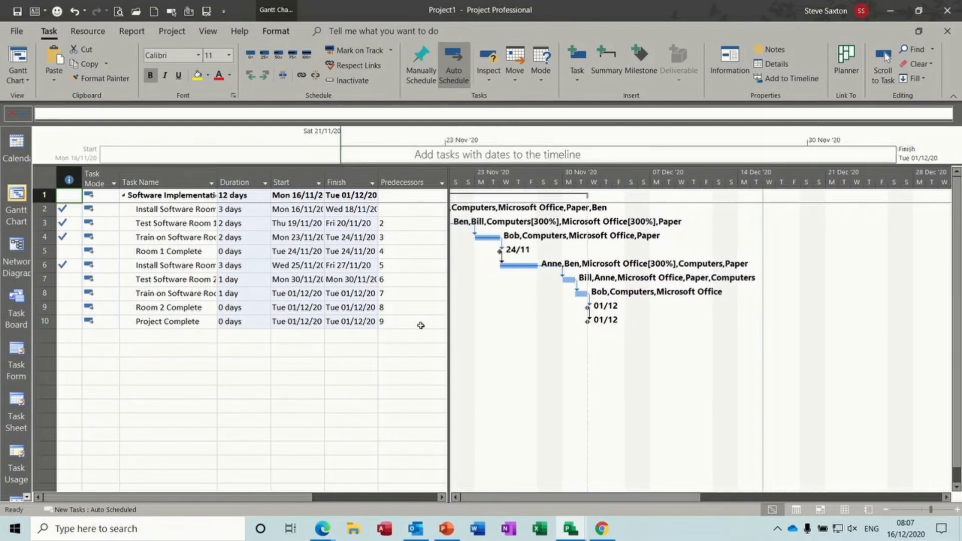
left_click_drag(187, 211, 181, 264)
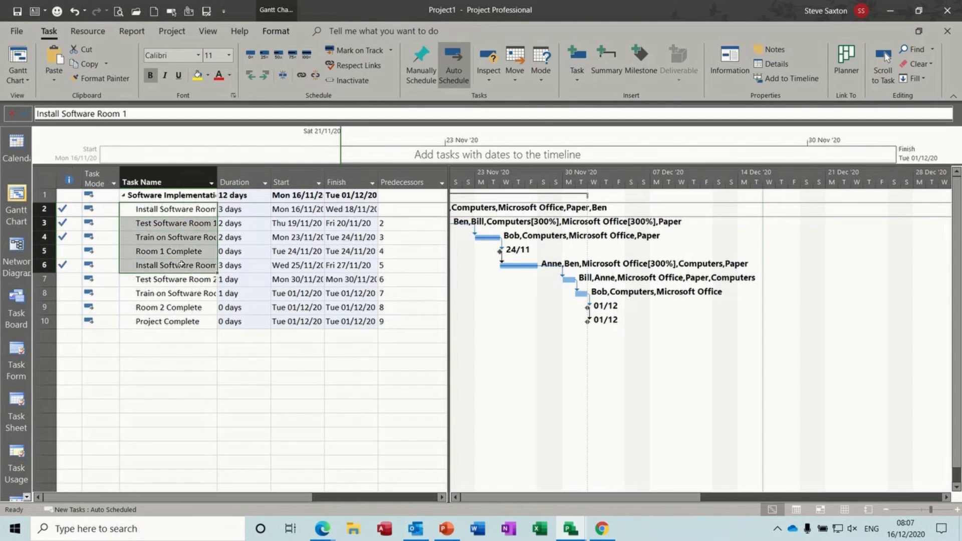
left_click(250, 54)
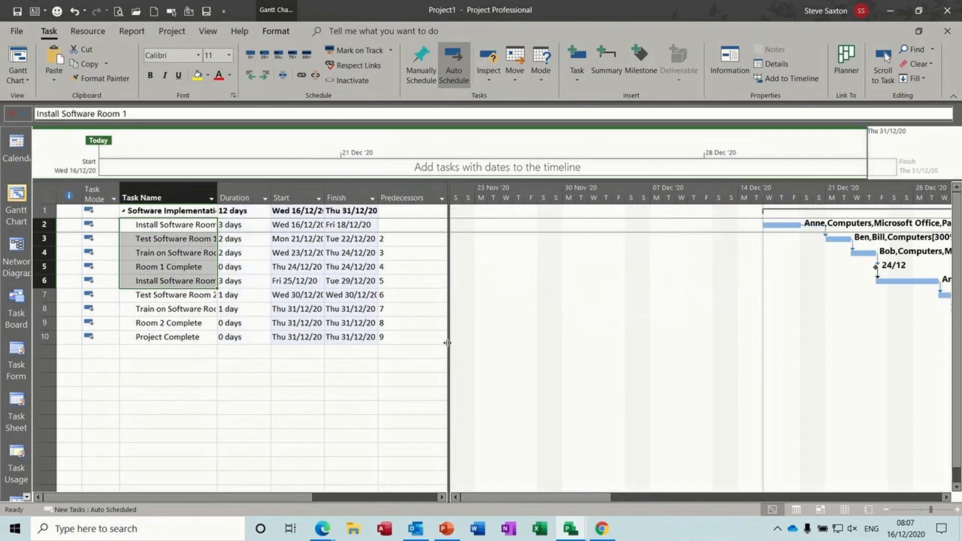
Examine the copied tasks' resource assignments and the Resource Sheet's types and rates, returning to the Gantt Chart
left_click_drag(451, 346, 666, 344)
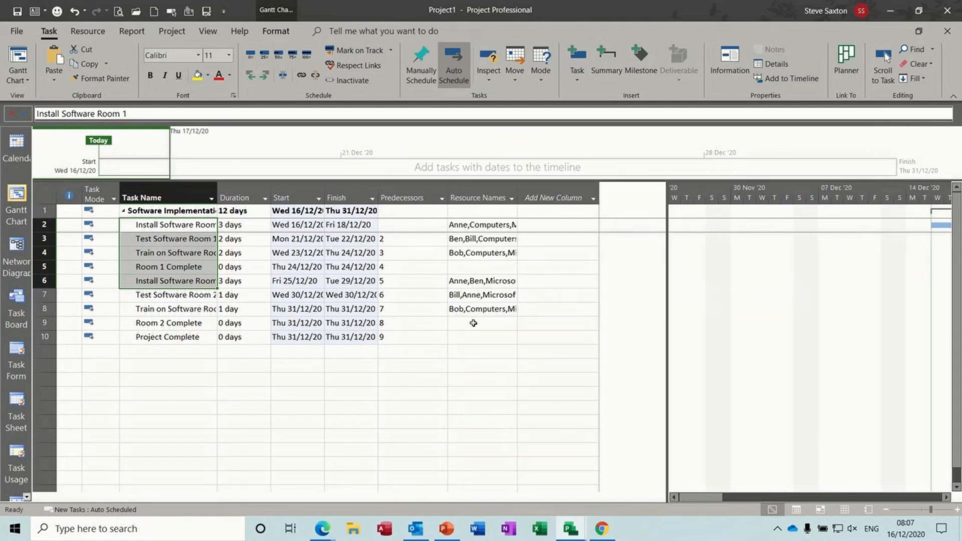
left_click(145, 228)
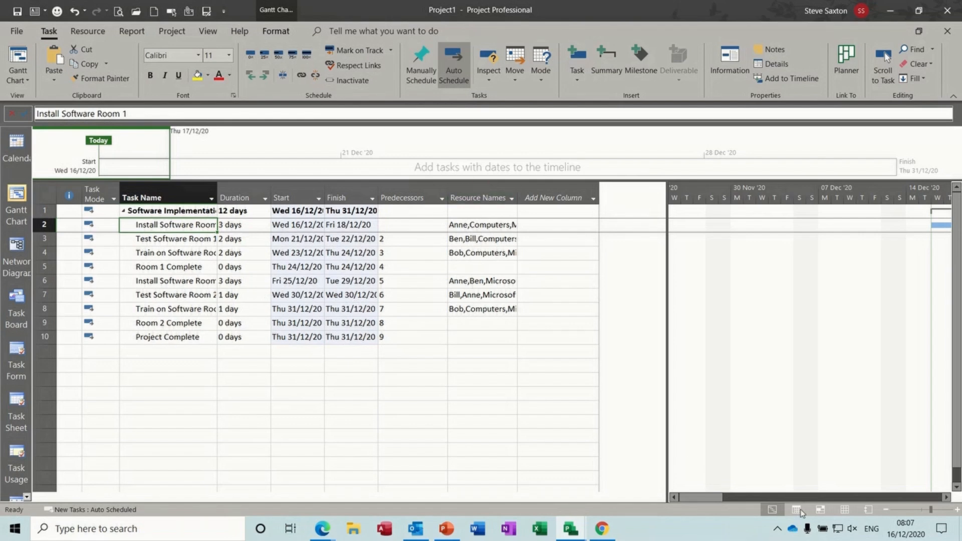
left_click(844, 509)
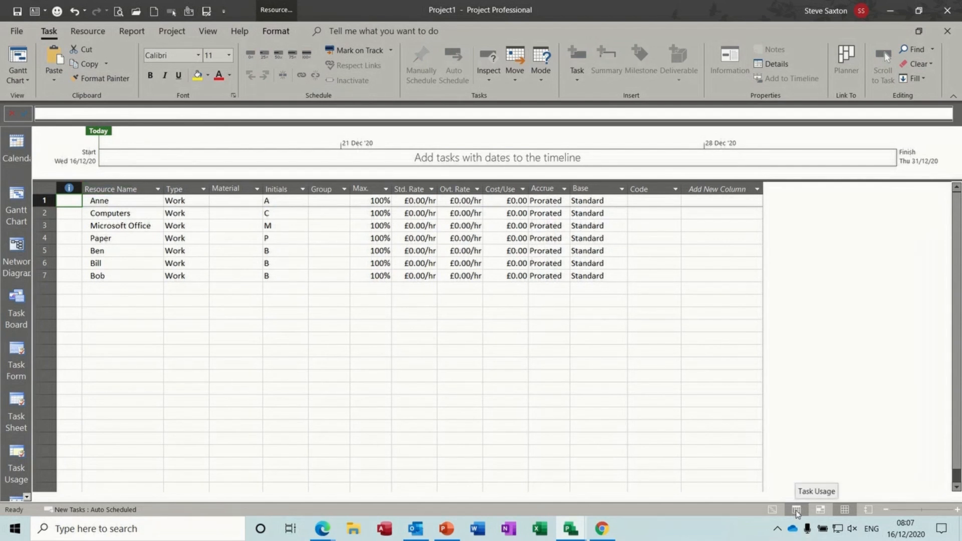
left_click(771, 510)
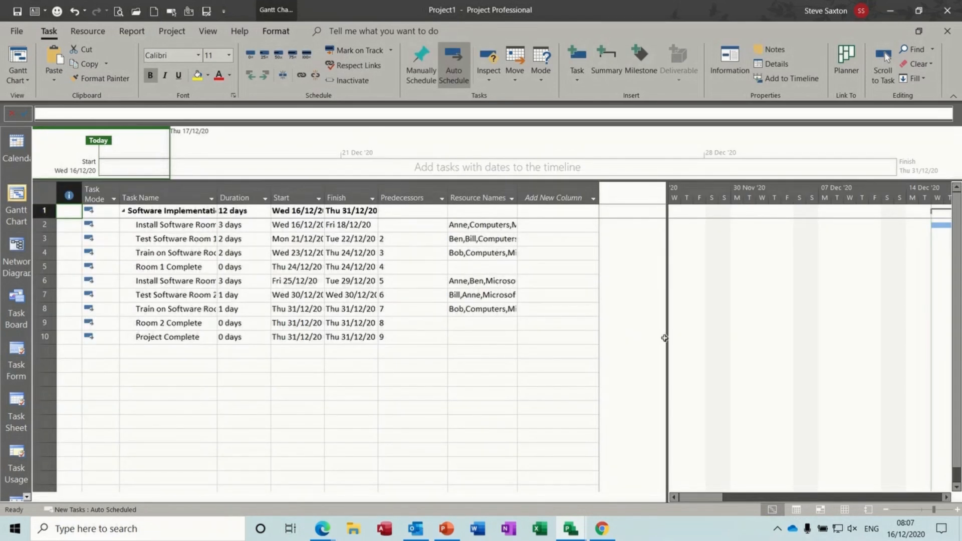
left_click_drag(666, 338, 428, 321)
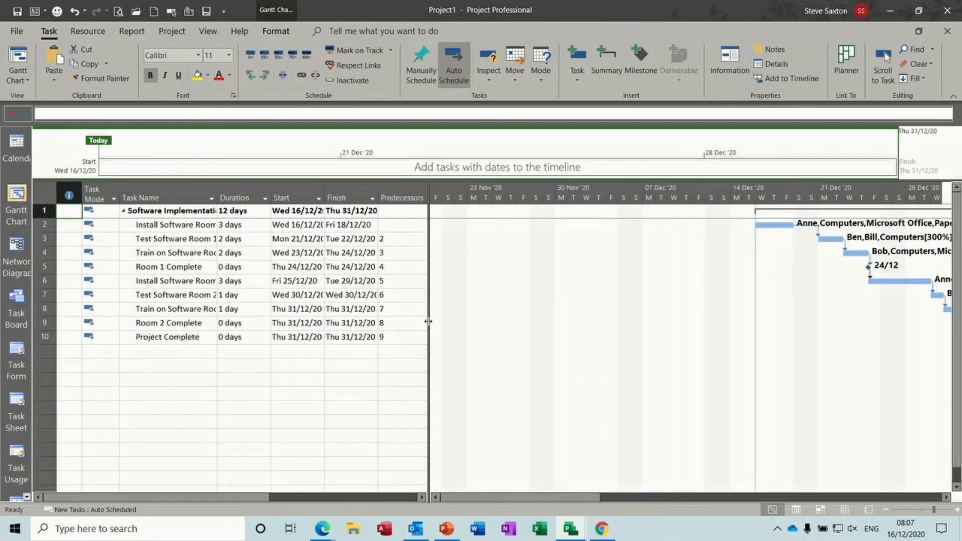
Save the new project in the Documents folder under the file name S Curve3
left_click_drag(570, 496, 621, 498)
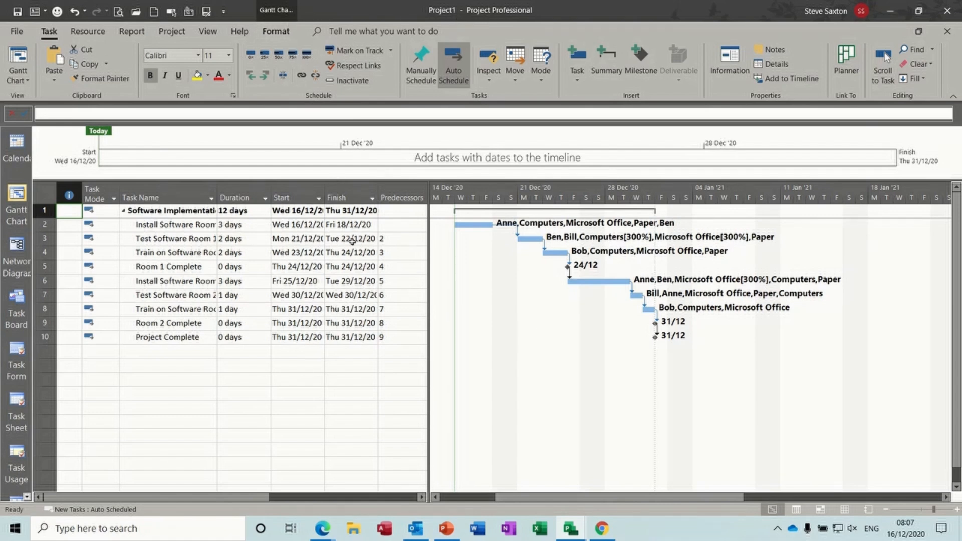
key("F12")
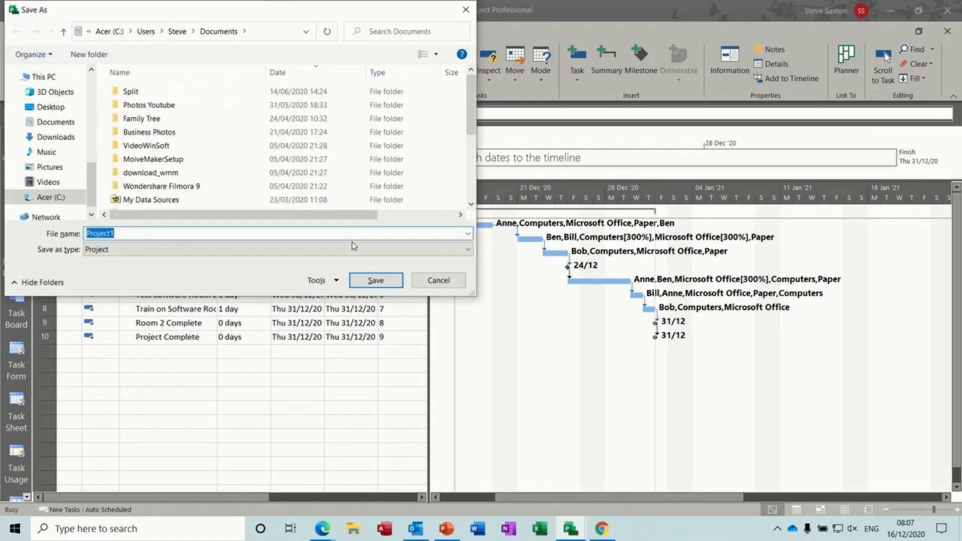
type("S Curve")
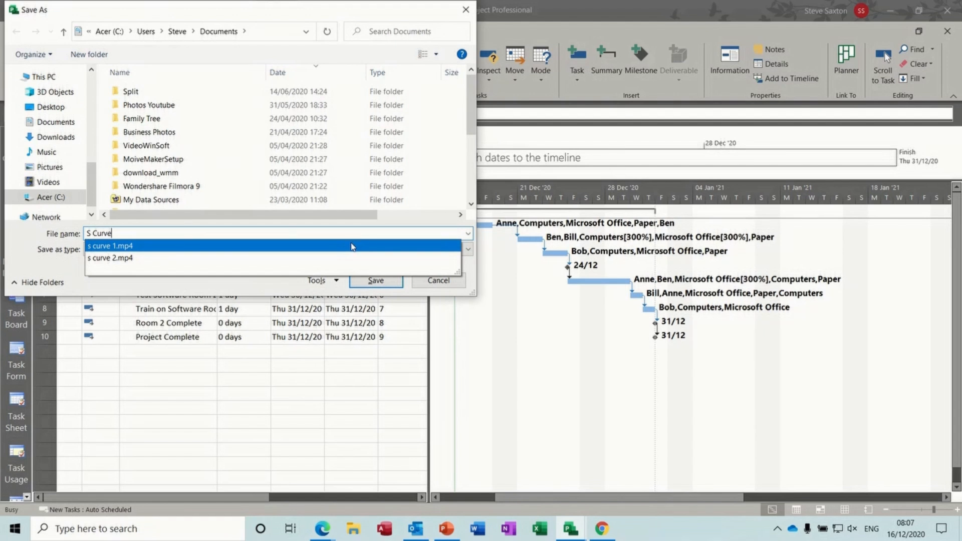
type("3")
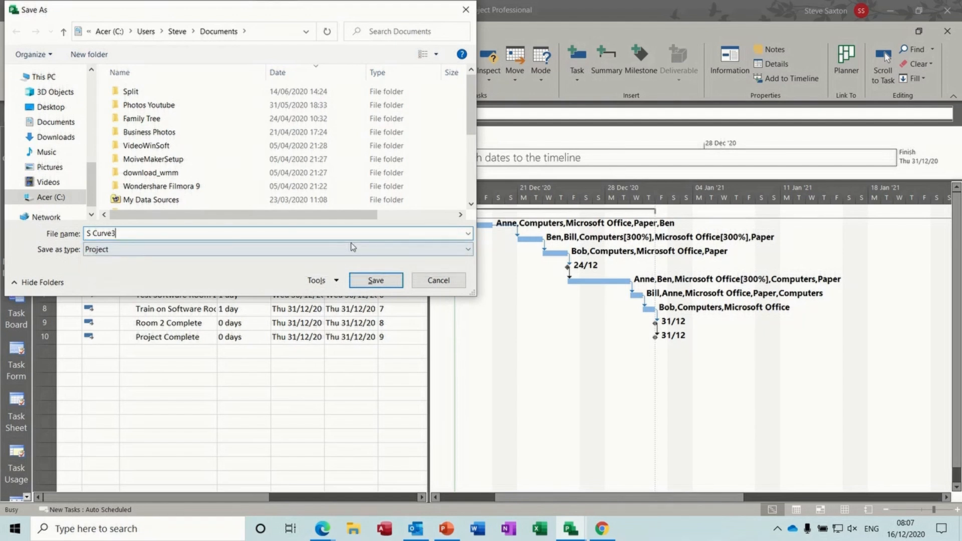
left_click(364, 284)
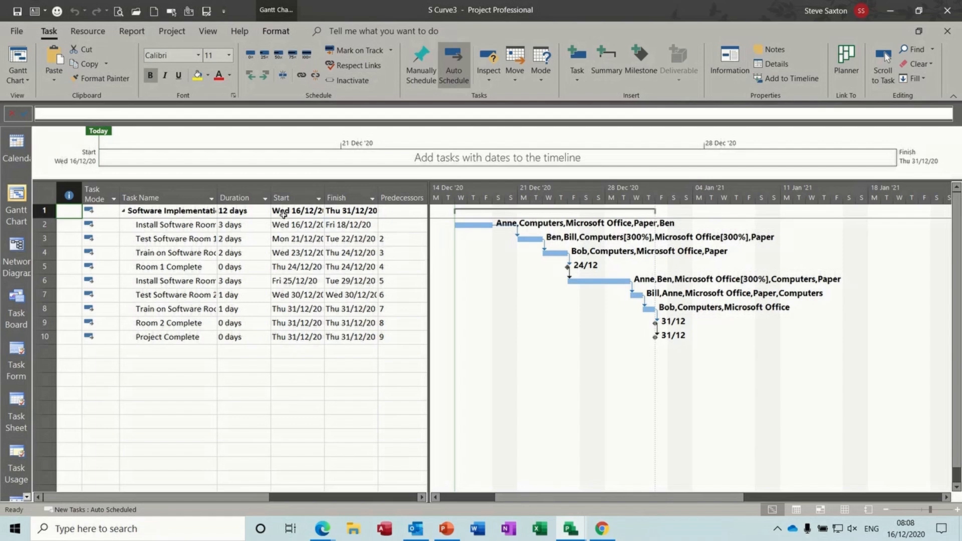
Set the default Baseline for the entire project
left_click(168, 33)
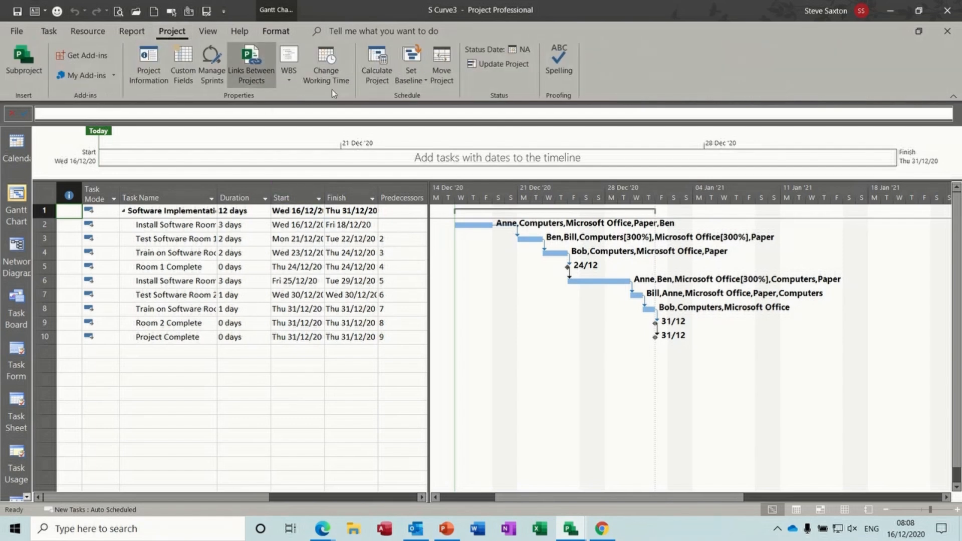
left_click(420, 83)
left_click(431, 99)
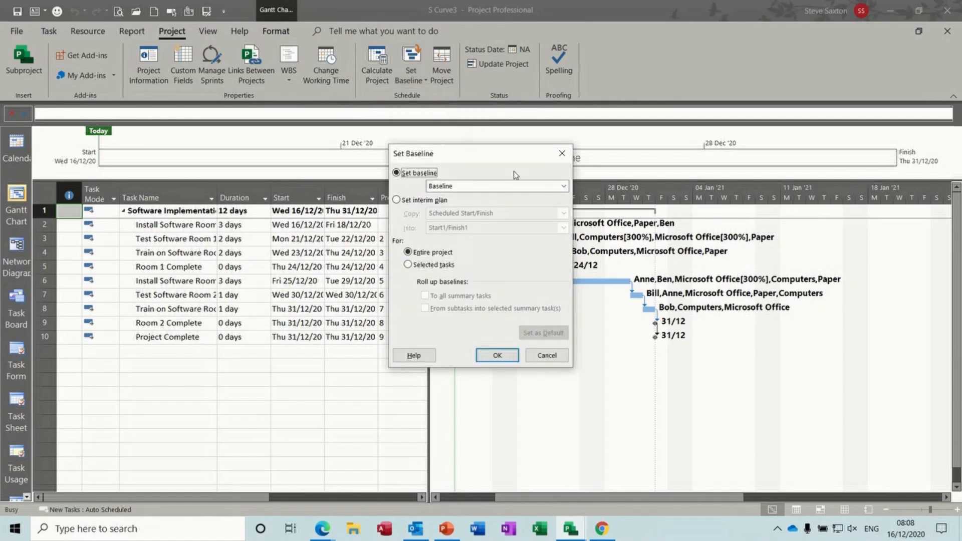
left_click(562, 188)
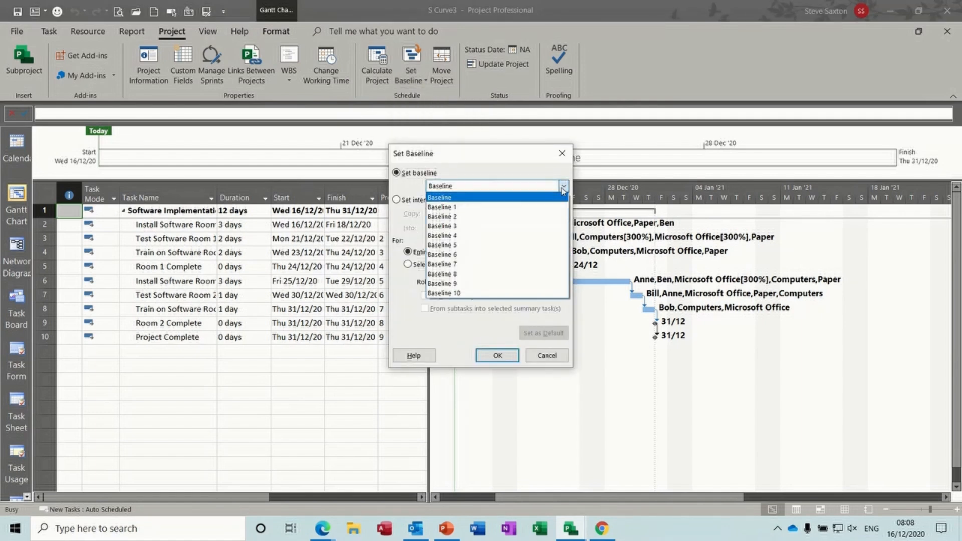
left_click(520, 198)
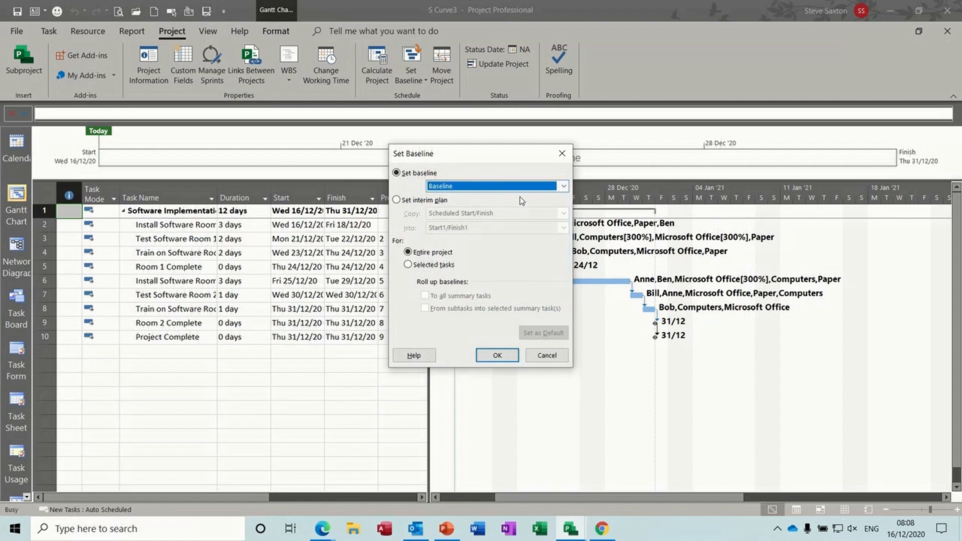
left_click(497, 355)
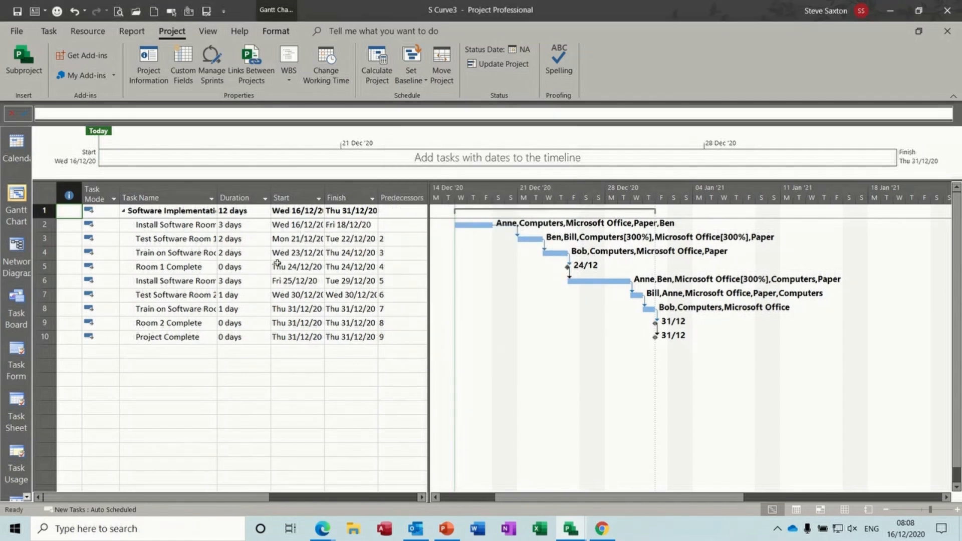
Widen the task table area and apply the Earned Value Cost Indicators table to the Gantt Chart
left_click_drag(429, 301, 566, 303)
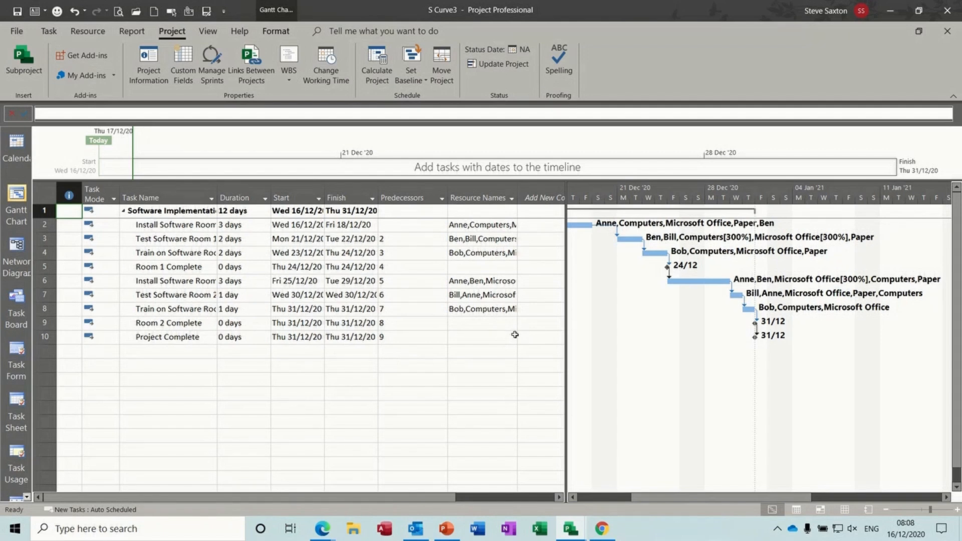
left_click(207, 32)
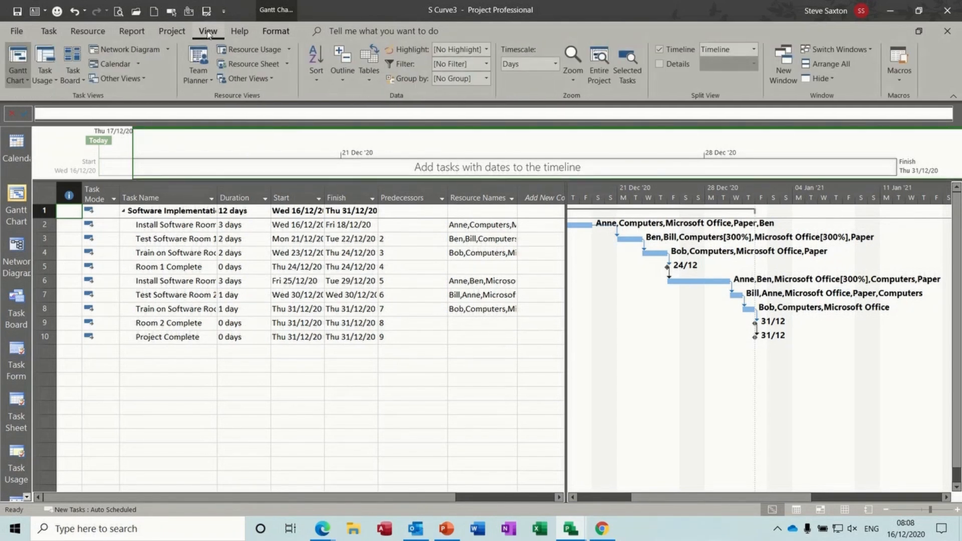
left_click(366, 83)
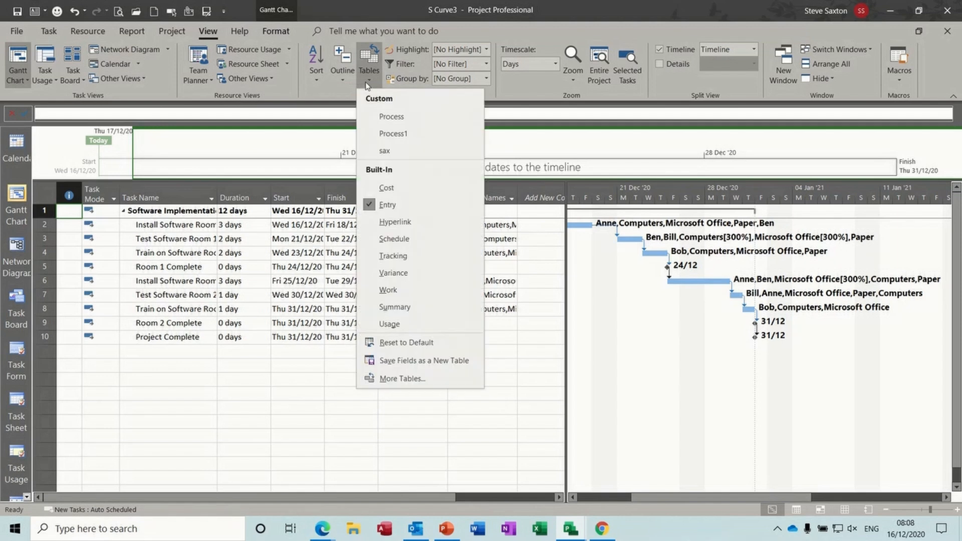
left_click(414, 379)
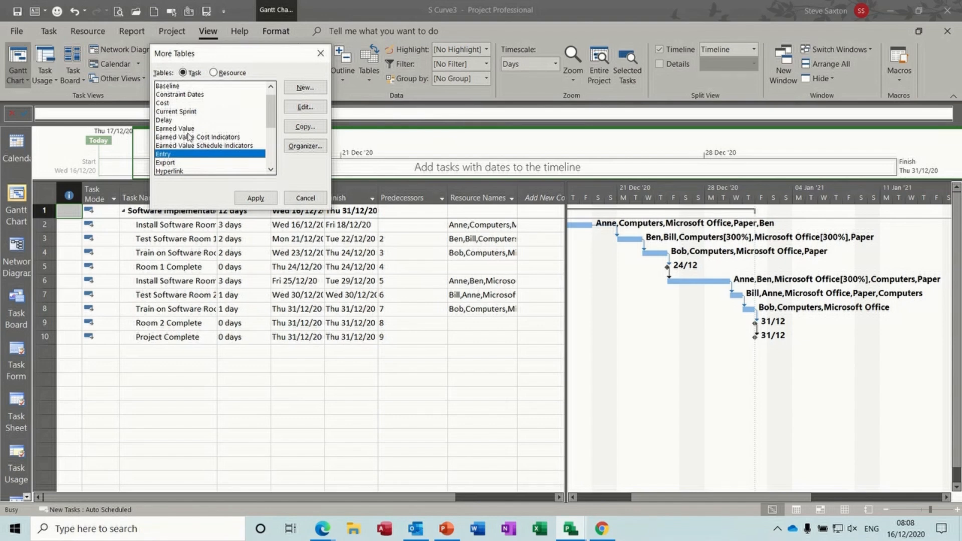
left_click(207, 137)
left_click(256, 197)
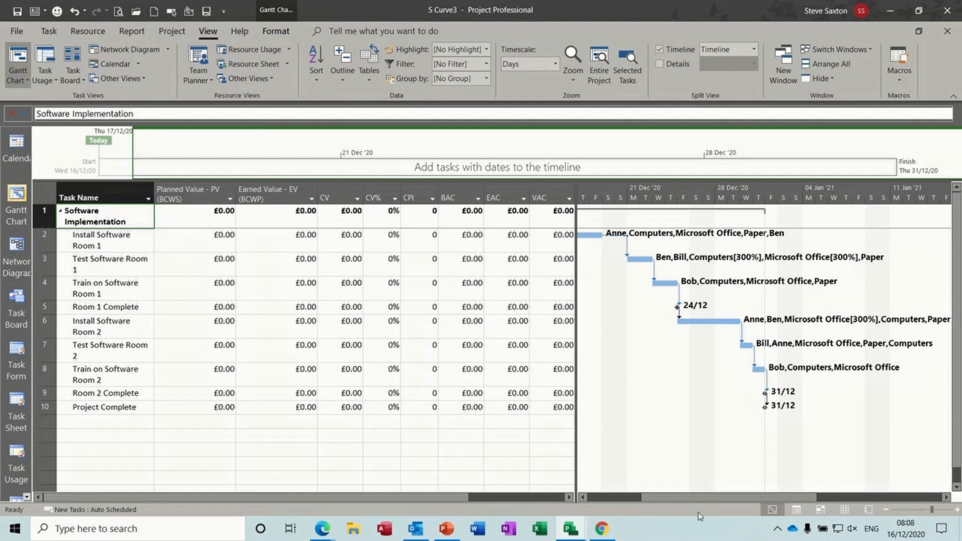
In the Resource Sheet, set the first resource's standard rate to £10.00/hr and overtime rate to £15.00/hr
left_click(845, 510)
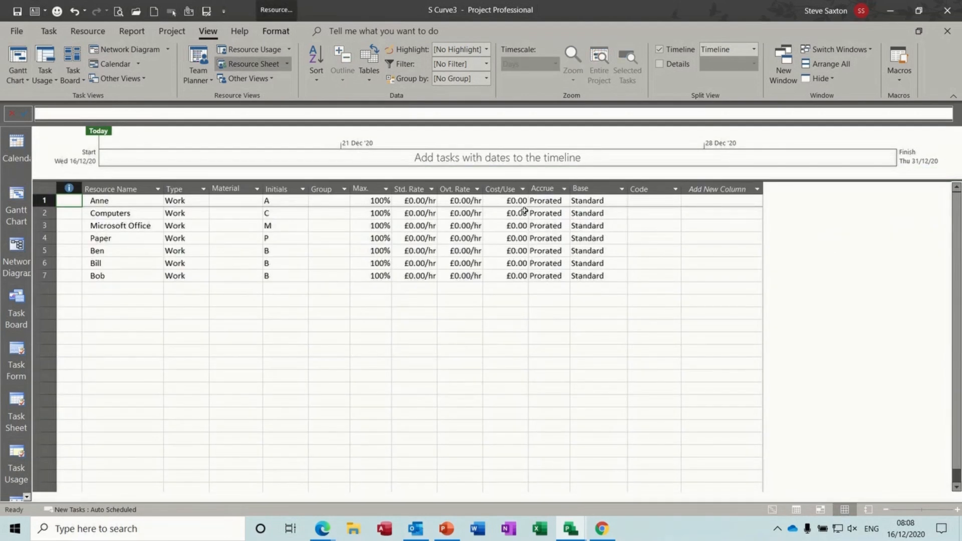
left_click(415, 201)
type("10")
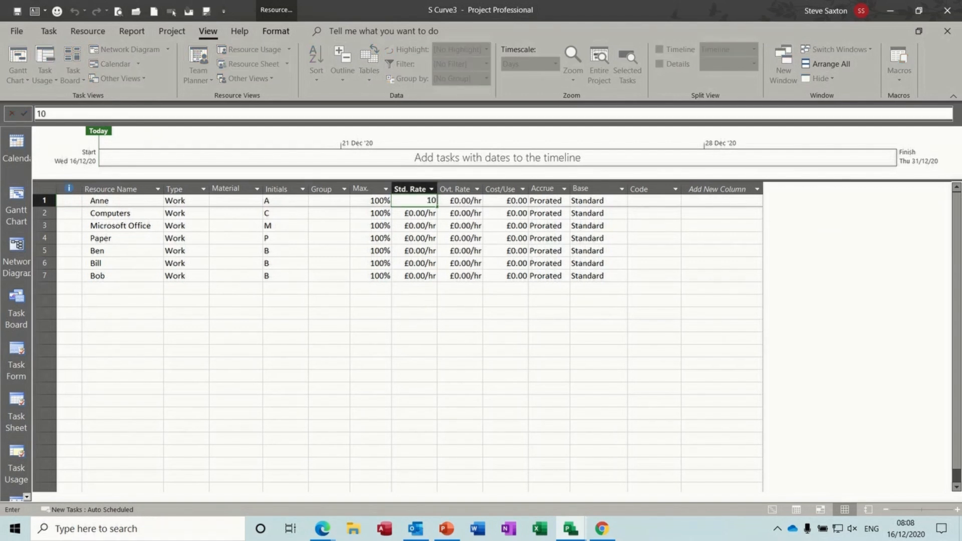
key("Return")
left_click(458, 200)
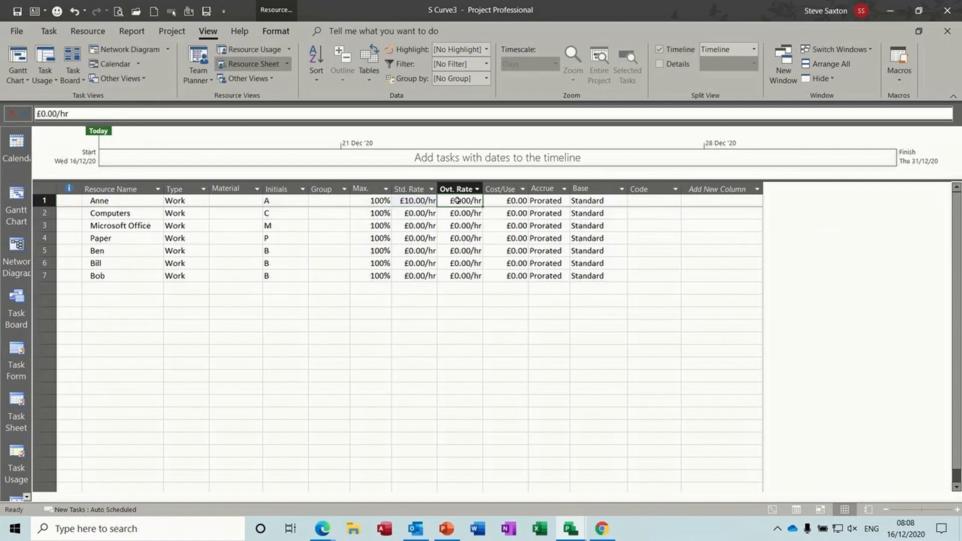
type("15")
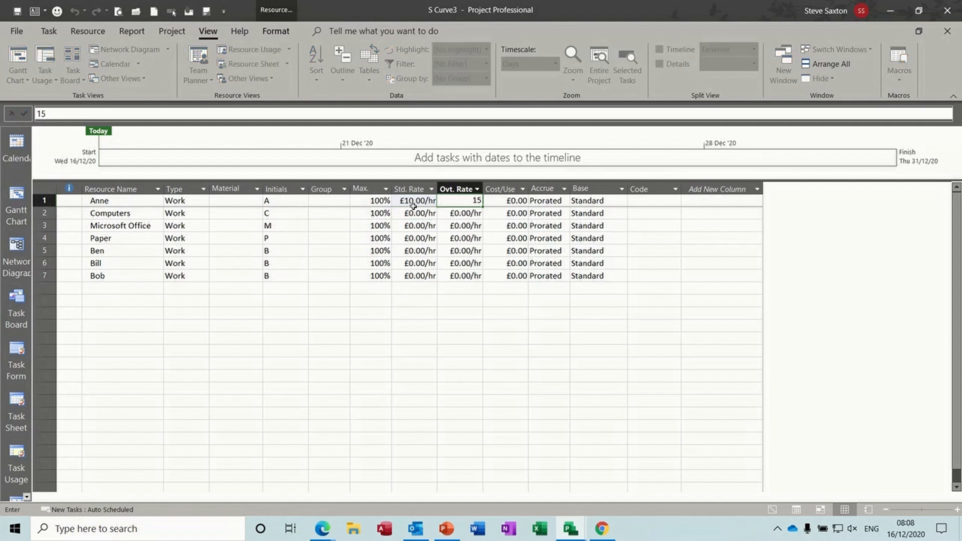
left_click(413, 201)
left_click(413, 221)
left_click_drag(414, 202, 482, 202)
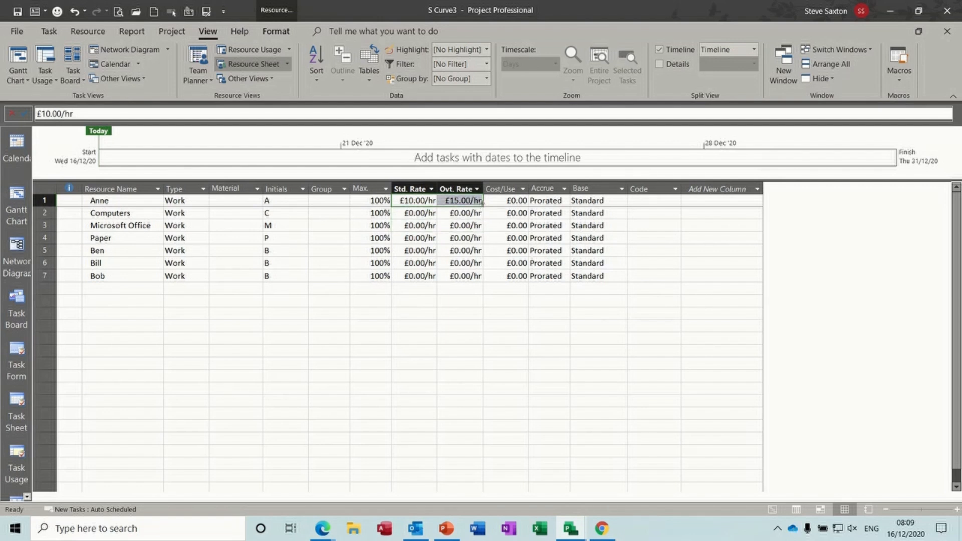
Give the resources in rows 5 to 7 a standard rate of £10.00/hr and an overtime rate of £15.00/hr
left_click(406, 252)
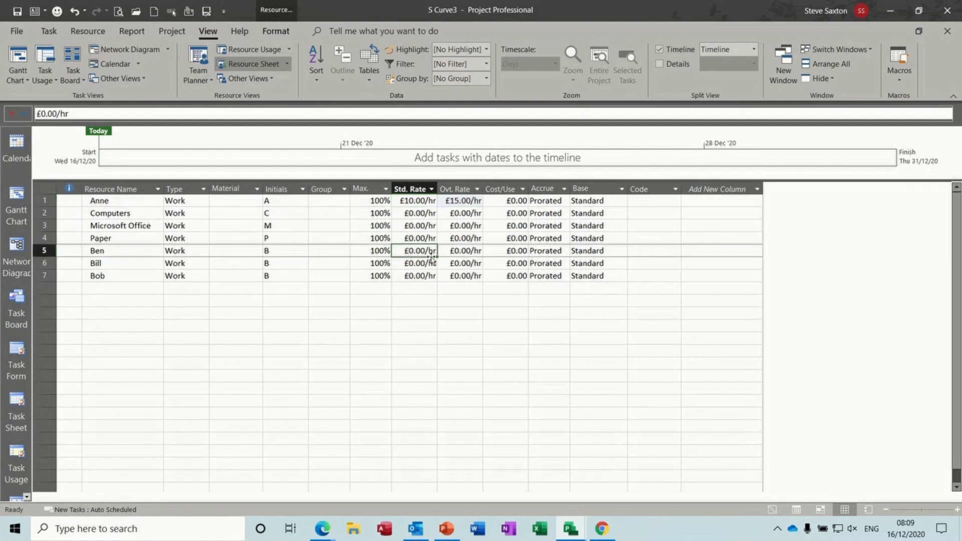
type("10")
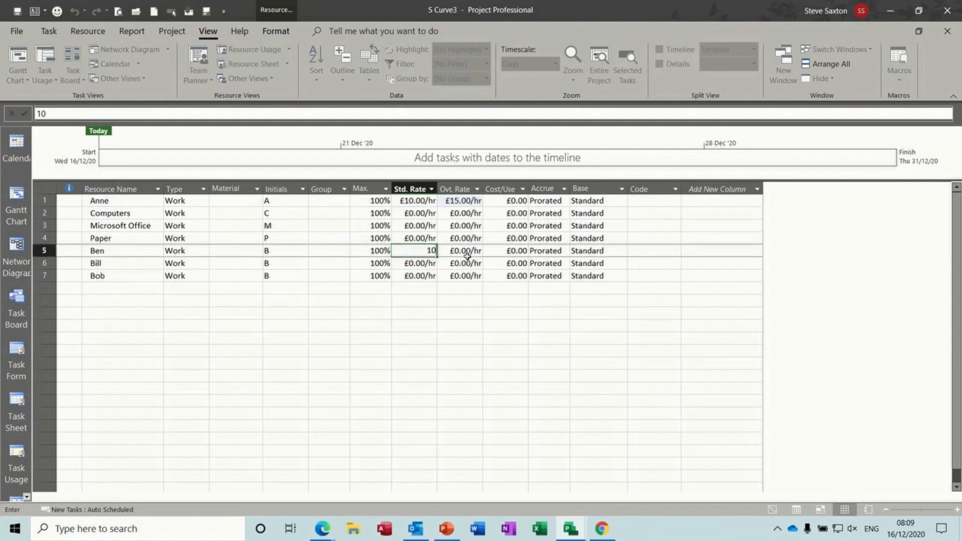
left_click(467, 251)
type("15")
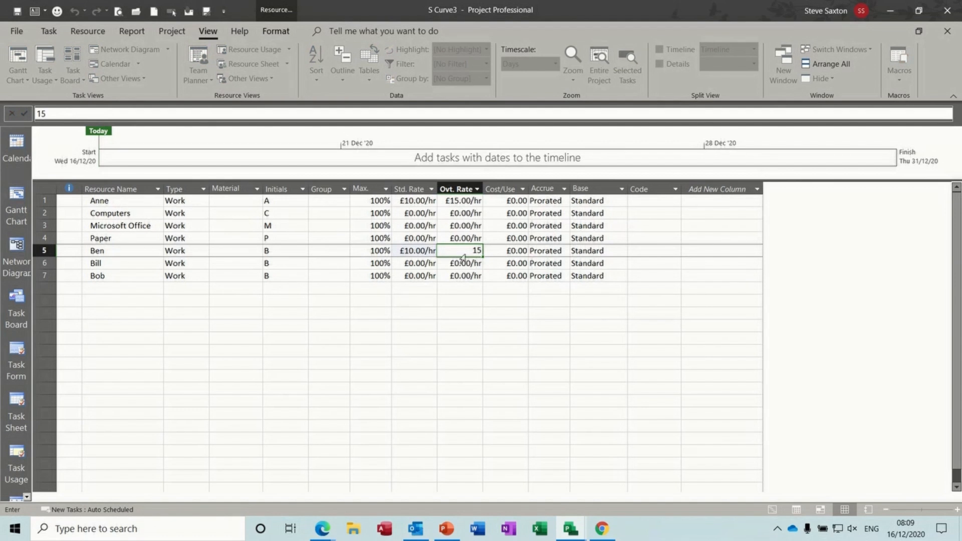
left_click(419, 253)
left_click_drag(426, 253, 482, 282)
Change the resource type of Paper and Microsoft Office to Material, accepting the effect on their existing assignments
left_click(186, 238)
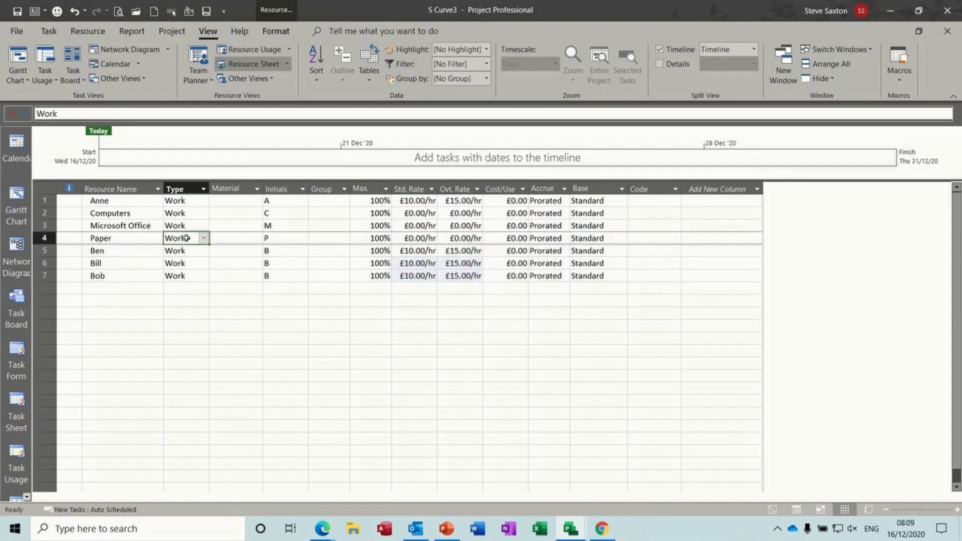
left_click(203, 238)
left_click(195, 259)
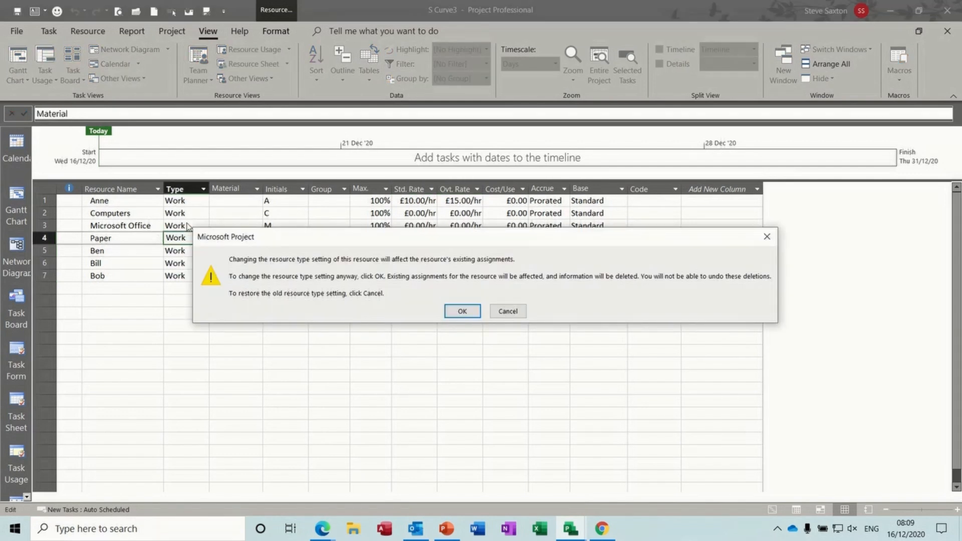
left_click(453, 307)
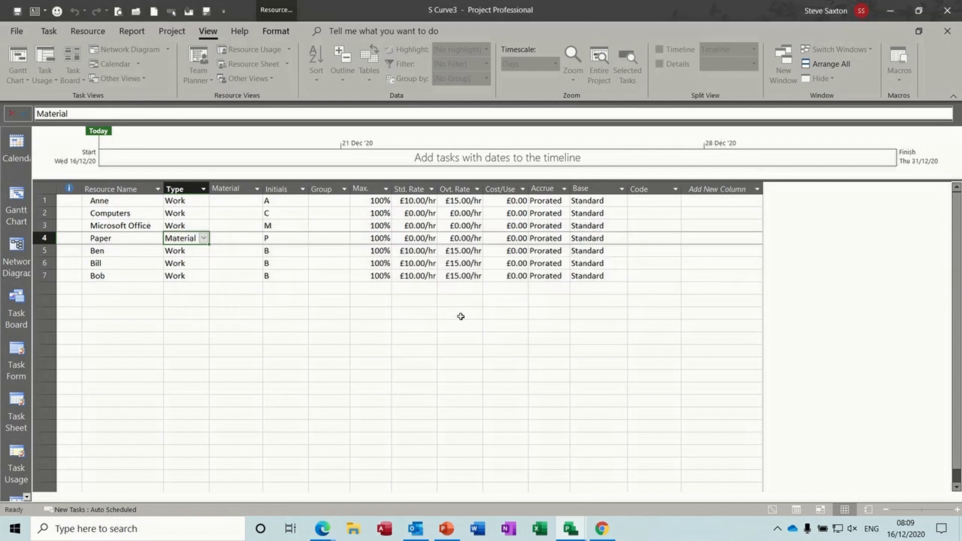
left_click(195, 226)
left_click(203, 226)
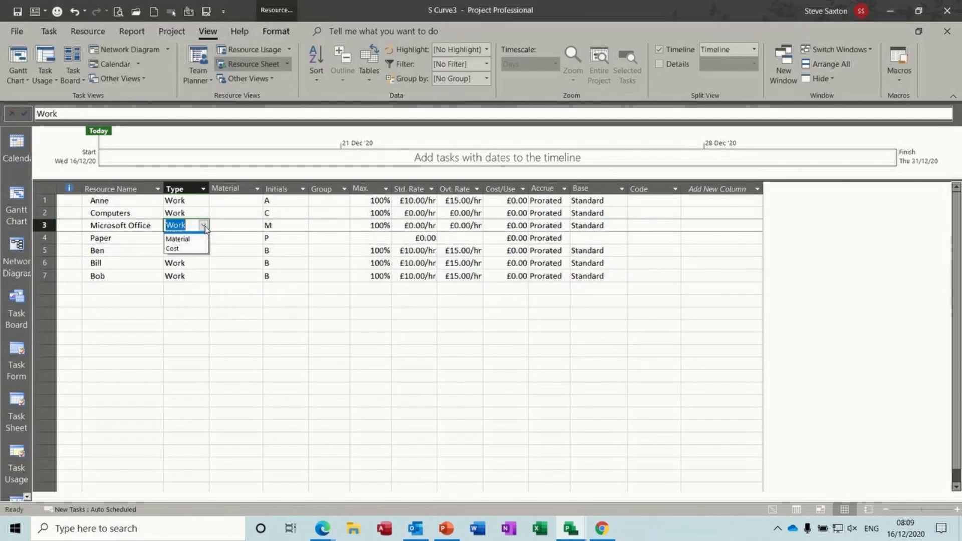
left_click(195, 246)
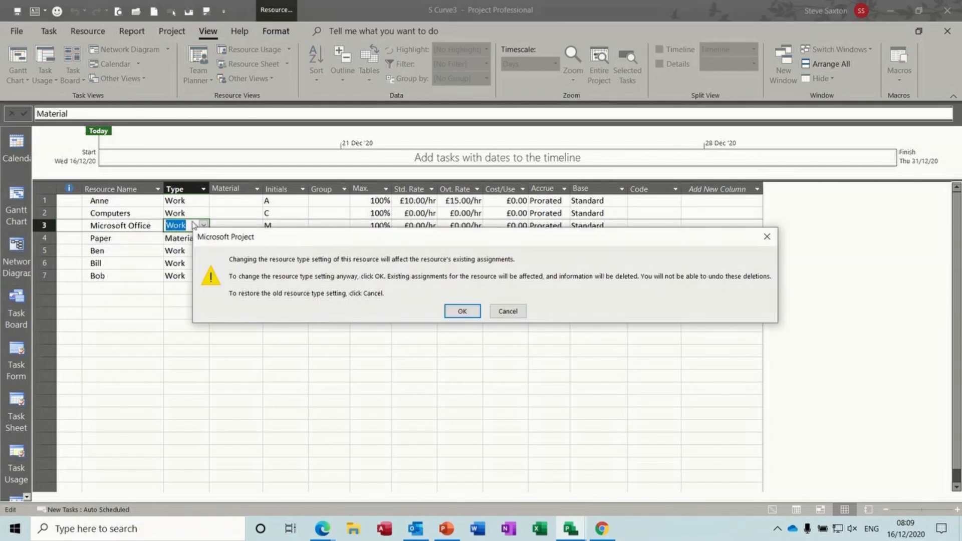
left_click(445, 307)
Change the resource type of Computers to Material, accepting the assignment changes and dismissing the bulk-edit tip
left_click(210, 214)
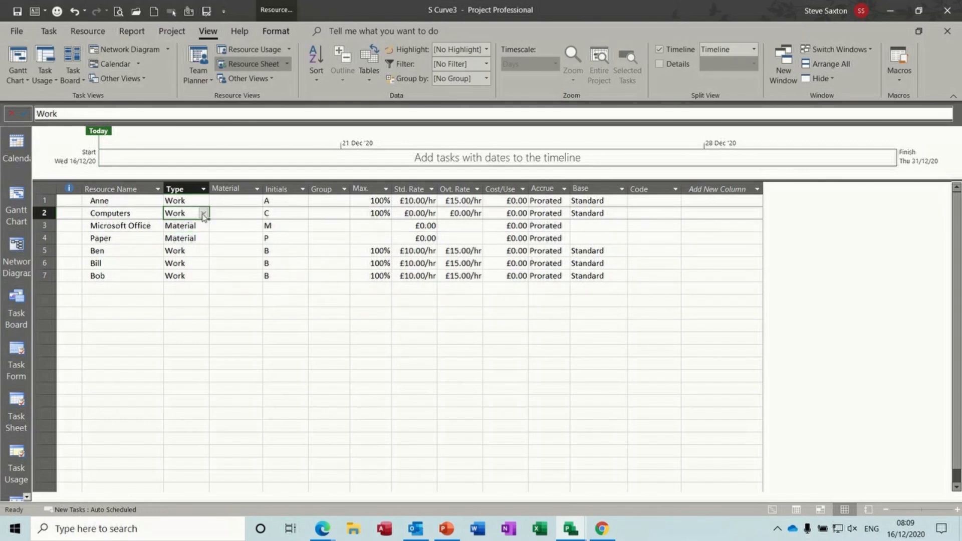
left_click(203, 215)
left_click(195, 234)
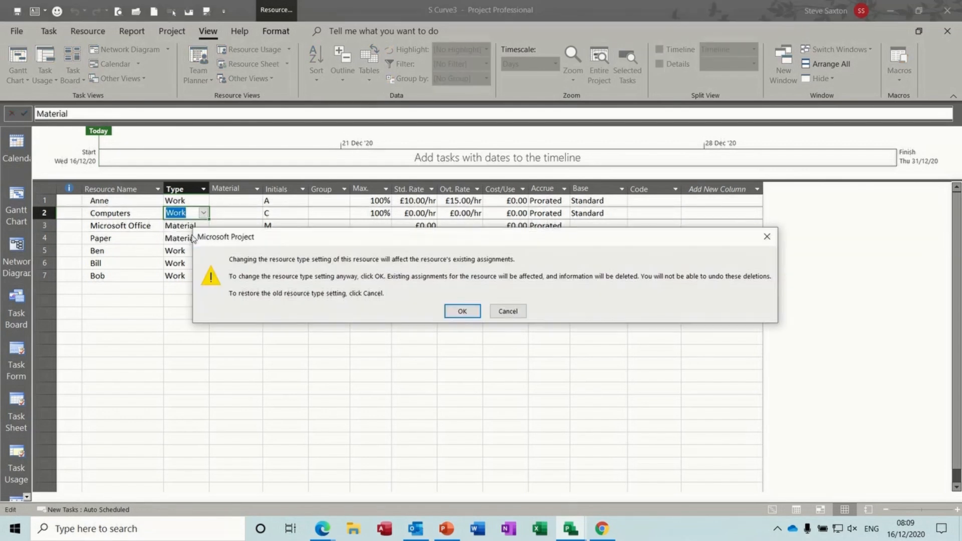
left_click(461, 311)
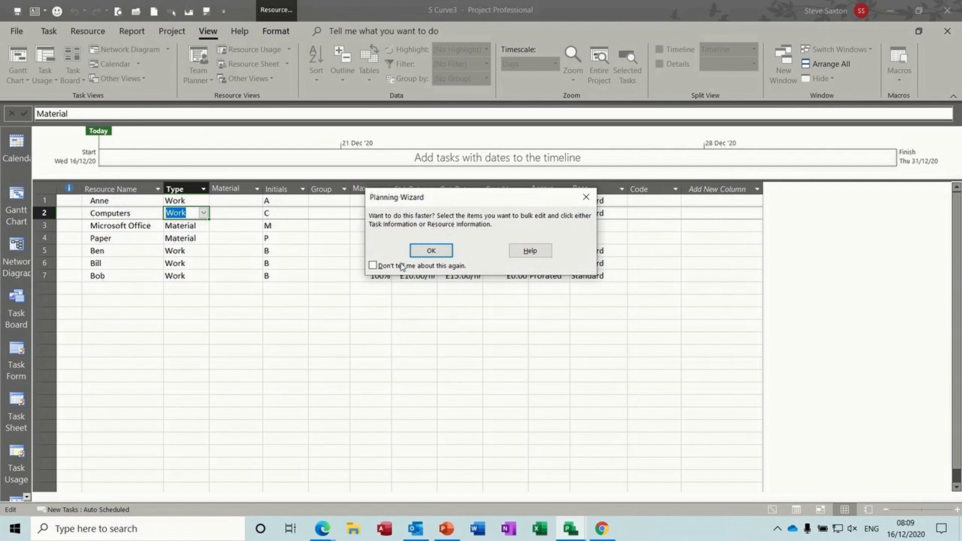
left_click(431, 249)
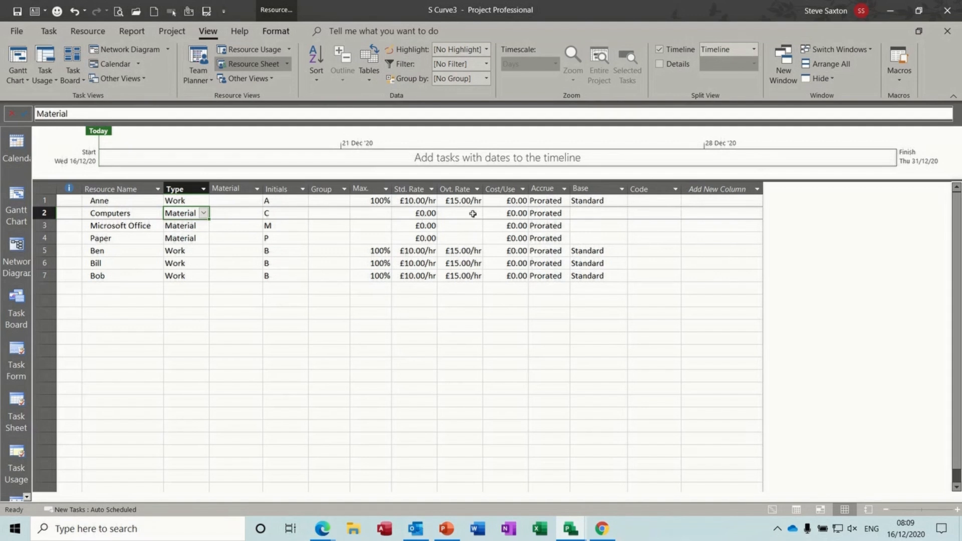
Set the cost per use of Computers to £500.00 and the standard rates of Microsoft Office to £100.00 and Paper to £1.00
left_click(498, 213)
type("500")
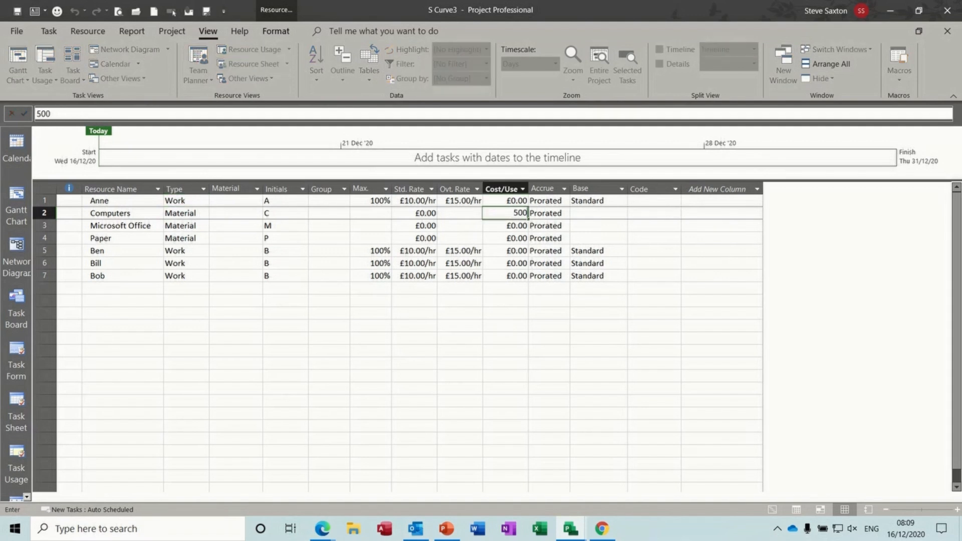
left_click(407, 223)
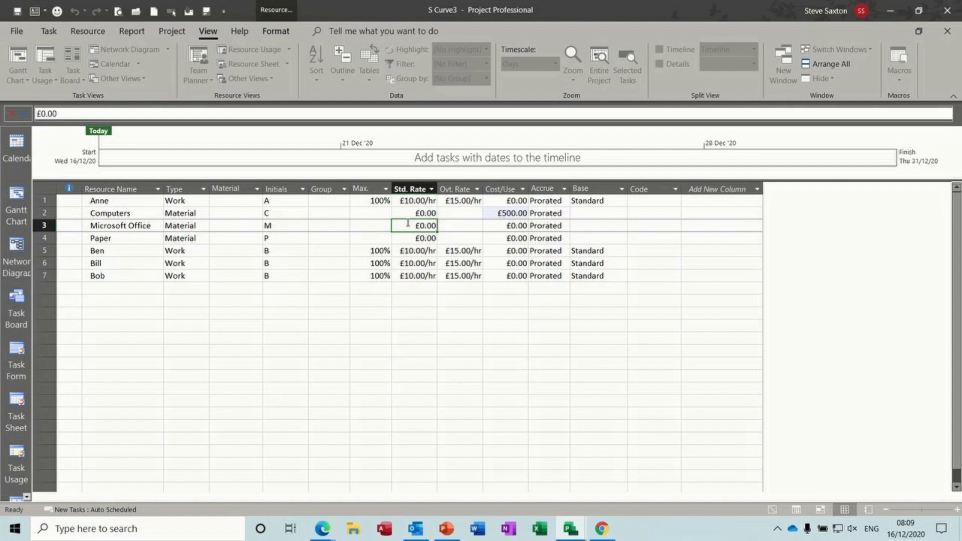
type("100")
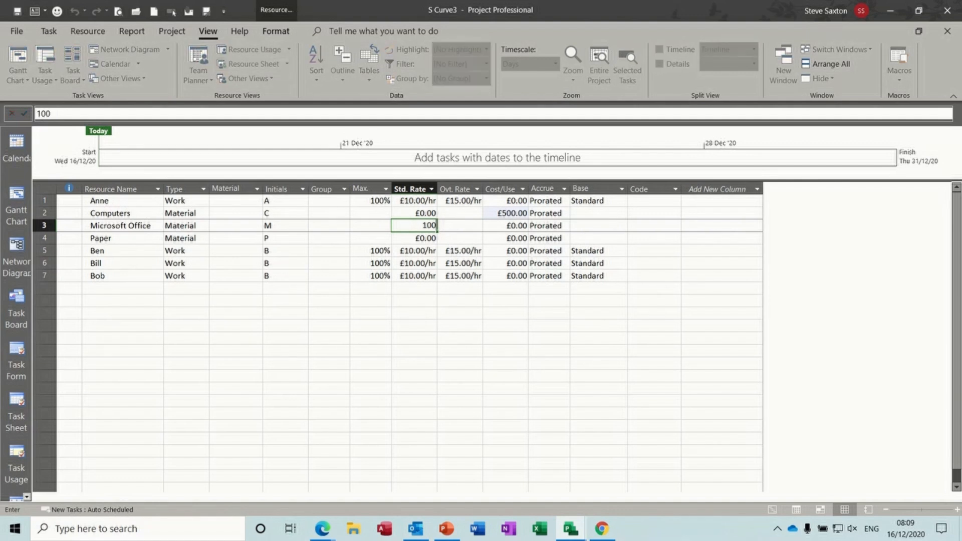
left_click(404, 238)
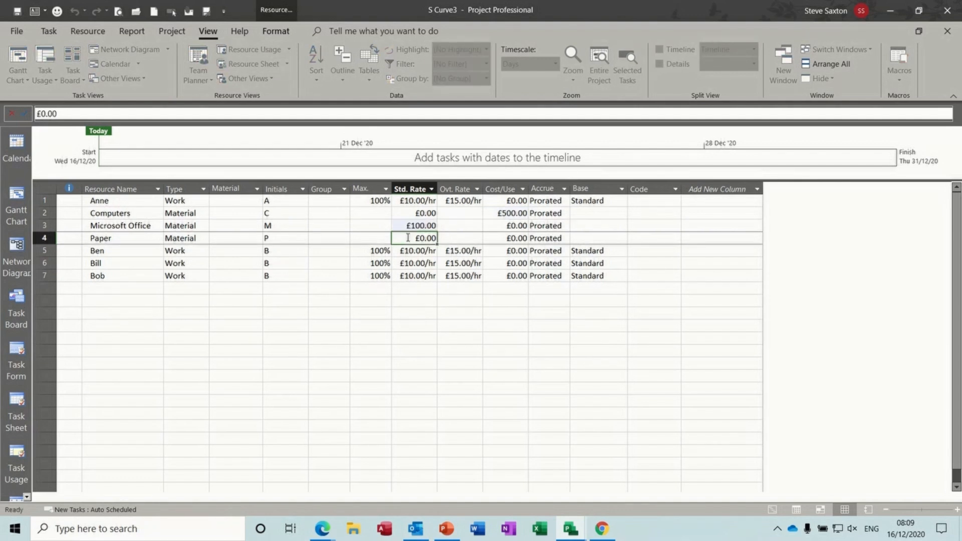
type("1")
left_click(421, 308)
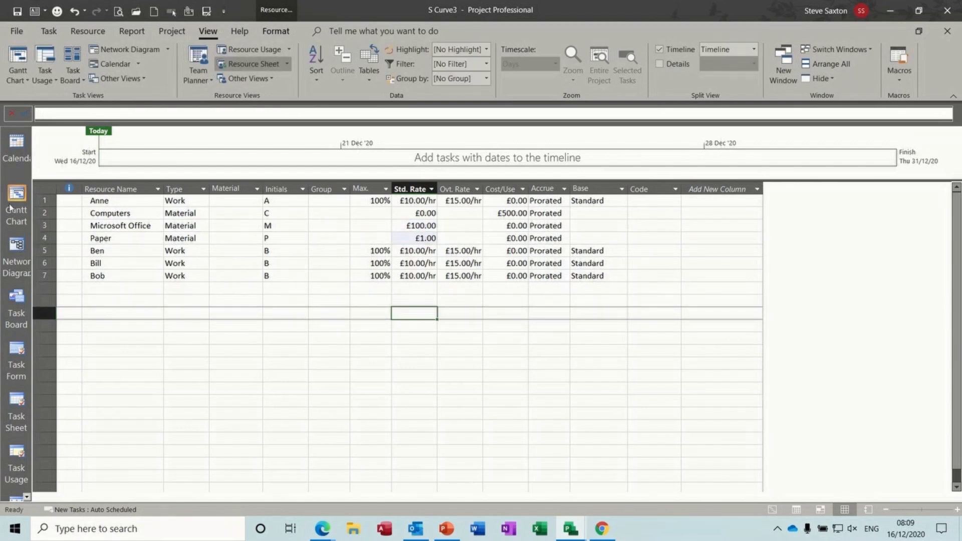
Return to the Gantt Chart, widen its table, and set the baseline again for the entire project, overwriting the saved one
left_click(16, 201)
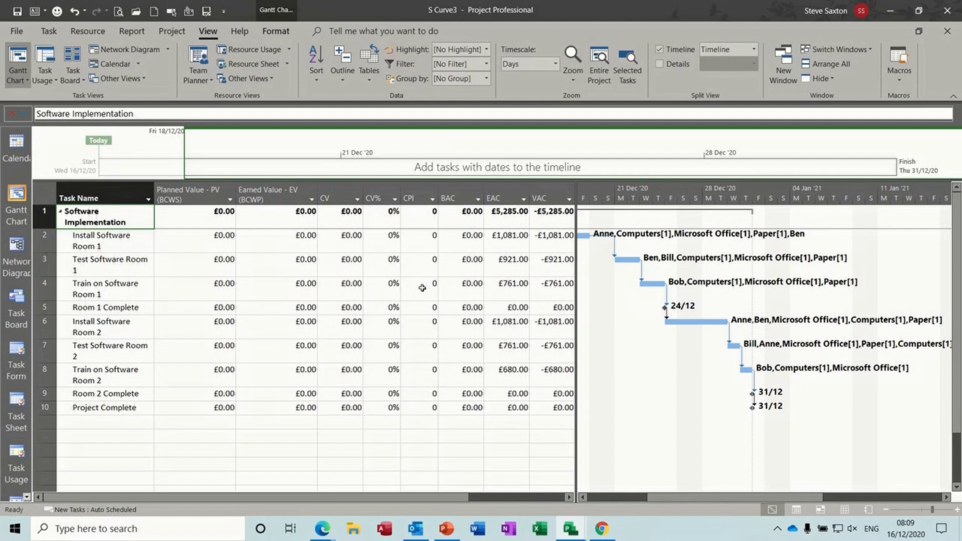
left_click_drag(575, 281, 682, 282)
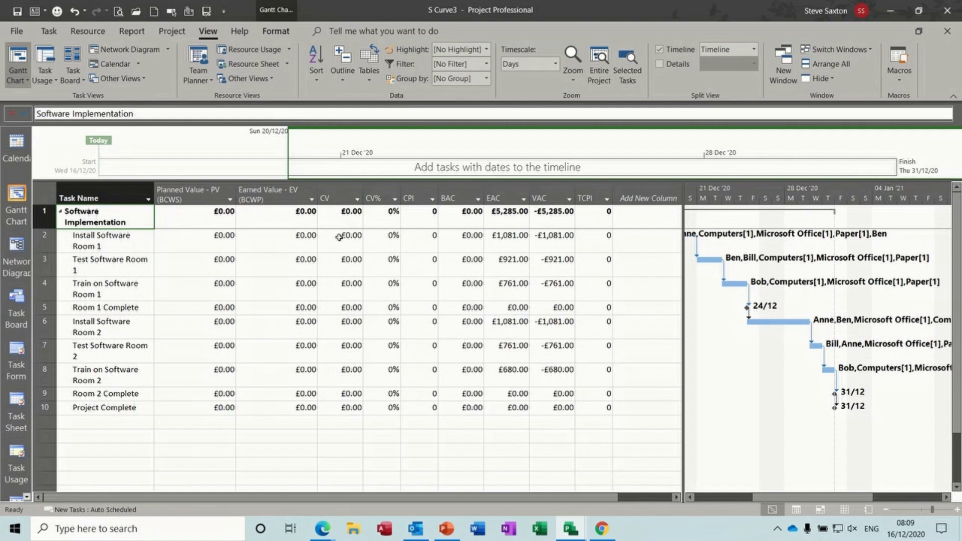
left_click(168, 33)
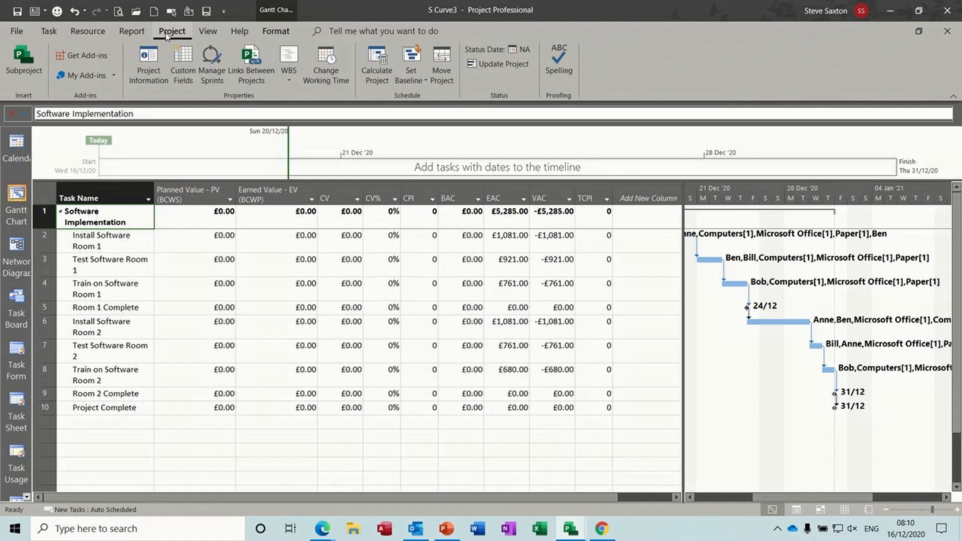
left_click(413, 80)
left_click(427, 100)
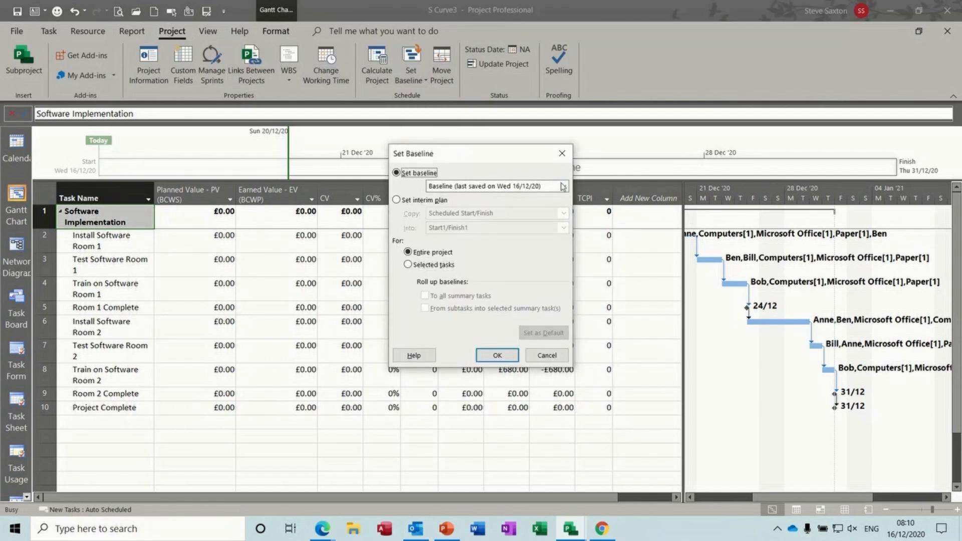
left_click(539, 185)
left_click(526, 198)
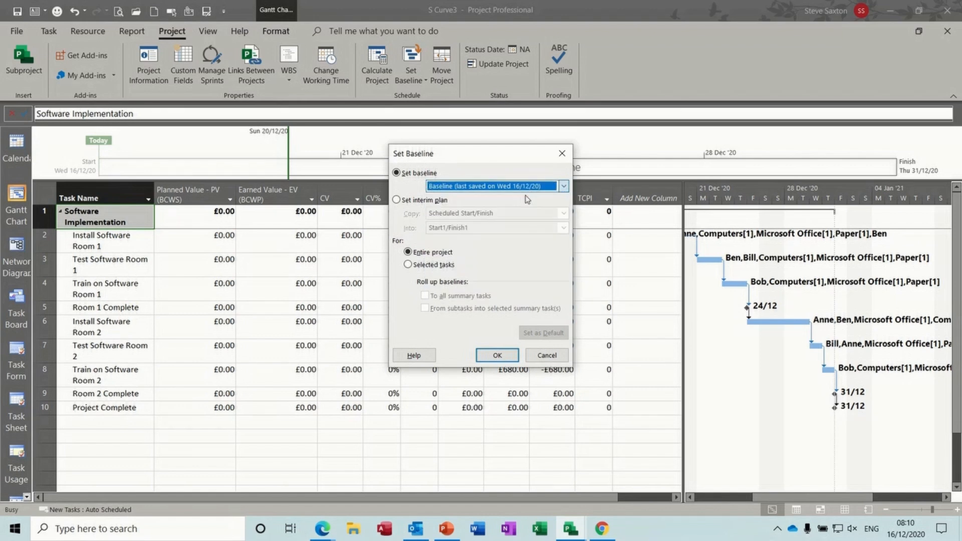
left_click(496, 355)
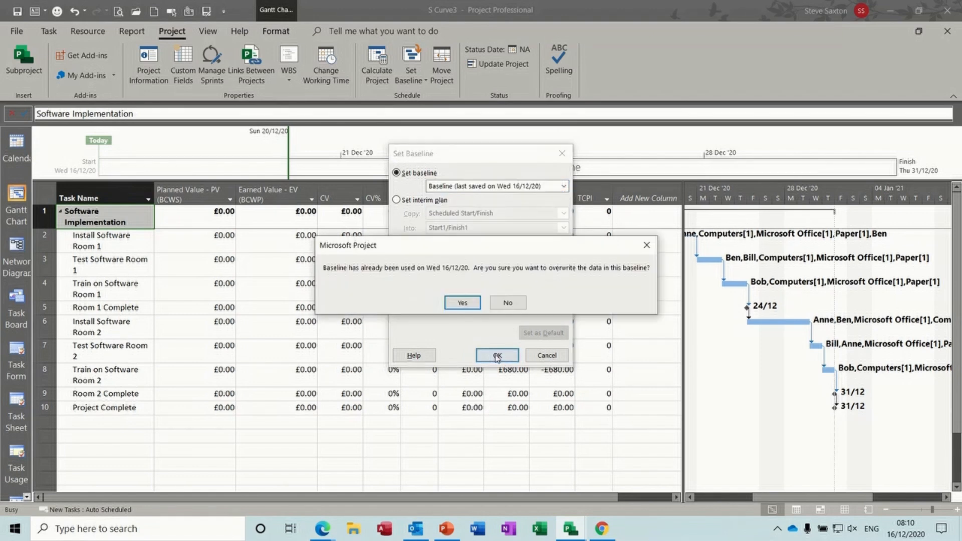
left_click(464, 303)
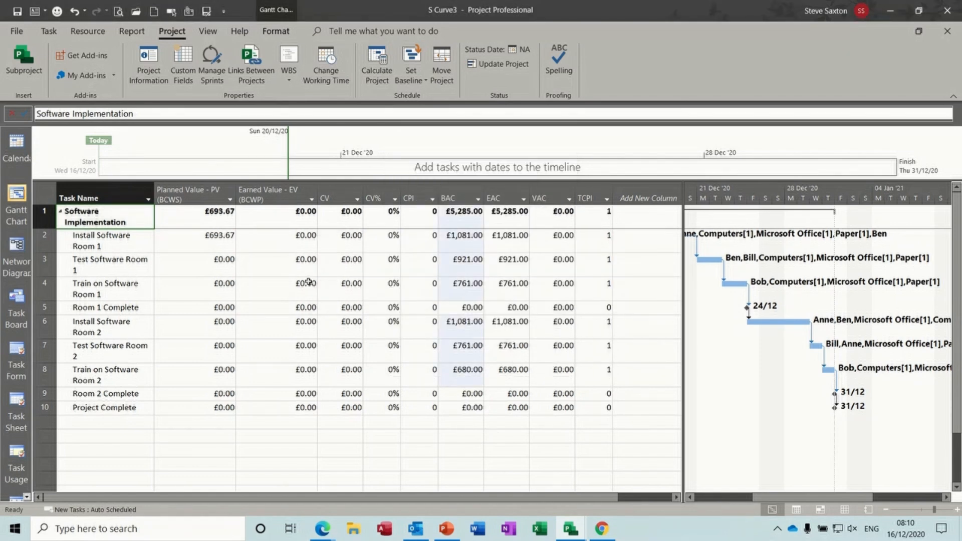
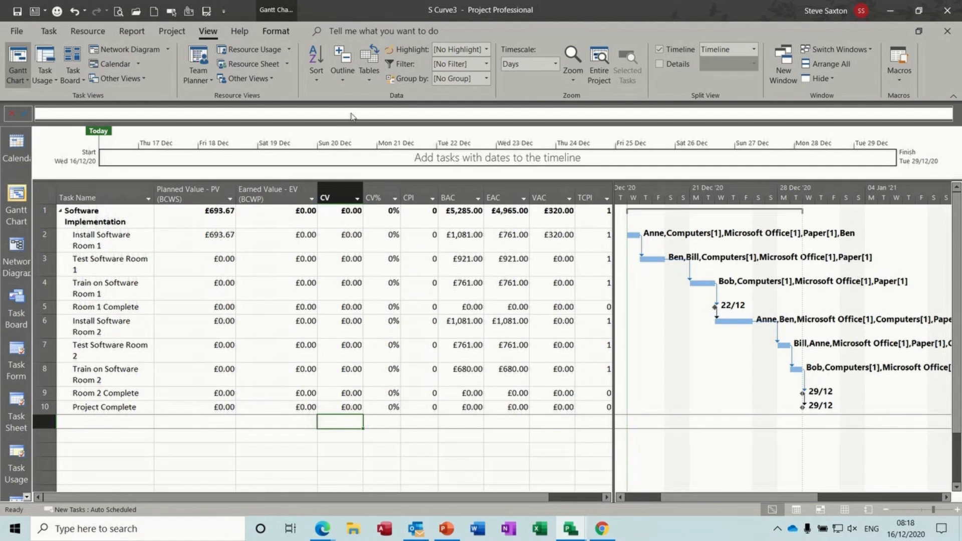
Show the Entry table and set the duration of Install Software Room 1 to 3 days
left_click(370, 79)
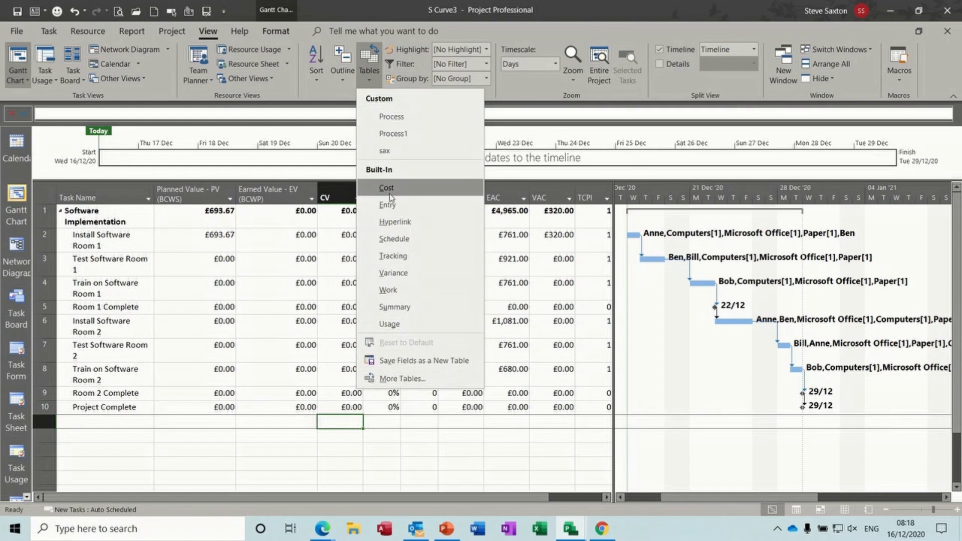
left_click(387, 205)
left_click(243, 238)
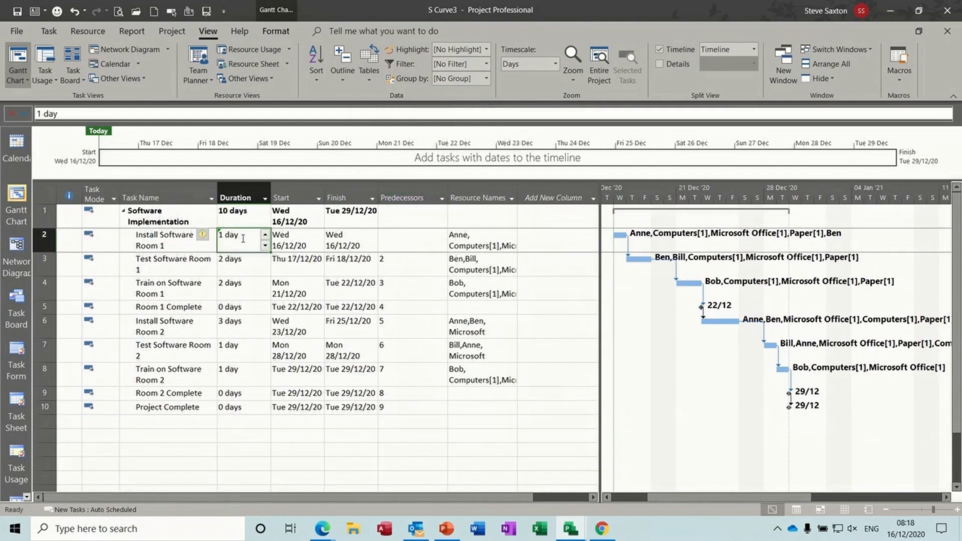
type("3")
left_click(235, 264)
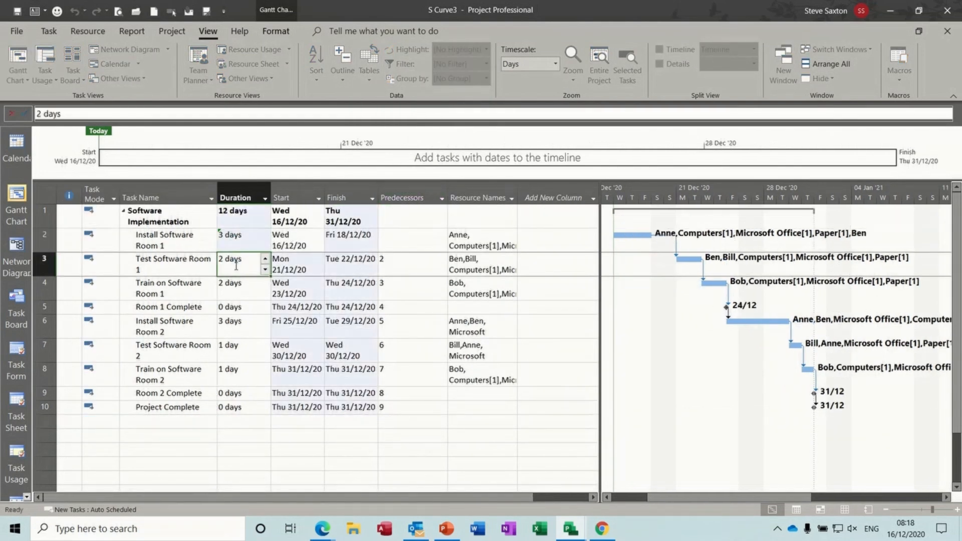
Apply the Earned Value Cost Indicators table and check the planned value of Install Software Room 1, widening the table area
left_click(369, 83)
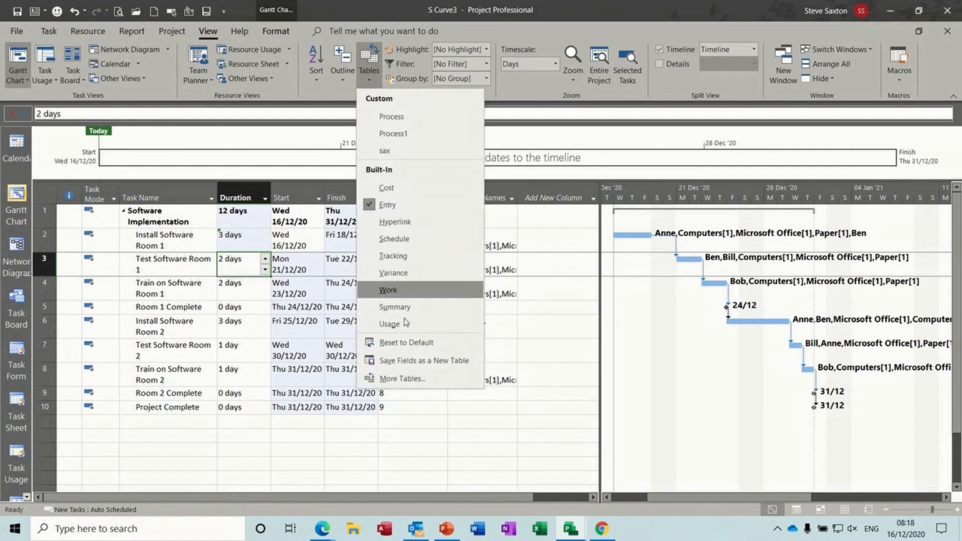
left_click(399, 377)
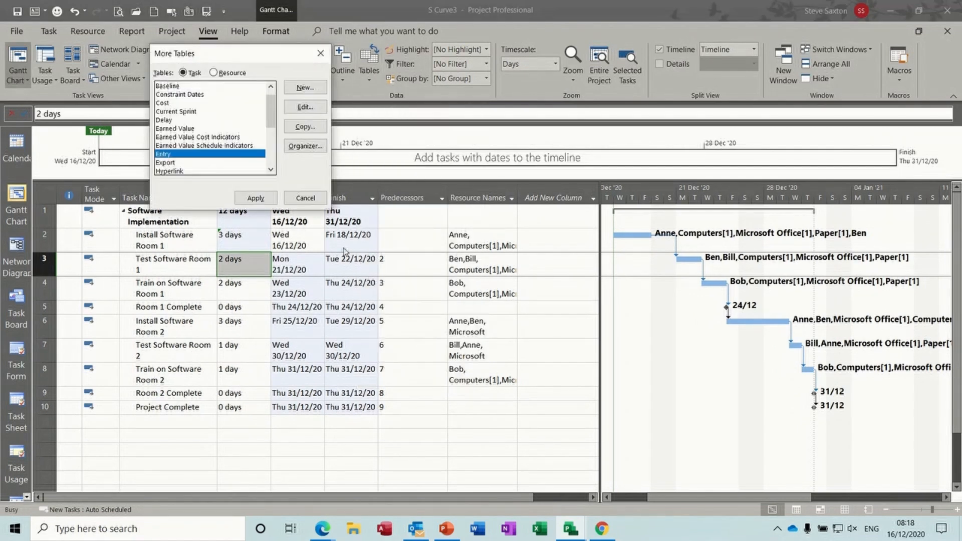
left_click(215, 138)
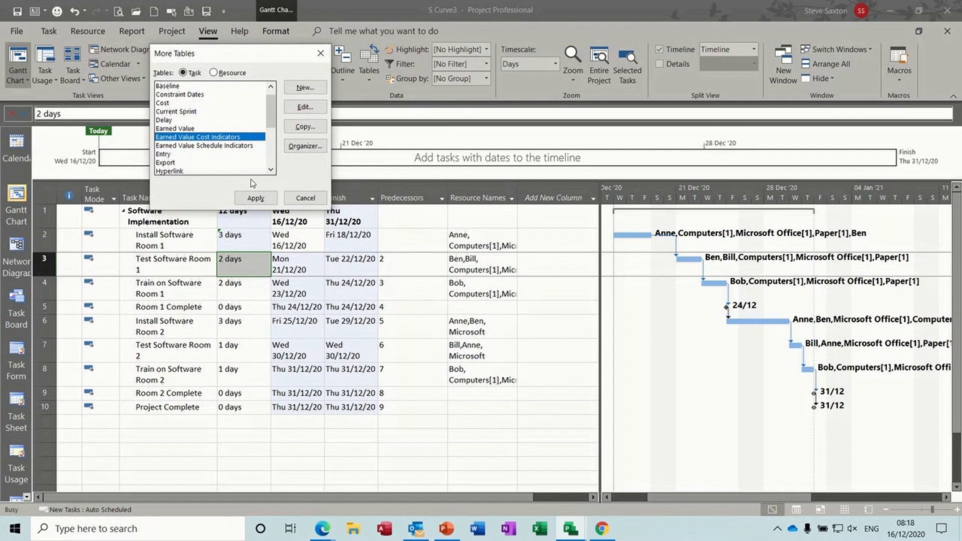
left_click(256, 199)
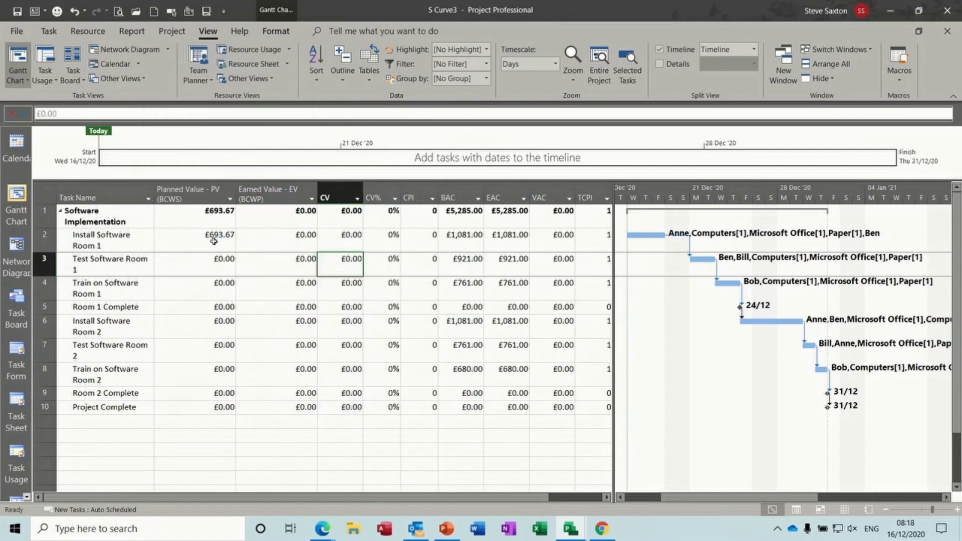
left_click(214, 237)
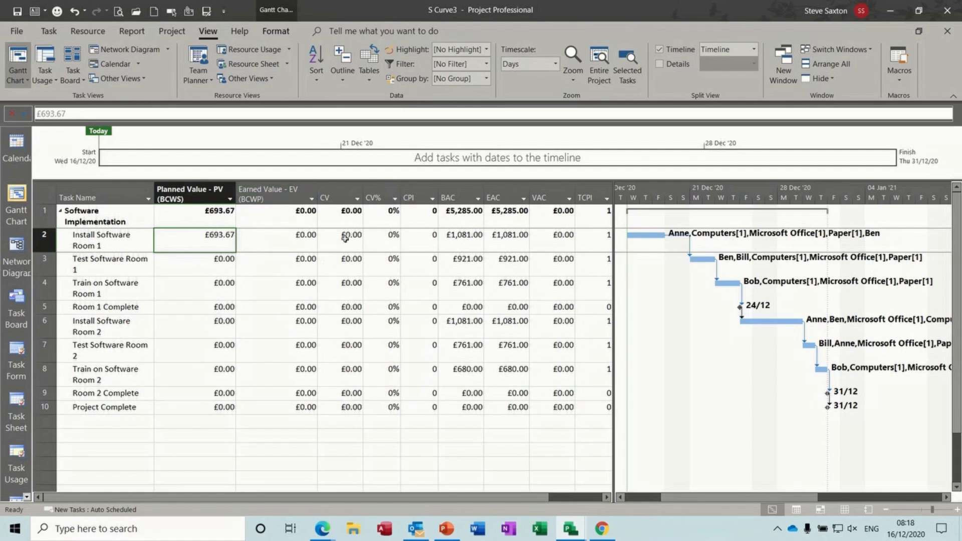
left_click_drag(612, 307, 649, 308)
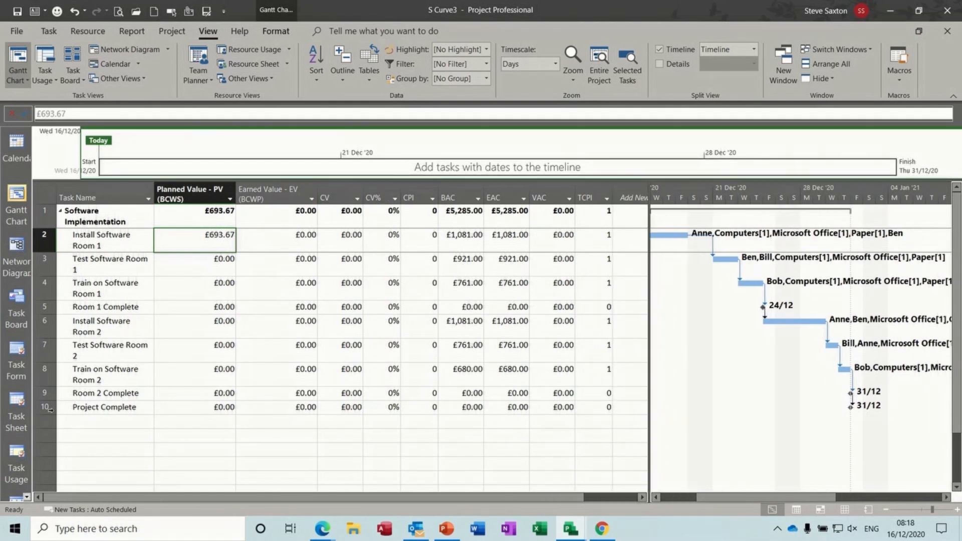
Switch to the Tracking Gantt view with the Tracking table, fitting the Task Name column to its contents
left_click(27, 496)
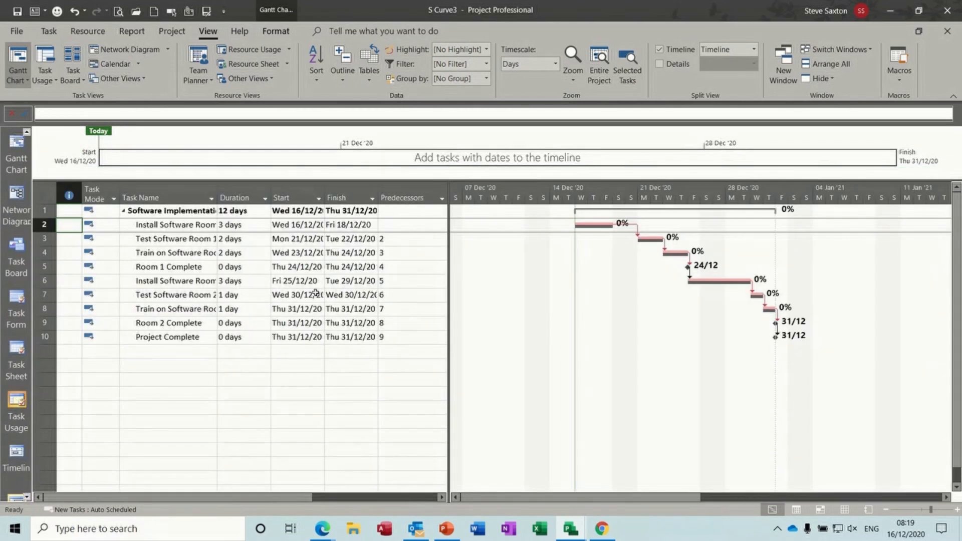
left_click_drag(450, 296, 616, 295)
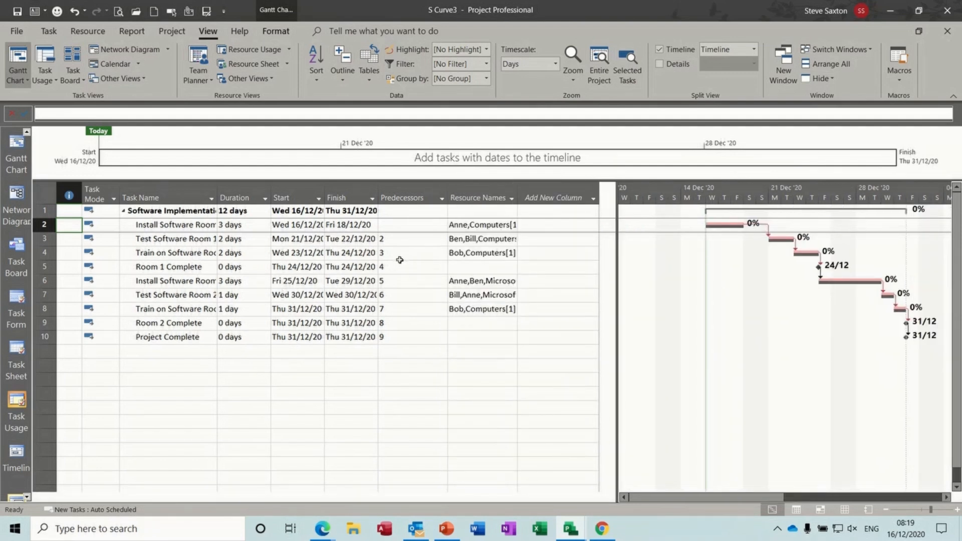
left_click(368, 63)
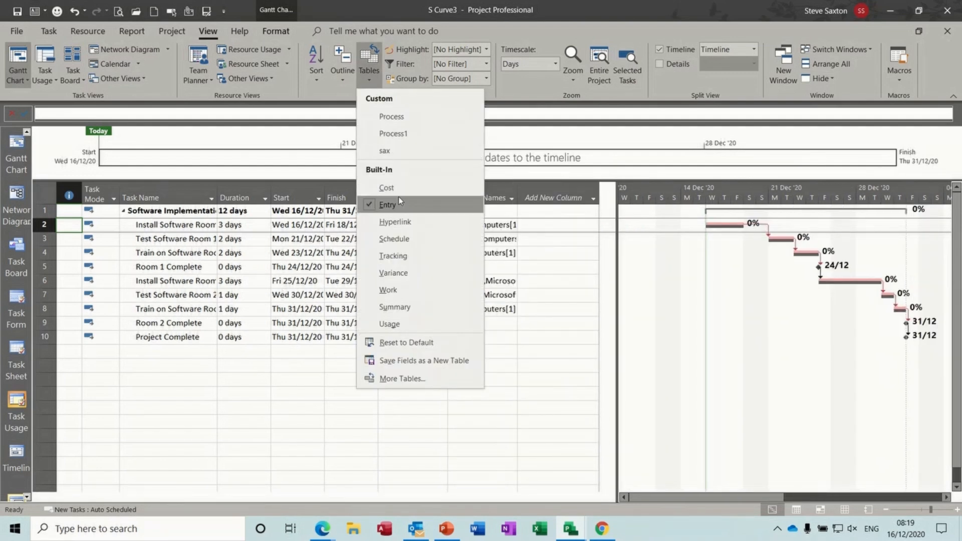
left_click(393, 255)
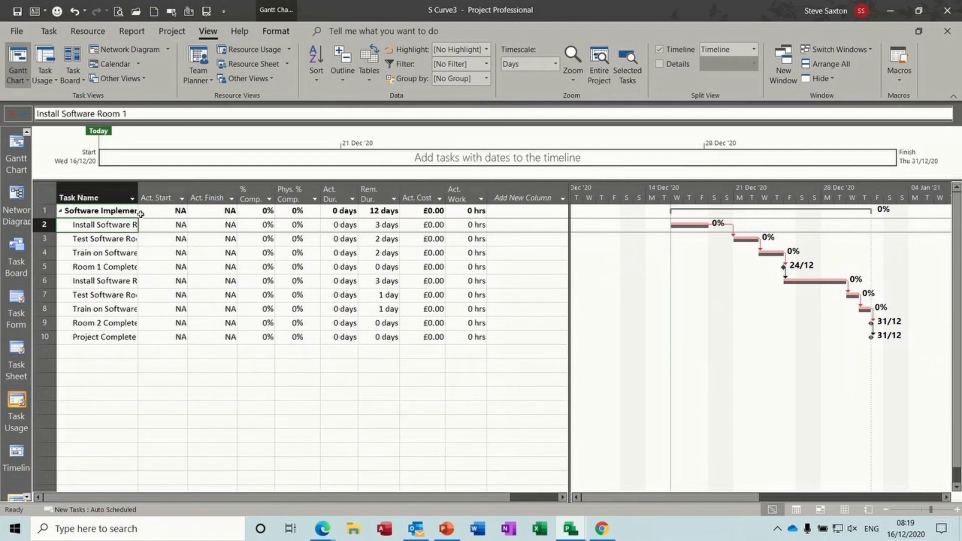
double_click(138, 191)
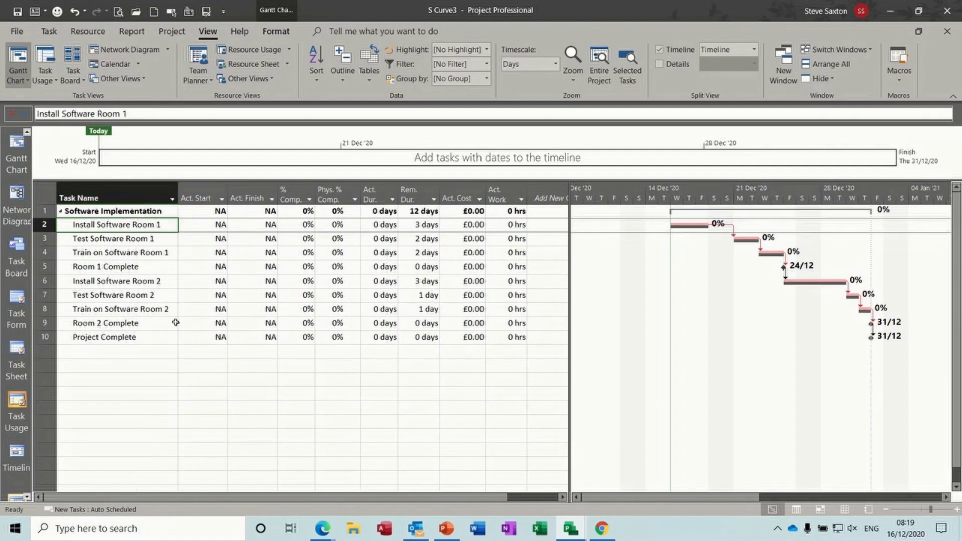
Insert a Baseline Start column before the Act. Start column in the Tracking table
right_click(192, 194)
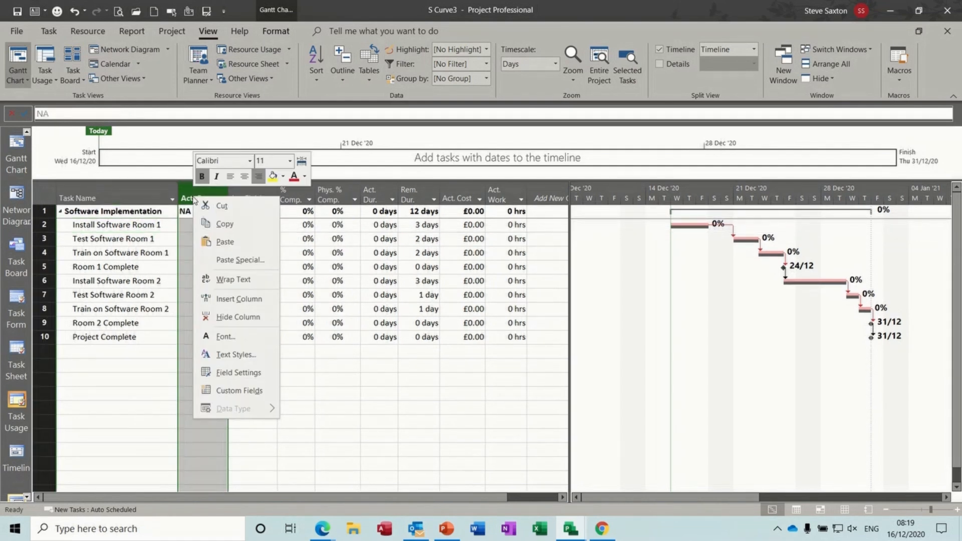
left_click(226, 298)
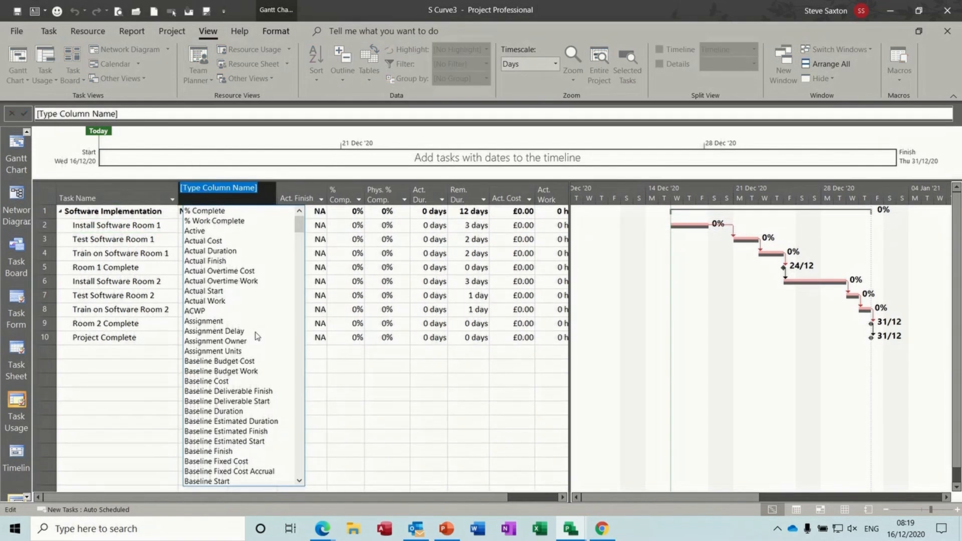
type("b")
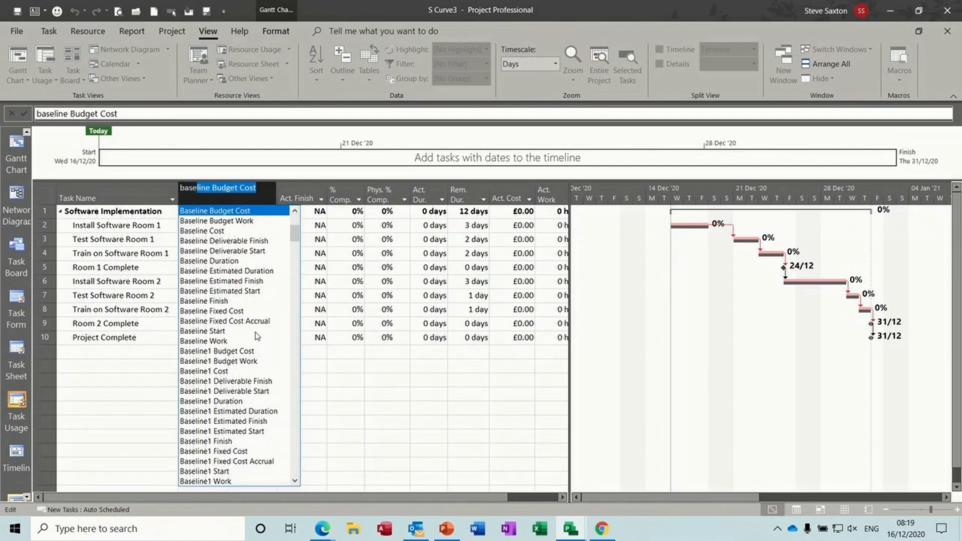
type("ase")
left_click(223, 331)
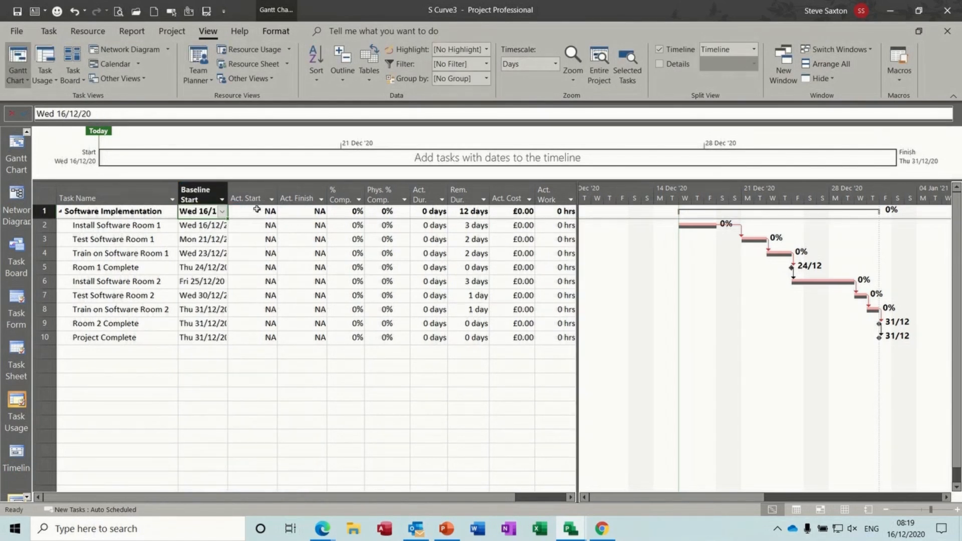
Insert a Baseline1 Finish column between the Baseline Start and Act. Start columns
right_click(253, 193)
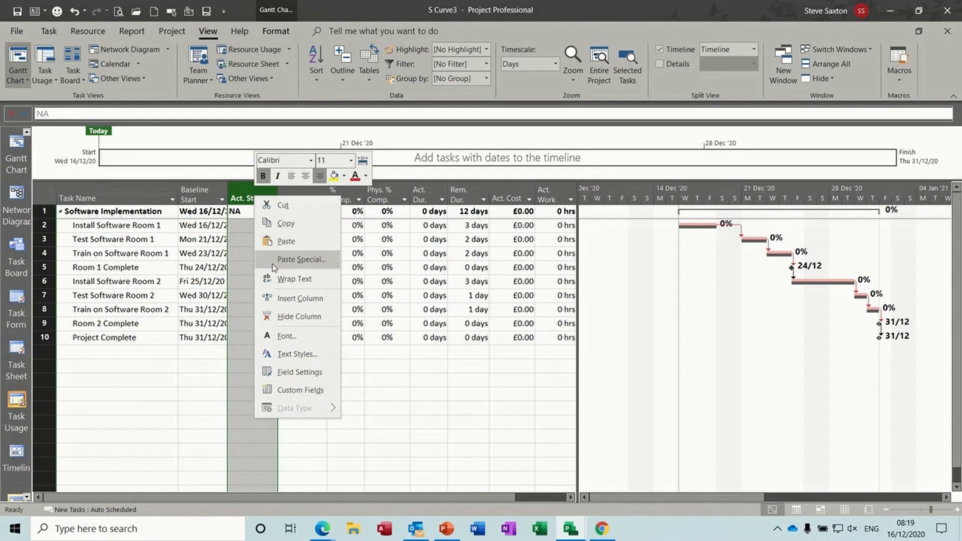
left_click(278, 299)
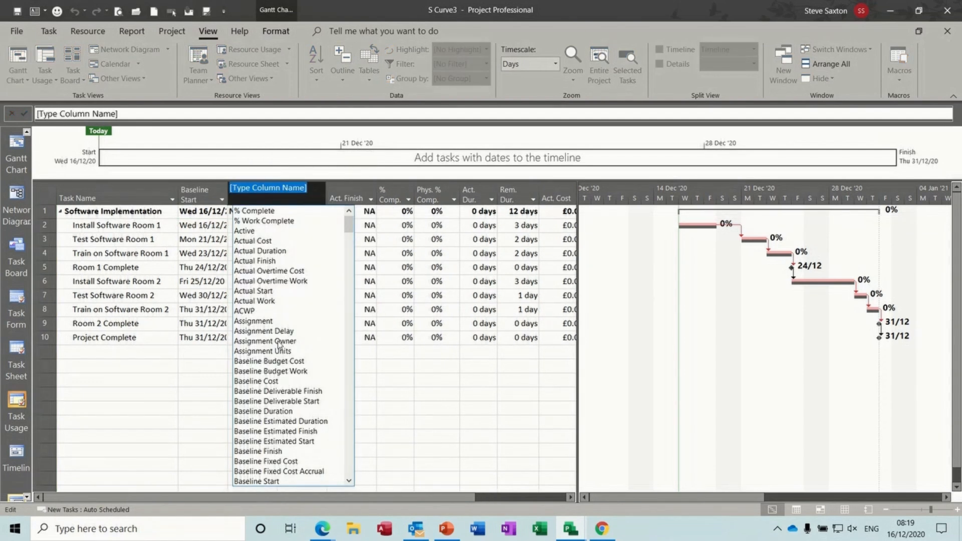
type("baseline Budget Cost")
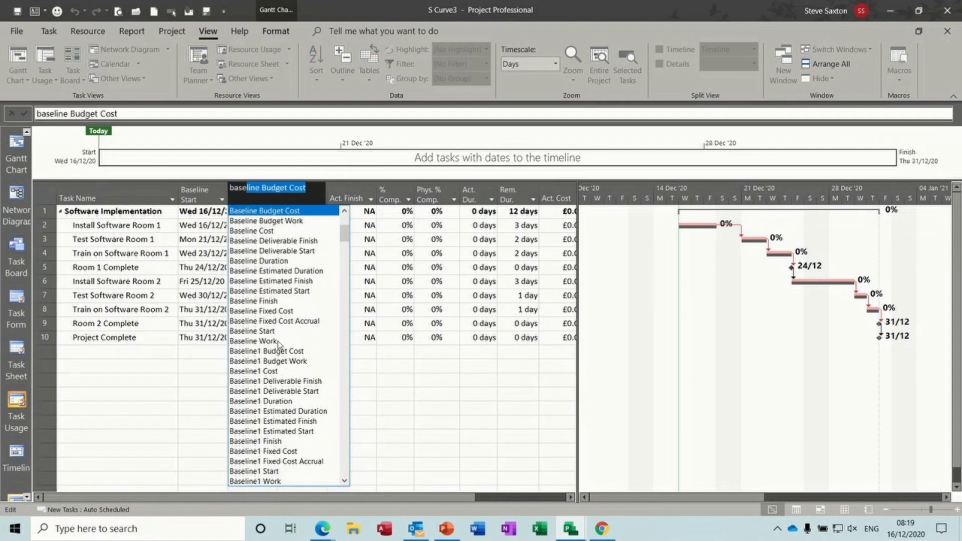
left_click(282, 441)
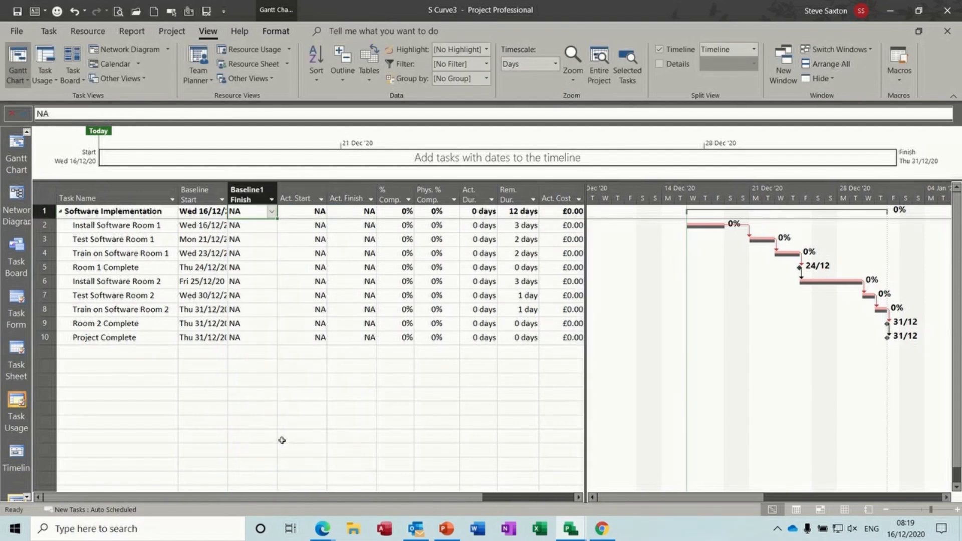
Replace the Baseline1 Finish column in the Tracking table with a Baseline Finish column before Act. Start
left_click(248, 195)
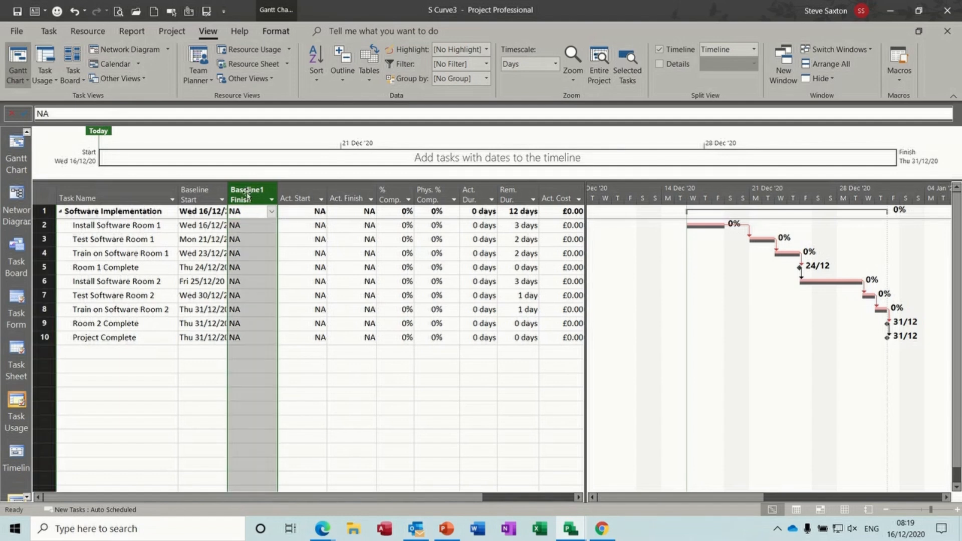
key("Delete")
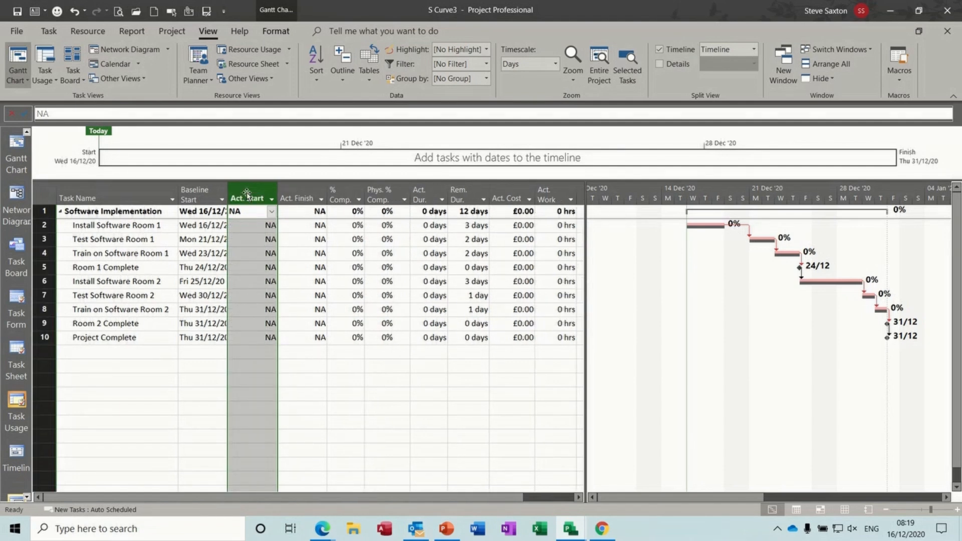
right_click(246, 194)
left_click(267, 294)
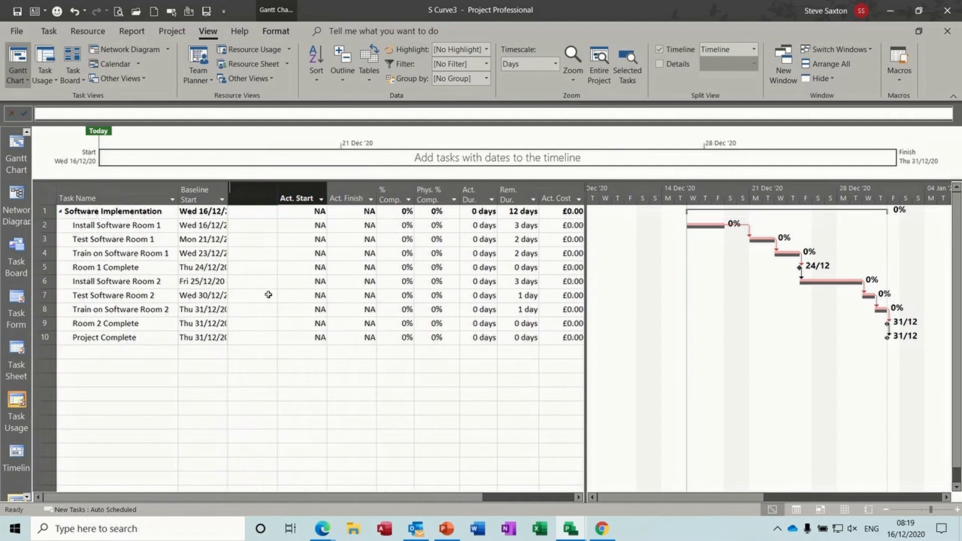
type("aseline Budget Cost")
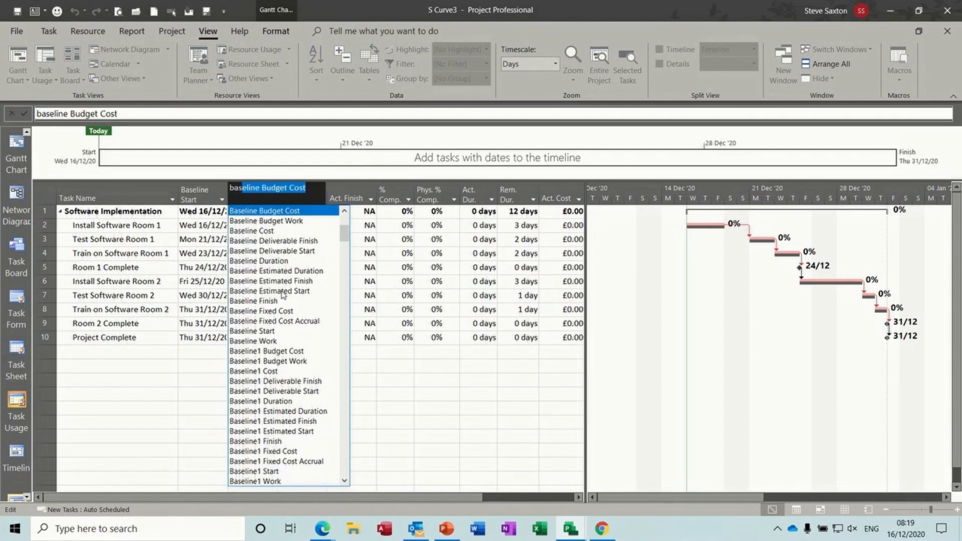
left_click(259, 301)
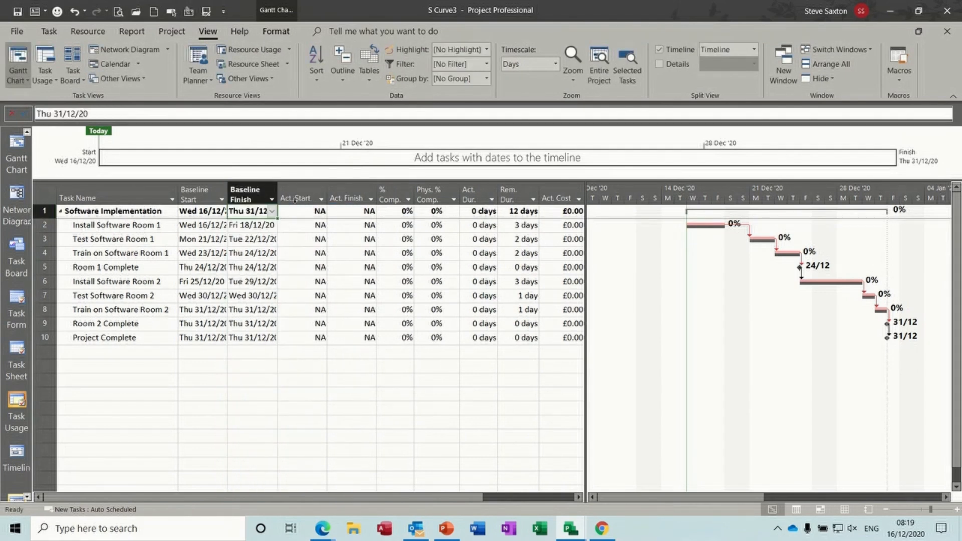
Insert a Baseline Duration column before the Act. Start column and widen the table area to include the Act. Work column
right_click(296, 190)
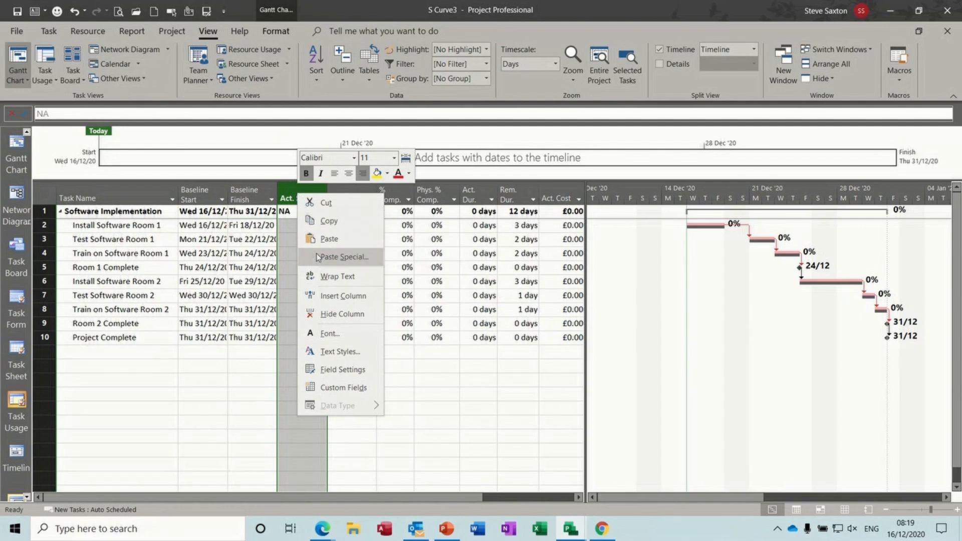
left_click(317, 295)
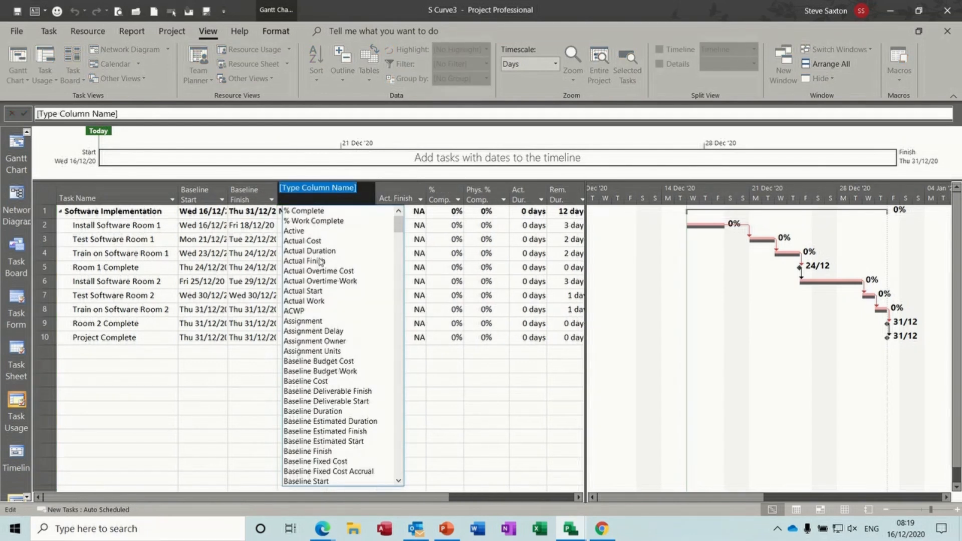
type("ba")
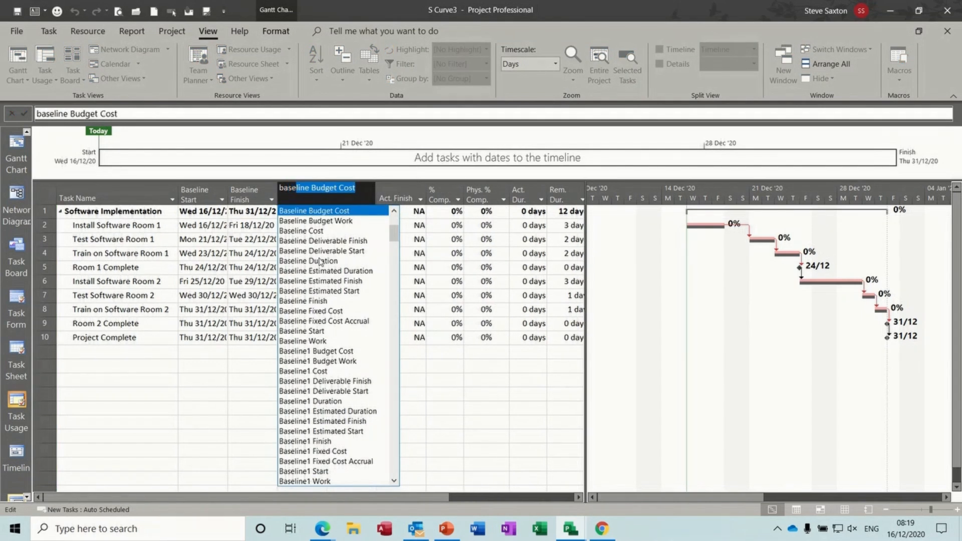
type("se")
left_click(320, 261)
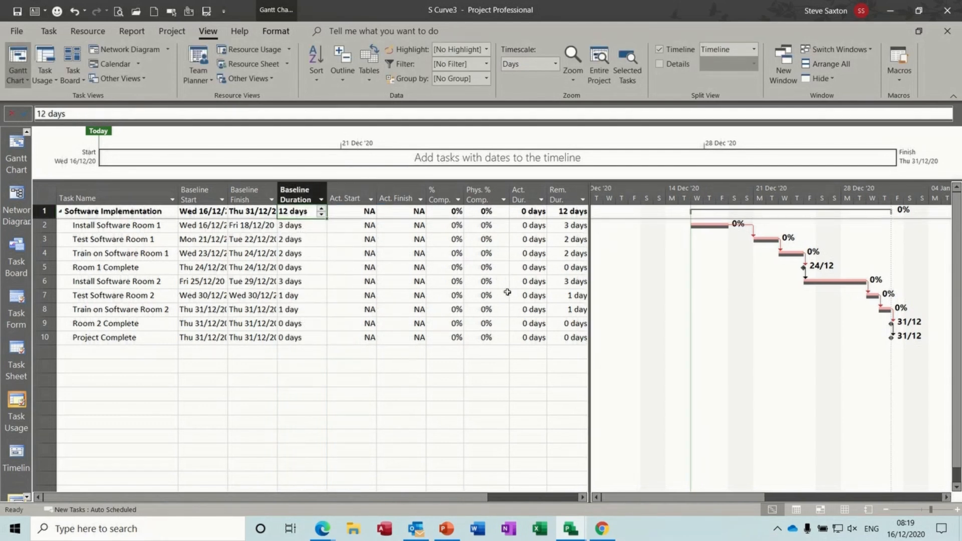
left_click_drag(590, 323, 719, 333)
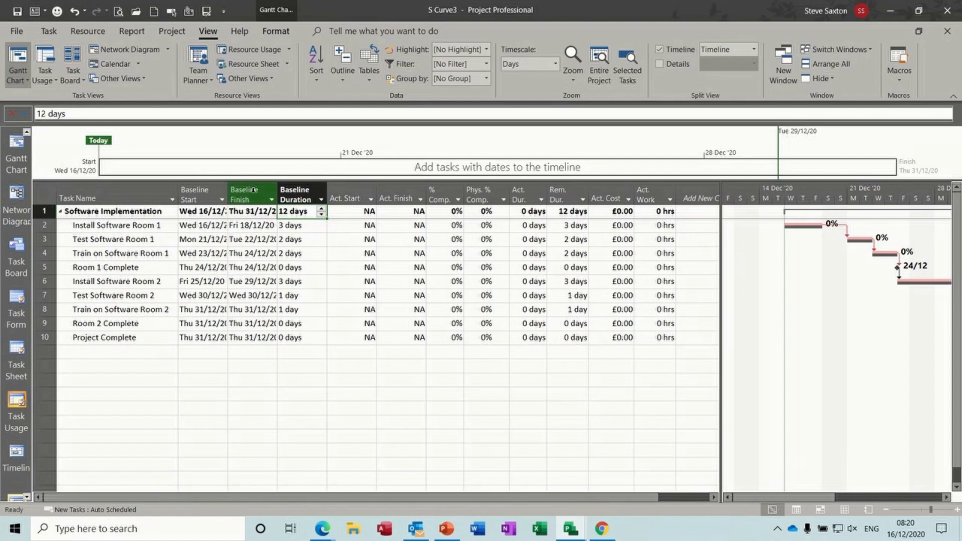
Create a new chart report named S Curve
left_click(132, 31)
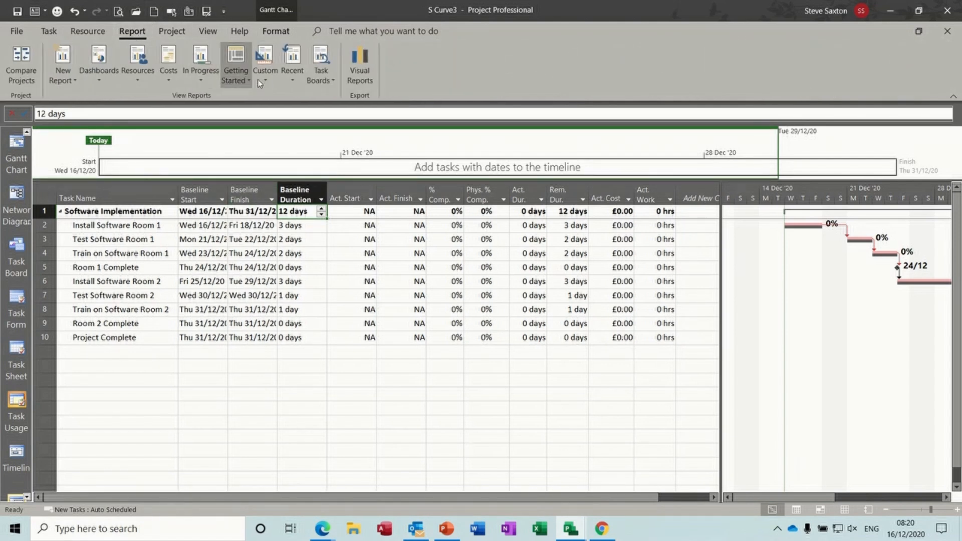
left_click(63, 58)
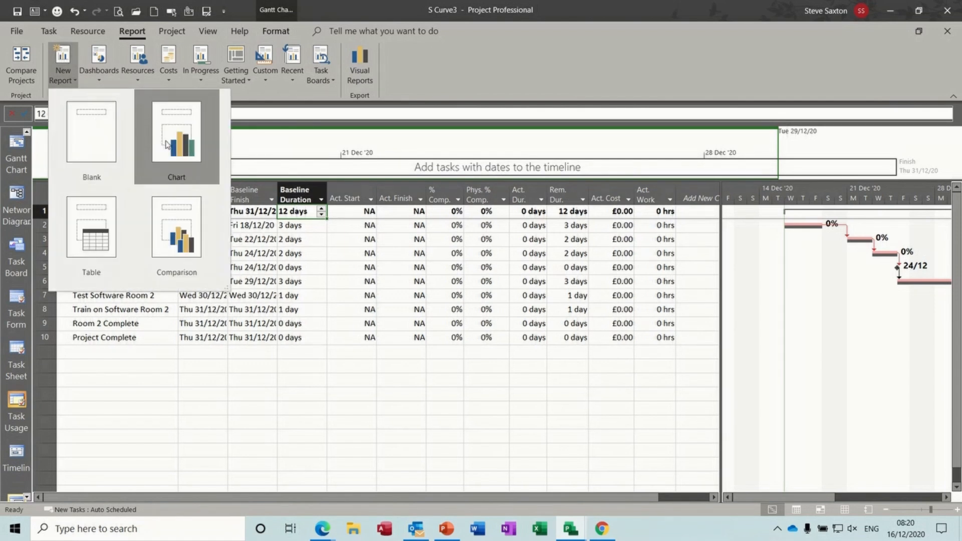
left_click(179, 140)
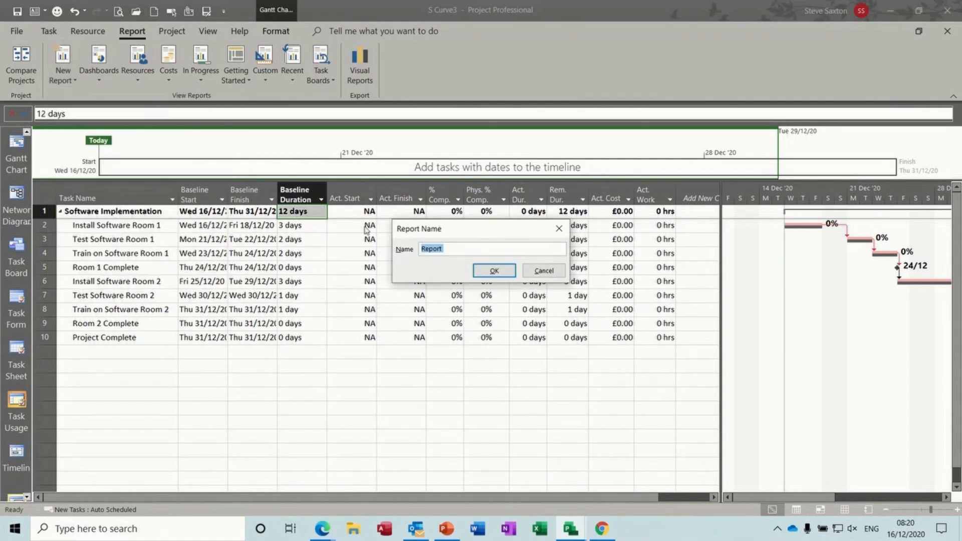
type("S Curve")
left_click(494, 270)
Move the report's chart beneath the left end of the S Curve title and widen it to about twice its size
left_click_drag(475, 313, 196, 266)
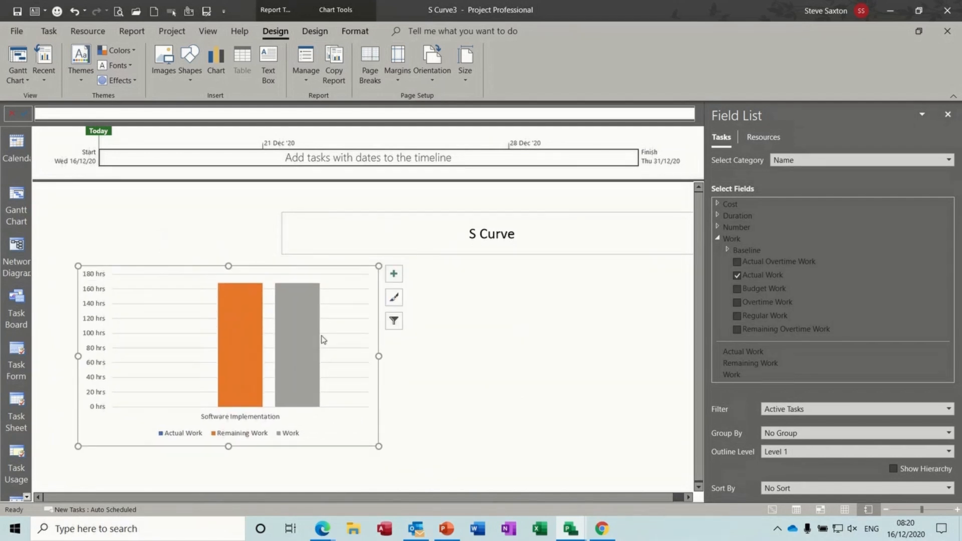
left_click_drag(378, 356, 676, 389)
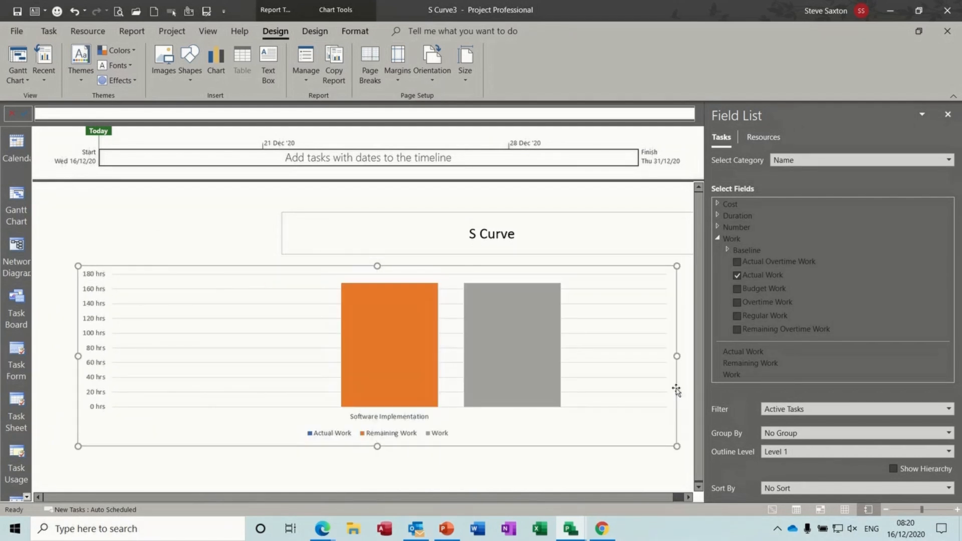
left_click(689, 497)
left_click(688, 496)
left_click(689, 497)
left_click(689, 497)
left_click(688, 497)
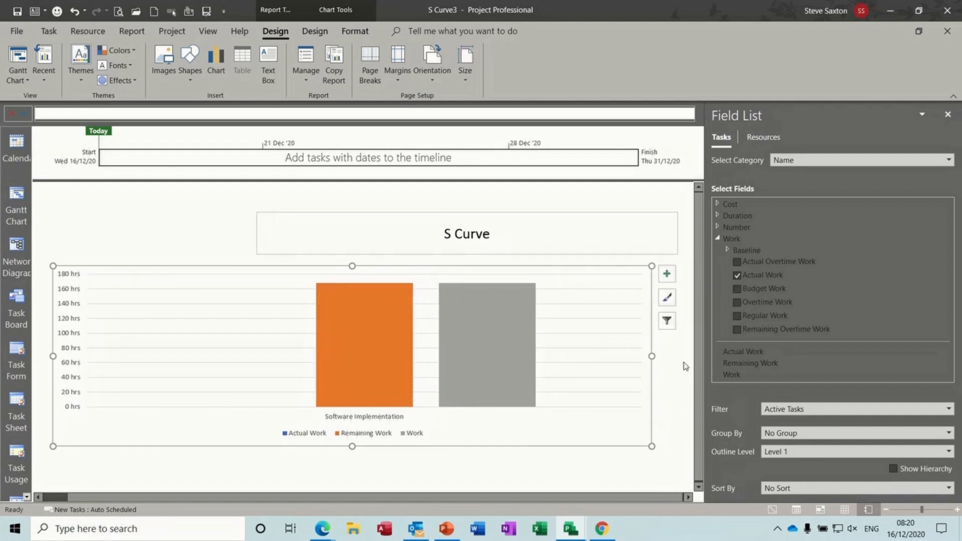
Set the chart's category to Time
left_click(948, 160)
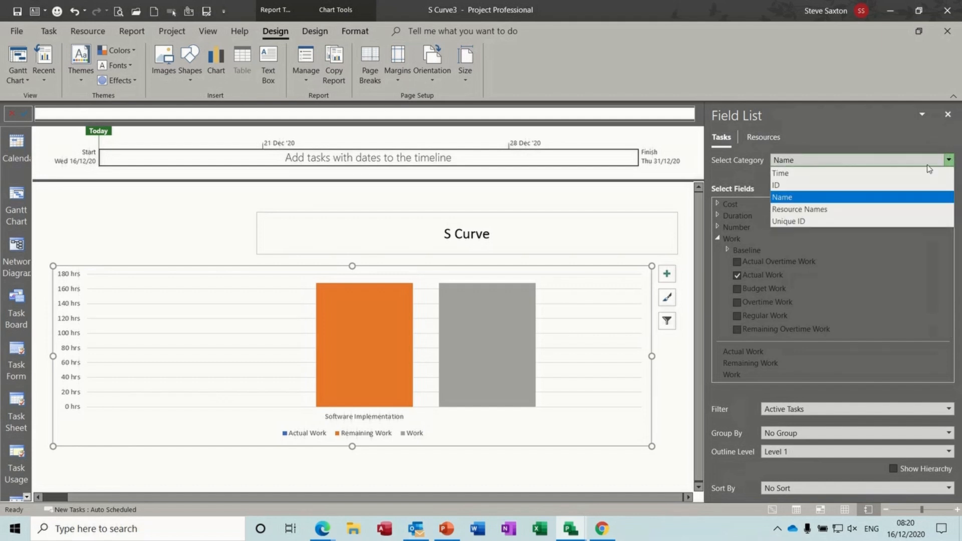
left_click(874, 176)
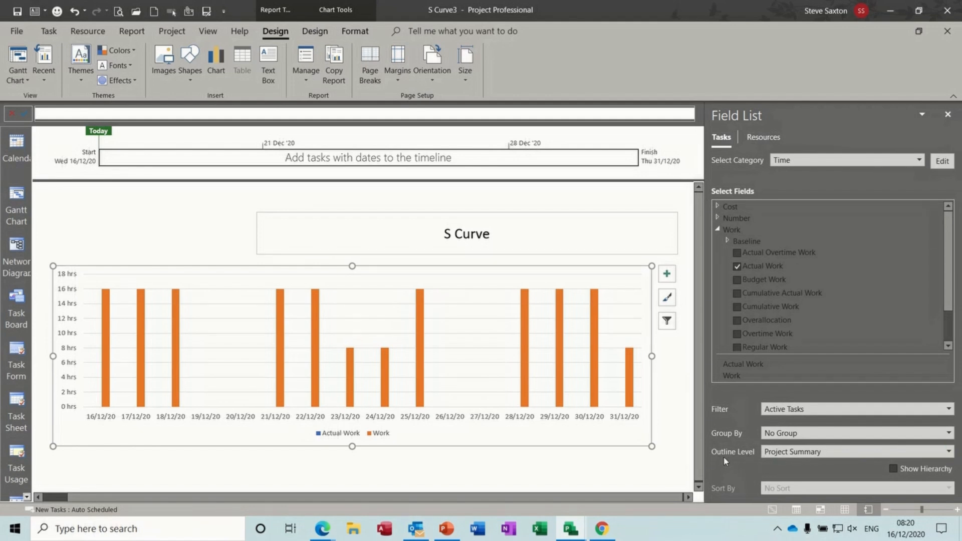
Try the All Subtasks outline level on the chart and return it to Project Summary
left_click(946, 452)
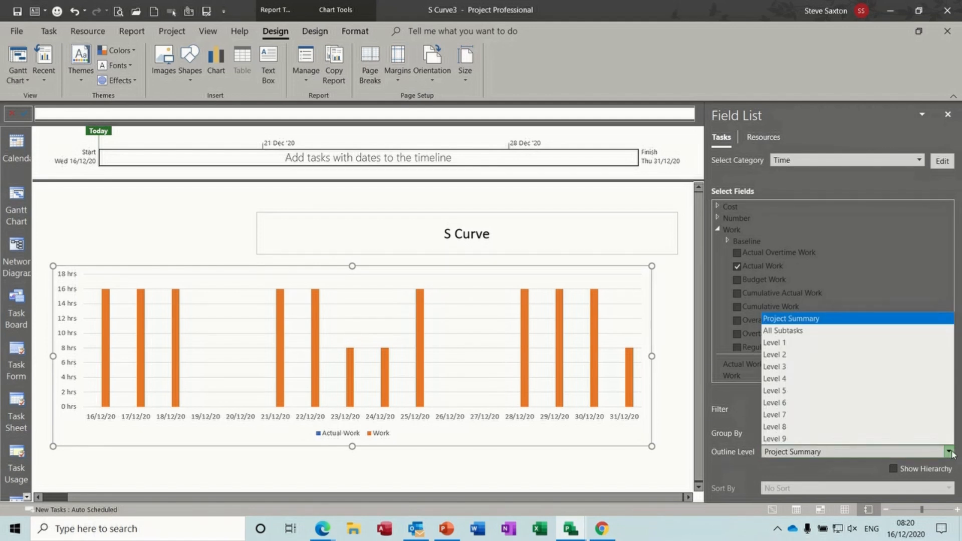
left_click(806, 330)
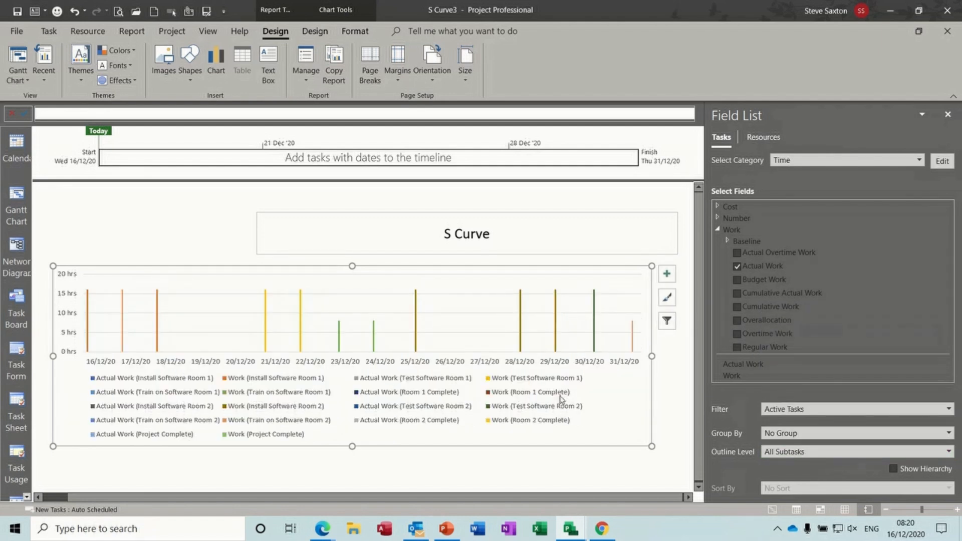
left_click(950, 452)
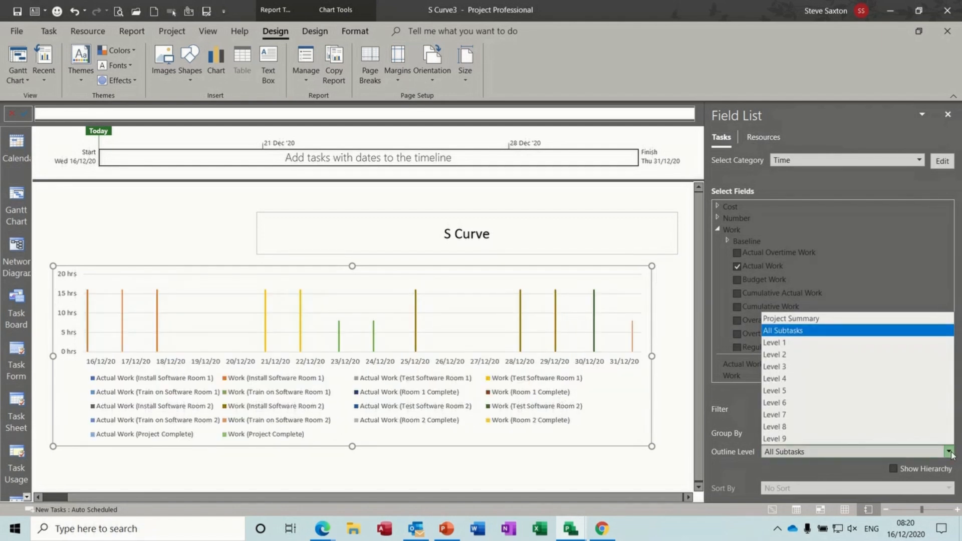
left_click(822, 319)
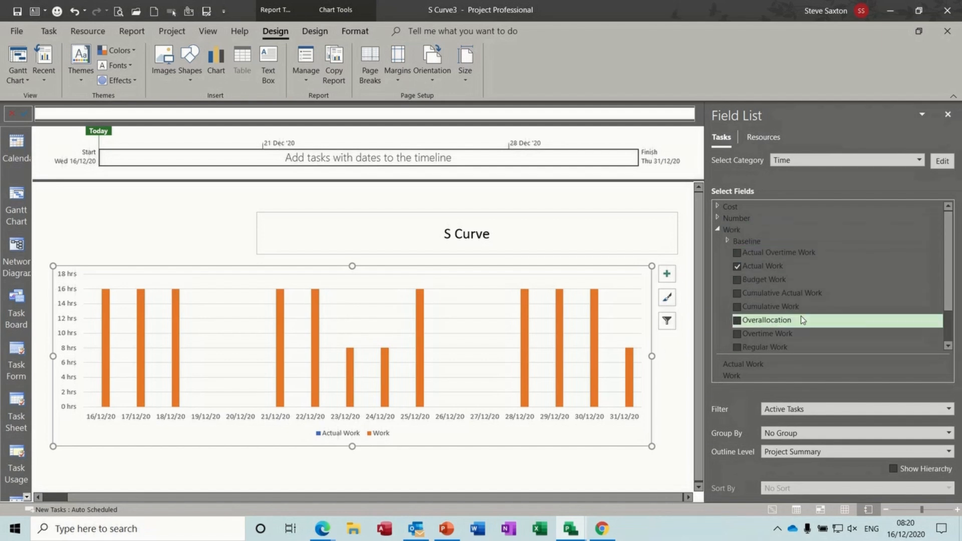
Remove the Actual Work and Work fields from the chart
left_click(737, 267)
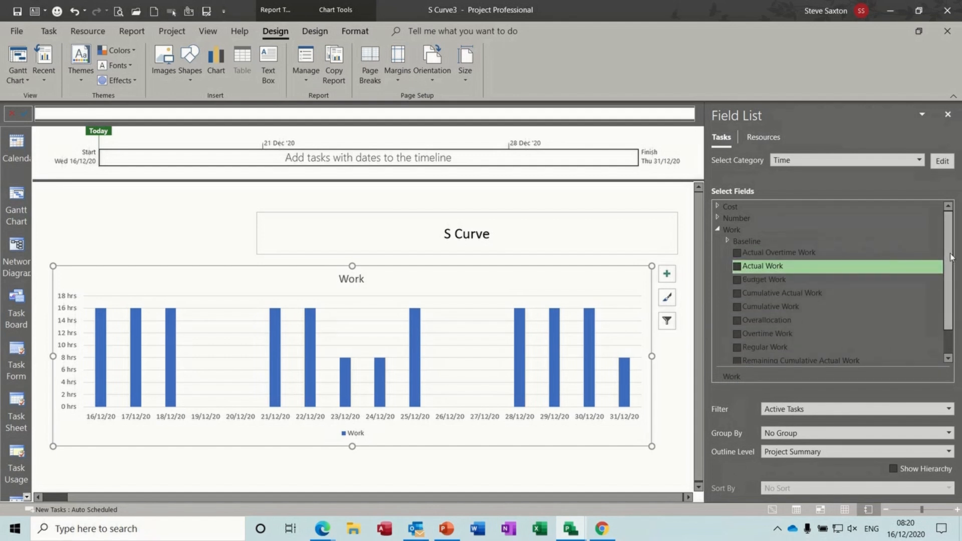
left_click_drag(948, 254, 956, 295)
left_click(737, 356)
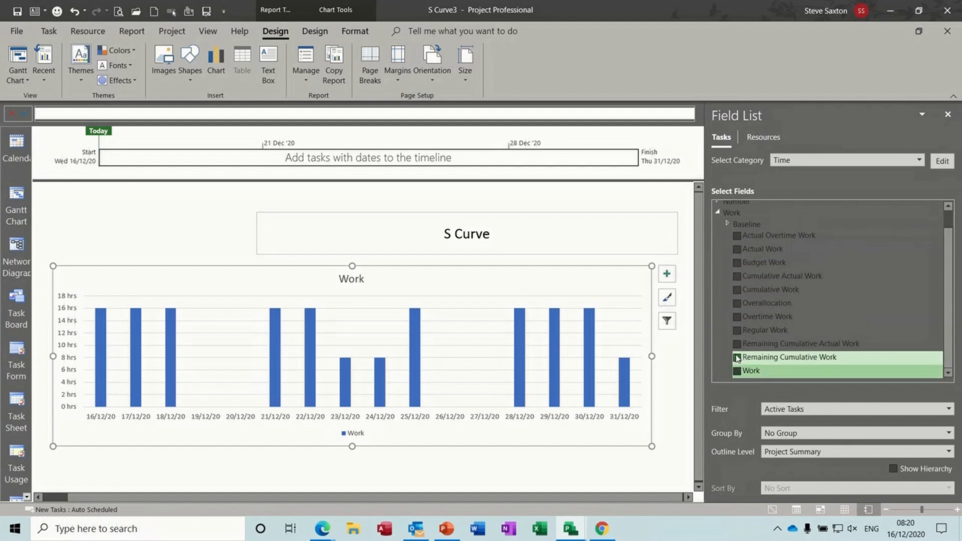
left_click(727, 224)
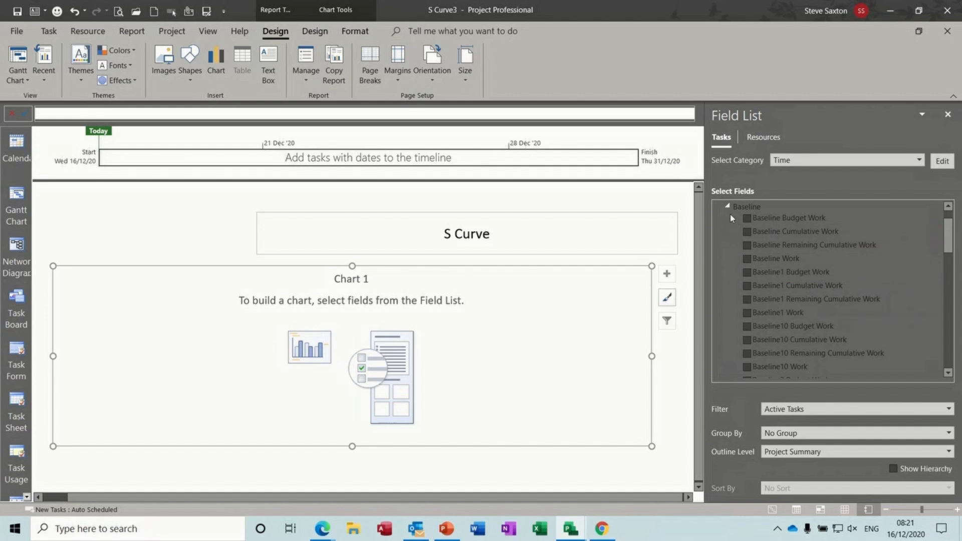
left_click(728, 207)
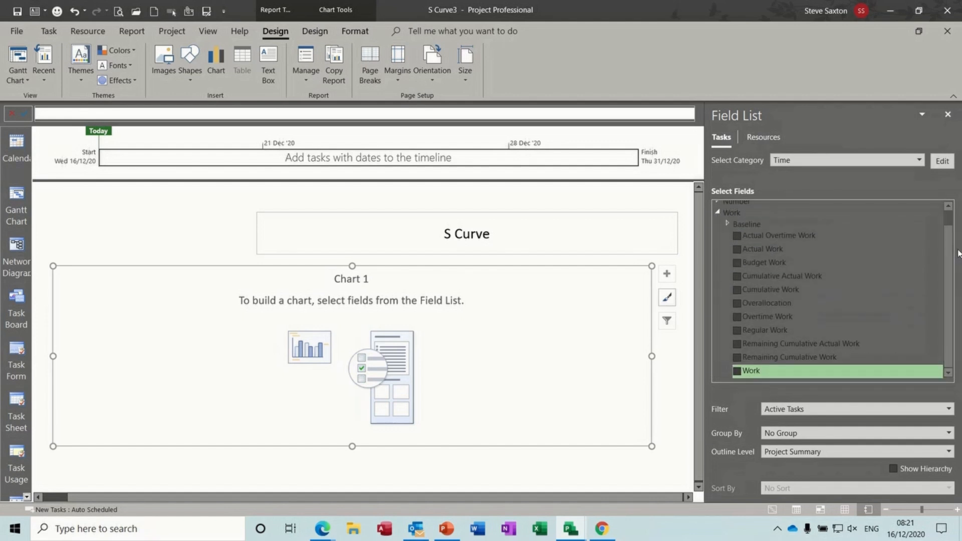
scroll(951, 261, "up", 2)
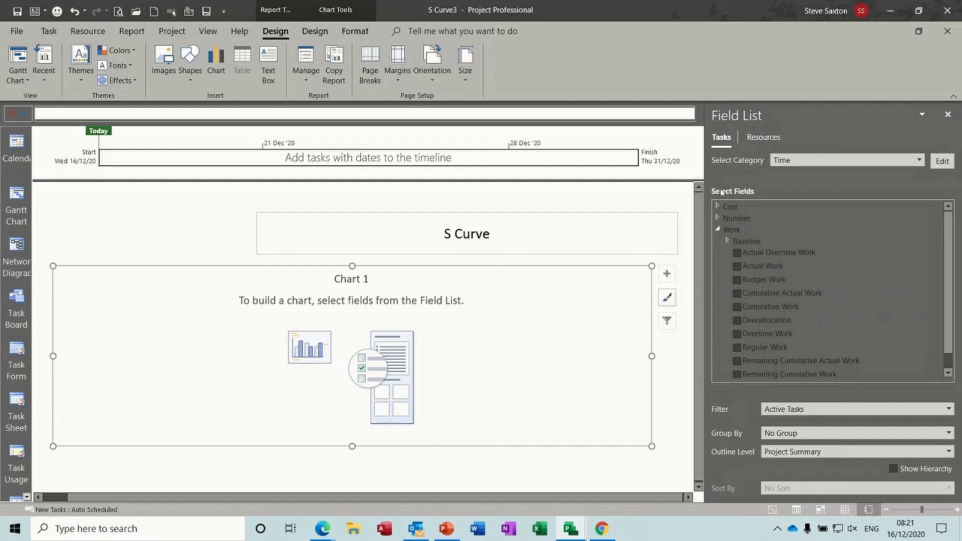
Add the cost fields ACWP, BCWP and BCWS to the S Curve chart
left_click(717, 207)
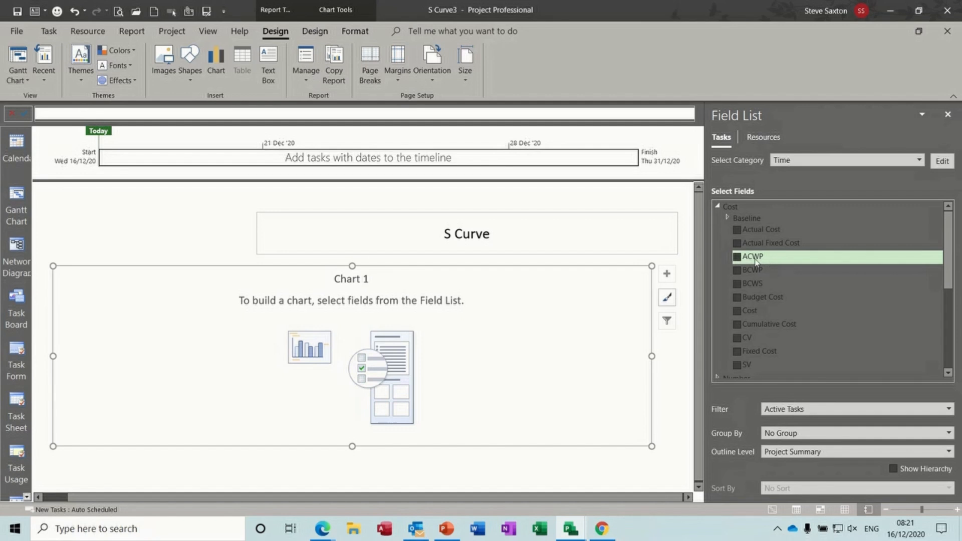
left_click(737, 257)
left_click(637, 322)
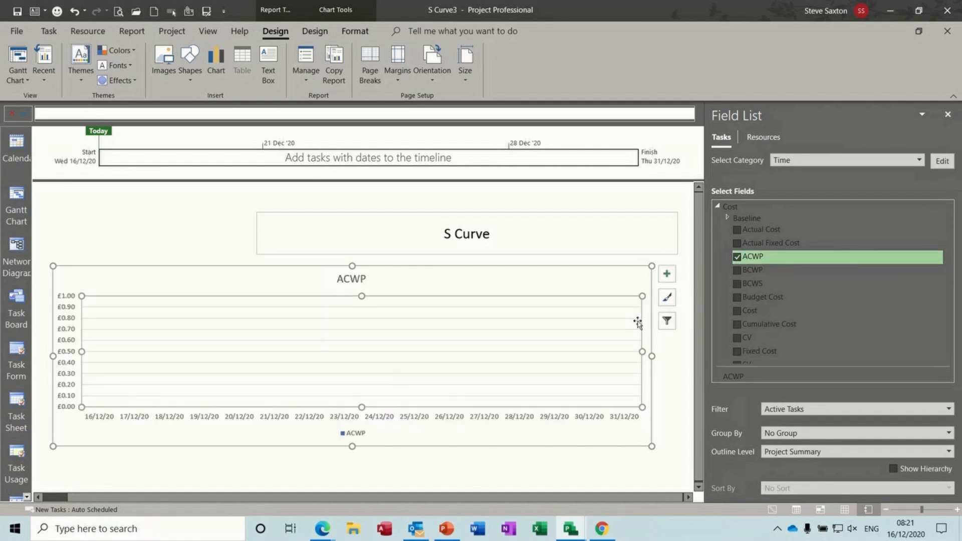
left_click(736, 271)
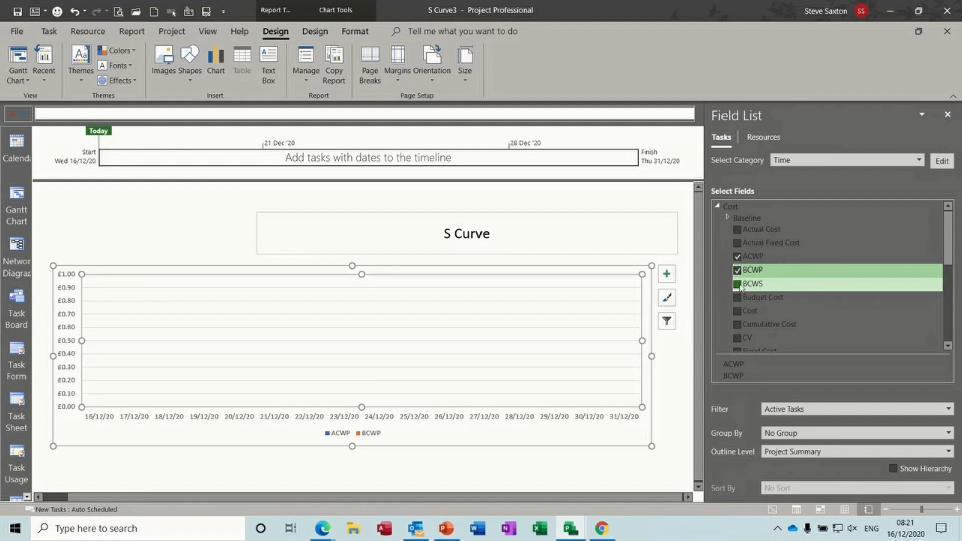
left_click(738, 285)
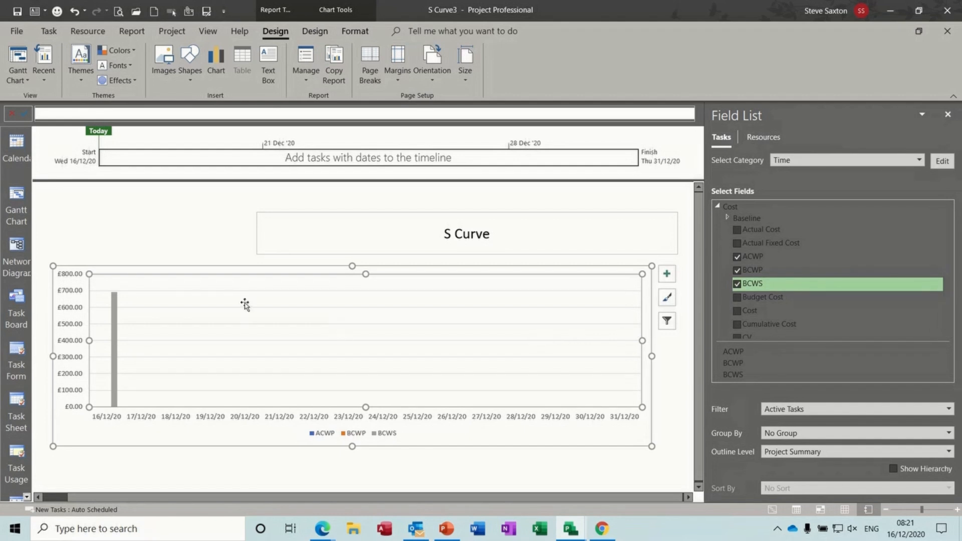
Change the chart type of the ACWP, BCWP and BCWS series to Line with Markers
left_click(315, 31)
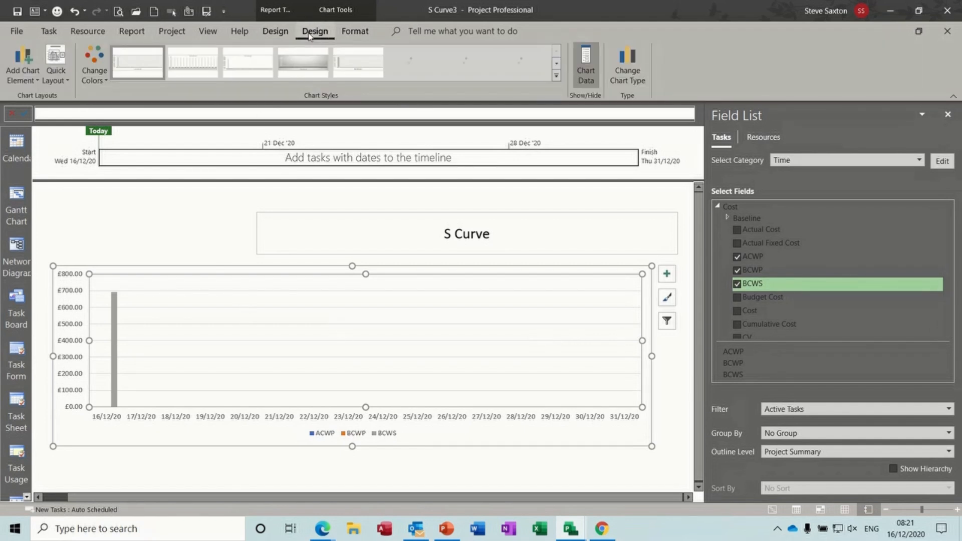
left_click(115, 347)
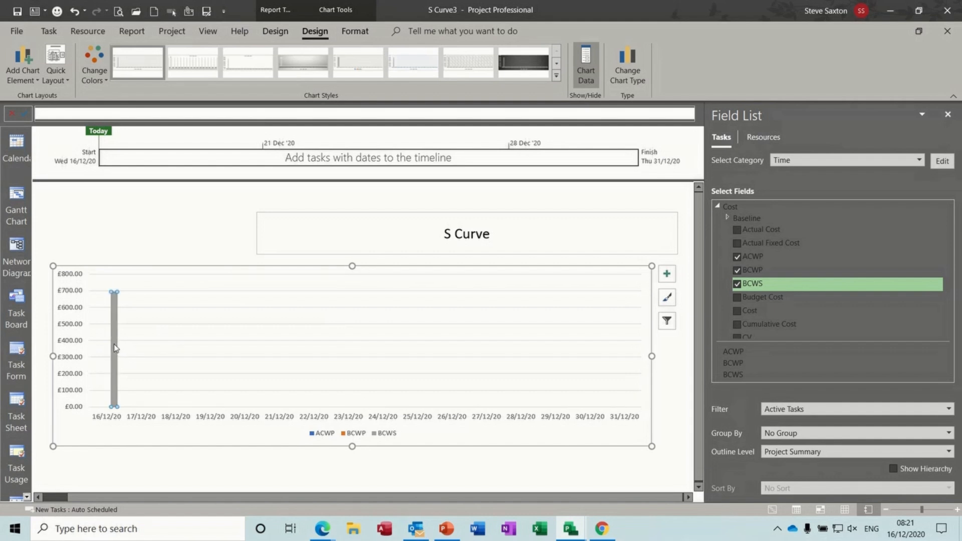
left_click(627, 65)
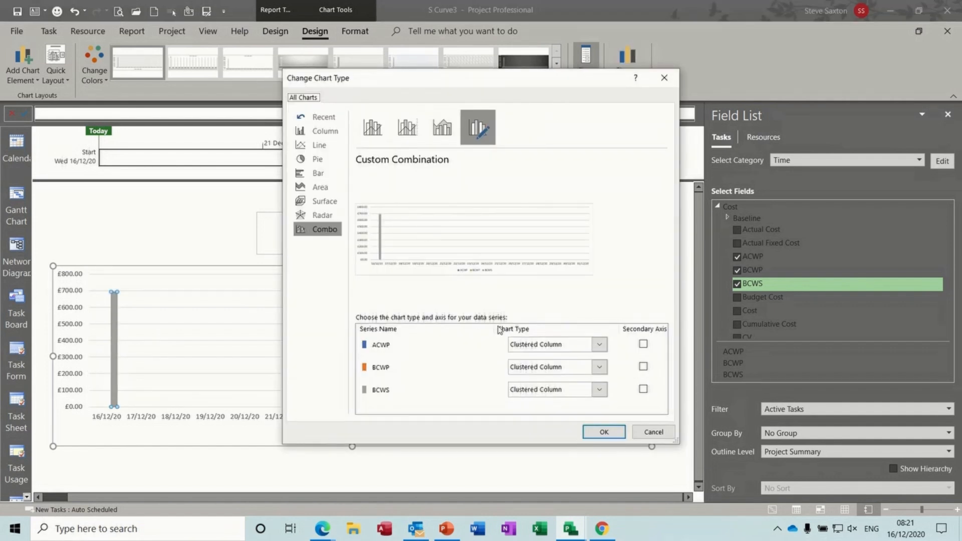
left_click(600, 346)
left_click(600, 346)
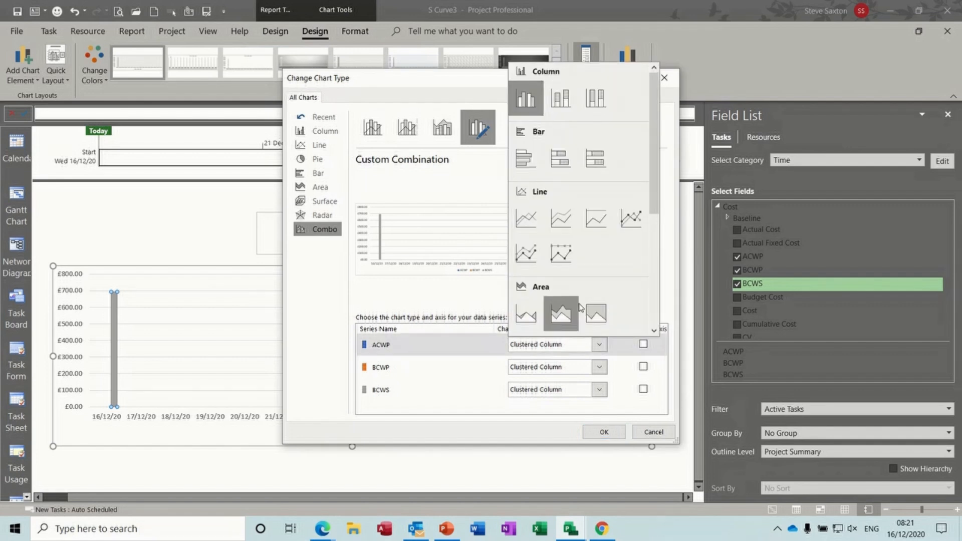
left_click(625, 220)
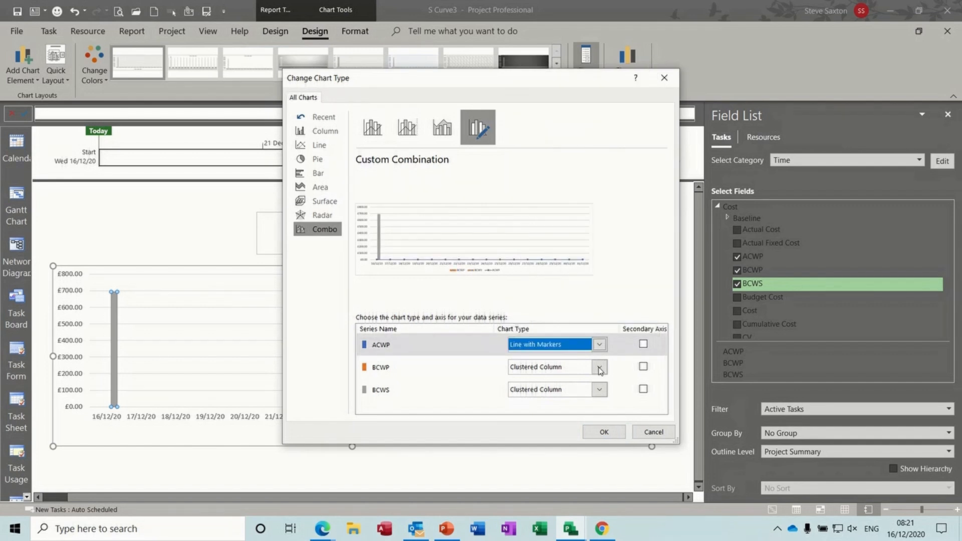
left_click(599, 367)
left_click(638, 236)
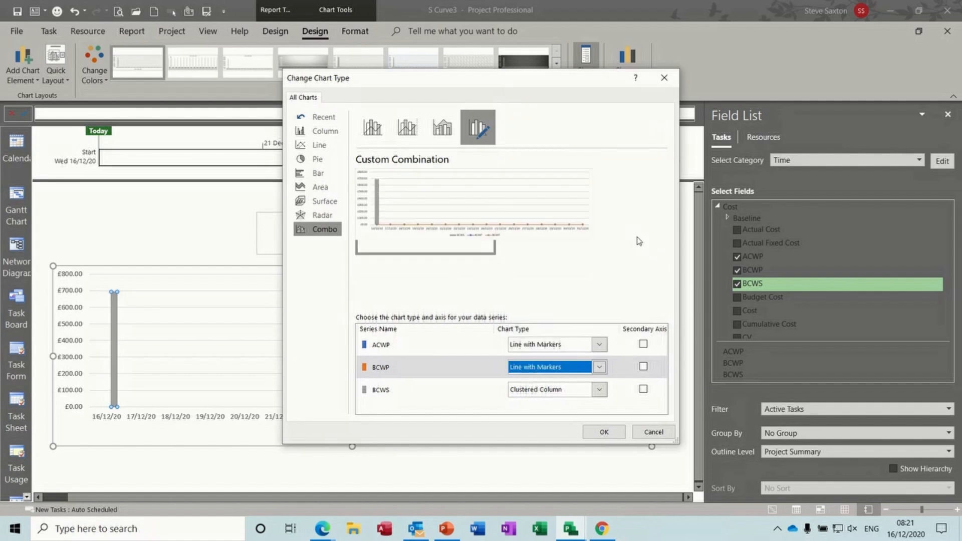
left_click(600, 391)
left_click(638, 266)
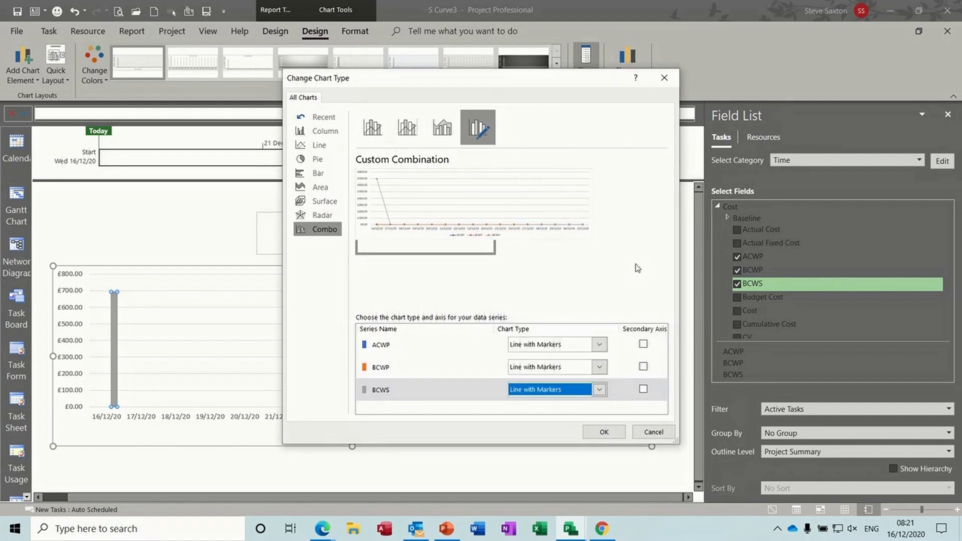
left_click(603, 432)
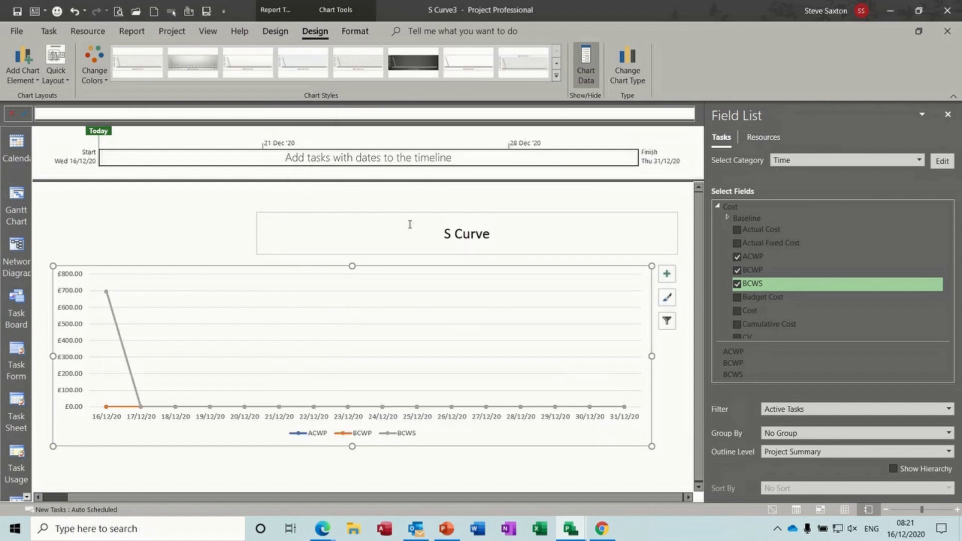
Switch from the report to the Tracking Gantt view and hide the timeline
left_click(27, 497)
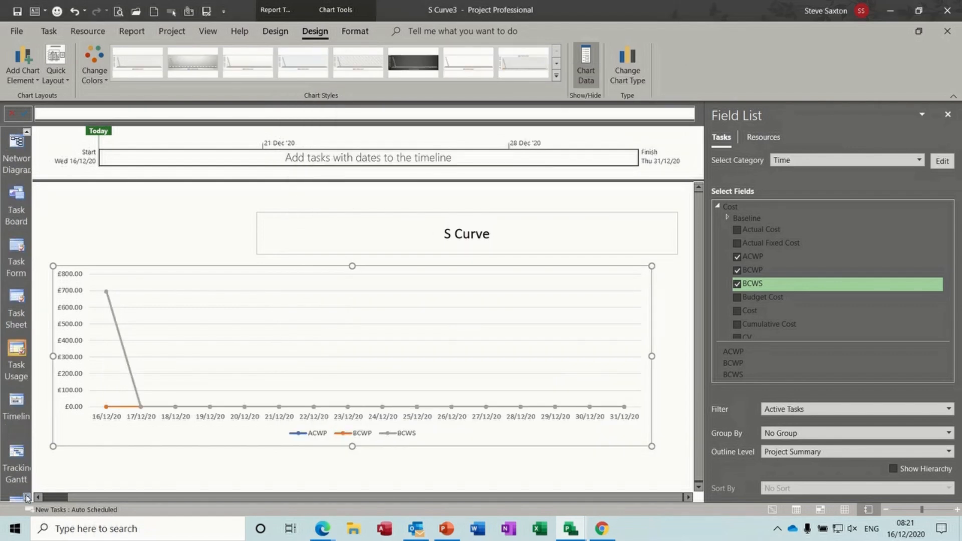
left_click(15, 453)
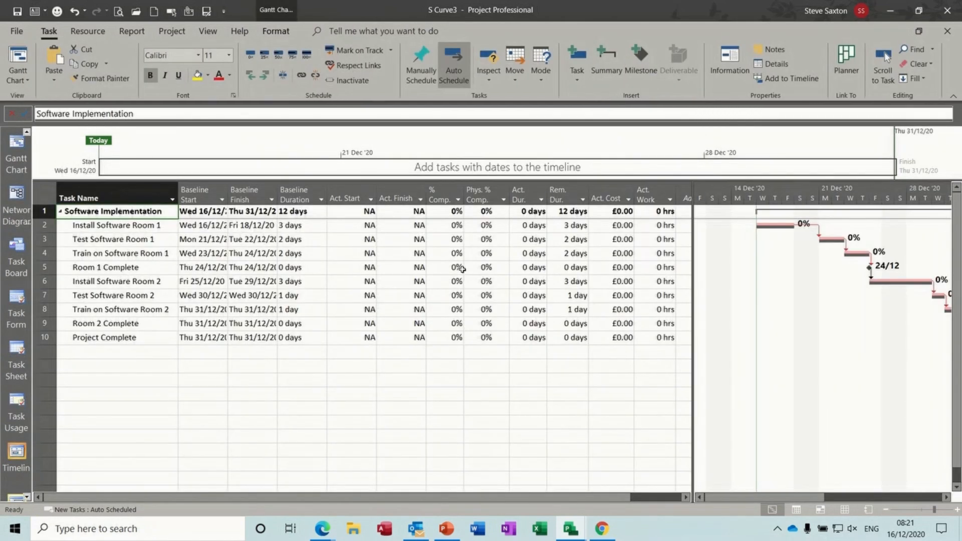
left_click(208, 34)
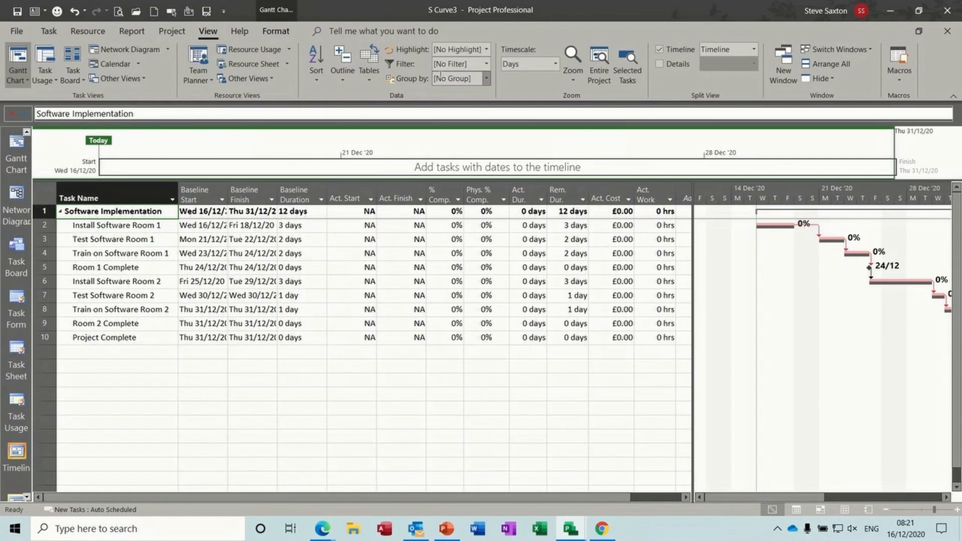
left_click(659, 49)
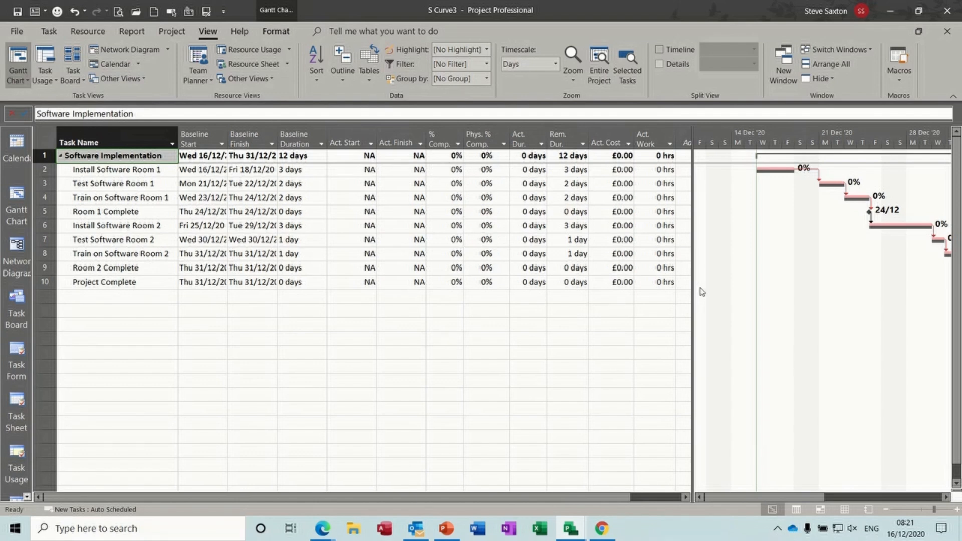
Widen the task table area beside the Gantt bars and remove the Phys. % Comp. column
left_click_drag(693, 291, 726, 292)
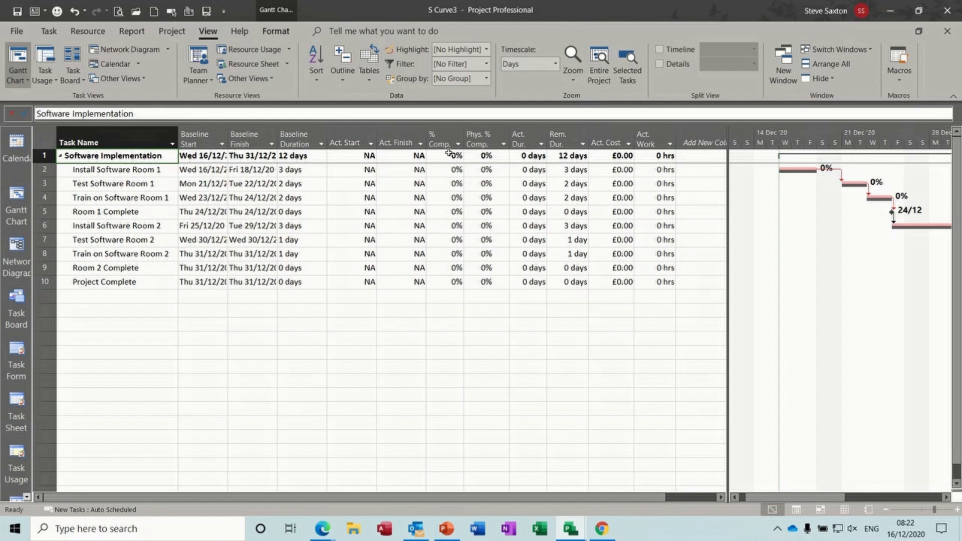
left_click(479, 135)
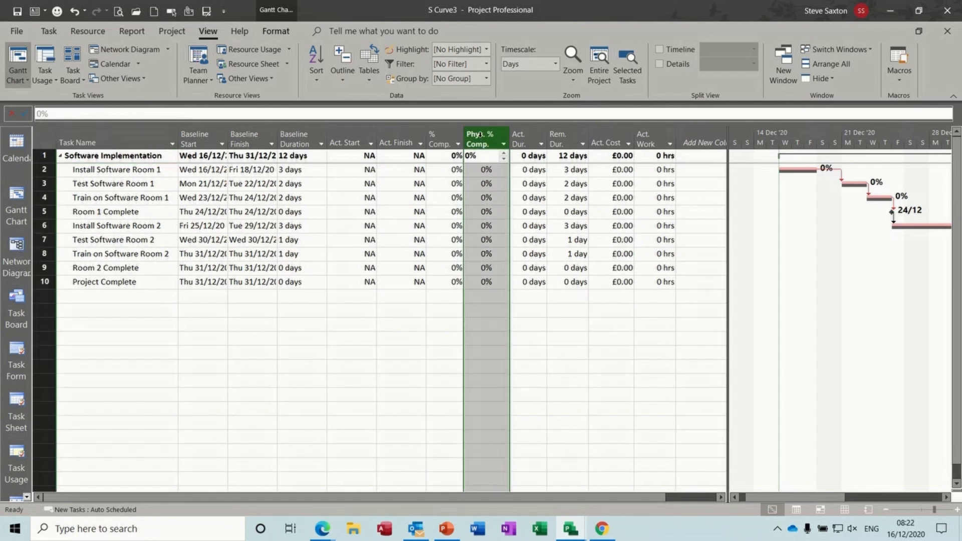
key("Delete")
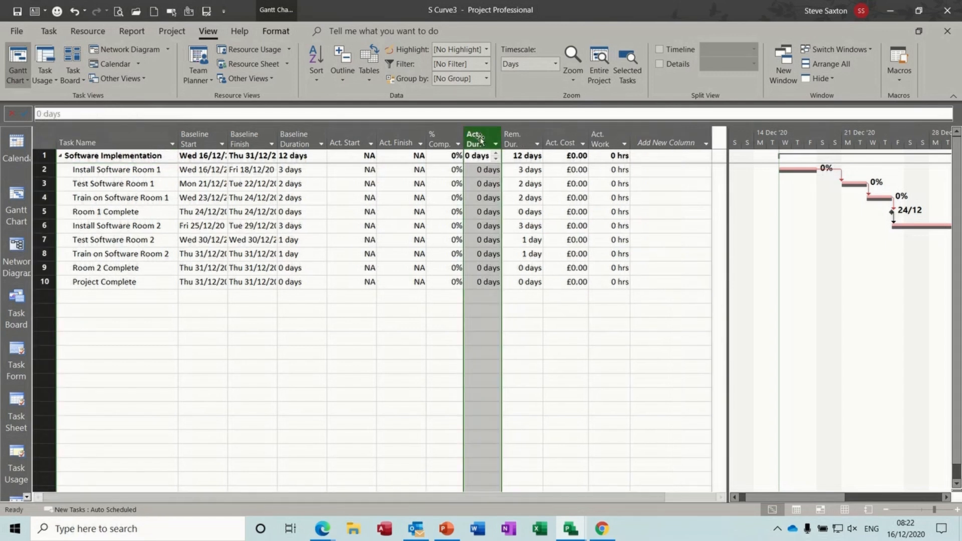
Set the actual duration of Install Software Room 1 to 4 days
left_click(443, 172)
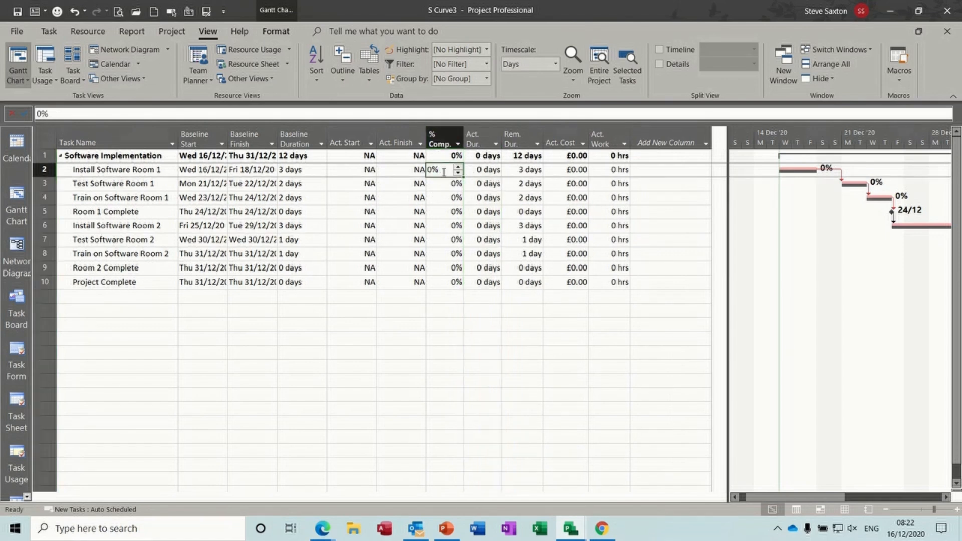
left_click(480, 170)
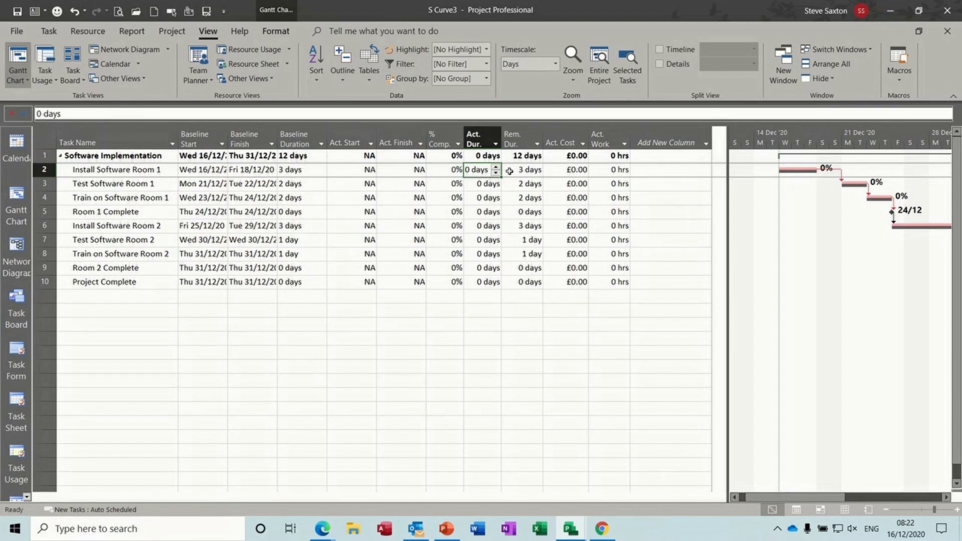
left_click(483, 184)
left_click(482, 171)
type("4")
left_click(485, 198)
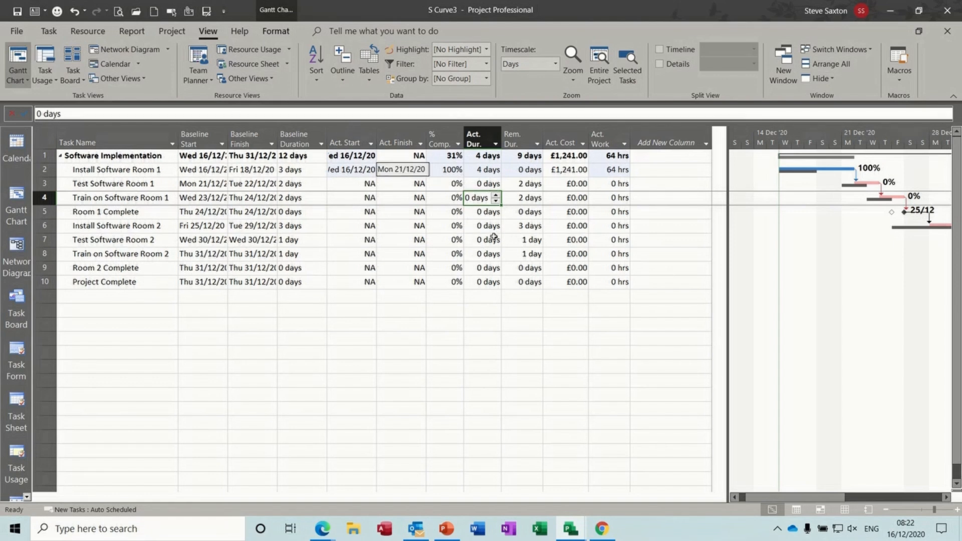
Set the actual duration of Test Software Room 1 to 3 days and Train on Software Room 1 to 4 days
left_click(484, 185)
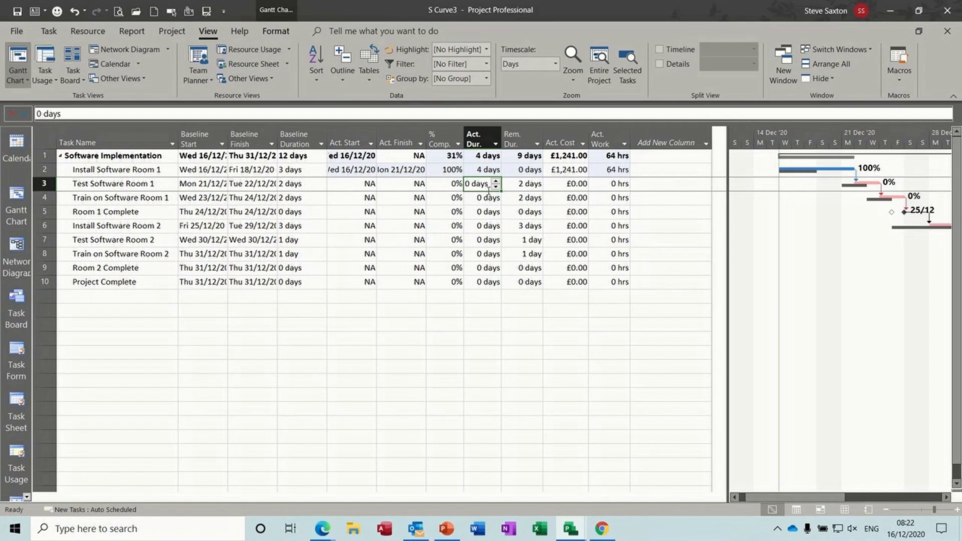
type("3")
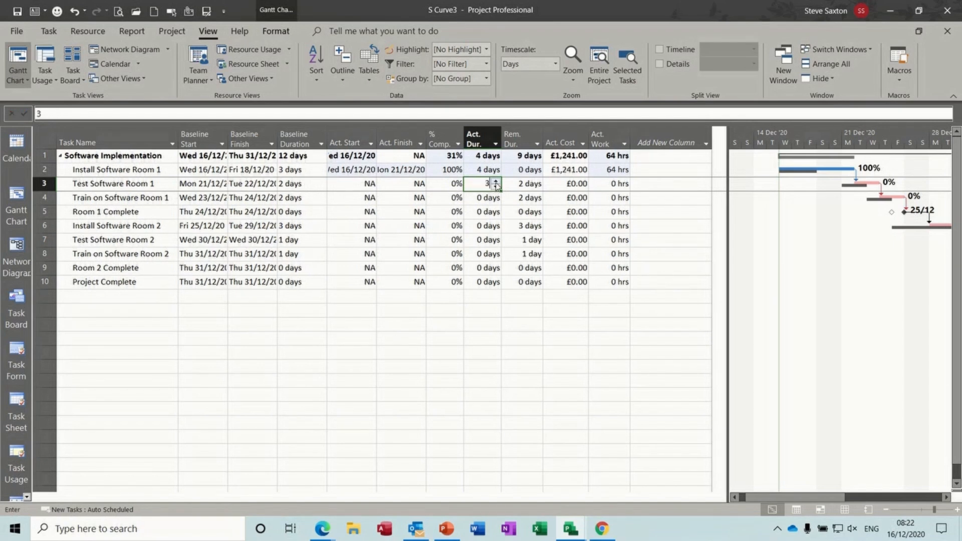
left_click(485, 202)
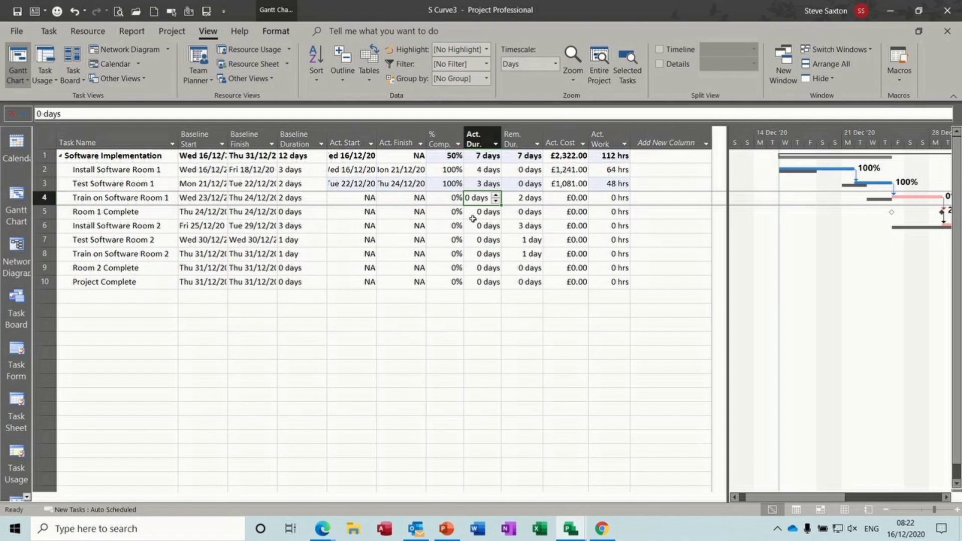
type("4")
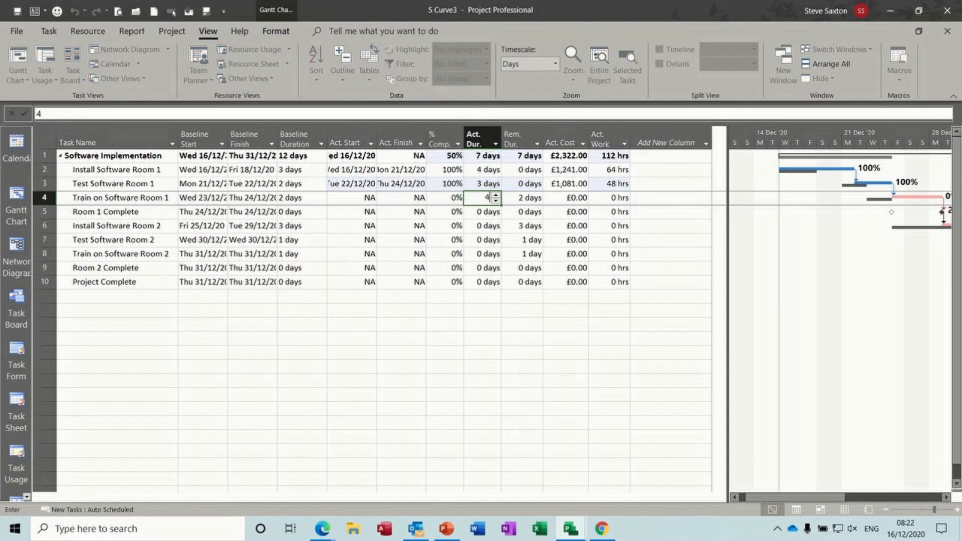
left_click(481, 224)
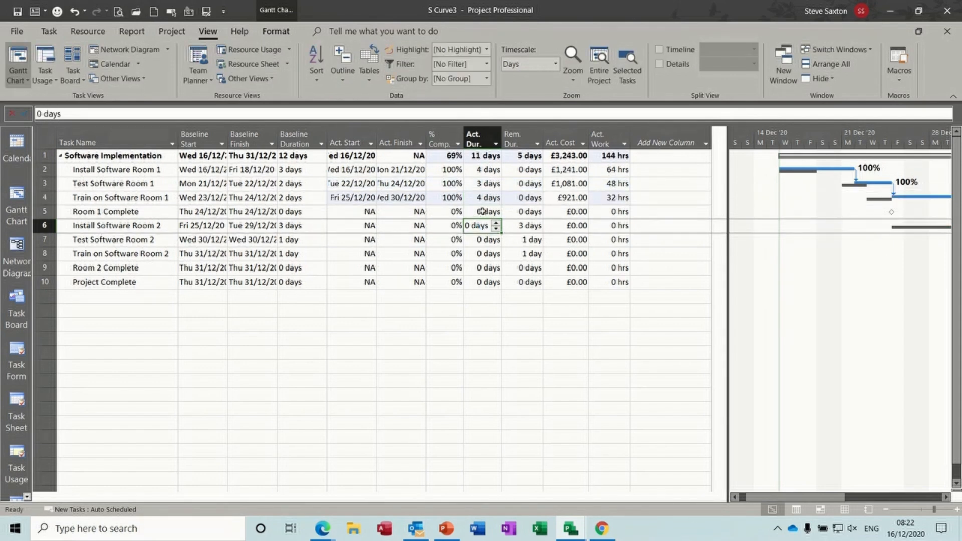
Mark the Room 1 Complete milestone as 100% complete
left_click(440, 212)
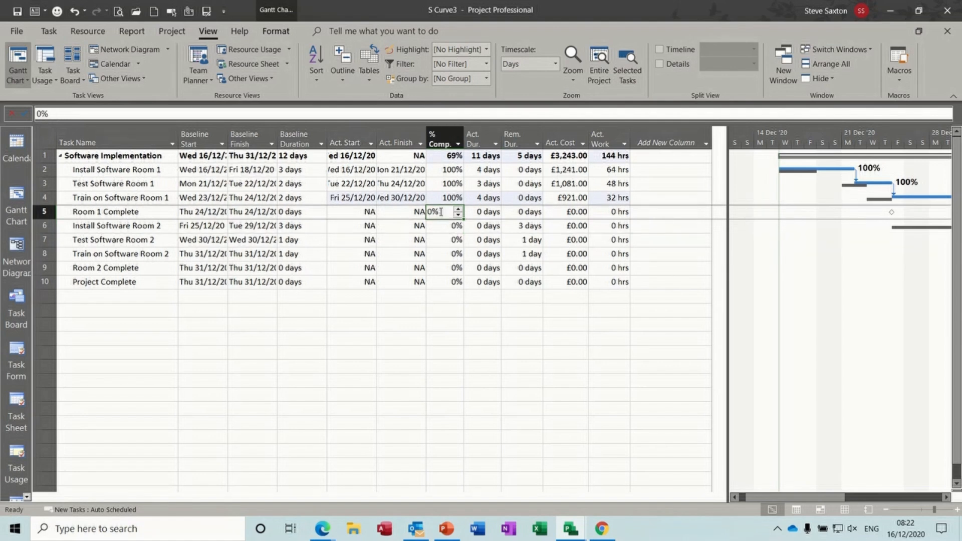
type("100")
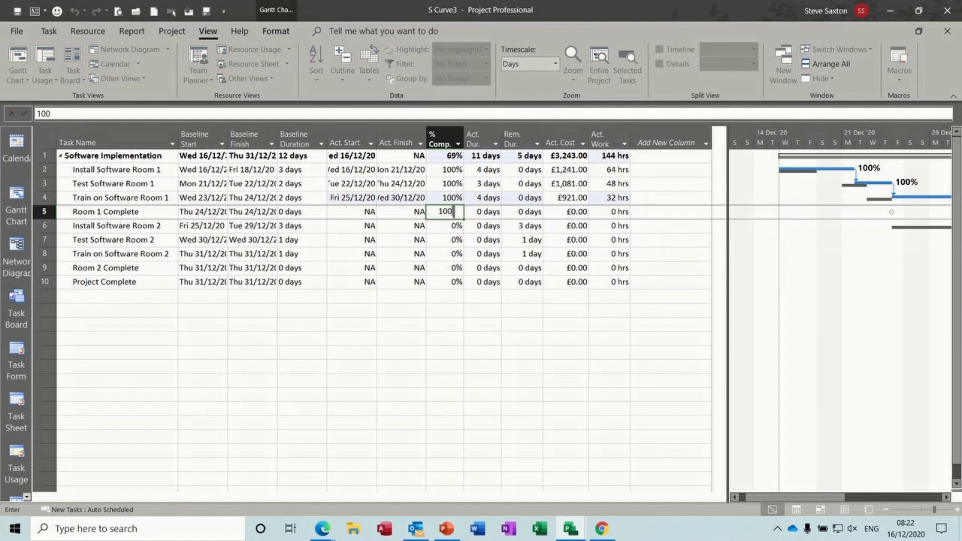
left_click(440, 226)
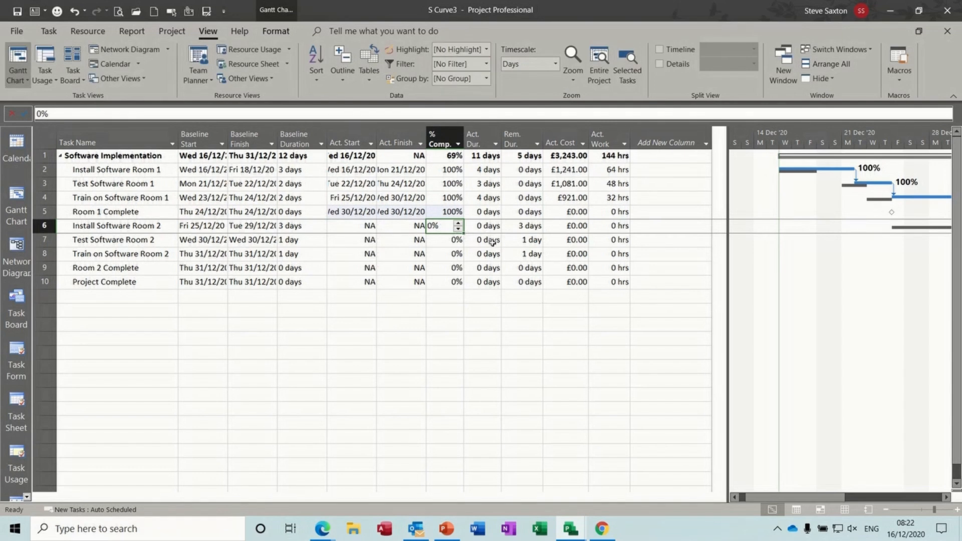
Set the actual duration of Install Software Room 2 to 4 days and Test Software Room 2 to 2 days
left_click(486, 226)
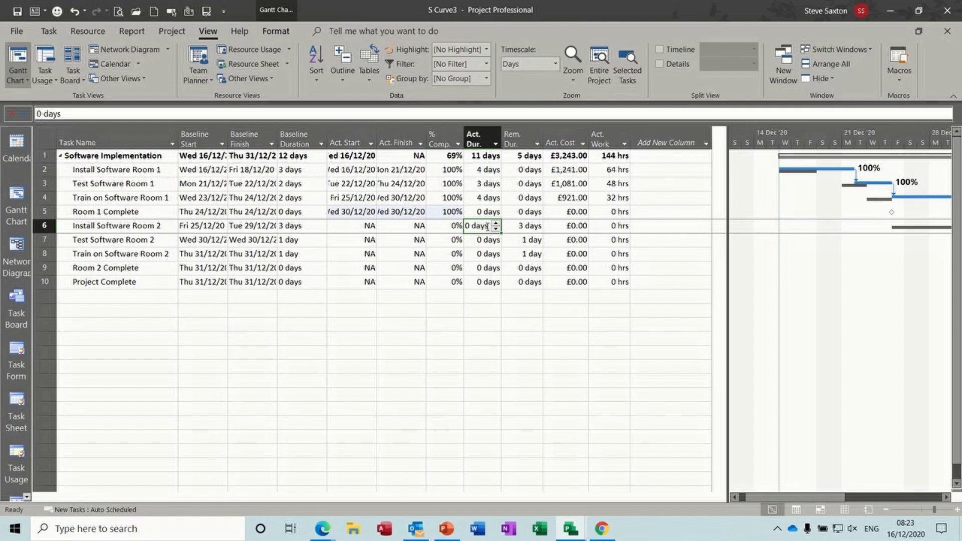
type("4")
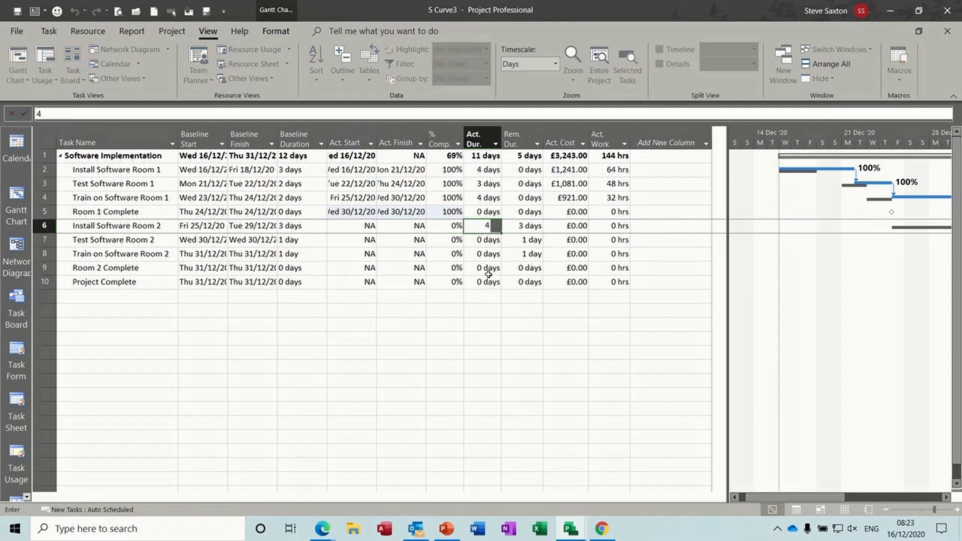
key("Return")
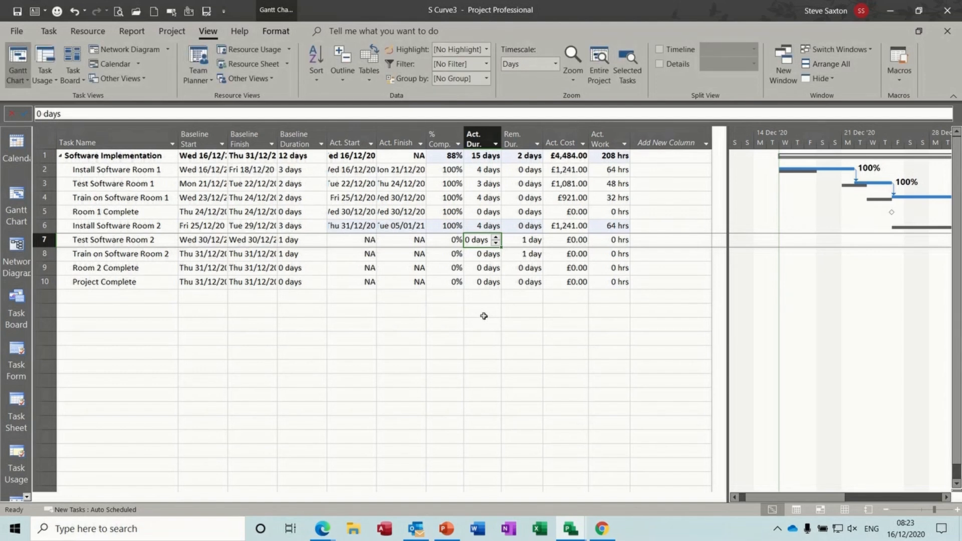
type("2")
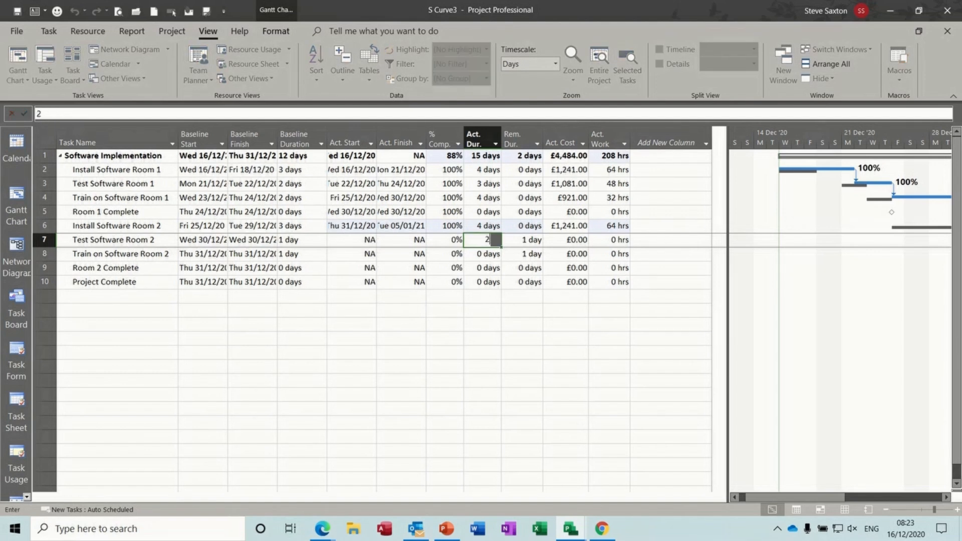
left_click(483, 254)
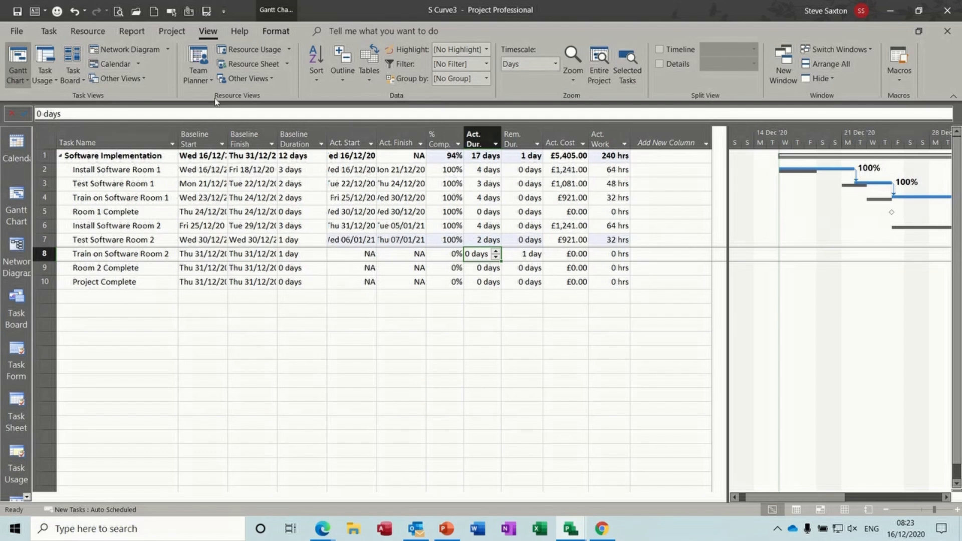
Open the custom S Curve report and select its chart to show the field list
left_click(131, 31)
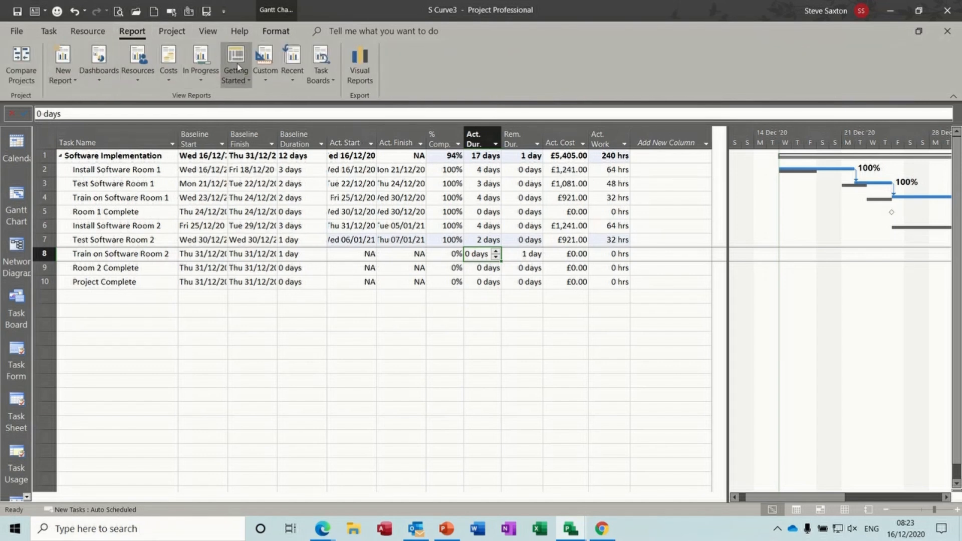
left_click(267, 79)
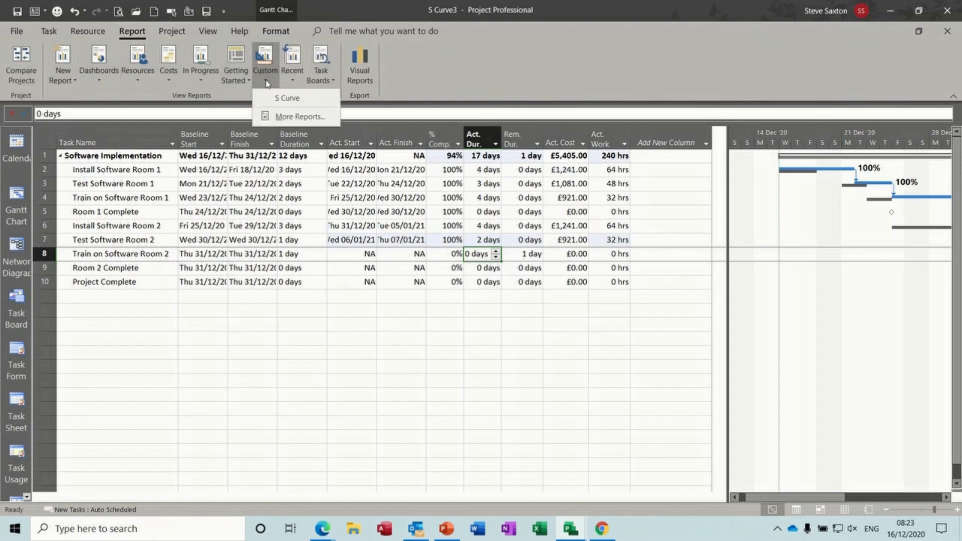
left_click(289, 99)
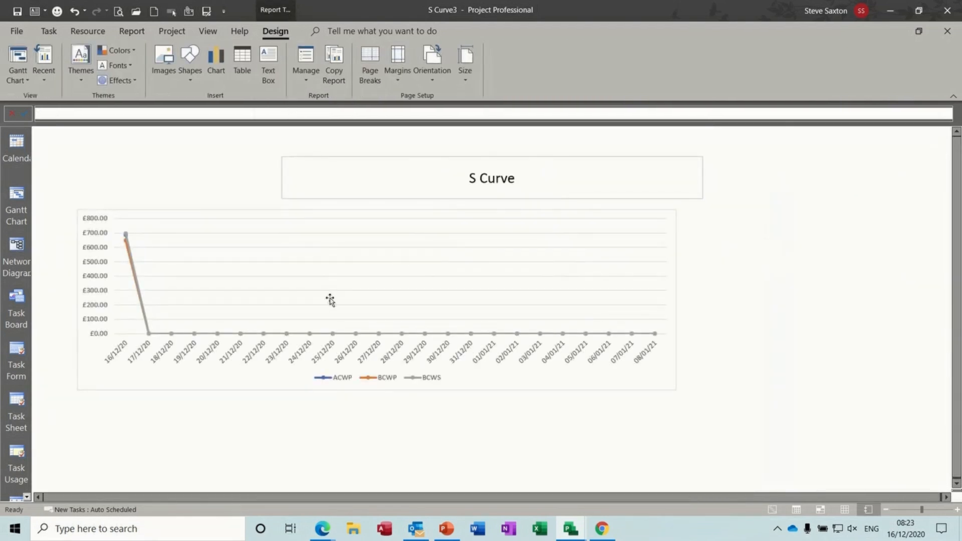
left_click(445, 378)
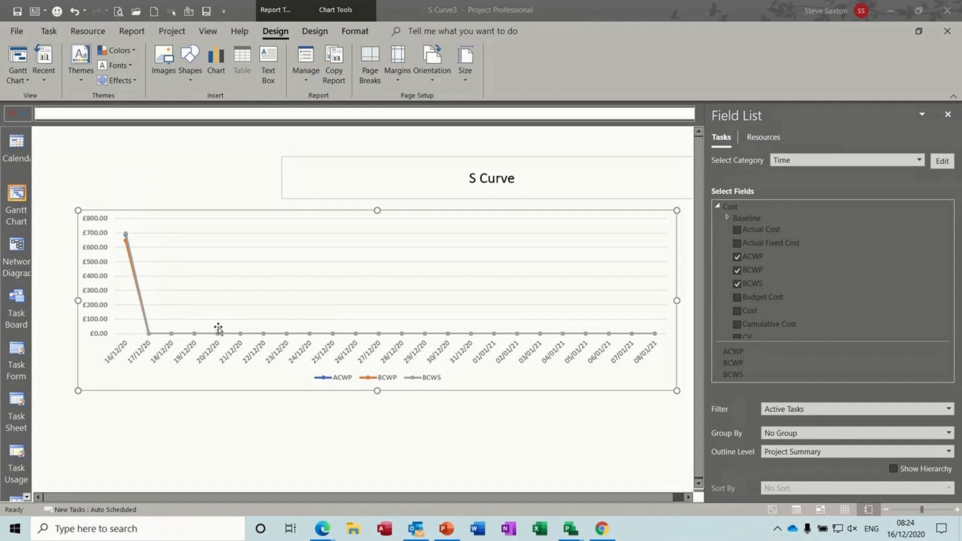
From the Gantt Chart view, set the project status date to 08/01/21, the project's finish date on the timeline
left_click(166, 33)
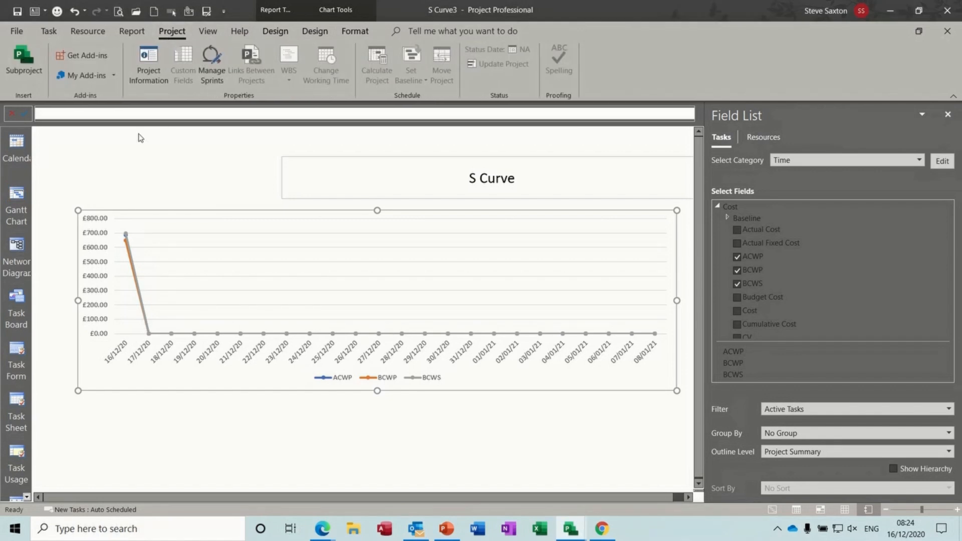
left_click(17, 200)
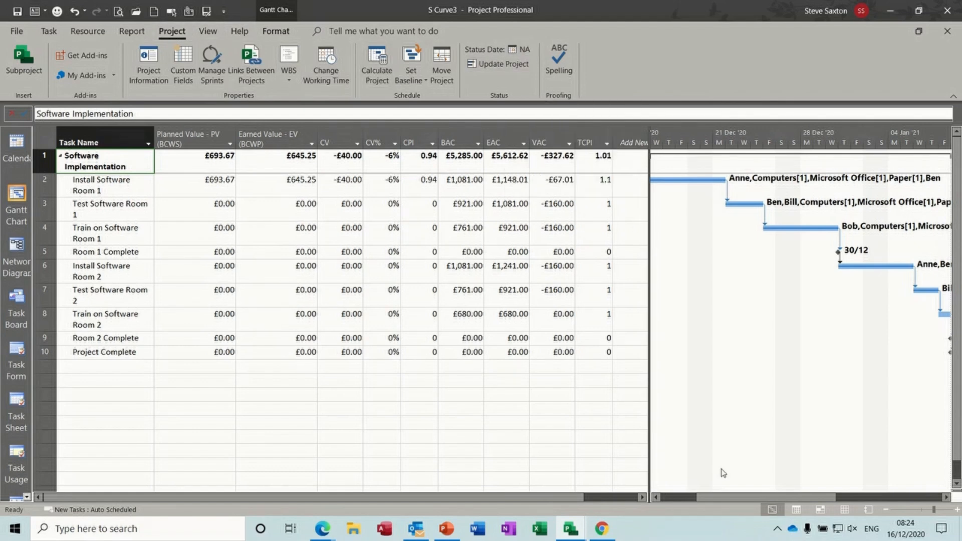
left_click_drag(734, 497, 773, 497)
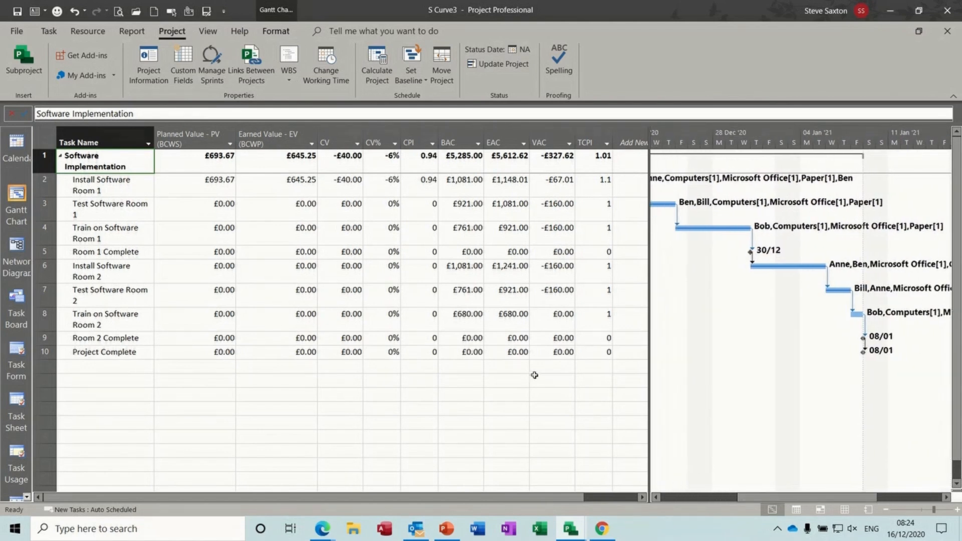
left_click(522, 49)
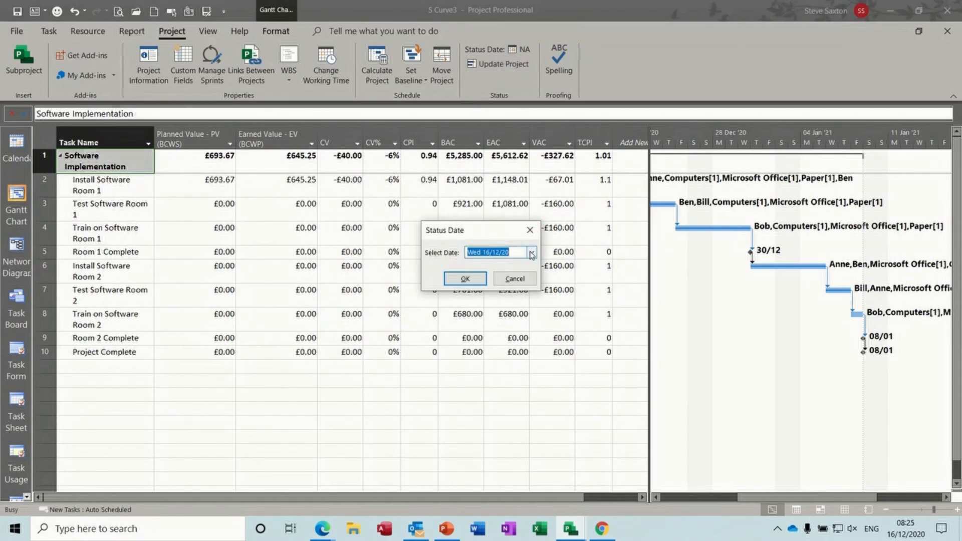
left_click(531, 253)
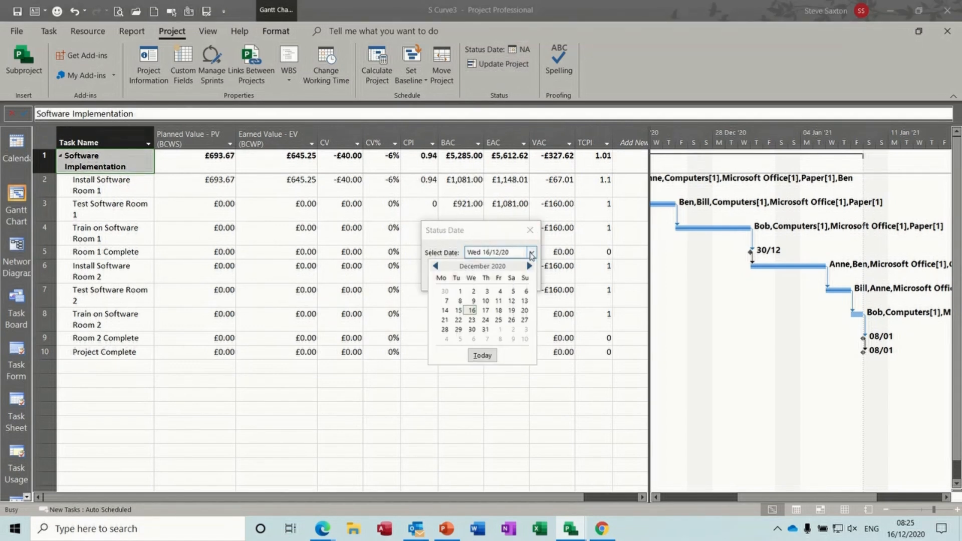
left_click(500, 339)
left_click(465, 278)
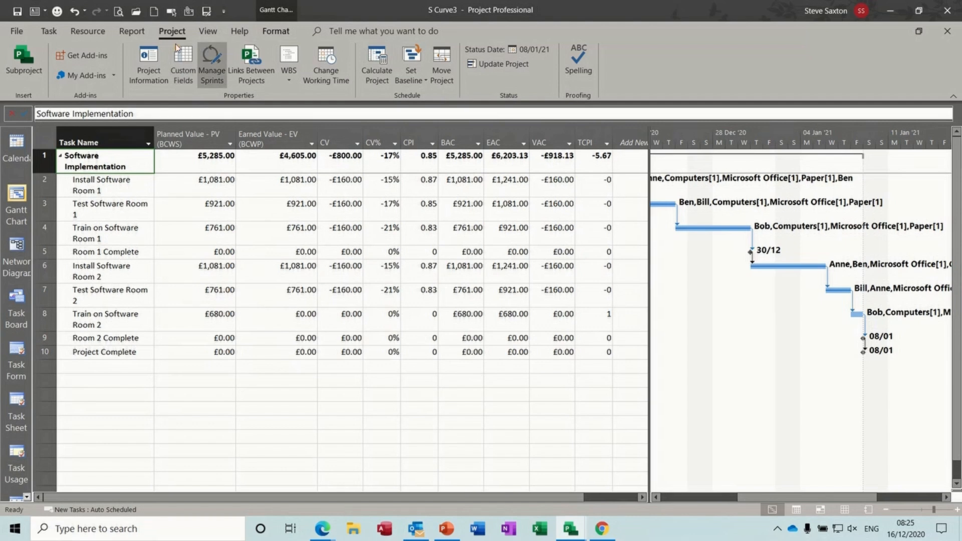
Reopen the custom S Curve report and select its chart to review the ACWP, BCWP and BCWS curves
left_click(133, 31)
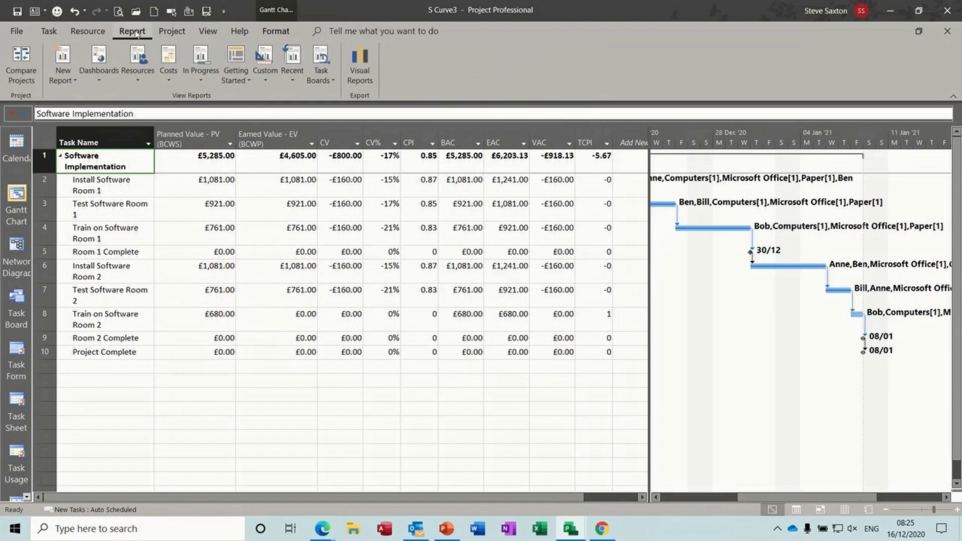
left_click(266, 79)
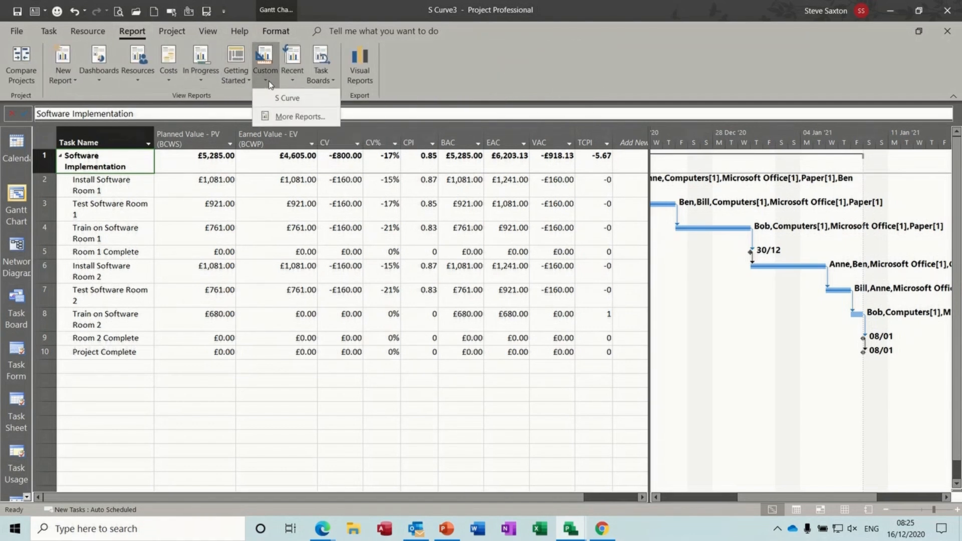
left_click(279, 99)
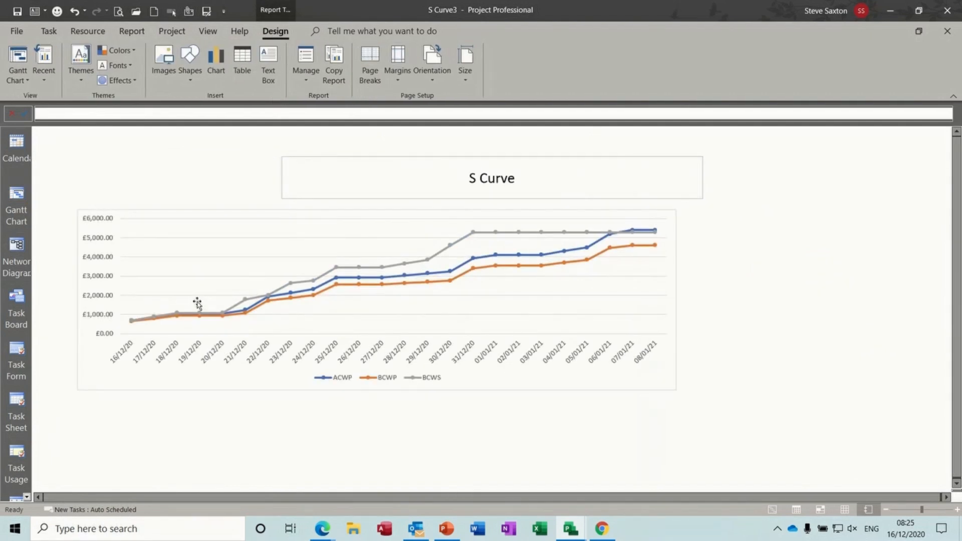
left_click(670, 292)
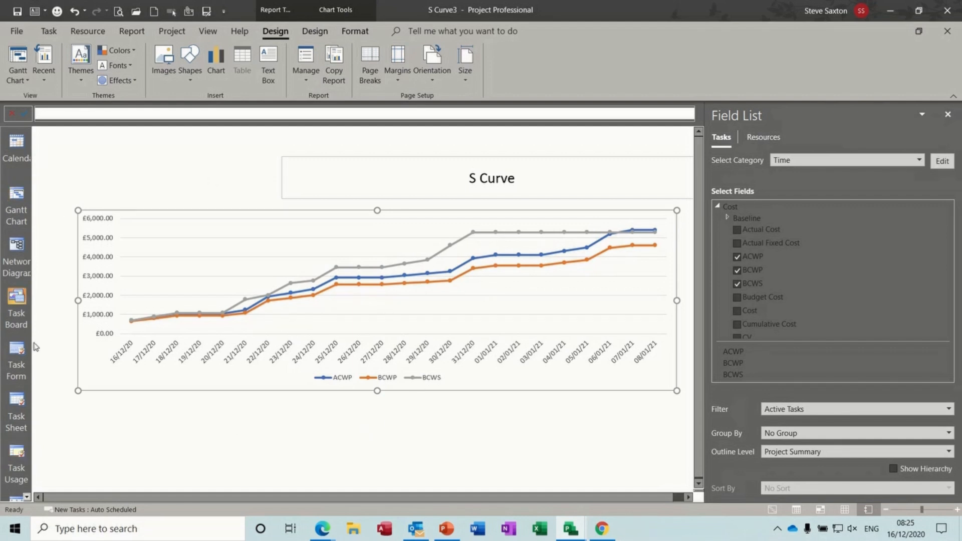
left_click(27, 498)
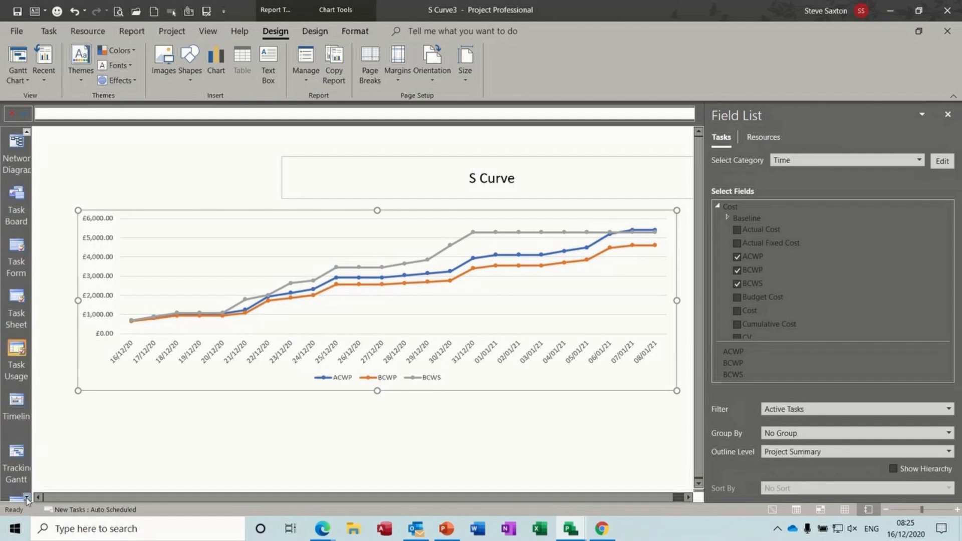
left_click(17, 401)
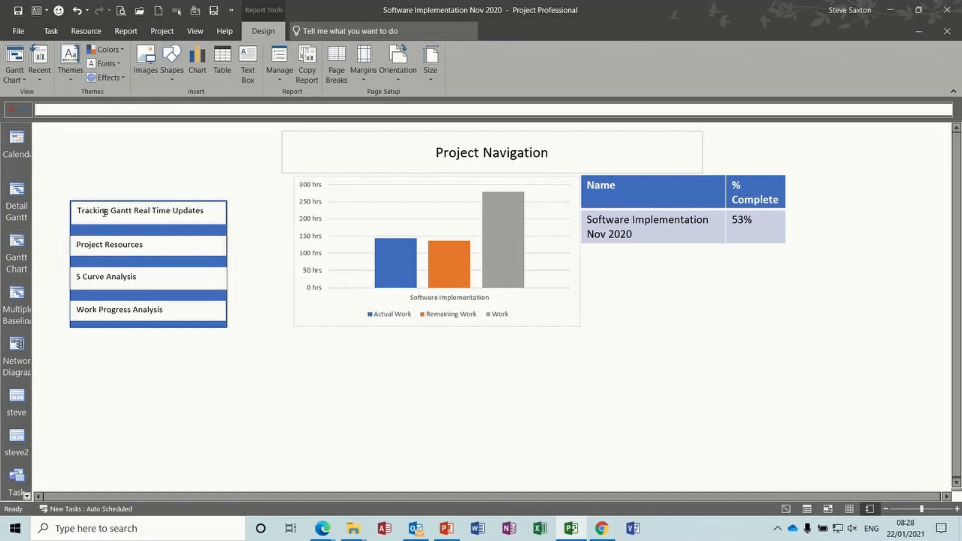
Follow the Project Navigation report's links to the tracking Gantt, project resources, S Curve and work progress pages, returning to the navigation report
left_click(151, 211)
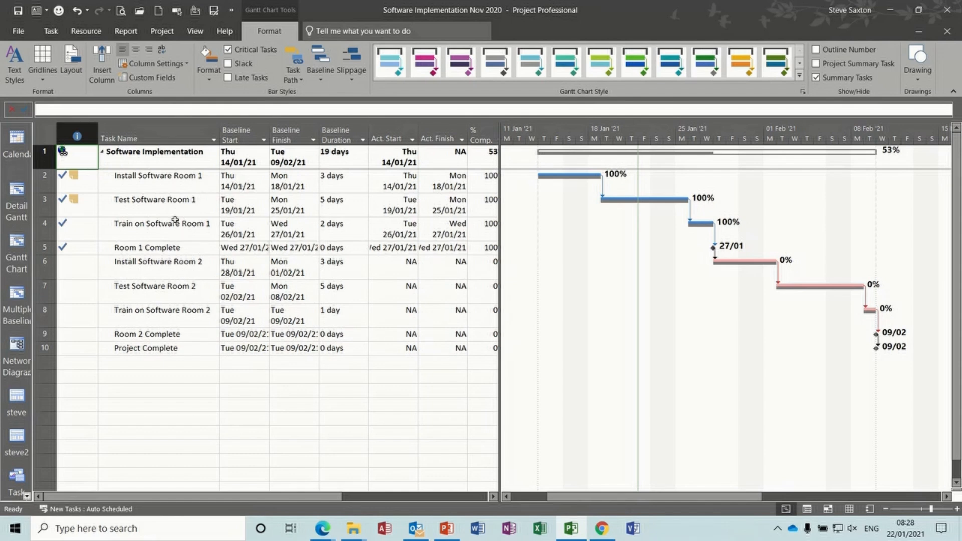
left_click(63, 152)
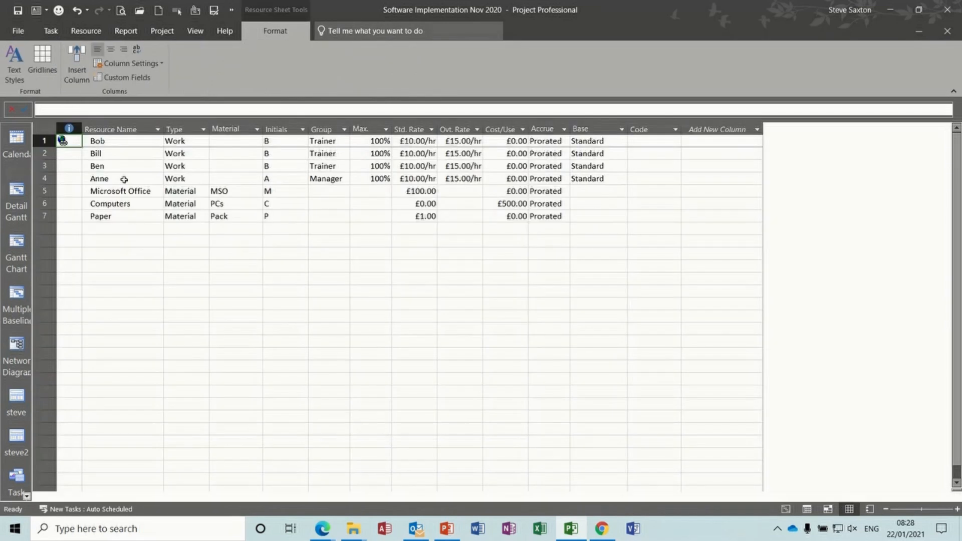
left_click(63, 142)
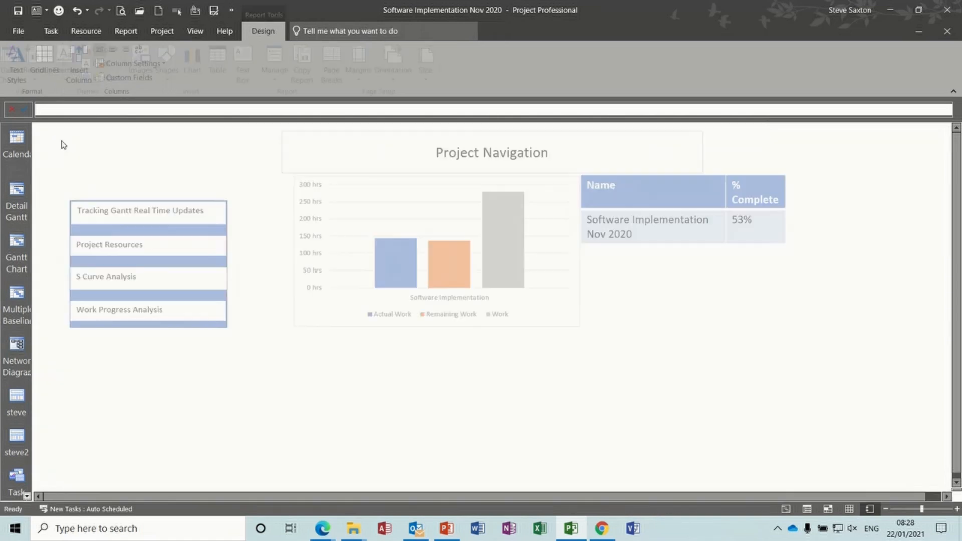
left_click(118, 281)
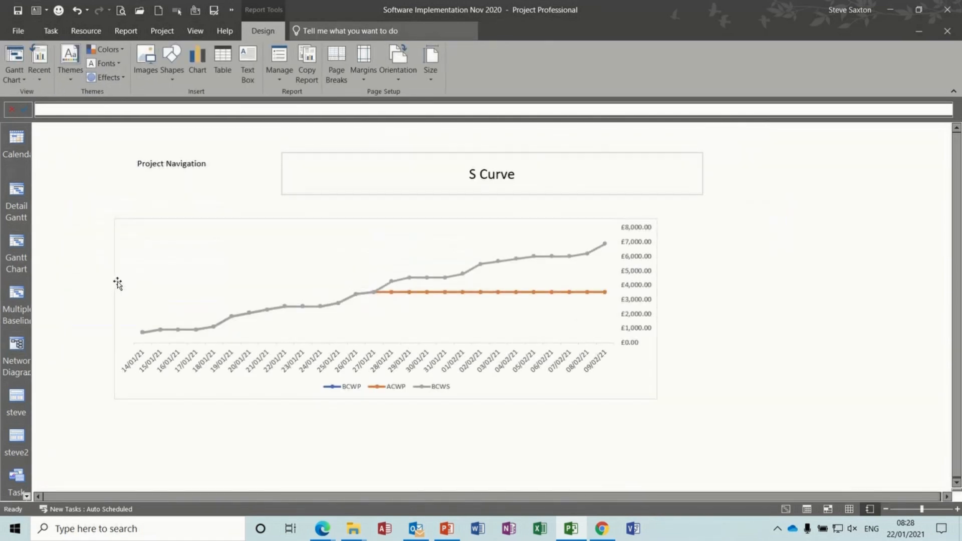
left_click(195, 164)
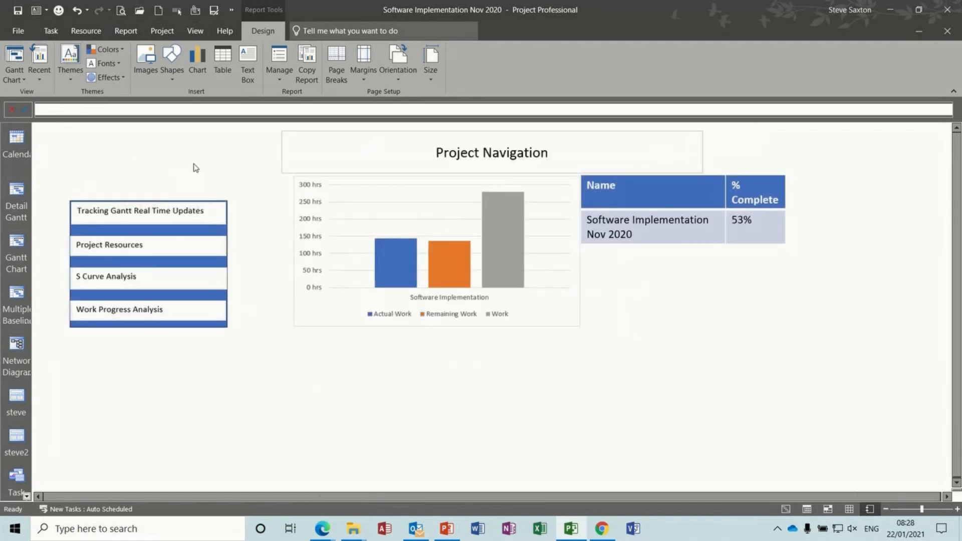
left_click(146, 314)
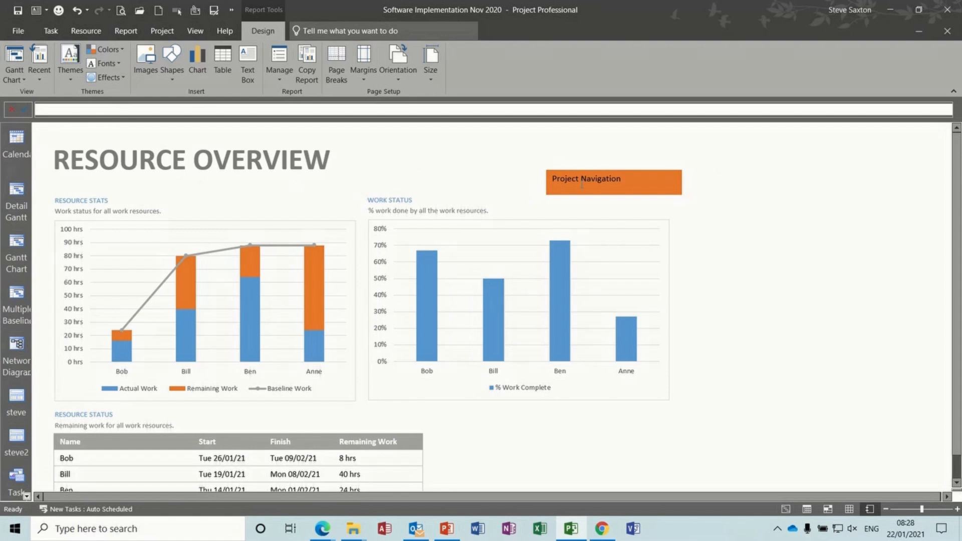
left_click(628, 180)
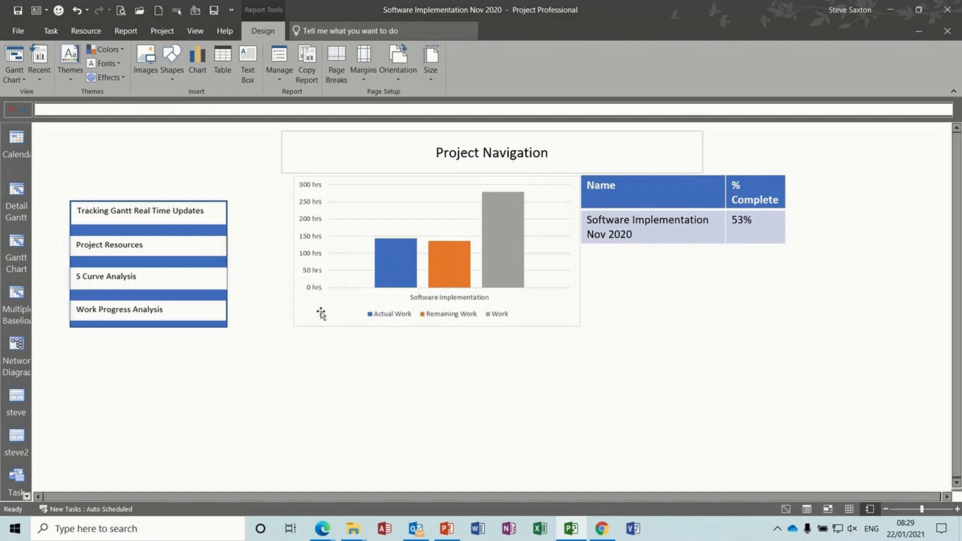
Shift the work chart slightly left so it lines up with the left edge of the Project Navigation title
left_click_drag(317, 314, 304, 314)
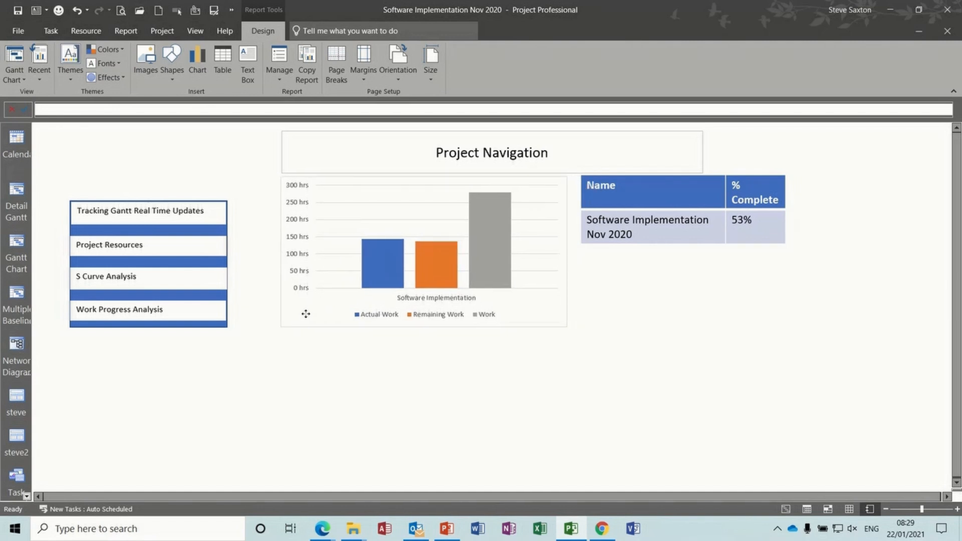
left_click(290, 376)
Create a new blank report named Project Design
left_click(128, 32)
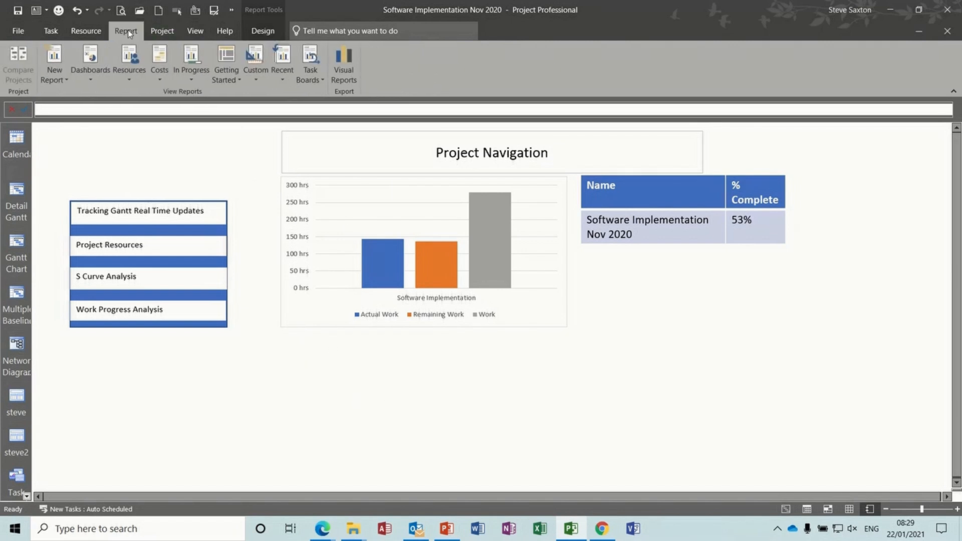
left_click(54, 57)
left_click(75, 125)
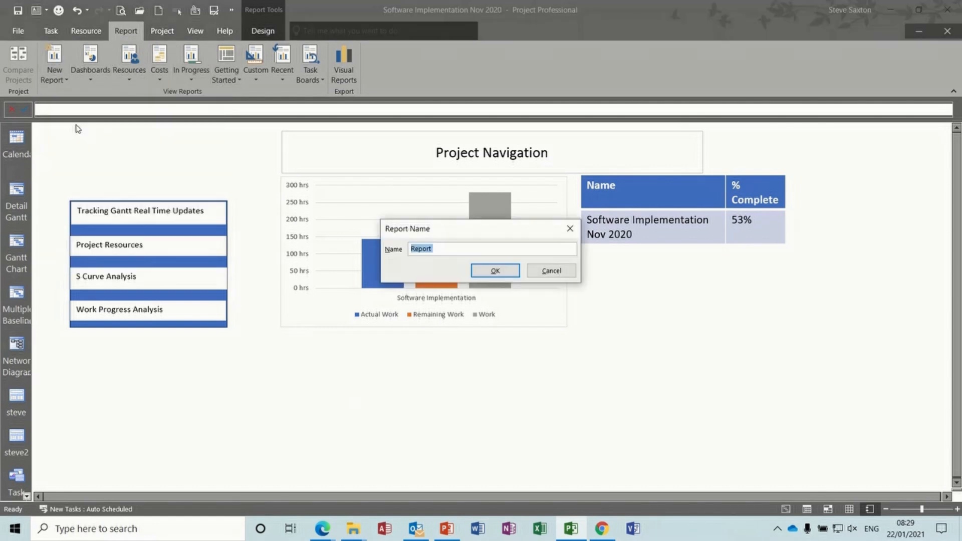
type("Project Design")
left_click(494, 270)
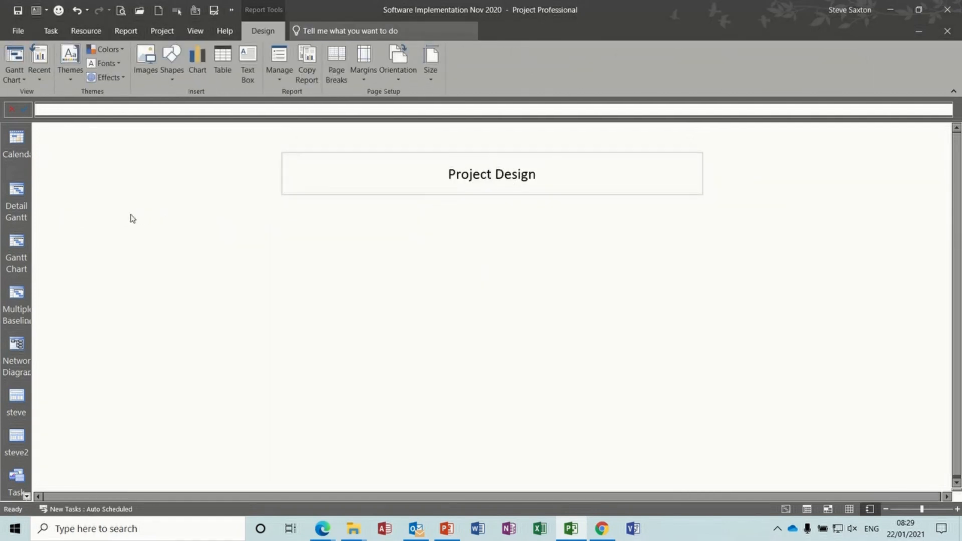
Add a text box reading Project Resources below and to the left of the report title
left_click(249, 63)
left_click_drag(83, 211, 213, 242)
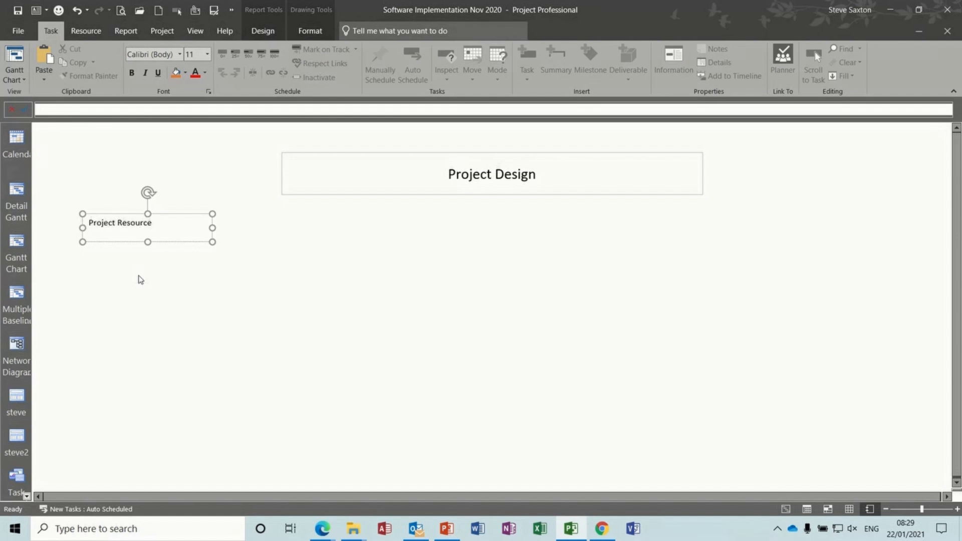
type("Project Resources")
left_click(176, 264)
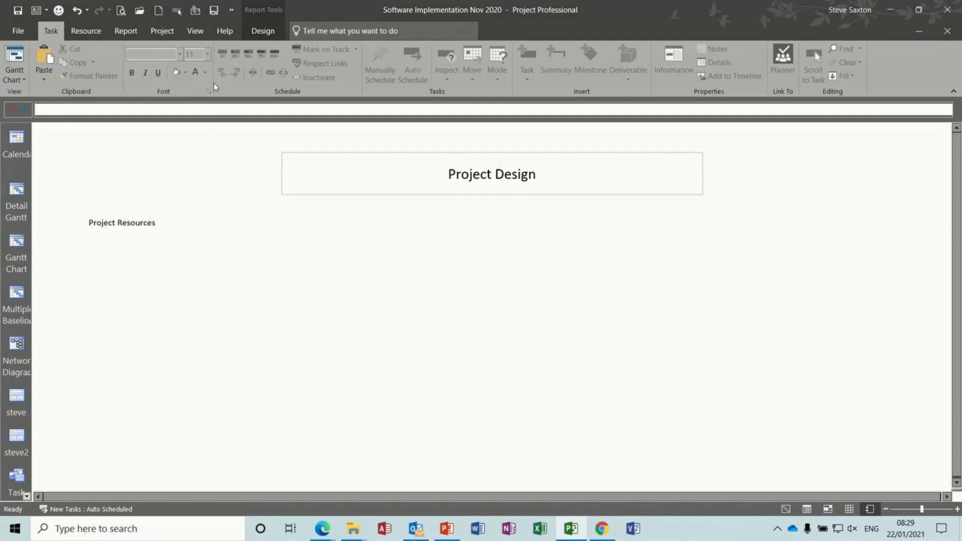
Add a text box reading Project Tracking directly beneath the Project Resources text box
left_click(263, 39)
left_click(247, 62)
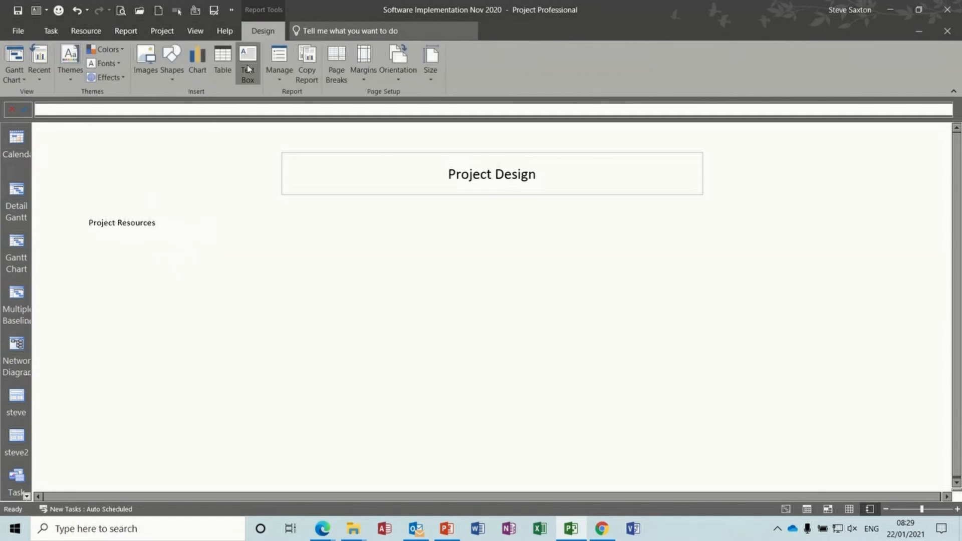
mouse_move(86, 239)
left_mouse_down()
mouse_move(118, 240)
mouse_move(165, 270)
left_mouse_up()
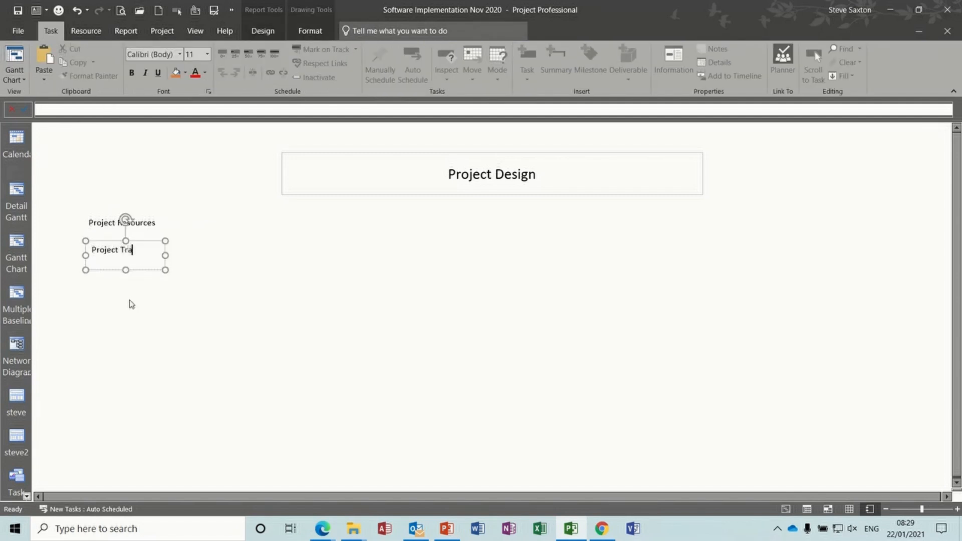
left_click(132, 304)
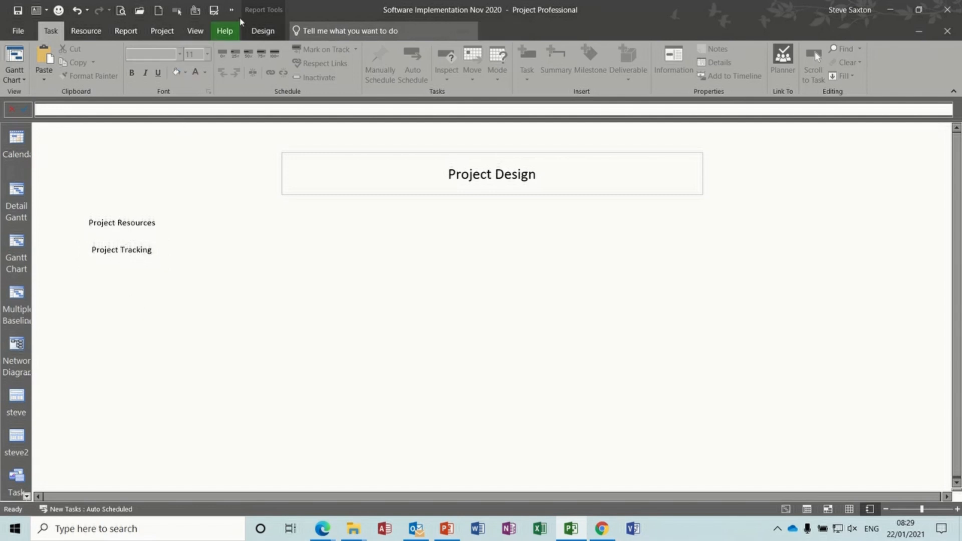
Add a text box reading Project Reporting beneath Project Tracking and widen it so the text fits on one line
left_click(268, 34)
left_click(250, 60)
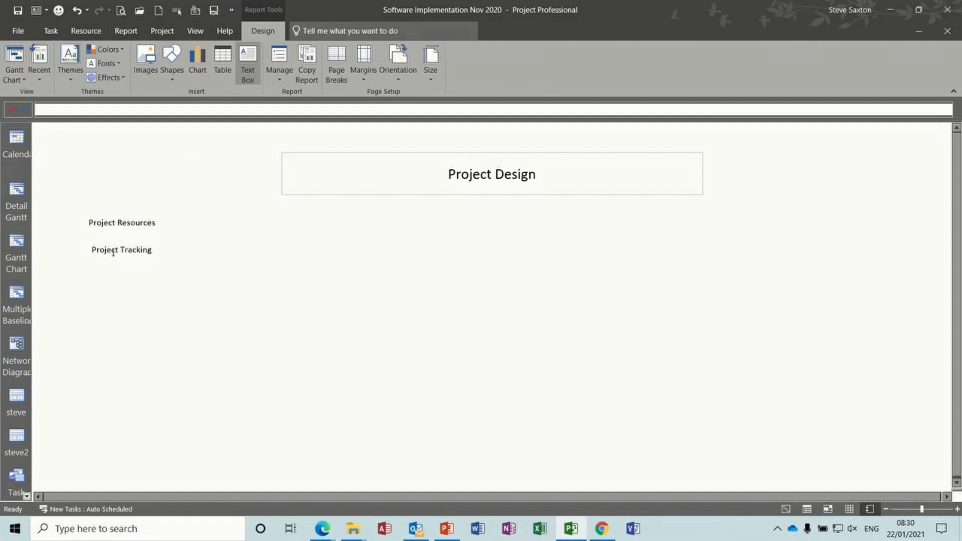
left_click_drag(92, 269, 167, 298)
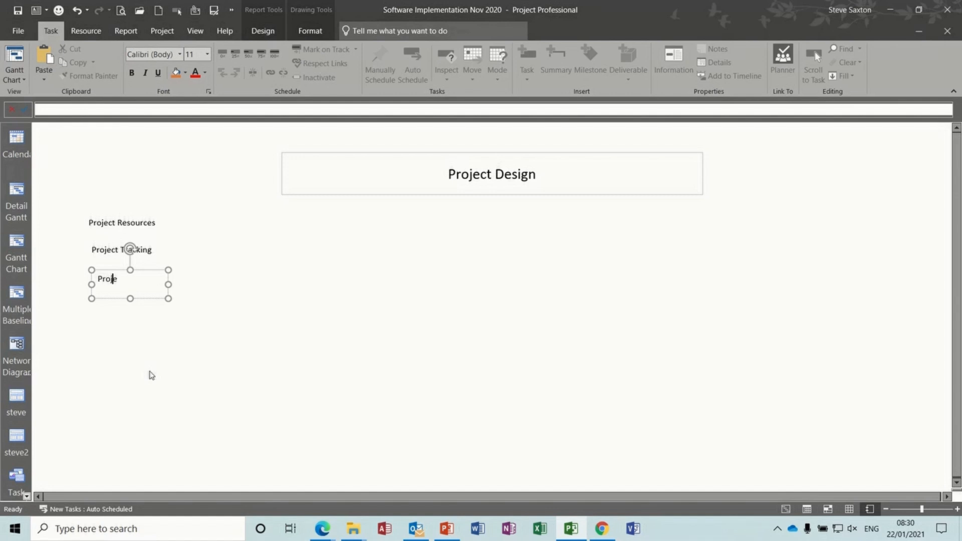
type("Project Reporting")
left_click(149, 331)
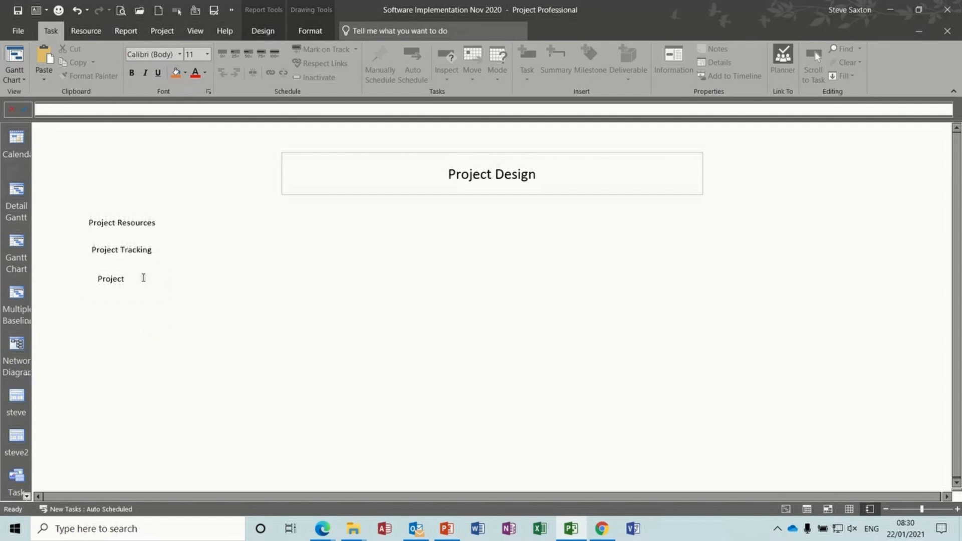
left_click(126, 279)
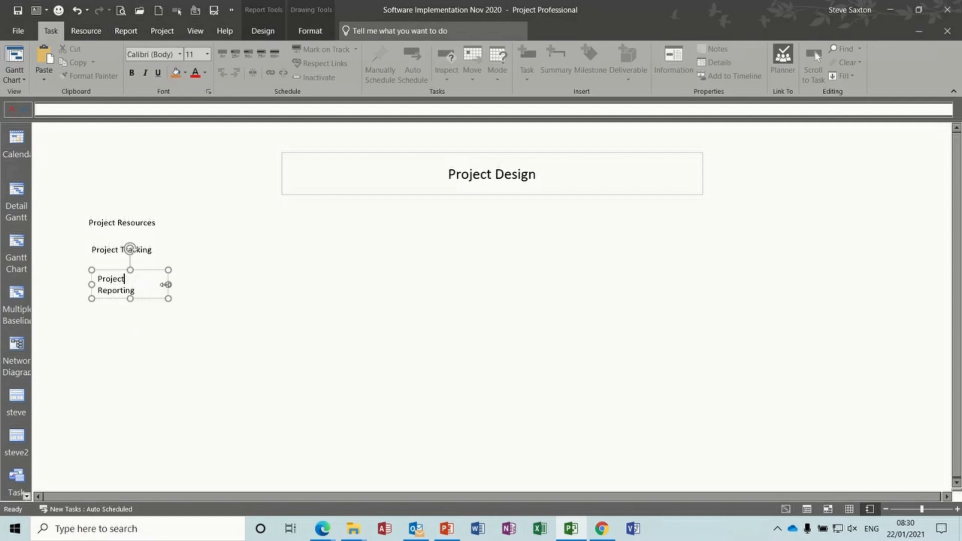
left_click_drag(168, 282, 203, 283)
Reposition the Project Reporting and Project Resources text boxes to line up and space evenly with Project Tracking
left_click(148, 289)
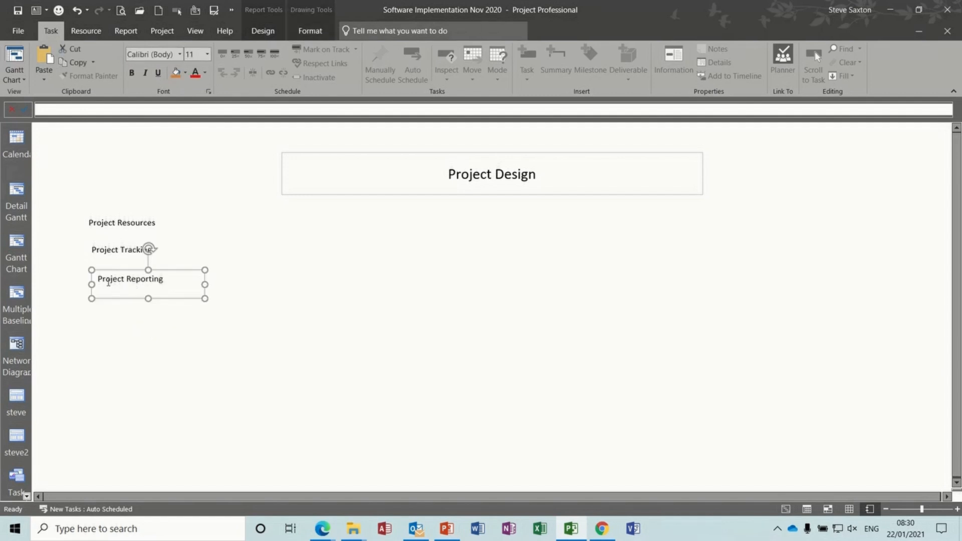
left_click_drag(108, 271, 100, 268)
left_click(108, 223)
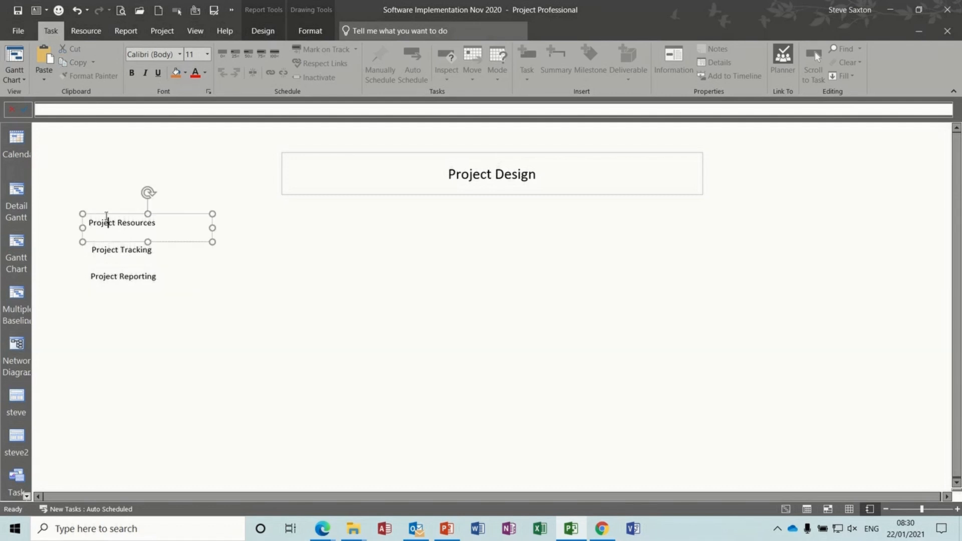
left_click_drag(104, 212, 107, 216)
left_click(209, 299)
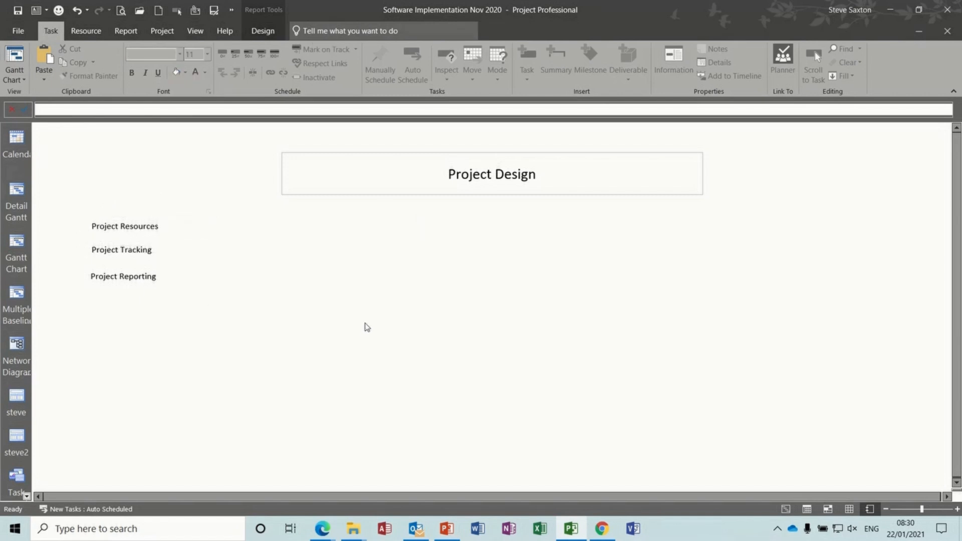
Insert a Clustered Column chart and position it directly beneath the Project Design title, aligned with the title box's left edge
left_click(263, 31)
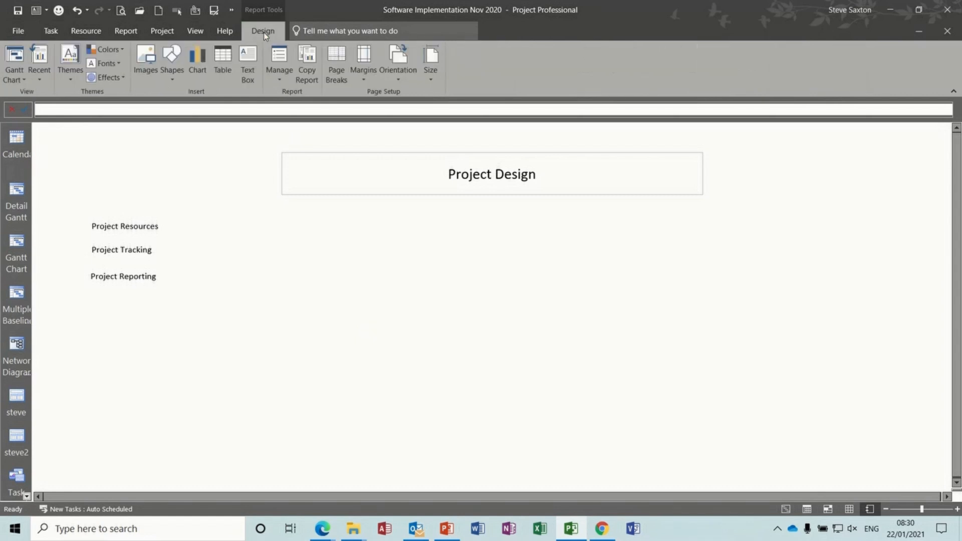
left_click(197, 62)
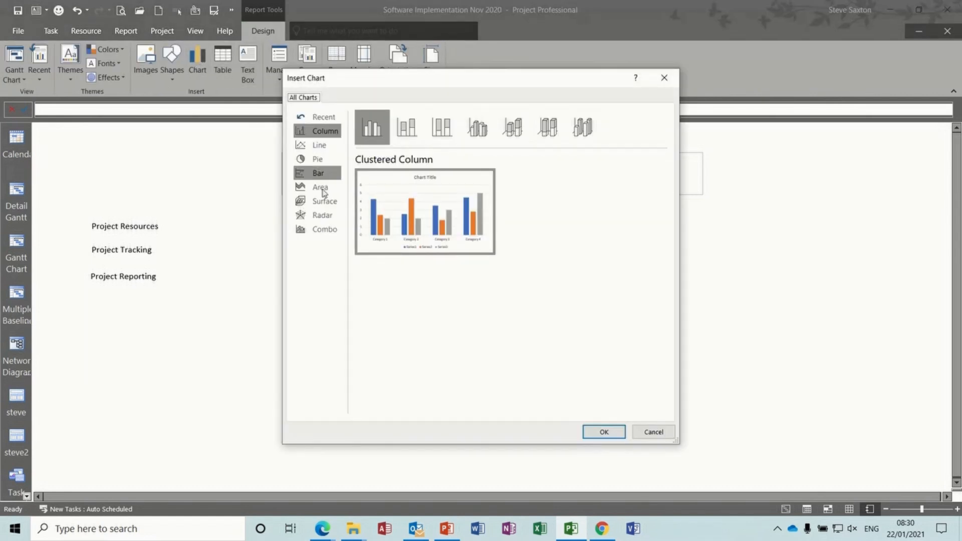
double_click(428, 224)
left_click_drag(480, 217, 420, 198)
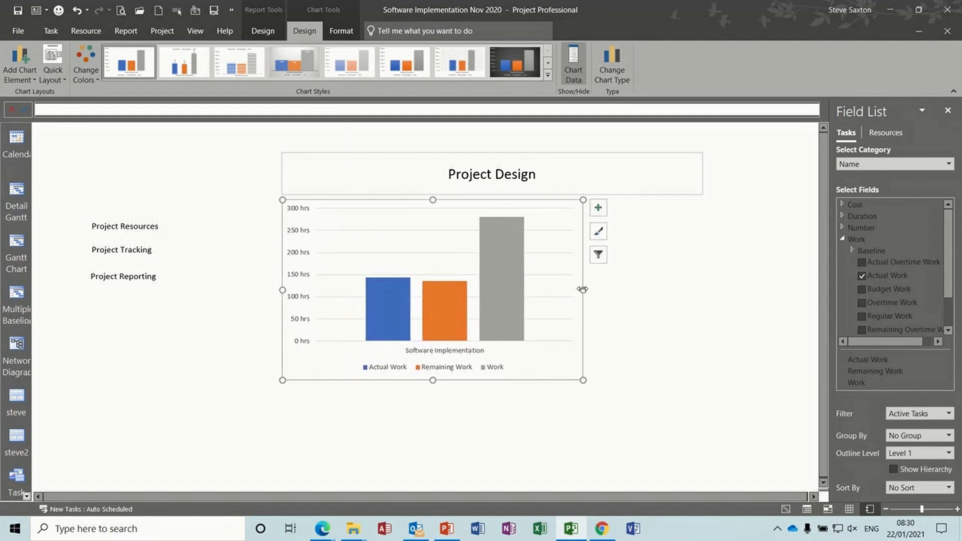
left_click(649, 250)
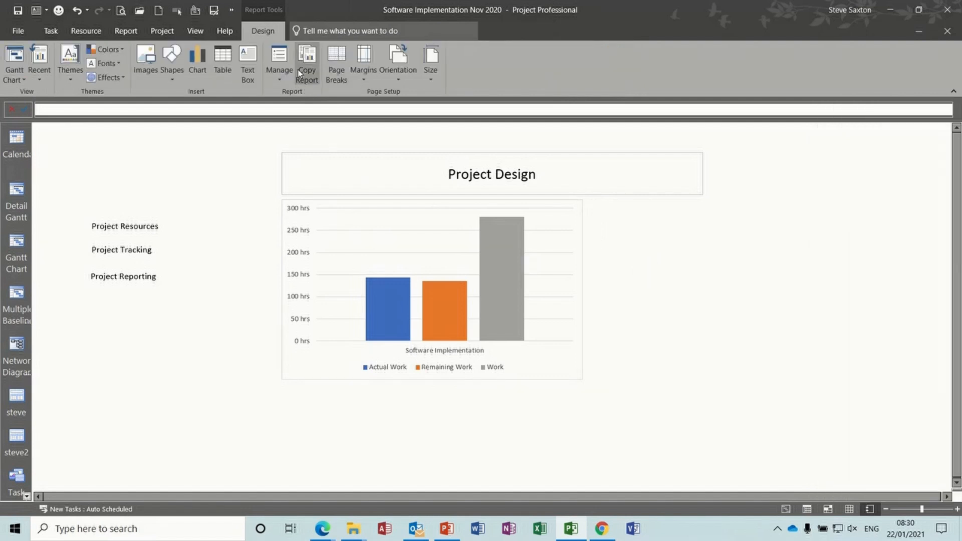
Insert a table beneath the chart showing only the Name and % Complete fields, narrowed to less than the chart's width
left_click(221, 68)
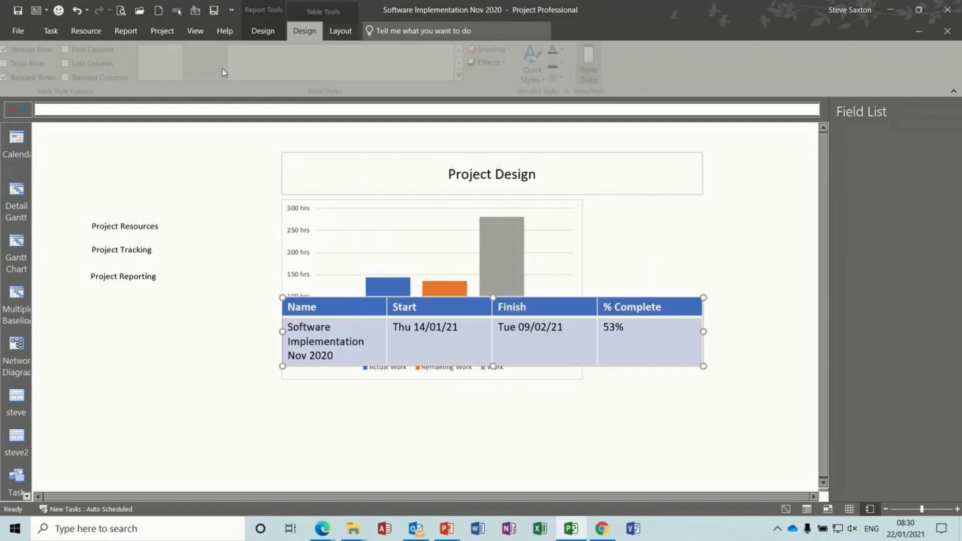
left_click_drag(528, 299, 529, 384)
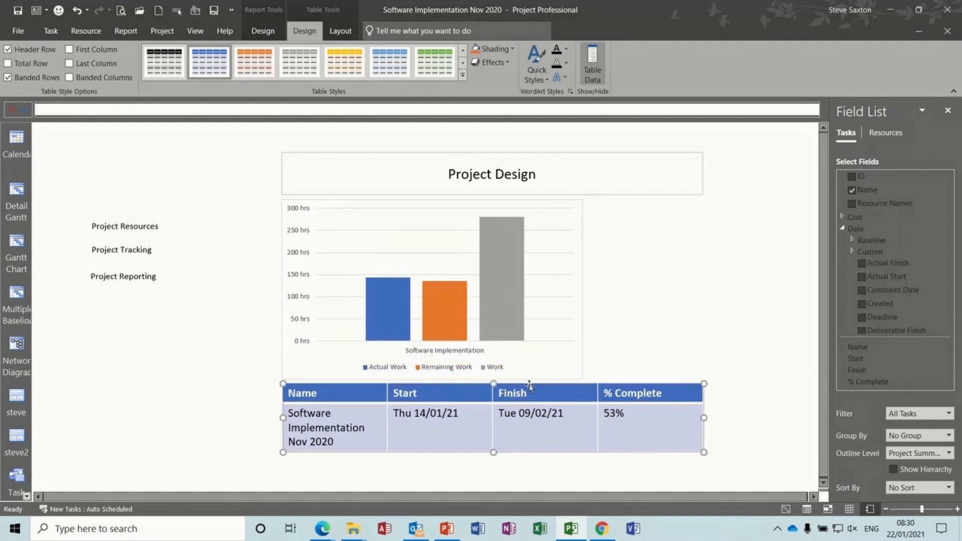
right_click(860, 361)
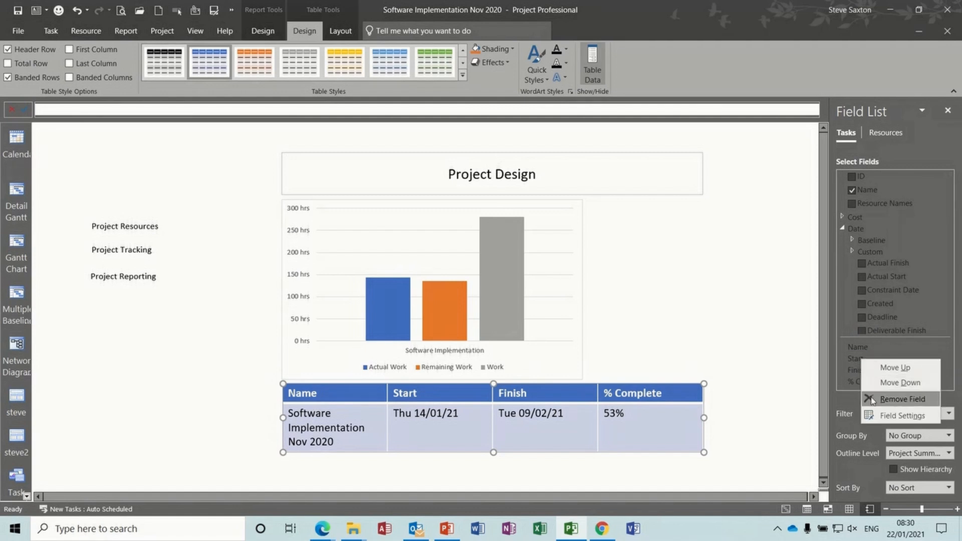
left_click(874, 397)
right_click(866, 372)
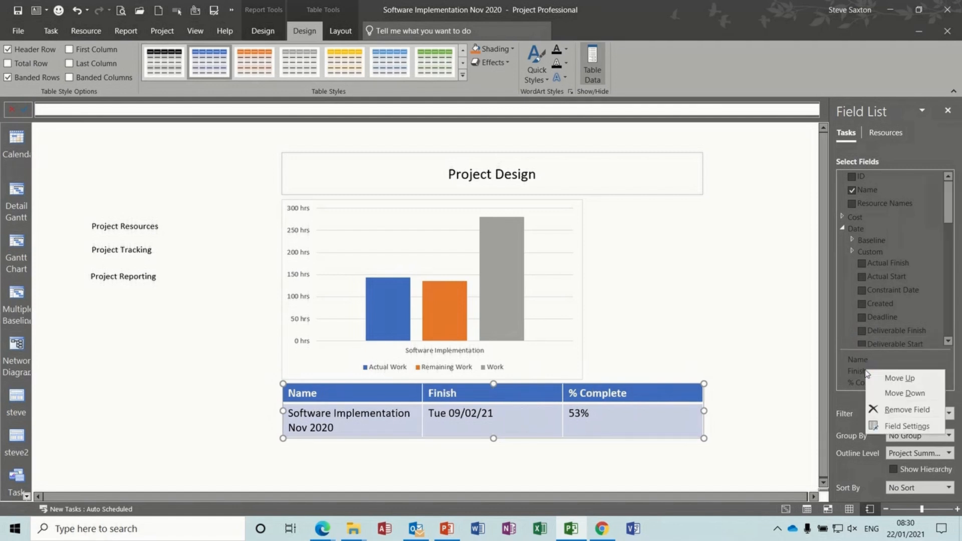
left_click(874, 410)
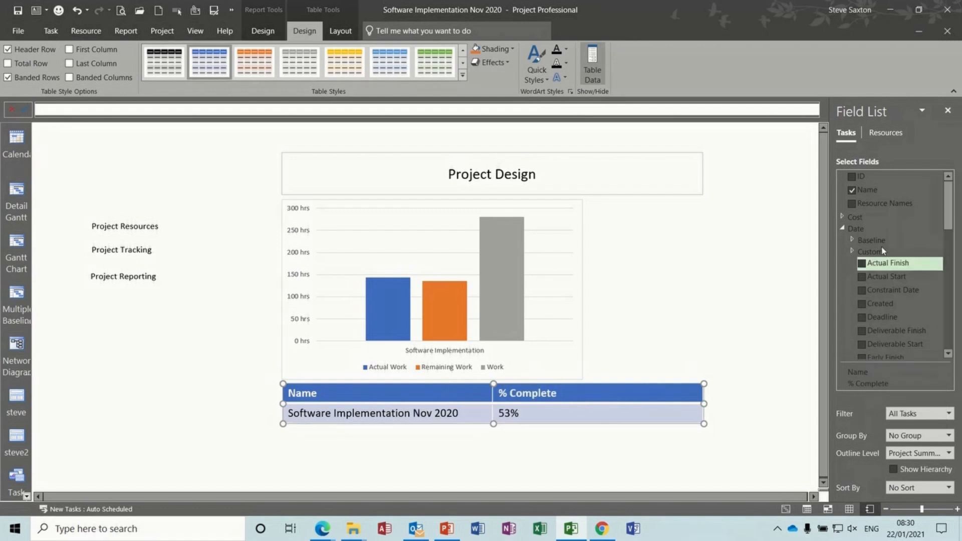
left_click_drag(704, 403, 584, 404)
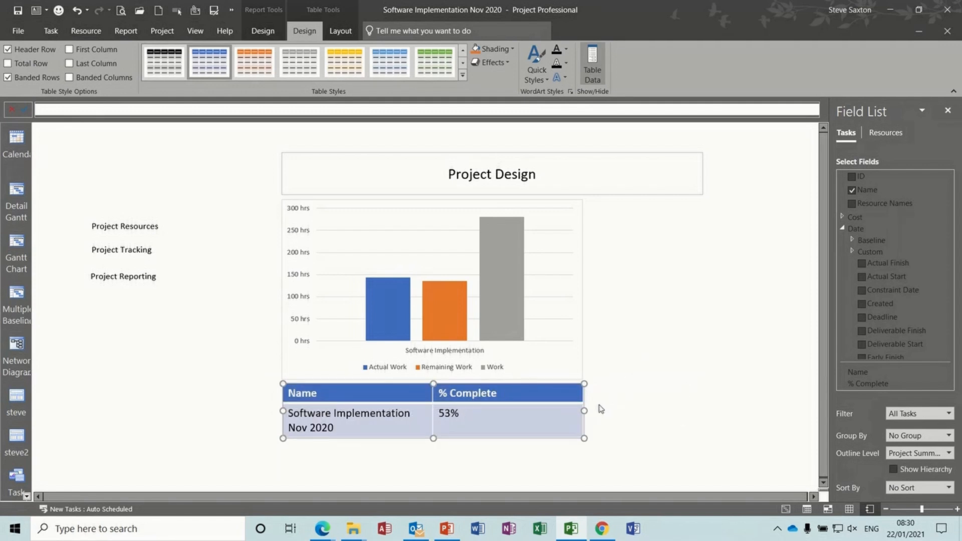
left_click_drag(584, 411, 538, 415)
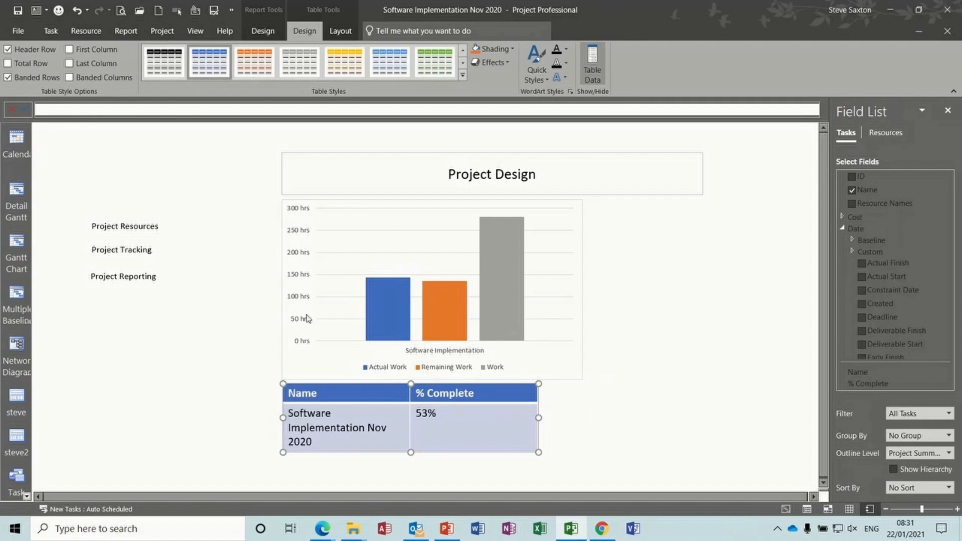
Hyperlink the Project Resources text to the Resource Sheet view in this project
double_click(146, 227)
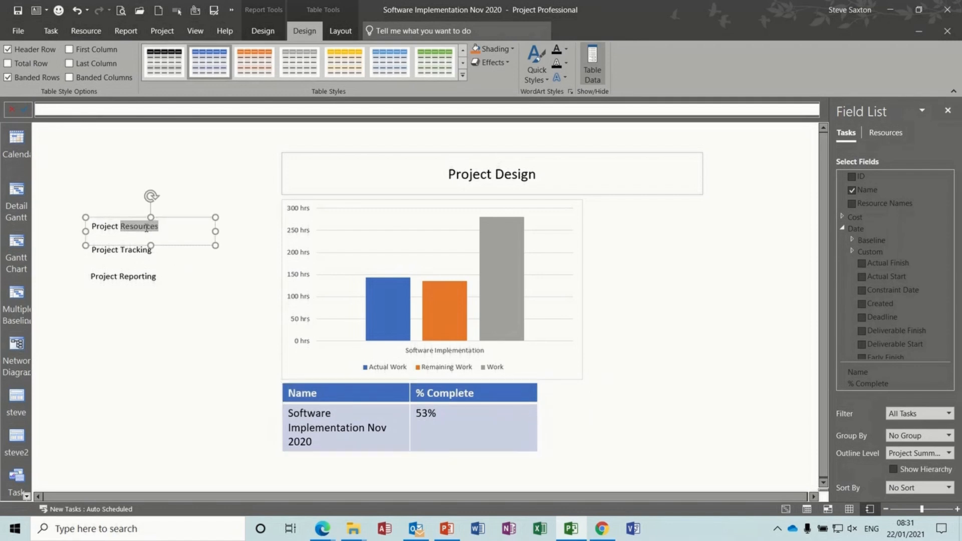
left_click_drag(123, 229, 100, 227)
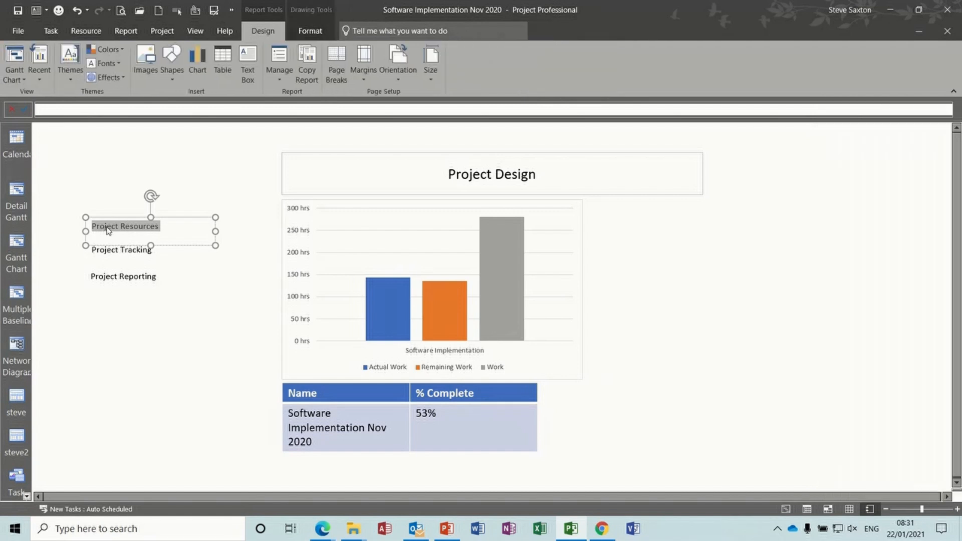
right_click(106, 227)
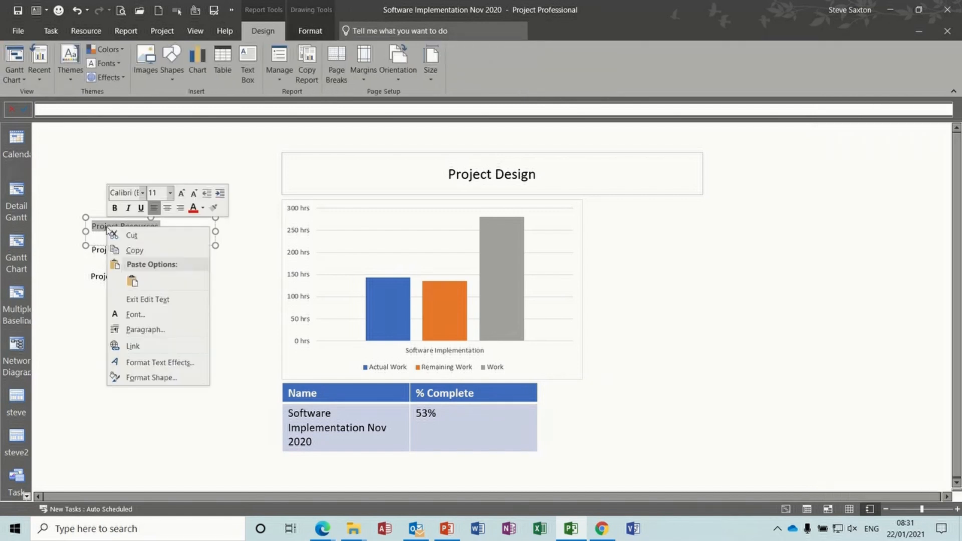
left_click(134, 346)
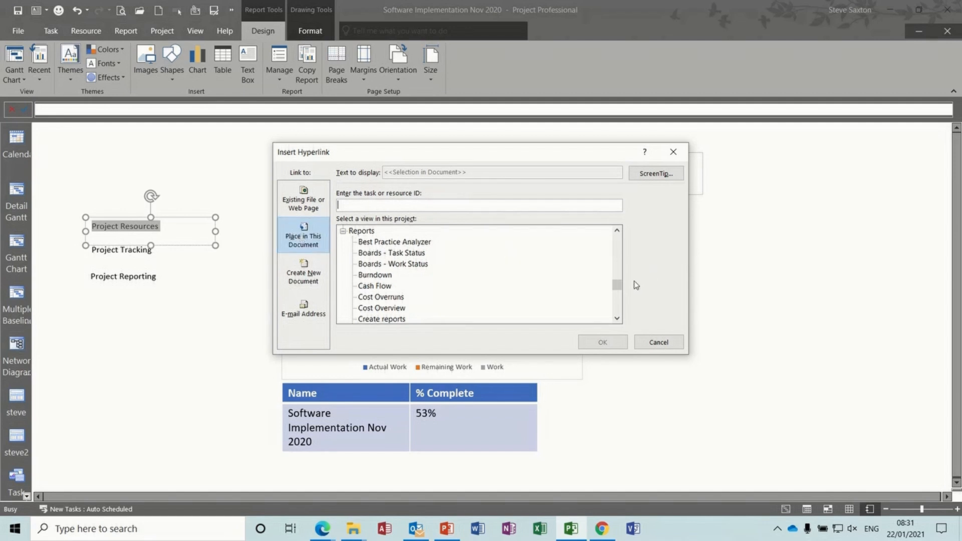
left_click_drag(619, 287, 616, 261)
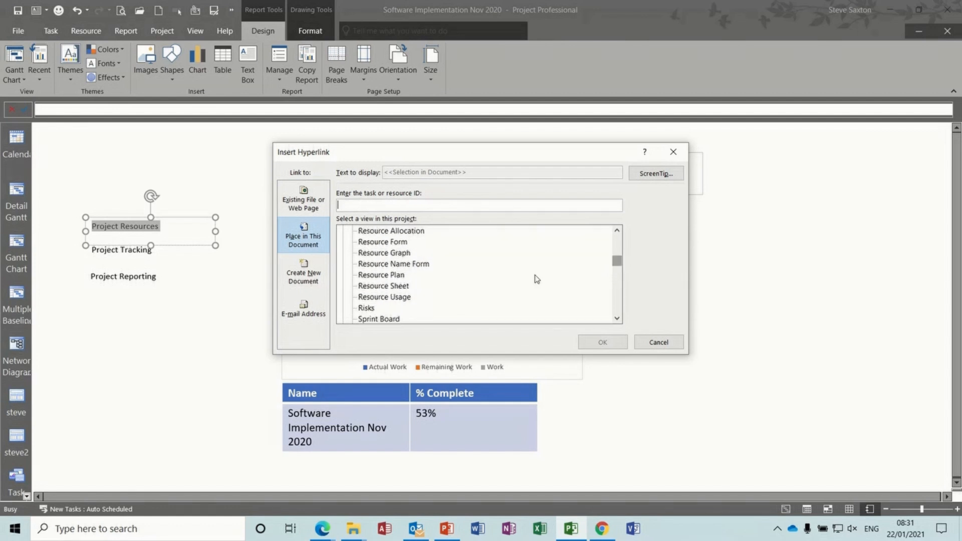
left_click(406, 290)
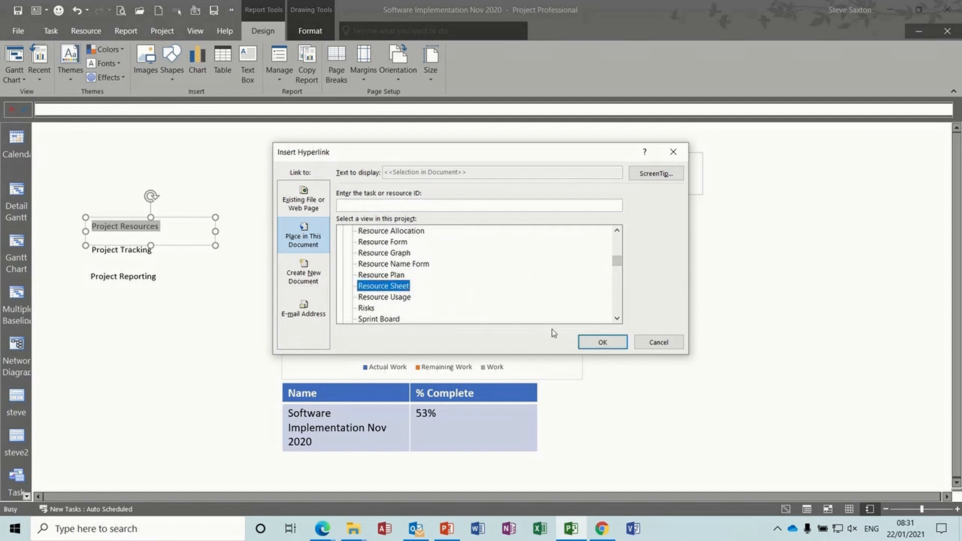
left_click(597, 342)
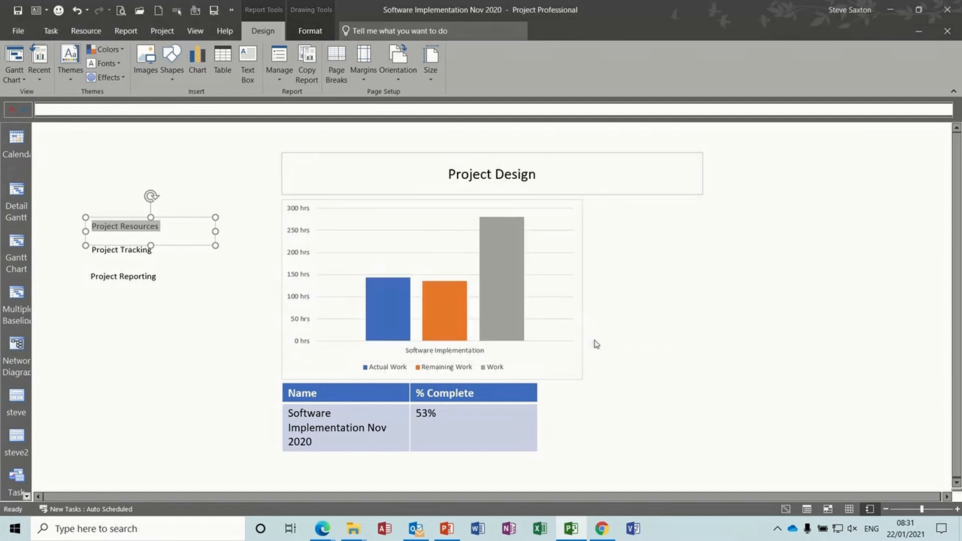
Hyperlink the Project Tracking text to the Tracking Gantt view in this project
left_click(160, 250)
left_click_drag(161, 250, 102, 249)
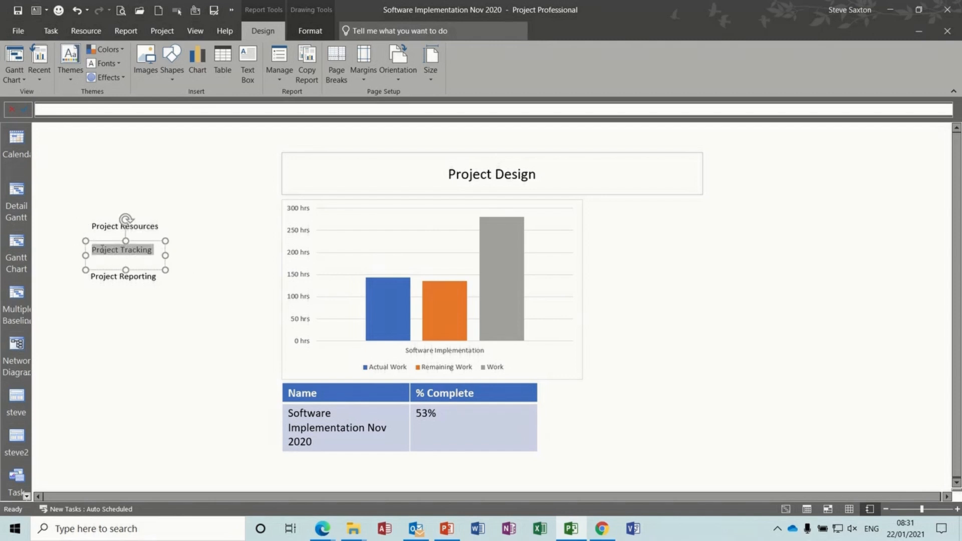
right_click(105, 252)
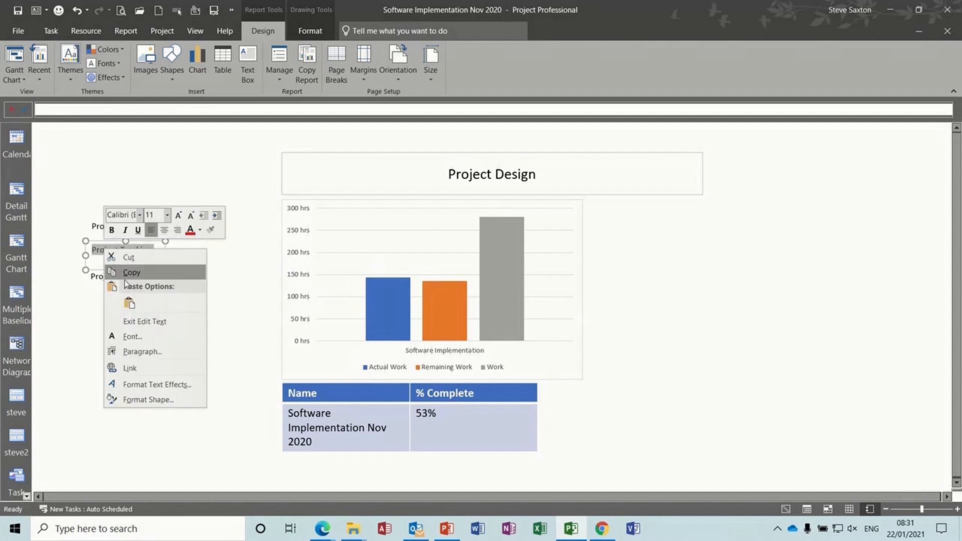
left_click(131, 368)
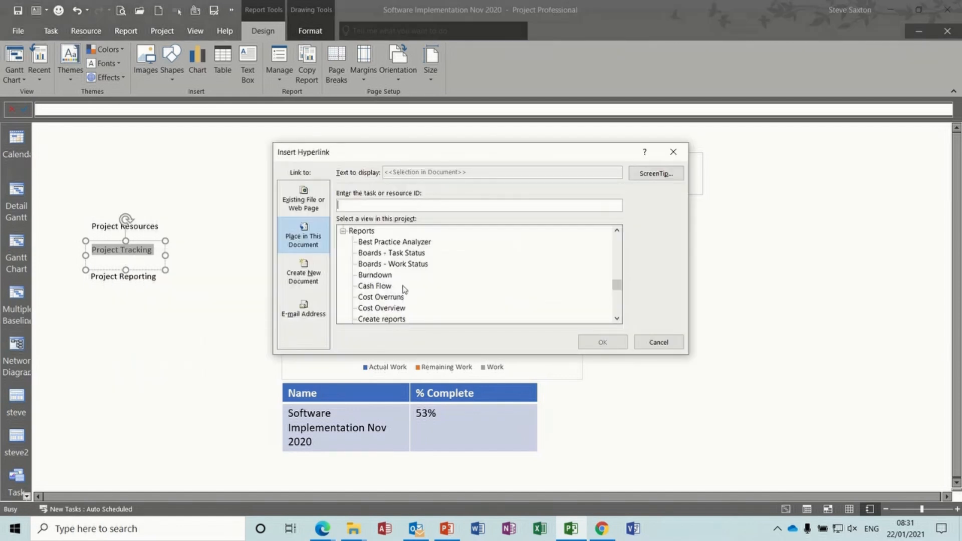
mouse_move(617, 287)
left_mouse_down()
mouse_move(622, 244)
mouse_move(622, 280)
left_mouse_up()
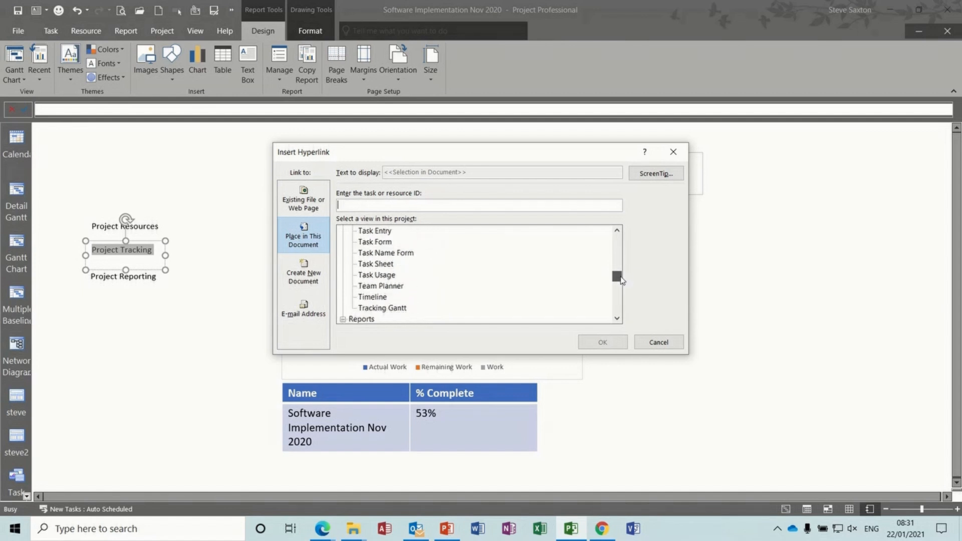
left_click(392, 308)
left_click(602, 342)
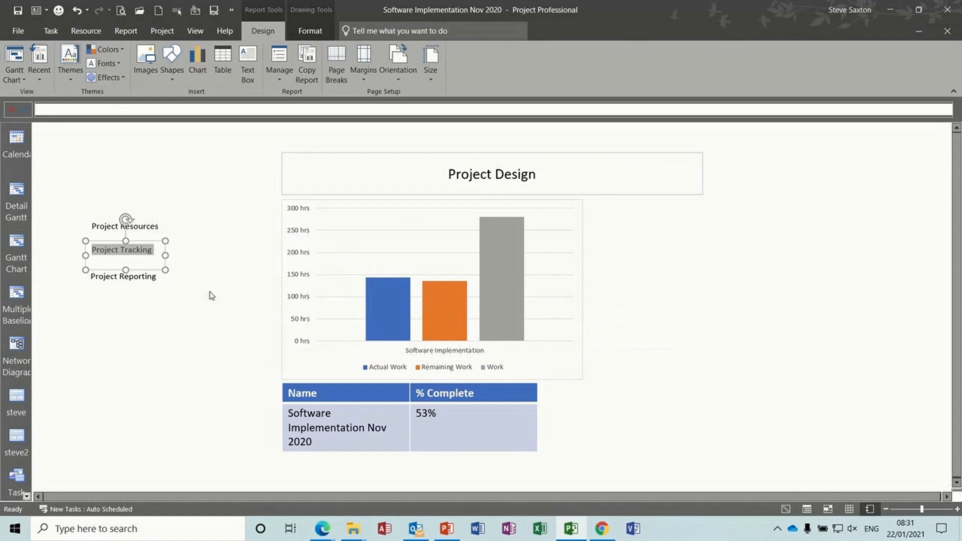
Hyperlink the Project Reporting text to the Resource Overview report in this project
left_click(158, 279)
left_click_drag(159, 279, 110, 280)
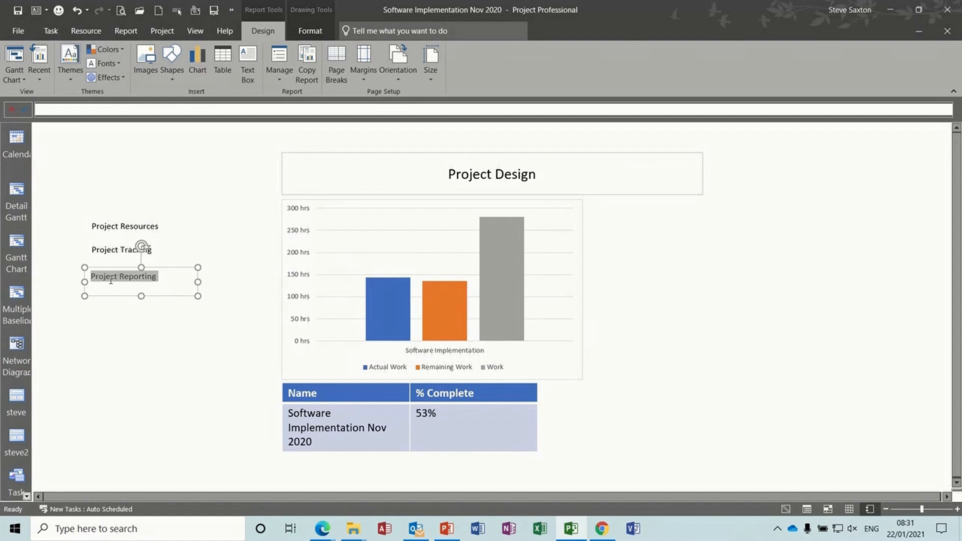
right_click(102, 280)
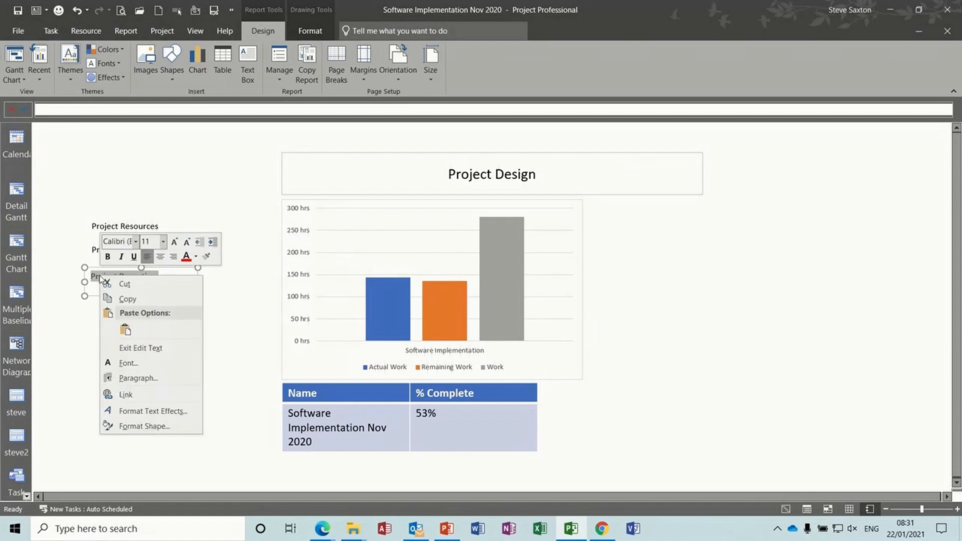
left_click(126, 394)
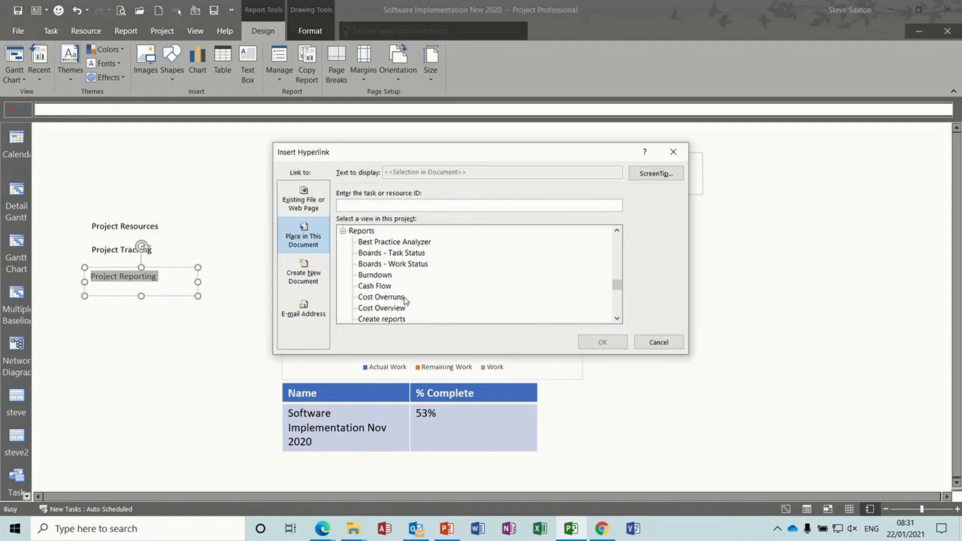
scroll(619, 324, "down", 9)
scroll(619, 324, "down", 3)
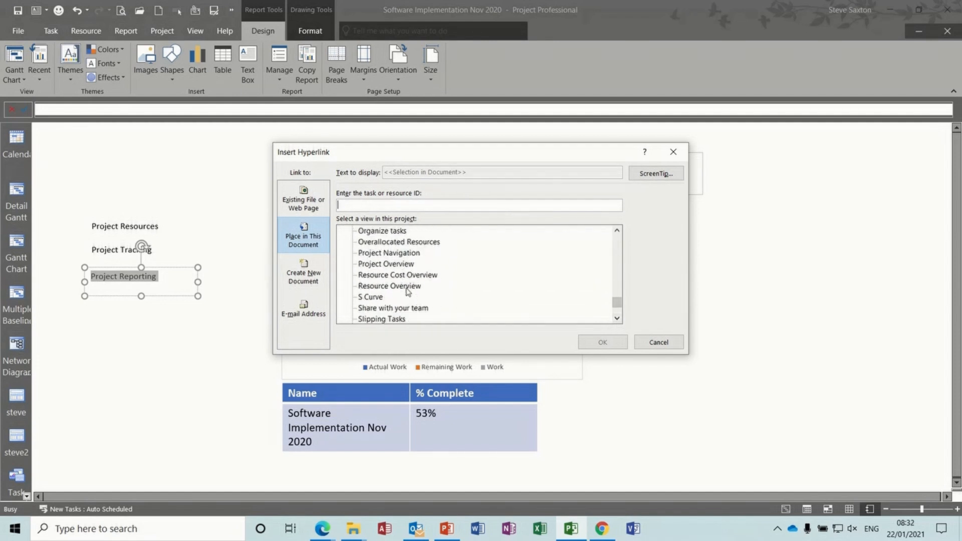
left_click(406, 287)
left_click(600, 344)
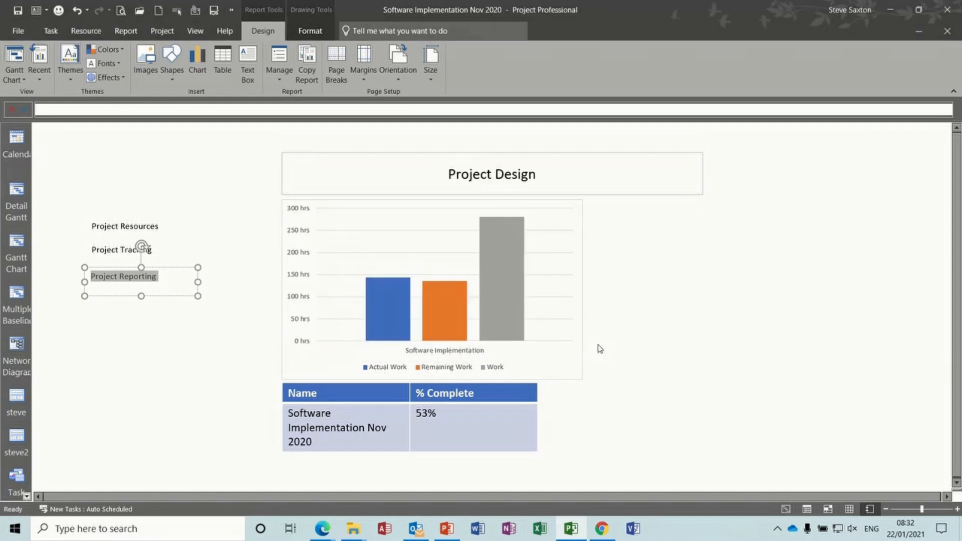
Deselect the text box and follow the Project Resources link to its linked view
left_click(209, 326)
left_click(134, 225, "ctrl")
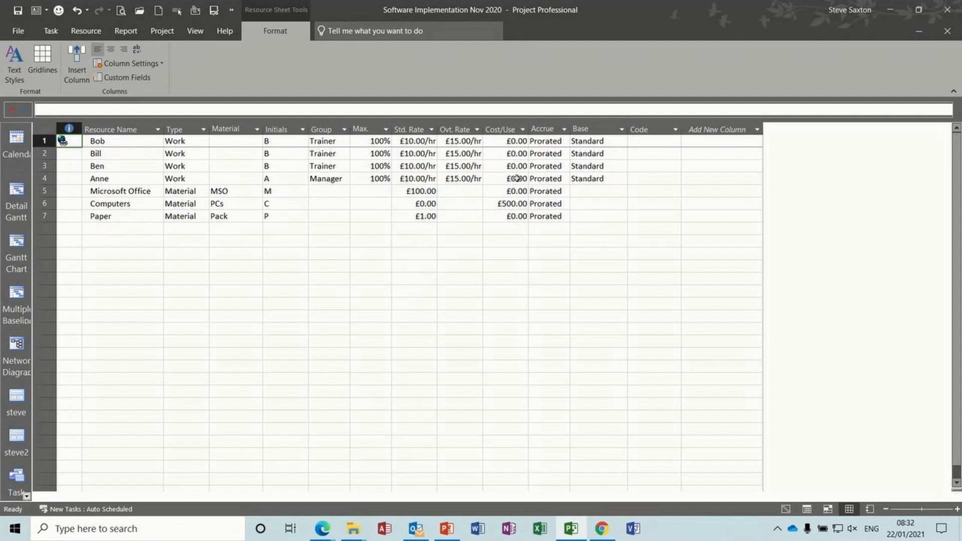
Examine the settings and available link targets of the hyperlink attached to the first resource, leaving it unedited
right_click(64, 140)
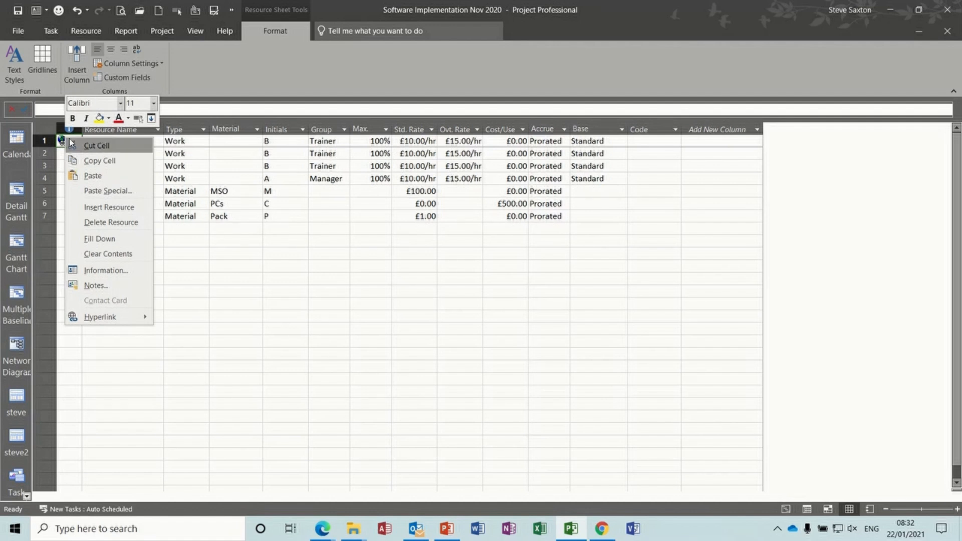
left_click(77, 11)
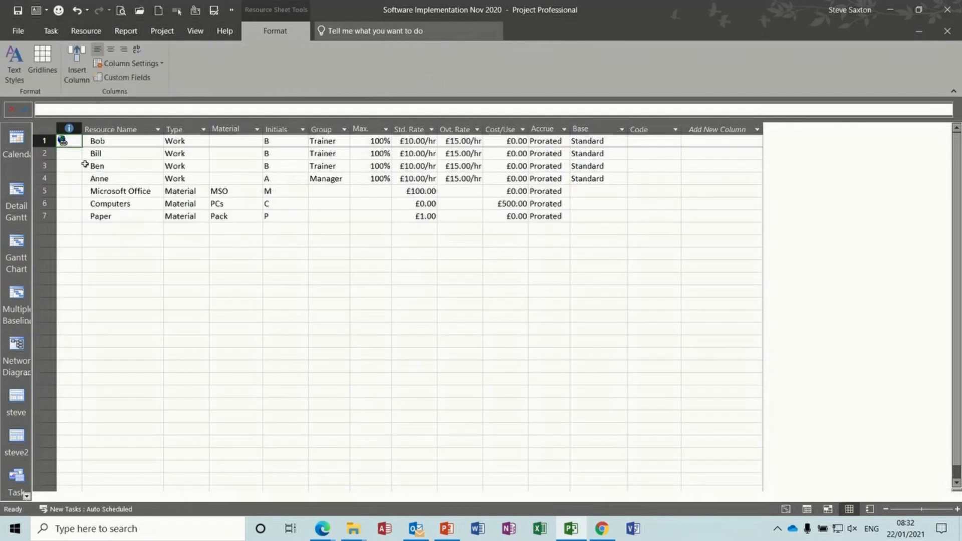
right_click(66, 144)
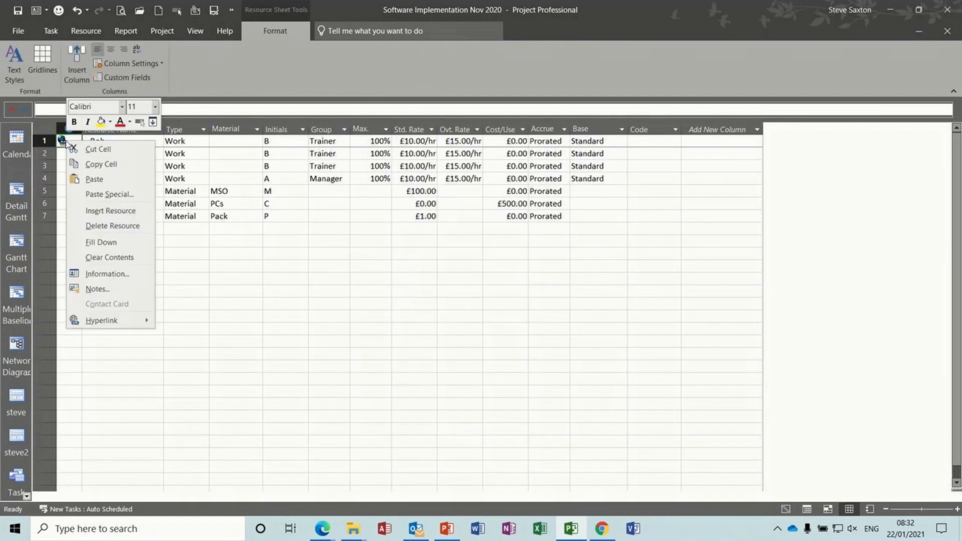
mouse_move(123, 319)
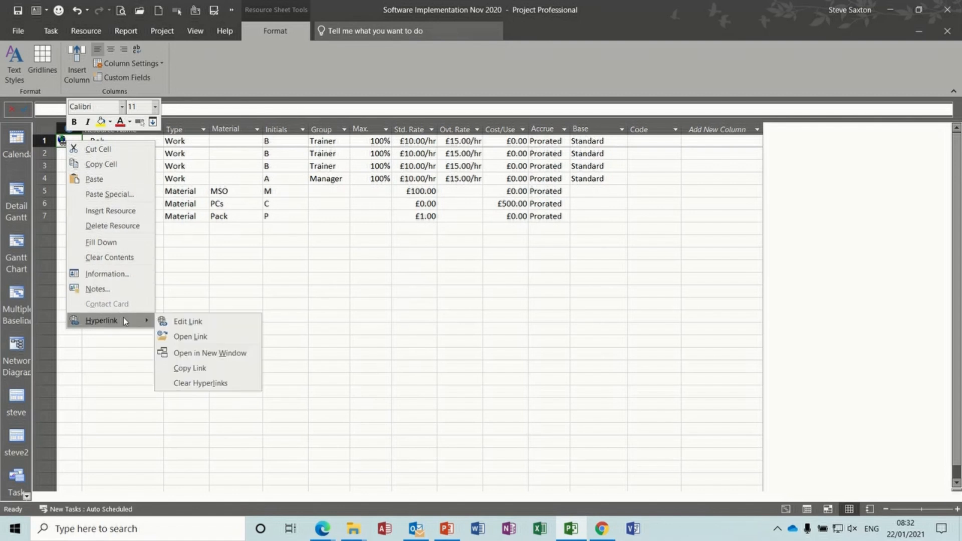
left_click(180, 323)
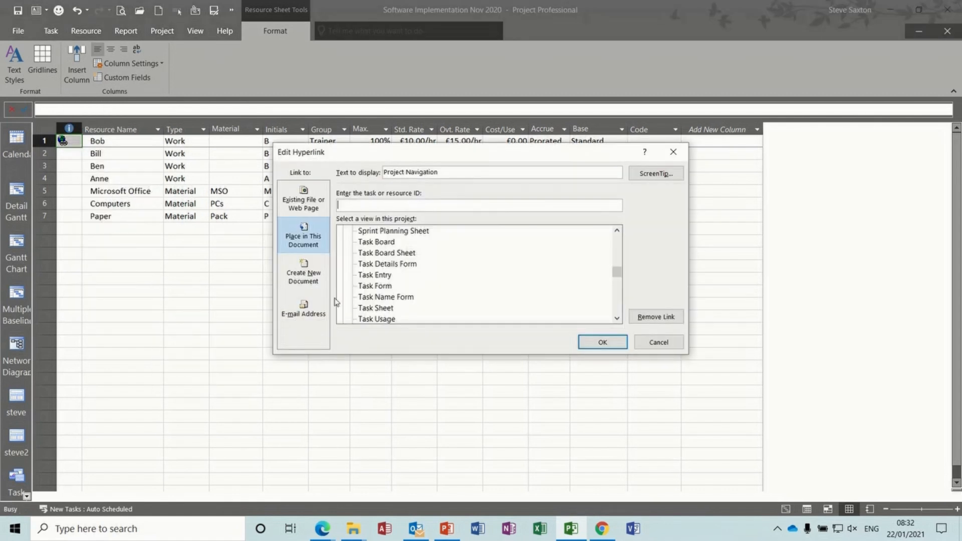
left_click_drag(616, 274, 603, 304)
left_click(658, 342)
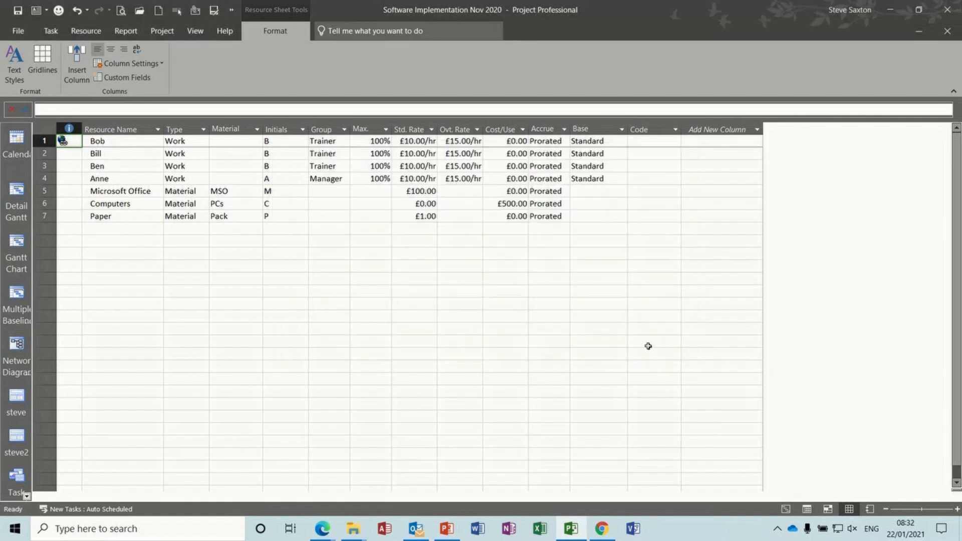
Copy the Project Design report from this project into the Global.MPT template using the Organizer
left_click(195, 31)
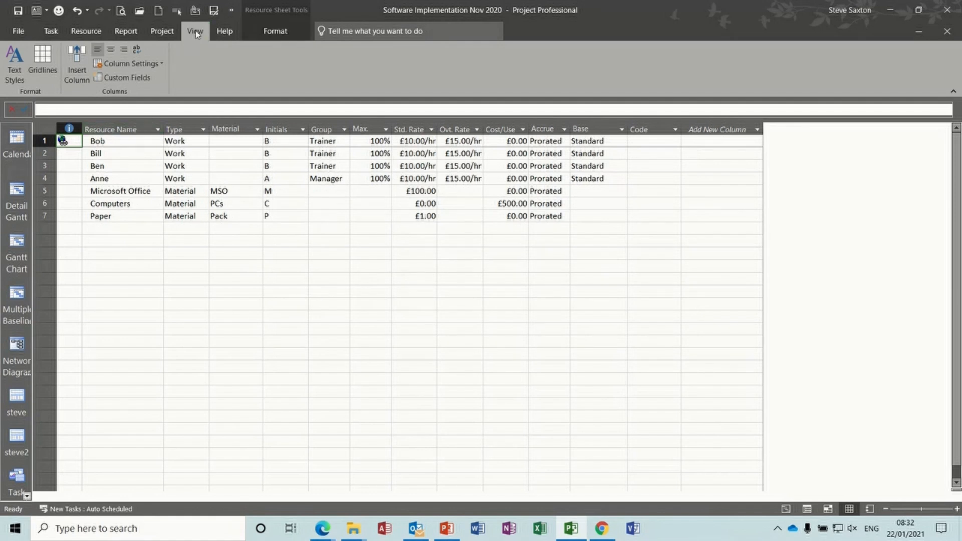
left_click(256, 78)
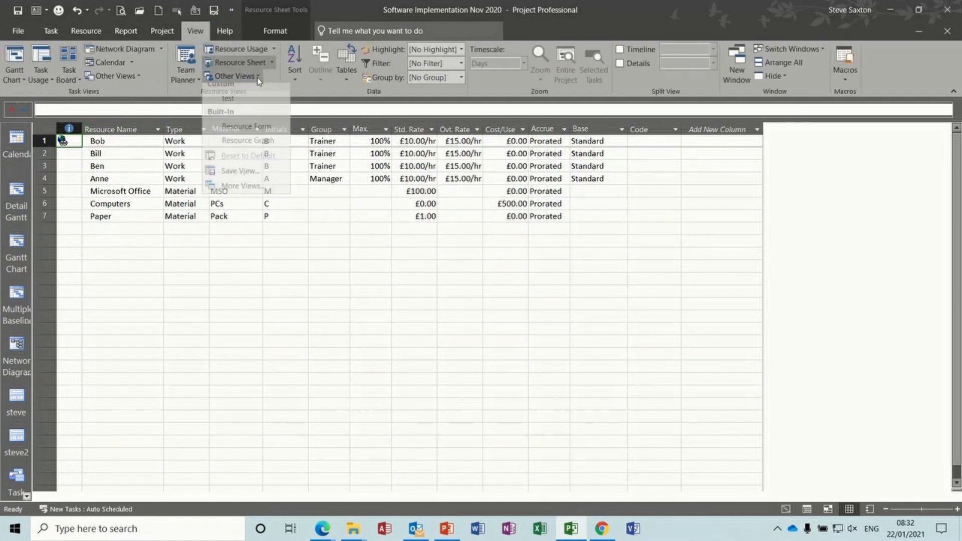
left_click(254, 193)
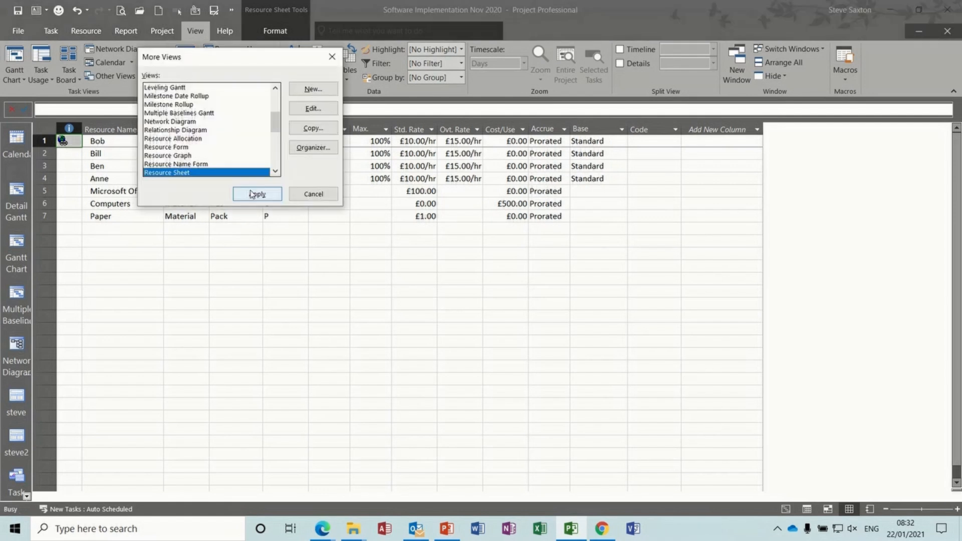
left_click(303, 148)
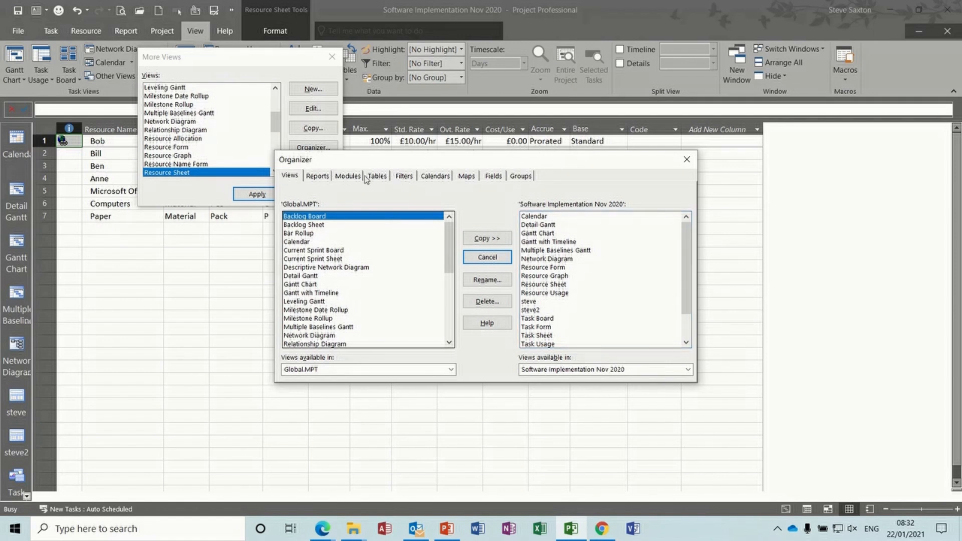
left_click(318, 178)
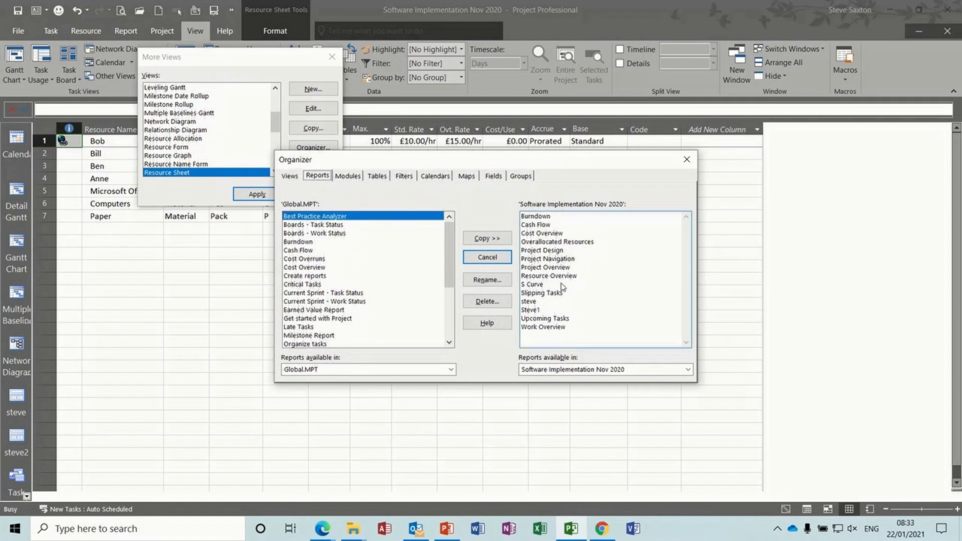
left_click(546, 251)
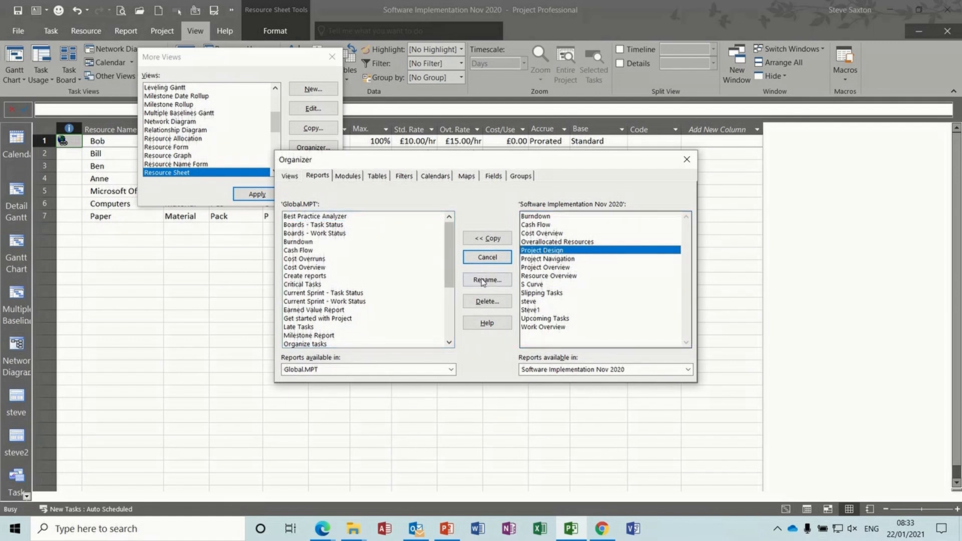
left_click(491, 240)
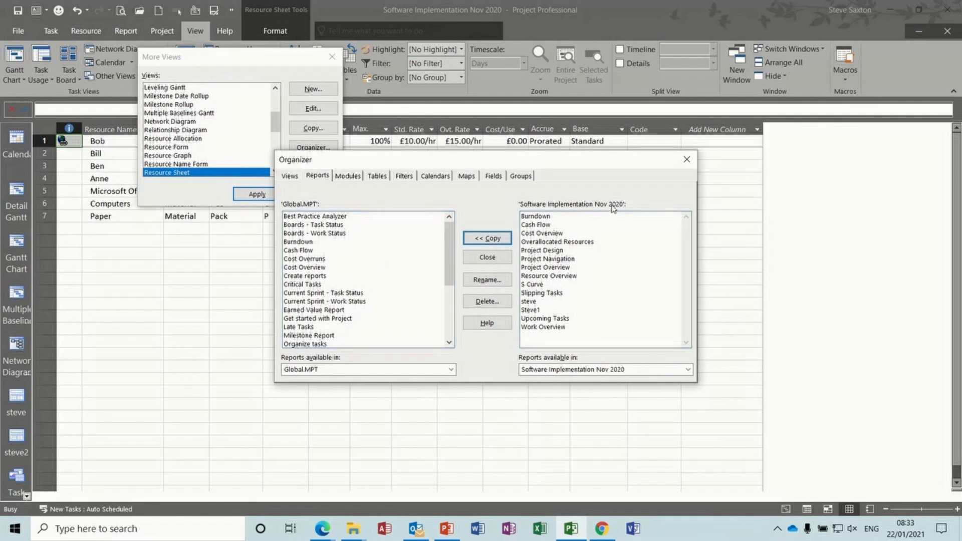
left_click(686, 160)
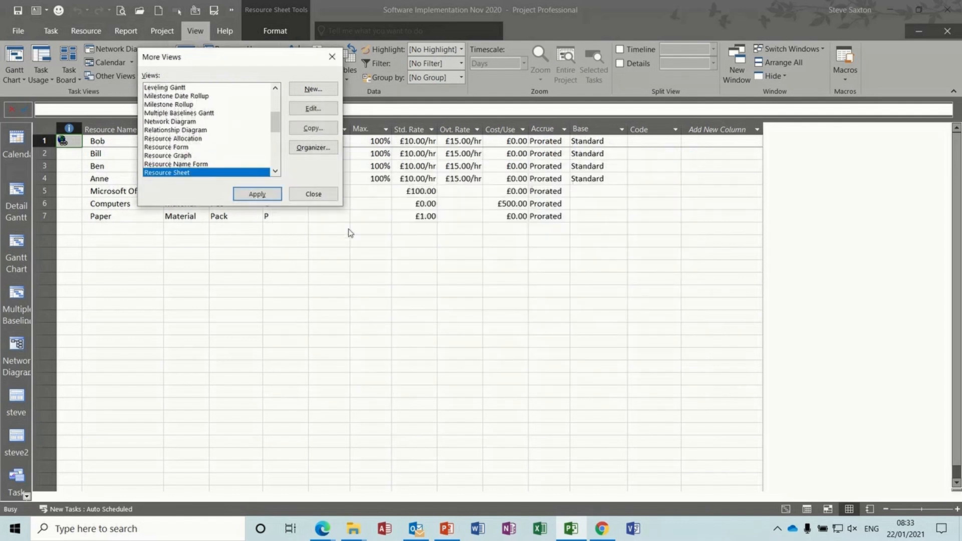
left_click(315, 194)
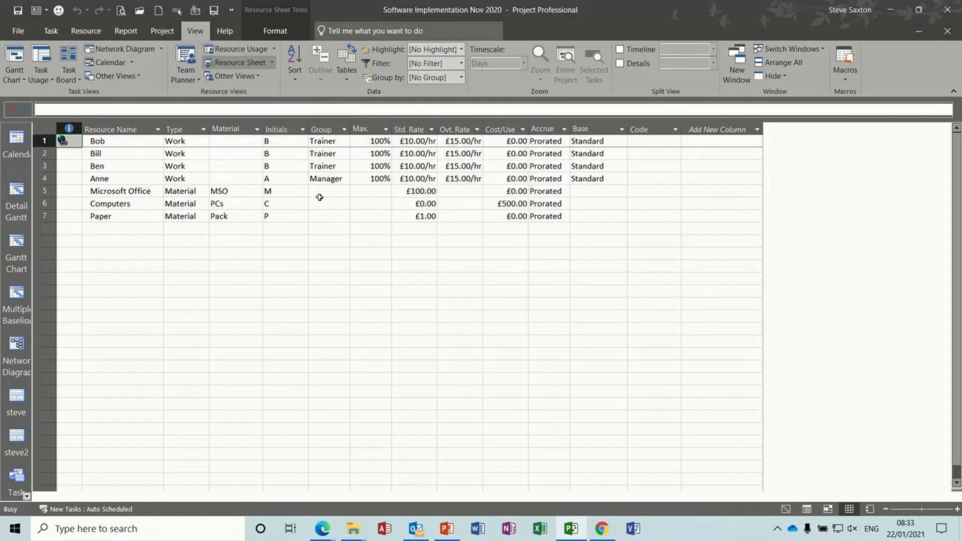
Retarget the first resource's hyperlink to the Project Design report in this project and follow it
right_click(70, 141)
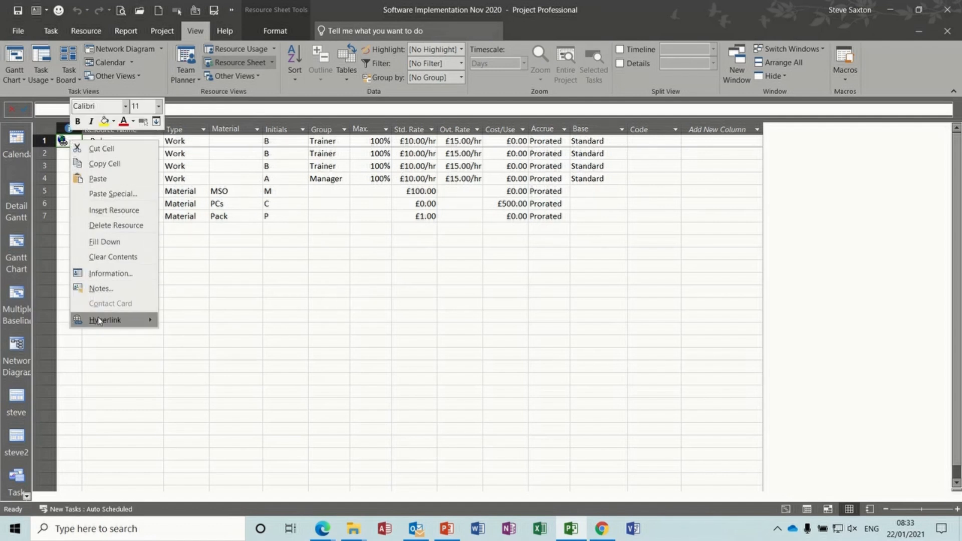
mouse_move(100, 322)
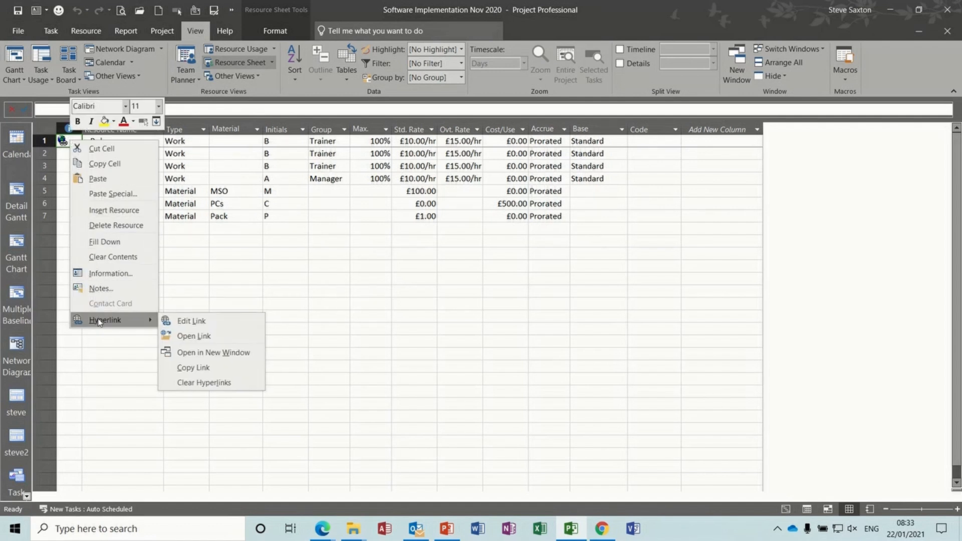
left_click(205, 325)
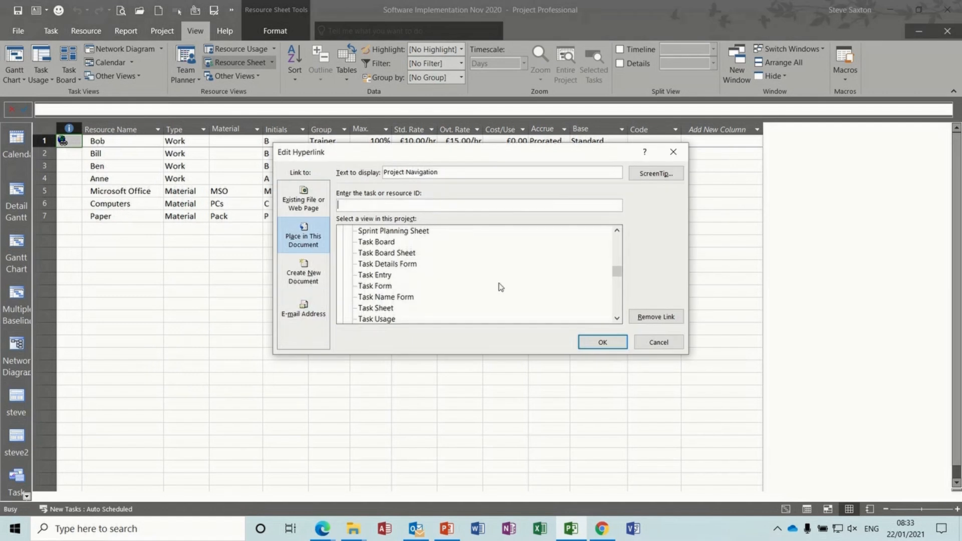
scroll(619, 274, "up", 1)
left_click_drag(619, 273, 611, 303)
left_click(395, 275)
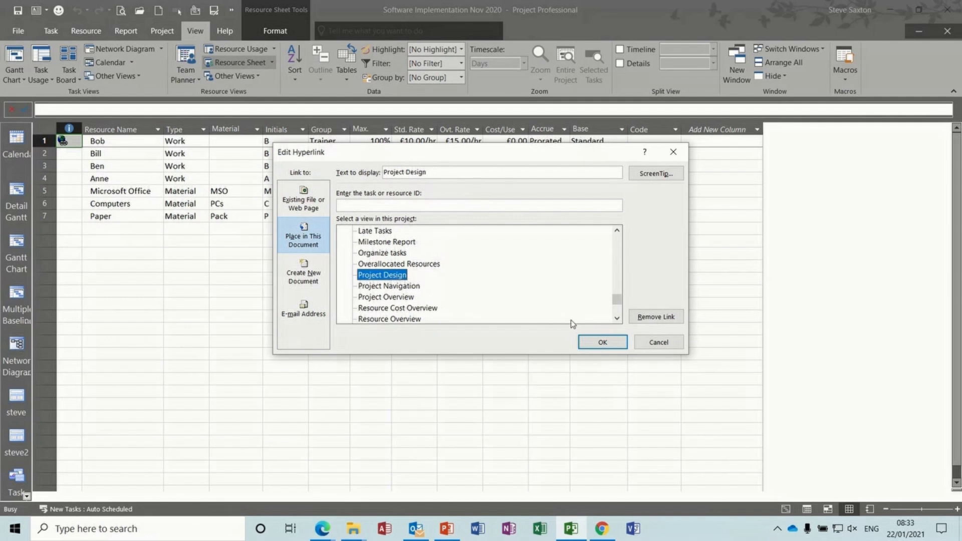
left_click(601, 343)
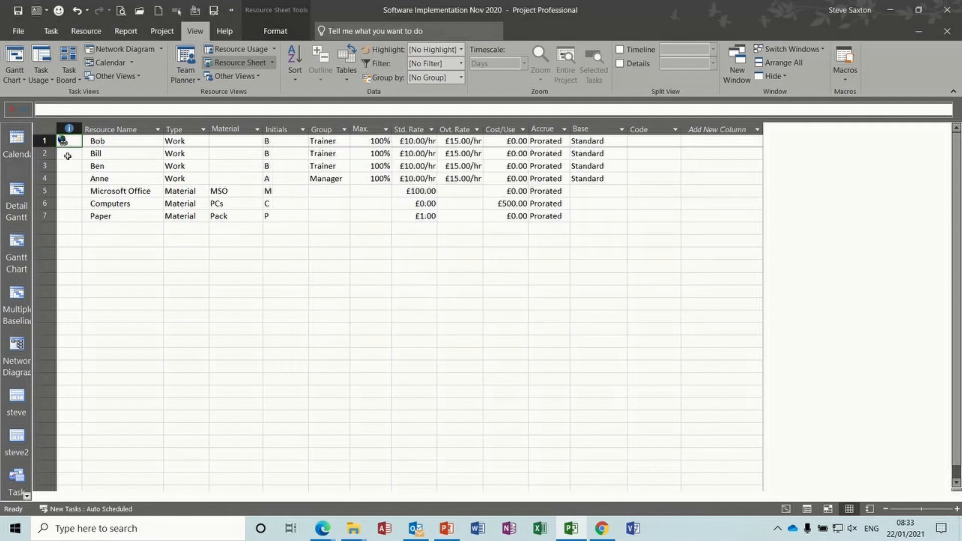
left_click(63, 142)
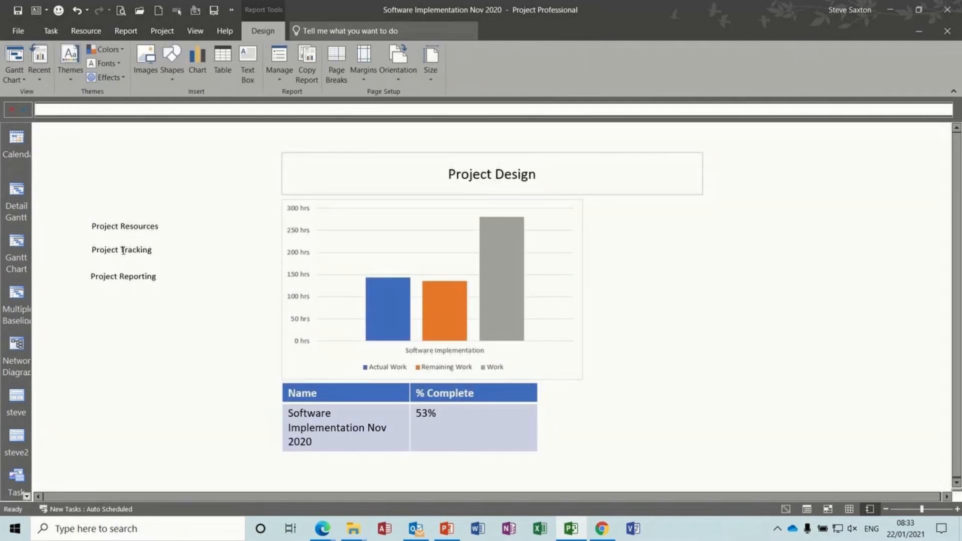
Follow the Project Tracking link, retarget the Software Implementation task's hyperlink to the Project Design report, and test it
left_click(123, 250)
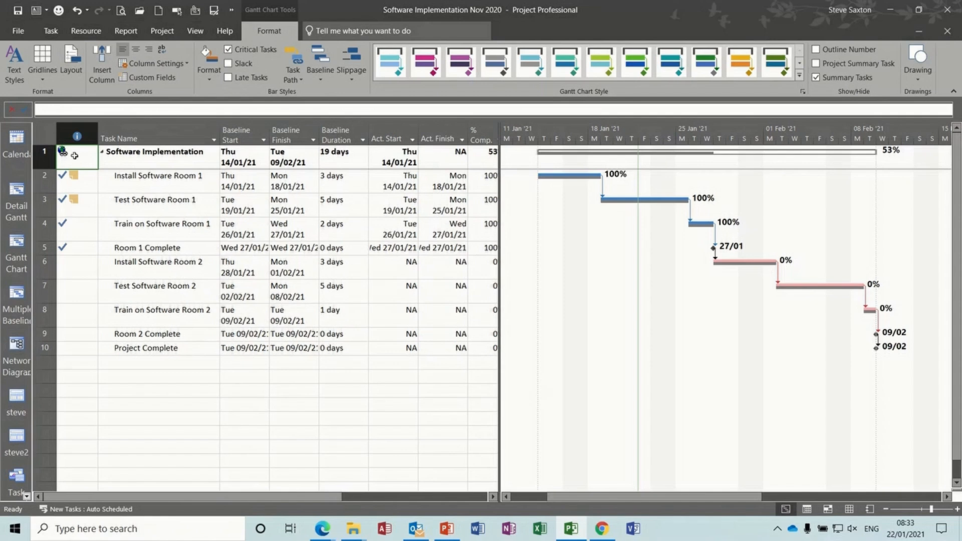
right_click(65, 154)
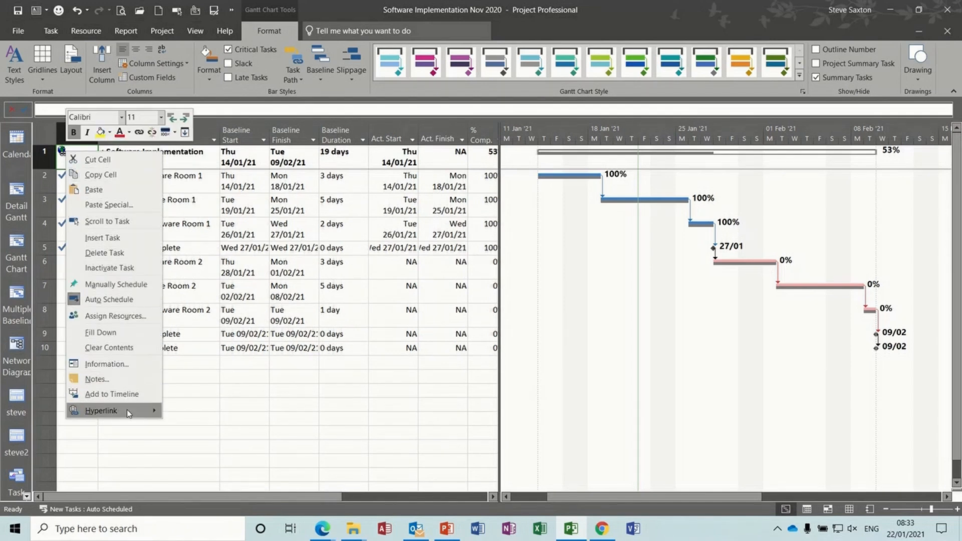
mouse_move(128, 414)
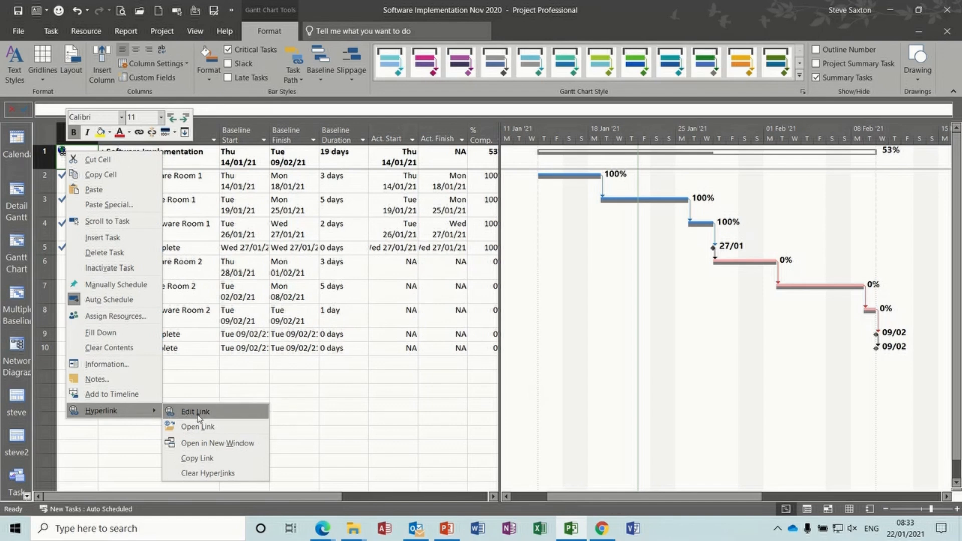
left_click(217, 414)
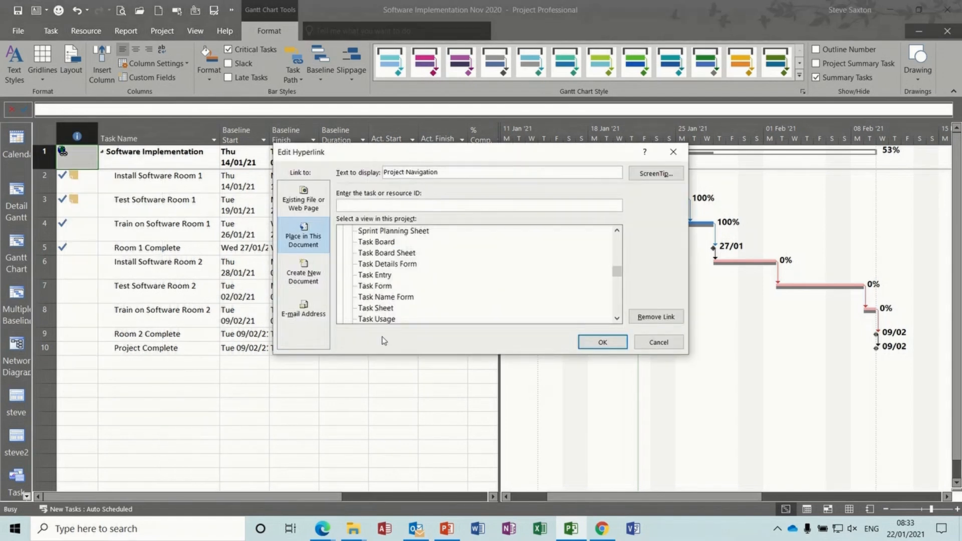
left_click_drag(617, 273, 619, 305)
left_click(390, 275)
left_click(602, 342)
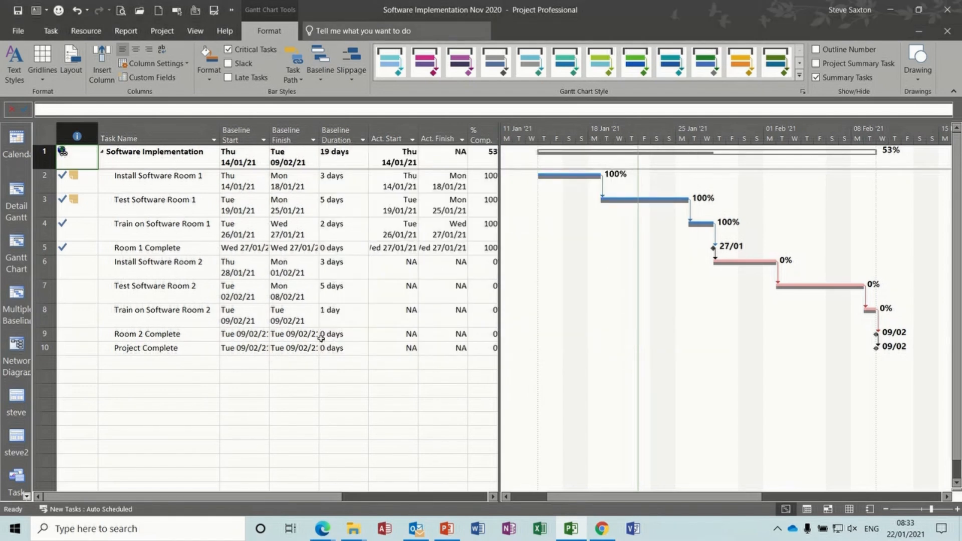
left_click(64, 153)
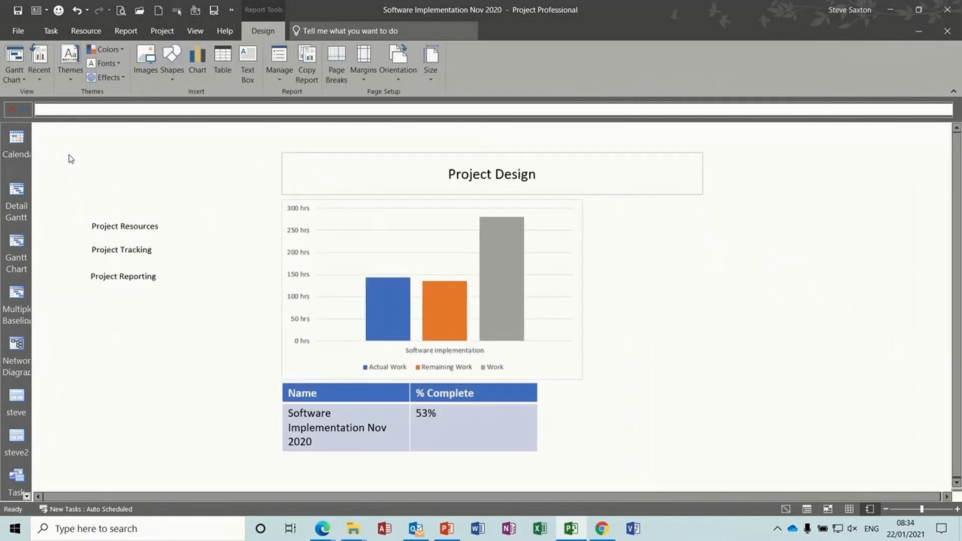
Follow the Project Reporting link and add a text box reading Project Design beside the Resource Overview title
left_click(126, 276)
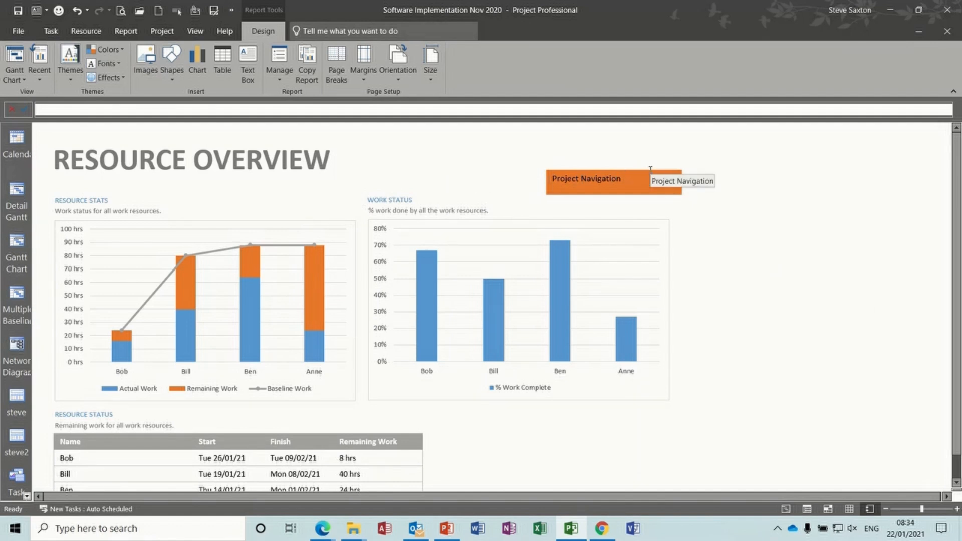
left_click(248, 64)
left_click_drag(415, 150, 505, 180)
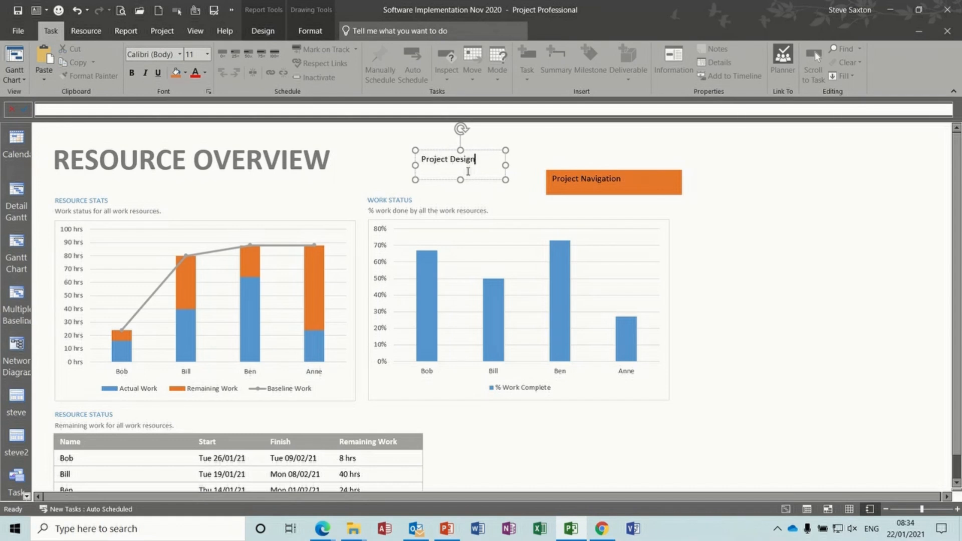
Hyperlink the Project Design text on the Resource Overview report to the Project Design report and follow it
left_click_drag(474, 160, 434, 161)
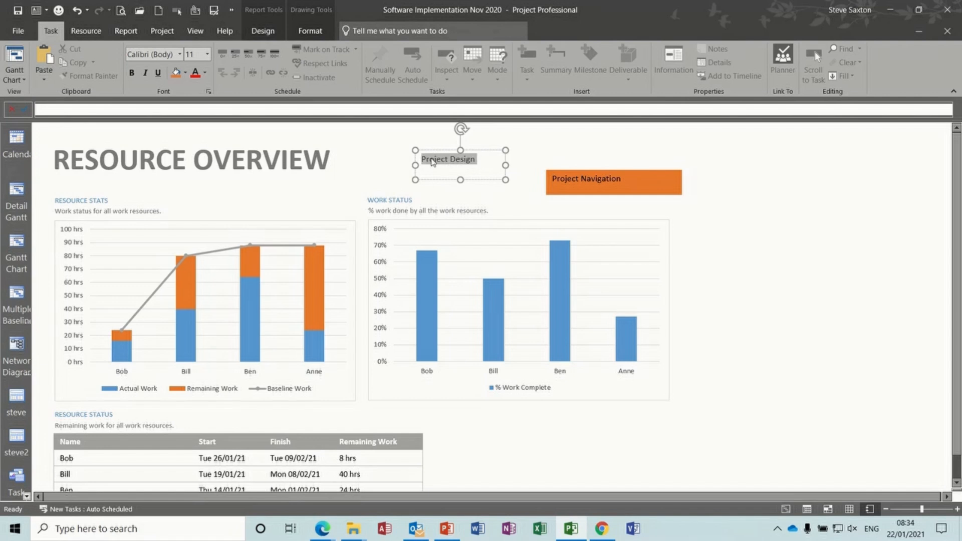
right_click(432, 161)
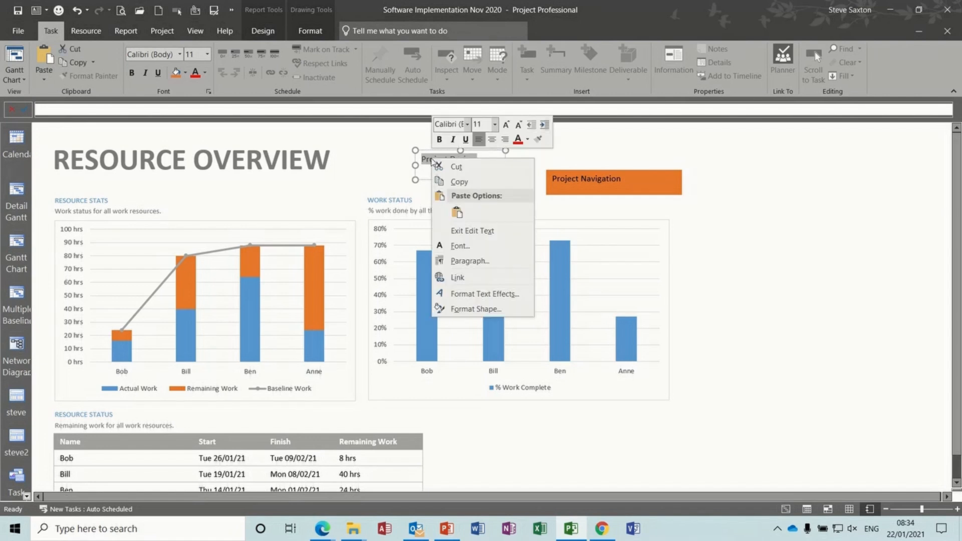
left_click(454, 279)
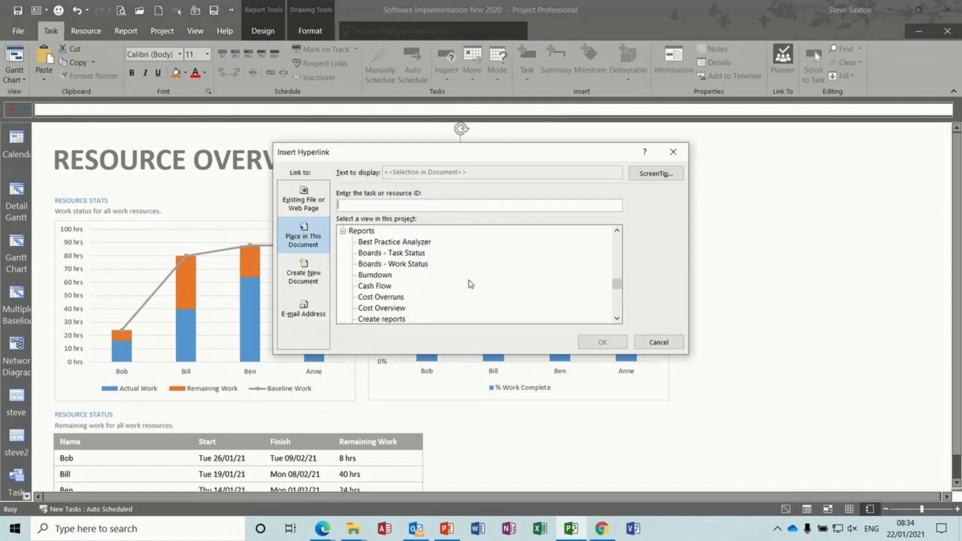
left_click(617, 318)
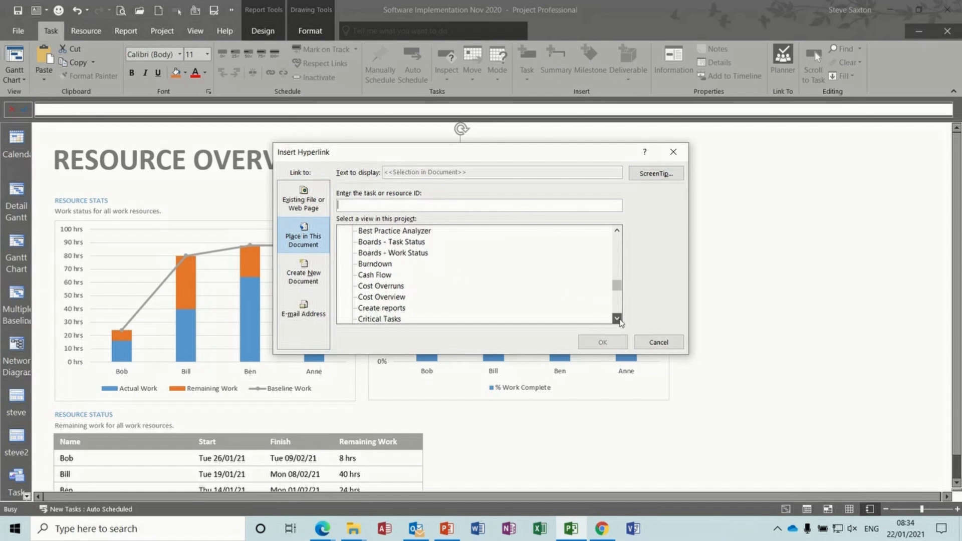
scroll(619, 321, "down", 3)
scroll(619, 321, "down", 1)
left_click(401, 286)
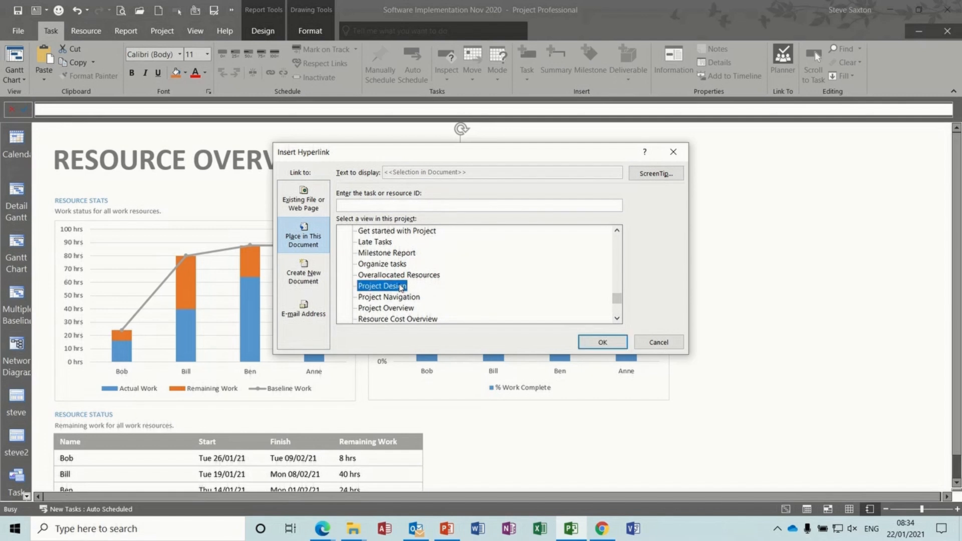
left_click(603, 341)
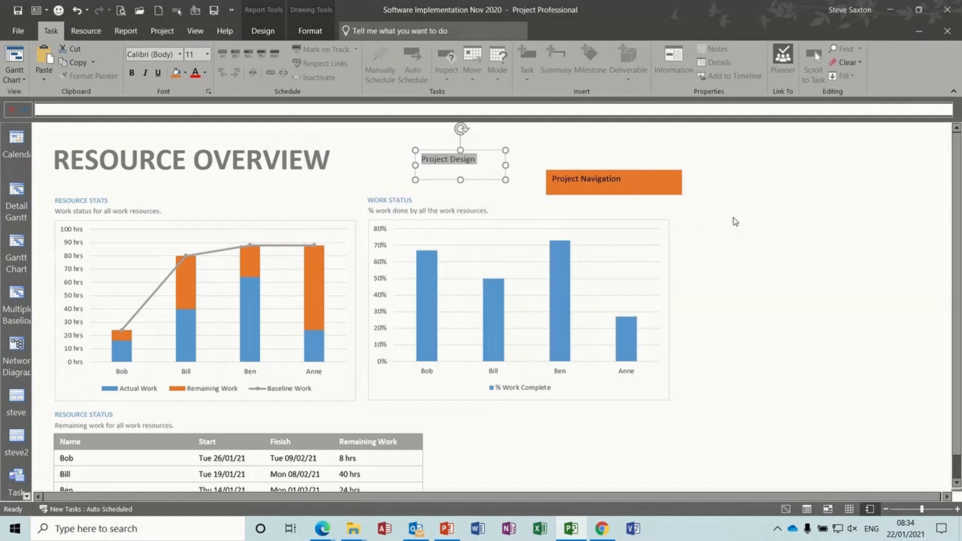
left_click(734, 221)
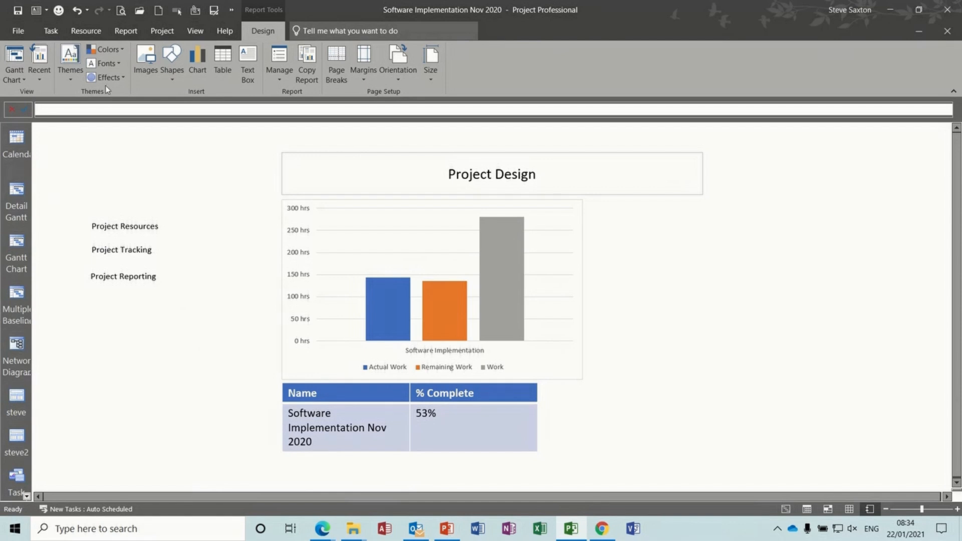
Examine the choices for the default project view in the general options, keeping Gantt with Timeline
left_click(20, 33)
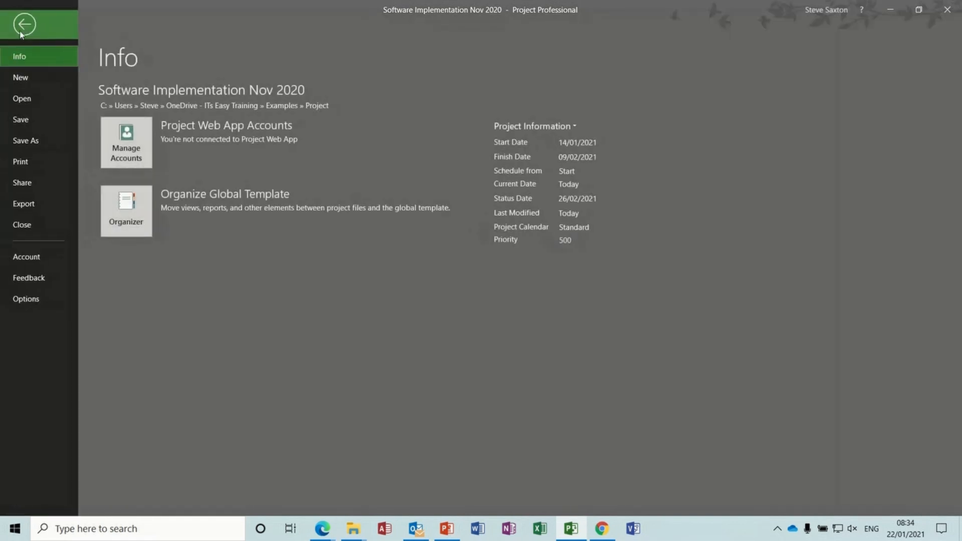
left_click(26, 299)
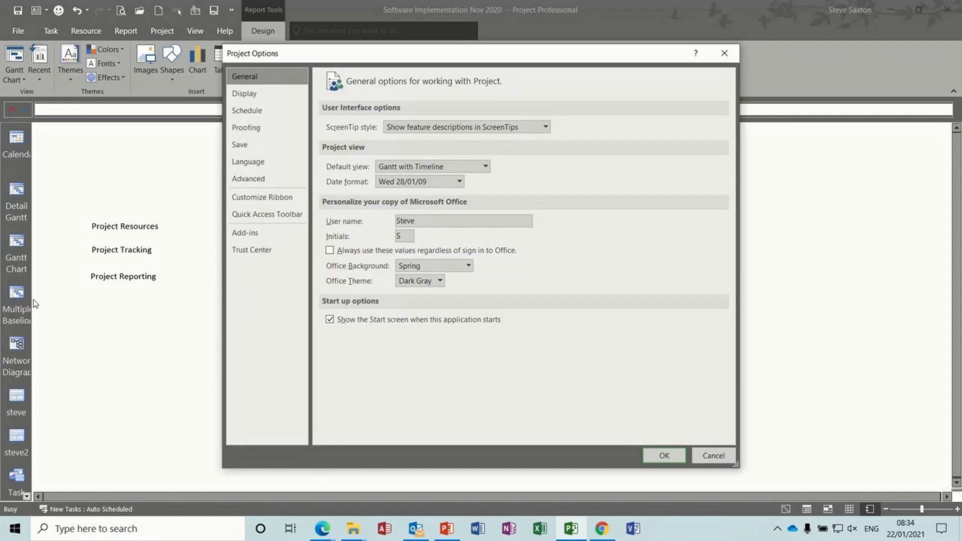
left_click(485, 167)
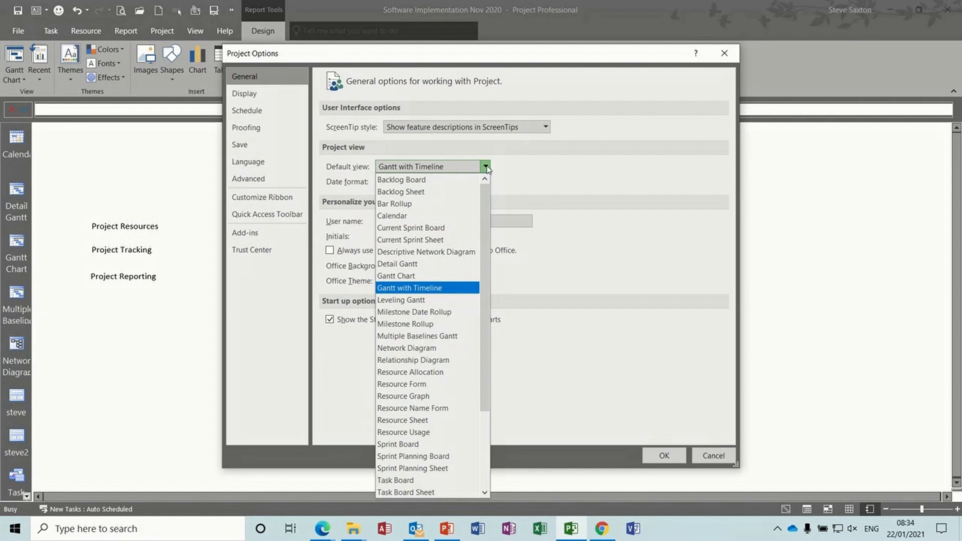
left_click(485, 168)
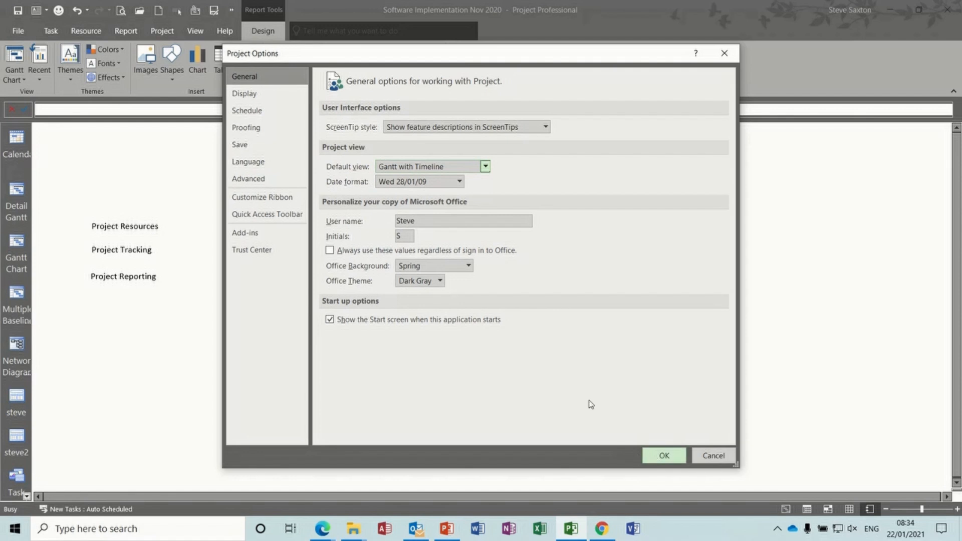
left_click(663, 455)
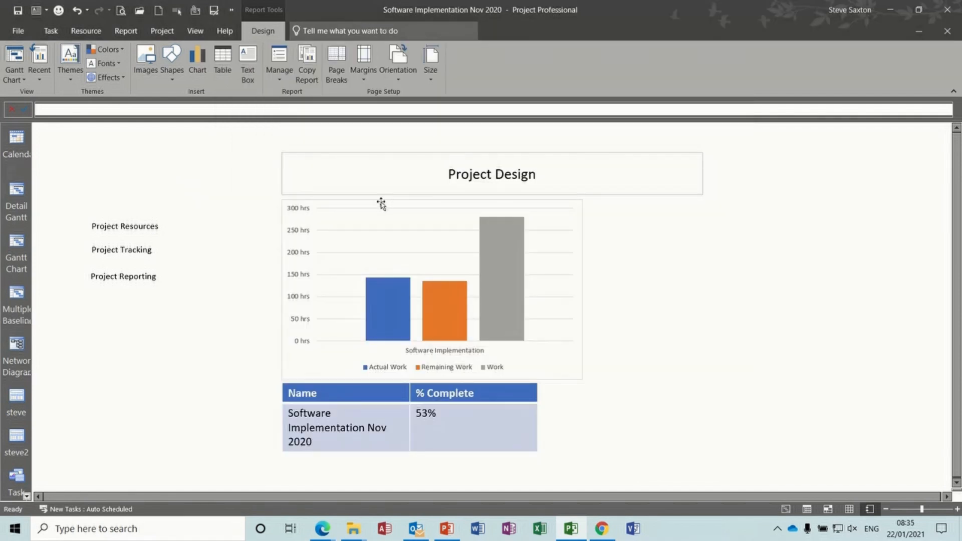
Switch to the Gantt Chart view, show the Task Form details pane below it, and activate its first resource name field
left_click(199, 37)
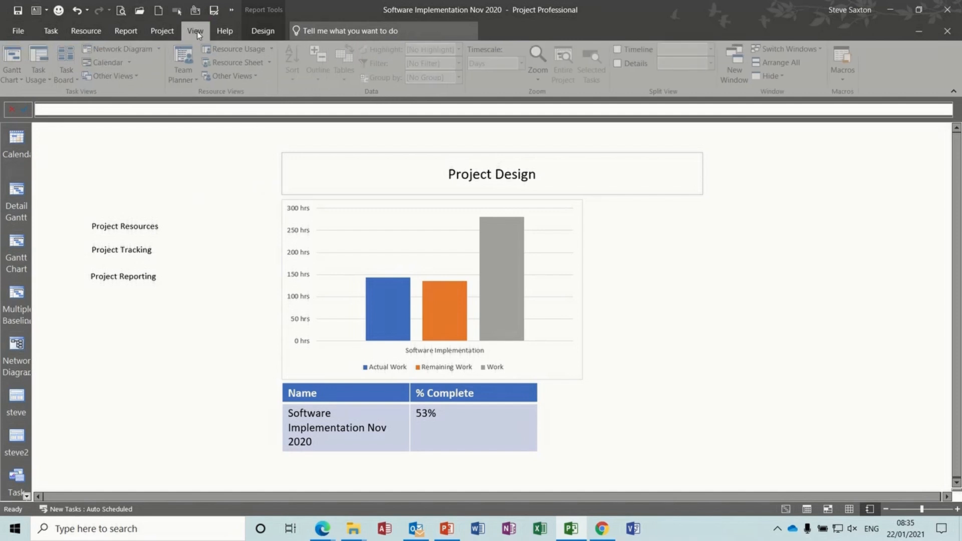
left_click(260, 79)
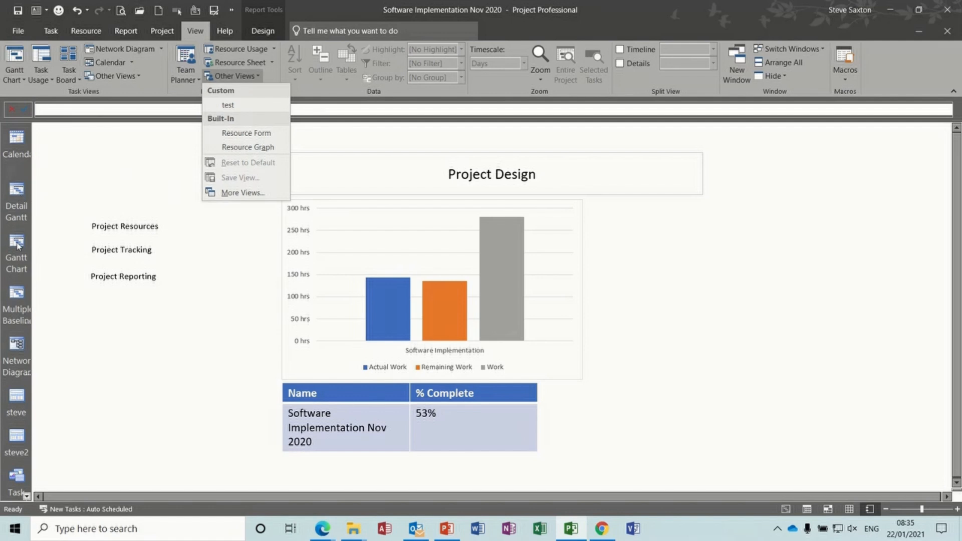
left_click(18, 245)
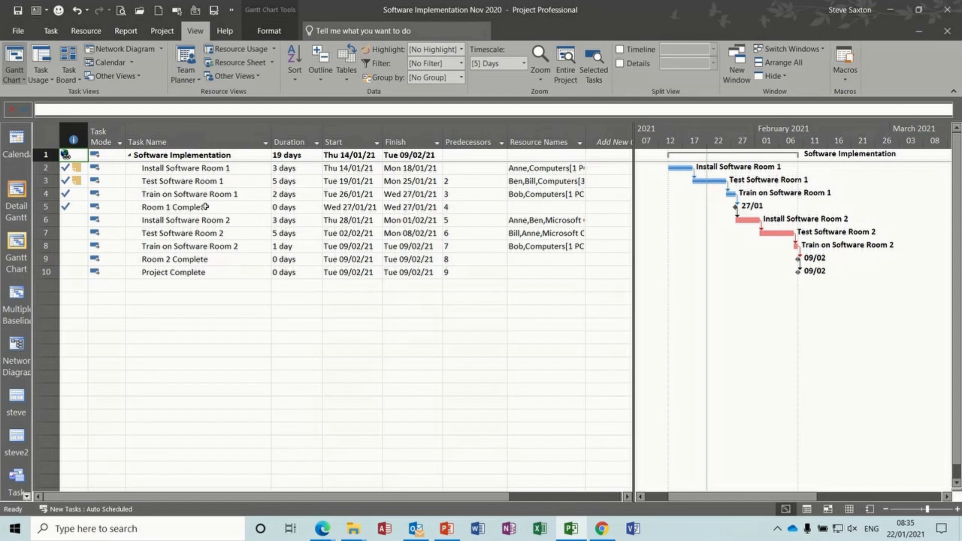
left_click(621, 65)
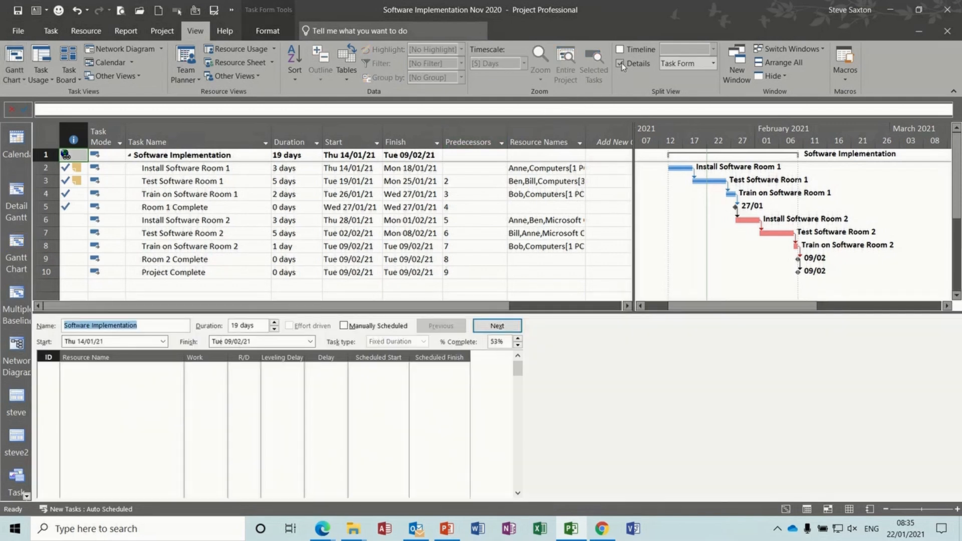
left_click(157, 368)
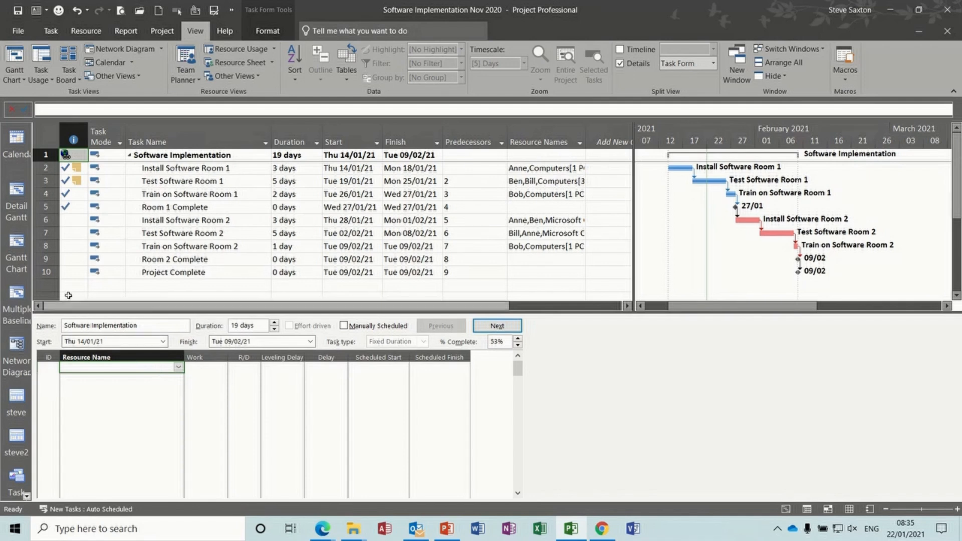
Show the Gantt Chart as the split view's details pane and the custom Project Design report as its main pane, enlarging the report area
left_click(16, 243)
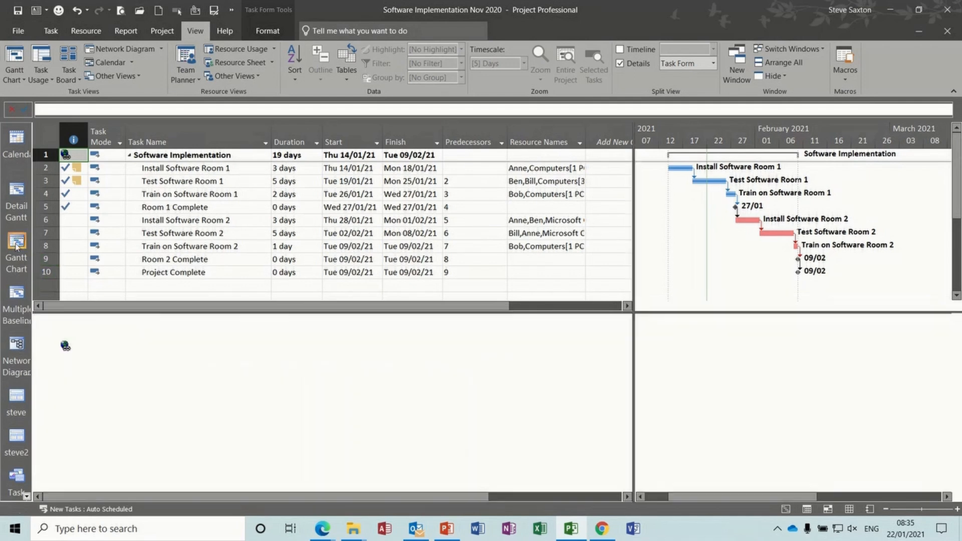
left_click(205, 208)
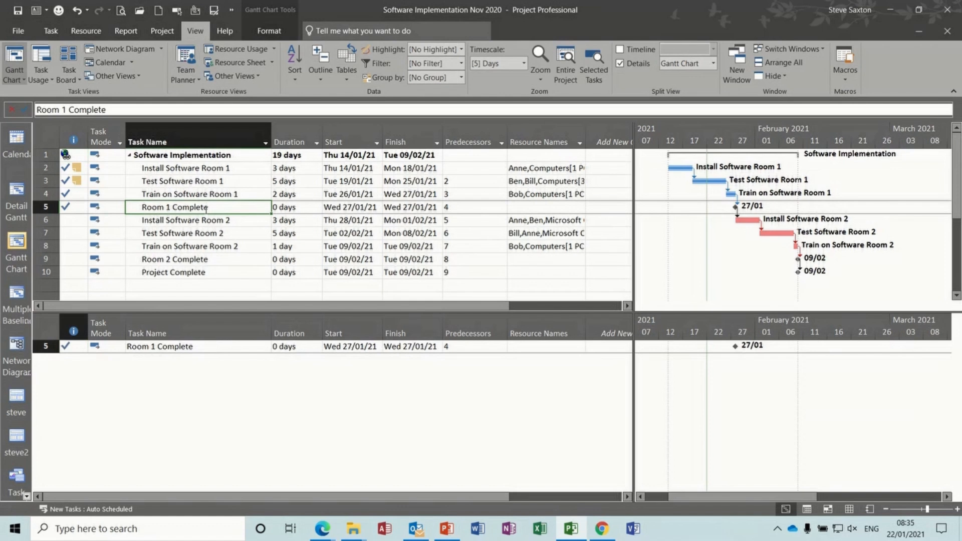
left_click(126, 32)
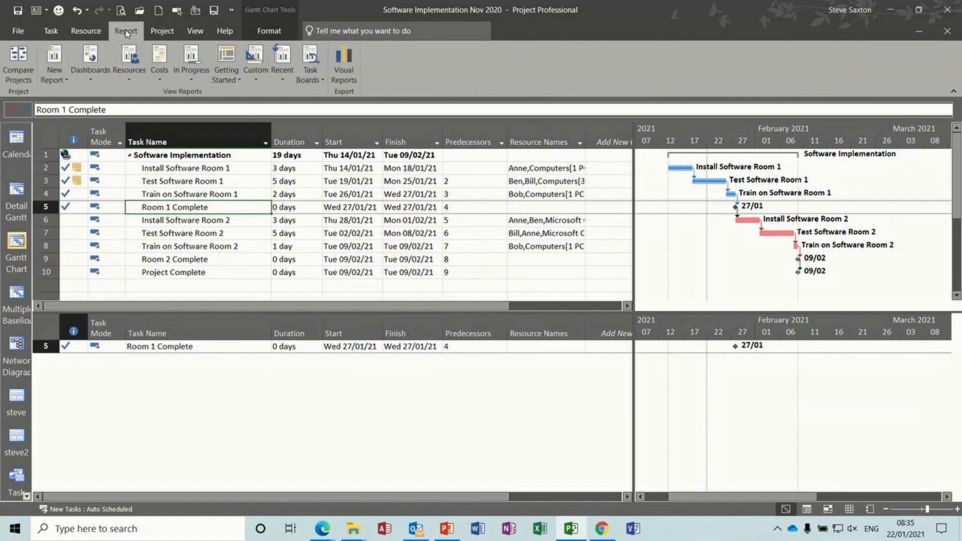
left_click(258, 80)
left_click(280, 93)
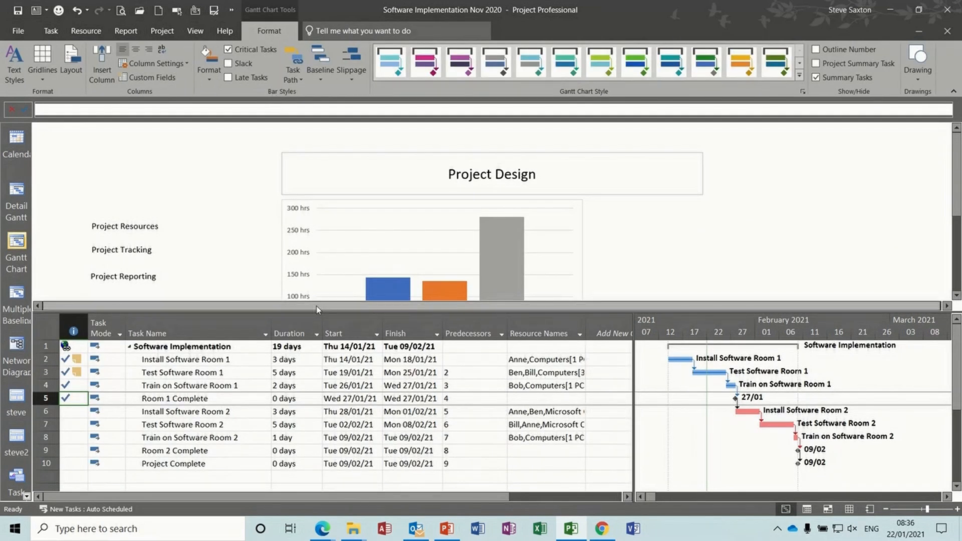
left_click_drag(316, 314, 314, 422)
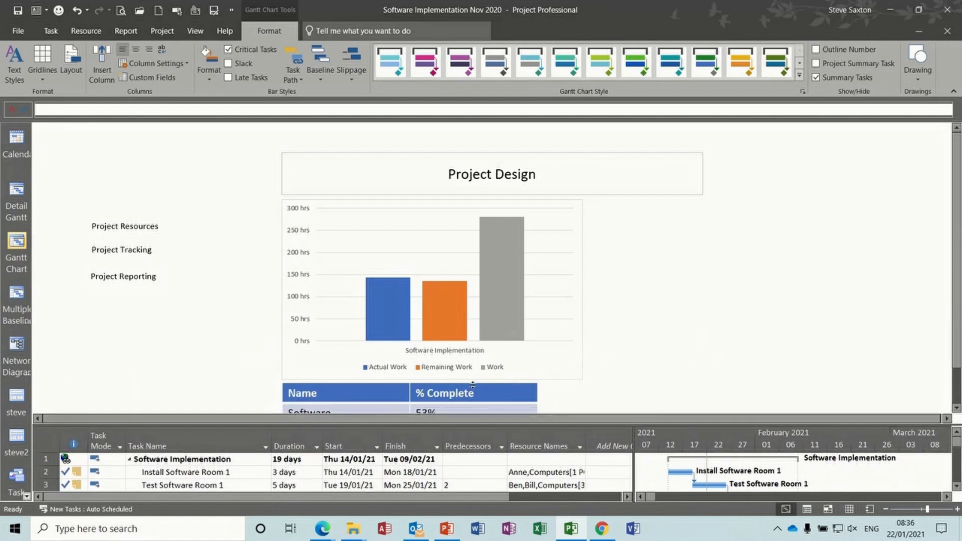
Move the report's Name and % Complete table from below the work chart to beside it
left_click(559, 398)
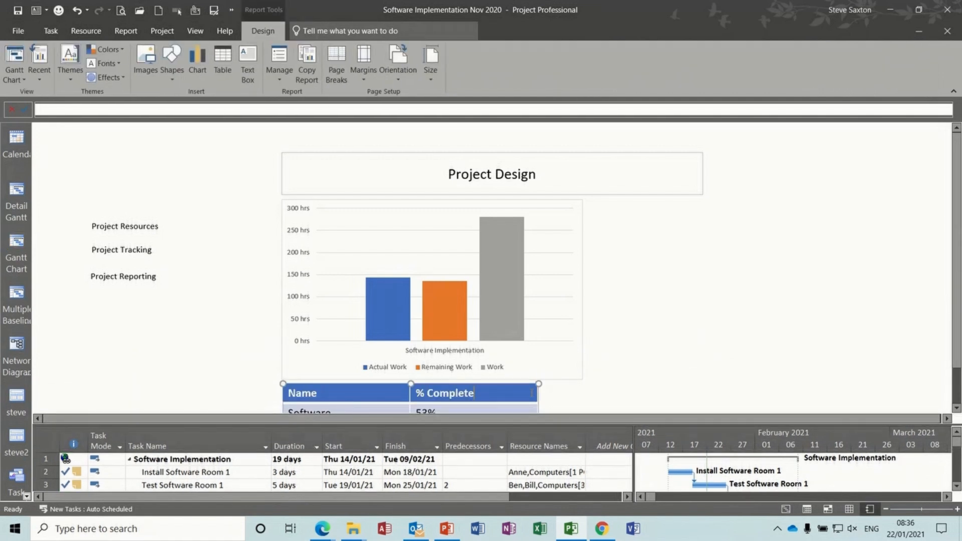
left_click(532, 393)
left_click_drag(539, 392, 828, 206)
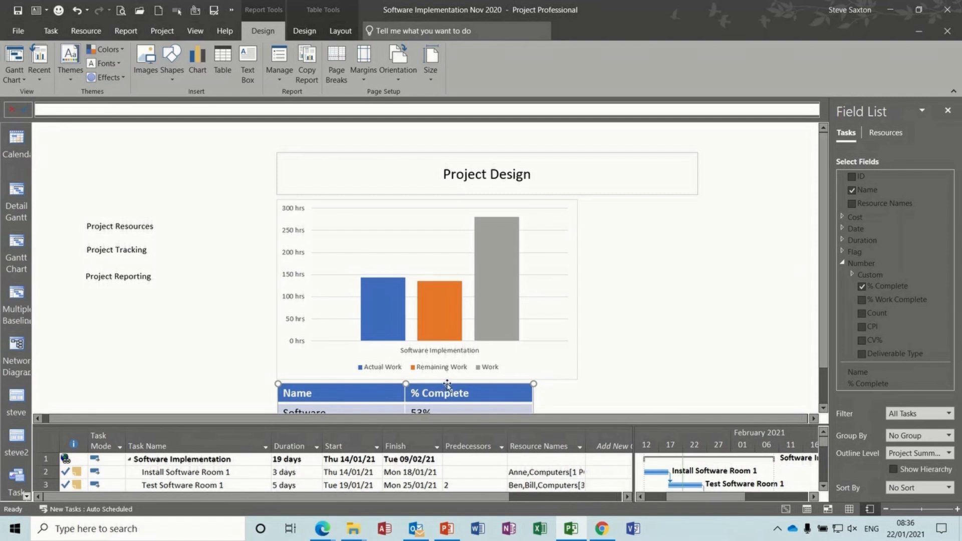
left_click_drag(447, 384, 751, 199)
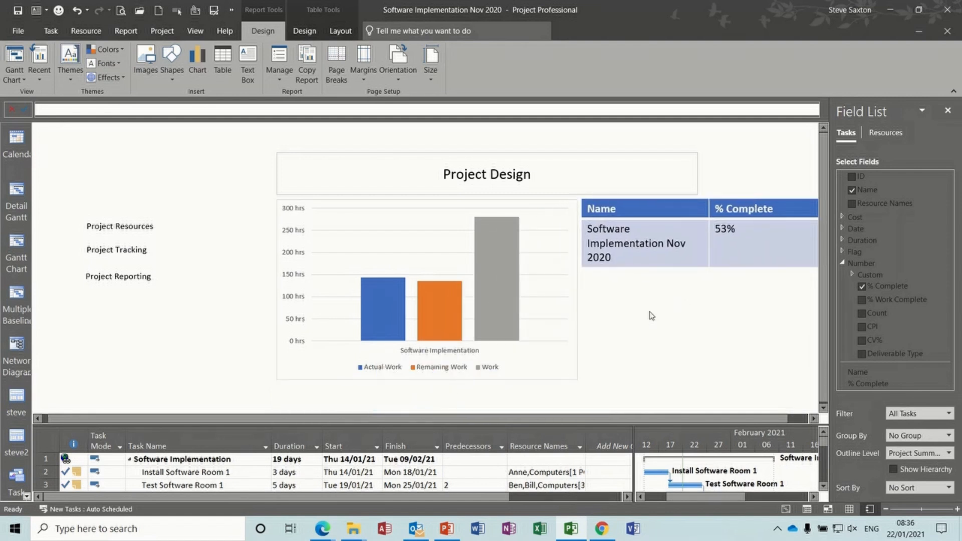
left_click(651, 315)
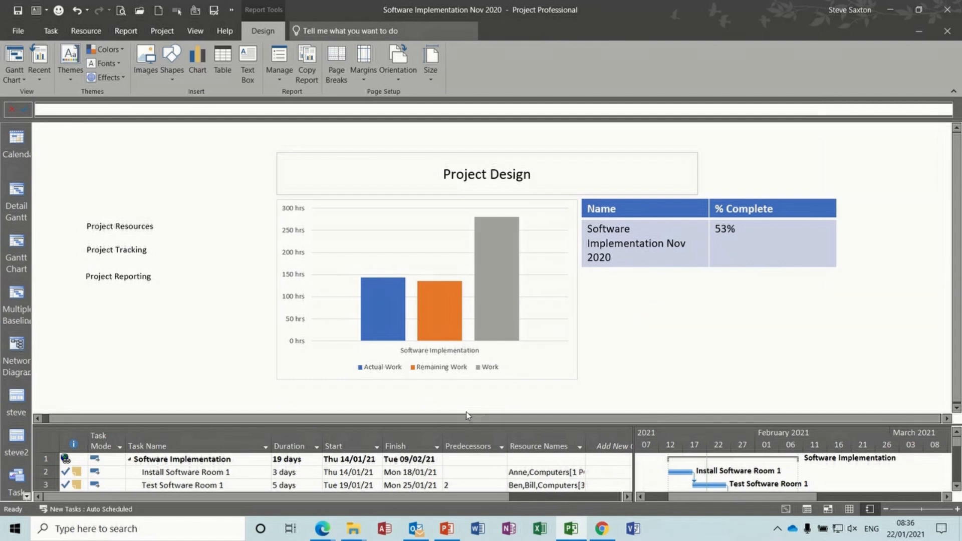
Collapse the Software Implementation summary task in the Gantt Chart and adjust the pane divider so the report's whole chart fits
left_click_drag(466, 423, 465, 381)
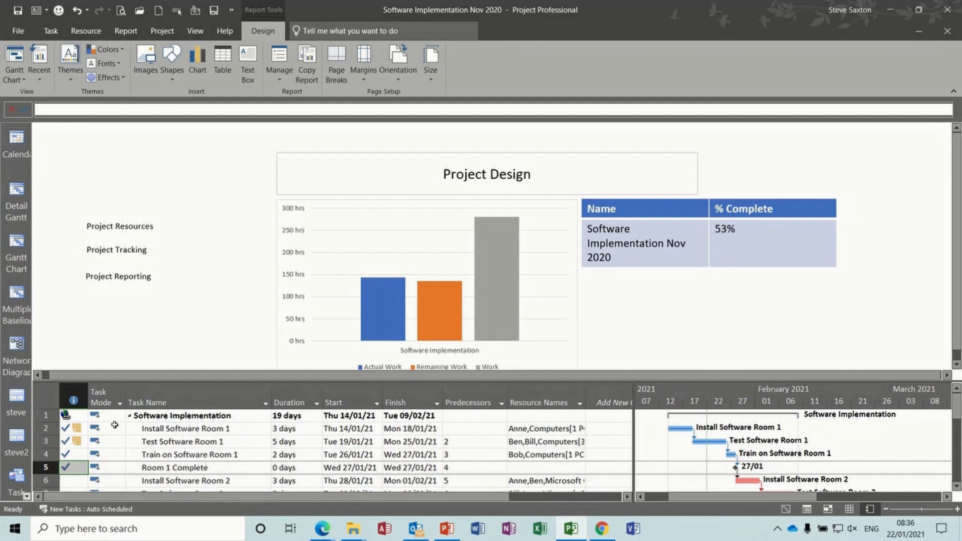
left_click(129, 417)
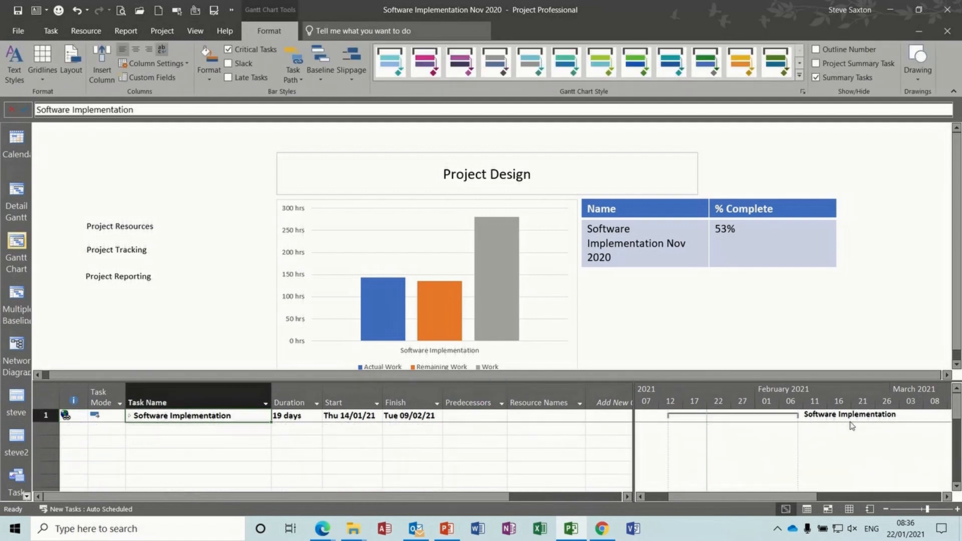
left_click(129, 416)
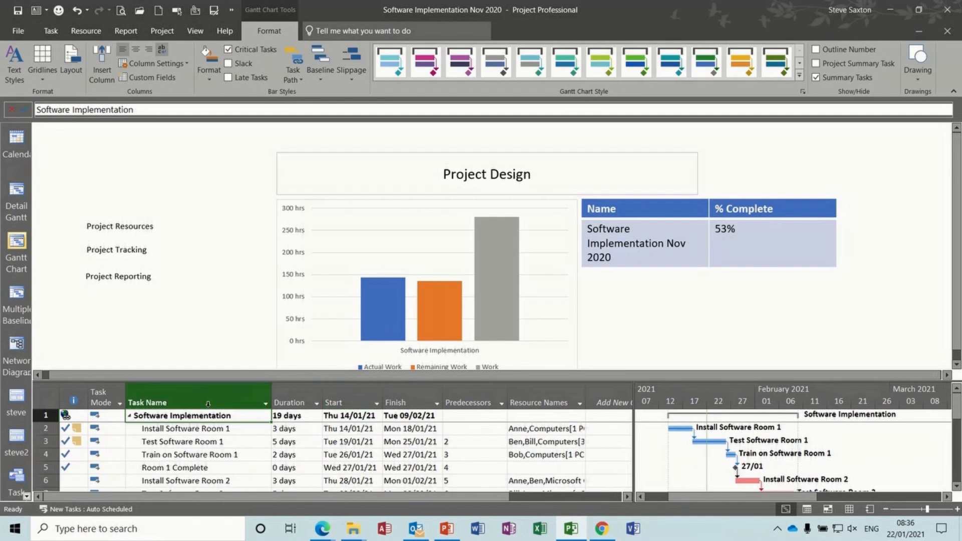
left_click(130, 416)
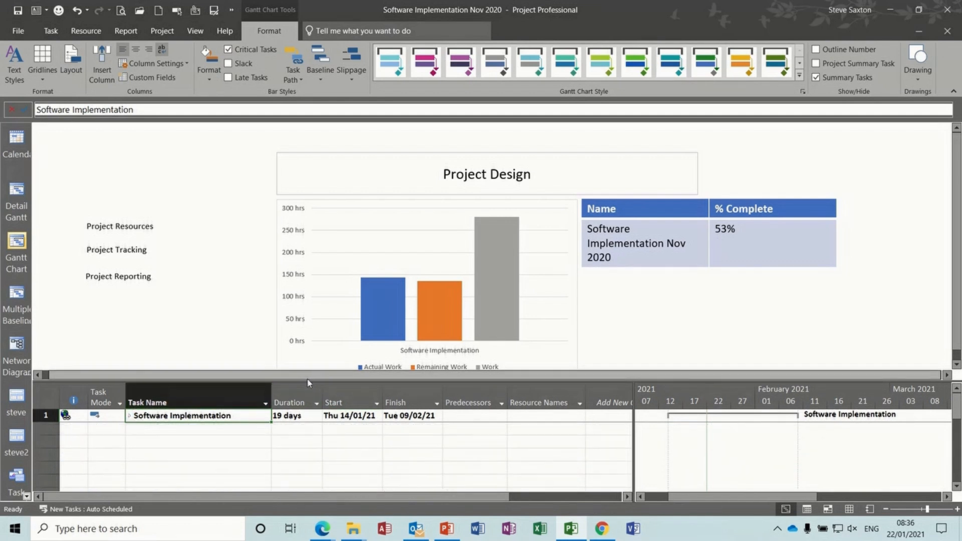
left_click_drag(307, 382, 305, 392)
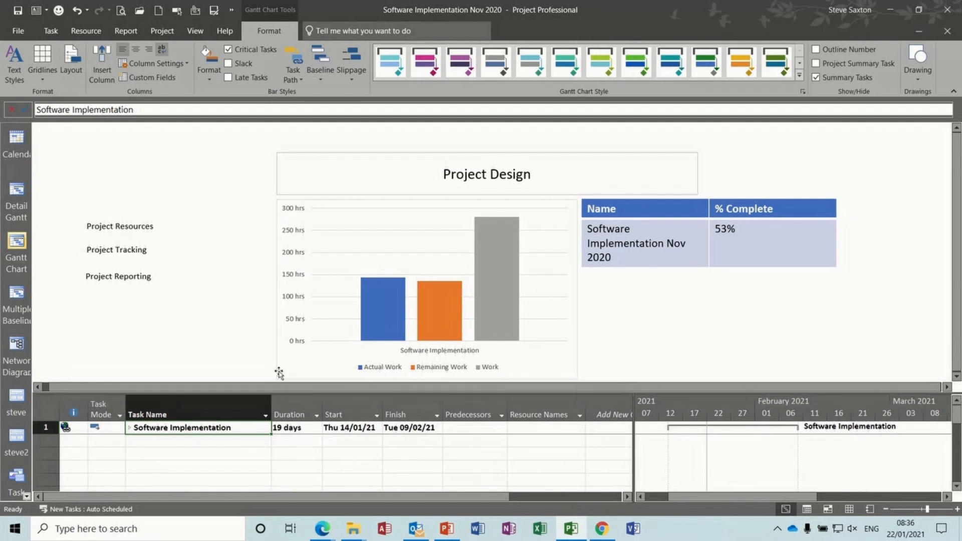
left_click(222, 286)
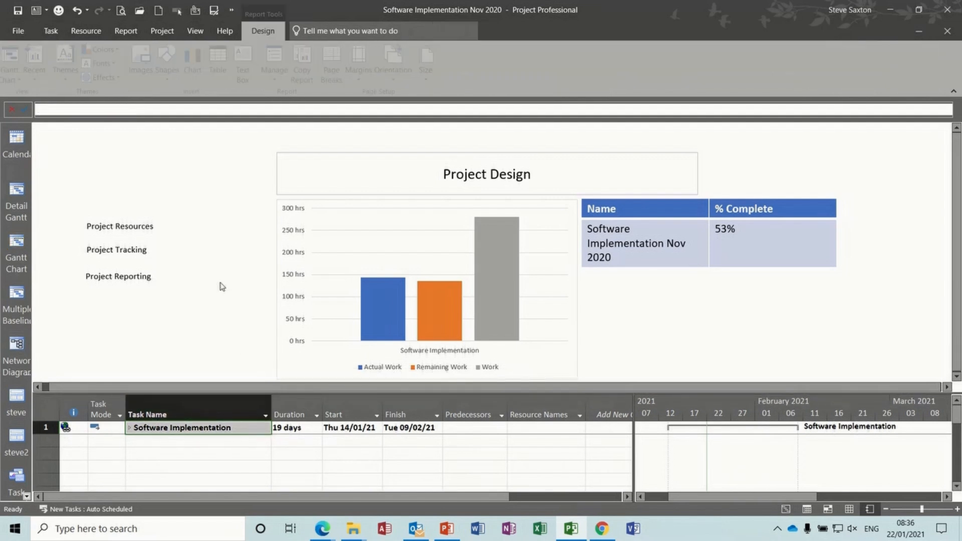
Save the combined report and Gantt Chart layout as a view named Project Start
left_click(196, 31)
left_click(256, 79)
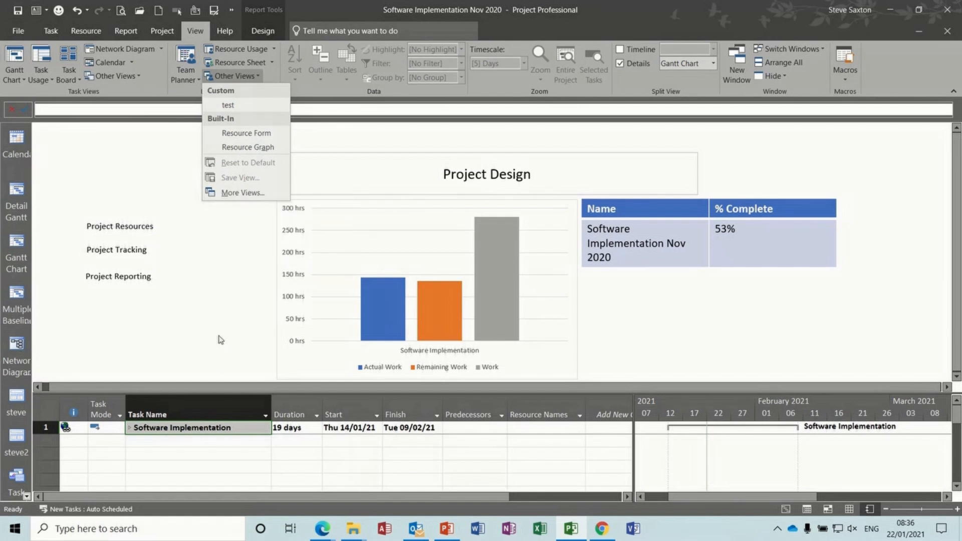
left_click(189, 453)
left_click(189, 454)
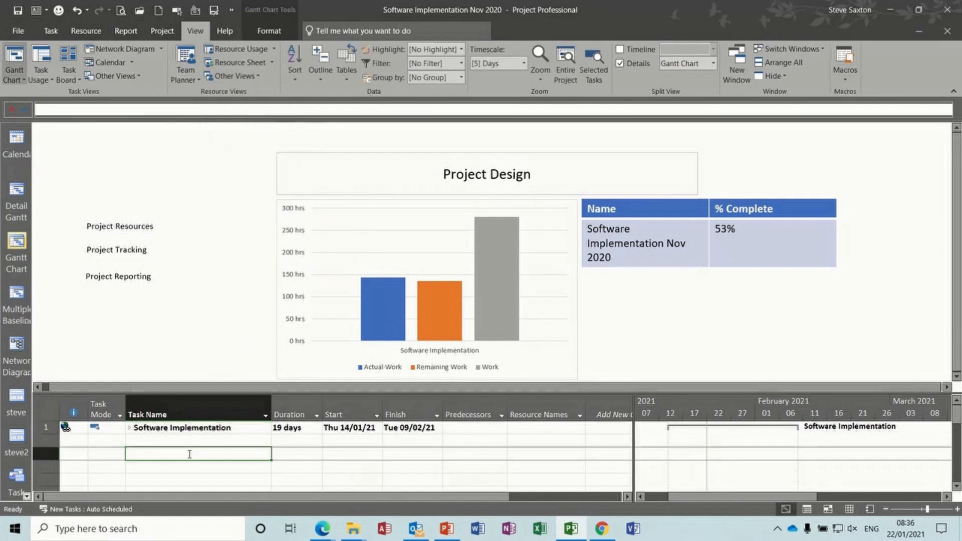
left_click(258, 76)
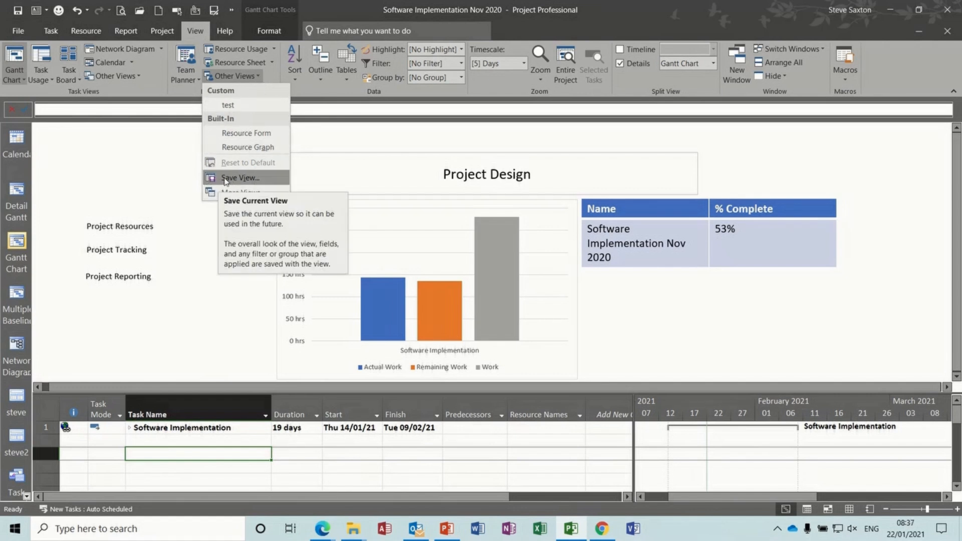
left_click(240, 178)
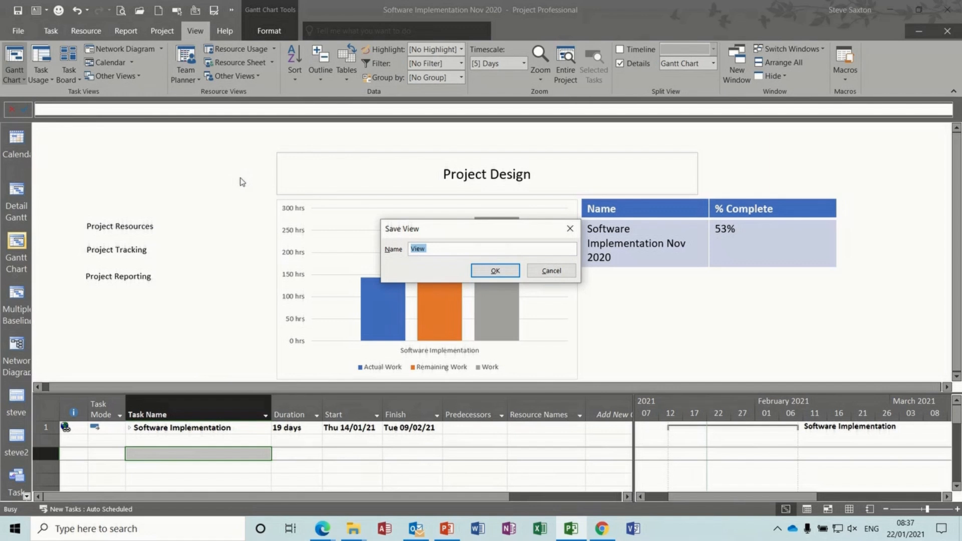
type("Project Start")
left_click(494, 271)
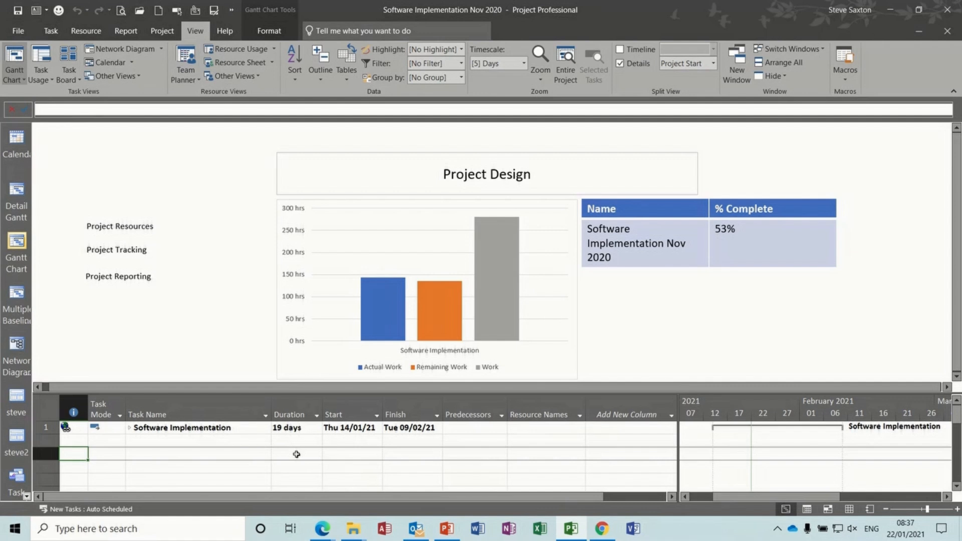
Copy the Project Start view from Software Implementation Nov 2020 to Global.MPT with the Organizer
left_click(258, 80)
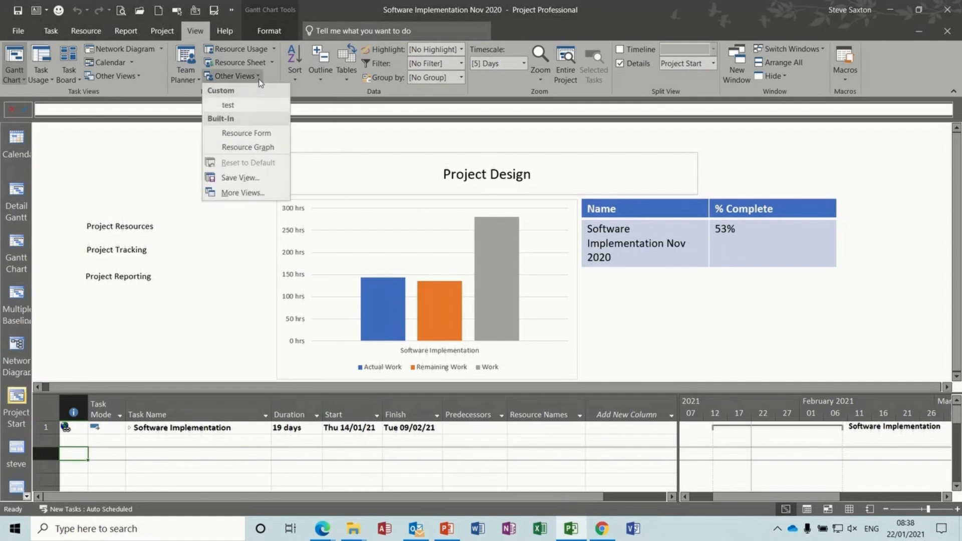
left_click(255, 195)
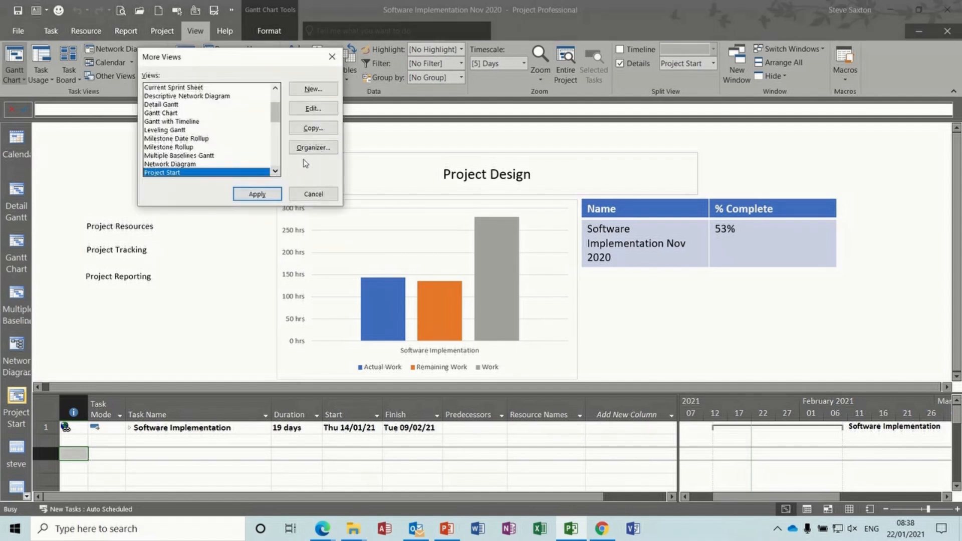
left_click(318, 148)
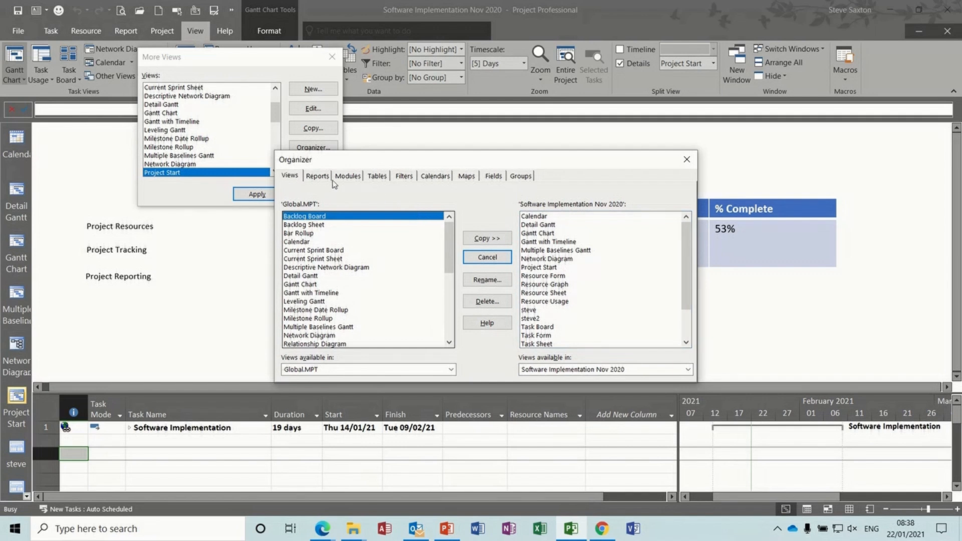
left_click(540, 268)
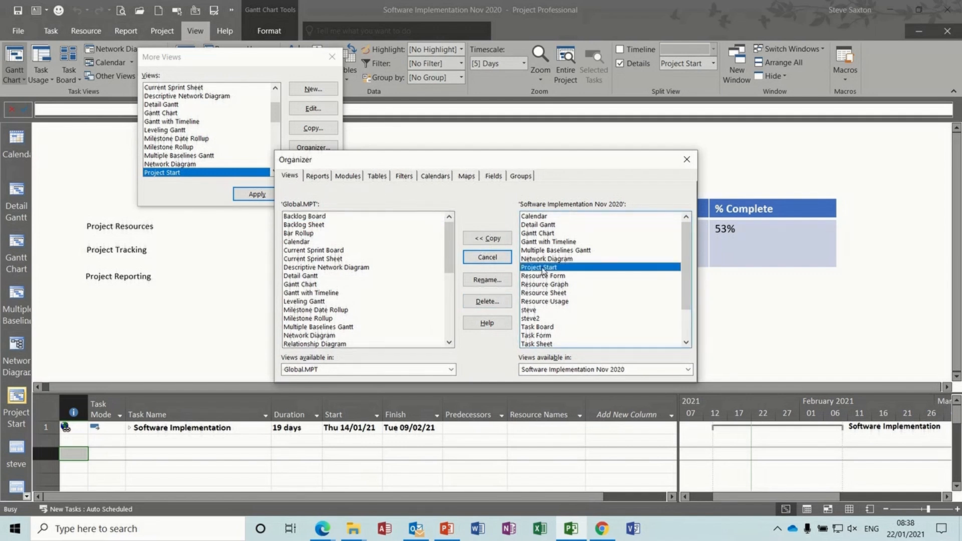
left_click(487, 238)
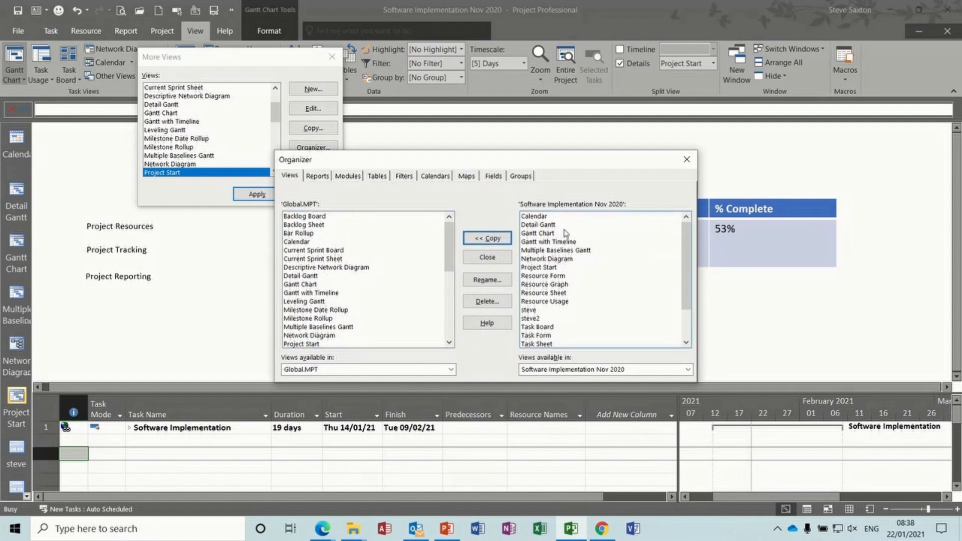
left_click(685, 163)
left_click(317, 194)
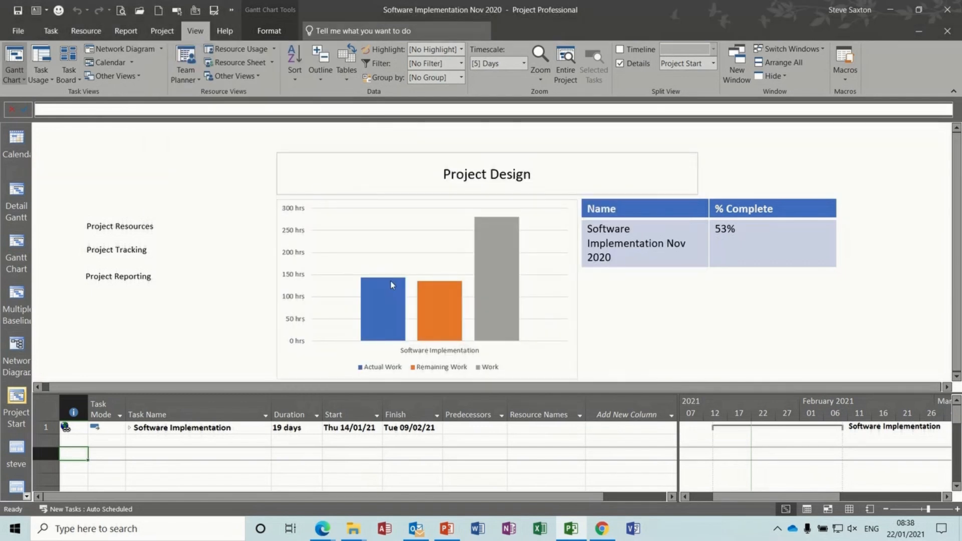
Set the default project view to Project Start in the general program options
left_click(19, 30)
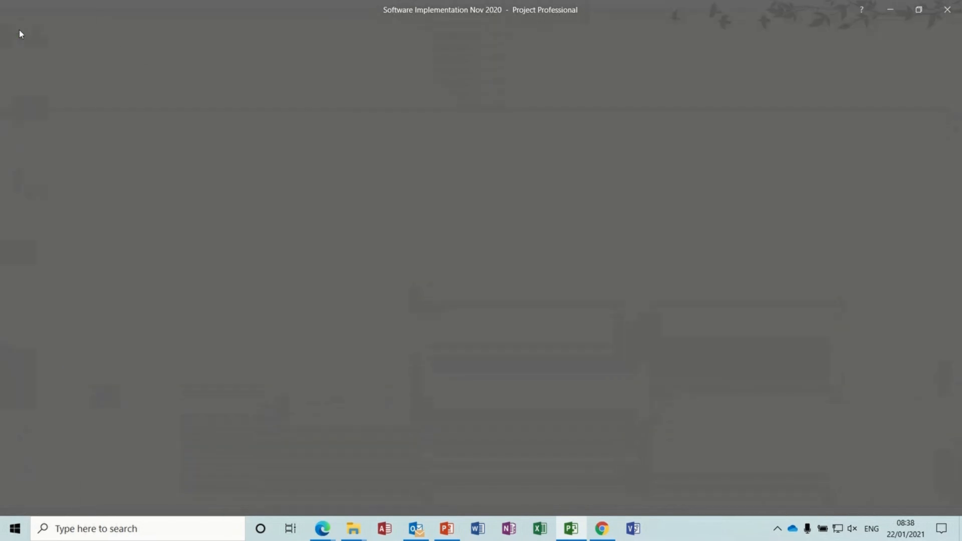
left_click(23, 299)
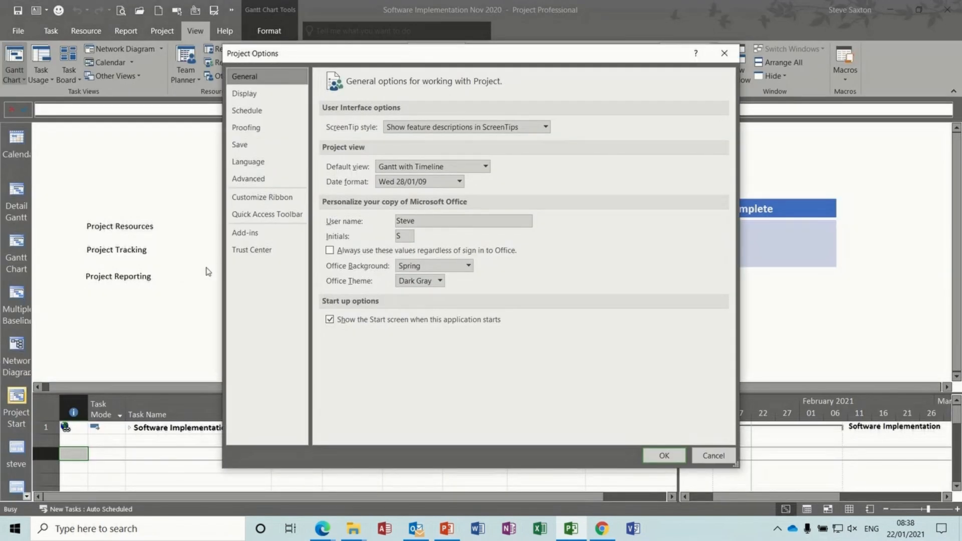
left_click(486, 168)
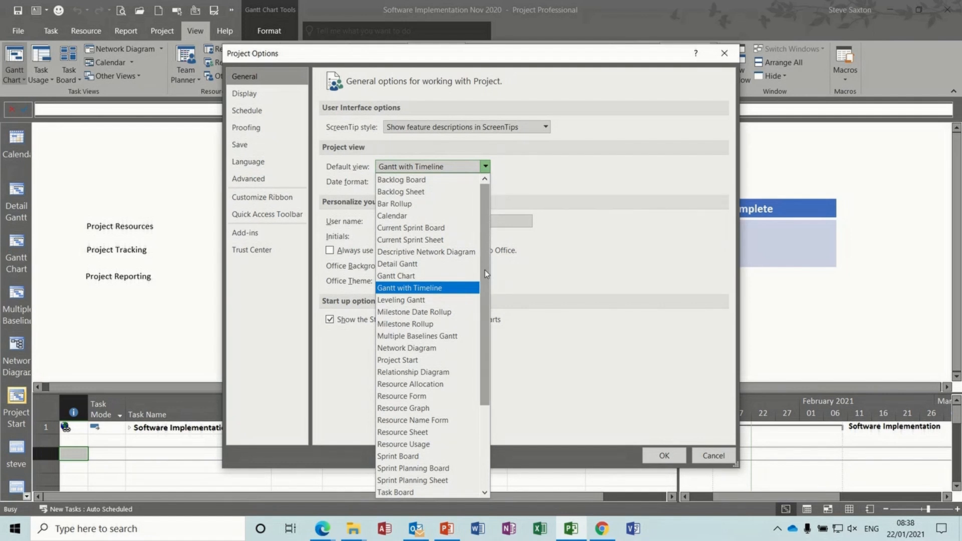
left_click_drag(484, 269, 483, 282)
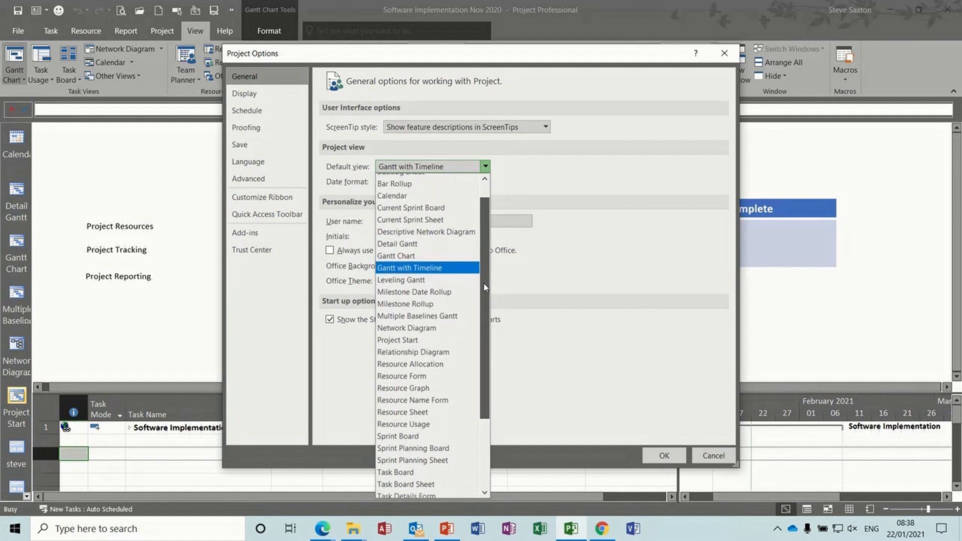
left_click(405, 342)
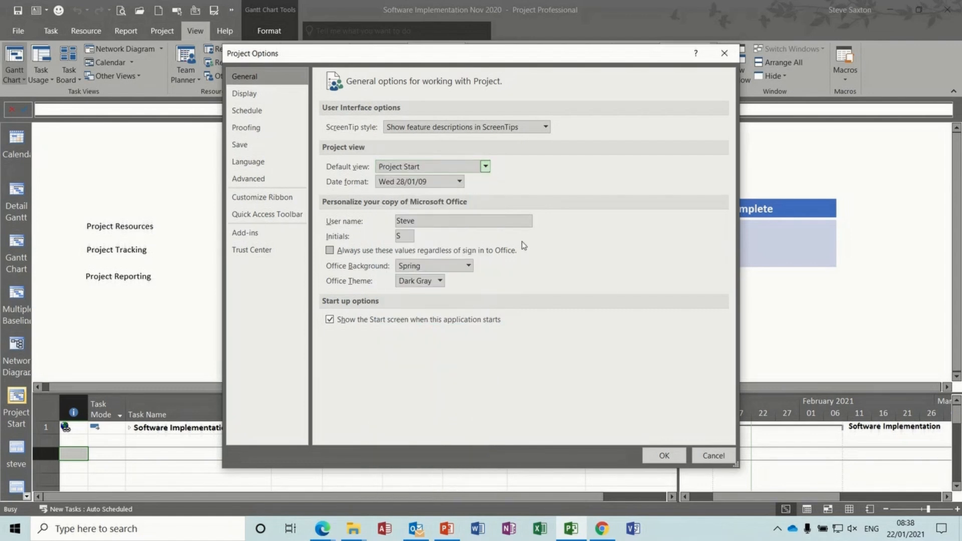
left_click(664, 455)
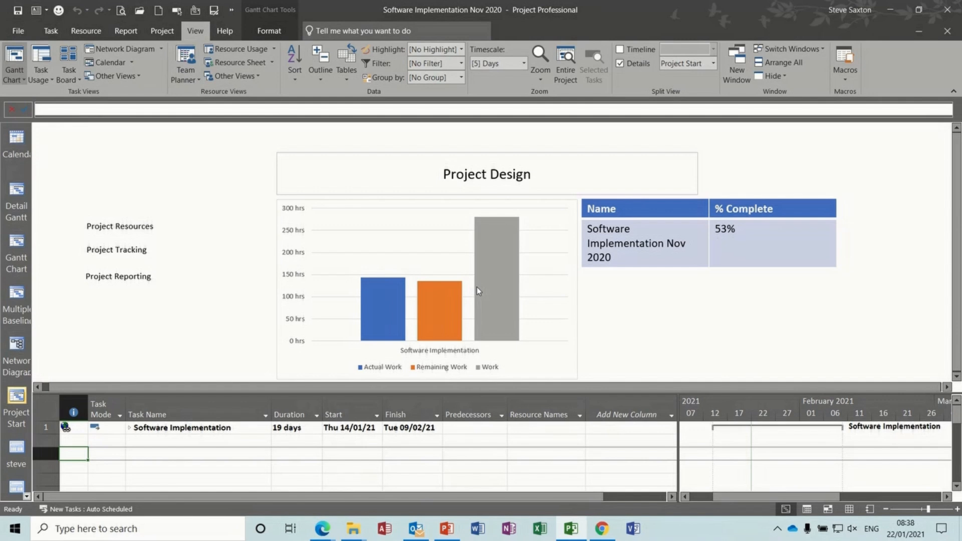
Save and close Software Implementation Nov 2020, reopen it from the pinned projects, and enlarge the report pane to fit its whole chart
key("ctrl+w")
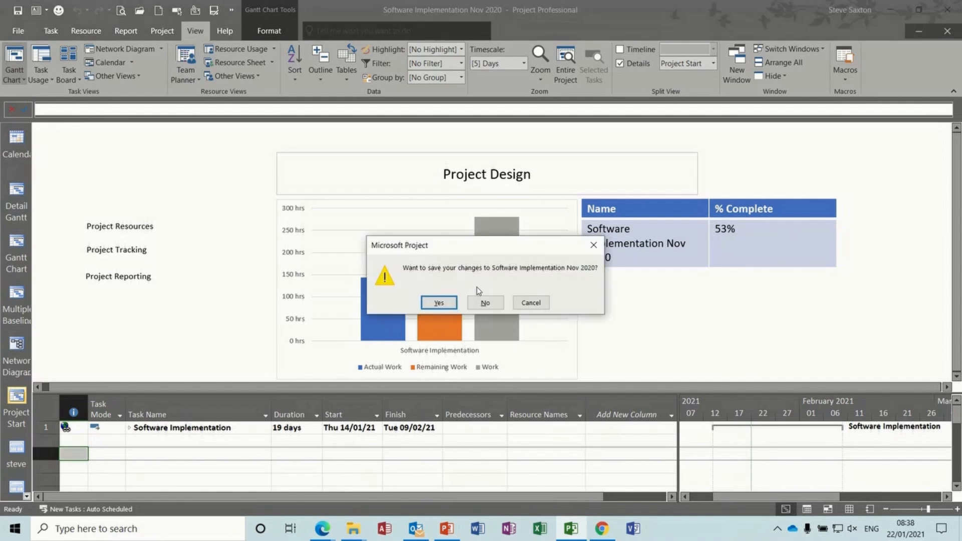
left_click(440, 302)
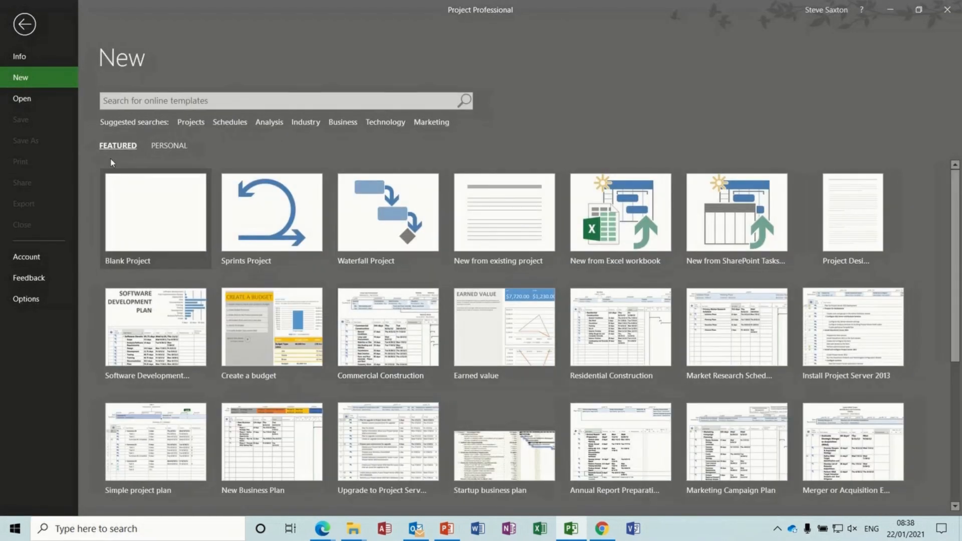
left_click(28, 100)
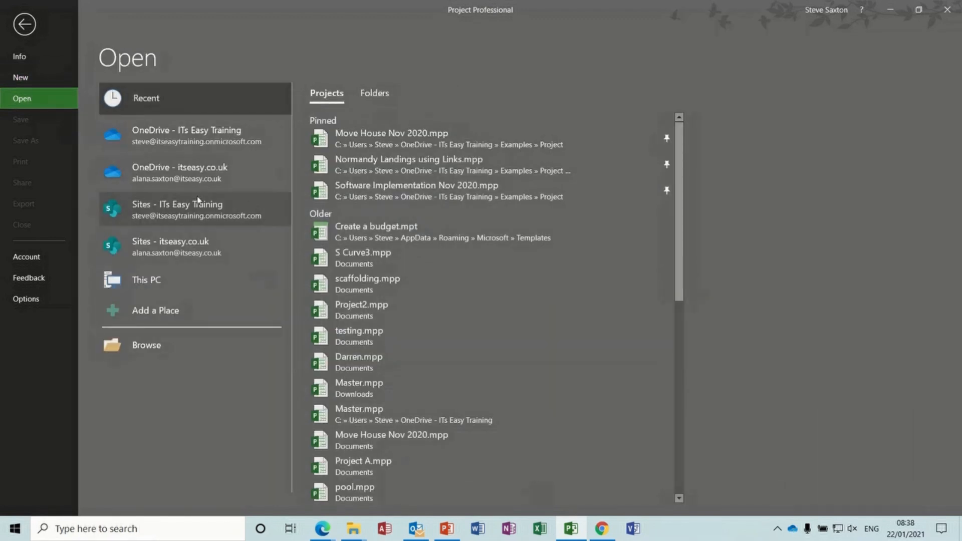
left_click(415, 198)
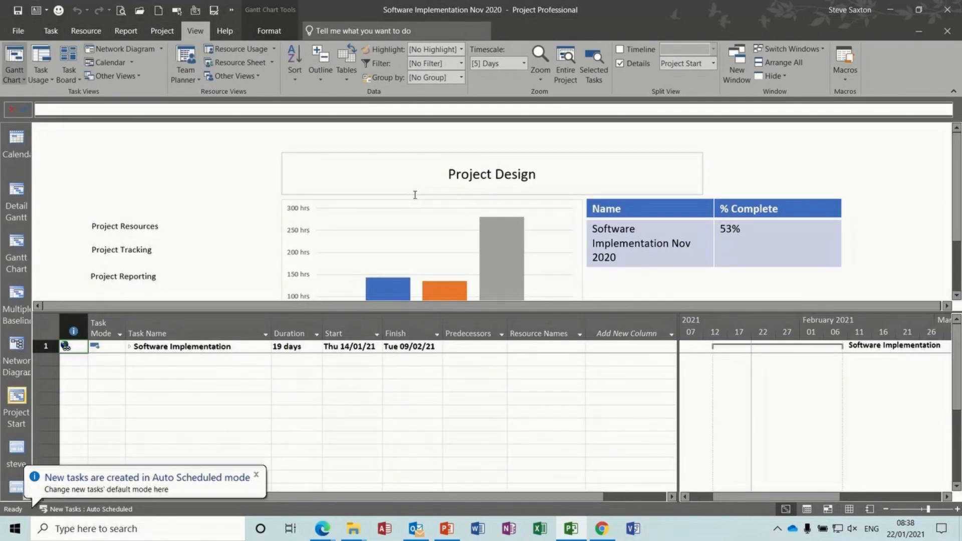
left_click_drag(432, 310, 440, 395)
Test the Project Resources link in the report and return to the Project Design report
left_click(139, 227)
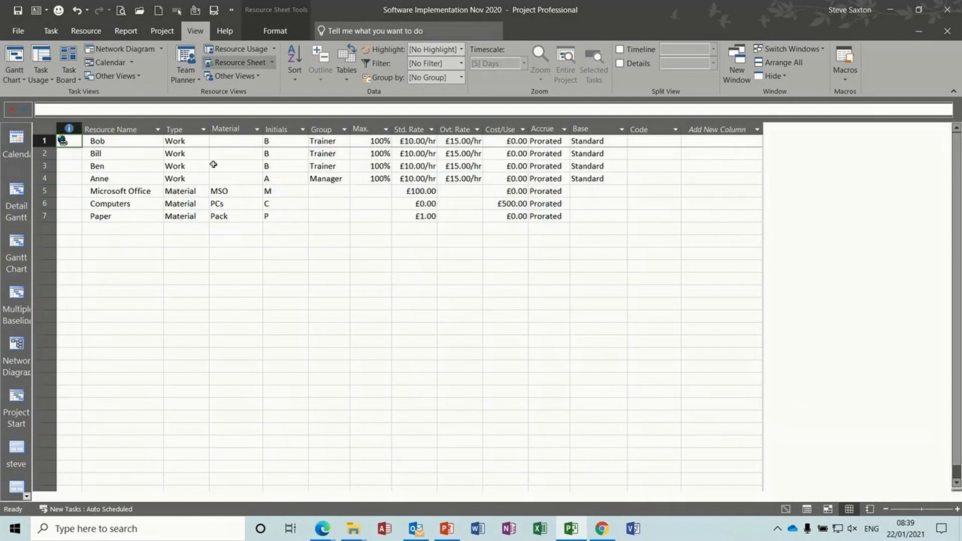
left_click(231, 15)
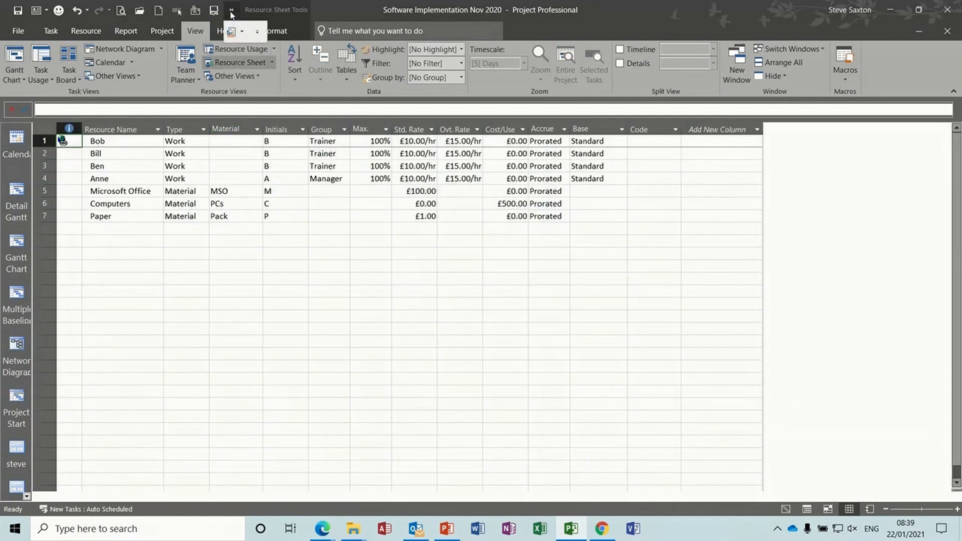
left_click(243, 33)
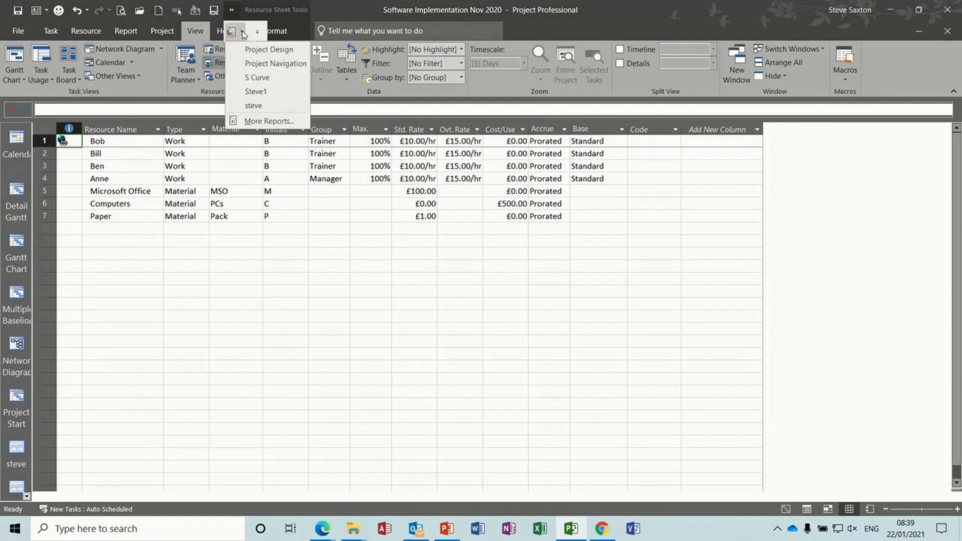
left_click(269, 50)
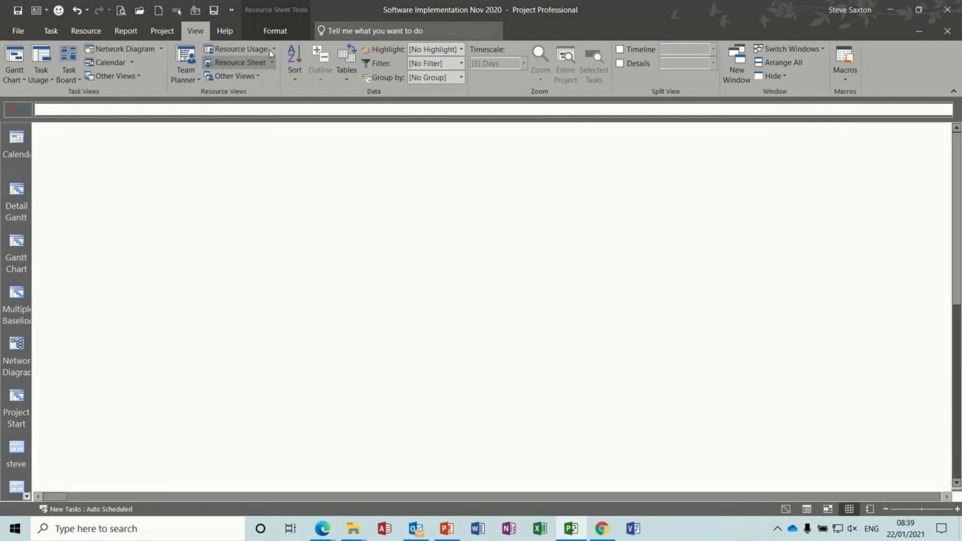
Test the Project Tracking link, expand the Software Implementation summary task, and return to the Project Design report
left_click(140, 249)
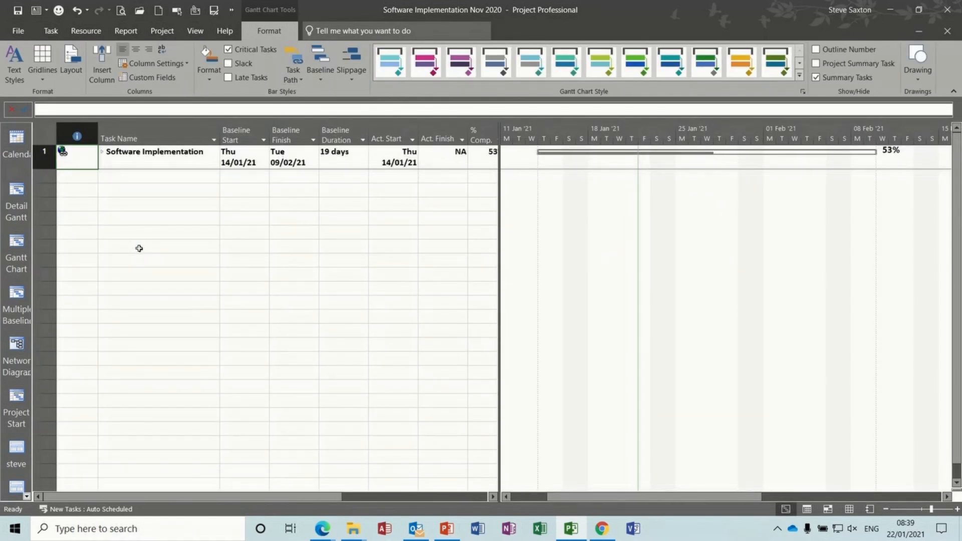
left_click(102, 152)
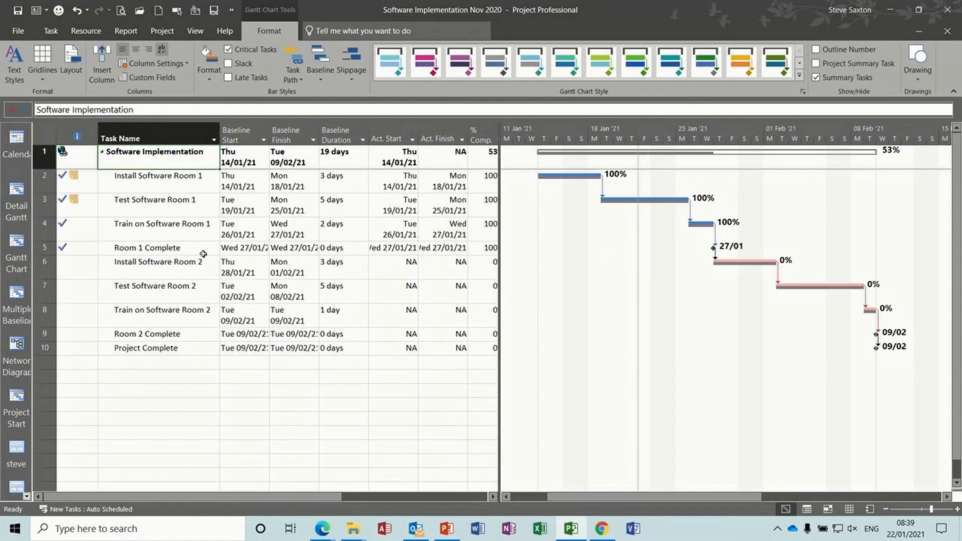
left_click(231, 10)
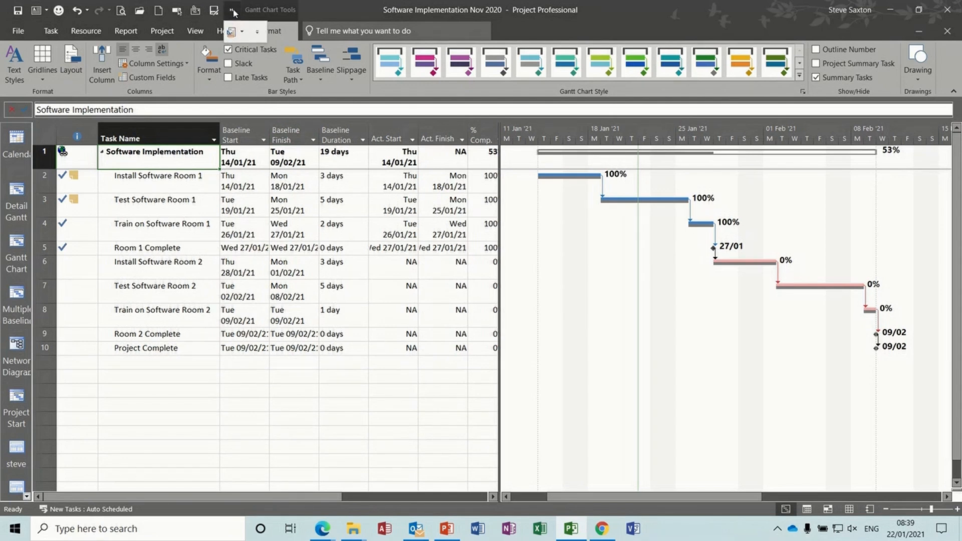
left_click(241, 31)
left_click(258, 50)
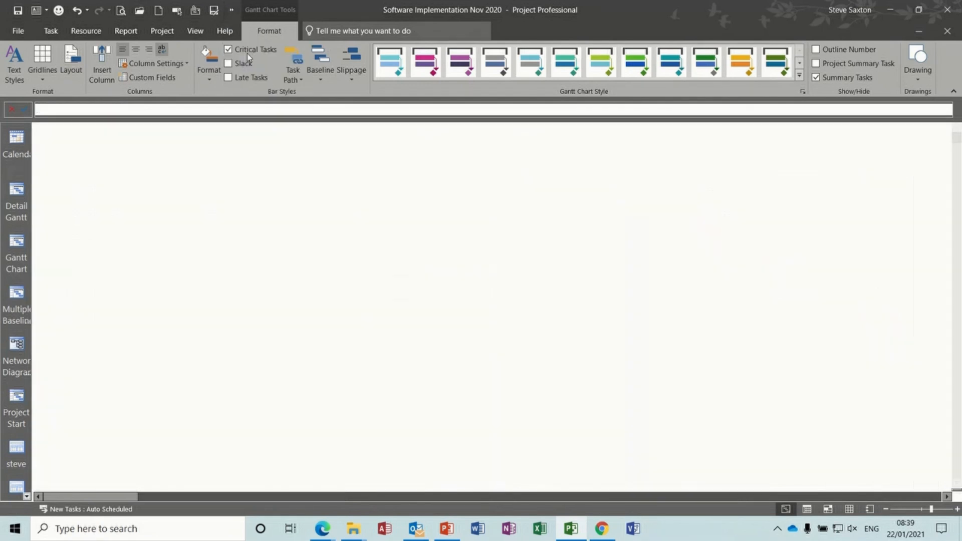
Test the Project Reporting link and open the Project Navigation report from the custom reports
left_click(150, 278)
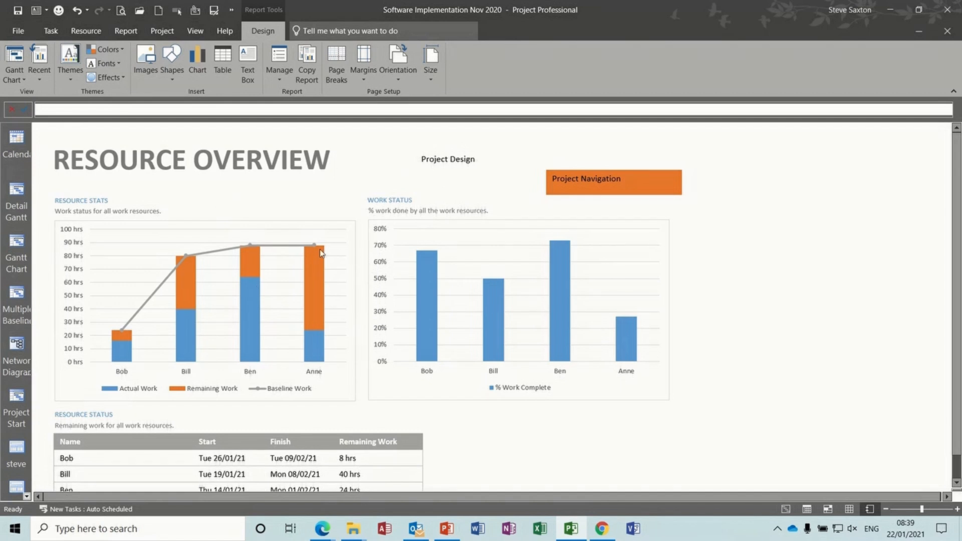
left_click(230, 11)
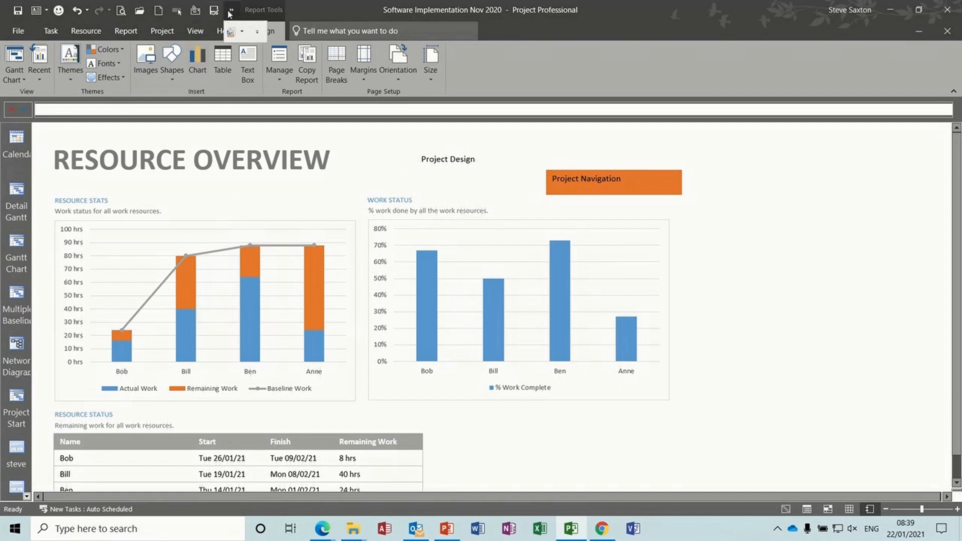
left_click(242, 31)
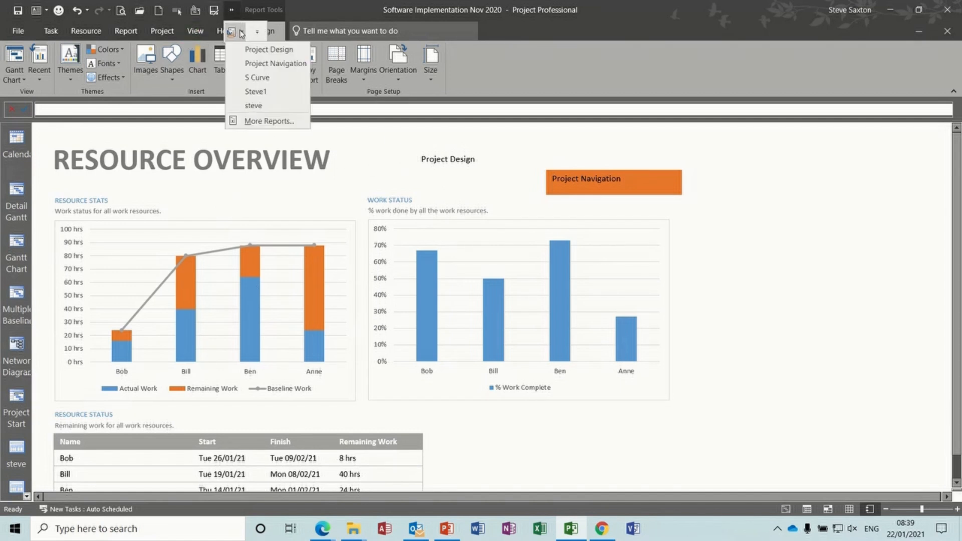
left_click(258, 66)
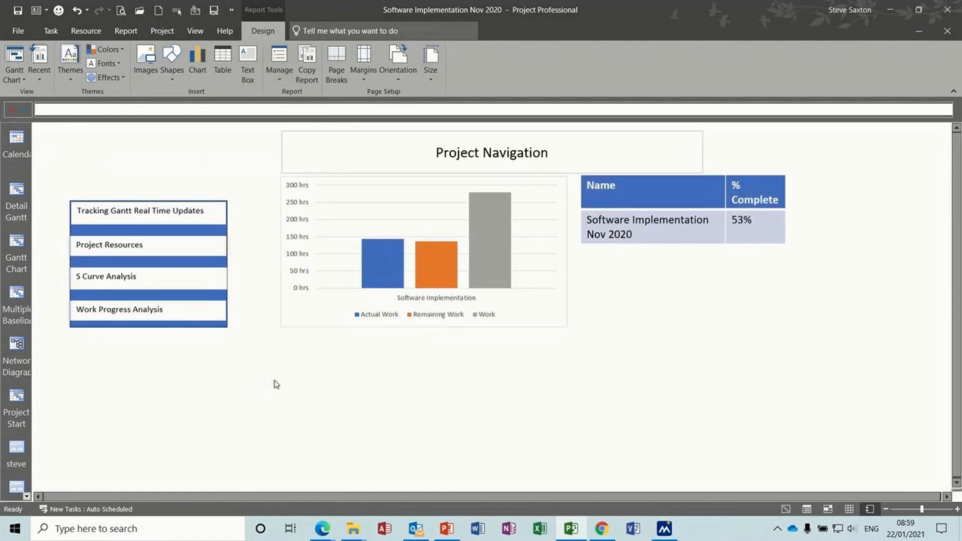
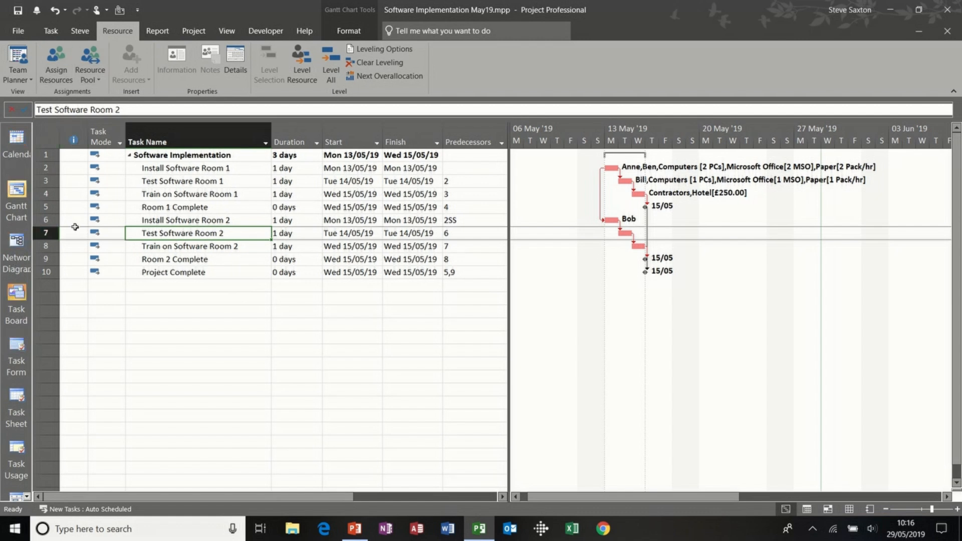
Show Software Implementation May19.mpp as a Network Diagram with all task boxes in view and open its Box Styles settings
left_click(17, 244)
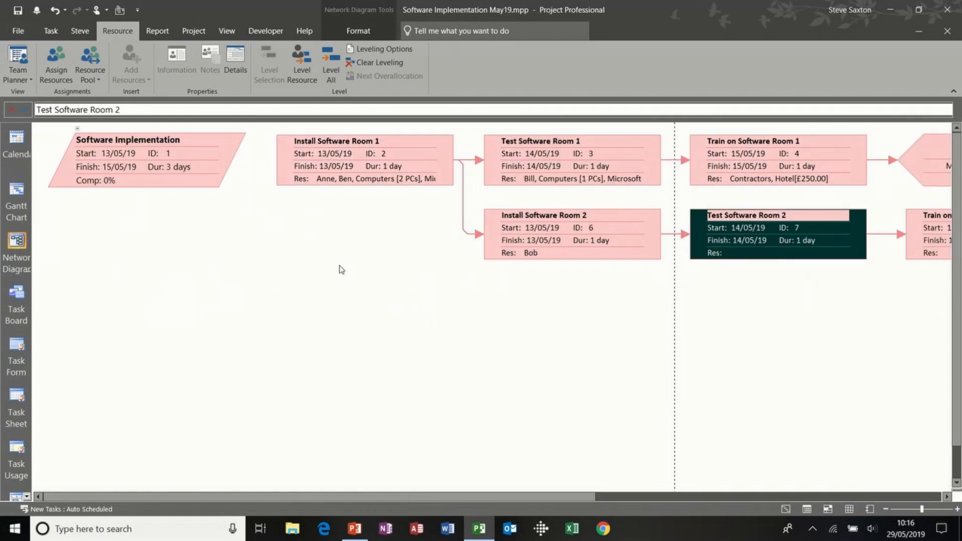
left_click(885, 510)
left_click(885, 510)
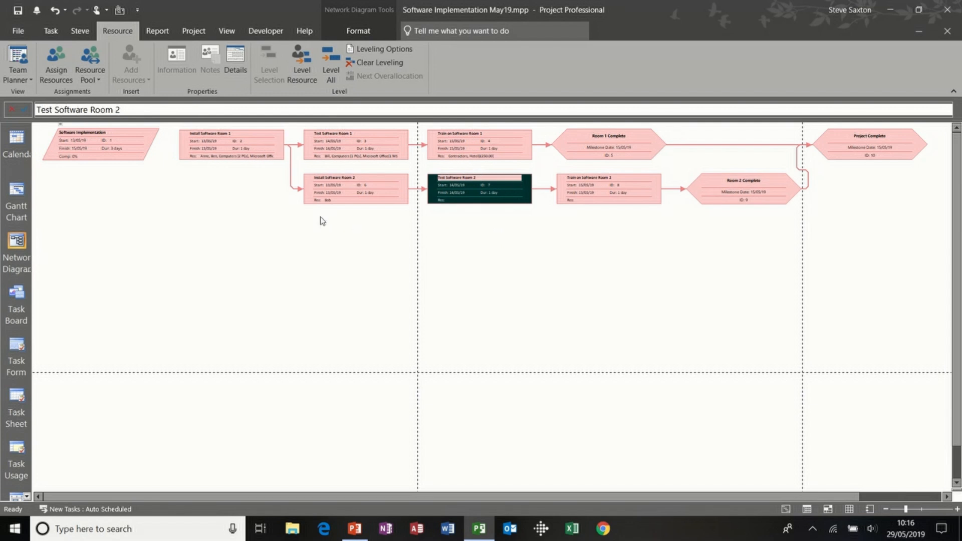
double_click(215, 223)
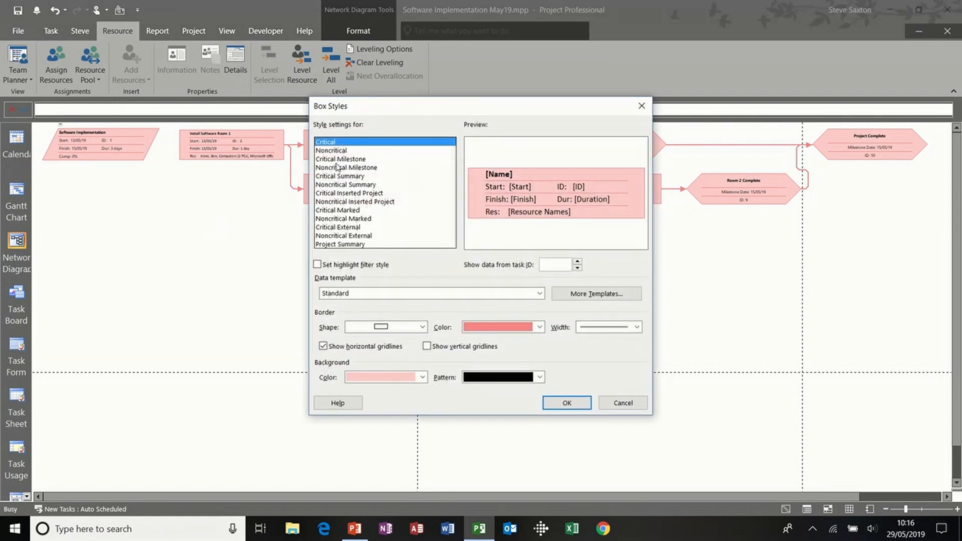
Examine the box style previews for the critical, noncritical, milestone, summary, inserted project and marked task types against the diagram
left_click_drag(415, 130, 608, 157)
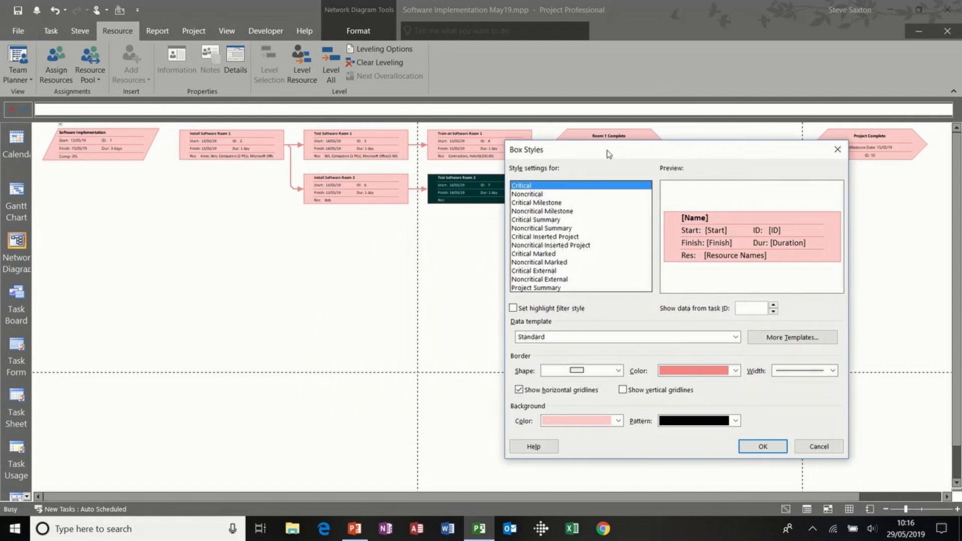
left_click(525, 195)
left_click(528, 203)
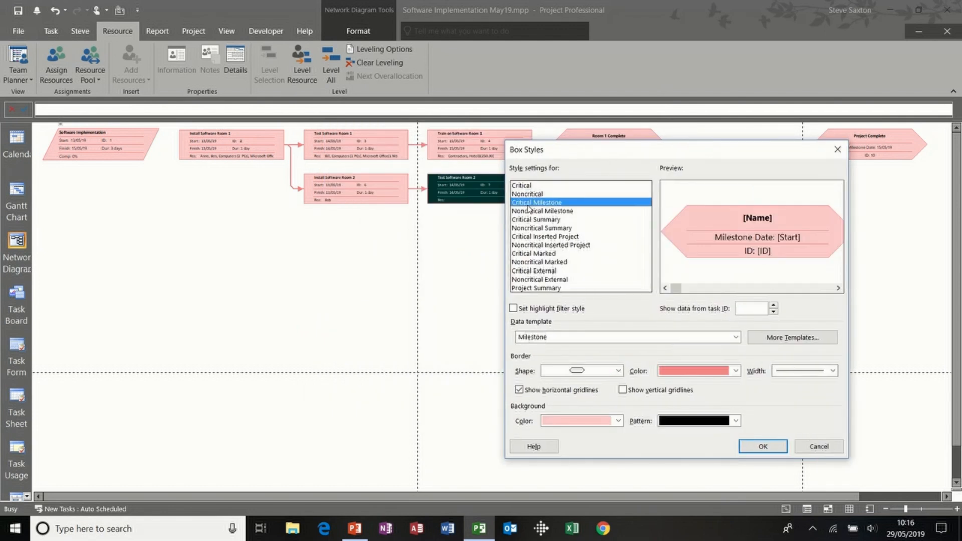
left_click(527, 211)
left_click(529, 219)
left_click(530, 229)
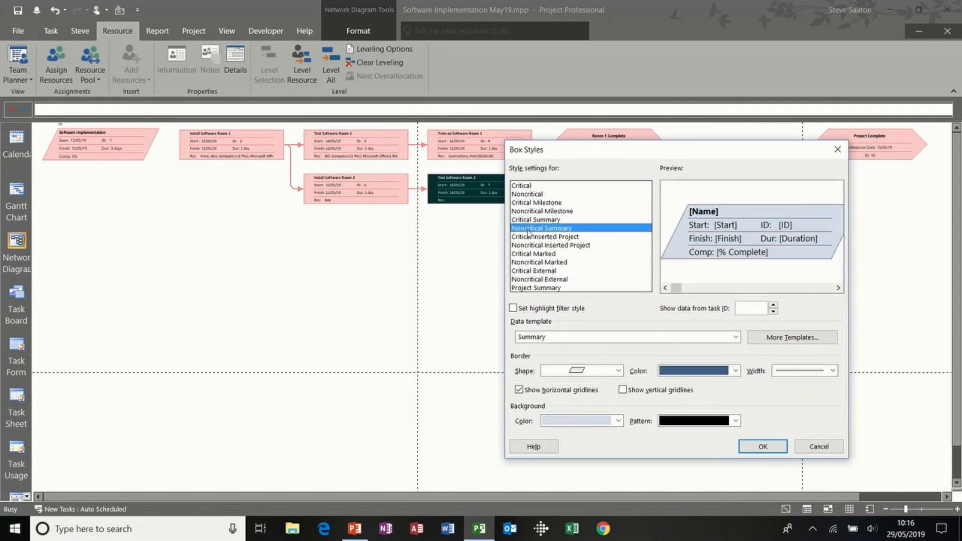
left_click(532, 245)
left_click(534, 254)
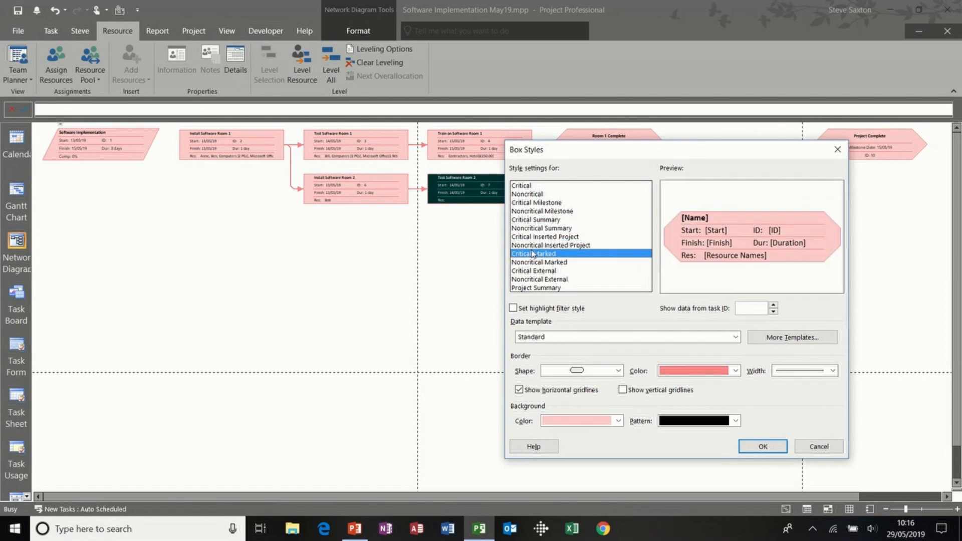
left_click(524, 186)
left_click_drag(572, 150, 541, 227)
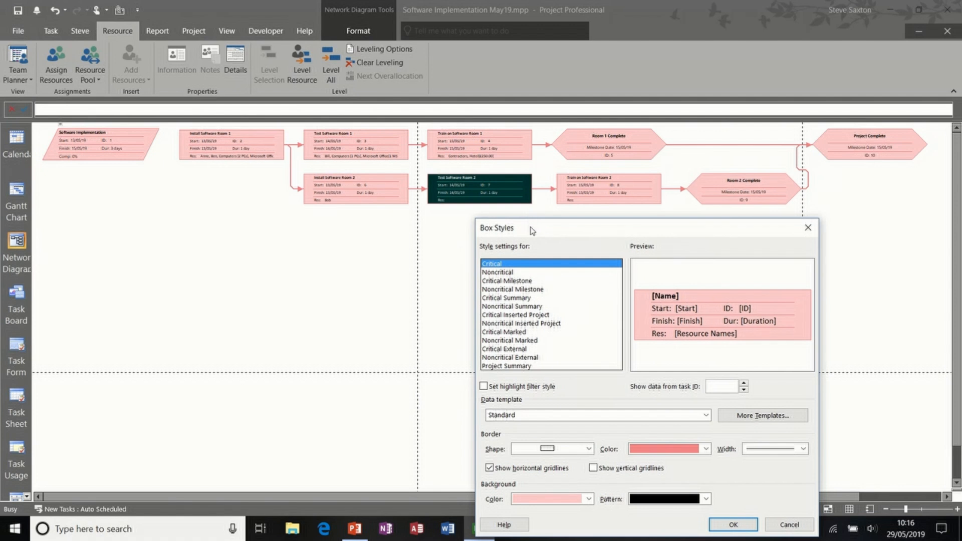
left_click_drag(532, 230, 531, 160)
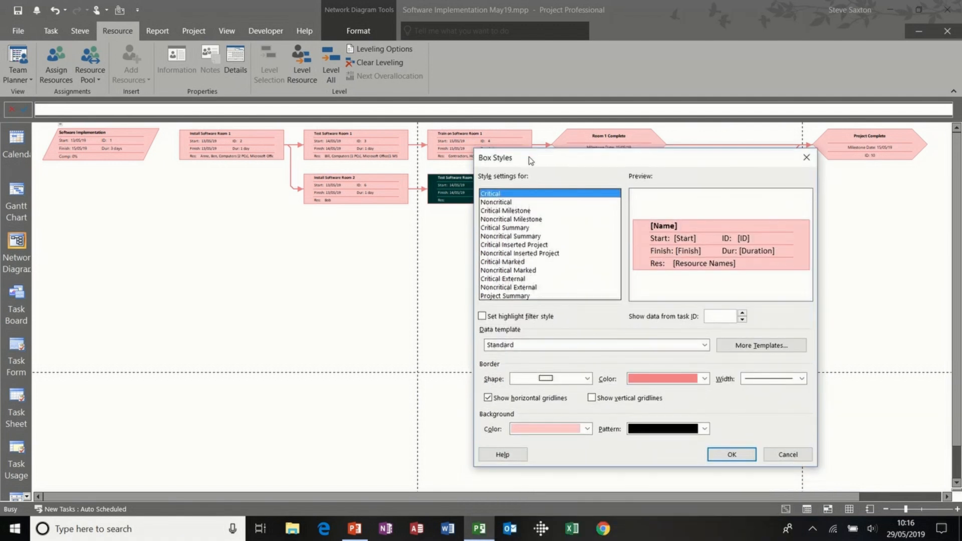
left_click(511, 202)
left_click(511, 211)
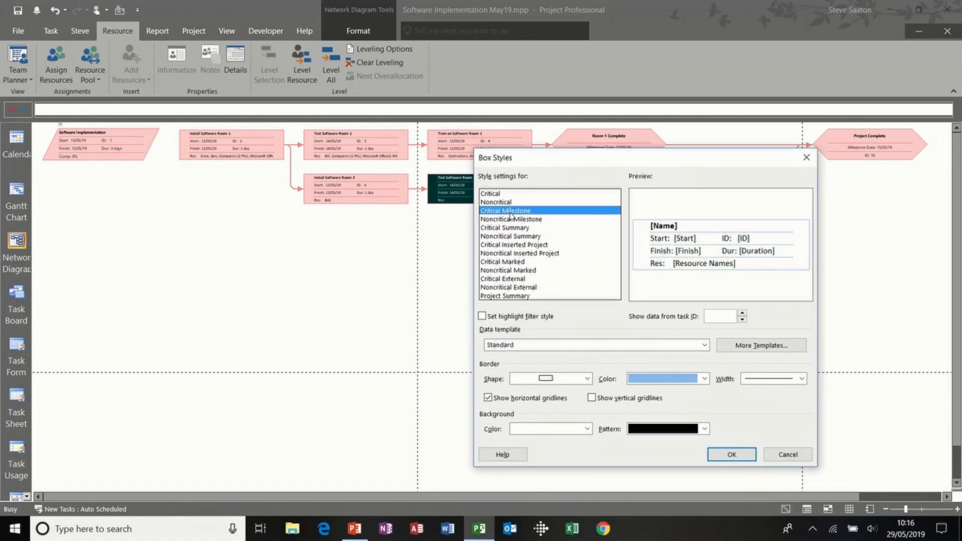
left_click(507, 196)
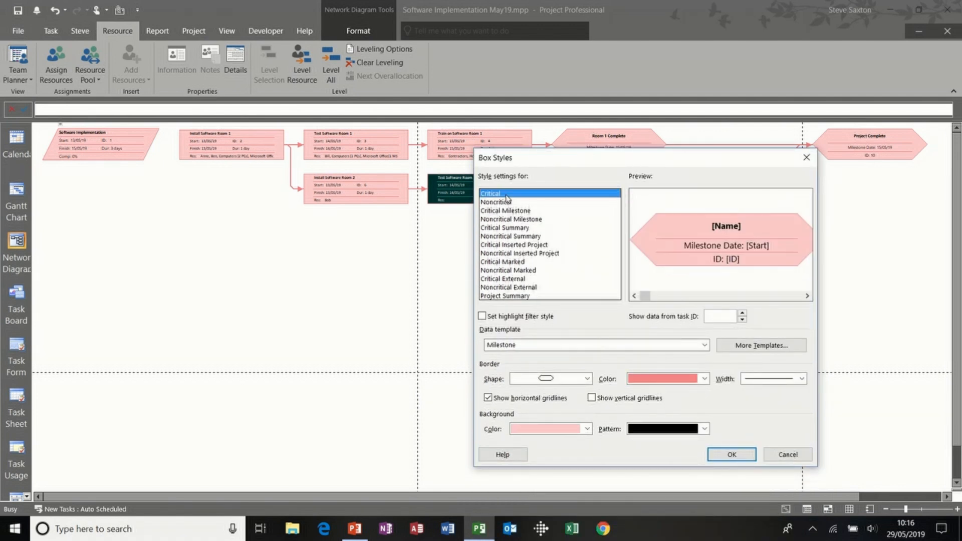
Try the Cost data template on the Critical box style and set it back to Standard
left_click(573, 346)
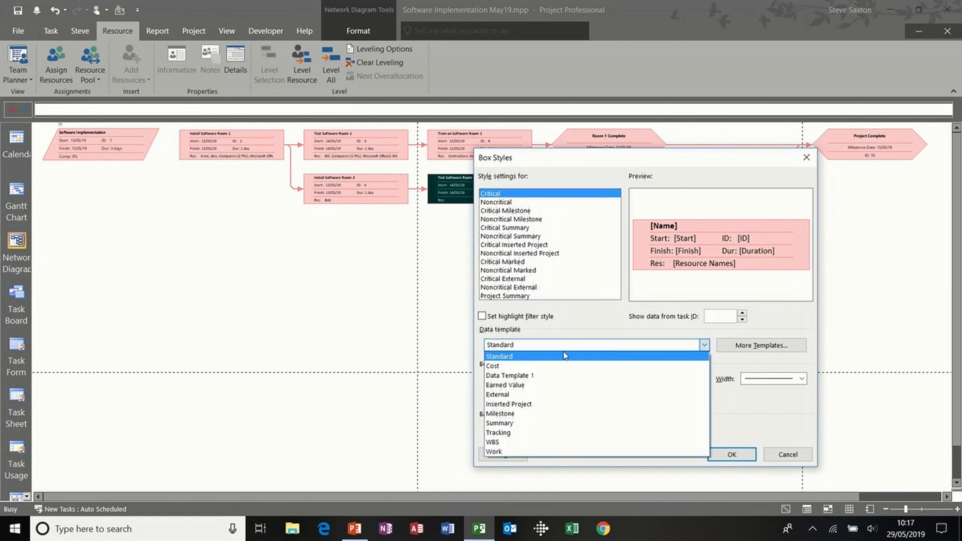
left_click(553, 367)
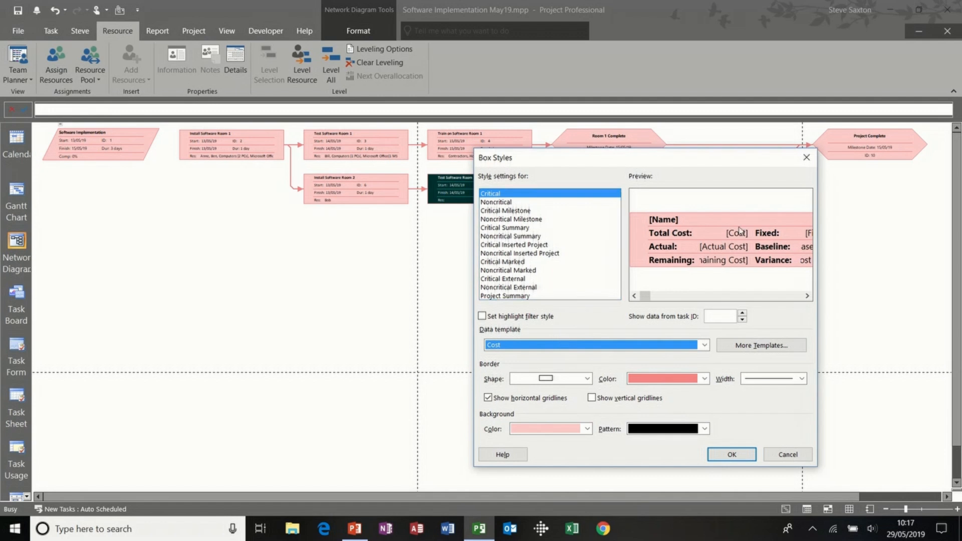
left_click(616, 346)
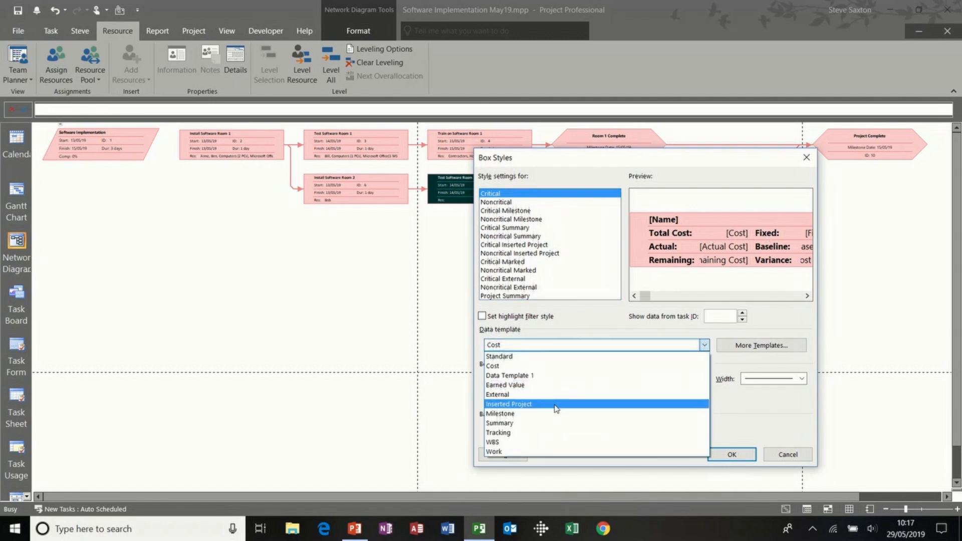
left_click(553, 358)
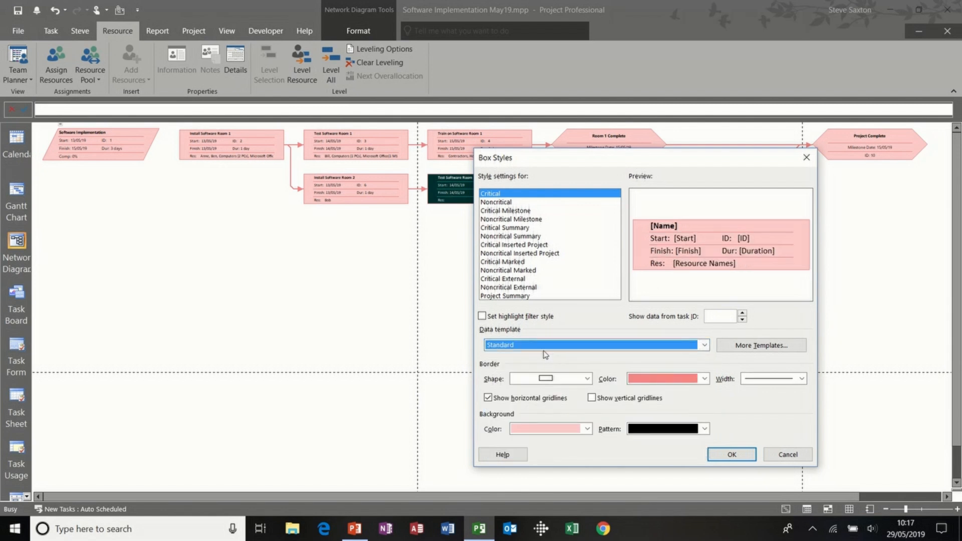
Create a new Network Diagram data template named with the presenter's first name, with a cell layout of three rows and two columns
left_click_drag(598, 164, 418, 117)
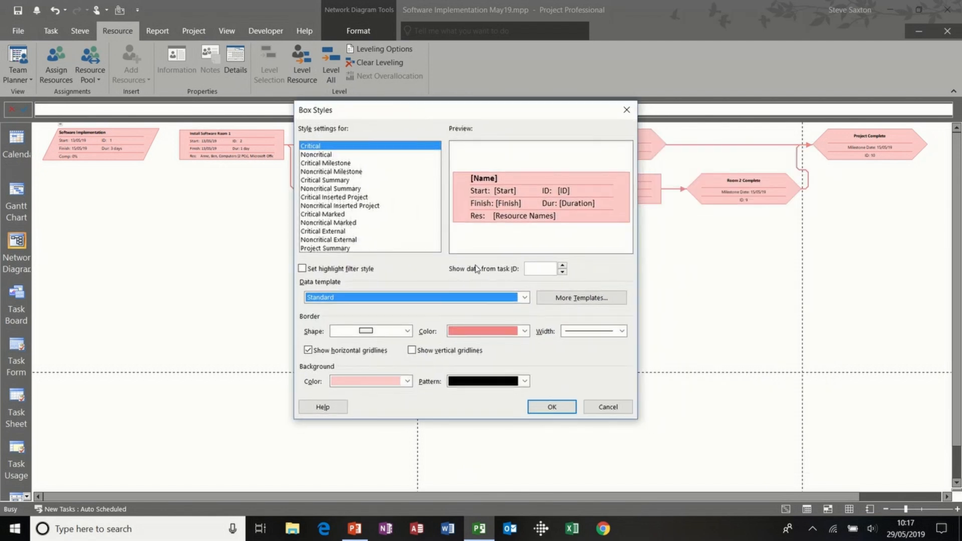
left_click(579, 300)
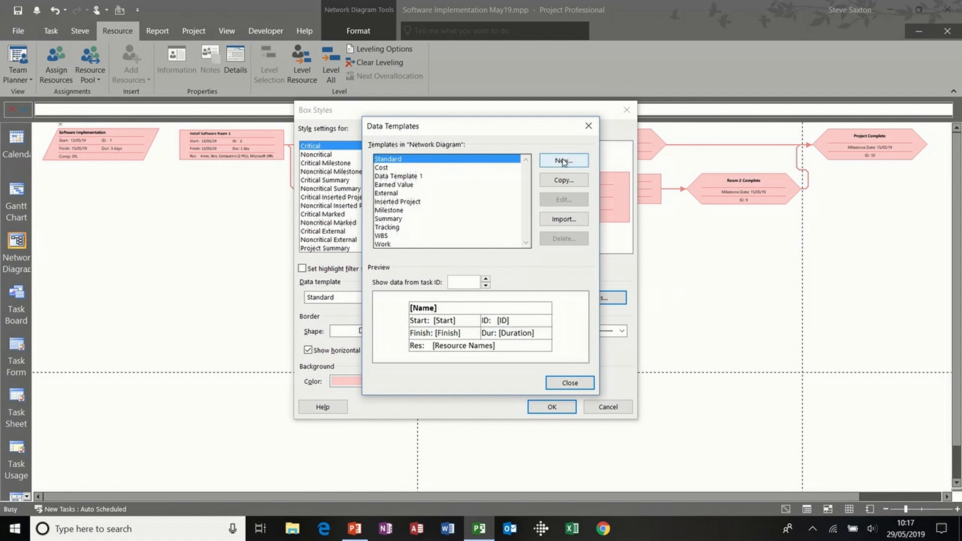
left_click(563, 161)
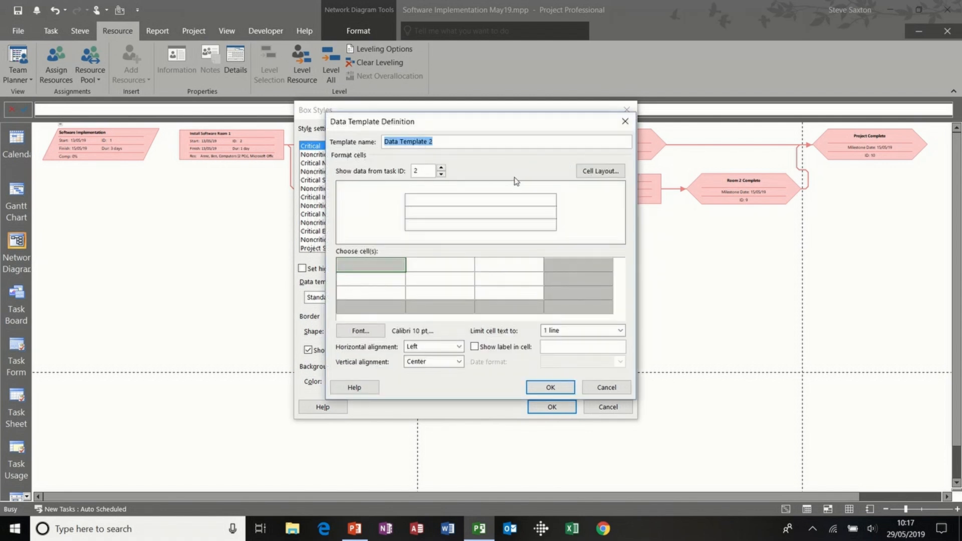
type("Ste")
left_click(591, 172)
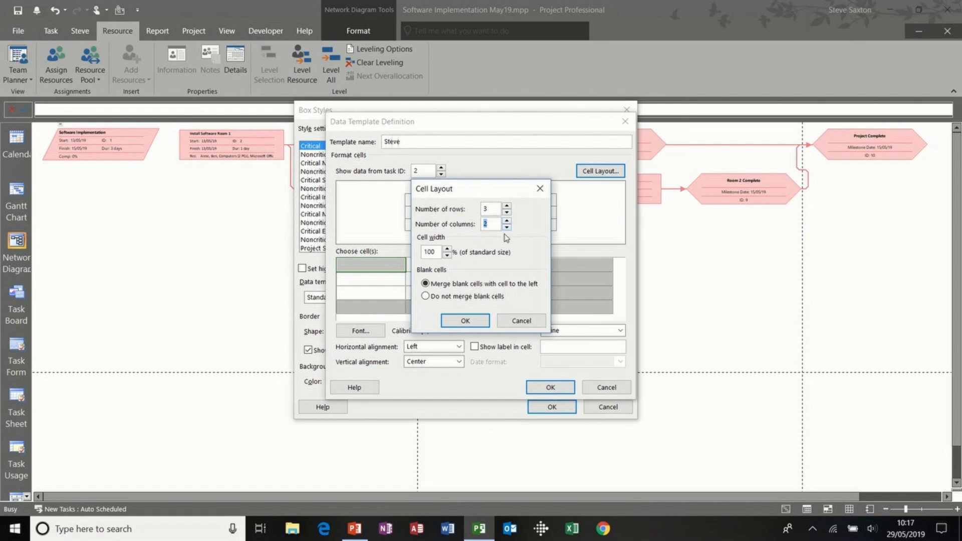
left_click(466, 321)
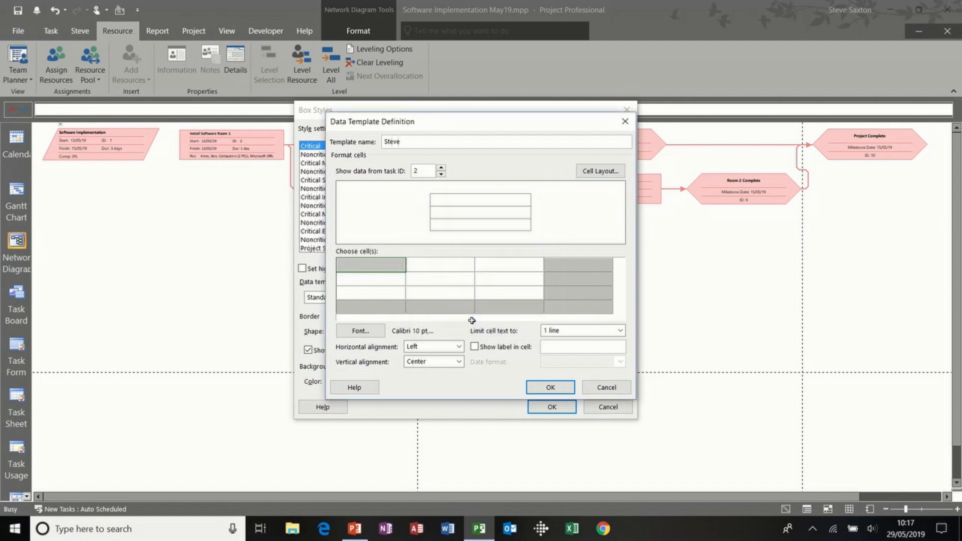
Fill the template's first column with the Name, % Complete and Actual Cost fields and save the template
left_click(378, 265)
type("Name")
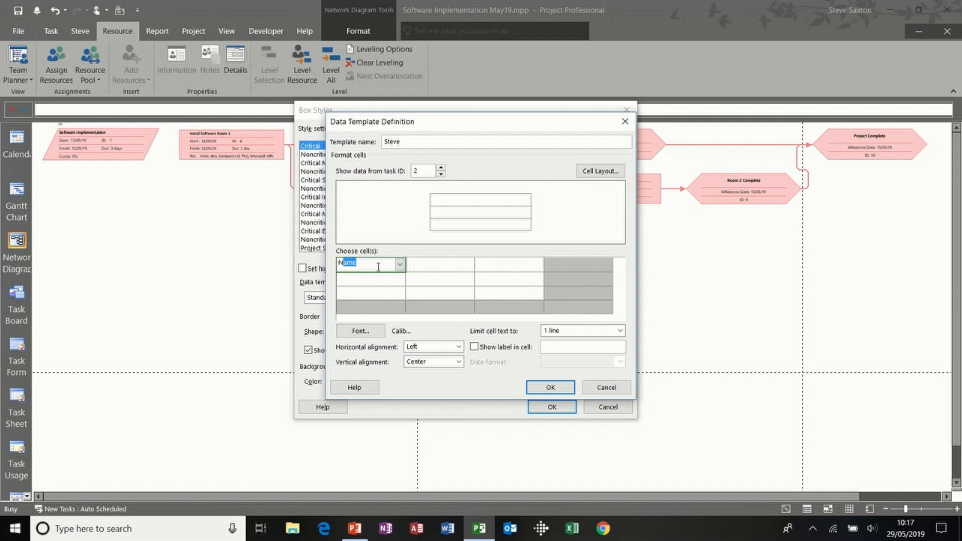
left_click(372, 280)
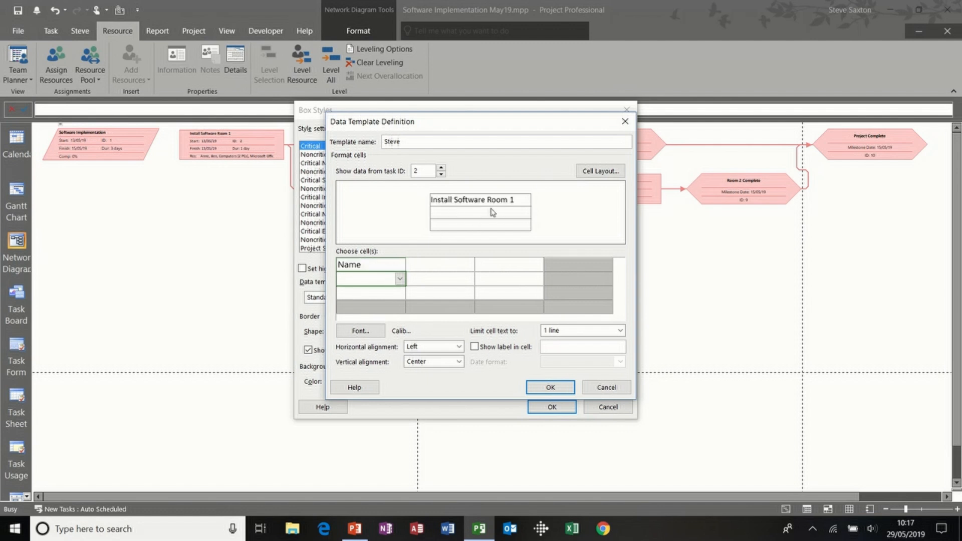
type("% Complete")
left_click(369, 294)
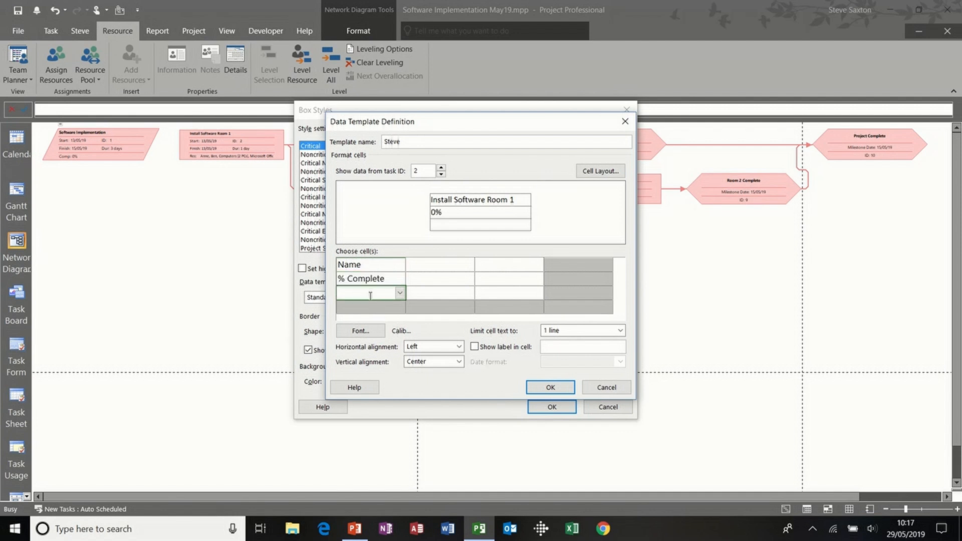
type("Actu")
left_click(437, 279)
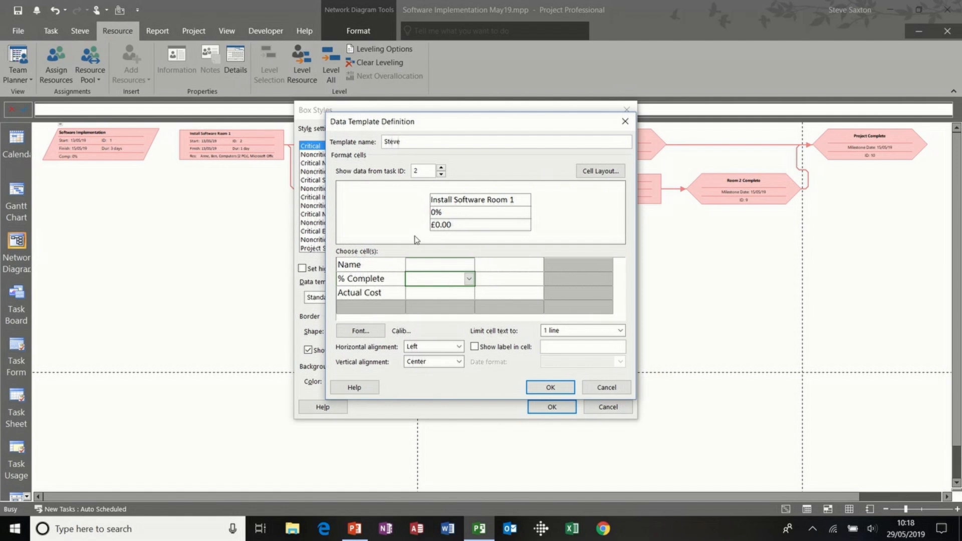
left_click(547, 386)
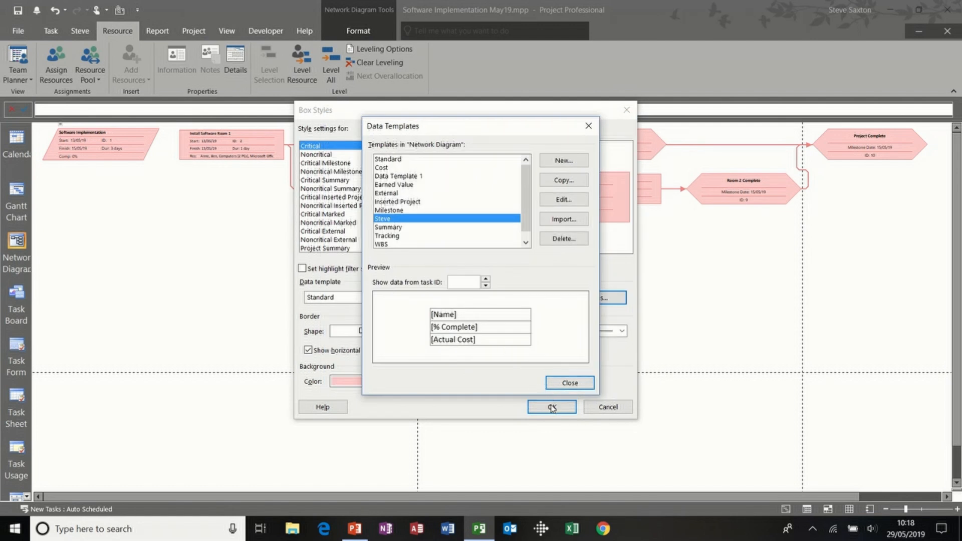
left_click(566, 387)
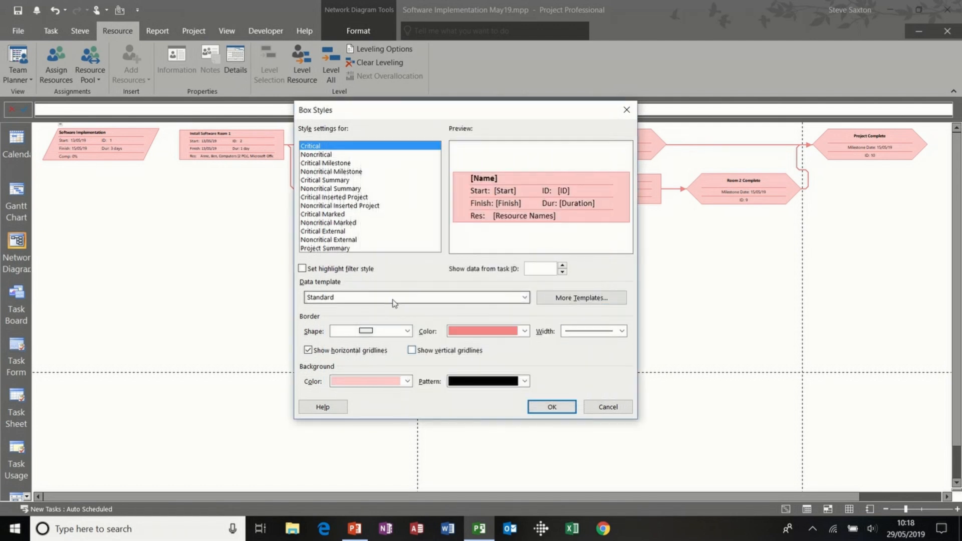
Apply the new data template to the Critical box style and check the critical task boxes in the diagram
left_click(525, 299)
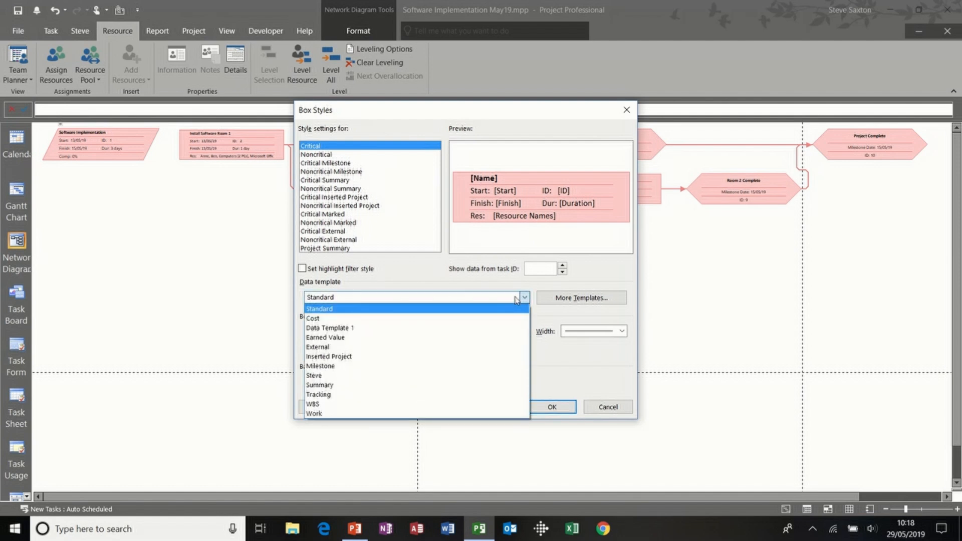
left_click(436, 377)
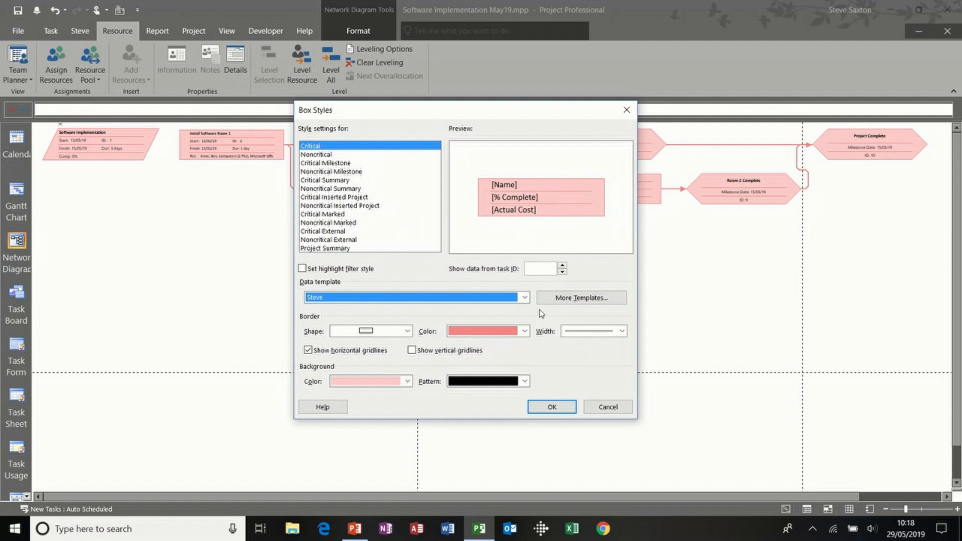
left_click(552, 406)
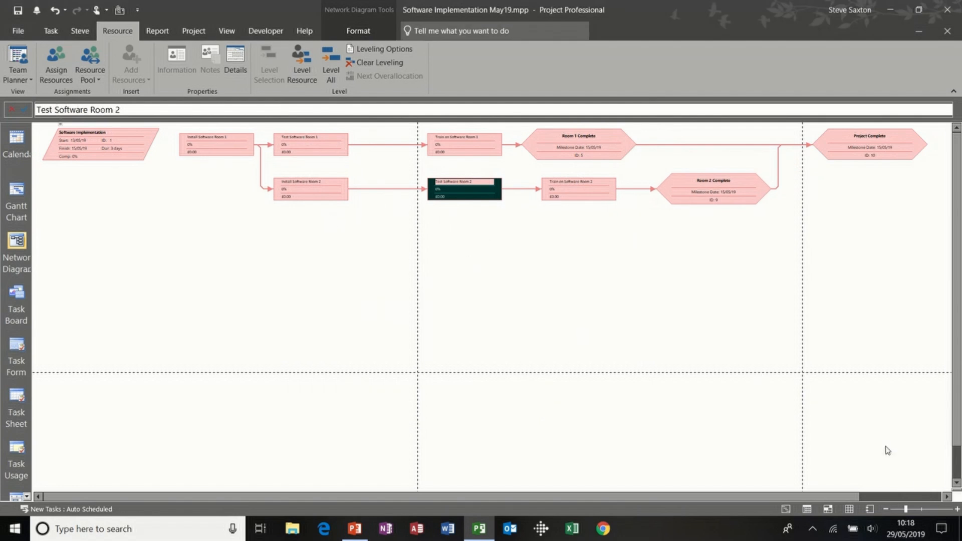
left_click(956, 509)
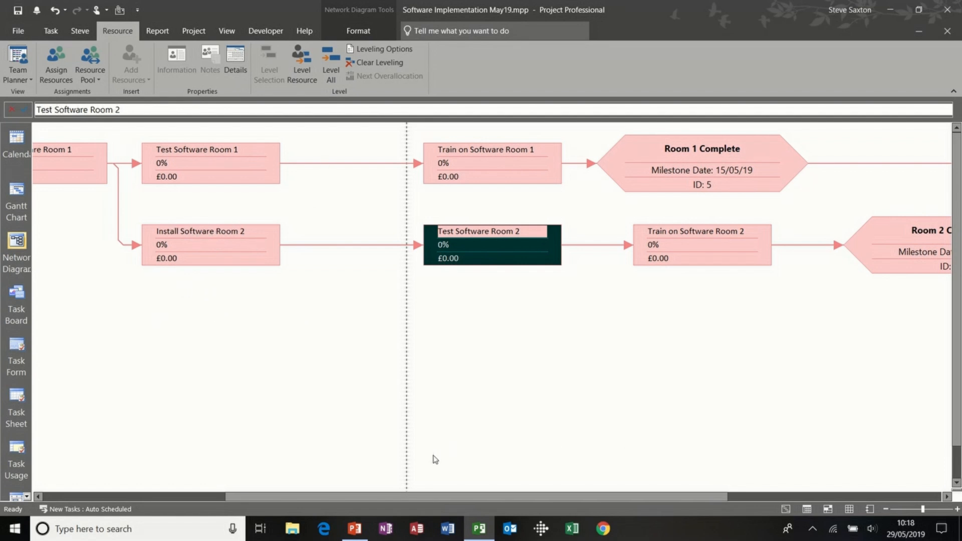
left_click_drag(406, 496, 355, 496)
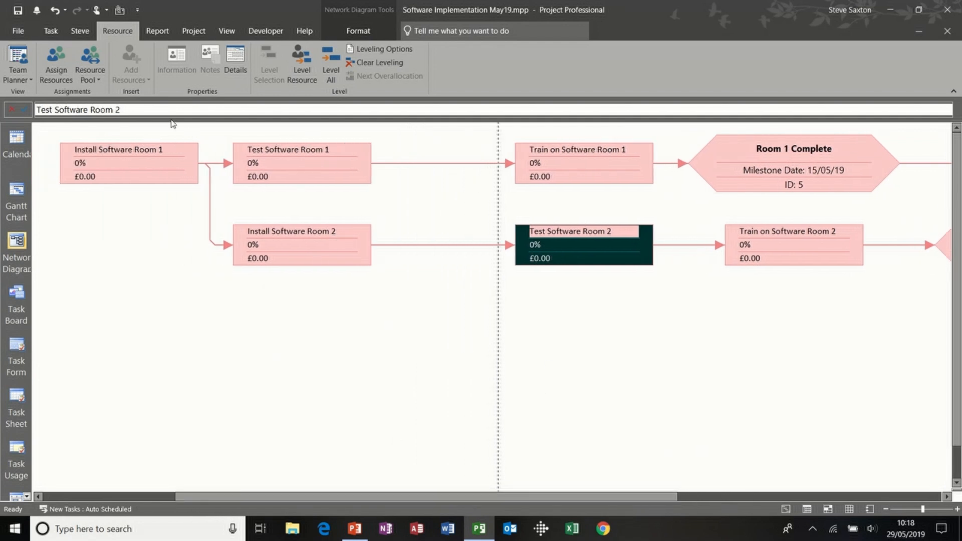
Compare the task list in the Gantt Chart with the Network Diagram, ending with all of the diagram's task boxes in view
left_click(17, 198)
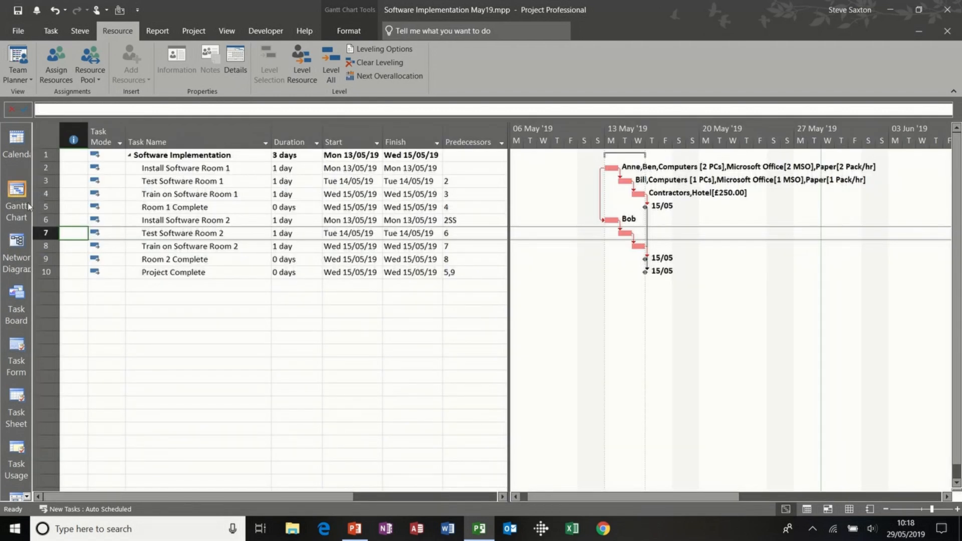
left_click(13, 248)
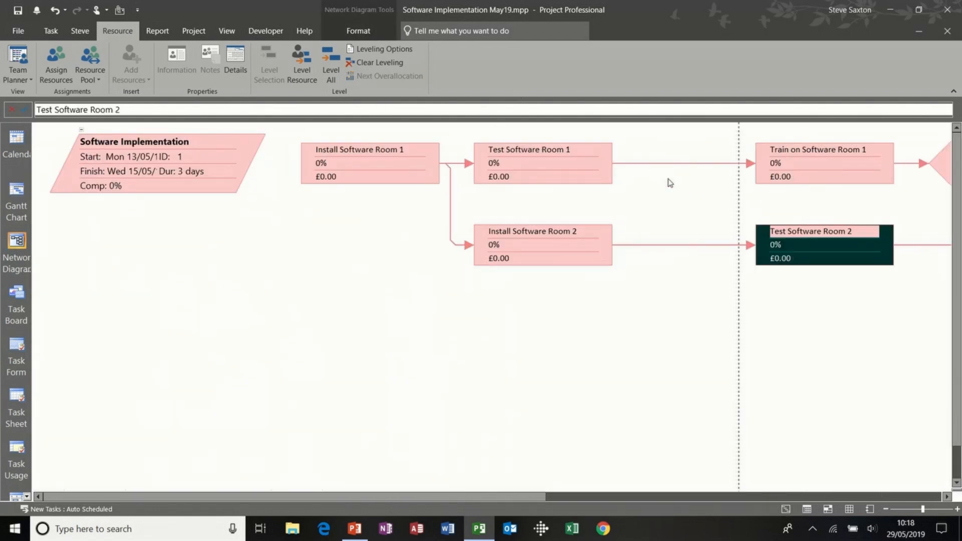
left_click(882, 509)
left_click(882, 509)
left_click(883, 508)
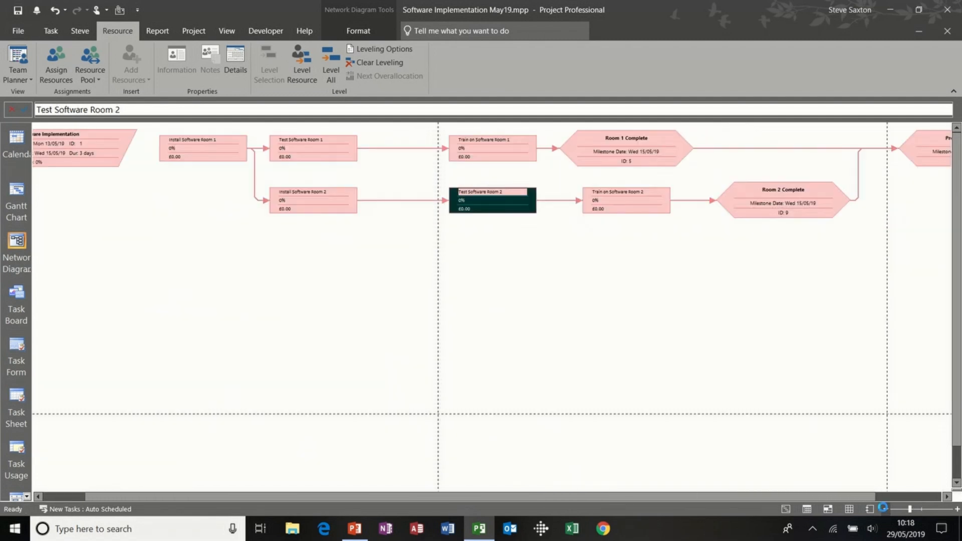
left_click(882, 509)
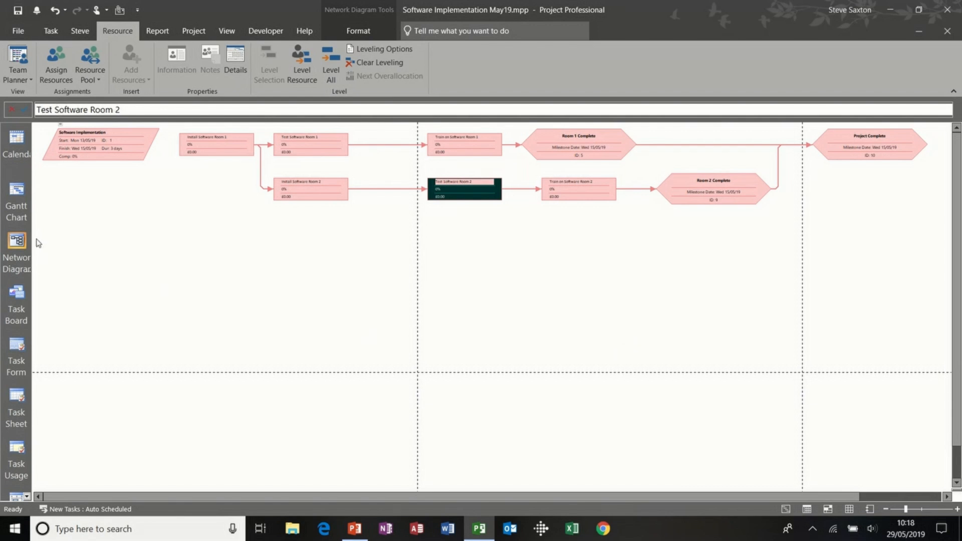
Switch to the Task Usage view and fit the Task Name column to its longest entry
left_click(17, 449)
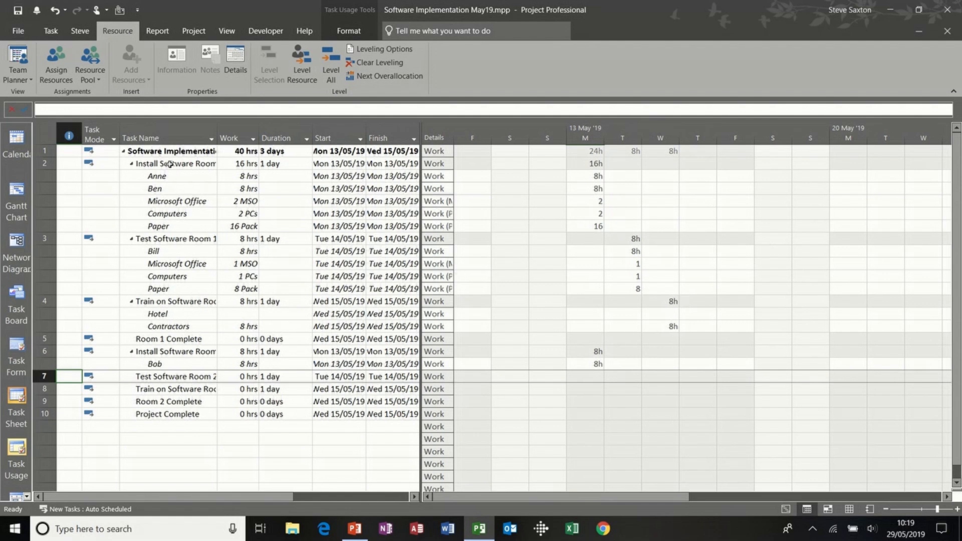
left_click(170, 163)
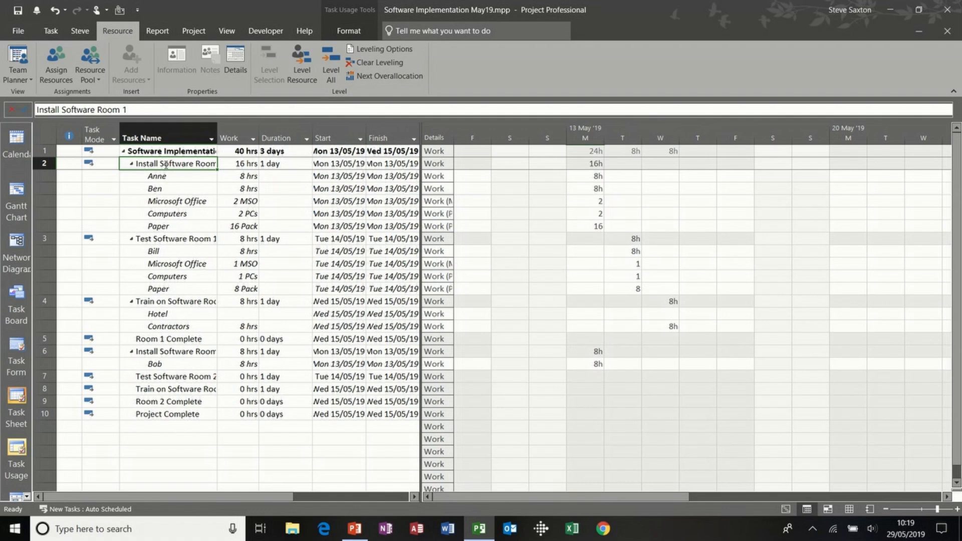
double_click(217, 138)
Examine the resources assigned to Install Software Room 1 and Test Software Room 1 and their daily work values
left_click_drag(184, 175, 182, 226)
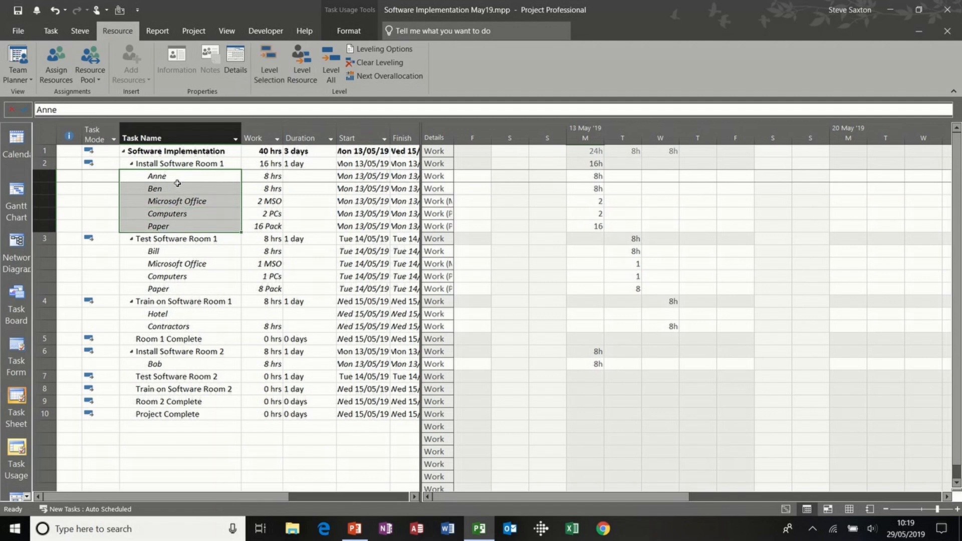
left_click_drag(183, 250, 183, 291)
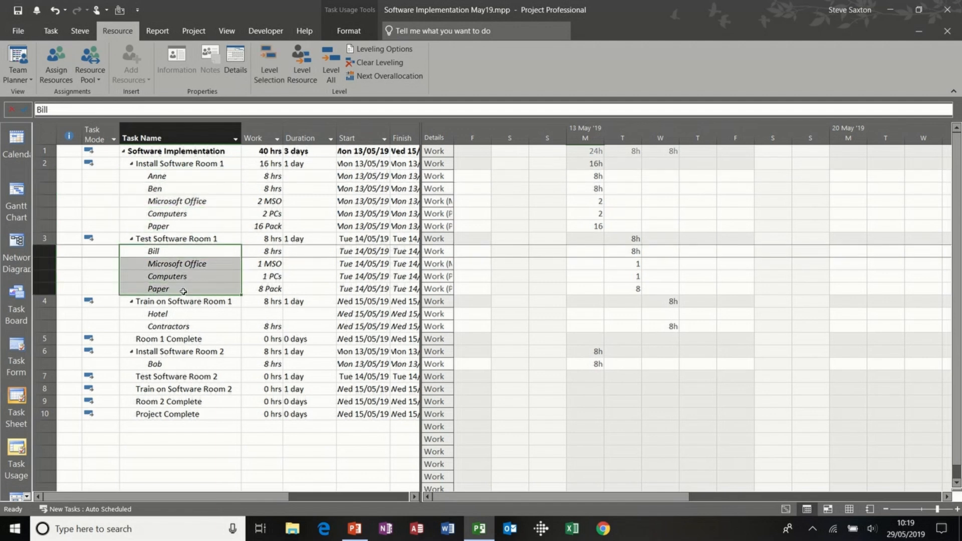
left_click(191, 217)
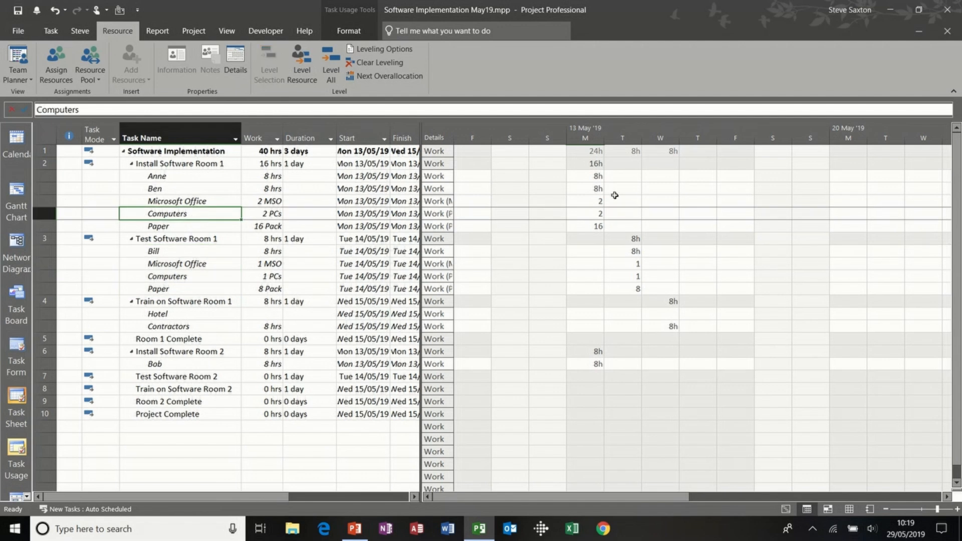
left_click(588, 176)
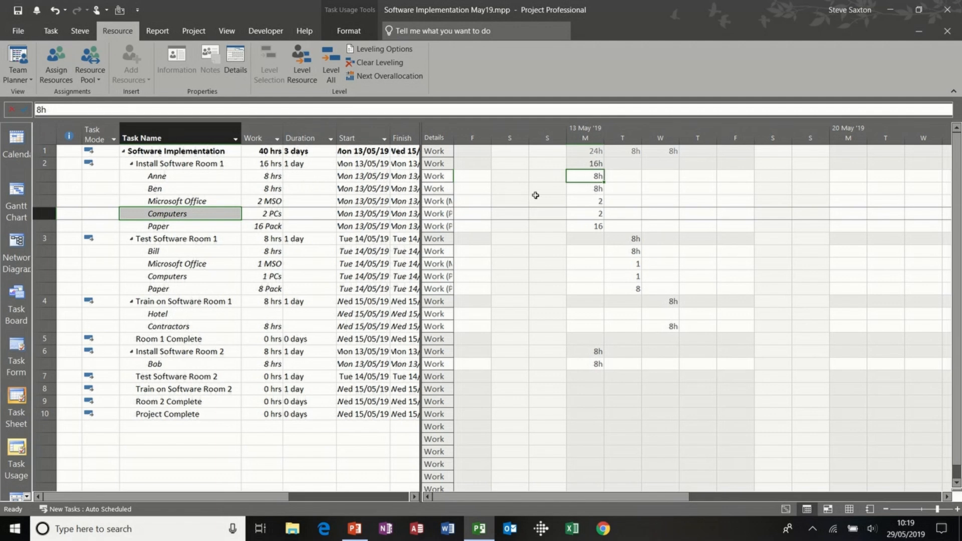
left_click(579, 199)
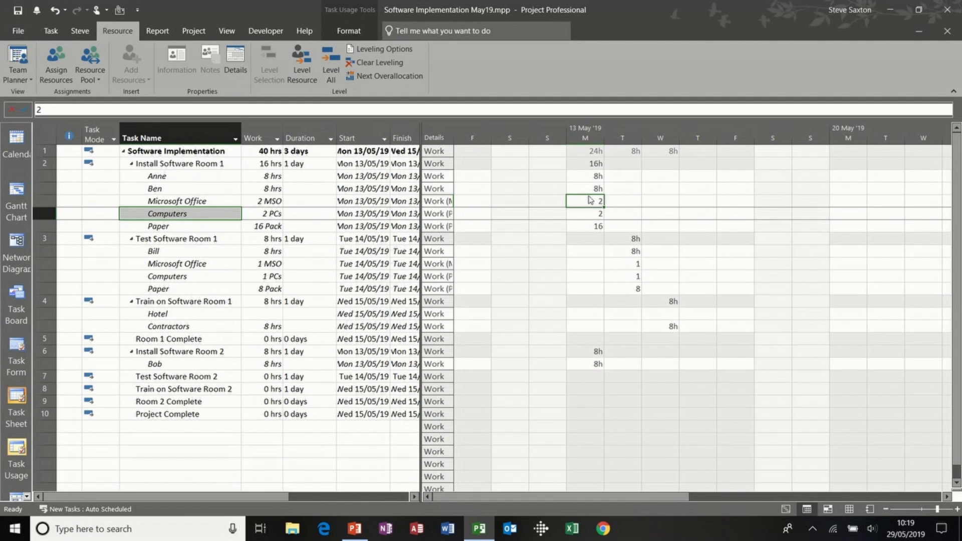
Try adding Actual Work and Cumulative Work rows to the timephased details, and remove both rows again
right_click(619, 198)
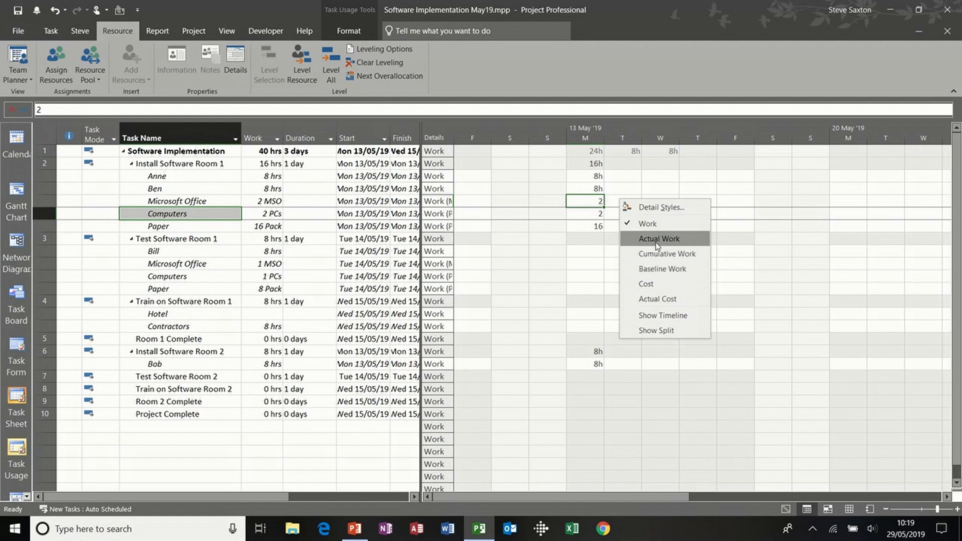
left_click(657, 239)
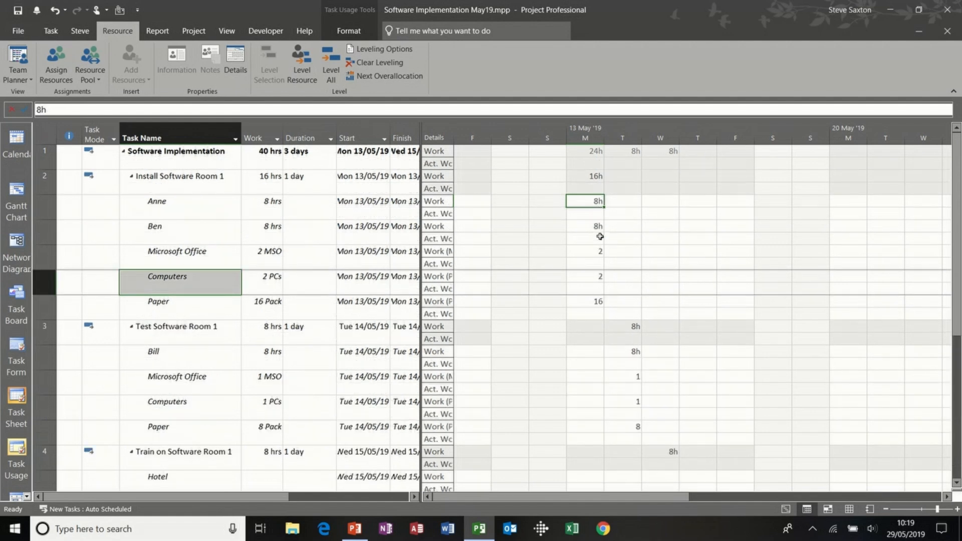
right_click(615, 219)
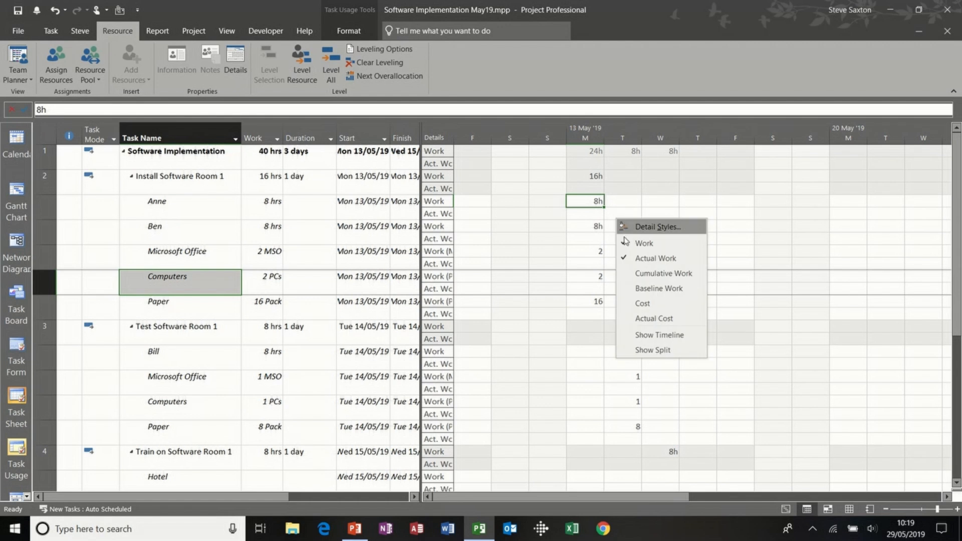
left_click(633, 274)
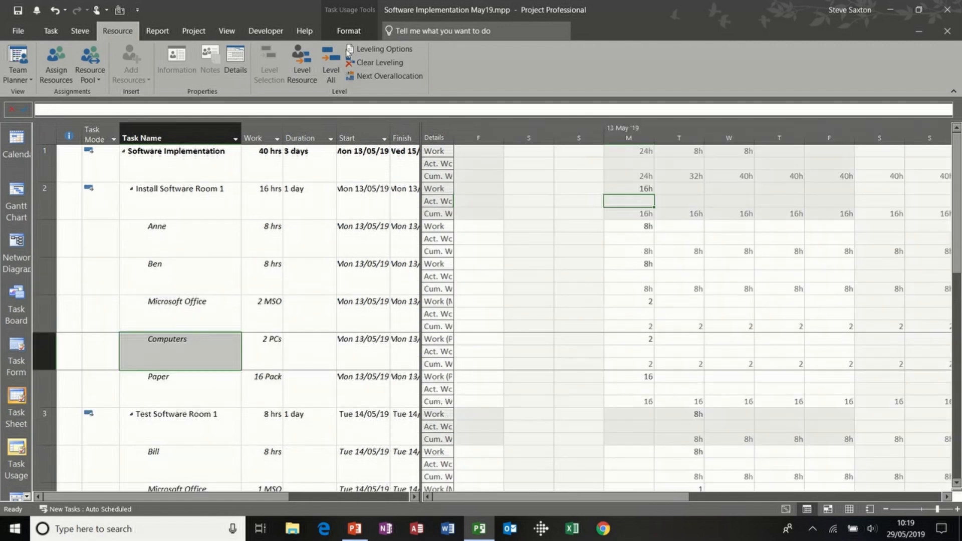
left_click(349, 32)
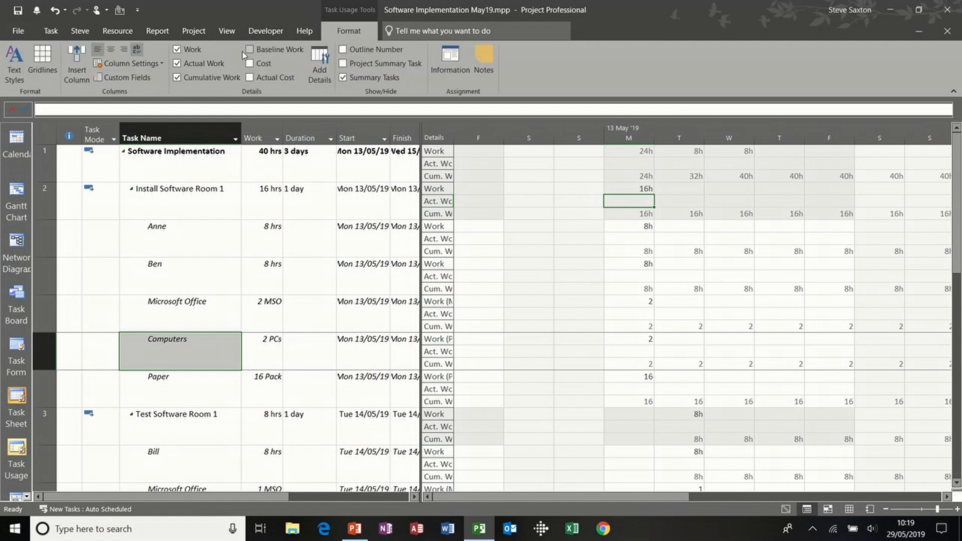
left_click(178, 64)
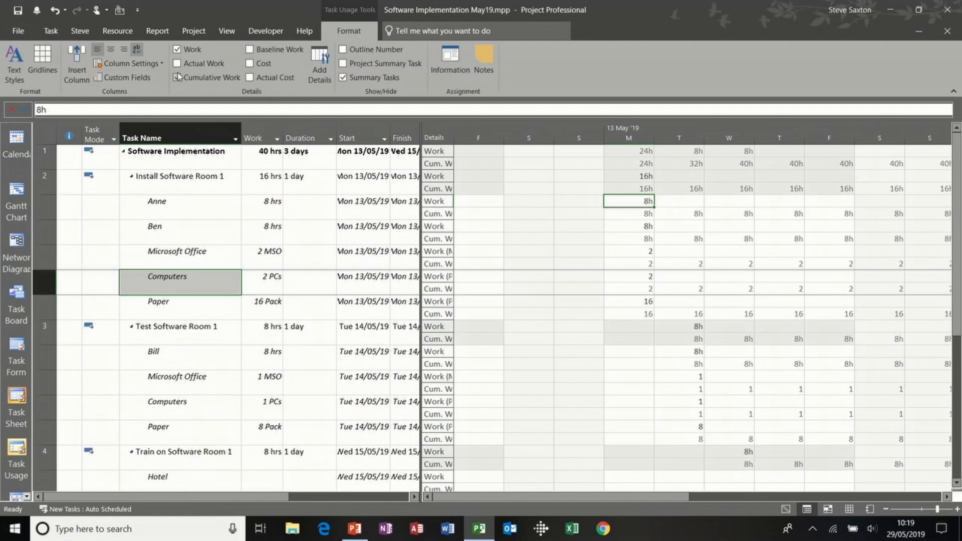
left_click(177, 78)
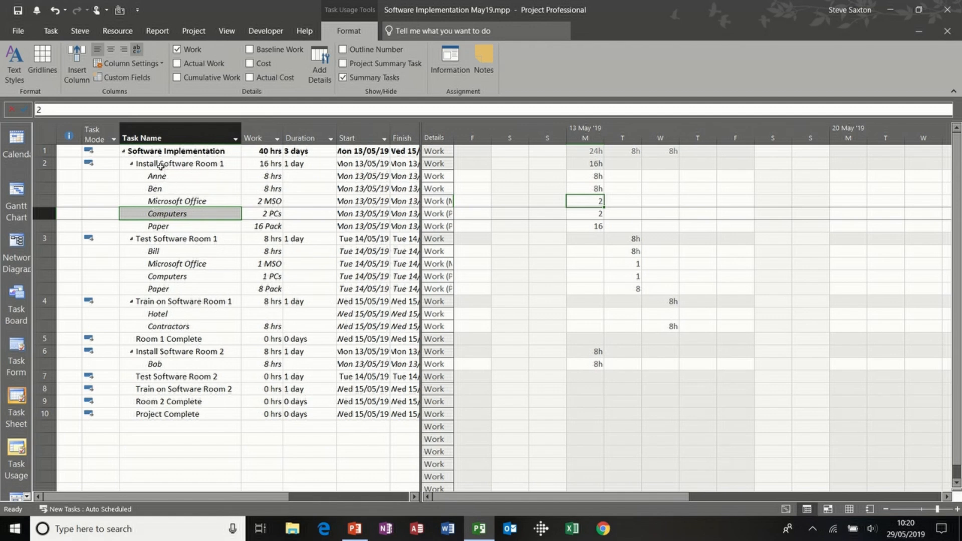
Examine the task information of Install Software Room 1 and the work contour options of its first resource assignment
double_click(199, 165)
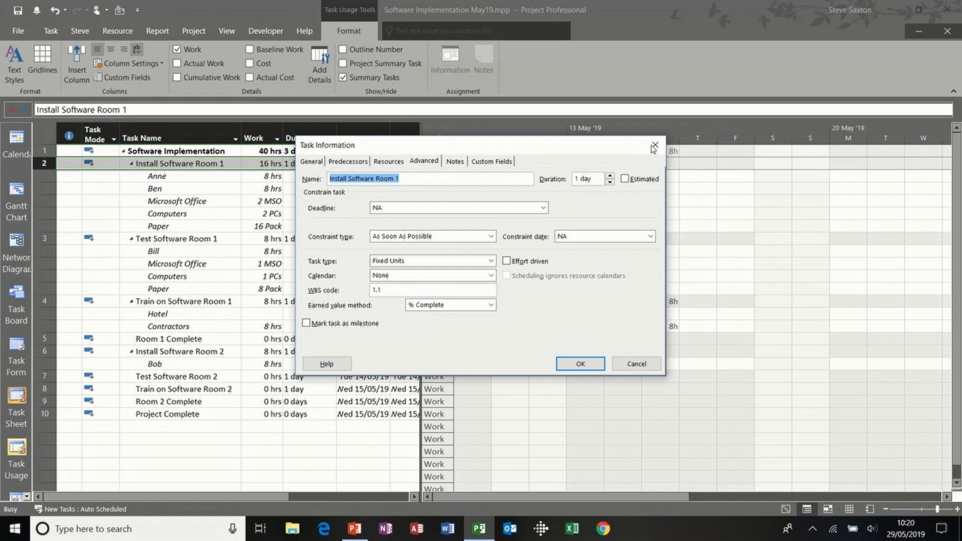
left_click(654, 145)
double_click(190, 176)
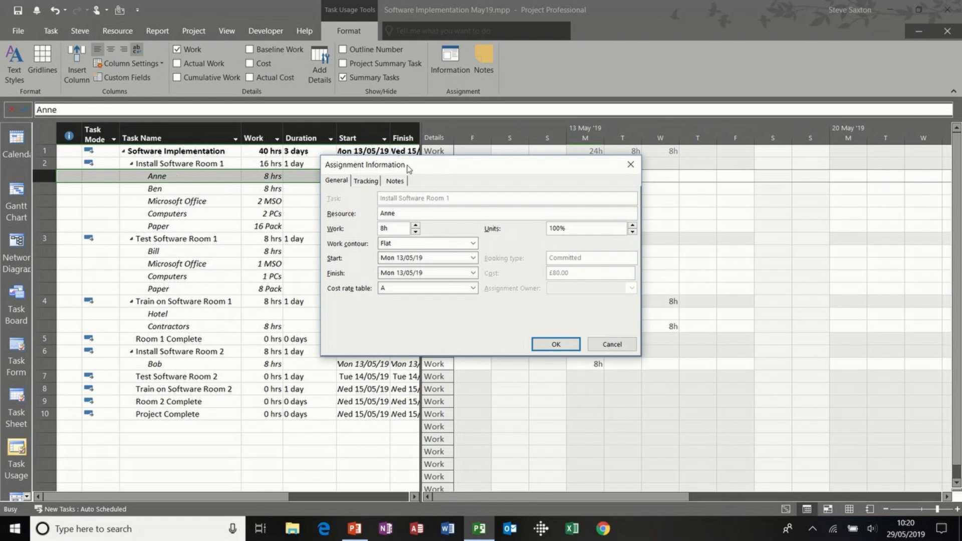
left_click_drag(420, 169, 287, 201)
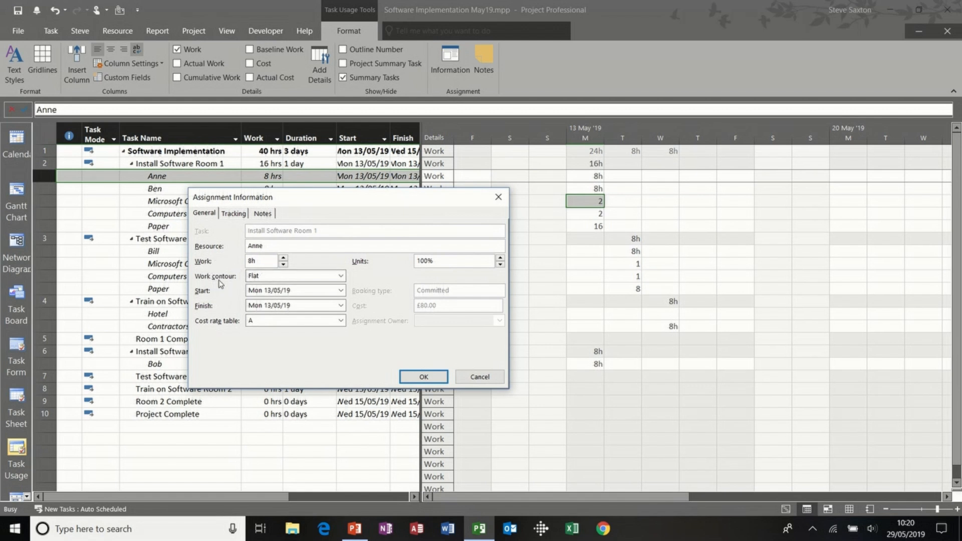
left_click(342, 276)
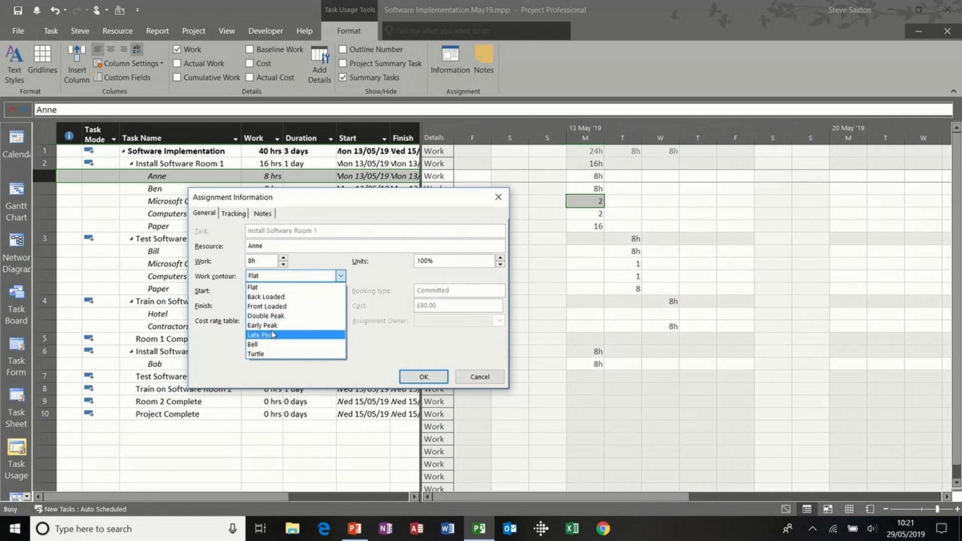
left_click(372, 284)
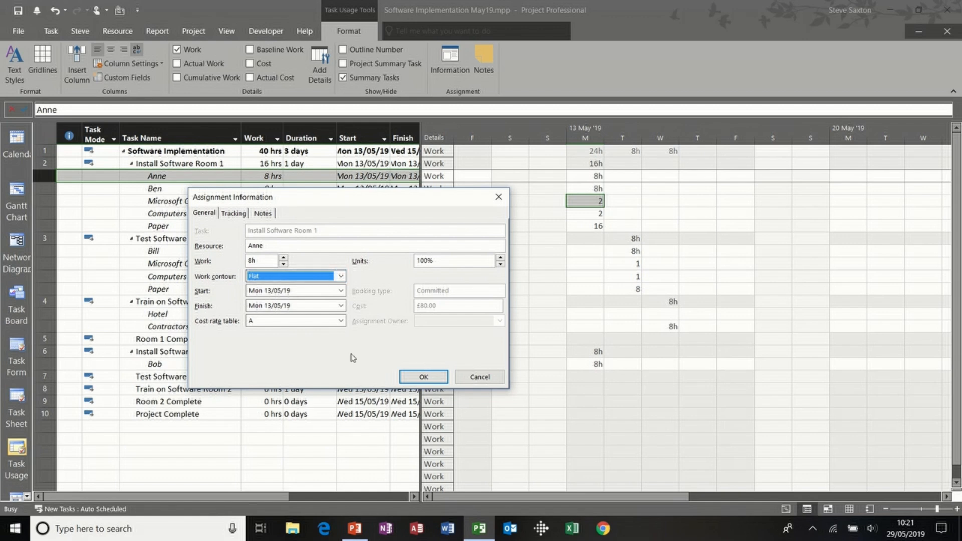
left_click(480, 377)
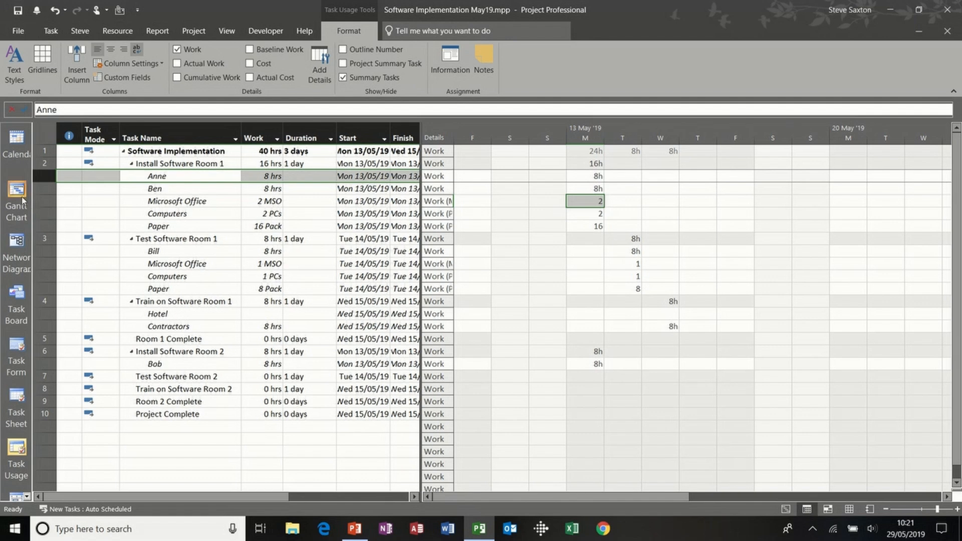
Switch to the Gantt Chart and add Task A in row 12, below Project Complete, with a duration of 10 days
left_click(15, 194)
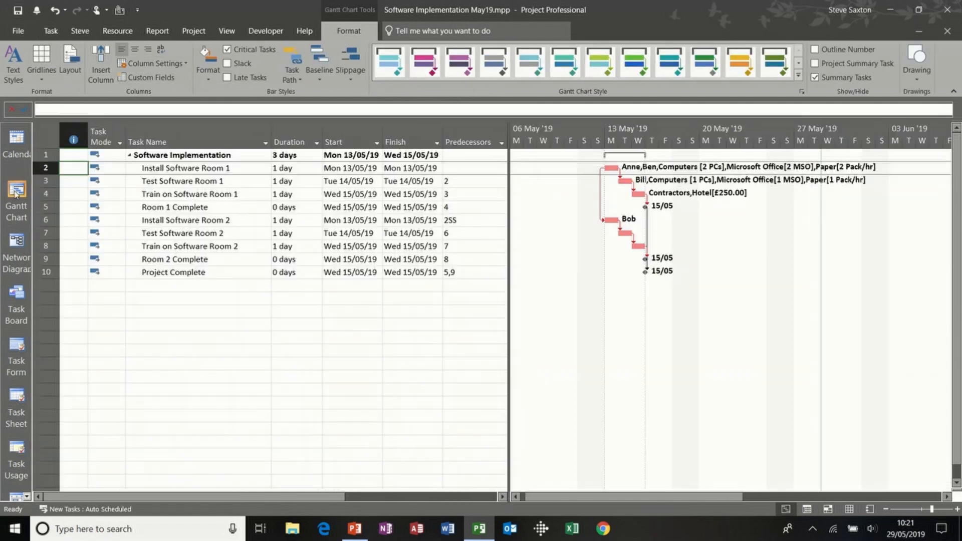
left_click(180, 303)
type("Ta")
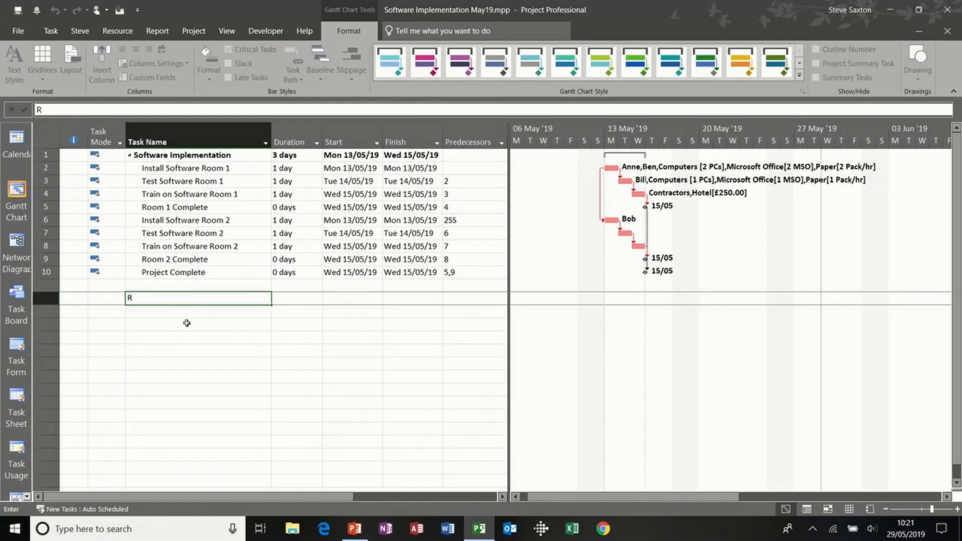
type("sk A")
key("Tab")
type("10")
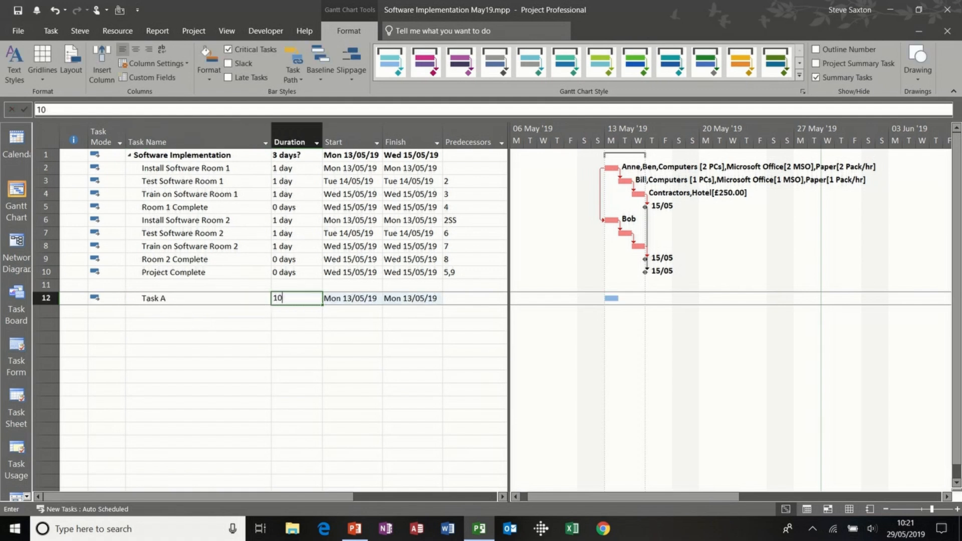
left_click(455, 299)
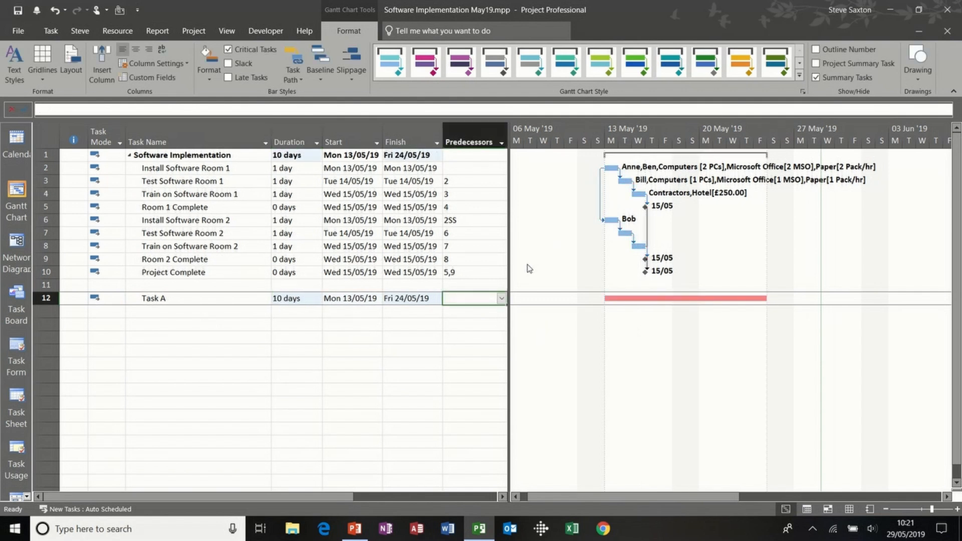
type("Anne")
key("Return")
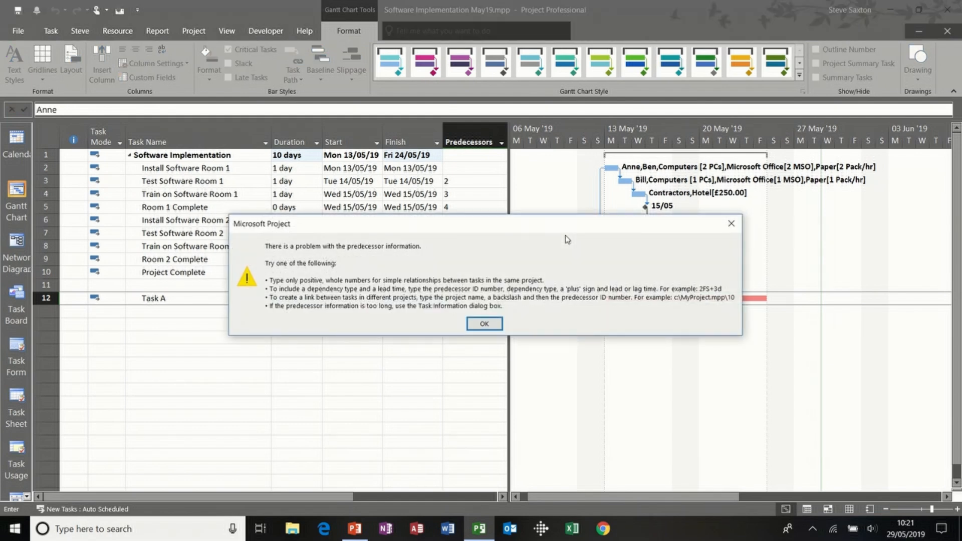
left_click(485, 324)
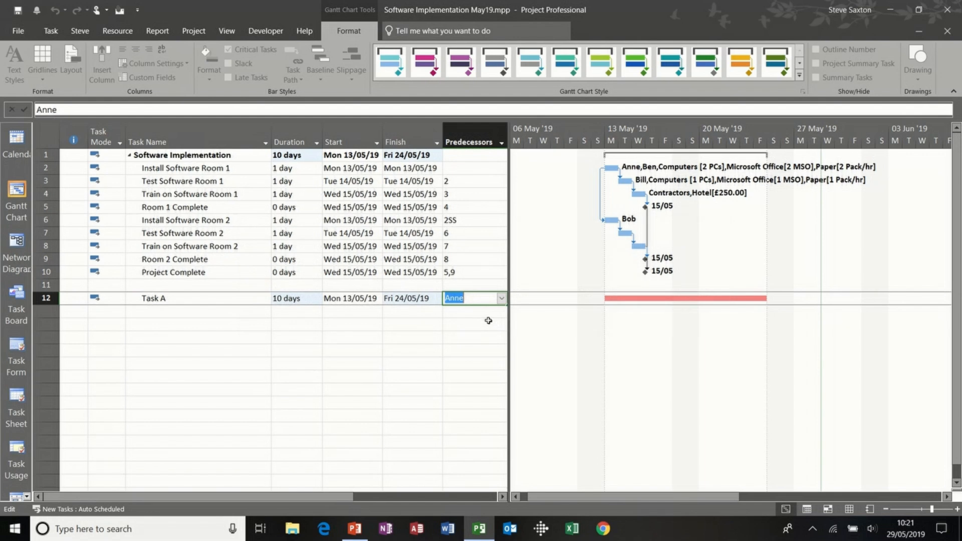
key("BackSpace")
Assign the first resource of Install Software Room 1 to Task A as well, and return to the Task Usage view
left_click(503, 497)
left_click(503, 498)
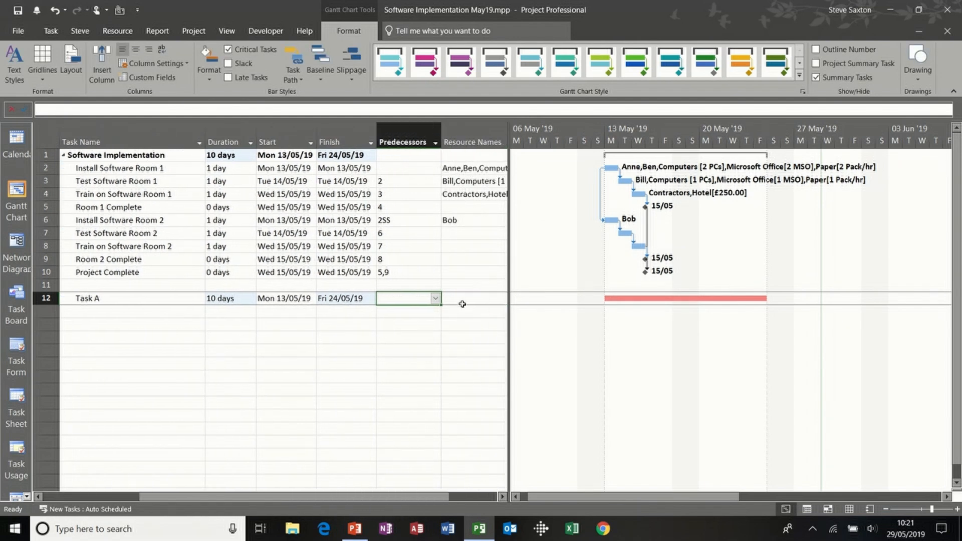
left_click(459, 296)
type("Anne")
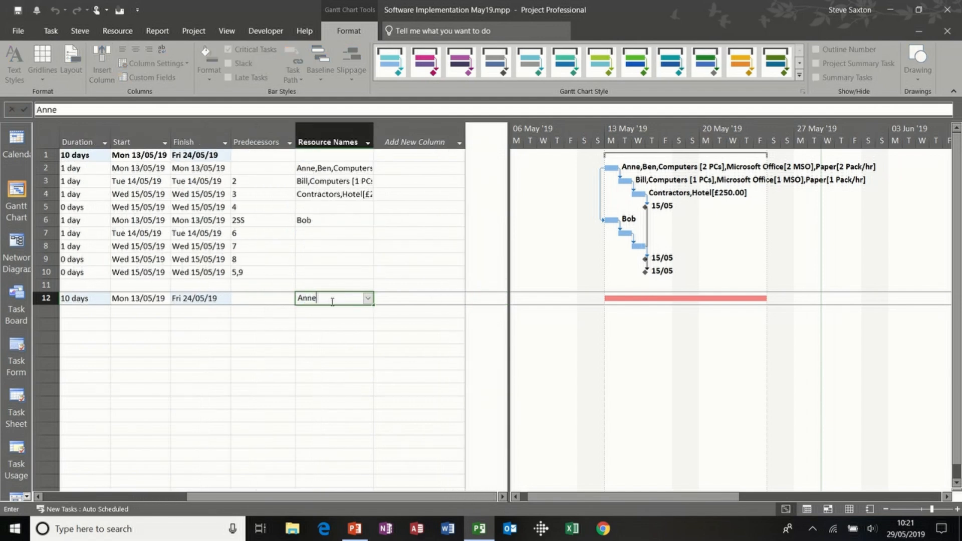
left_click(249, 307)
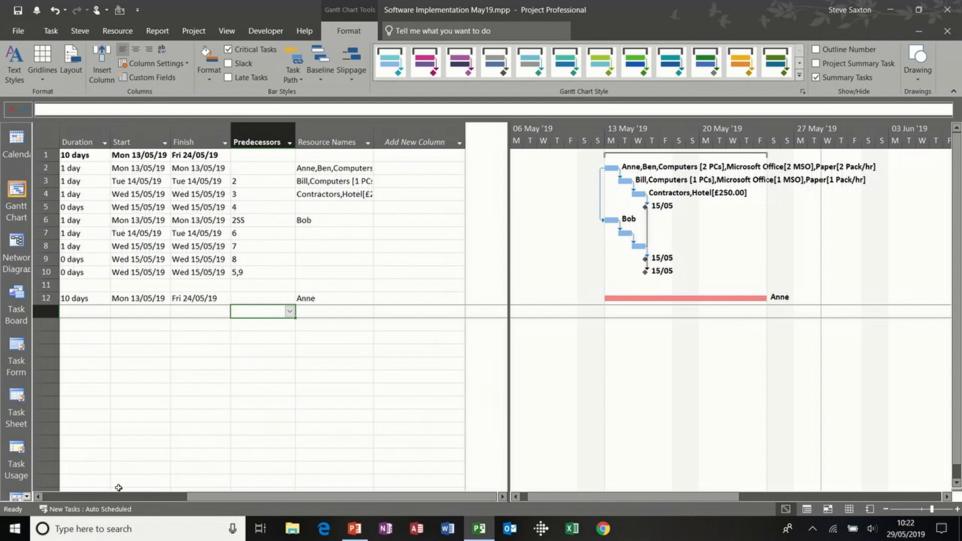
left_click(39, 496)
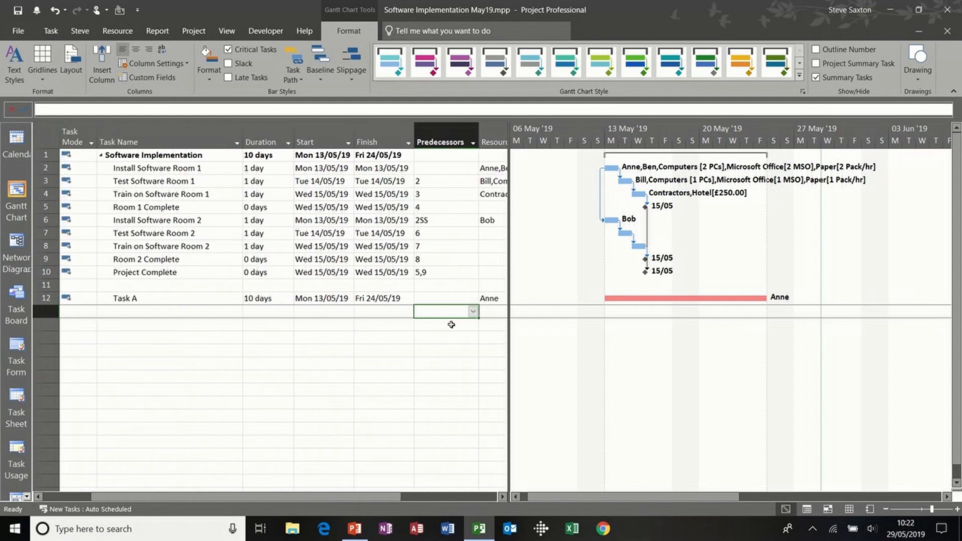
left_click(180, 298)
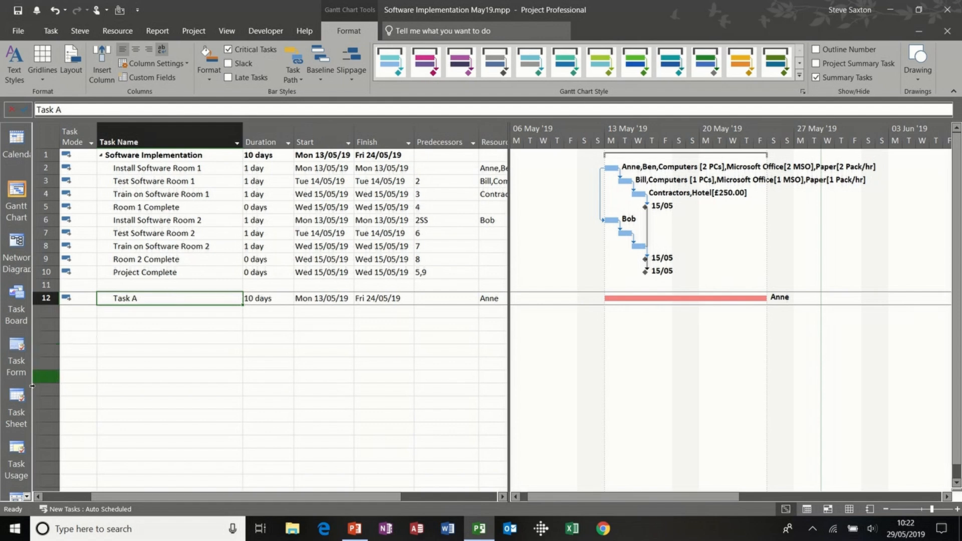
left_click(17, 448)
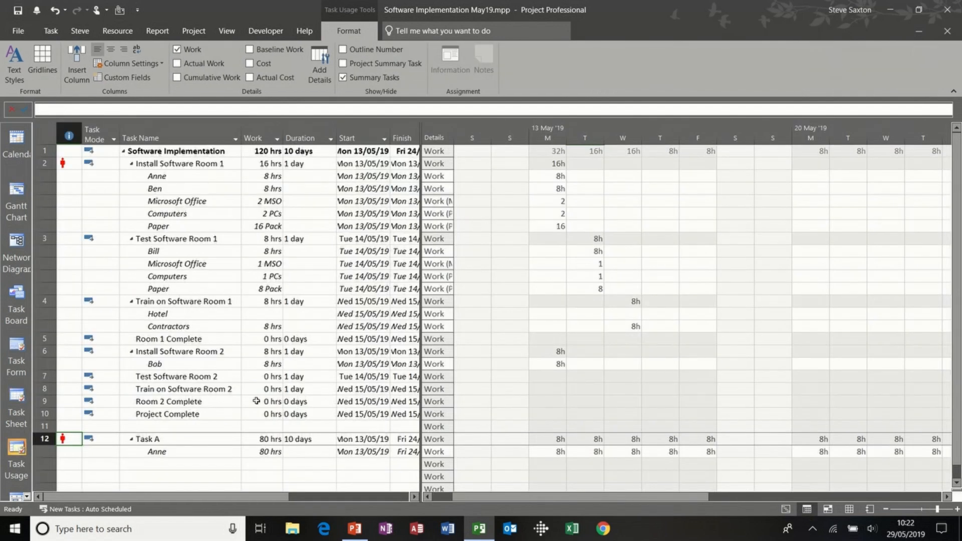
Try a Back Loaded work contour on Task A's resource assignment, check the daily hours, and undo the contour
left_click(186, 452)
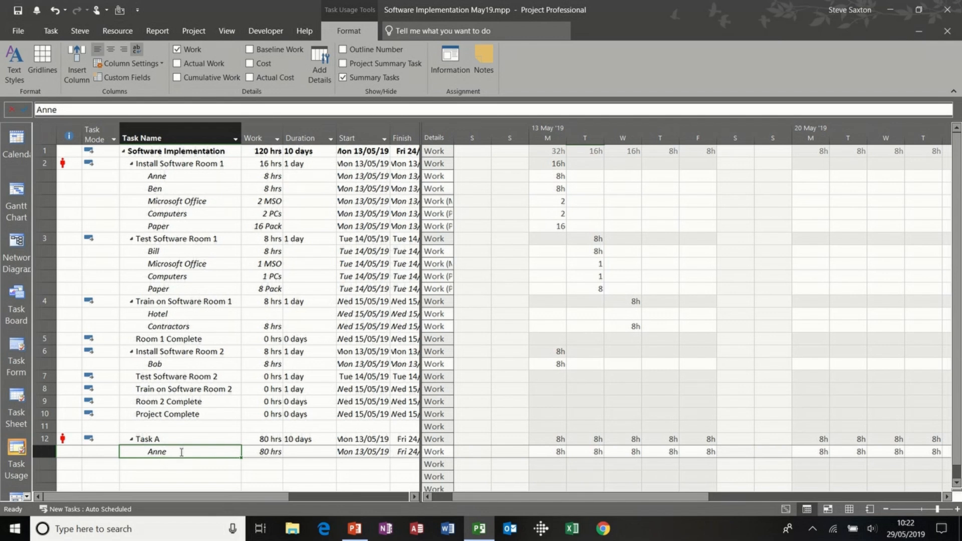
double_click(181, 451)
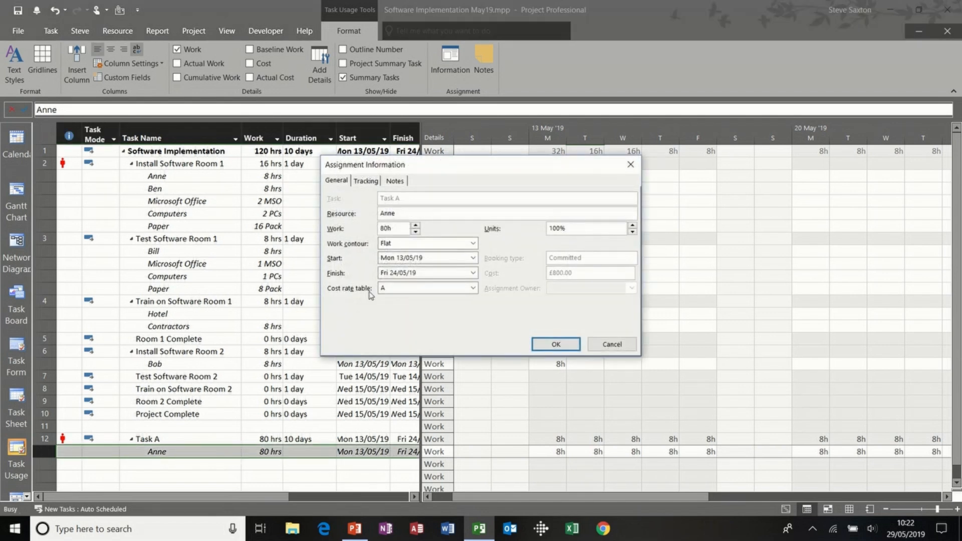
left_click(472, 243)
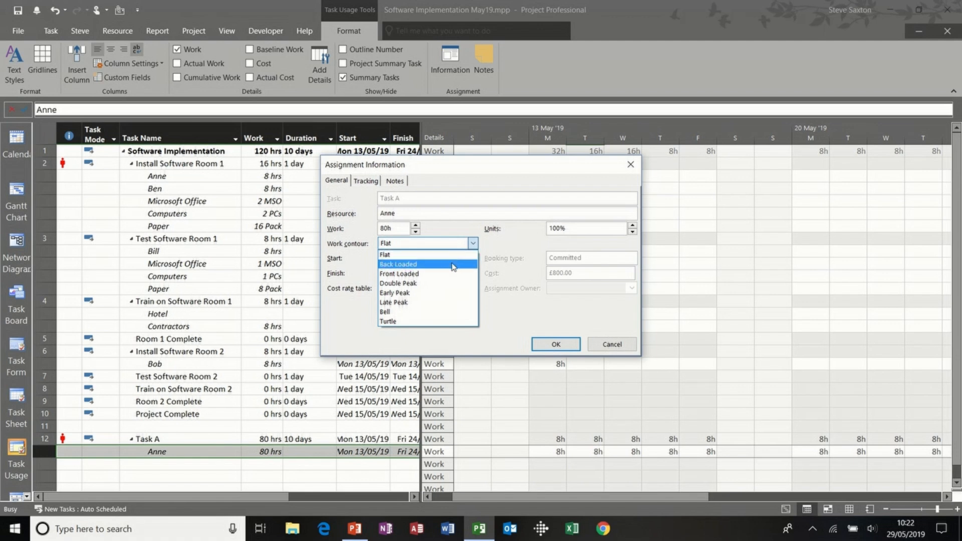
left_click(453, 264)
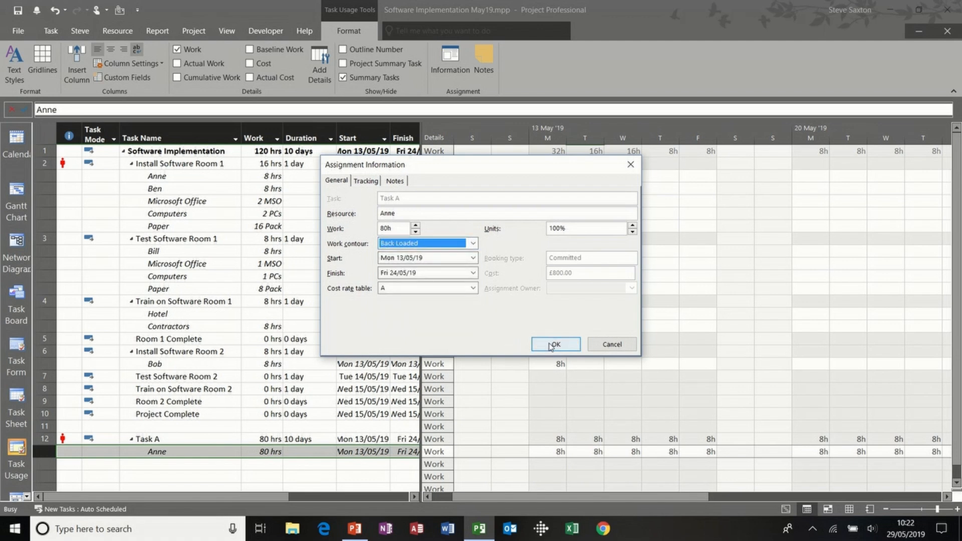
left_click(555, 345)
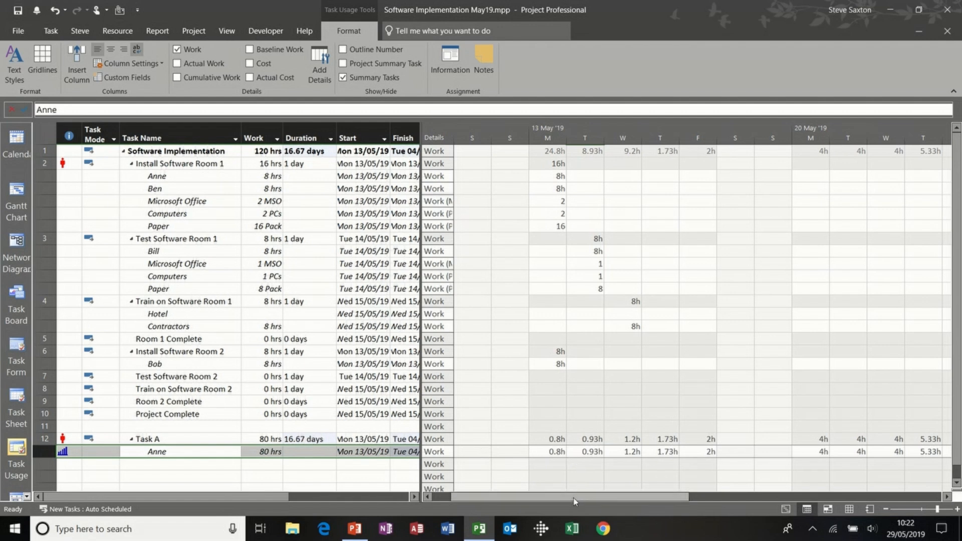
left_click_drag(575, 501, 678, 490)
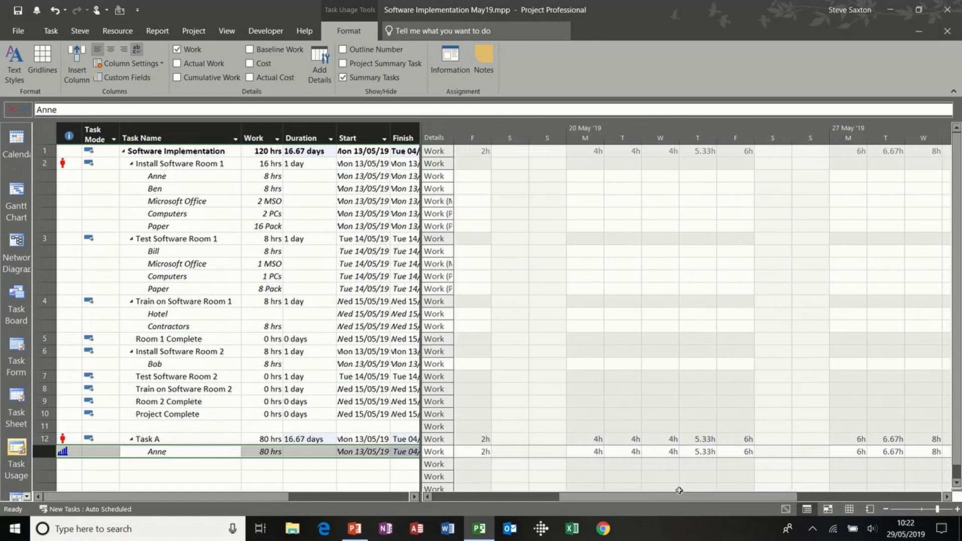
left_click(212, 450)
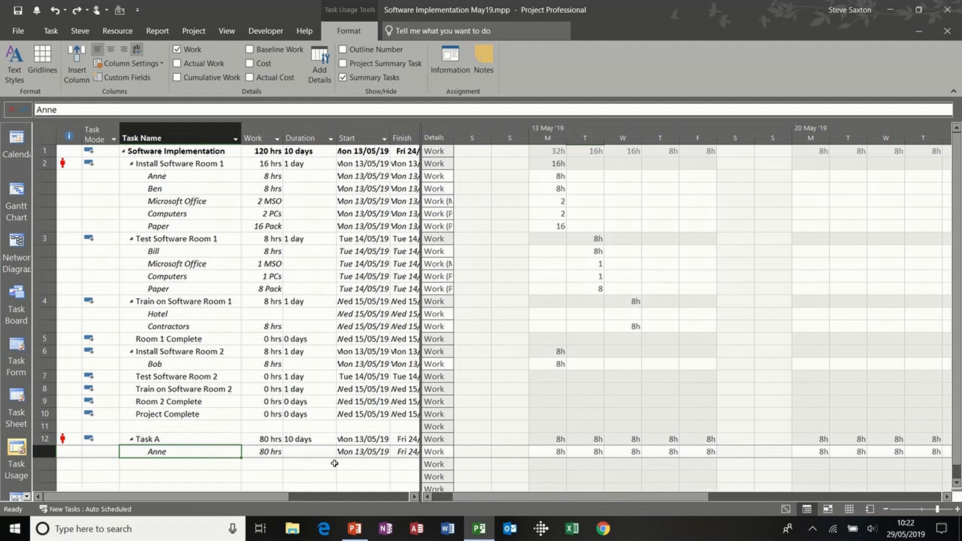
Set the daily work of Task A's assignment to 2 hours for 13 to 15 May and 6 hours for 16 and 17 May
left_click(551, 451)
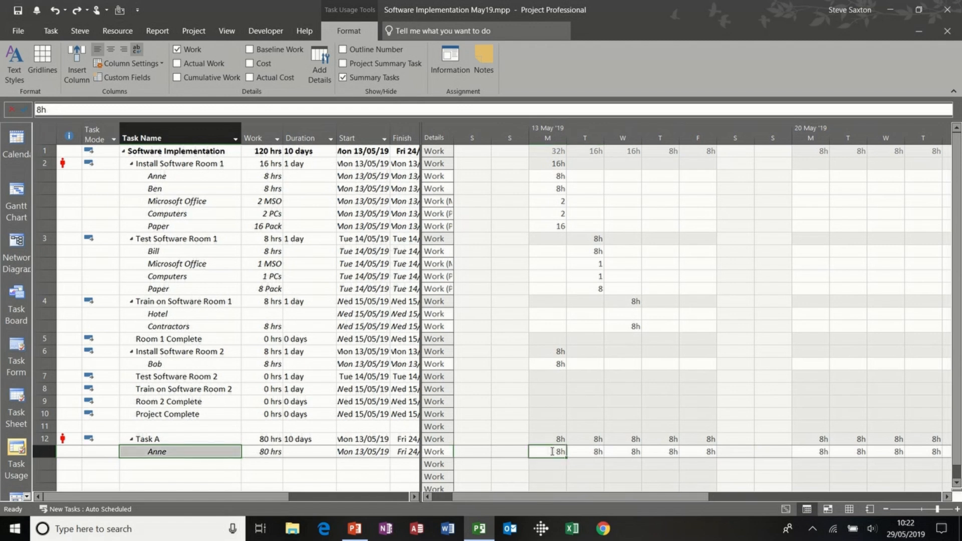
type("2")
key("Tab")
type("2")
key("Tab")
type("2")
key("Tab")
type("6")
key("Tab")
type("6")
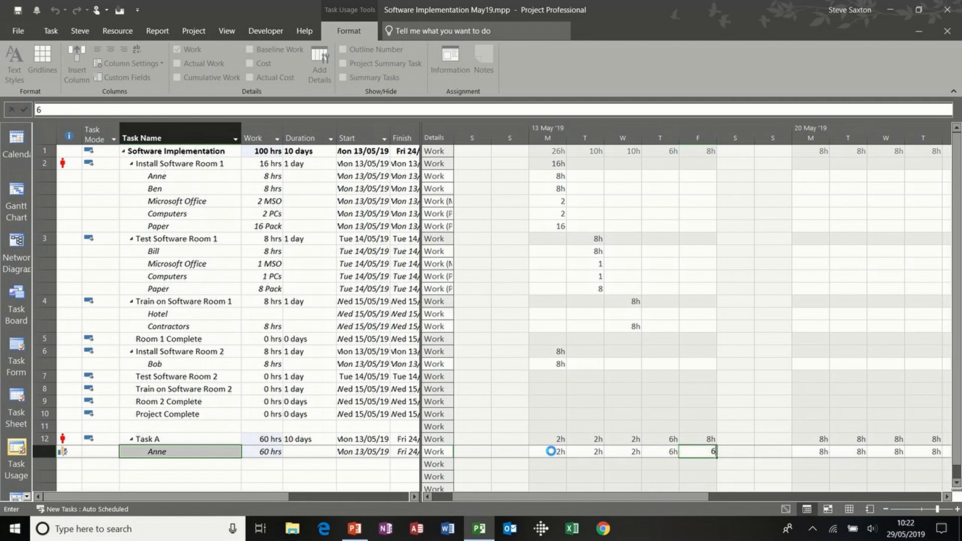
key("Tab")
Set the daily work of Task A's assignment to 6 hours for each day from Monday 20 to Thursday 23 May
key("Tab")
key("Tab")
type("6")
key("Tab")
type("6")
key("Tab")
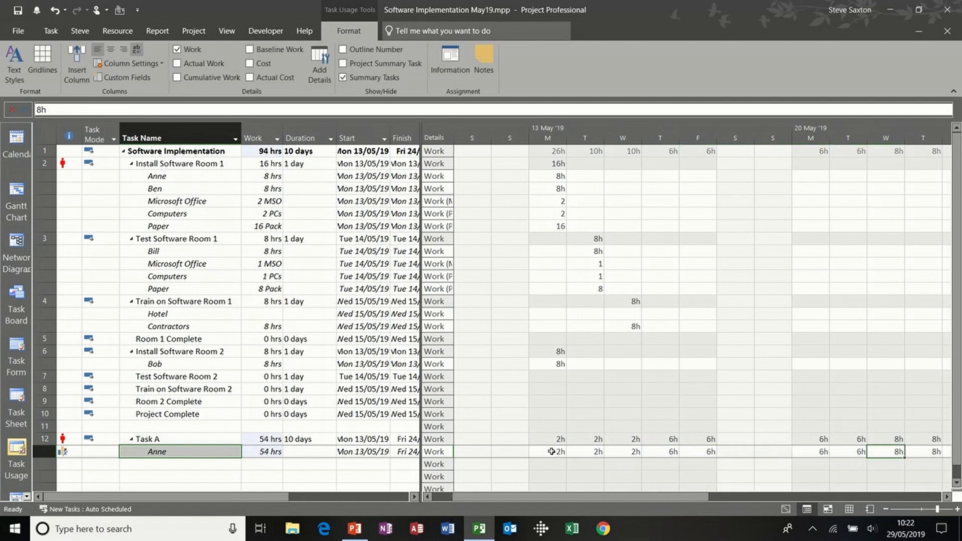
type("6")
key("Tab")
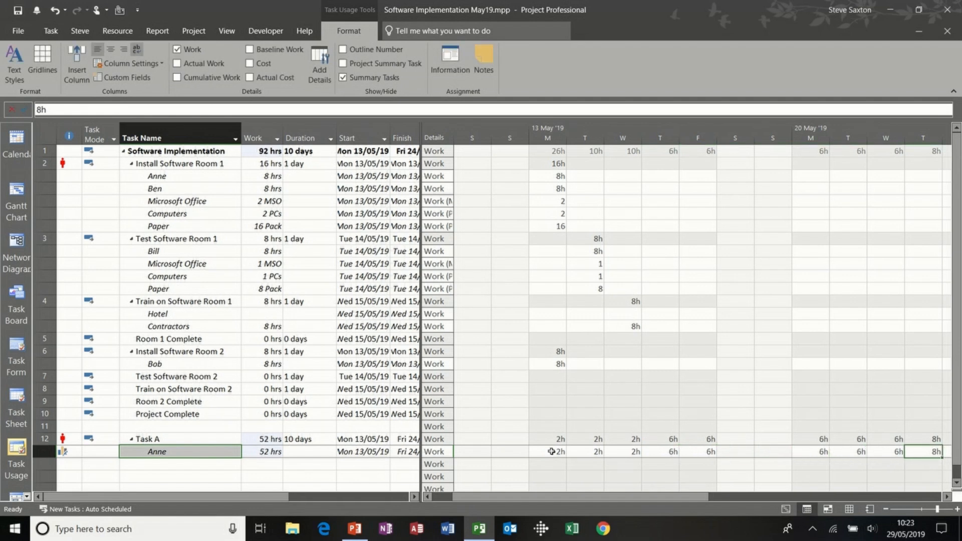
key("Tab")
key("Tab")
key("Left")
key("Left")
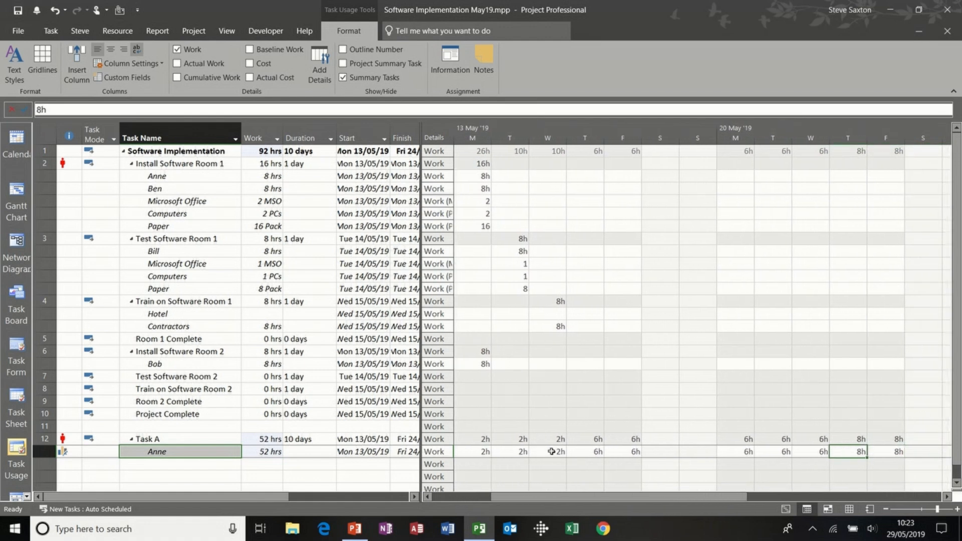
type("6")
key("Return")
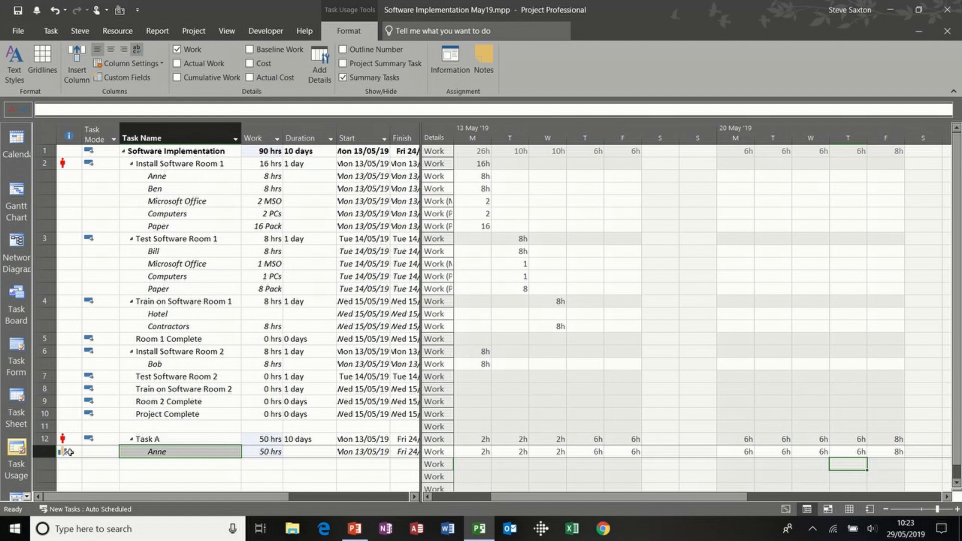
Switch to the Timeline view and add the existing tasks Room 1 Complete, Room 2 Complete and Project Complete to the timeline
left_click(69, 453)
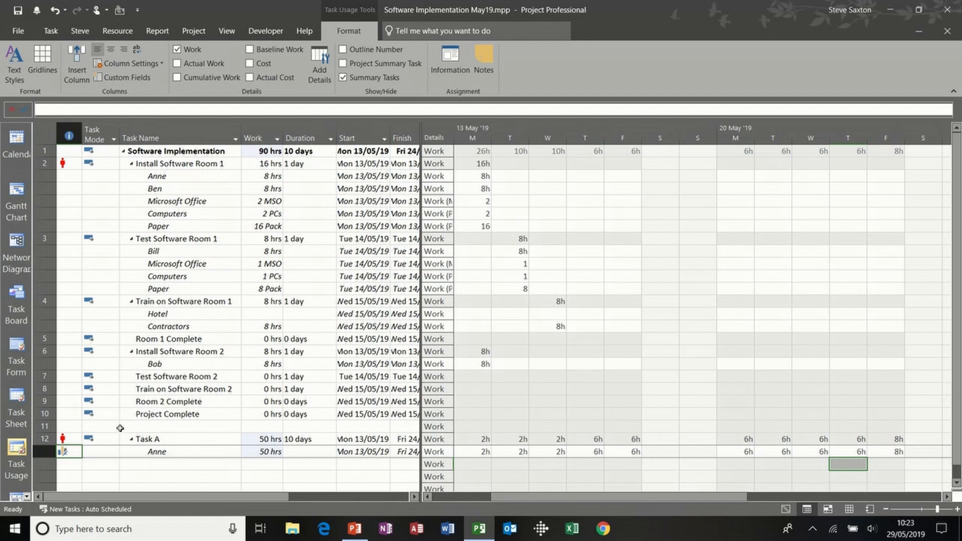
left_click(28, 496)
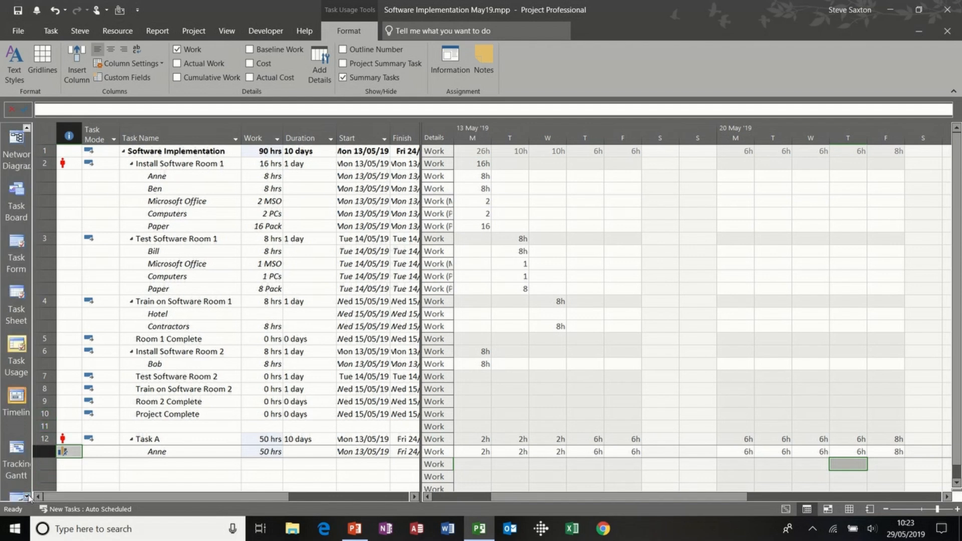
left_click(21, 398)
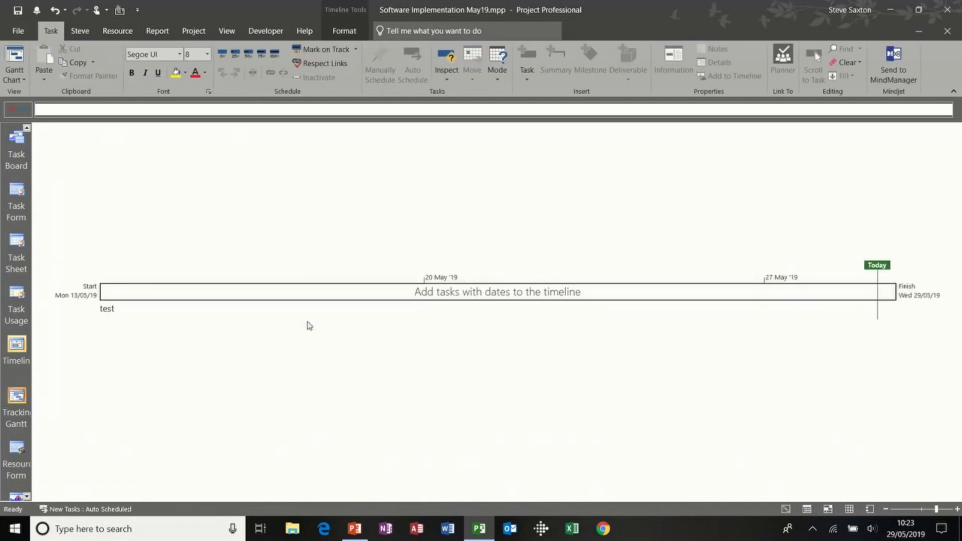
left_click(344, 32)
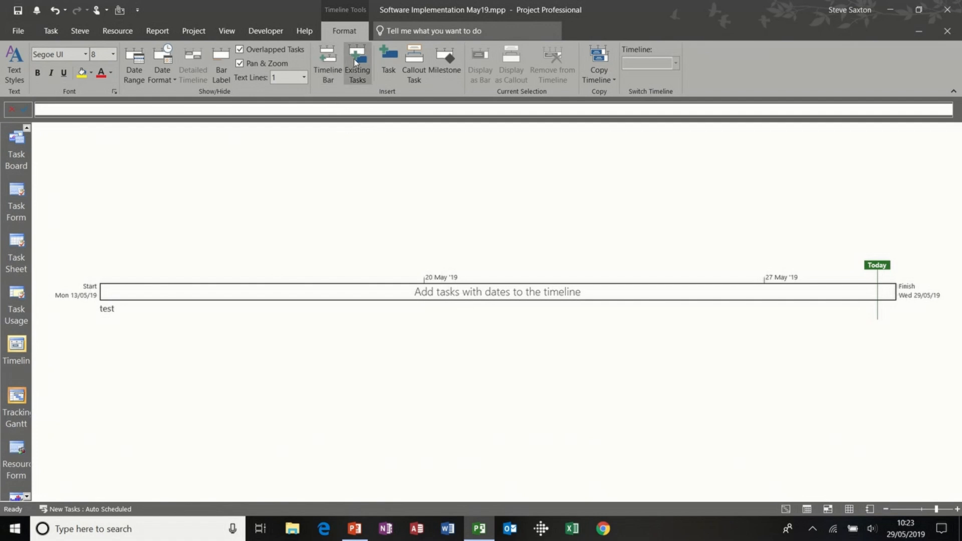
left_click(358, 68)
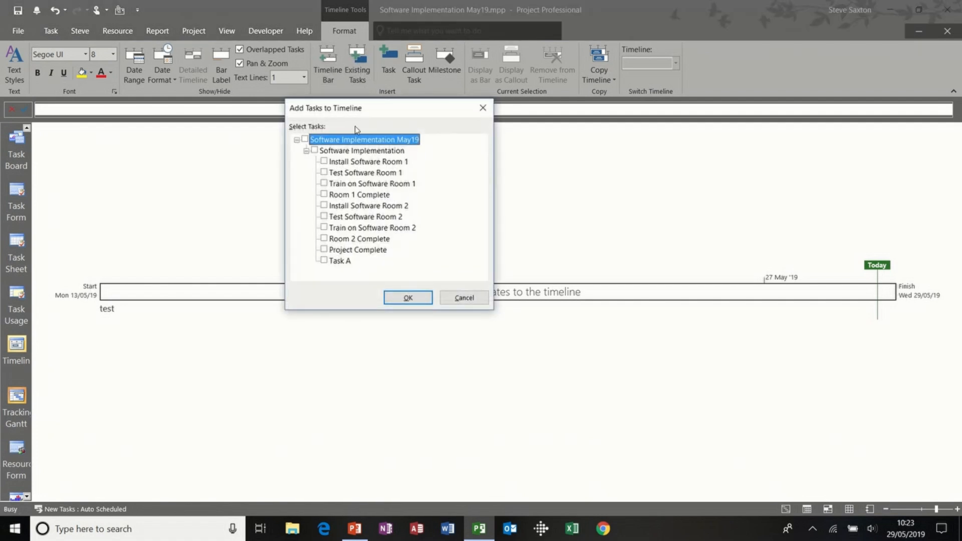
left_click(324, 194)
left_click(325, 239)
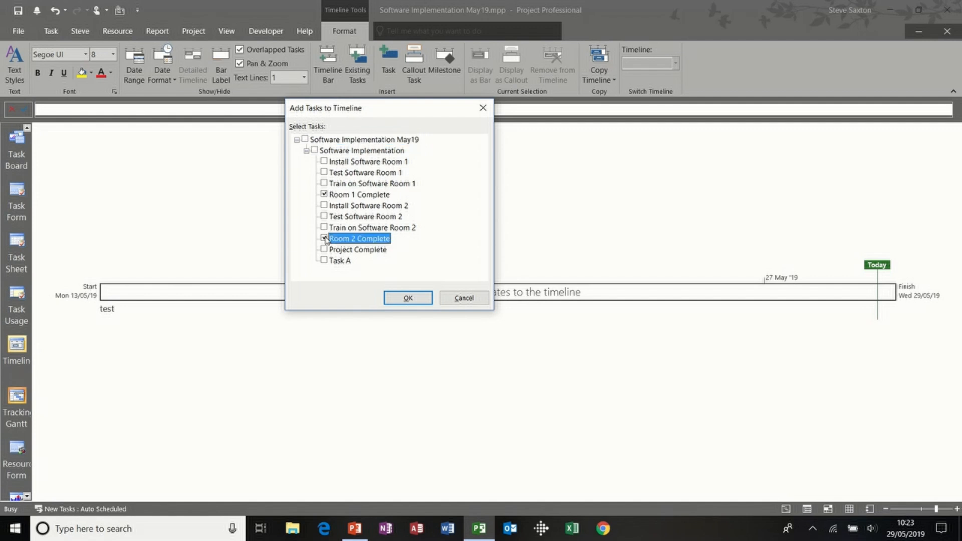
left_click(324, 250)
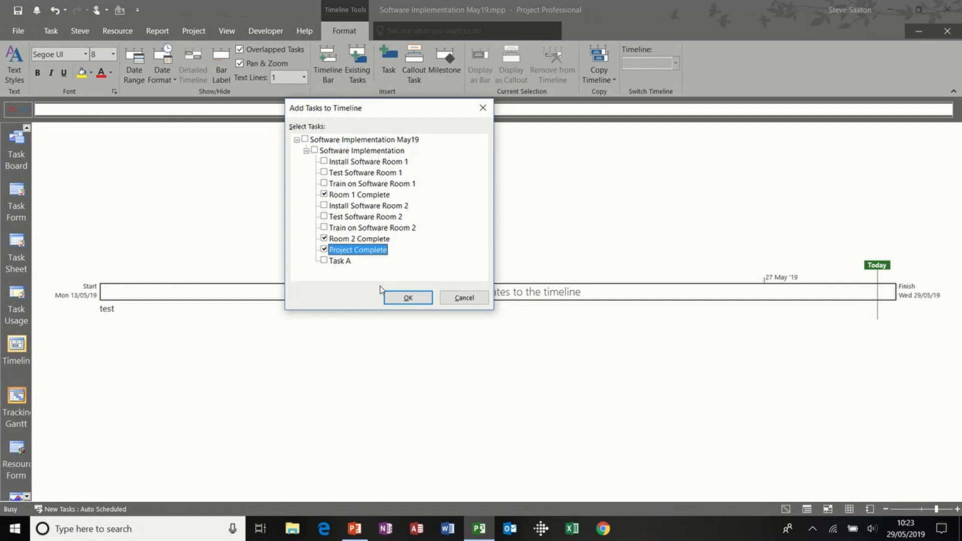
left_click(409, 298)
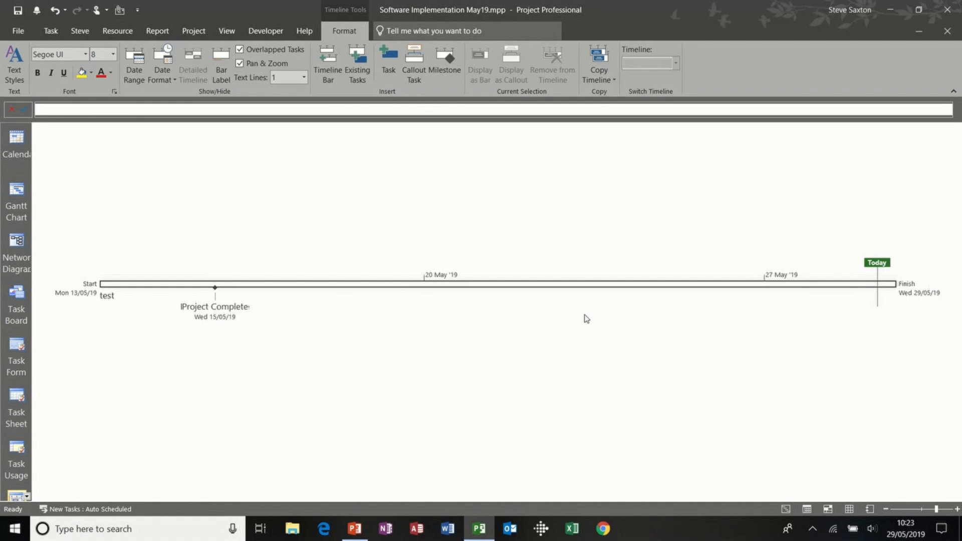
Spread the overlapping Project Complete and Room 2 Complete callouts to either side below the timeline bar, and briefly check the Gantt Chart
left_click_drag(224, 316, 296, 332)
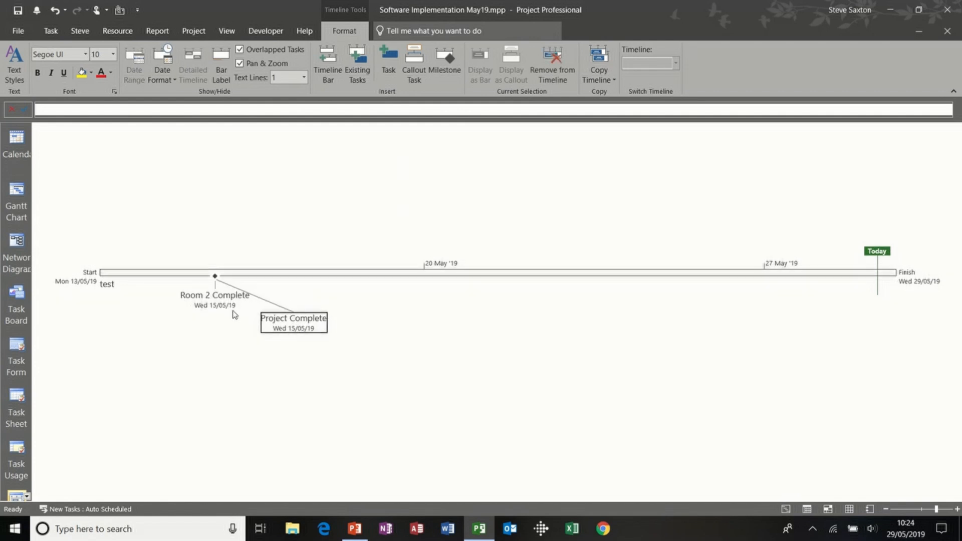
left_click_drag(217, 294, 149, 317)
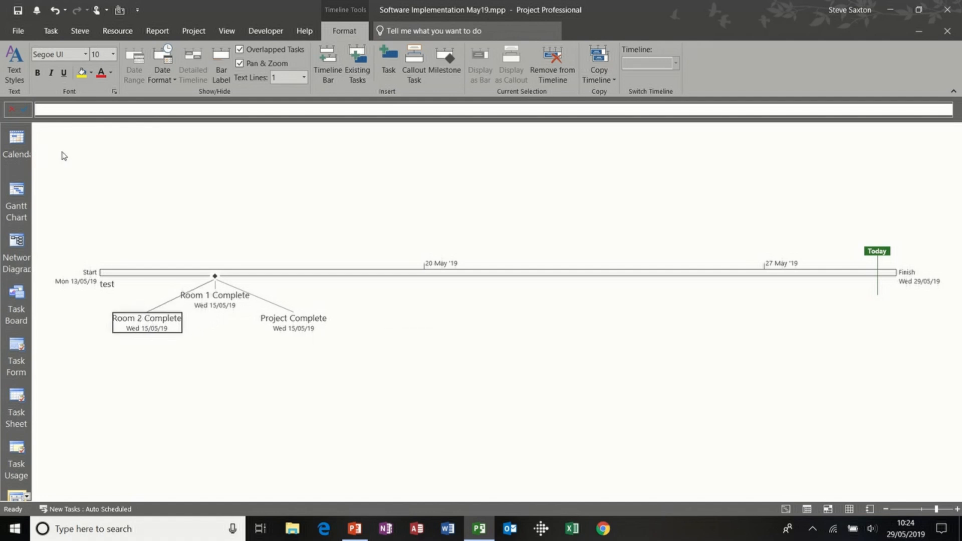
left_click(17, 195)
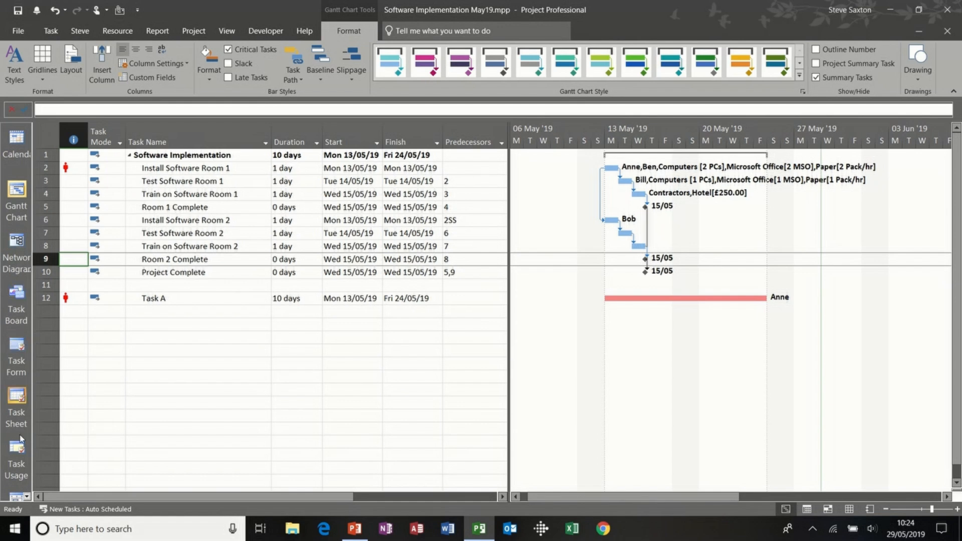
left_click(18, 500)
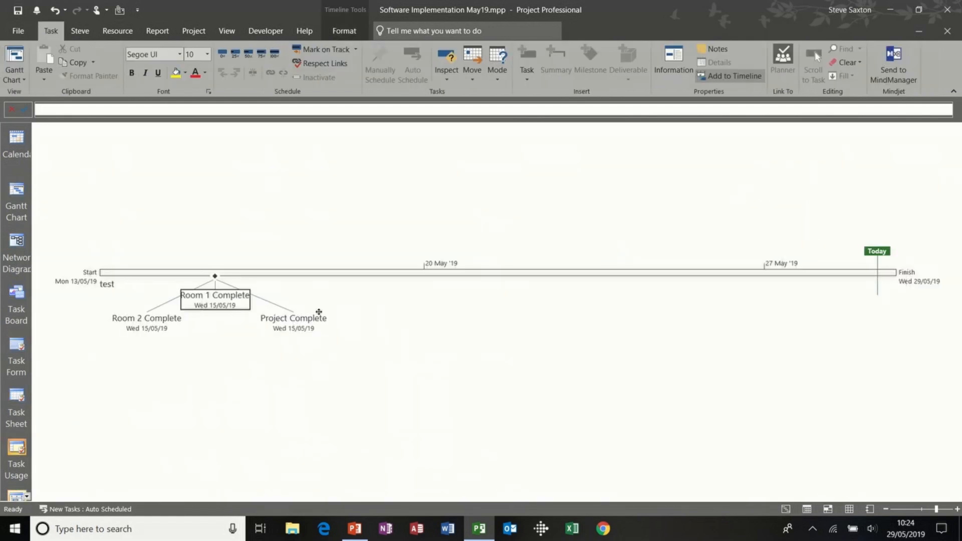
Add the existing tasks Install Software Room 1 and Train on Software Room 2 to the timeline bar
left_click(346, 30)
left_click(358, 68)
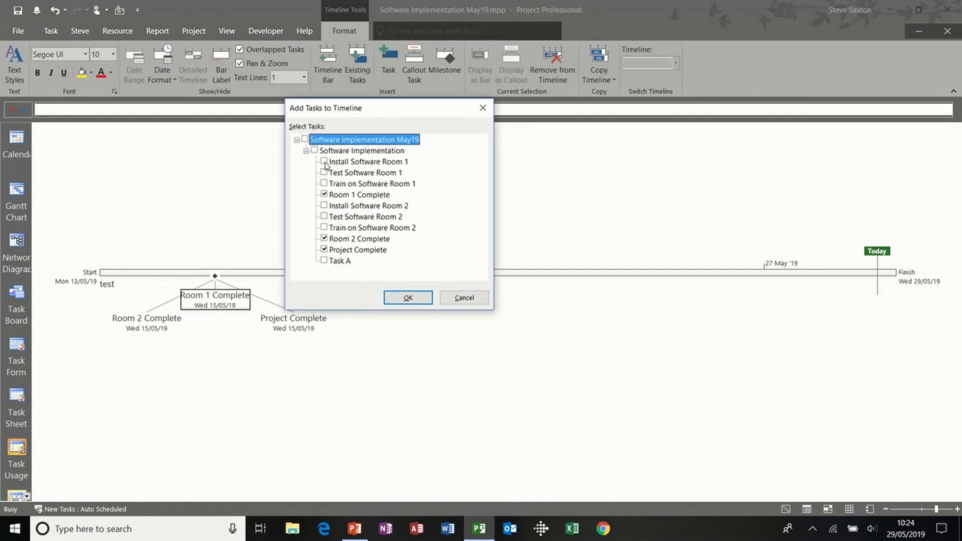
left_click(324, 162)
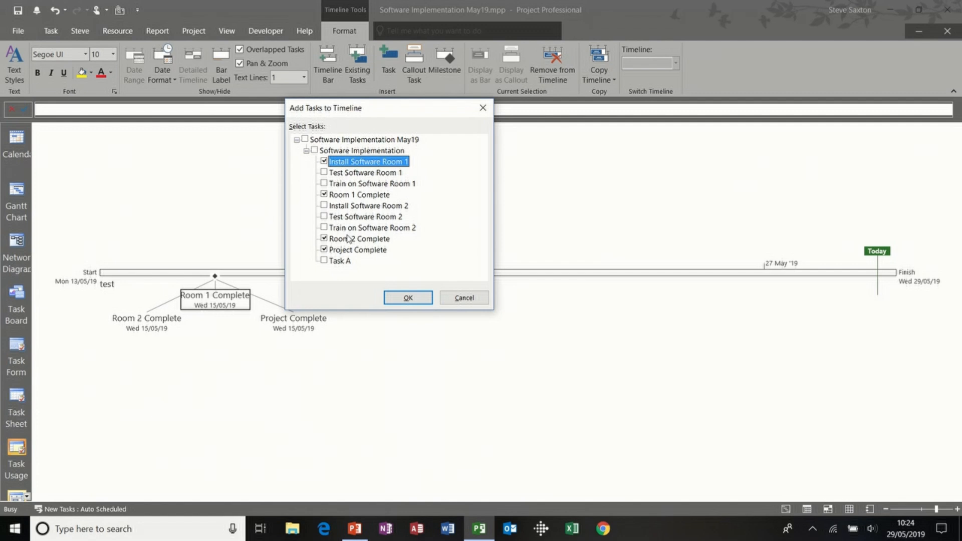
left_click(325, 228)
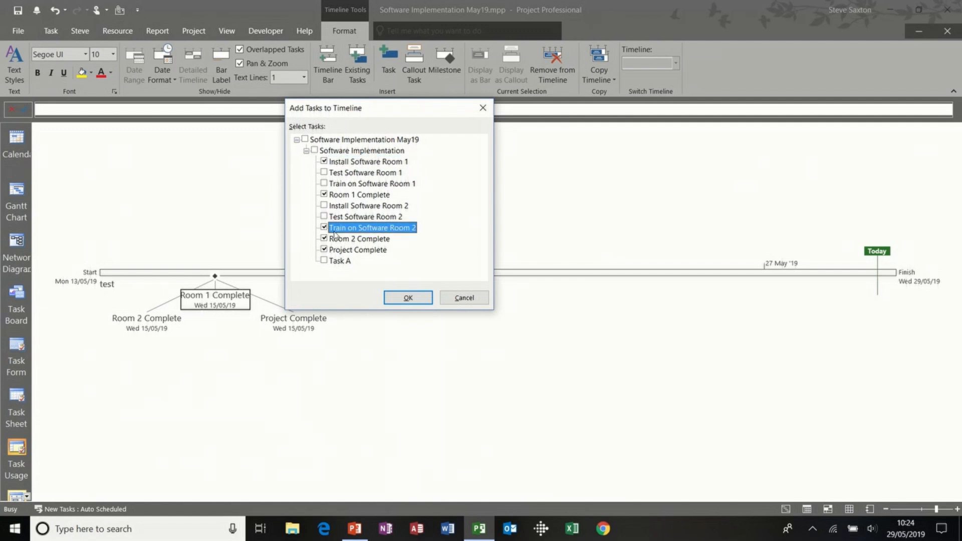
left_click(408, 298)
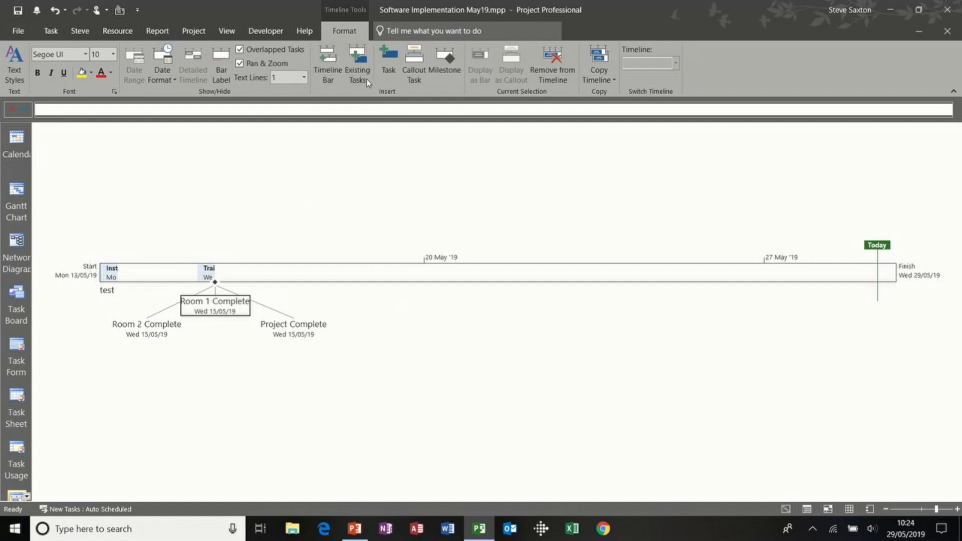
Insert a second timeline bar and set its custom date range from Mon 13/05/19 to Fri 17/05/19
left_click(328, 60)
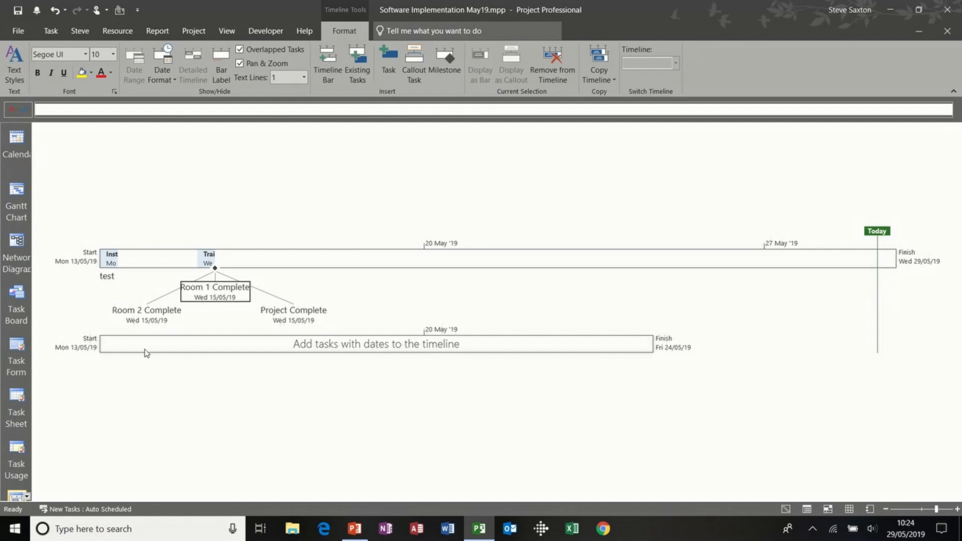
left_click(428, 343)
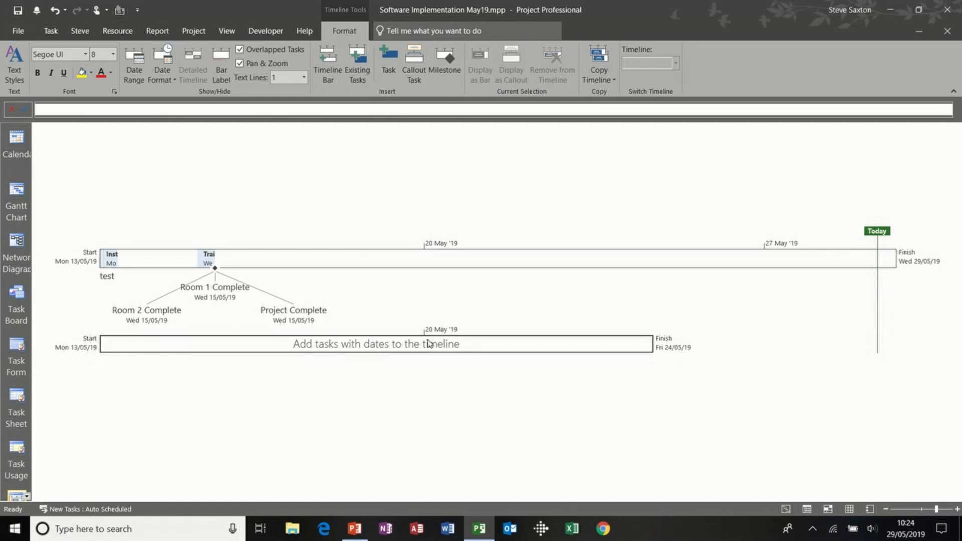
left_click(165, 67)
left_click(142, 65)
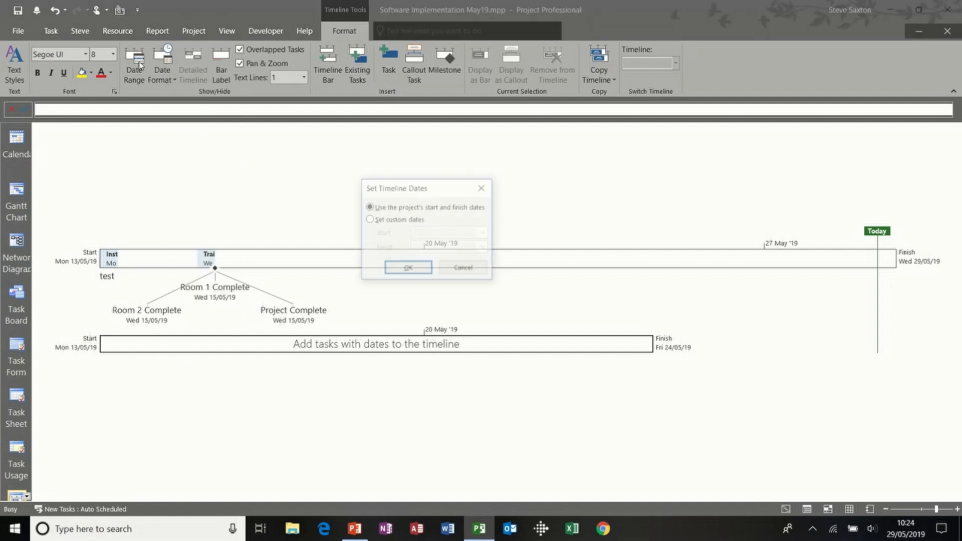
left_click(379, 220)
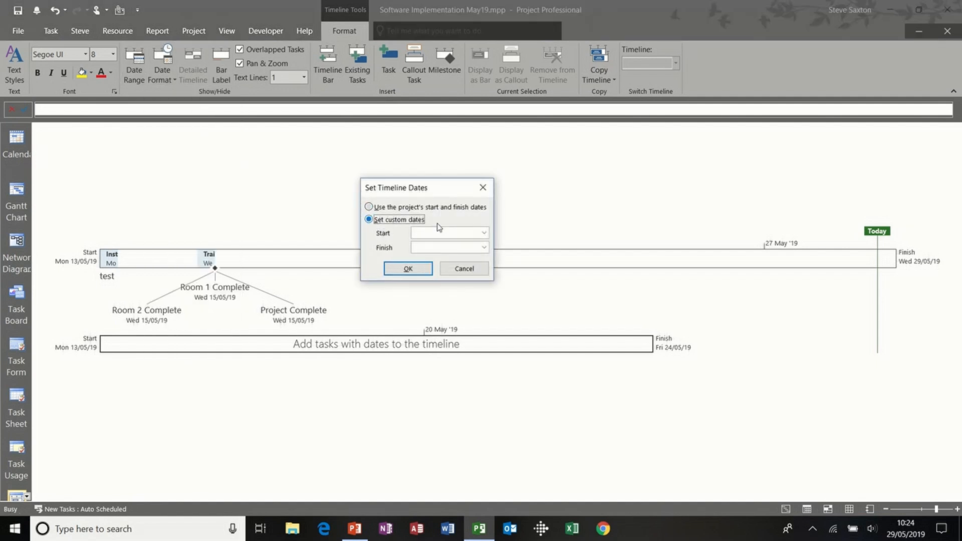
left_click(484, 234)
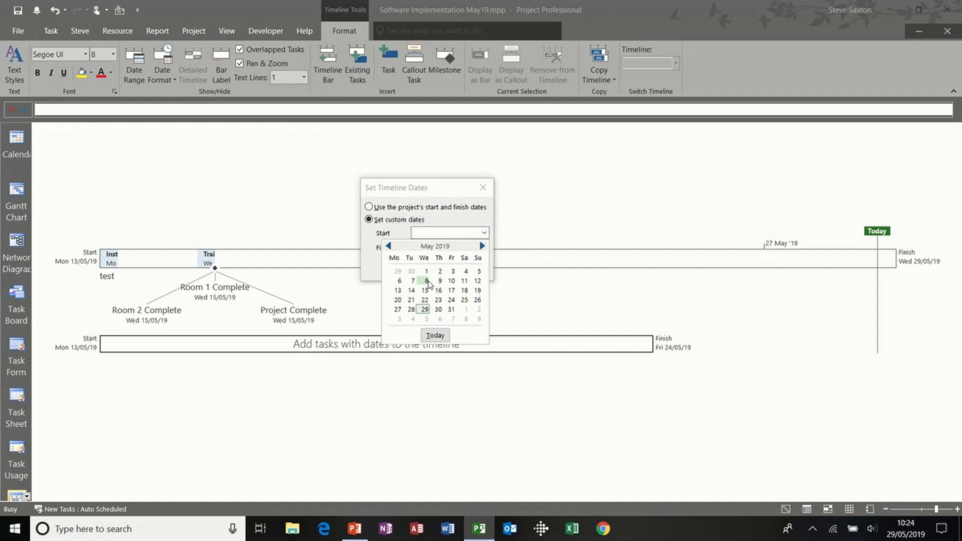
left_click(400, 290)
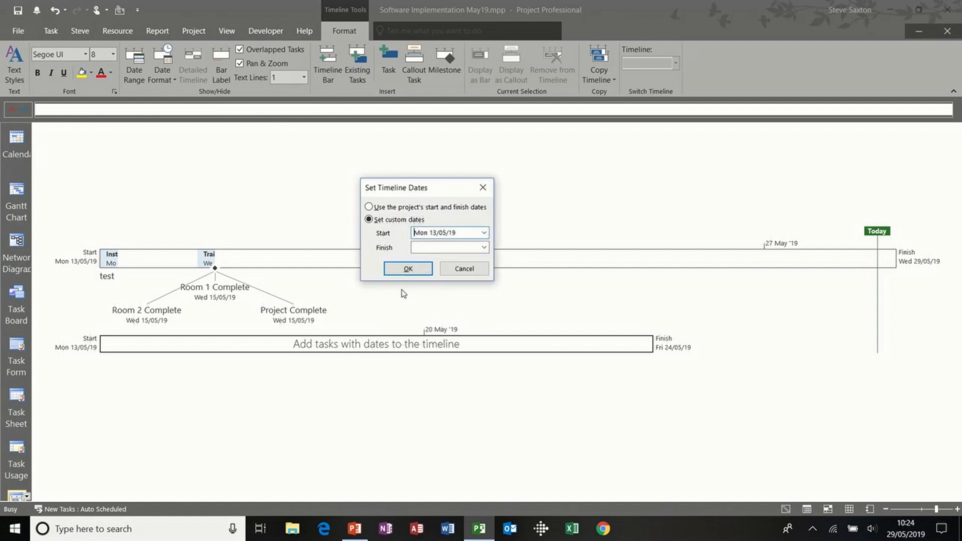
left_click(483, 247)
left_click(454, 307)
left_click(409, 269)
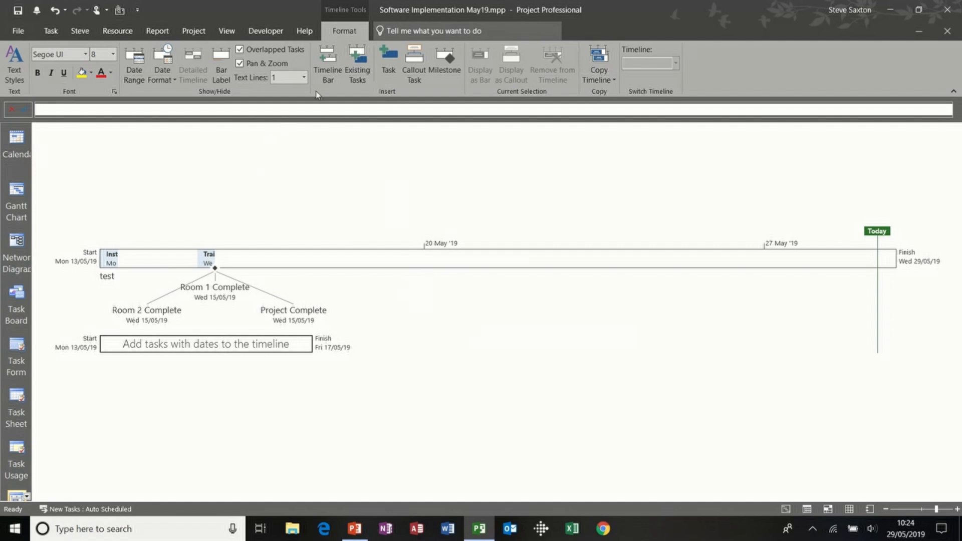
Add the existing task Install Software Room 2 to the second timeline bar
left_click(358, 66)
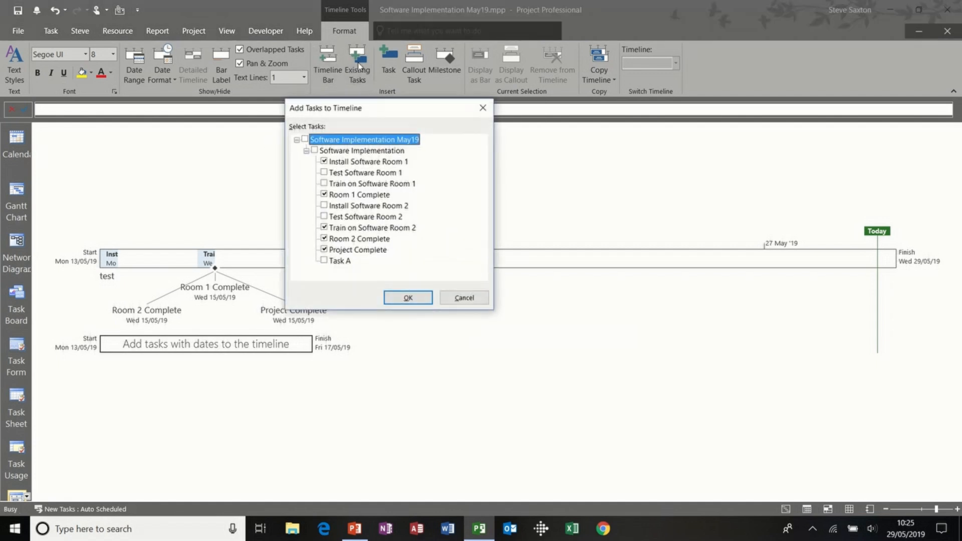
left_click(324, 206)
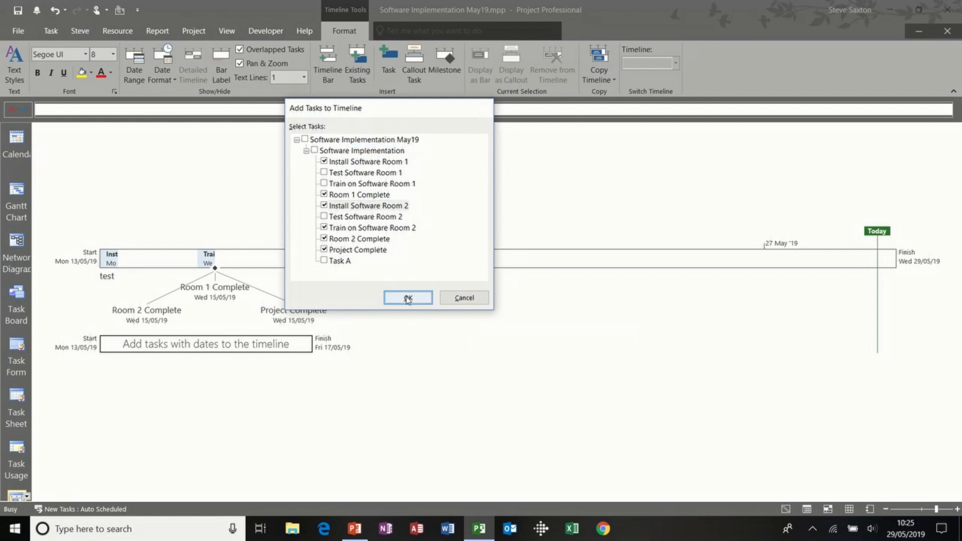
left_click(407, 296)
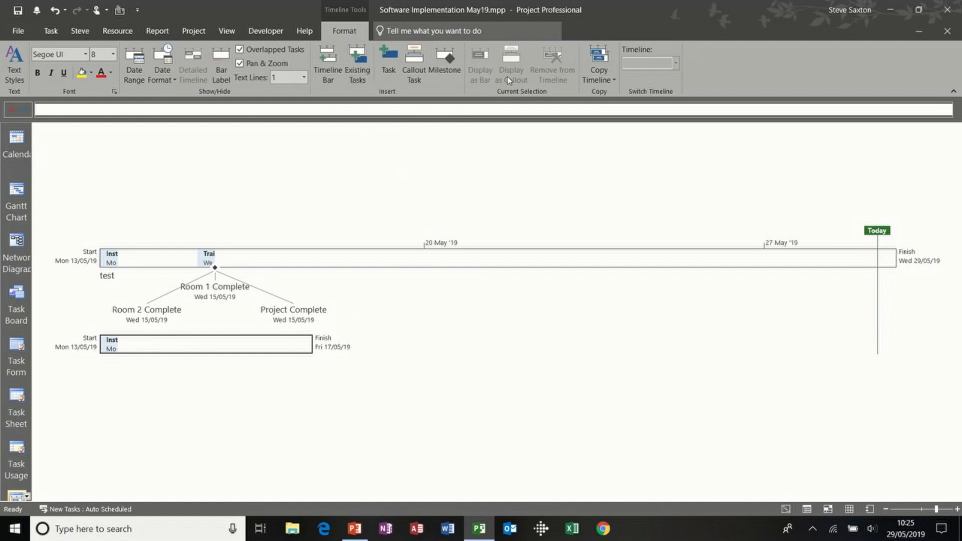
Look through the options for copying the timeline and for its date format
left_click(602, 73)
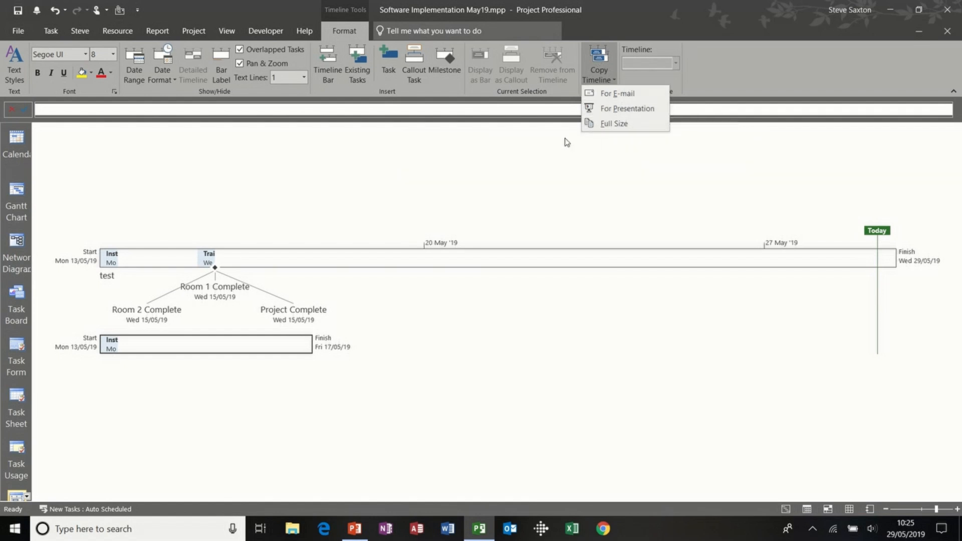
left_click(171, 80)
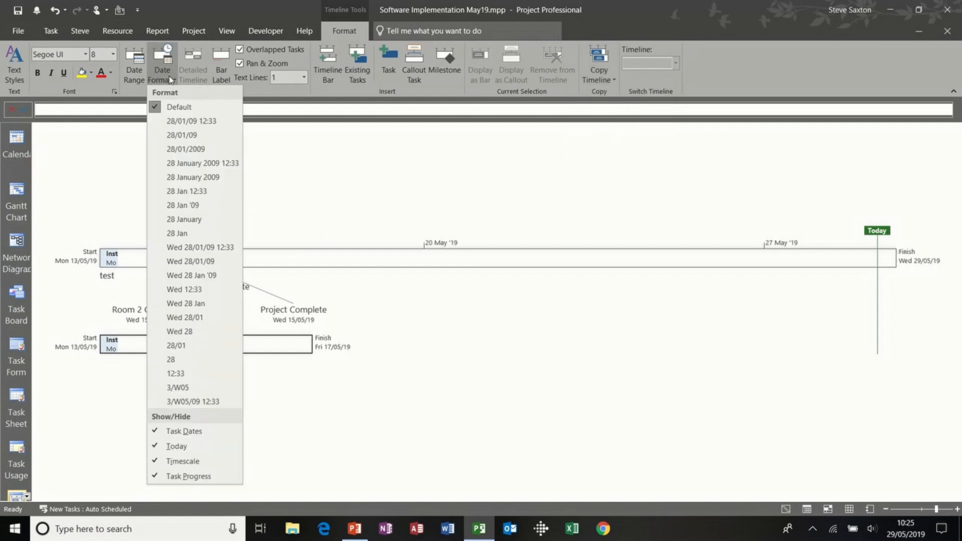
left_click(170, 80)
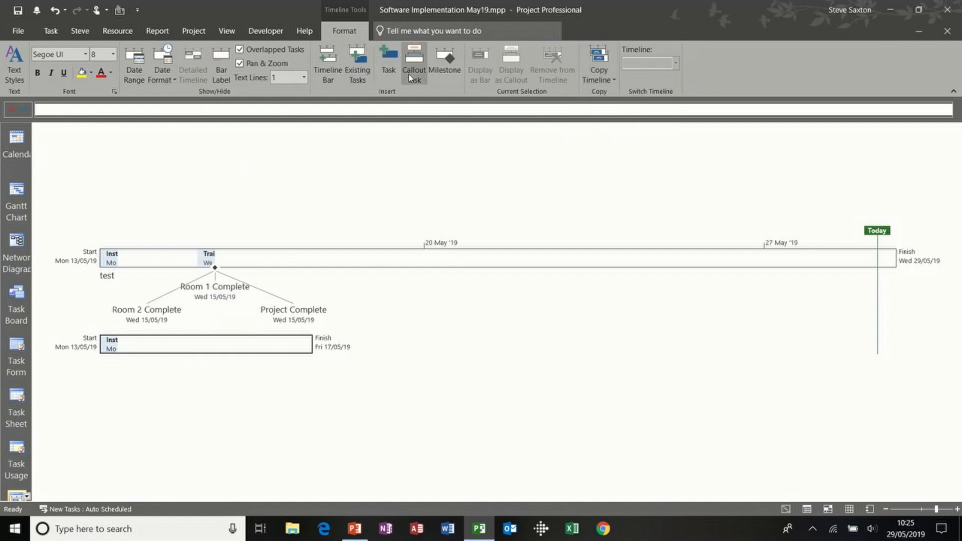
Insert a new callout task named Review on the first timeline bar, and check the task list in the Gantt Chart view
left_click(420, 259)
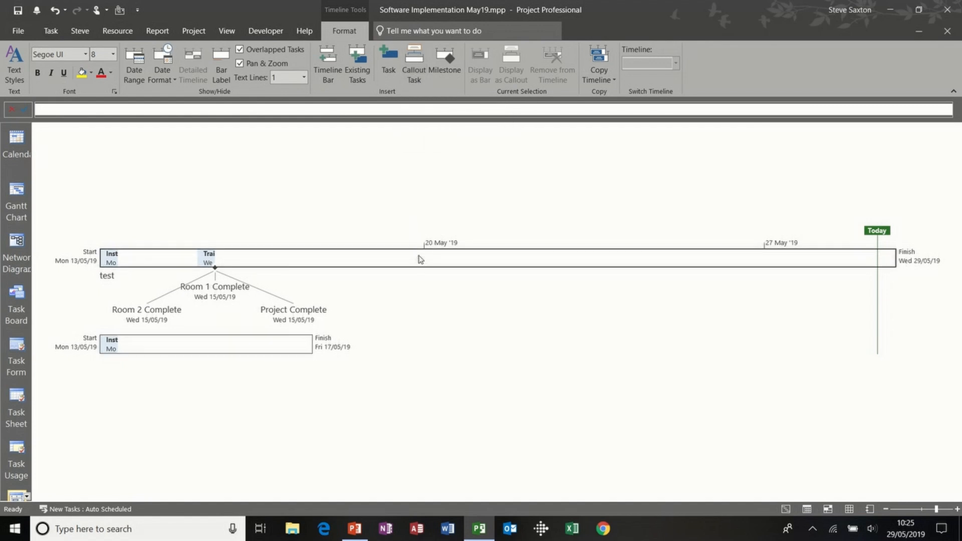
left_click(416, 72)
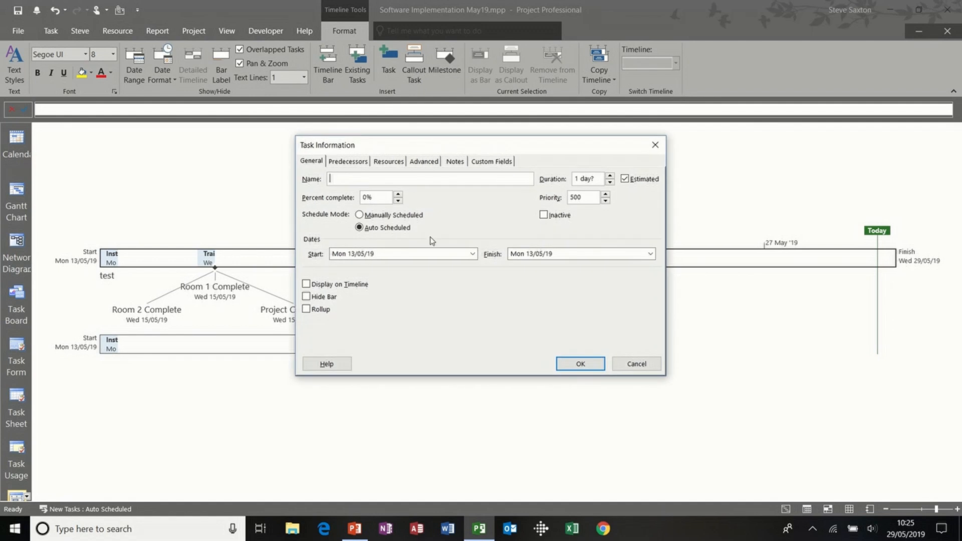
type("Review")
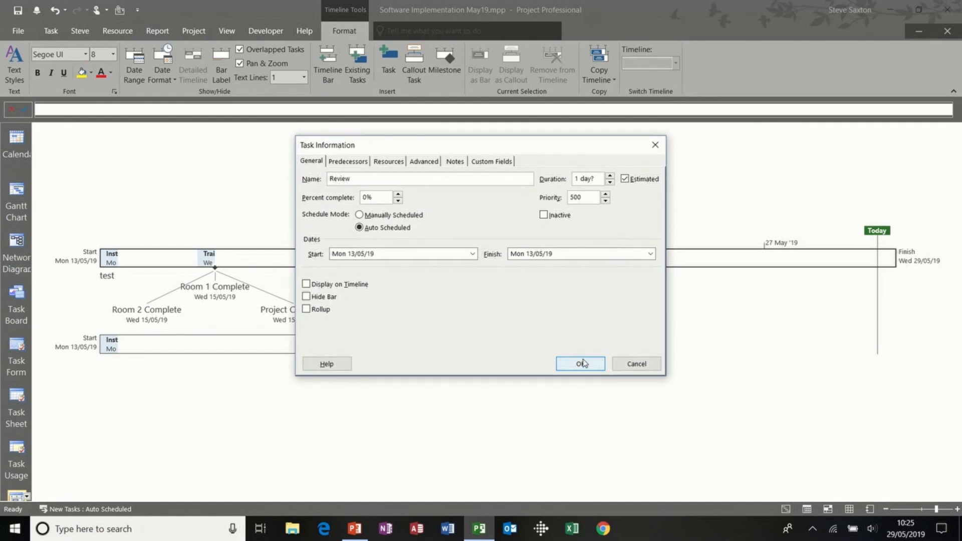
left_click(582, 365)
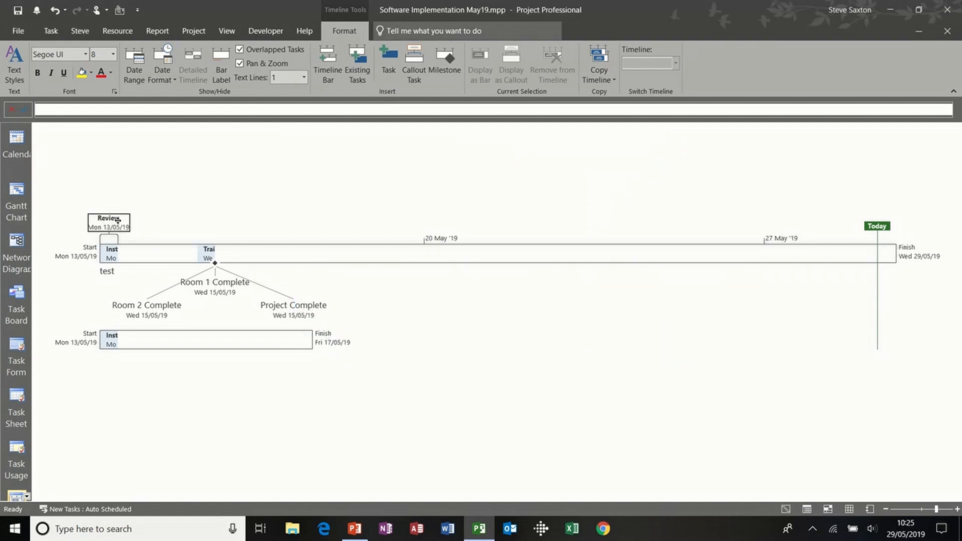
mouse_move(118, 220)
left_mouse_down()
mouse_move(226, 211)
mouse_move(119, 211)
left_mouse_up()
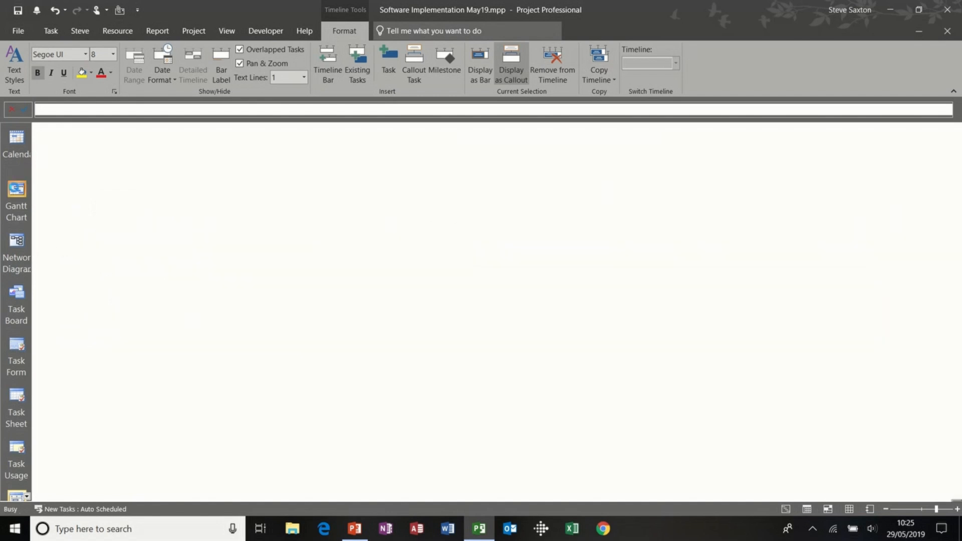
left_click(15, 190)
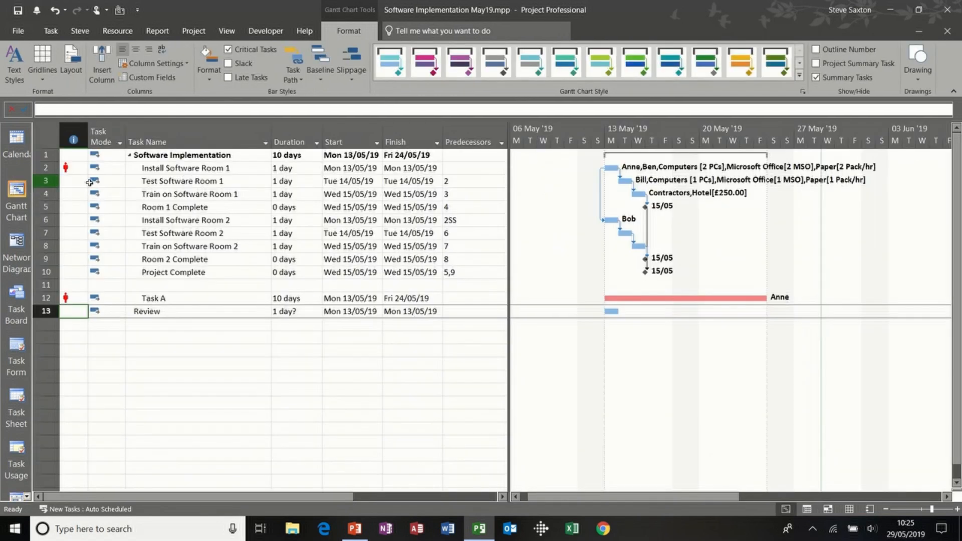
Delete Task A and the blank row above the Review task from the Gantt Chart task list
left_click(47, 298)
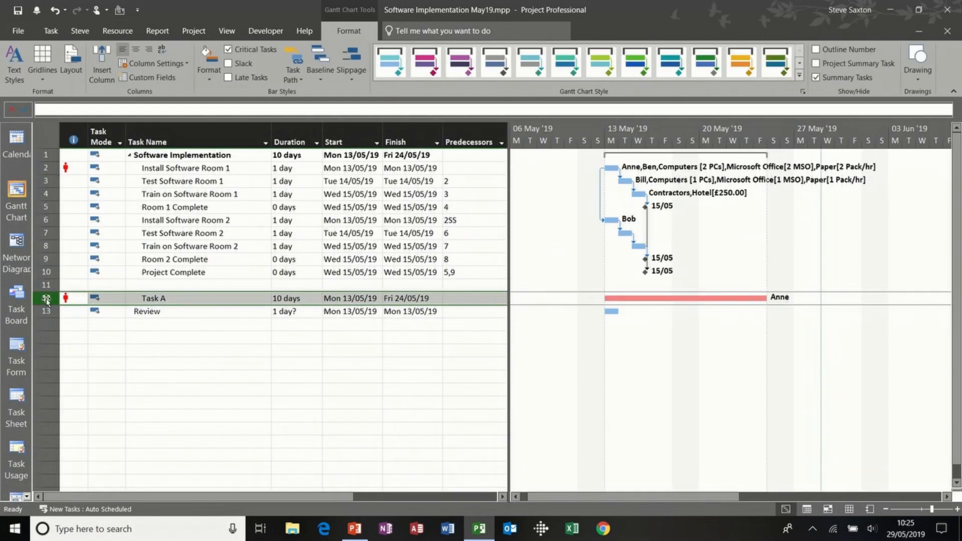
key("Delete")
left_click(47, 286)
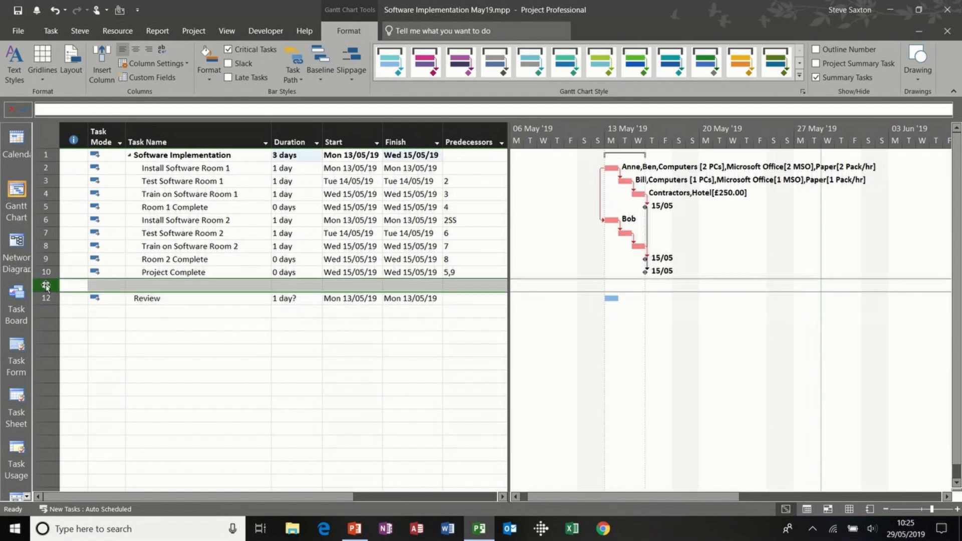
right_click(46, 285)
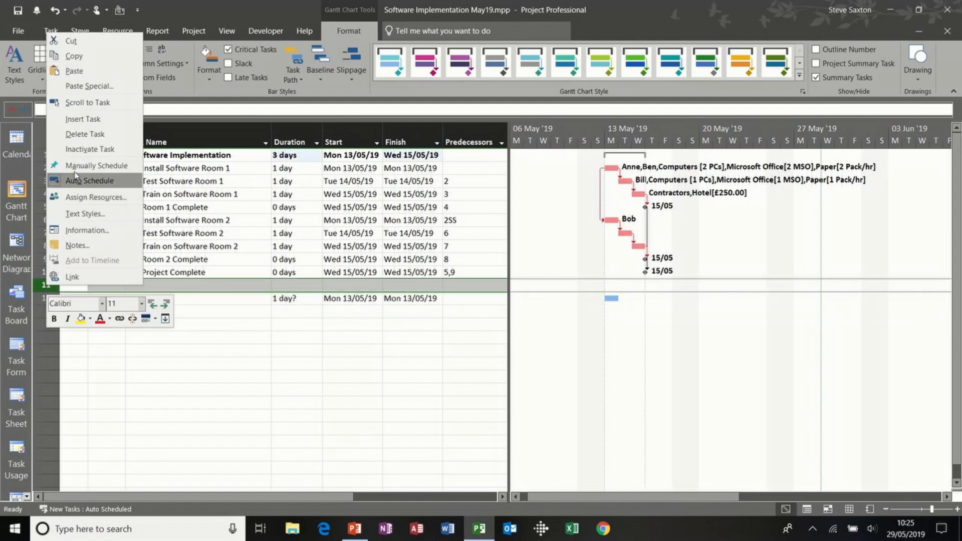
left_click(81, 134)
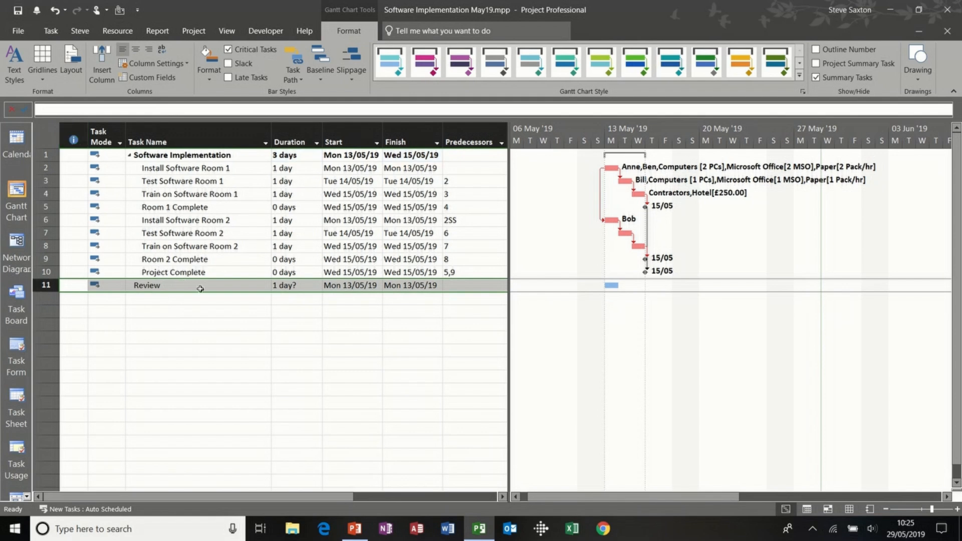
Set the Review task's duration to 1 day and its predecessor to task 10
left_click(299, 285)
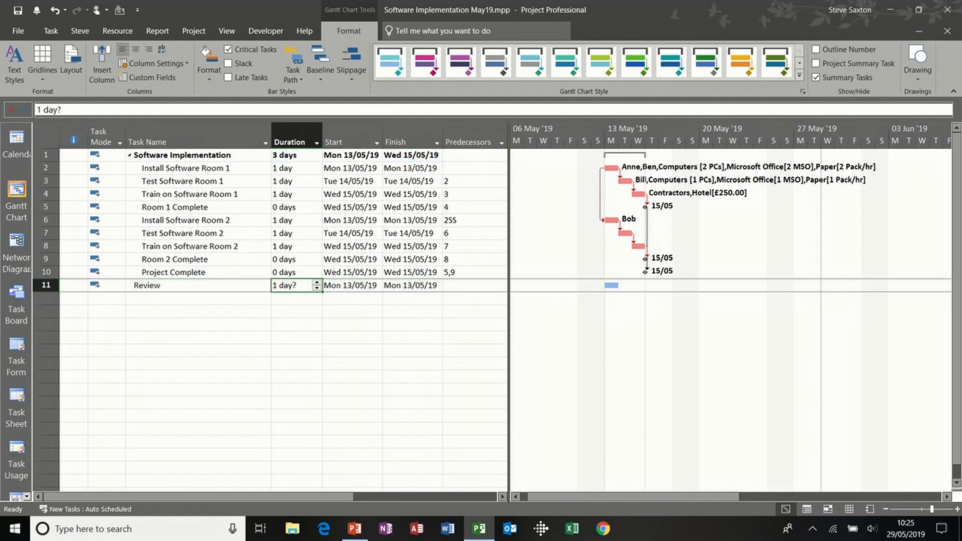
type("1")
left_click(464, 285)
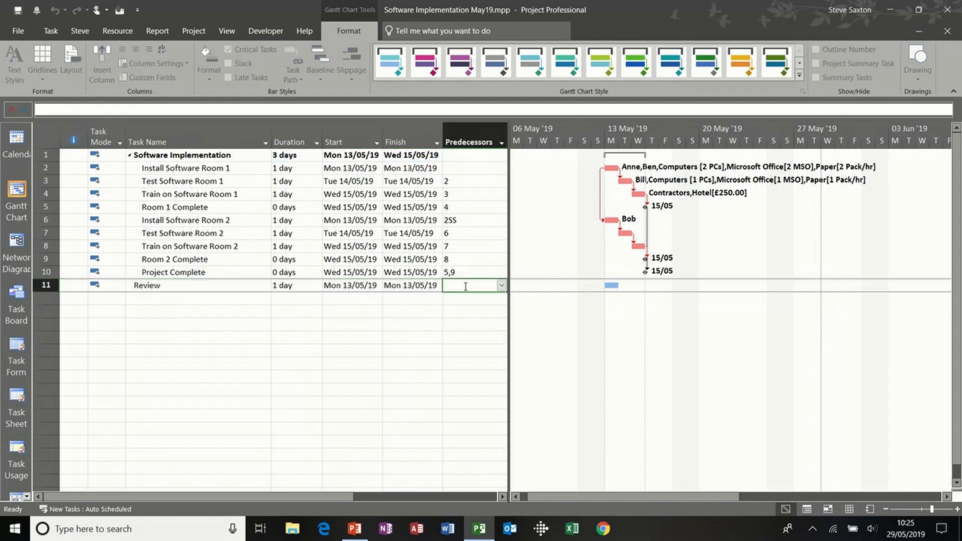
type("10")
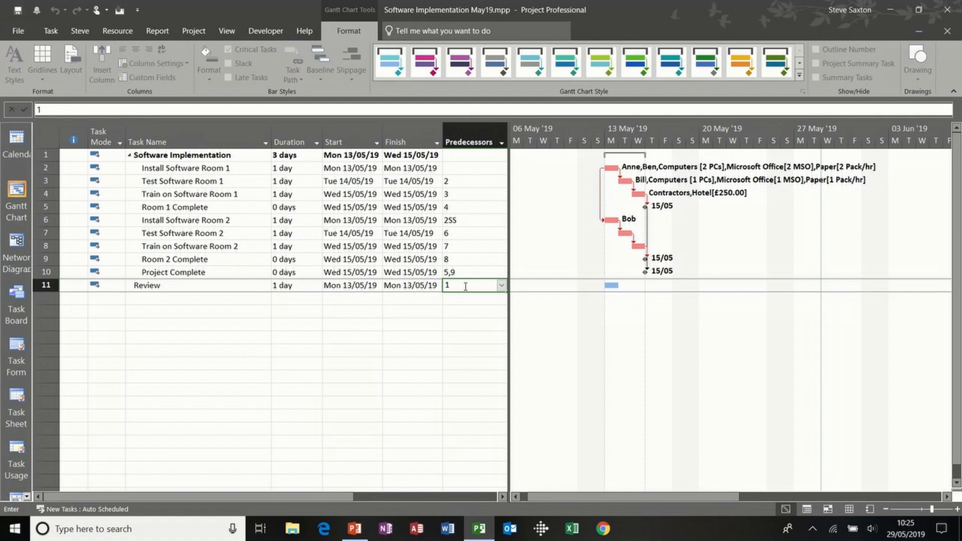
left_click(242, 299)
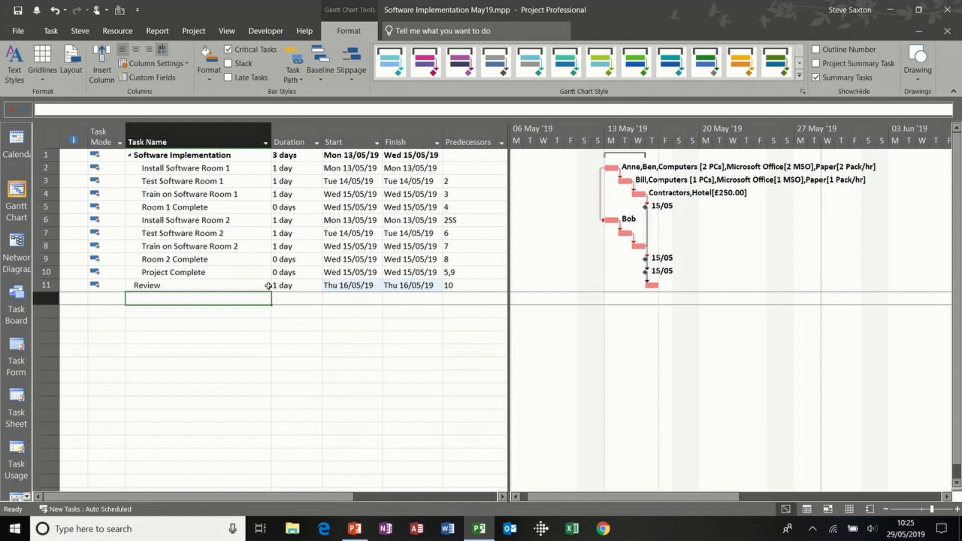
Check the Review callout's date in the Timeline view, and switch to the Resource Usage view
left_click(20, 496)
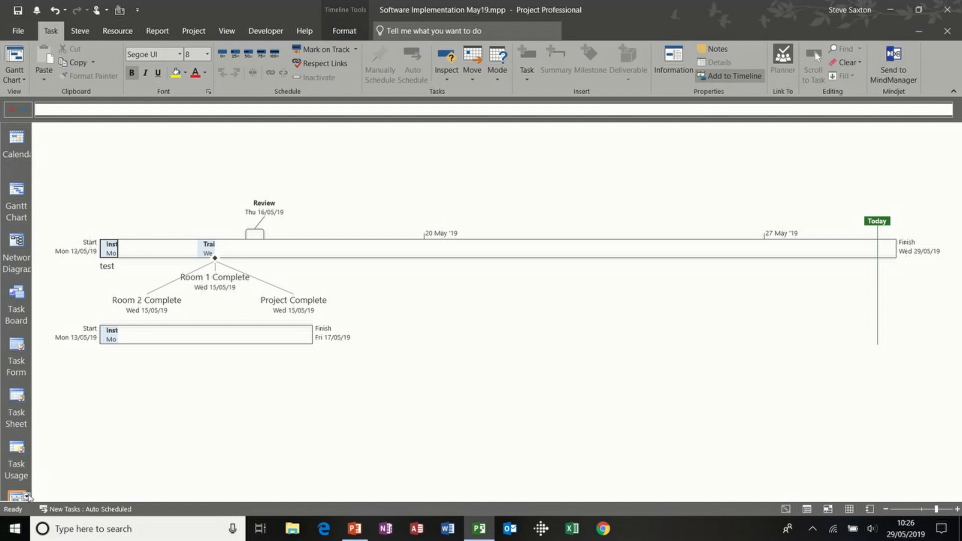
left_click(28, 497)
left_click(28, 497)
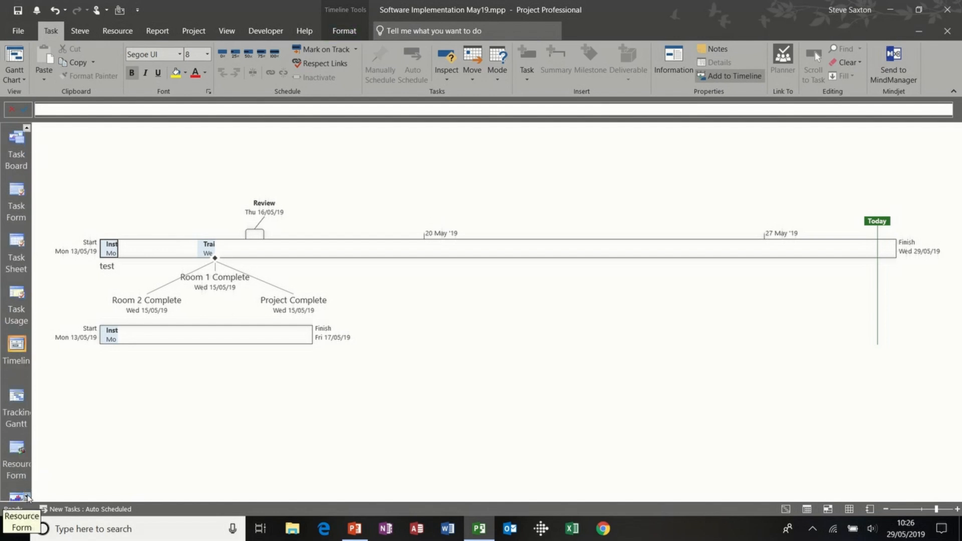
left_click(28, 497)
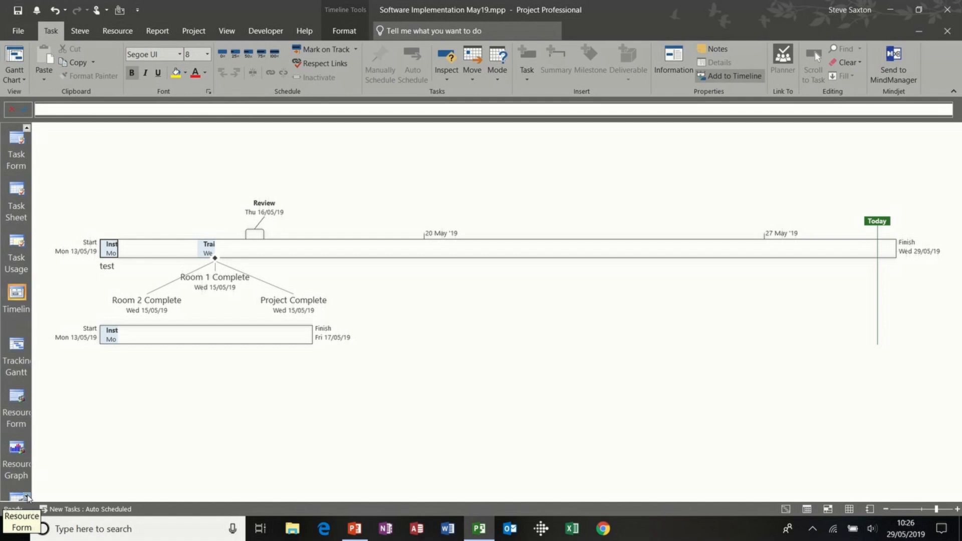
left_click(27, 497)
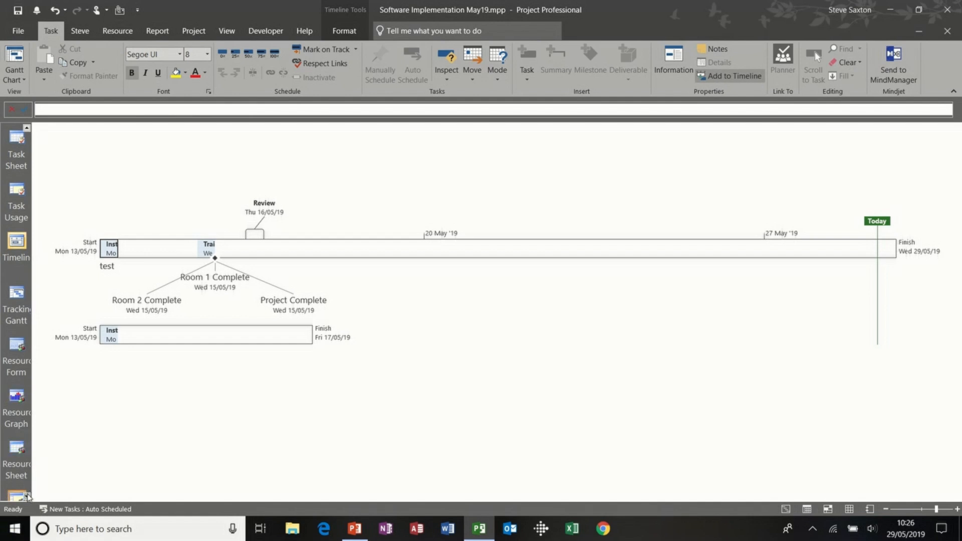
left_click(28, 497)
left_click(22, 458)
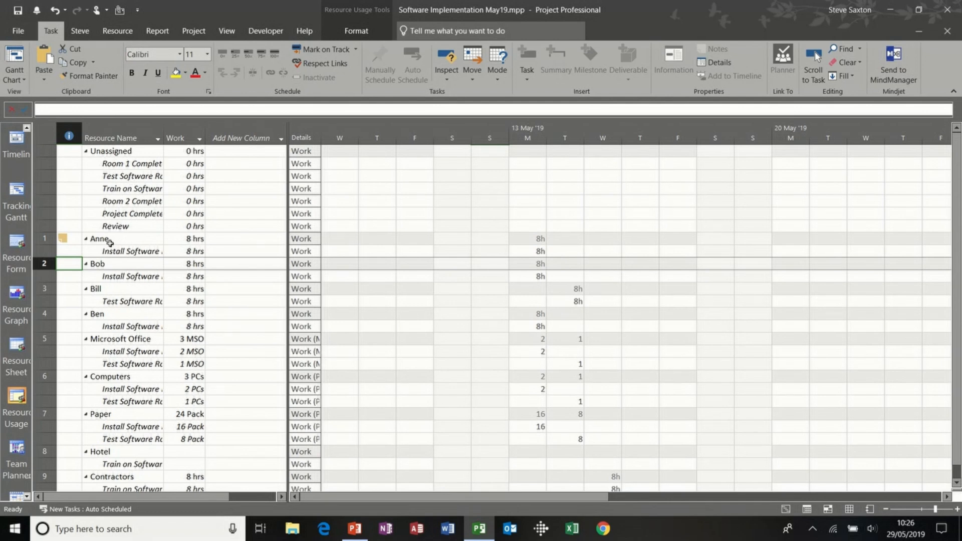
Look at the first resource's information, the Resource Usage format options, and the assignment information for its Install Software Room 1 task
left_click(130, 240)
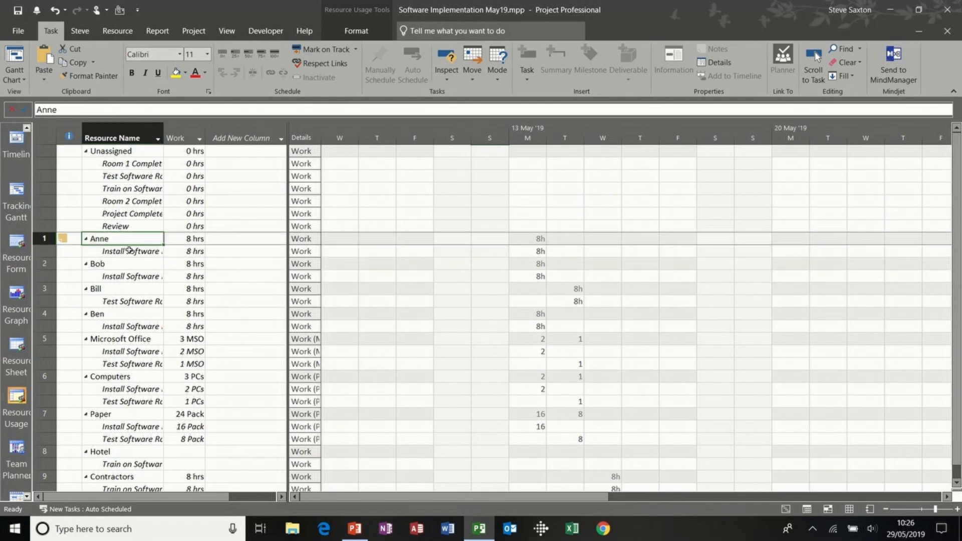
left_click(129, 251)
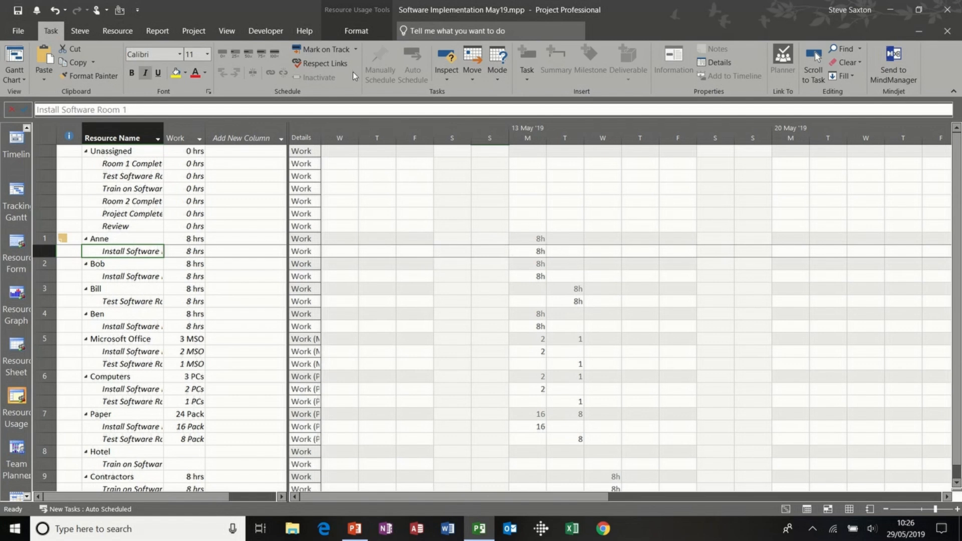
left_click(359, 33)
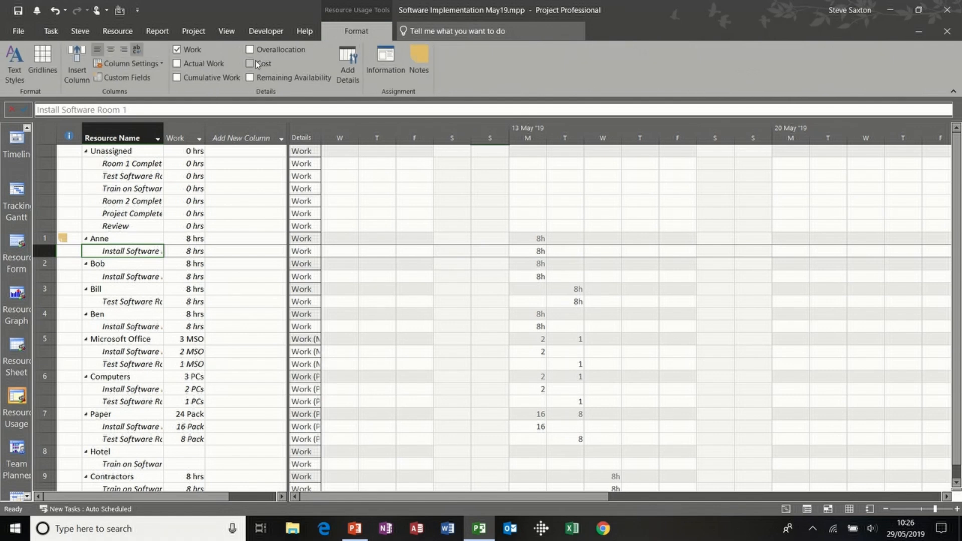
double_click(128, 240)
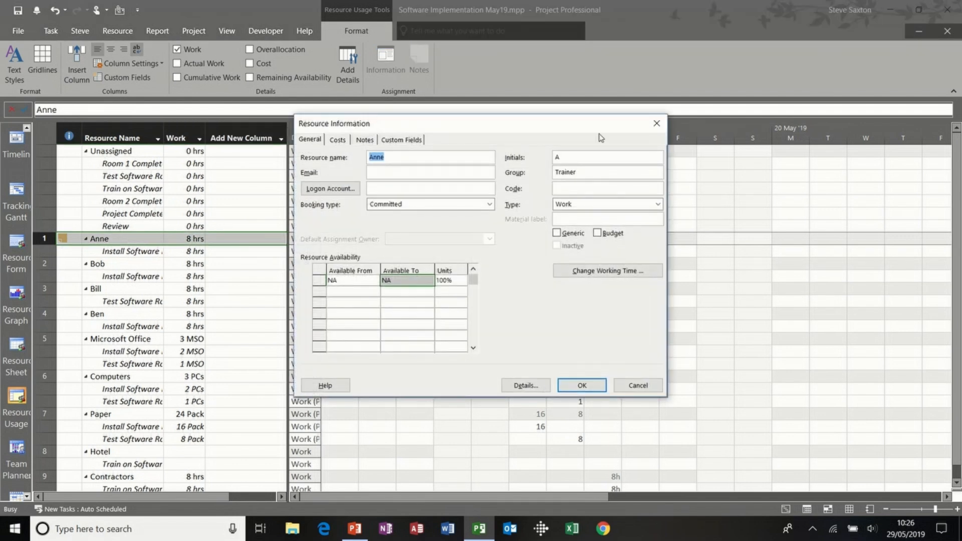
left_click(656, 123)
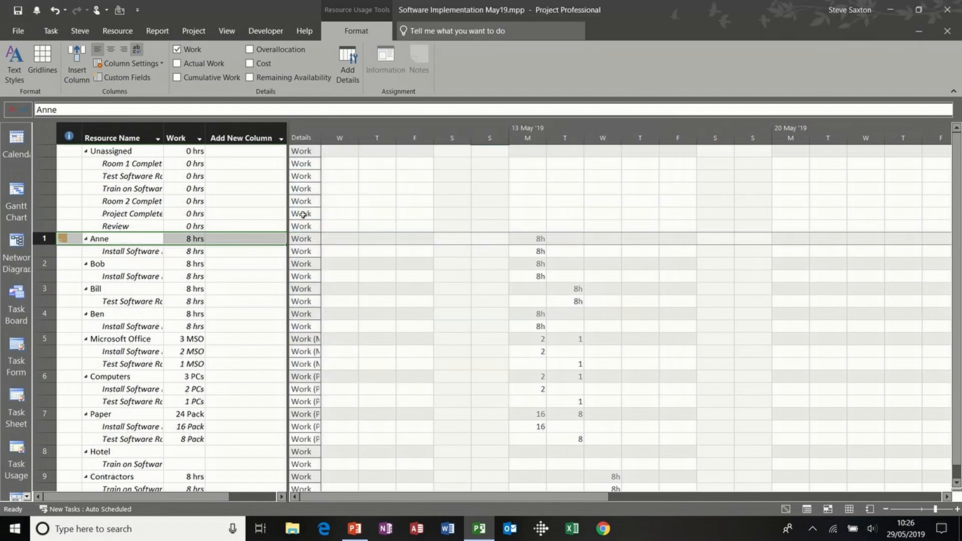
double_click(143, 252)
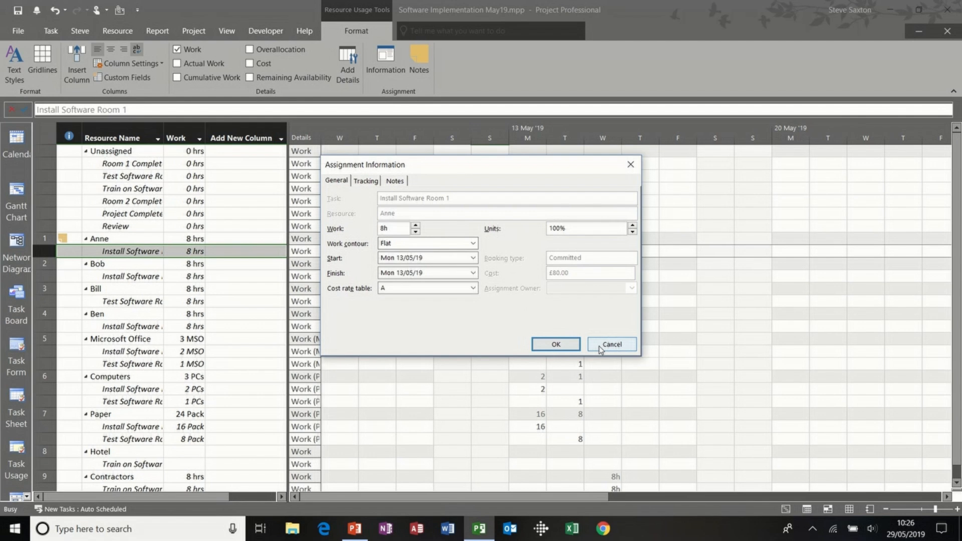
left_click(611, 344)
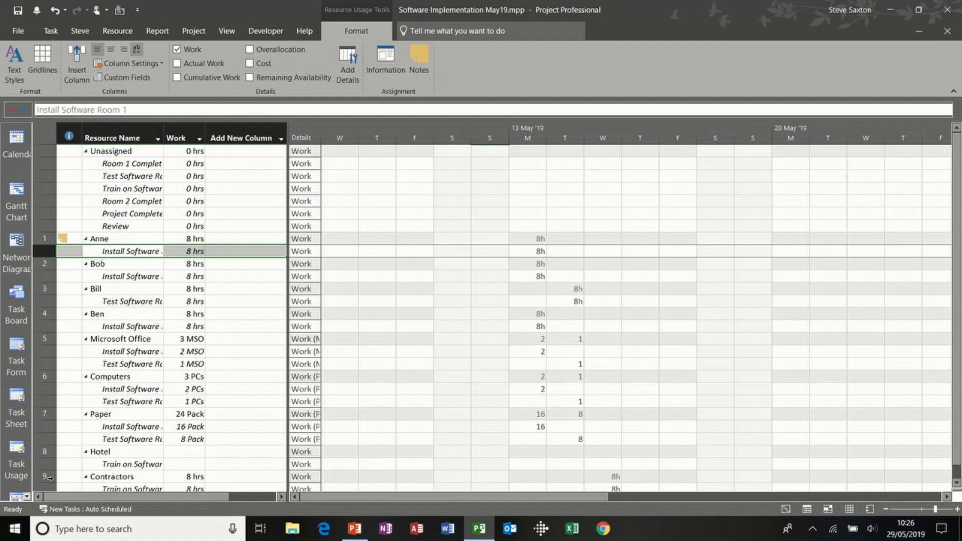
Look through the remaining views in the View Bar, hide the View Bar and display it again
left_click(28, 498)
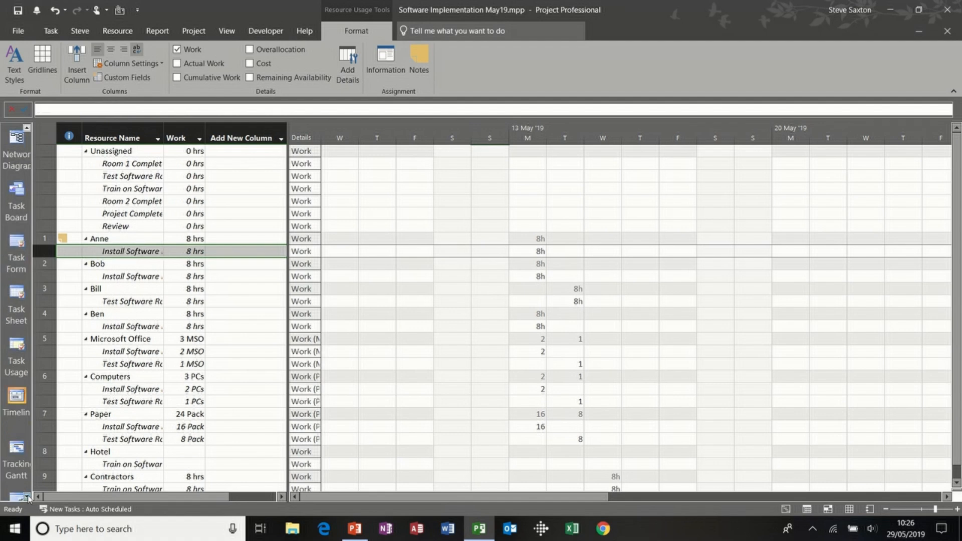
left_click(27, 498)
left_click(28, 497)
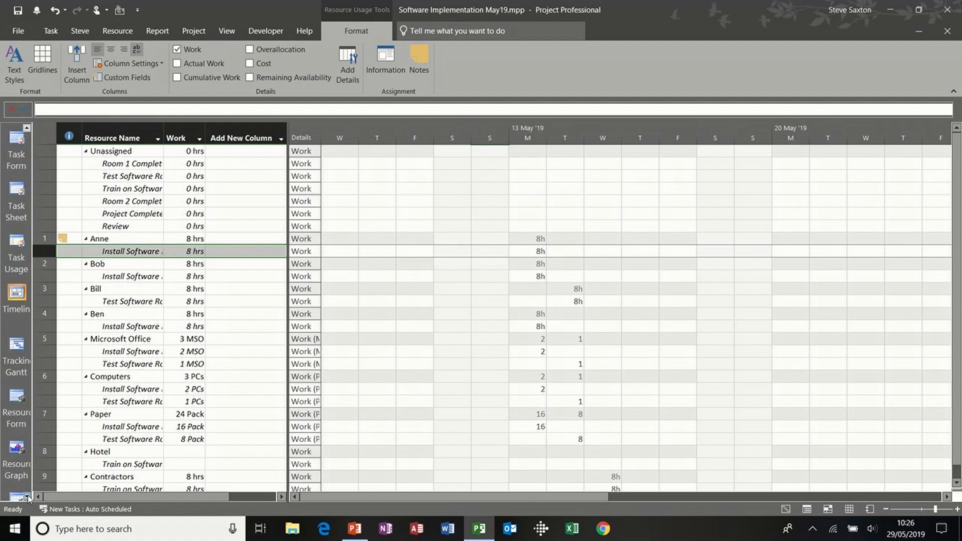
left_click(28, 497)
left_click(28, 497)
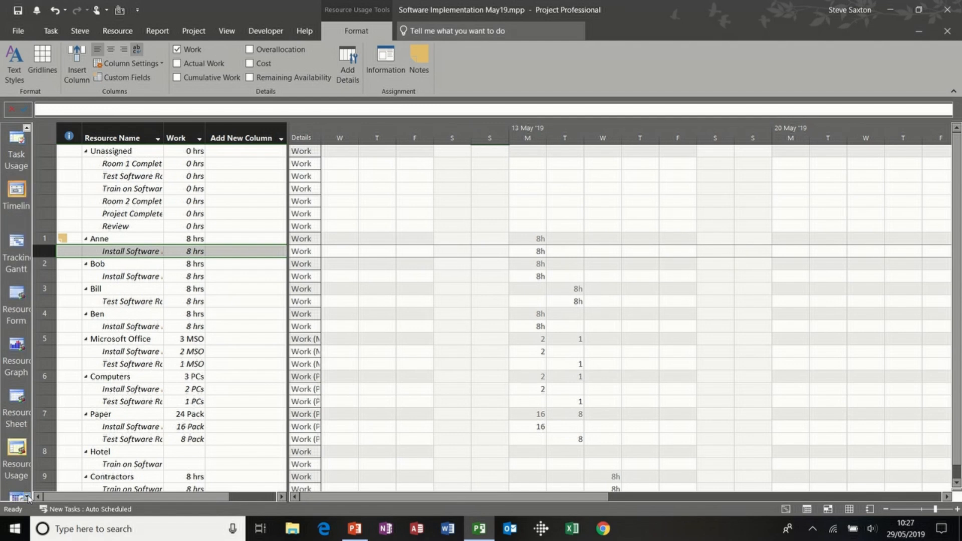
left_click(27, 498)
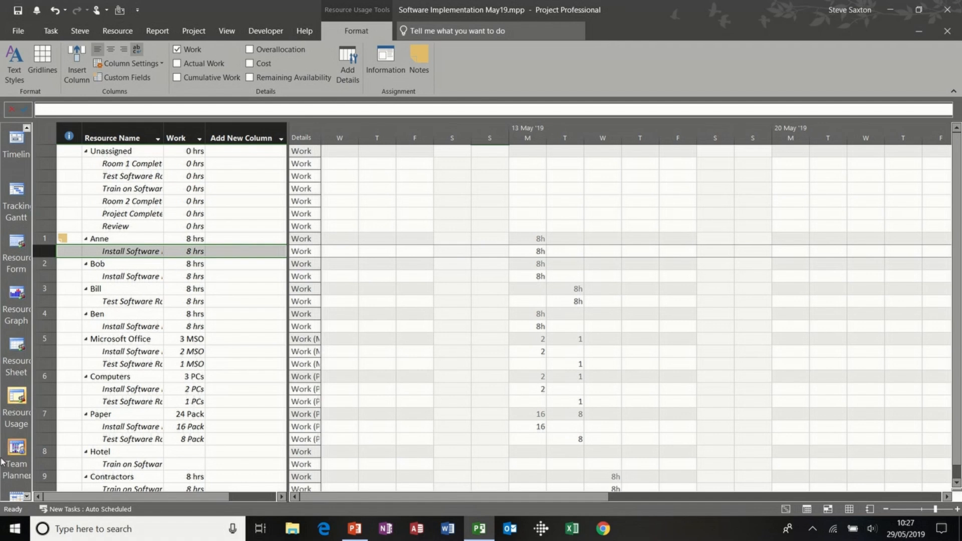
right_click(3, 461)
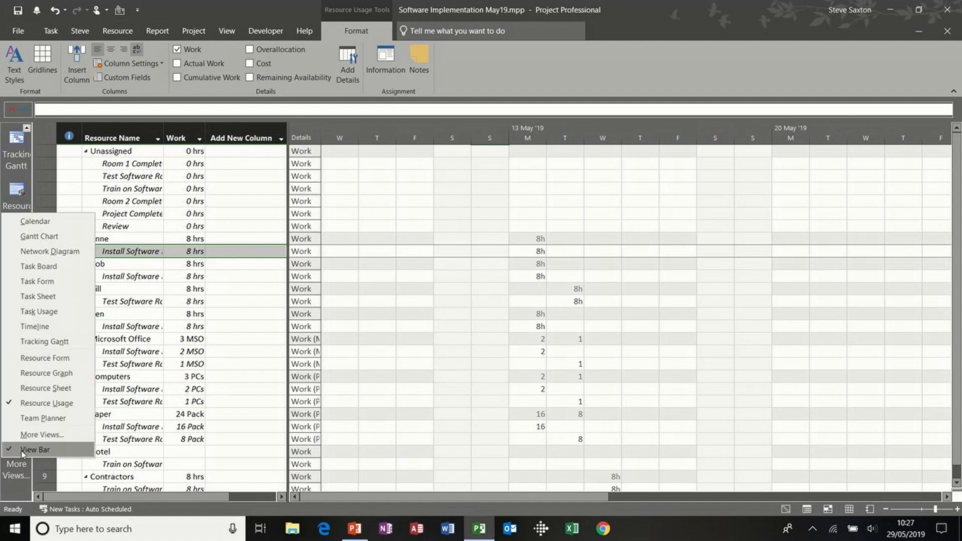
left_click(23, 450)
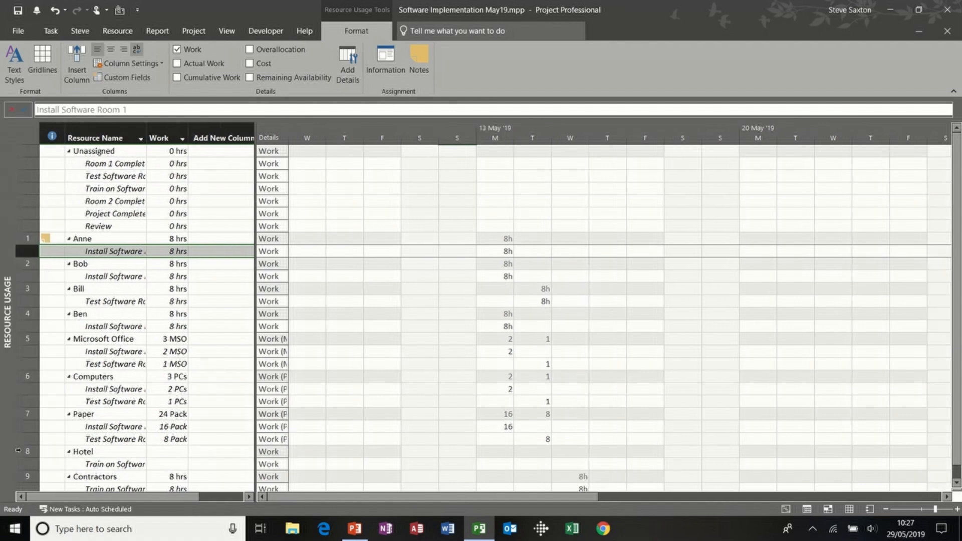
right_click(7, 395)
left_click(30, 383)
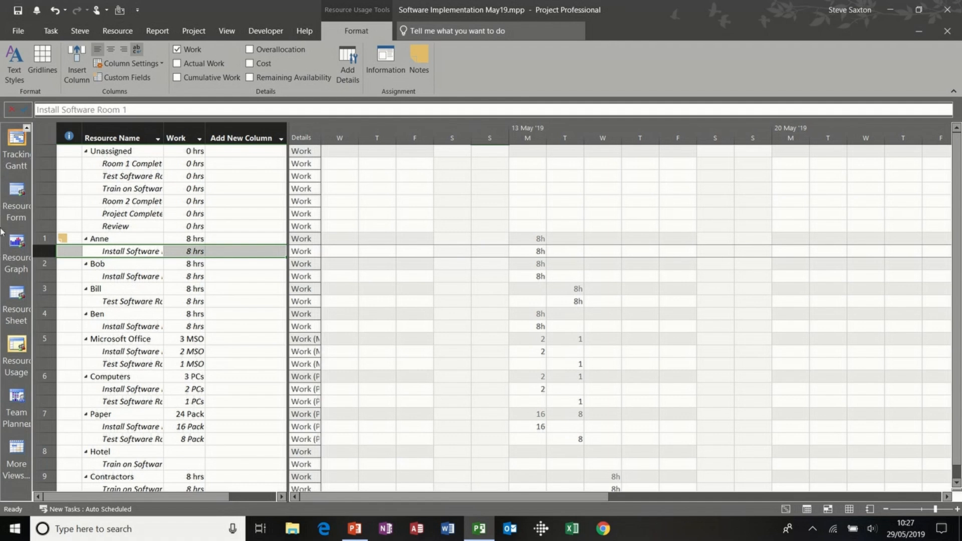
Look through the list of available resource views, and switch to the Team Planner view
left_click(52, 33)
left_click(117, 33)
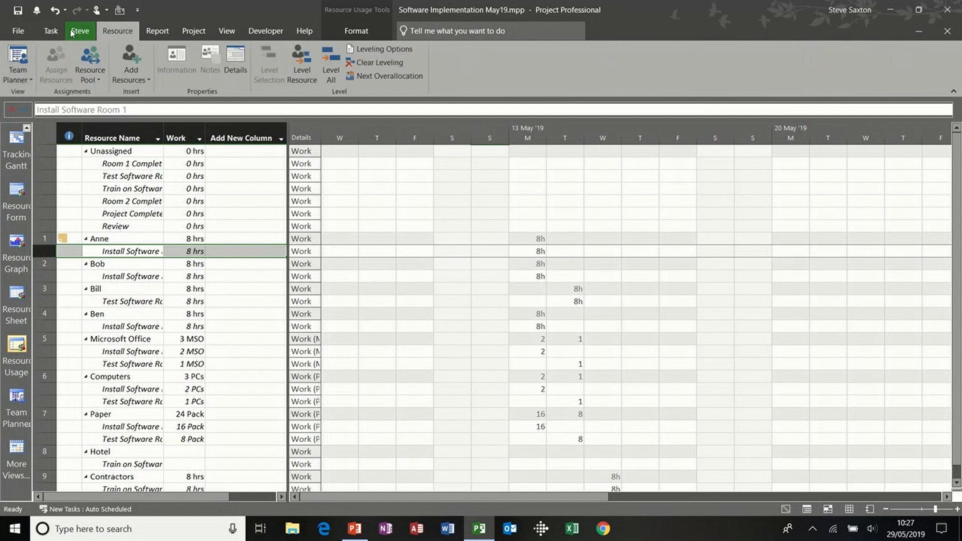
left_click(17, 75)
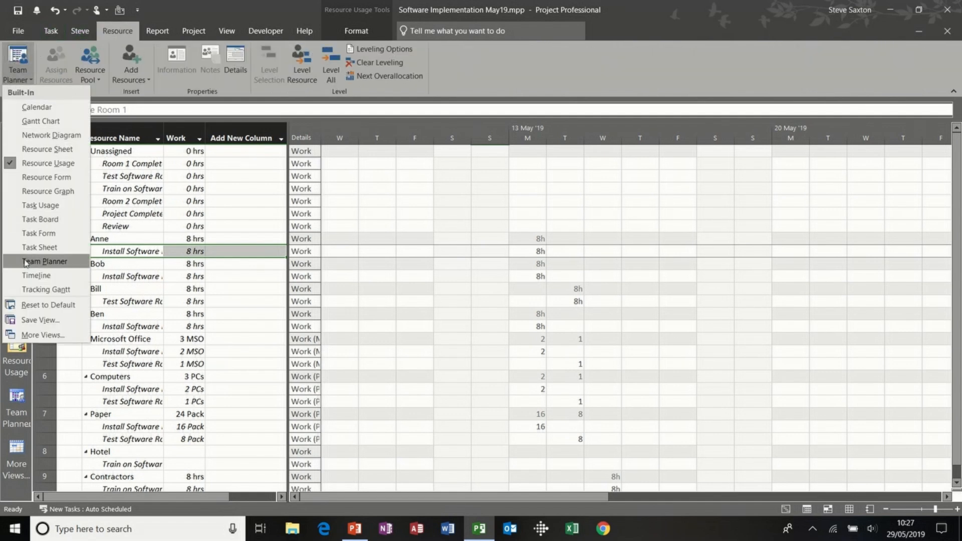
left_click(16, 55)
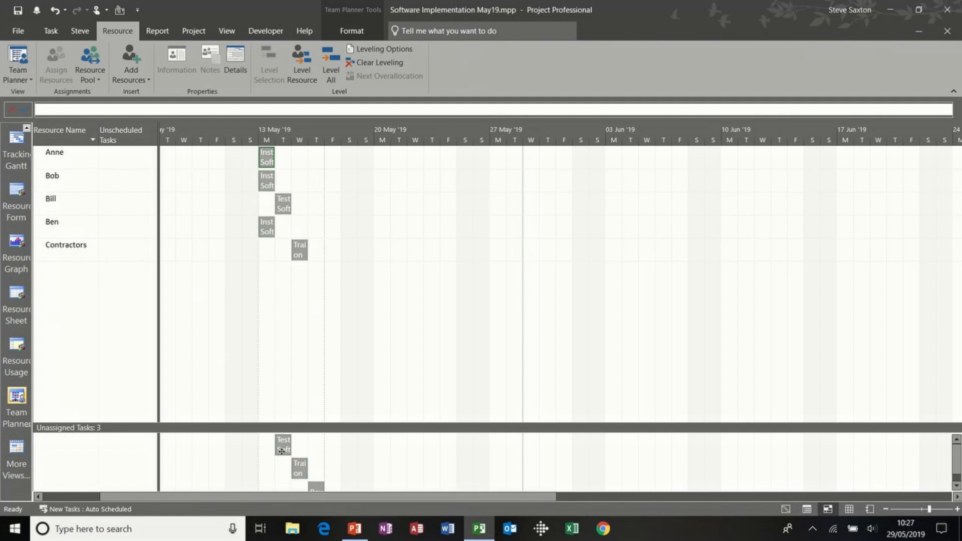
Assign the unassigned tasks Test Software Room 2 on Fri 17/05/19 and Train on Software Room 2 on Mon 20/05/19 to Contractors
mouse_move(282, 450)
left_click_drag(282, 448, 332, 240)
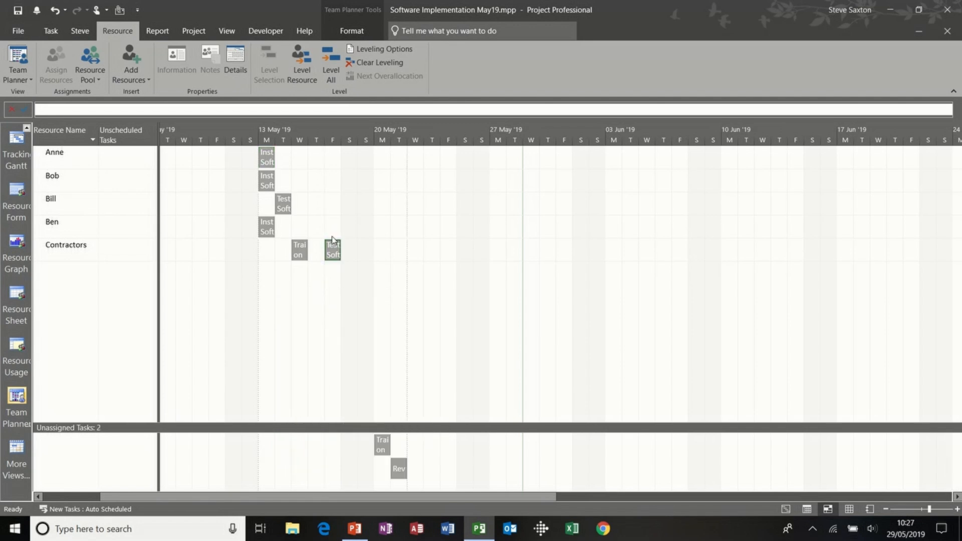
mouse_move(381, 445)
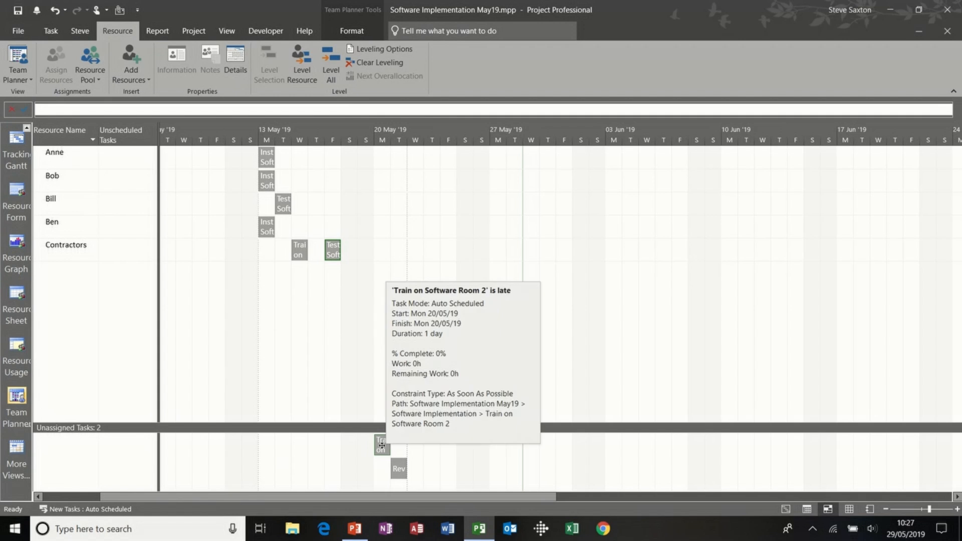
left_click_drag(382, 441, 376, 252)
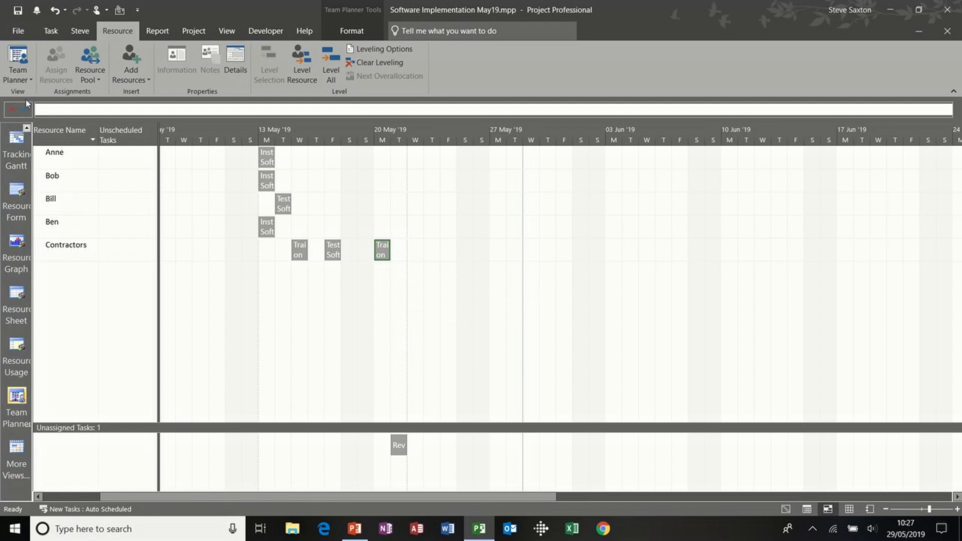
Check the rescheduled Room 2 tasks and their assignments in the Gantt Chart view, and return to the Team Planner view
left_click(785, 509)
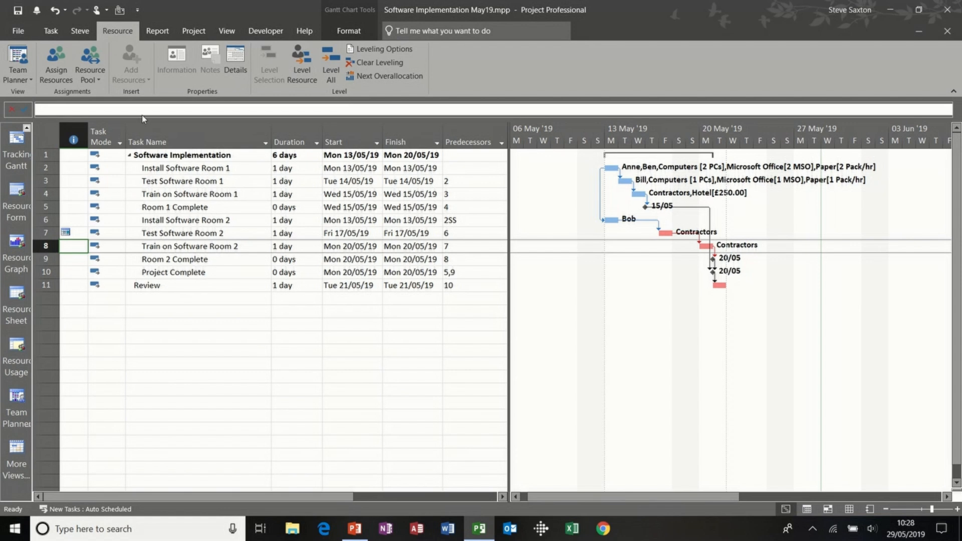
left_click(20, 62)
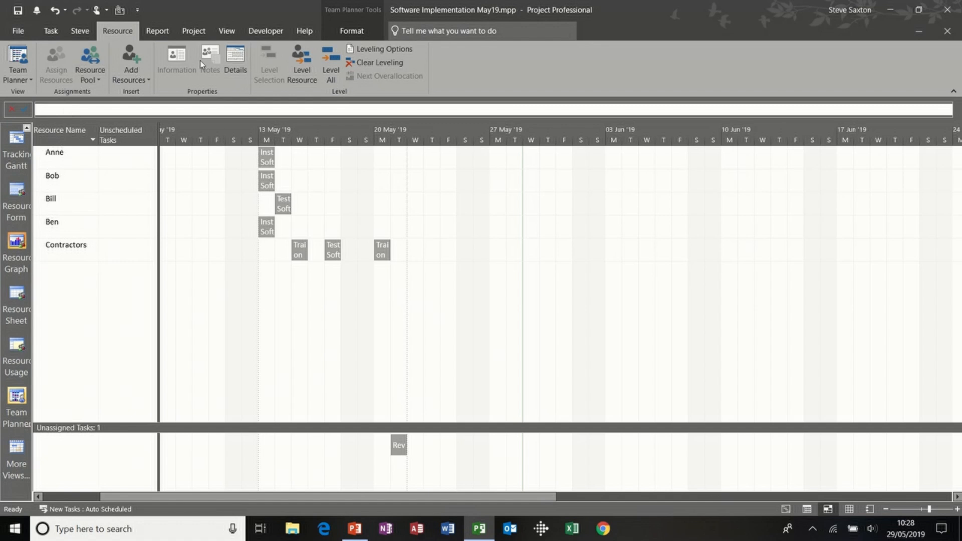
Look through the full list of views and start defining a new combination view
left_click(226, 31)
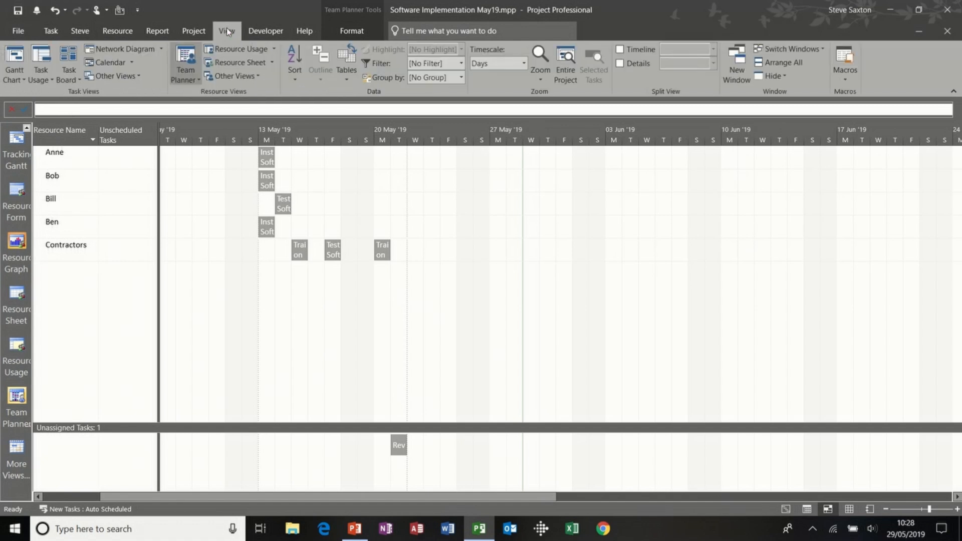
left_click(261, 76)
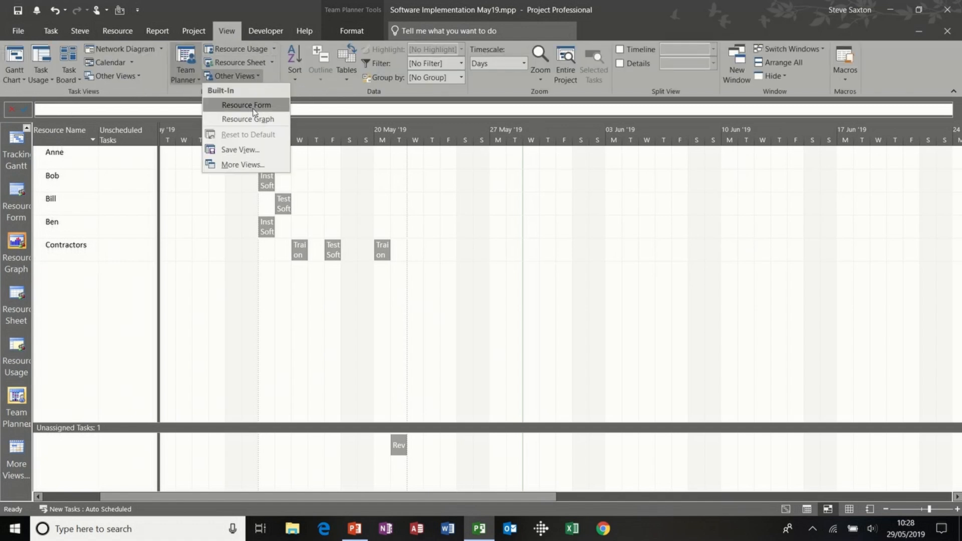
left_click(253, 167)
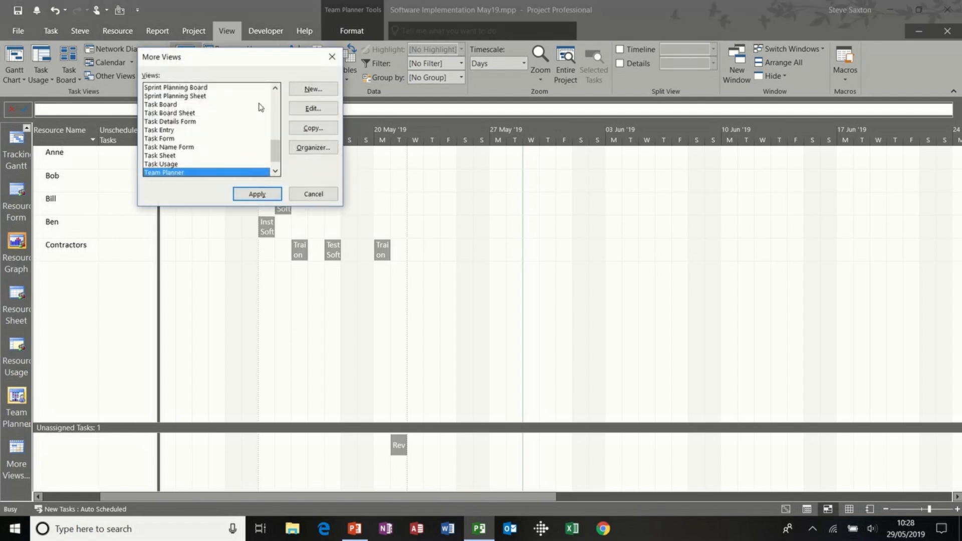
mouse_move(276, 152)
left_mouse_down()
mouse_move(276, 98)
mouse_move(274, 148)
left_mouse_up()
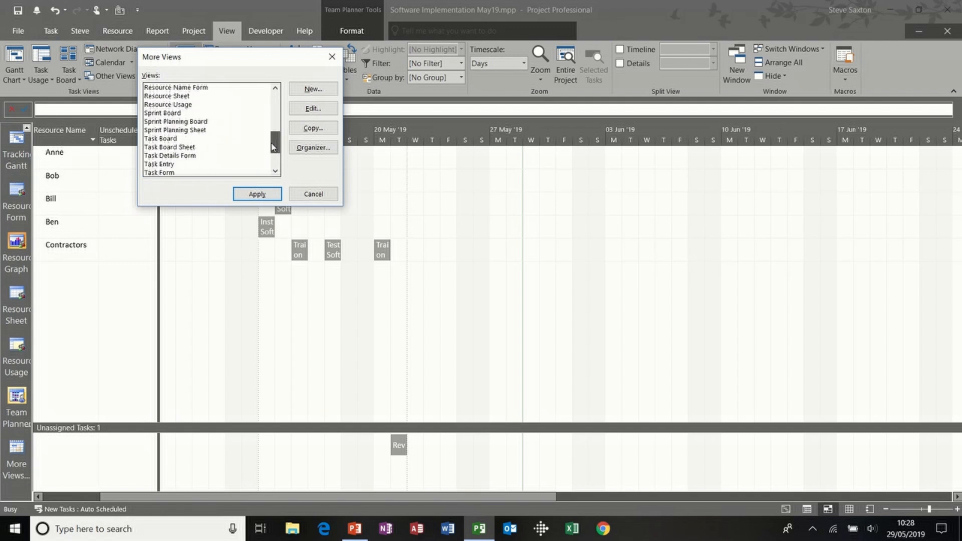
left_click(319, 91)
left_click(159, 131)
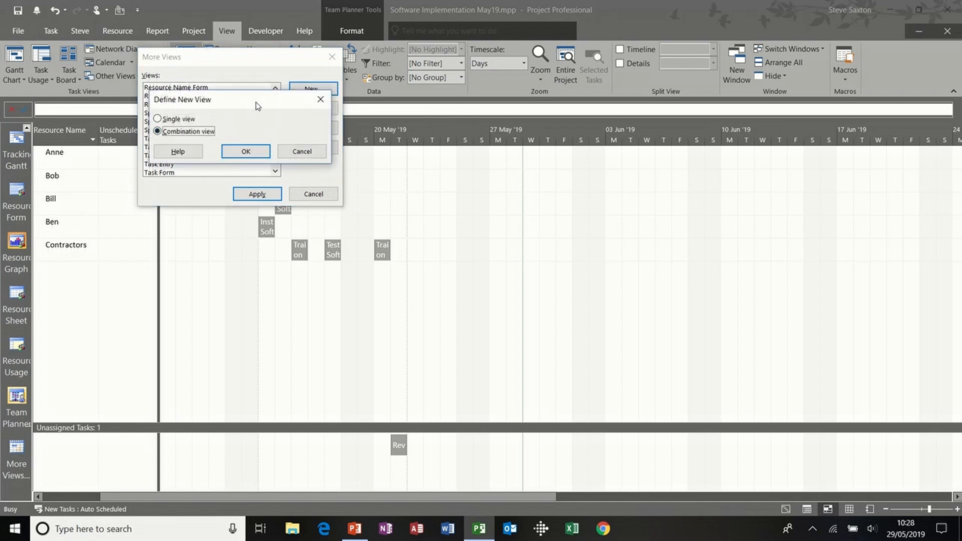
left_click(245, 152)
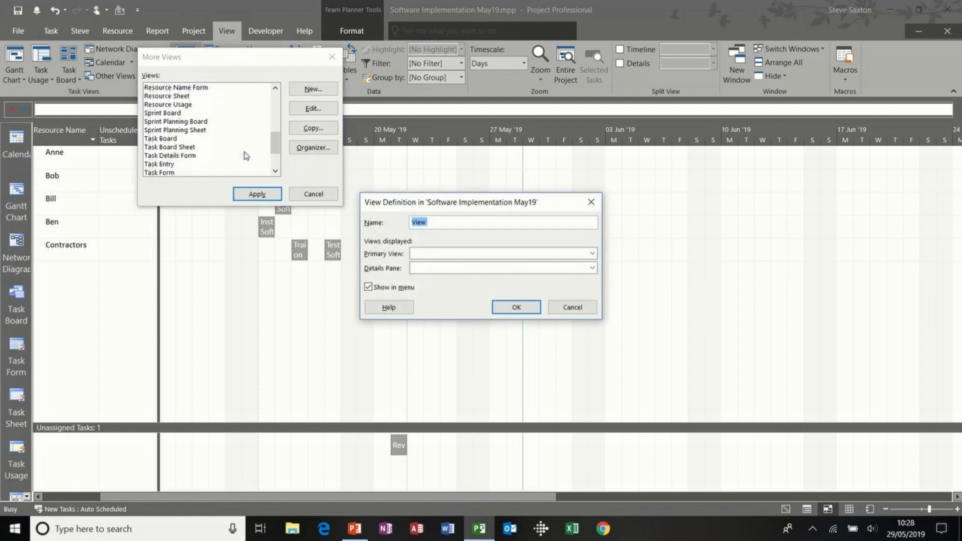
Name the new view with the author's first name, set Detail Gantt as primary view and Resource Graph as details pane, and save it
type("steve")
left_click(541, 253)
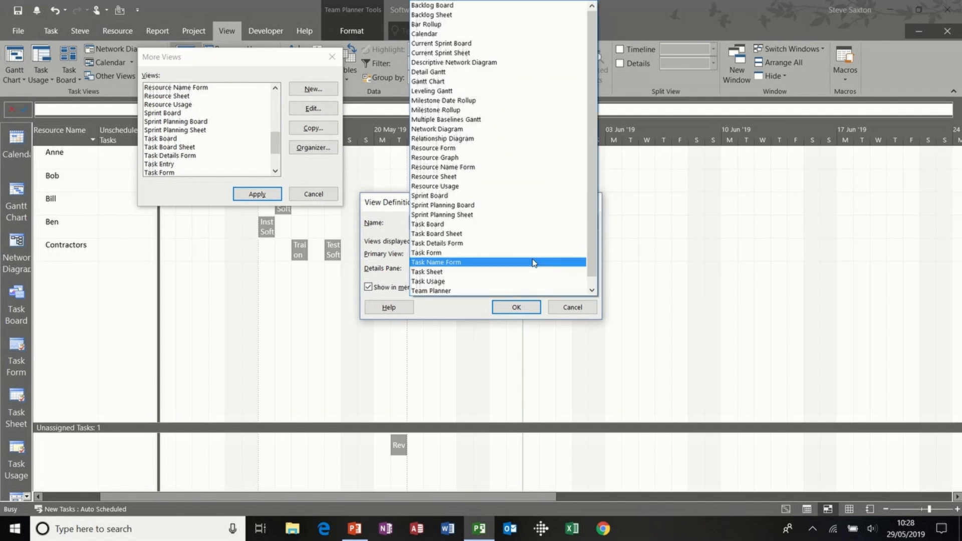
left_click(477, 73)
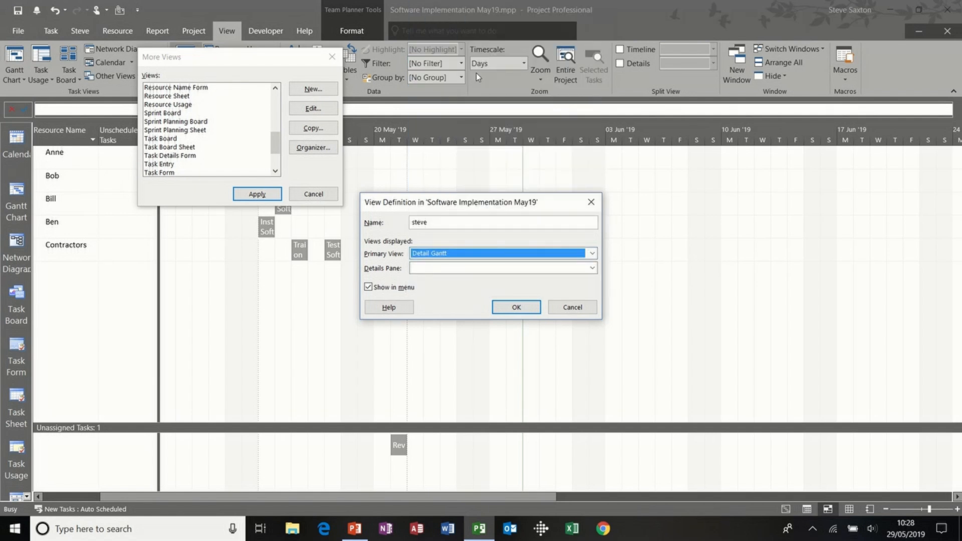
left_click(451, 269)
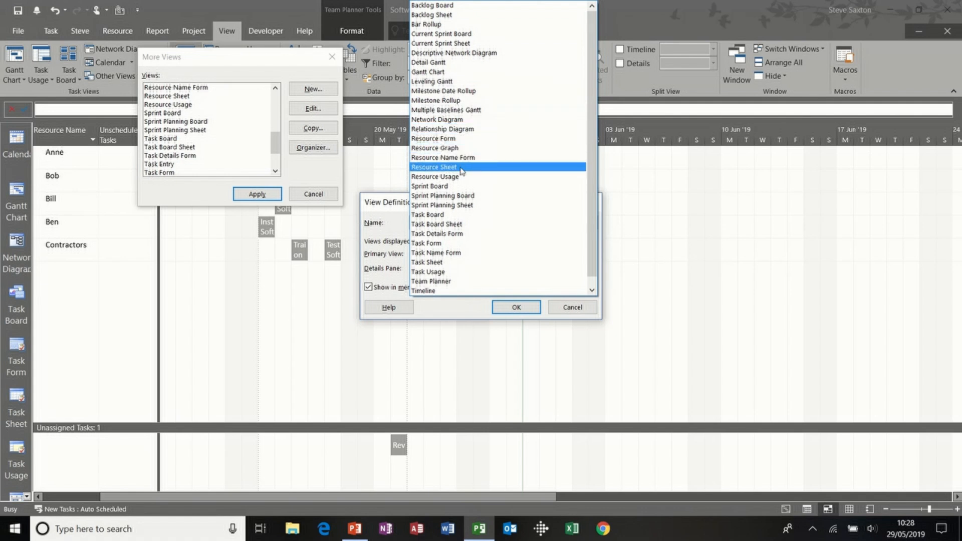
left_click(464, 150)
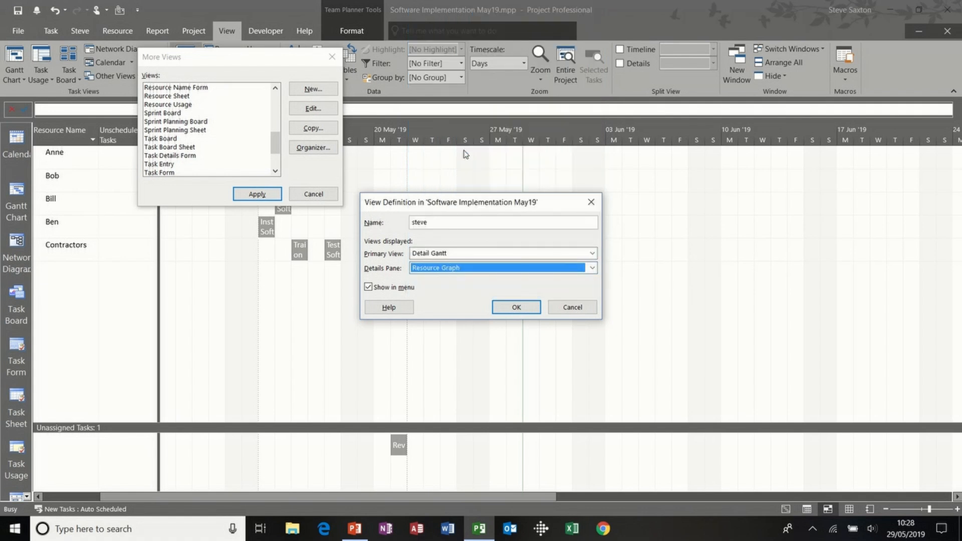
left_click(516, 307)
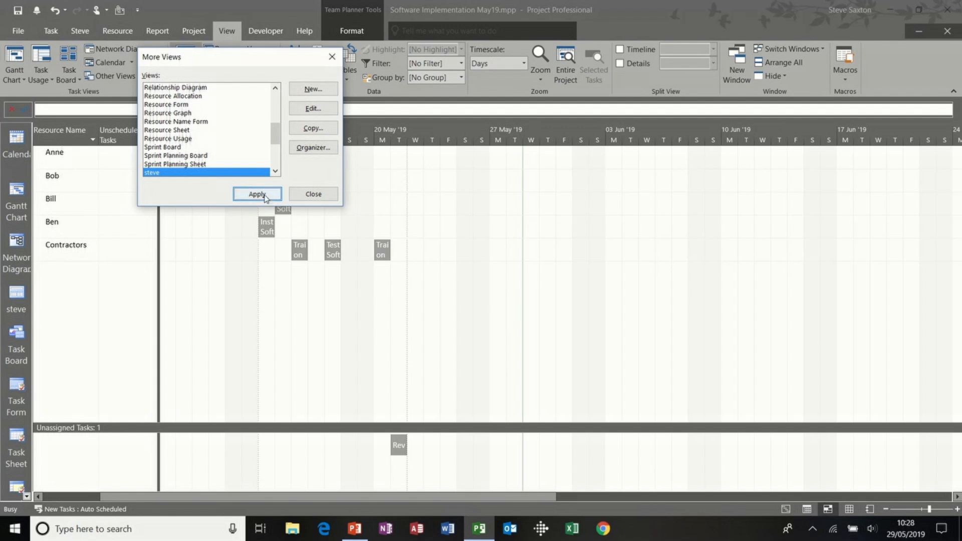
Check the custom view's definition, apply the view, and bring the chart to the Install Software Room 1 task
left_click(313, 109)
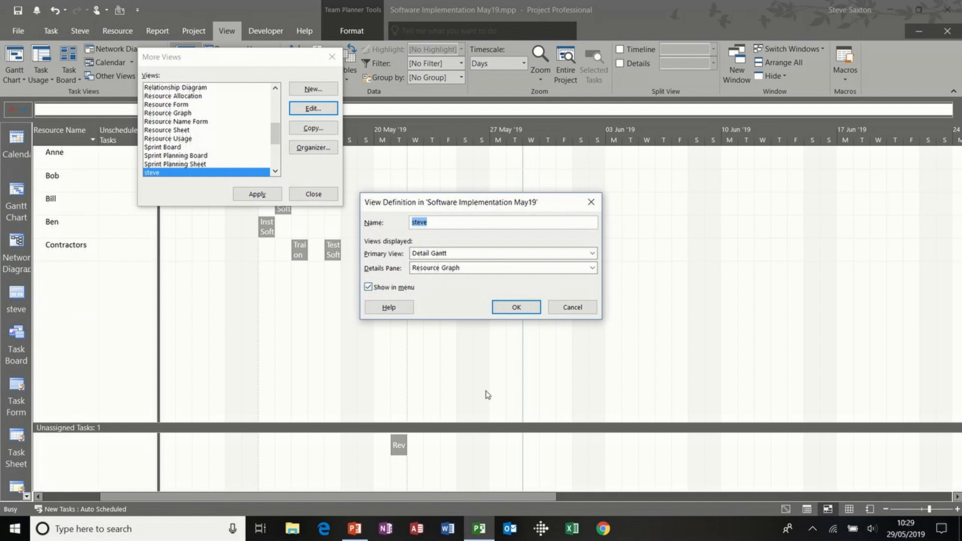
left_click(516, 307)
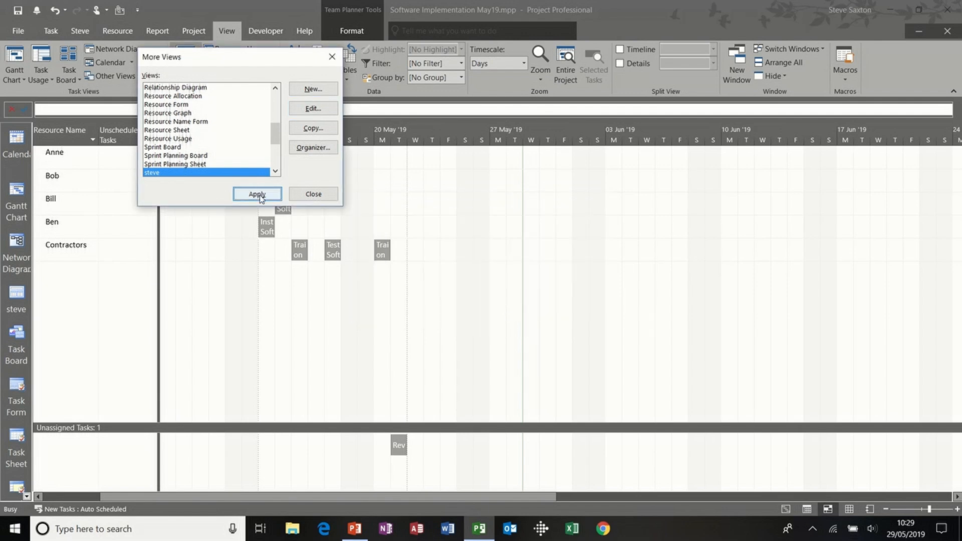
left_click(257, 195)
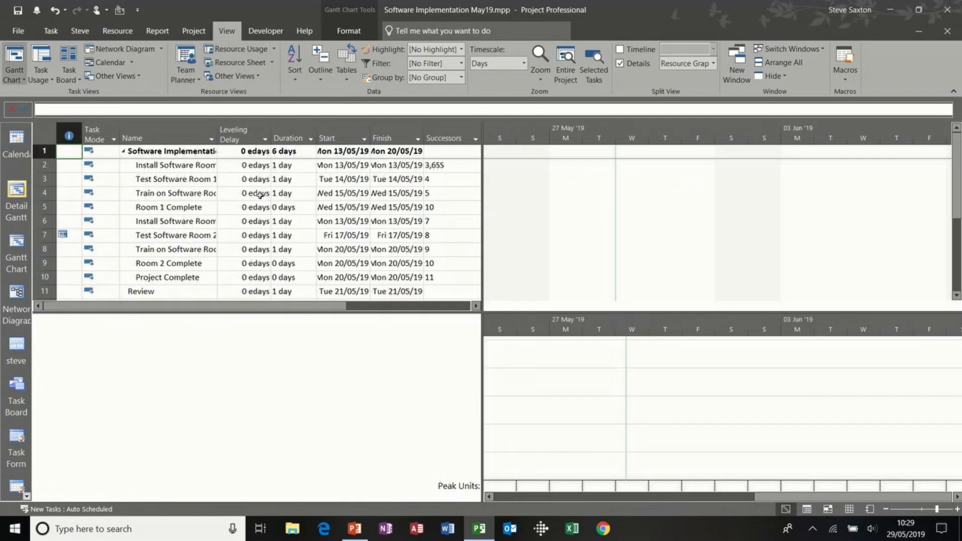
left_click(185, 168)
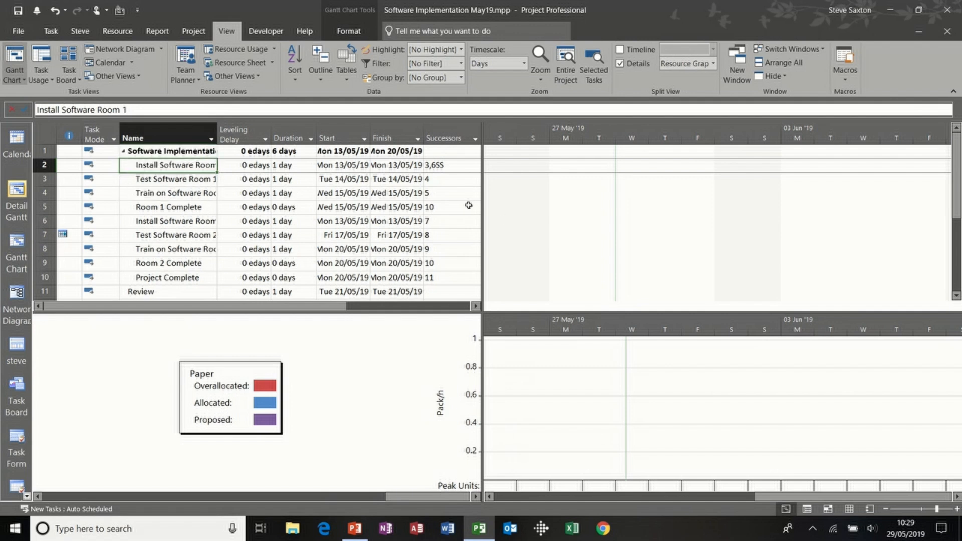
left_click(52, 32)
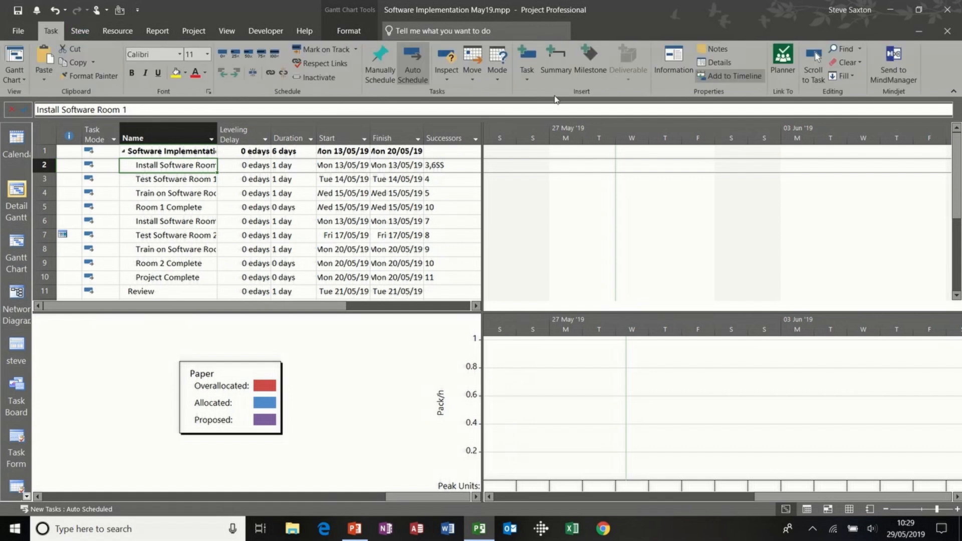
left_click(812, 62)
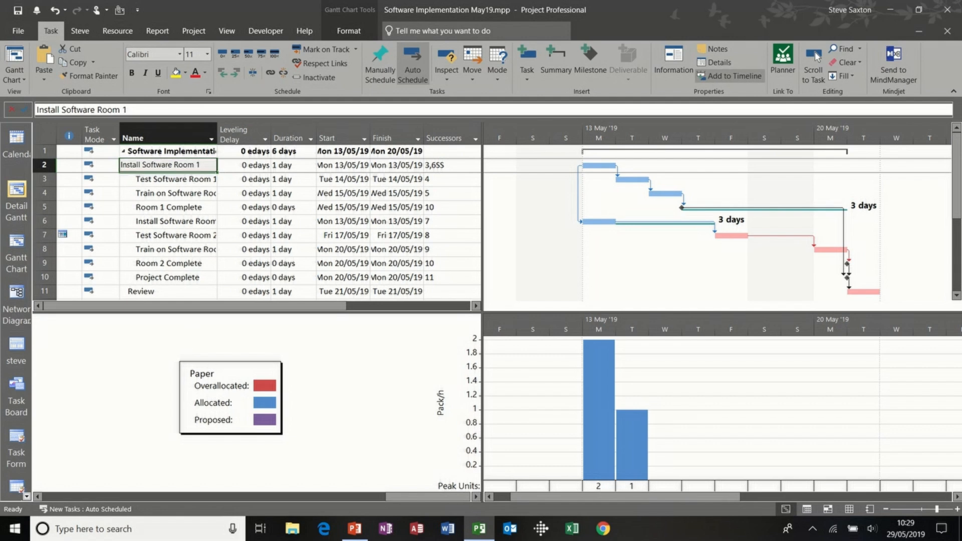
Browse the Resource Graph pane back from Paper through Microsoft Office to the first resource
left_click(434, 494)
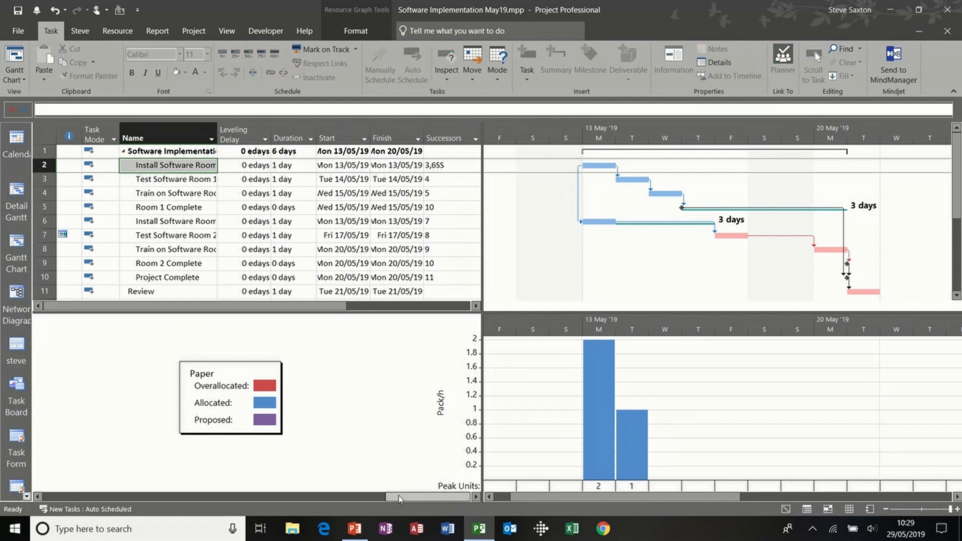
left_click(39, 496)
left_click(38, 497)
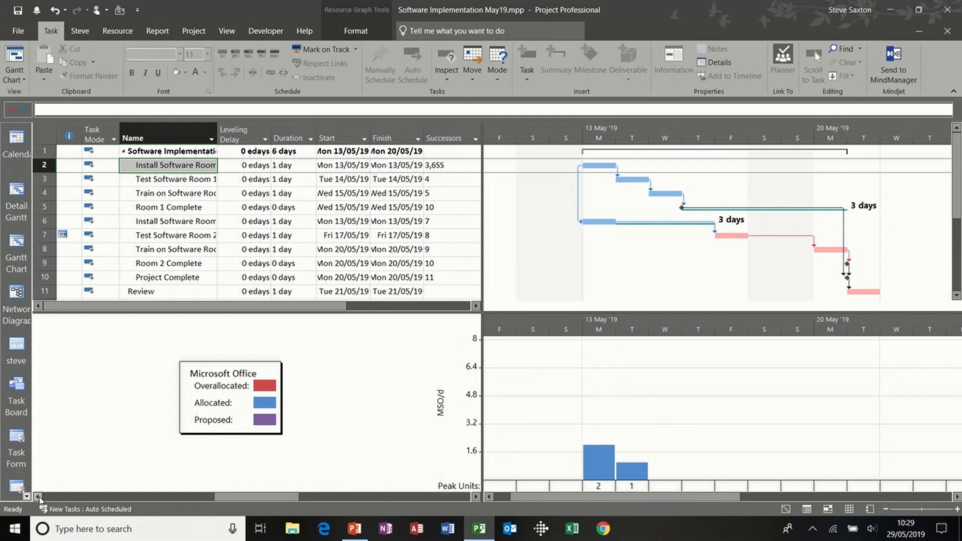
left_click(38, 496)
left_click(38, 496)
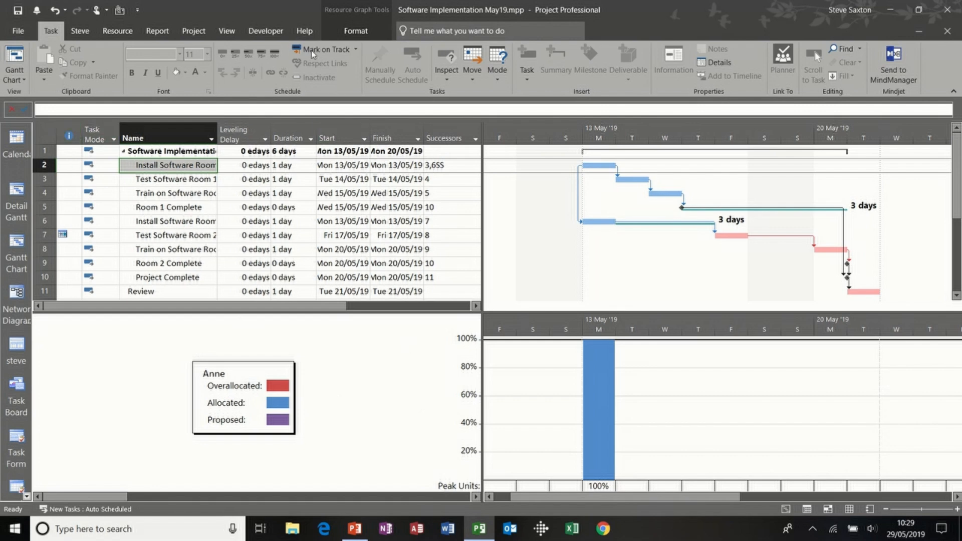
Hide the details pane, reapply the custom combination view, and reduce it again to the single Detail Gantt view
left_click(226, 30)
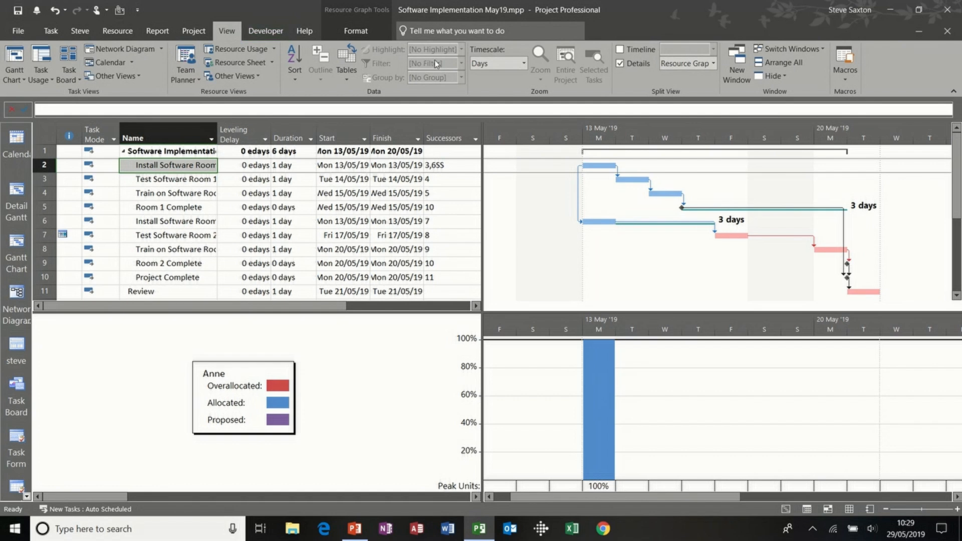
left_click(624, 66)
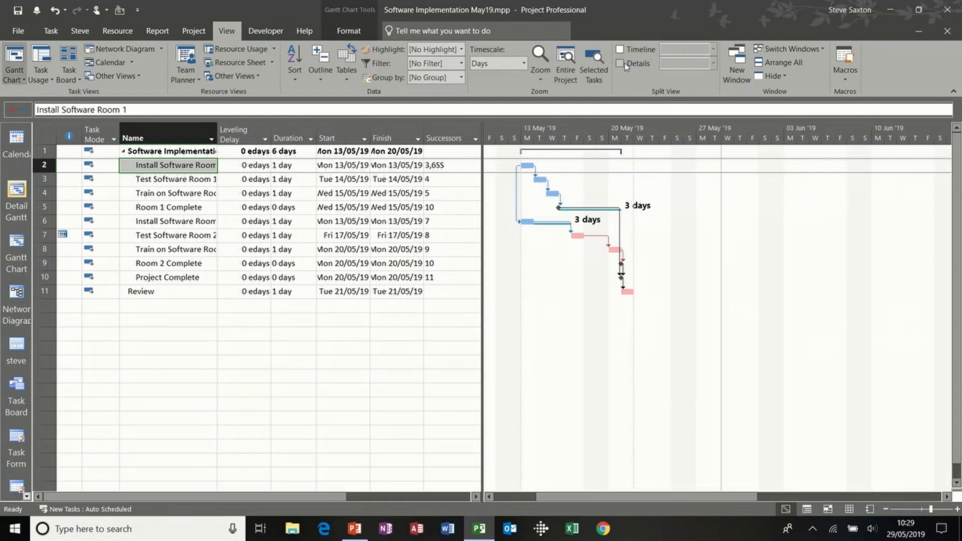
left_click(19, 345)
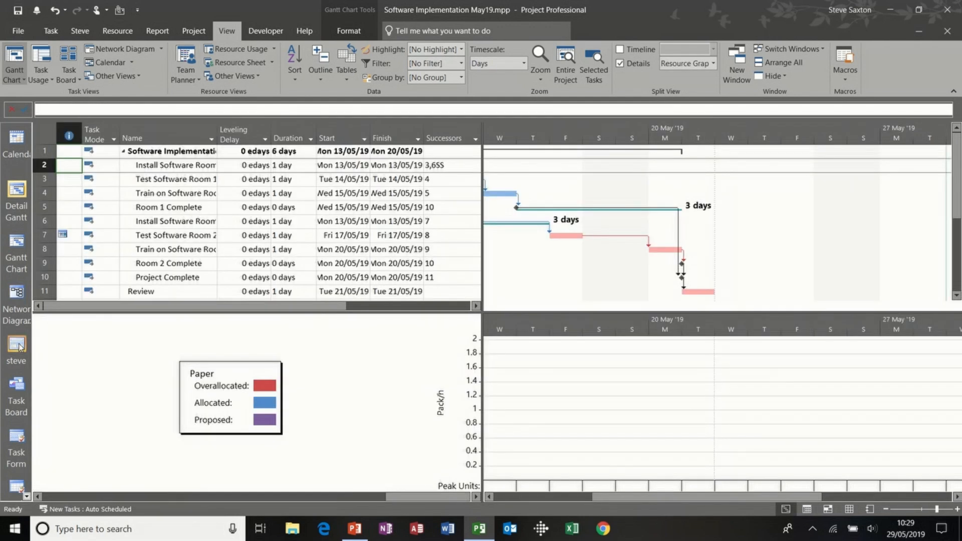
left_click(621, 64)
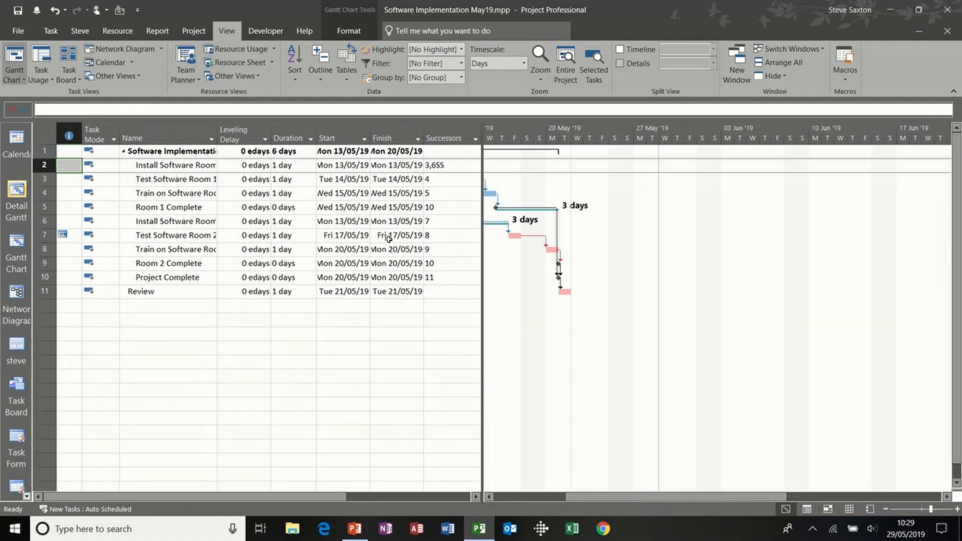
left_click(489, 496)
left_click(489, 496)
left_click(239, 224)
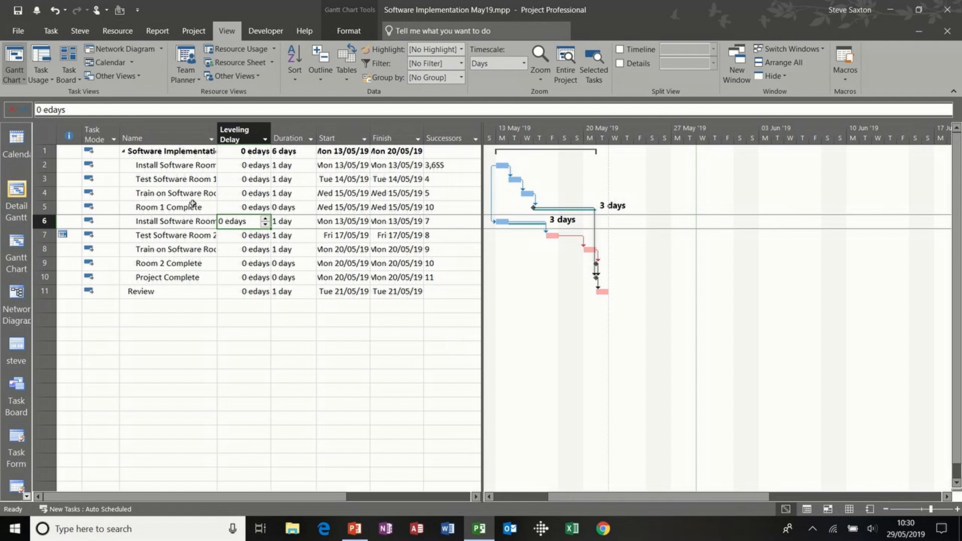
left_click(163, 196)
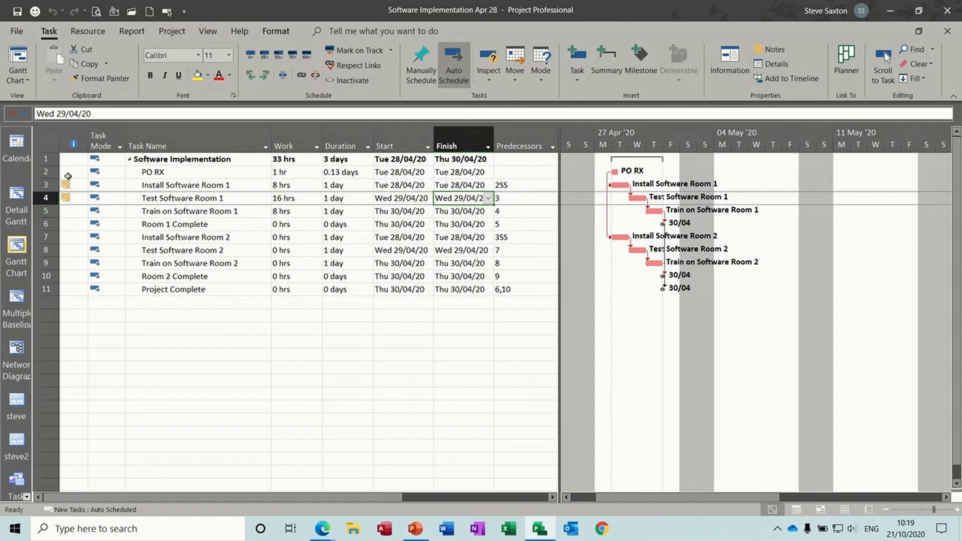
Copy all task rows of the Software Implementation Apr 28 plan, switch to Excel and create a blank workbook
left_click_drag(47, 158, 58, 288)
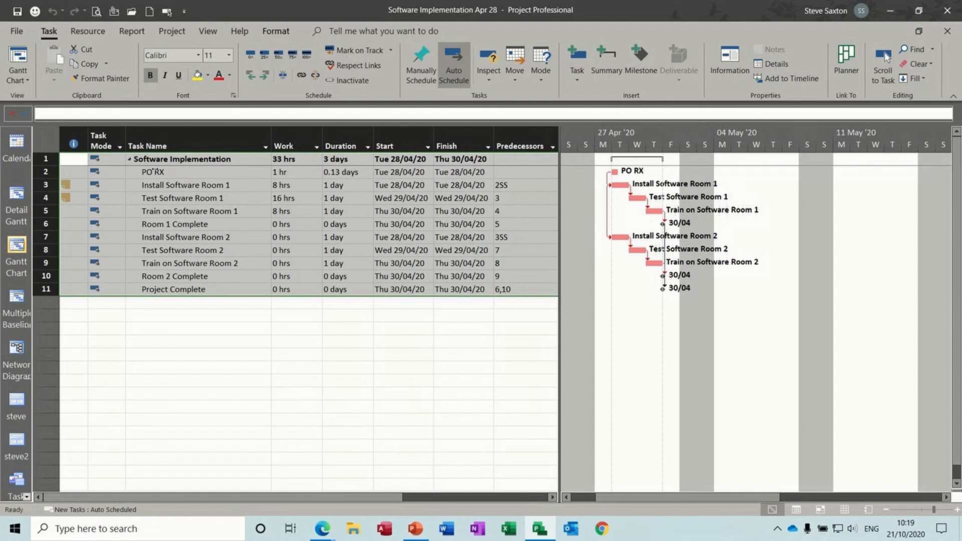
key("ctrl+c")
left_click(508, 528)
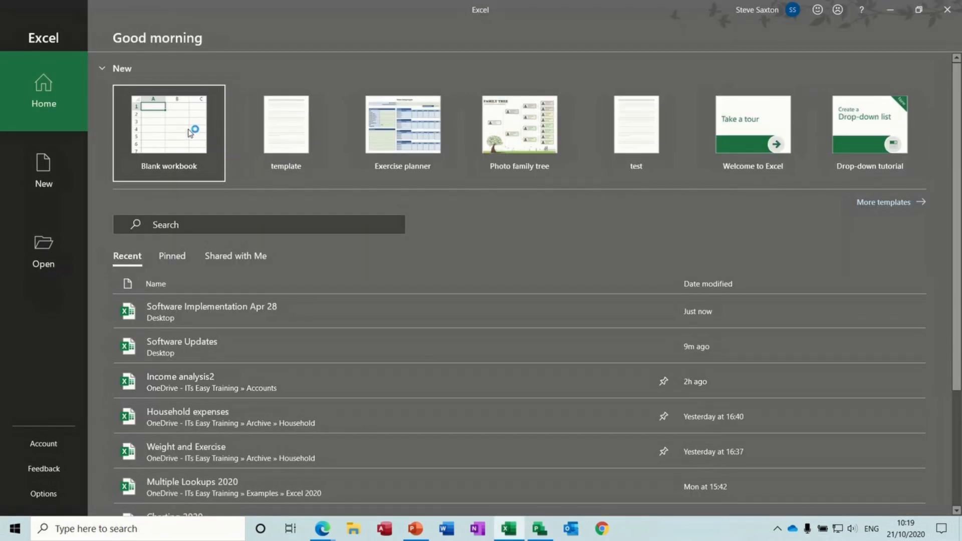
left_click(191, 130)
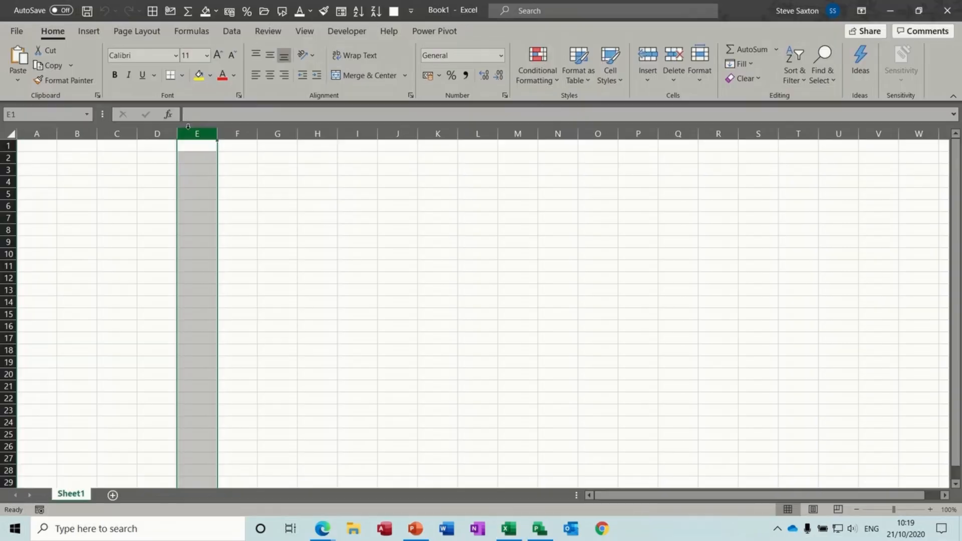
Paste the copied tasks into cell A1 as a linked Microsoft Project Document Object
left_click(48, 146)
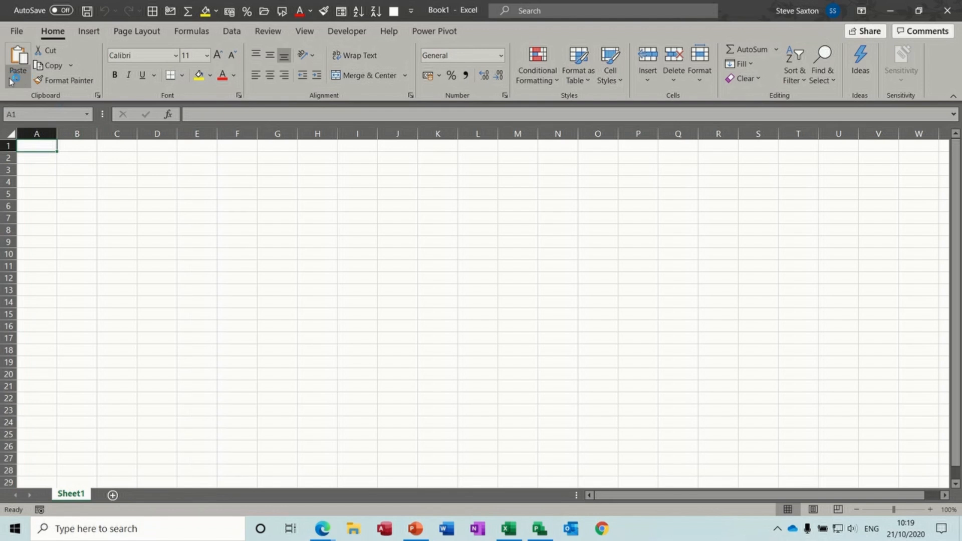
left_click(15, 80)
left_click(43, 136)
left_click(240, 204)
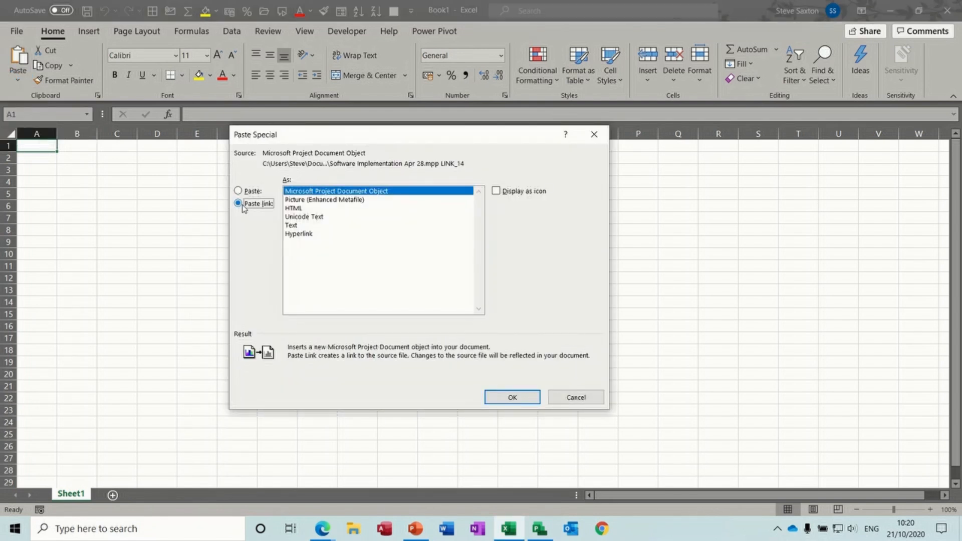
left_click(508, 397)
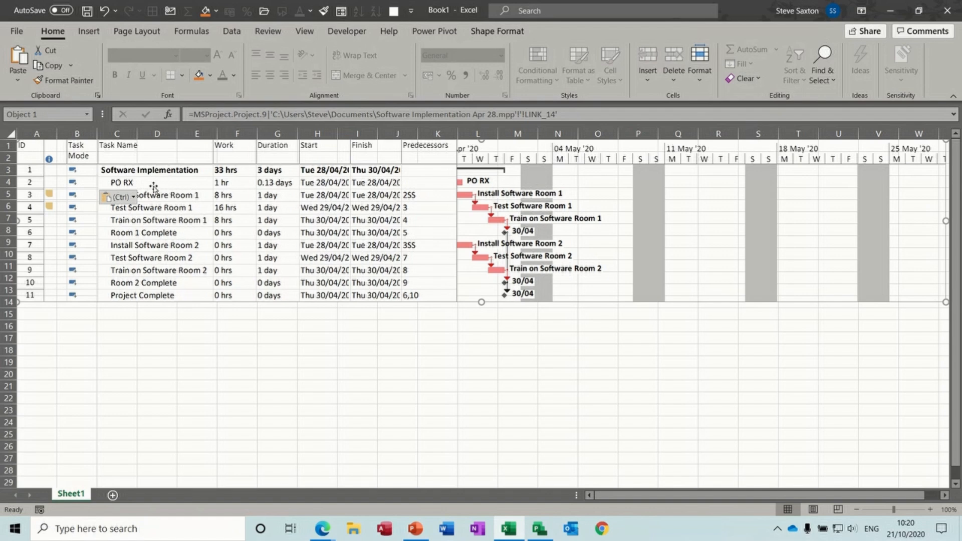
Switch to Project and rename the PO RX task to PO RX 1
left_click(535, 525)
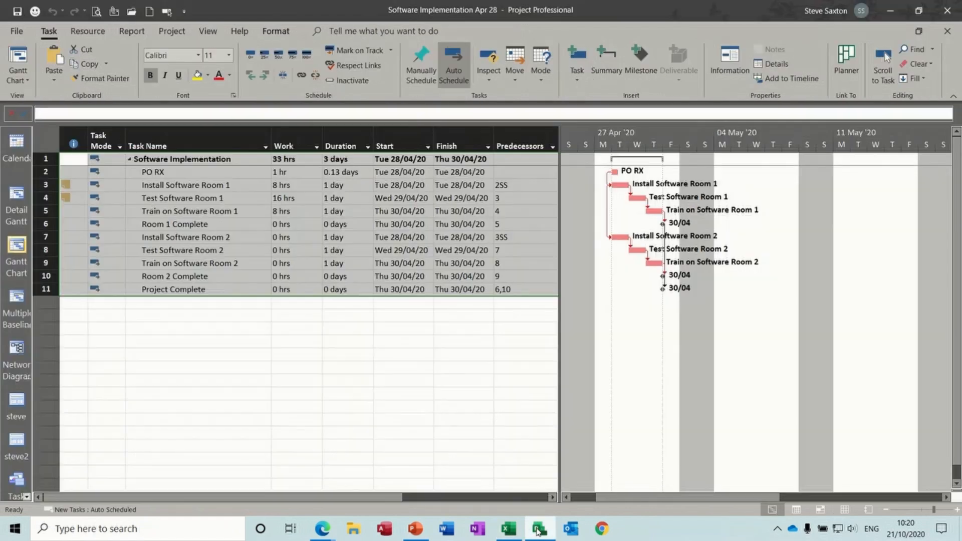
left_click(210, 174)
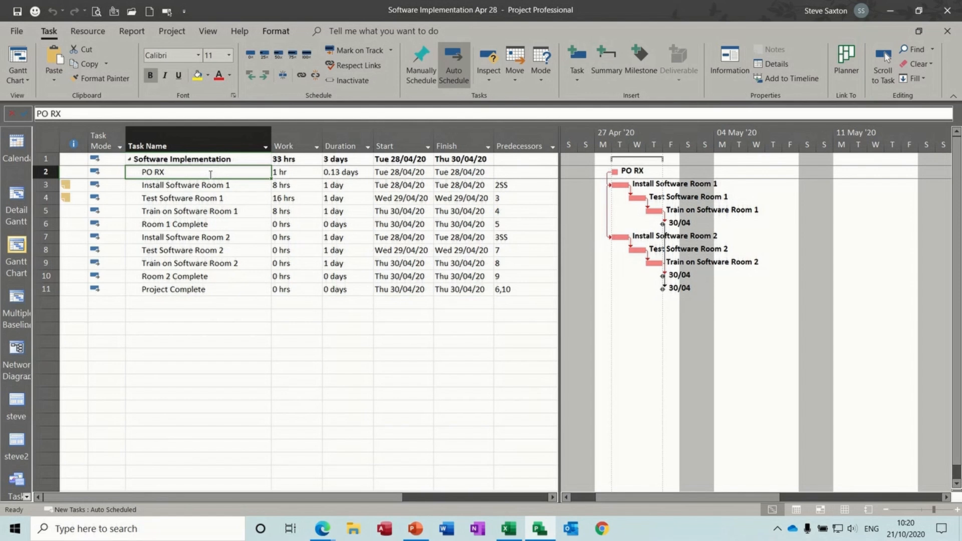
key("F2")
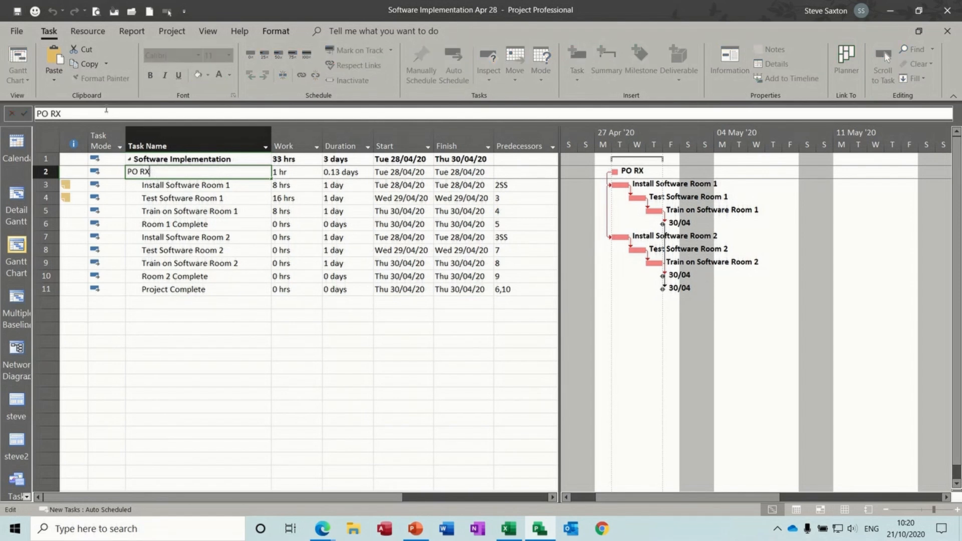
type("1")
key("Return")
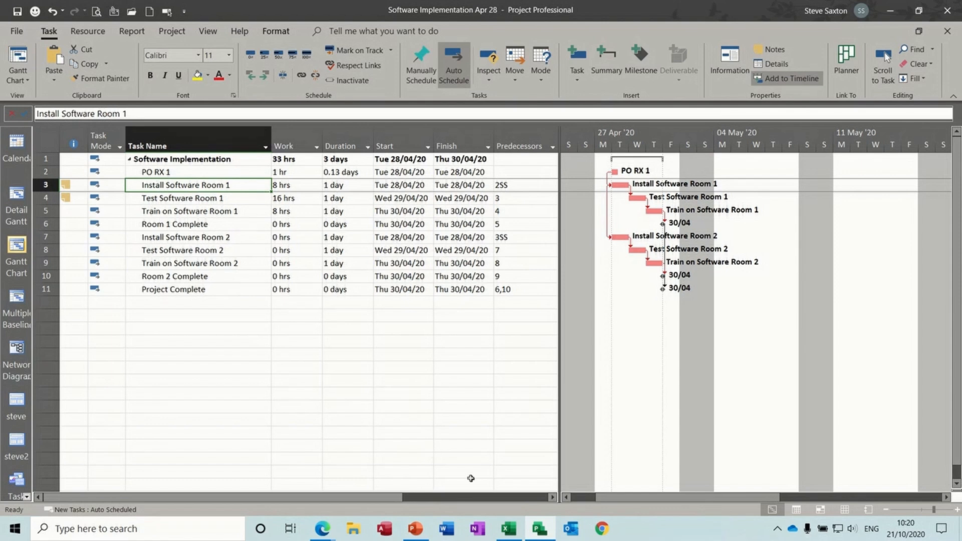
Return to the Excel workbook and delete the linked project object from Sheet1
left_click(508, 528)
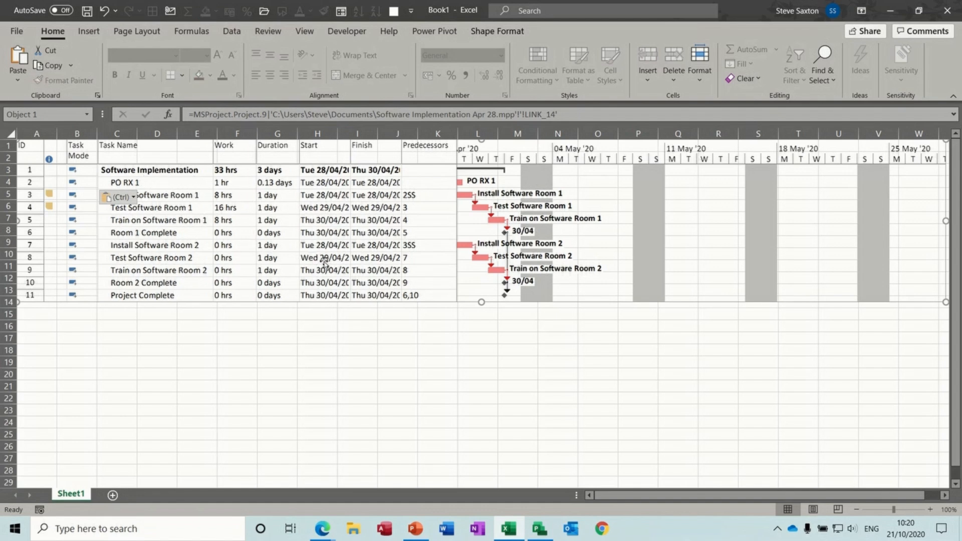
key("Delete")
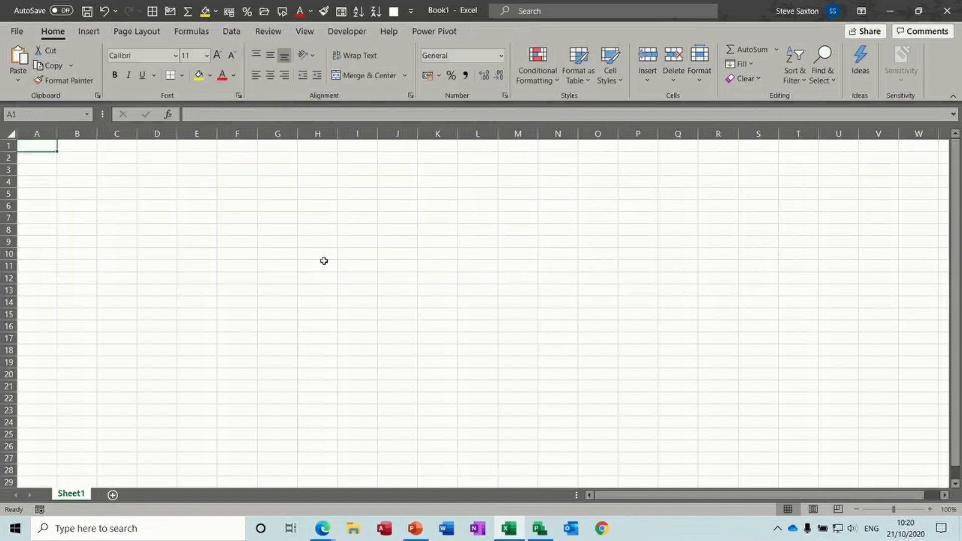
Copy the Task Name through Finish columns of all tasks from Project and paste them as cells at A1 in Excel
left_click(539, 528)
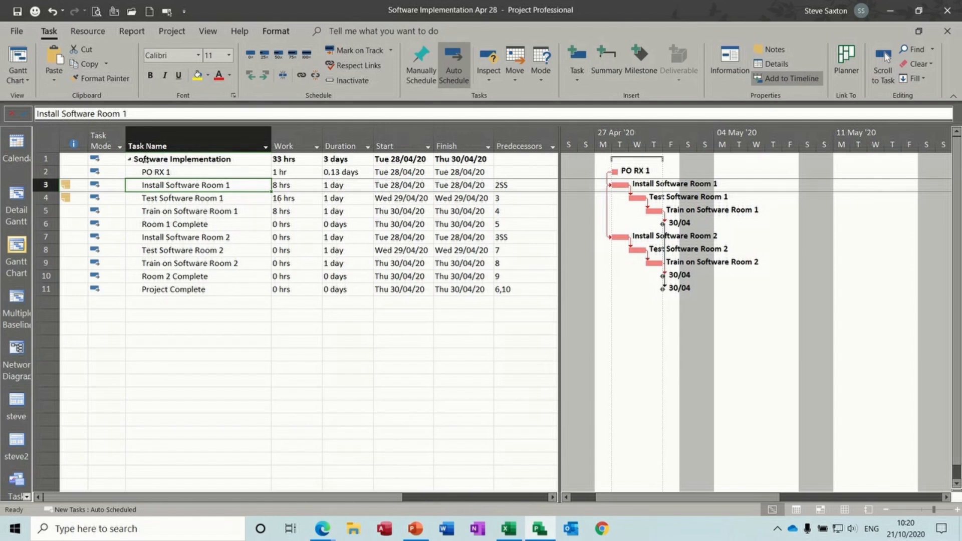
left_click(159, 160)
left_click_drag(159, 159, 480, 287)
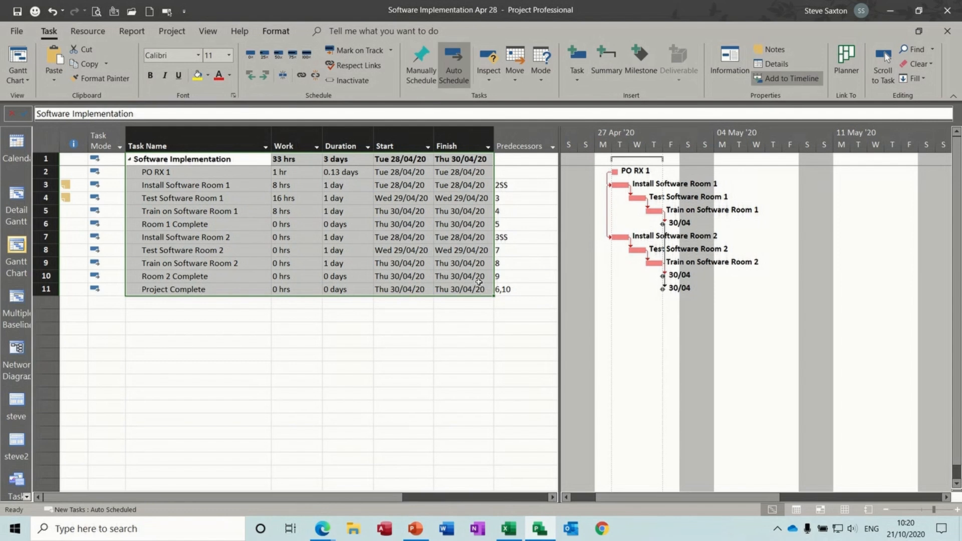
left_click(508, 528)
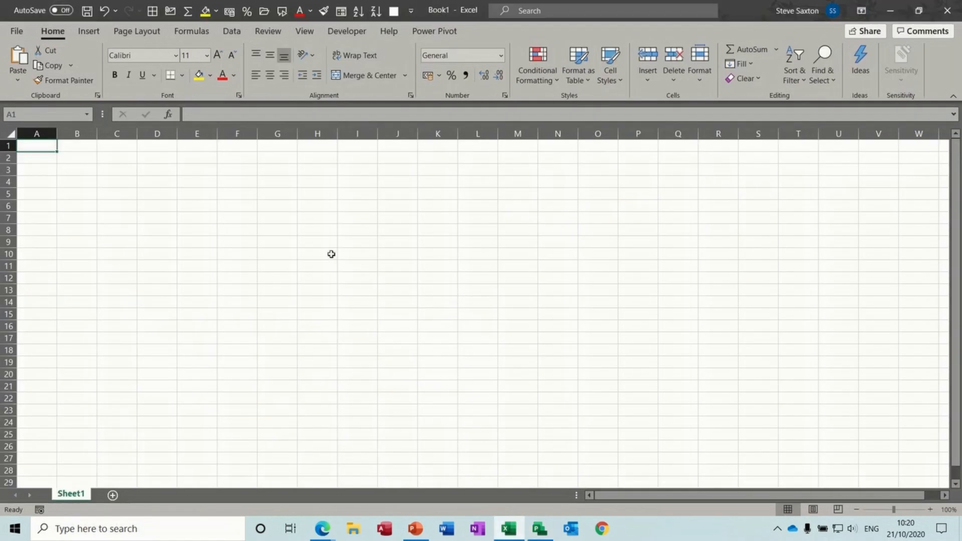
type("Task Name\tWork\tDuration\tStart\tFinish Software Implementation\t33 hrs\t3 days\tTue 28/04/20\tThu 30/04/20 PO RX 1\t1 hr\t0.13 days\tTue 28/04/20\tTue 28/04/20 Install Software Room 1\t8 hrs\t1 day\tTue 28/04/20\tTue 28/04/20 Test Software Room 1\t16 hrs\t1 day\tWed 29/04/20\tWed 29/04/20 Train on Software Room 1\t8 hrs\t1 day\tThu 30/04/20\tThu 30/04/20 Room 1 Complete\t0 hrs\t0 days\tThu 30/04/20\tThu 30/04/20 Install Software Room 2\t0 hrs\t1 day\tTue 28/04/20\tTue 28/04/20 Test Software Room 2\t0 hrs\t1 day\tWed 29/04/20\tWed 29/04/20 Train on Software Room 2\t0 hrs\t1 day\tThu 30/04/20\tThu 30/04/20 Room 2 Complete\t0 hrs\t0 days\tThu 30/04/20\tThu 30/04/20 Project Complete\t0 hrs\t0 days\tThu 30/04/20\tThu 30/04/20")
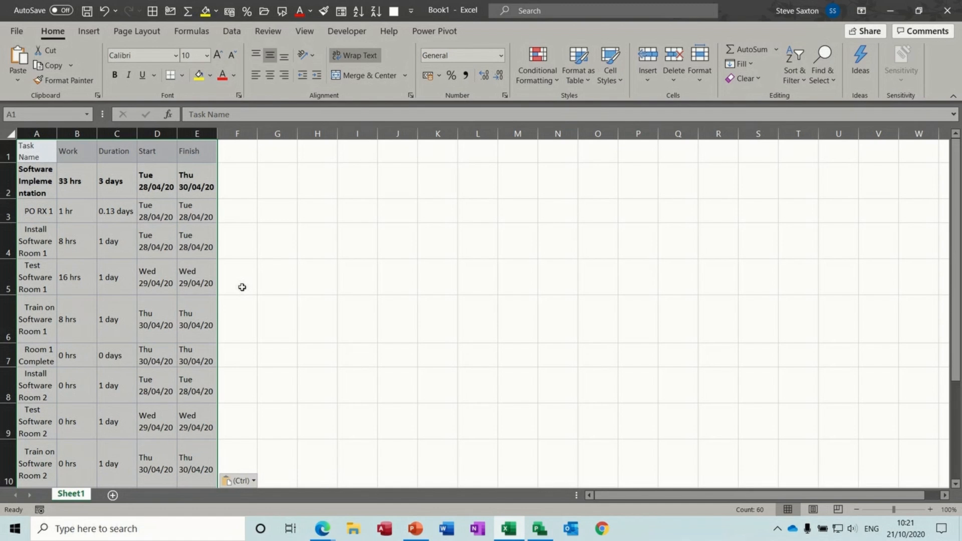
Clear the pasted task data from the Excel sheet, switch back to Project and deselect the copied task range
key("Delete")
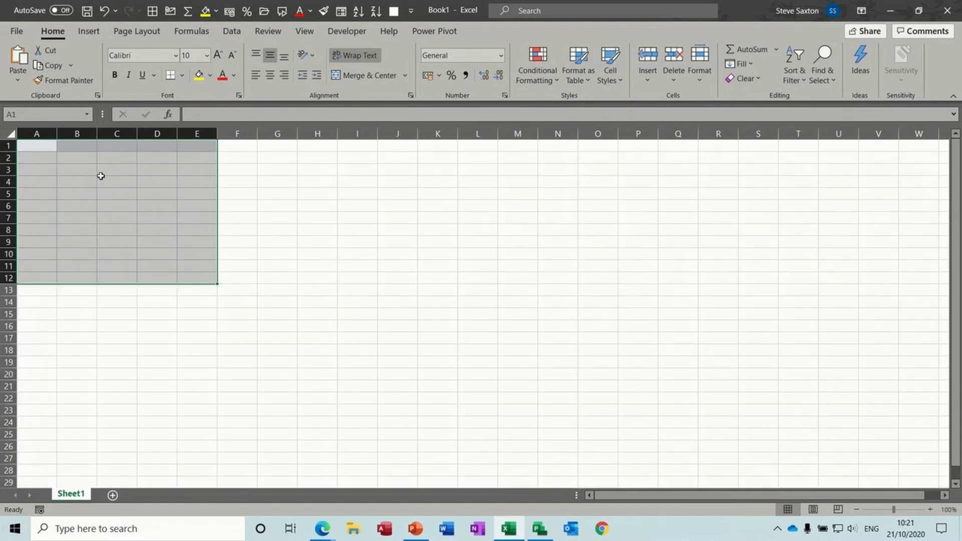
left_click(66, 155)
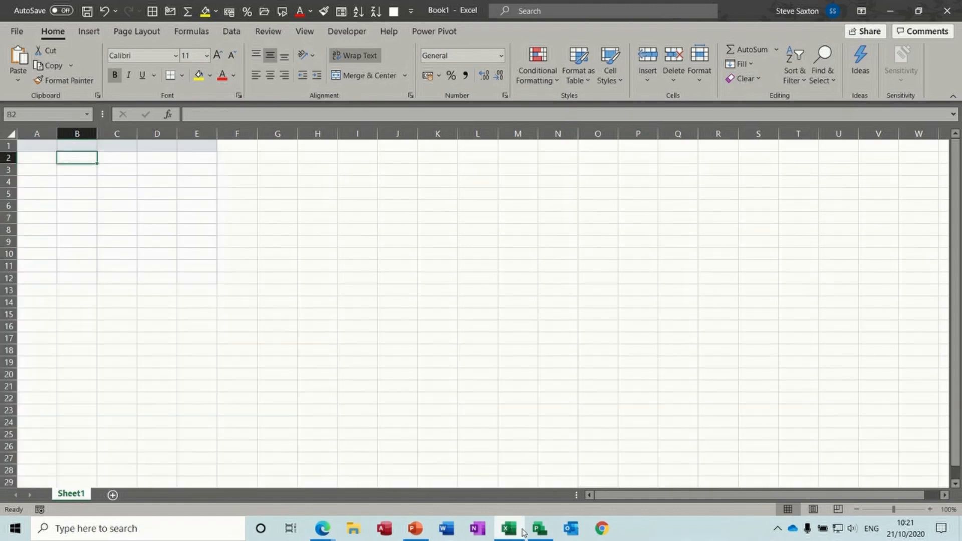
mouse_move(509, 532)
left_click(540, 528)
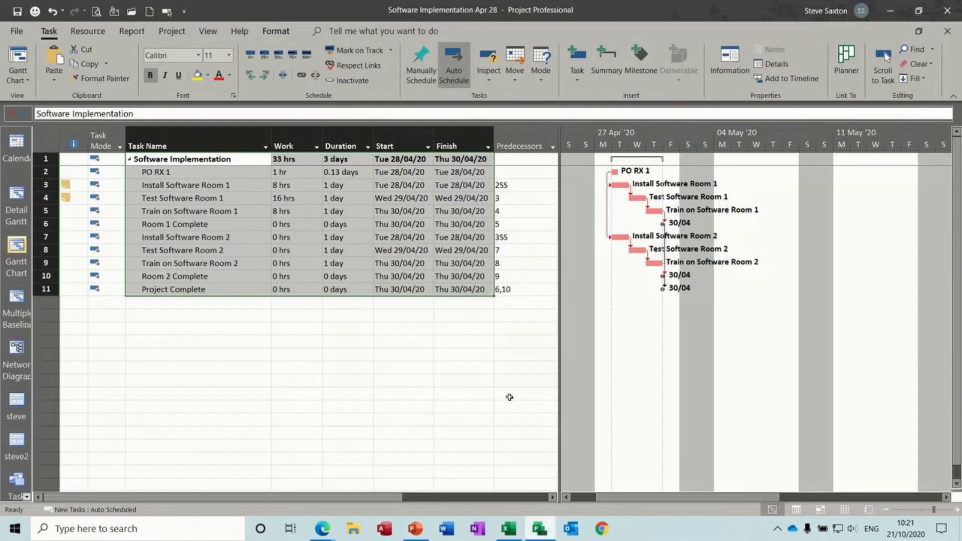
left_click(338, 311)
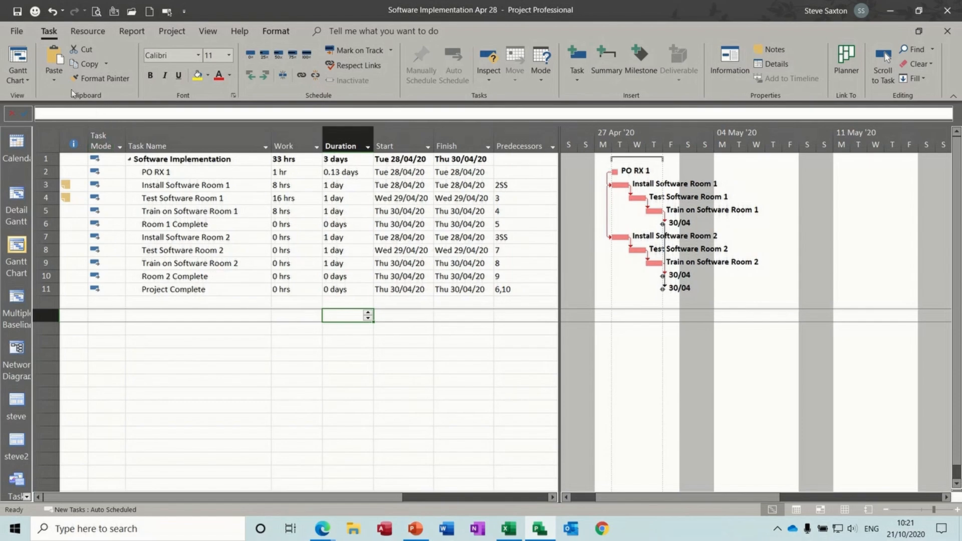
Save the plan to the Desktop as an Excel Workbook named Software Implementation Apr 28, replacing the existing file
left_click(21, 34)
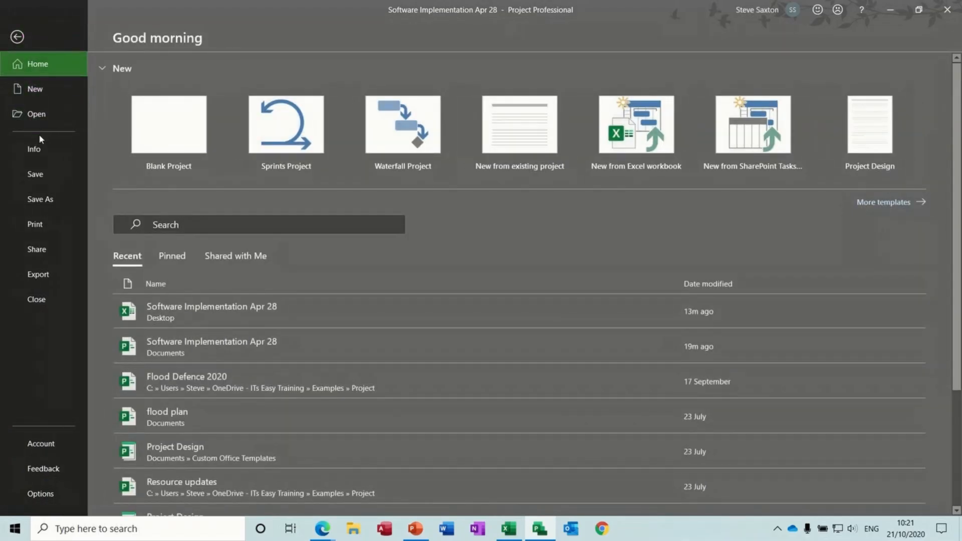
left_click(46, 201)
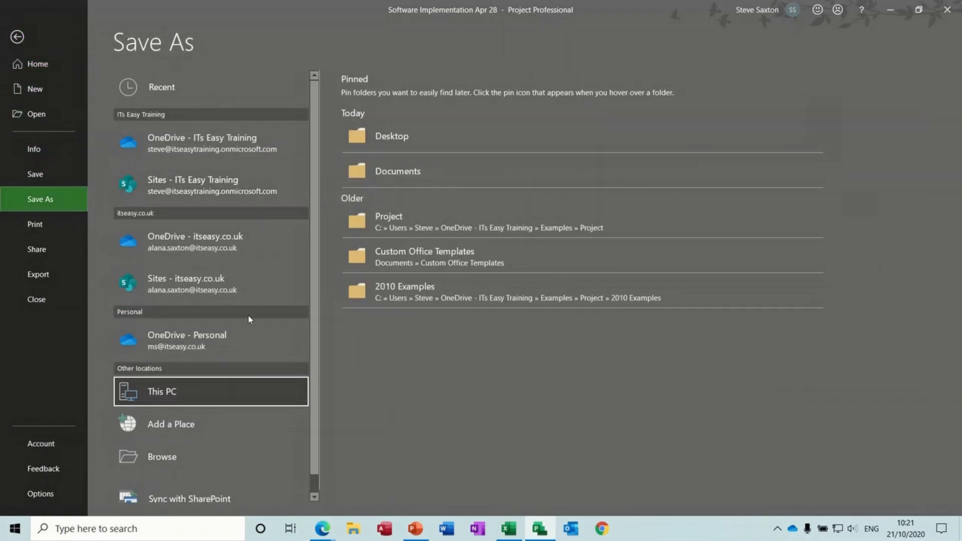
left_click(171, 457)
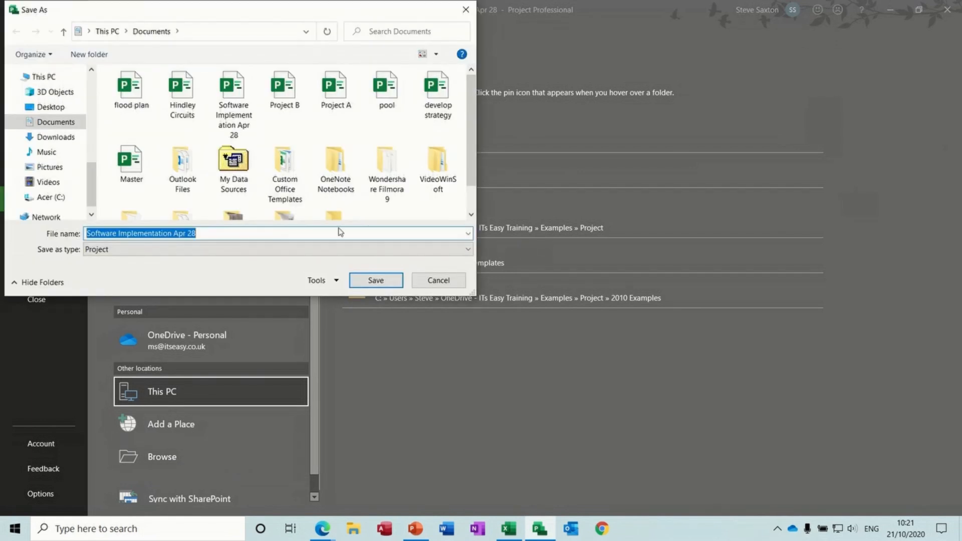
left_click(55, 110)
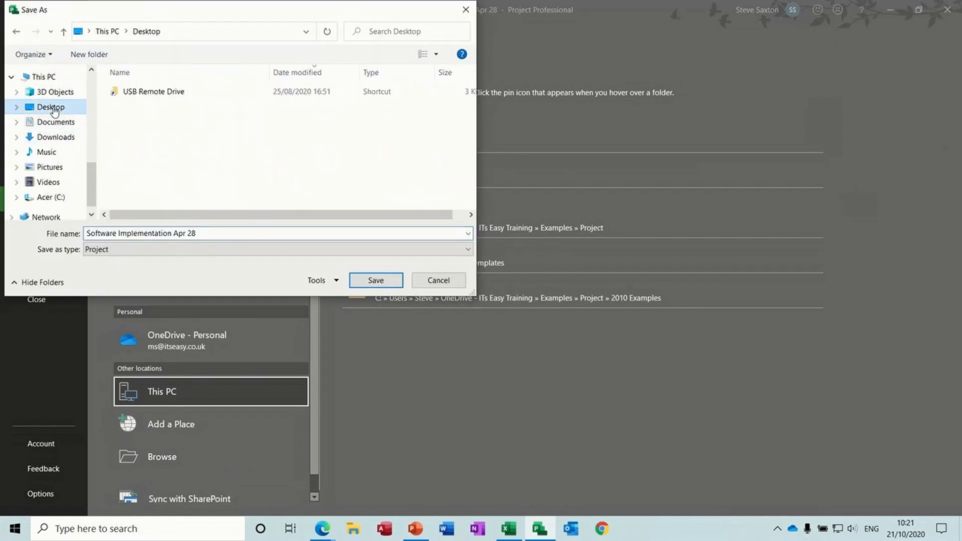
left_click(134, 251)
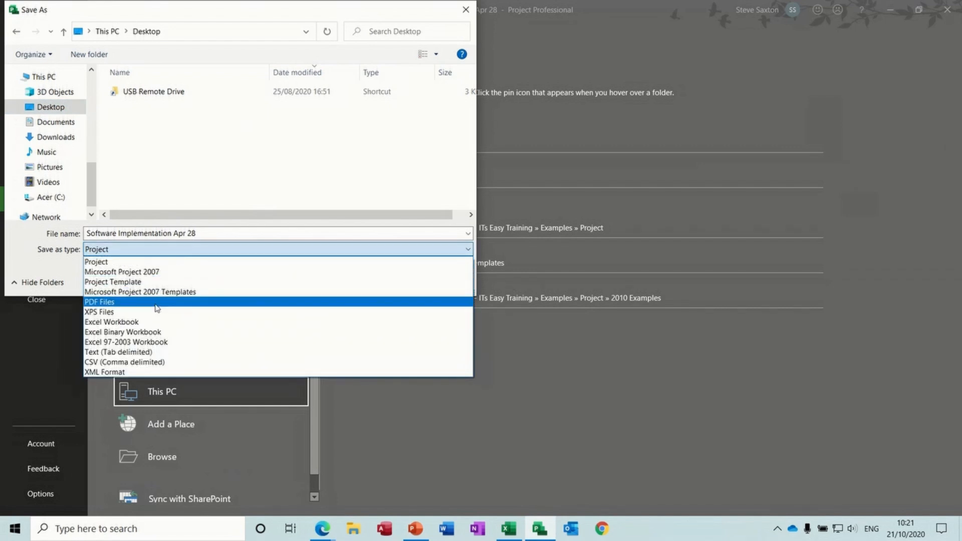
left_click(153, 323)
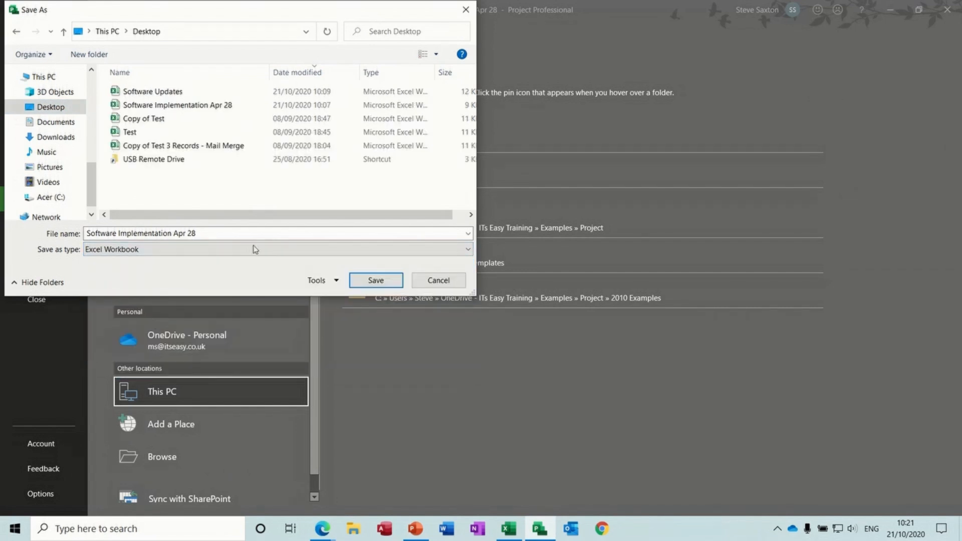
left_click(363, 277)
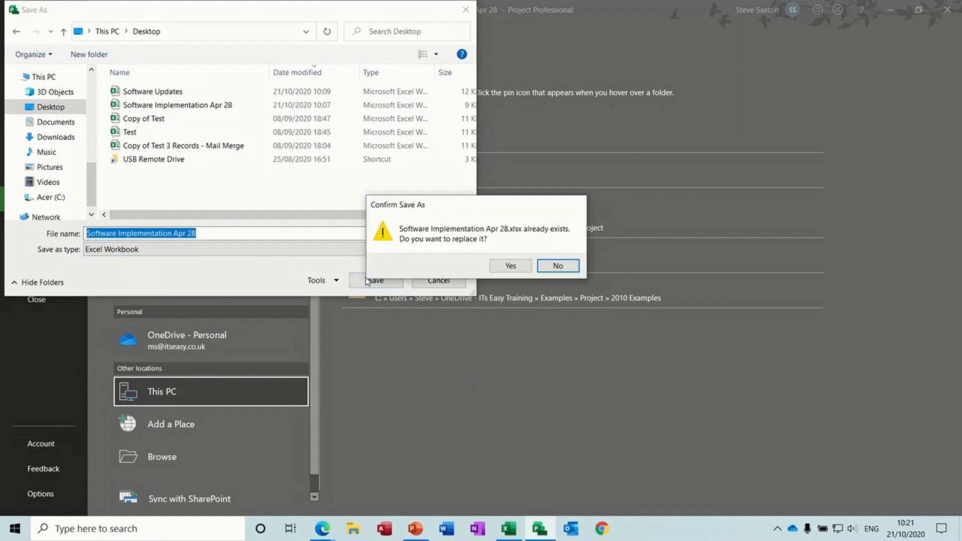
left_click(509, 265)
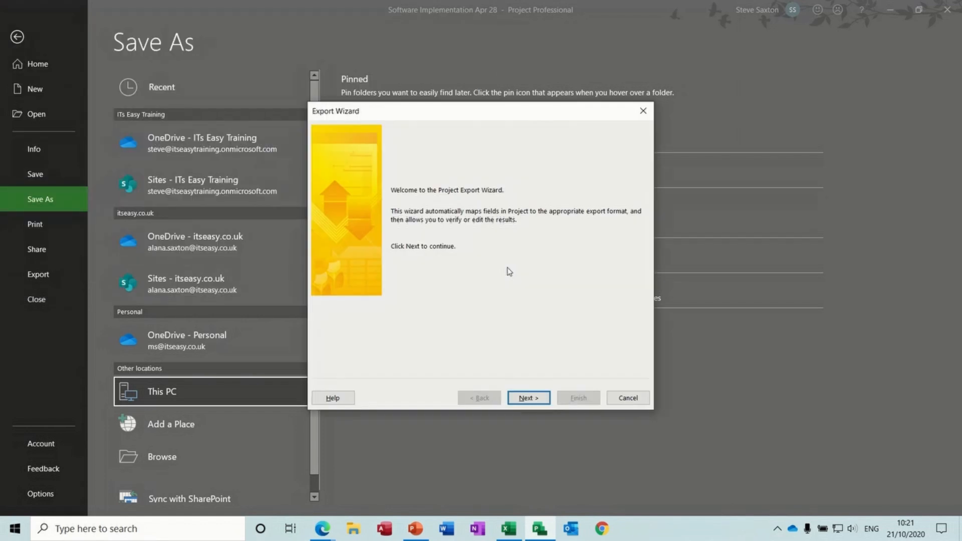
Set the Export Wizard to export Selected Data with a new map covering Tasks, with headers included
left_click(528, 400)
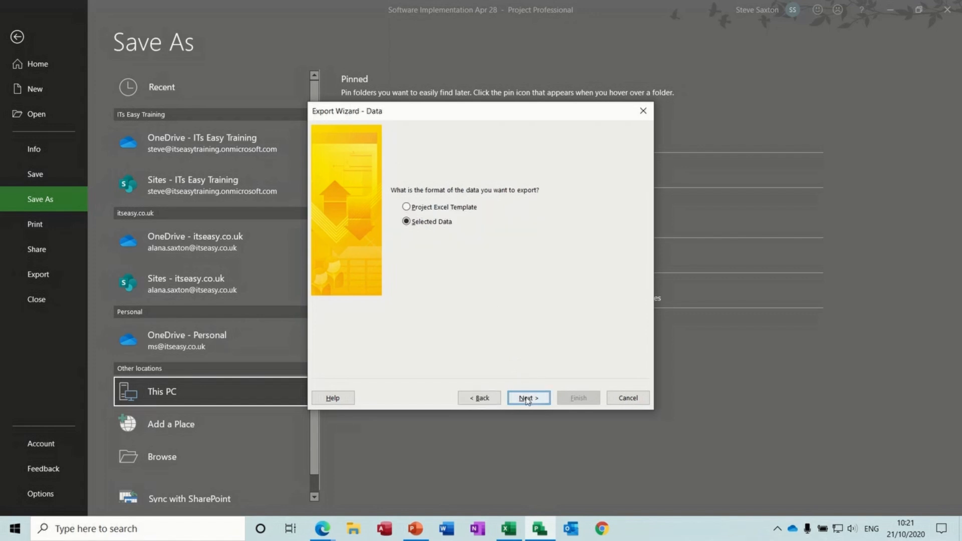
left_click(527, 401)
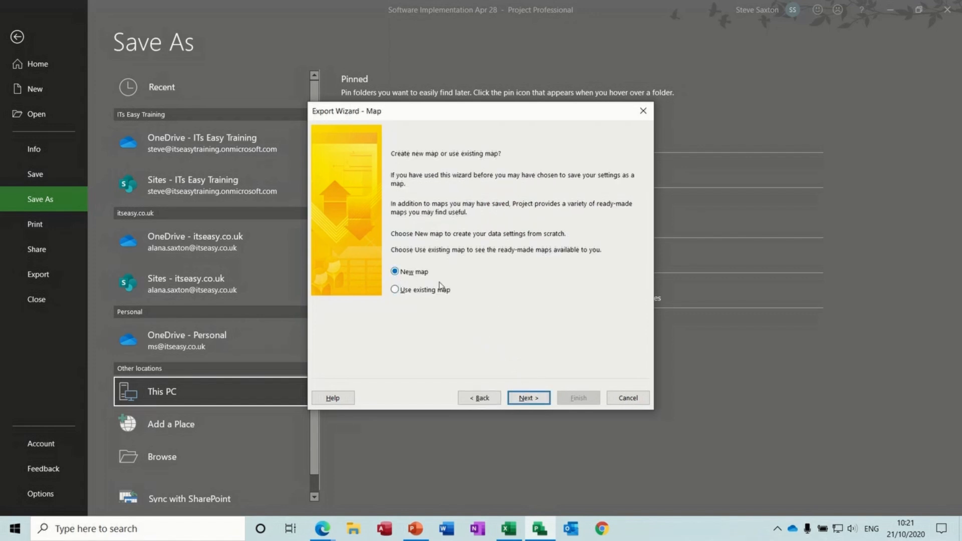
left_click(529, 399)
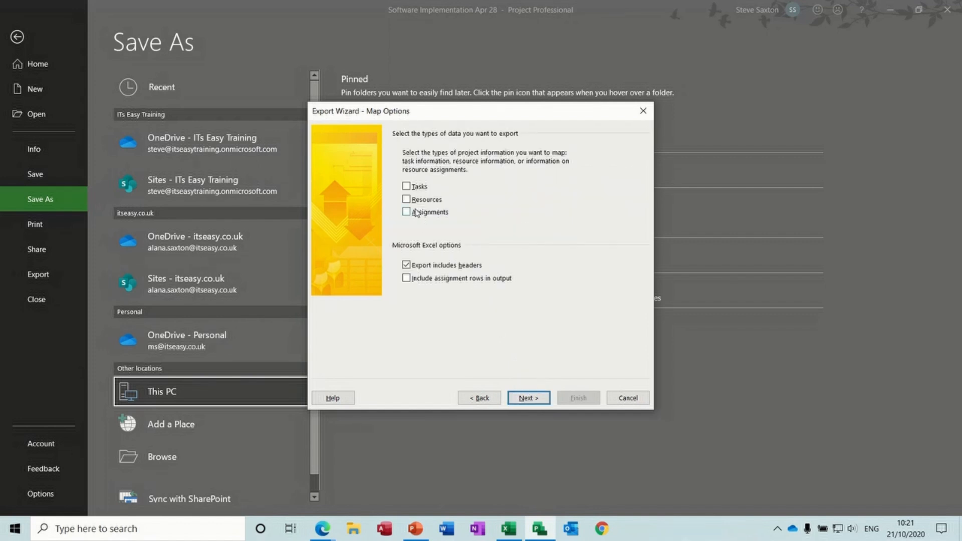
left_click(406, 187)
left_click(528, 397)
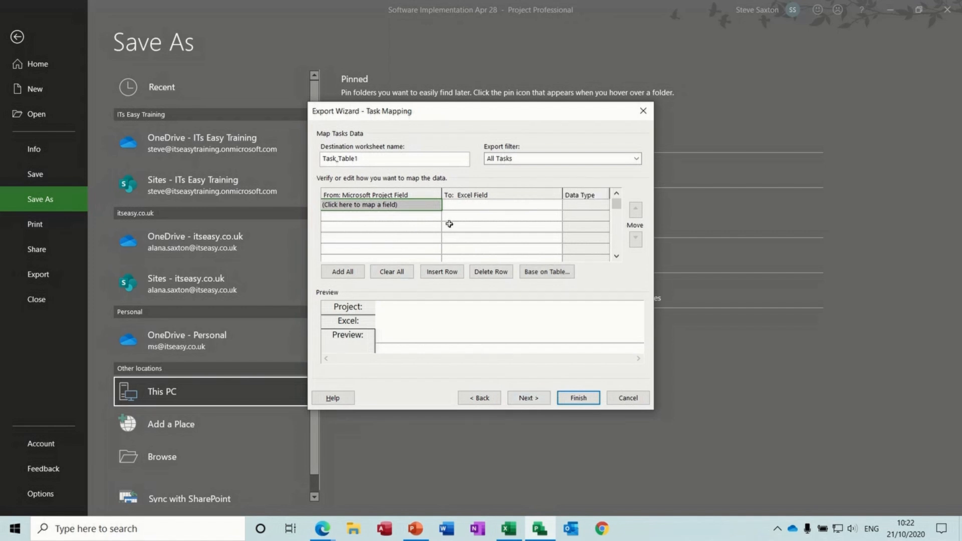
Map the Project fields ID, Name, Start, Finish, Duration and % Complete for export to the Task_Table1 worksheet
left_click(399, 206)
left_click(399, 206)
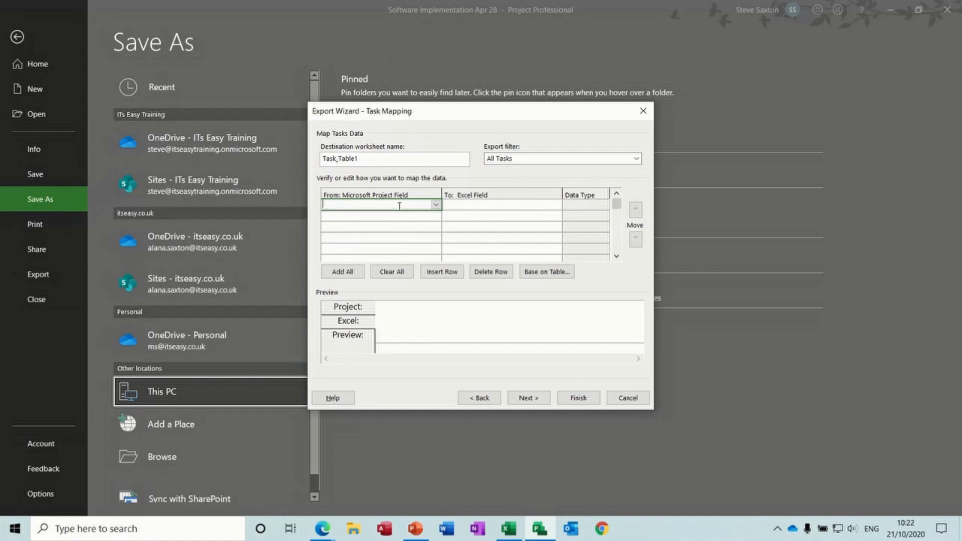
type("Id")
left_click(401, 216)
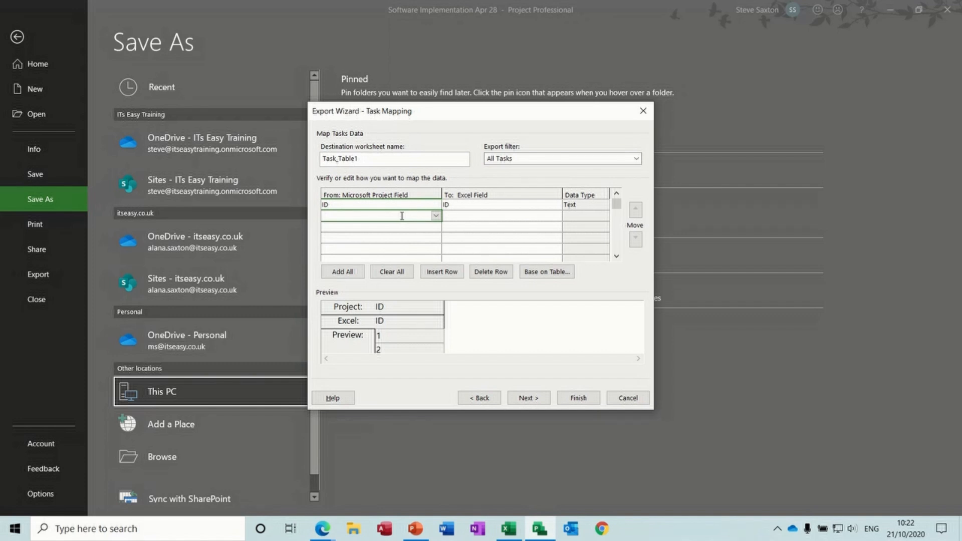
type("Name")
key("Return")
type("St")
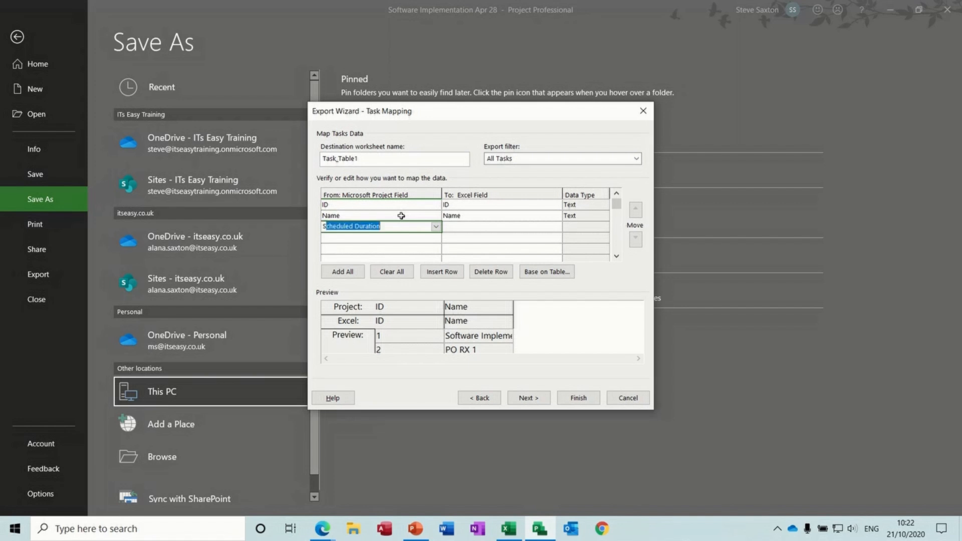
key("Return")
type("Finish")
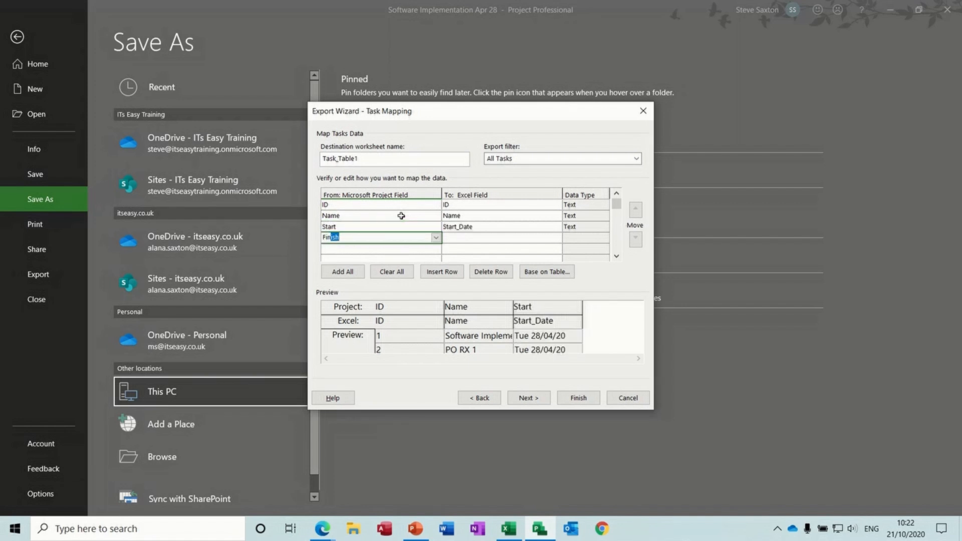
key("Return")
type("Duration")
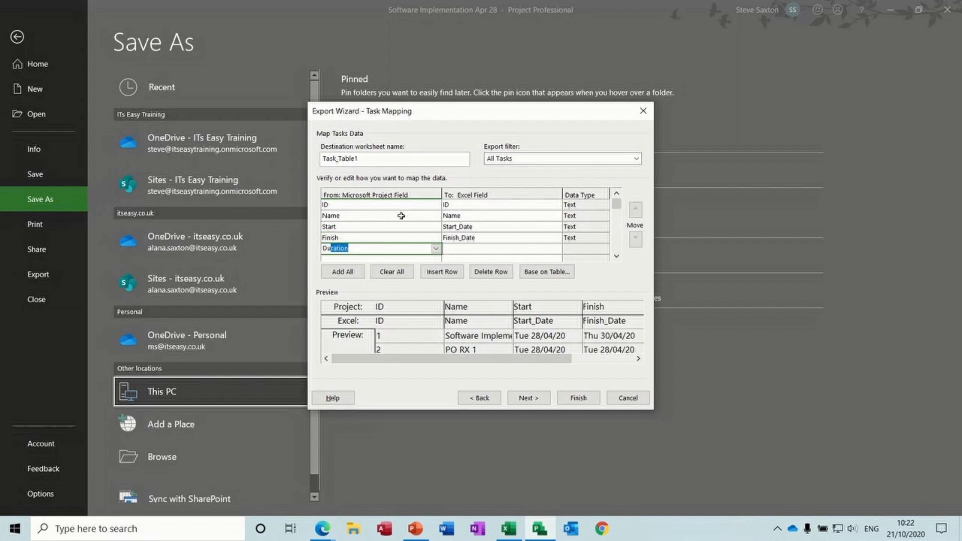
key("Return")
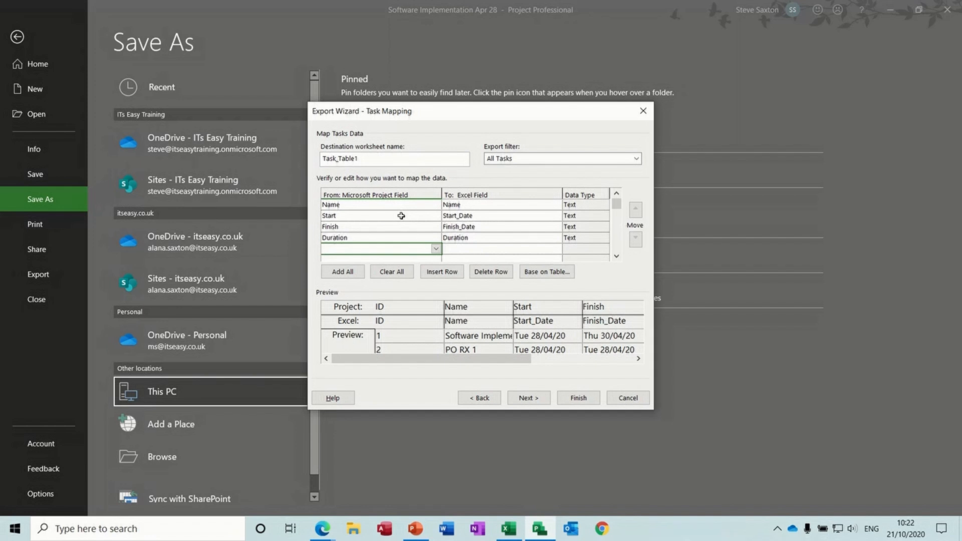
type("% Complete")
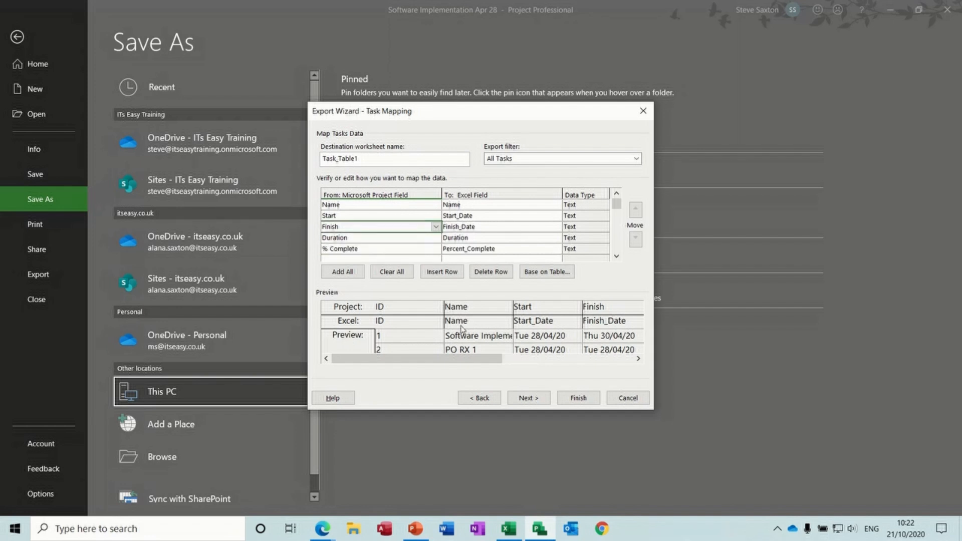
Save the export settings as a reusable map named with the presenter's first name, and finish the export
left_click(525, 399)
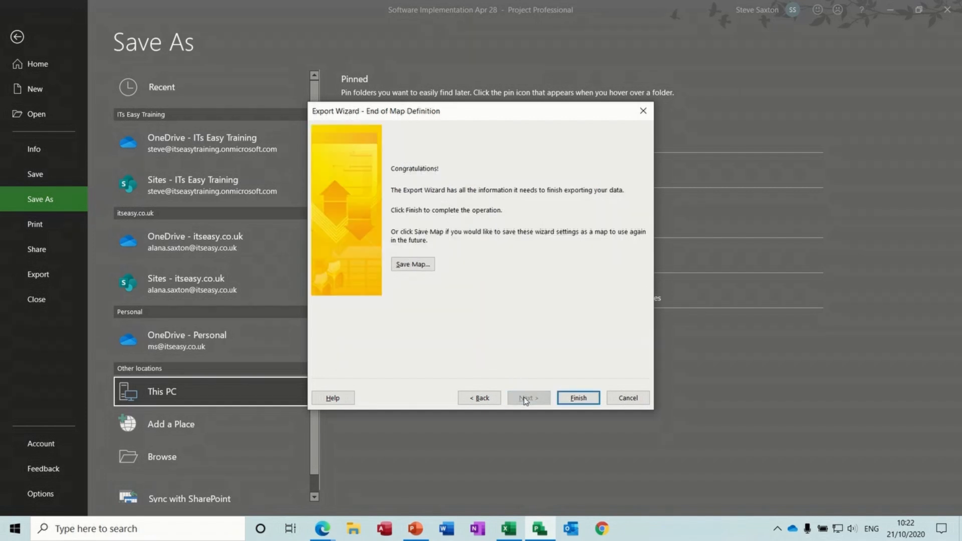
left_click(411, 264)
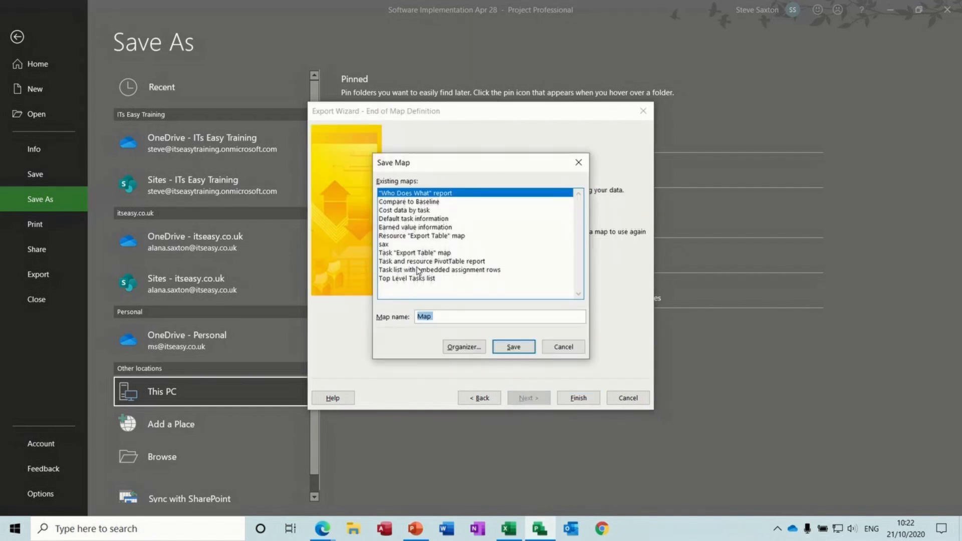
type("steve")
left_click(510, 346)
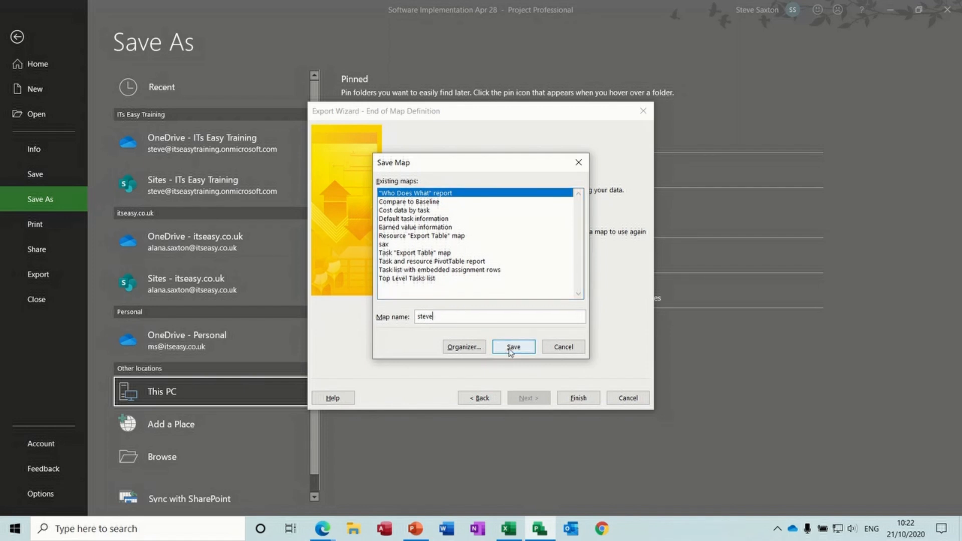
left_click(577, 398)
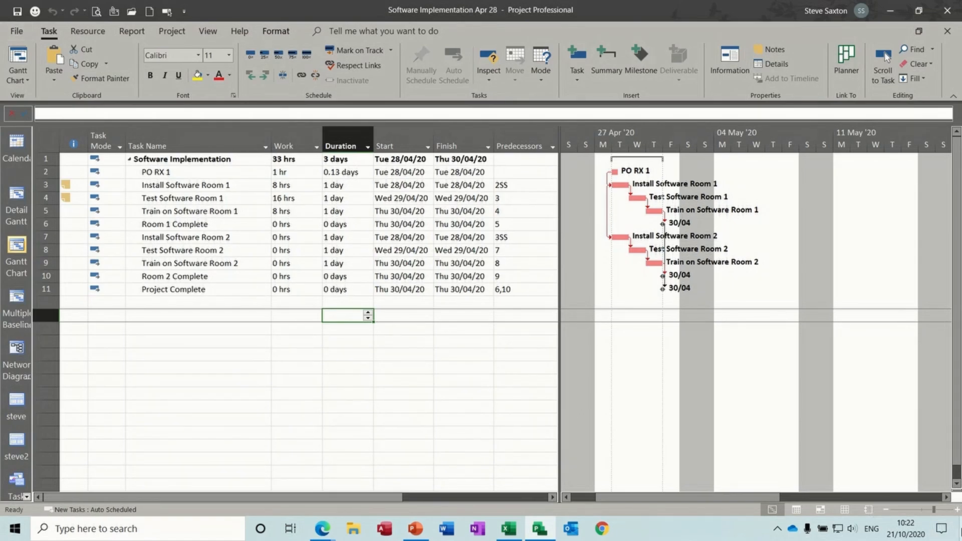
Open the exported Software Implementation workbook from the desktop in Excel and autofit all its column widths
left_click(959, 531)
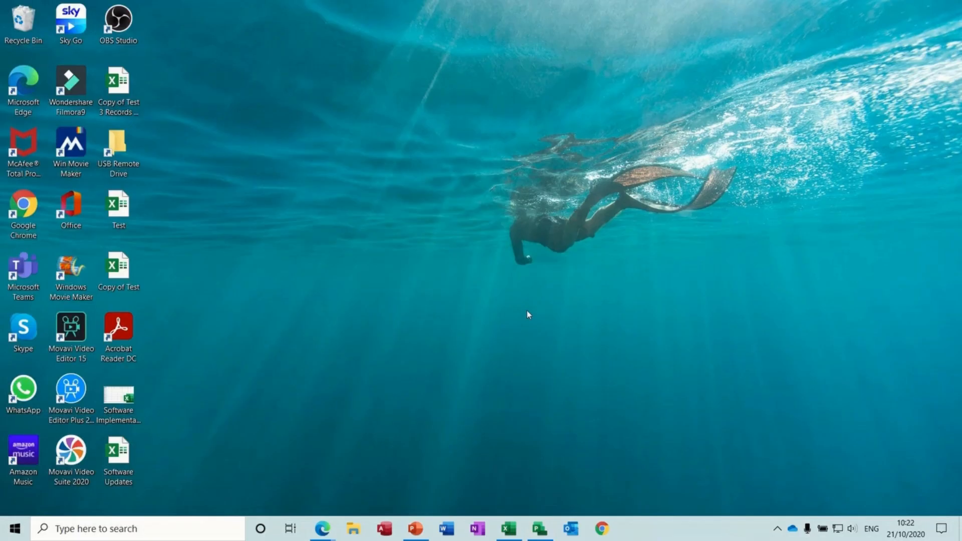
double_click(120, 404)
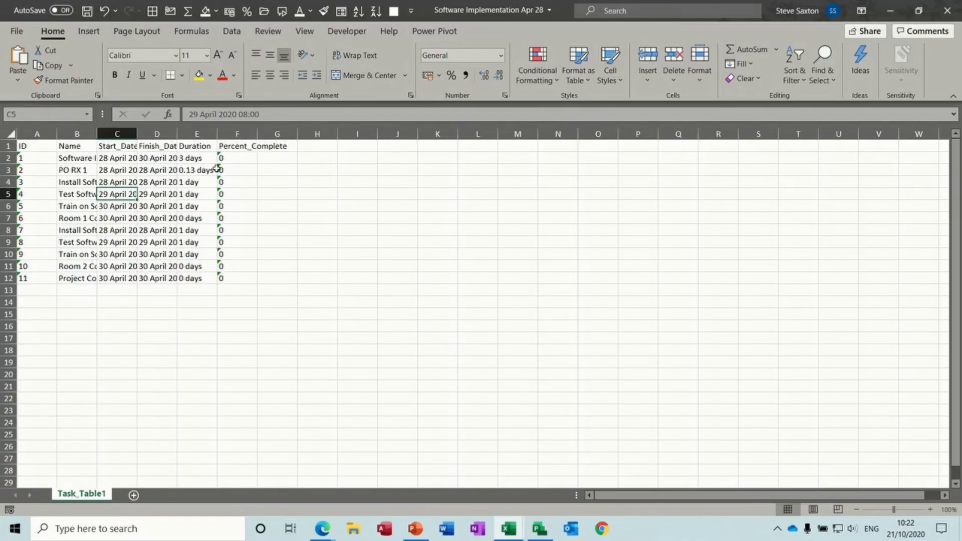
left_click(11, 134)
double_click(55, 134)
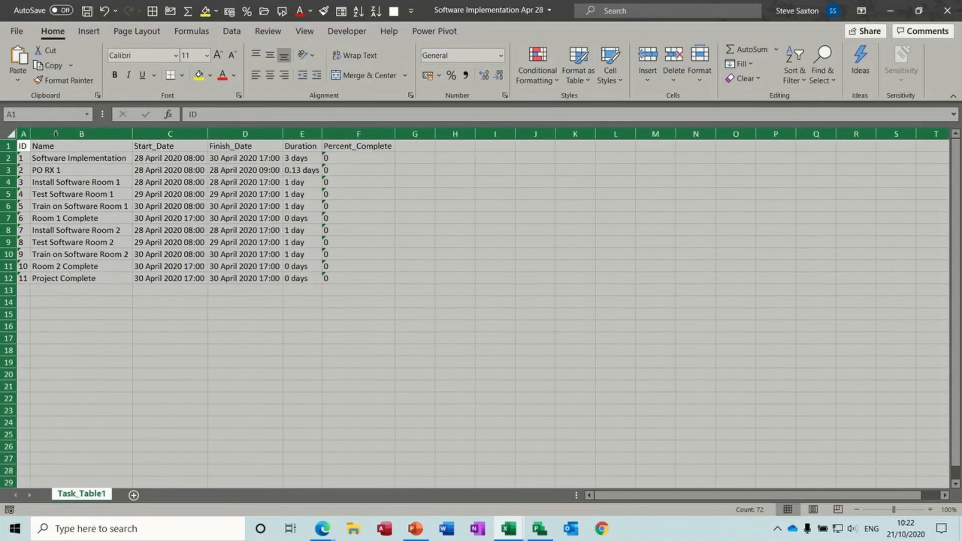
left_click(179, 208)
left_click(286, 173)
left_click(174, 174)
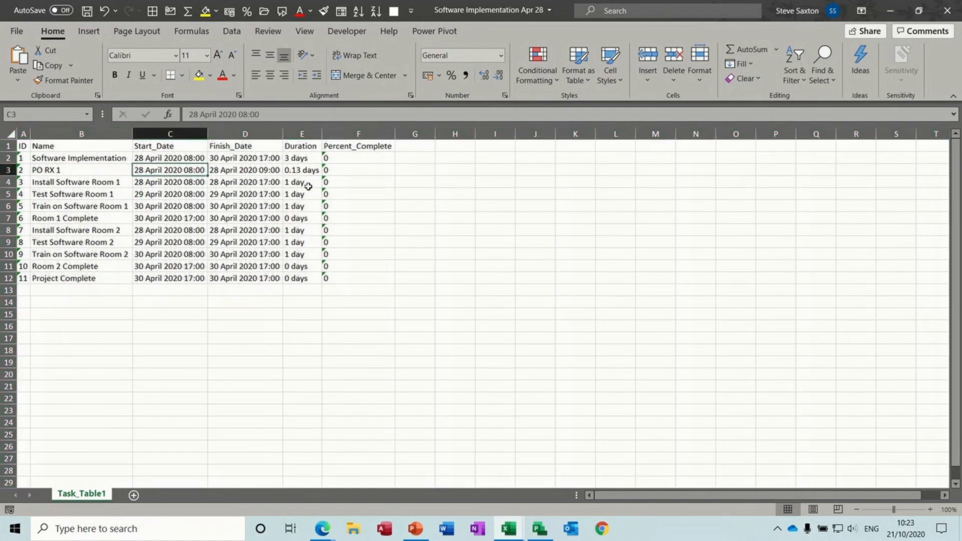
Convert the Percent_Complete values in F2:F12 from text to numbers and apply the percent style
left_click_drag(330, 156, 333, 277)
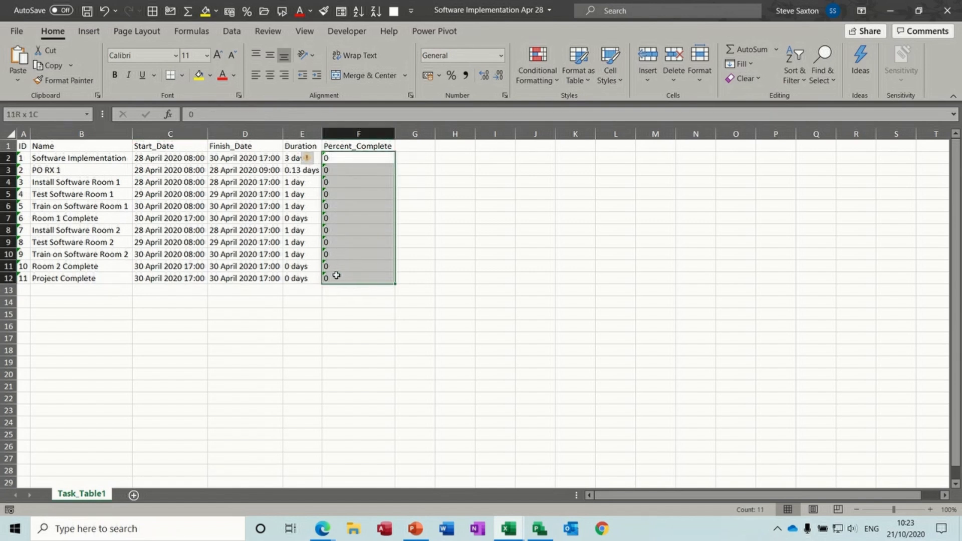
left_click(311, 162)
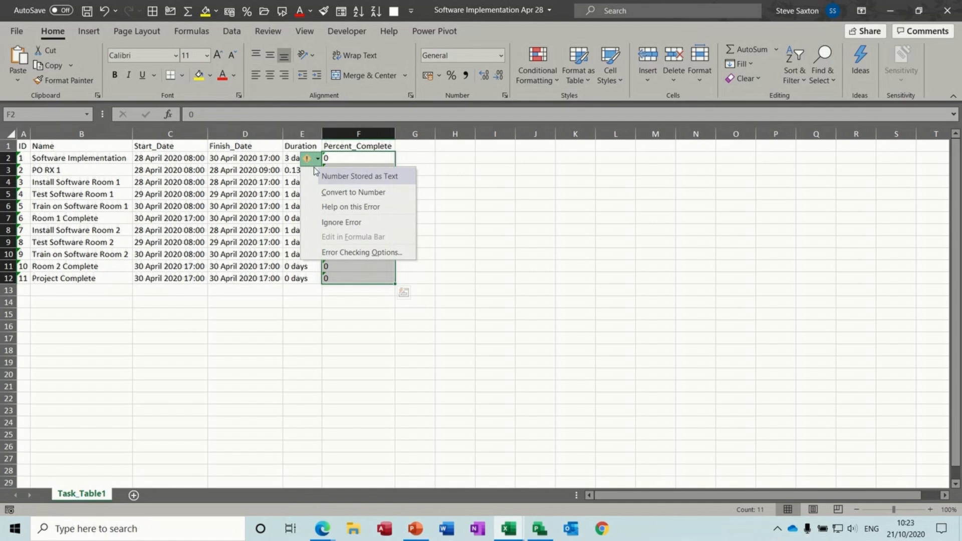
left_click(325, 193)
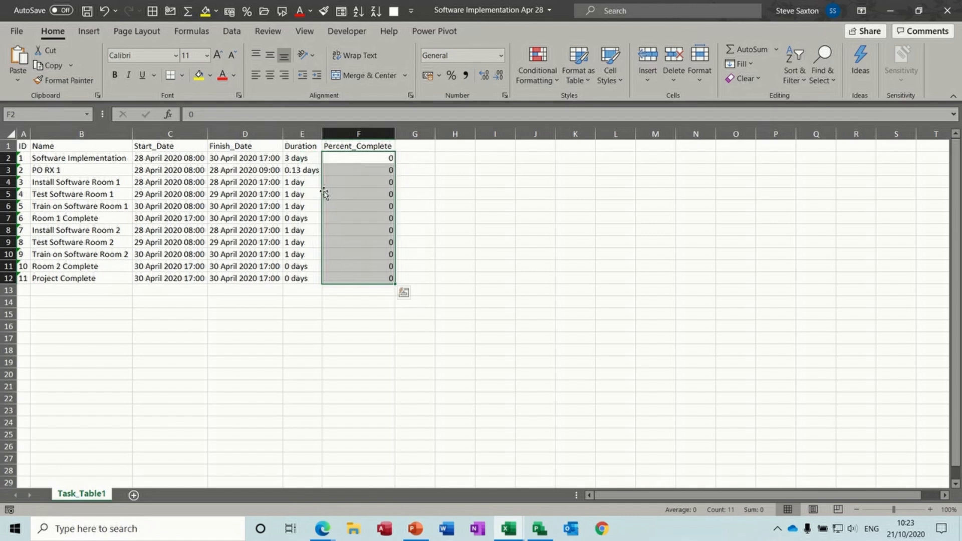
left_click(451, 76)
left_click(228, 204)
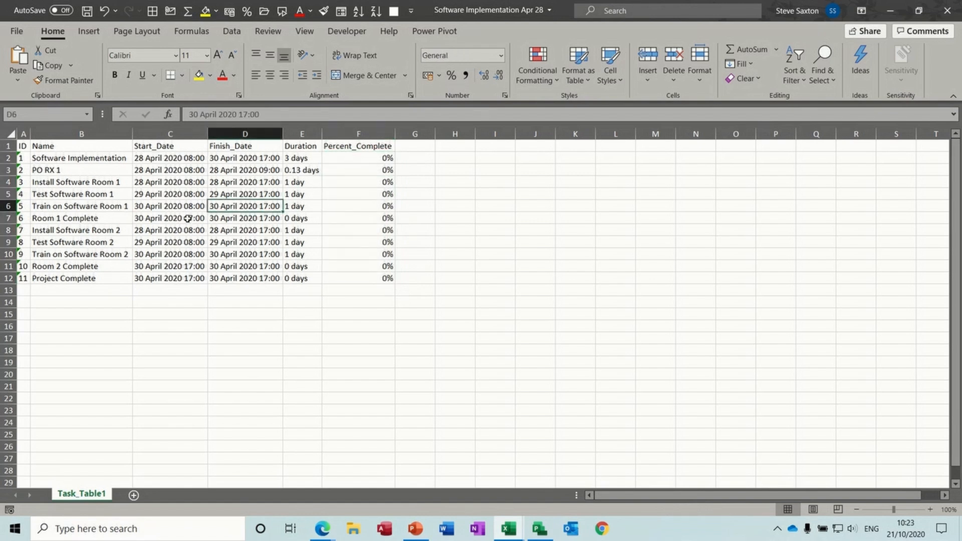
left_click(159, 207)
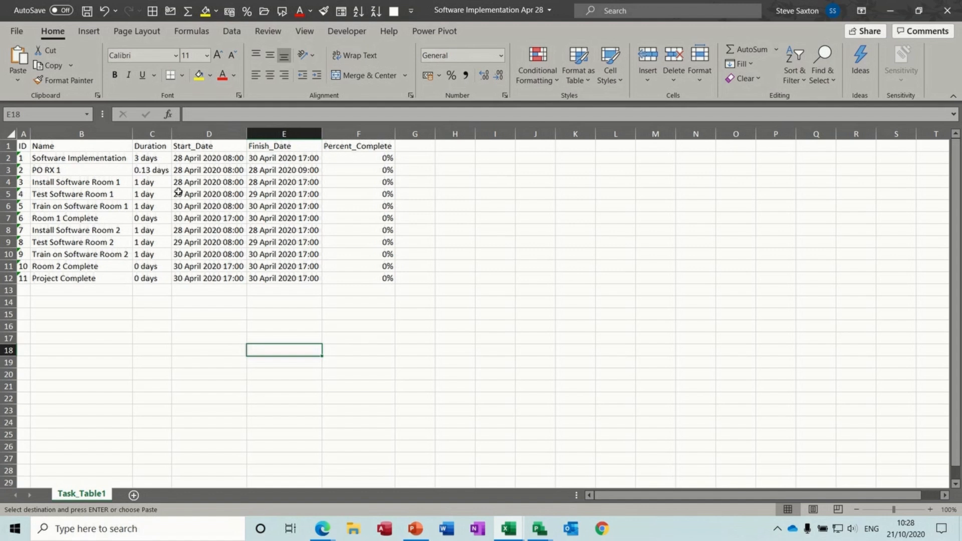
Mute the computer's sound
left_click(852, 529)
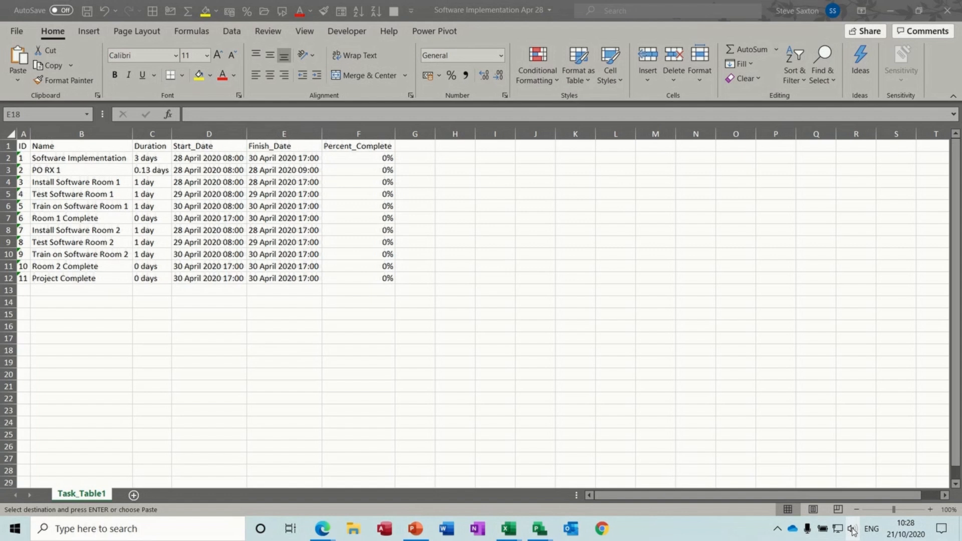
left_click(756, 498)
left_click(662, 535)
Copy the task names, durations, start dates and finish dates in B2:E12, and switch to the blank Project2 plan in Project
left_click_drag(45, 160, 264, 276)
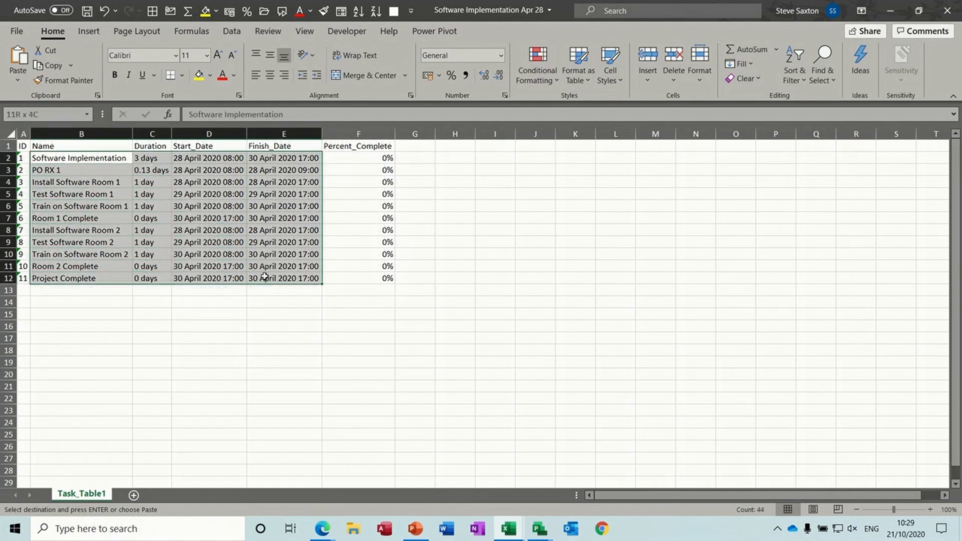
left_click_drag(264, 276, 286, 273)
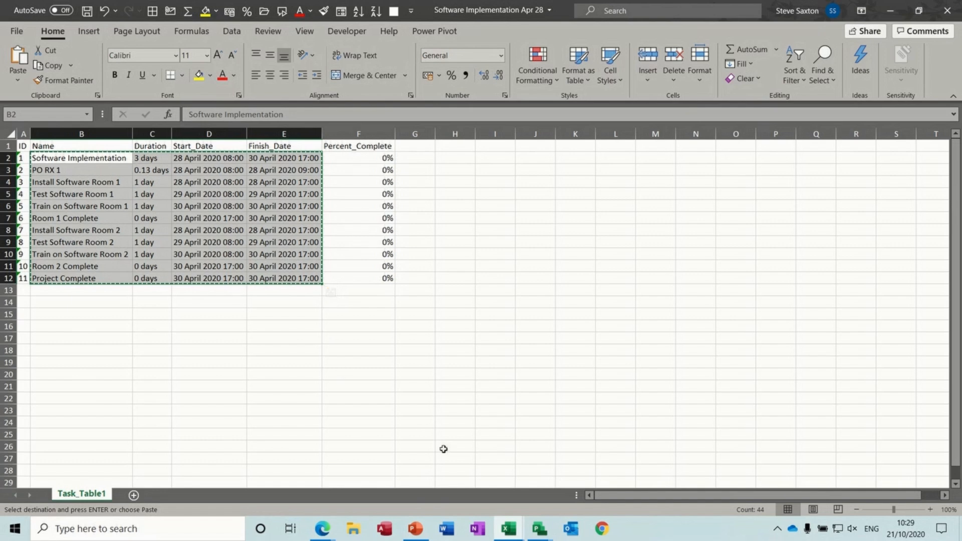
mouse_move(538, 529)
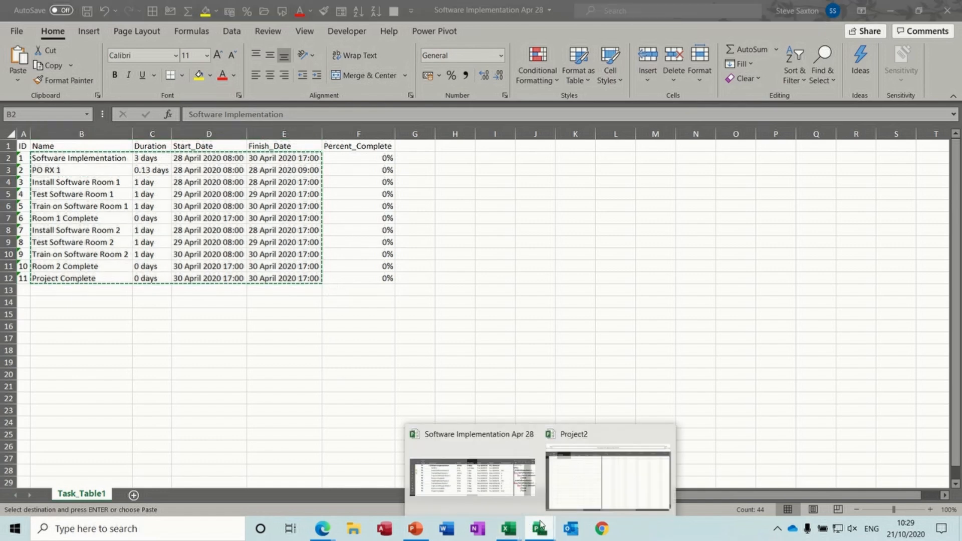
left_click(578, 476)
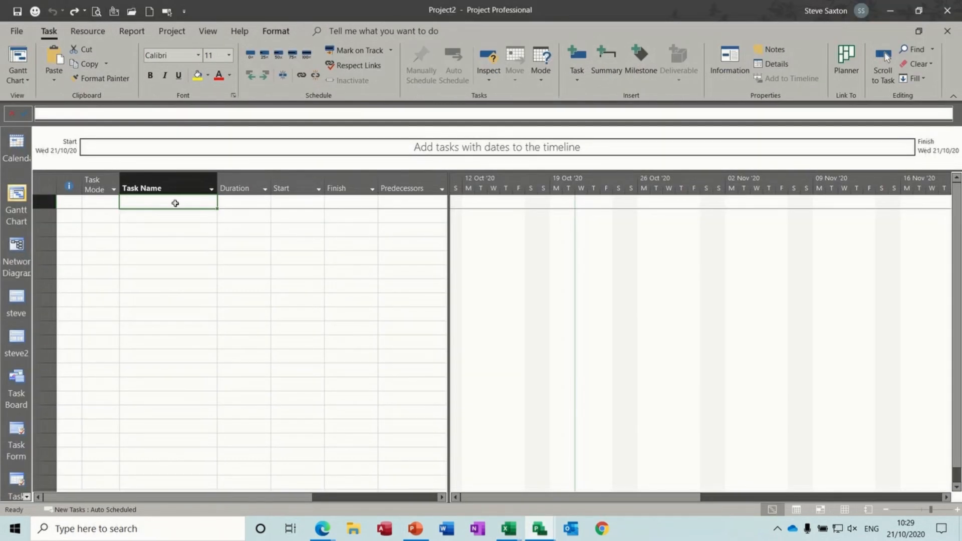
Paste the copied tasks into the first task row as linked Text Data, allowing tasks to start before the project start date
left_click(49, 80)
left_click(64, 136)
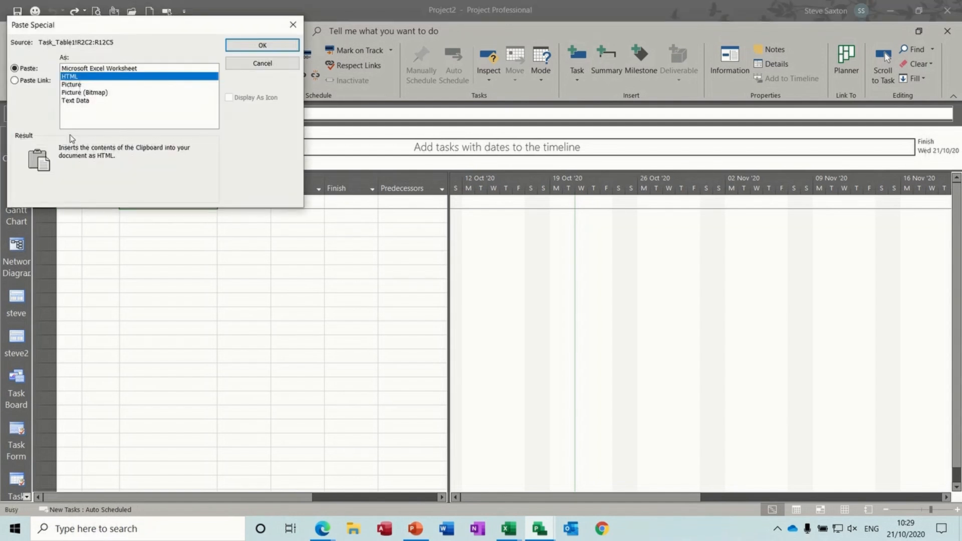
left_click(40, 82)
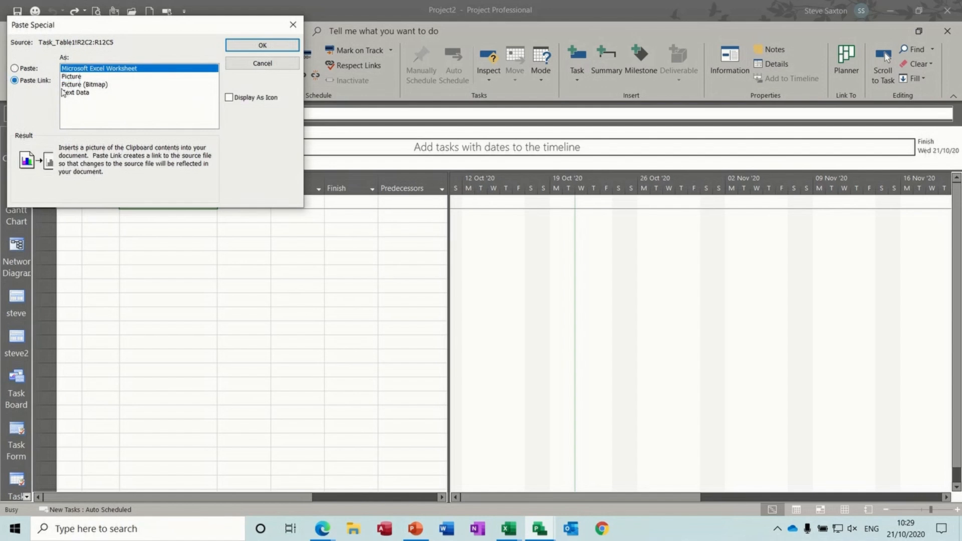
left_click(79, 93)
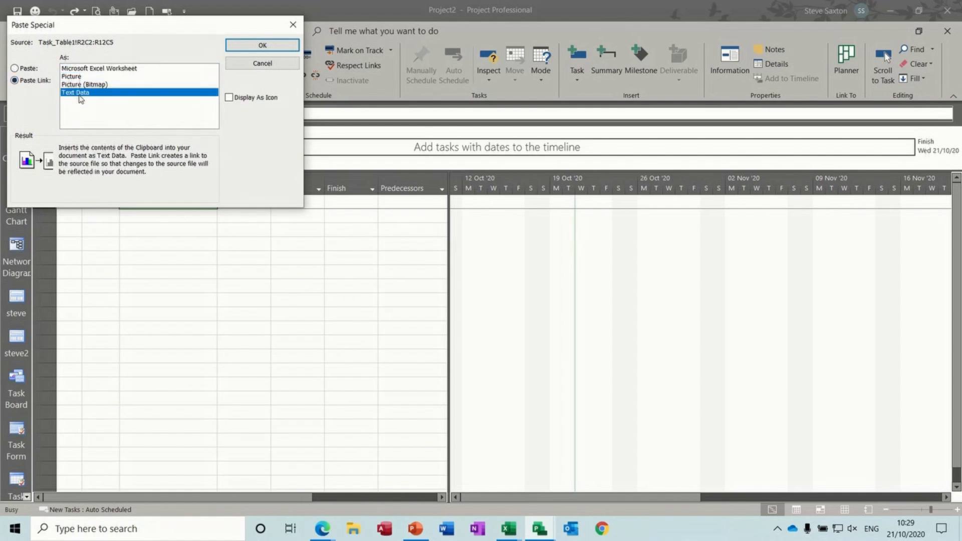
left_click(237, 46)
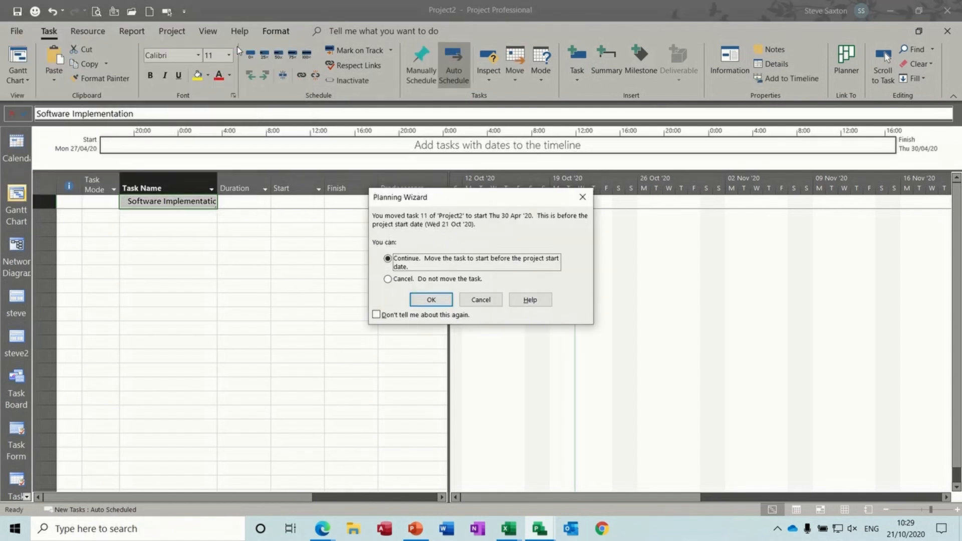
left_click(429, 300)
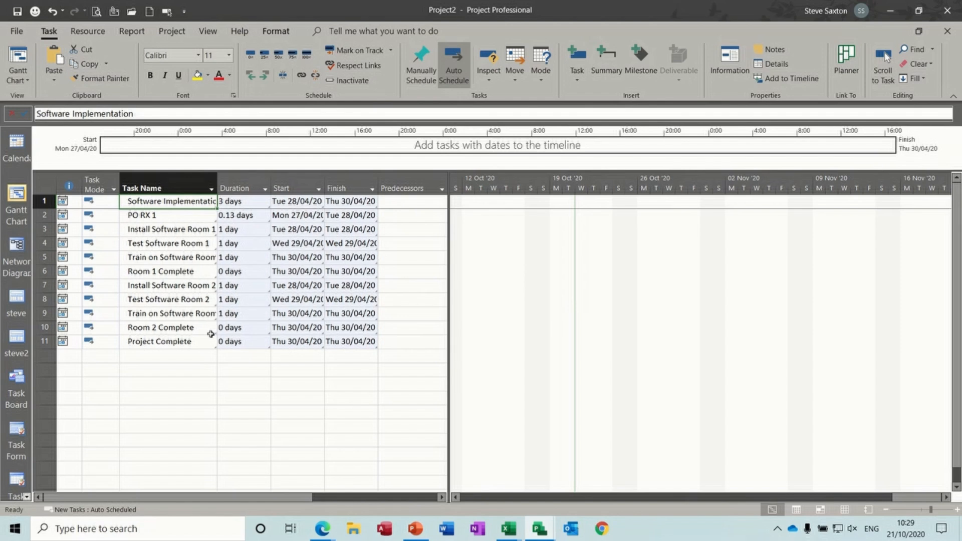
Indent tasks 2 to 11, PO RX 1 through Project Complete, beneath the Software Implementation task
mouse_move(66, 216)
left_click_drag(132, 215, 139, 339)
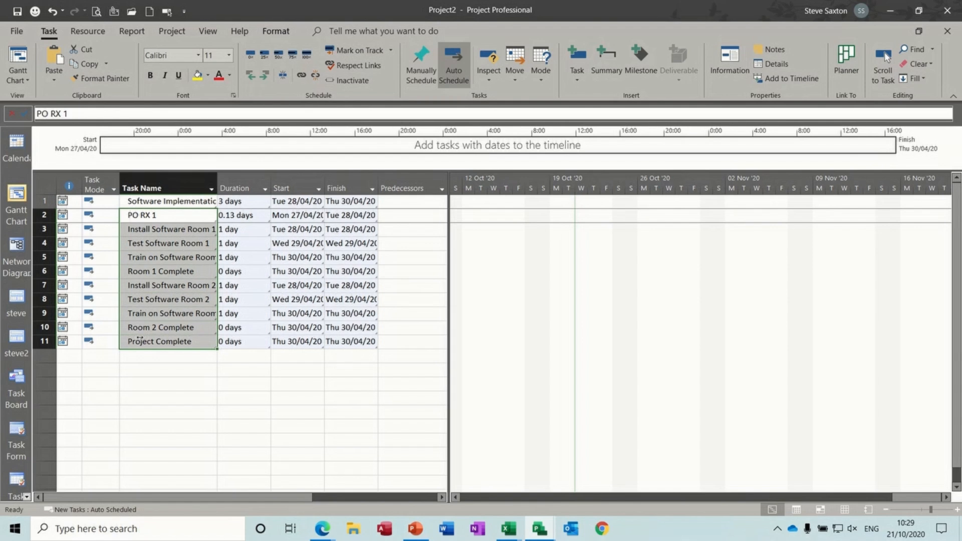
left_click(263, 76)
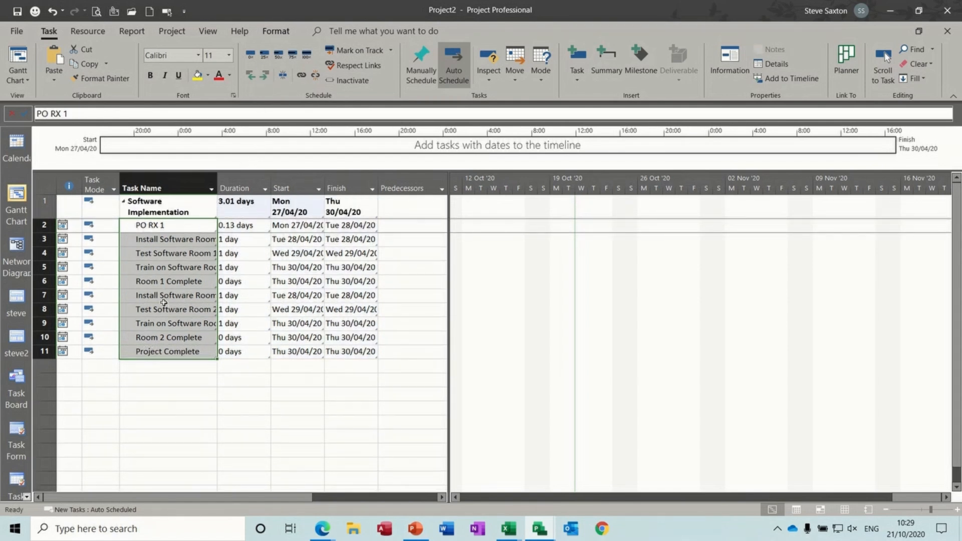
Try to edit the linked task name PO RX 1, declining to remove the link
left_click(178, 230)
left_click(158, 232)
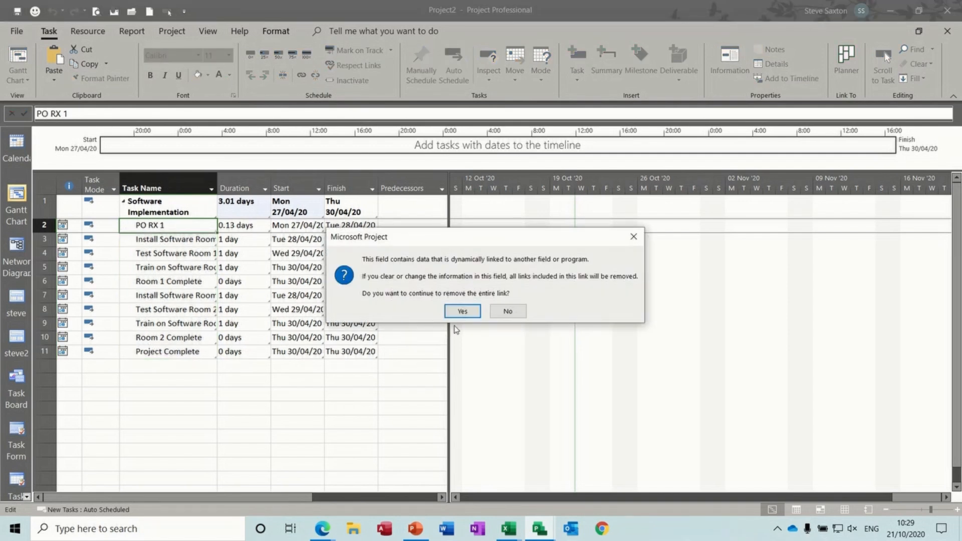
left_click(507, 311)
left_click(173, 371)
left_click(507, 313)
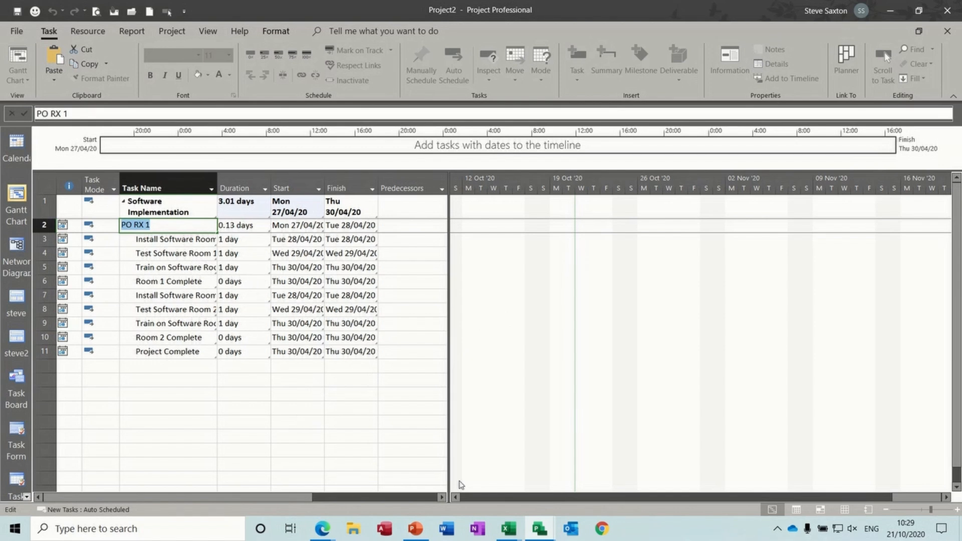
Switch to the Software Implementation Apr 28 workbook in Excel and set the duration of Install Software Room 1 to 3 days
mouse_move(503, 526)
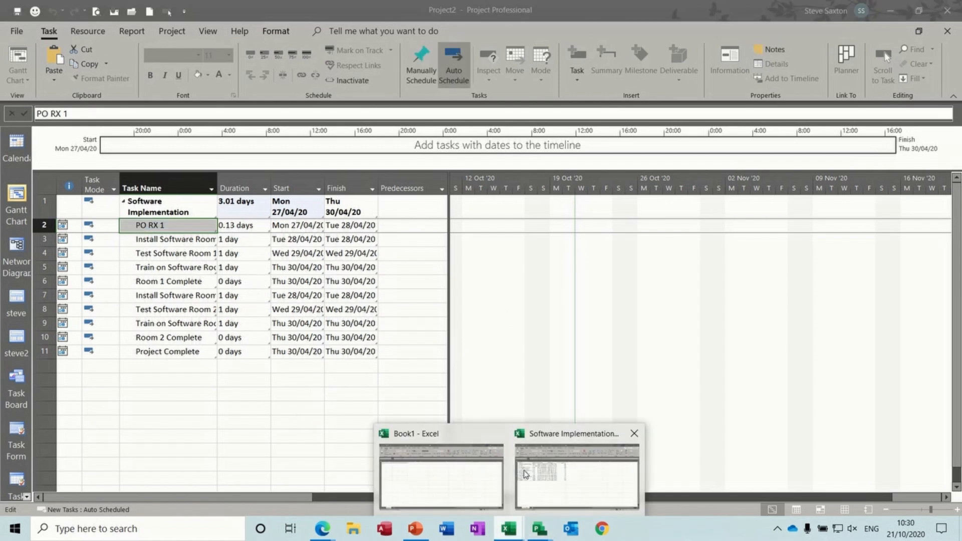
left_click(525, 473)
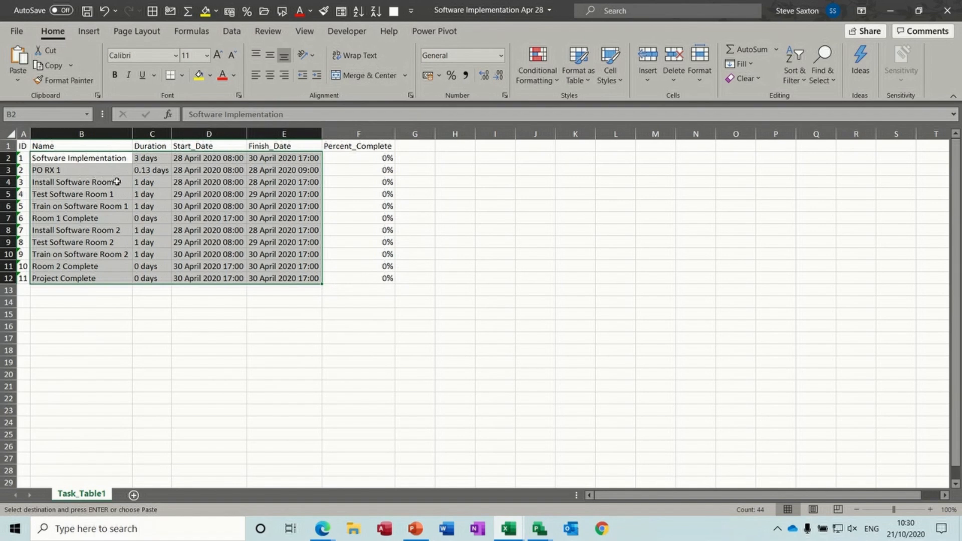
left_click(117, 182)
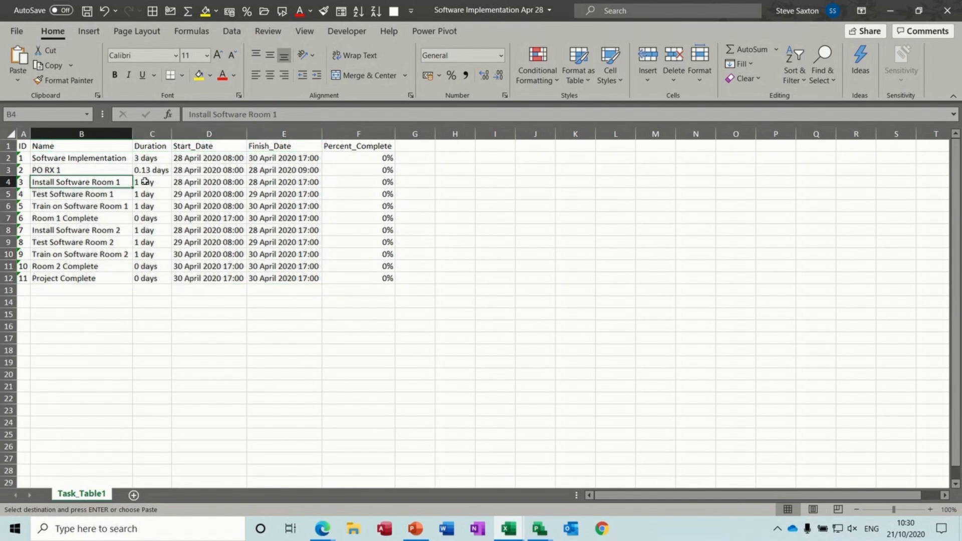
left_click(144, 180)
type("3")
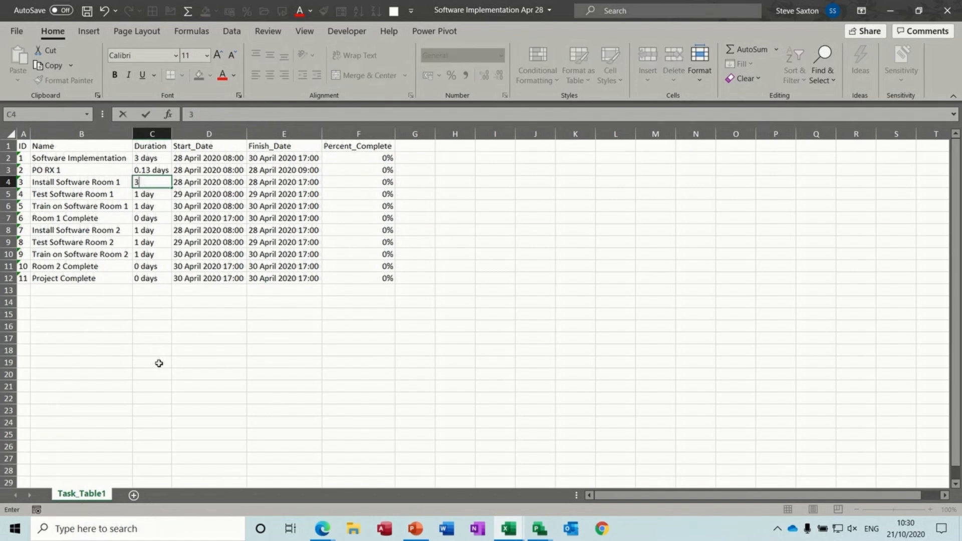
left_click(107, 329)
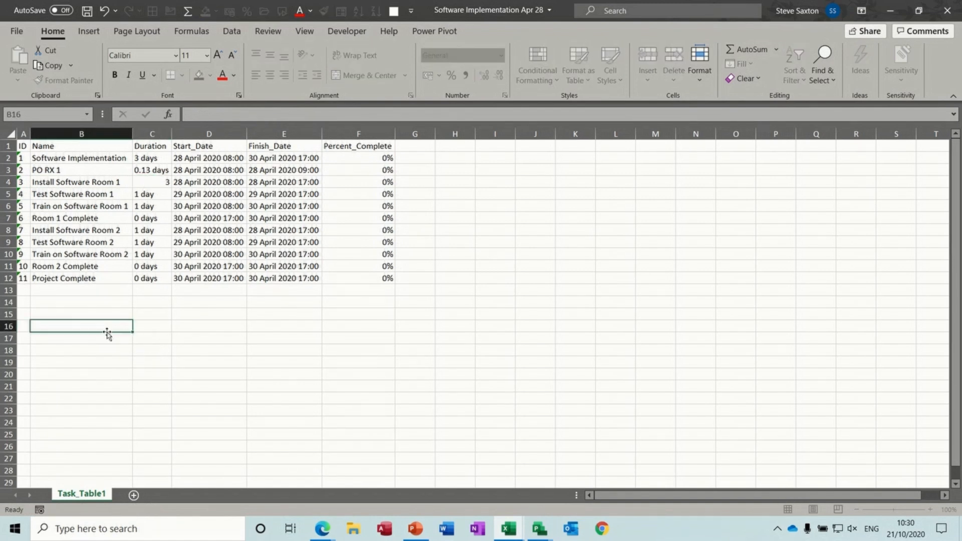
left_click(155, 183)
type("3")
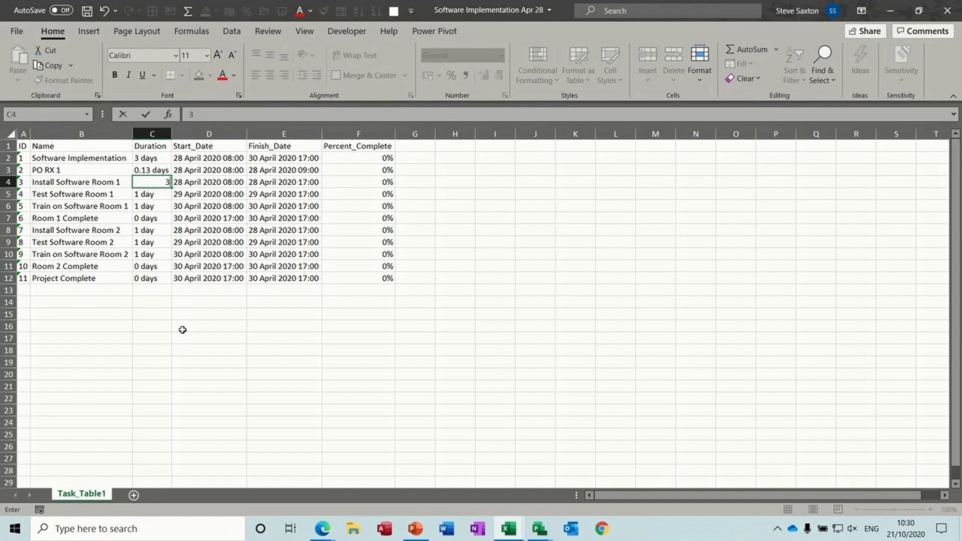
type(" days")
key("Return")
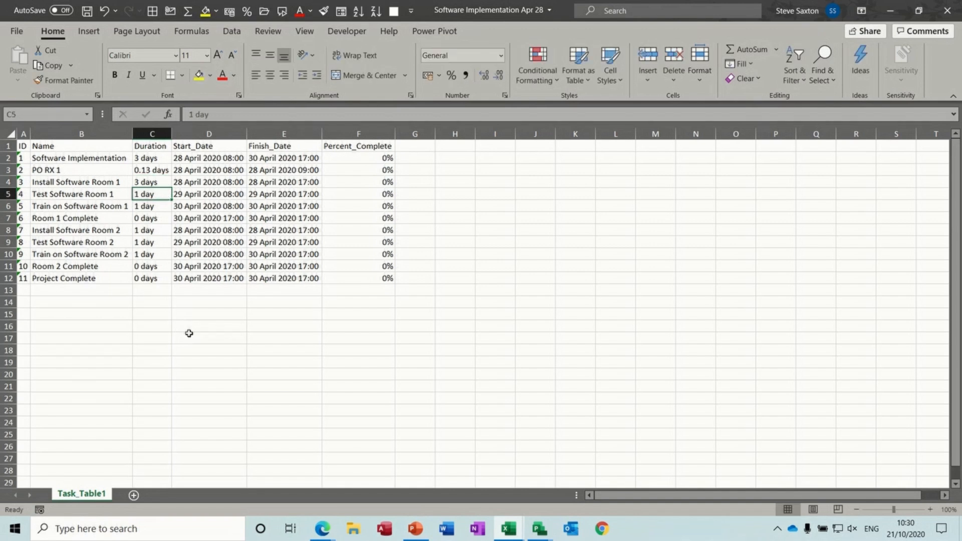
Switch to the Project2 plan in Microsoft Project, keep the Excel link and abandon the PO RX 1 name edit
mouse_move(539, 529)
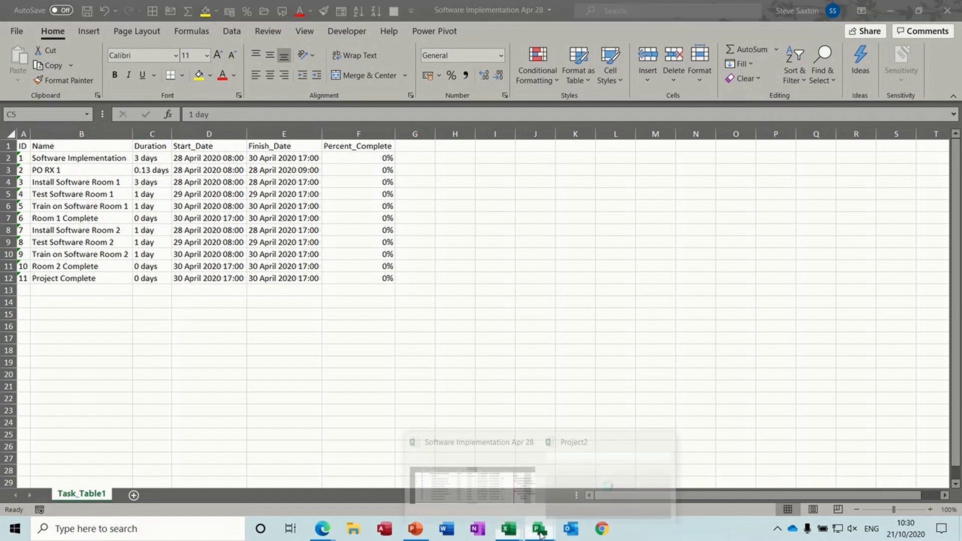
left_click(565, 494)
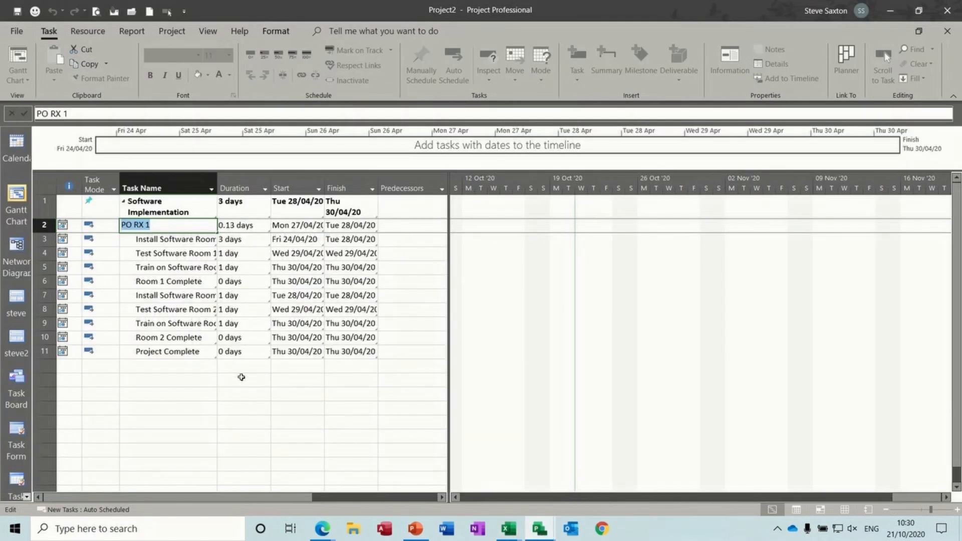
left_click(186, 365)
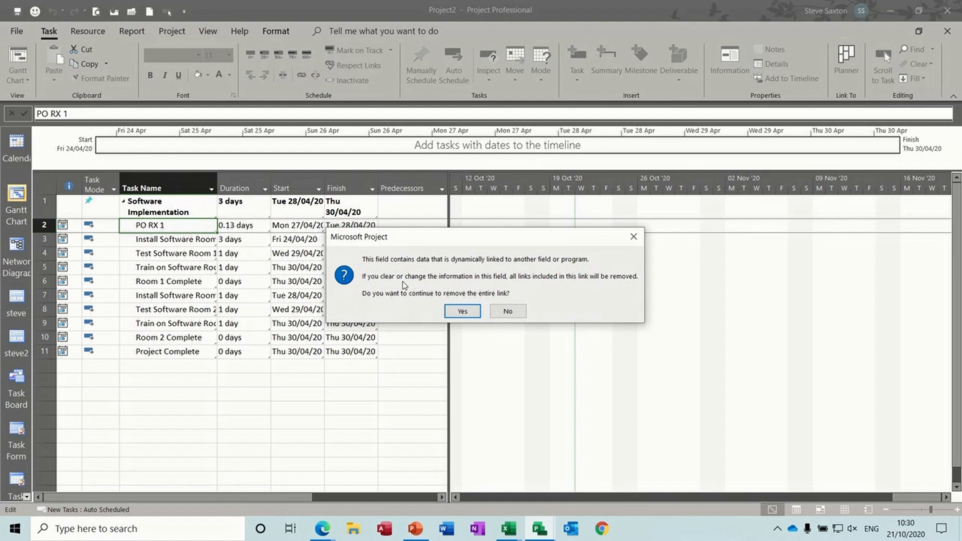
left_click(503, 312)
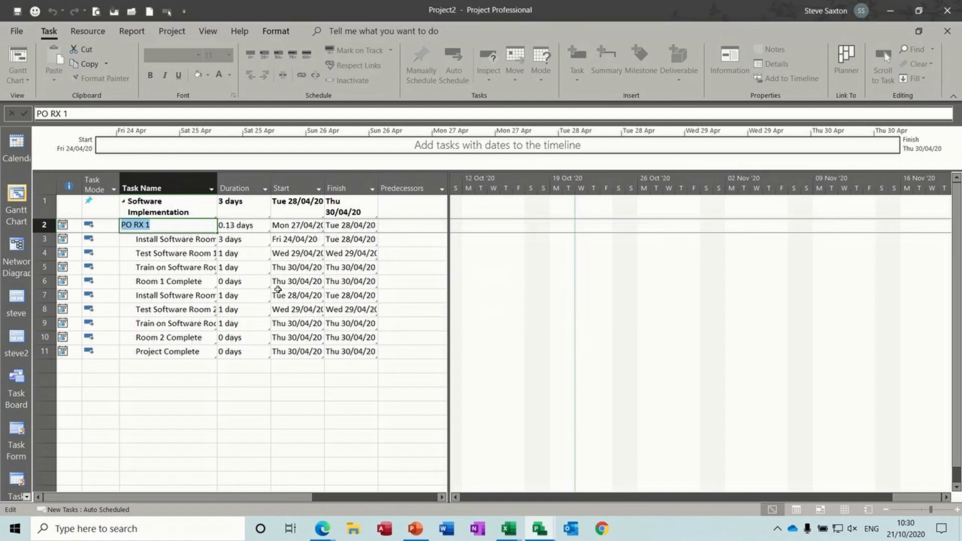
key("Escape")
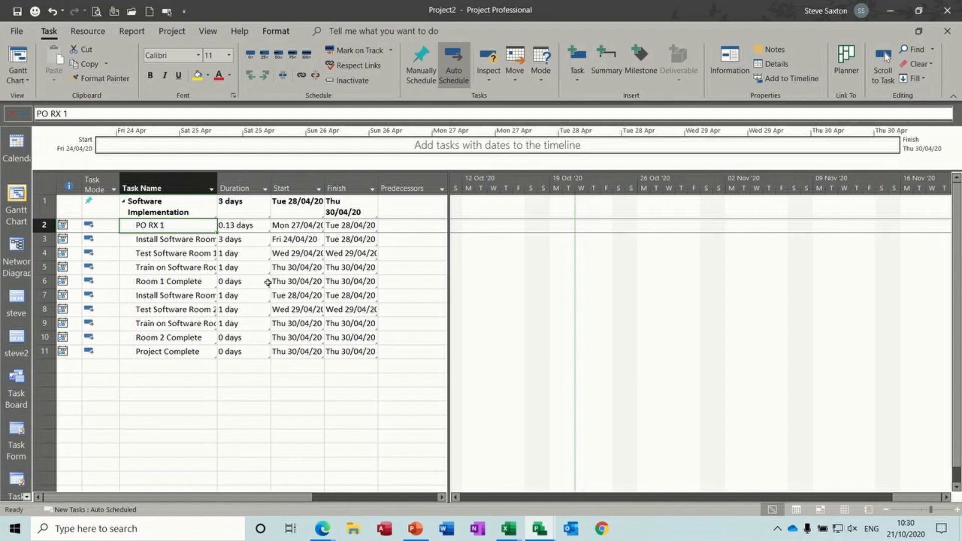
Set the Software Implementation summary task to Auto Scheduled and fit the Task Name column to its contents
left_click(102, 209)
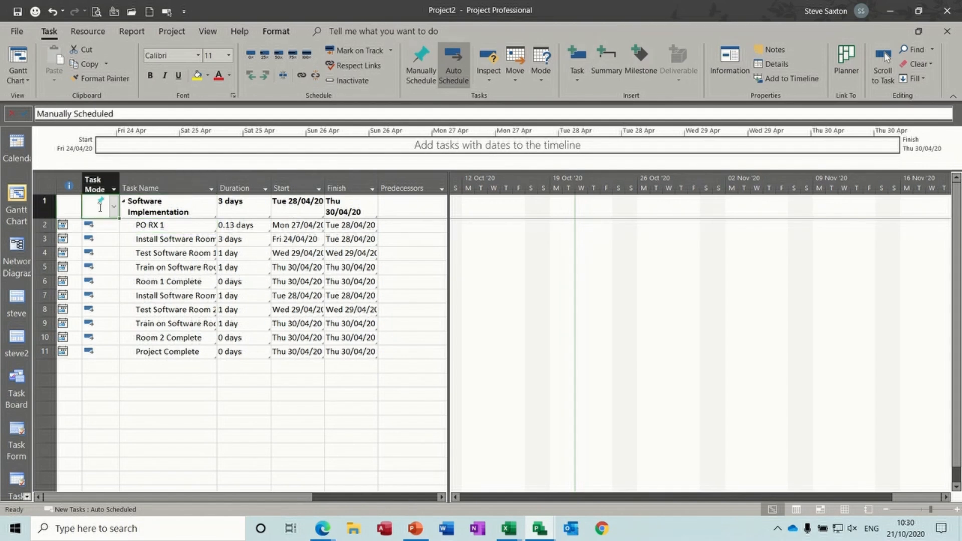
left_click(114, 205)
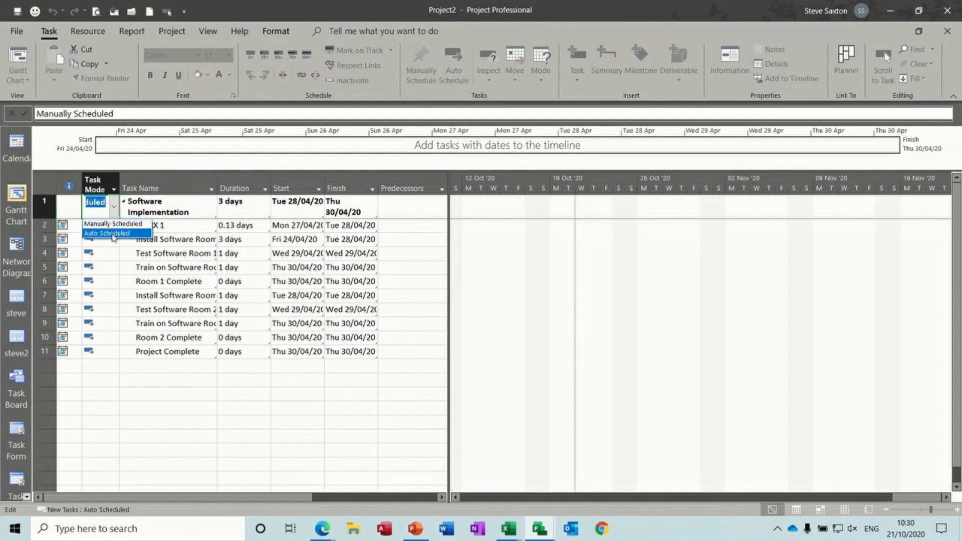
left_click(113, 234)
left_click(178, 254)
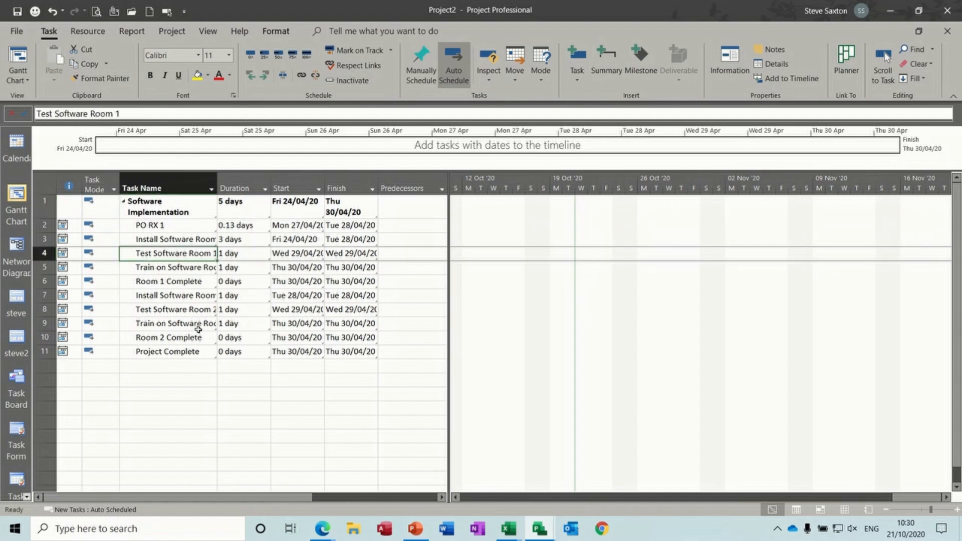
double_click(217, 186)
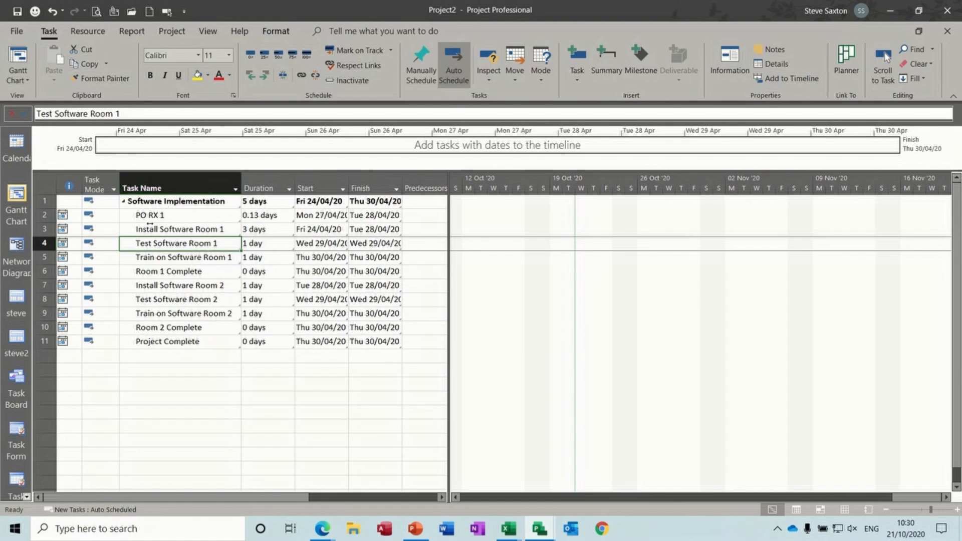
key("alt+Tab")
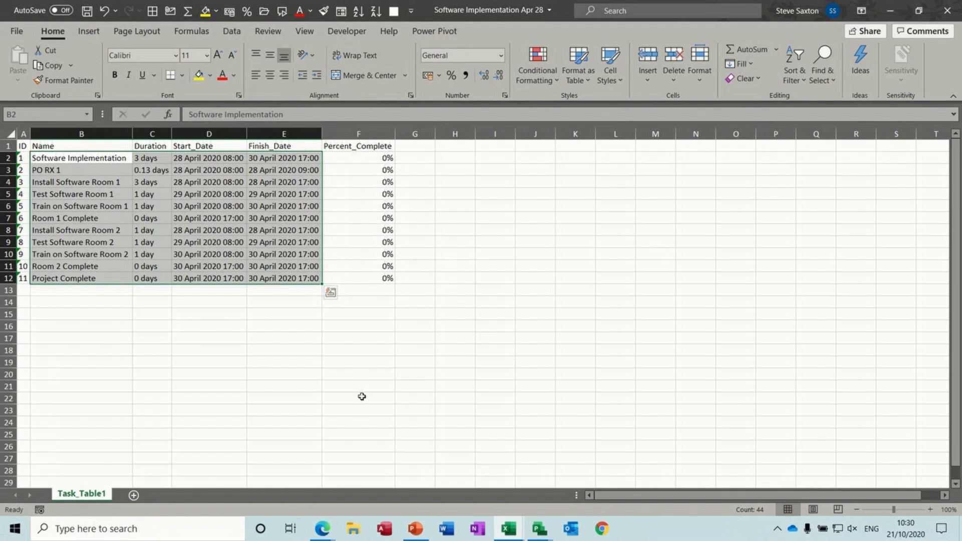
left_click(537, 528)
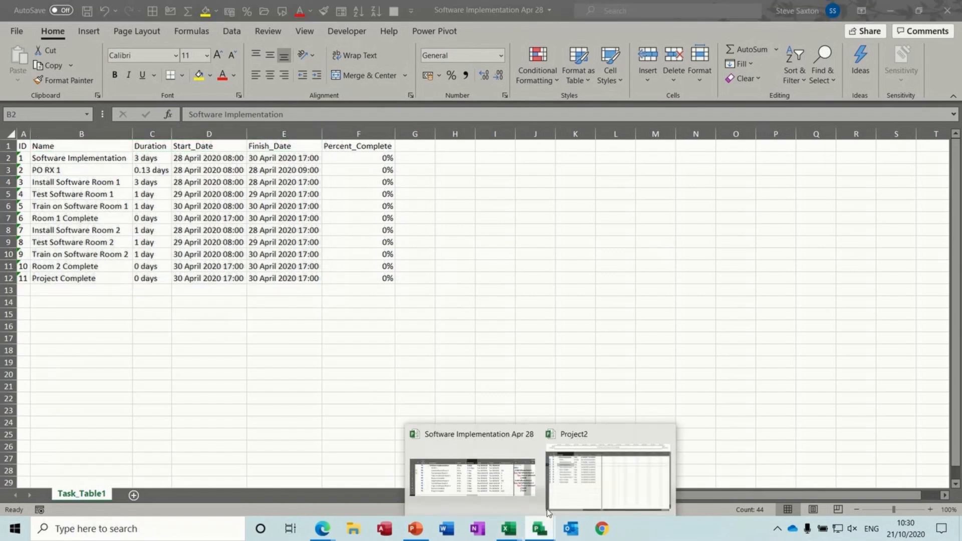
left_click(562, 481)
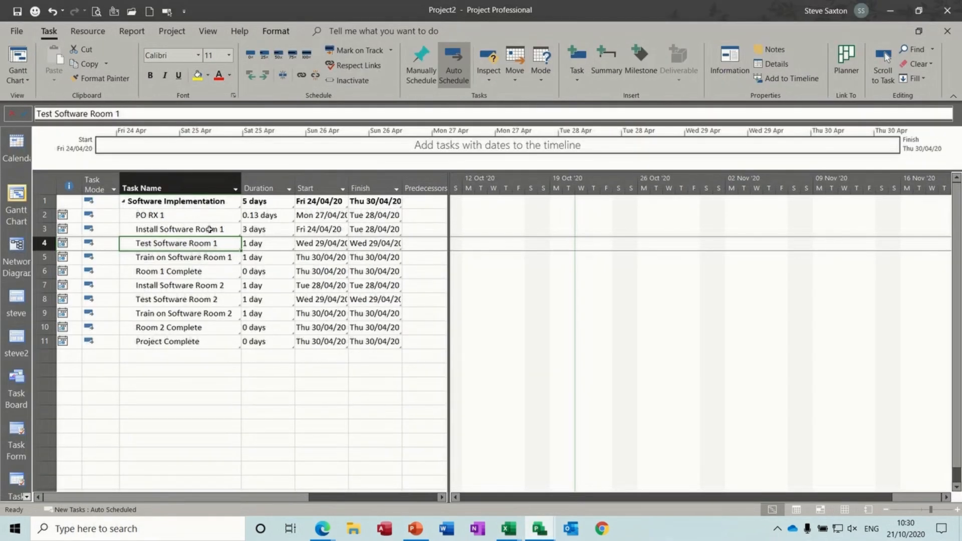
left_click(209, 229)
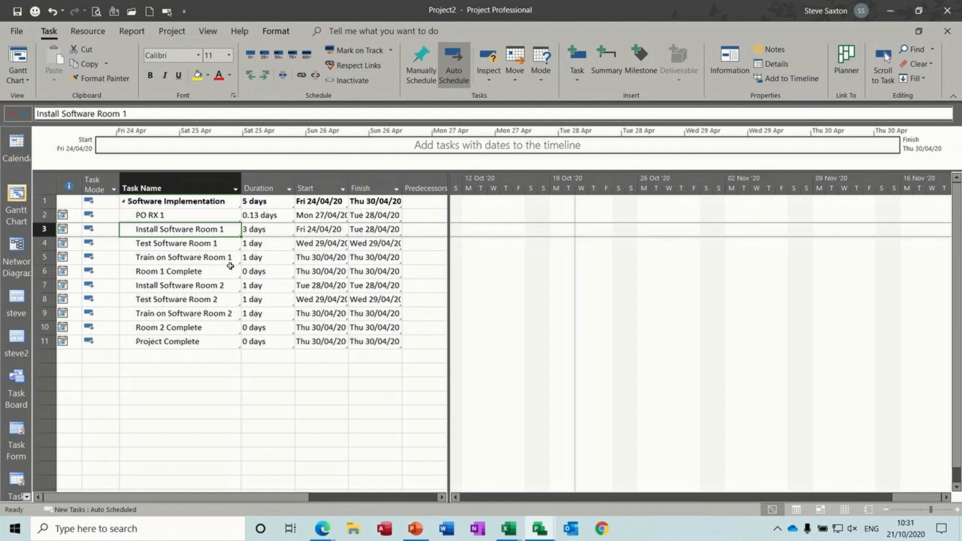
left_click(208, 257)
Switch to the Software Implementation Apr 28 workbook in Excel and rename the task PO RX 1 as PO
key("alt+Tab")
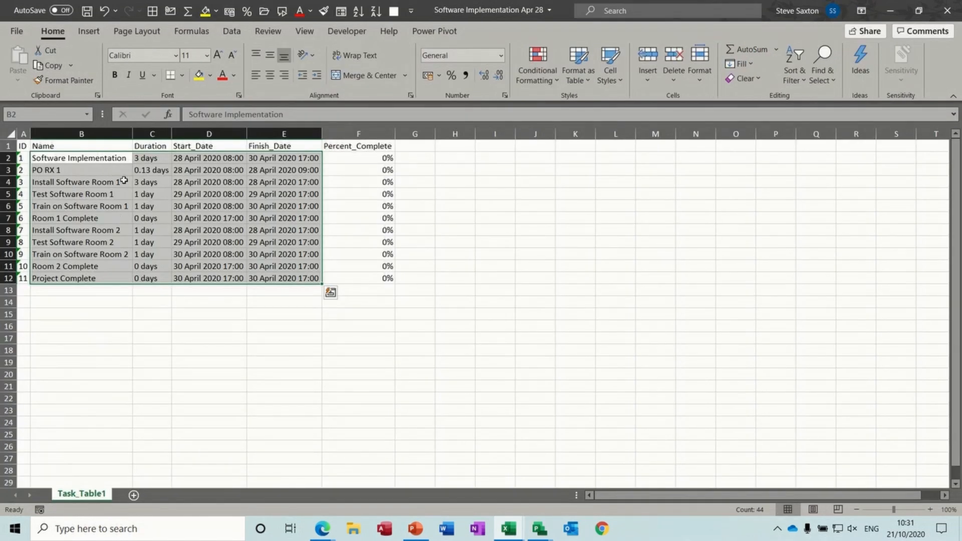
left_click(102, 169)
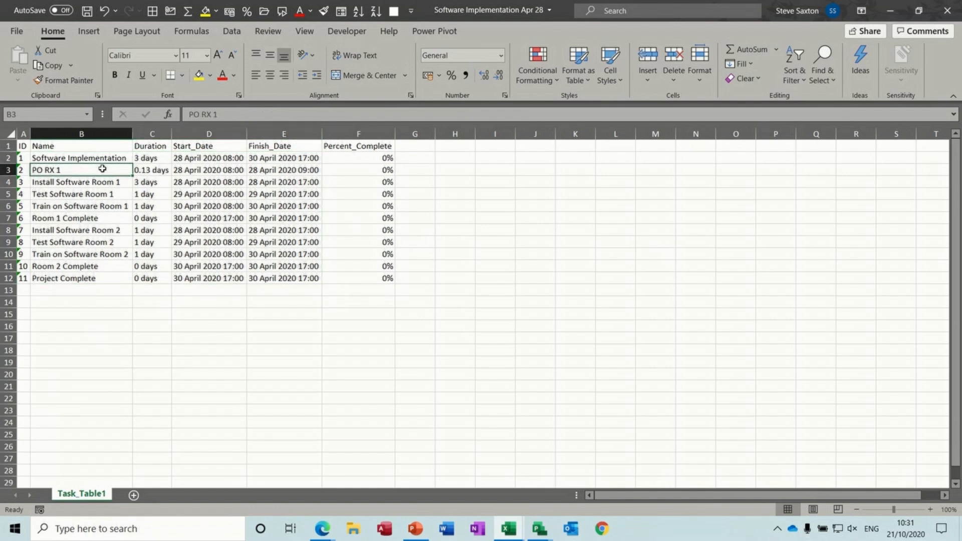
type("PO")
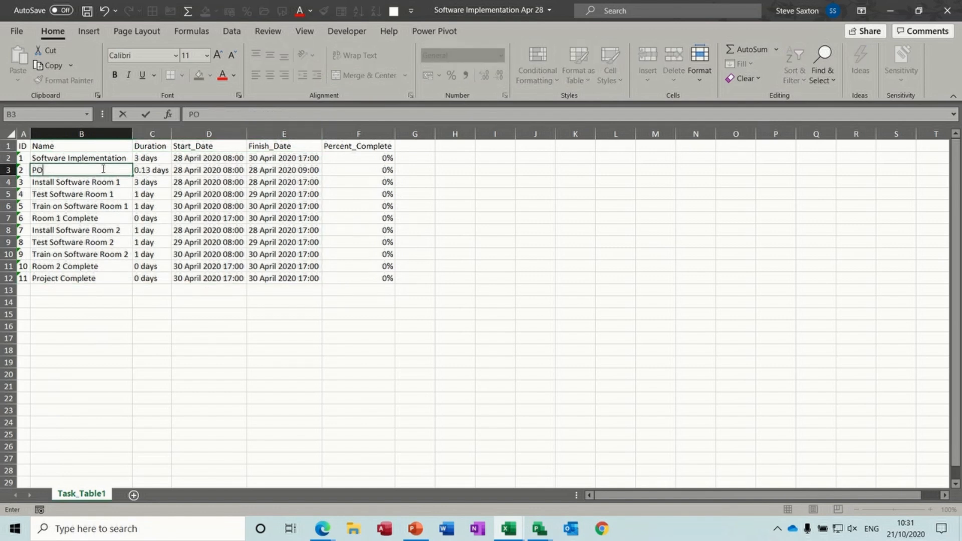
left_click(100, 193)
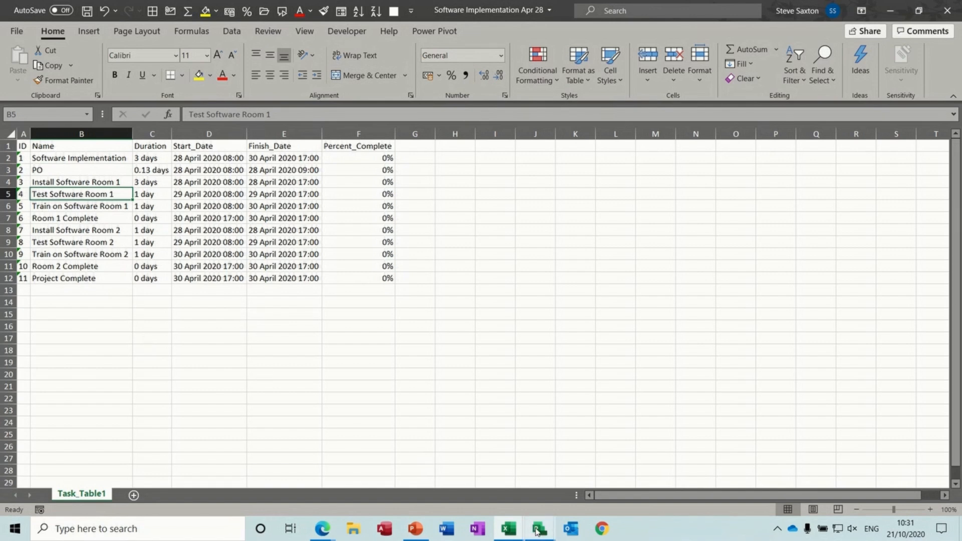
Return to the Project2 plan in Microsoft Project and set the Software Implementation summary task to Auto Scheduled again
mouse_move(537, 530)
left_click(561, 502)
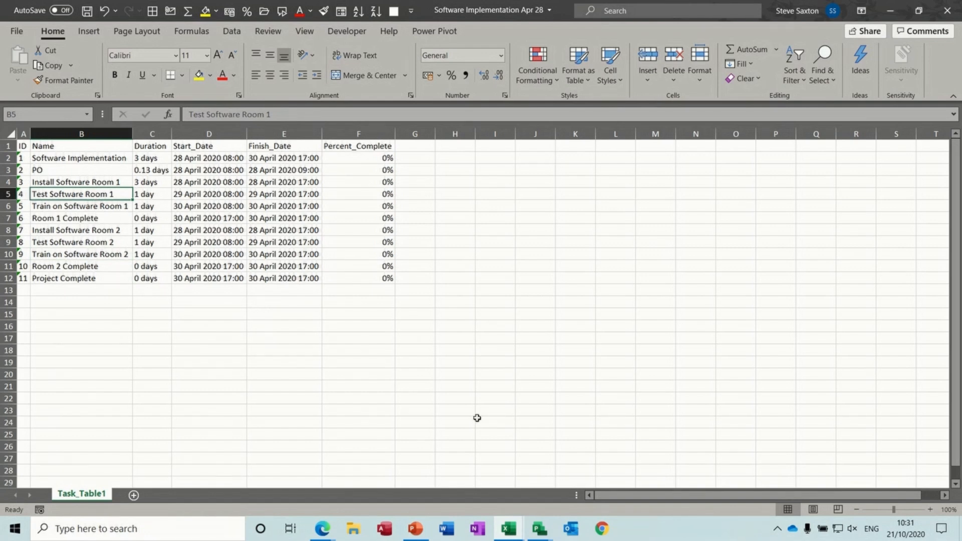
mouse_move(540, 532)
left_click(593, 484)
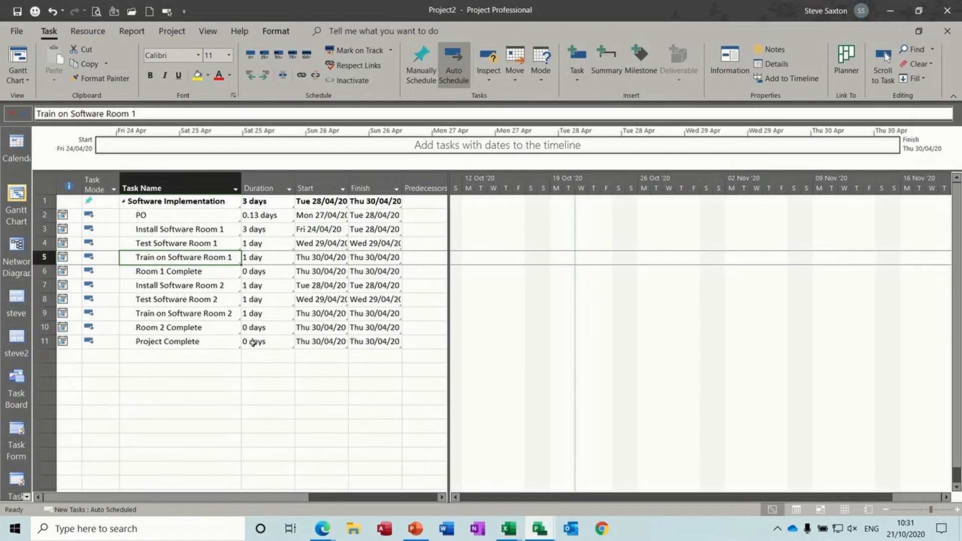
left_click(109, 201)
left_click(114, 202)
left_click(112, 223)
left_click(159, 243)
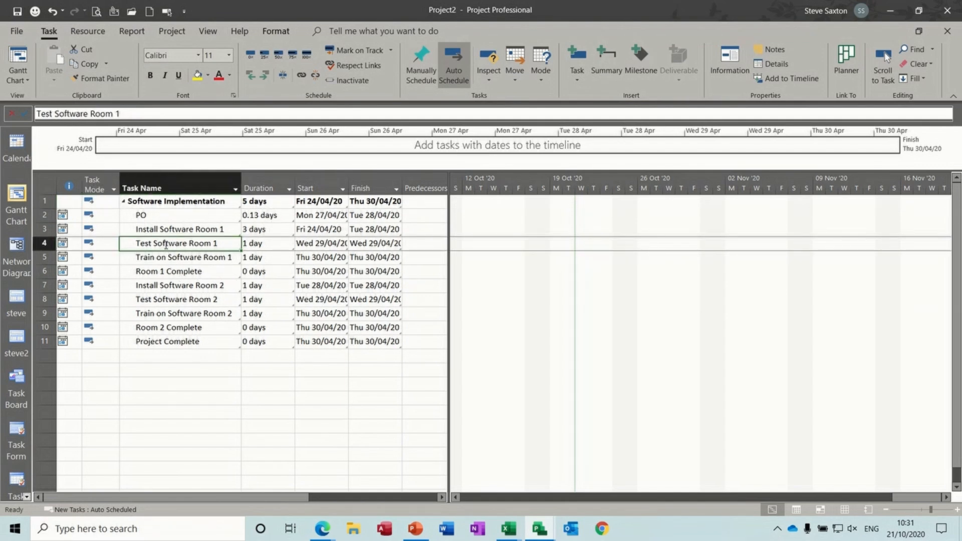
Switch to the Excel workbook and replace the task name Room 1 Complete with 1
key("alt+Tab")
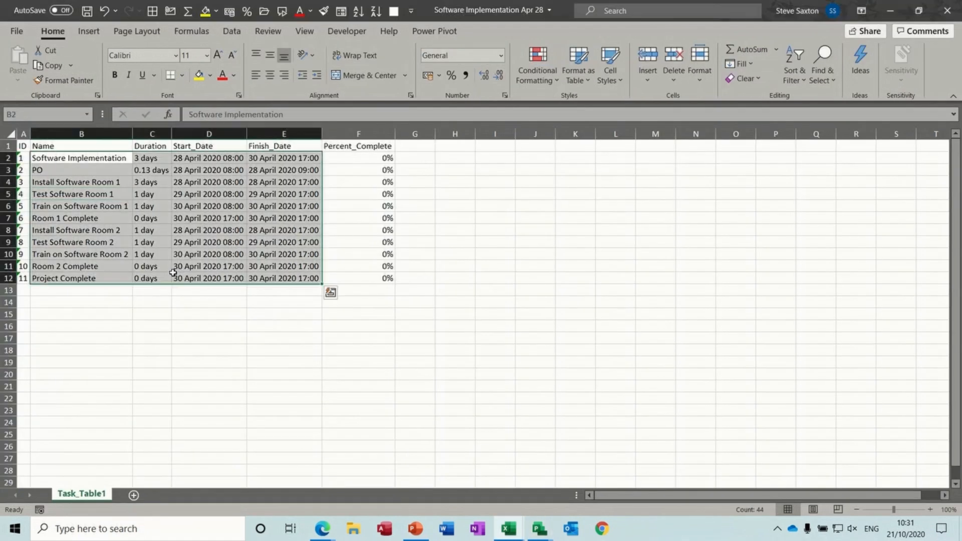
left_click(102, 218)
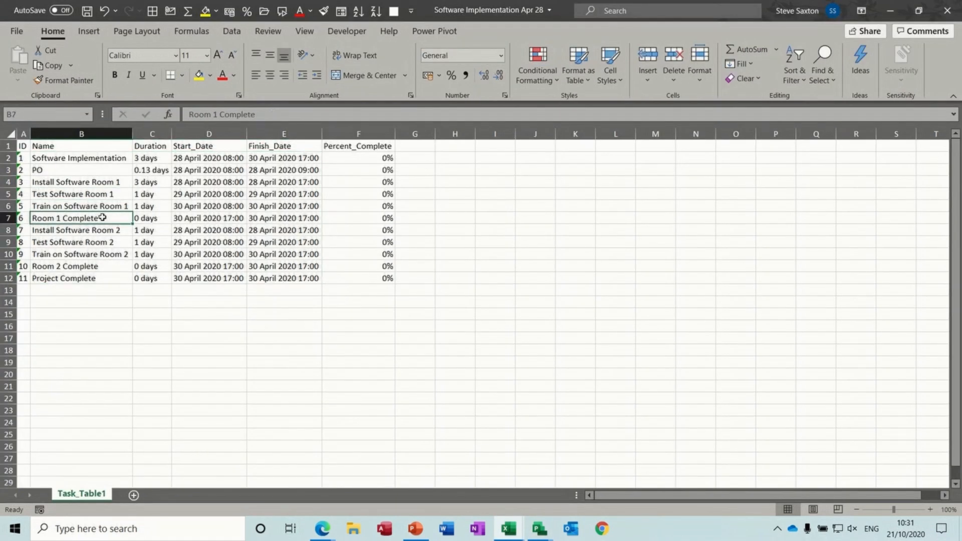
type("1")
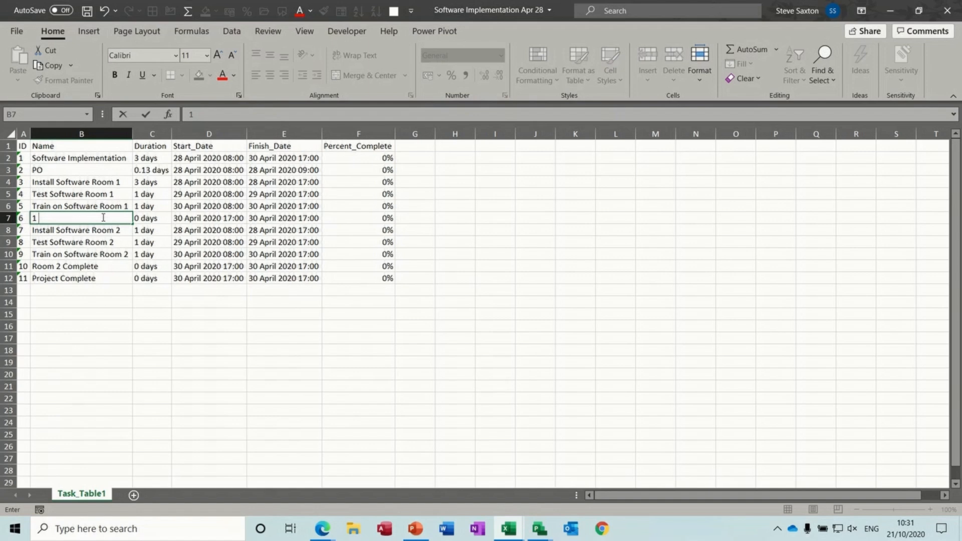
left_click(86, 250)
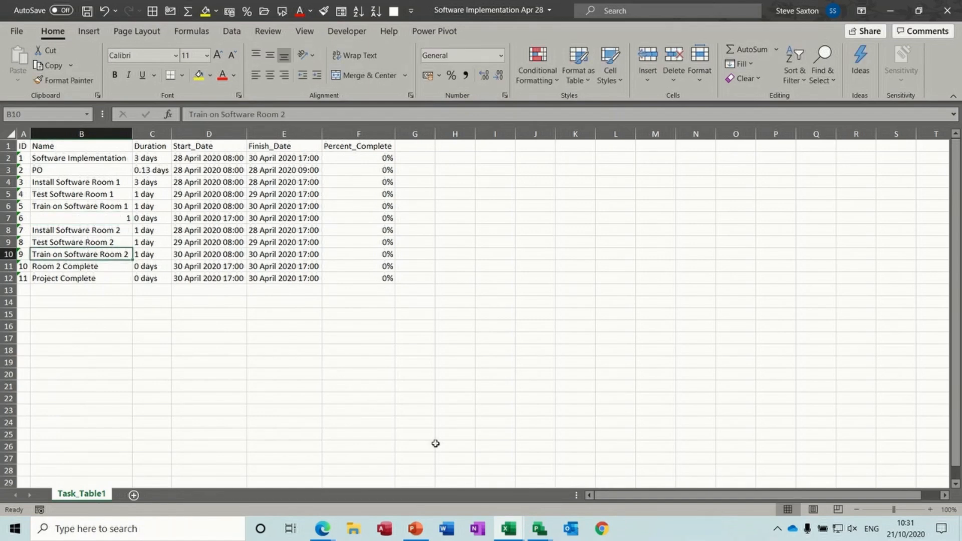
Switch back to Project2, reset the Software Implementation task mode to Auto Scheduled and select its duration
left_click(540, 528)
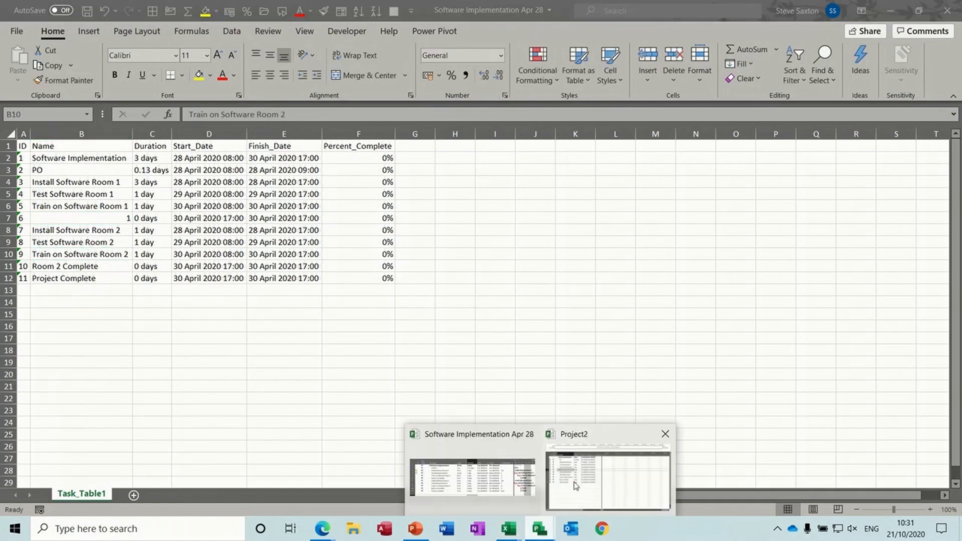
left_click(575, 485)
left_click(175, 290)
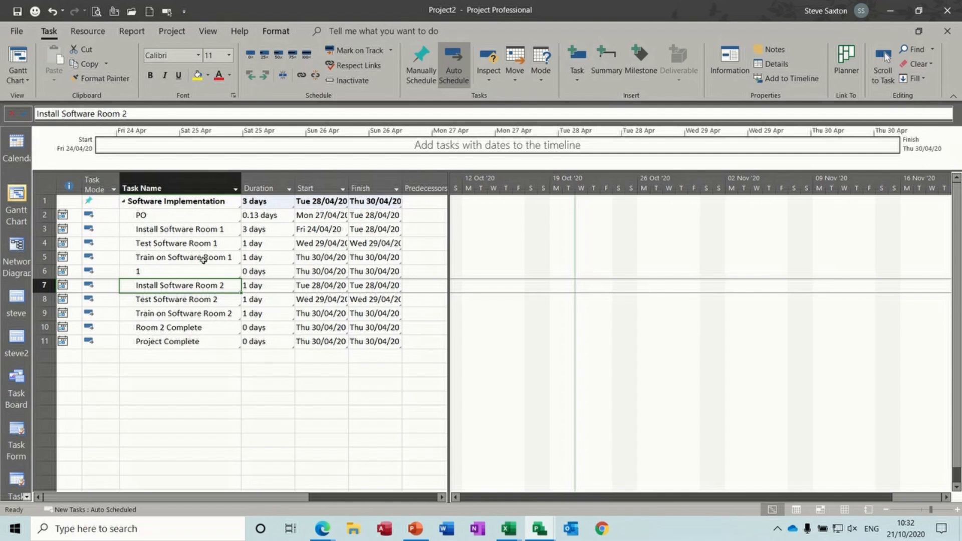
left_click(102, 202)
left_click(114, 203)
left_click(110, 224)
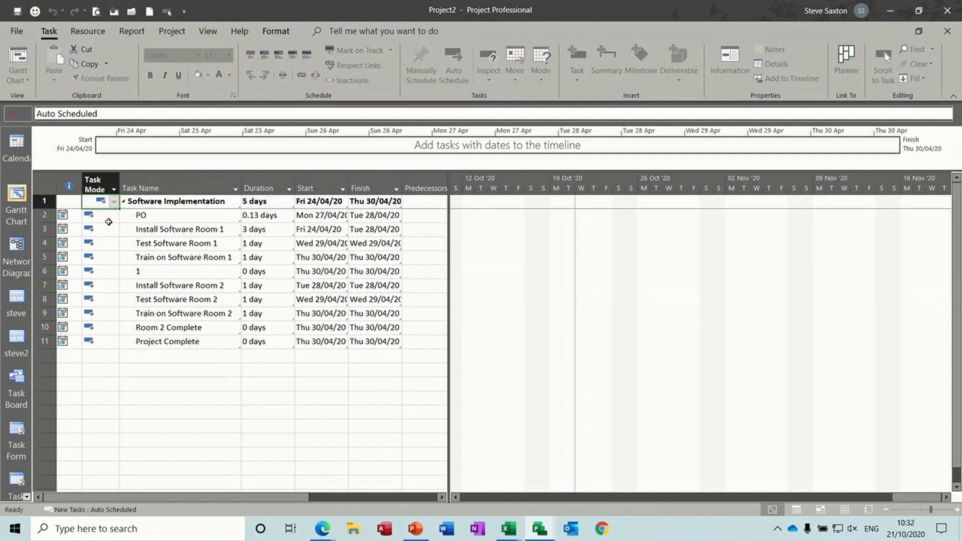
left_click(202, 240)
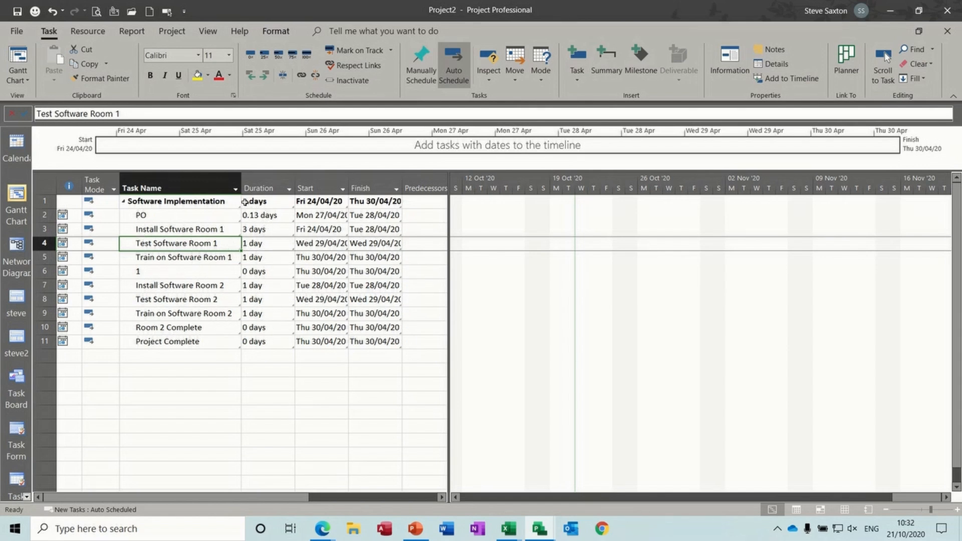
left_click(244, 202)
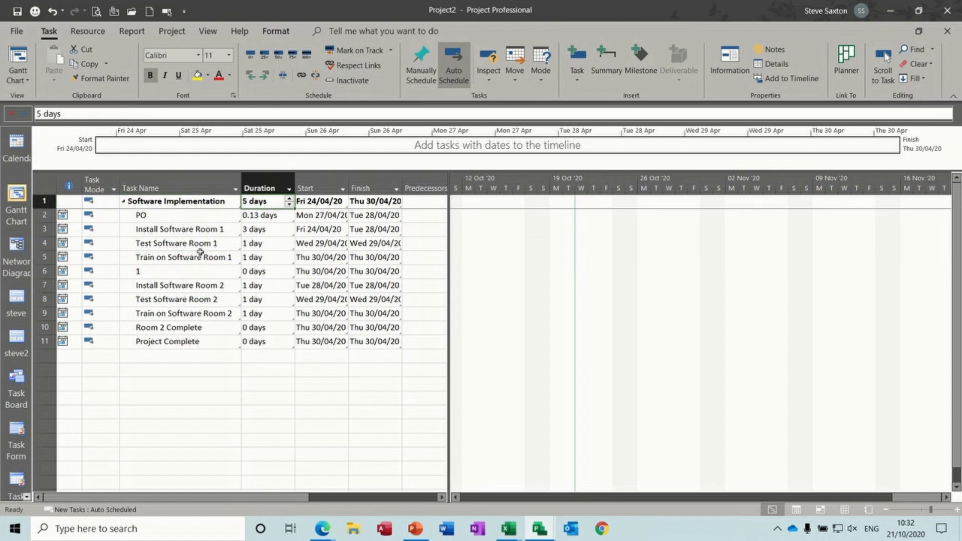
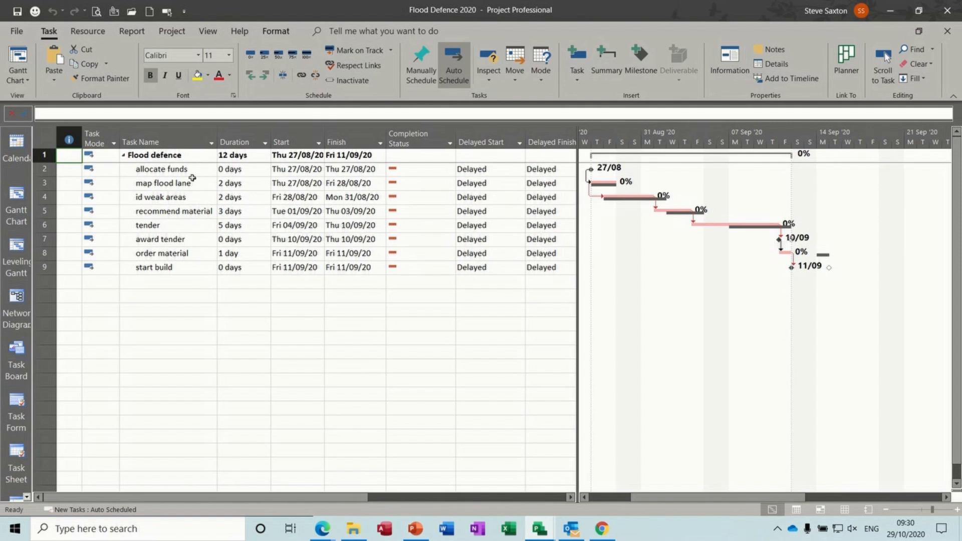
Switch the Flood Defence 2020 plan to the Sprint Planning Sheet view
mouse_move(169, 169)
left_mouse_down()
mouse_move(182, 268)
mouse_move(183, 171)
left_mouse_up()
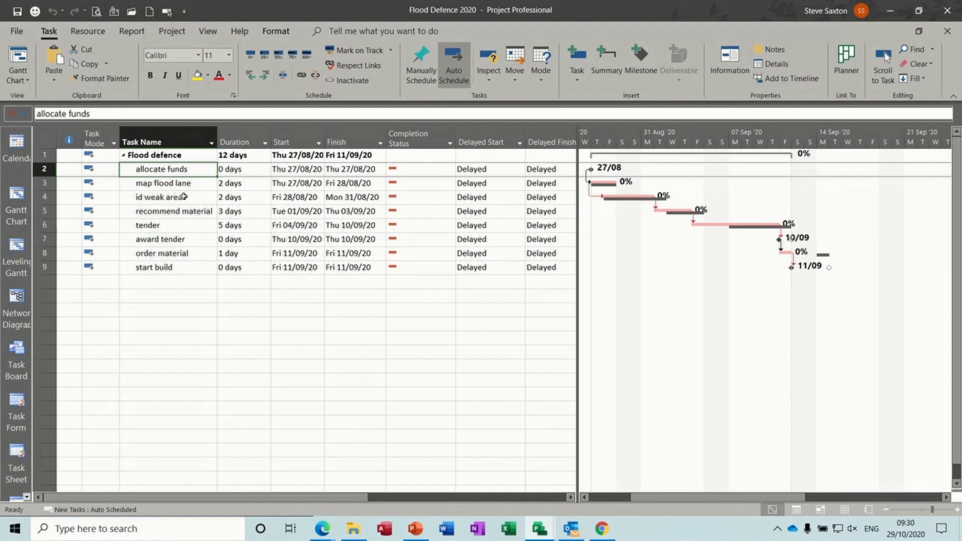
left_click(181, 295)
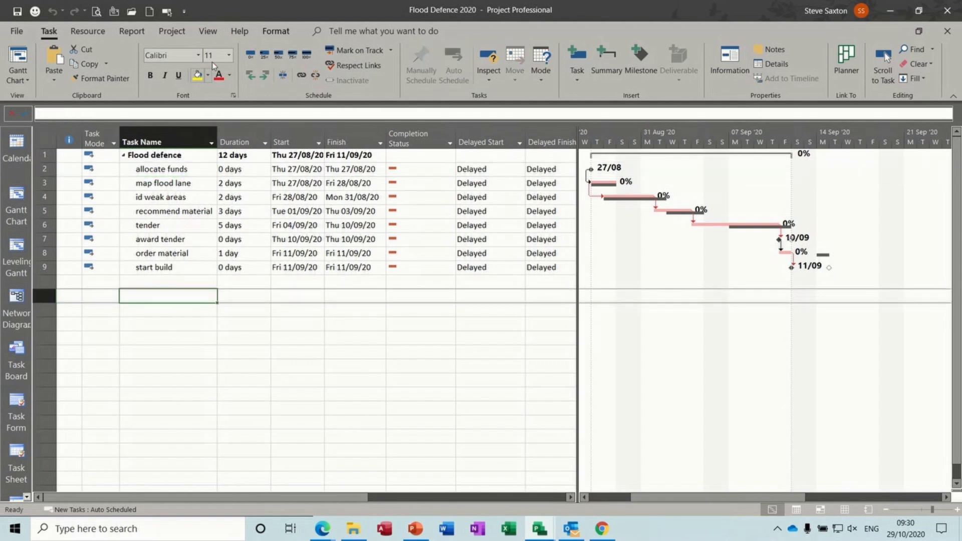
left_click(209, 33)
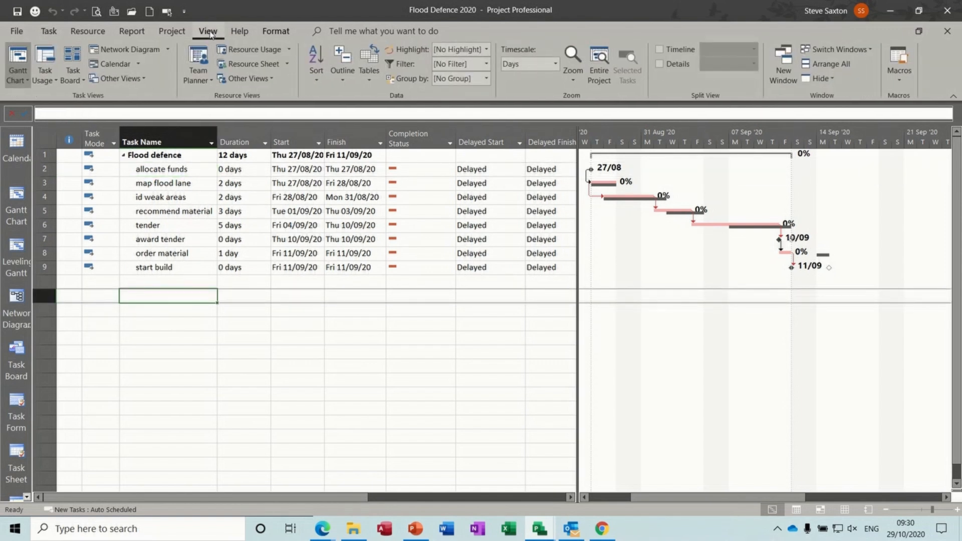
left_click(273, 81)
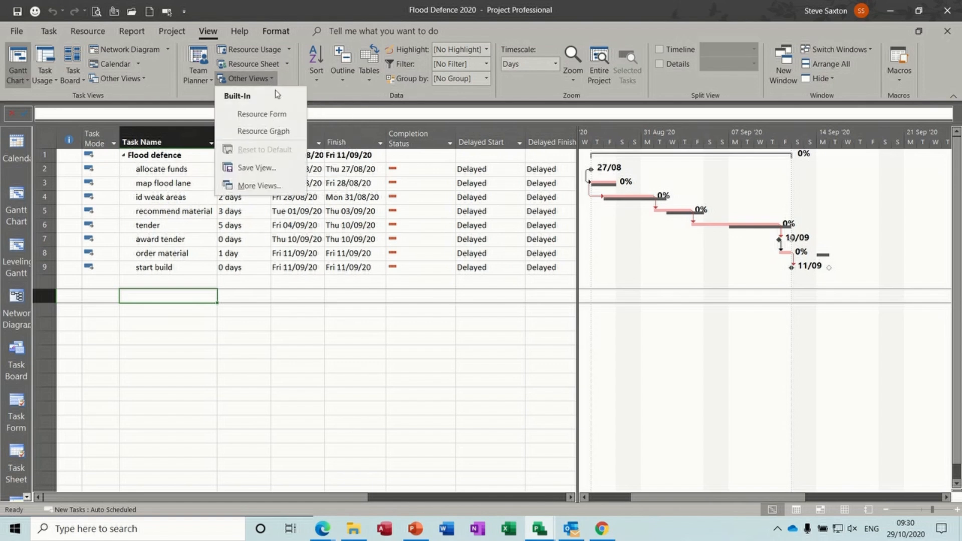
left_click(269, 188)
left_click_drag(271, 167, 272, 136)
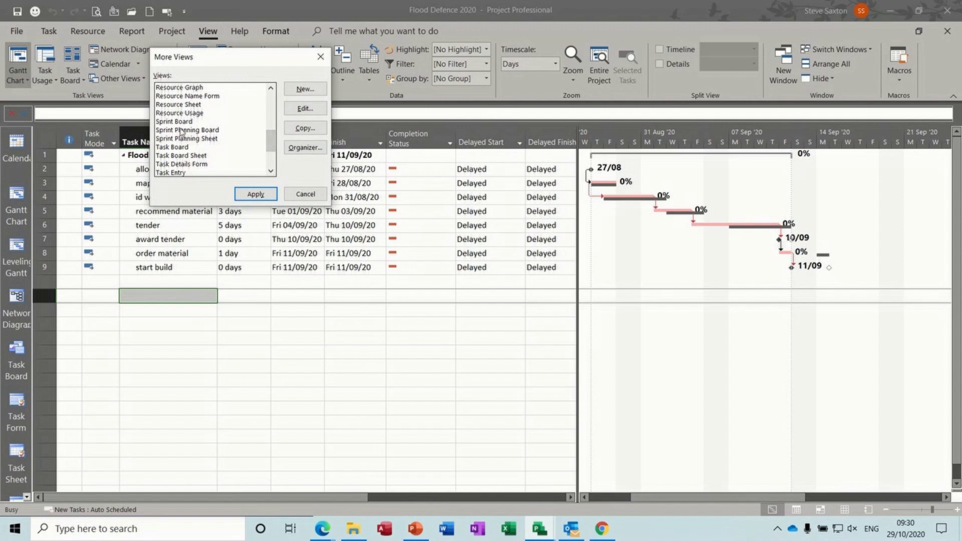
left_click(216, 131)
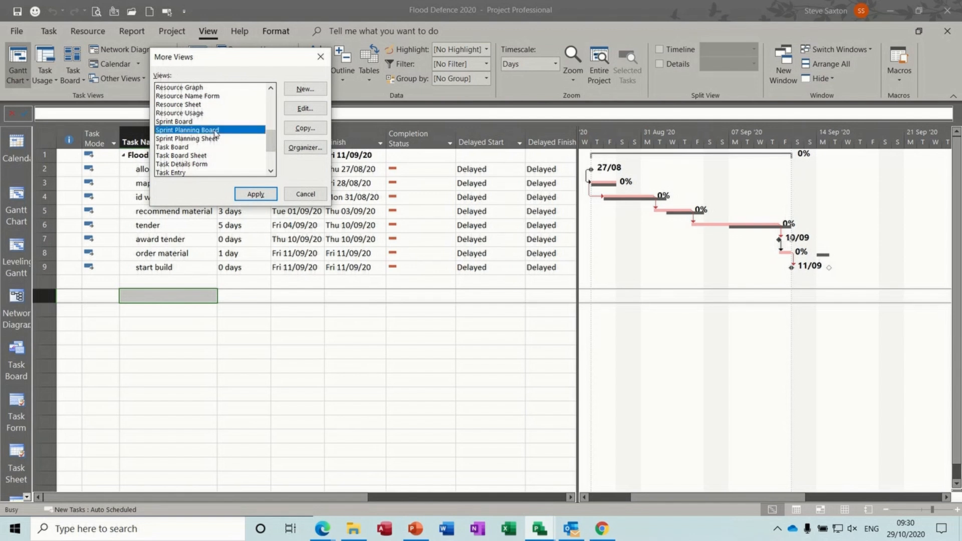
left_click(210, 139)
left_click(249, 193)
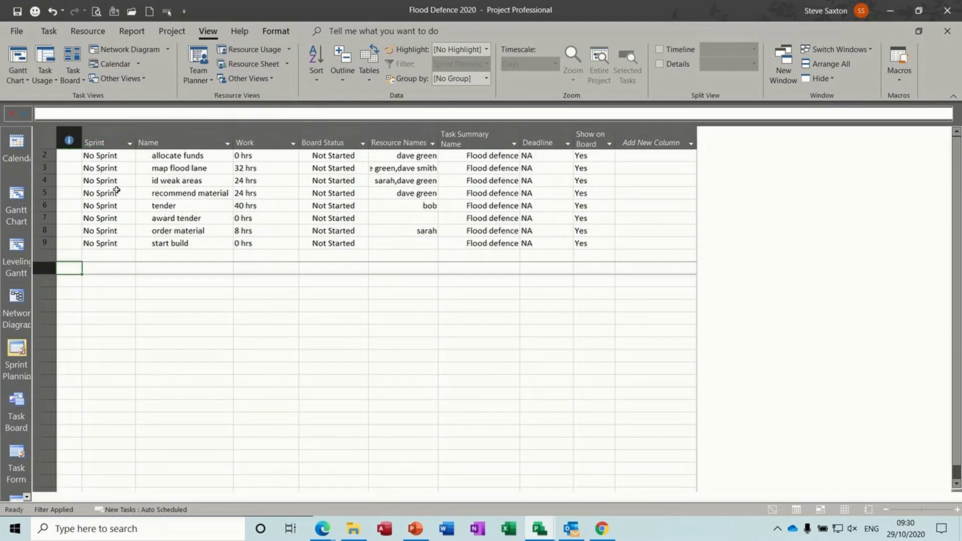
Start adding sprints from the allocate funds task and create three consecutive one-week sprints beginning Thu 29/10/20
left_click(121, 156)
left_click(131, 157)
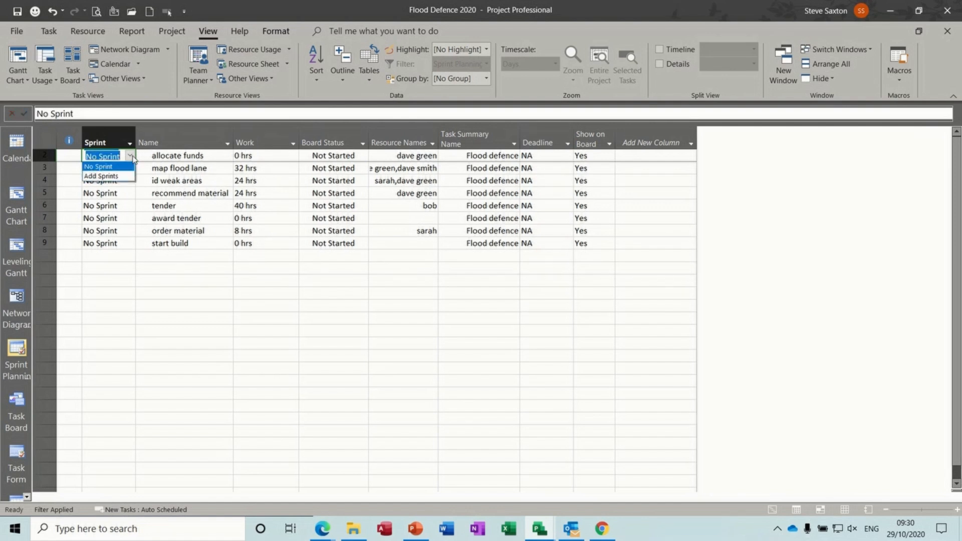
left_click(117, 177)
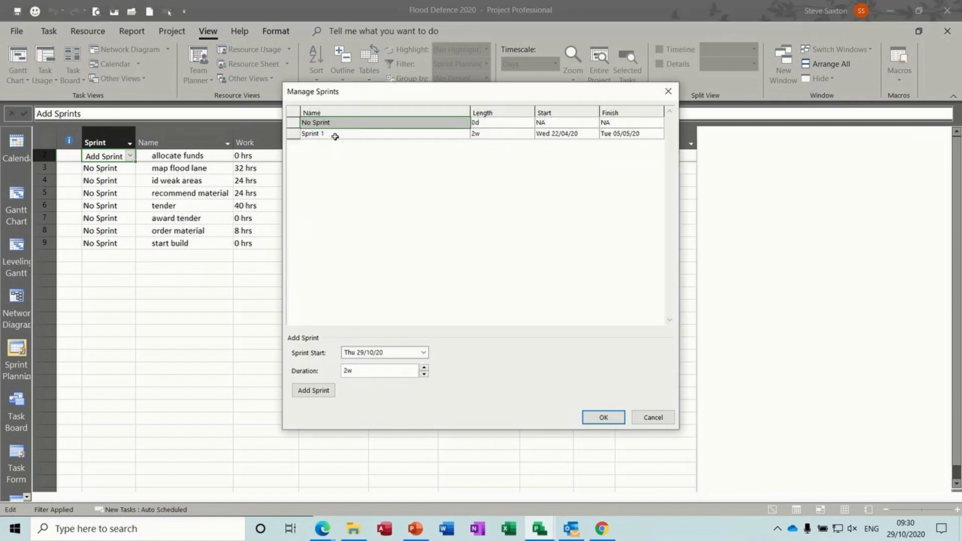
left_click(343, 134)
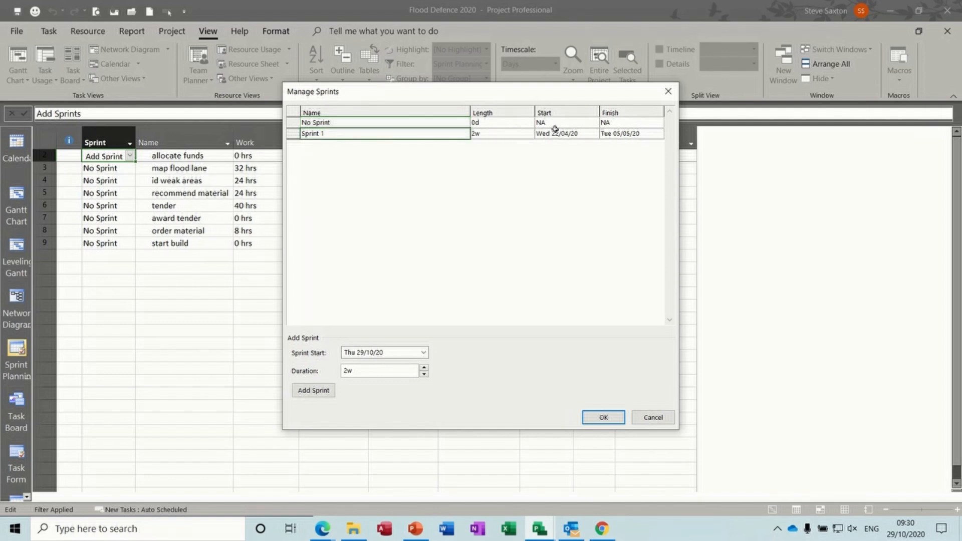
left_click(425, 374)
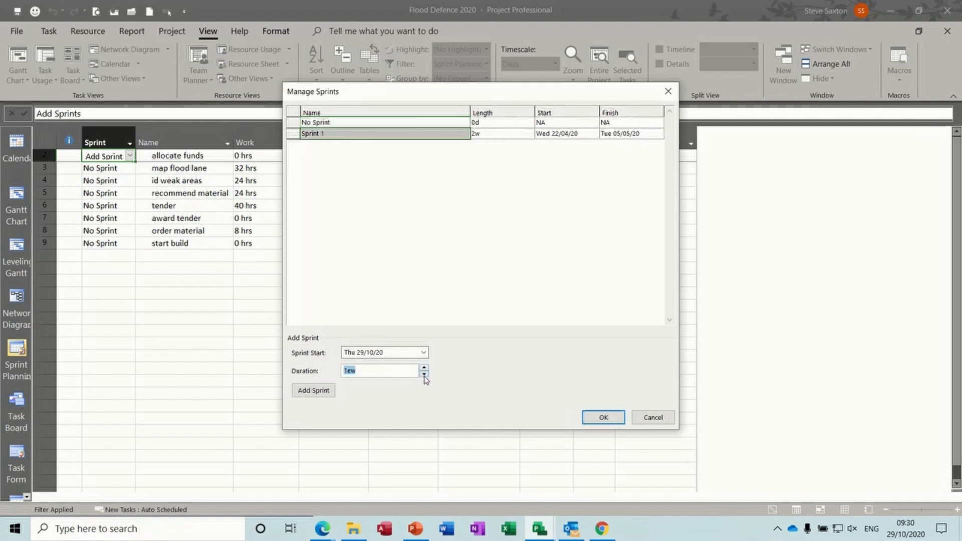
left_click(316, 392)
left_click(316, 395)
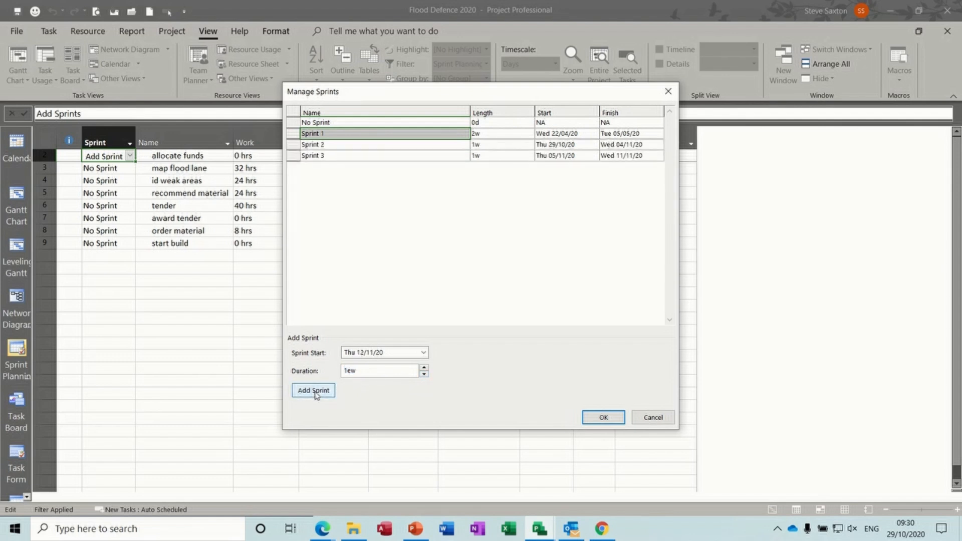
left_click(315, 395)
Add two consecutive three-week sprints starting Thu 19/11/20 and accept the sprint list
left_click(424, 369)
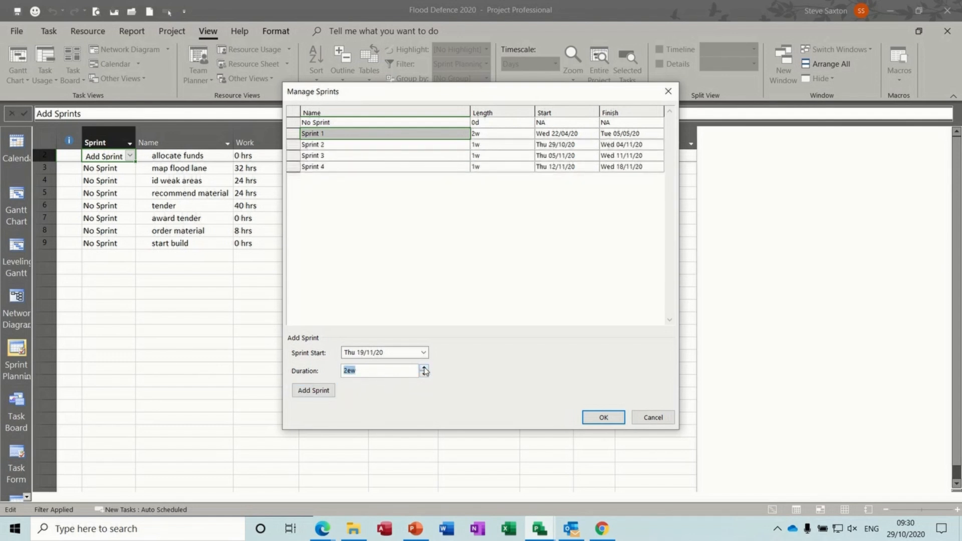
left_click(324, 391)
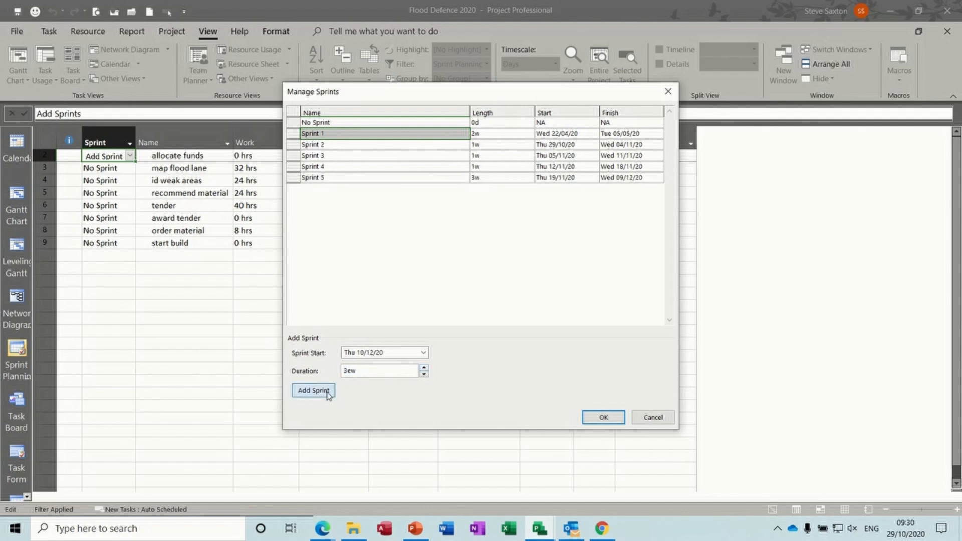
left_click(327, 394)
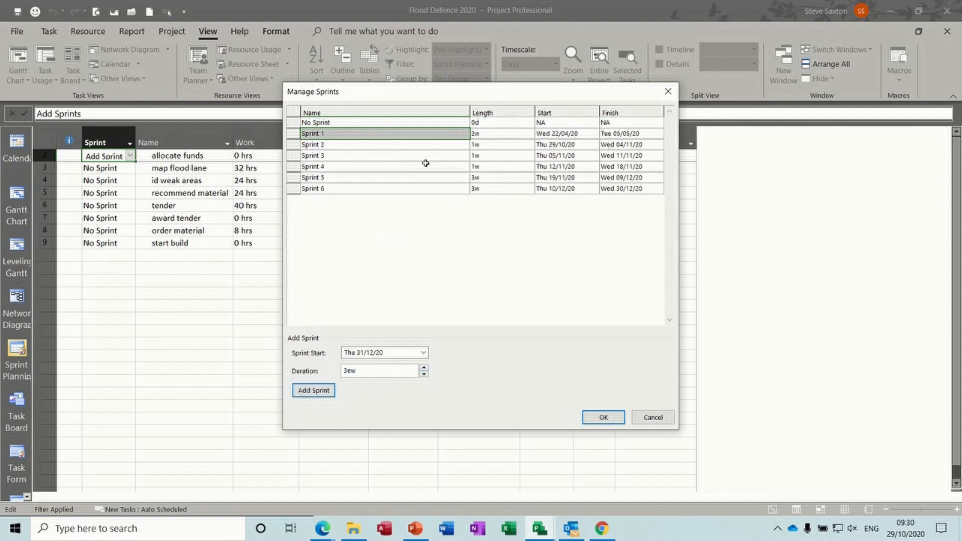
left_click(563, 189)
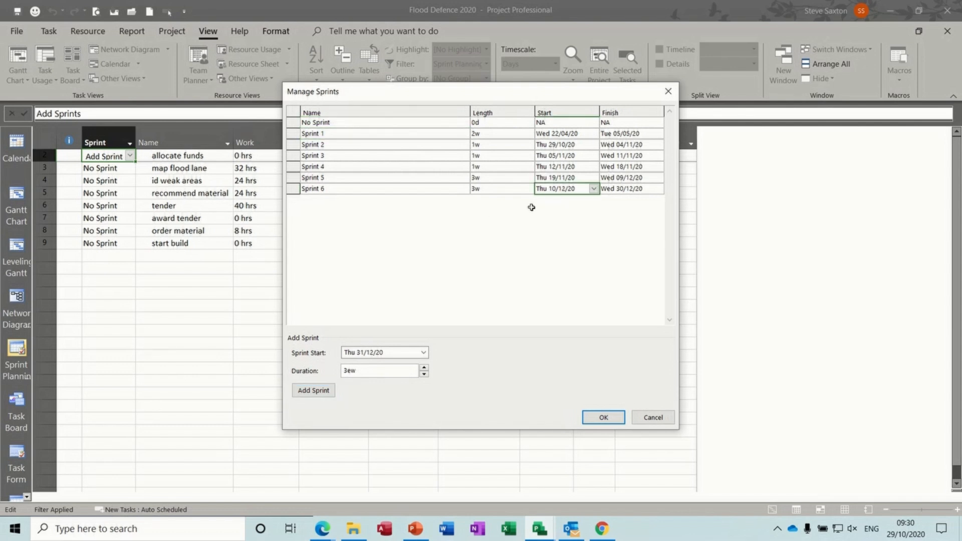
left_click(594, 189)
left_click(594, 189)
left_click(603, 417)
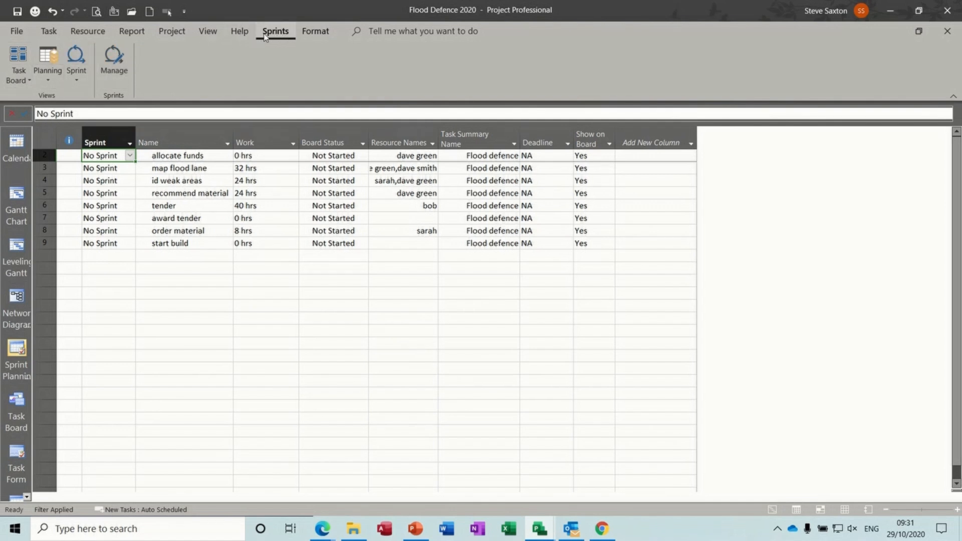
Show the Task Board and set the completion percentage to 25 for Next up and 50 for In progress
left_click(18, 60)
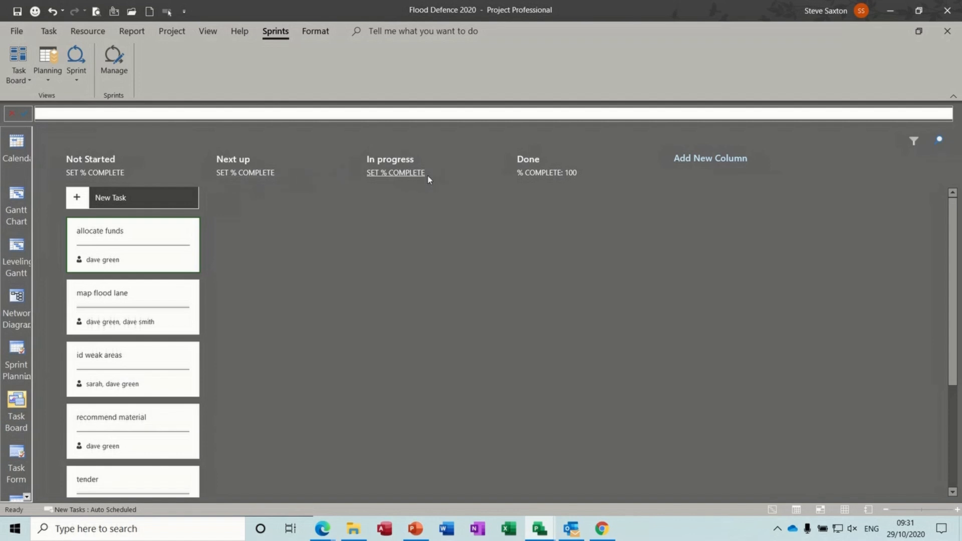
left_click(268, 177)
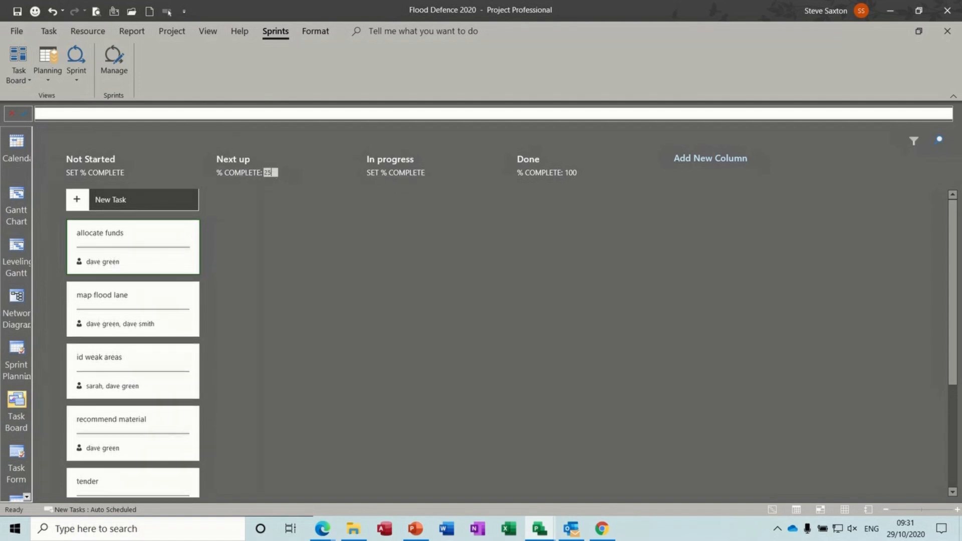
left_click(402, 175)
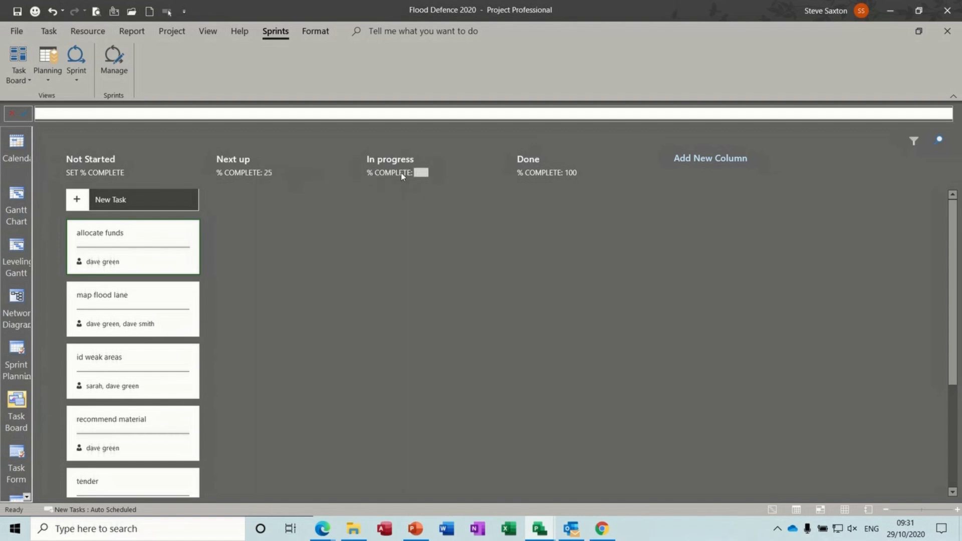
type("50")
Add a Still Going board column at 75% complete and move it ahead of the Done column
left_click(704, 160)
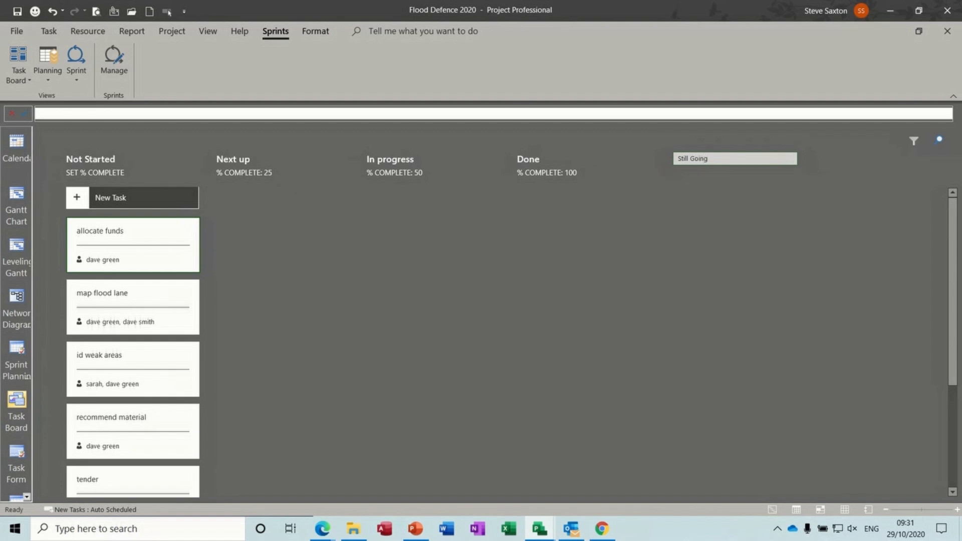
type("Still Going")
key("Return")
left_click(705, 173)
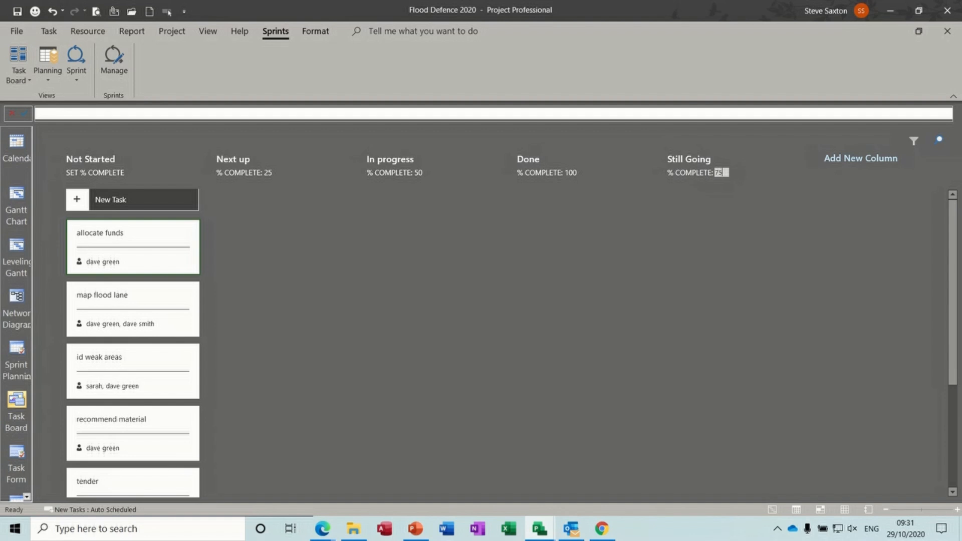
type("75")
key("Return")
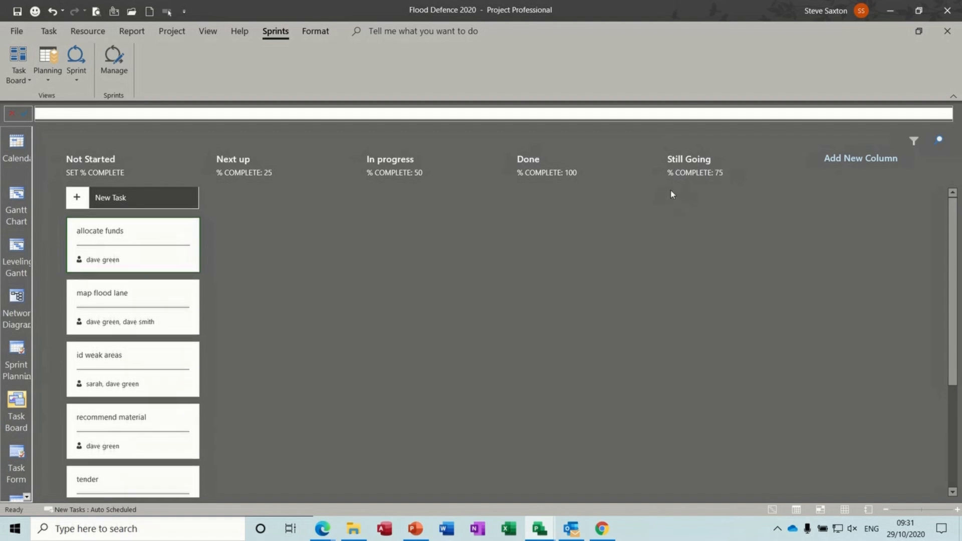
right_click(685, 166)
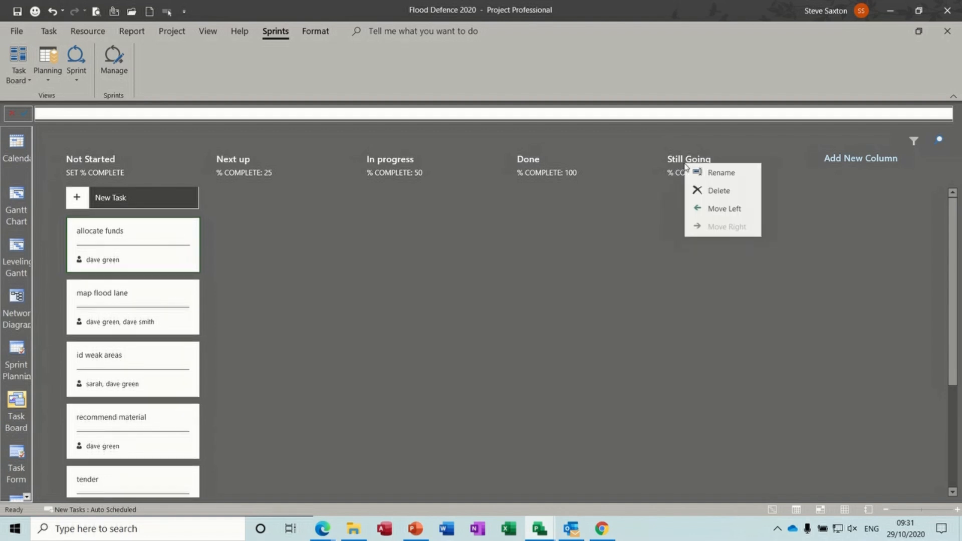
left_click(721, 209)
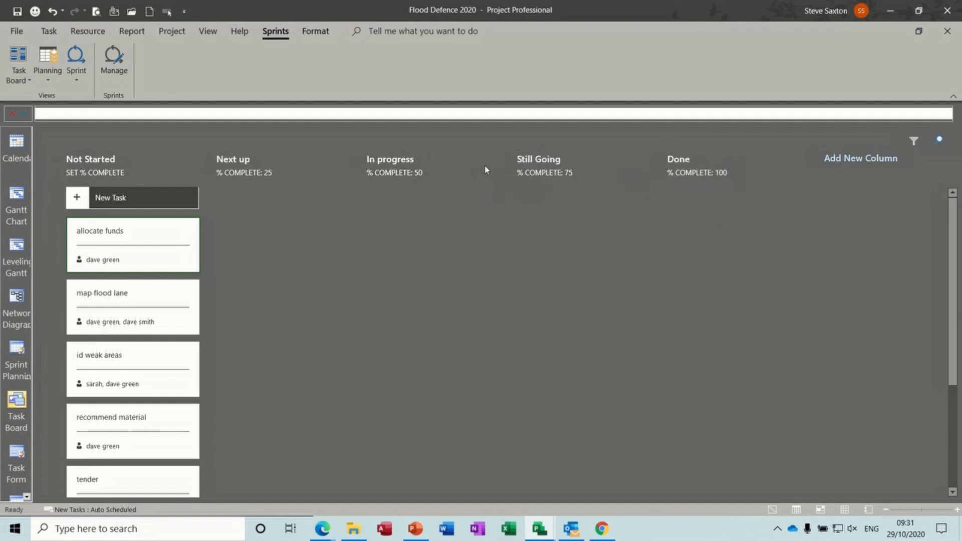
mouse_move(179, 245)
left_mouse_down()
mouse_move(315, 224)
mouse_move(195, 255)
mouse_move(182, 245)
left_mouse_up()
right_click(182, 245)
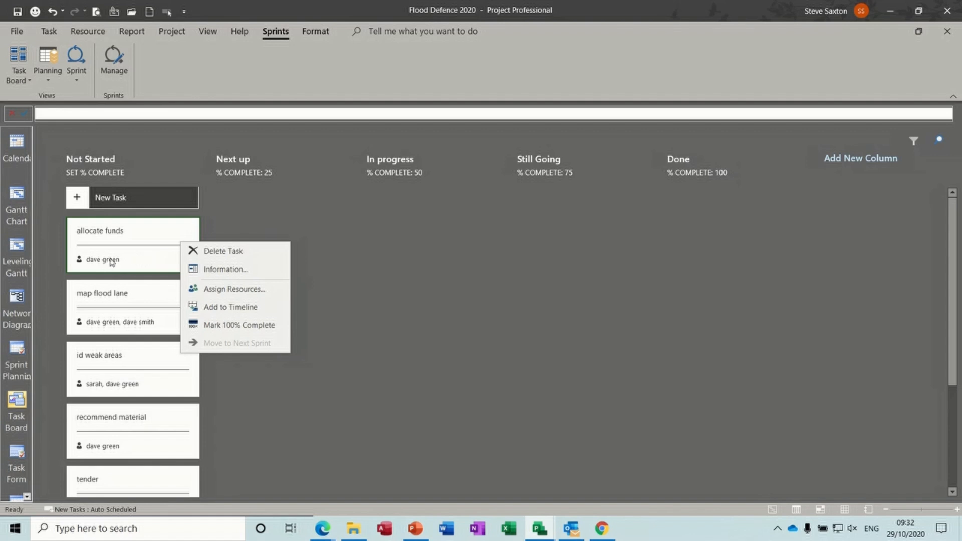
left_click(143, 264)
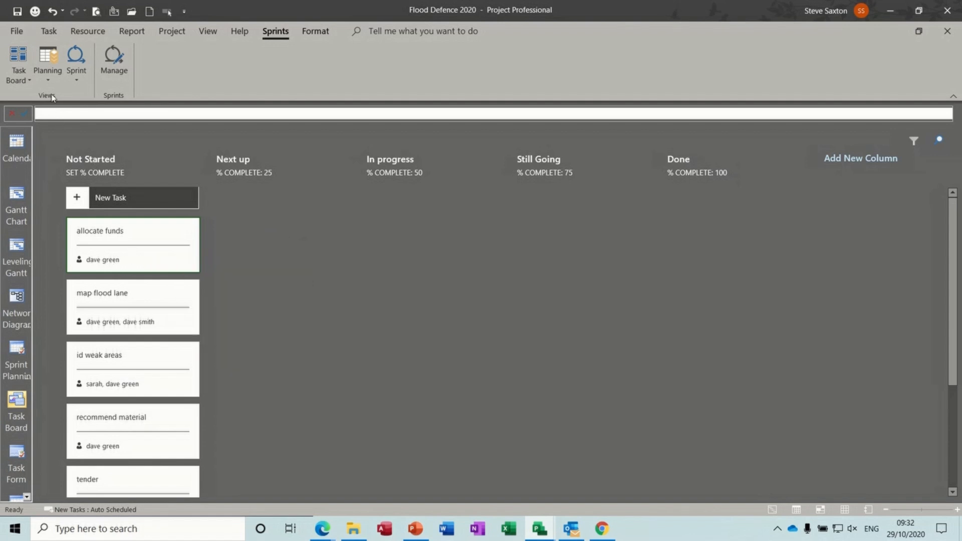
View the plan as a Sprint Planning Board, a Gantt Chart and a Sprint Planning Sheet
left_click(48, 59)
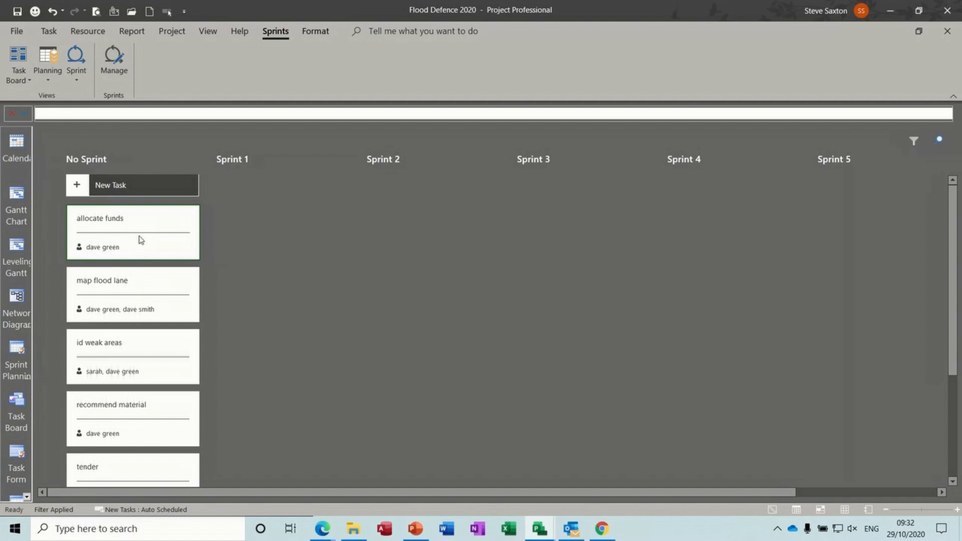
left_click(18, 197)
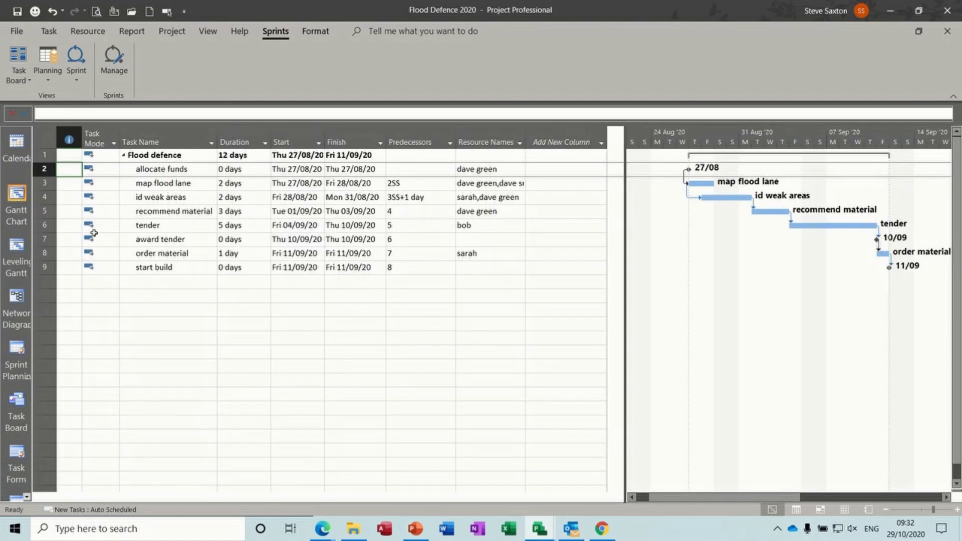
left_click(15, 351)
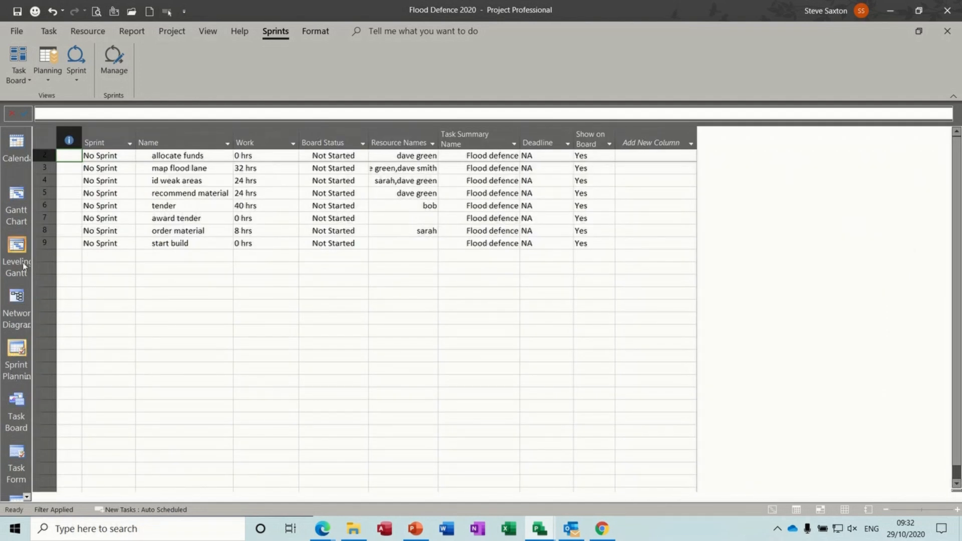
left_click(26, 496)
On the Sprint Planning Board, assign allocate funds to Sprint 1, map flood lane and id weak areas to Sprint 2, recommend material and tender to Sprint 3
left_click(49, 56)
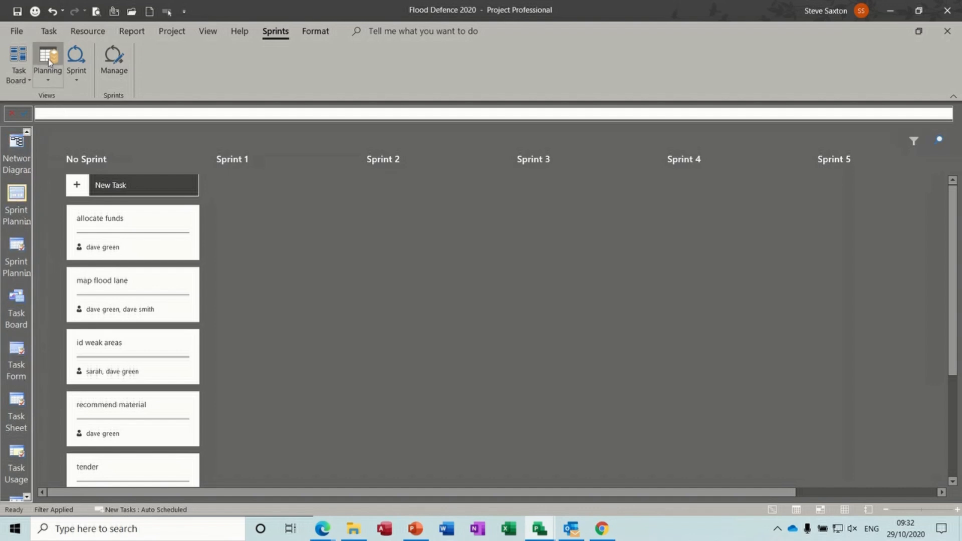
left_click_drag(135, 238, 283, 210)
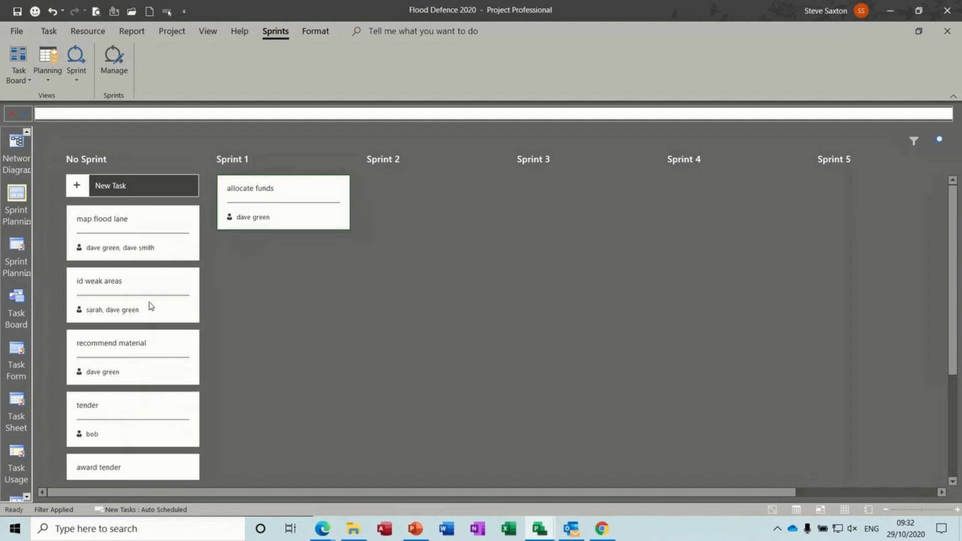
left_click_drag(133, 247, 433, 217)
left_click_drag(137, 245, 432, 280)
left_click_drag(111, 251, 572, 211)
left_click_drag(180, 243, 649, 278)
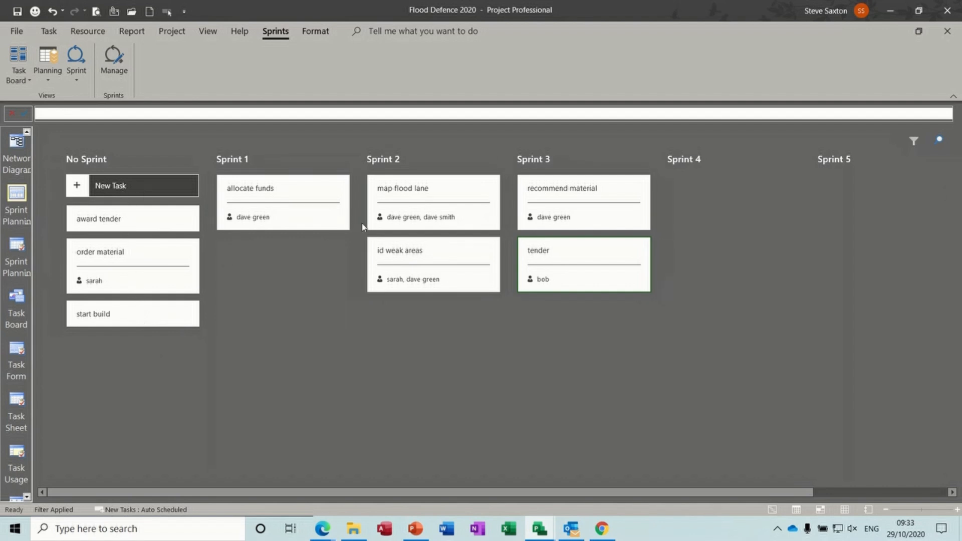
View the current sprint's board and review the sprint lengths and dates in Manage Sprints
left_click(77, 59)
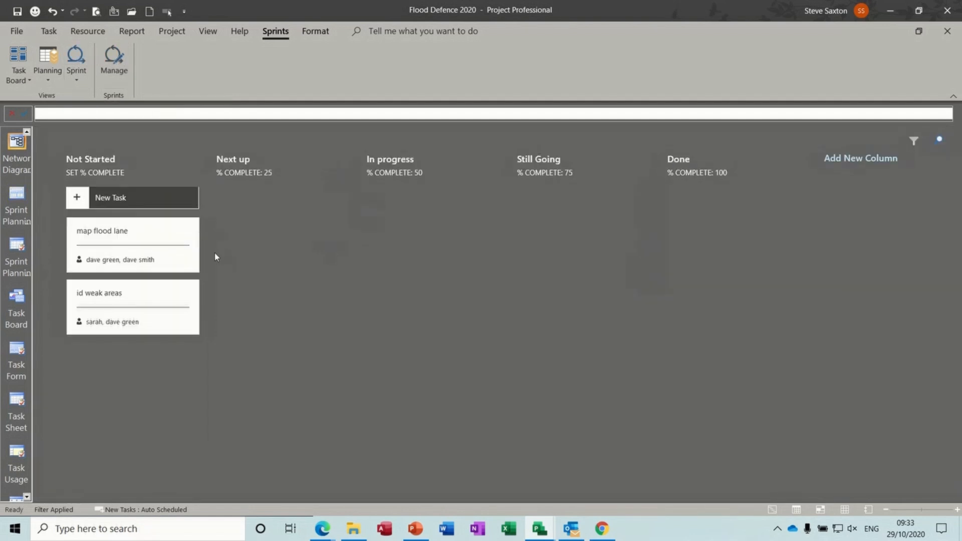
left_click(115, 60)
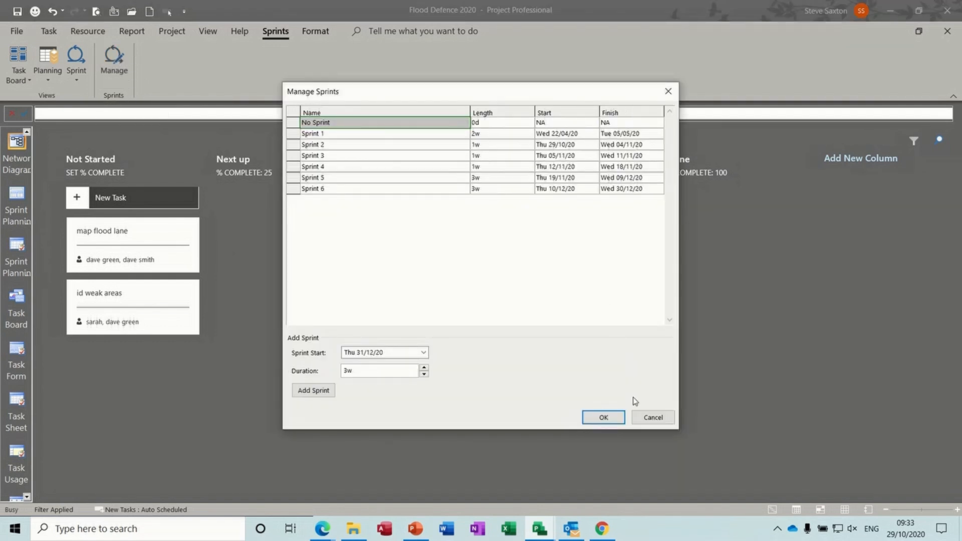
left_click(647, 420)
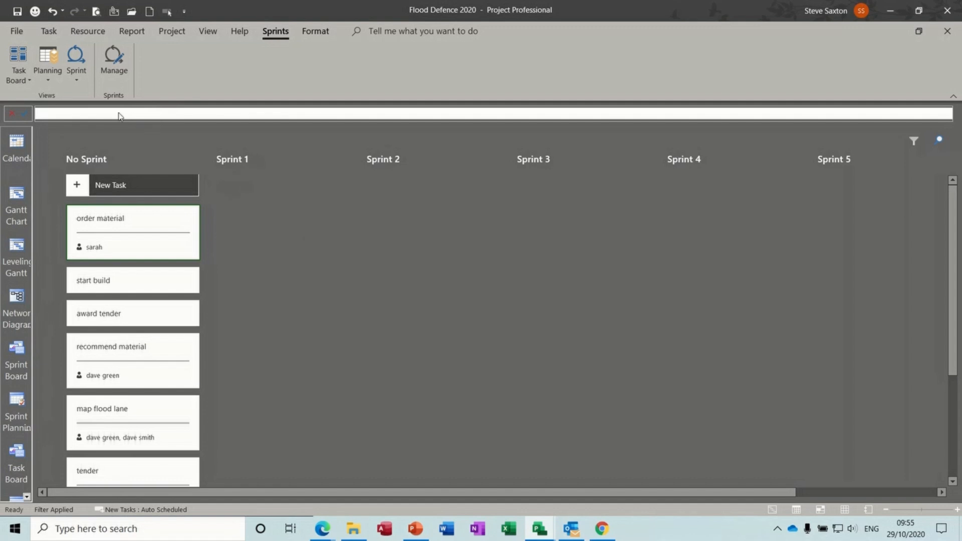
left_click(113, 57)
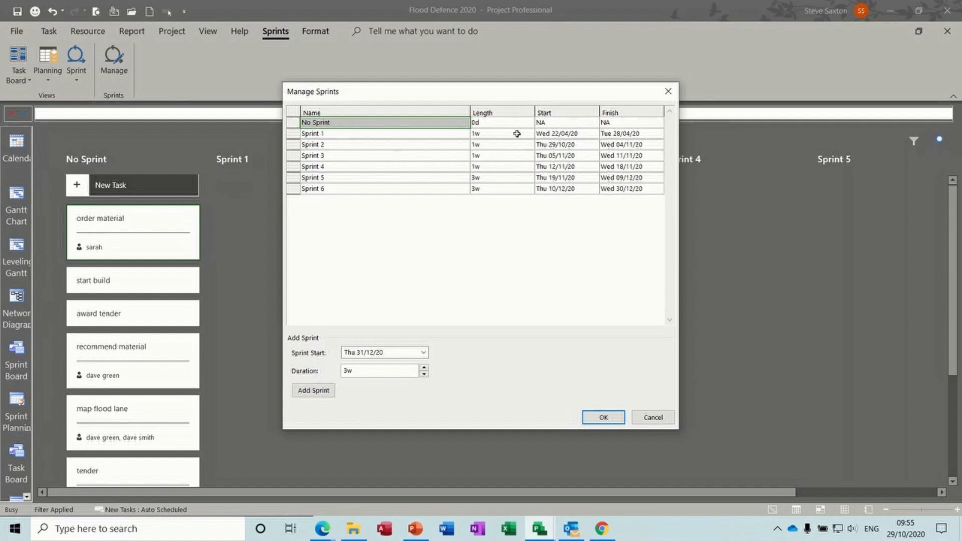
left_click(668, 91)
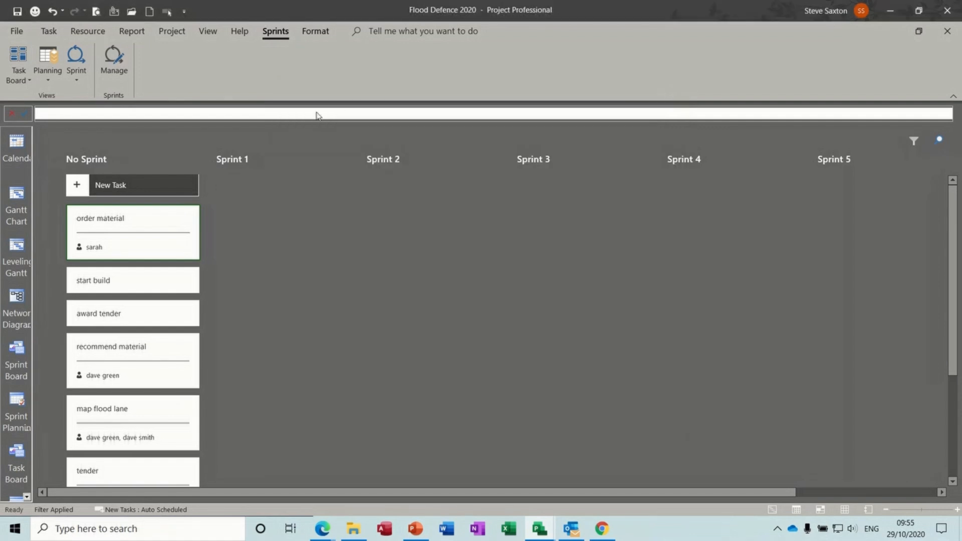
Set the project's start date to today, Thu 29/10/2020, in Project Information
left_click(171, 31)
left_click(149, 62)
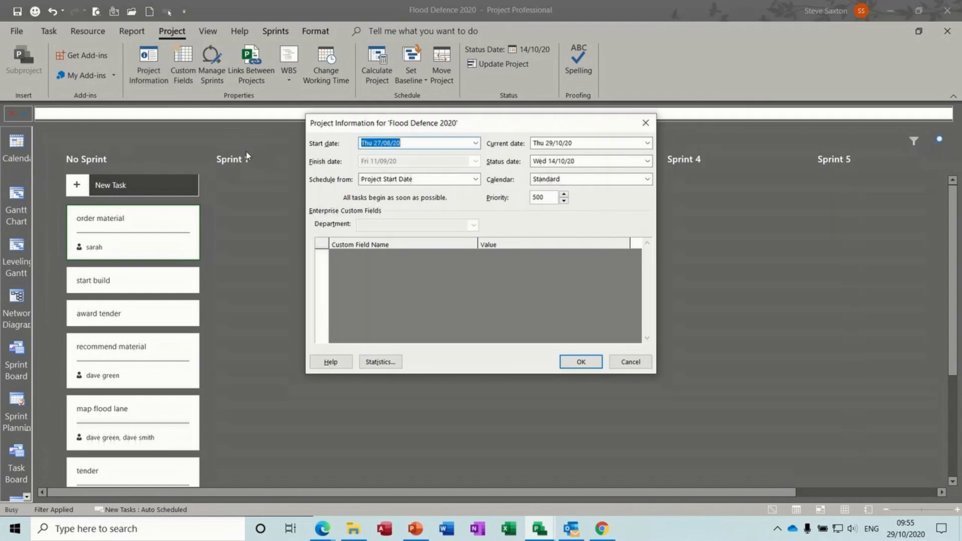
left_click(475, 144)
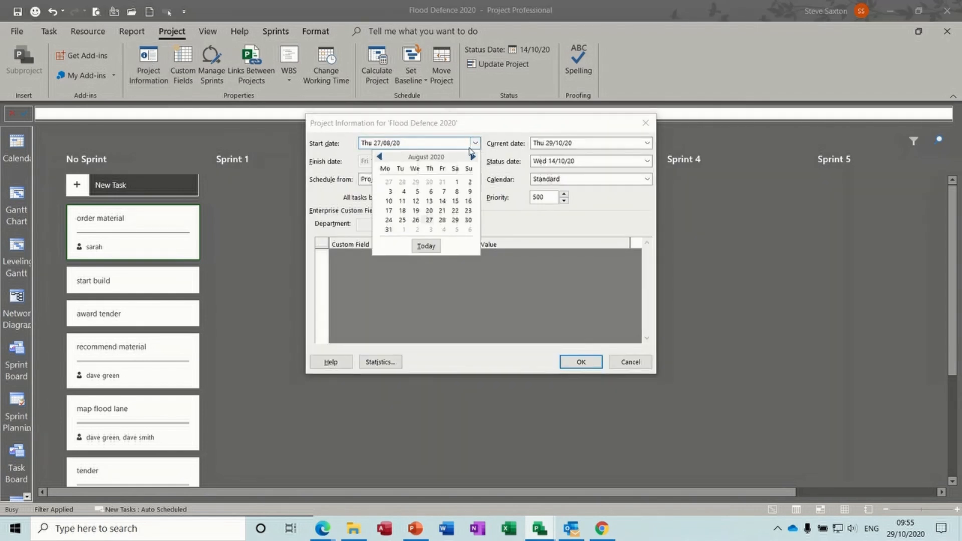
left_click(426, 246)
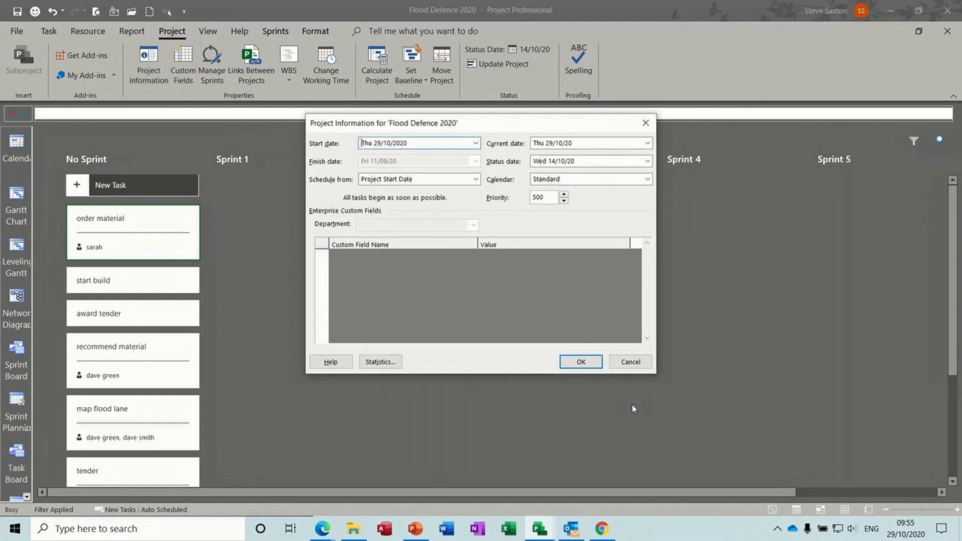
left_click(581, 363)
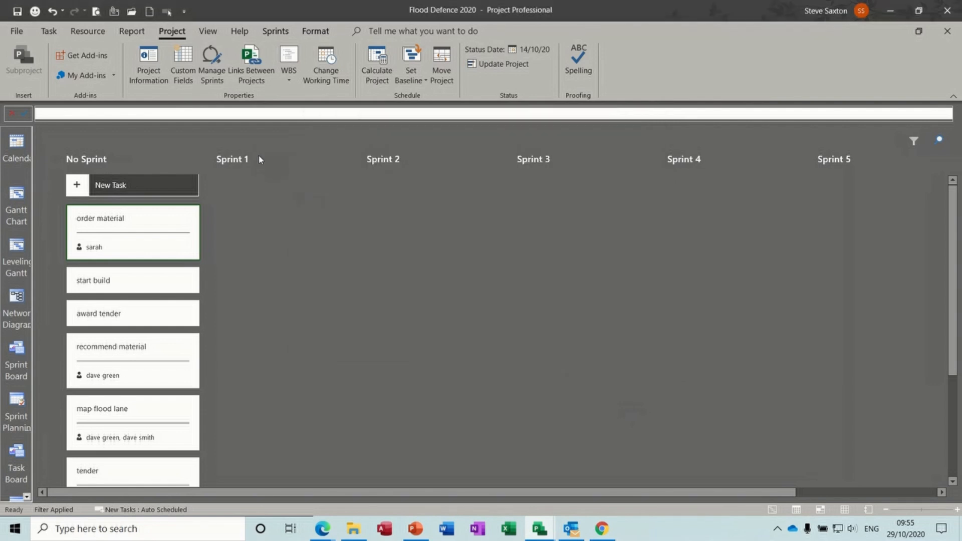
Set Sprint 1's start date to Mon 19/10/20 in Manage Sprints
left_click(275, 33)
left_click(114, 60)
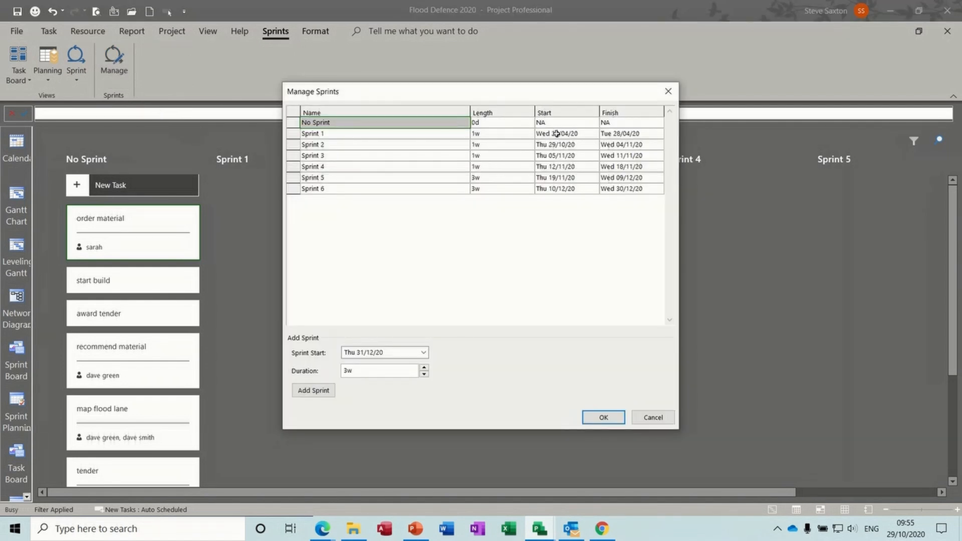
left_click(556, 134)
left_click(593, 134)
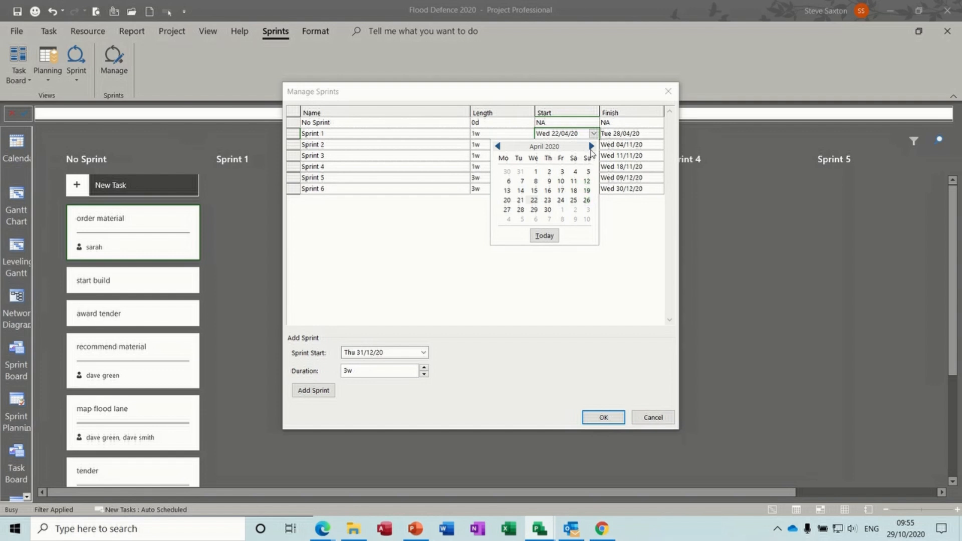
left_click(592, 146)
left_click(591, 146)
left_click(591, 147)
left_click(591, 146)
left_click(591, 146)
left_click(591, 146)
left_click(506, 200)
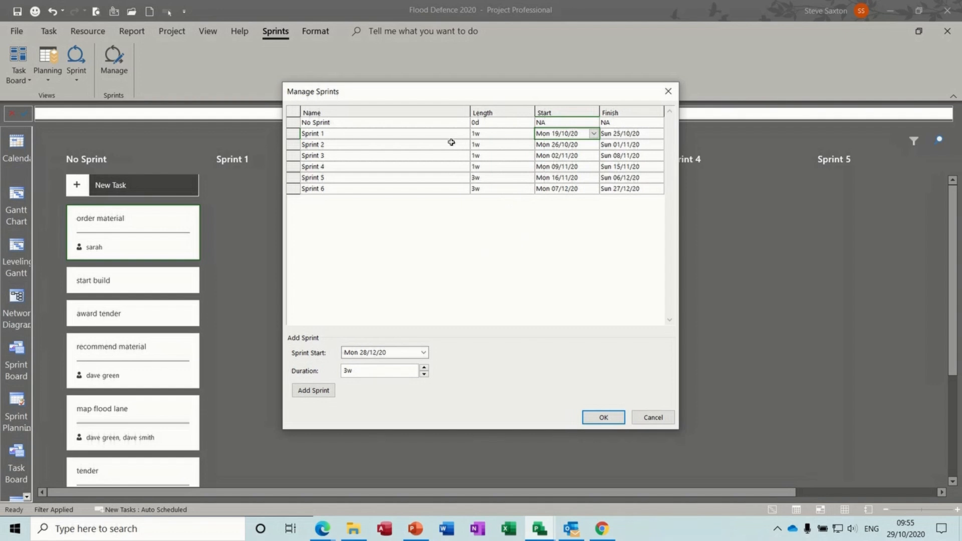
left_click(597, 417)
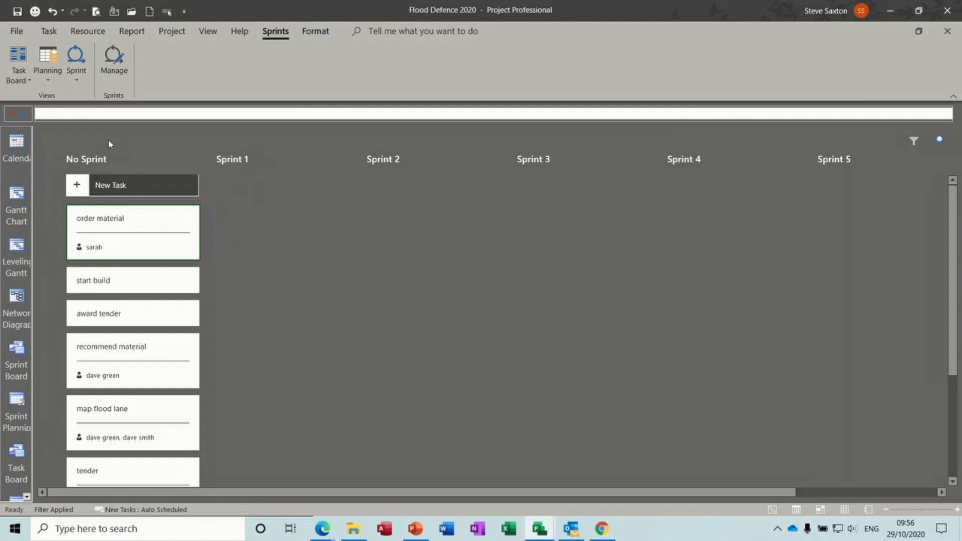
Show the Sprint Planning Sheet and open the list of sprints for the order material task
left_click(49, 82)
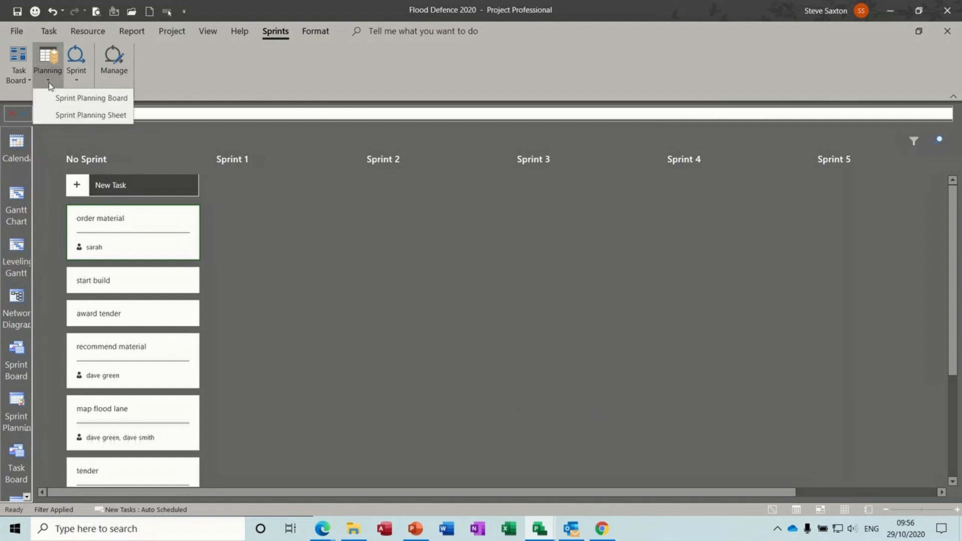
left_click(83, 114)
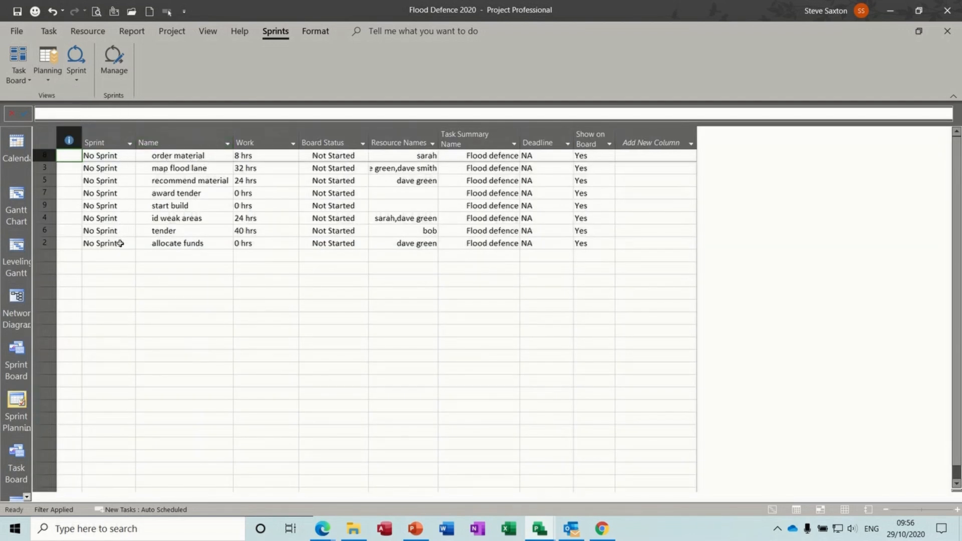
left_click(127, 158)
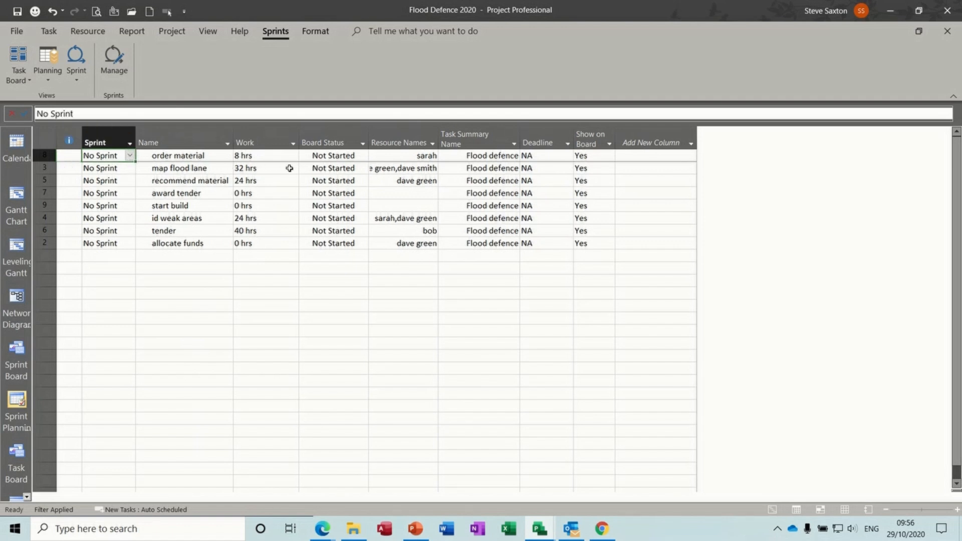
left_click(129, 156)
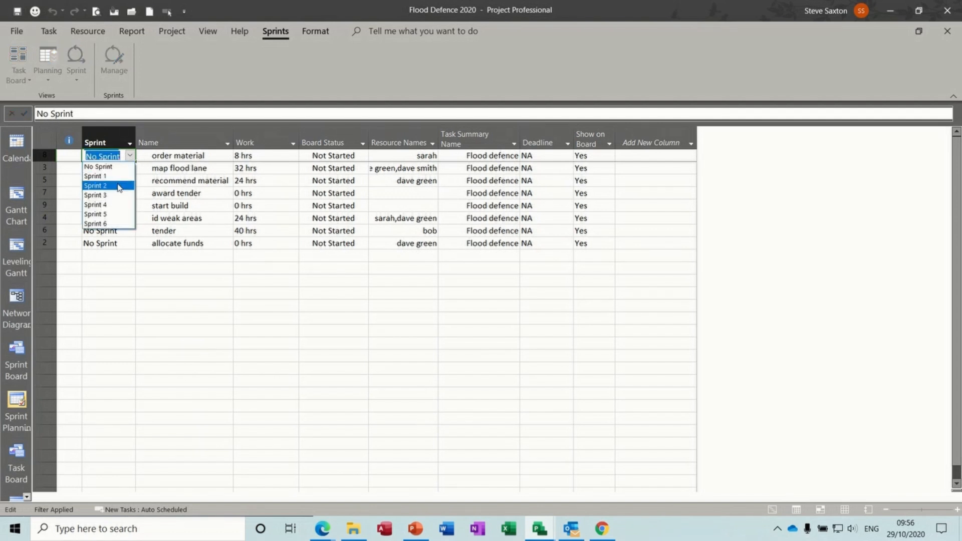
Assign the "order material" and "map flood lane" tasks to Sprint 2
left_click(120, 186)
left_click(127, 171)
left_click(130, 168)
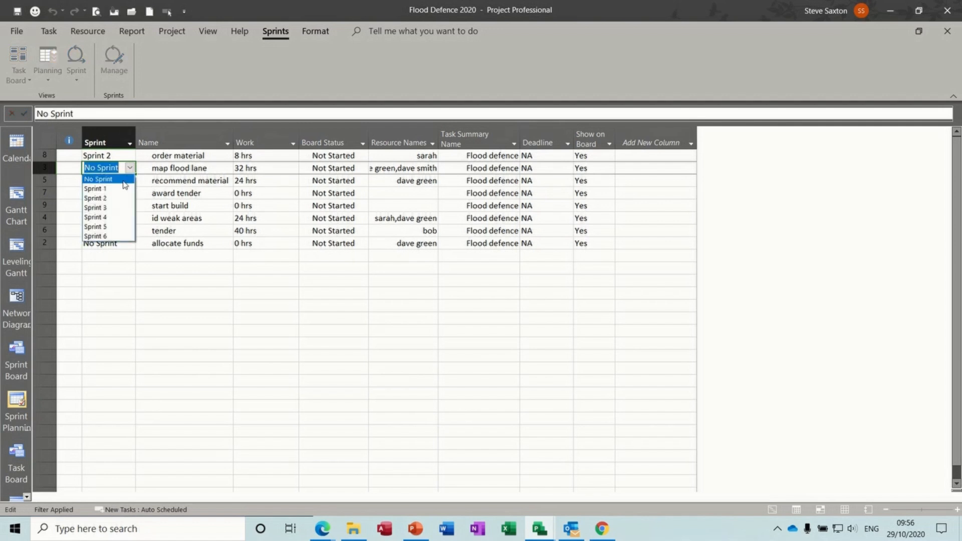
left_click(117, 198)
Assign the "recommend material" and "award tender" tasks to Sprint 3
left_click(128, 181)
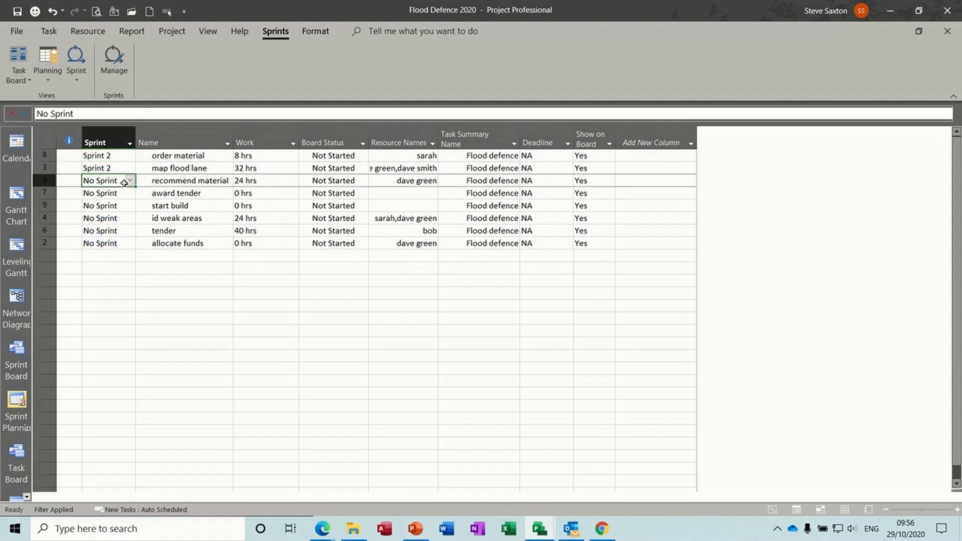
left_click(132, 181)
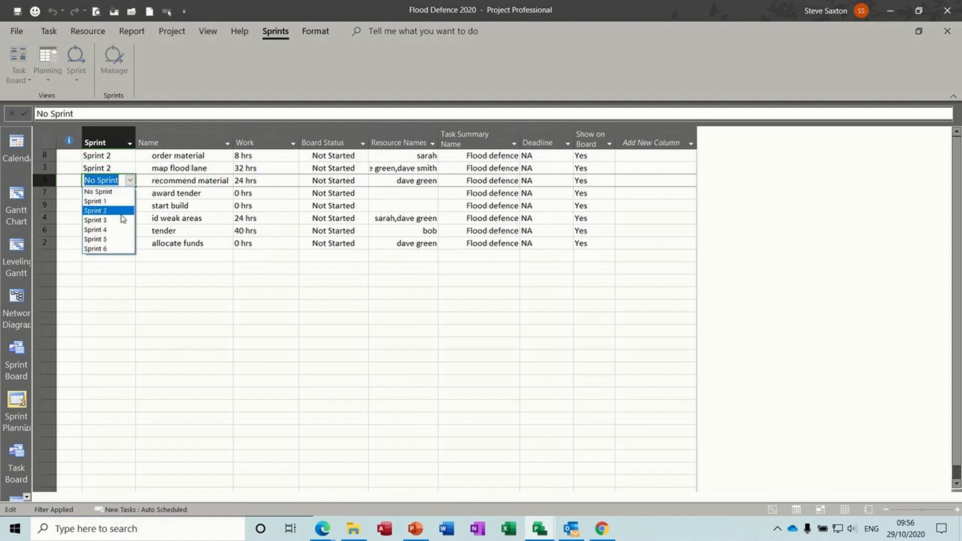
left_click(122, 219)
left_click(127, 193)
left_click(130, 193)
left_click(122, 231)
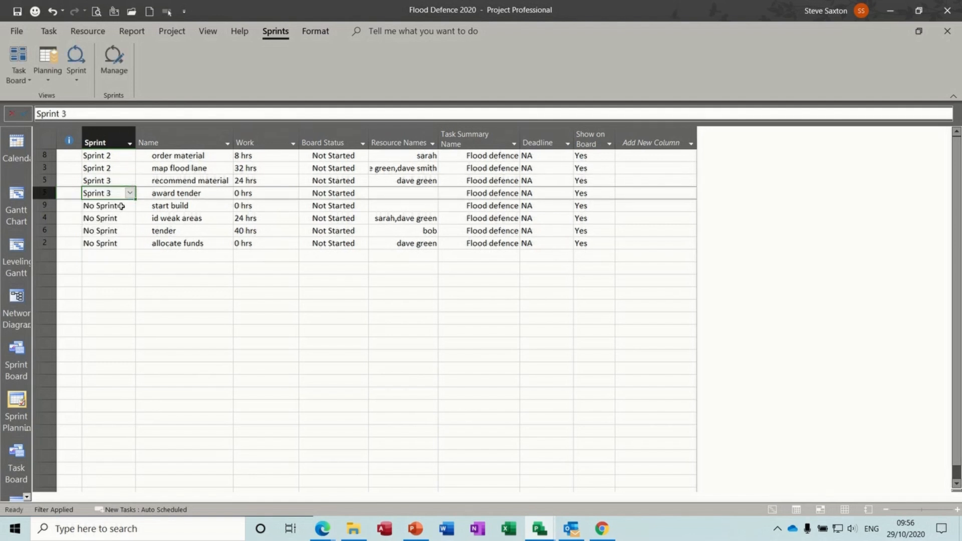
Assign the "start build" task to Sprint 4 and the "id weak areas" task to Sprint 5
left_click(120, 207)
left_click(129, 205)
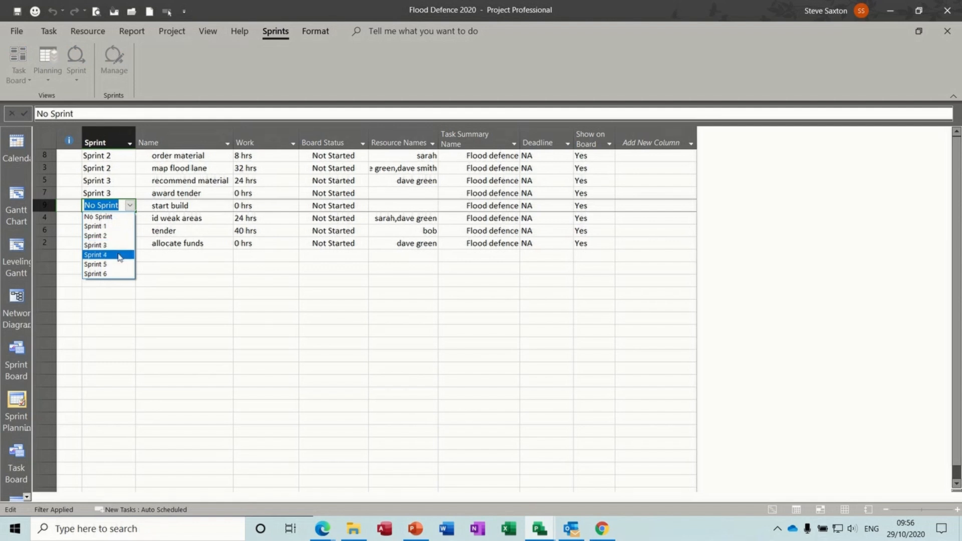
left_click(120, 255)
left_click(122, 218)
left_click(129, 219)
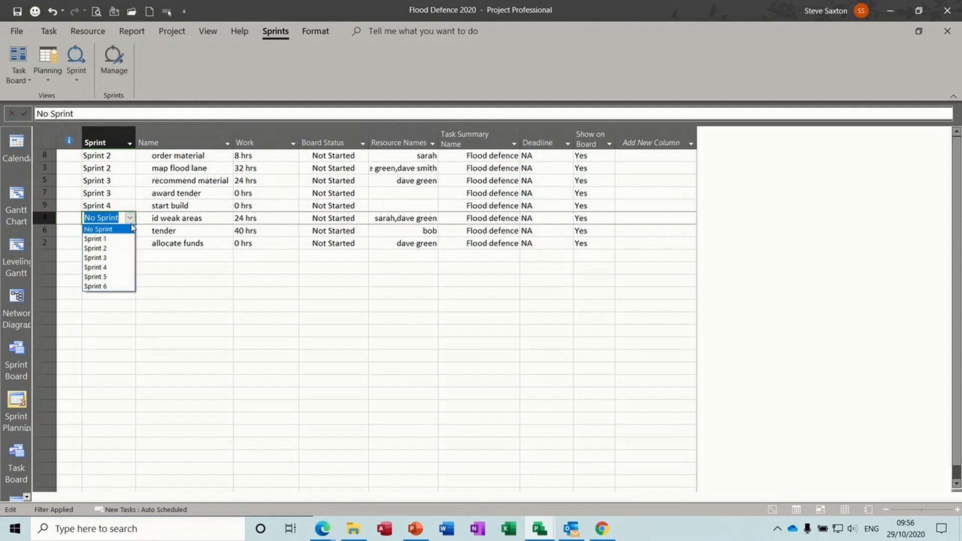
left_click(107, 266)
Assign the "tender" and "allocate funds" tasks to Sprint 6
left_click(122, 232)
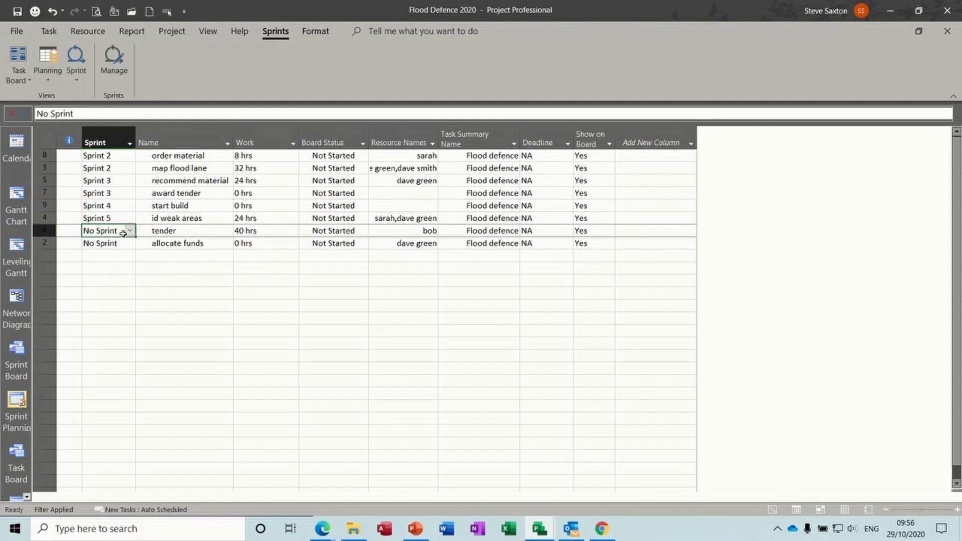
left_click(130, 230)
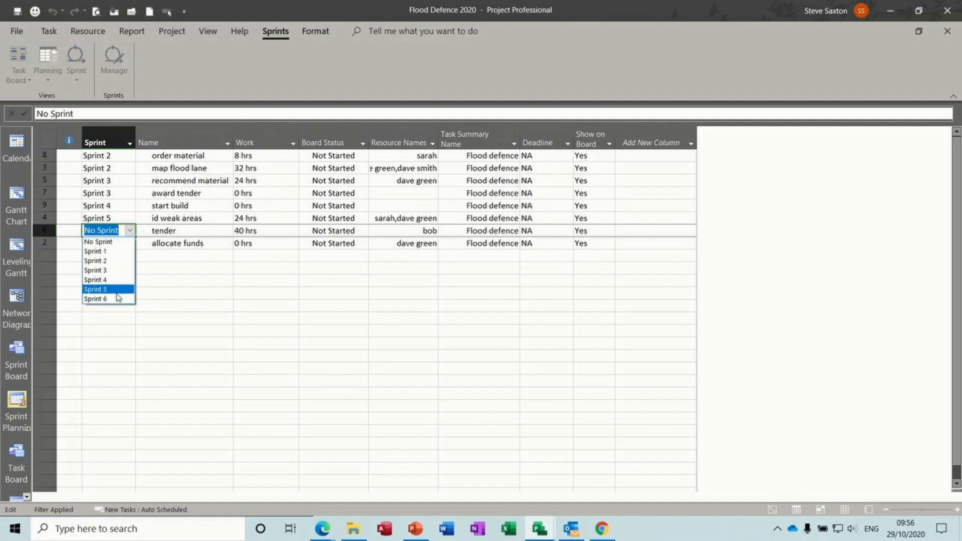
left_click(102, 298)
left_click(126, 248)
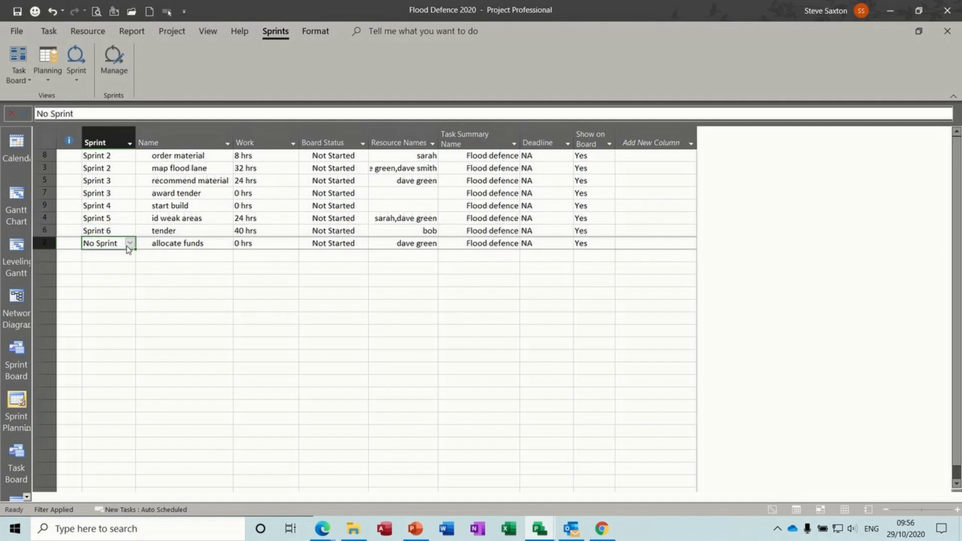
left_click(129, 244)
left_click(118, 311)
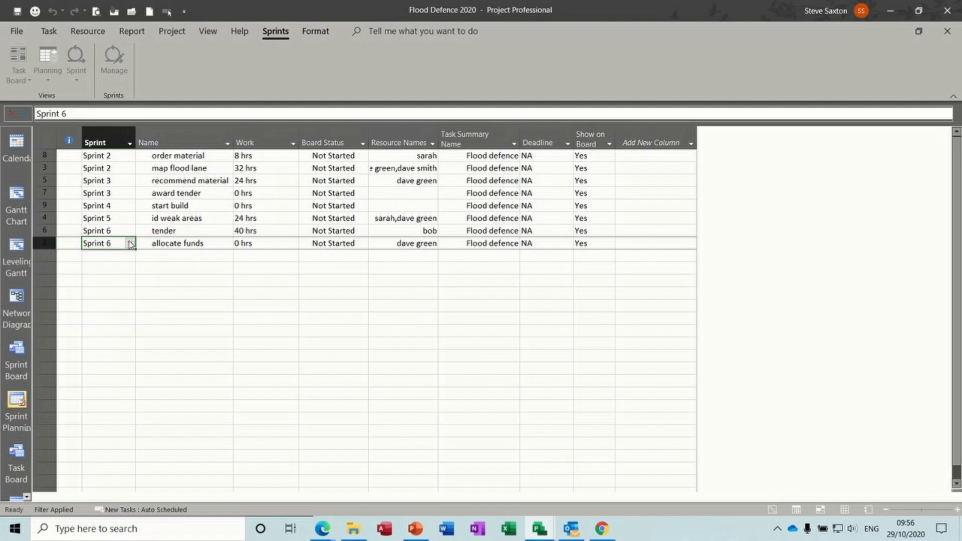
left_click(171, 253)
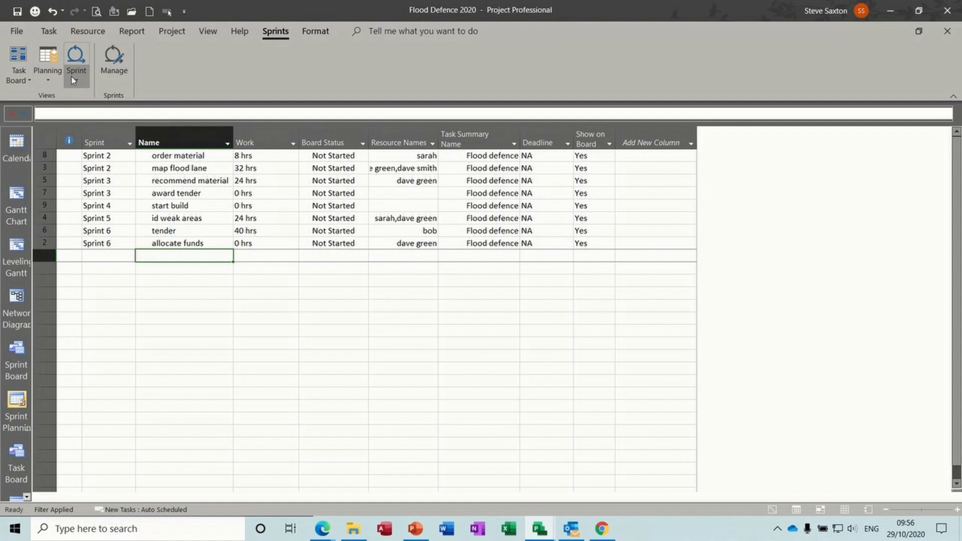
Review the boards of the current sprint, Sprint 3 and Sprint 6, then return to the current sprint board
left_click(74, 55)
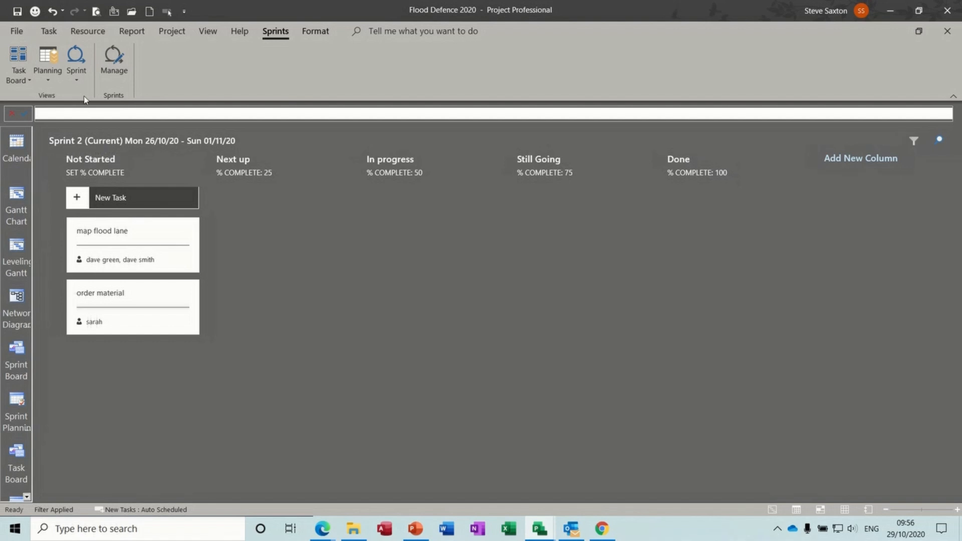
left_click(78, 81)
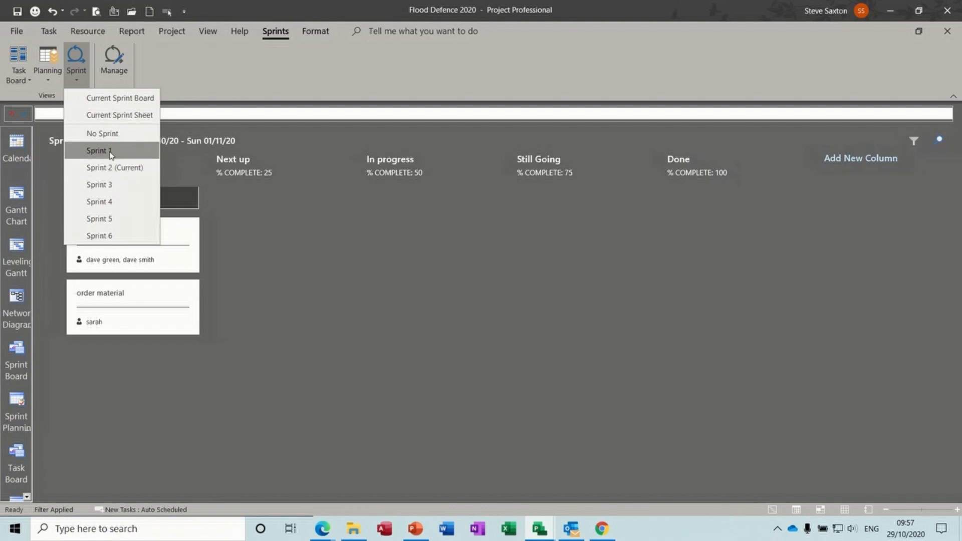
left_click(112, 186)
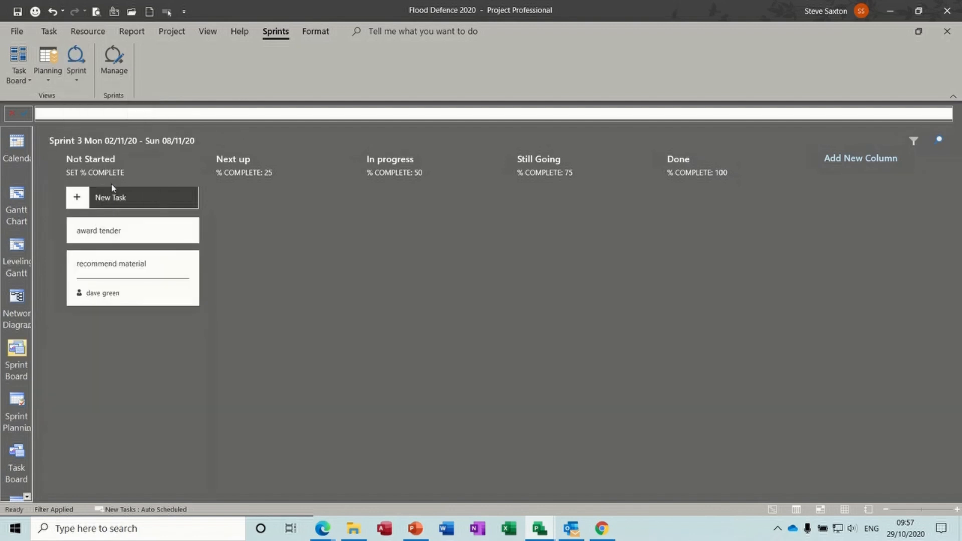
left_click(80, 85)
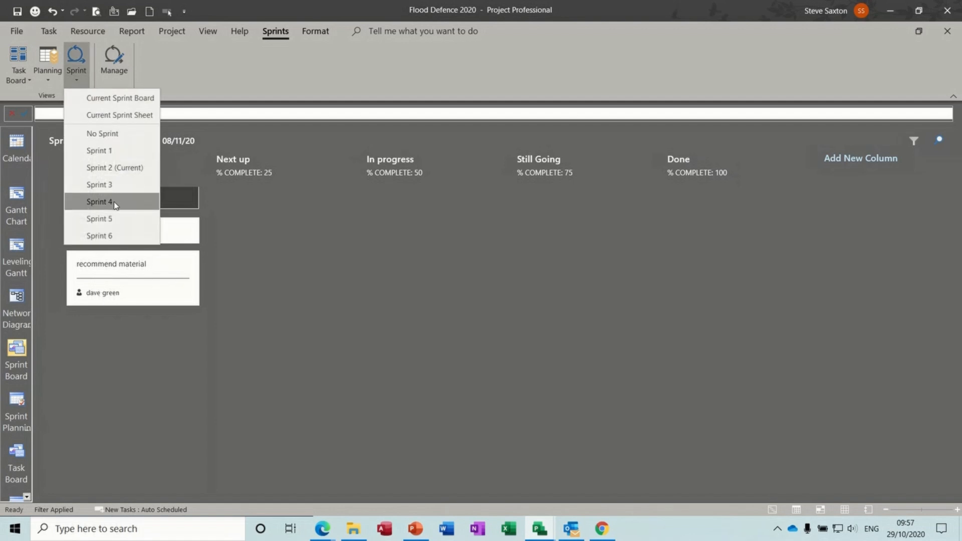
left_click(114, 236)
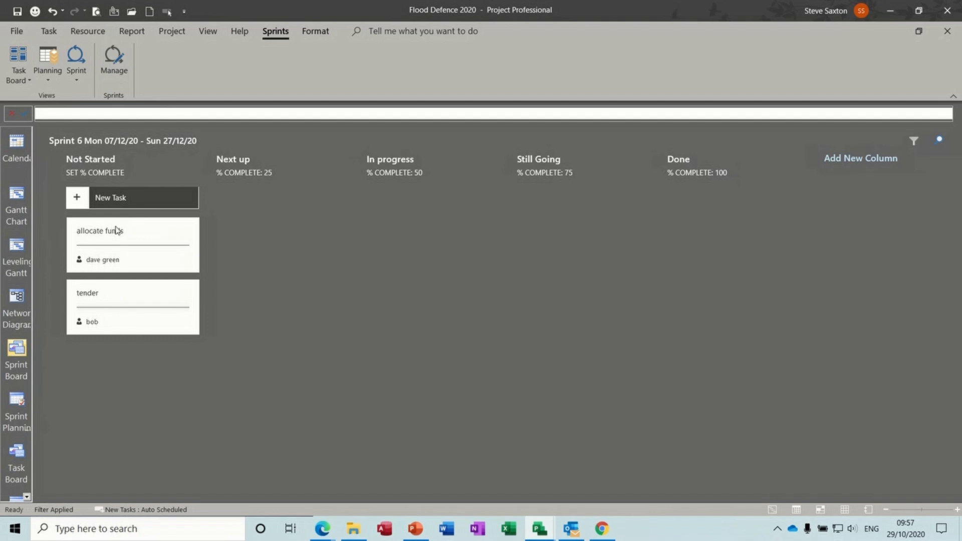
left_click(77, 82)
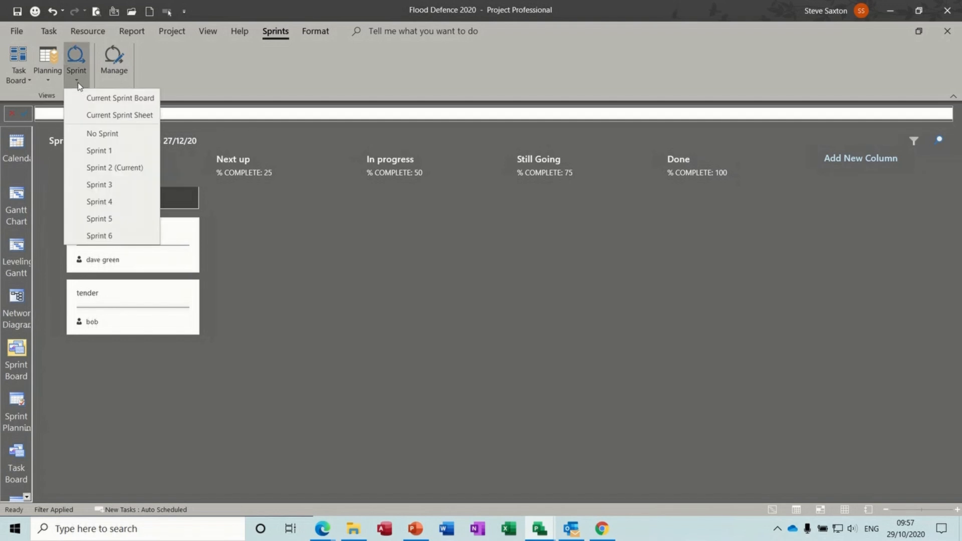
left_click(111, 100)
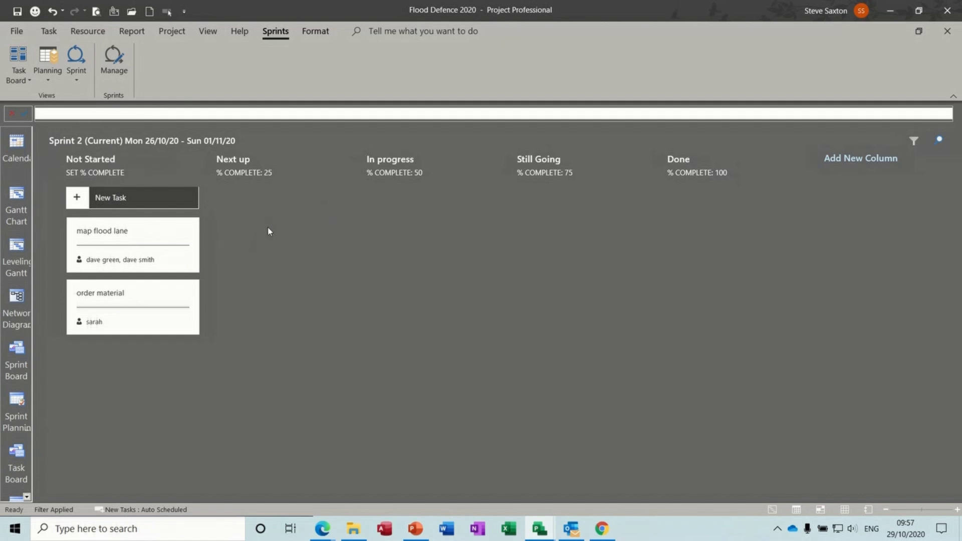
Check the No Sprint and Sprint 2 boards, and view the sprint lengths and dates without changing them
left_click(77, 70)
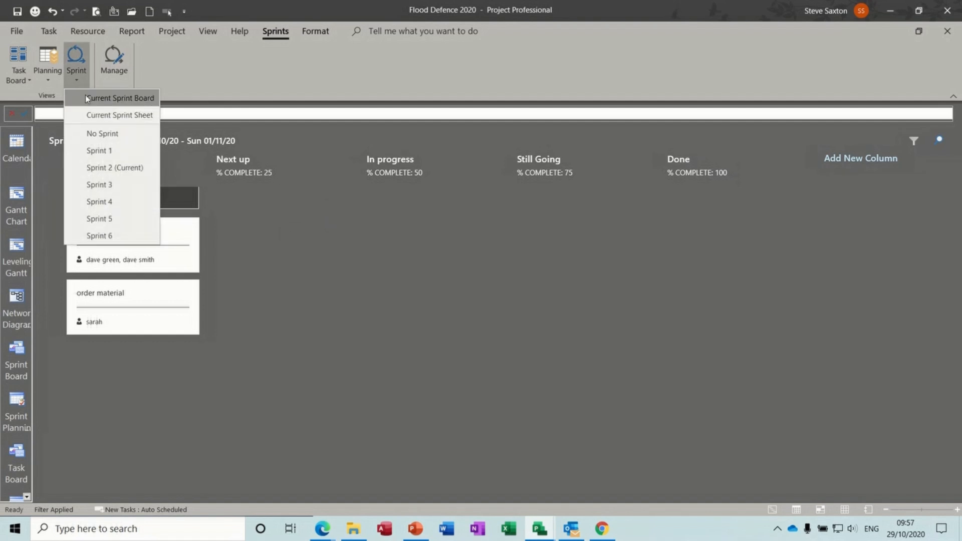
left_click(102, 132)
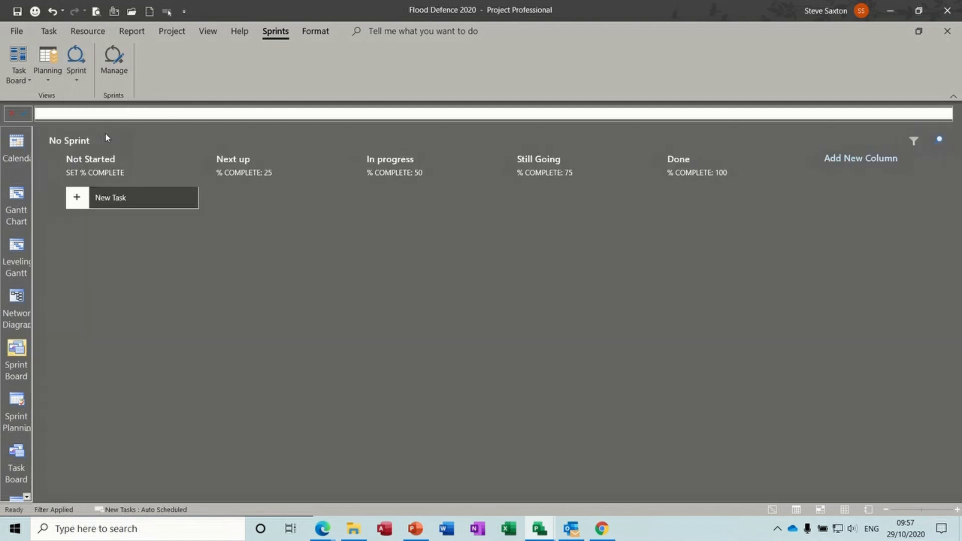
left_click(76, 76)
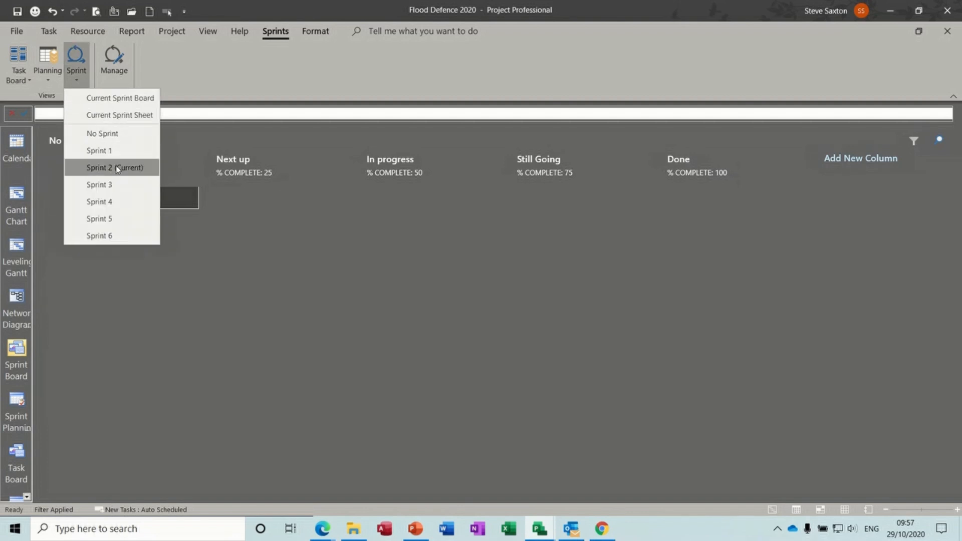
left_click(116, 167)
left_click(113, 59)
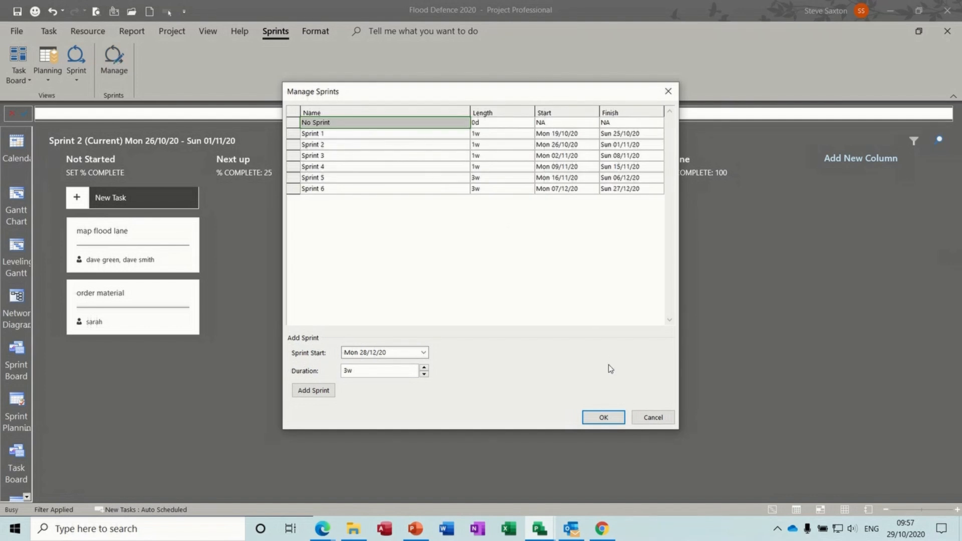
left_click(645, 418)
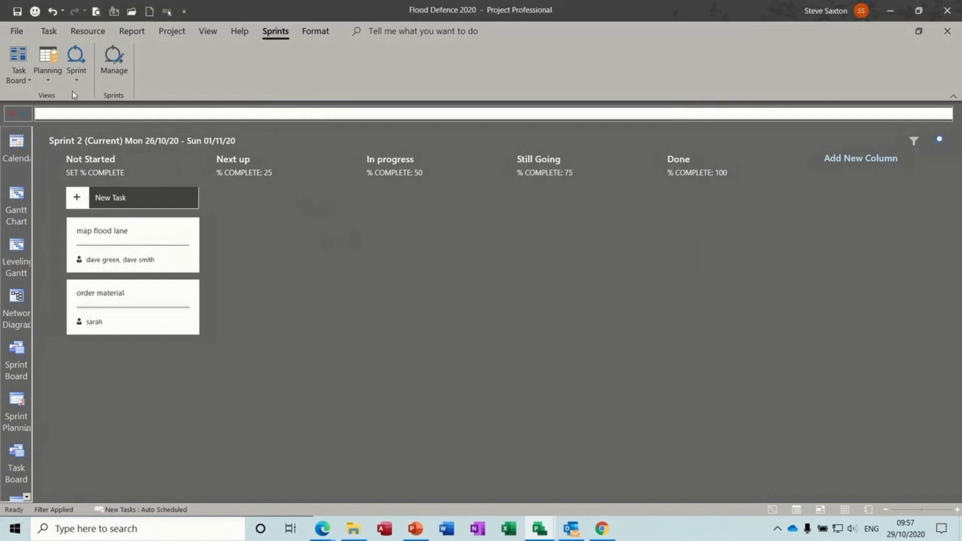
Show the task board with all tasks and move the "award tender" card from Not Started to Done
left_click(25, 63)
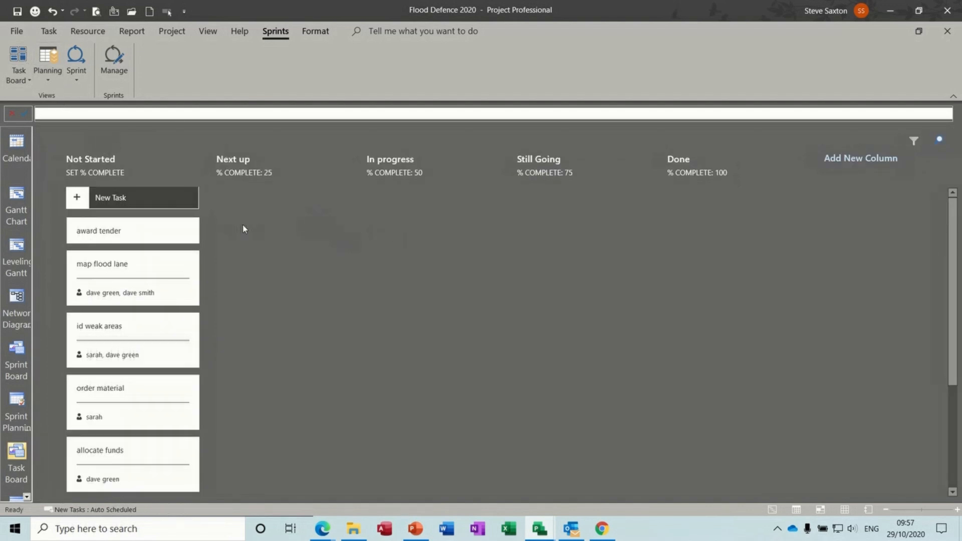
left_click(149, 225)
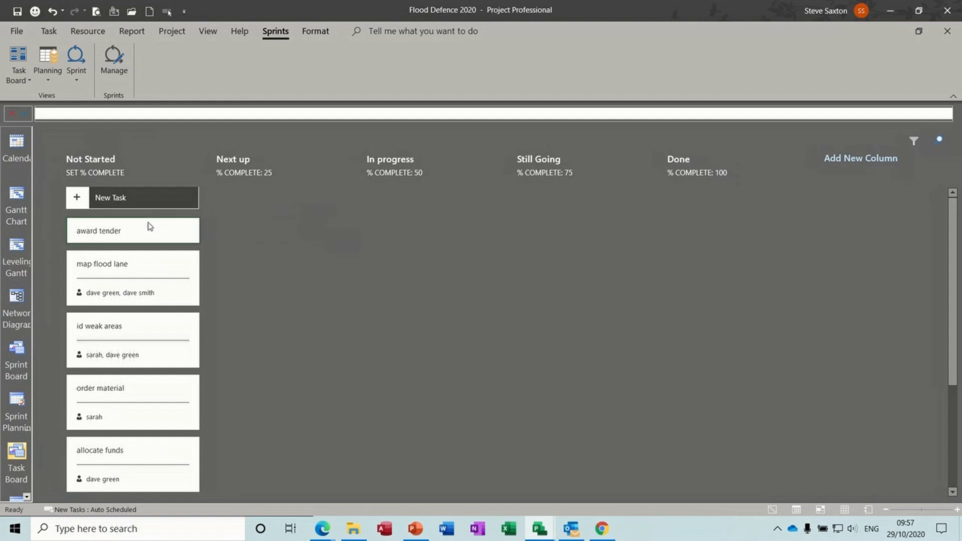
right_click(153, 234)
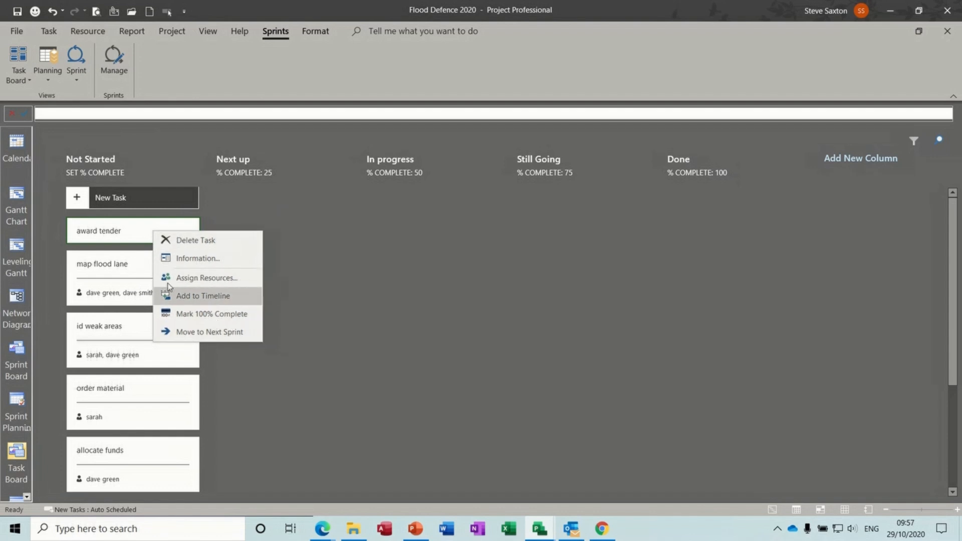
left_click(339, 230)
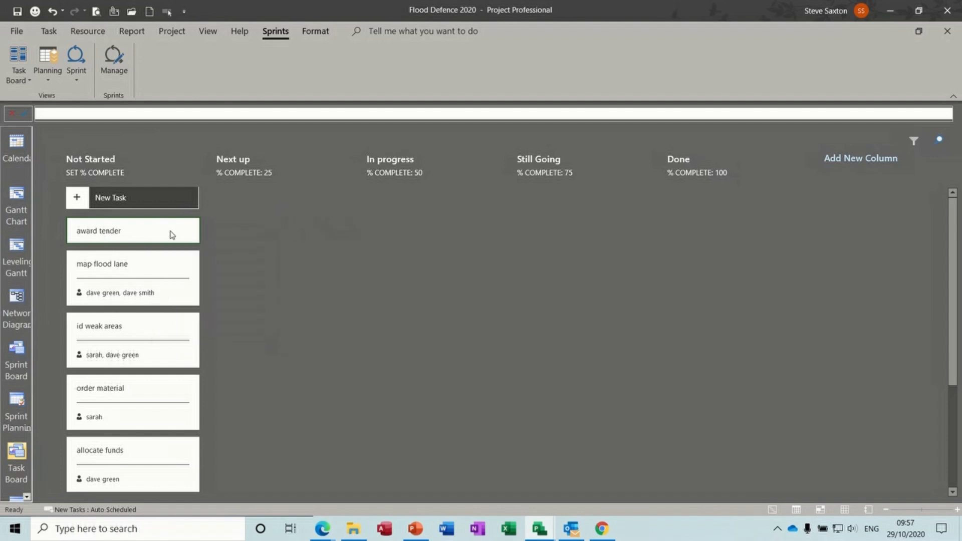
left_click_drag(167, 234, 736, 214)
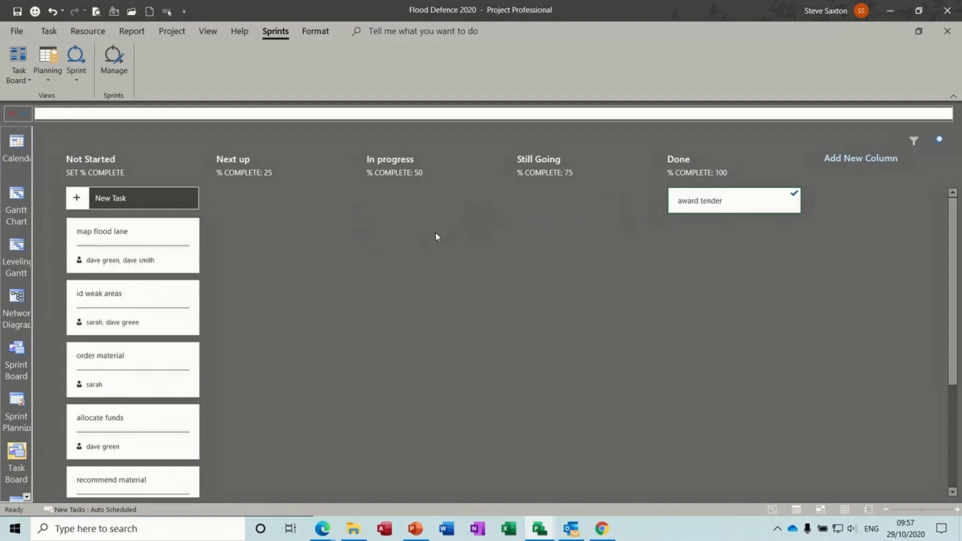
Show the current sprint board and move the "map flood lane" and "order material" cards to Done
left_click(81, 82)
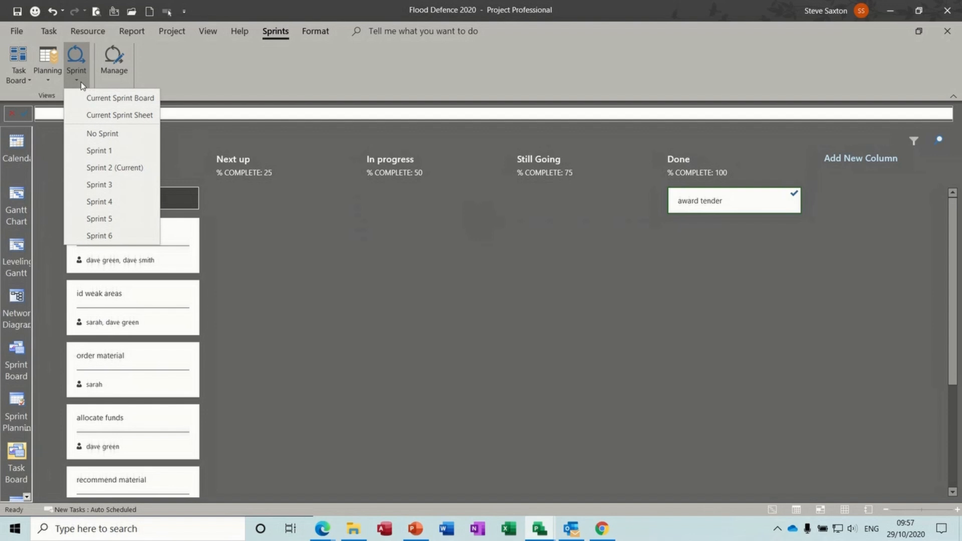
left_click(91, 98)
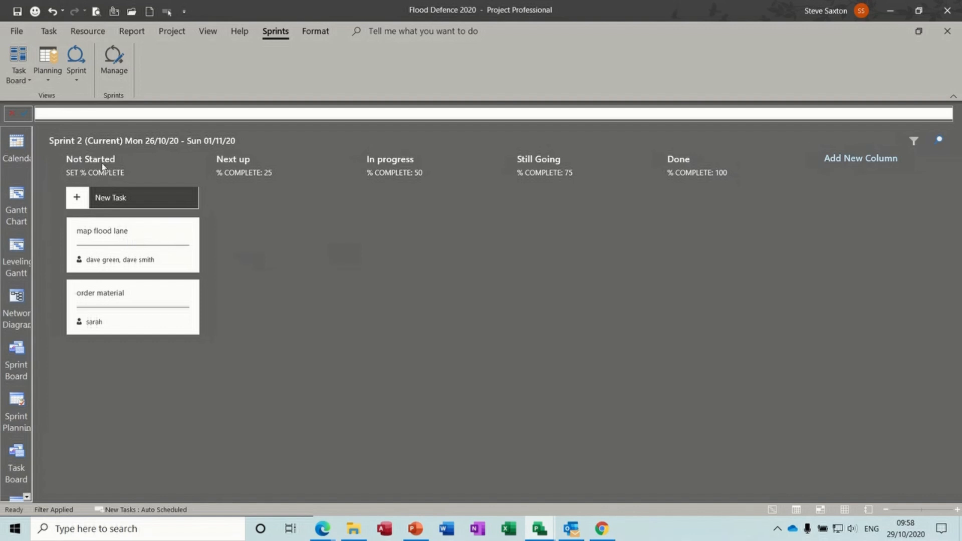
left_click_drag(168, 243, 735, 209)
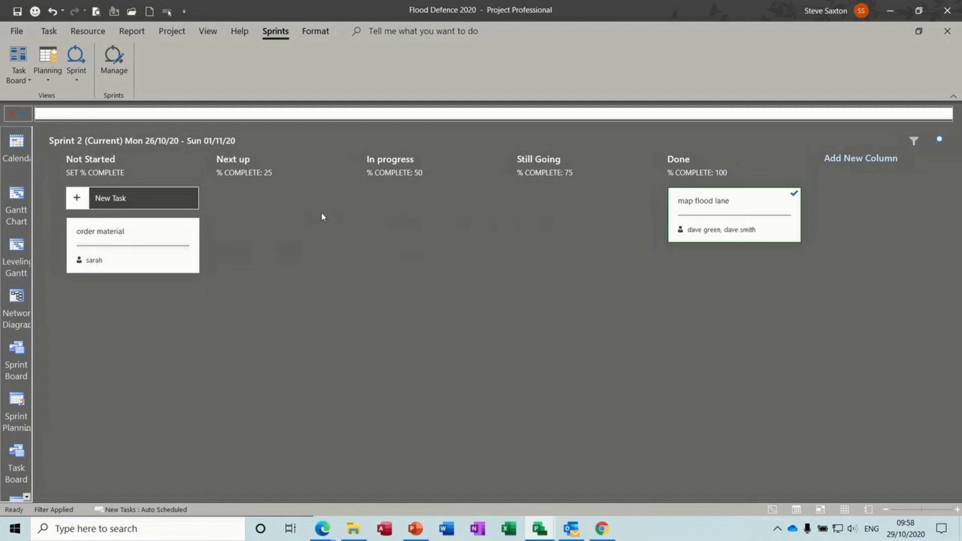
left_click_drag(173, 242, 784, 279)
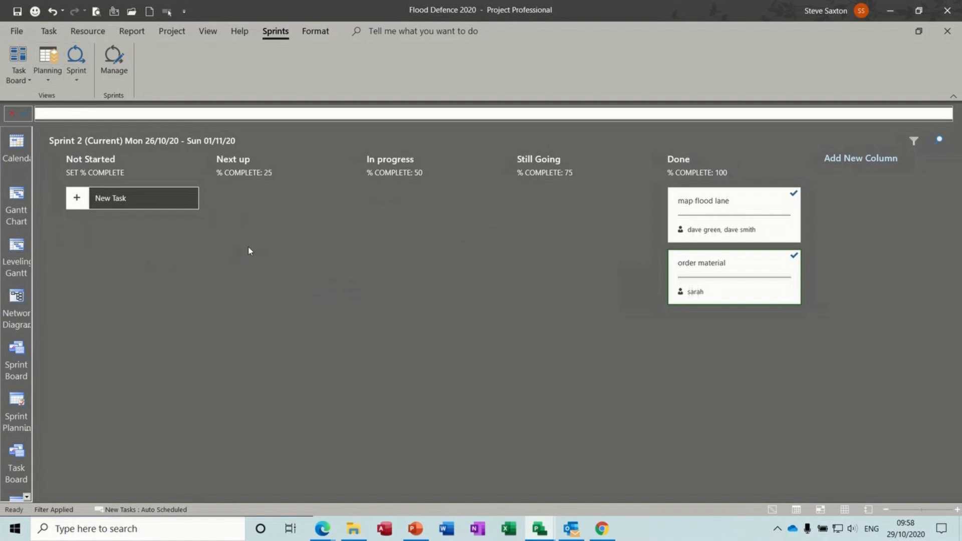
Show the Gantt chart and bring the bar of the "id weak areas" task into view to check the completed tasks
left_click(17, 195)
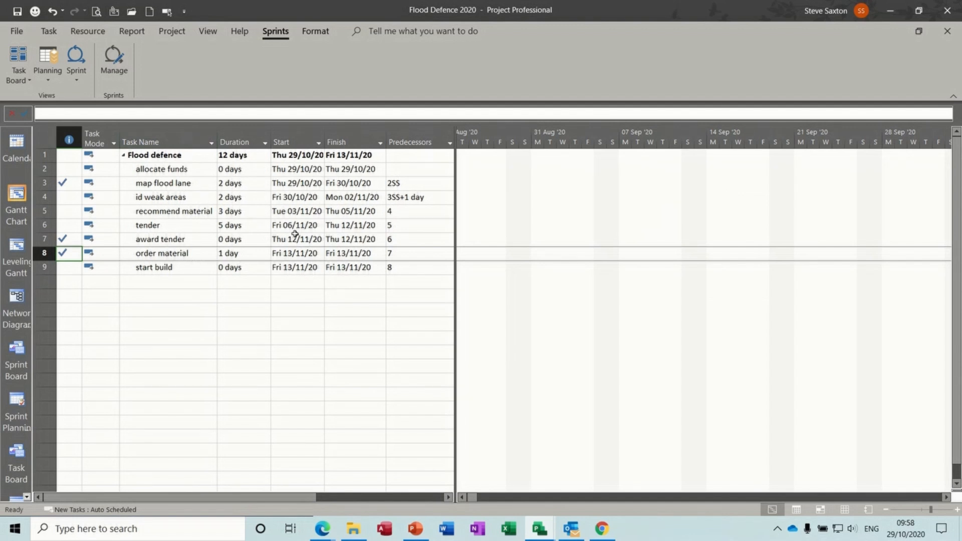
left_click(243, 199)
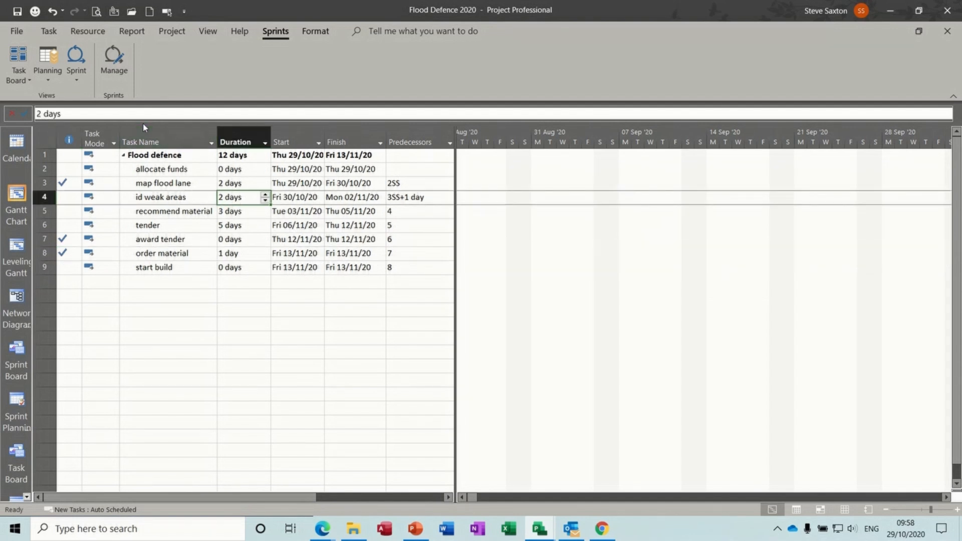
left_click(47, 31)
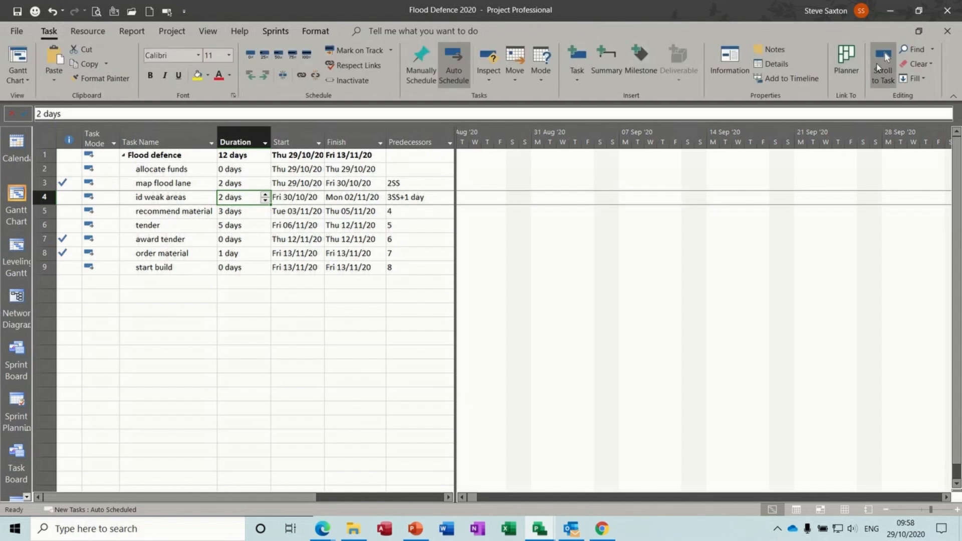
left_click(885, 52)
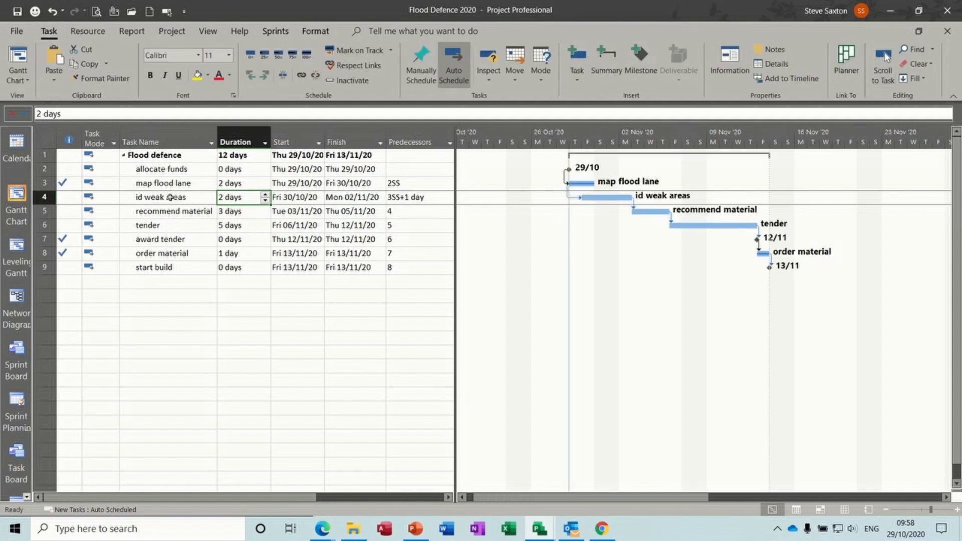
Review the task board with all tasks, then compare it with the board of the current sprint, Sprint 2
left_click(270, 32)
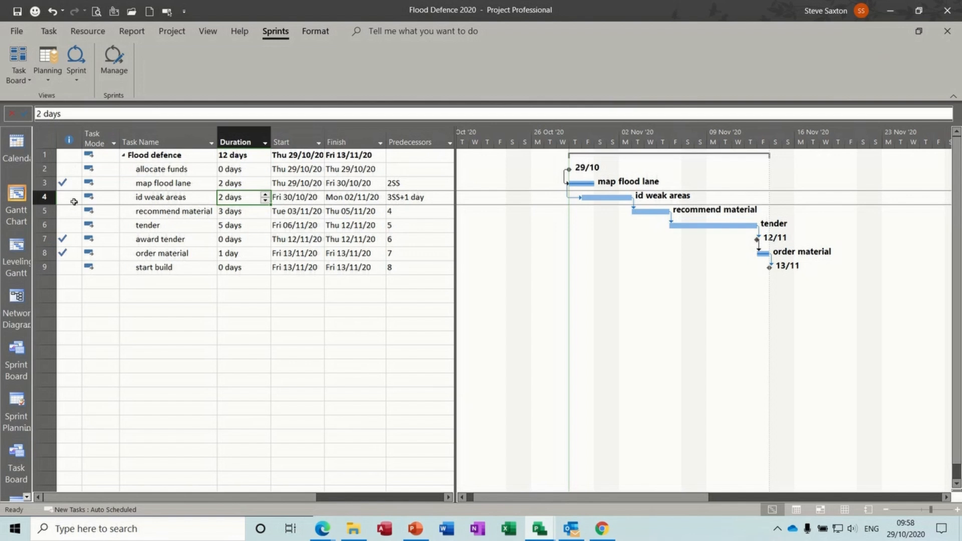
left_click(20, 64)
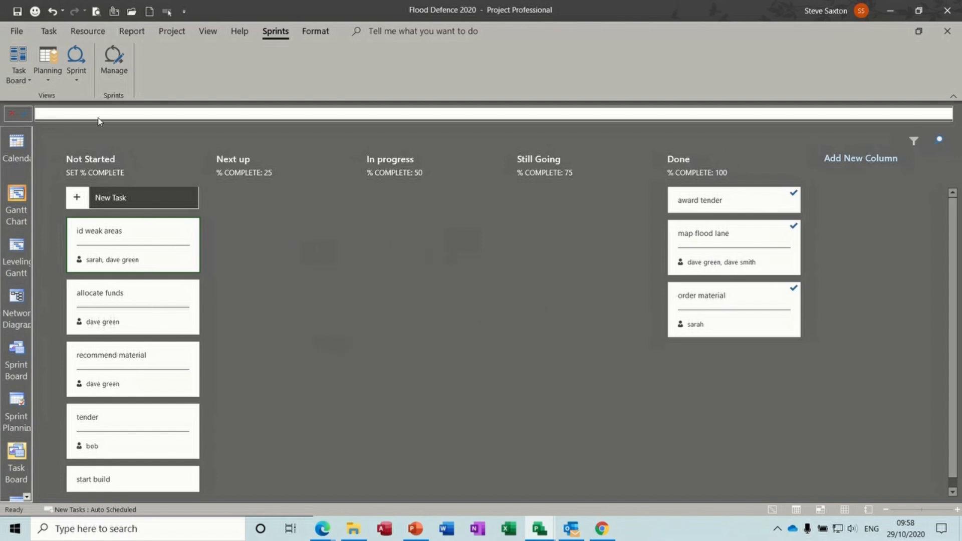
left_click(77, 79)
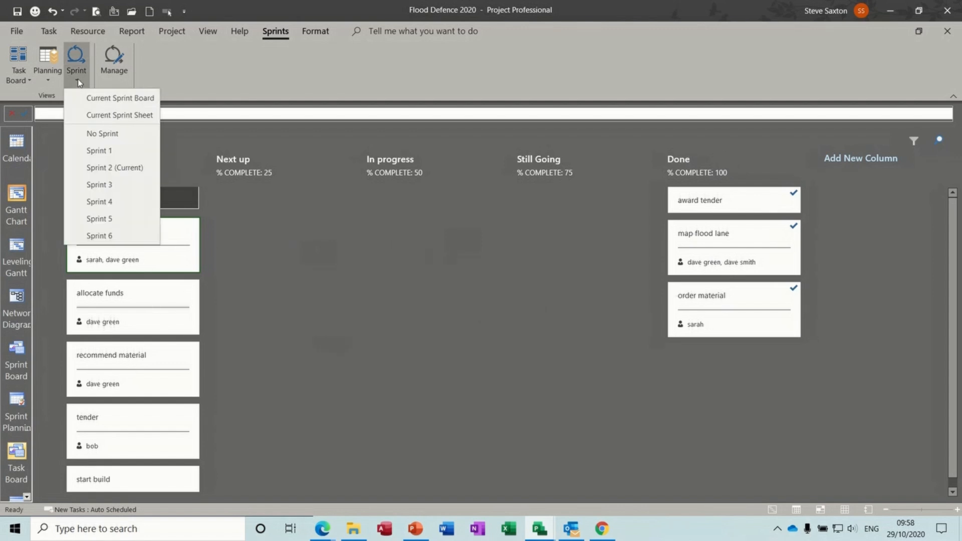
left_click(106, 166)
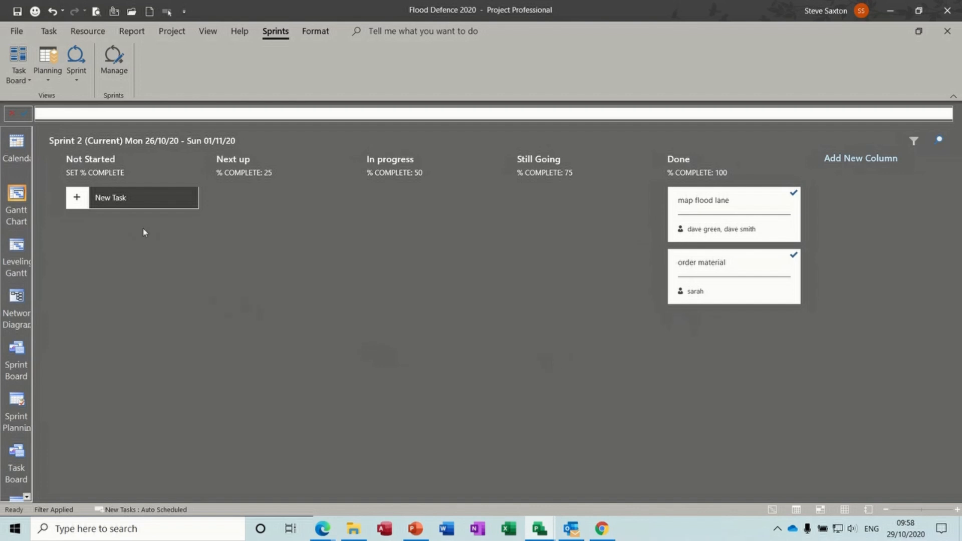
left_click(77, 80)
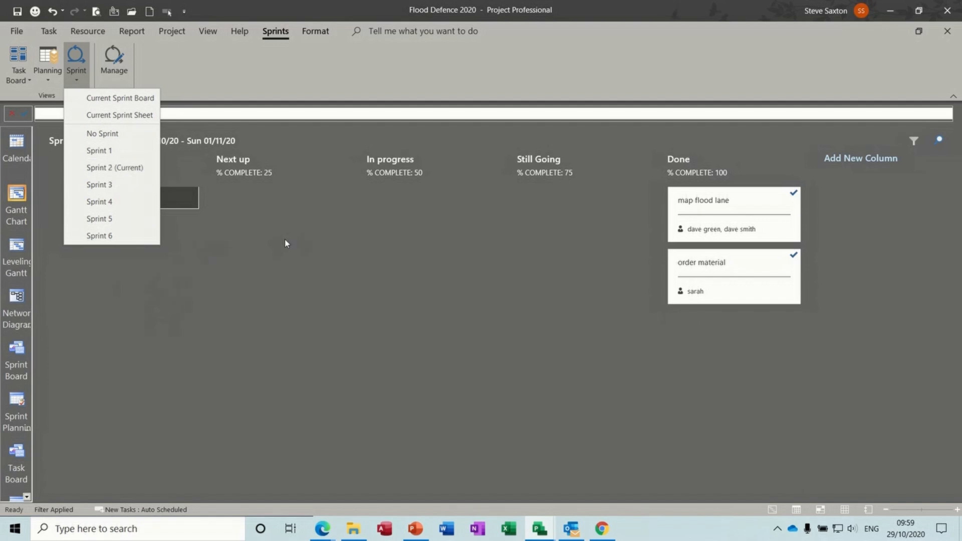
left_click(254, 255)
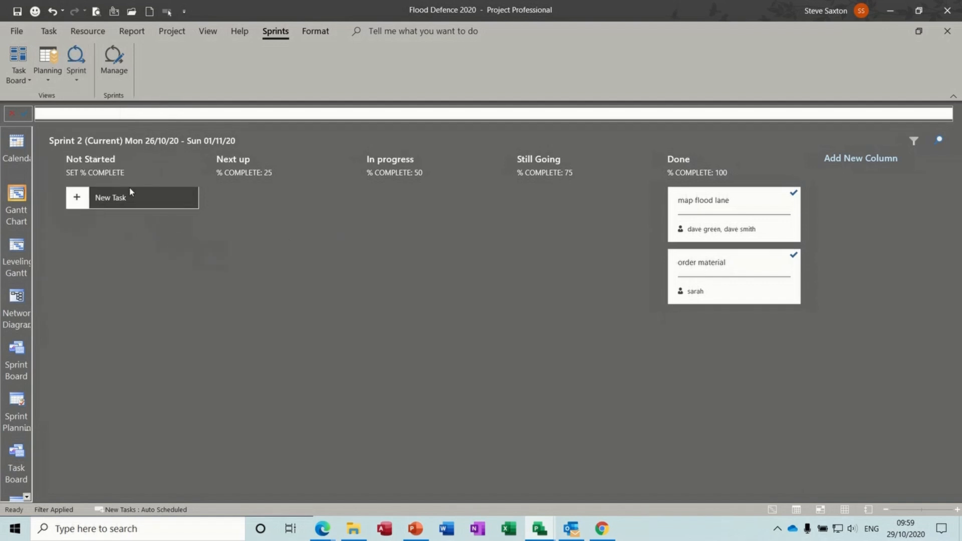
Show the Sprint 3 board and move the "recommend material" card from Not Started to Done
left_click(28, 80)
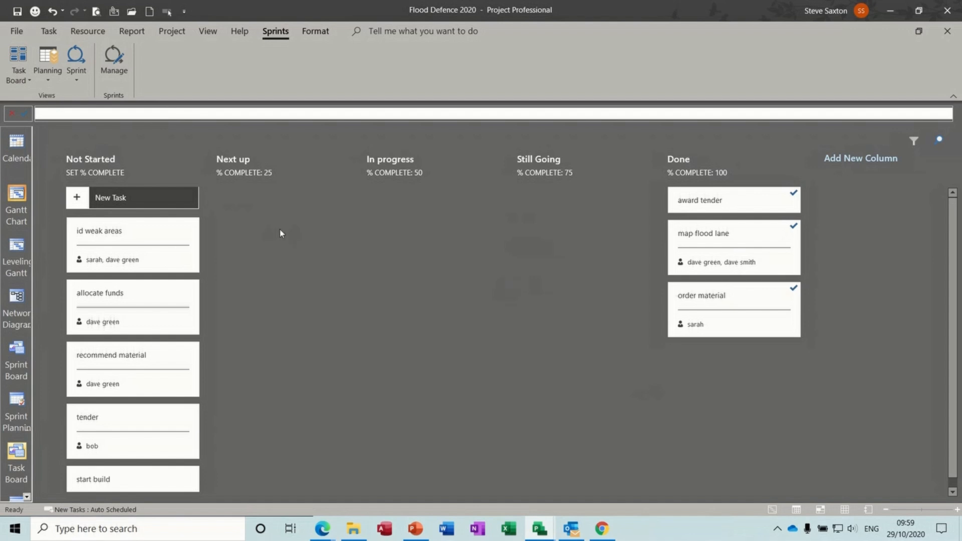
left_click(76, 70)
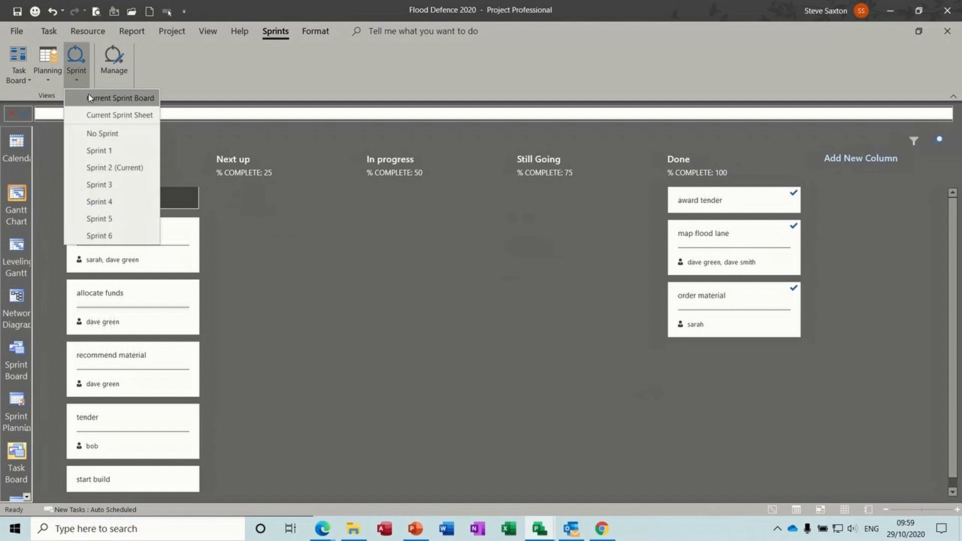
left_click(111, 186)
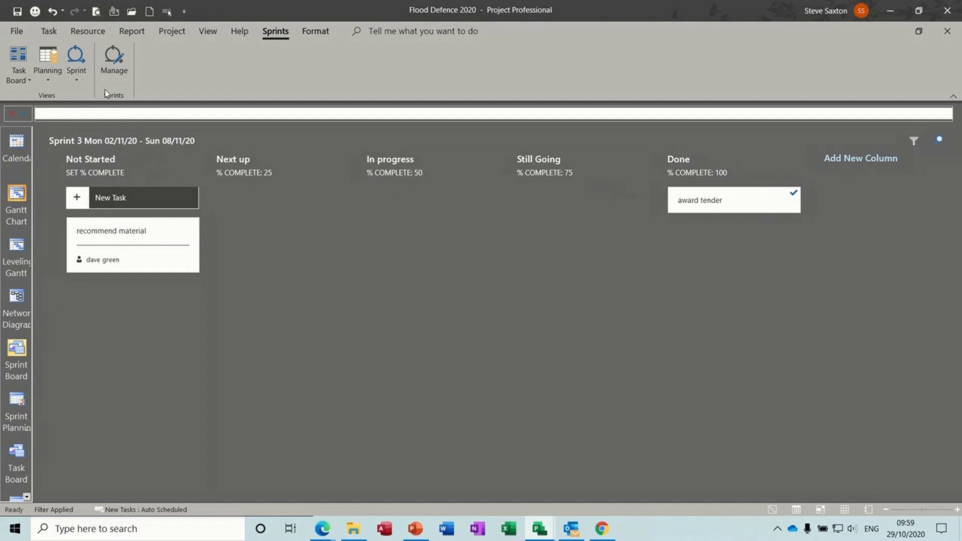
left_click_drag(143, 253, 719, 280)
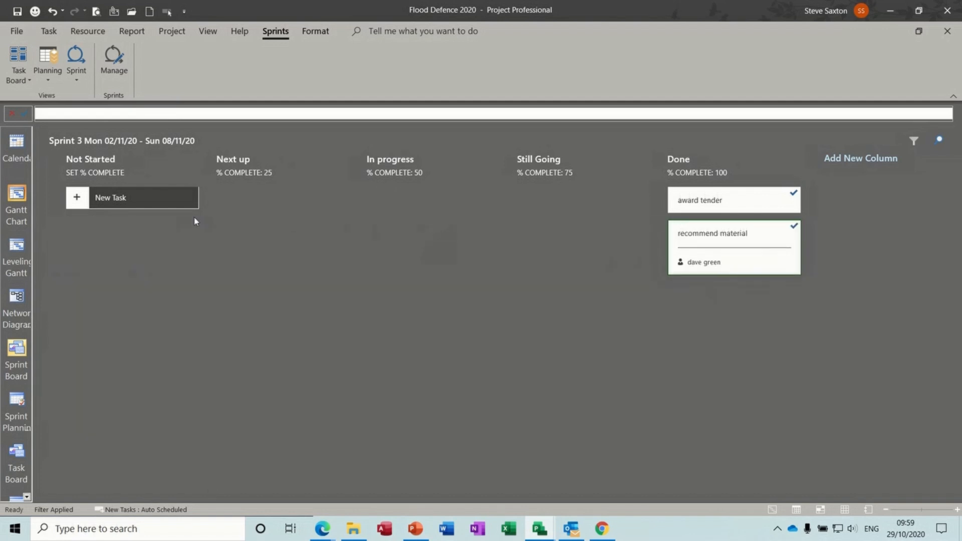
Check the completion marks in the Gantt chart for the tasks from "allocate funds" to "start build"
left_click(26, 199)
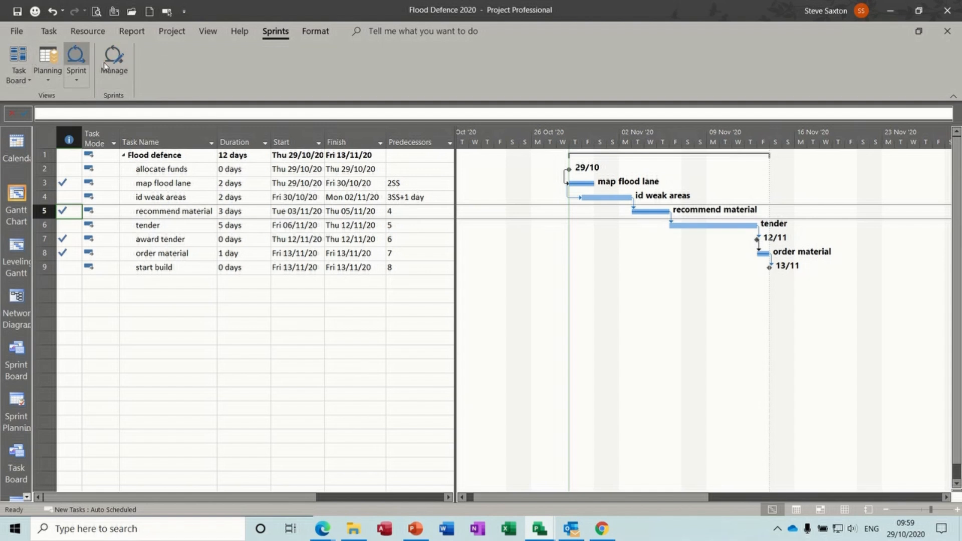
left_click_drag(163, 169, 199, 265)
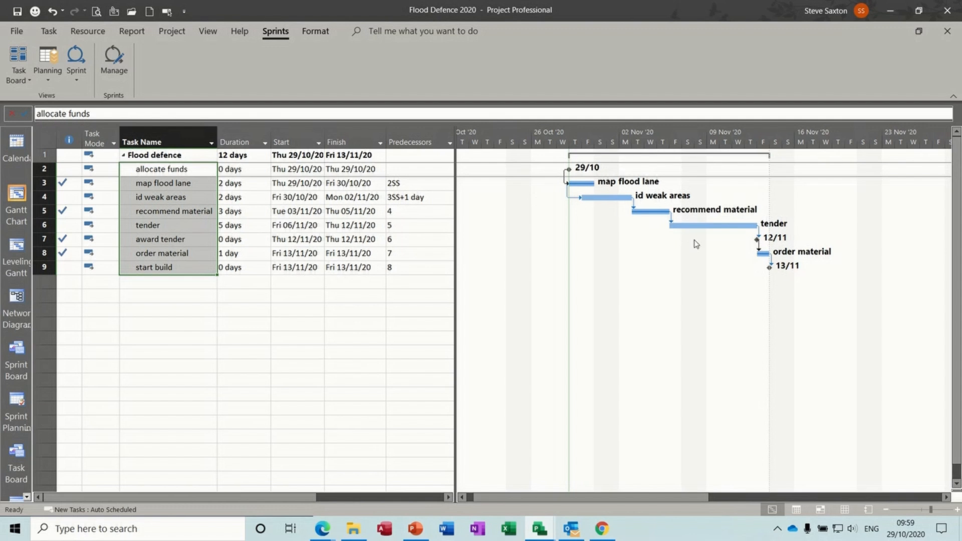
left_click(208, 216)
Compare the Sprint 2 board, the full task board and the Gantt chart, then return to the task board
left_click(59, 74)
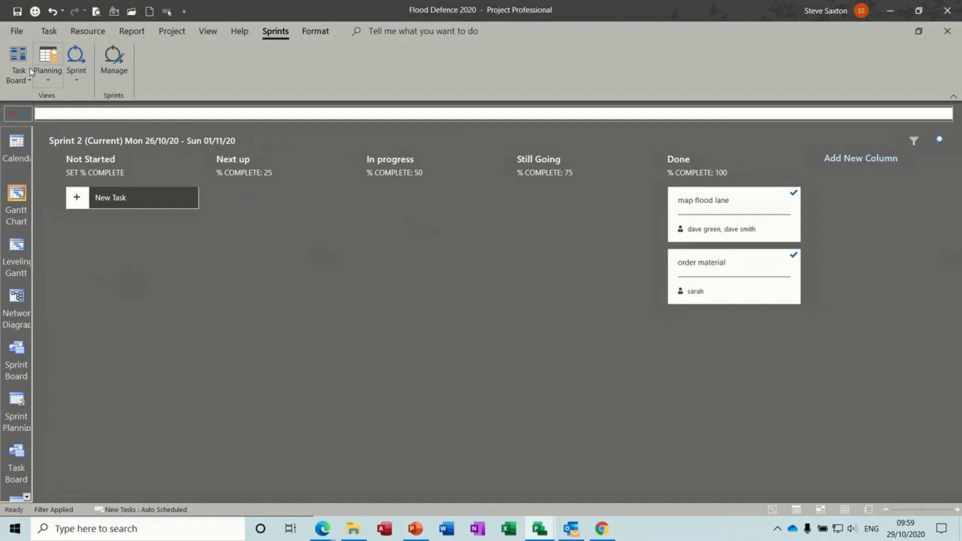
left_click(19, 56)
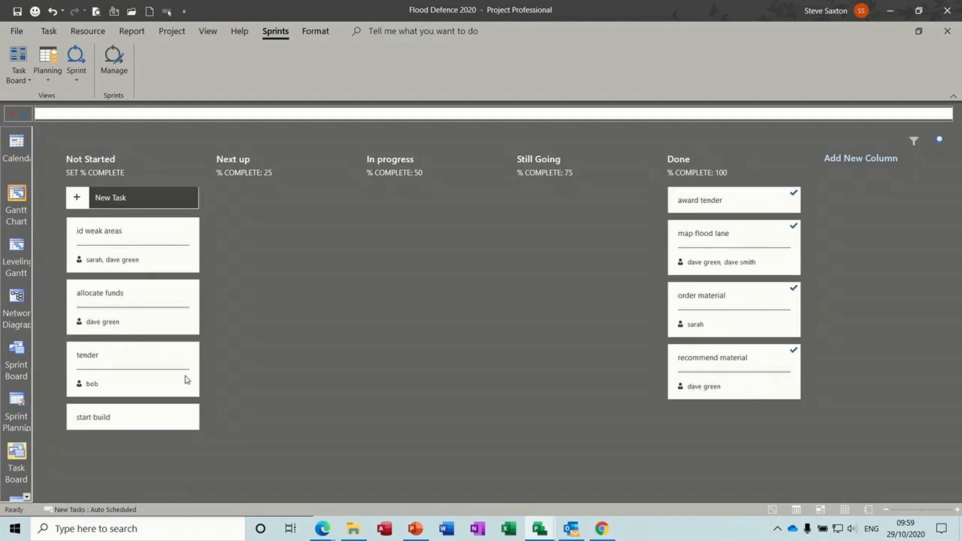
left_click(15, 197)
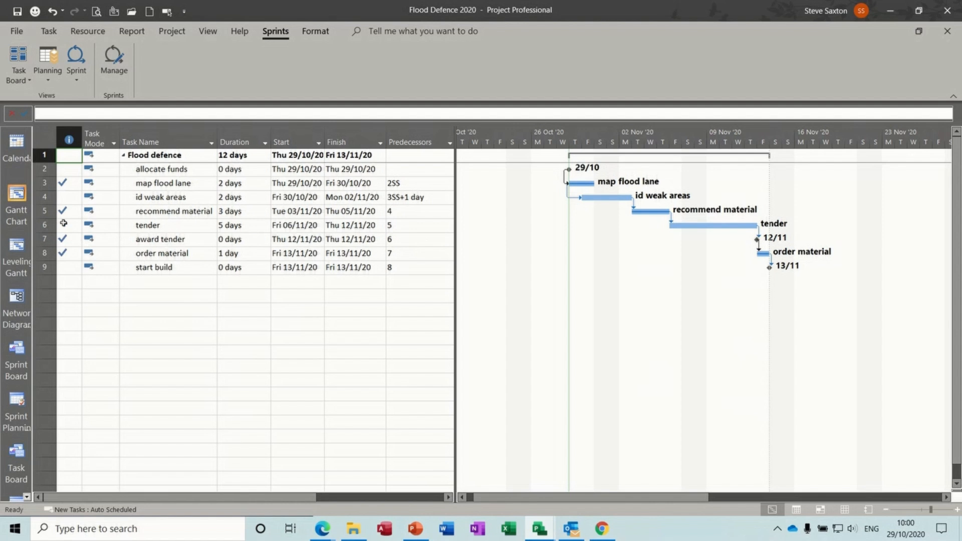
left_click(19, 56)
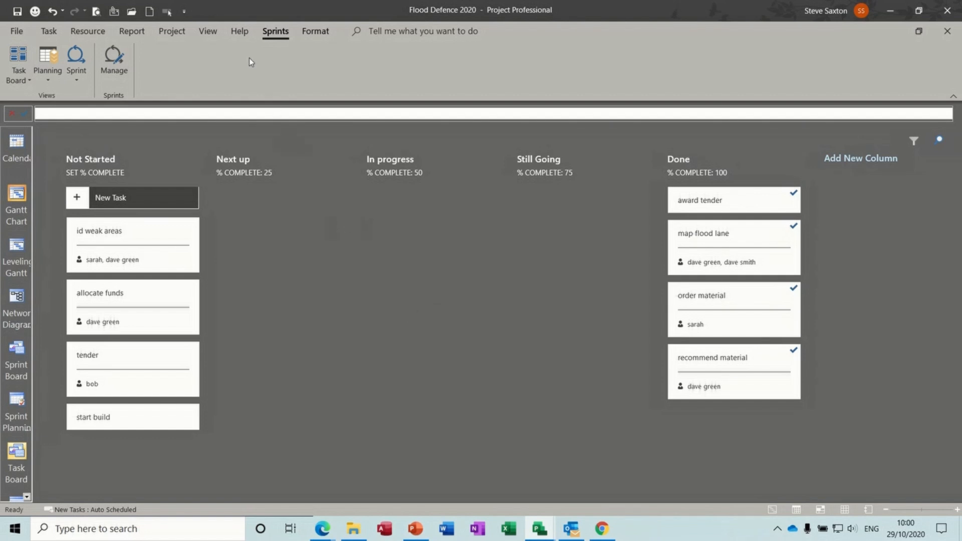
Look through the list of more views for the sprint and task board views, and close it without applying one
left_click(208, 32)
left_click(244, 79)
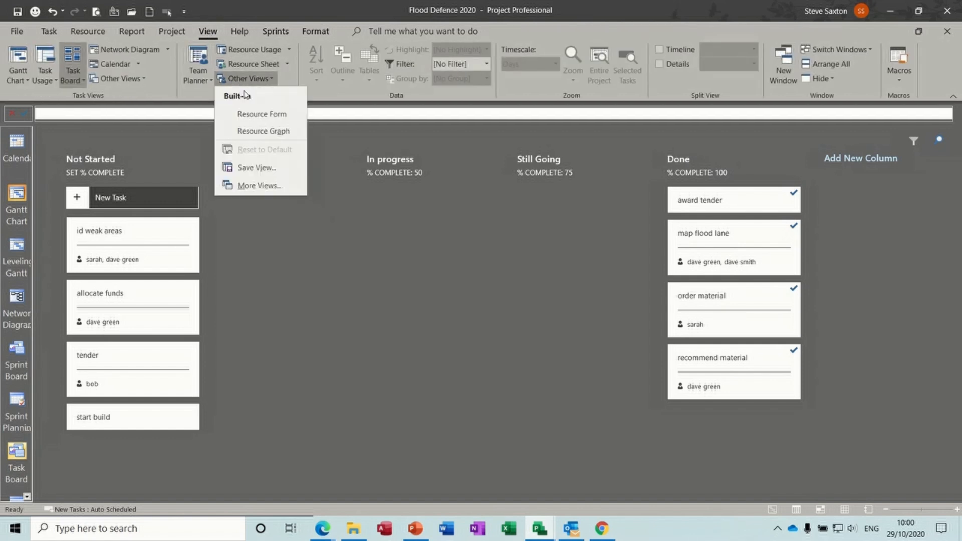
left_click(259, 186)
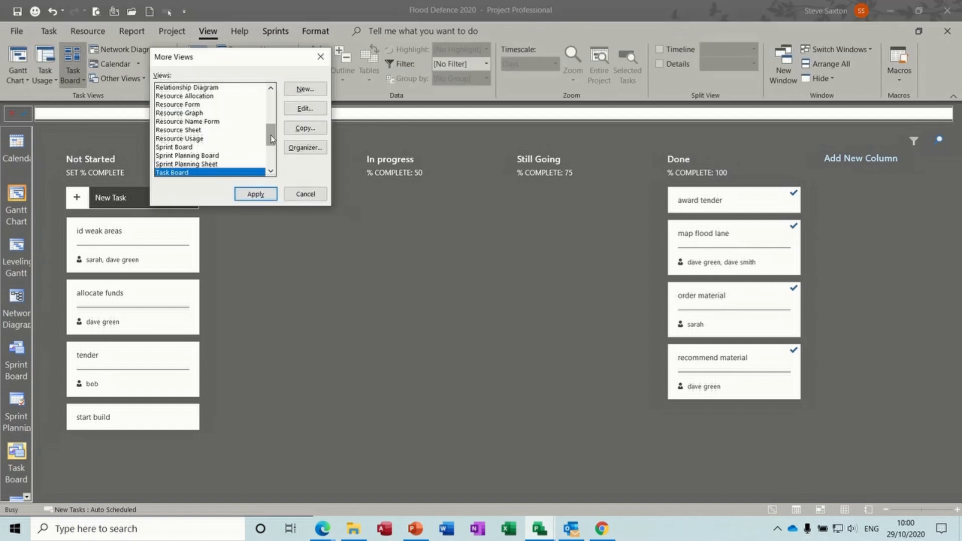
mouse_move(270, 136)
left_mouse_down()
mouse_move(269, 125)
mouse_move(270, 143)
left_mouse_up()
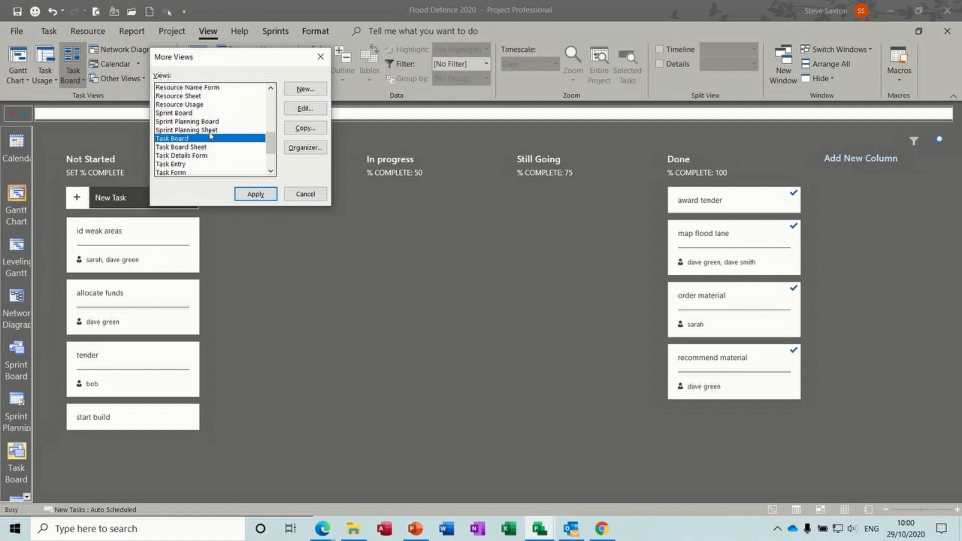
left_click(300, 195)
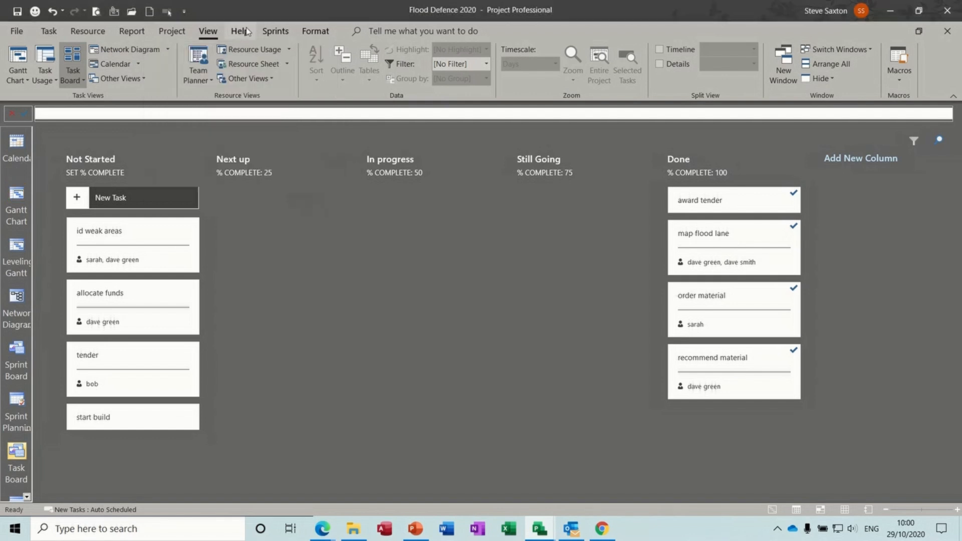
Hide the View Bar while on the task board, then display it again
left_click(276, 32)
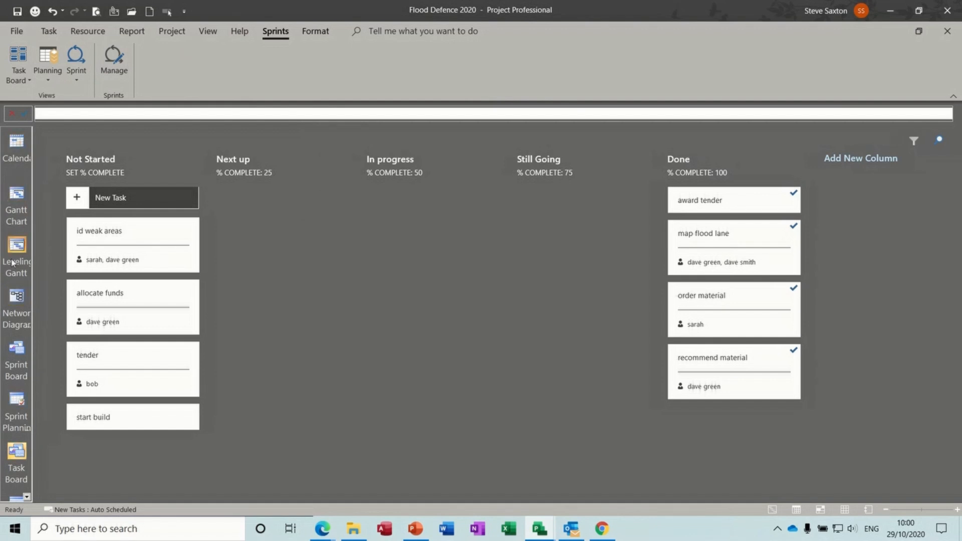
right_click(6, 231)
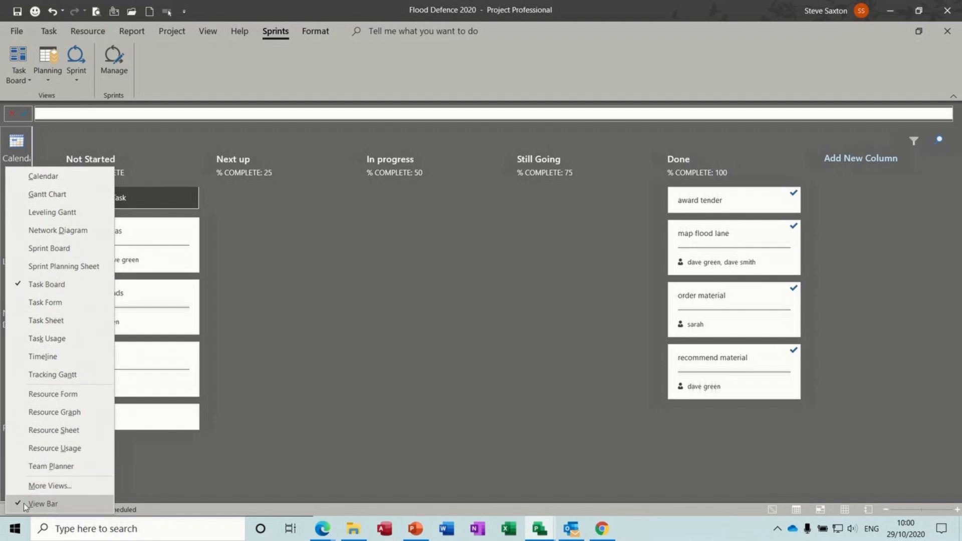
left_click(41, 505)
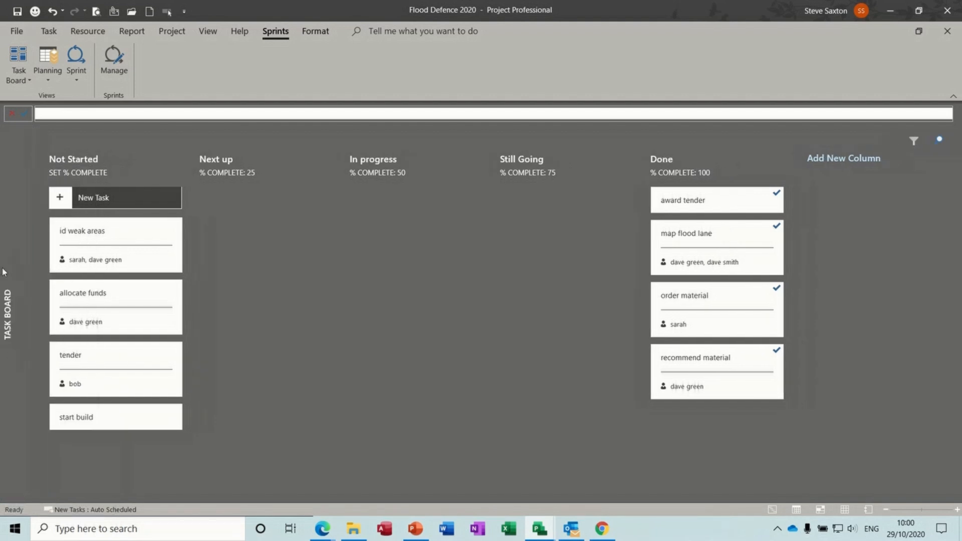
right_click(6, 308)
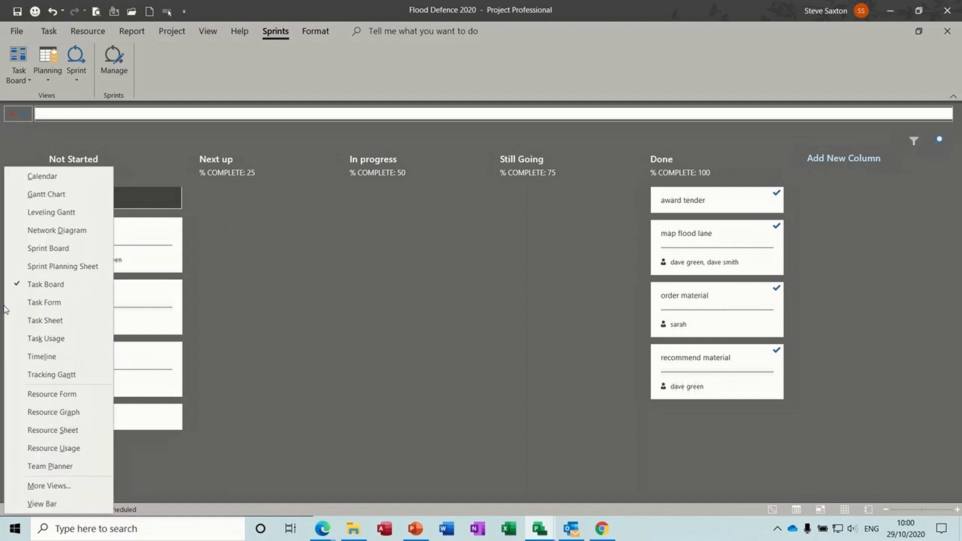
left_click(33, 504)
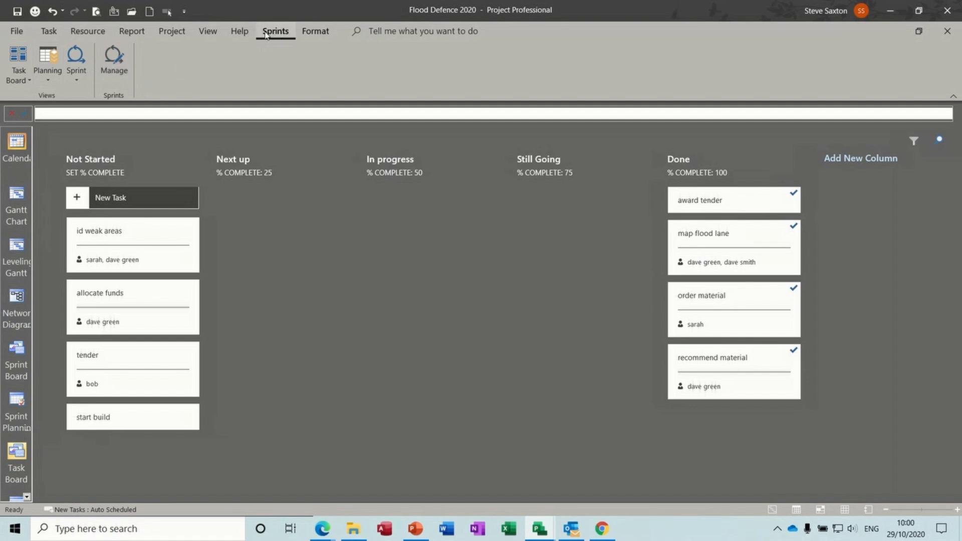
Customize the task board cards to show the Task ID, and add % Complete as the first additional field
left_click(312, 32)
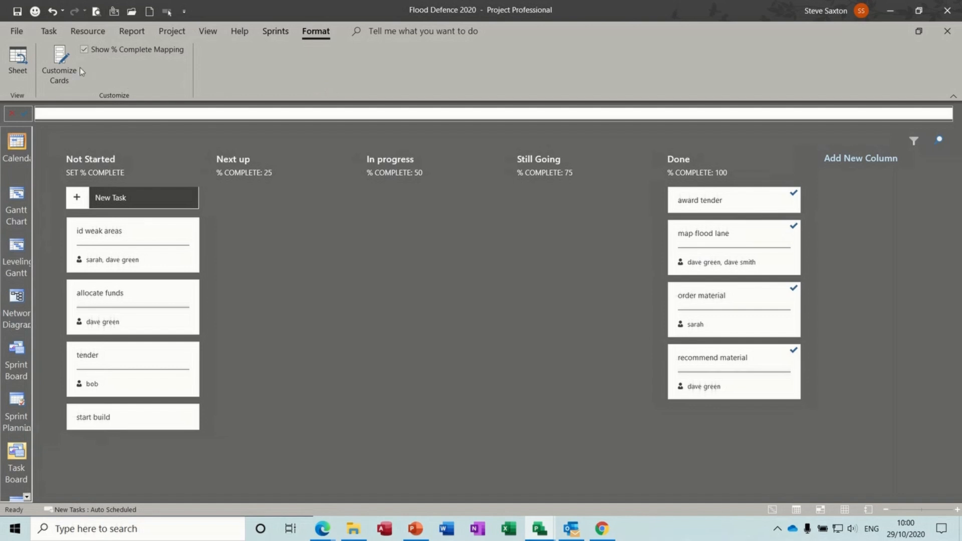
left_click(60, 60)
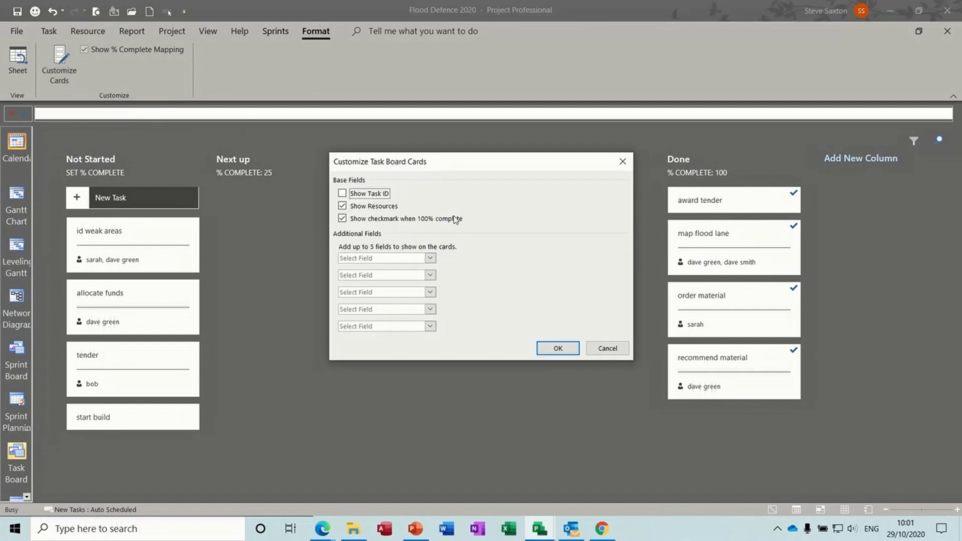
left_click_drag(385, 169, 312, 191)
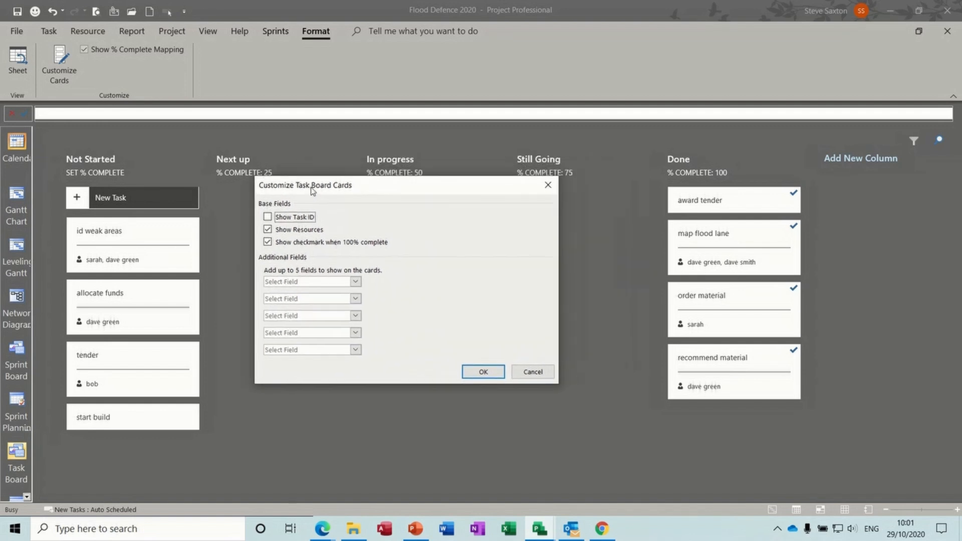
left_click(270, 218)
left_click(355, 283)
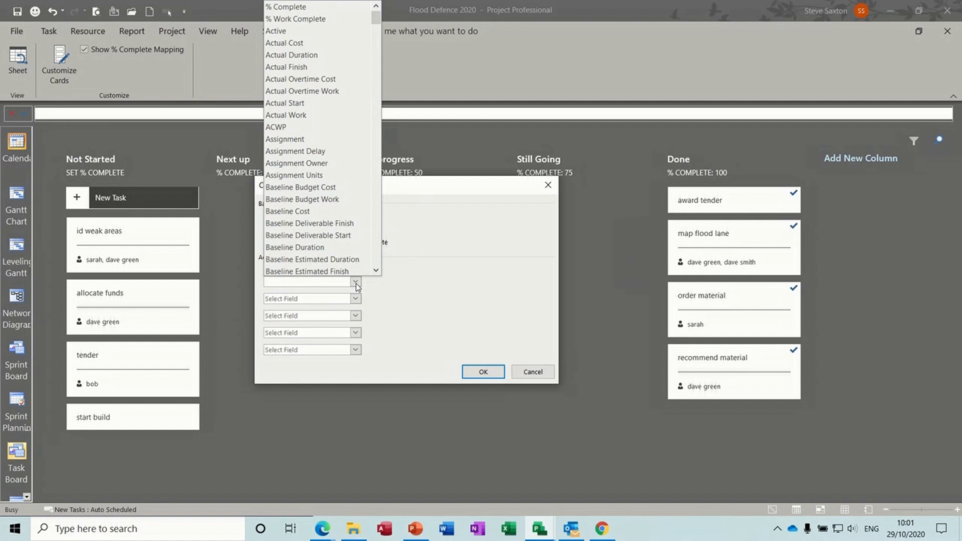
left_click(324, 9)
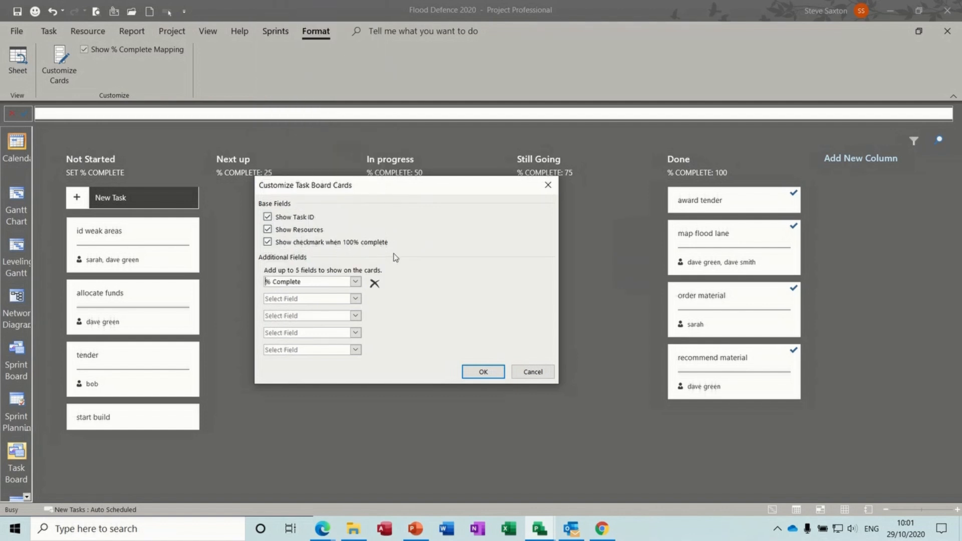
Add Actual Start and Actual Cost as further card fields and apply the card customization
left_click(355, 299)
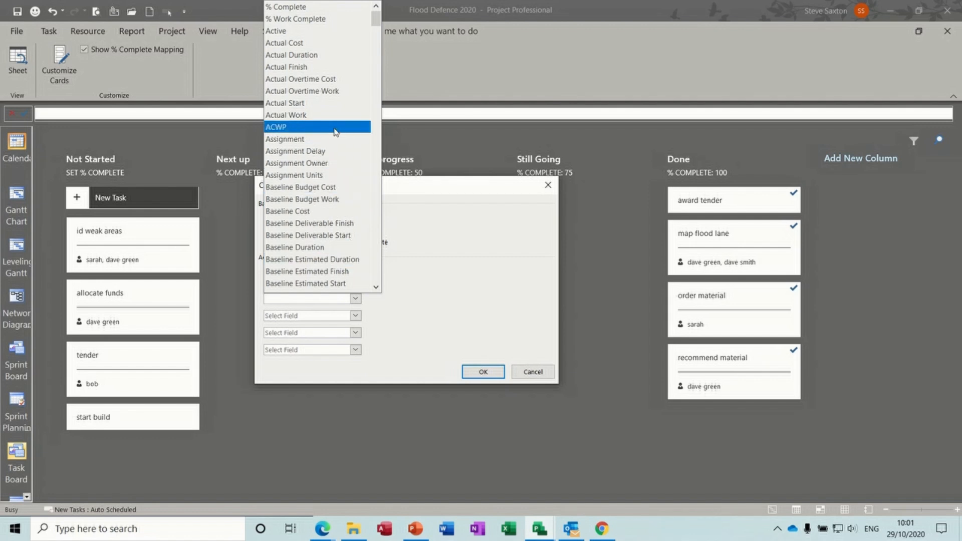
left_click(329, 104)
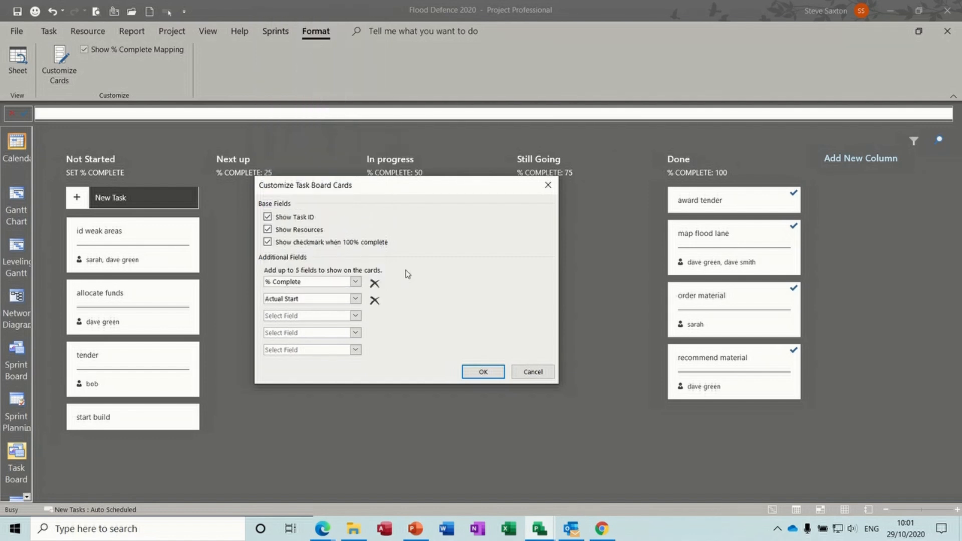
left_click(356, 316)
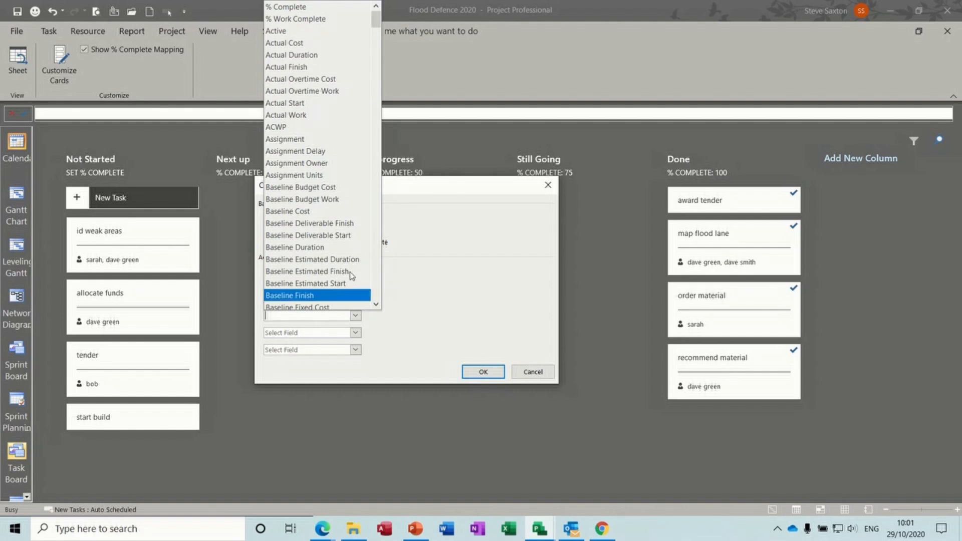
mouse_move(376, 24)
left_mouse_down()
mouse_move(377, 39)
mouse_move(377, 12)
left_mouse_up()
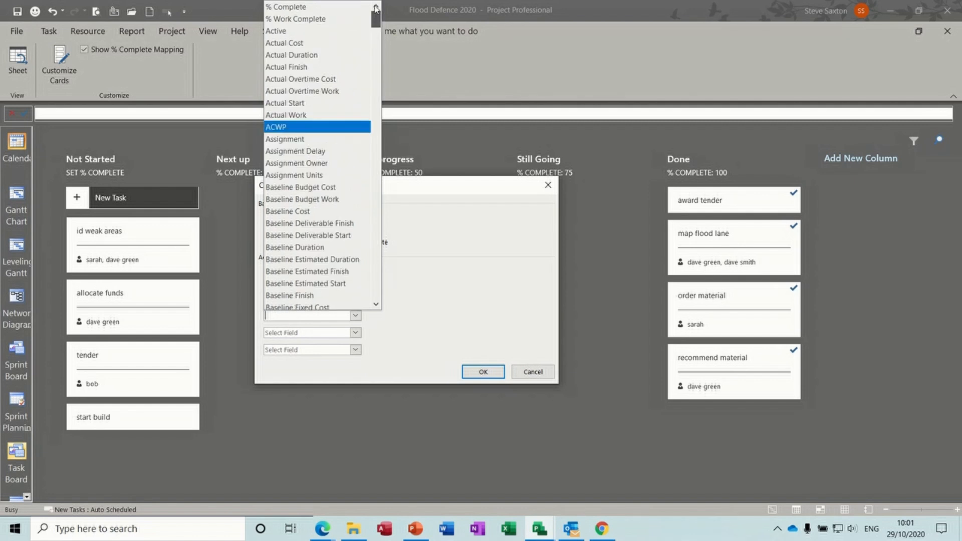
left_click(311, 43)
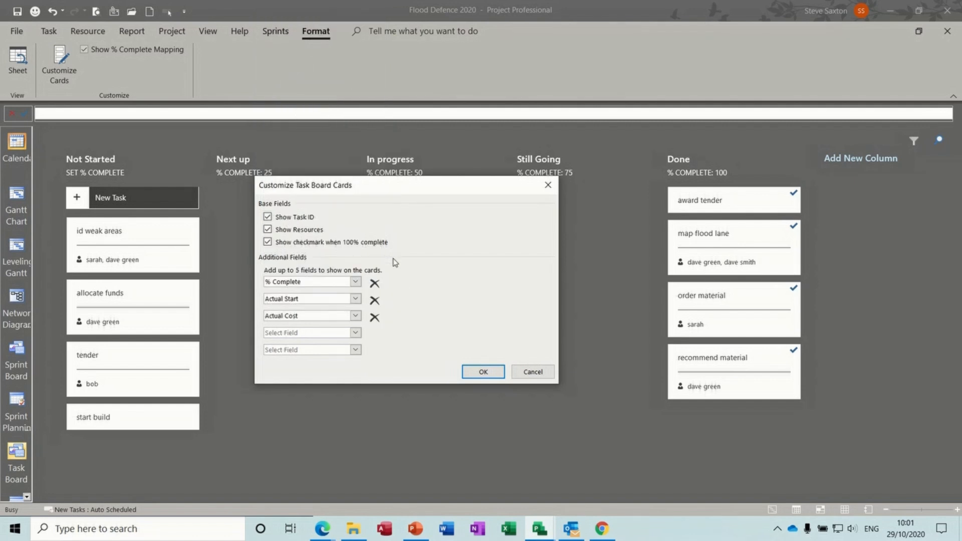
left_click(479, 374)
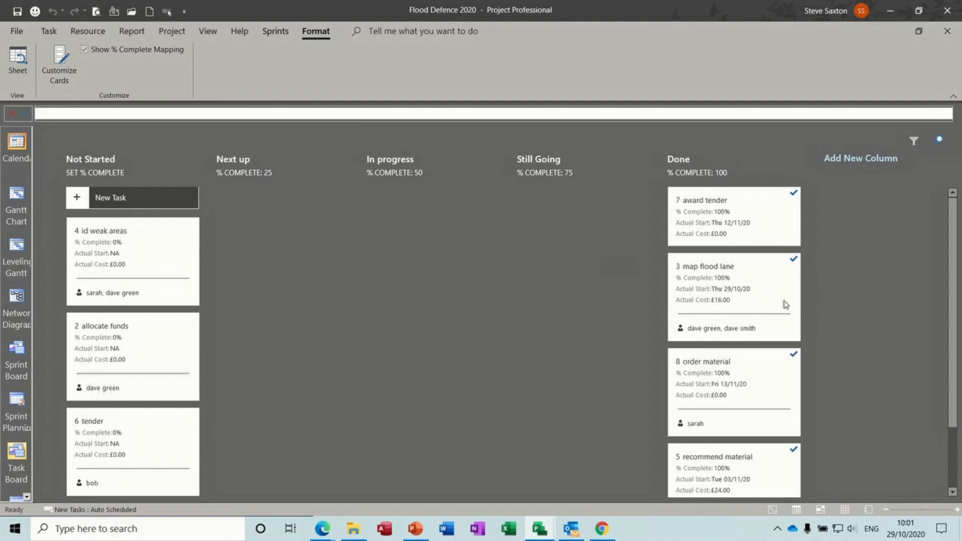
Move the "id weak areas" card from Not Started to the In progress column
left_click_drag(150, 270, 425, 253)
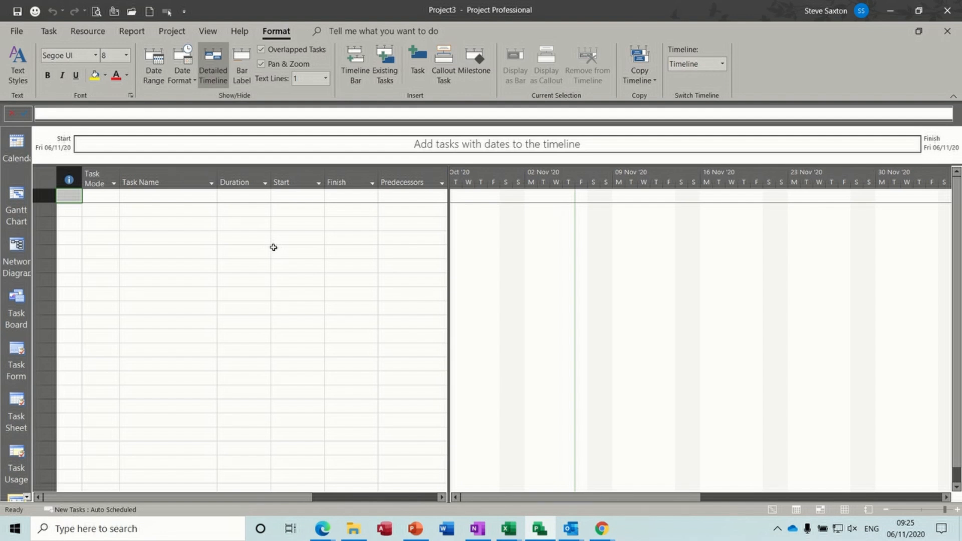
Enter a task named Master in the first row of the blank project
left_click(185, 198)
type("Master")
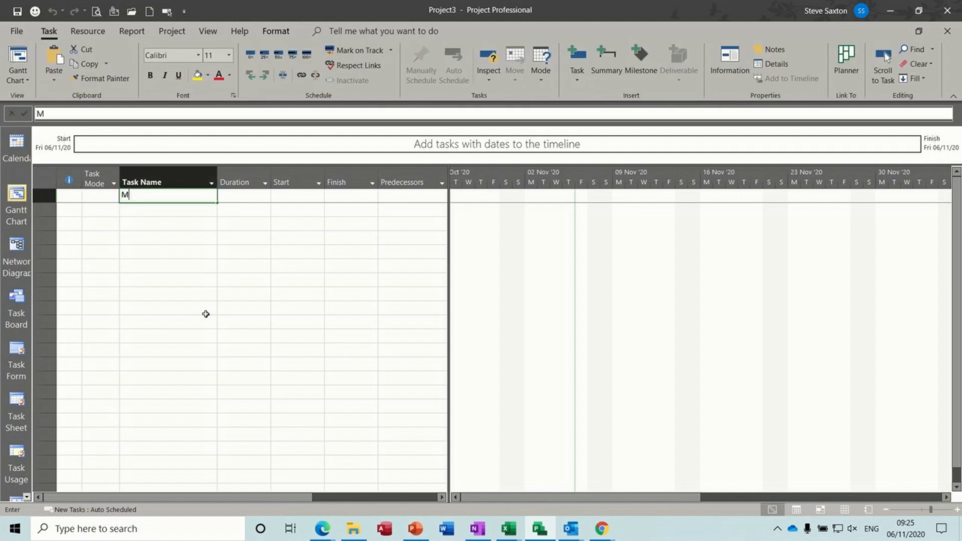
key("Return")
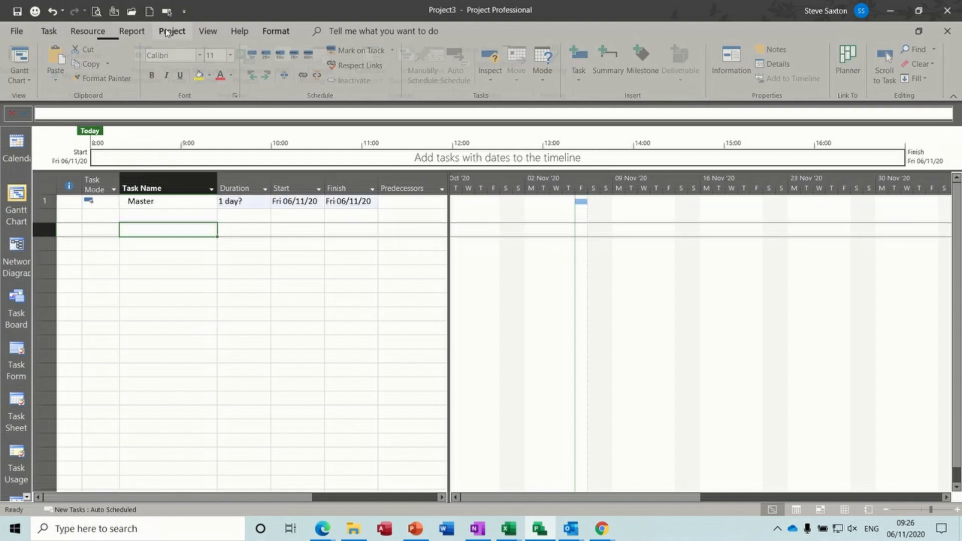
Insert the Move House Nov 2020 file as a linked subproject in row 3, below Master
left_click(171, 32)
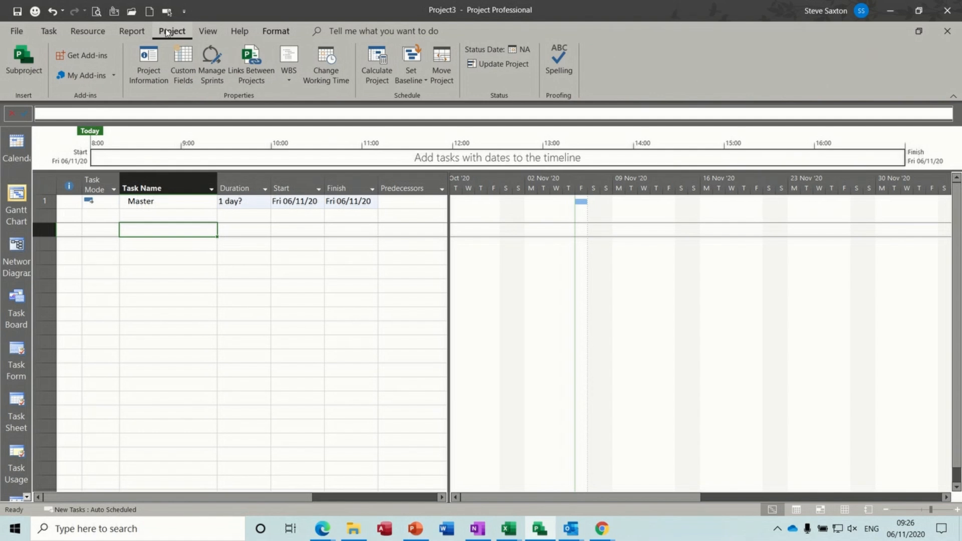
left_click(23, 59)
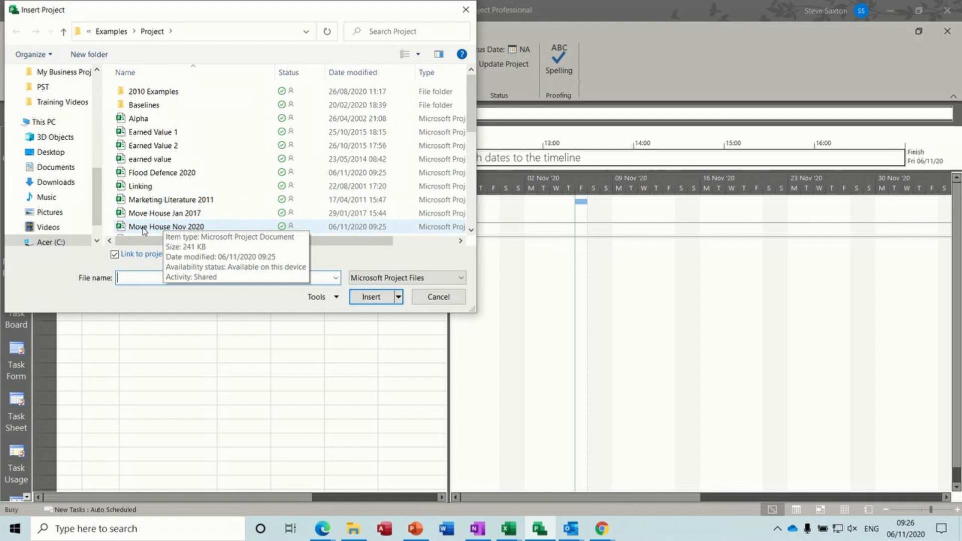
double_click(160, 227)
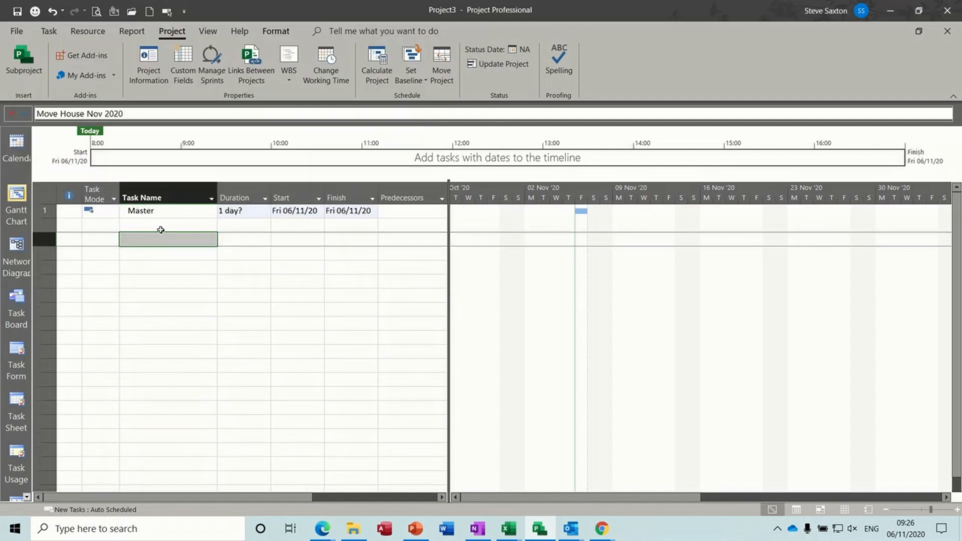
Insert the Flood Defence 2020 file as a linked subproject in row 5, leaving a blank row above it
left_click(165, 268)
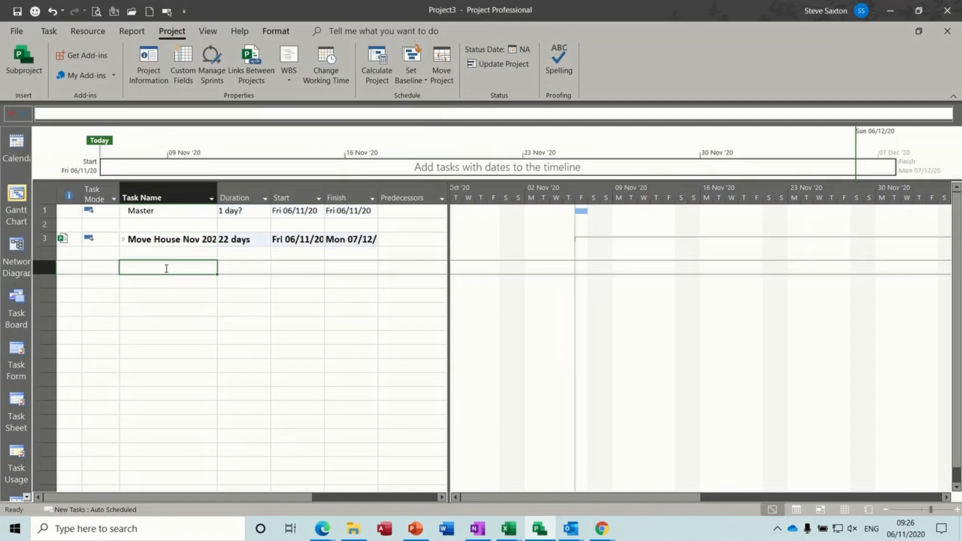
left_click(28, 61)
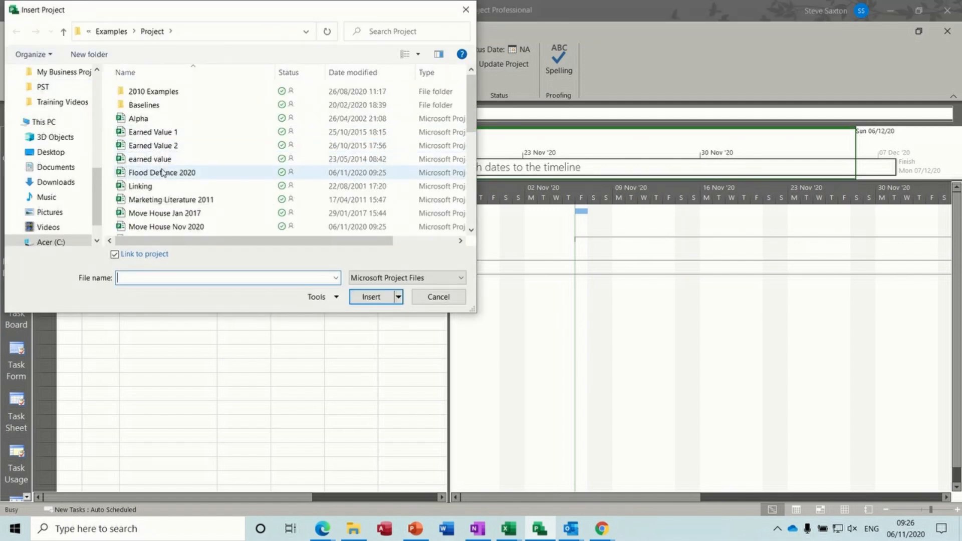
double_click(163, 173)
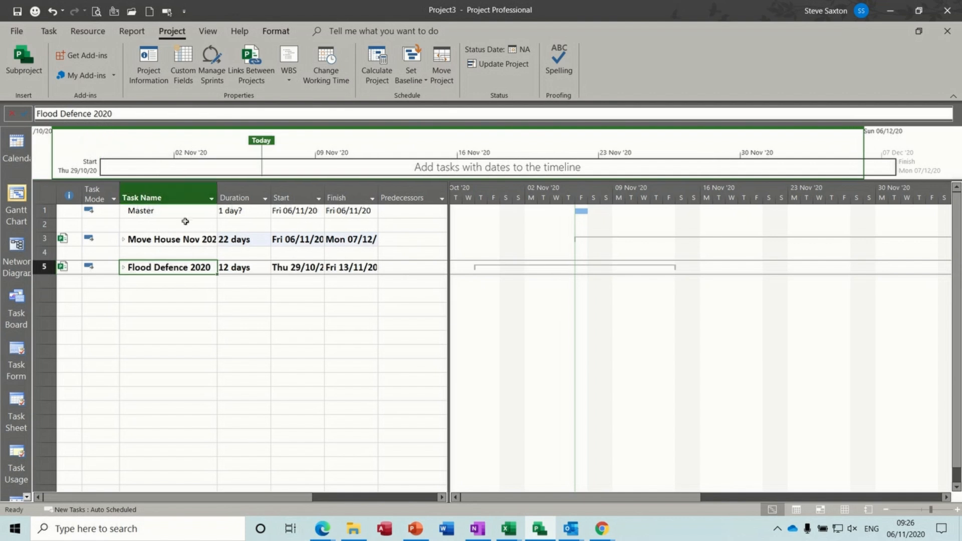
Indent the Move House Nov 2020 and Flood Defence 2020 subprojects together beneath the Master task
left_click(44, 238)
left_click_drag(45, 238, 44, 266)
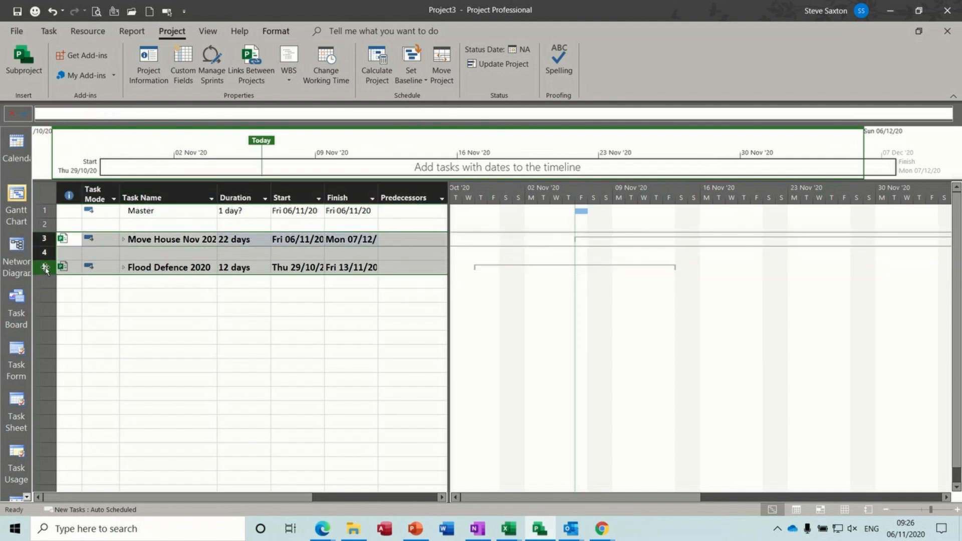
left_click(49, 32)
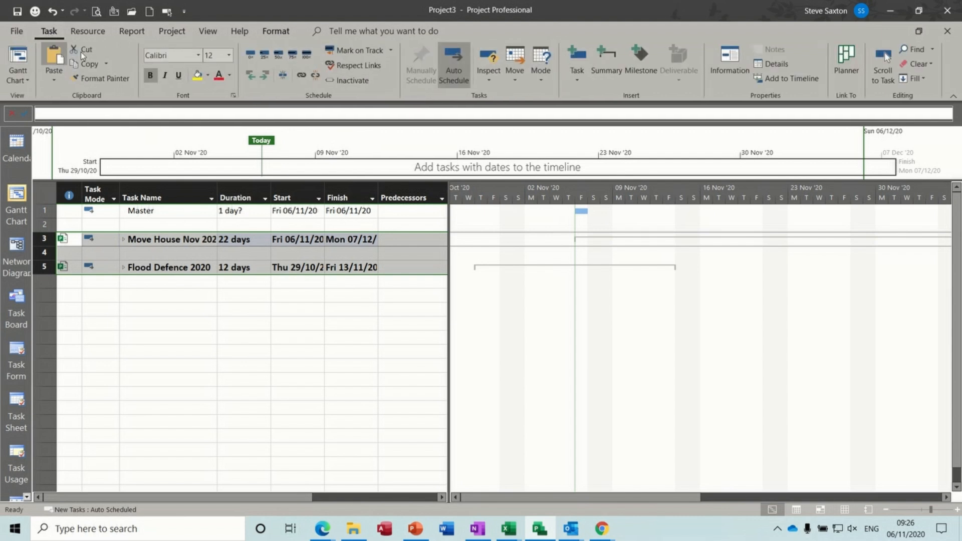
left_click(263, 80)
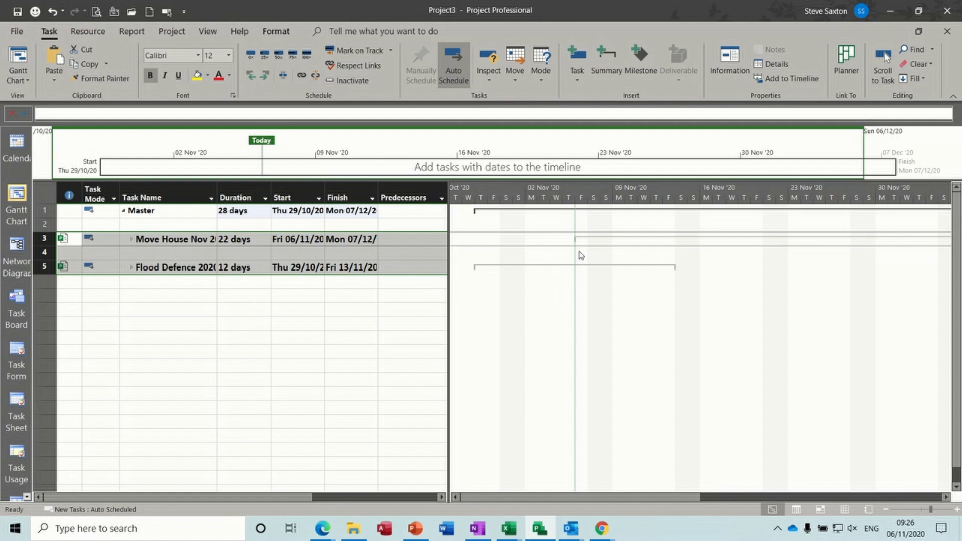
Expand both the Move House Nov 2020 and Flood Defence 2020 subprojects to show their tasks
left_click_drag(625, 497, 535, 496)
left_click(131, 240)
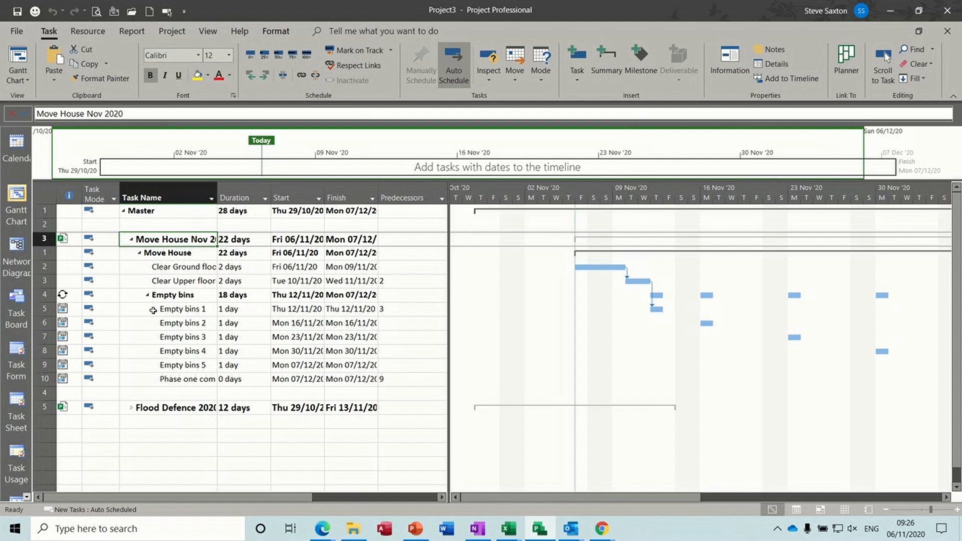
left_click(131, 408)
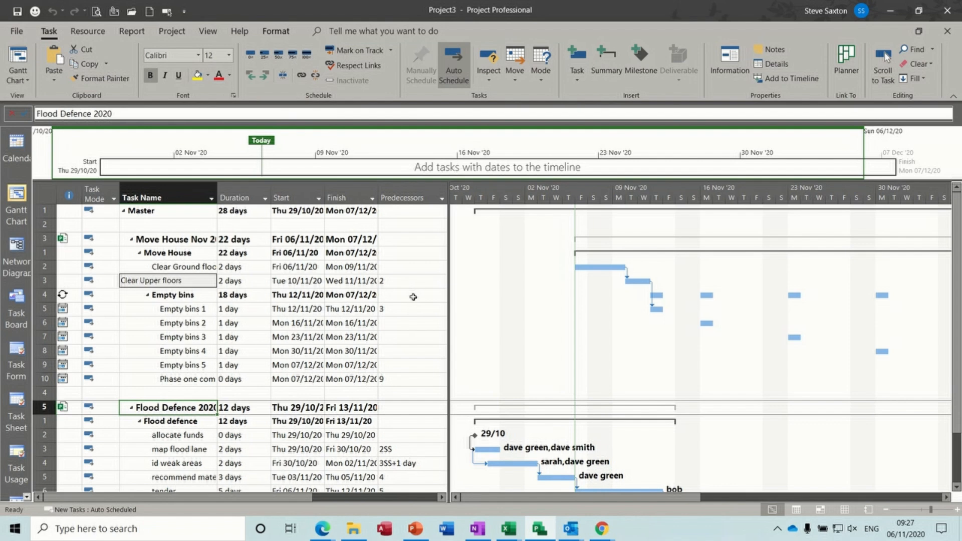
left_click_drag(959, 269, 959, 323)
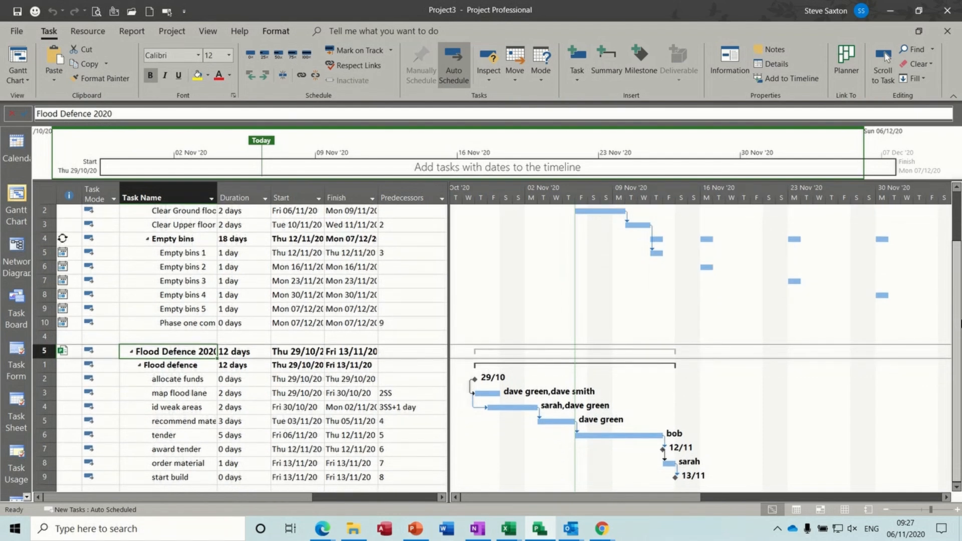
Link the last Move House milestone, Phase one complete, to the Flood Defence task "allocate funds" as its predecessor
left_click(197, 325)
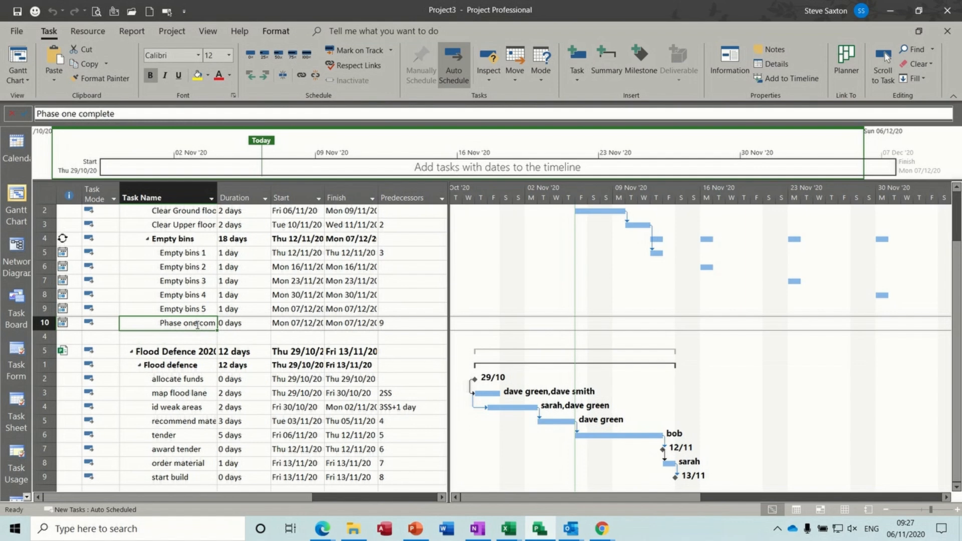
left_click(187, 380)
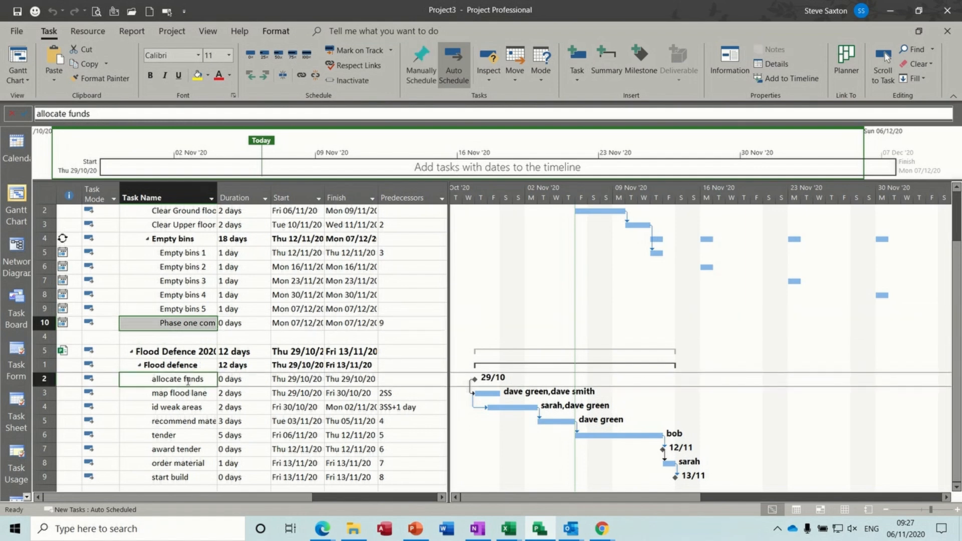
left_click(300, 76)
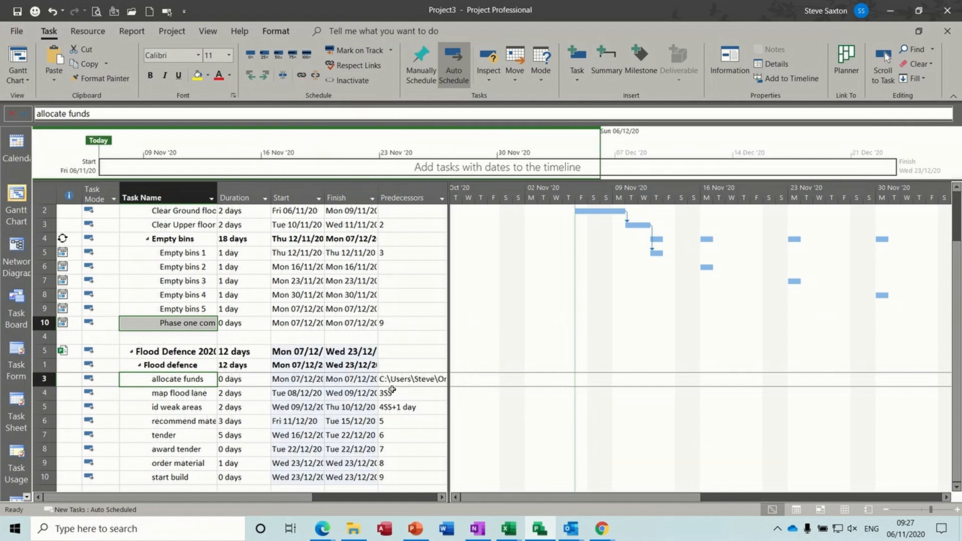
Widen the task table to read the full predecessor path for "allocate funds", and narrow the Predecessors column
left_click_drag(448, 369, 545, 369)
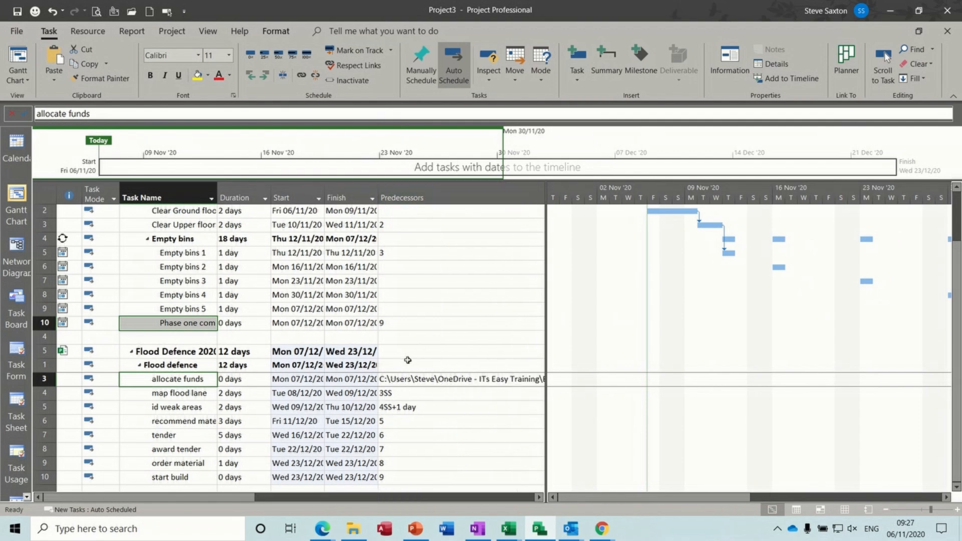
left_click_drag(545, 244, 740, 251)
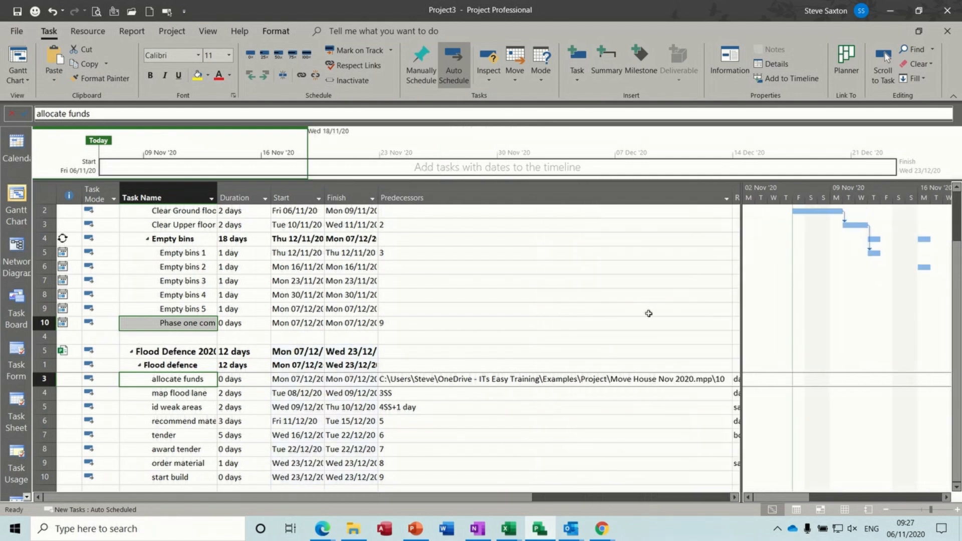
left_click_drag(731, 191, 464, 201)
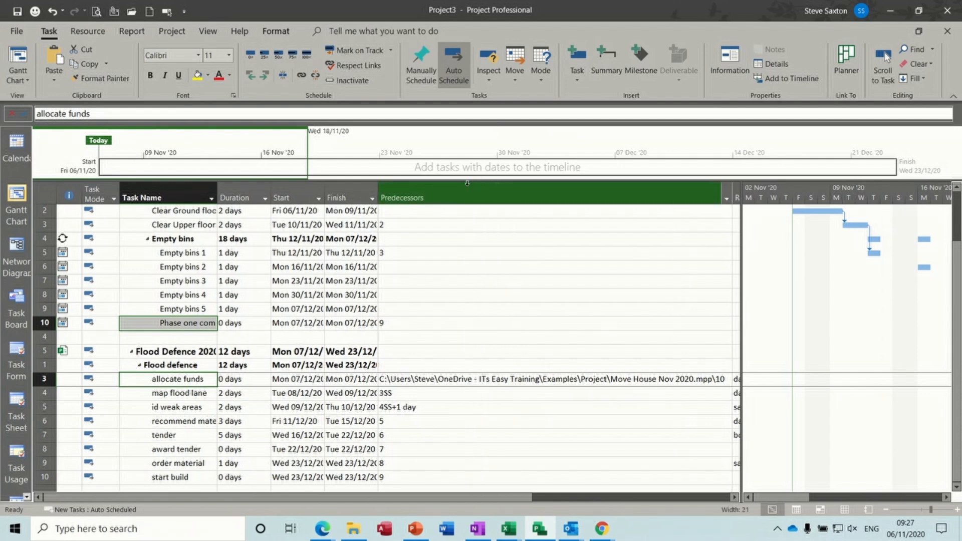
Delete the cross-project predecessor from "allocate funds" and narrow the task table to show the Gantt bars again
left_click(411, 379)
key("Delete")
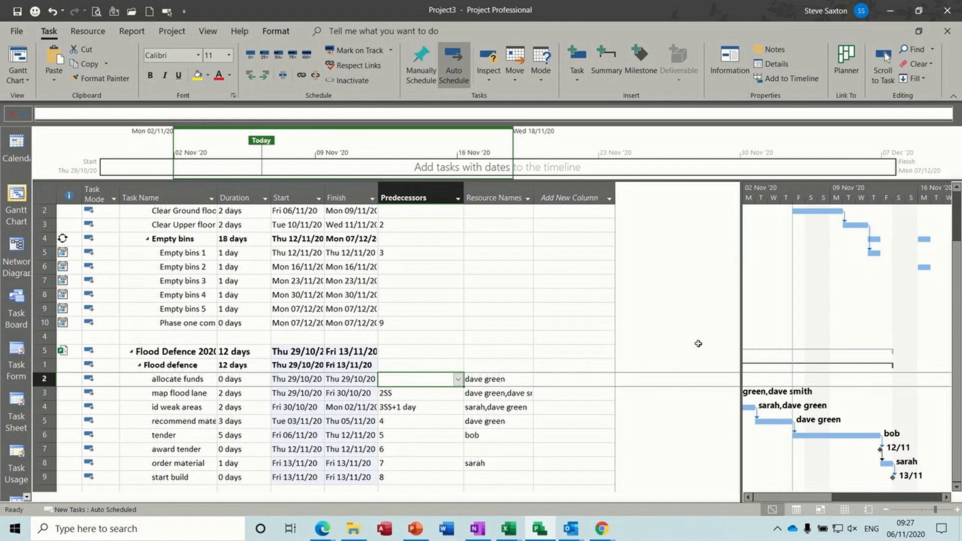
left_click_drag(740, 341, 426, 325)
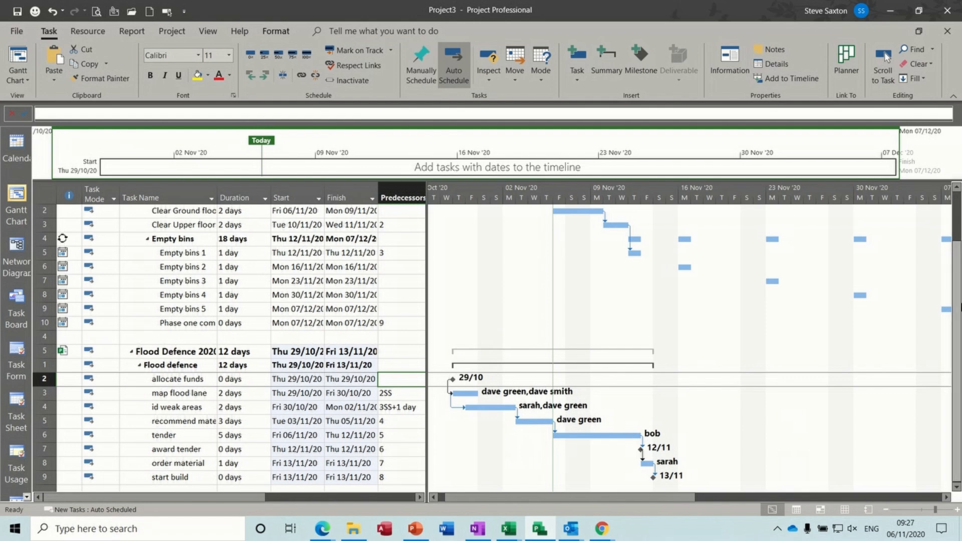
scroll(956, 314, "up", 2)
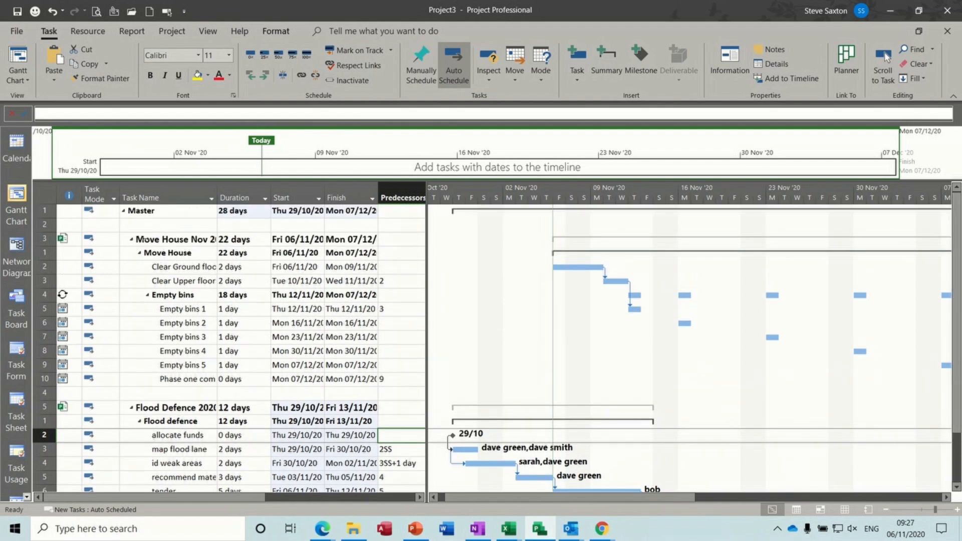
Collapse the Move House Nov 2020 and Flood Defence 2020 subprojects in the master project
left_click(136, 238)
left_click(131, 240)
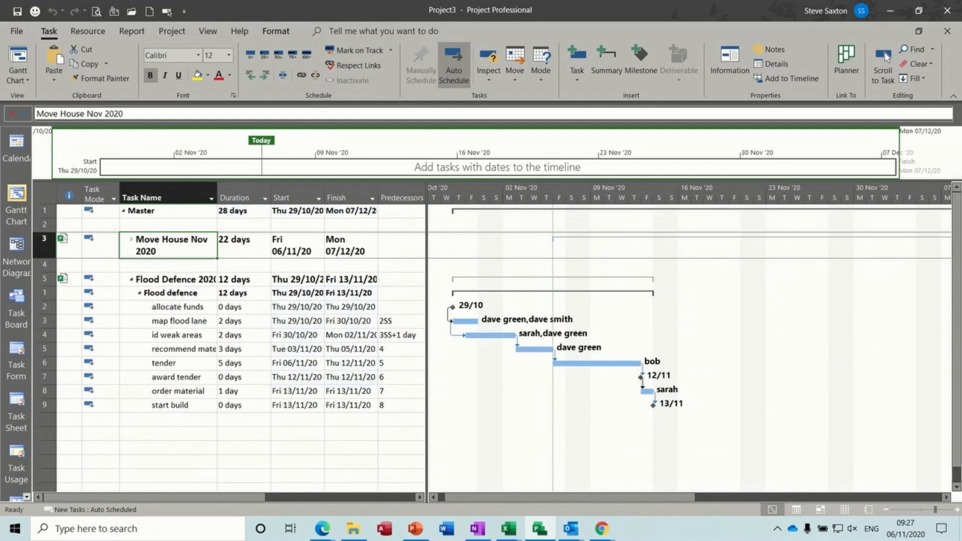
left_click(131, 279)
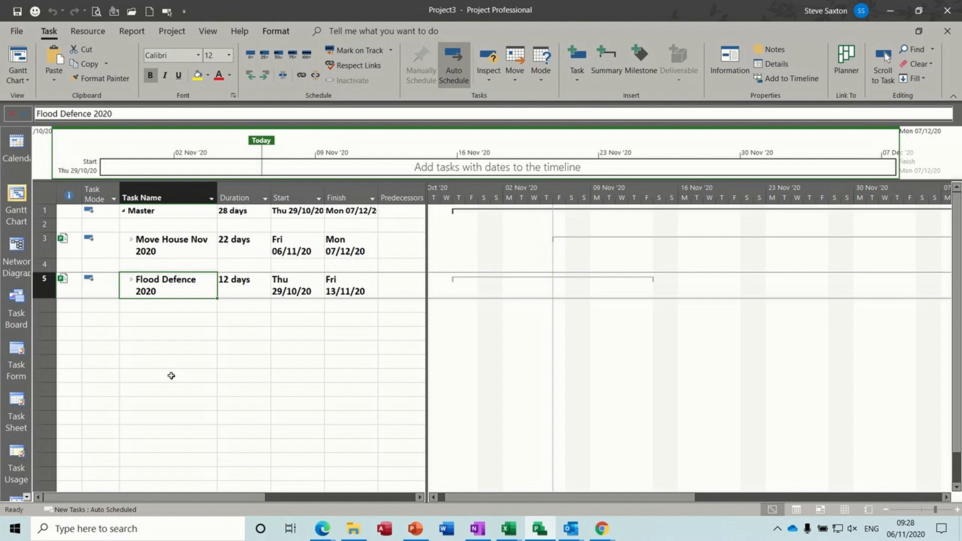
Expand both subprojects again and examine how the task ID numbers run within each one
left_click(132, 241)
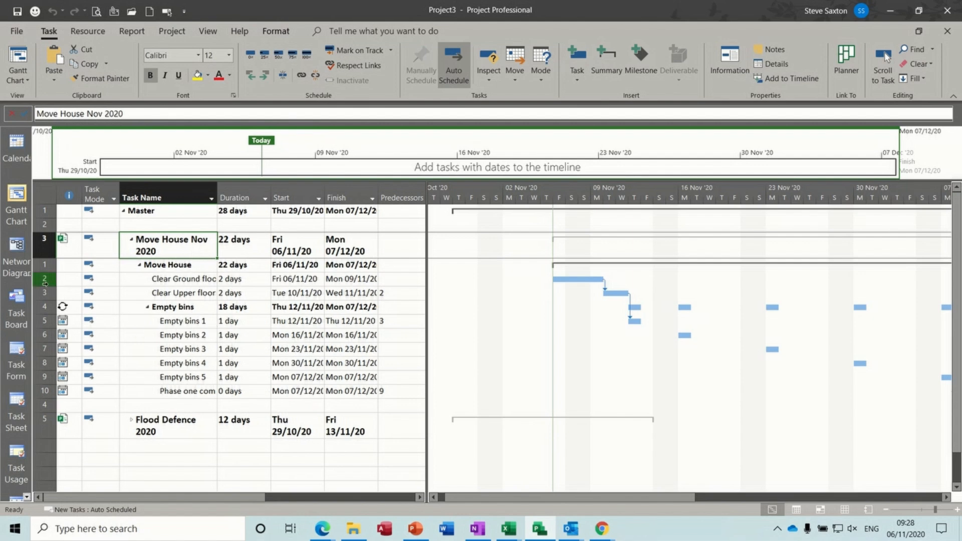
left_click(43, 279)
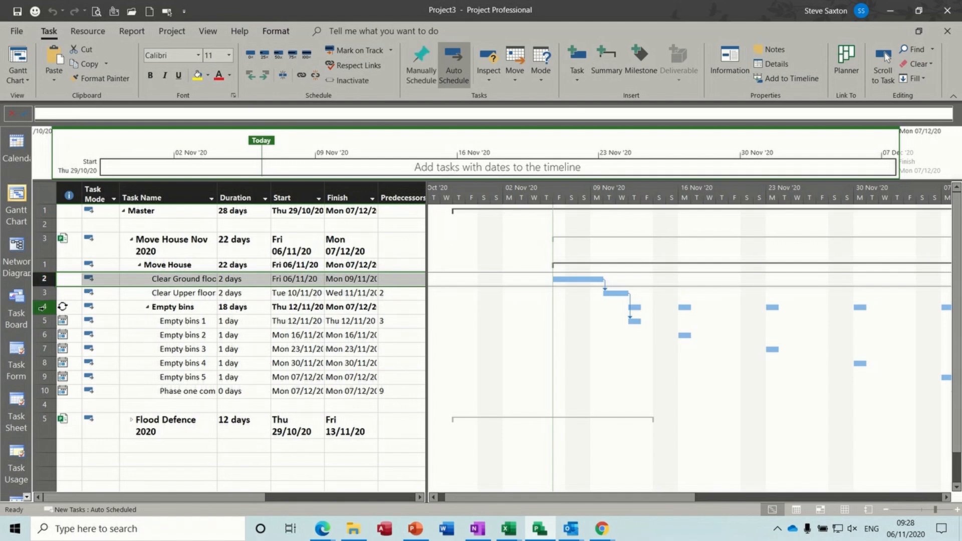
left_click(41, 292)
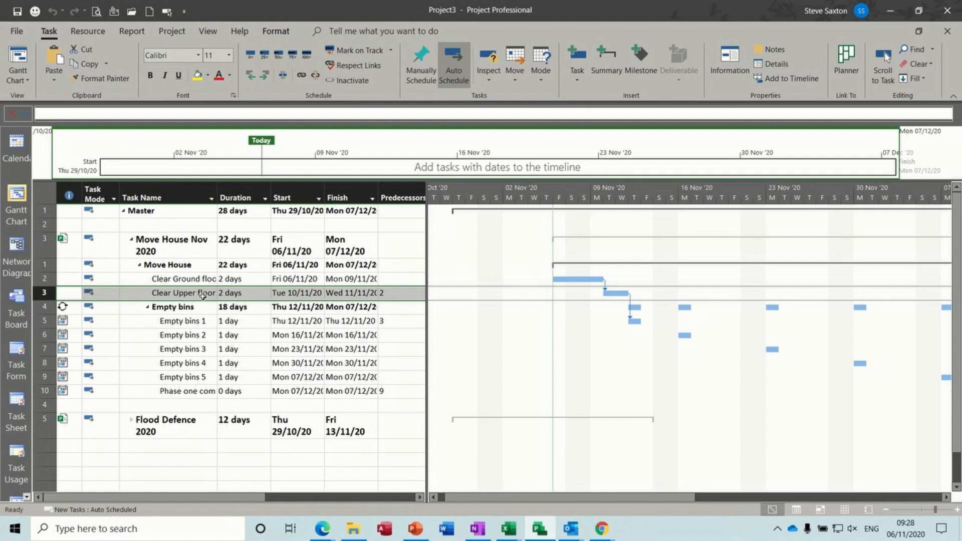
left_click_drag(159, 279, 173, 366)
left_click(179, 337)
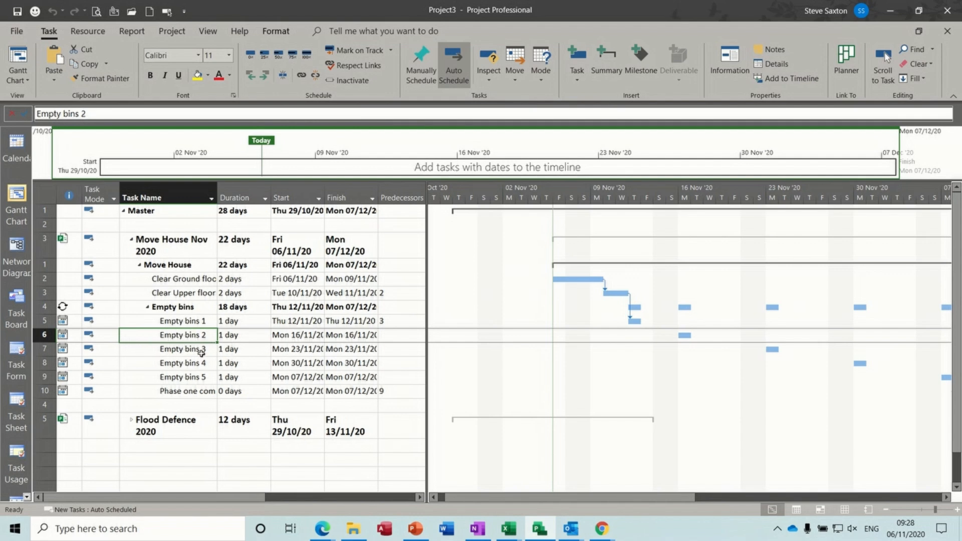
left_click(131, 420)
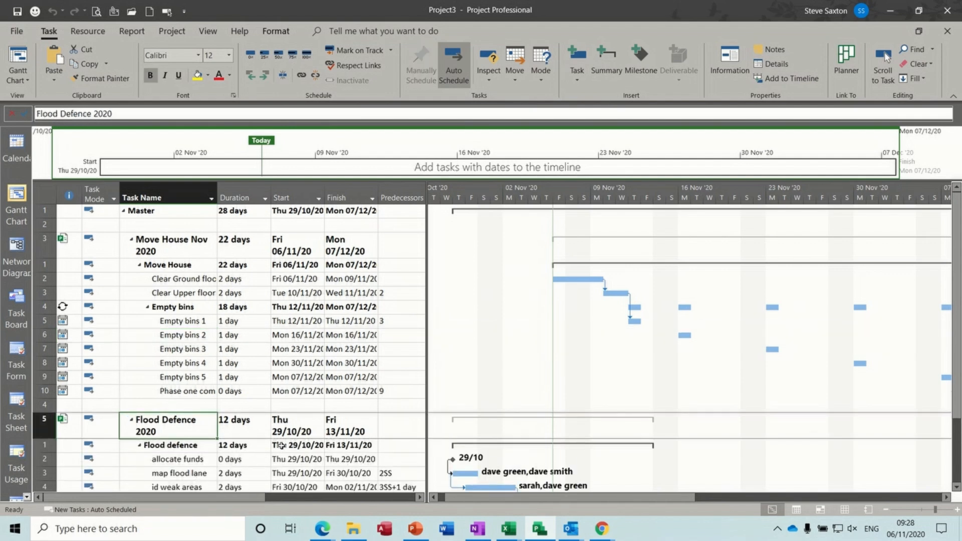
left_click(44, 458)
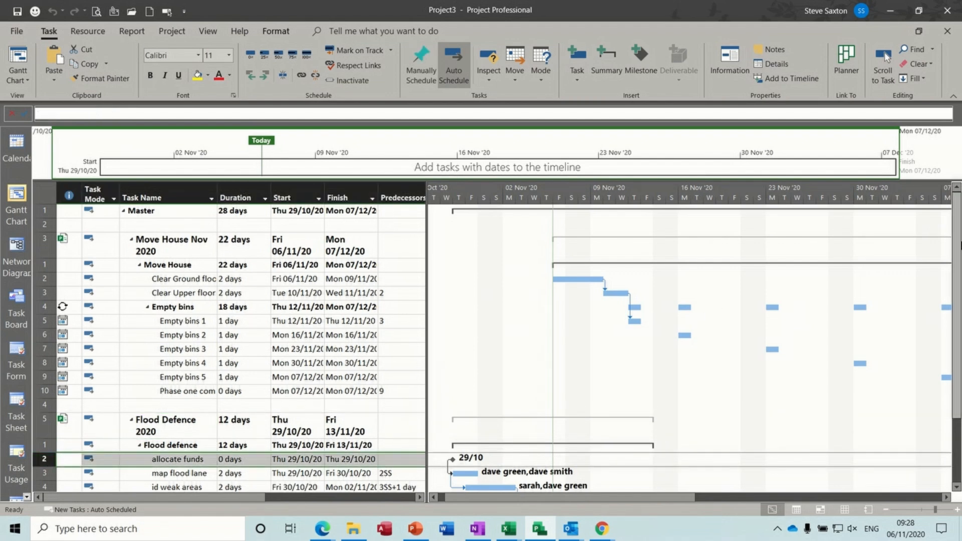
scroll(958, 336, "down", 2)
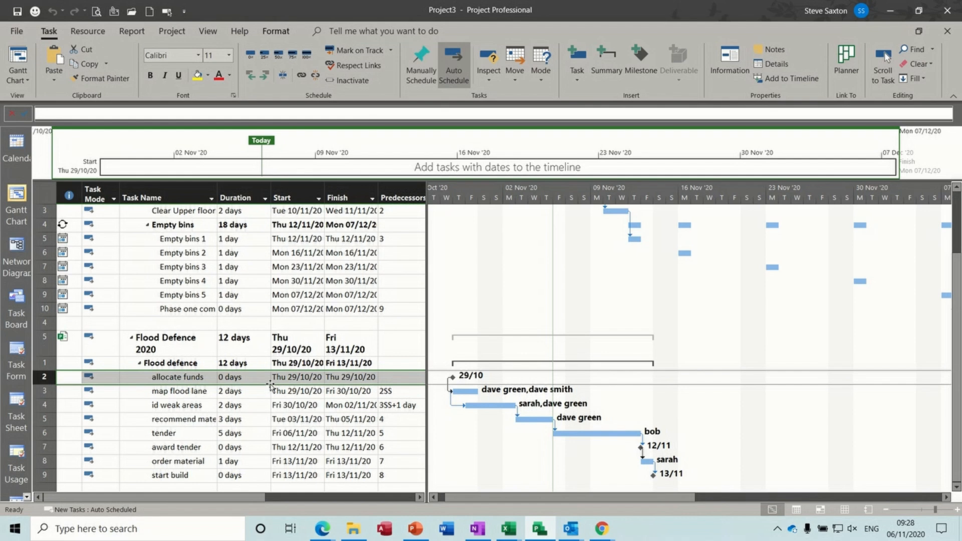
Close the master project and discard the changes to it and all its subprojects
key("ctrl+w")
key("n")
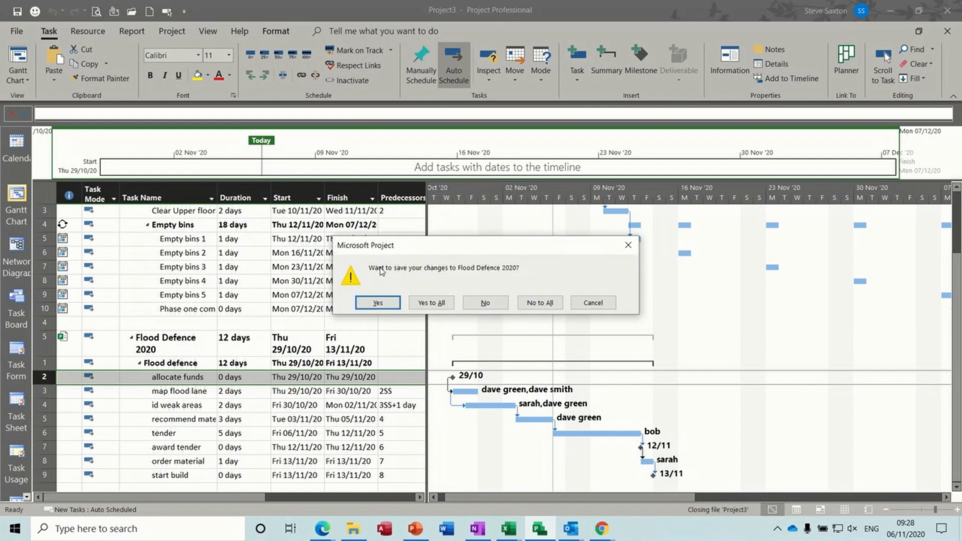
left_click(484, 302)
left_click(540, 302)
Create a blank project and enter the tasks Project A, Task A and Task B
left_click(223, 138)
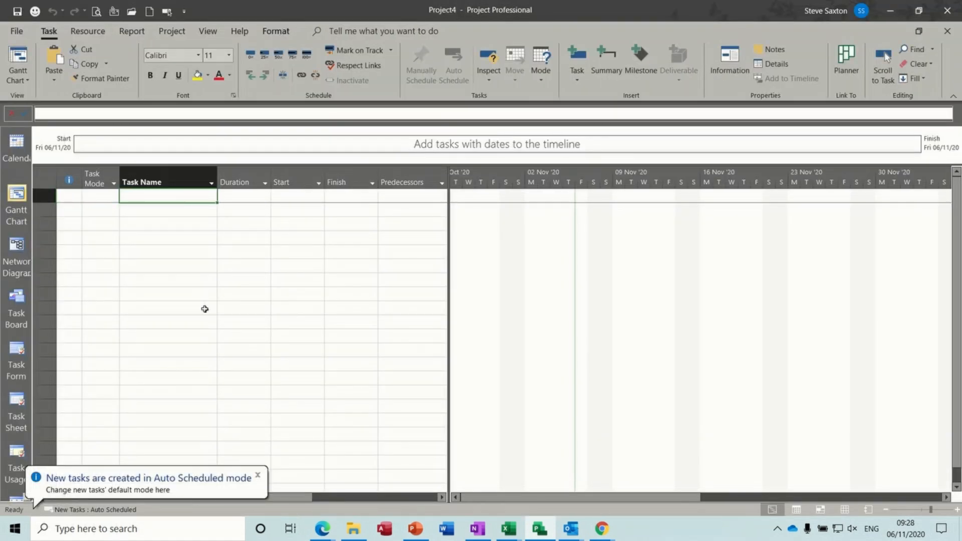
type("Project A")
key("Return")
type("T")
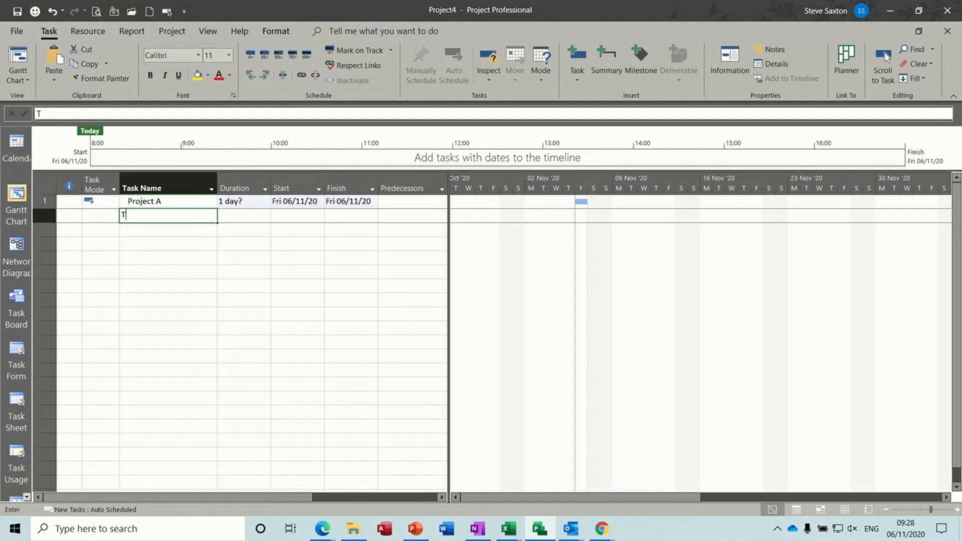
type("ask A")
key("Return")
type("Task B")
key("Return")
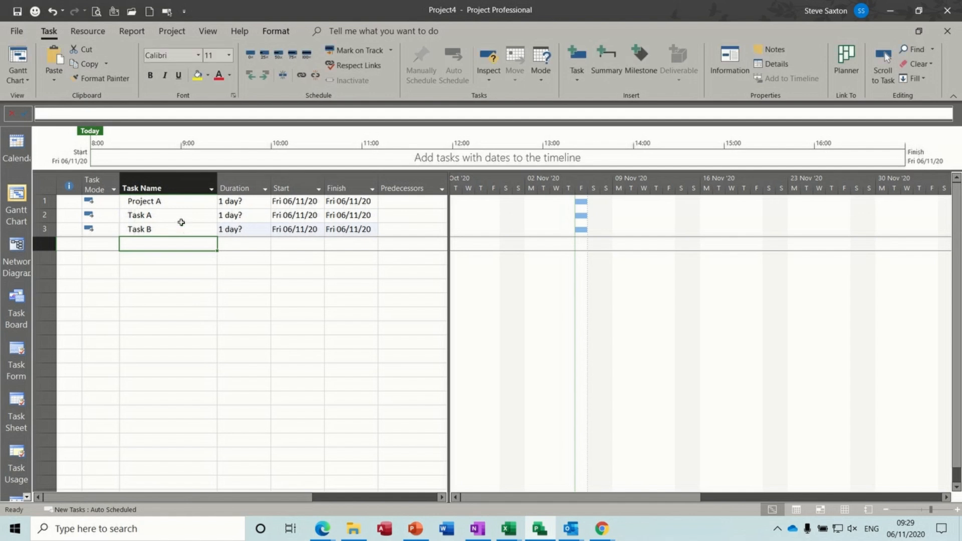
Indent Task A and Task B as subtasks of Project A
left_click(181, 215)
left_click_drag(180, 222, 181, 228)
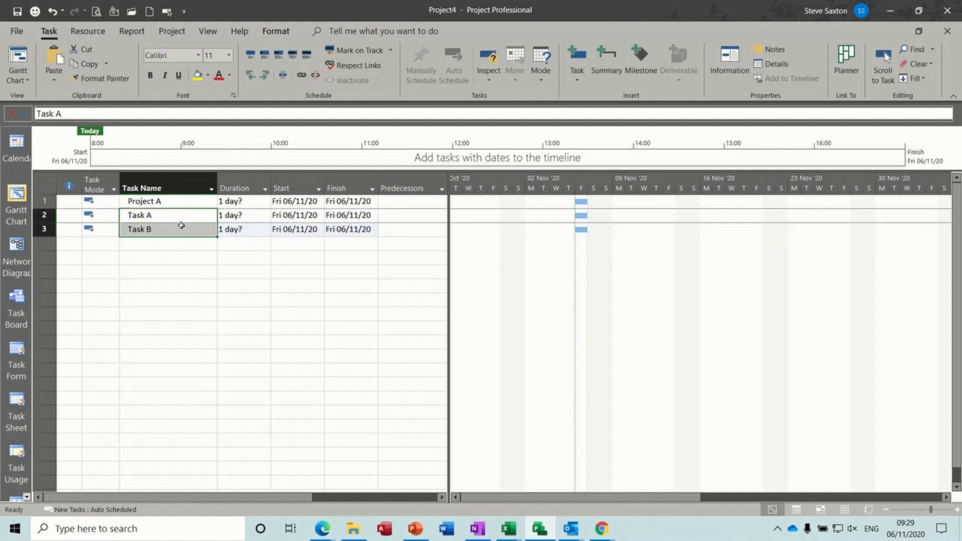
left_click(264, 75)
Set Task A's duration to 20 days and Task B's to 30 days, and make task 2 the predecessor of Task B
left_click(243, 216)
type("20")
key("Return")
type("30")
key("Return")
left_click(395, 240)
type("2")
key("Return")
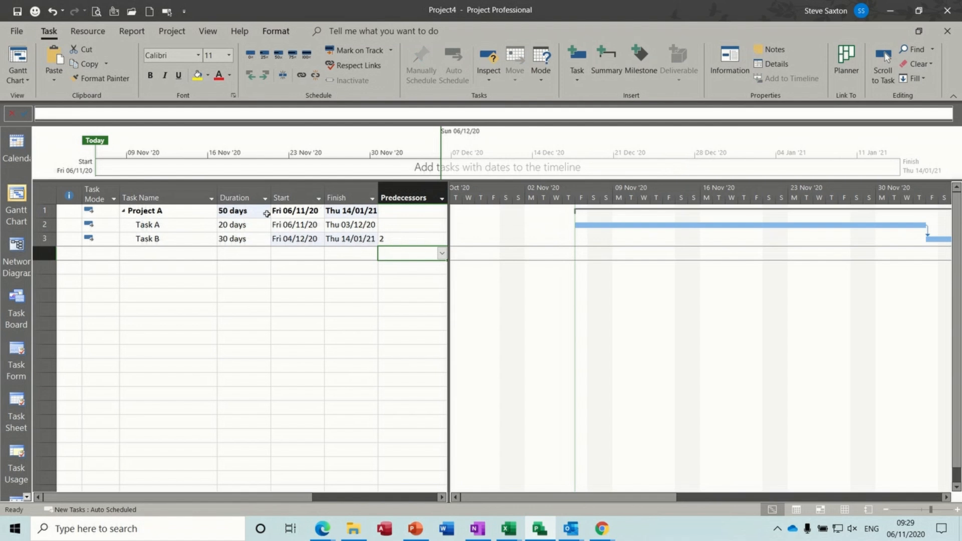
Save the project in the Documents folder as Project A
key("F12")
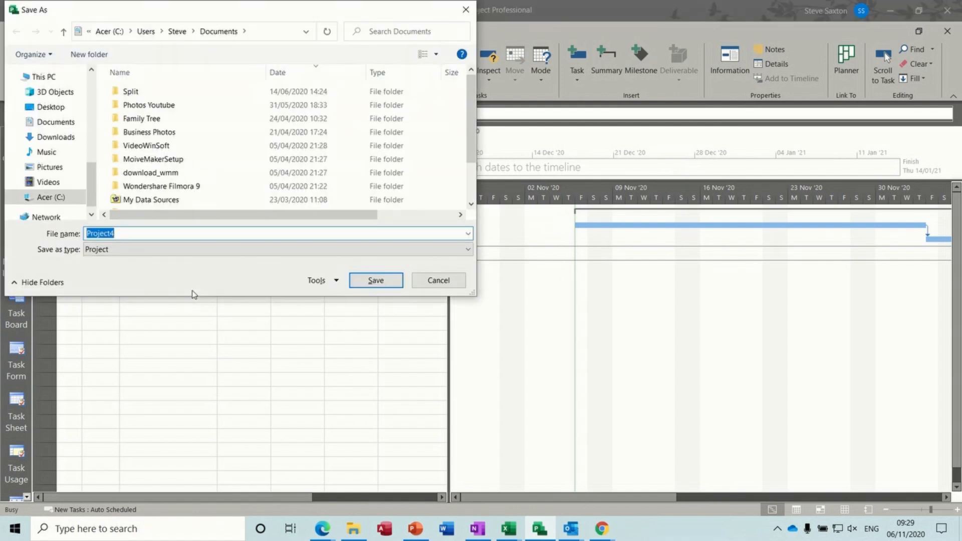
type("Project A")
key("Return")
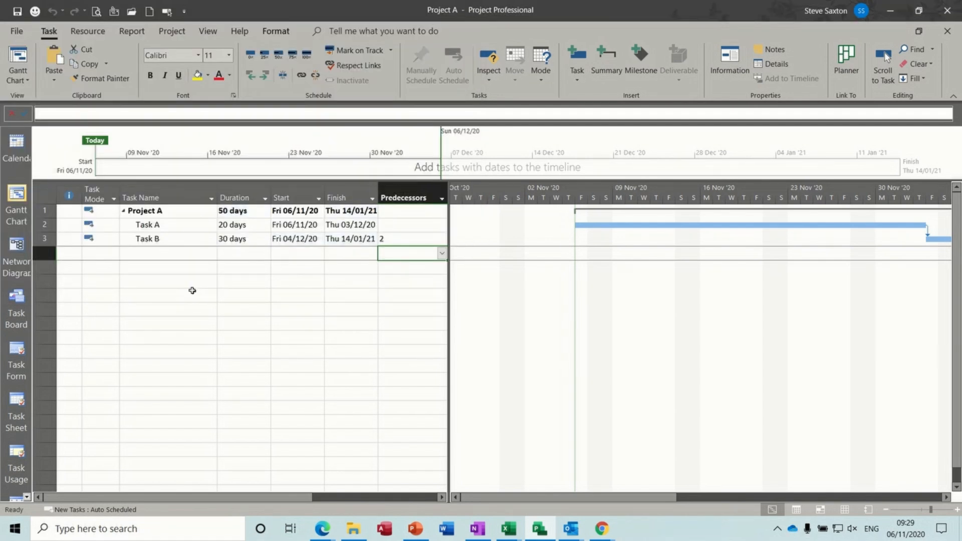
Create another blank project and enter the tasks Project B, Task A and Task B
key("ctrl+n")
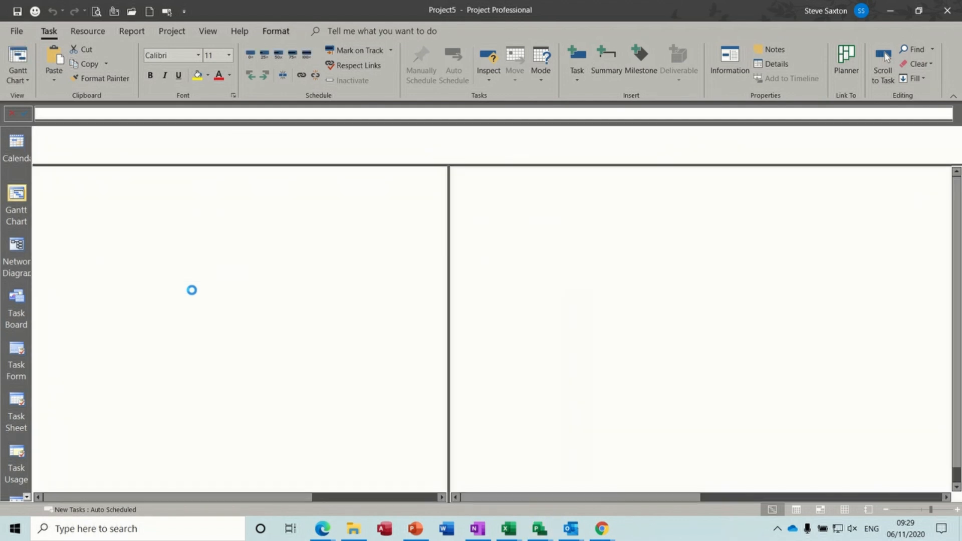
left_click(176, 198)
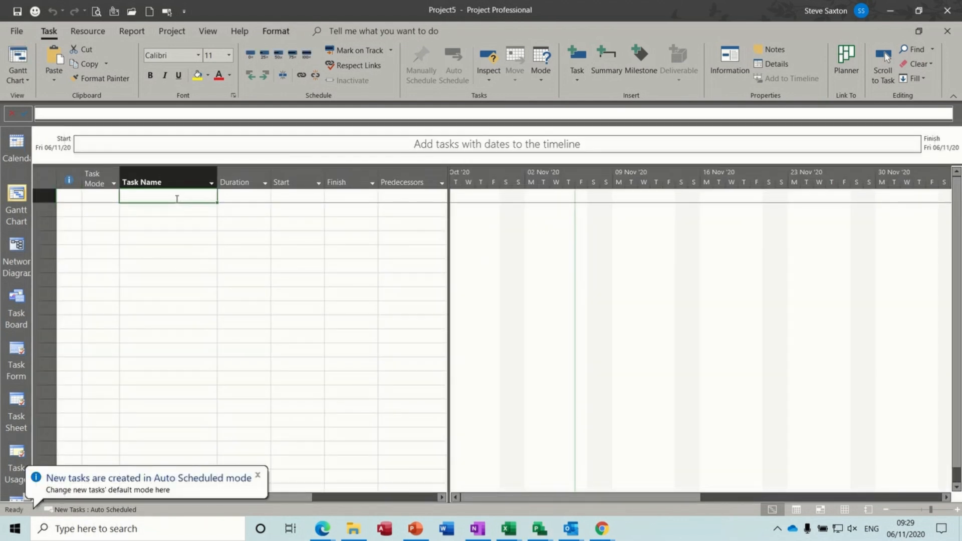
type("Prohect")
key("BackSpace")
key("BackSpace")
key("BackSpace")
key("BackSpace")
type("ject B")
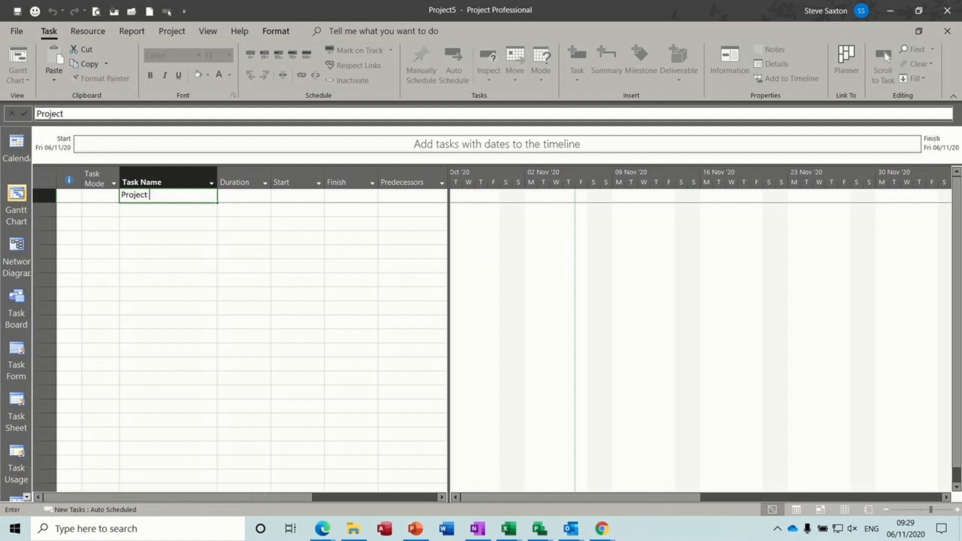
key("Return")
type("Task A")
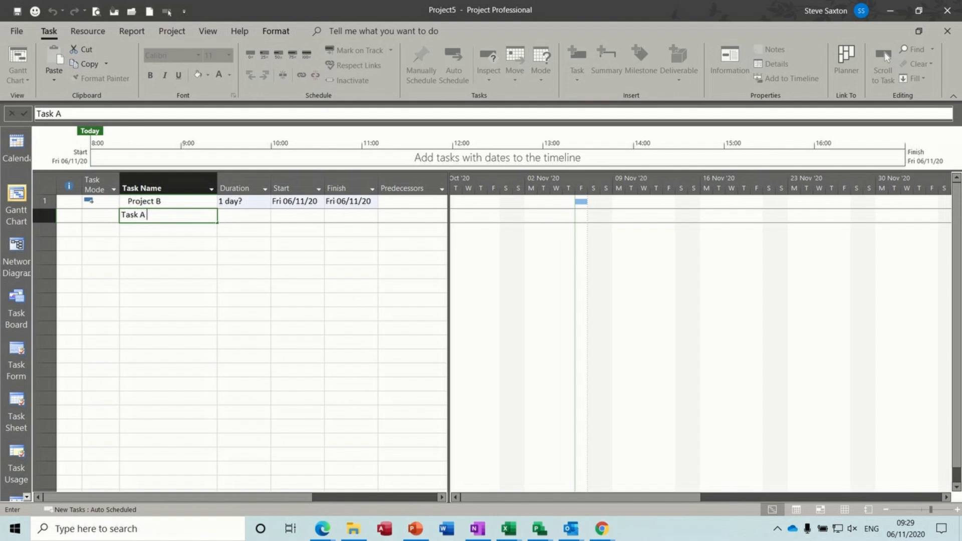
key("Return")
type("Task B")
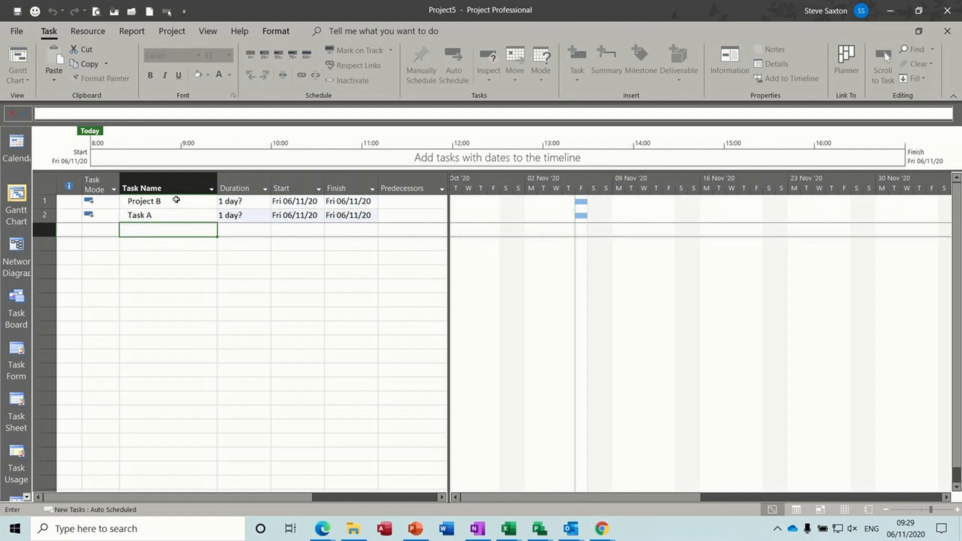
key("Return")
Indent Task A and Task B under Project B, and set their durations to 45 and 33 days
left_click_drag(191, 214, 191, 227)
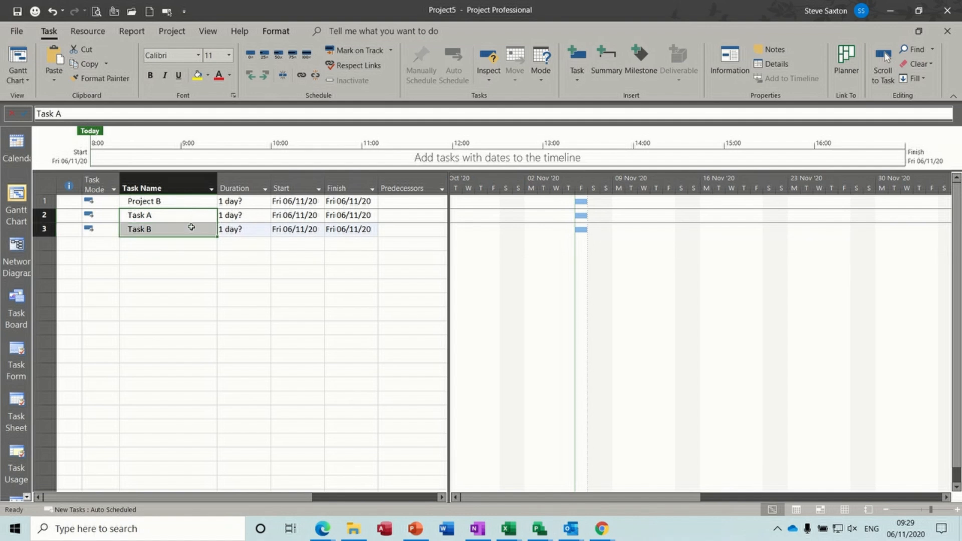
left_click(263, 76)
left_click(241, 215)
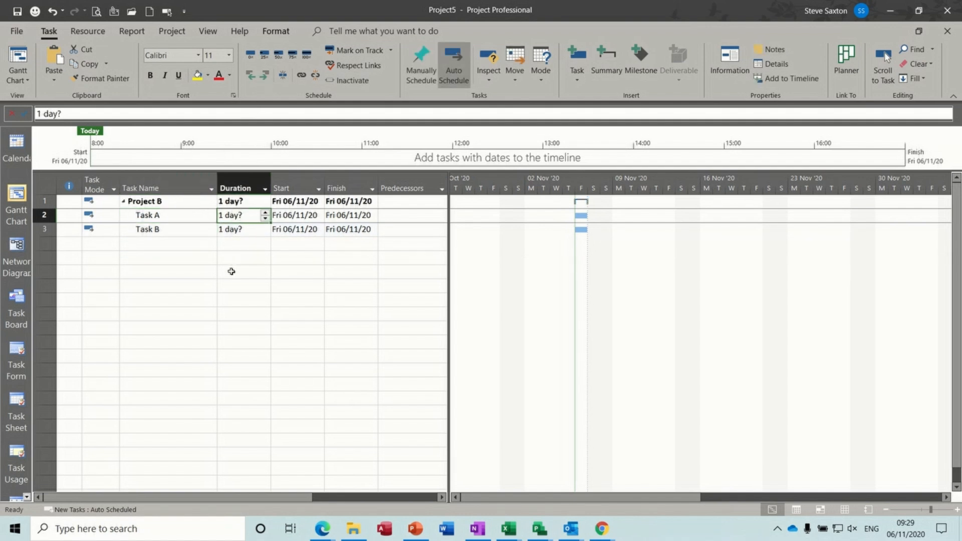
type("45")
key("Return")
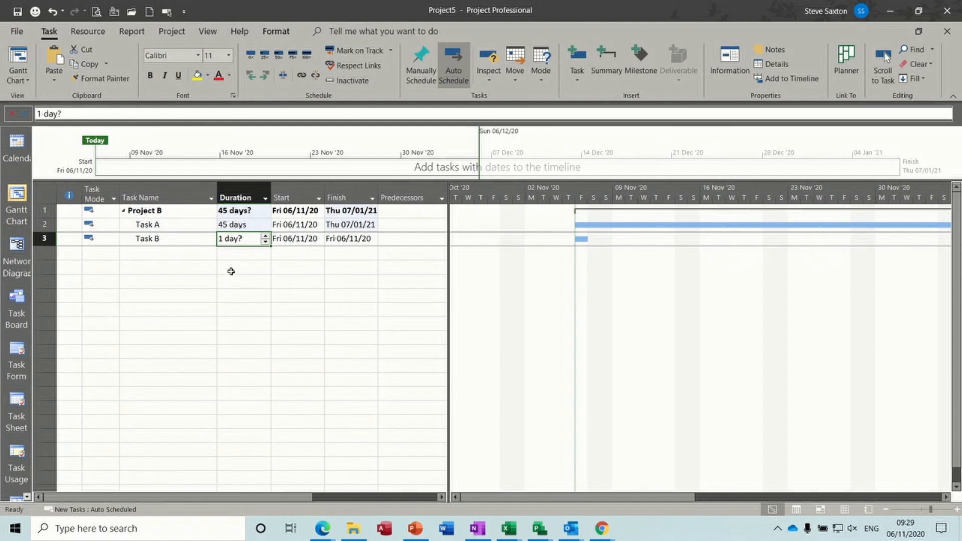
type("33")
key("Return")
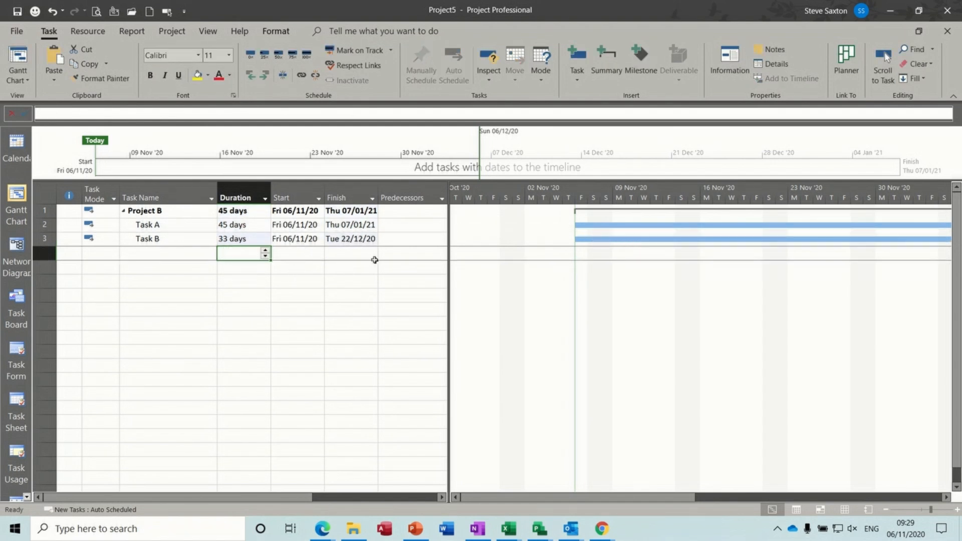
Make task 2 the predecessor of Task B in the Project B plan
left_click(408, 240)
type("2")
key("Return")
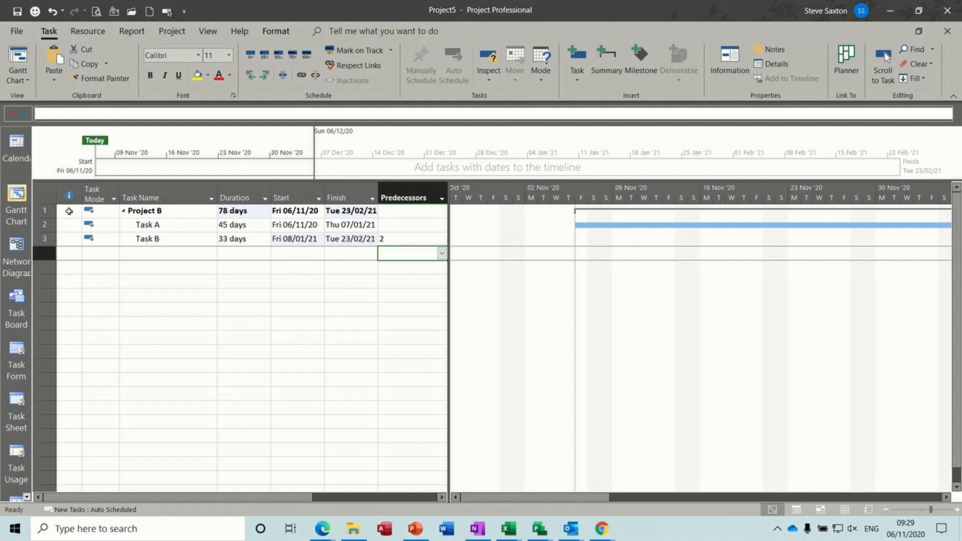
left_click(43, 210)
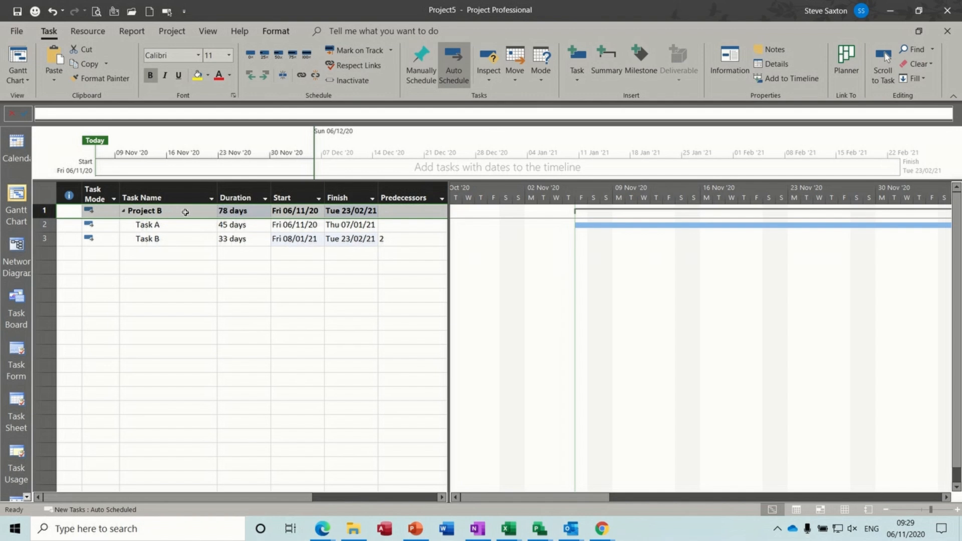
left_click(181, 264)
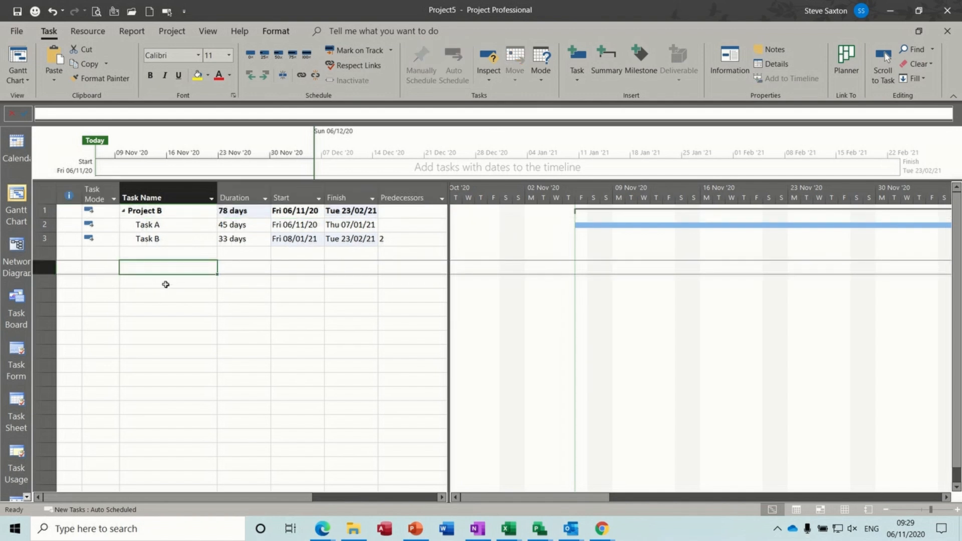
Create a third blank project and enter Master as its first task
key("ctrl+n")
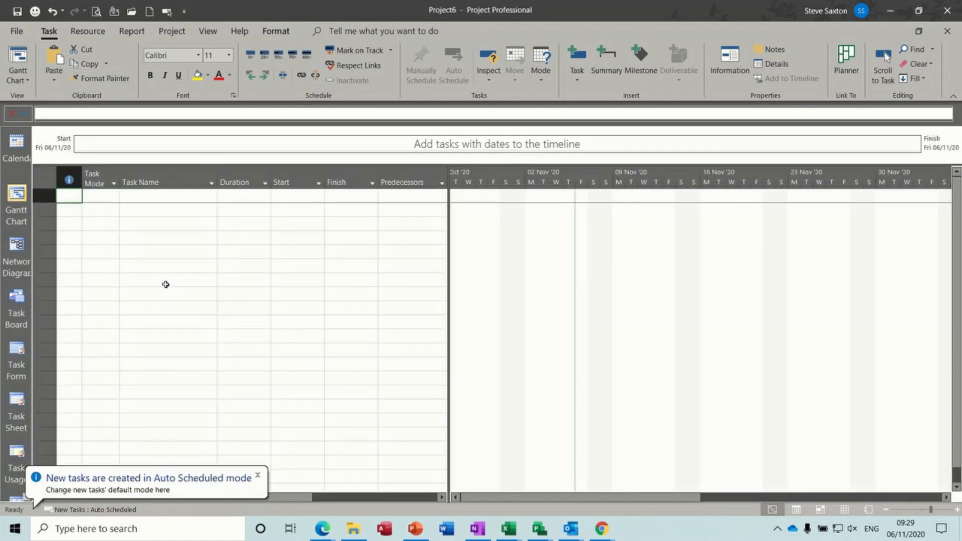
left_click(164, 195)
type("Master")
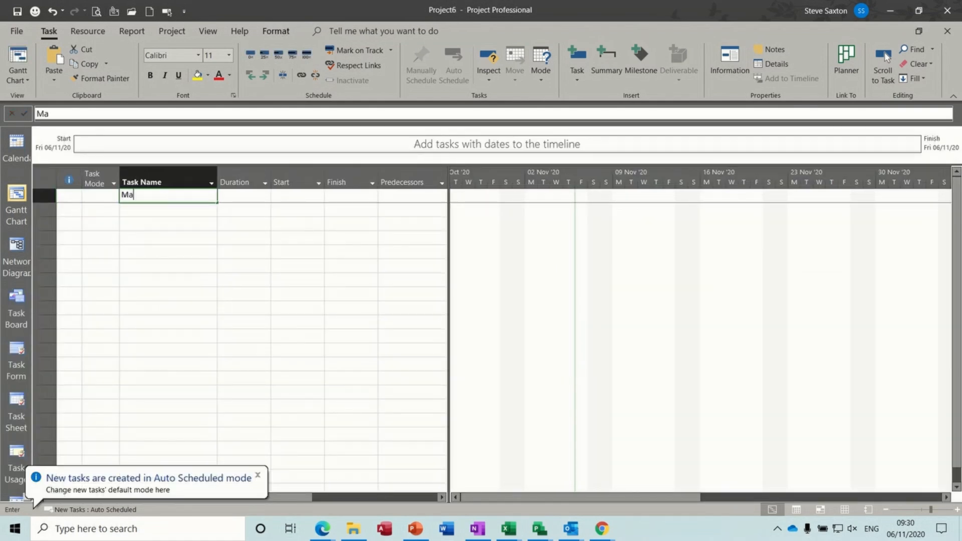
key("Return")
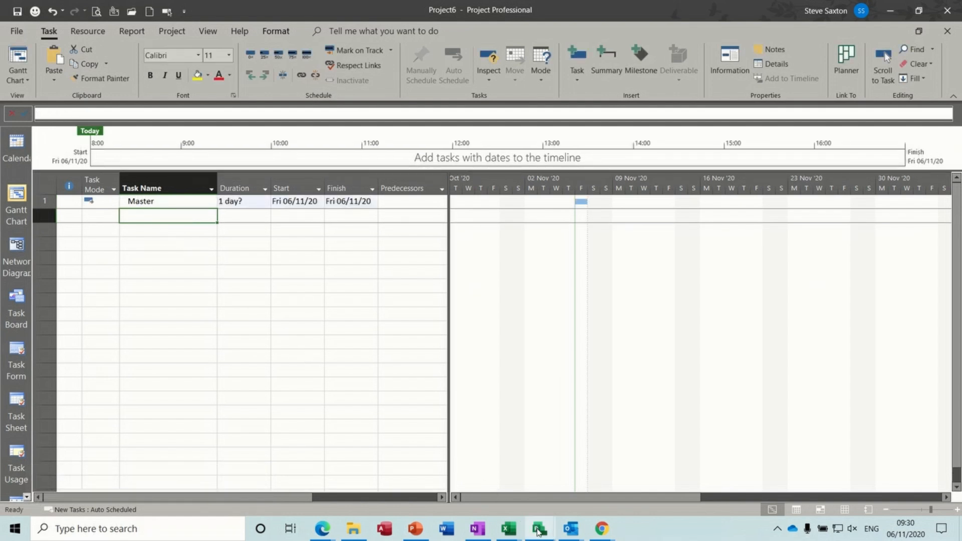
Switch to the Project A plan and copy its whole Project A summary task row
left_click(540, 528)
left_click(409, 485)
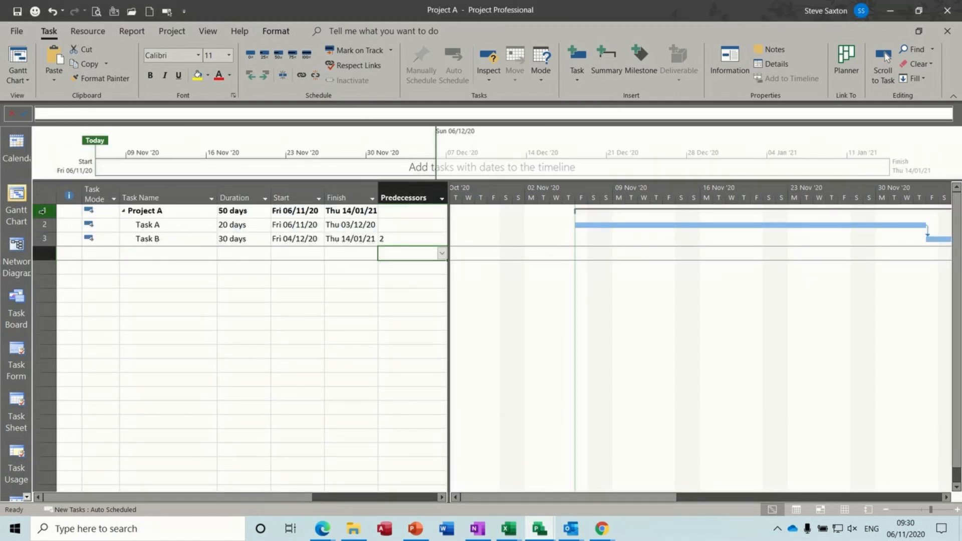
left_click(44, 211)
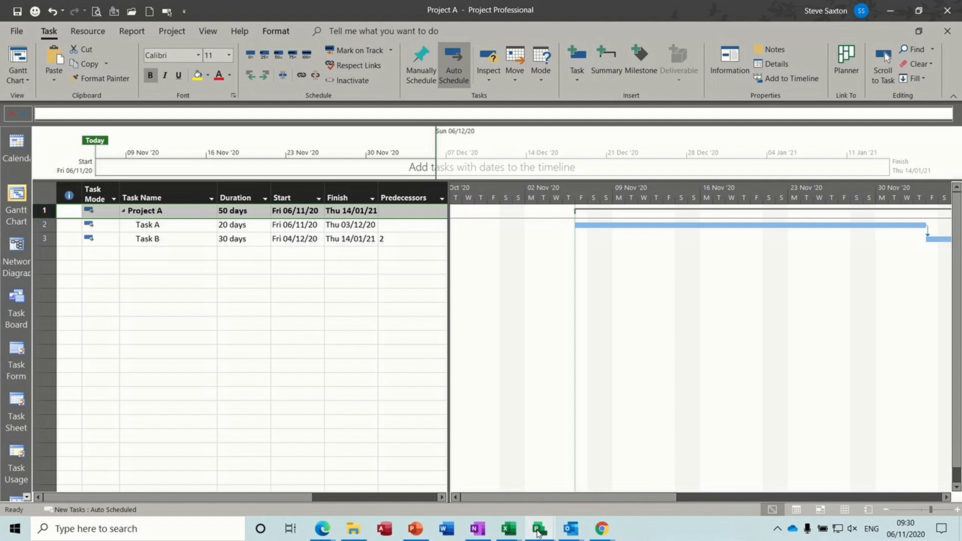
Paste the copied Project A summary task as a Text Data link into the row below Master in the Master project
left_click(537, 532)
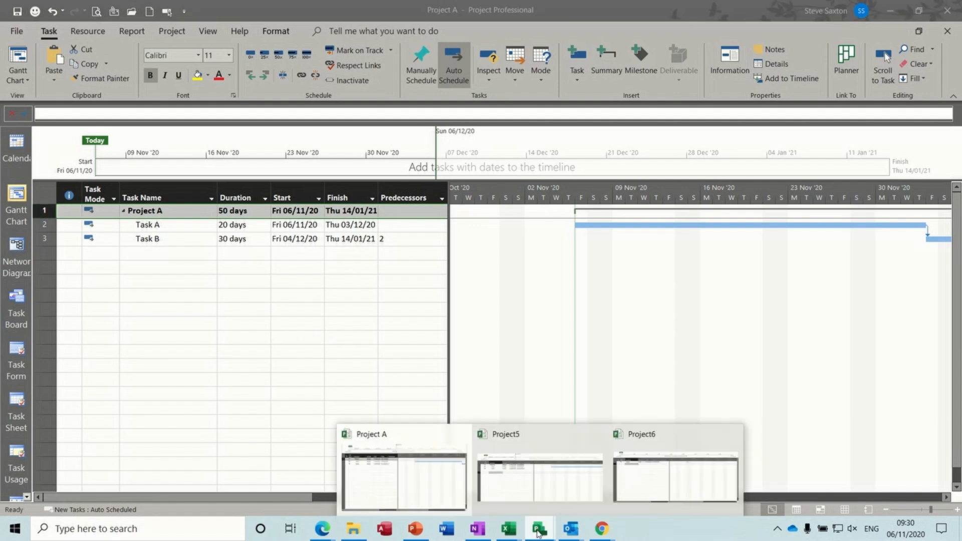
left_click(555, 489)
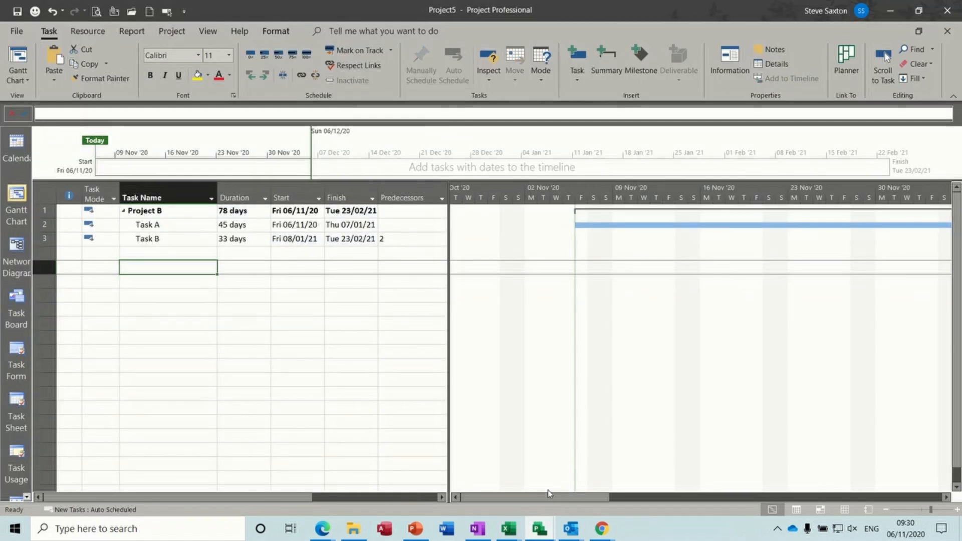
left_click(538, 533)
left_click(641, 494)
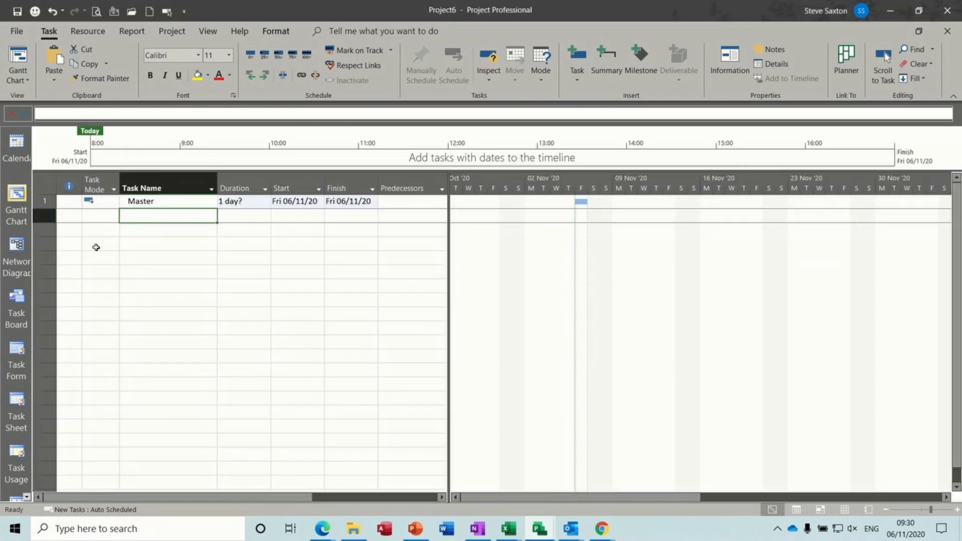
left_click(46, 216)
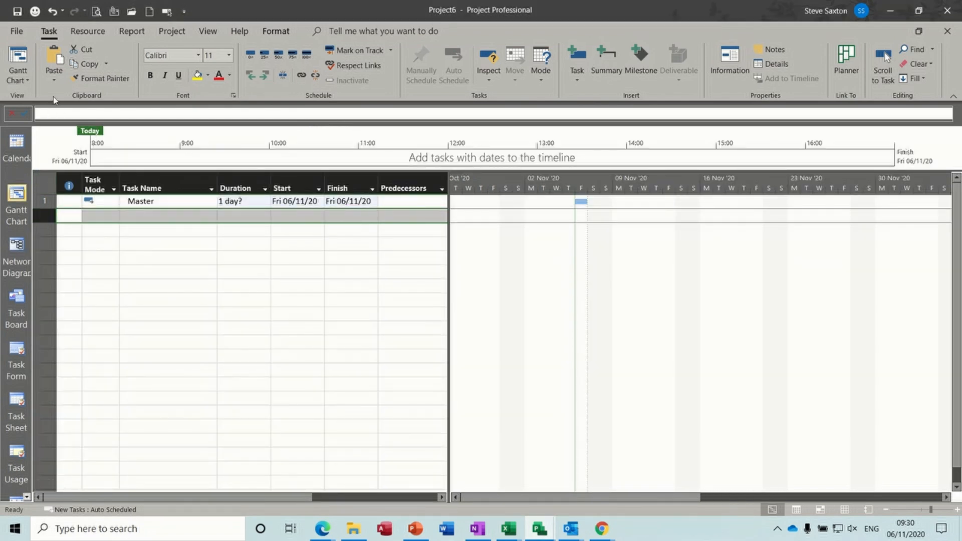
left_click(53, 80)
left_click(64, 135)
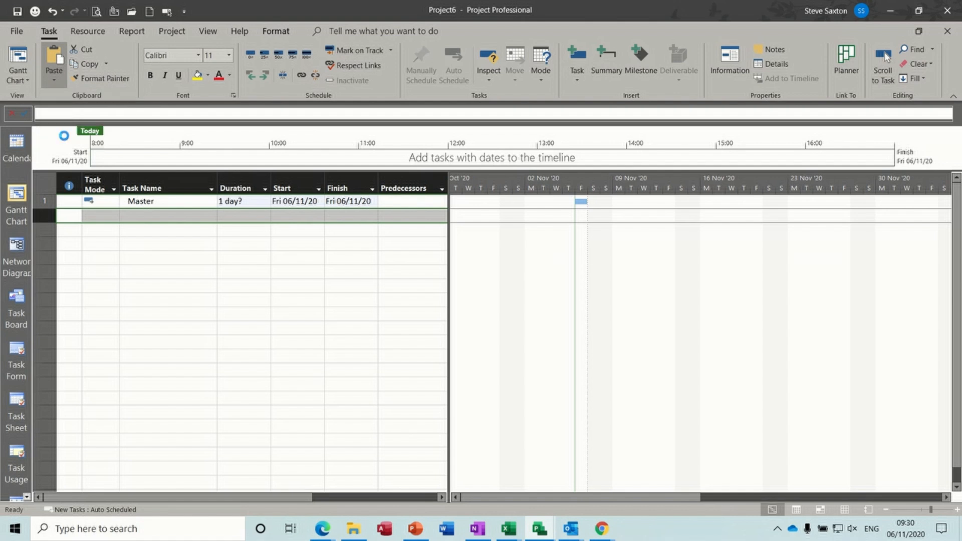
left_click(20, 81)
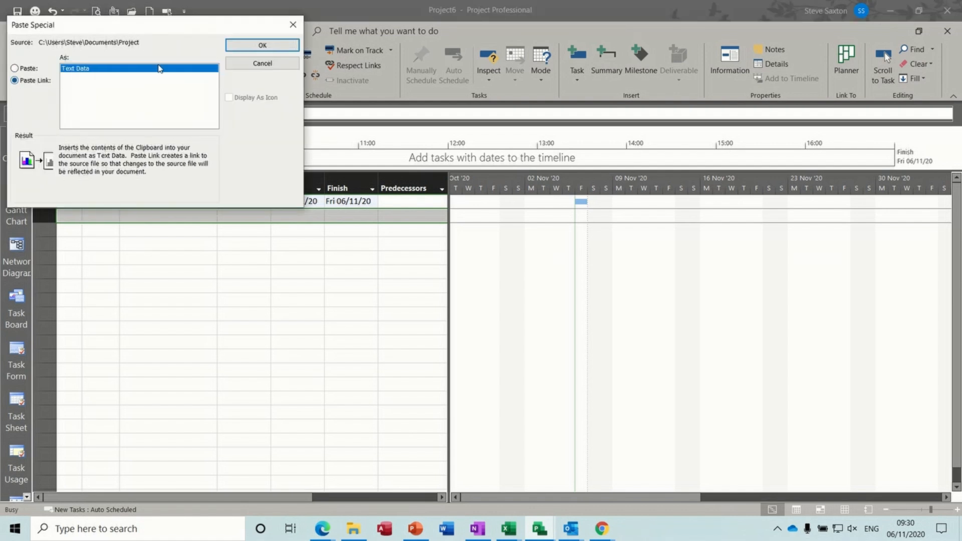
left_click(245, 44)
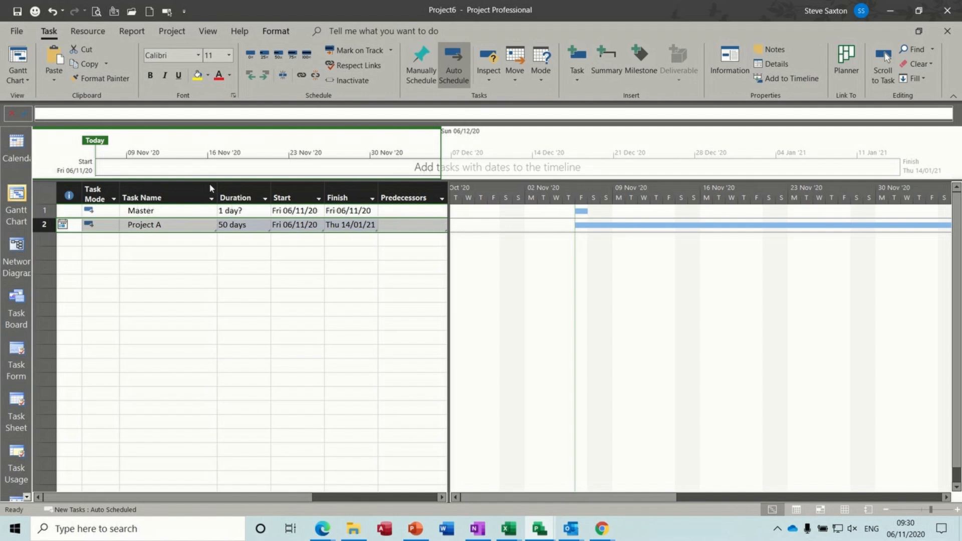
Switch to the Project B plan and copy its whole Project B summary task row
left_click(163, 240)
left_click(539, 532)
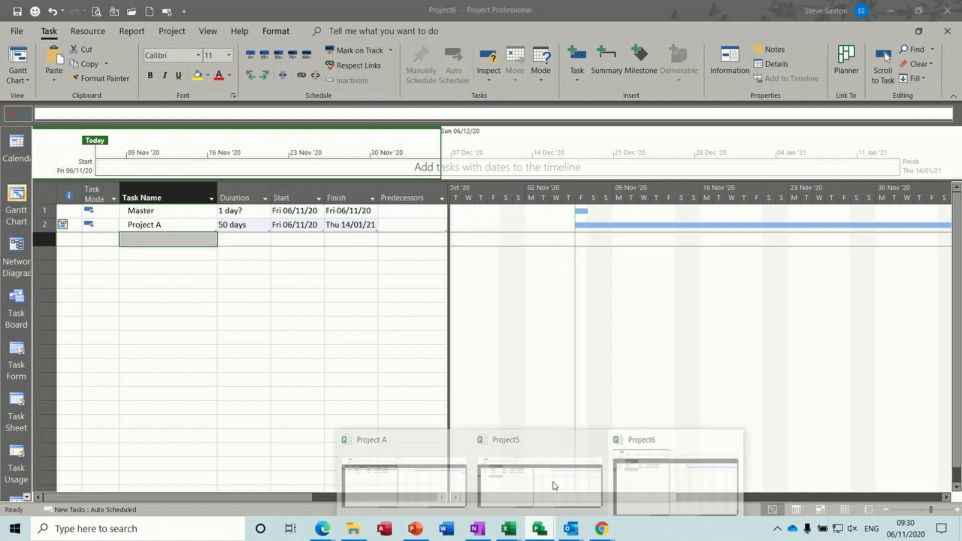
left_click(539, 465)
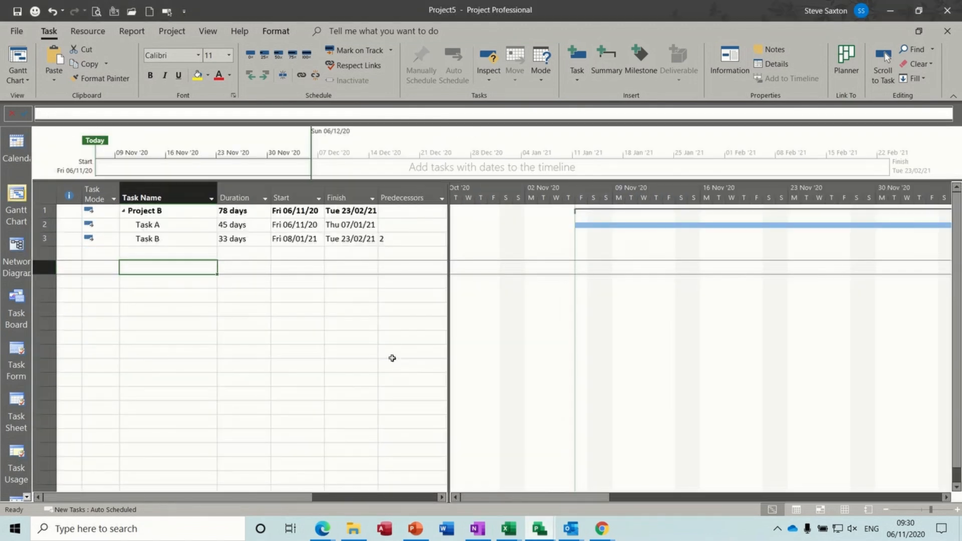
left_click(50, 211)
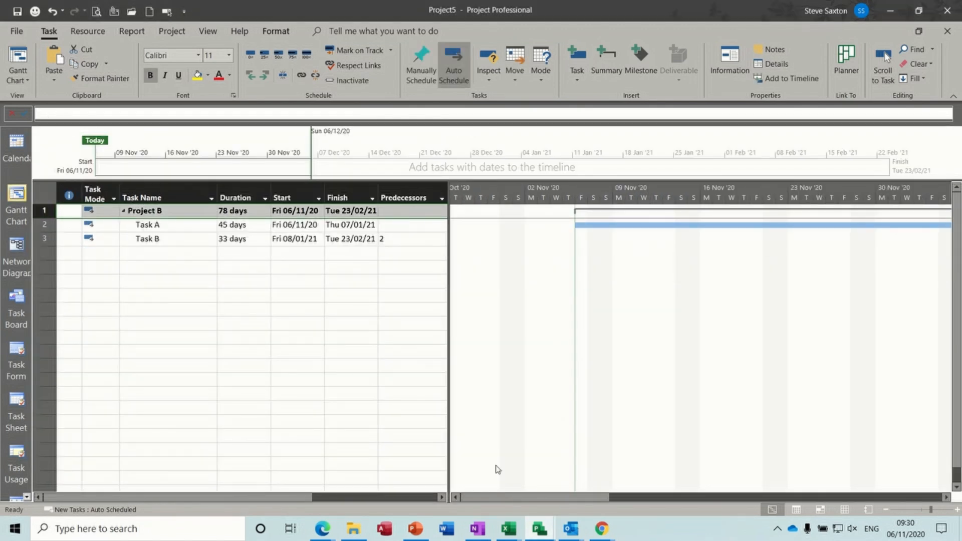
Paste the copied Project B summary task as a link into the row below Project A in the Master project
left_click(539, 529)
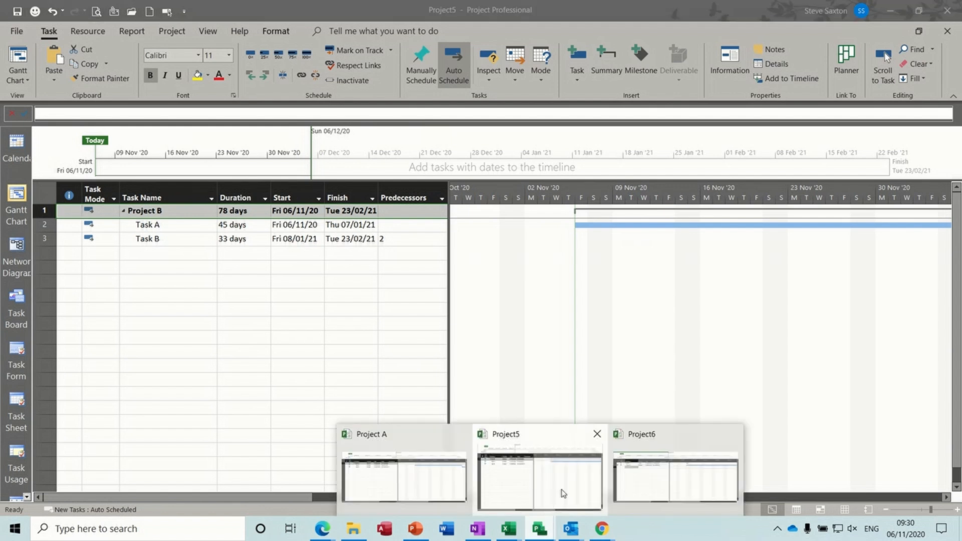
left_click(626, 483)
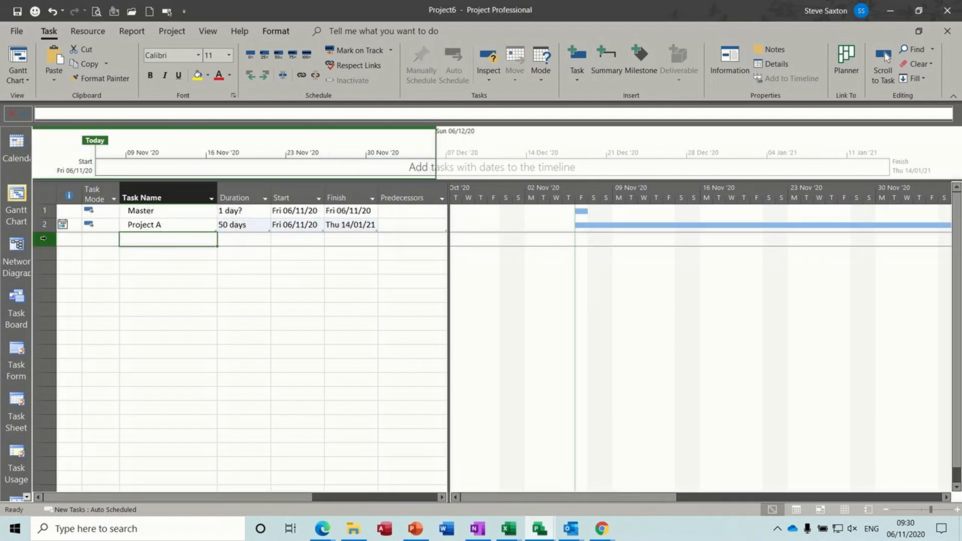
left_click(57, 241)
left_click(55, 81)
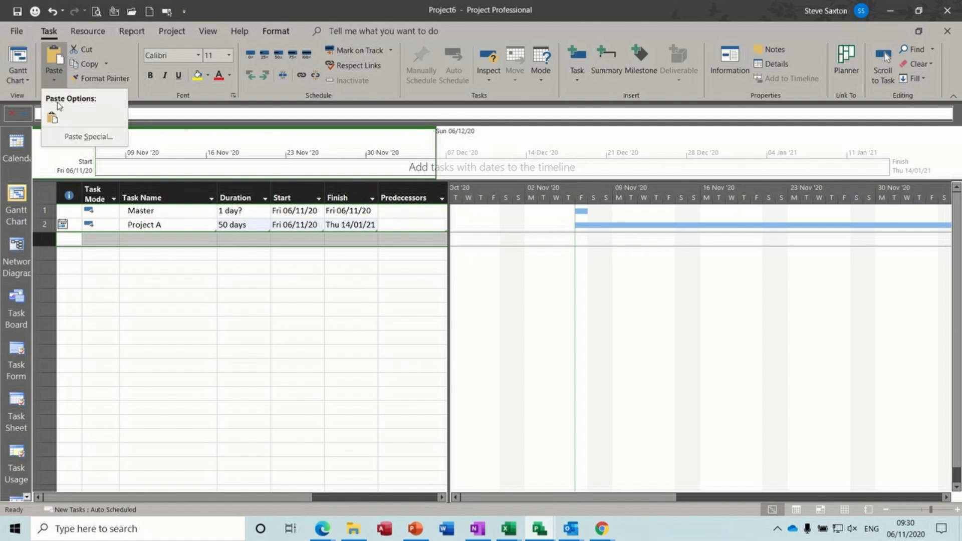
left_click(61, 135)
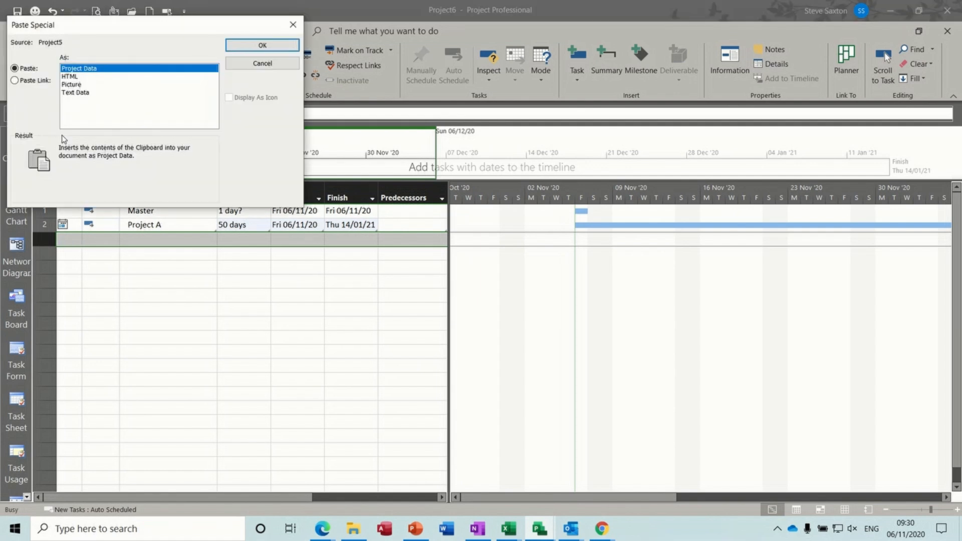
left_click(38, 80)
left_click(251, 48)
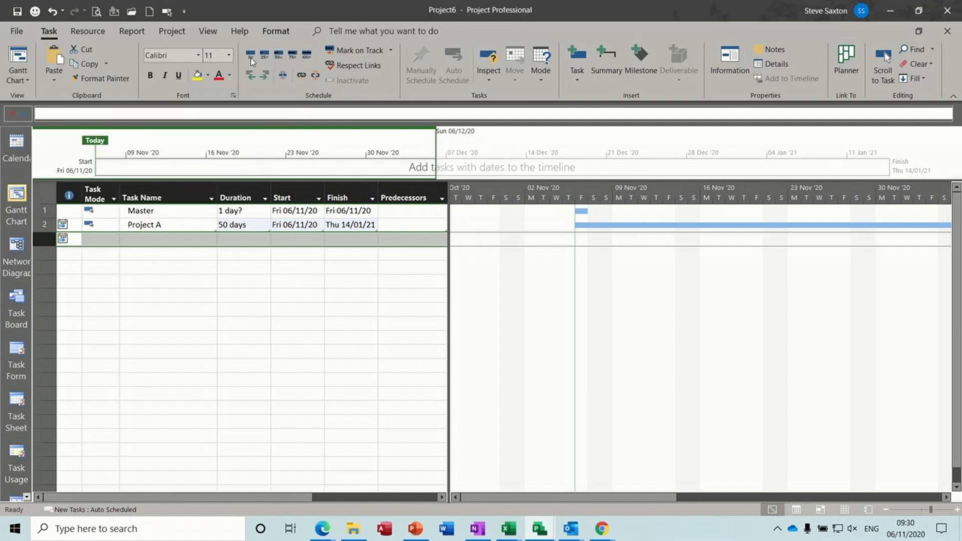
Indent the linked Project A and Project B tasks under Master
left_click_drag(155, 226, 155, 239)
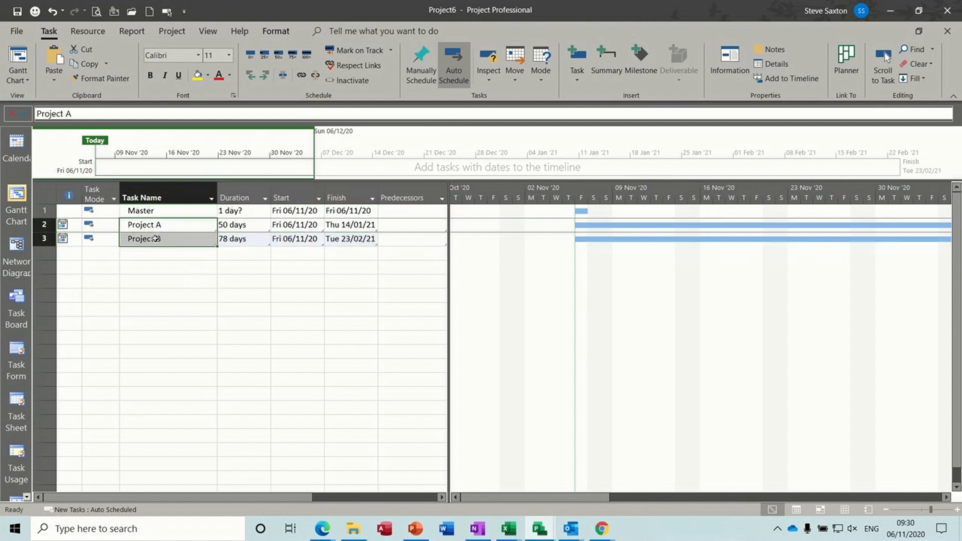
left_click(260, 76)
left_click(186, 259)
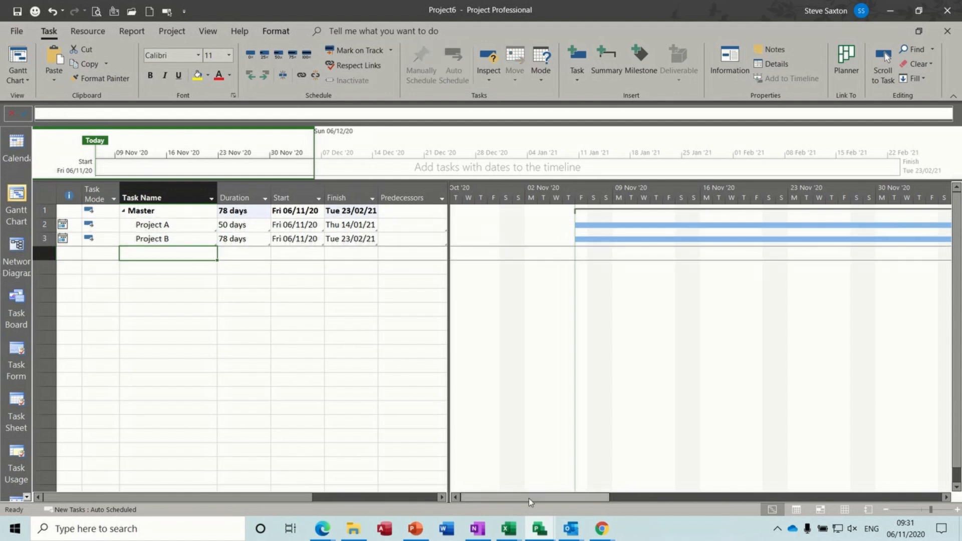
Set the duration of Task B in the Project B plan to 66 days
left_click(539, 527)
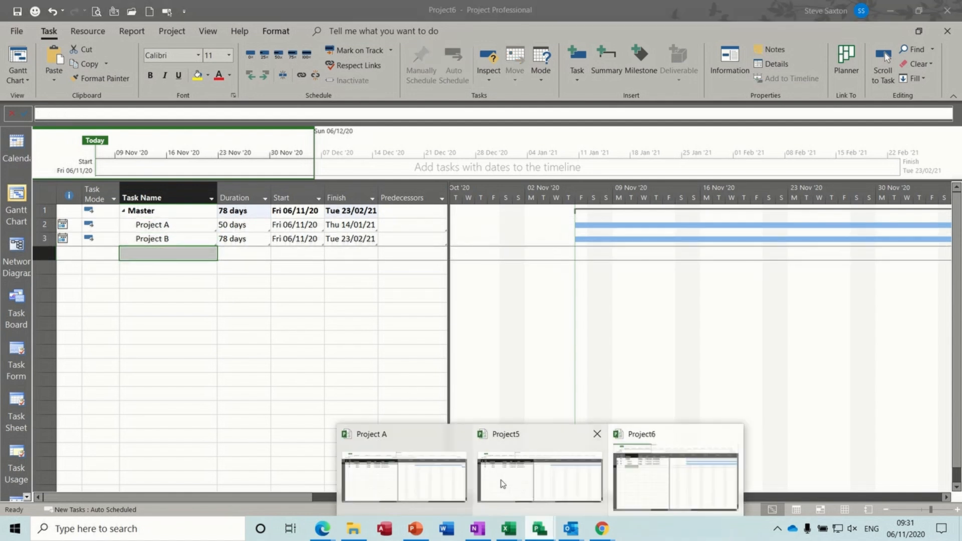
left_click(502, 485)
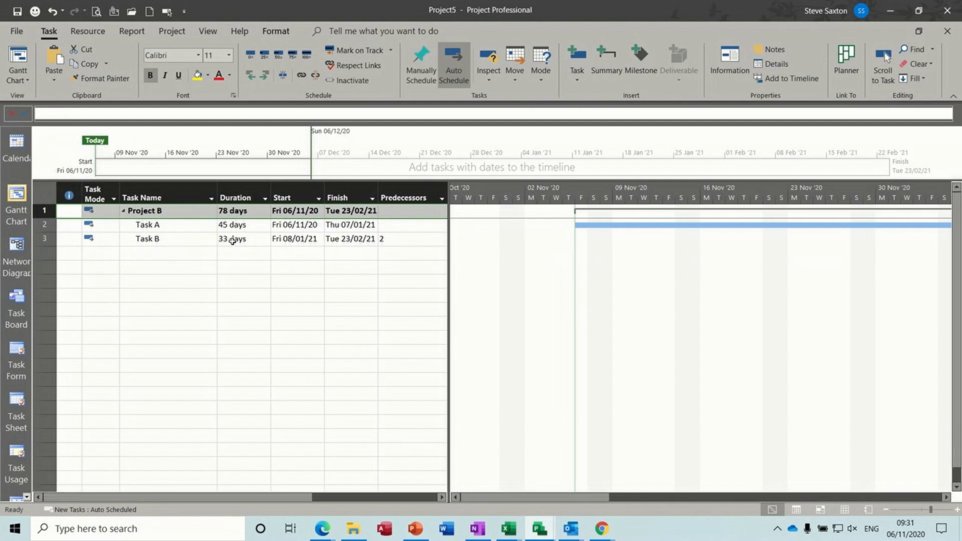
left_click(231, 240)
type("66")
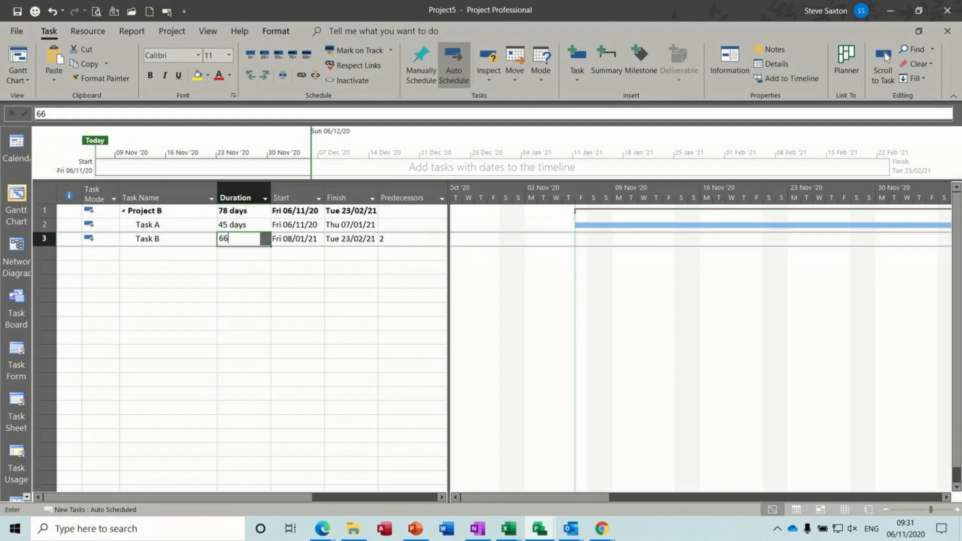
key("Return")
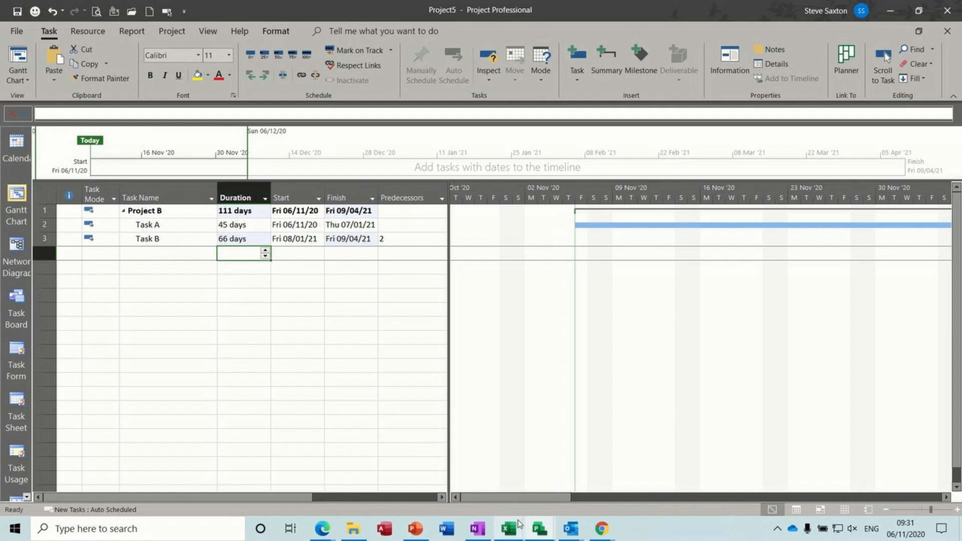
Check the linked durations in the Master project, open the source plan from its Project A task, and return to the Master project
mouse_move(538, 528)
left_click(645, 482)
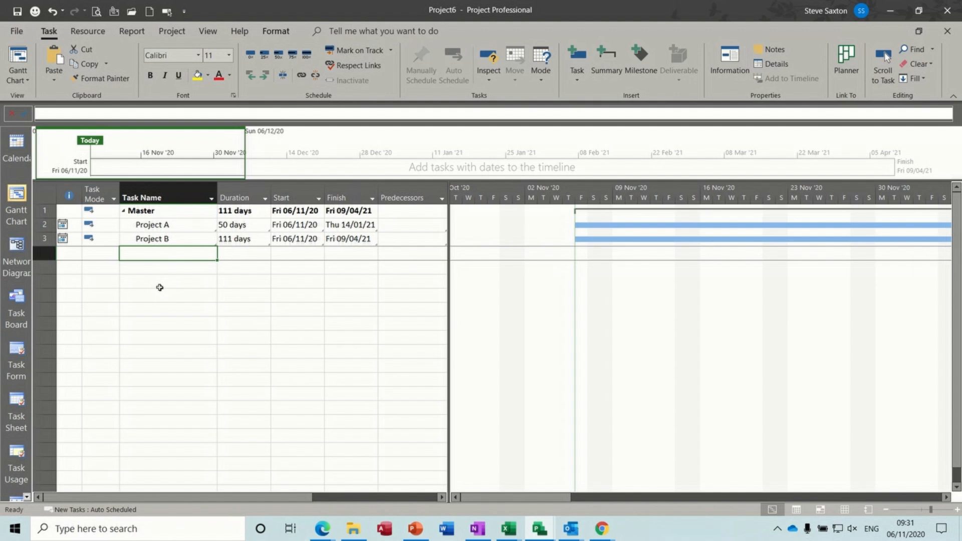
double_click(161, 227)
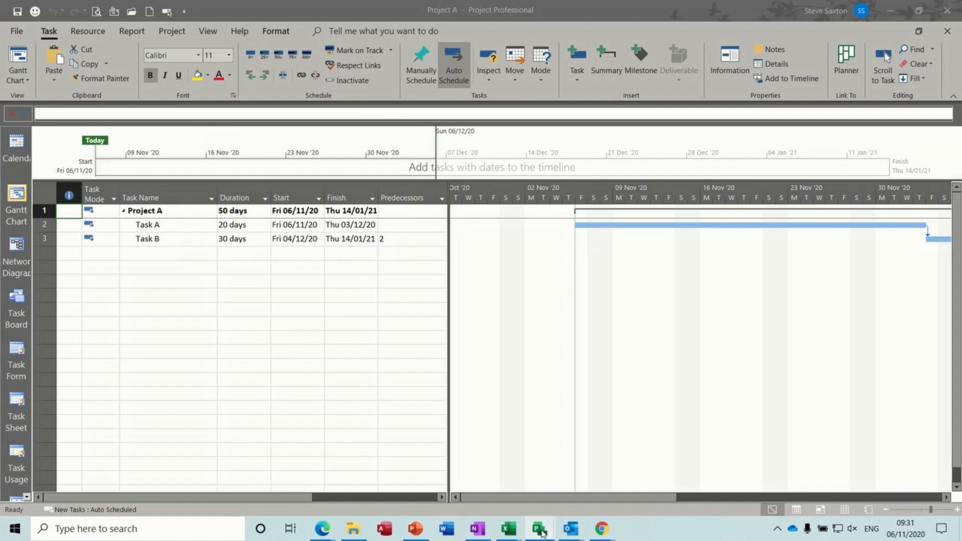
mouse_move(538, 529)
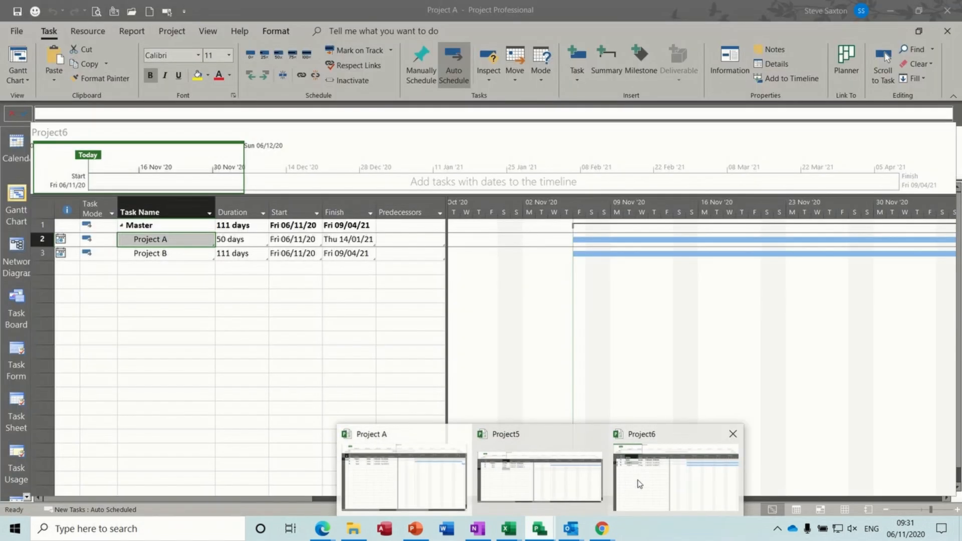
left_click(639, 484)
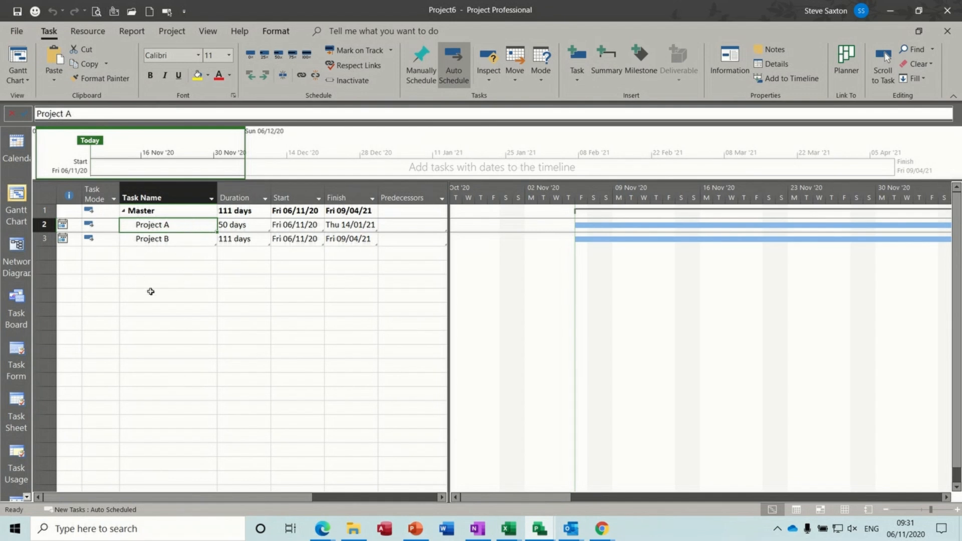
left_click(133, 32)
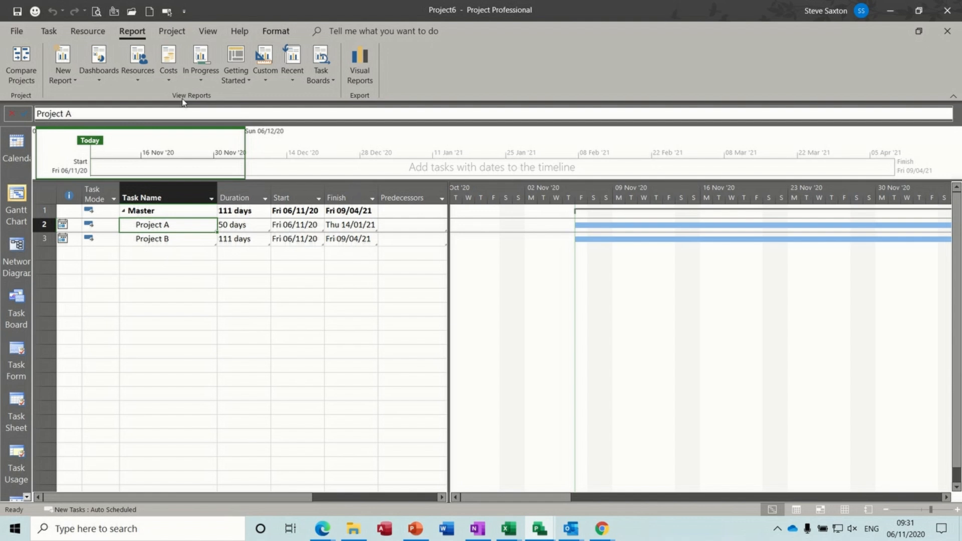
left_click(49, 32)
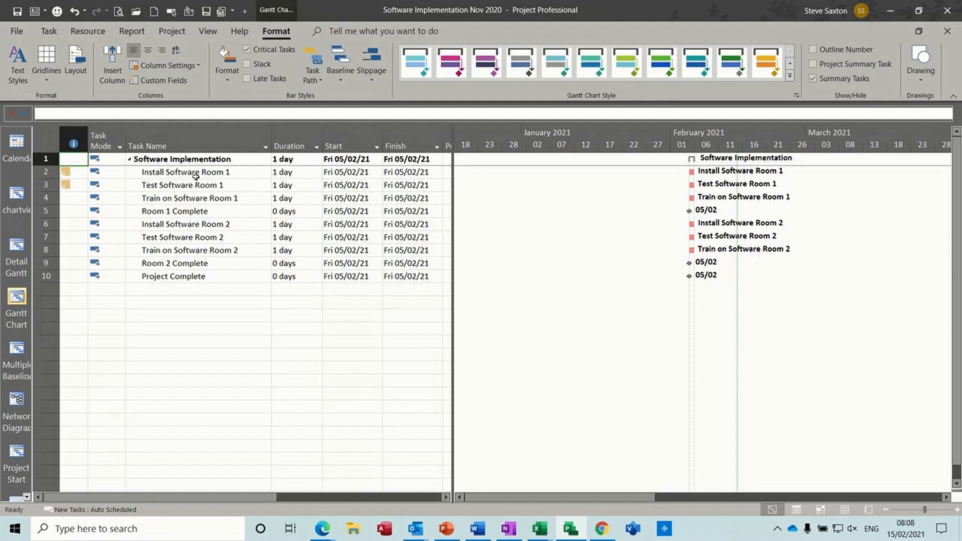
Open the notes of the Train on Software Room 1 task and enter Config followed by a blank line
left_click(195, 202)
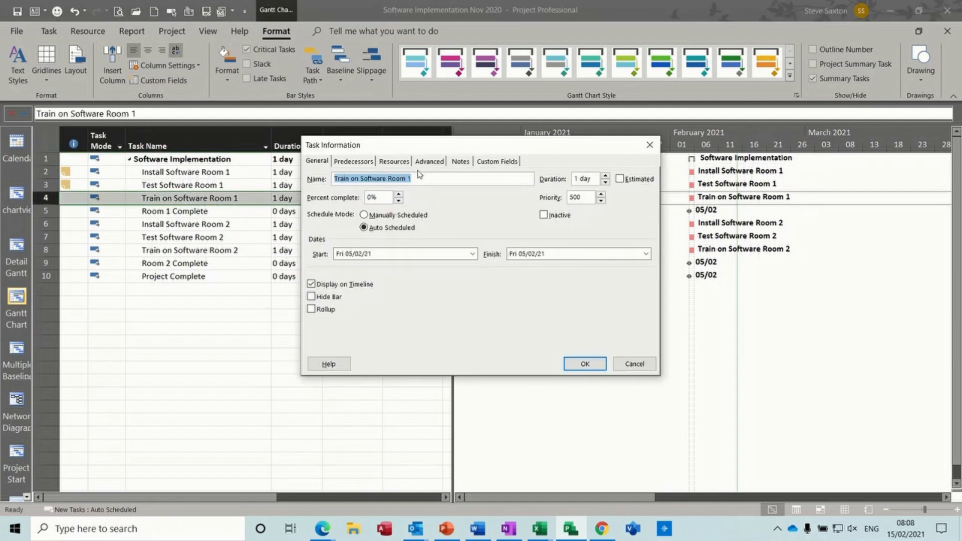
left_click(460, 161)
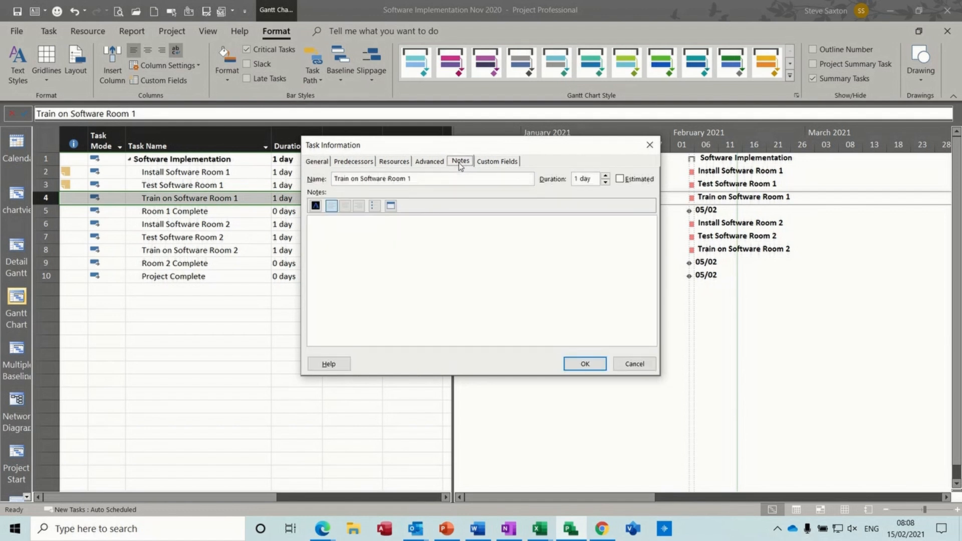
left_click(334, 230)
type("Config")
key("Return")
key("Return")
Choose the Charting 2020 workbook in the Examples, Excel 2020 folder as the file object for the Train on Software Room 1 note
left_click(391, 211)
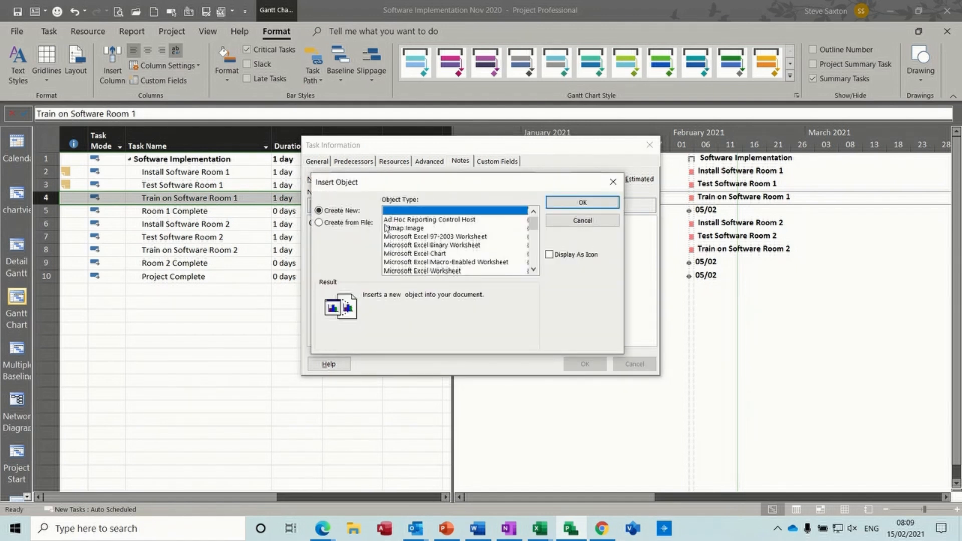
left_click(339, 223)
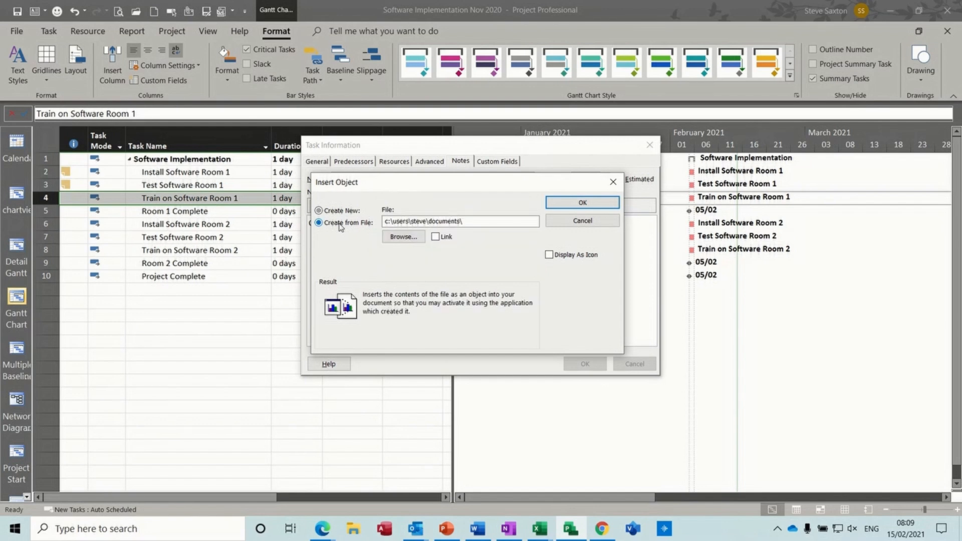
left_click(403, 237)
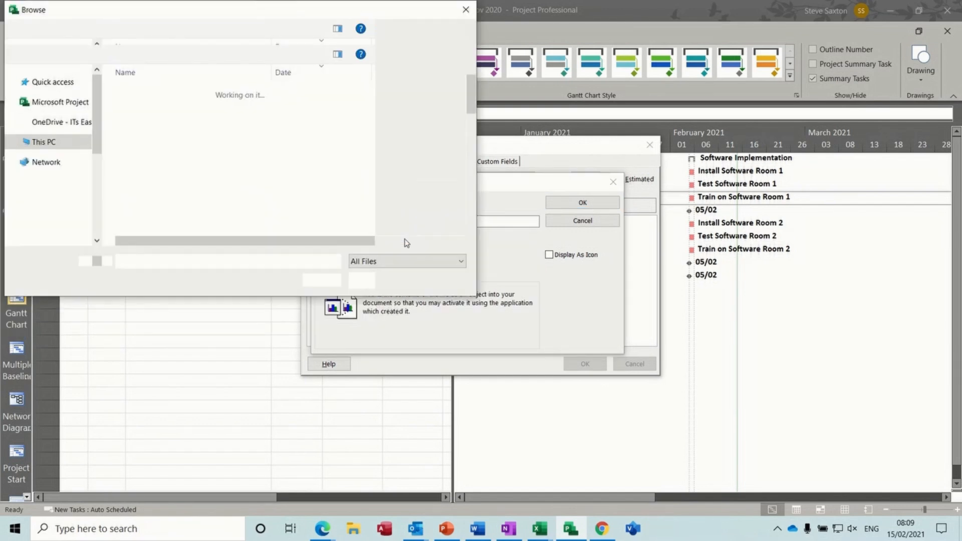
left_click_drag(99, 199, 100, 166)
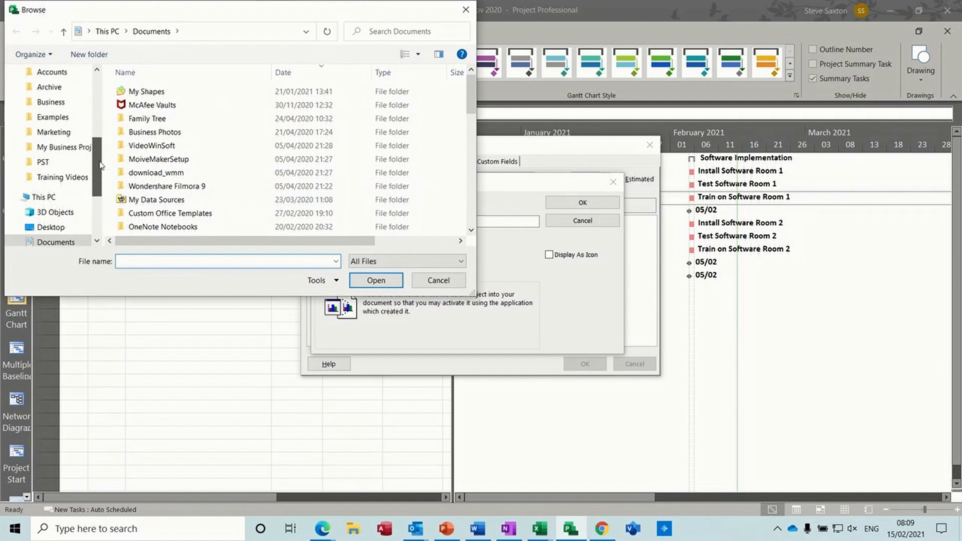
left_click(52, 116)
double_click(143, 120)
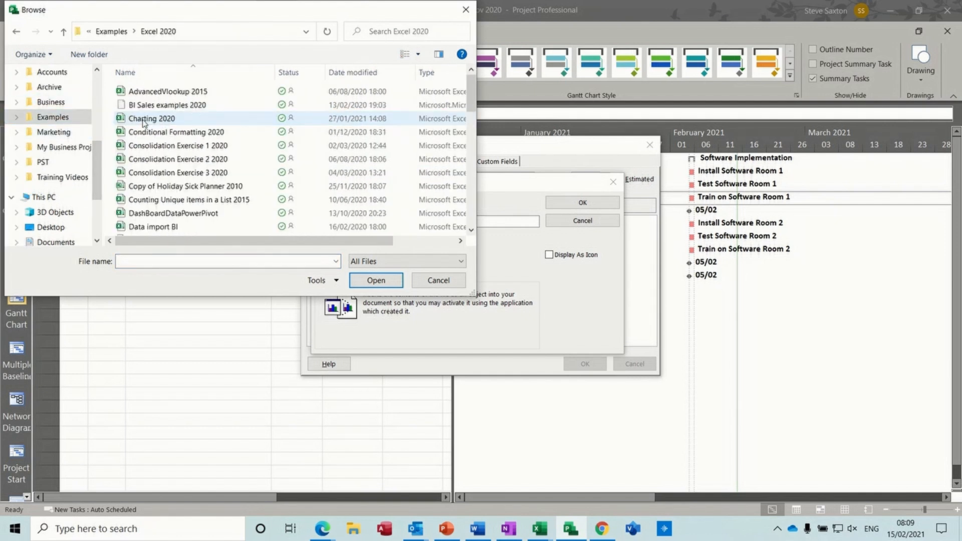
double_click(144, 120)
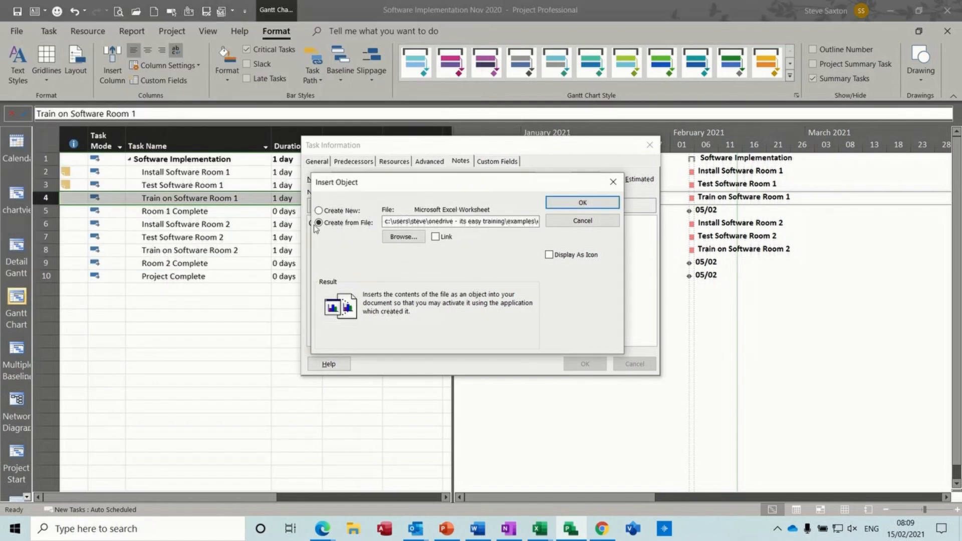
Insert the Charting 2020 workbook into the note as a linked object displayed as an icon
left_click(436, 237)
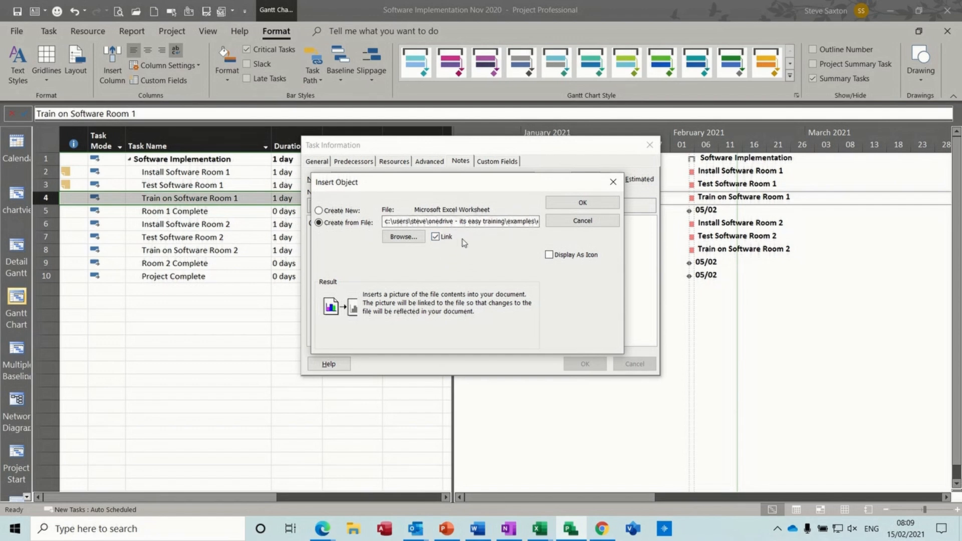
left_click(550, 256)
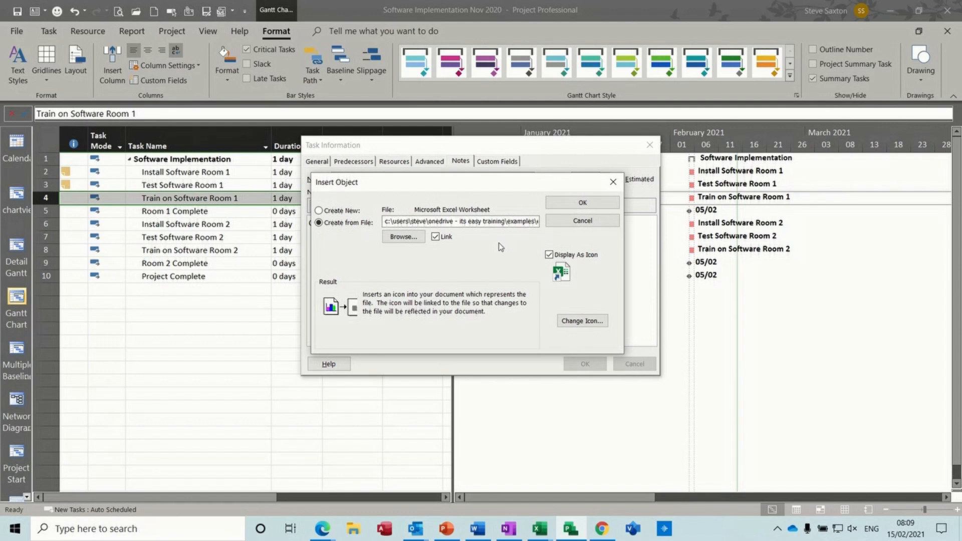
left_click(582, 202)
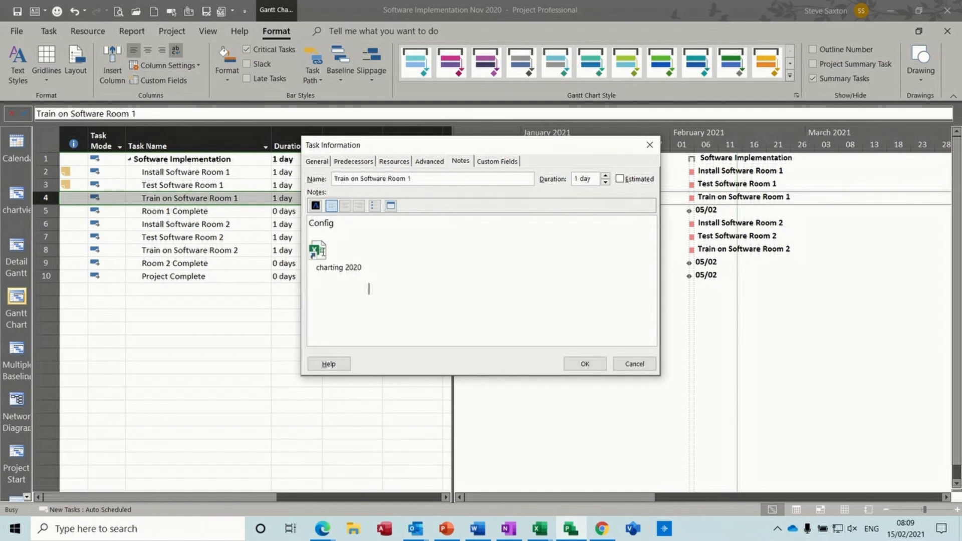
Open the linked Charting 2020 workbook from its icon in the note and close it without saving
left_click(323, 256)
double_click(323, 255)
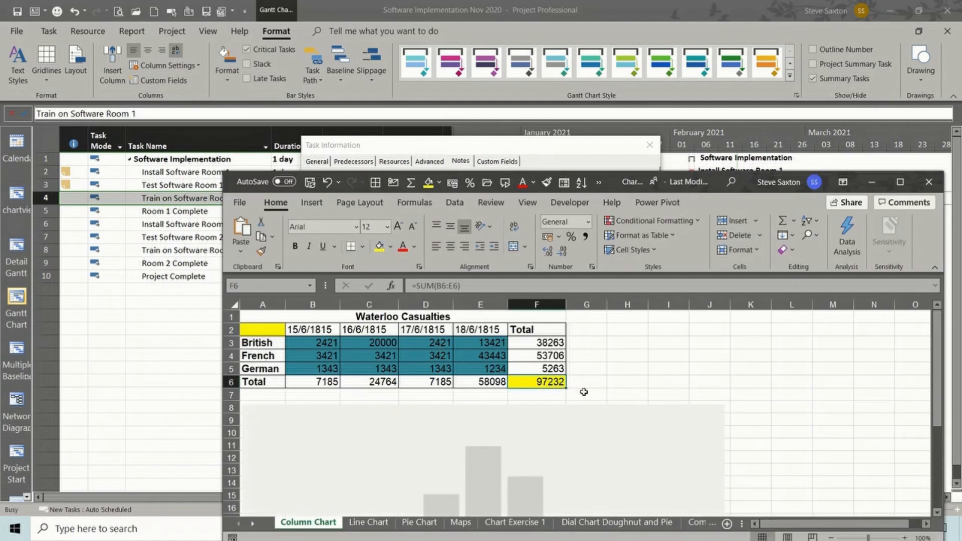
left_click(667, 357)
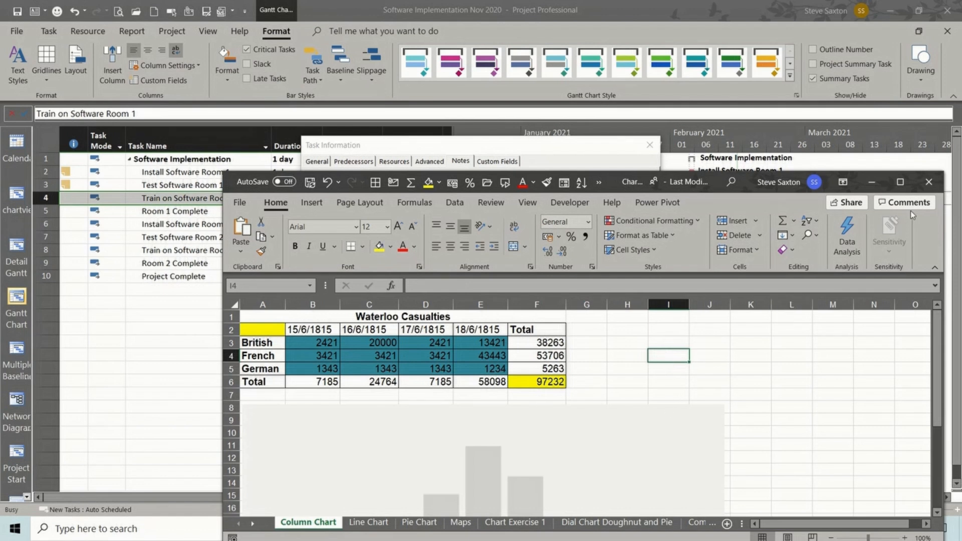
left_click(929, 184)
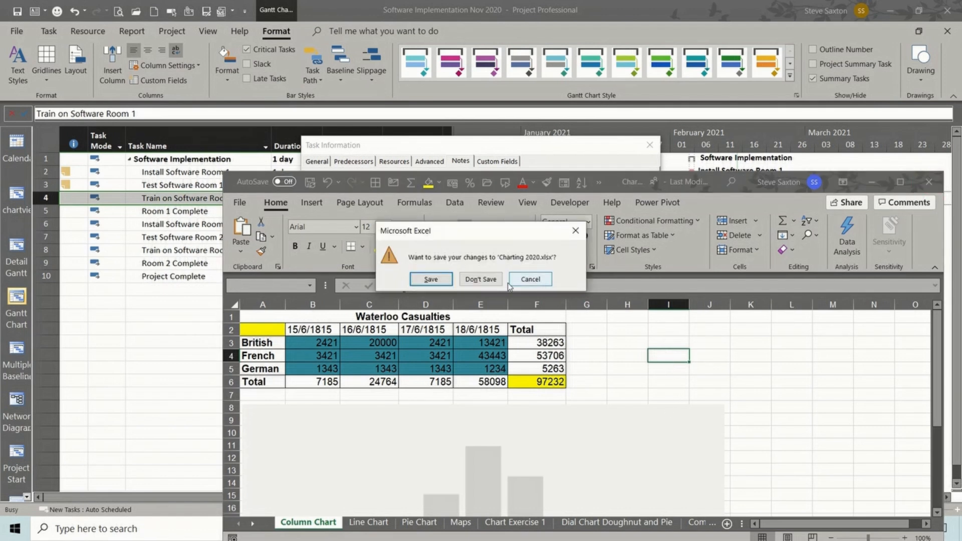
left_click(480, 279)
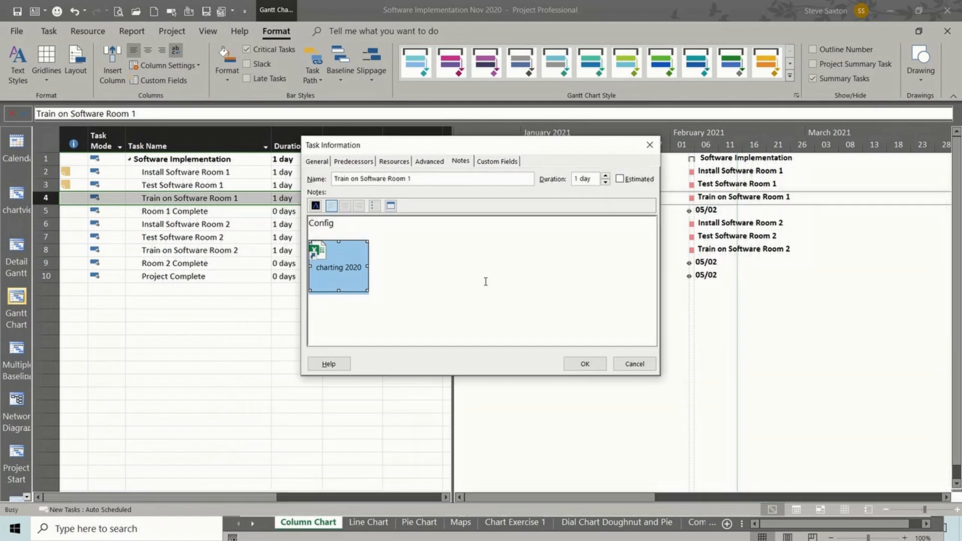
Confirm the Train on Software Room 1 notes and check the task's note indicator
left_click(584, 364)
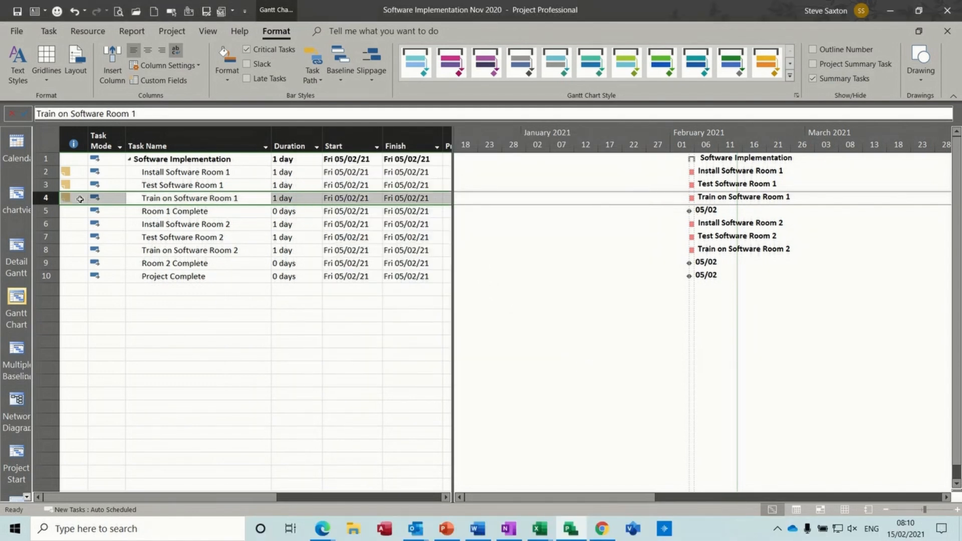
mouse_move(71, 200)
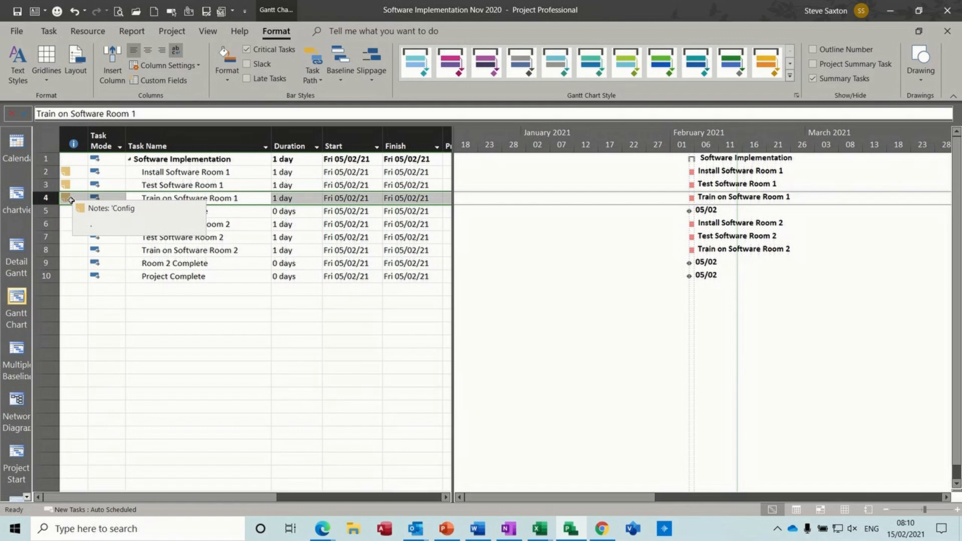
mouse_move(65, 197)
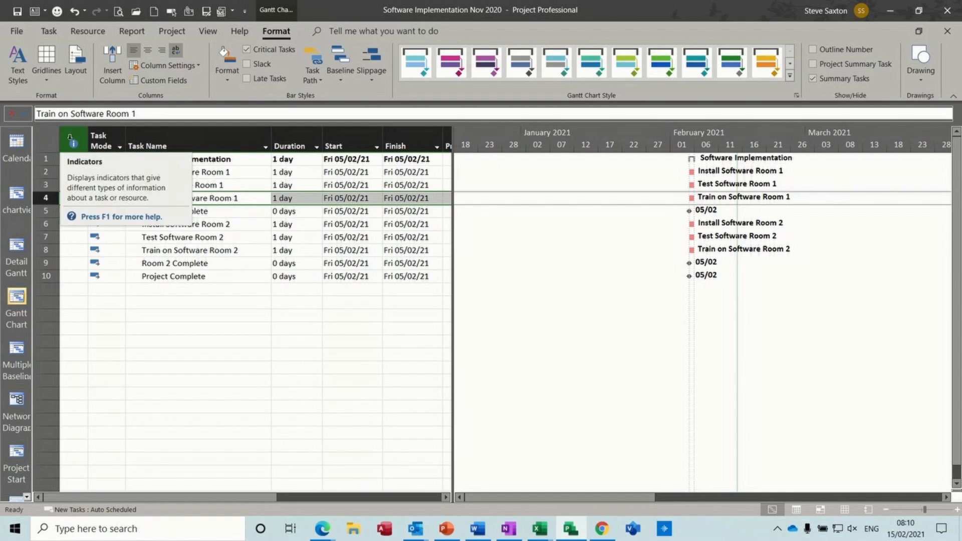
Display the Cost table for the task list and return to the Entry table
left_click(206, 33)
left_click(374, 83)
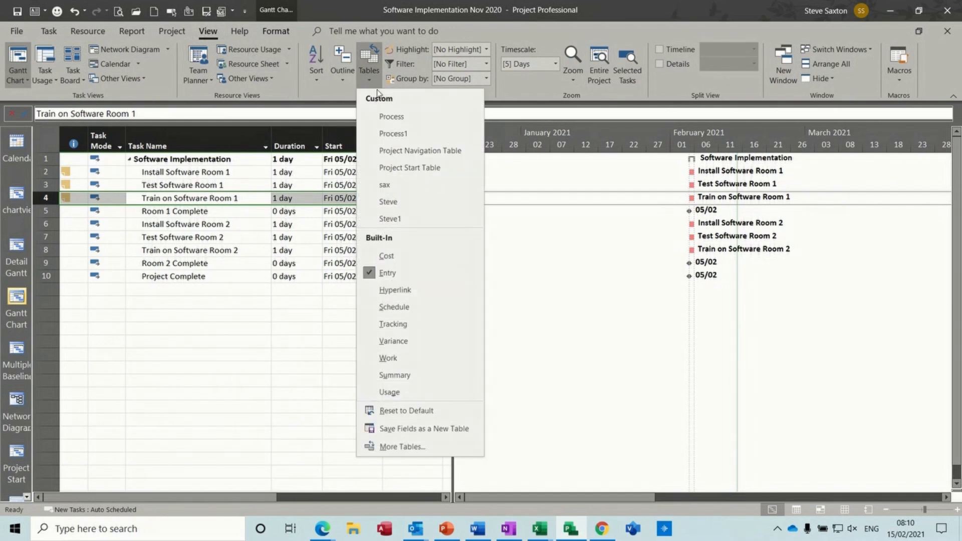
left_click(385, 255)
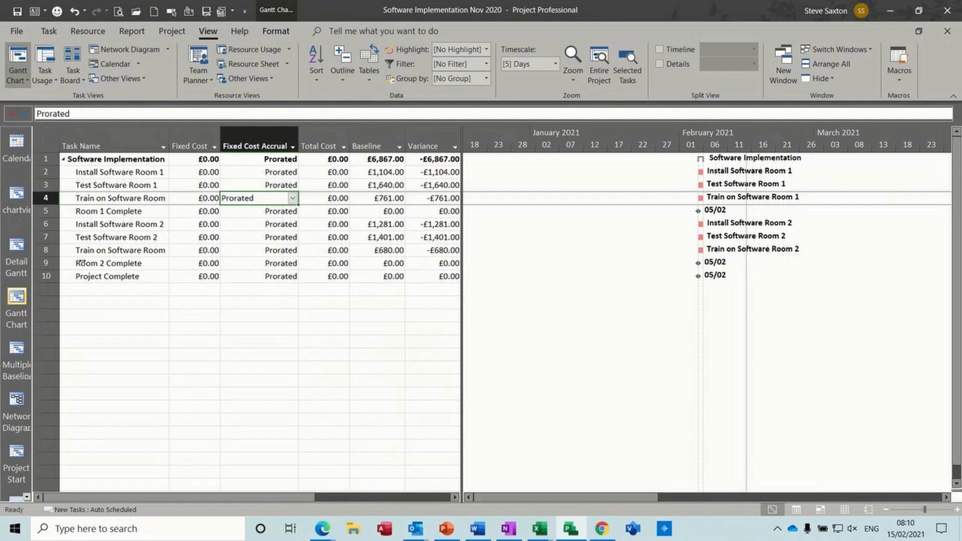
left_click(369, 61)
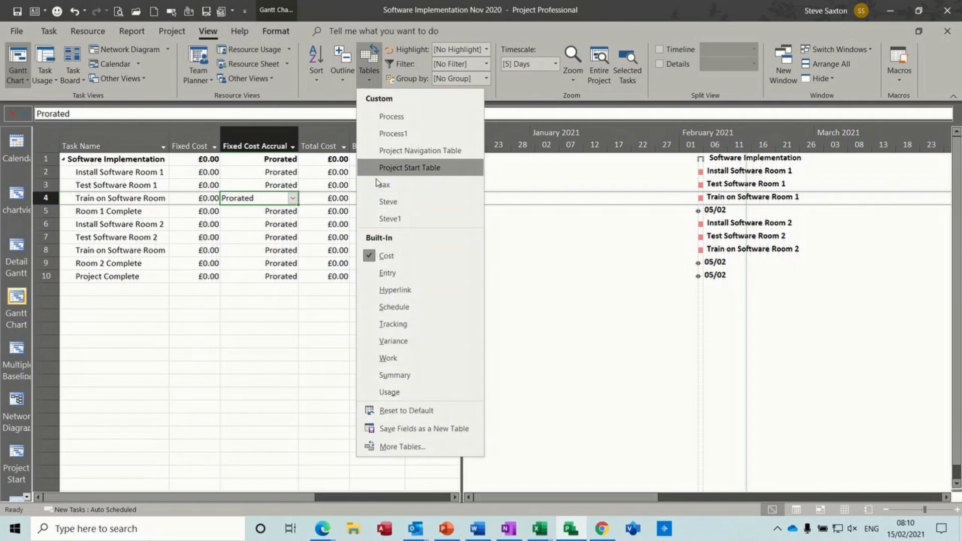
left_click(381, 272)
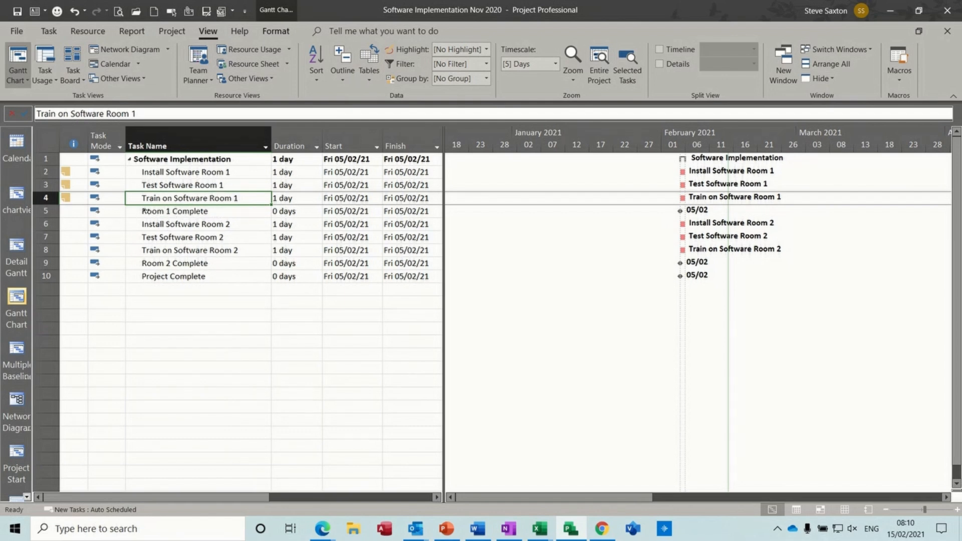
Open the notes of the Room 1 Complete task and enter Budget followed by a line break
double_click(194, 211)
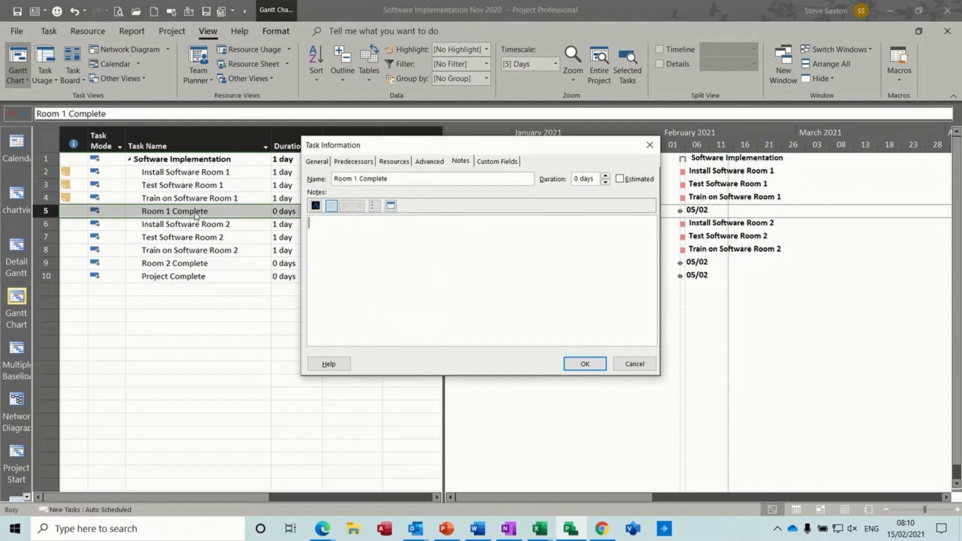
left_click(340, 235)
type("Budget")
key("Return")
Insert a new Microsoft Excel Worksheet object displayed as an icon into the Room 1 Complete note
left_click(391, 205)
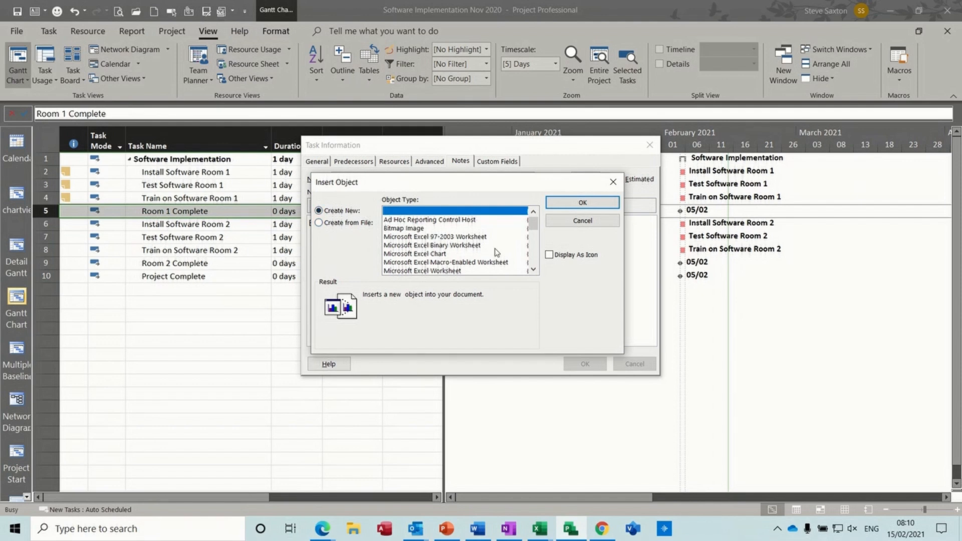
left_click(404, 271)
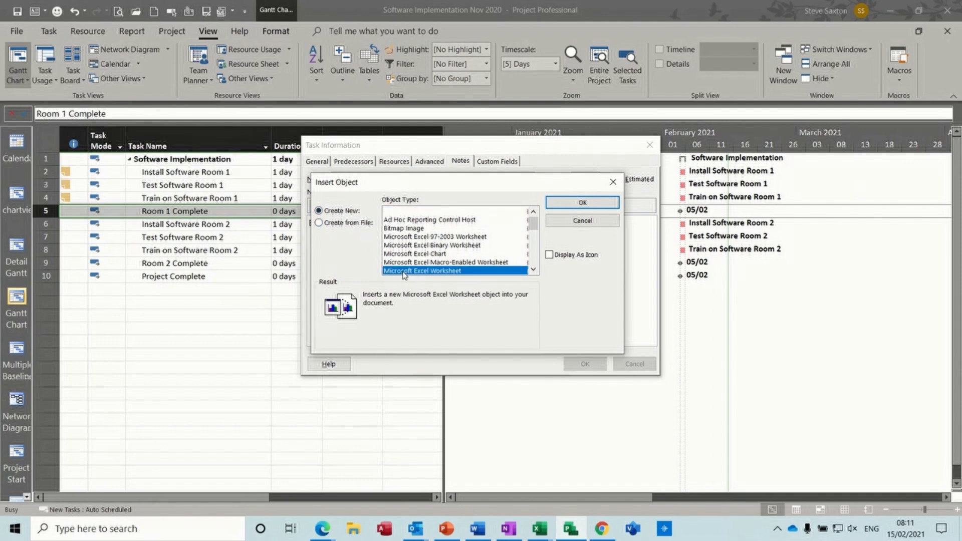
left_click(549, 255)
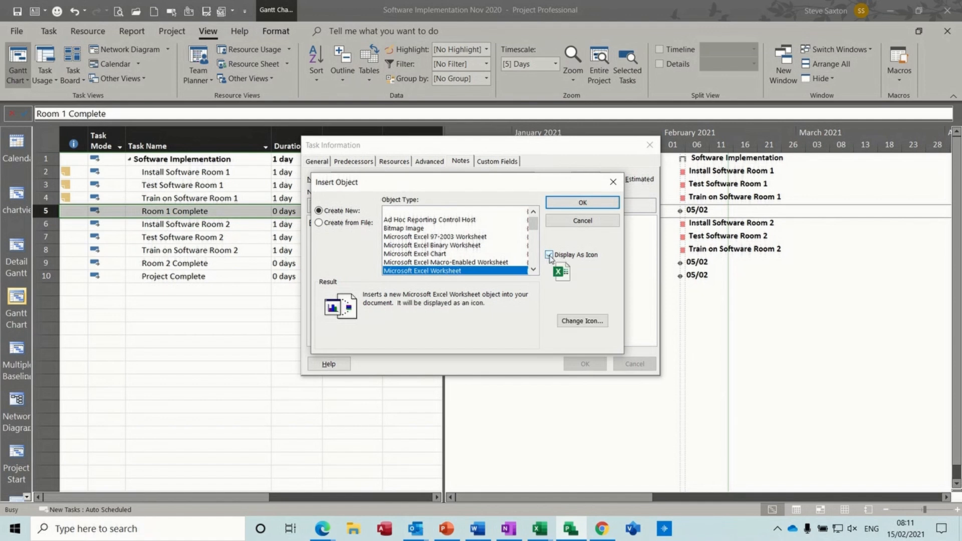
left_click(579, 204)
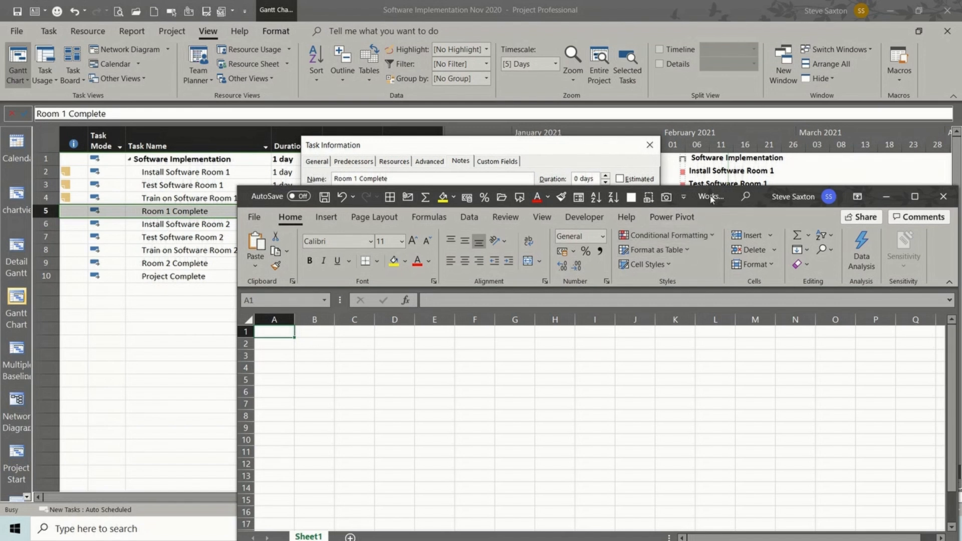
left_click(916, 198)
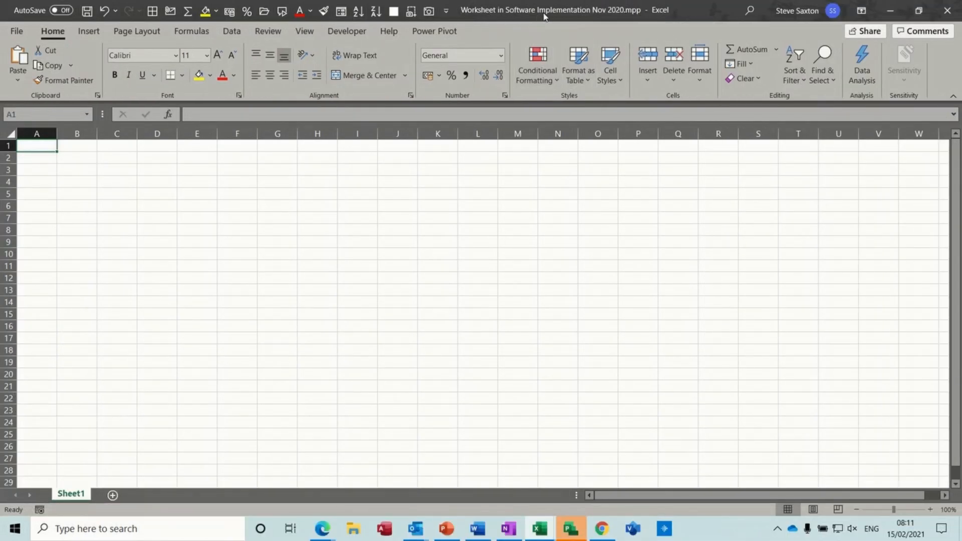
left_click(919, 11)
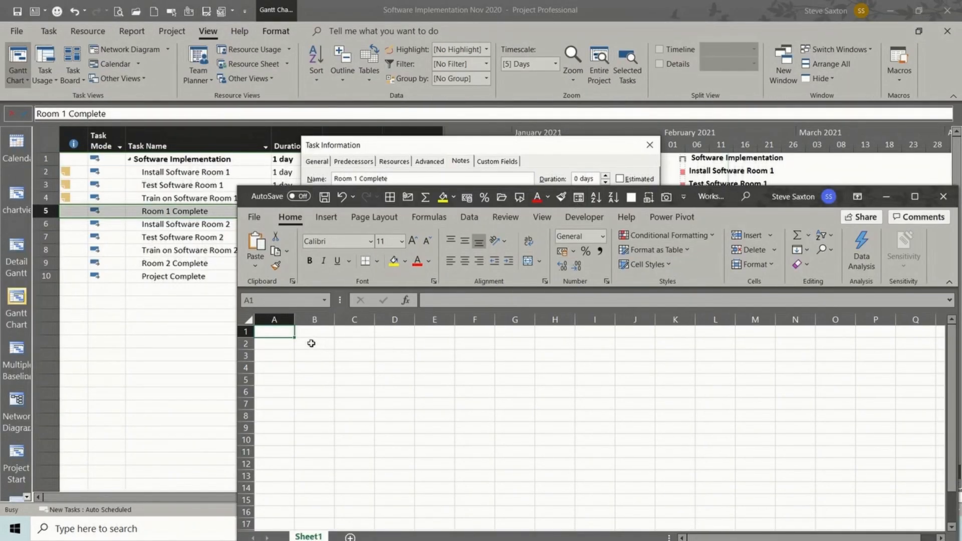
Enter the headings Date in A1 and Amount in B1 of the embedded worksheet
type("Date")
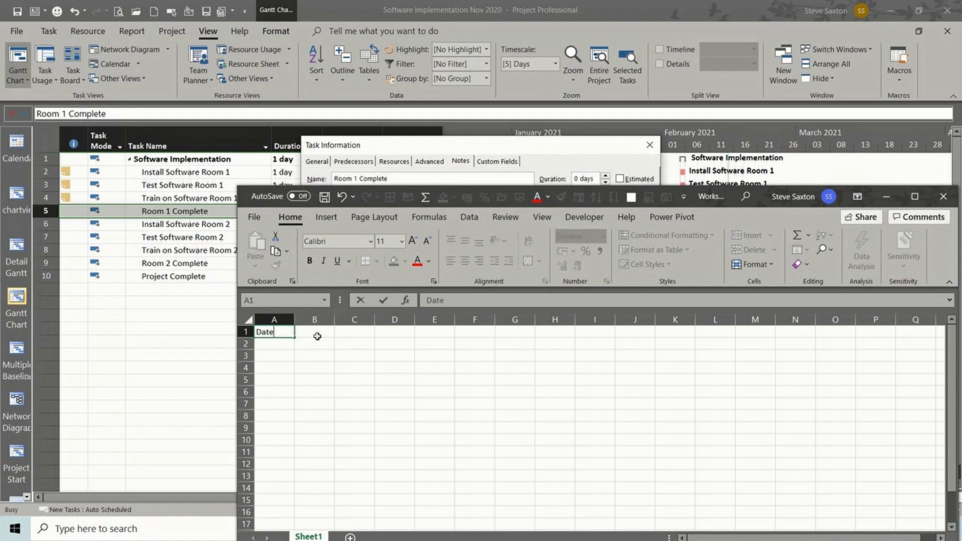
left_click(317, 336)
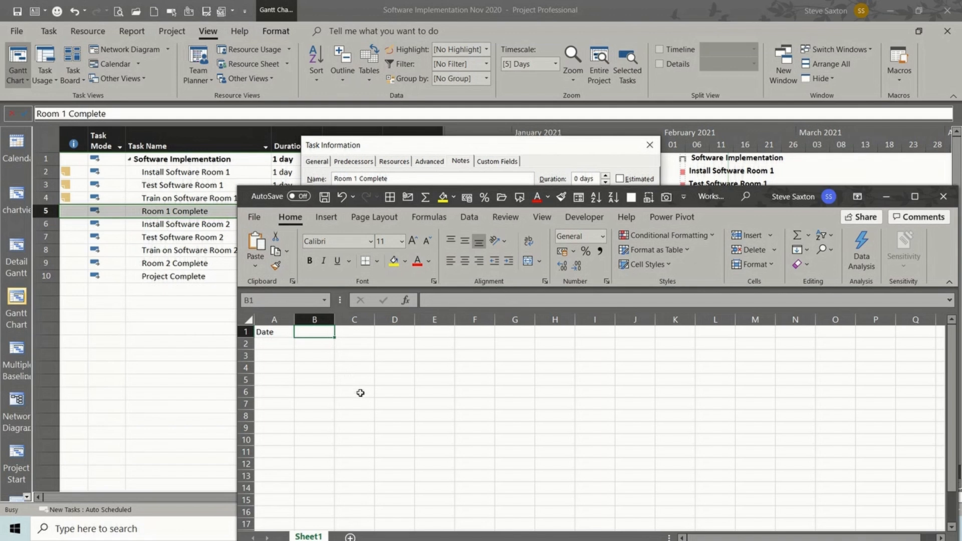
type("Amount")
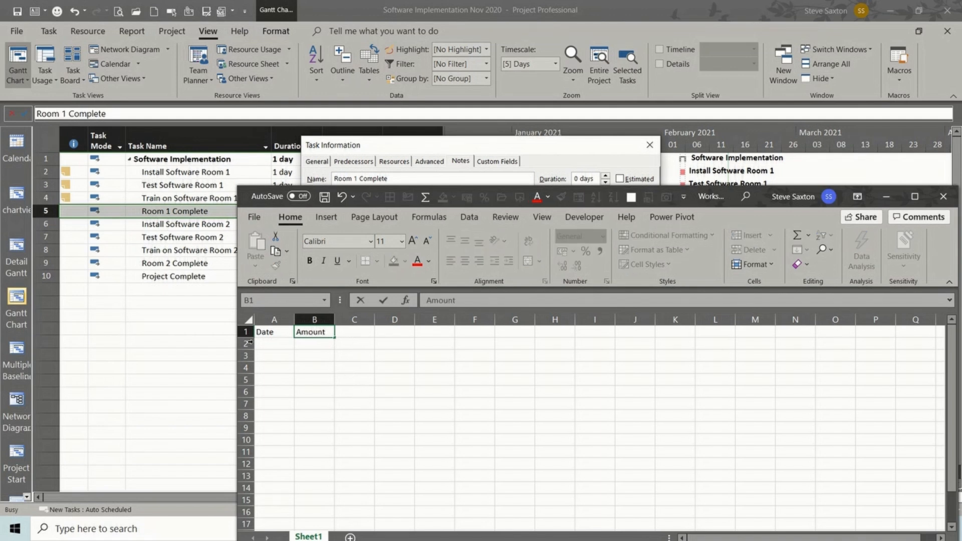
left_click(319, 345)
Move the Amount heading to C1 and enter Item in B1
left_click(319, 333)
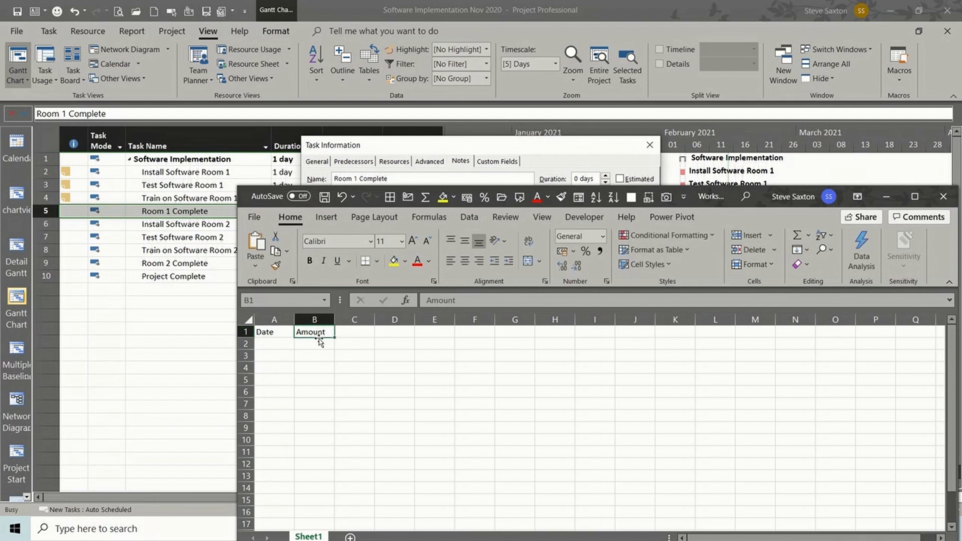
left_click_drag(321, 342, 345, 342)
type("Item")
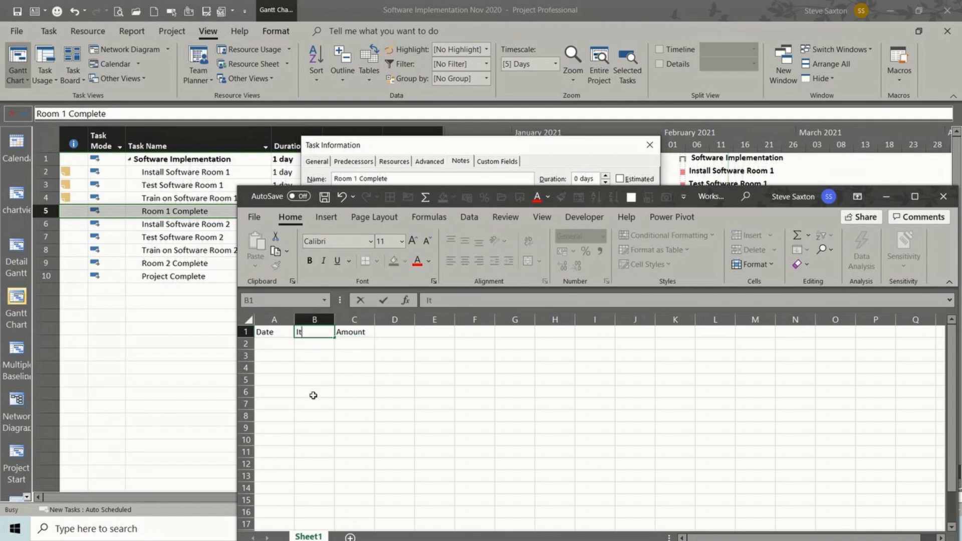
Enter 15/02/2021 in A2, fill the dates down to A4, and select cell B2
left_click(276, 346)
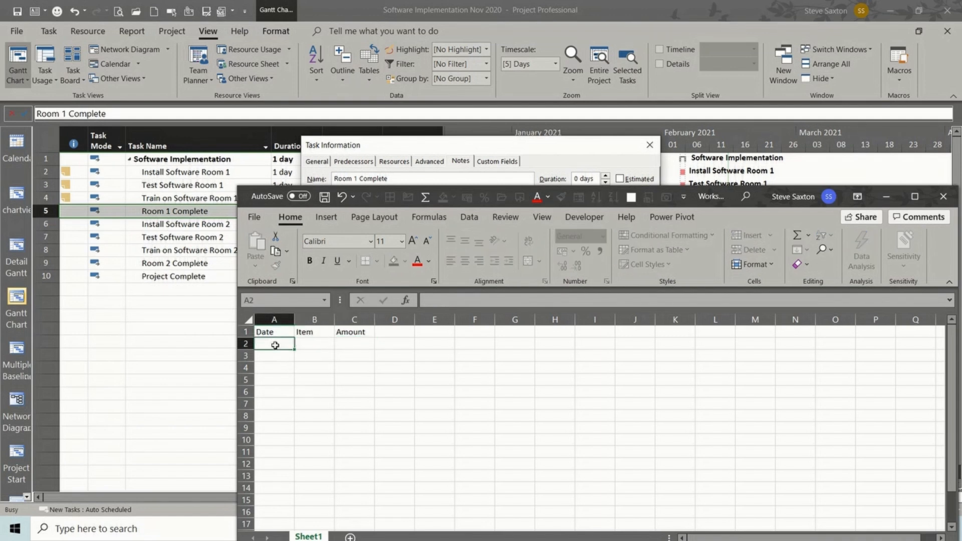
type("15/02/2021")
key("Return")
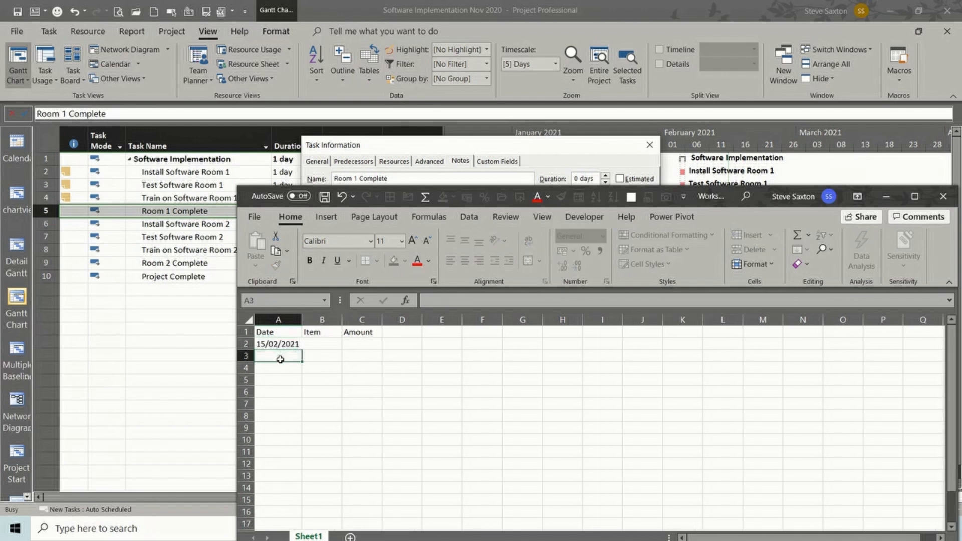
left_click(279, 345)
left_click_drag(303, 348, 305, 369)
left_click(322, 342)
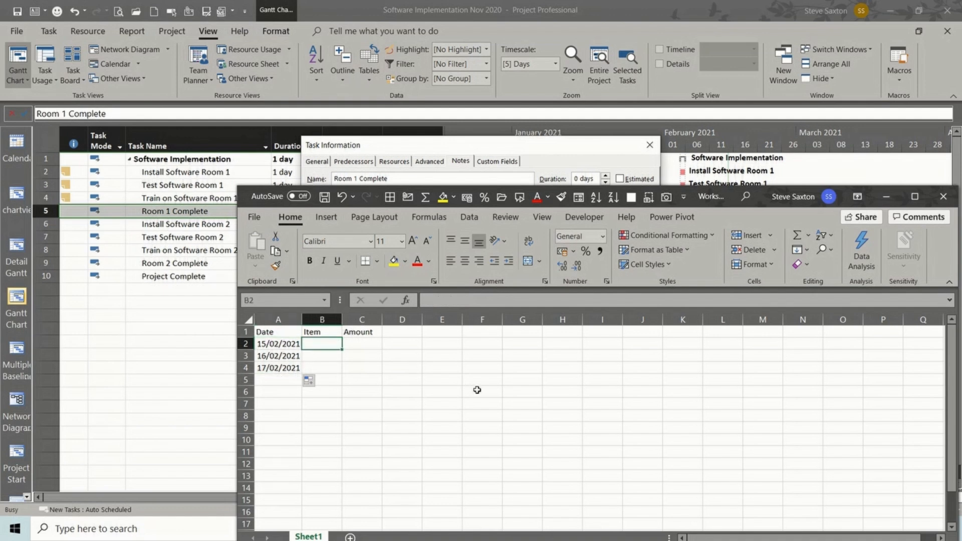
Enter the items Hotel, Car and Food in B2 to B4 of the embedded worksheet
type("Hotel")
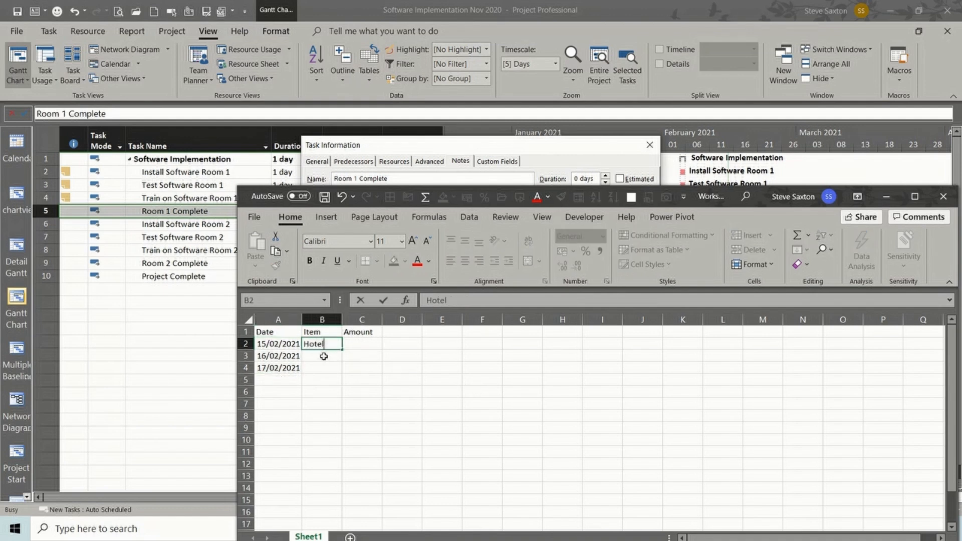
key("Return")
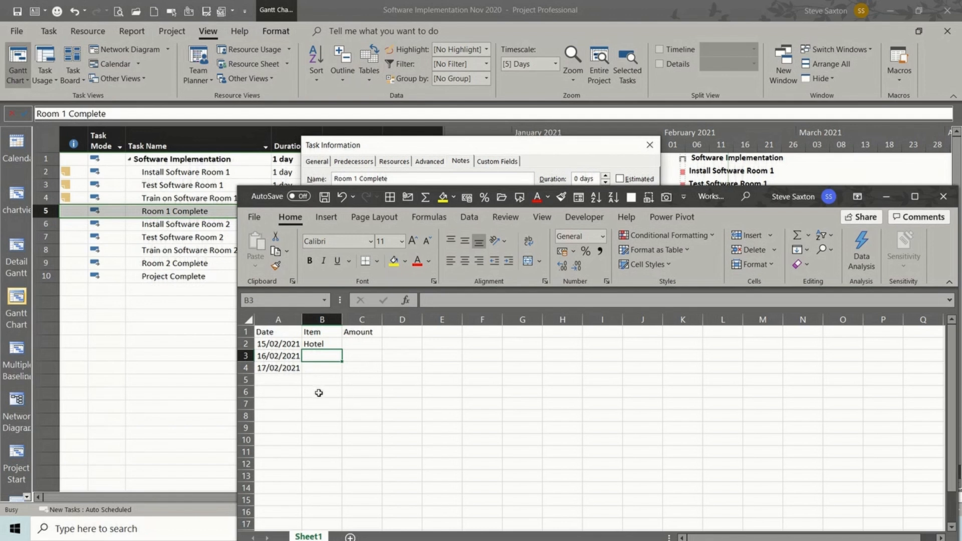
type("Car")
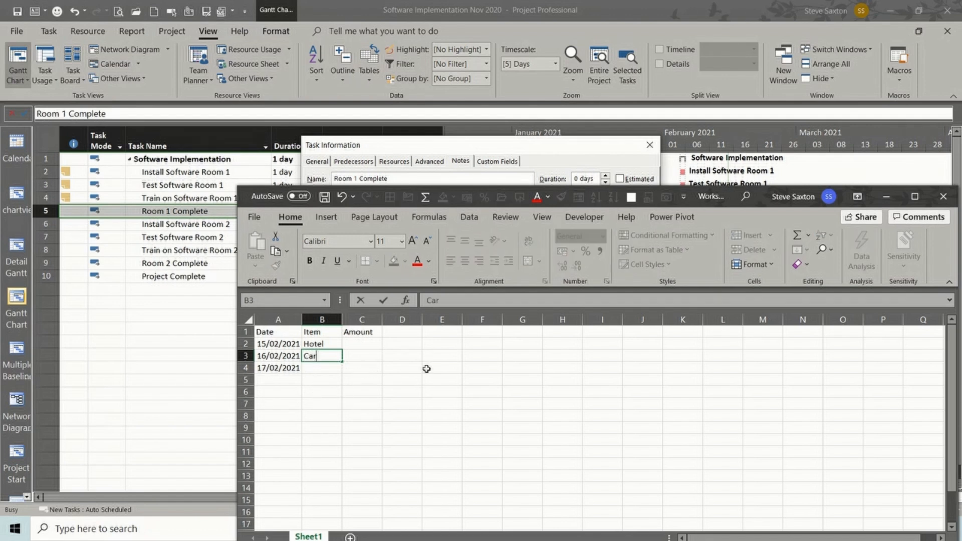
left_click(326, 367)
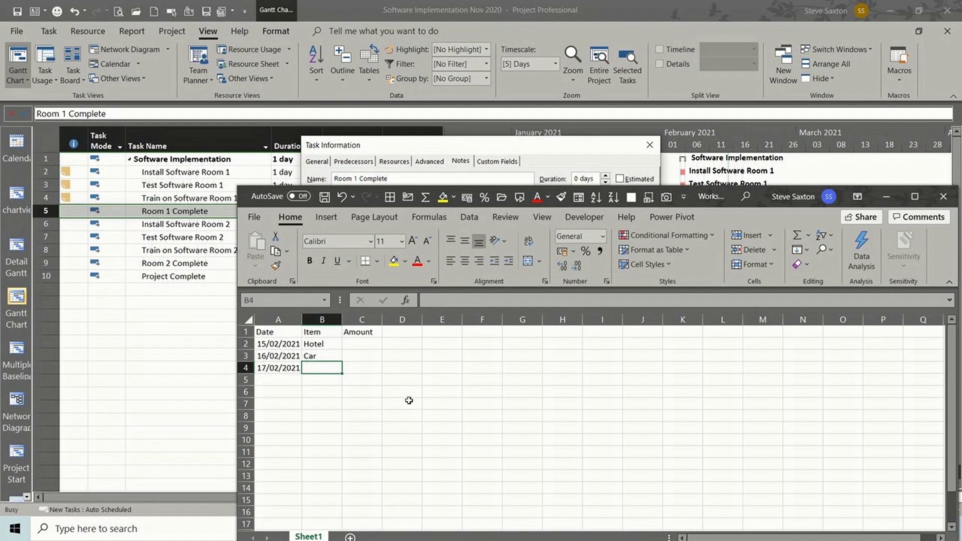
type("Food")
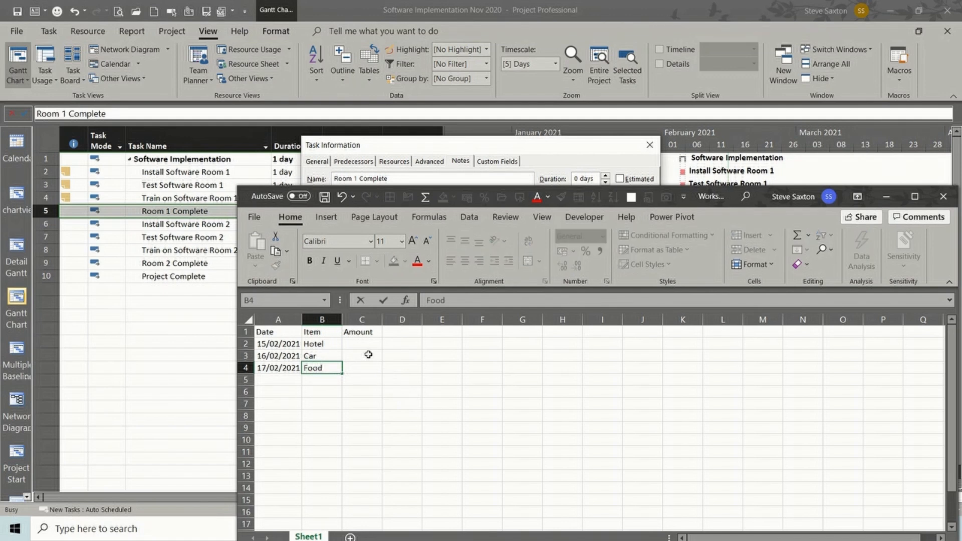
Enter the amounts 124 for Hotel, 50 for Car and 20 for Food in C2 to C4
left_click(362, 346)
type("124")
left_click(354, 356)
type("5")
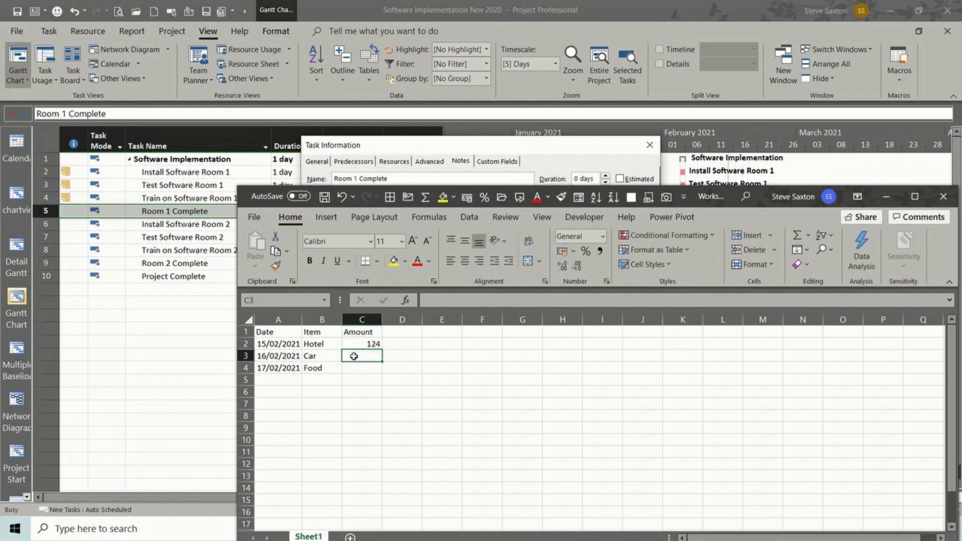
type("0")
key("Return")
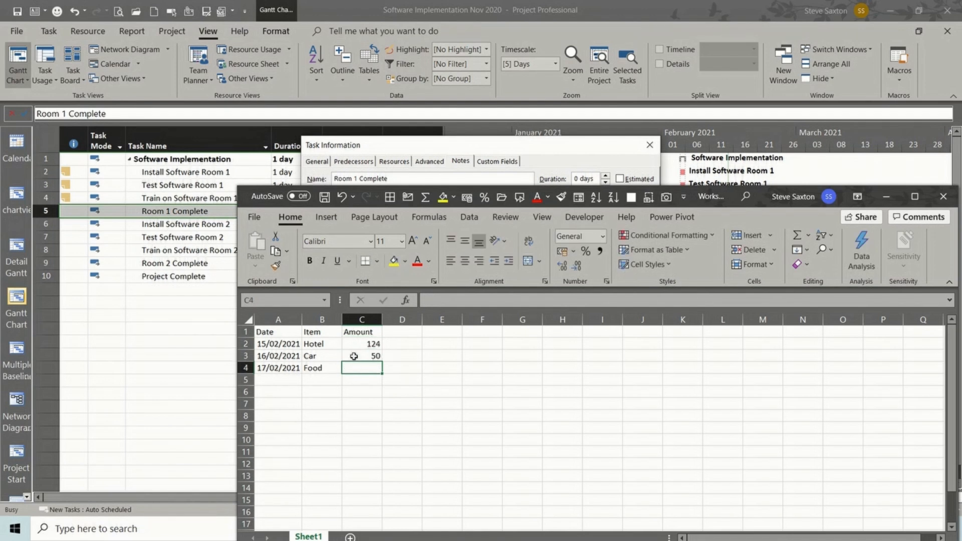
type("20")
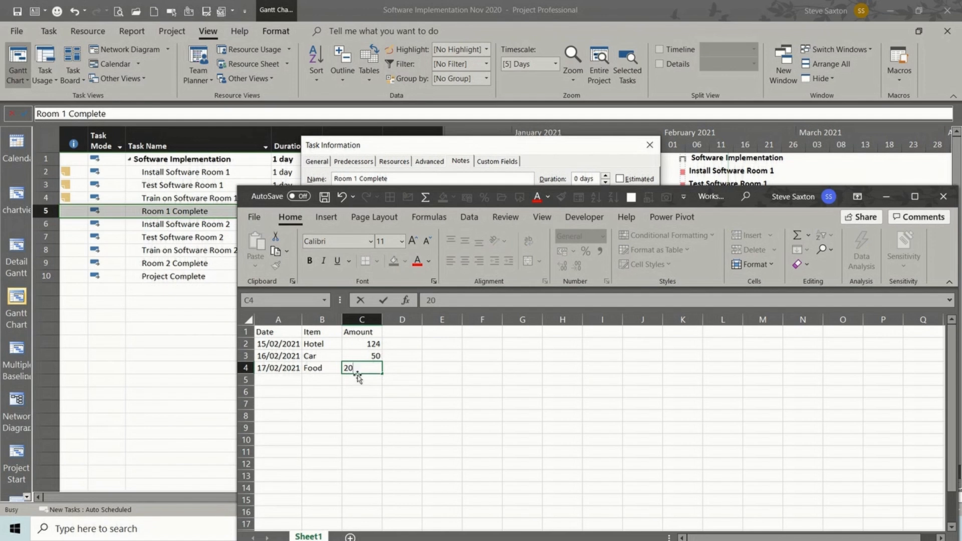
Total the amounts in C5 with =SUM(C2:C4) and apply the pound accounting format to C2:C5
left_click(357, 375)
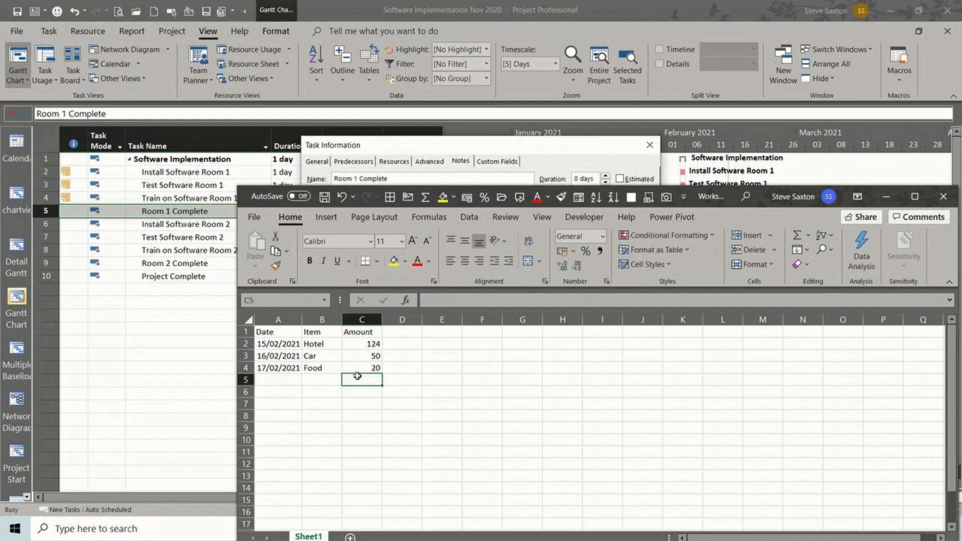
key("alt+equal")
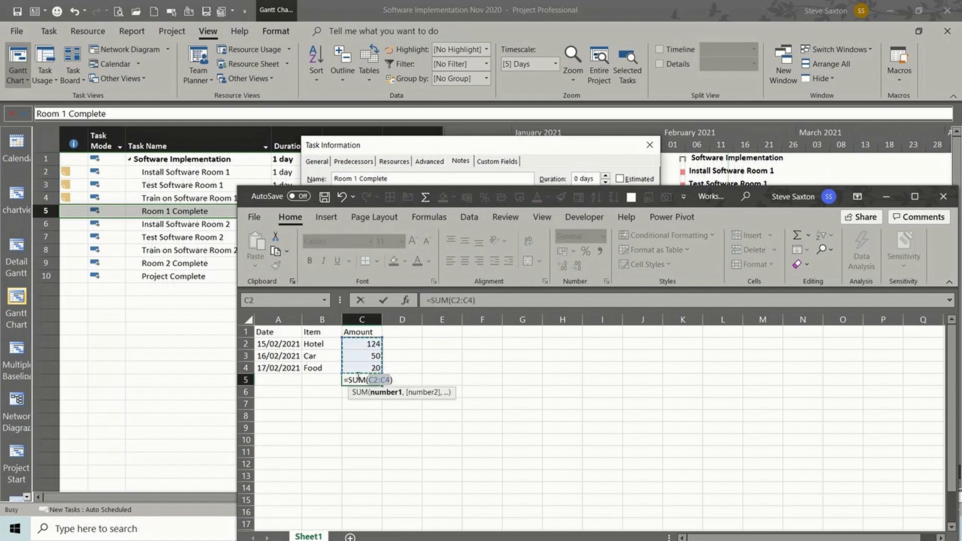
key("Return")
left_click_drag(373, 344, 372, 373)
left_click(562, 251)
left_click(419, 359)
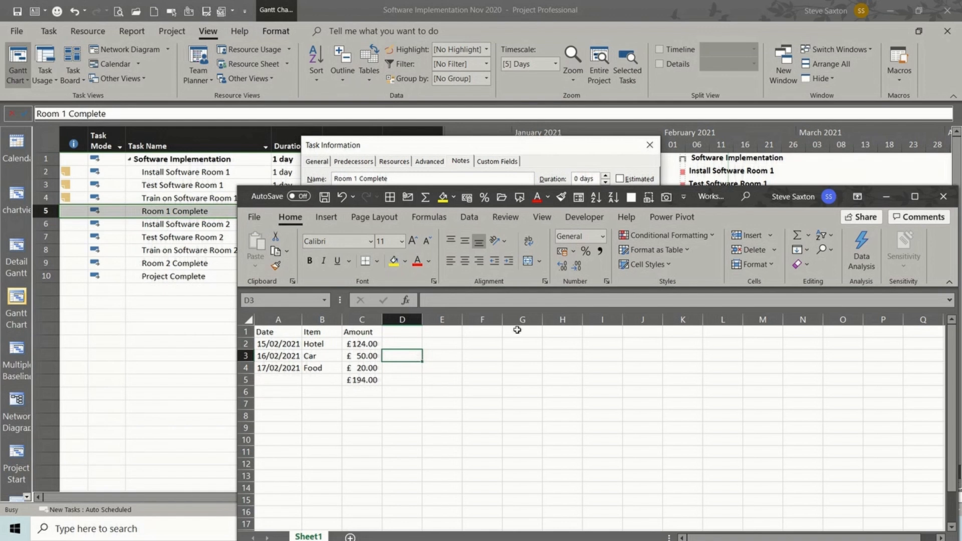
Close the embedded worksheet and save the Room 1 Complete note
left_click(943, 196)
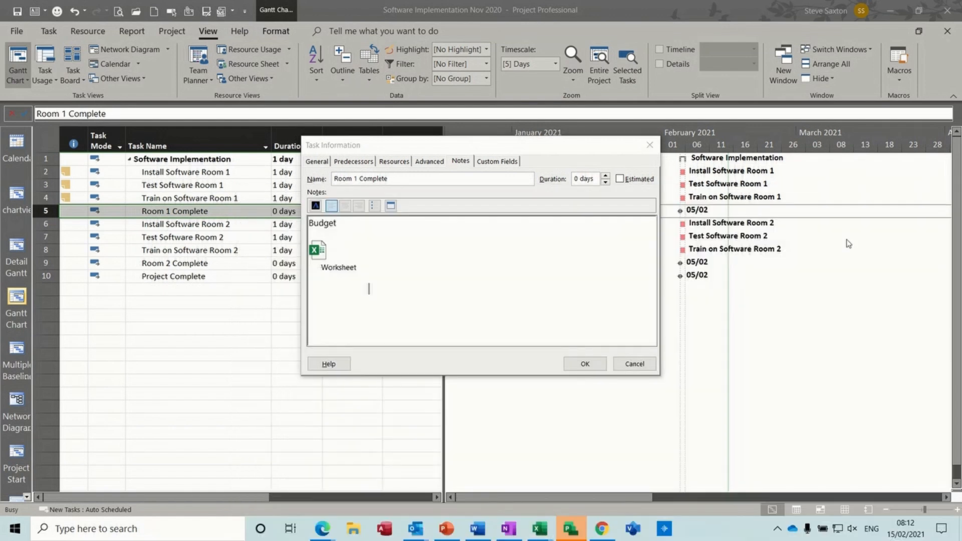
left_click(584, 364)
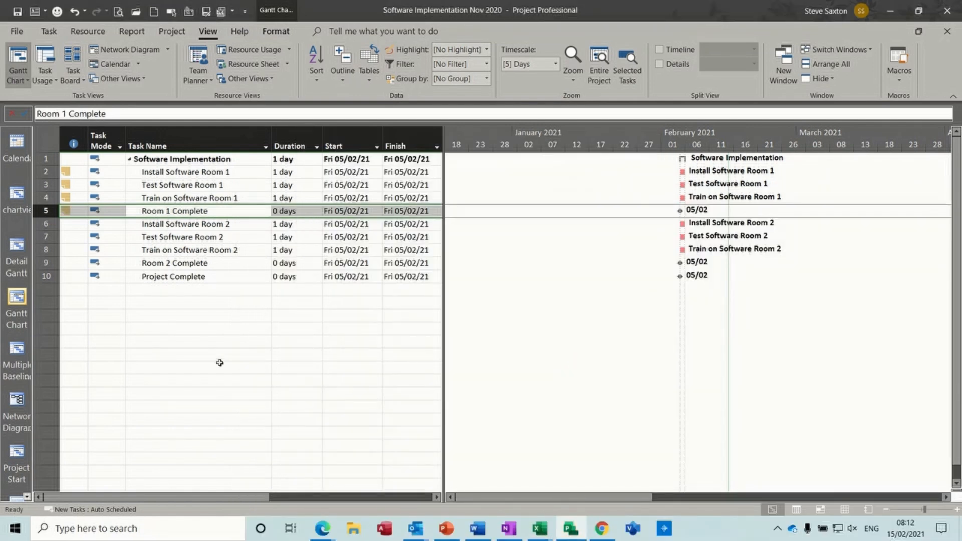
Reopen the worksheet from the Room 1 Complete note to check its contents, and close both again
double_click(71, 211)
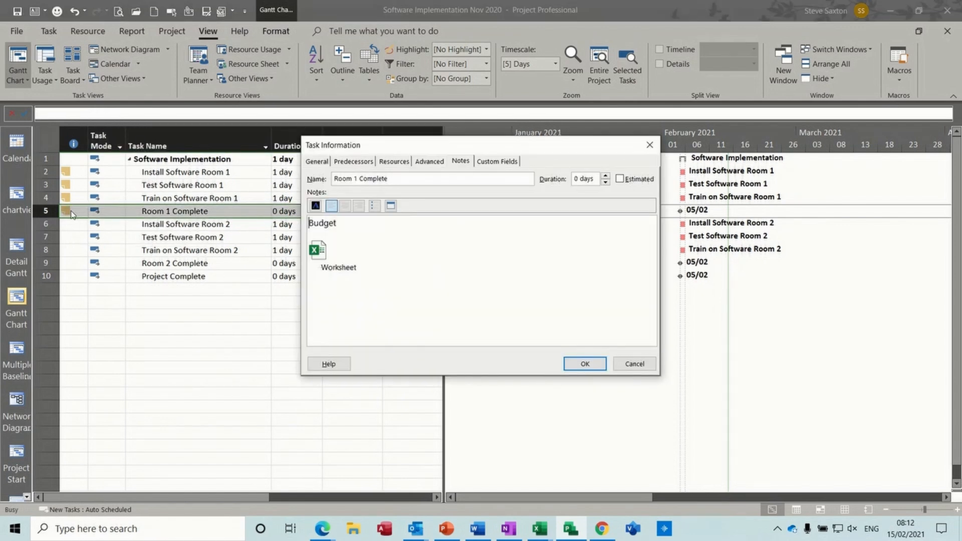
double_click(320, 249)
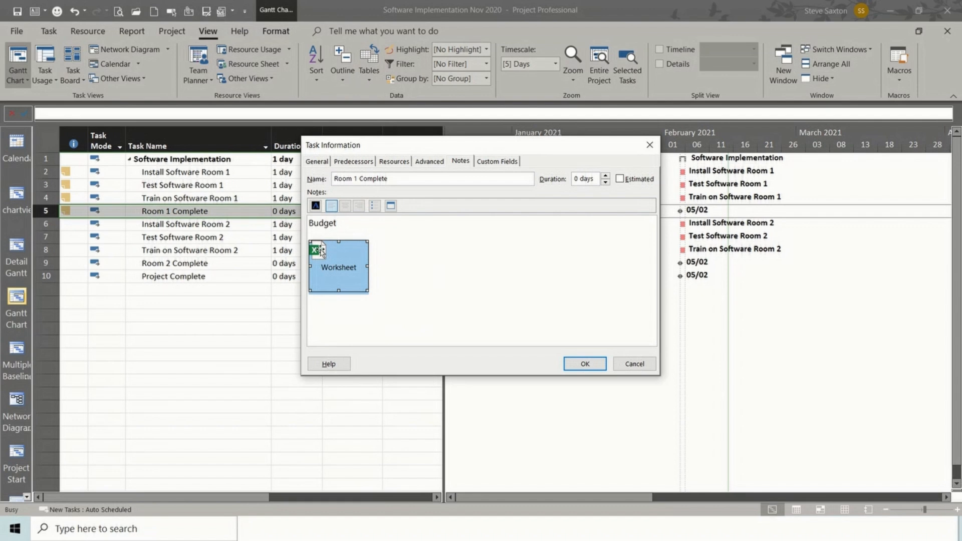
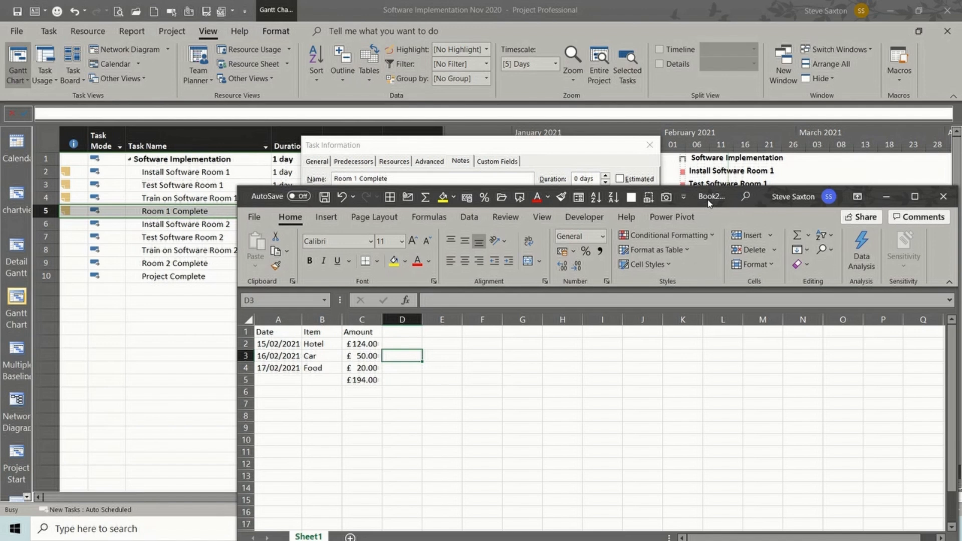
left_click(941, 199)
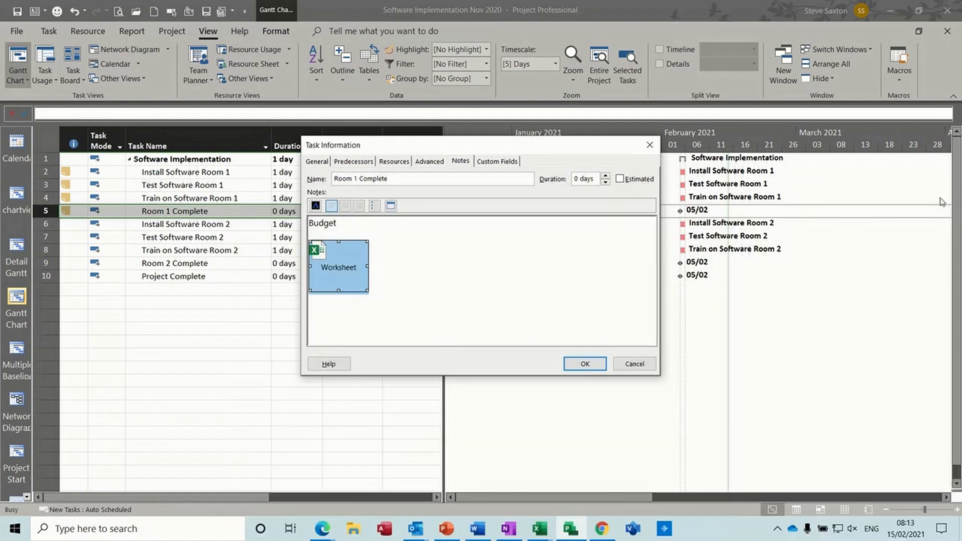
left_click(580, 364)
Select the blank Task Name cell in row 12, switch to Excel's Chart in Project workbook and move the chart up to start at row 7
left_click(136, 299)
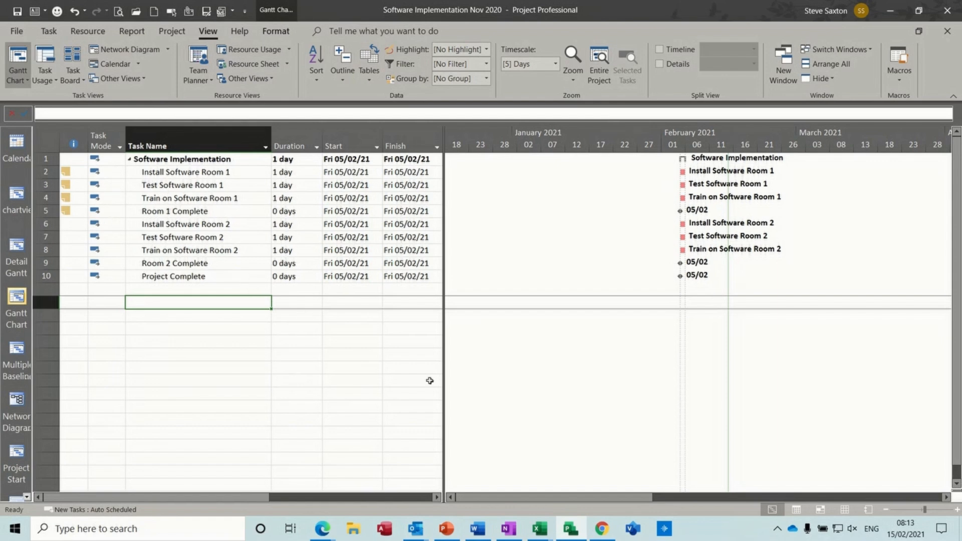
left_click(538, 530)
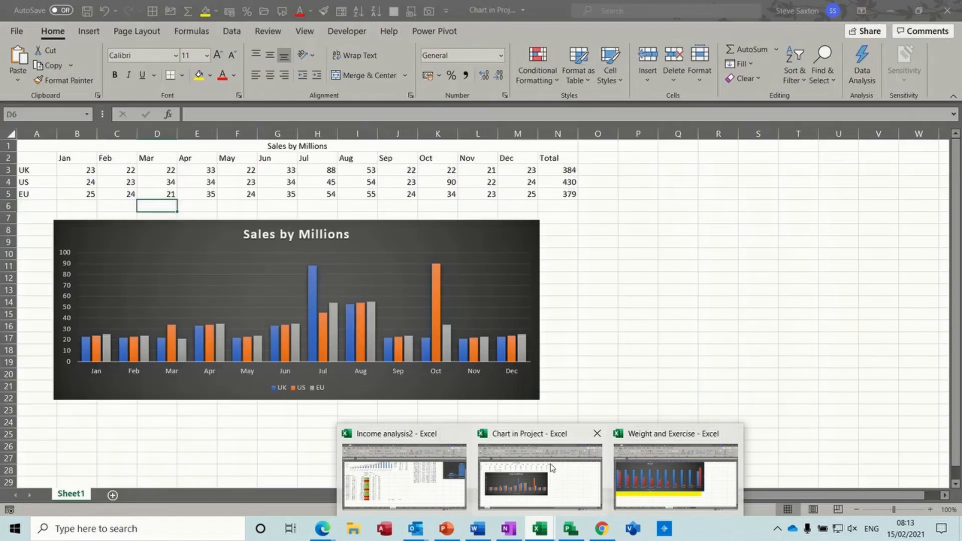
left_click(551, 466)
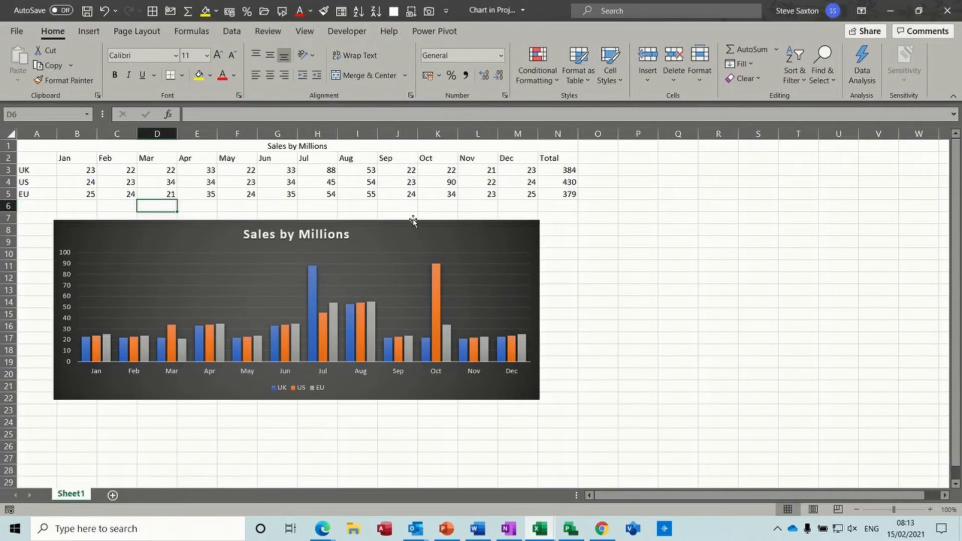
left_click_drag(416, 221, 395, 211)
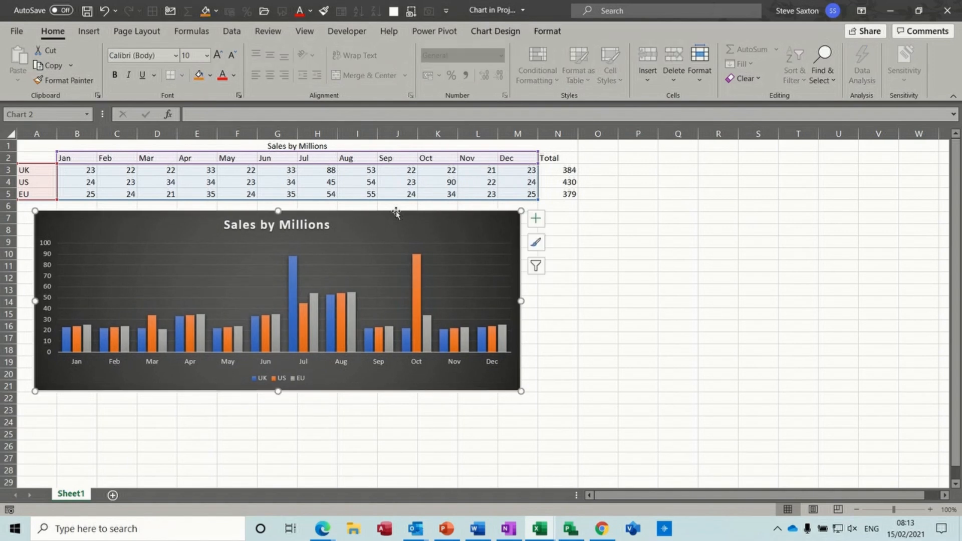
Copy the Sales by Millions table in A1:N5
left_click(52, 158)
left_click_drag(24, 145, 477, 193)
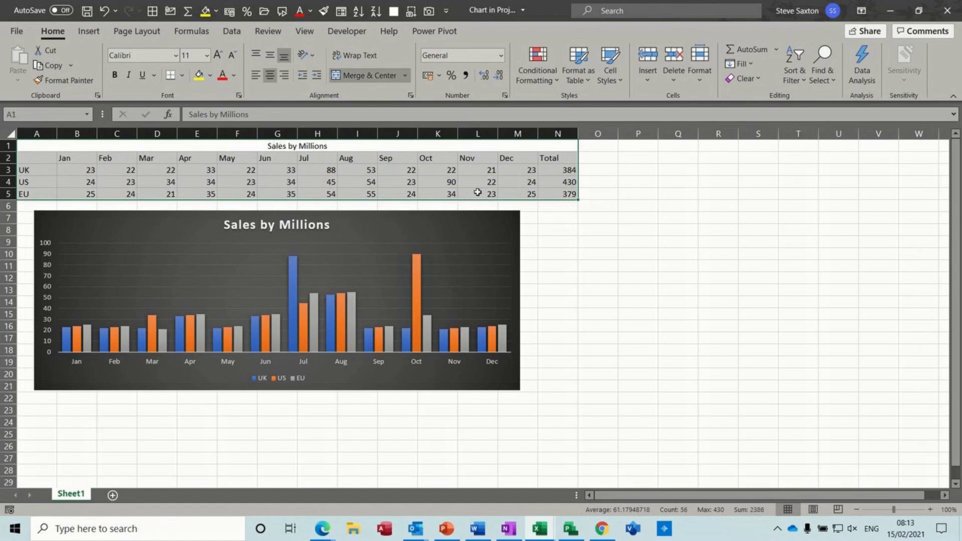
key("ctrl+c")
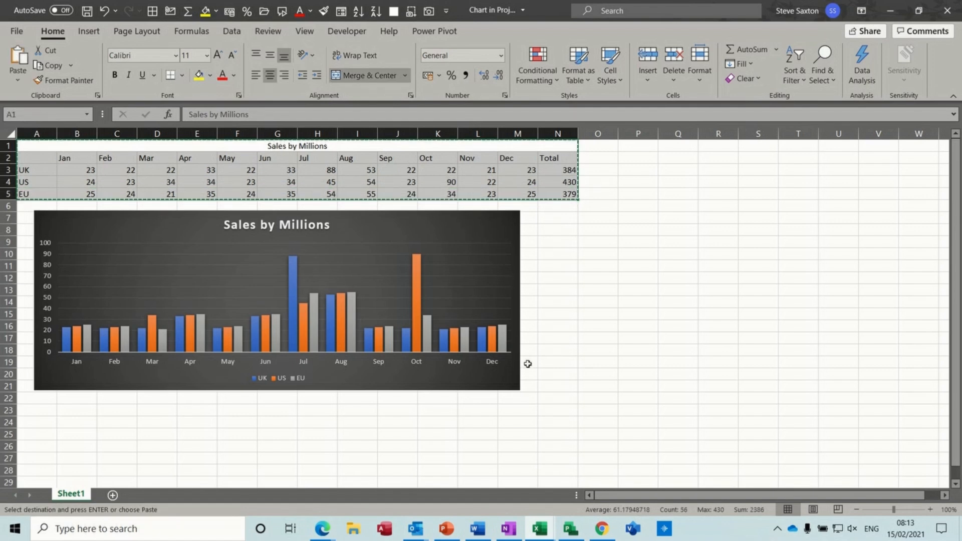
Switch to Project, try pasting the copied table at row 12 with further column errors suppressed, and undo the paste
left_click(571, 528)
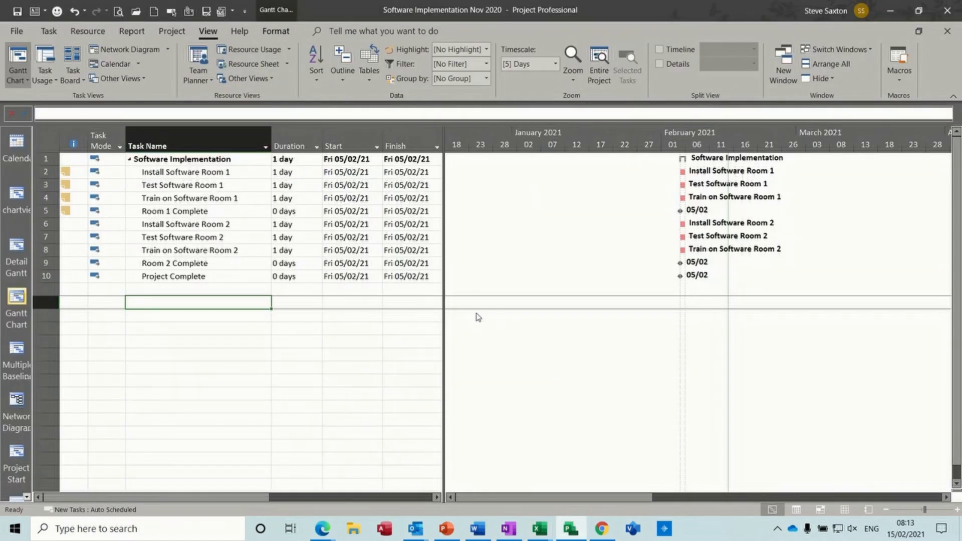
key("ctrl+v")
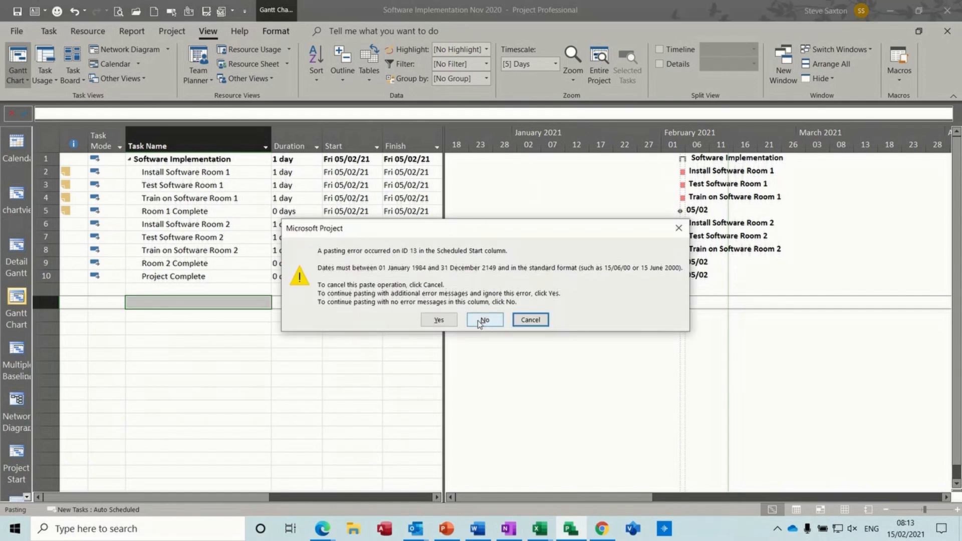
left_click(480, 322)
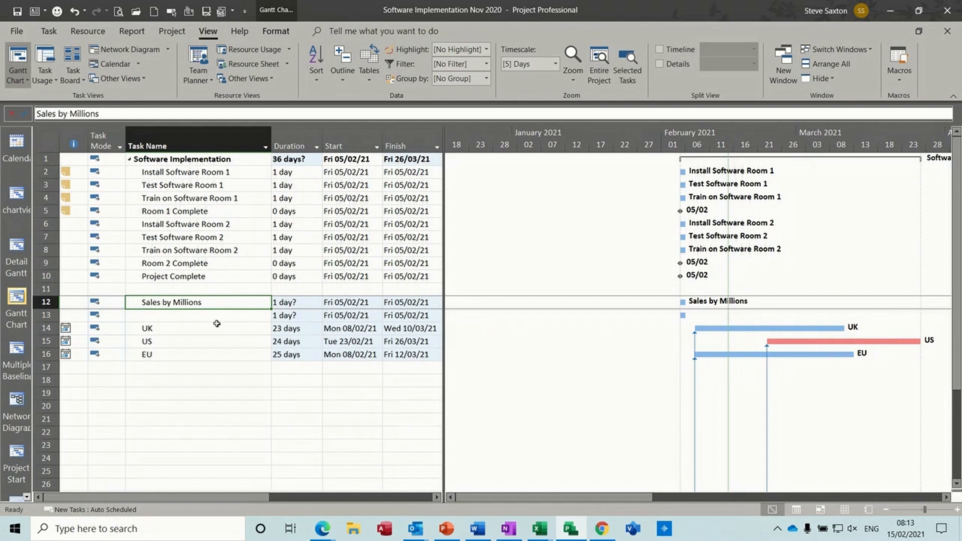
key("ctrl+z")
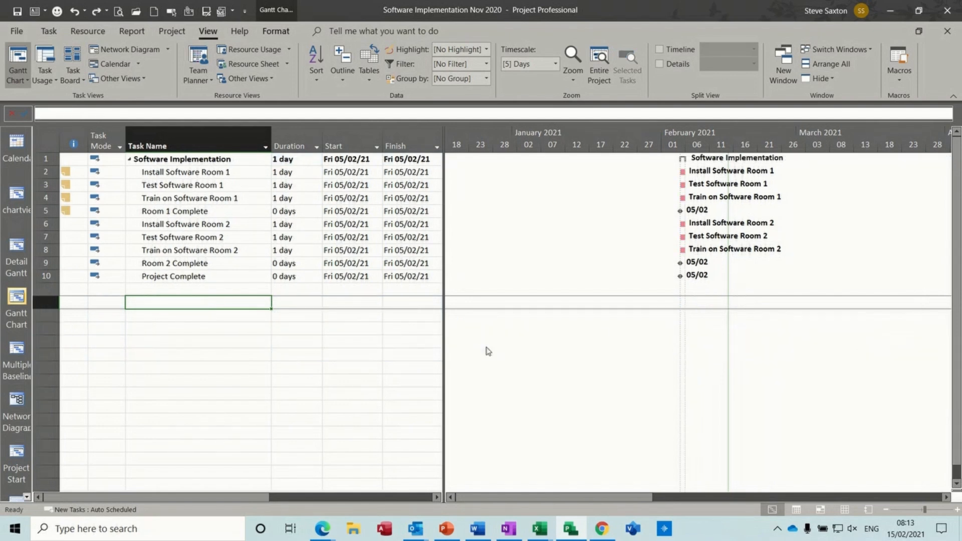
key("ctrl+y")
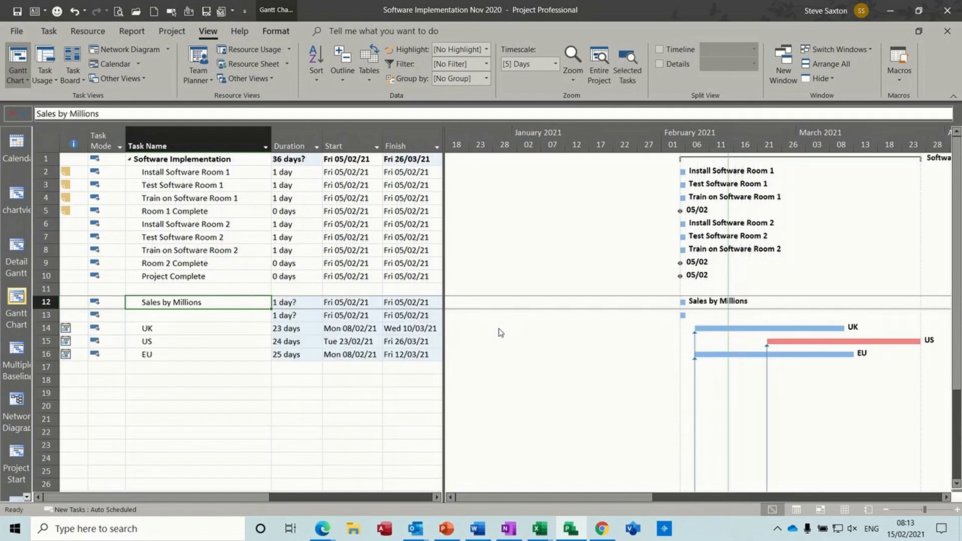
key("ctrl+z")
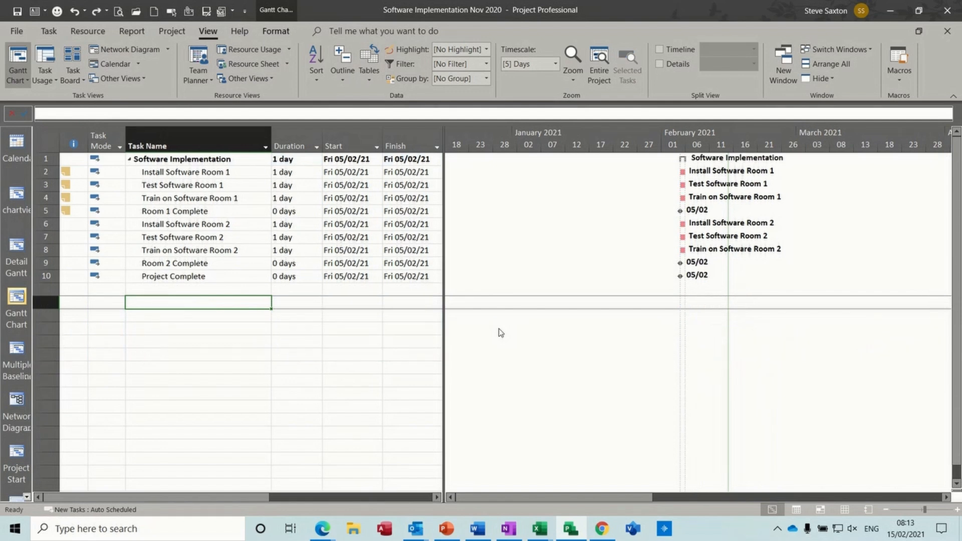
Switch back to the Chart in Project workbook in Excel and copy the Sales by Millions chart
left_click(539, 529)
left_click(565, 483)
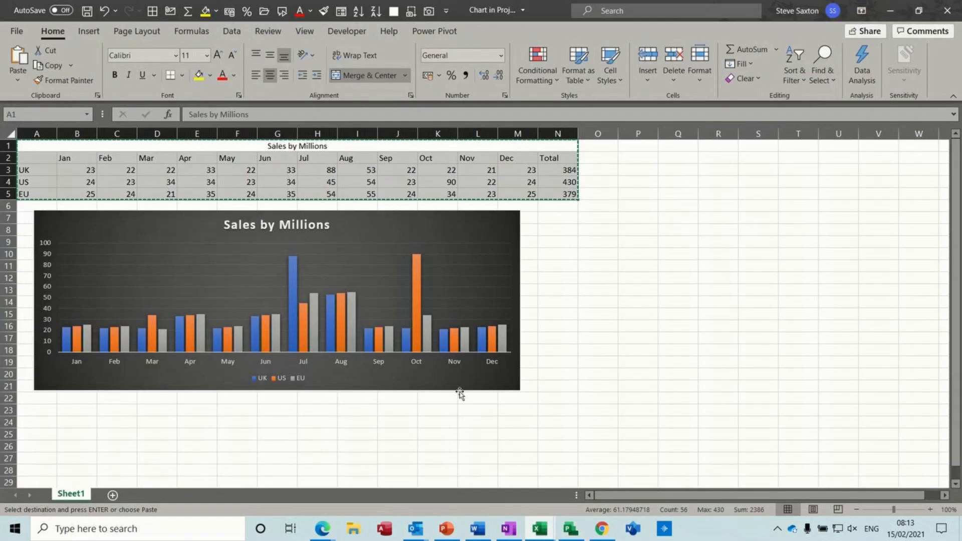
left_click(519, 245)
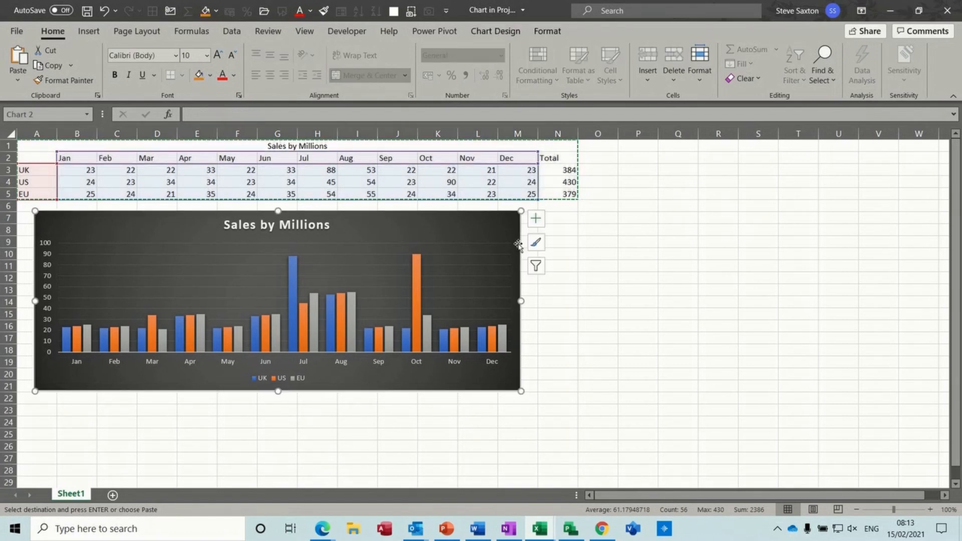
key("ctrl+c")
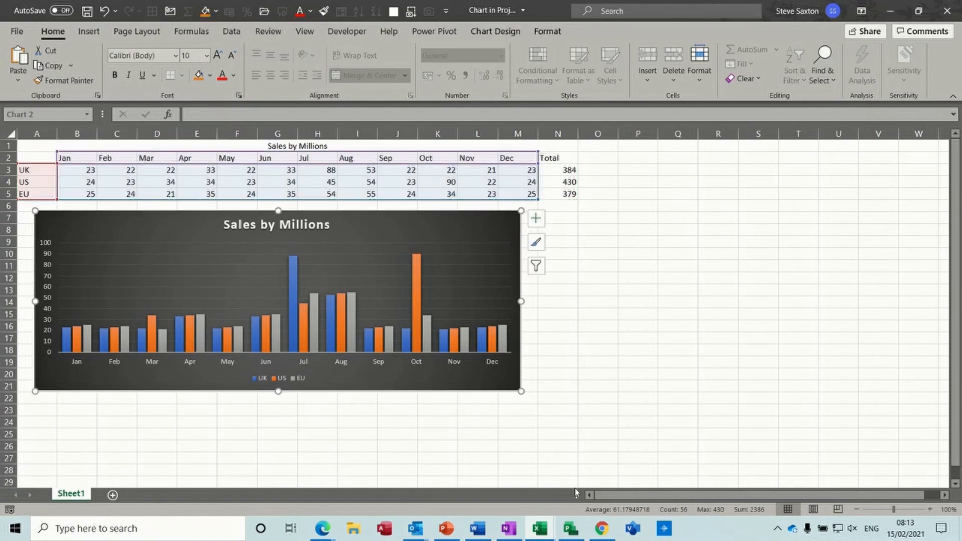
Switch to Project, paste the copied chart as a linked Microsoft Excel Chart and move it below the Gantt task bars
left_click(571, 528)
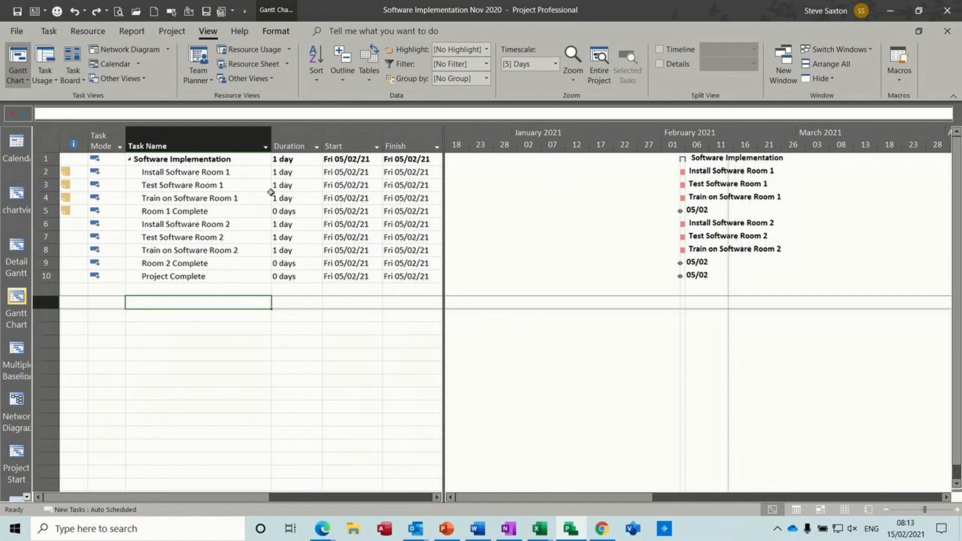
left_click(49, 31)
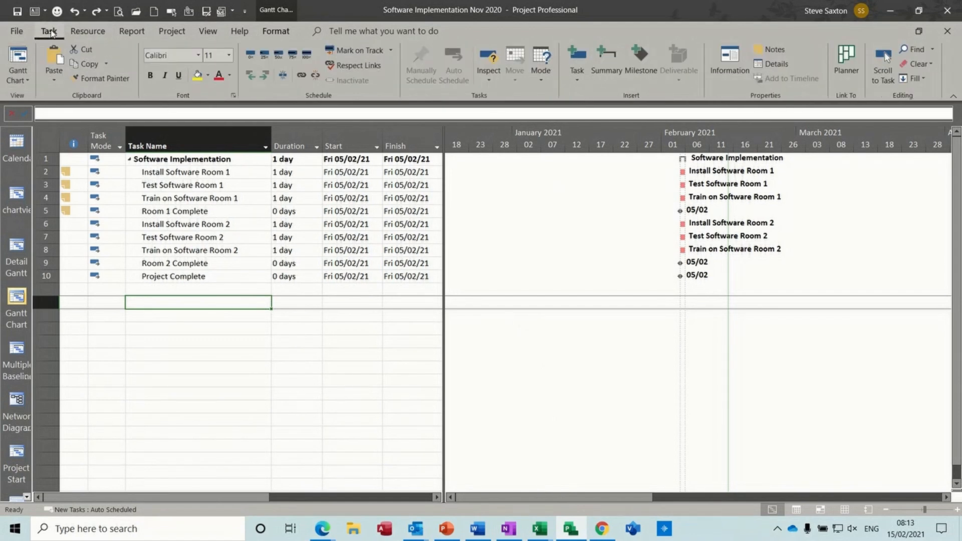
left_click(53, 83)
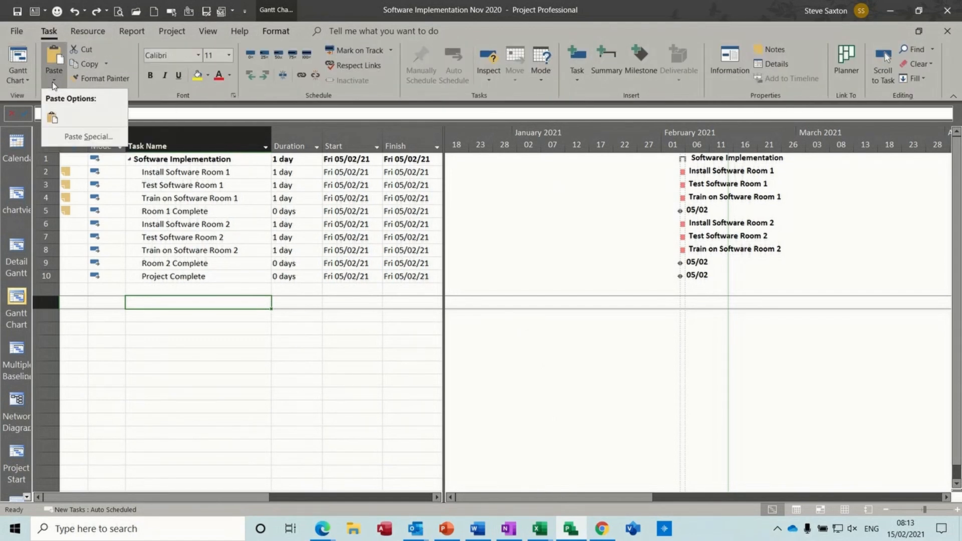
left_click(72, 140)
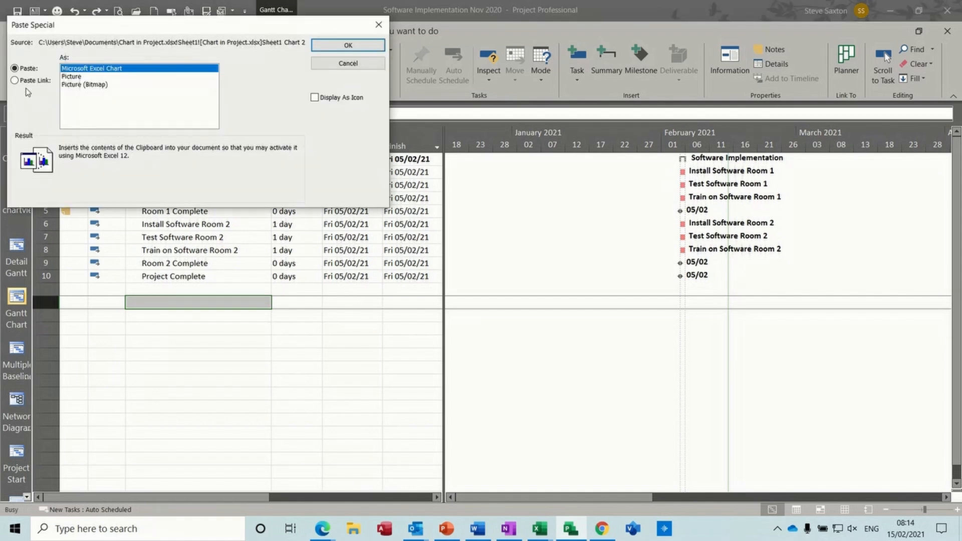
left_click(19, 80)
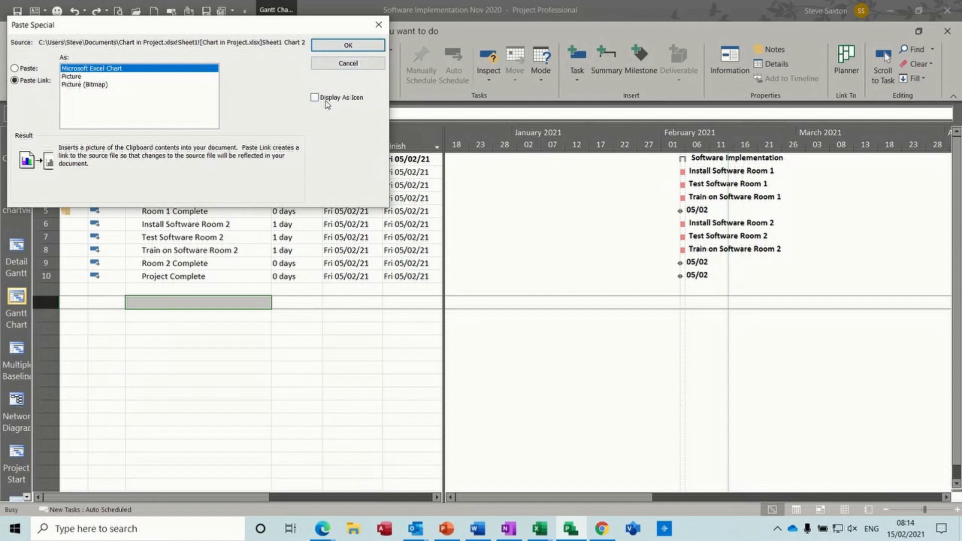
left_click(357, 47)
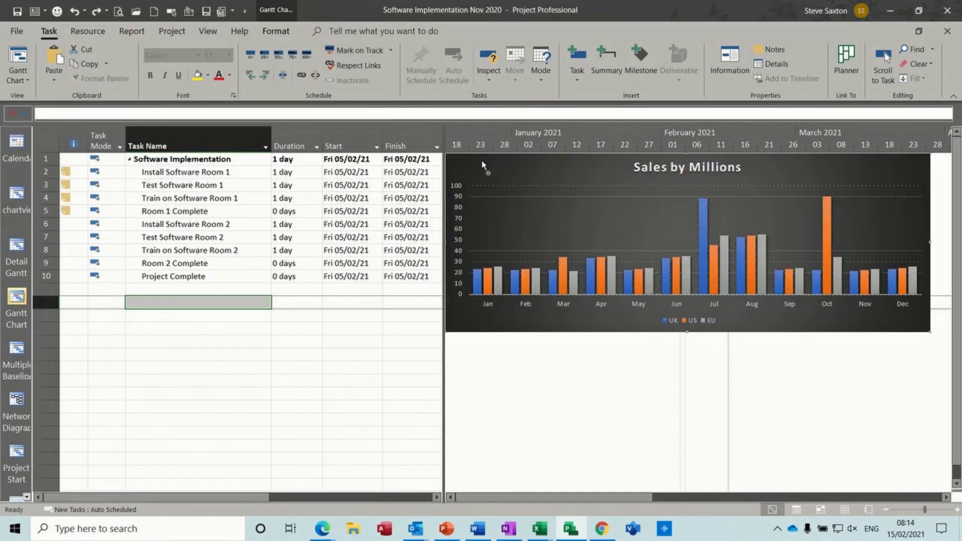
left_click_drag(473, 163, 485, 296)
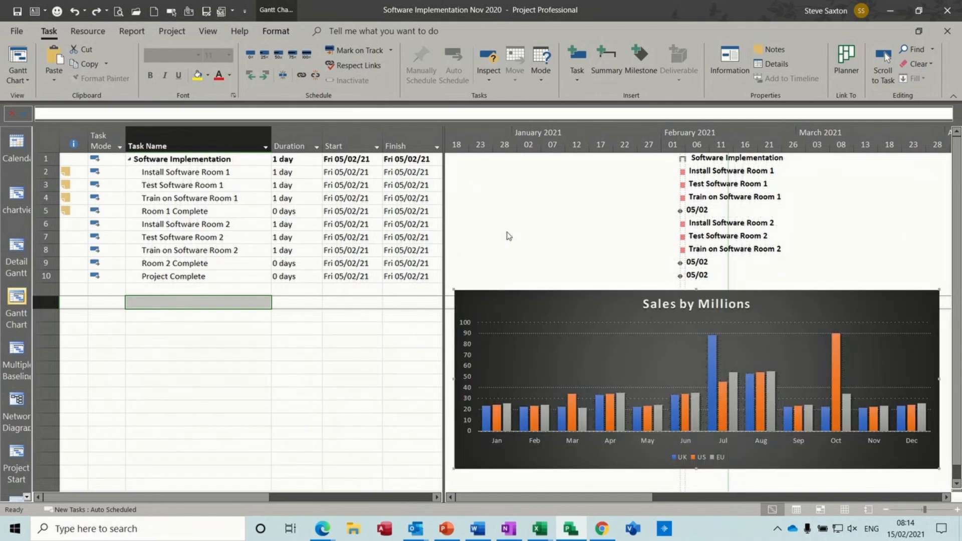
Set the UK July value to 1 in Excel's Chart in Project workbook and return to Project to check the linked chart
left_click(540, 531)
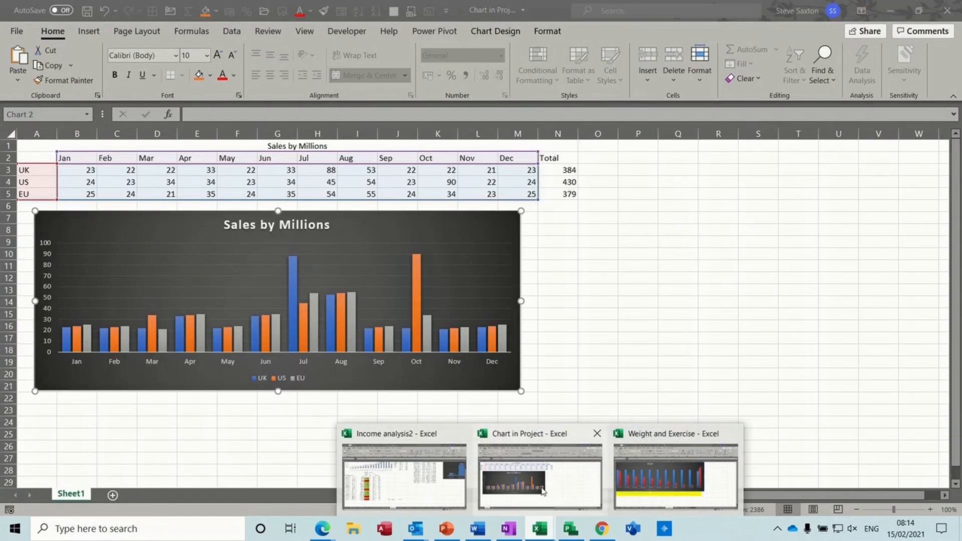
left_click(542, 491)
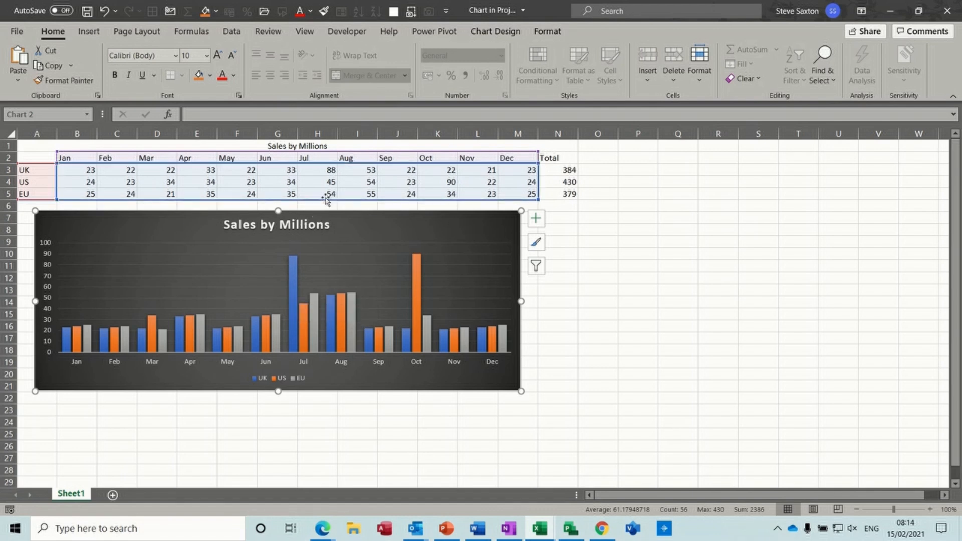
left_click(316, 171)
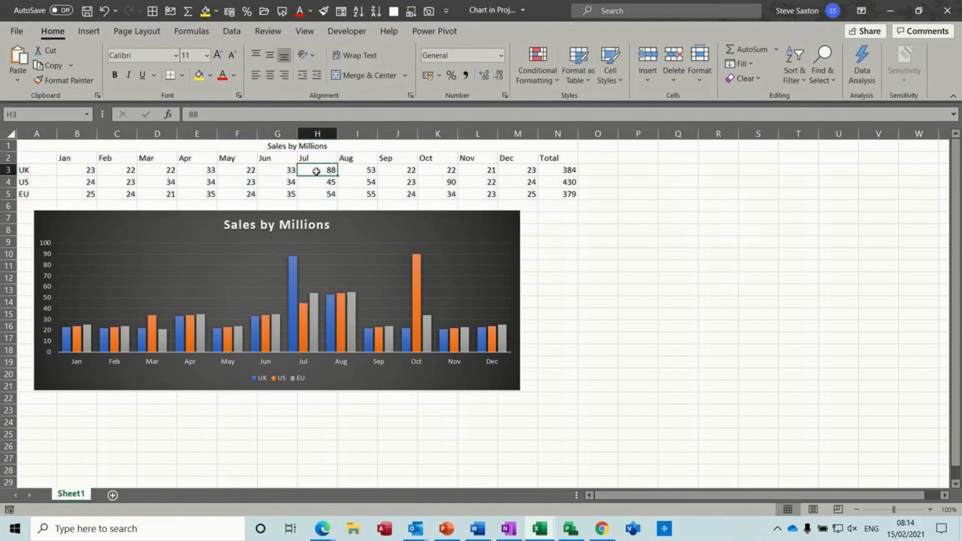
type("1")
key("Return")
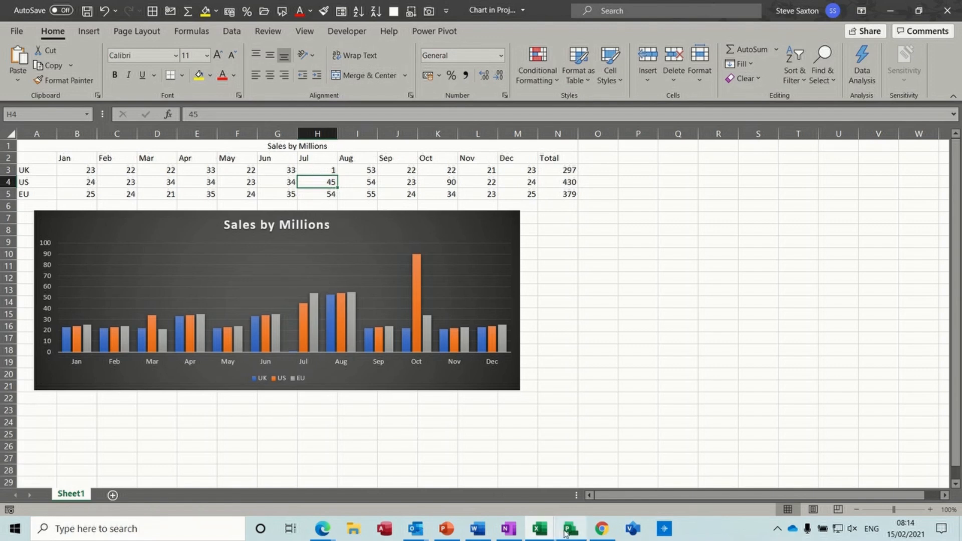
left_click(569, 529)
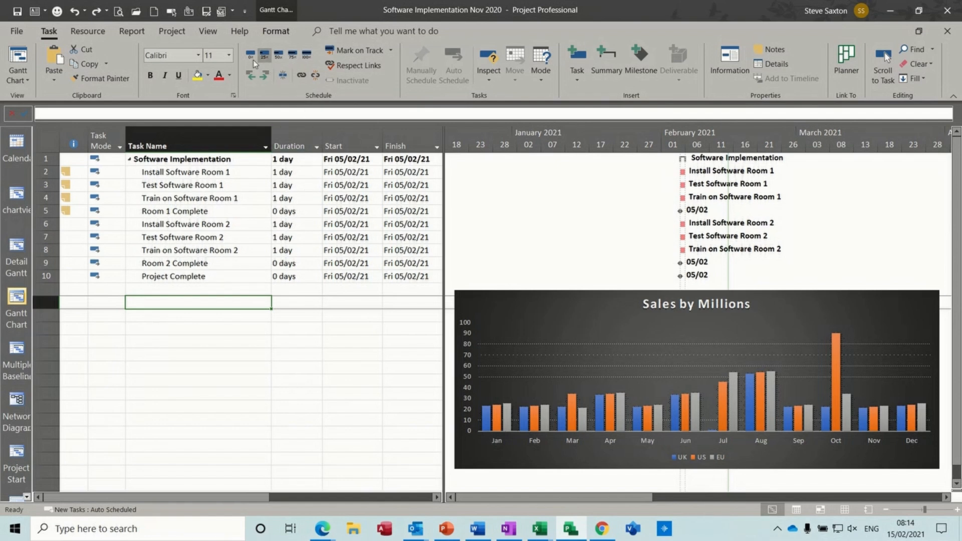
Save the current Gantt fields as a new table named Charts
left_click(207, 31)
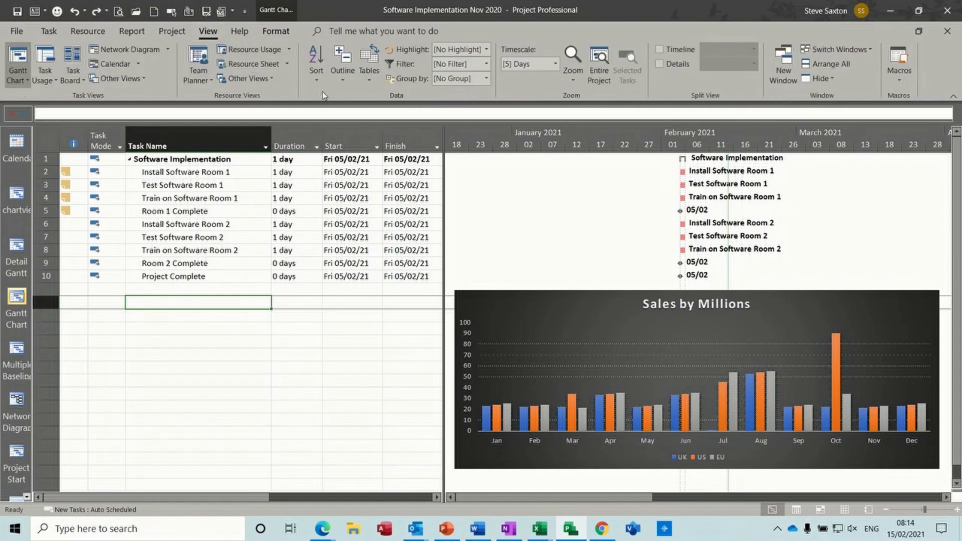
left_click(276, 80)
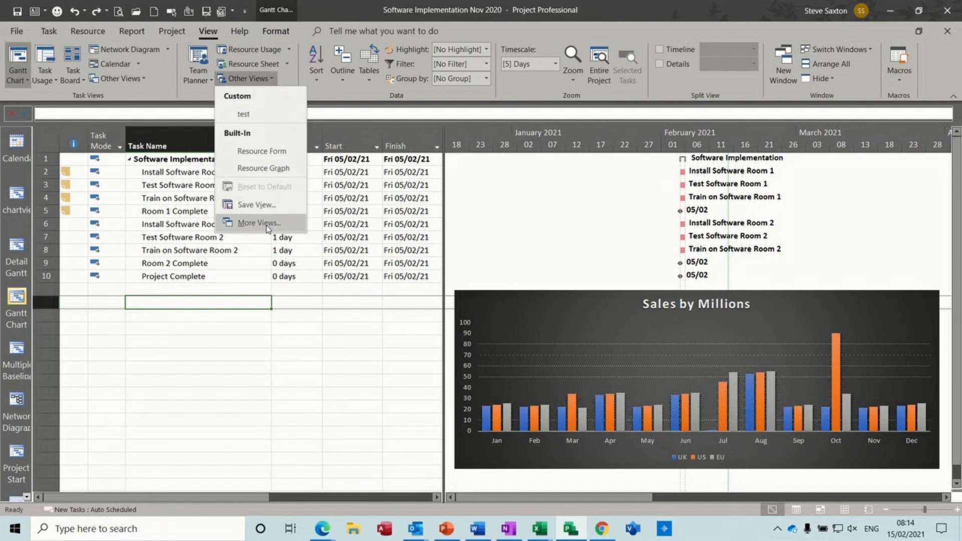
left_click(369, 81)
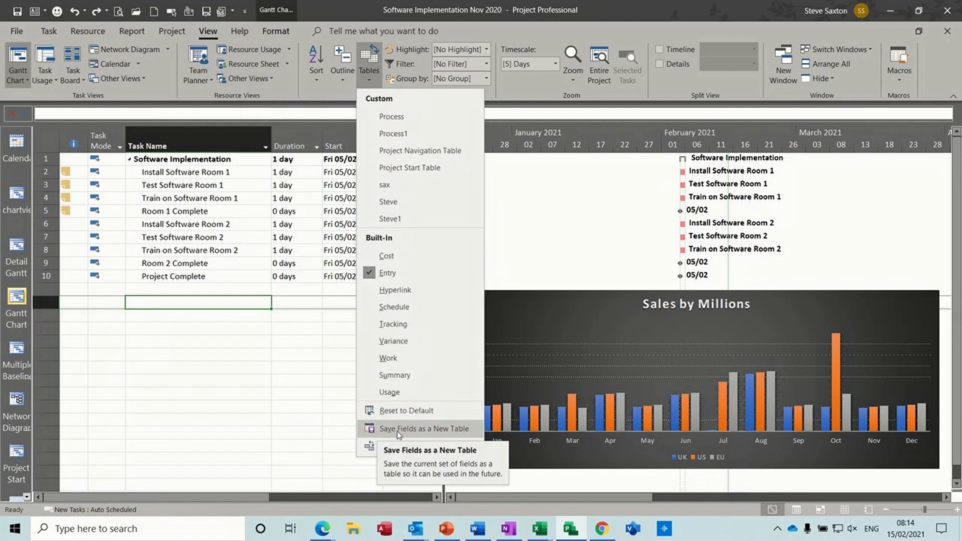
left_click(415, 430)
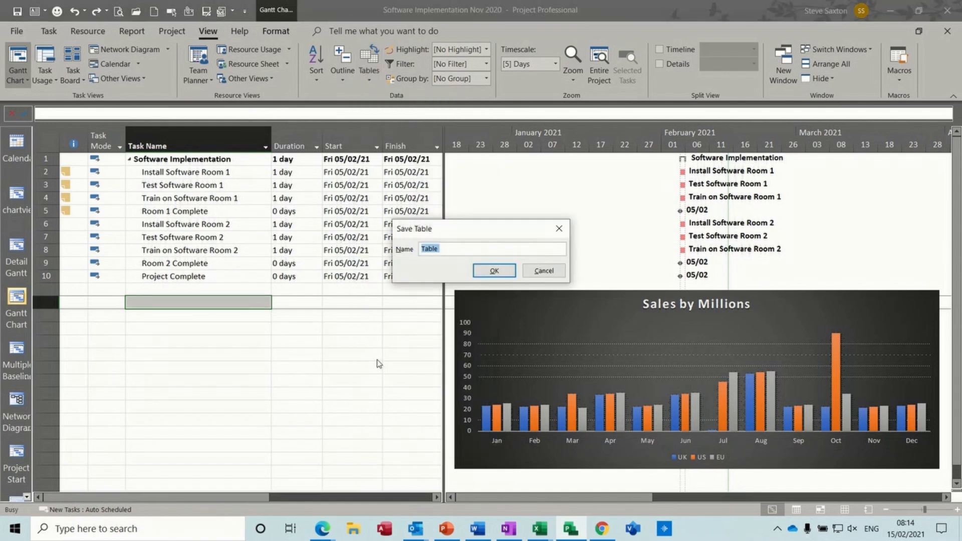
type("Charts")
left_click(500, 271)
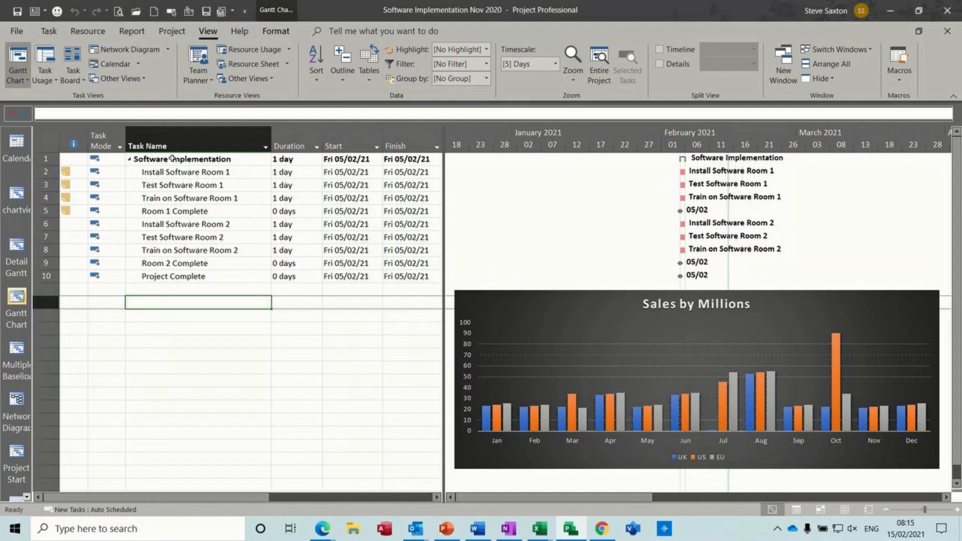
Remove the Task Mode through Finish columns from the Charts table and narrow the table area to the indicators column
left_click_drag(104, 136, 394, 158)
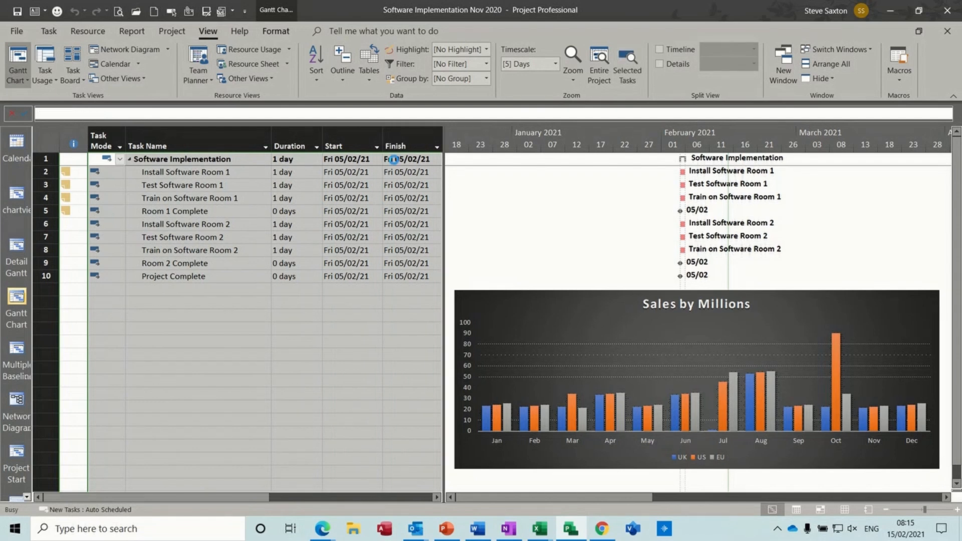
key("Delete")
left_click_drag(443, 186, 89, 175)
Move the Sales by Millions chart to the start of the visible timeline and enlarge it to fill most of the Gantt area
left_click_drag(273, 297, 160, 161)
left_click_drag(576, 333, 786, 450)
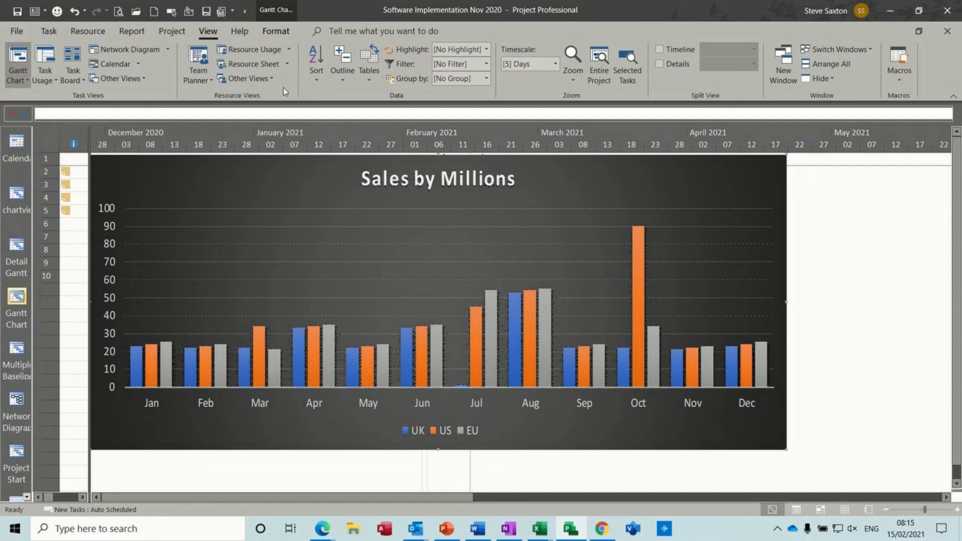
Apply the Entry table, widen the table area to reveal part of Task Name and reposition the Sales by Millions chart beside it
left_click(371, 81)
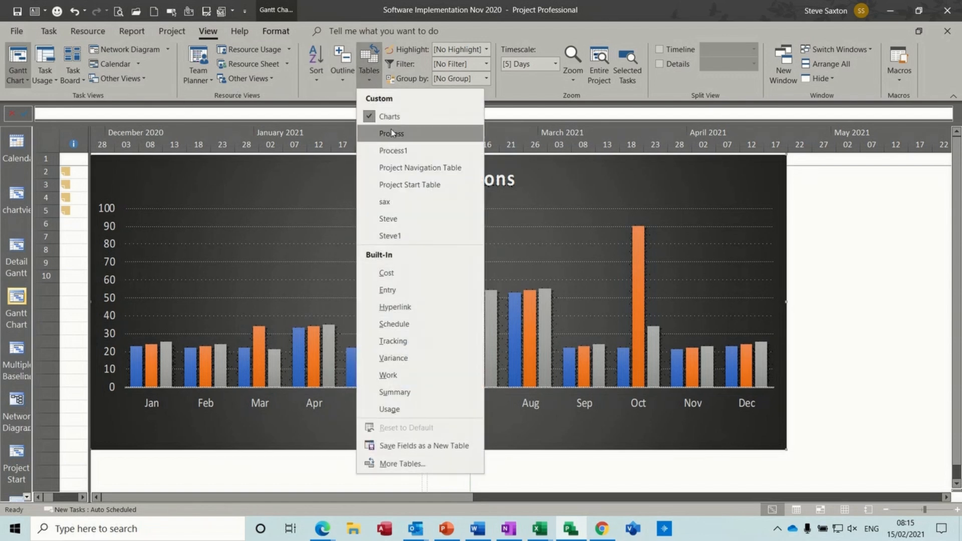
left_click(386, 290)
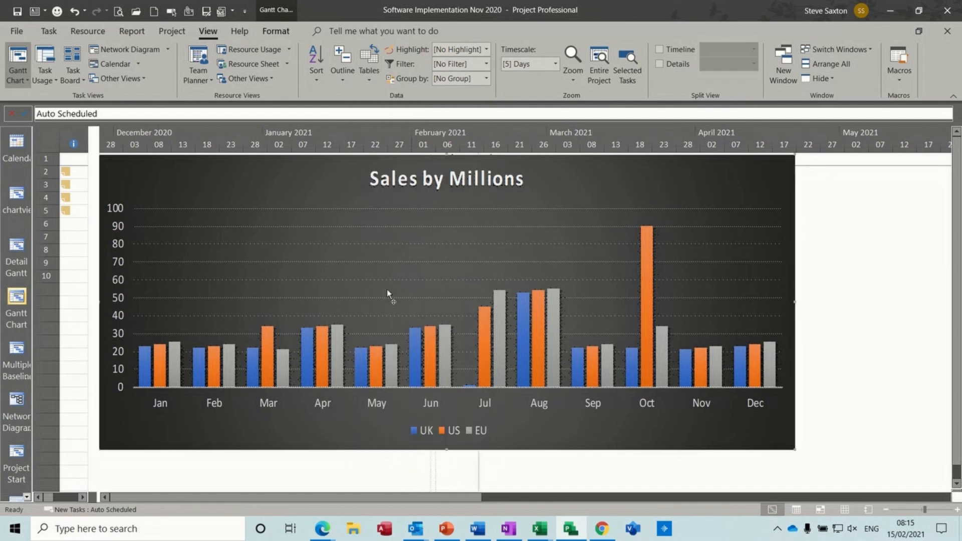
left_click_drag(107, 185, 288, 231)
left_click(100, 201)
left_click_drag(97, 200, 138, 261)
left_click_drag(427, 227, 256, 184)
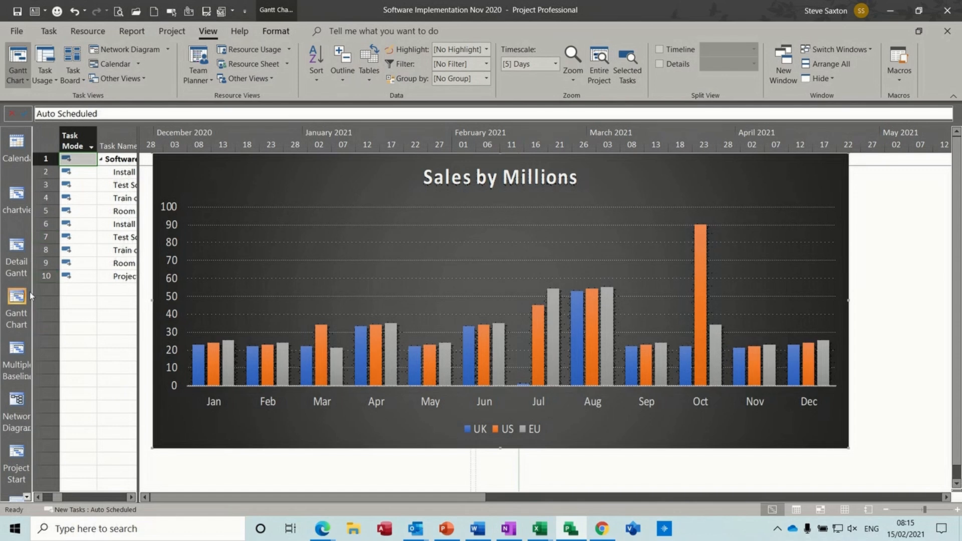
Open the chartview view, examine the area around its Weight chart and open the list of more views
left_click(17, 195)
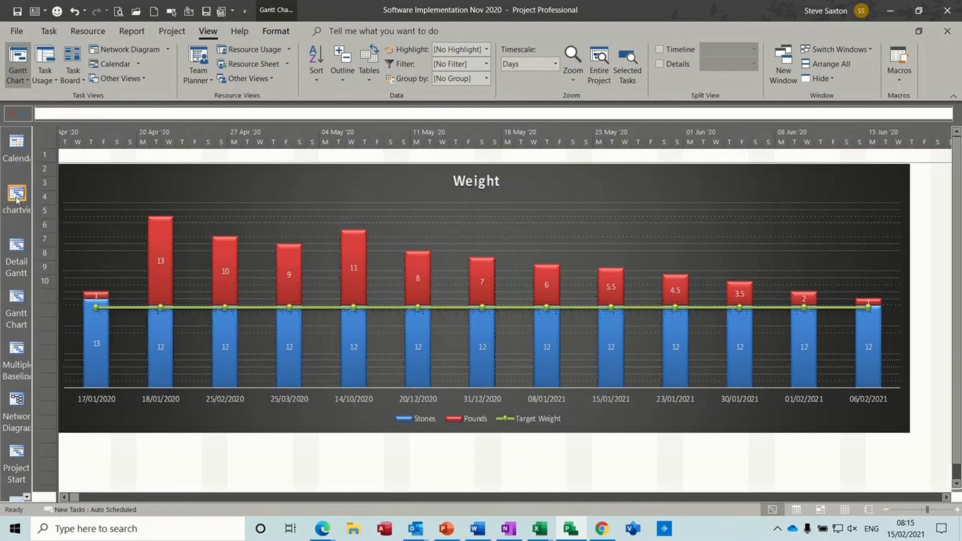
left_click_drag(374, 170, 425, 203)
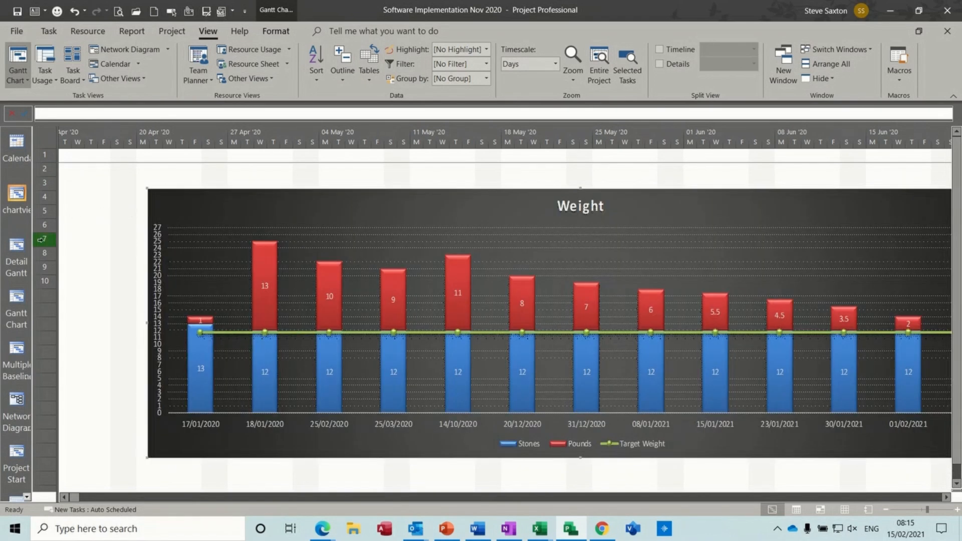
left_click_drag(59, 224, 58, 254)
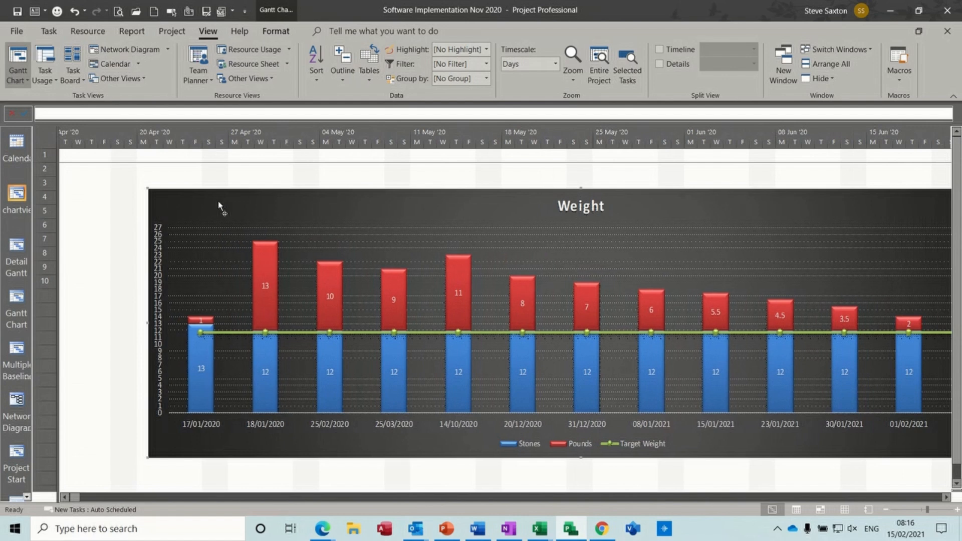
left_click_drag(241, 206, 151, 178)
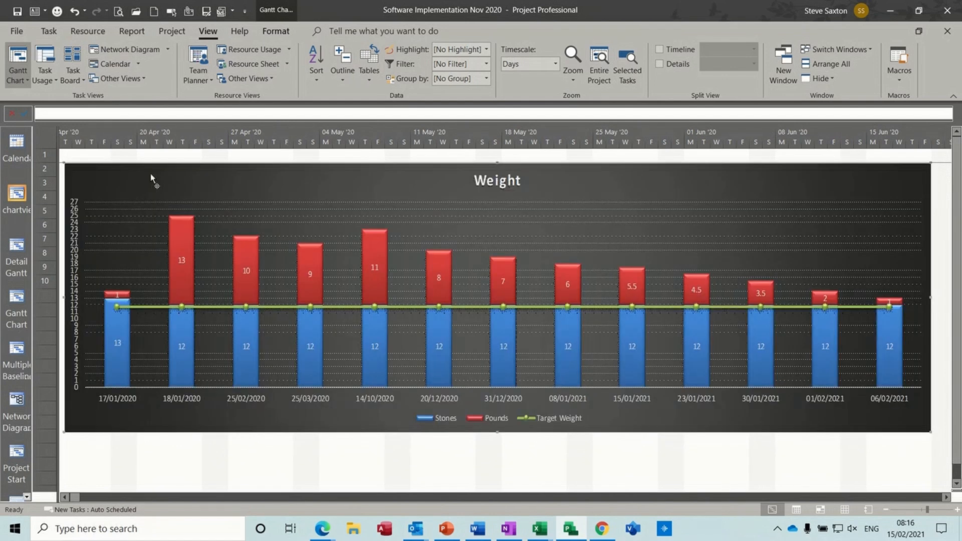
left_click(269, 79)
left_click(267, 224)
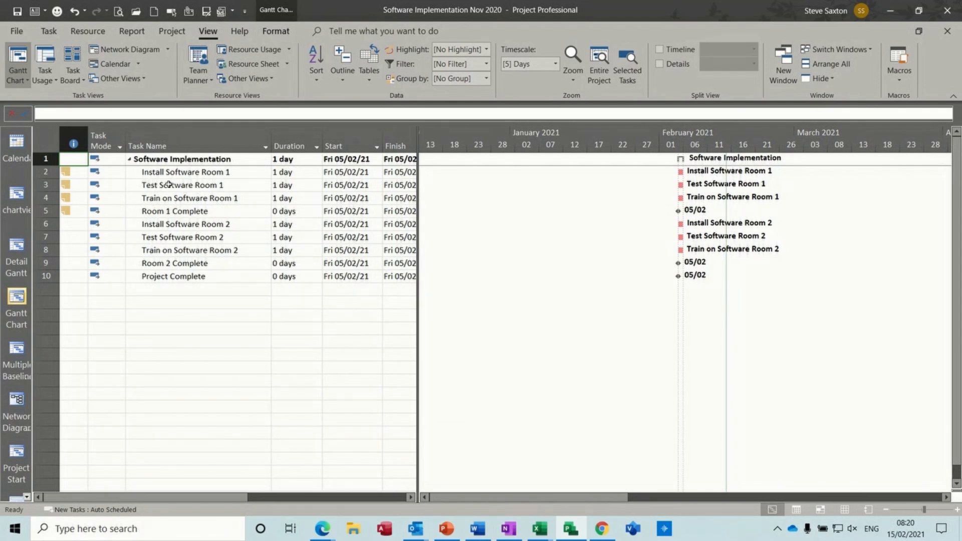
Widen the Gantt table area to include the Predecessors column and save its fields as a new table named saxo
left_click_drag(417, 277, 490, 287)
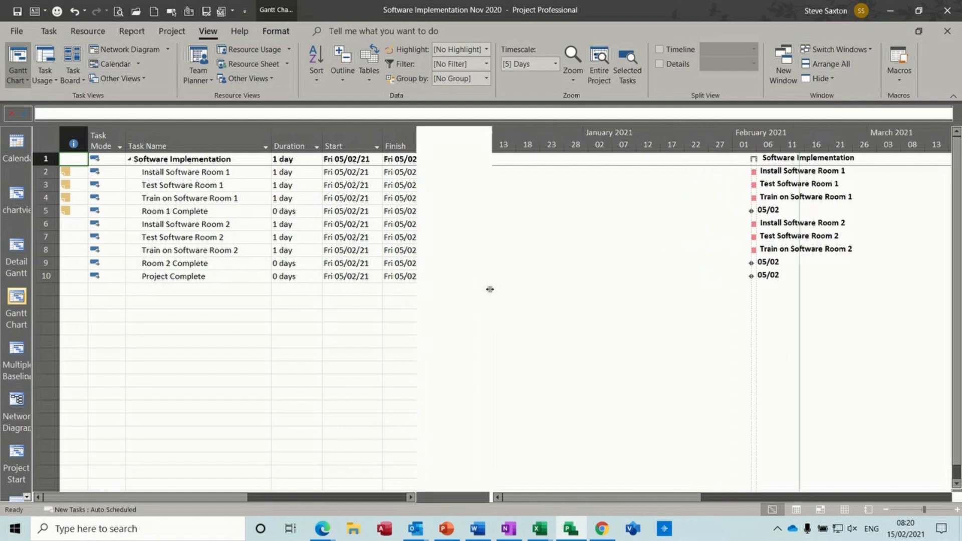
left_click(369, 80)
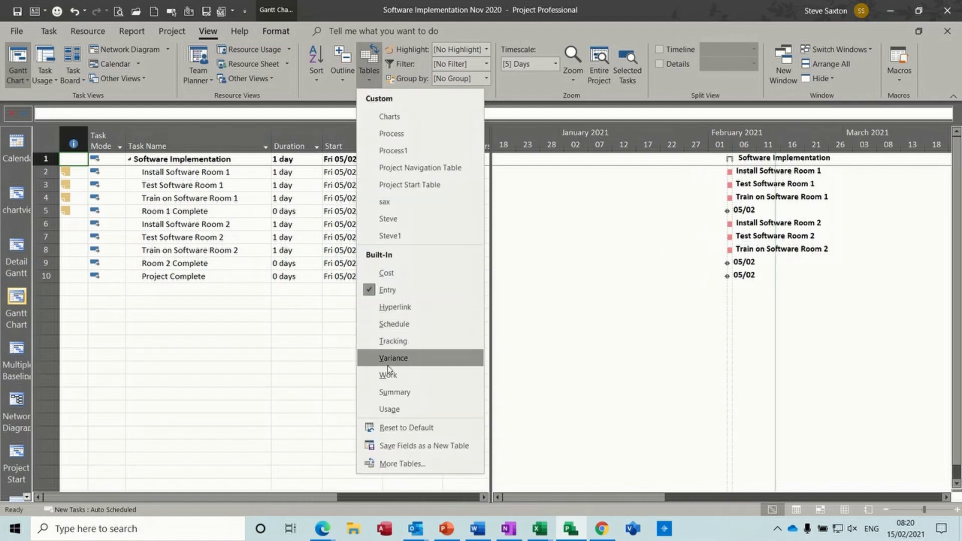
left_click(413, 446)
type("saxo")
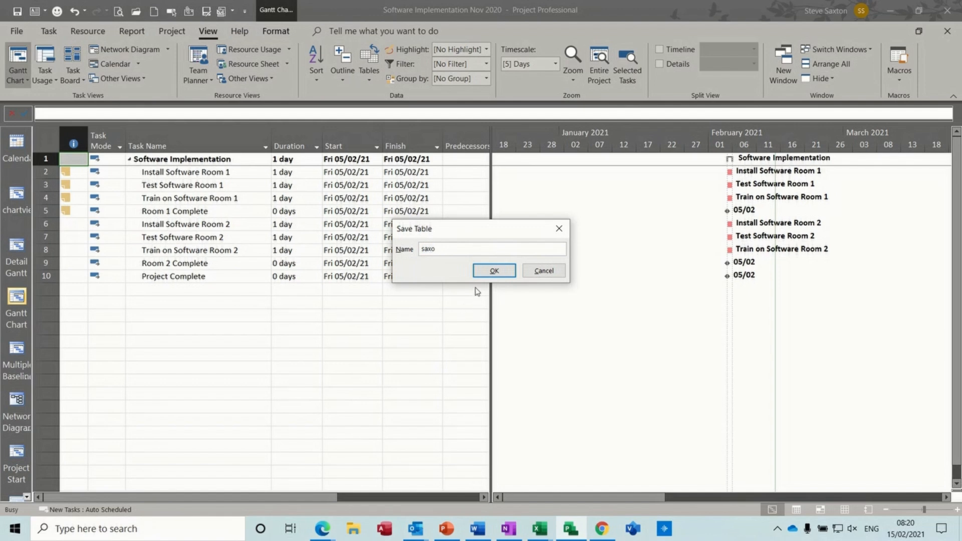
left_click(492, 271)
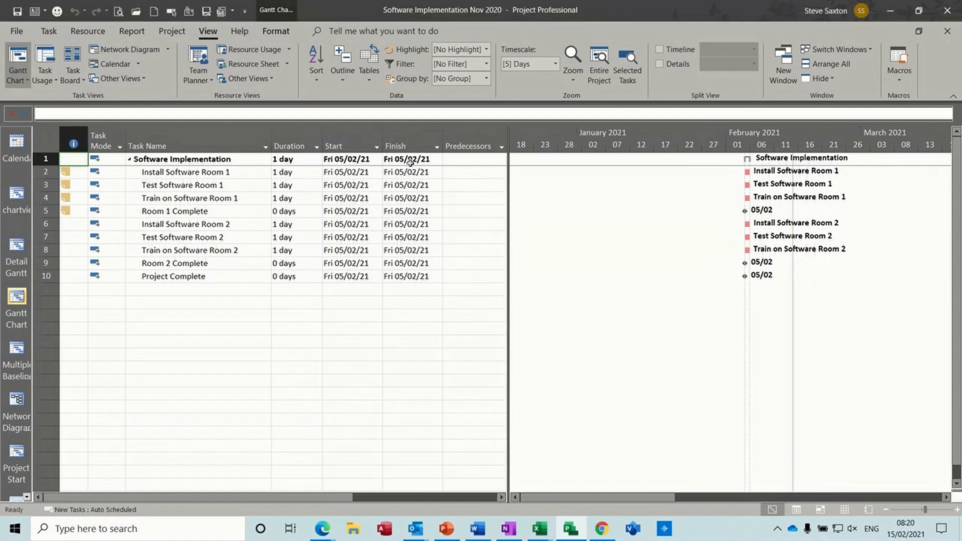
Remove the indicators through Finish columns from the saxo table and collapse the table area so the timeline fills the view
left_click_drag(409, 142, 59, 141)
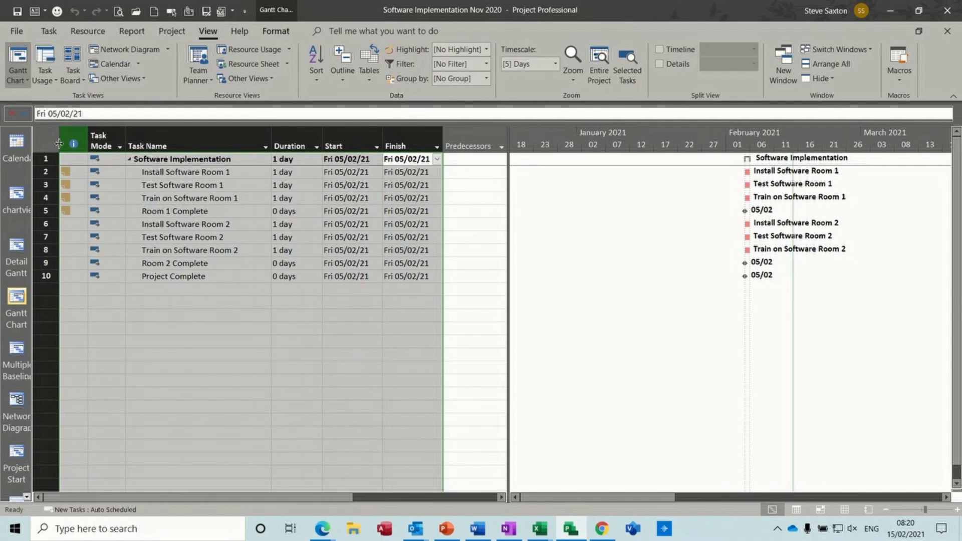
key("Delete")
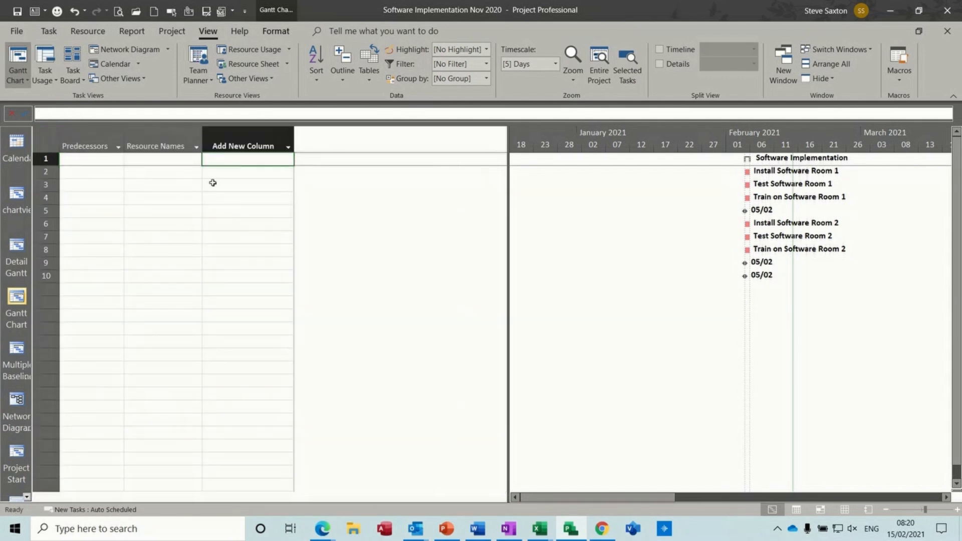
left_click_drag(506, 221, 61, 204)
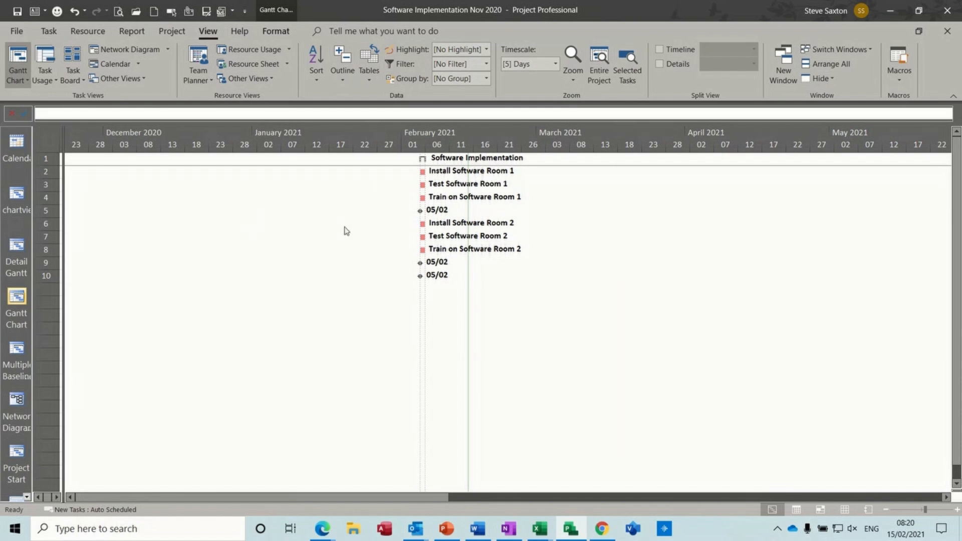
Copy the saxo task table from the Software Implementation Nov 2020 project to Global.MPT with the Organizer
left_click(367, 80)
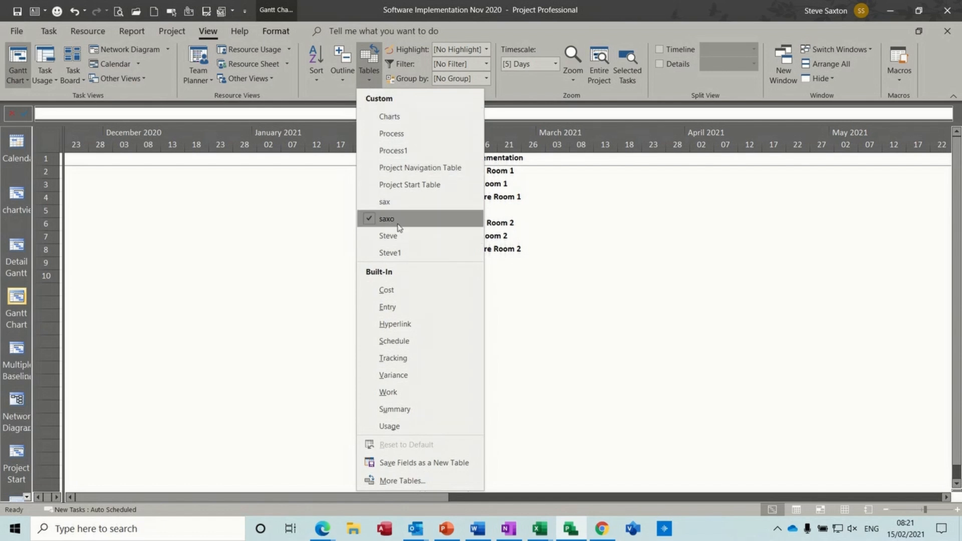
left_click(192, 85)
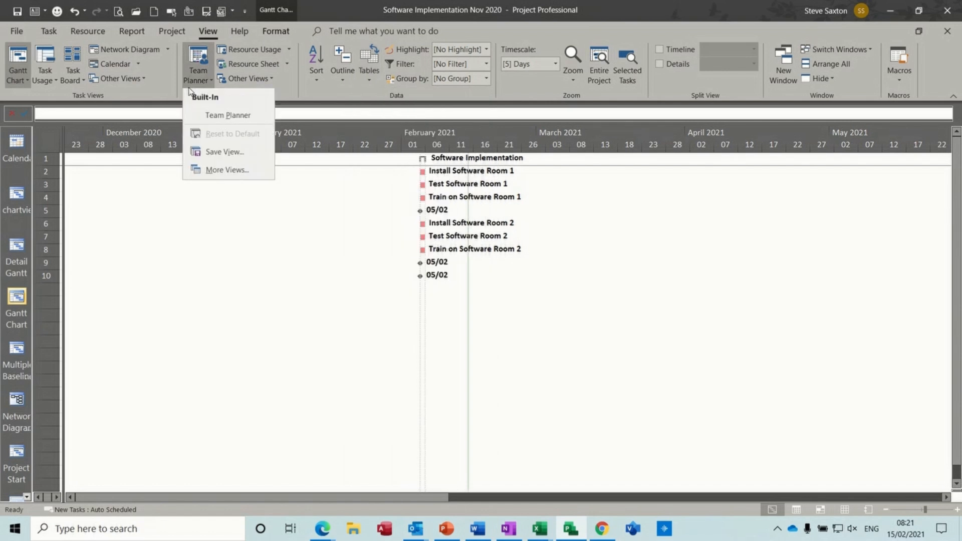
left_click(271, 80)
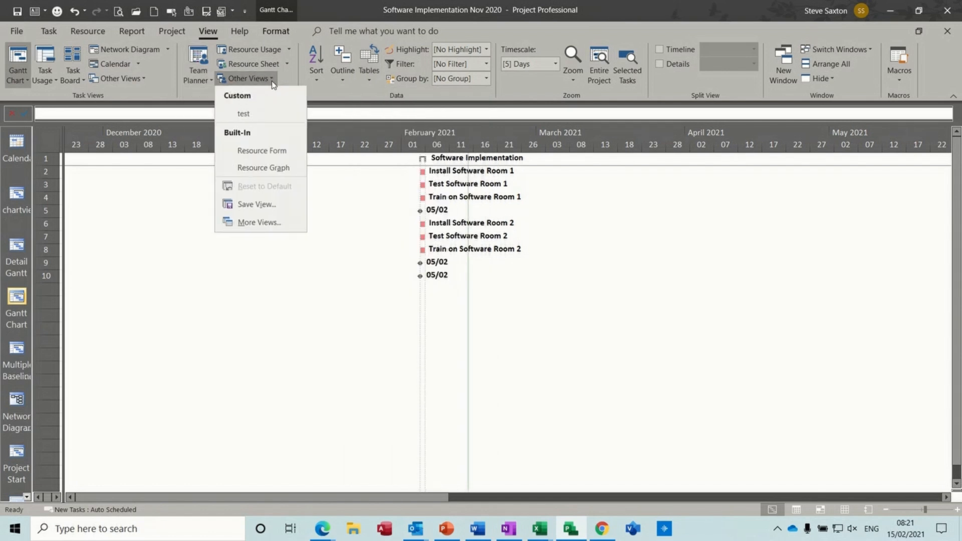
left_click(260, 223)
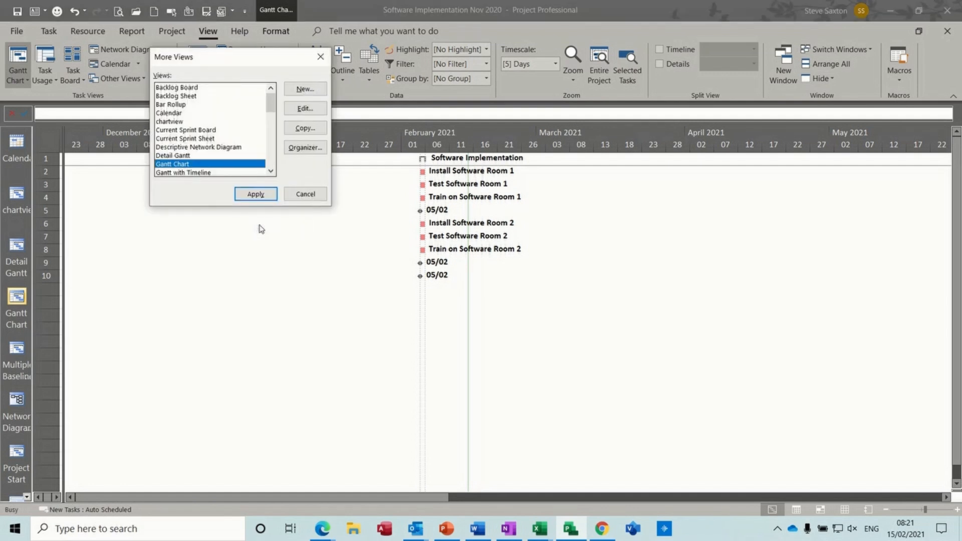
left_click(305, 148)
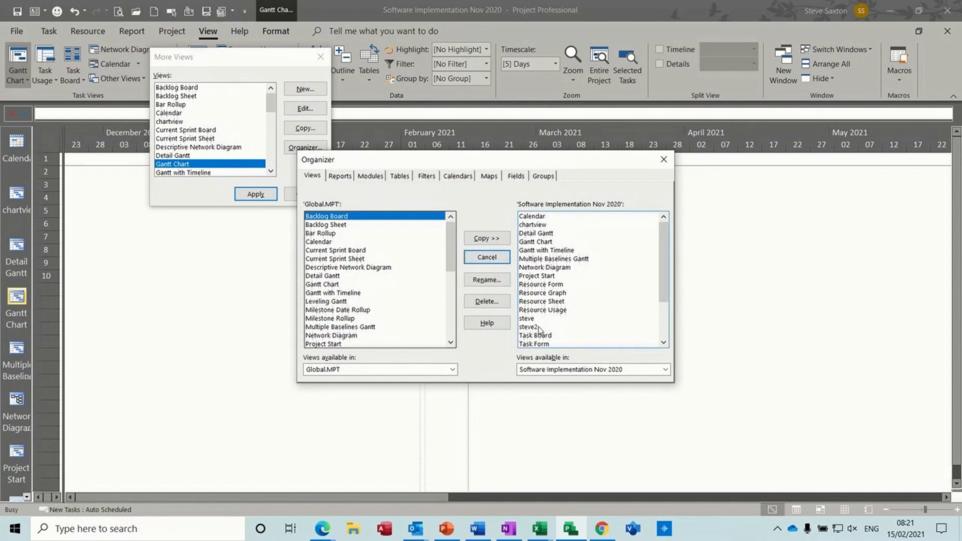
left_click_drag(667, 274, 666, 304)
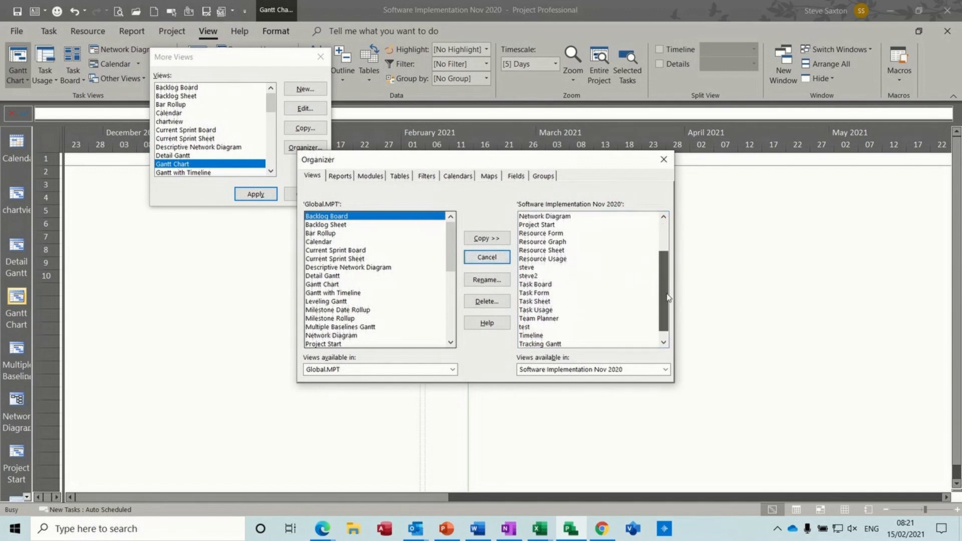
left_click(398, 177)
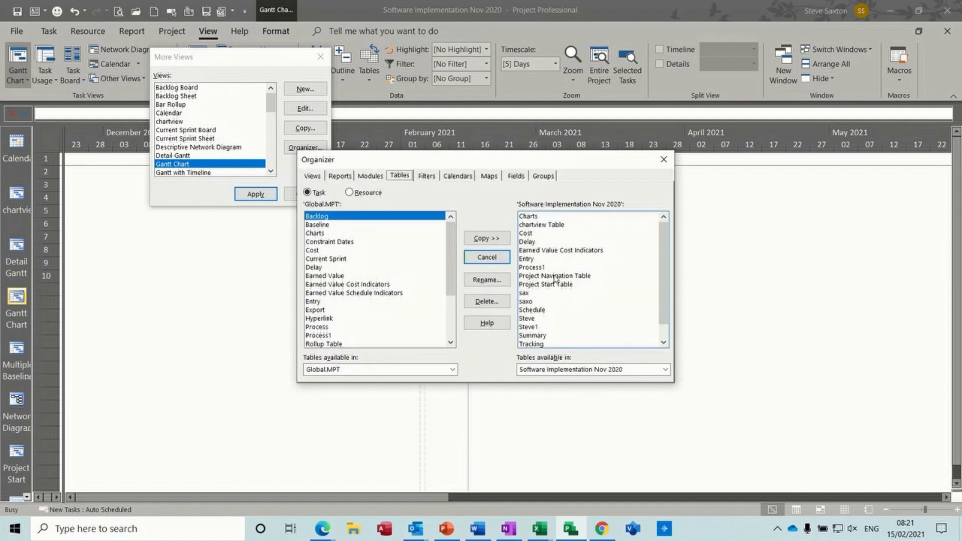
left_click(529, 301)
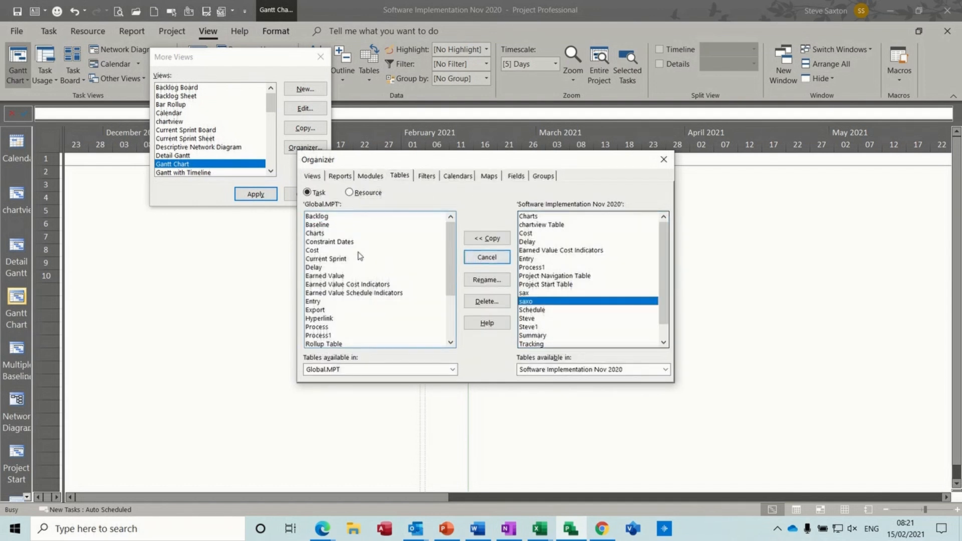
left_click(497, 243)
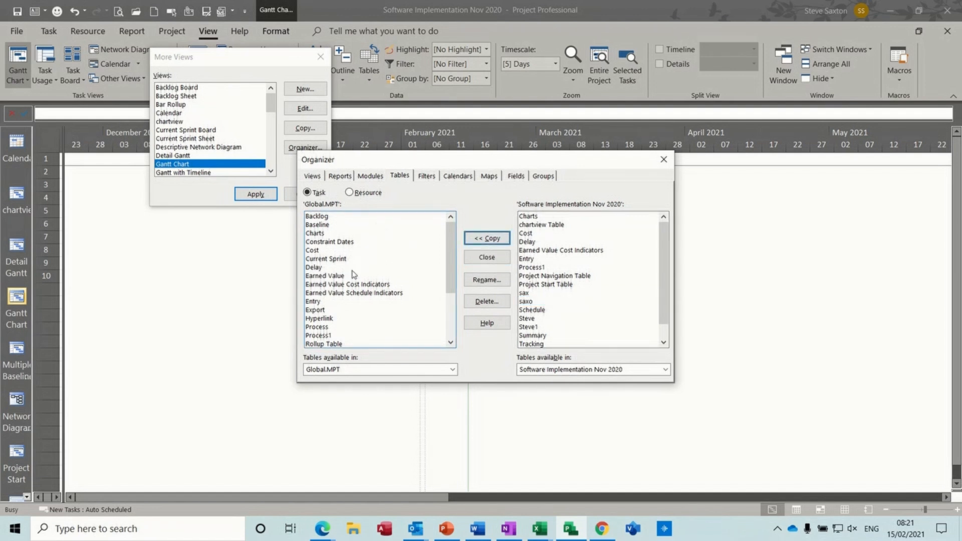
scroll(379, 297, "down", 3)
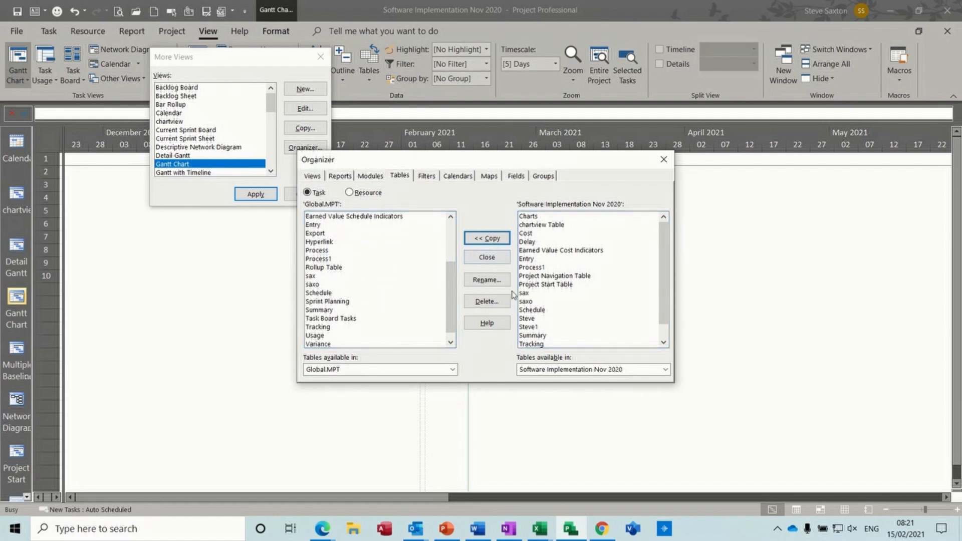
left_click(485, 257)
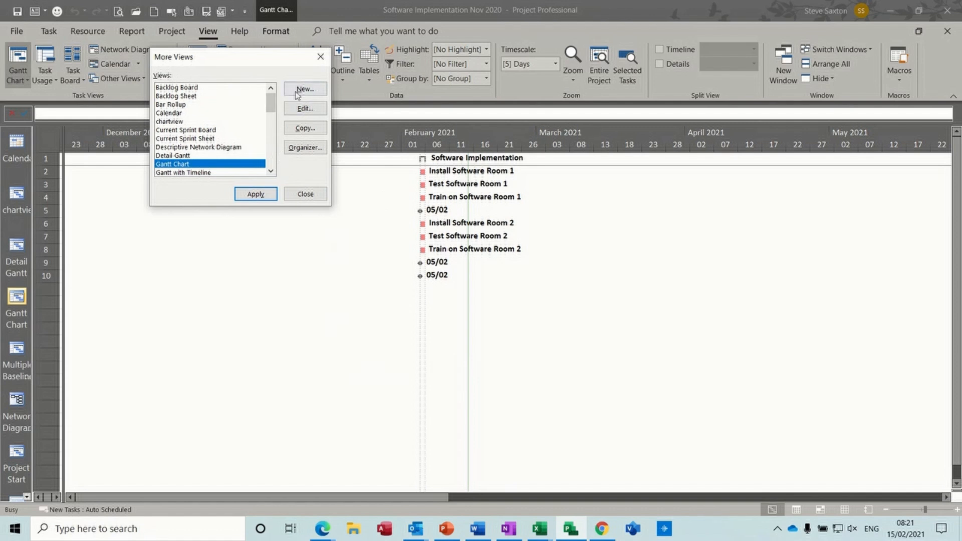
Define a new single view named test that uses the Gantt Chart screen and the saxo table
left_click_drag(271, 105, 271, 112)
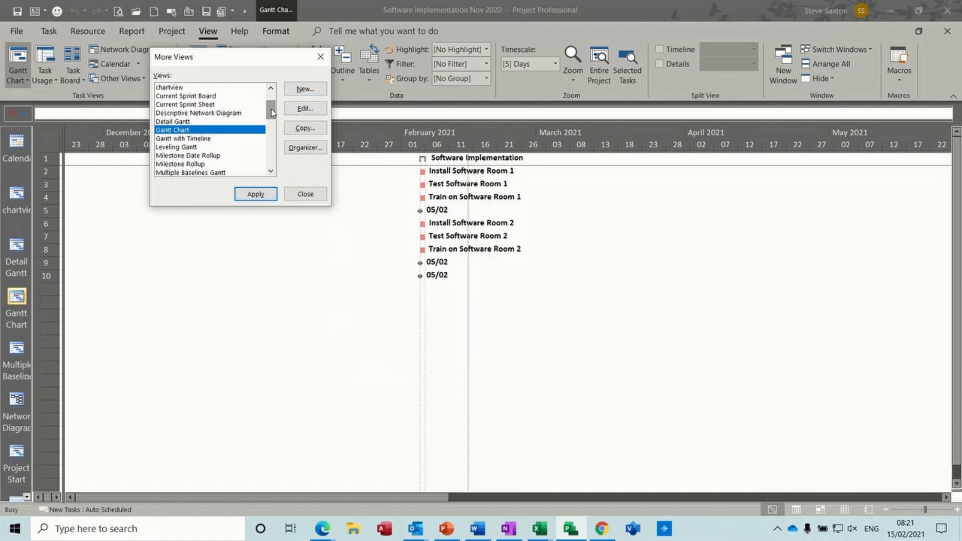
left_click(306, 93)
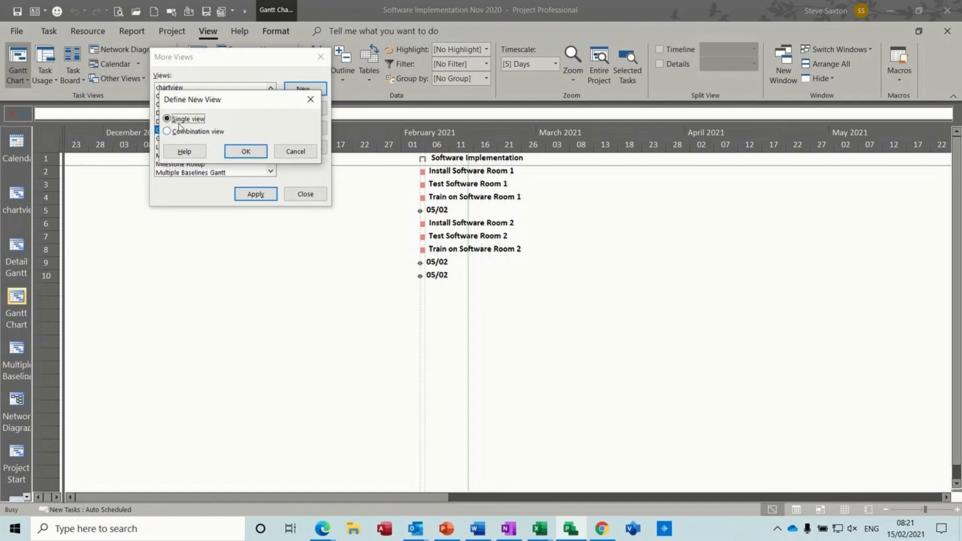
left_click(245, 152)
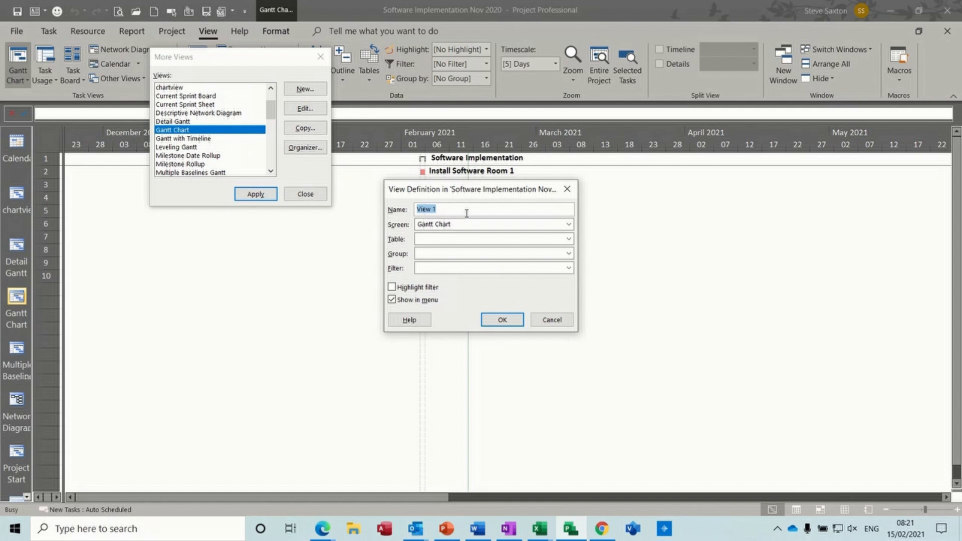
type("t")
left_click(568, 225)
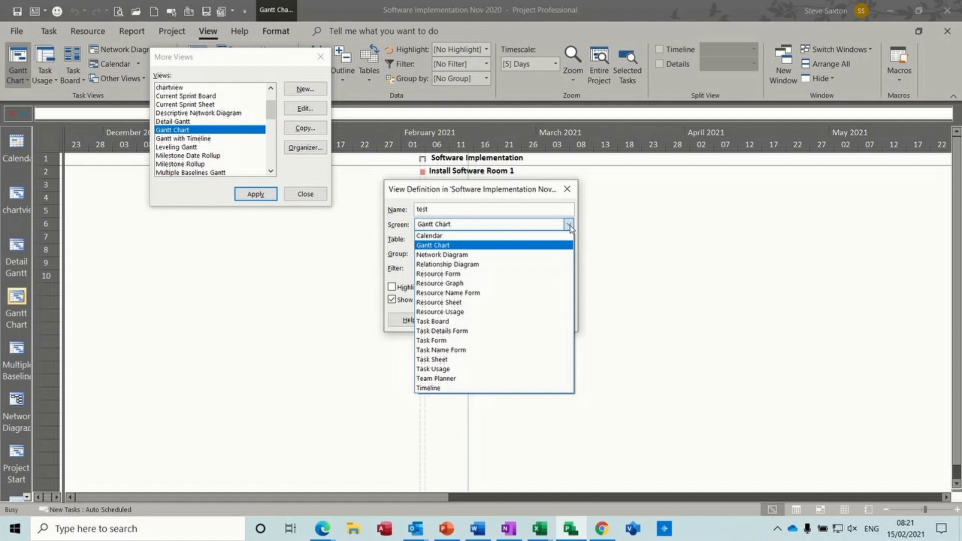
left_click(569, 225)
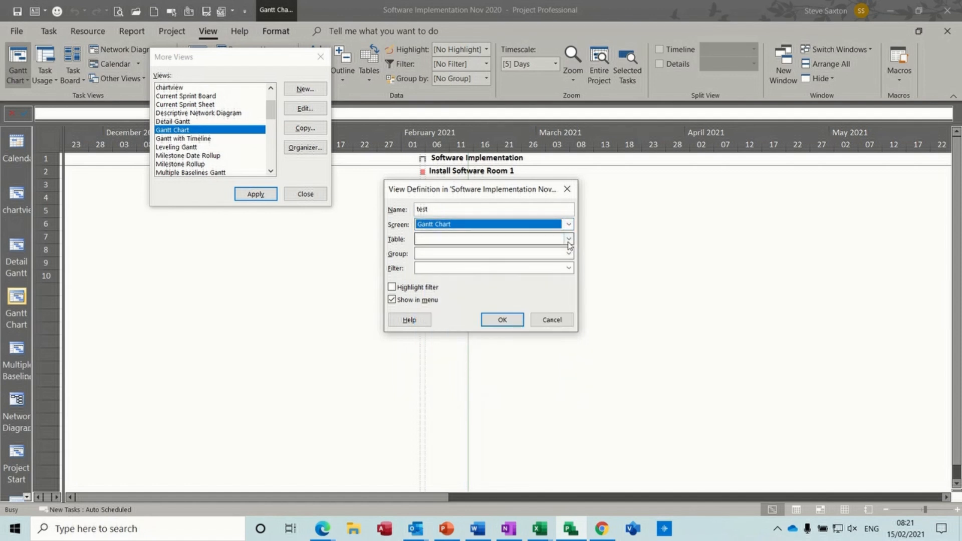
left_click(568, 240)
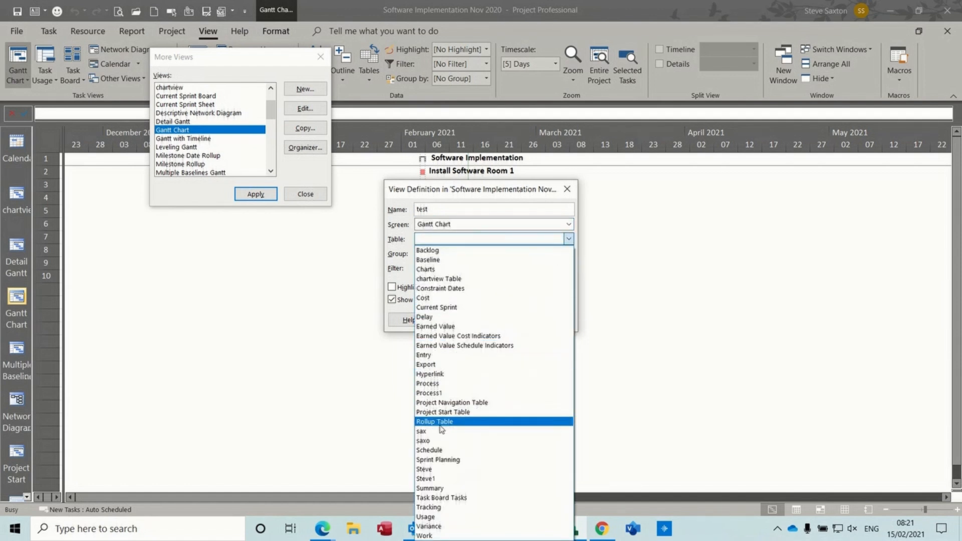
left_click(436, 441)
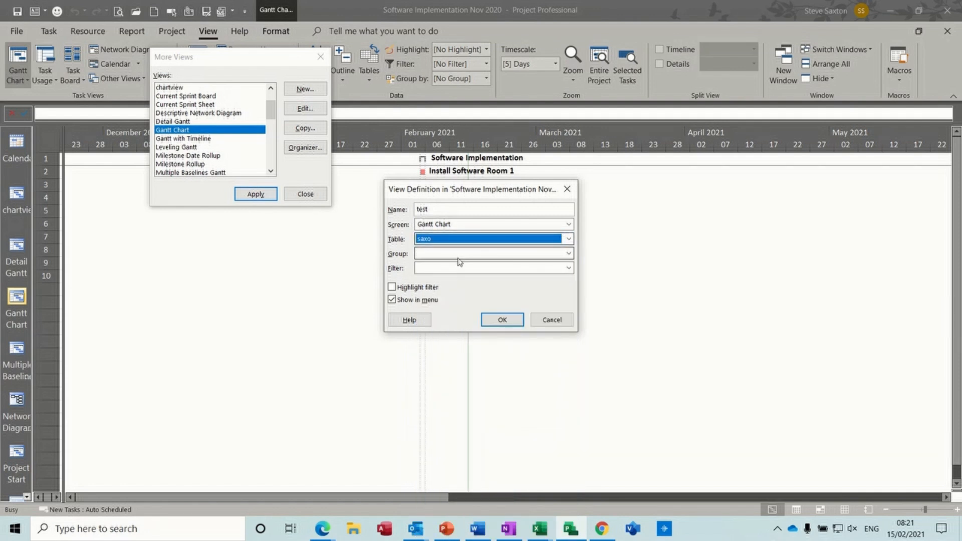
Set the new view's group to No Group and its filter to All Tasks, and try to save the definition
left_click(569, 254)
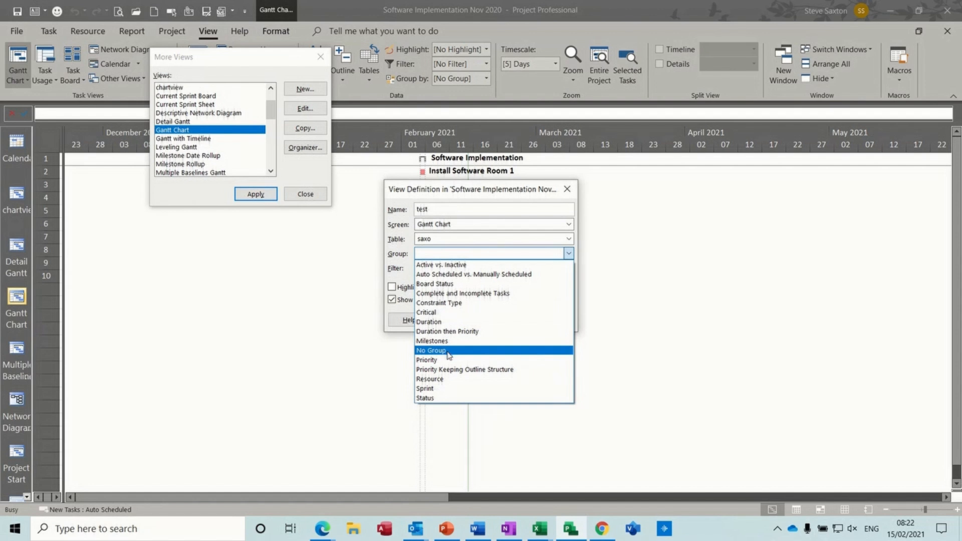
left_click(448, 351)
left_click(569, 268)
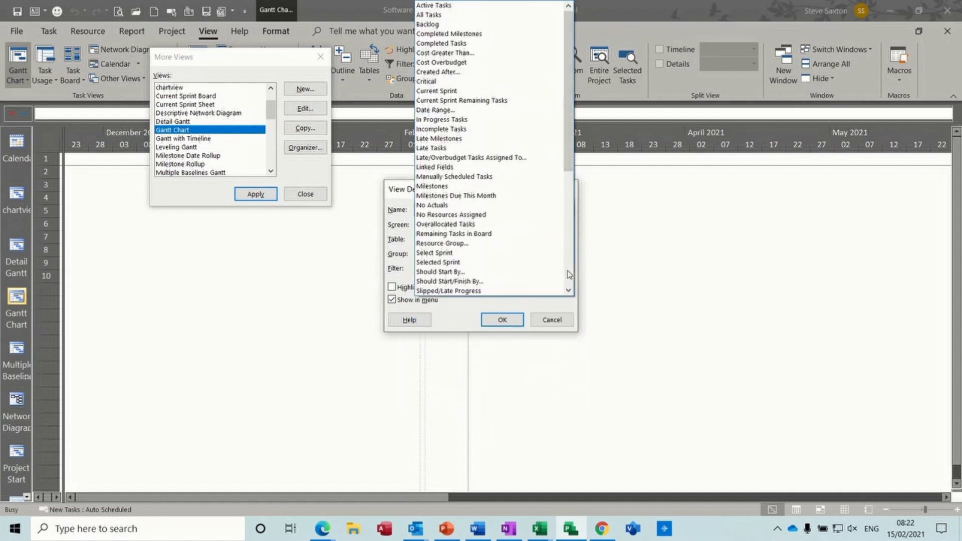
left_click(434, 15)
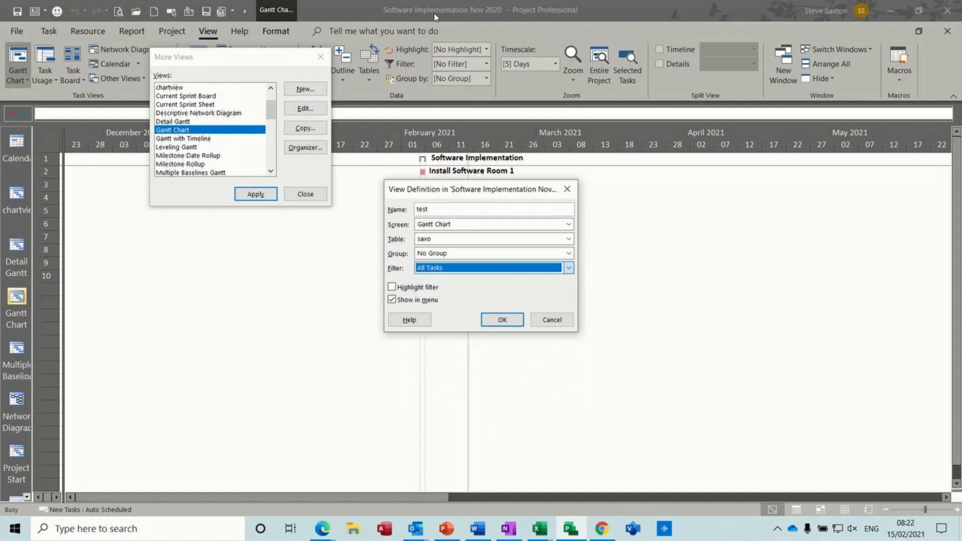
left_click(502, 320)
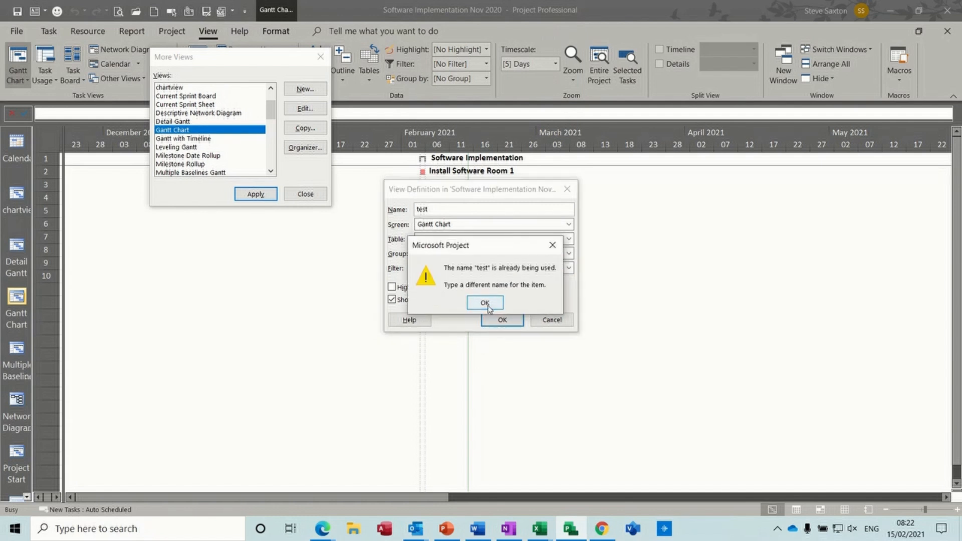
Rename the new view definition as test1, save it and apply the view
left_click(485, 303)
left_click(438, 209)
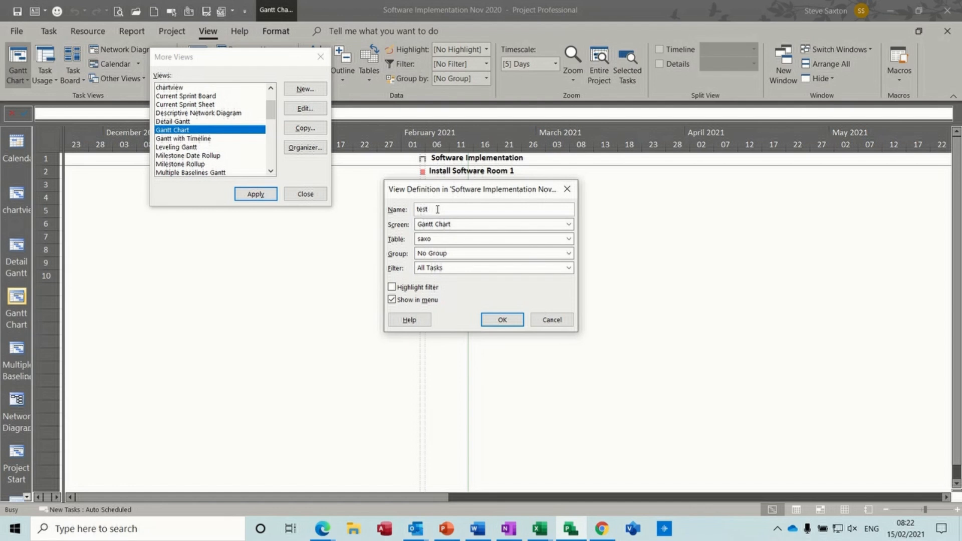
left_click(501, 319)
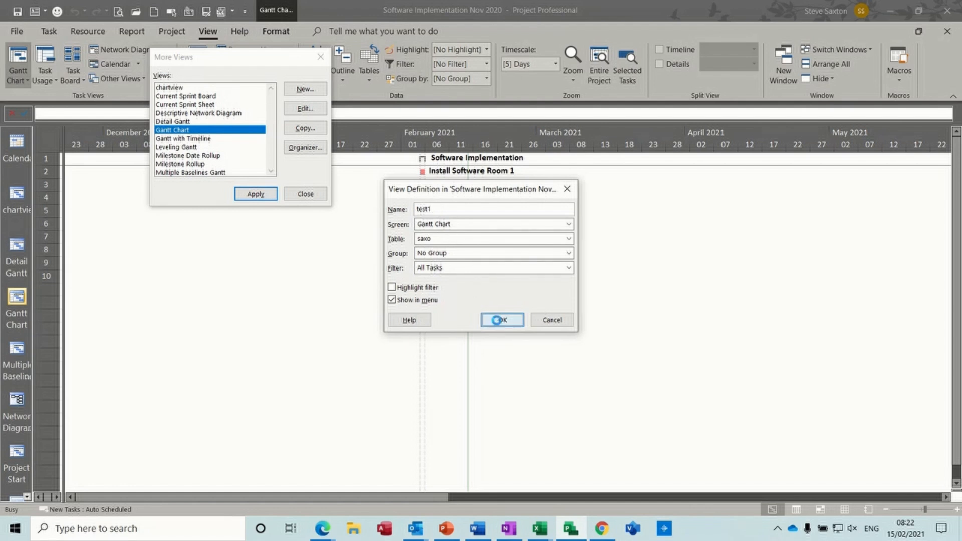
left_click(255, 194)
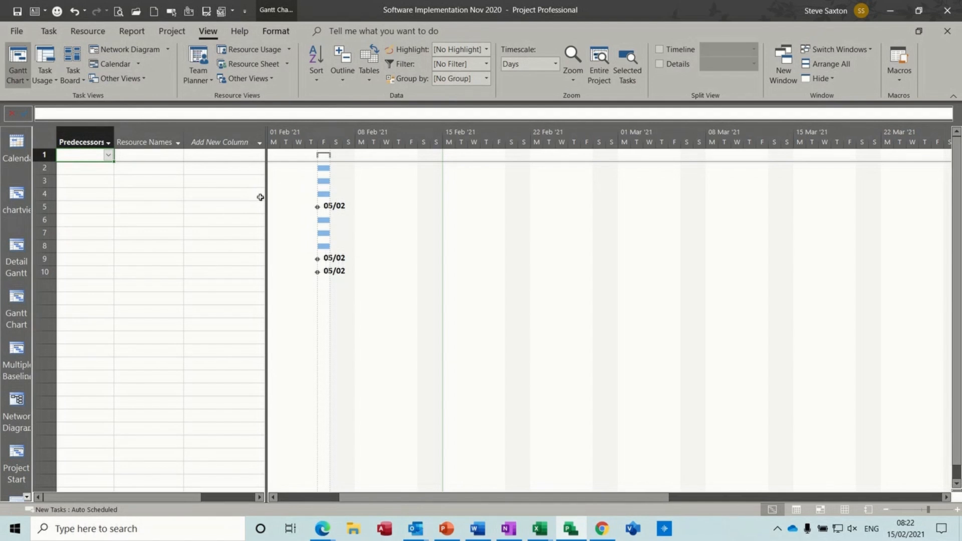
Paste the copied Sales by Millions chart into the timeline area as a linked Microsoft Excel Chart
left_click(49, 31)
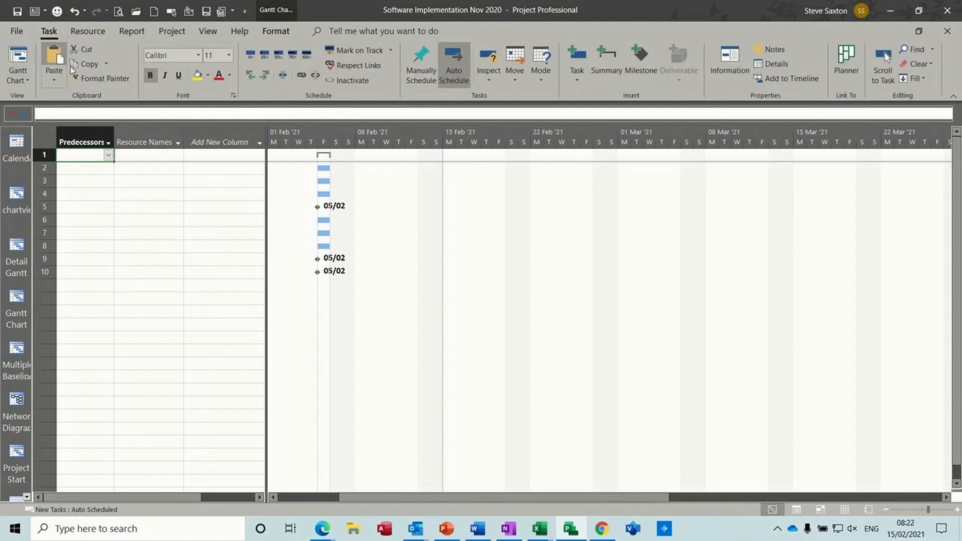
left_click(54, 75)
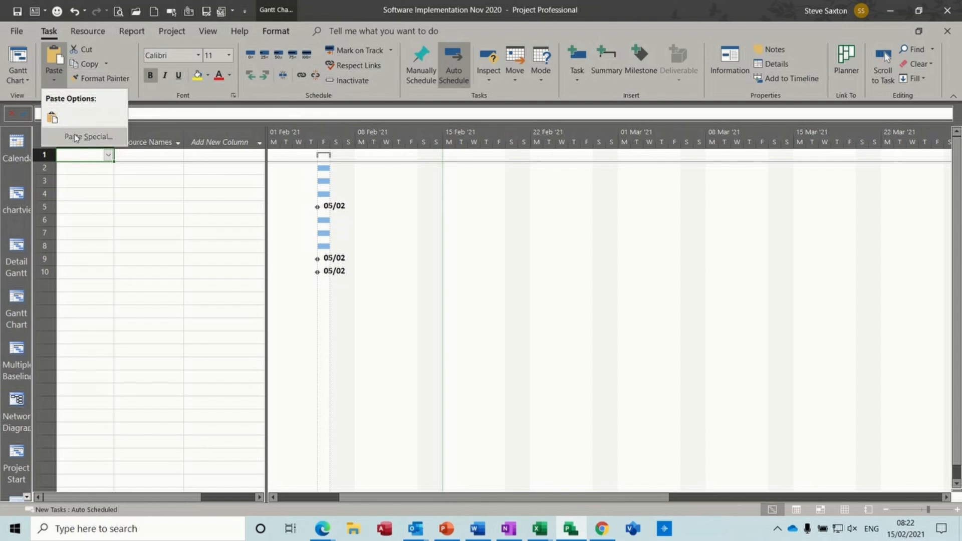
left_click(75, 137)
left_click(38, 83)
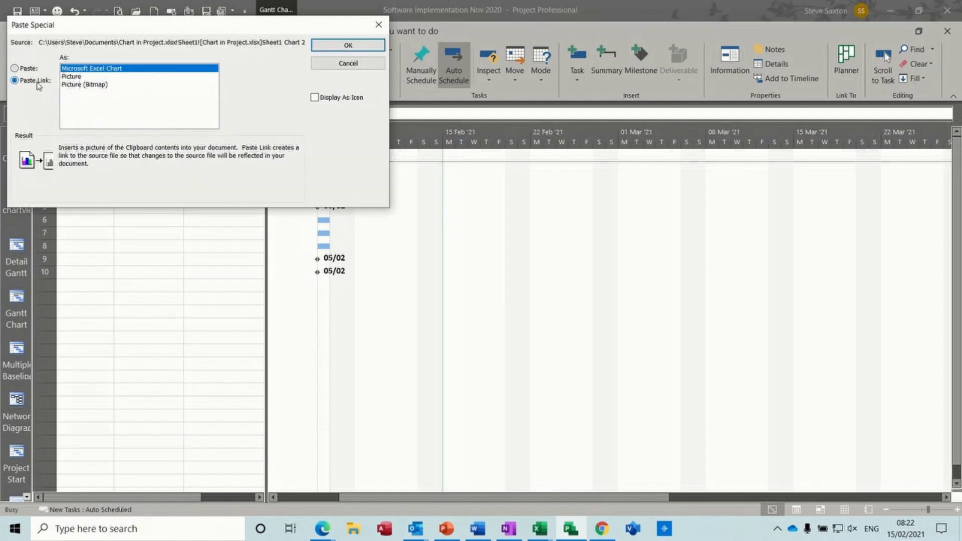
left_click(348, 45)
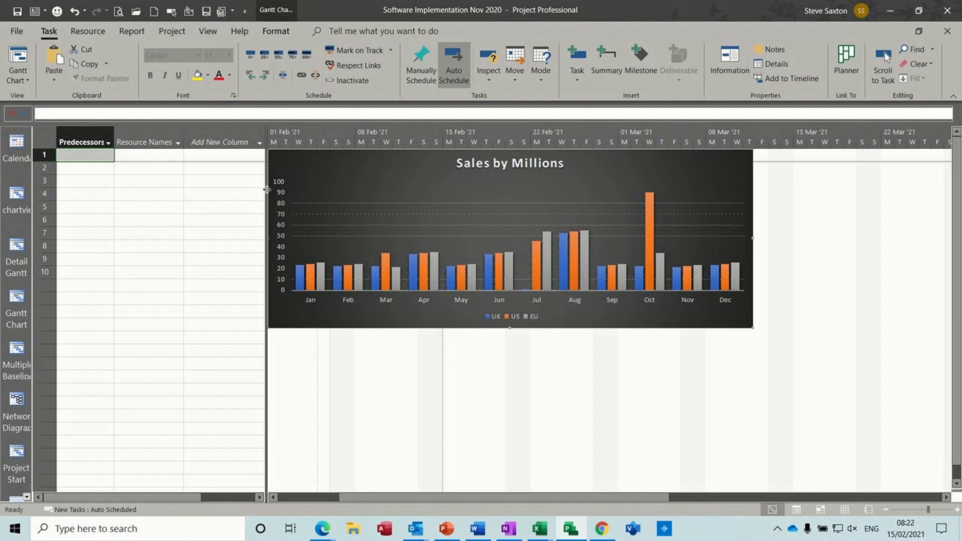
Collapse the table area completely and move the Sales by Millions chart close to the row numbers
left_click_drag(265, 188, 59, 180)
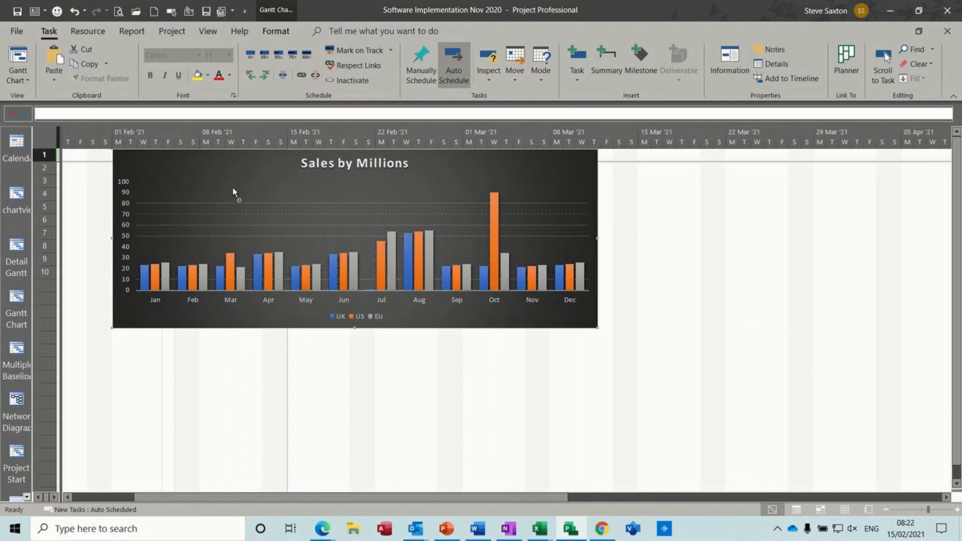
left_click_drag(222, 188, 186, 185)
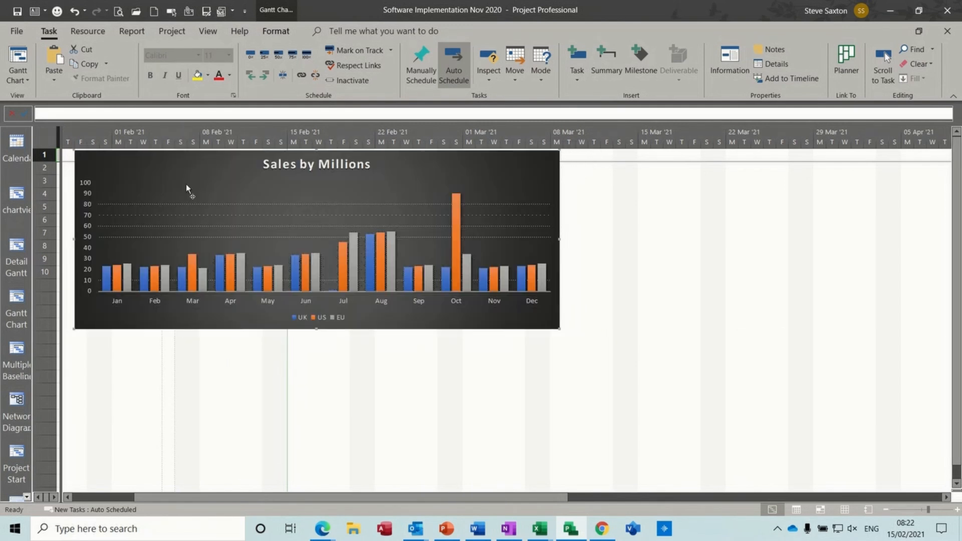
Display the chartview view with the Weight chart, and apply the test1 view from the full list of views
left_click(18, 197)
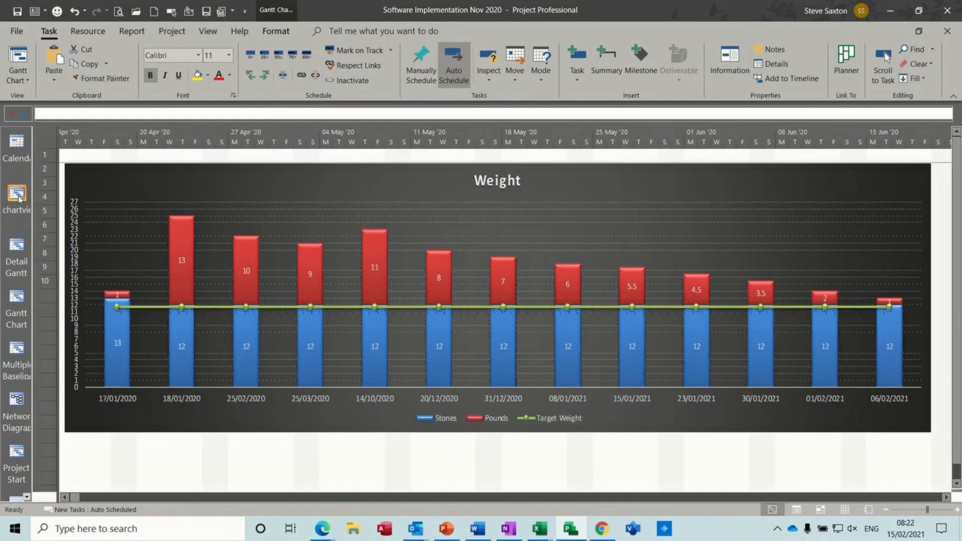
left_click(206, 35)
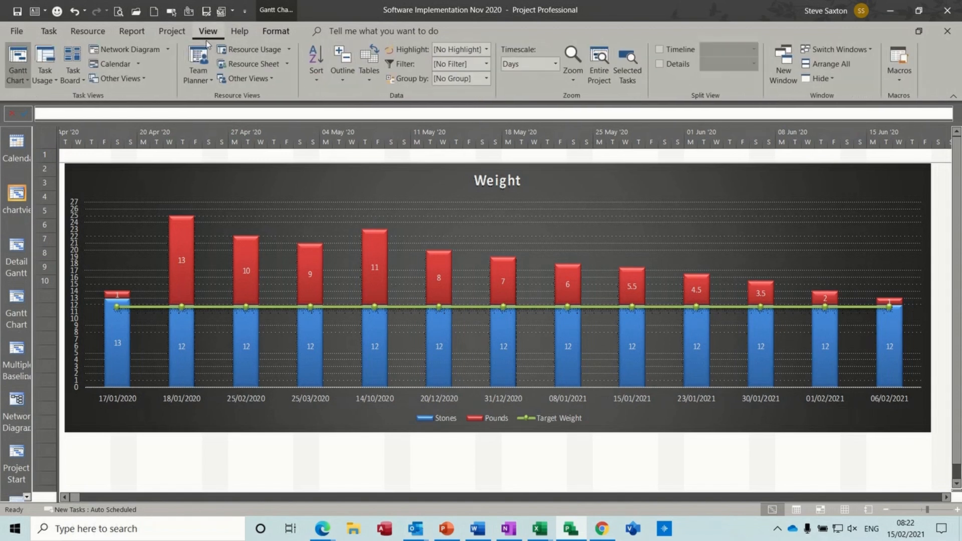
left_click(275, 83)
left_click(258, 223)
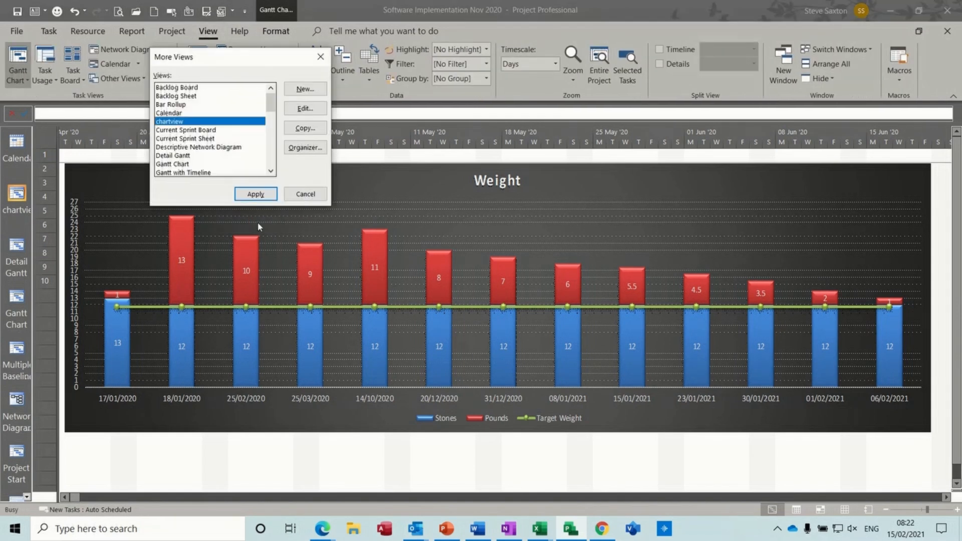
left_click_drag(272, 104, 278, 170)
left_click(191, 150)
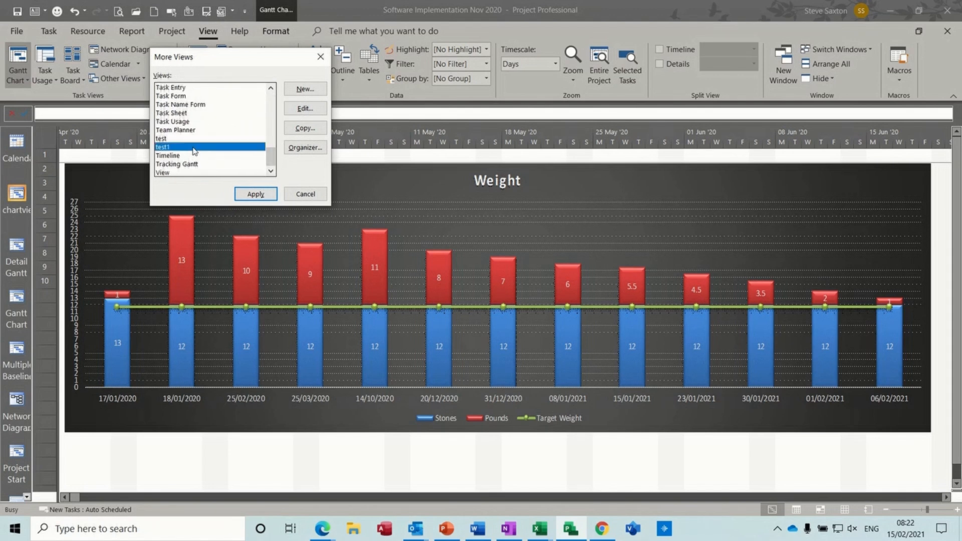
left_click(257, 194)
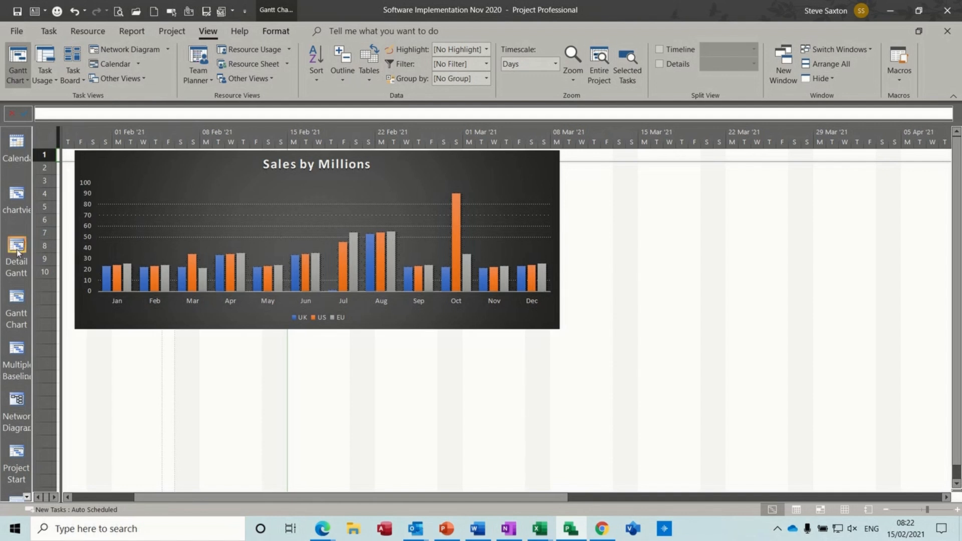
Switch to the Gantt Chart view and widen its table area to include the Predecessors, Resource Names and Add New Column columns
left_click(17, 299)
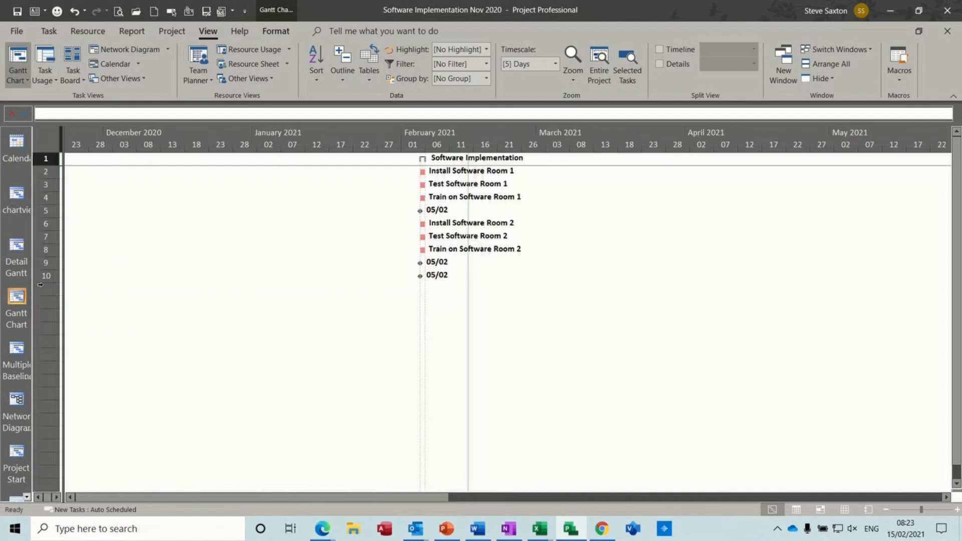
left_click_drag(64, 212, 332, 242)
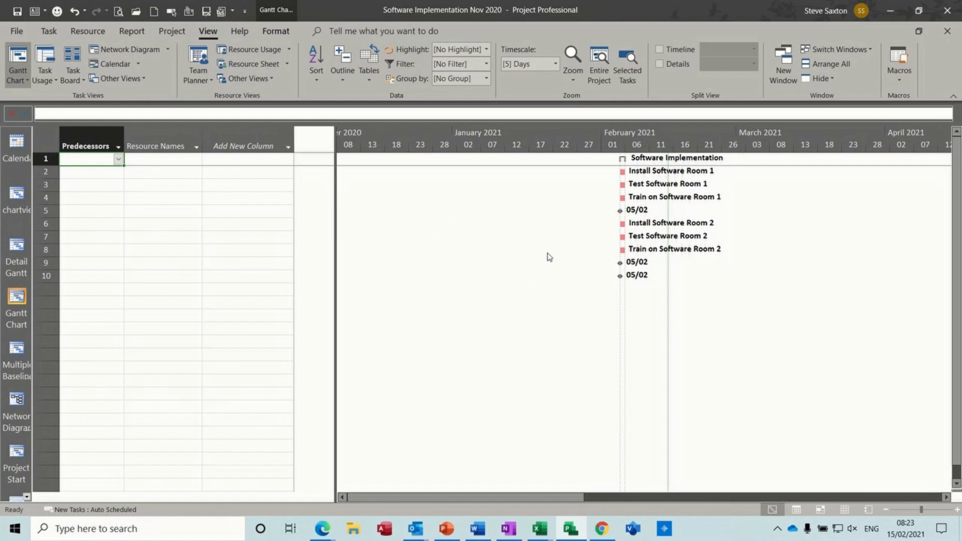
double_click(386, 257)
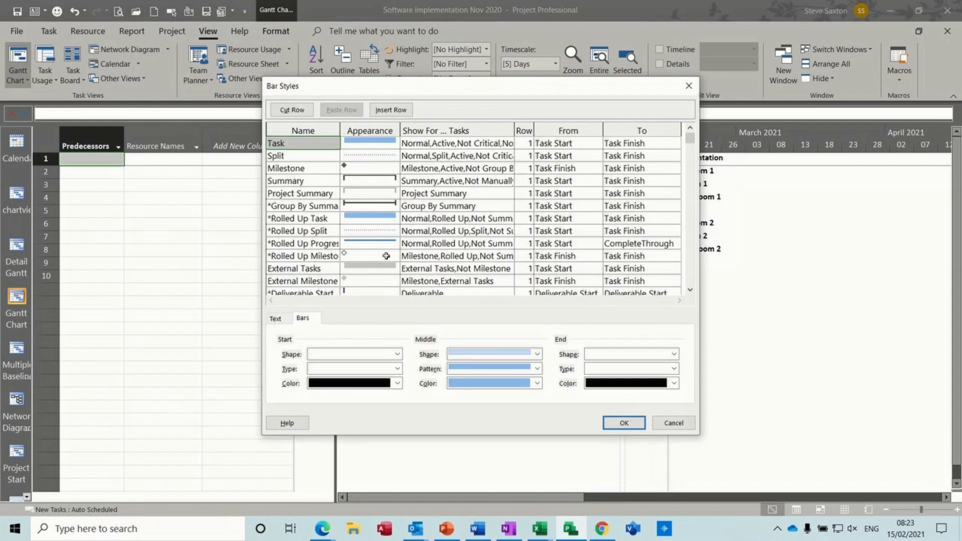
left_click(673, 422)
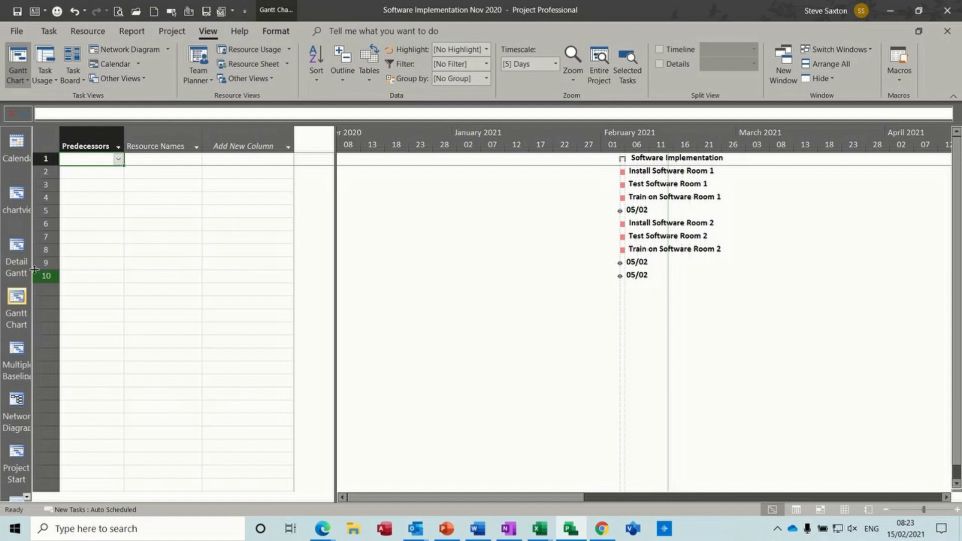
left_click(18, 219)
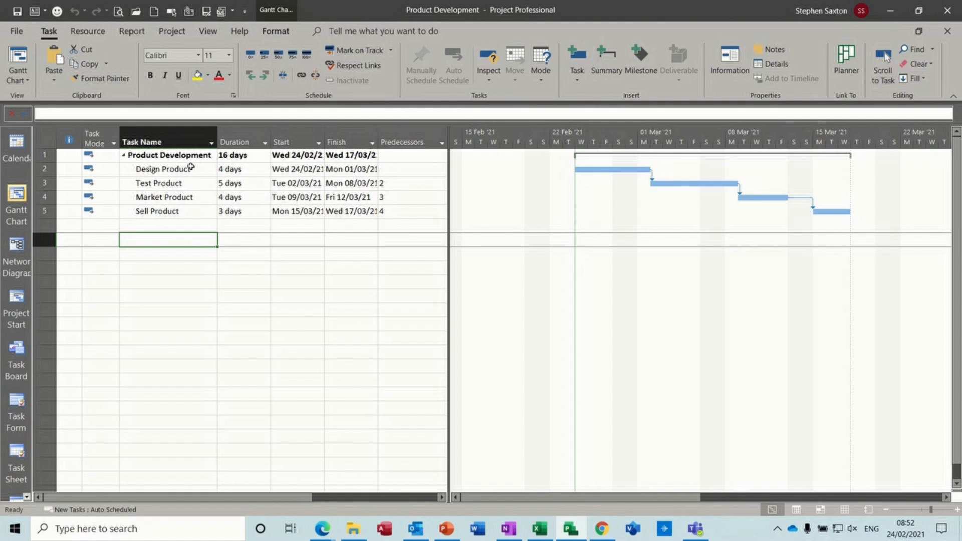
Start saving the Product Development project through Sync with SharePoint, targeting an Existing SharePoint Site
left_click(18, 32)
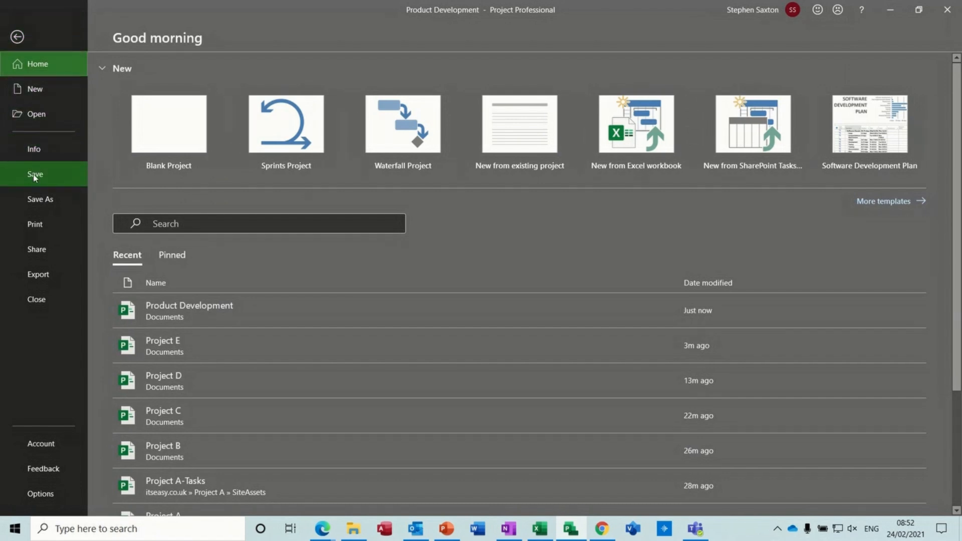
left_click(34, 201)
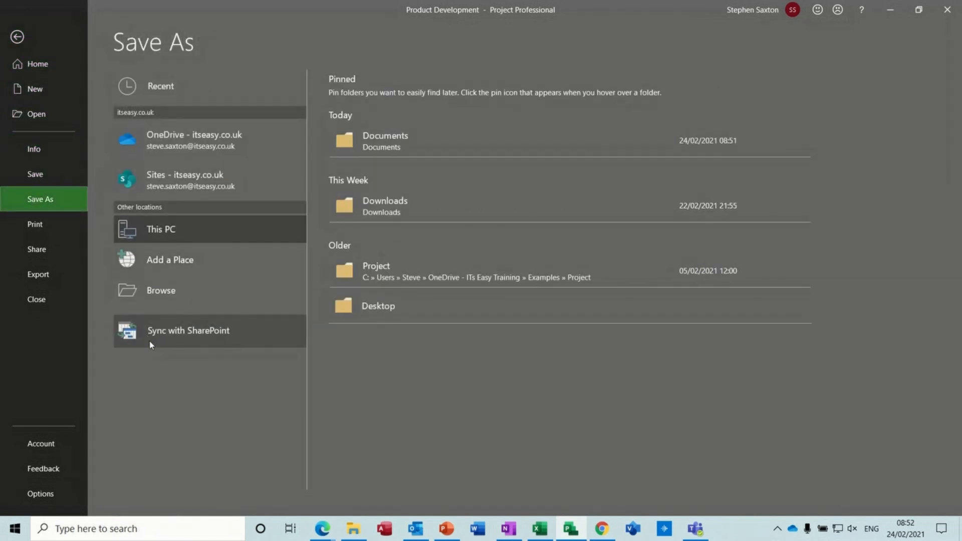
left_click(215, 339)
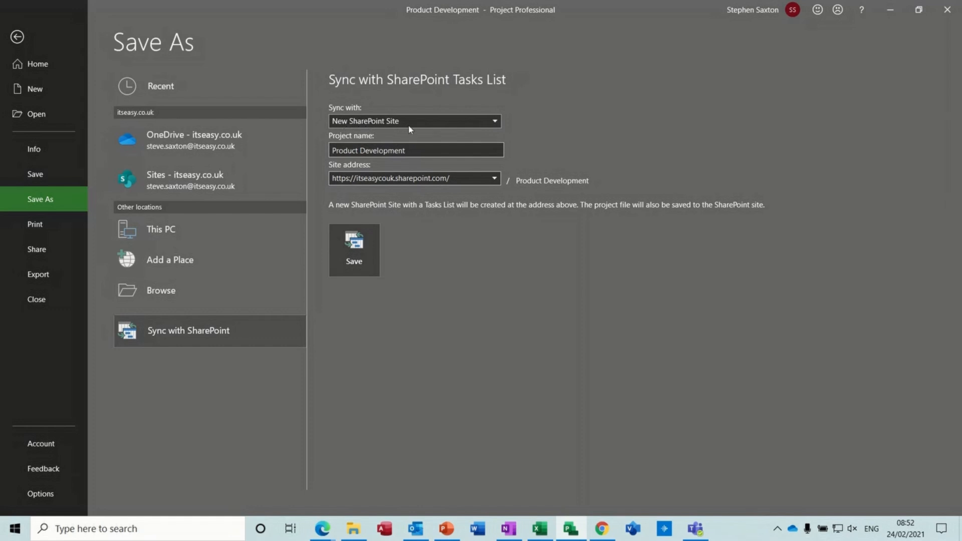
left_click(495, 122)
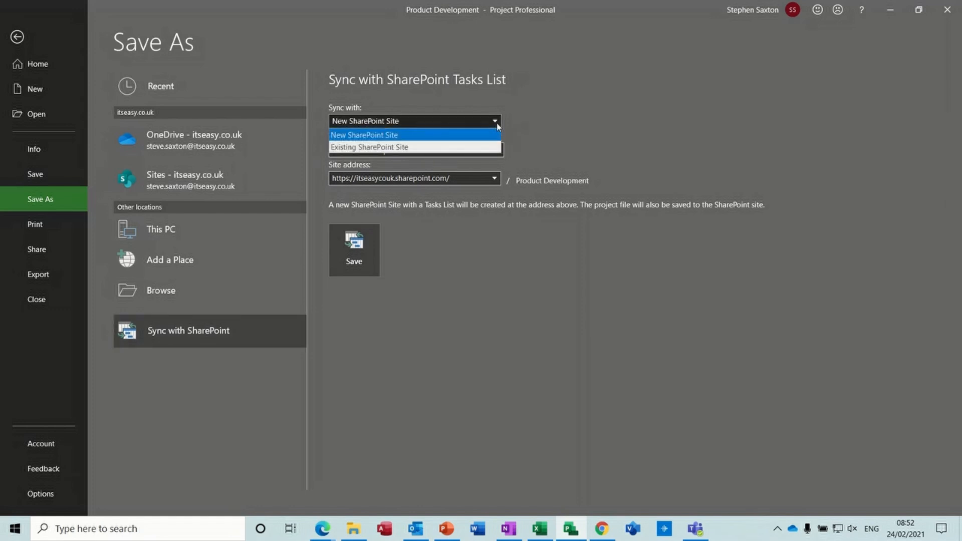
left_click(421, 149)
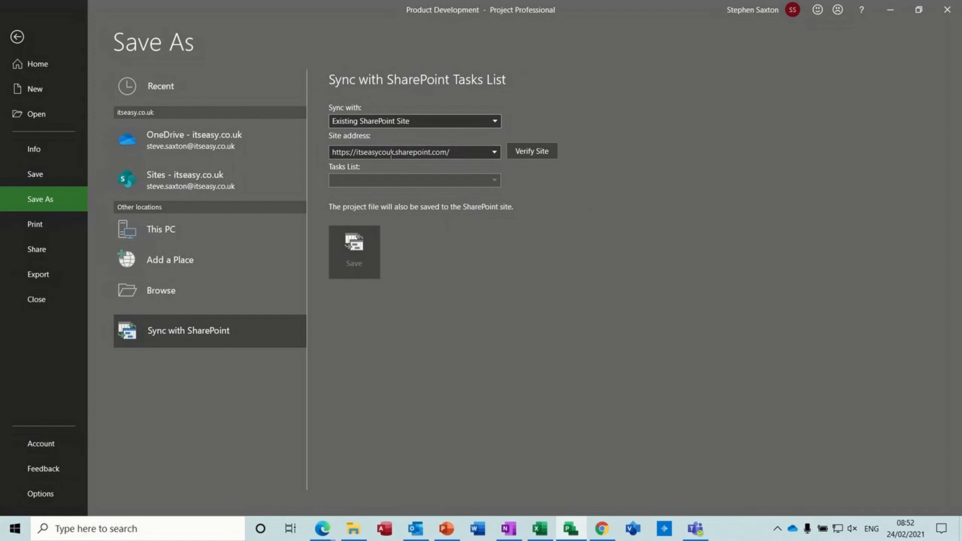
left_click(495, 153)
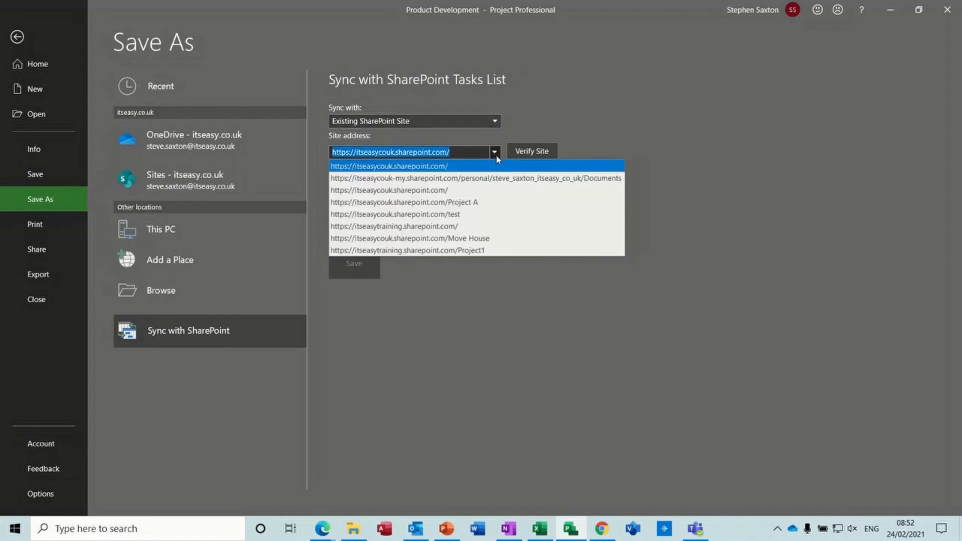
left_click(497, 160)
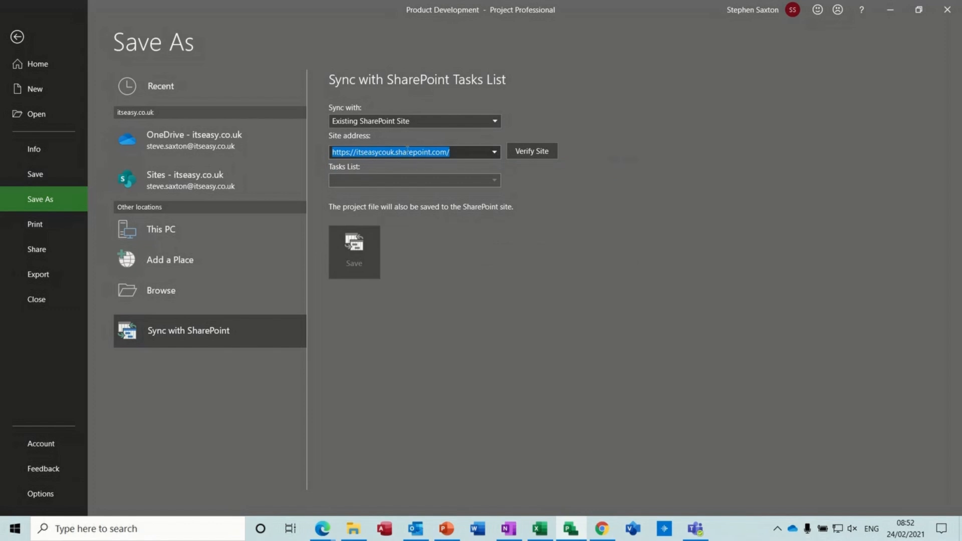
left_click(529, 156)
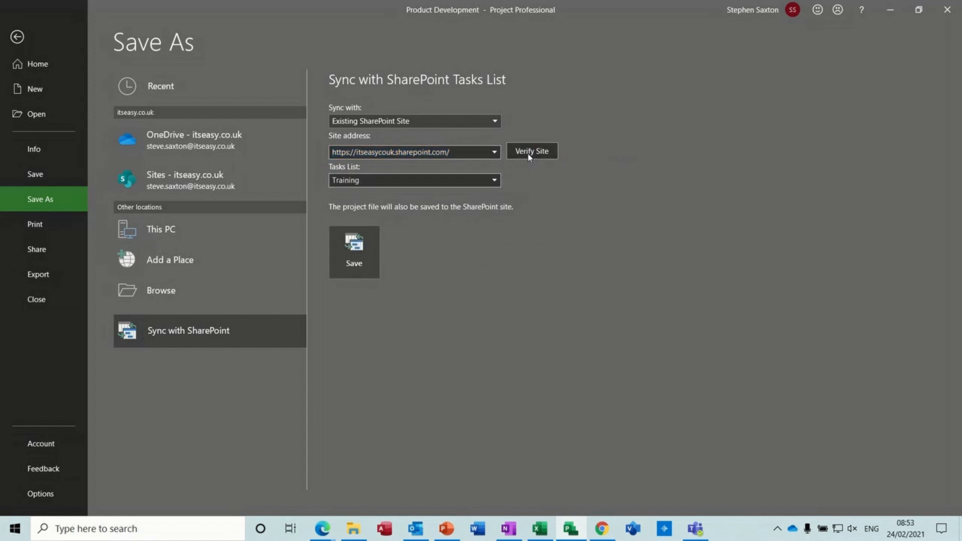
Name the SharePoint tasks list Products and save the project to sync it
left_click(384, 183)
type("products")
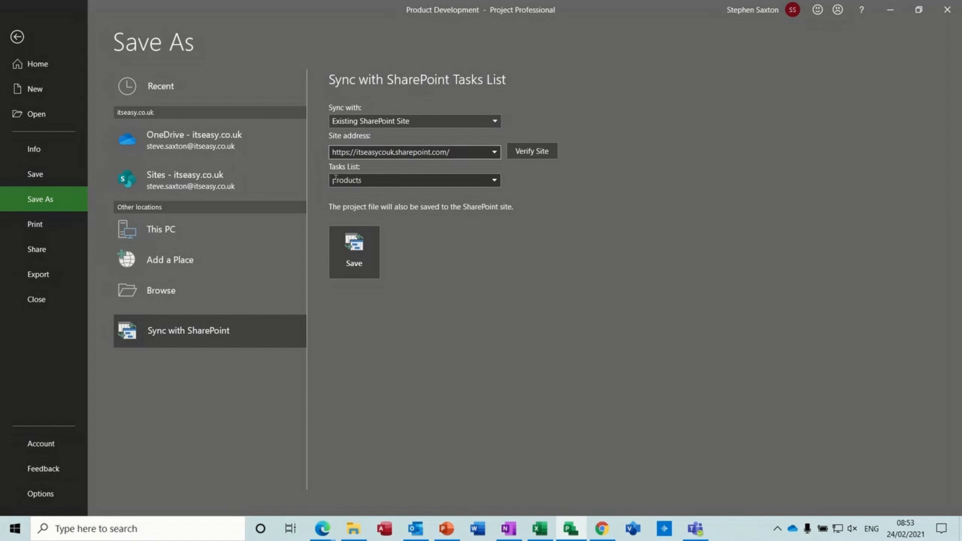
key("BackSpace")
type("P")
left_click(354, 252)
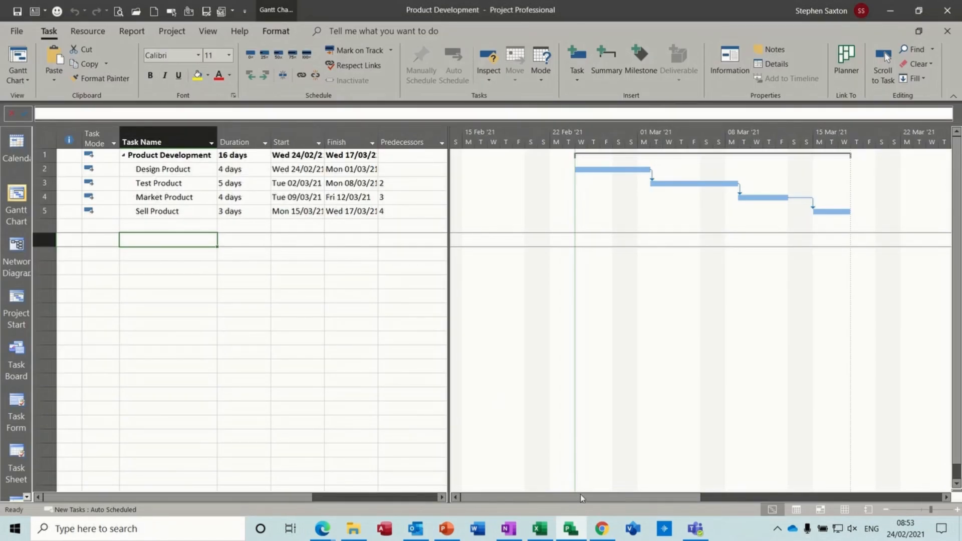
Switch to Chrome, reload the SharePoint site contents and open the Product Development summary task in the Products list
left_click(602, 529)
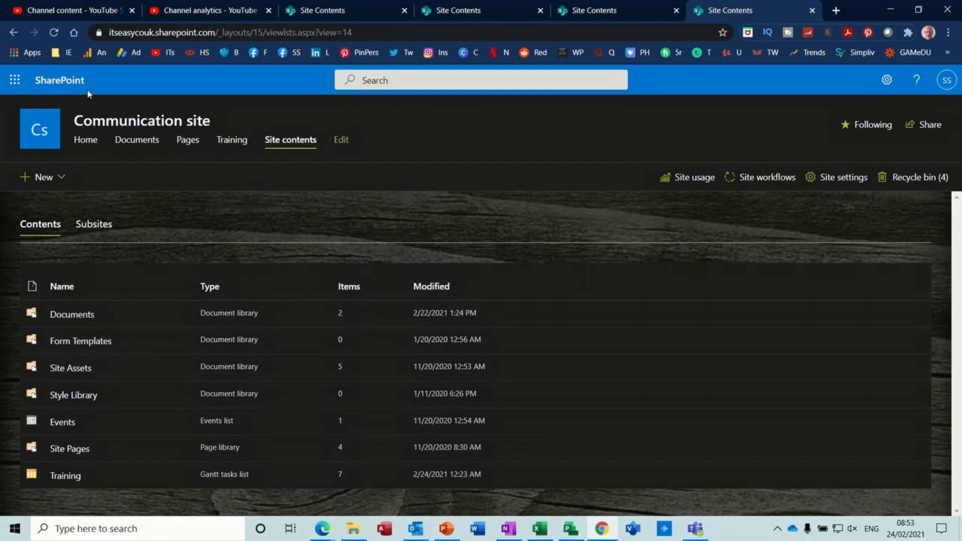
left_click(54, 33)
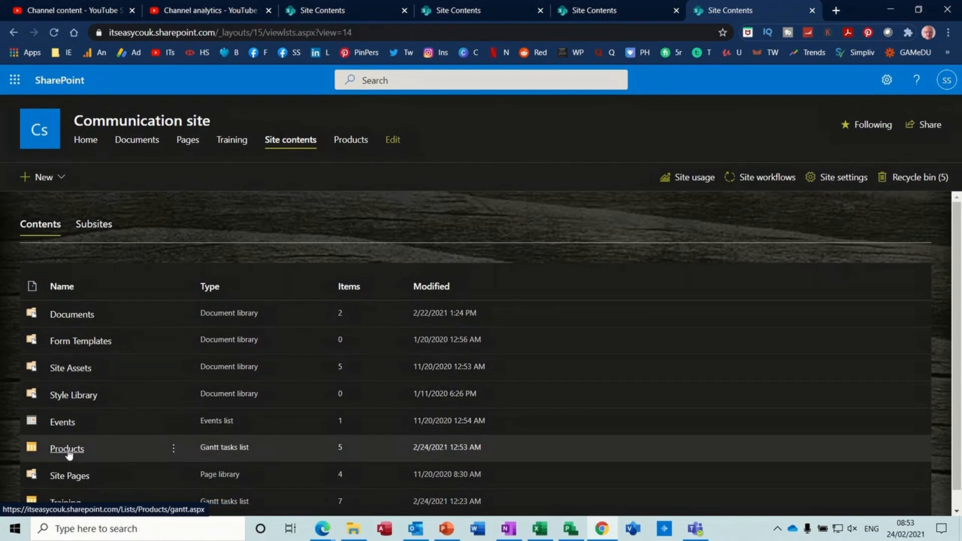
left_click(68, 449)
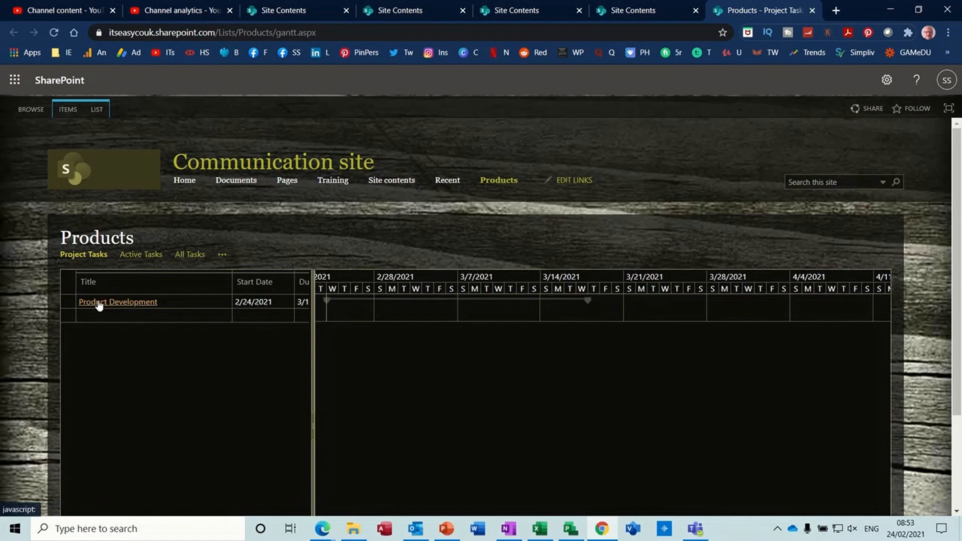
left_click(122, 303)
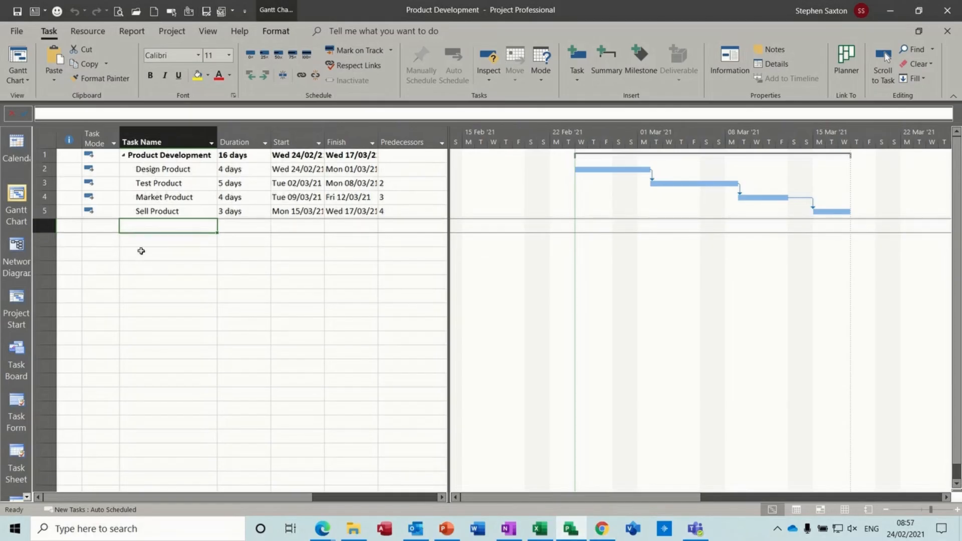
Add a task named review below Sell Product with a duration of 2 days and predecessor 5
left_click(138, 227)
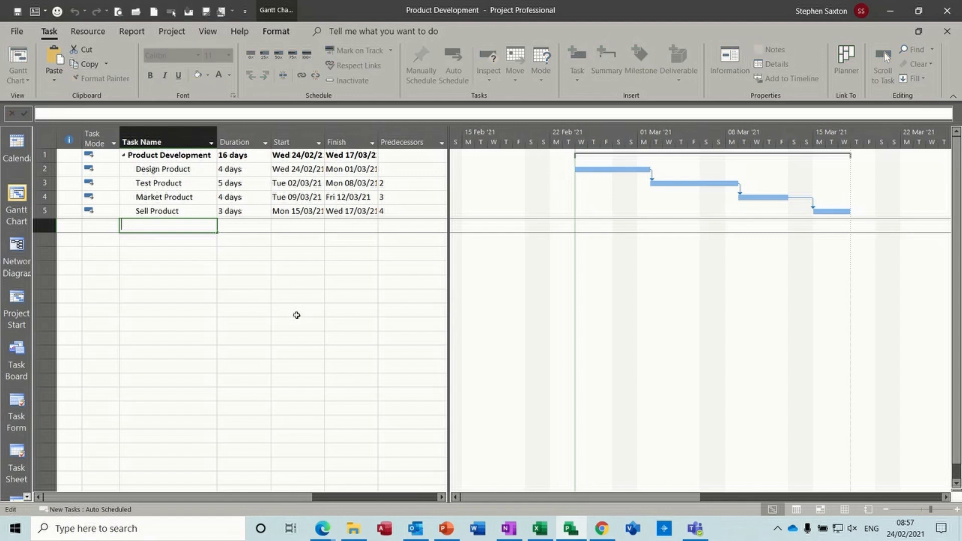
type("review")
left_click(259, 224)
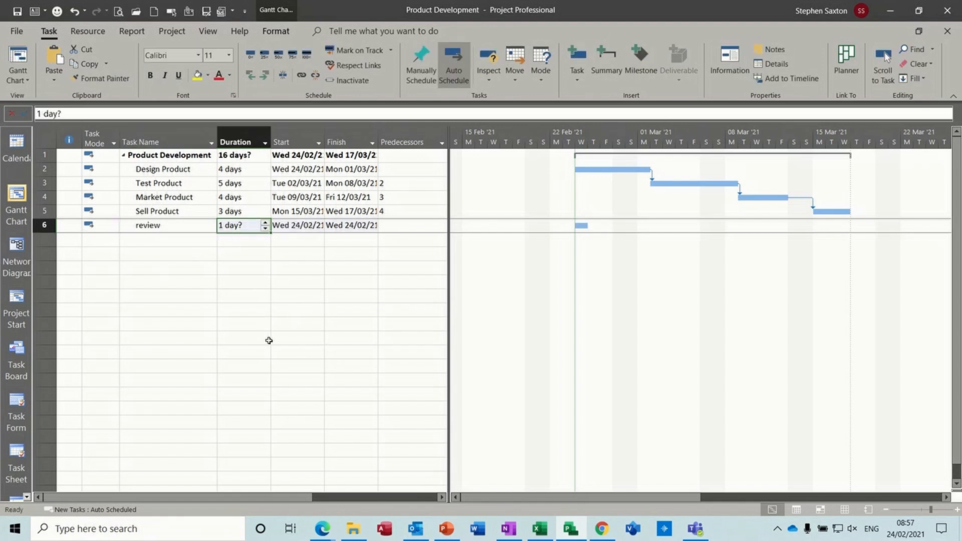
type("2")
key("Tab")
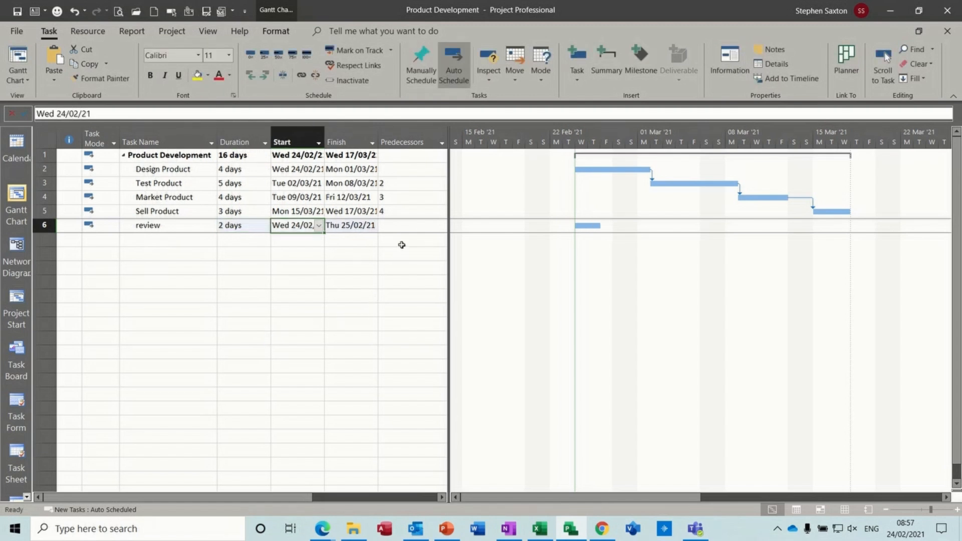
left_click(403, 225)
type("5")
key("Return")
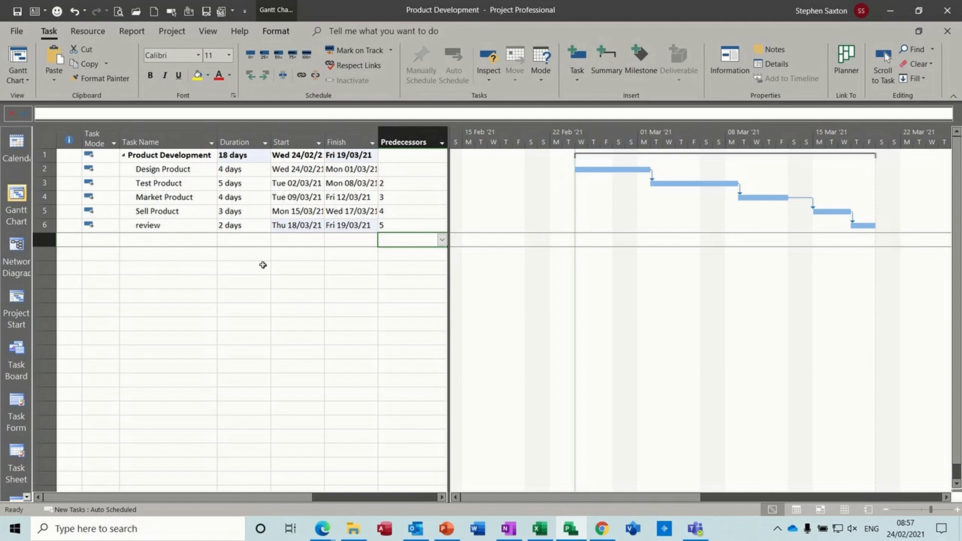
Check the SharePoint task list in Chrome, return to Project and sync the updated plan to the existing site's Products list
left_click(603, 530)
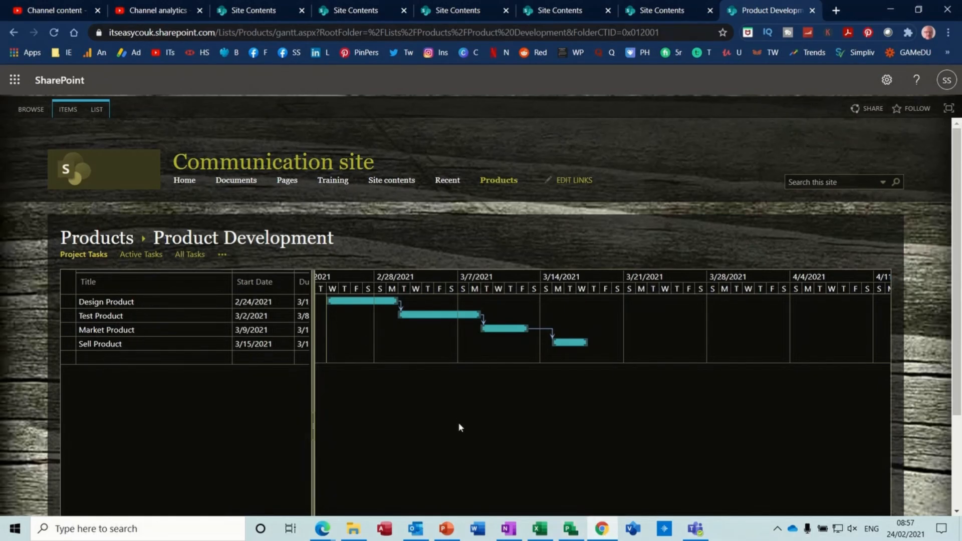
left_click(570, 528)
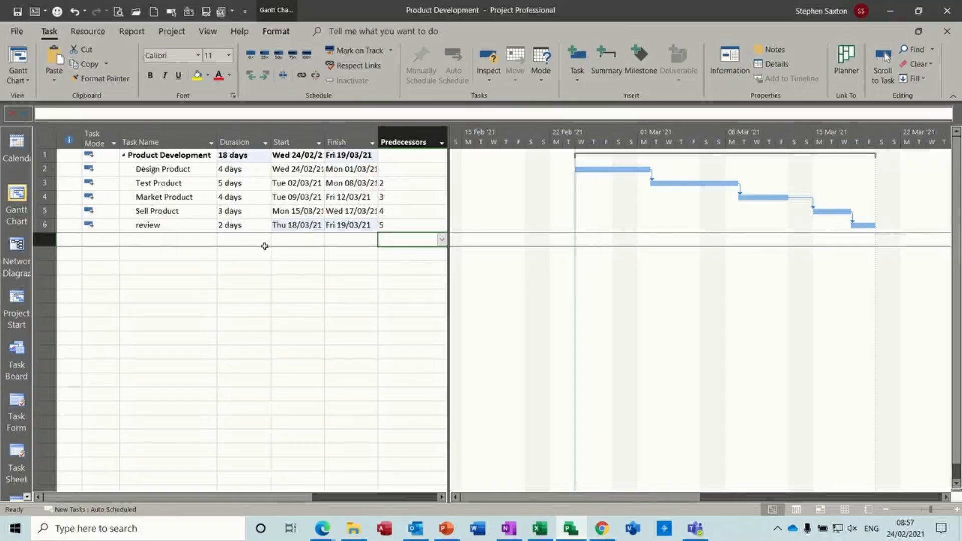
left_click(13, 31)
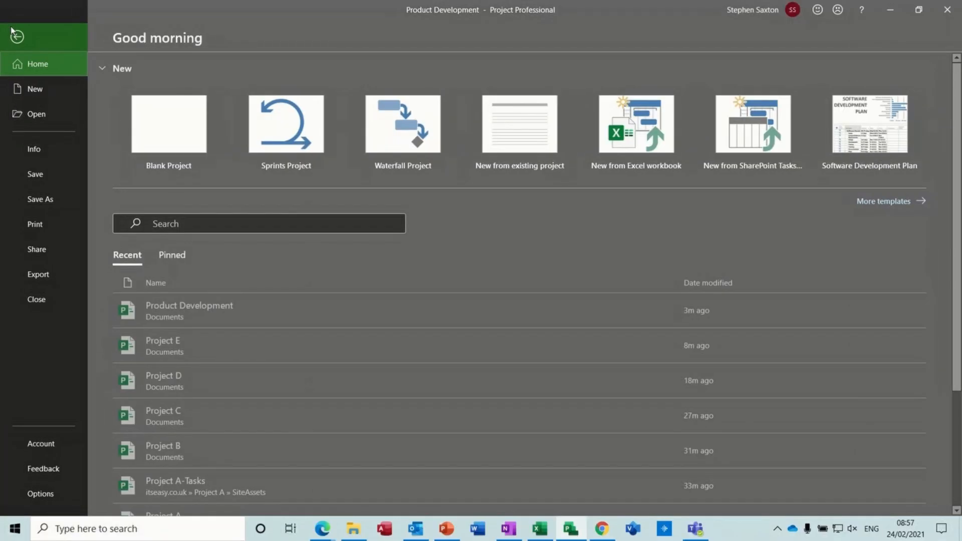
left_click(36, 200)
left_click(198, 333)
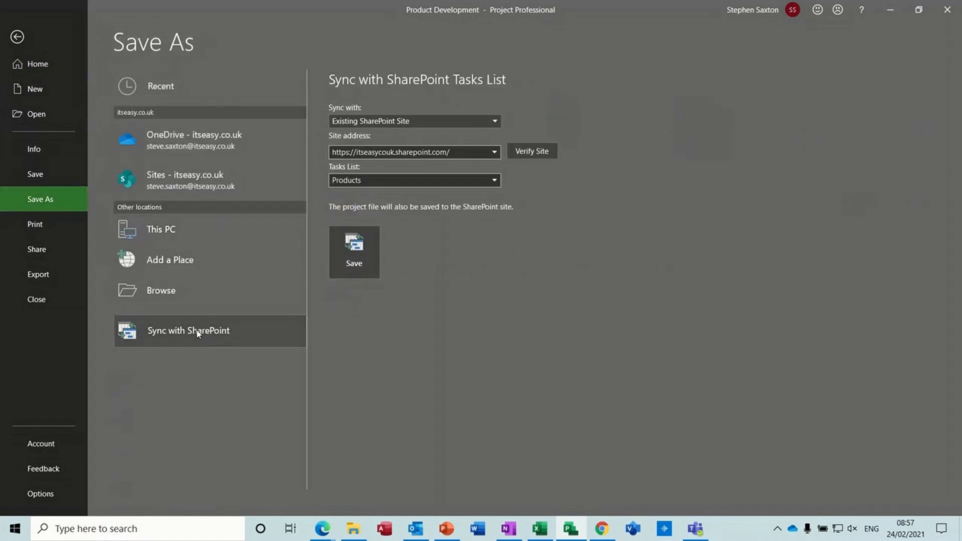
left_click(356, 258)
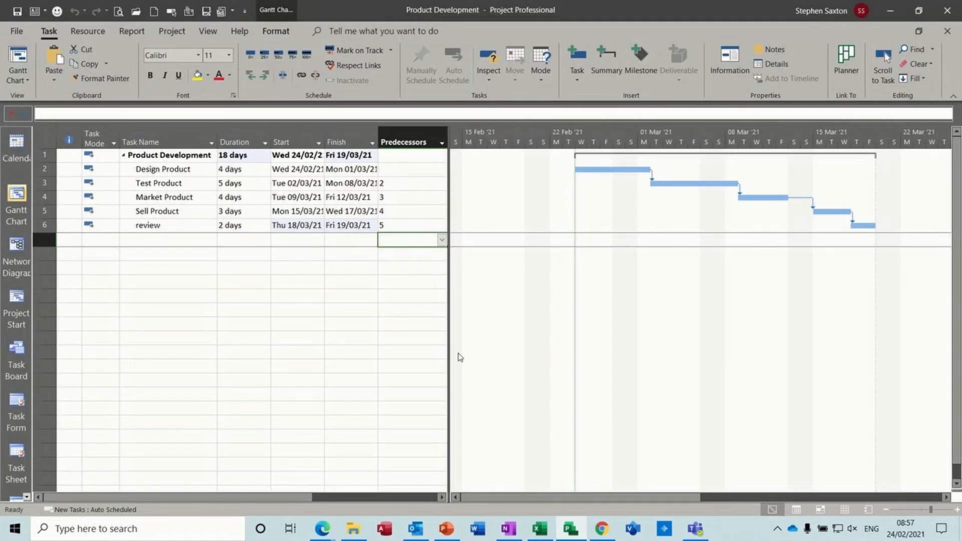
Switch to Chrome and reload the Product Development tasks page to check for the review task
left_click(601, 529)
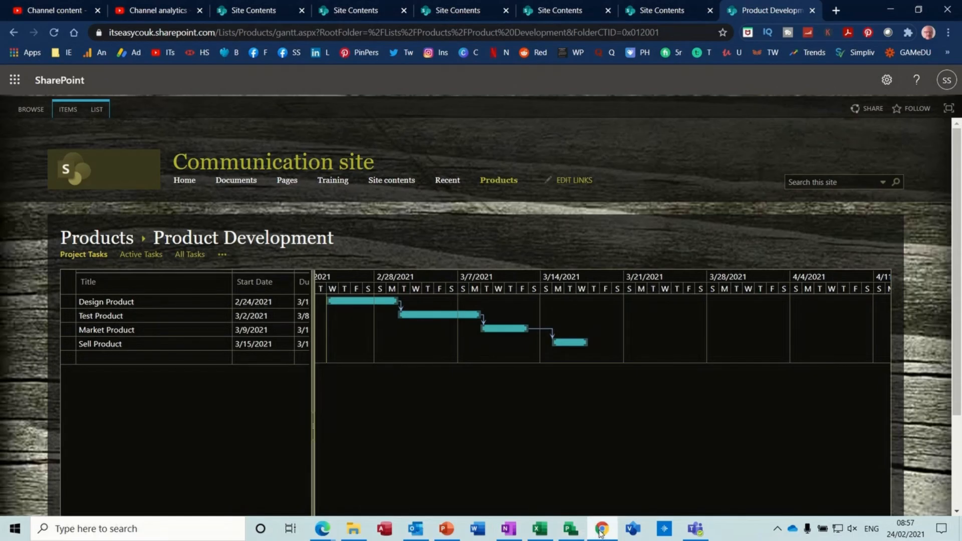
left_click(54, 33)
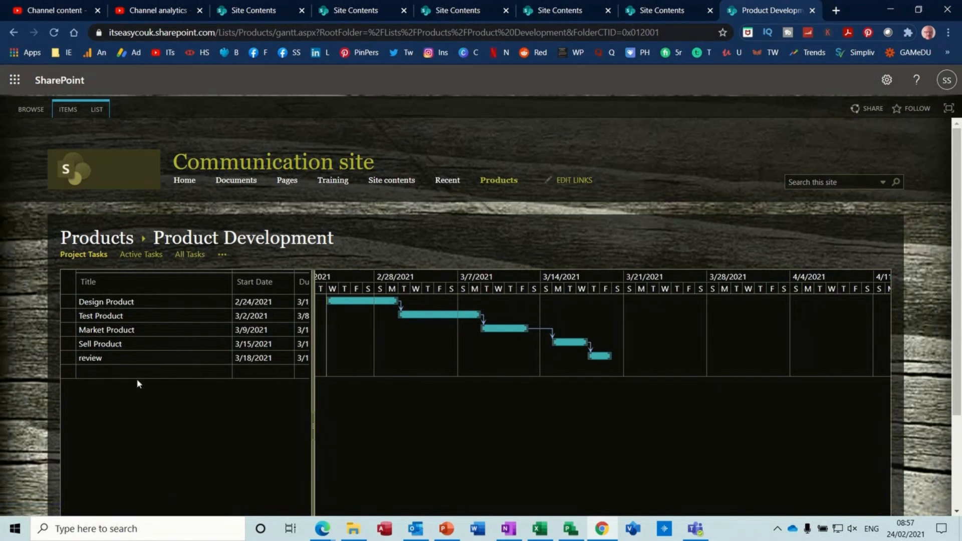
Add a task named Test below review in the SharePoint task list with a start date of 2/25/2021
left_click(117, 373)
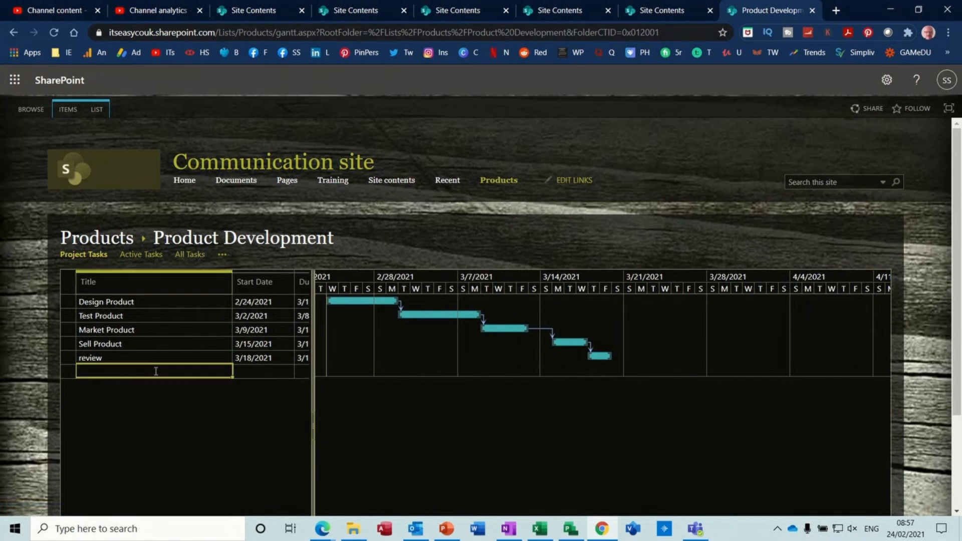
type("Test")
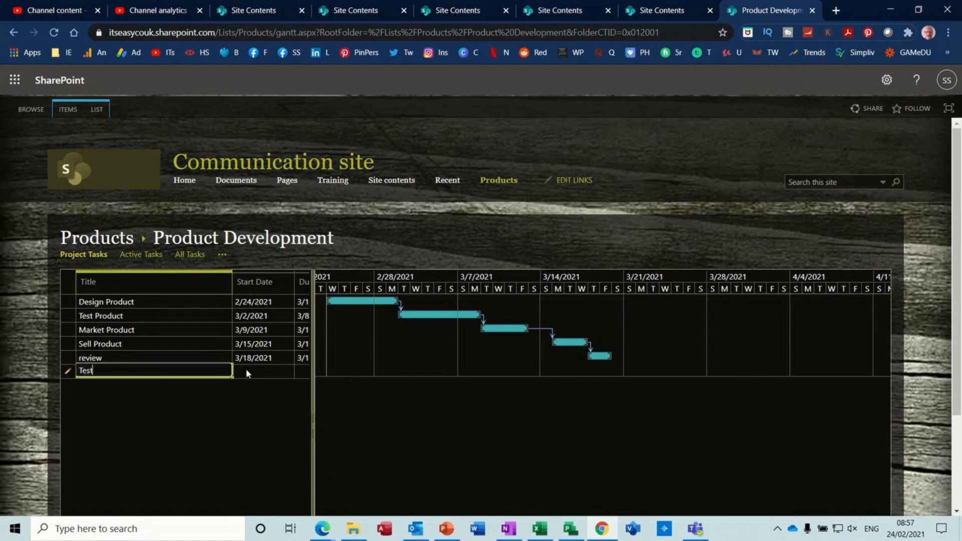
left_click(245, 372)
left_click(222, 371)
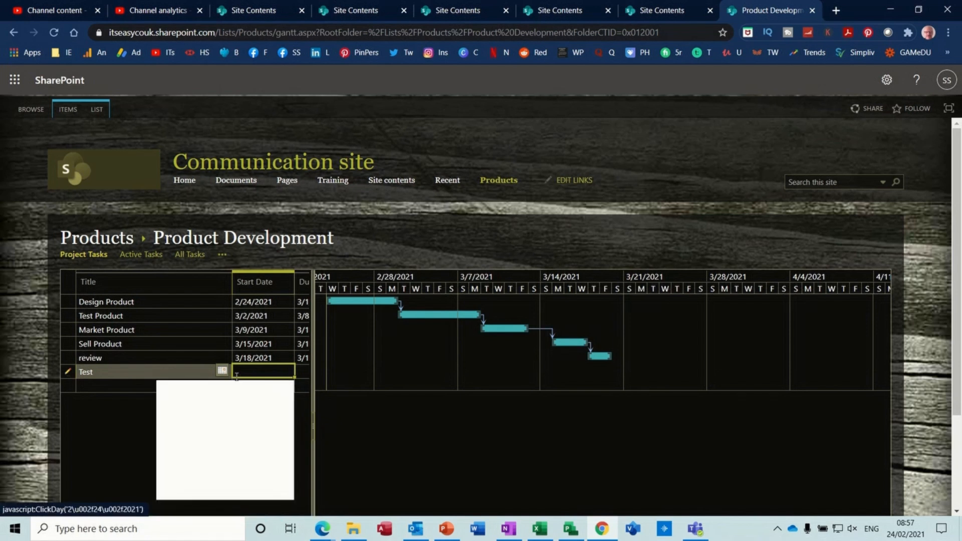
left_click(248, 467)
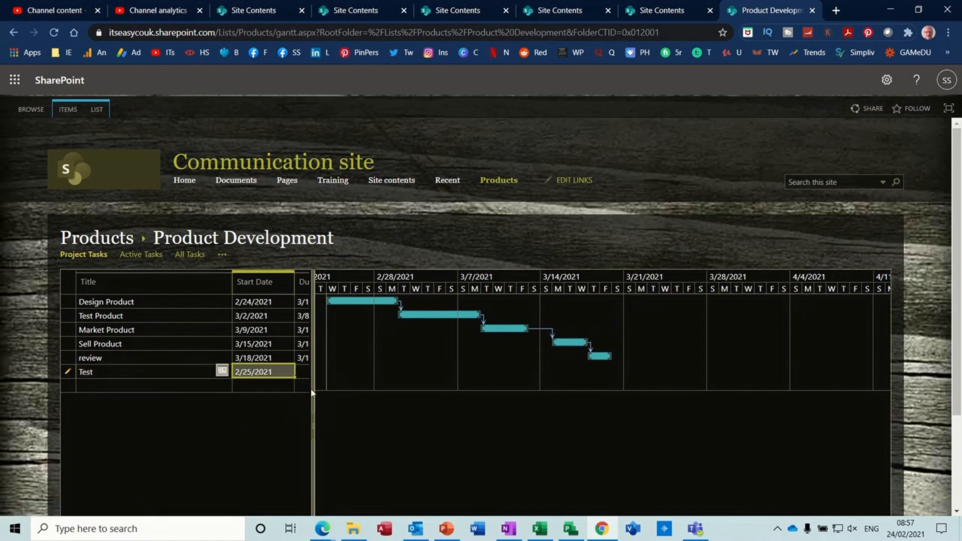
Set the Test task's due date to 3/3/2021 and commit the new row to the list
left_click_drag(311, 393, 538, 386)
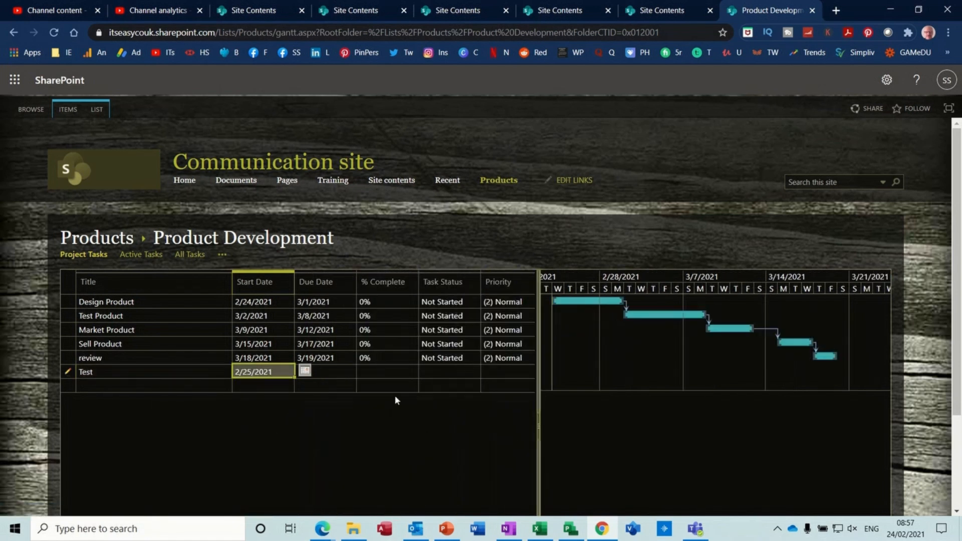
left_click(320, 371)
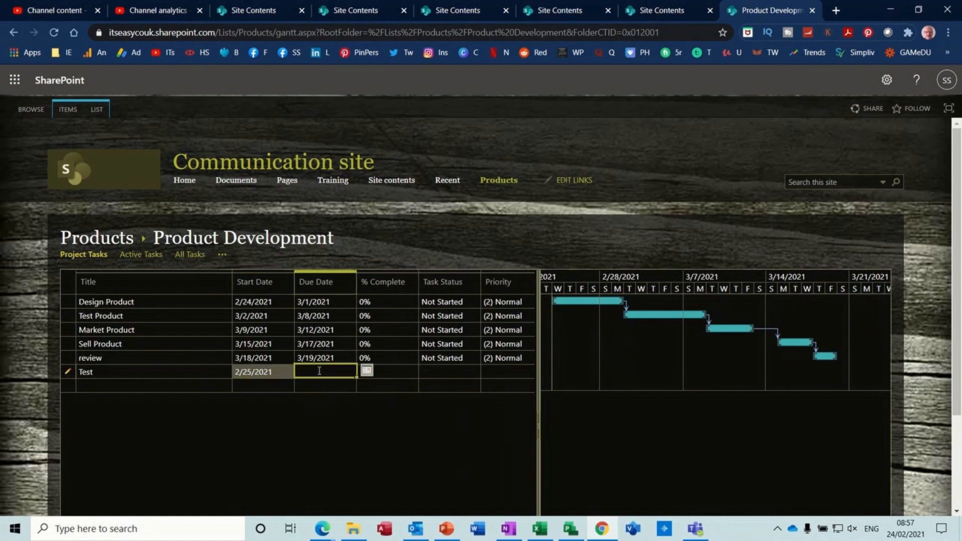
left_click(367, 372)
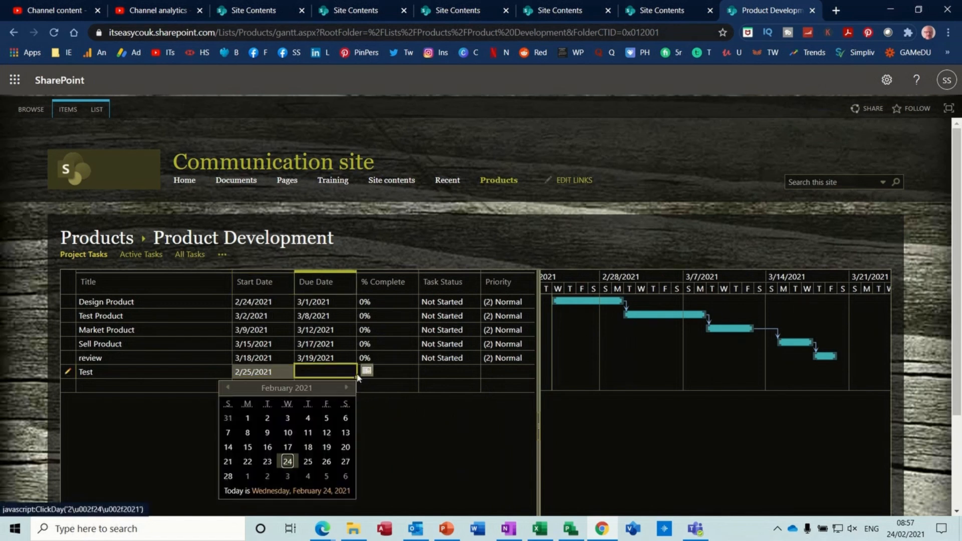
left_click(289, 477)
left_click(450, 369)
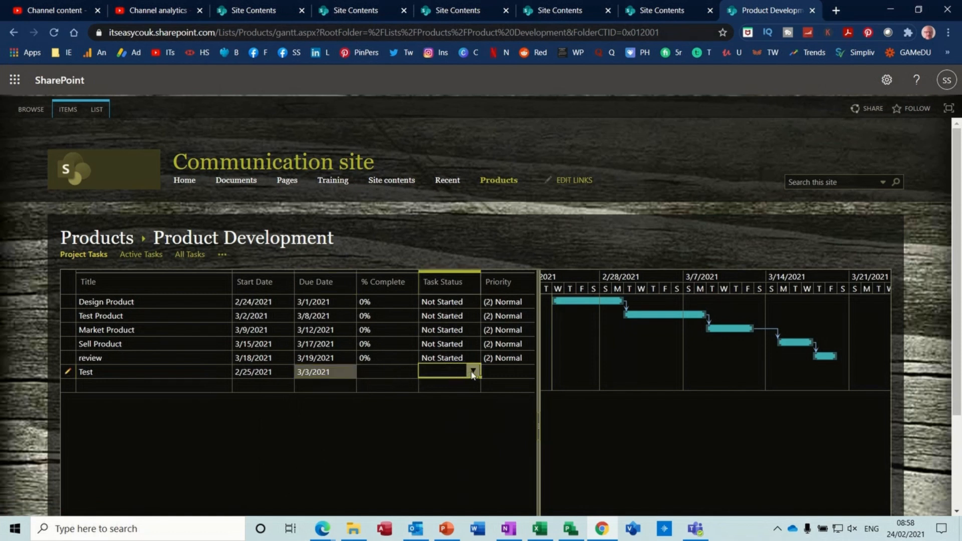
left_click(383, 384)
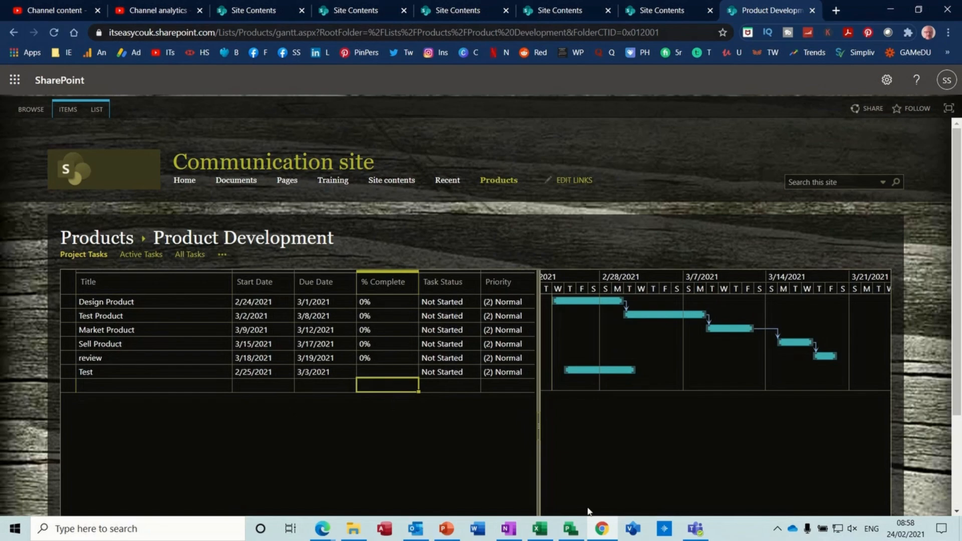
Switch to Project, sync the plan with the existing site's Products list and check the imported Test task
left_click(570, 528)
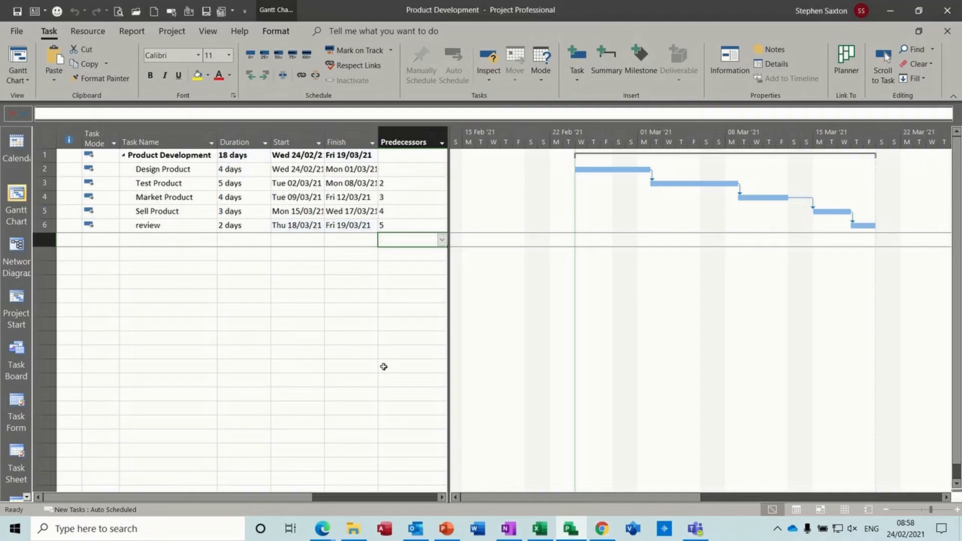
left_click(20, 33)
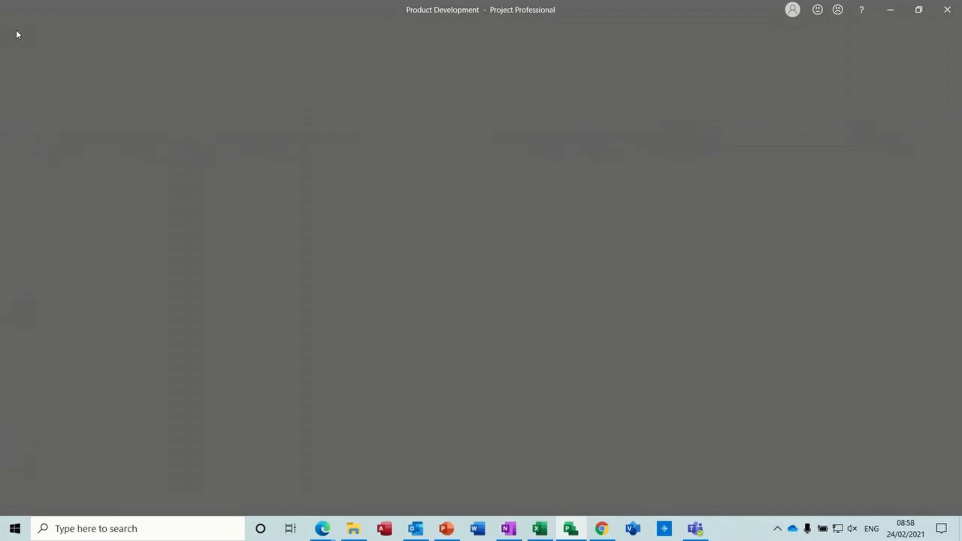
left_click(36, 199)
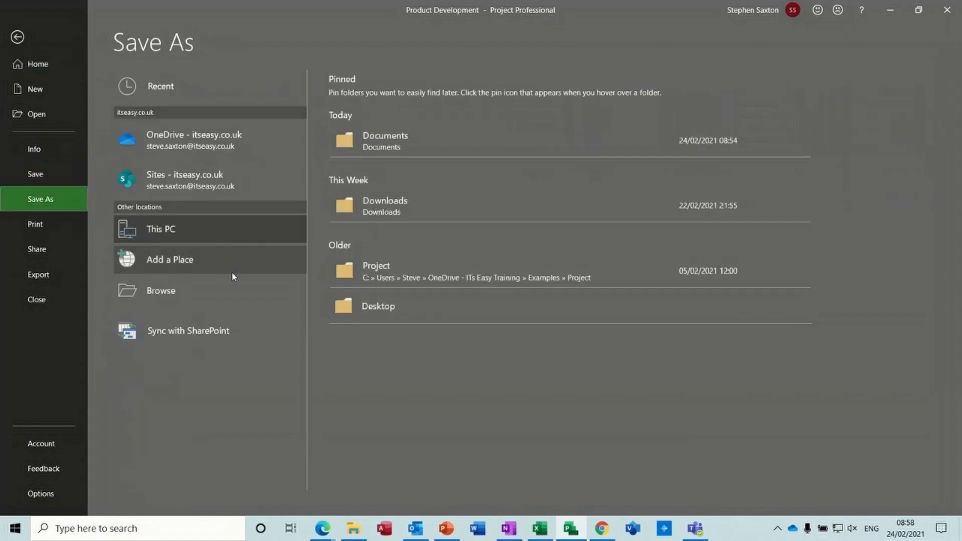
left_click(202, 331)
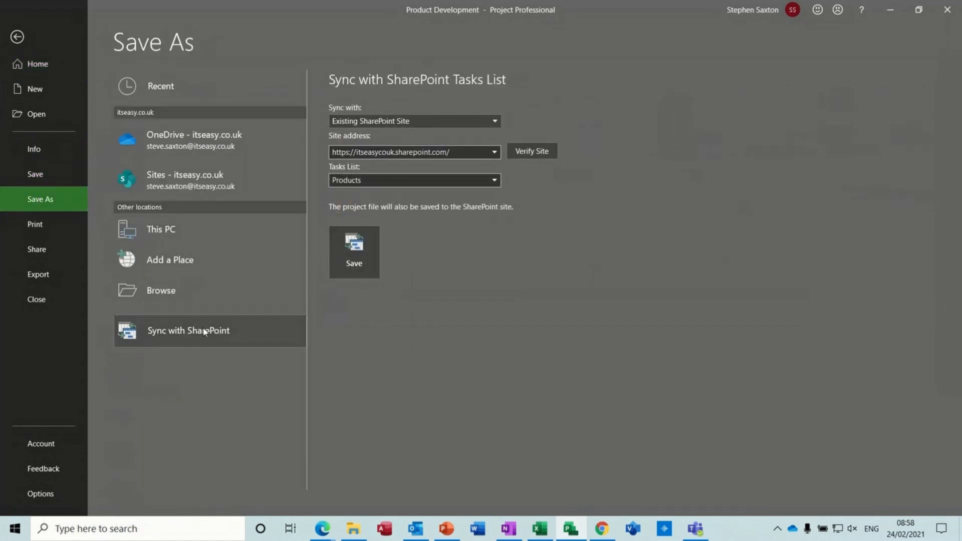
left_click(359, 249)
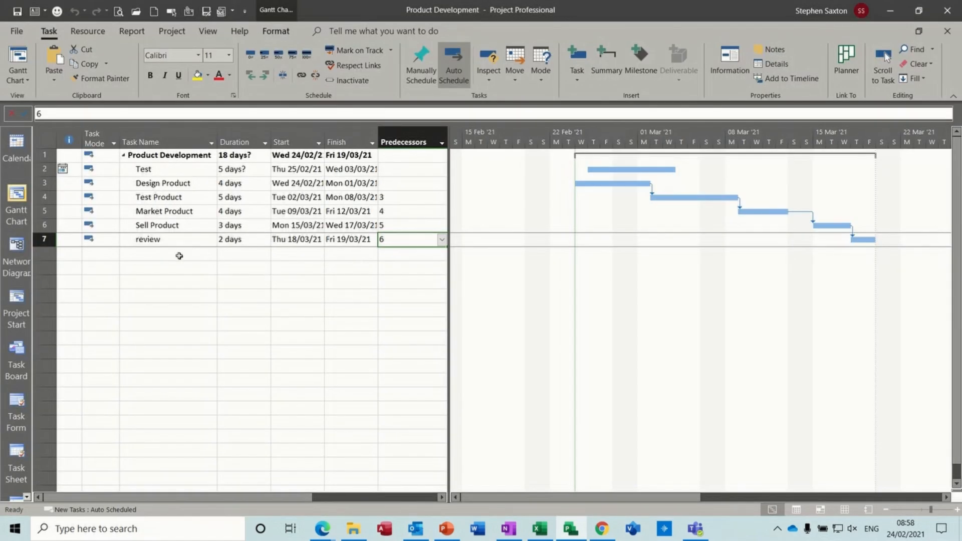
left_click(179, 254)
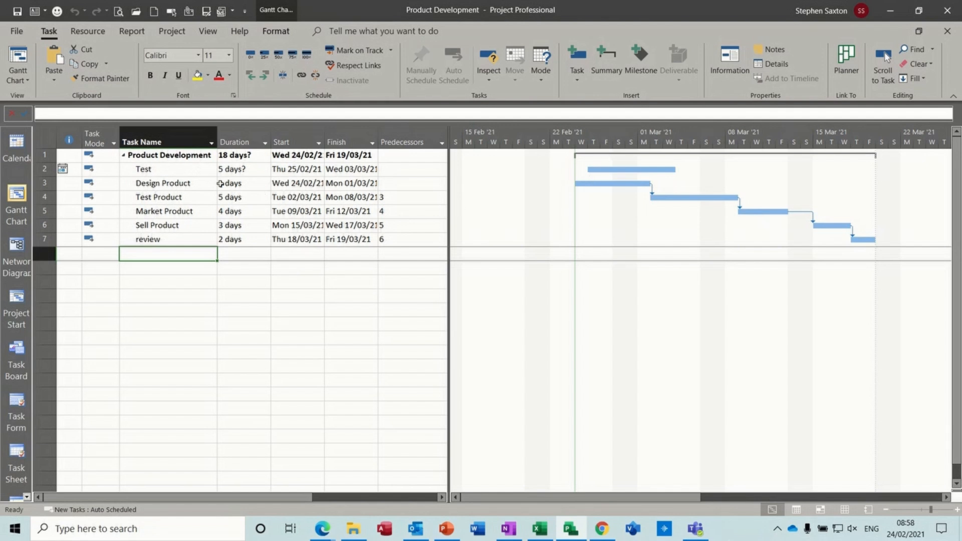
mouse_move(63, 169)
Switch to Chrome and add another task below Test, entering only a first name as its title
left_click(600, 529)
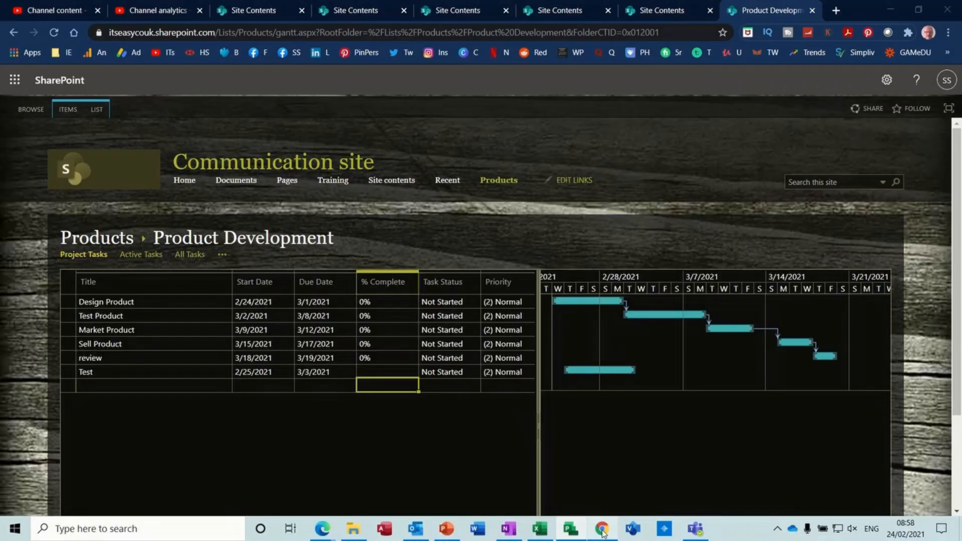
left_click(161, 384)
type("steve")
left_click(195, 371)
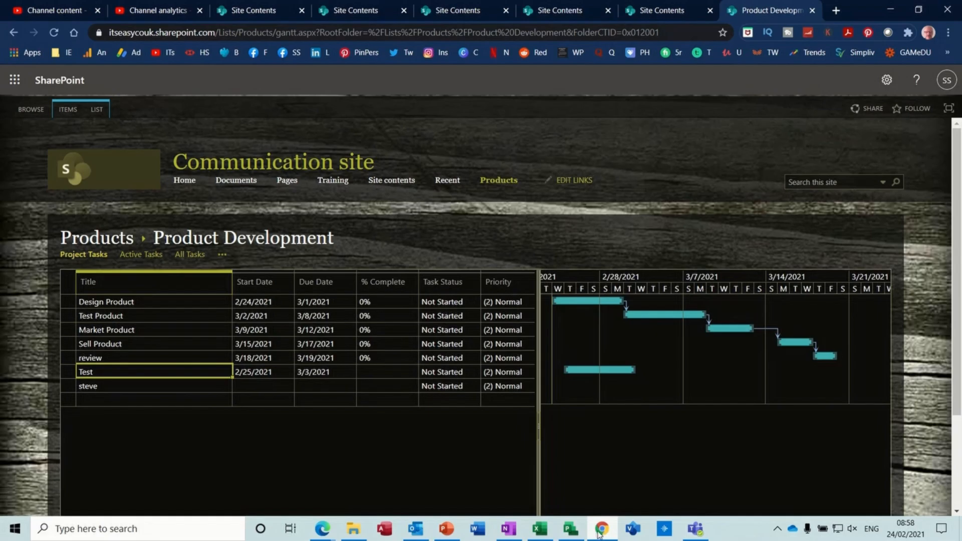
Return to Project and sync with the SharePoint Products list again to bring in the newest task
left_click(570, 529)
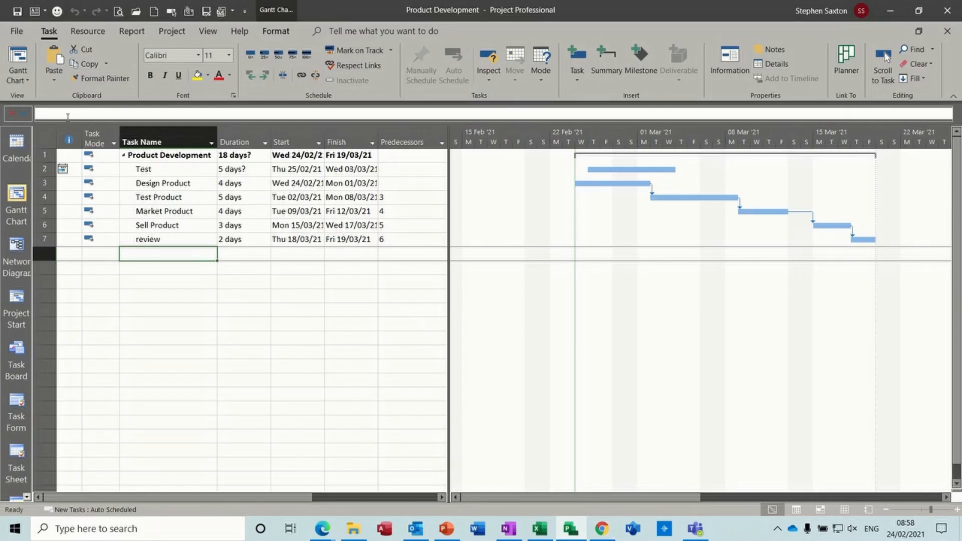
left_click(17, 32)
left_click(40, 198)
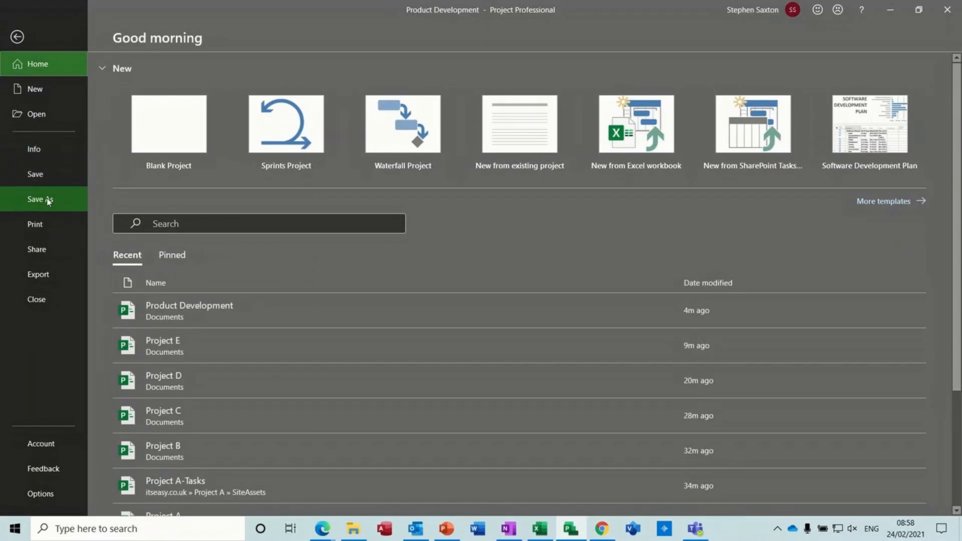
left_click(184, 335)
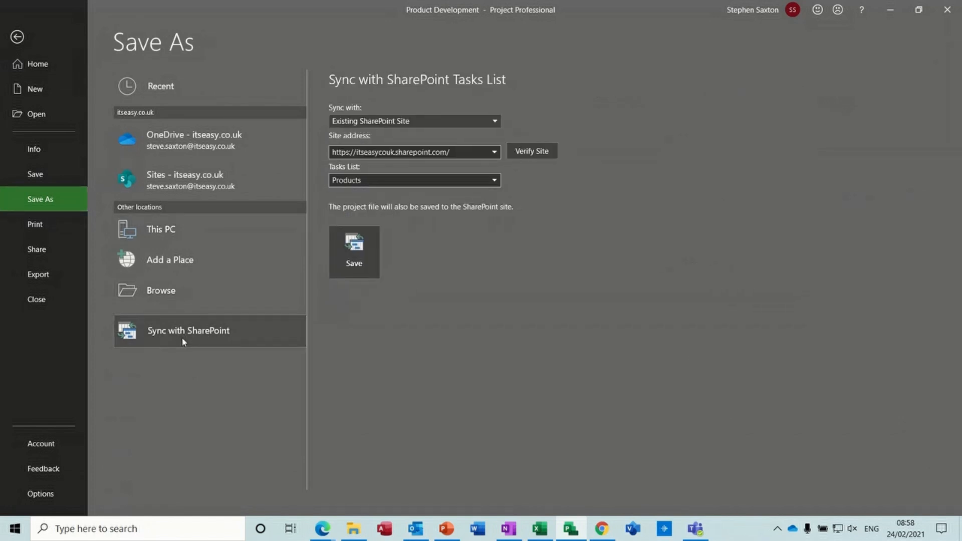
left_click(344, 263)
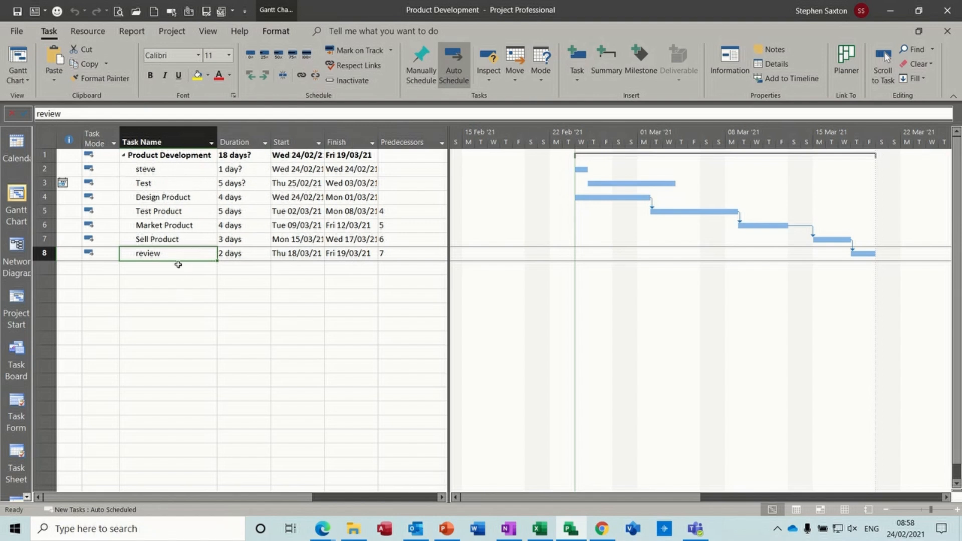
Check the Test row in the SharePoint list in Chrome, then delete Test and the task above it from the Project plan
left_click(601, 529)
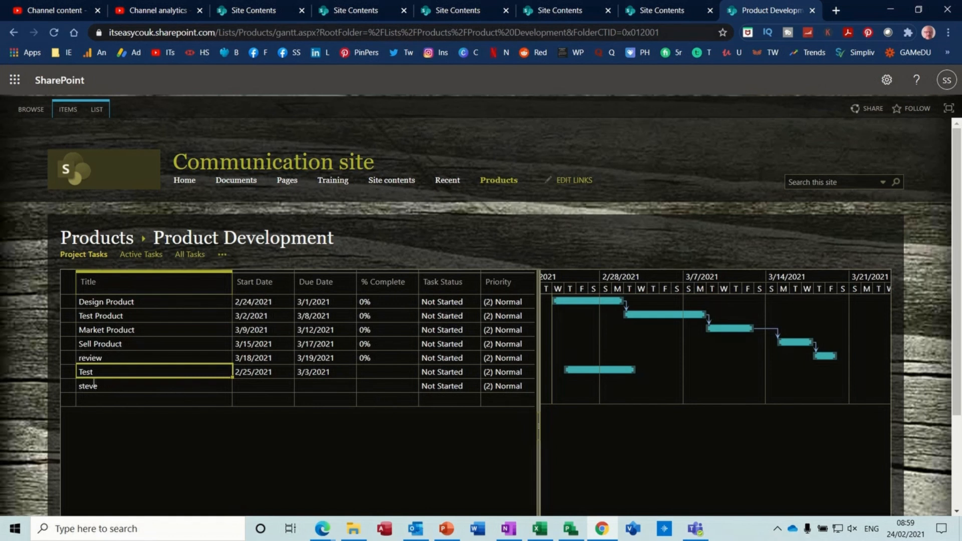
left_click(67, 371)
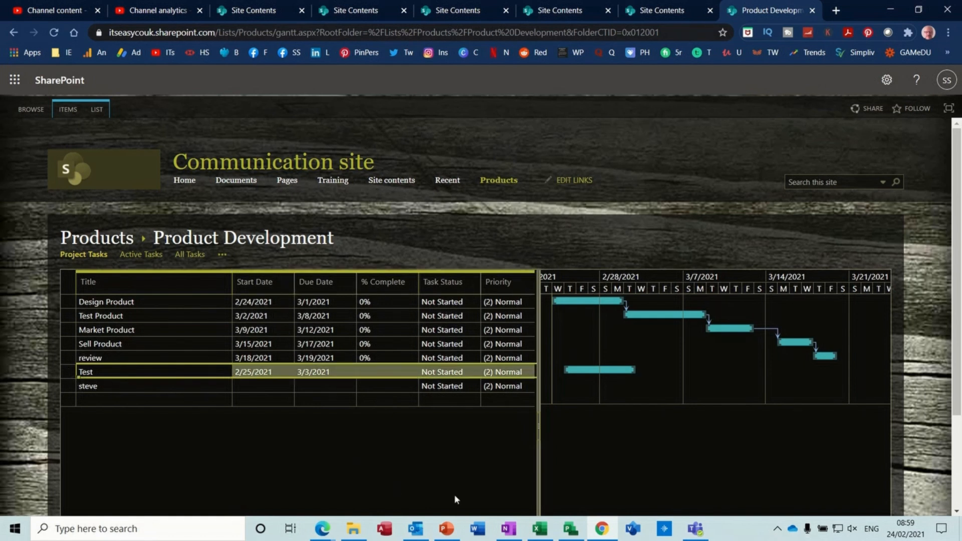
left_click(570, 527)
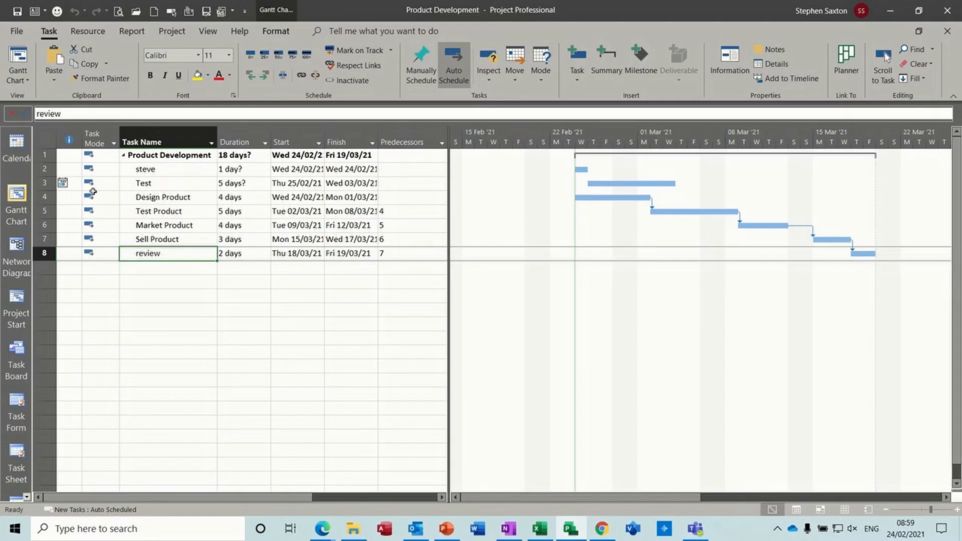
left_click(44, 169)
left_click_drag(44, 169, 46, 183)
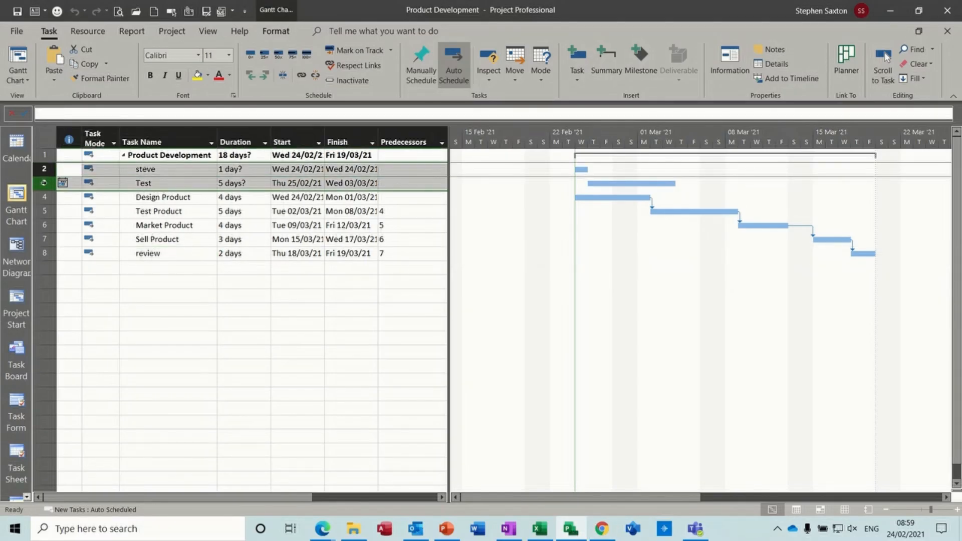
key("Delete")
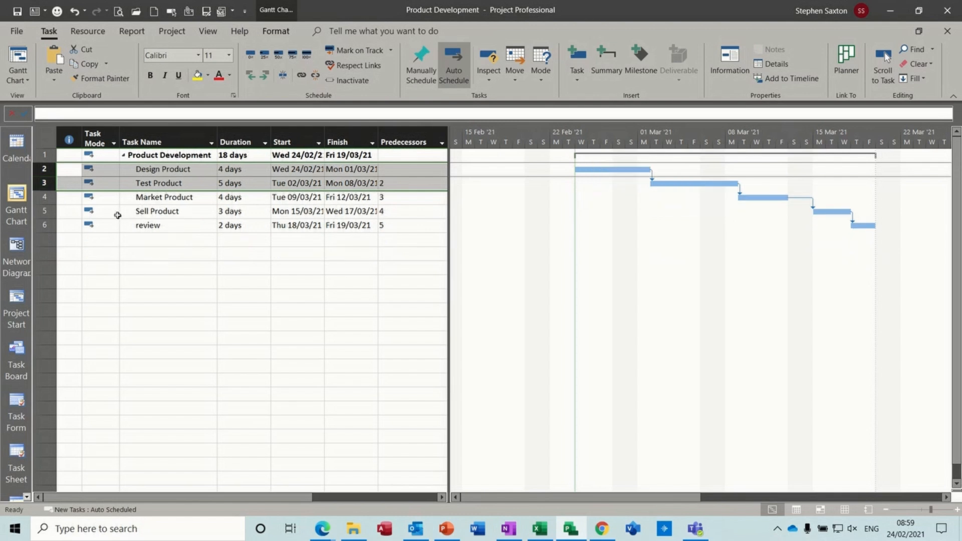
left_click(142, 238)
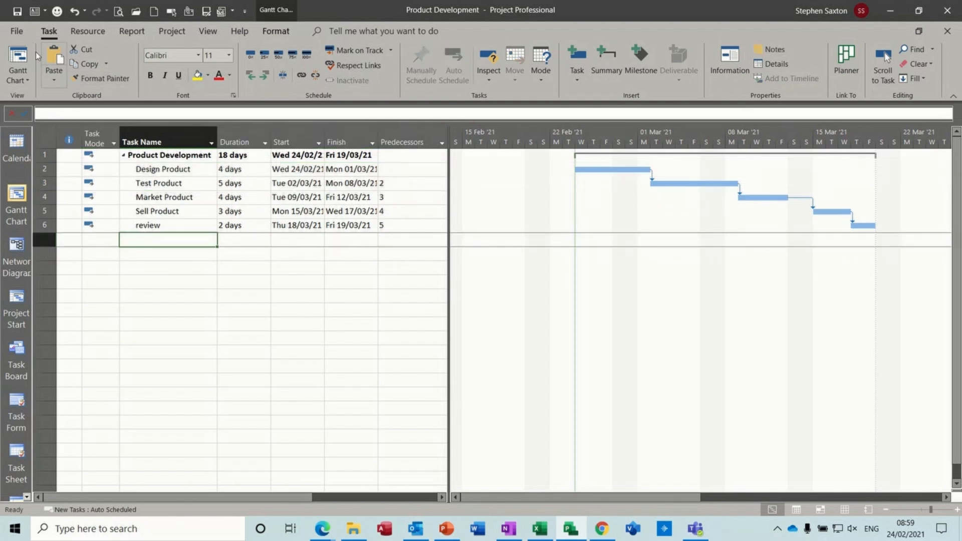
Sync the plan with the SharePoint Products list, keeping the Microsoft Project version for both deleted-task conflicts
left_click(18, 31)
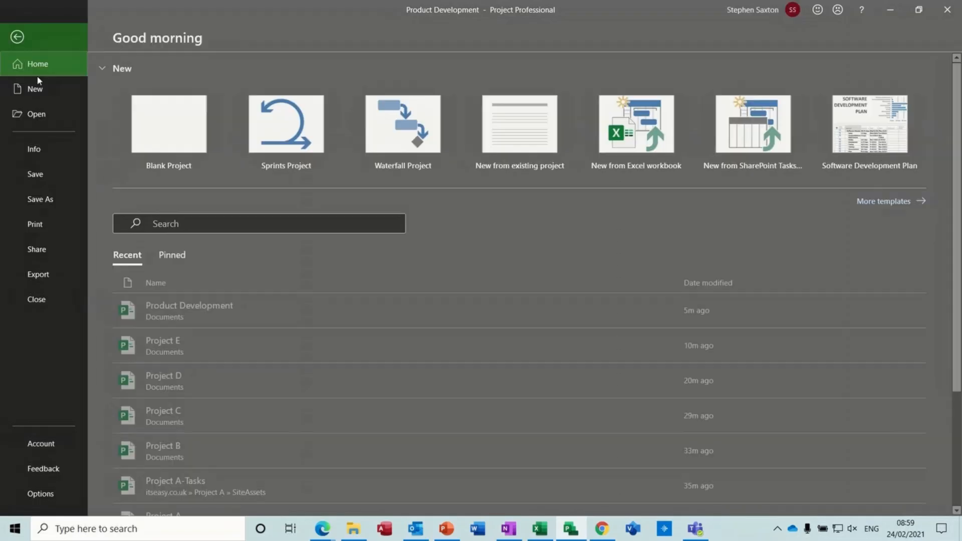
left_click(48, 199)
left_click(186, 334)
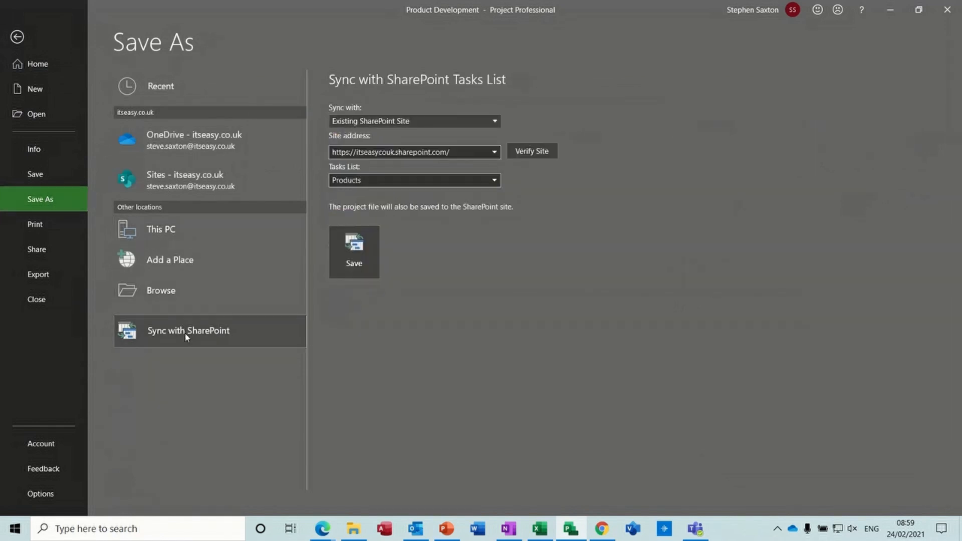
left_click(368, 260)
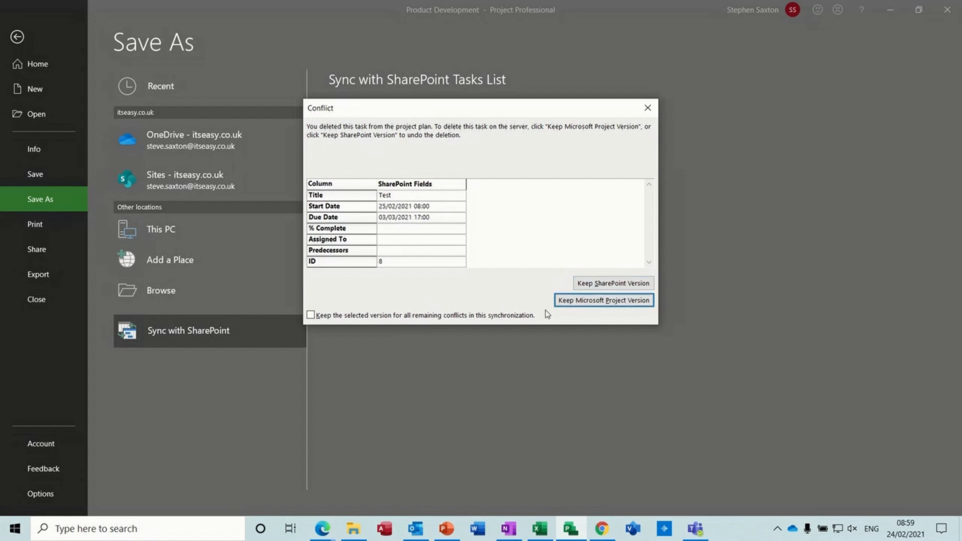
left_click(620, 301)
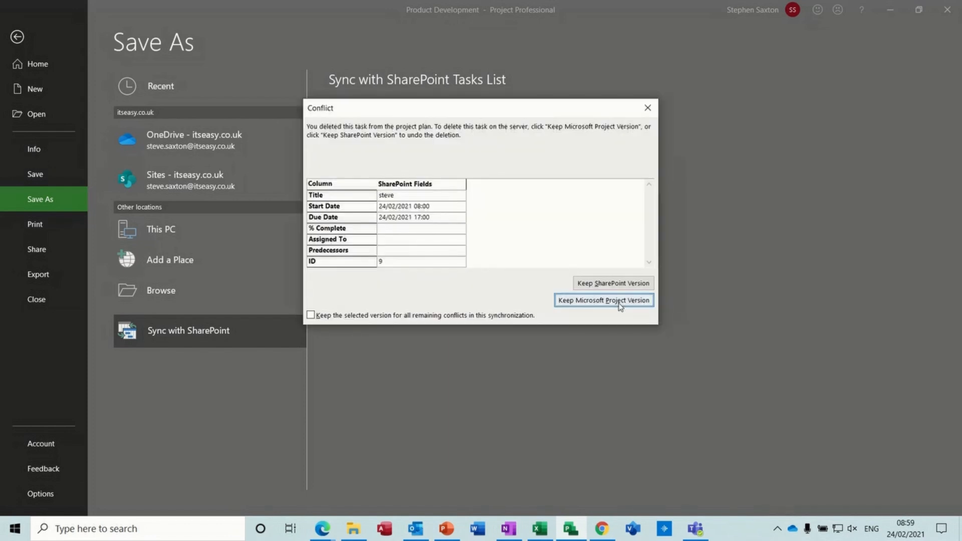
left_click(620, 300)
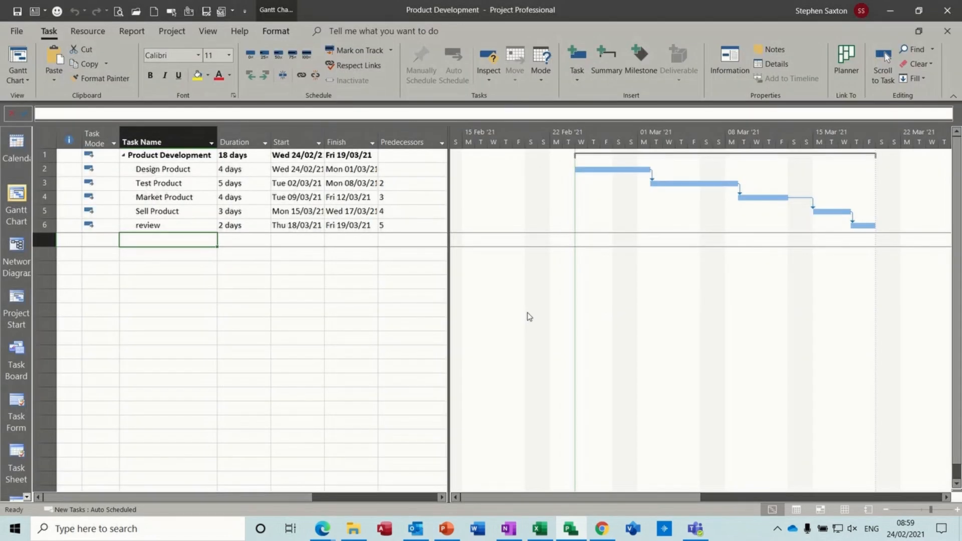
Switch to Chrome and reload the Product Development tasks page to check that both tasks are deleted
left_click(601, 528)
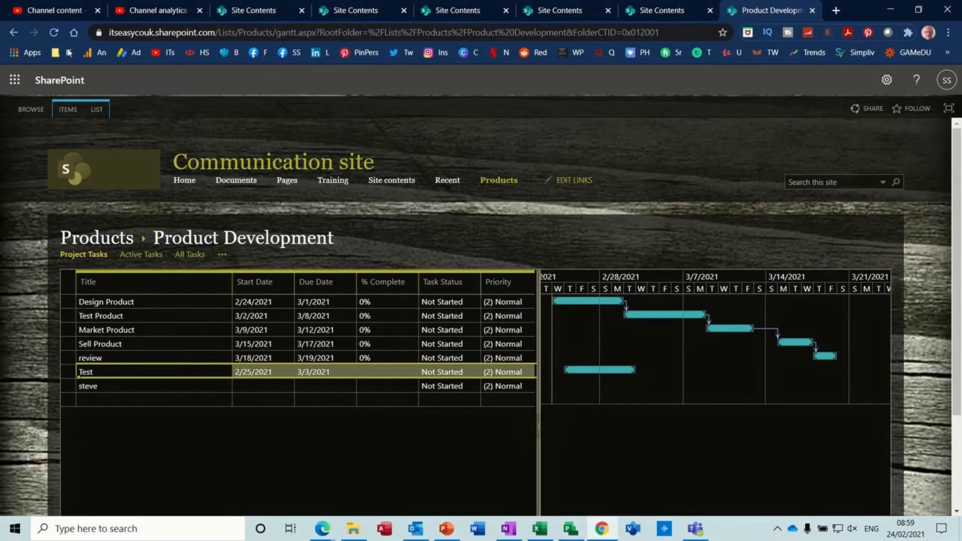
left_click(56, 35)
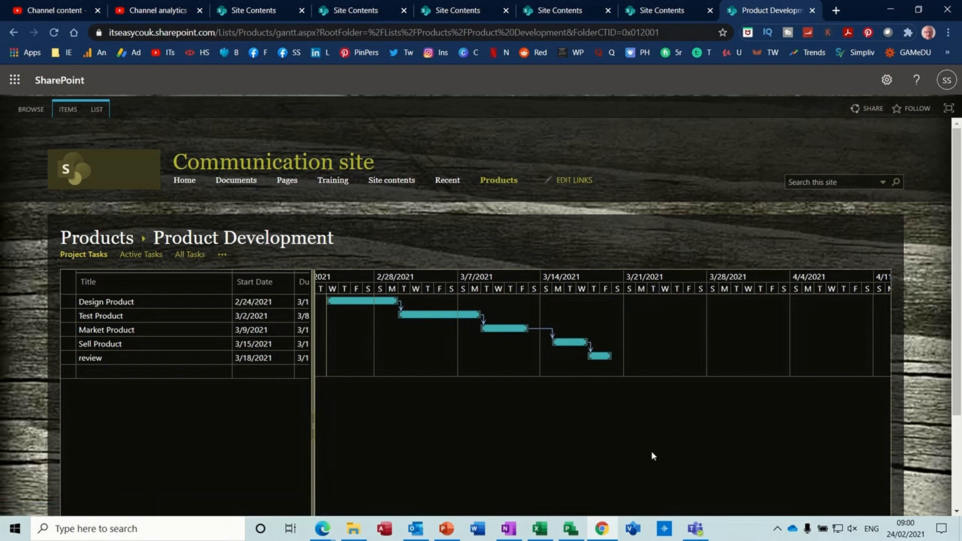
Switch to Teams and start adding a Website tab named Products to the Training channel
left_click(695, 532)
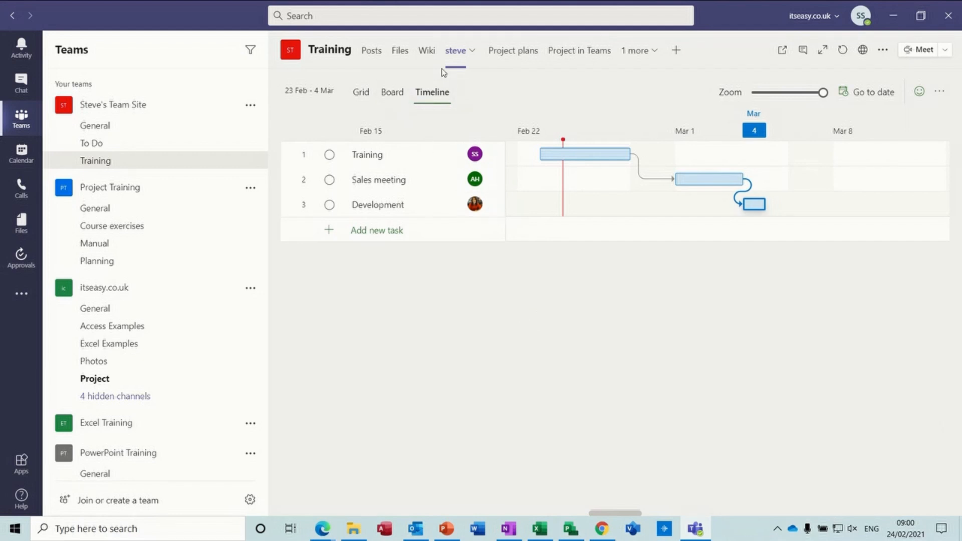
left_click(676, 52)
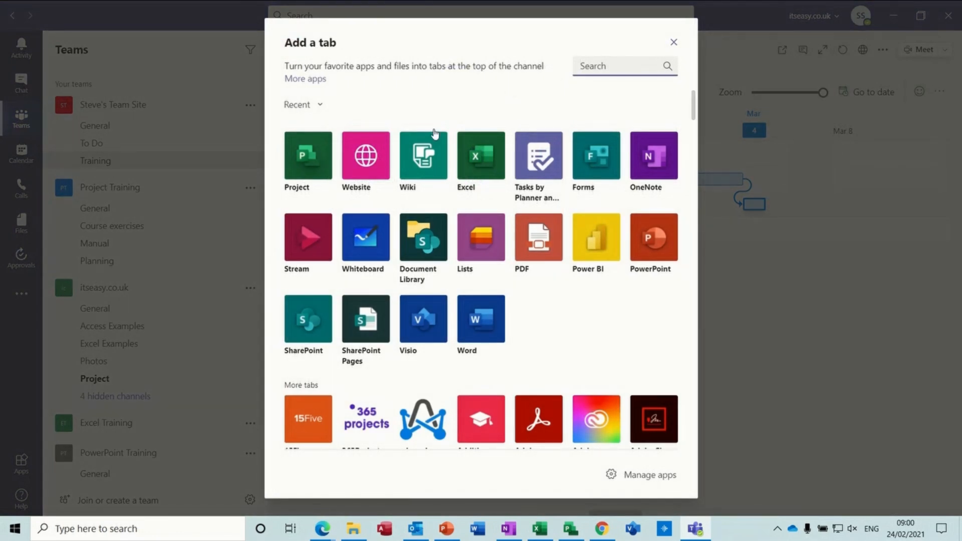
left_click(366, 156)
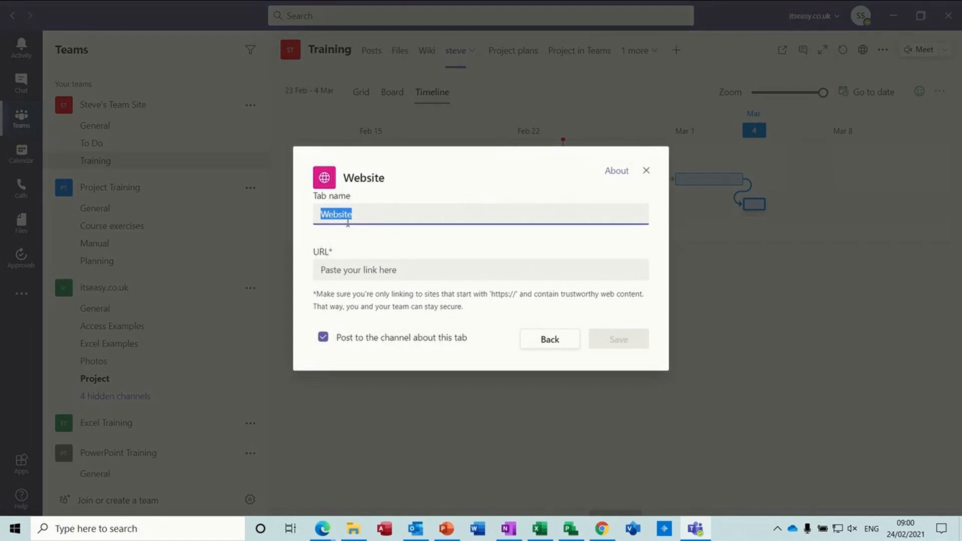
type("Products")
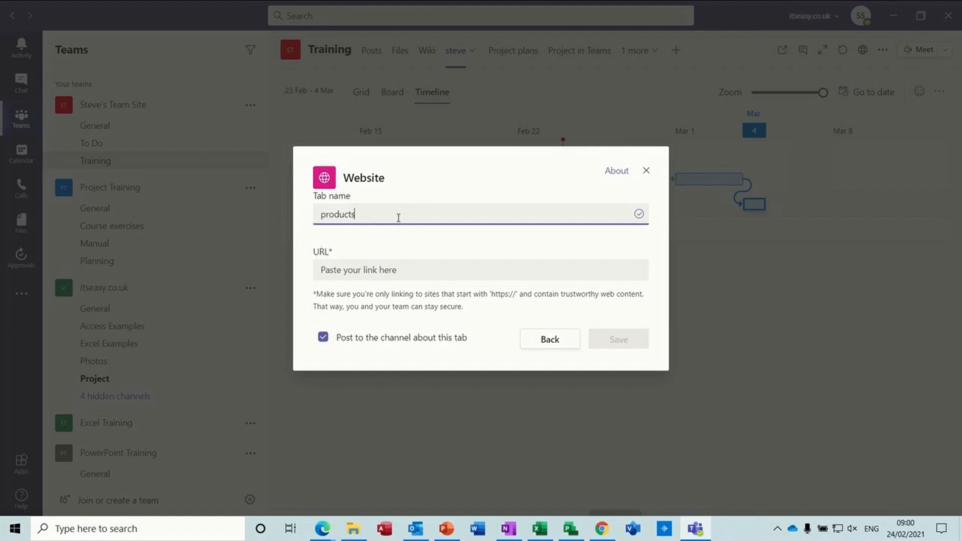
left_click(325, 214)
key("BackSpace")
type("P")
left_click(328, 272)
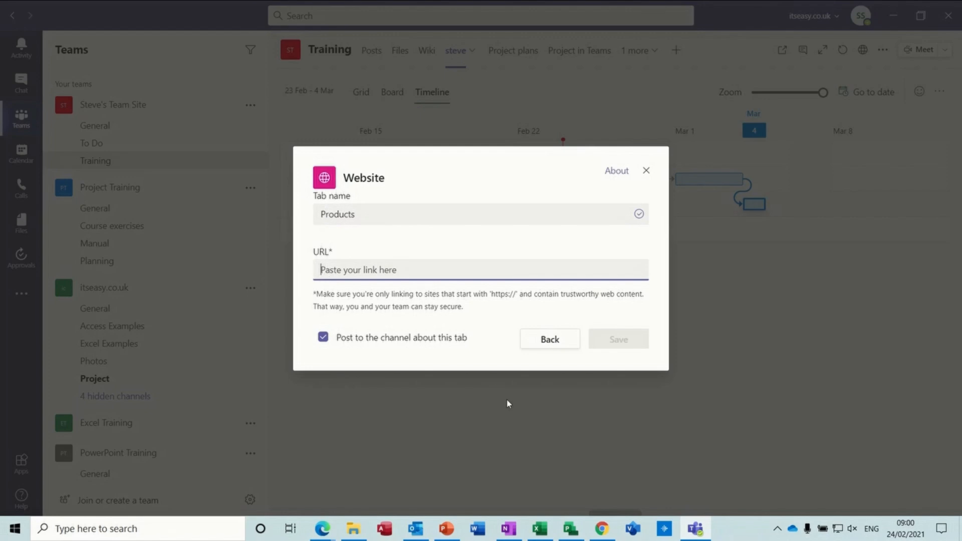
Copy the Product Development page's address from Chrome, paste it as the Teams tab's URL and save the tab
left_click(602, 530)
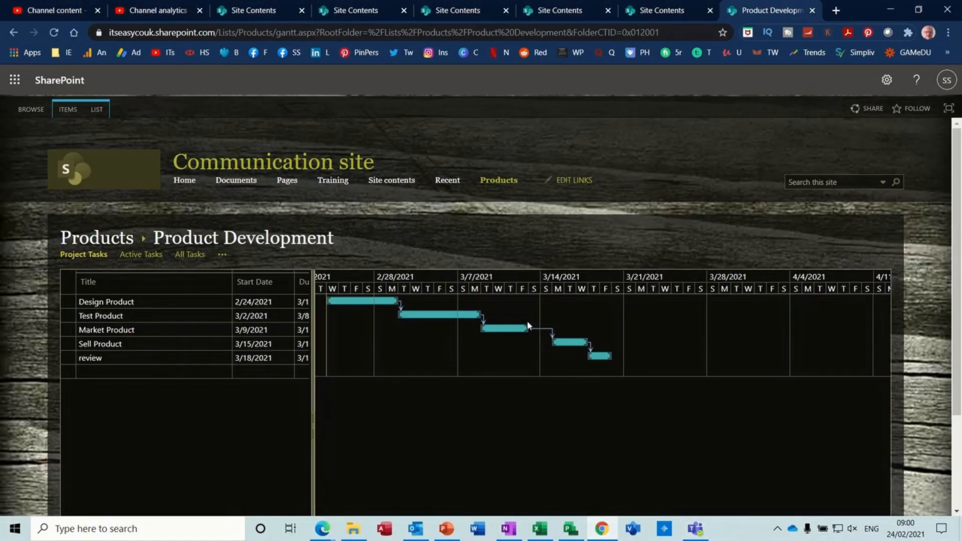
left_click(670, 35)
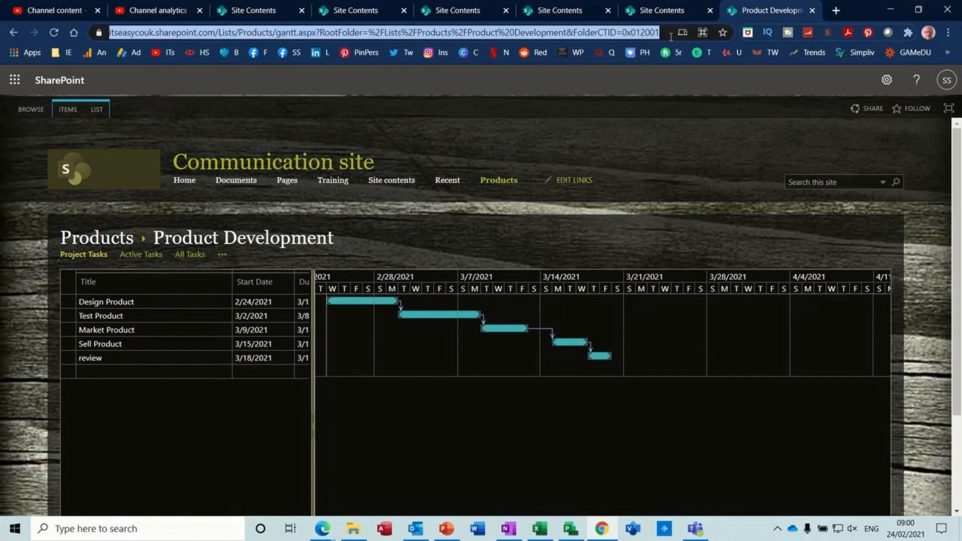
left_click(694, 529)
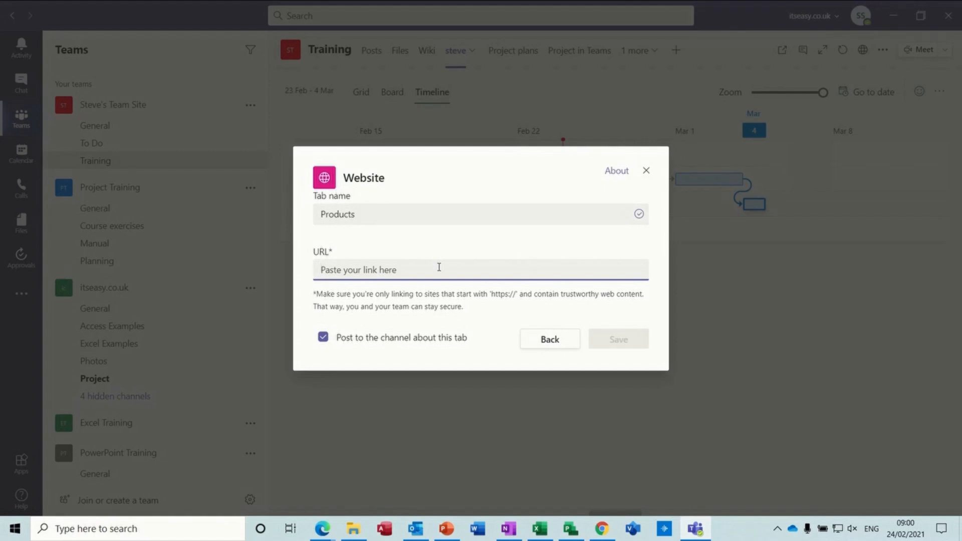
key("ctrl+v")
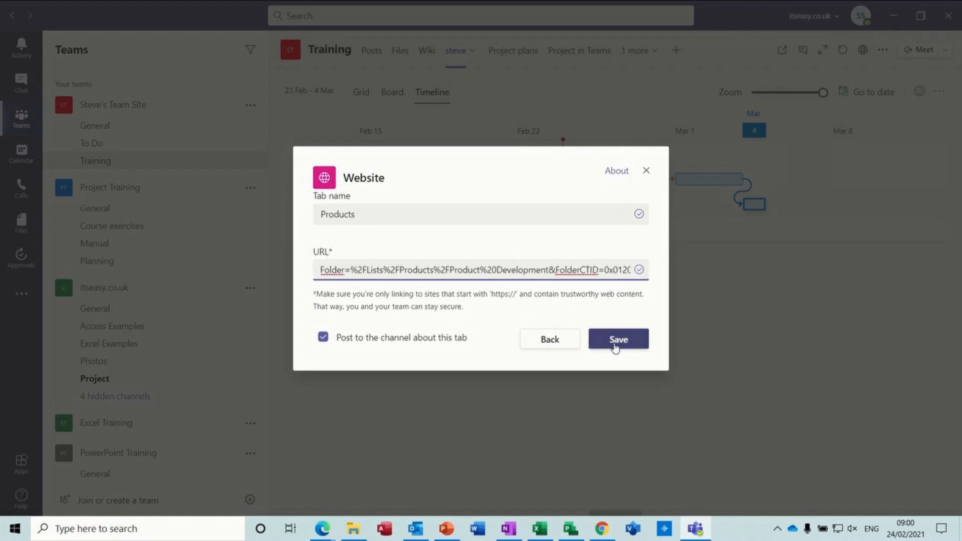
left_click(616, 340)
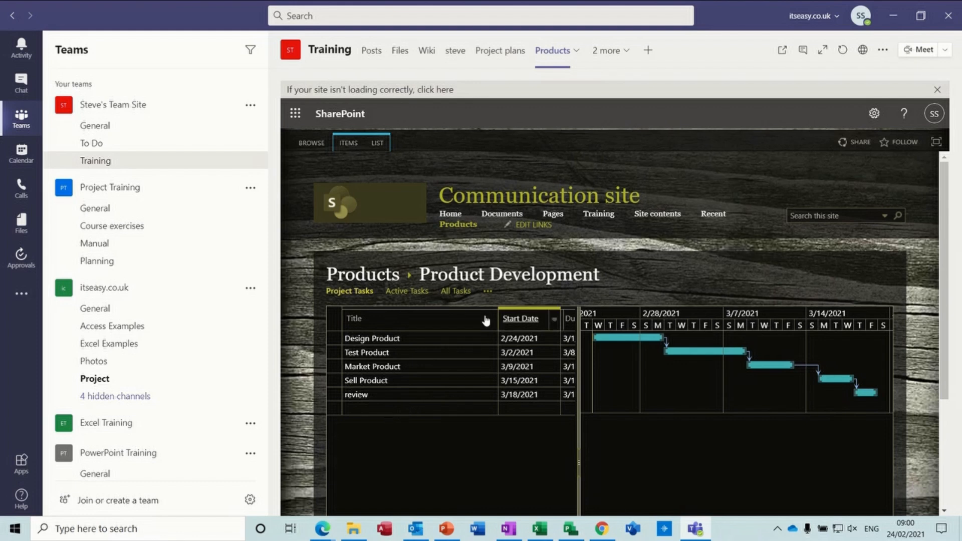
Sync the plan in Project with the SharePoint Products list and check the task list in Chrome and in the Teams Products tab
left_click(571, 529)
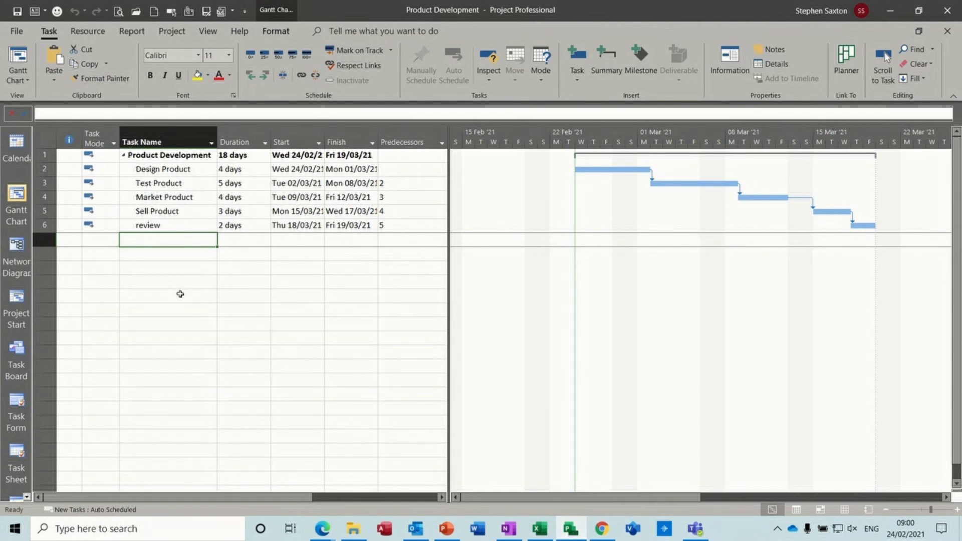
left_click(17, 33)
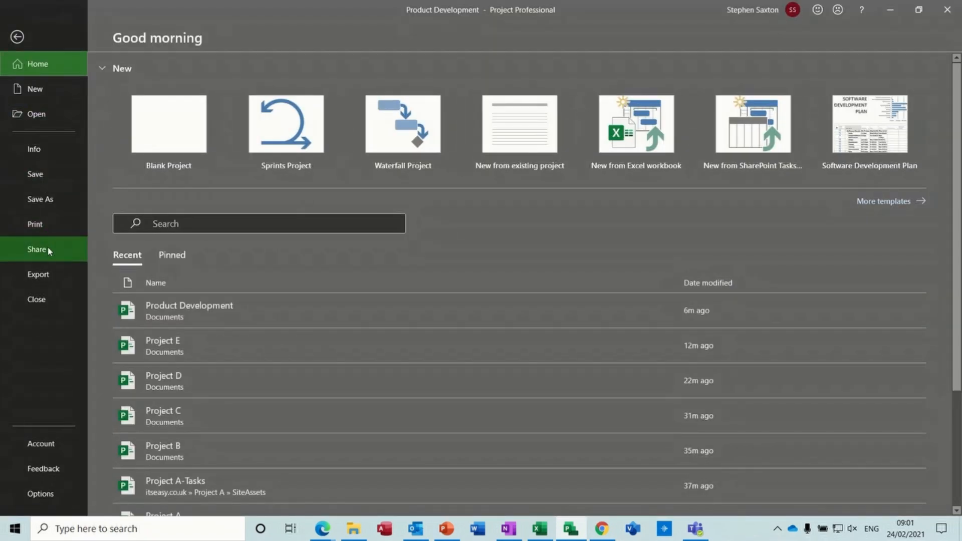
left_click(43, 202)
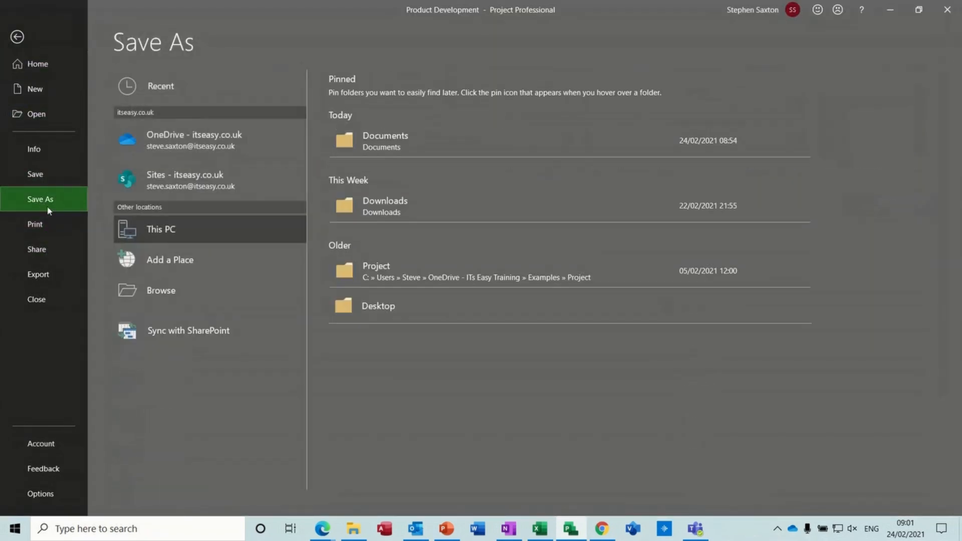
left_click(186, 335)
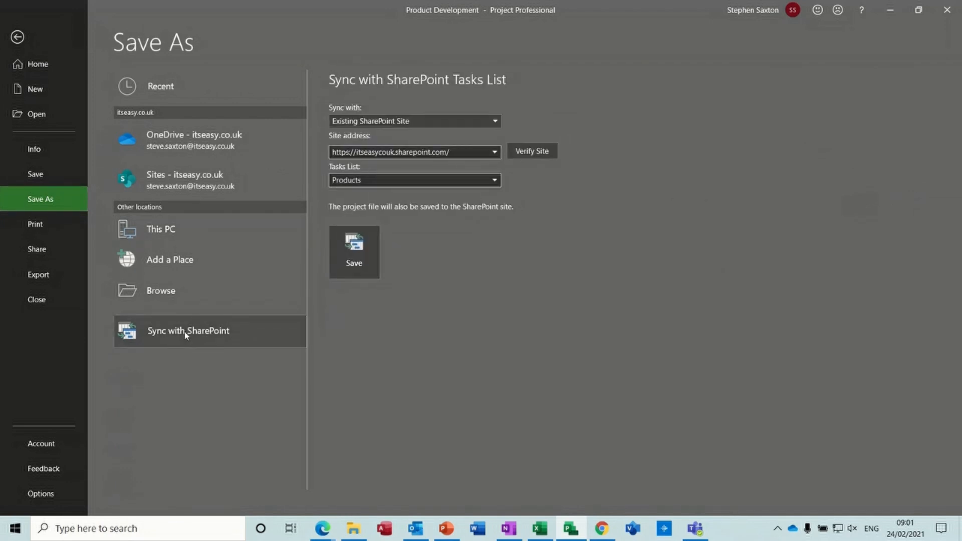
left_click(355, 256)
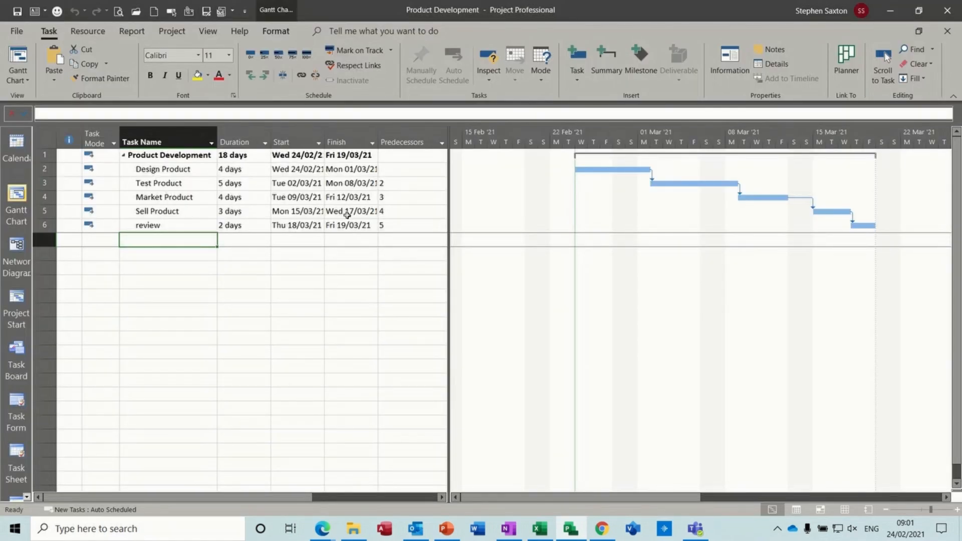
left_click(601, 530)
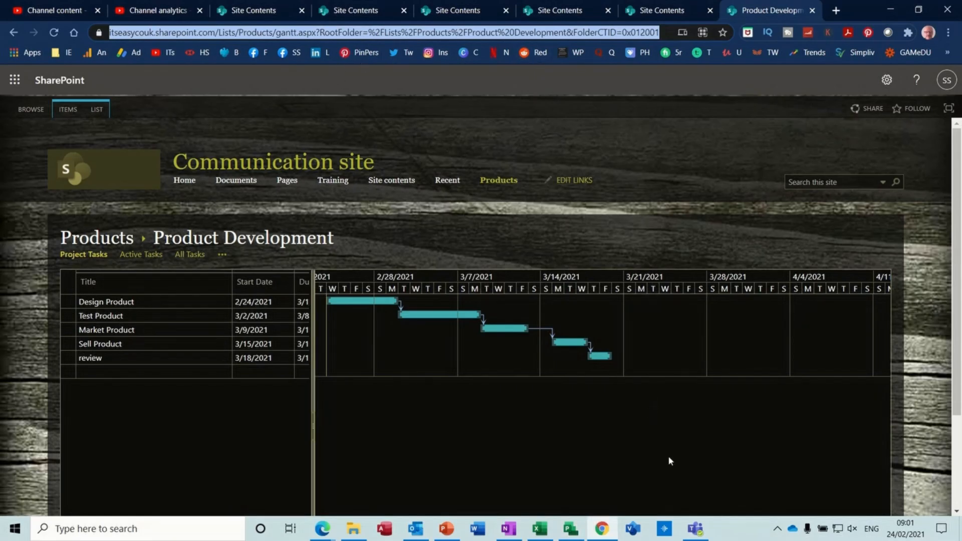
left_click(694, 528)
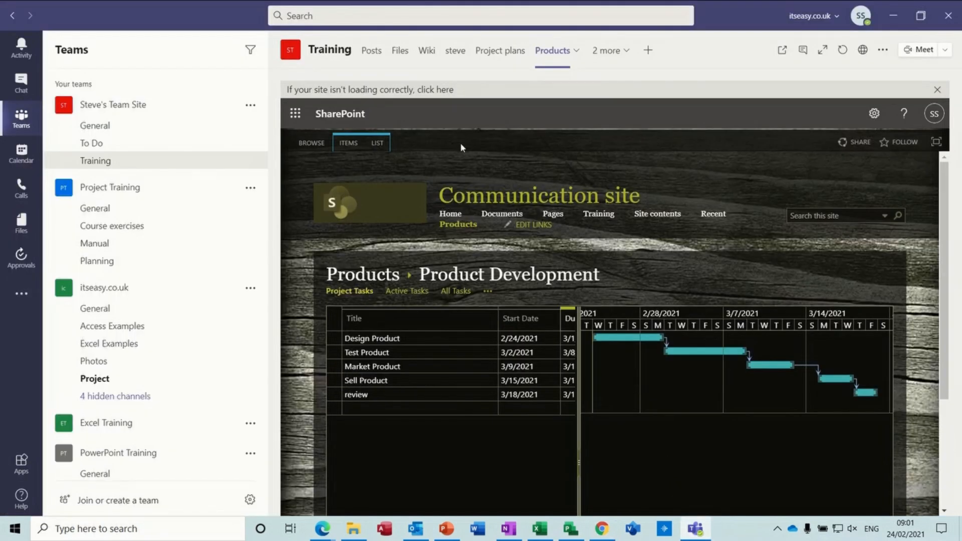